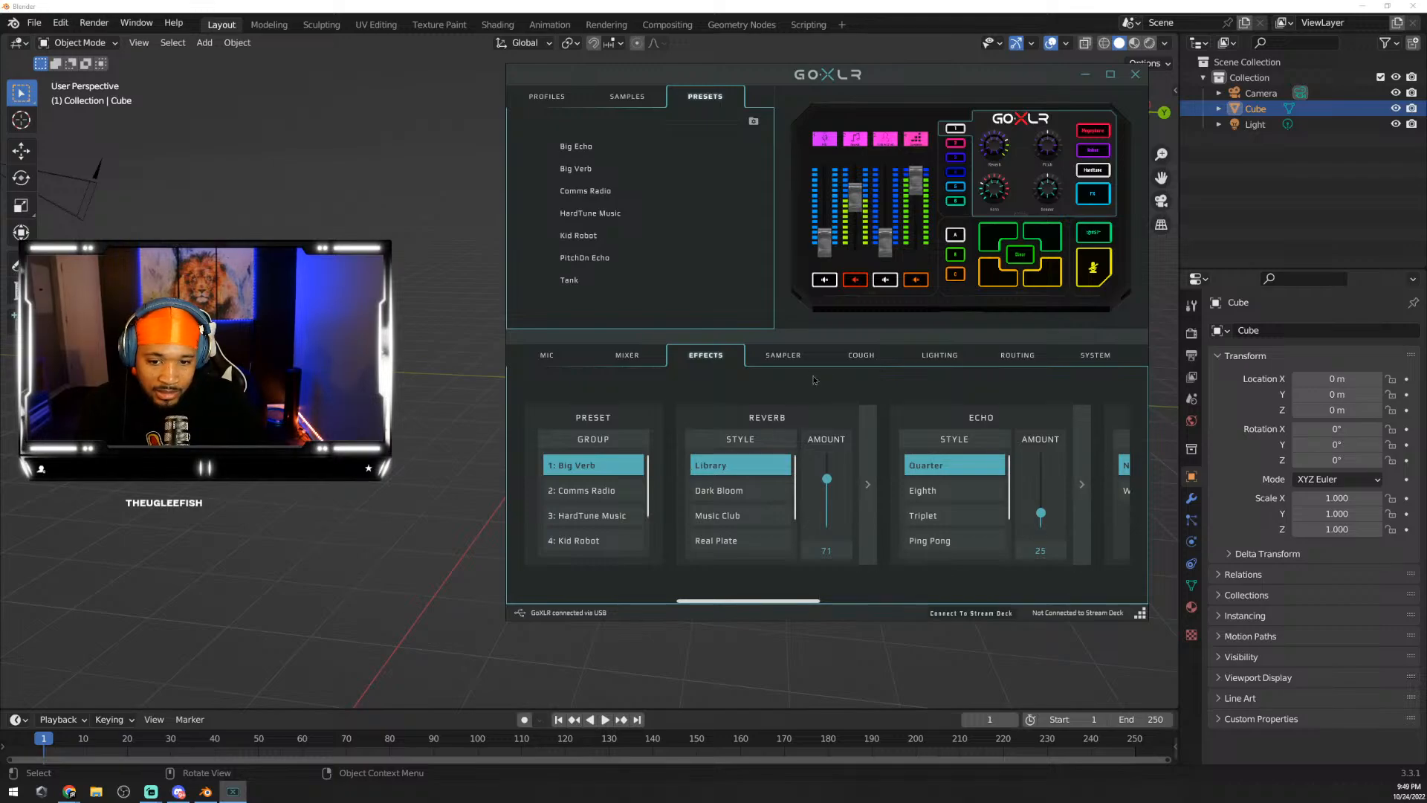
Step: Lower the Mic level in the GoXLR mixer to 89% and close the GoXLR app
click(619, 355)
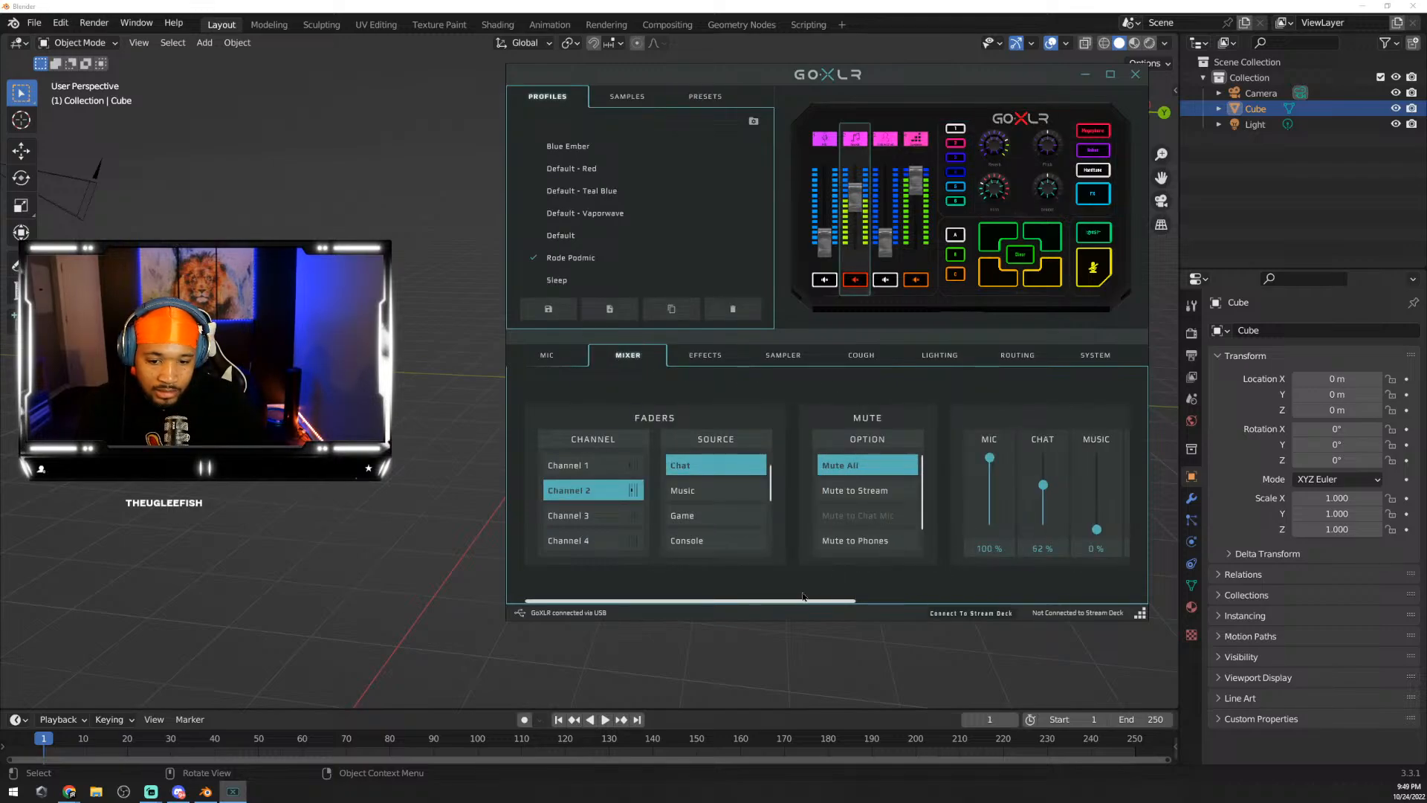
drag(989, 458, 992, 469)
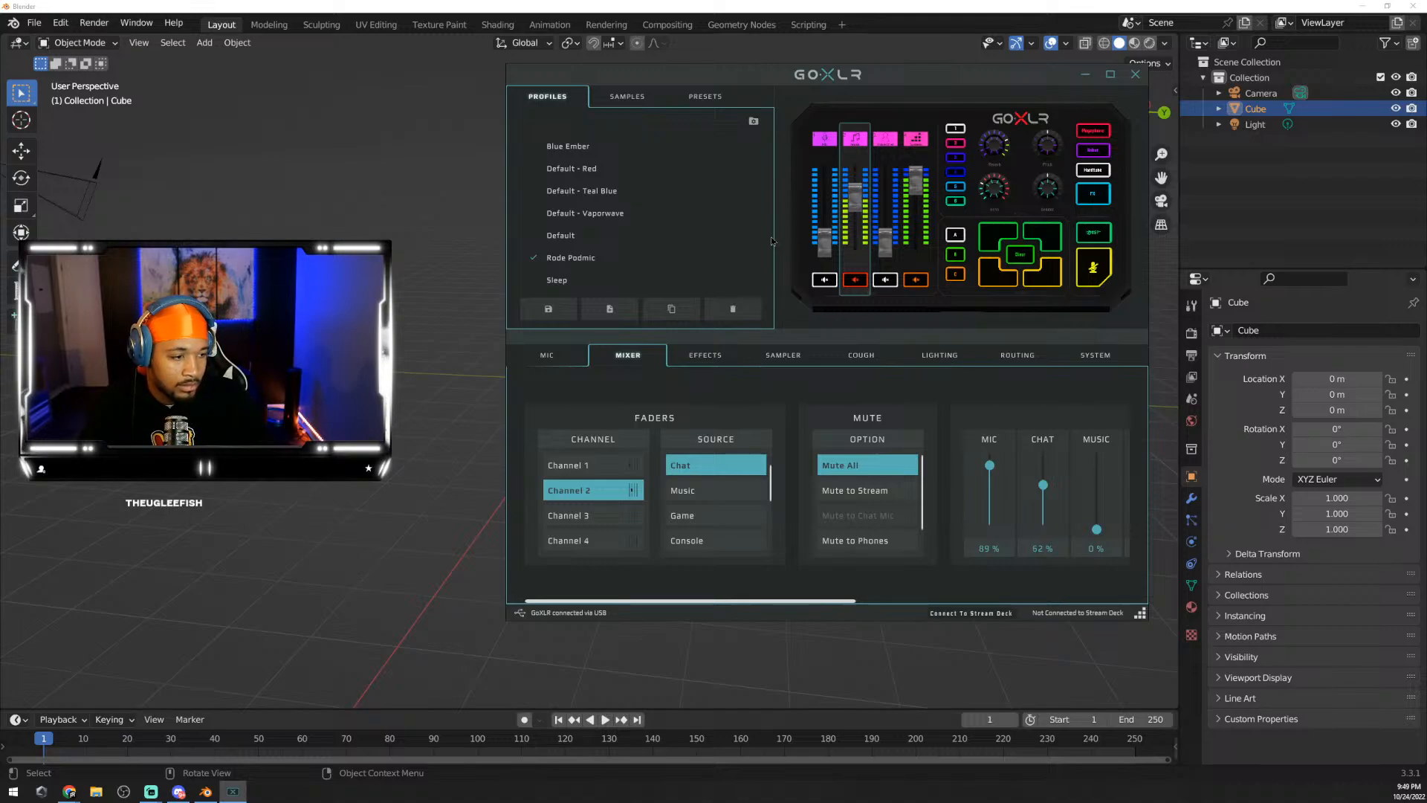
click(1135, 75)
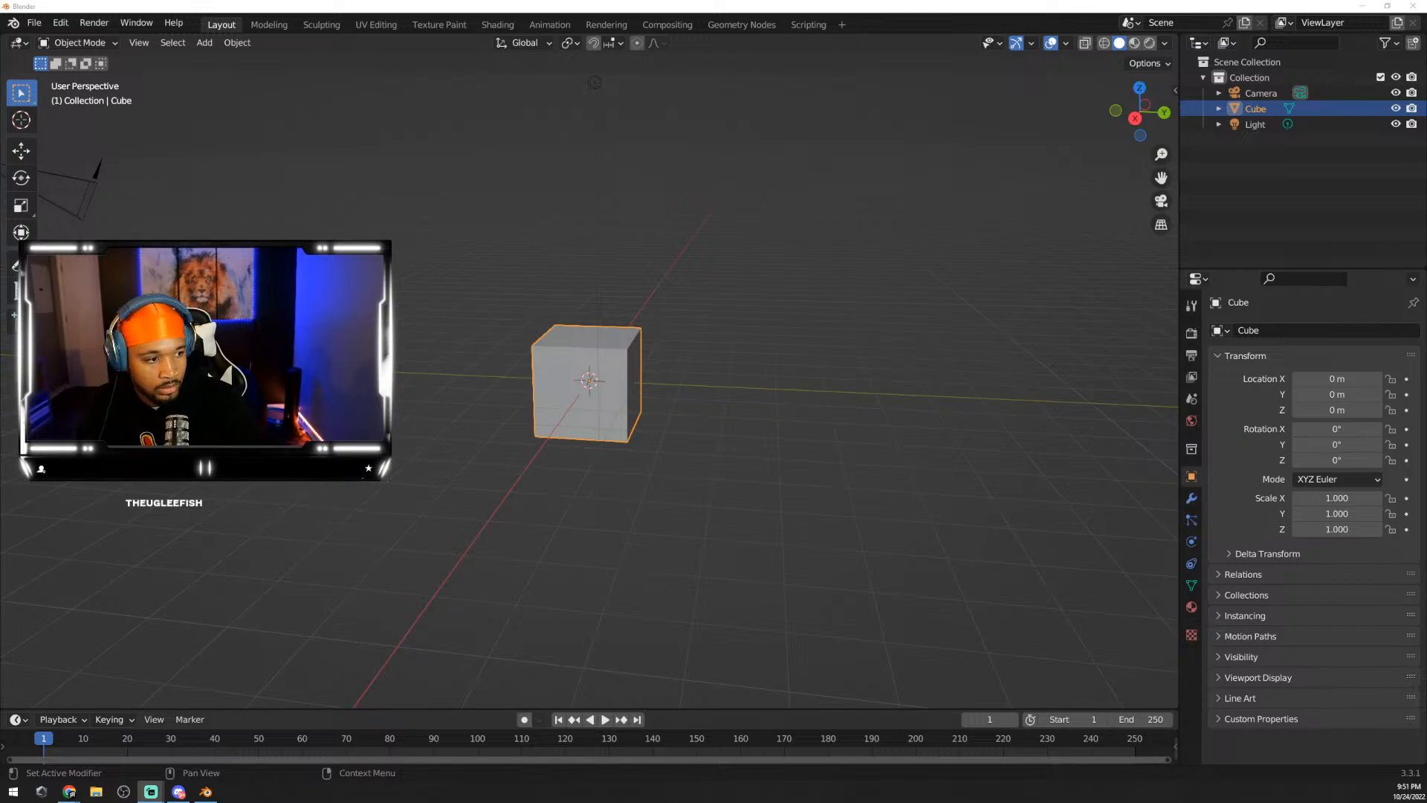
Step: In Streamlabs Desktop, accept Display 1 for the Display Capture source and shrink it into the lower-right area of the live scene
click(364, 365)
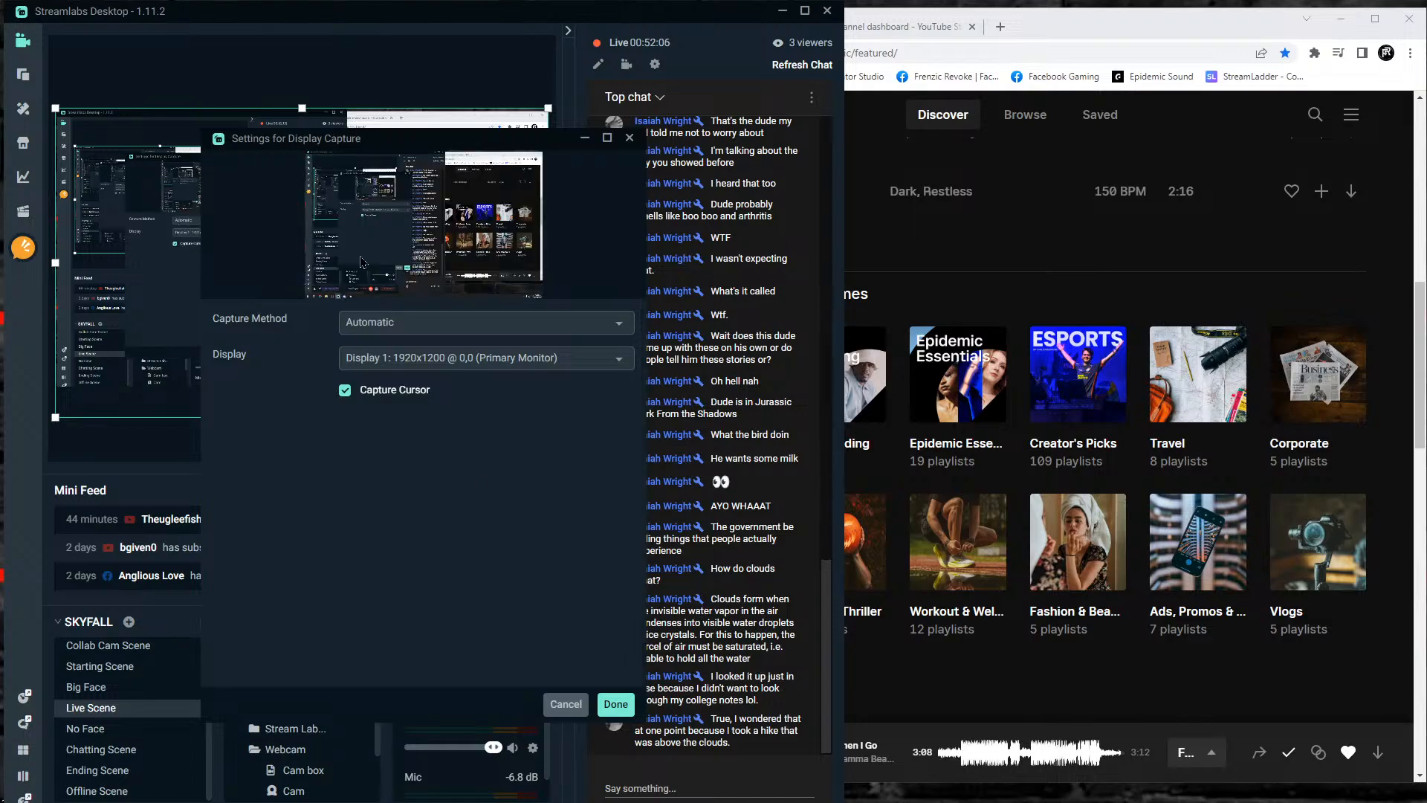
click(615, 703)
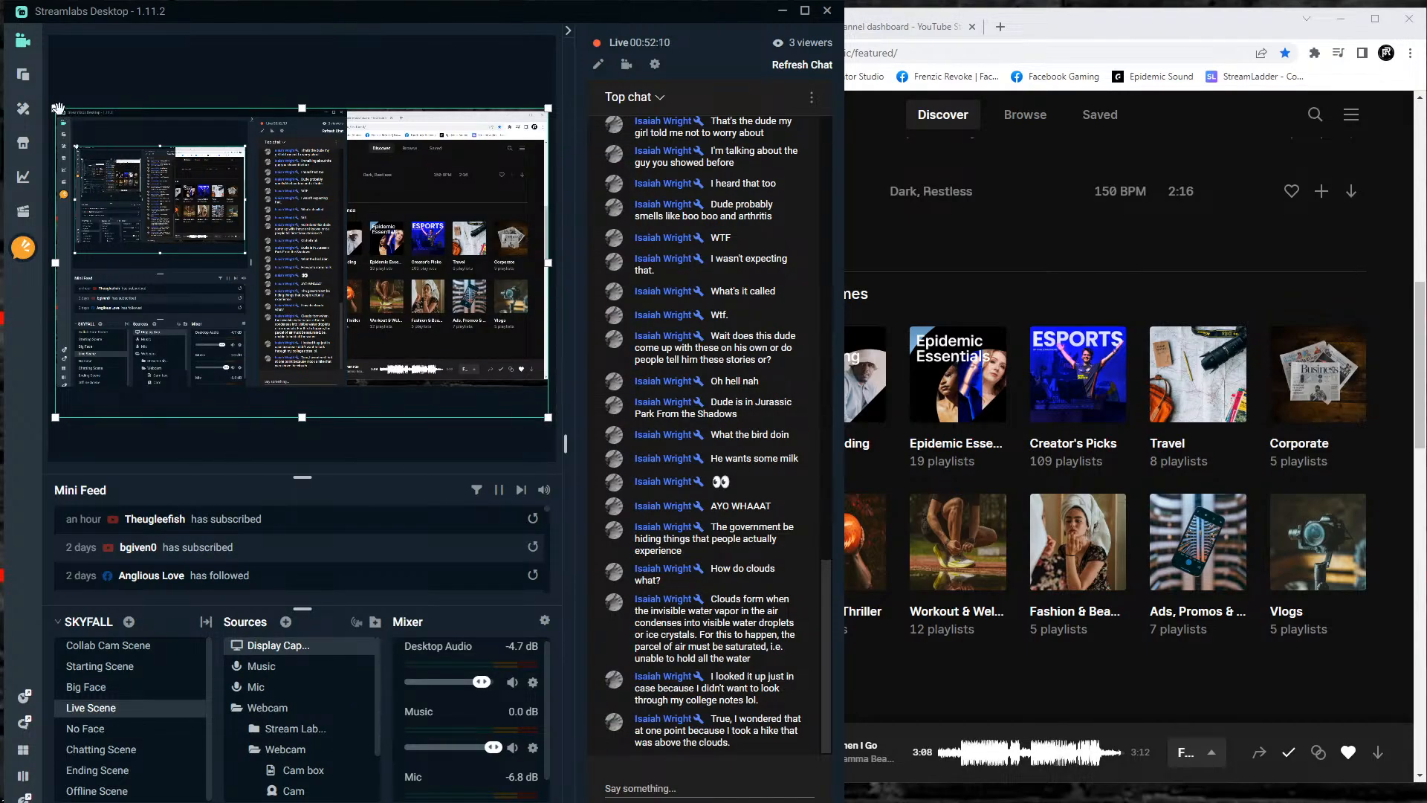
drag(58, 108, 404, 325)
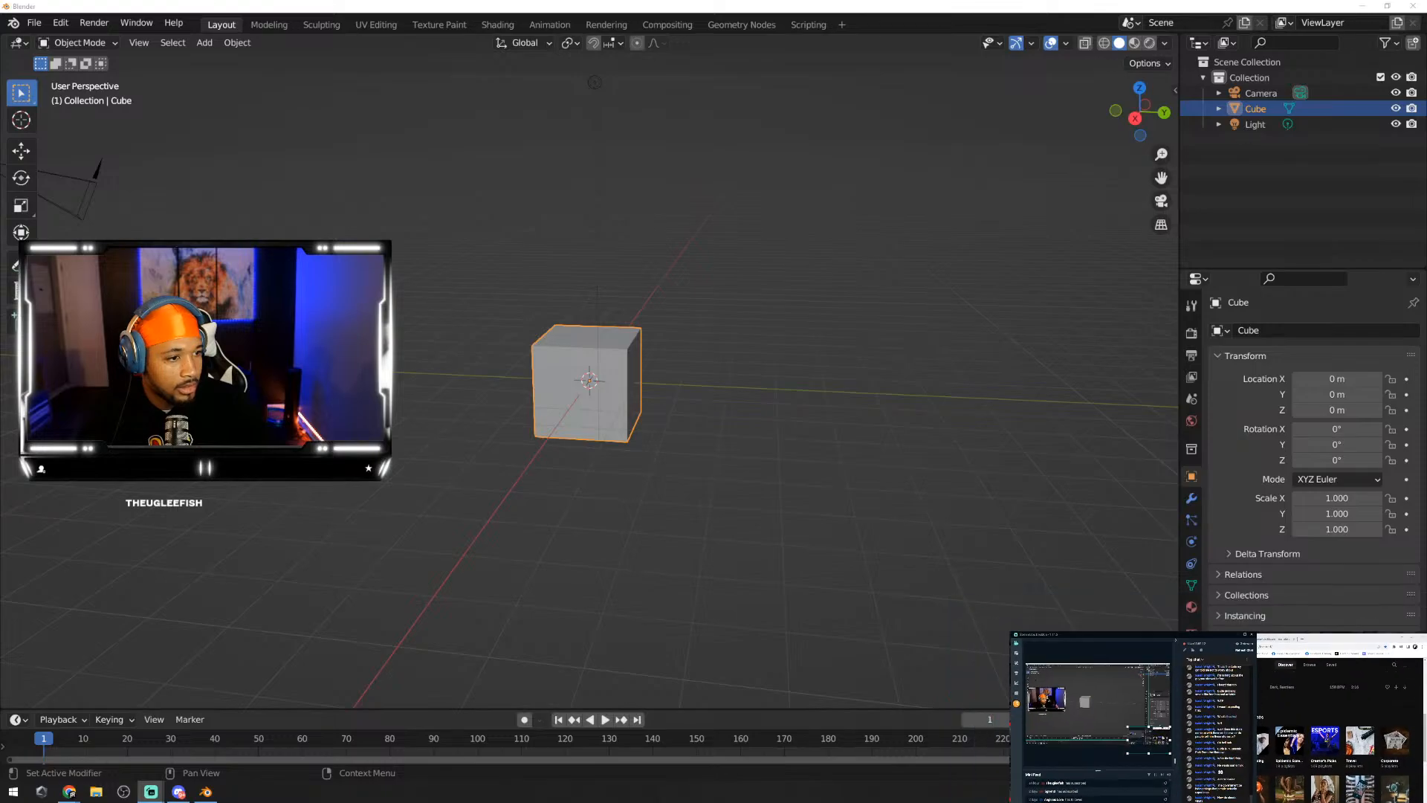
drag(1158, 740, 1133, 631)
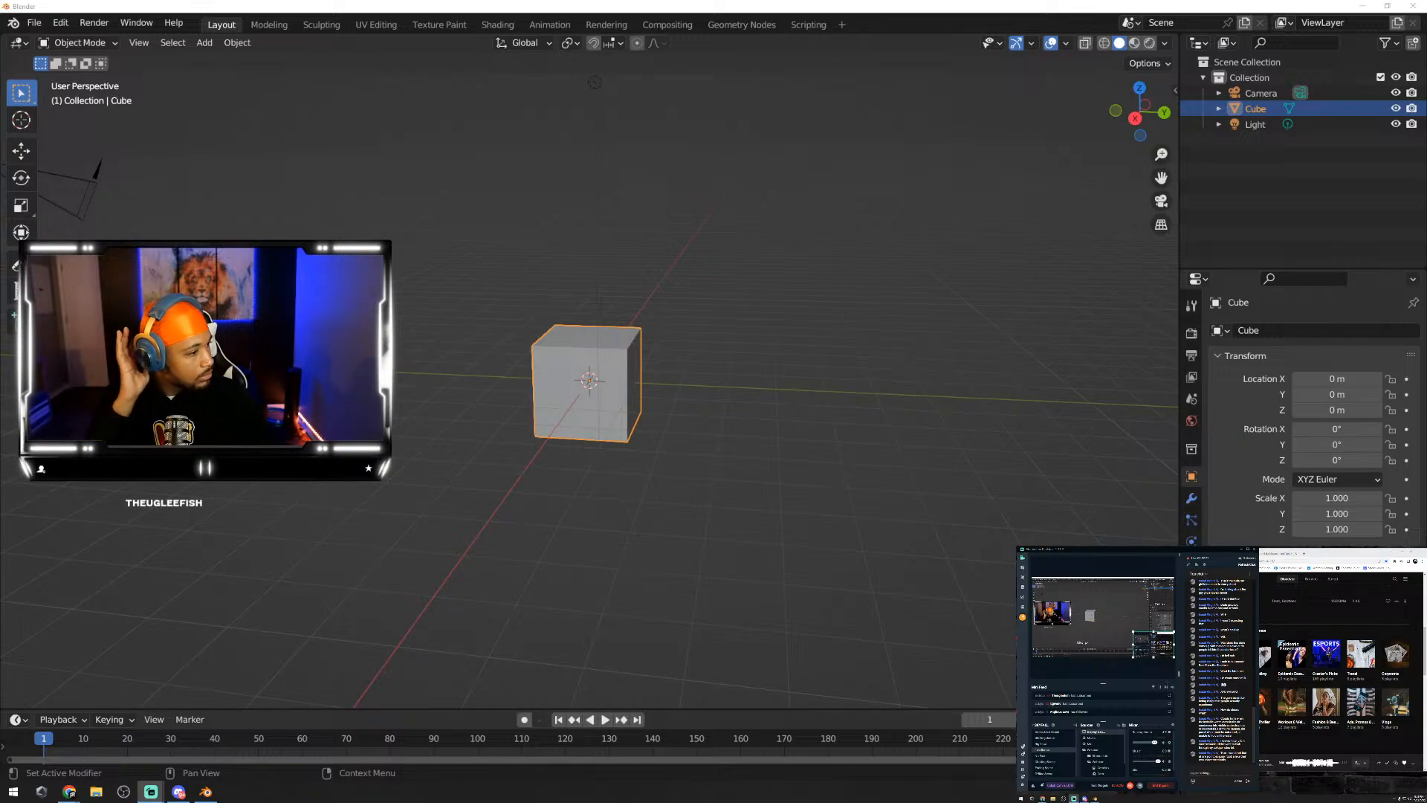
Step: Switch to the browser and show the Blender beginner tutorial video in full screen
key(alt+Tab)
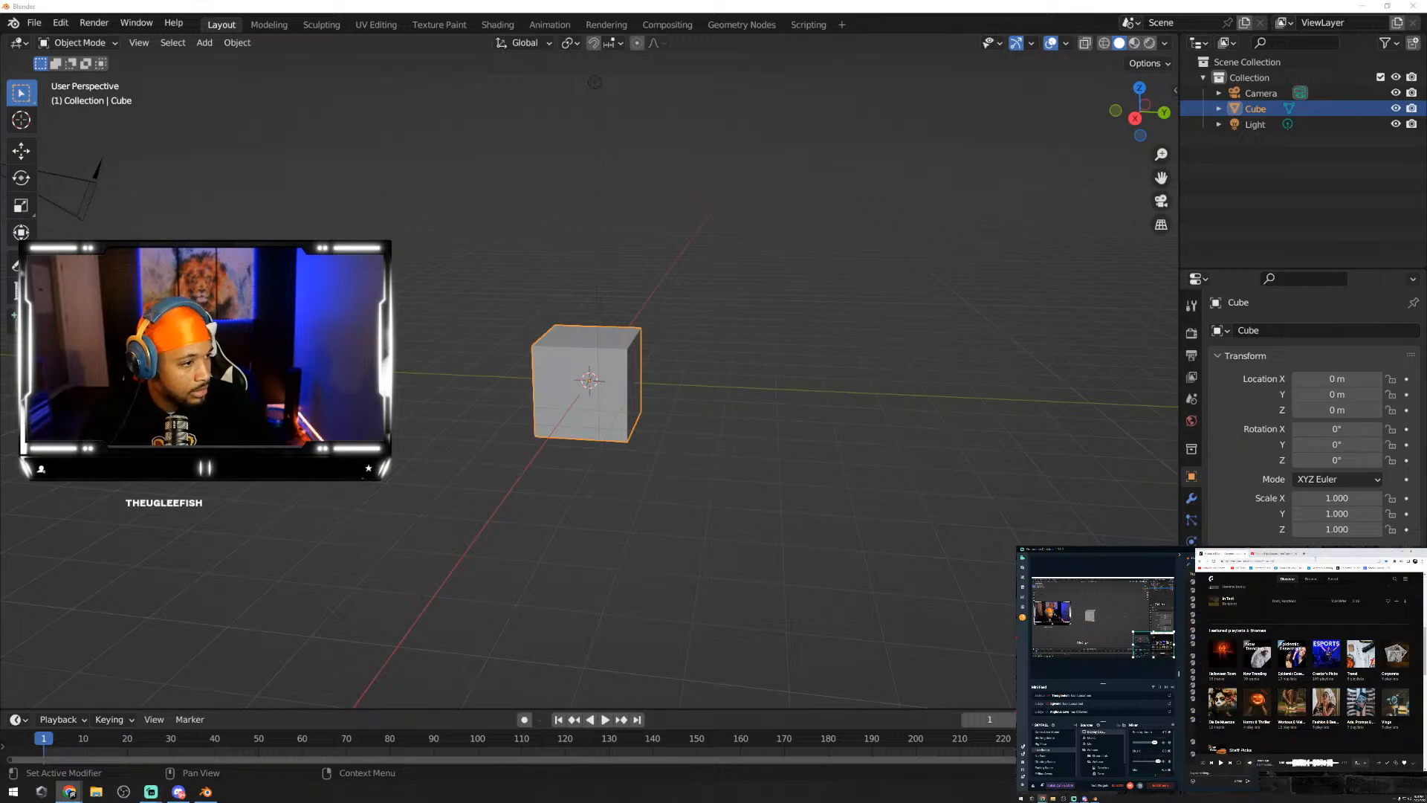
scroll(1218, 659, up, 5)
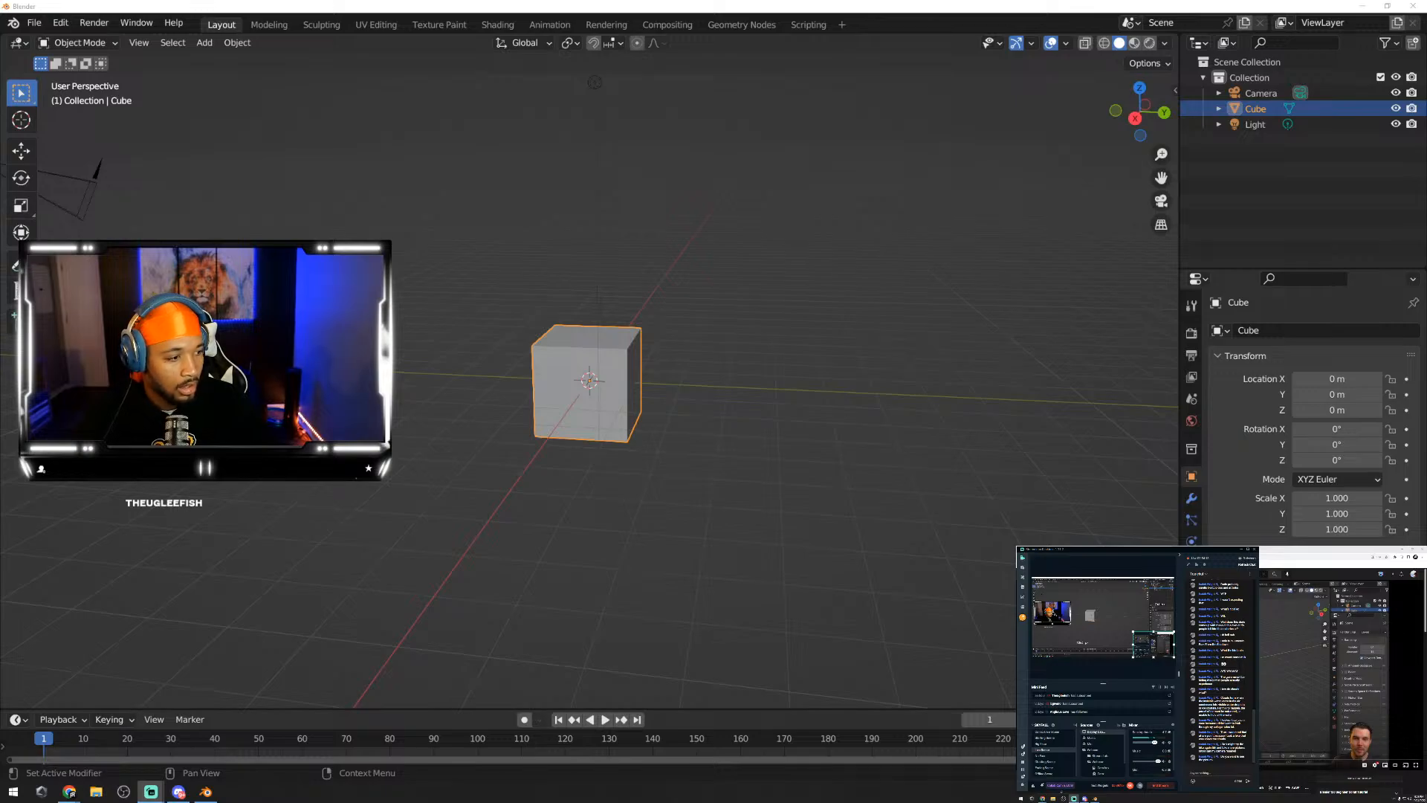
click(1298, 778)
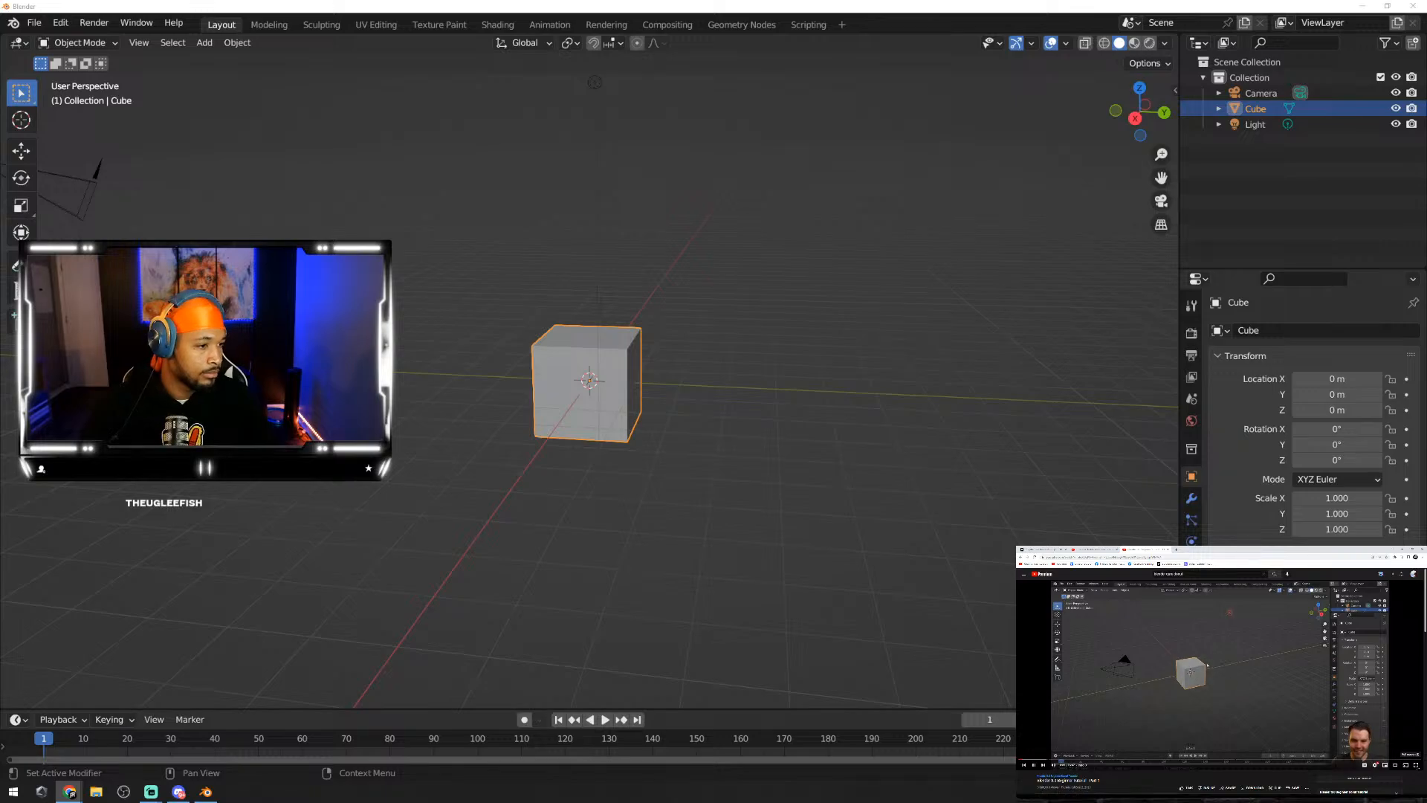
click(1415, 764)
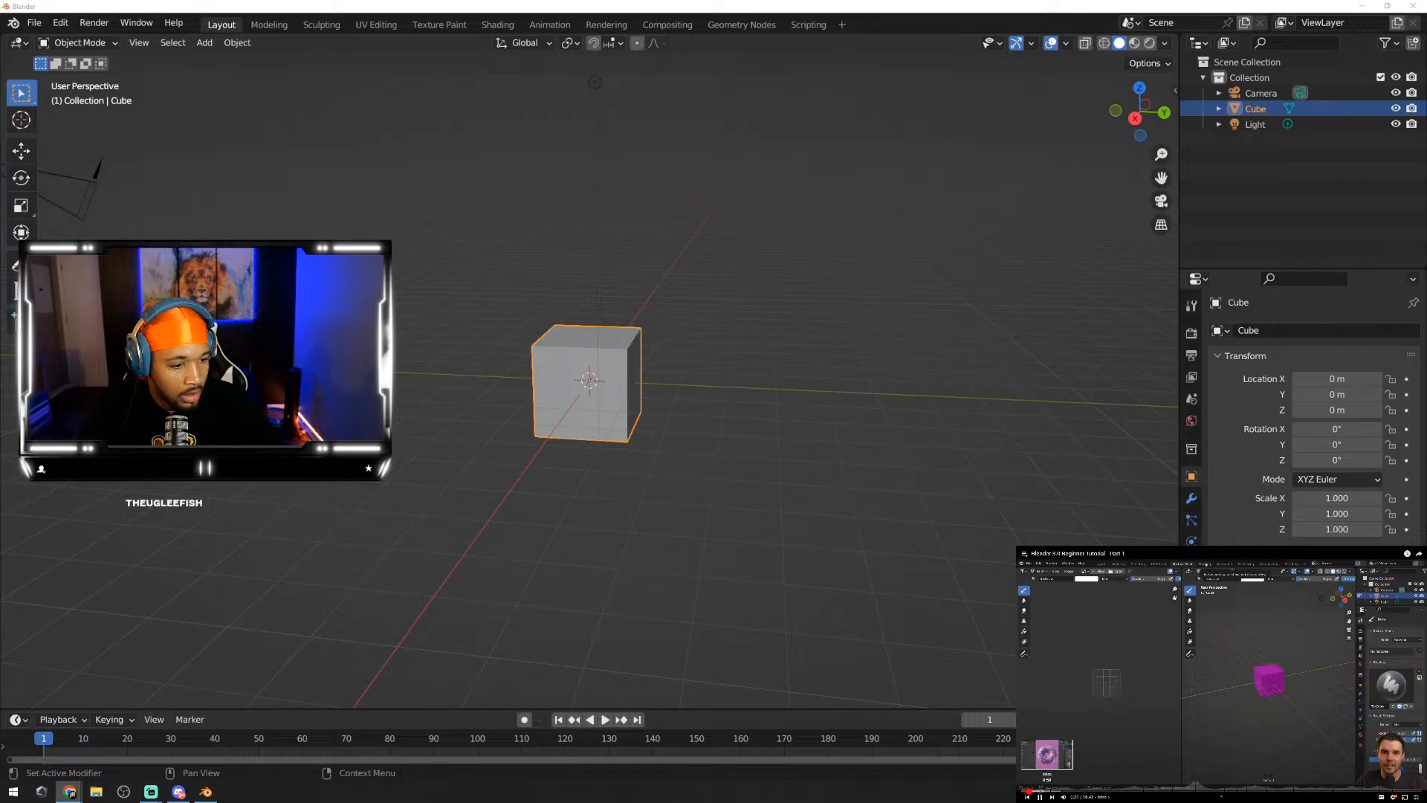
Step: Skip from the Part 1 video to the Blender 3.0 Beginner Object Editing Tutorial and play it
click(1049, 790)
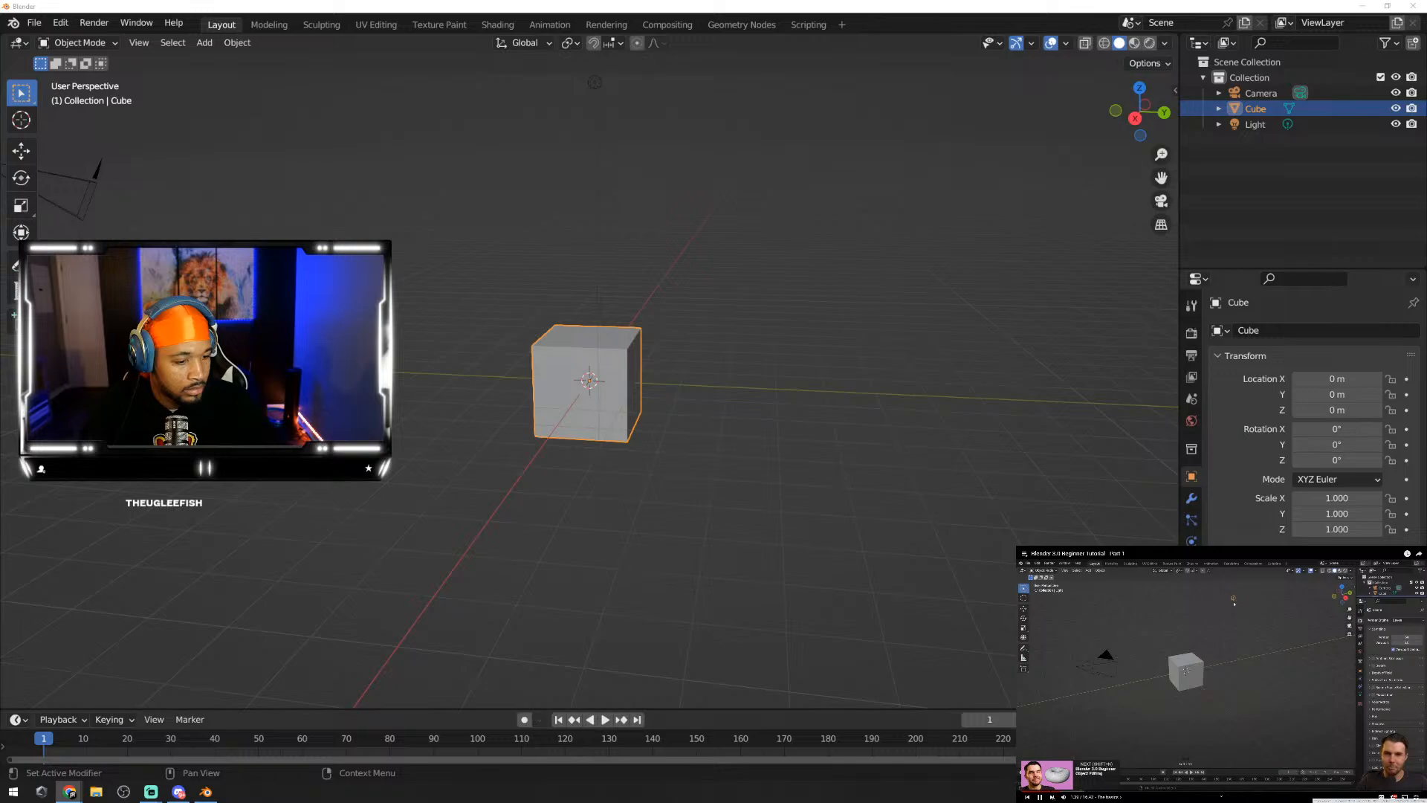
click(1051, 796)
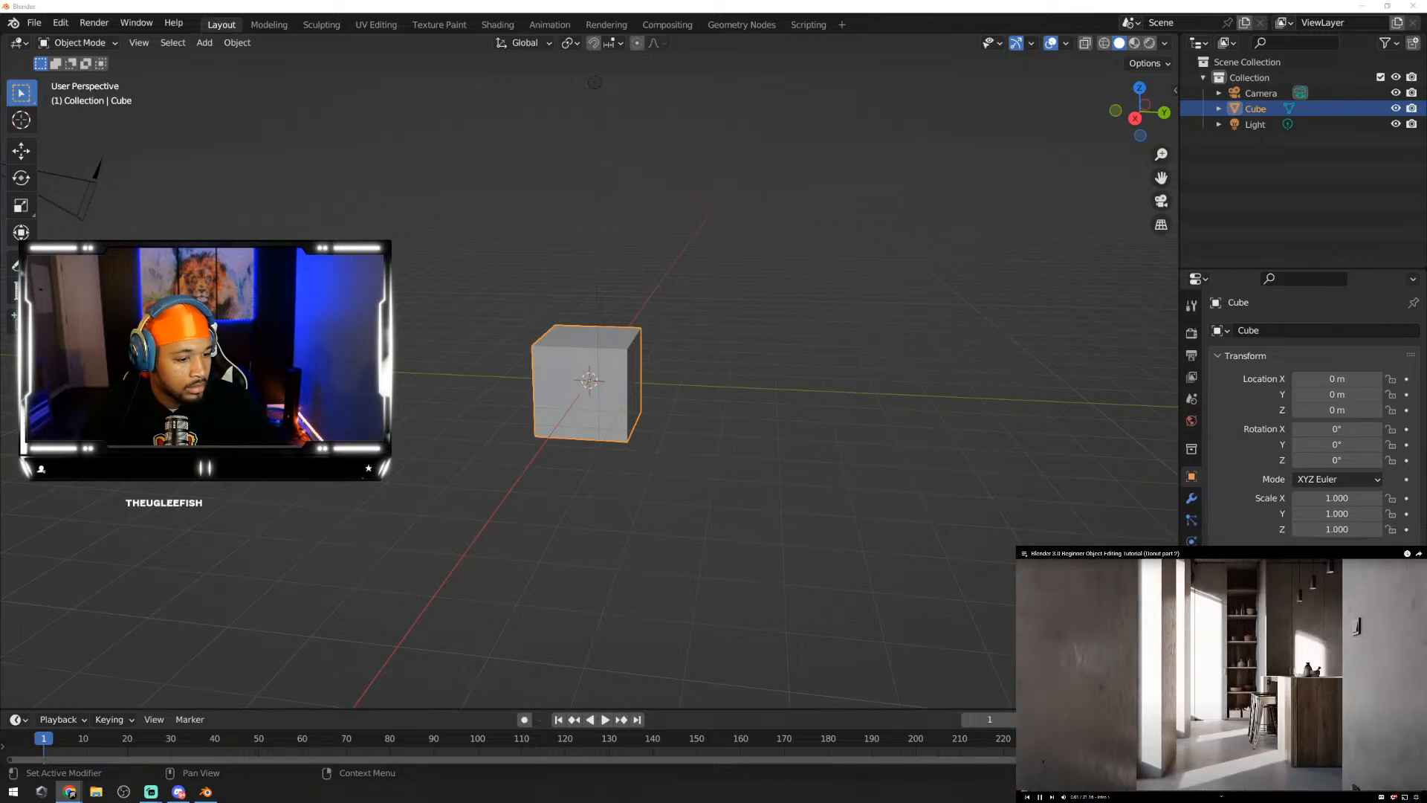
click(1033, 790)
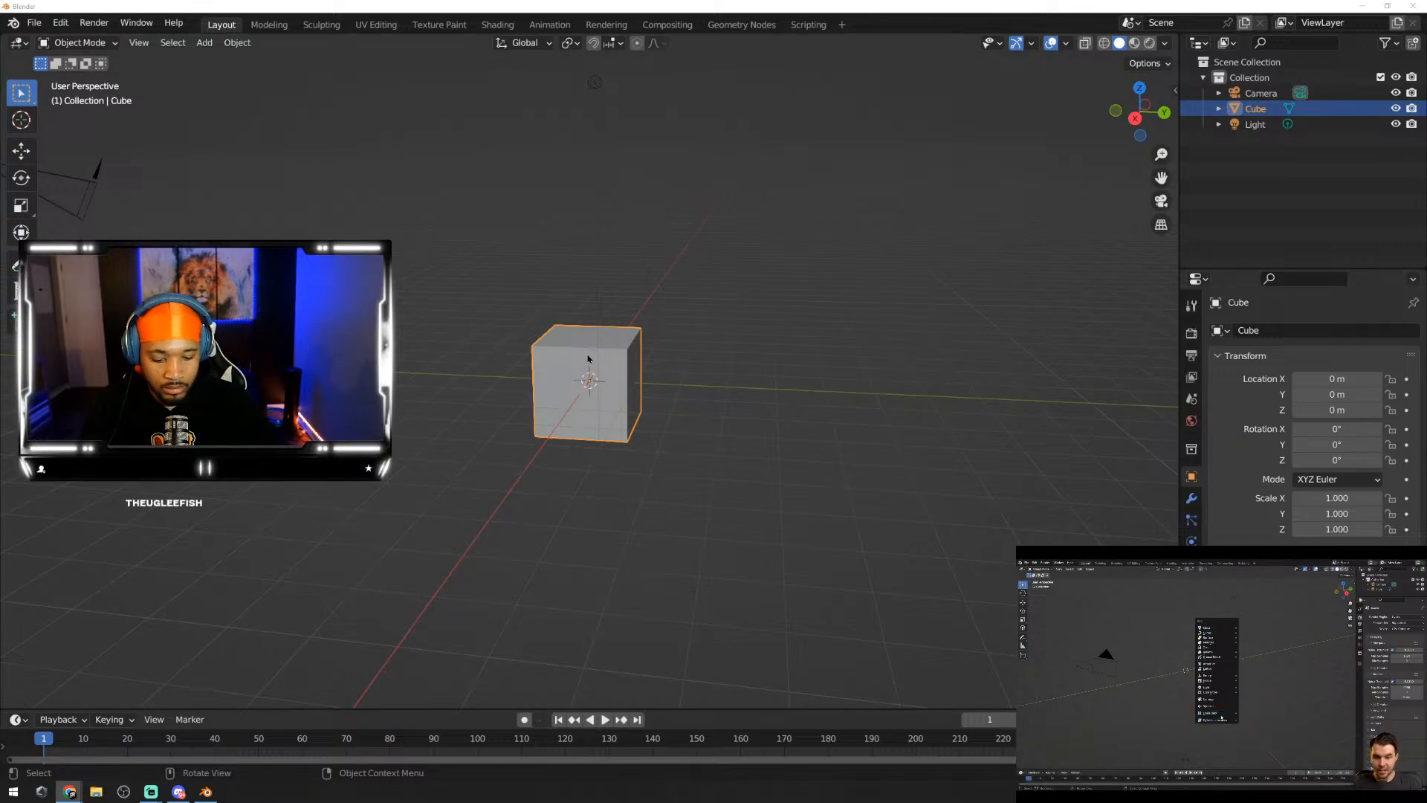
Step: Switch to Blender, delete the default cube and add a torus mesh in its place
key(Delete)
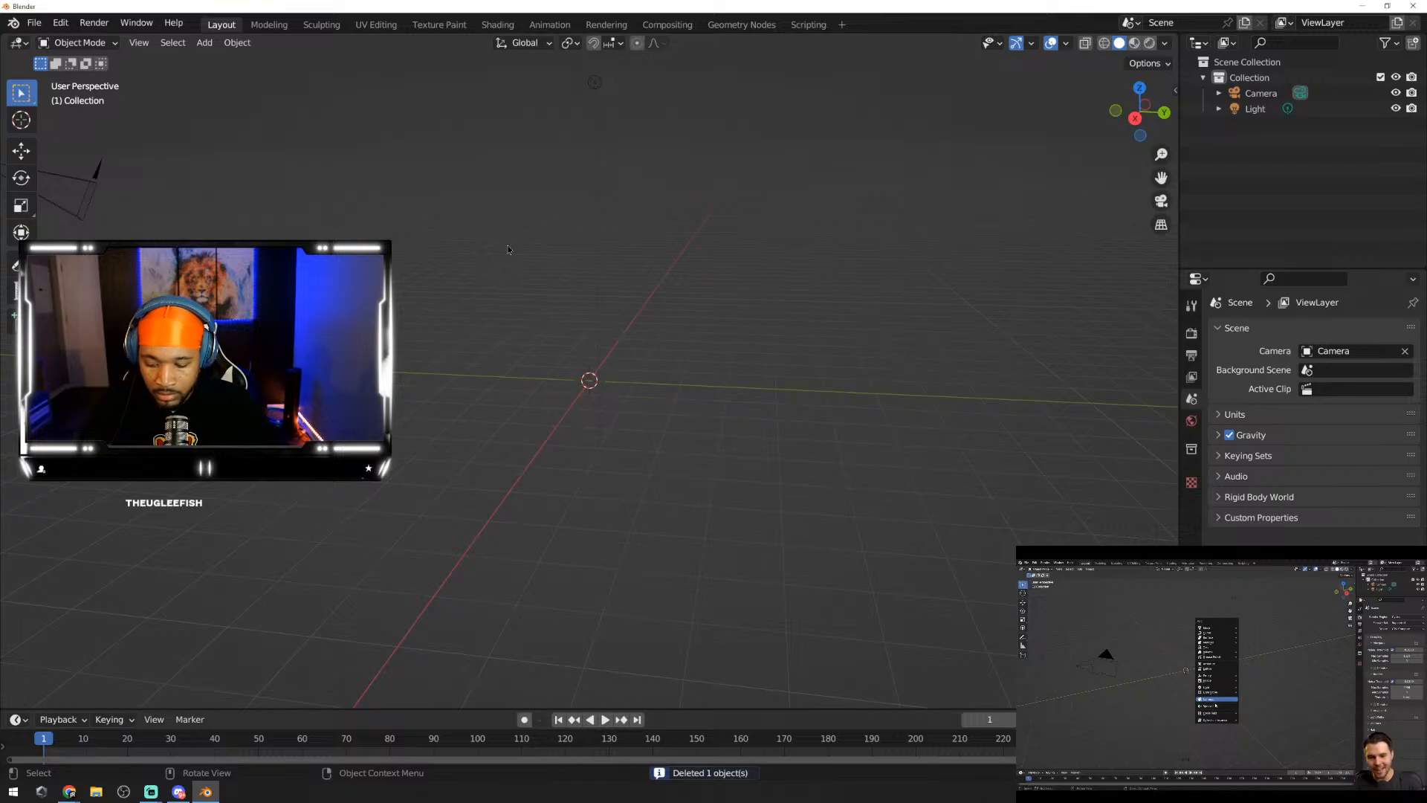
key(shift+a)
mouse_move(507, 249)
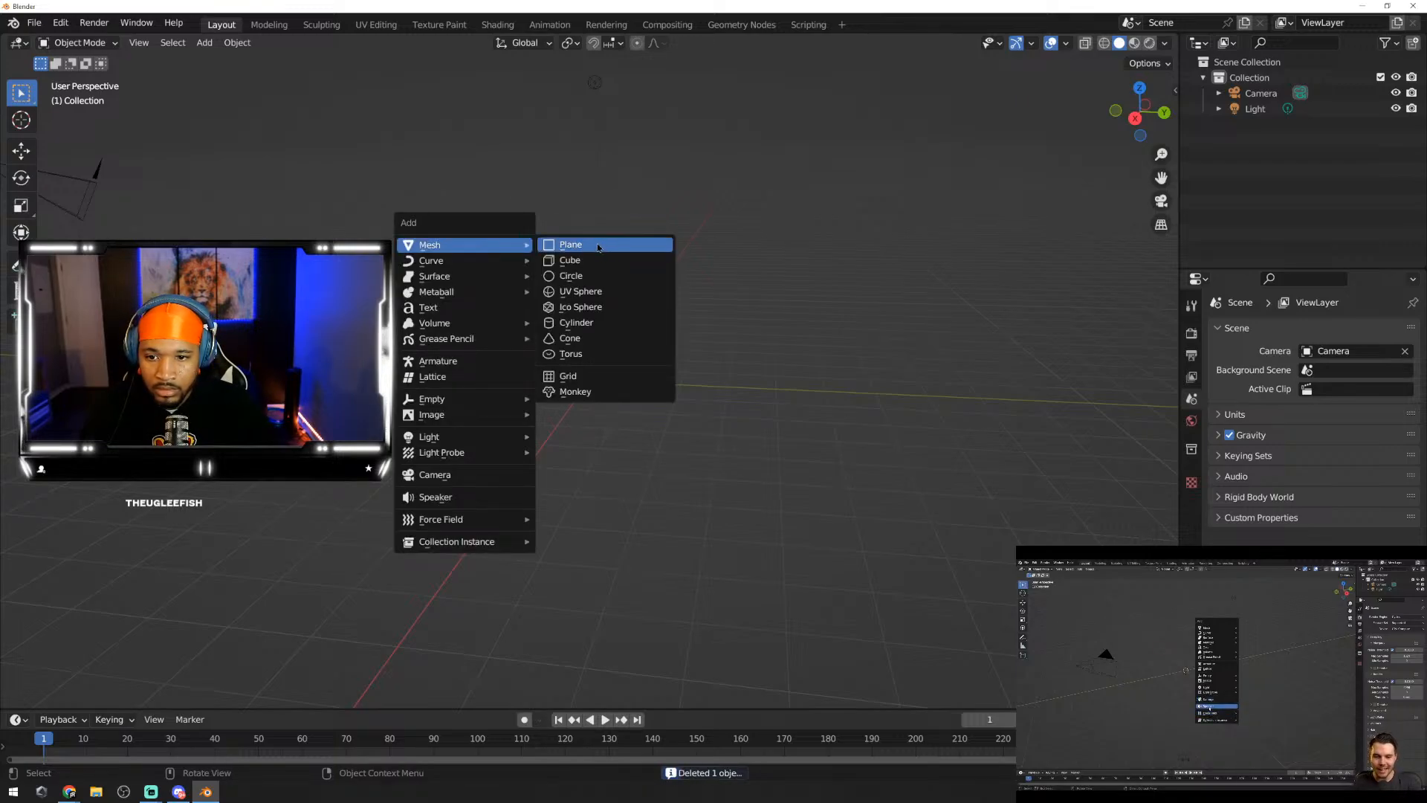
click(599, 360)
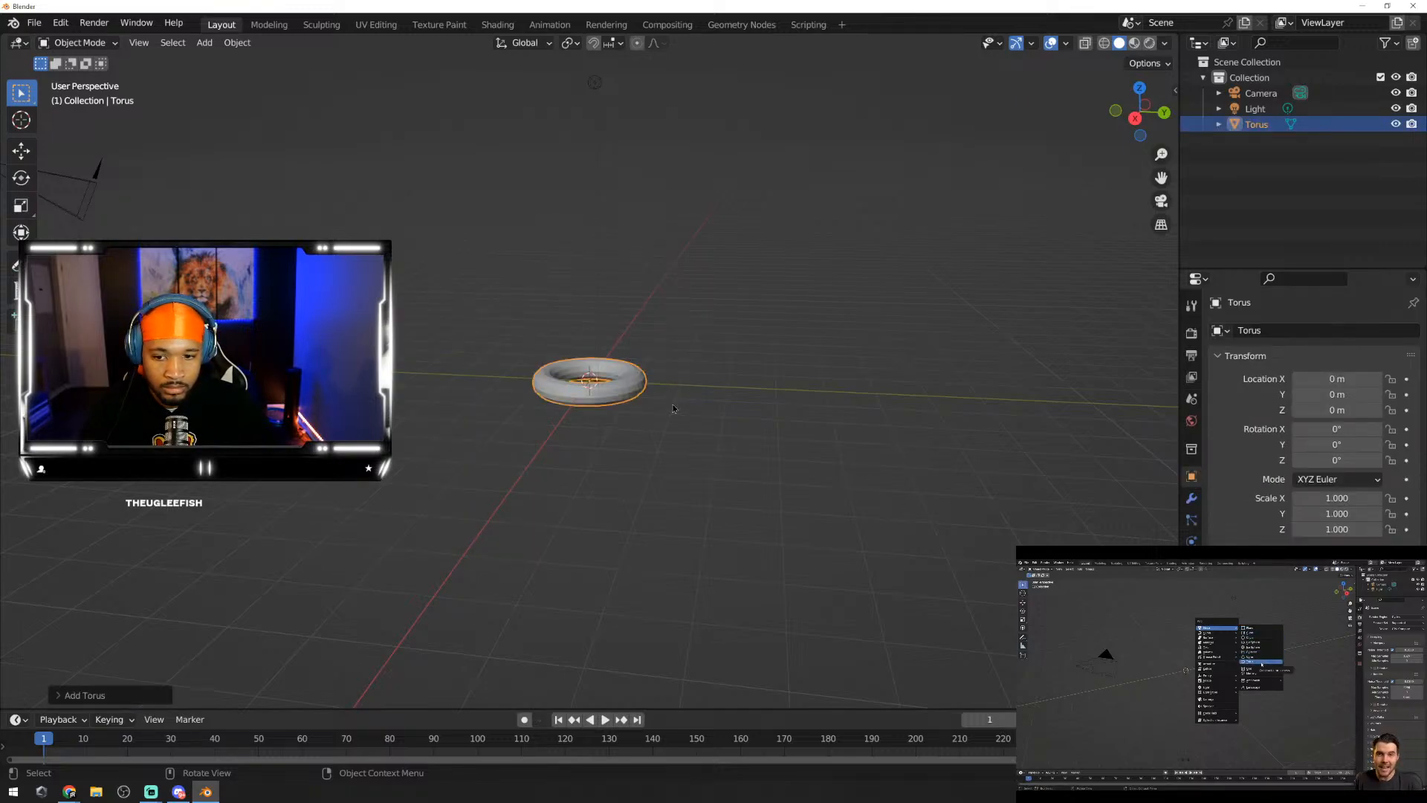
Step: Open the creation settings of the newly added torus
middle_drag(667, 390, 534, 422)
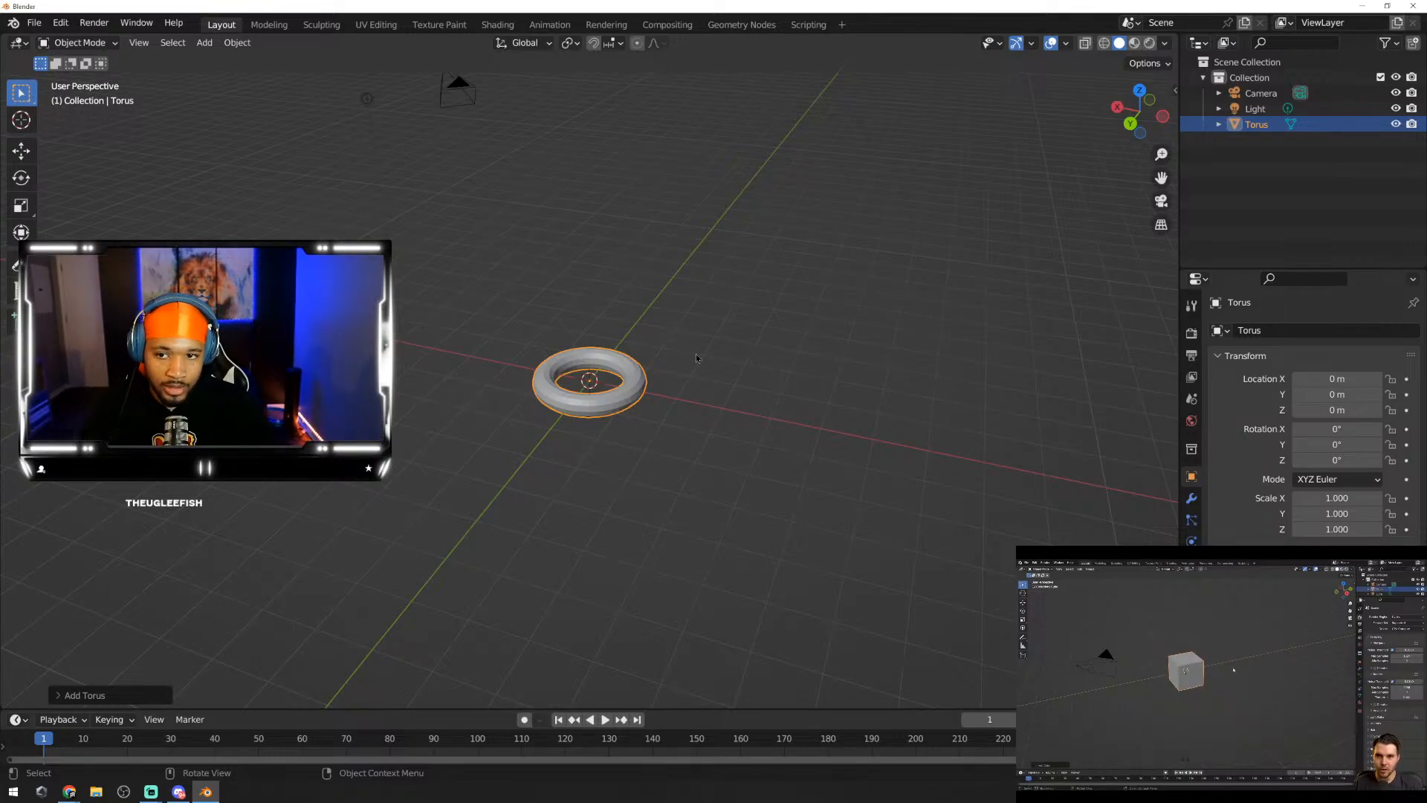
middle_drag(957, 354, 862, 356)
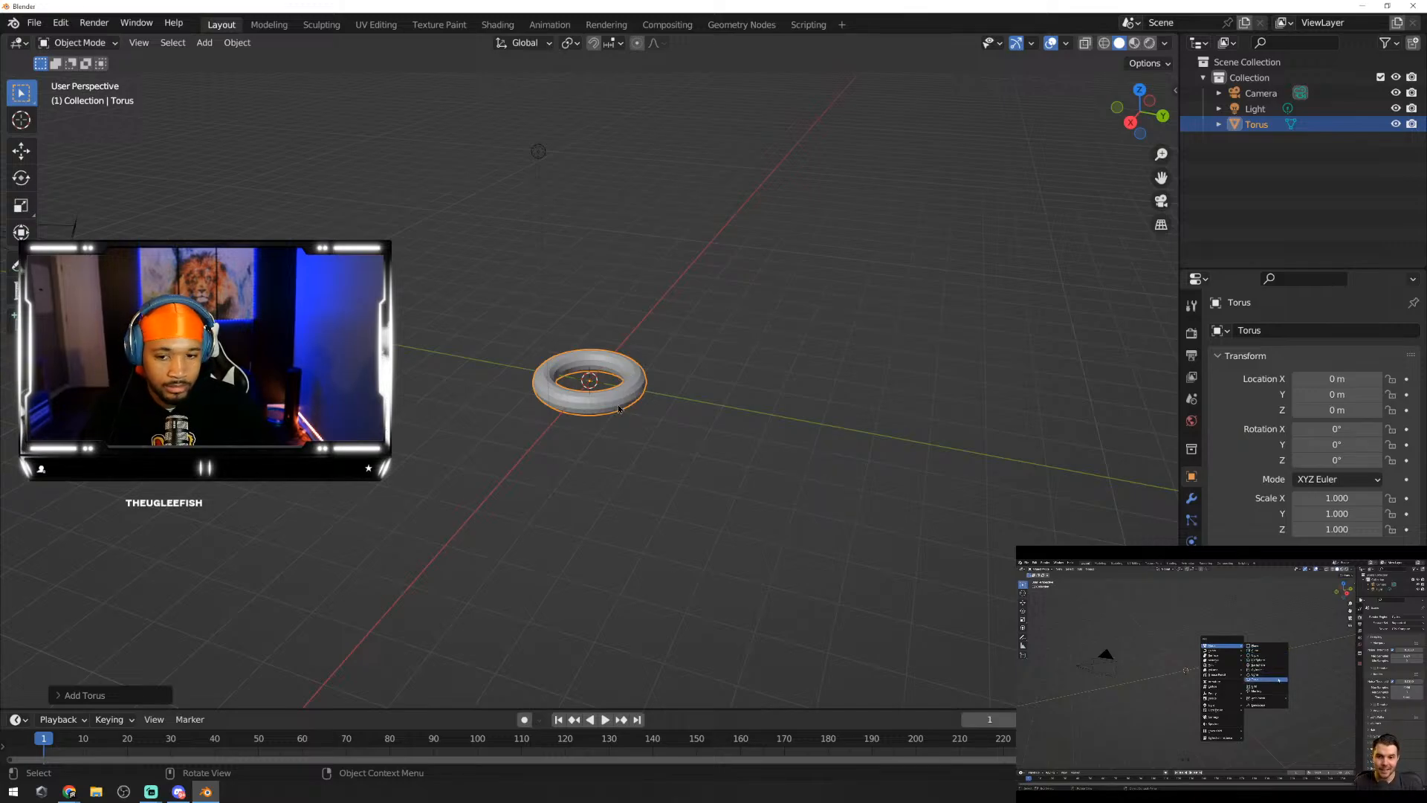
scroll(616, 405, up, 5)
scroll(619, 408, up, 1)
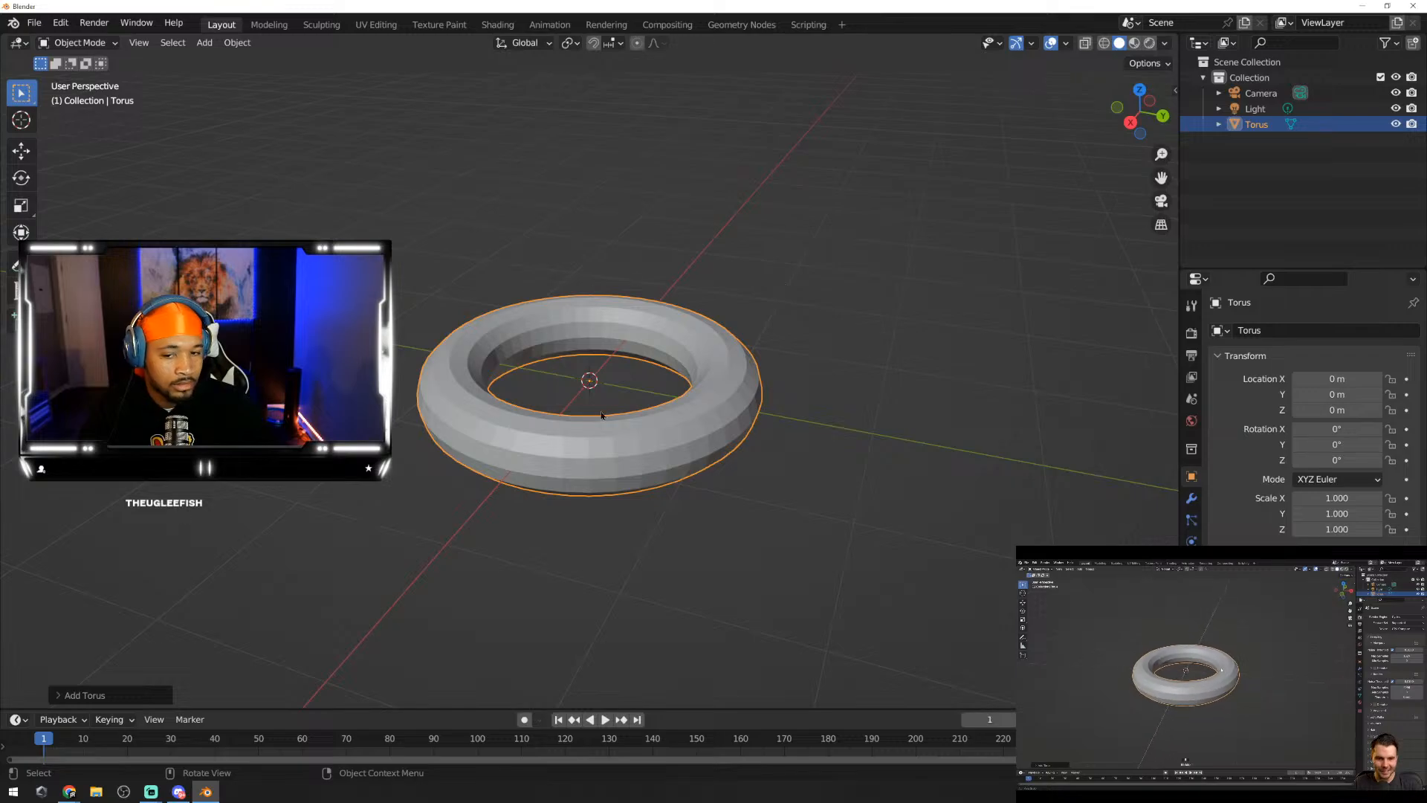
middle_drag(605, 385, 468, 382)
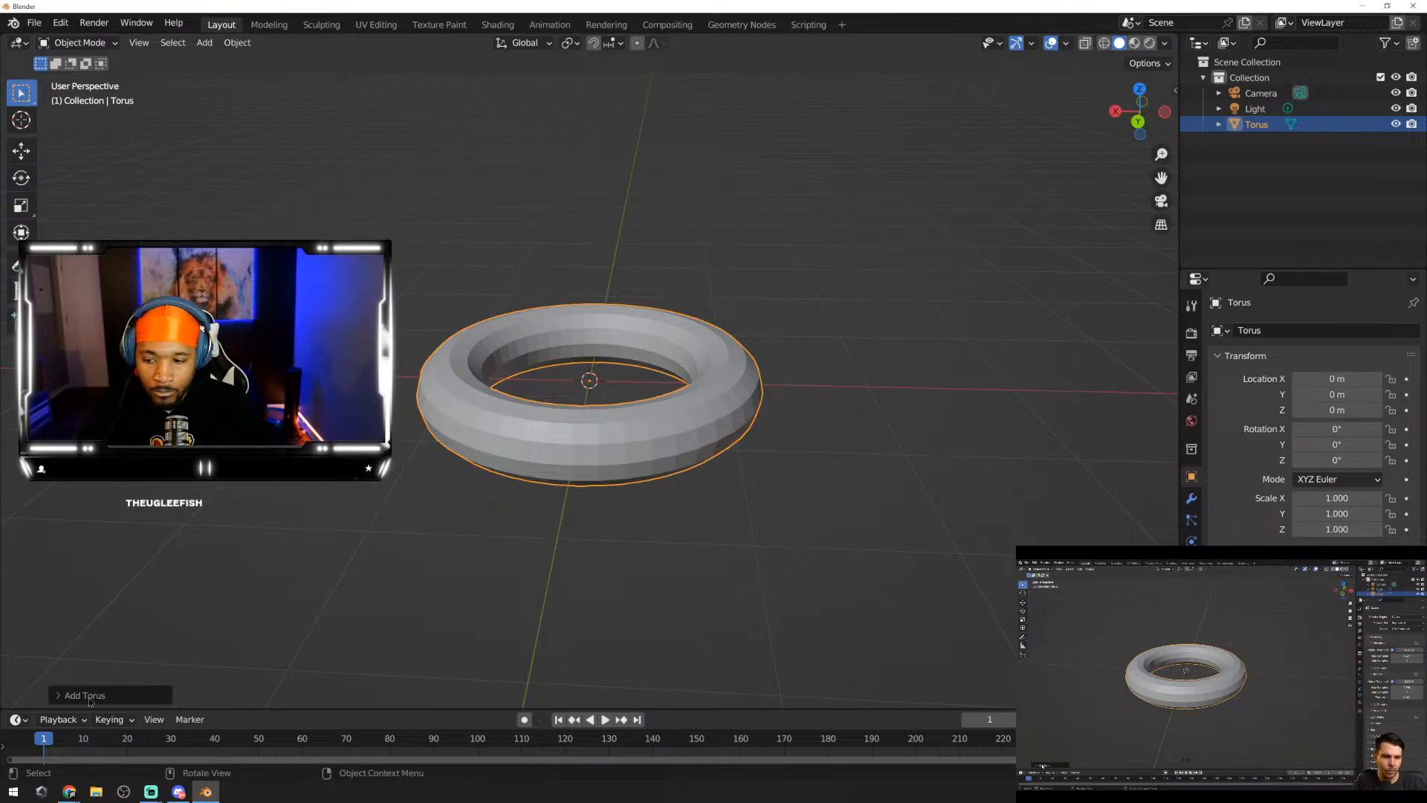
click(63, 696)
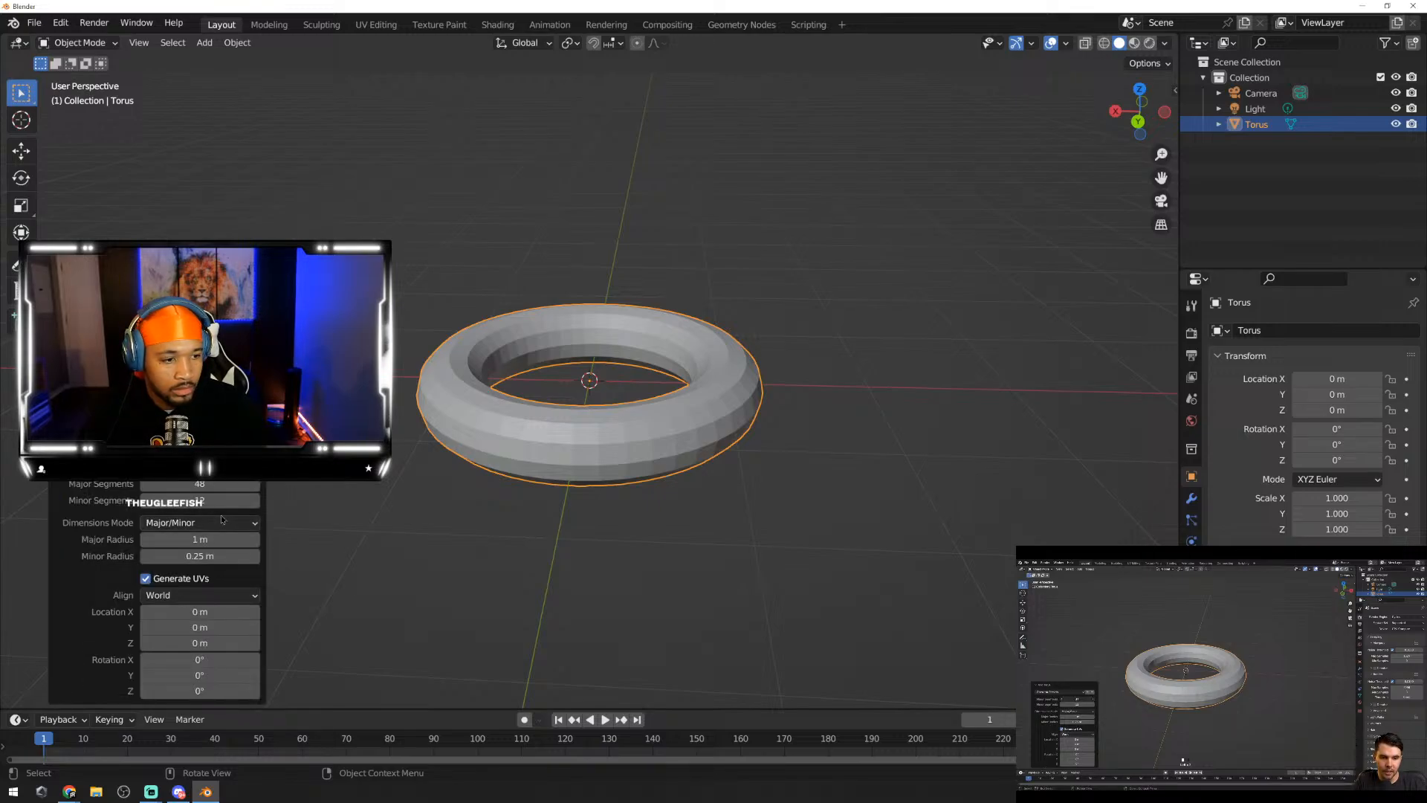
Step: Try Major Segments counts of 3 and 34 on the torus
click(199, 484)
text(3)
key(Return)
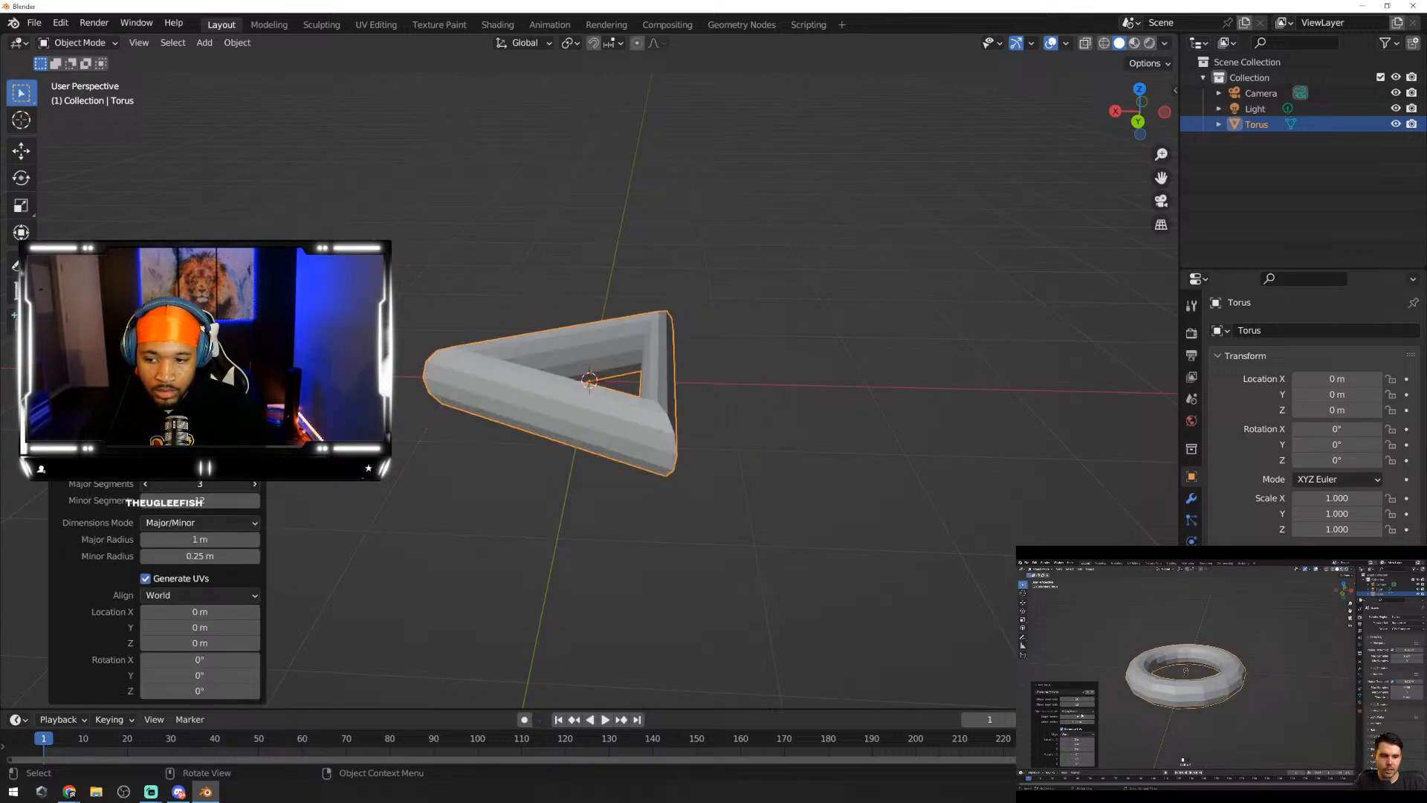
mouse_move(200, 484)
mouse_down()
mouse_move(254, 484)
mouse_move(211, 483)
mouse_up()
click(145, 484)
click(145, 484)
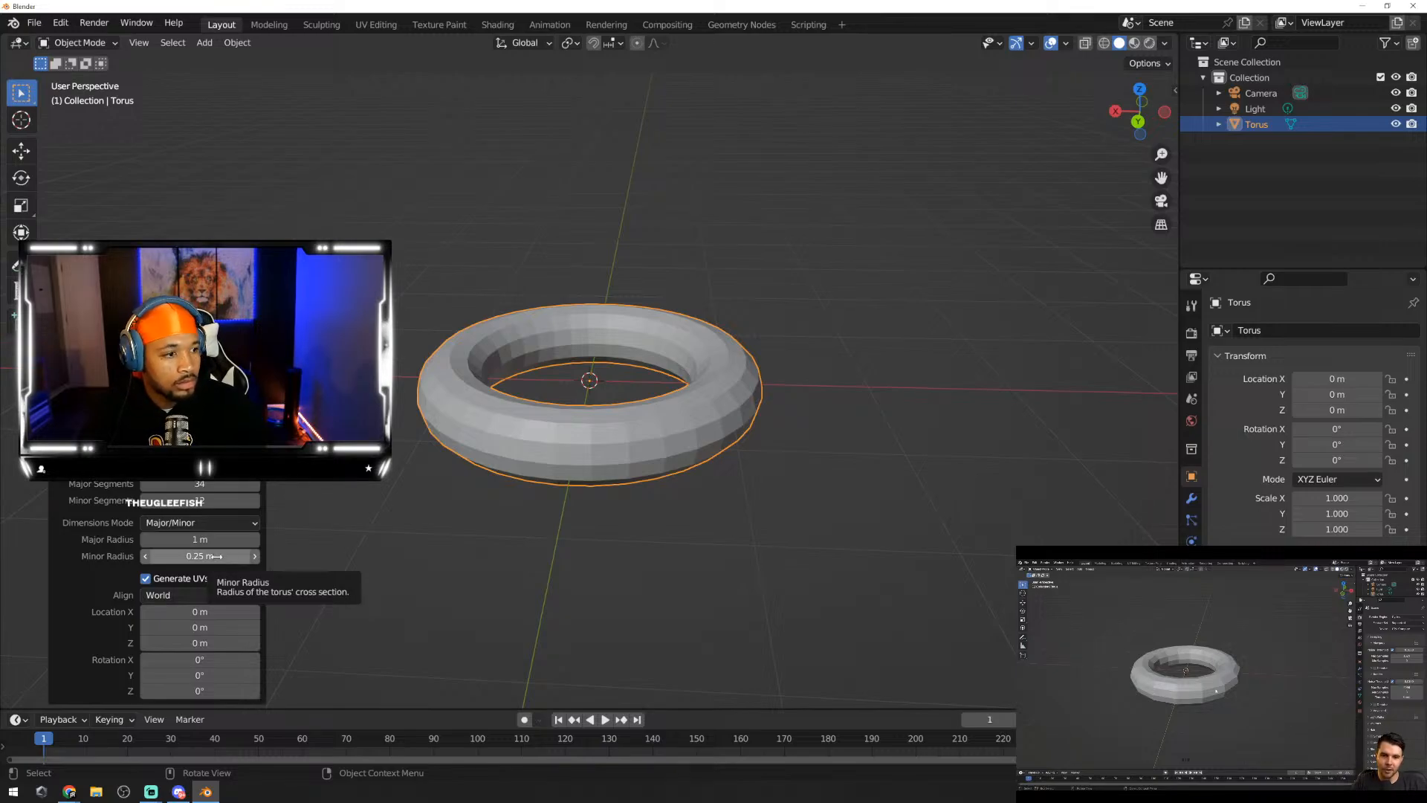
Step: Set the torus's Major Segments to 16
click(208, 484)
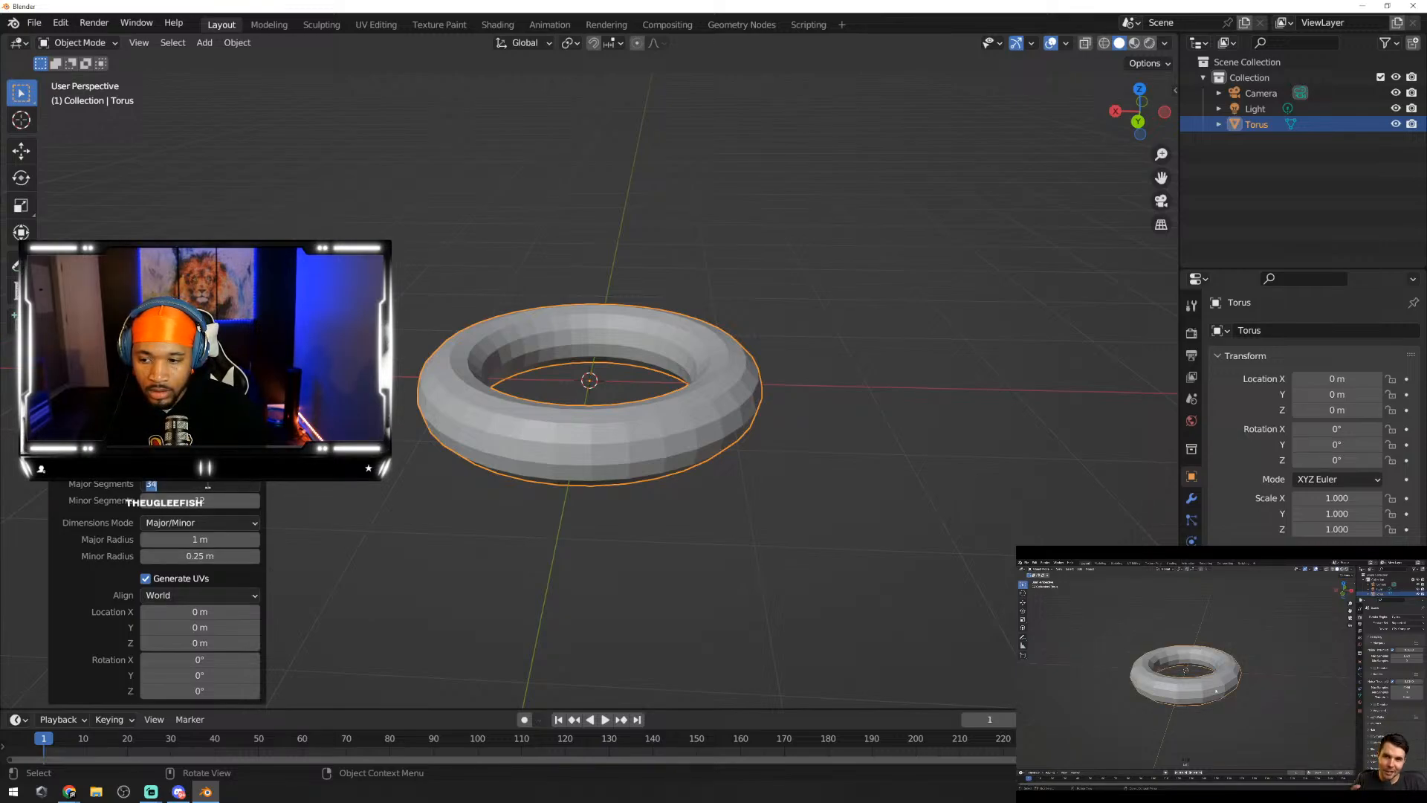
text(1)
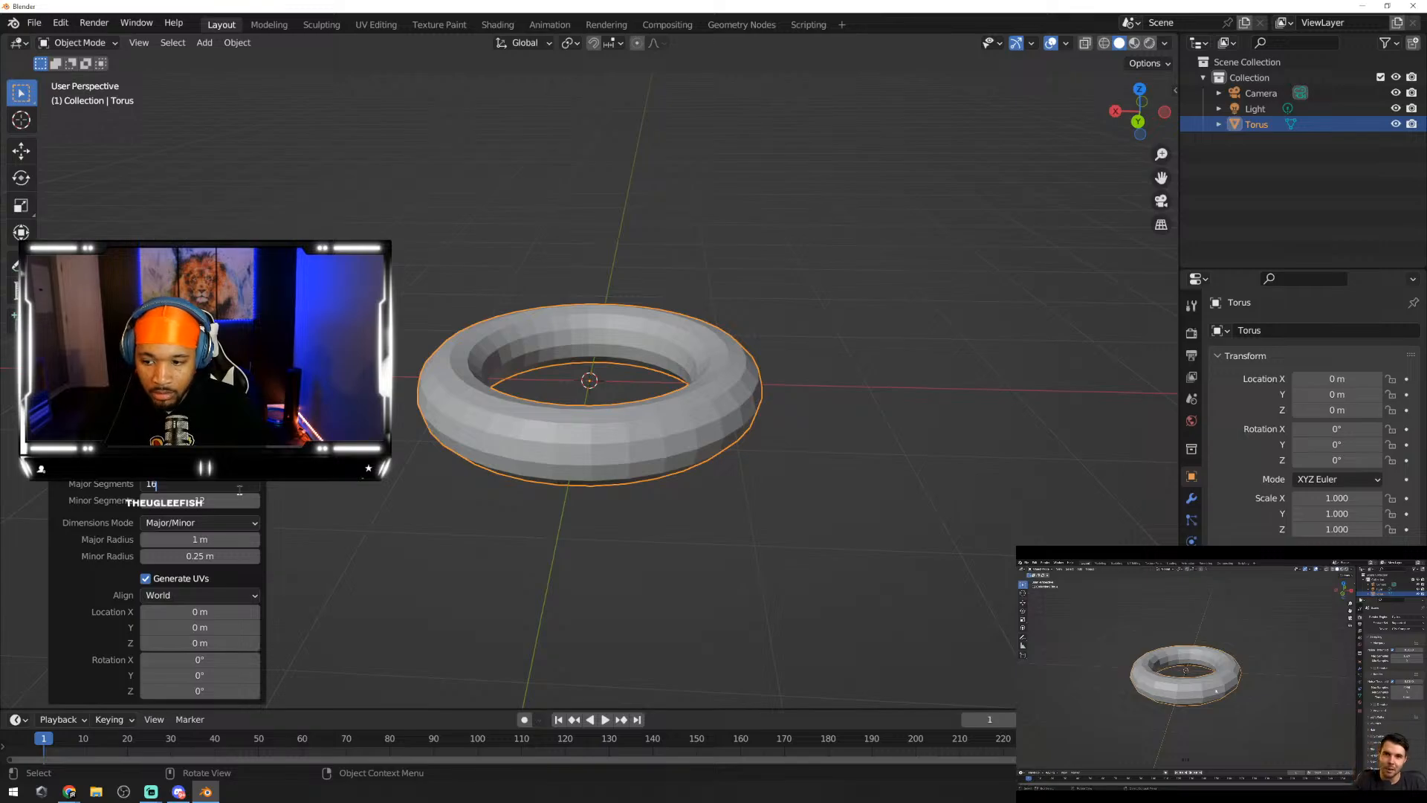
text(6)
key(Return)
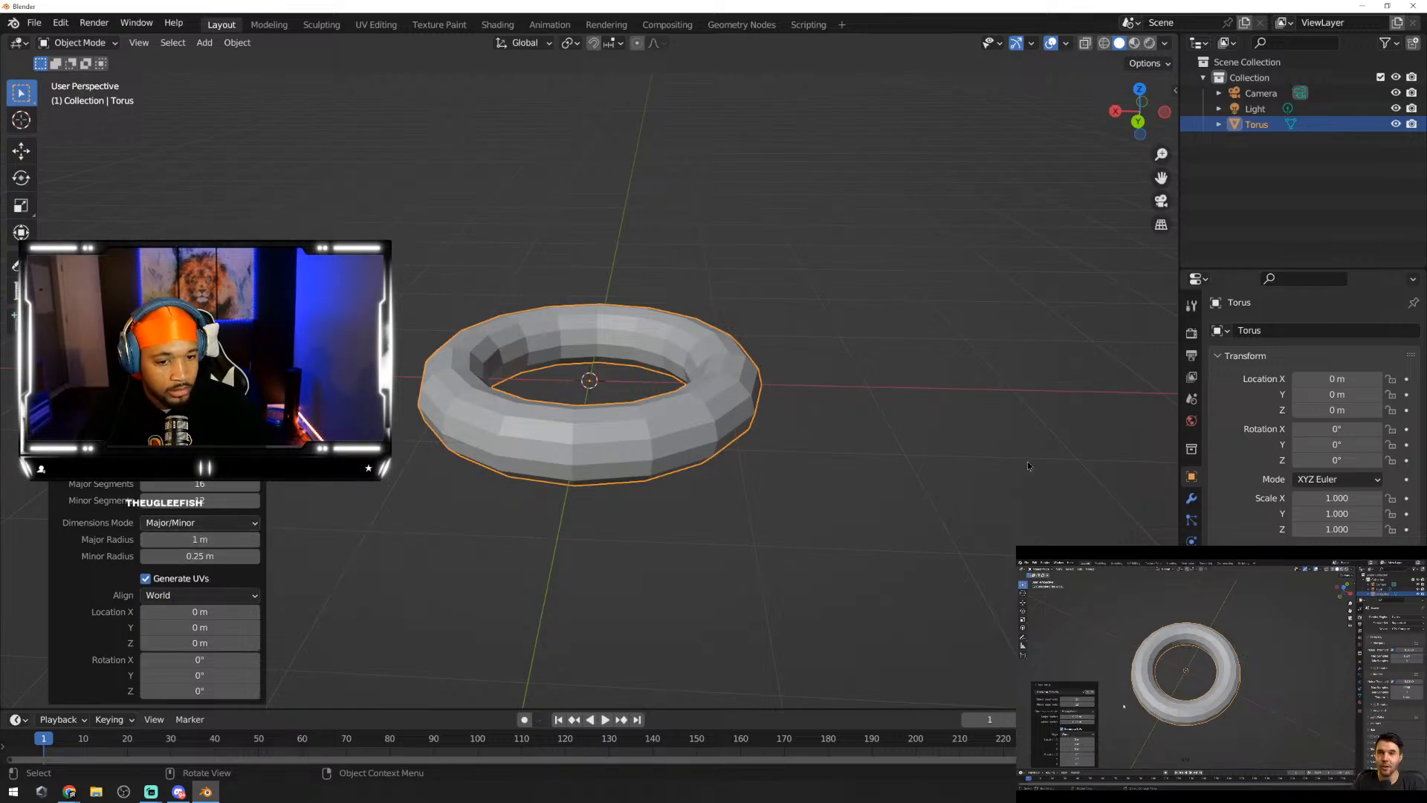
Step: Follow the tutorial video and thicken the torus by setting its Minor Radius to 0.6 m
click(1174, 705)
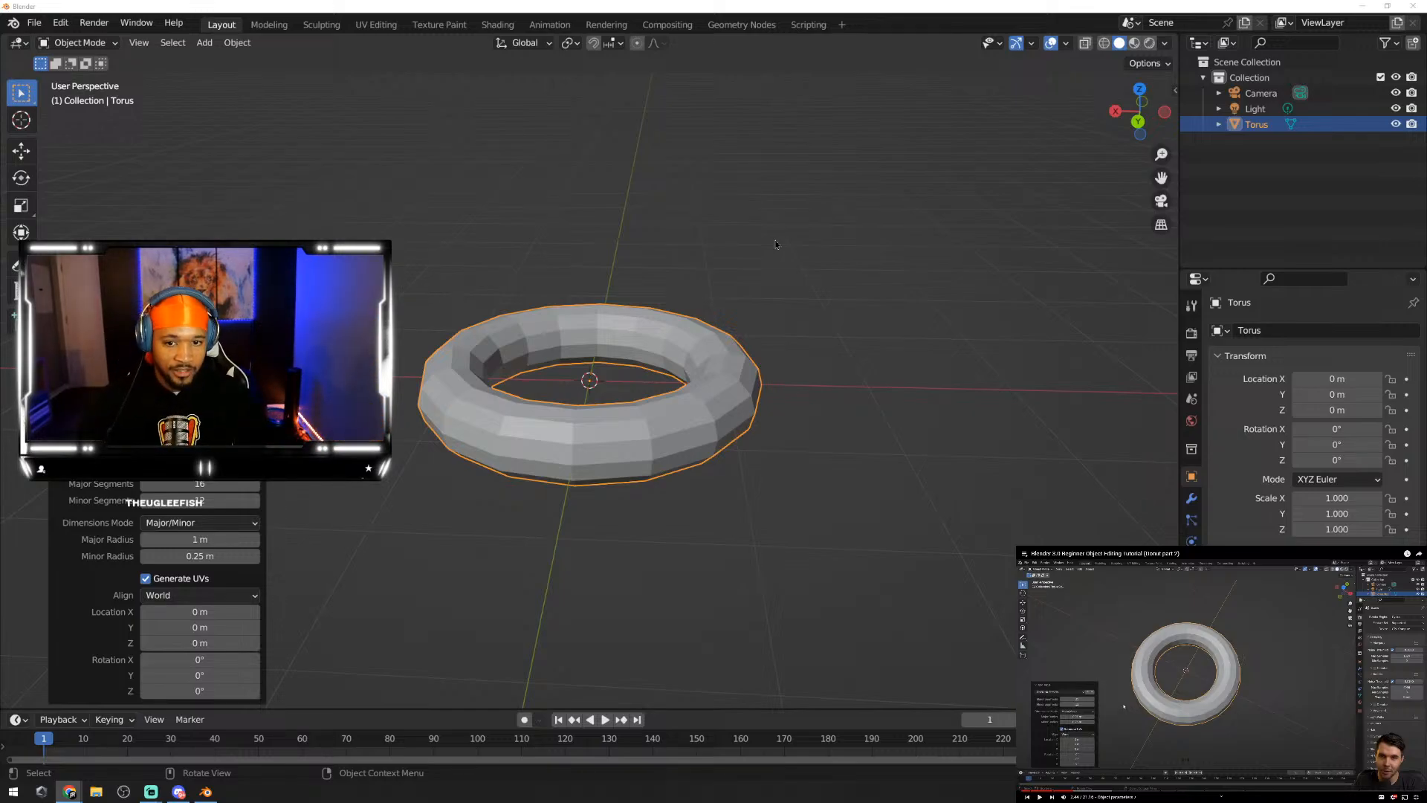
middle_drag(503, 404, 466, 410)
scroll(466, 409, down, 1)
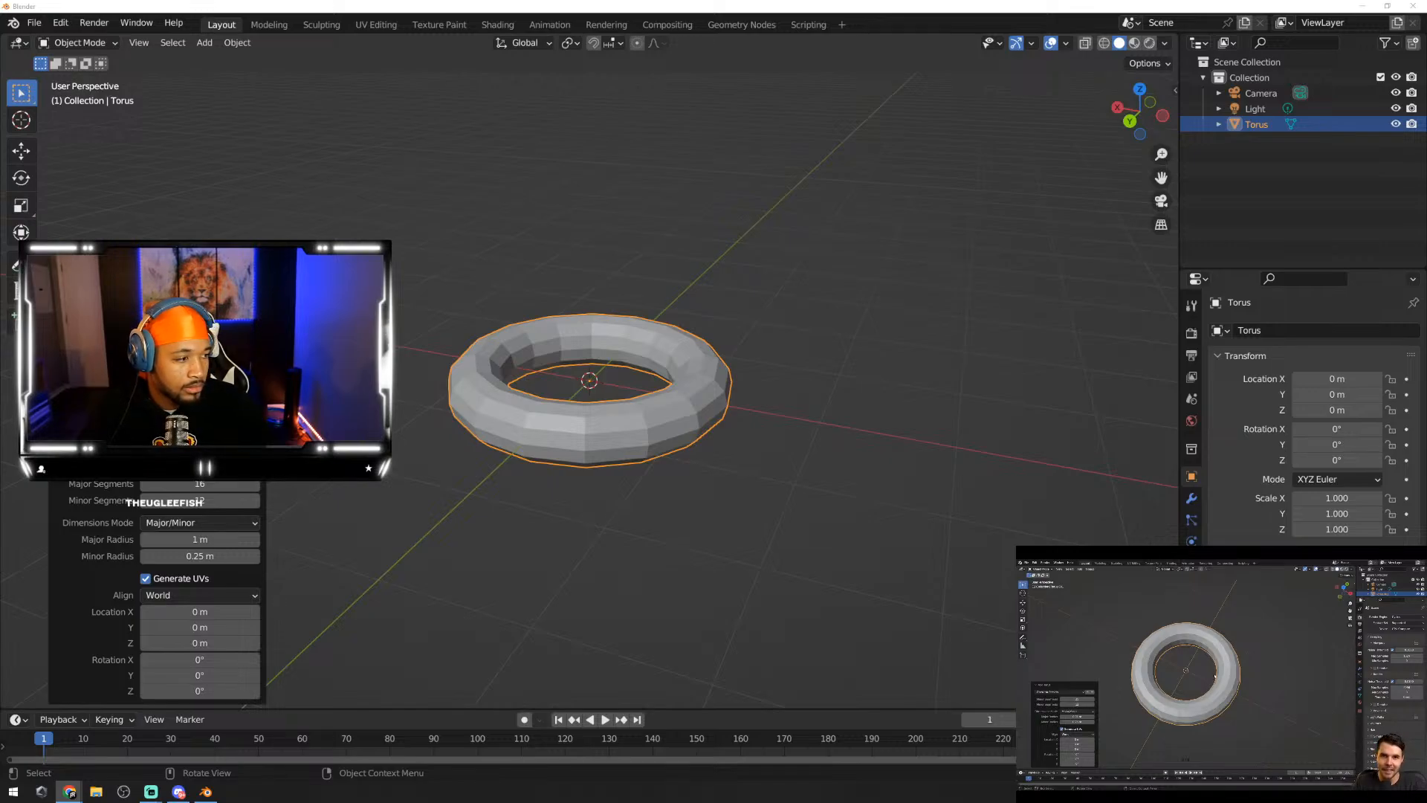
mouse_move(1253, 761)
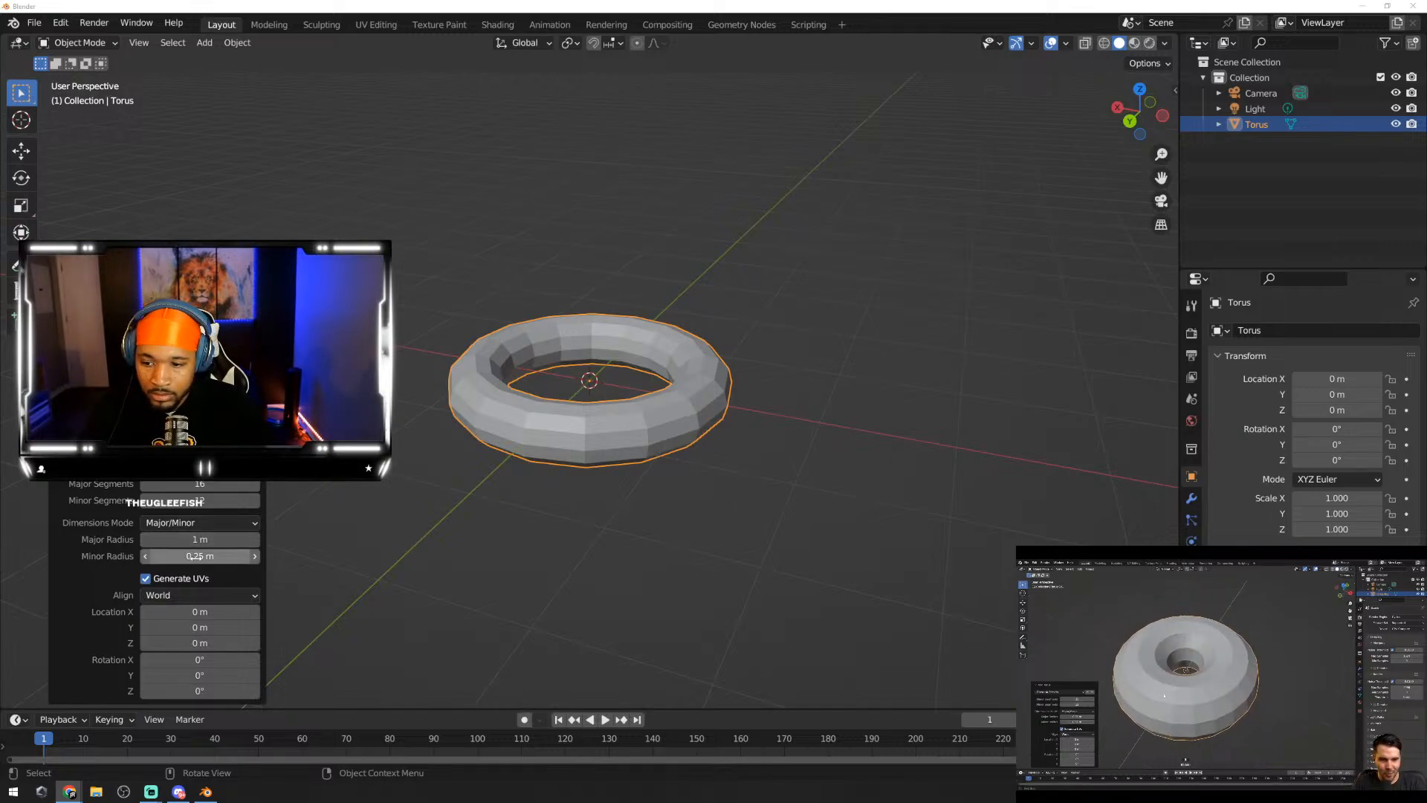
drag(194, 556, 297, 556)
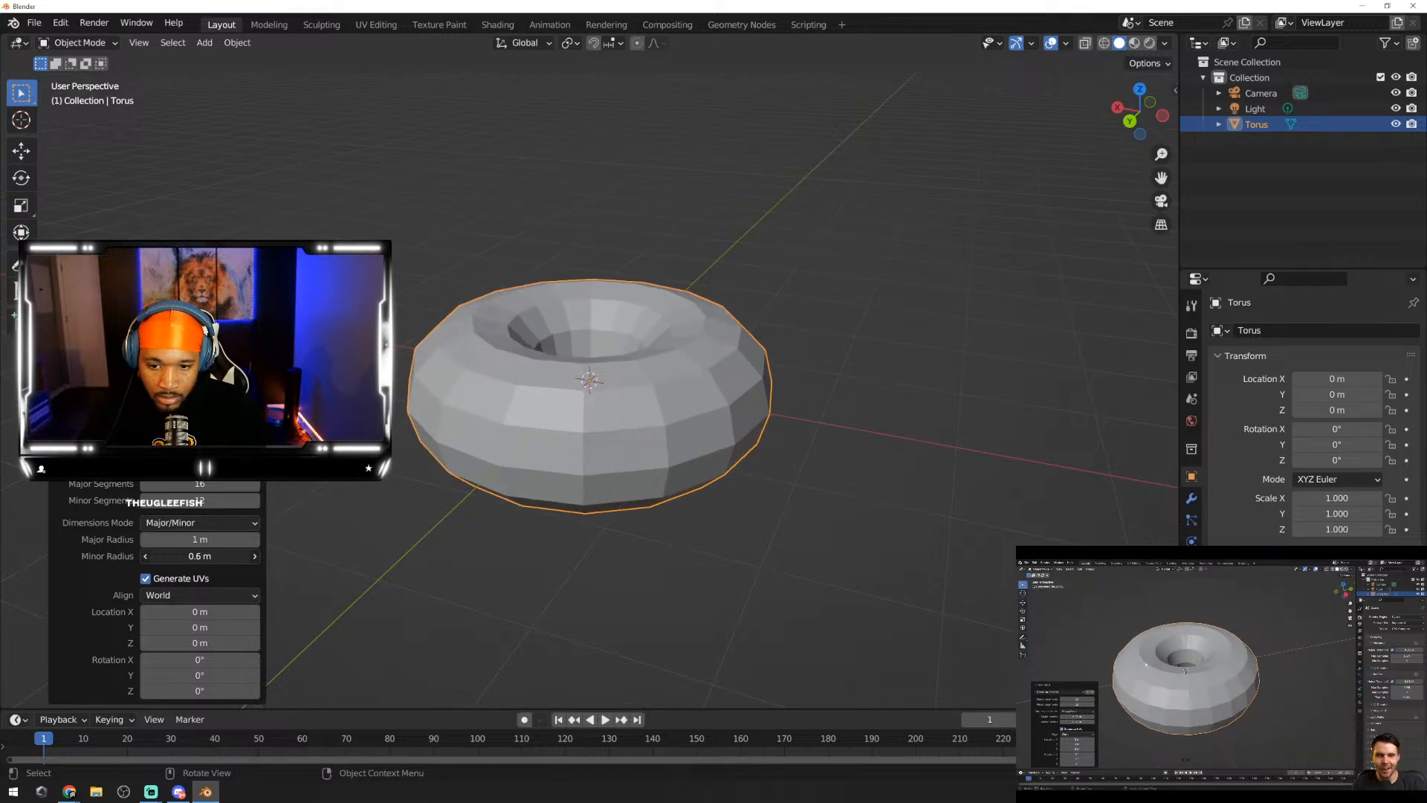
alt+middle_drag(476, 557, 222, 565)
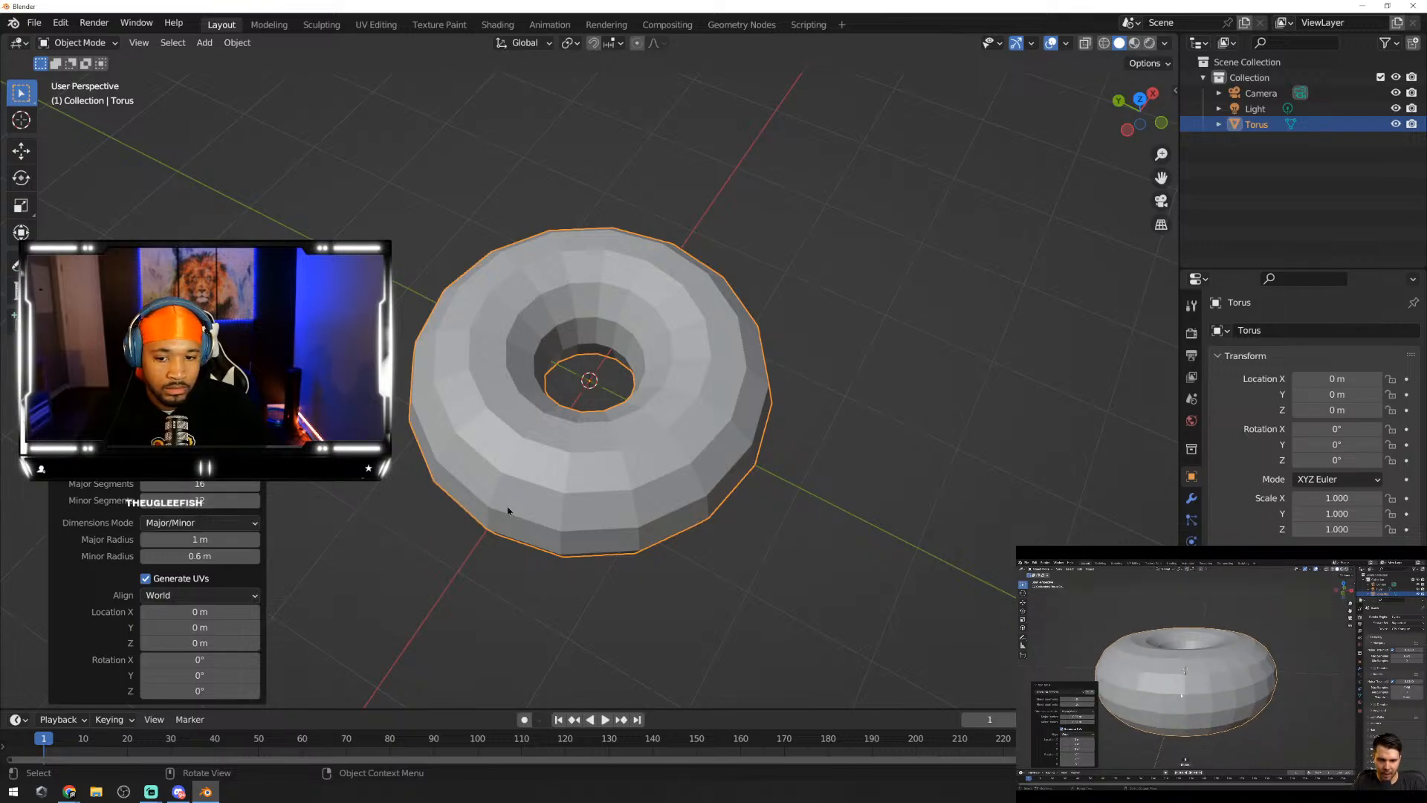
middle_drag(510, 503, 577, 469)
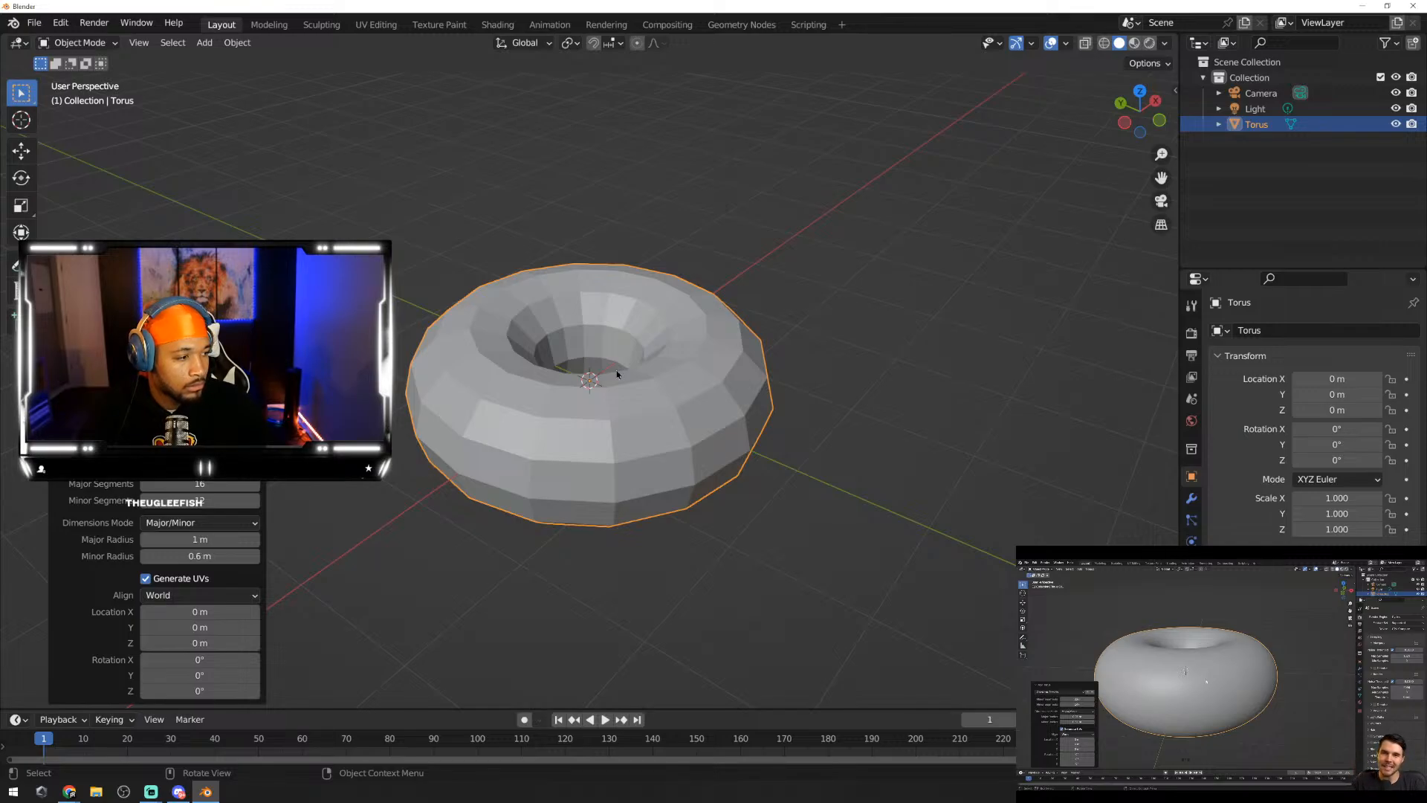
Step: Set the torus's Major Segments to 48 and raise its Minor Segments count for a smoother shape
mouse_move(1309, 759)
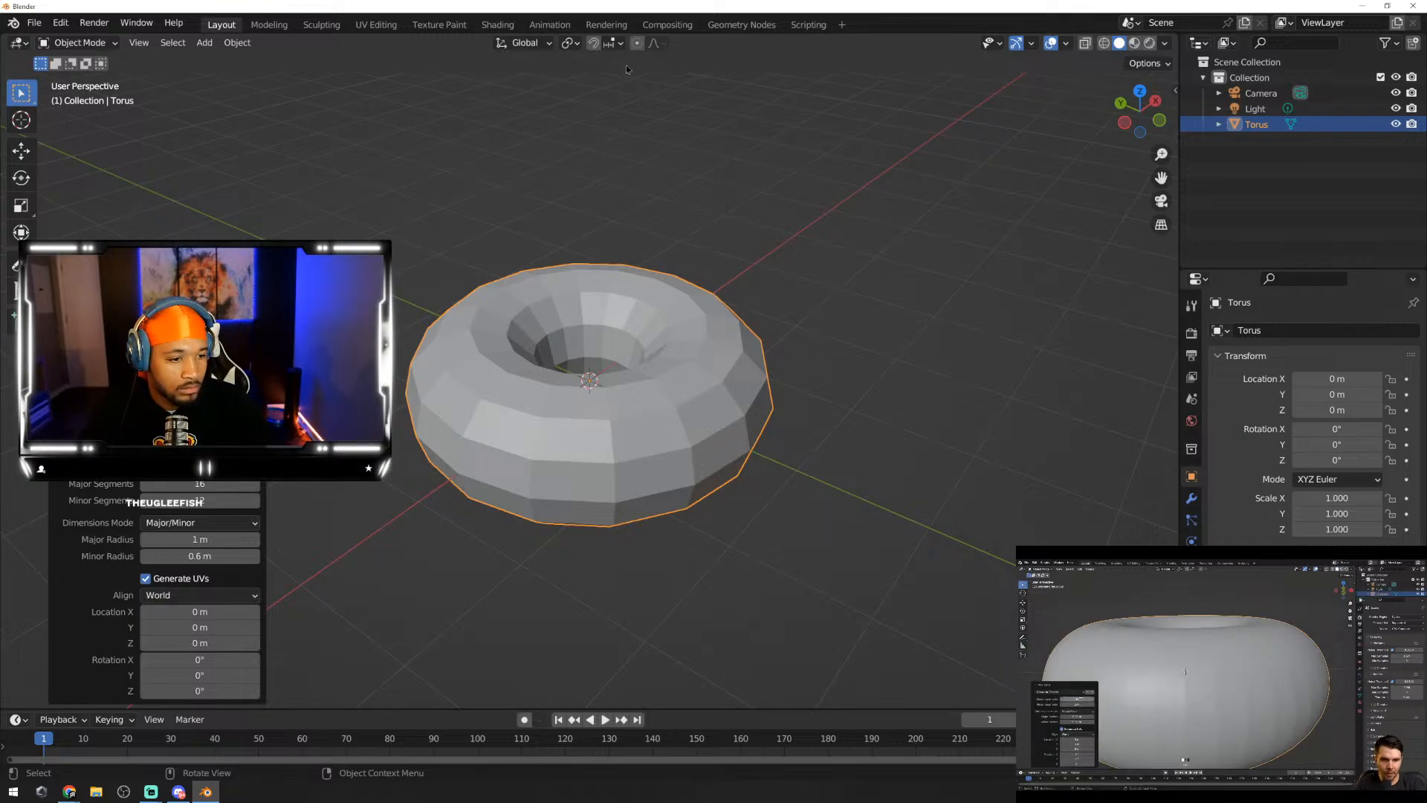
click(212, 484)
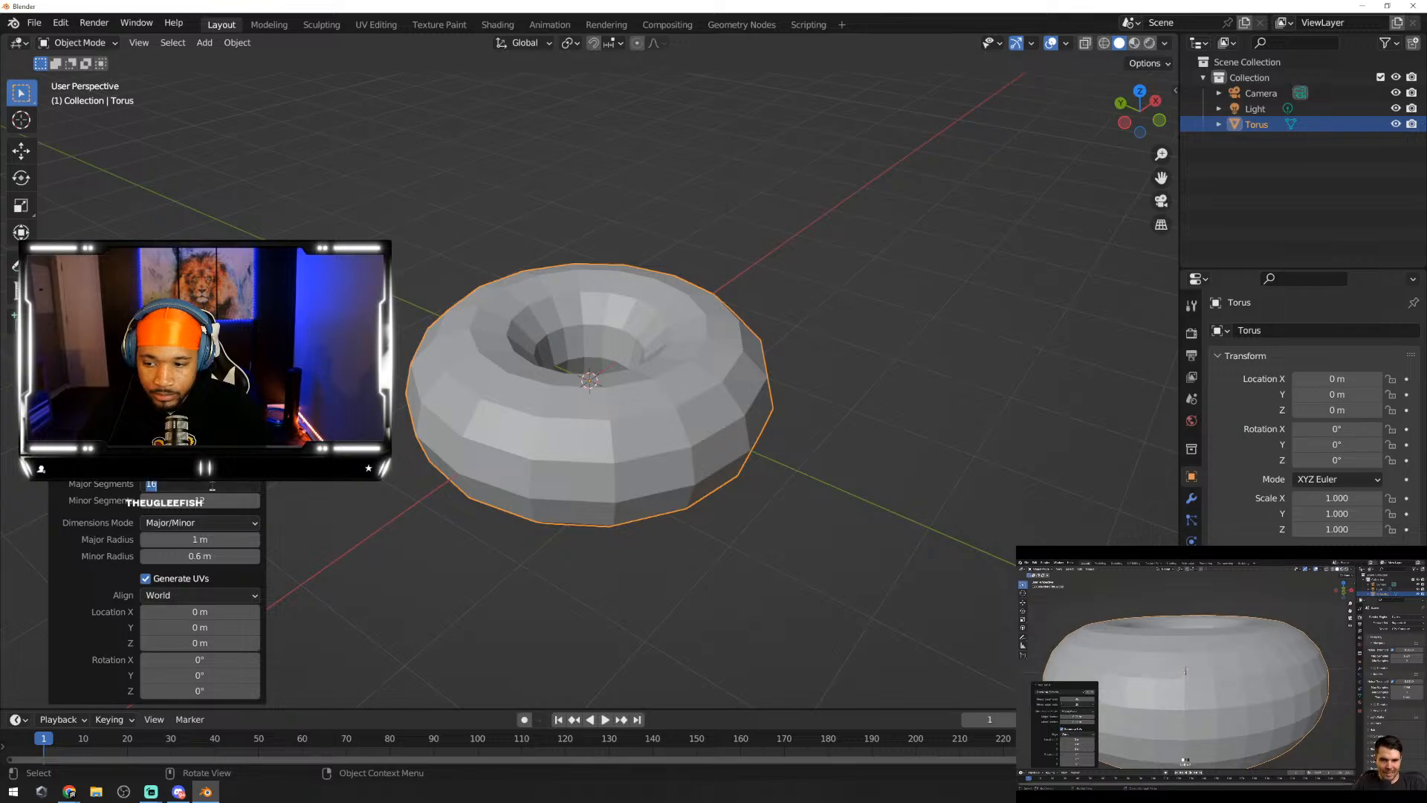
text(48)
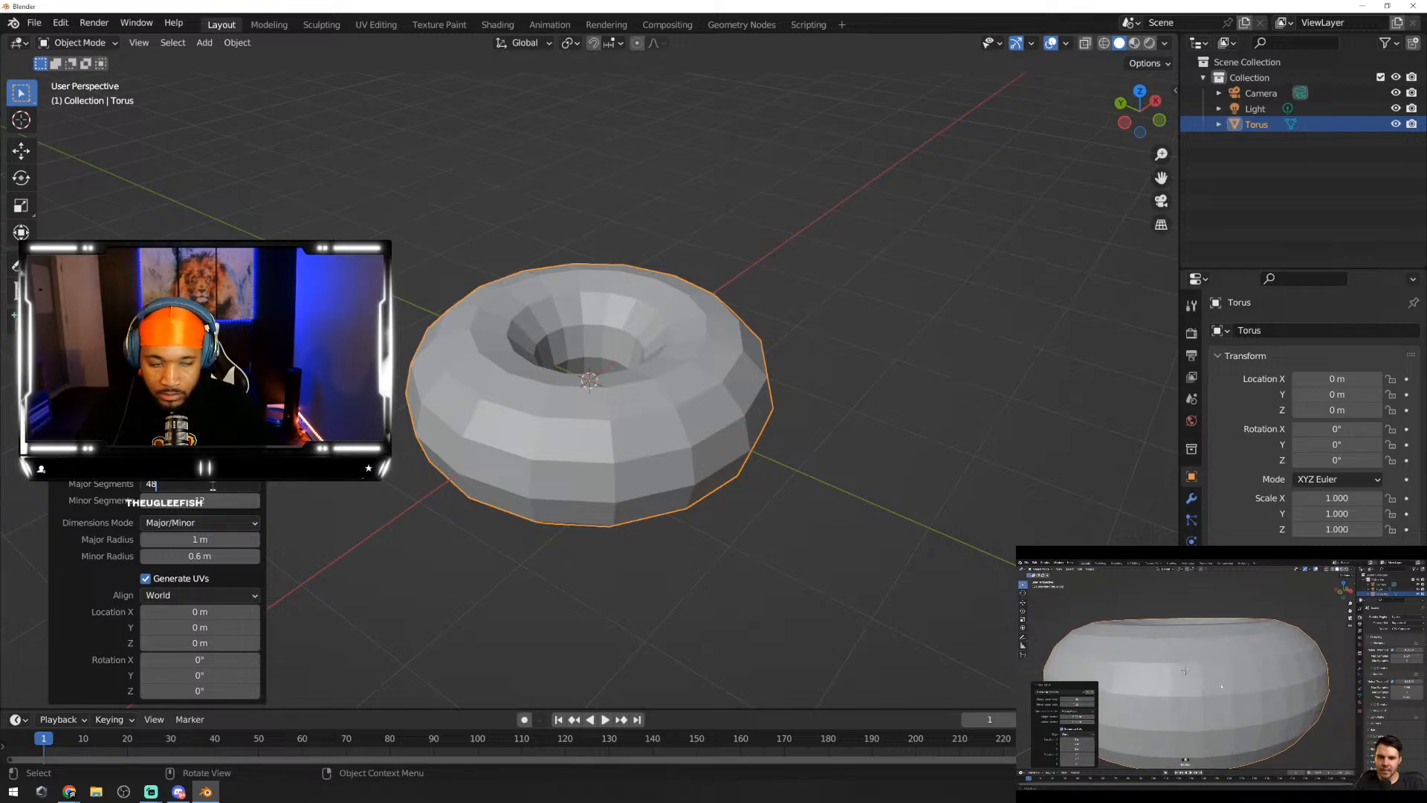
key(Return)
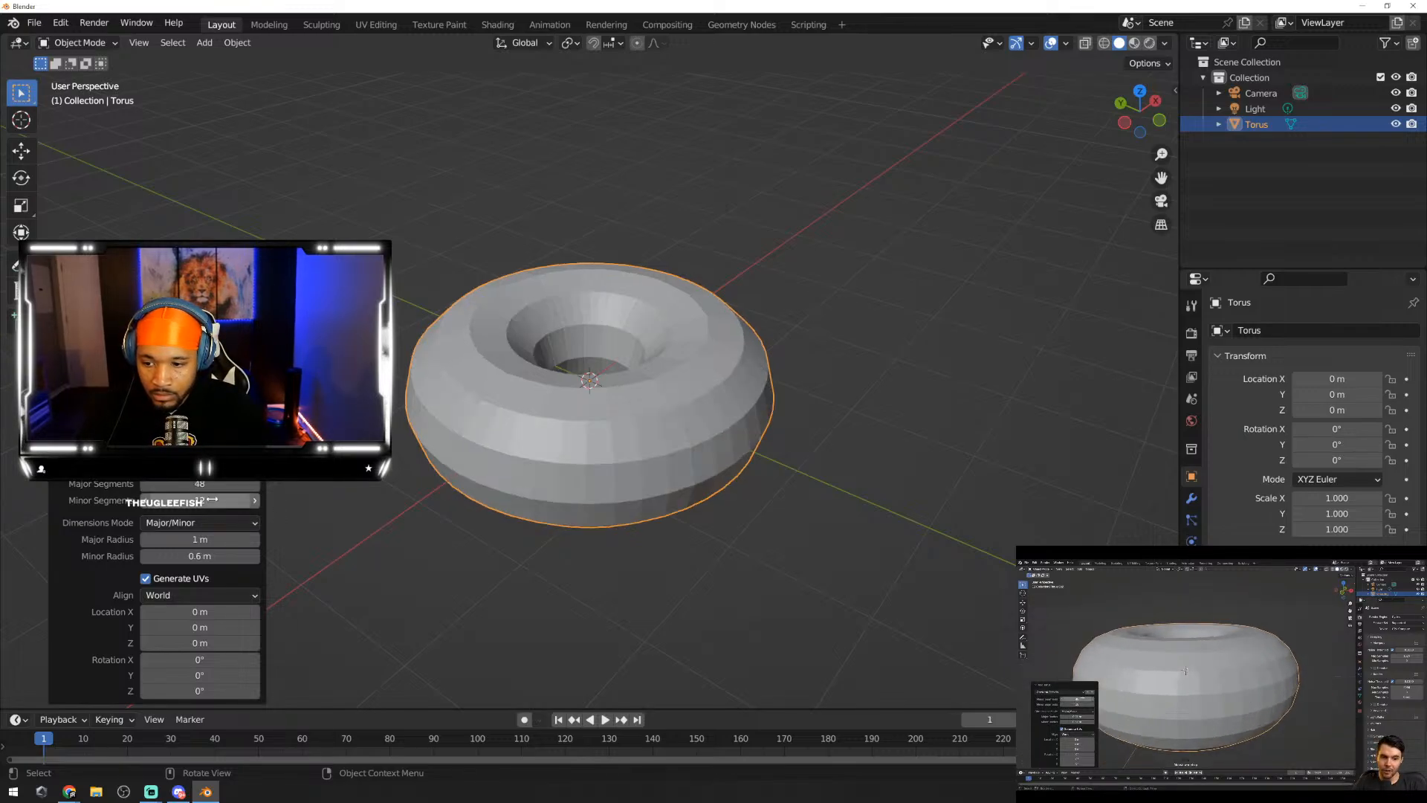
drag(213, 502, 238, 501)
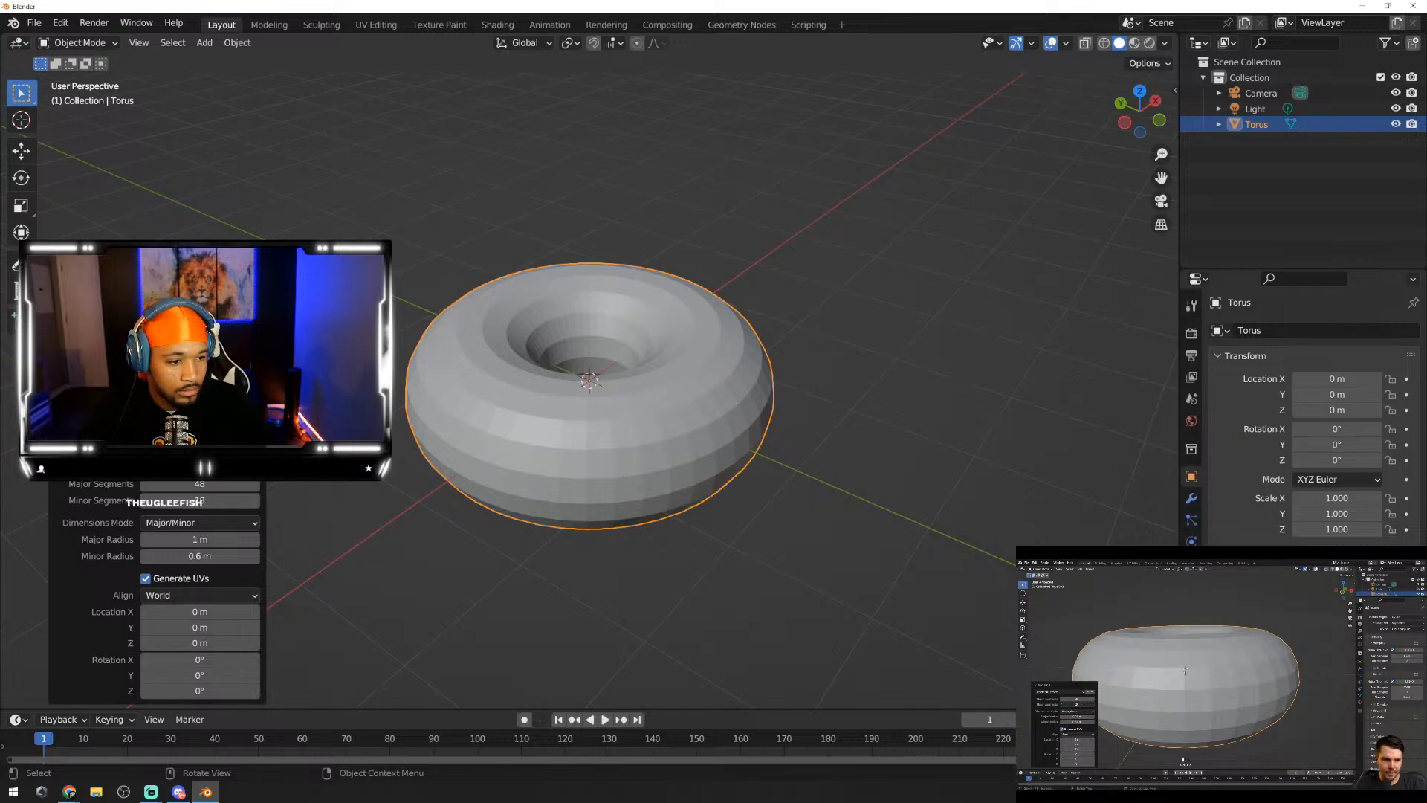
Step: Reduce the torus's Major Segments to 40
click(150, 488)
click(150, 487)
click(149, 488)
click(150, 488)
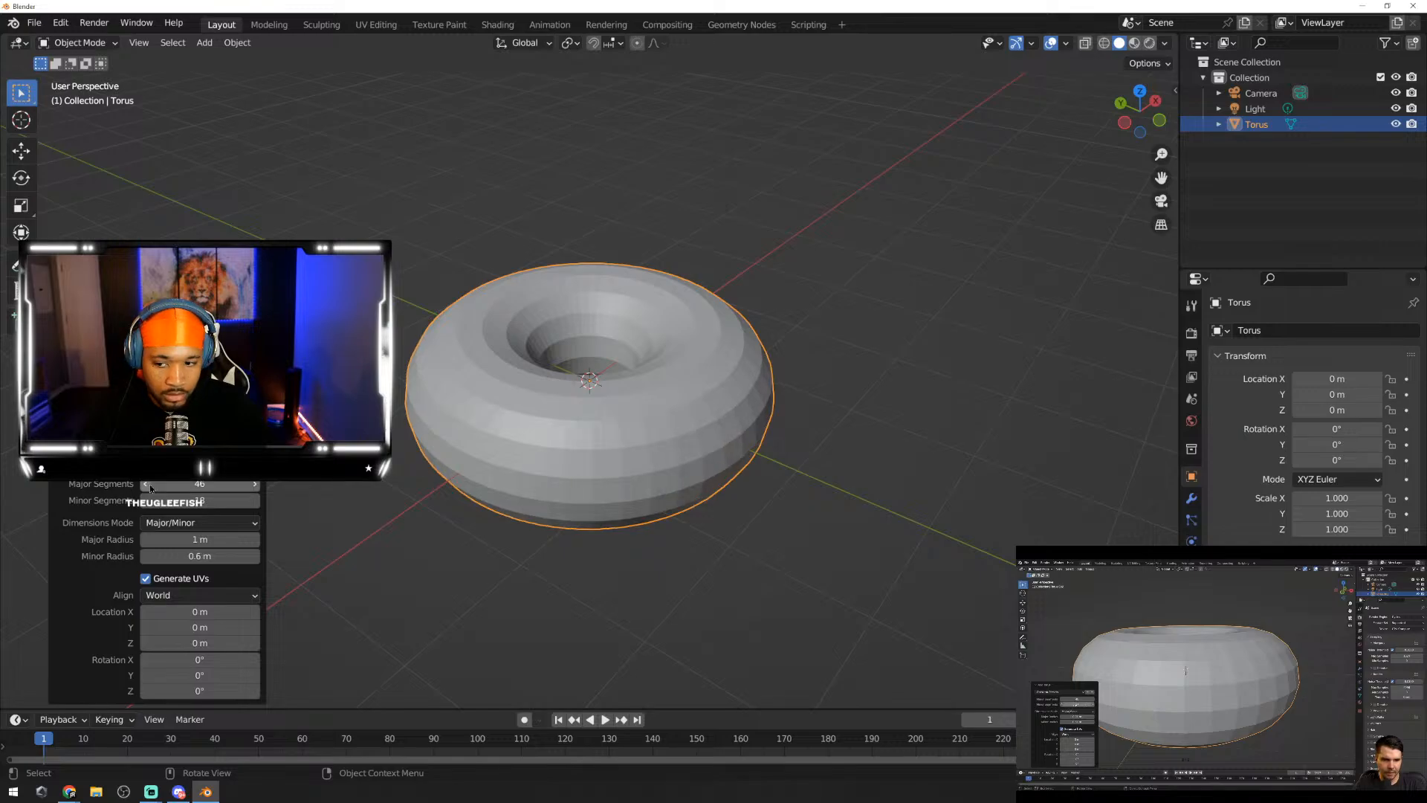
click(149, 488)
click(149, 488)
drag(172, 485, 143, 500)
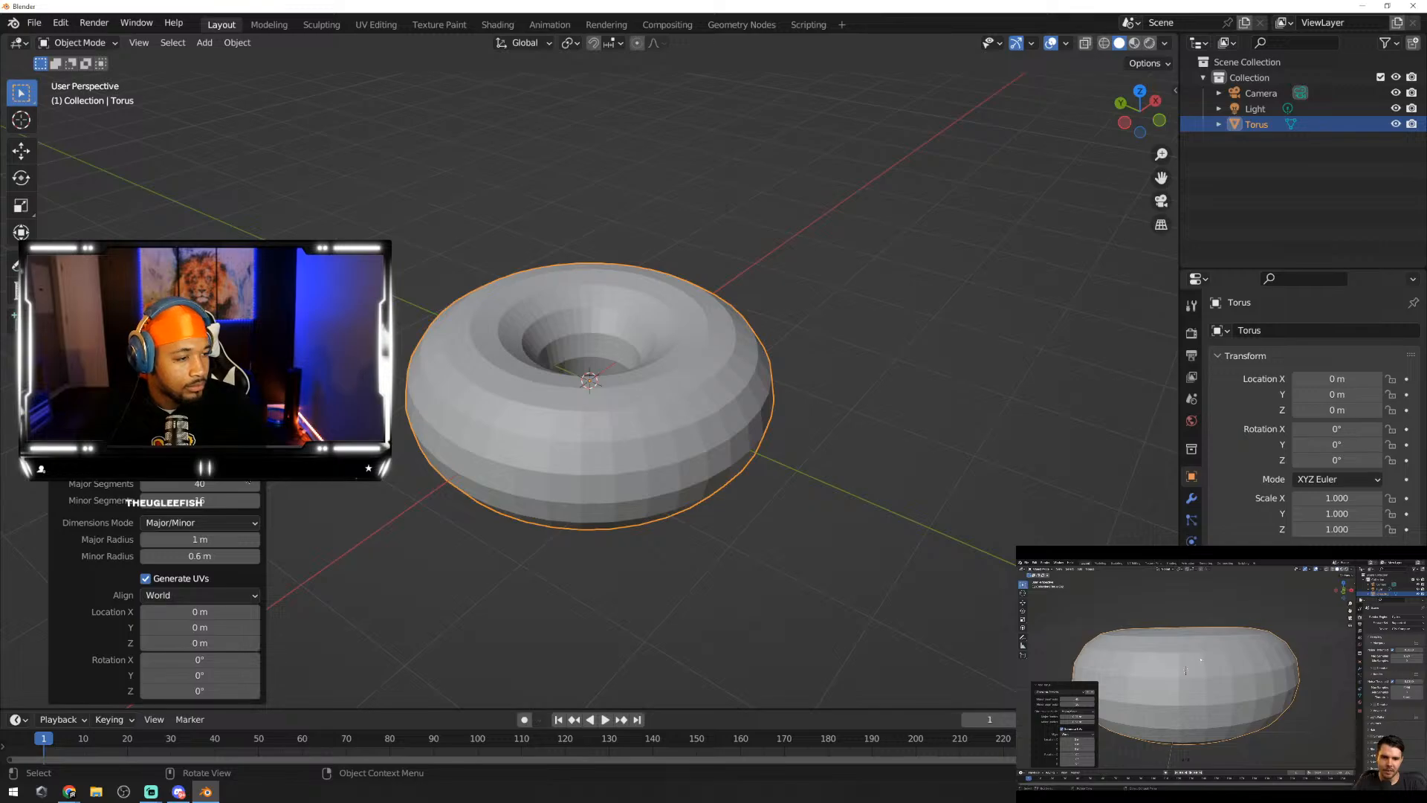
Step: Examine the faceted side and surface of the torus up close
middle_drag(704, 517, 672, 450)
scroll(672, 457, up, 6)
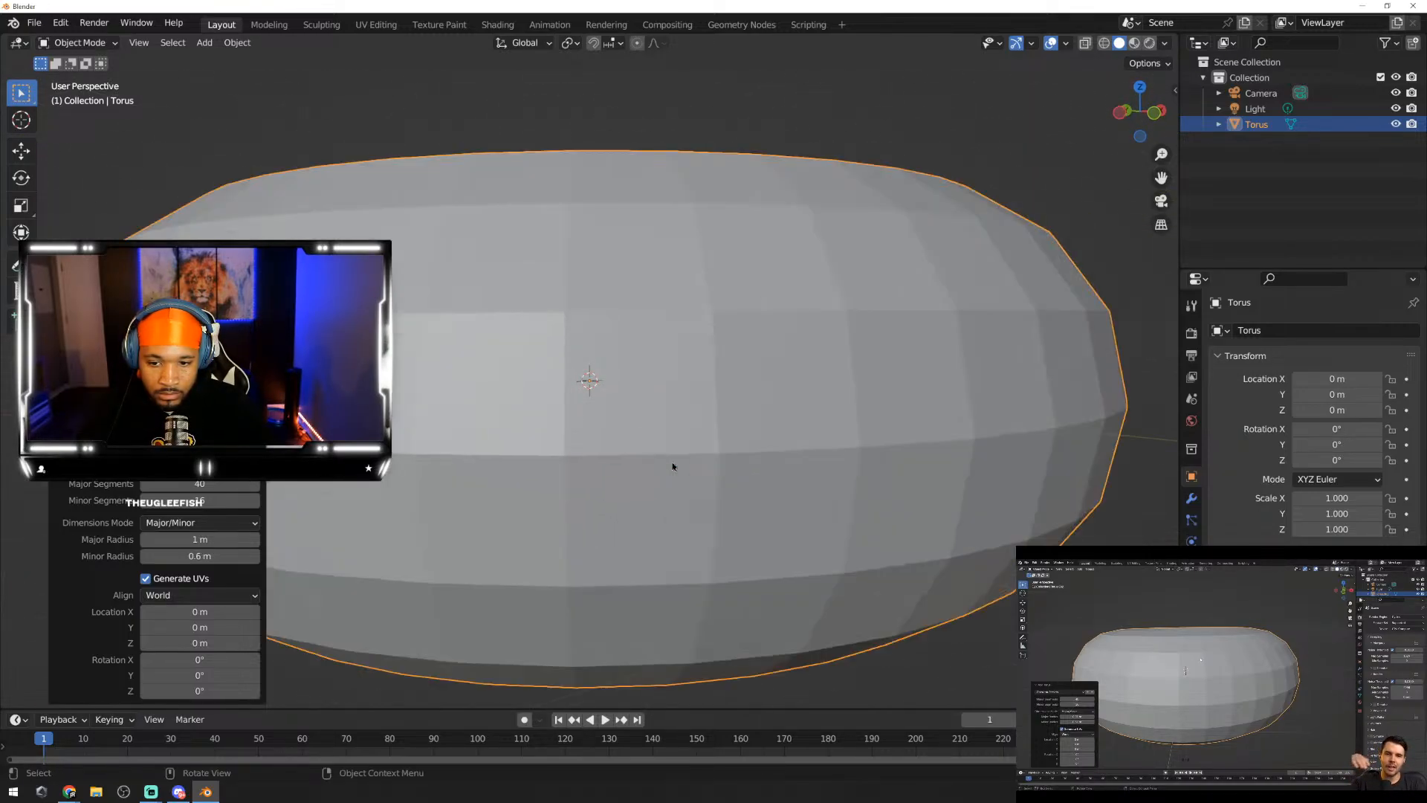
scroll(673, 466, up, 2)
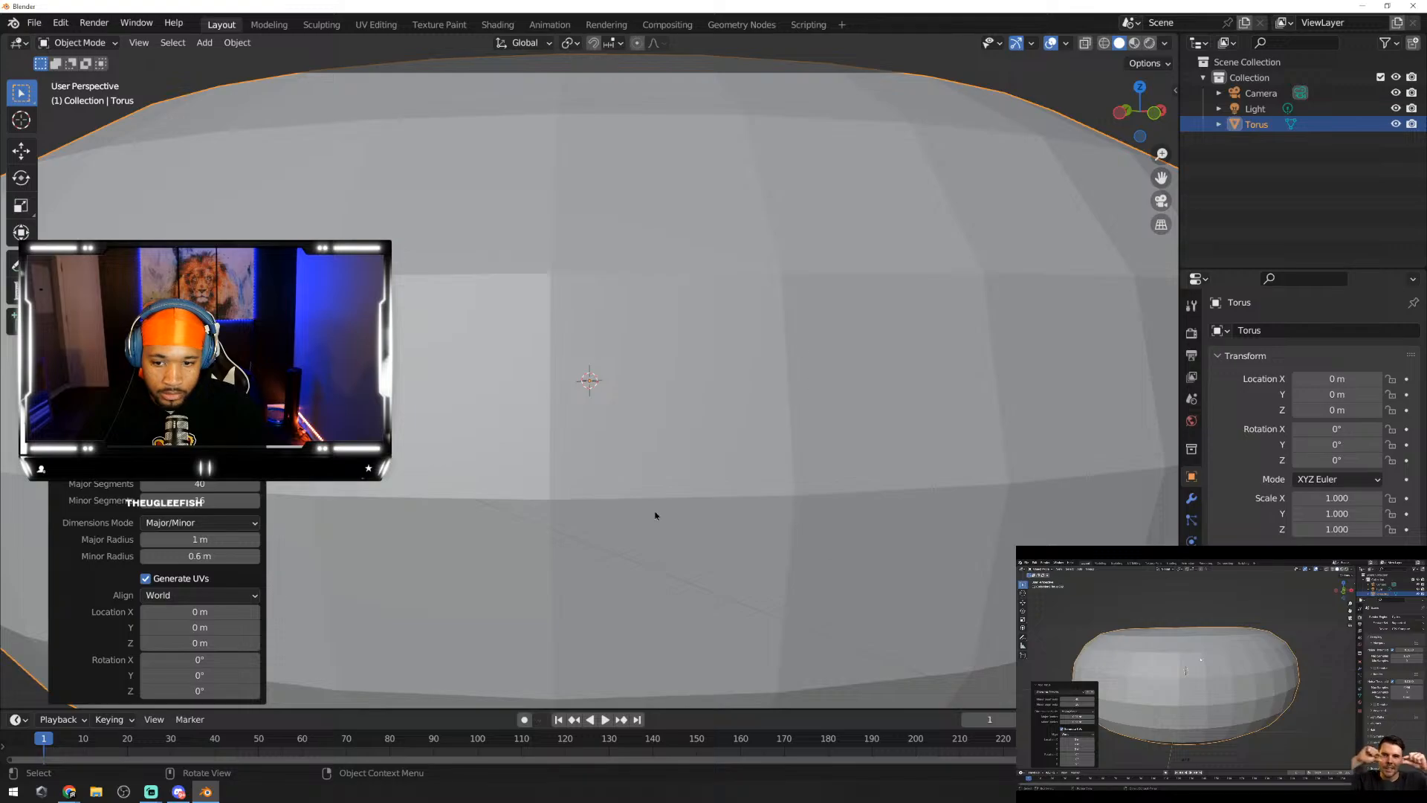
middle_drag(787, 277, 706, 388)
middle_drag(709, 378, 779, 242)
scroll(749, 304, down, 3)
scroll(748, 287, down, 4)
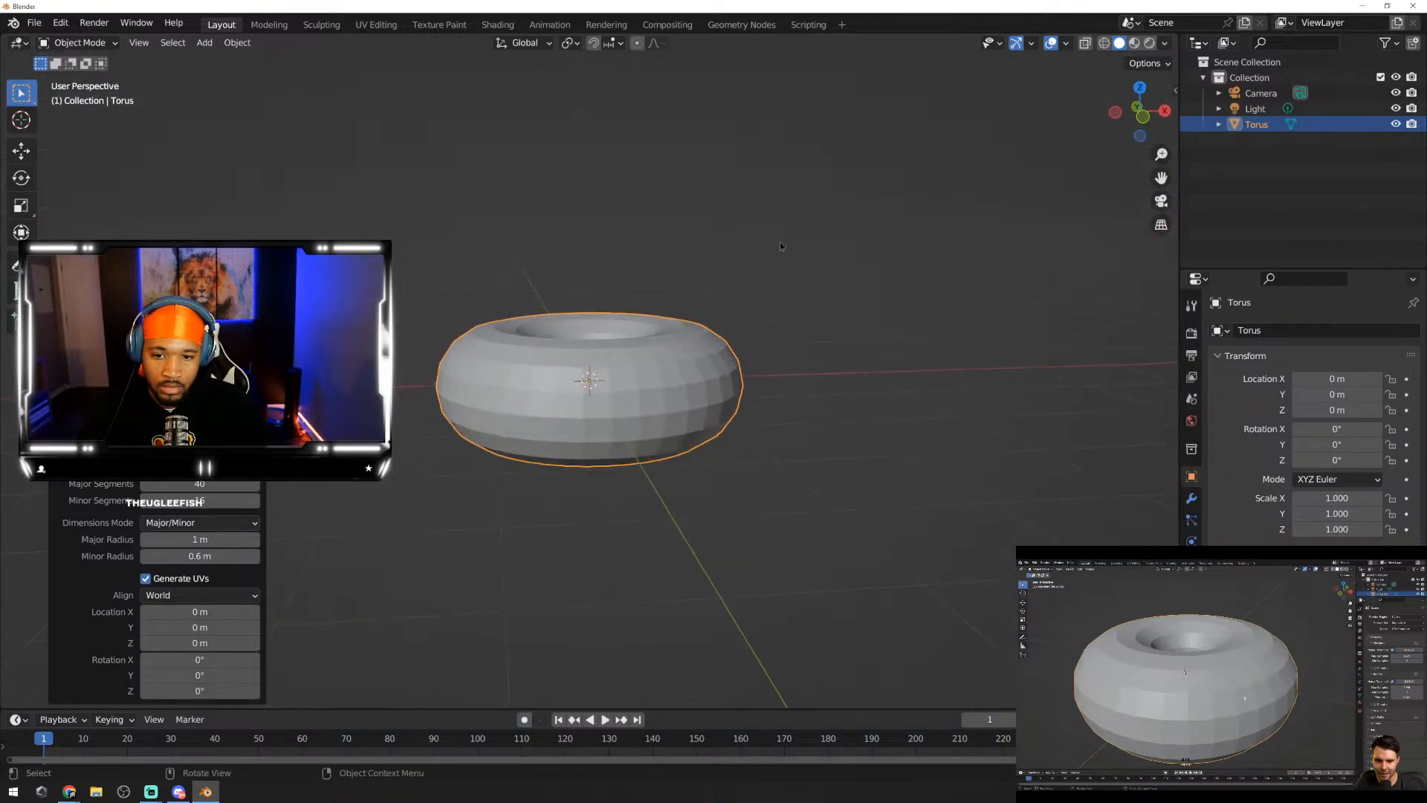
Step: Deselect the torus and inspect its overall shape from several angles and distances
click(799, 382)
middle_drag(604, 363, 963, 404)
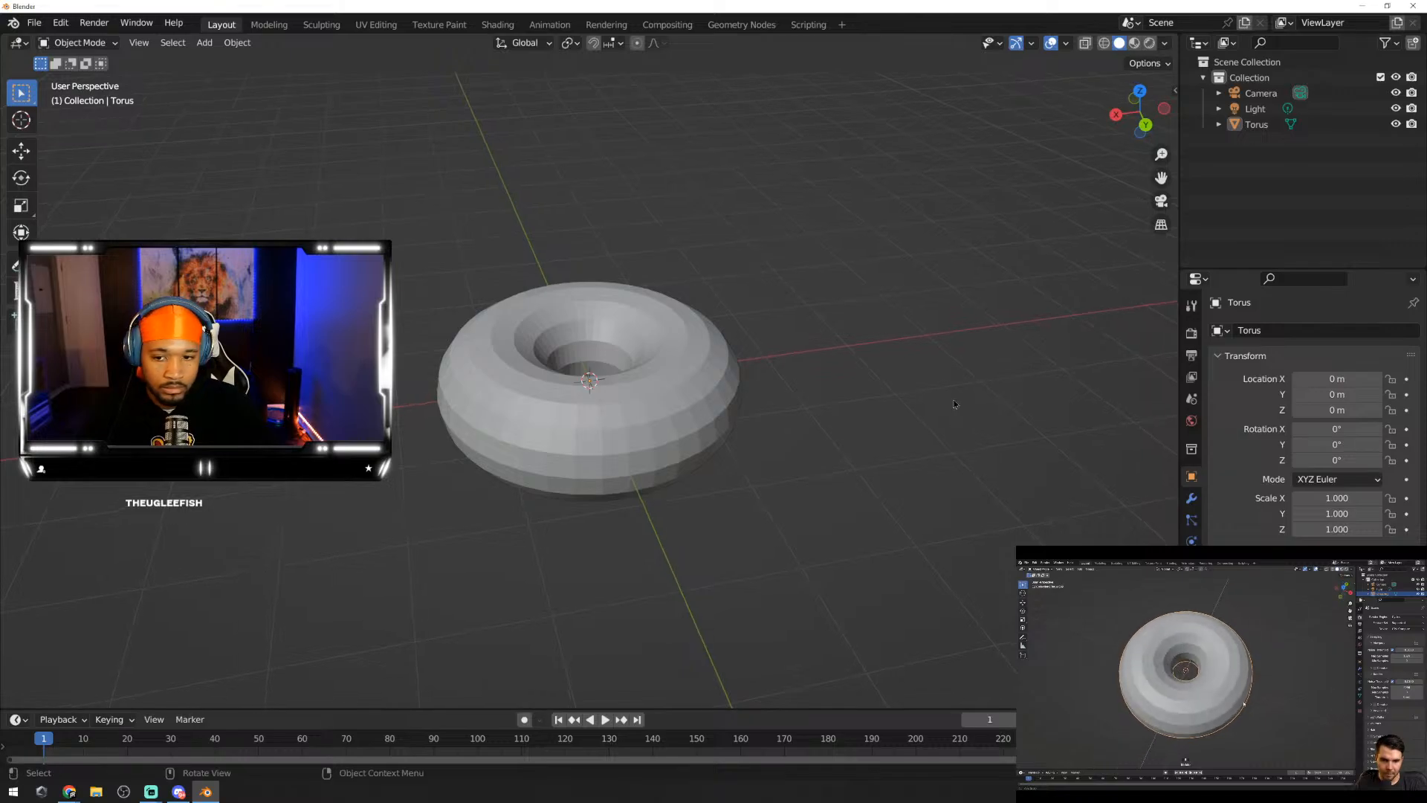
scroll(717, 382, up, 1)
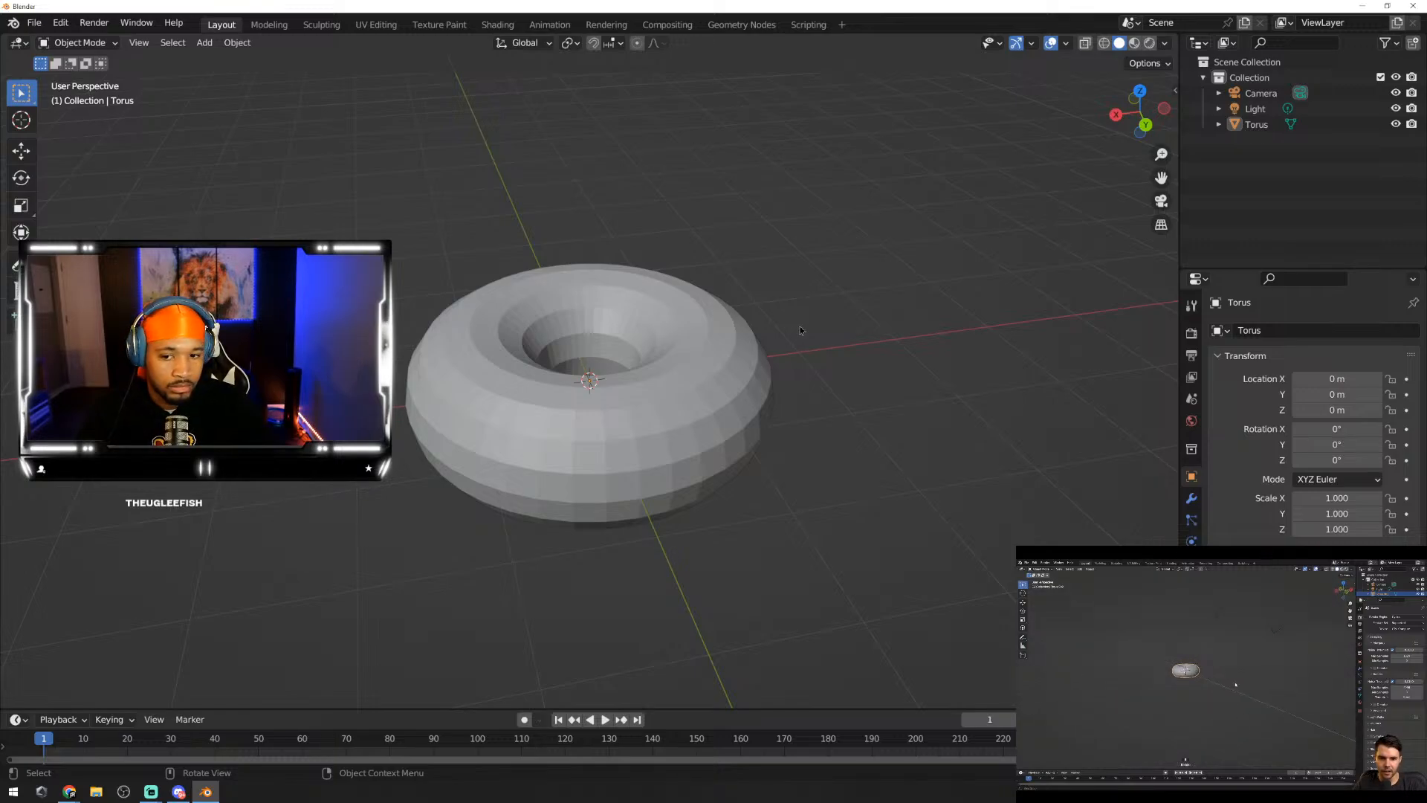
scroll(589, 338, down, 5)
scroll(589, 339, up, 3)
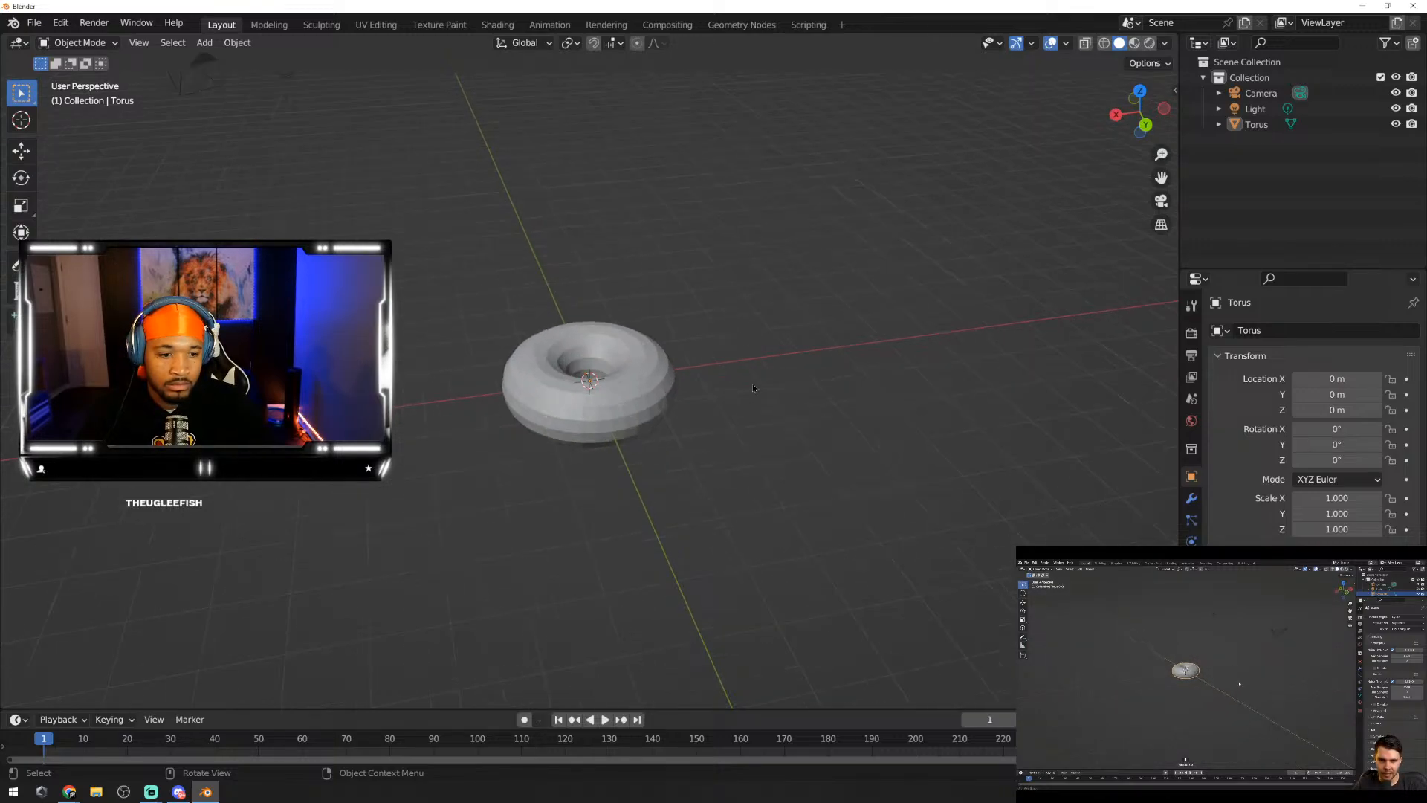
scroll(764, 389, up, 3)
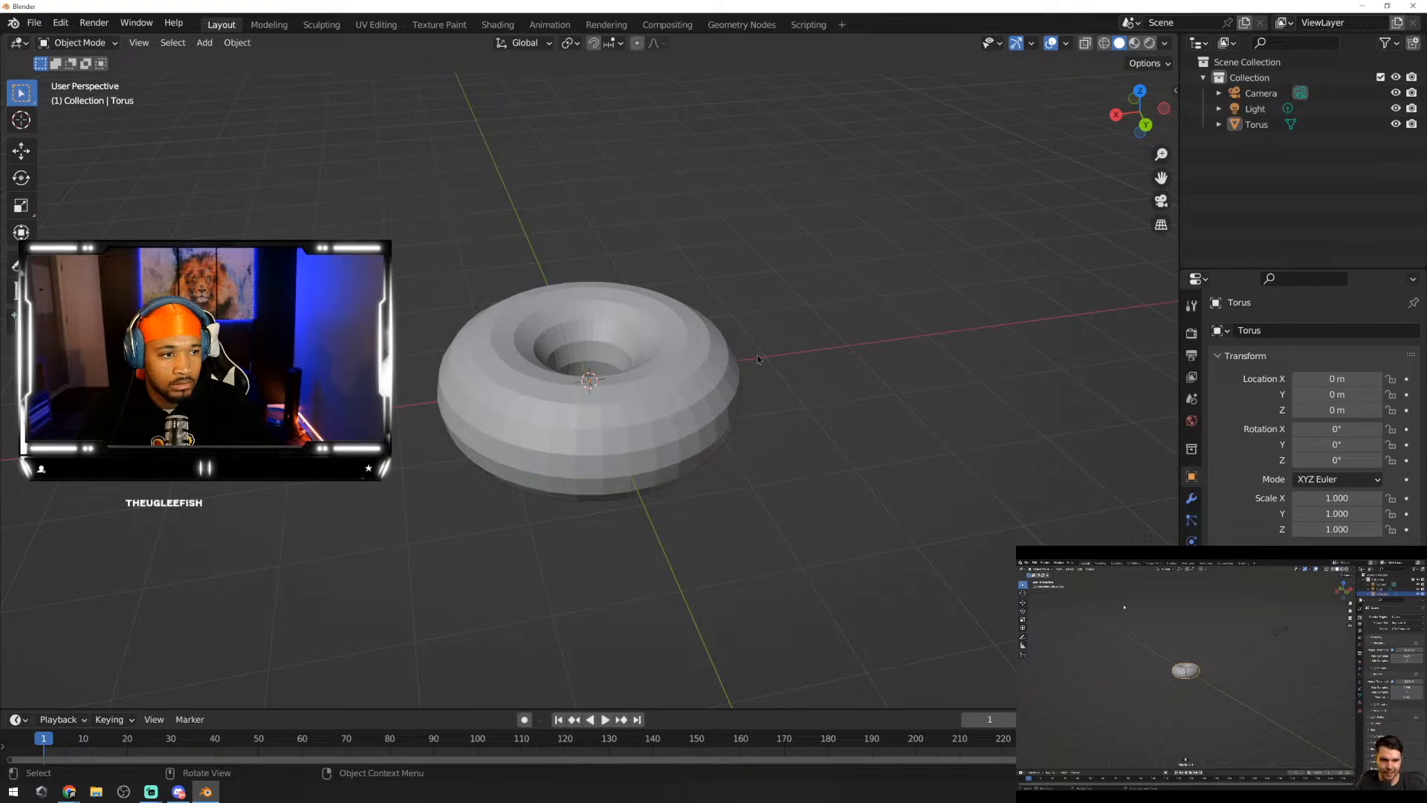
middle_drag(764, 390, 735, 305)
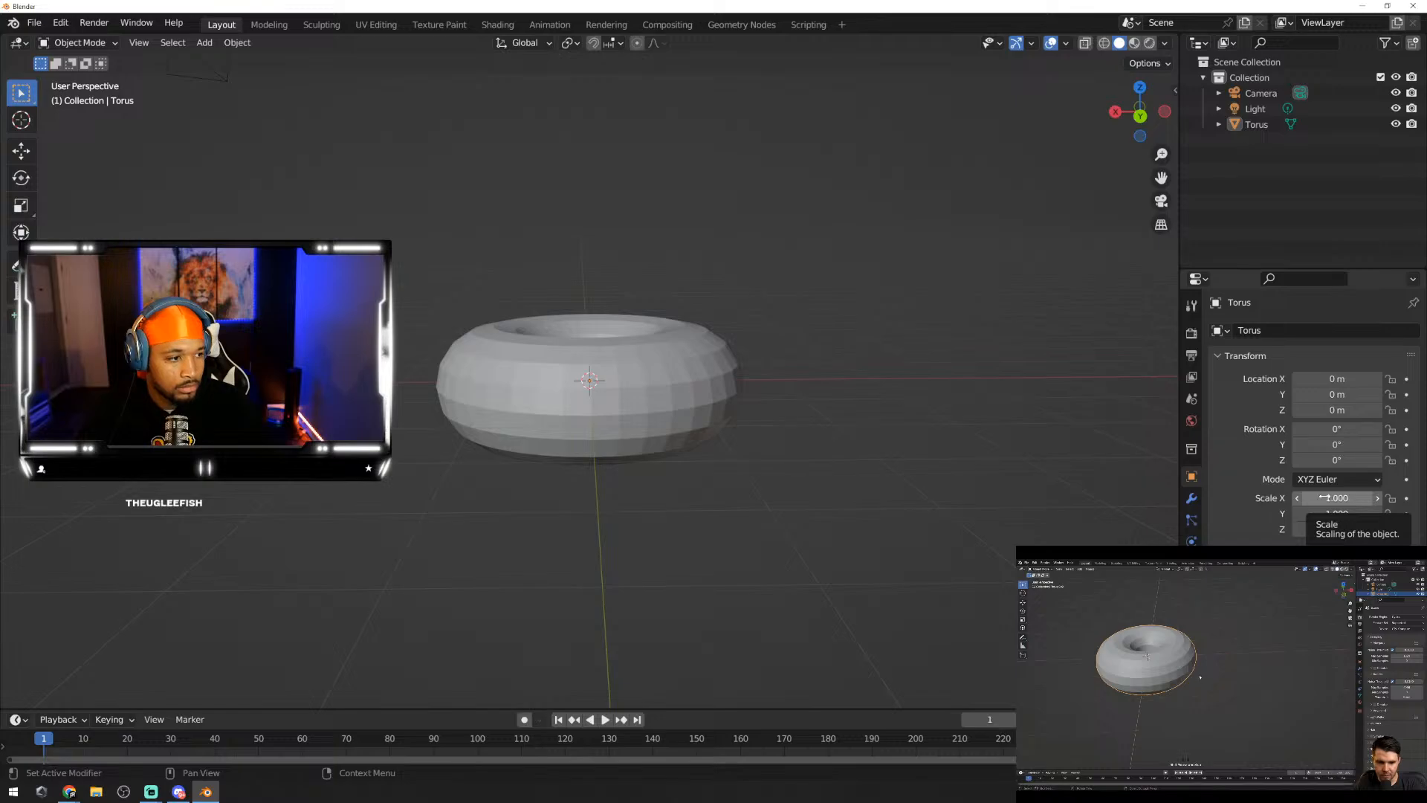
middle_drag(844, 455, 846, 528)
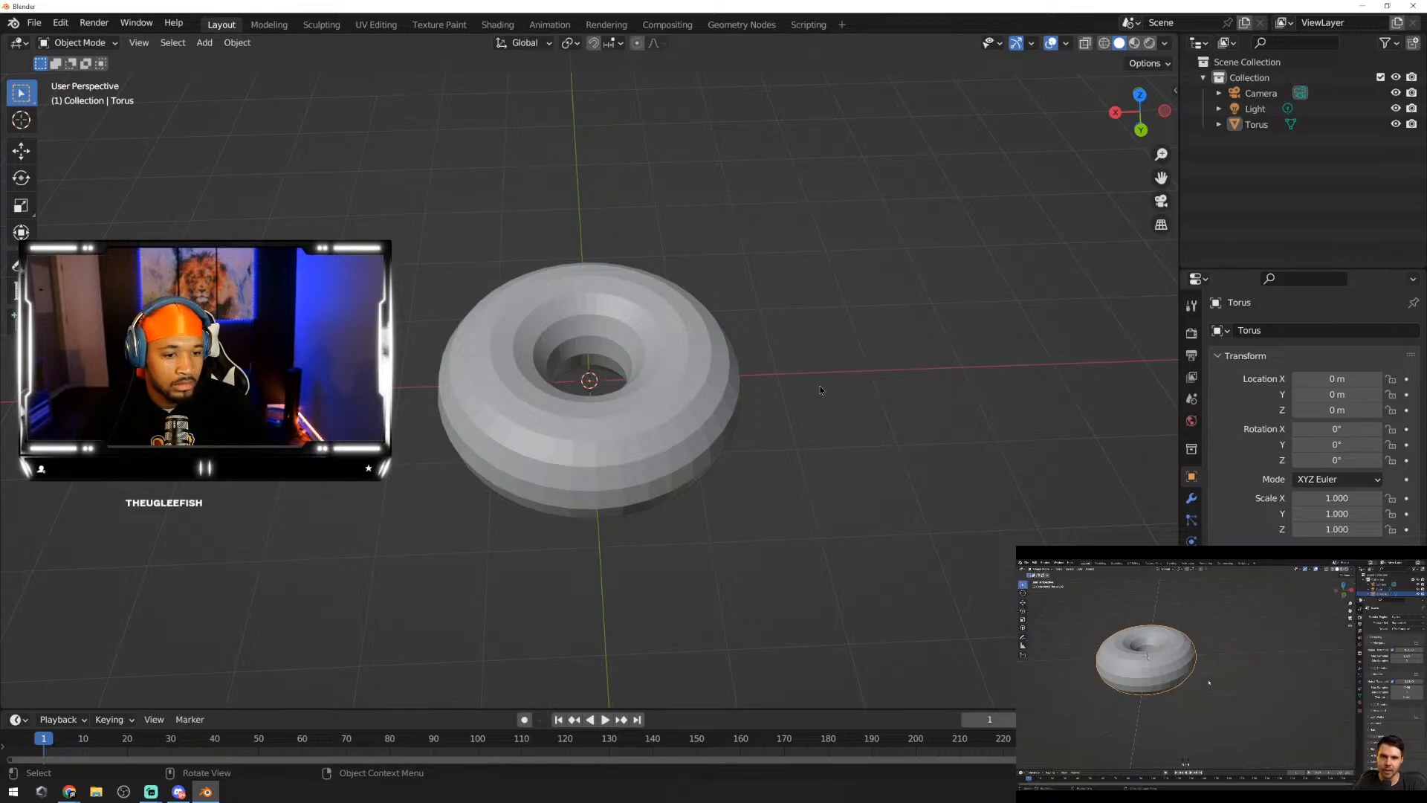
Step: Display the transform and dimension values in the 3D viewport with the torus selected
key(n)
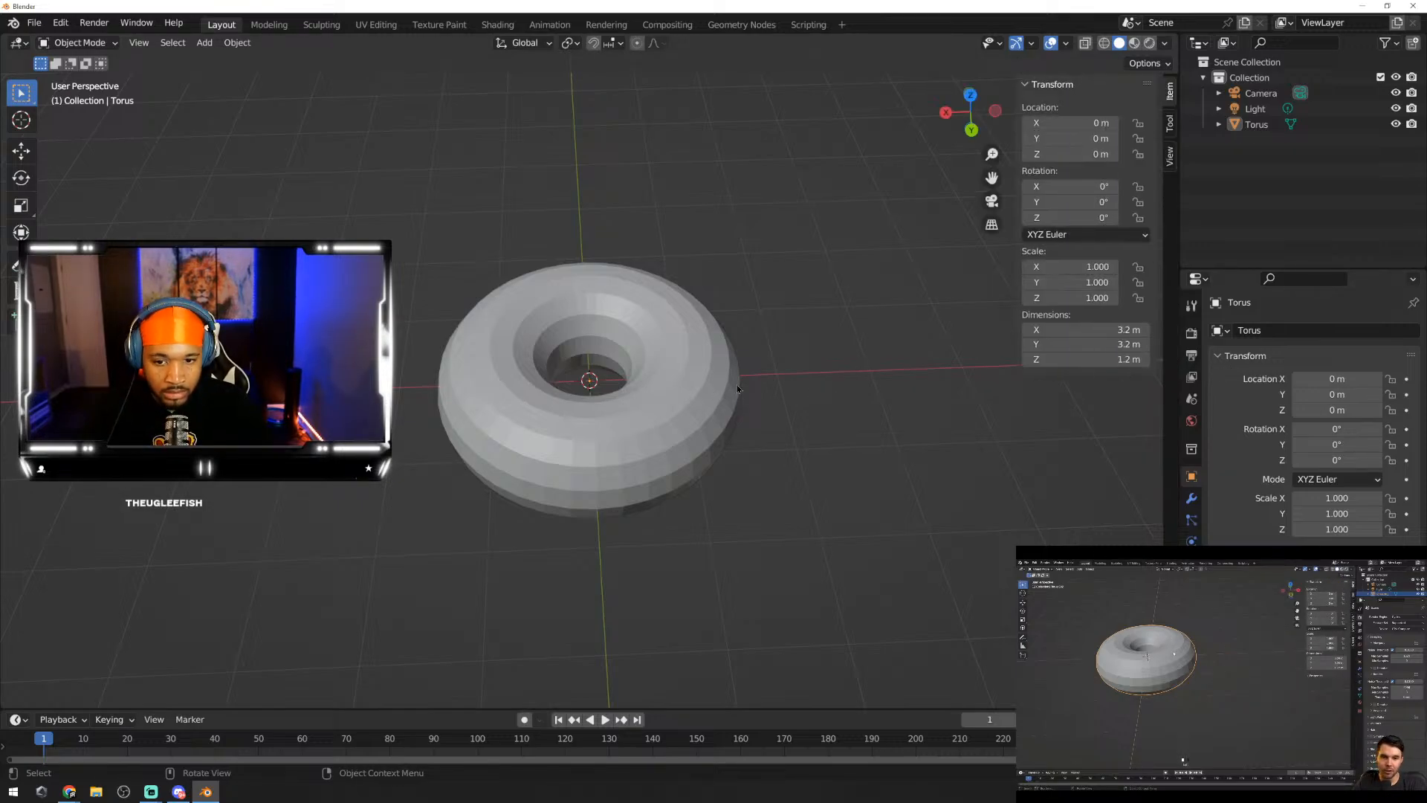
click(699, 364)
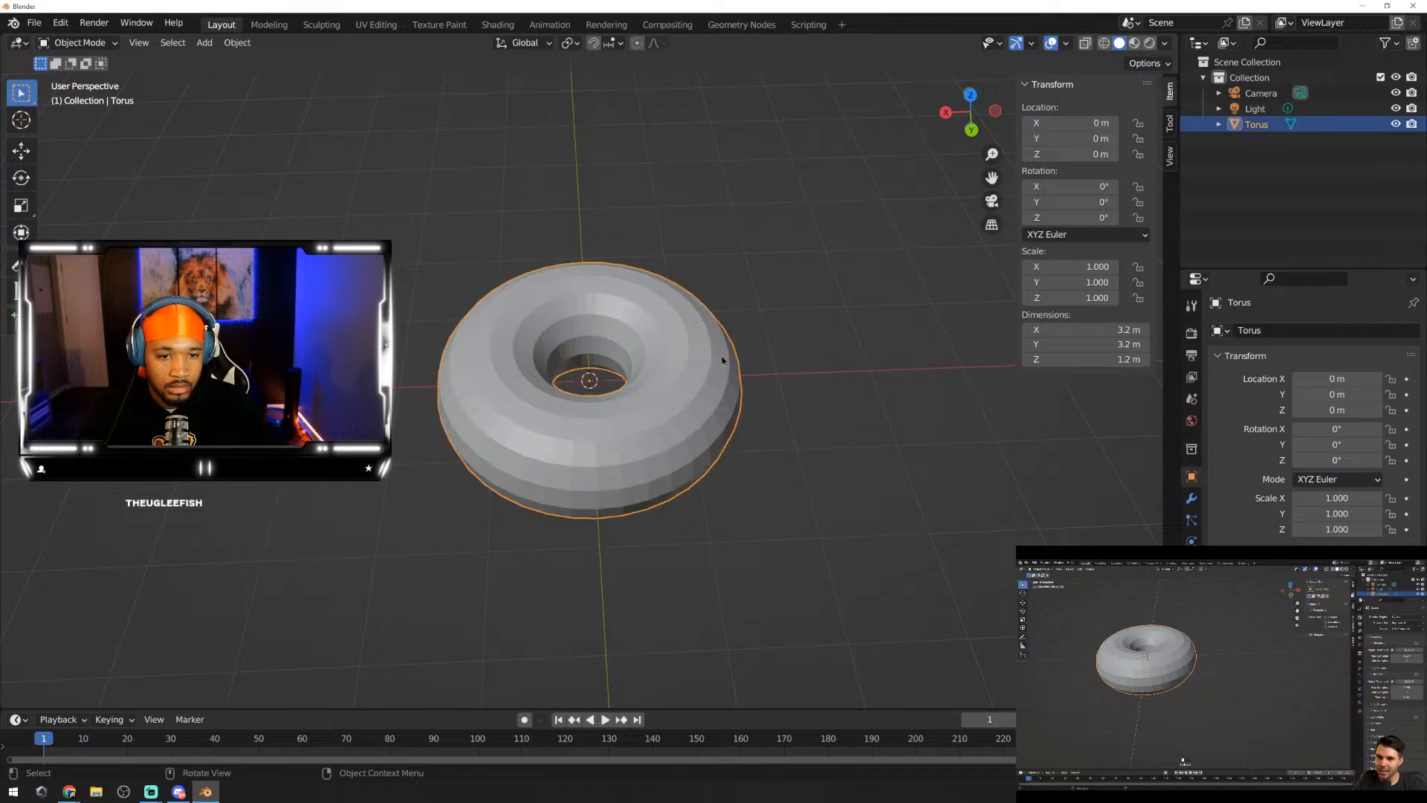
click(877, 355)
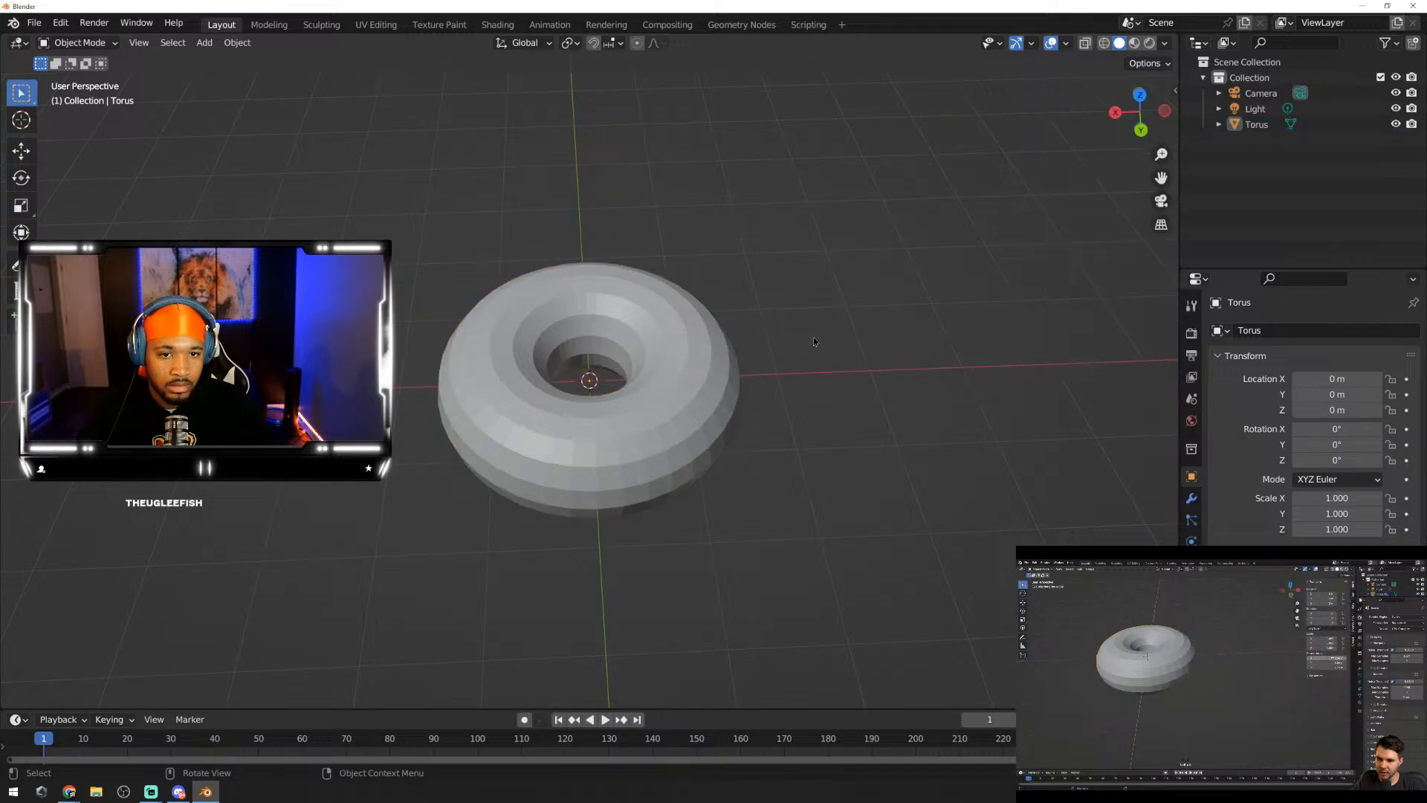
click(695, 380)
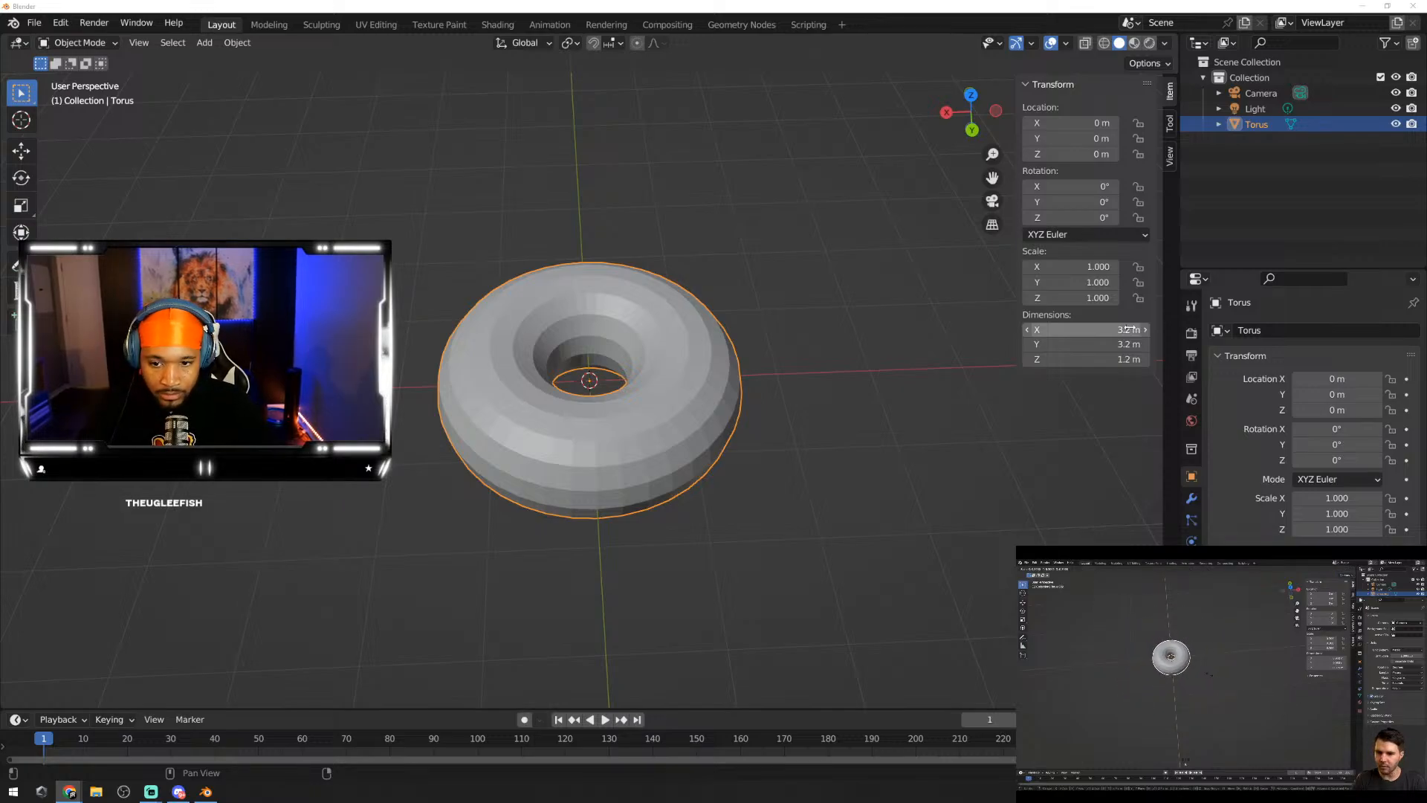
Step: Scale the torus down to about 0.033 and set its X and Y dimensions to 0.1 m
key(s)
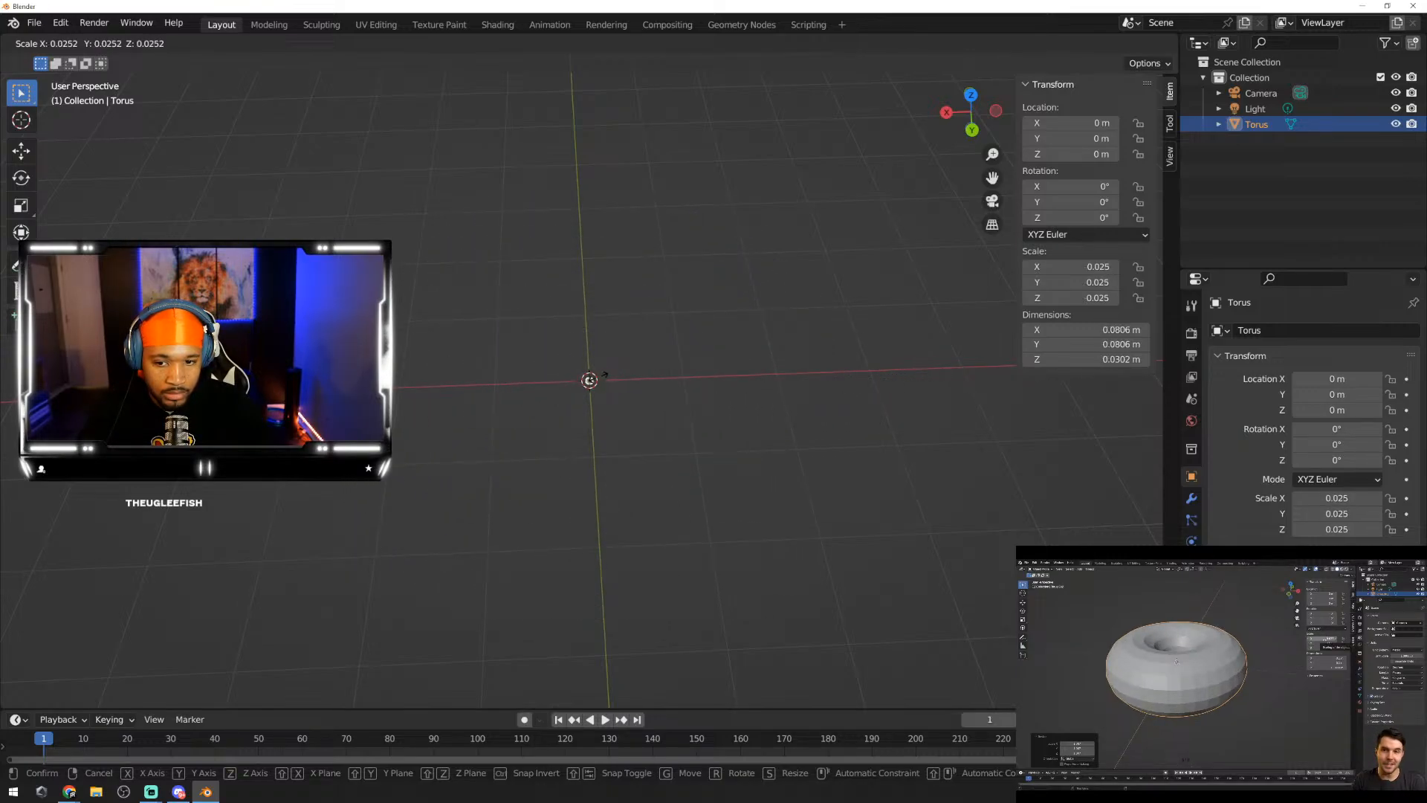
click(590, 380)
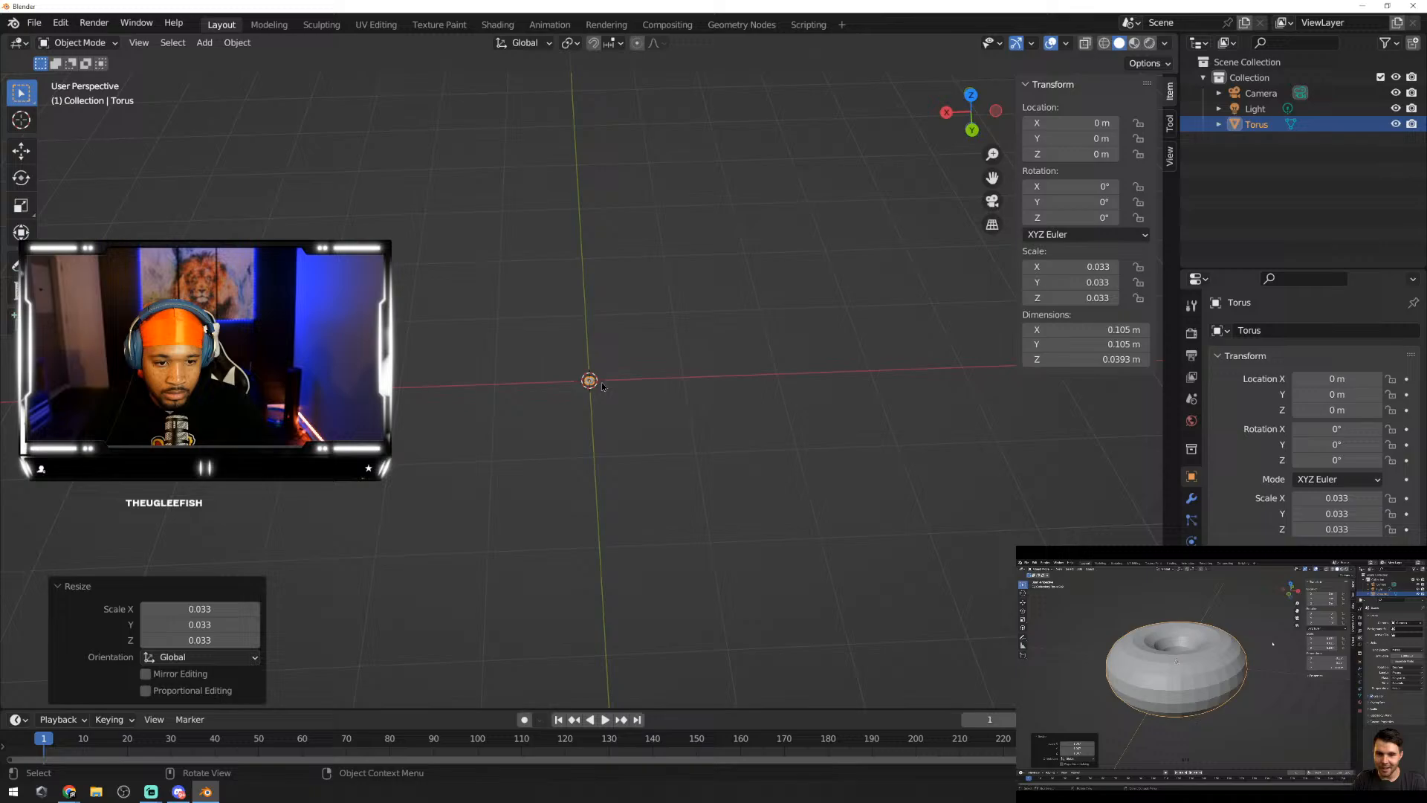
click(1111, 332)
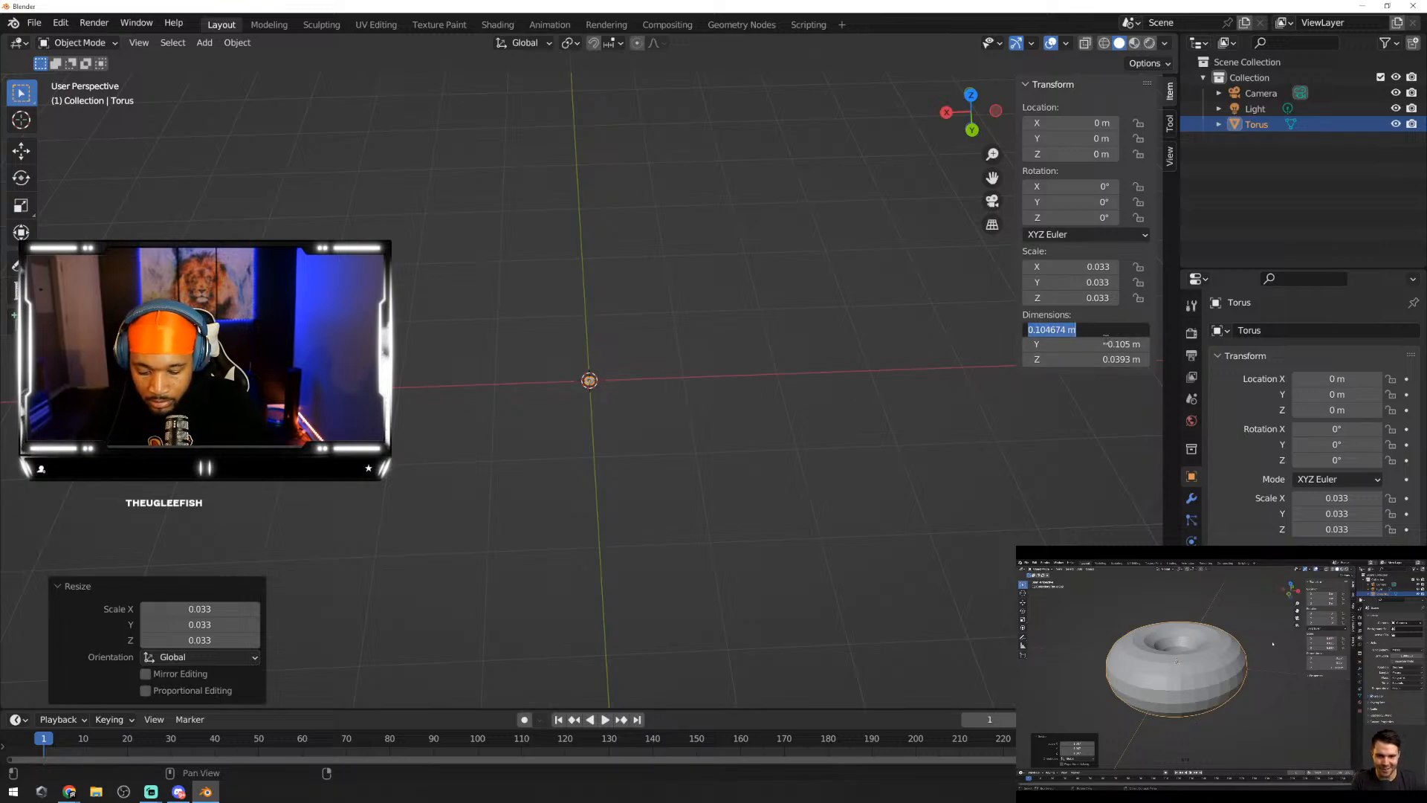
text(0.1)
key(Return)
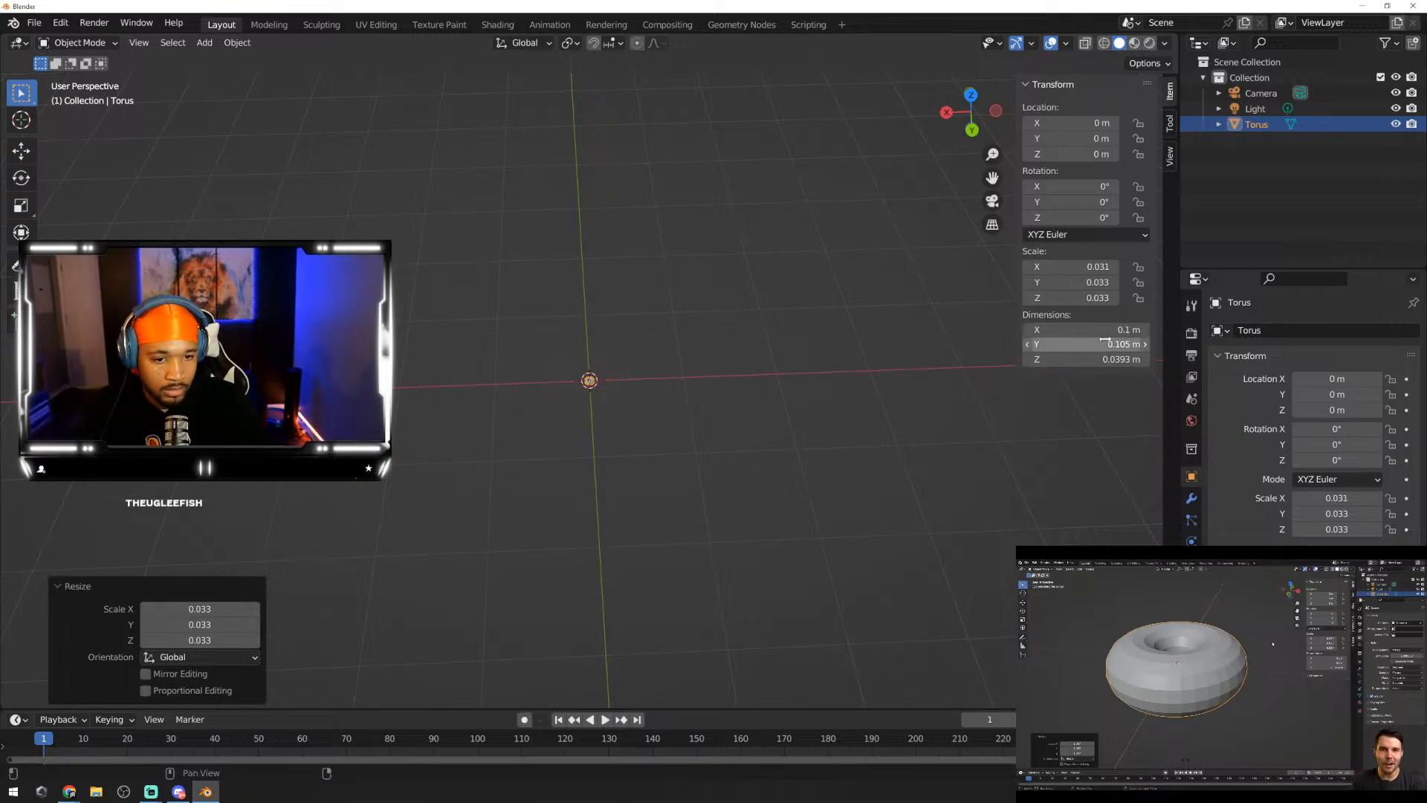
click(1127, 345)
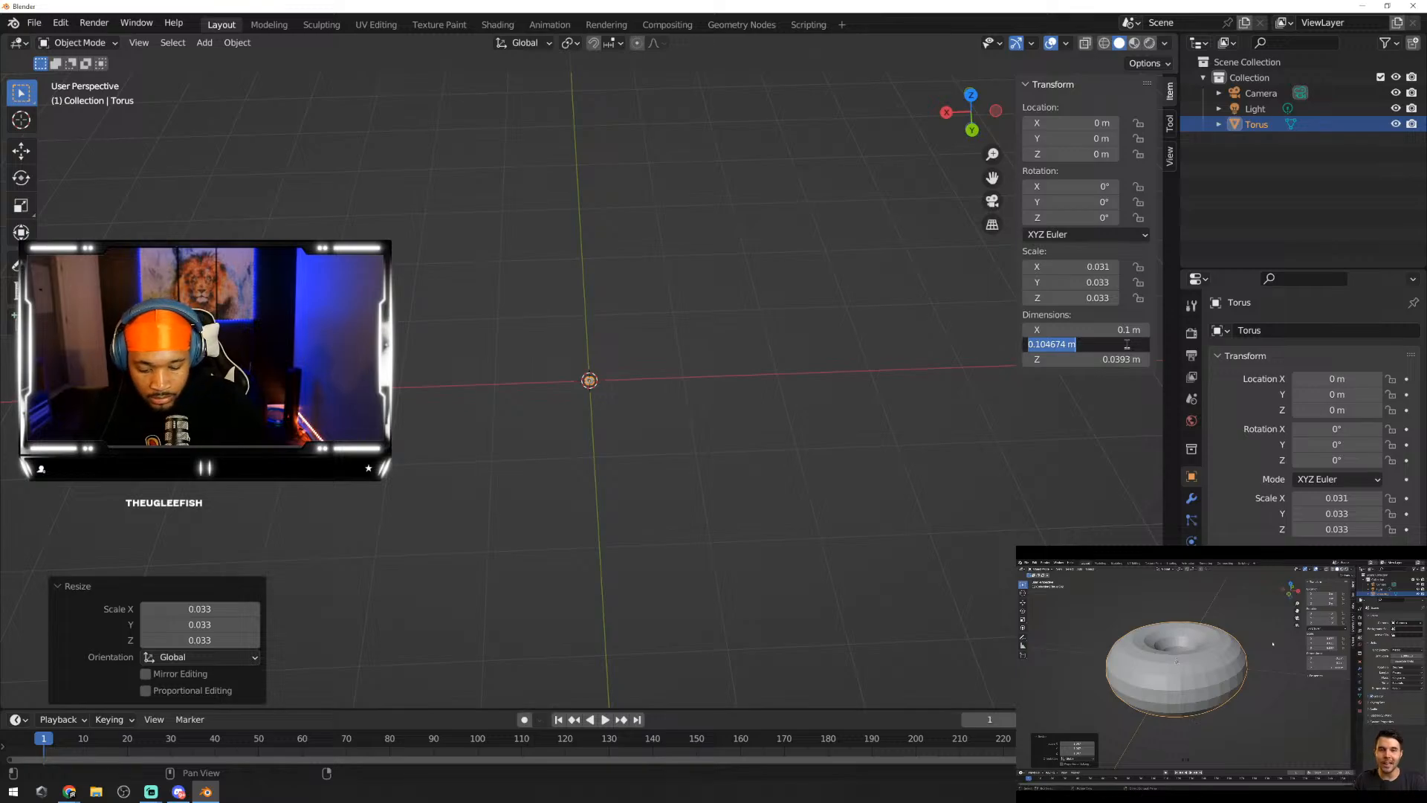
text(0.1)
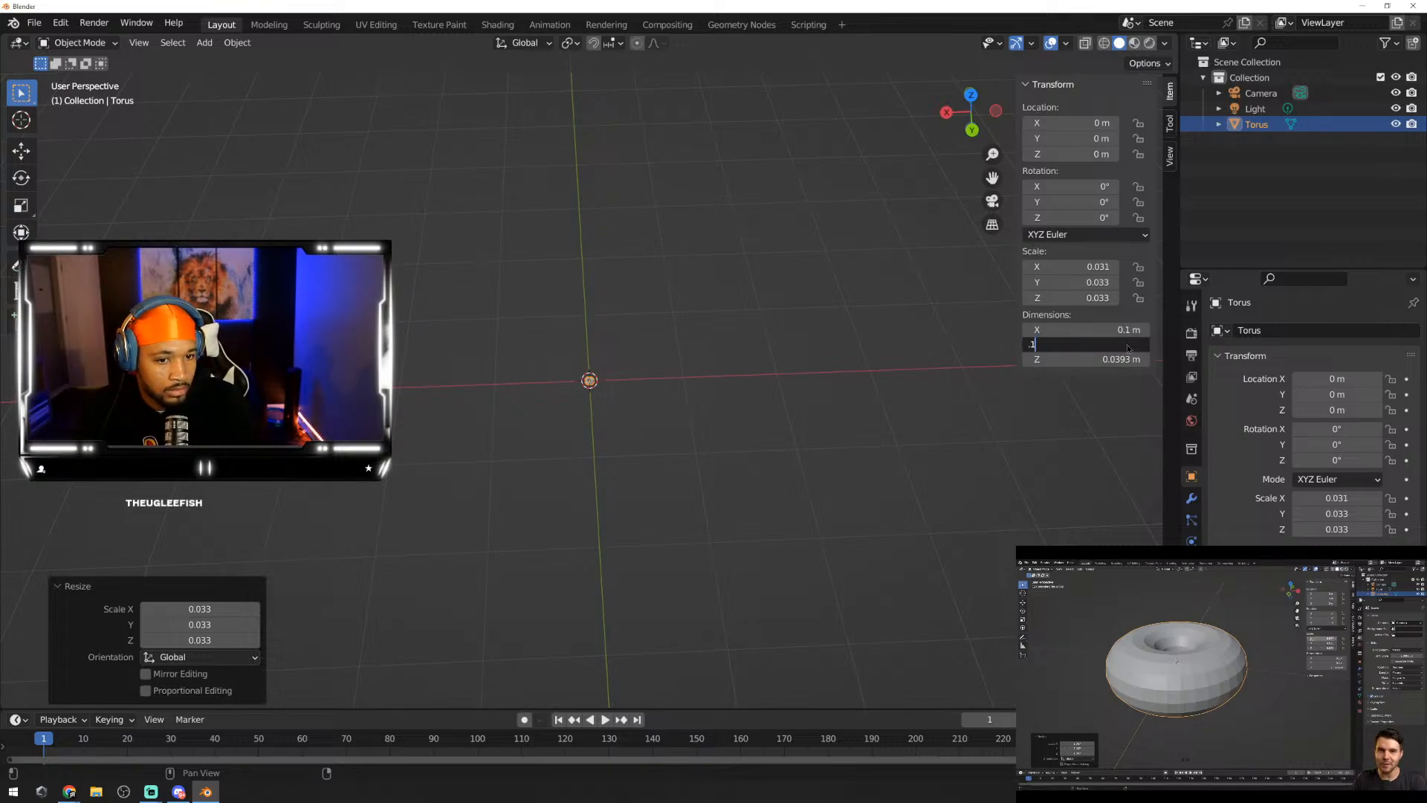
key(Return)
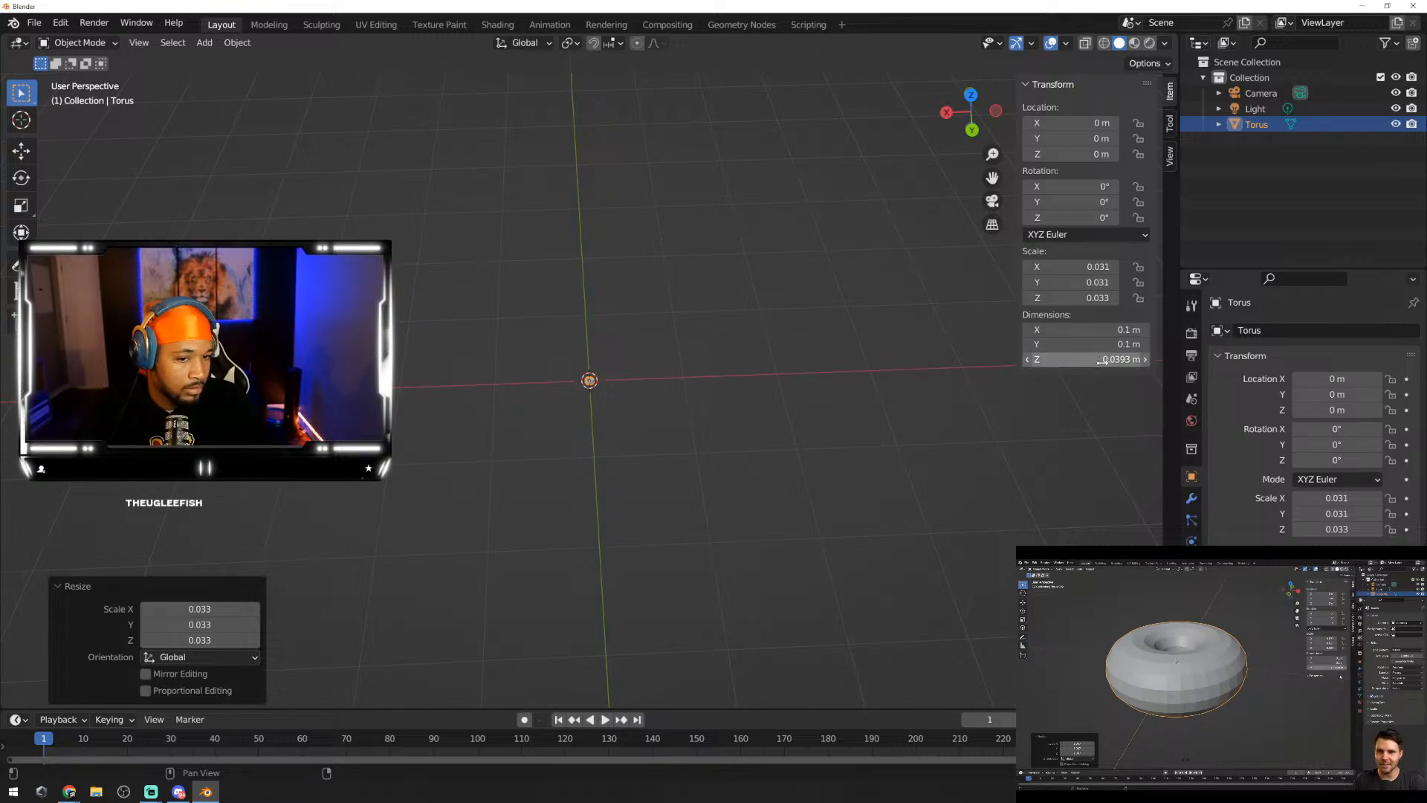
Step: Set the torus's Z dimension to 0.403 m and check its shape
click(1104, 362)
key(BackSpace)
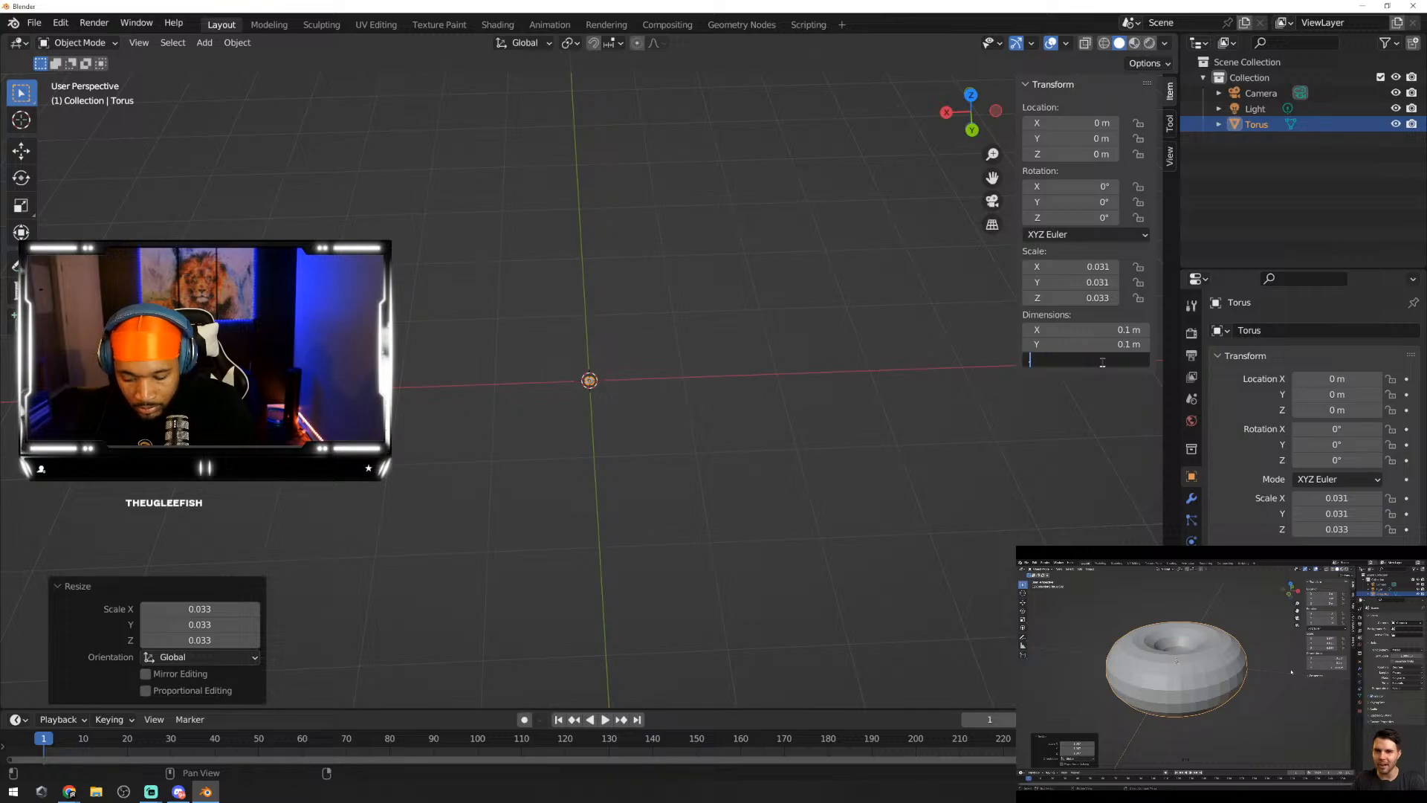
text(.403)
key(Return)
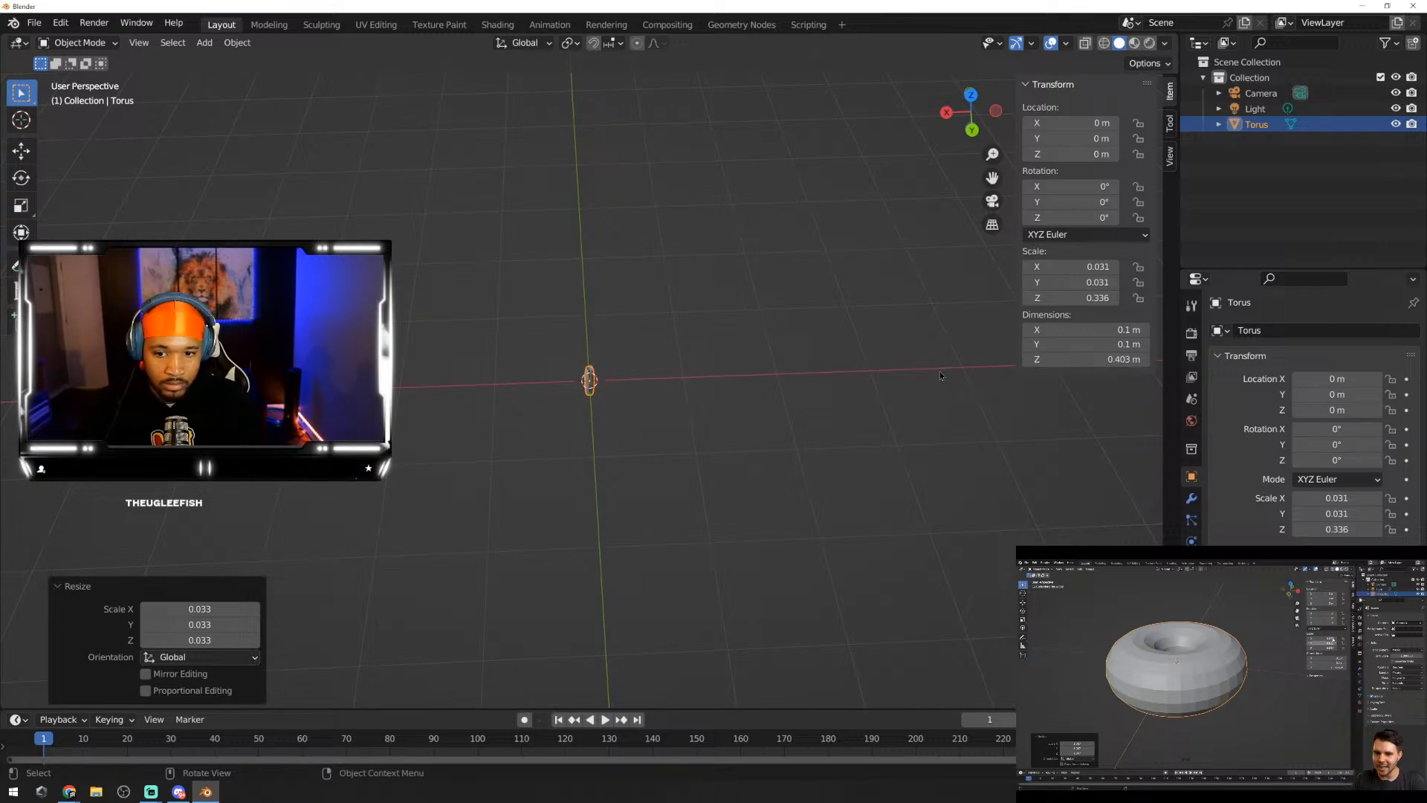
scroll(640, 406, up, 4)
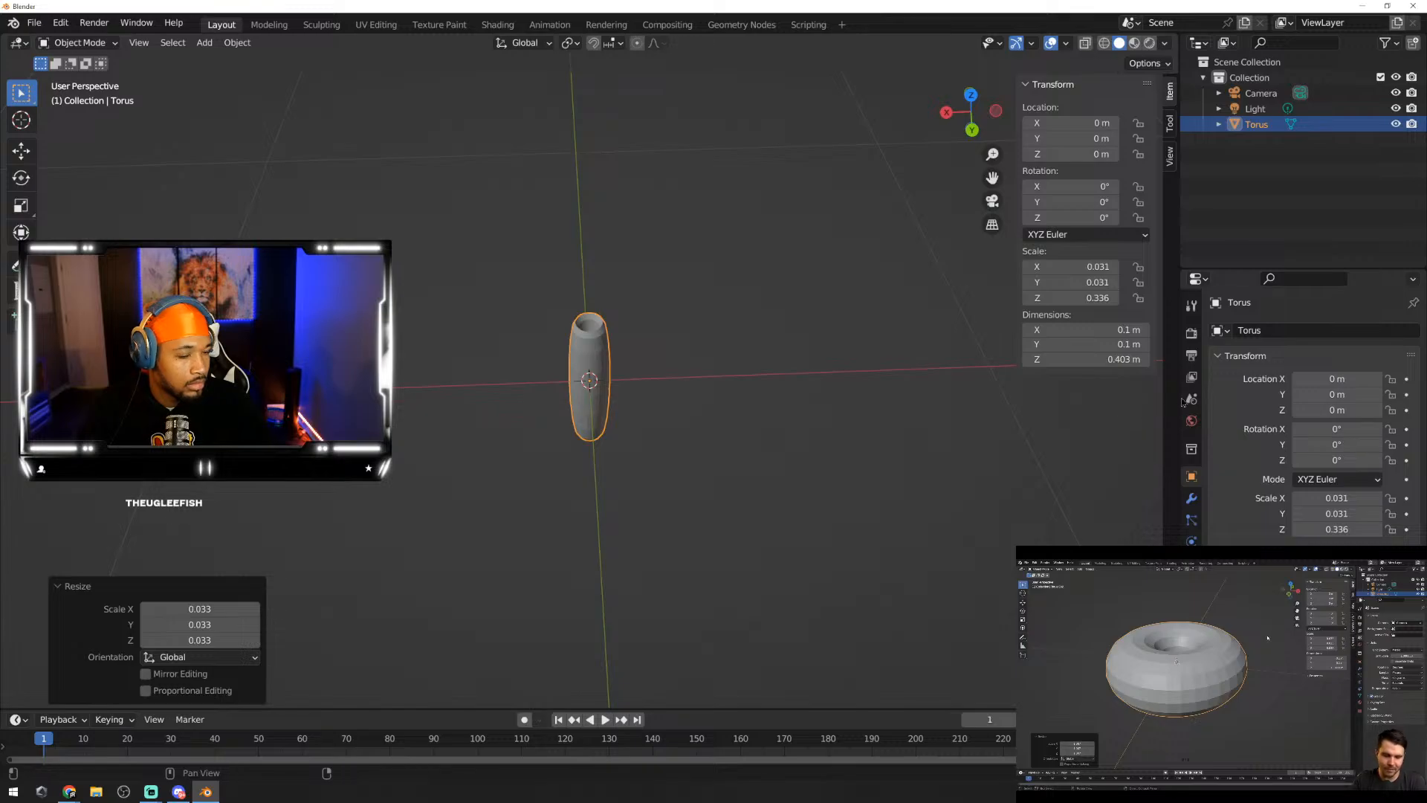
Step: Correct the torus's Z dimension to 0.0403 m
click(1144, 360)
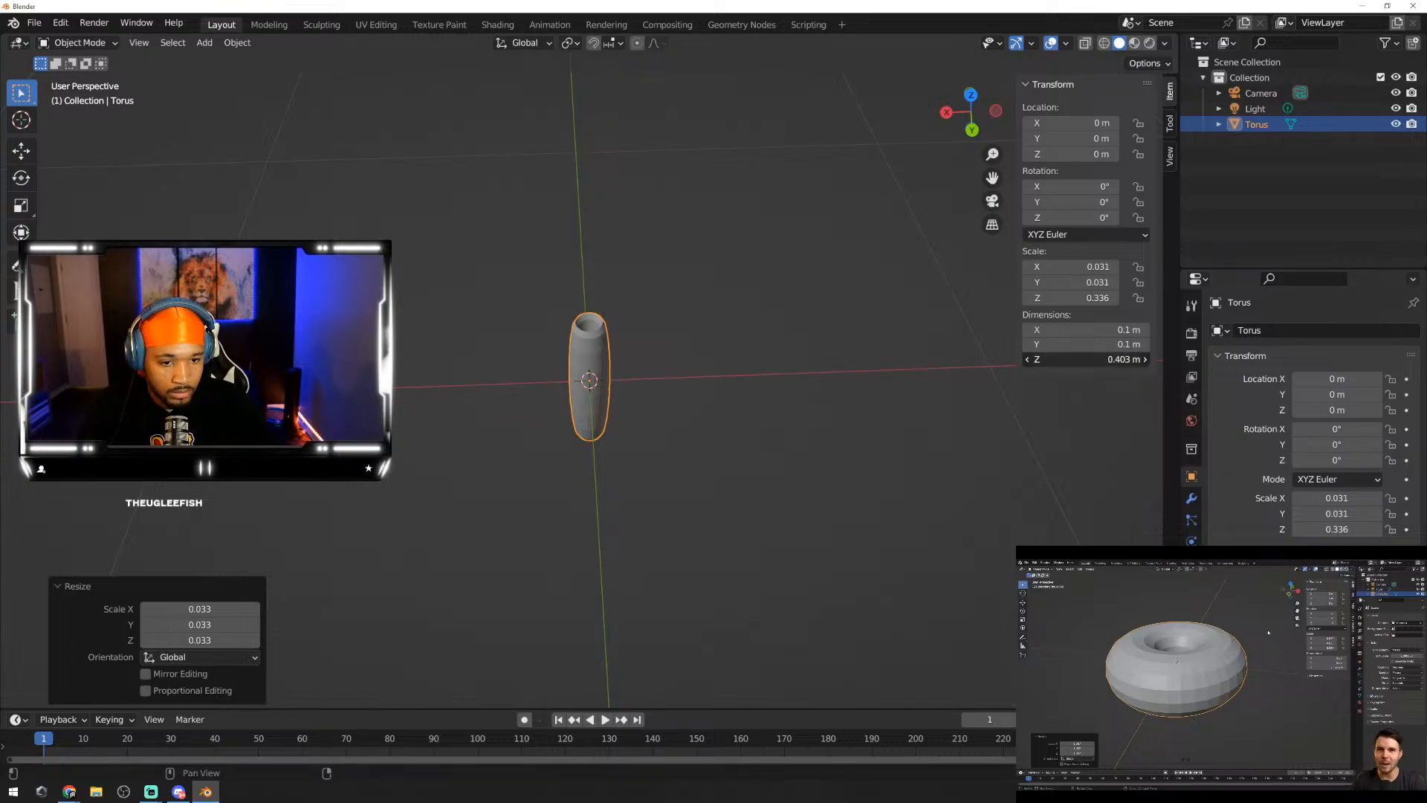
click(1144, 361)
key(Left)
key(Left)
key(Left)
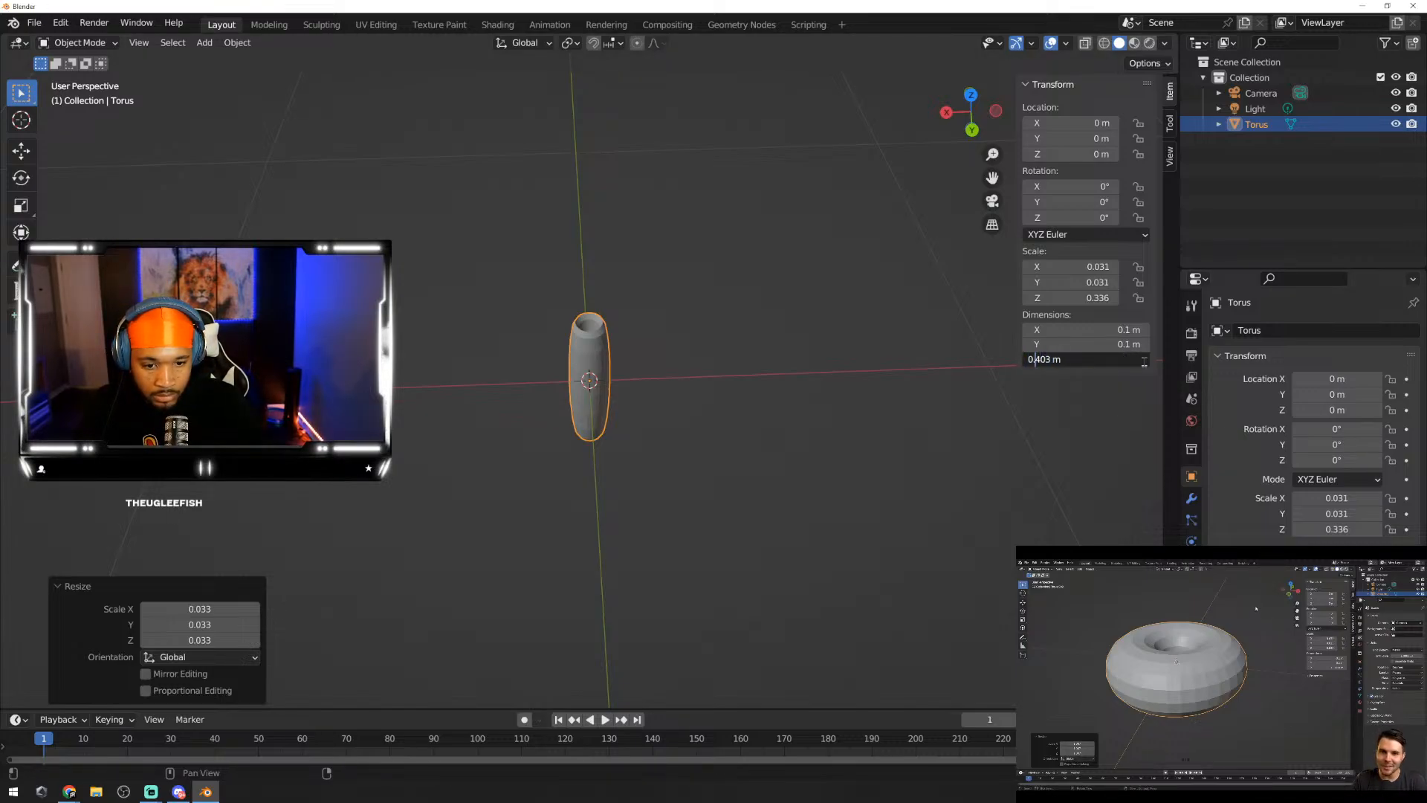
text(0)
key(Return)
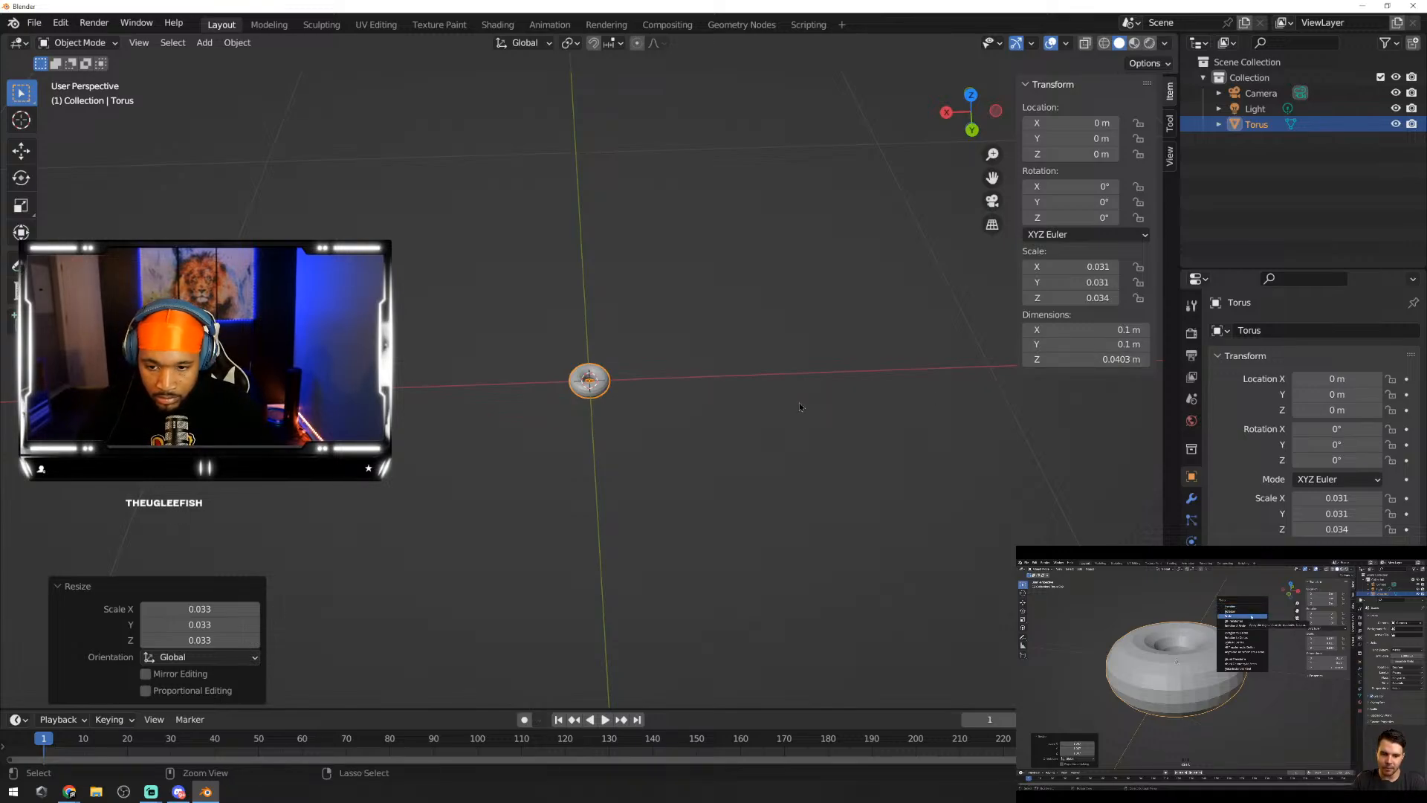
Step: Apply the scale of the resized torus and frame it closely in the view
key(ctrl+a)
click(745, 434)
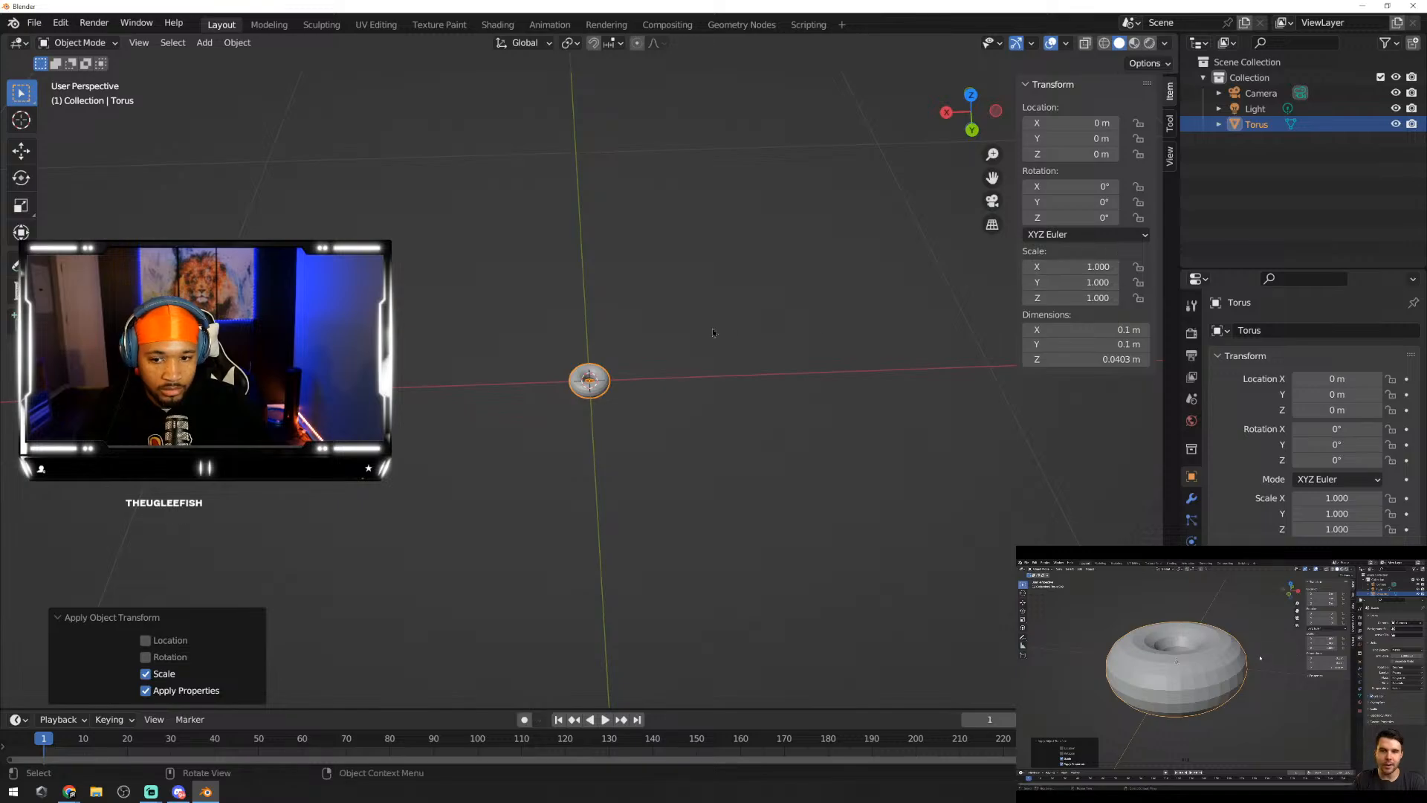
scroll(712, 332, up, 12)
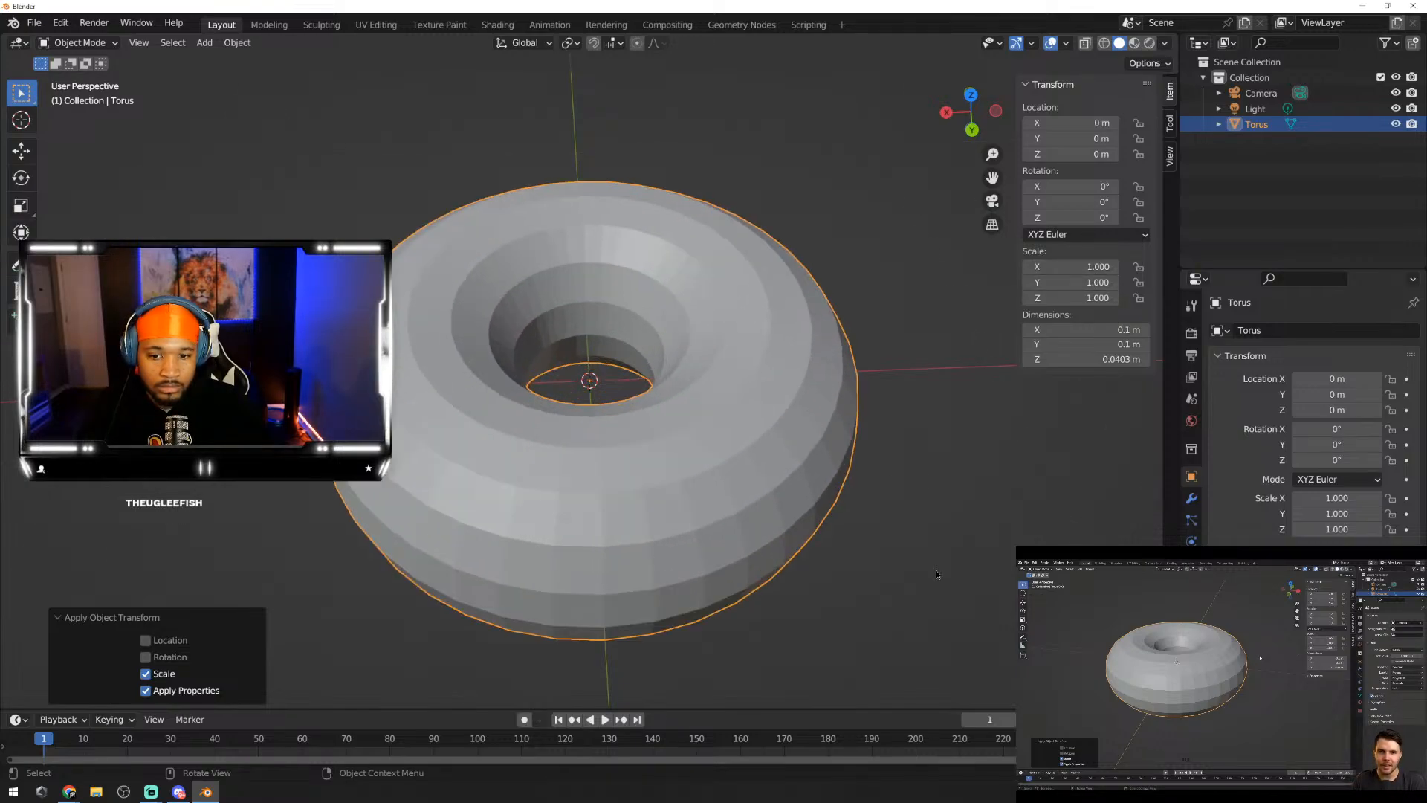
Step: Apply Shade Smooth to the torus and deselect it
scroll(935, 569, down, 2)
middle_drag(695, 605, 740, 574)
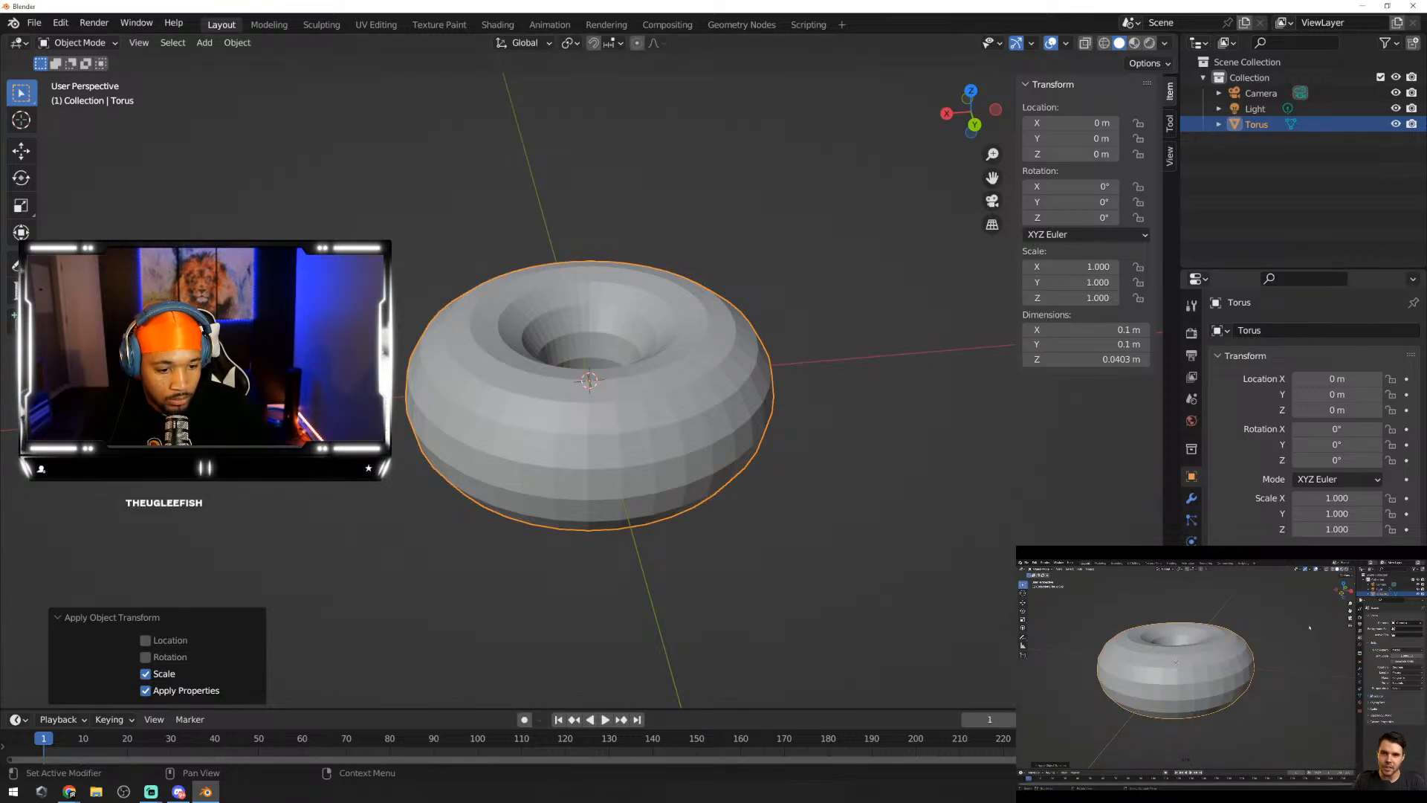
click(1192, 498)
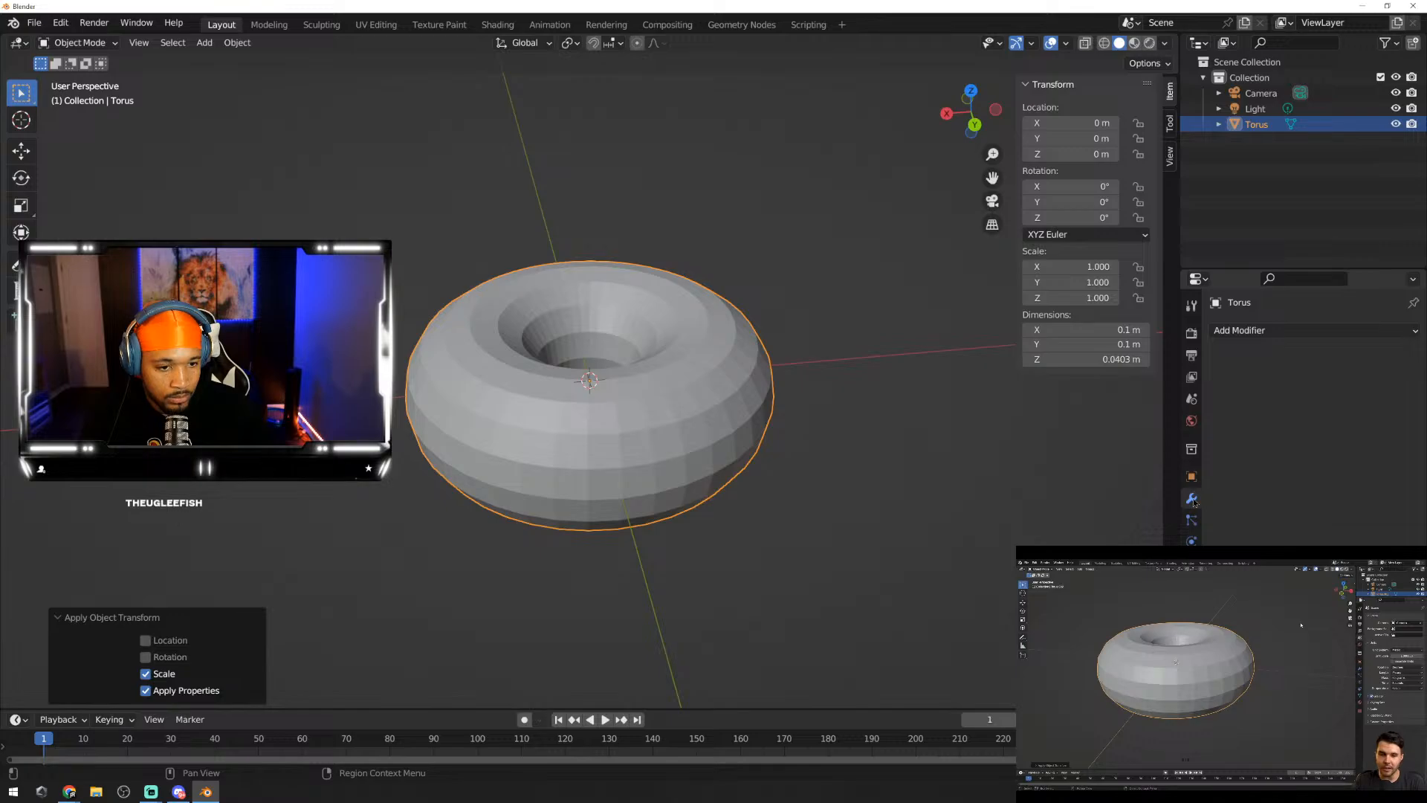
click(1366, 330)
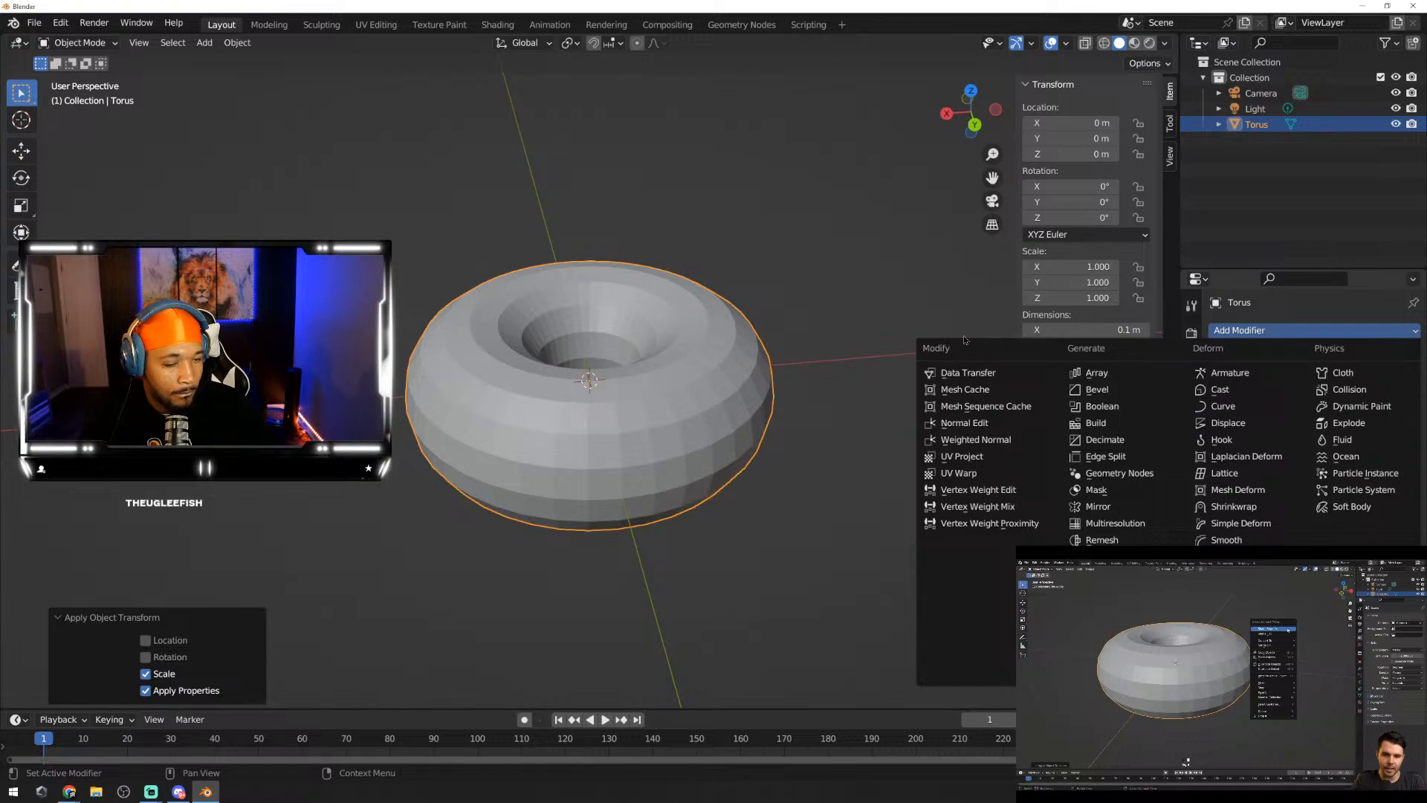
click(817, 334)
click(740, 333)
right_click(738, 333)
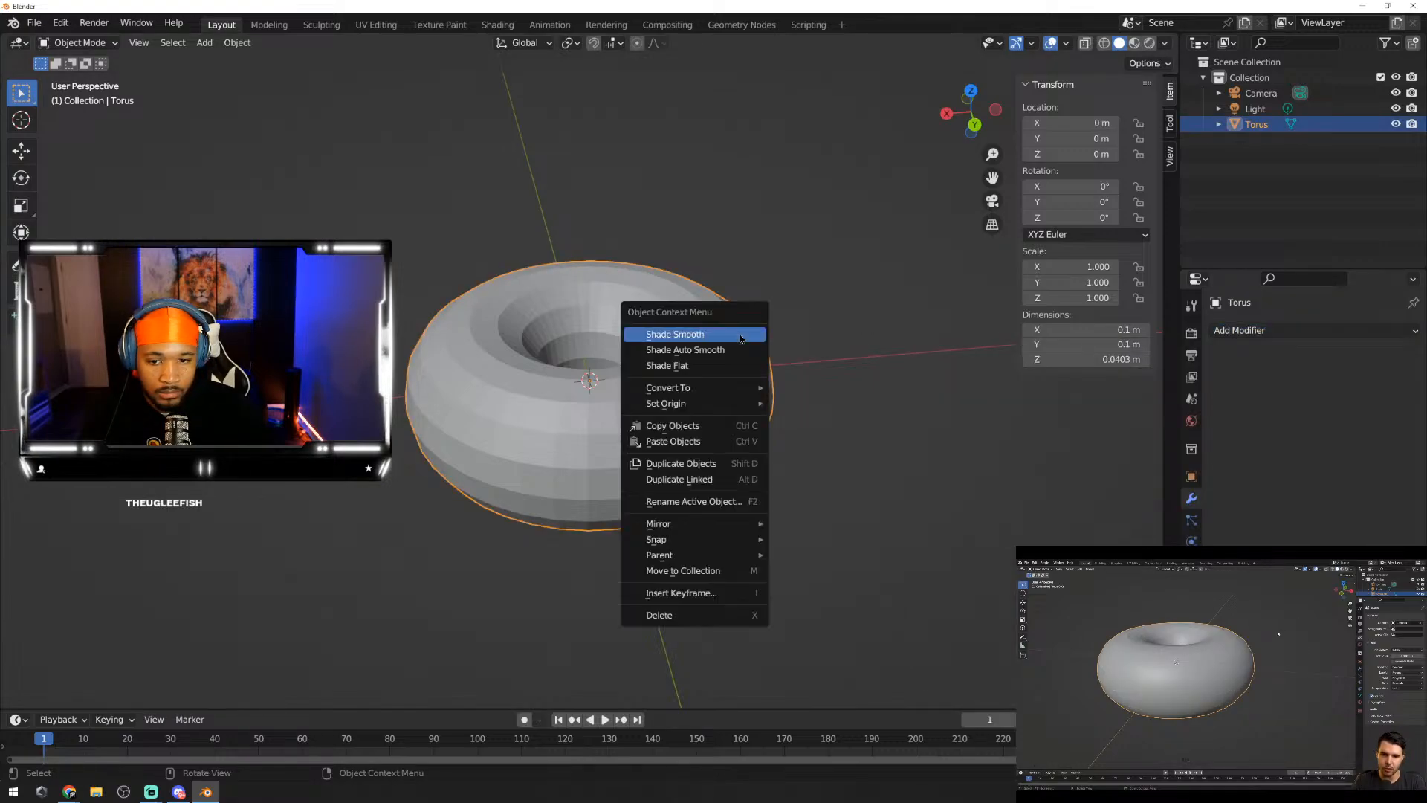
click(741, 336)
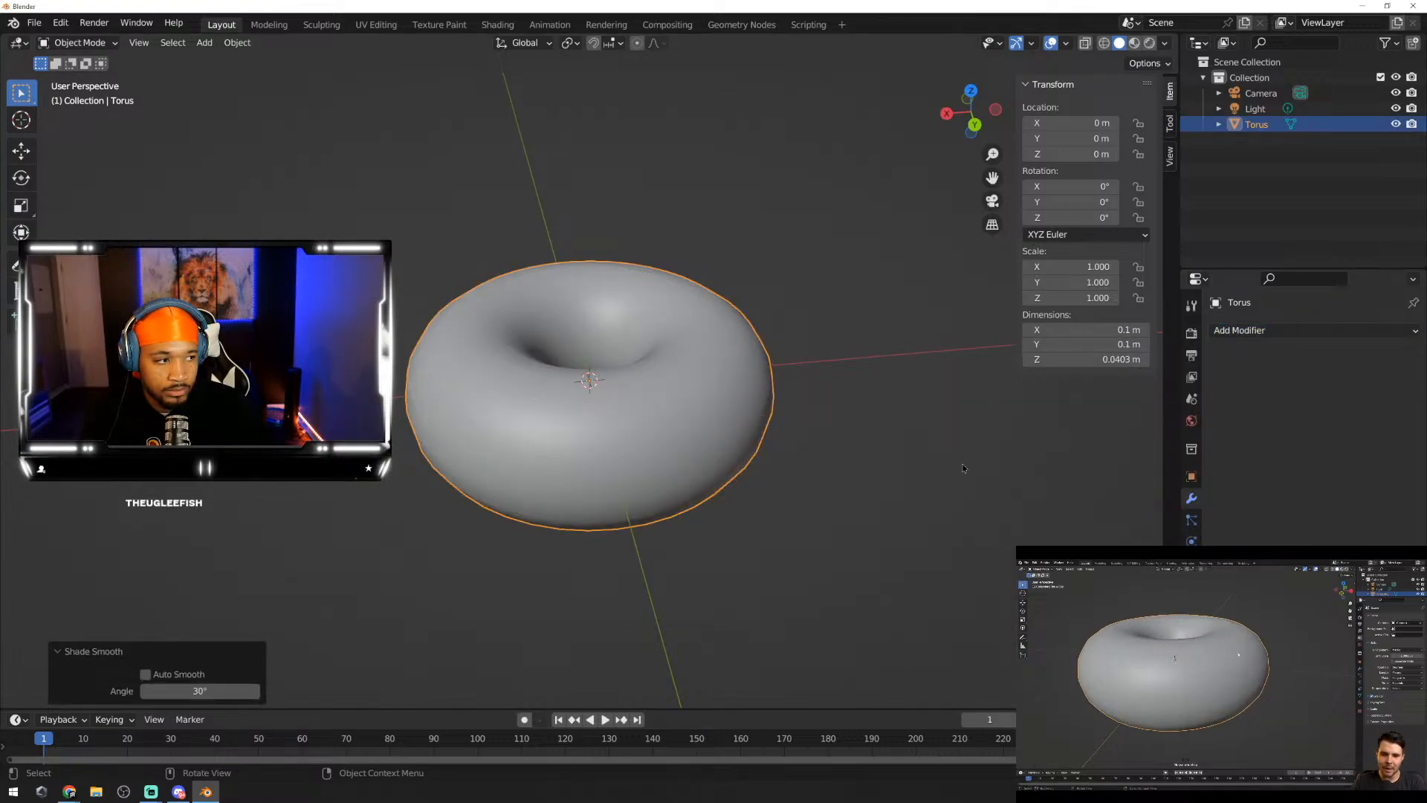
click(905, 437)
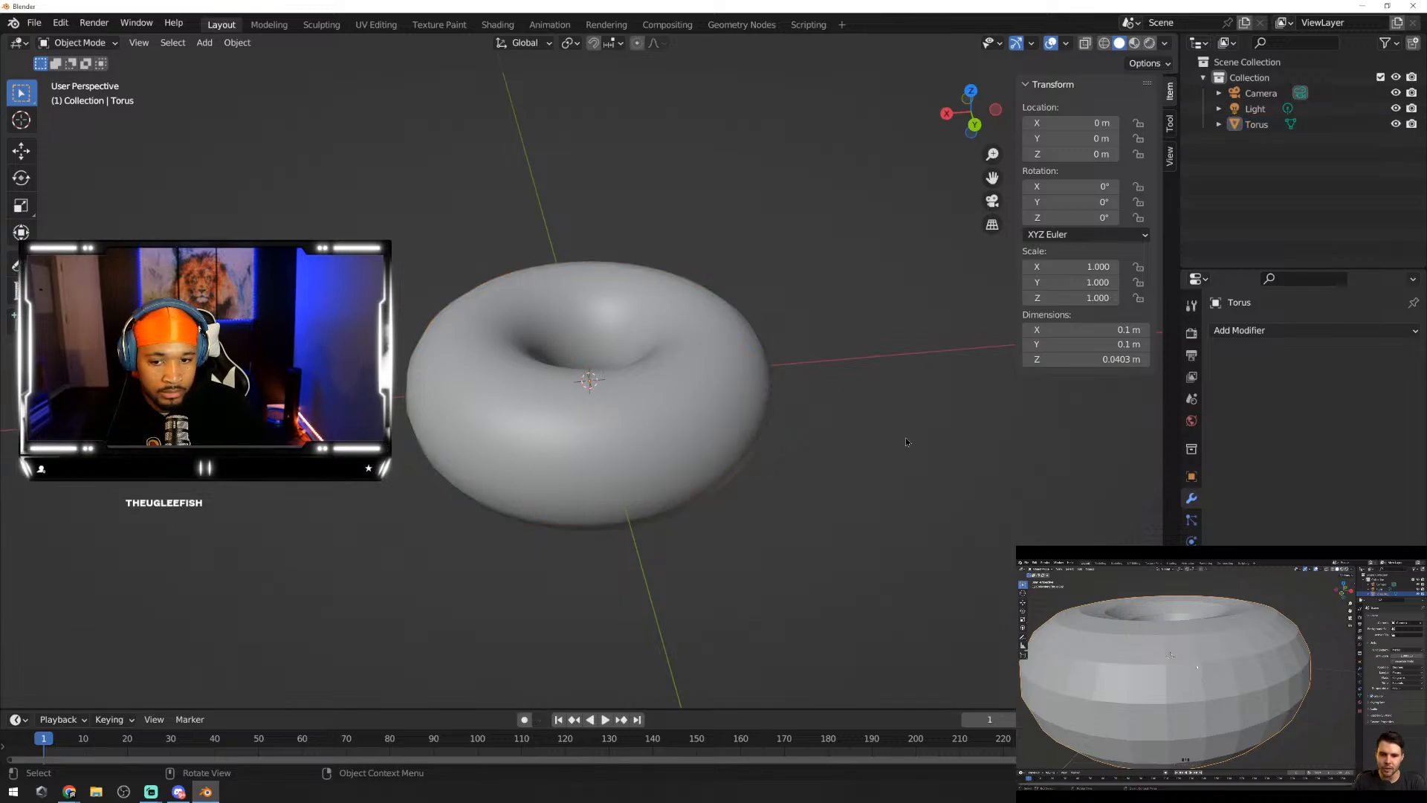
Step: Reselect the torus and add a Subdivision Surface modifier to it
mouse_move(629, 421)
middle_down()
mouse_move(857, 488)
mouse_move(691, 401)
mouse_move(548, 401)
mouse_move(600, 425)
mouse_move(705, 376)
mouse_move(666, 415)
mouse_move(649, 411)
mouse_move(682, 421)
middle_up()
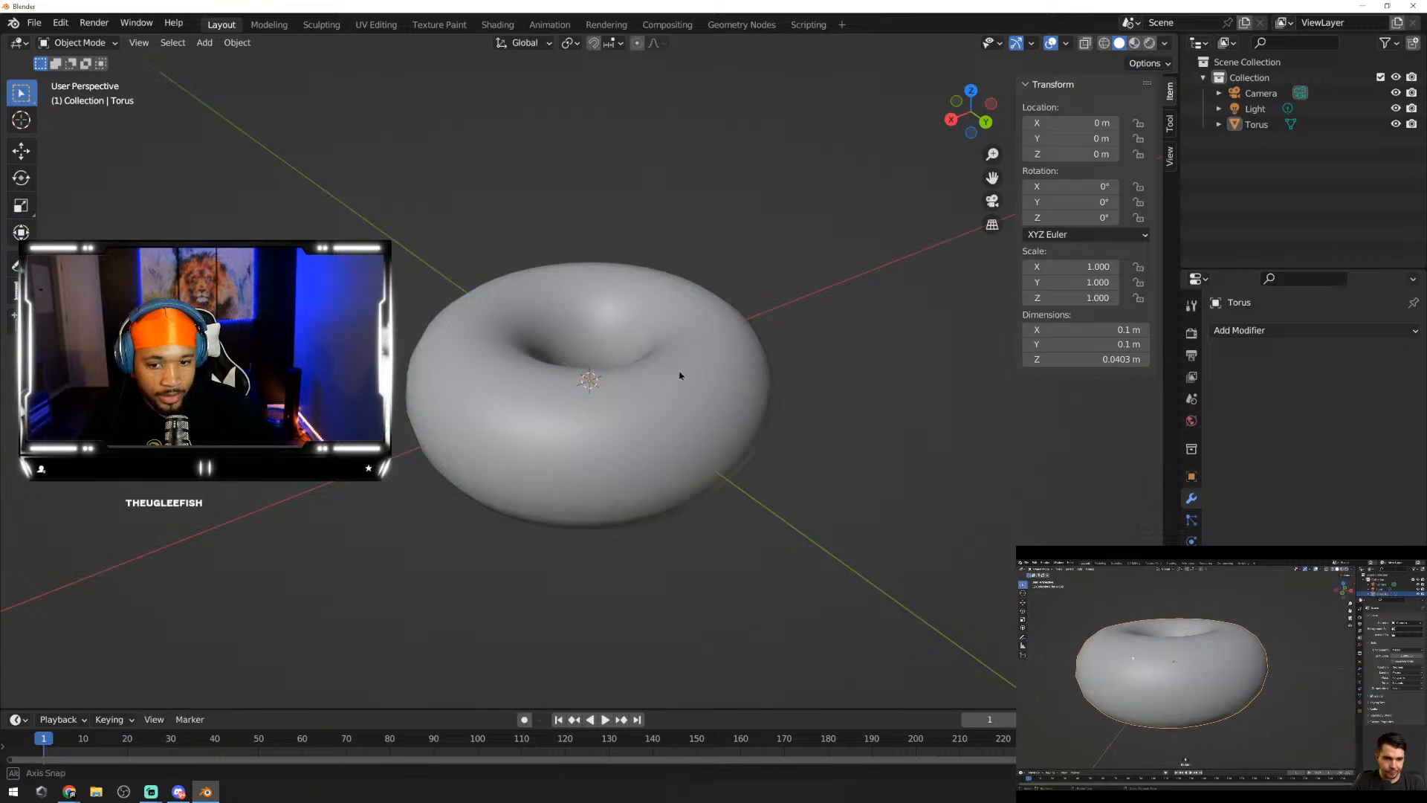
middle_drag(679, 376, 706, 328)
click(707, 333)
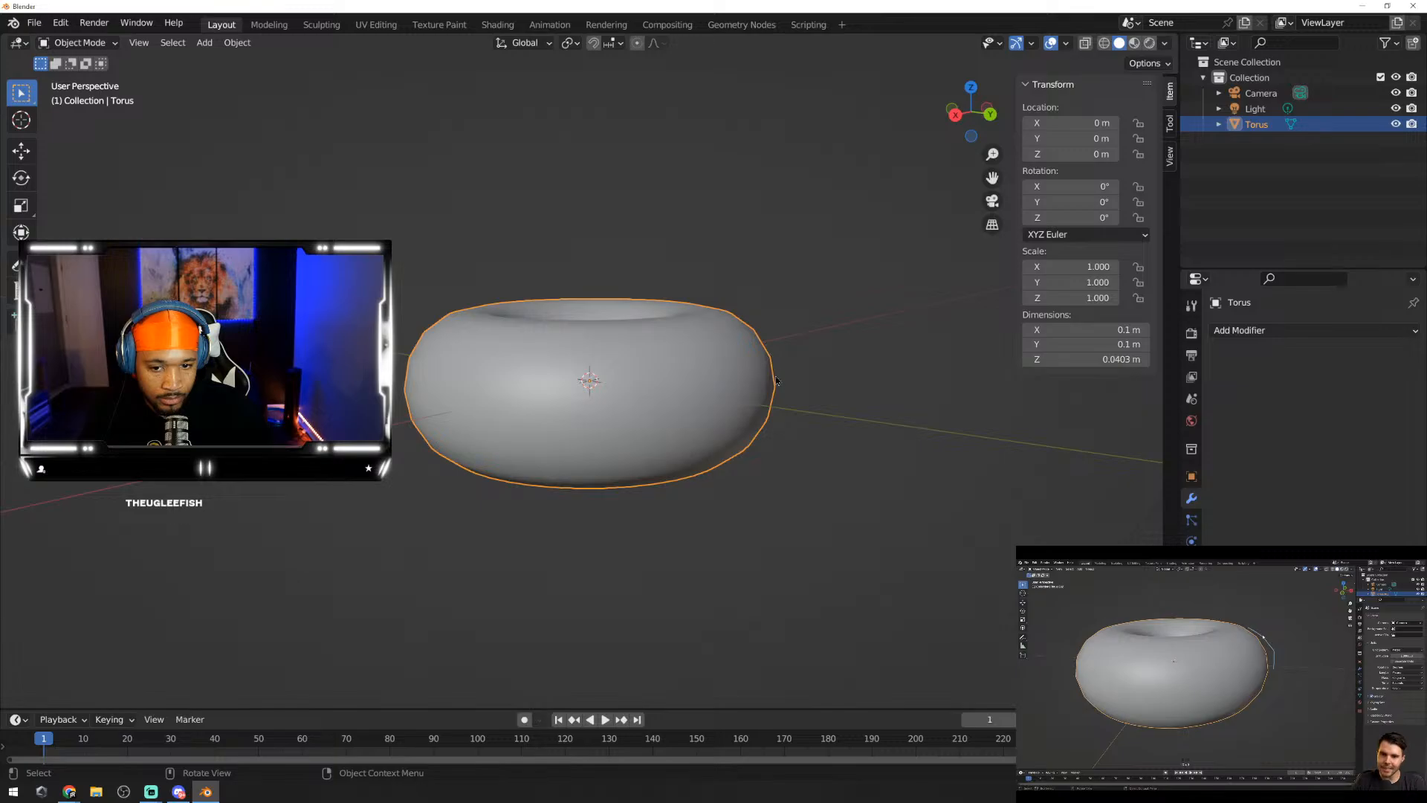
scroll(772, 416, up, 2)
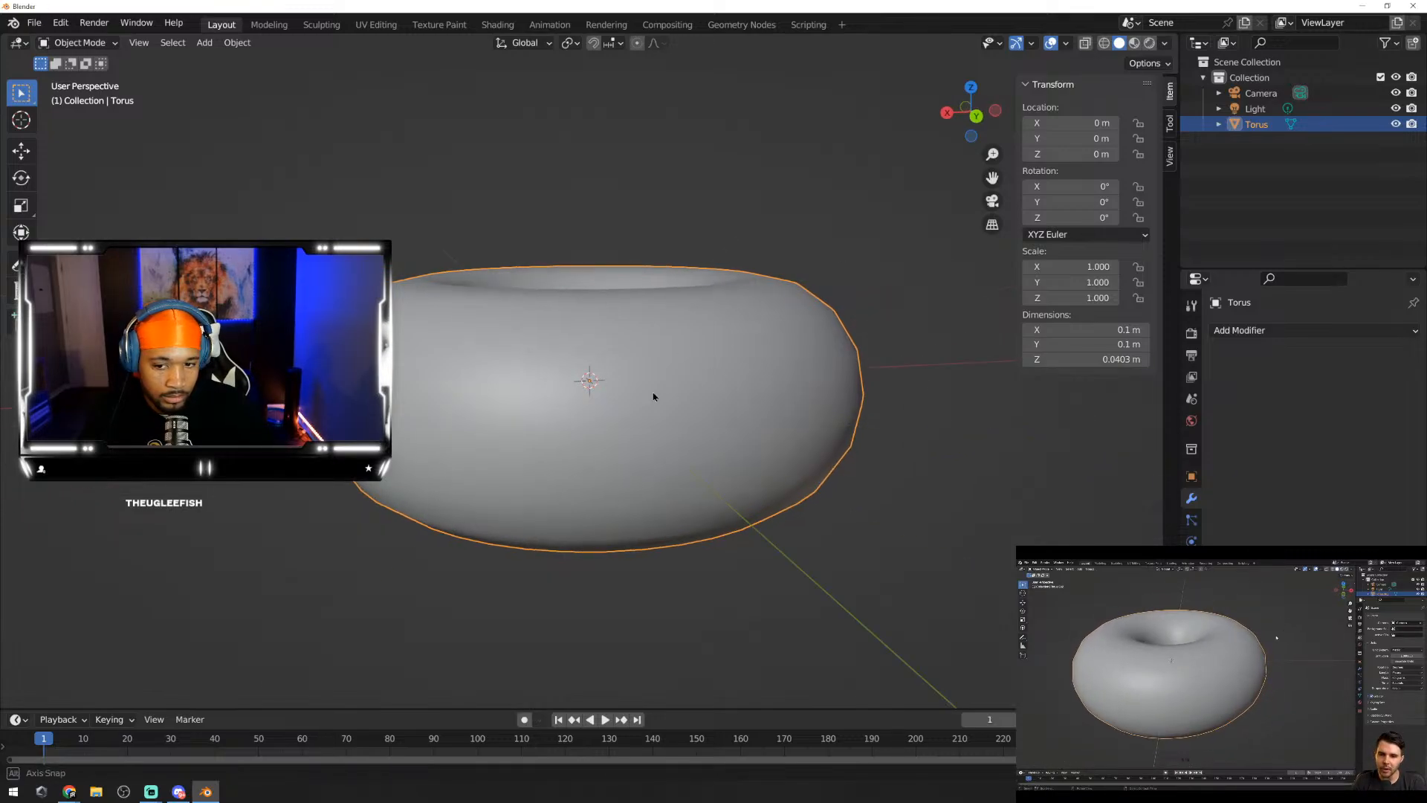
middle_drag(653, 394, 752, 401)
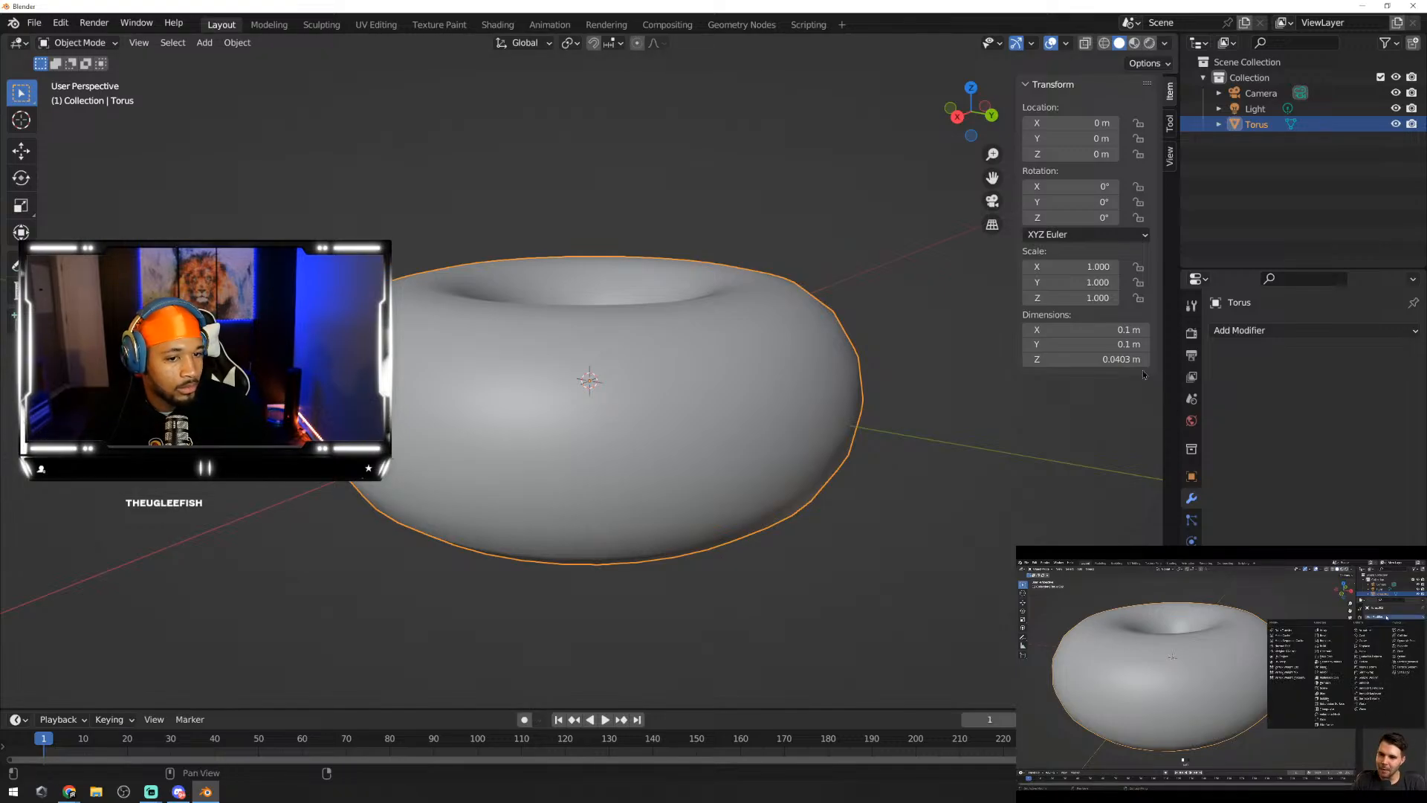
click(1236, 330)
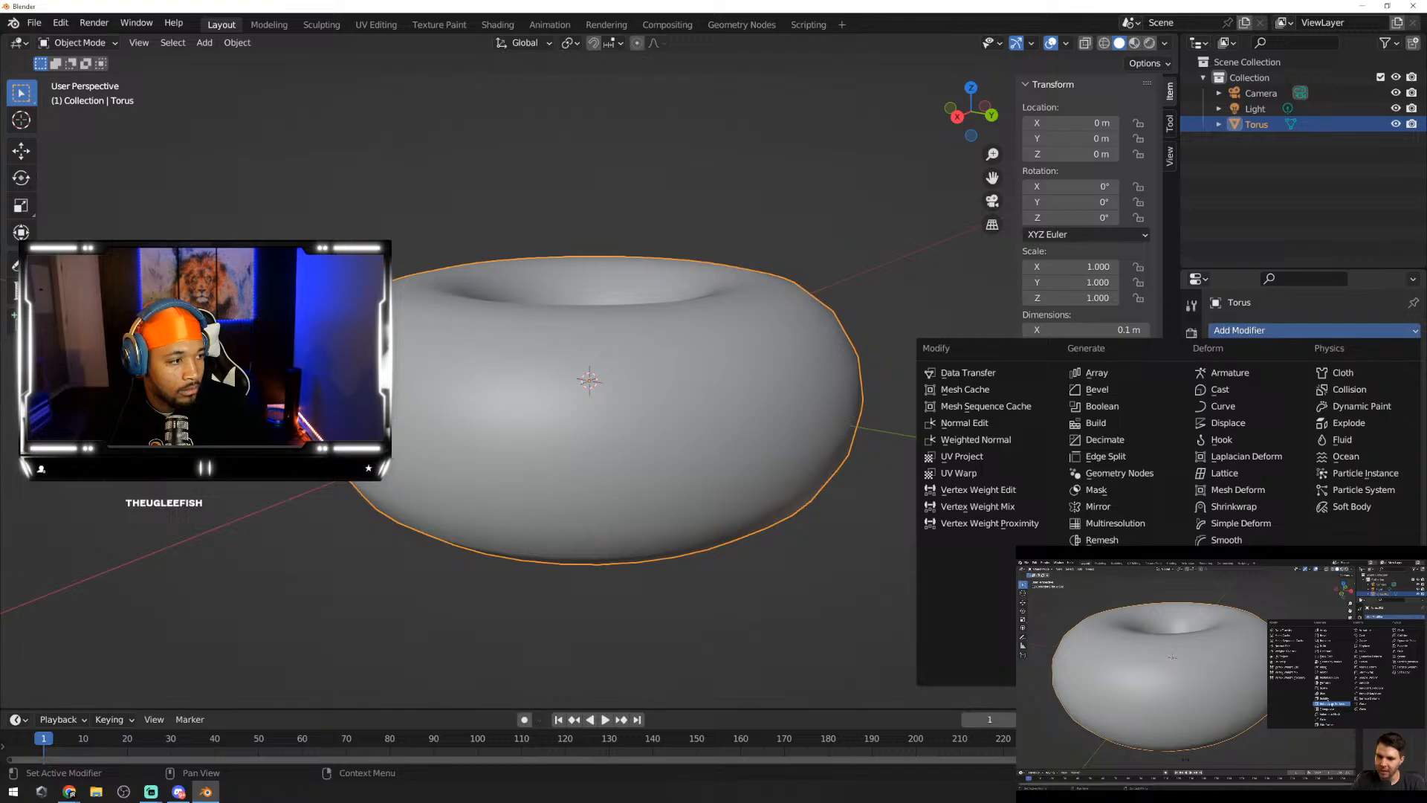
click(1115, 606)
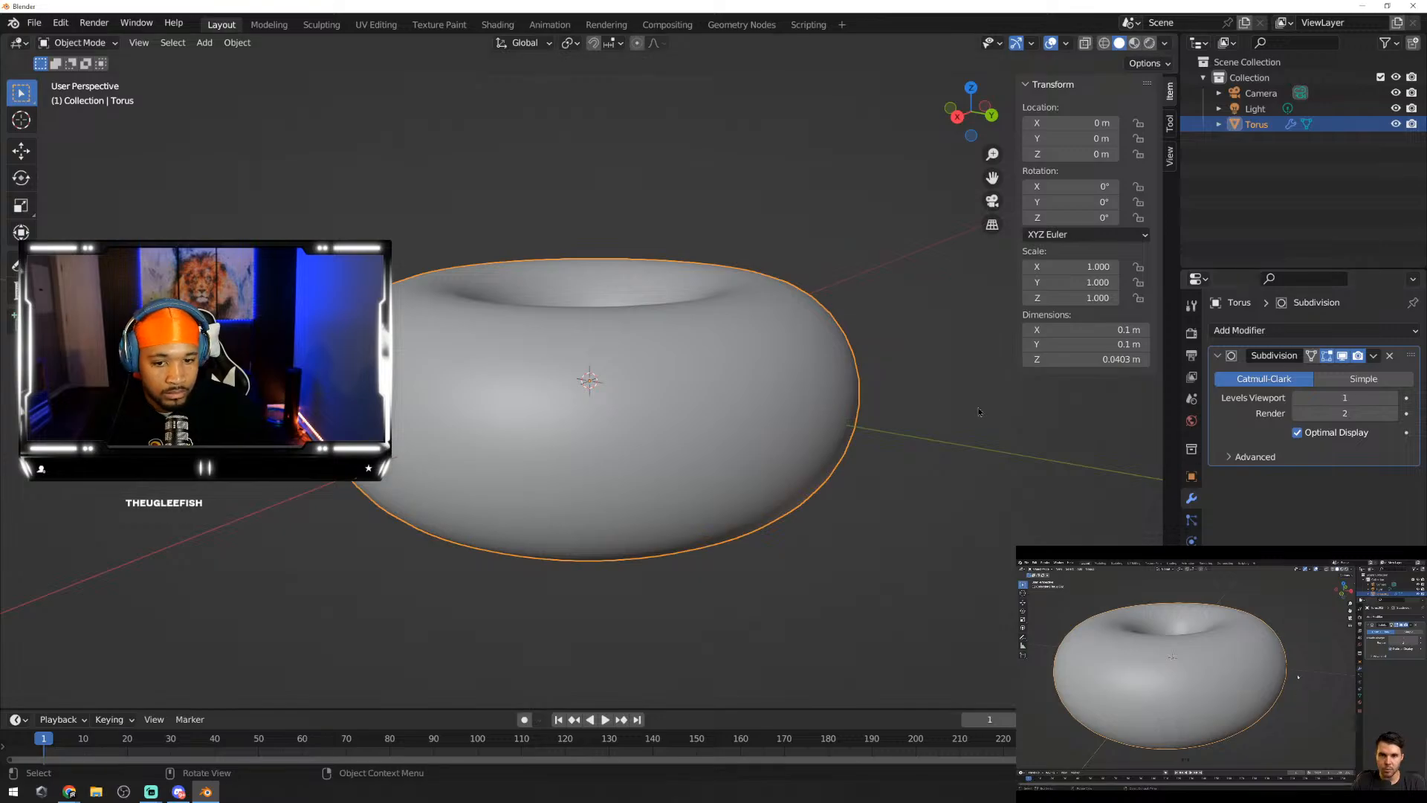
middle_drag(773, 297, 758, 369)
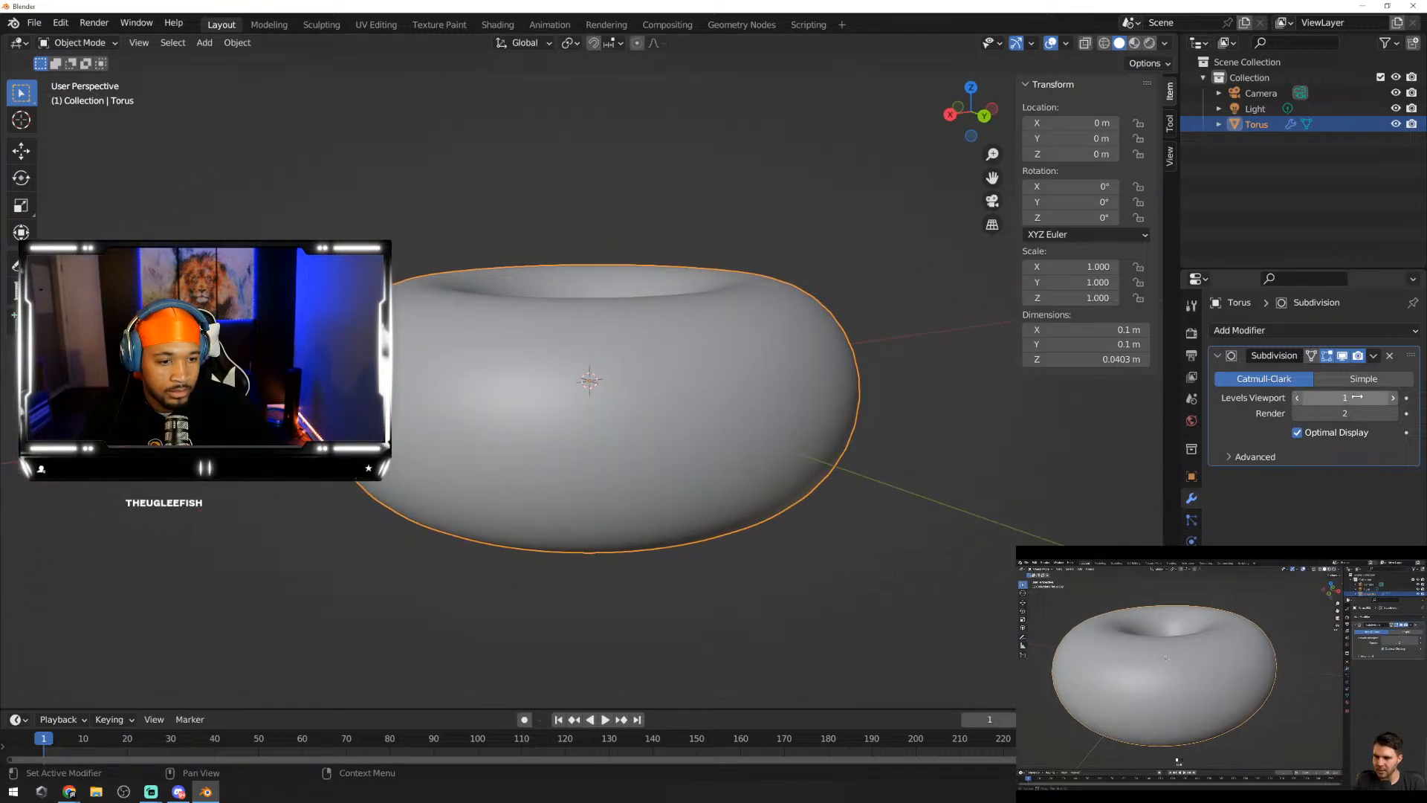
Step: Try raising the Subdivision modifier's viewport levels to 6, then bring them back down to 1
click(1391, 399)
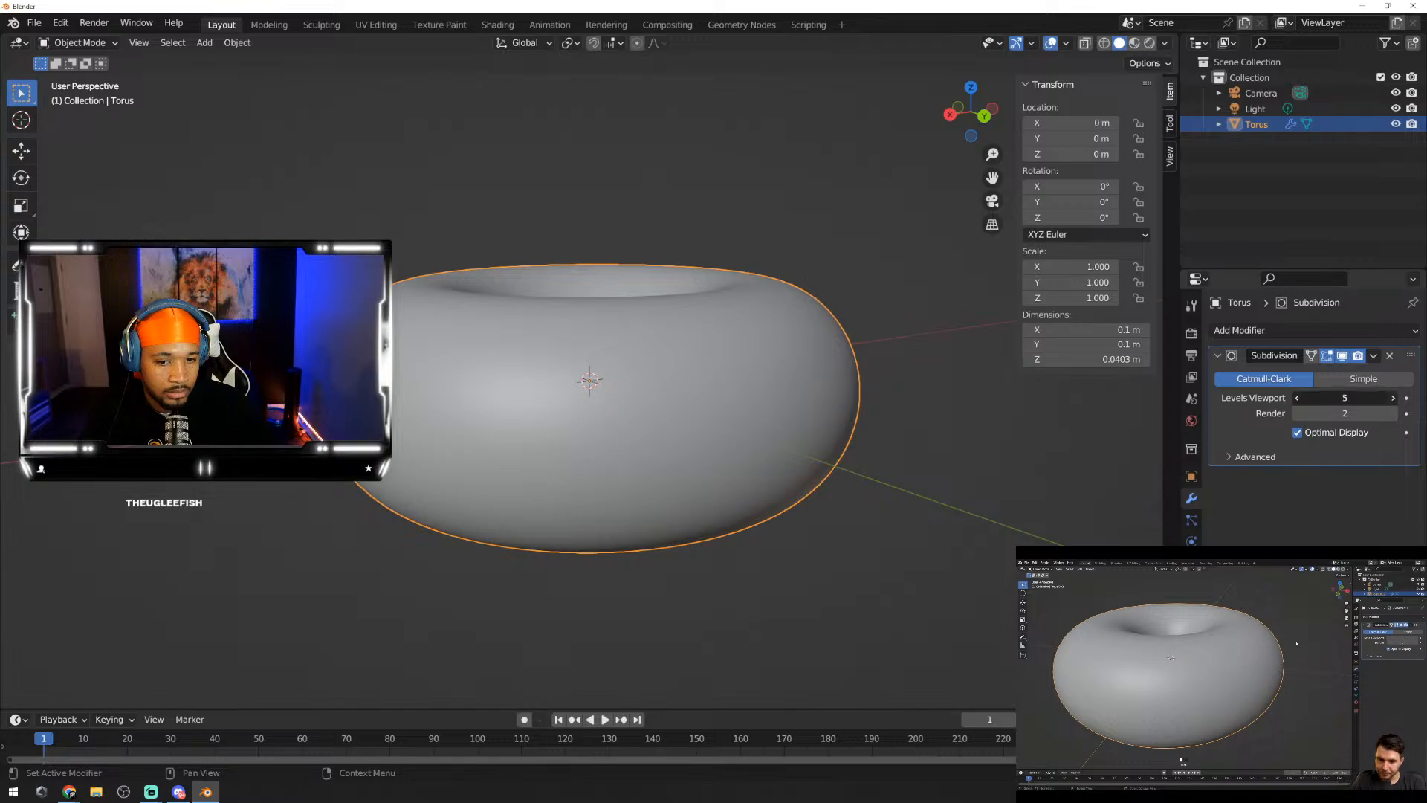
click(1395, 398)
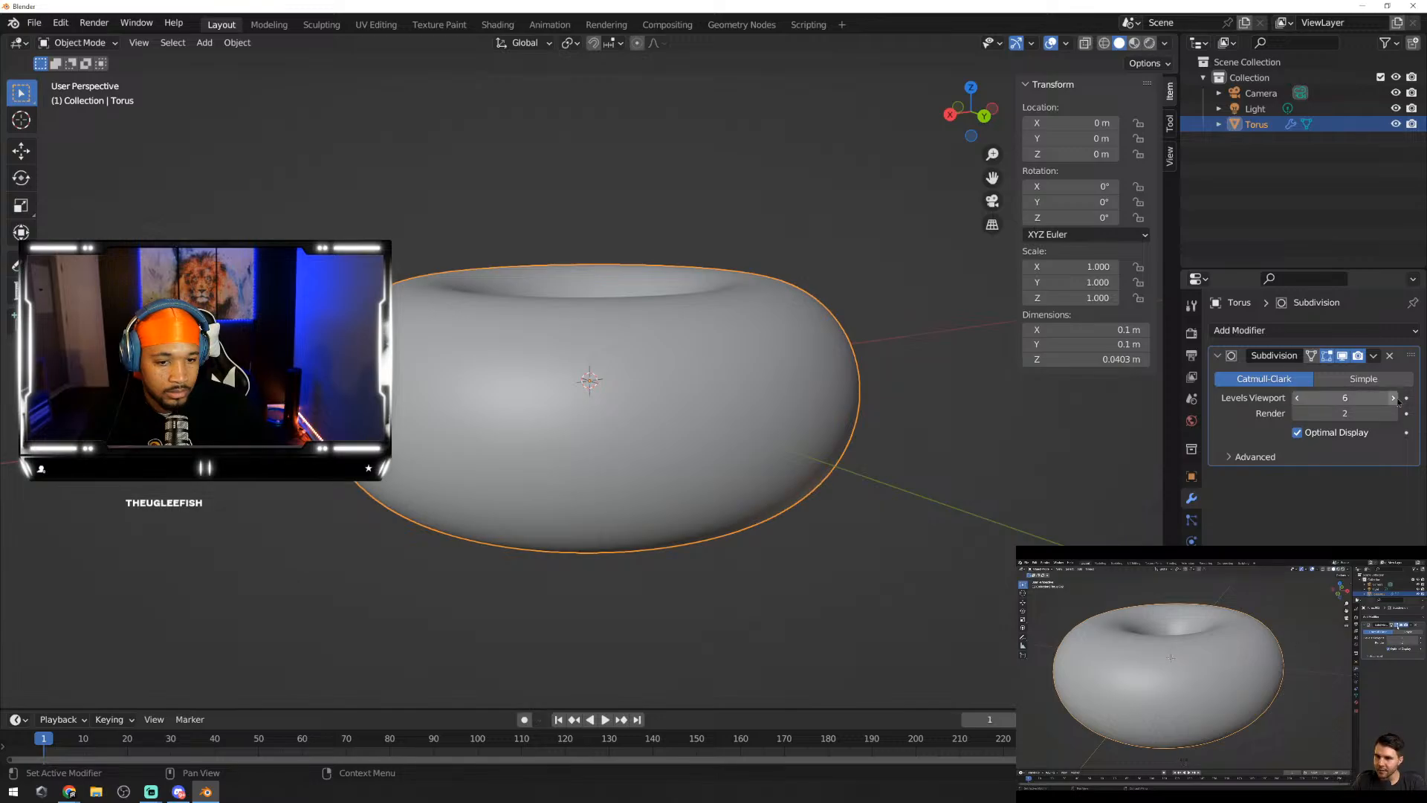
click(1297, 400)
click(1297, 401)
click(1297, 400)
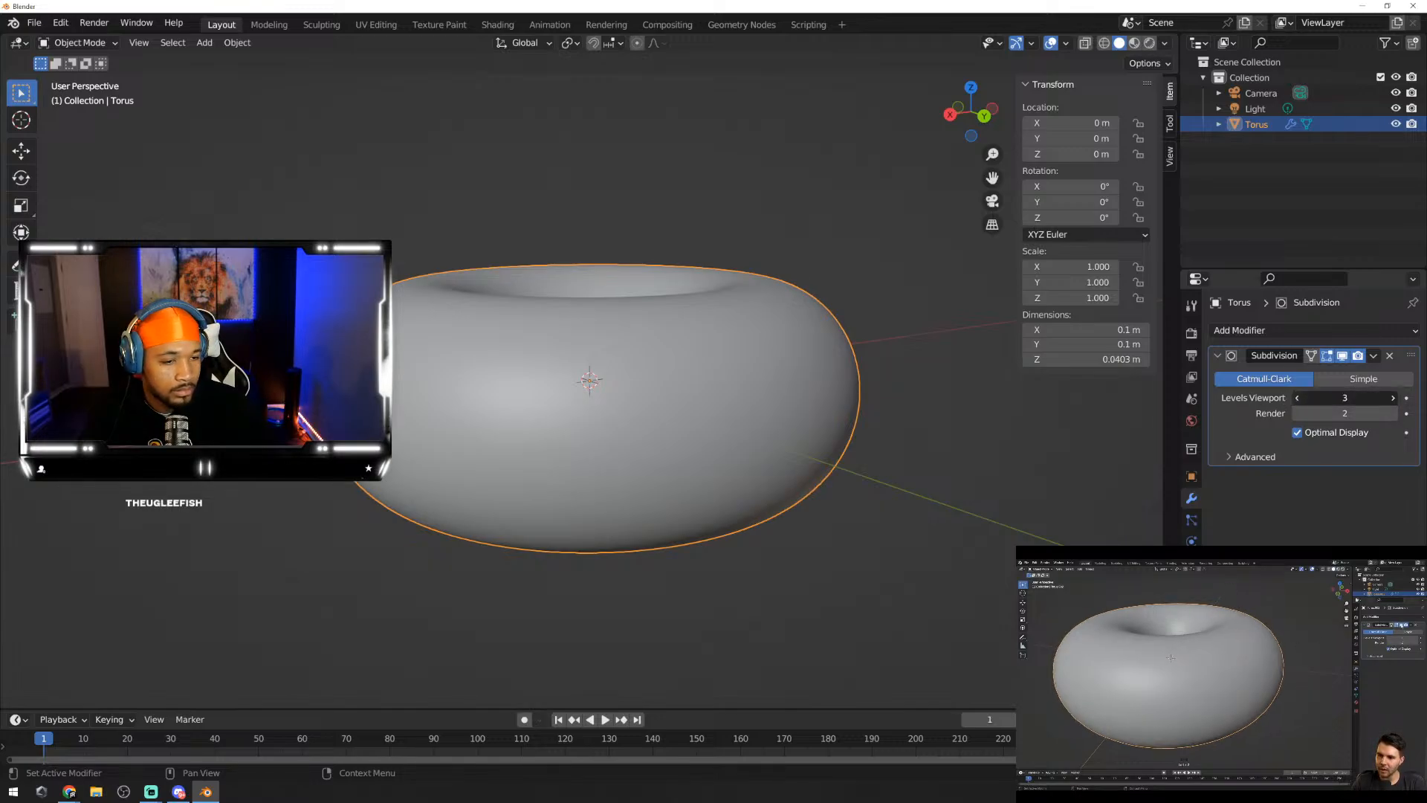
click(1297, 401)
click(1297, 401)
click(1297, 400)
click(1392, 398)
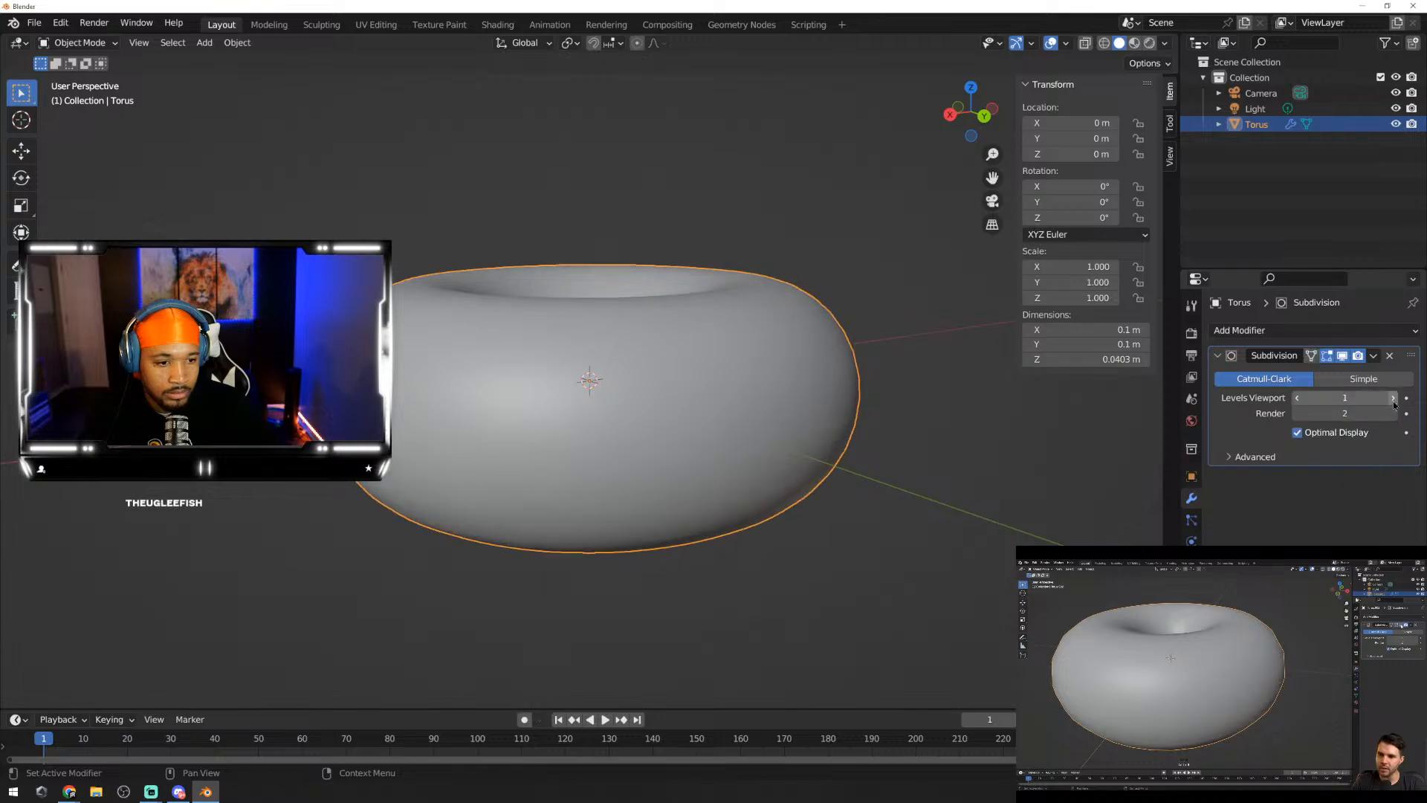
Step: Toggle the Subdivision modifier's viewport display off and on to compare the torus with and without it
click(1343, 356)
click(1344, 356)
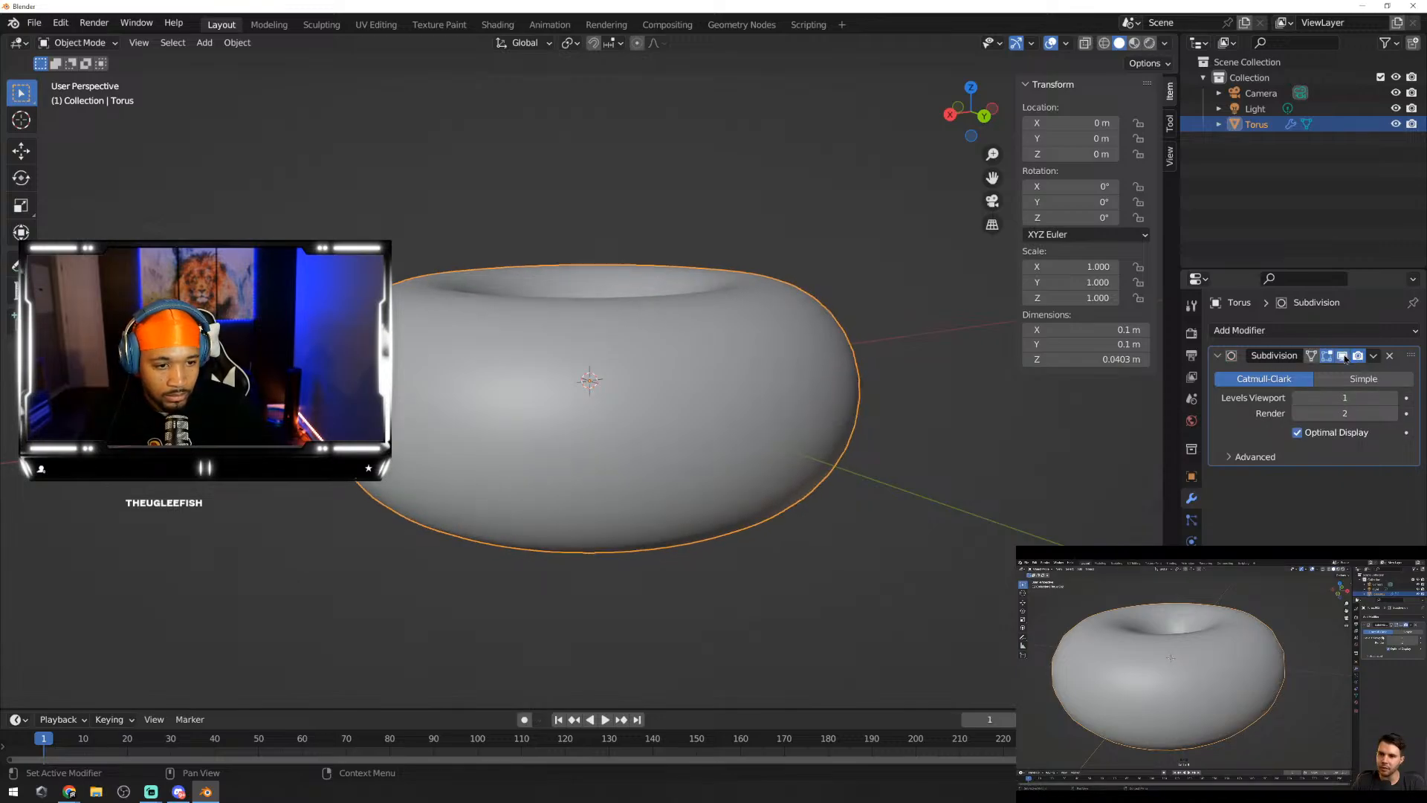
click(1344, 356)
click(1344, 356)
click(1344, 356)
click(1344, 355)
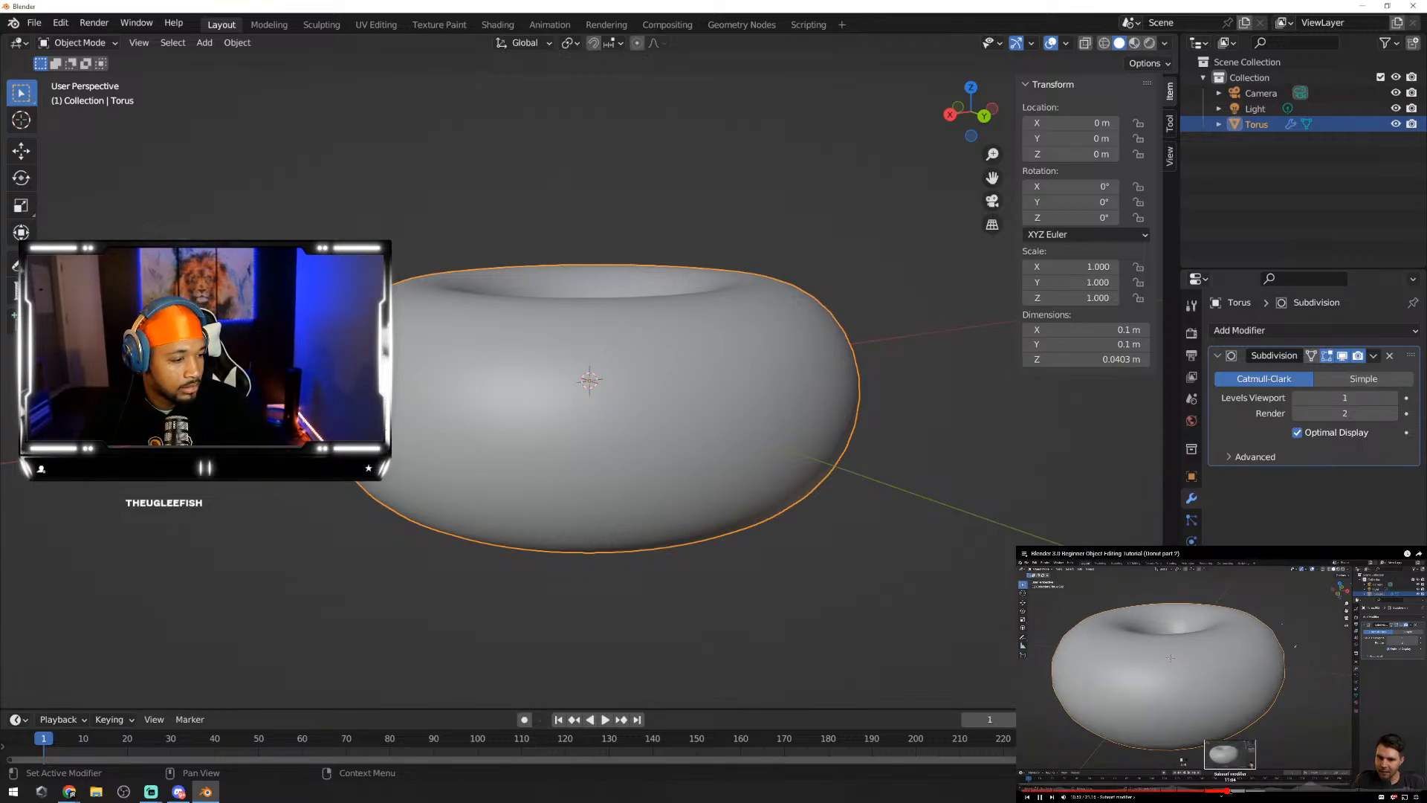
click(1246, 789)
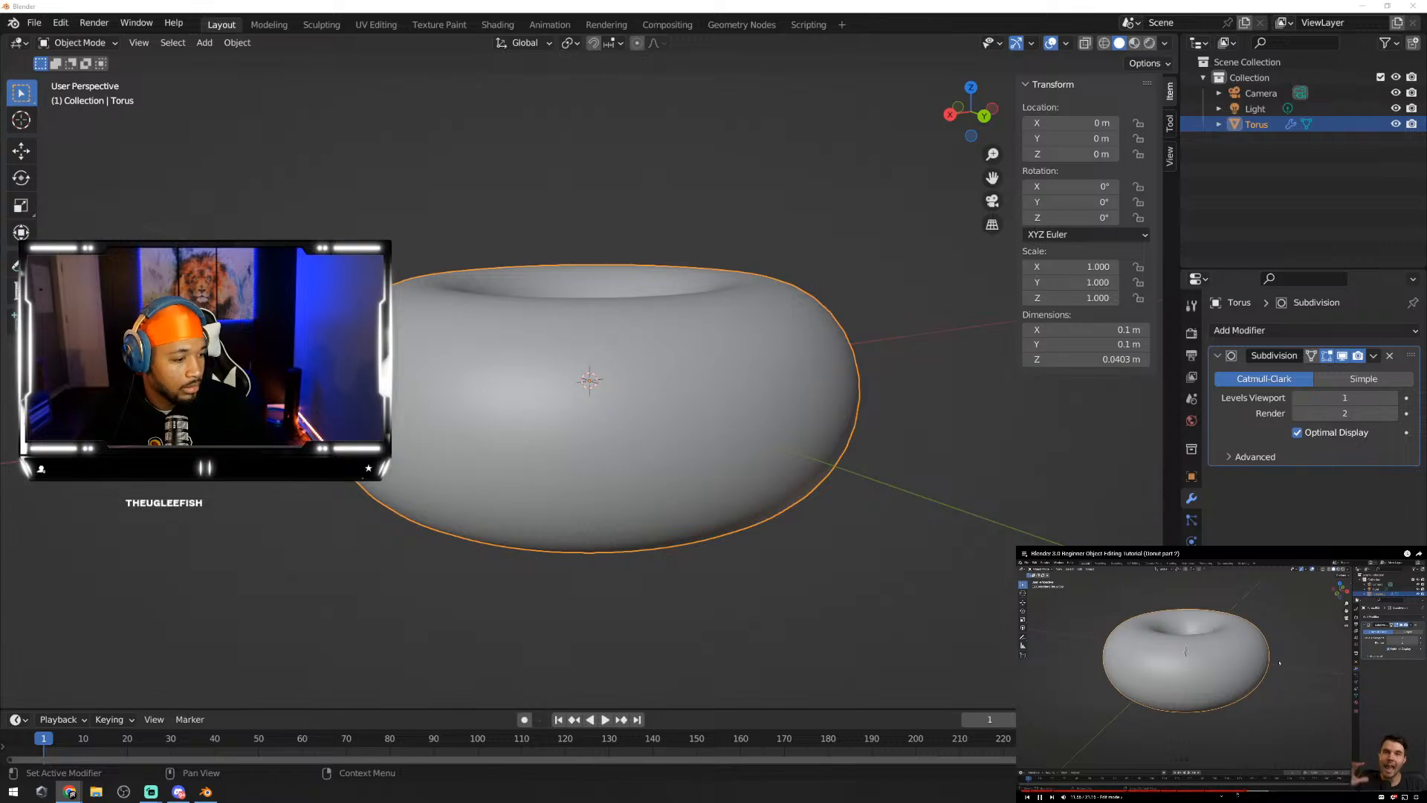
click(1239, 790)
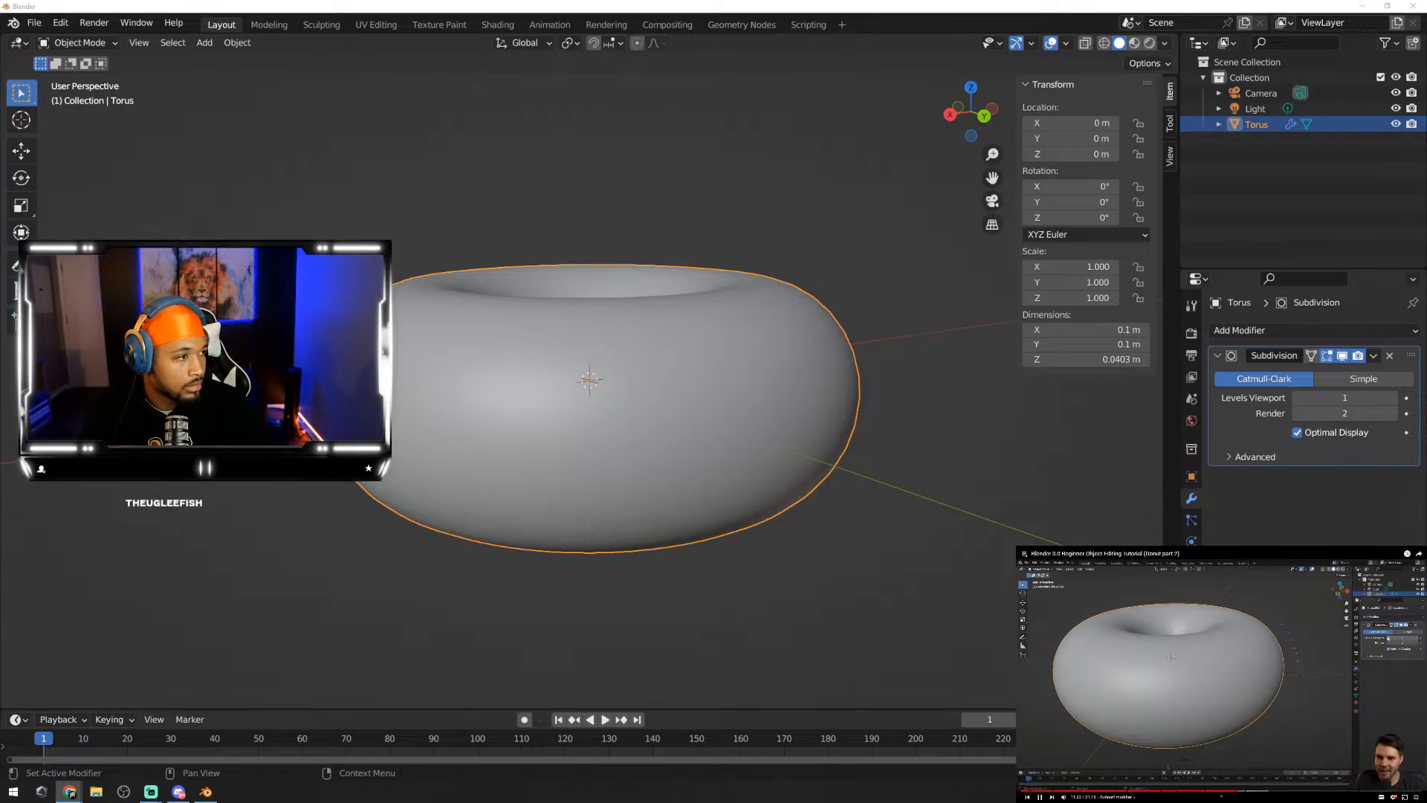
Step: Set the Subdivision modifier's viewport levels to 2
click(1393, 399)
click(1393, 399)
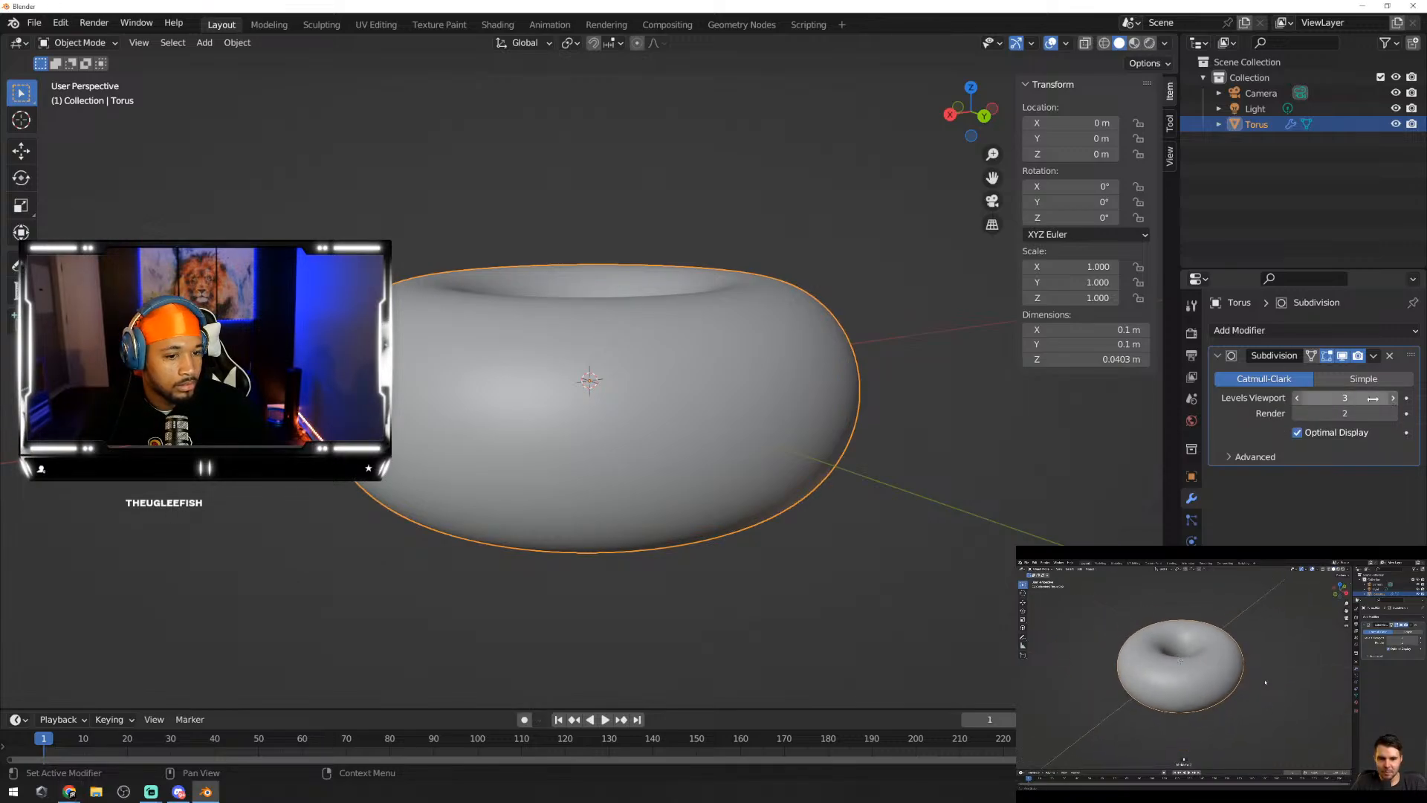
click(1297, 398)
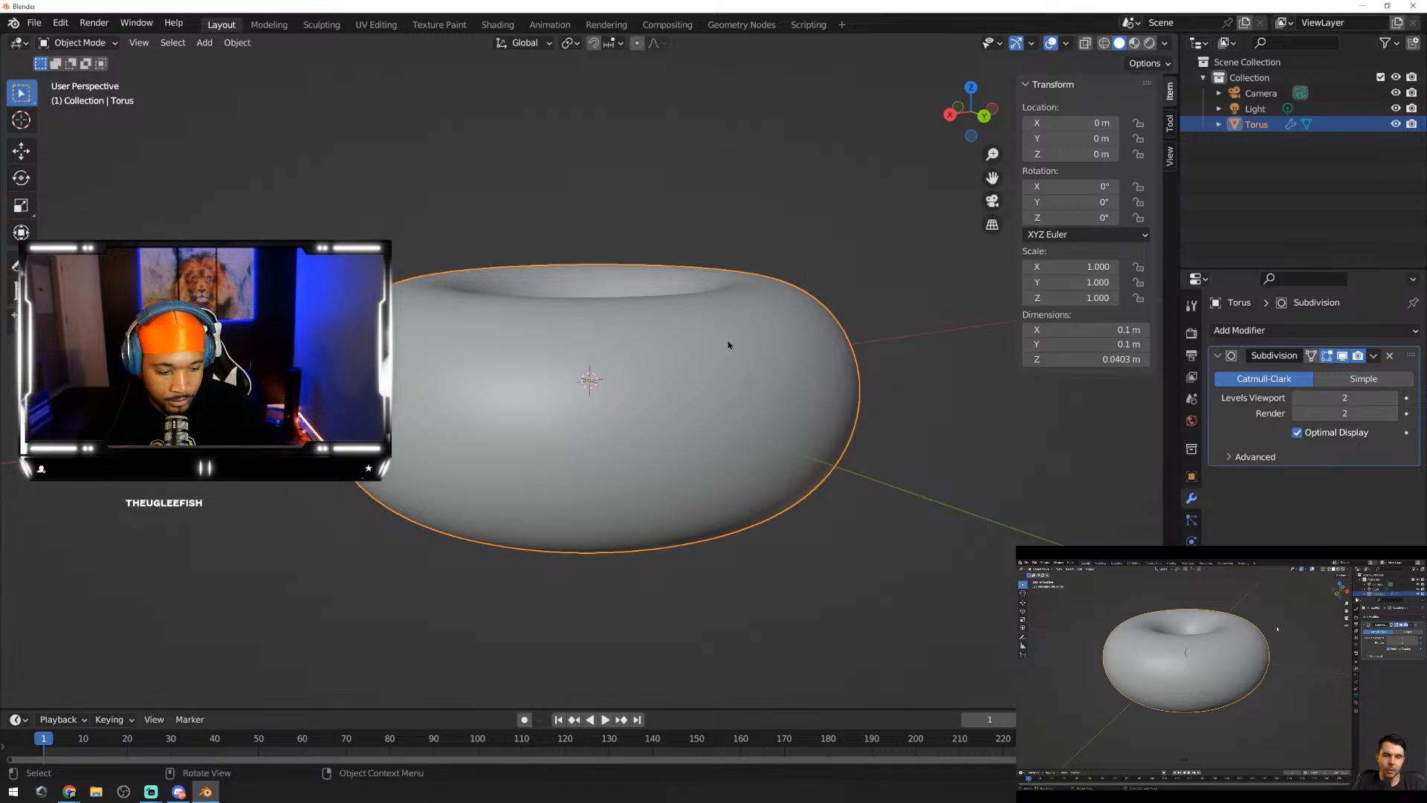
Step: Switch the torus into Edit Mode and look over its mesh from several angles
middle_drag(735, 331, 737, 353)
key(Tab)
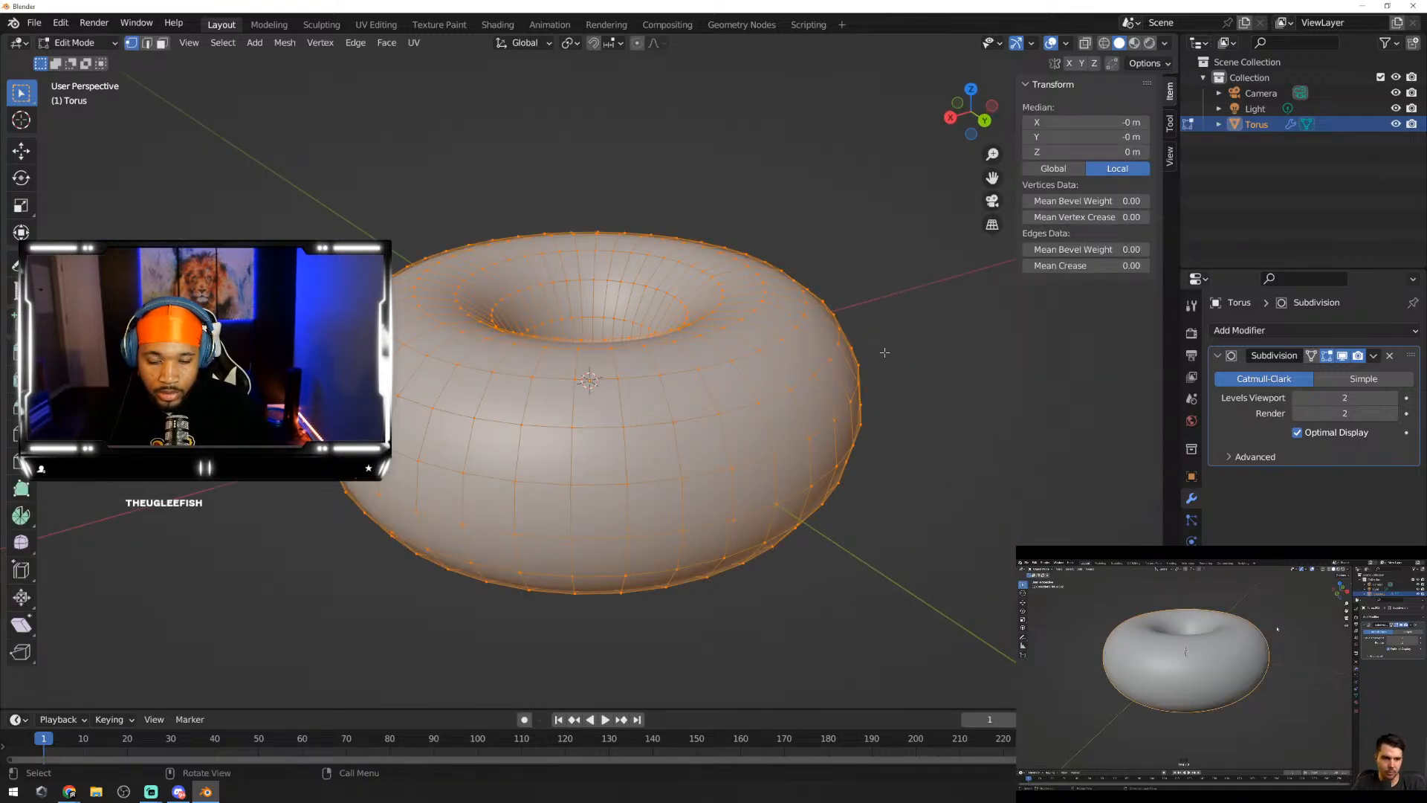
middle_drag(884, 353, 776, 325)
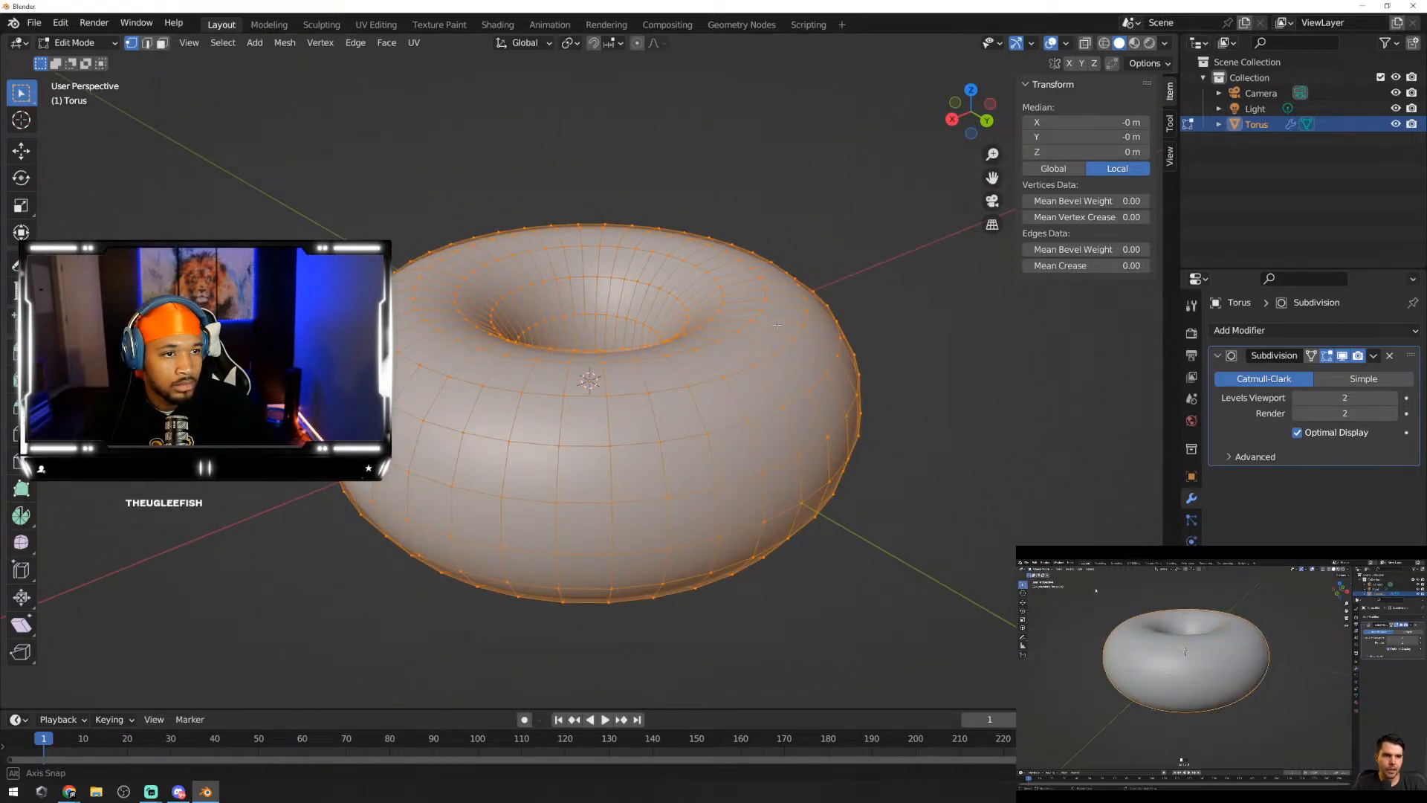
middle_drag(776, 325, 664, 353)
Step: Alternate between Object Mode and Edit Mode to compare the smoothed surface with its mesh, ending in Edit Mode
key(Tab)
key(Tab)
key(Tab)
key(Tab)
key(Tab)
key(Tab)
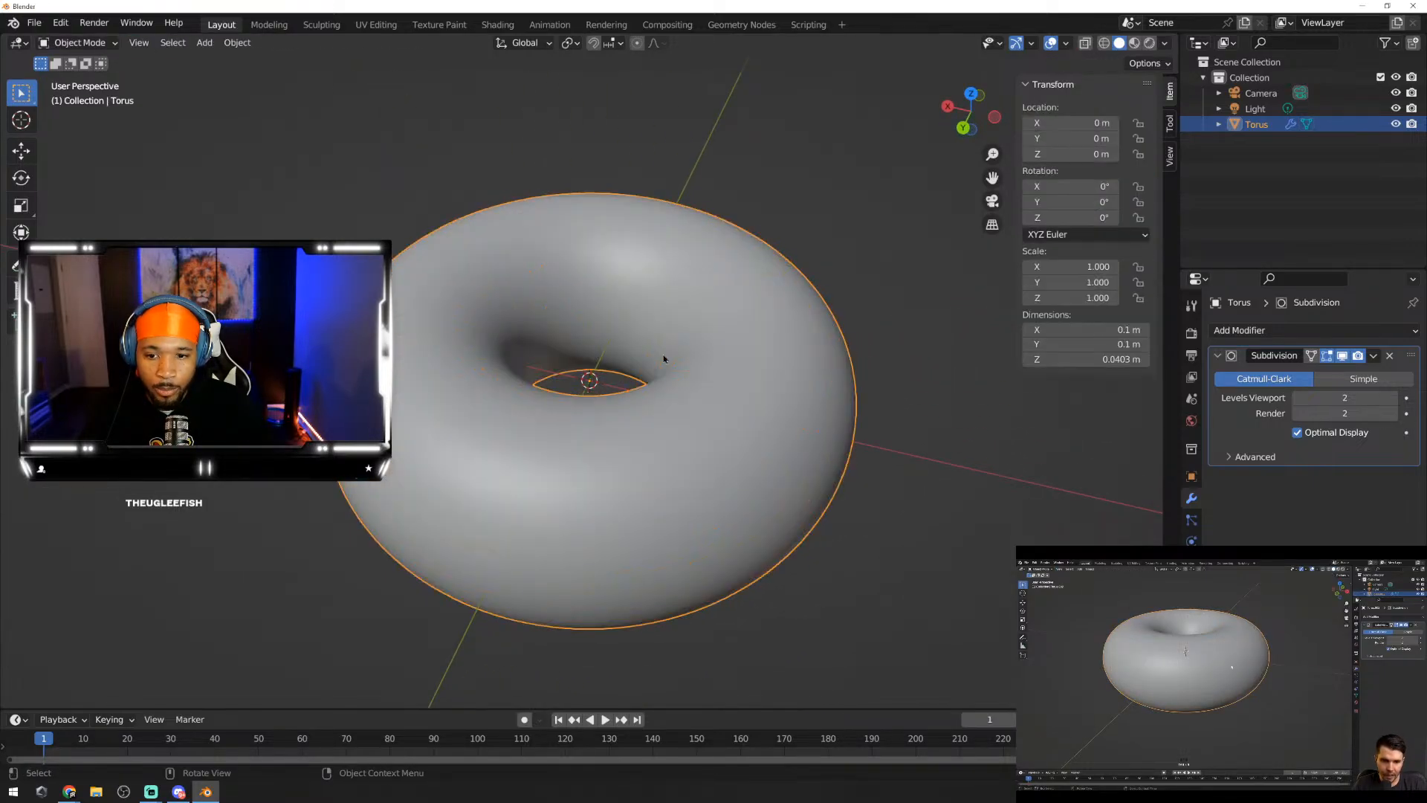
key(Tab)
key(Tab)
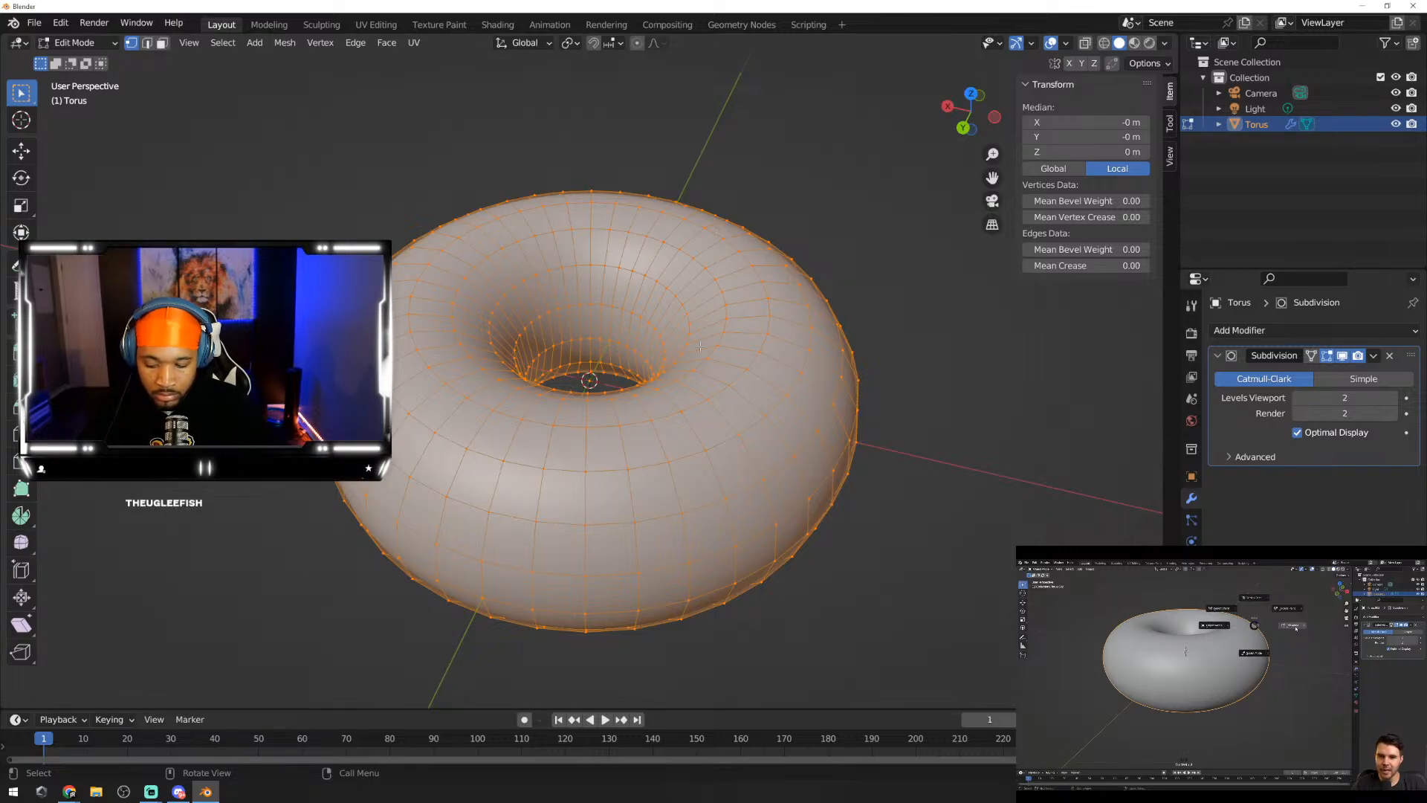
key(ctrl+Tab)
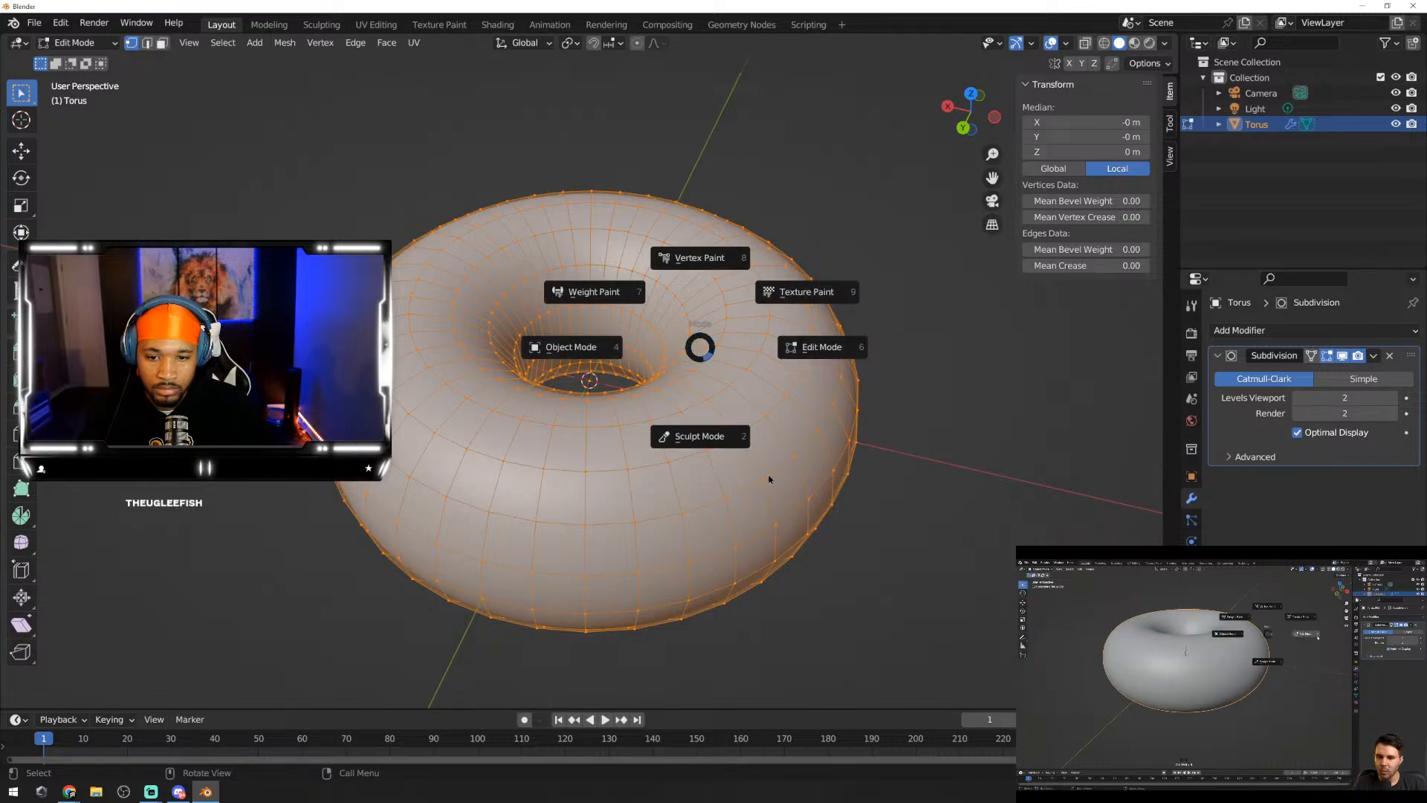
click(831, 343)
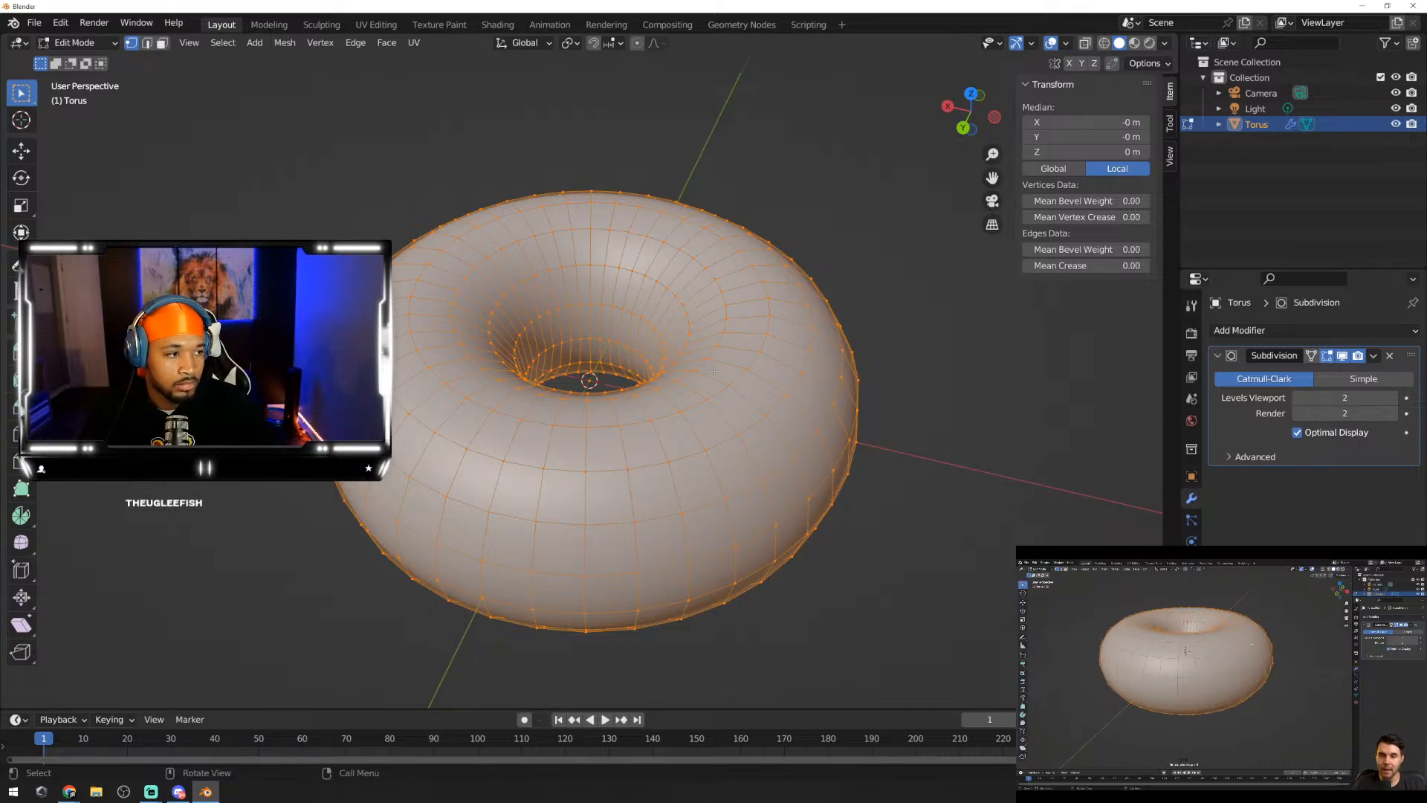
Step: Try selecting single vertices on the torus's outer side, then select three neighbouring vertices of one face together
middle_drag(797, 362, 910, 365)
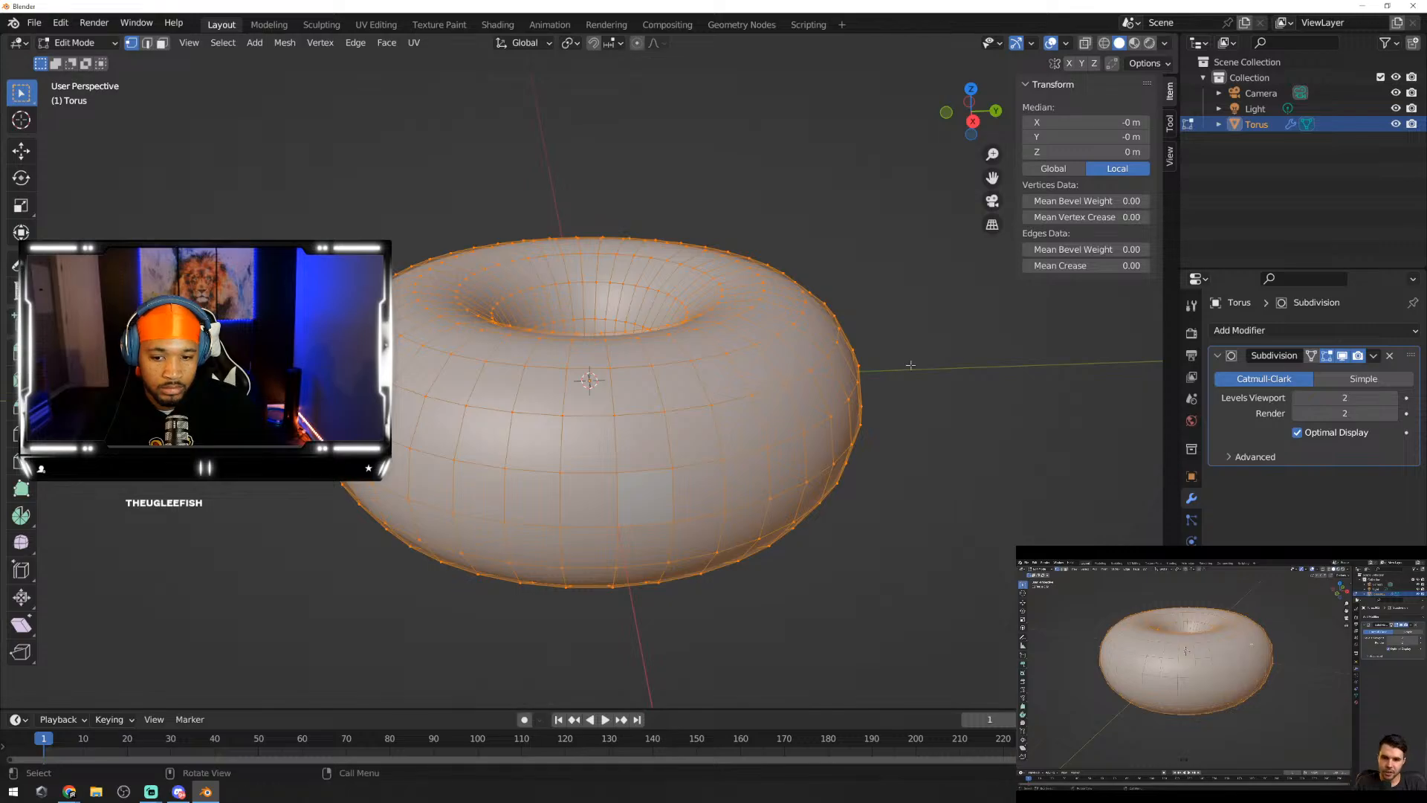
middle_drag(652, 478, 955, 511)
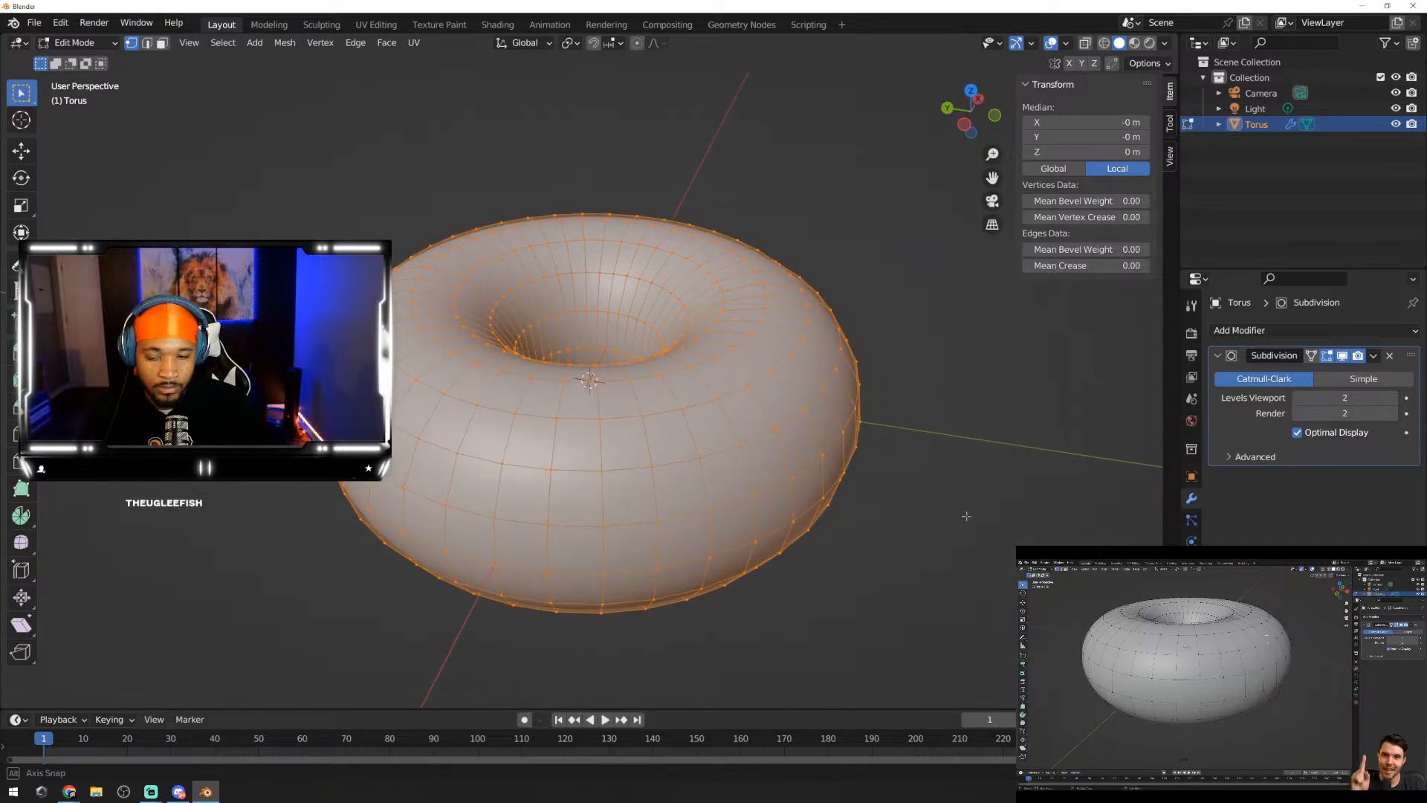
click(549, 470)
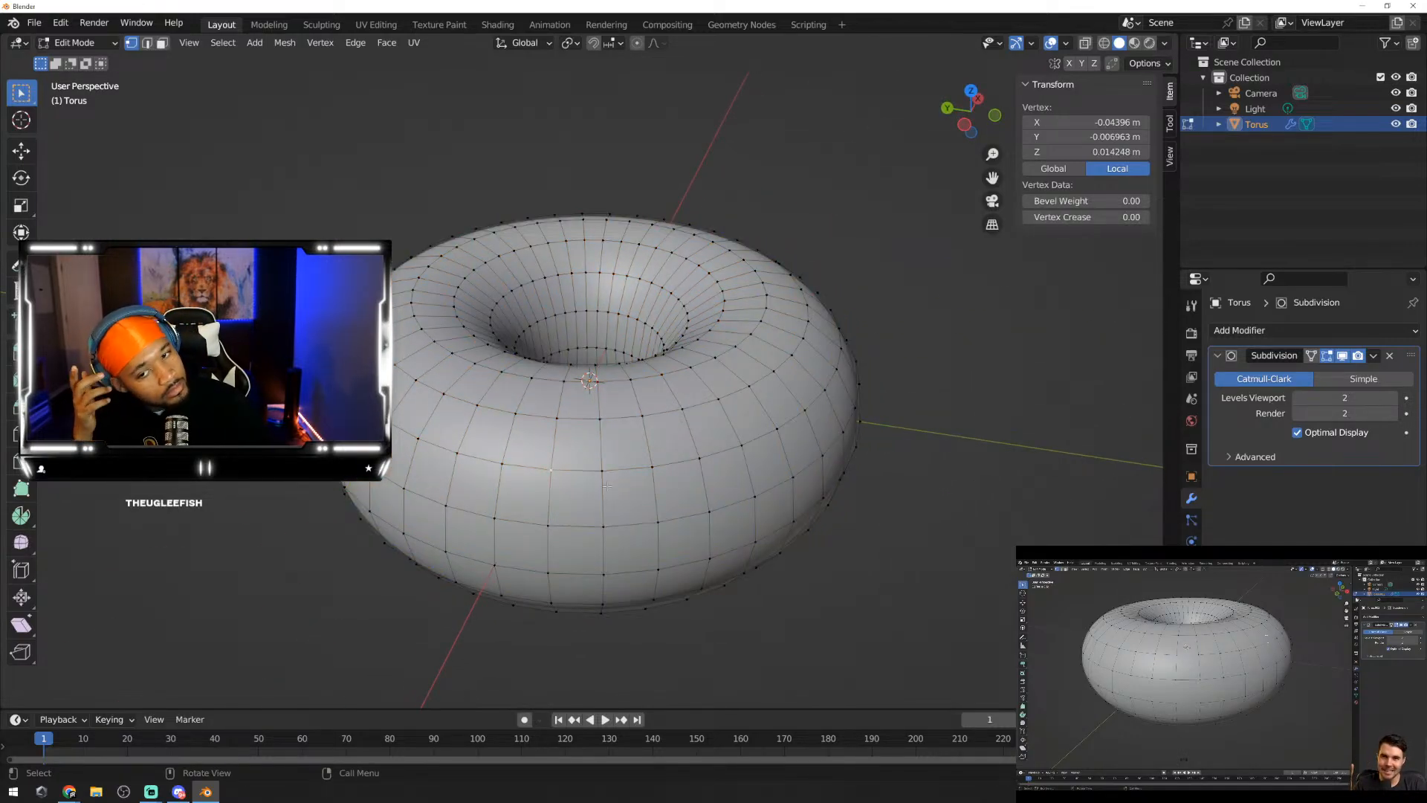
click(556, 420)
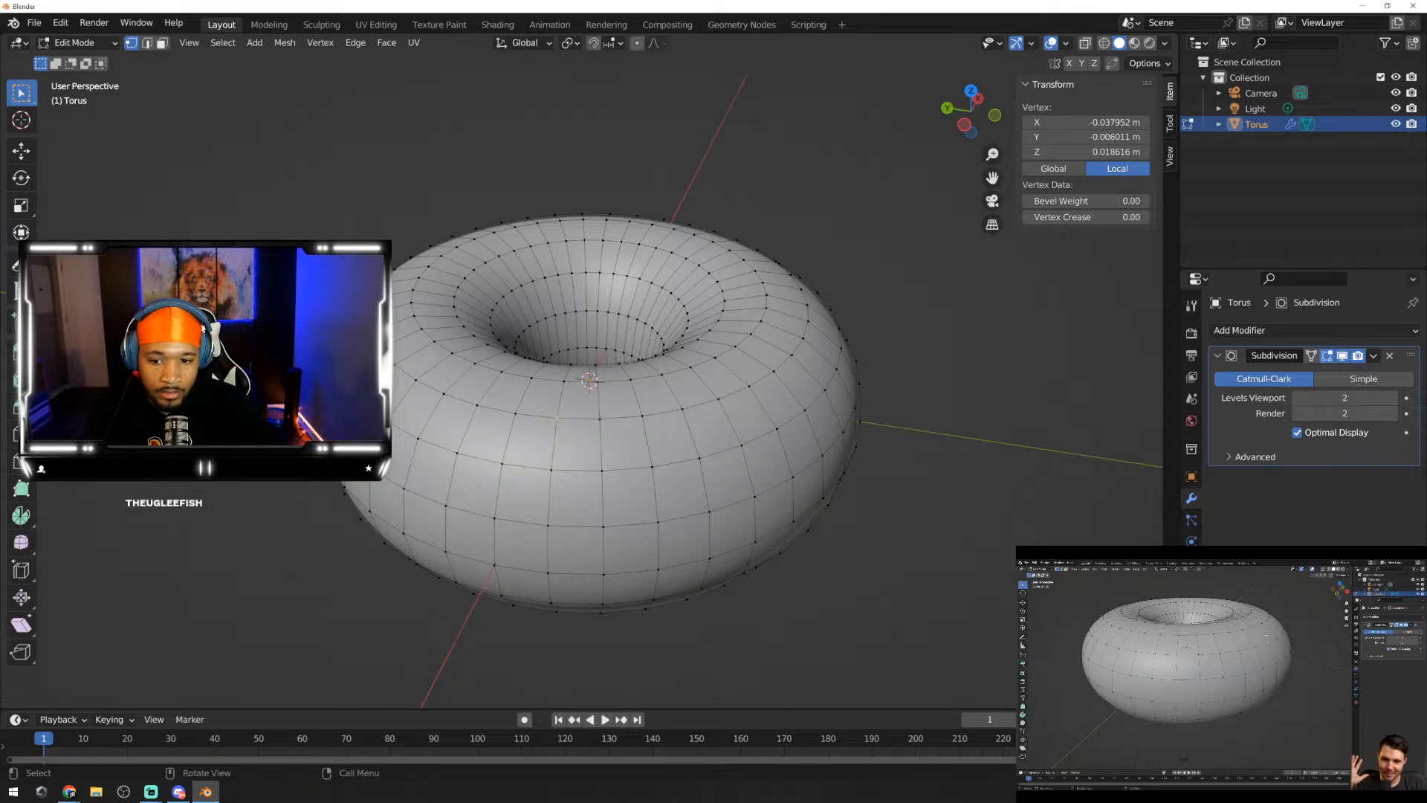
click(602, 470)
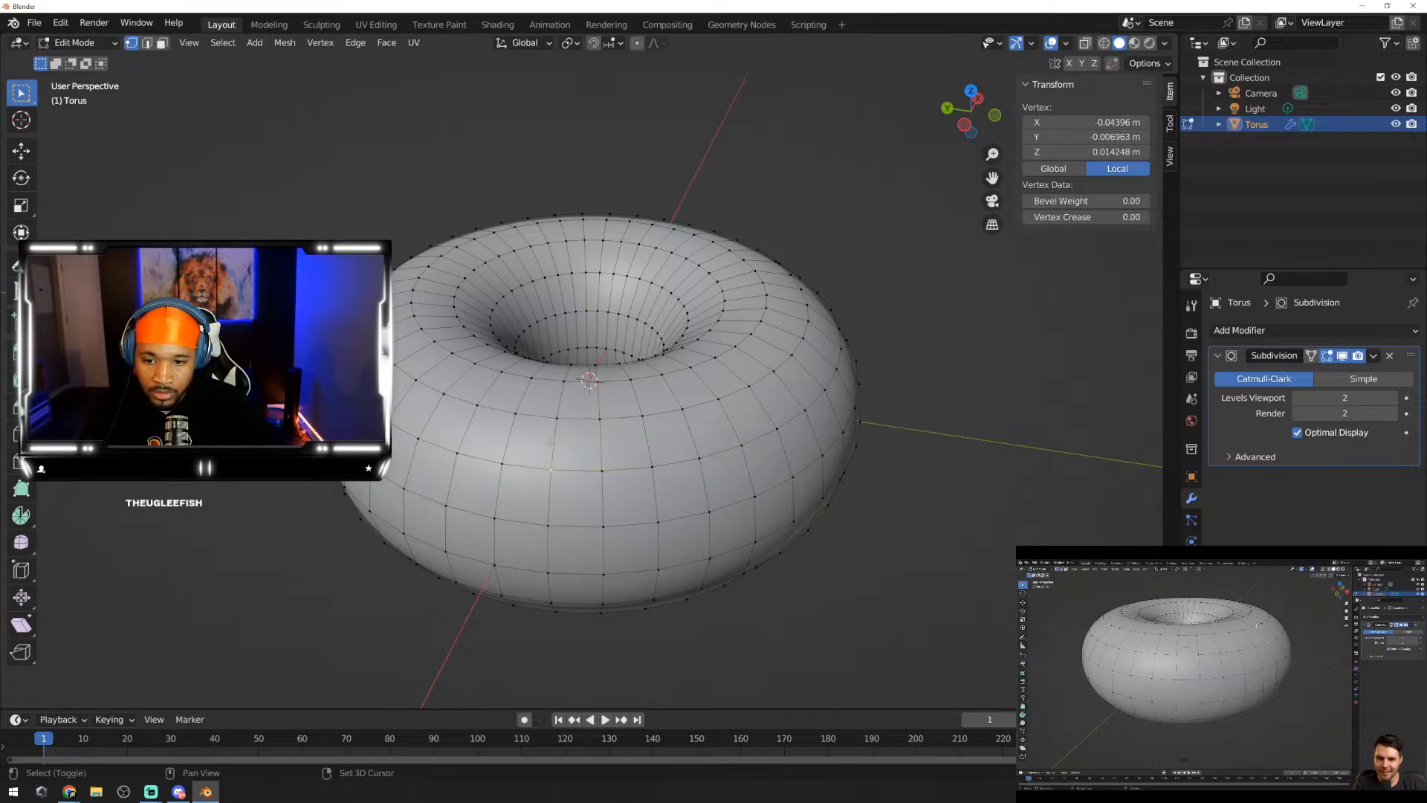
shift+click(557, 417)
shift+click(599, 420)
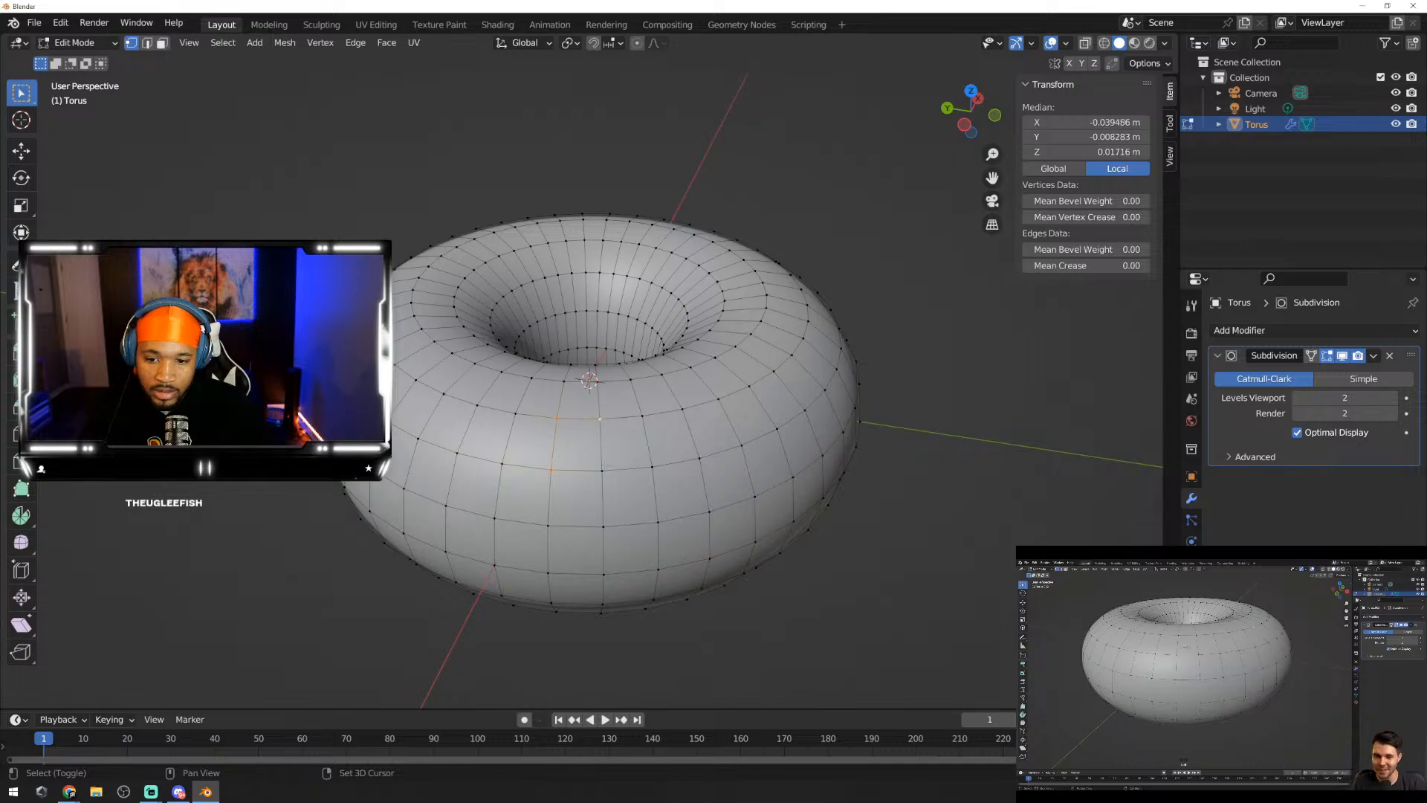
Step: Box-select the torus mesh, clear that selection, and select the four corner vertices of one face on the outer side
drag(976, 605, 9, 128)
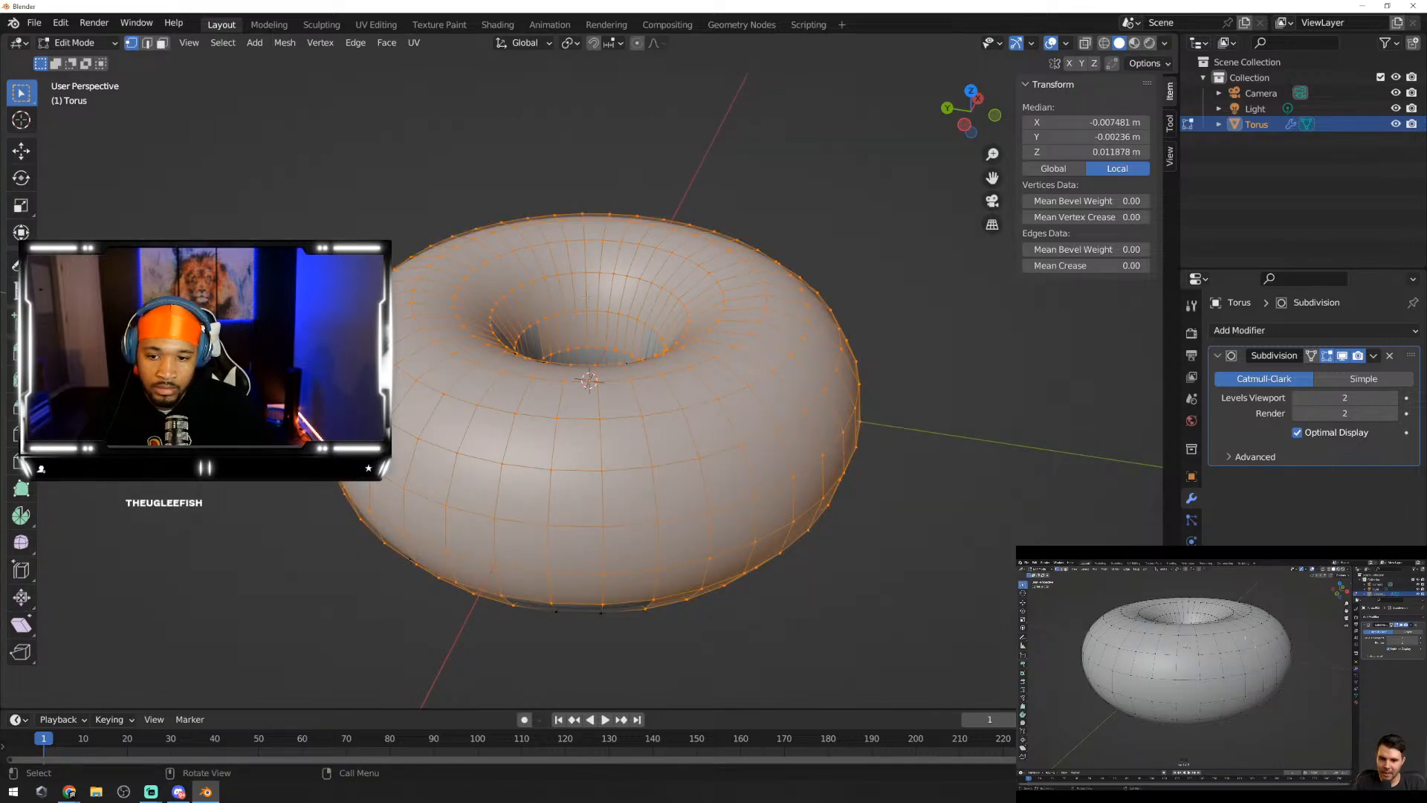
click(995, 383)
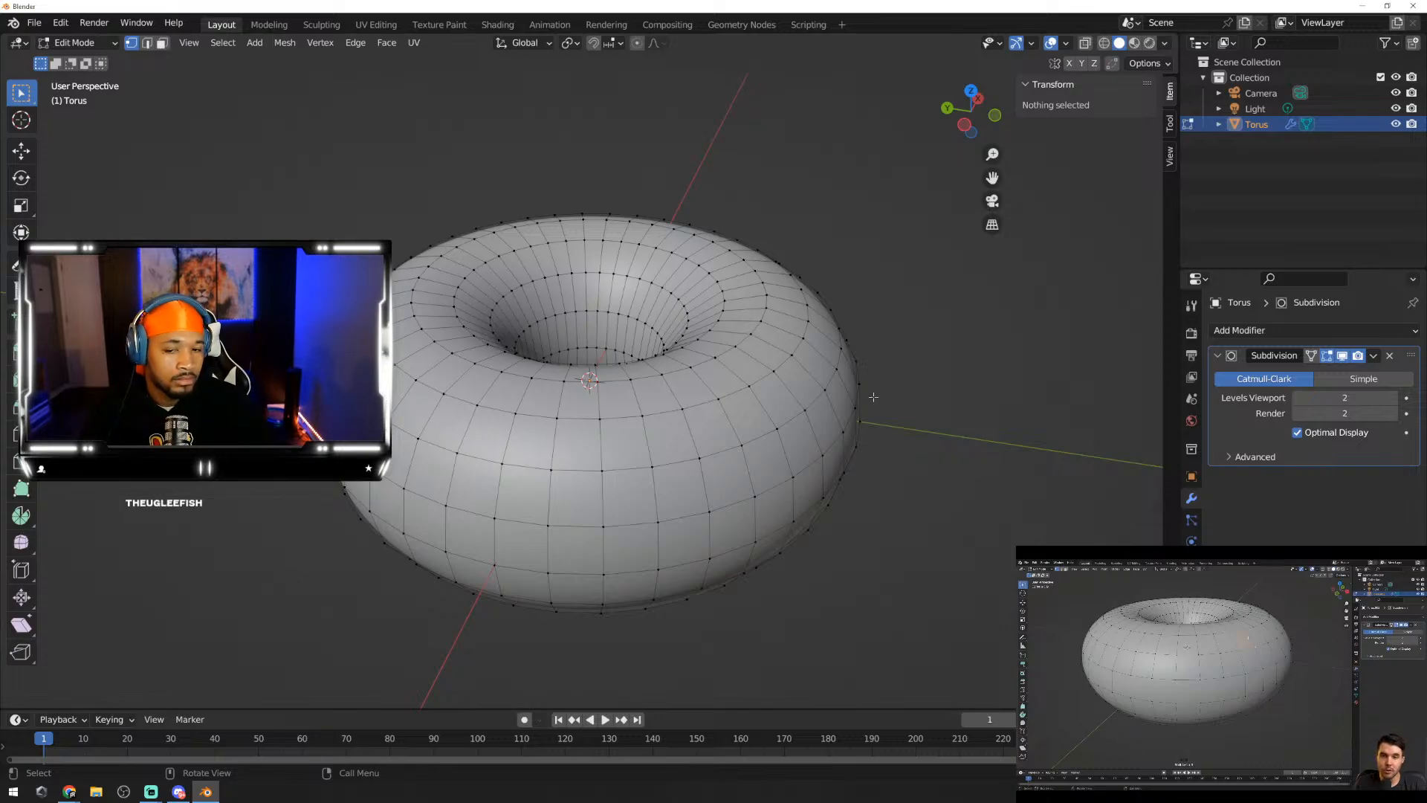
shift+click(645, 415)
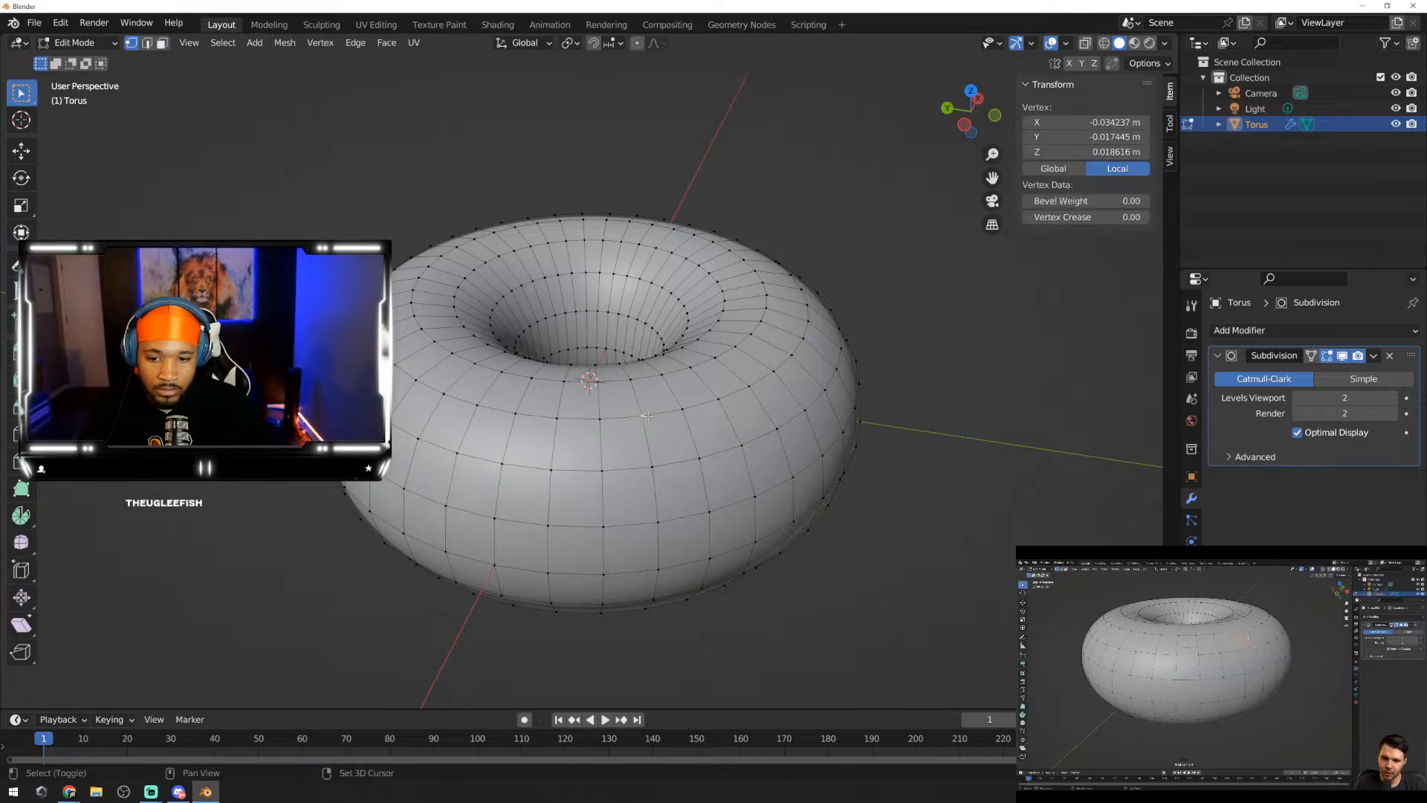
shift+click(682, 409)
shift+click(651, 467)
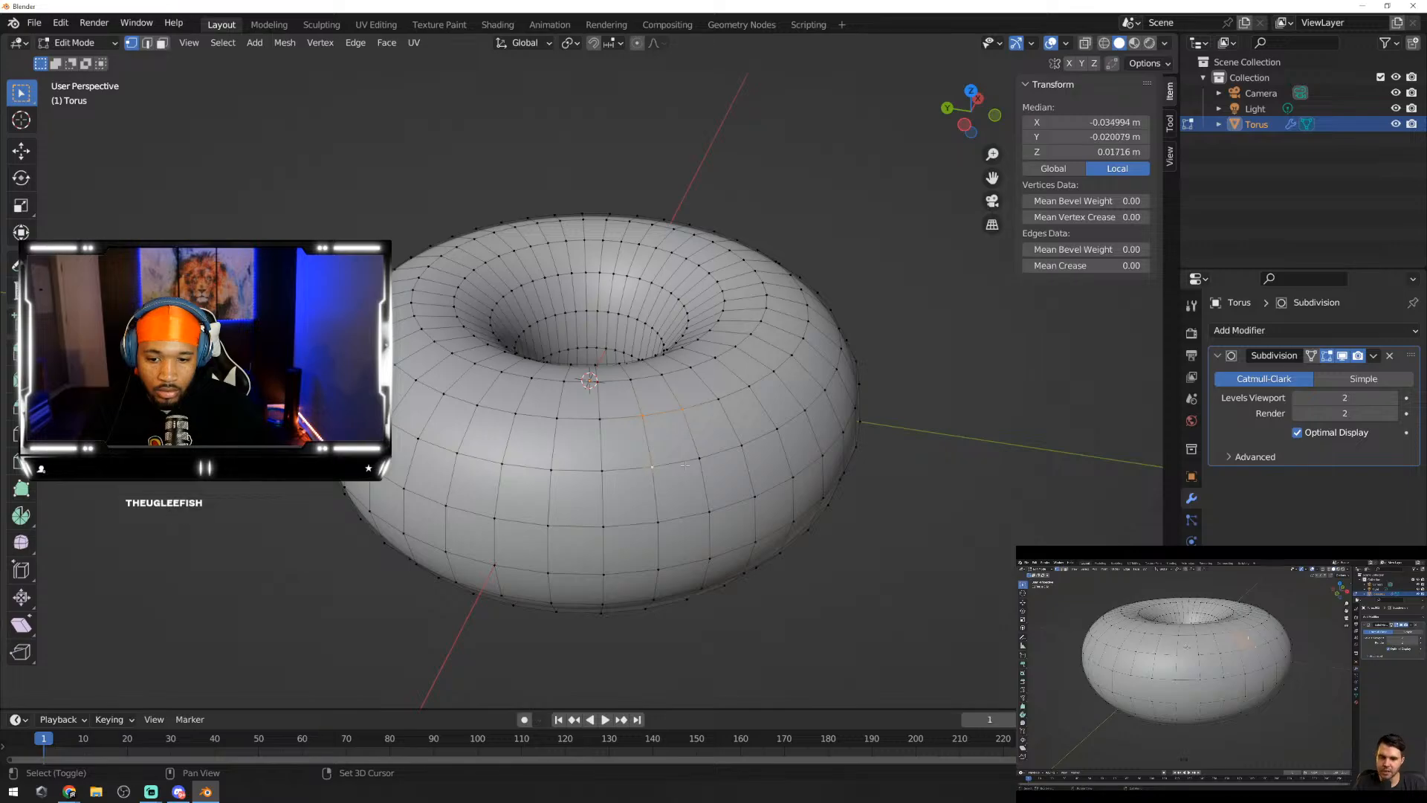
shift+click(698, 457)
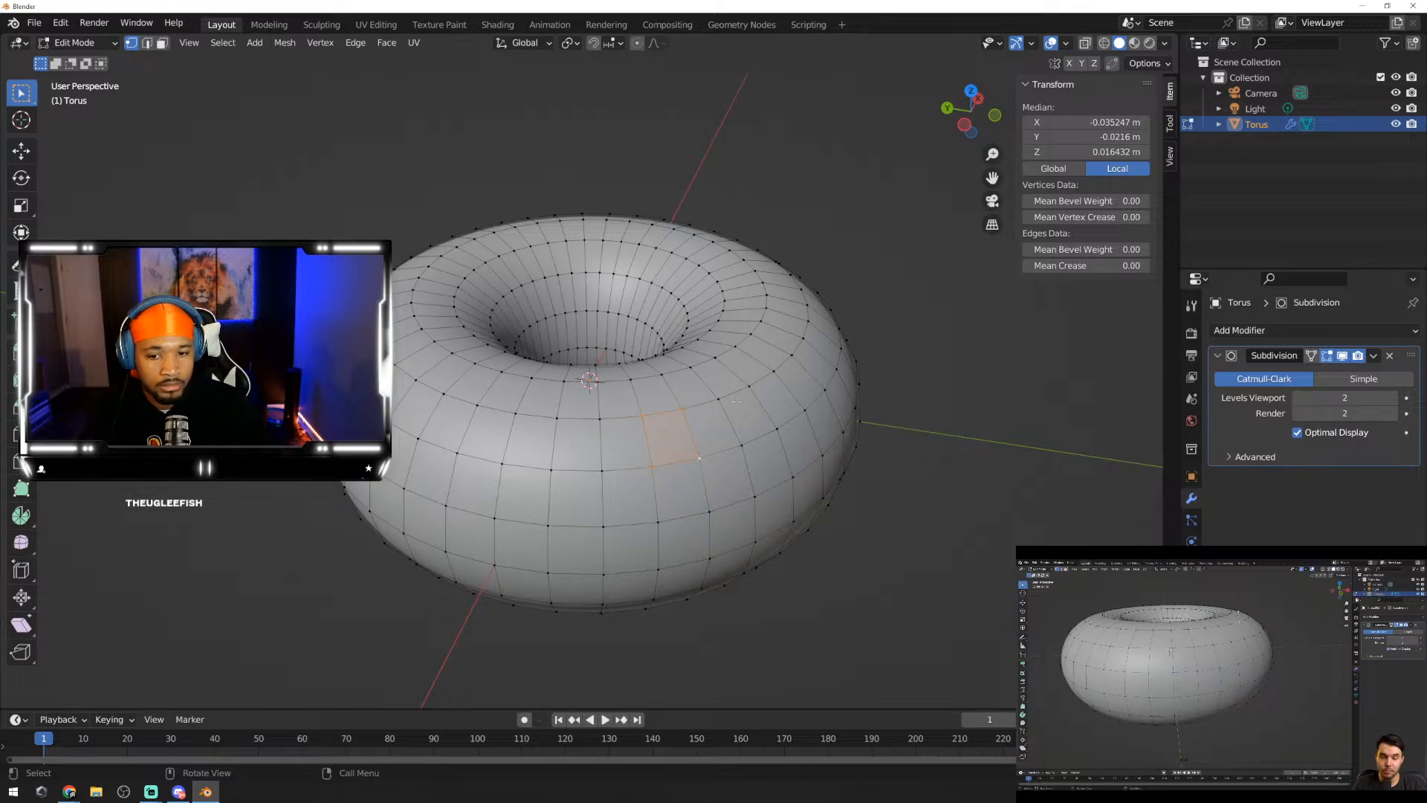
Step: Try to move a single vertex on the torus's upper outer side
click(932, 438)
middle_drag(875, 457, 698, 398)
click(716, 347)
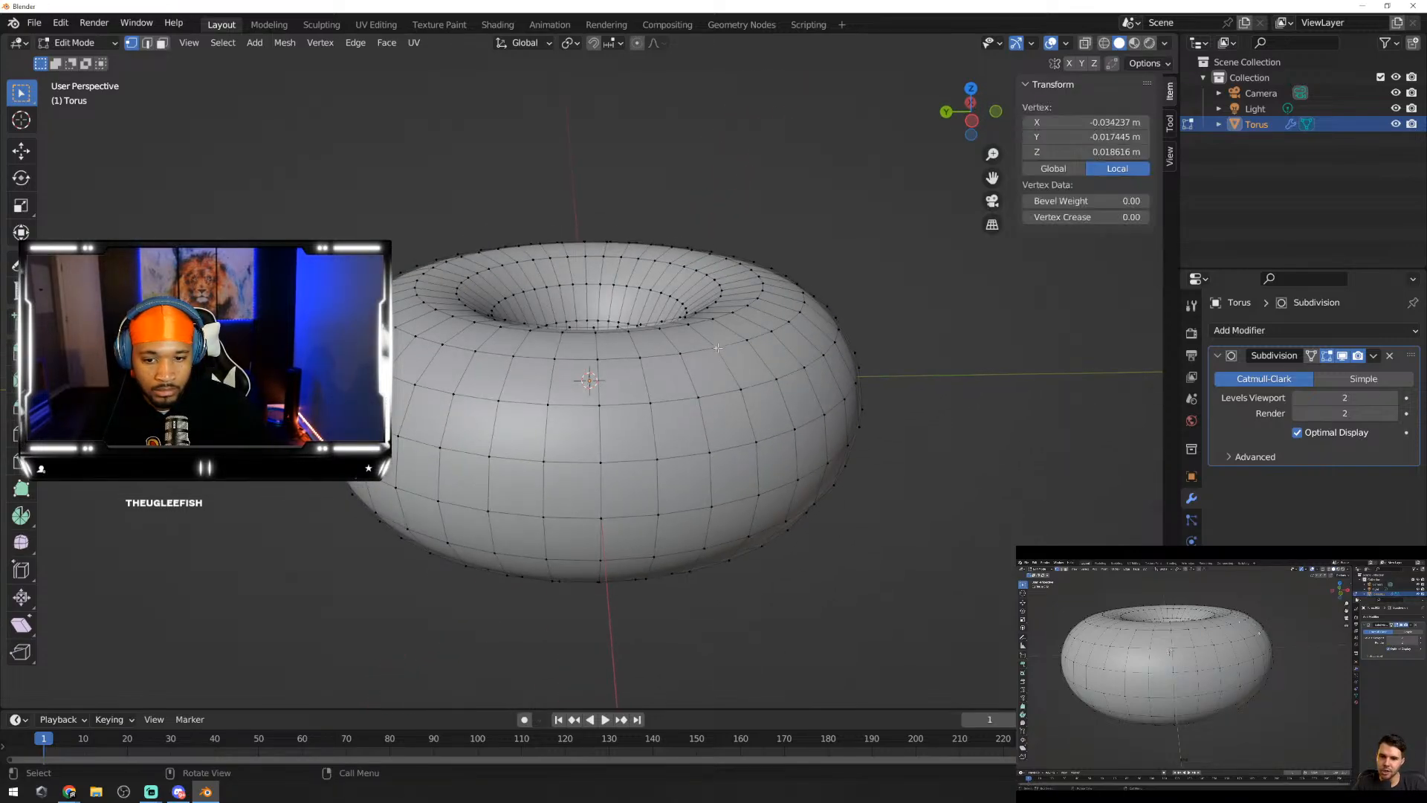
key(g)
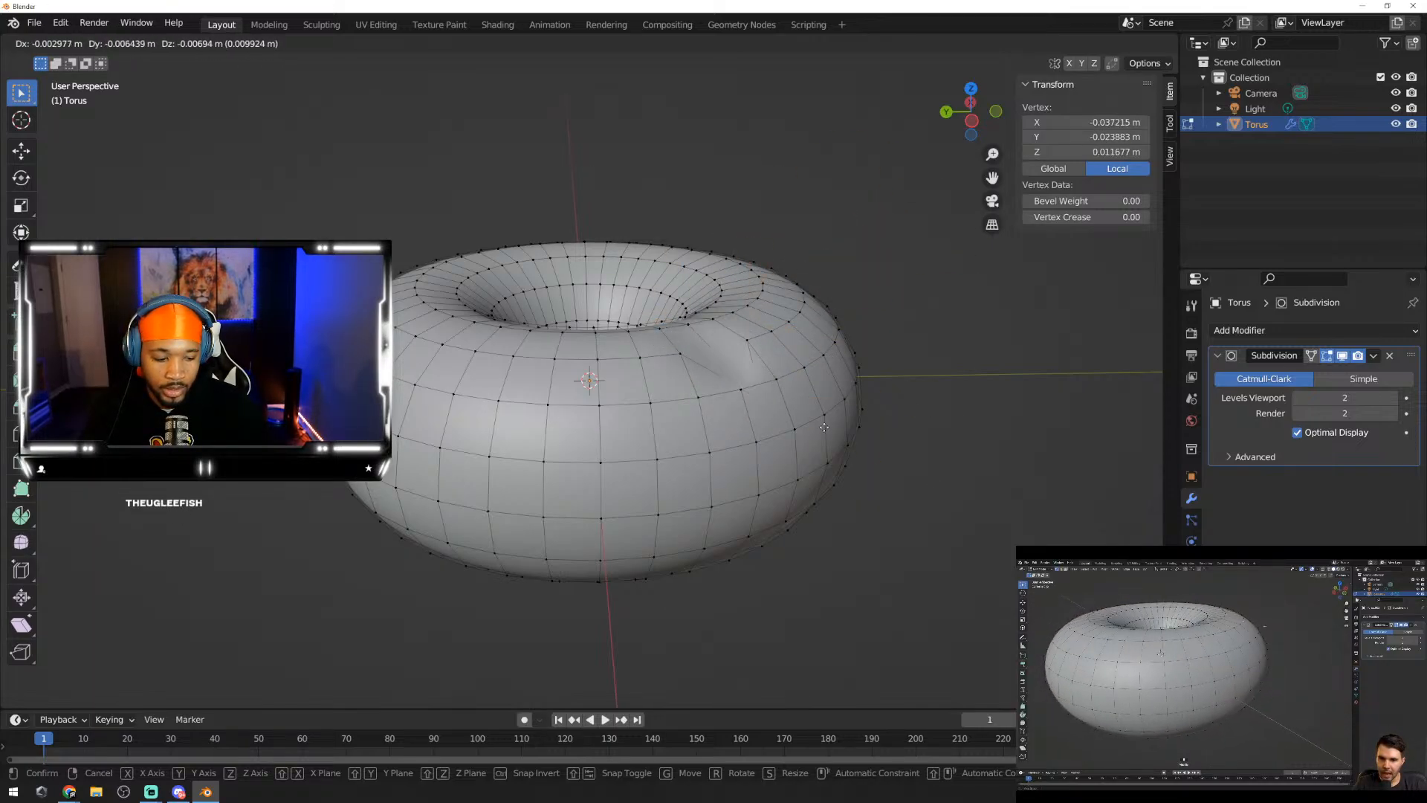
right_click(869, 302)
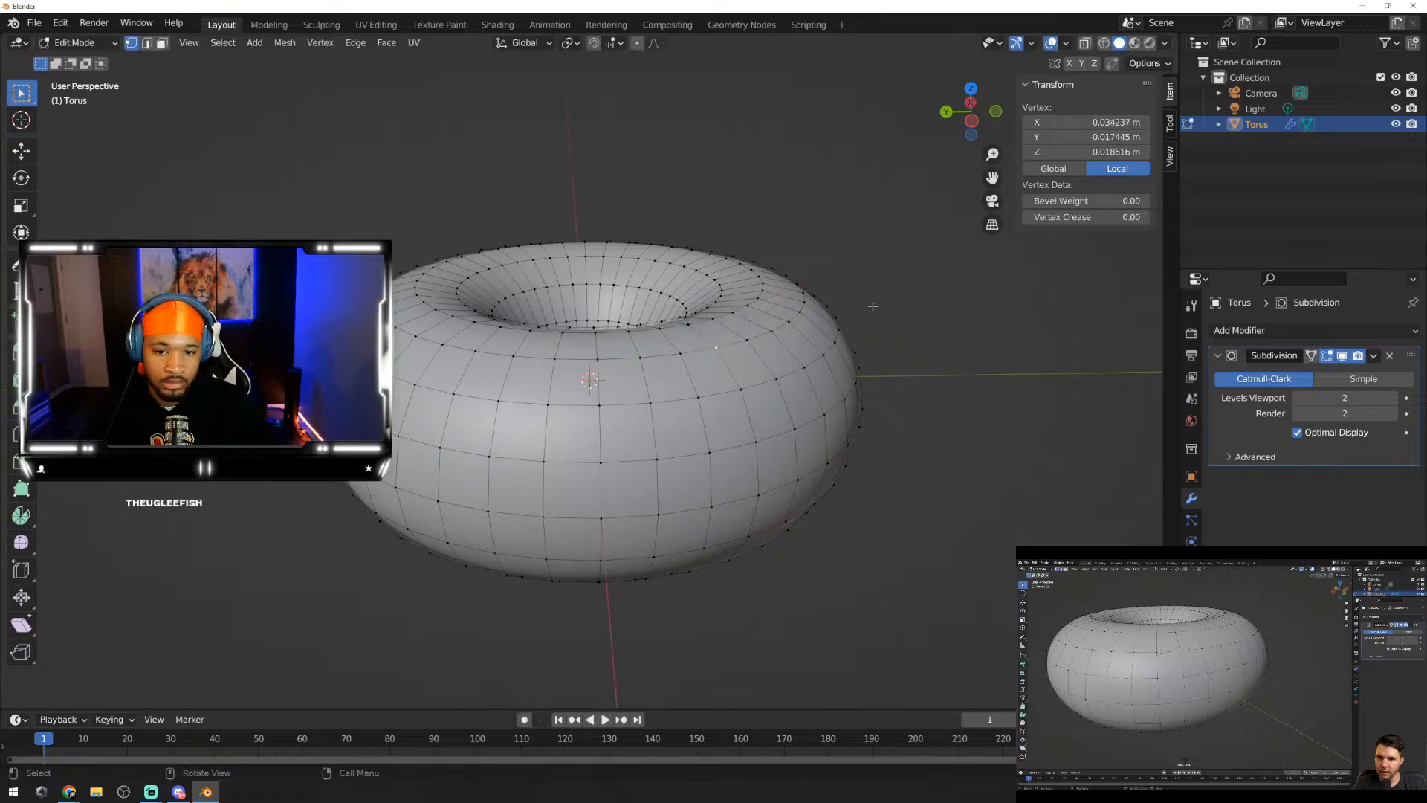
Step: Clear the vertex selection and turn on Proportional Editing
middle_drag(855, 319, 808, 353)
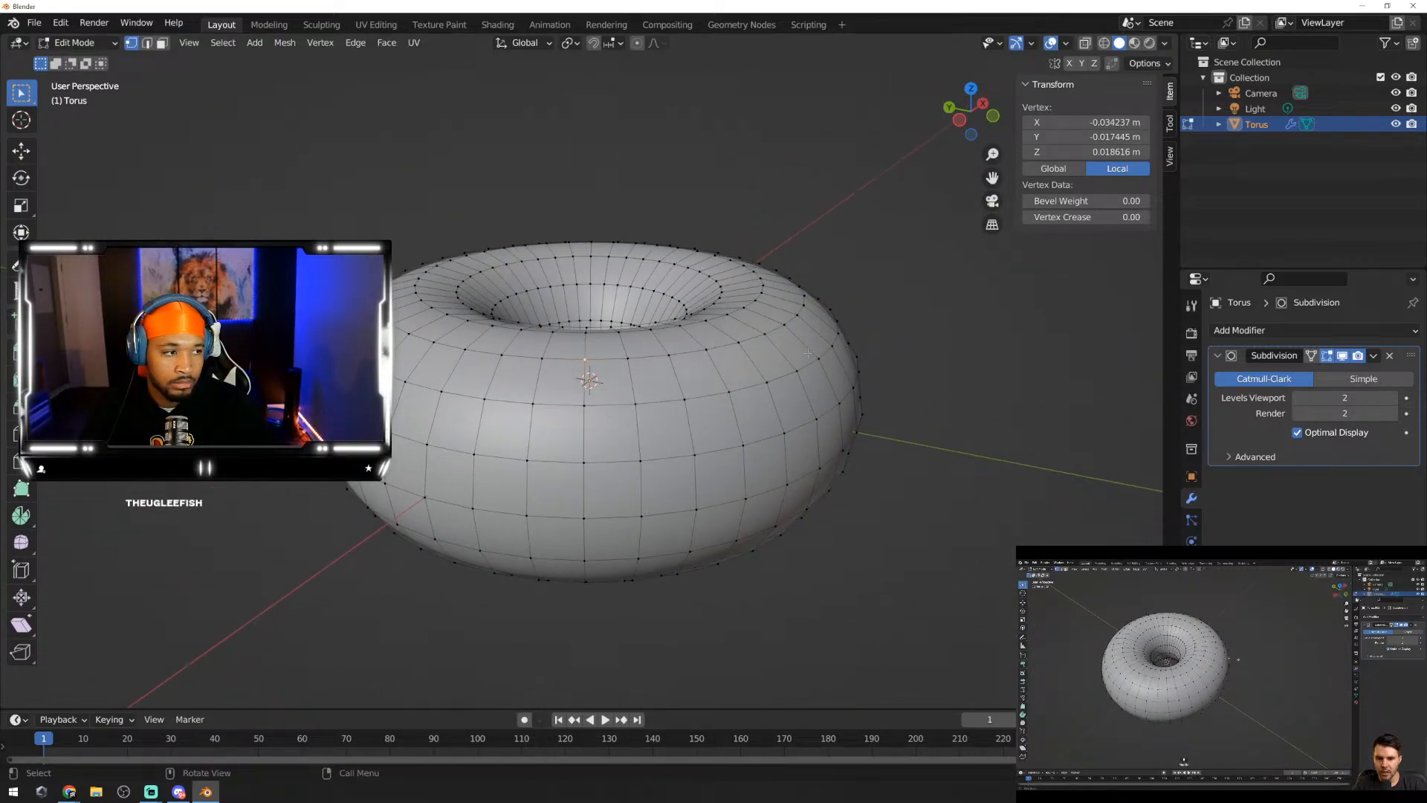
middle_drag(946, 407, 956, 378)
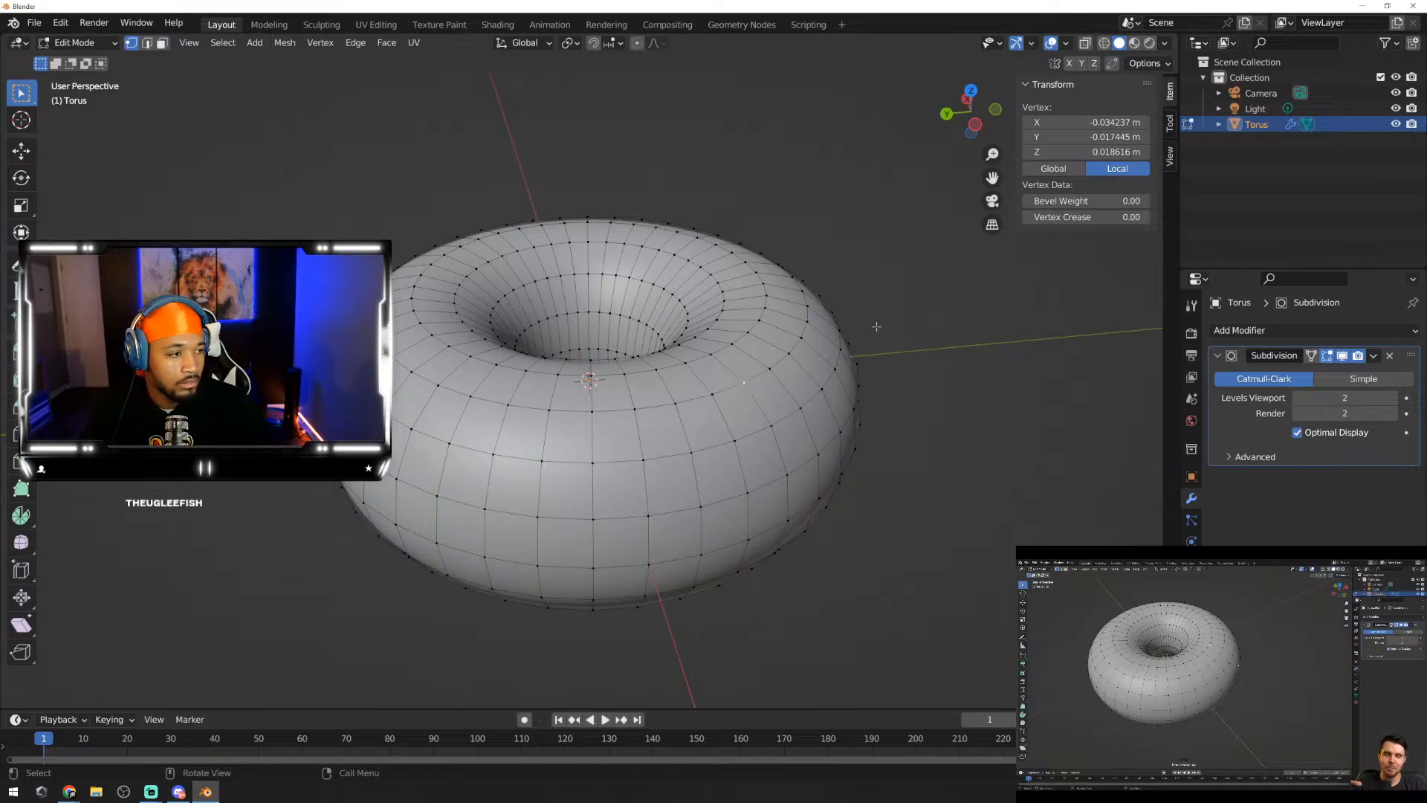
click(952, 373)
mouse_move(959, 363)
middle_down()
mouse_move(917, 350)
mouse_move(597, 403)
mouse_move(719, 363)
mouse_move(927, 340)
mouse_move(914, 327)
mouse_move(6, 340)
mouse_move(966, 342)
middle_up()
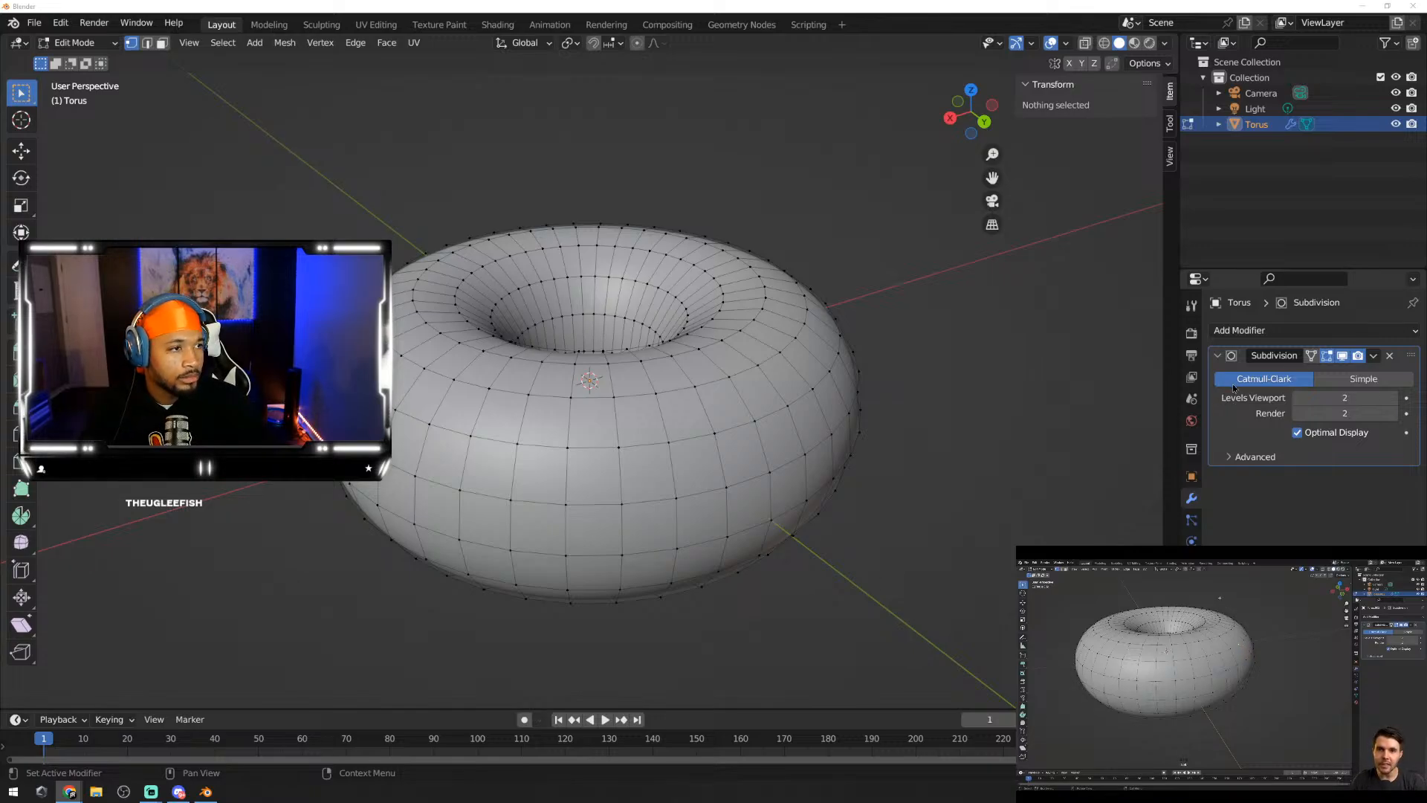
click(637, 43)
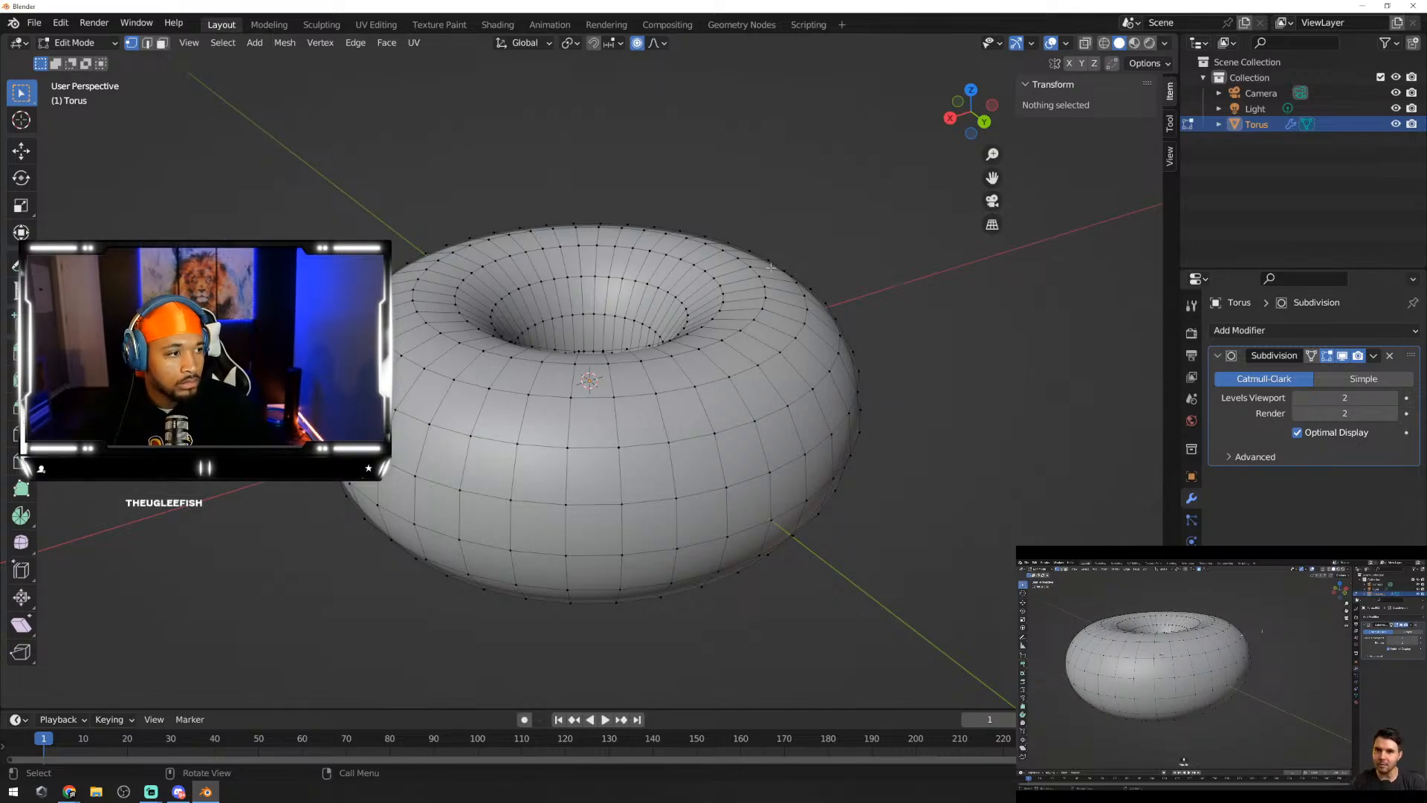
Step: Select one vertex on the torus's upper outer side, then clear the selection
middle_drag(893, 317, 646, 403)
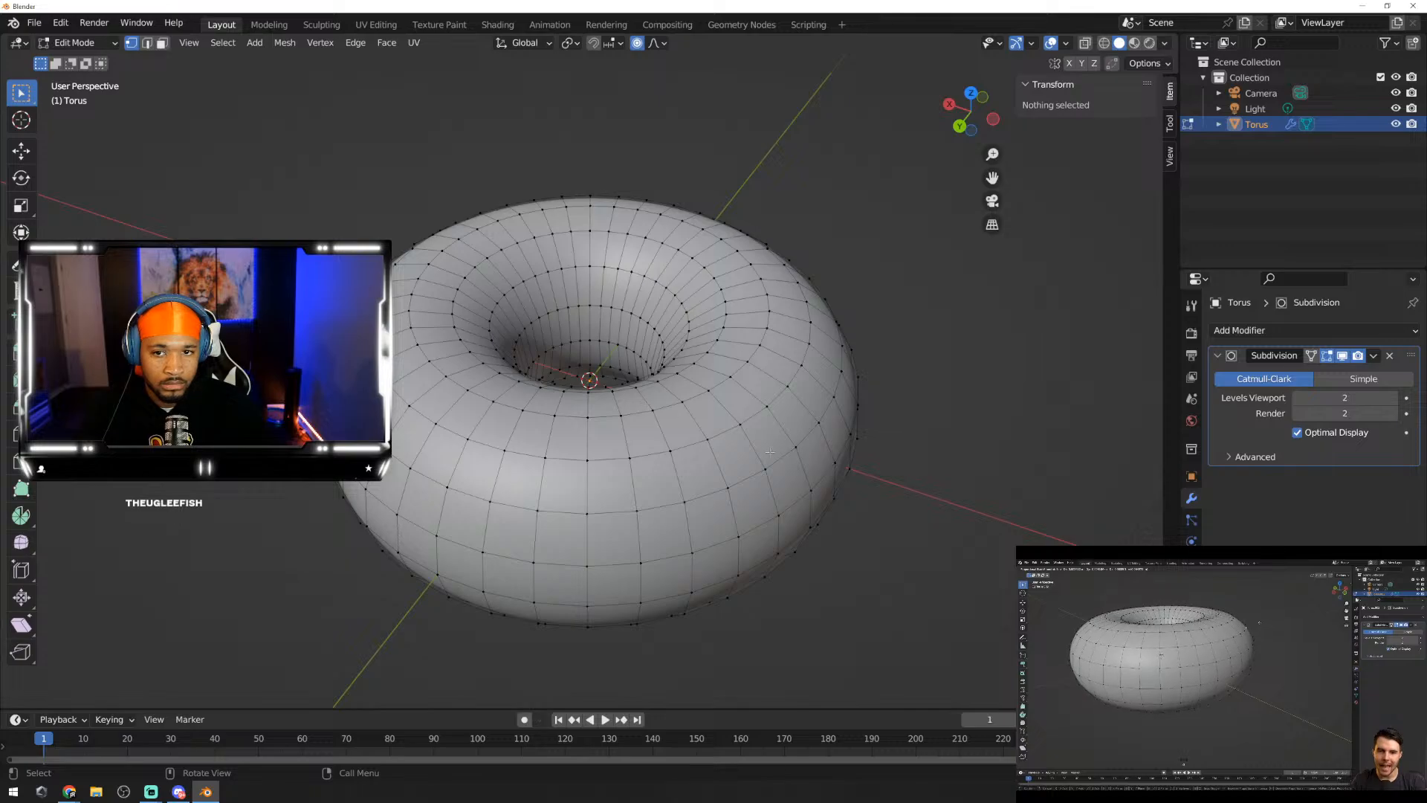
scroll(645, 404, up, 3)
scroll(670, 449, down, 3)
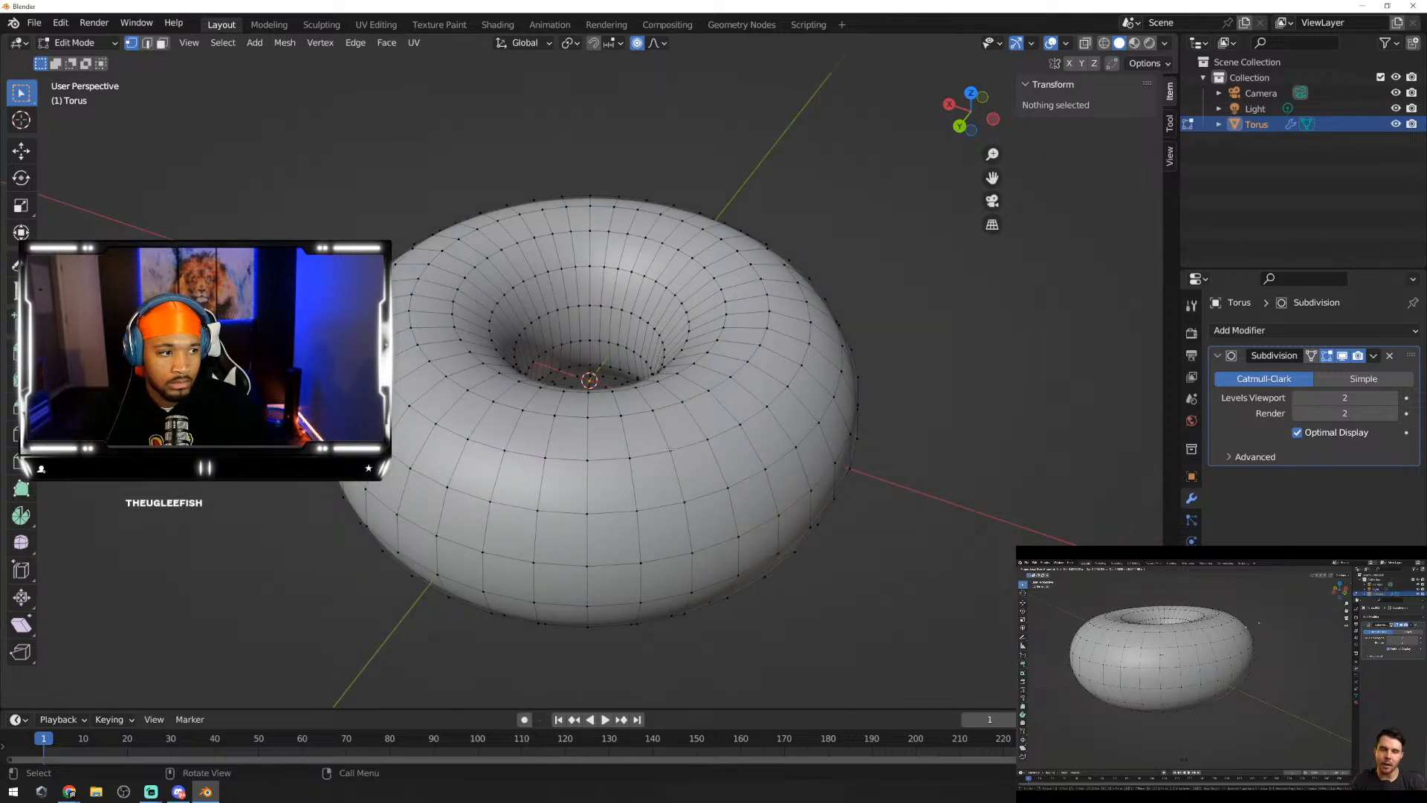
click(628, 457)
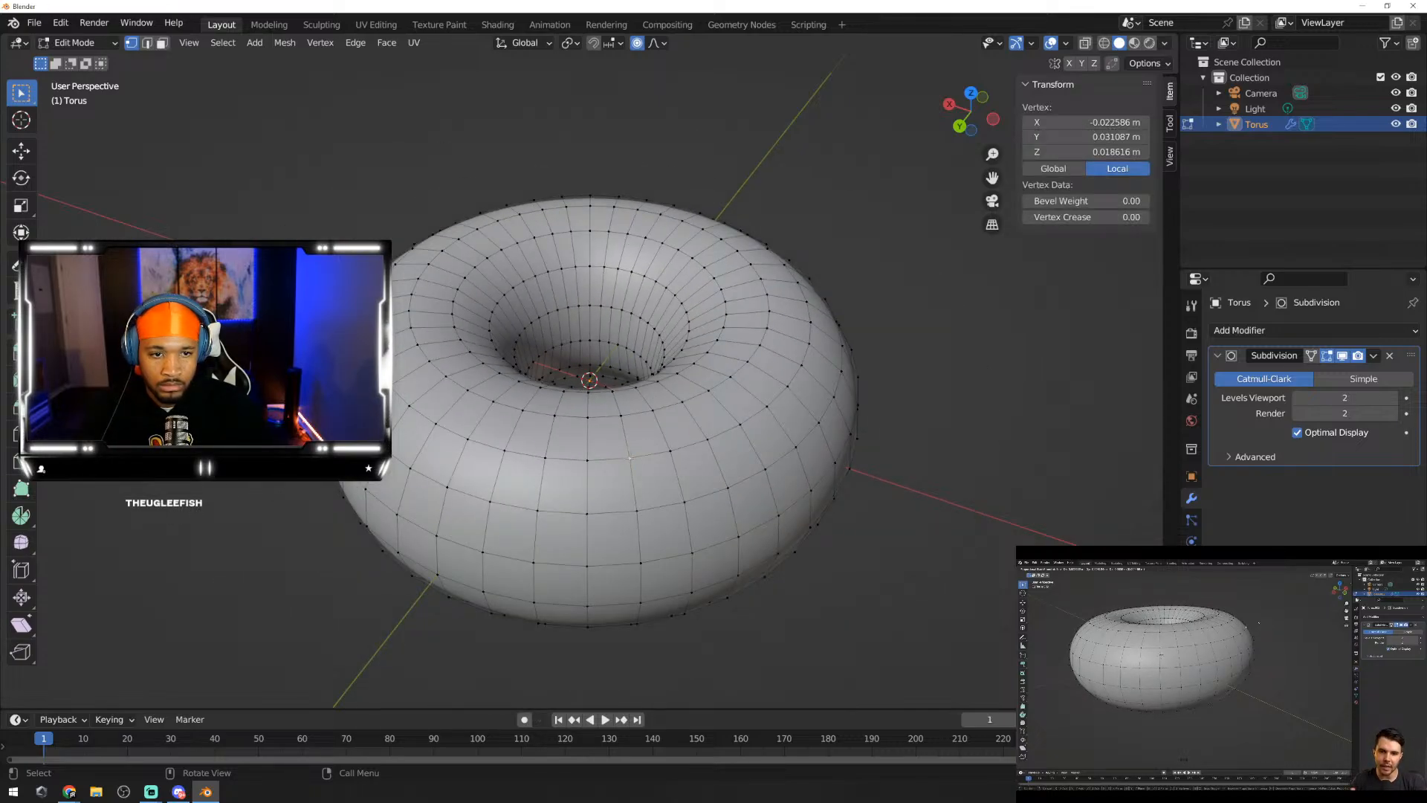
scroll(630, 457, up, 2)
scroll(669, 446, down, 3)
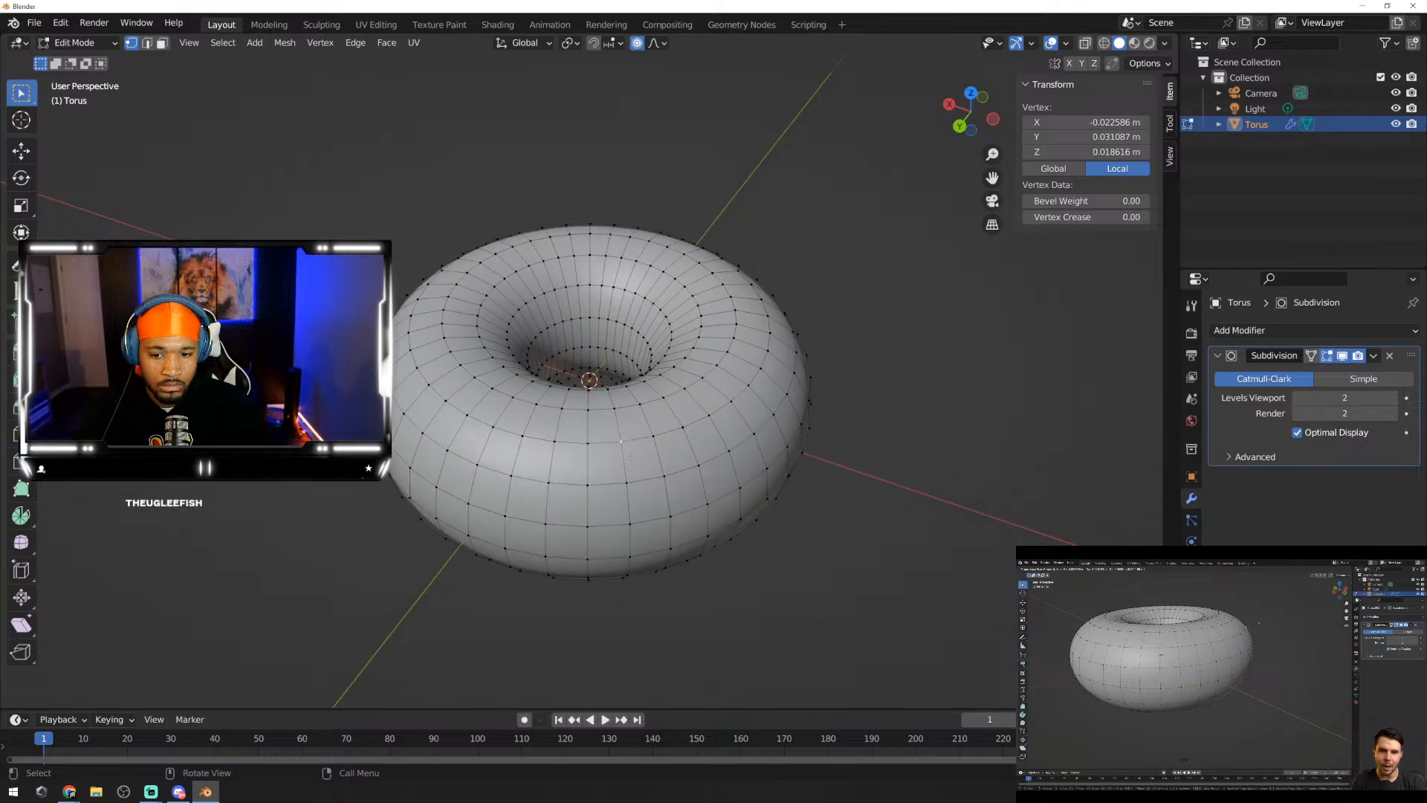
click(893, 426)
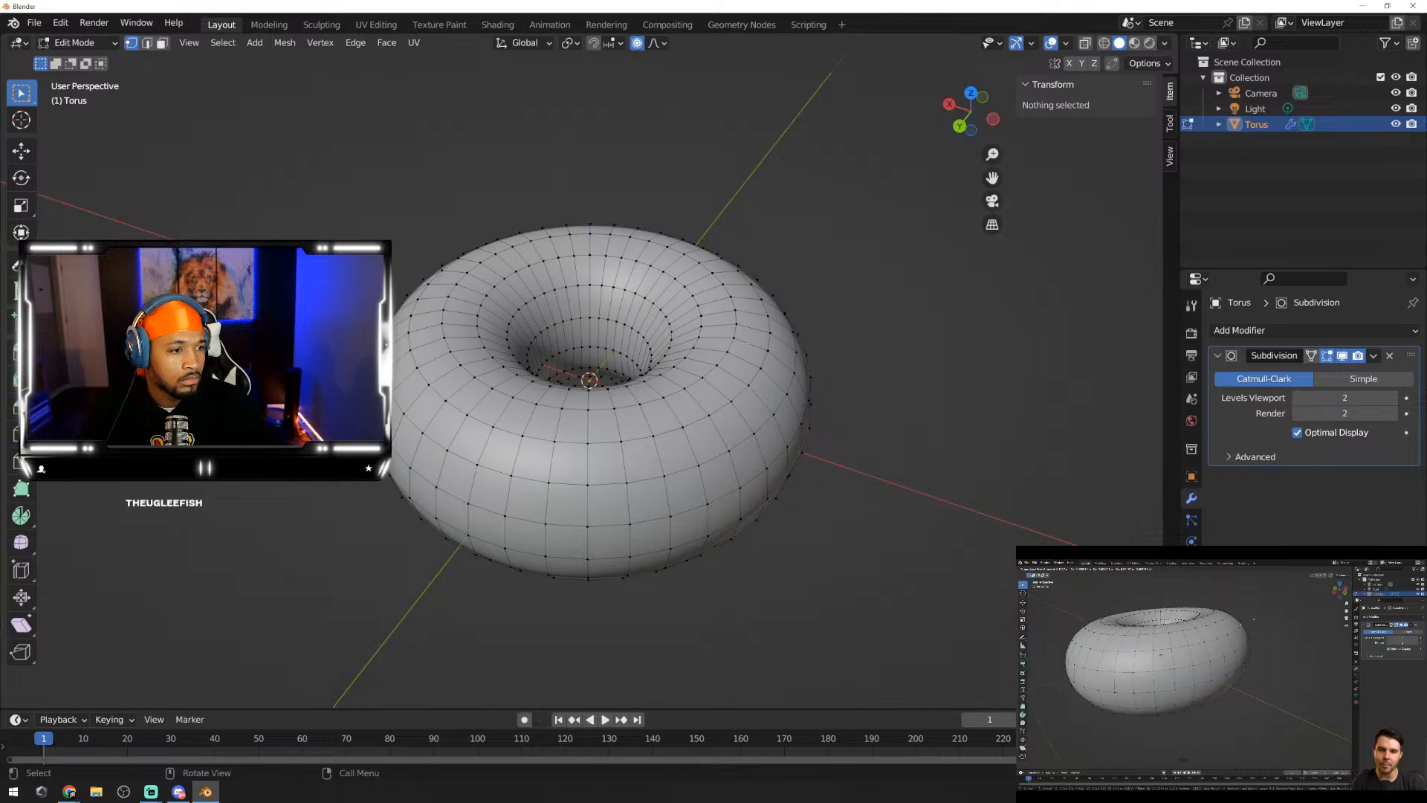
Step: Toggle Proportional Editing off and on again
scroll(576, 478, down, 1)
scroll(577, 478, down, 1)
scroll(643, 462, up, 3)
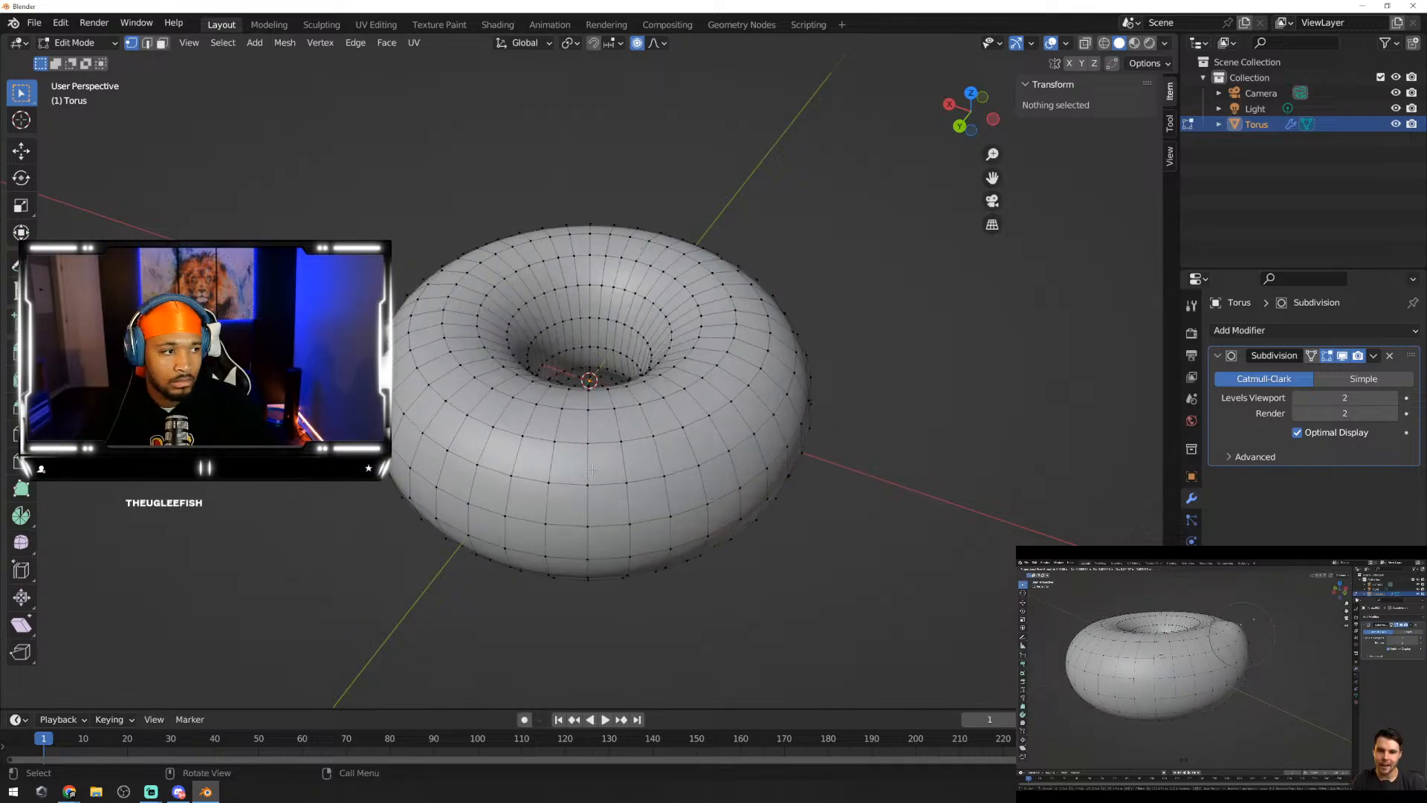
scroll(643, 462, up, 4)
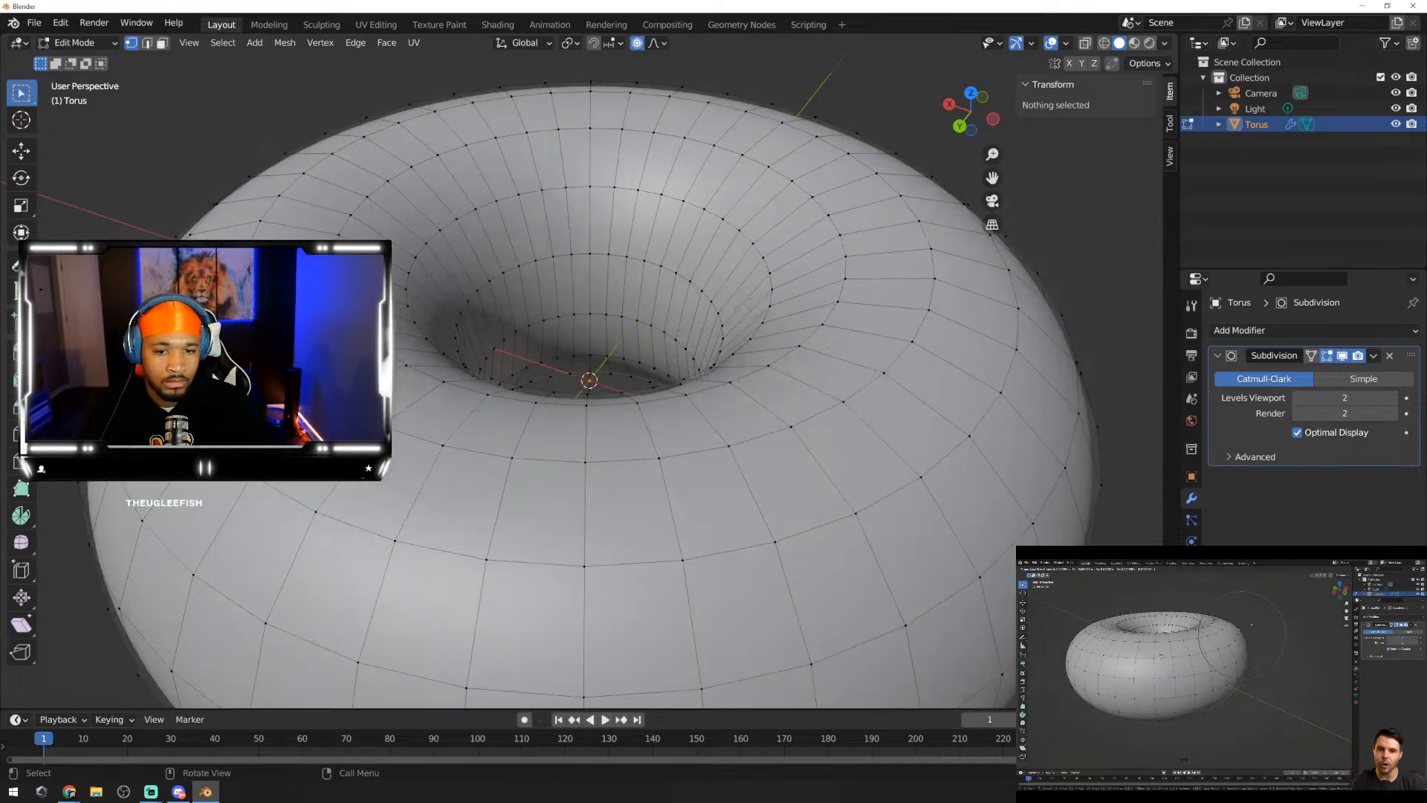
scroll(981, 347, down, 2)
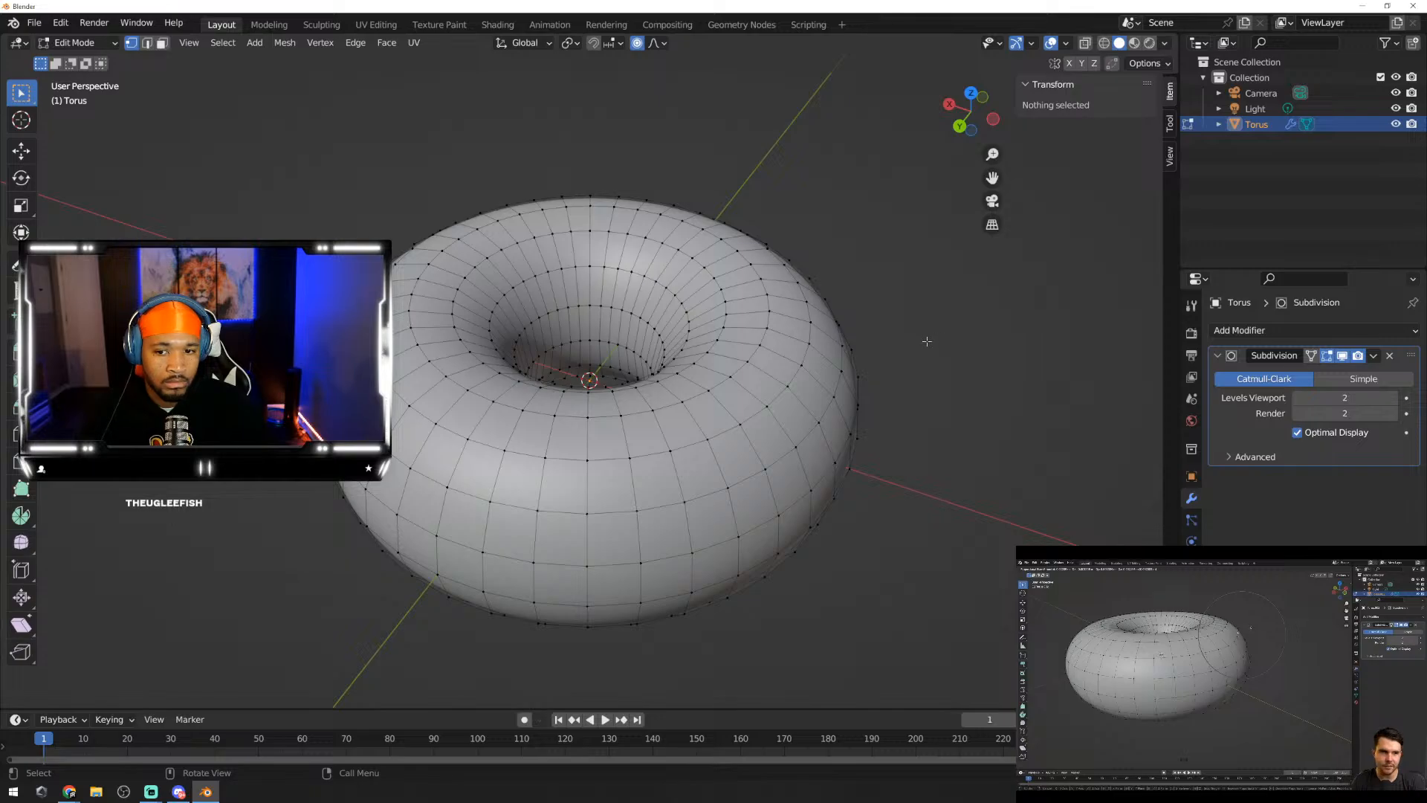
scroll(926, 341, up, 1)
click(637, 42)
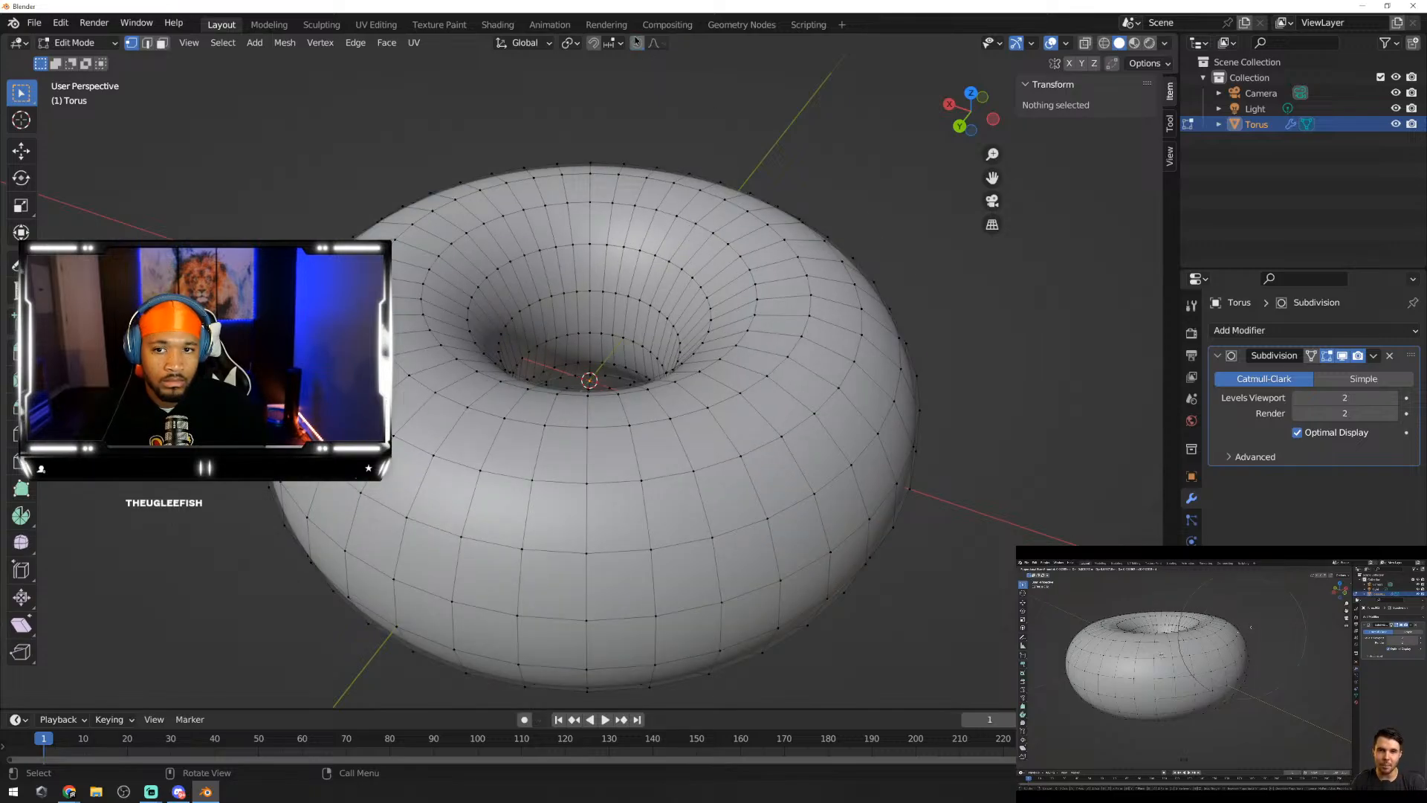
scroll(924, 291, down, 1)
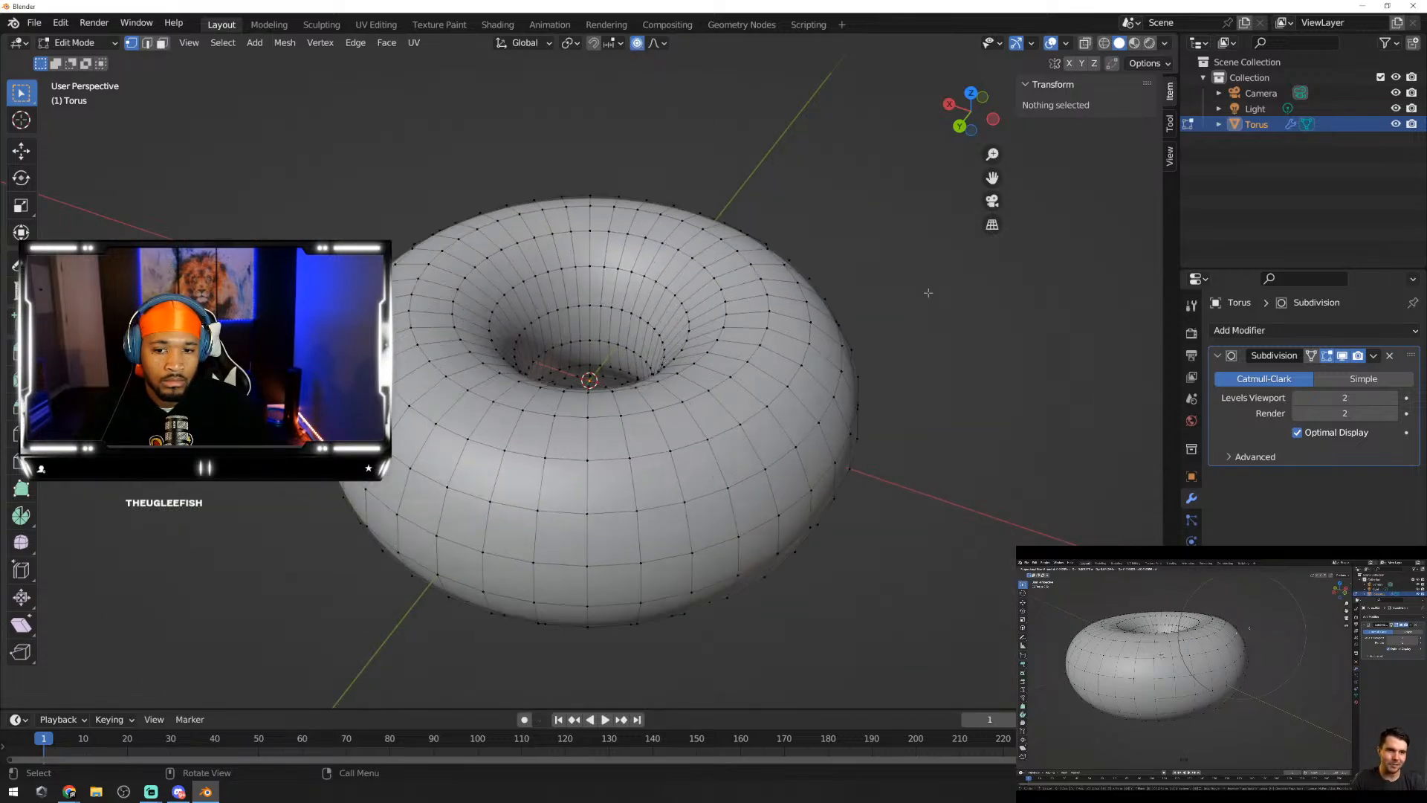
Step: Select a single vertex on the torus's upper outer side and frame the view on it
middle_drag(950, 296, 749, 351)
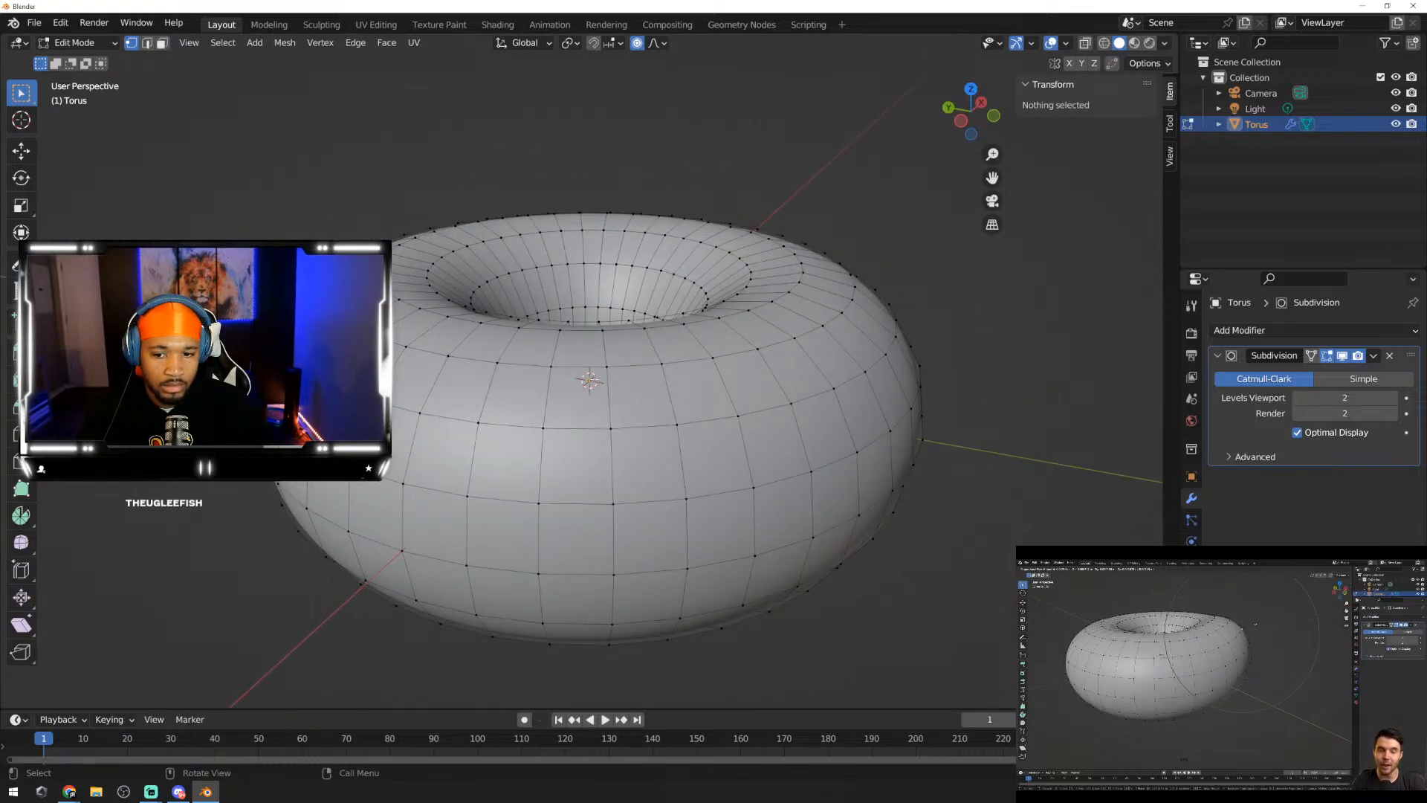
click(603, 378)
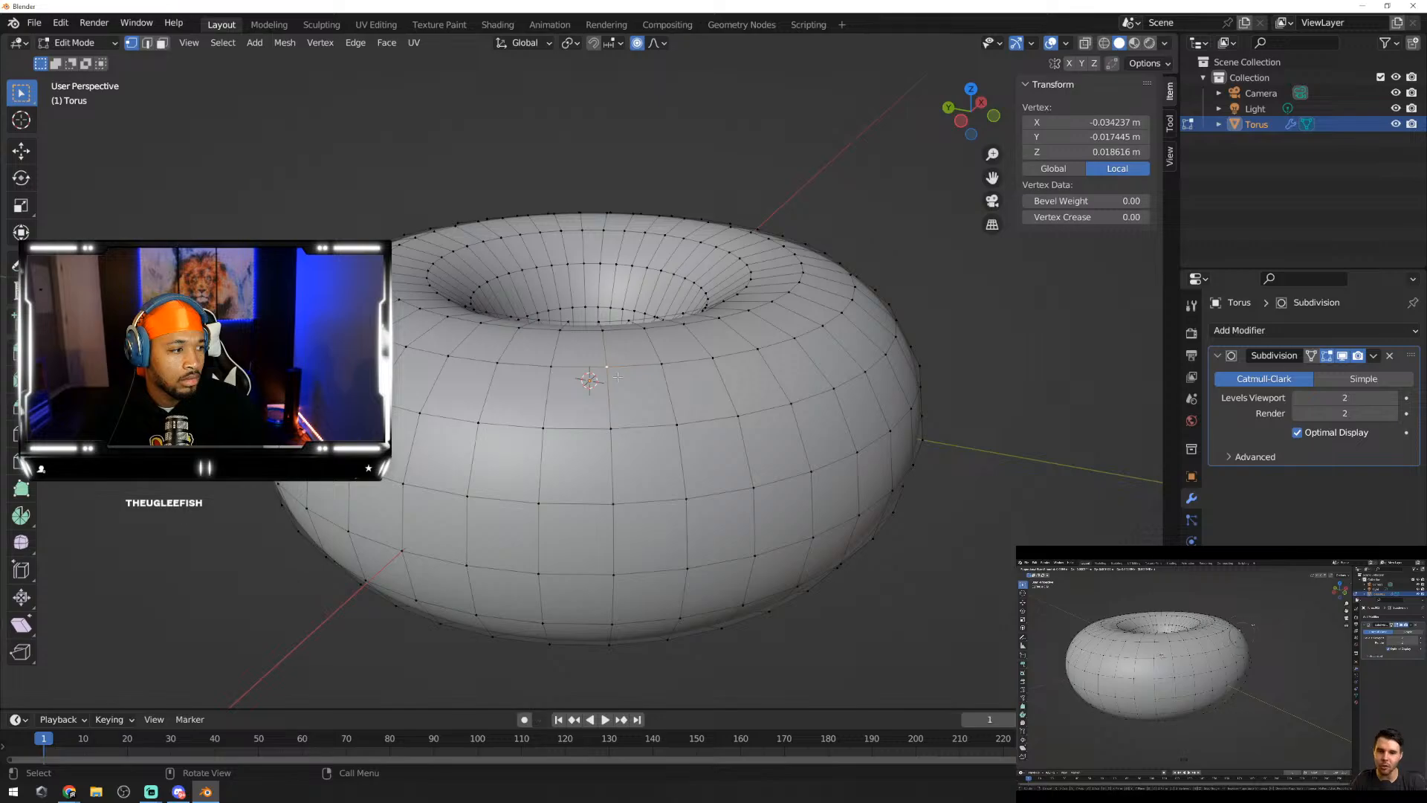
key(KP_Decimal)
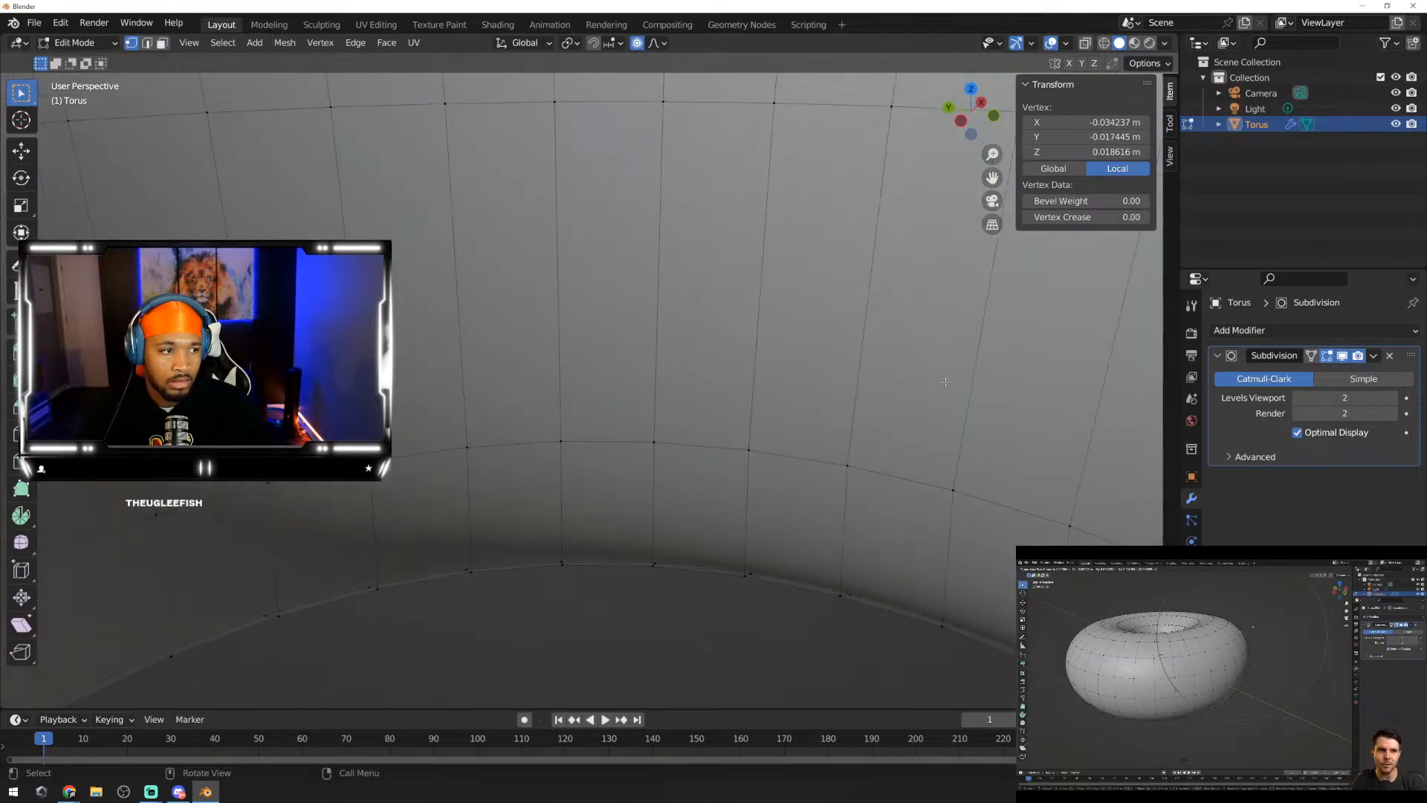
scroll(944, 380, down, 10)
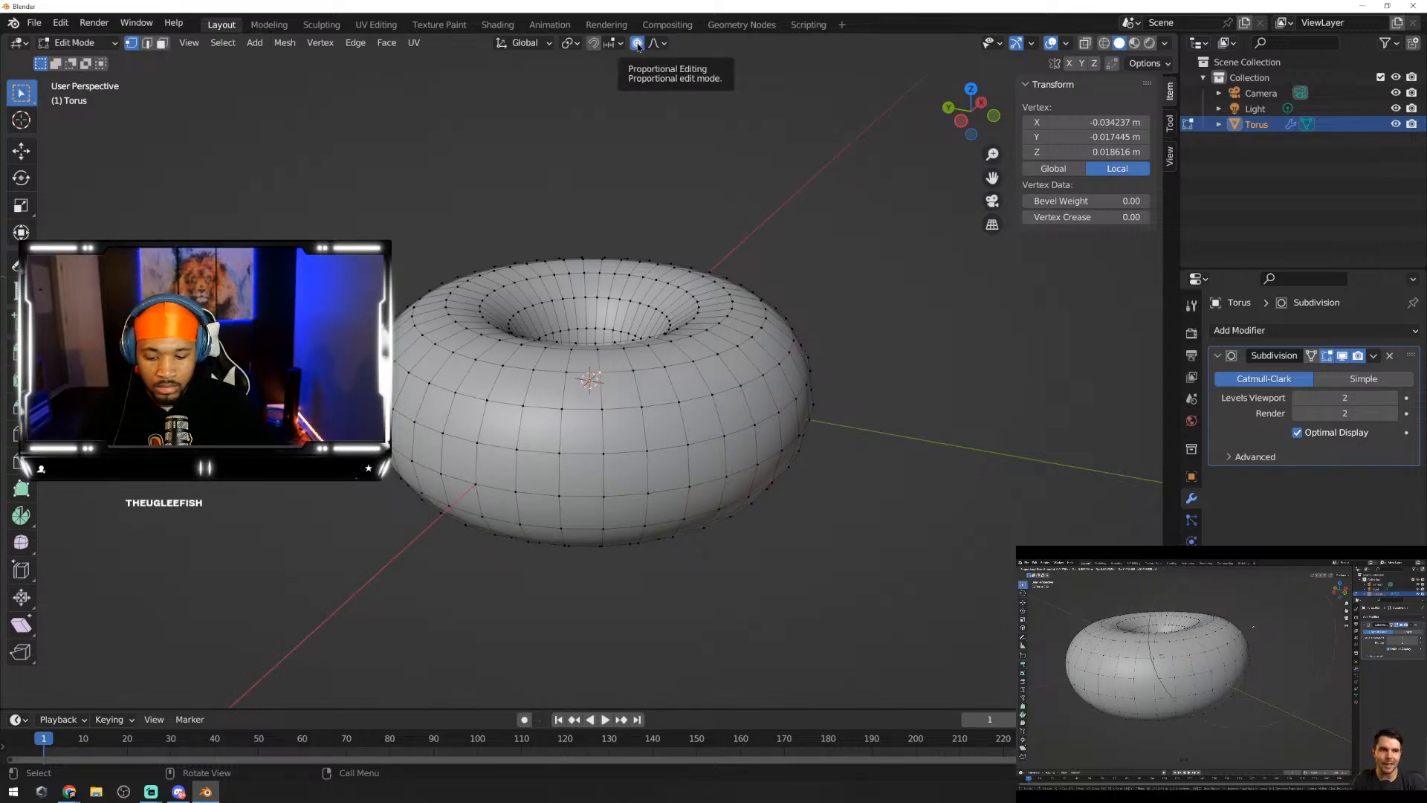
Step: Clear the vertex selection and switch Proportional Editing off and back on
click(875, 235)
key(o)
key(o)
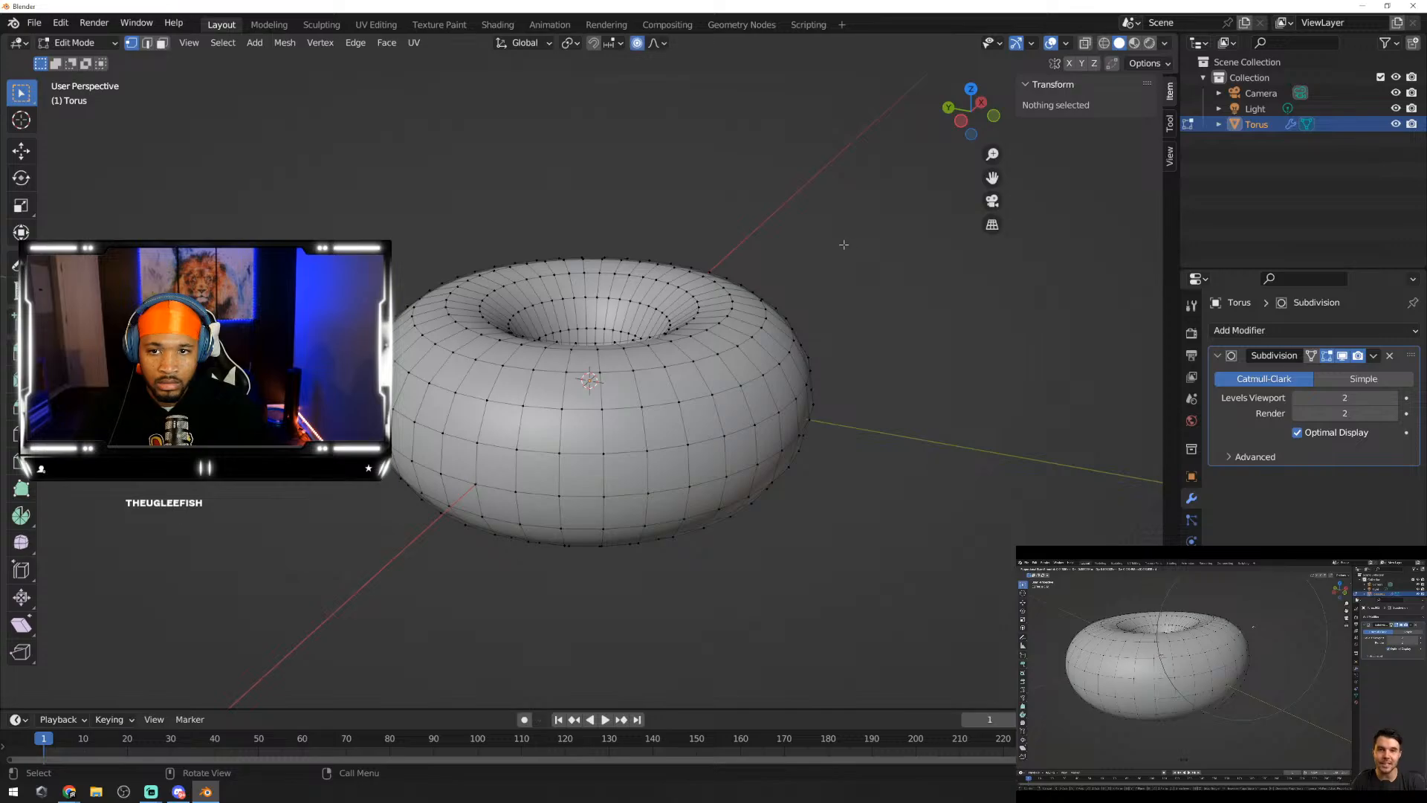
scroll(718, 312, up, 1)
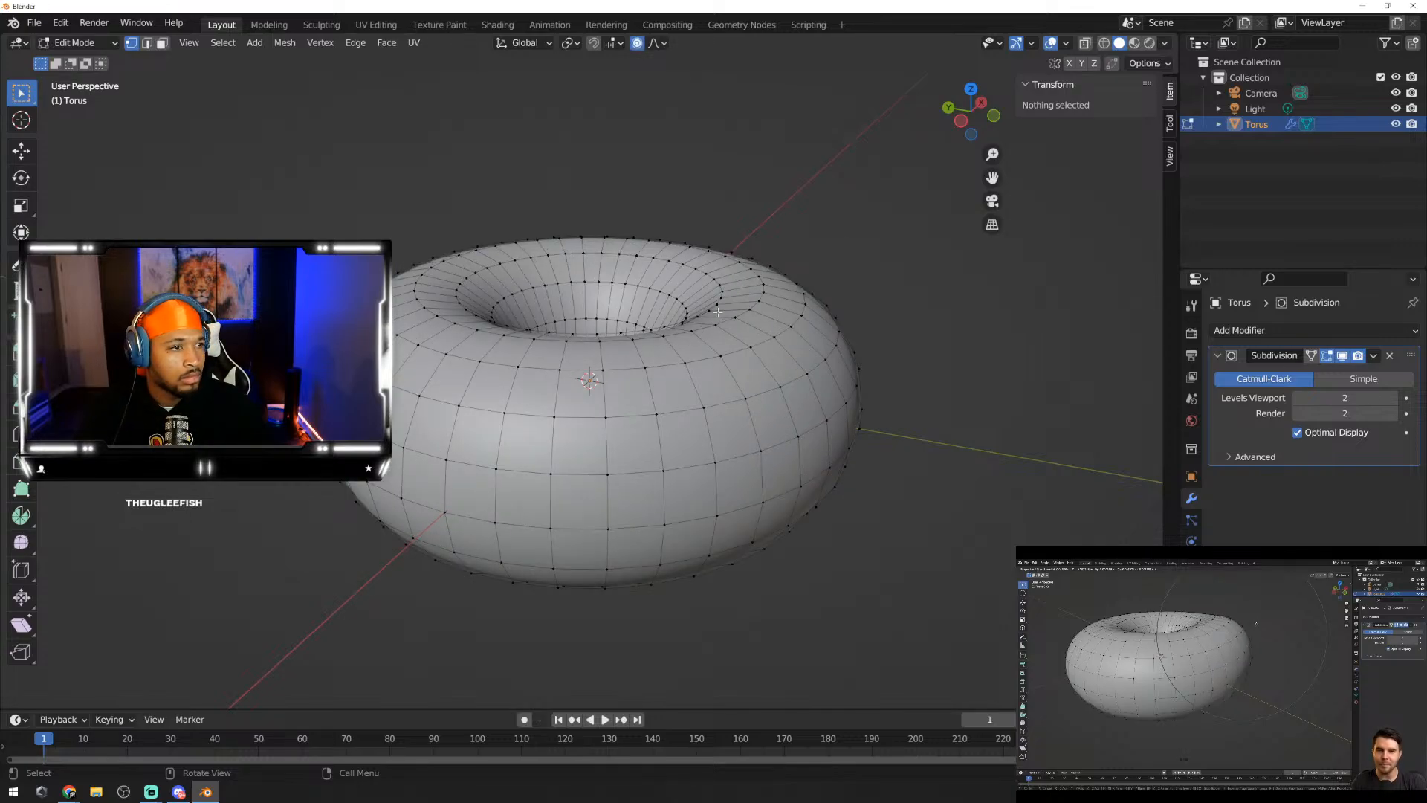
scroll(718, 312, up, 1)
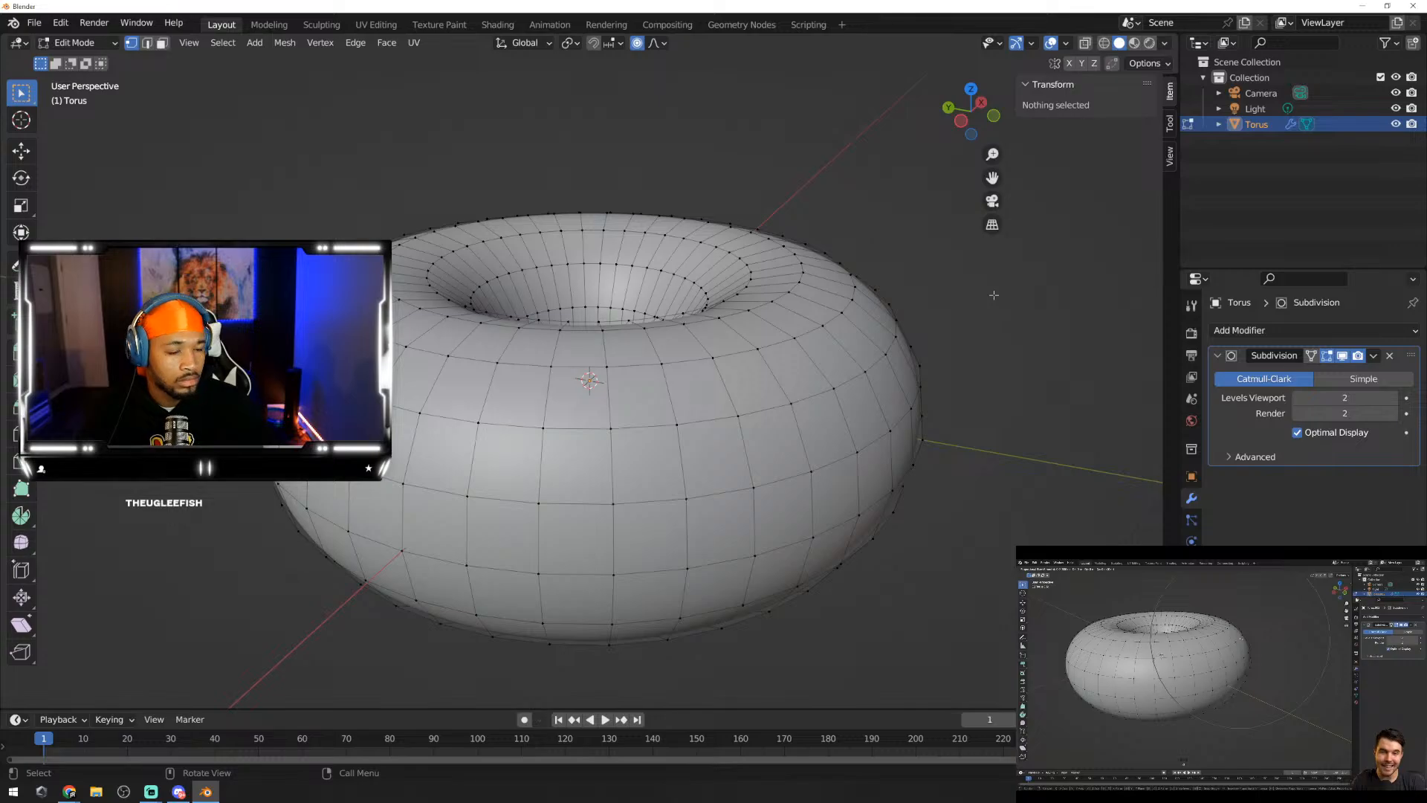
scroll(989, 296, up, 5)
scroll(942, 303, down, 5)
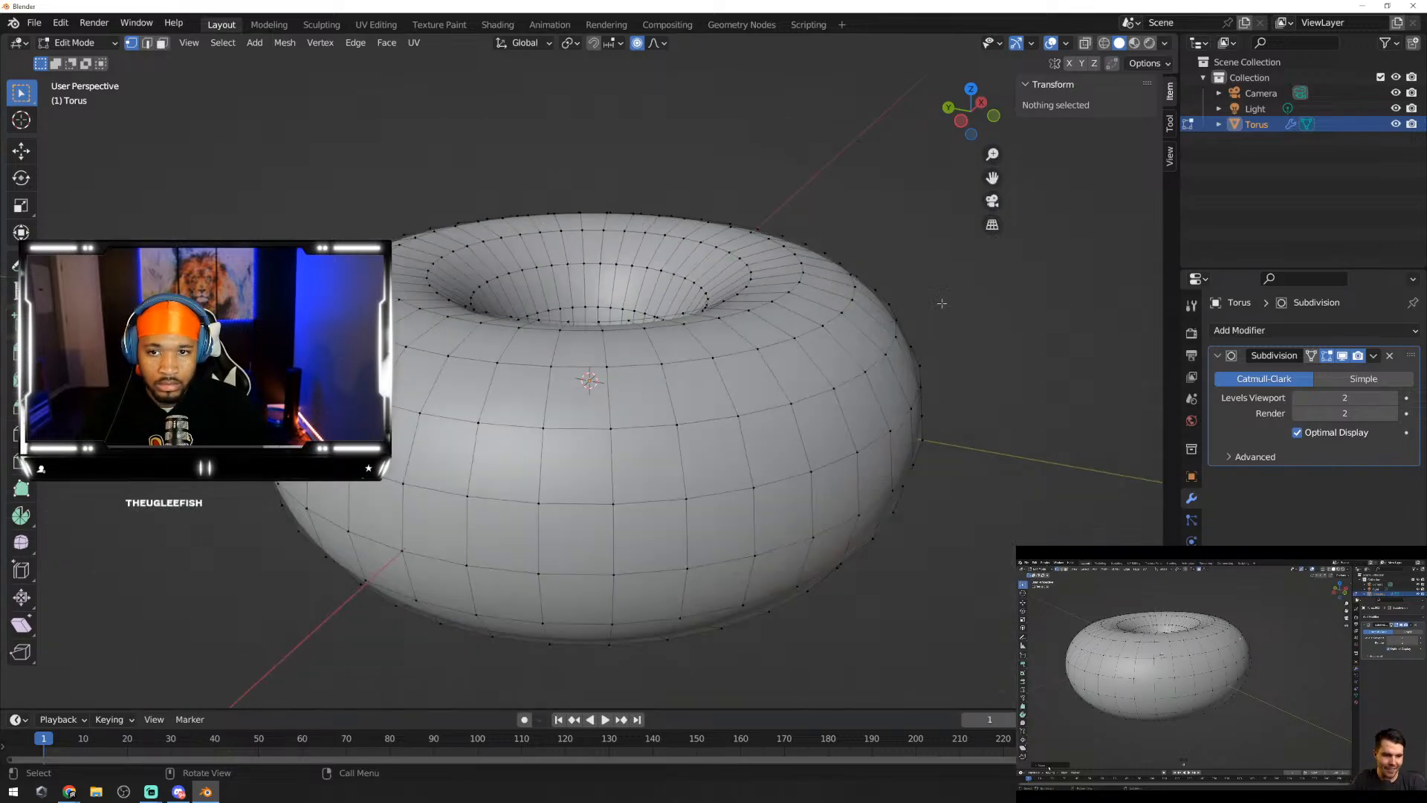
scroll(711, 359, up, 3)
scroll(742, 349, down, 4)
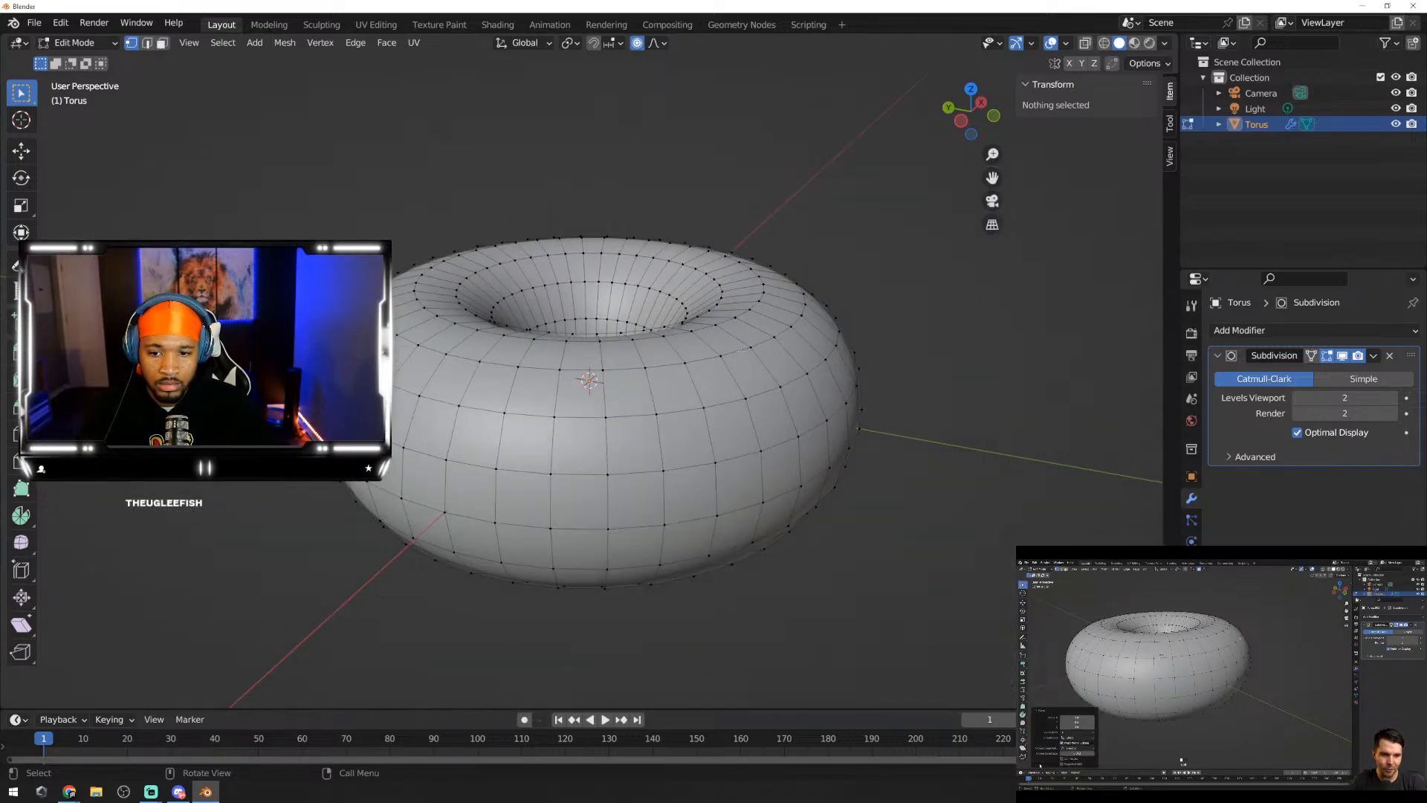
Step: Shrink the proportional editing radius to about 0.010 m during a trial move of a vertex on the torus's upper outer side
click(688, 363)
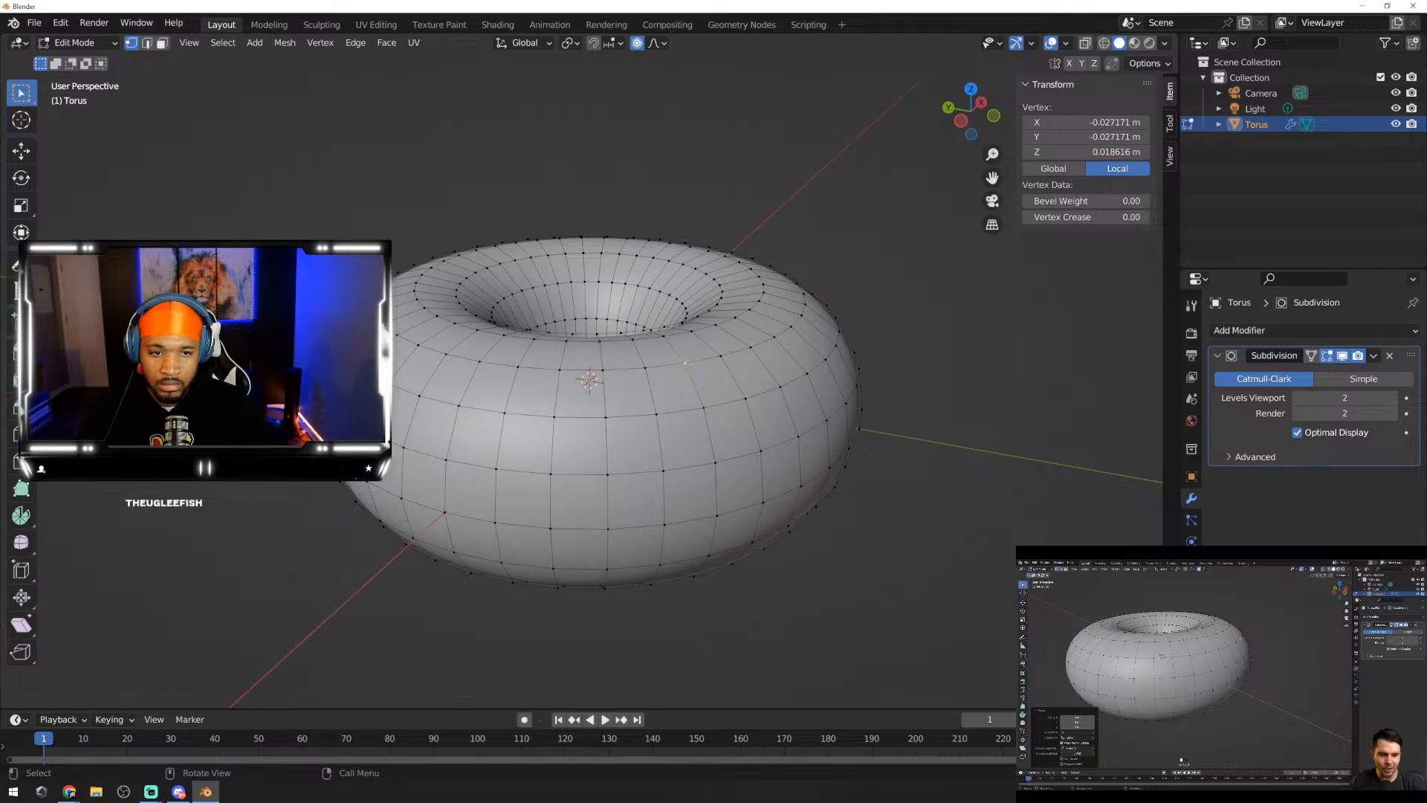
key(g)
scroll(690, 363, up, 10)
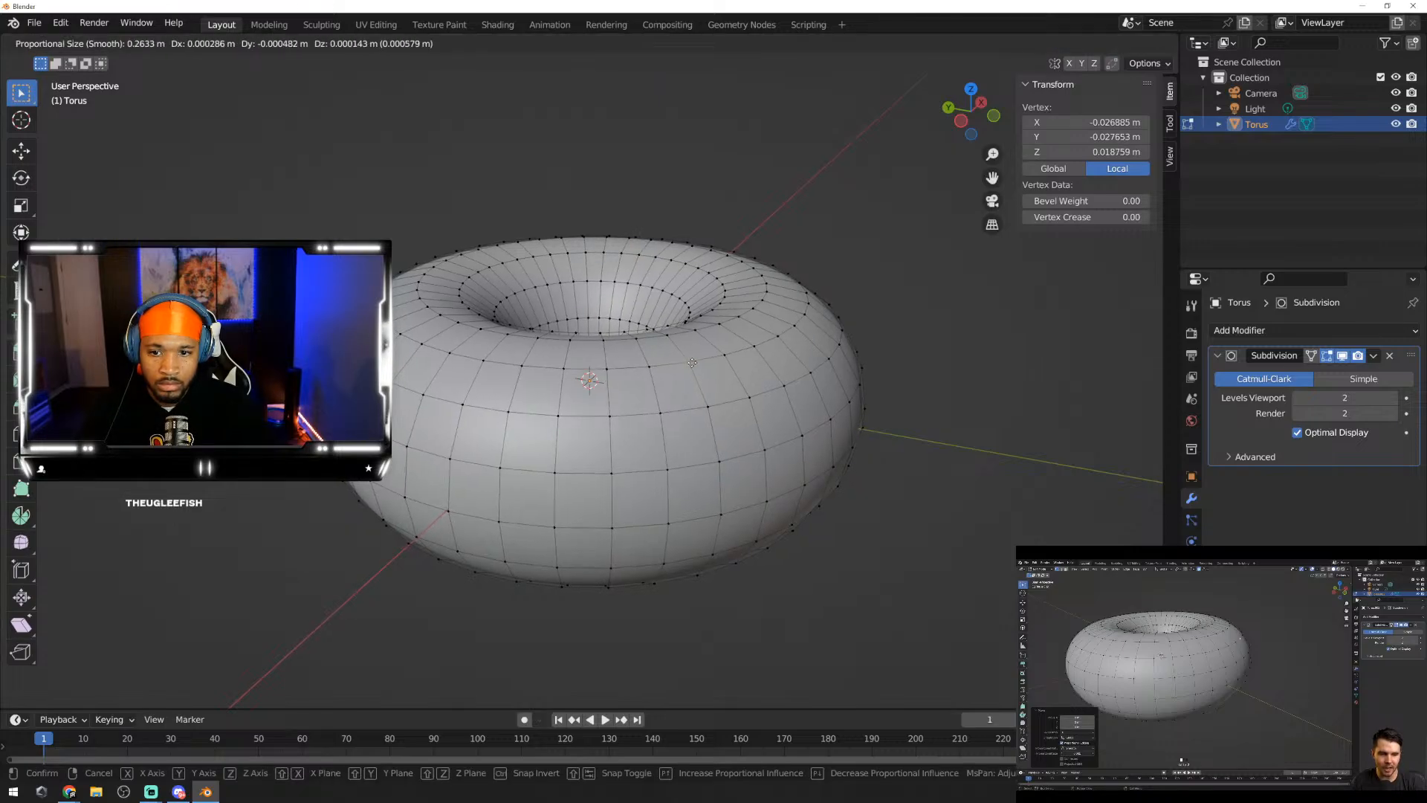
scroll(691, 362, up, 20)
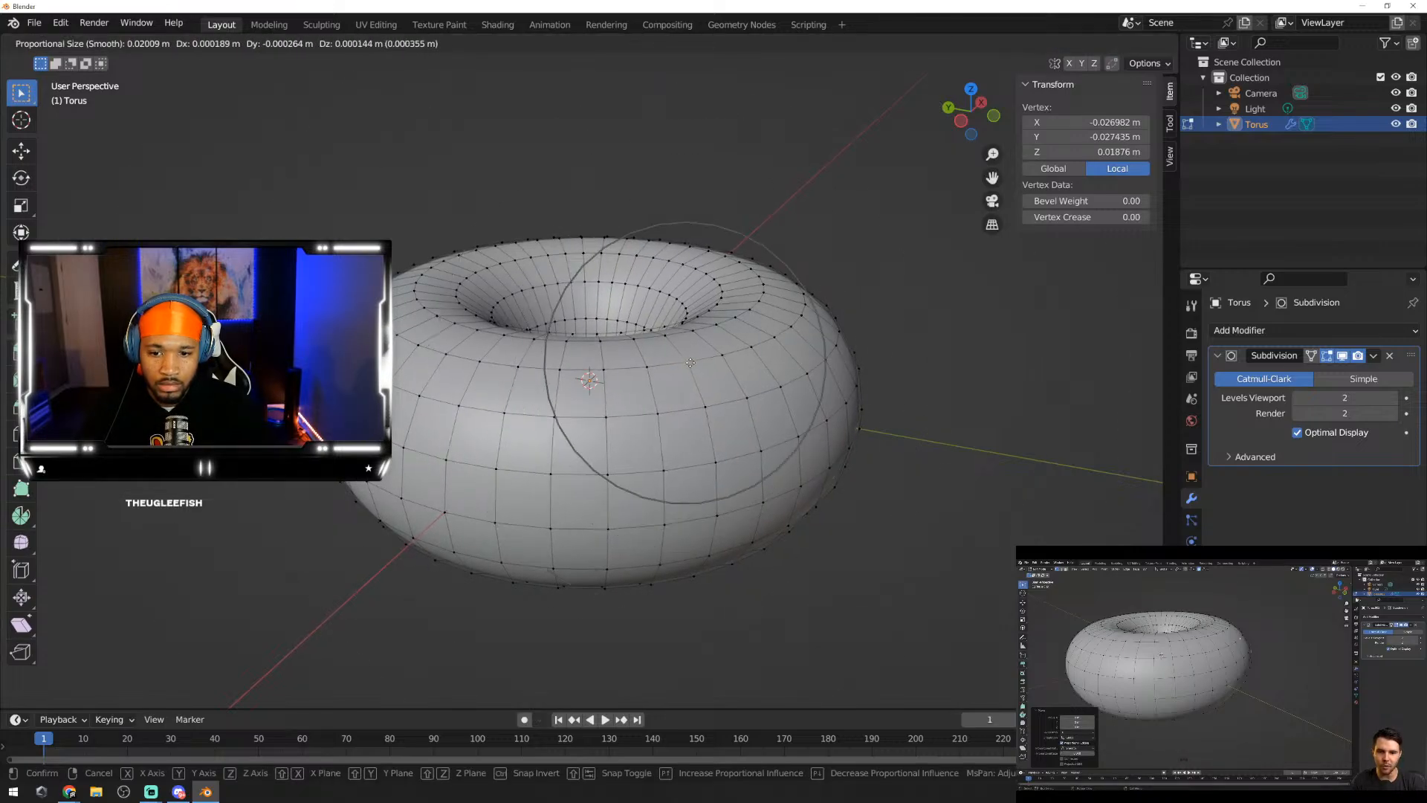
scroll(691, 362, up, 5)
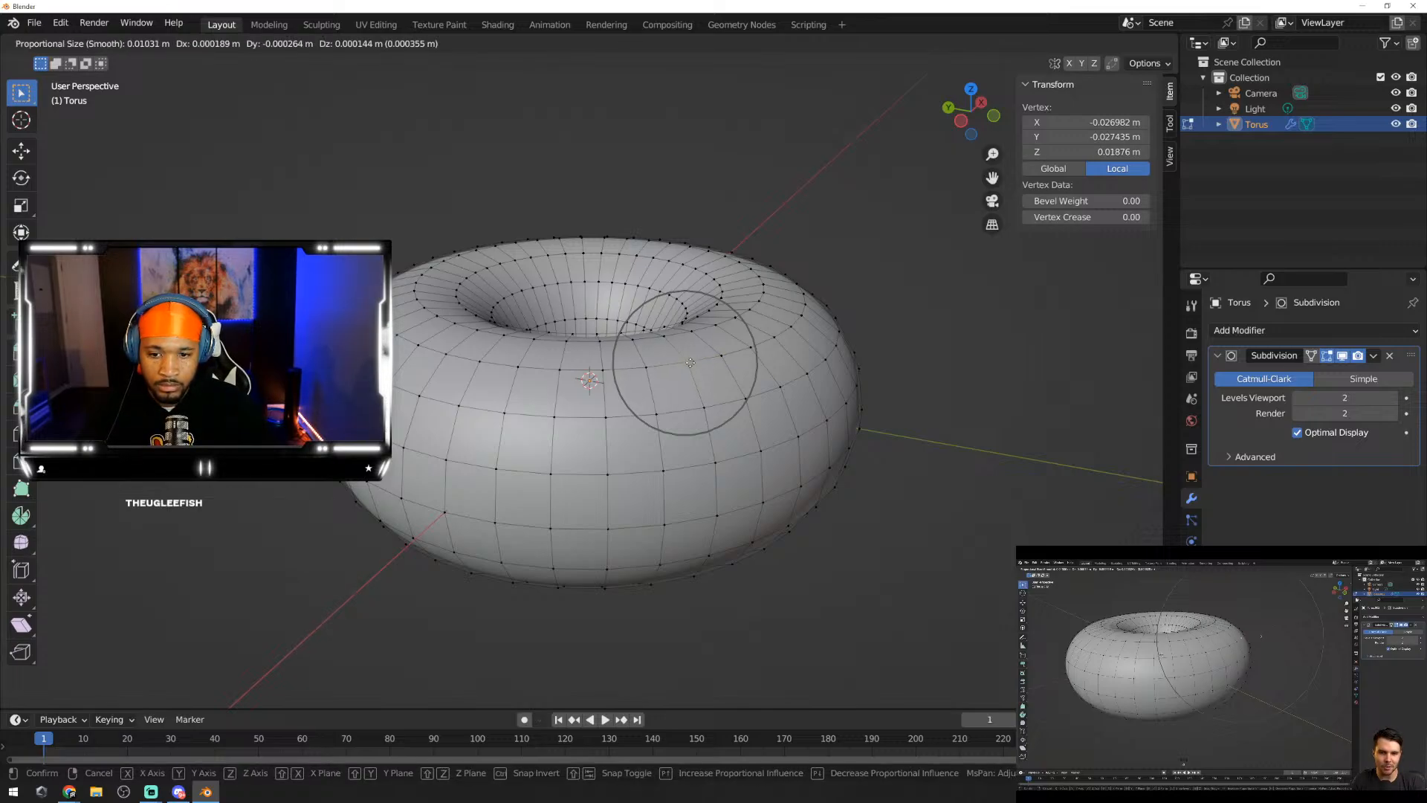
click(691, 363)
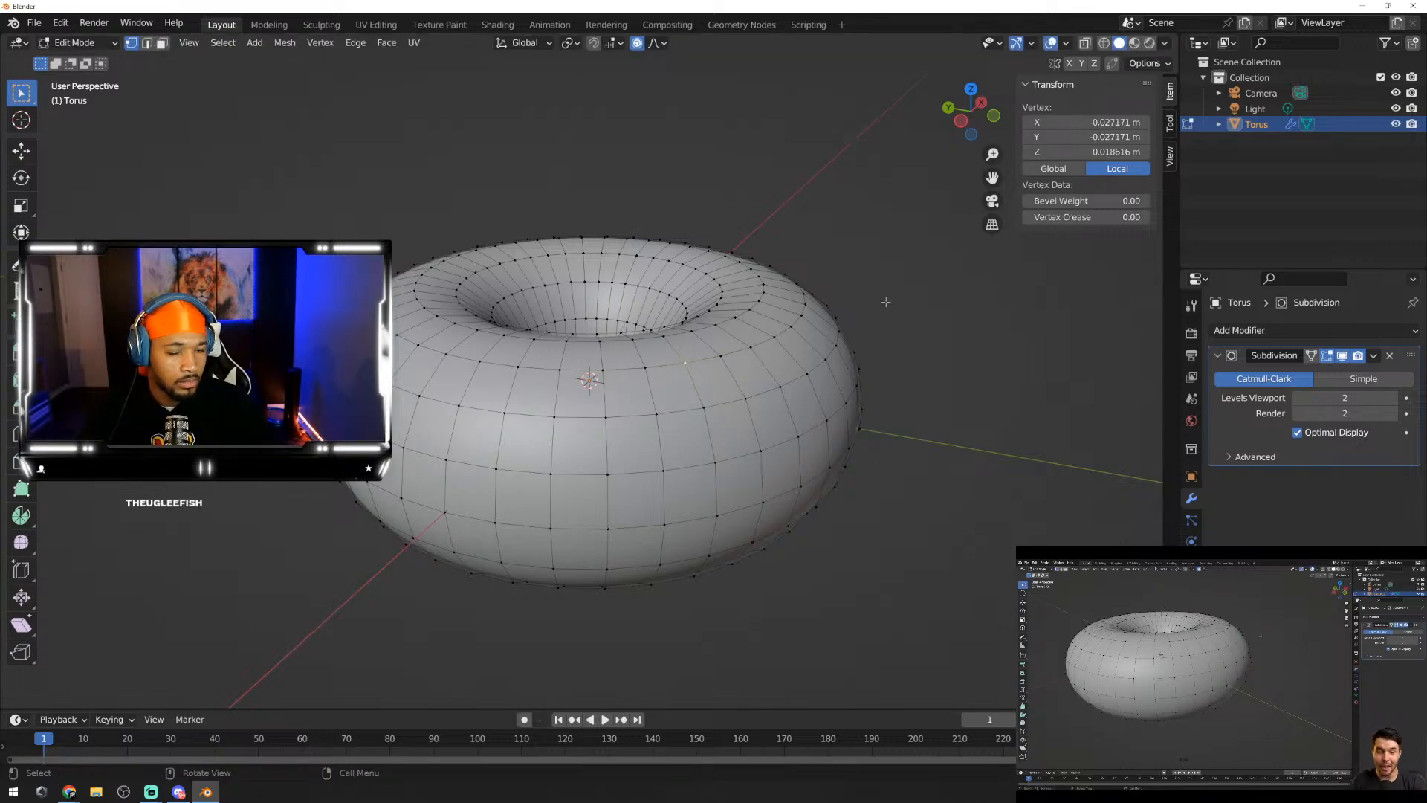
middle_drag(886, 302, 811, 335)
scroll(789, 375, up, 1)
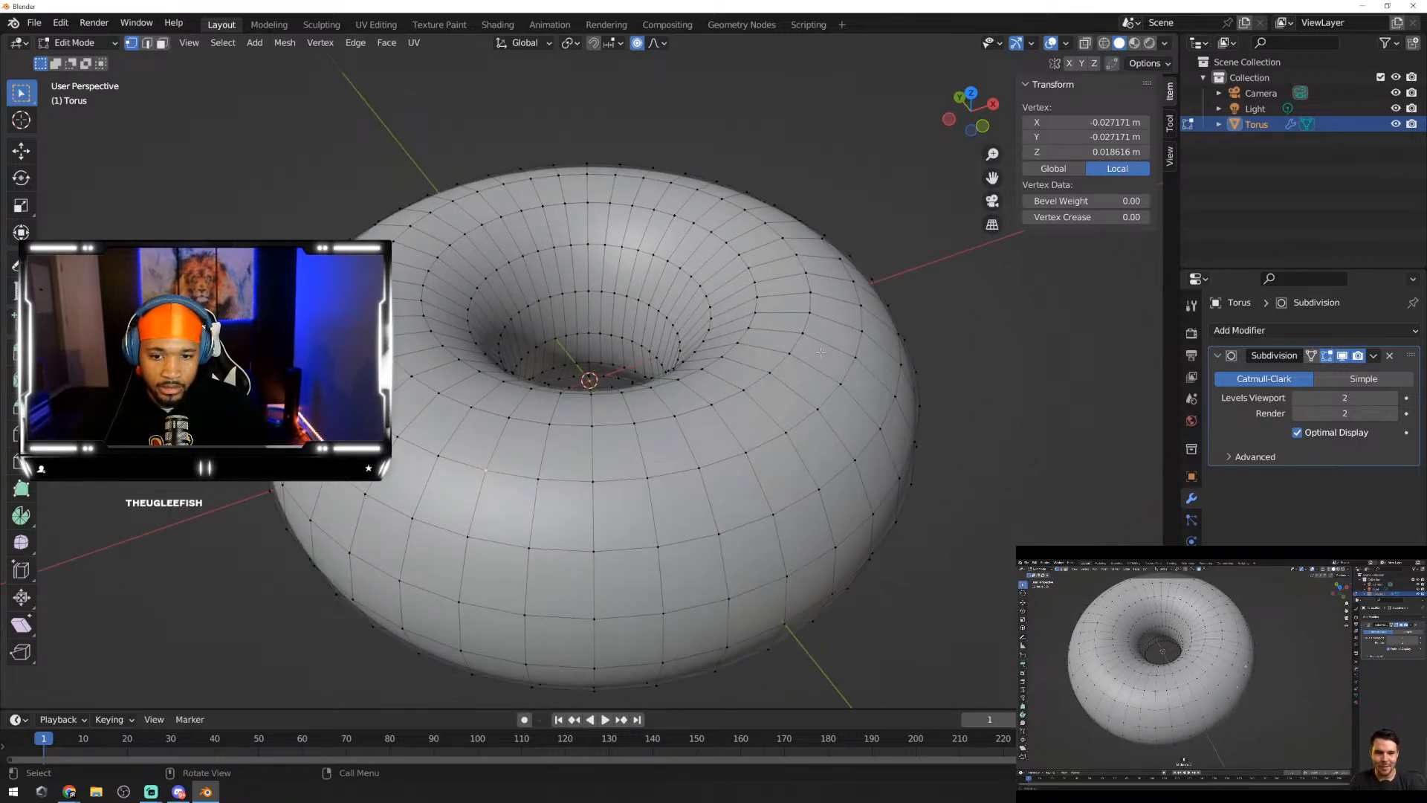
key(g)
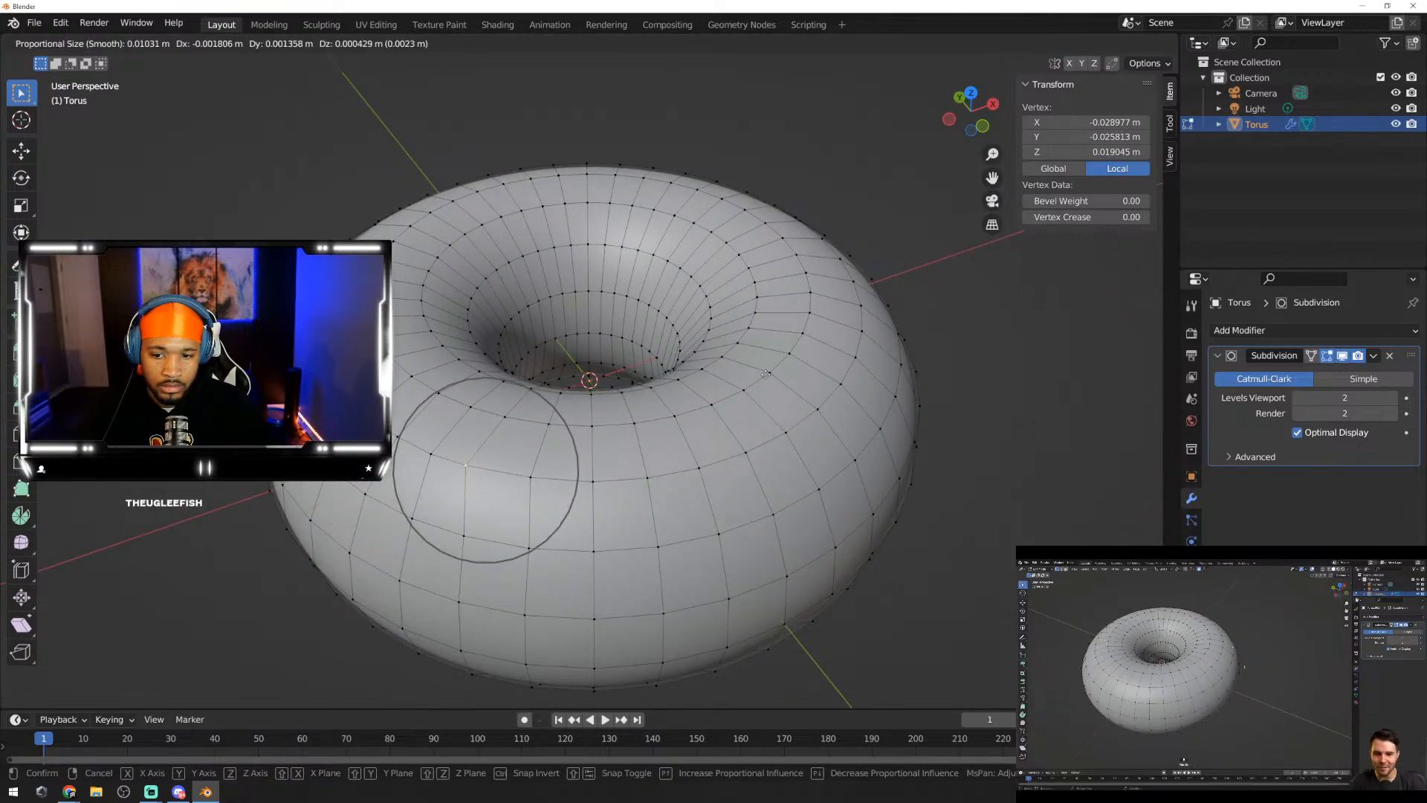
key(Escape)
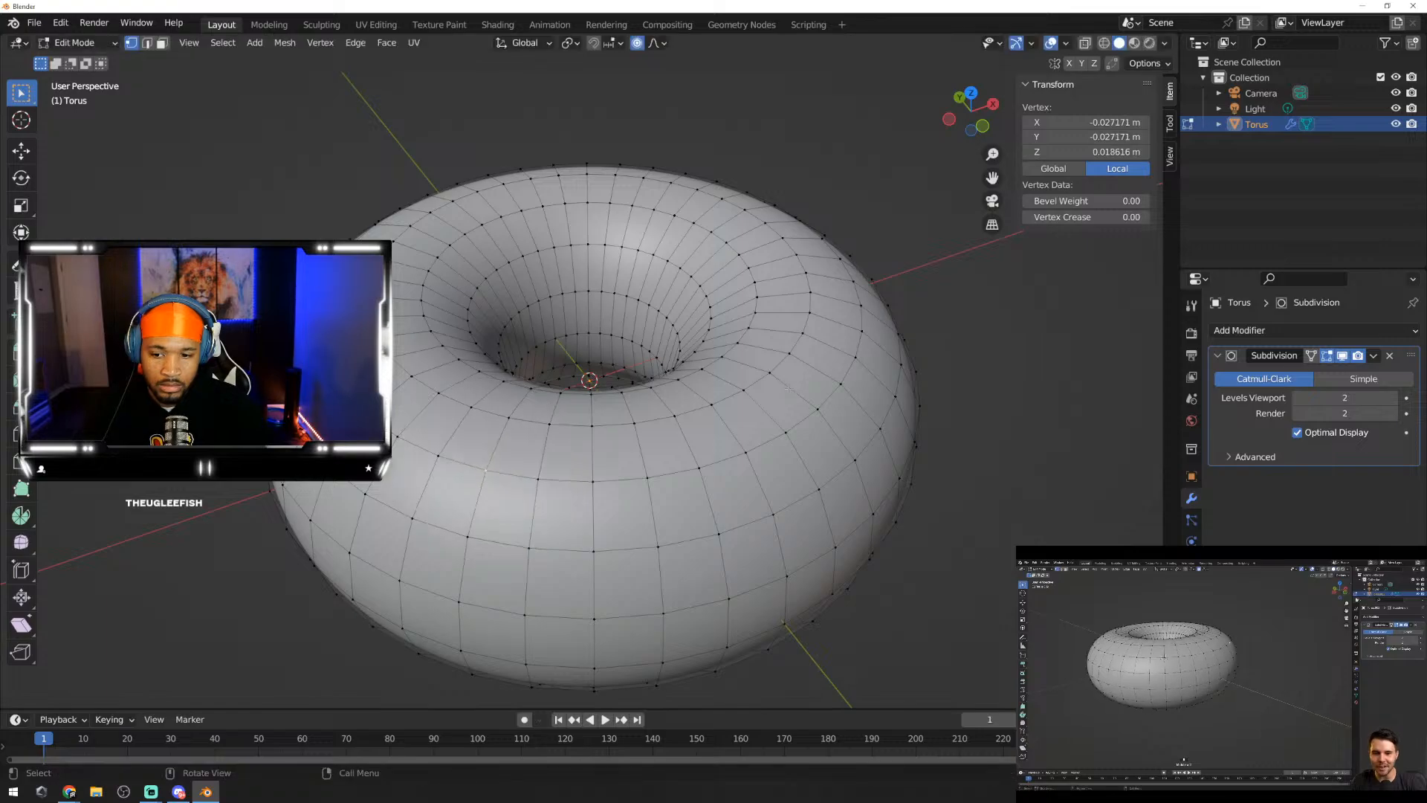
click(1004, 431)
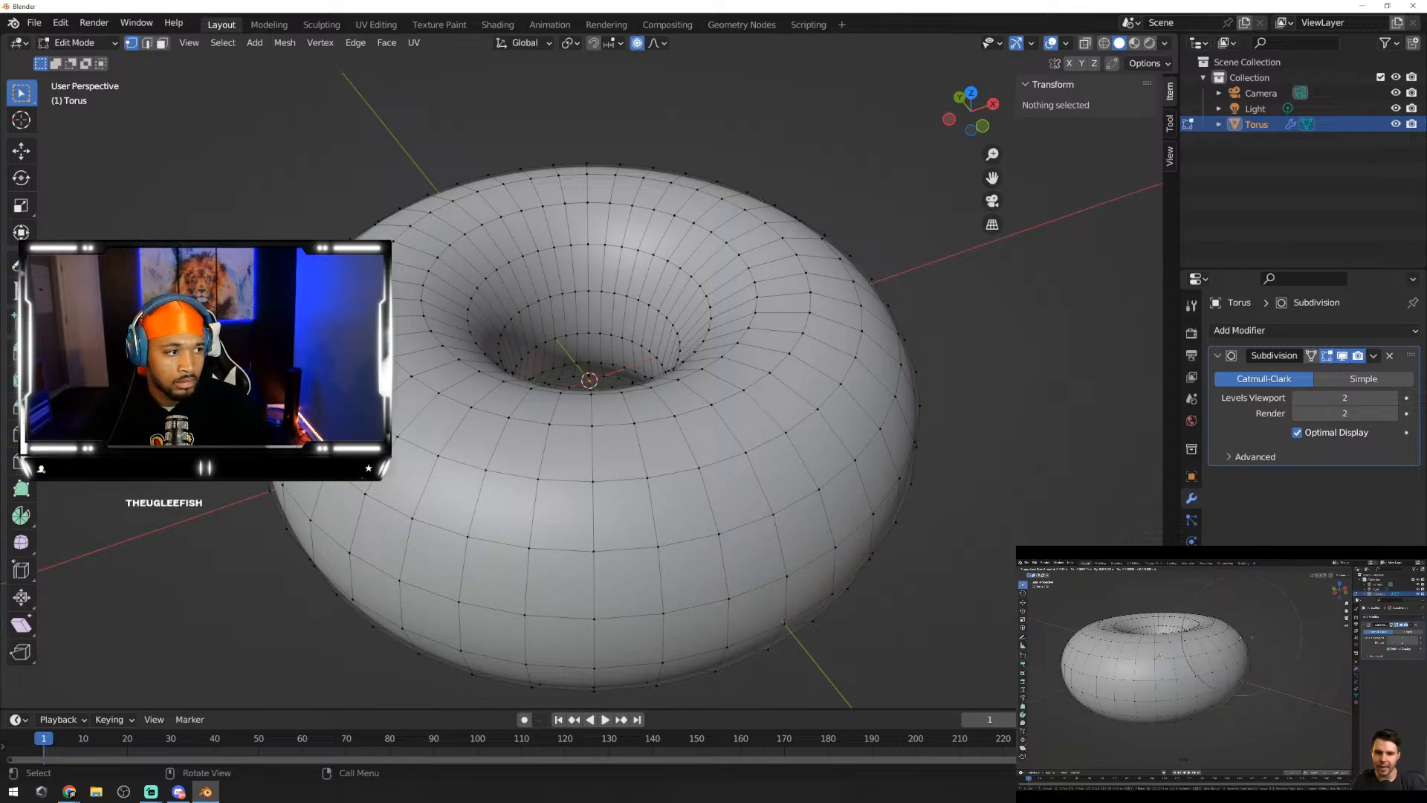
Step: Enlarge the proportional editing radius to about 0.022 m in a trial vertex move, and select a single vertex on the torus's outer side
click(817, 409)
key(g)
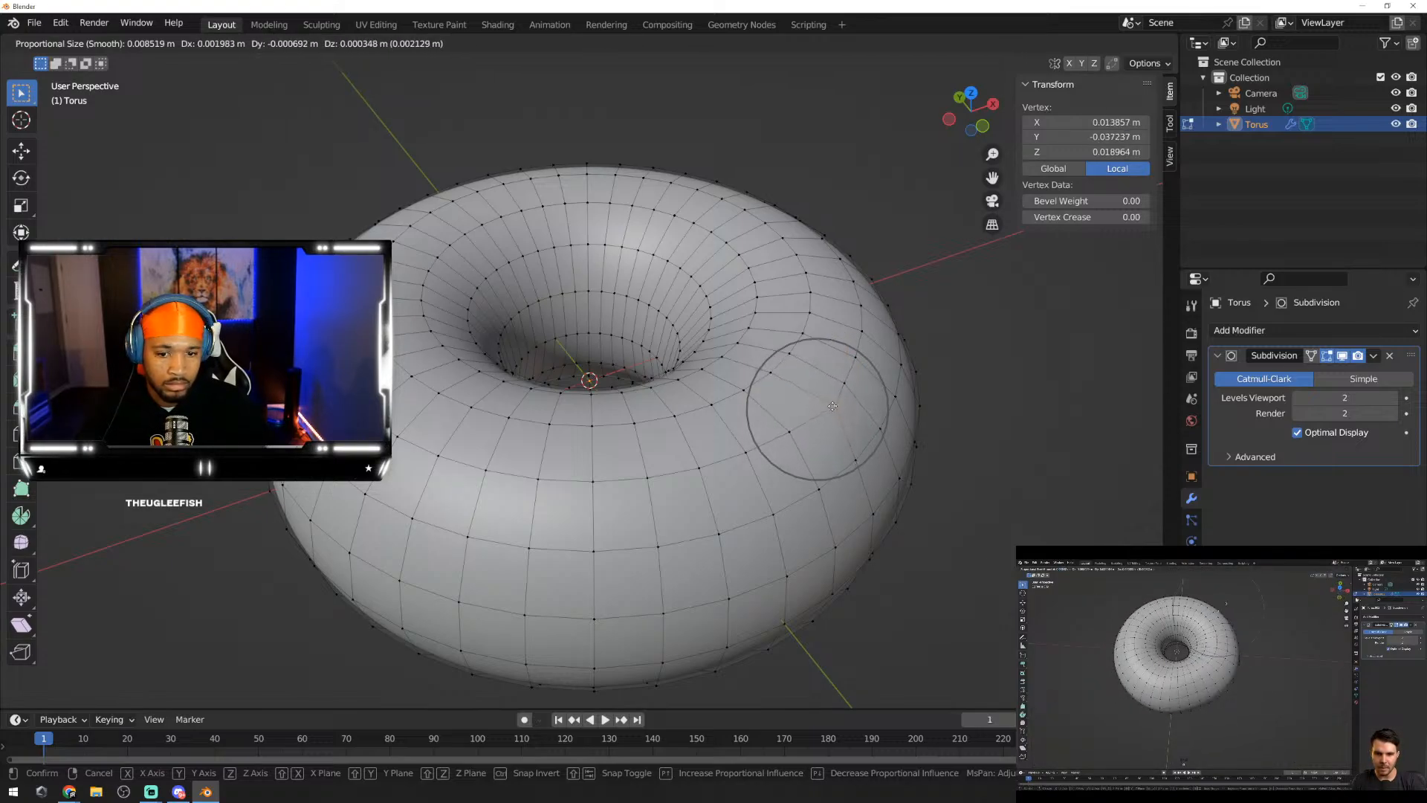
scroll(832, 406, down, 10)
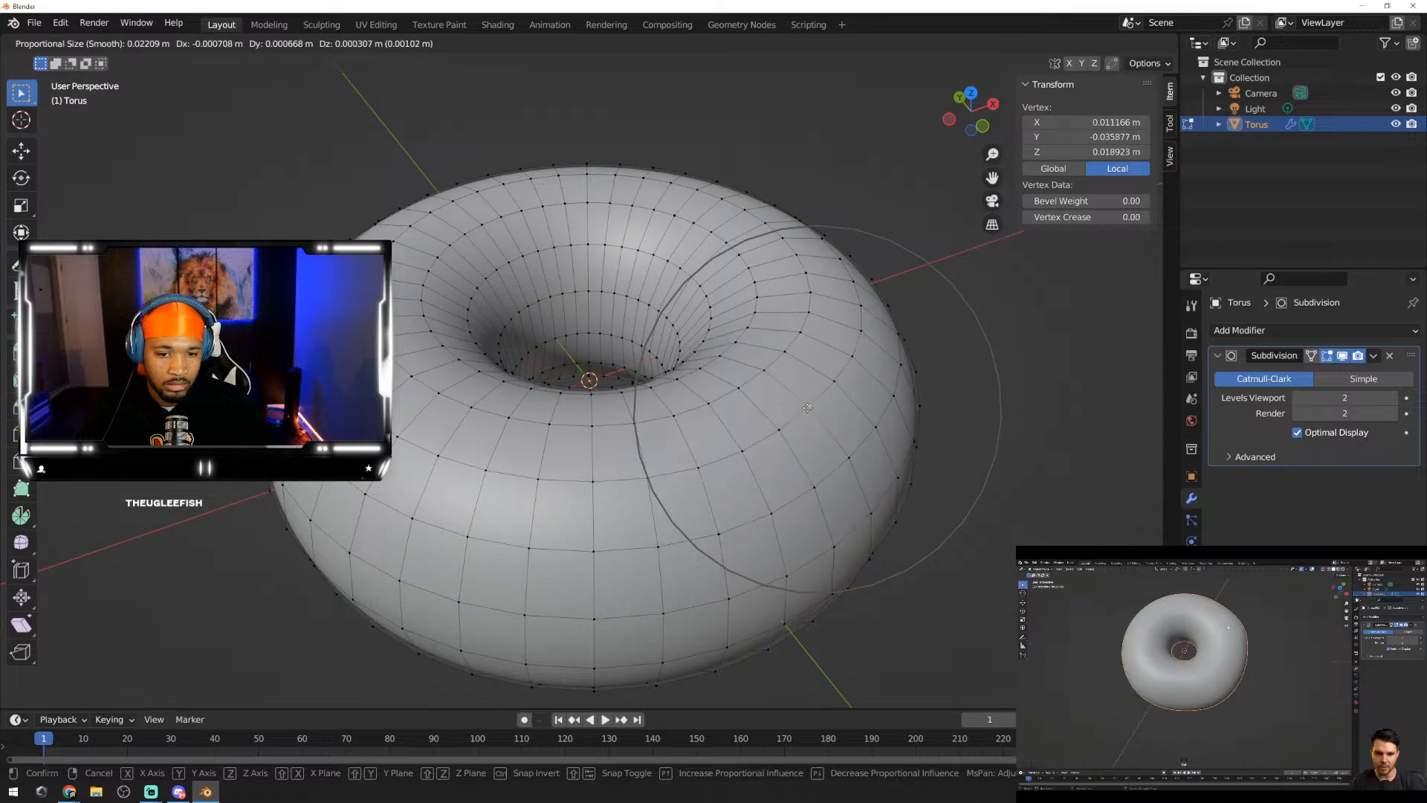
click(821, 416)
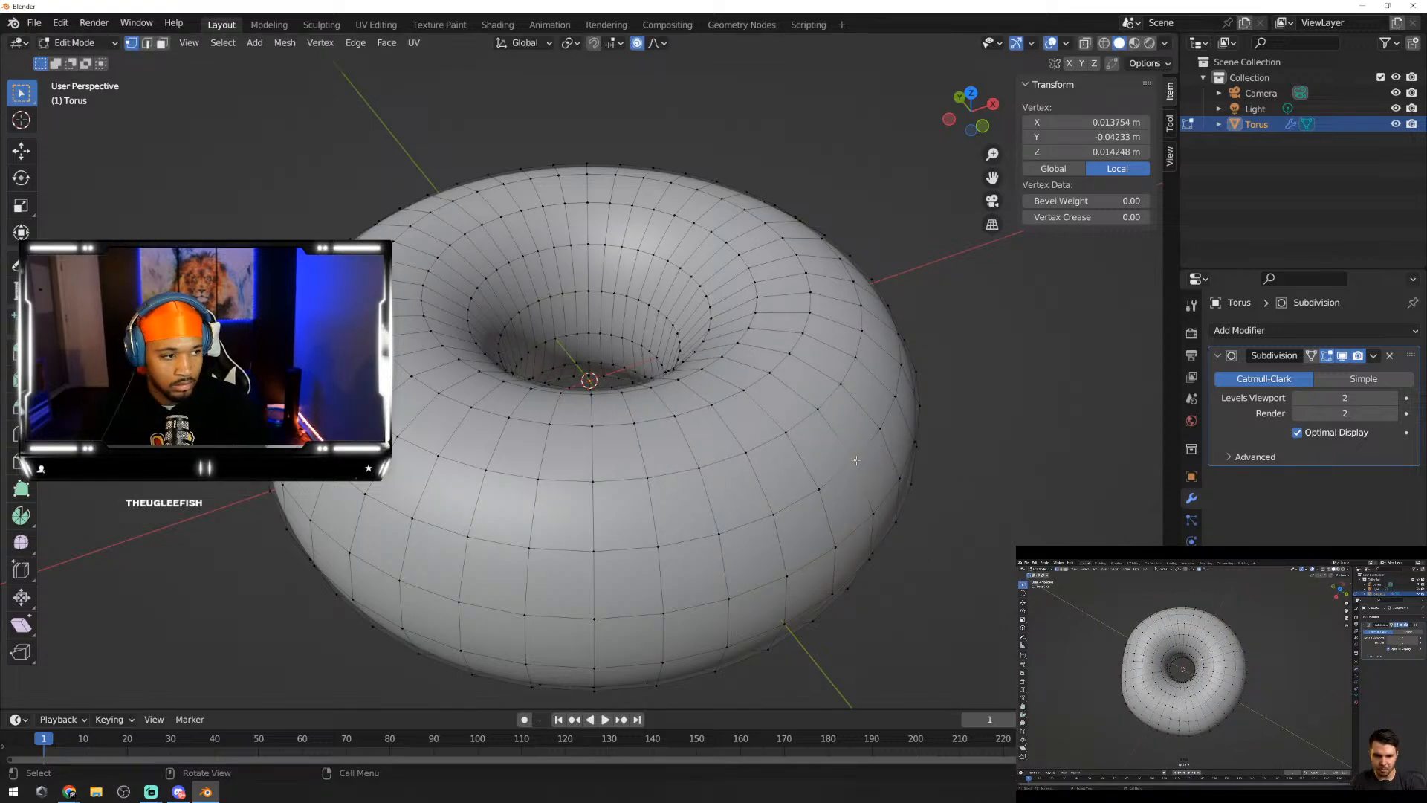
Step: Dent the torus's outer side by moving the selected vertex inward about -0.0033 m in X and 0.0045 m in Y, with 0.022 m proportional size
middle_drag(856, 460, 809, 515)
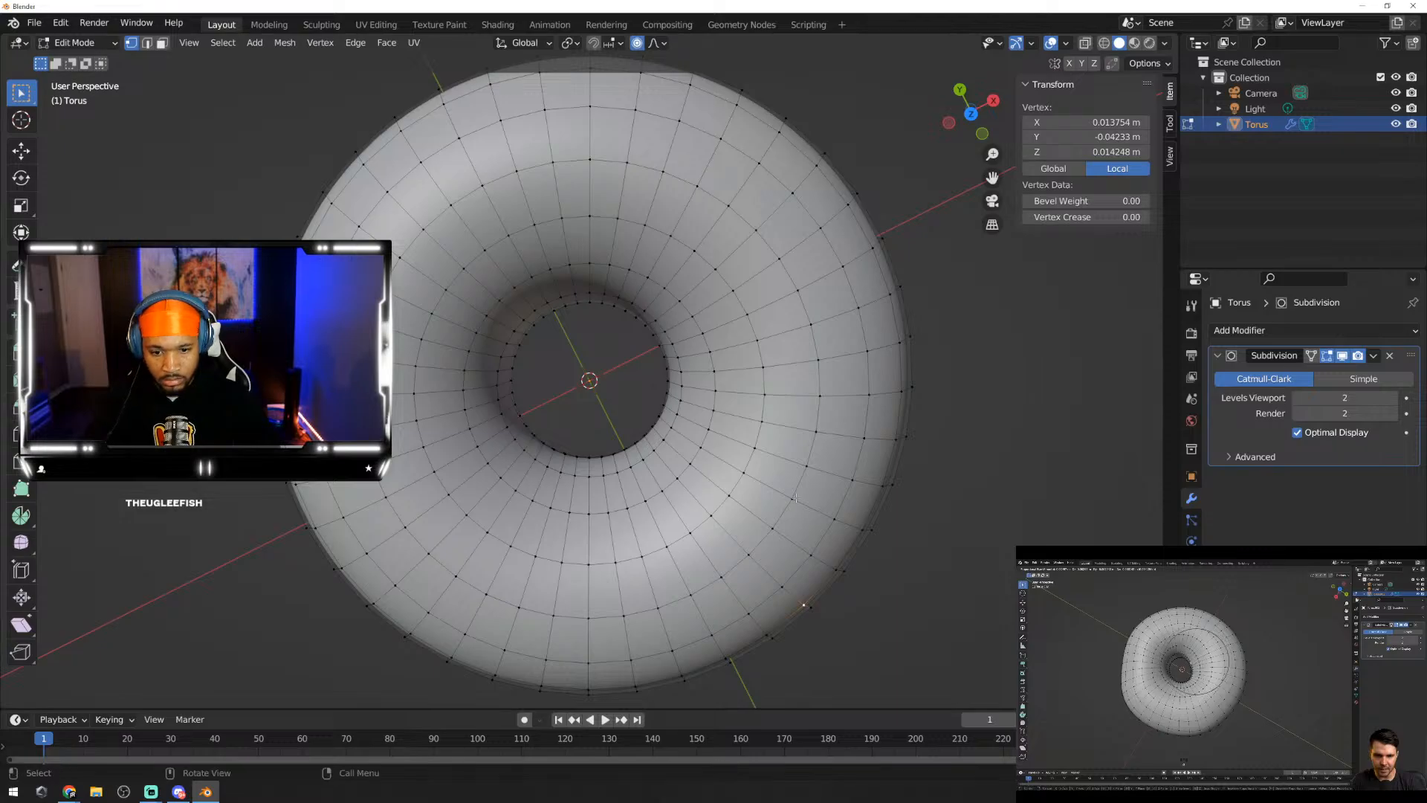
scroll(795, 497, down, 4)
scroll(766, 484, up, 1)
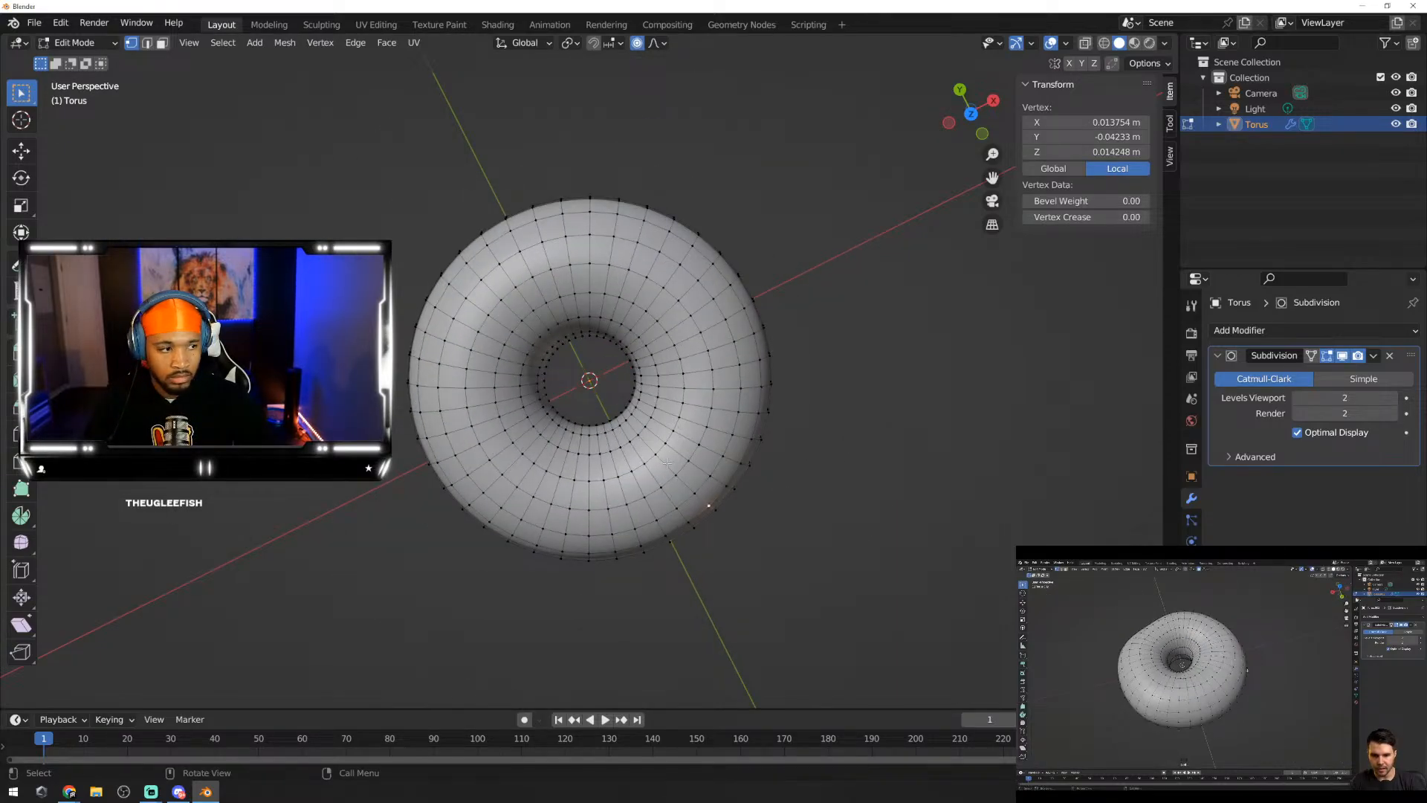
middle_drag(666, 463, 710, 442)
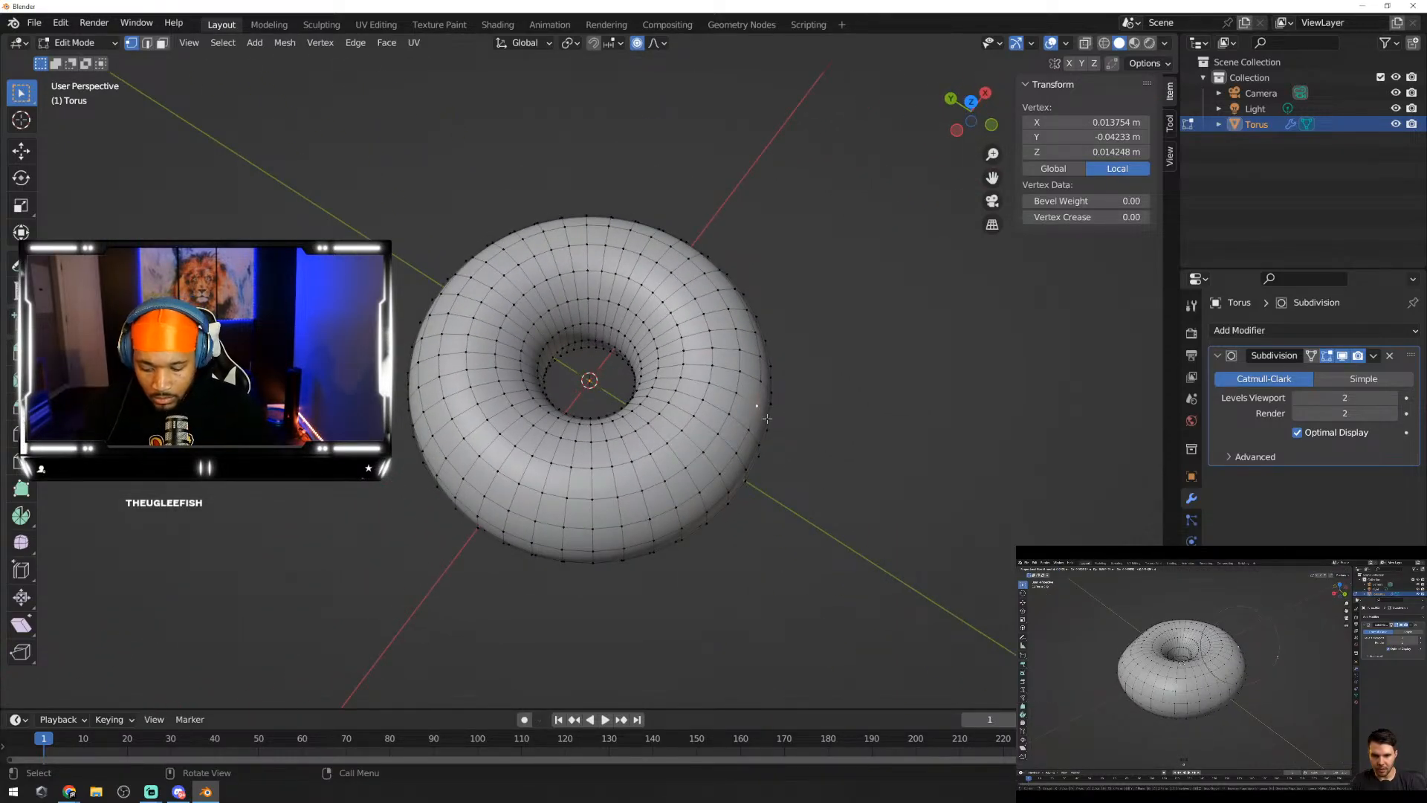
key(g)
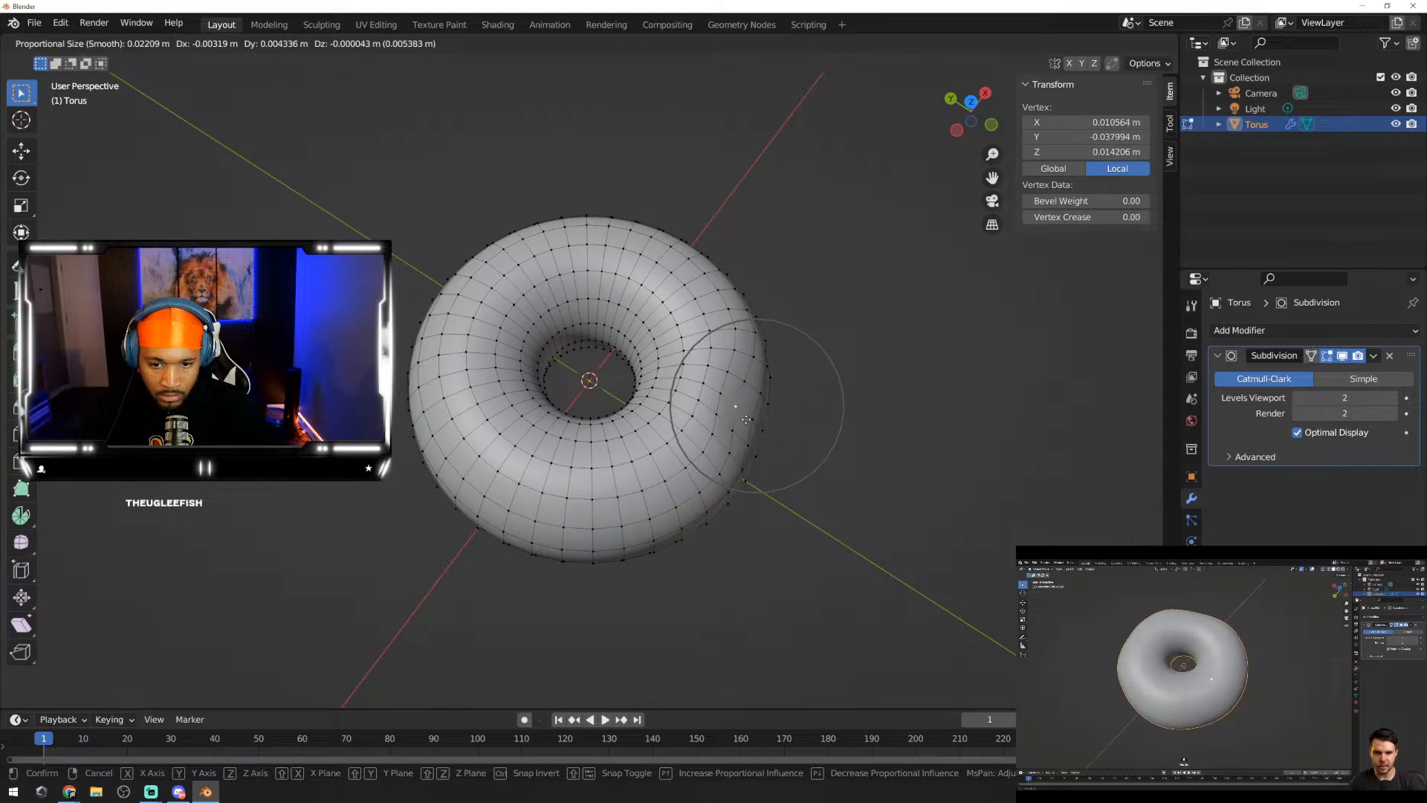
key(g)
key(g)
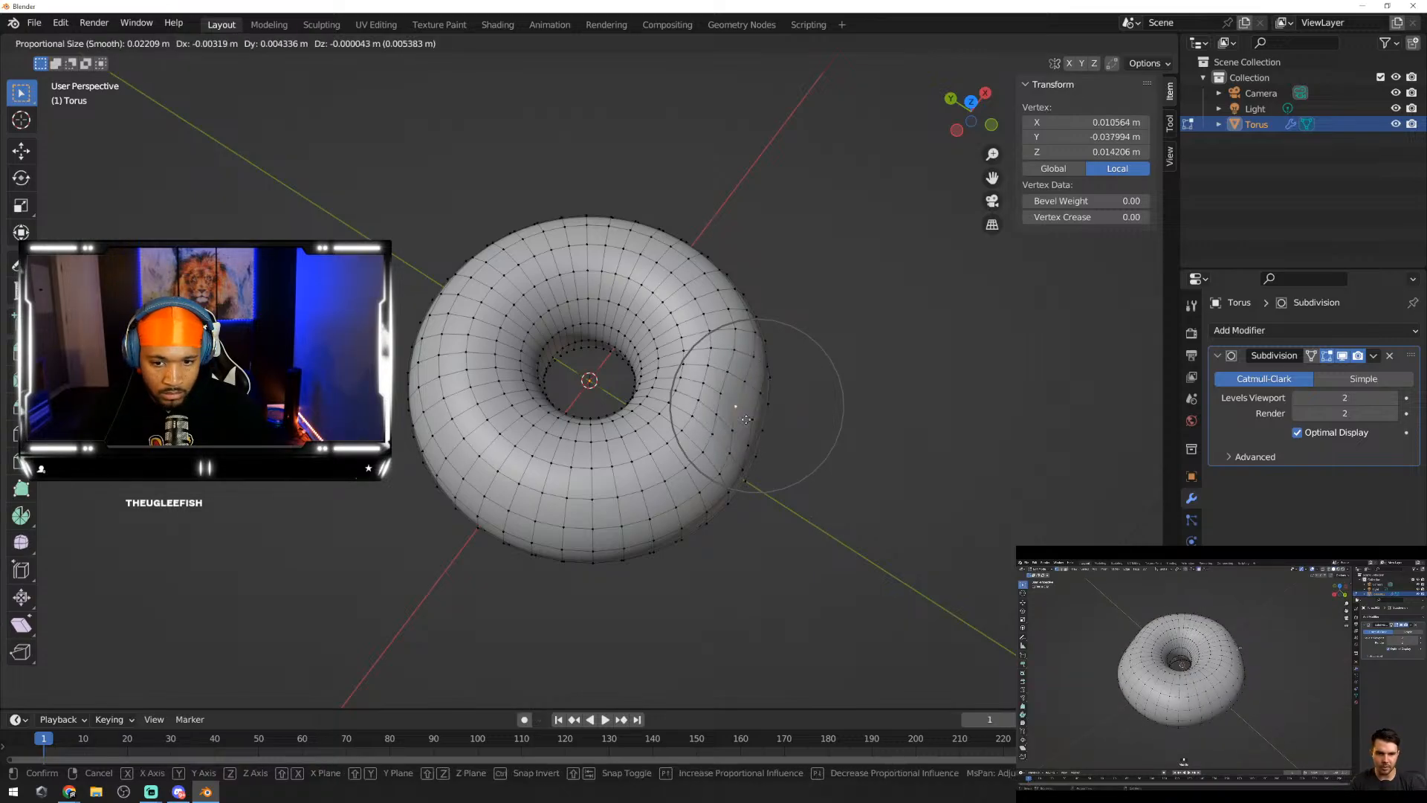
click(719, 435)
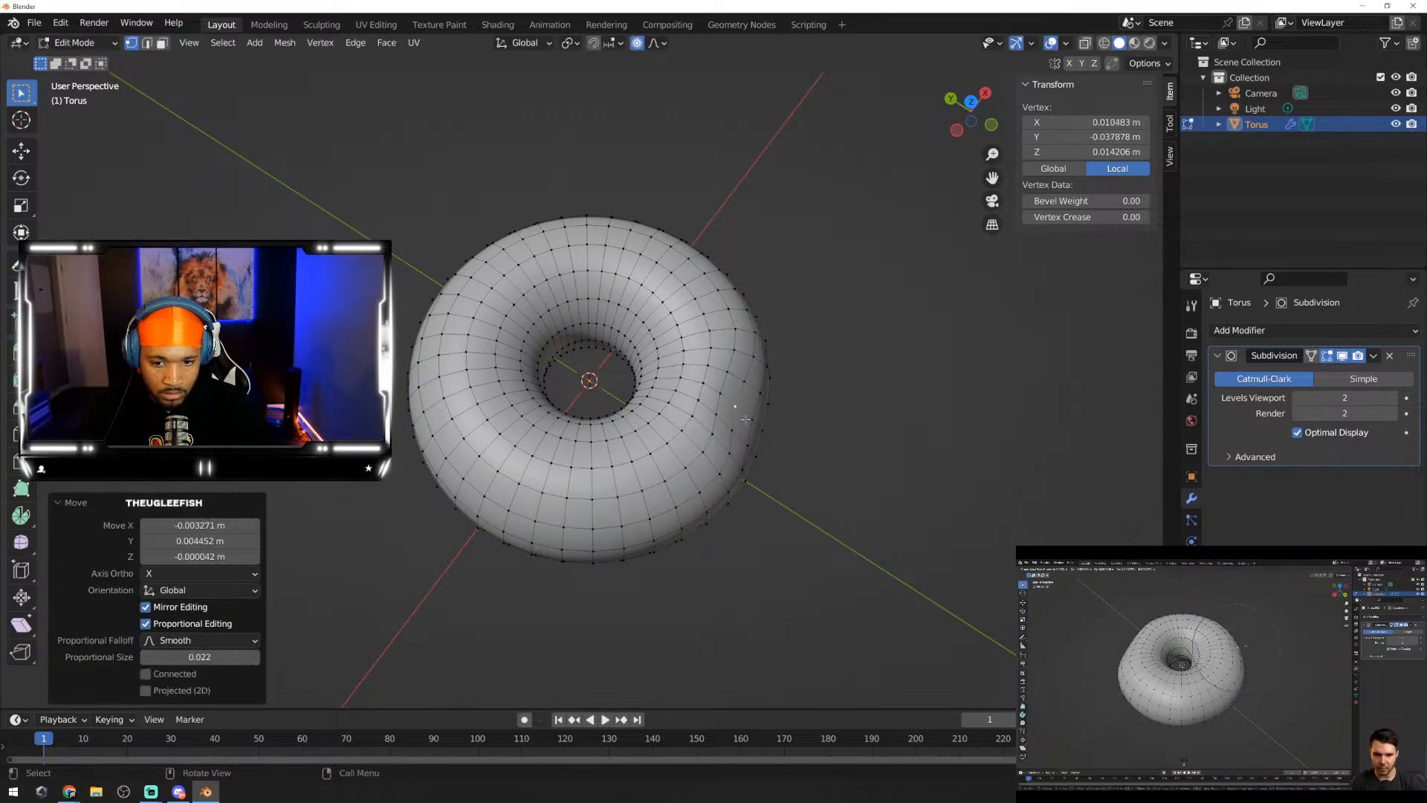
Step: Bulge the torus's upper outer edge by moving one vertex outward about 0.0035 m in X and -0.0053 m in Y
click(693, 275)
key(g)
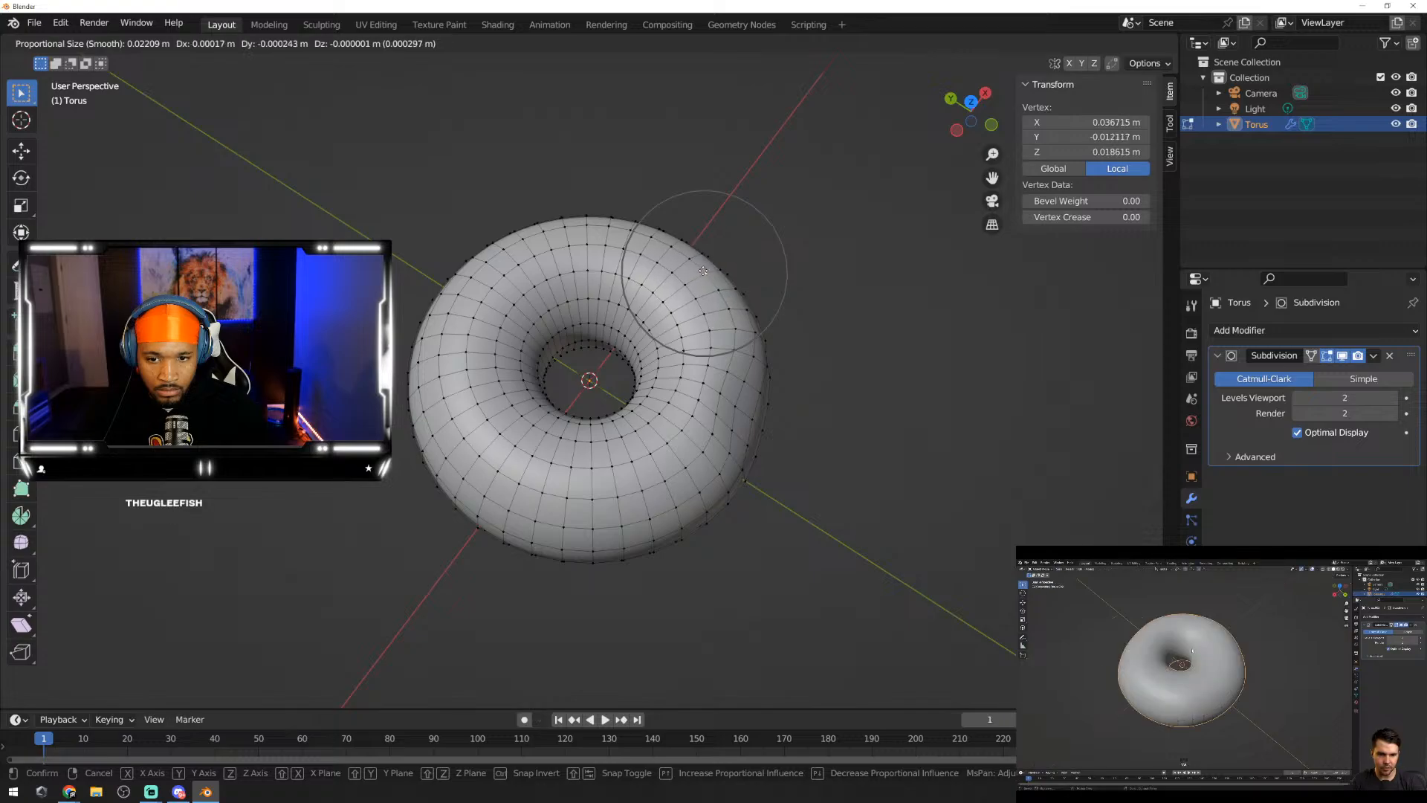
key(g)
key(g)
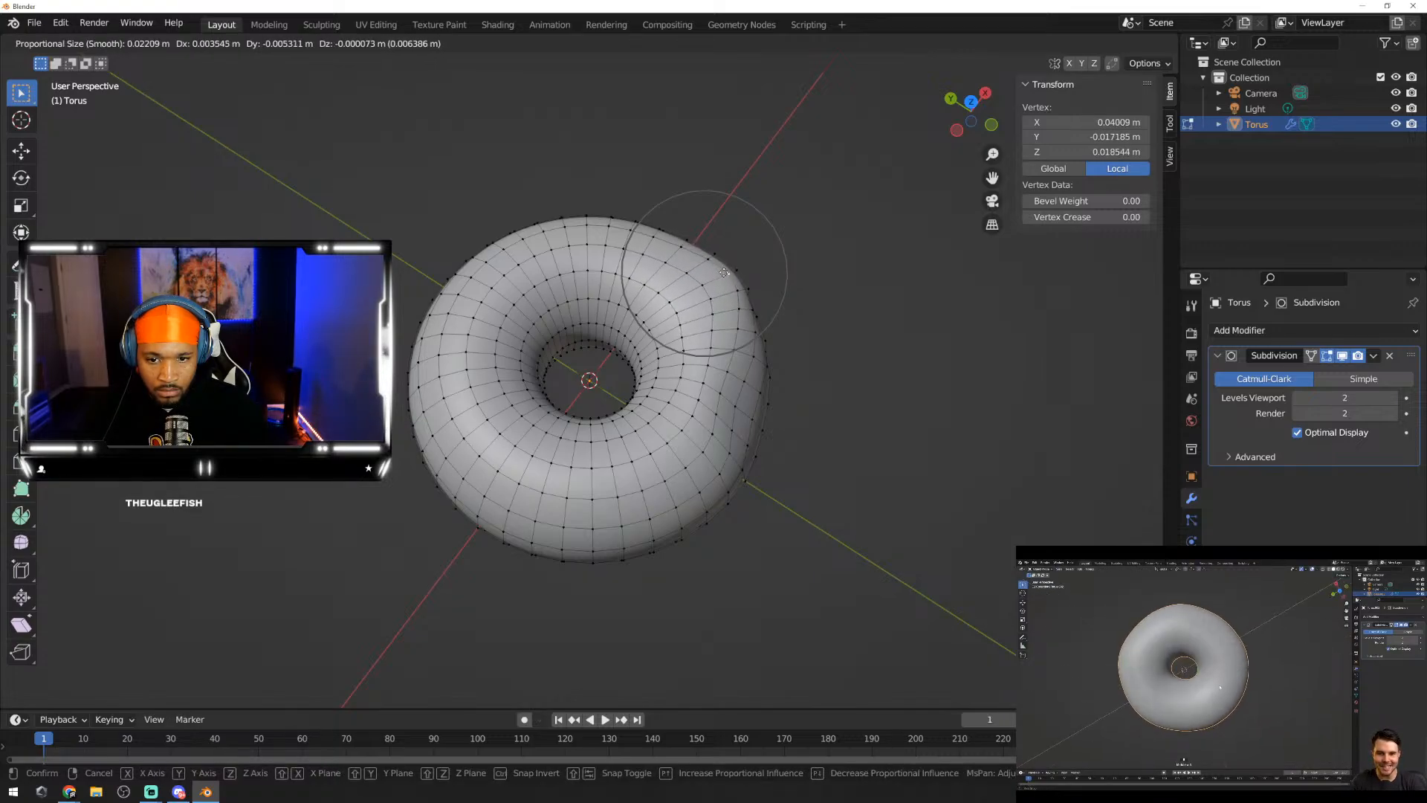
click(723, 272)
Step: Push an upper vertex on another side inward about -0.0021 m in X and -0.0054 m in Y, with 0.024 m proportional size
middle_drag(630, 270, 708, 285)
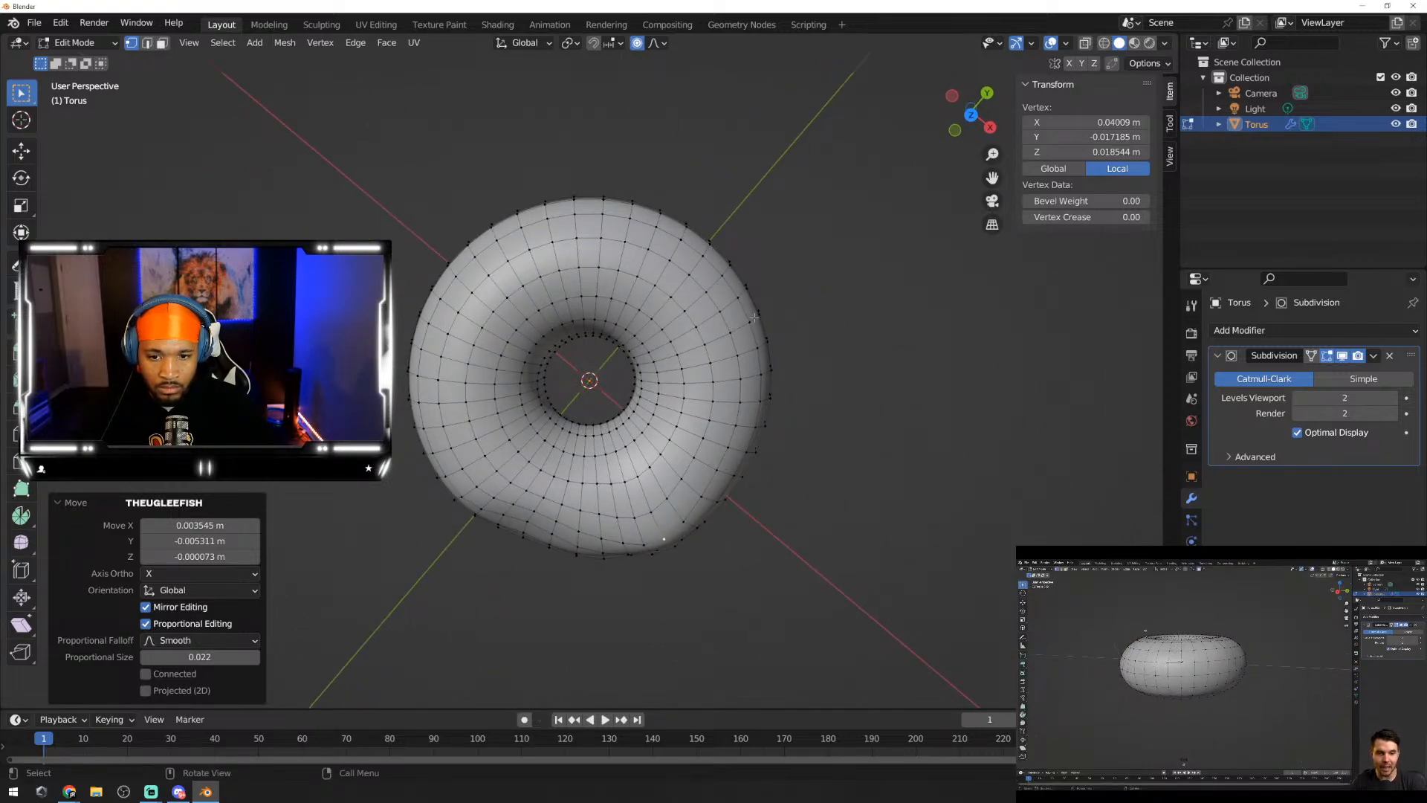
click(732, 331)
key(g)
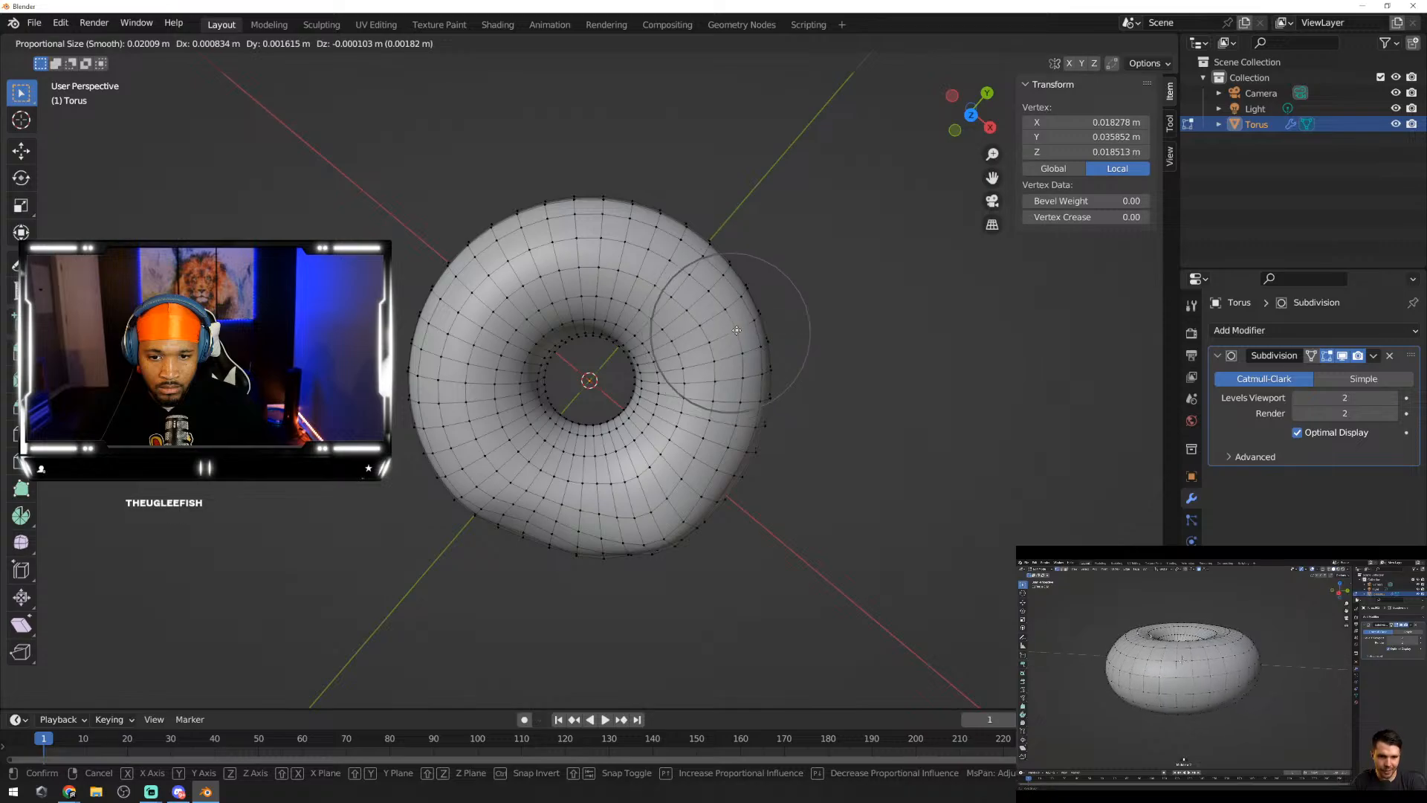
scroll(737, 330, down, 2)
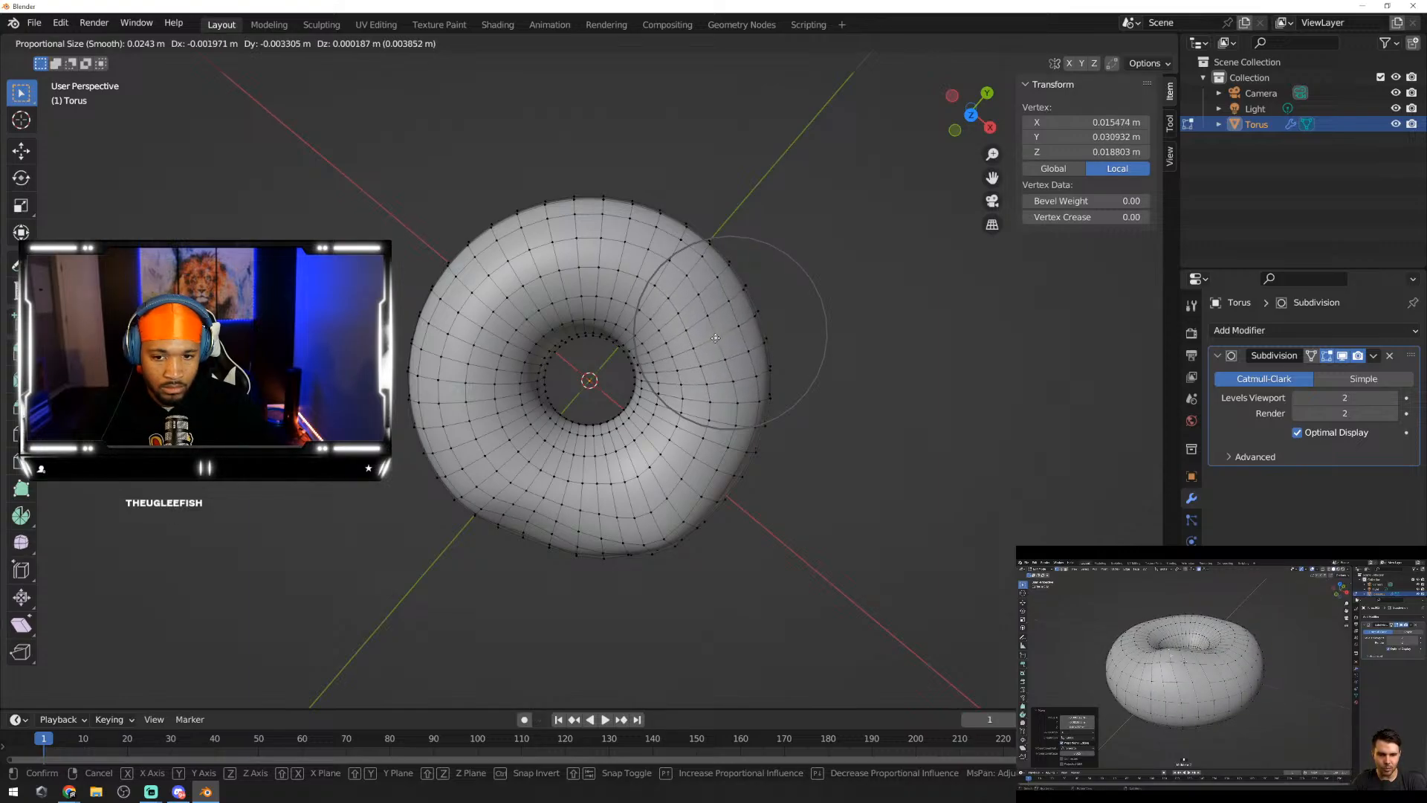
click(710, 344)
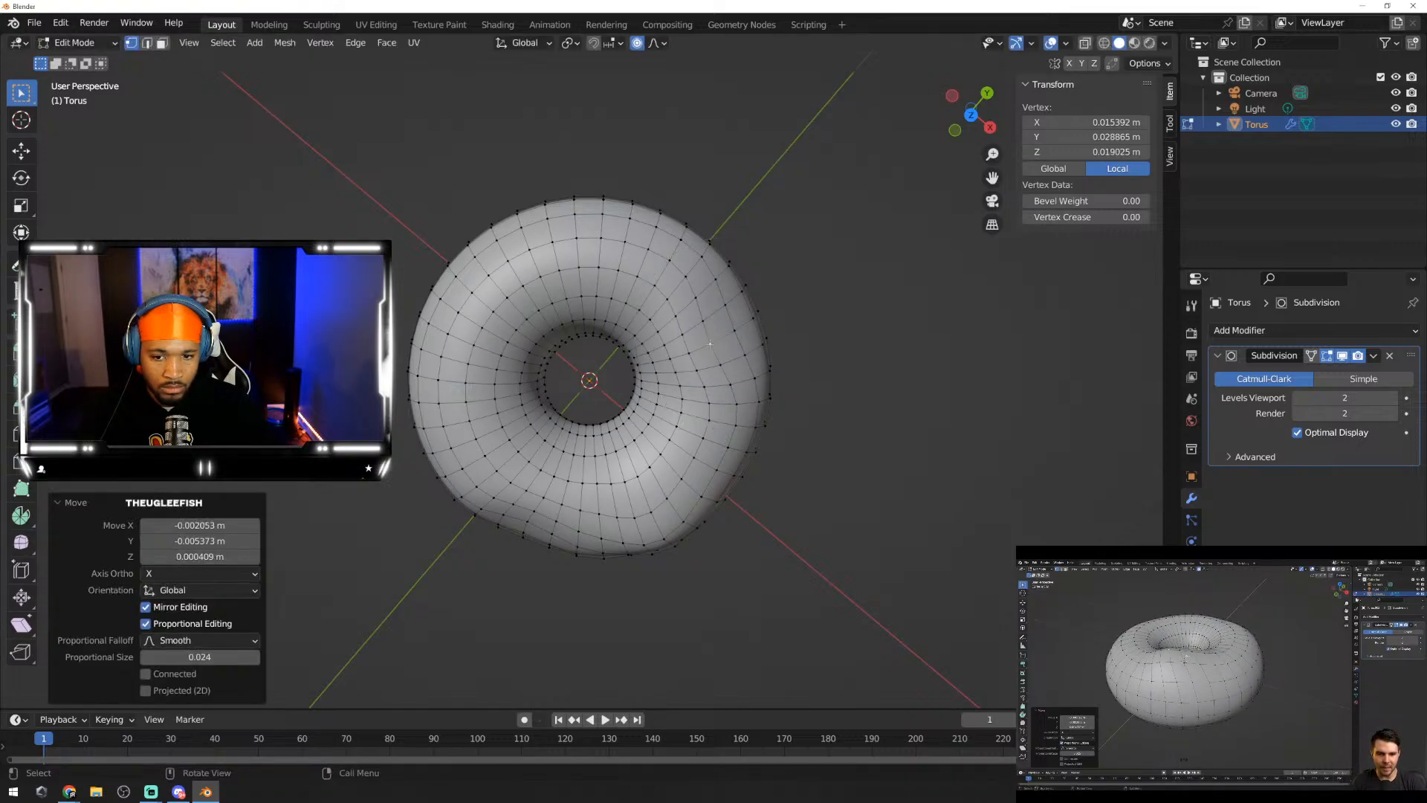
Step: Pull an outer-side vertex outward and down about -0.0047 m in X, 0.0014 m in Y and -0.0024 m in Z, with 0.032 m proportional size
middle_drag(709, 344, 576, 471)
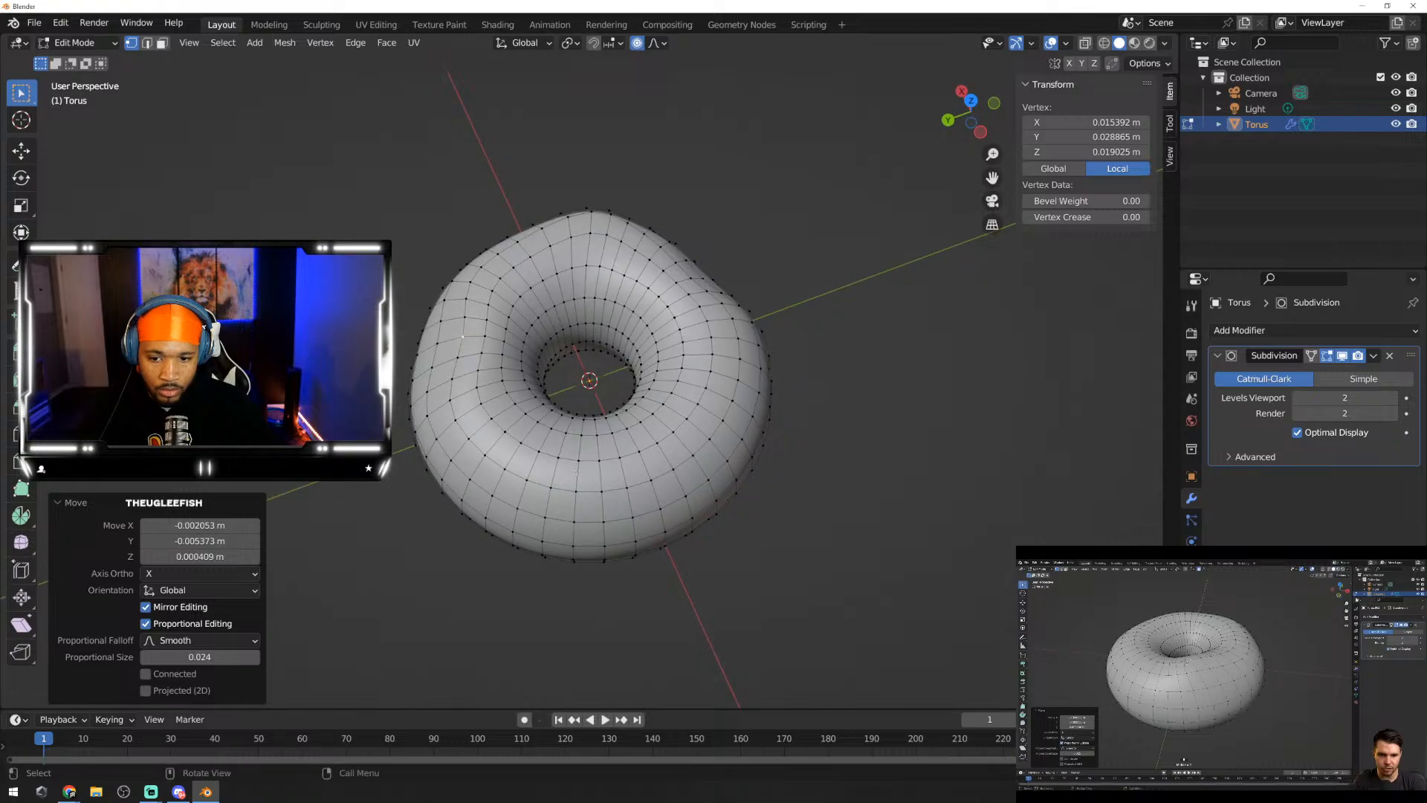
click(602, 525)
key(g)
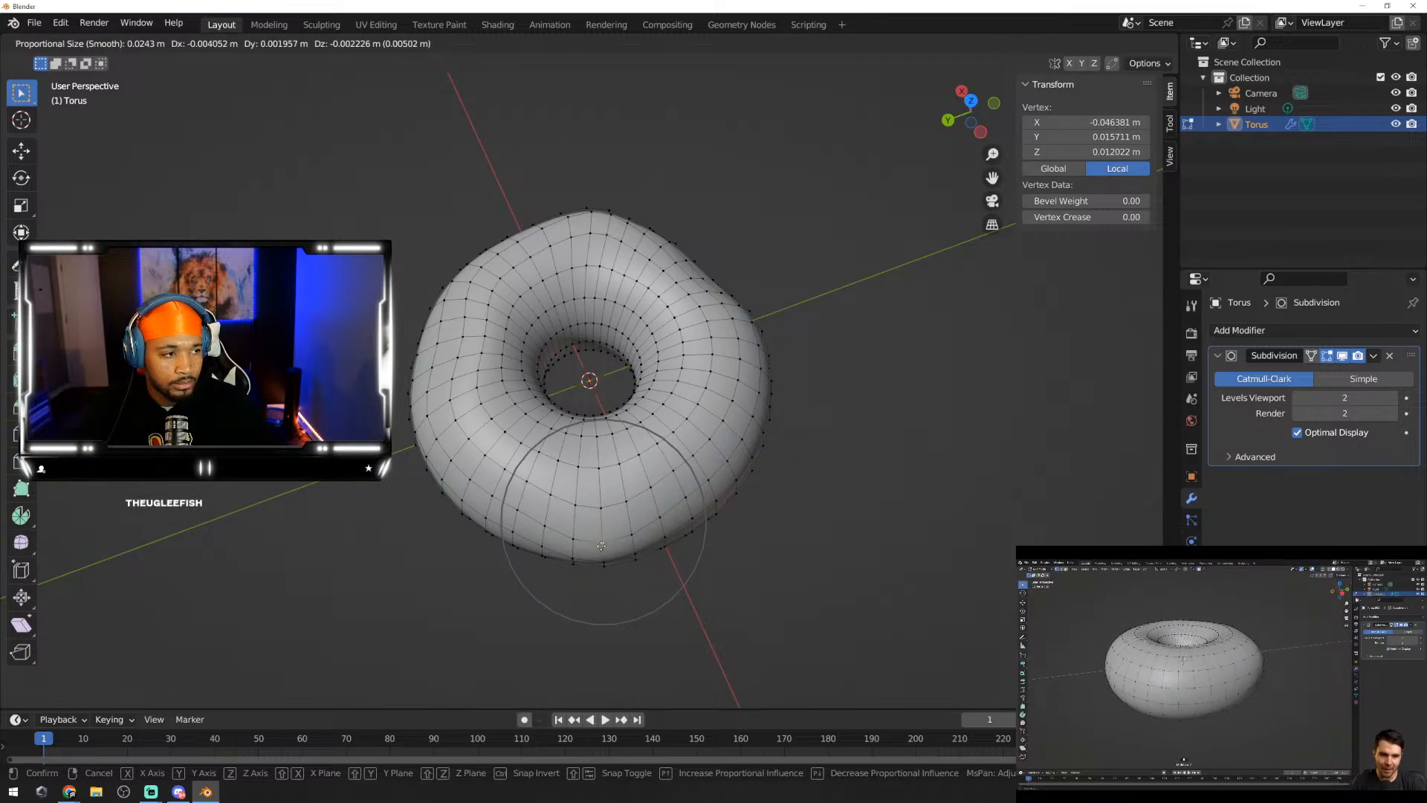
scroll(602, 534, down, 3)
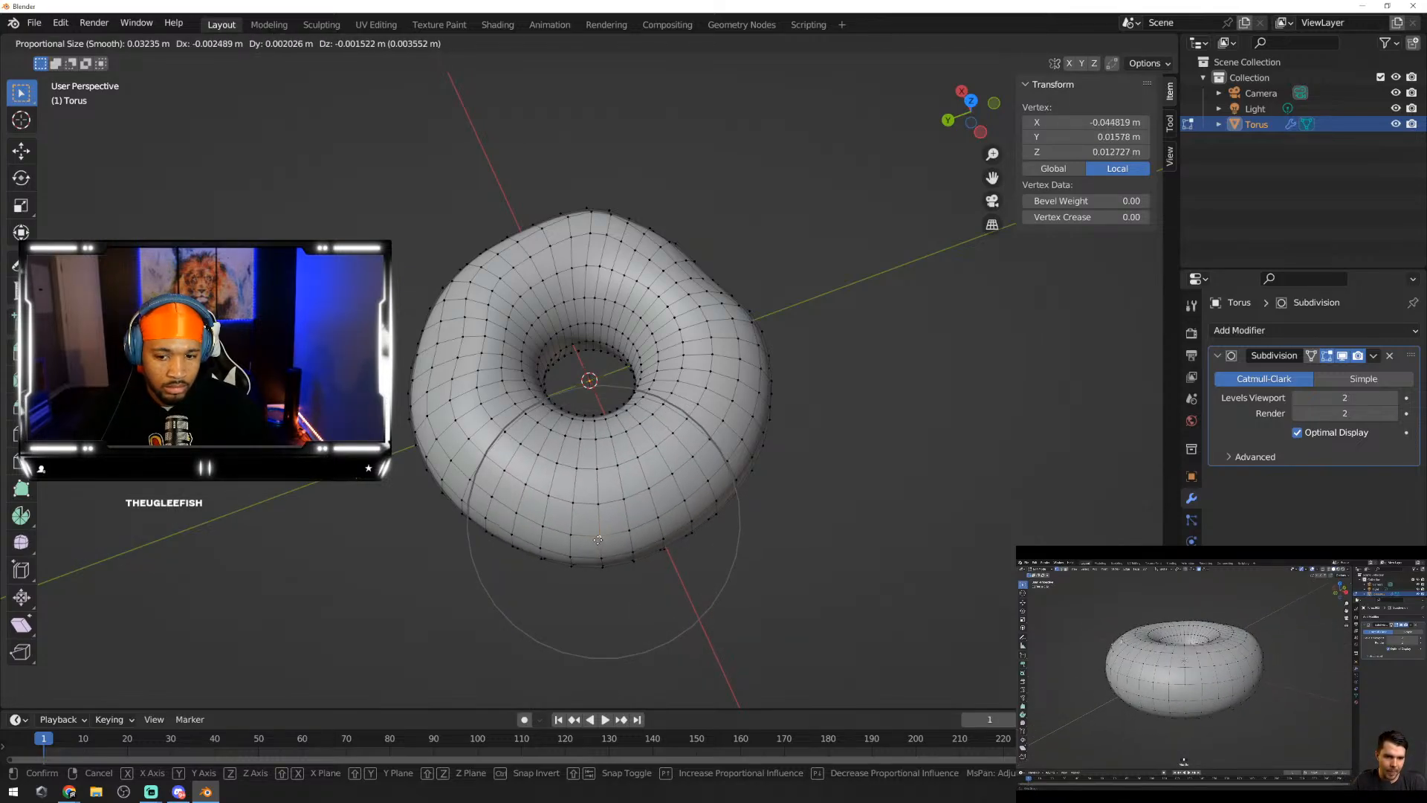
middle_click(596, 545)
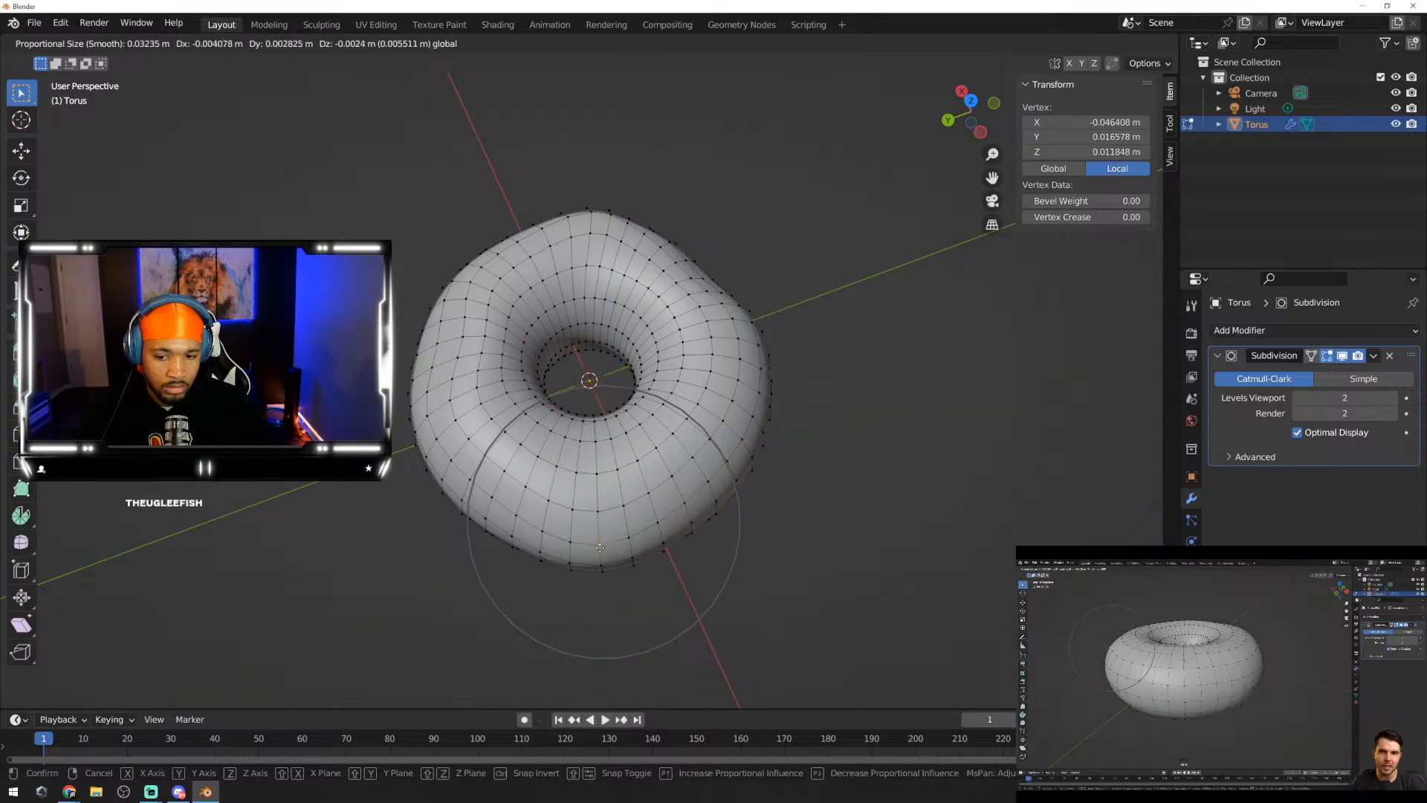
click(605, 546)
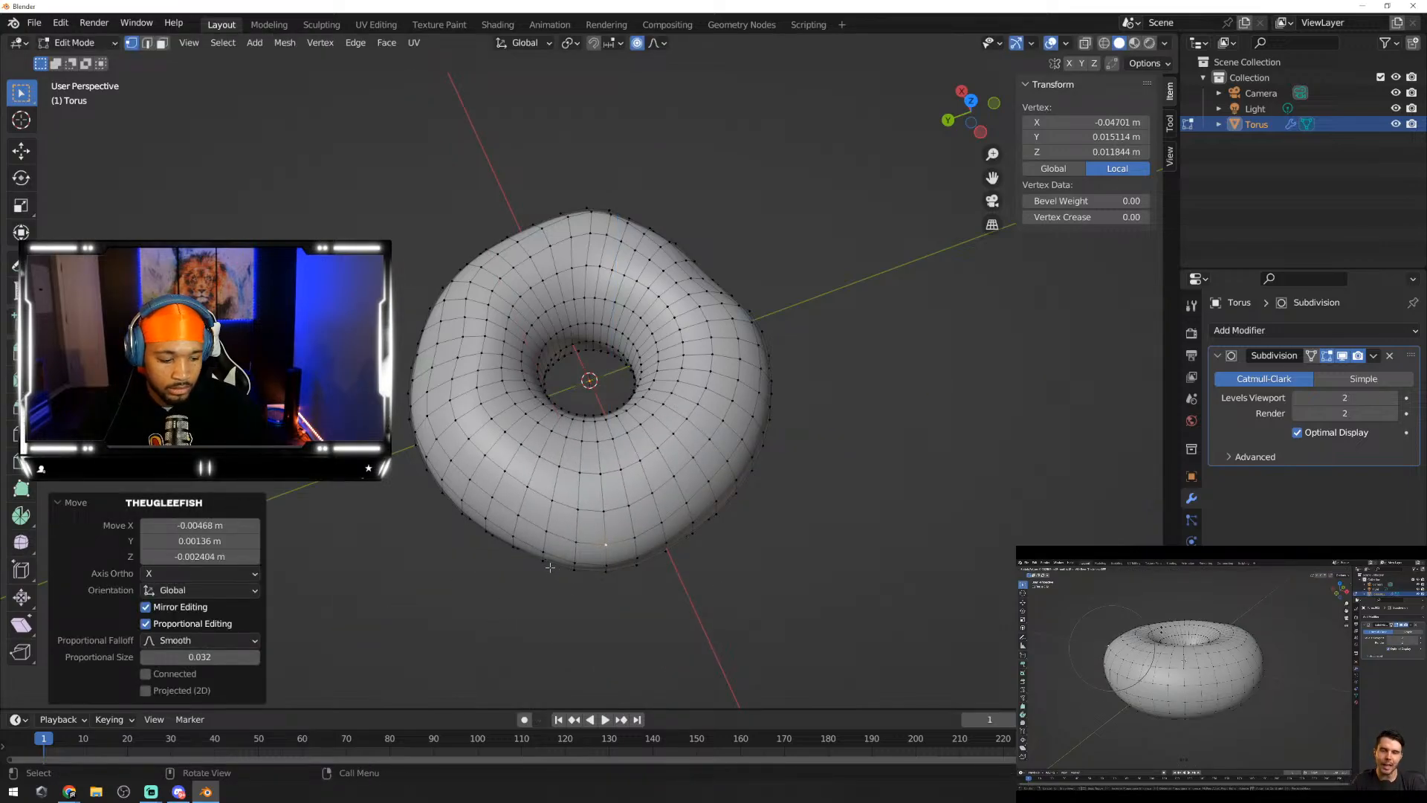
Step: Raise a vertex on the torus's underside about 0.0033 m in Z, with slight -0.0007 m X and 0.0016 m Y shifts
middle_drag(550, 567, 584, 411)
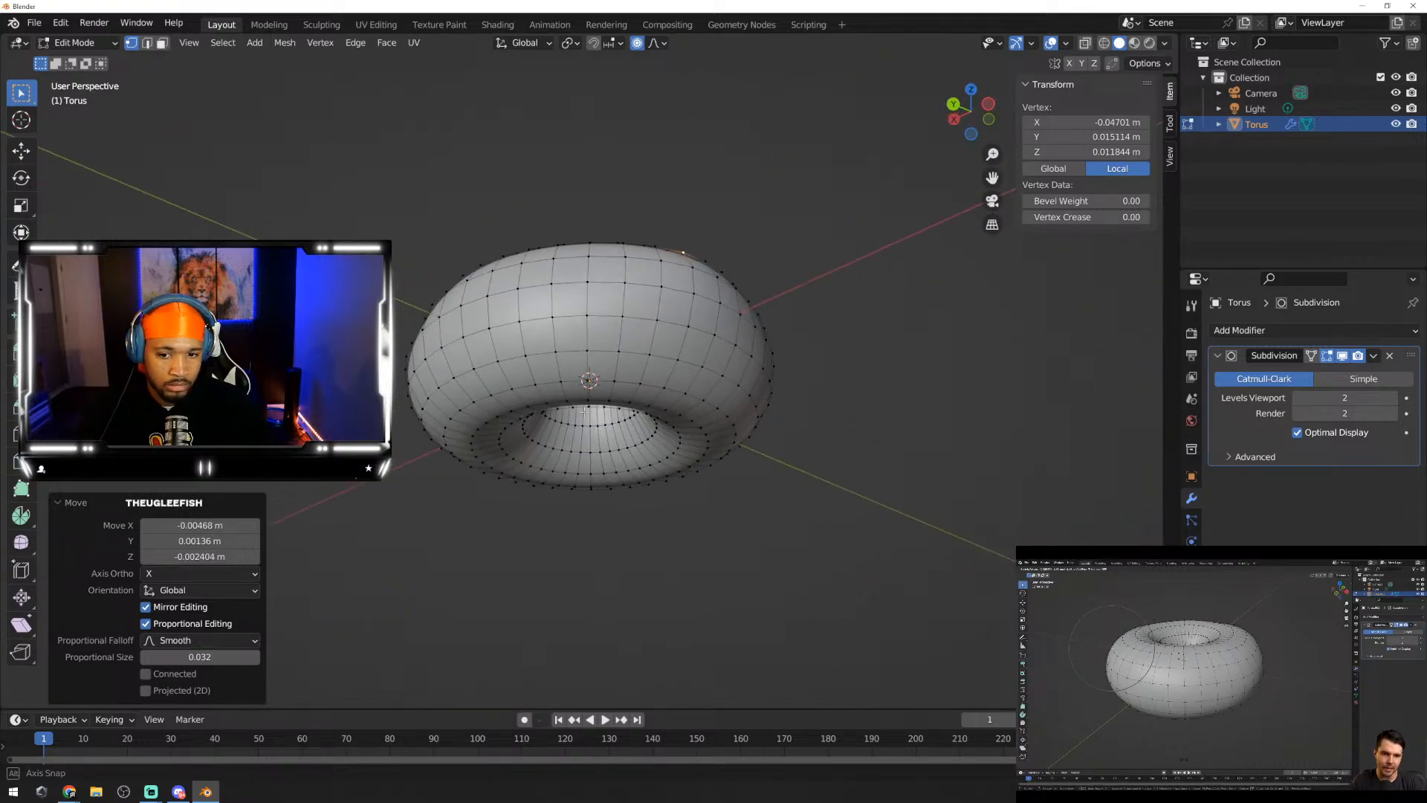
click(668, 389)
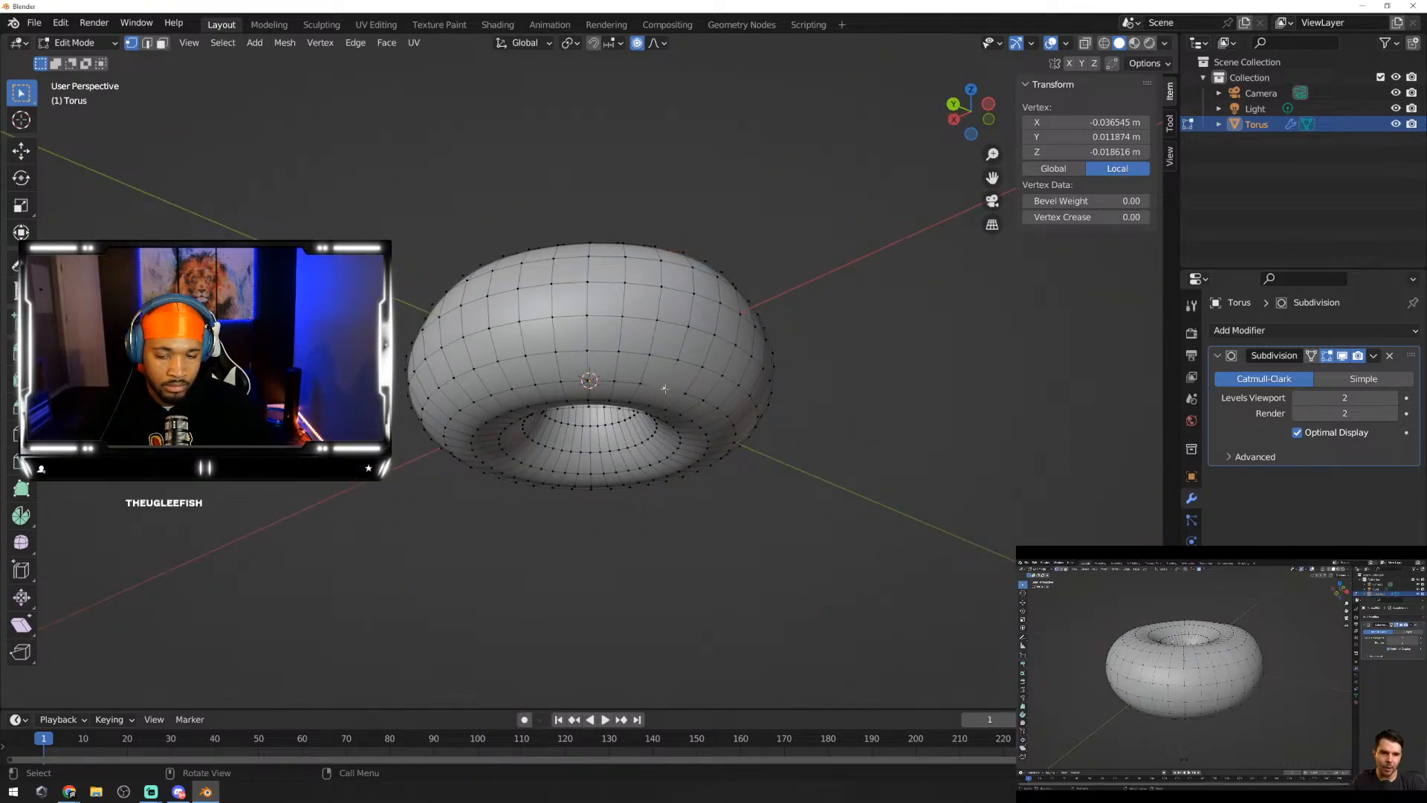
key(g)
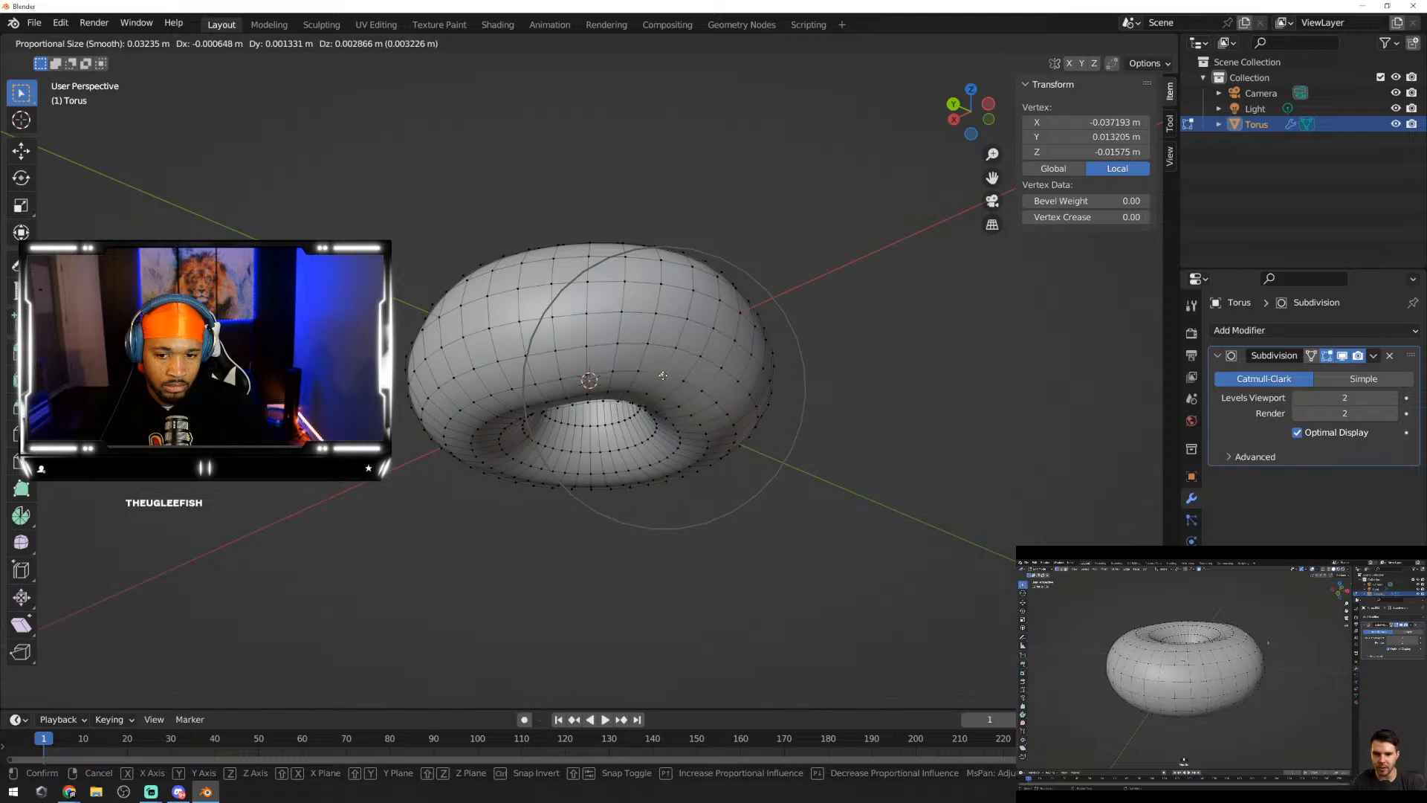
click(666, 376)
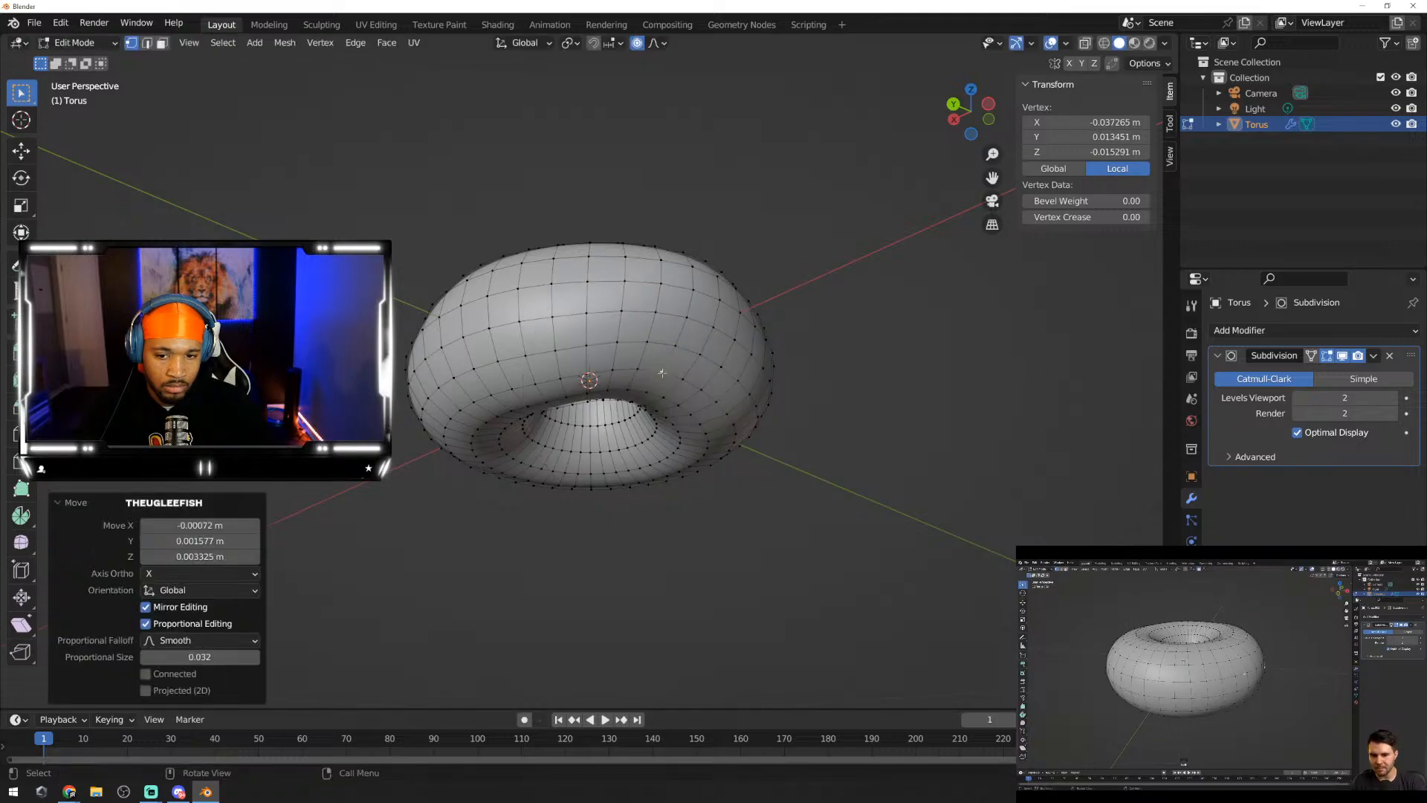
Step: Move an underside vertex of the torus about -0.0002 m in X, -0.0021 m in Y and -0.0030 m in Z with smooth proportional editing
middle_drag(482, 395, 537, 360)
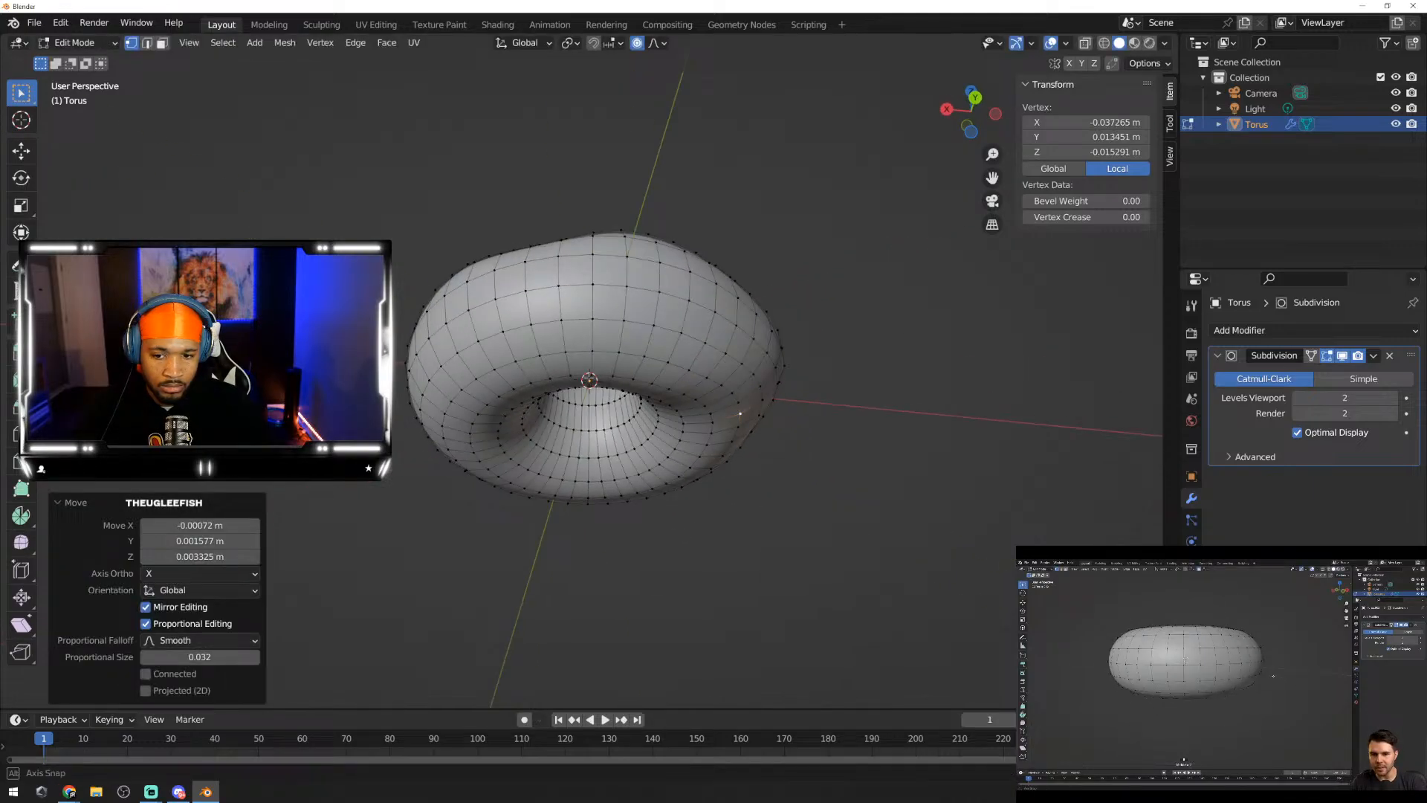
click(539, 357)
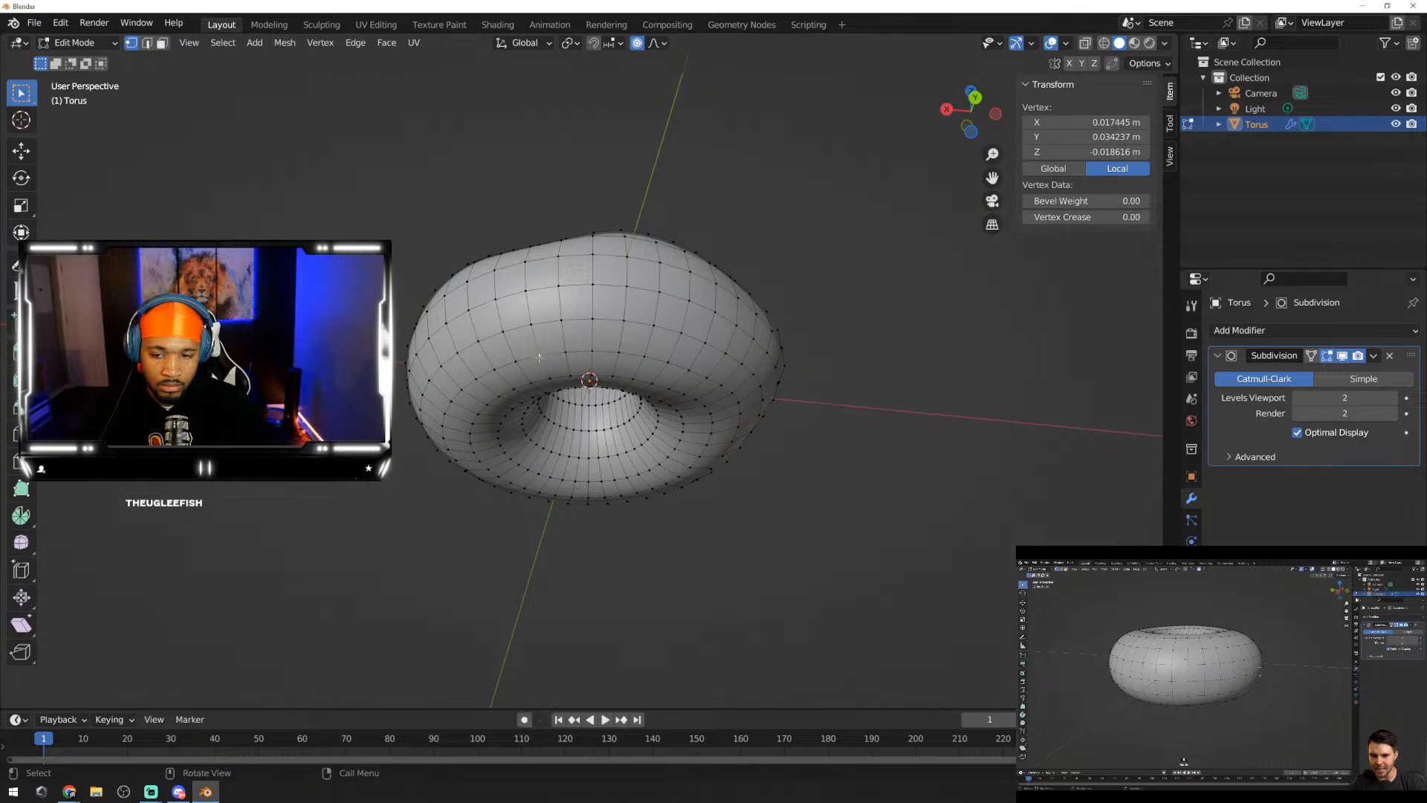
key(g)
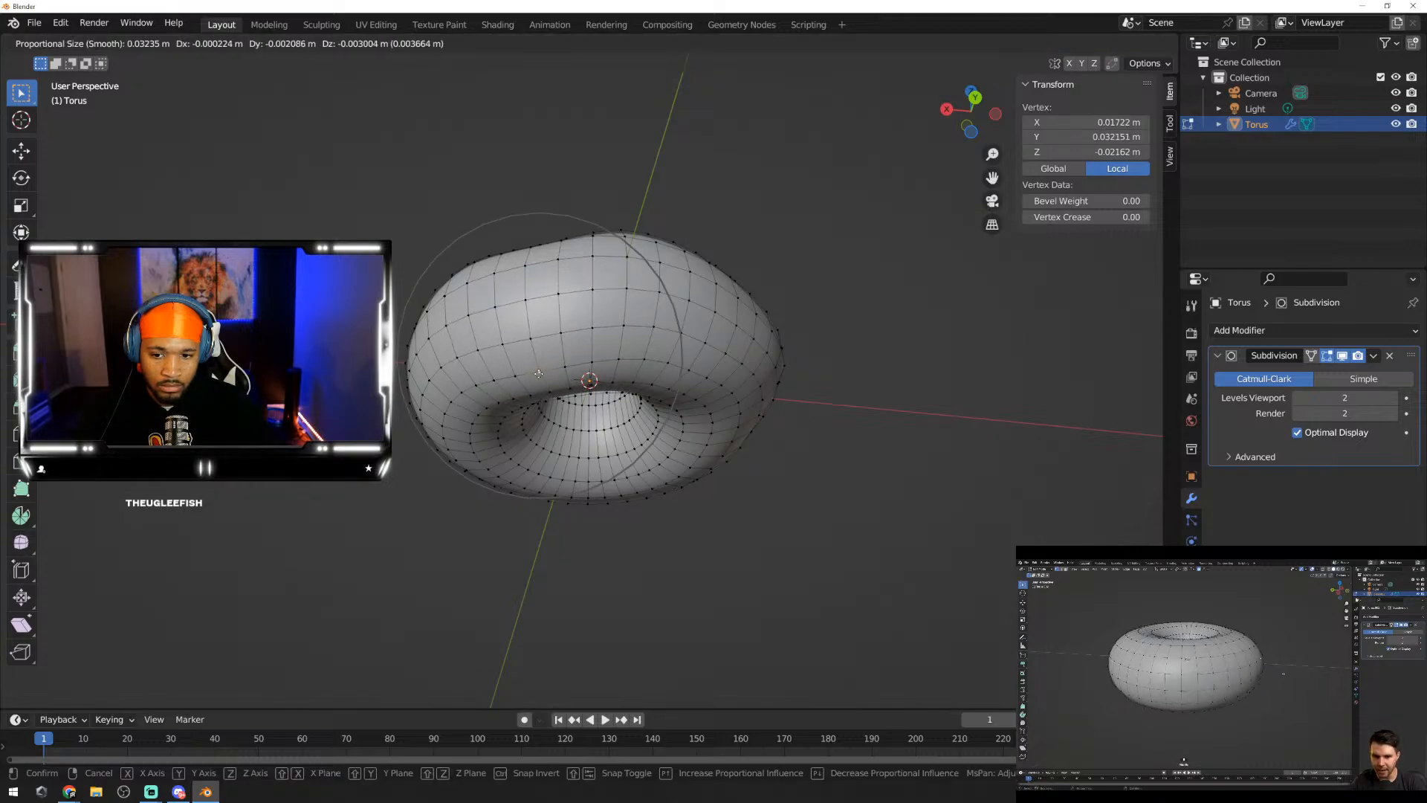
click(538, 373)
Step: Dent the torus's upper surface by applying Shrink/Fatten at -0.00488 m to one top vertex, with 0.032 m proportional size
middle_drag(538, 373, 602, 454)
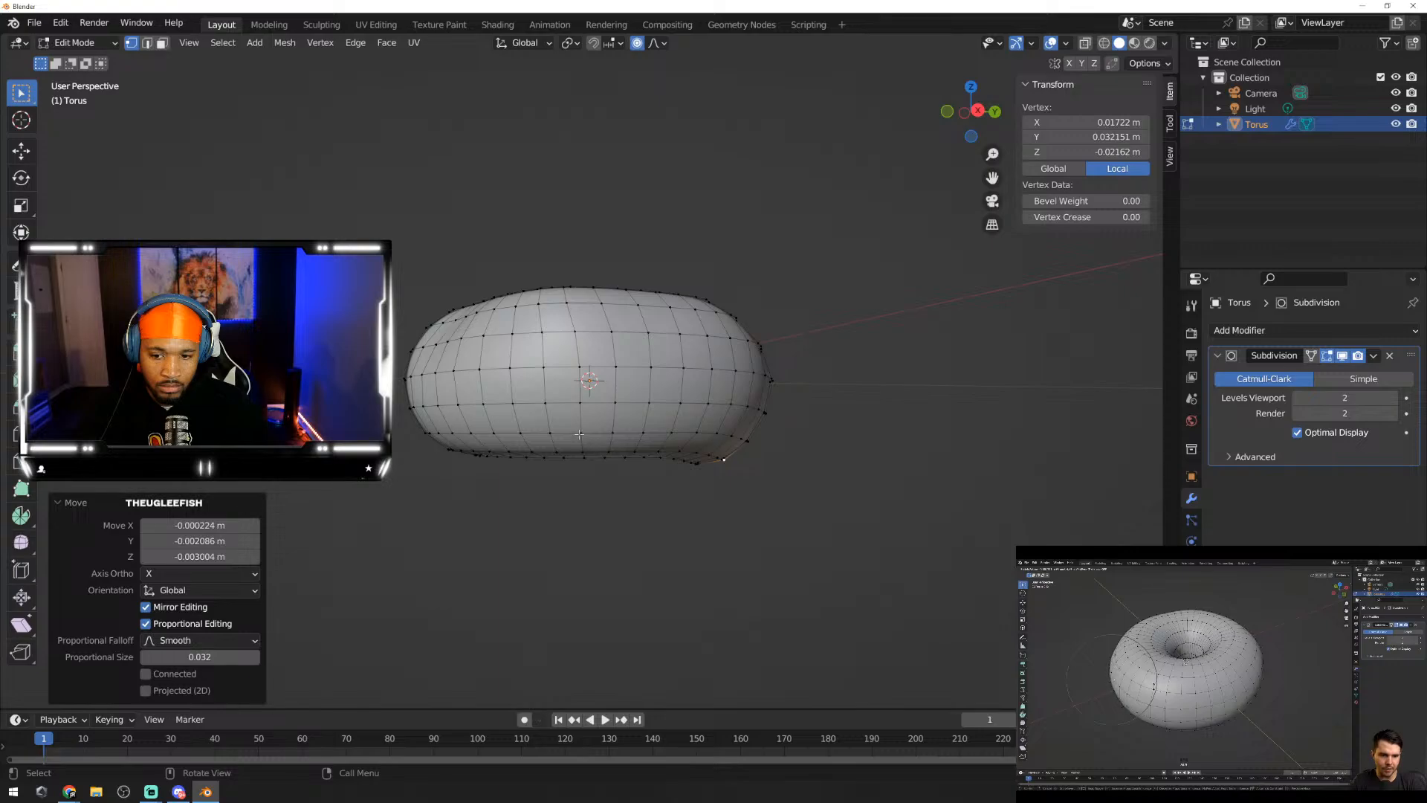
click(579, 434)
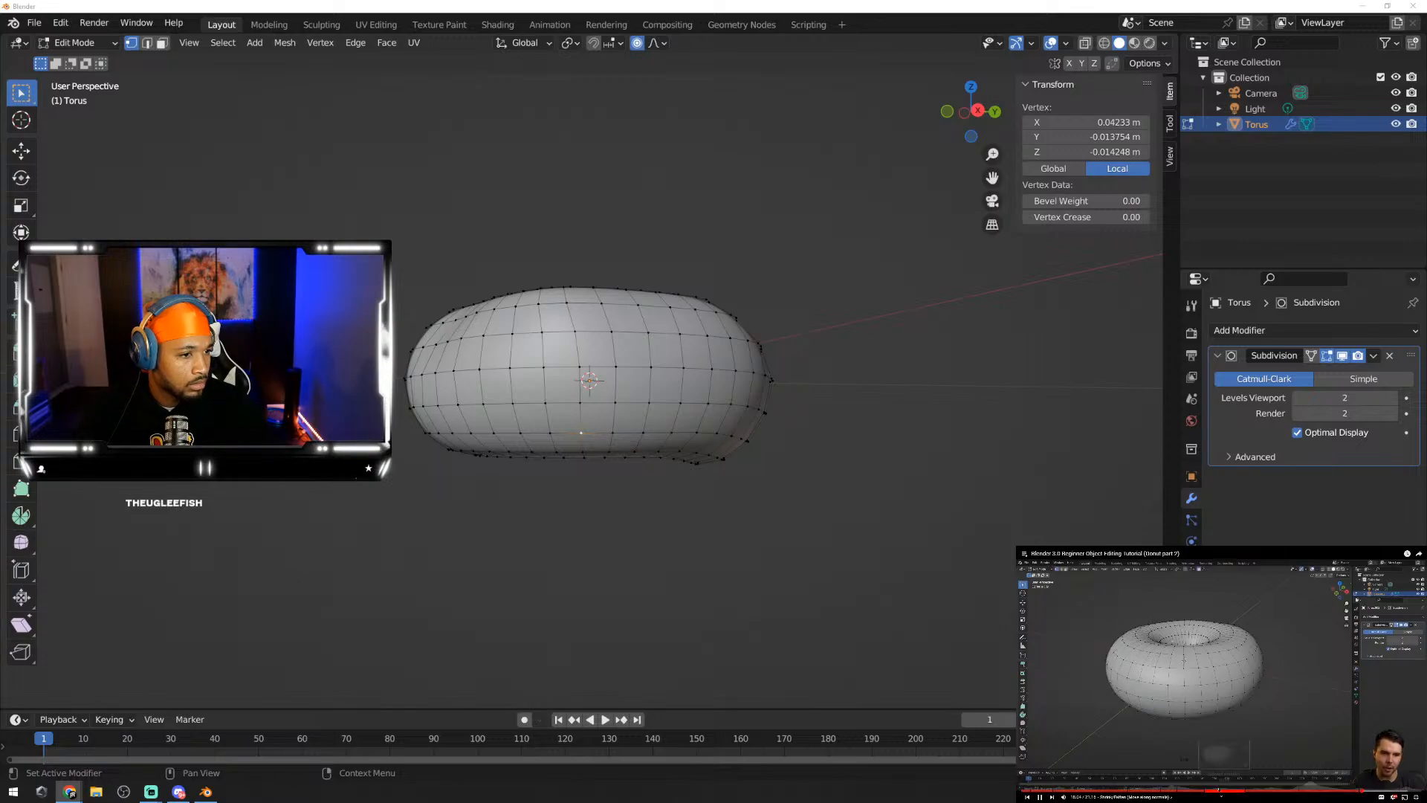
middle_drag(743, 372, 714, 538)
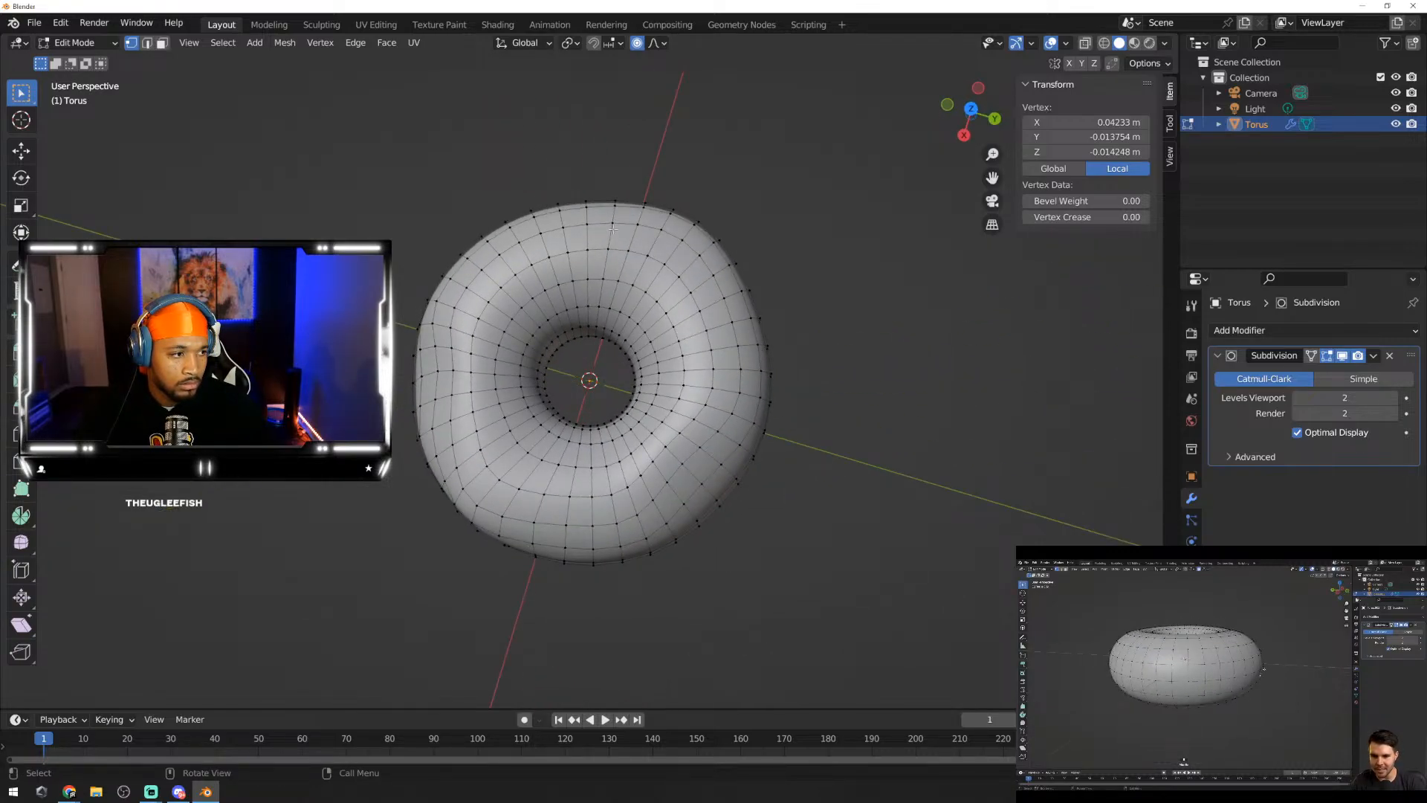
middle_drag(735, 275, 772, 280)
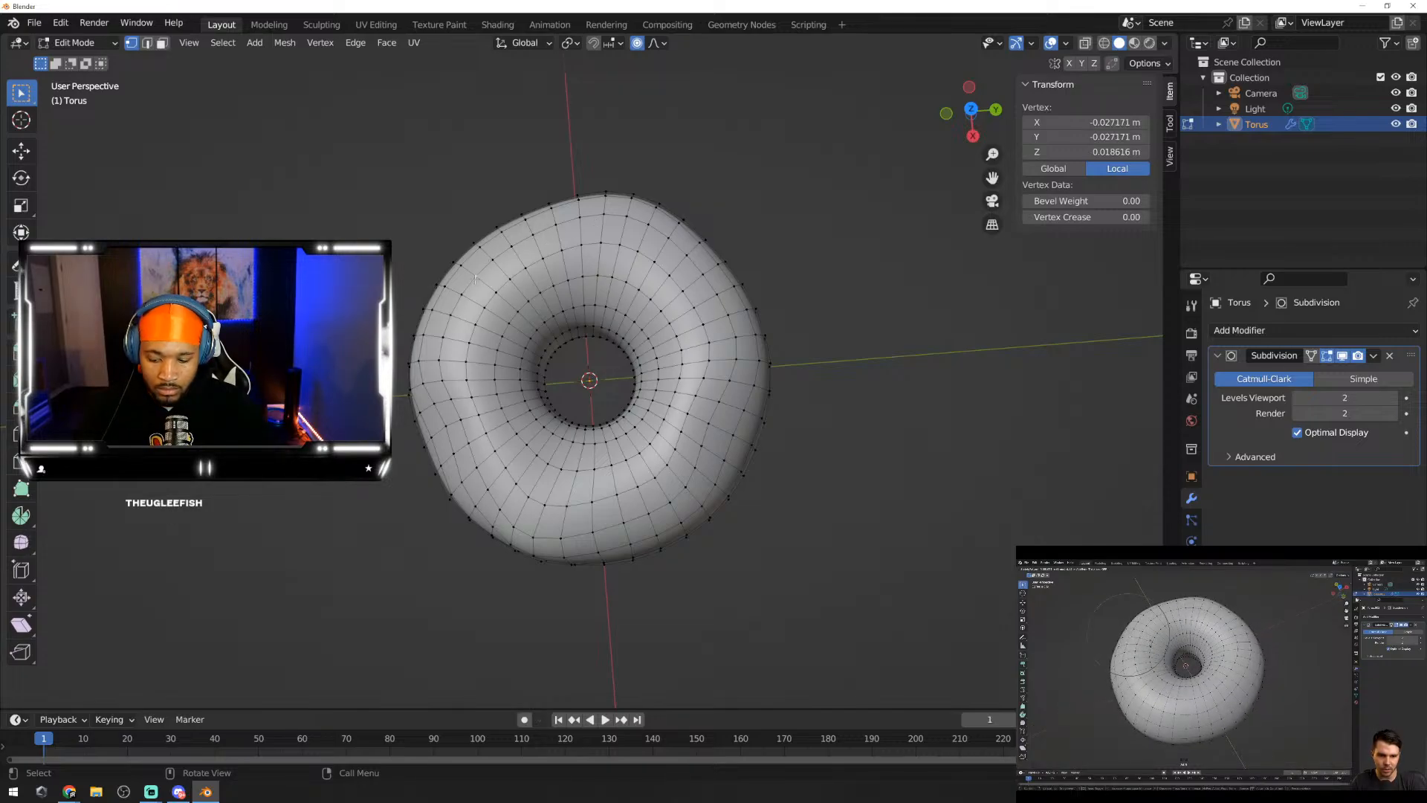
key(g)
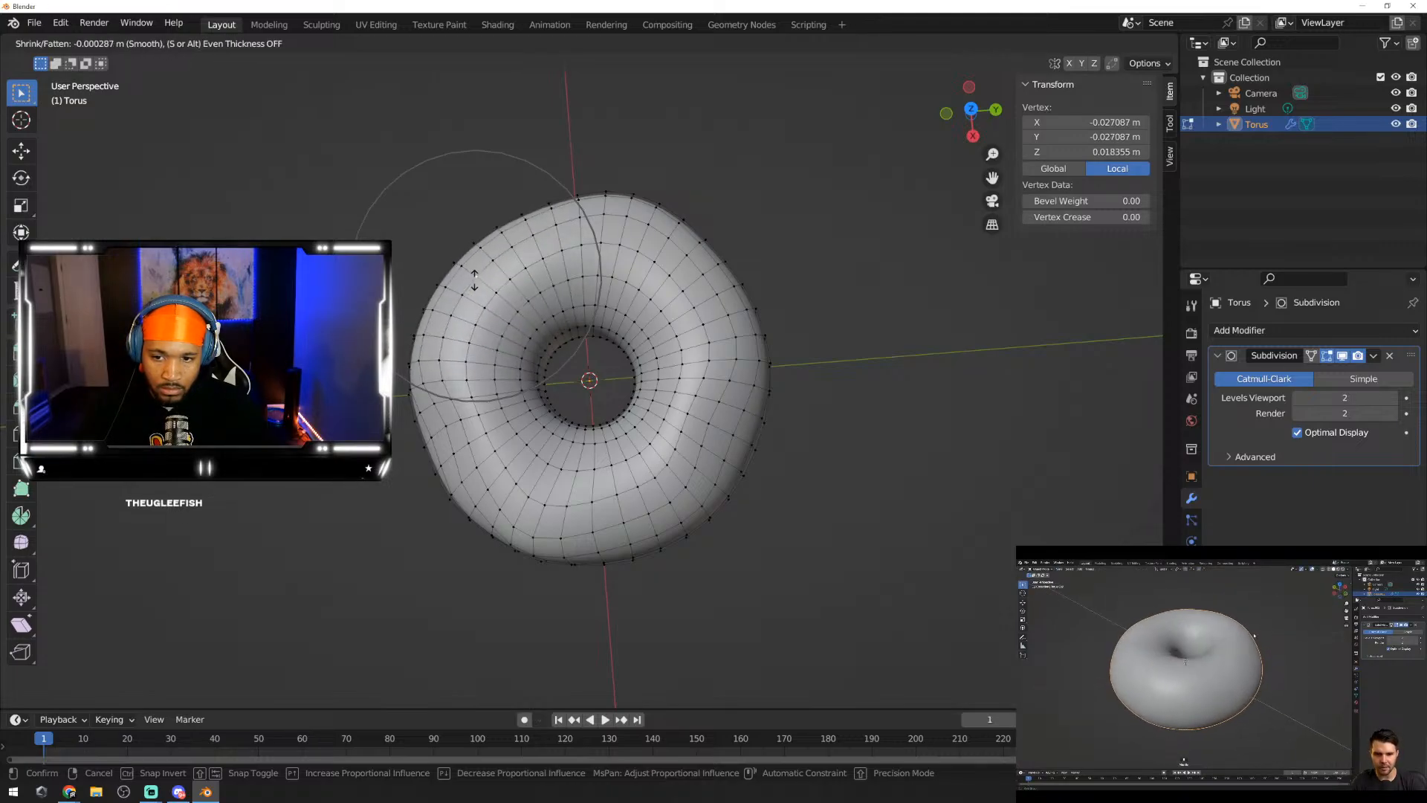
click(474, 281)
Step: Sink an upper vertex on the torus's negative X, positive Y side inward with Shrink/Fatten, to about 0.011 m in local Z
middle_drag(475, 283, 841, 294)
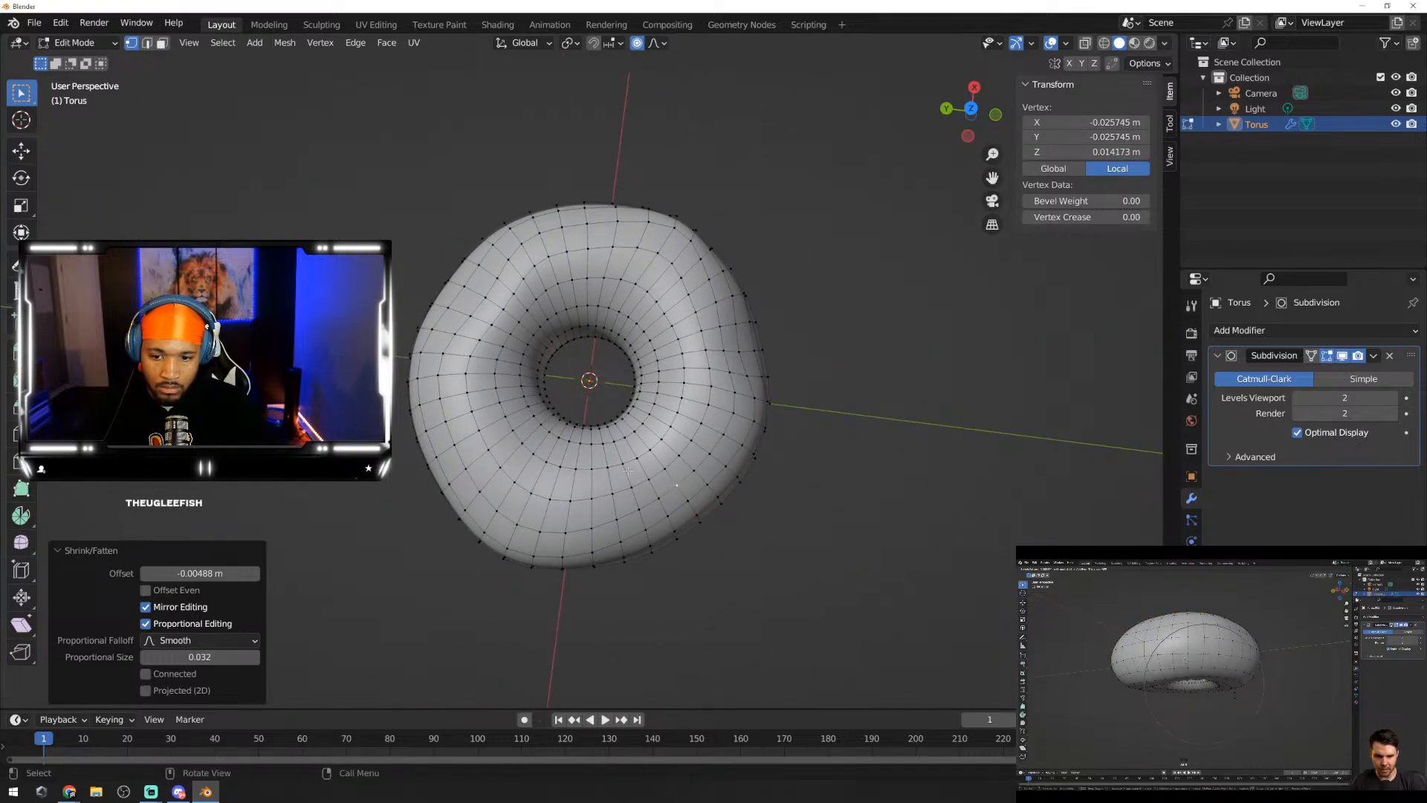
click(495, 515)
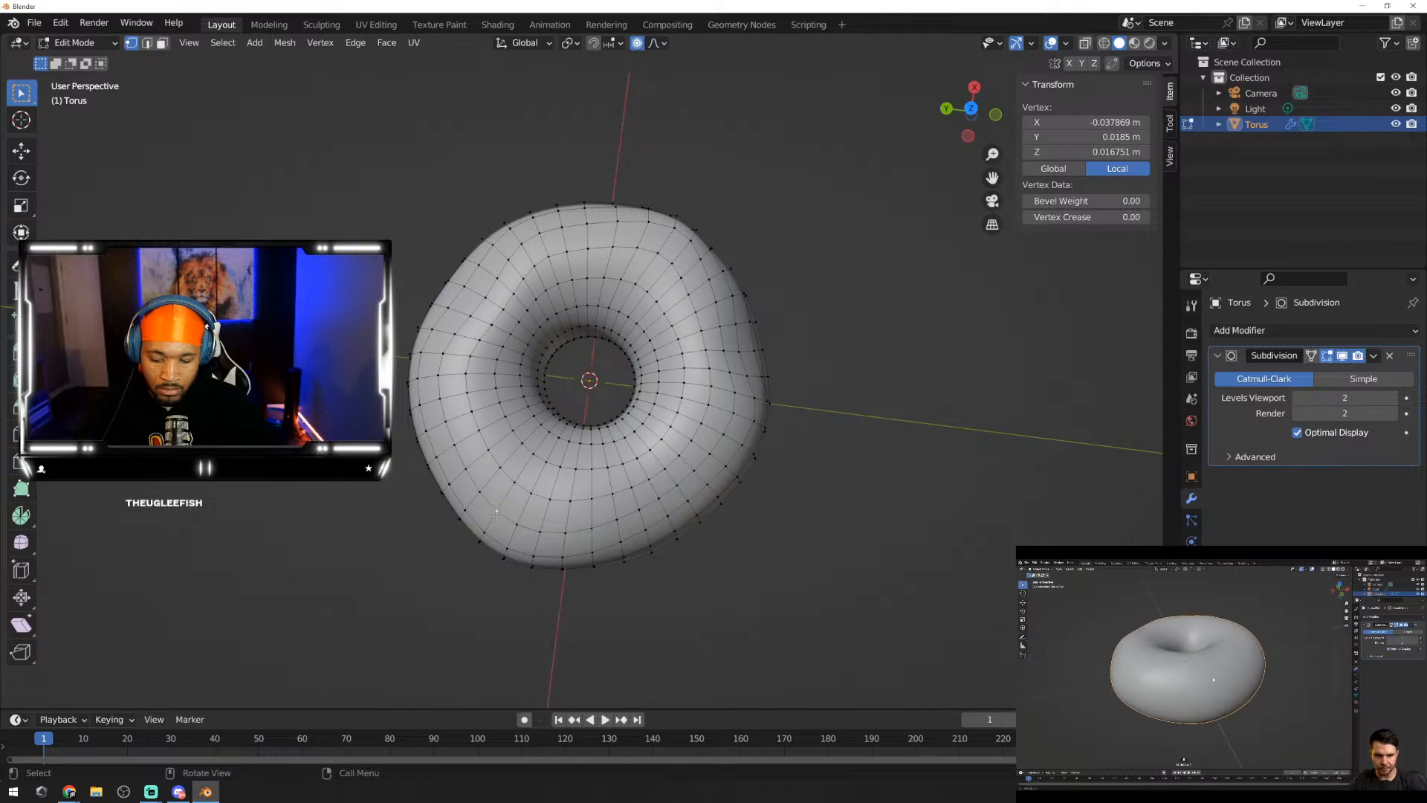
key(alt+a)
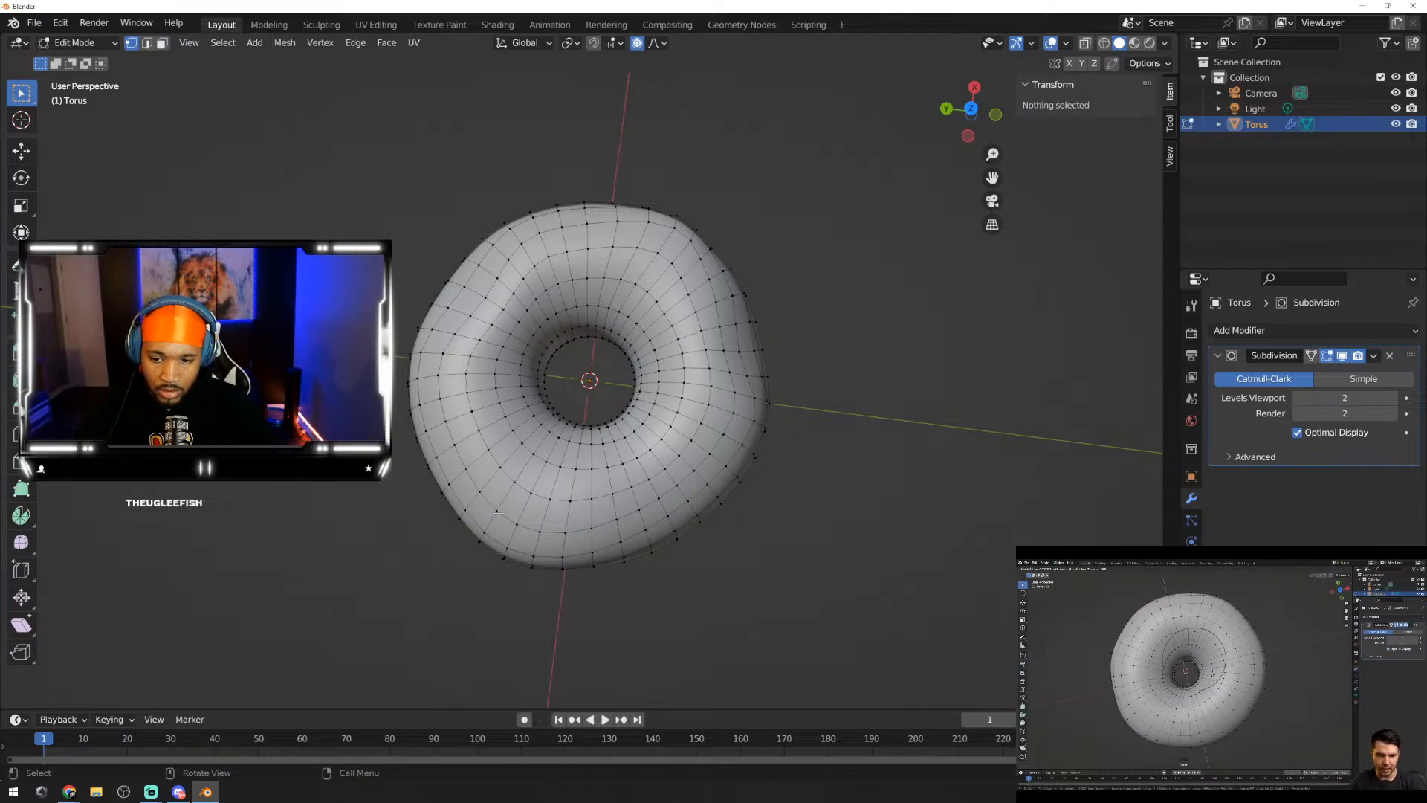
click(497, 513)
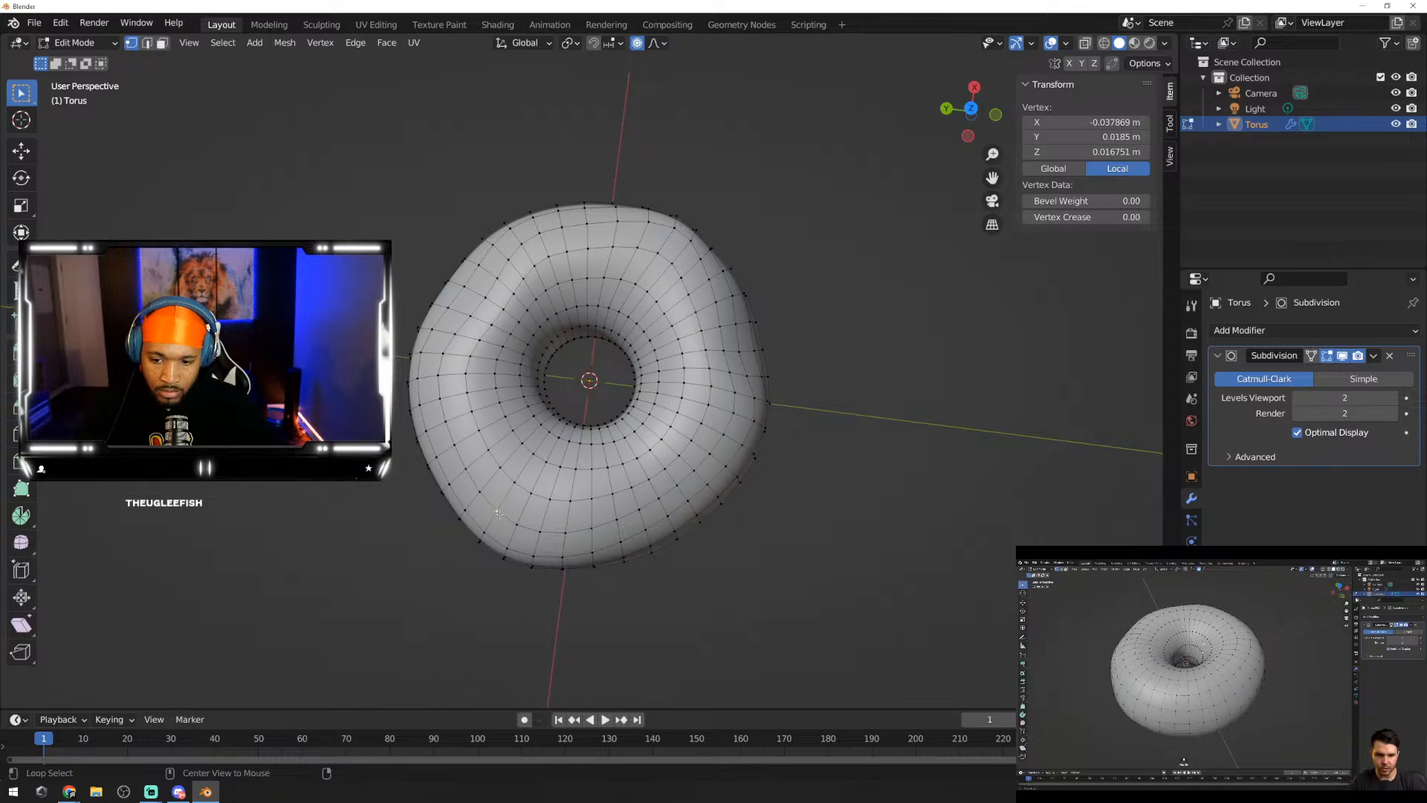
key(alt+s)
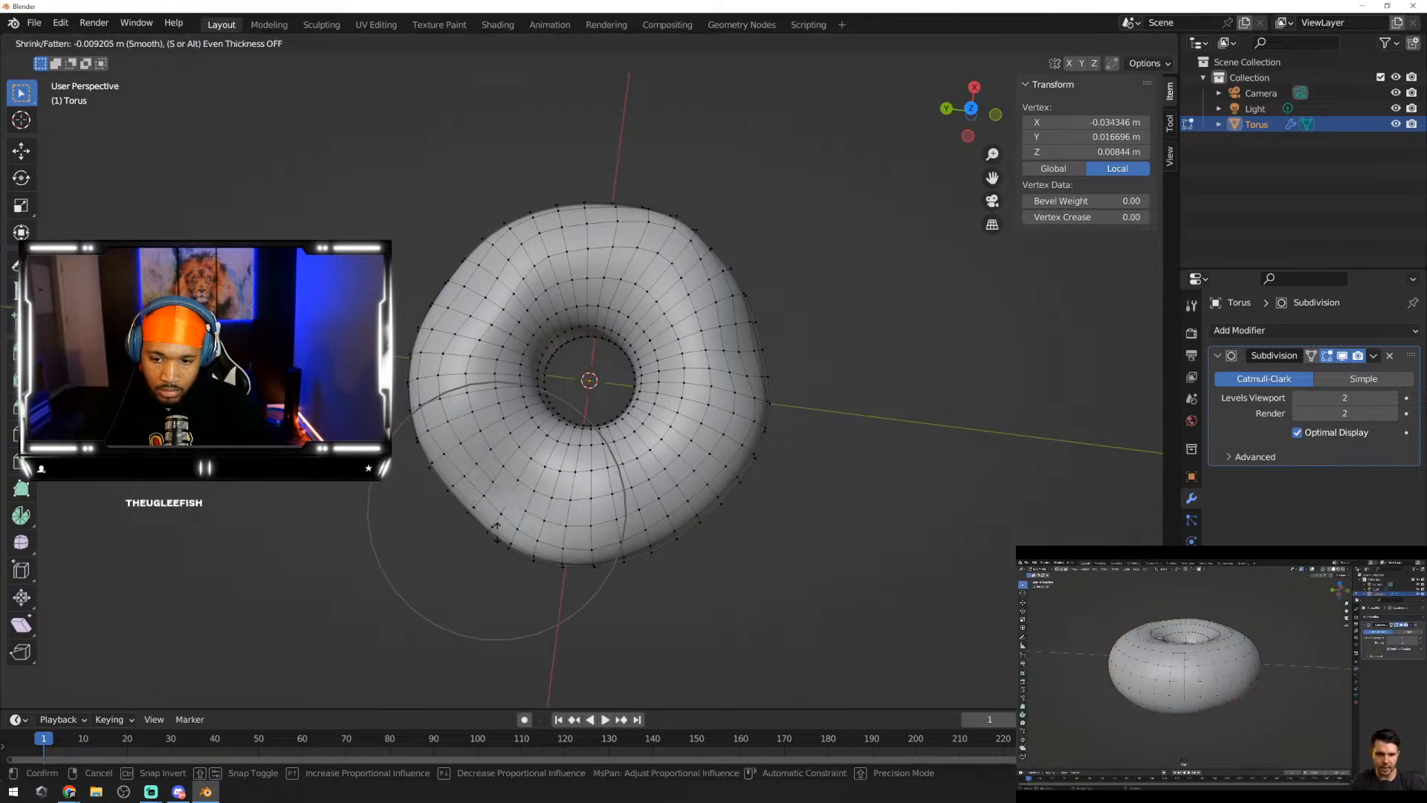
click(500, 525)
Step: Check the smooth shape, fatten the same sunken vertex back outward by 0.00329 m, and return to Object Mode
middle_drag(501, 526, 625, 394)
key(Tab)
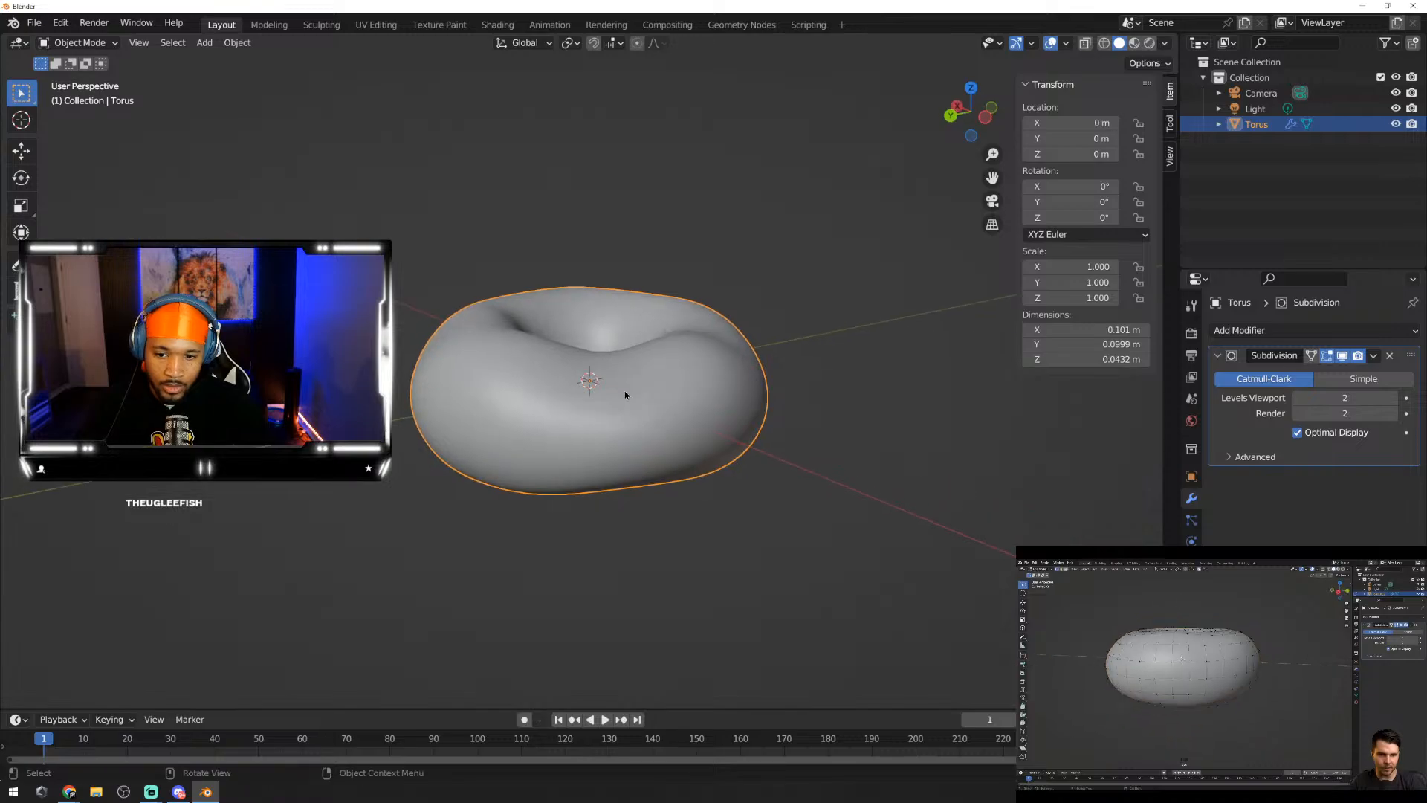
key(Tab)
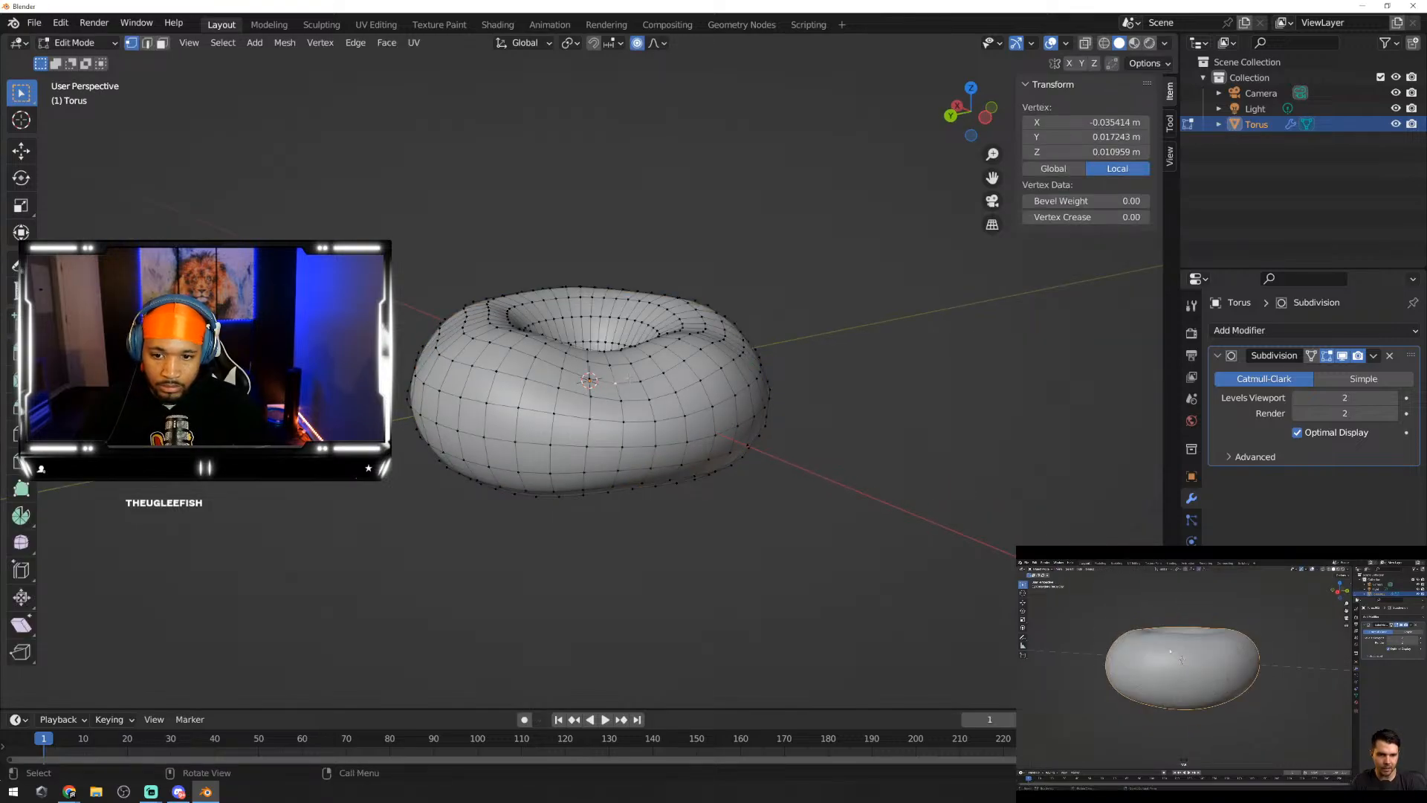
key(alt+a)
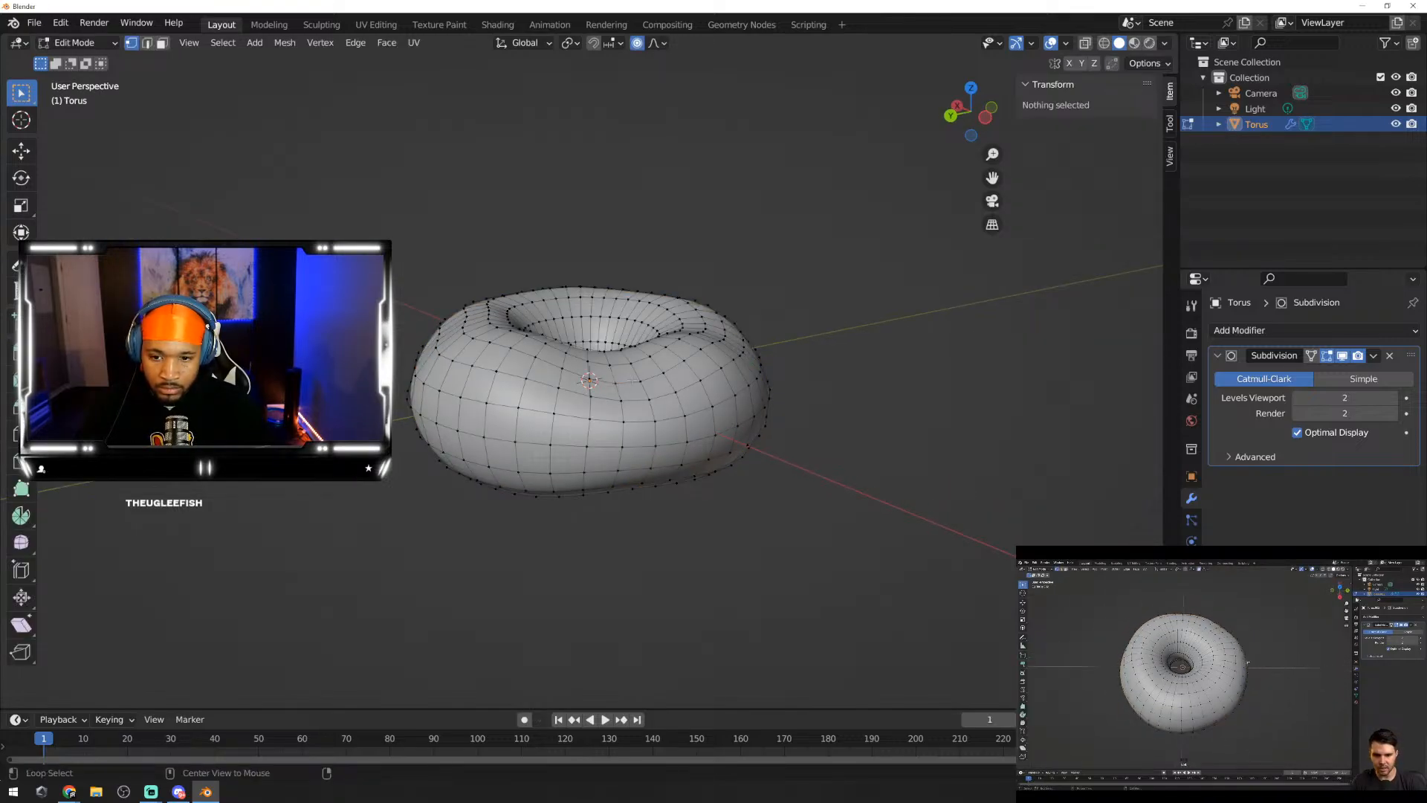
click(616, 384)
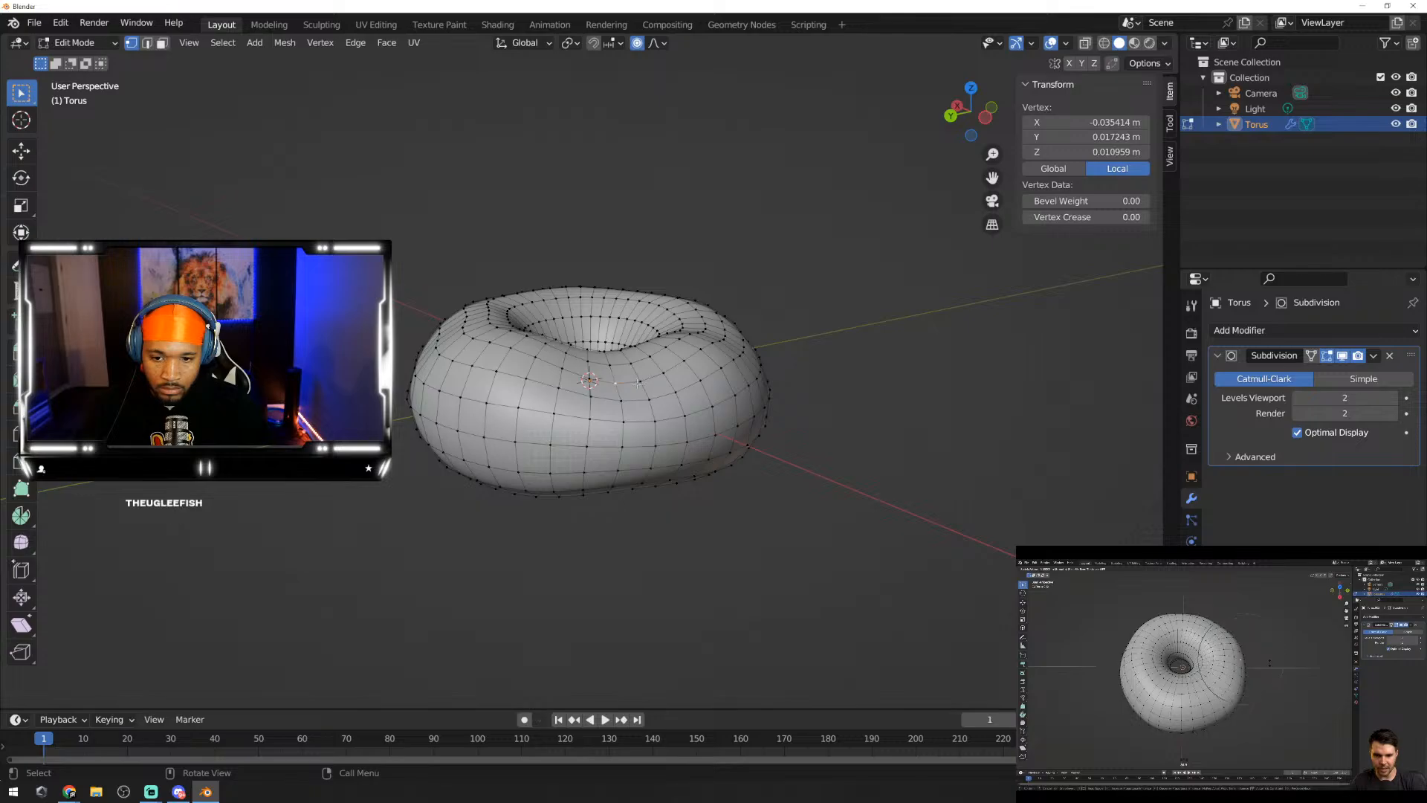
key(alt+s)
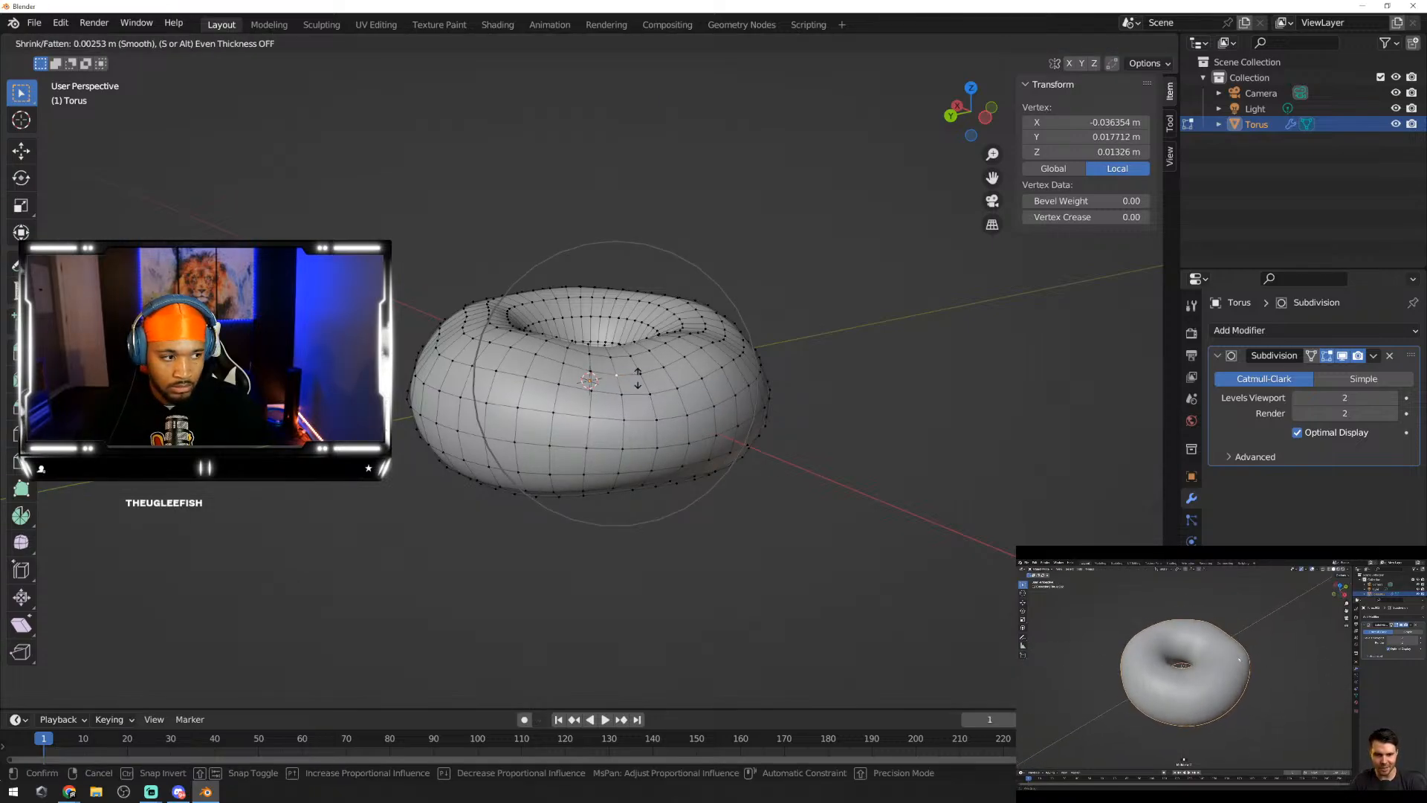
click(638, 376)
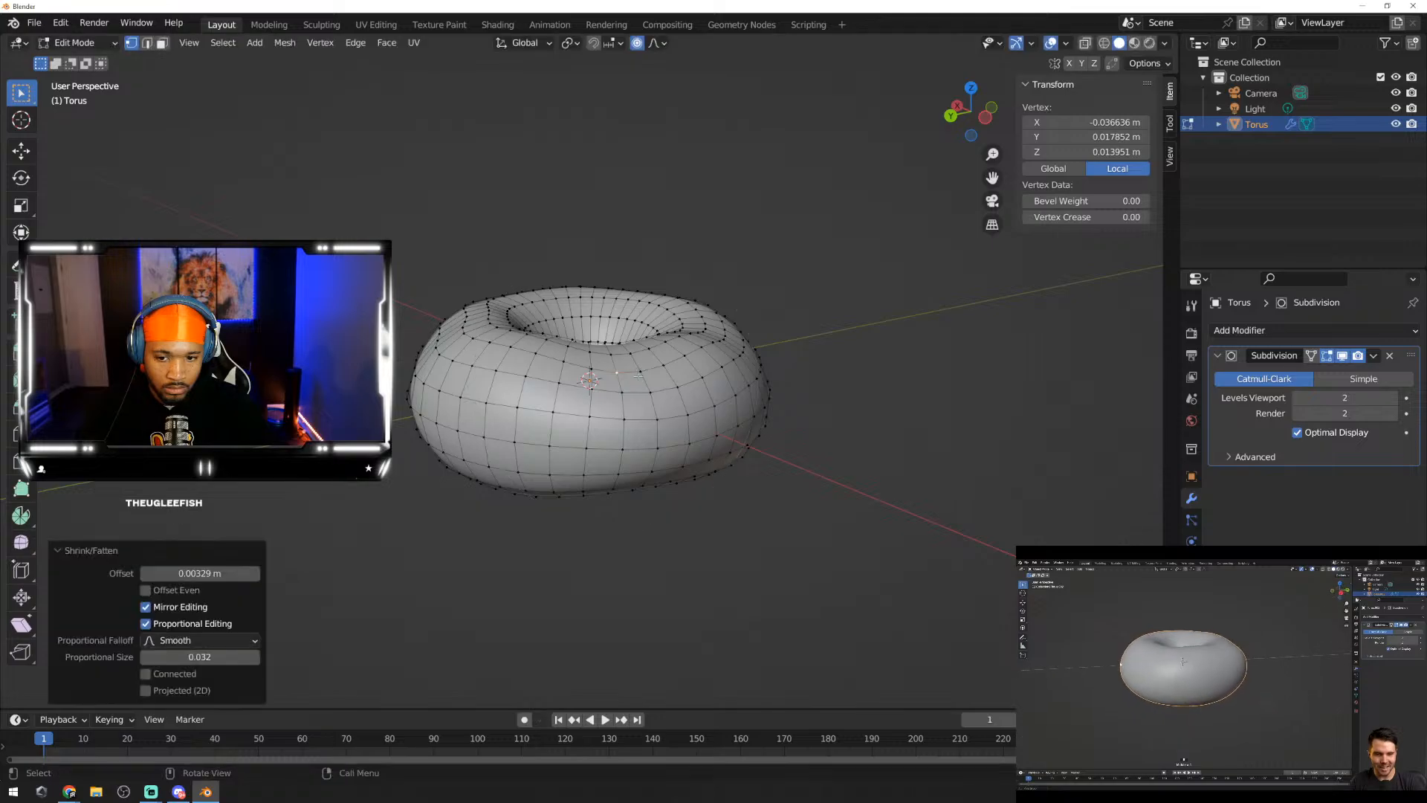
middle_drag(647, 394, 1009, 433)
key(Tab)
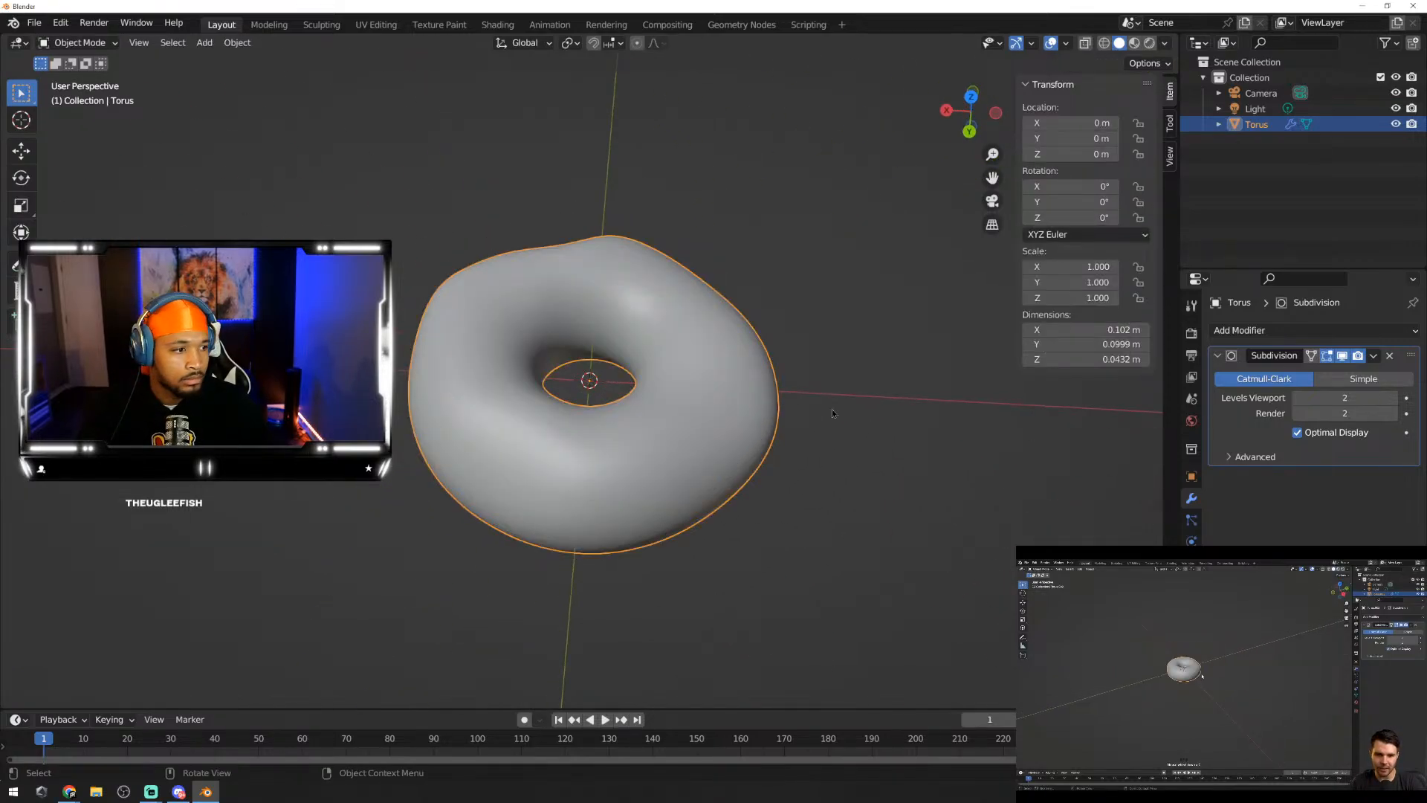
Step: Examine the donut's scale against the scene by inspecting the camera and light, clear the selection, and return to a close view of the donut
scroll(831, 409, down, 5)
scroll(829, 404, up, 4)
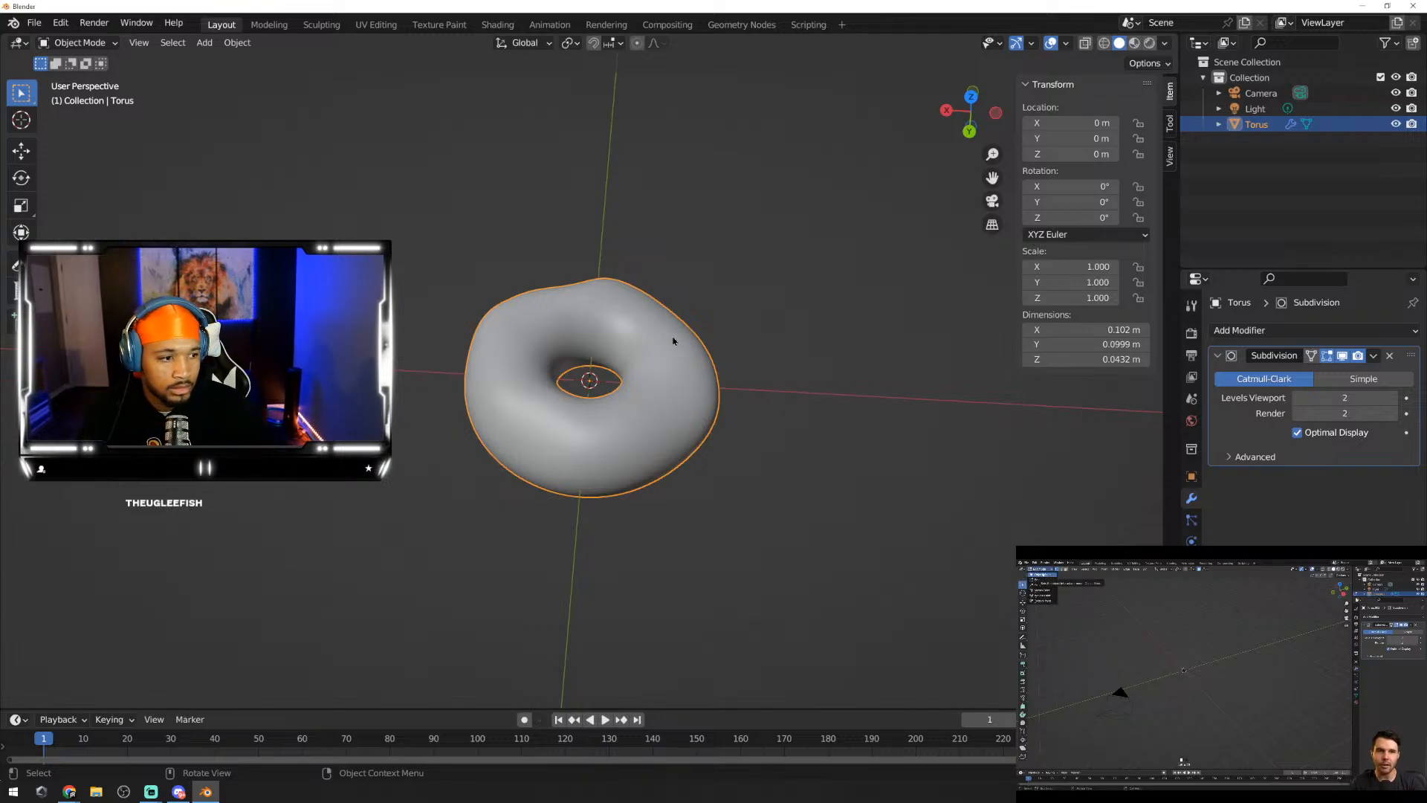
scroll(673, 341, down, 15)
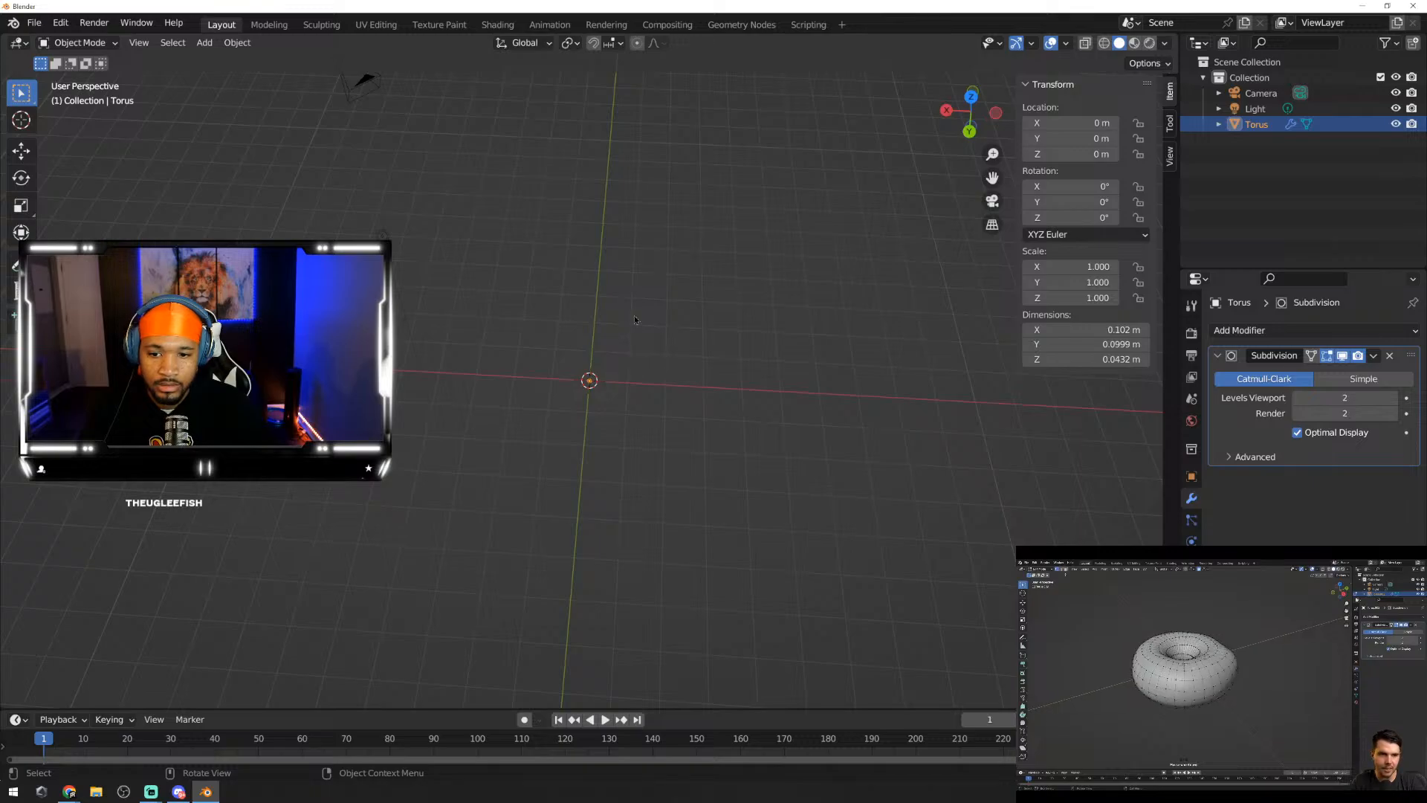
middle_drag(634, 315, 595, 252)
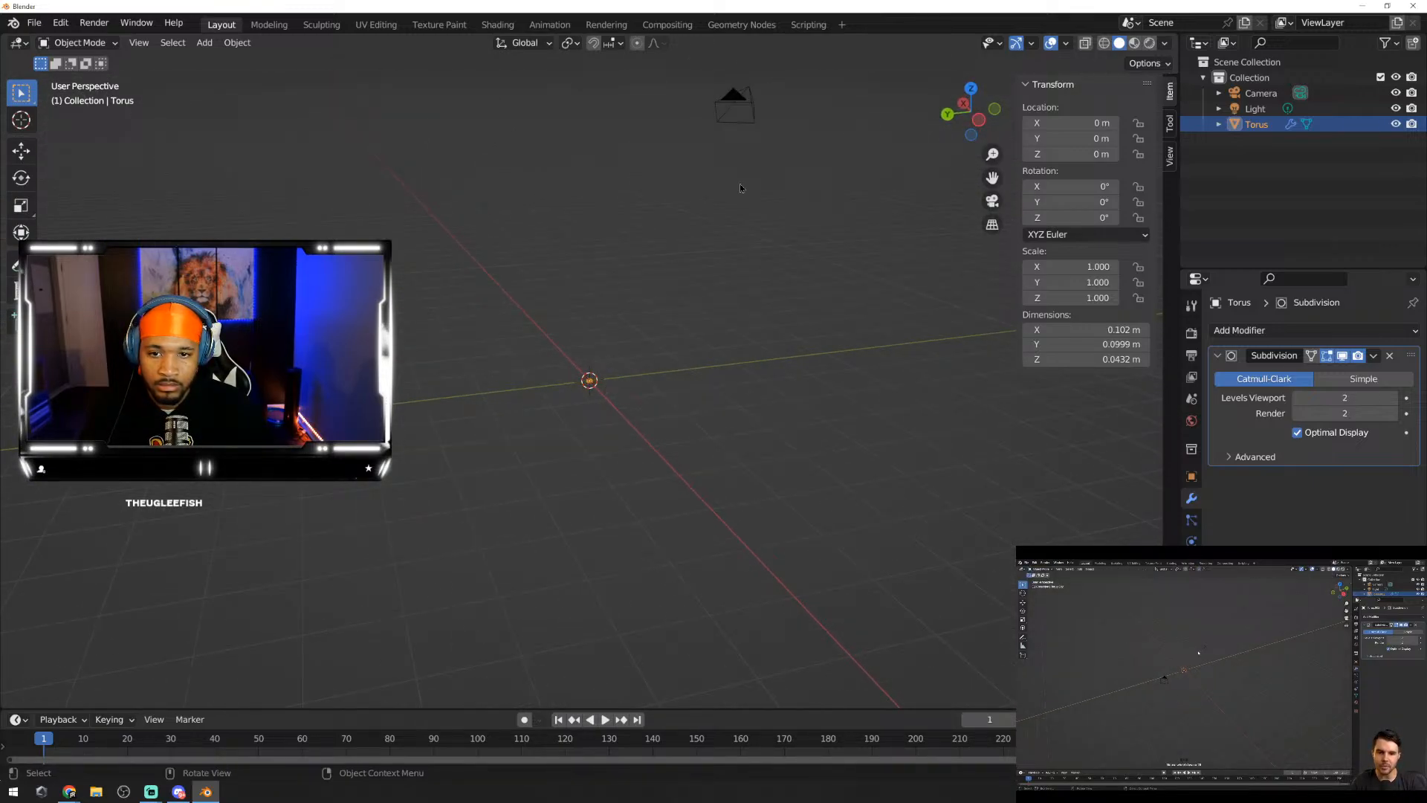
click(743, 118)
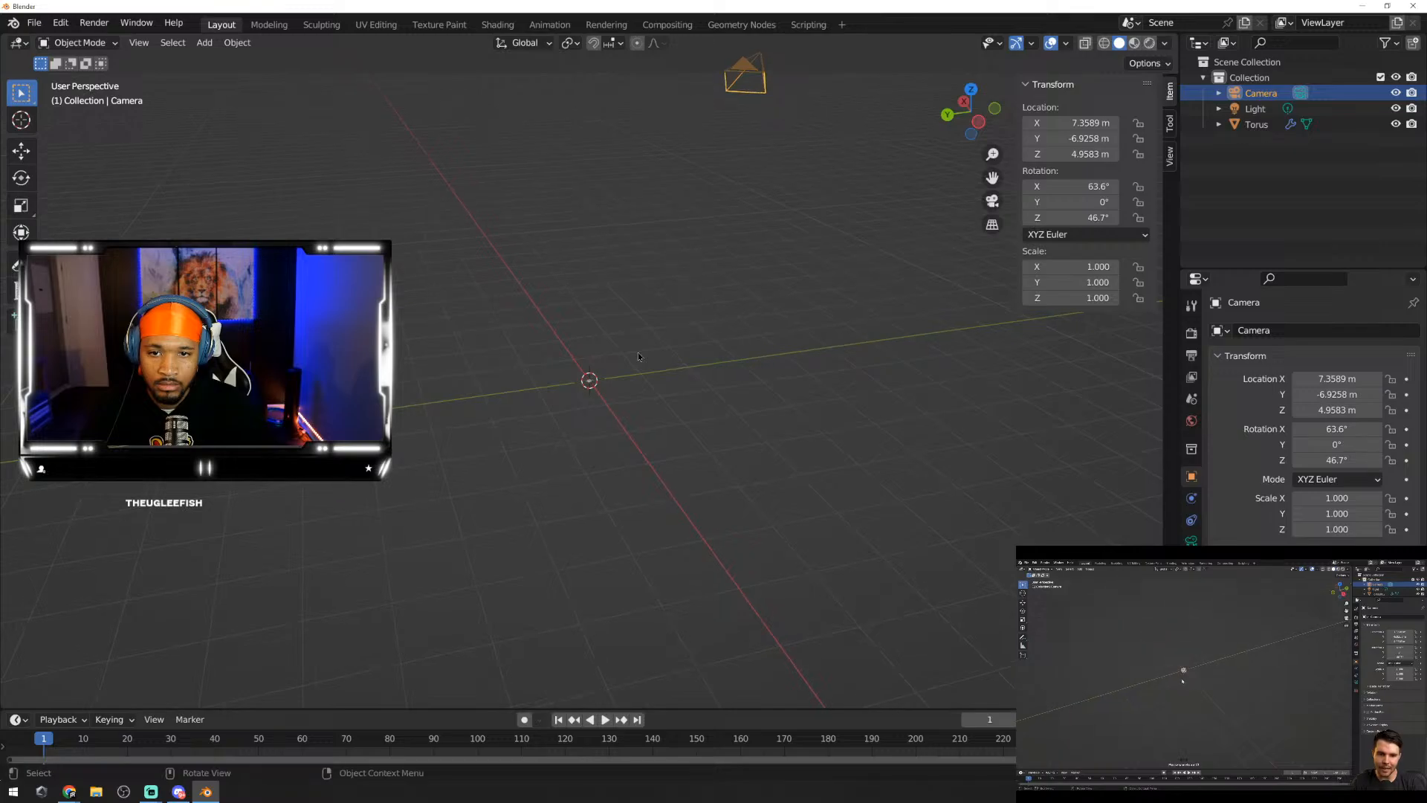
middle_drag(638, 351, 543, 210)
click(534, 204)
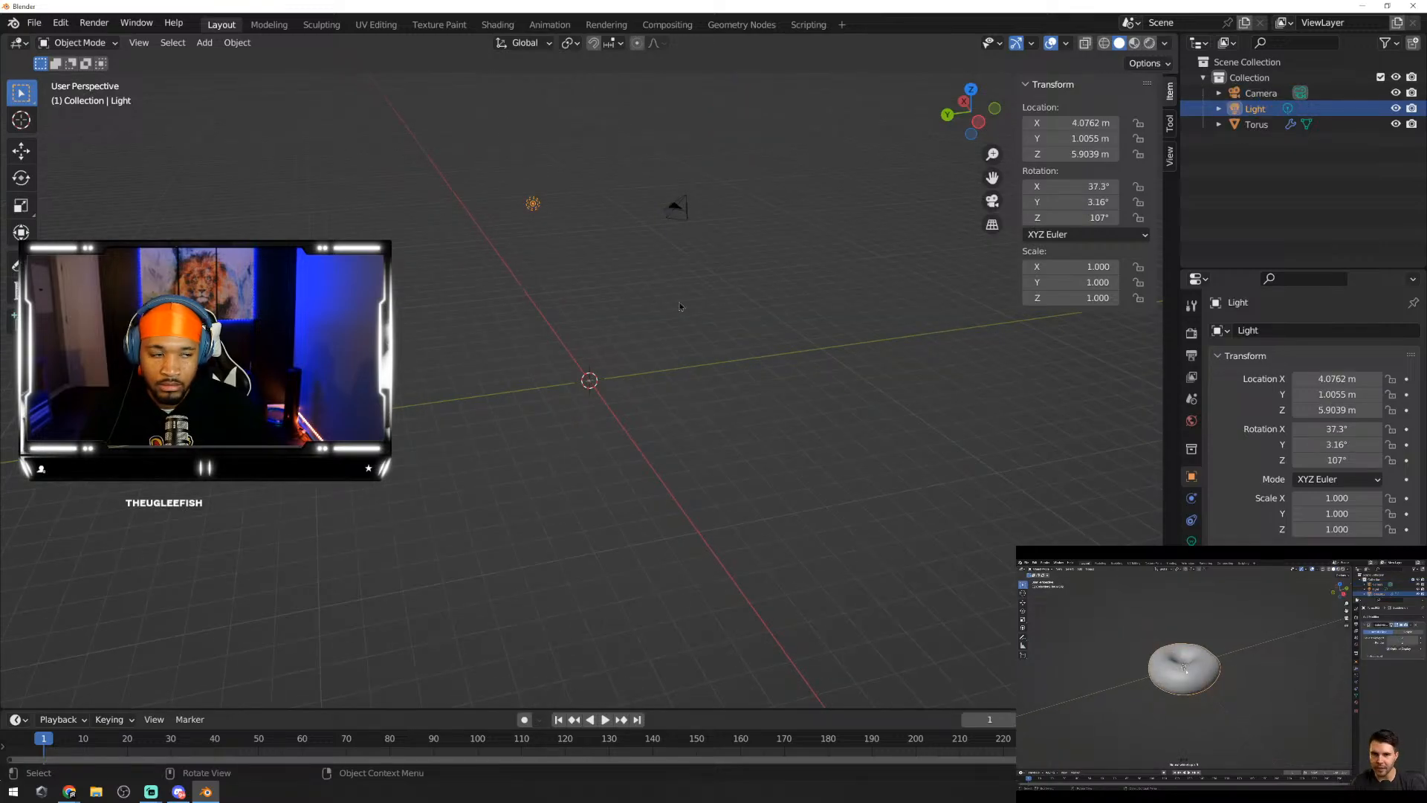
click(691, 339)
scroll(610, 397, up, 17)
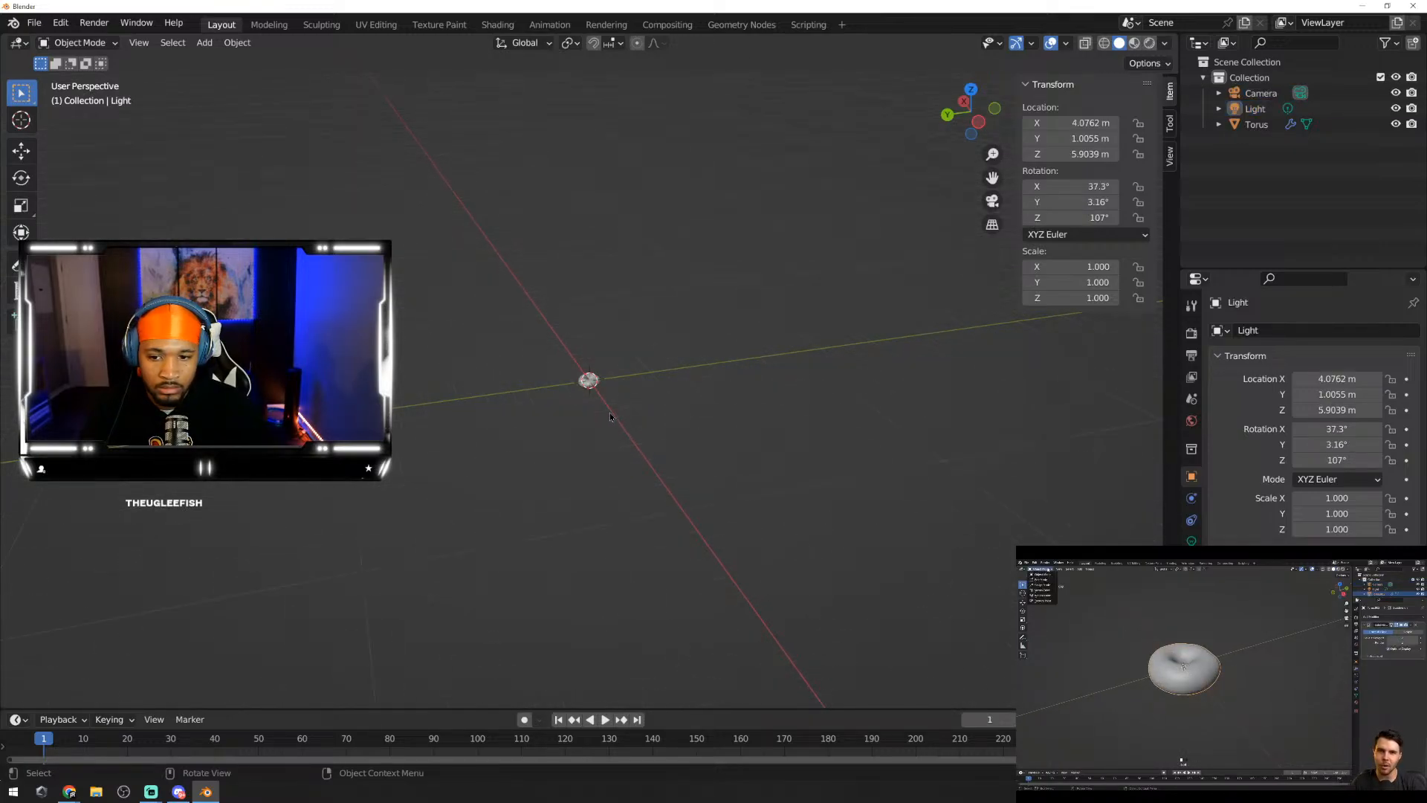
middle_drag(645, 455, 940, 437)
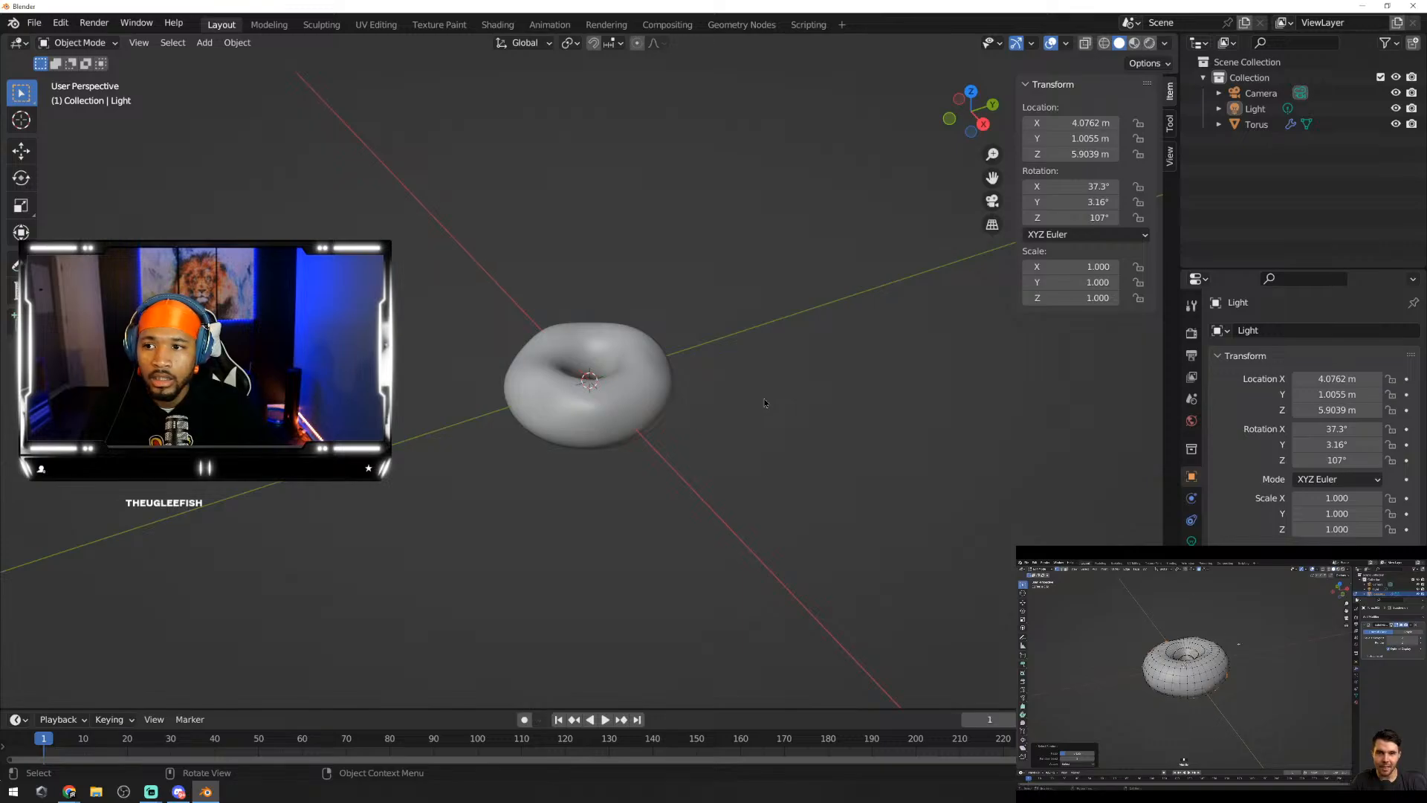
Step: Select the torus and pause the reference tutorial video, rewinding it to the random vertex selection example
click(173, 42)
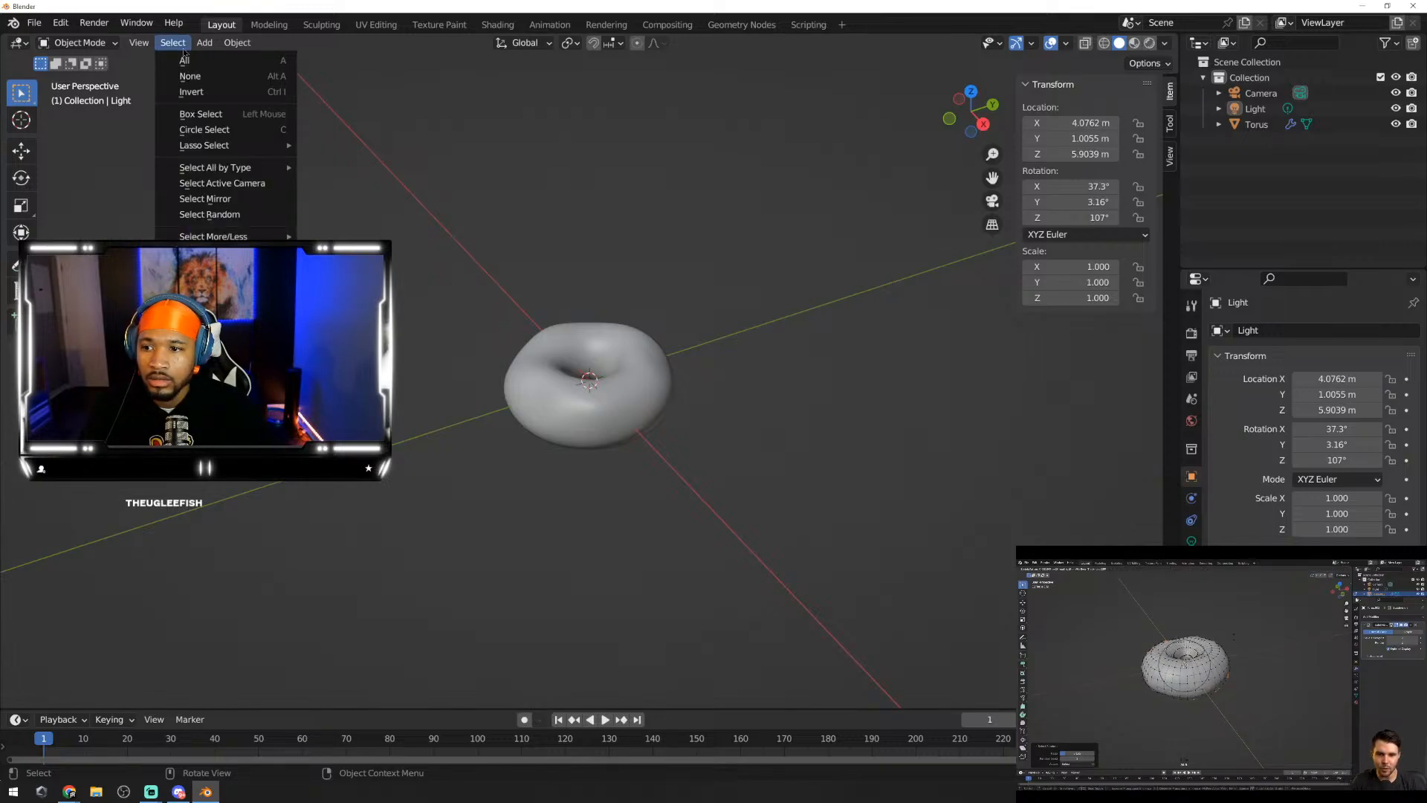
click(674, 374)
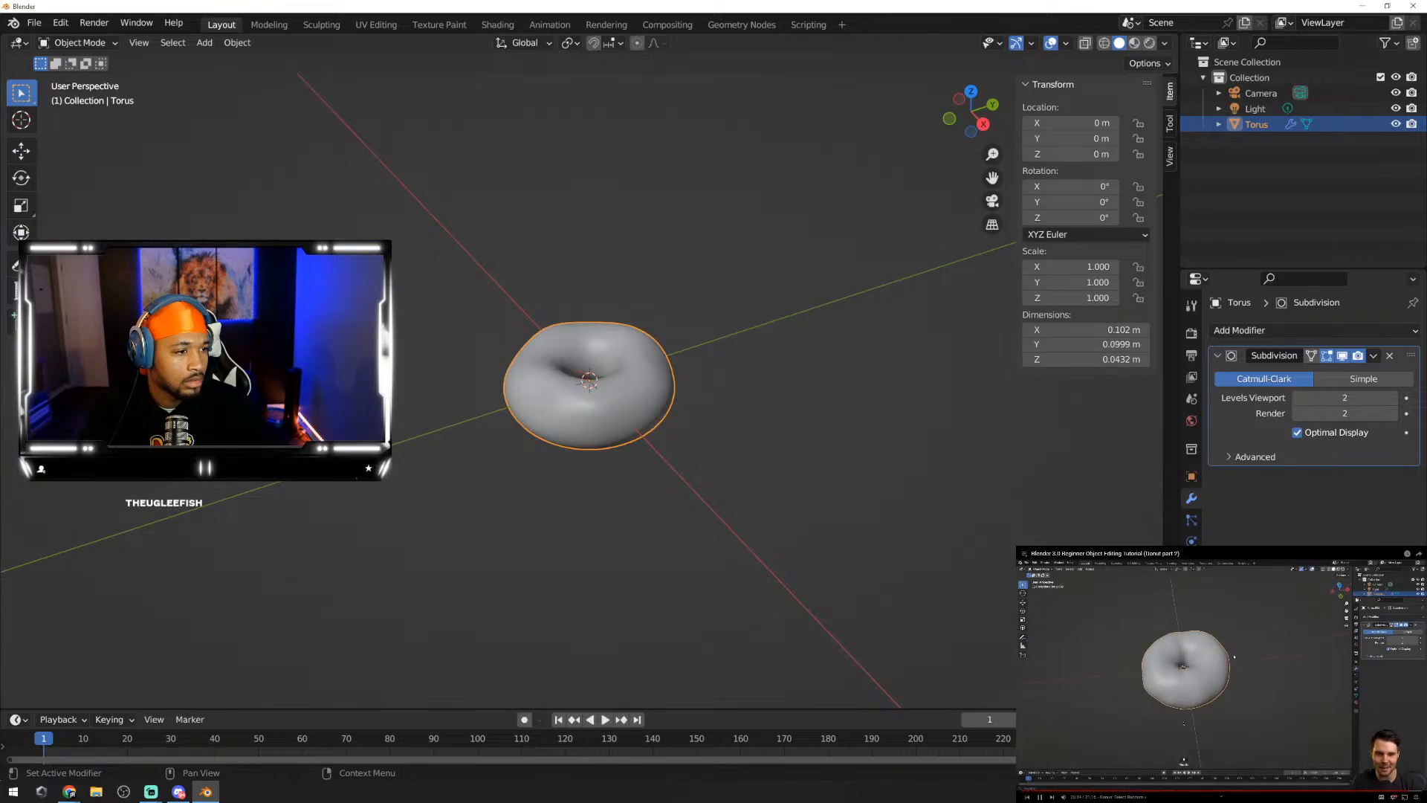
click(1081, 622)
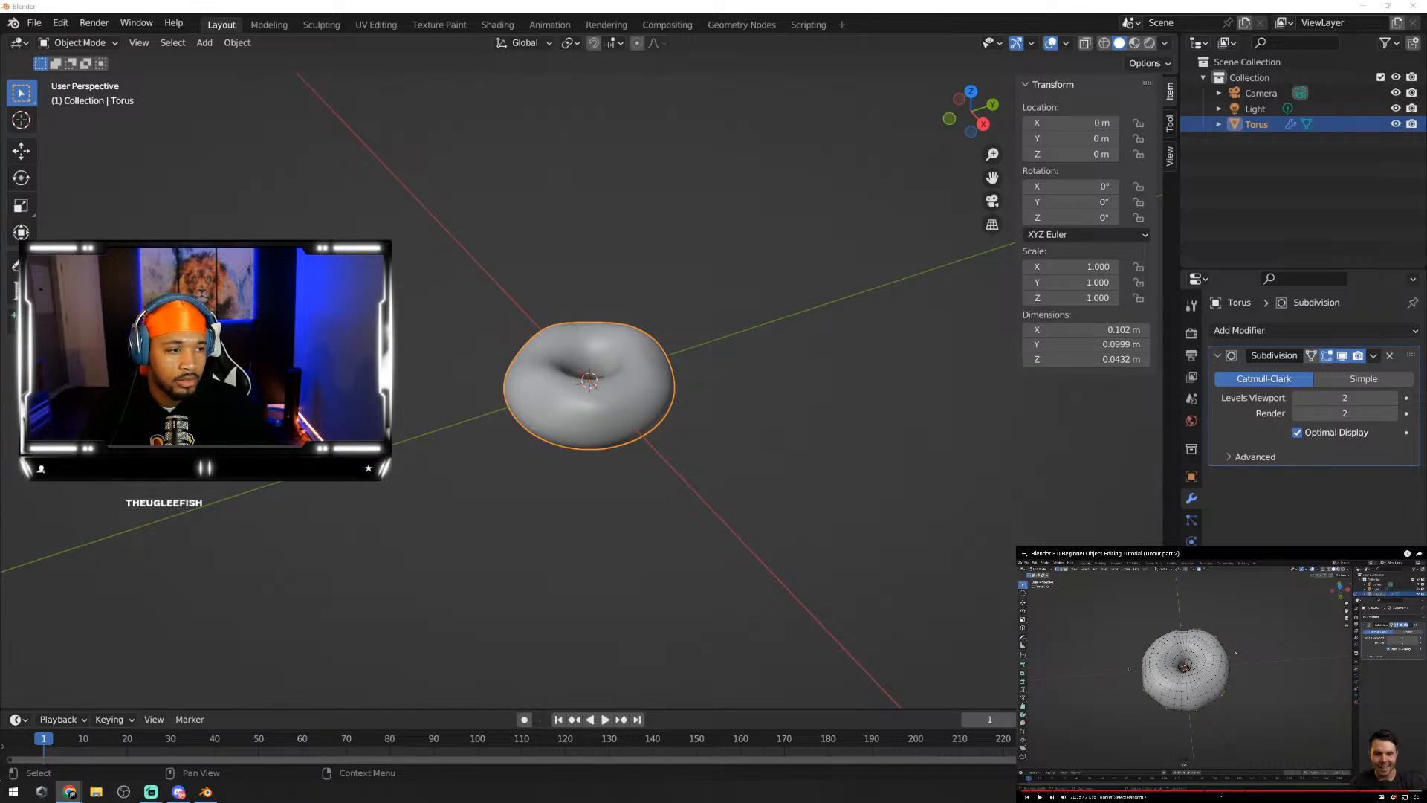
key(Left)
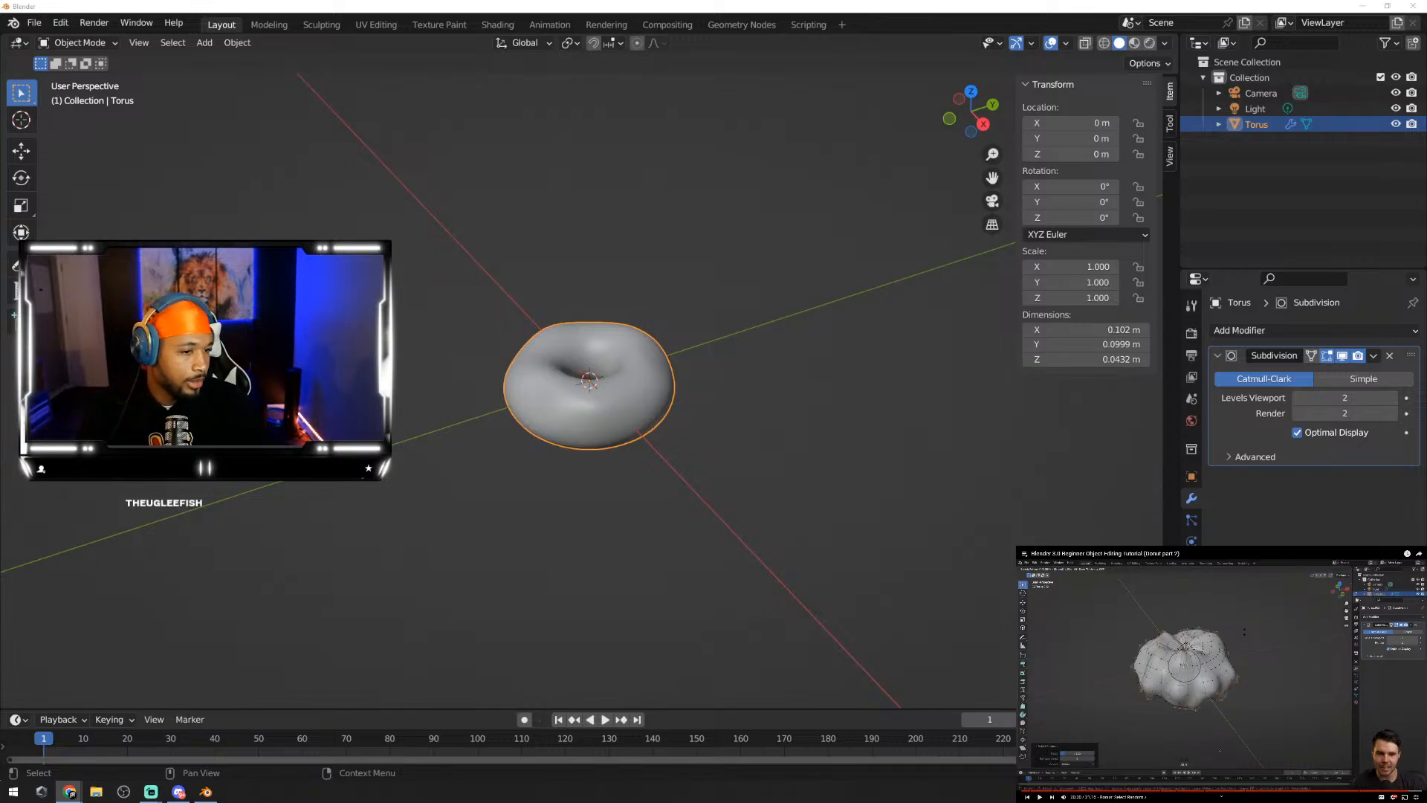
Step: Try Select Random in Object Mode with an adjusted ratio, and check the torus's vertices briefly in Edit Mode
click(171, 43)
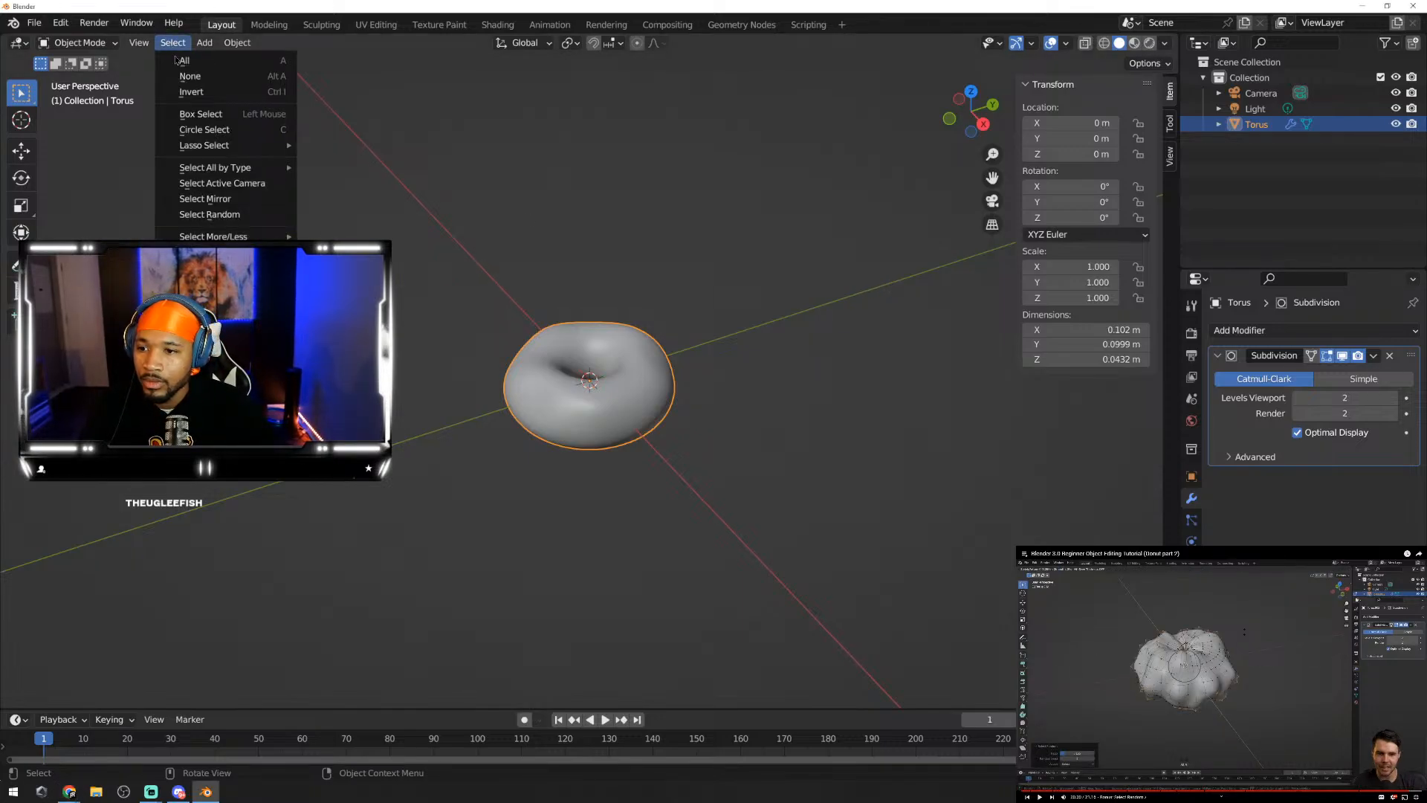
click(210, 214)
drag(201, 657, 148, 657)
click(255, 590)
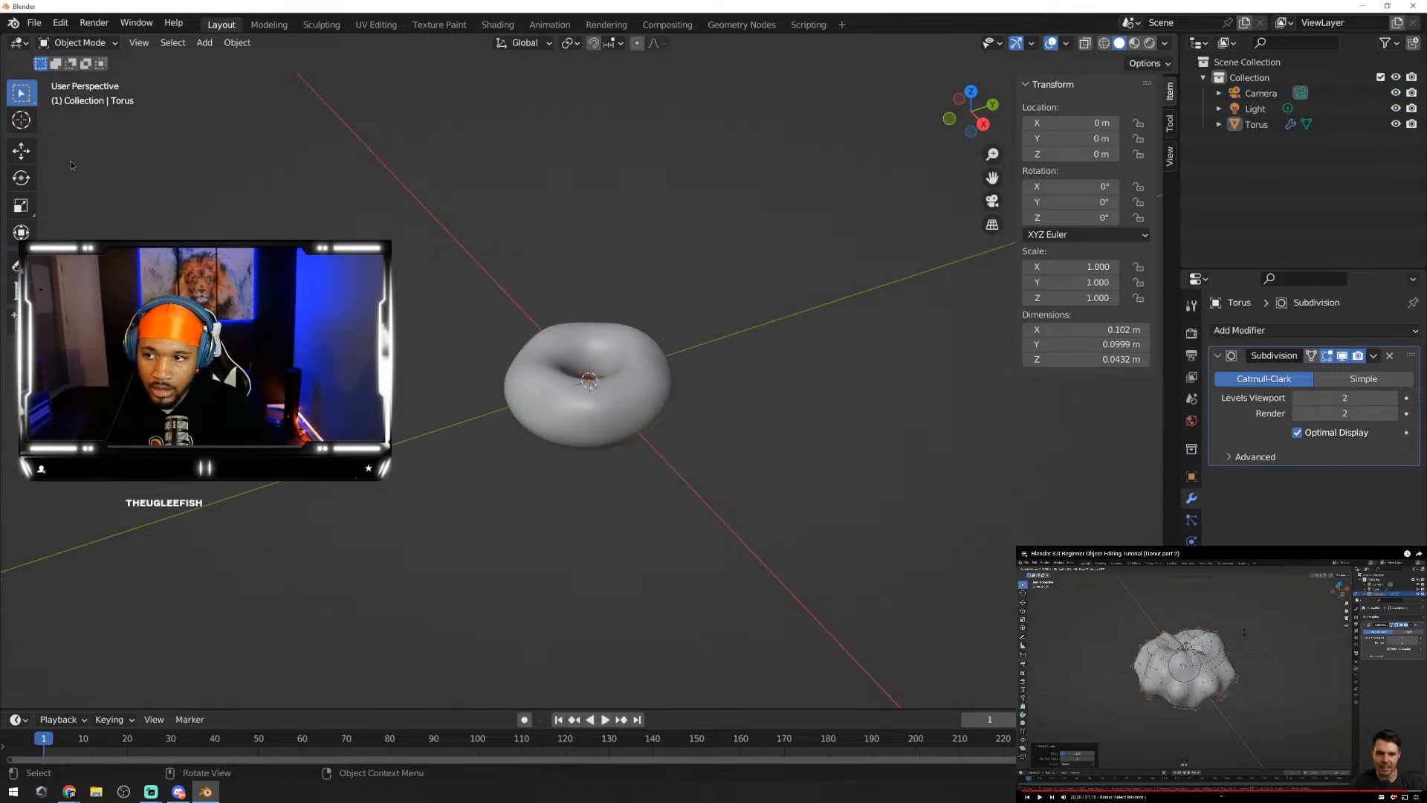
key(Tab)
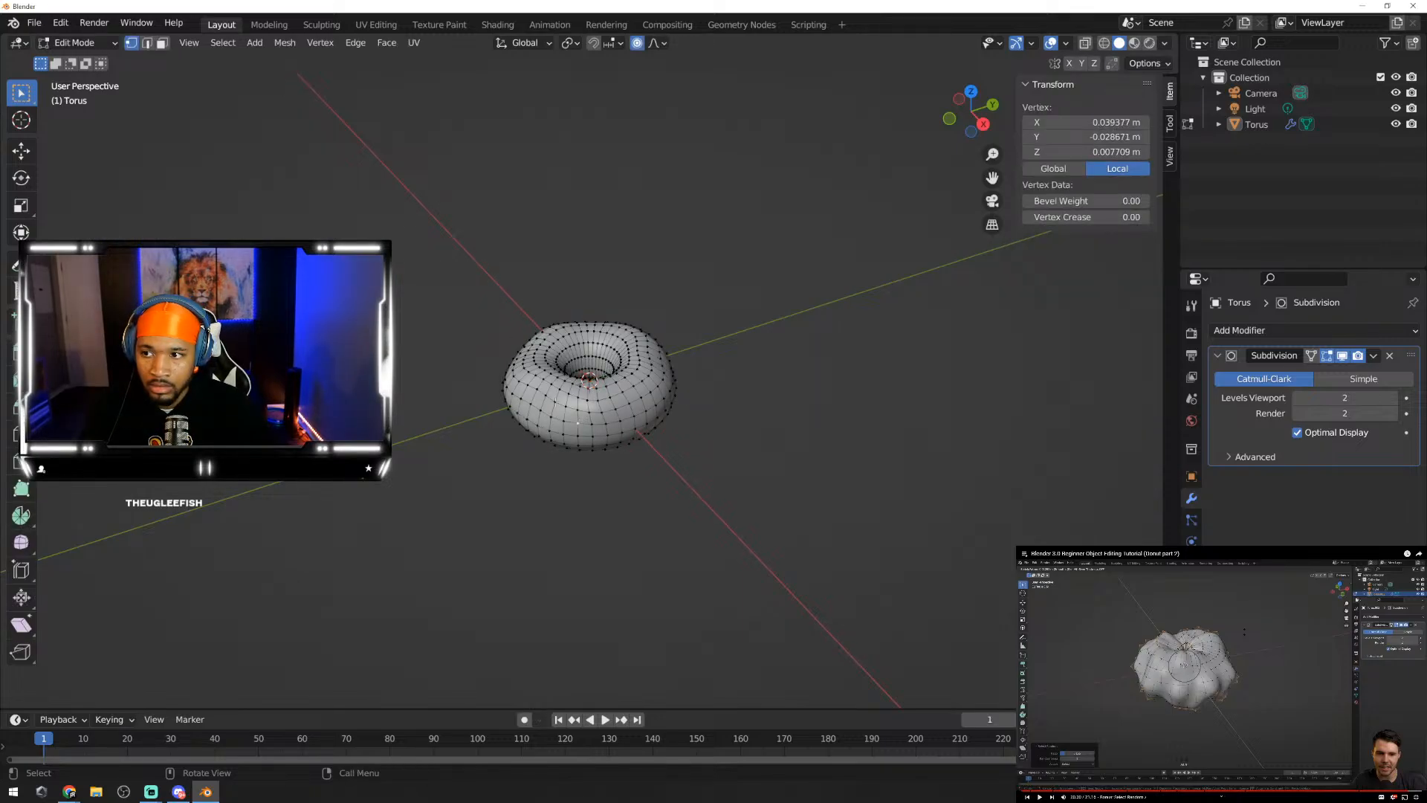
key(Tab)
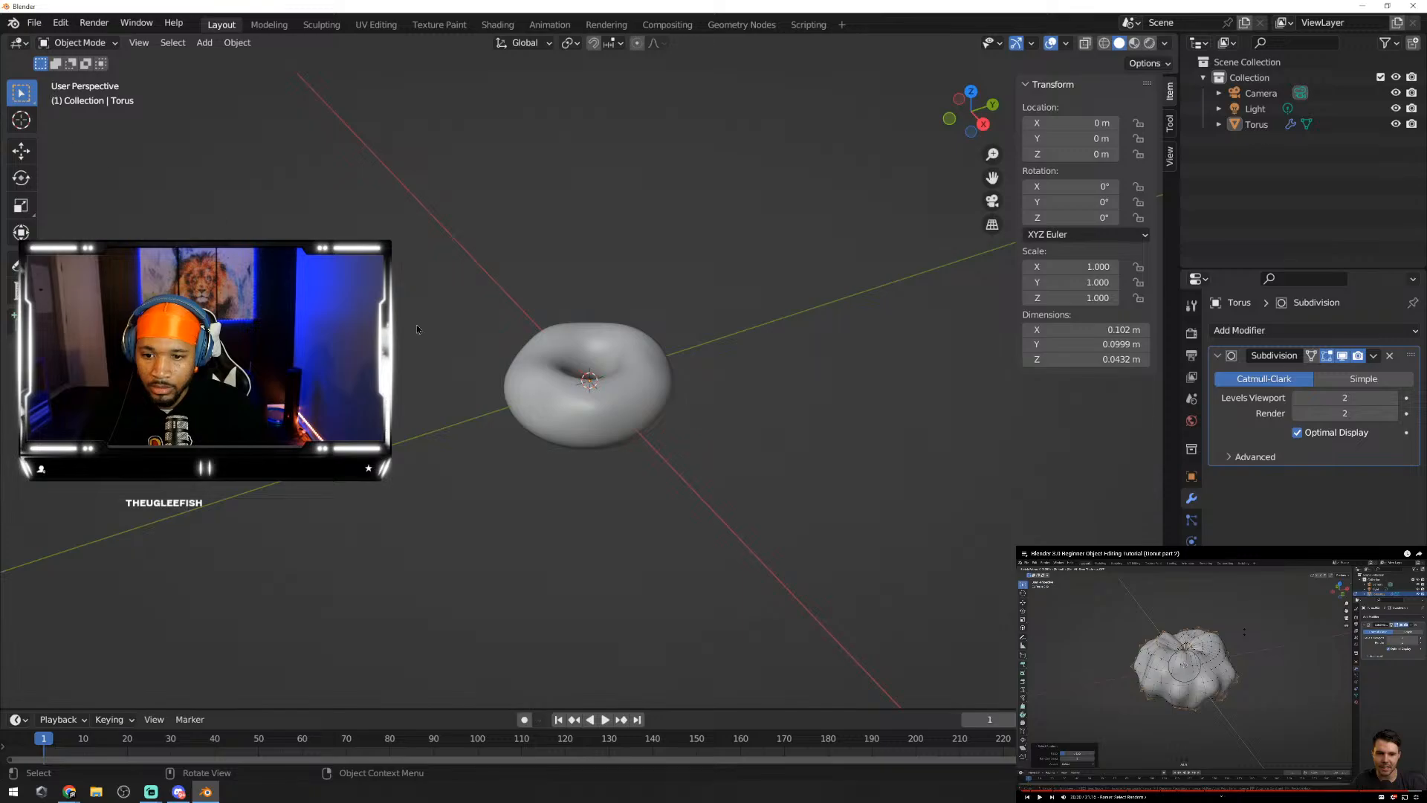
Step: Try Select Random on the torus's vertices in Edit Mode with ratios of 0.213 and 0.282, and clear the selection
click(542, 394)
key(Tab)
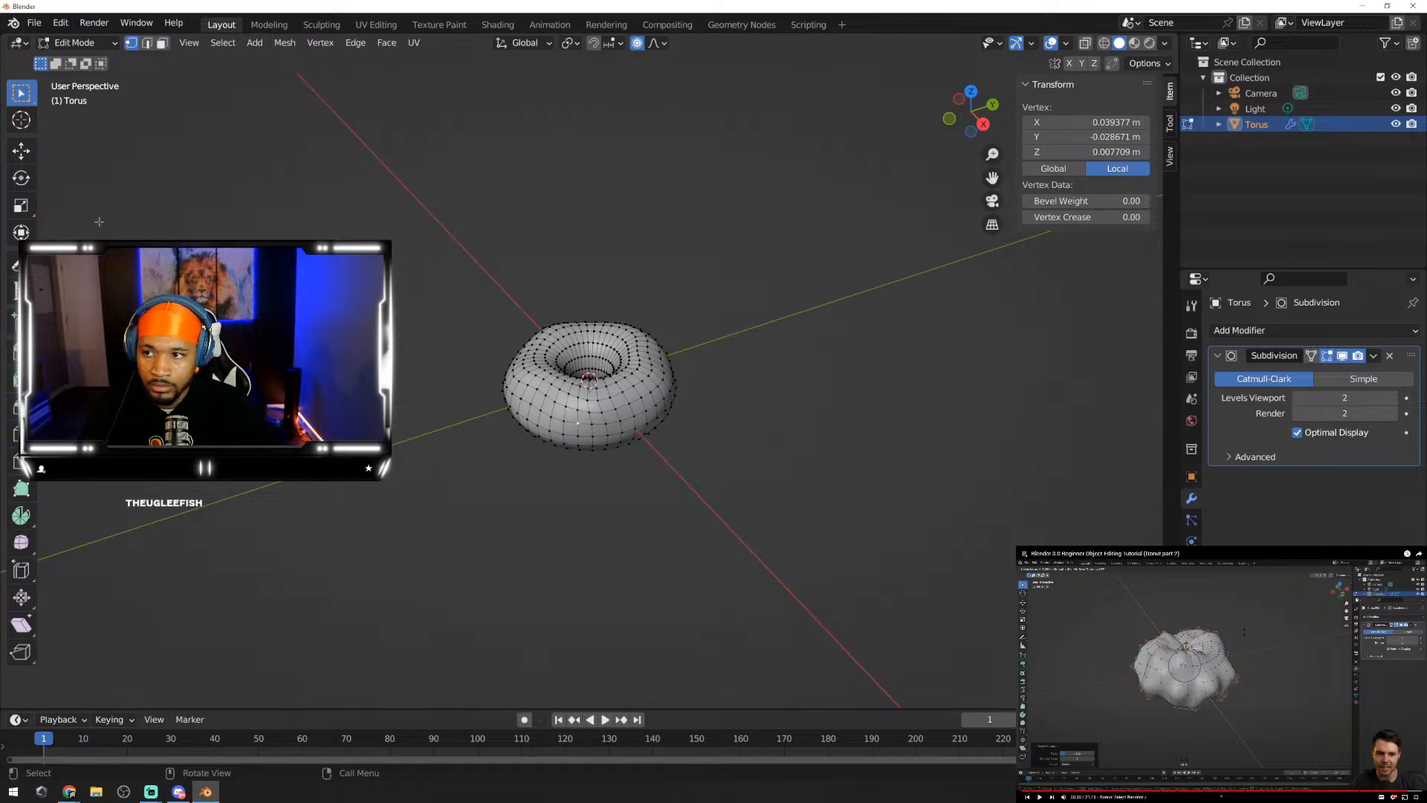
click(223, 42)
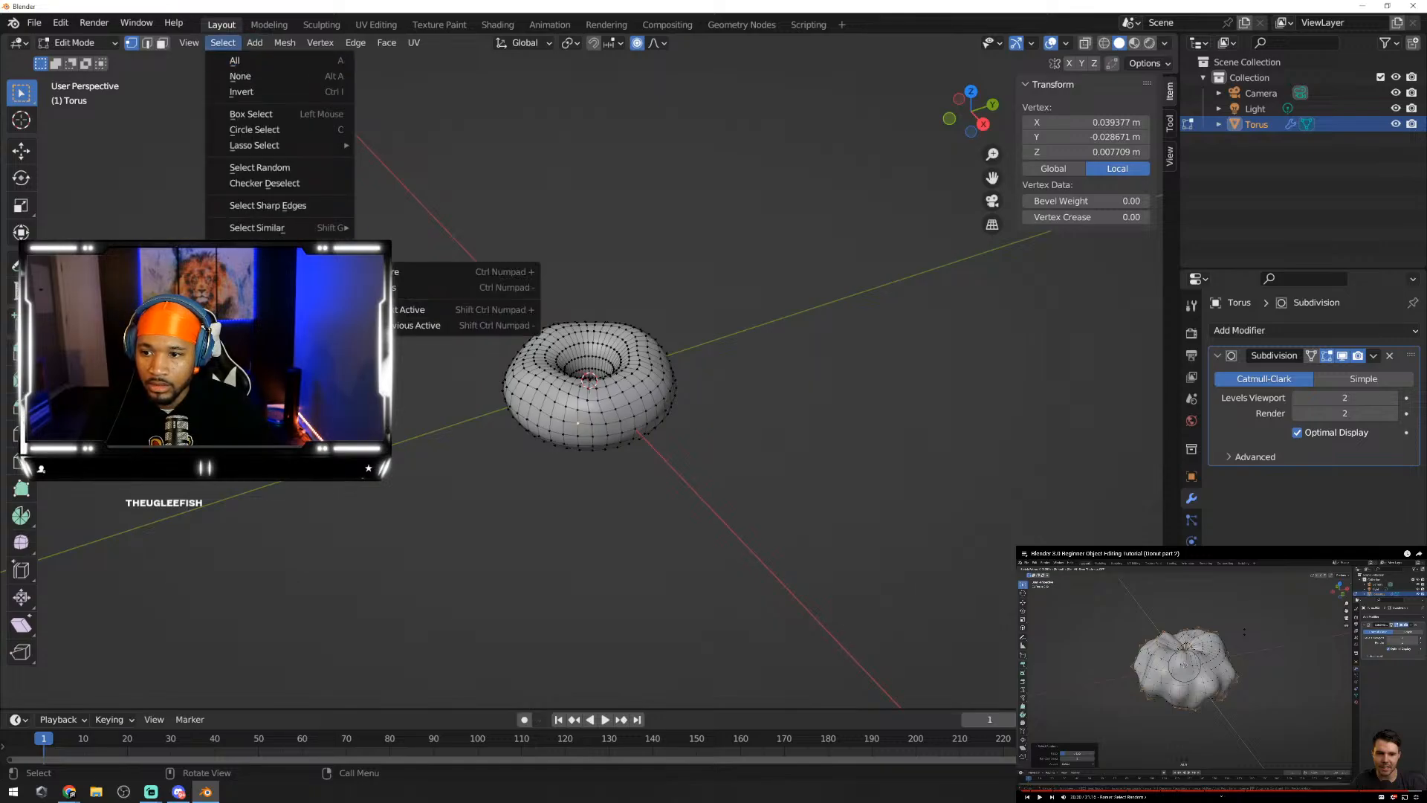
click(274, 169)
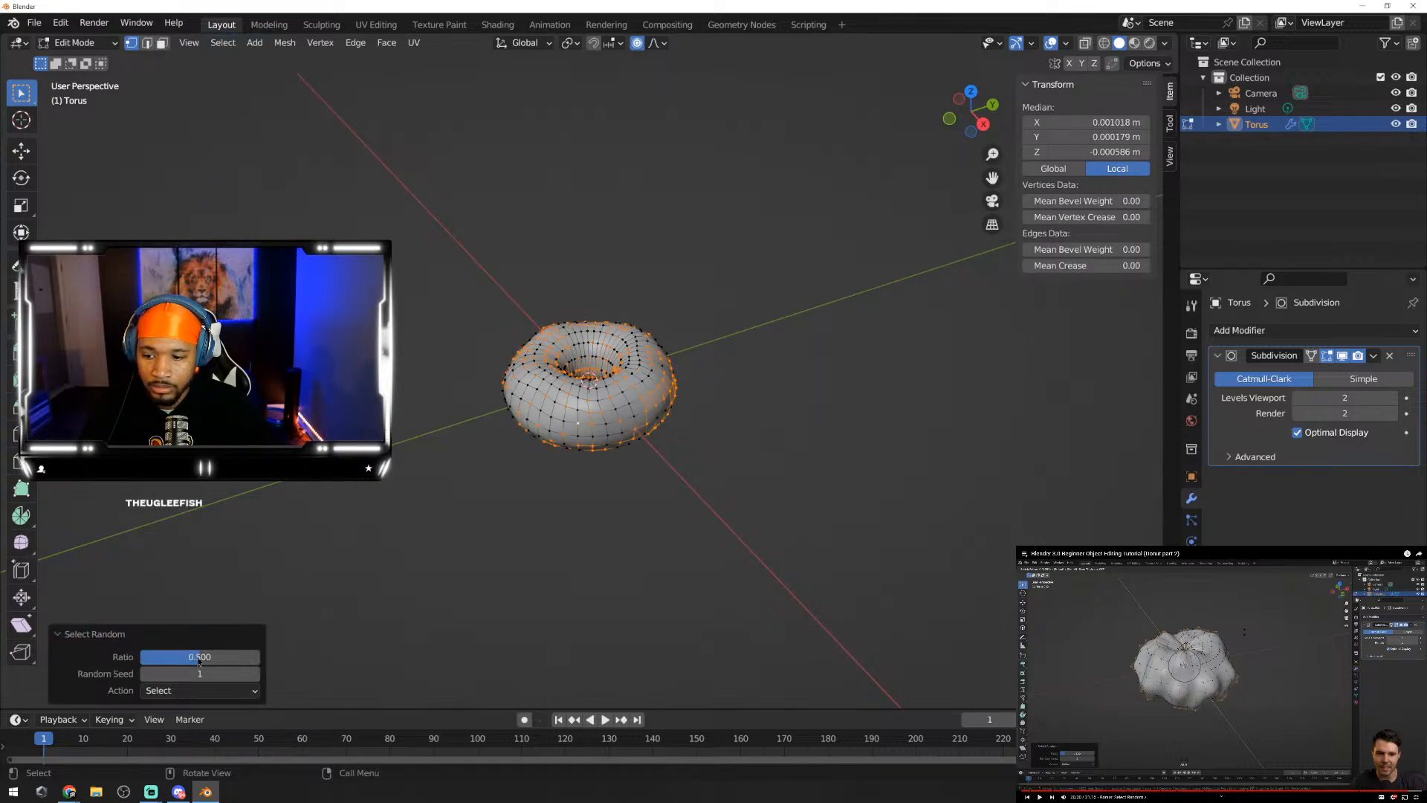
drag(200, 660, 163, 660)
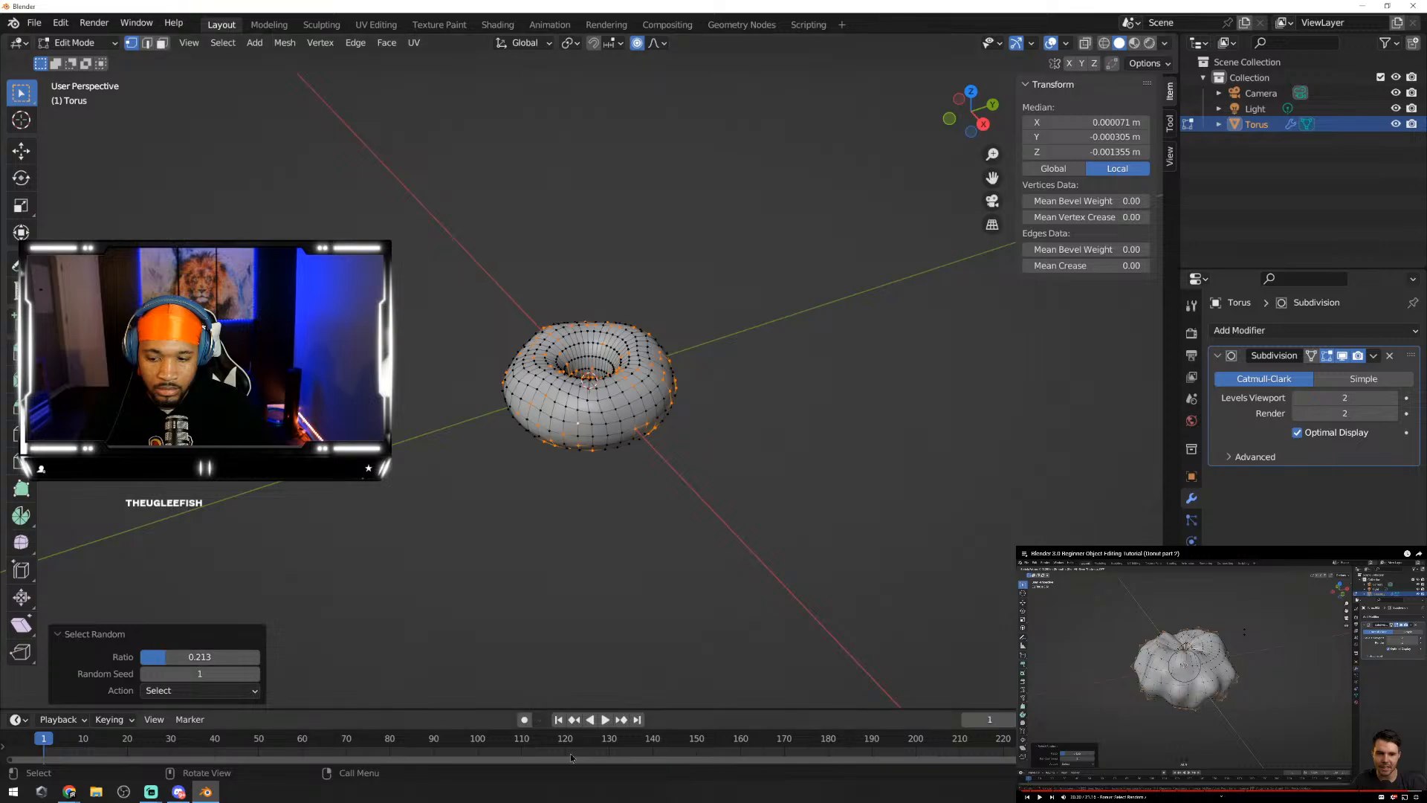
click(1194, 736)
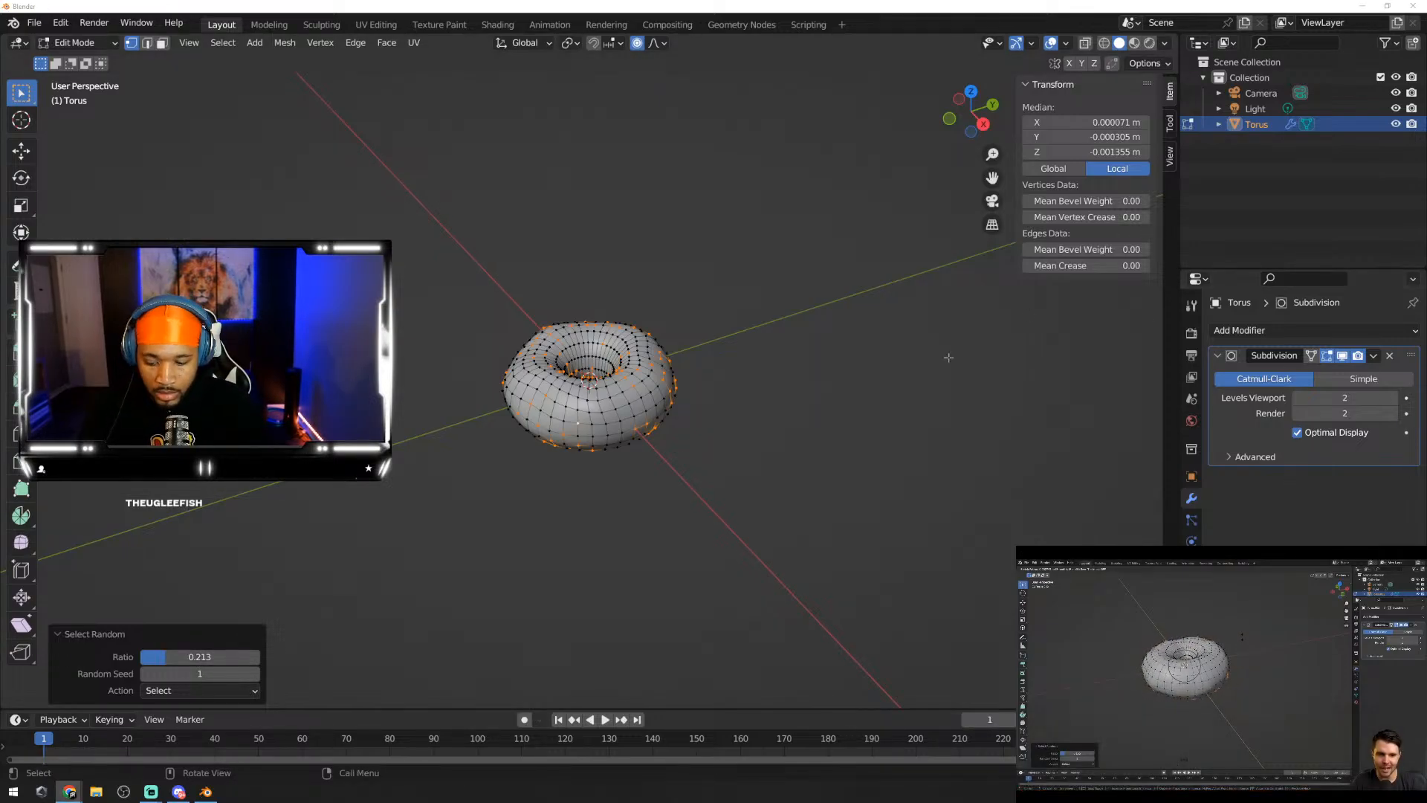
drag(165, 657, 173, 656)
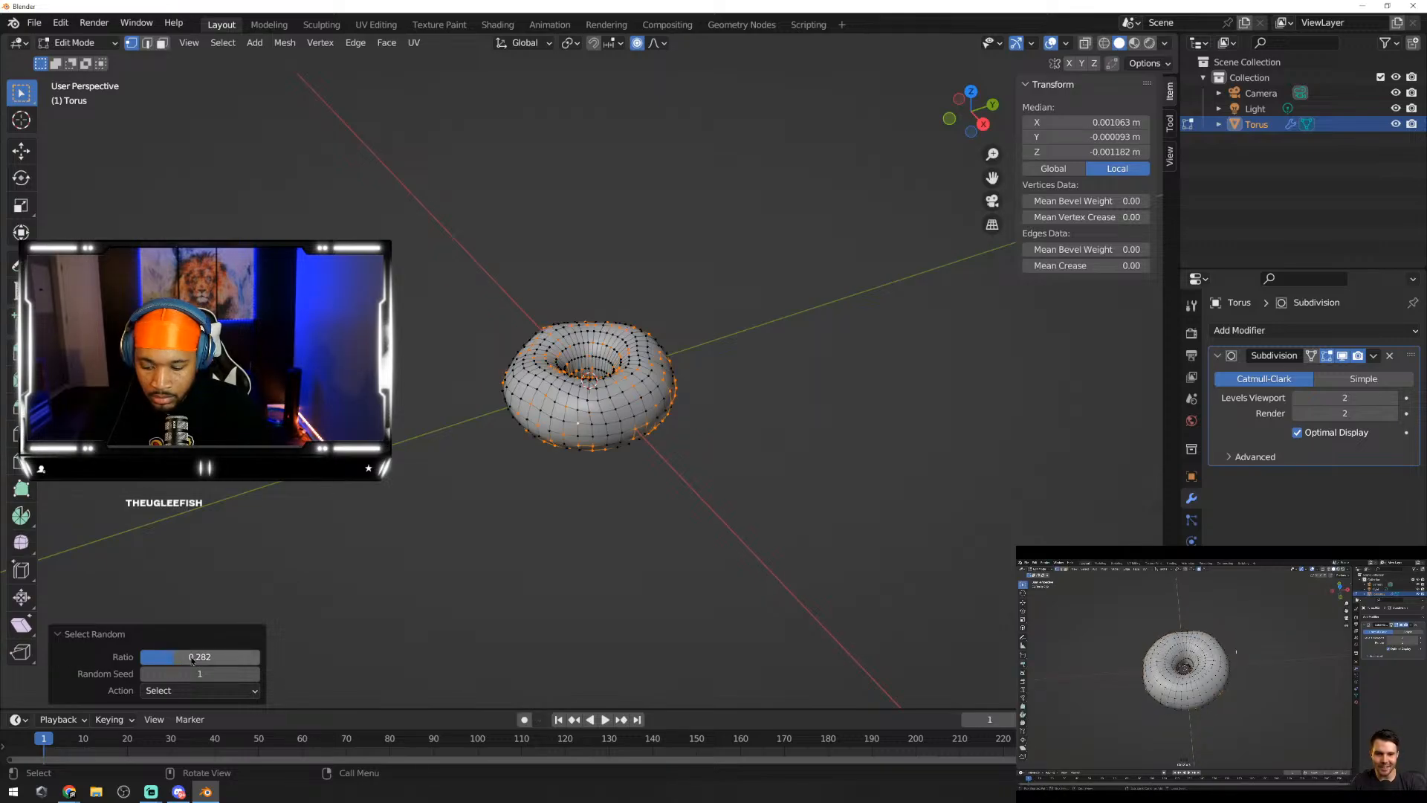
click(644, 524)
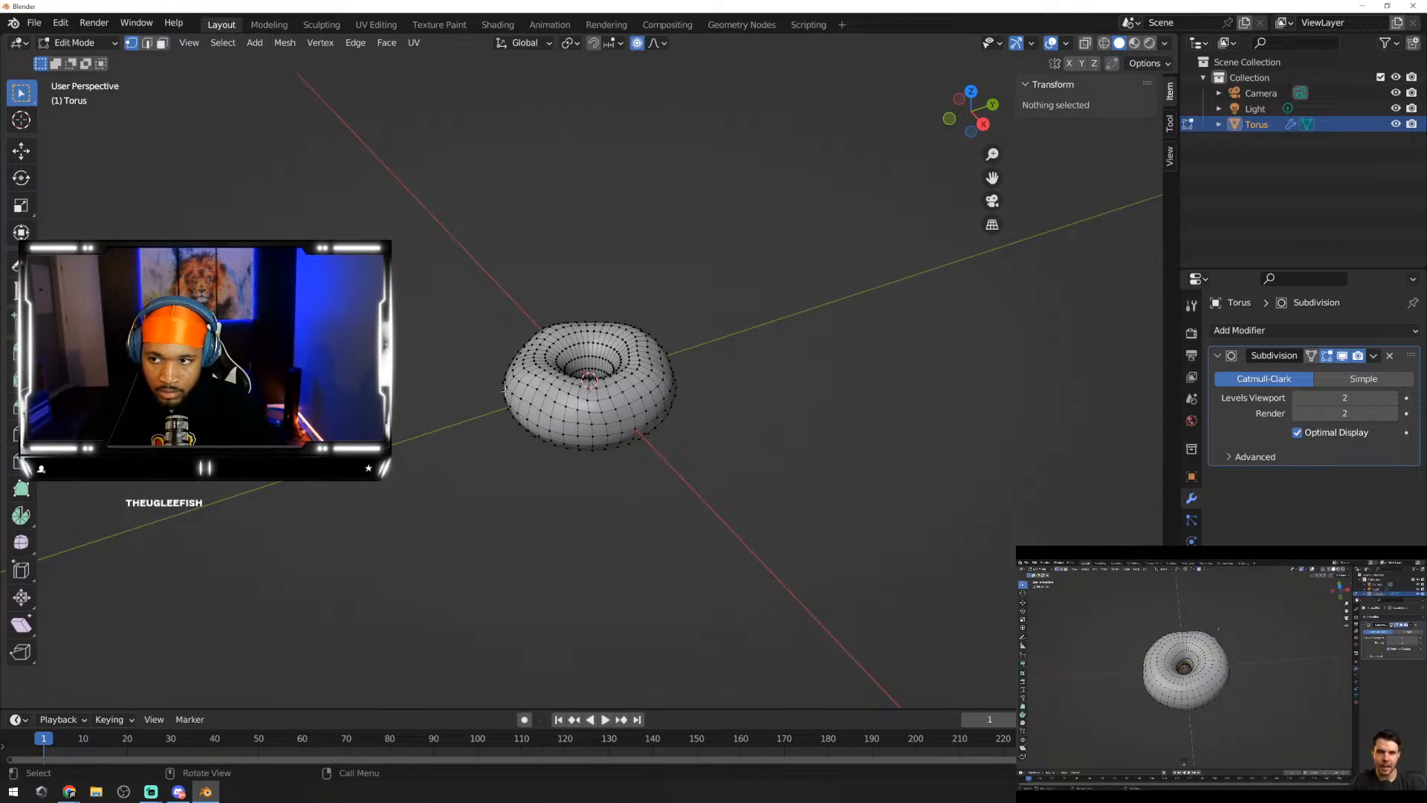
Step: Select random vertices again at ratio 0.282, comparing random seed 2 and returning the seed to 1
click(223, 43)
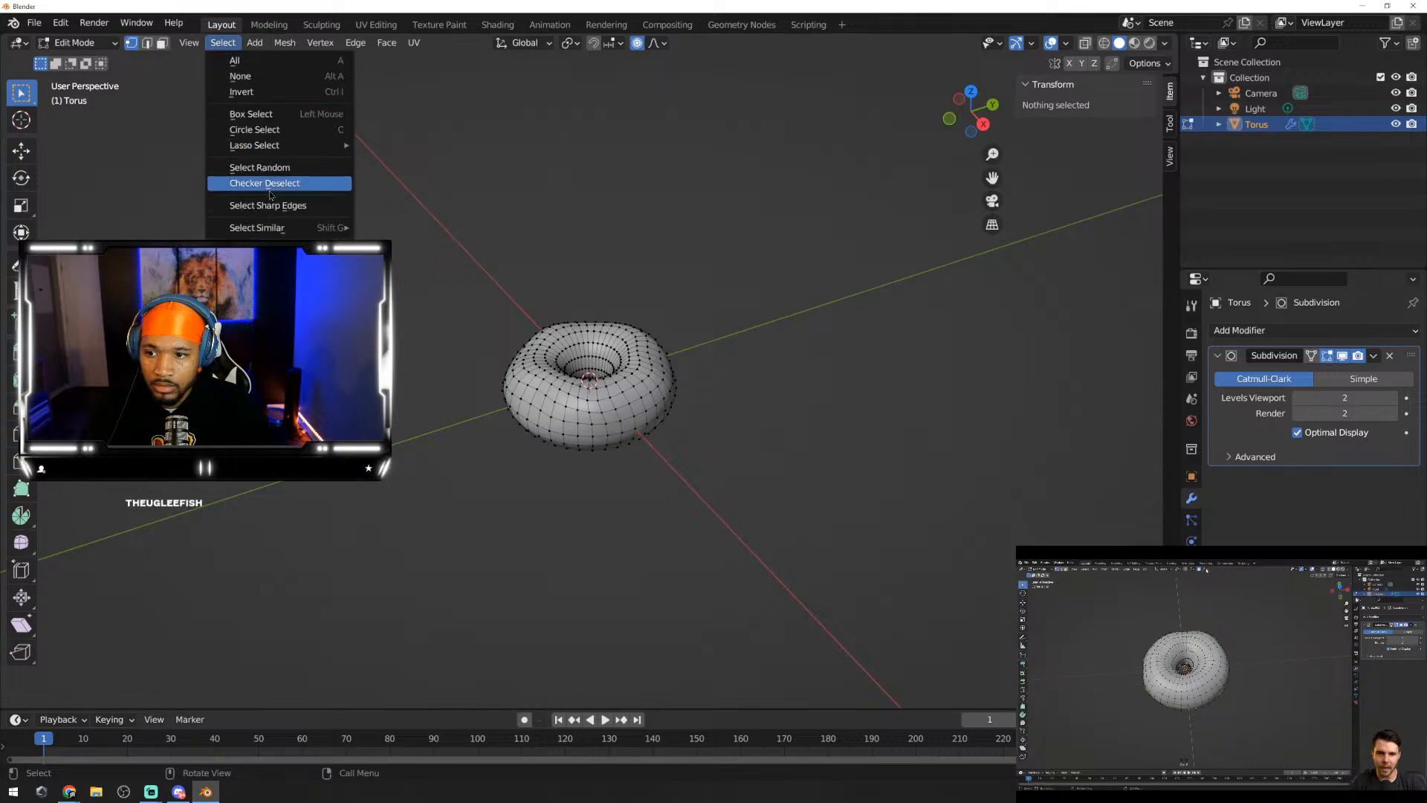
click(277, 176)
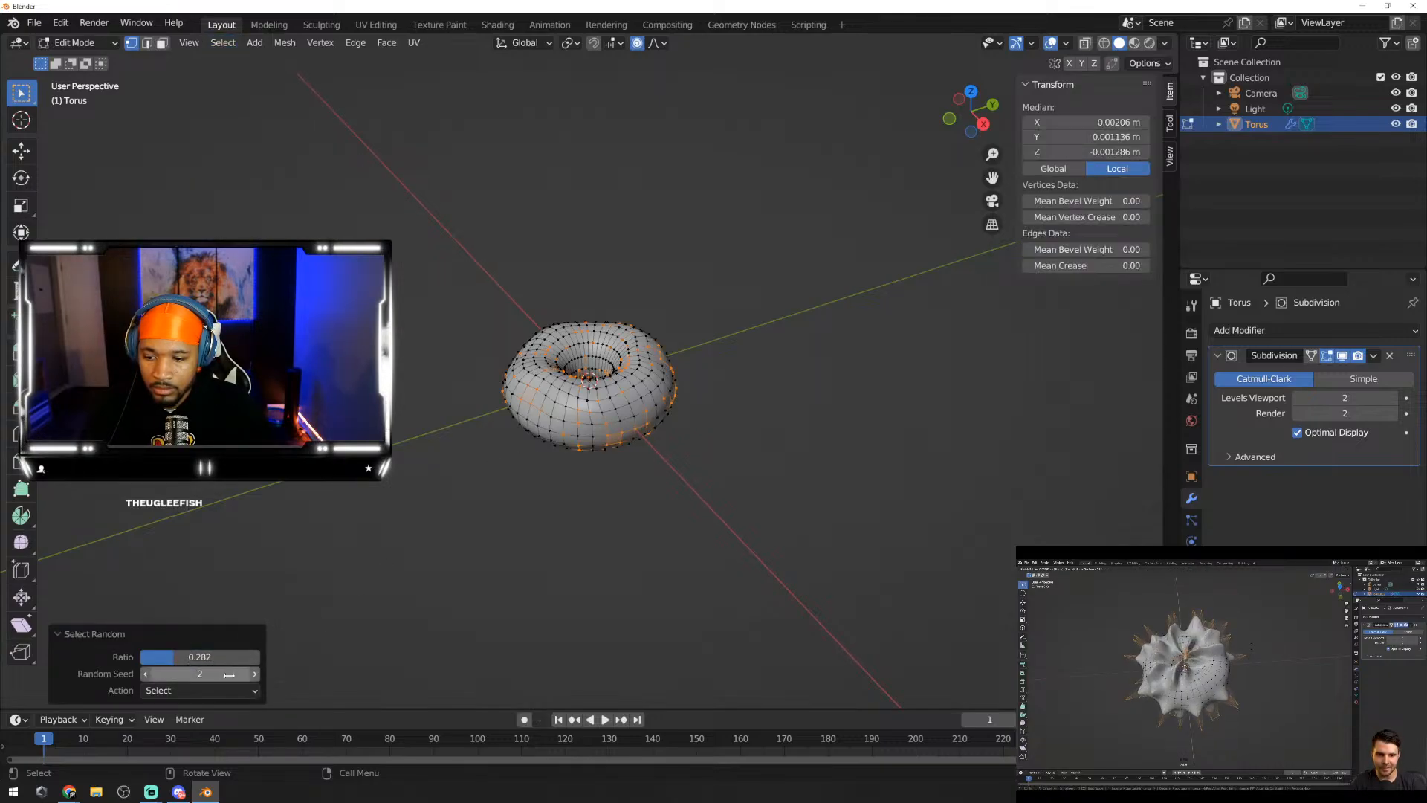
click(145, 674)
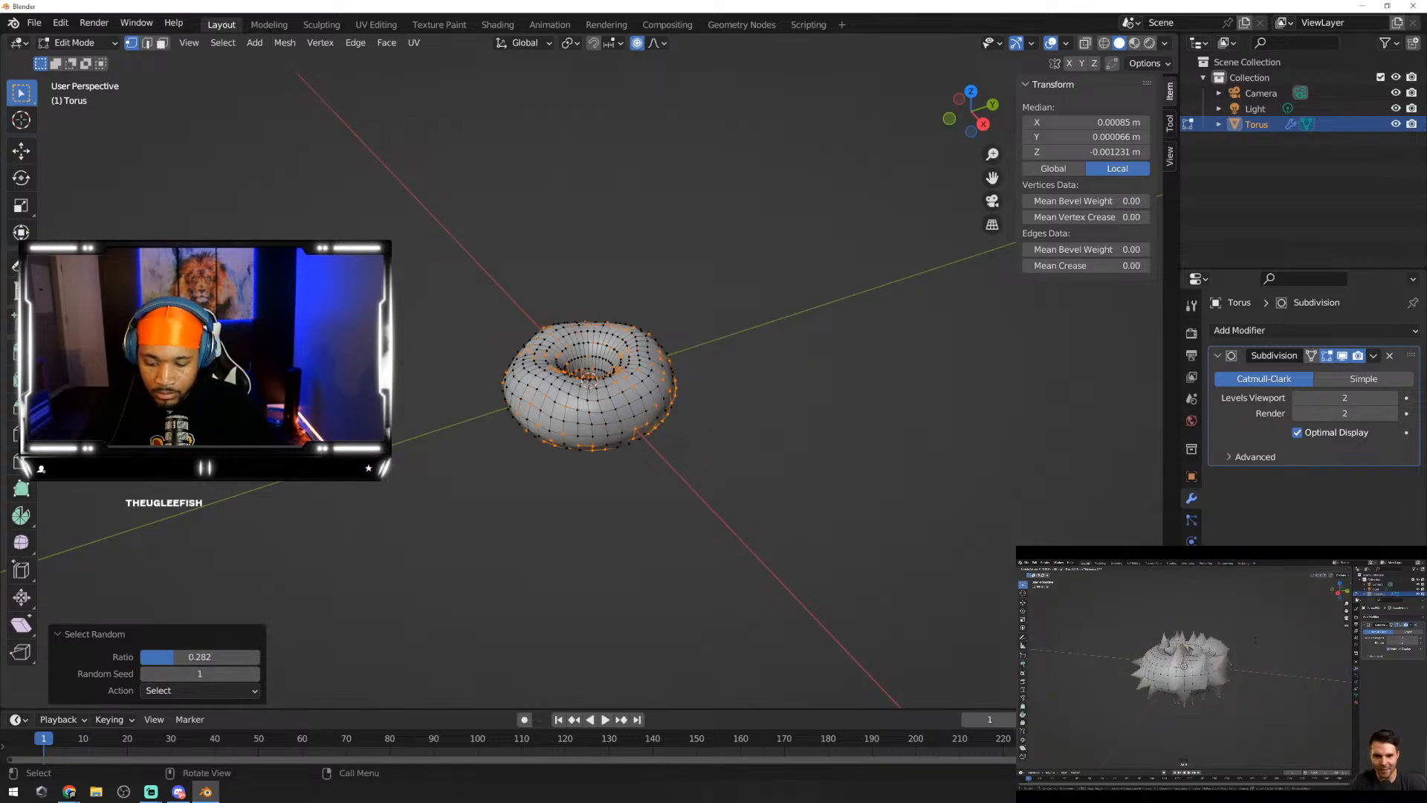
Step: Shrink the randomly selected vertices slightly inward with Shrink/Fatten and proportional editing, and clear the selection
key(g)
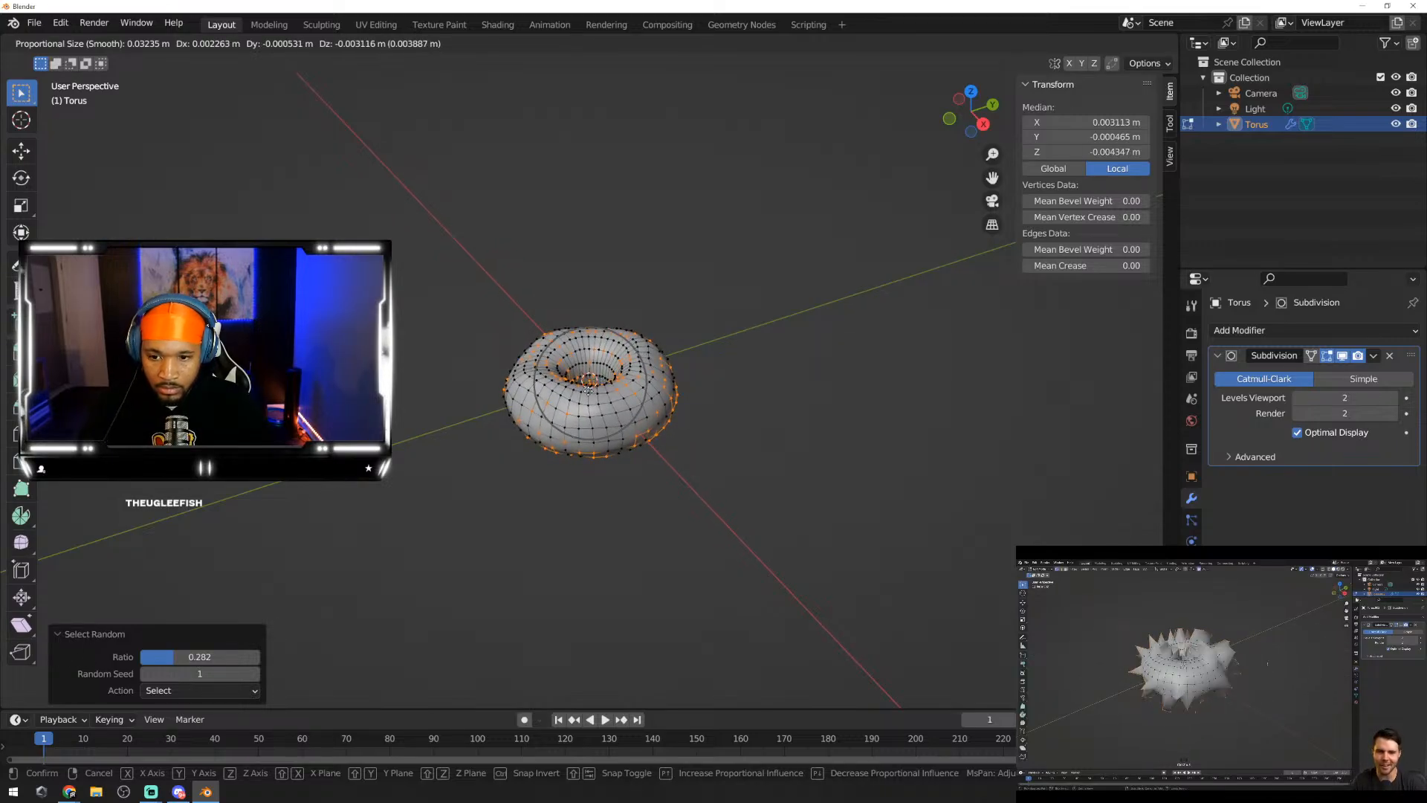
key(Escape)
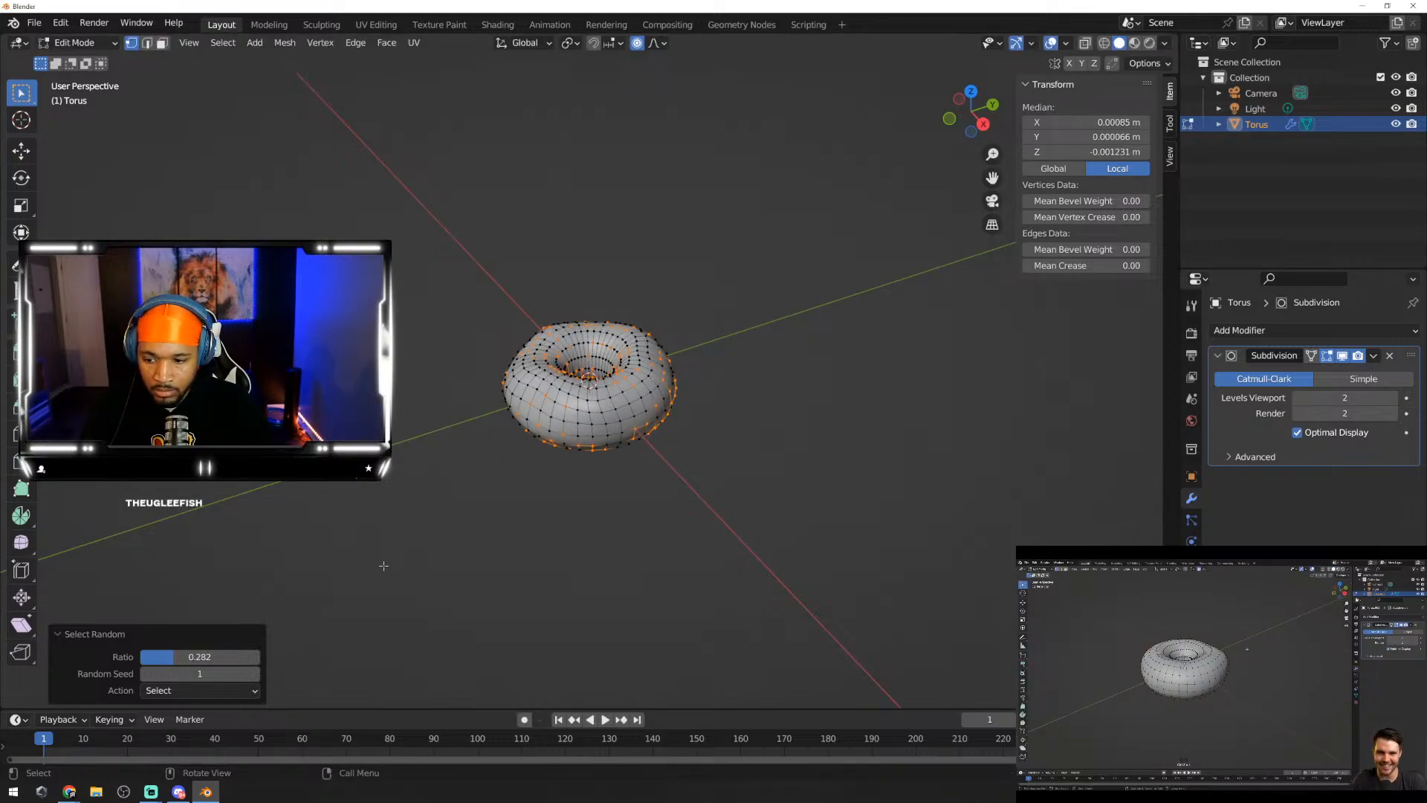
key(alt+s)
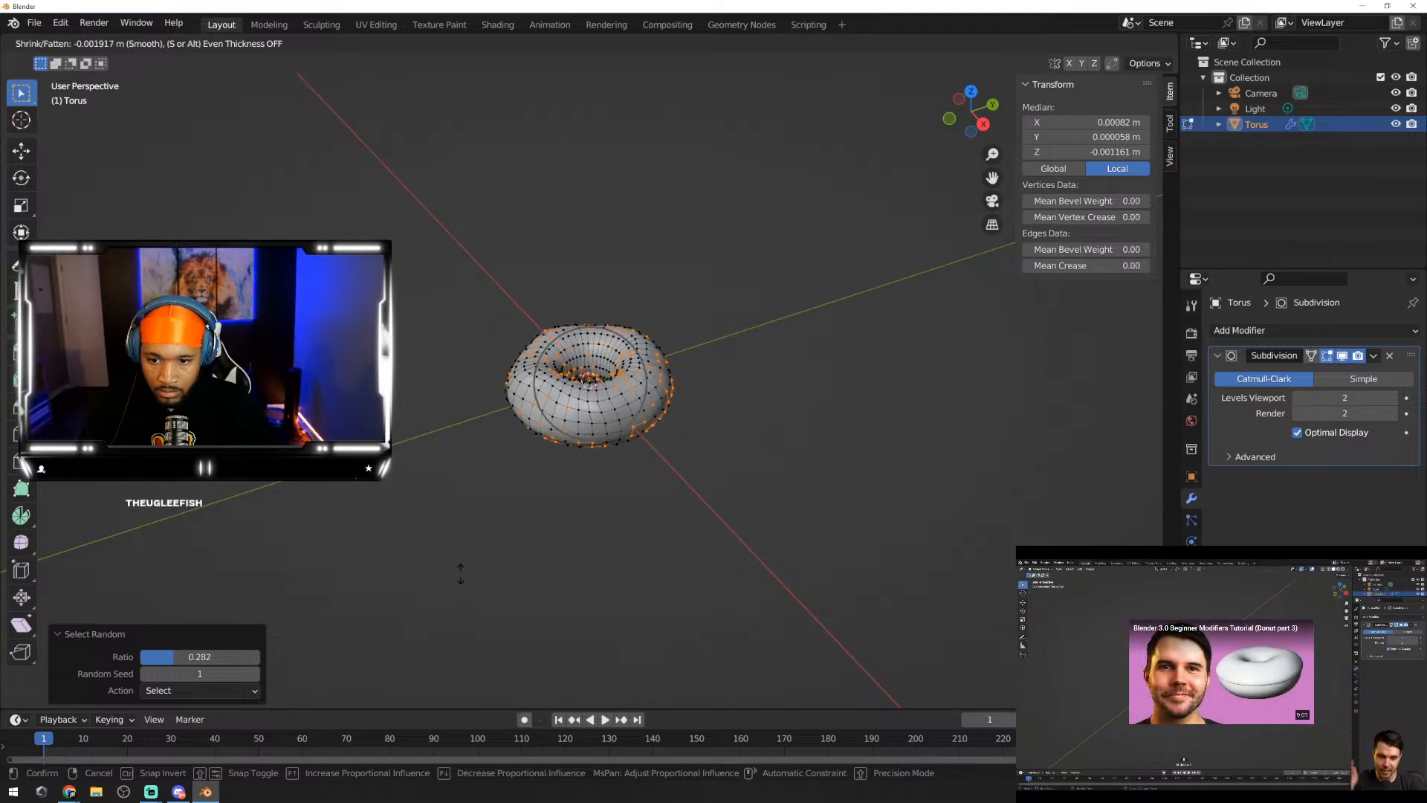
click(460, 573)
middle_drag(460, 573, 377, 670)
click(326, 596)
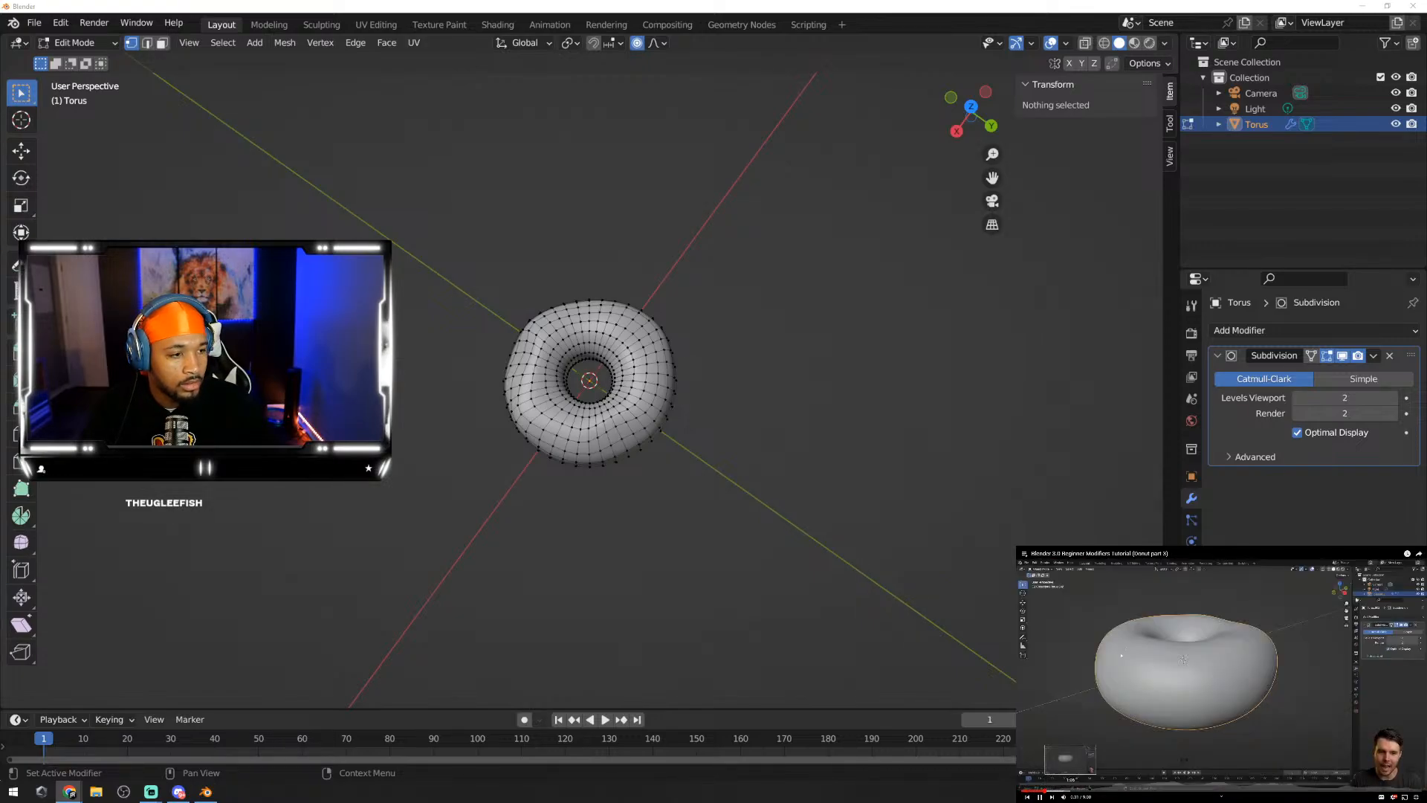
Step: Return to Object Mode and check the donut's smooth shape from the side
middle_drag(707, 520, 520, 386)
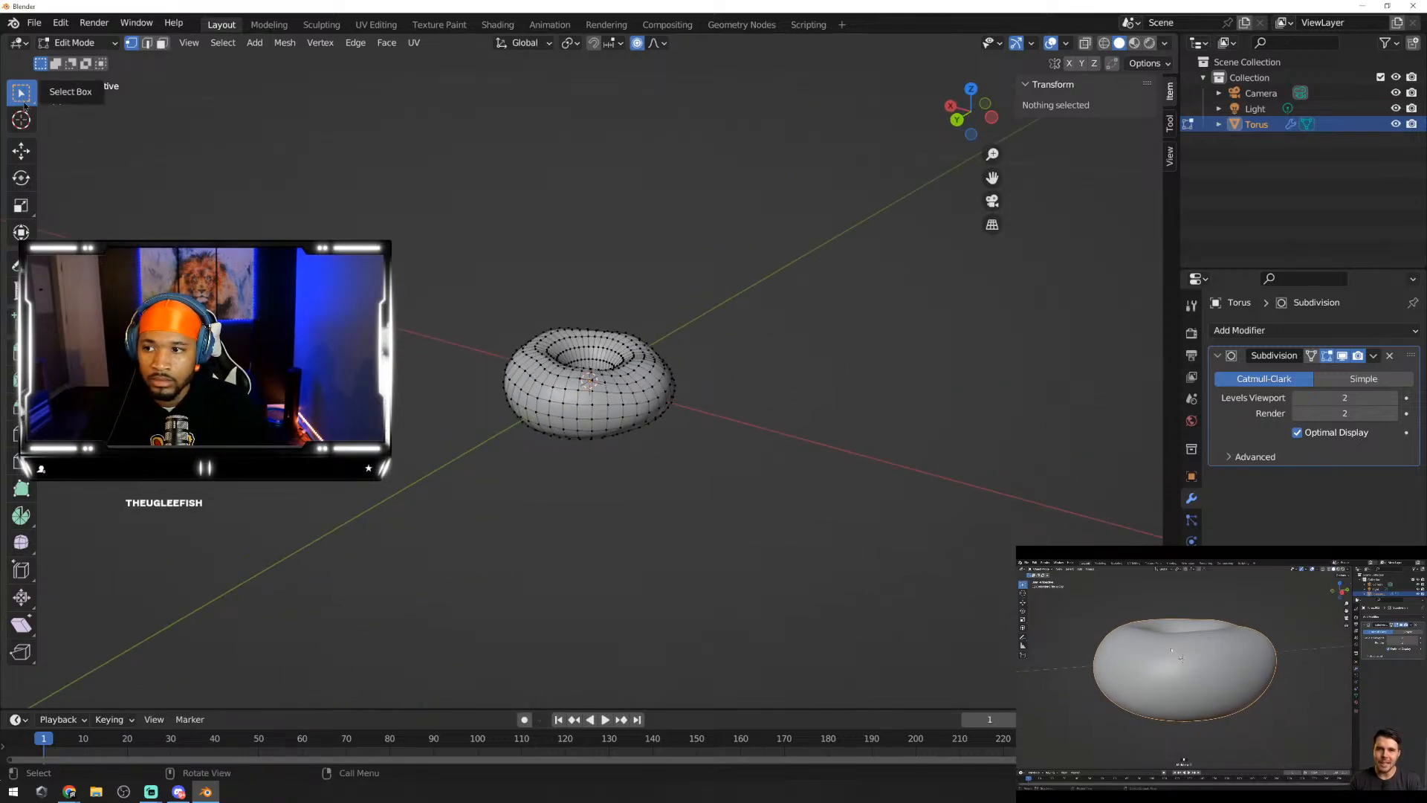
key(Tab)
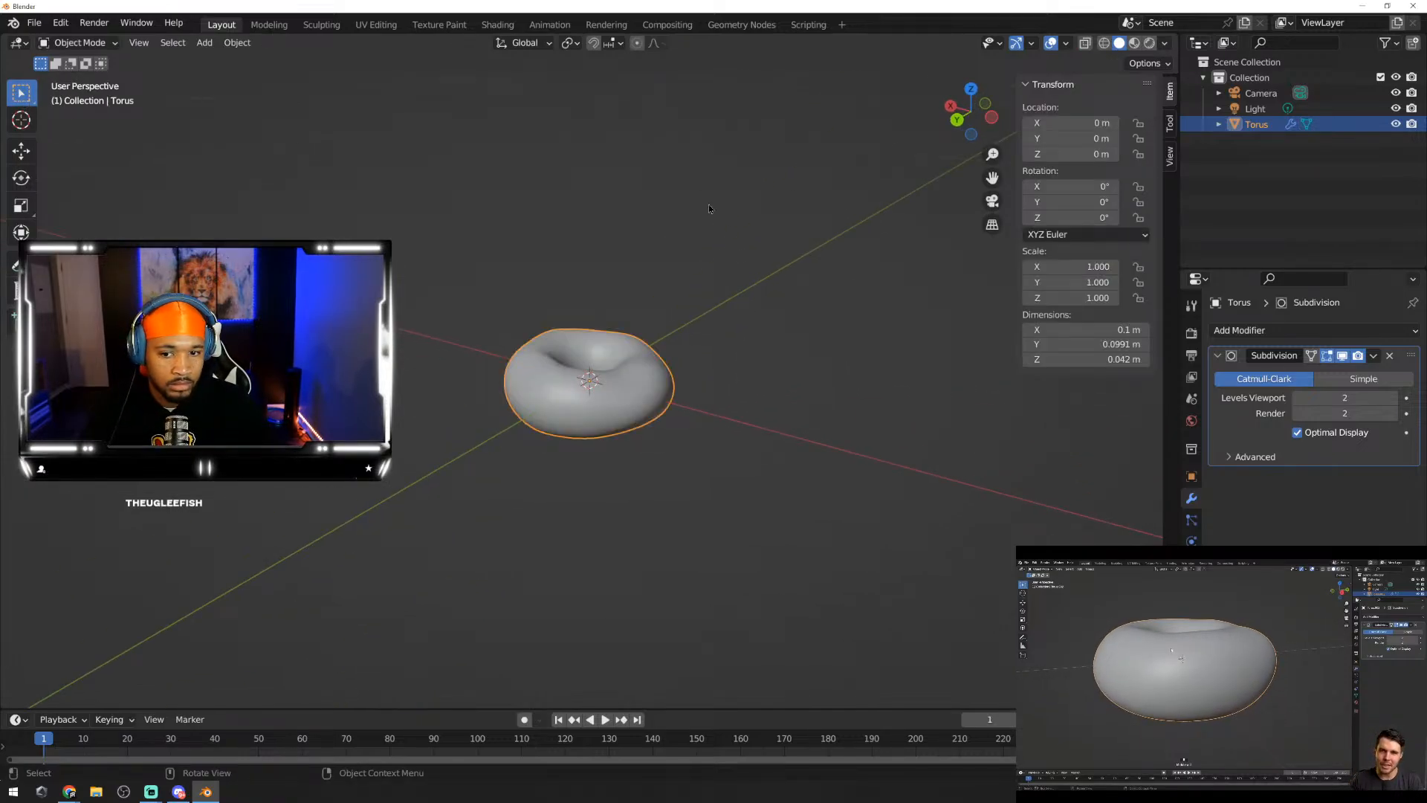
middle_drag(782, 309, 791, 398)
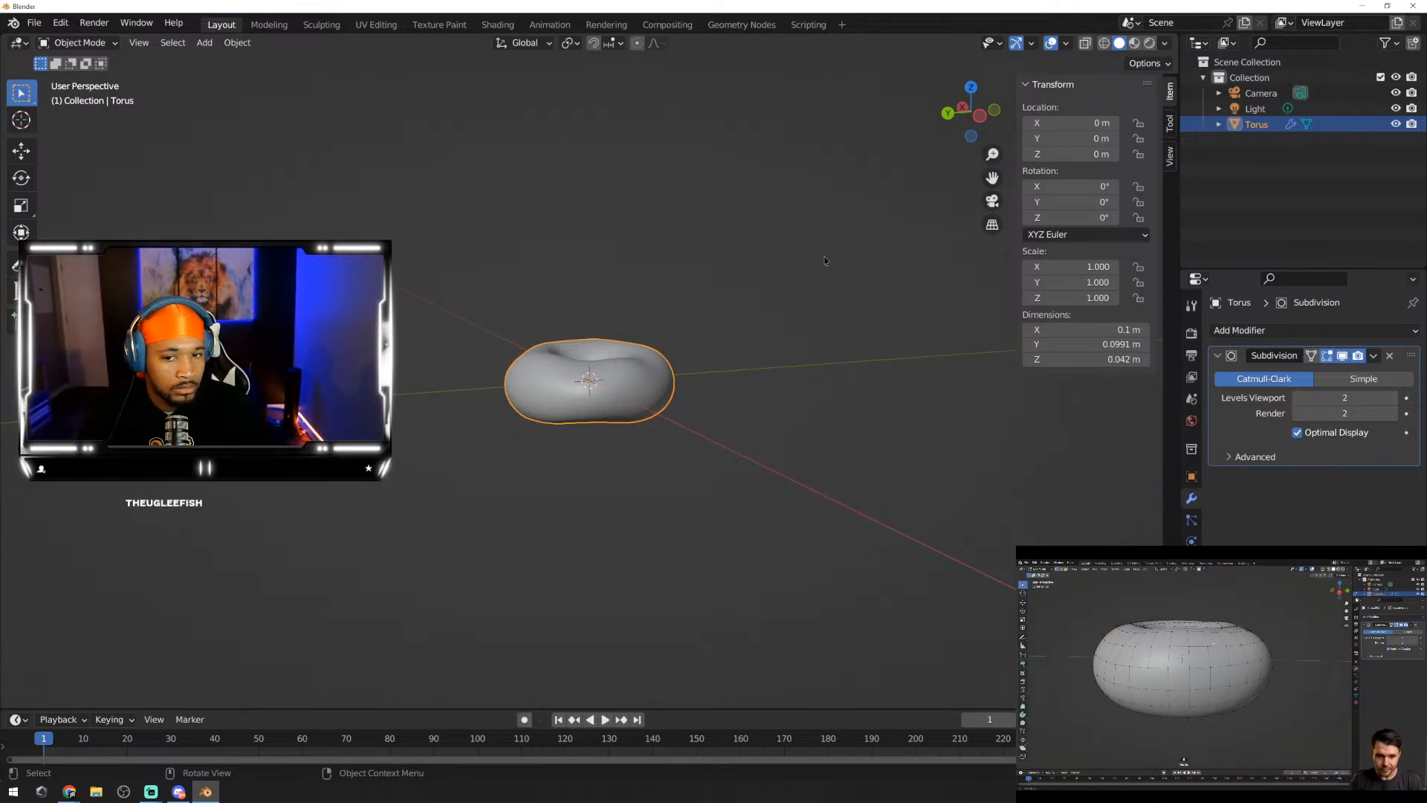
Step: In Edit Mode, box-select the visible upper-half vertices from the right orthographic view, and hide the Transform sidebar
key(Tab)
scroll(662, 409, up, 5)
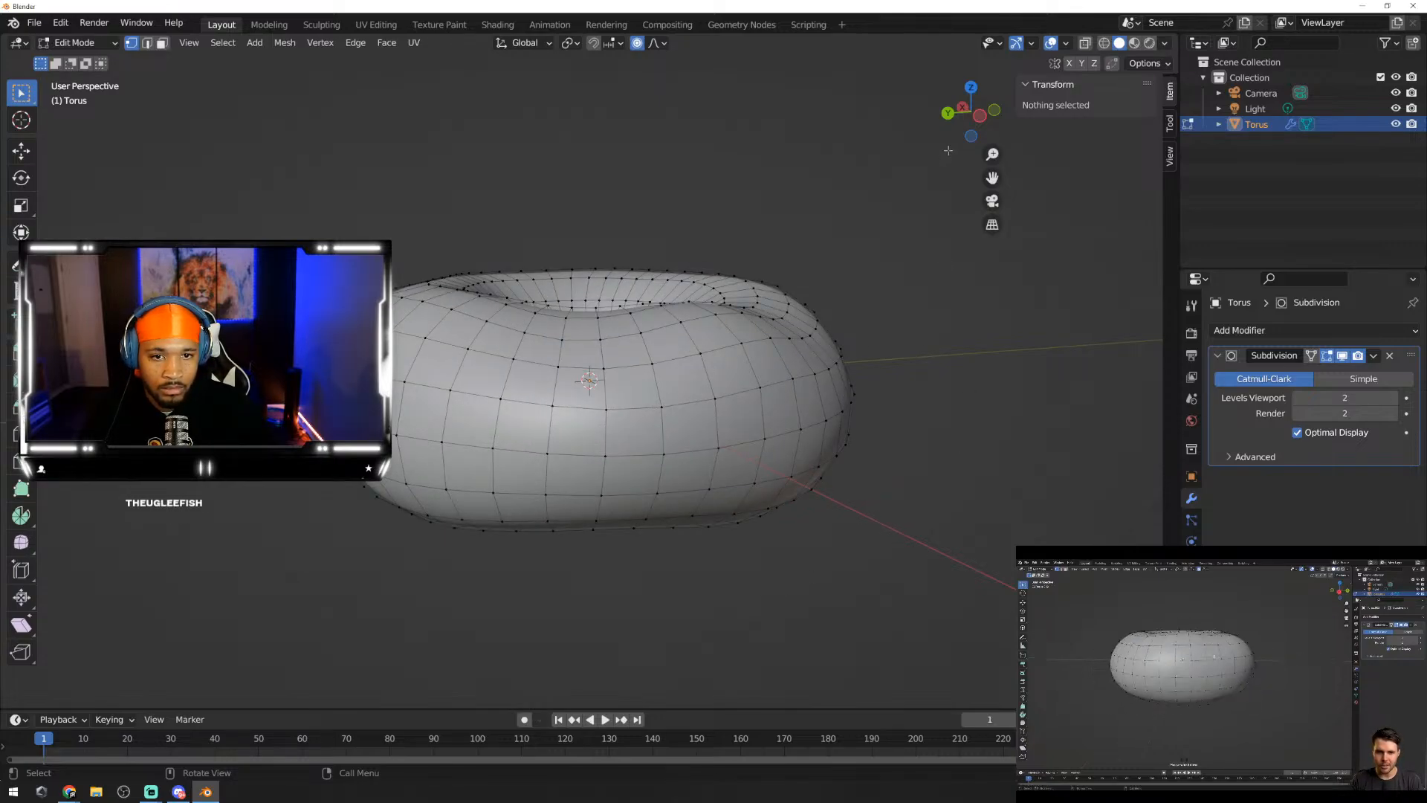
click(963, 109)
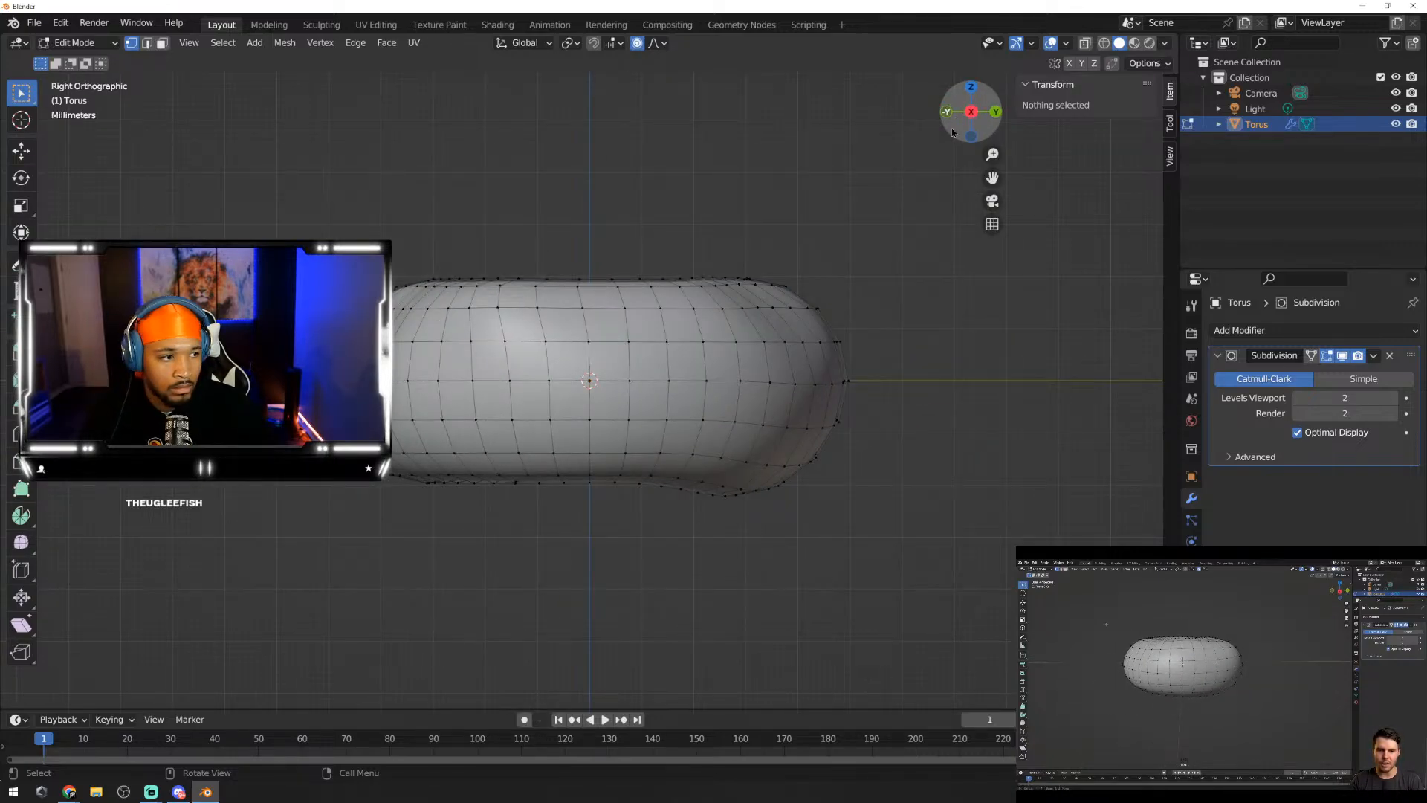
drag(240, 221, 1083, 387)
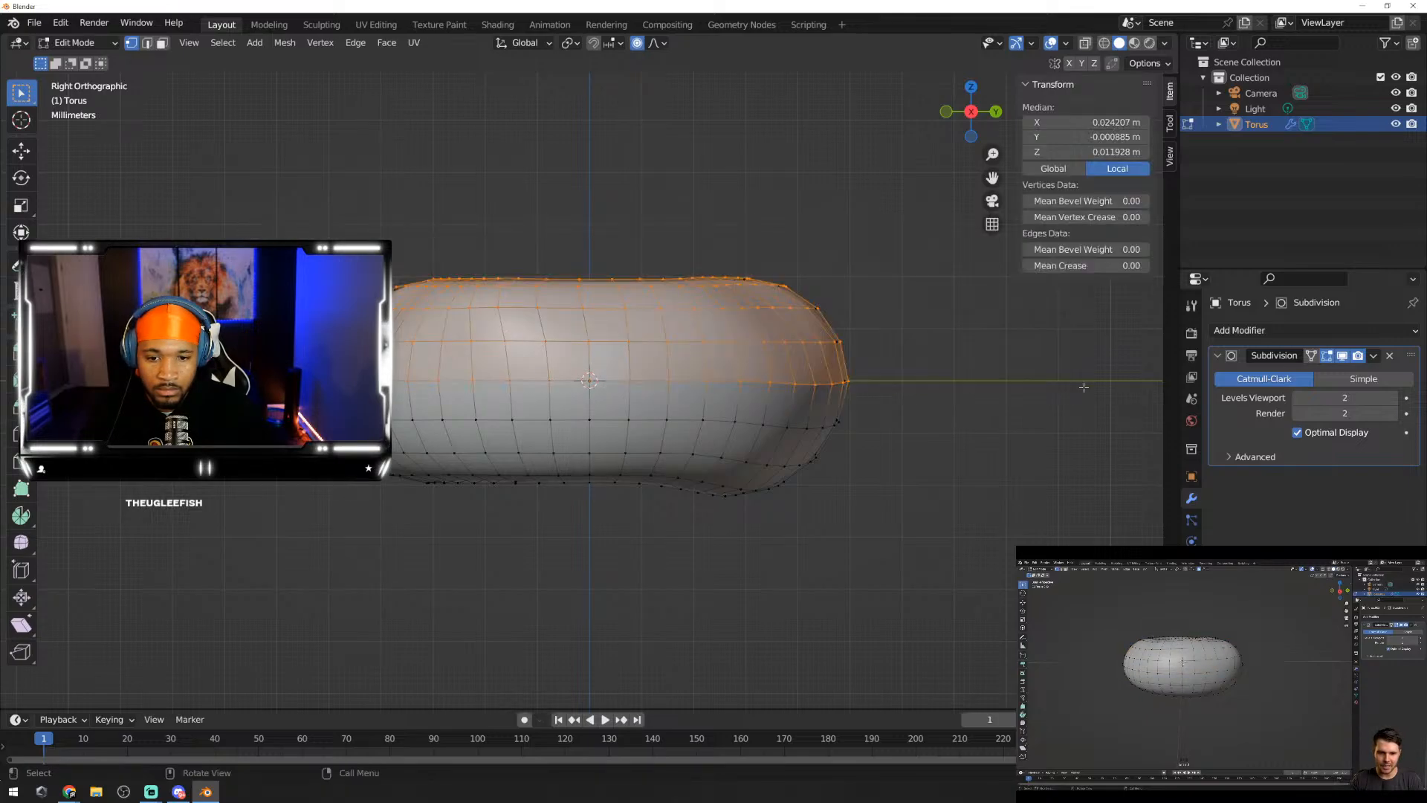
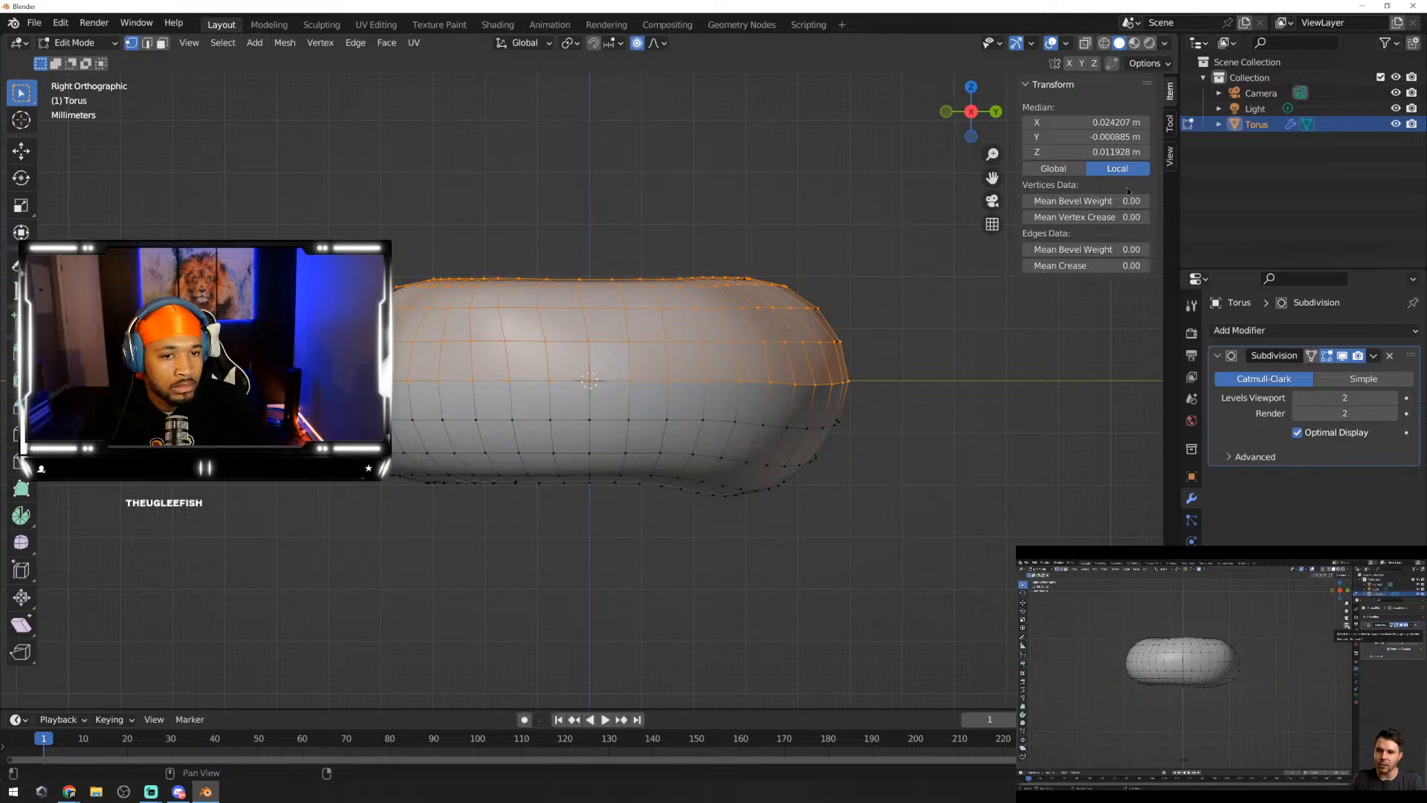
key(n)
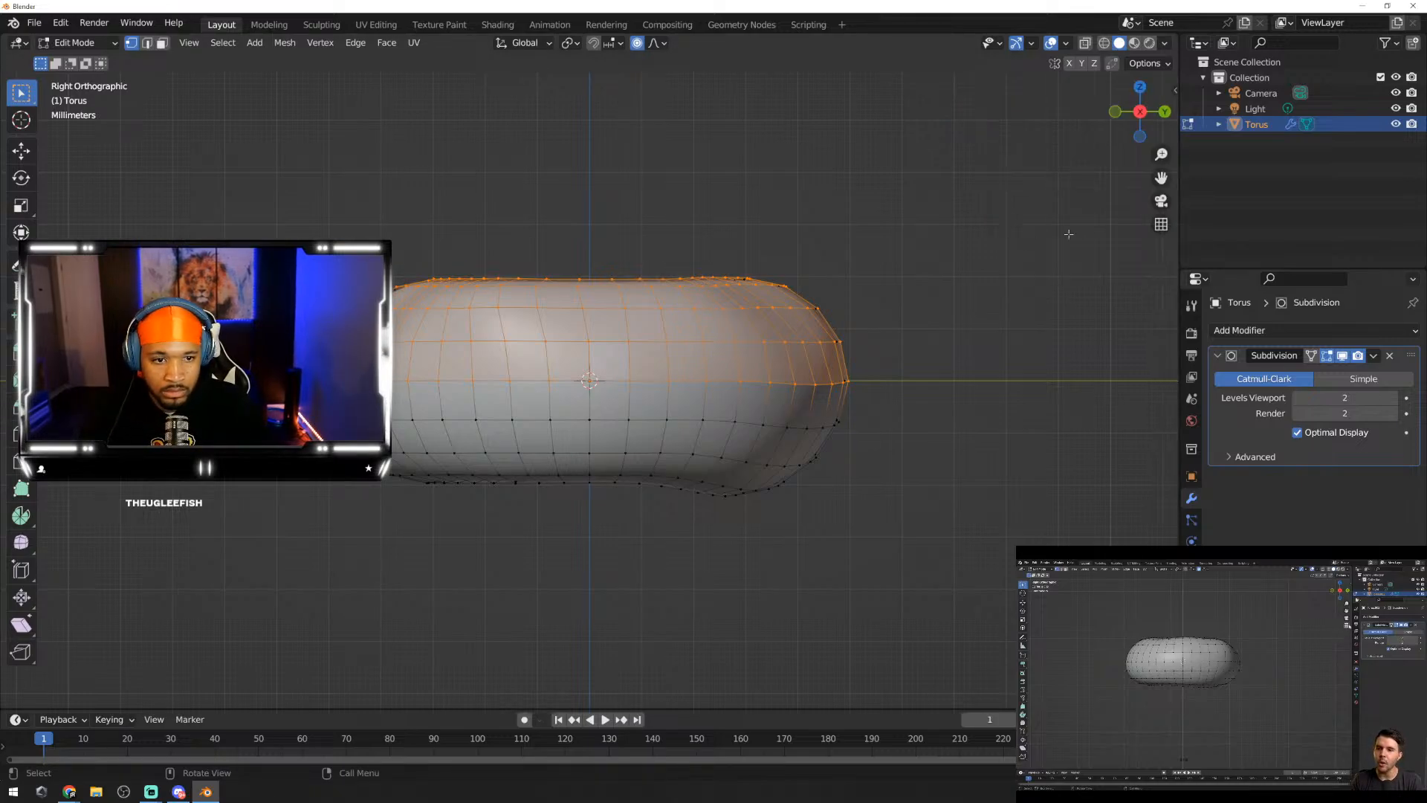
Step: Compare the donut's right view in perspective and orthographic projection, ending in orthographic
click(1161, 227)
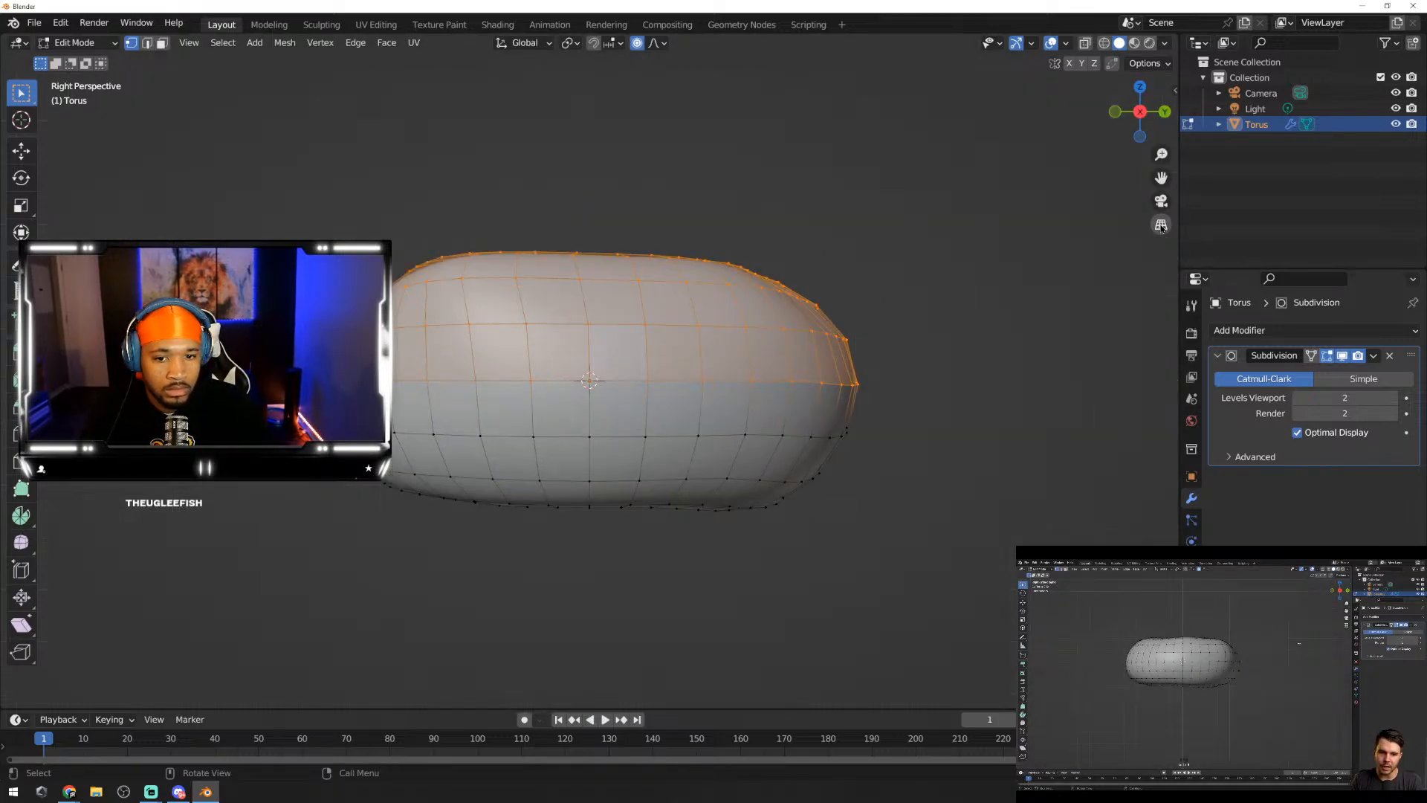
click(1161, 227)
click(1161, 227)
click(1160, 227)
click(1160, 227)
click(1161, 227)
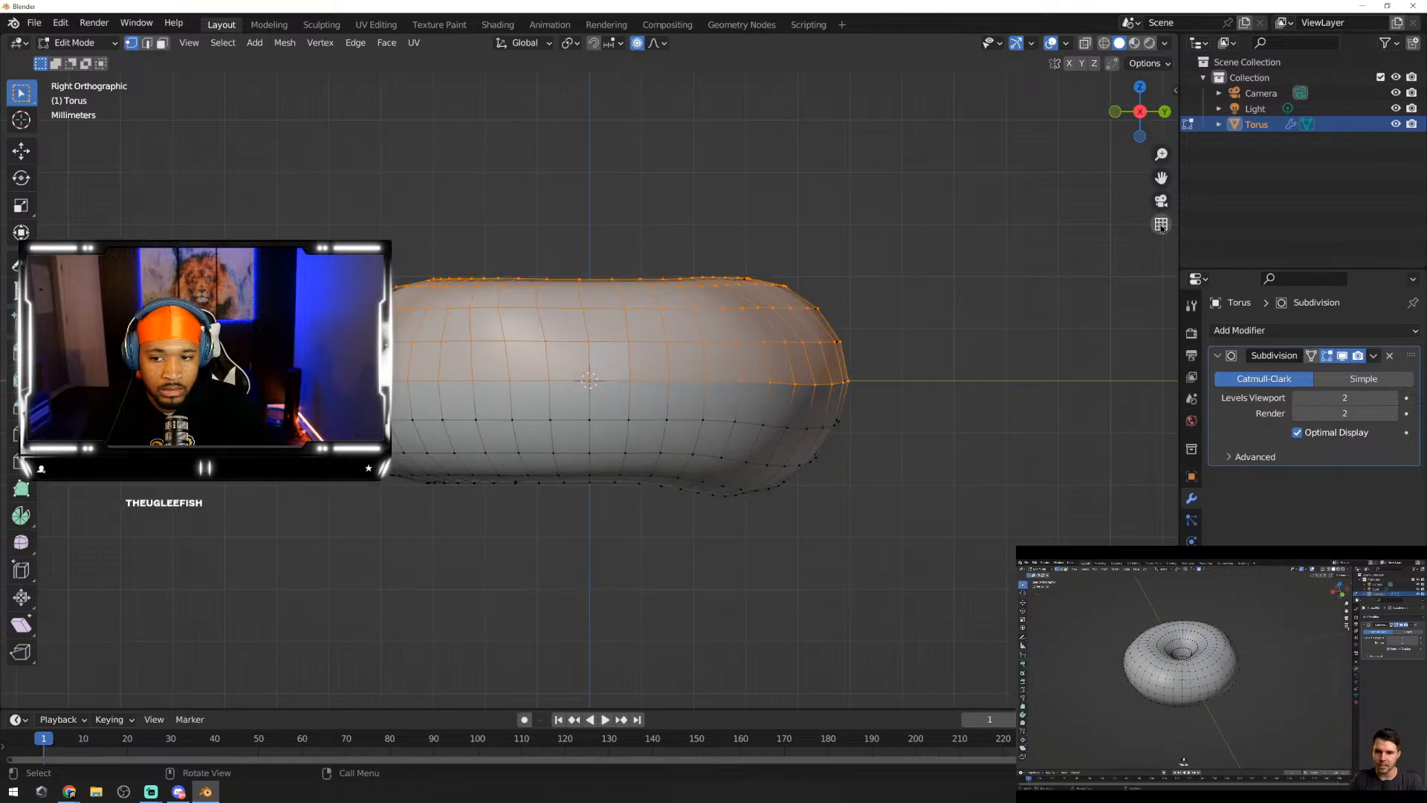
click(1161, 227)
click(1161, 226)
click(1161, 227)
click(1160, 227)
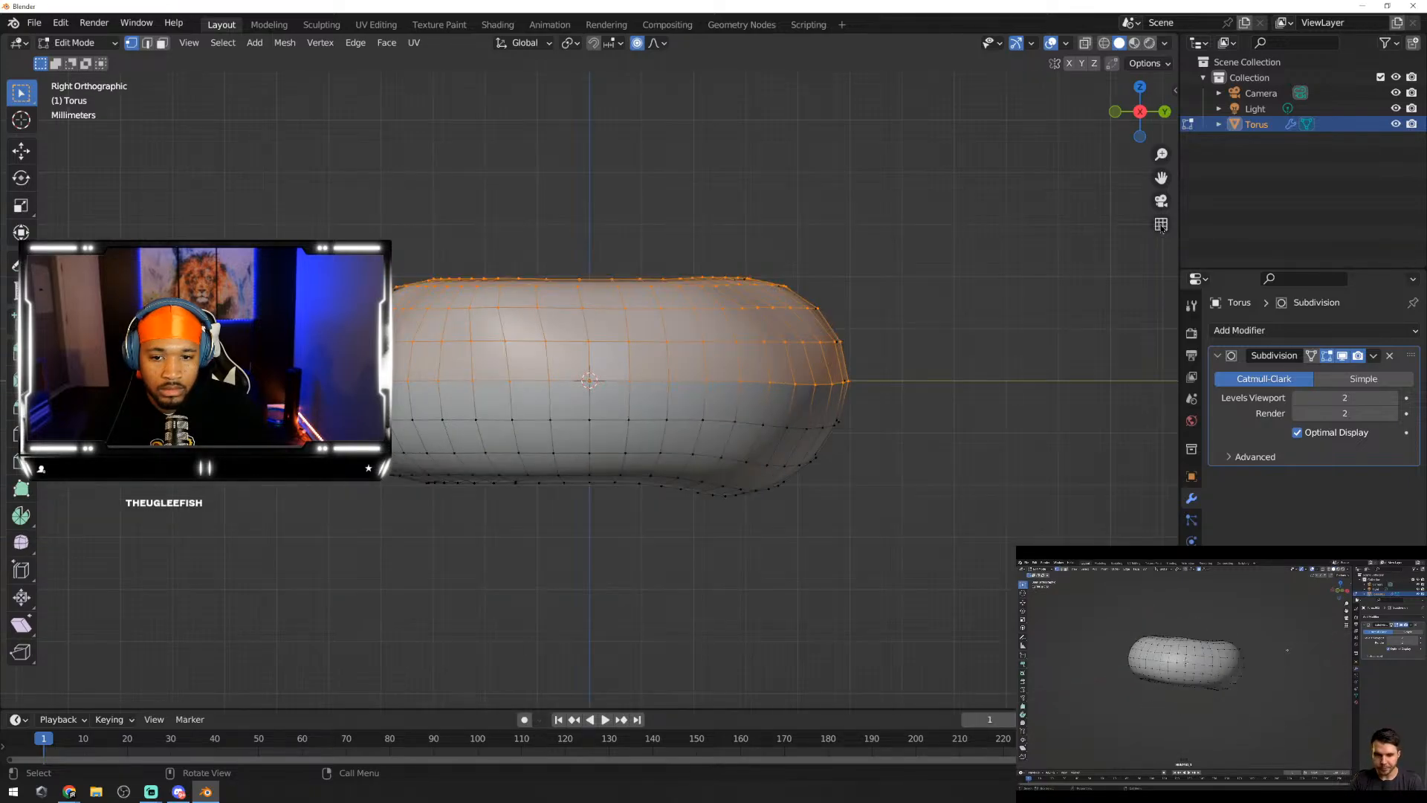
click(1160, 227)
click(1161, 227)
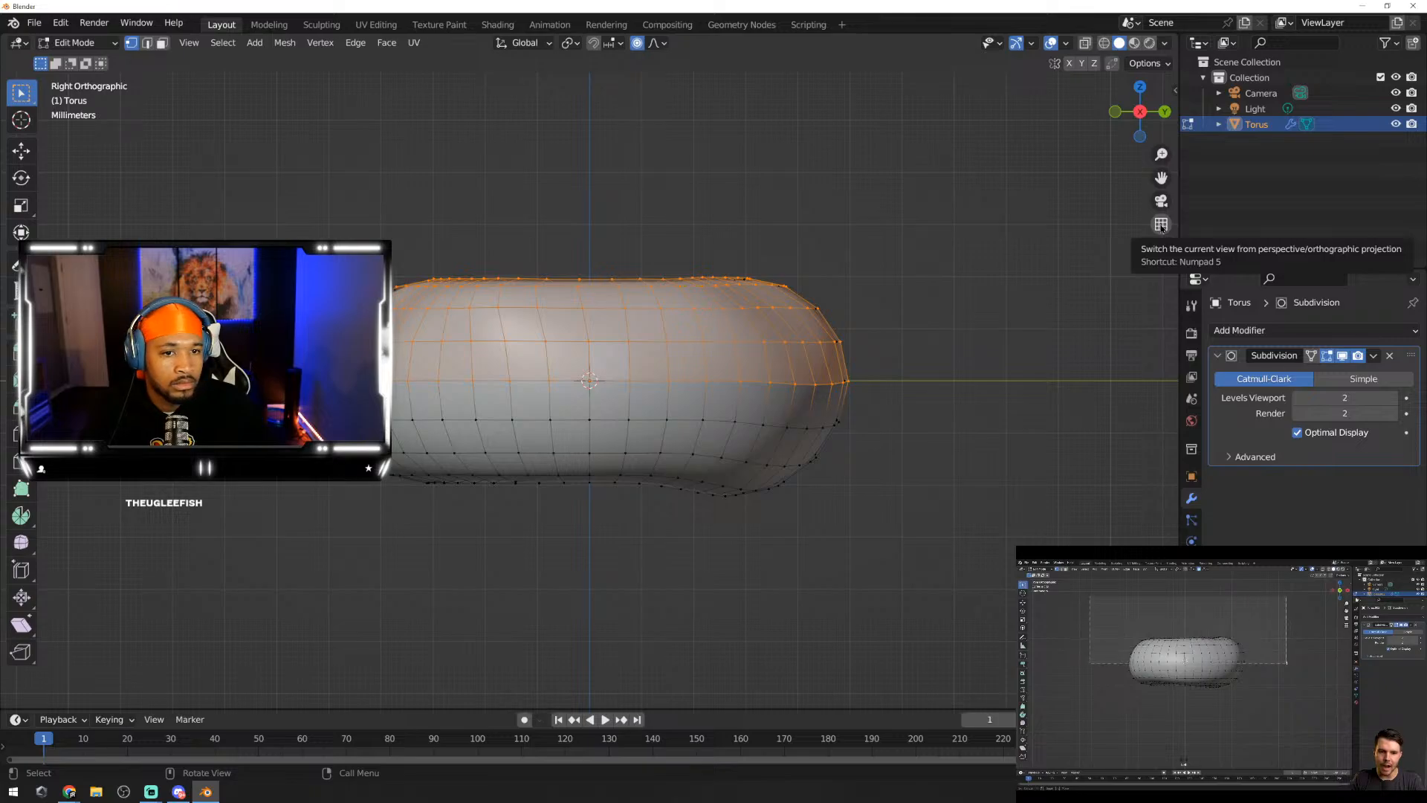
Step: Enable X-ray in the back orthographic view, clear the partial selection, and box-select the donut's entire upper half through the mesh
click(1166, 114)
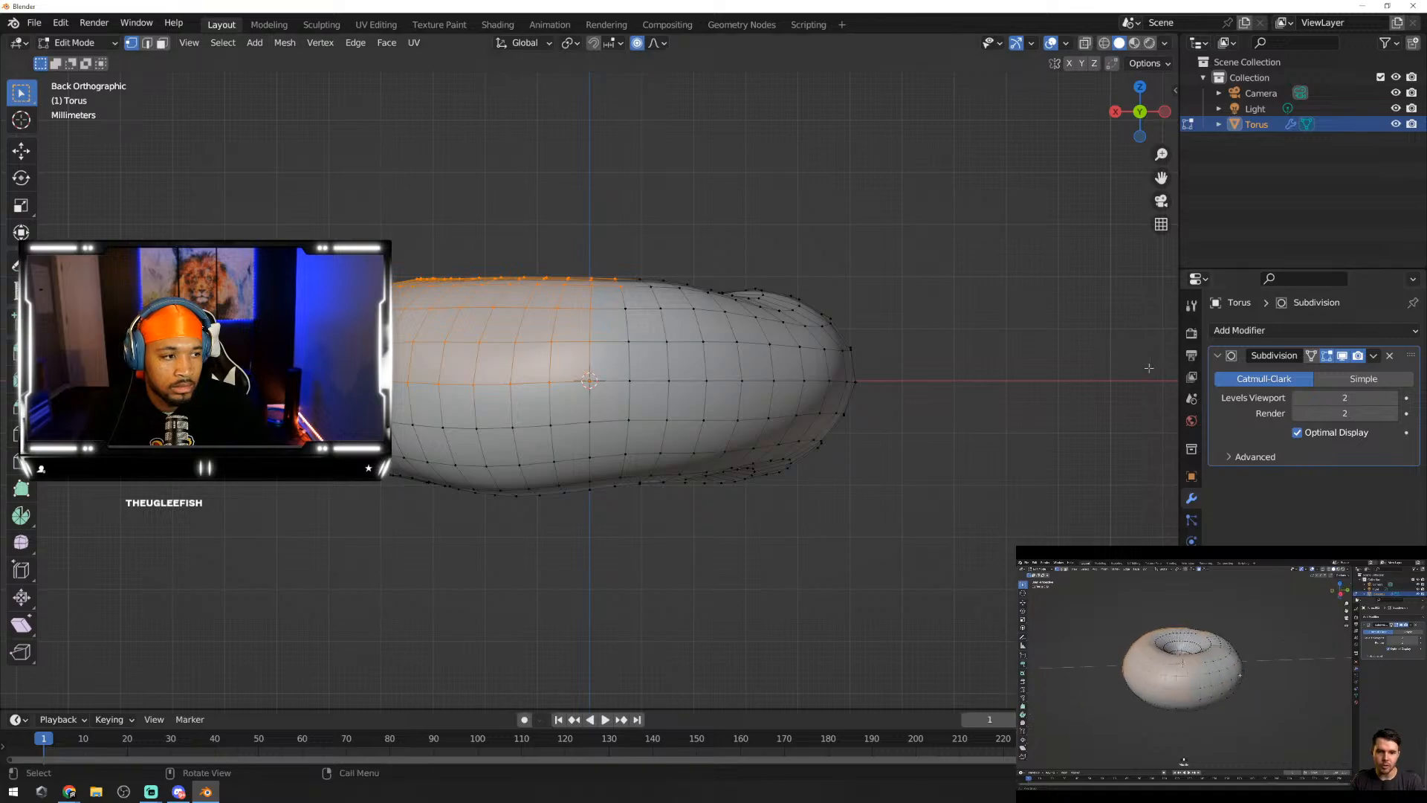
middle_drag(825, 375, 787, 405)
click(1134, 133)
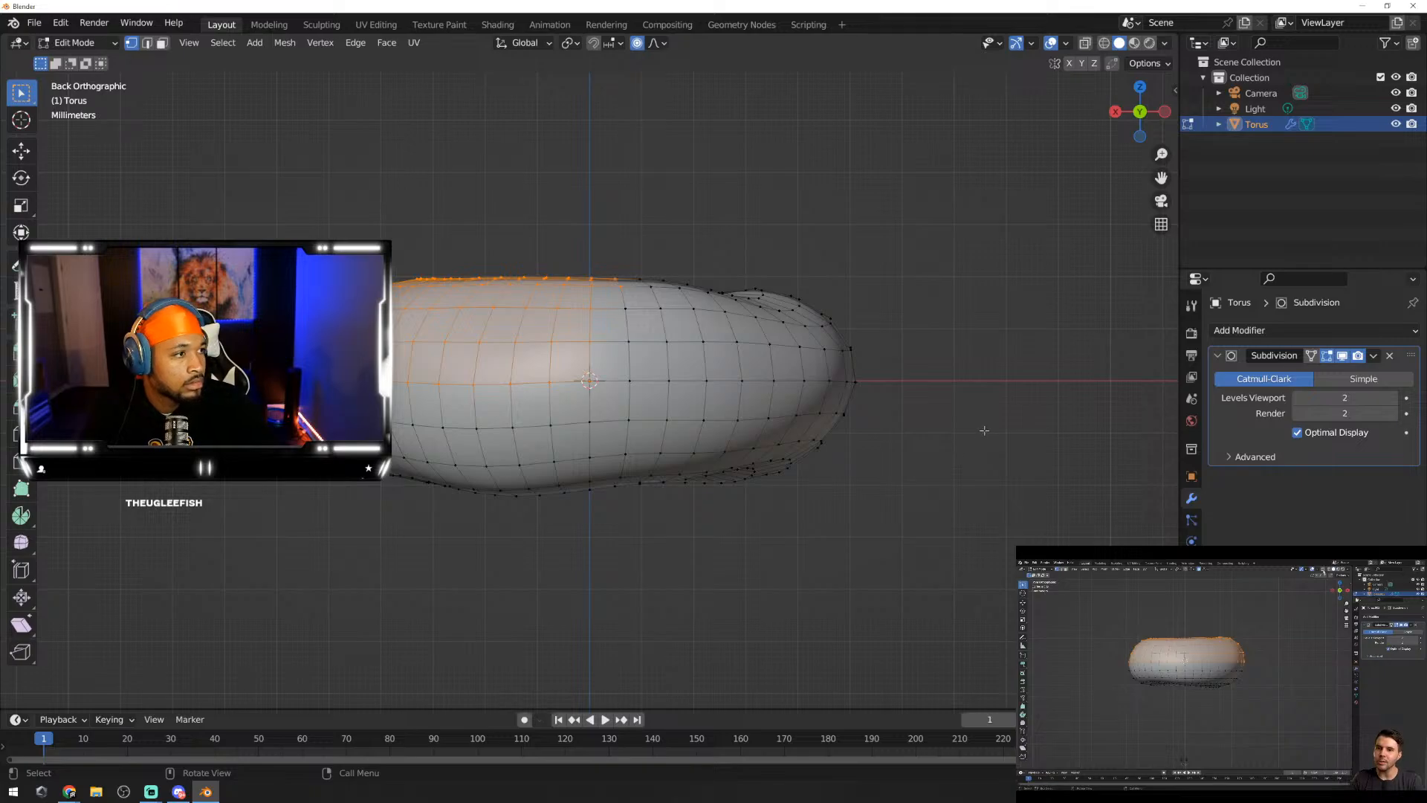
key(alt+z)
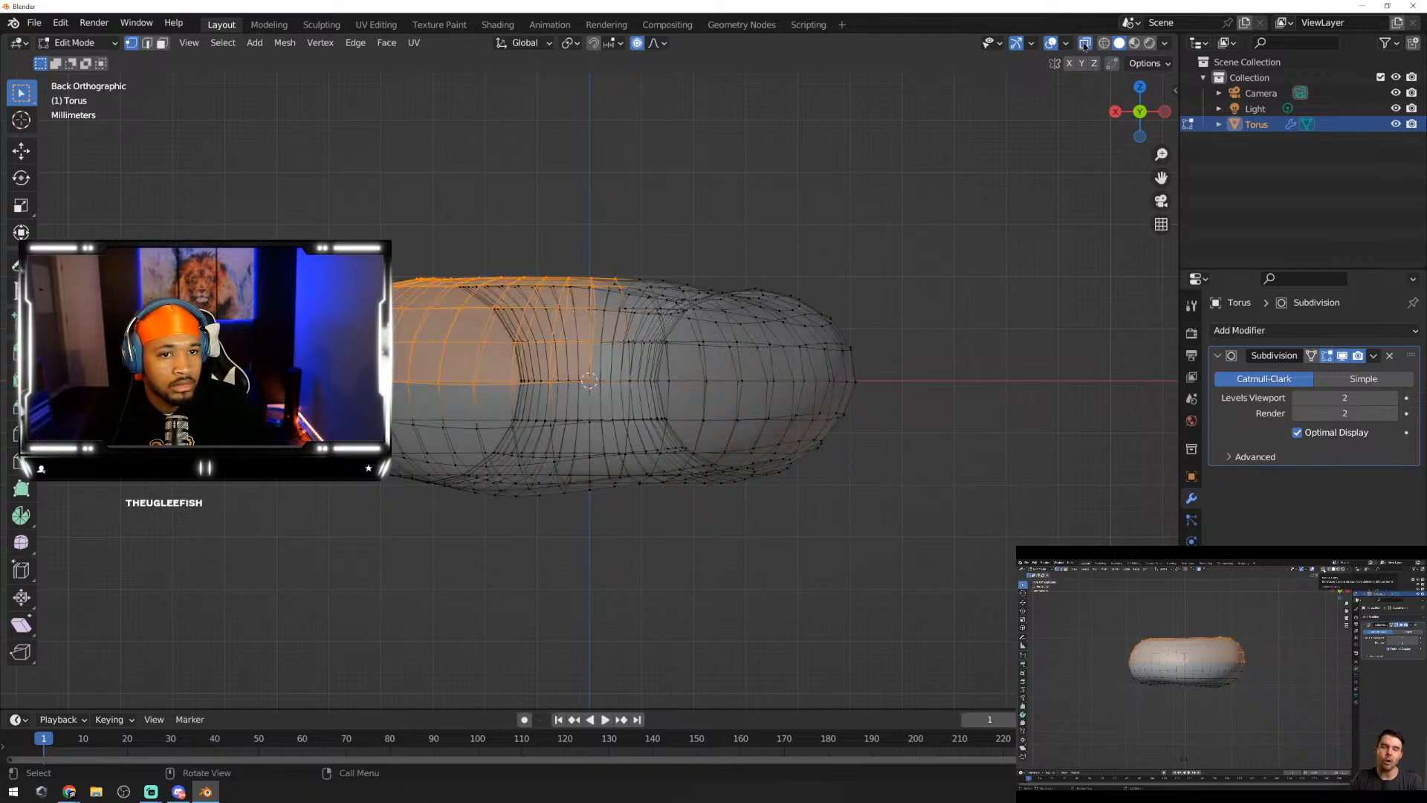
key(alt+a)
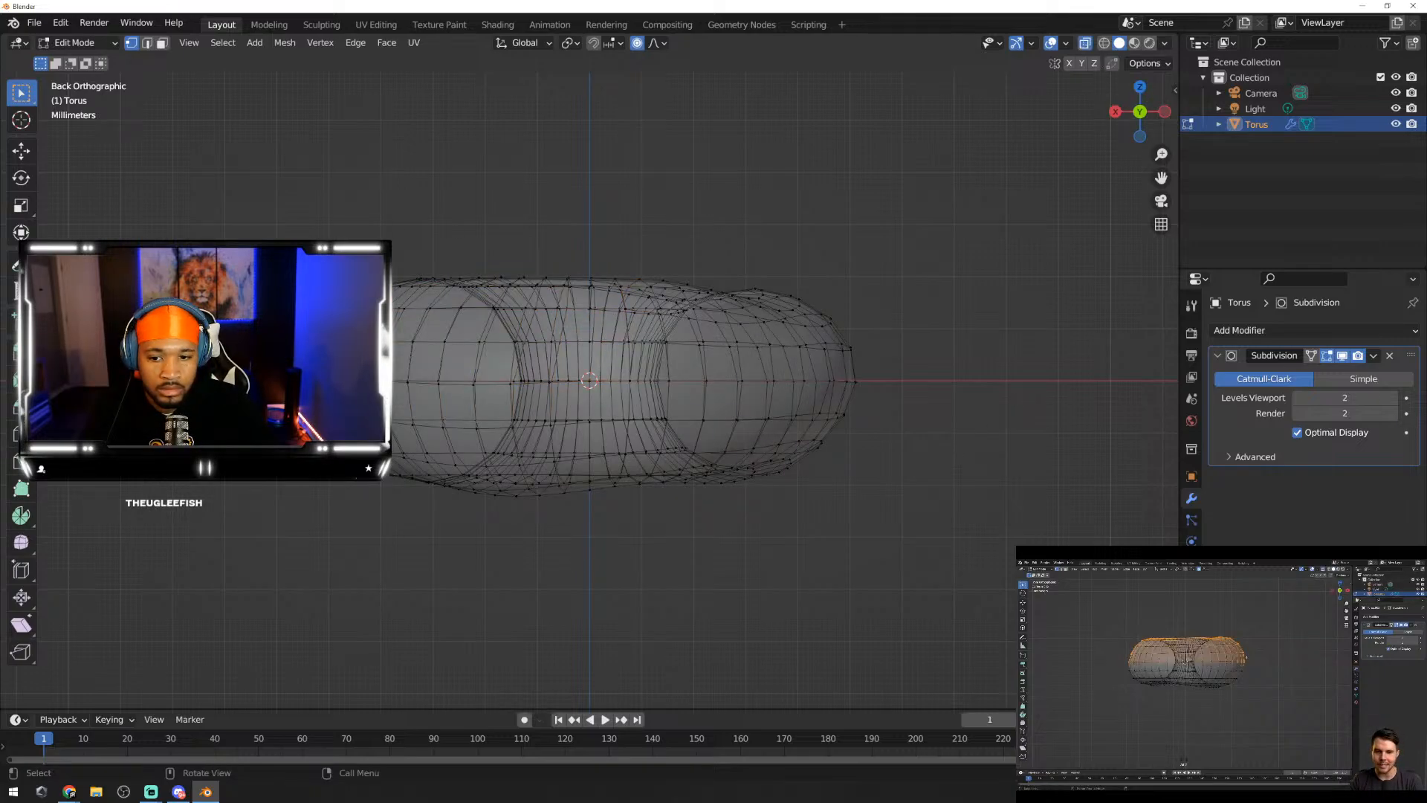
drag(203, 228, 1054, 392)
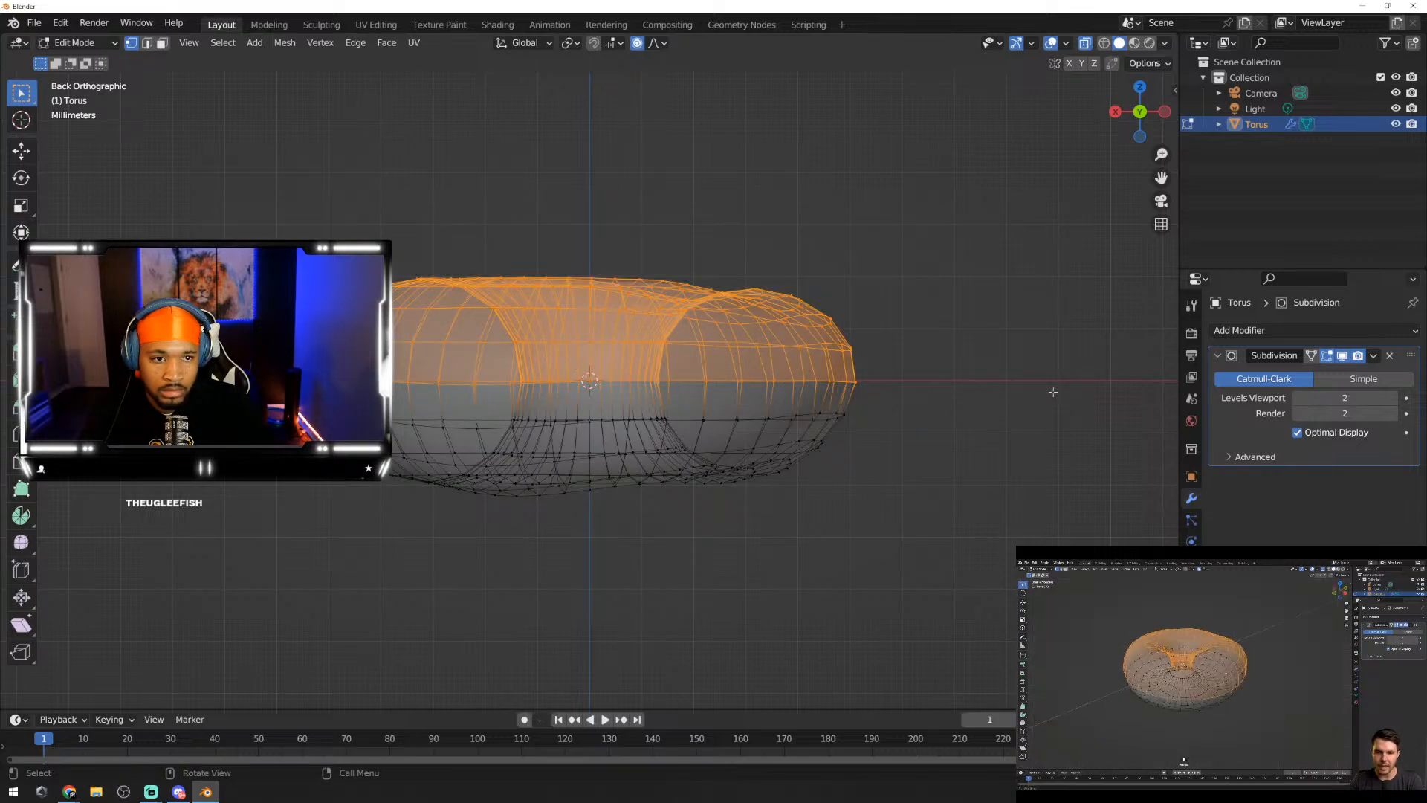
Step: Check the upper-half selection from an angle and duplicate it in place from the back view, without any offset
middle_drag(940, 340, 1069, 287)
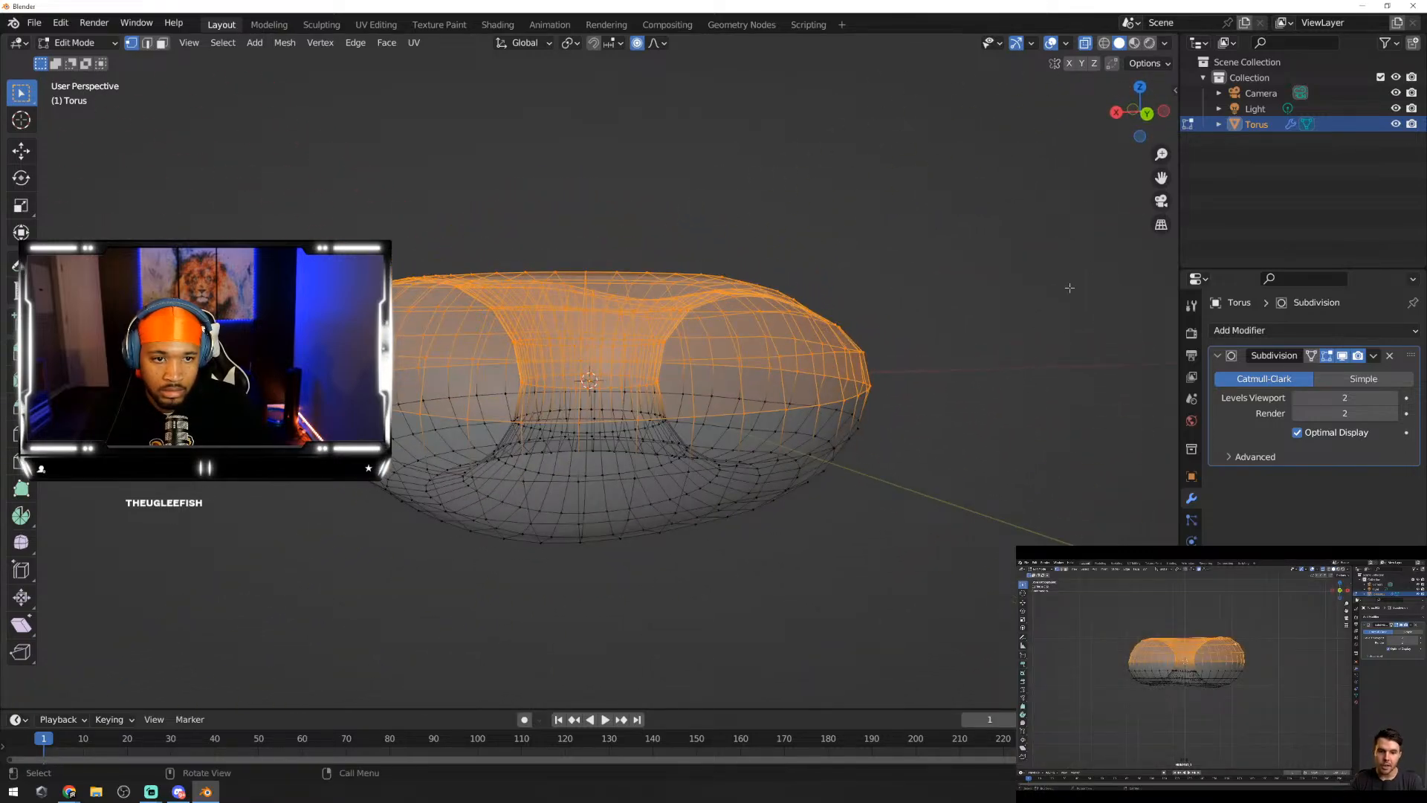
click(1149, 114)
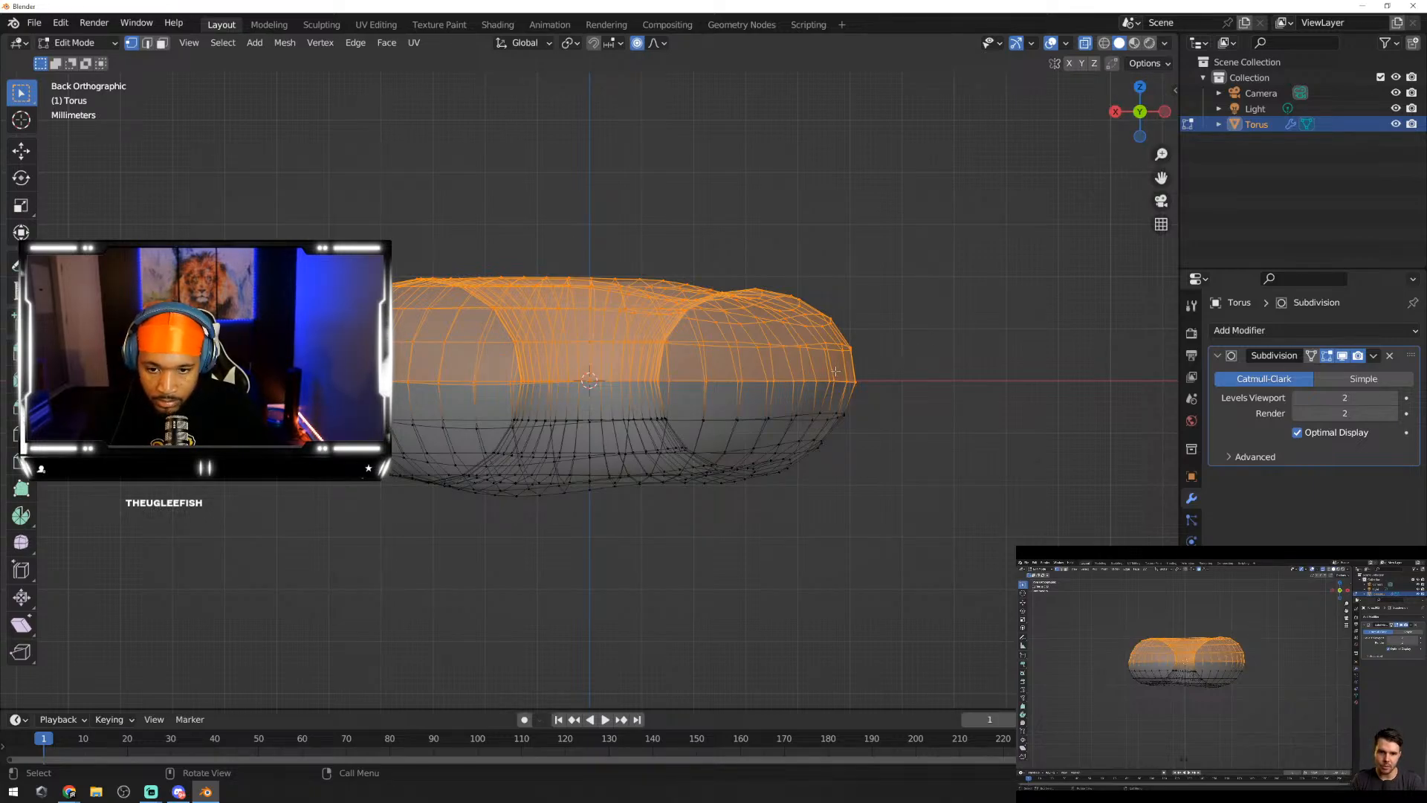
key(shift+d)
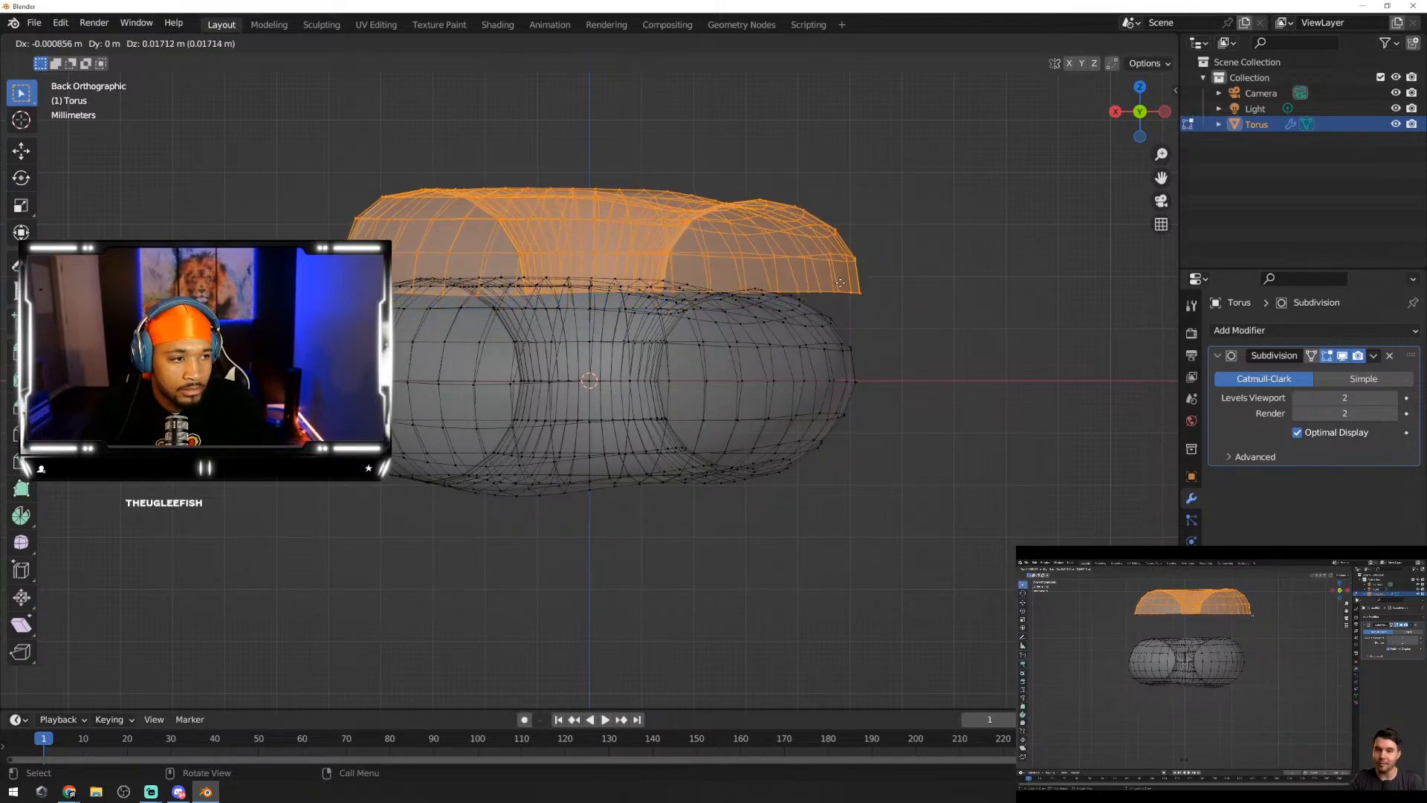
right_click(840, 282)
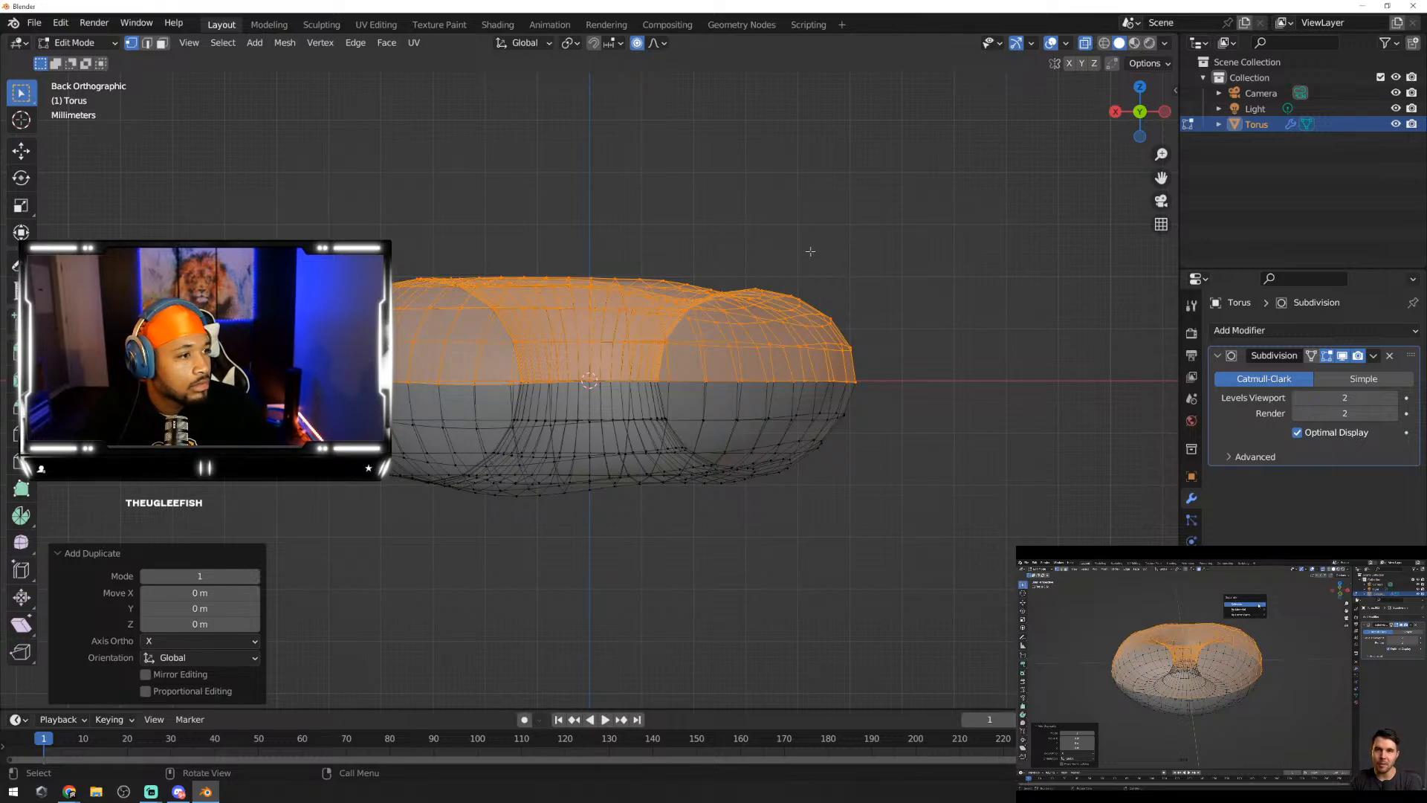
Step: Separate the selected duplicate of the donut's upper half into its own object
click(1161, 790)
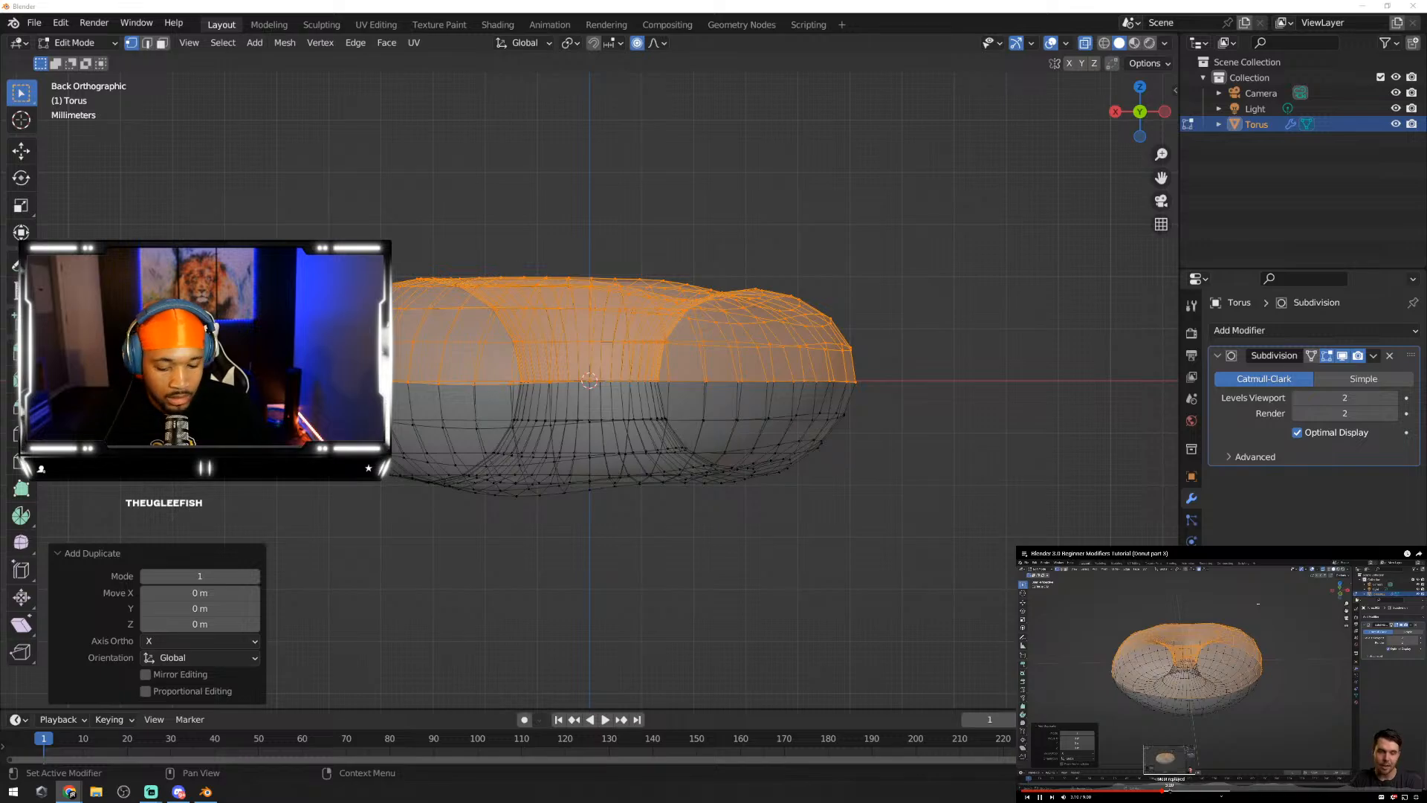
click(889, 11)
key(p)
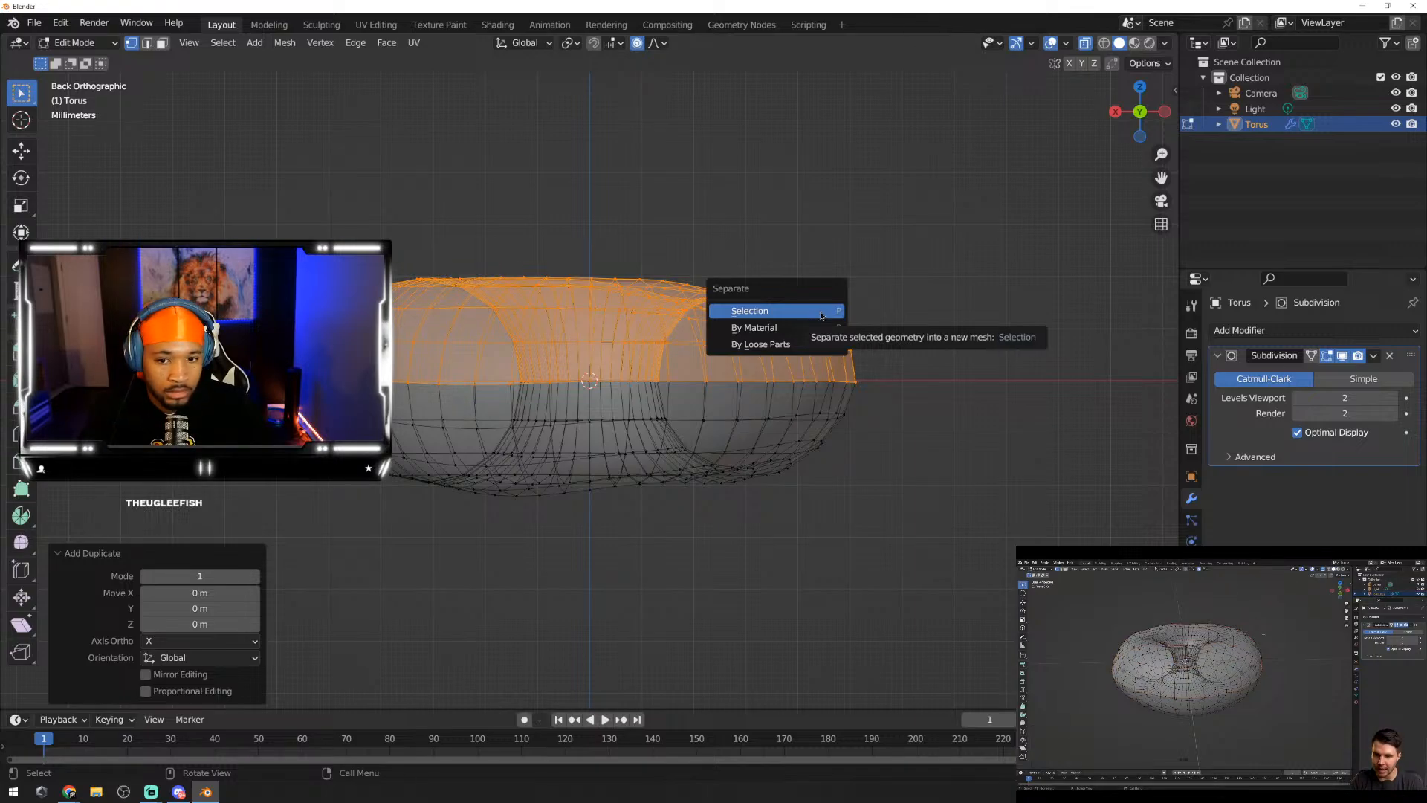
click(820, 315)
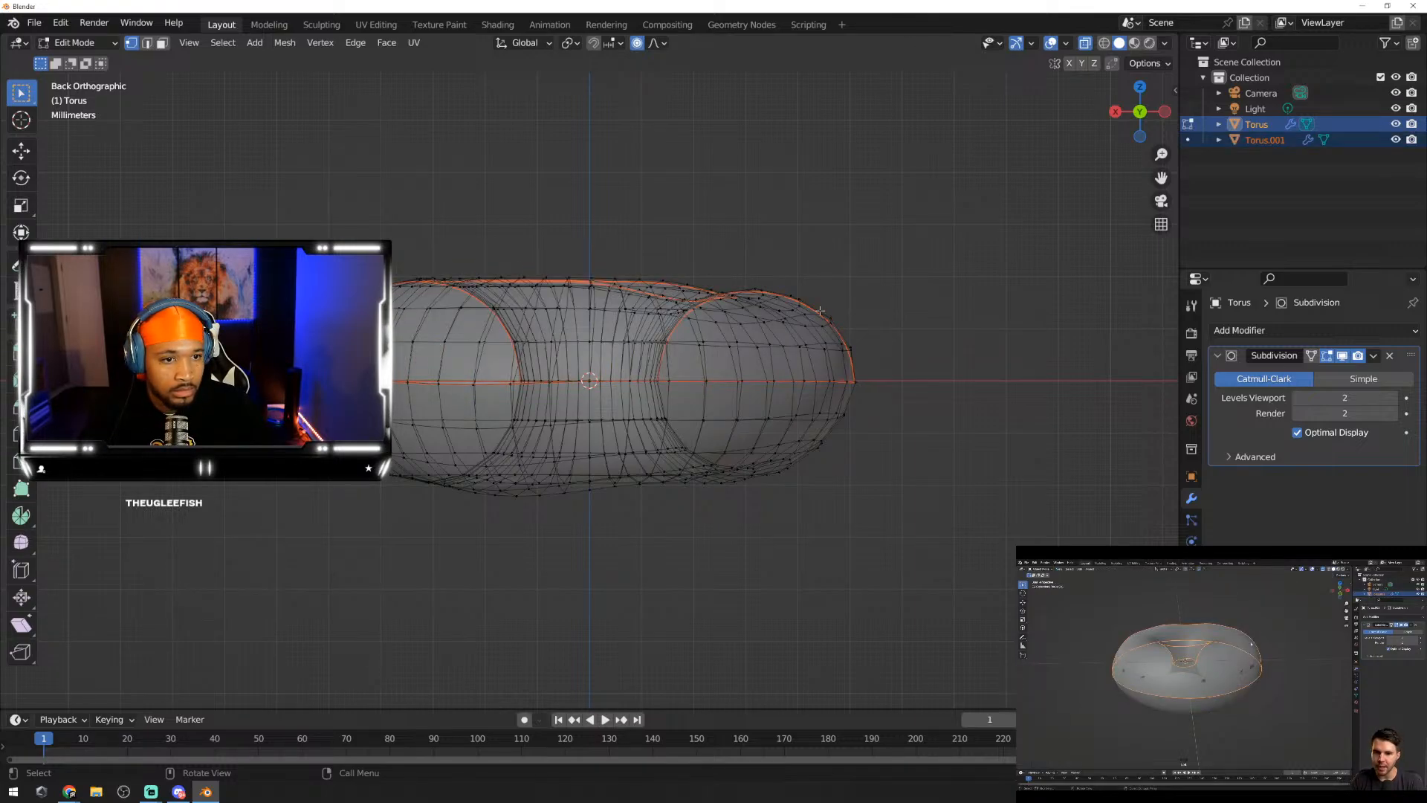
Step: Compare the two meshes in wireframe and solid shading, with X-ray on and off
click(1104, 43)
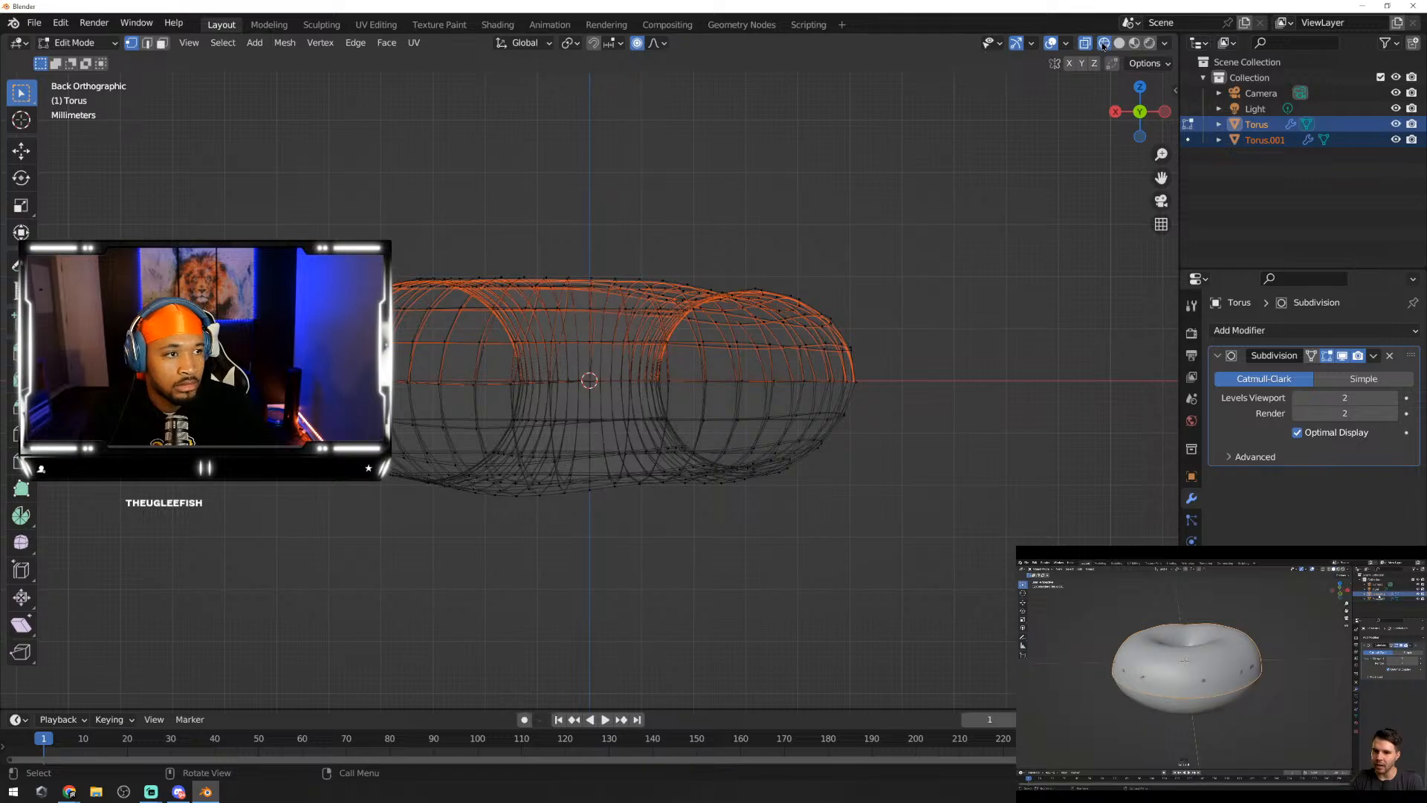
click(1085, 44)
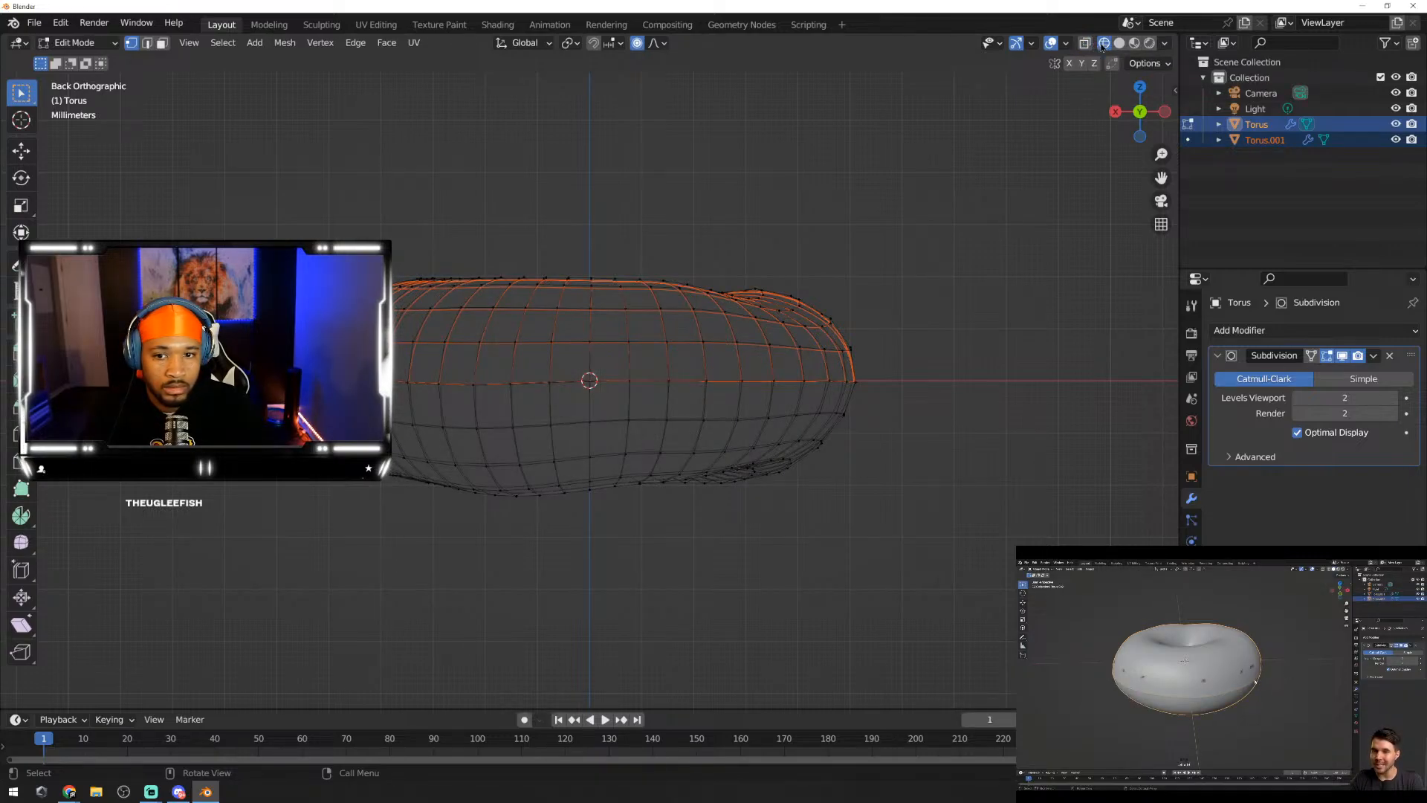
key(Tab)
key(Tab)
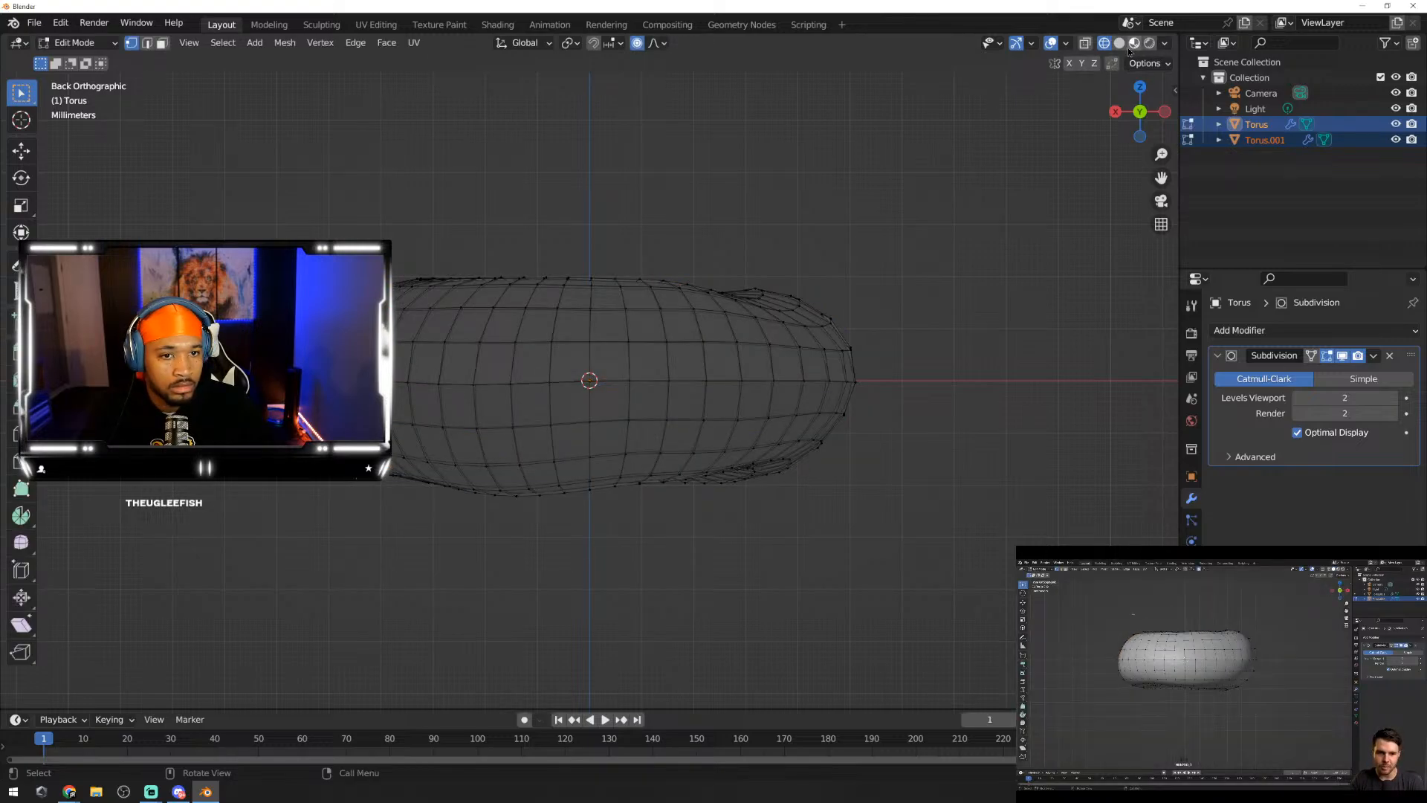
key(alt+z)
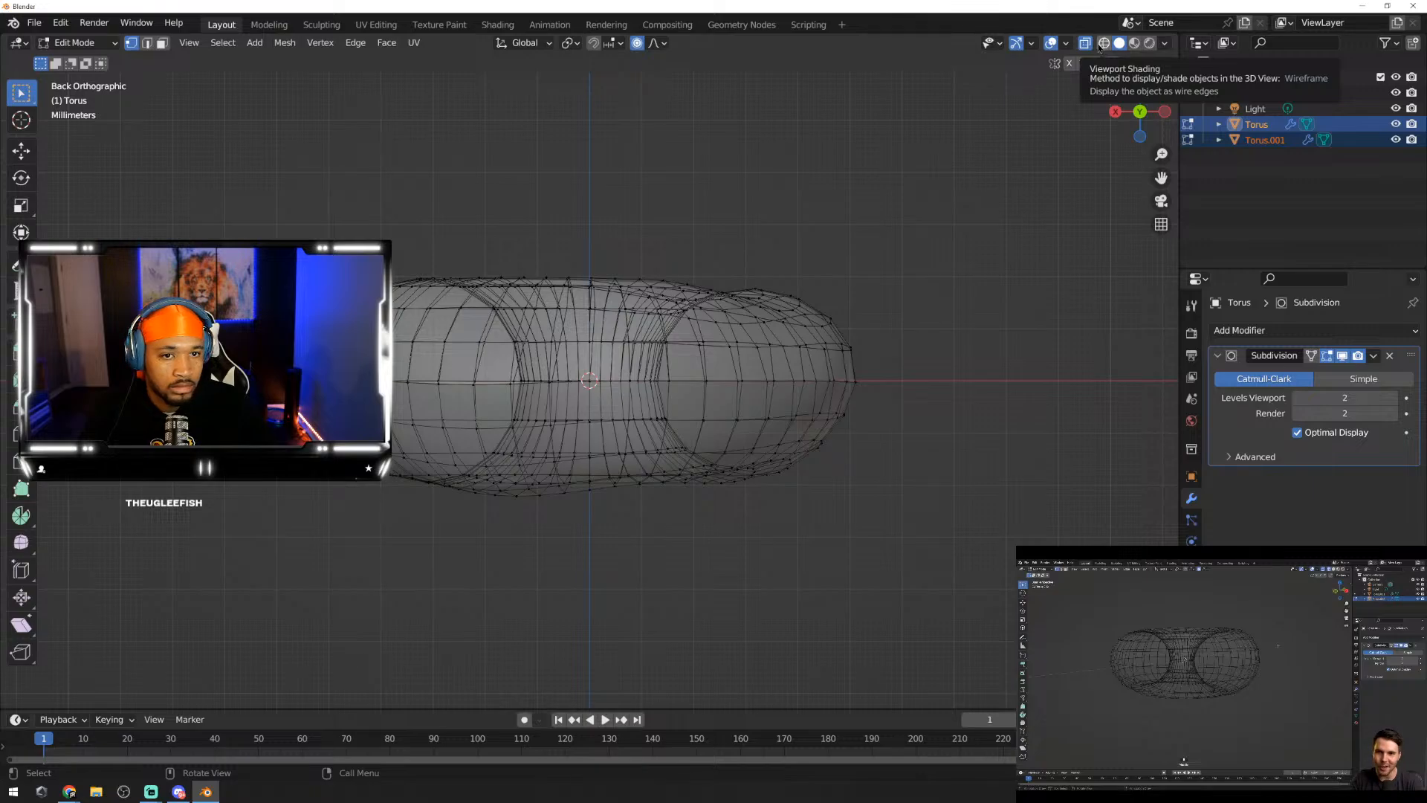
click(1103, 44)
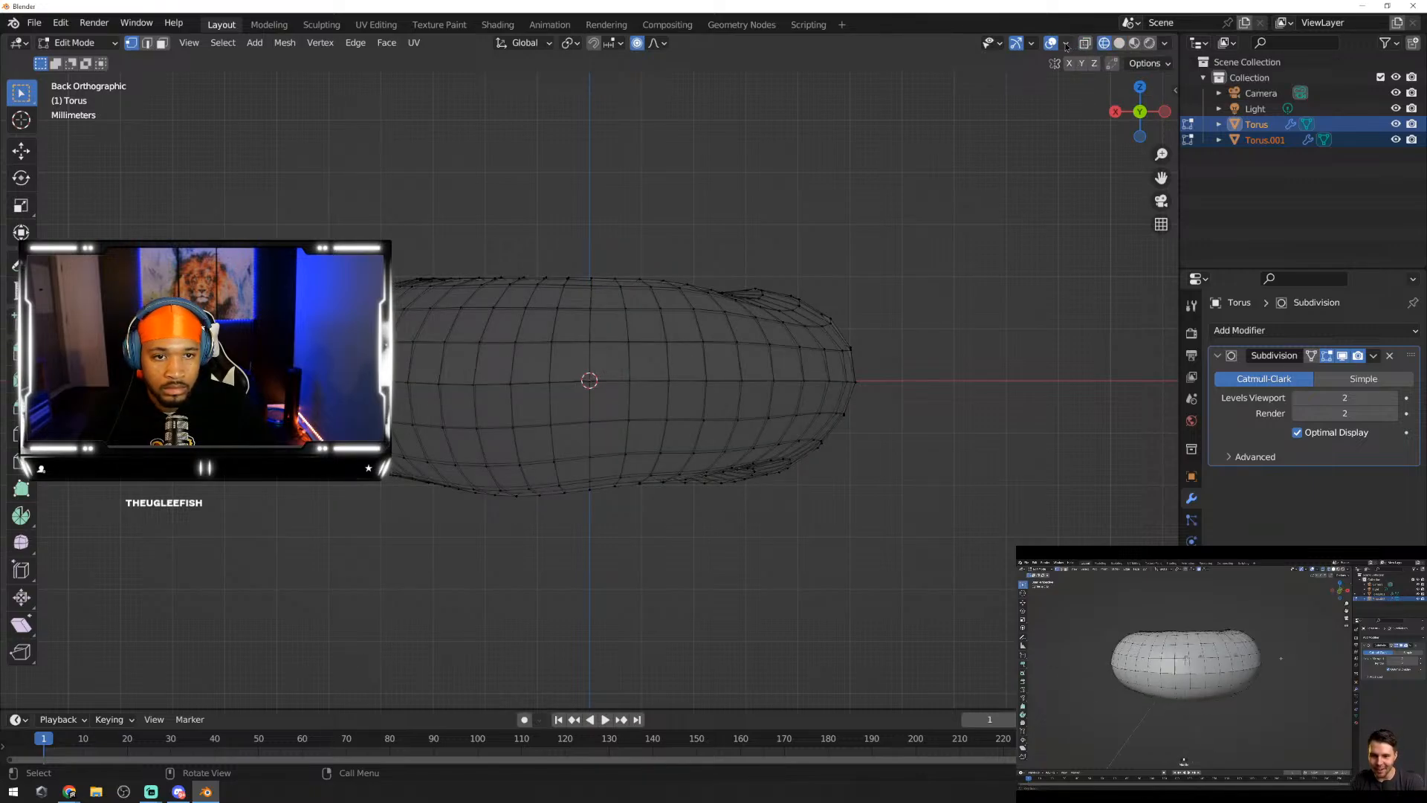
click(1085, 44)
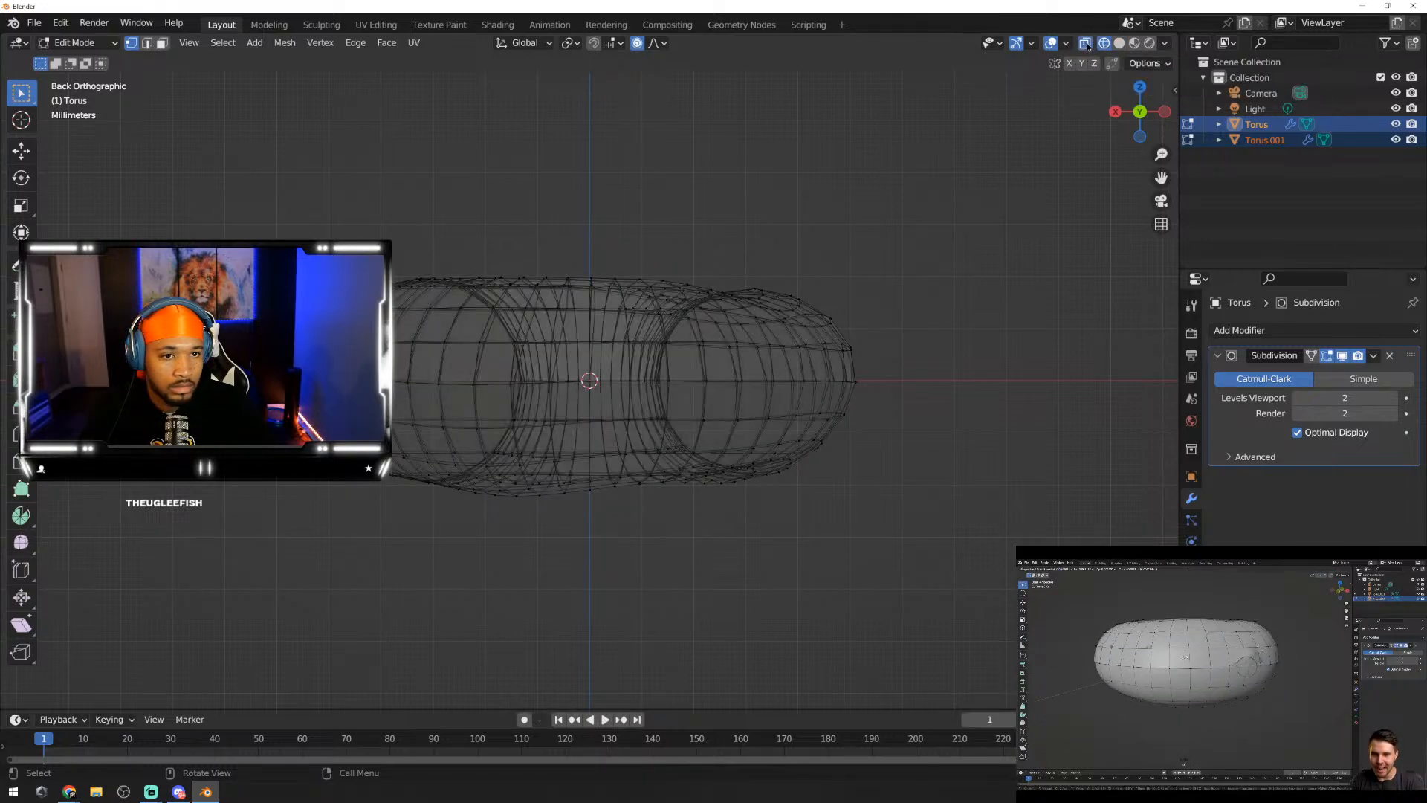
click(1118, 44)
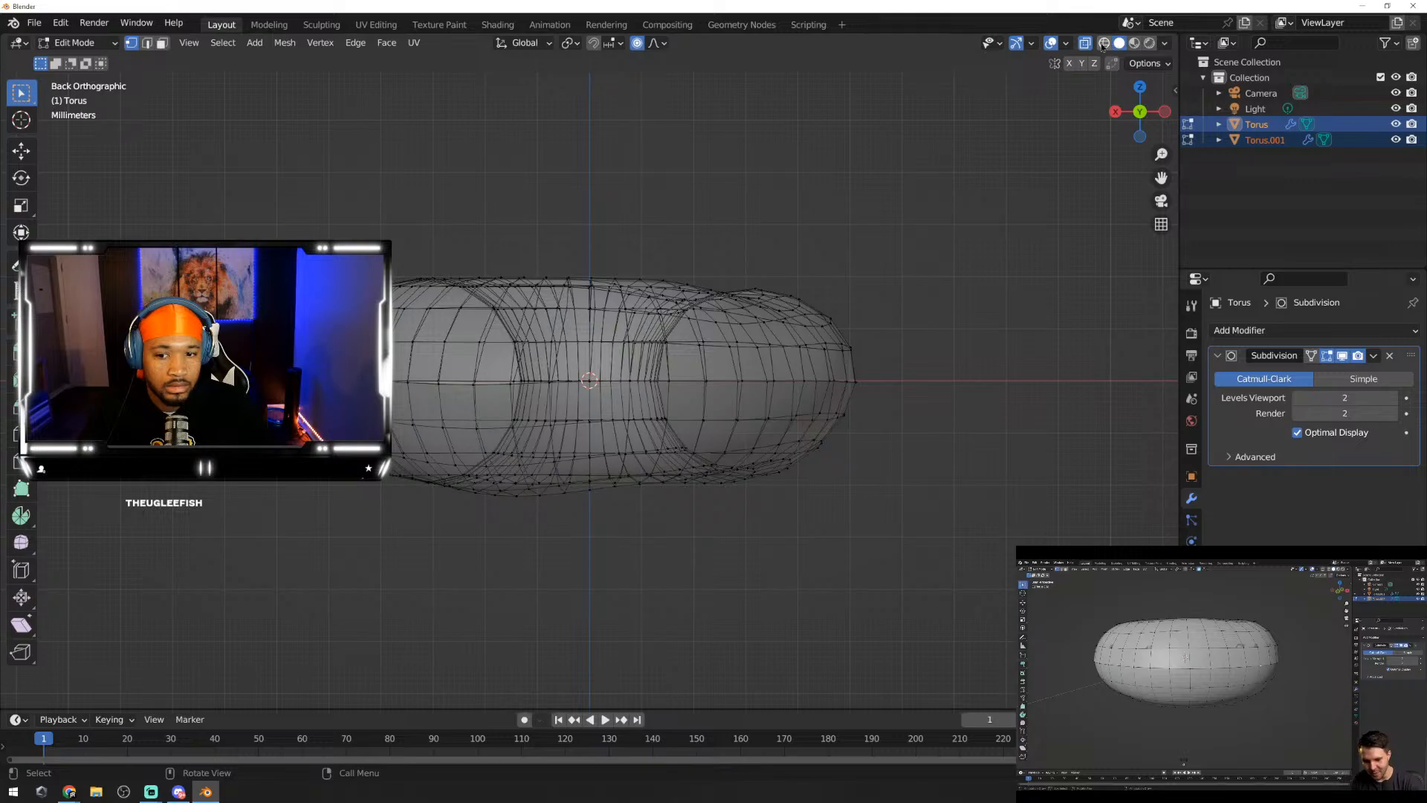
Step: Return to Object Mode with solid shading, turn X-ray off, and inspect both torus objects from an angle
key(Tab)
key(Tab)
key(Tab)
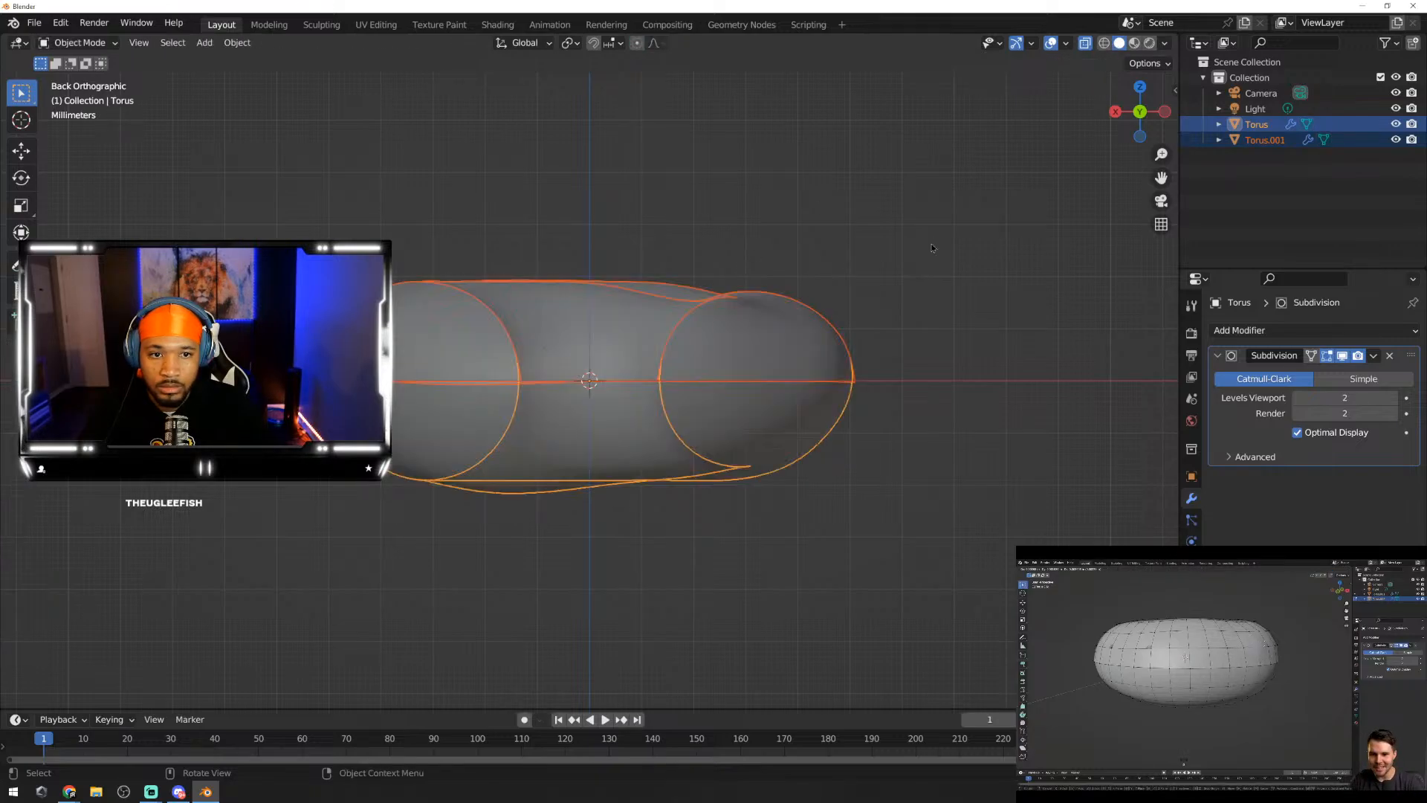
click(1086, 43)
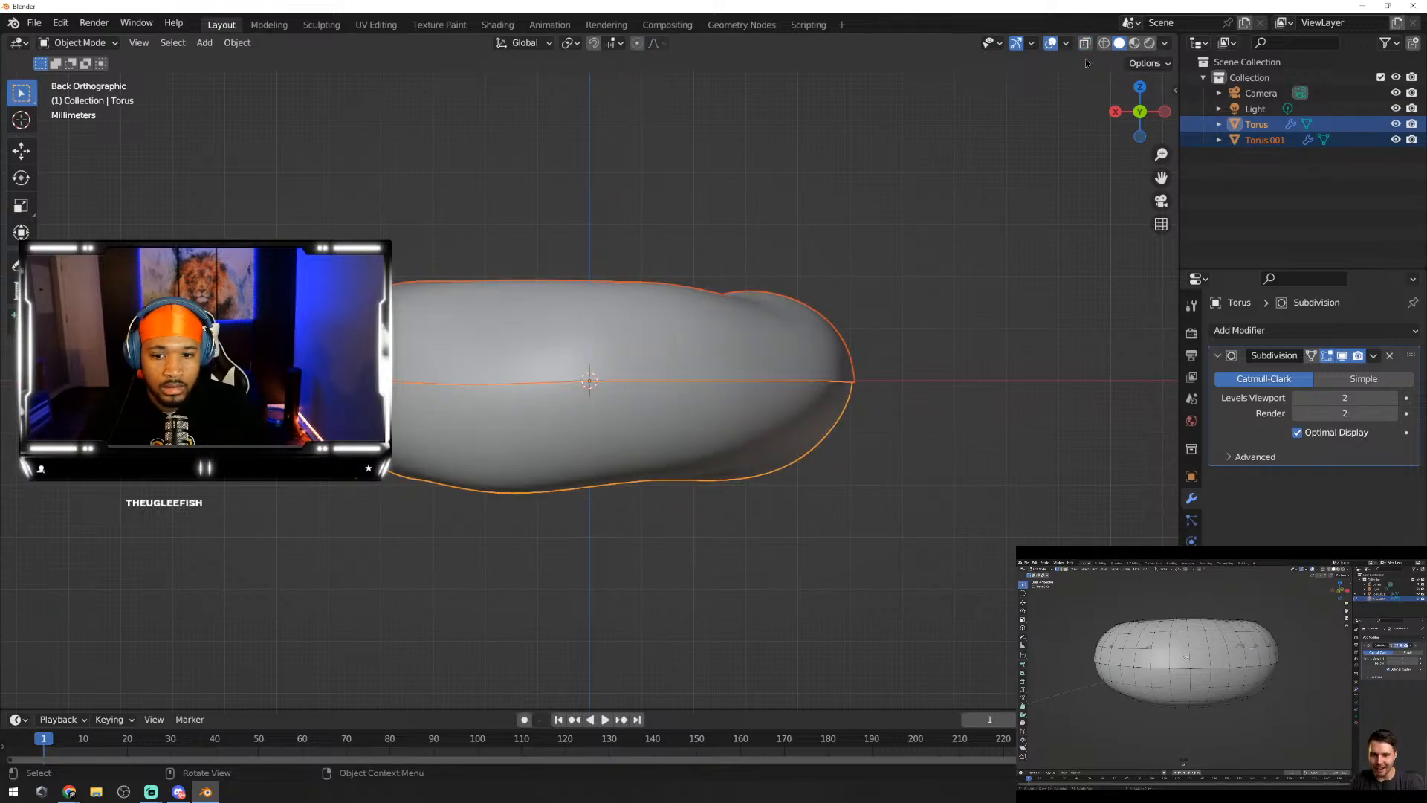
middle_drag(930, 236, 1012, 297)
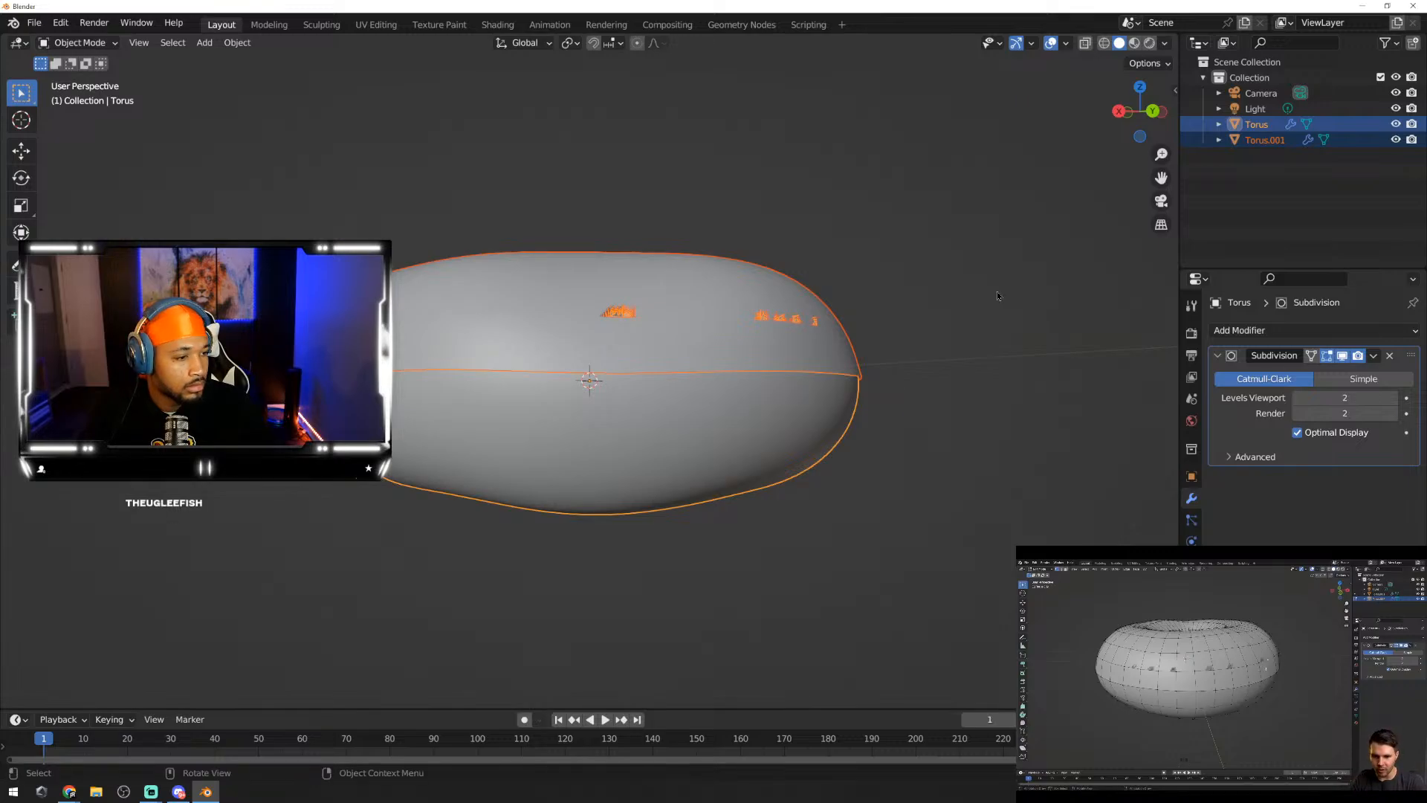
middle_drag(999, 418, 997, 438)
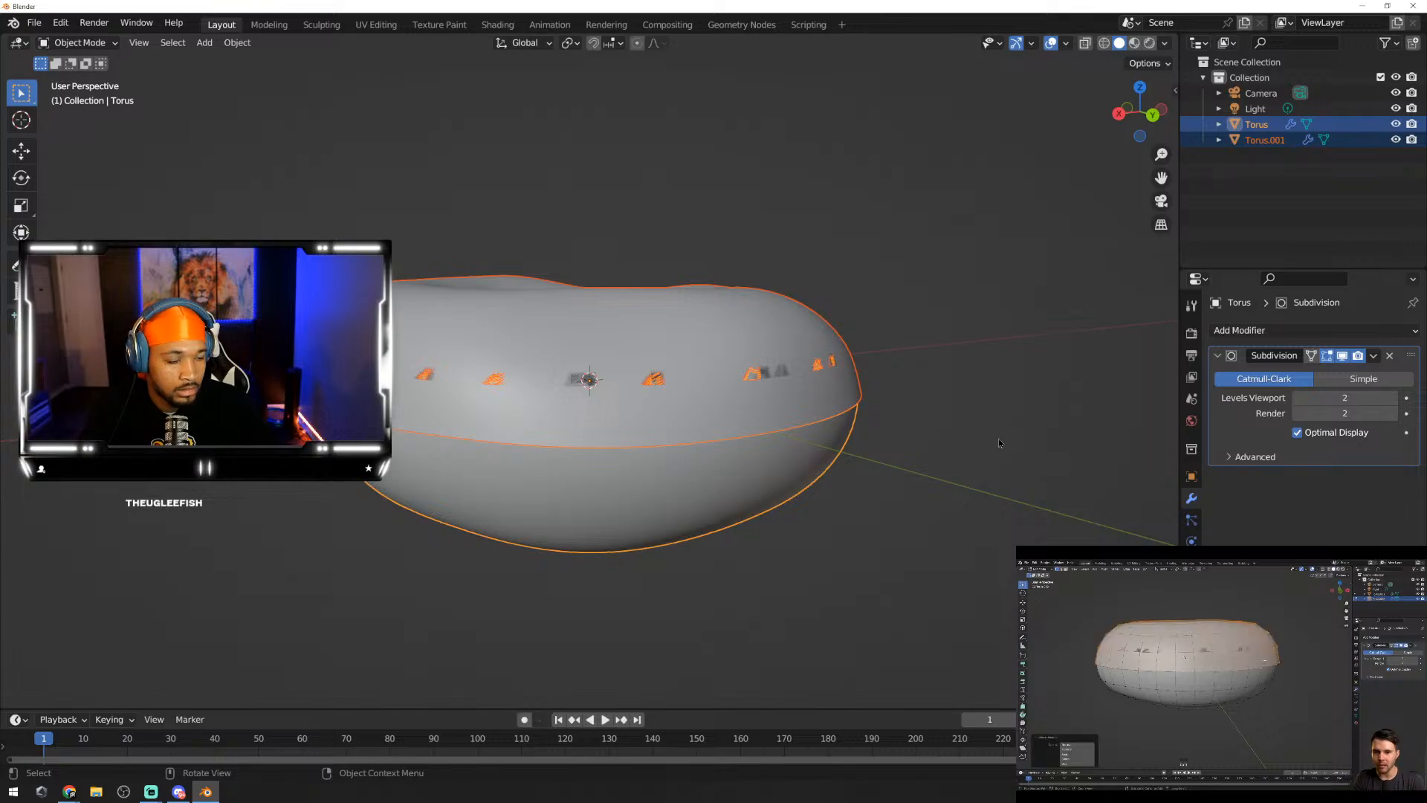
Step: Select only the separated upper half and test-move it, cancelling the movement
click(968, 387)
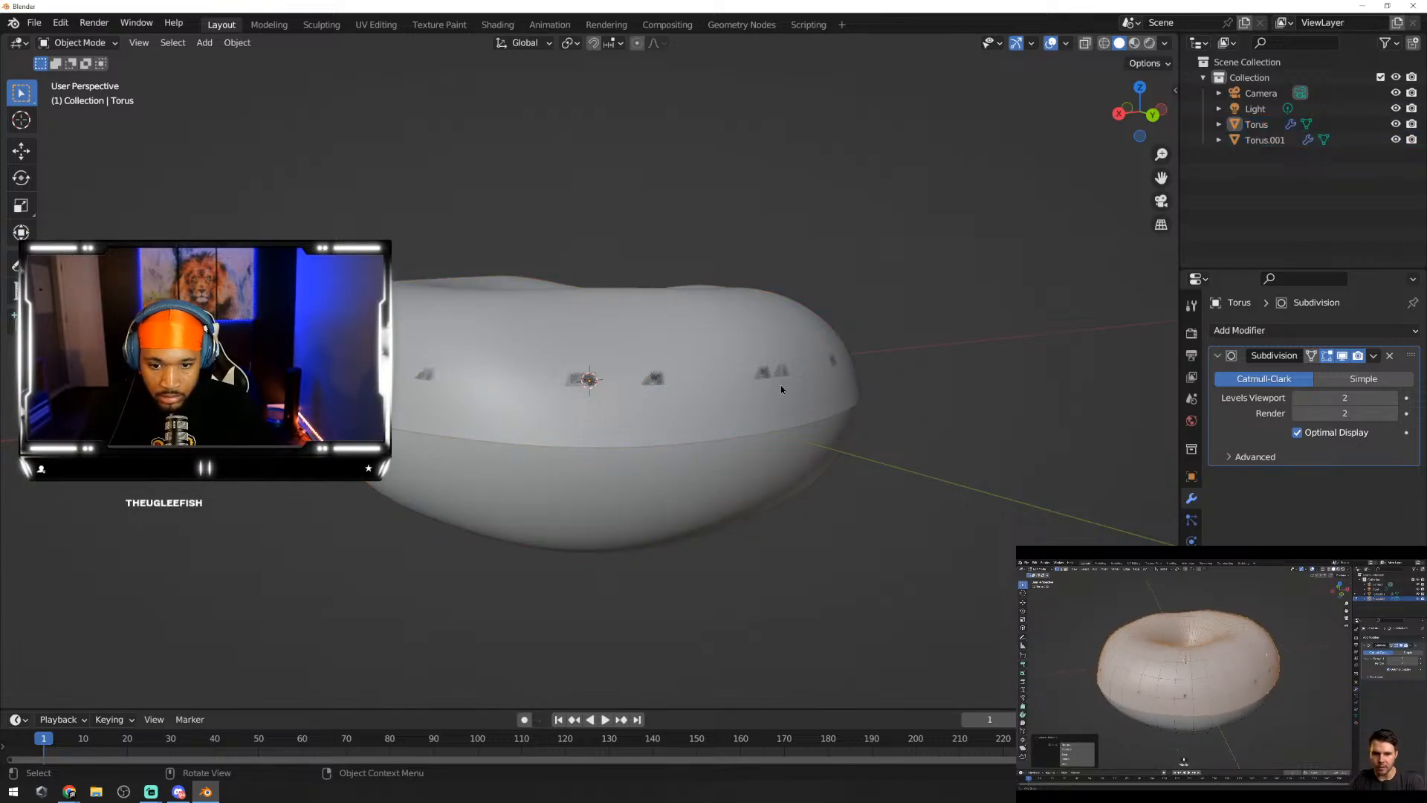
click(780, 351)
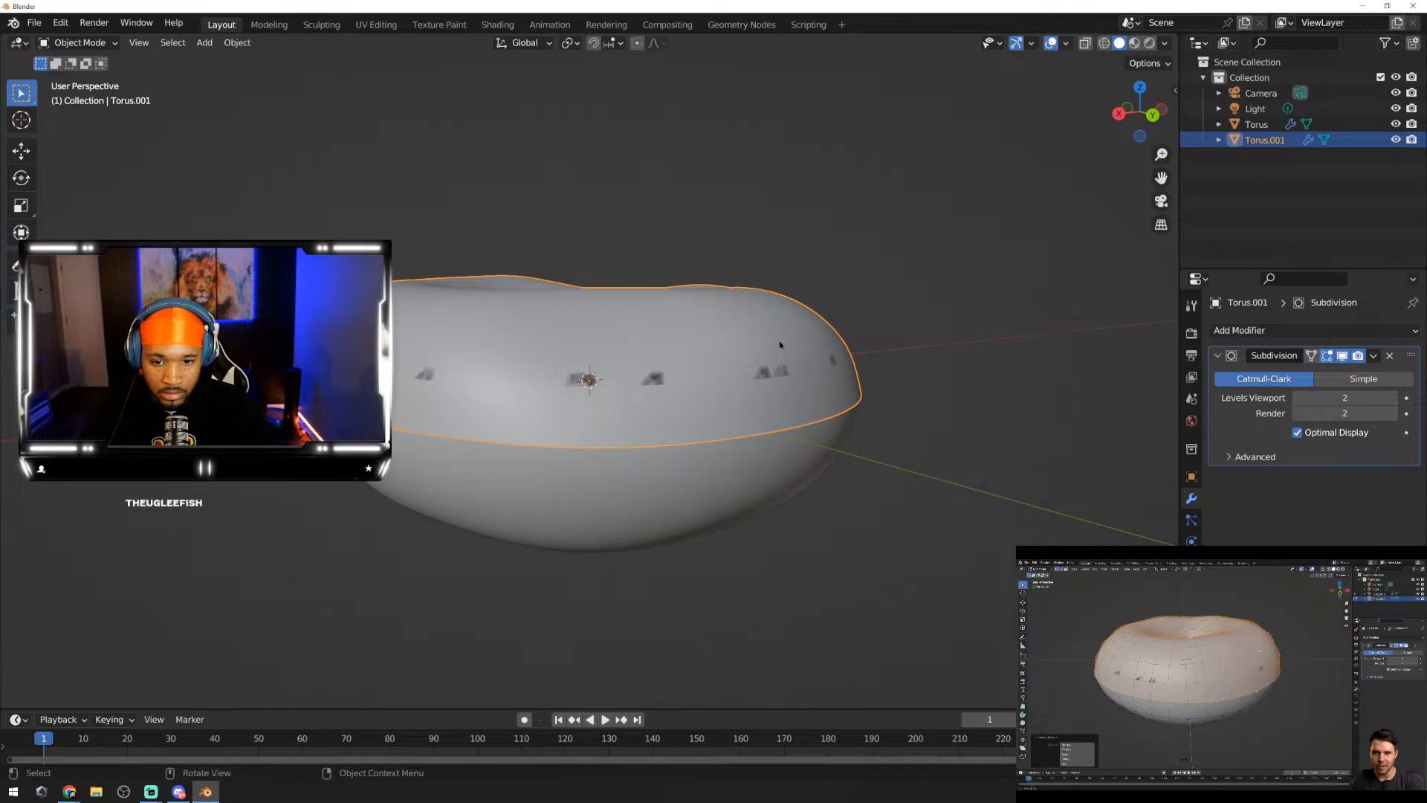
drag(779, 344, 804, 257)
click(945, 320)
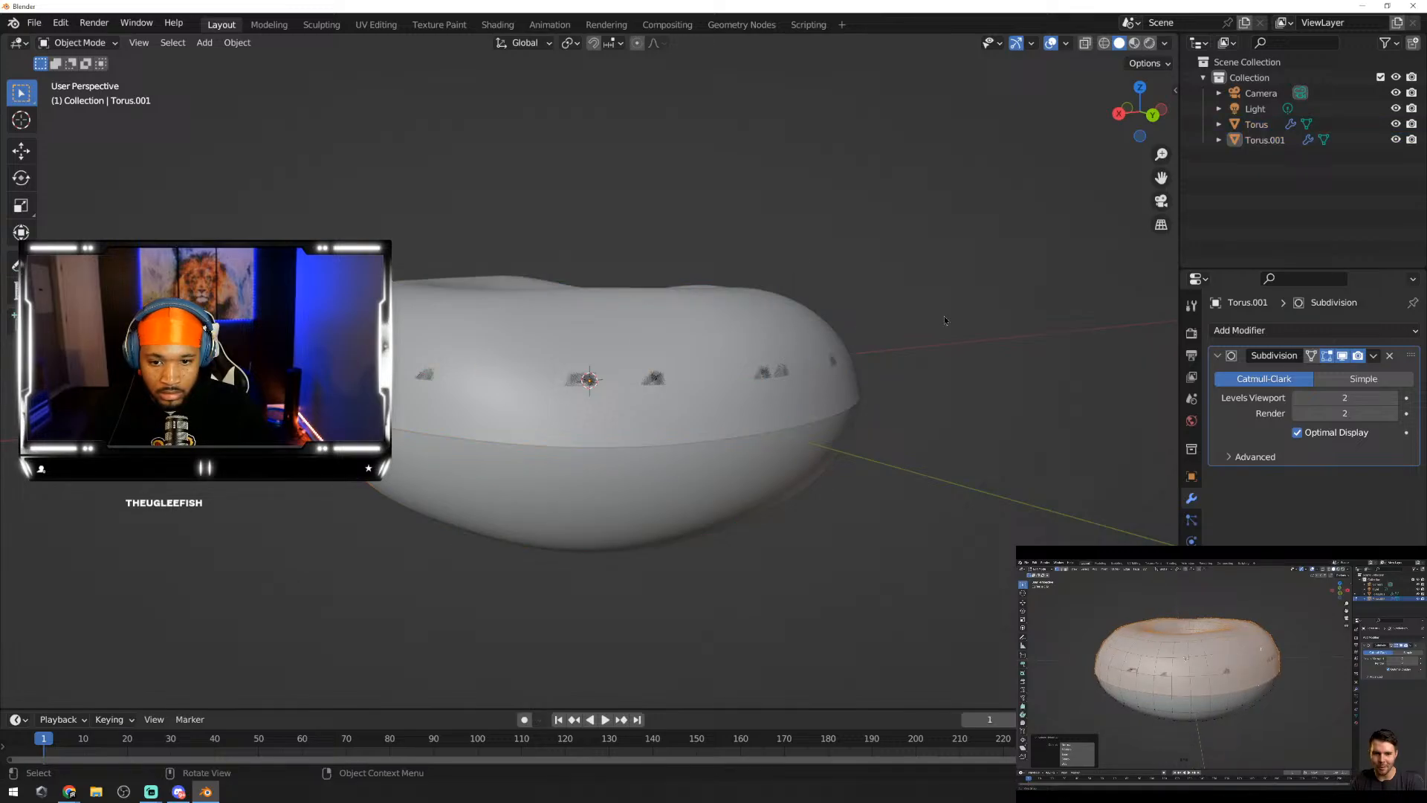
click(799, 341)
key(g)
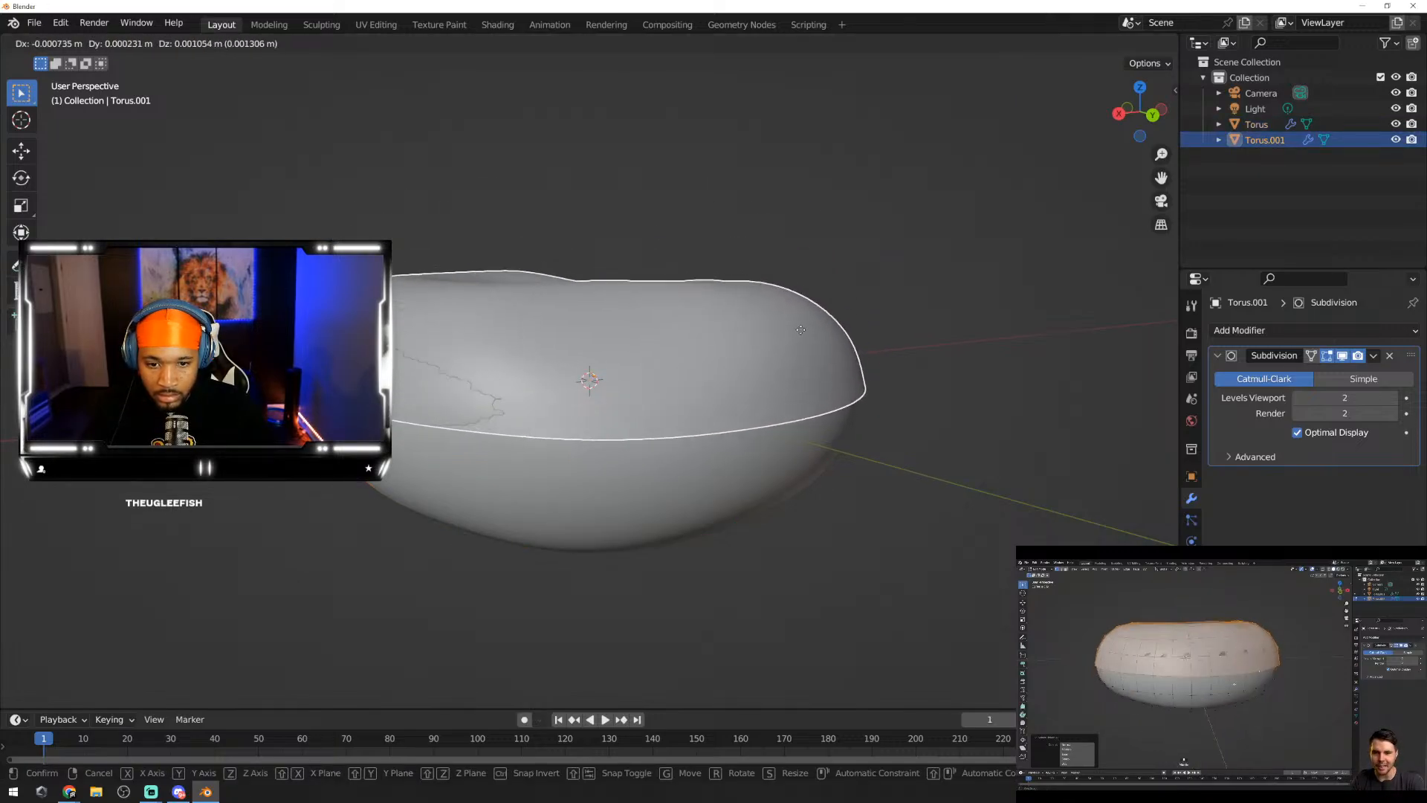
right_click(794, 322)
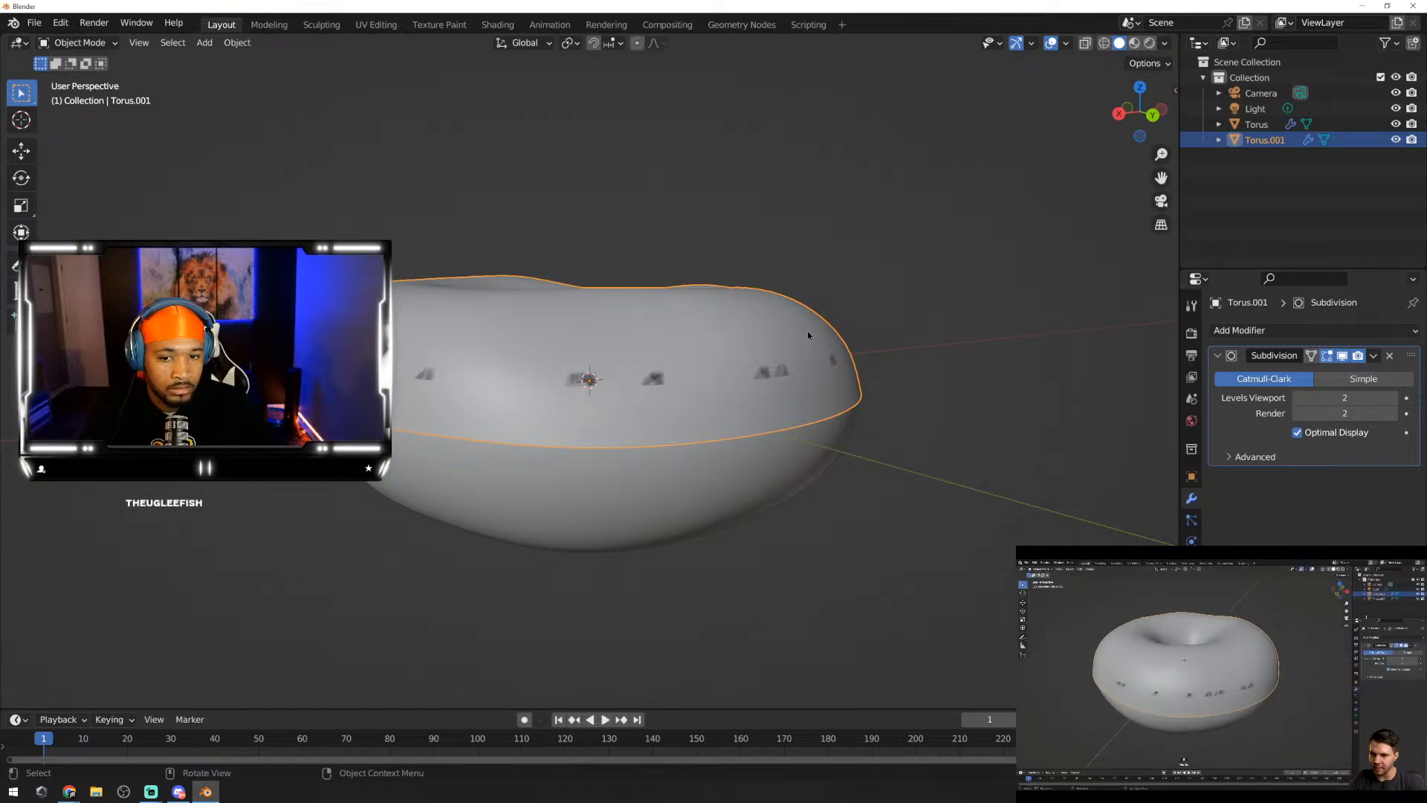
key(g)
key(Escape)
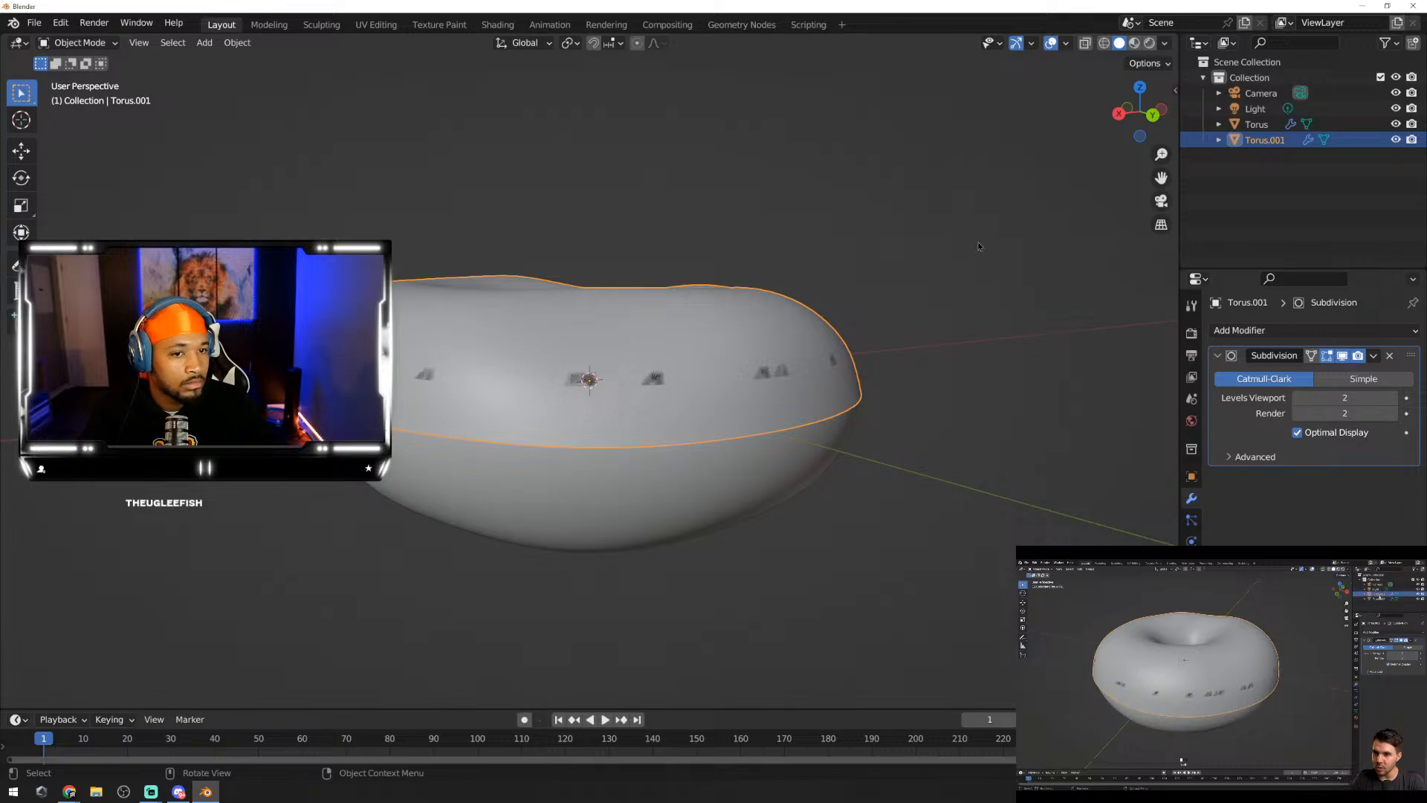
Step: Rename the Torus object as Donut and Torus.001 as icing
click(1267, 124)
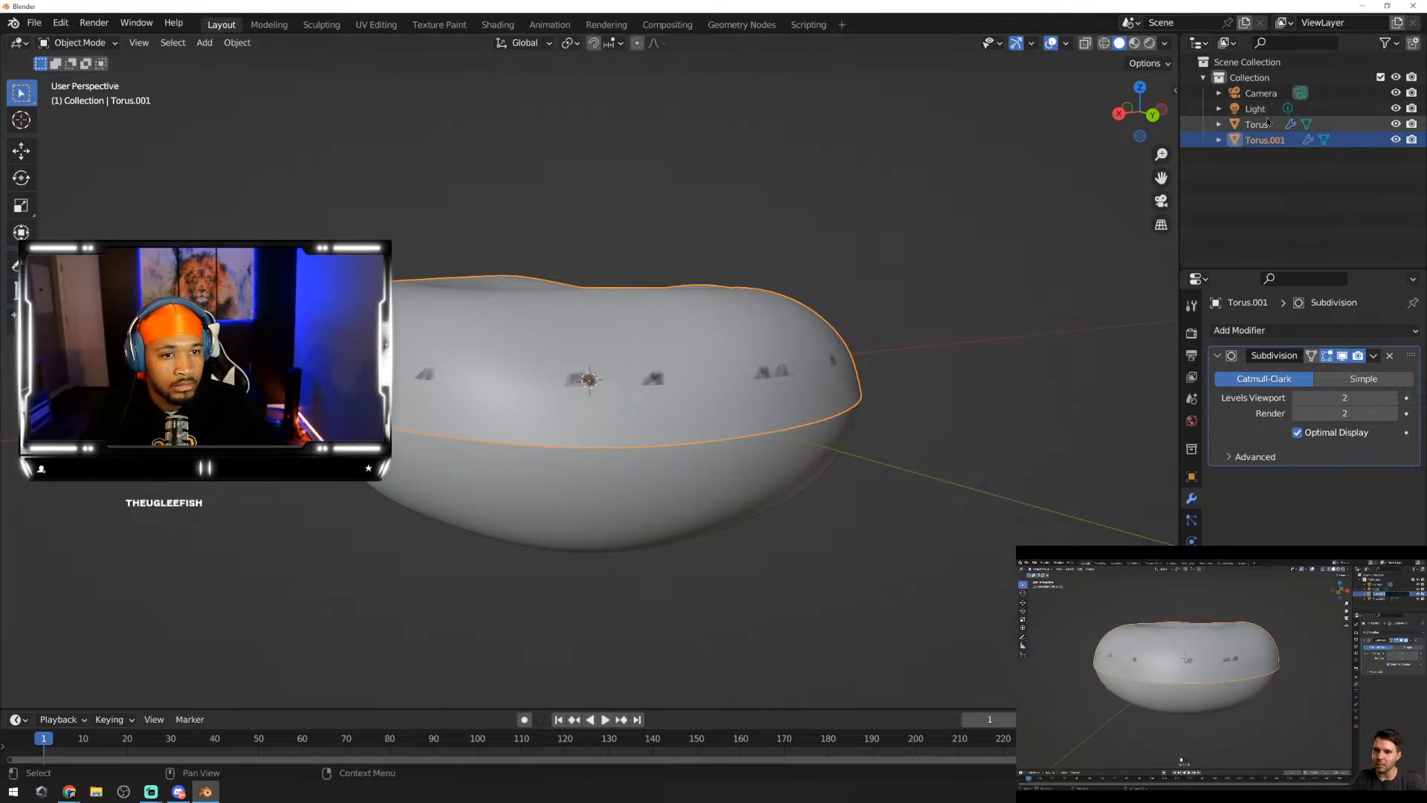
double_click(1267, 124)
text(Do)
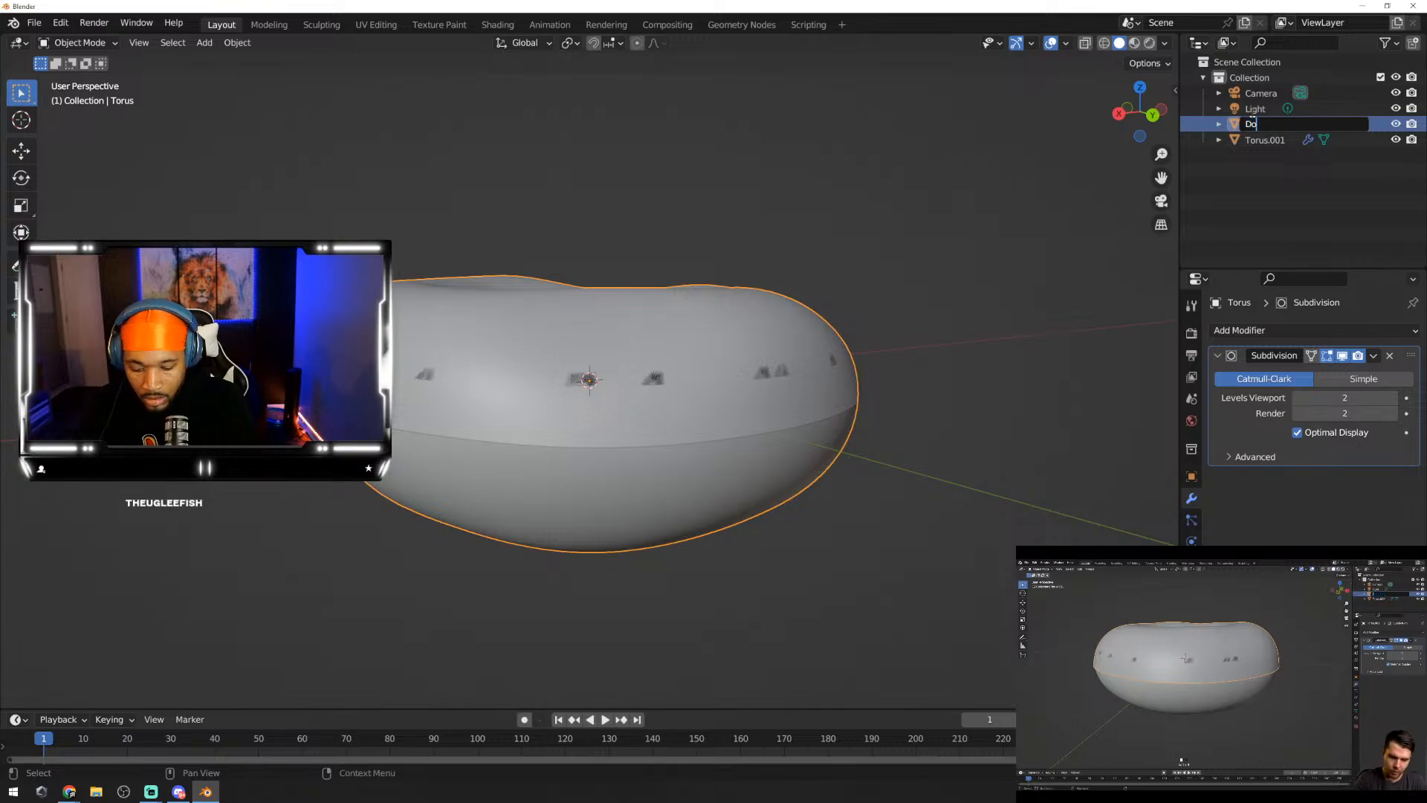
text(nut)
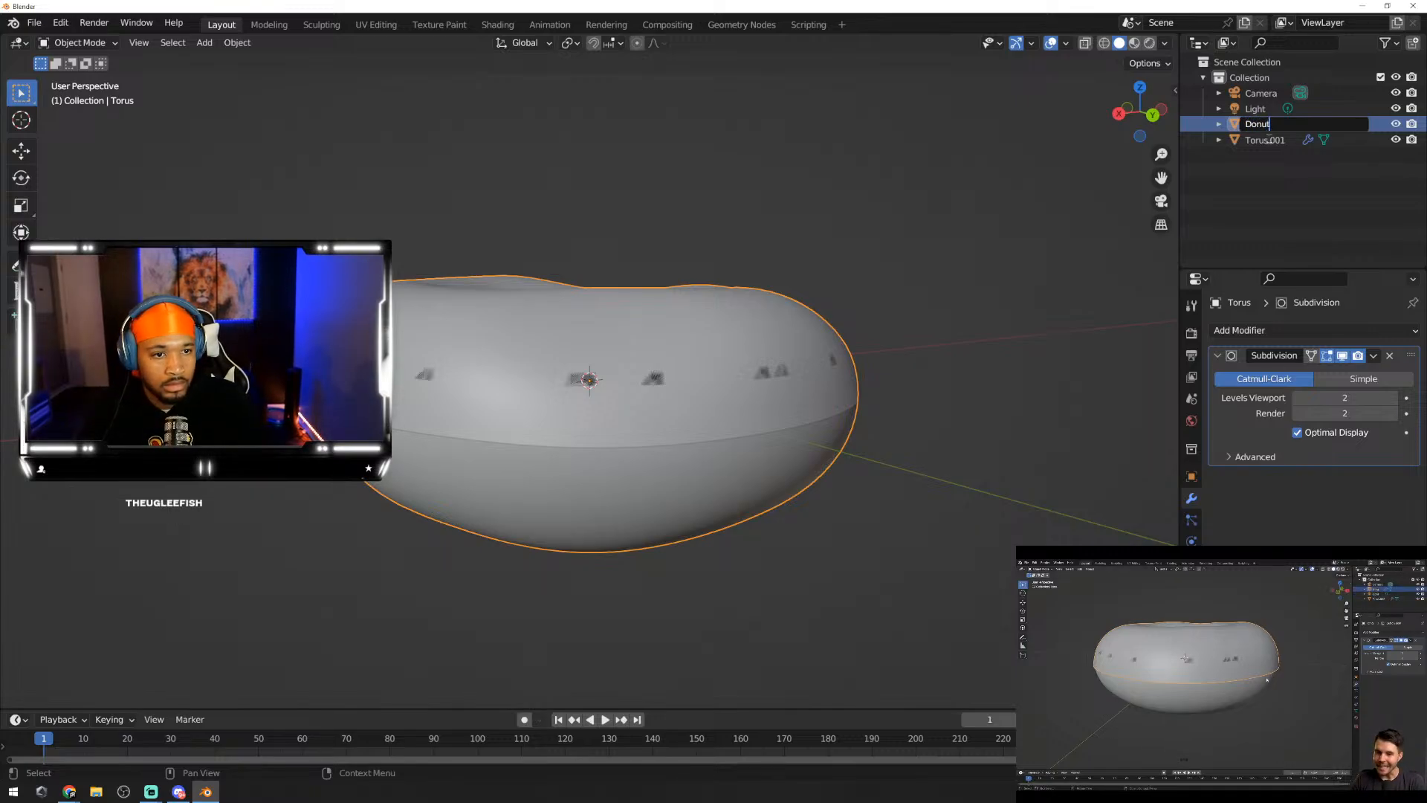
double_click(1268, 139)
text(icing)
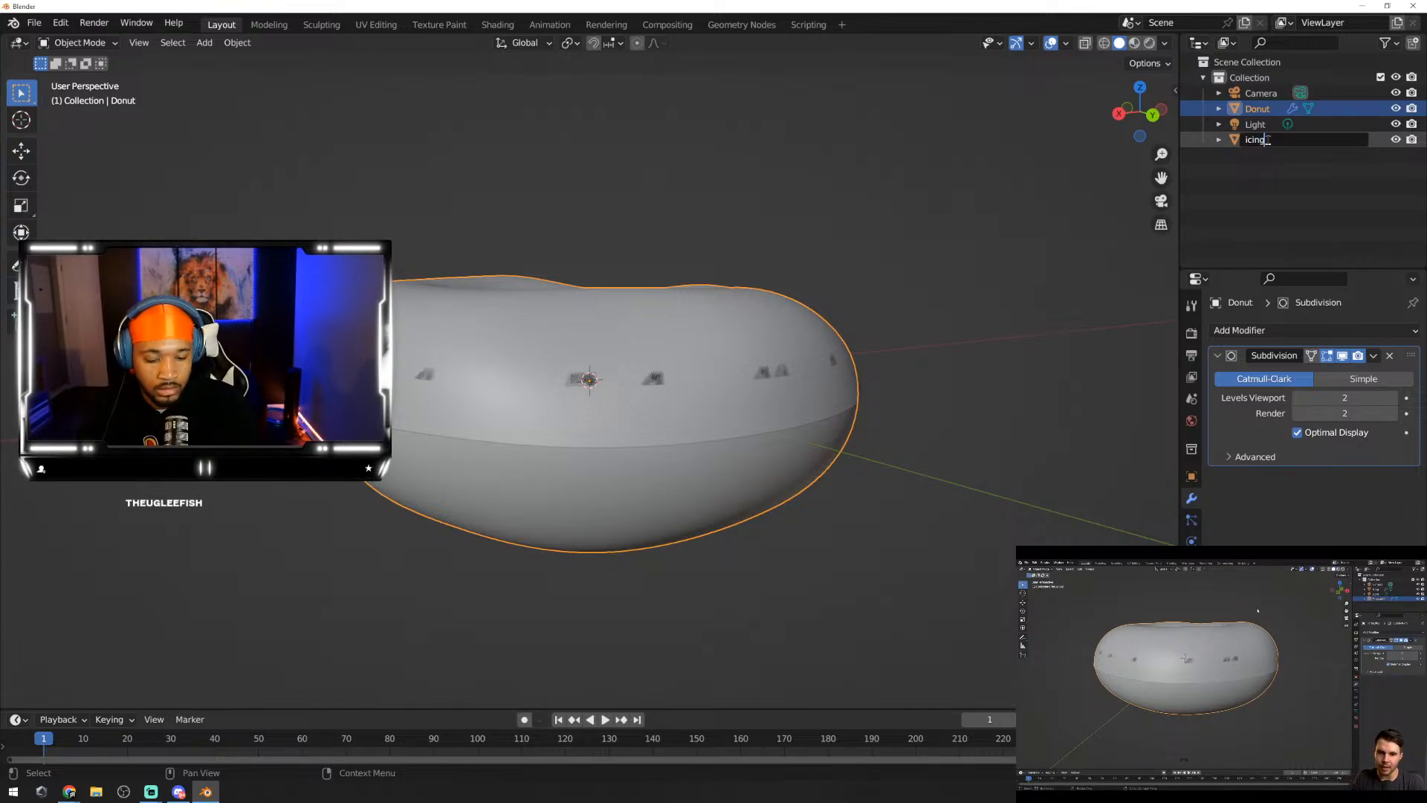
key(Return)
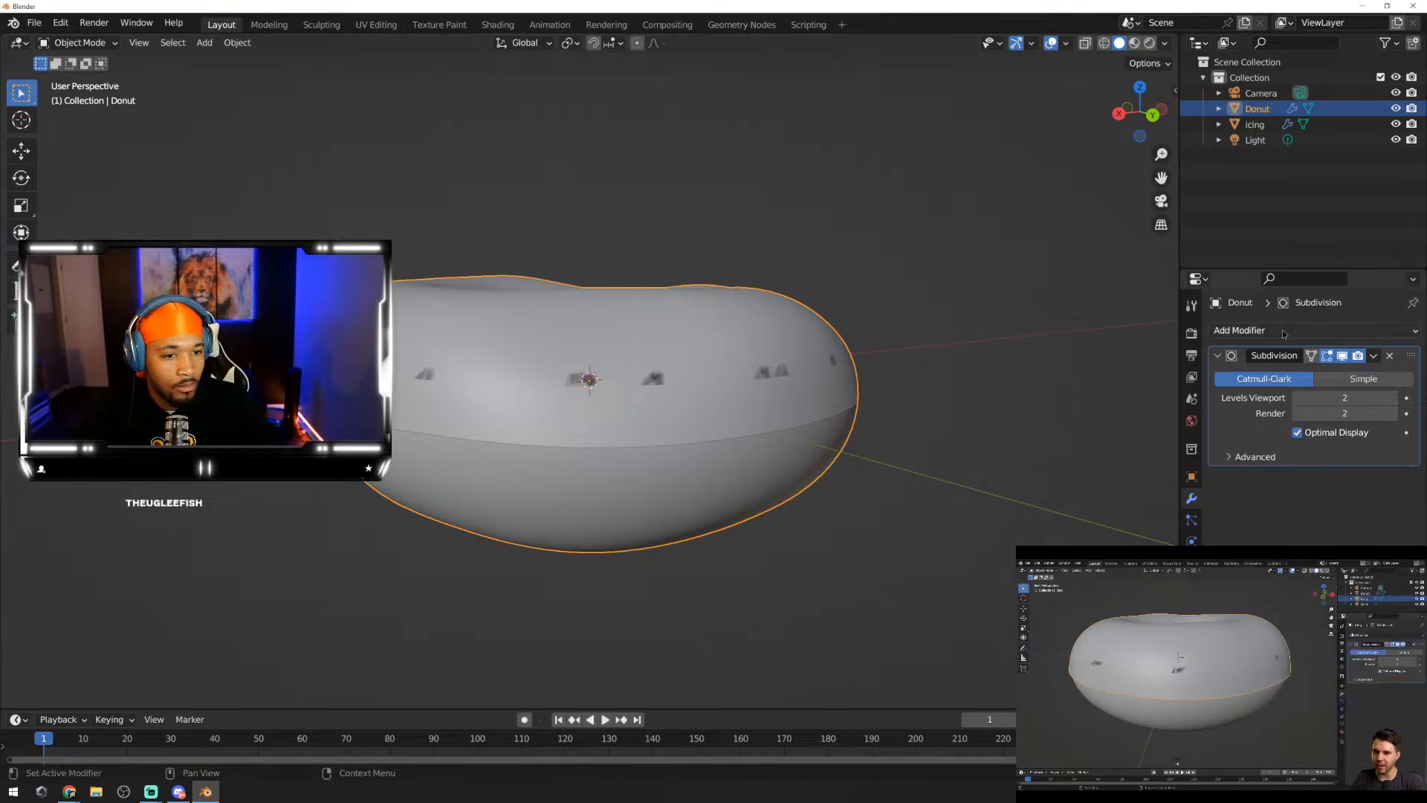
Step: Add a Solidify modifier to the icing object and inspect the result from above and the side
click(778, 329)
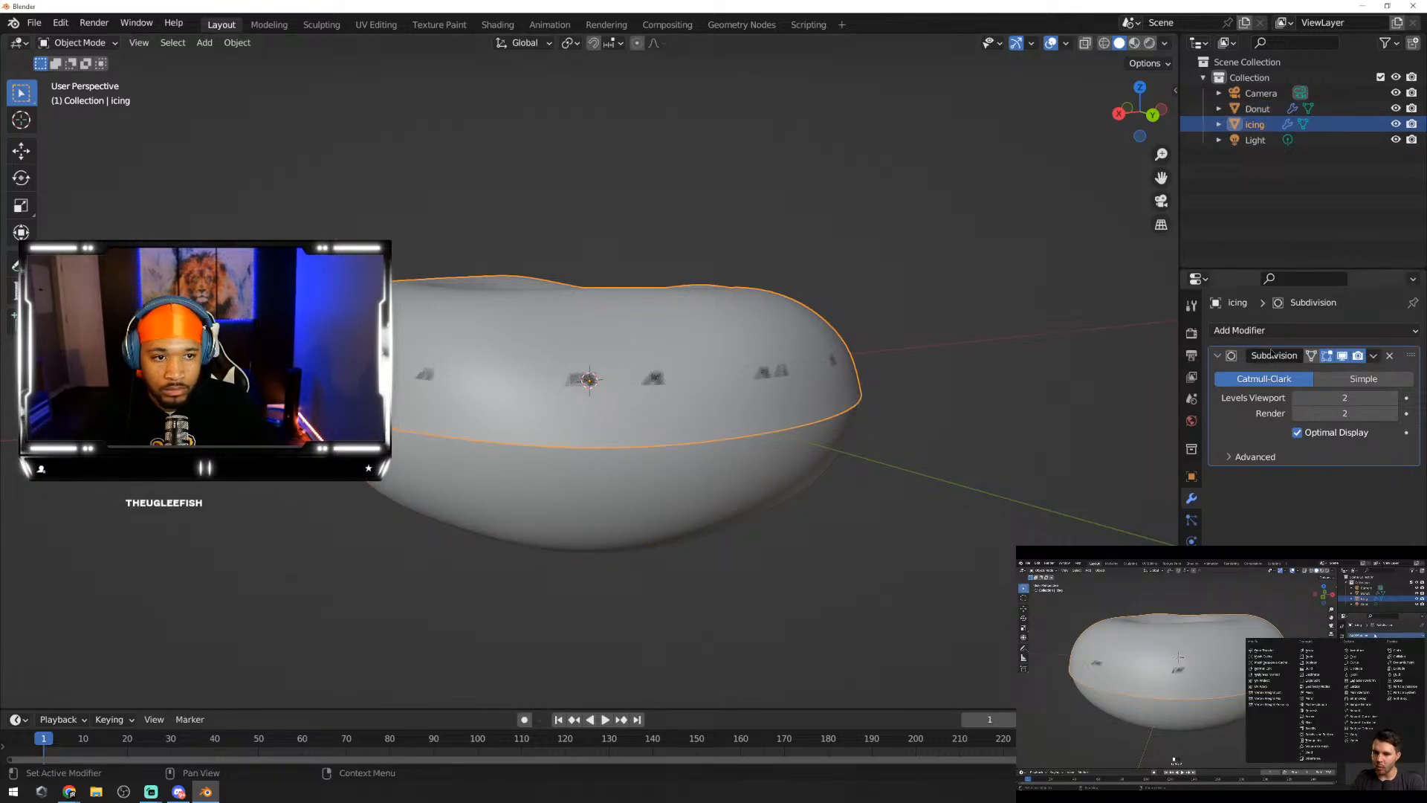
click(1318, 333)
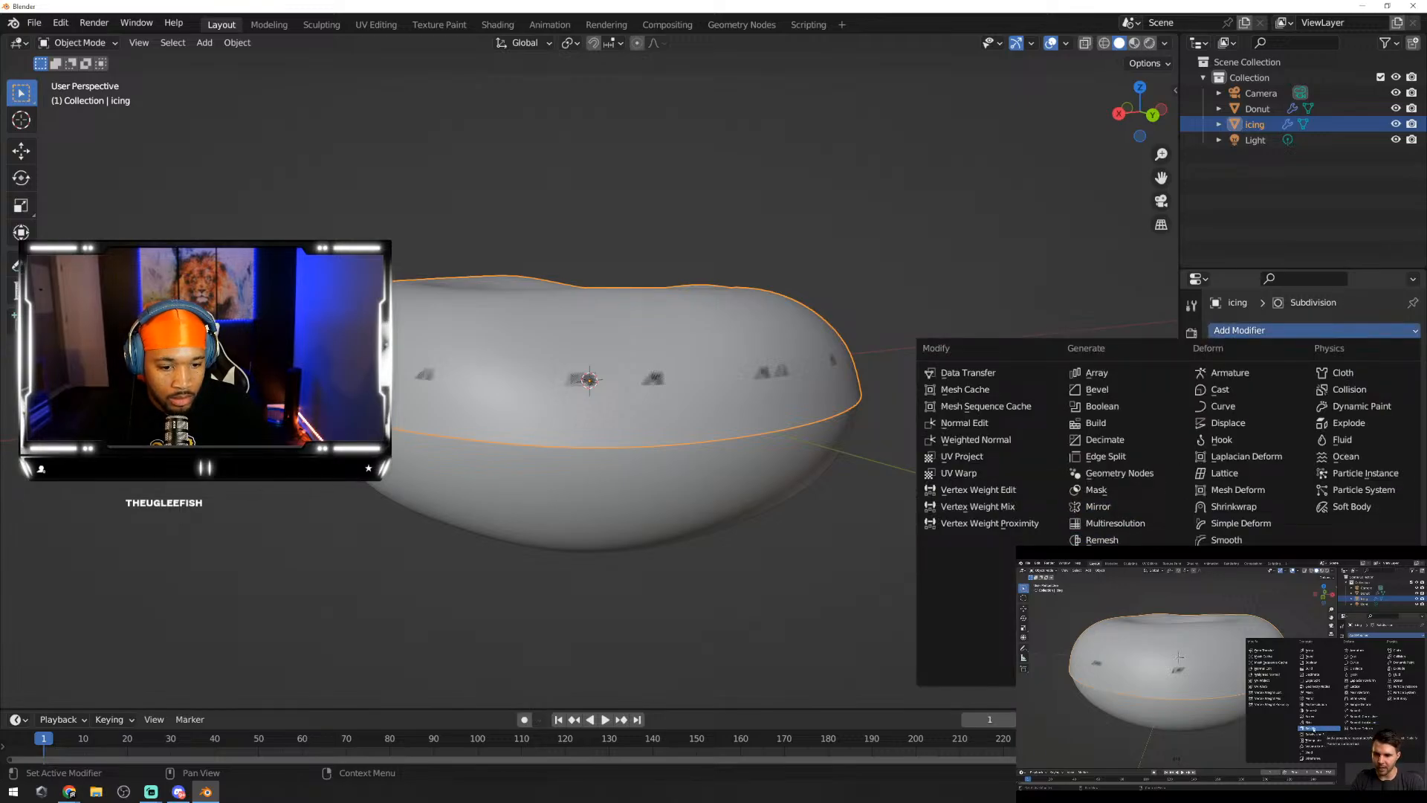
click(1102, 590)
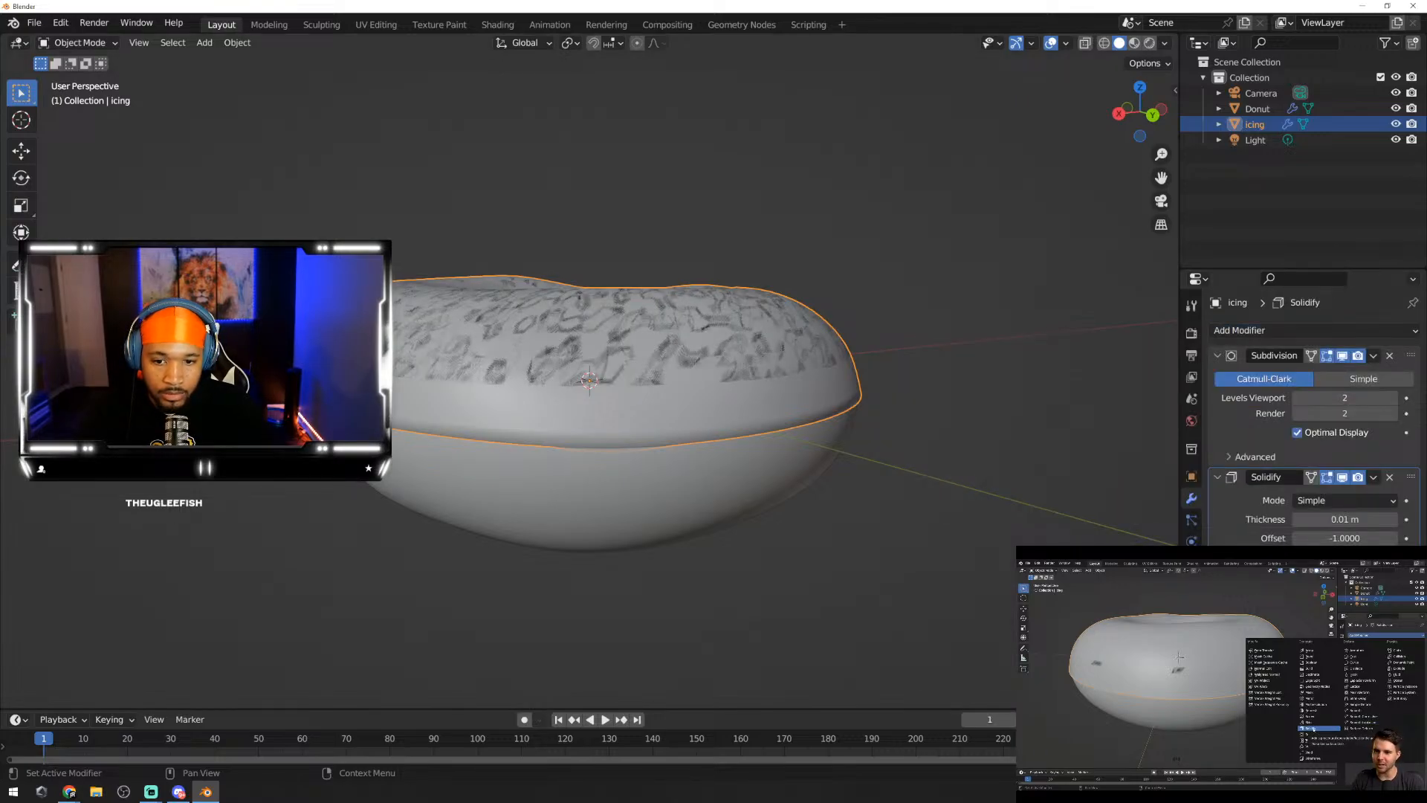
middle_drag(1003, 449, 966, 525)
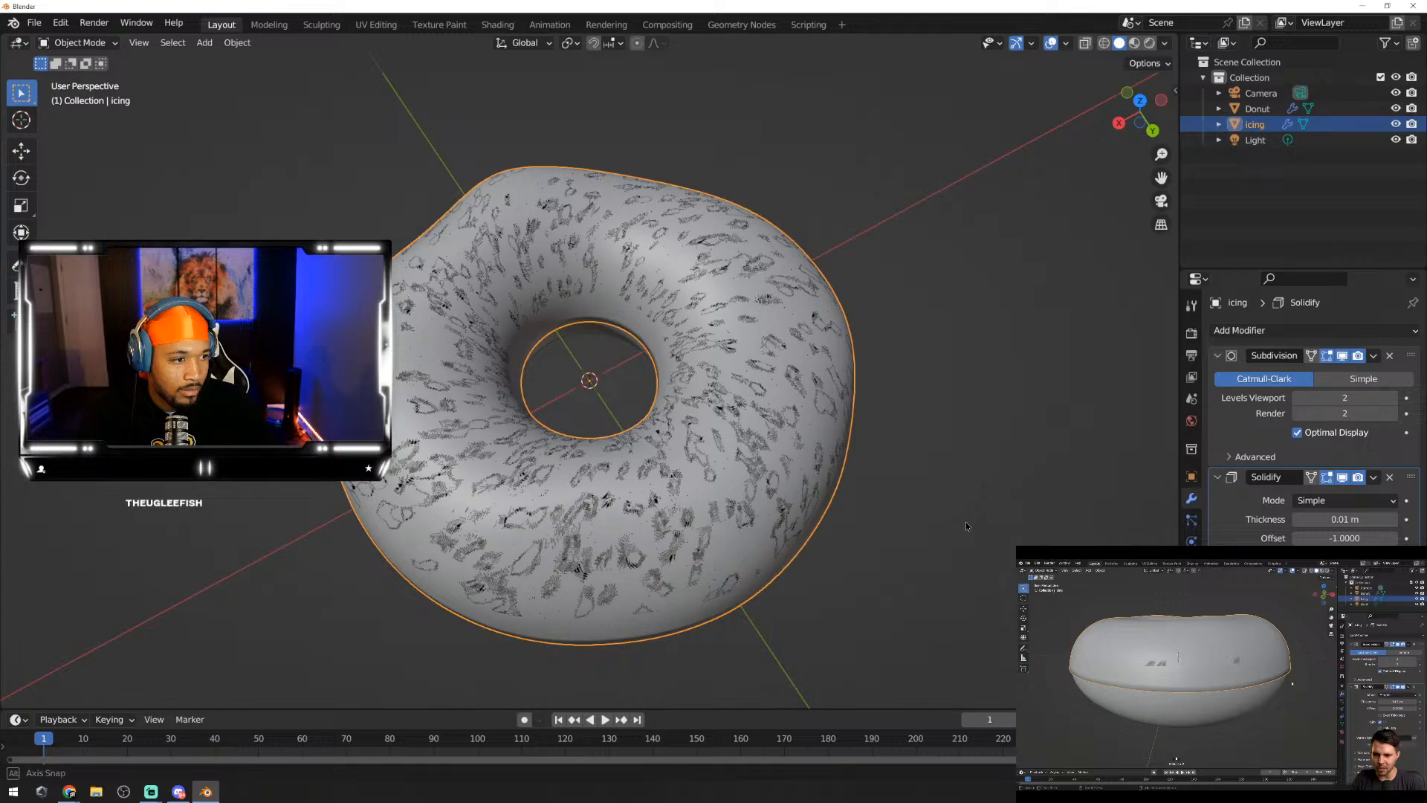
middle_drag(966, 520, 929, 420)
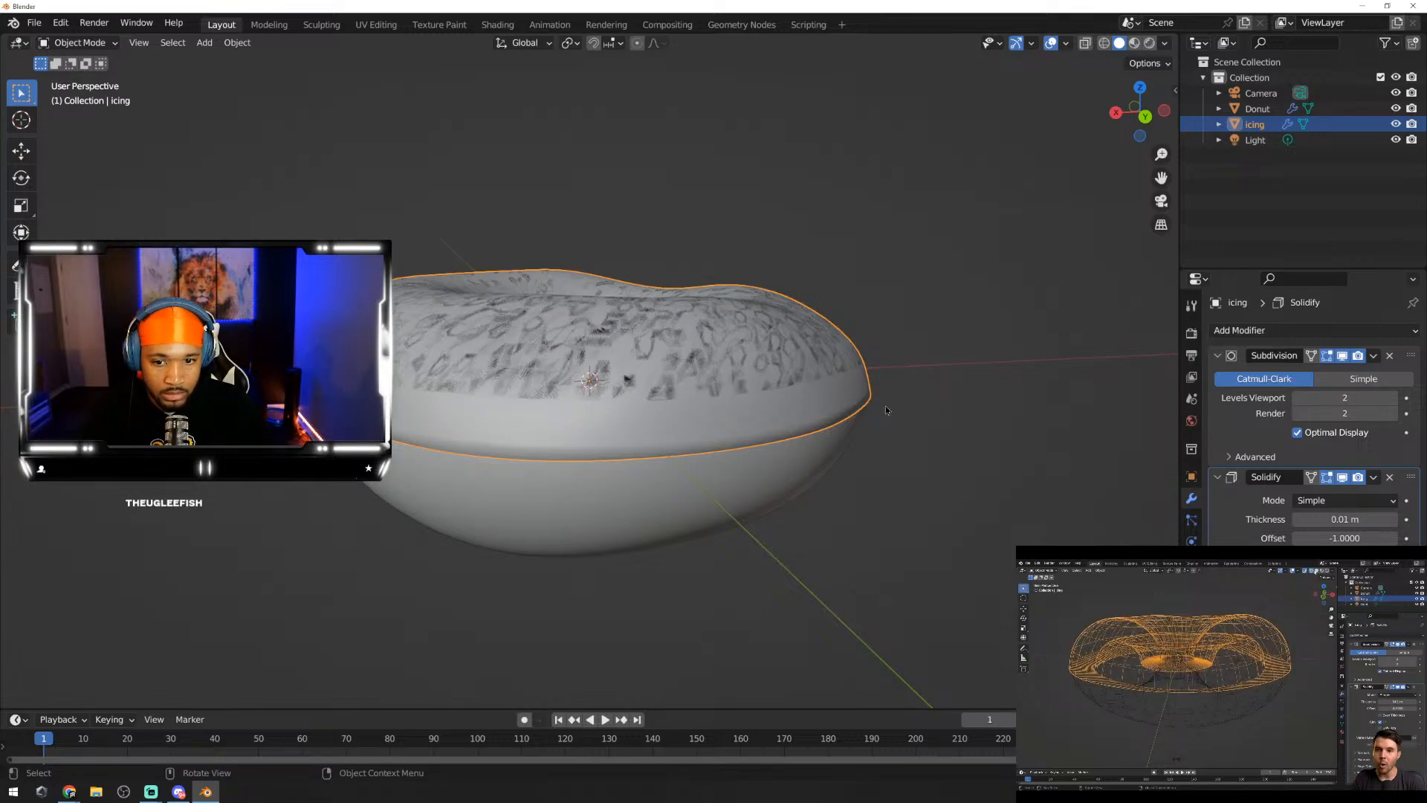
Step: Show the model in wireframe shading and set the icing's Solidify offset to 1
key(z)
click(775, 414)
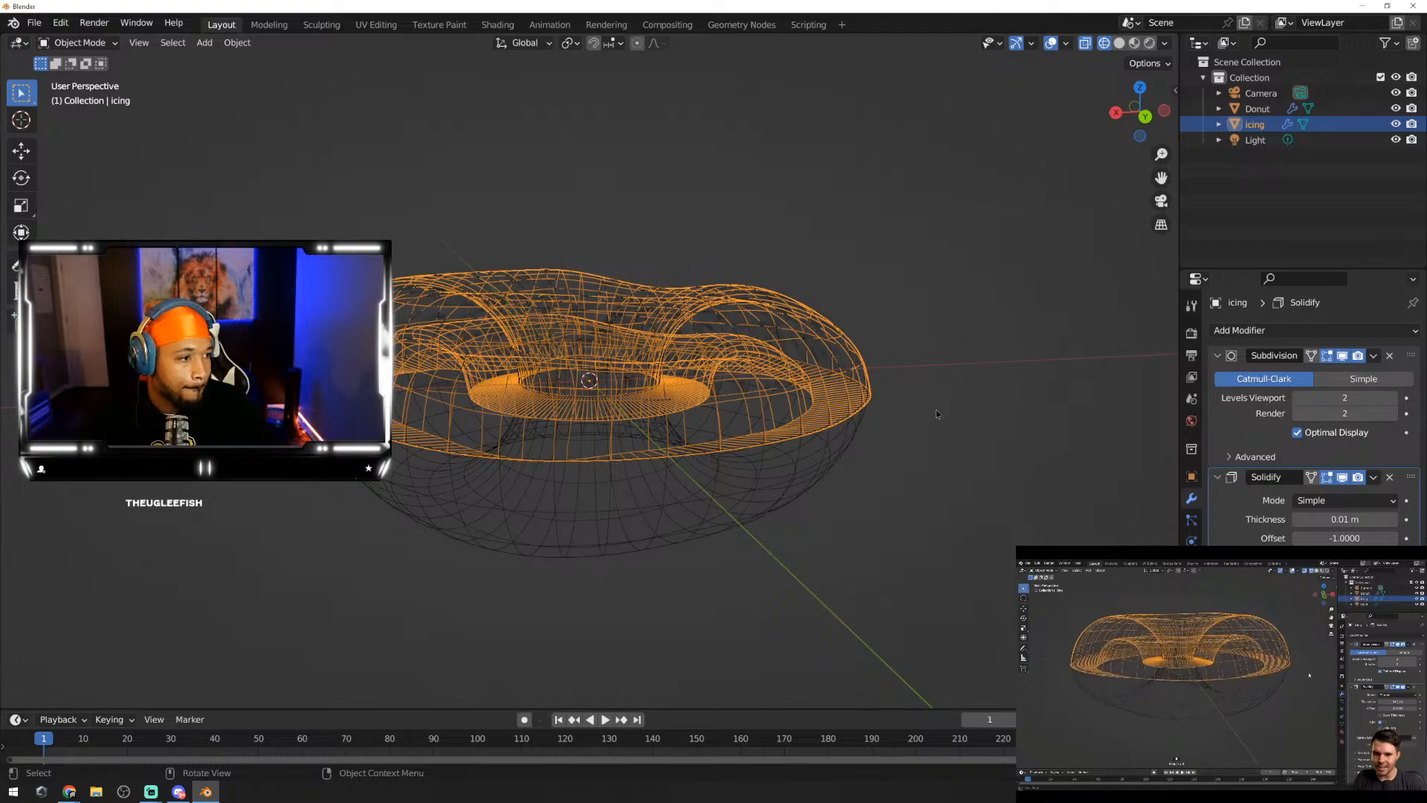
middle_drag(935, 408, 859, 459)
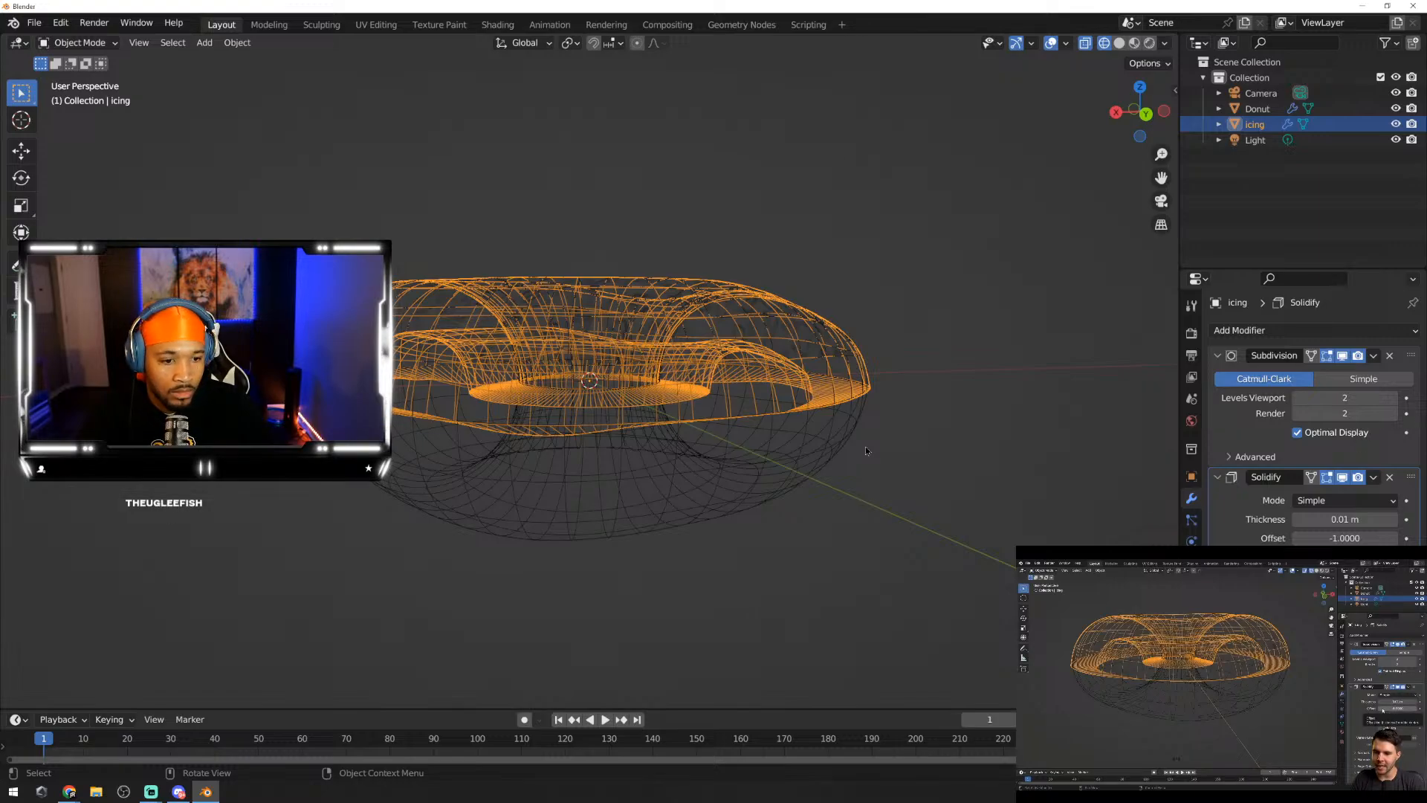
click(1331, 539)
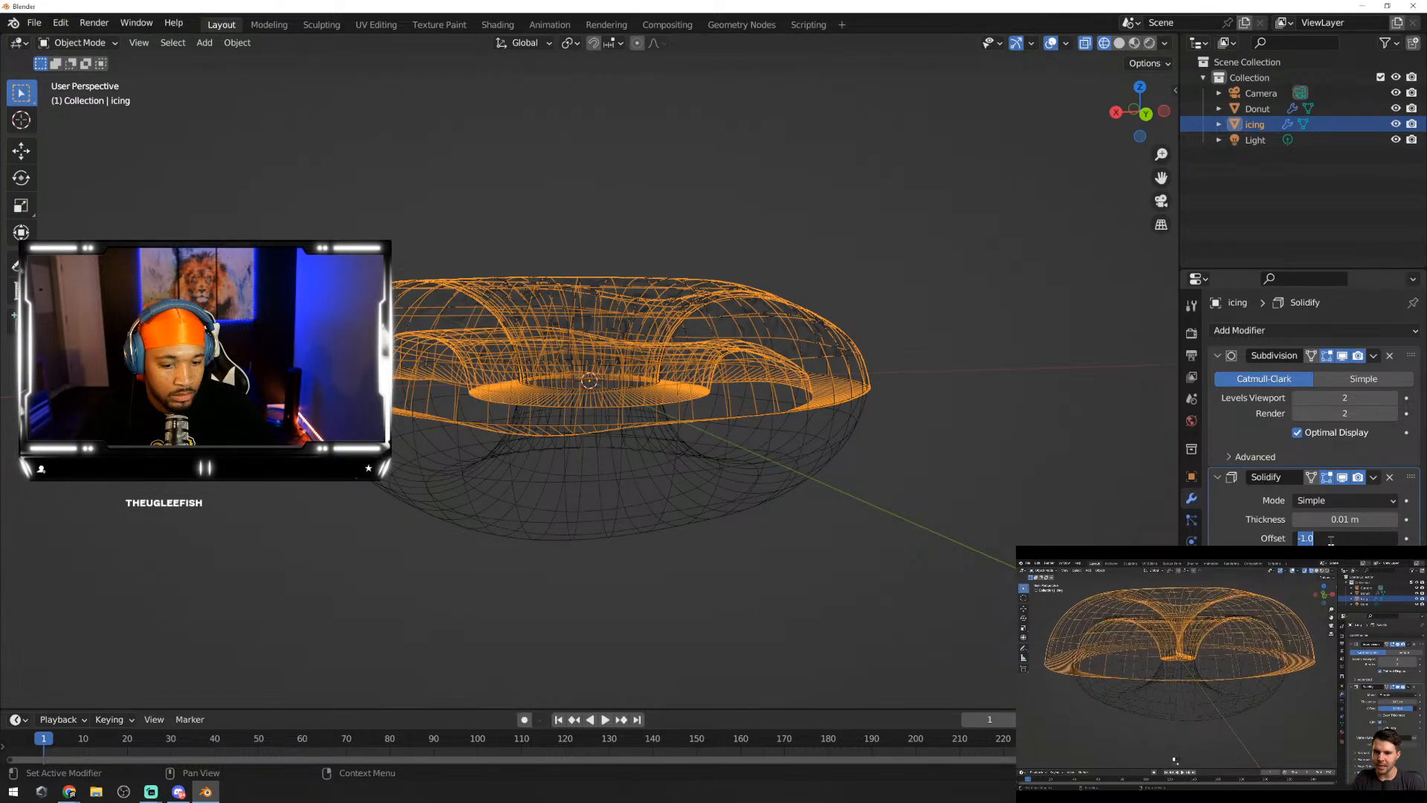
text(1)
key(Return)
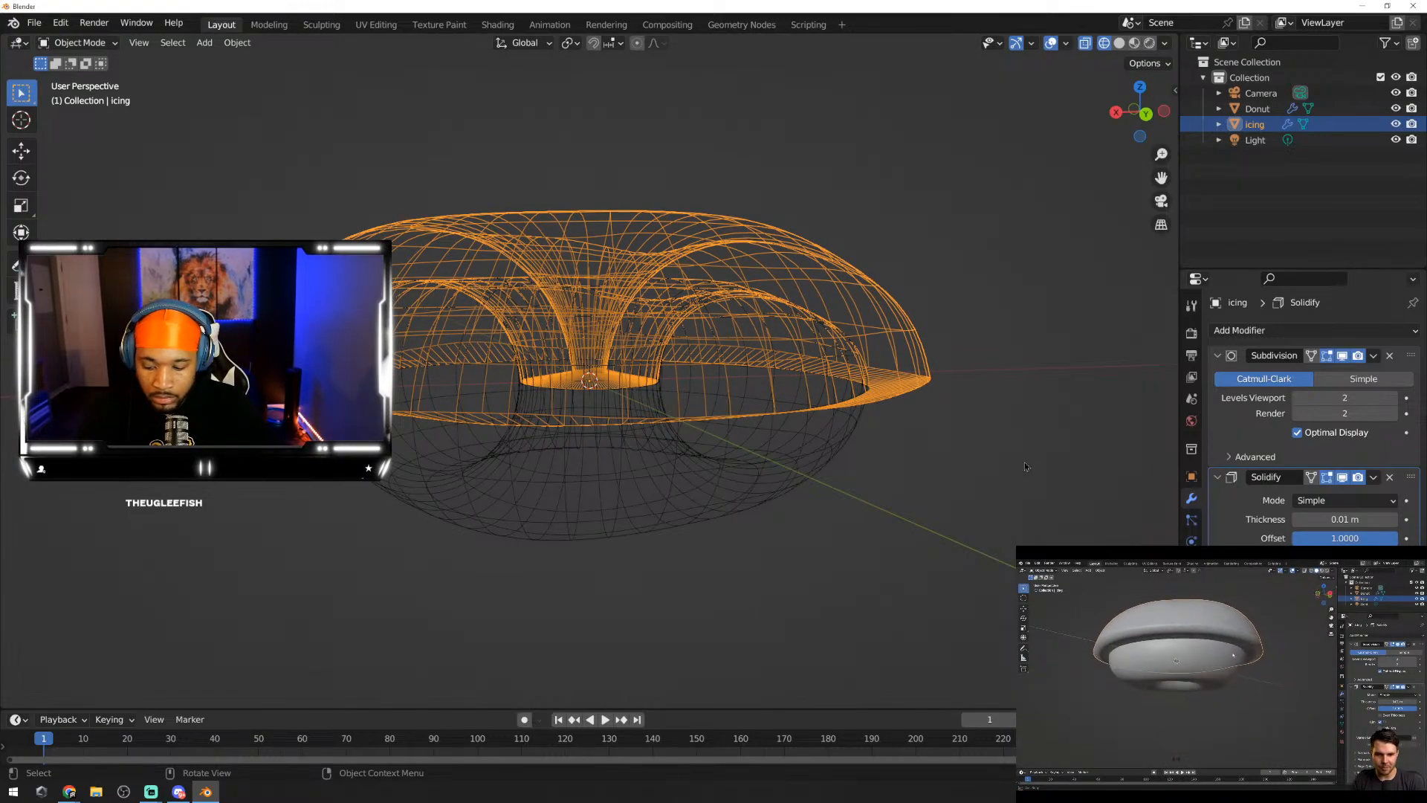
Step: Switch the viewport to Material Preview shading and set the icing's Solidify offset to -0.0208
key(z)
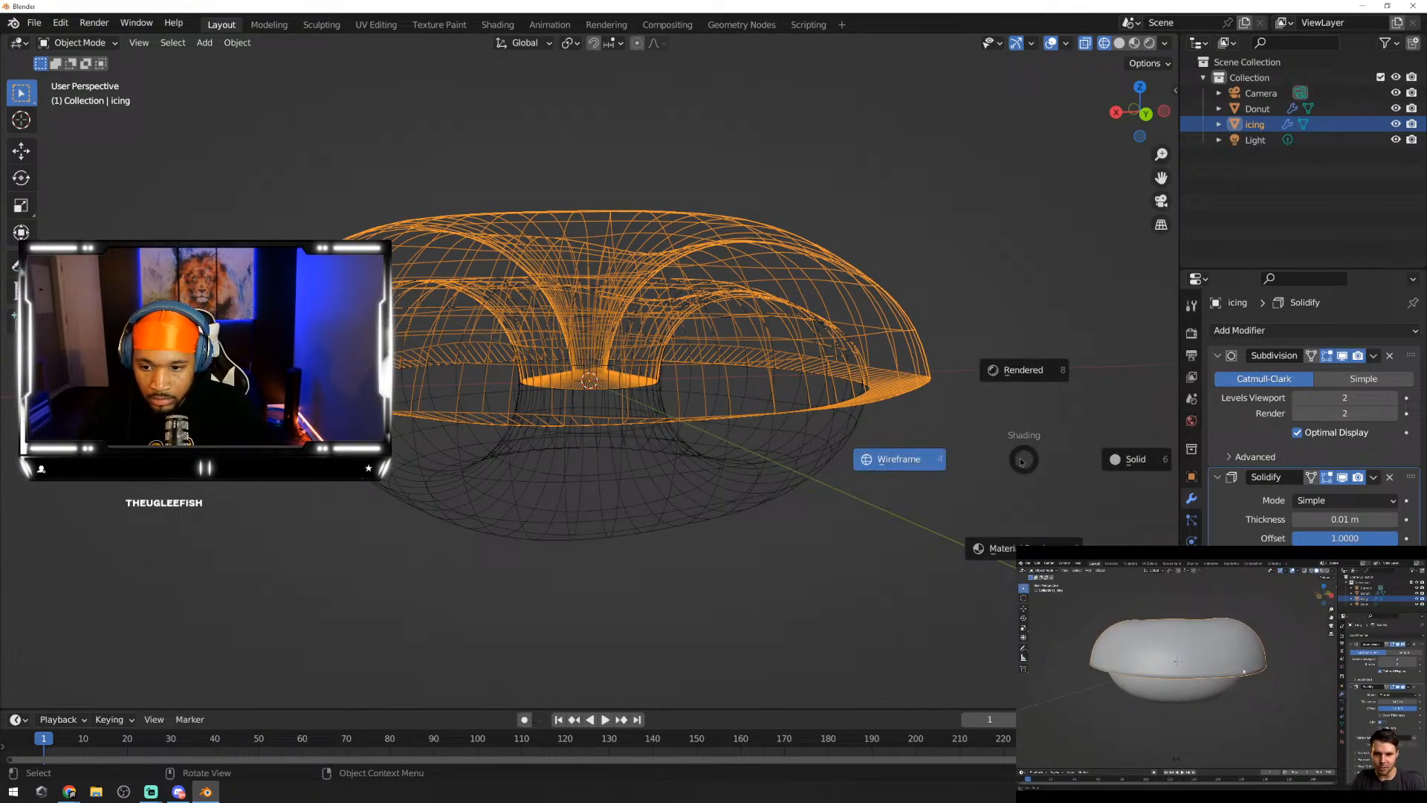
click(1018, 537)
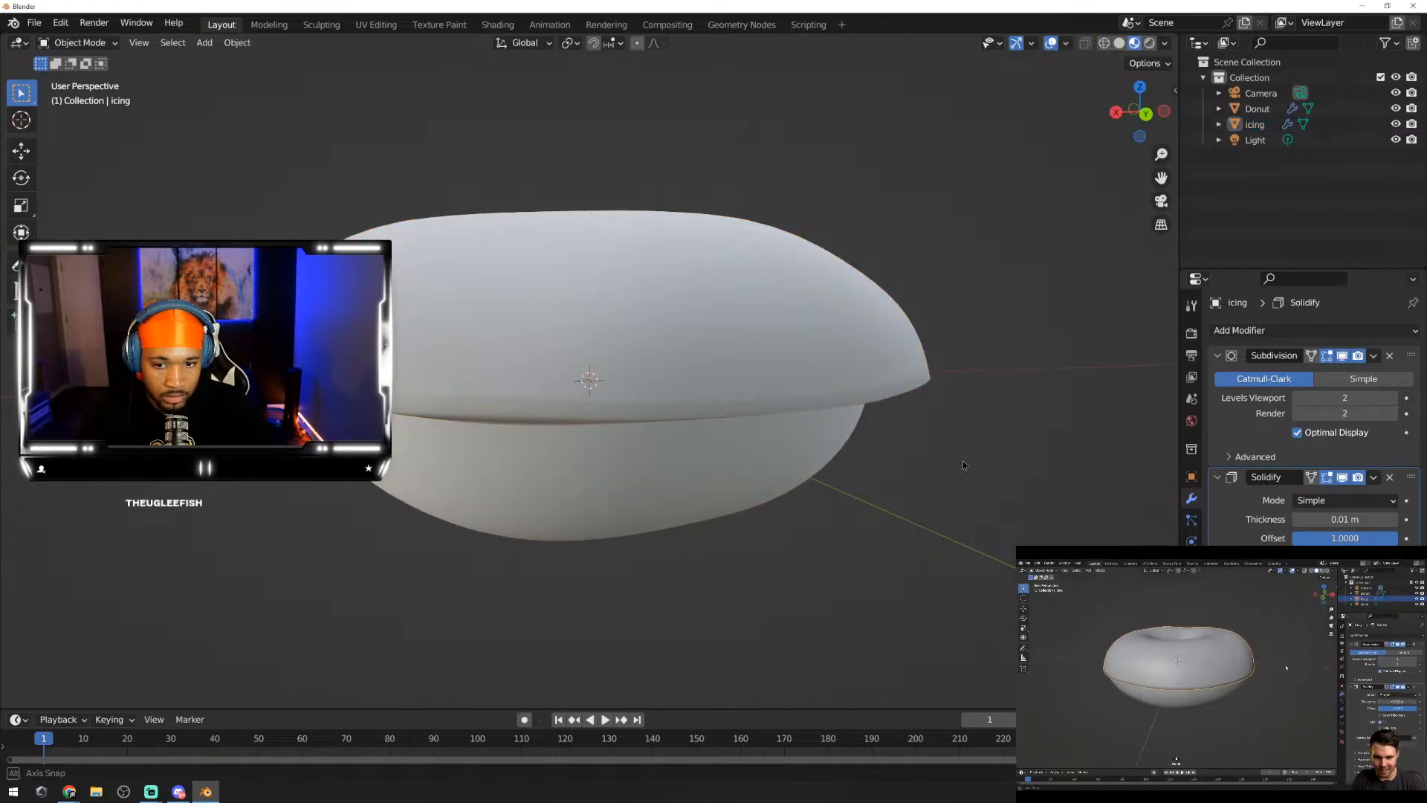
mouse_move(963, 466)
middle_down()
mouse_move(962, 574)
mouse_move(949, 455)
middle_up()
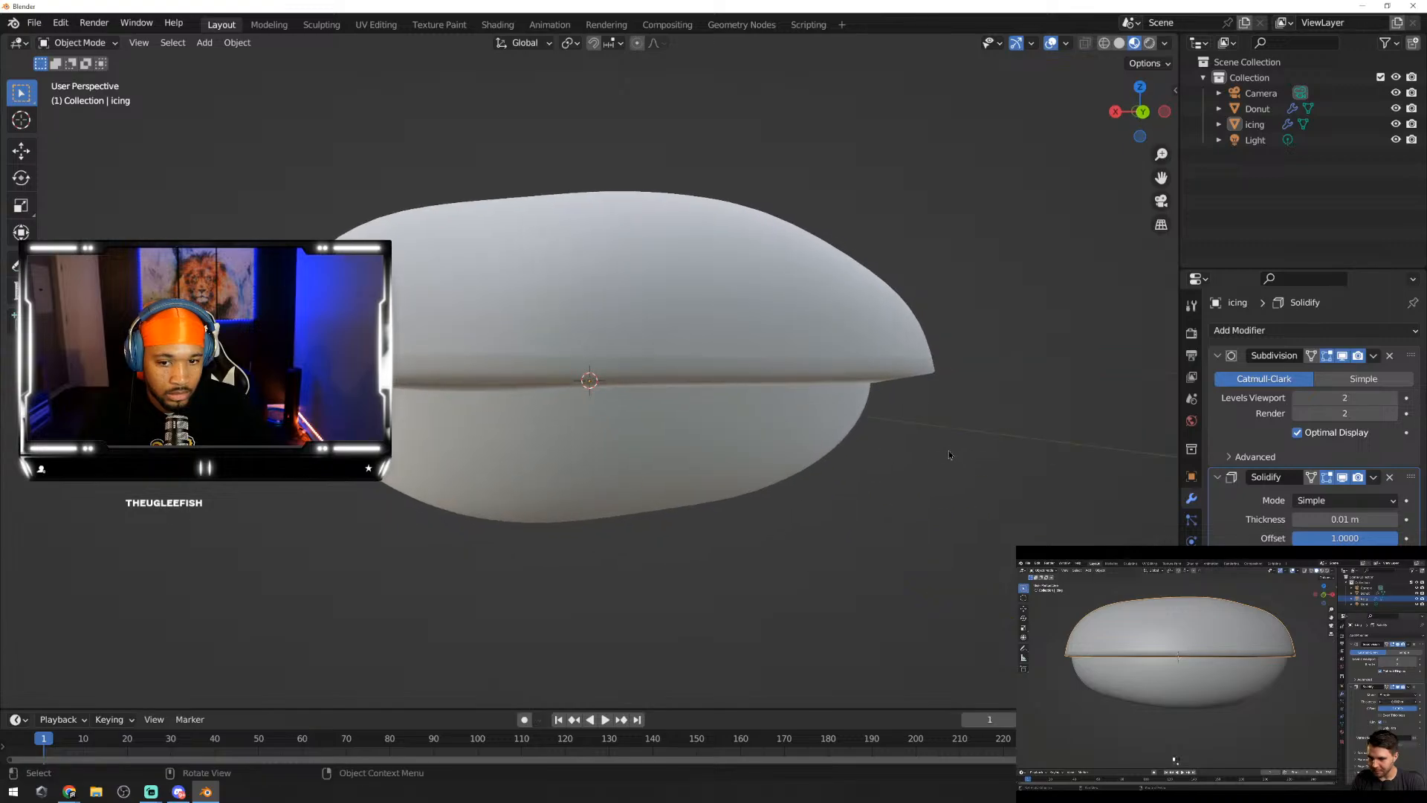
click(885, 330)
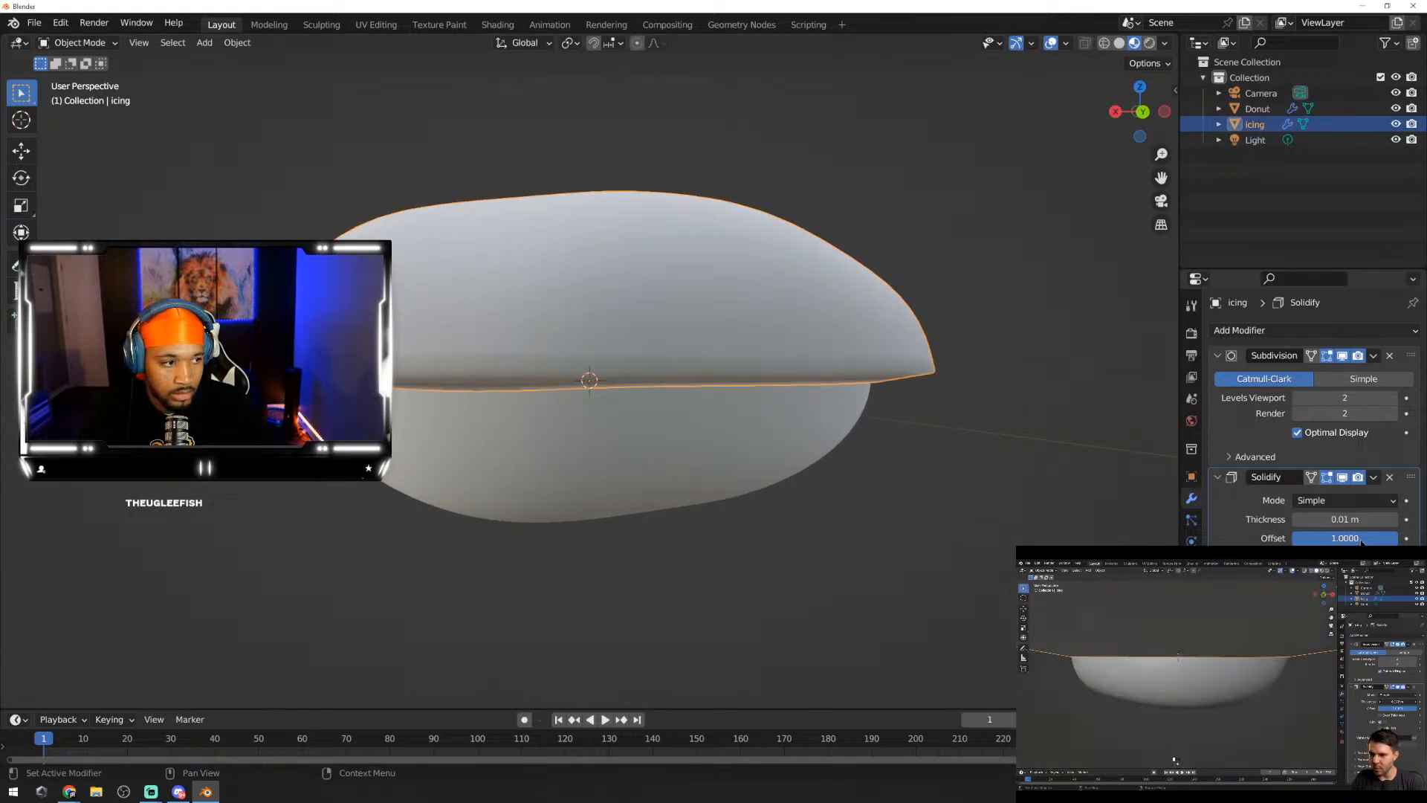
drag(1361, 541, 1305, 540)
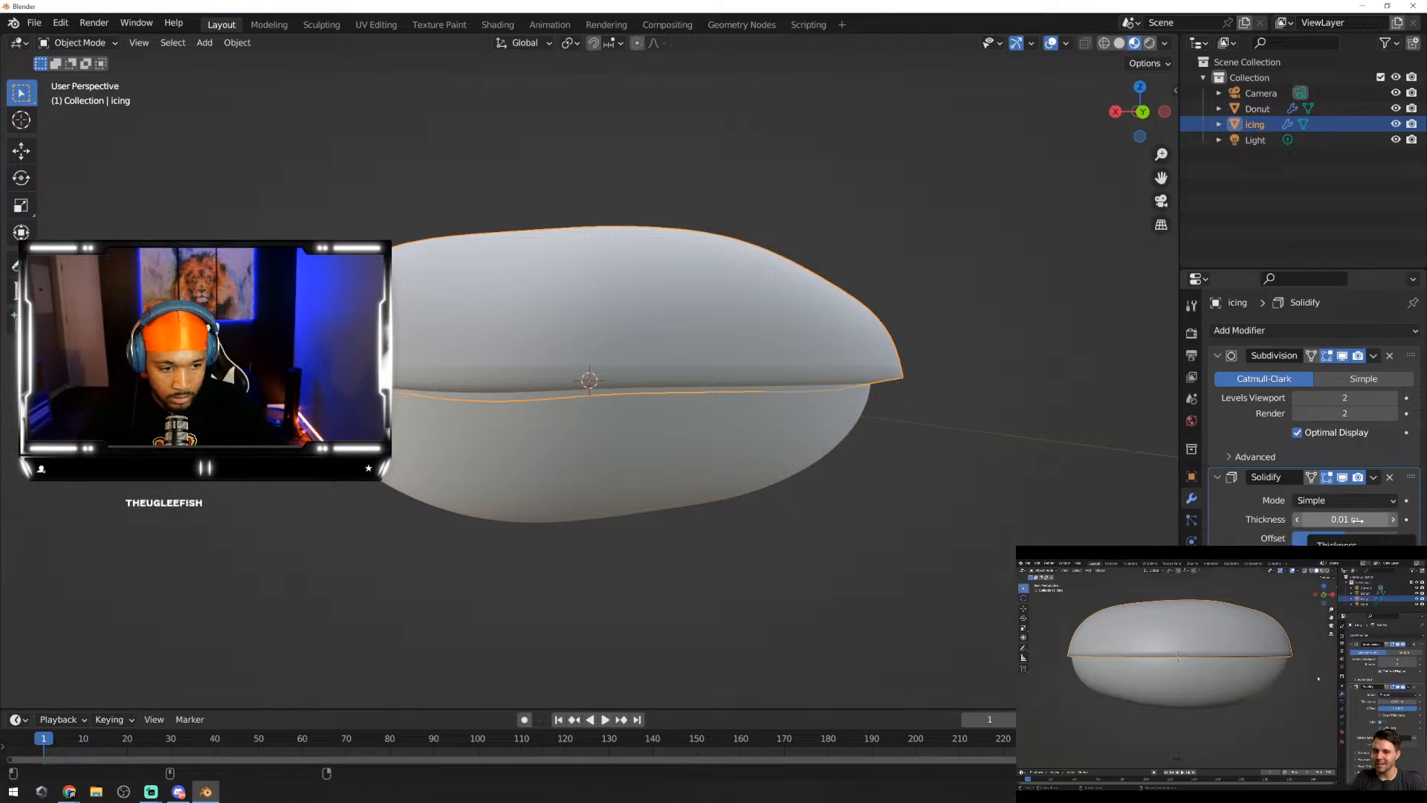
Step: Try several thicknesses for the icing's Solidify modifier, ending with 0.0015 m, and inspect the rim
drag(1356, 520, 1351, 520)
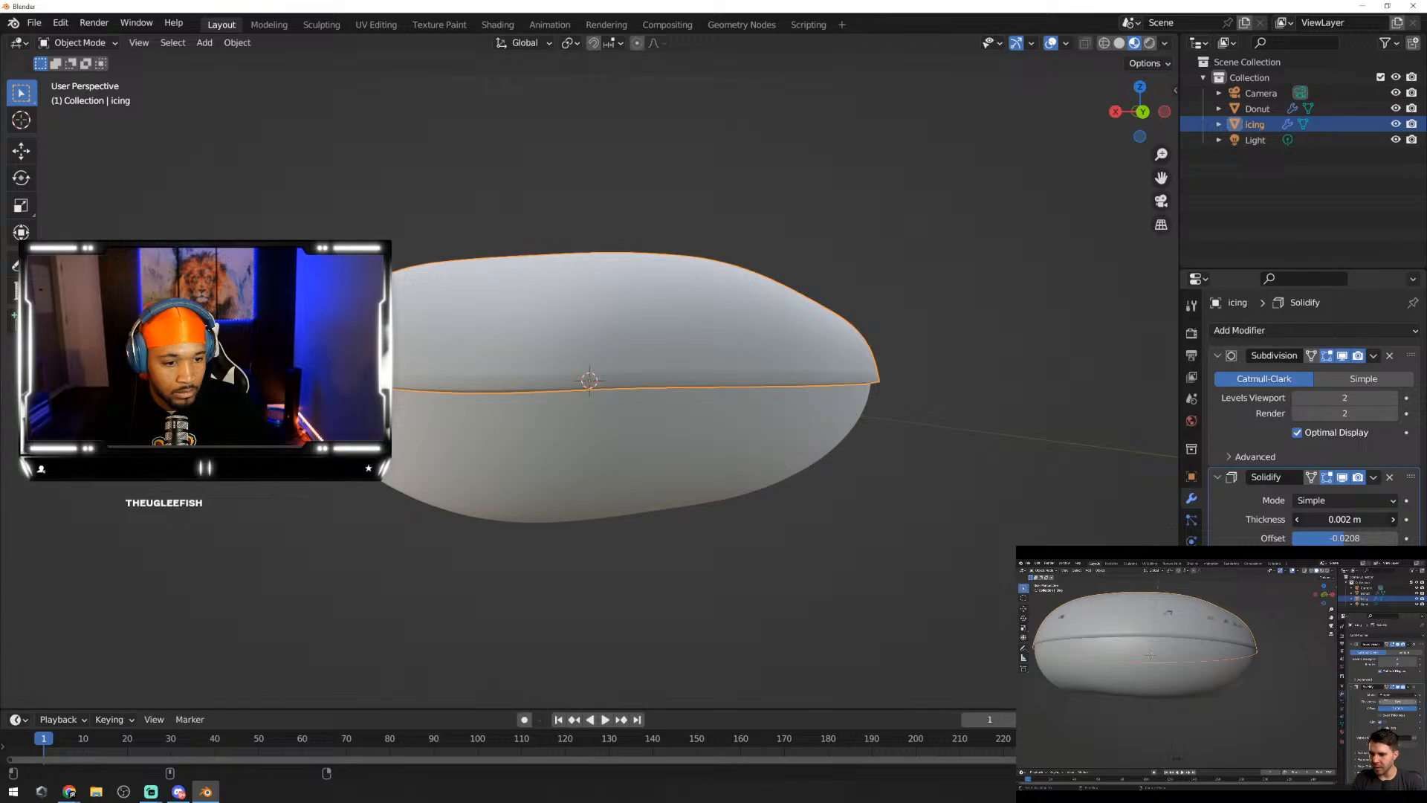
drag(1350, 519, 1342, 519)
middle_drag(952, 471, 935, 413)
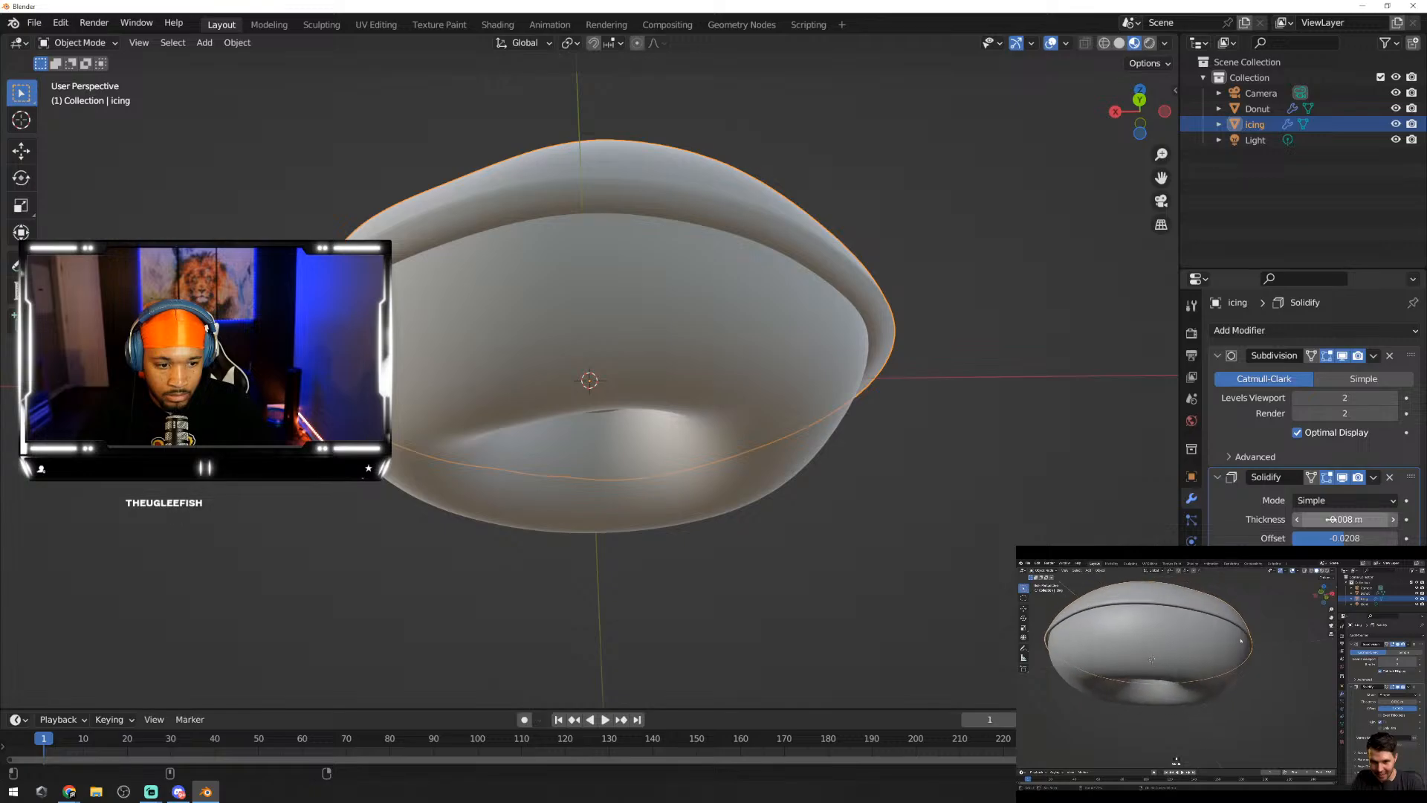
drag(1330, 519, 1345, 519)
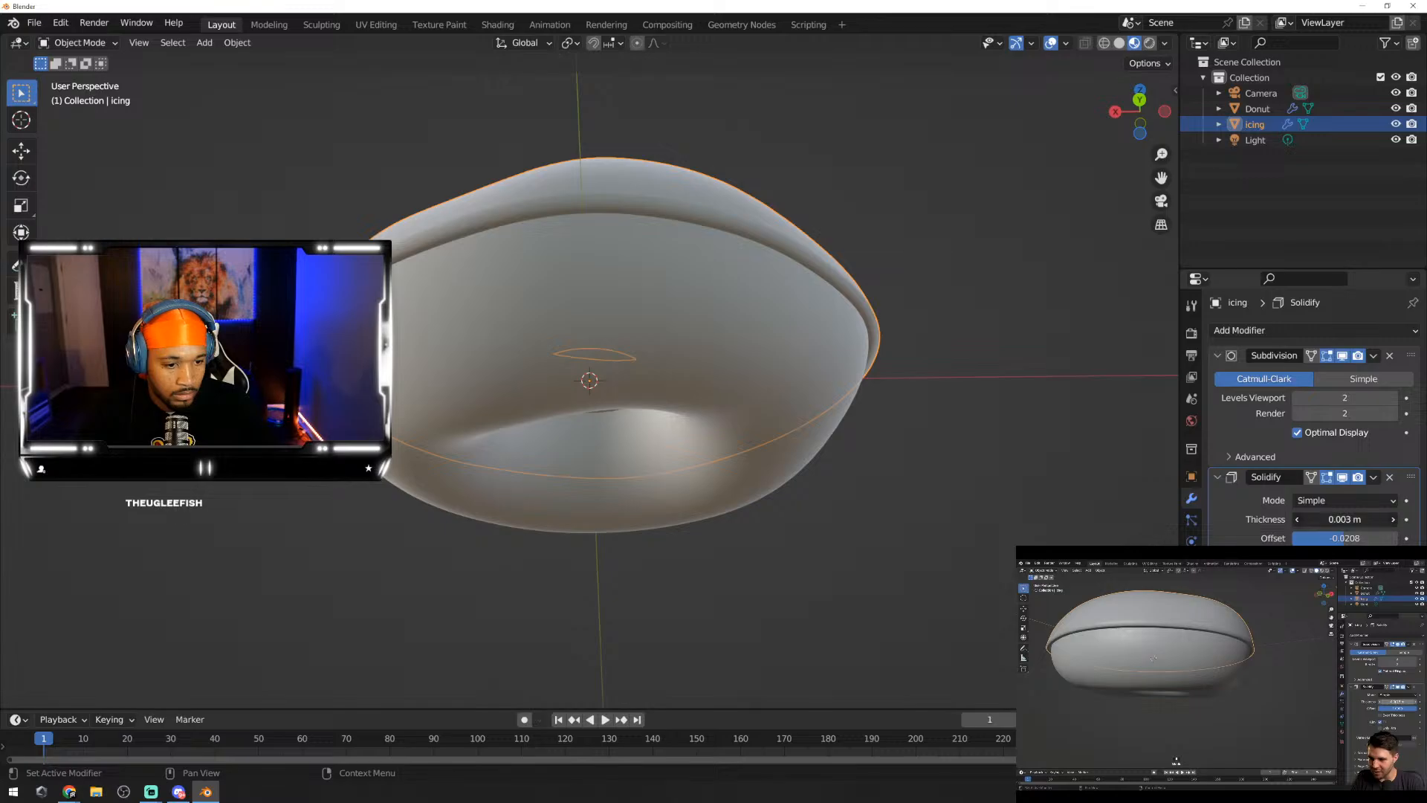
text(.00)
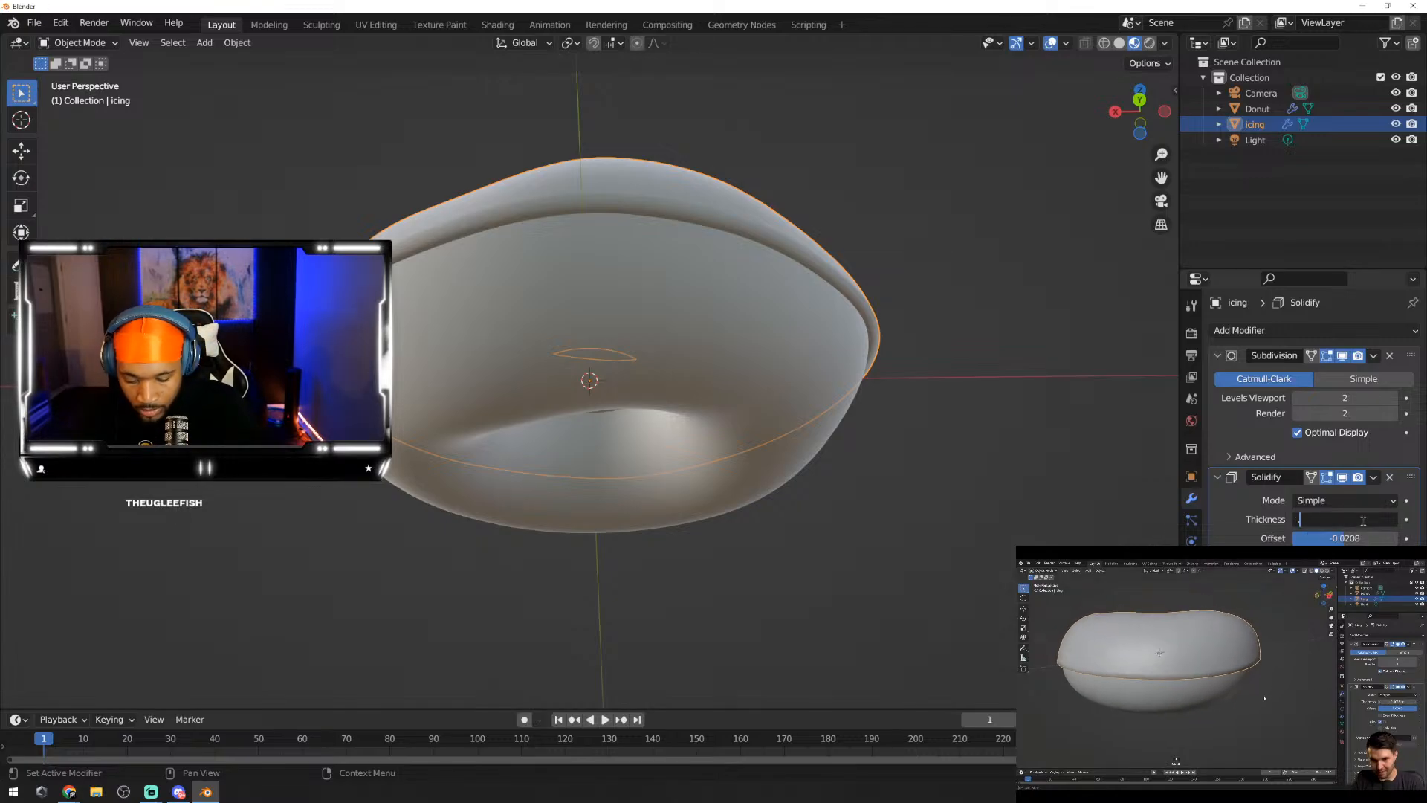
text(15)
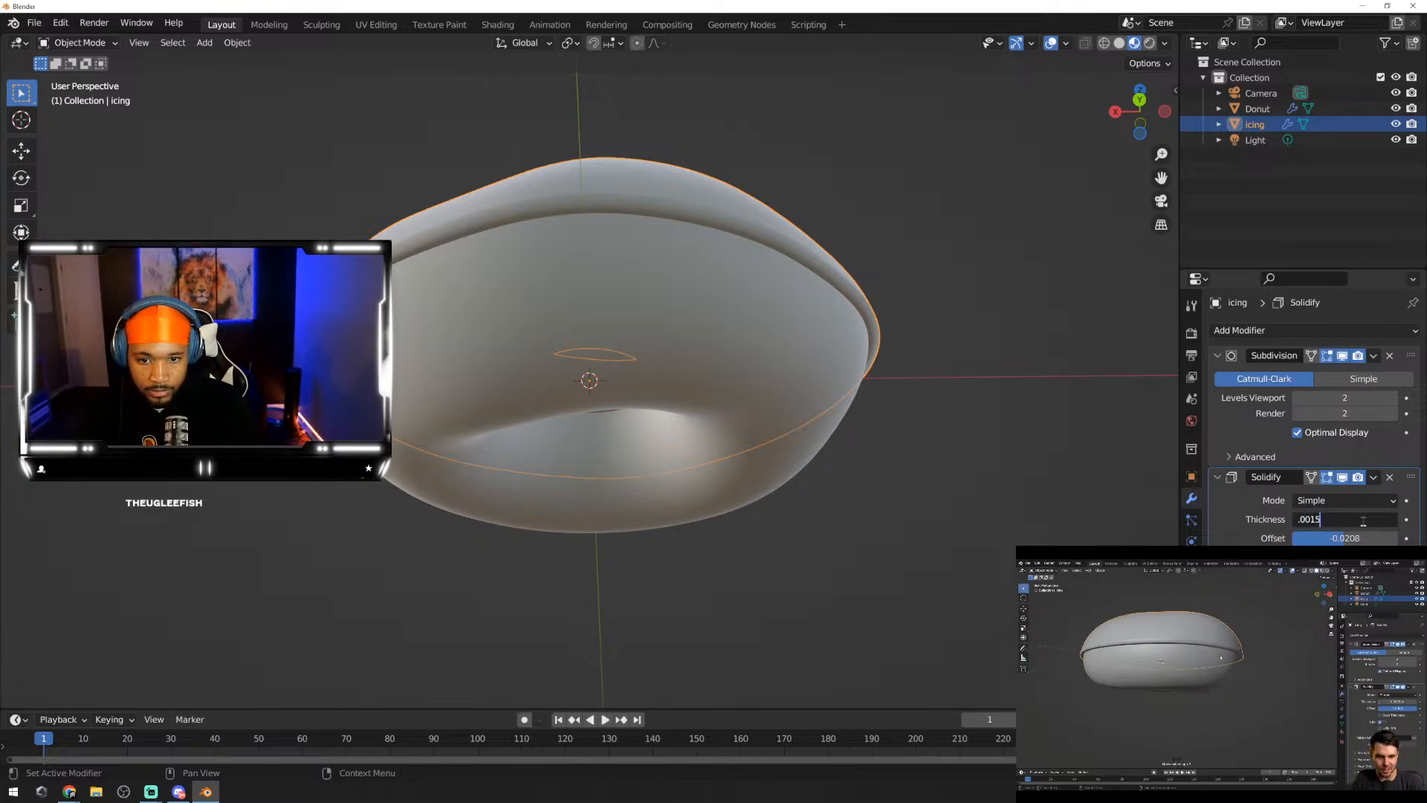
key(Return)
middle_drag(919, 487, 985, 479)
scroll(862, 277, up, 3)
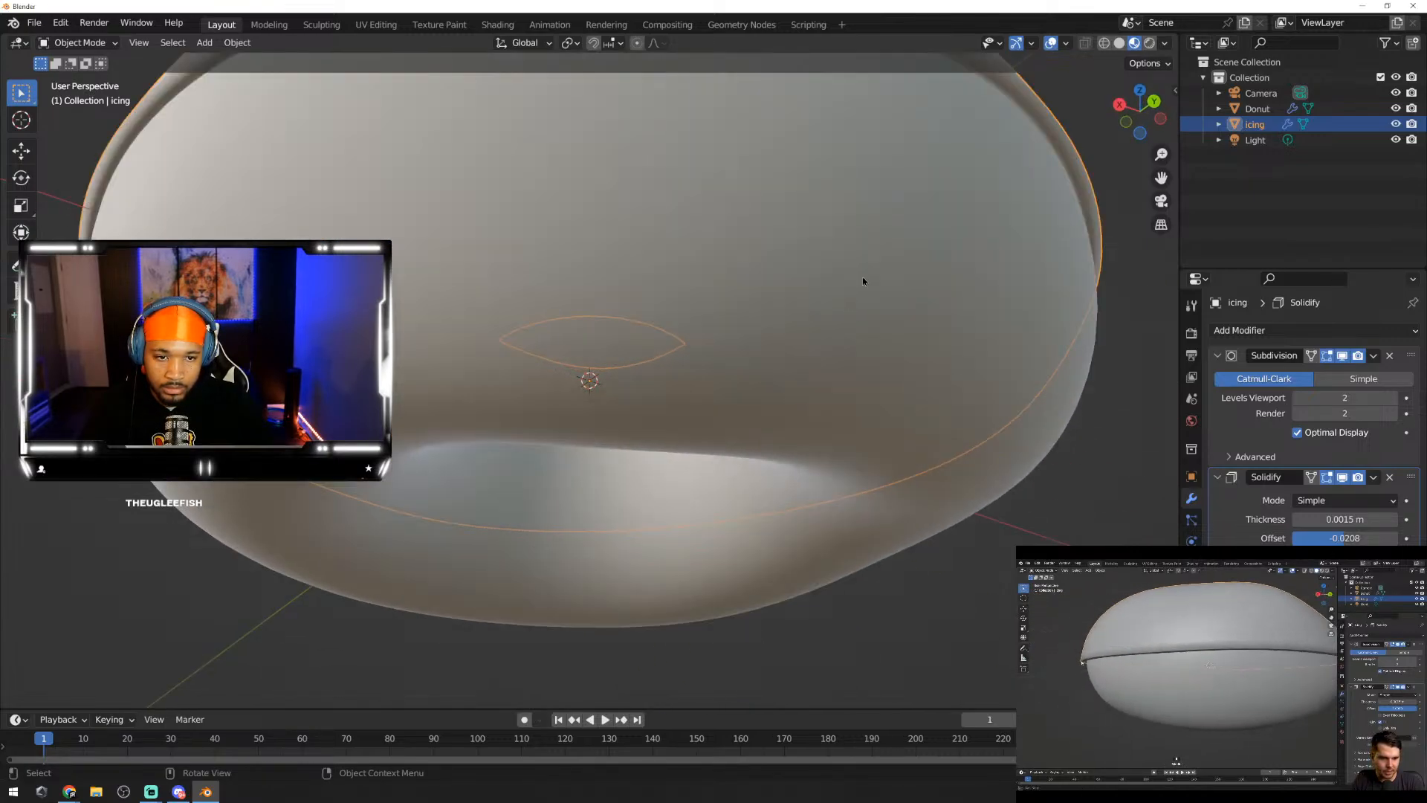
middle_drag(976, 239, 825, 328)
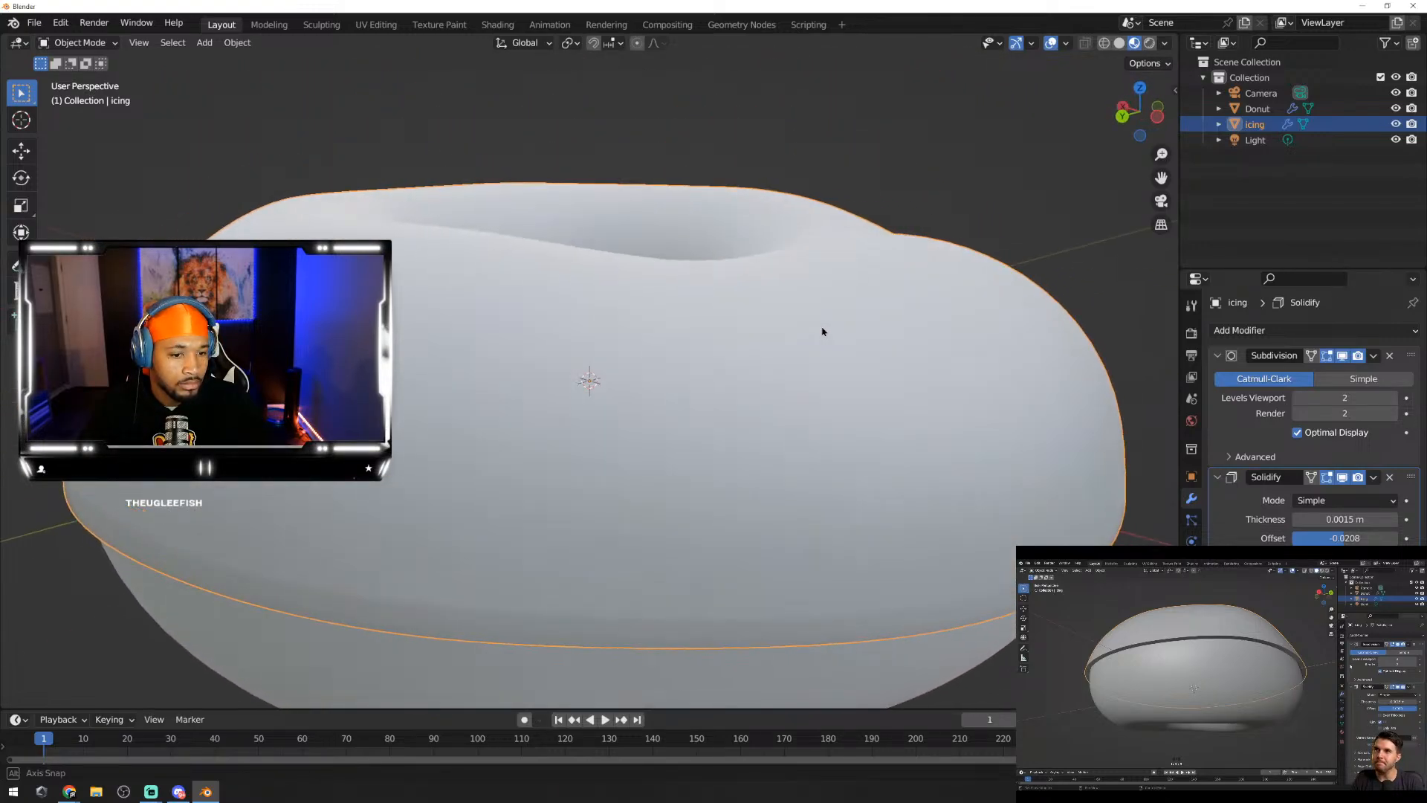
Step: Move the Solidify modifier above Subdivision in the icing's modifier stack, with both modifiers collapsed
click(1218, 478)
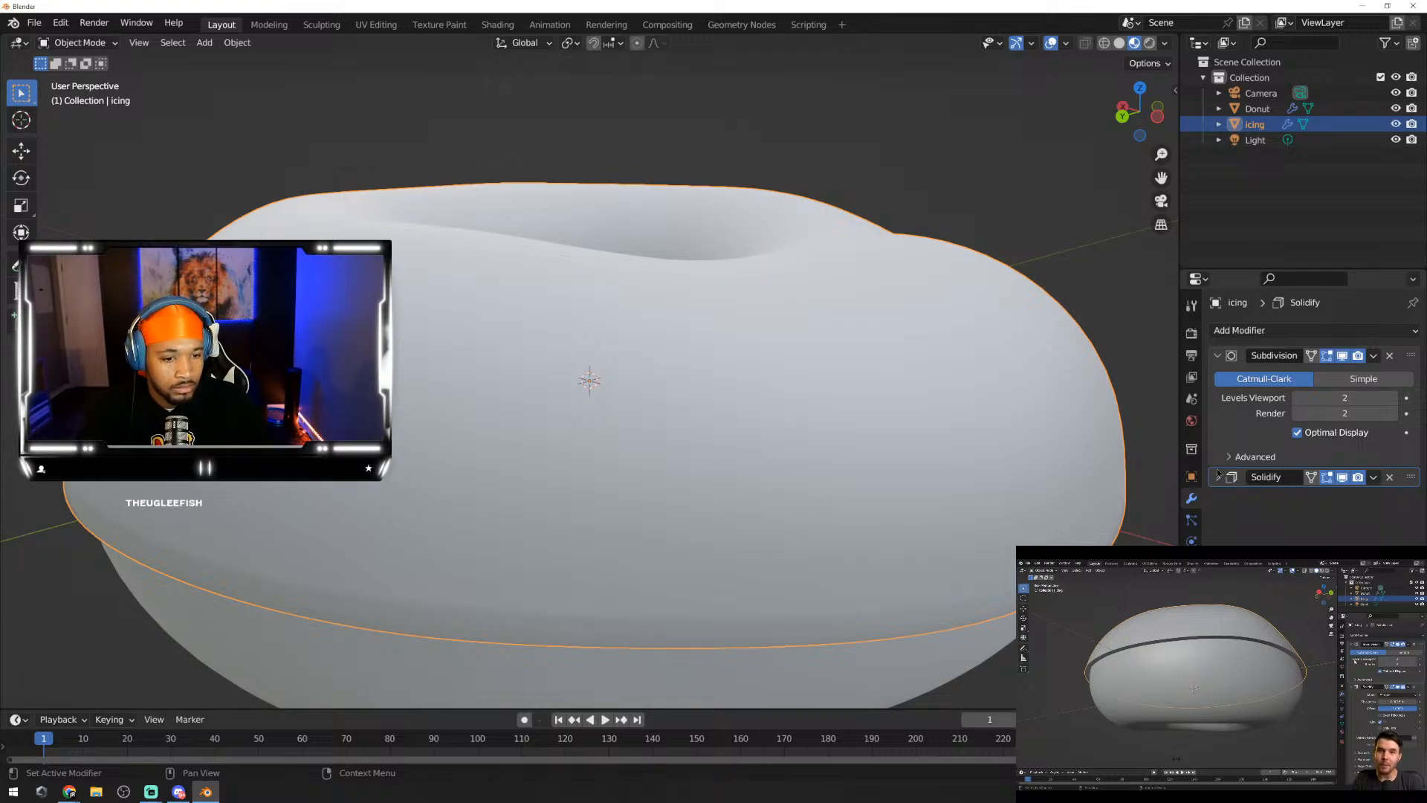
drag(1413, 480, 1408, 360)
middle_drag(1029, 492, 1117, 527)
click(1216, 376)
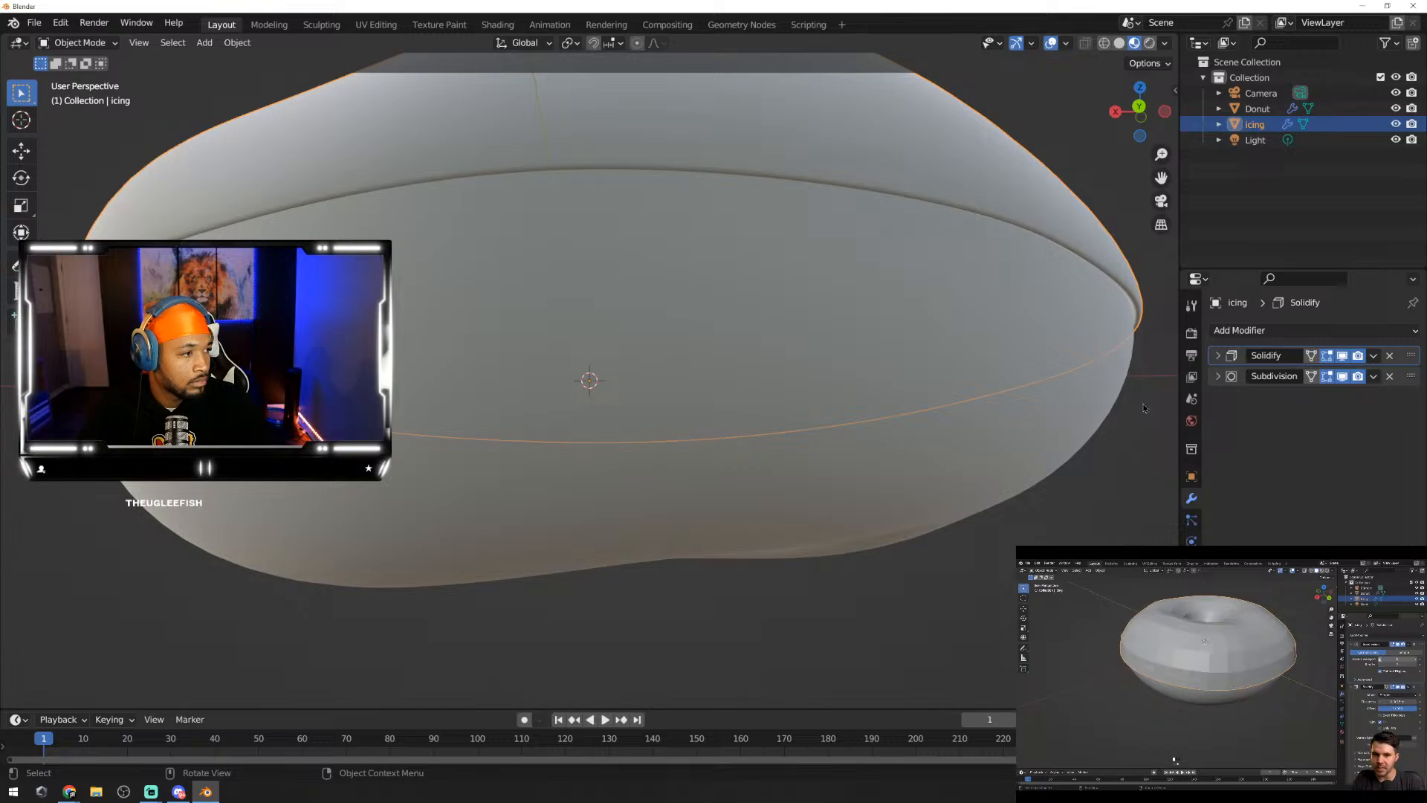
Step: Compare the icing at Subdivision viewport levels 1 and 2, viewing it from different sides
click(1218, 376)
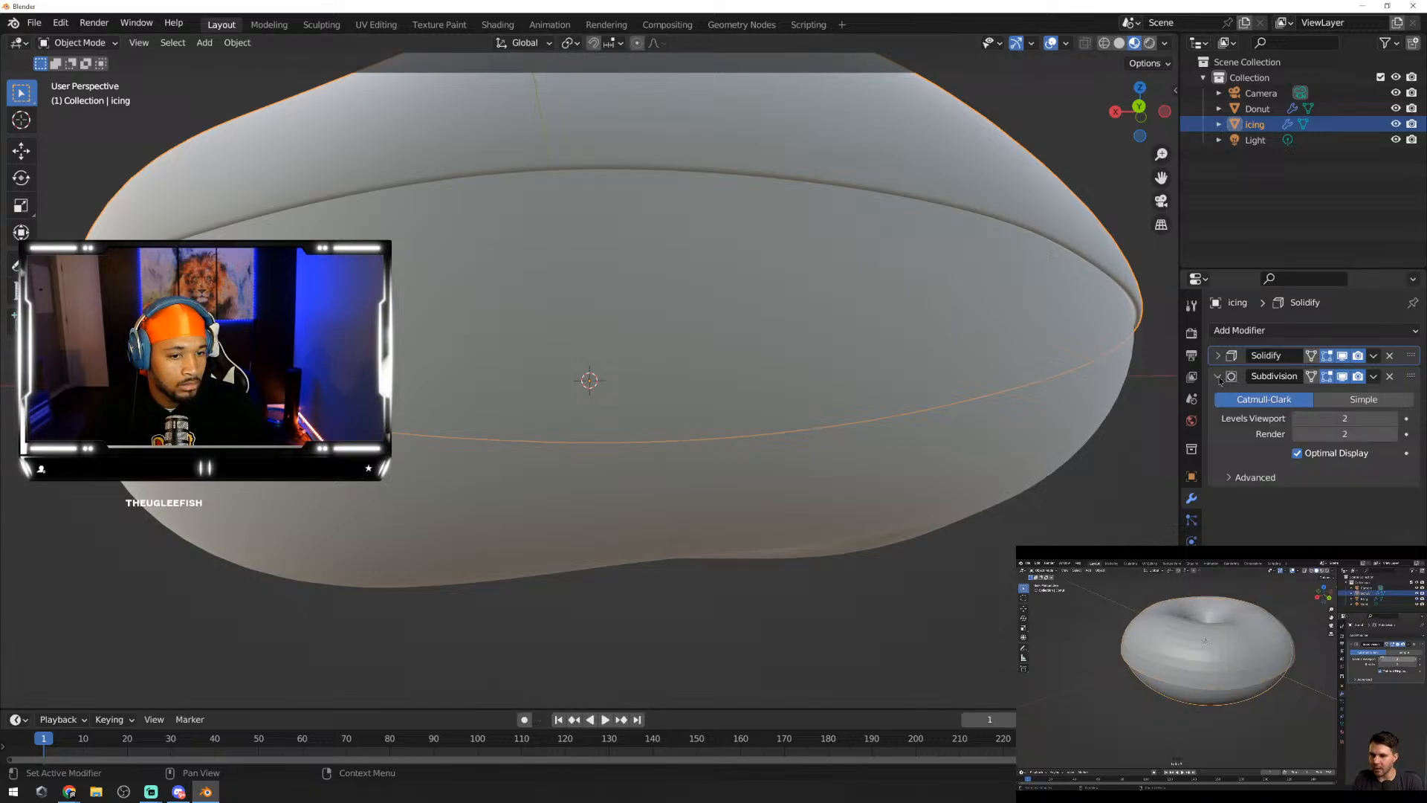
click(1298, 419)
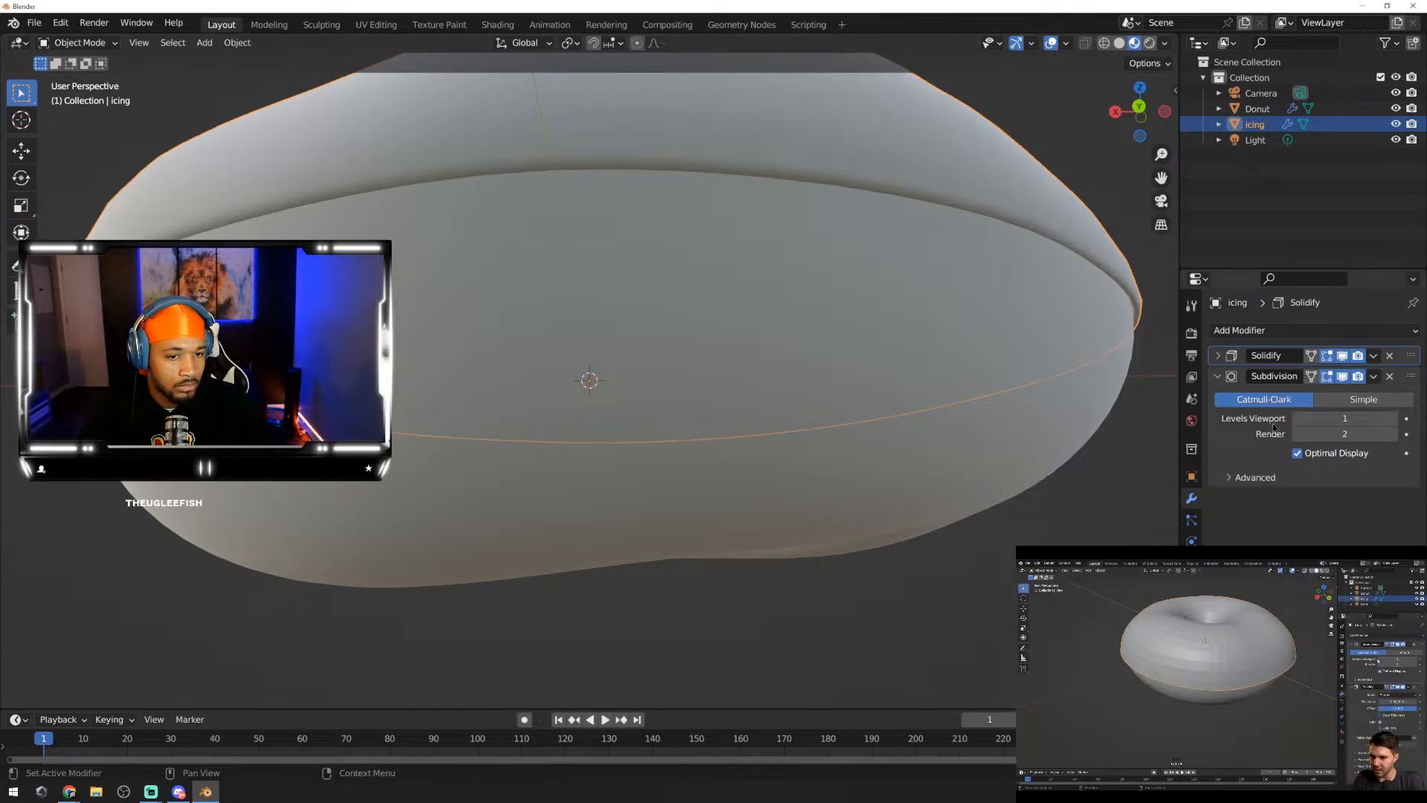
click(1388, 418)
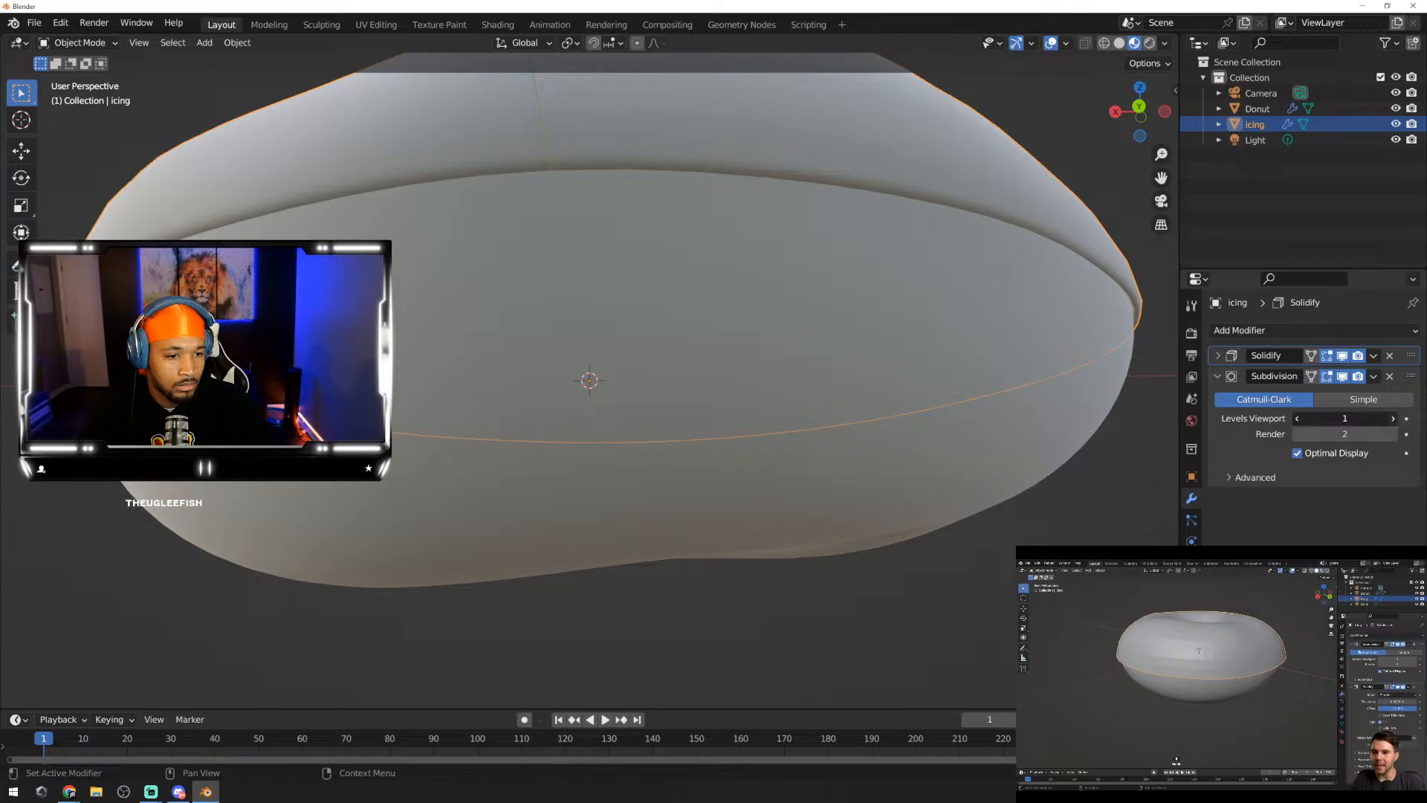
click(1119, 511)
middle_drag(1126, 510, 1005, 571)
scroll(1005, 571, down, 3)
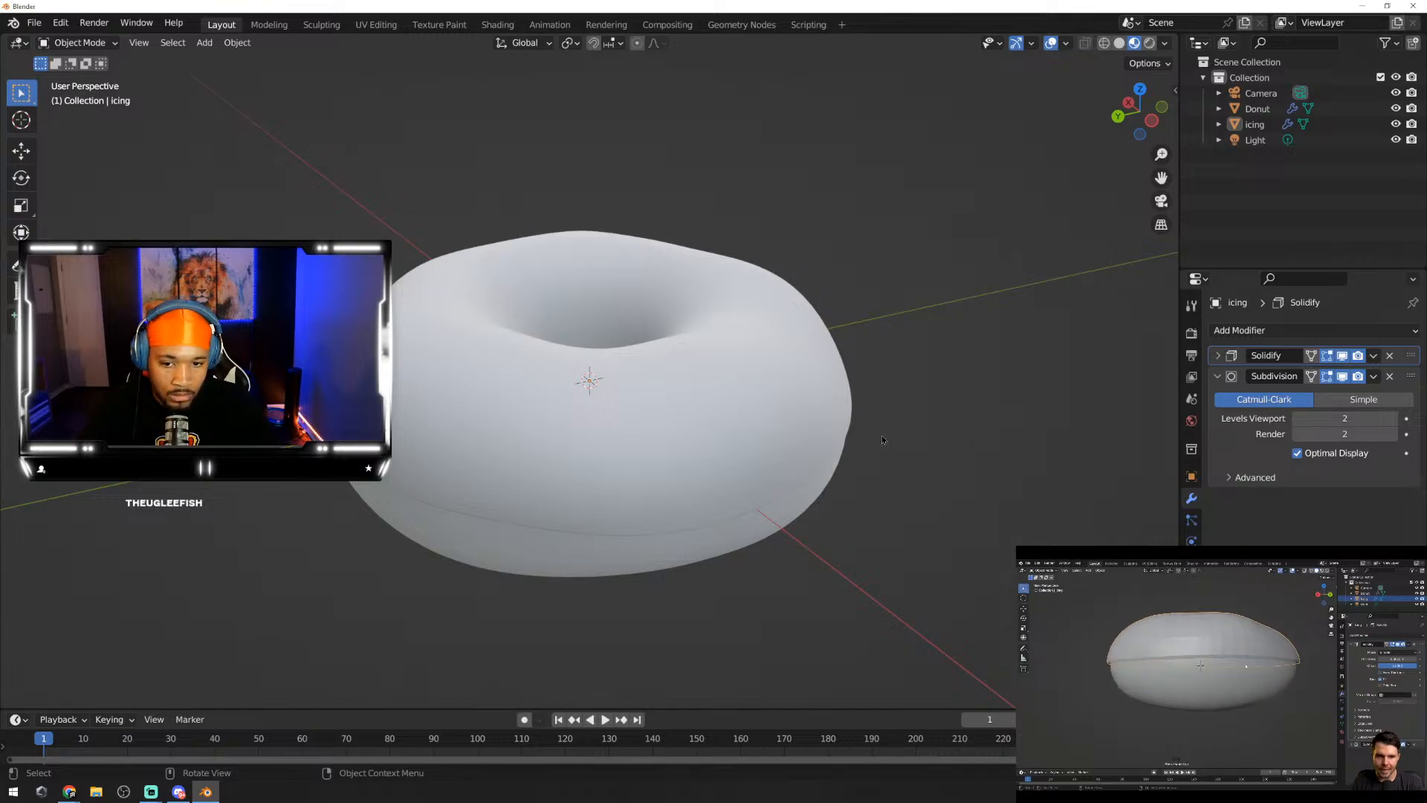
middle_drag(881, 435, 1076, 422)
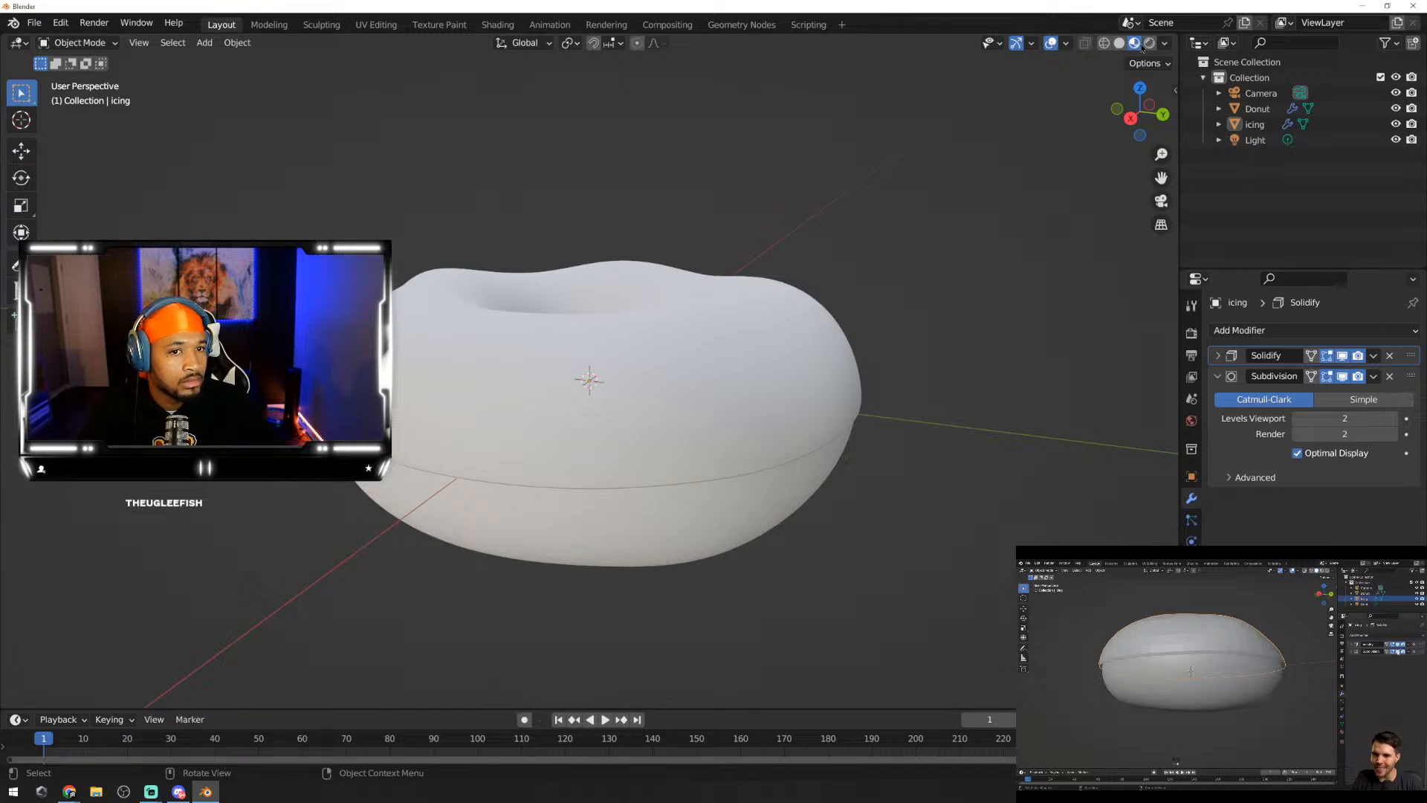
Step: Switch the viewport to Solid shading and set the icing's Subdivision viewport level to 1
click(1119, 42)
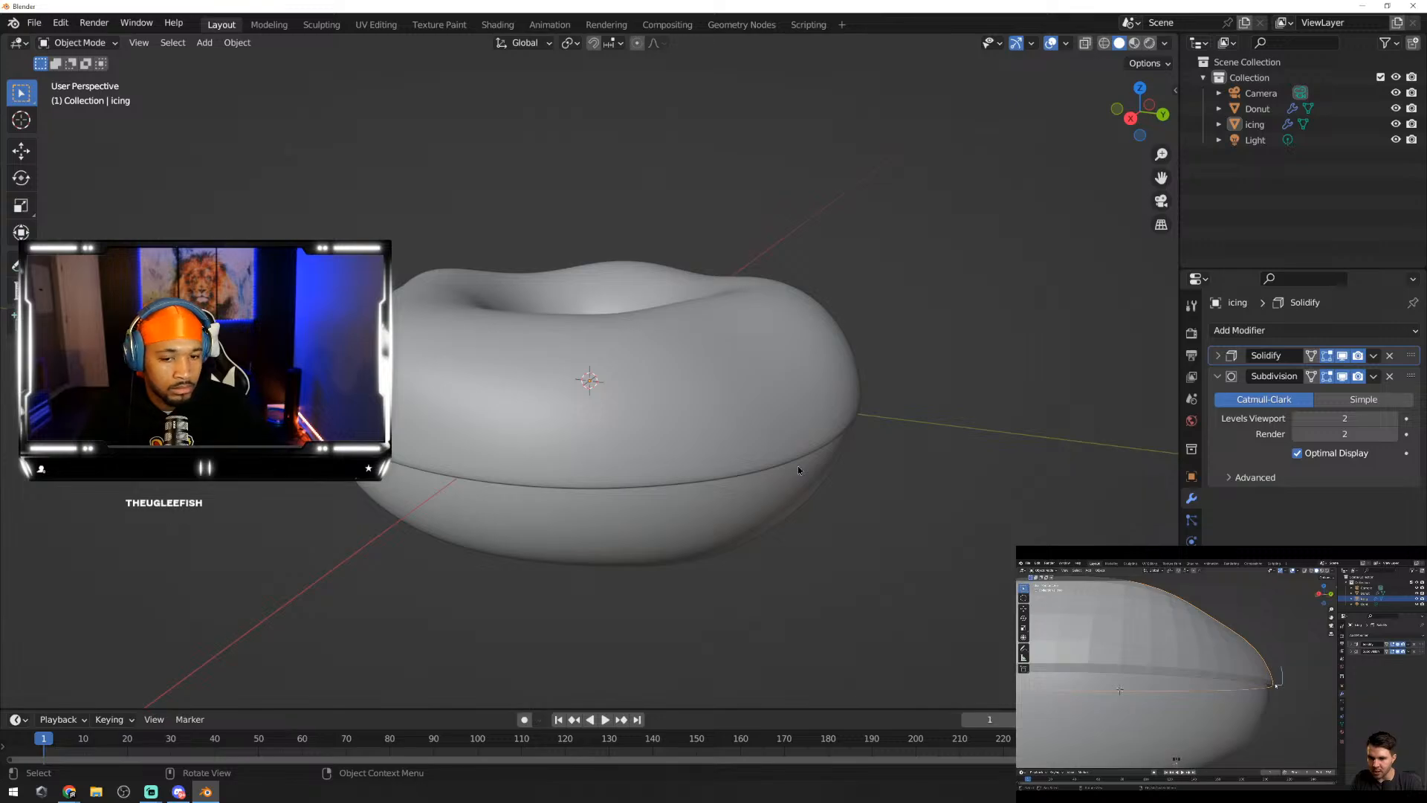
click(1298, 419)
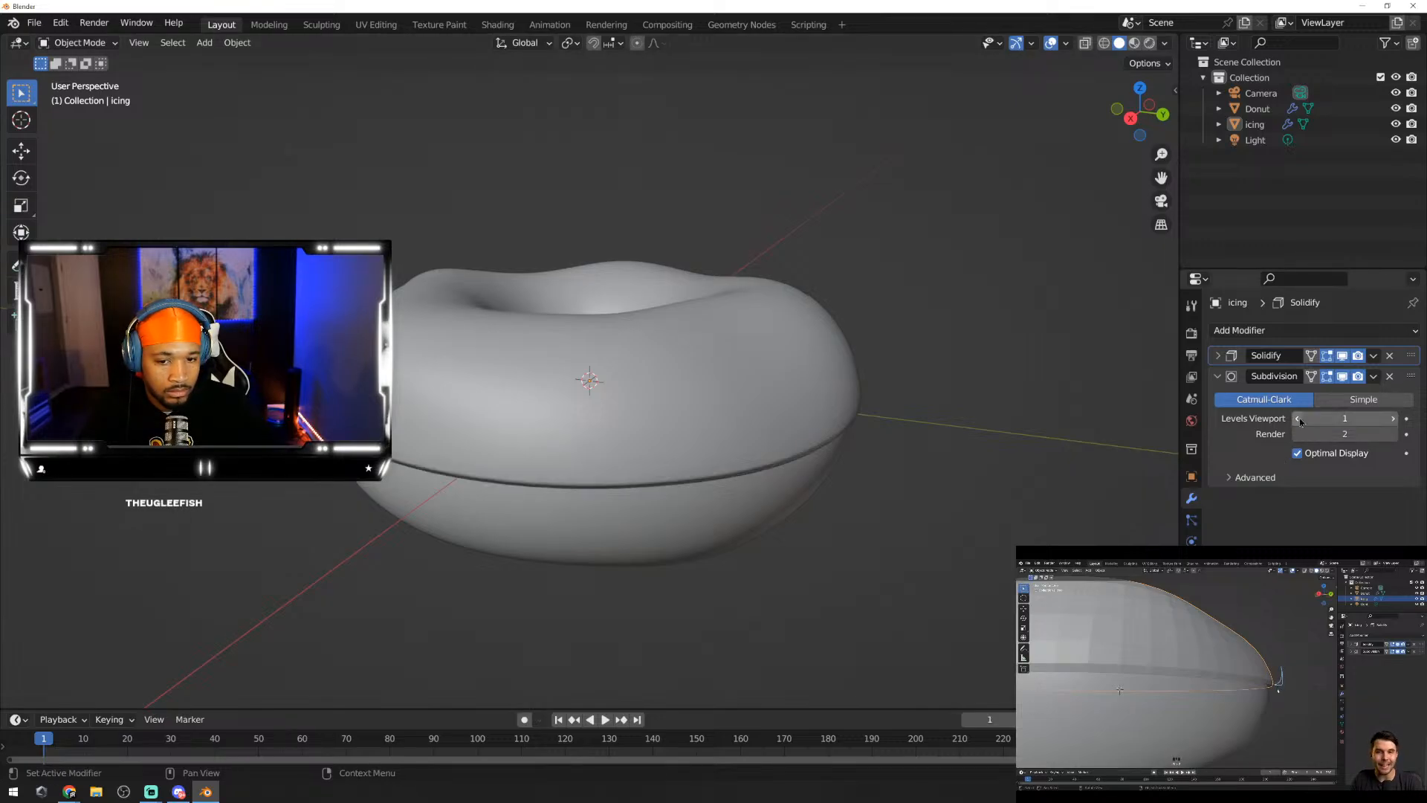
middle_drag(920, 414, 1050, 405)
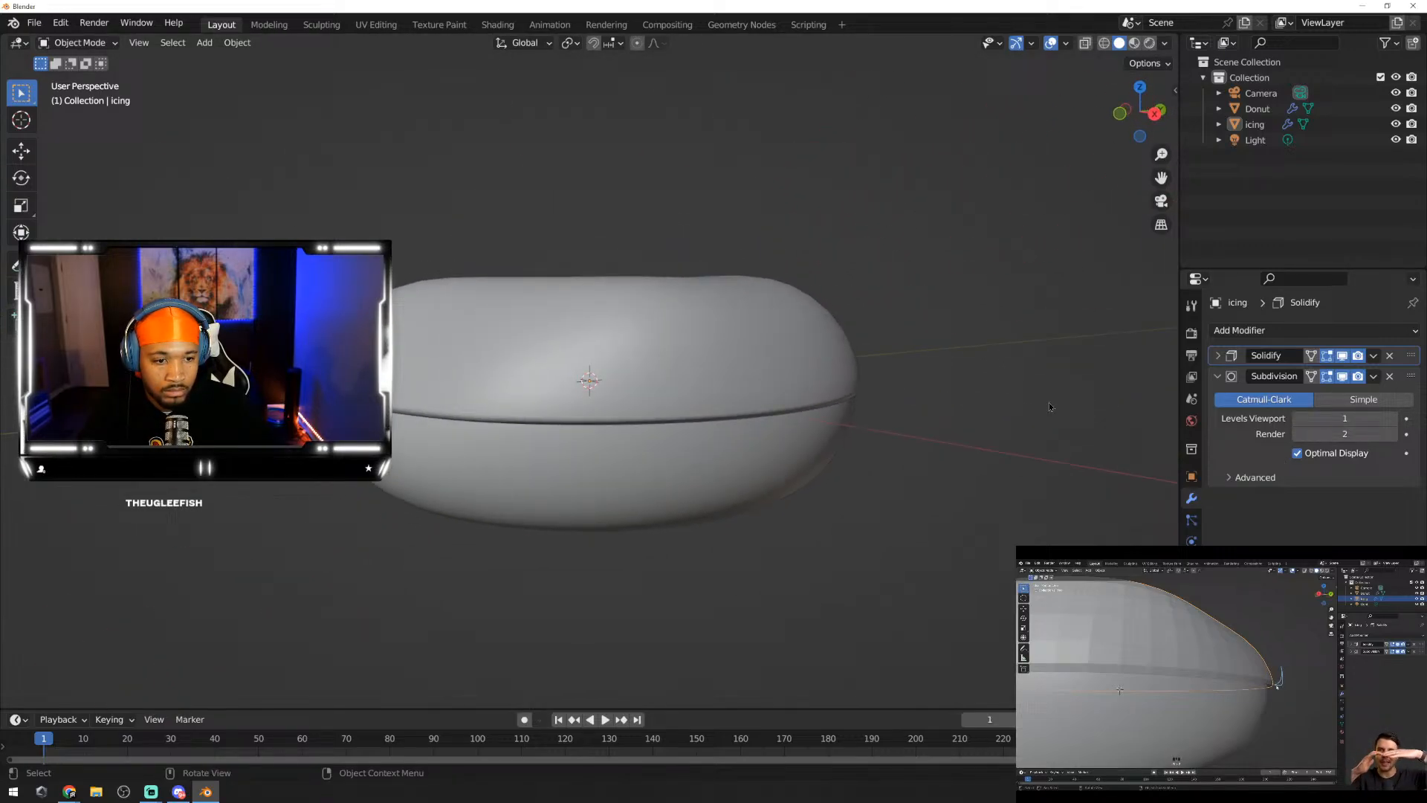
Step: Hide the icing's Subdivision modifier in the viewport to compare the edge, and show it again
click(1342, 377)
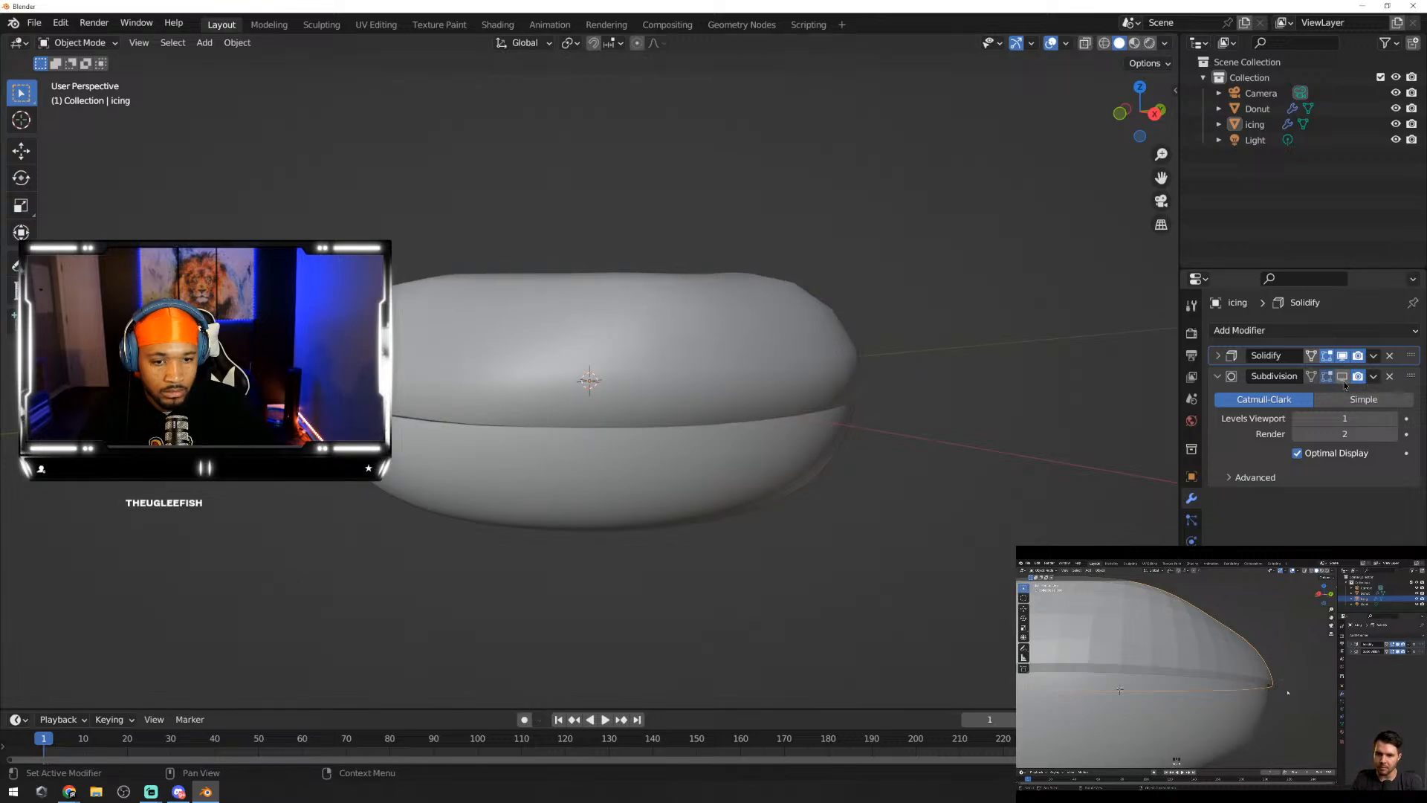
mouse_move(1022, 381)
middle_down()
mouse_move(1019, 476)
mouse_move(1019, 380)
mouse_move(1049, 385)
middle_up()
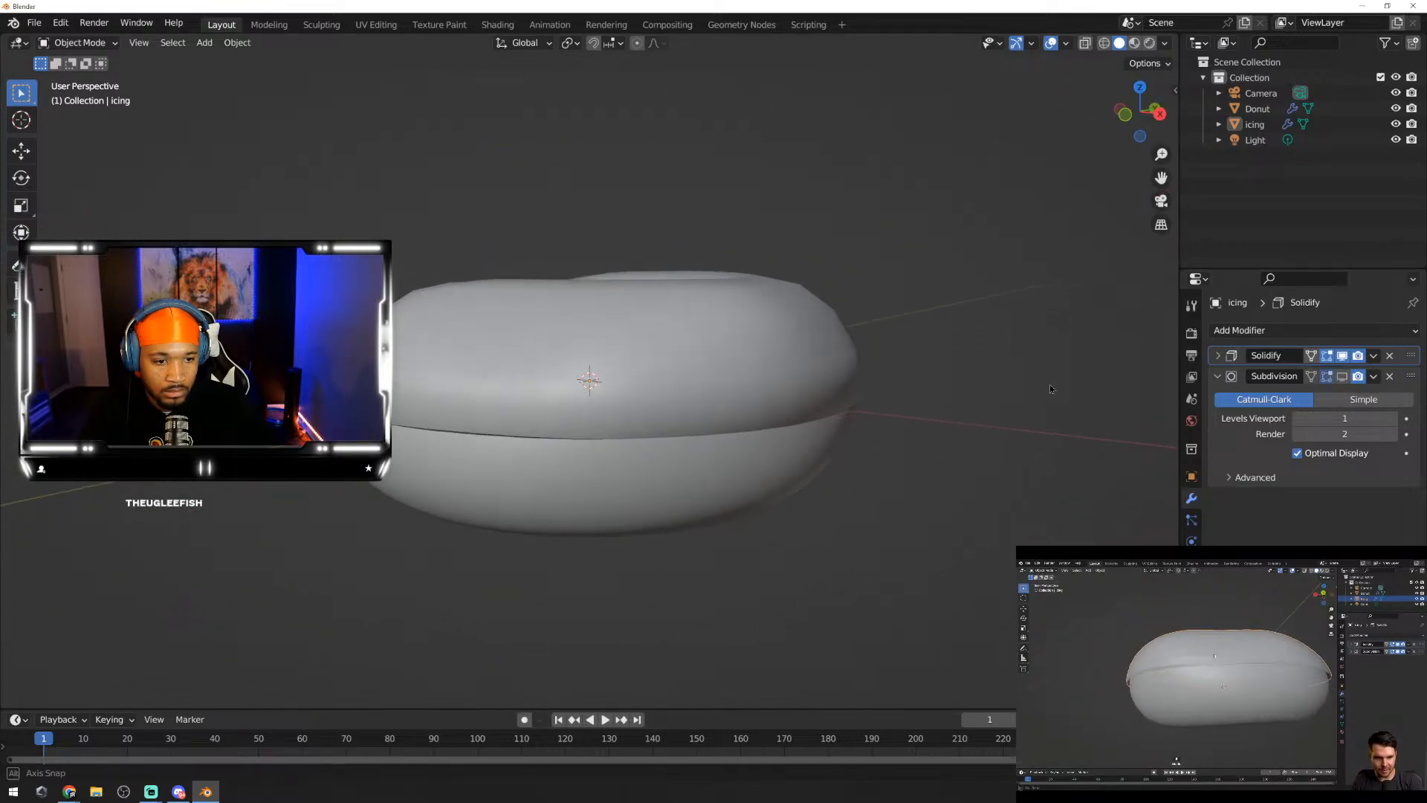
click(1344, 378)
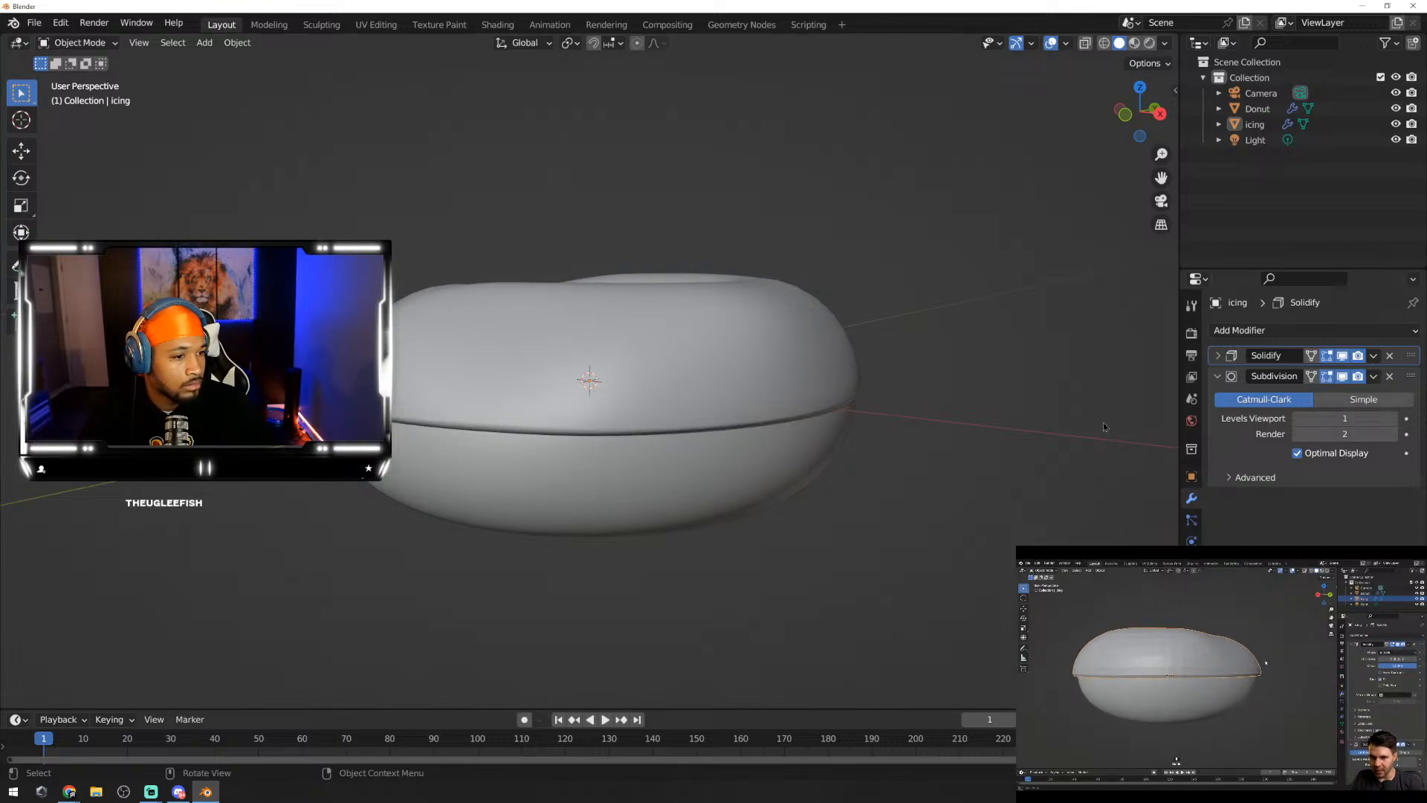
Step: Set the icing's Solidify thickness to 0.0025 m
click(807, 350)
click(1217, 356)
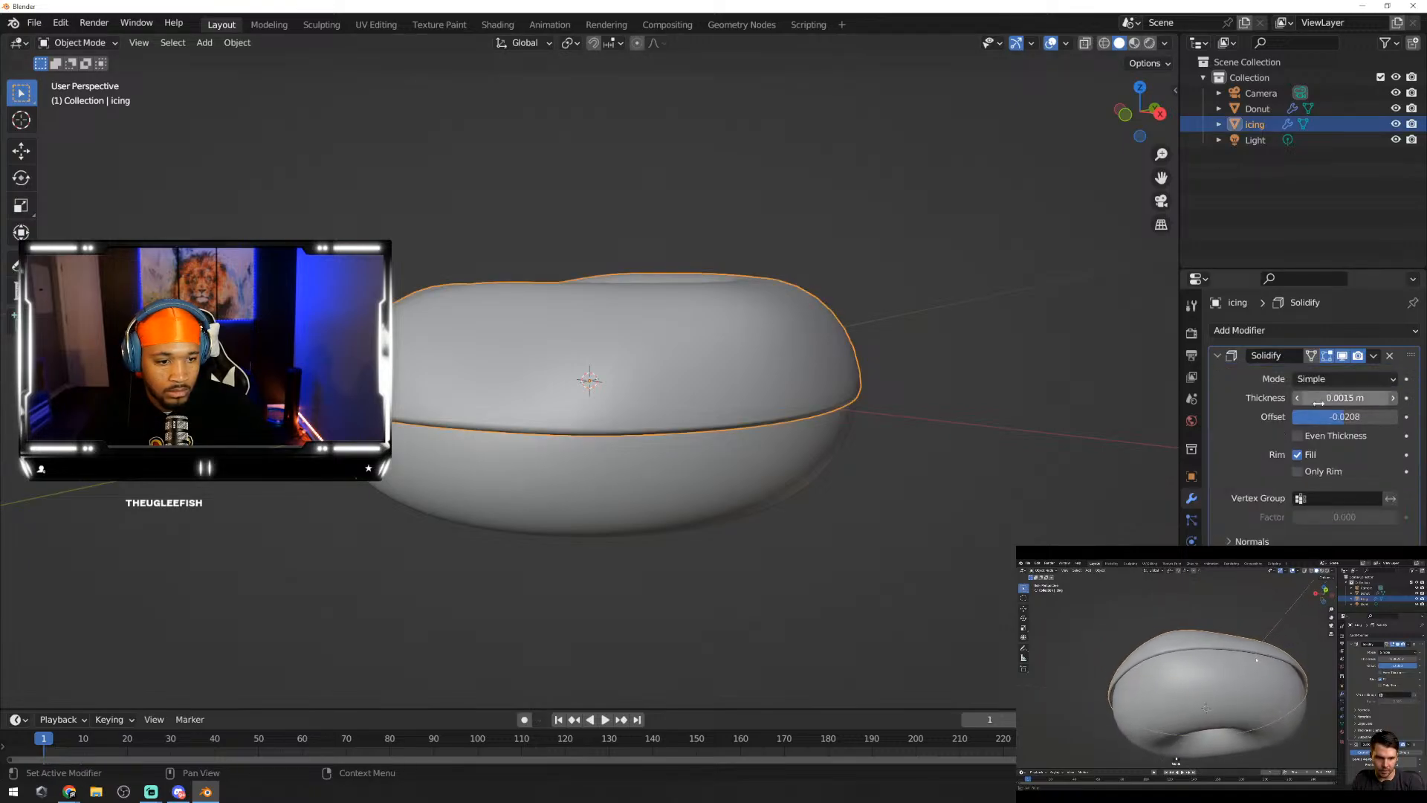
click(1322, 398)
click(1321, 398)
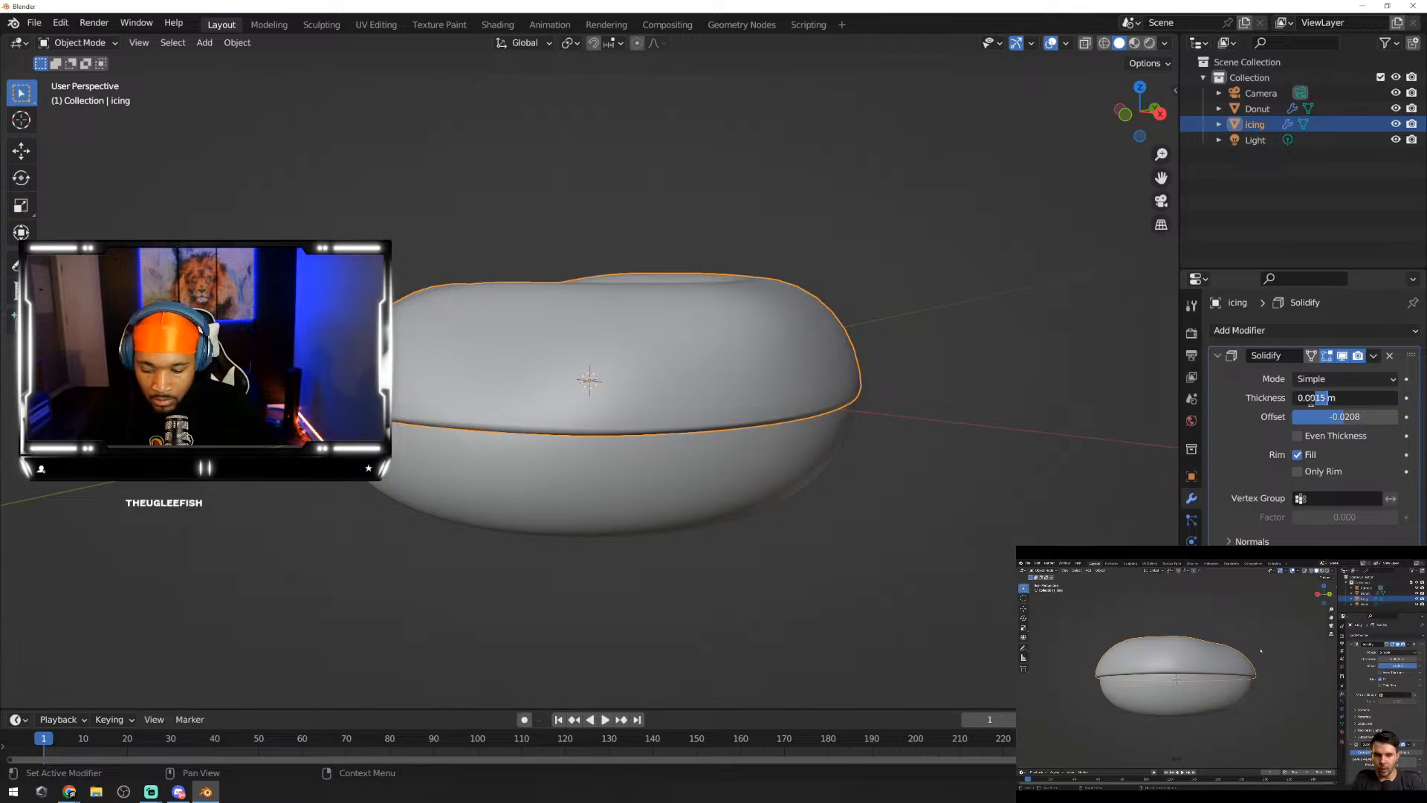
key(Return)
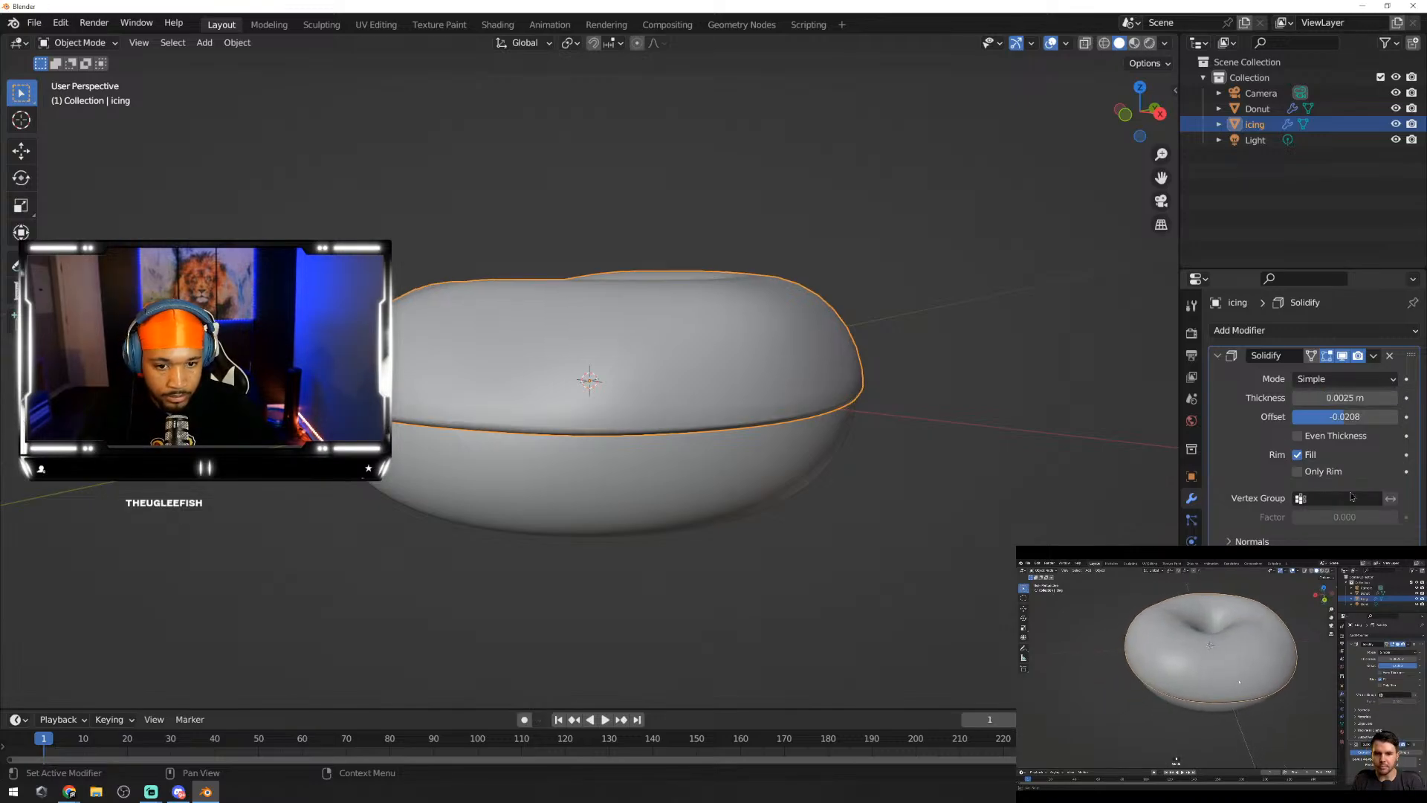
Step: Apply Shade Smooth to the icing and deselect it
right_click(770, 361)
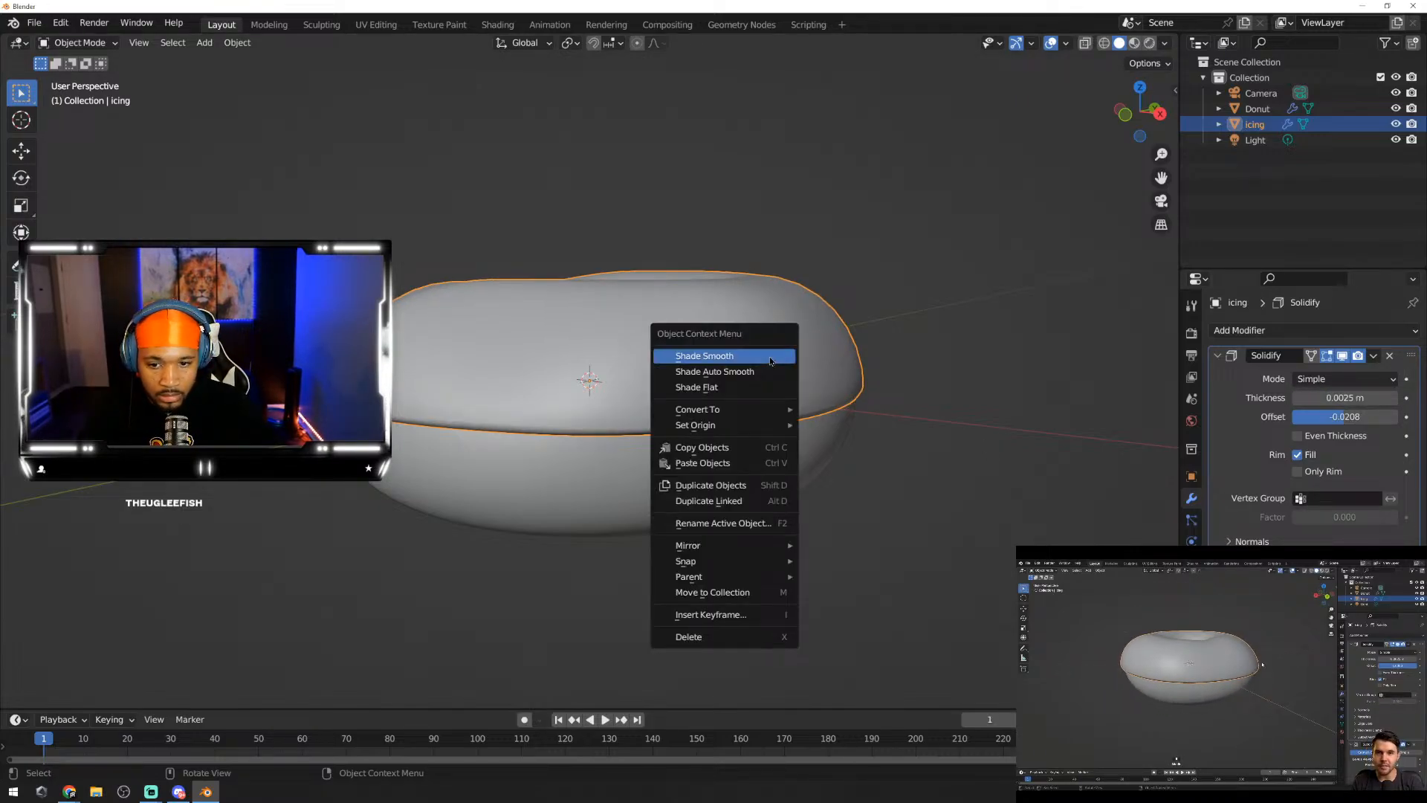
click(771, 360)
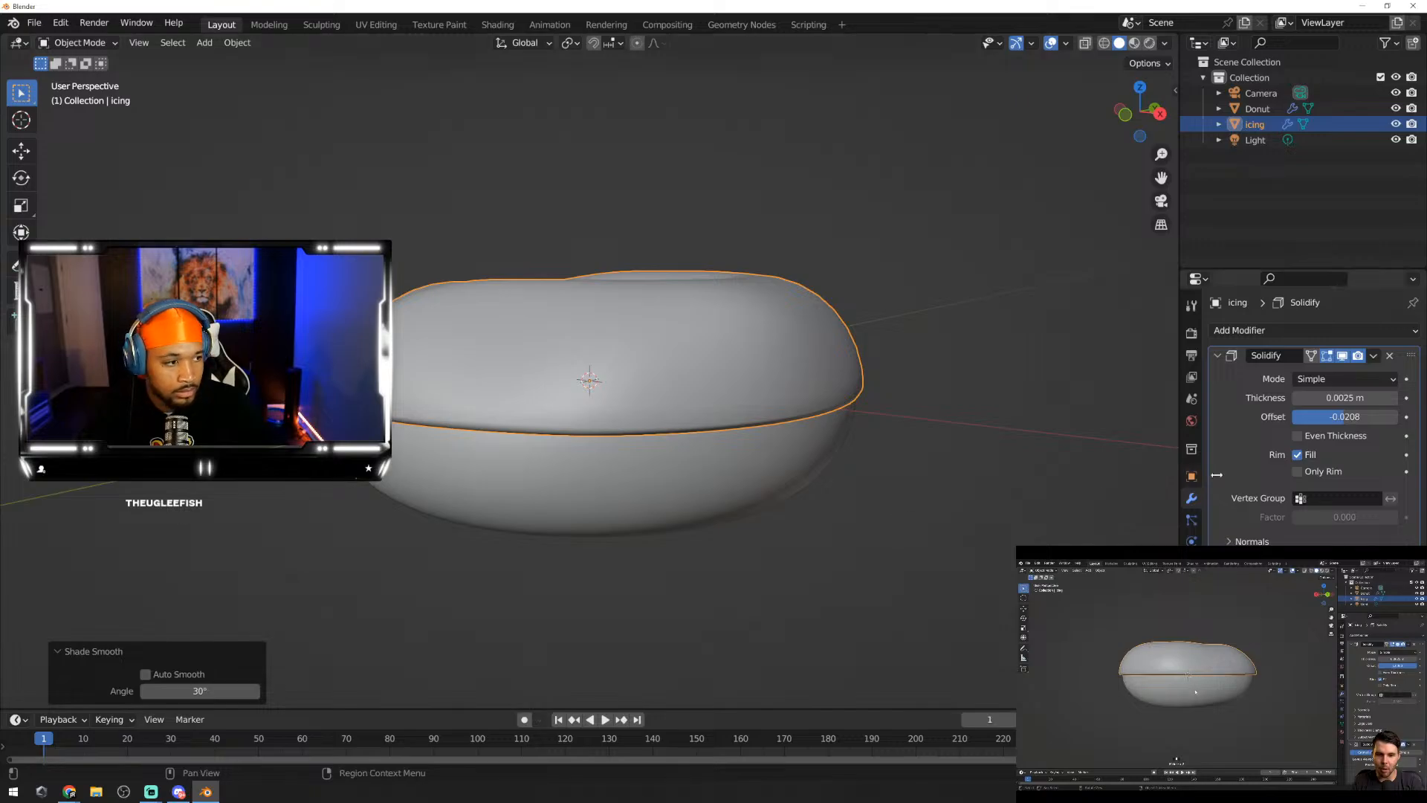
click(935, 456)
Step: Inspect the seam around the donut and turn off the icing's Solidify display in Edit Mode
middle_drag(825, 436, 1189, 416)
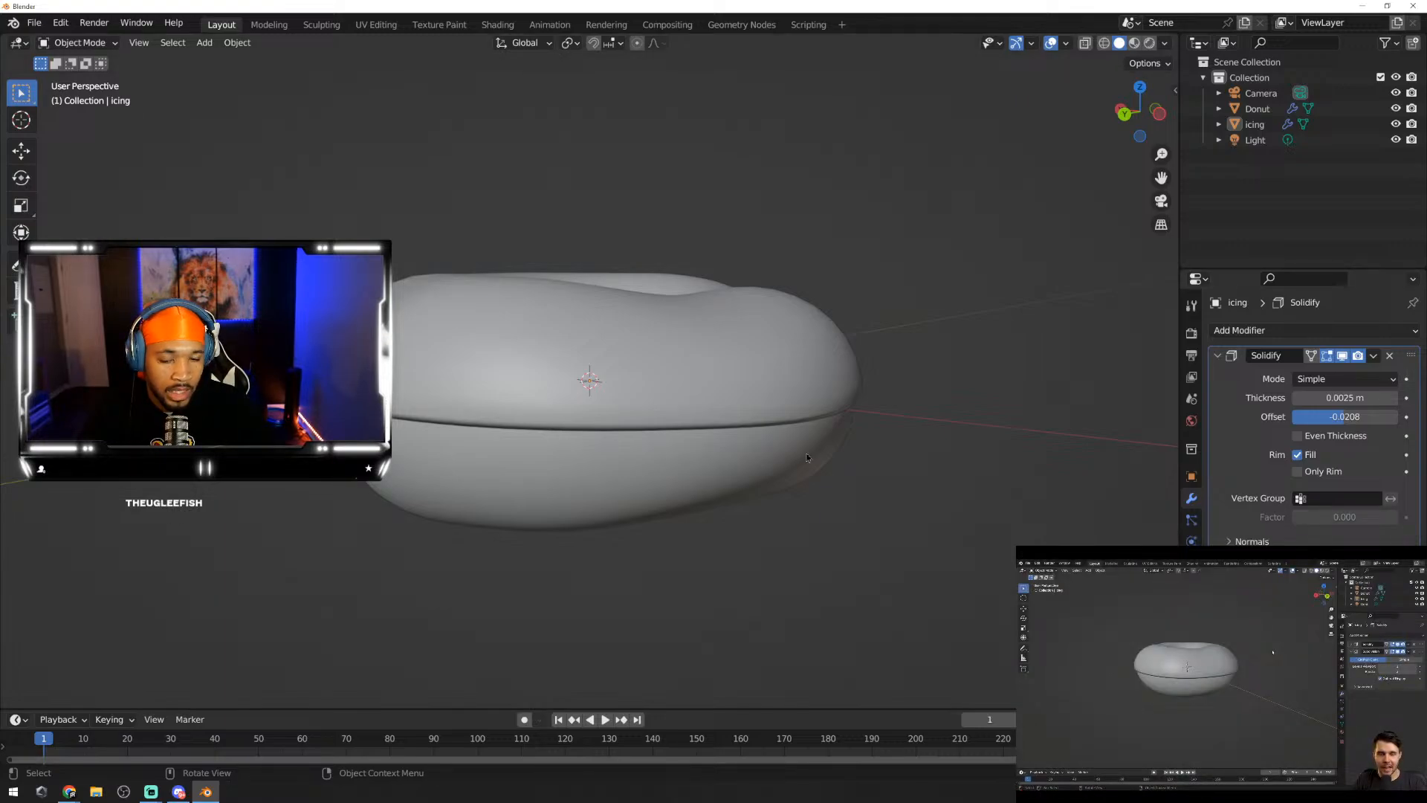
mouse_move(806, 457)
middle_down()
mouse_move(567, 360)
mouse_move(488, 446)
mouse_move(6, 472)
mouse_move(929, 461)
mouse_move(707, 451)
mouse_move(805, 445)
middle_up()
middle_drag(559, 471, 813, 500)
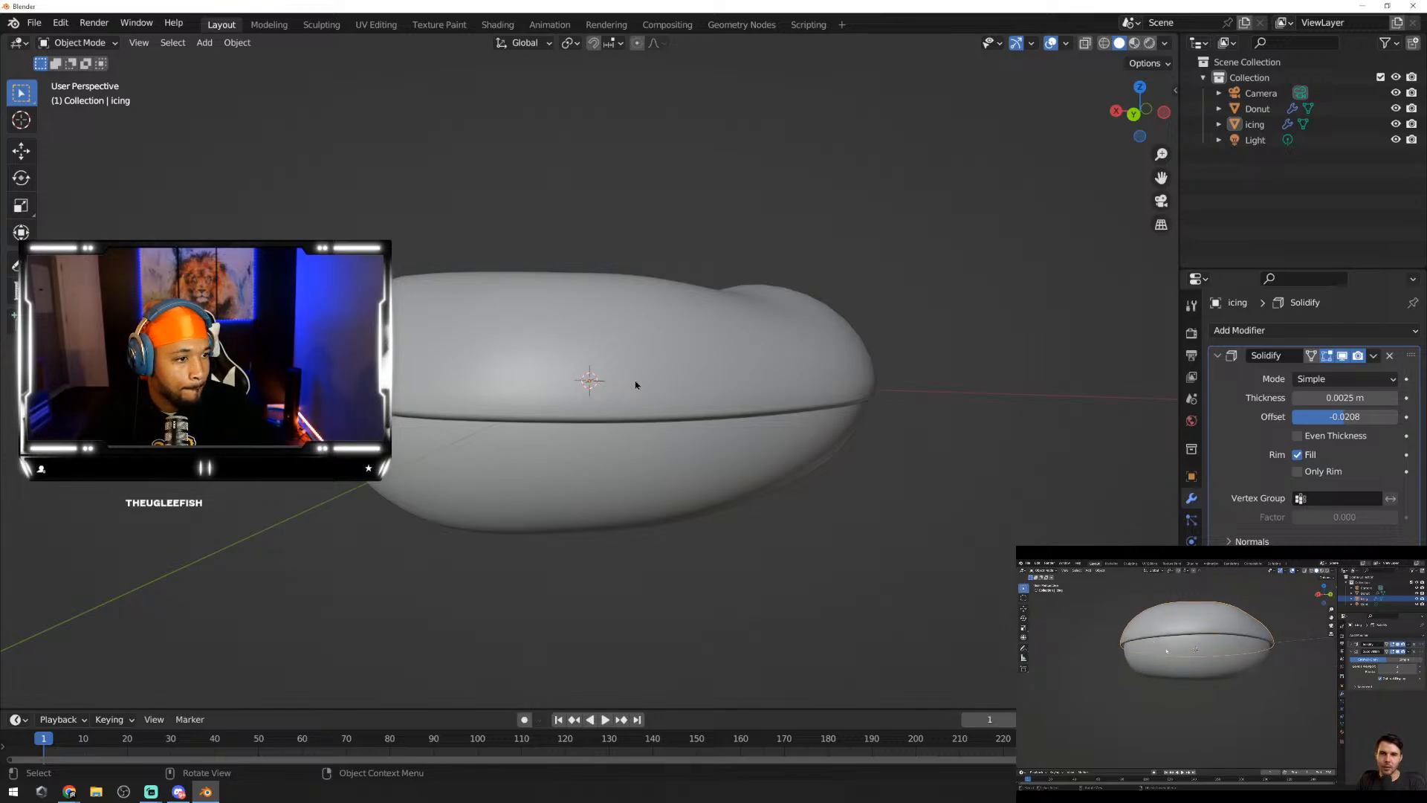
middle_drag(518, 373, 1071, 381)
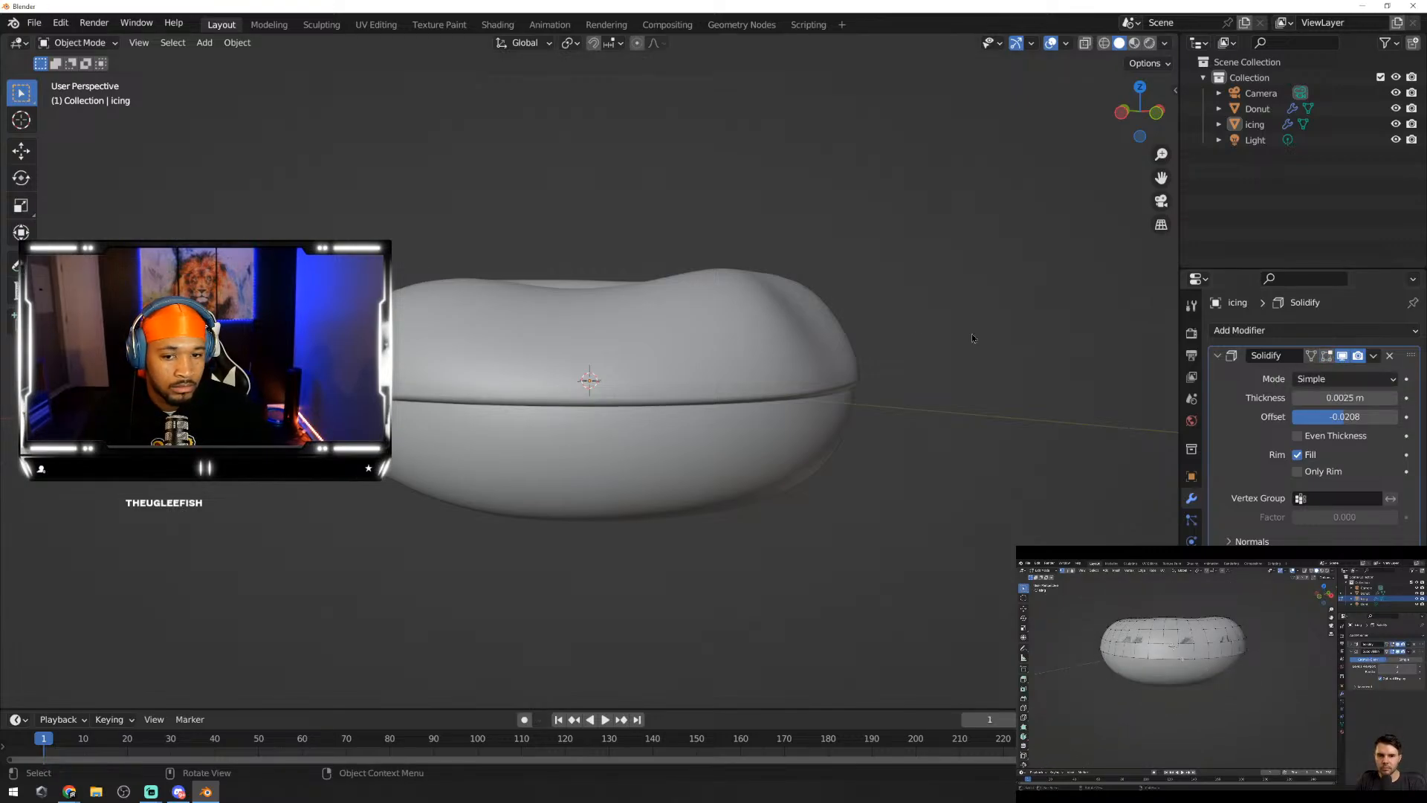
click(825, 344)
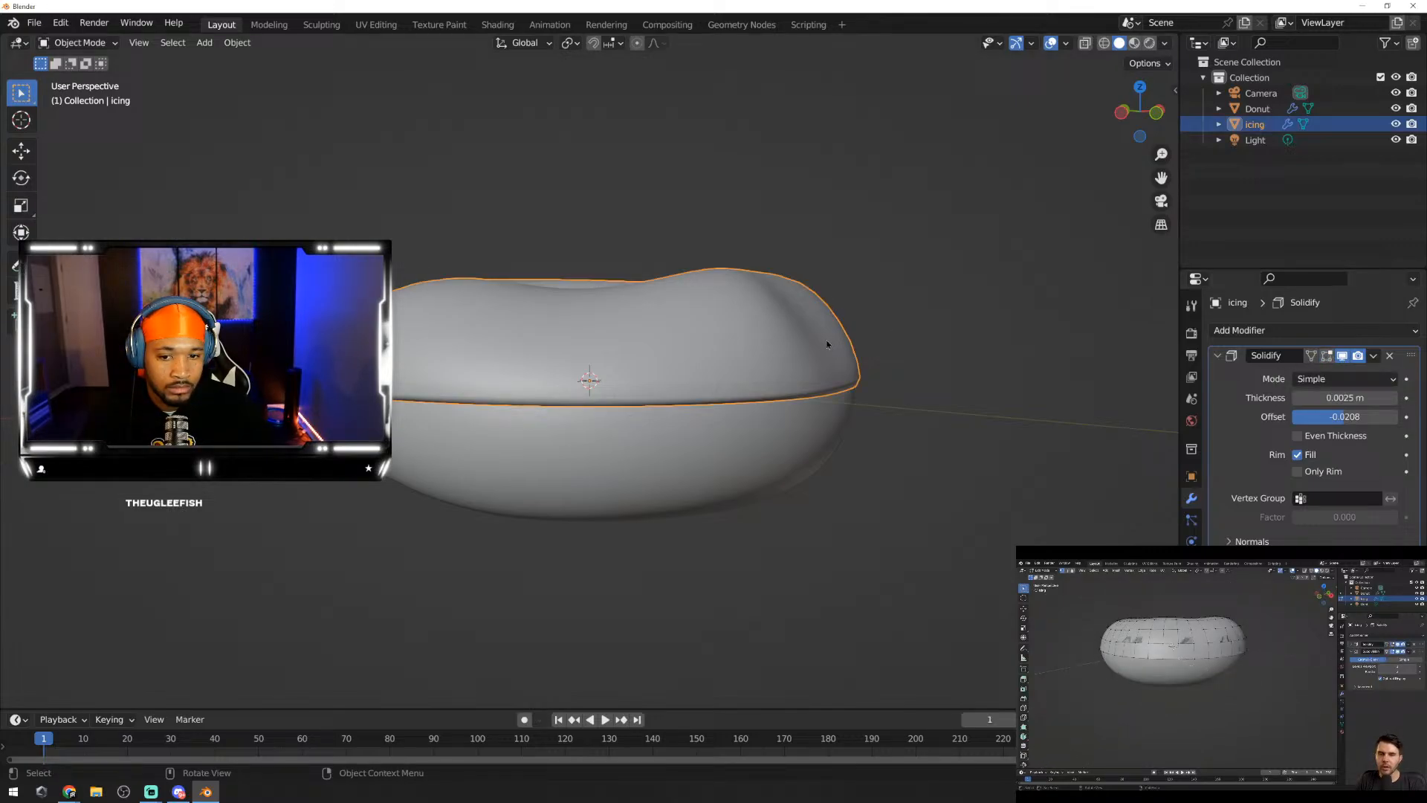
click(1328, 356)
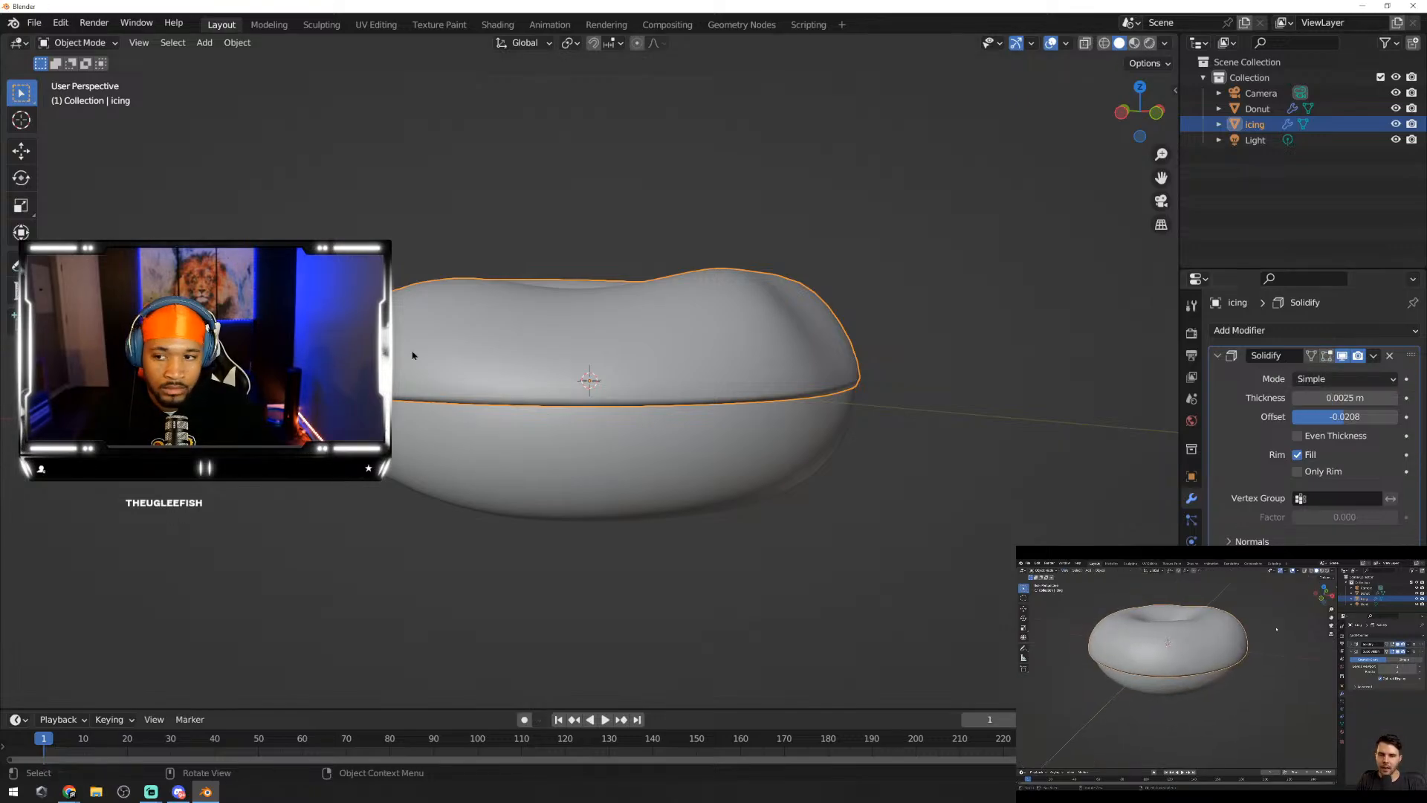
Step: View the icing from the front and enter Edit Mode on it to examine its lower edge around the donut
key(grave)
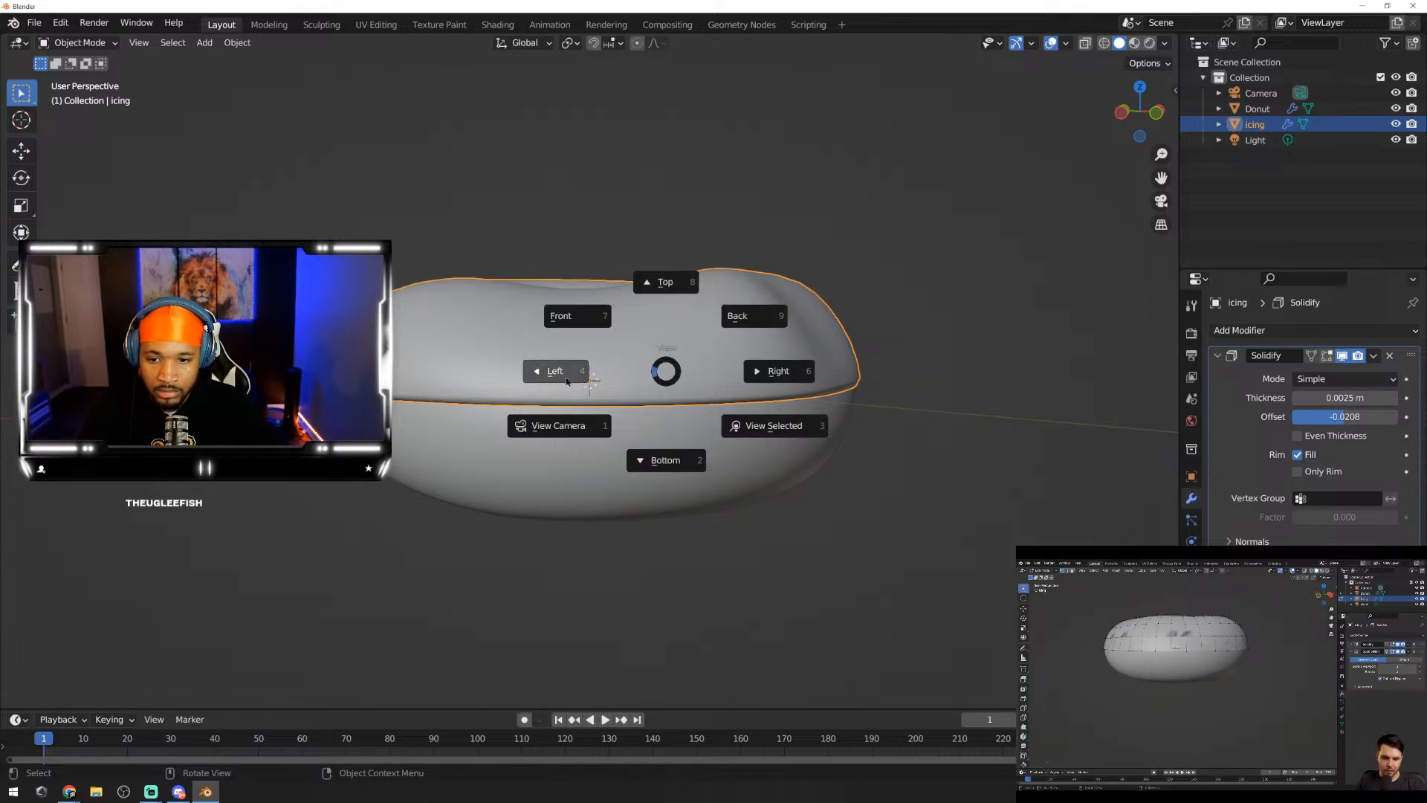
click(579, 319)
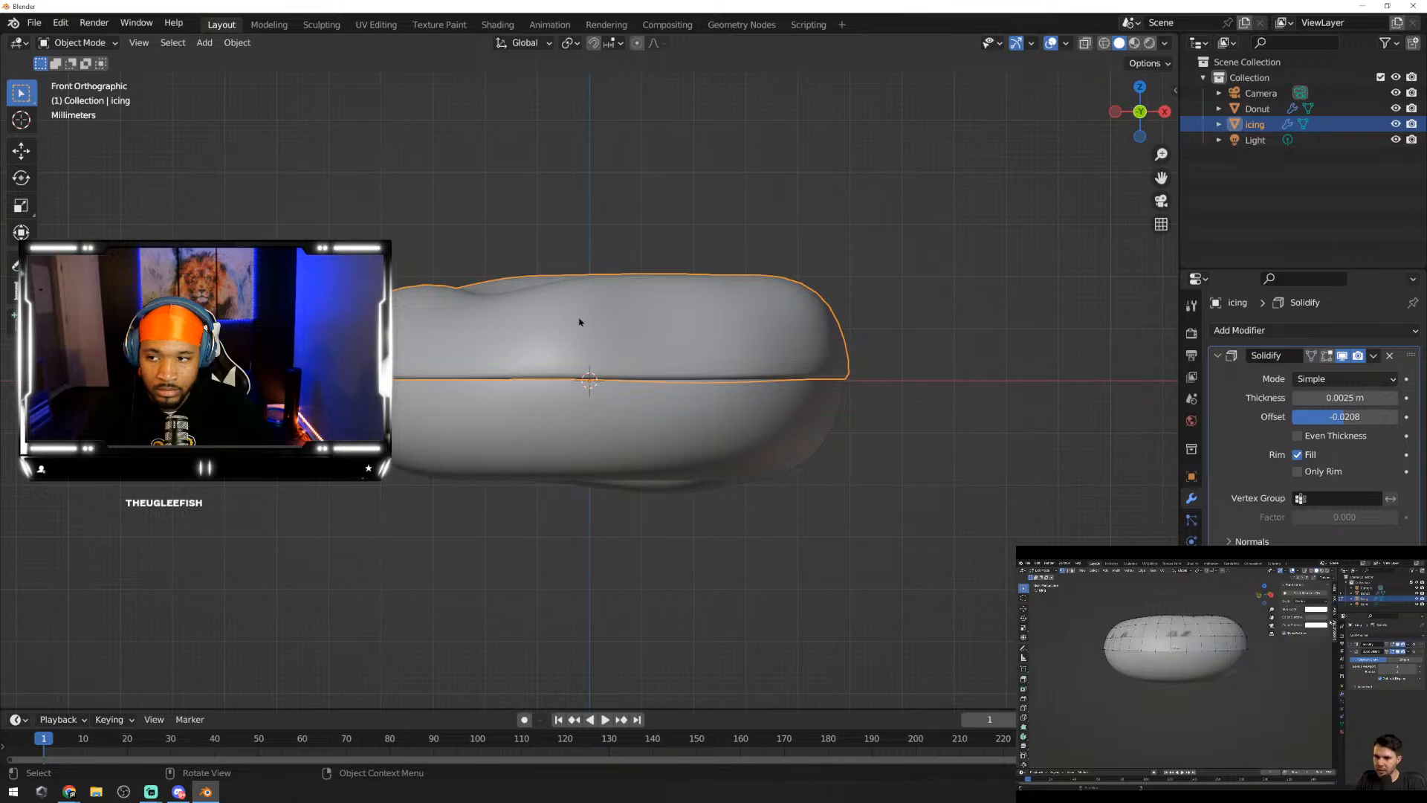
middle_drag(496, 261, 594, 285)
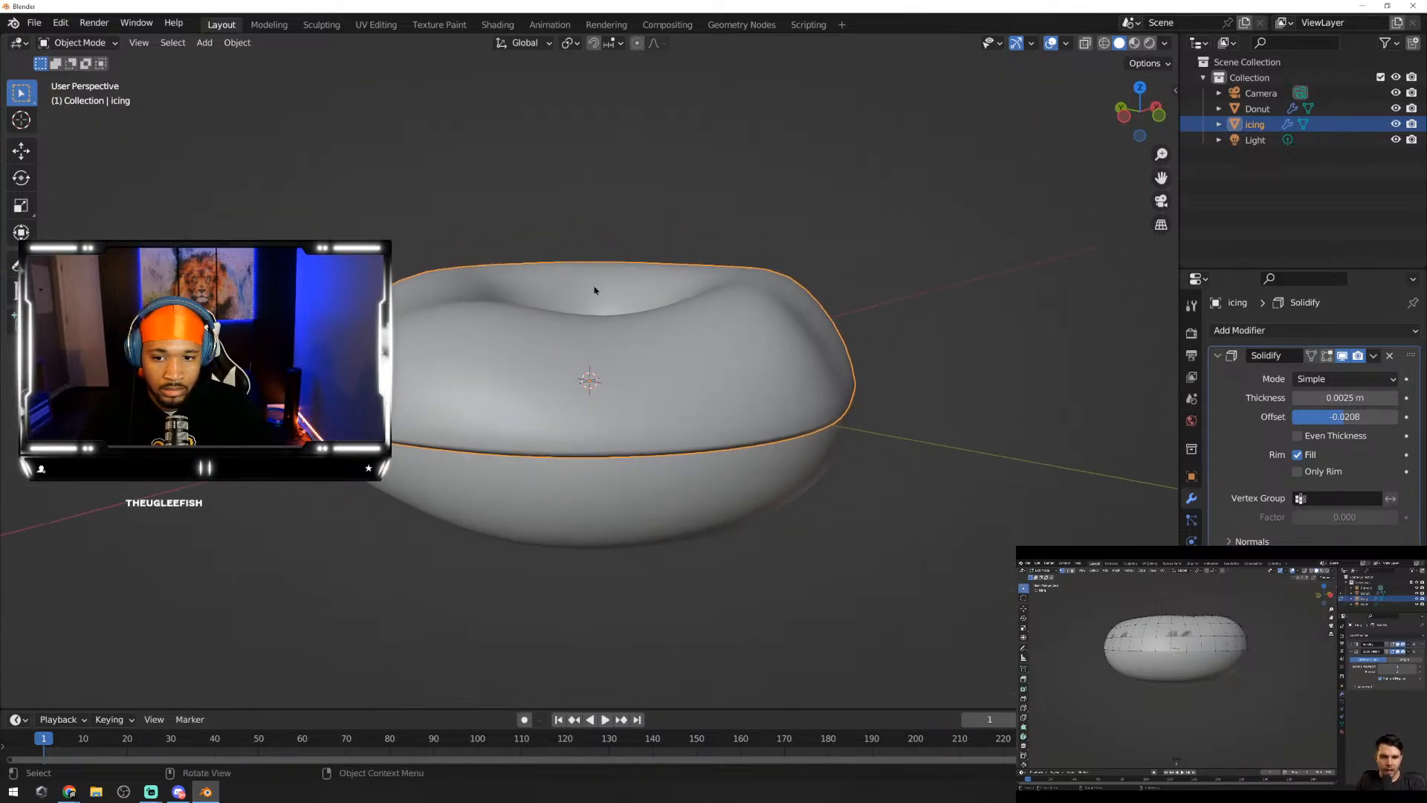
key(Tab)
middle_drag(873, 419, 823, 383)
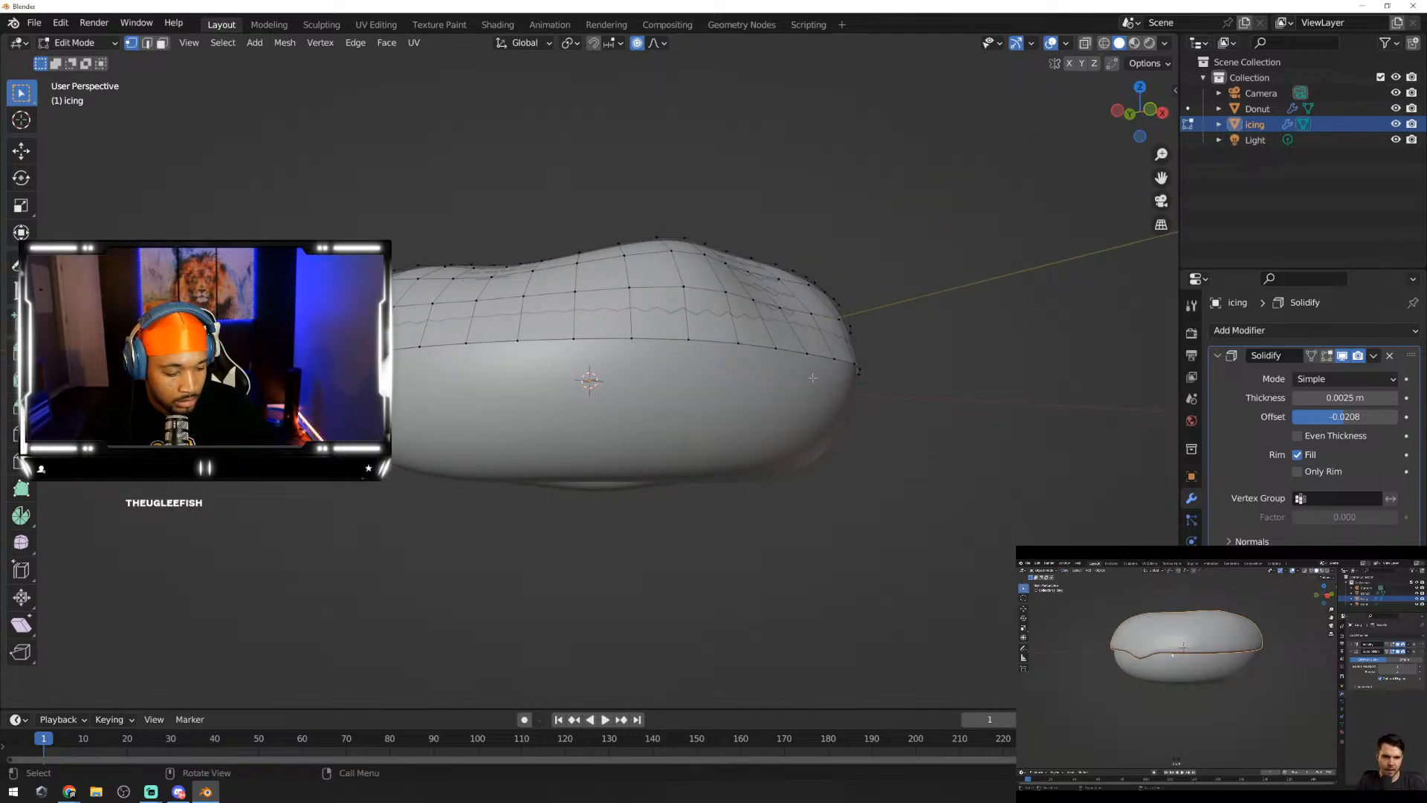
middle_drag(764, 365, 859, 421)
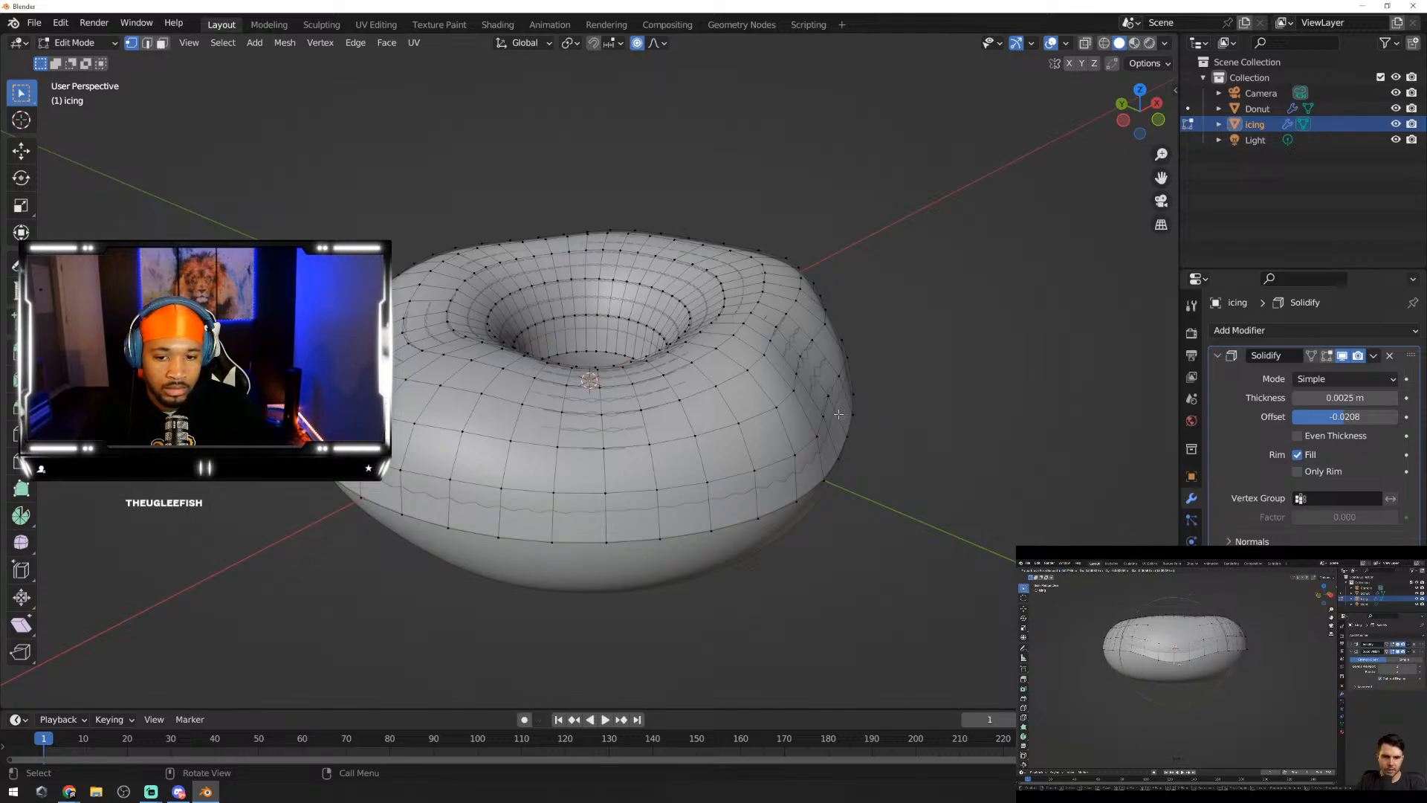
middle_drag(838, 414, 701, 380)
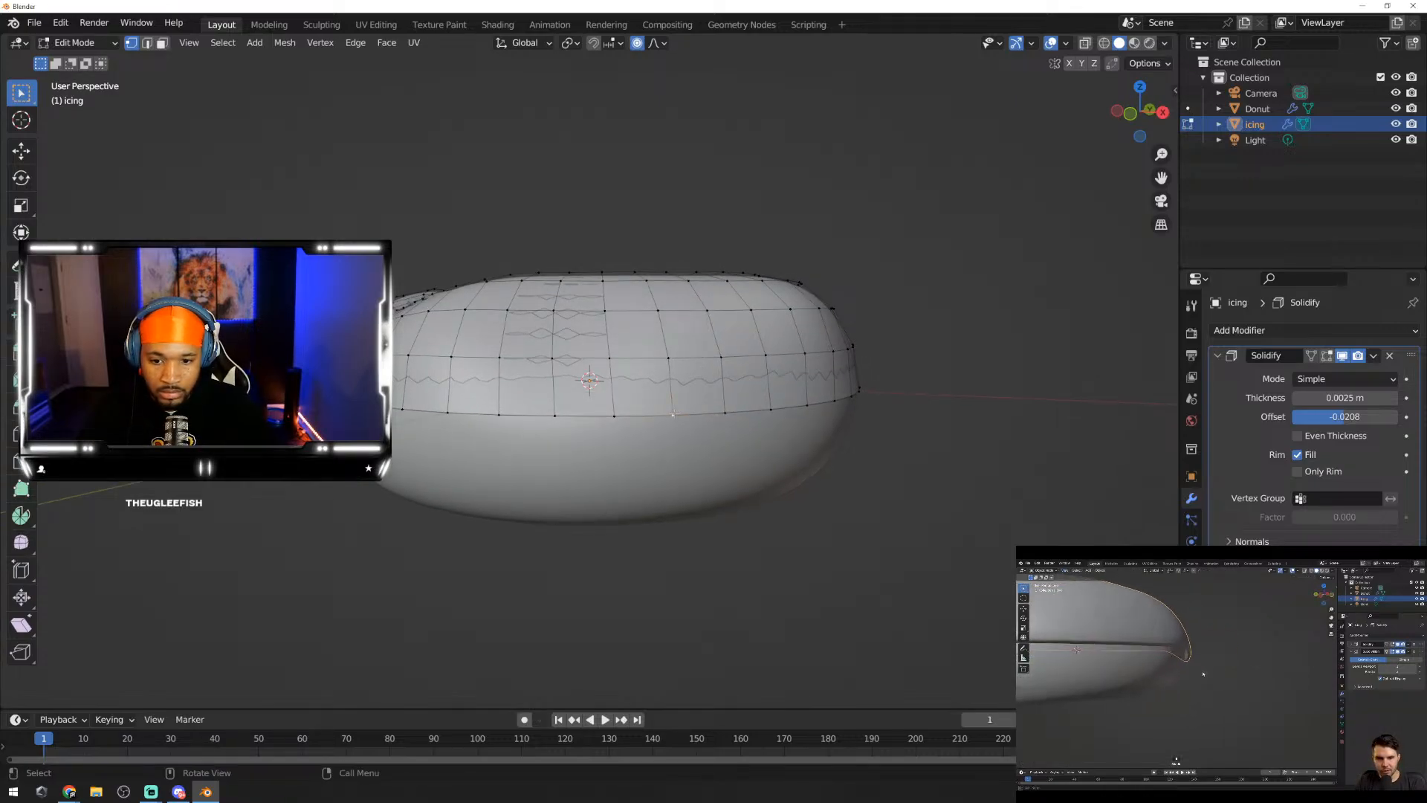
Step: Try to pull a vertex on the icing's lower edge down about 0.011 m with a proportional size of about 0.012 m
key(g)
scroll(674, 413, up, 4)
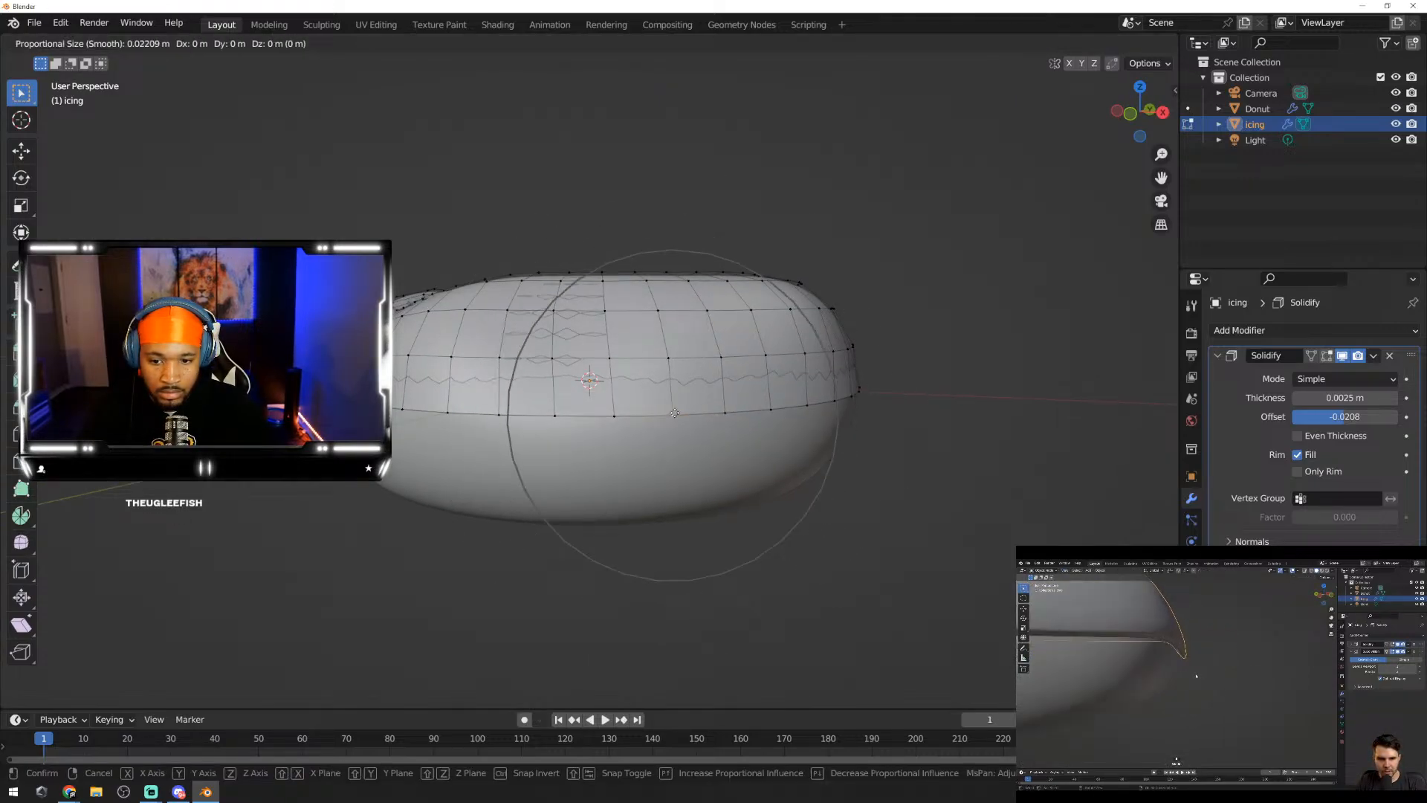
scroll(674, 416, up, 6)
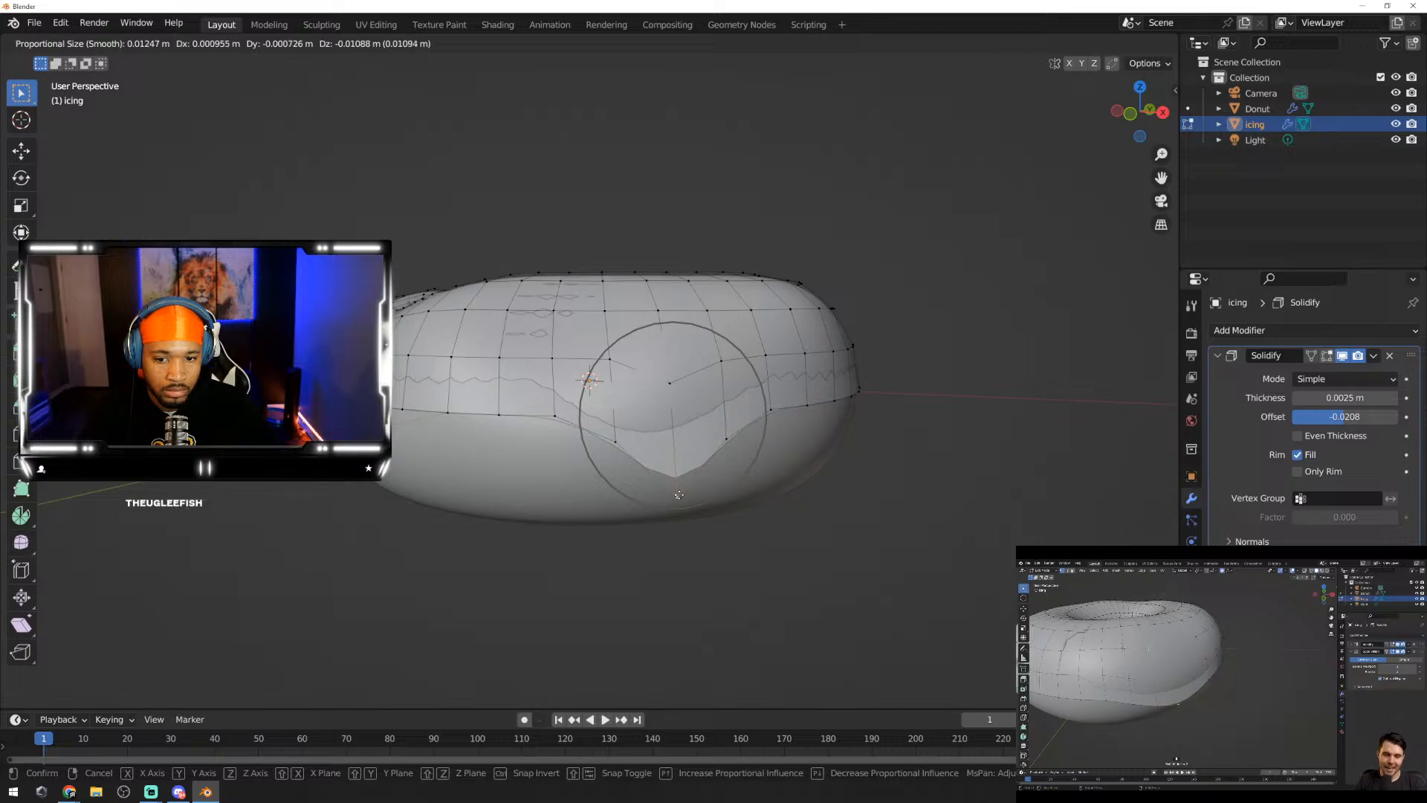
click(678, 494)
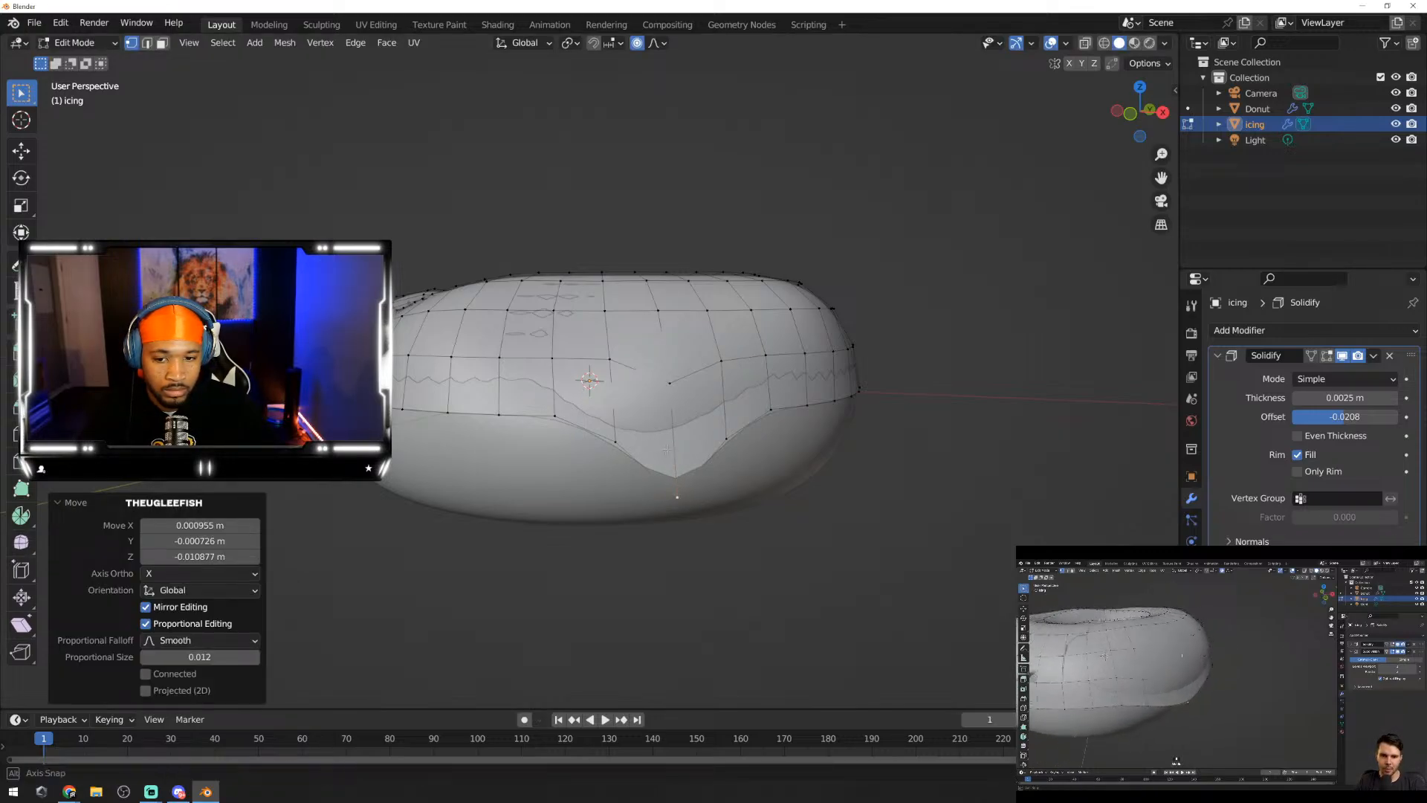
middle_drag(678, 495, 729, 457)
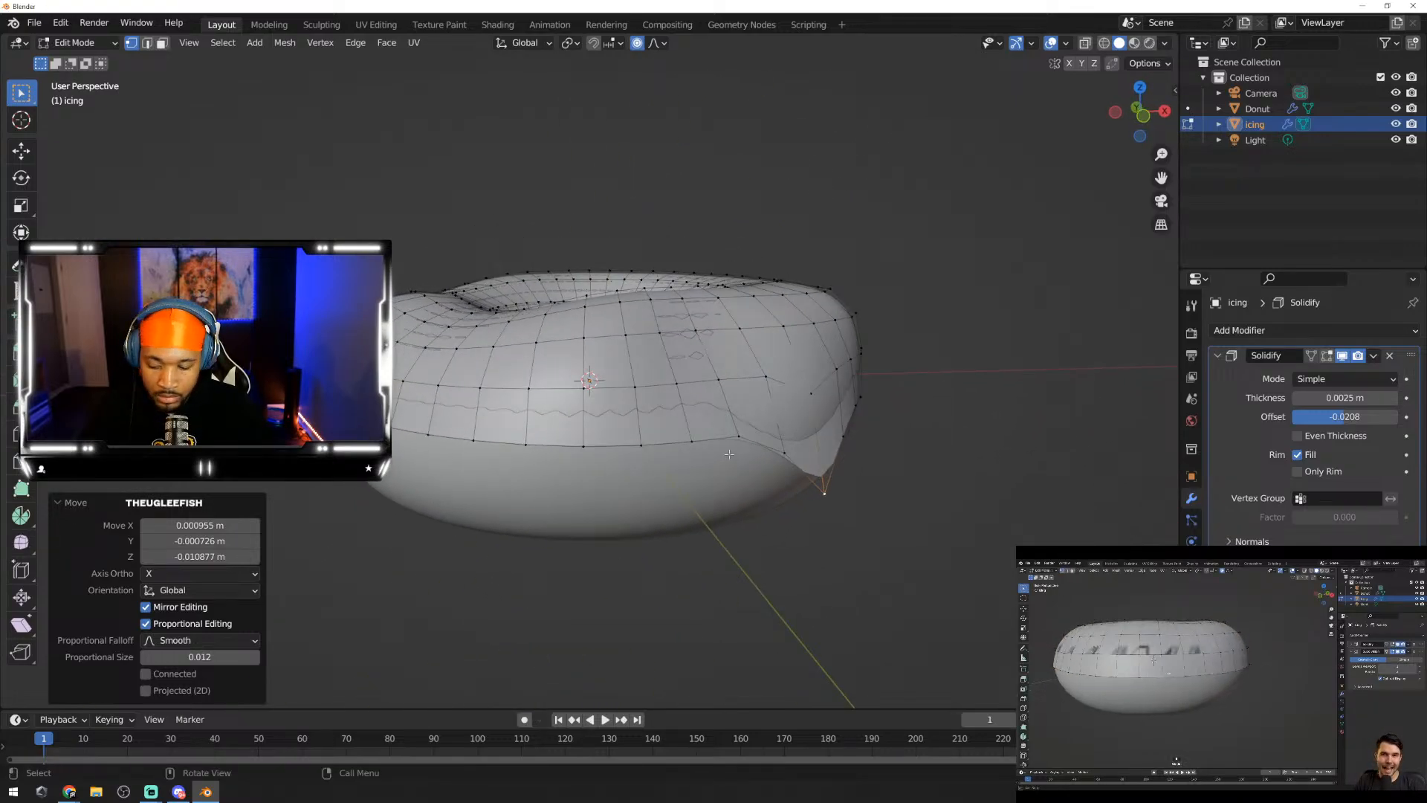
key(ctrl+z)
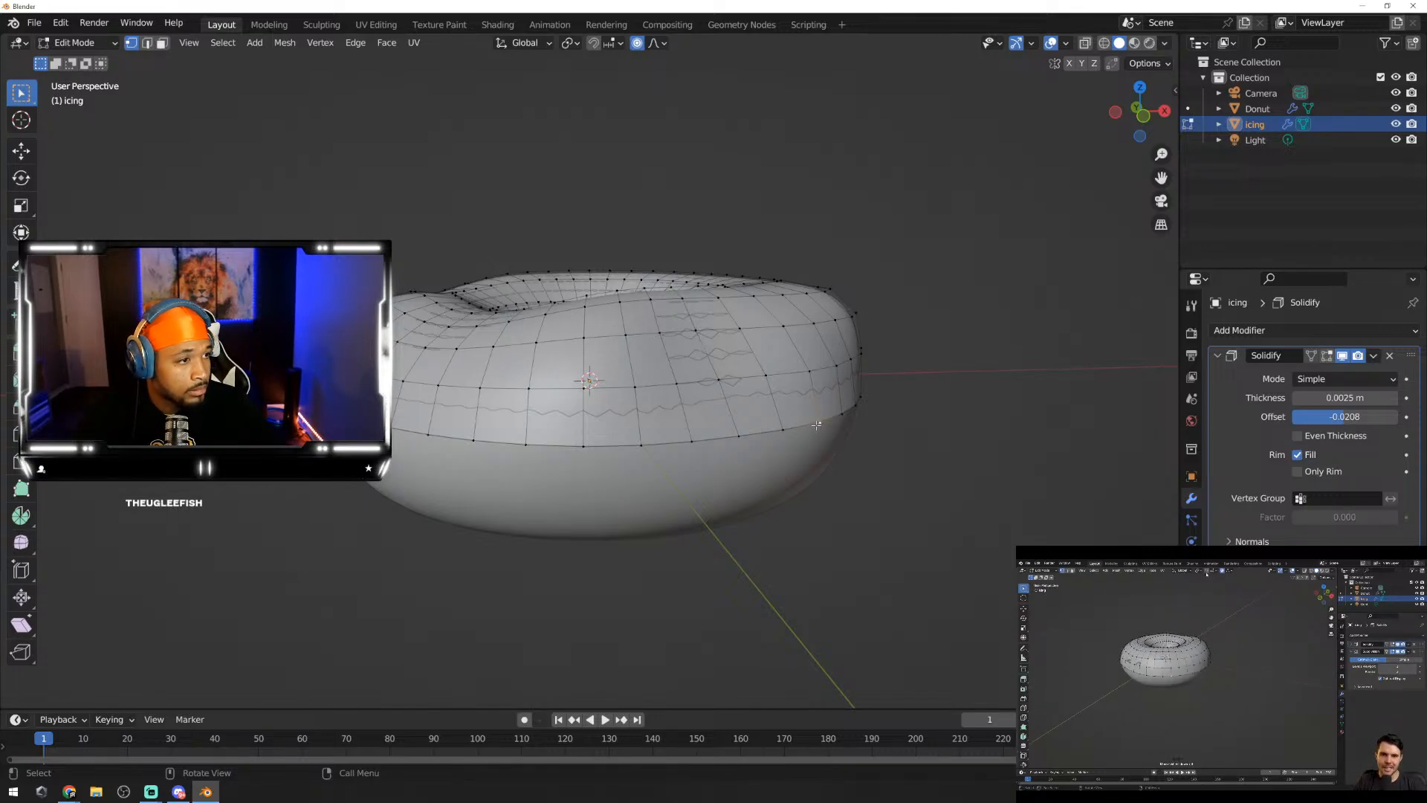
Step: Turn on snapping and set the snap target to Face Project
click(594, 43)
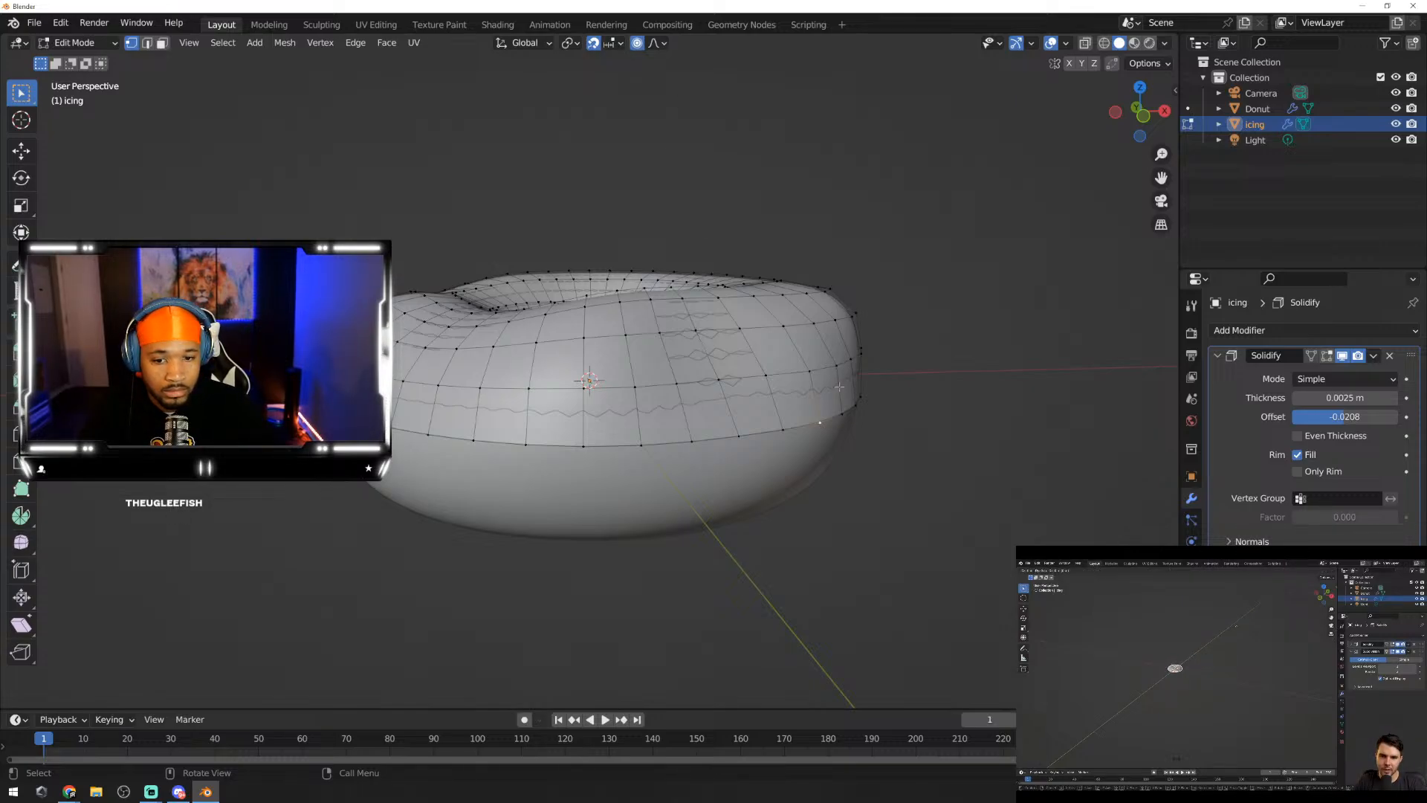
middle_drag(839, 386, 793, 404)
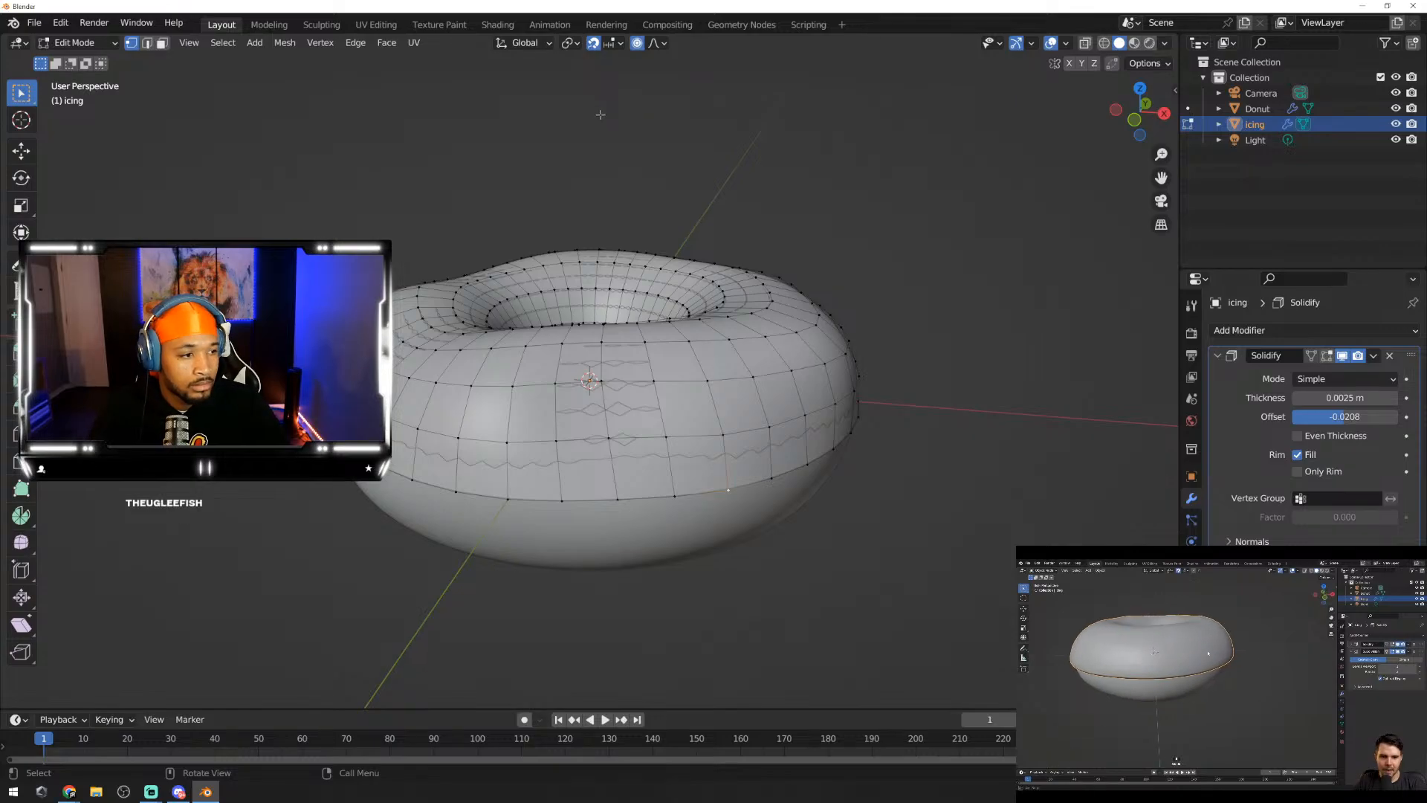
middle_drag(714, 446, 728, 430)
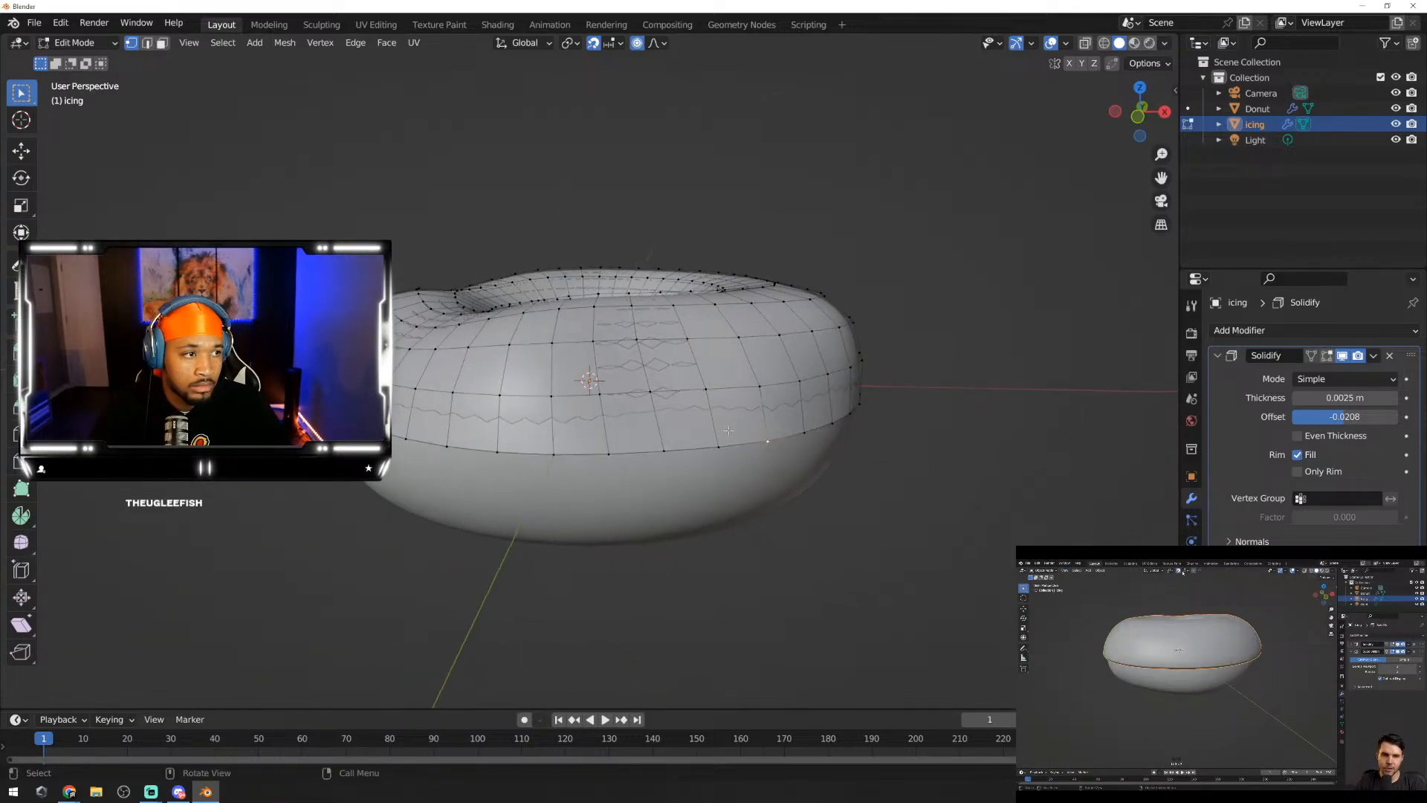
click(616, 43)
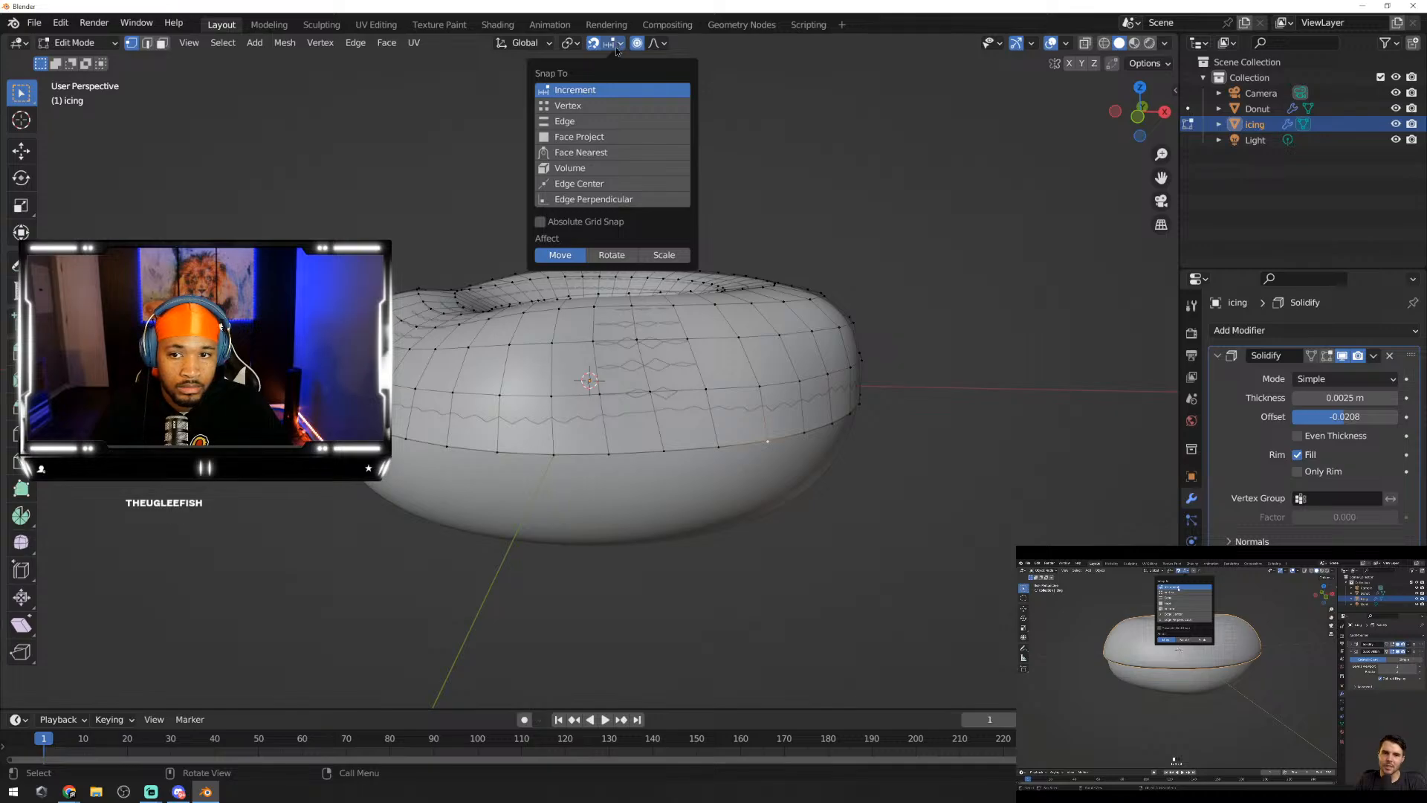
click(599, 139)
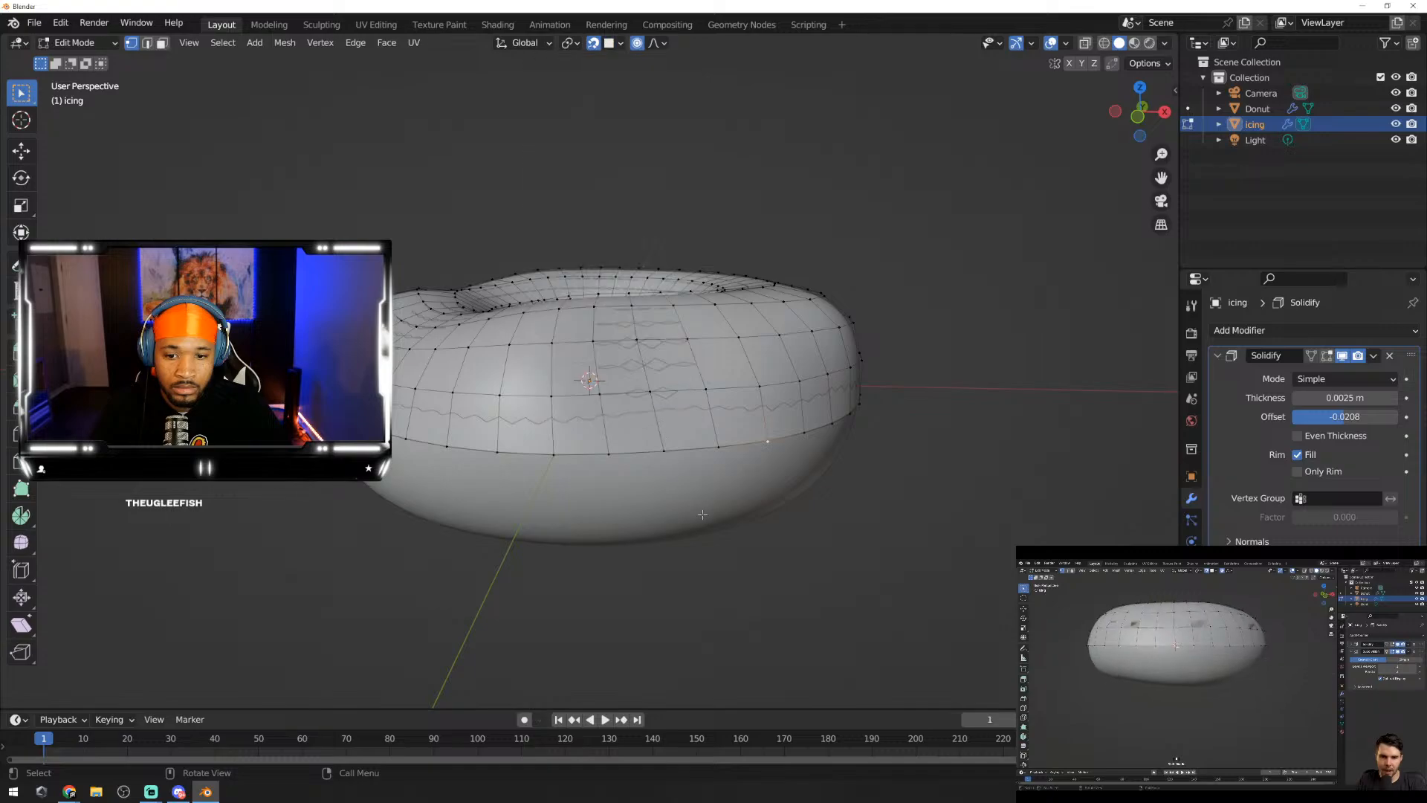
Step: Try to move the selected lower-edge vertex of the icing over the donut's surface with face snapping and proportional editing
key(g)
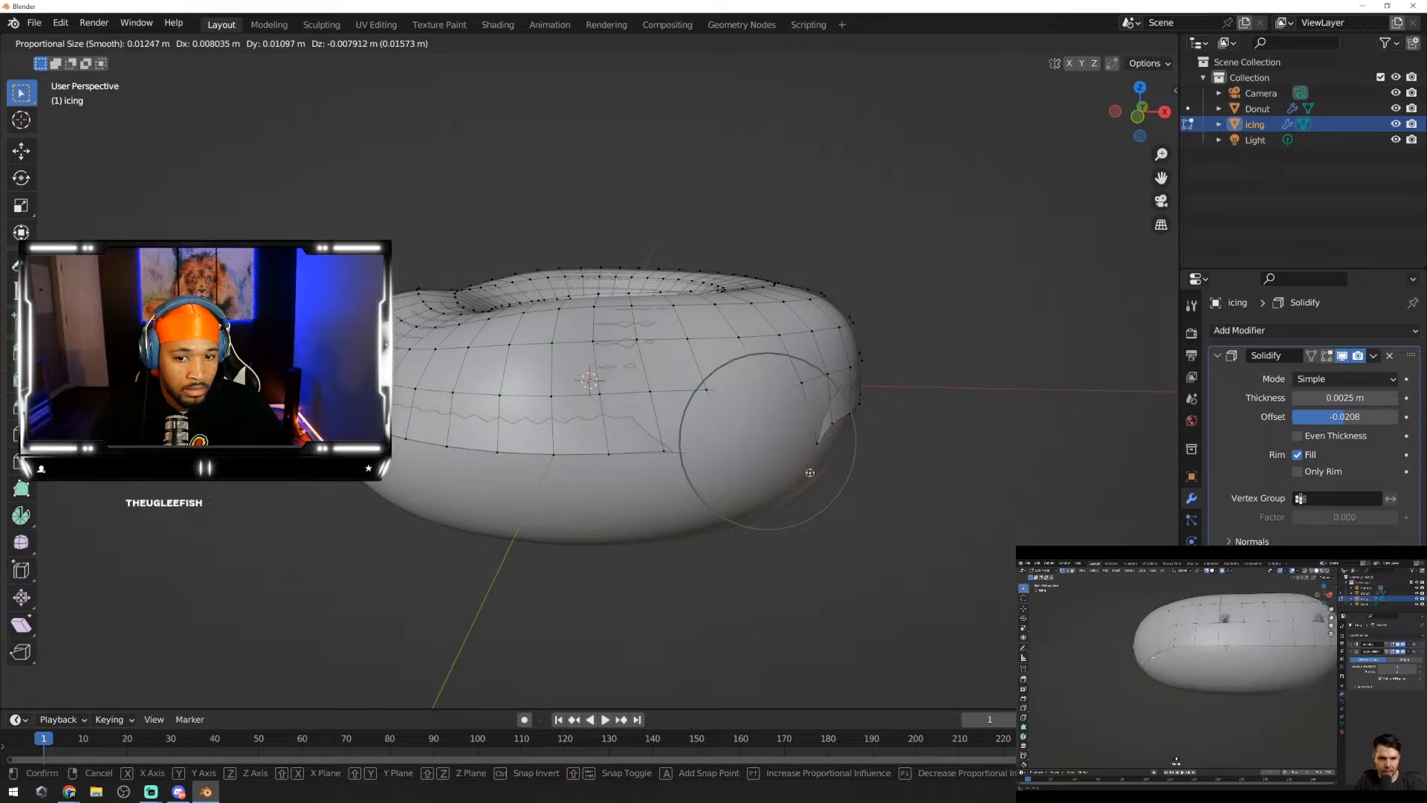
click(810, 472)
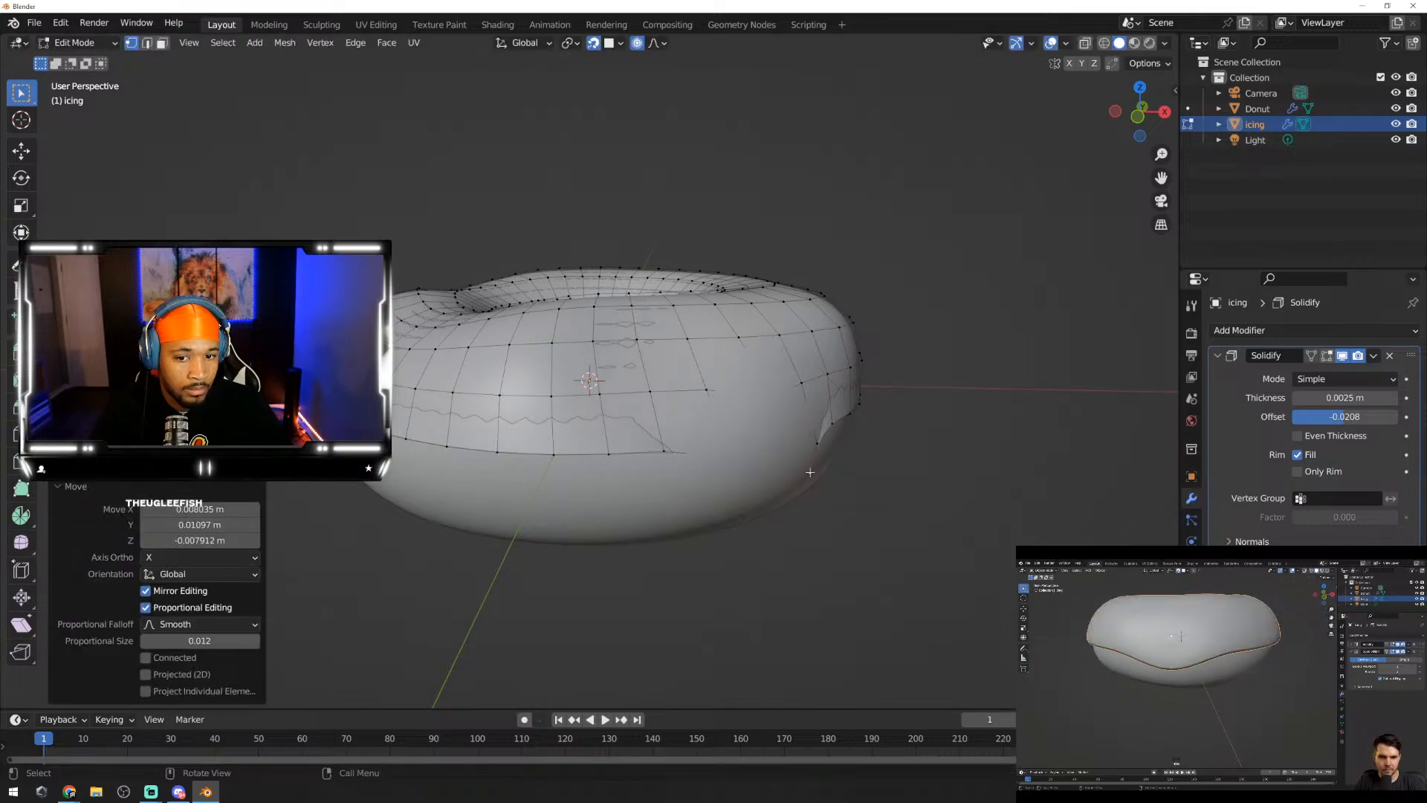
middle_drag(809, 472, 753, 423)
key(ctrl+z)
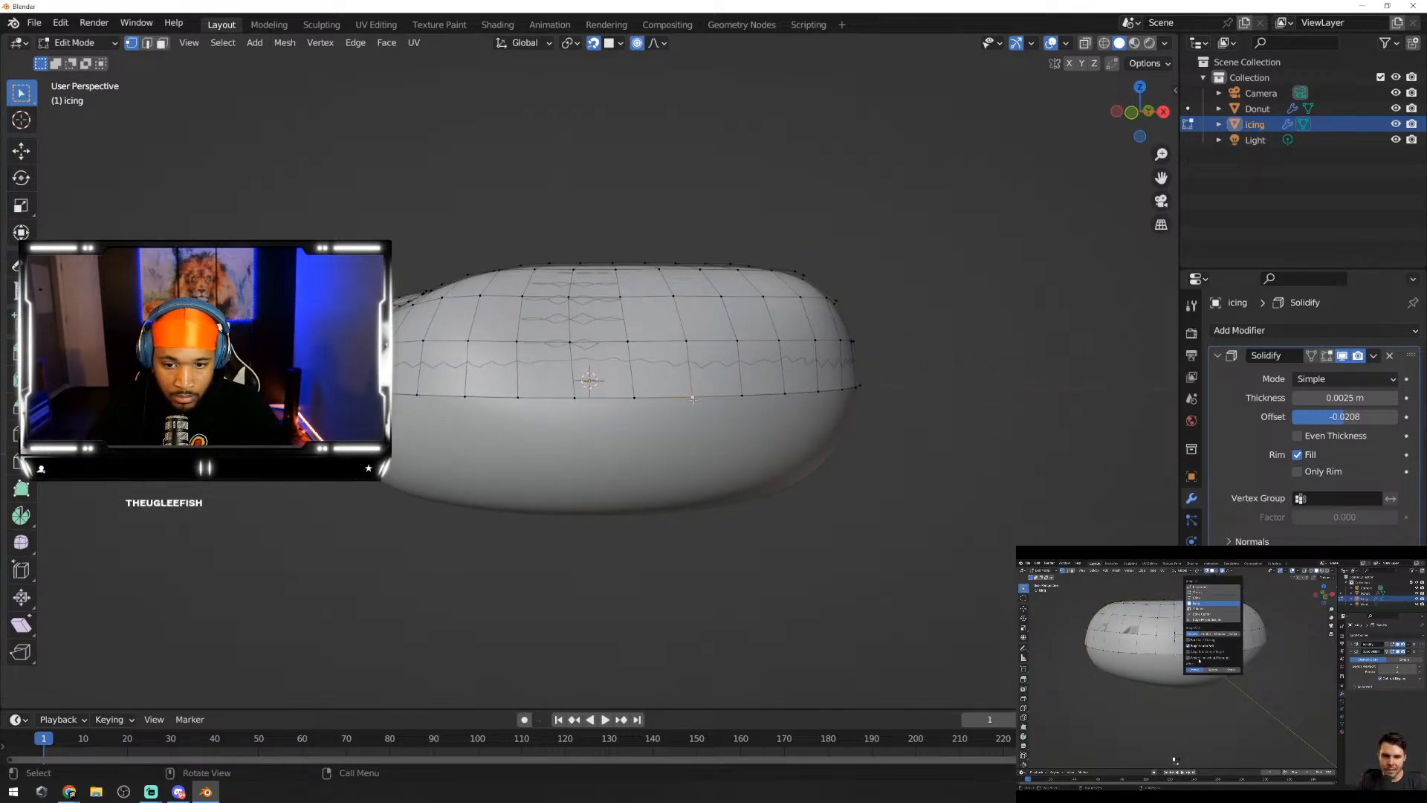
key(g)
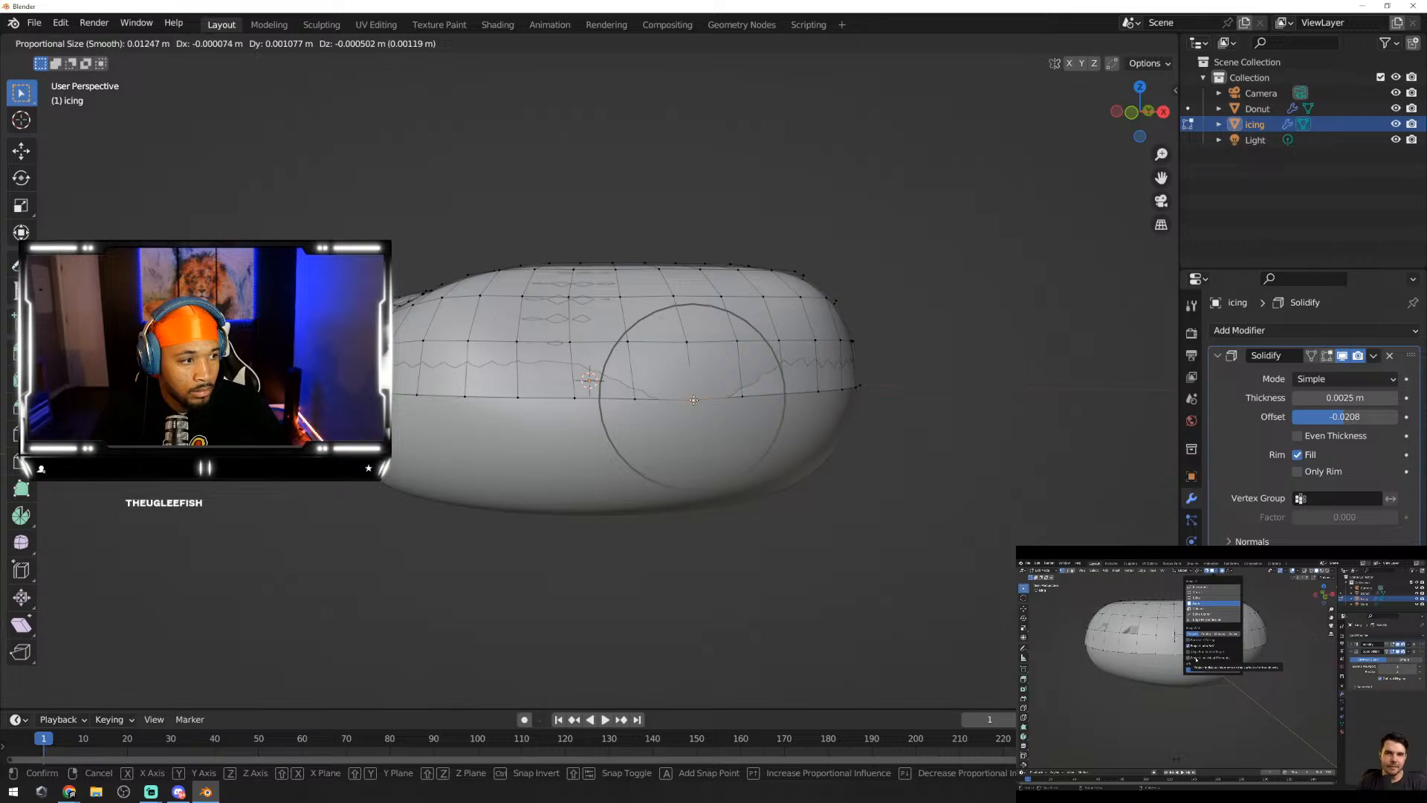
right_click(692, 400)
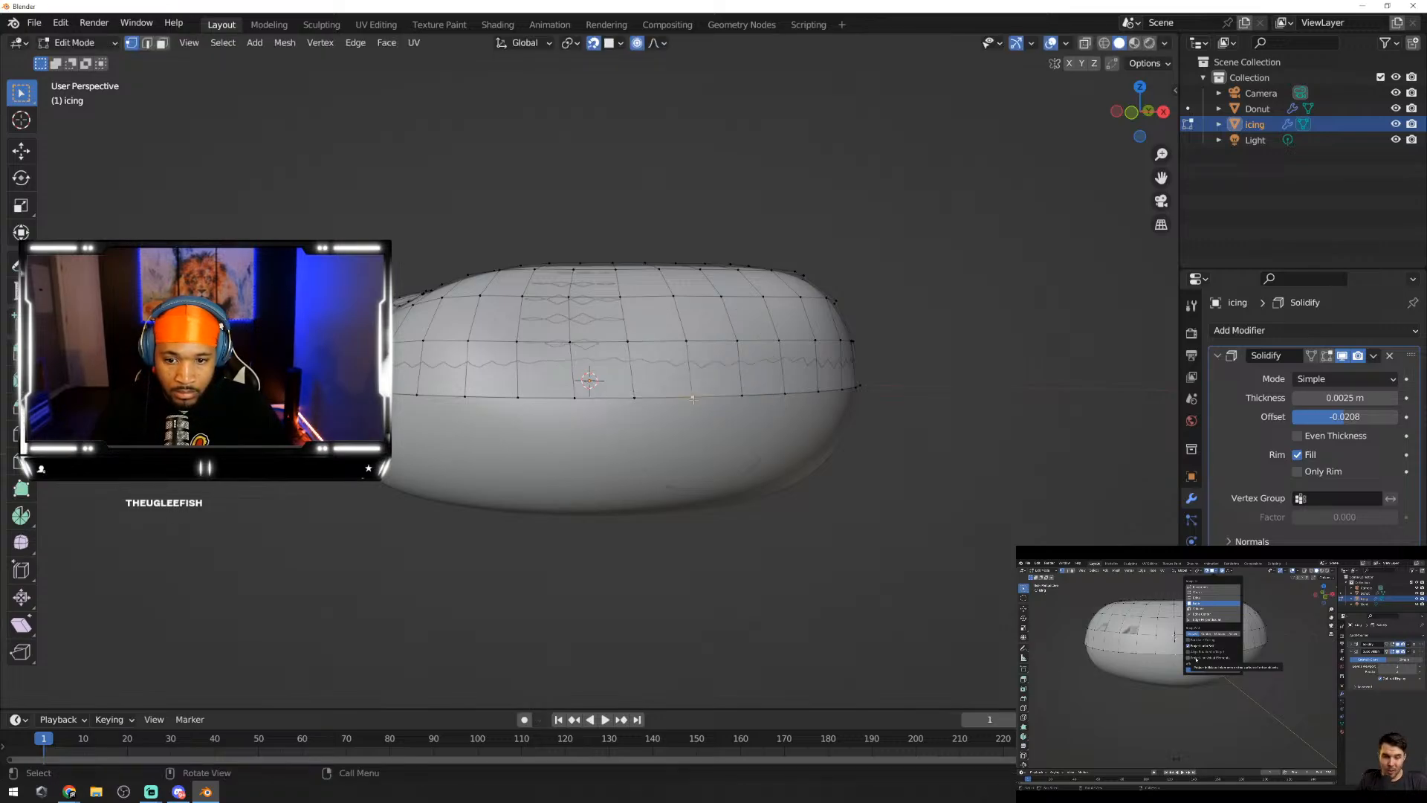
Step: Enable Project Individual Elements for the Face Project snapping
click(620, 45)
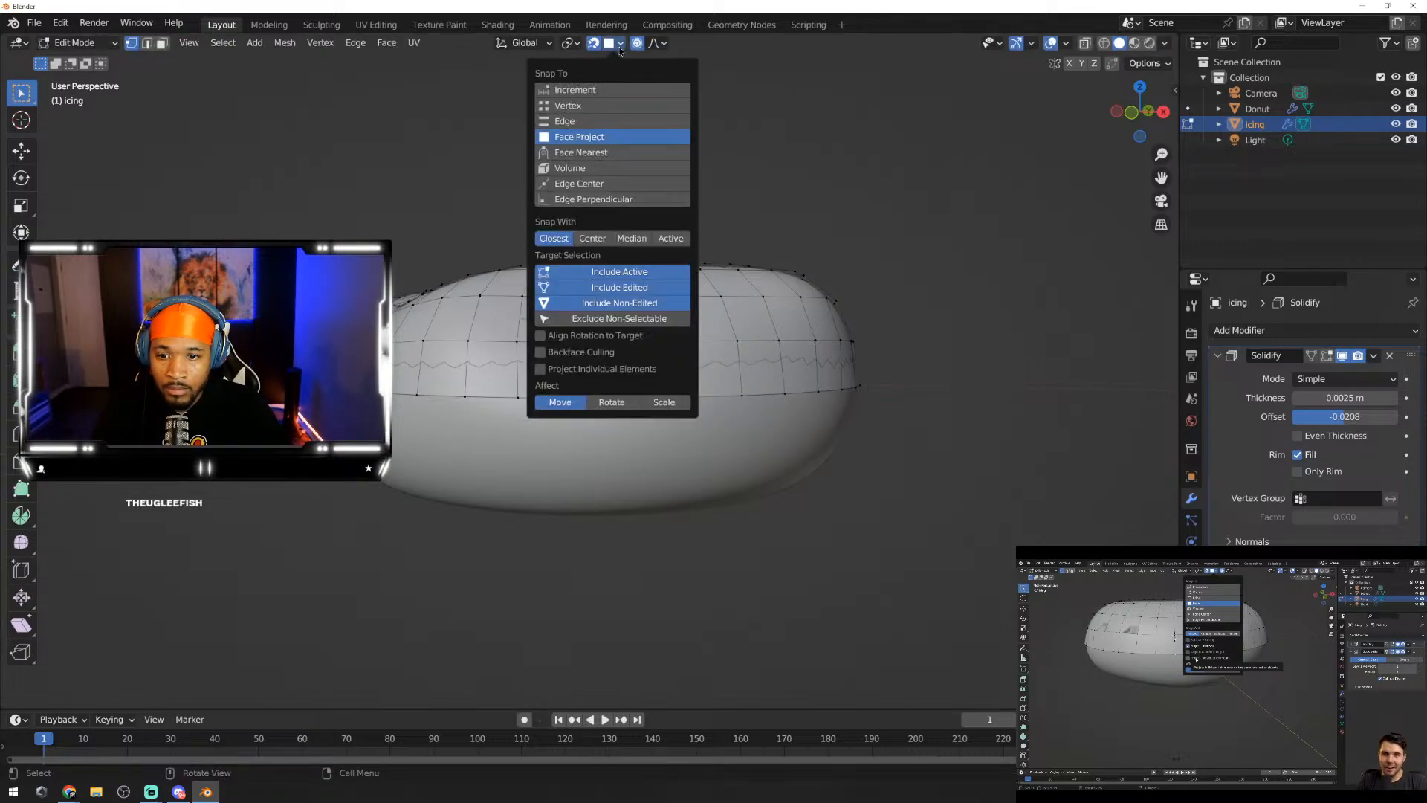
click(603, 369)
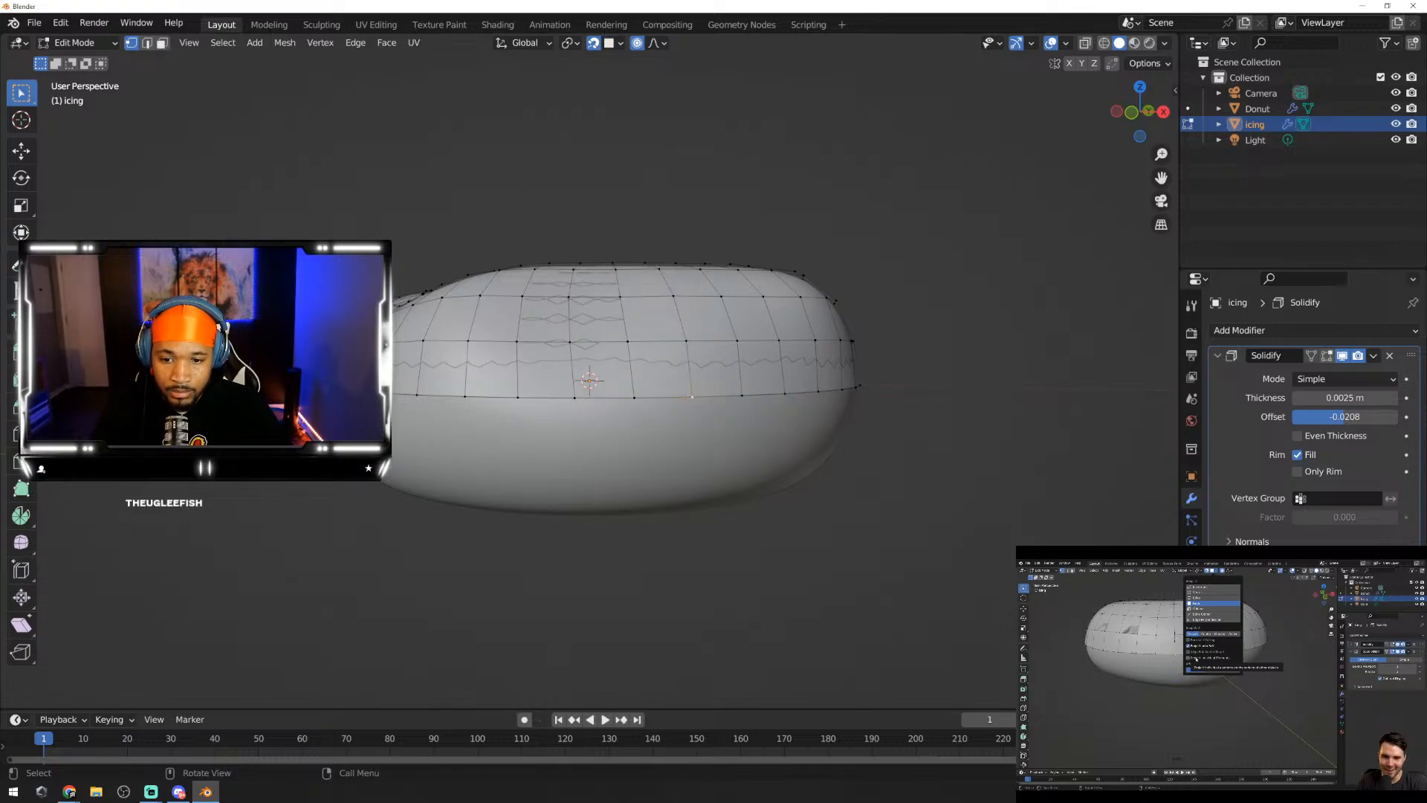
Step: Pull a vertex on the icing's lower edge down about 0.008 m with smooth proportional editing
key(g)
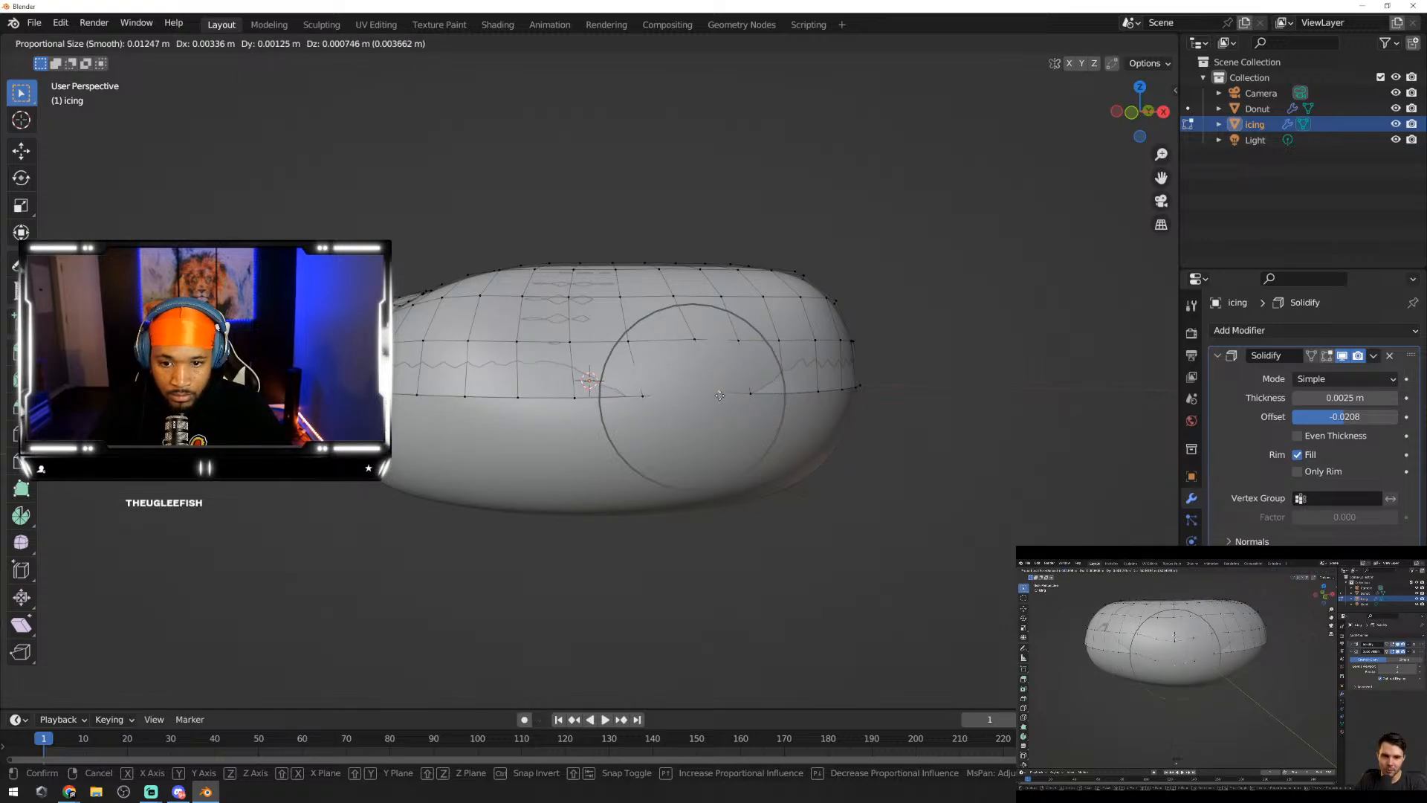
click(719, 395)
middle_drag(720, 395, 860, 390)
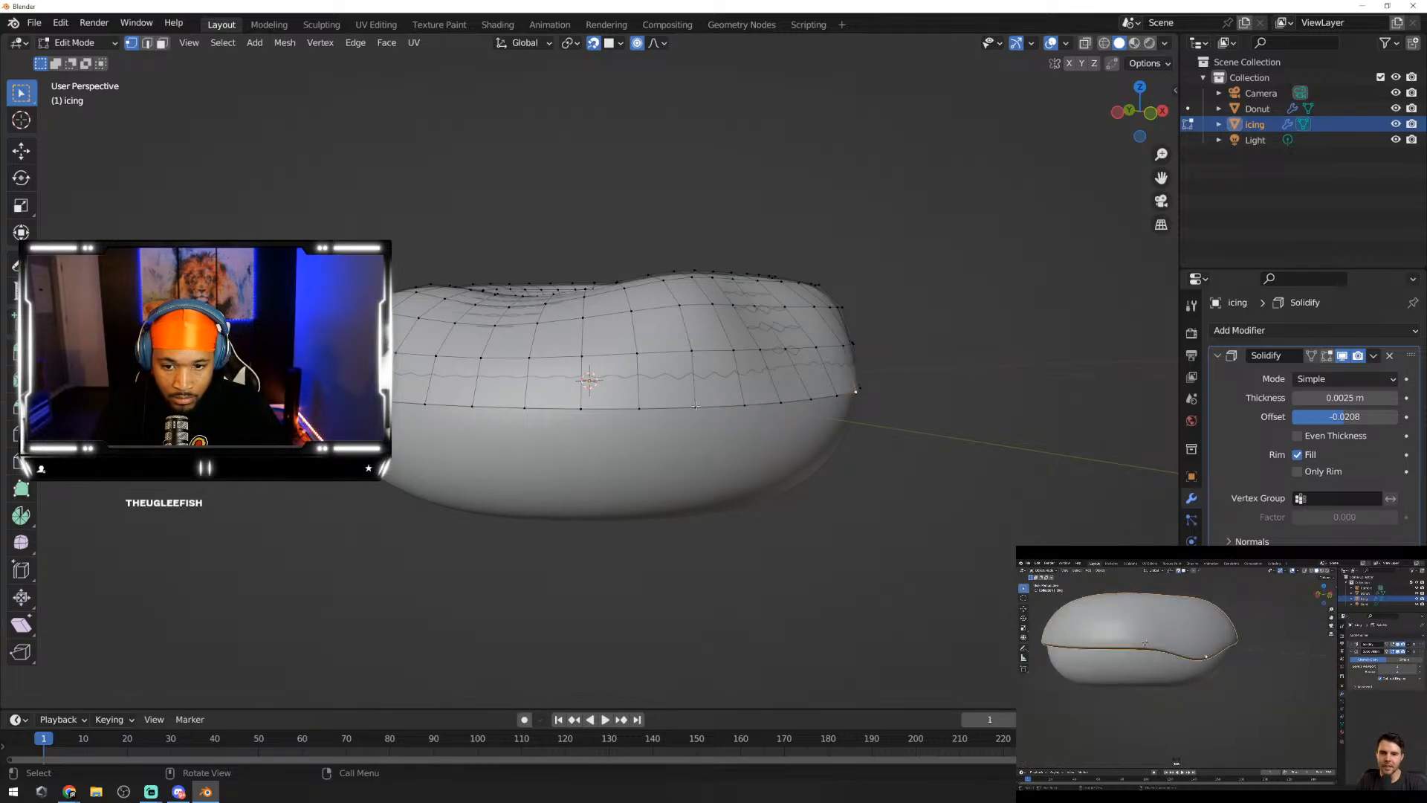
key(g)
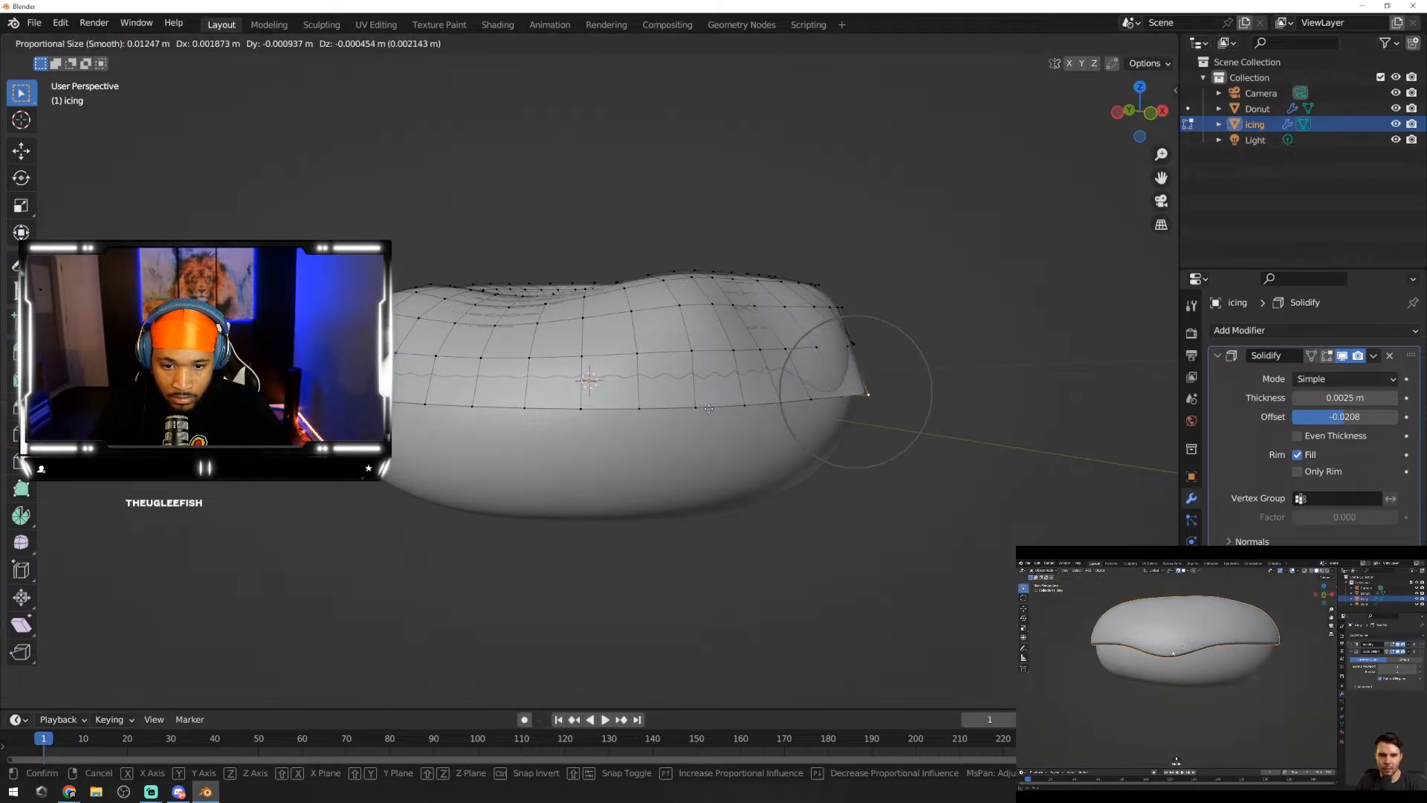
click(691, 455)
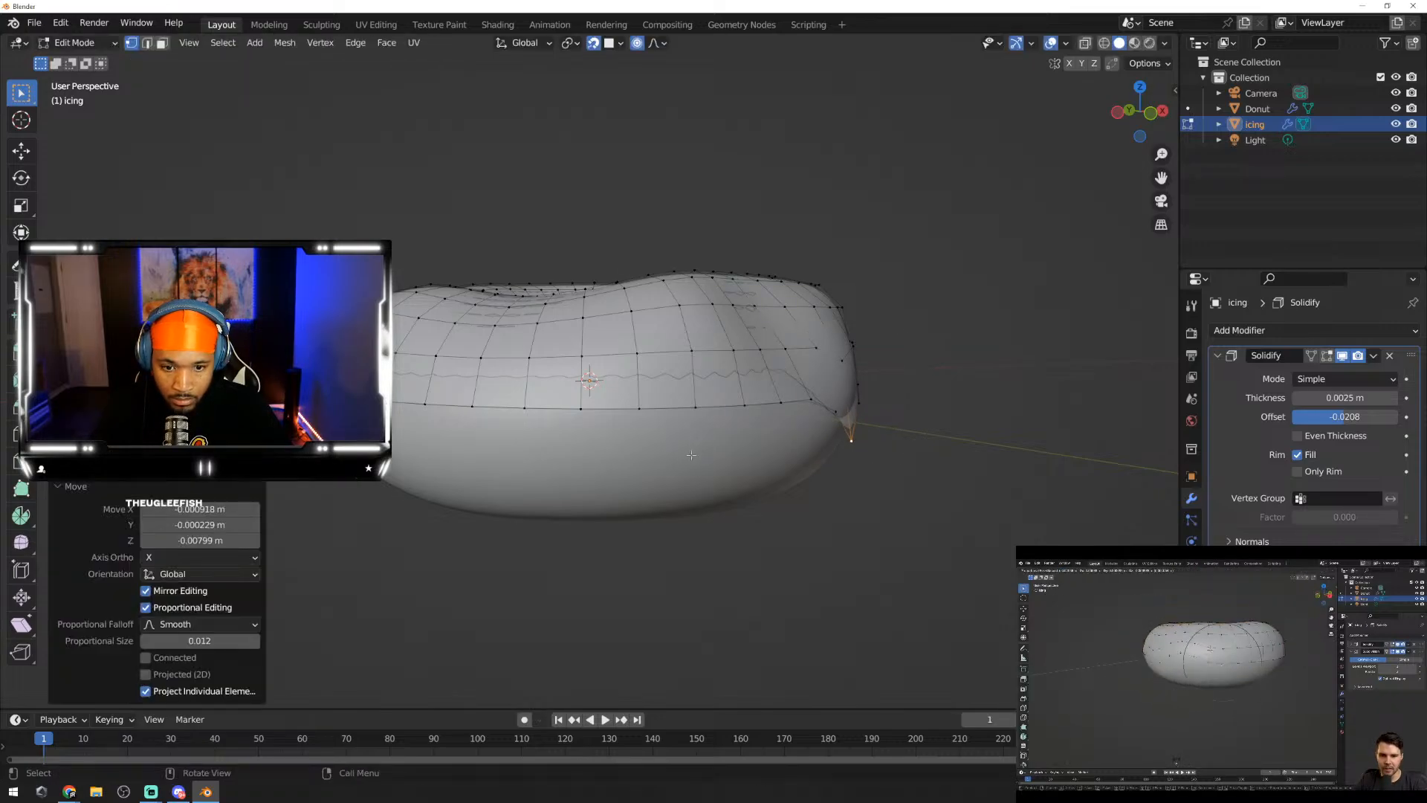
Step: Raise a vertex on another stretch of the icing's lower edge by about 0.003 m with proportional editing
middle_drag(874, 446, 564, 443)
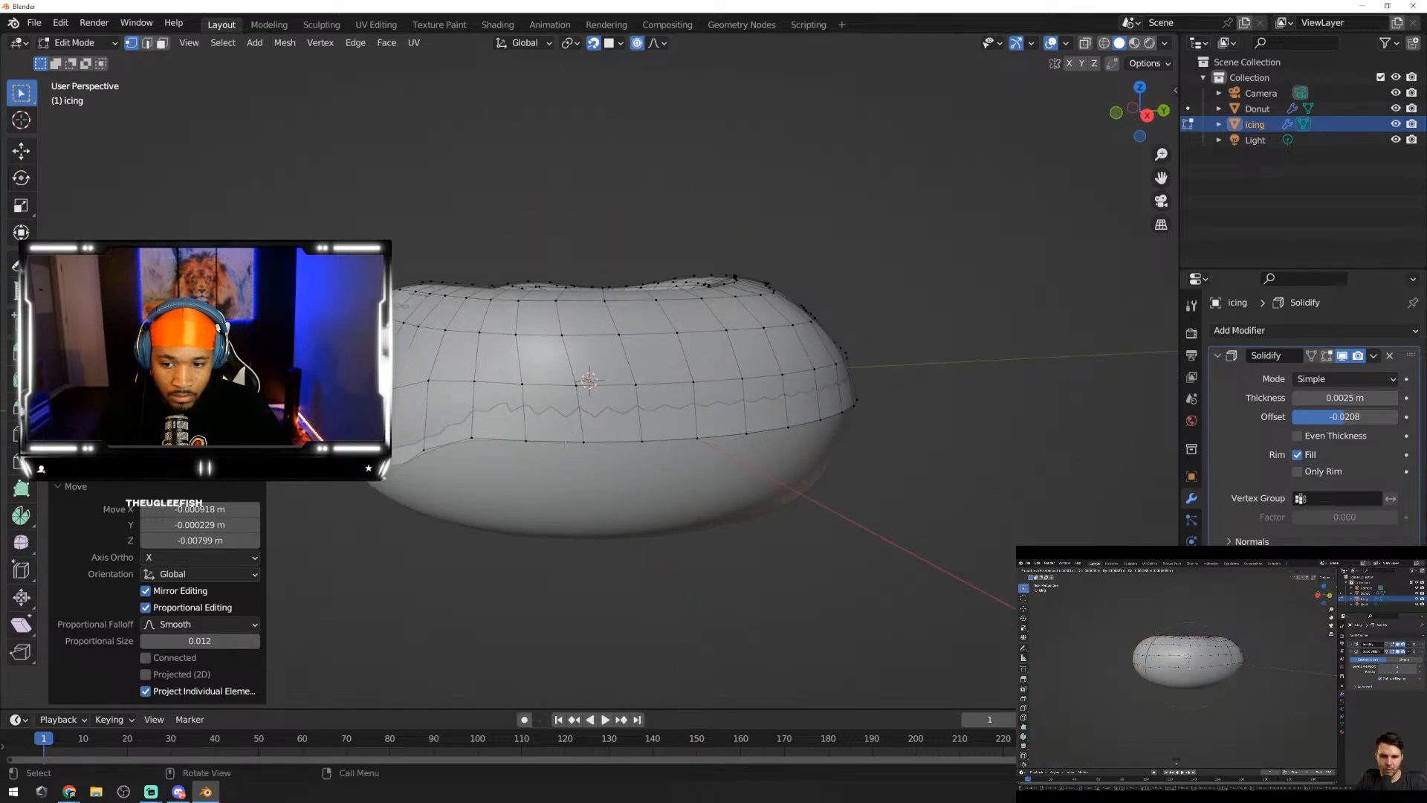
key(g)
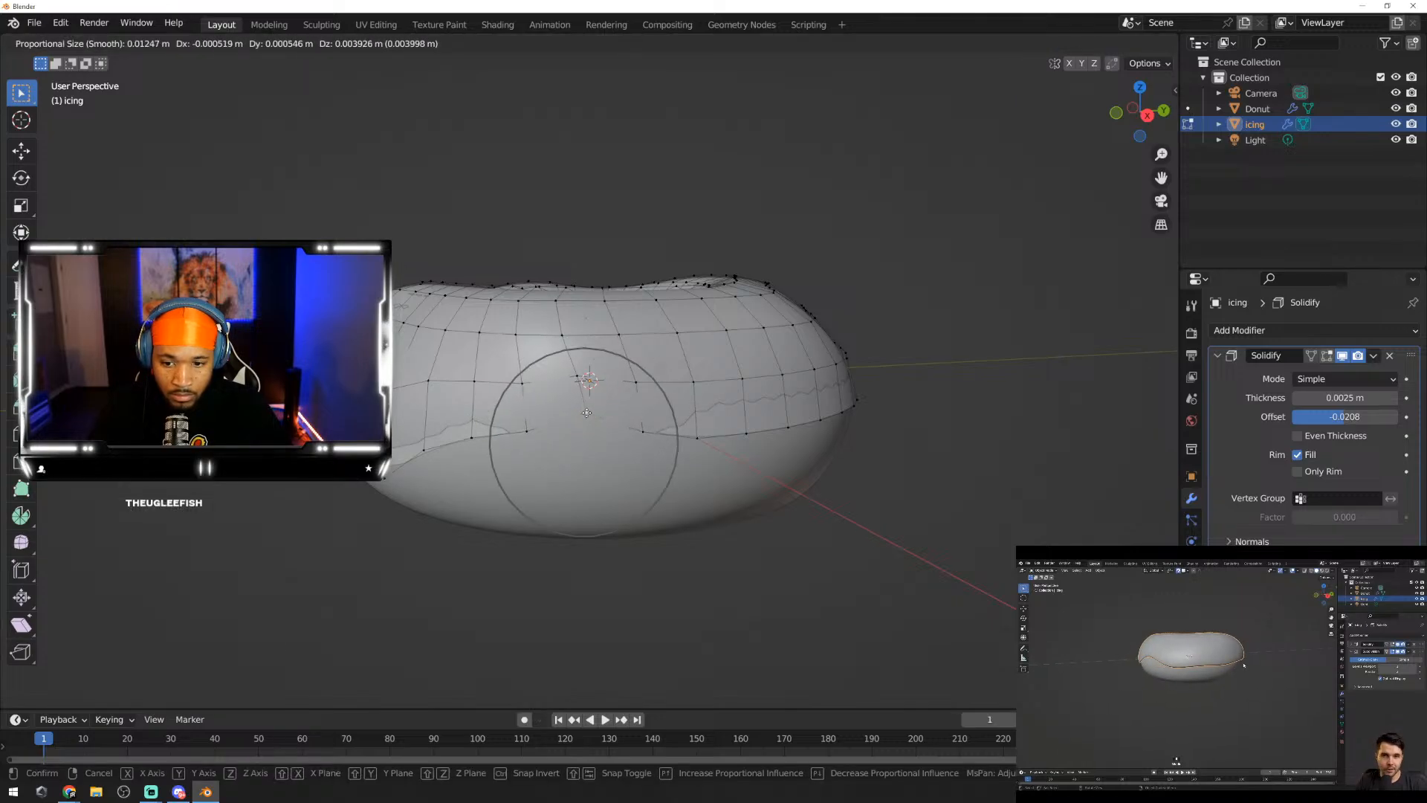
click(585, 421)
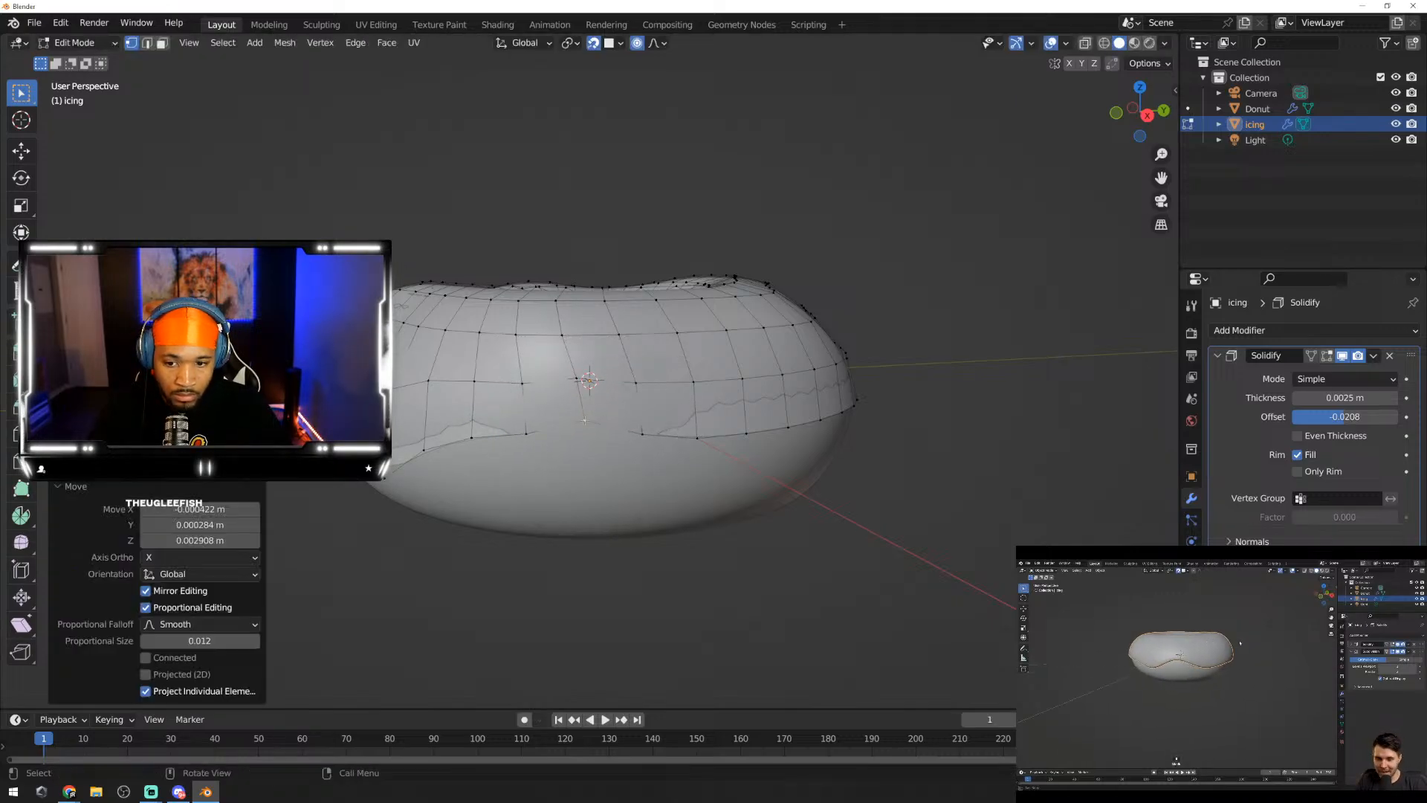
Step: Try pulling a further icing edge vertex downward with proportional editing, check the drip in Object Mode and undo the move
middle_drag(595, 424, 464, 409)
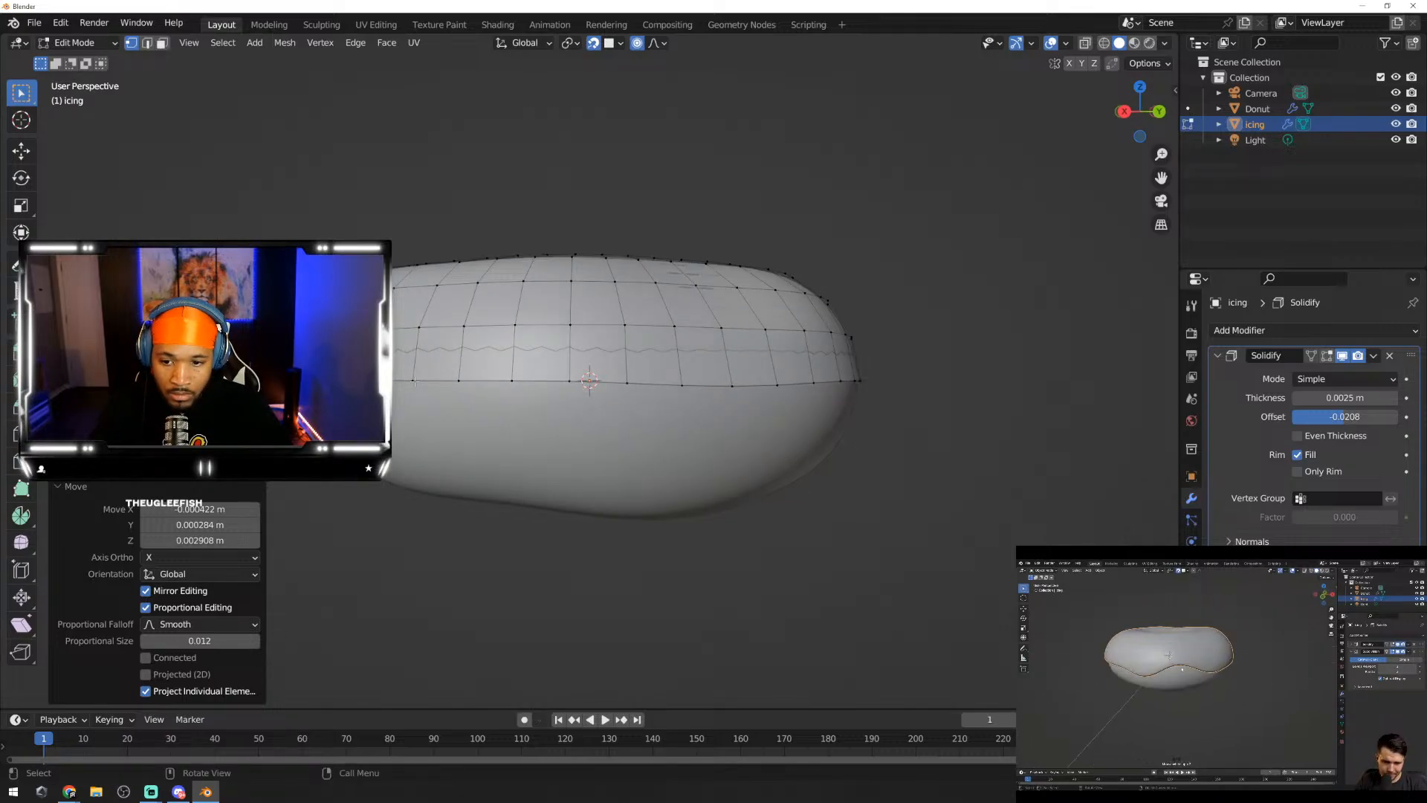
click(459, 383)
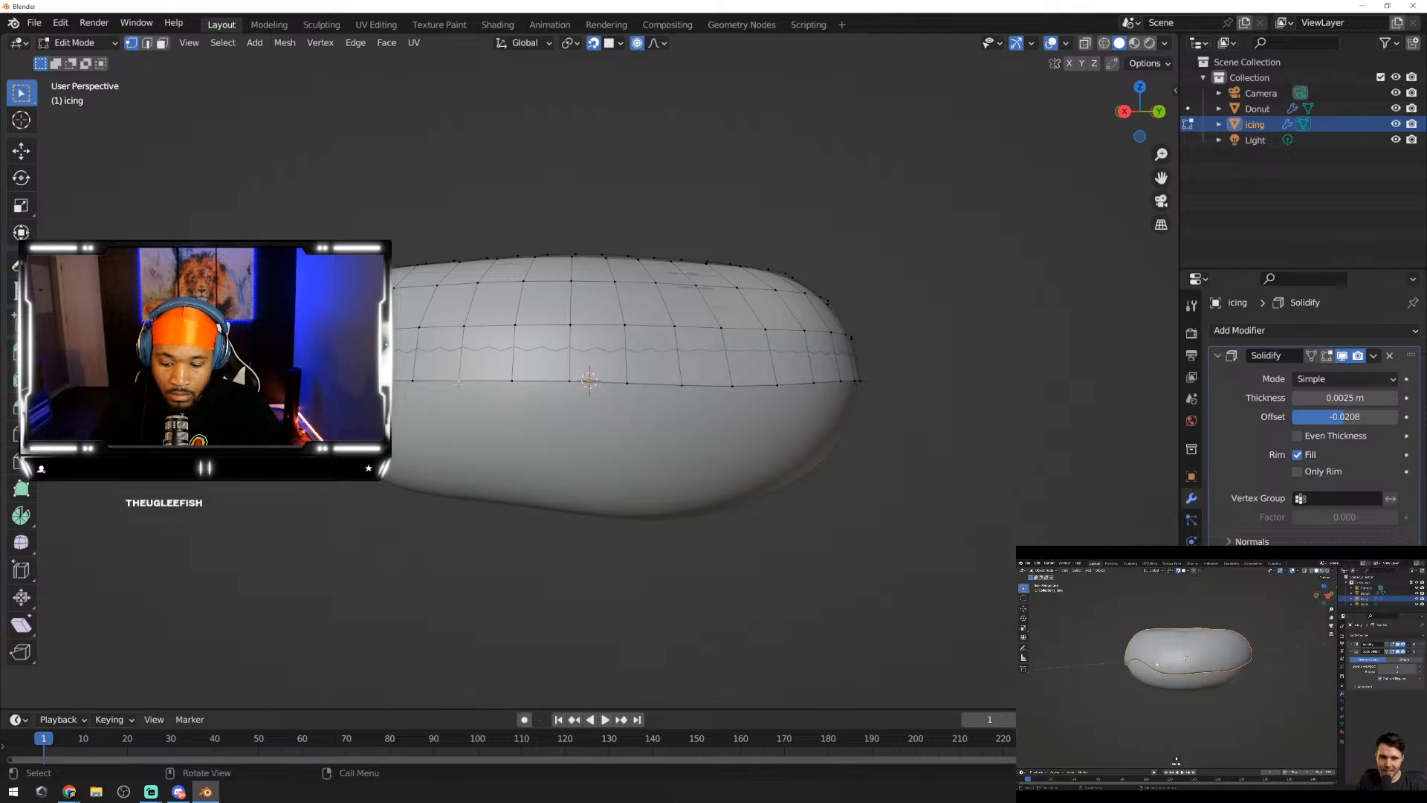
key(g)
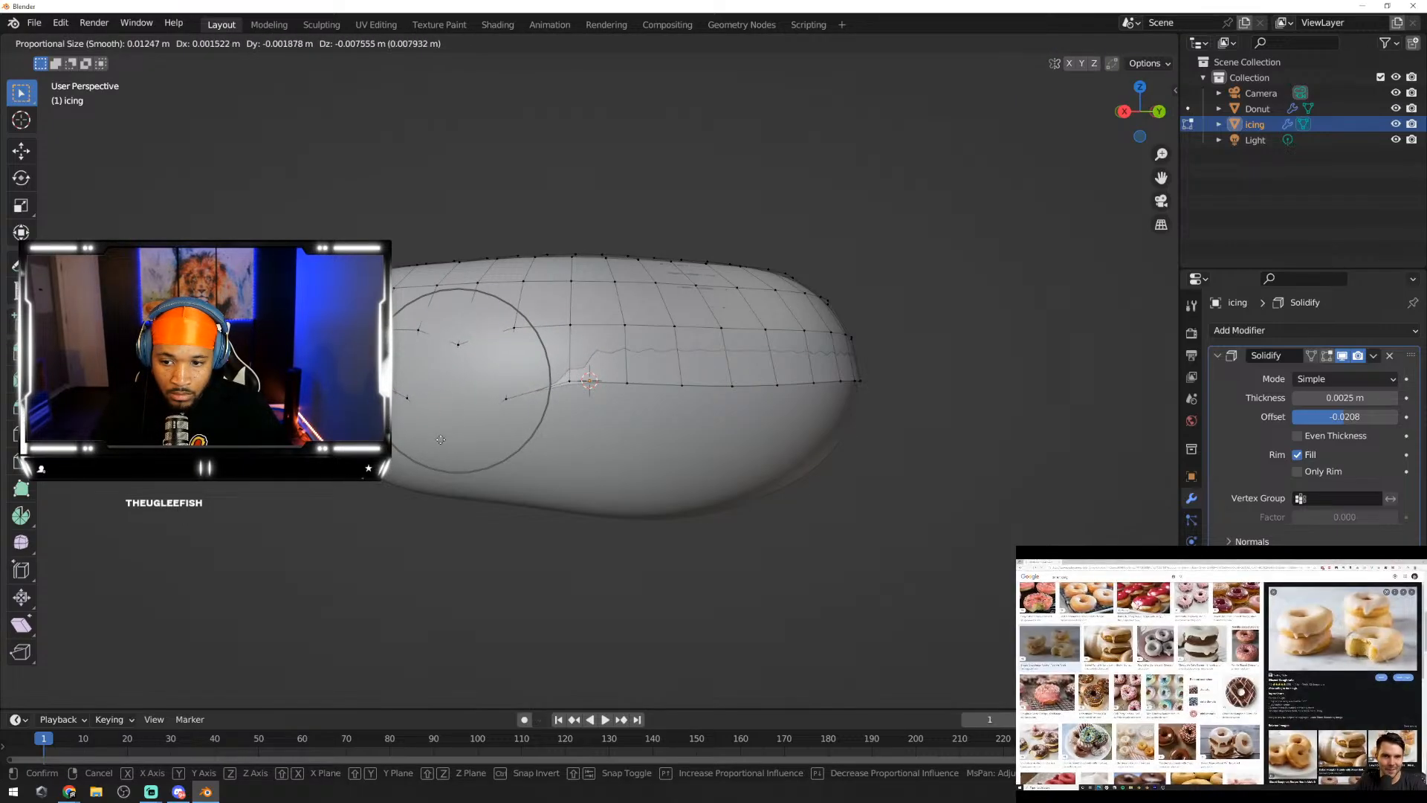
click(441, 439)
middle_drag(443, 439, 651, 411)
key(Tab)
middle_drag(797, 419, 624, 413)
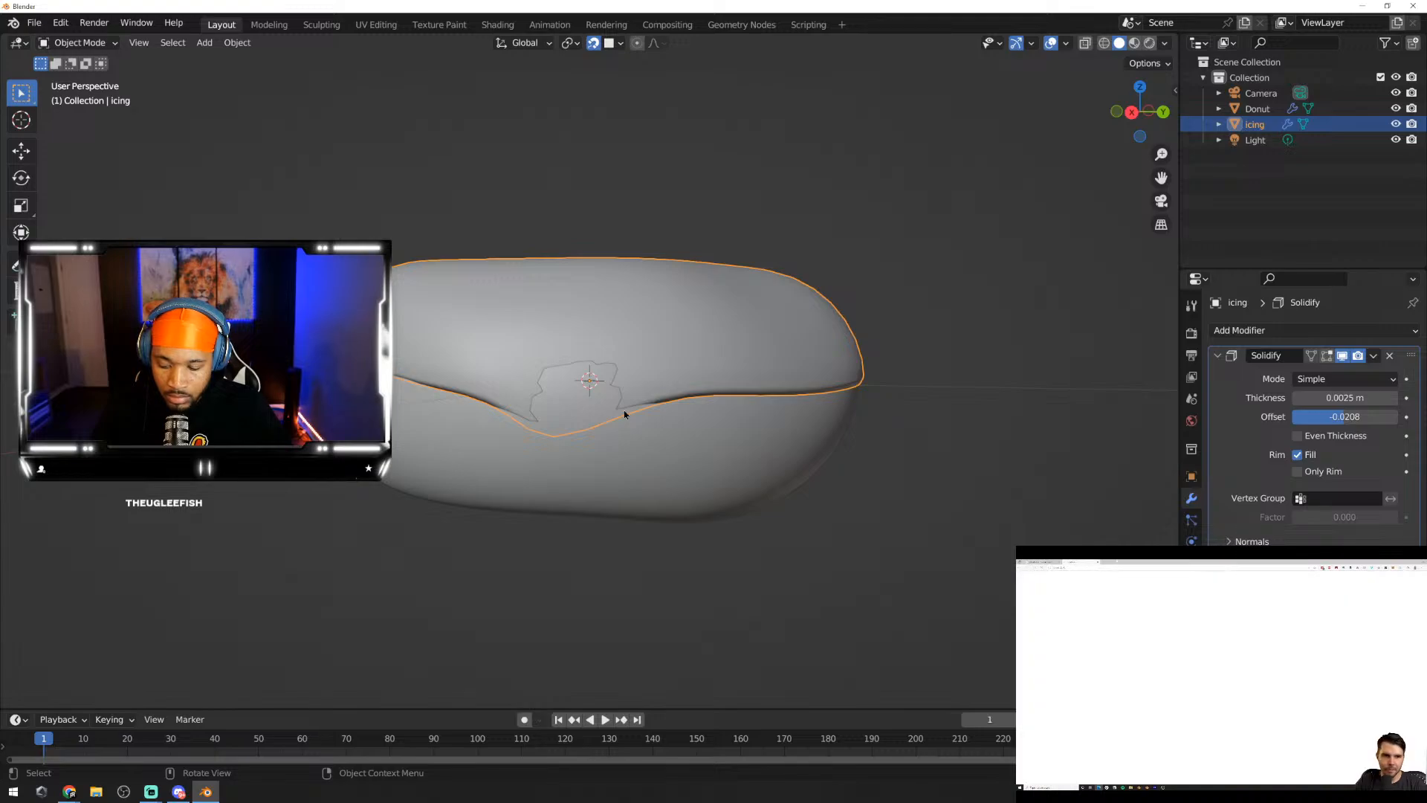
key(Tab)
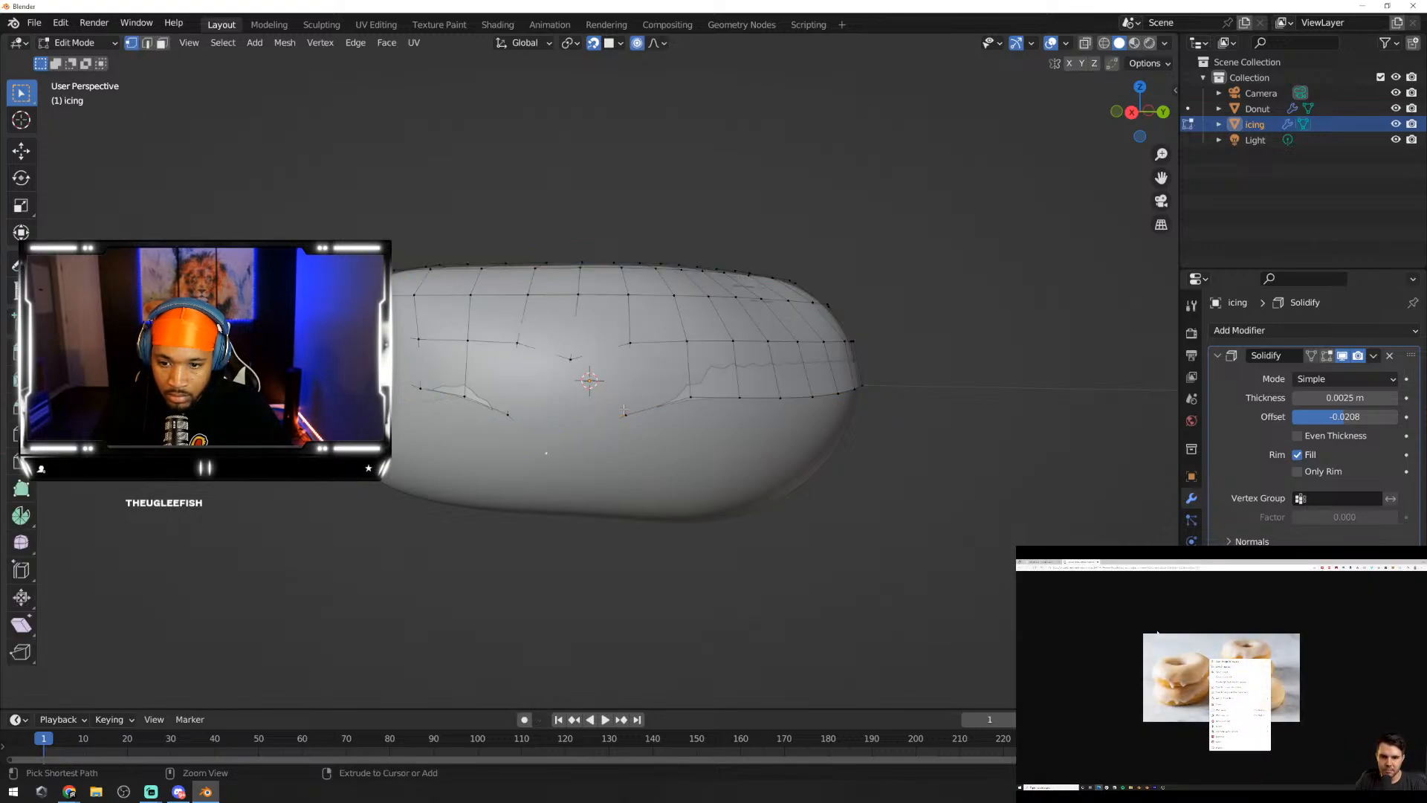
key(ctrl+z)
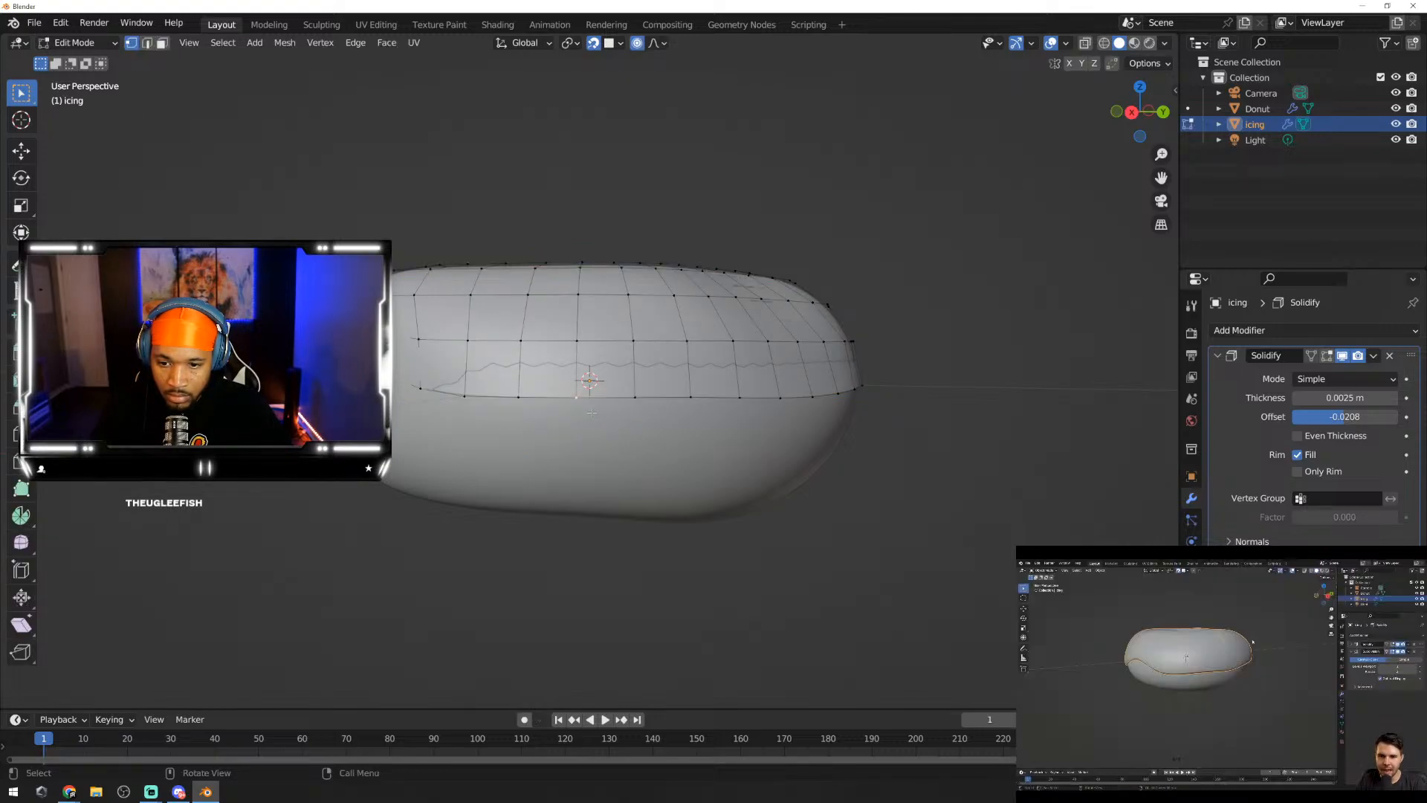
middle_drag(579, 398, 656, 402)
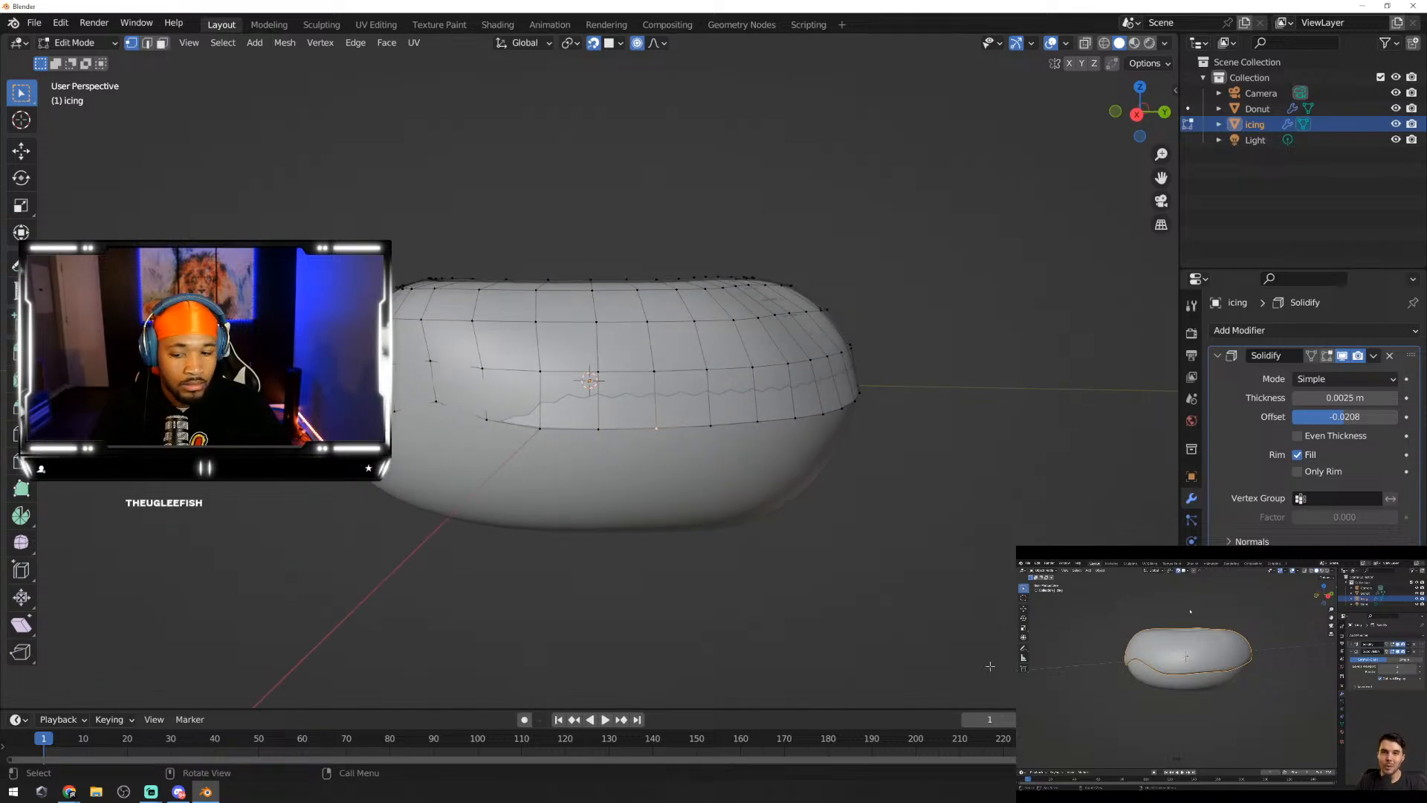
Step: Switch to Chrome, place a new-tab window over the 3D viewport and return the tutorial video to full screen
mouse_move(83, 785)
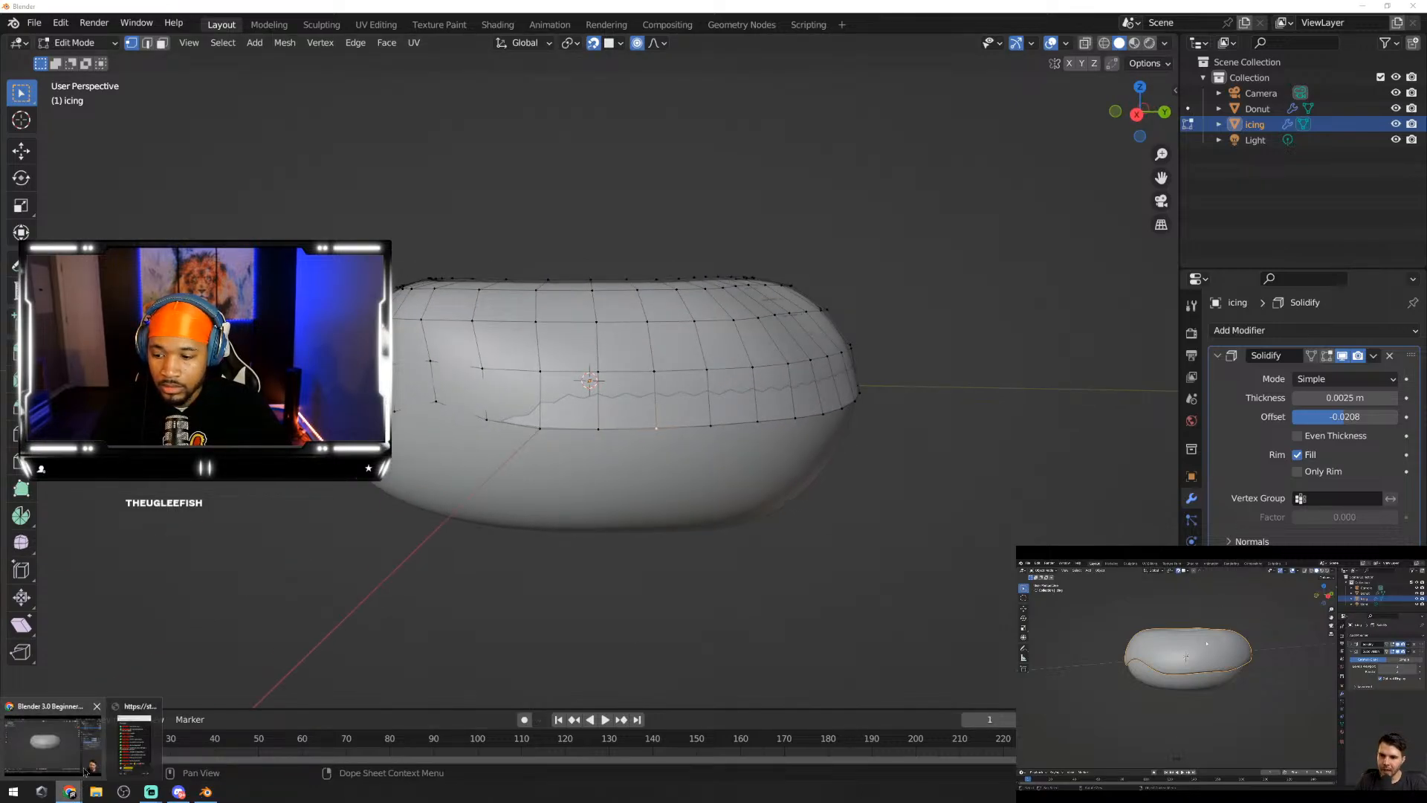
click(55, 742)
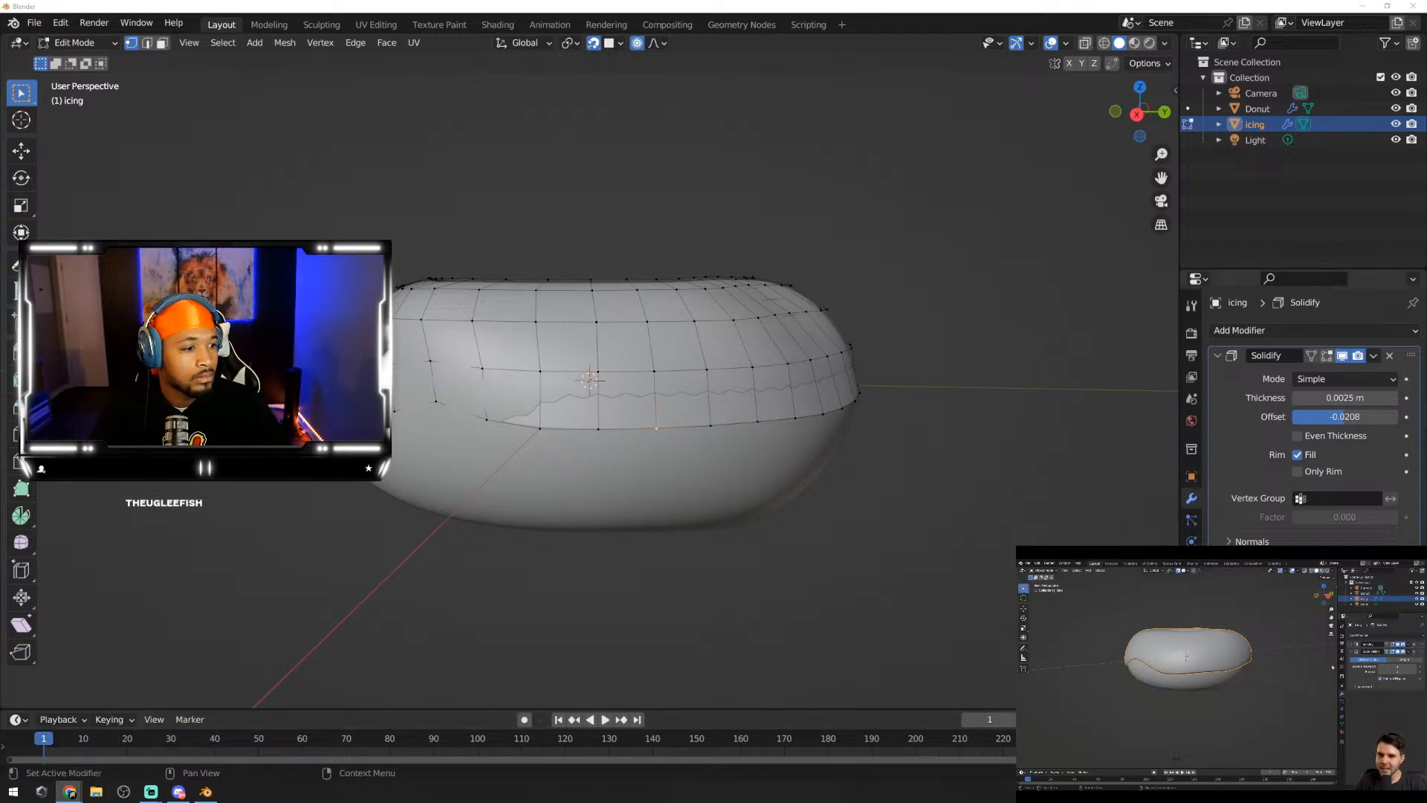
key(Escape)
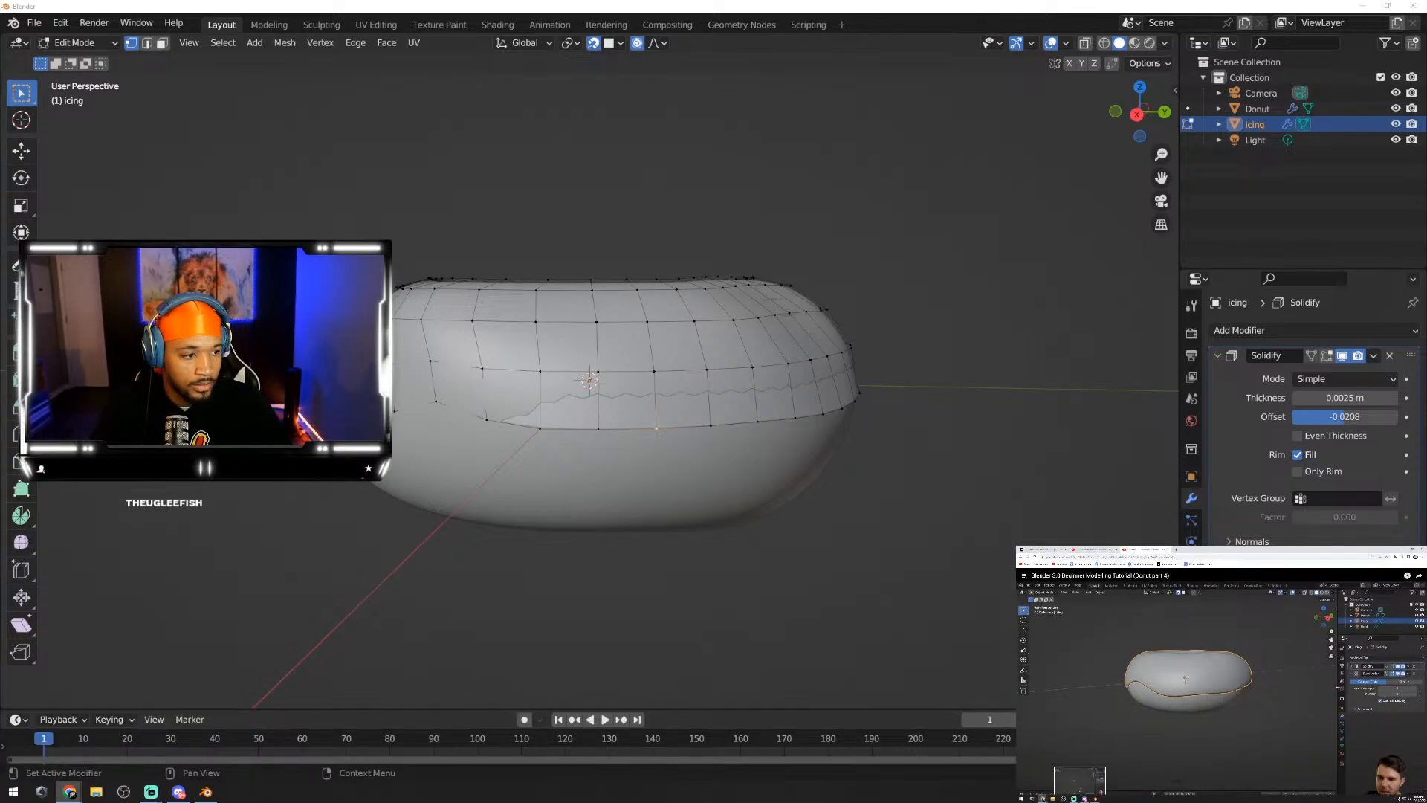
click(1175, 550)
drag(1177, 549, 467, 58)
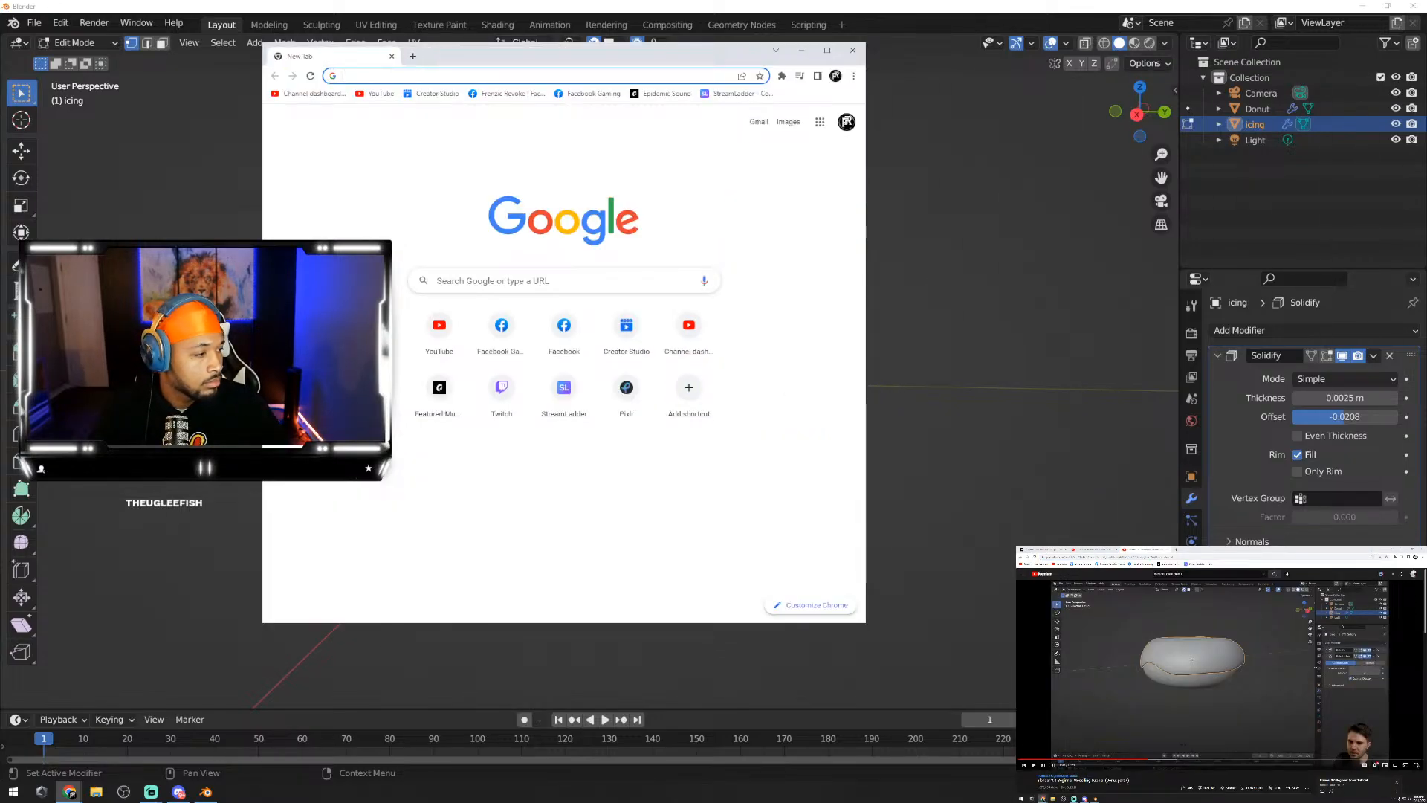
double_click(1114, 694)
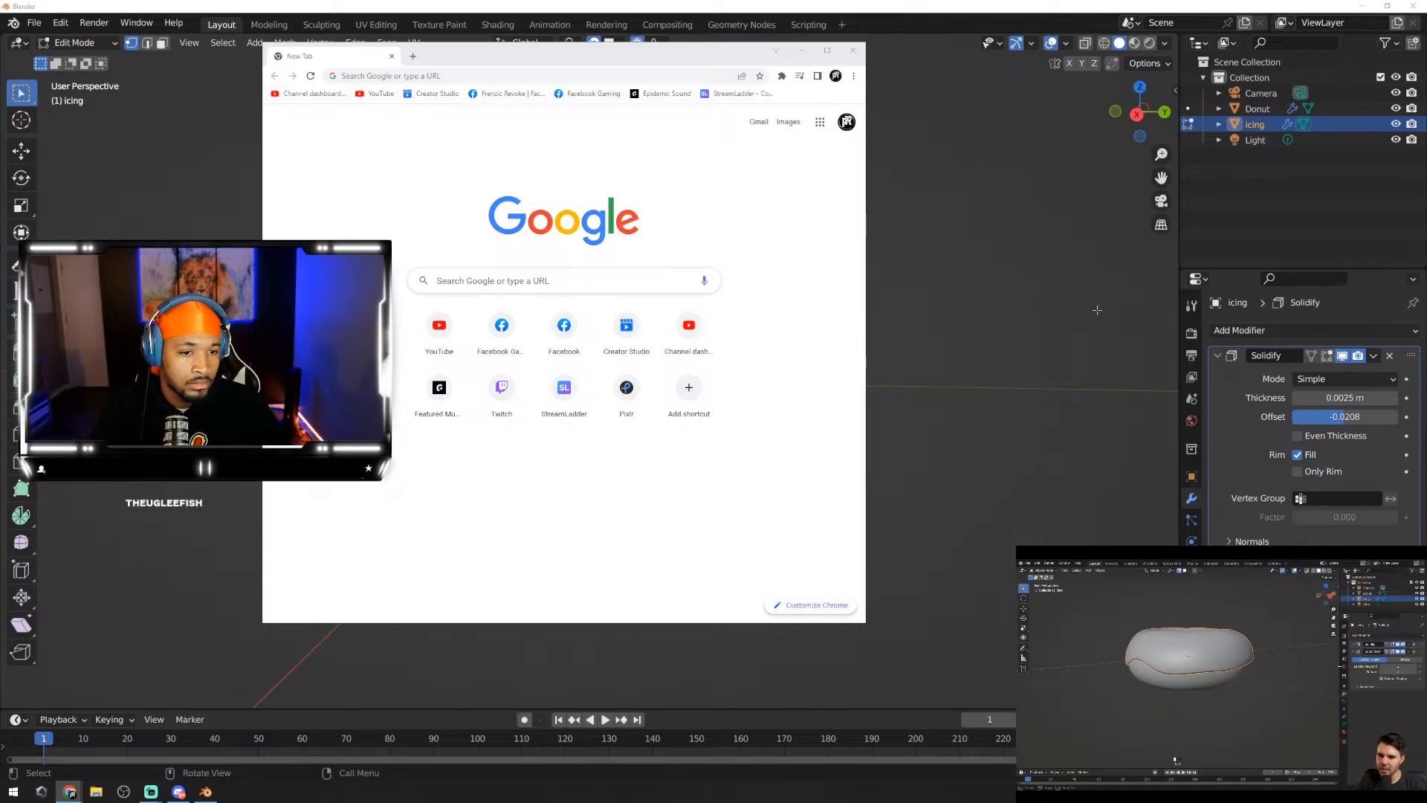
Step: Split the 3D viewport vertically into two areas and widen the second one by shifting the divider
right_click(1178, 341)
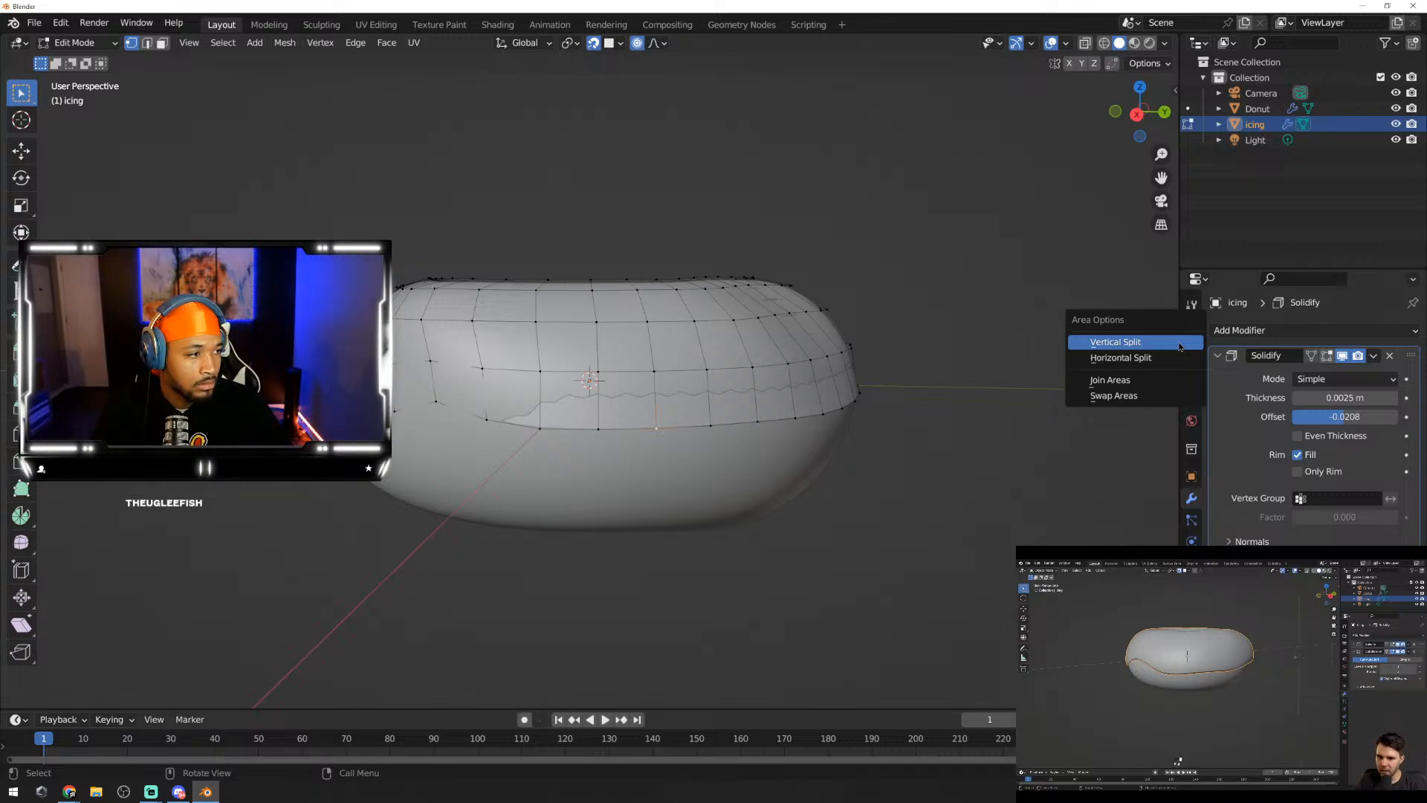
click(1141, 344)
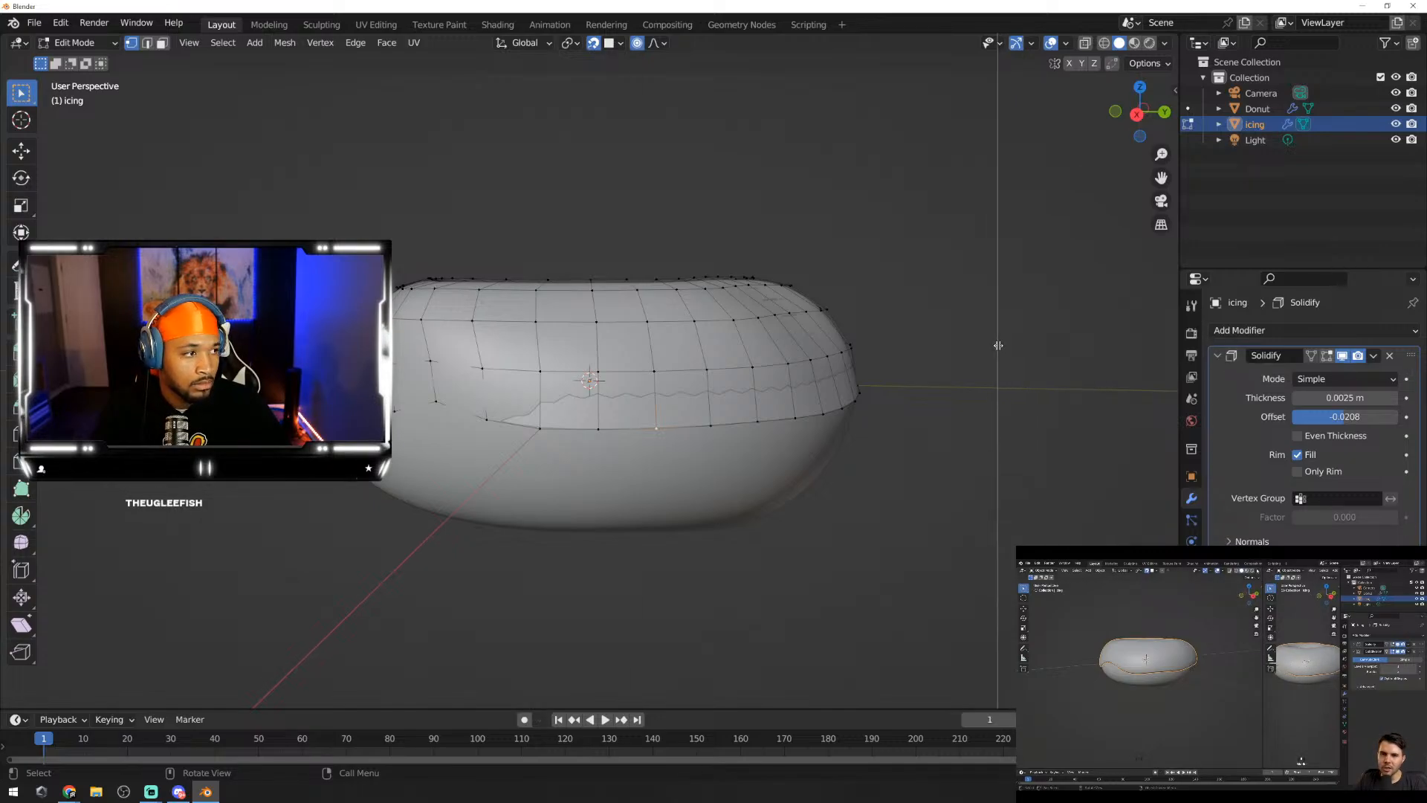
click(1001, 346)
drag(999, 345, 885, 351)
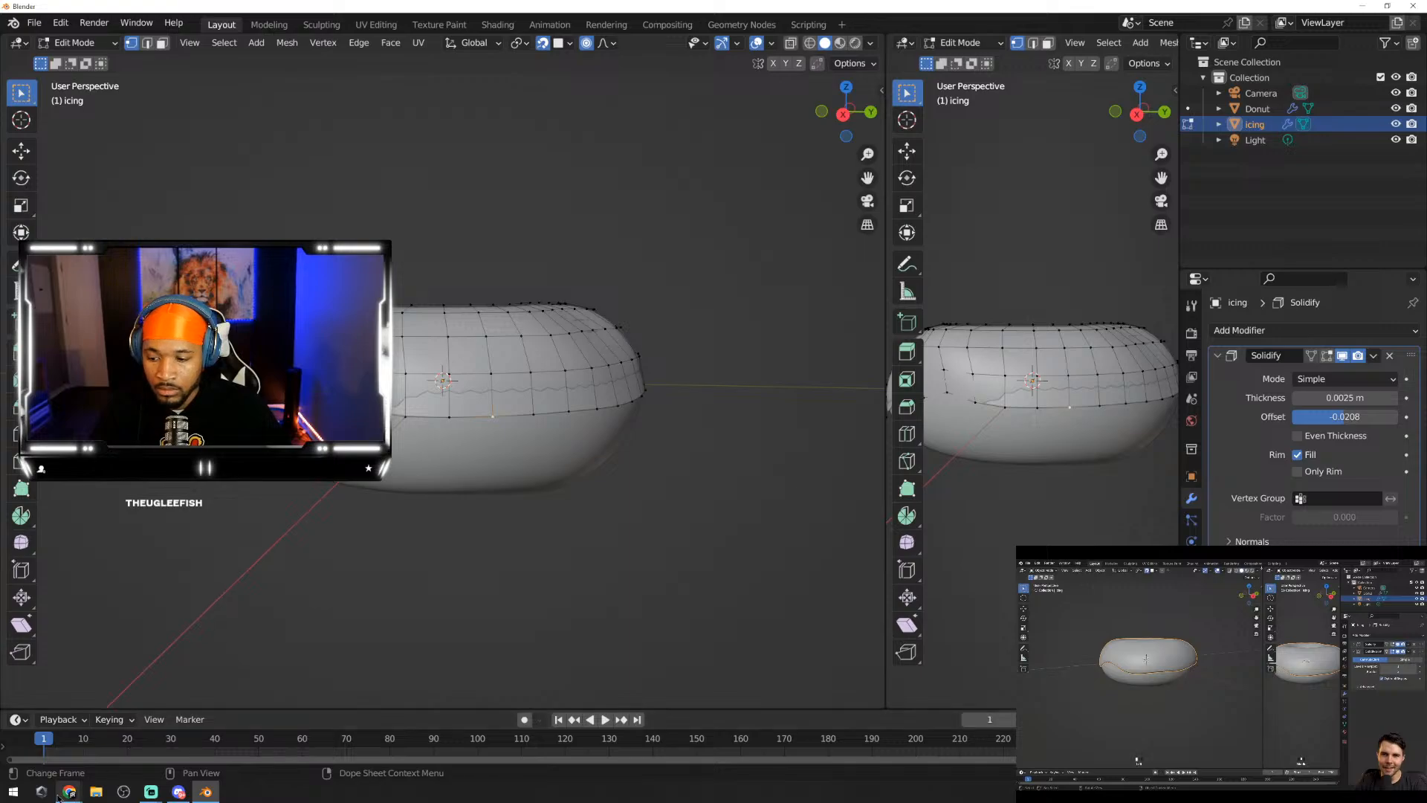
Step: Switch to the new Chrome window, search Google for "cool donuts" and show the image results
mouse_move(60, 795)
click(199, 739)
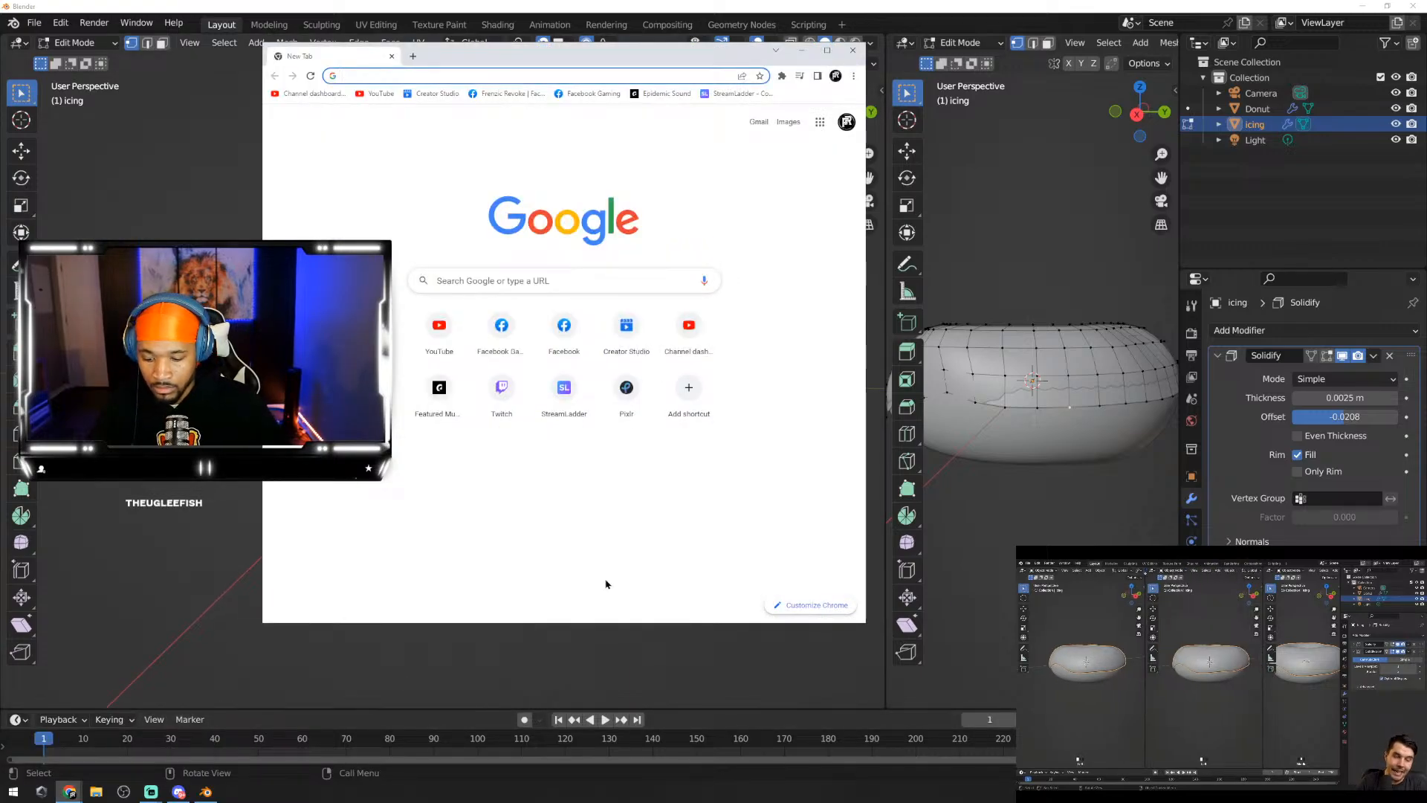
text(coo)
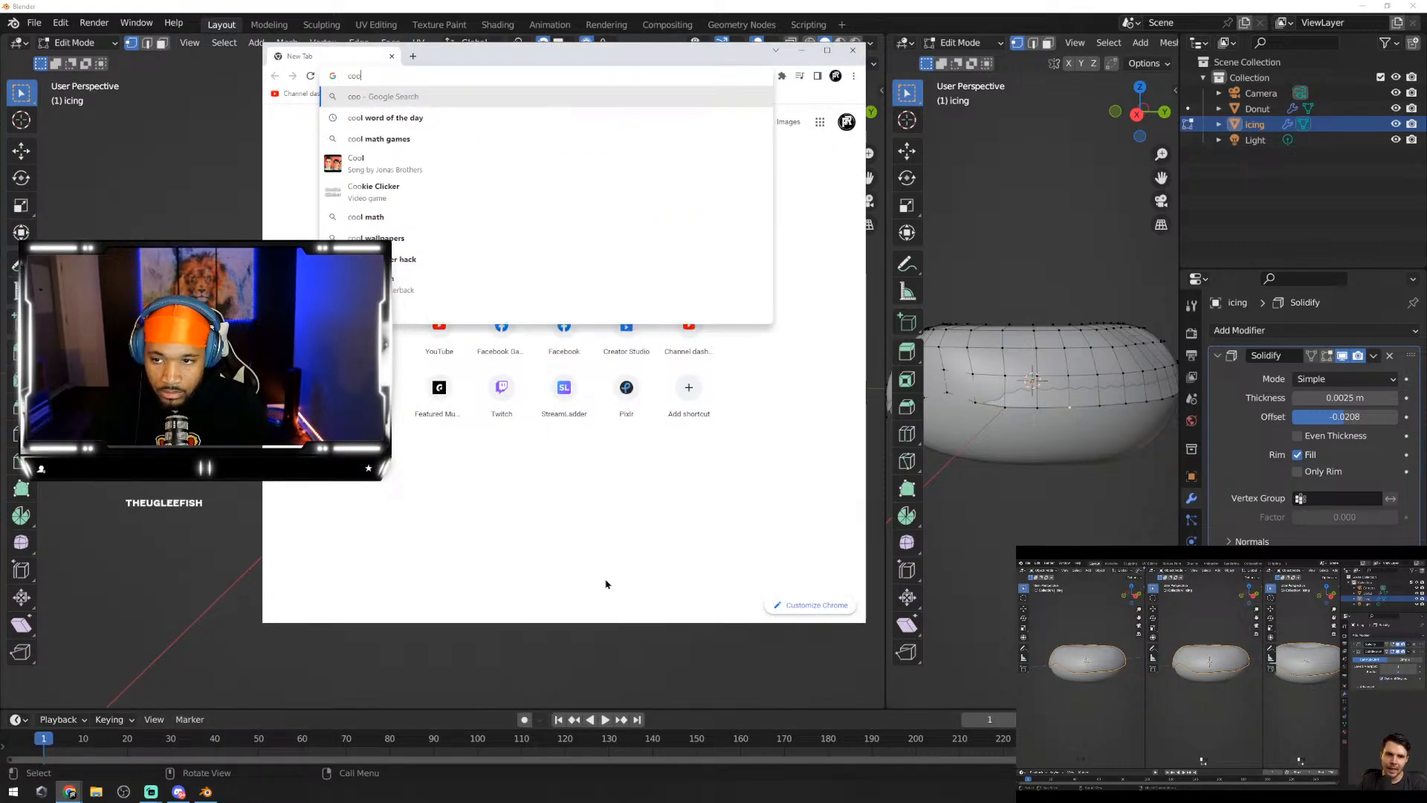
text(l do)
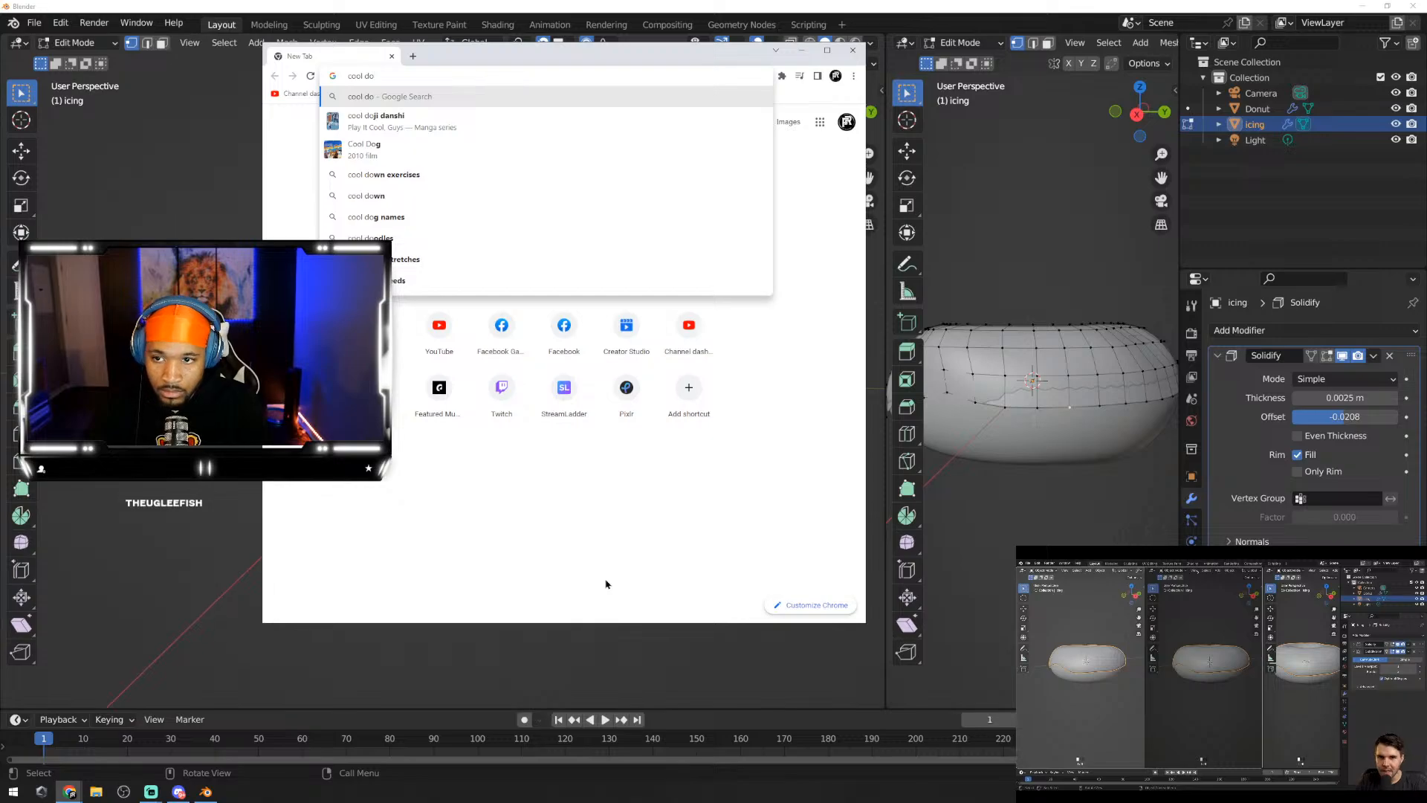
text(n)
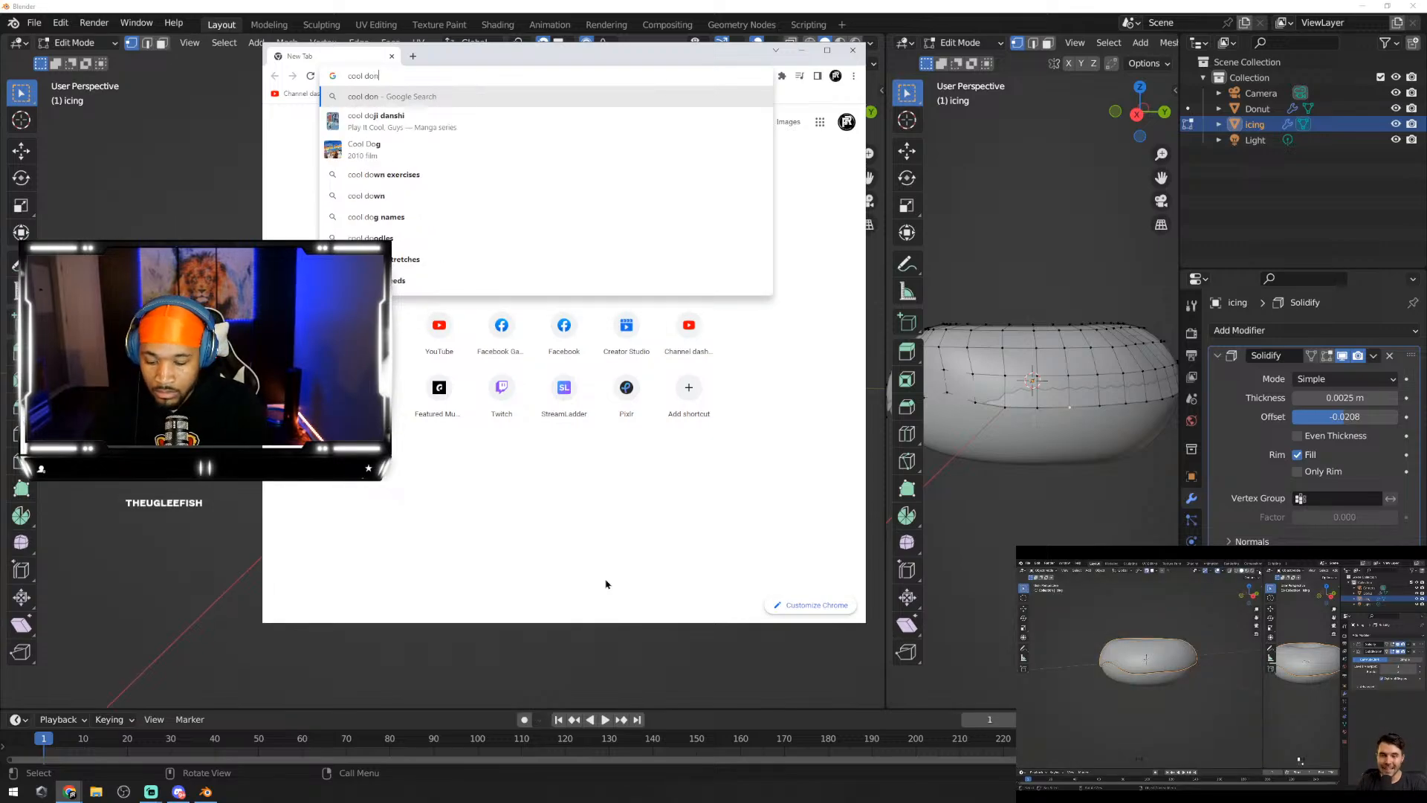
text(uts)
key(Return)
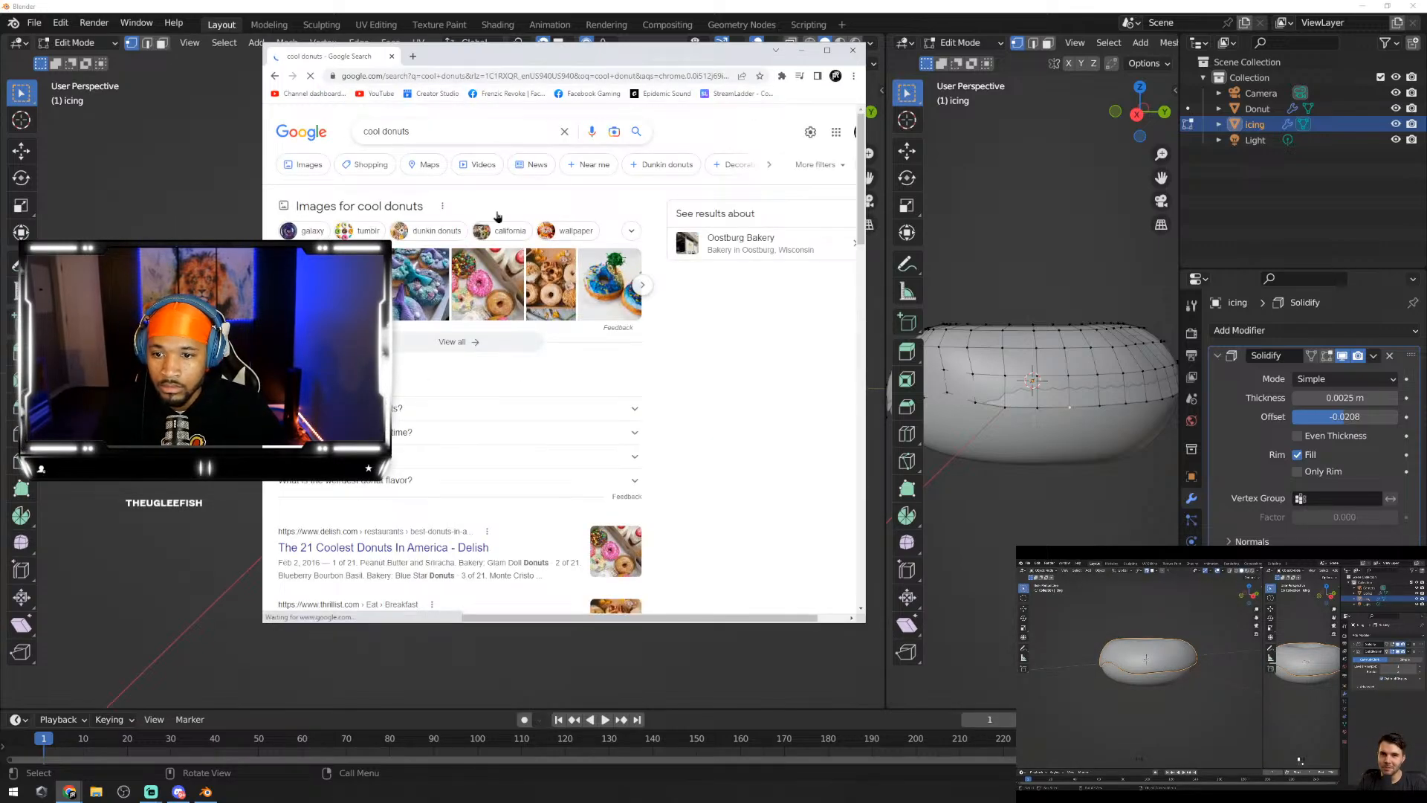
click(297, 168)
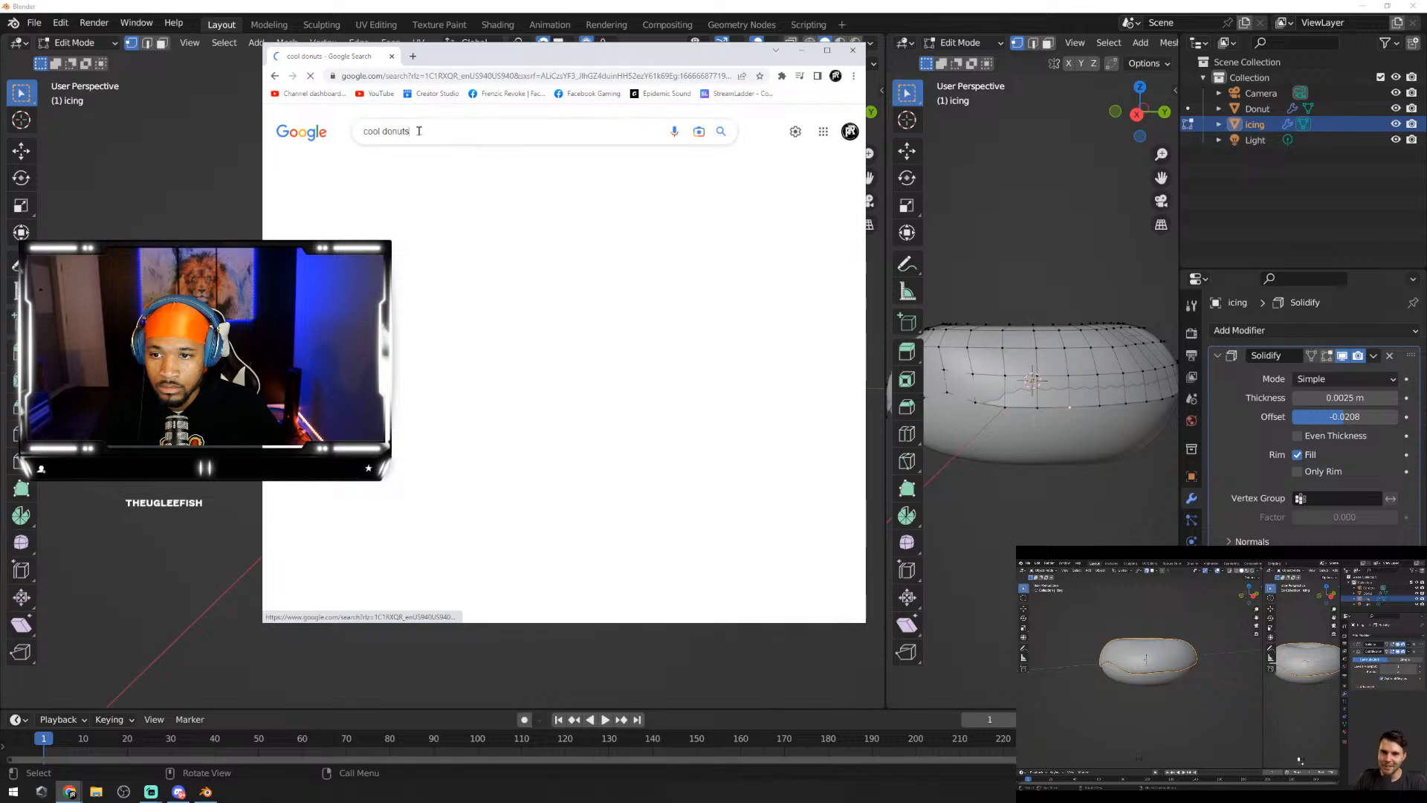
Step: Change the image search to "cool donut" and browse the results for a reference picture
key(BackSpace)
key(Return)
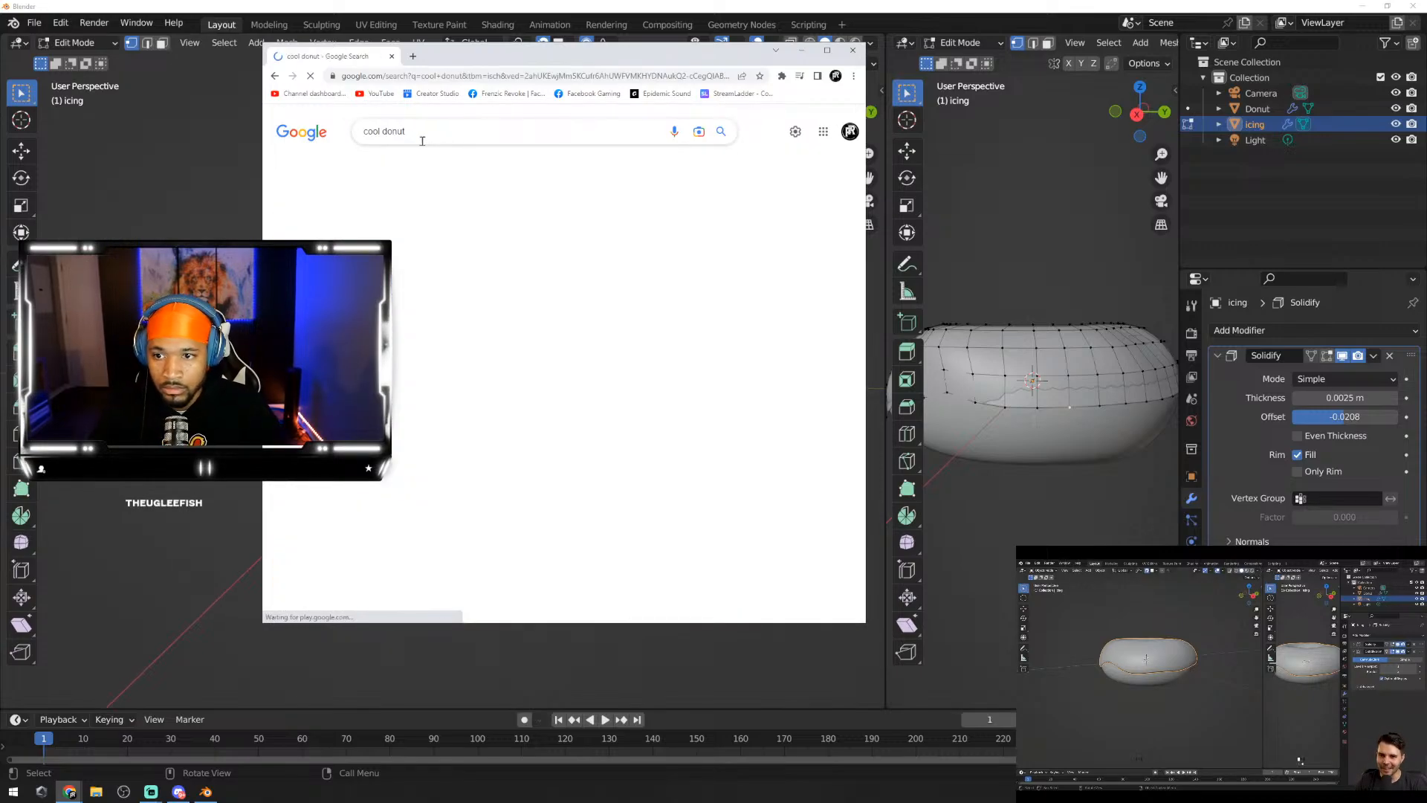
scroll(708, 351, down, 5)
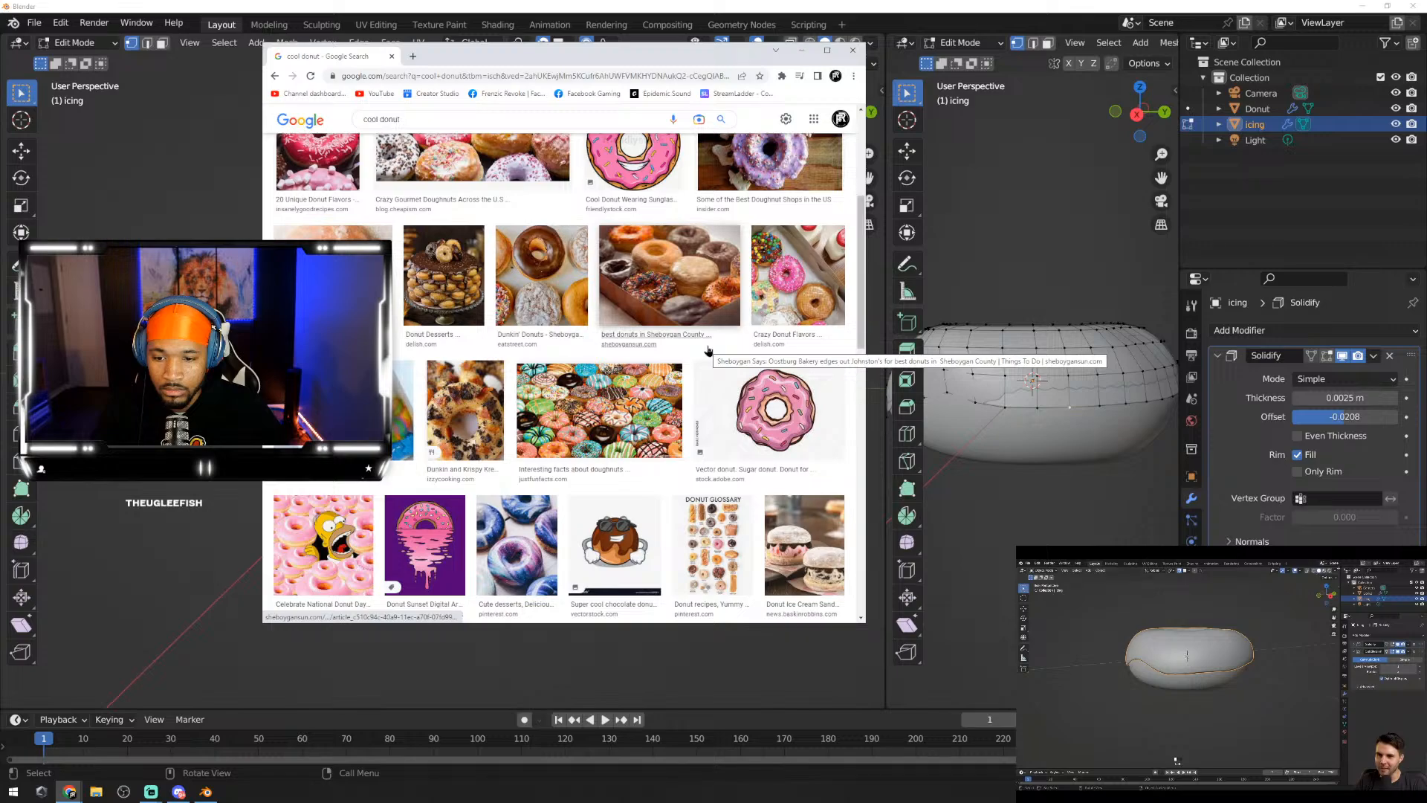
scroll(691, 351, down, 2)
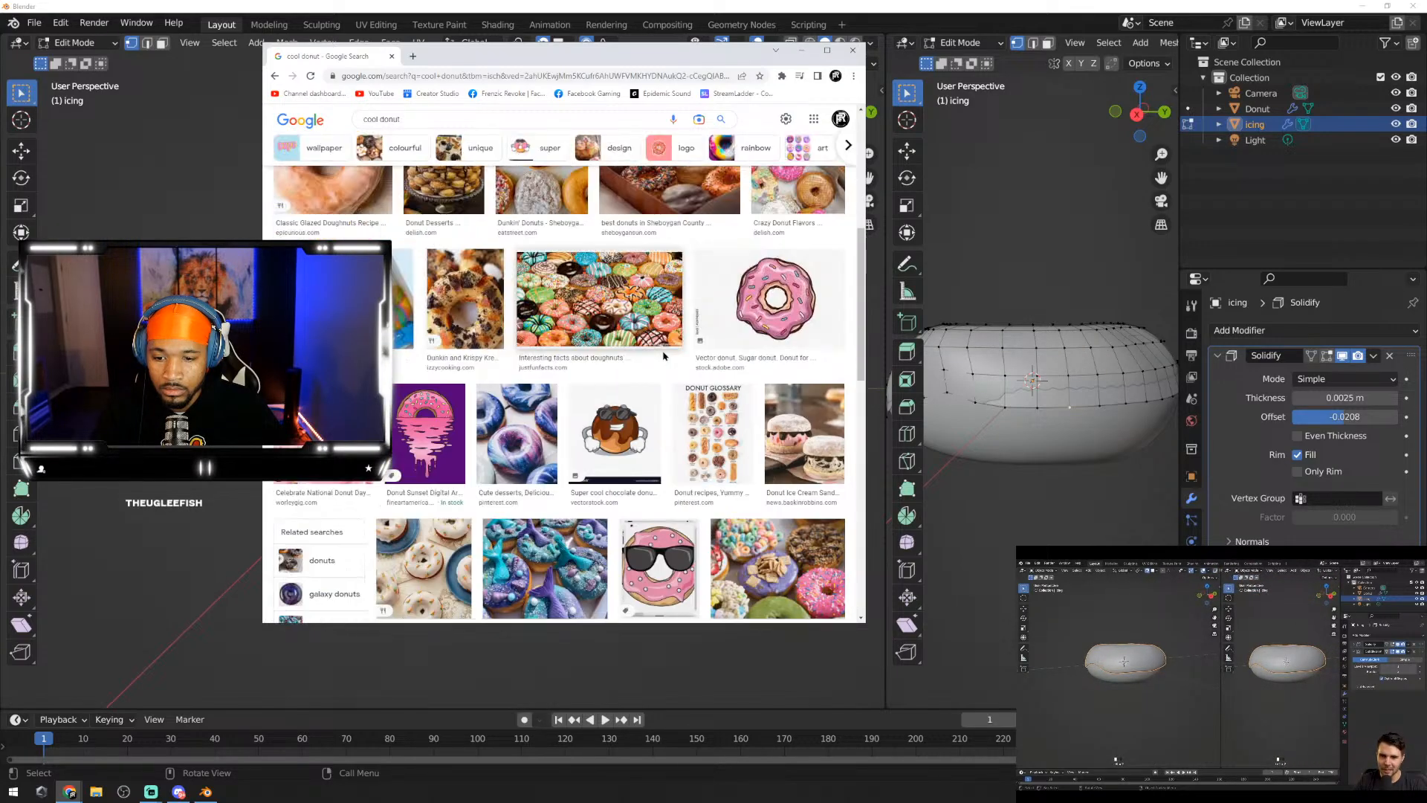
scroll(664, 356, up, 4)
Step: Shorten the image search to "donut" and look through the results for a reference picture
double_click(370, 119)
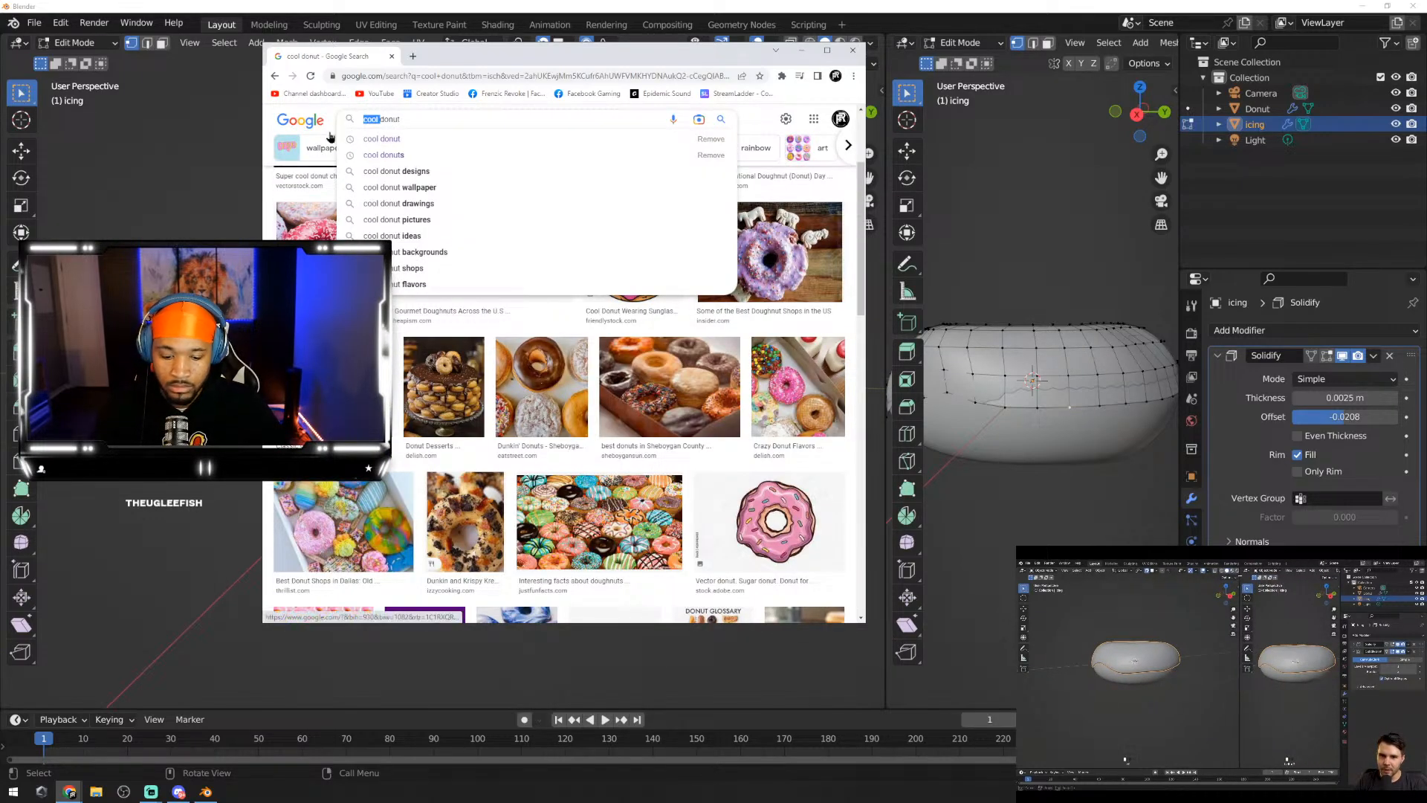
key(BackSpace)
key(Return)
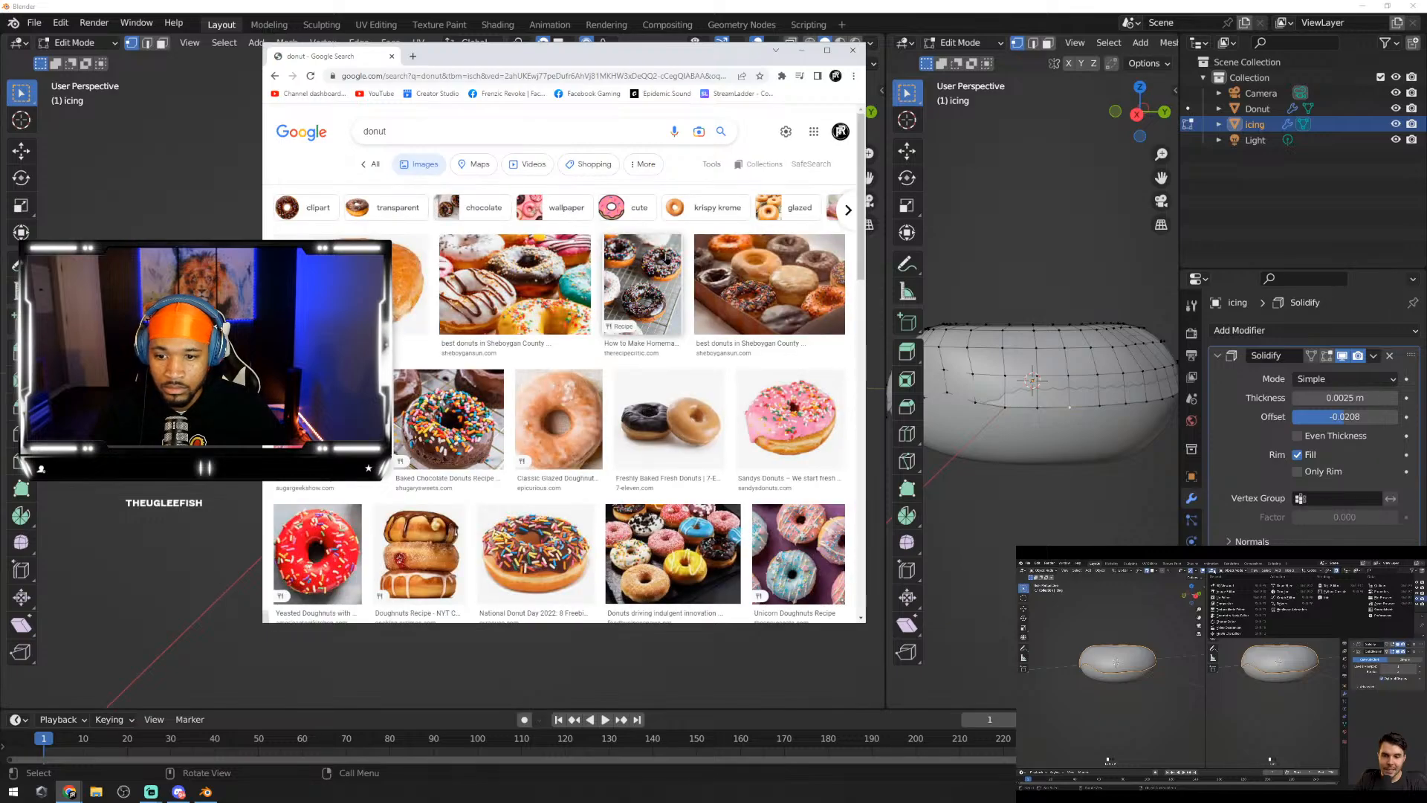
scroll(660, 315, down, 3)
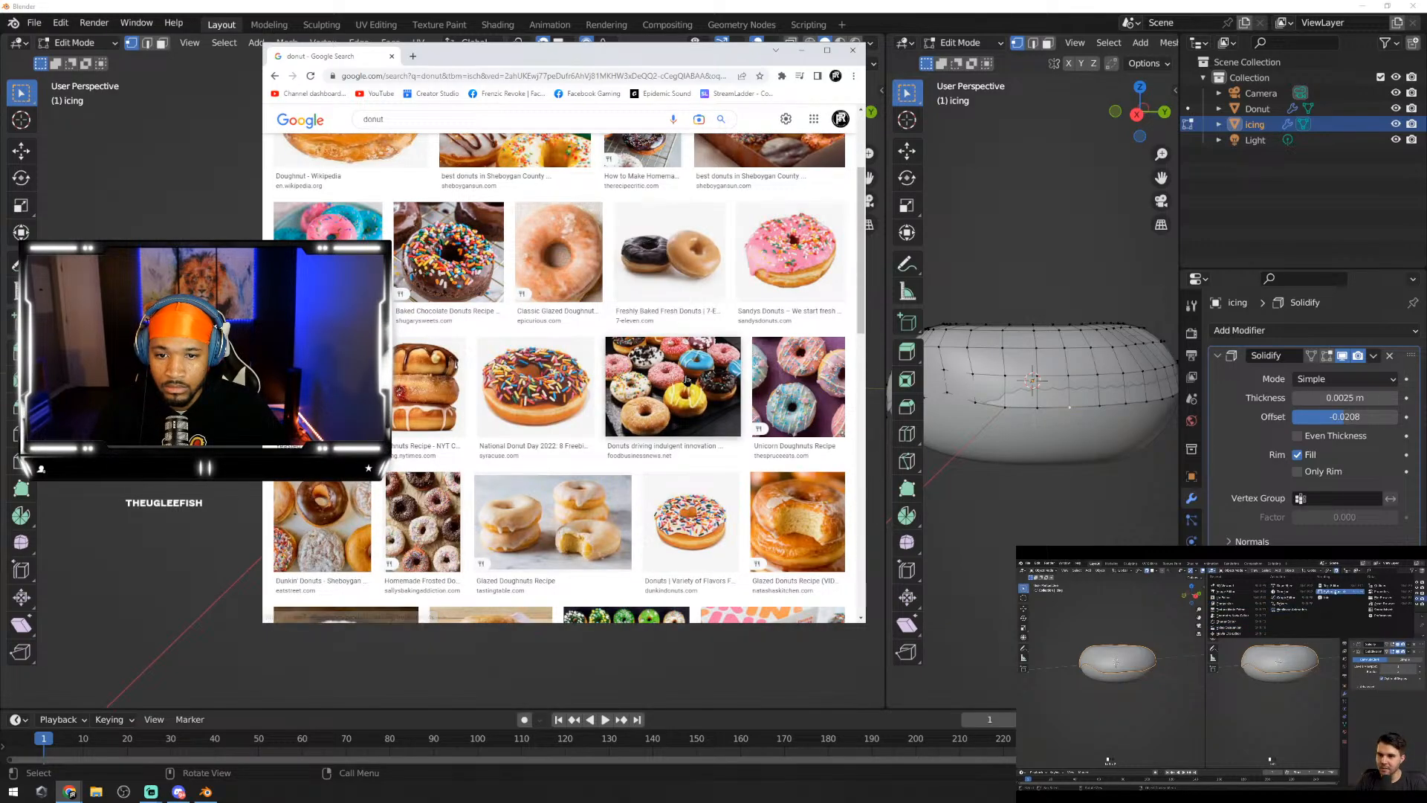
scroll(688, 379, down, 4)
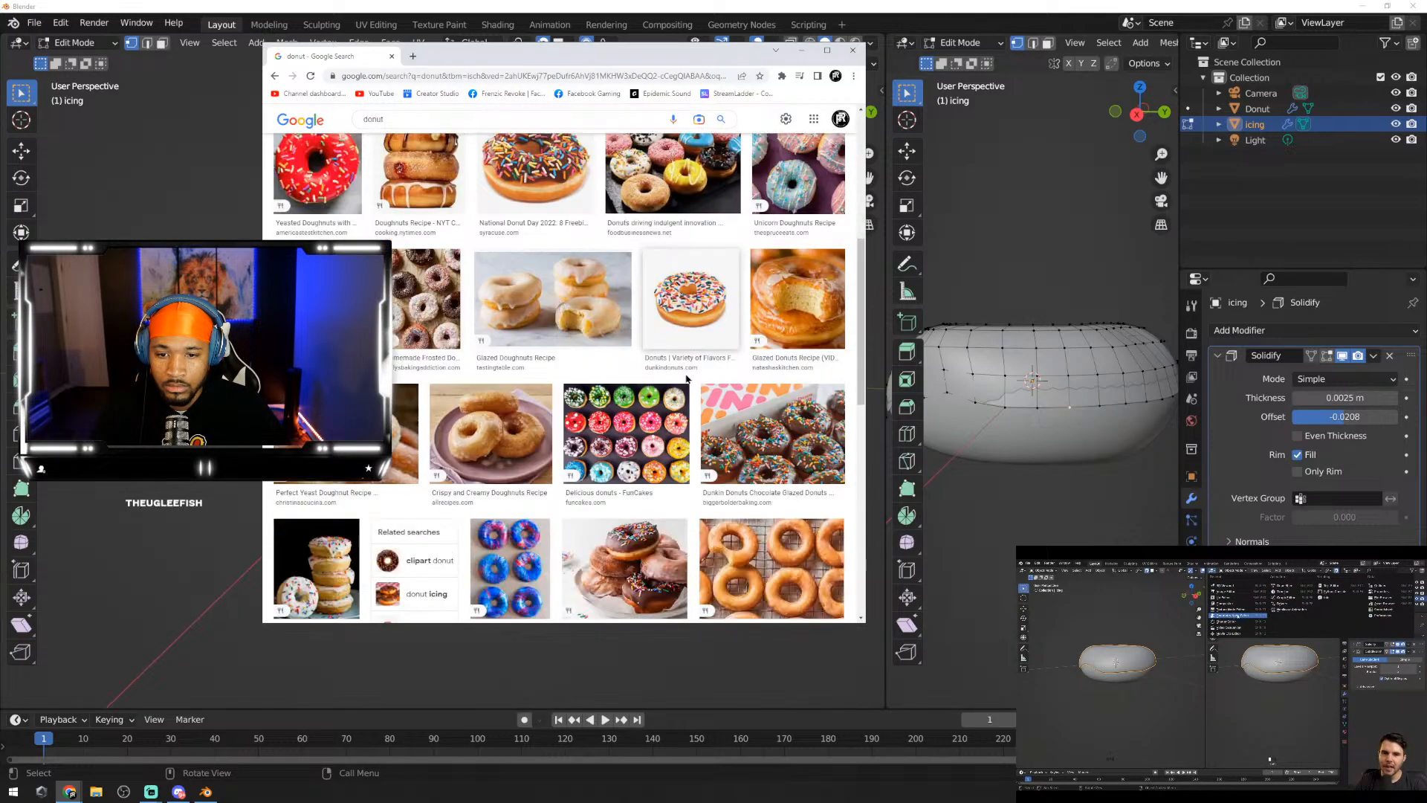
Step: Browse further through the donut image results and open the preview of the pink and blue glazed donuts
scroll(686, 379, down, 3)
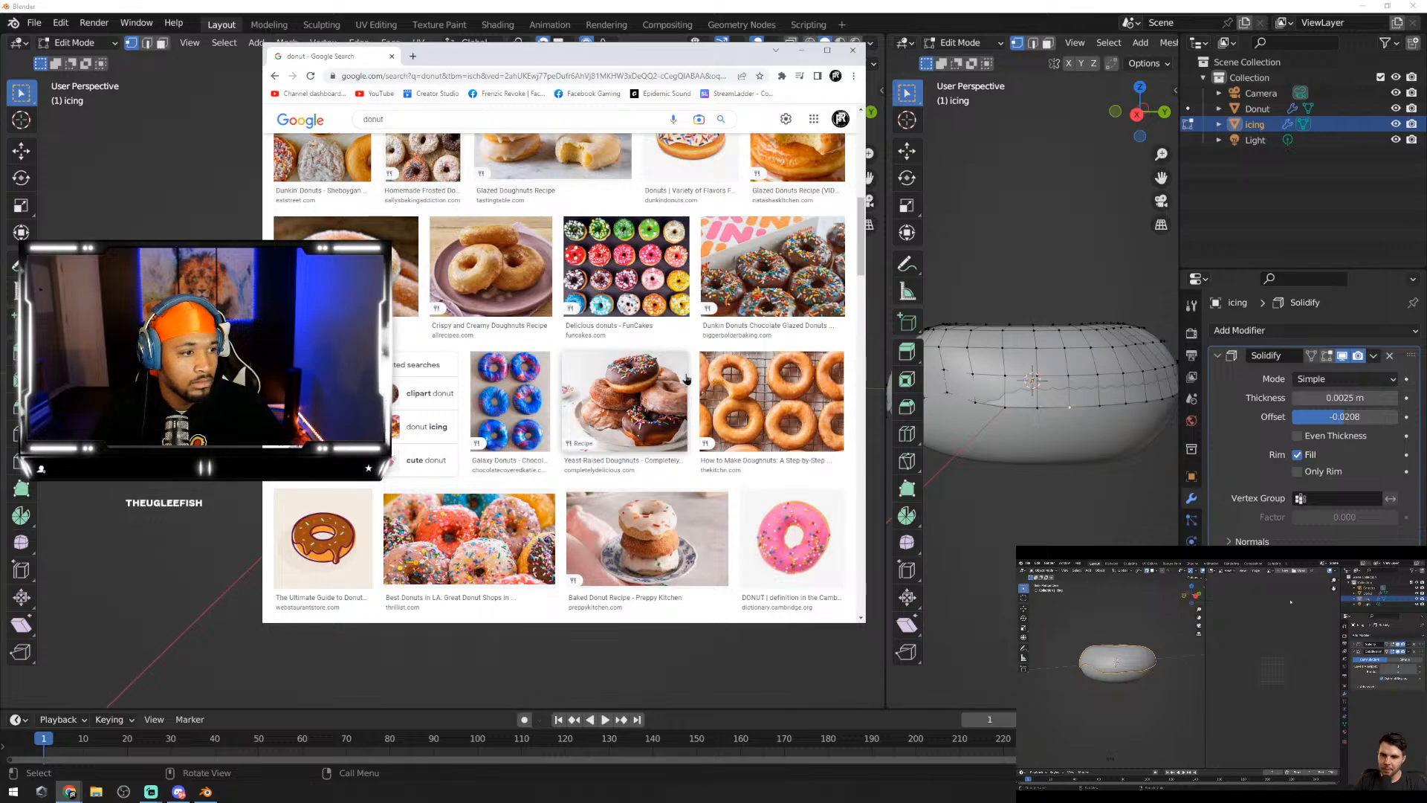
scroll(685, 379, down, 4)
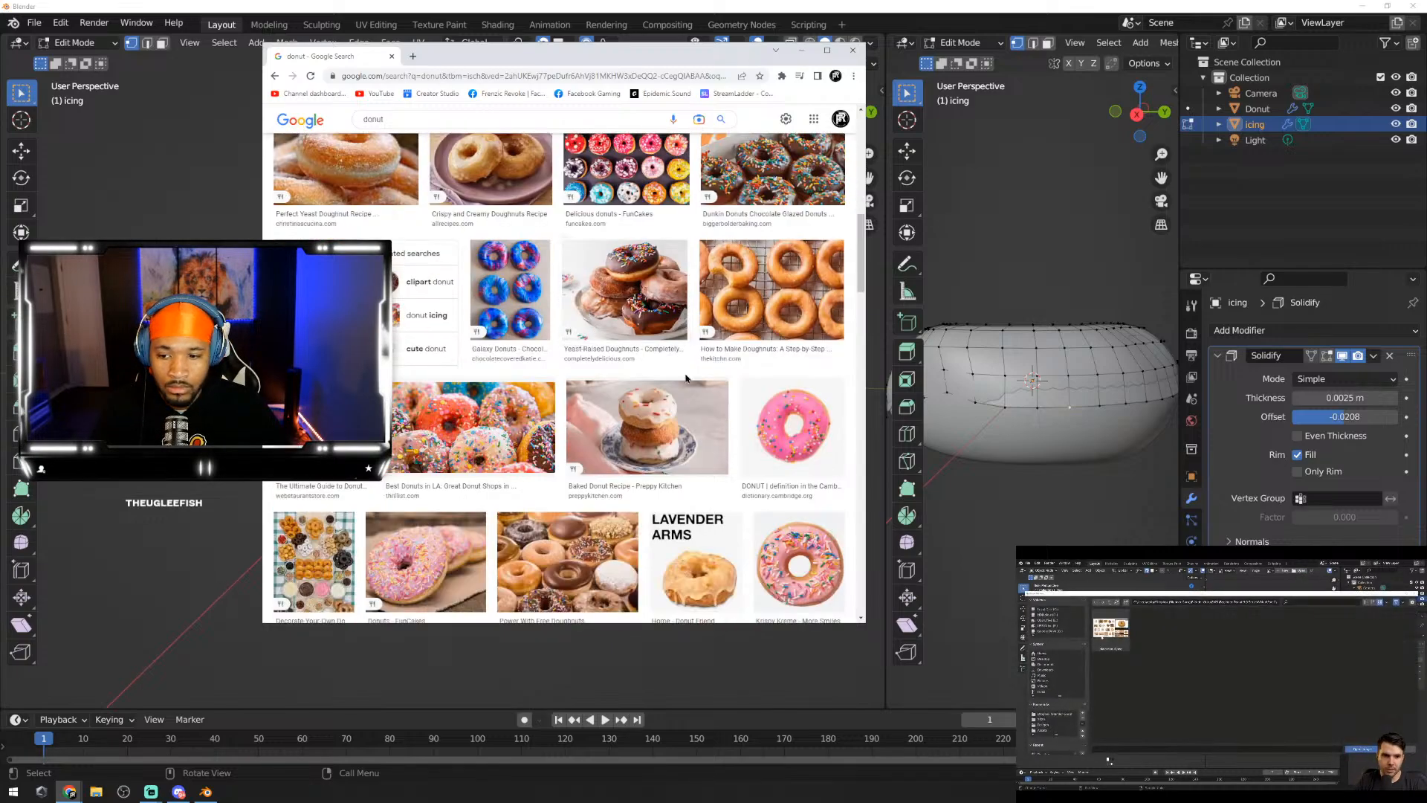
scroll(685, 379, down, 3)
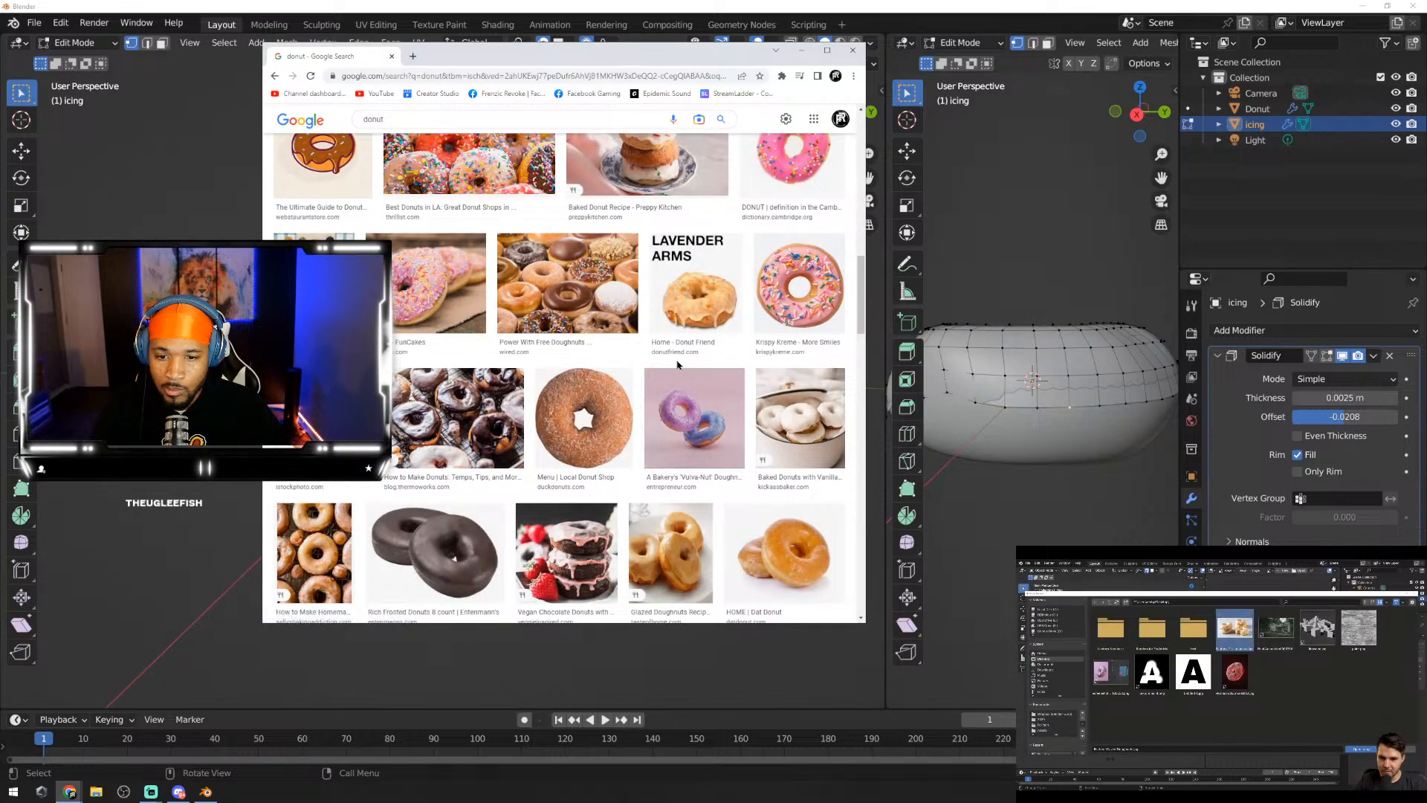
click(676, 406)
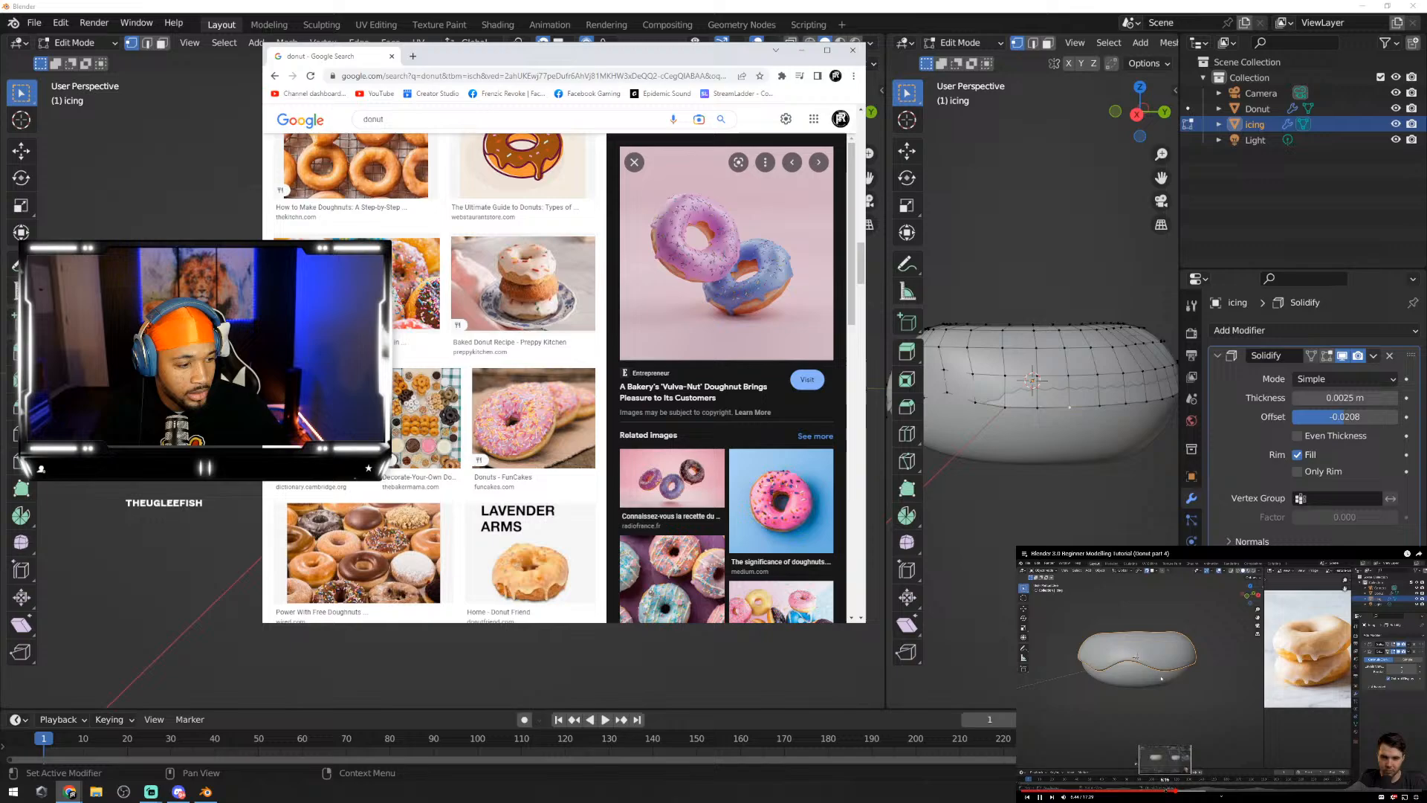
Step: Turn the second 3D viewport into an Image Editor, dismissing the dialog for creating a new blank image
click(1143, 785)
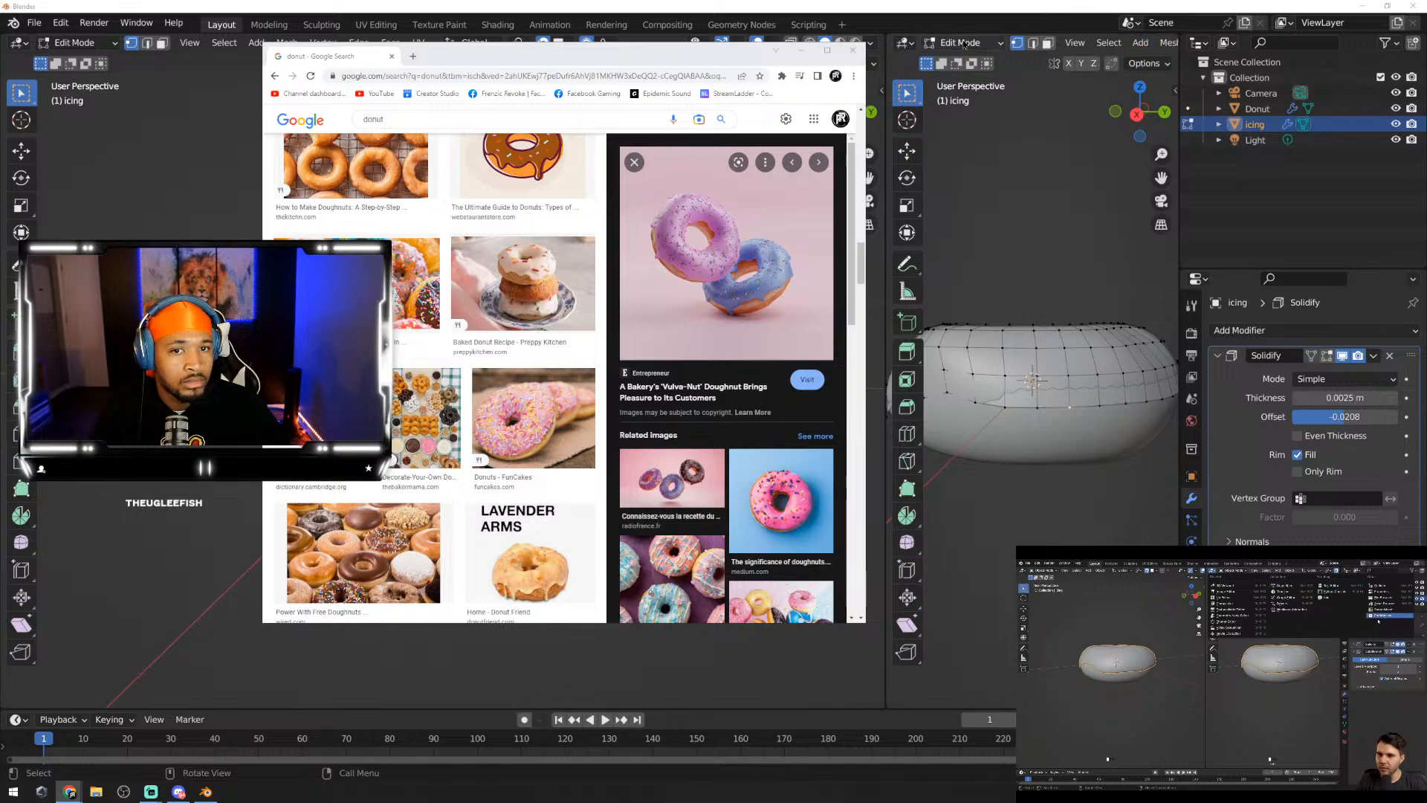
click(907, 42)
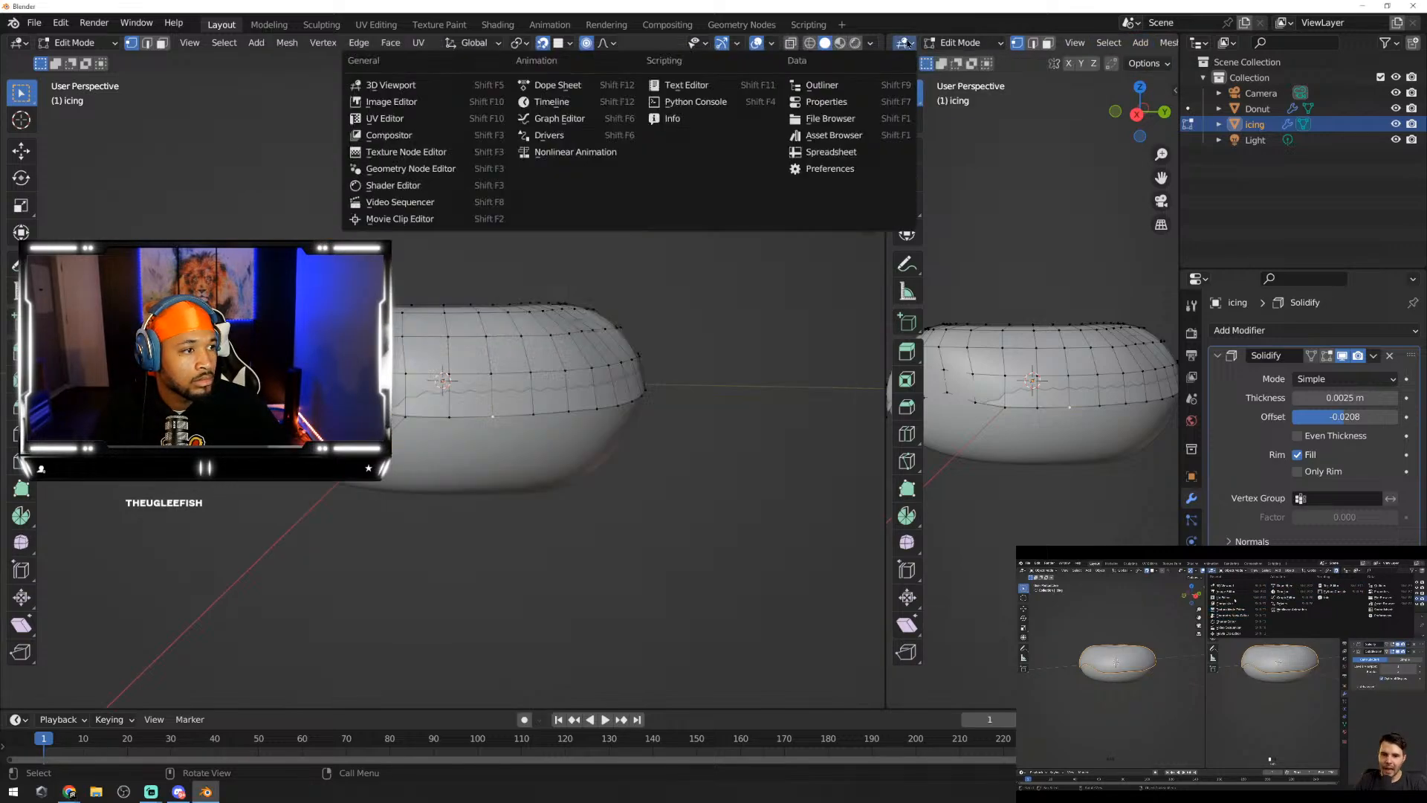
click(405, 104)
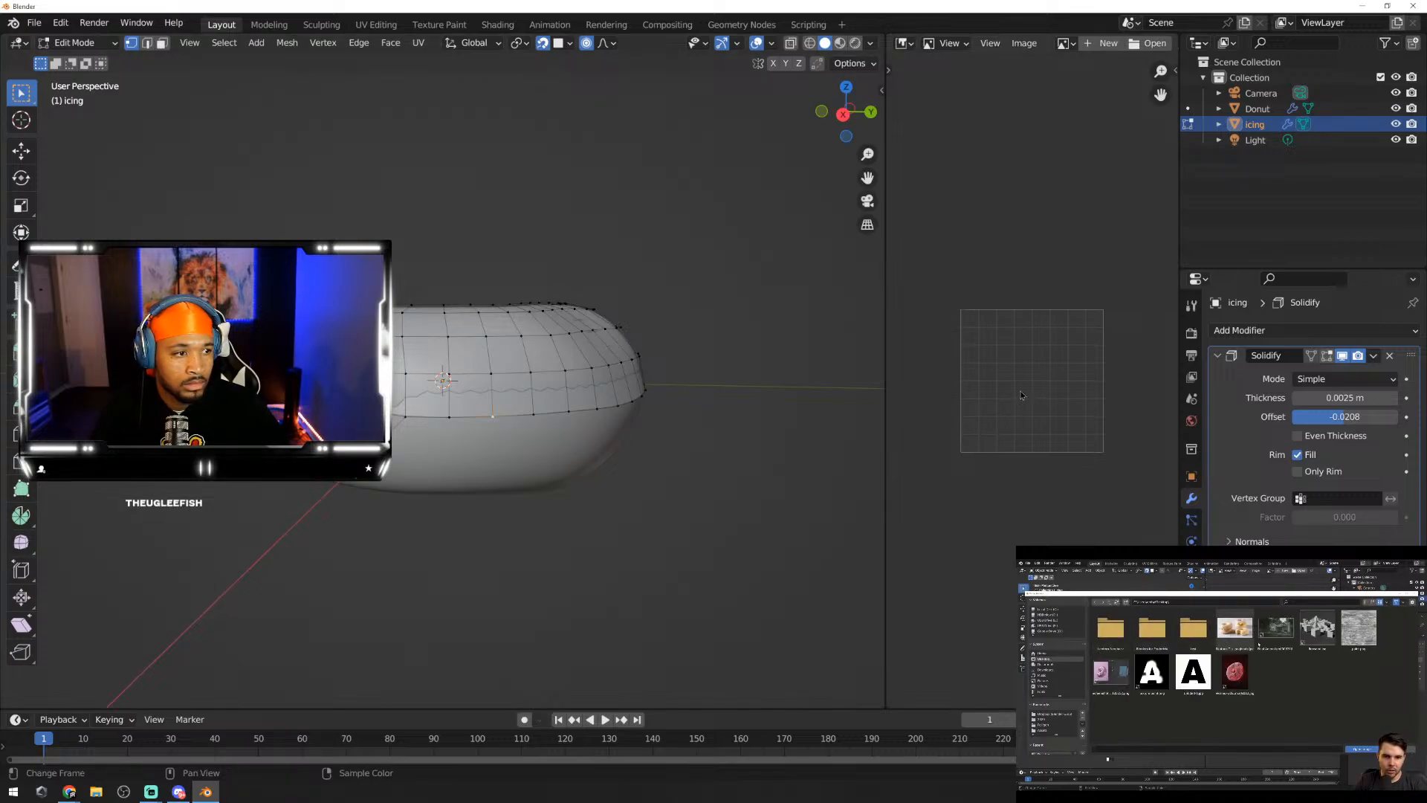
click(1104, 44)
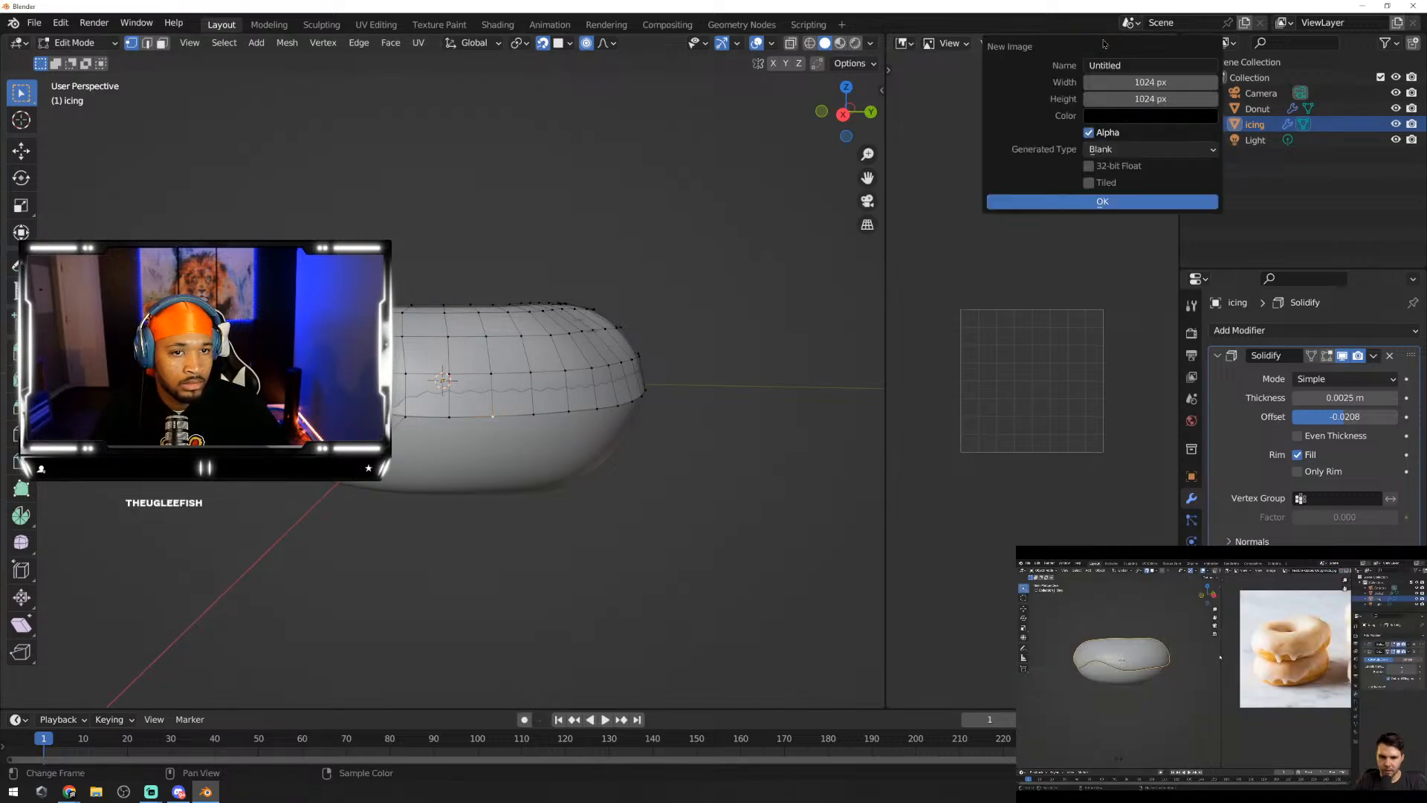
click(910, 159)
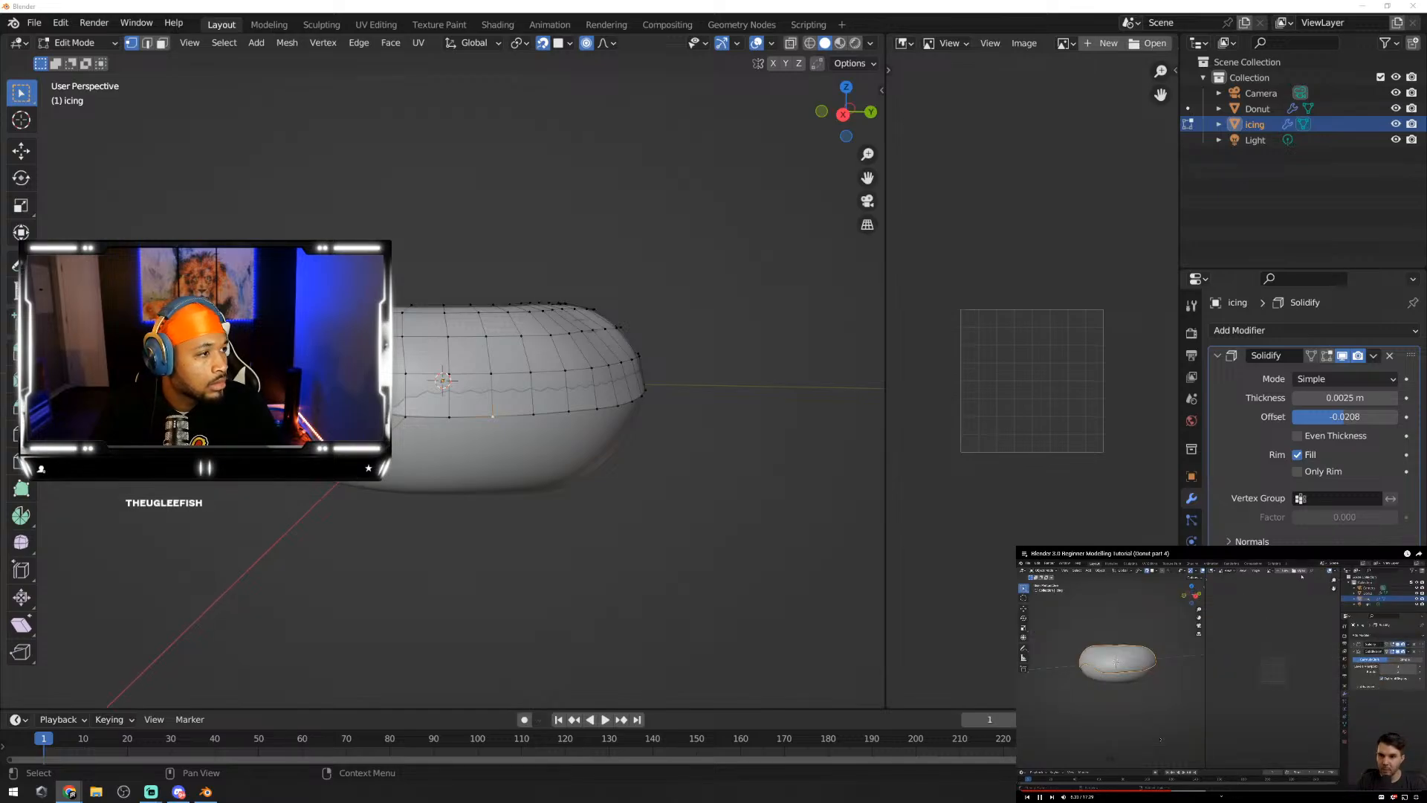
Step: Open the image file browser, switch to Chrome to save the pink and blue donuts picture as donut.jpg in Downloads, and close that window
click(1149, 44)
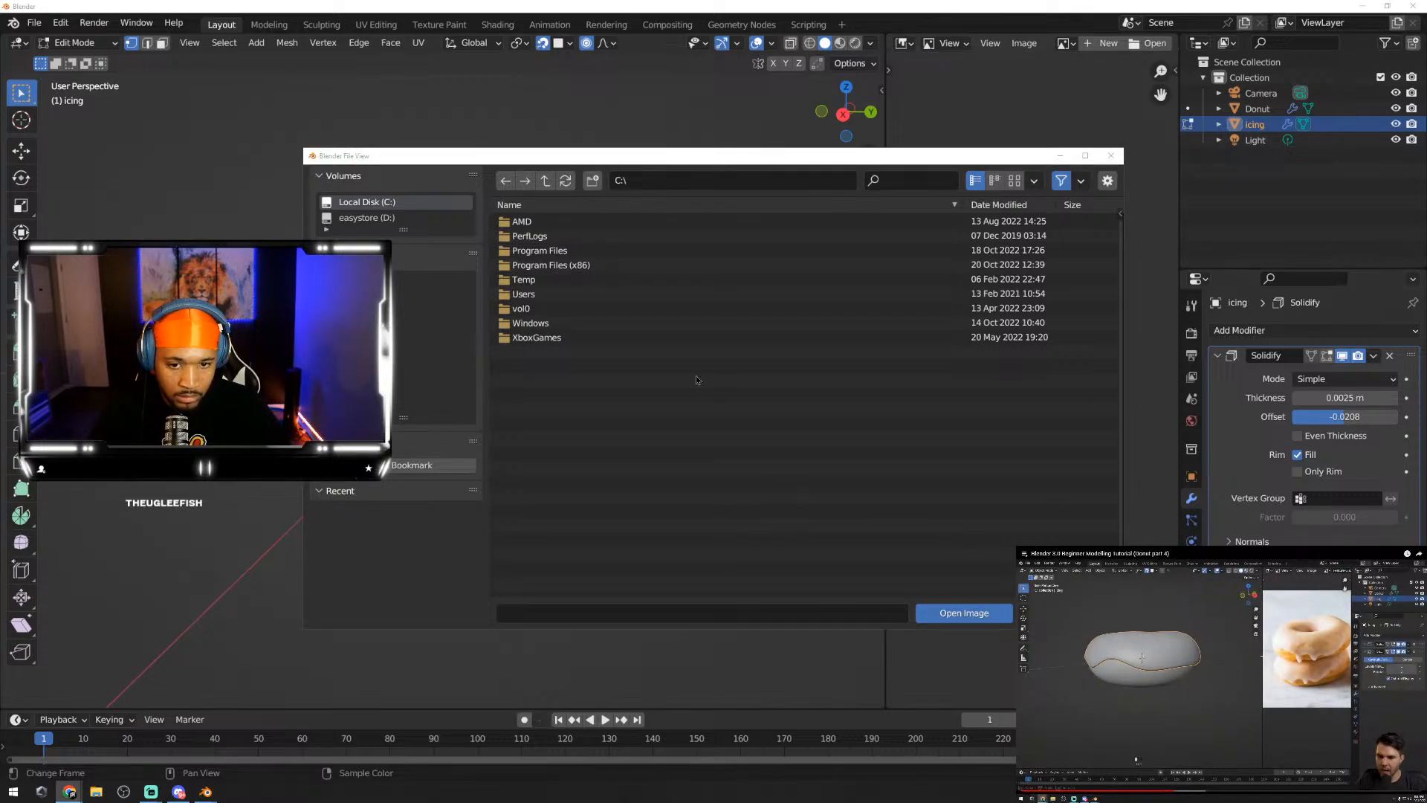
key(alt+Tab)
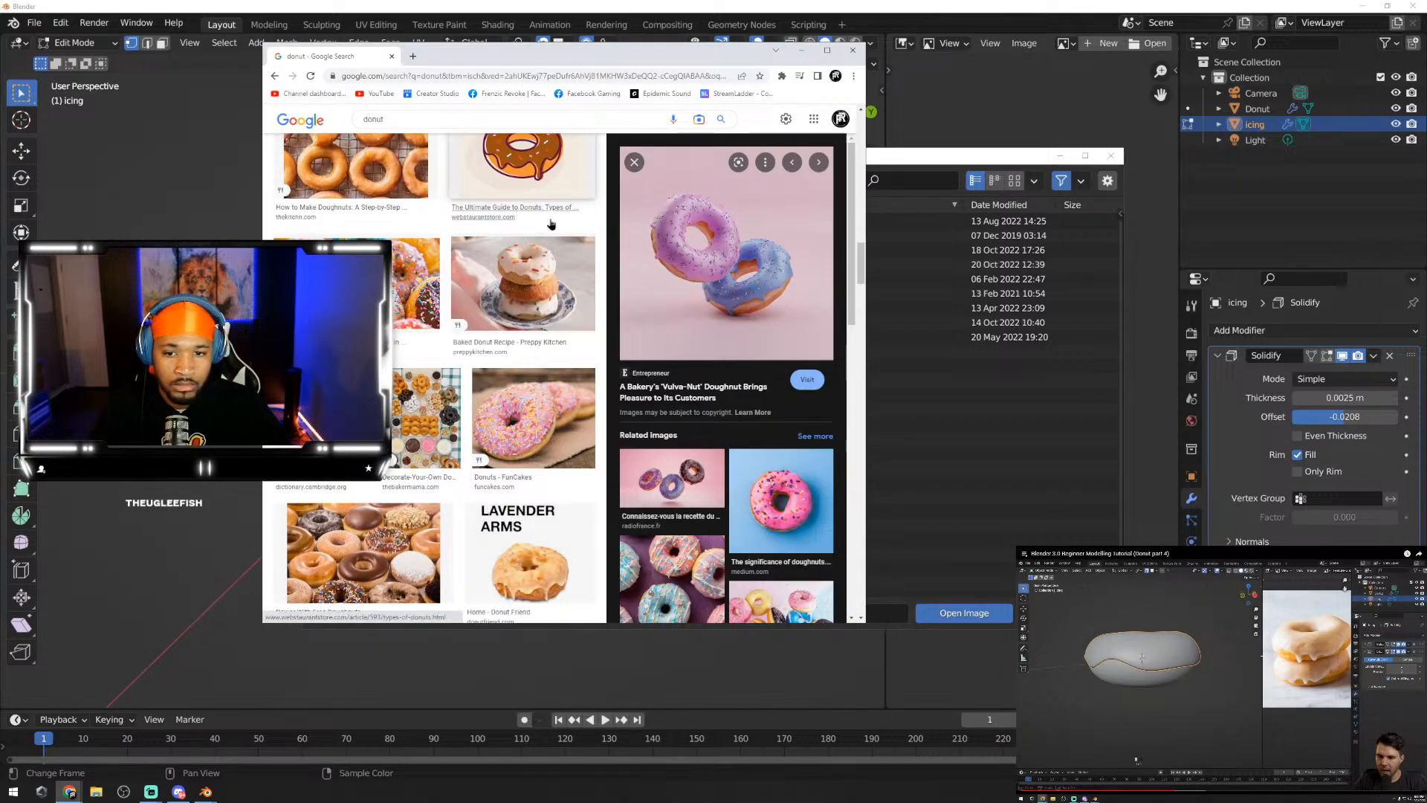
right_click(680, 236)
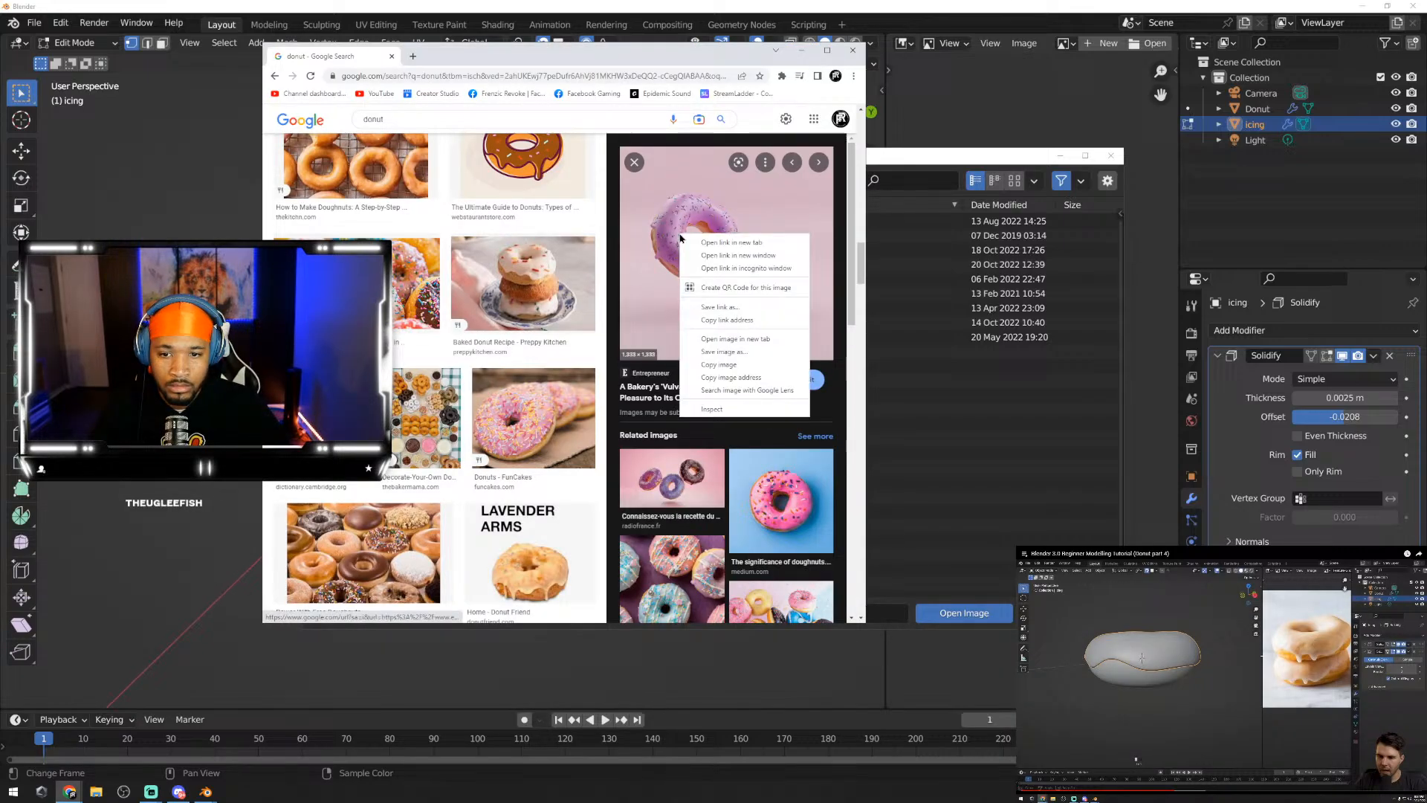
click(754, 355)
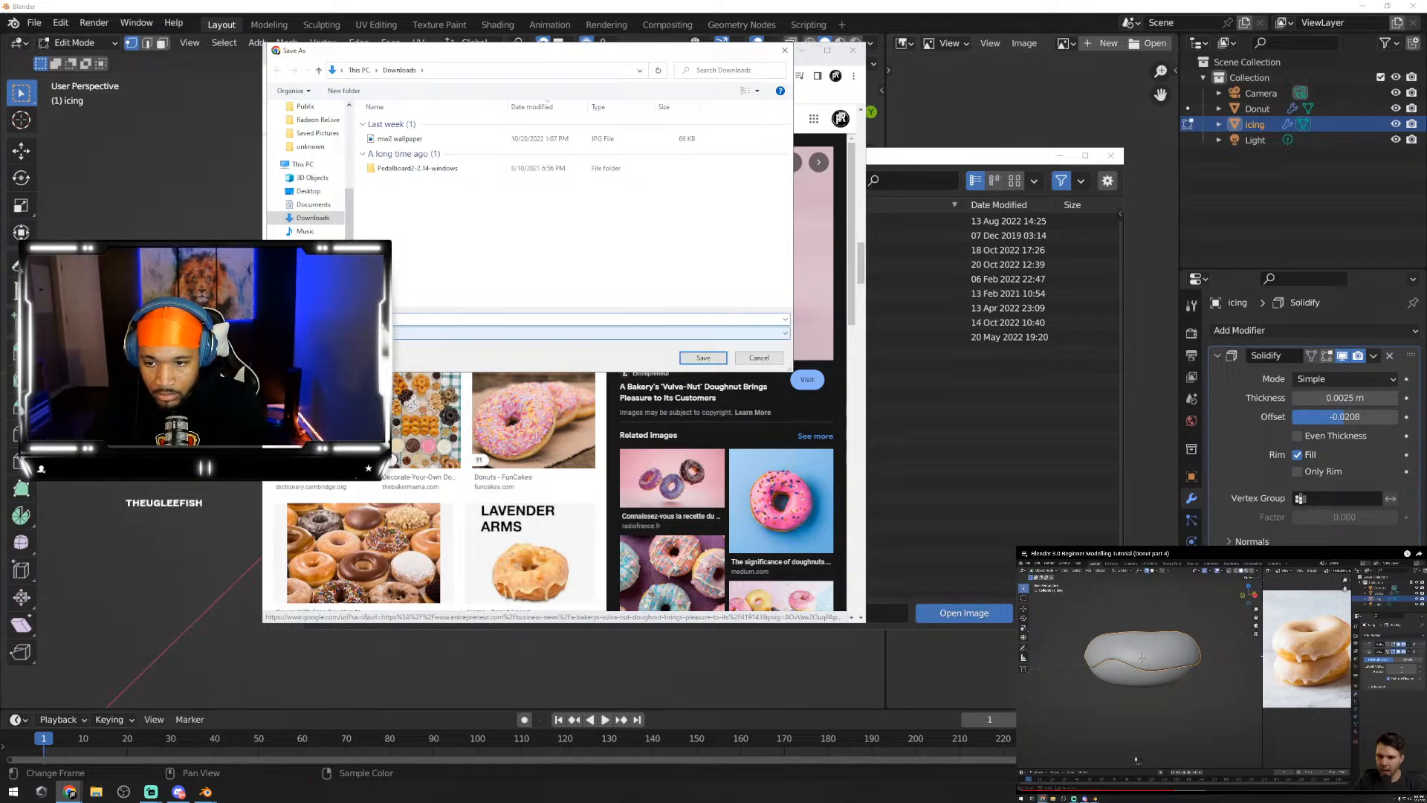
key(Return)
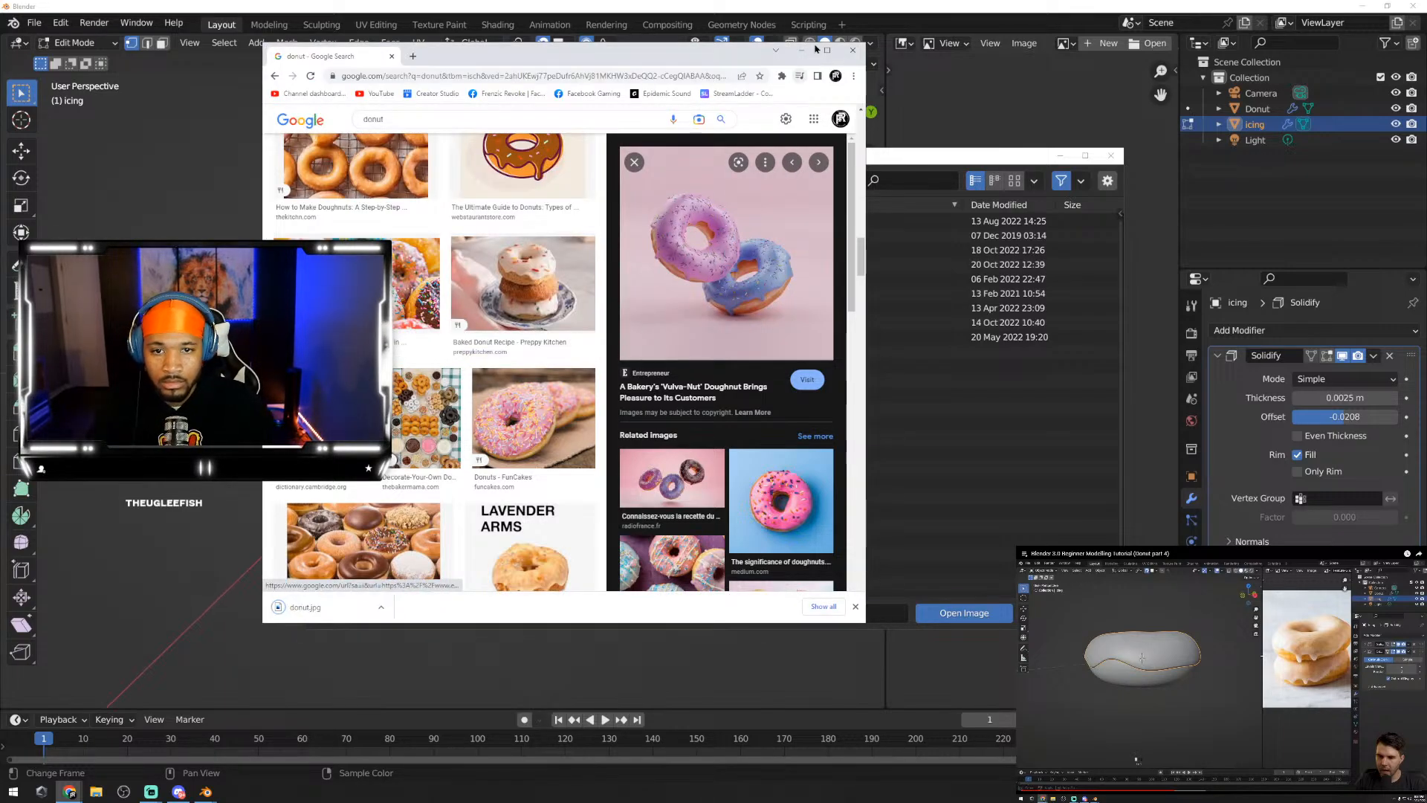
click(851, 50)
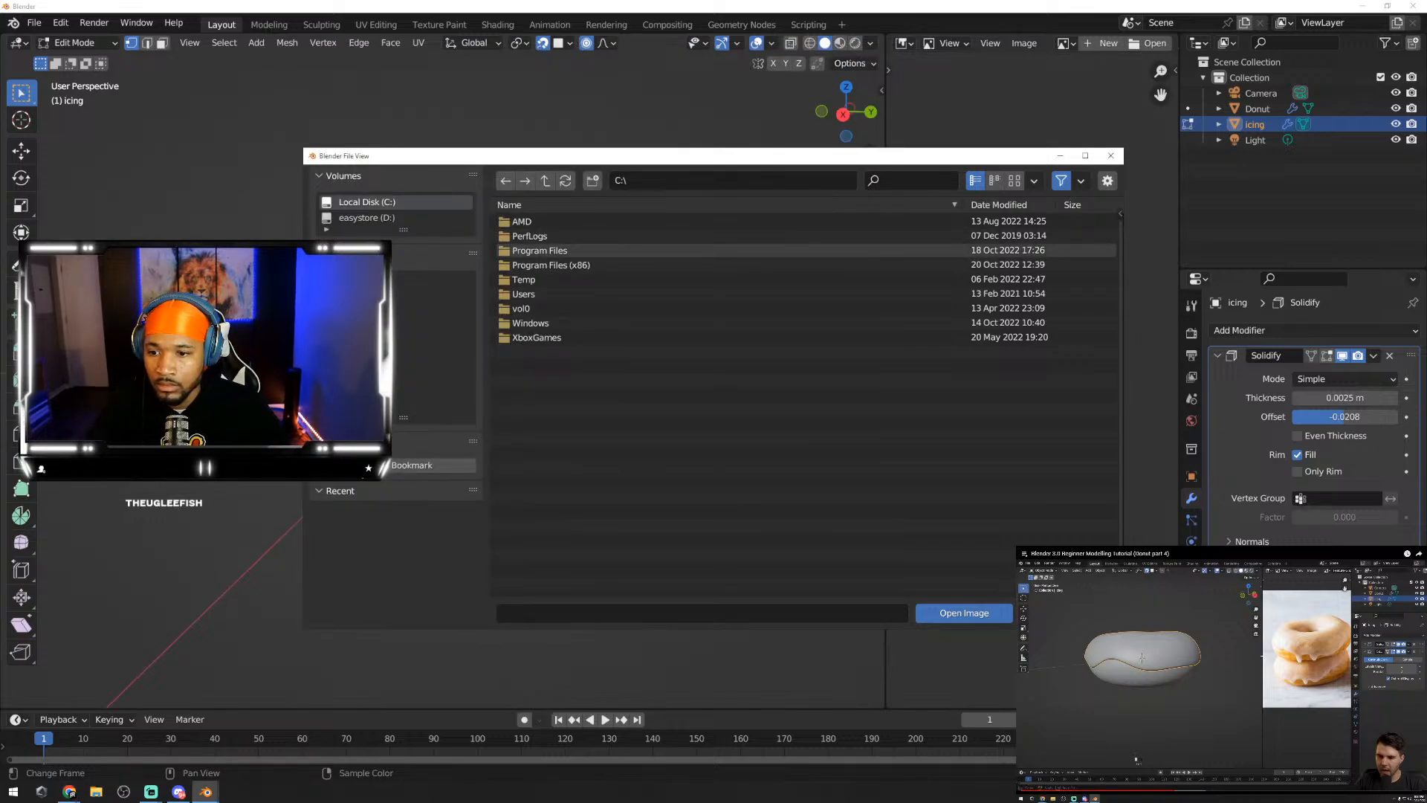
Step: Load donut.jpg from the Downloads folder into the Image Editor
click(431, 328)
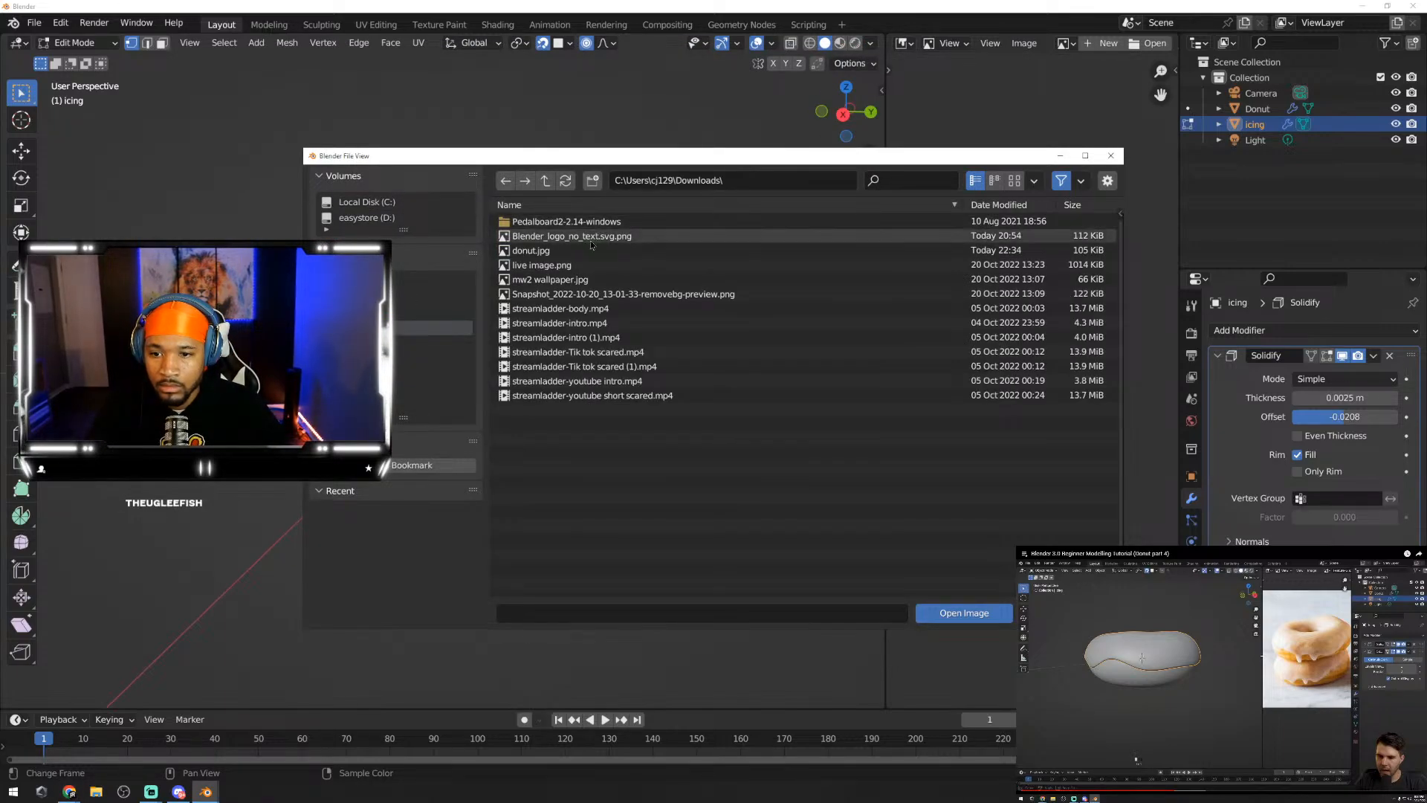
click(580, 252)
click(965, 613)
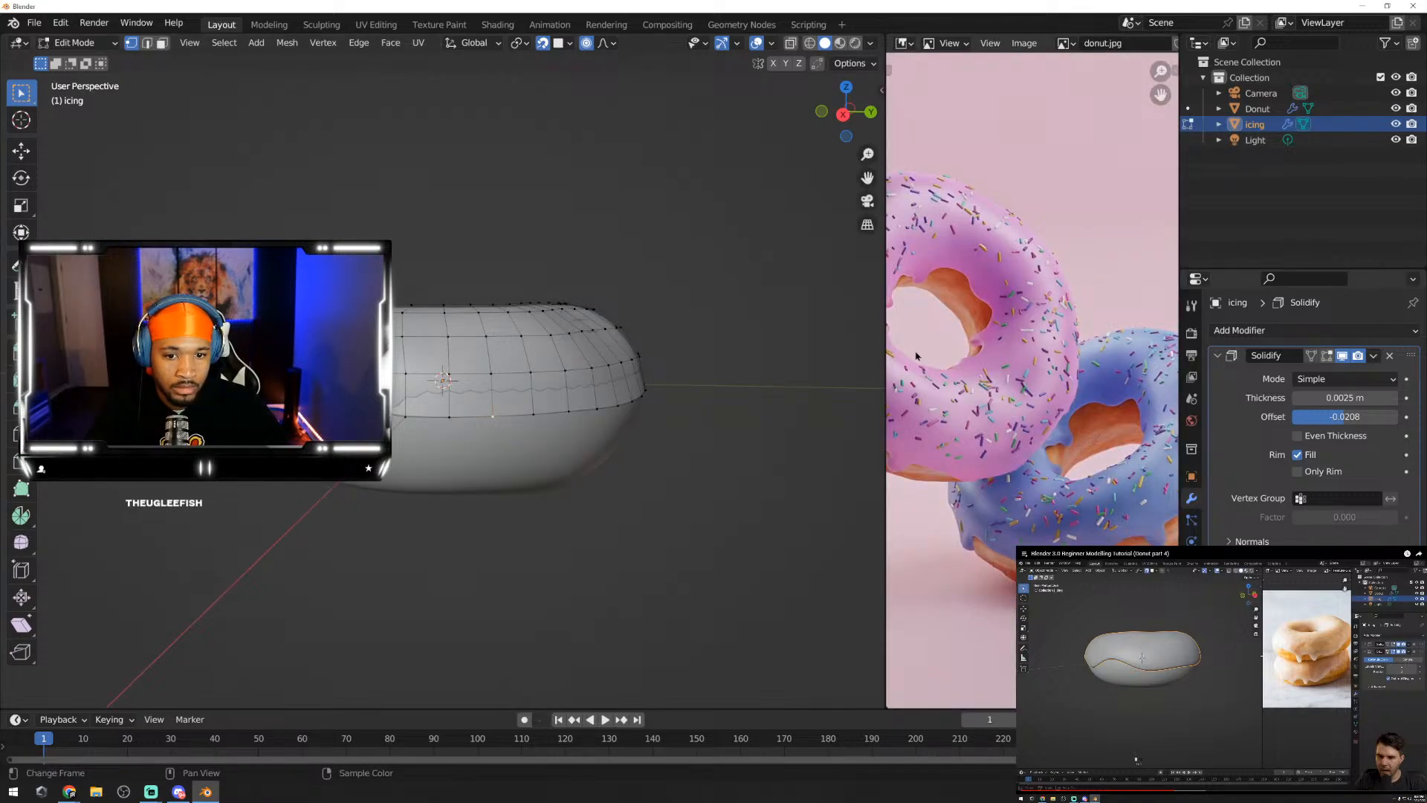
Step: Fit the whole donut reference picture in the Image Editor and adjust the divider so the 3D viewport is the larger area
drag(883, 344, 710, 338)
scroll(1104, 240, down, 4)
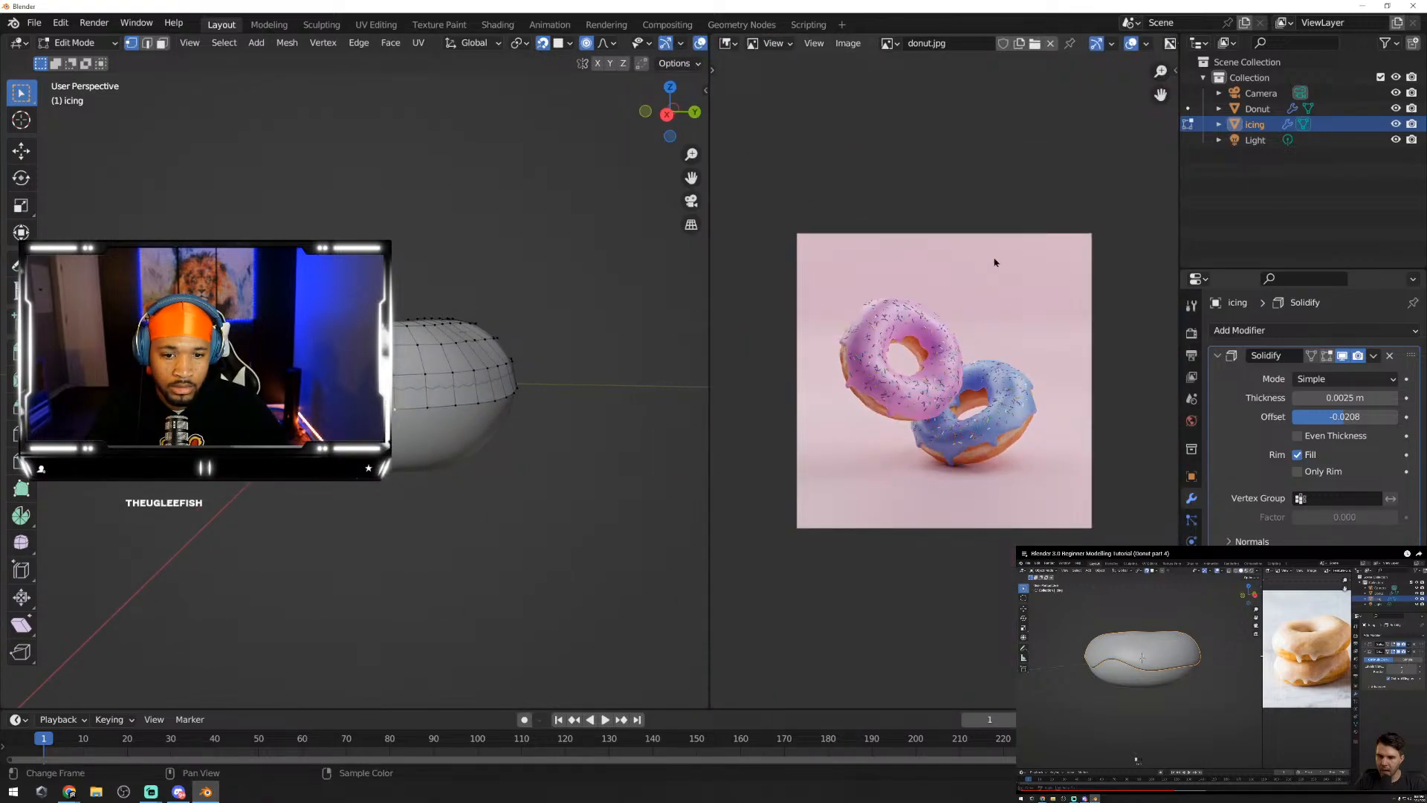
scroll(994, 262, up, 2)
scroll(762, 304, down, 3)
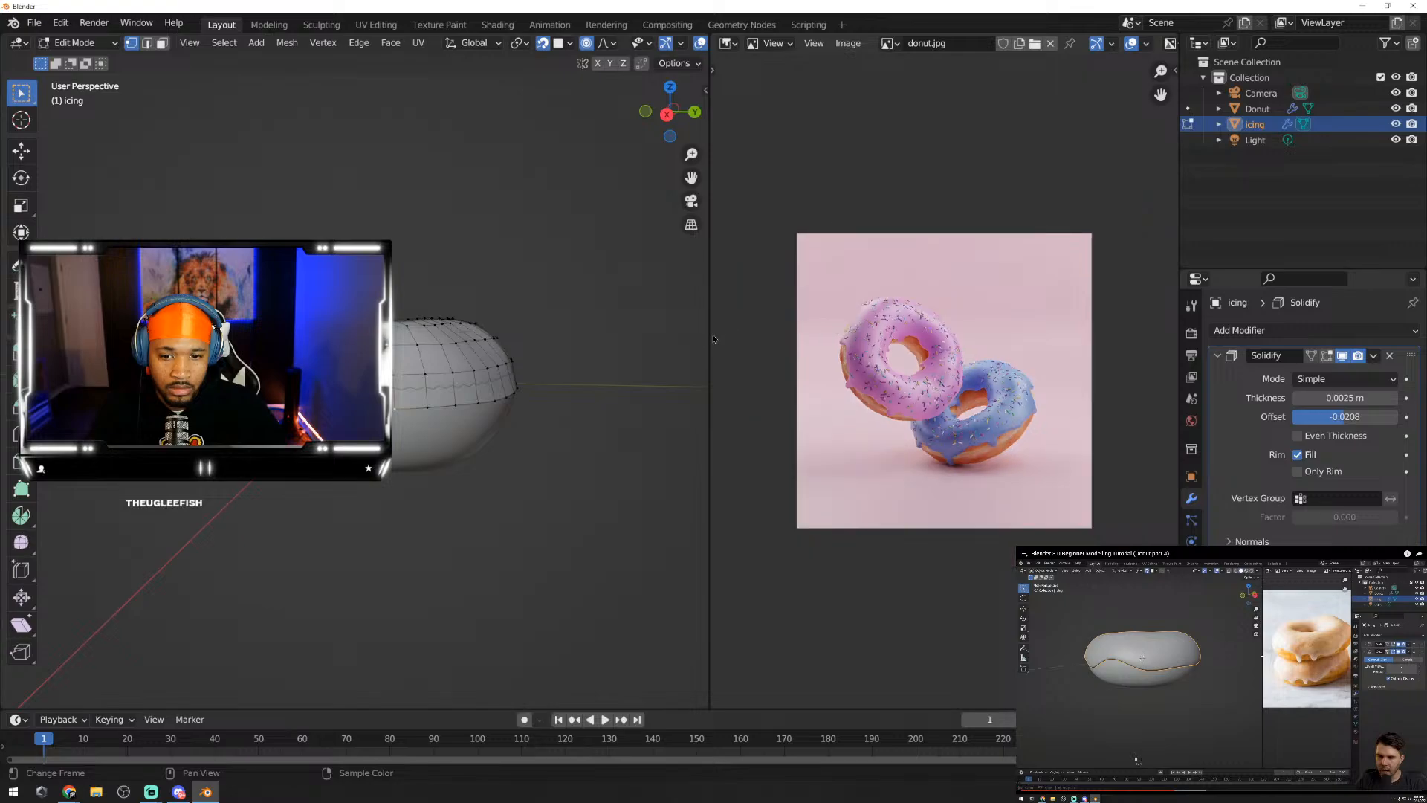
drag(710, 338, 923, 352)
click(1221, 673)
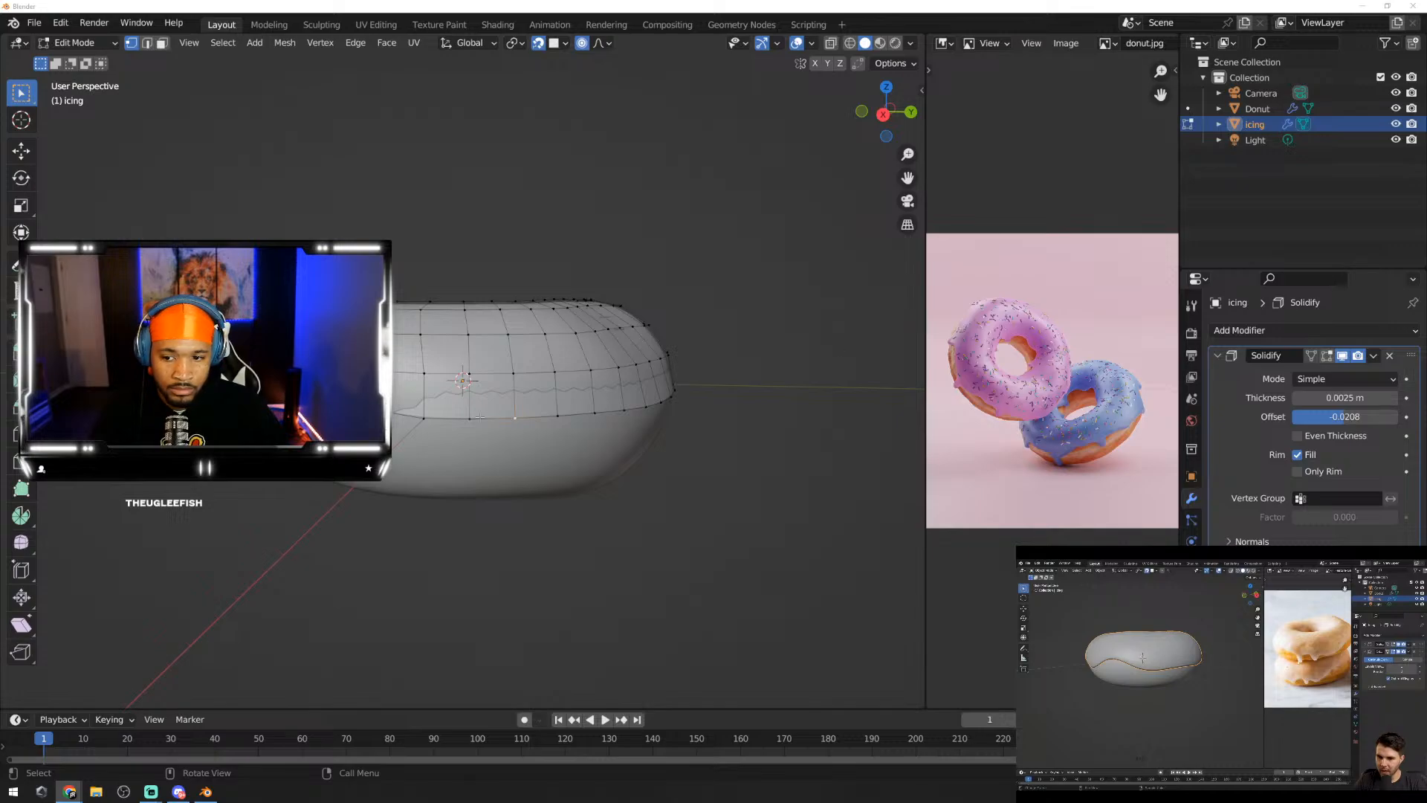
Step: Raise the selected vertex on the icing's lower edge about 0.0057 m with proportional editing and check the shape in Object Mode
mouse_move(547, 415)
middle_down()
mouse_move(608, 407)
mouse_move(540, 403)
middle_up()
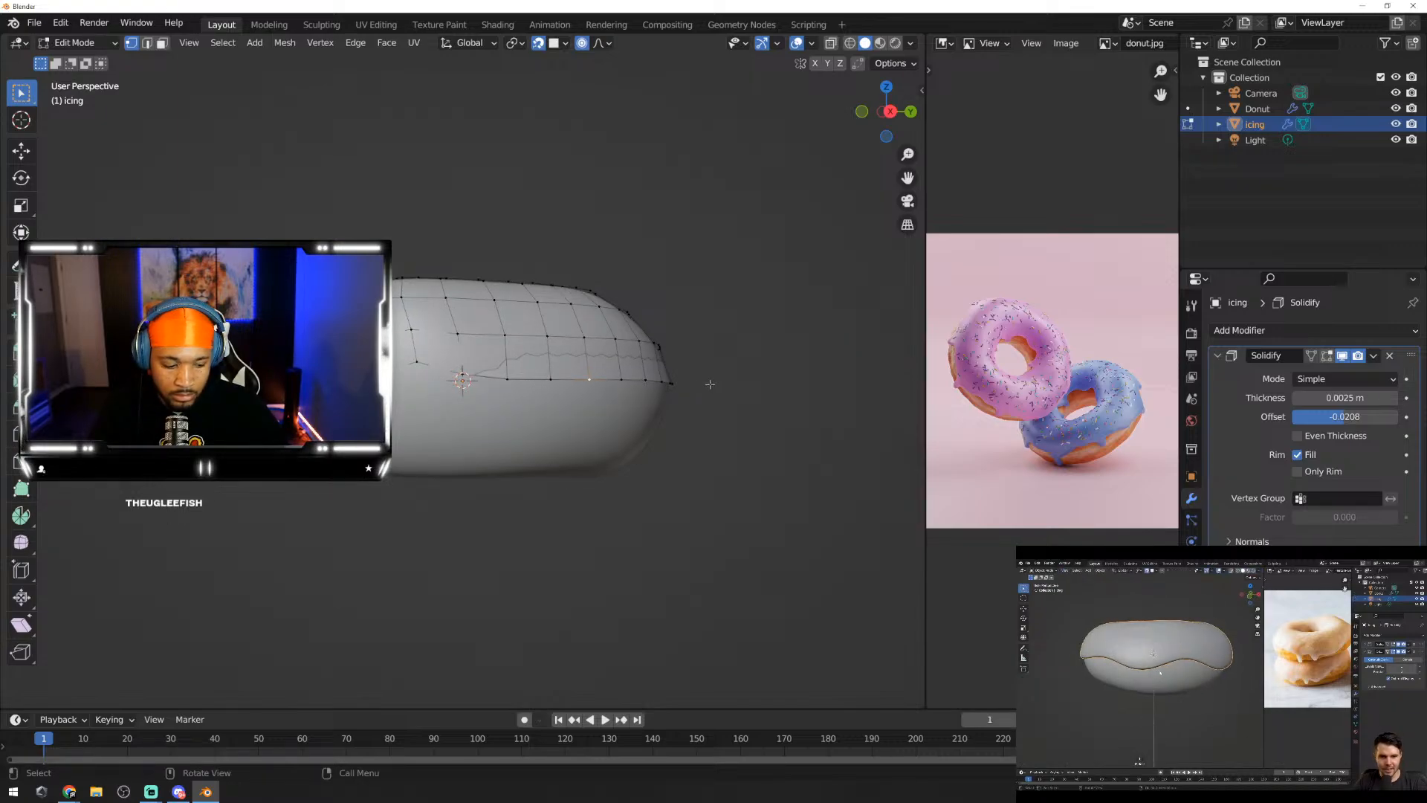
middle_drag(707, 385, 510, 391)
scroll(516, 393, up, 1)
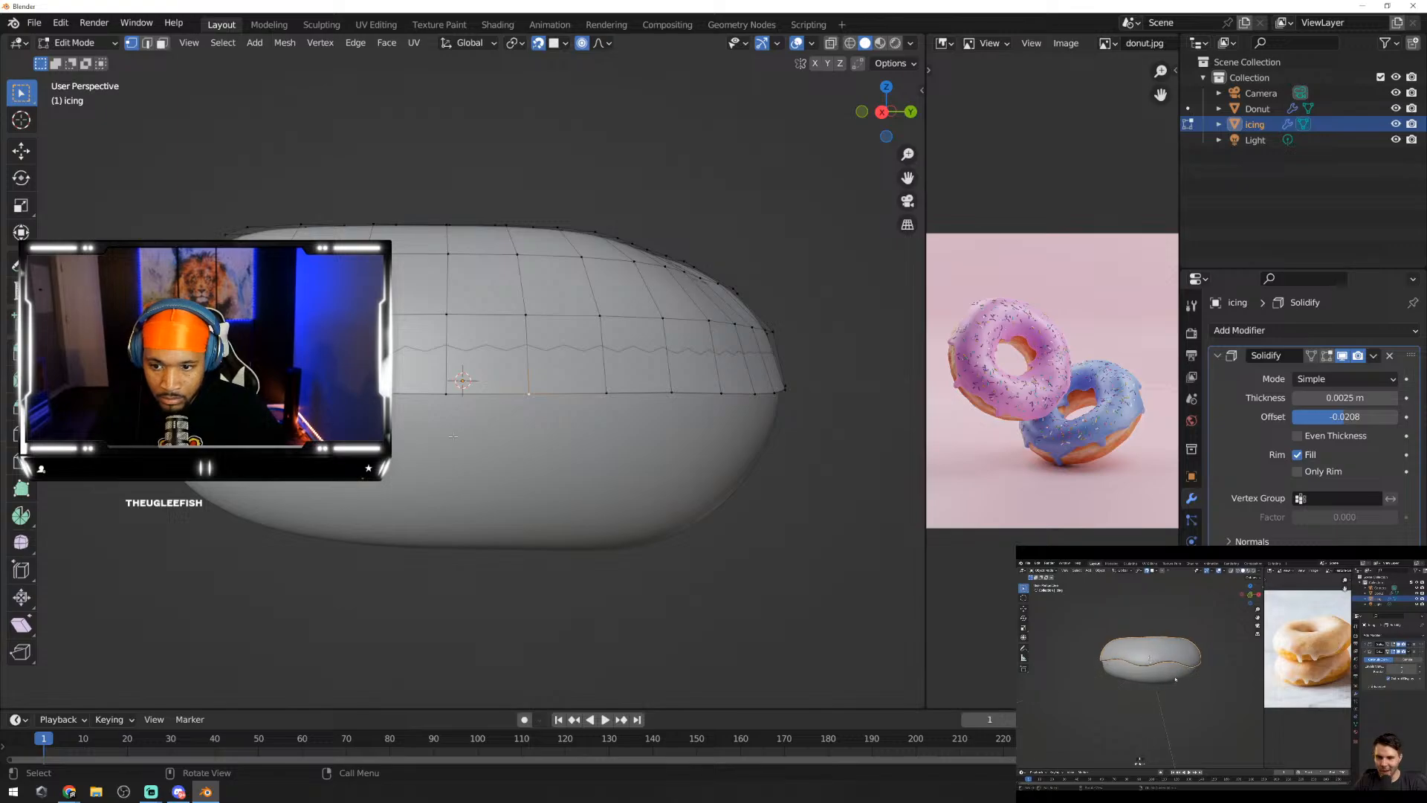
key(g)
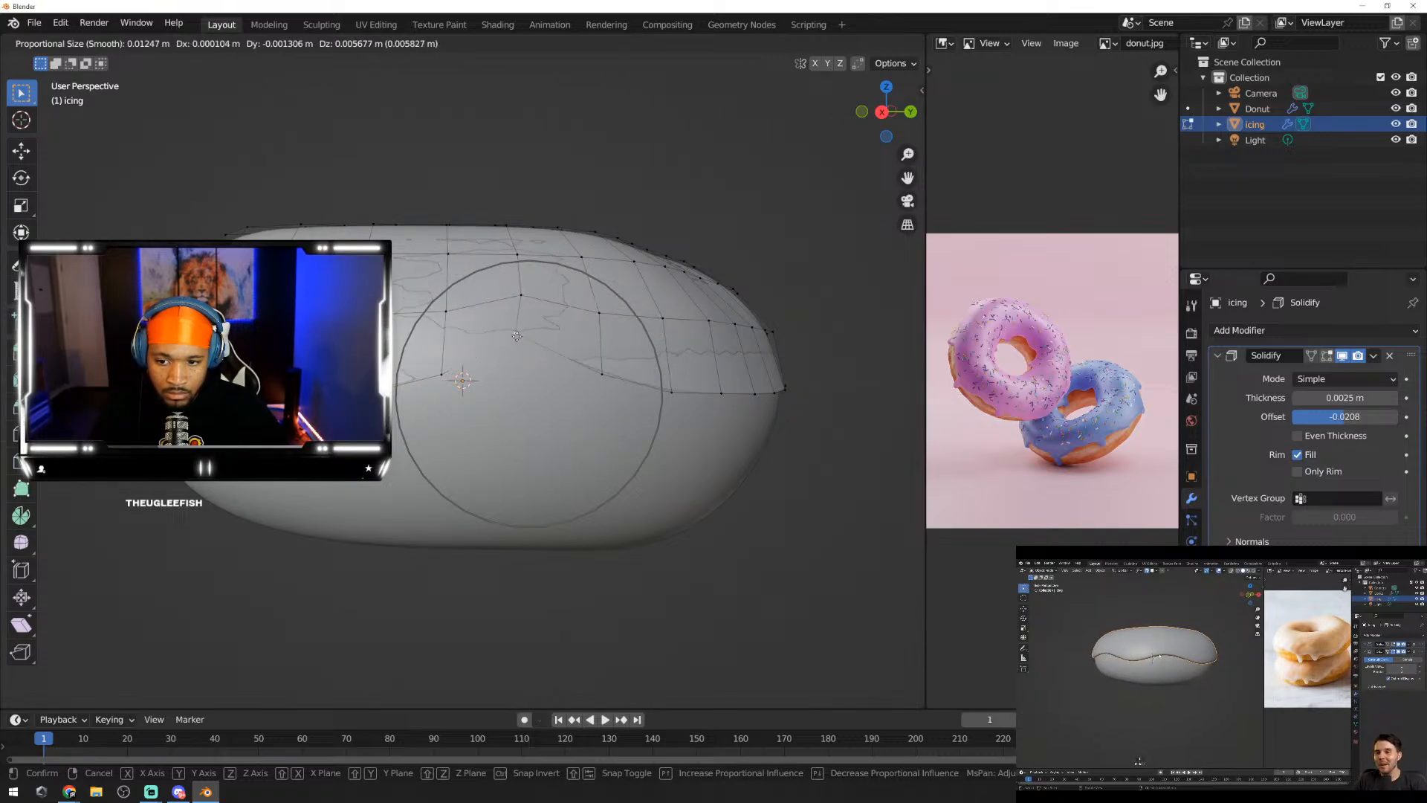
click(541, 376)
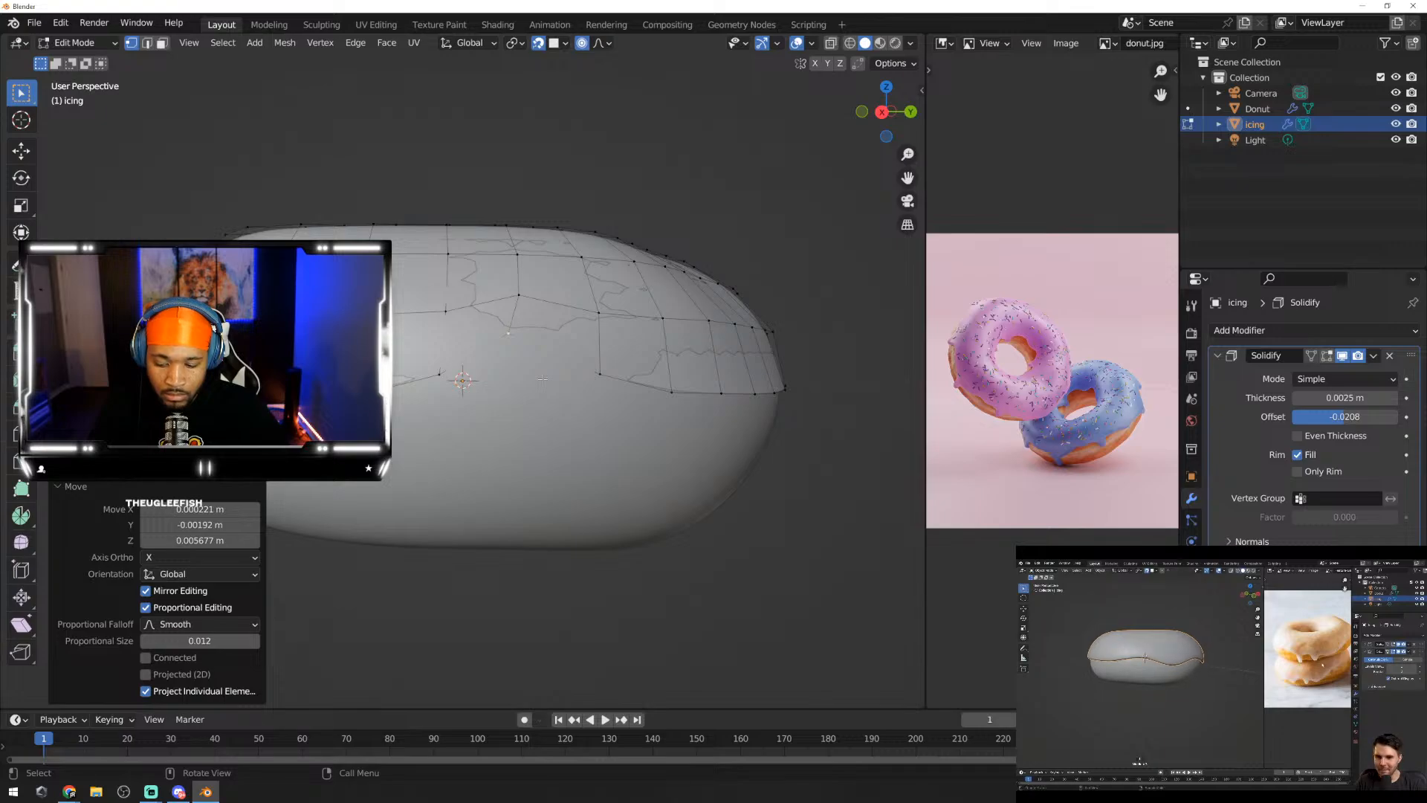
key(Tab)
Step: Try pulling a lower-edge vertex on another side of the icing down about 0.0052 m and inspect the drip in Object Mode
middle_drag(605, 382, 510, 386)
key(Tab)
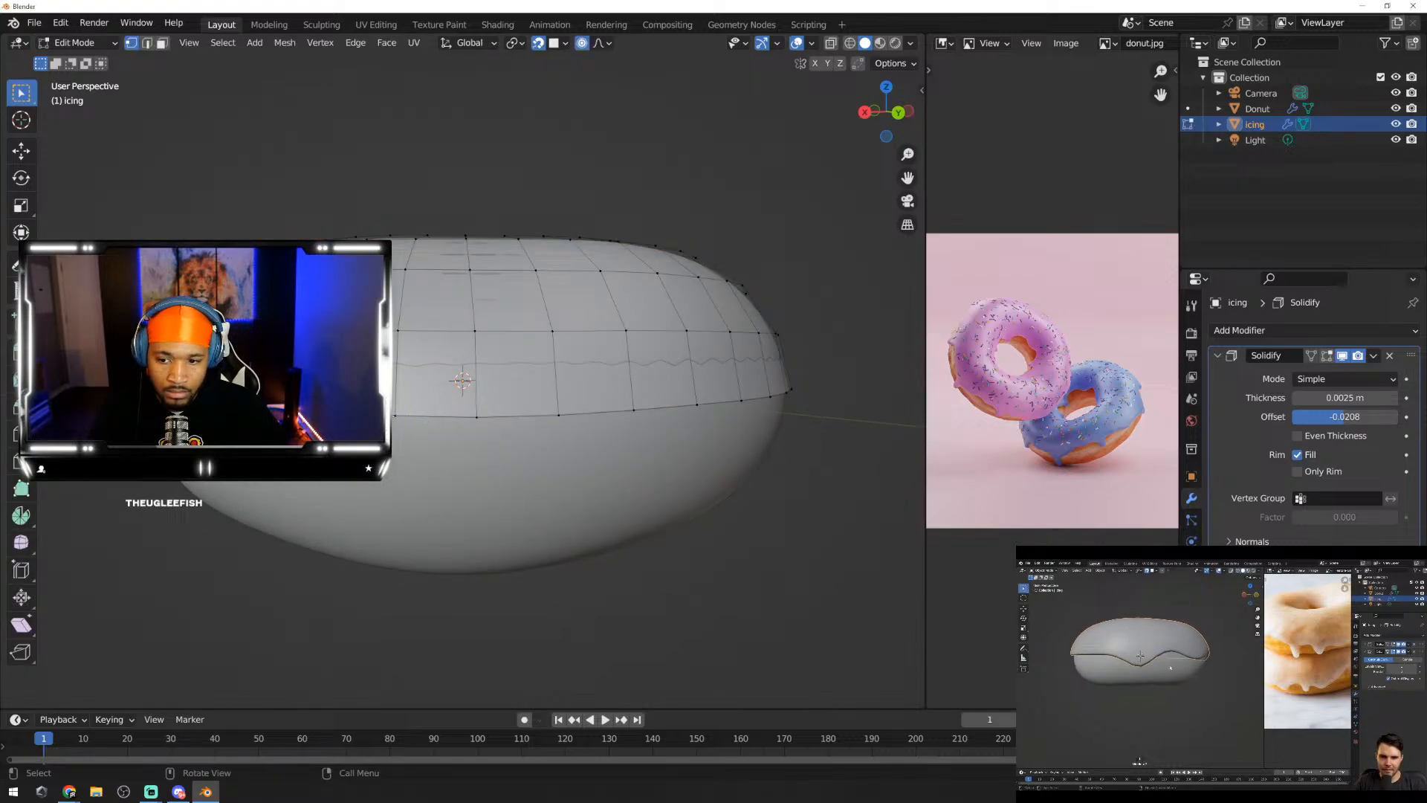
key(g)
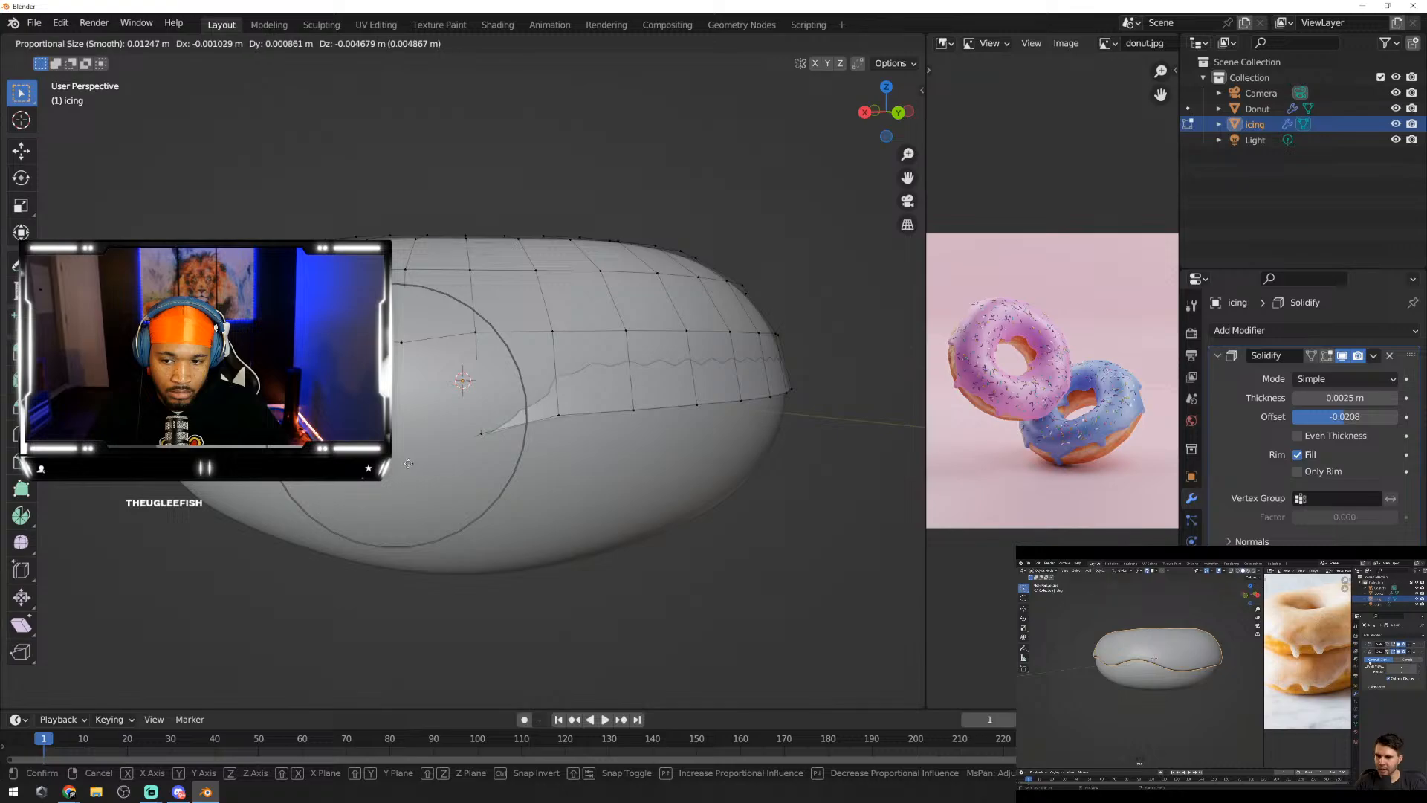
click(401, 468)
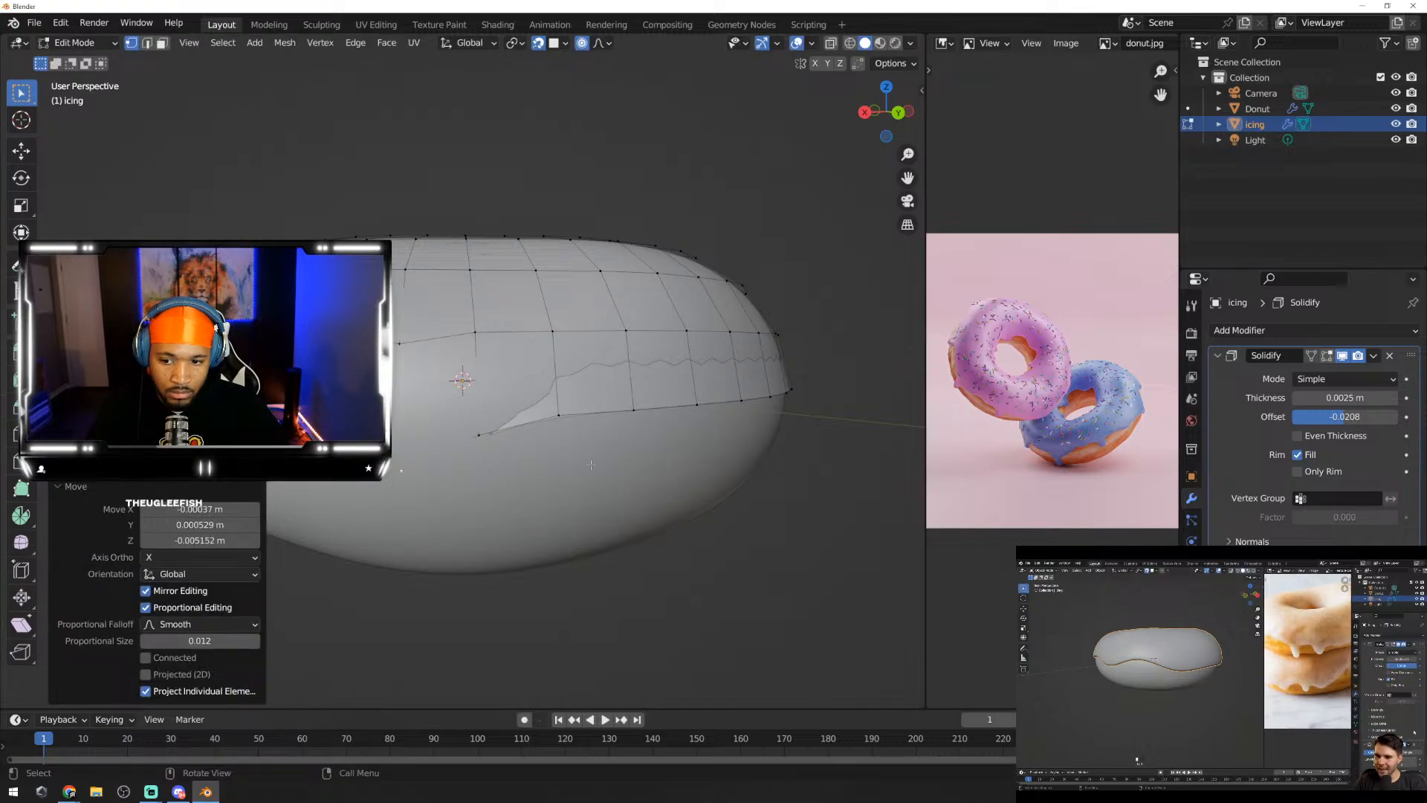
key(Tab)
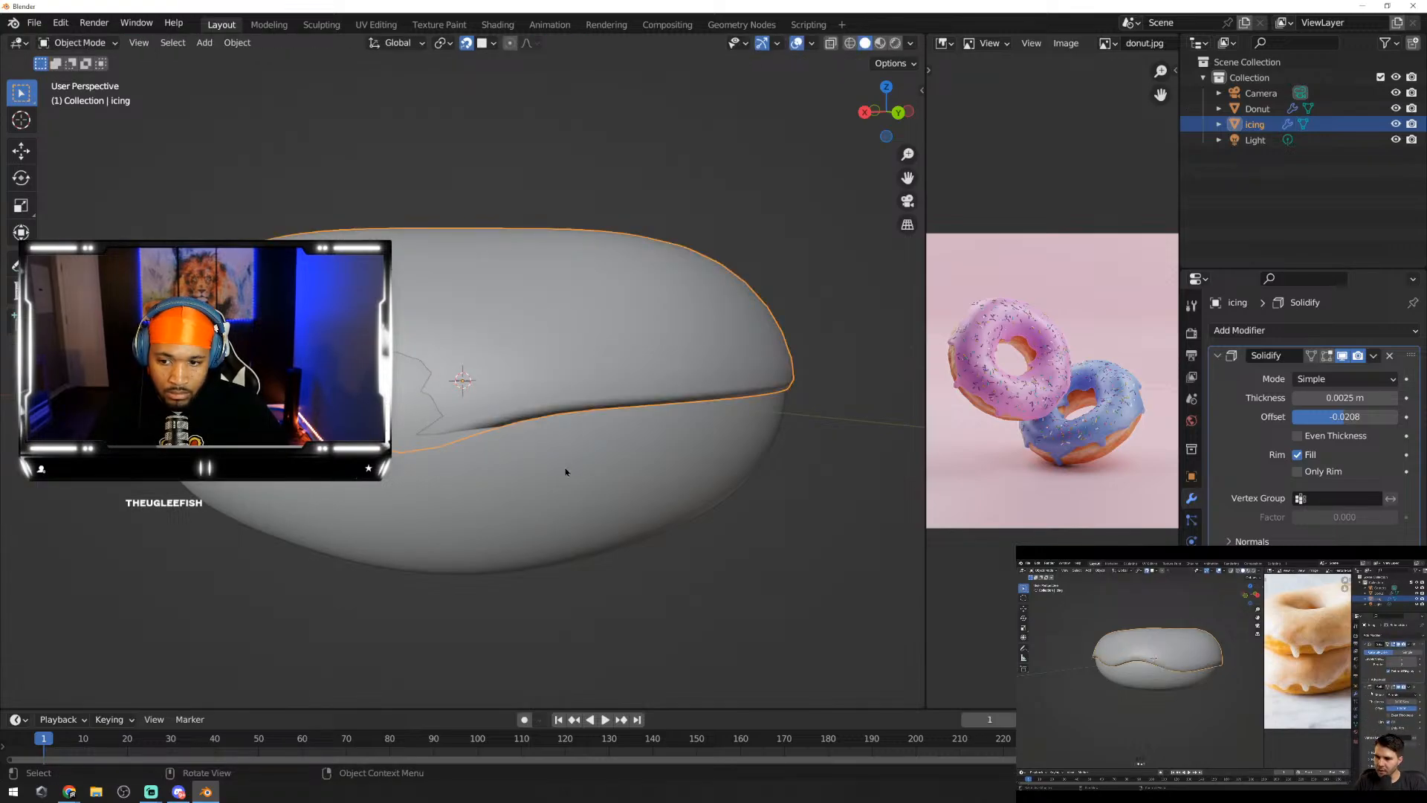
key(Tab)
key(Tab)
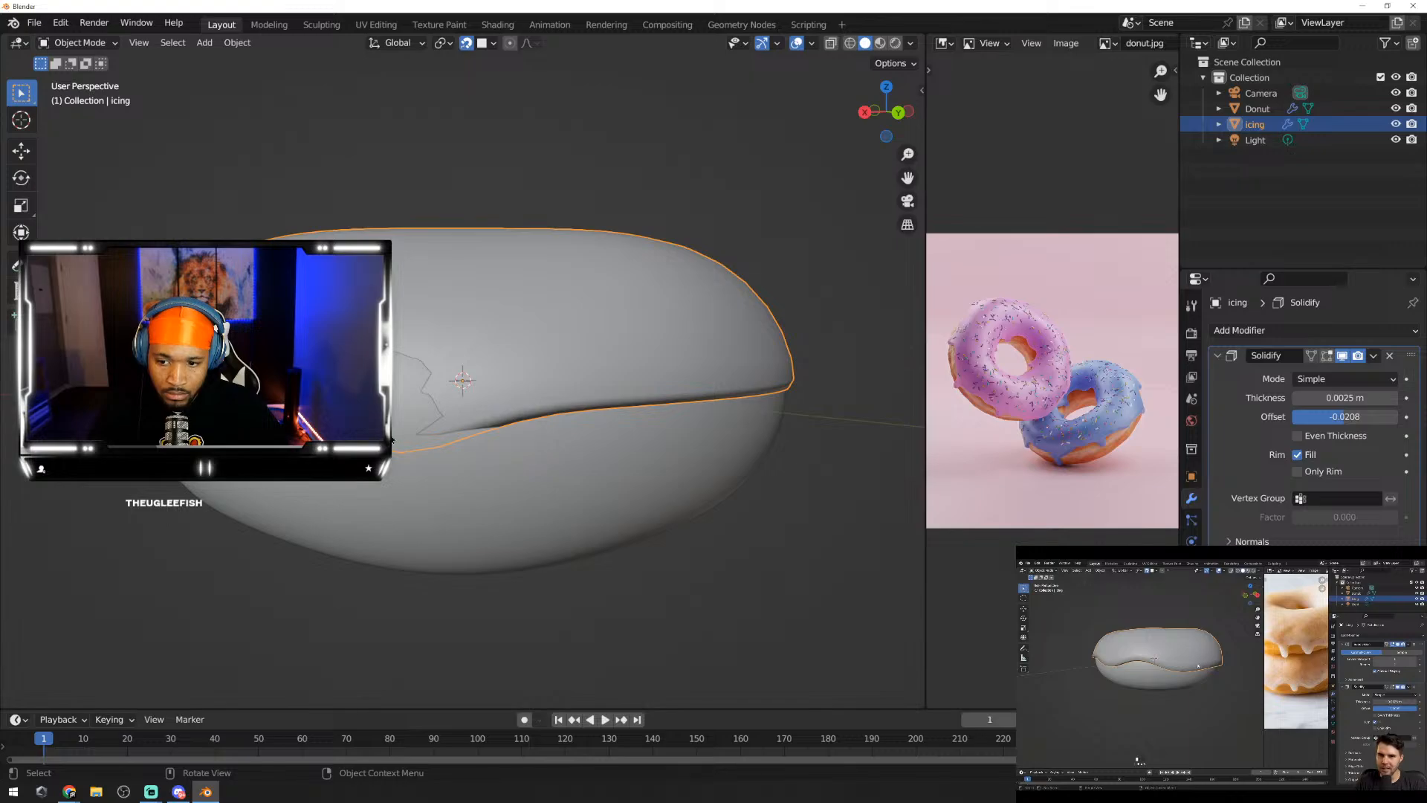
key(Tab)
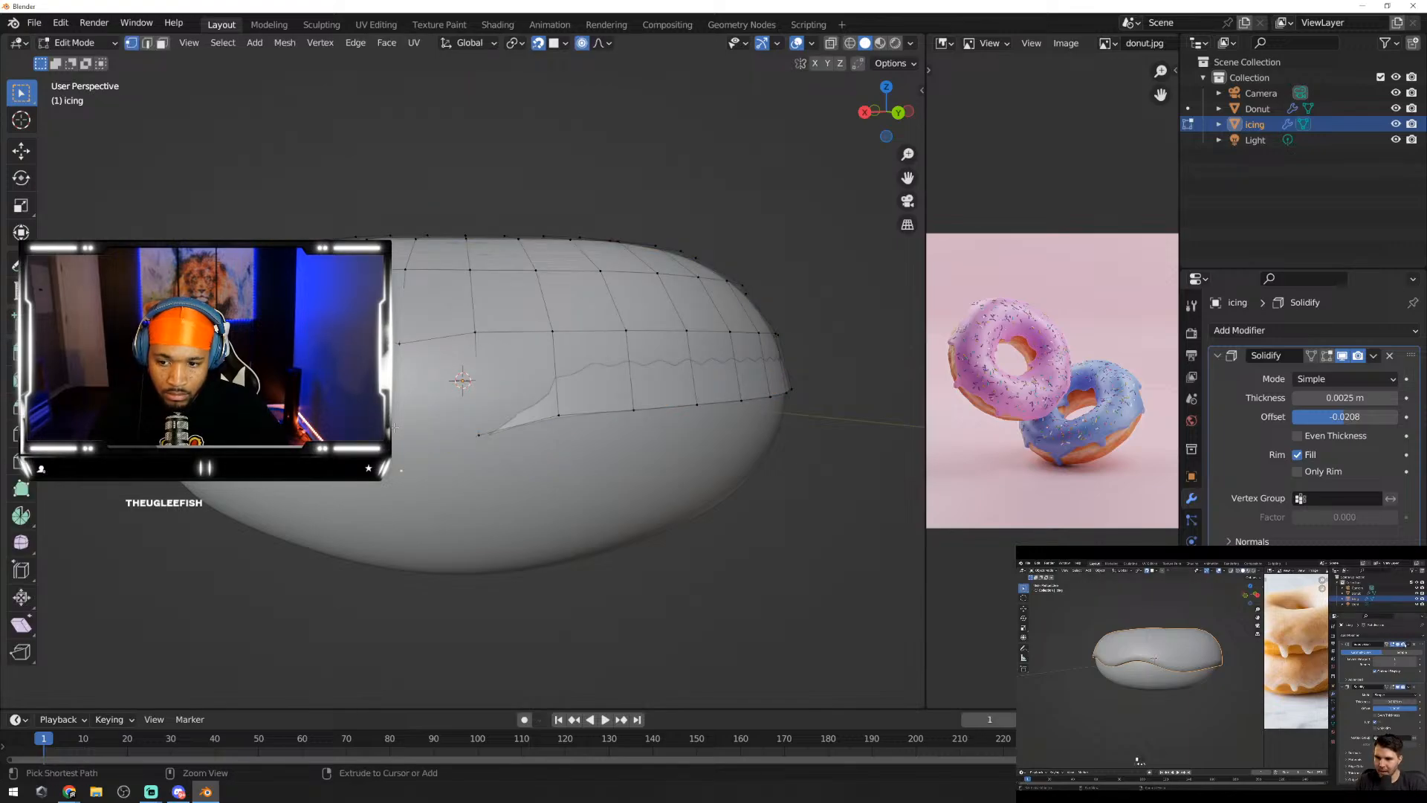
Step: Try a diagonal downward pull on the same icing edge vertex and compare the drip in Object Mode and Edit Mode
key(g)
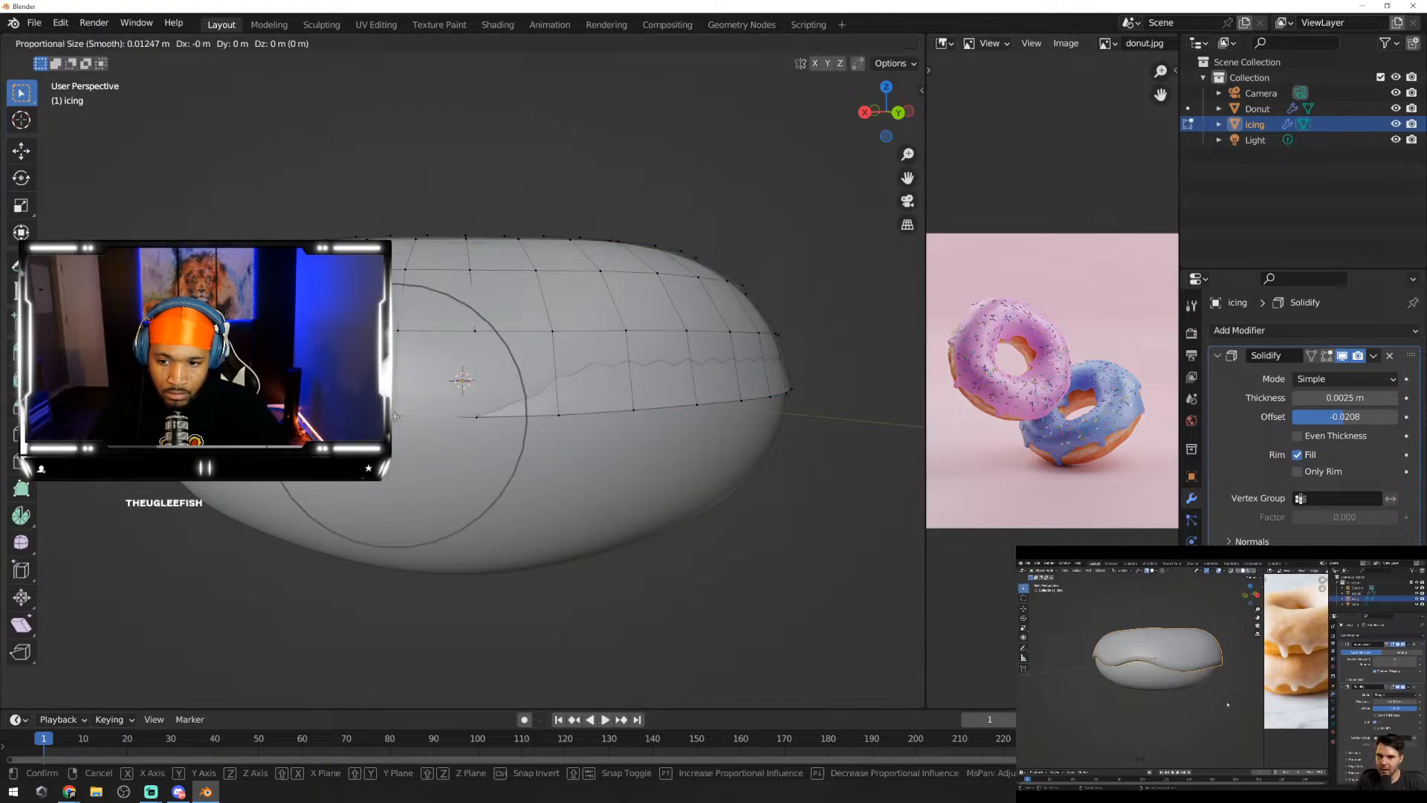
click(320, 485)
key(Tab)
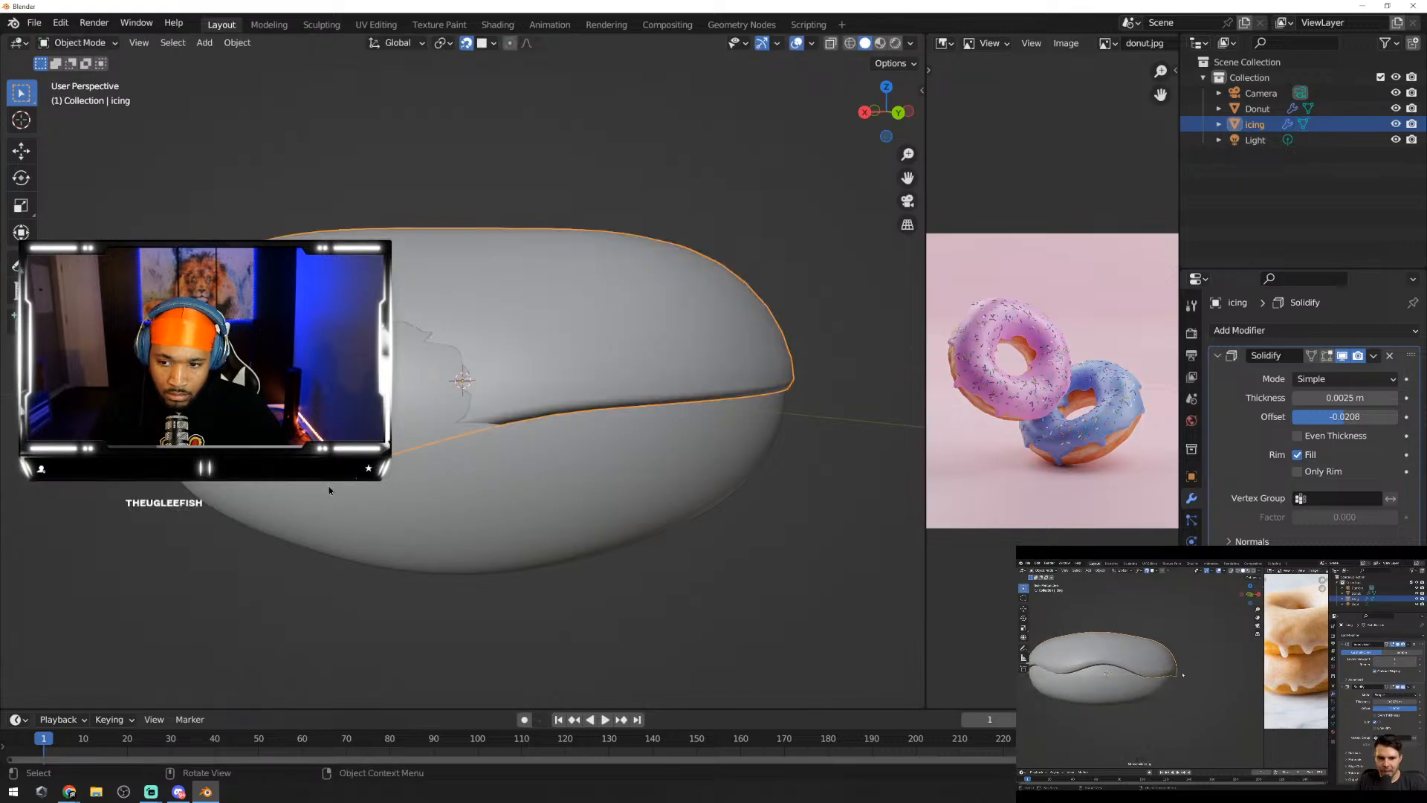
key(Tab)
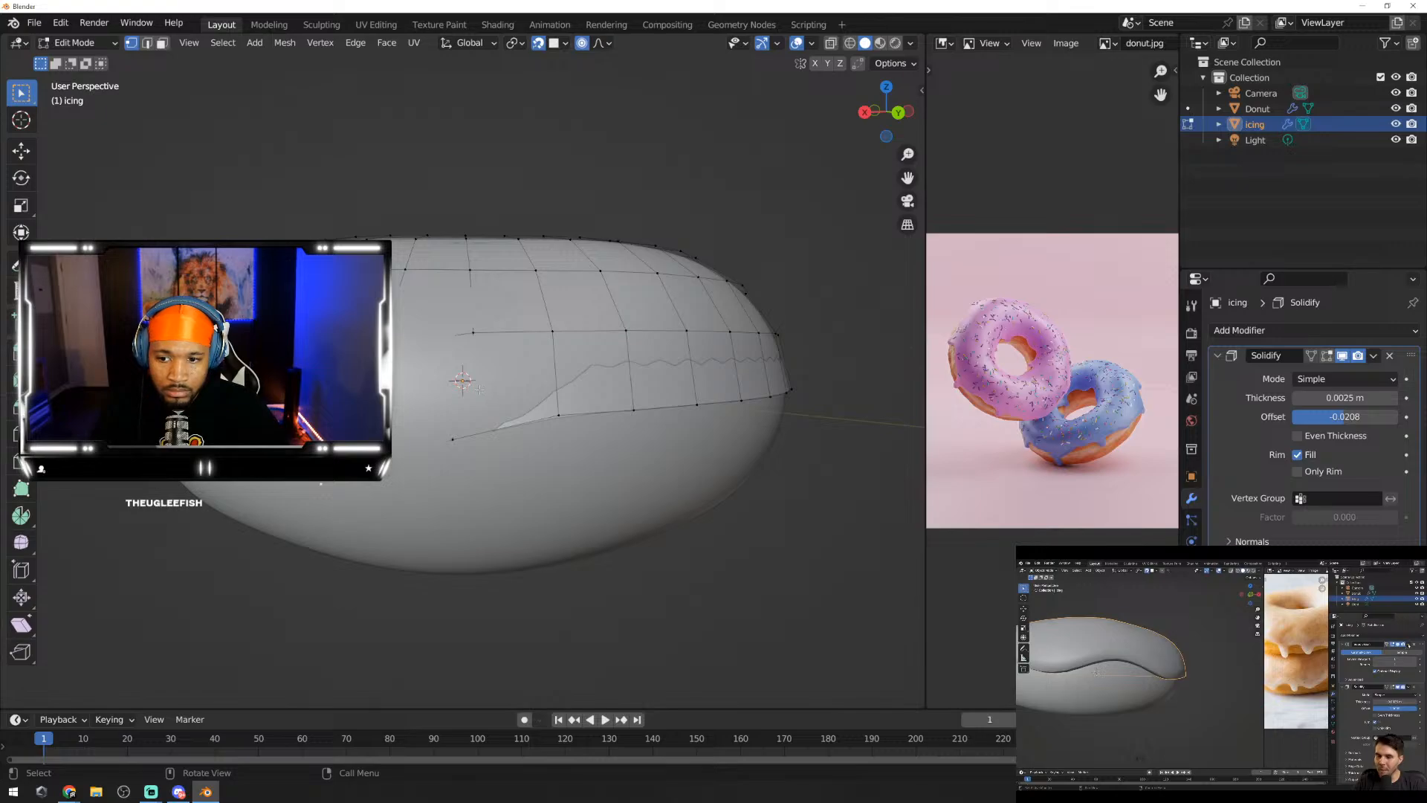
key(Tab)
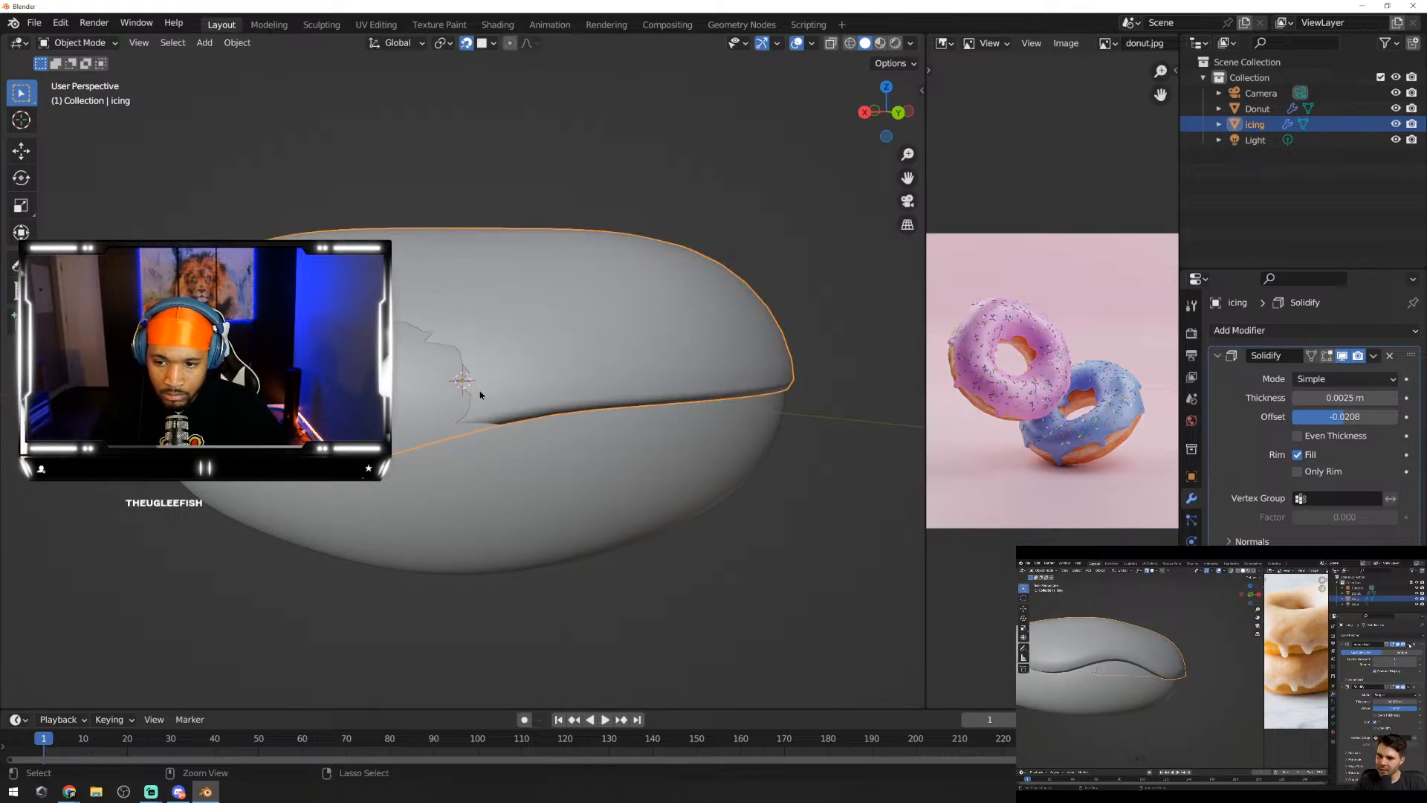
key(Tab)
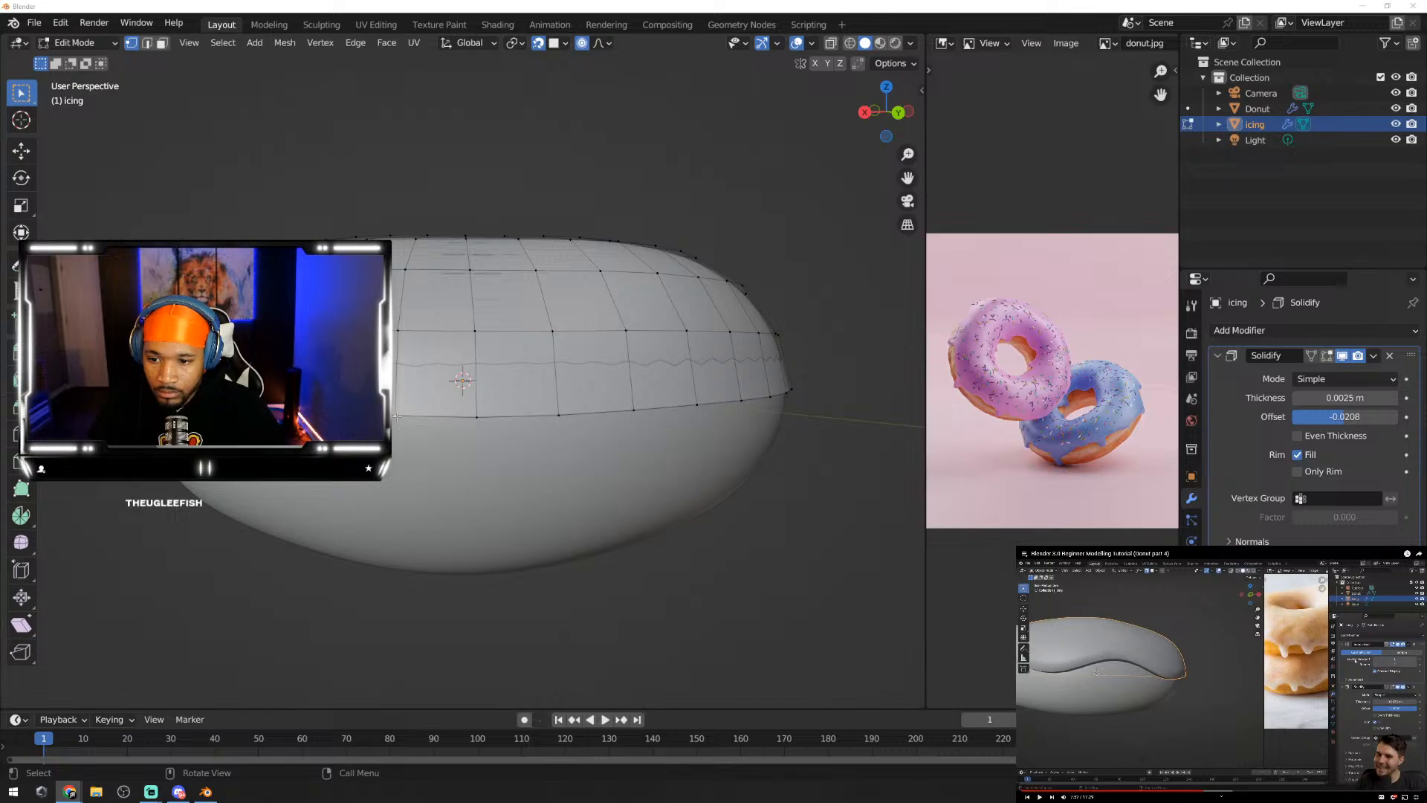
Step: Try pulling the icing's lower-edge vertex diagonally down about 0.0087 m with a 0.0166 m proportional size and inspect it in Object Mode
key(g)
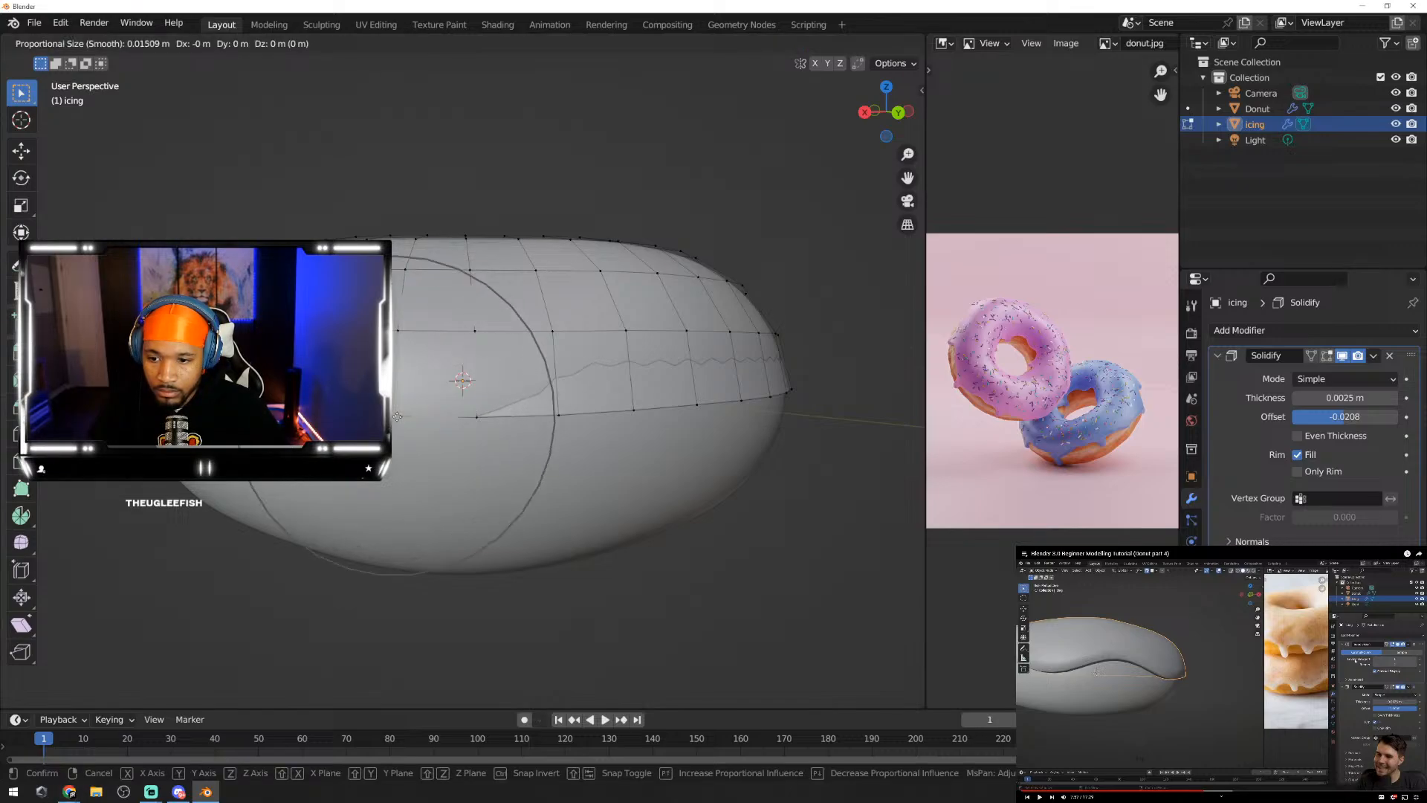
scroll(397, 416, down, 1)
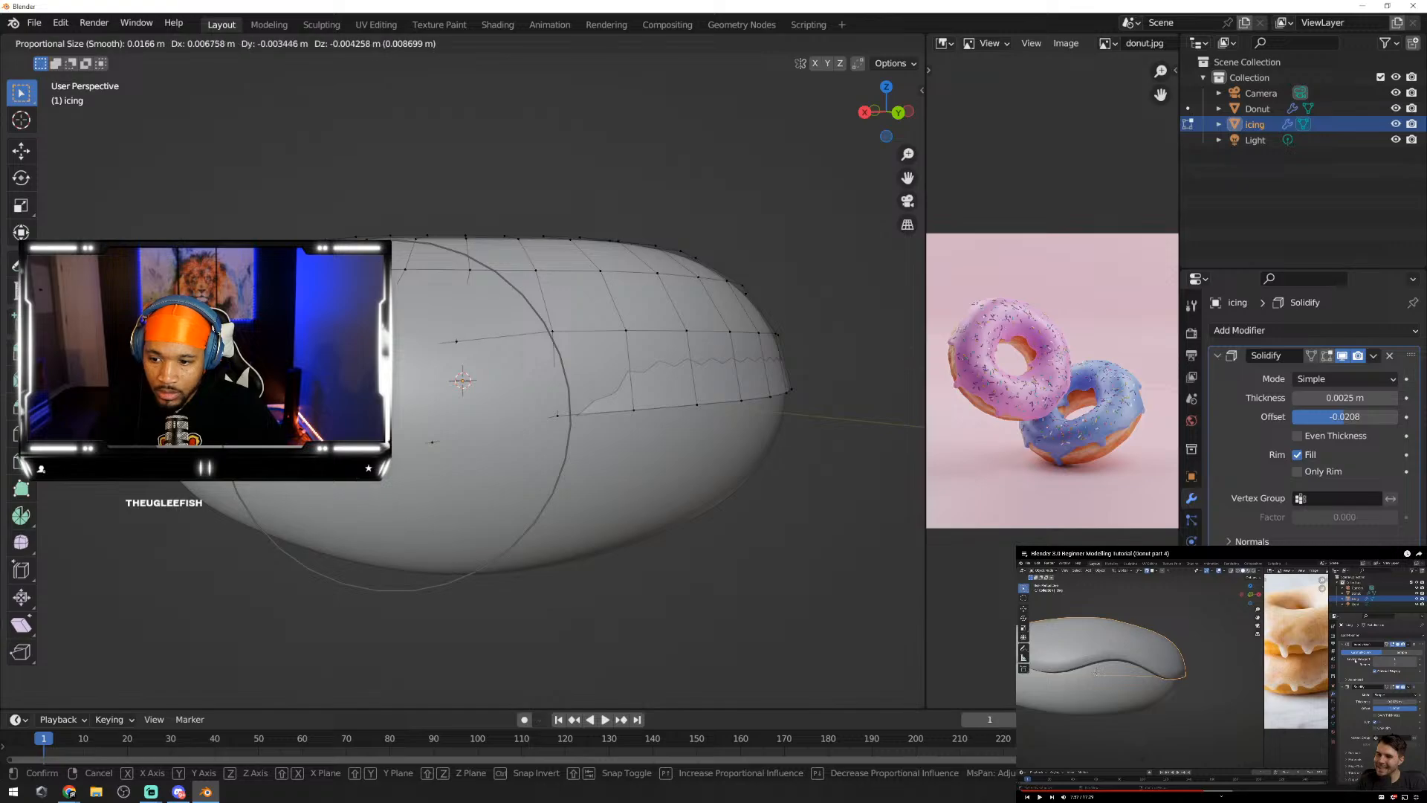
key(Return)
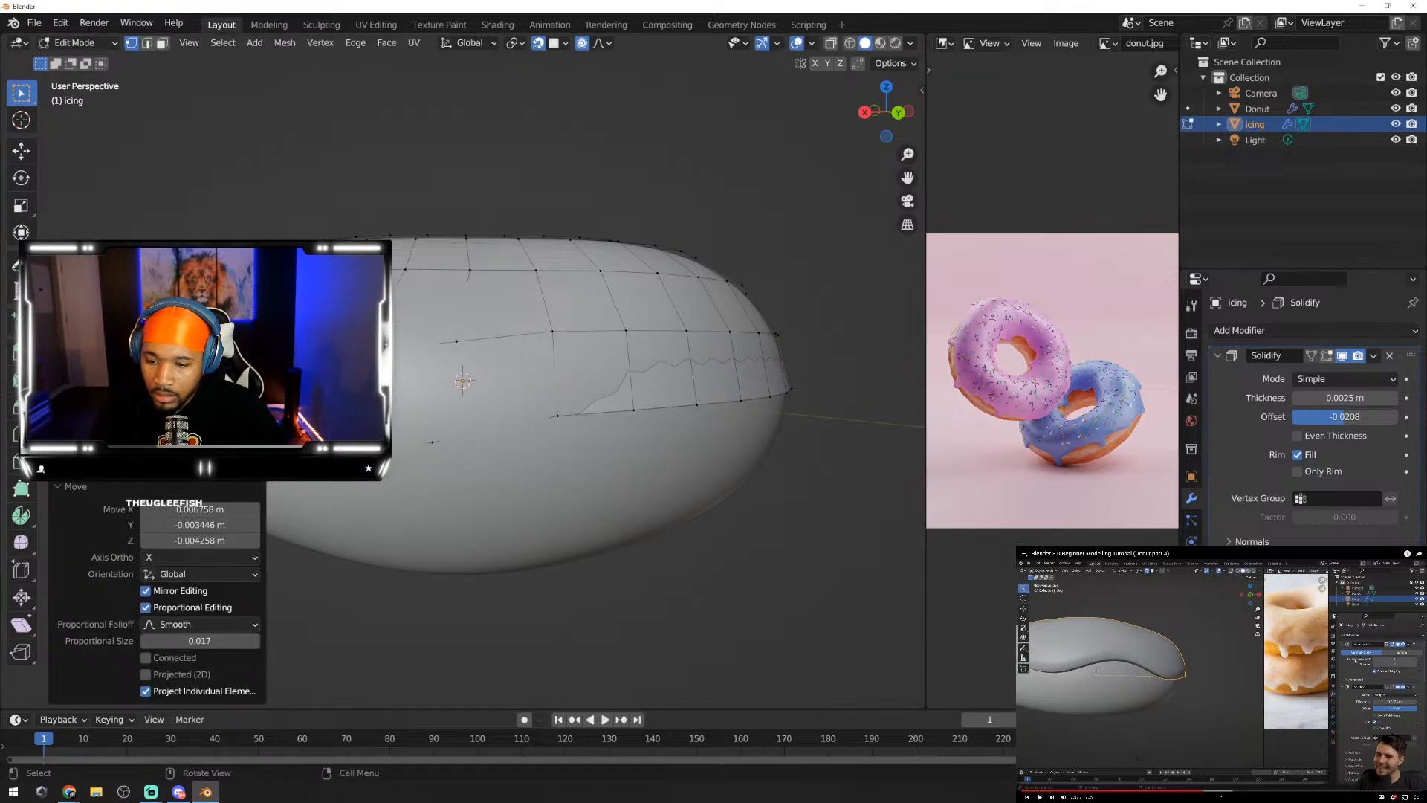
key(Tab)
middle_drag(445, 408, 397, 409)
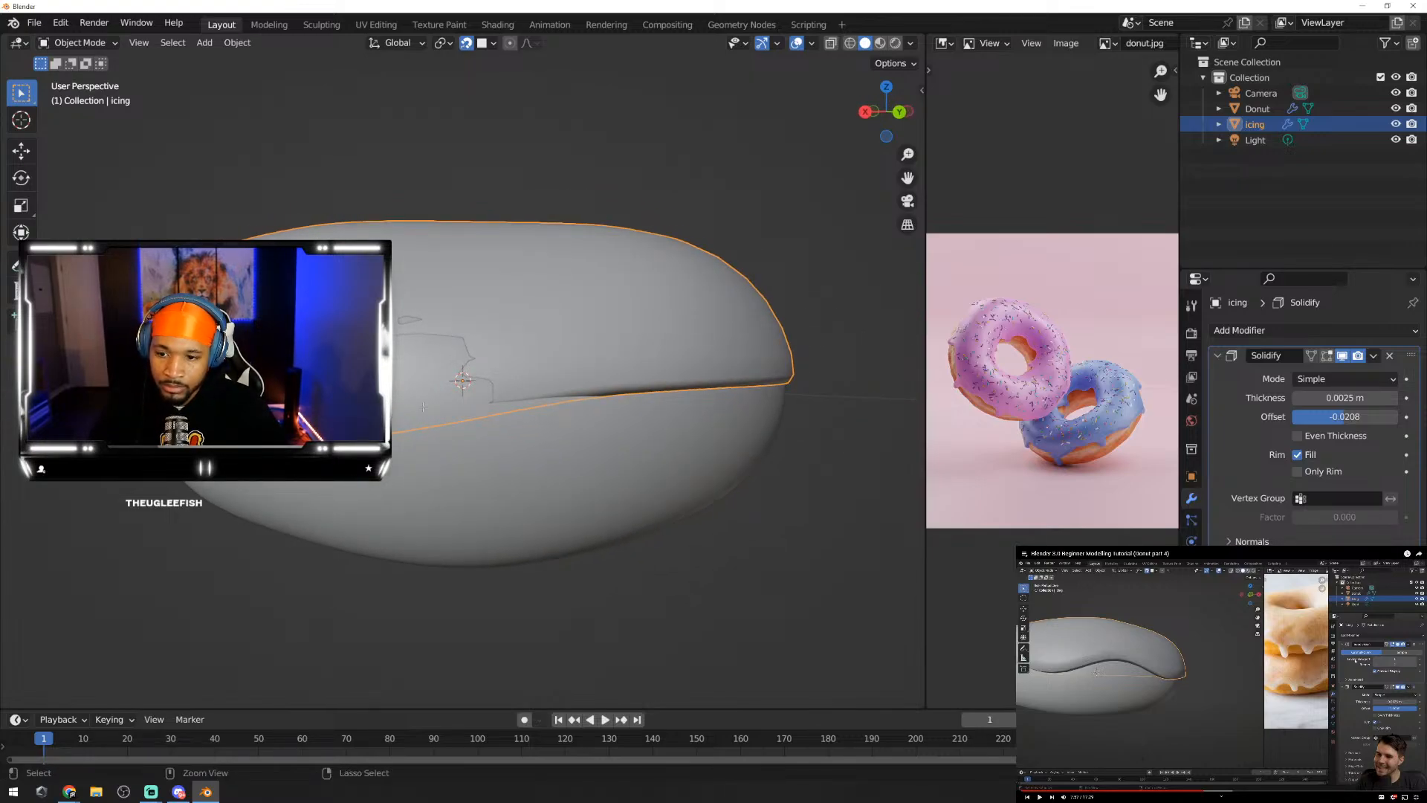
key(Tab)
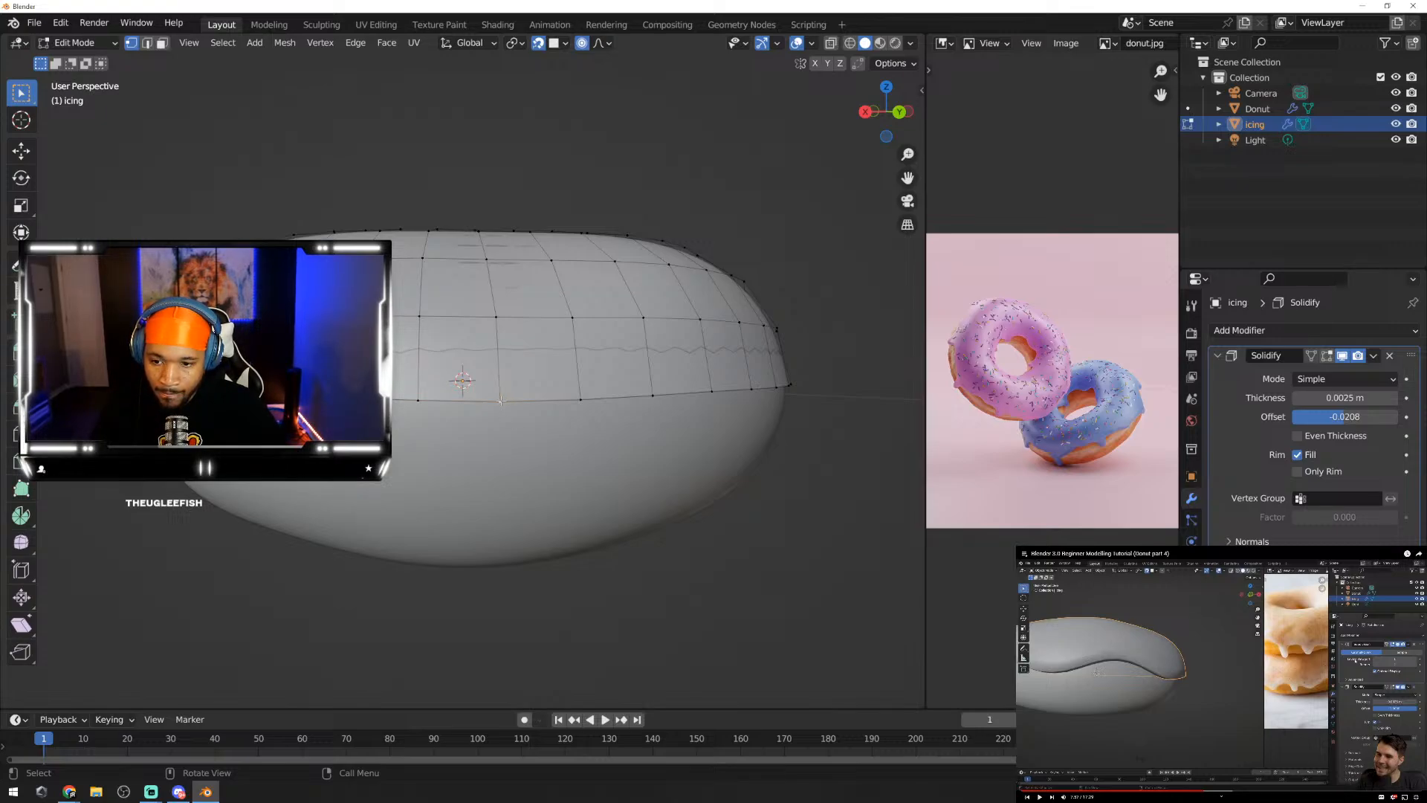
Step: Pull a lower-edge icing vertex down slightly, and from a rotated side view extend it about 0.0097 m further down into a long drip
key(g)
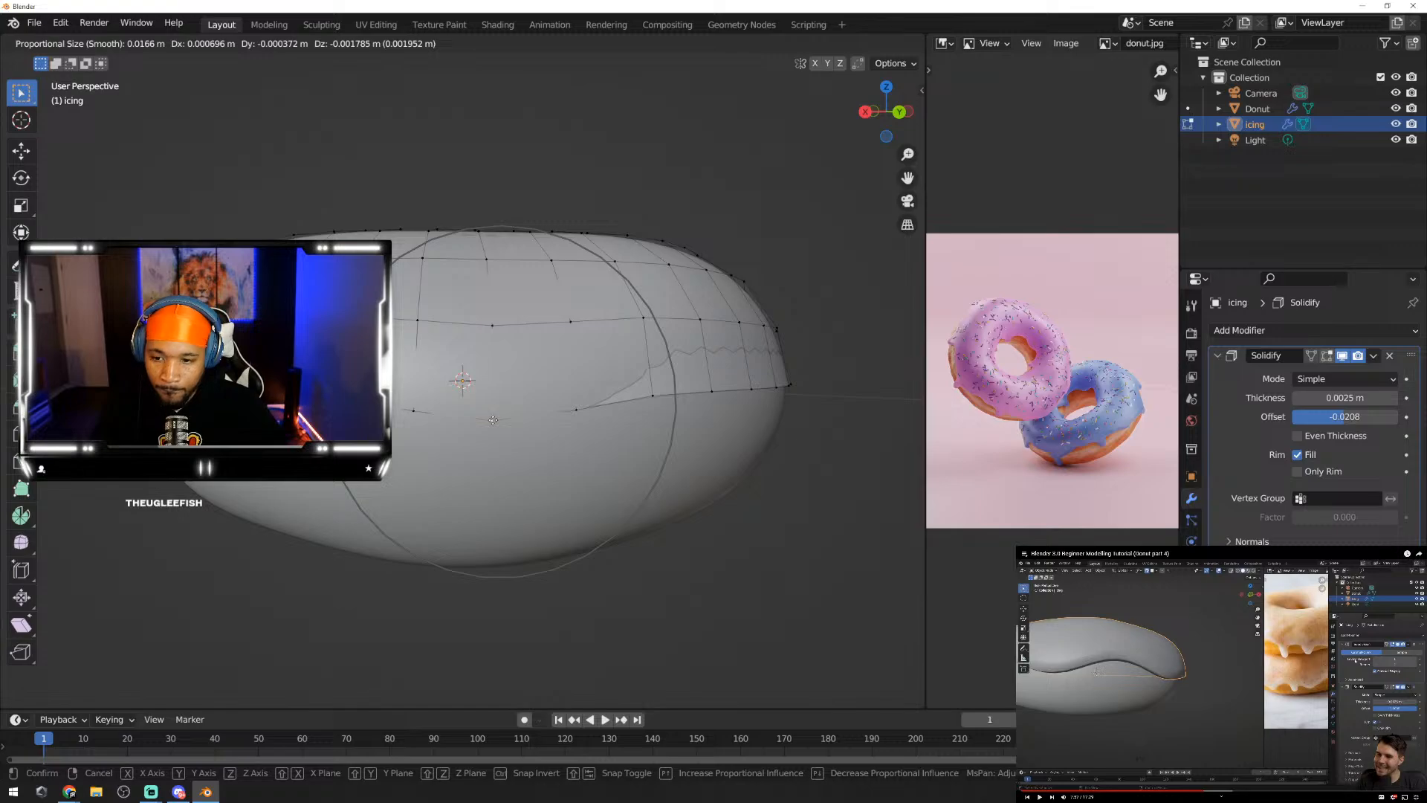
click(492, 420)
middle_drag(493, 420, 591, 444)
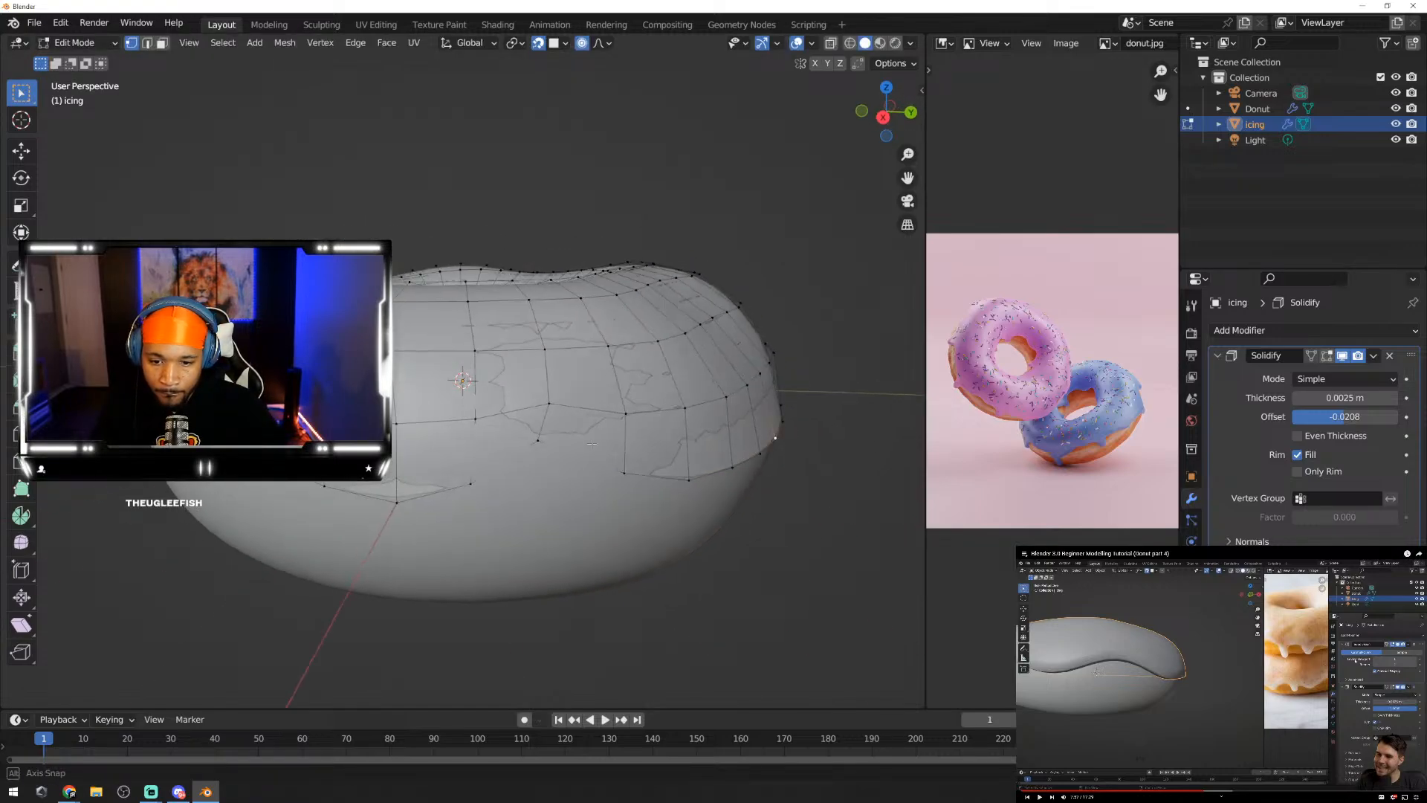
key(g)
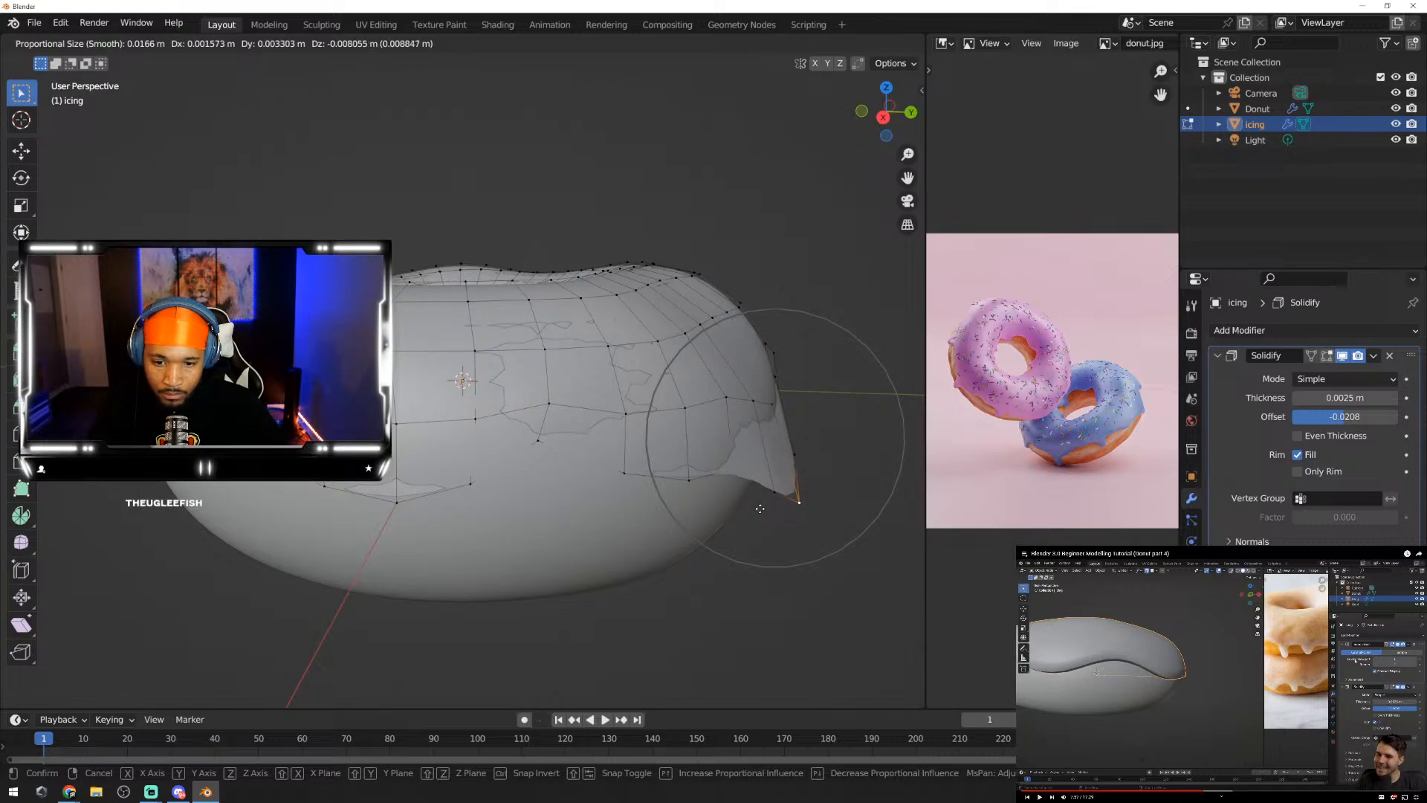
click(748, 522)
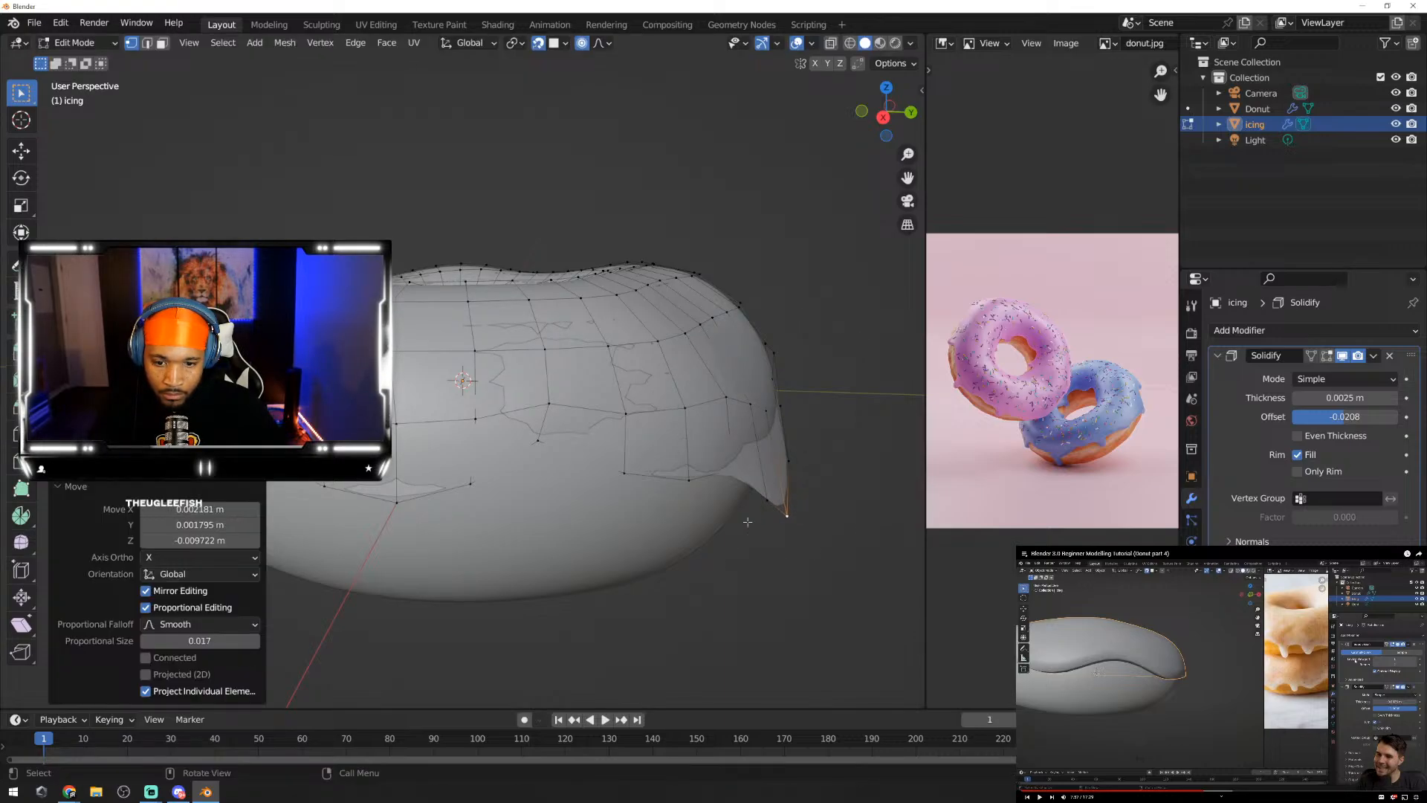
Step: From underneath the donut, move the drip's tip vertex inward about 0.0037 m against the dough and check the shape in Object Mode
middle_drag(843, 518, 406, 257)
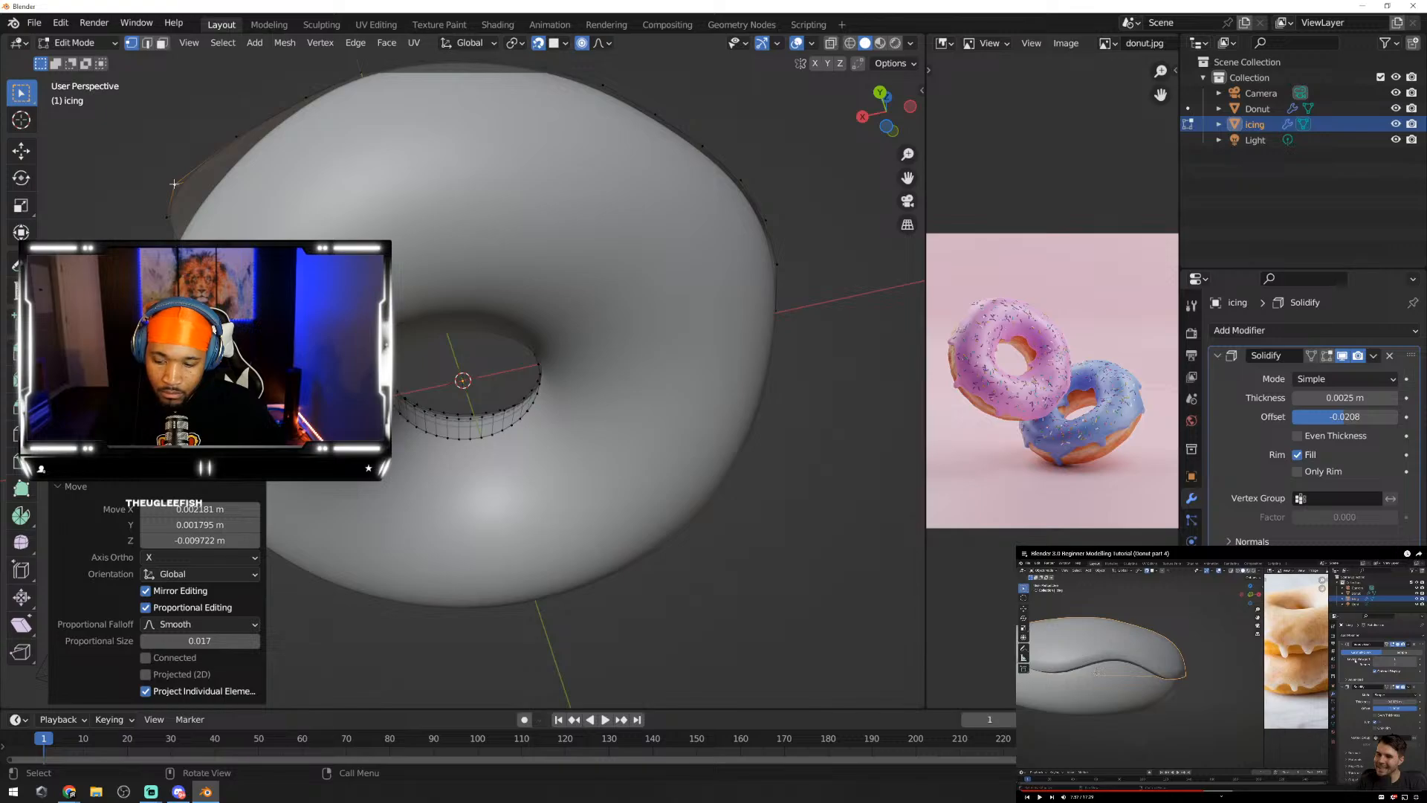
key(g)
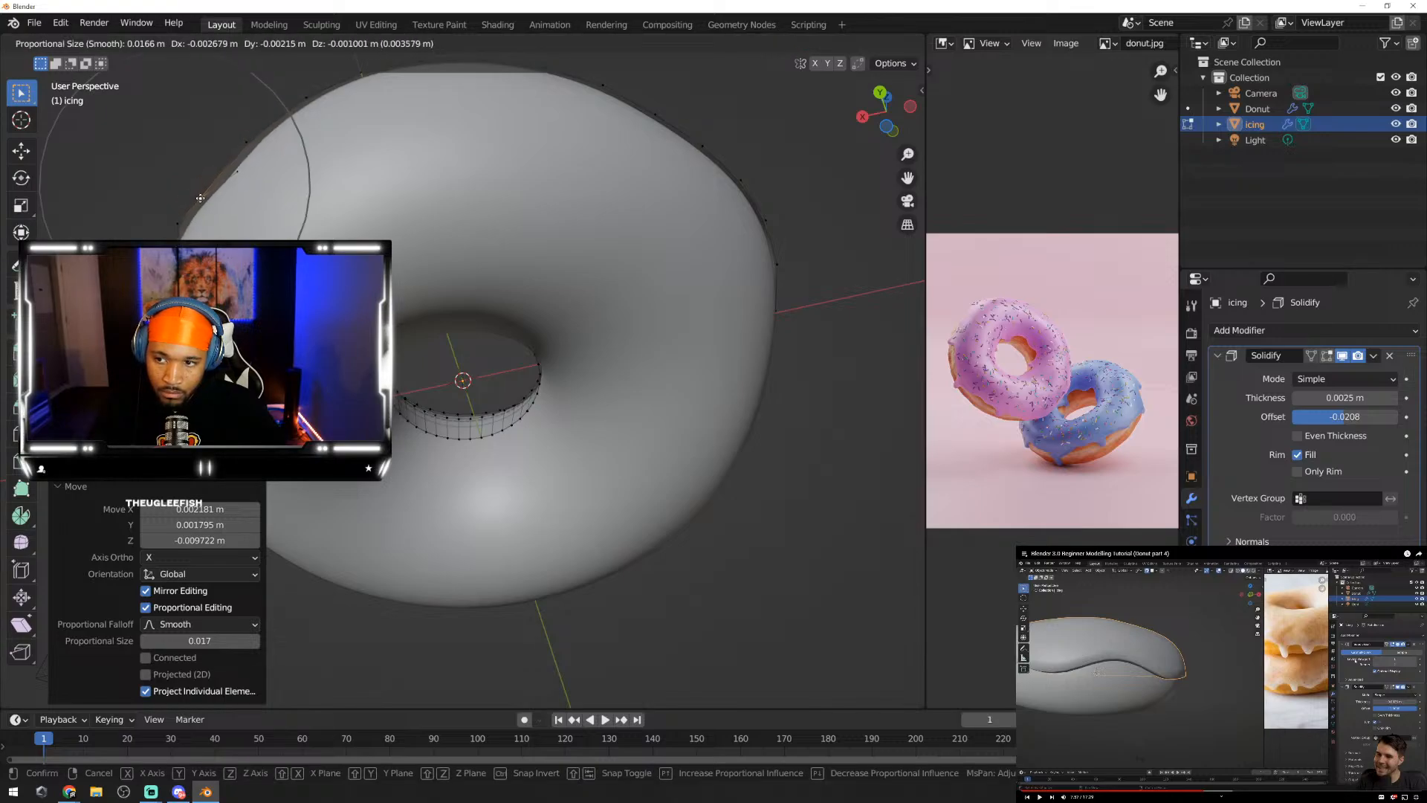
key(g)
key(g)
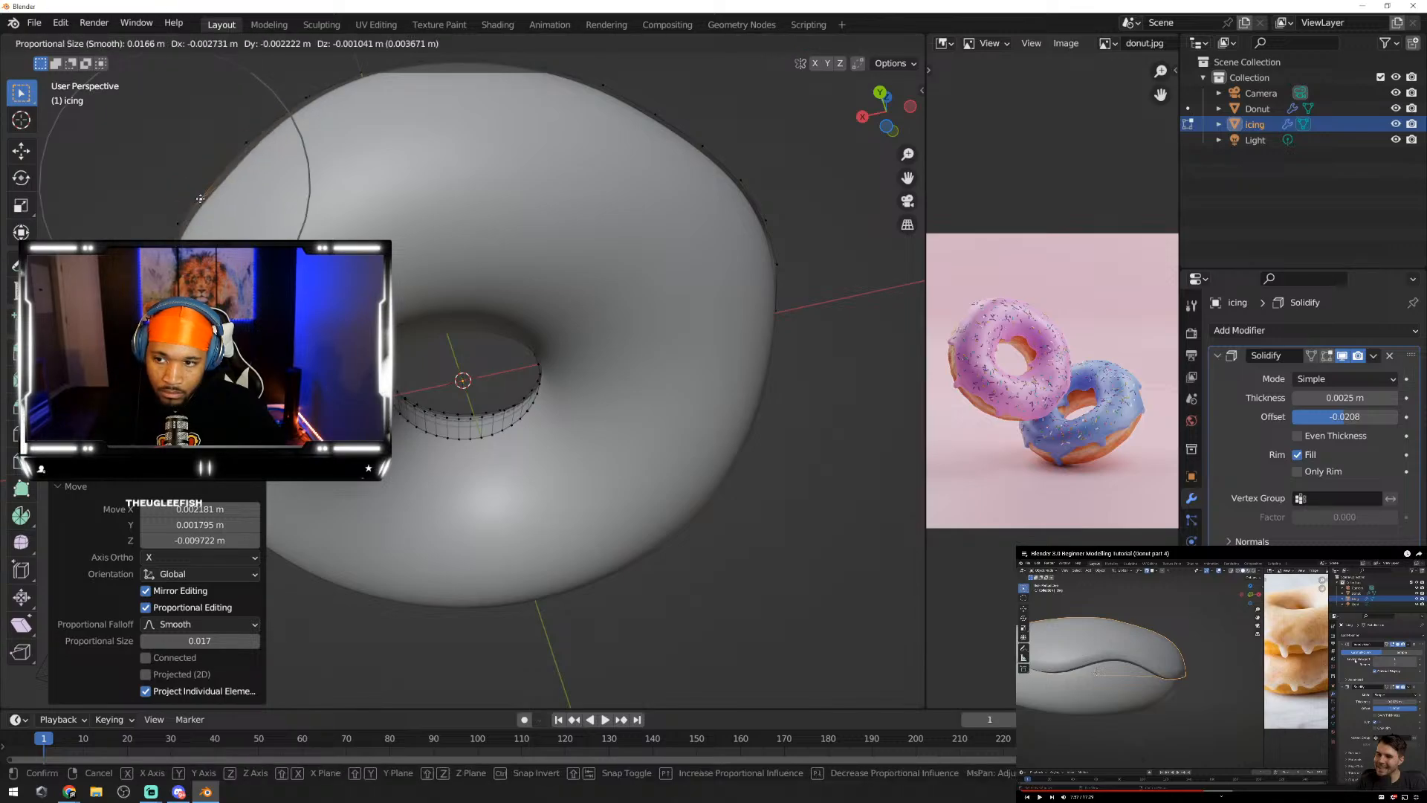
click(198, 199)
middle_drag(198, 199, 290, 344)
key(Tab)
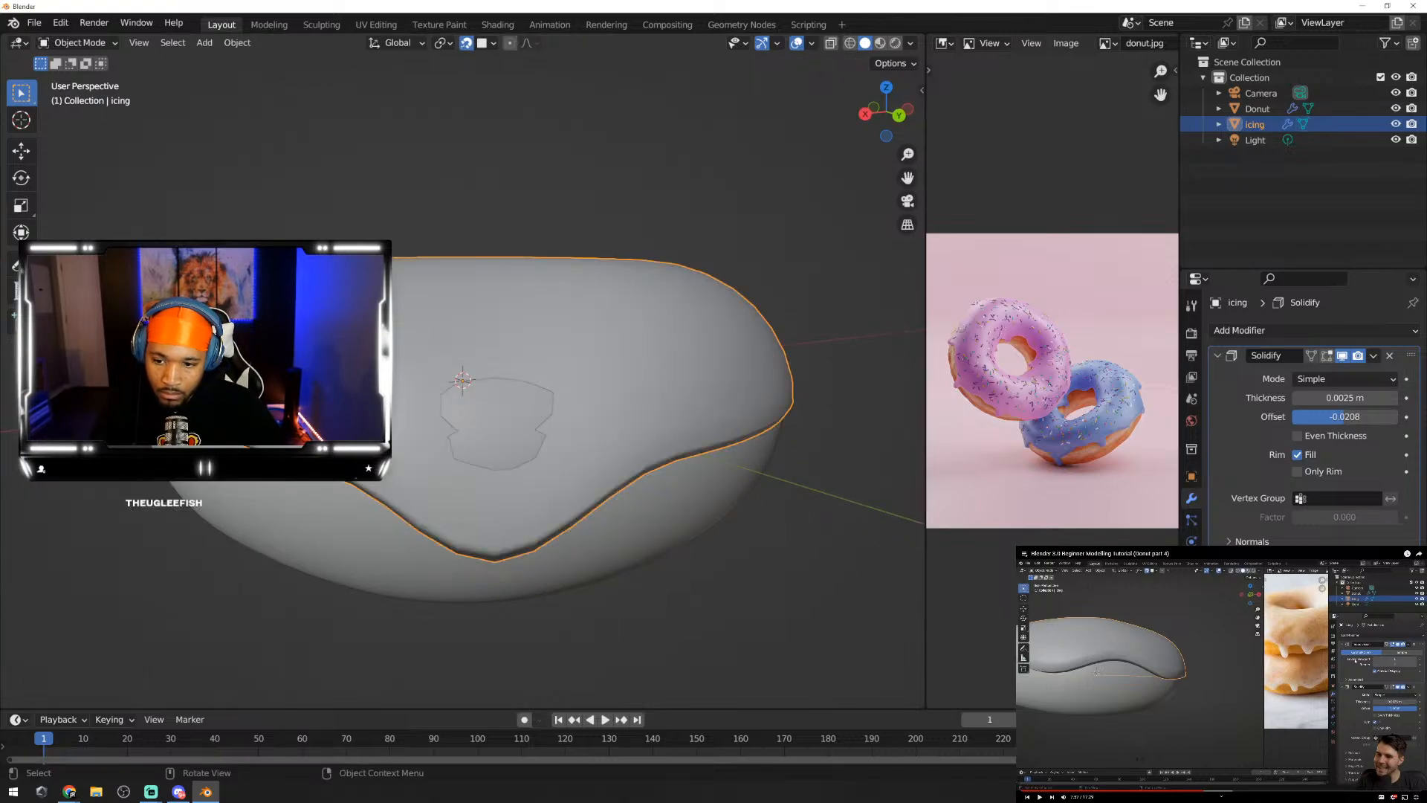
Step: Select the donut body and examine the new drip and the icing surface around it from several angles, including the centre hole
click(488, 406)
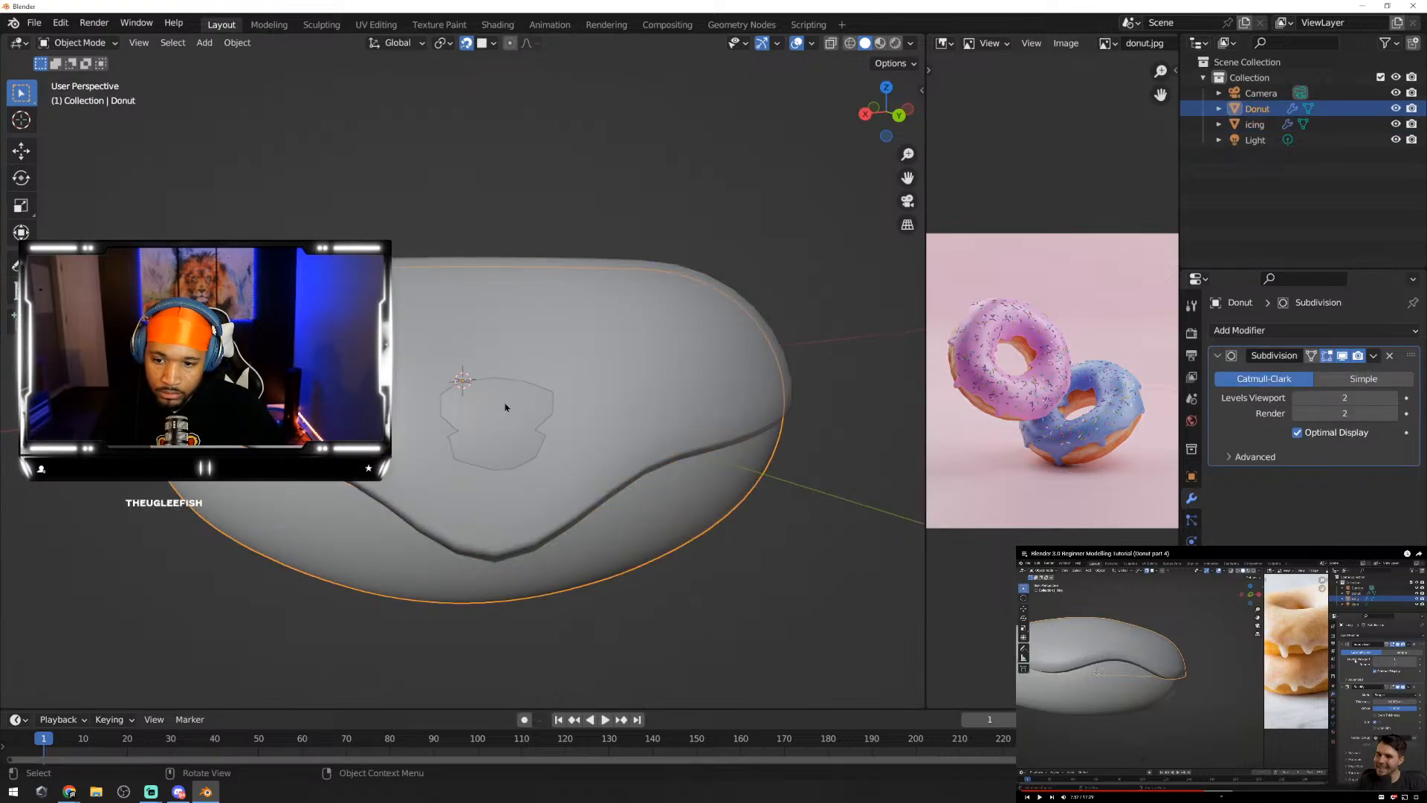
scroll(519, 424, up, 5)
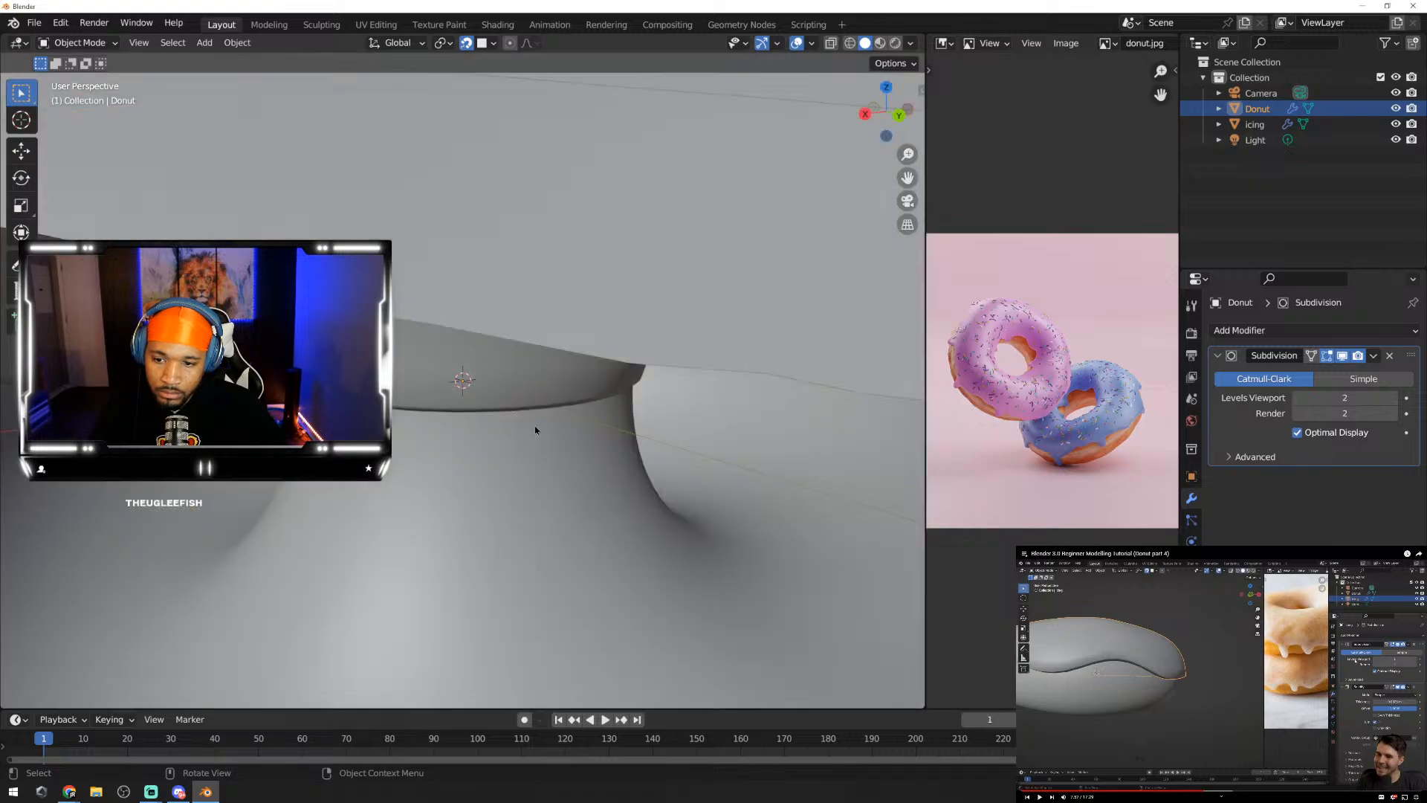
middle_drag(470, 435, 525, 426)
scroll(524, 426, down, 3)
middle_drag(732, 412, 595, 283)
scroll(490, 411, up, 10)
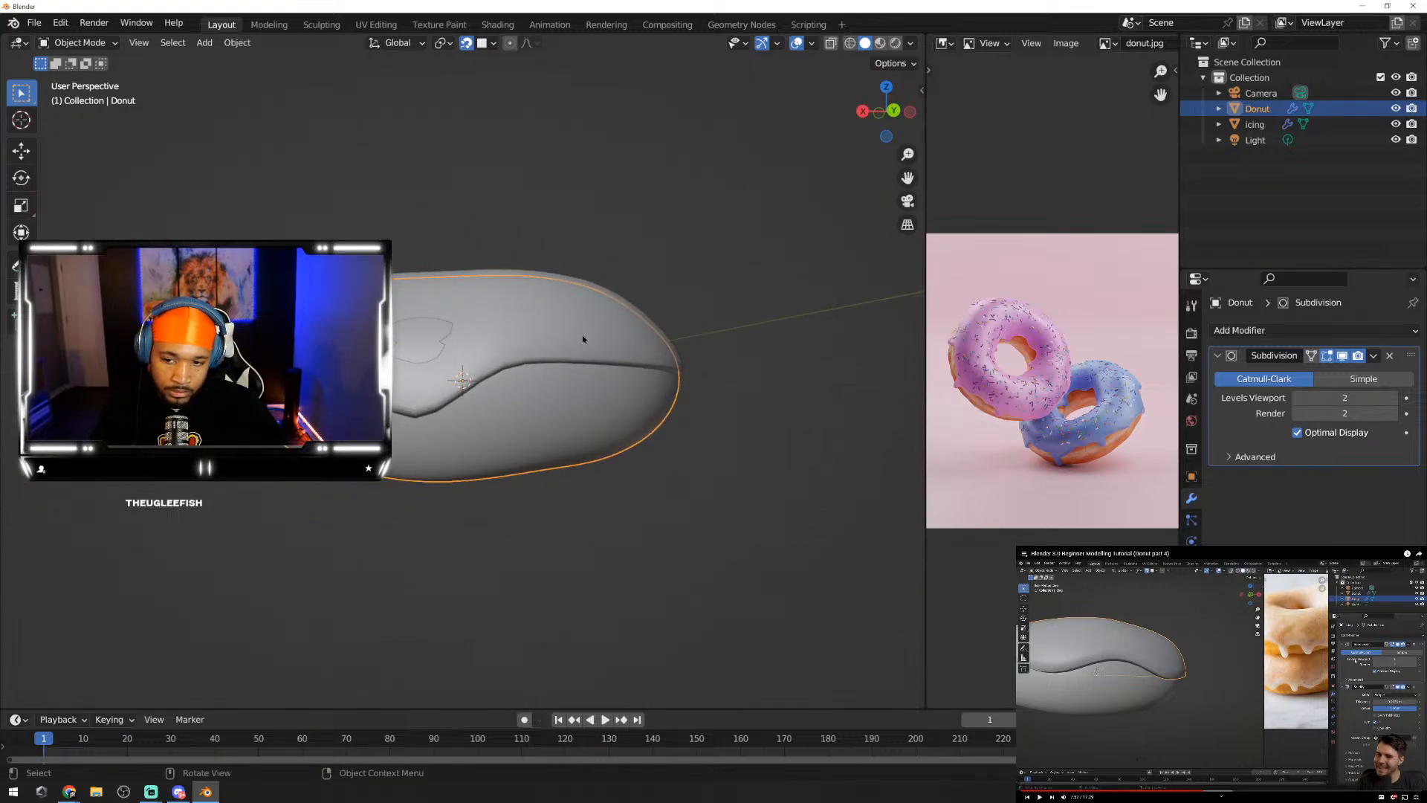
middle_drag(513, 388, 469, 426)
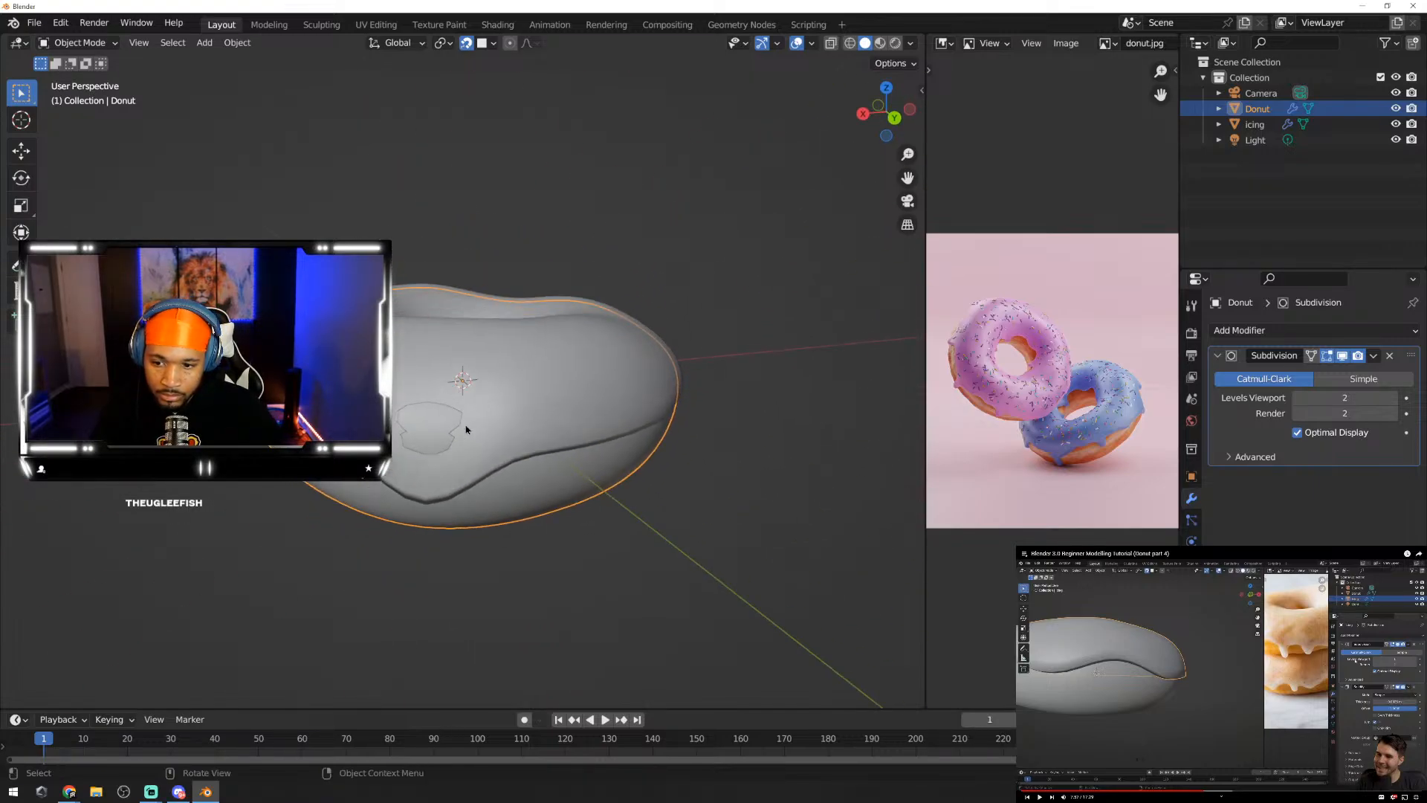
scroll(477, 431, up, 2)
scroll(478, 431, up, 1)
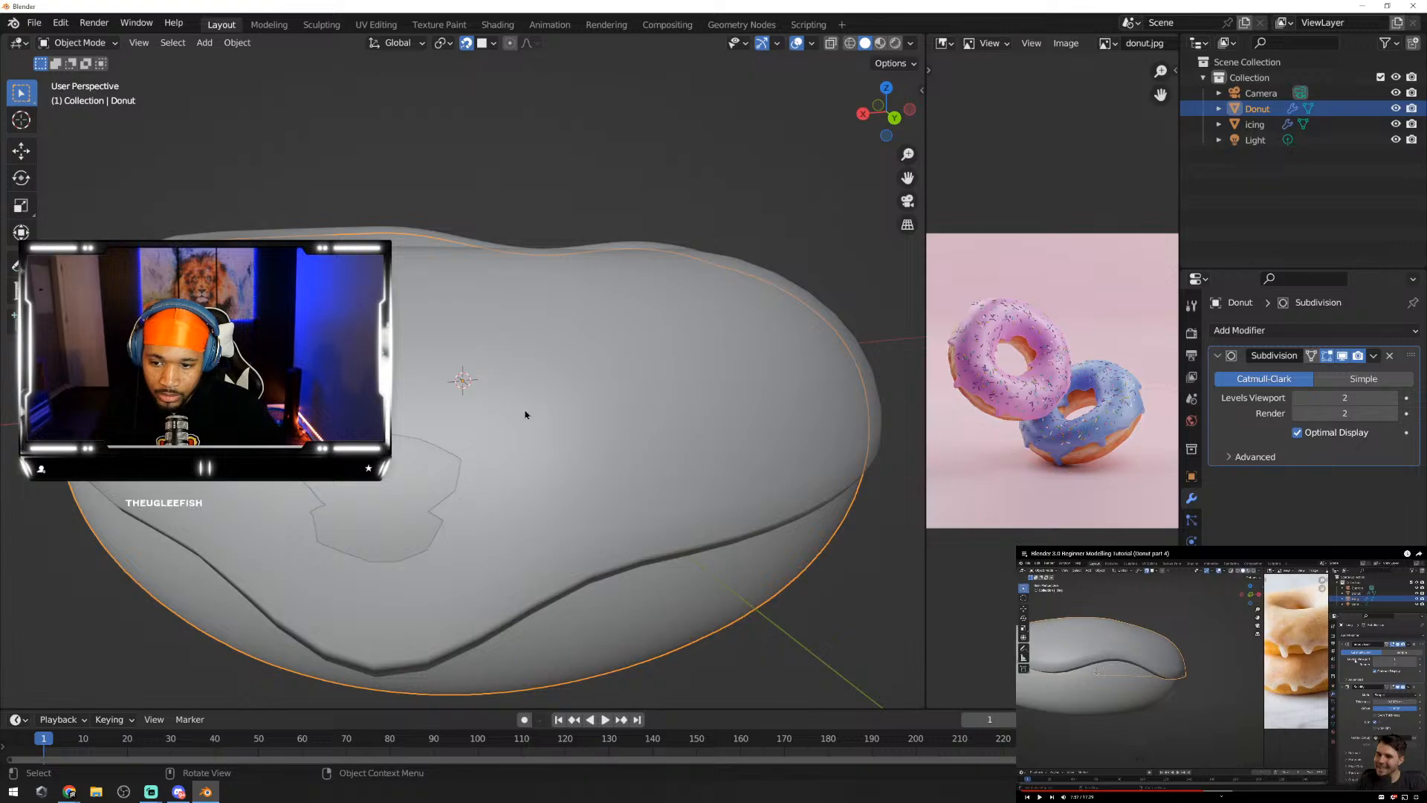
Step: Reselect the icing and enter Edit Mode with the lower edge beside the long drip in view
click(529, 455)
key(Tab)
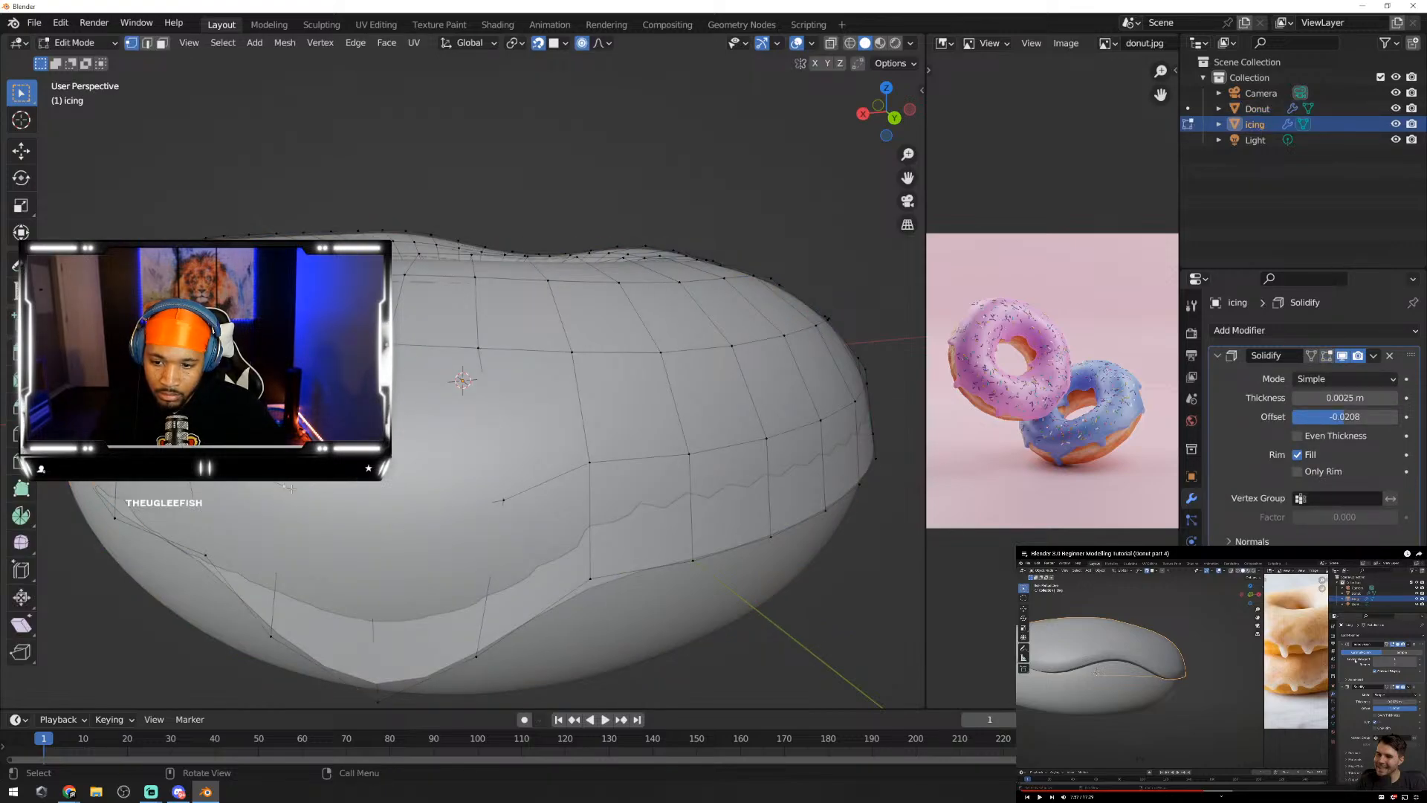
middle_drag(498, 499, 443, 500)
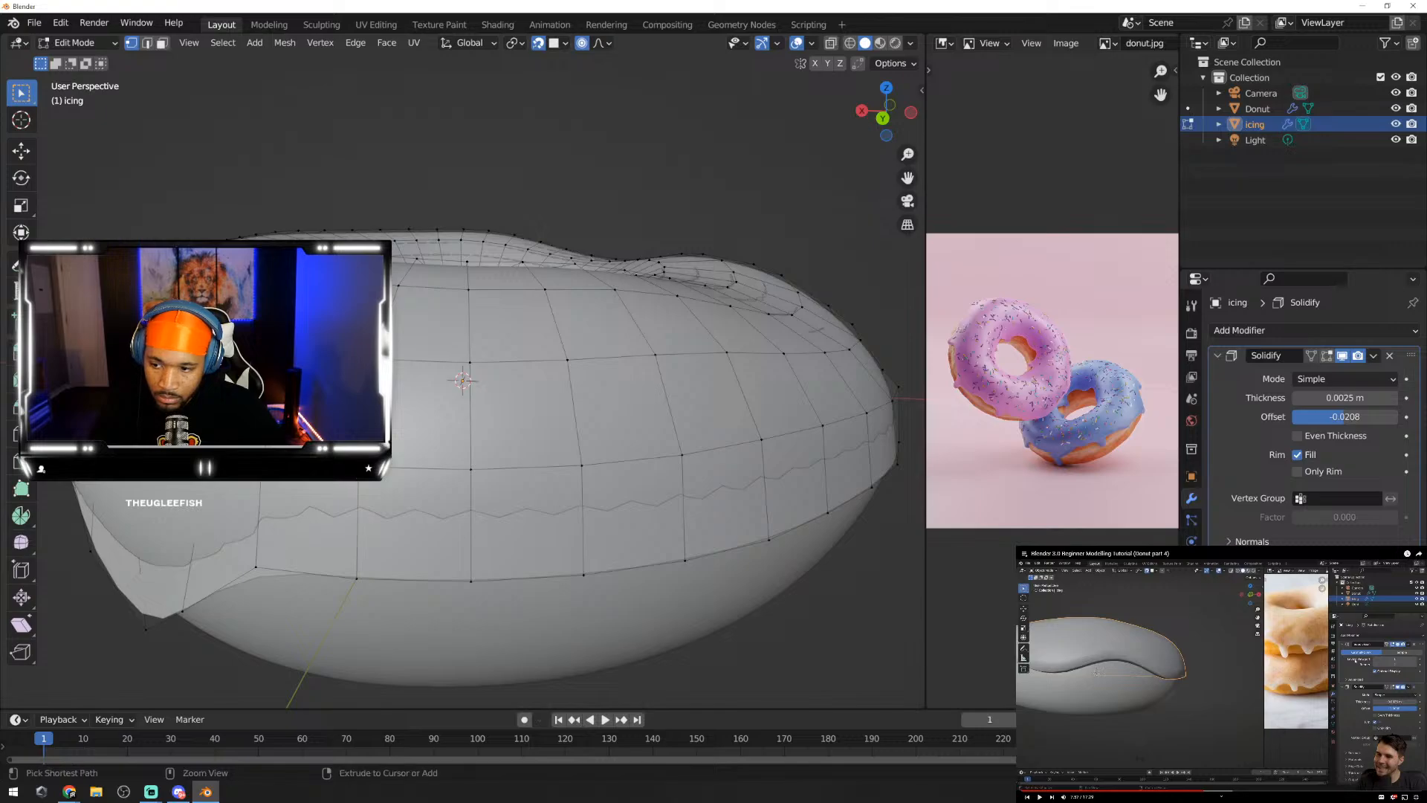
Step: Try moving an icing vertex near the long drip up about 0.0035 m with proportional editing, and undo the move
key(g)
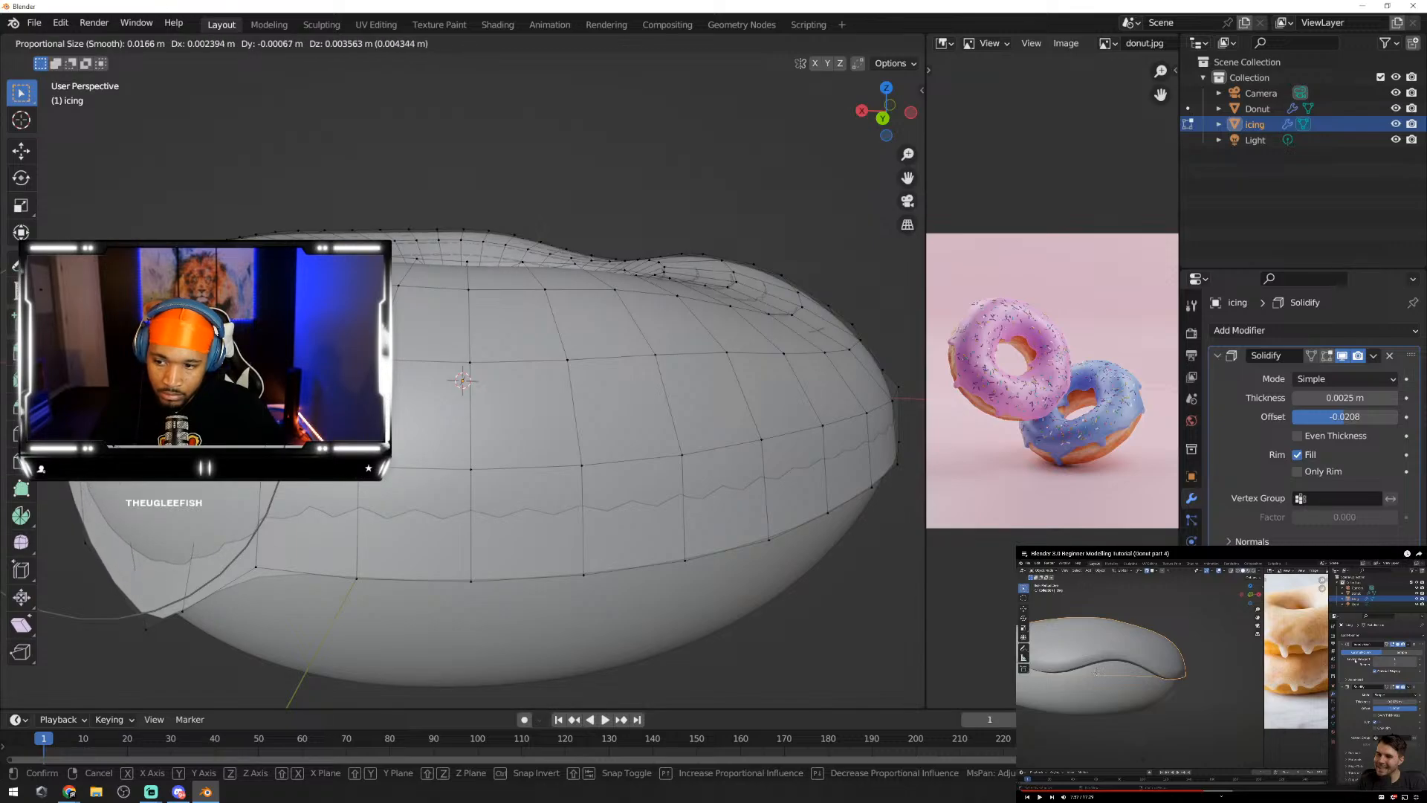
key(Return)
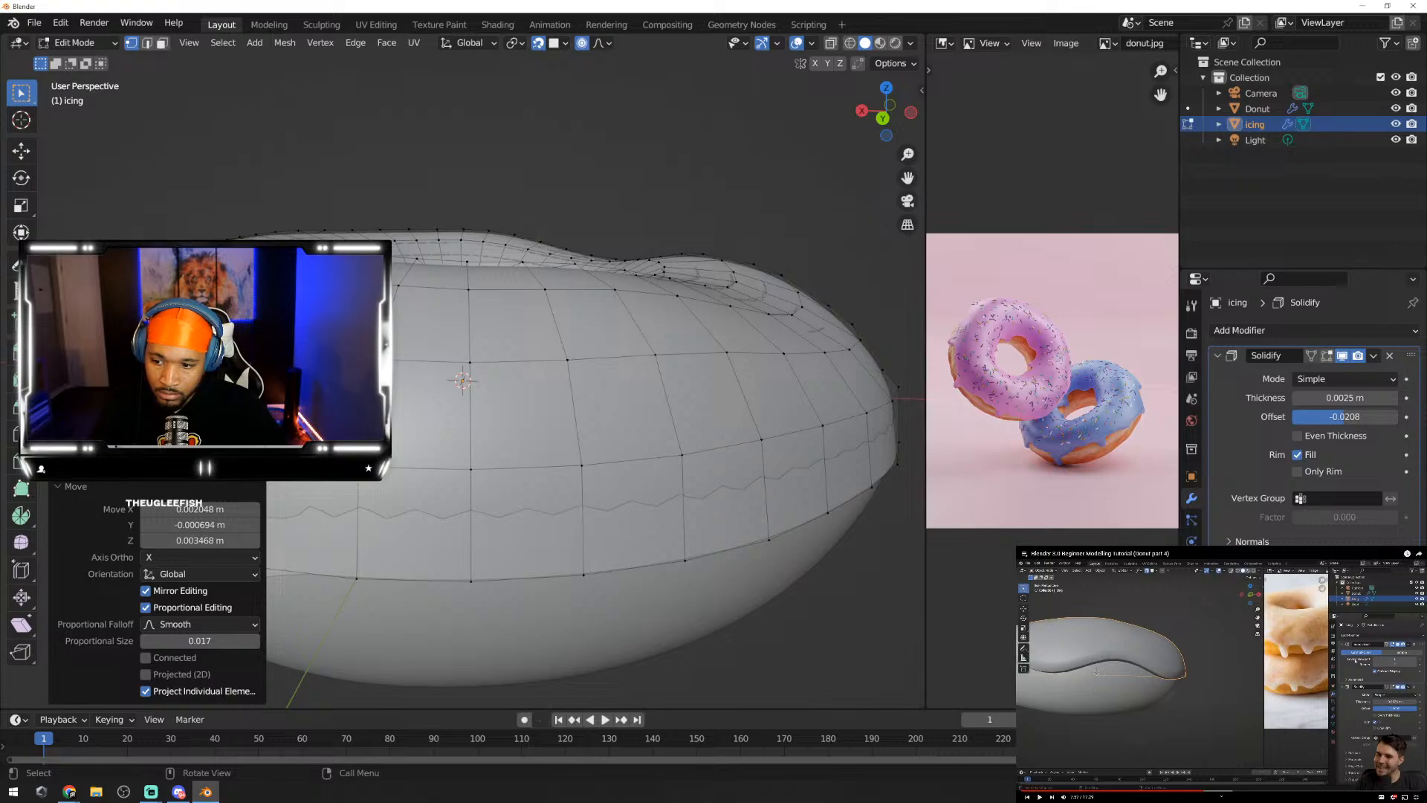
key(ctrl+z)
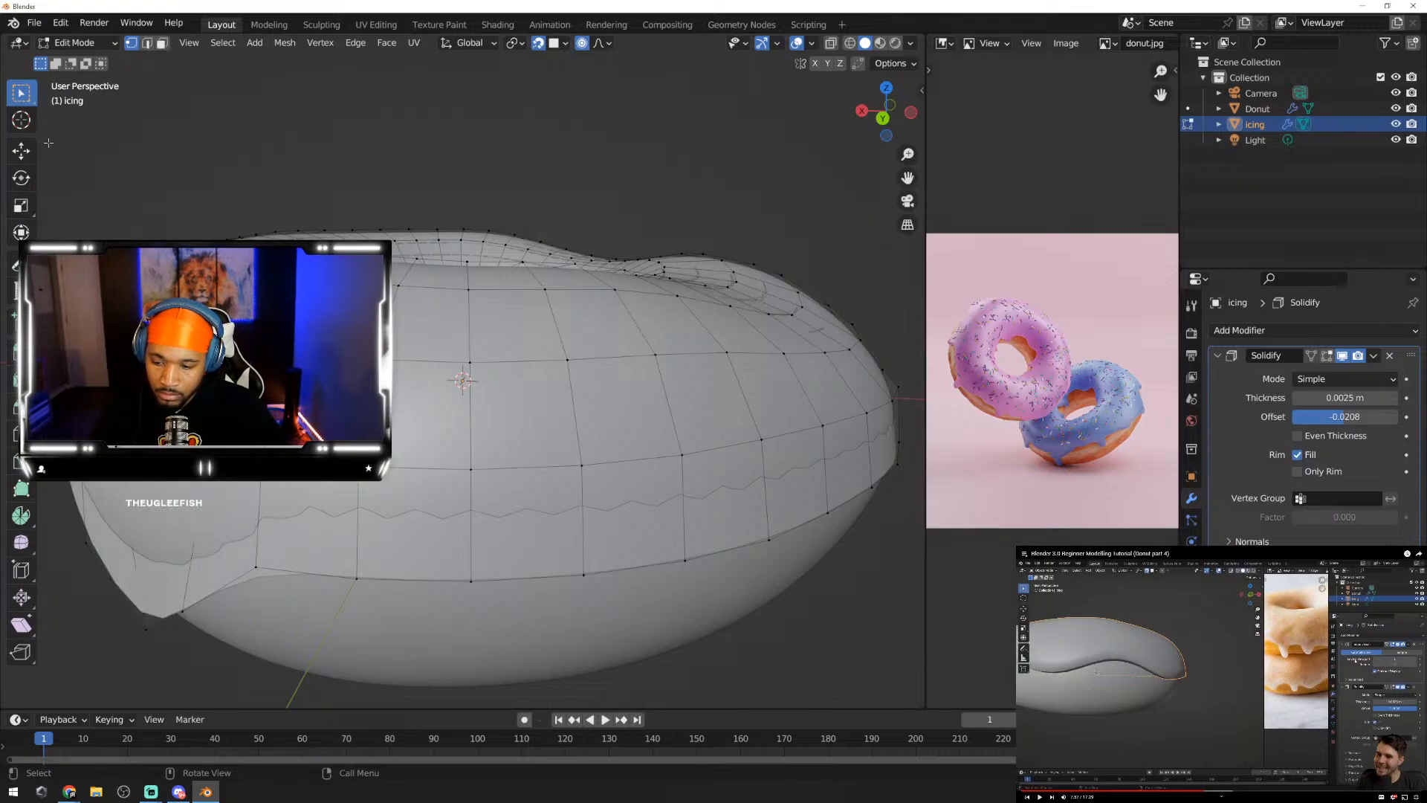
Step: Raise a lower-edge vertex on the next stretch of icing about 0.0038 m with the proportional size reduced to about 0.0085 m
key(Tab)
middle_drag(313, 401, 488, 469)
key(Tab)
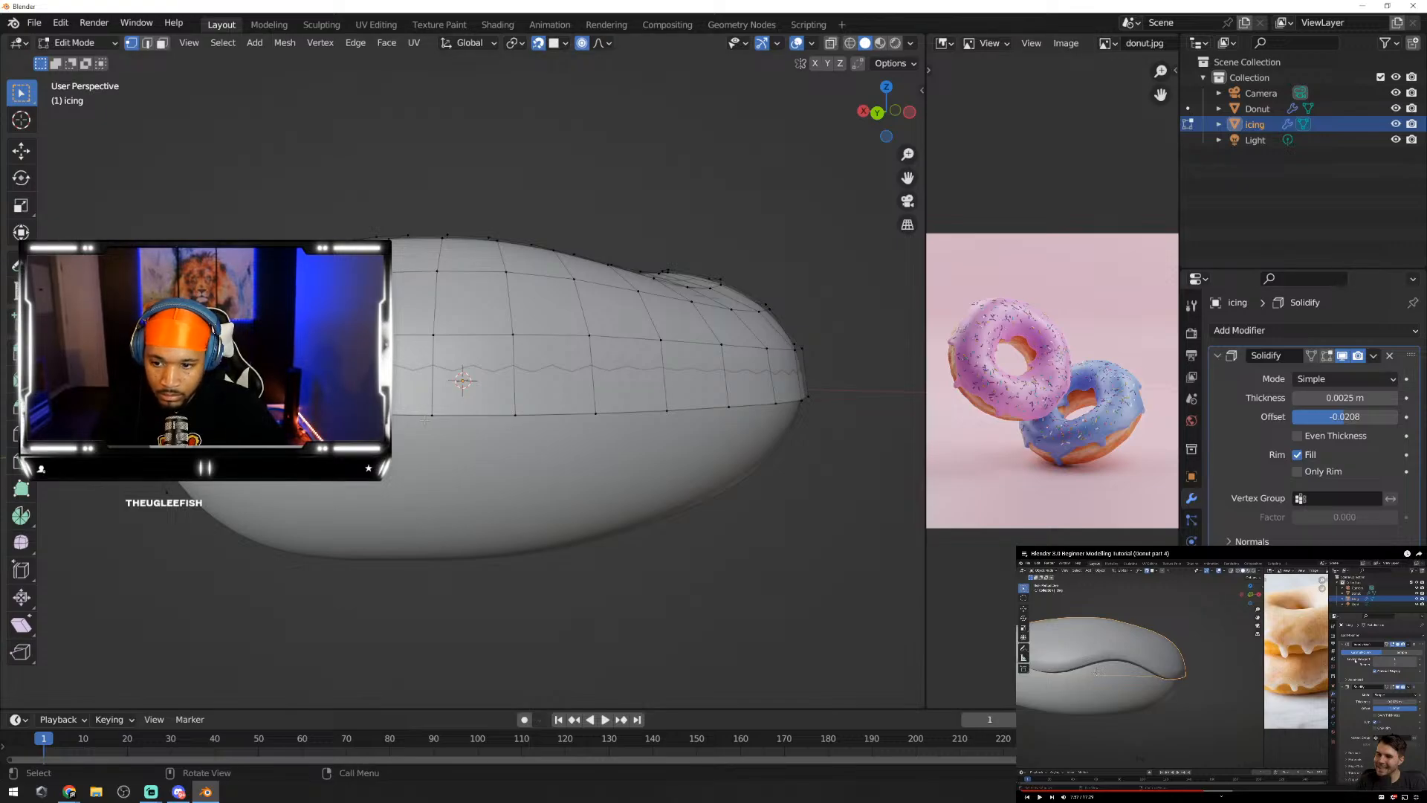
key(g)
scroll(432, 416, up, 7)
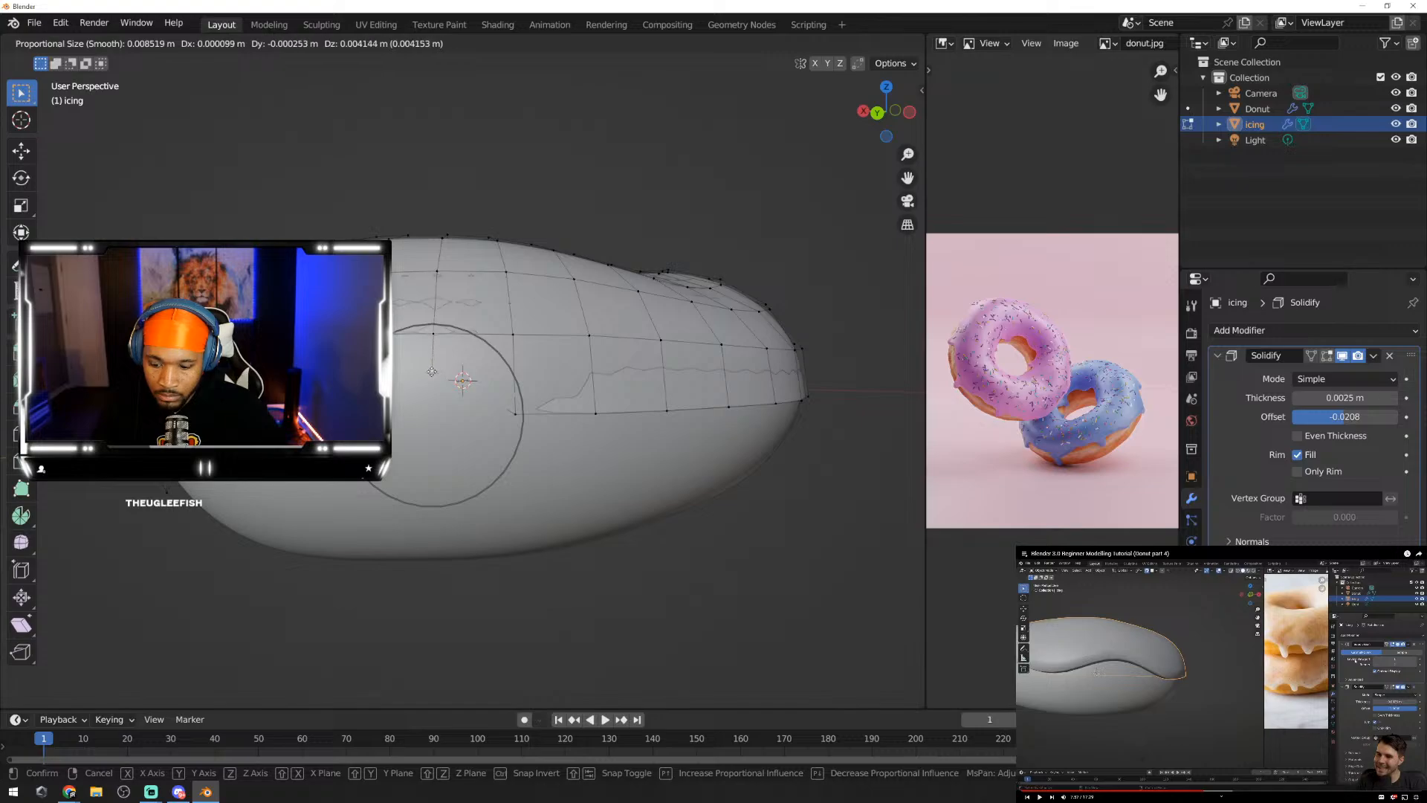
click(432, 375)
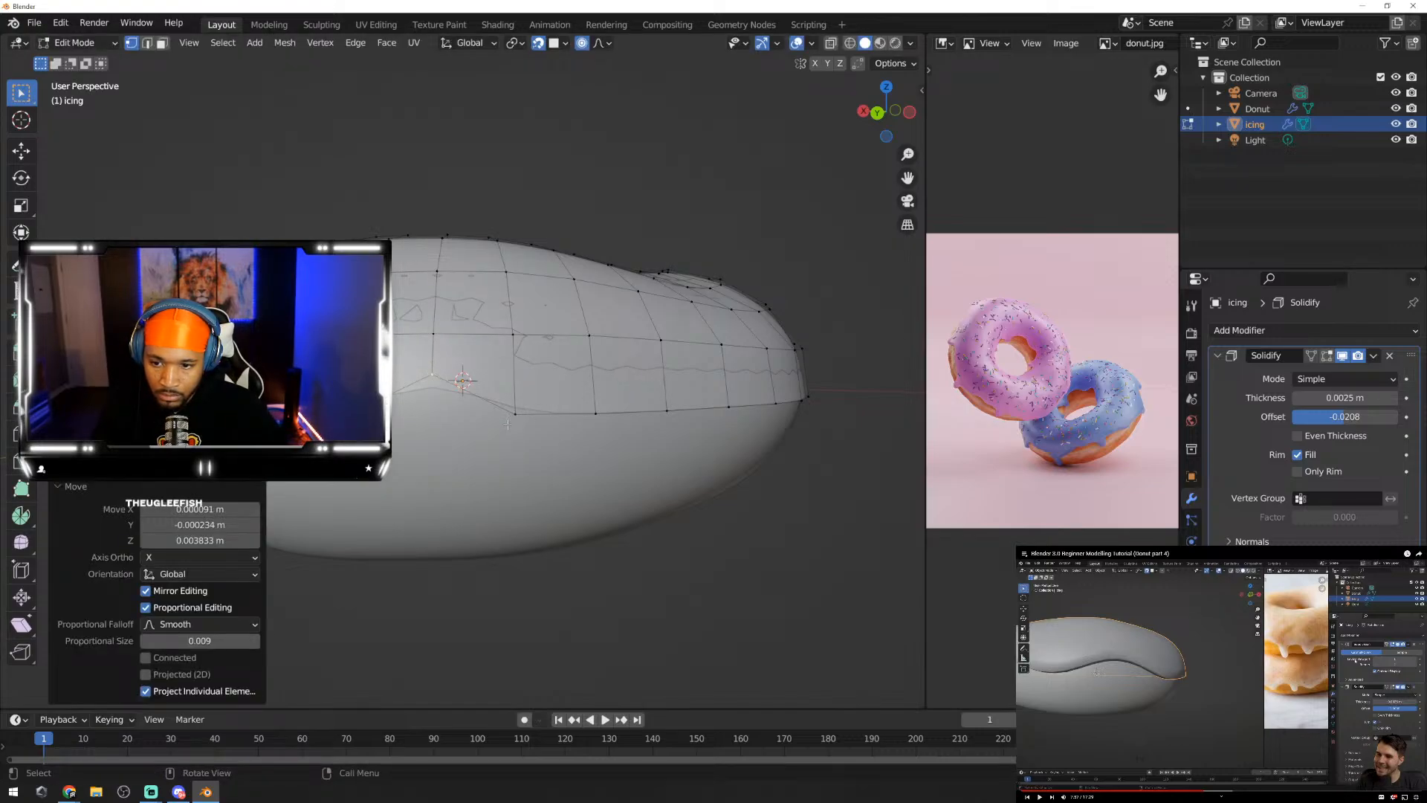
Step: Pull a vertex further along the icing's lower edge down about 0.0054 m and slightly sideways to form a small drip
middle_drag(665, 408, 542, 417)
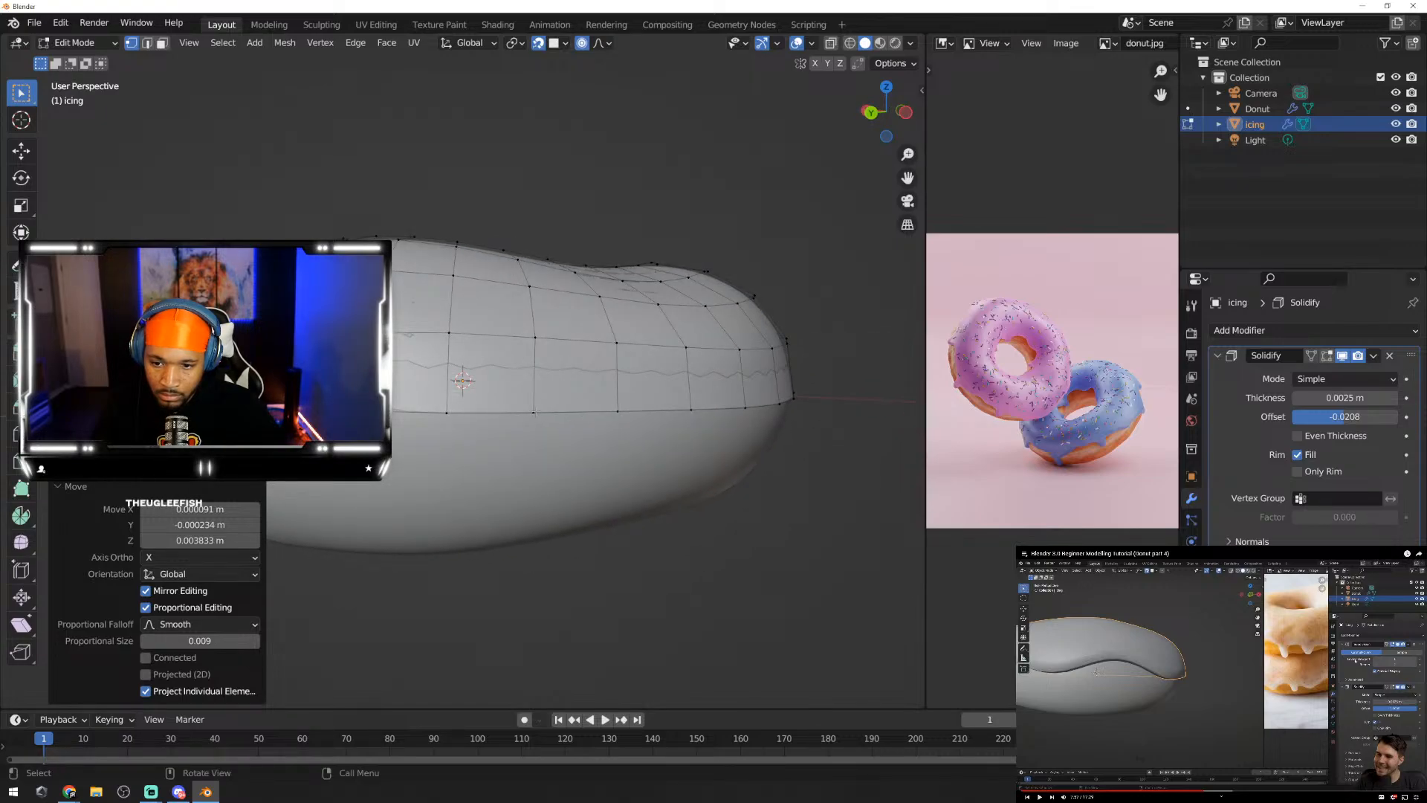
click(533, 412)
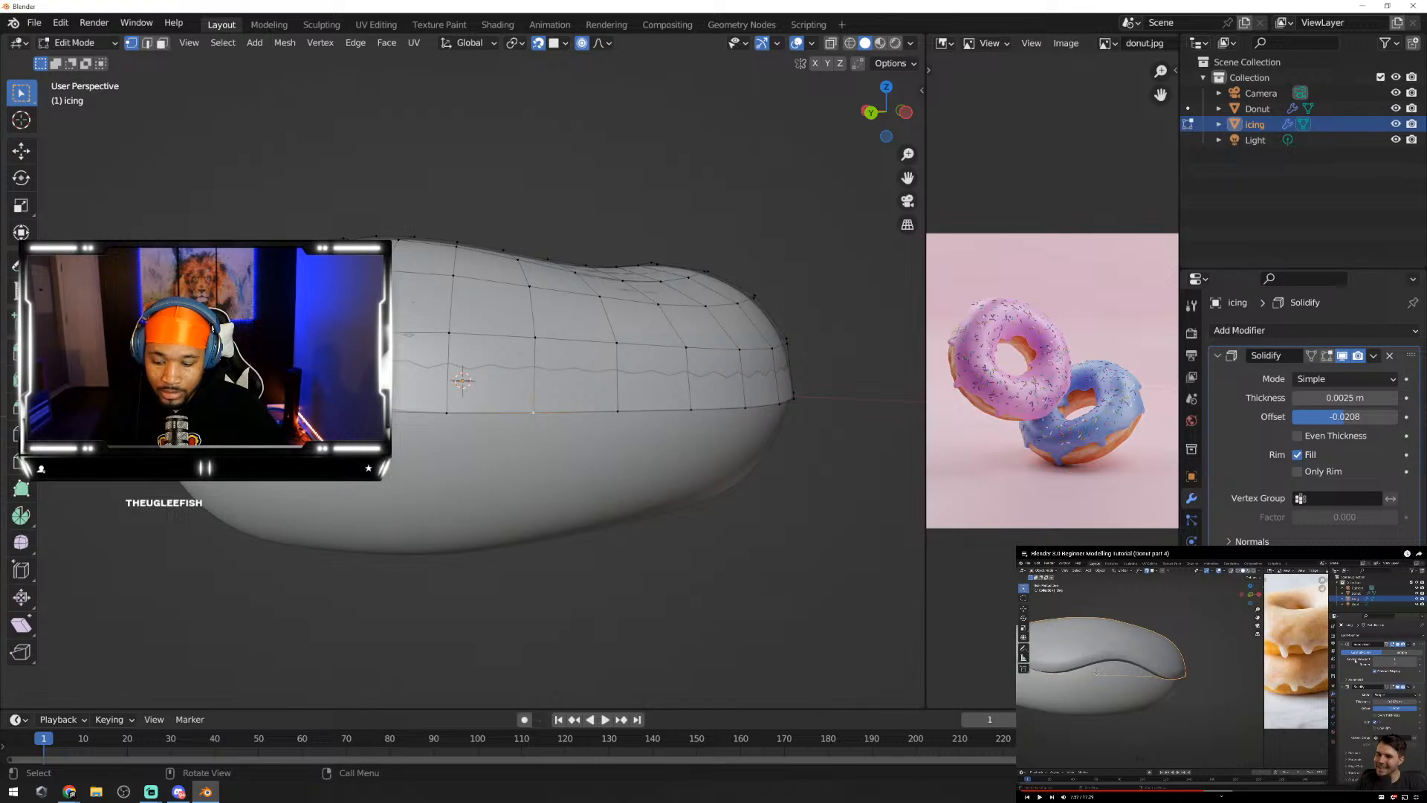
key(g)
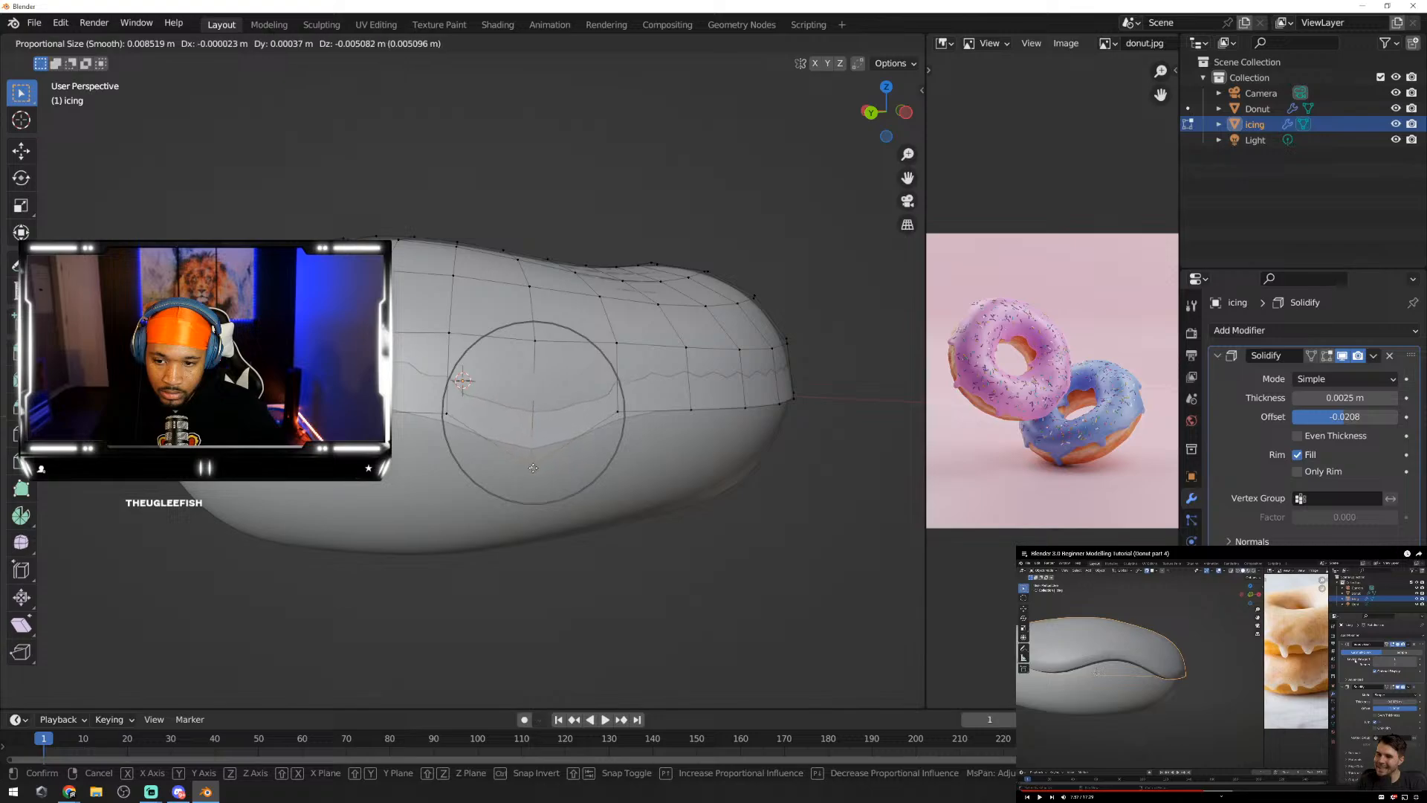
click(550, 470)
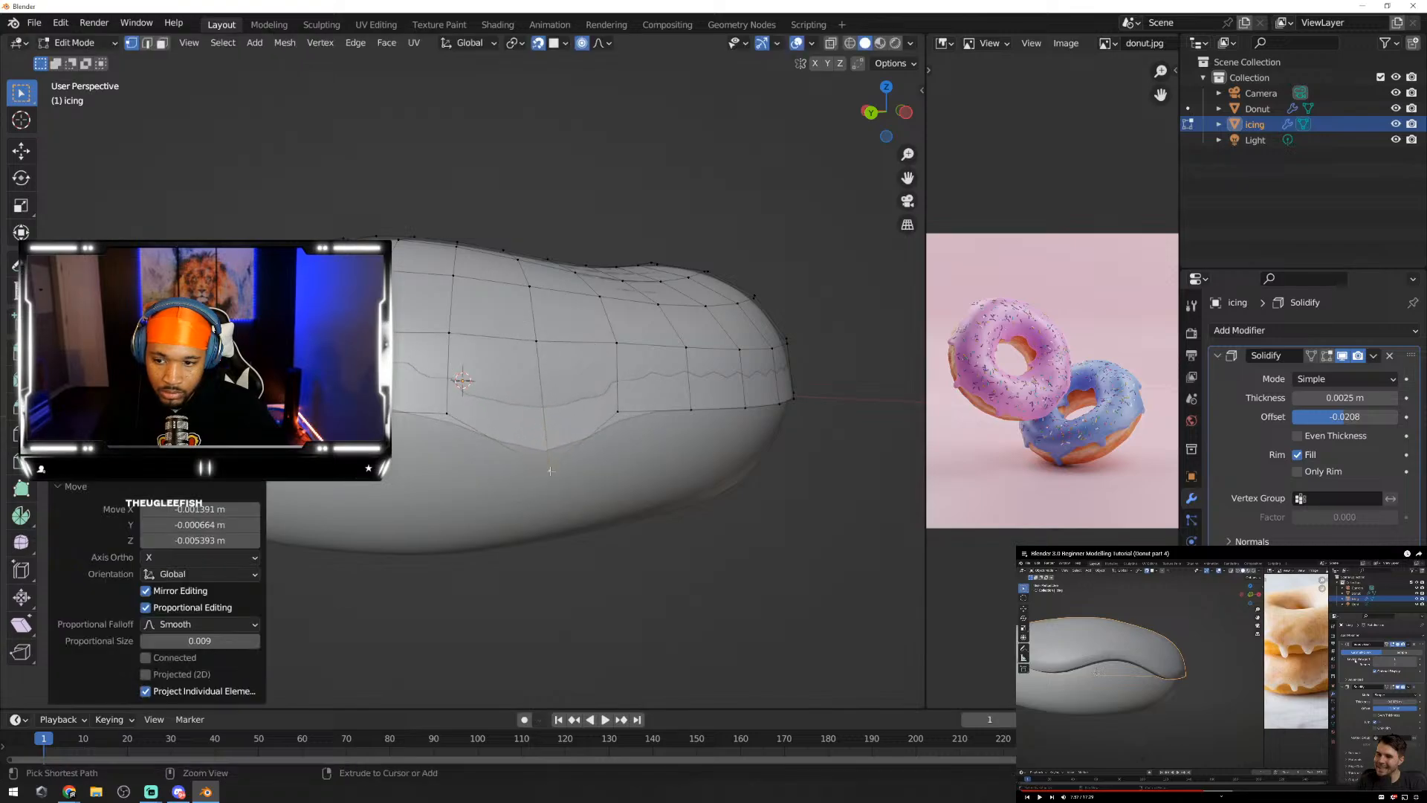
Step: Lower another icing edge vertex further around the donut about 0.0031 m to form a shallow drip
middle_drag(598, 453, 484, 453)
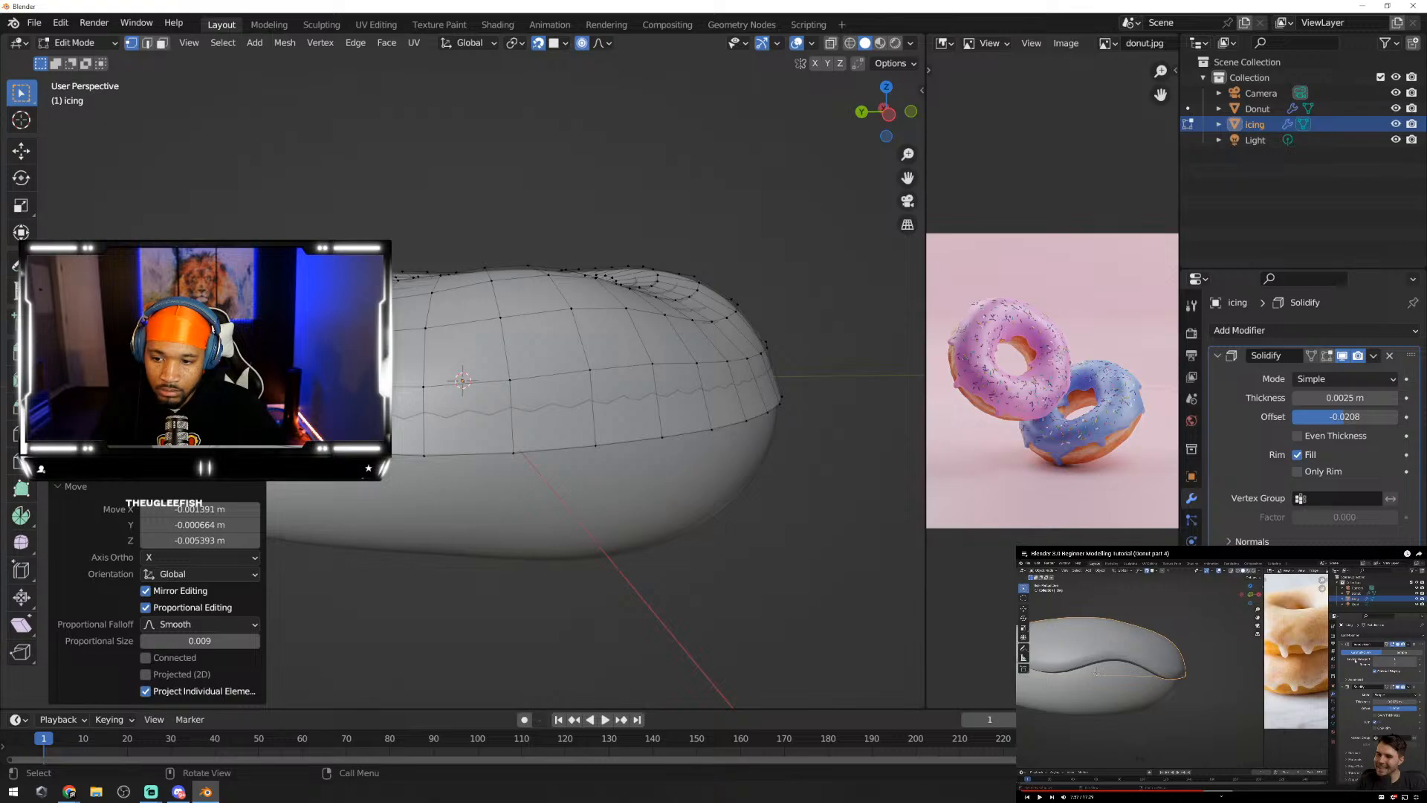
key(g)
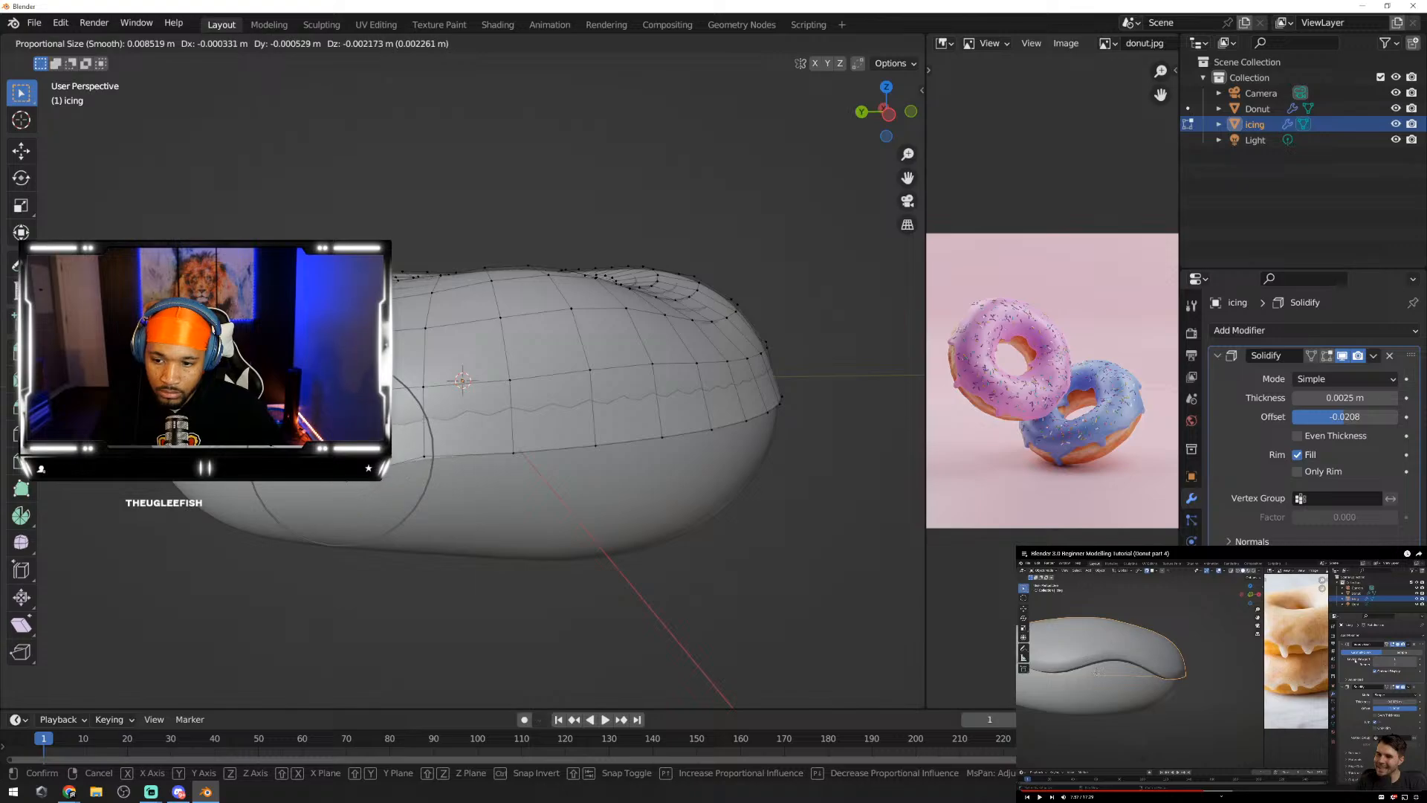
click(346, 486)
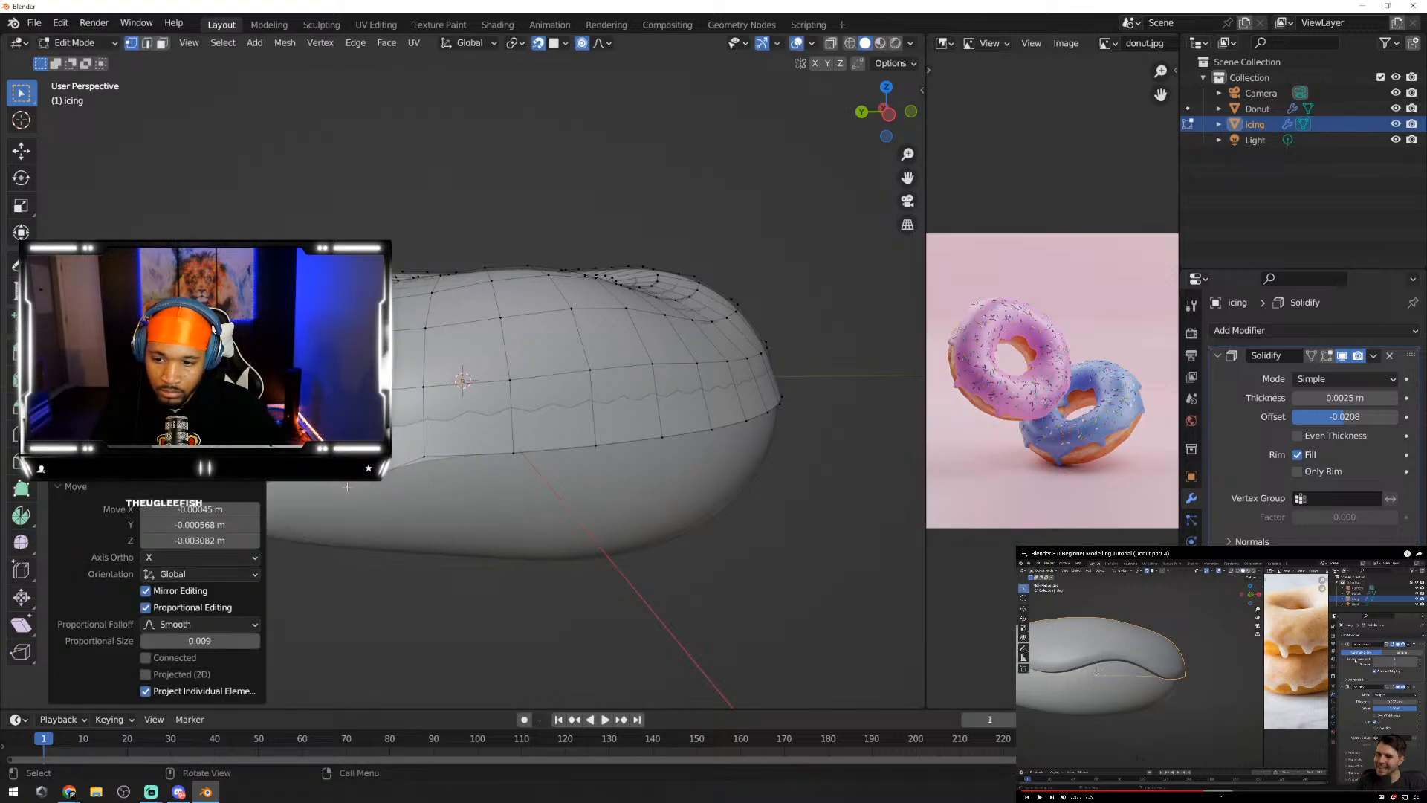
click(384, 481)
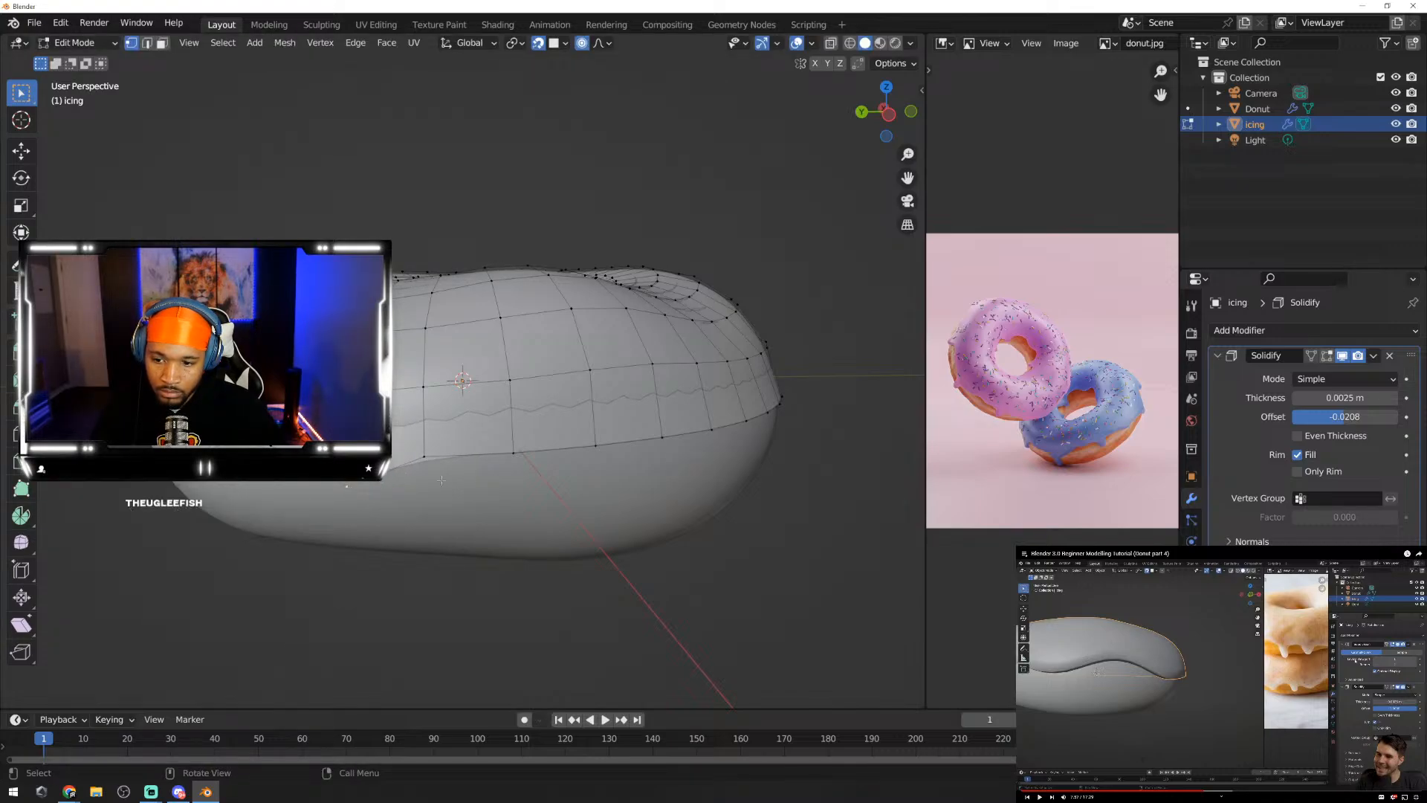
middle_drag(538, 458, 522, 499)
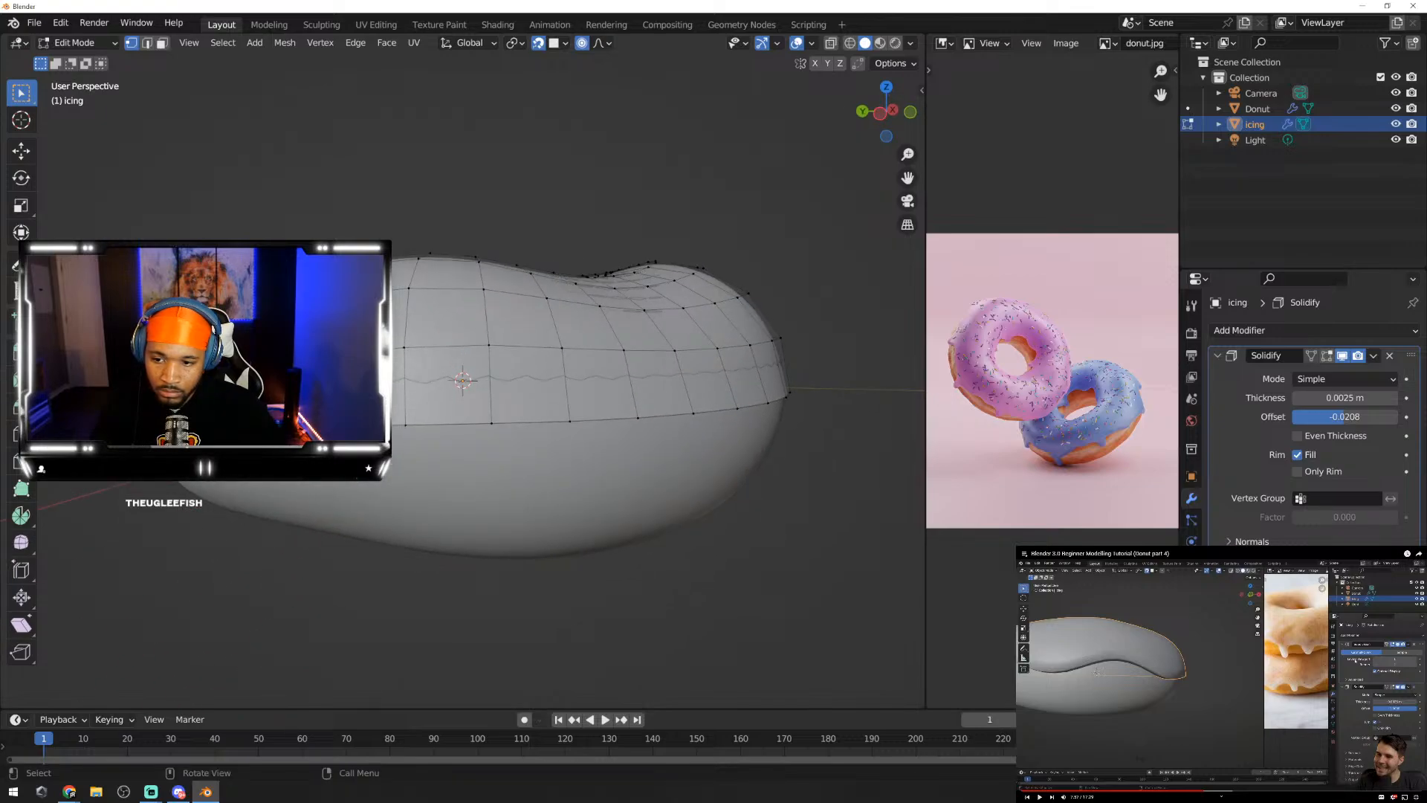
Step: Raise a lower-edge vertex on the flat stretch of icing about 0.0049 m and slightly sideways
key(ctrl)
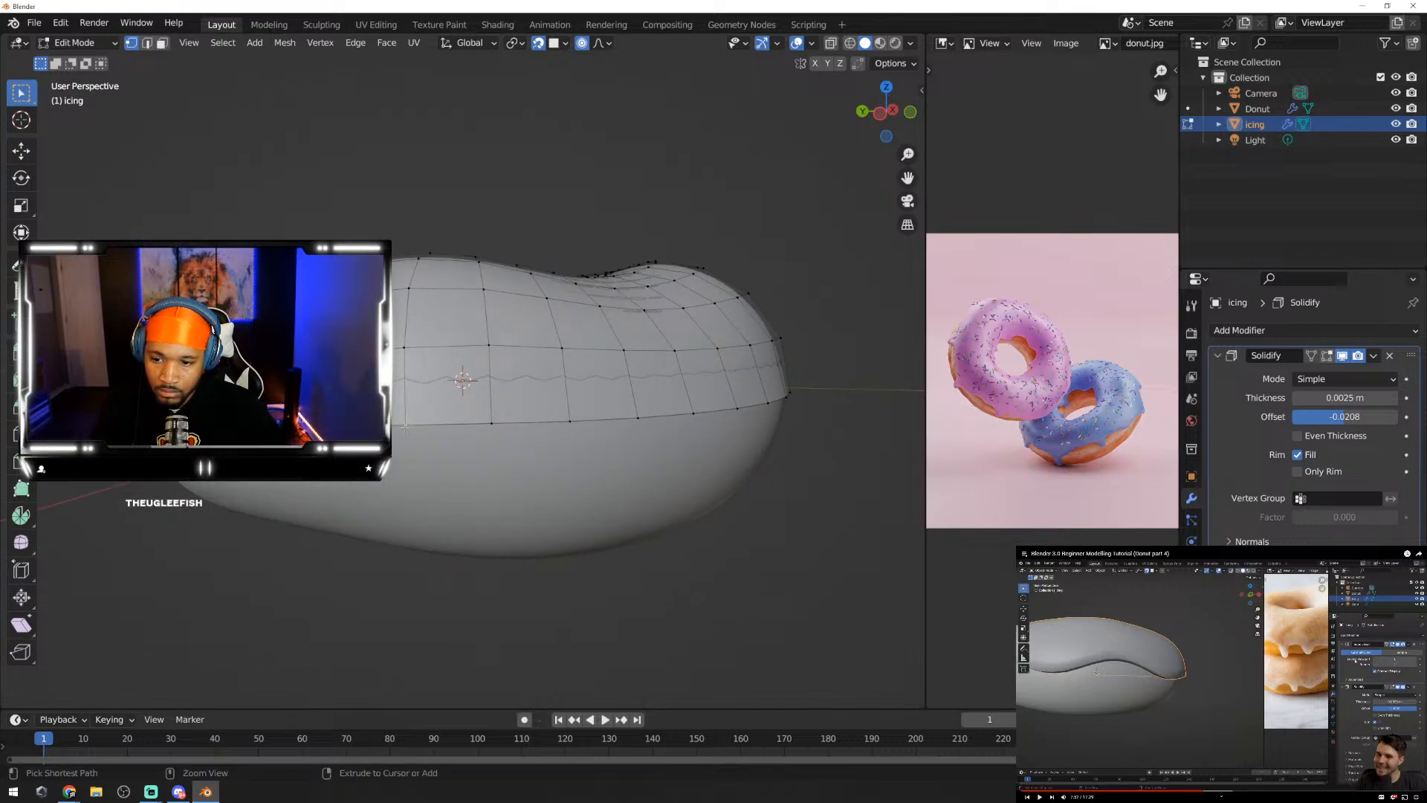
key(g)
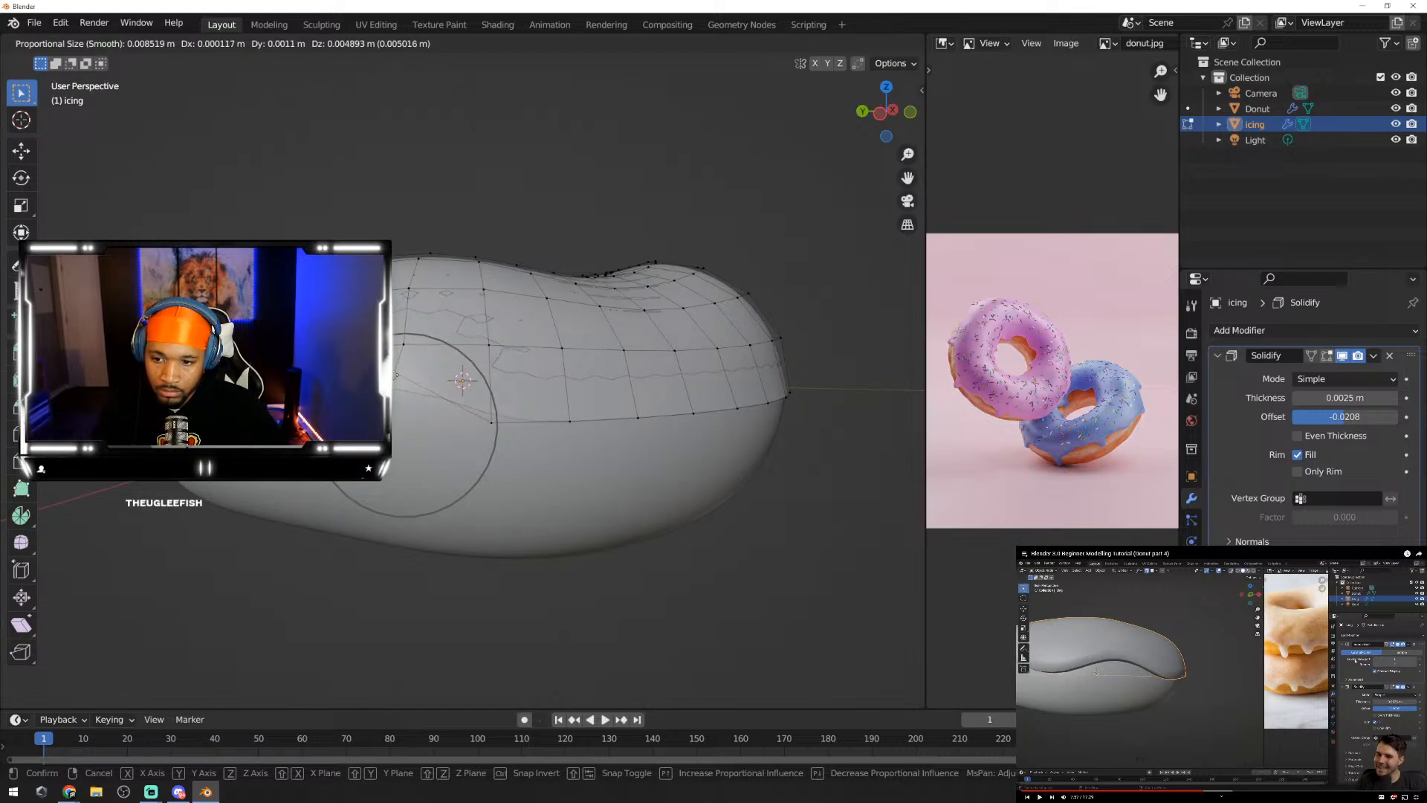
click(397, 367)
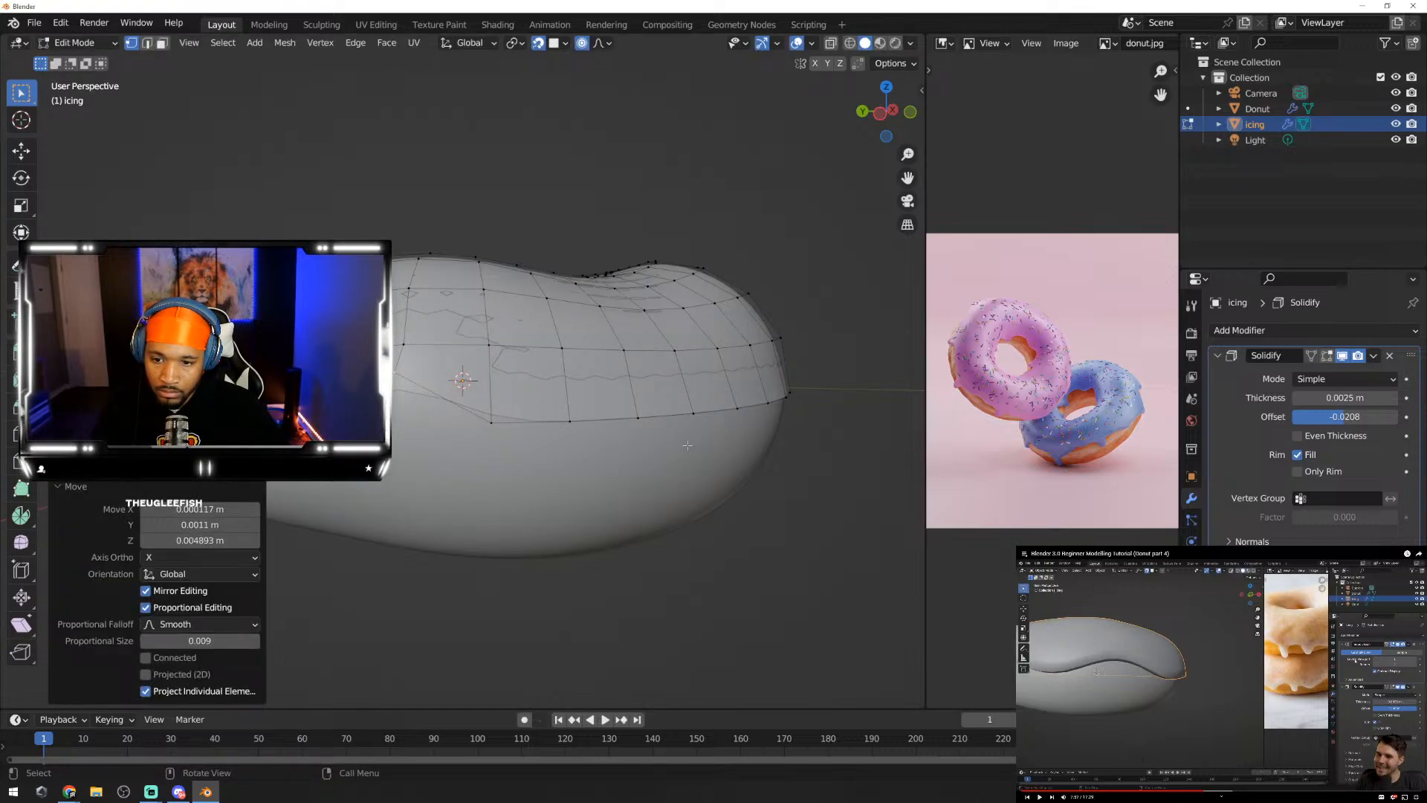
Step: Pull a lower-edge vertex further around the icing down about 0.0059 m and slightly sideways to form a drip
middle_drag(687, 446, 489, 446)
click(487, 454)
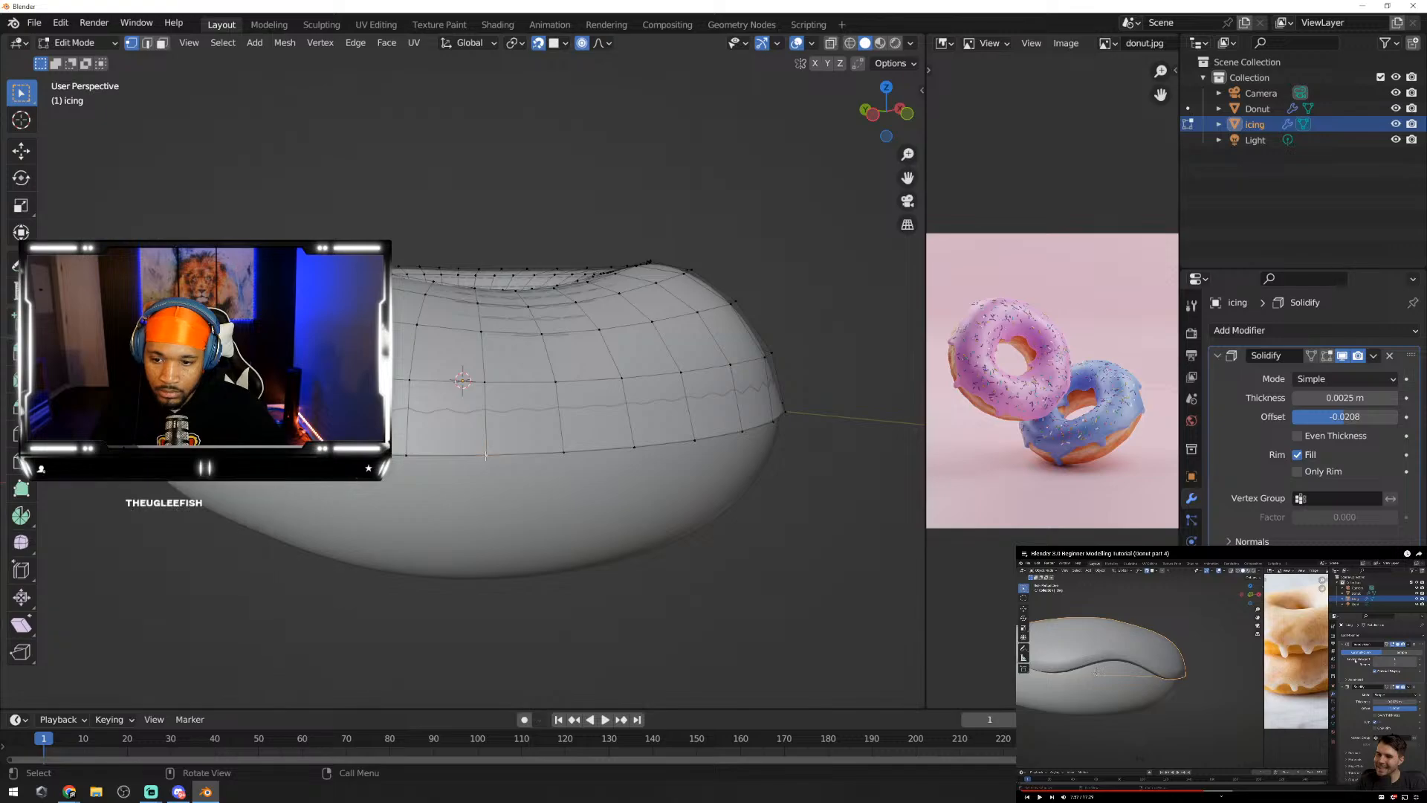
key(g)
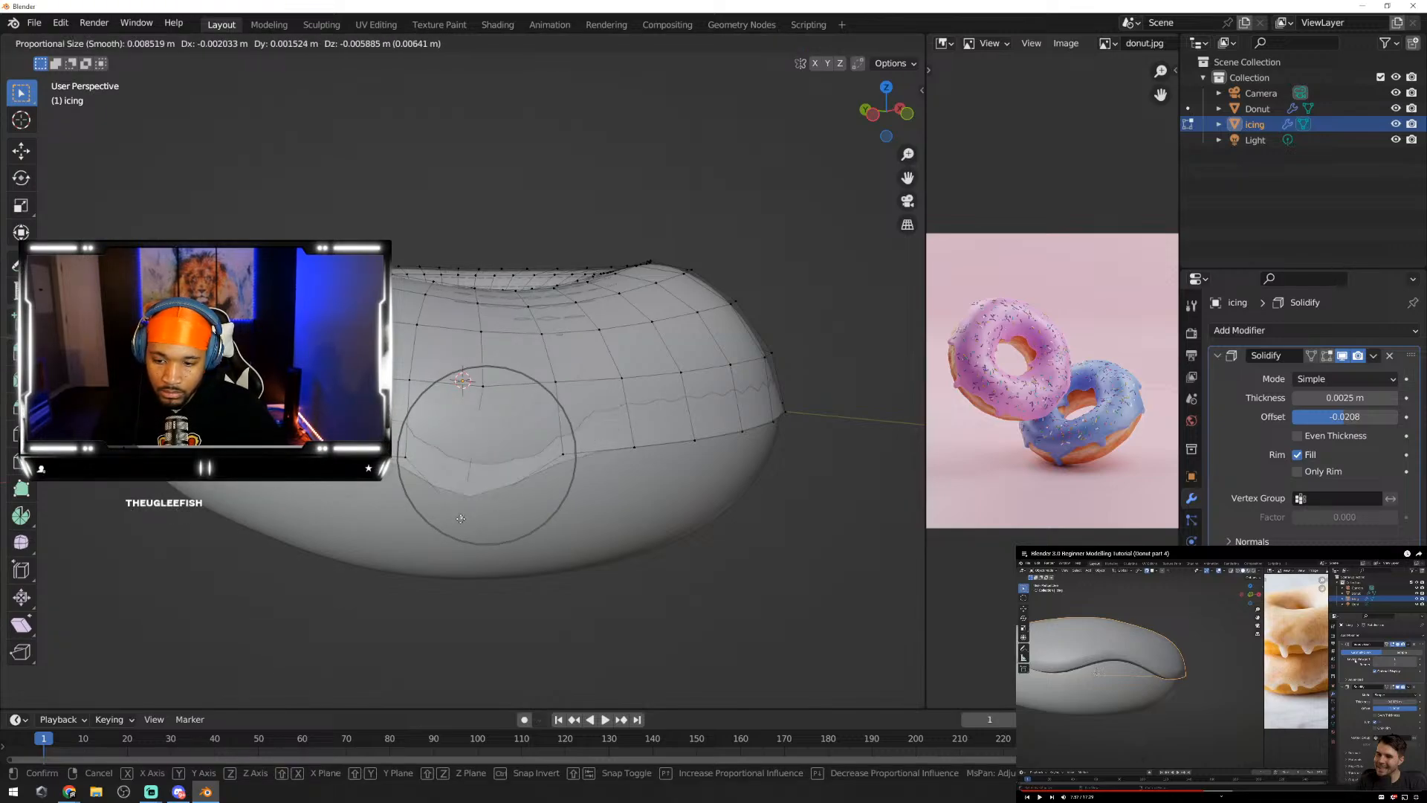
click(460, 510)
Step: Nudge the icing vertex directly above the new drip about 0.0009 m along X and 0.0005 m up
middle_drag(460, 510, 717, 460)
click(683, 327)
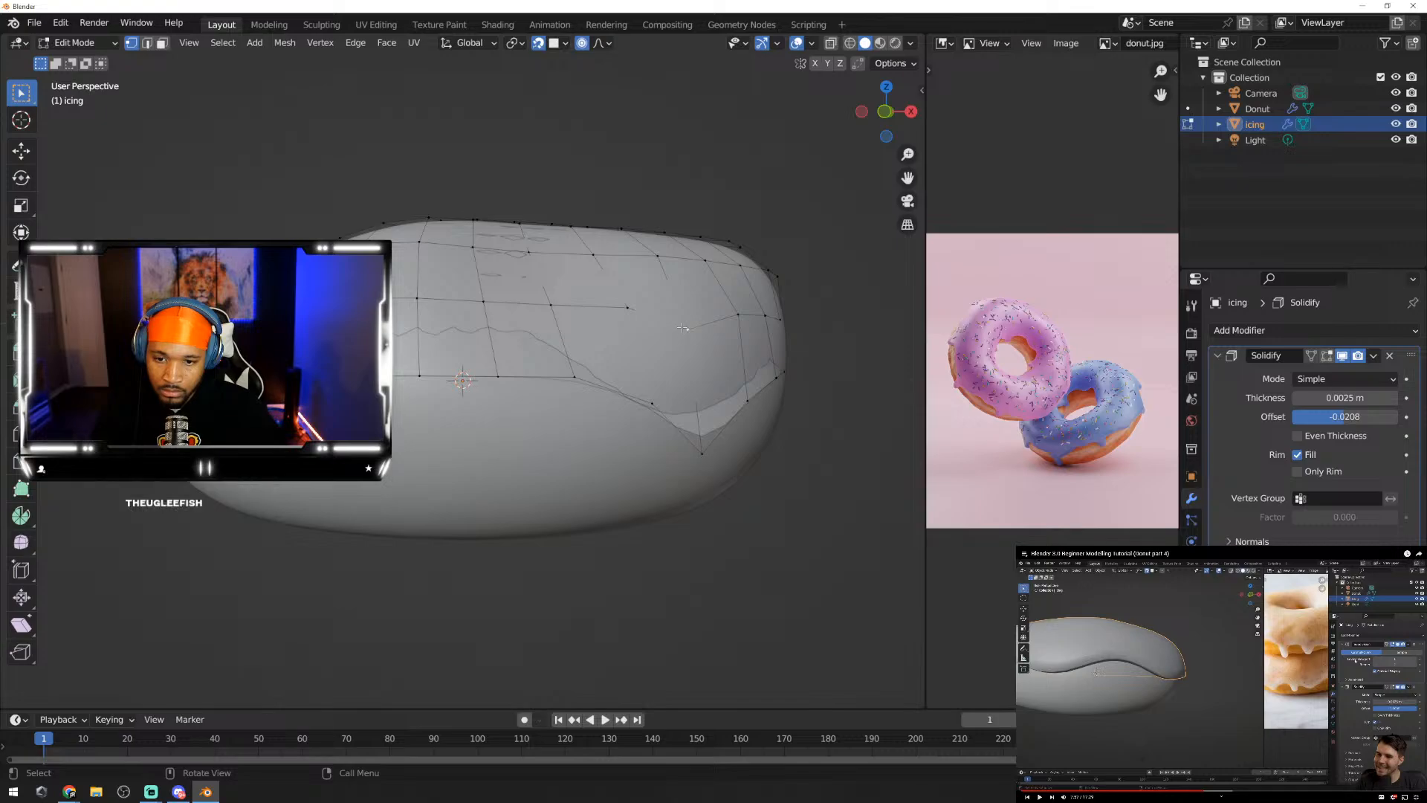
key(g)
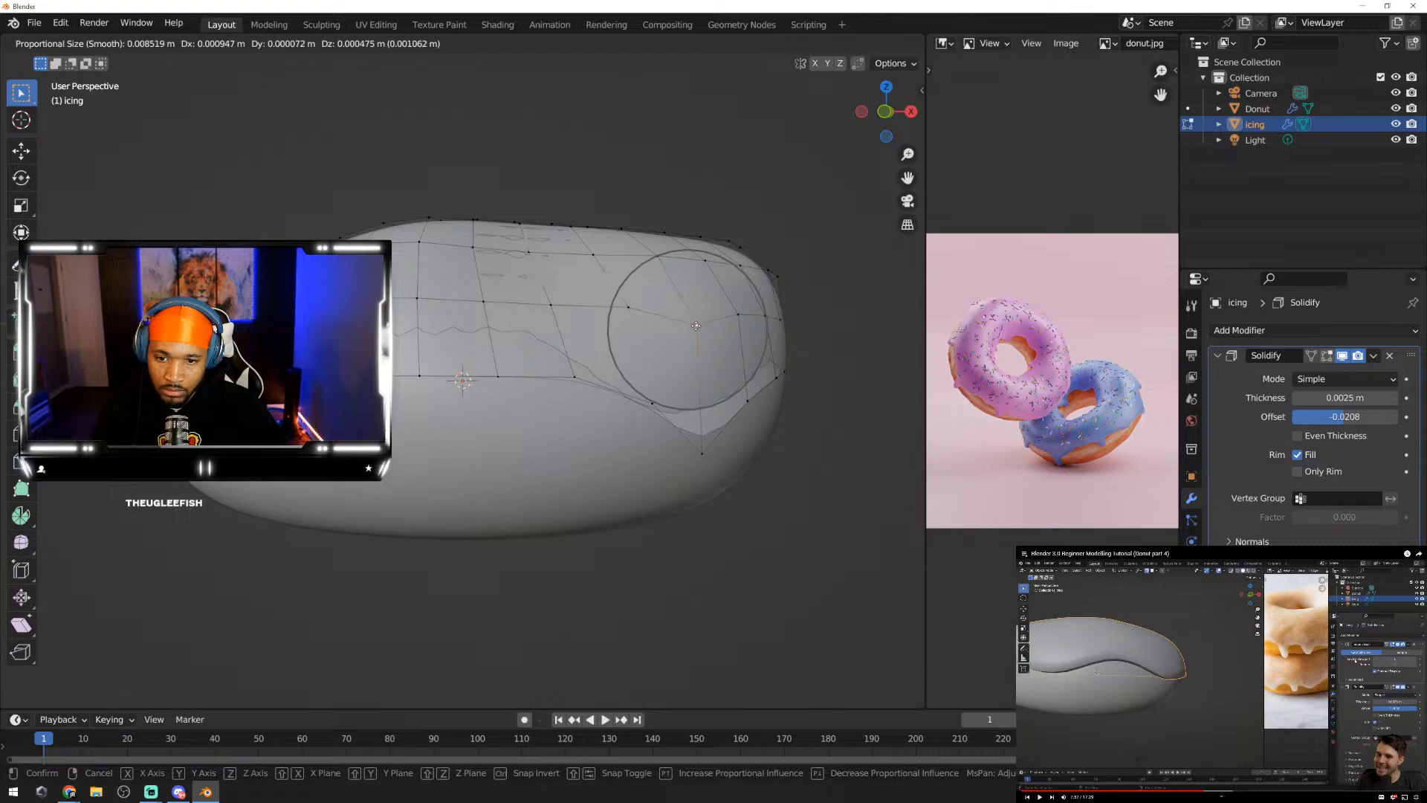
click(696, 325)
Step: Lower a vertex on the neighbouring flat stretch of the icing's edge about 0.0041 m to form another drip
middle_drag(696, 325, 470, 355)
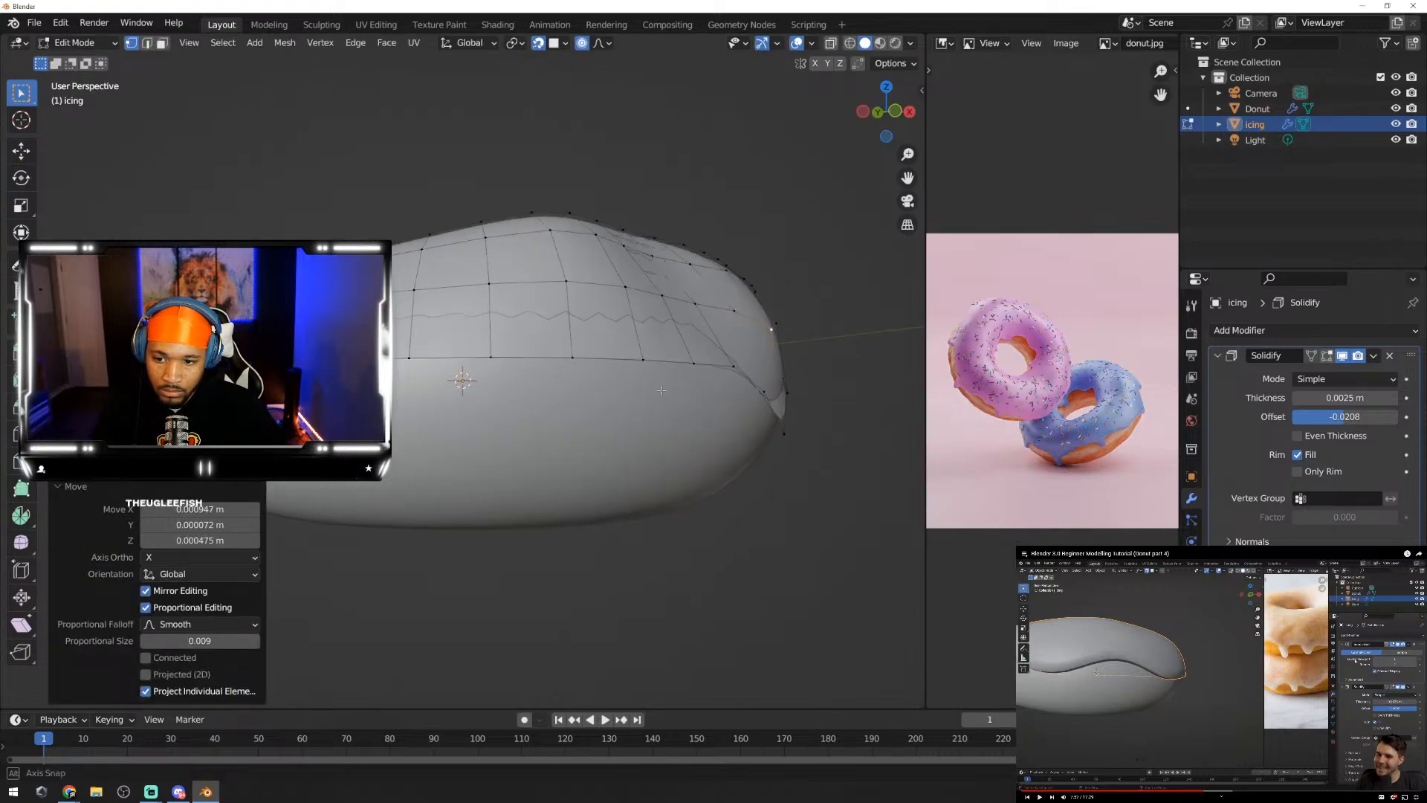
click(490, 357)
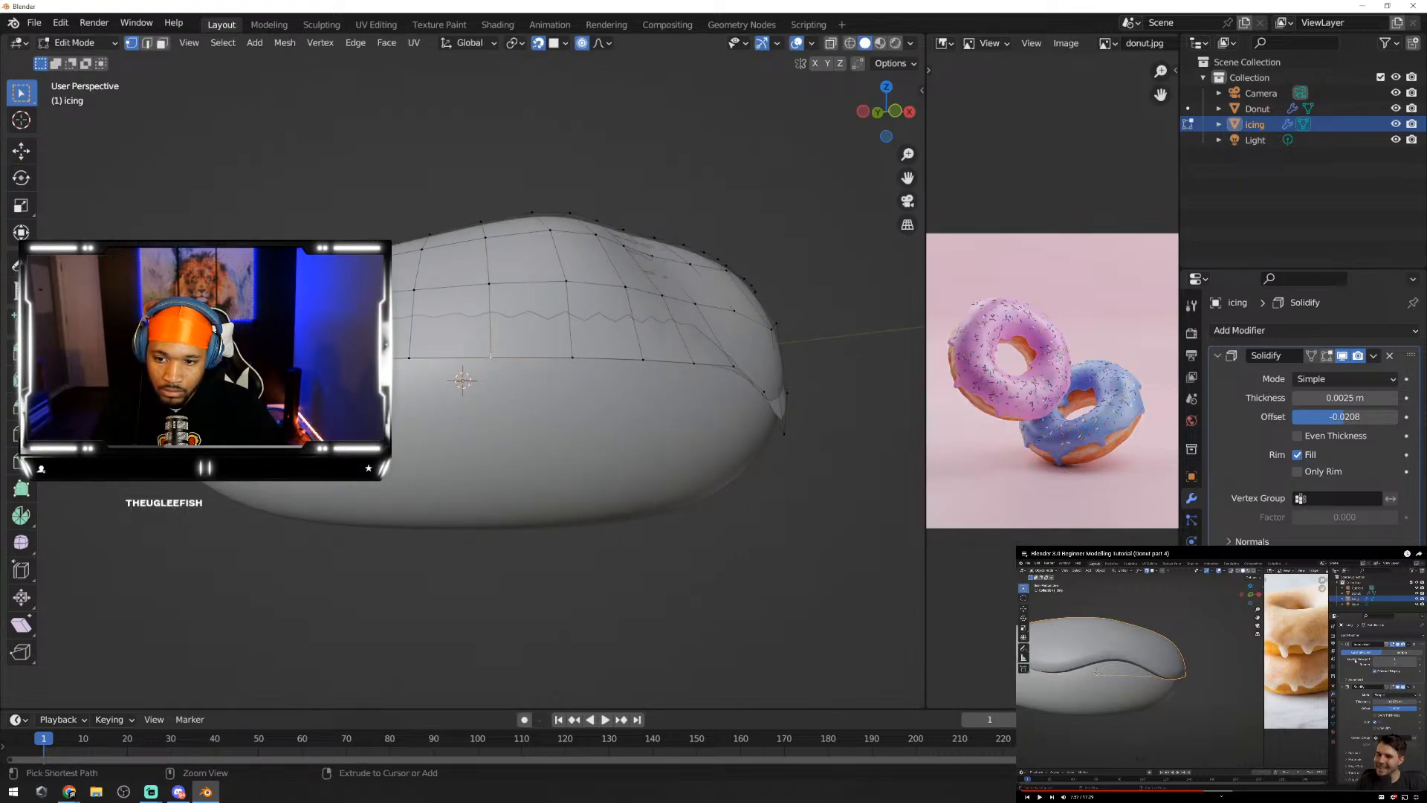
key(g)
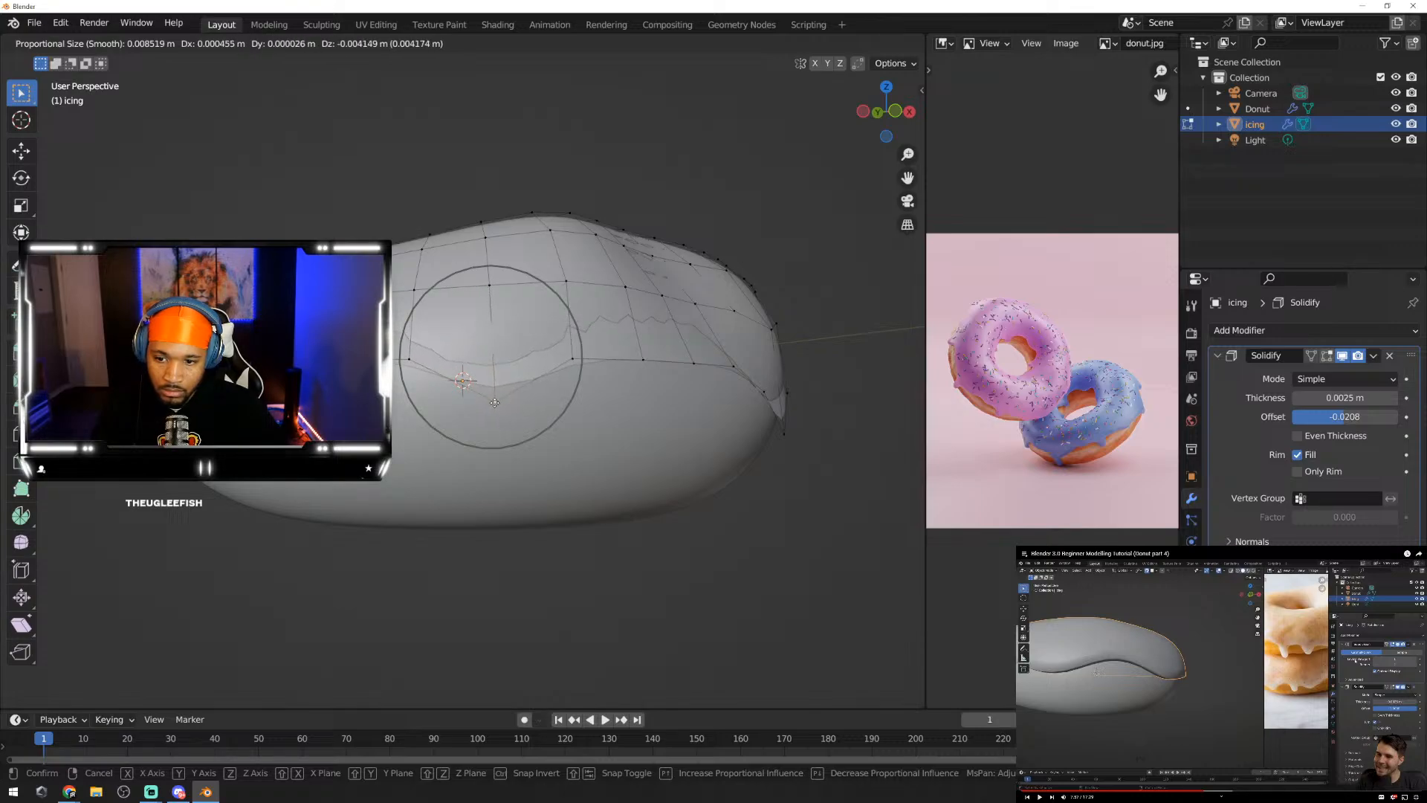
click(467, 396)
Step: Raise two edge vertices between the drips about 0.001 m each, shifting the second about 0.002 m sideways
key(alt+a)
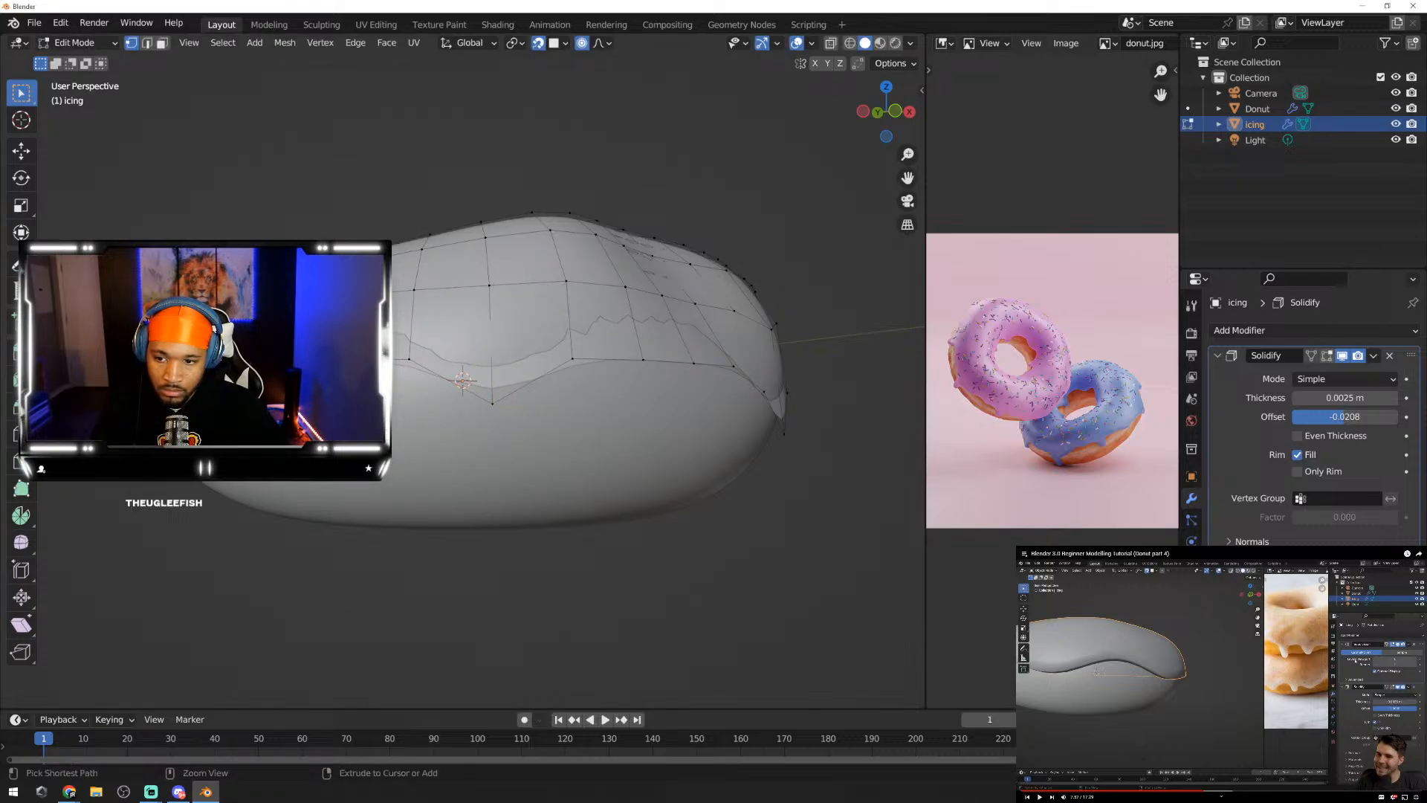
key(g)
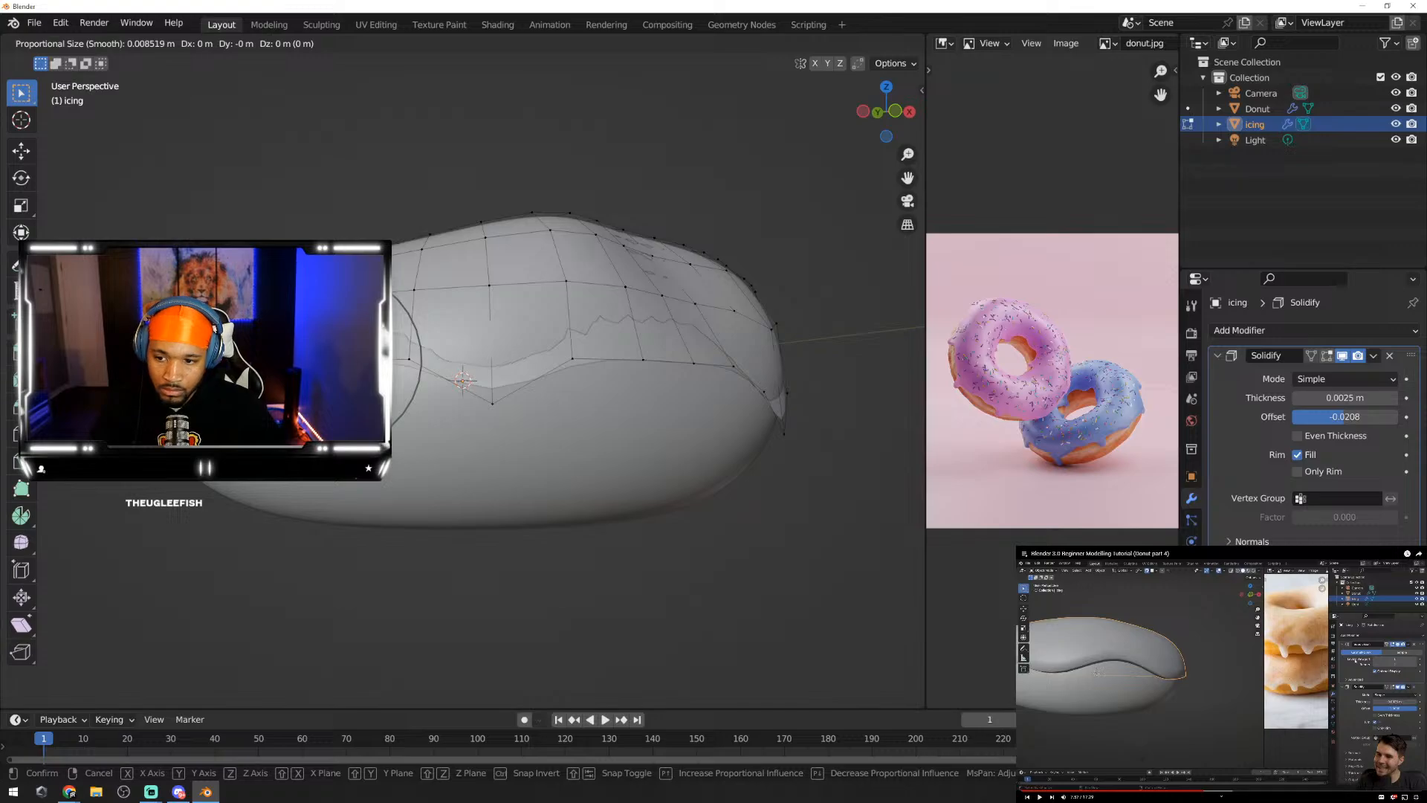
key(Return)
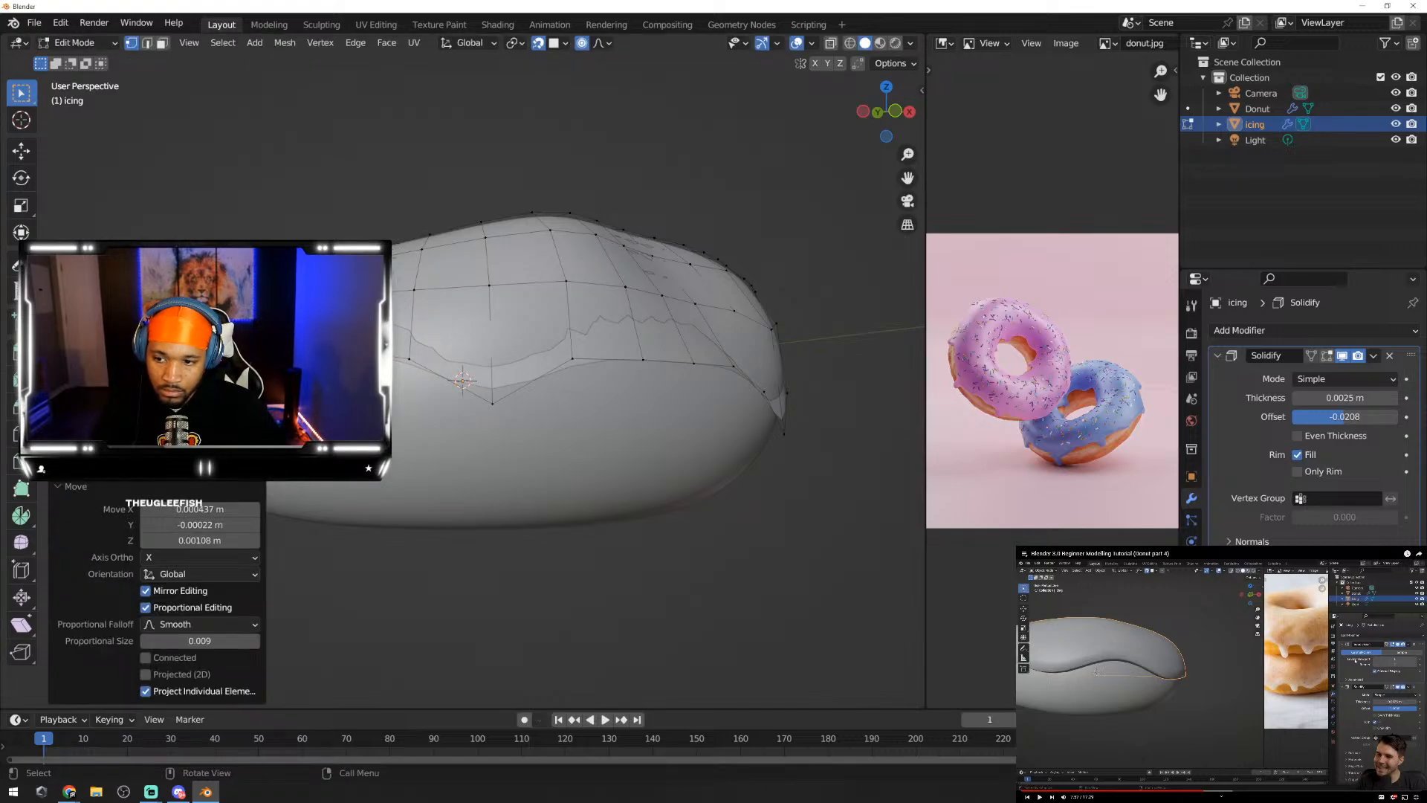
key(g)
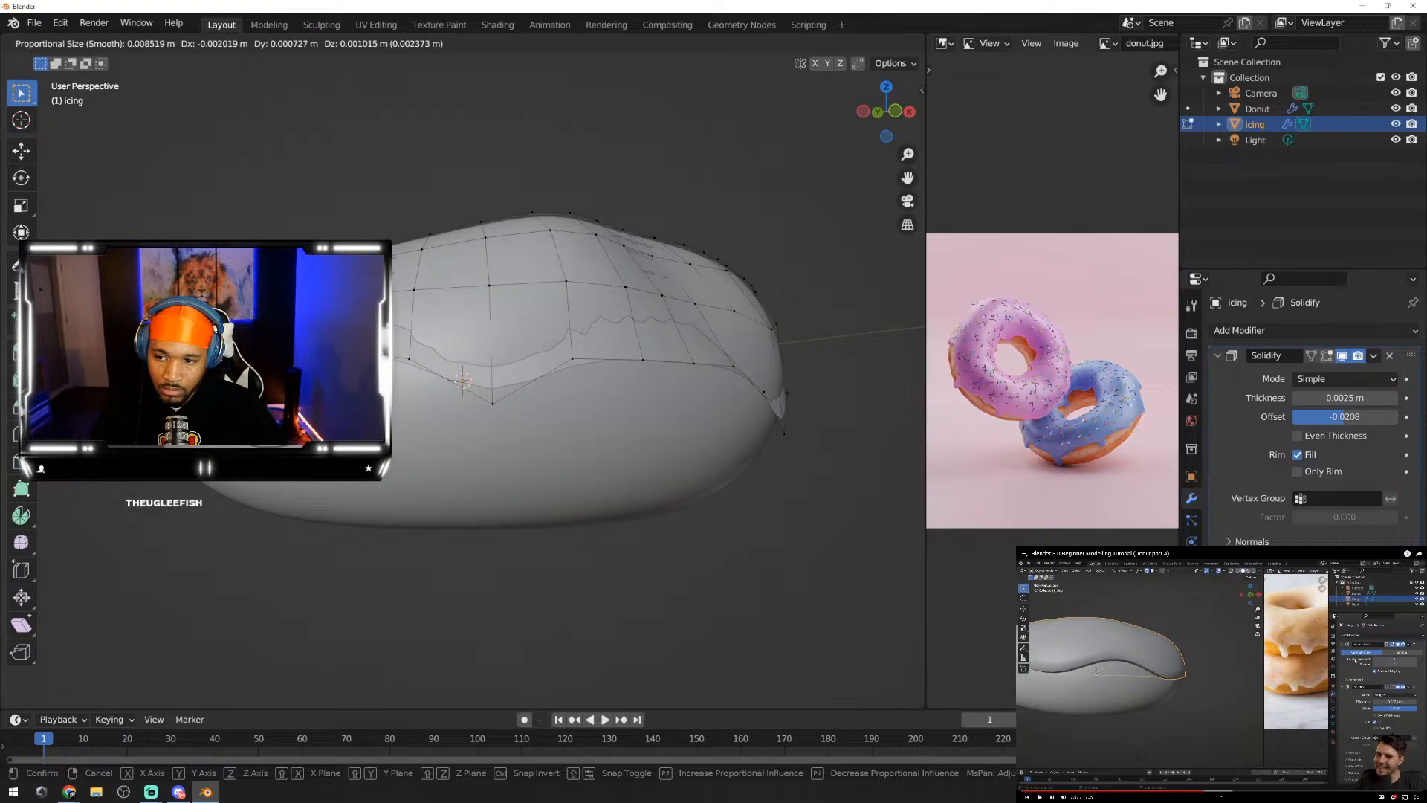
key(Return)
Step: Move the edge vertex on the other side of the pointed drip about 0.0011 m up and sideways towards its tip
middle_drag(343, 407, 420, 418)
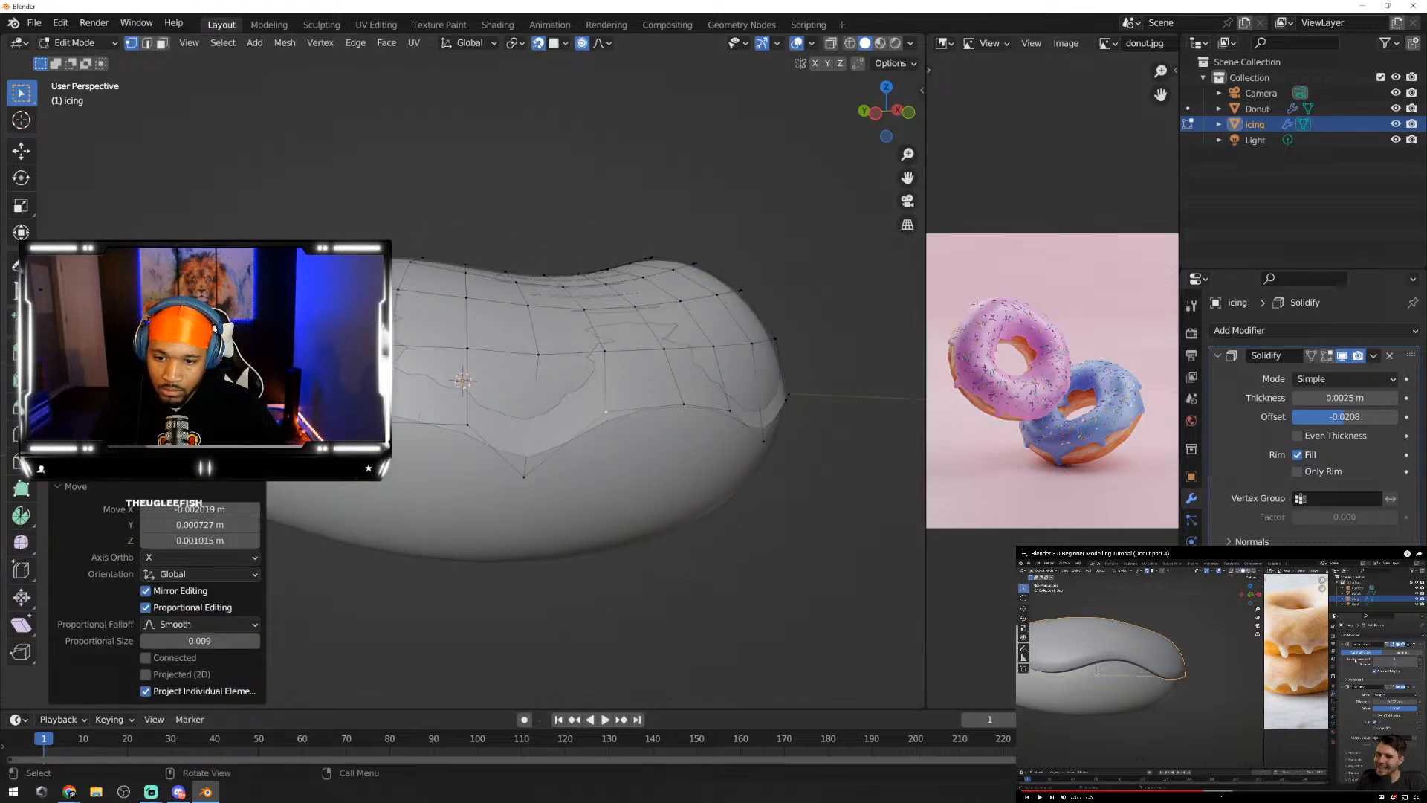
click(467, 424)
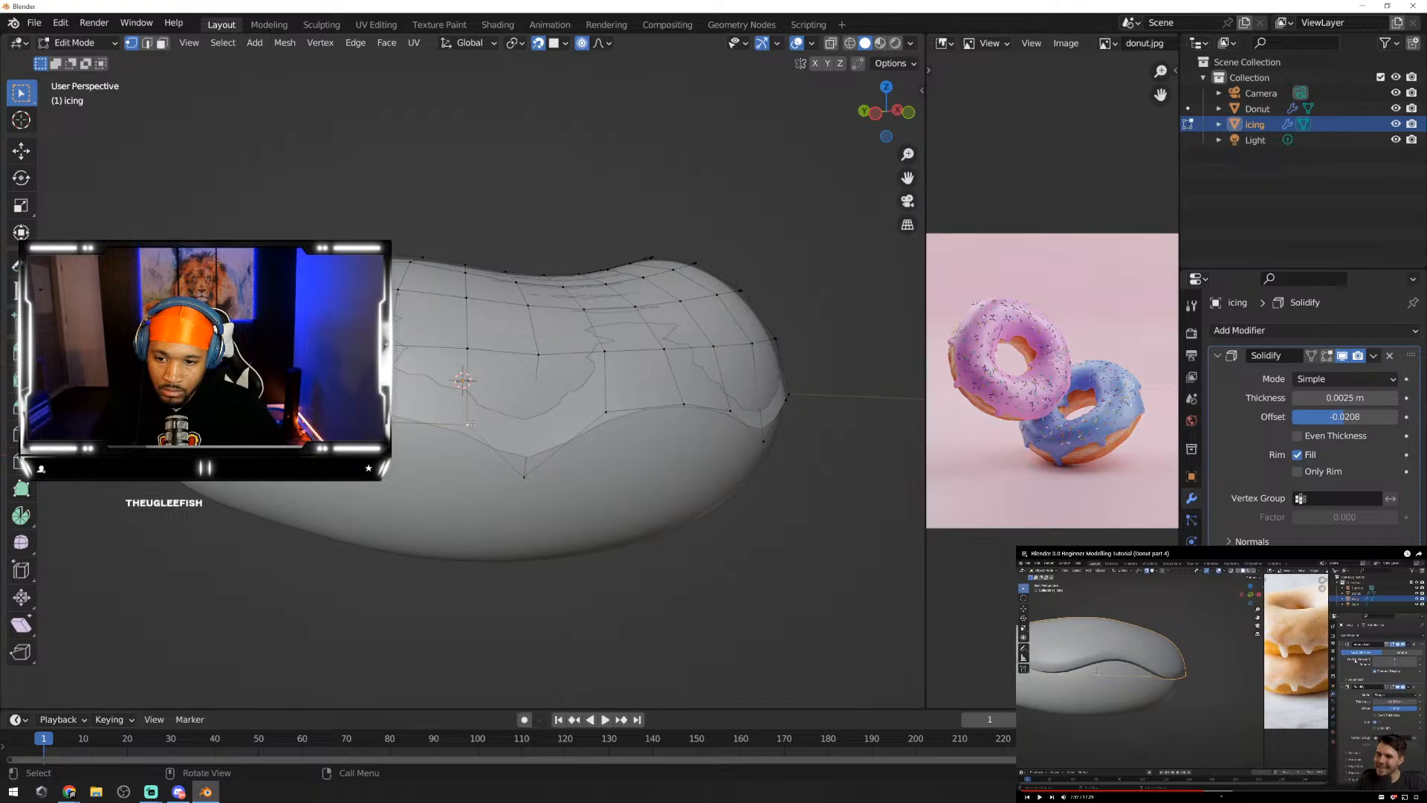
key(g)
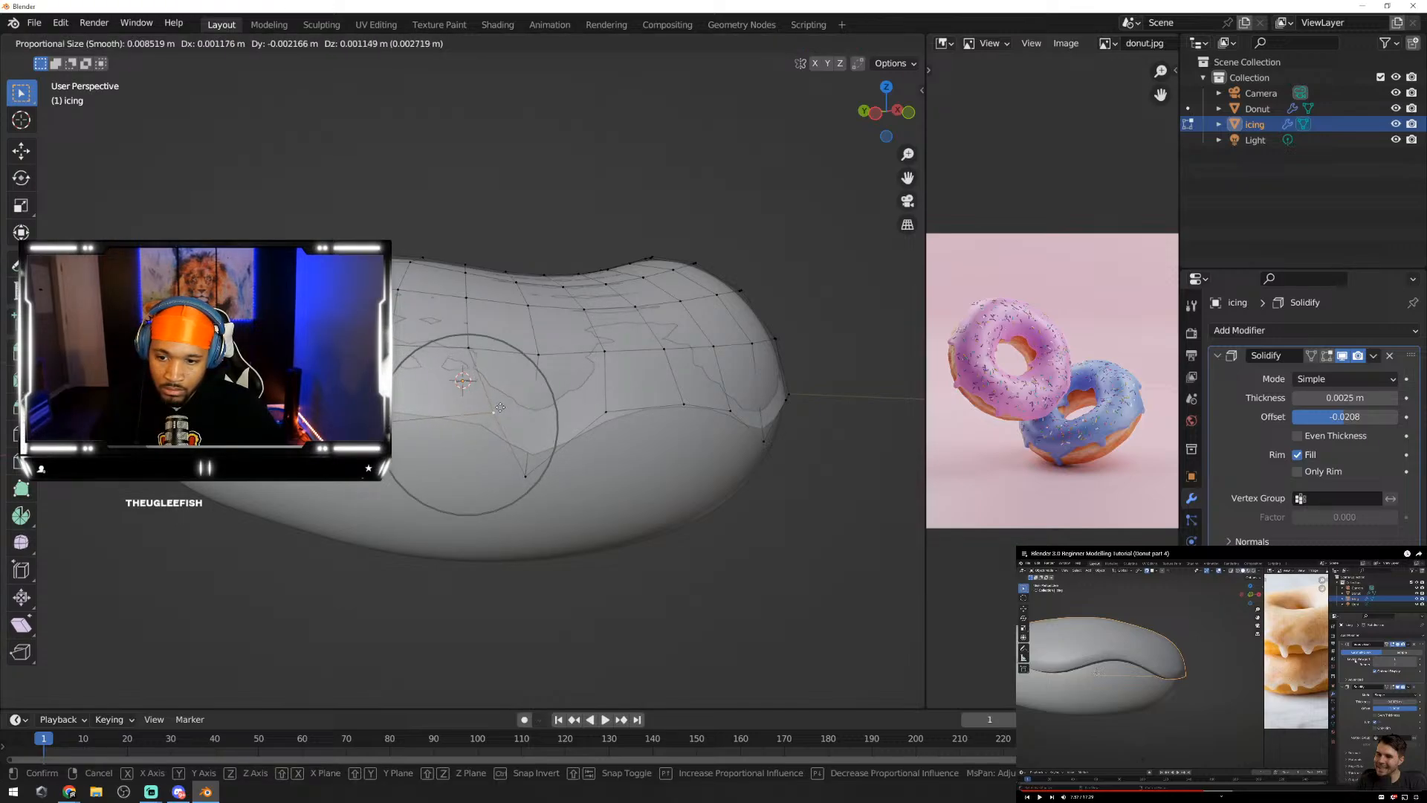
click(500, 407)
Step: Shorten the pointed drip by moving its tip vertex about 0.0022 m up and slightly sideways, and return to Object Mode
key(Tab)
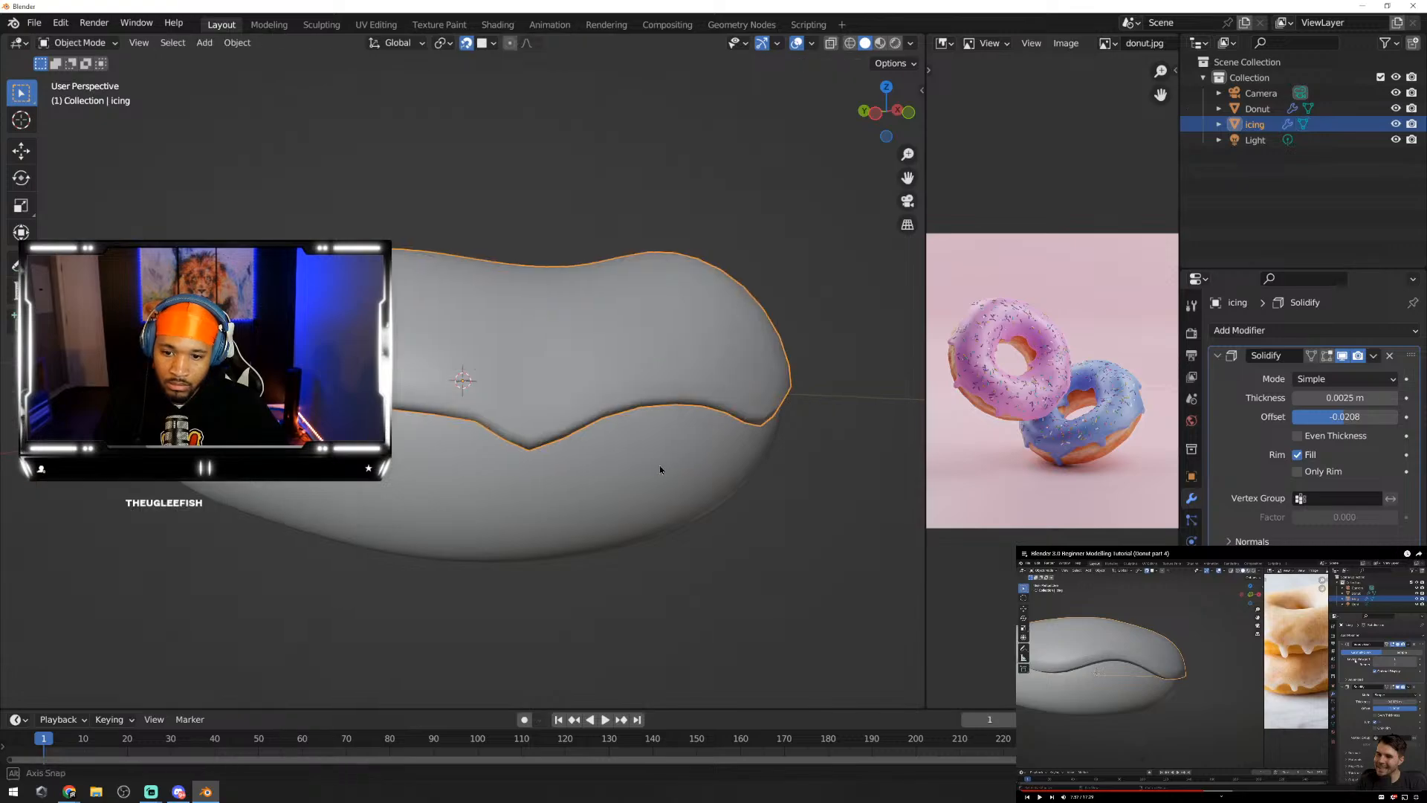
middle_drag(658, 465, 889, 471)
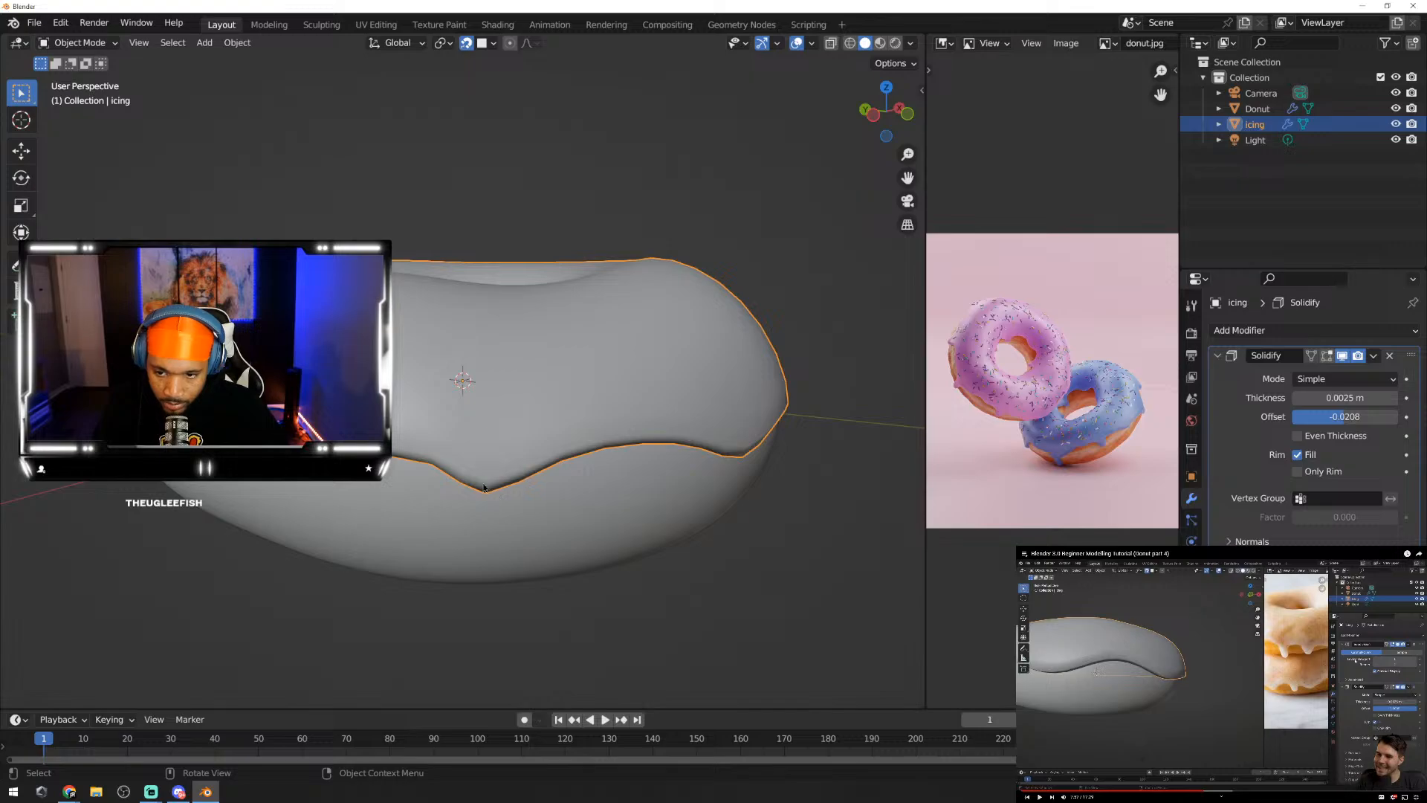
key(Tab)
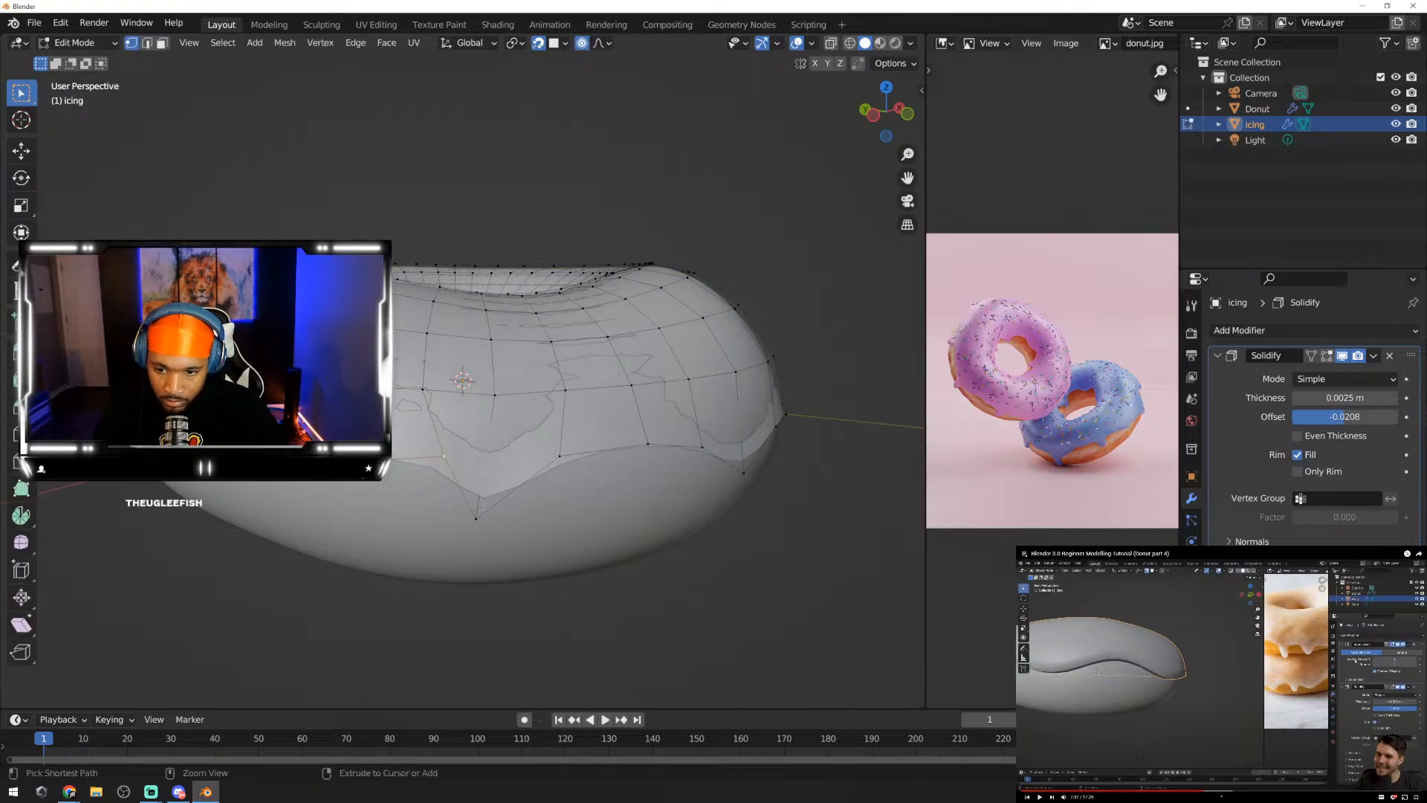
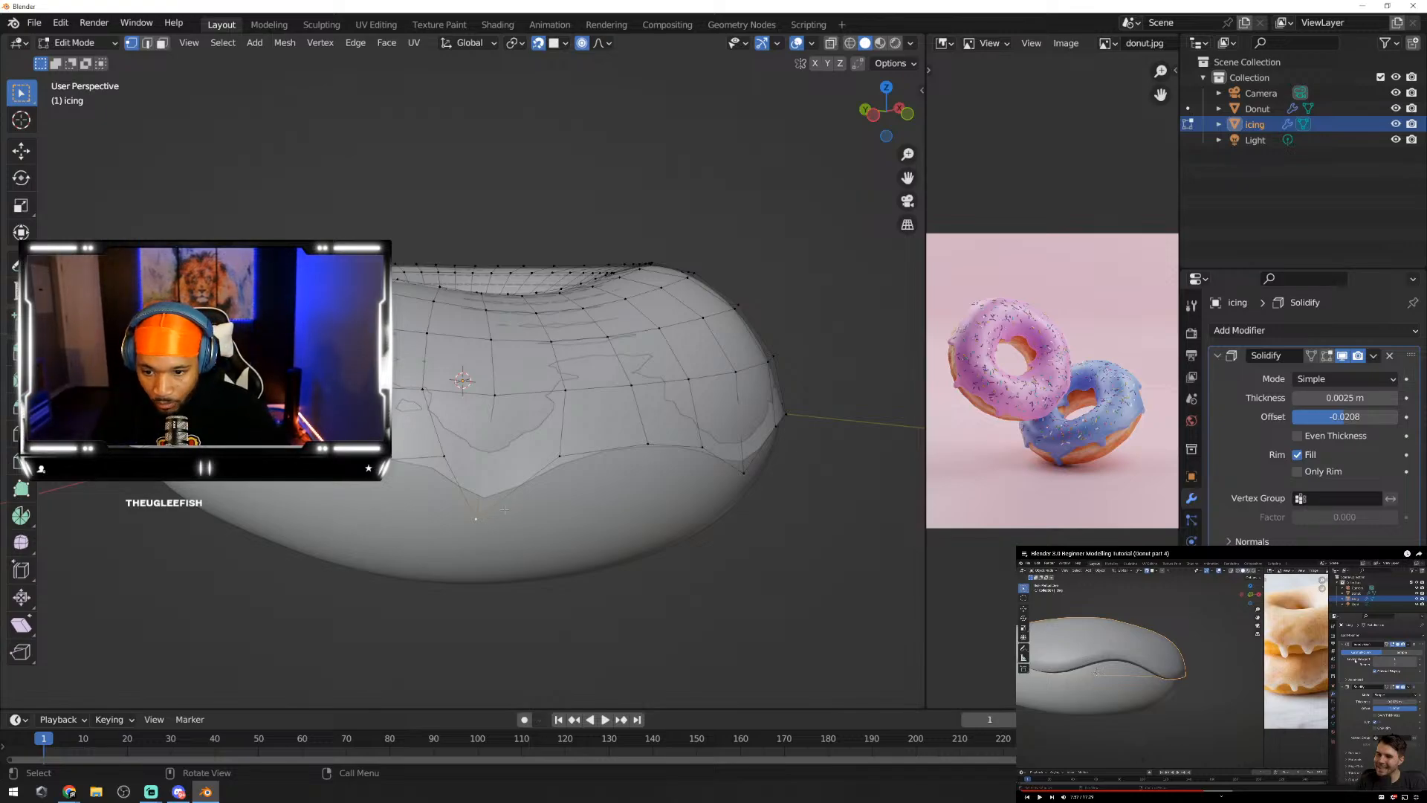
key(g)
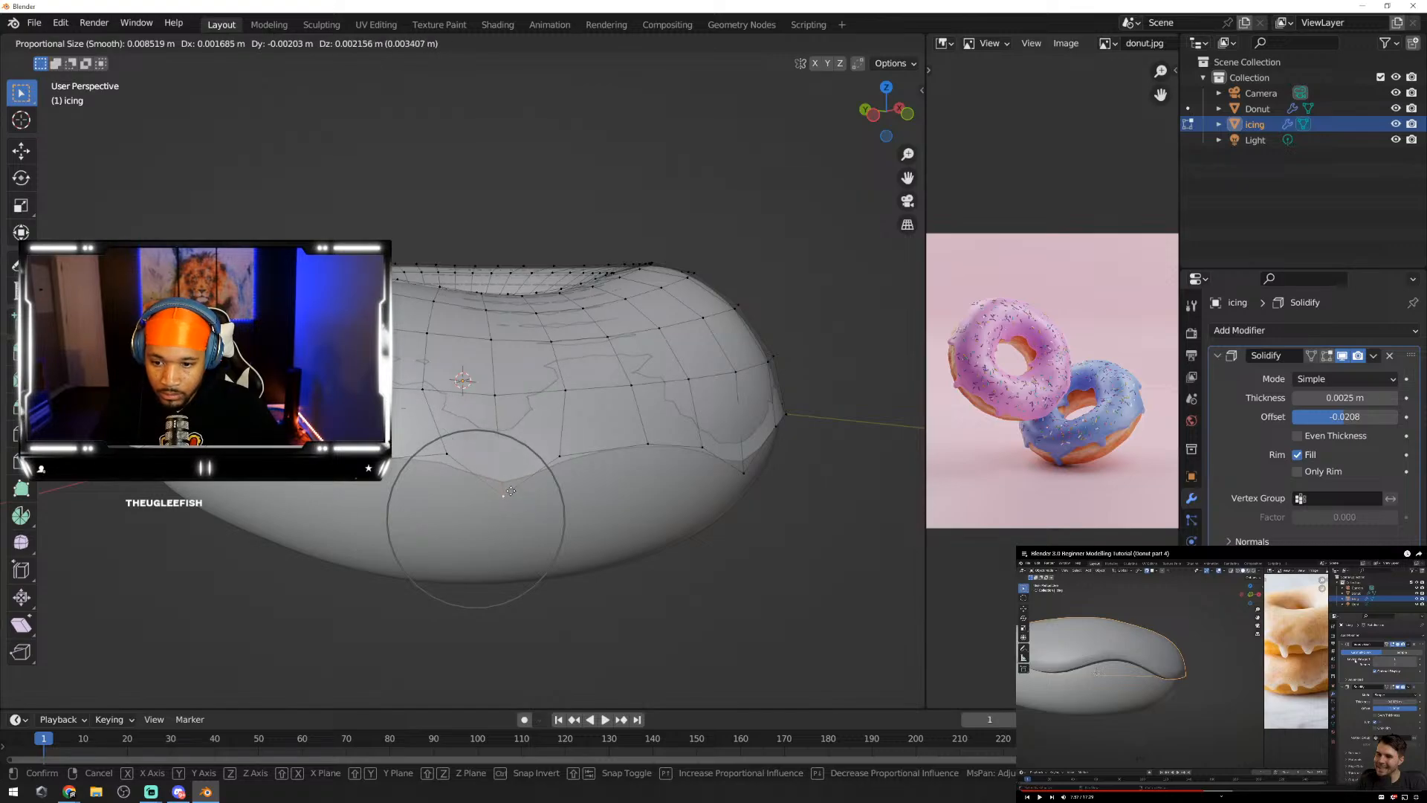
click(510, 491)
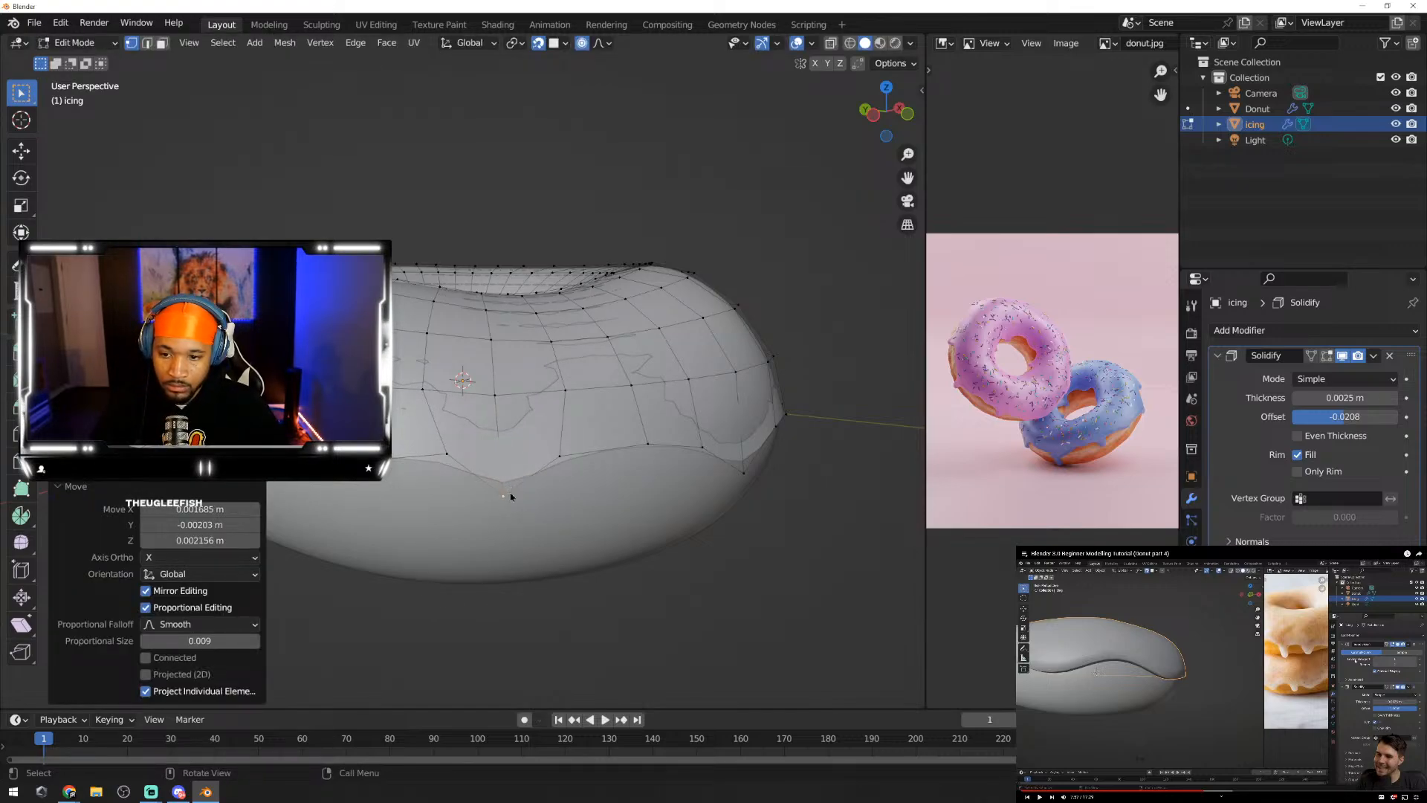
key(Tab)
middle_drag(618, 506, 416, 524)
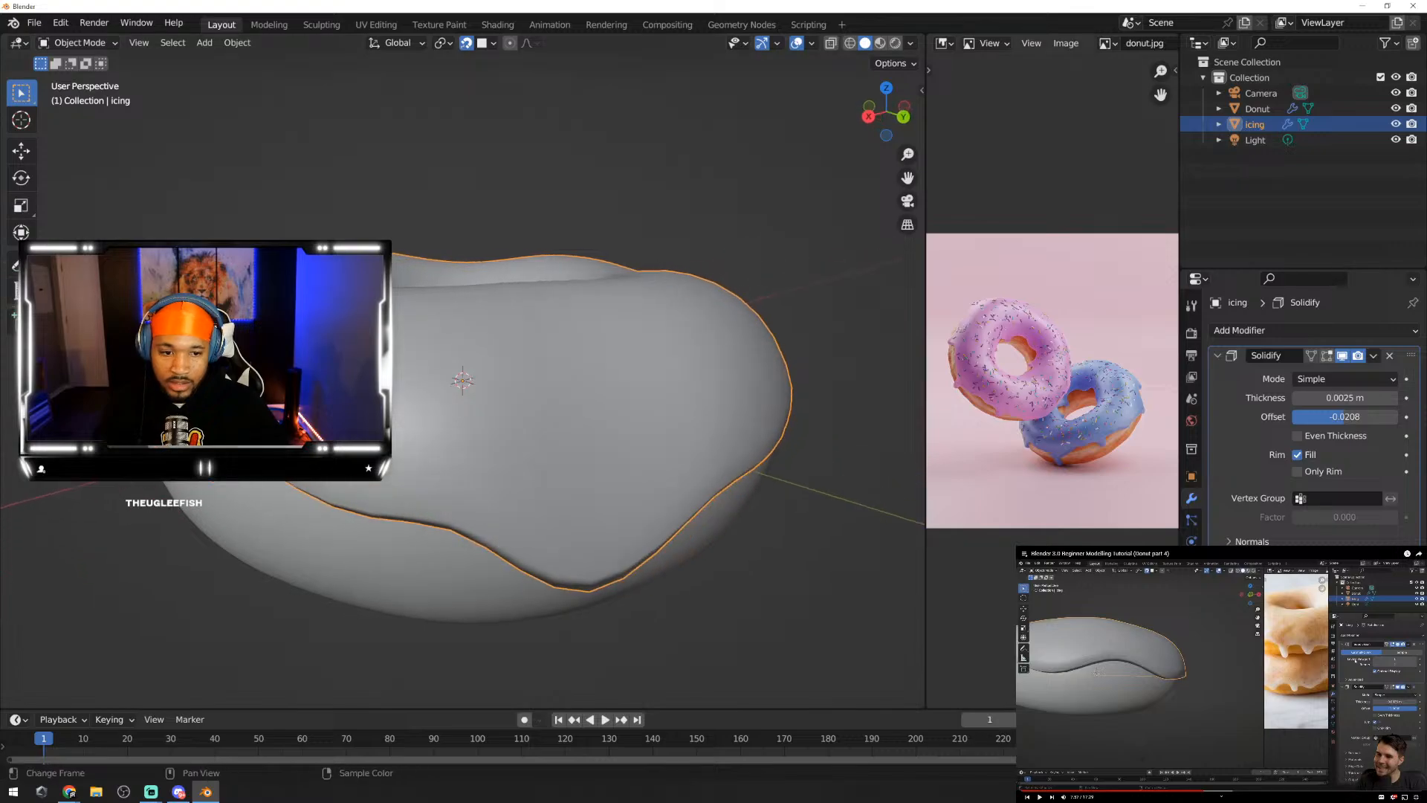
Step: Resume the donut tutorial video from an earlier point and examine the icing's drips around the model
click(1233, 704)
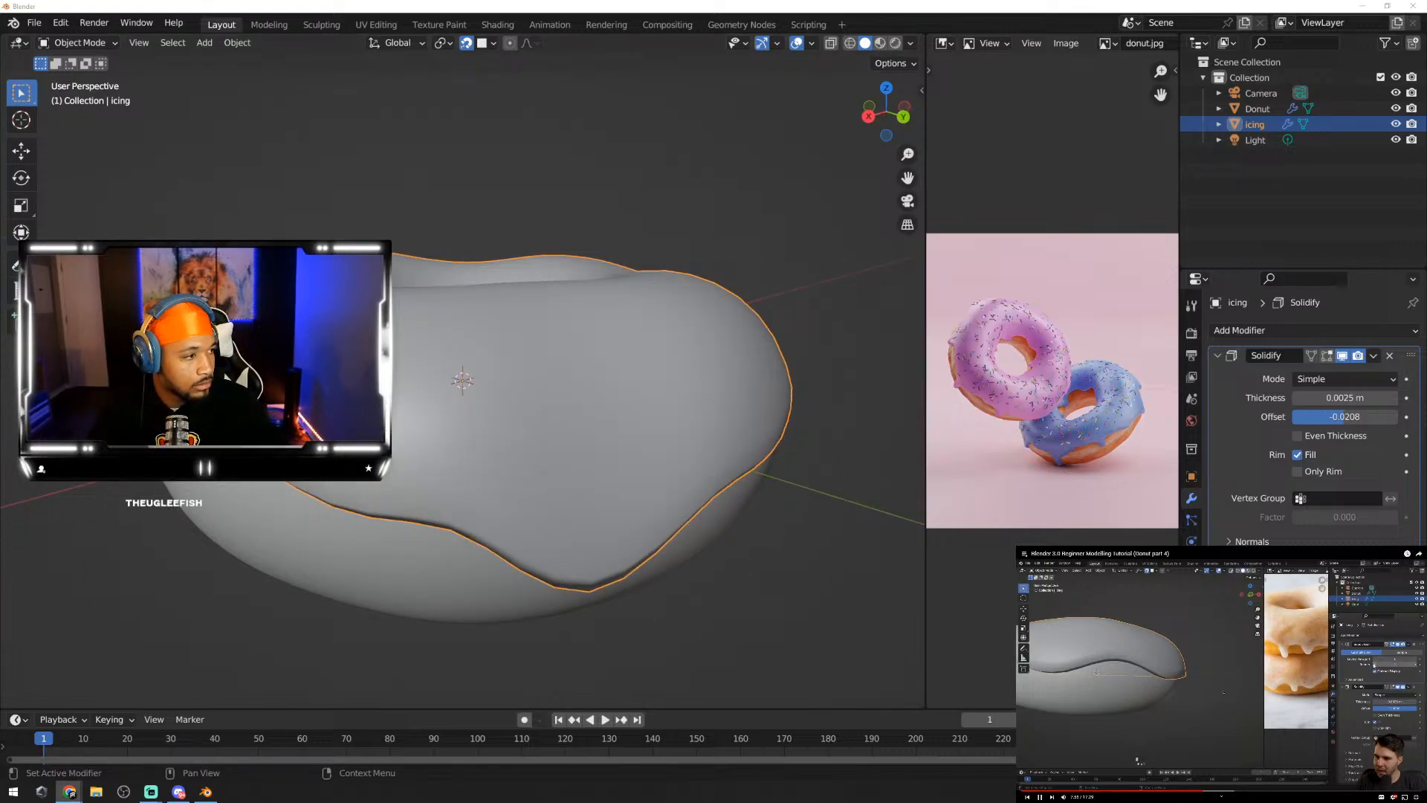
key(Left)
key(Left)
key(Left)
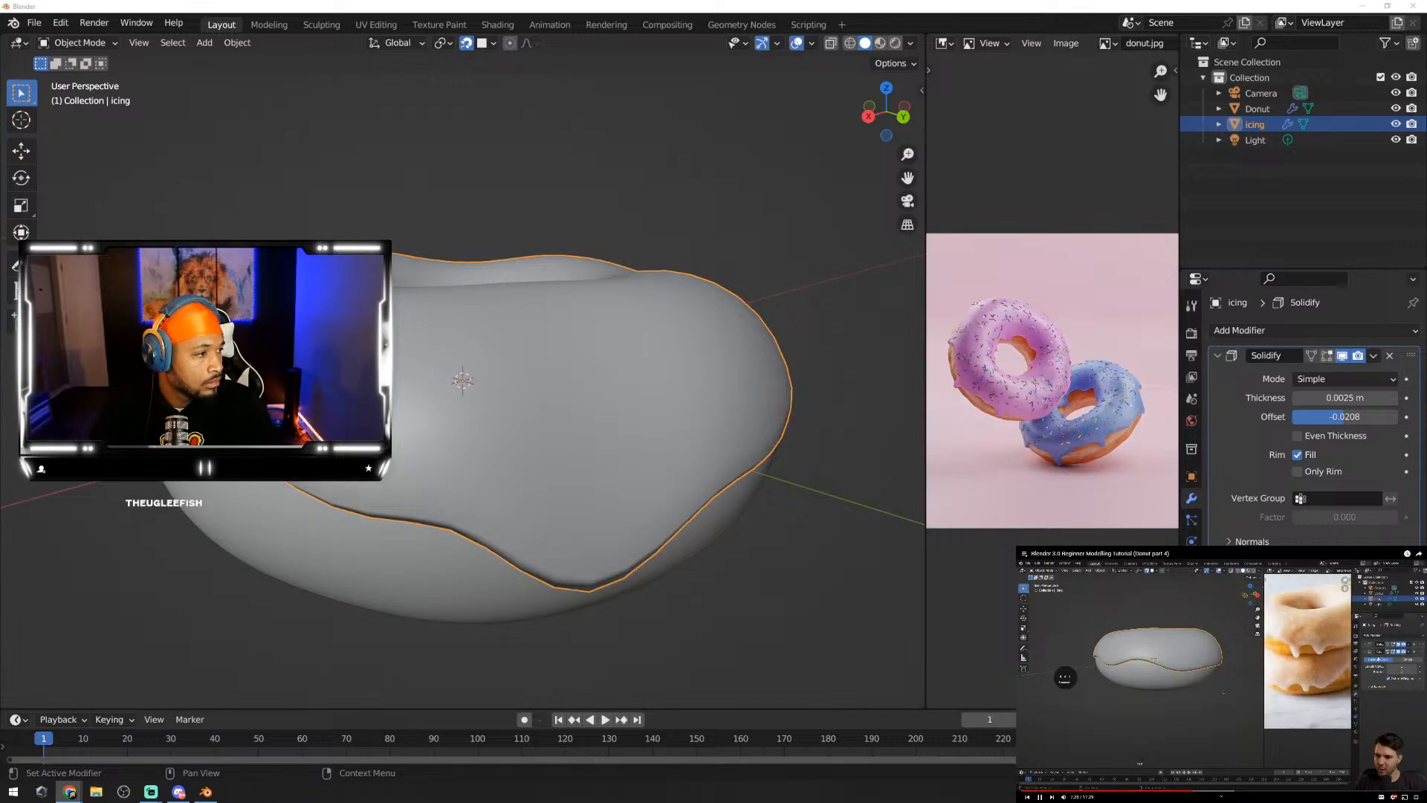
key(Left)
key(Left)
key(Left)
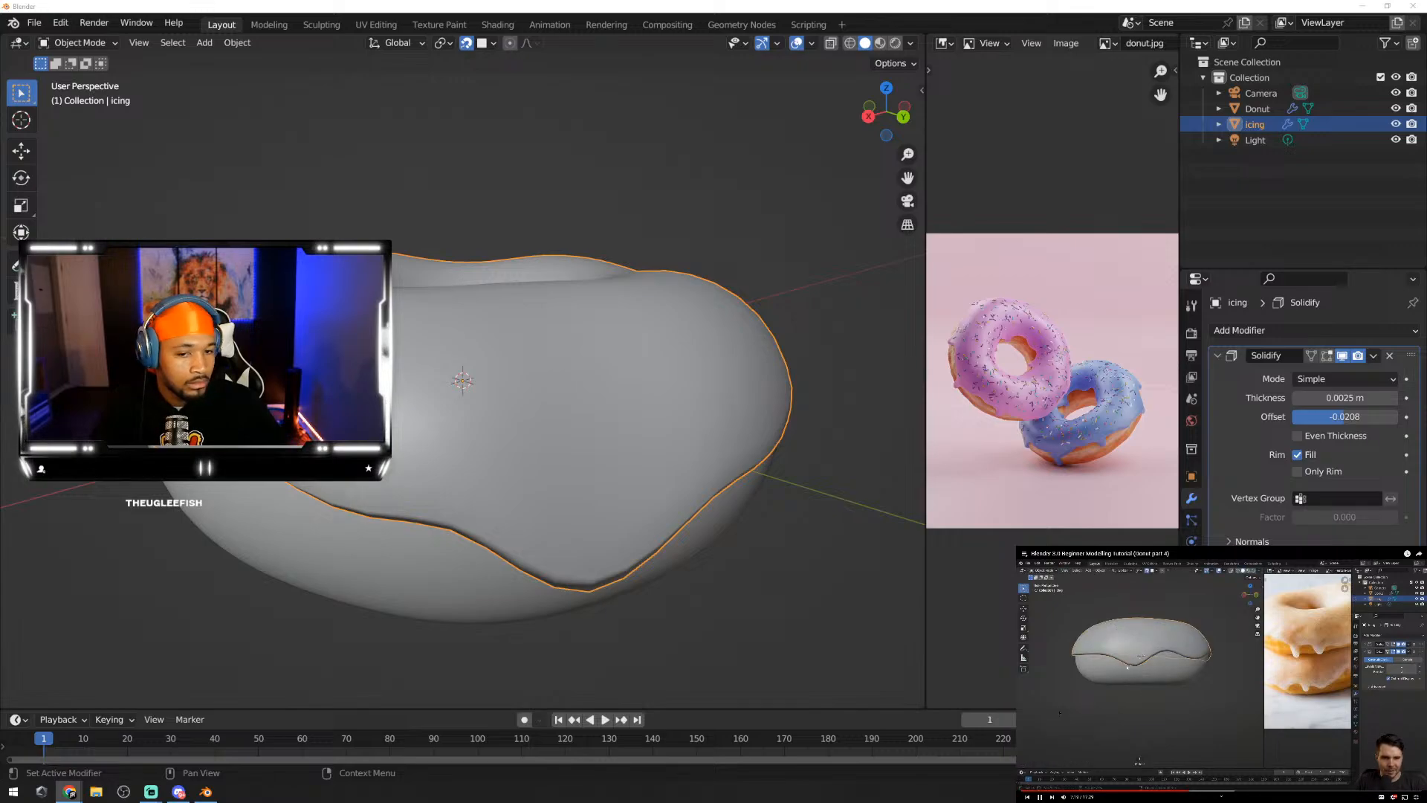
middle_drag(767, 403, 730, 413)
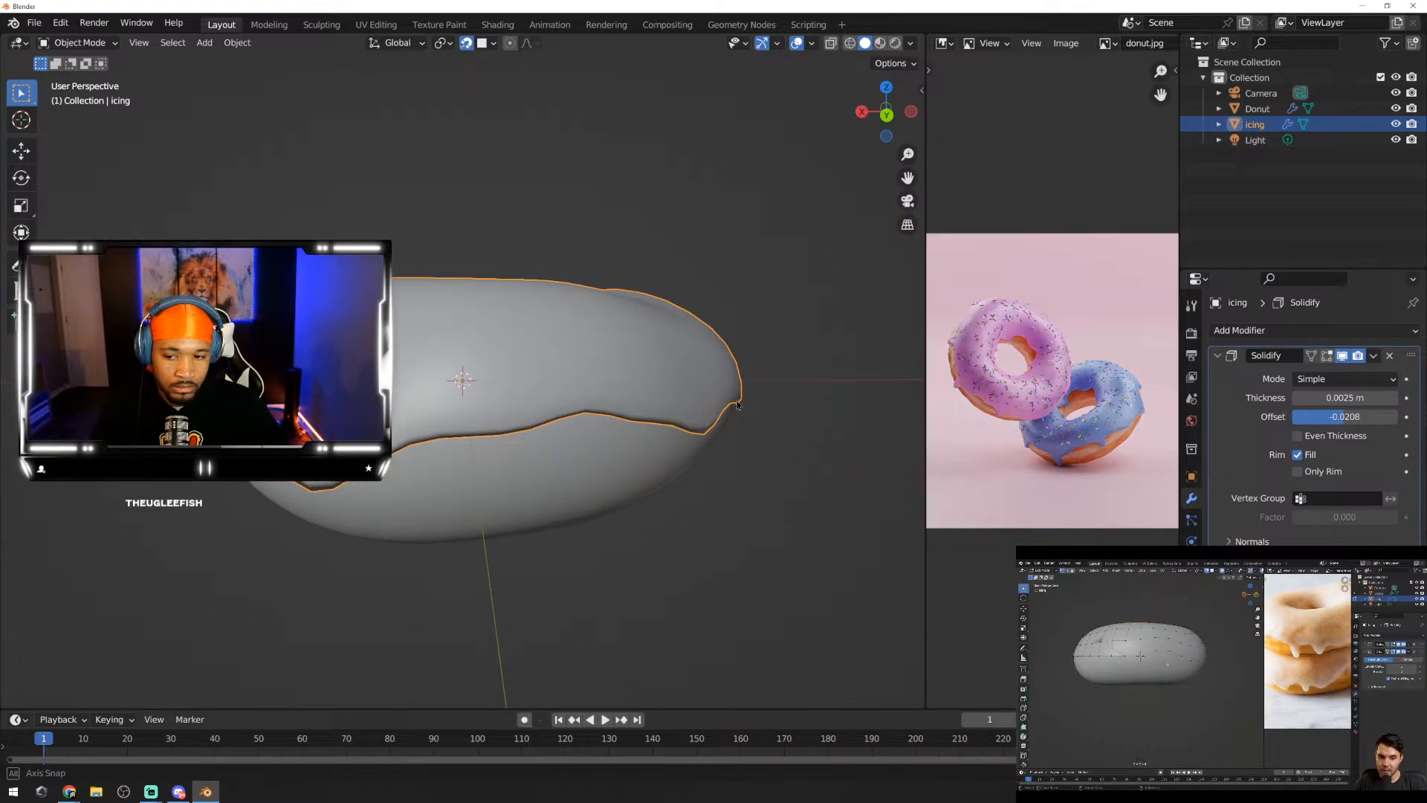
middle_drag(738, 405, 801, 394)
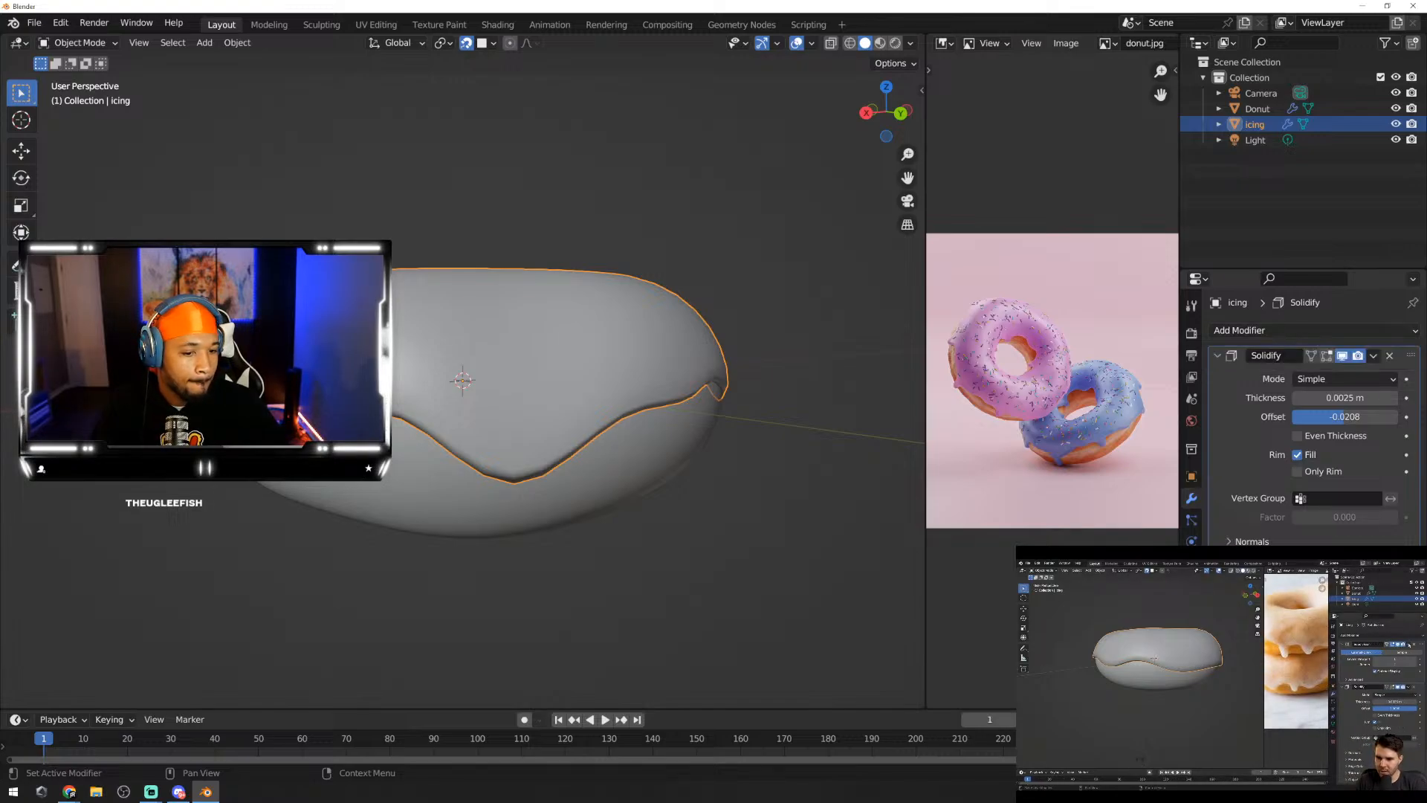
Step: Put a Subdivision modifier with viewport level 1 above Solidify on the icing and apply it
key(ctrl+1)
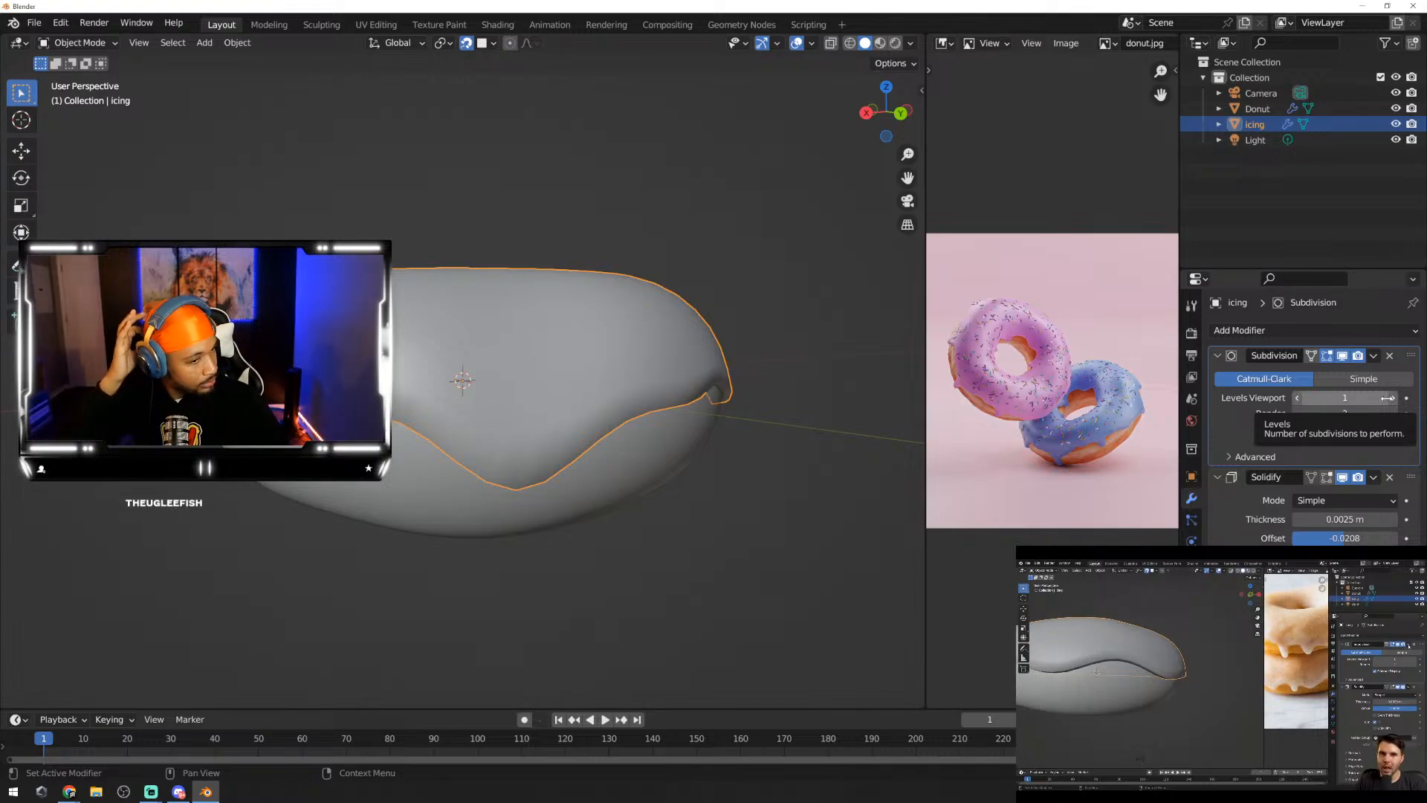
click(1372, 356)
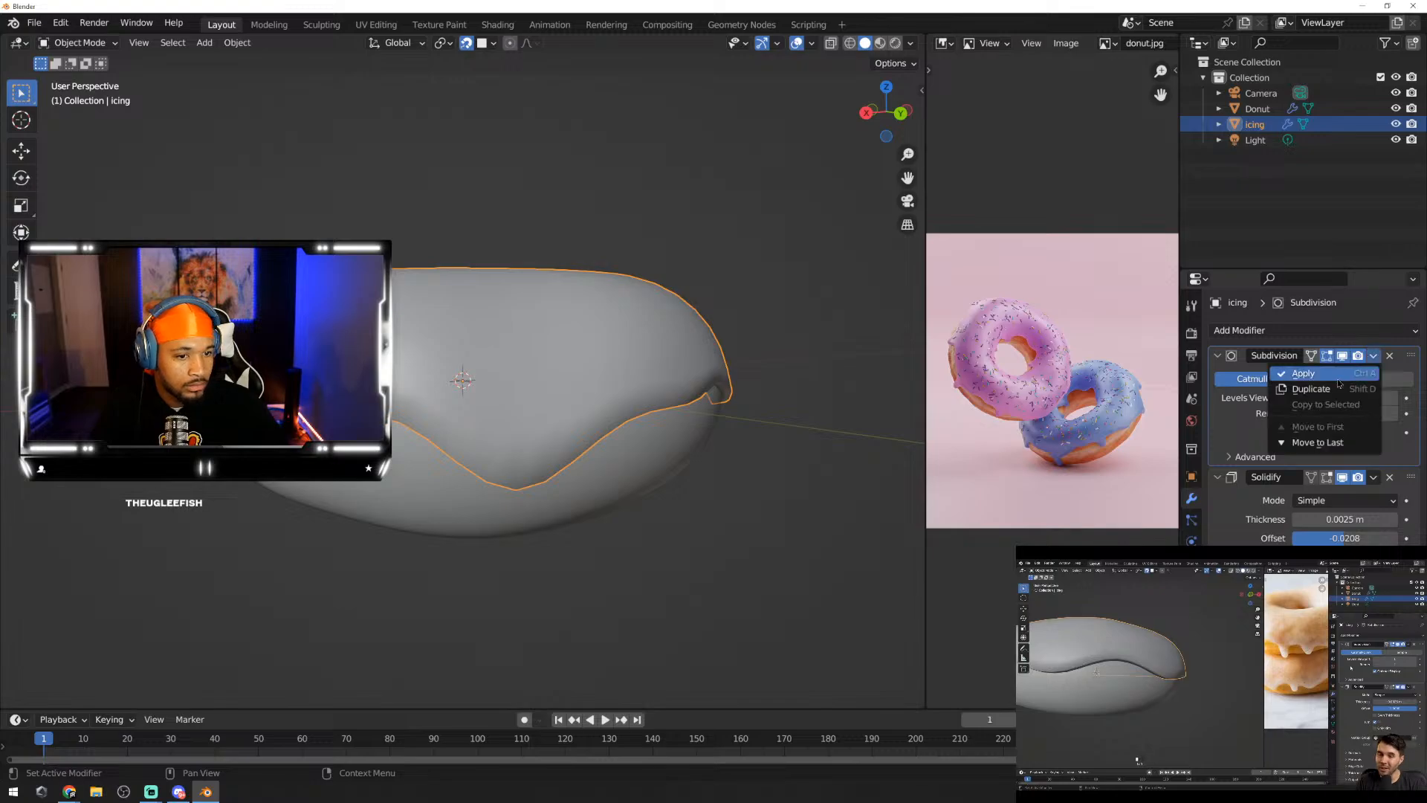
click(1334, 377)
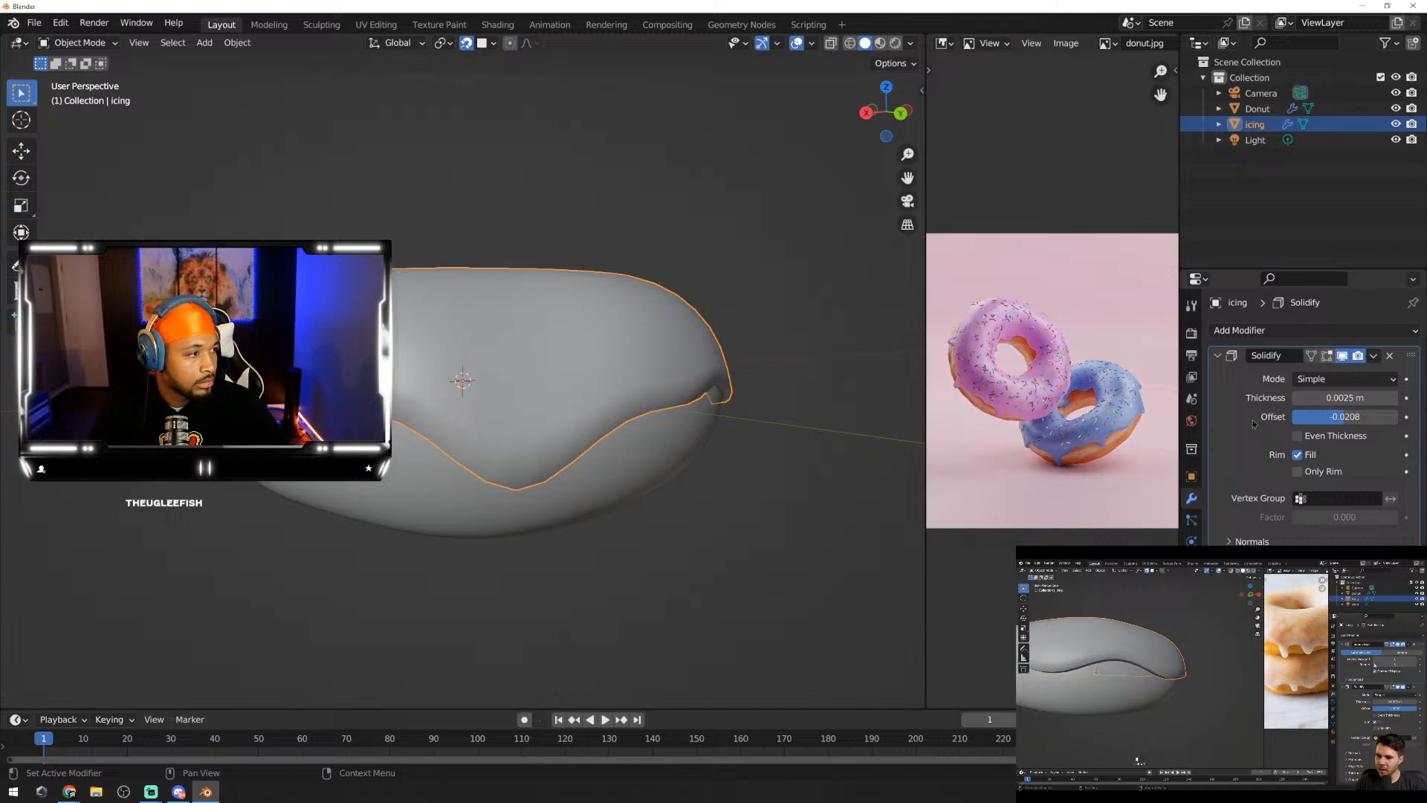
click(1219, 356)
click(1219, 356)
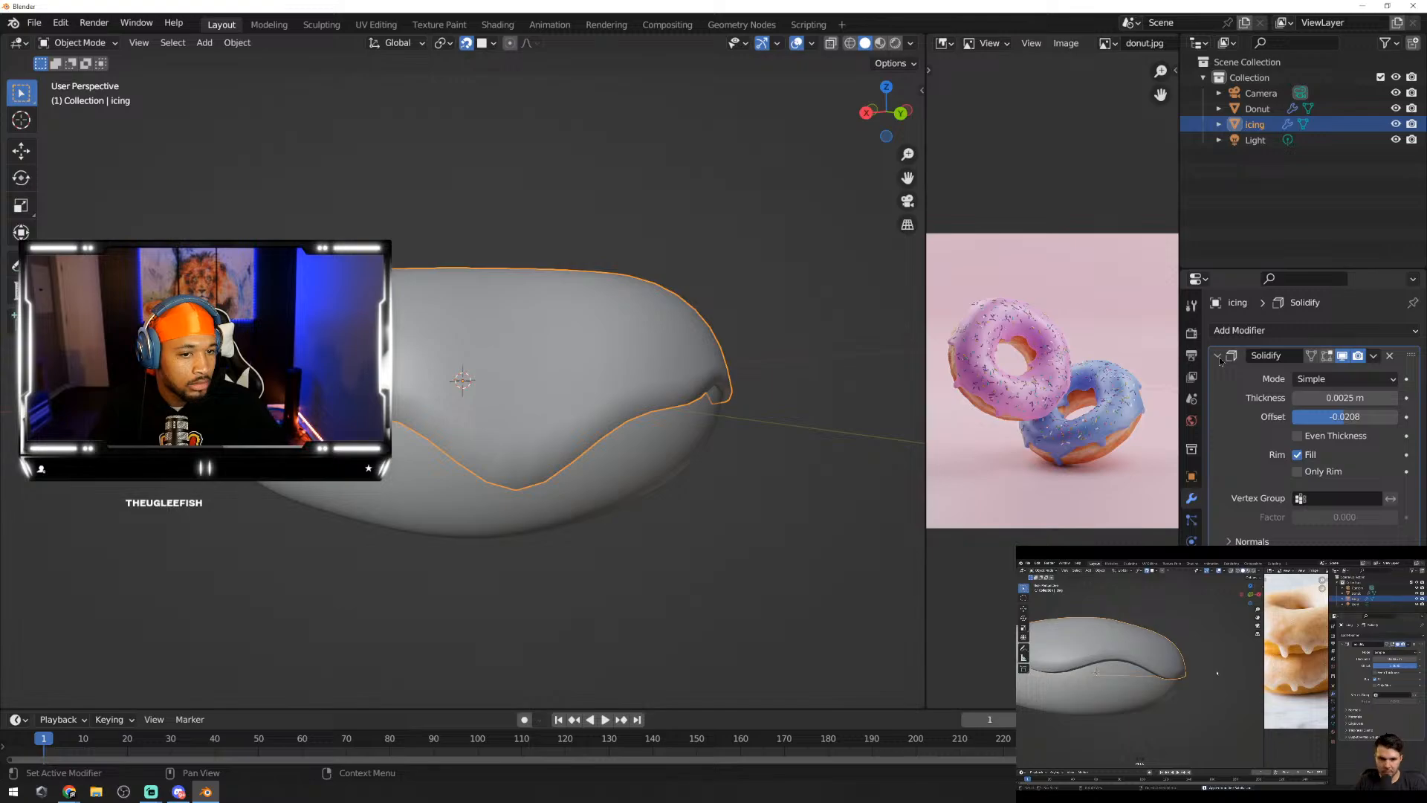
click(1218, 356)
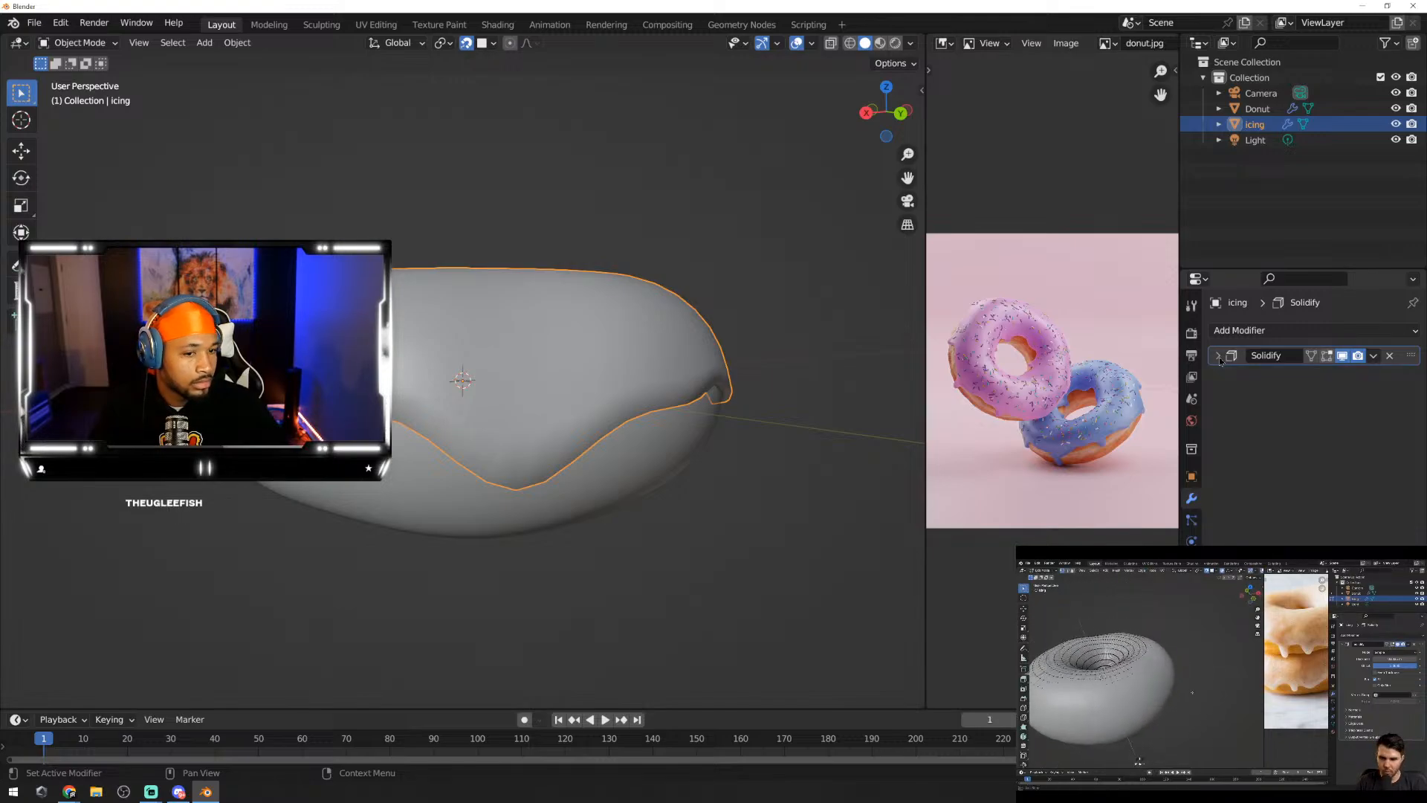
click(1220, 357)
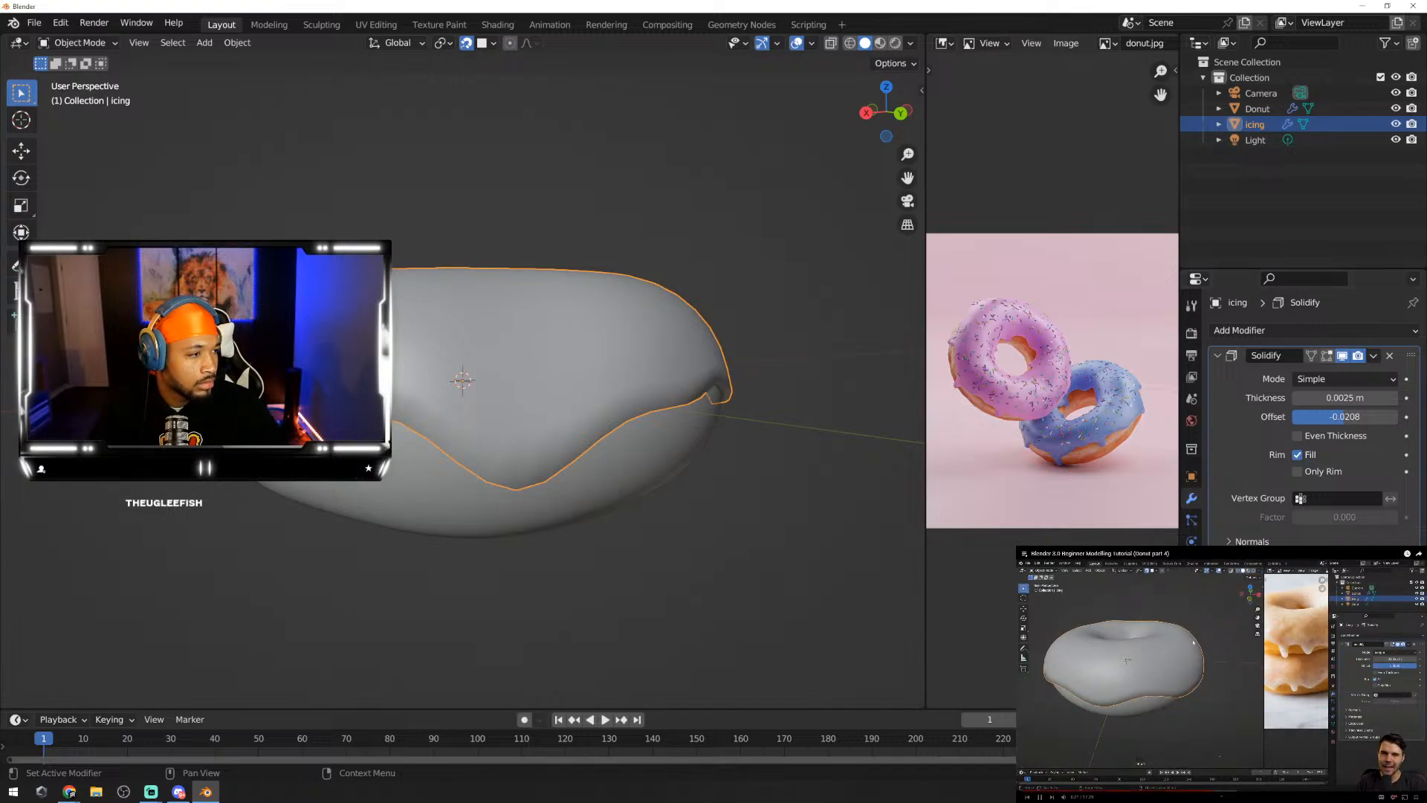
Step: Rewind the donut tutorial video to rewatch how the icing is subdivided
click(1360, 699)
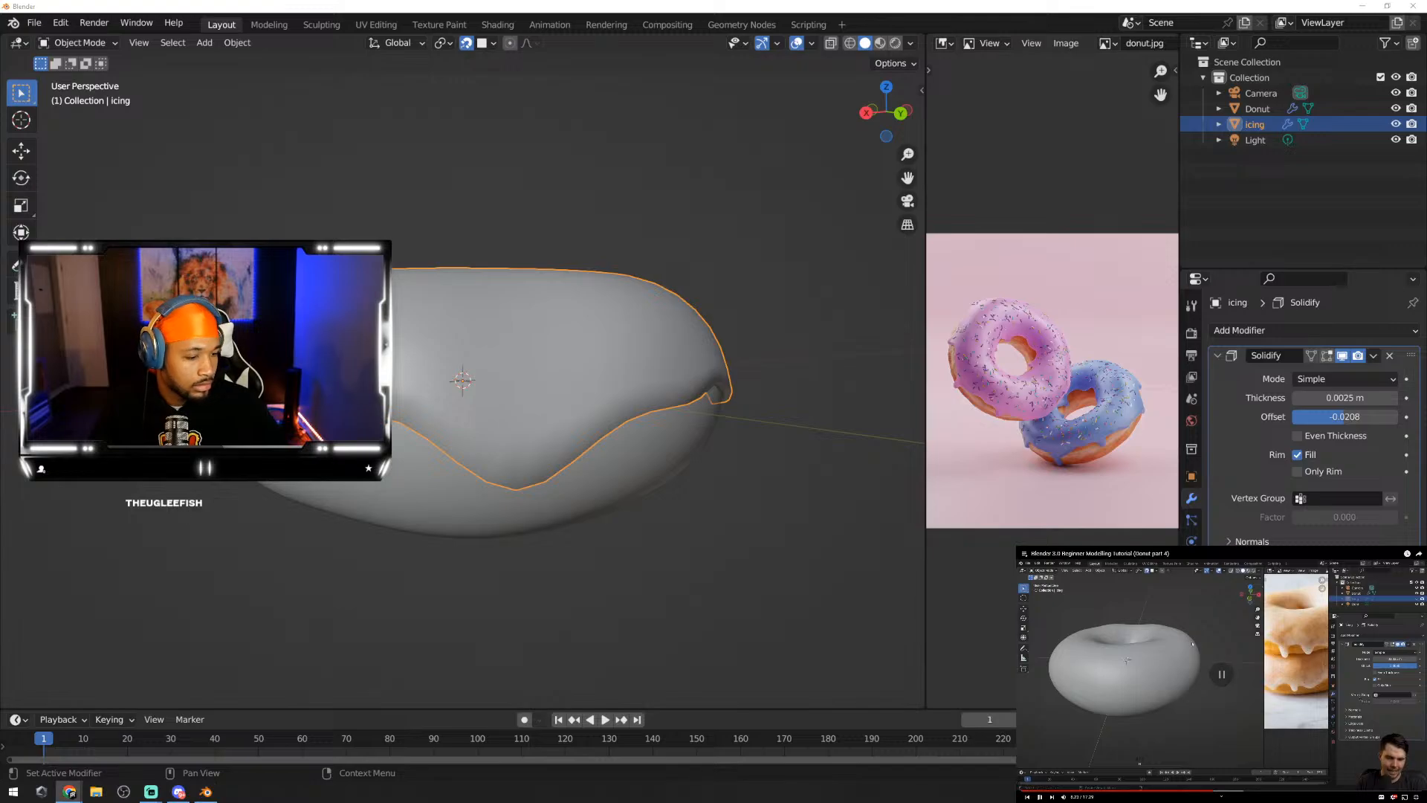
key(Left)
key(Left)
key(Left)
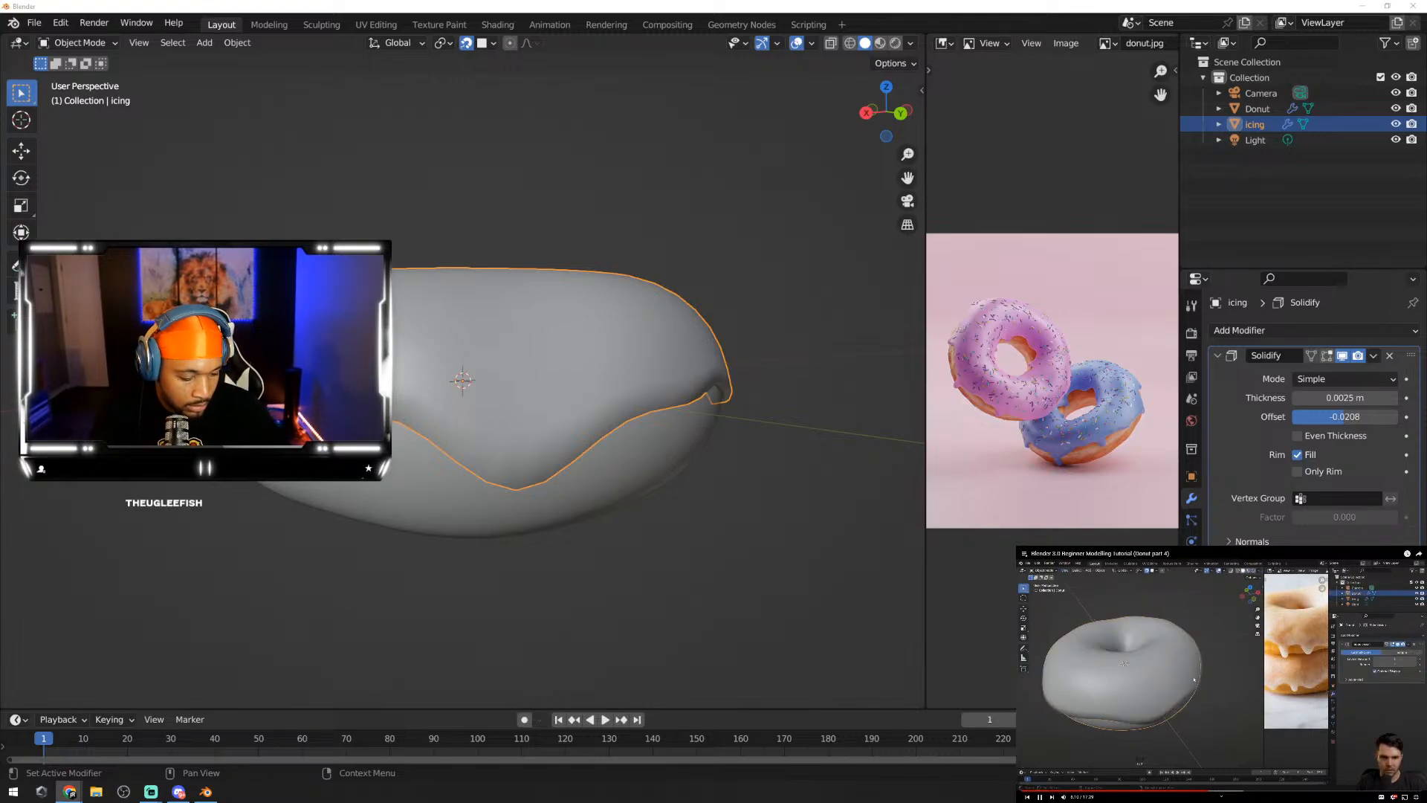
key(Left)
key(Left)
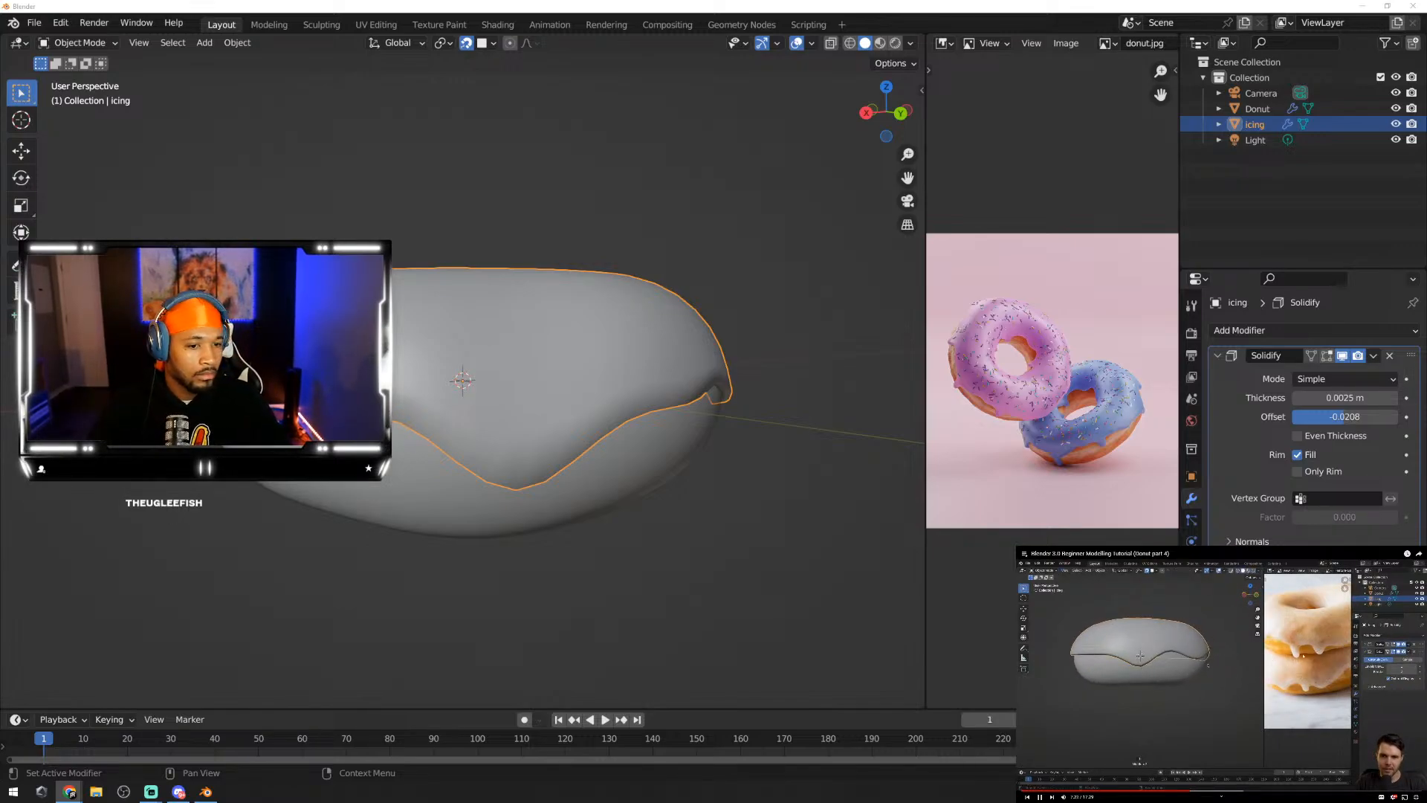
Step: Add another Subdivision modifier to the icing, place it above Solidify and apply it at viewport level 1
click(1218, 356)
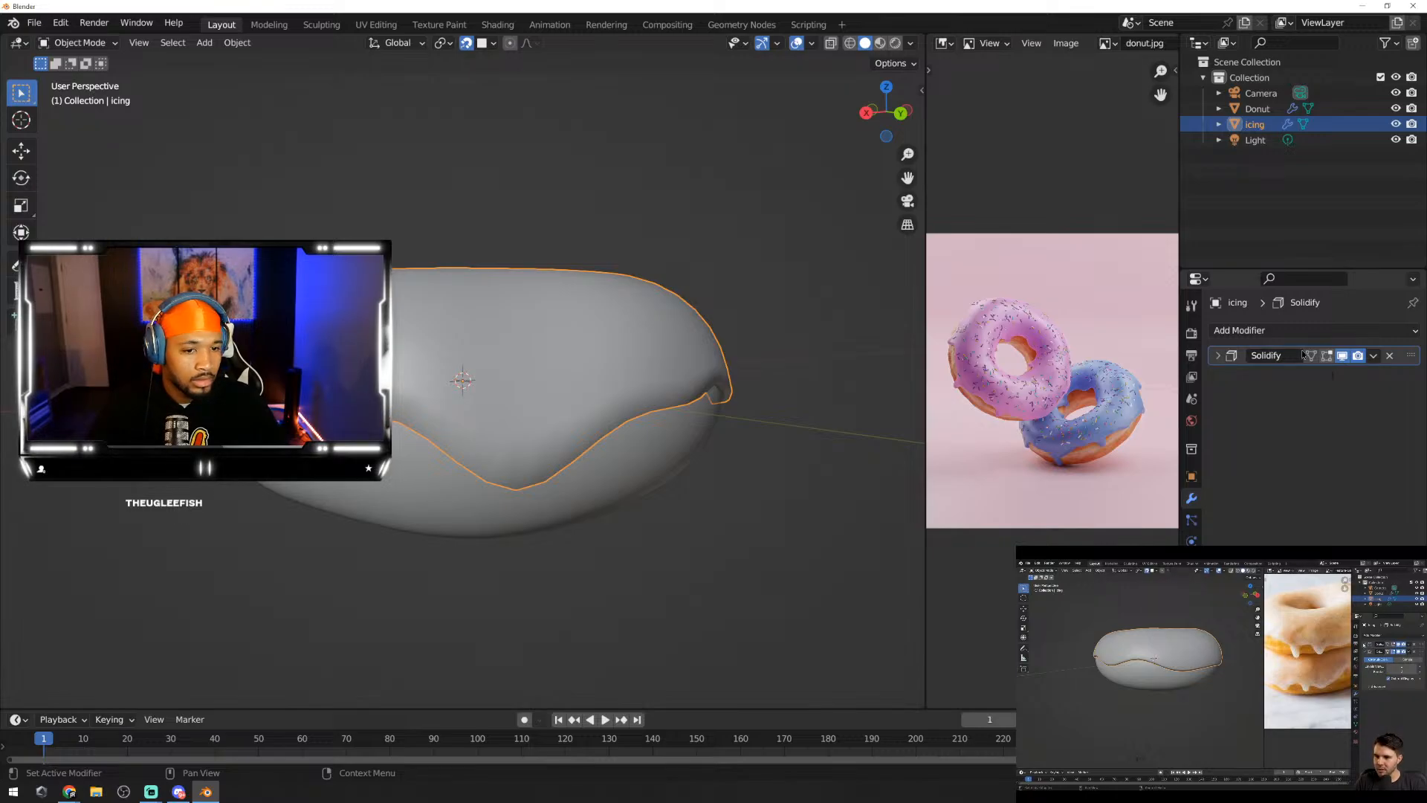
click(1403, 333)
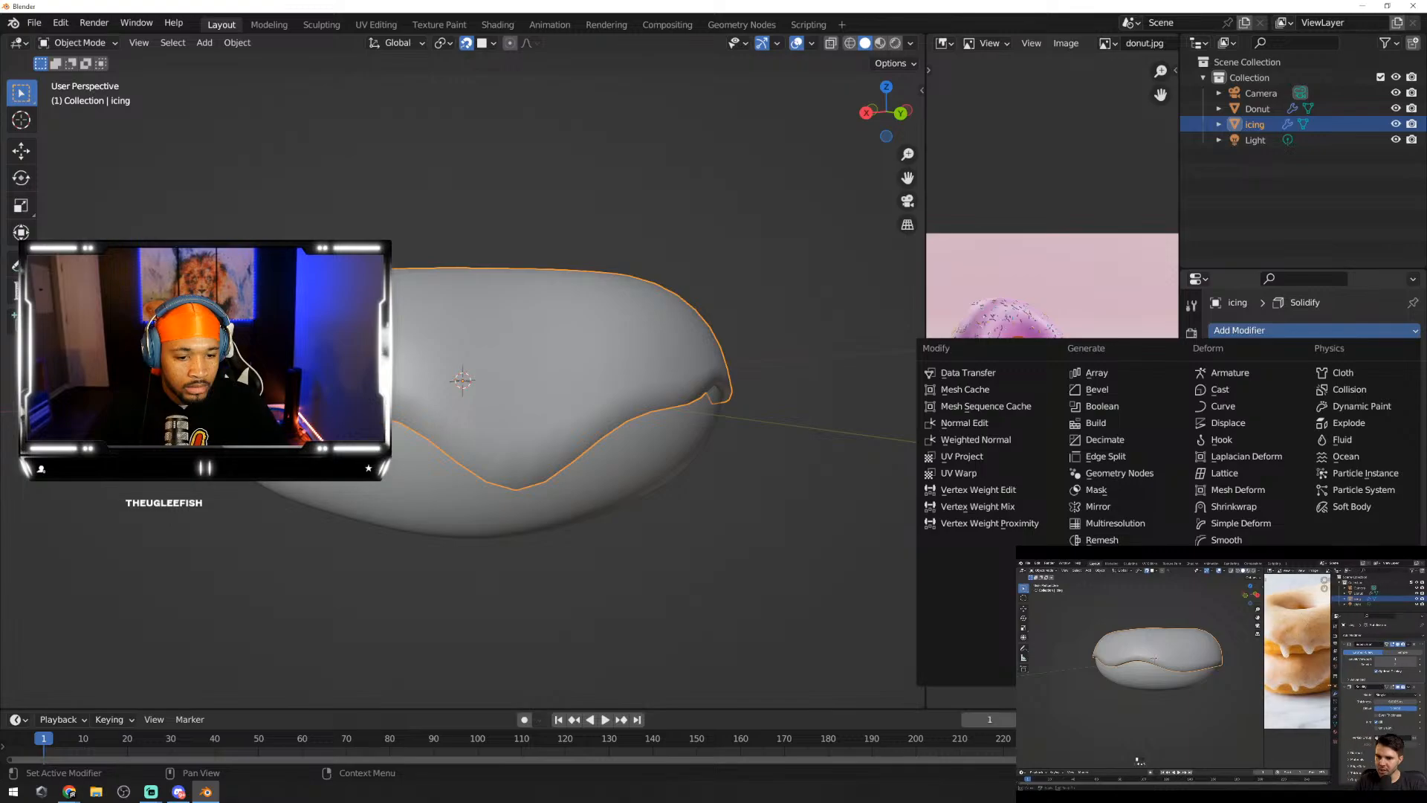
click(1118, 606)
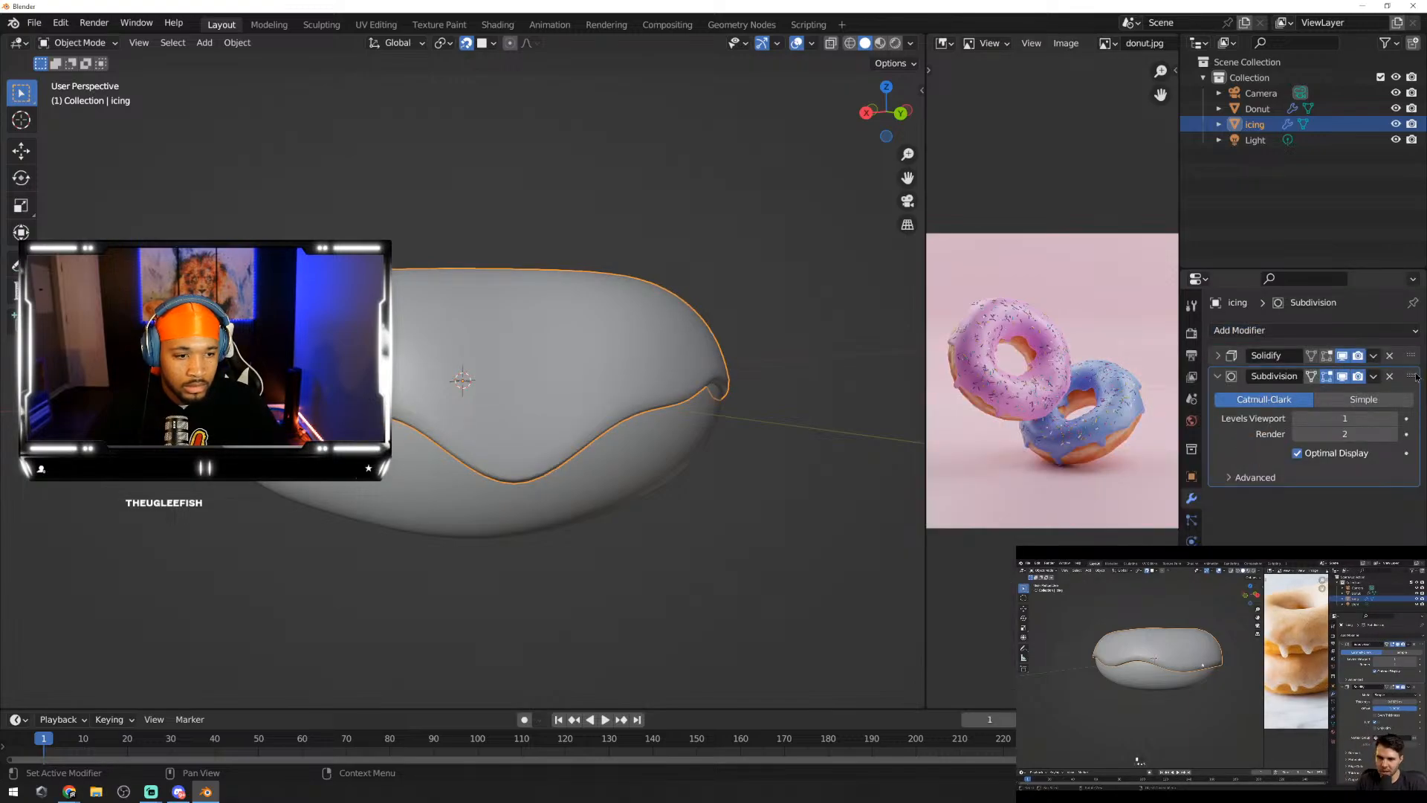
drag(1415, 378, 1412, 355)
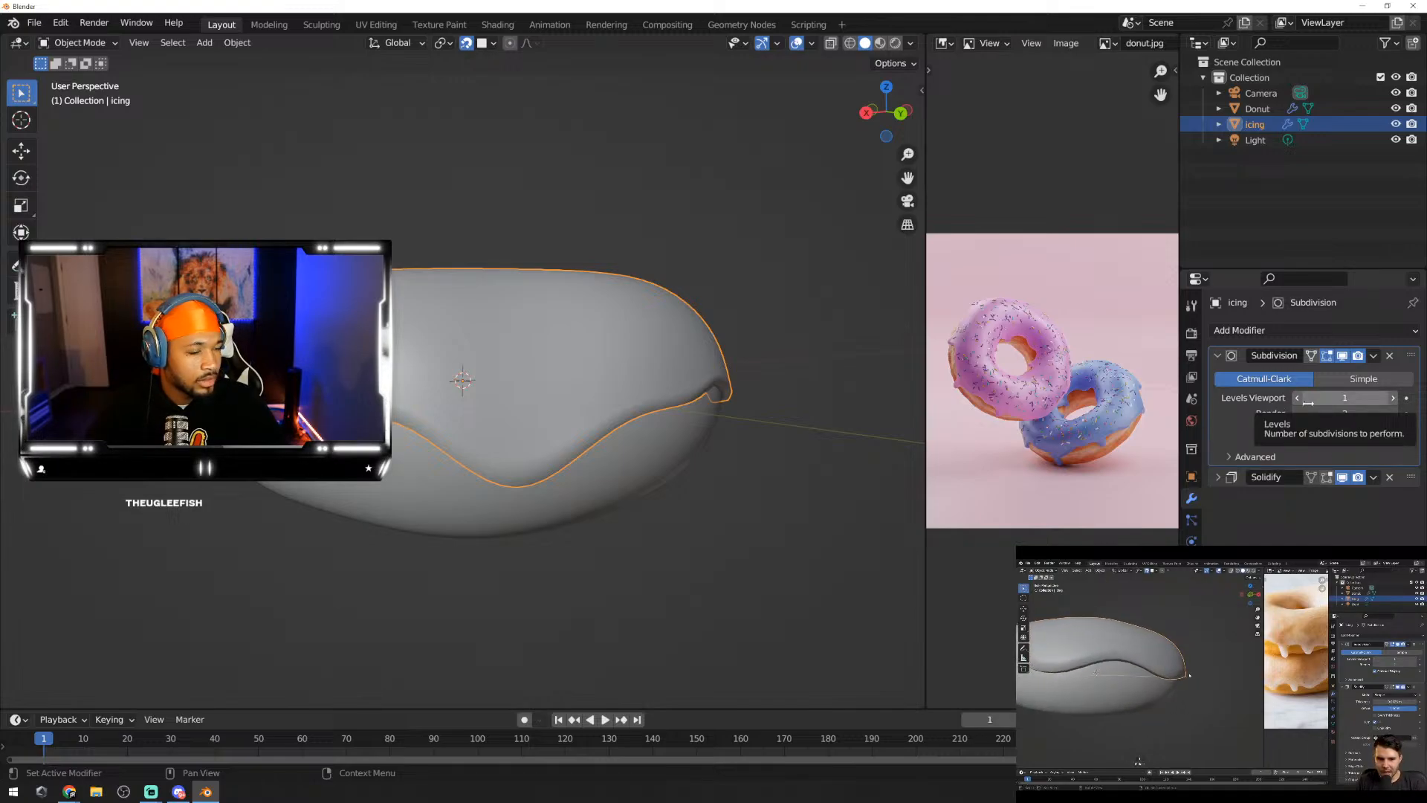
click(1374, 356)
click(1267, 377)
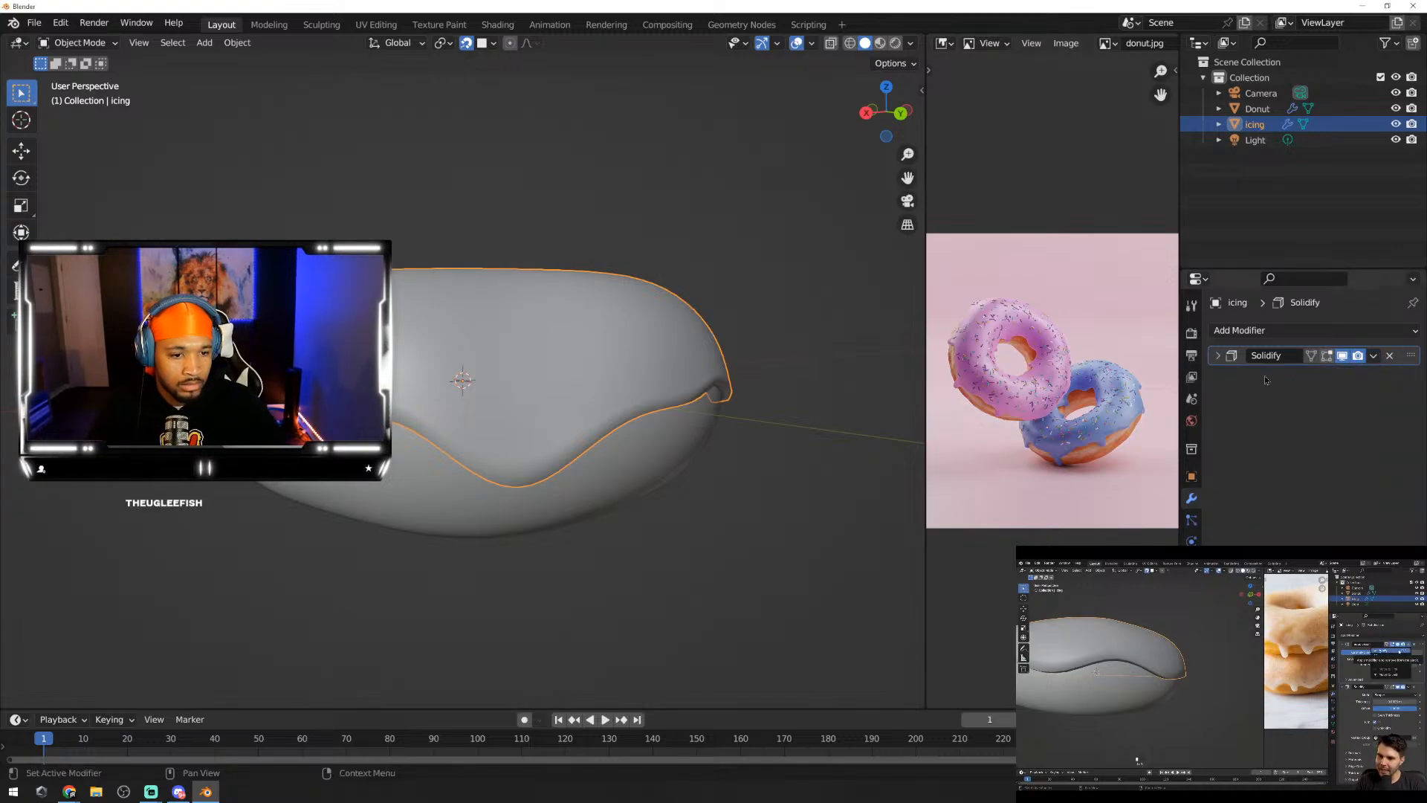
click(1216, 356)
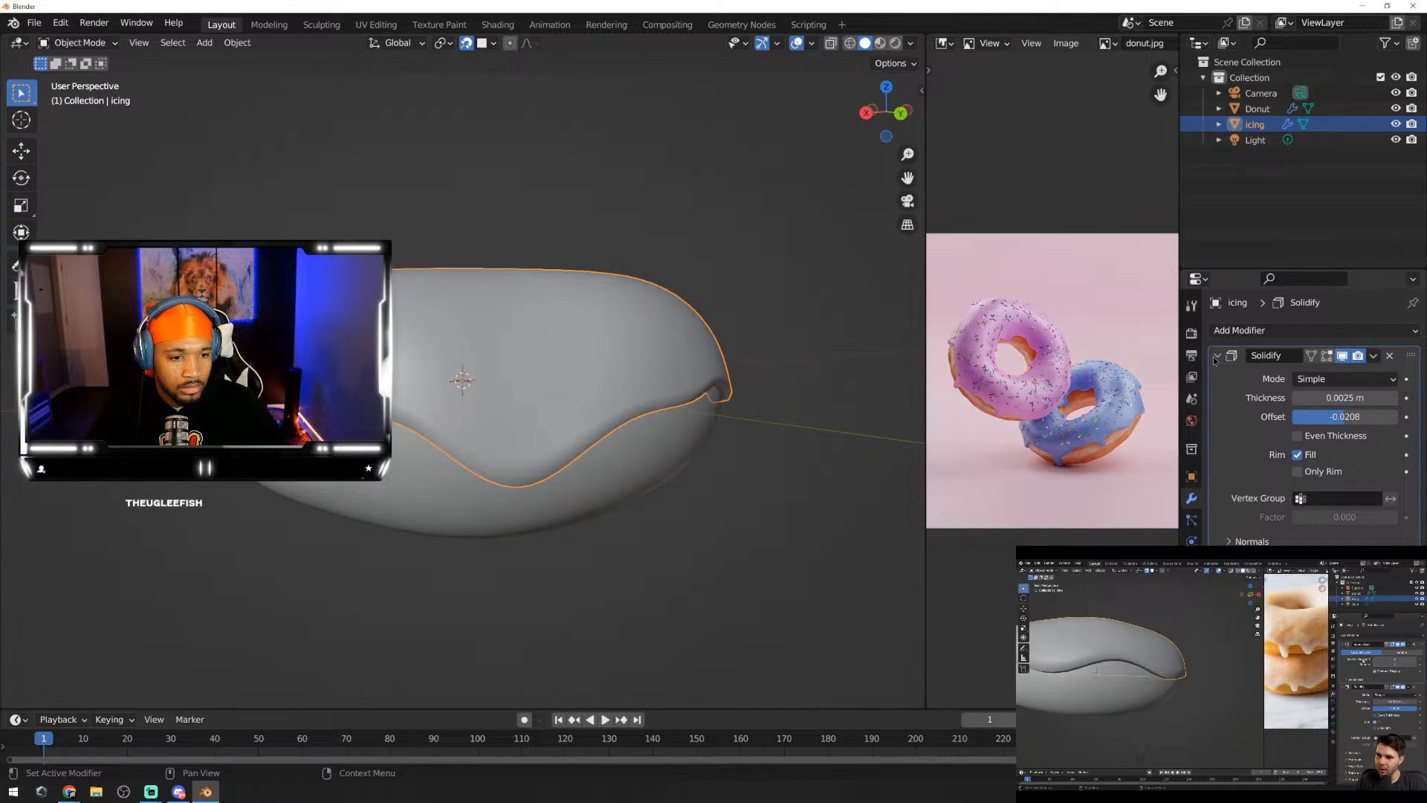
click(1373, 356)
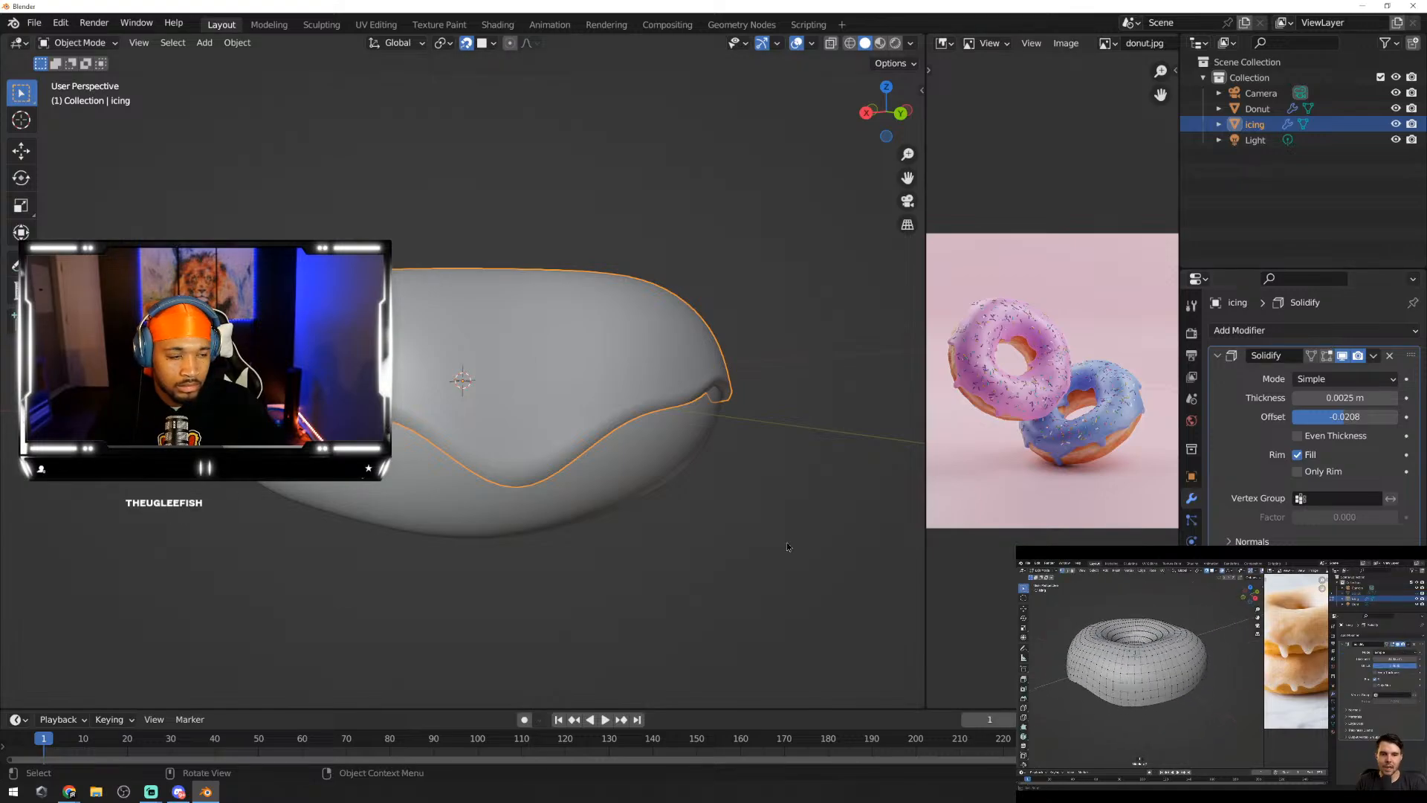
Step: Inspect the icing's mesh density in Edit Mode and undo the newly added and applied Subdivision
key(Tab)
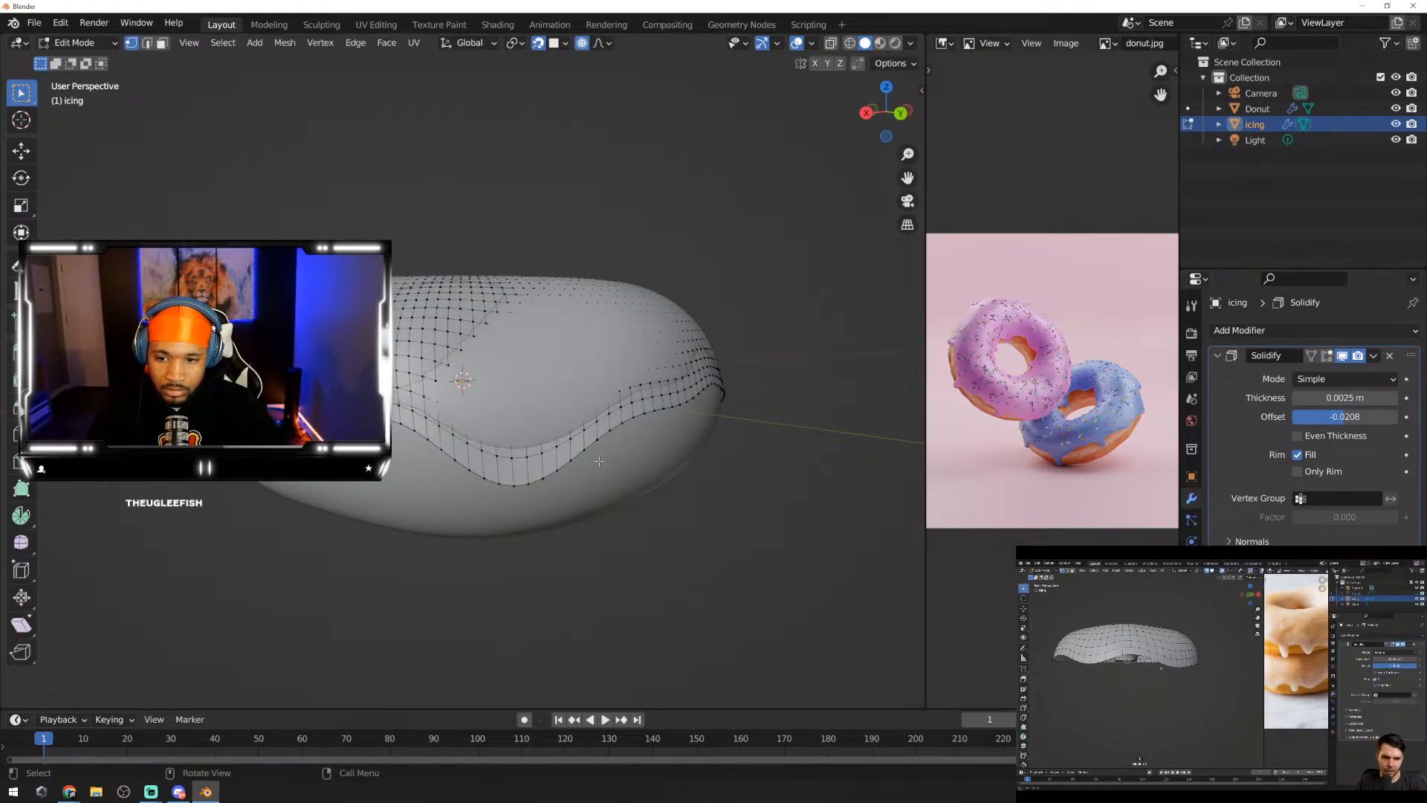
middle_drag(599, 465, 633, 579)
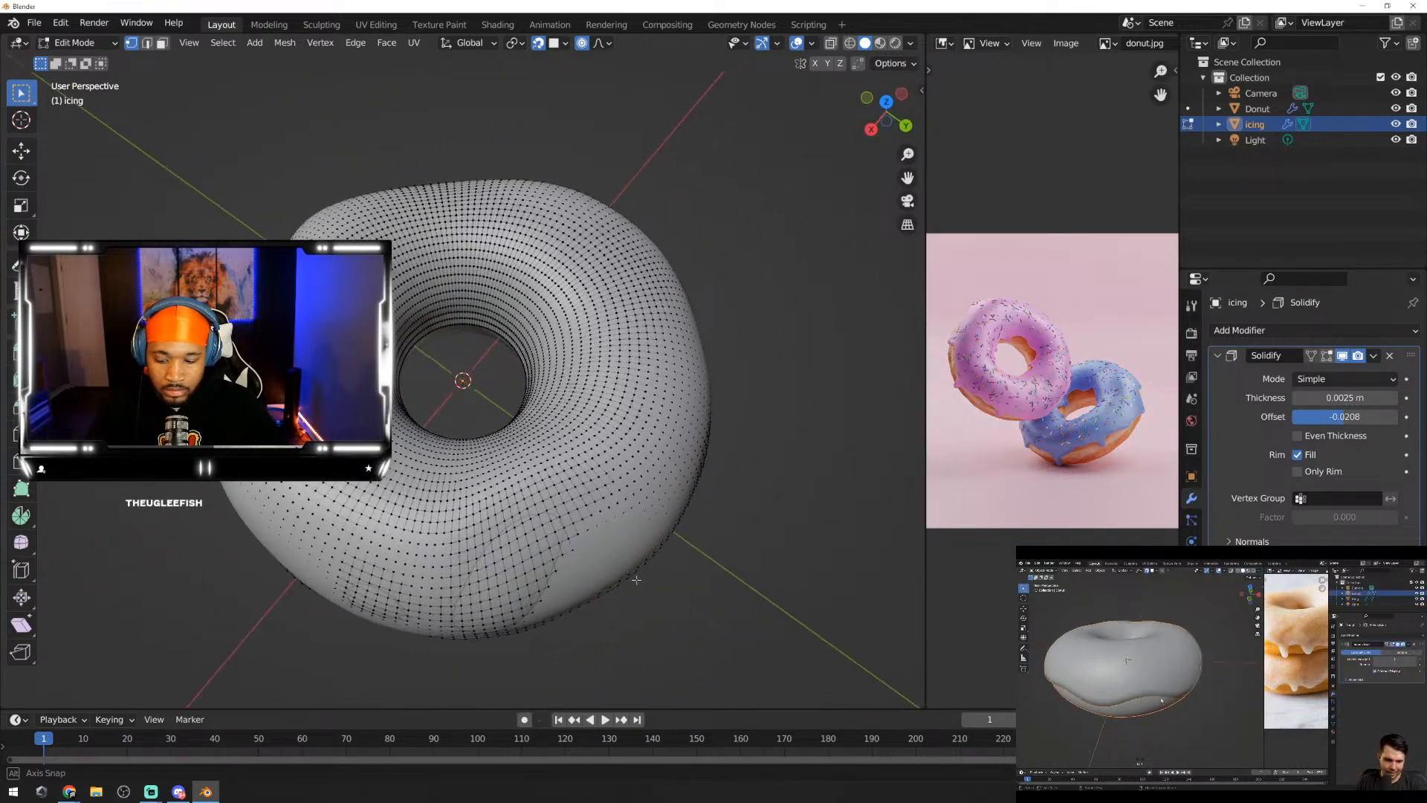
key(Tab)
key(ctrl+1)
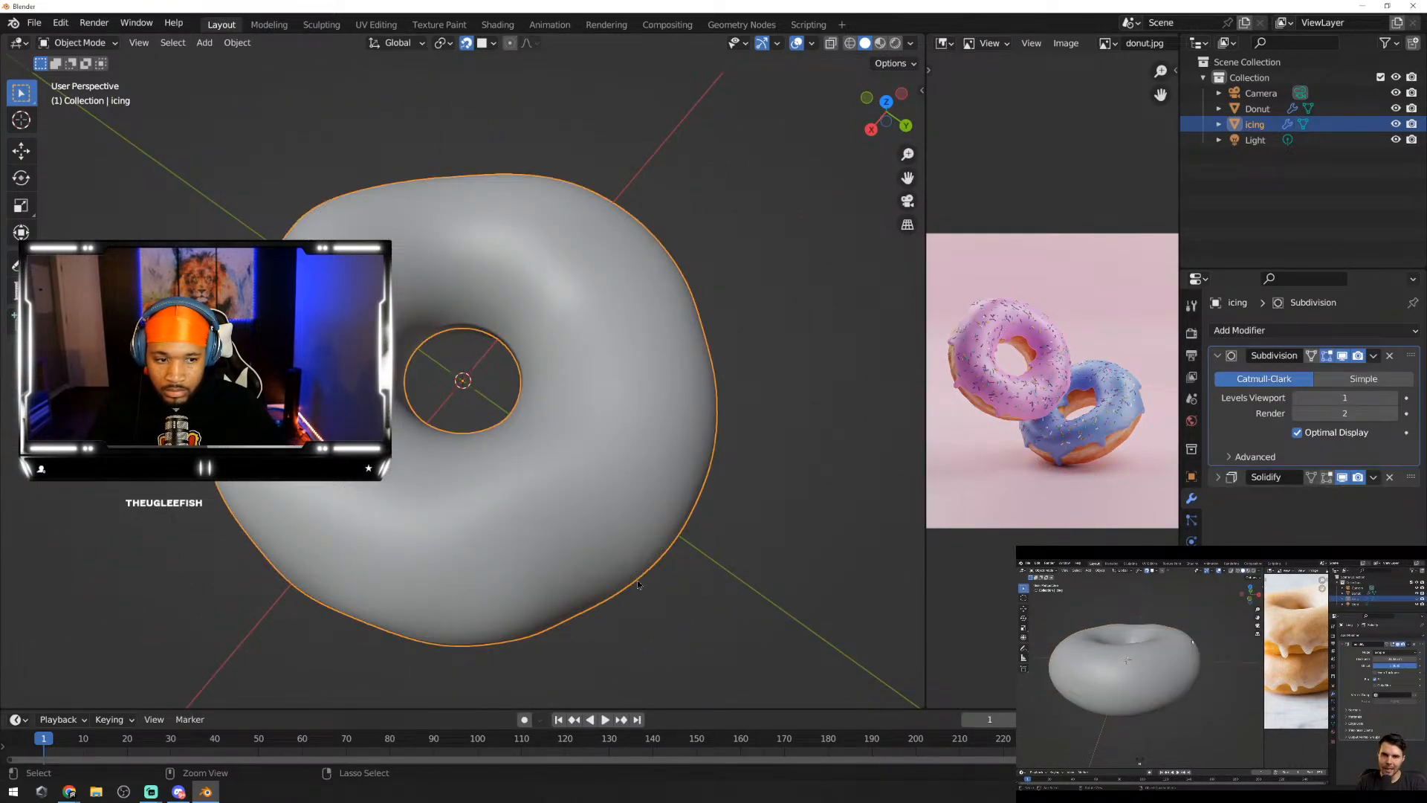
key(ctrl+z)
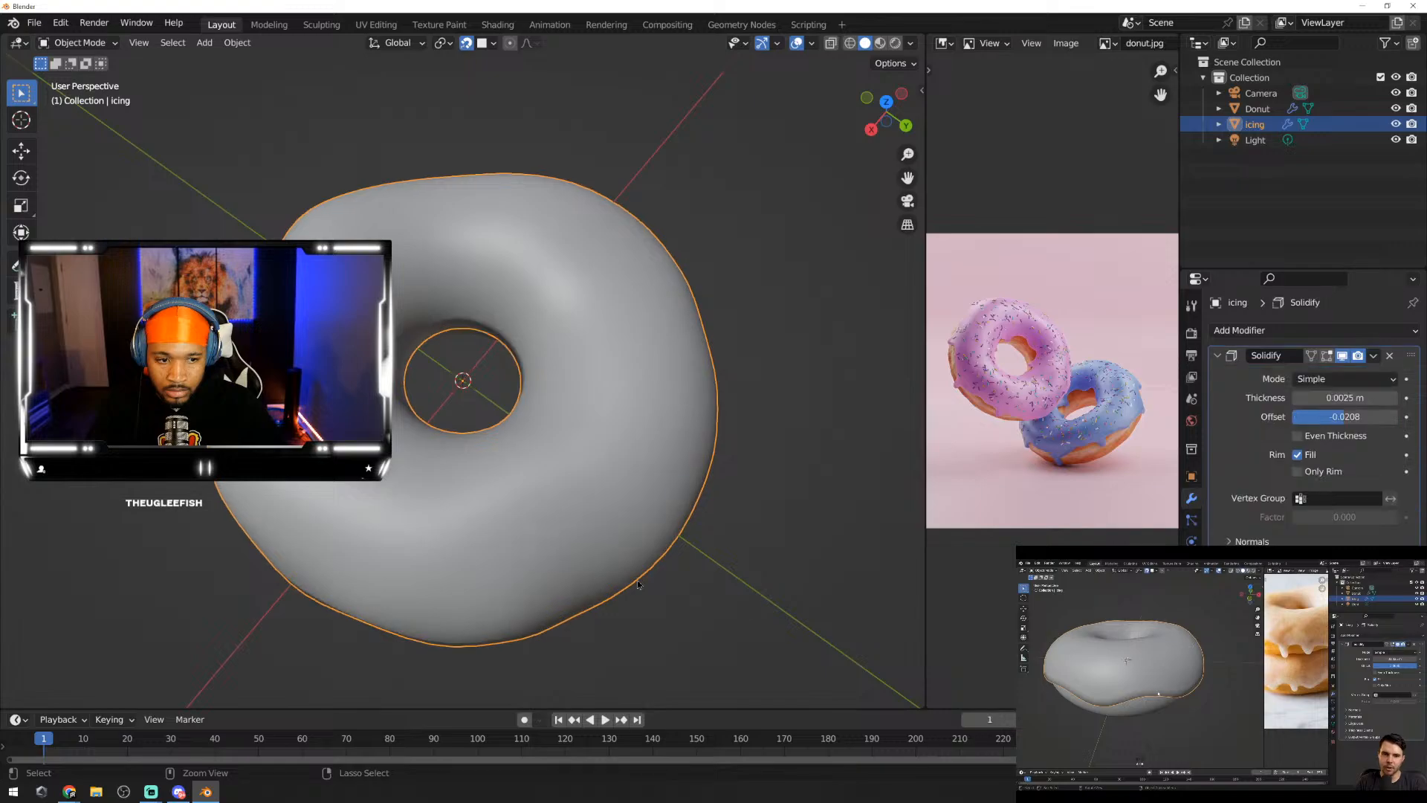
key(Tab)
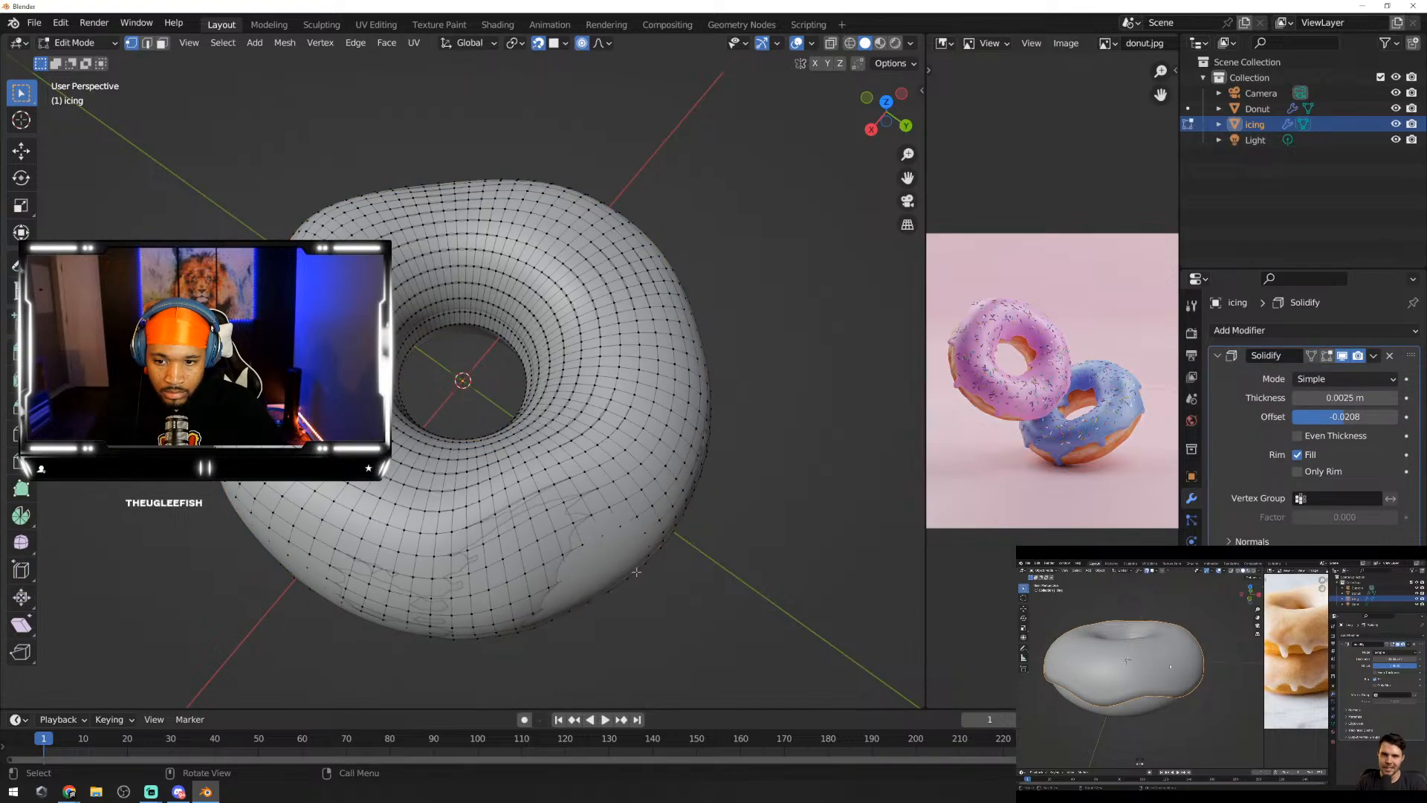
middle_drag(664, 529, 538, 447)
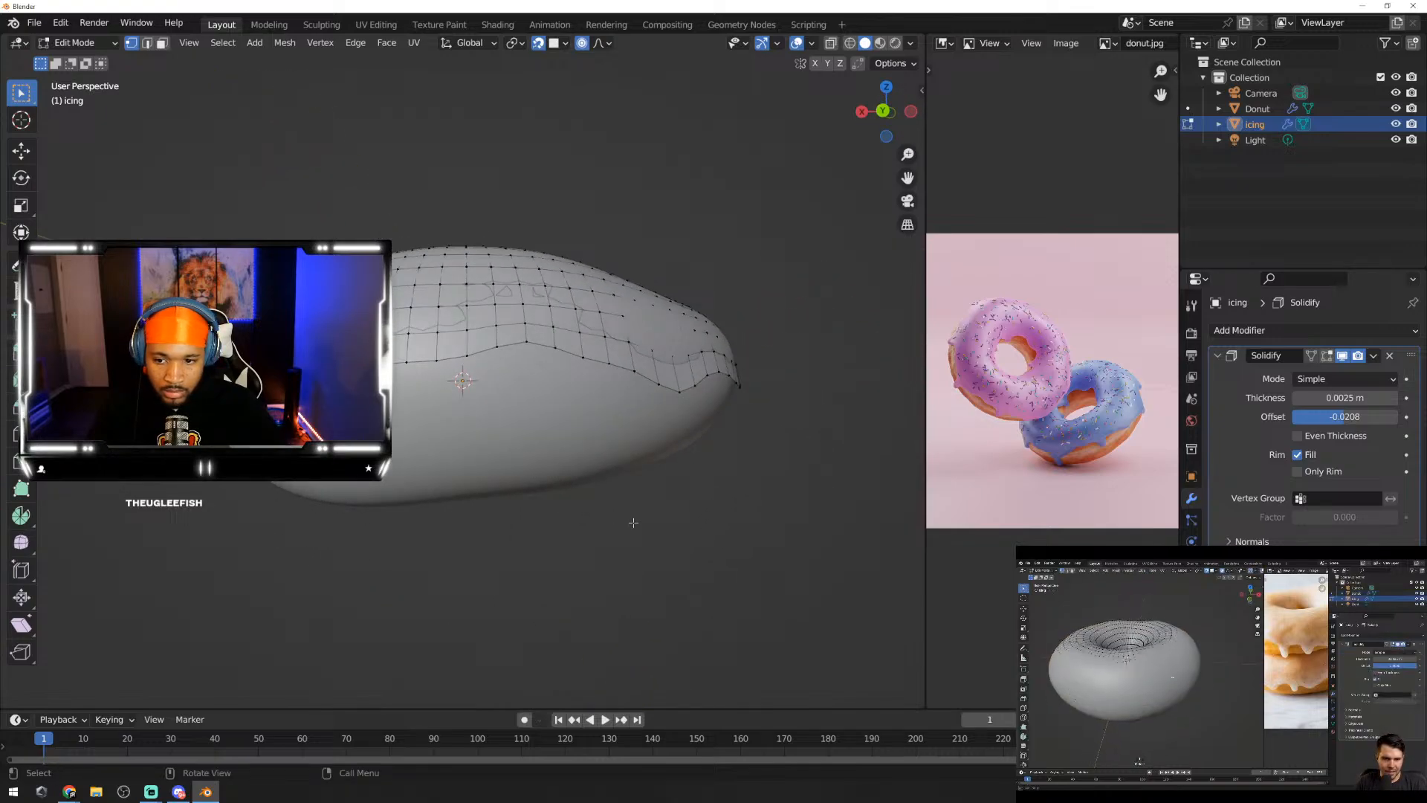
key(Tab)
Step: Hide the donut body to examine the icing on its own from above and the side, and unhide it
click(529, 450)
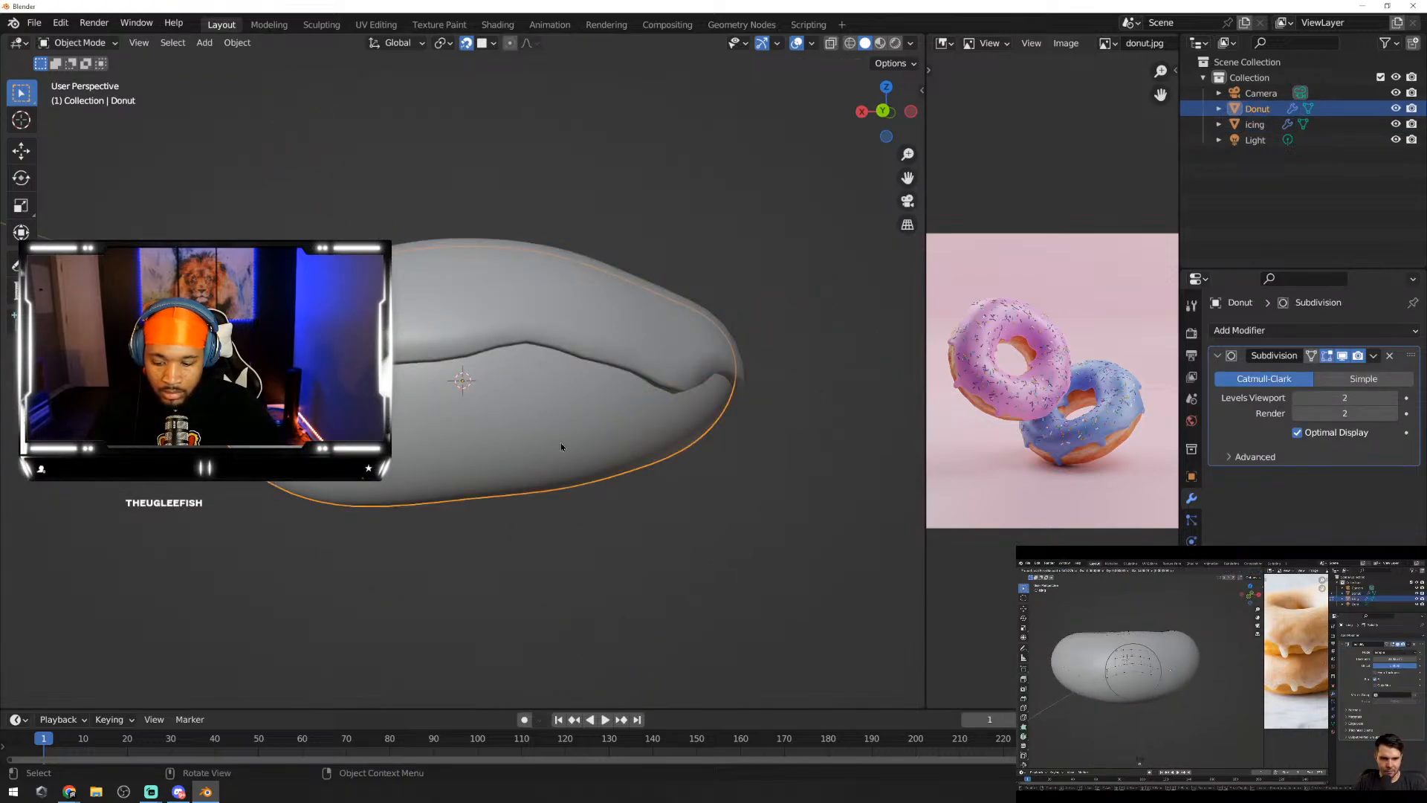
key(h)
middle_drag(560, 446, 684, 559)
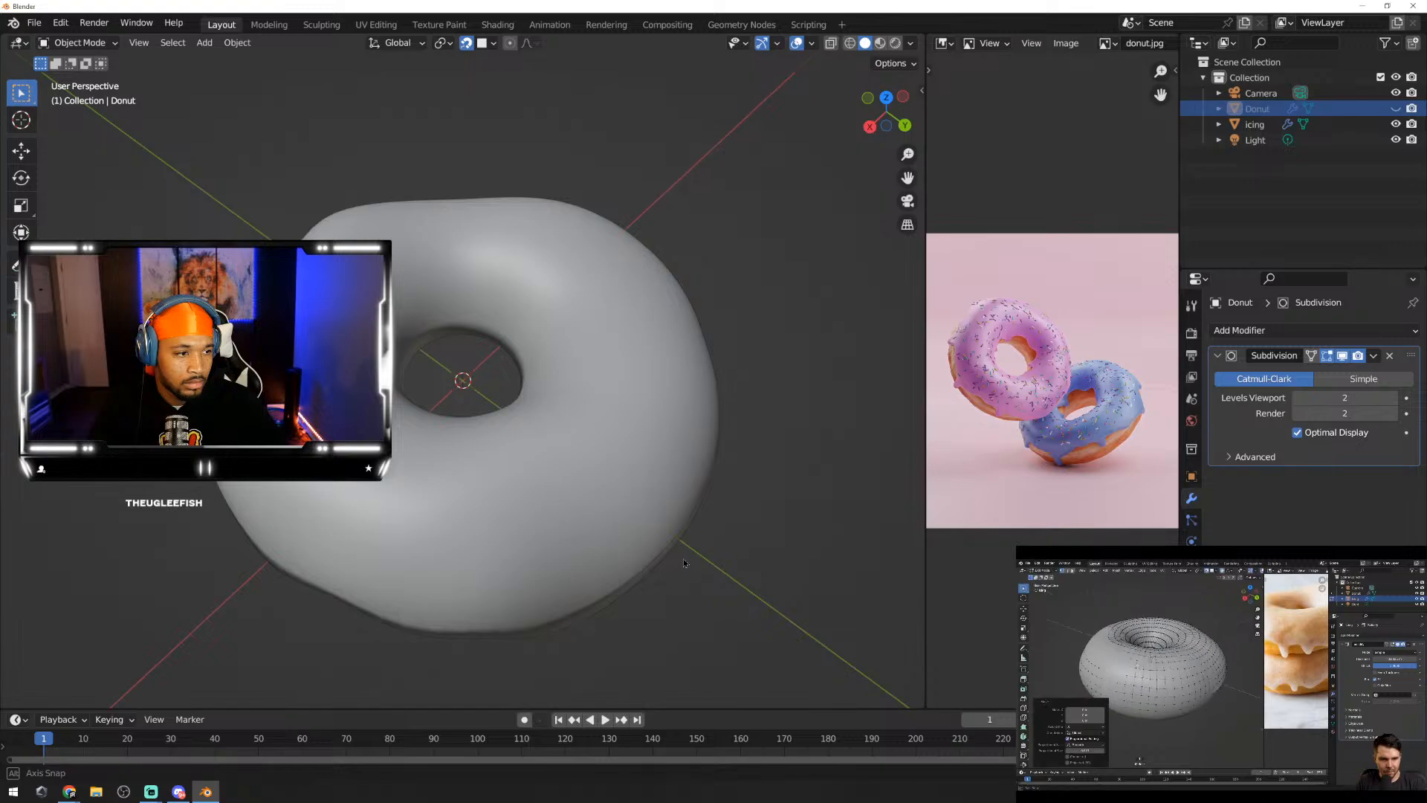
middle_drag(684, 562, 526, 445)
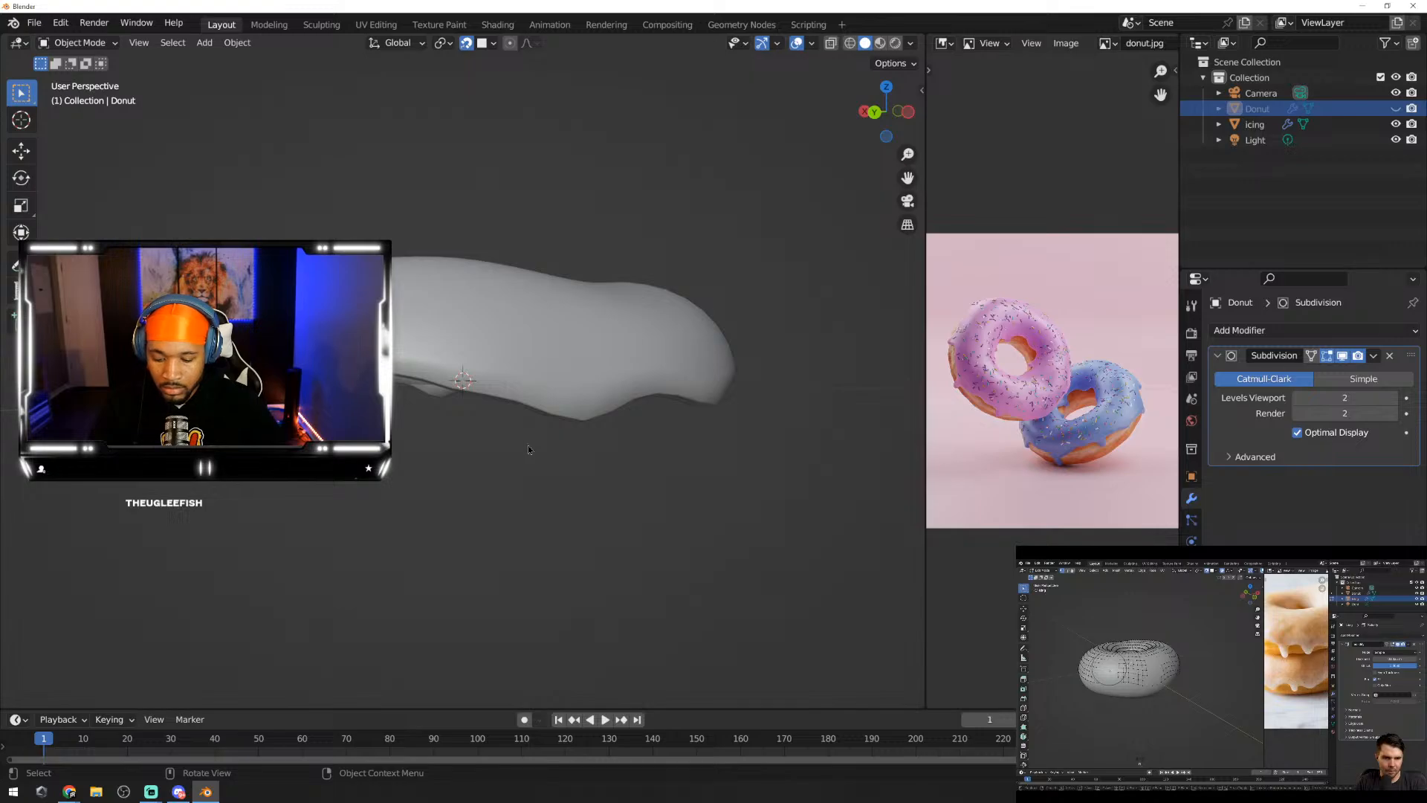
key(alt+h)
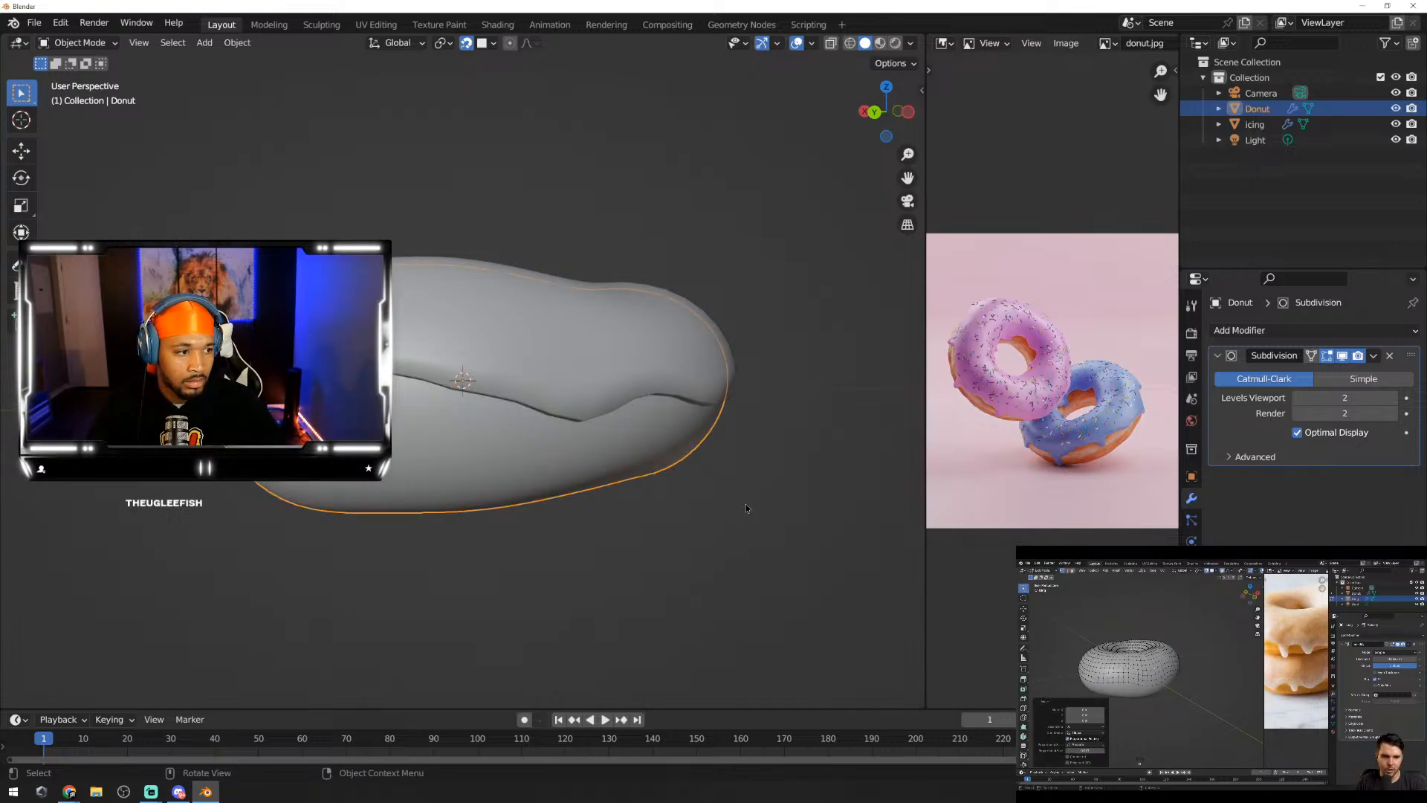
Step: Select the icing instead of the donut body and enter Edit Mode on it
middle_drag(746, 507, 733, 552)
key(Tab)
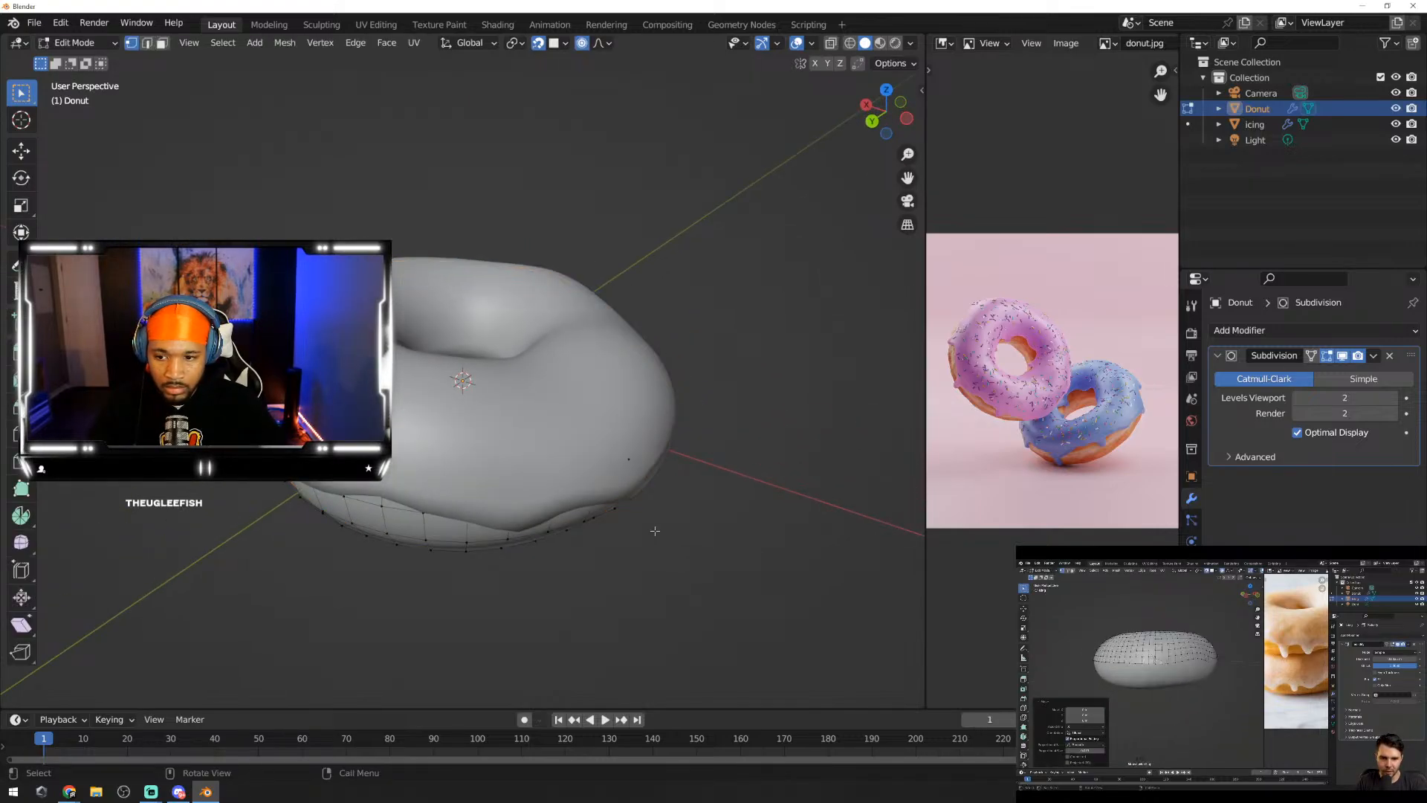
key(Tab)
click(523, 469)
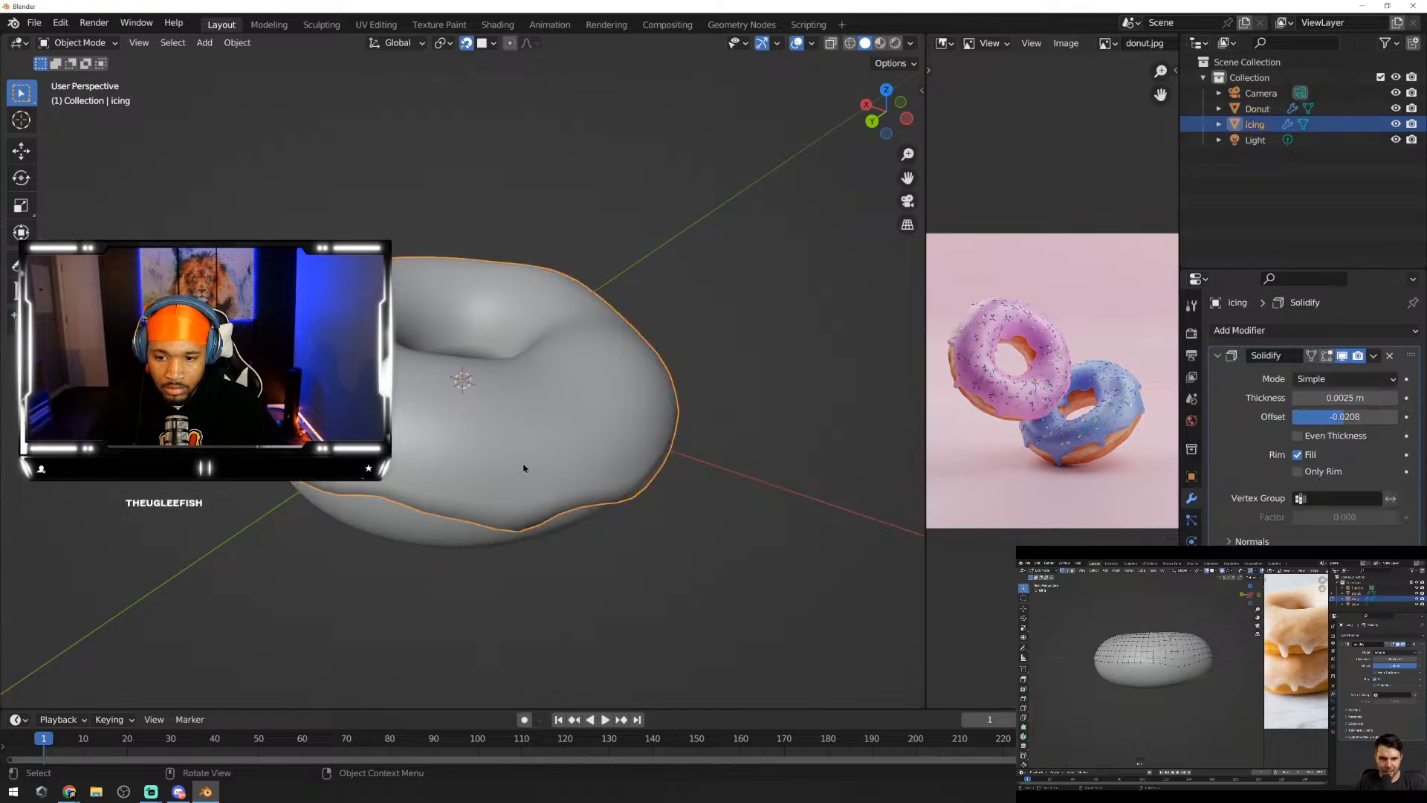
key(Tab)
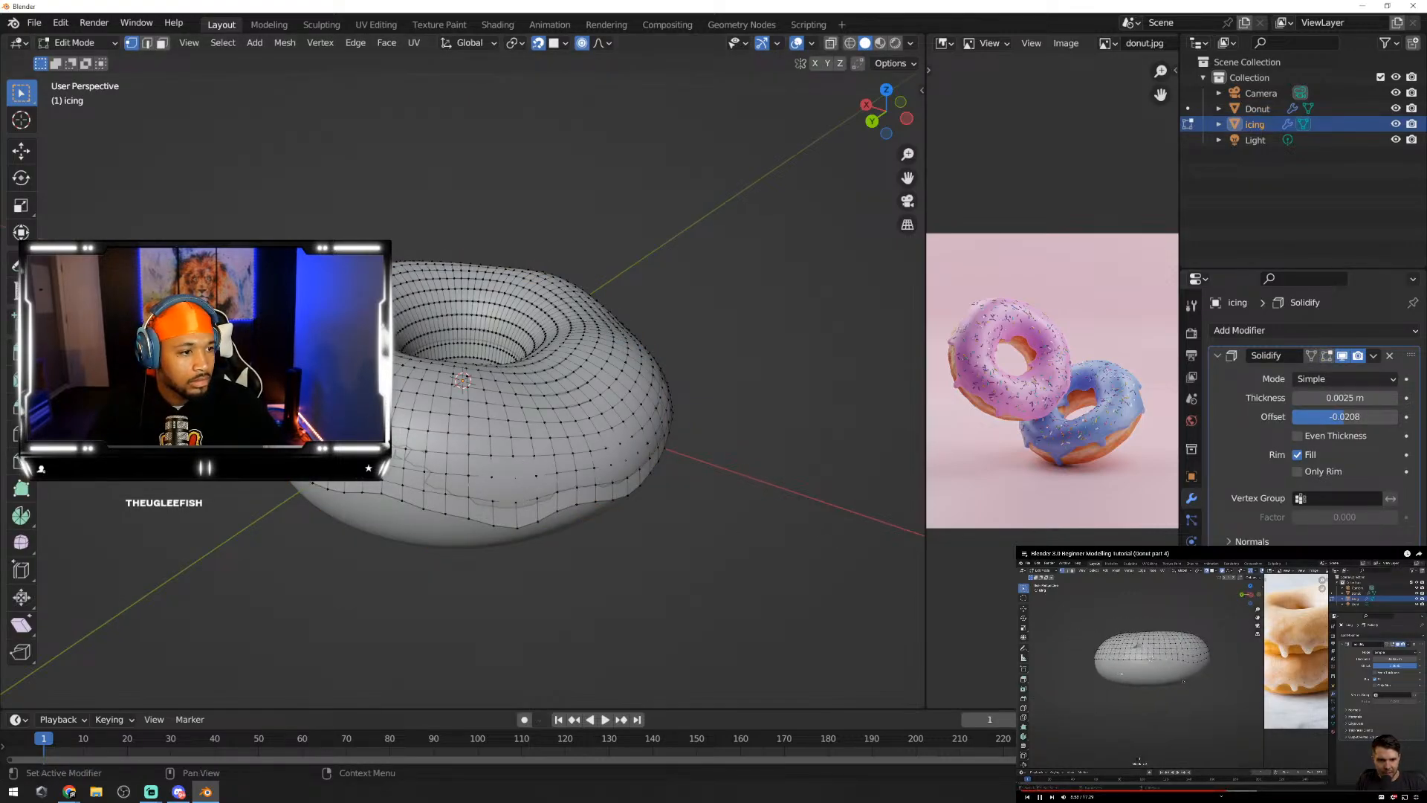
click(1200, 720)
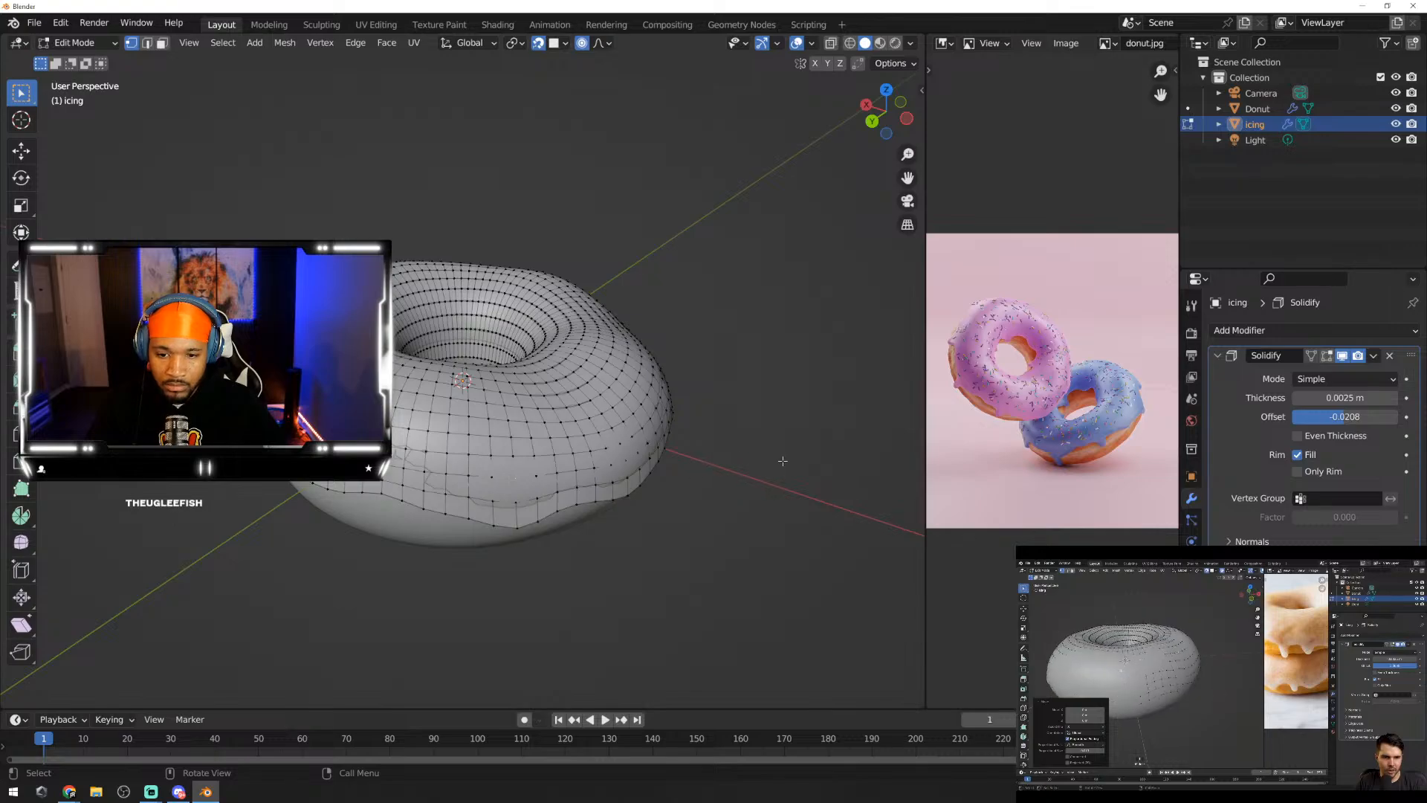
Step: Snap the sunken icing vertices above the front edge onto the donut's surface with in-place grabs at proportional size about 0.0085 m
key(g)
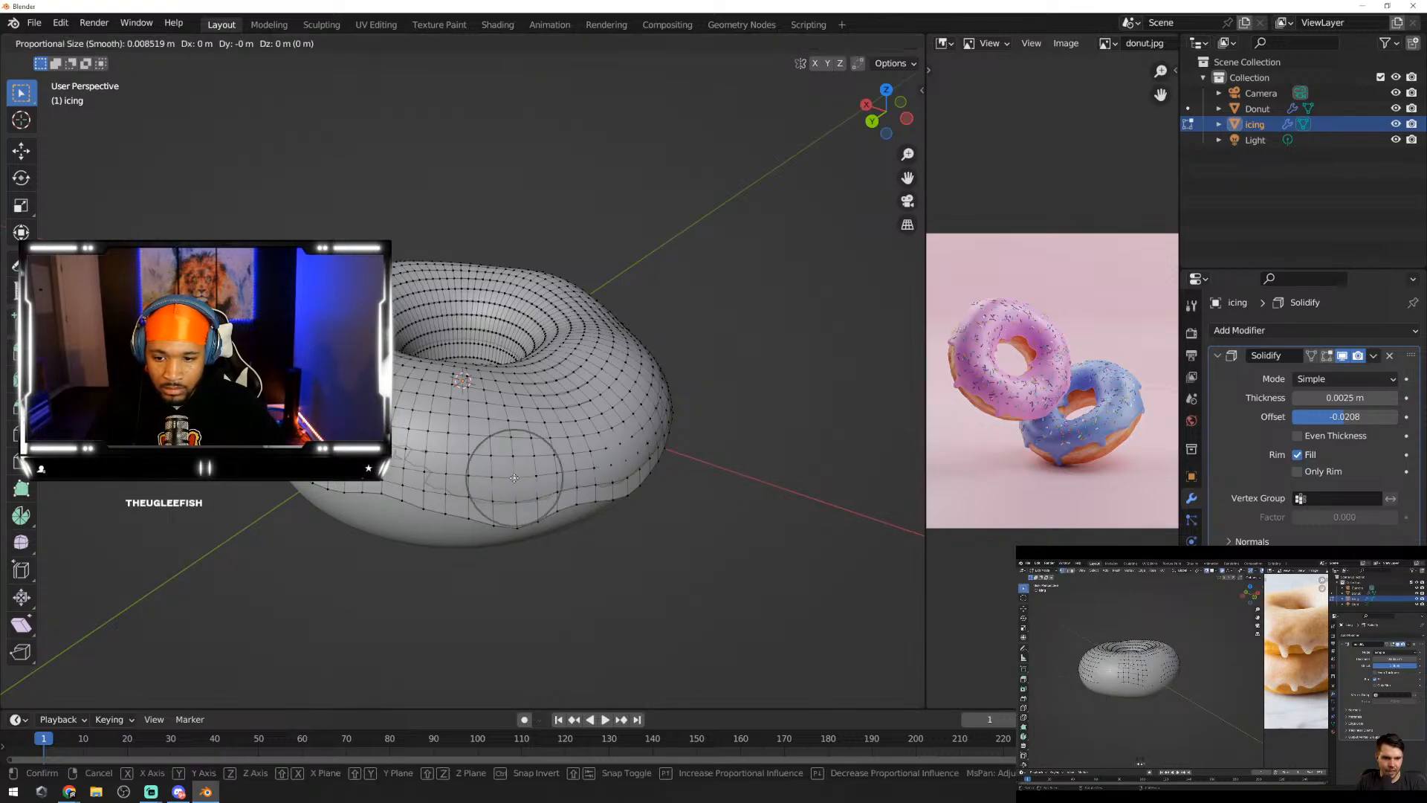
click(514, 478)
click(625, 459)
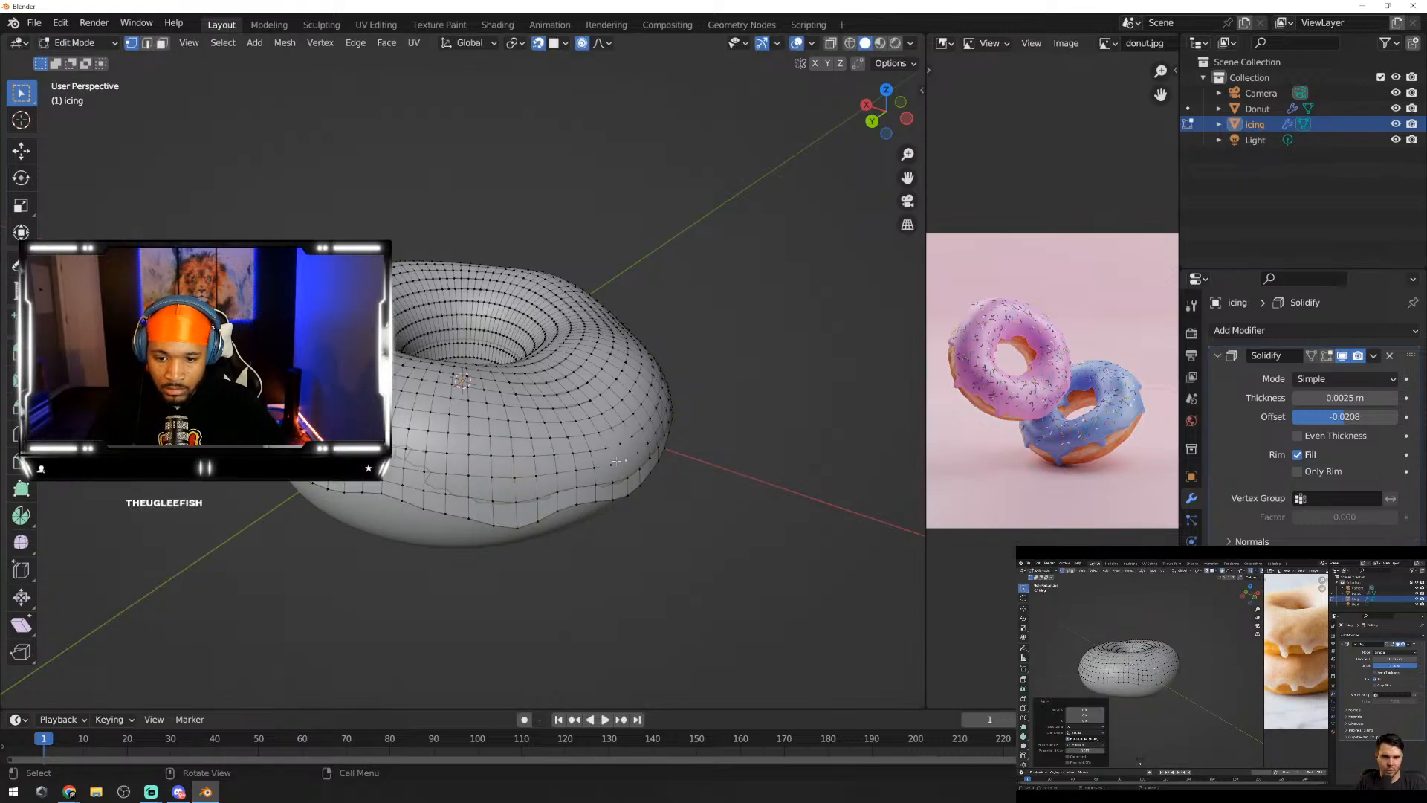
key(g)
click(625, 459)
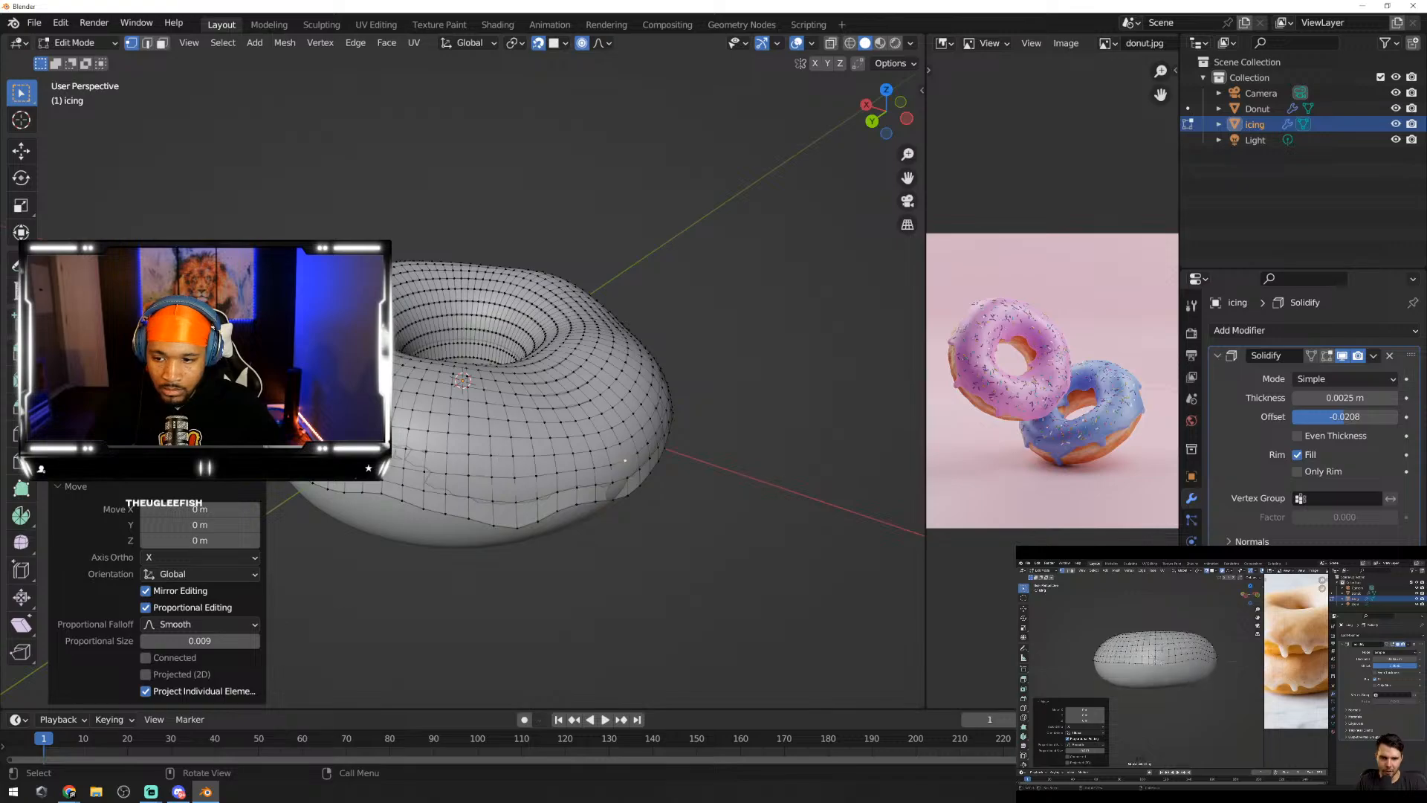
Step: Enlarge the proportional size to about 0.022 m and snap the sunken vertices above the long drip onto the donut's surface
middle_drag(625, 459, 443, 431)
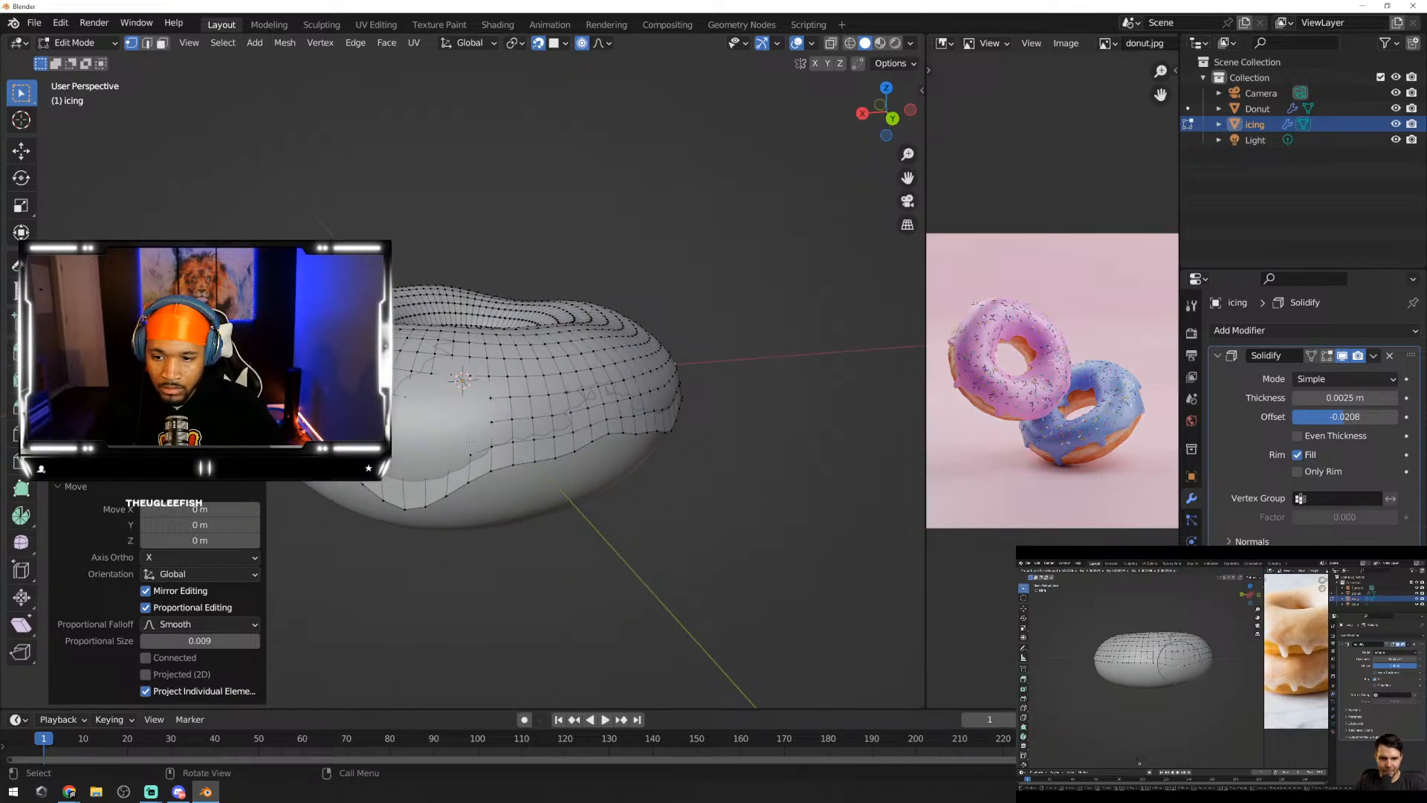
key(g)
click(429, 424)
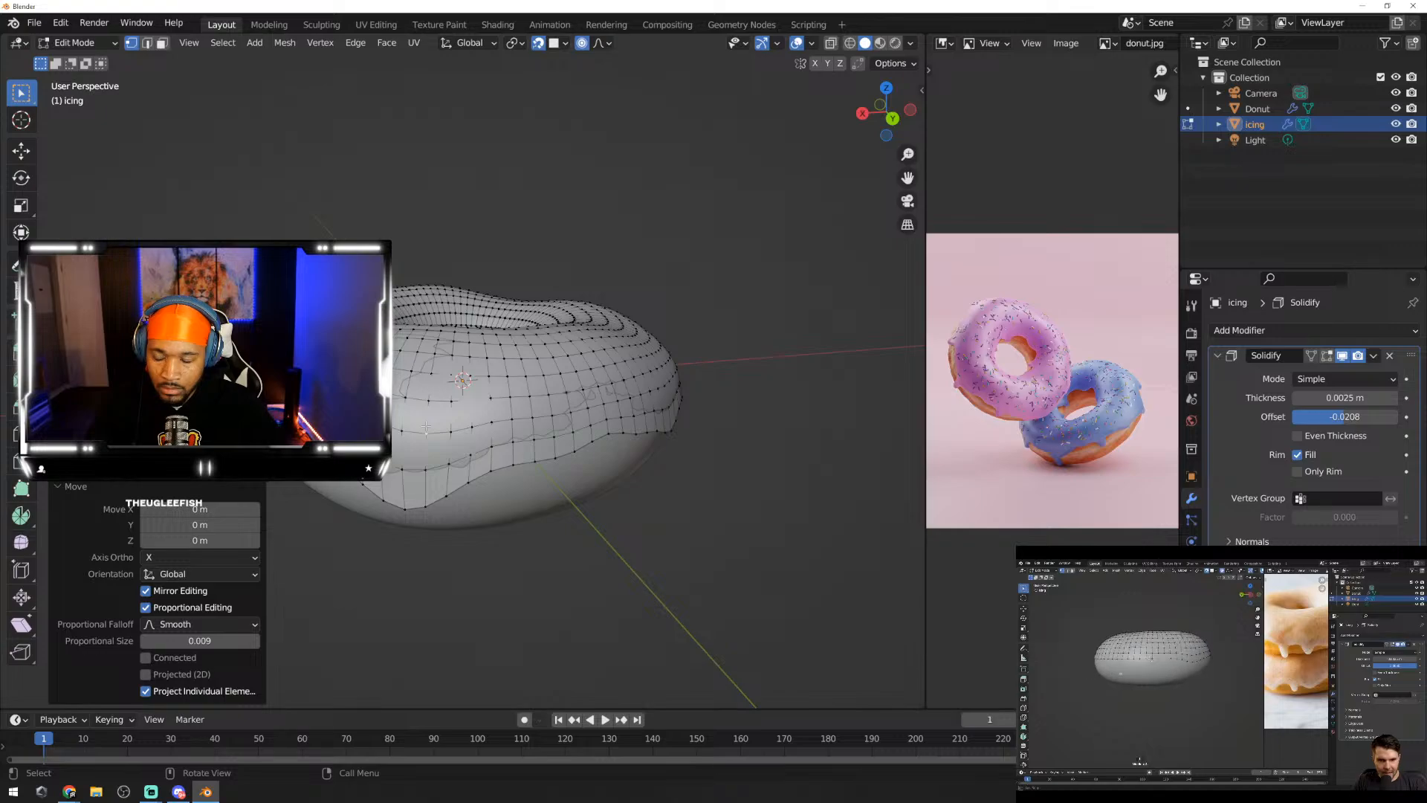
key(ctrl+z)
key(g)
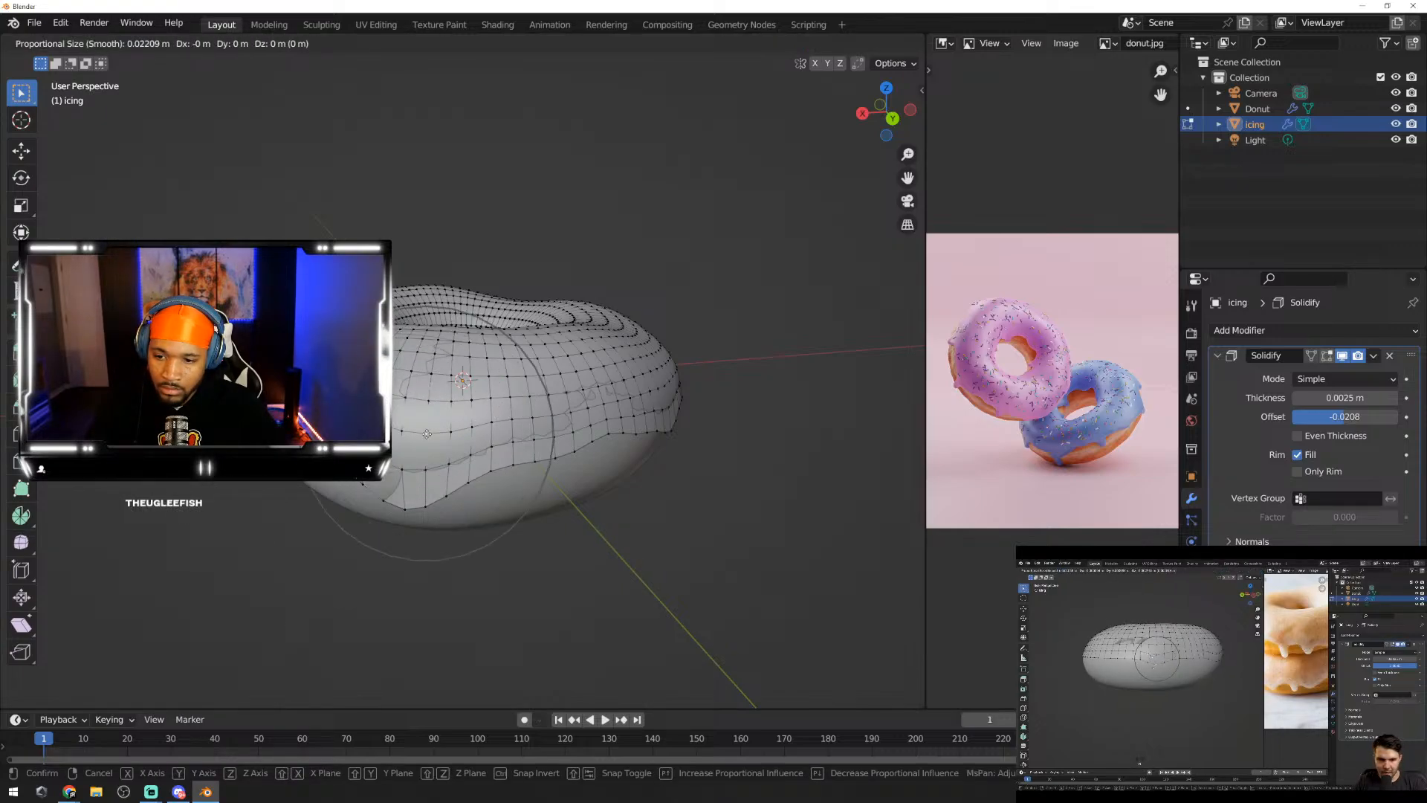
click(427, 433)
Step: Move the sunken icing vertices on the next side about 0.00094 m along negative Y so they snap to the donut's surface
middle_drag(426, 433, 589, 443)
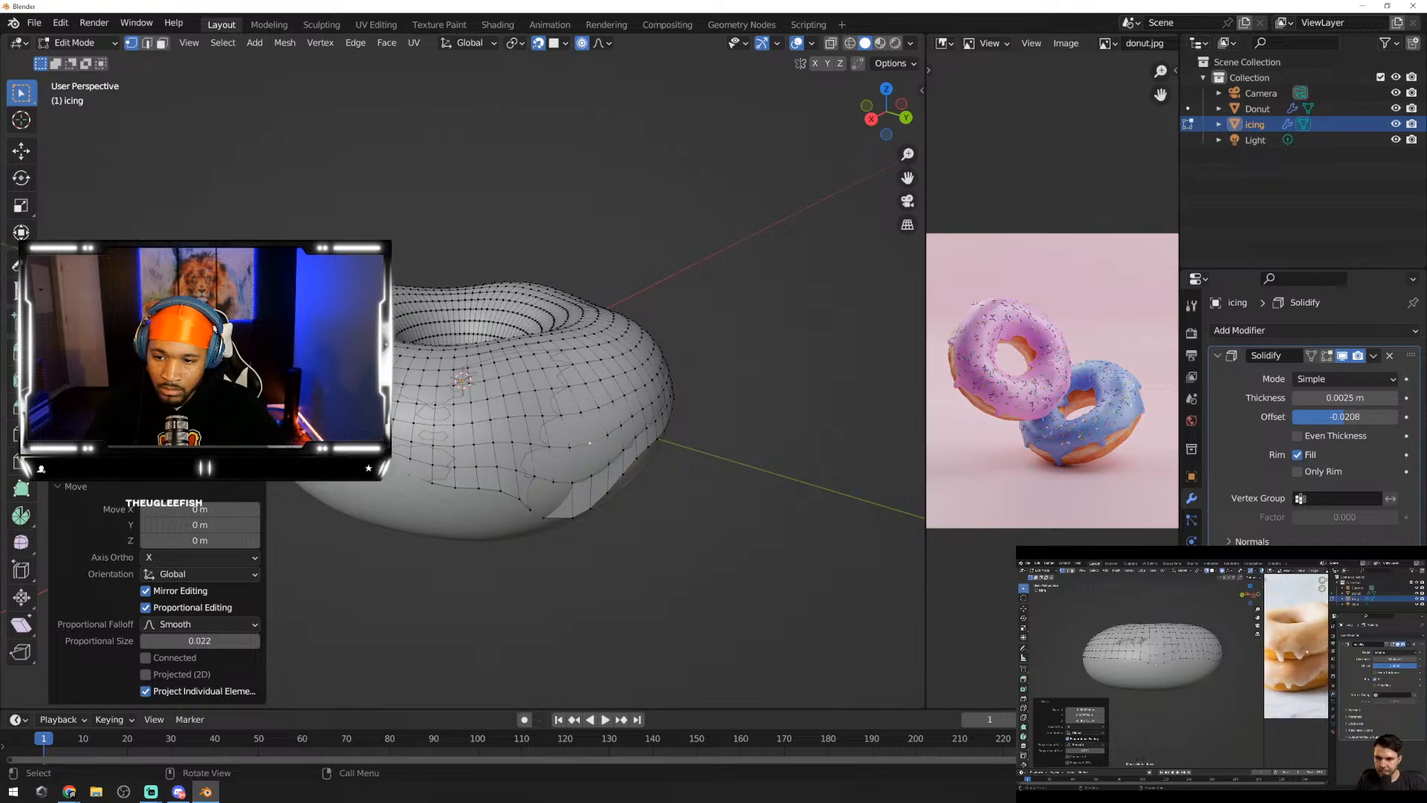
middle_drag(435, 441, 520, 442)
key(g)
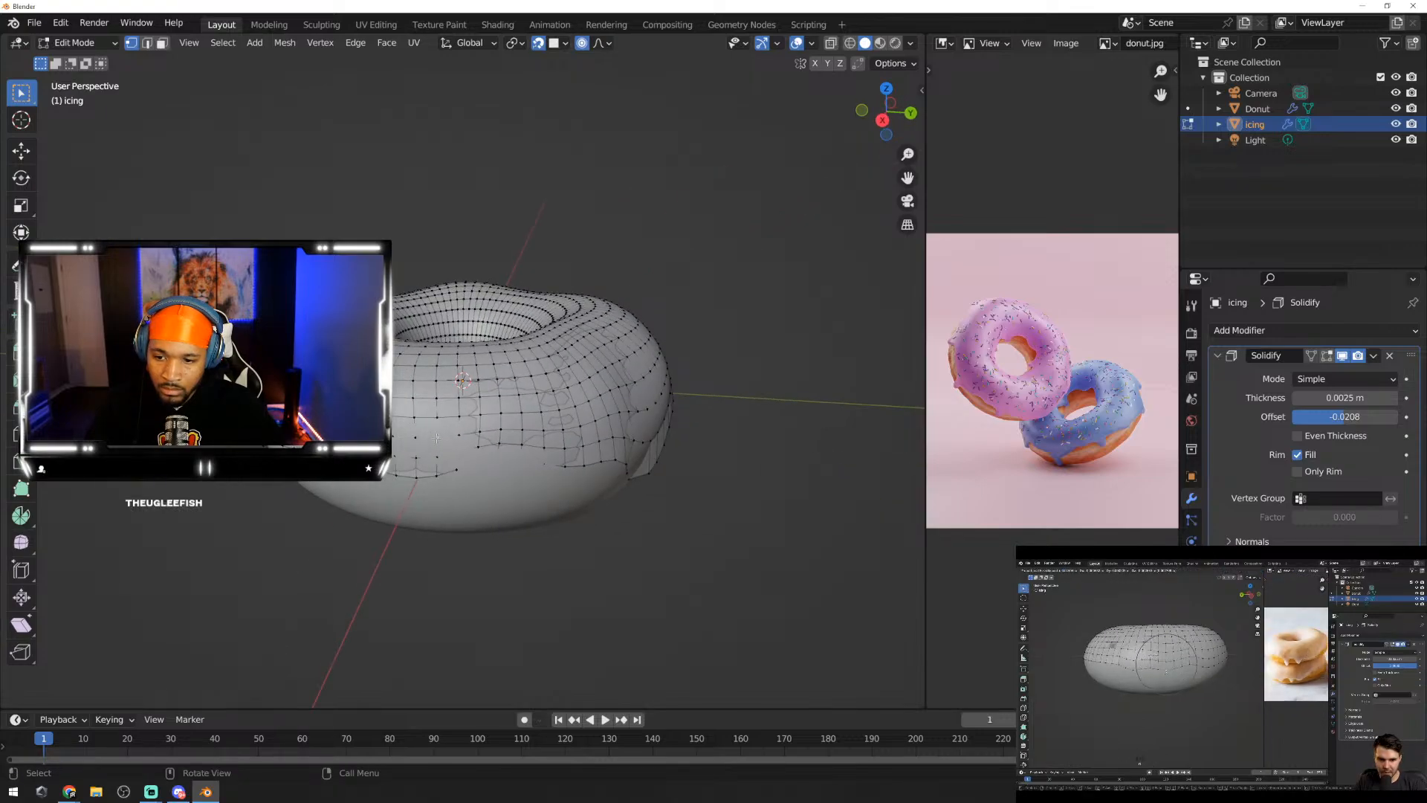
click(431, 438)
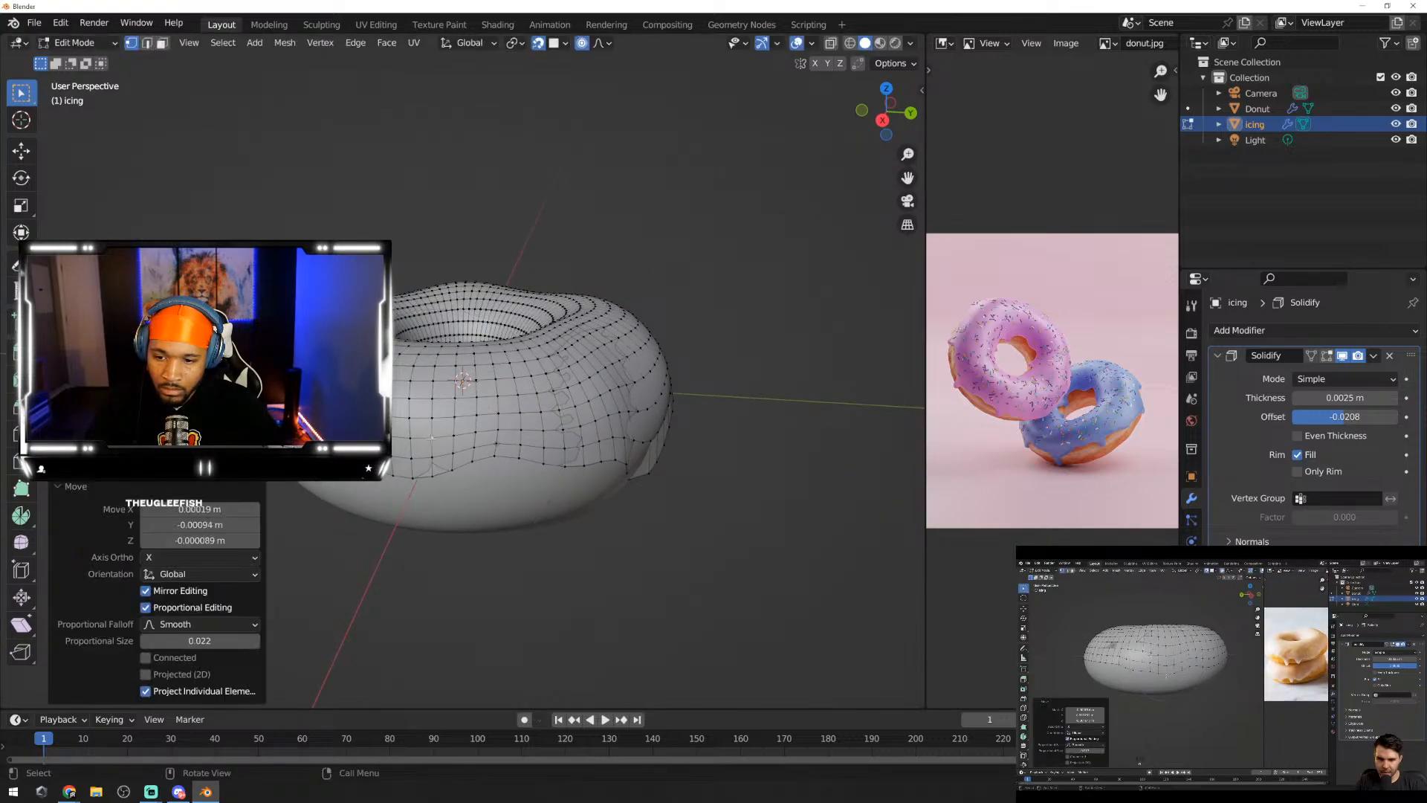
Step: Snap the remaining sunken icing vertices further around the donut onto its surface with in-place grabs at proportional size 0.022 m
middle_drag(431, 438, 461, 441)
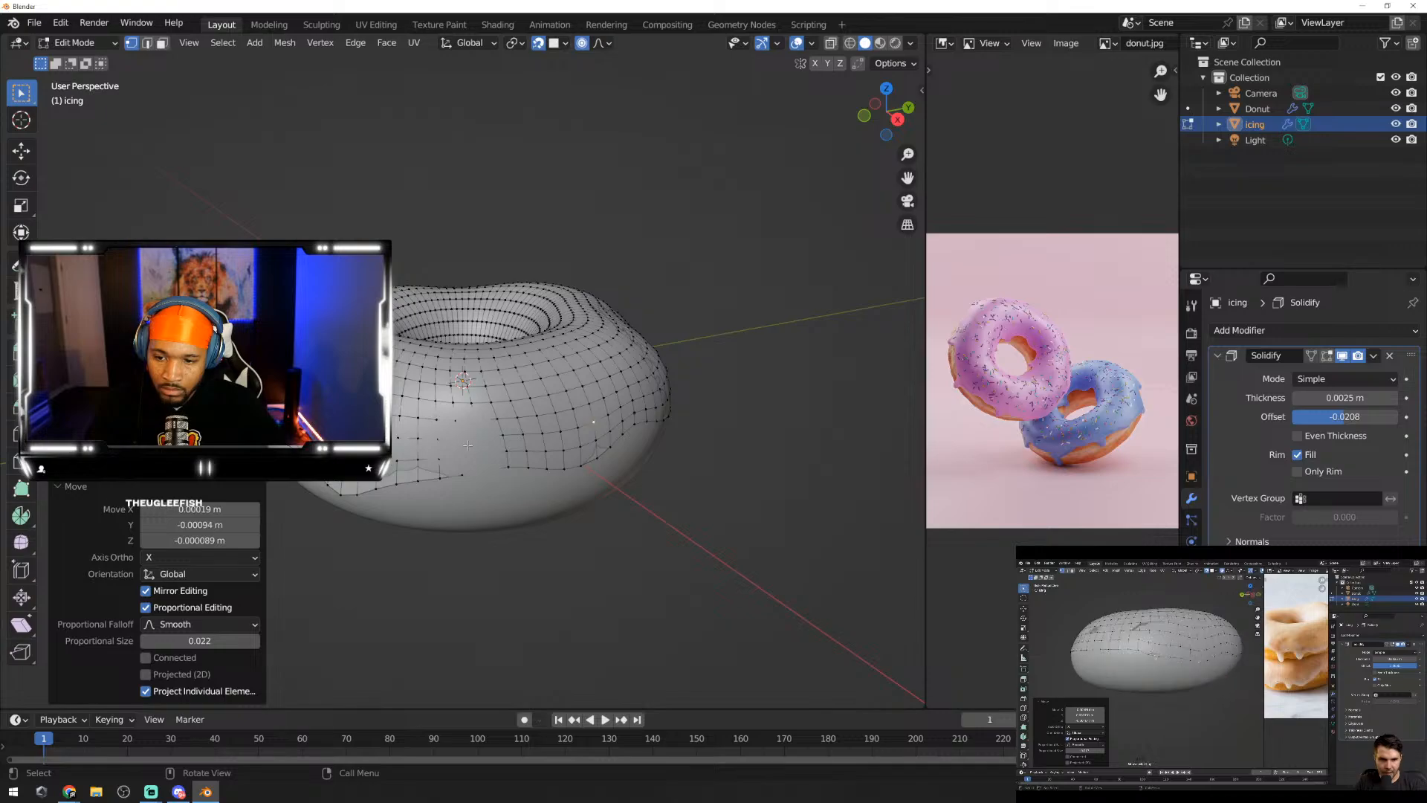
key(g)
click(467, 446)
middle_drag(467, 446, 402, 462)
key(g)
click(506, 445)
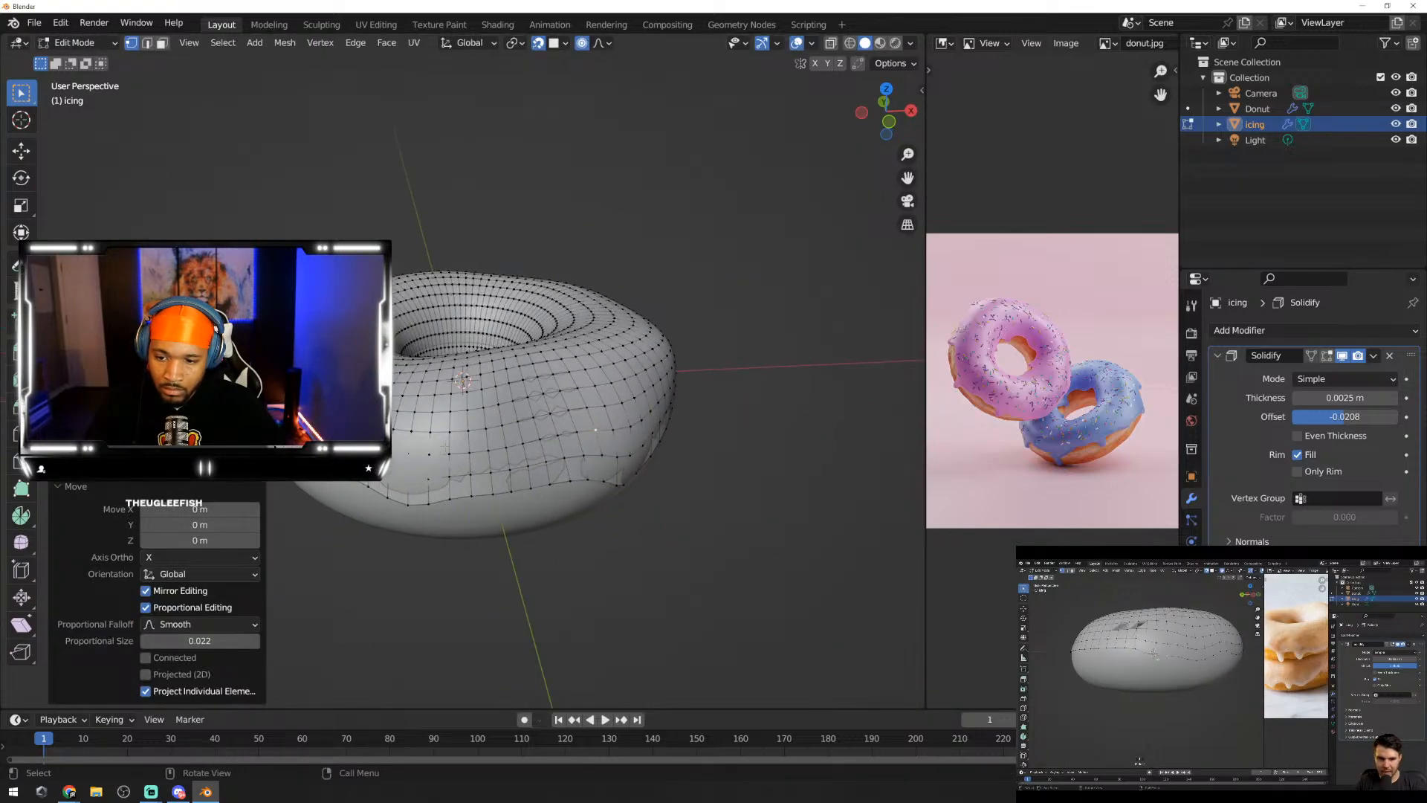
Step: Snap two more sunken vertices just above the icing's lower edge onto the donut's surface with in-place grabs at proportional size 0.022 m
key(g)
click(401, 462)
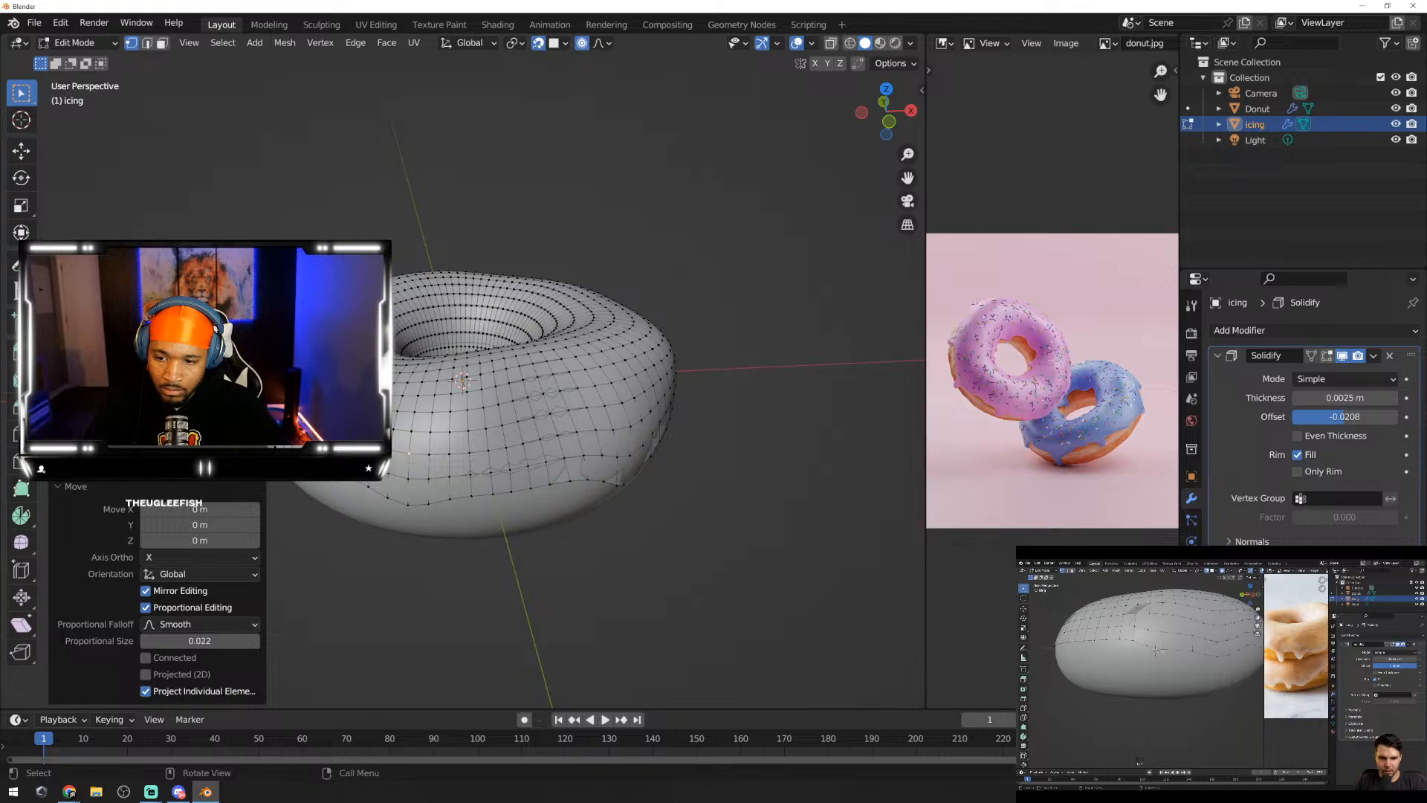
middle_drag(410, 462, 461, 461)
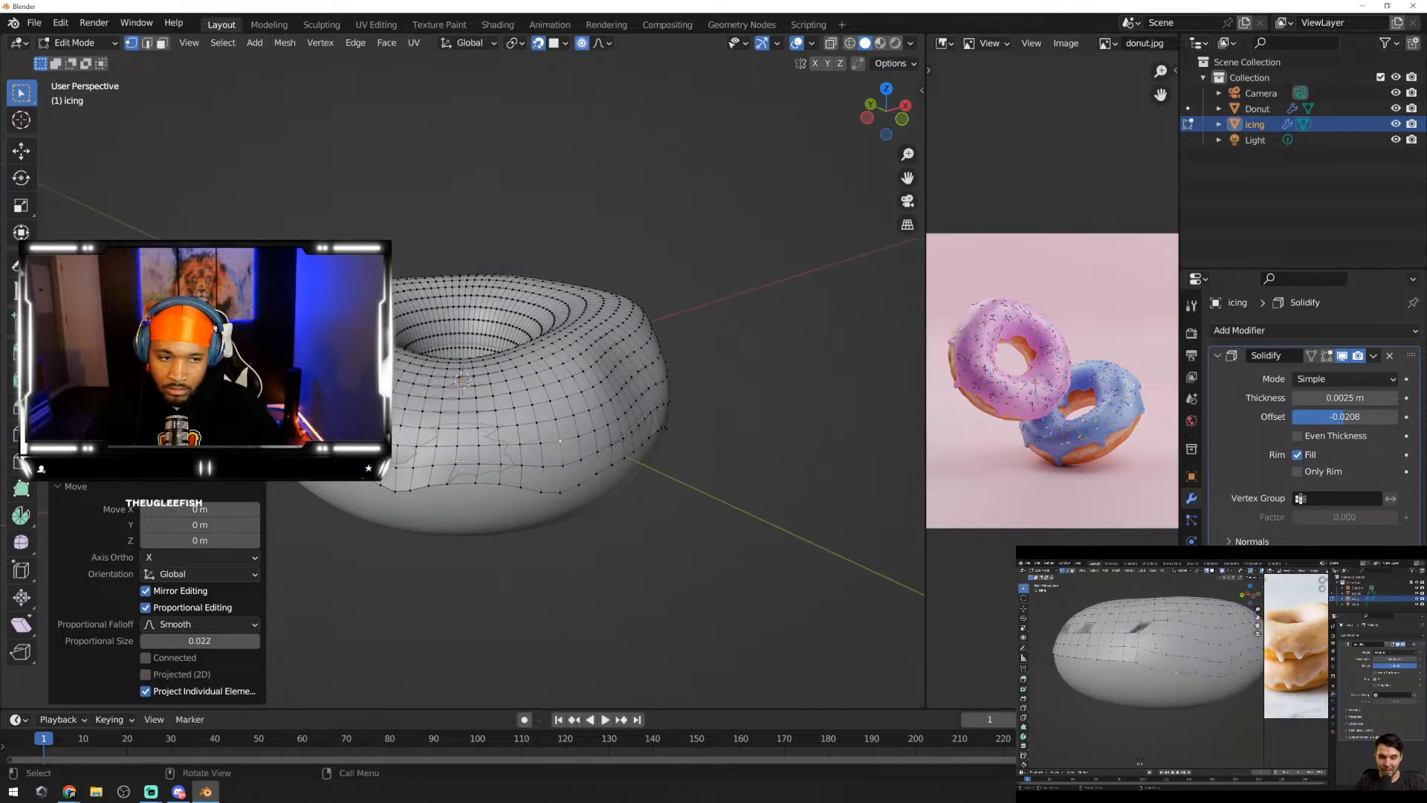
click(459, 461)
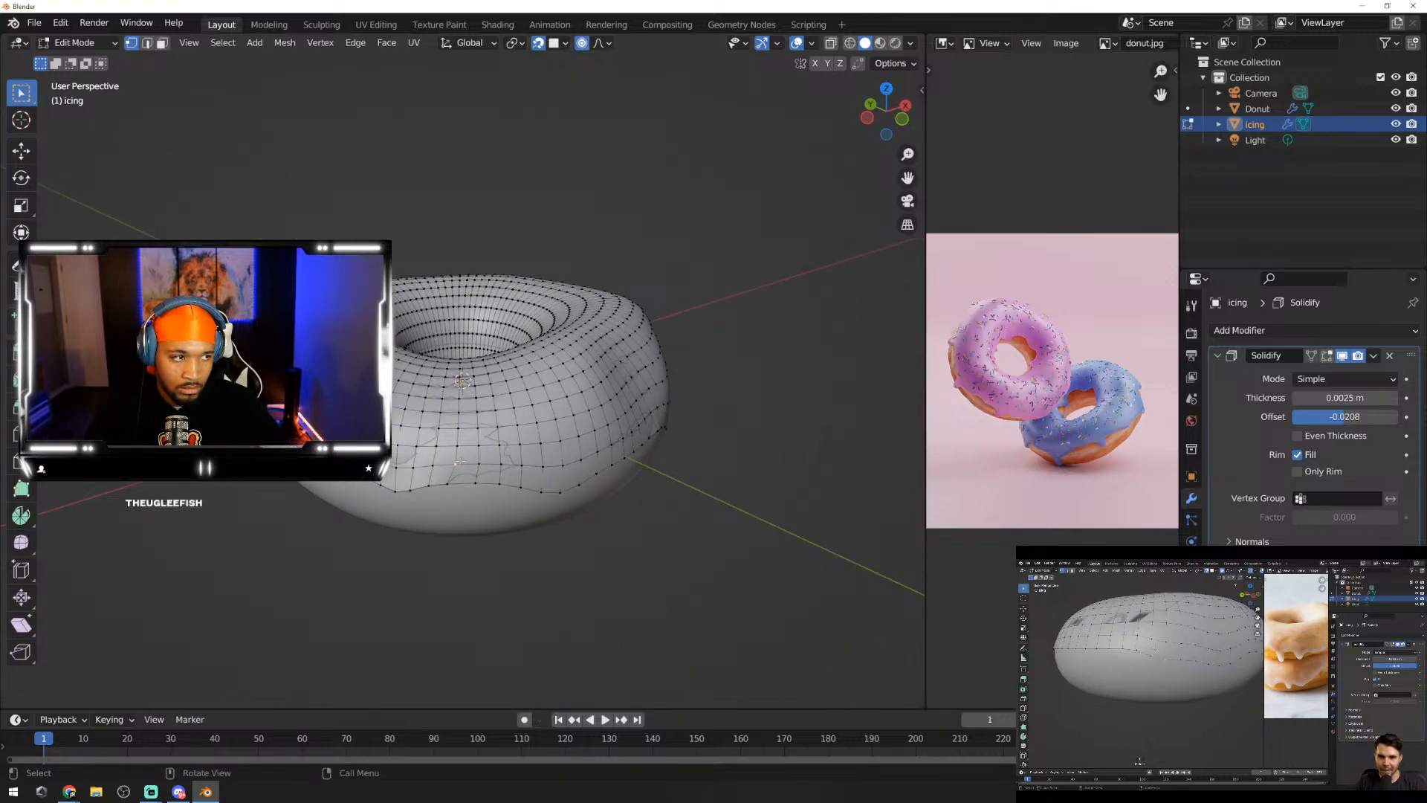
key(g)
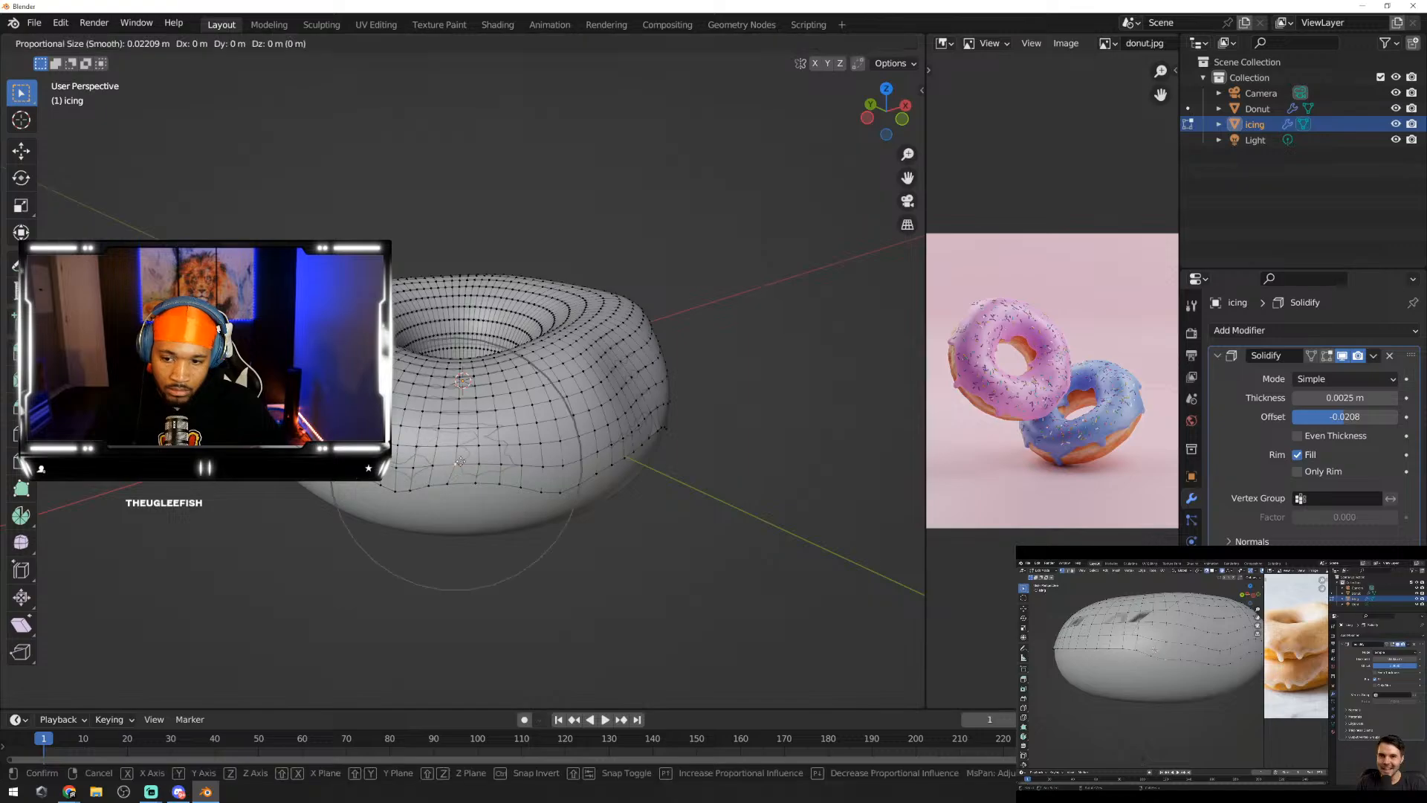
click(459, 462)
Step: Snap the neighbouring sunken vertices further along the same icing edge onto the donut's surface, keeping proportional size 0.022 m
click(488, 454)
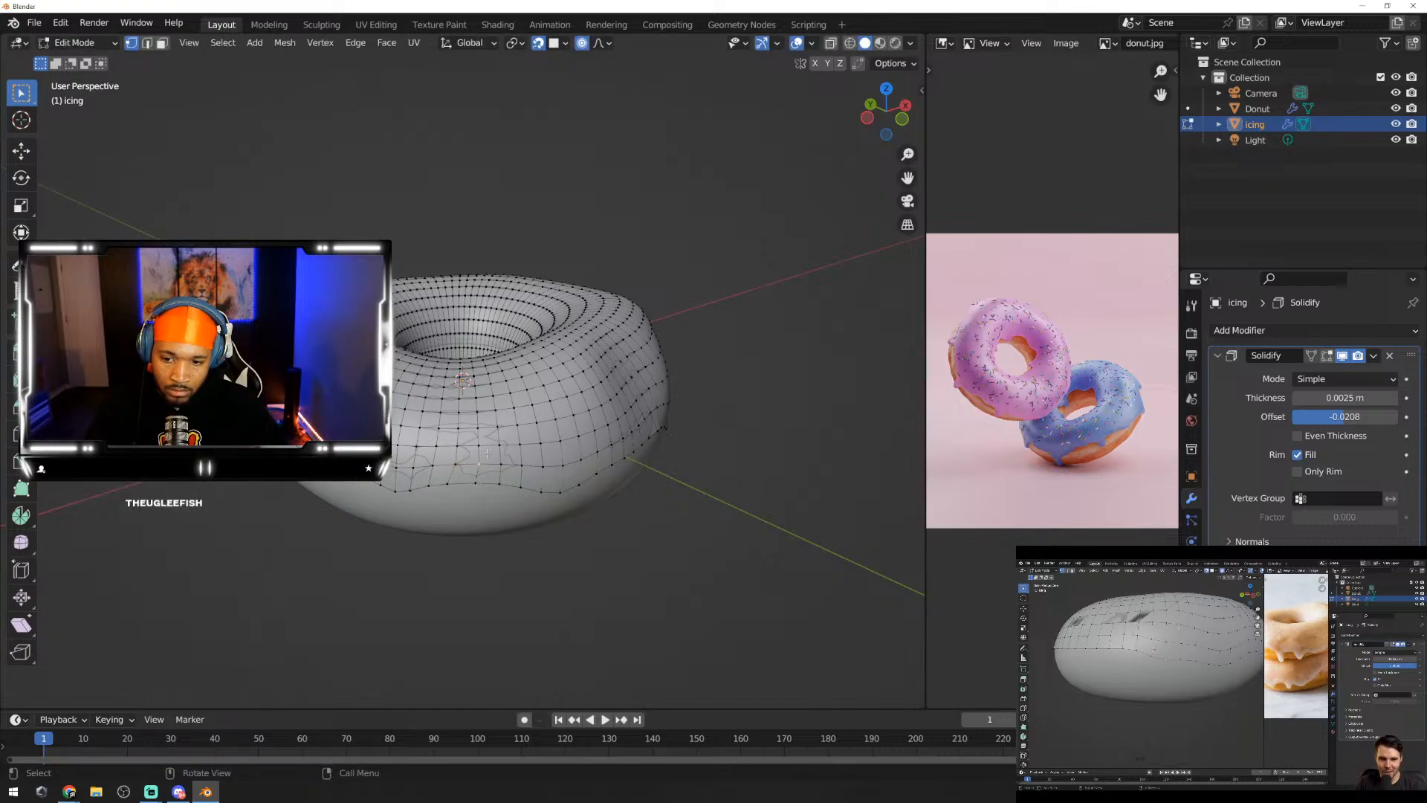
key(g)
click(487, 453)
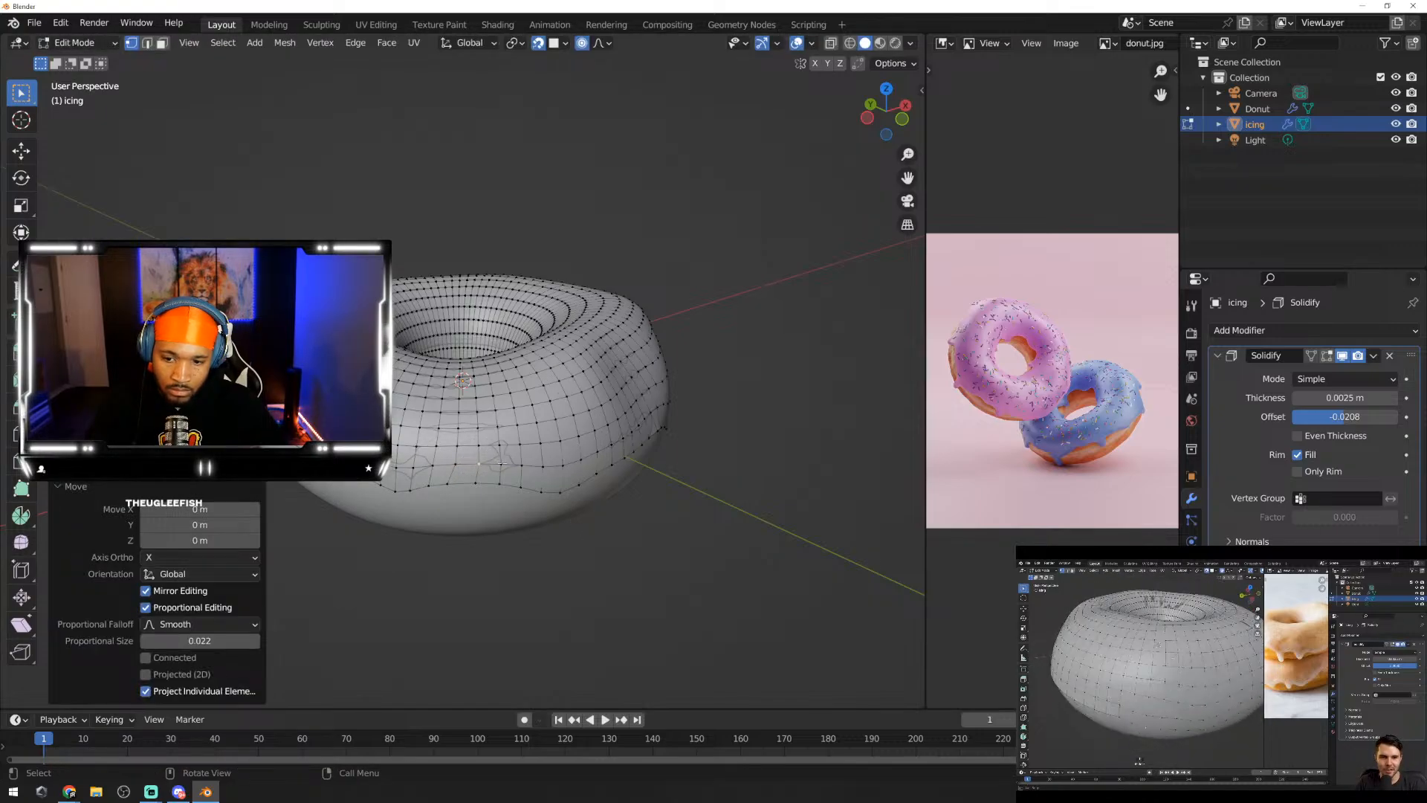
key(g)
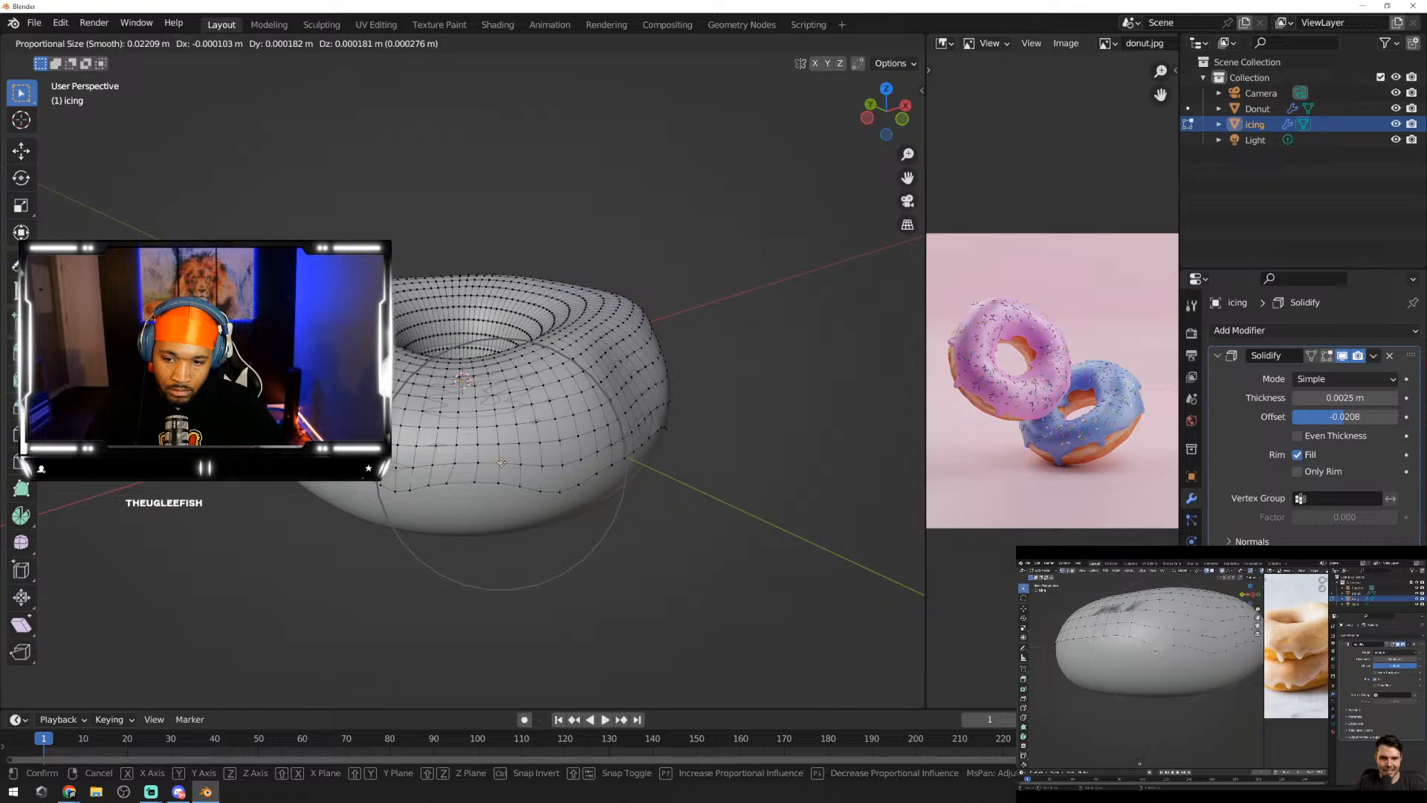
right_click(501, 463)
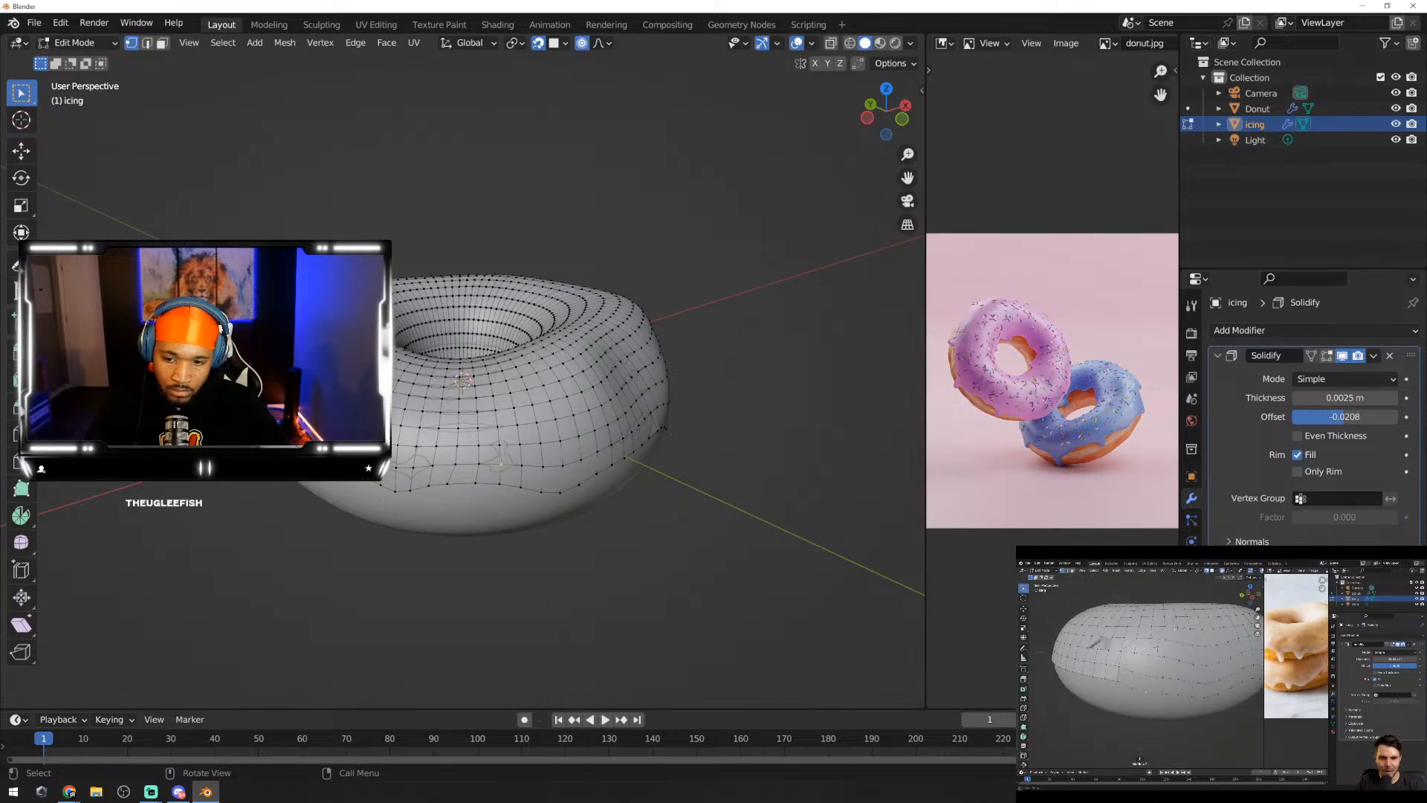
key(g)
click(500, 463)
Step: Snap the icing vertex above the long drip on the opposite side onto the donut's surface with an in-place grab
middle_drag(542, 440, 182, 469)
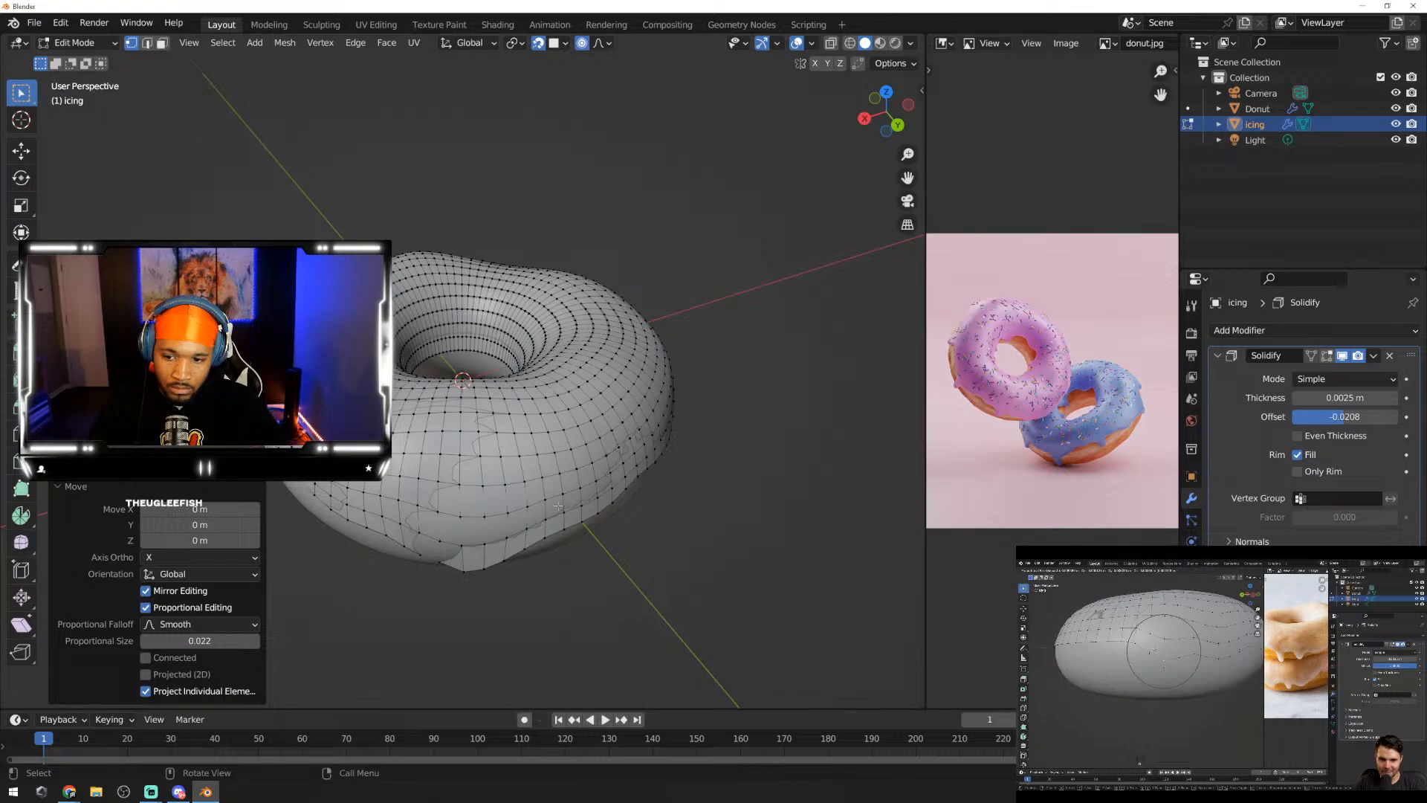
middle_drag(558, 506, 485, 434)
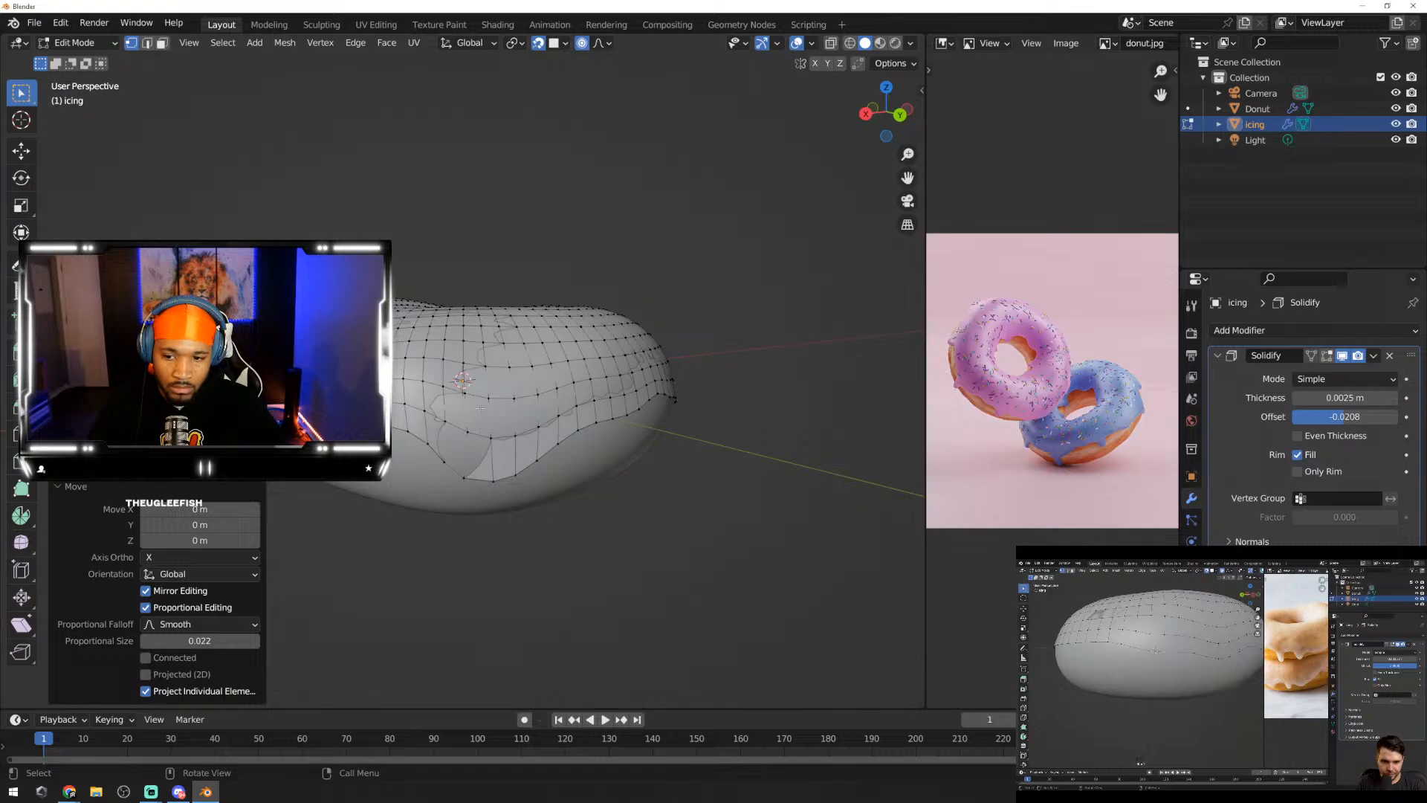
key(g)
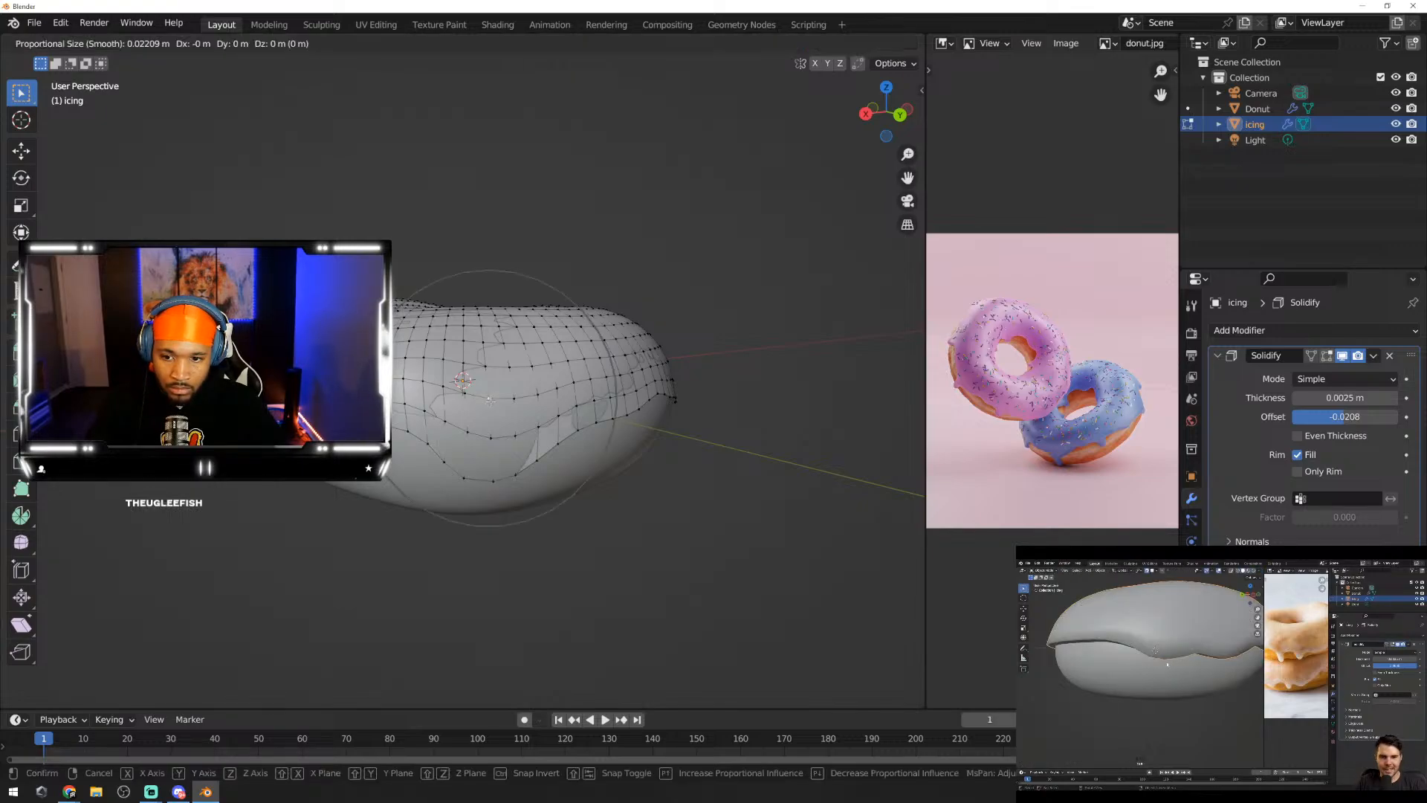
click(490, 400)
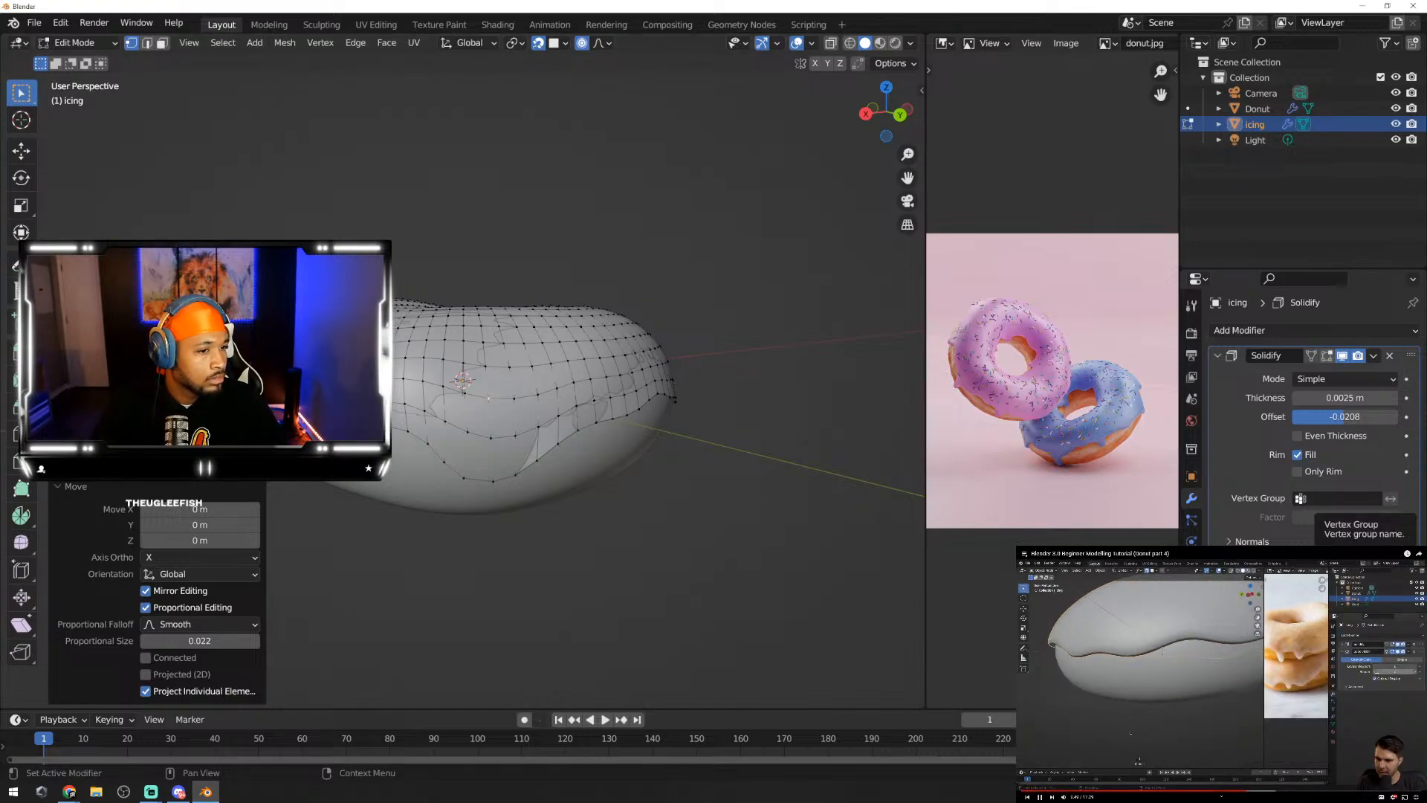
Step: Add a Subdivision Surface modifier to the icing and collapse the Solidify settings
click(1255, 332)
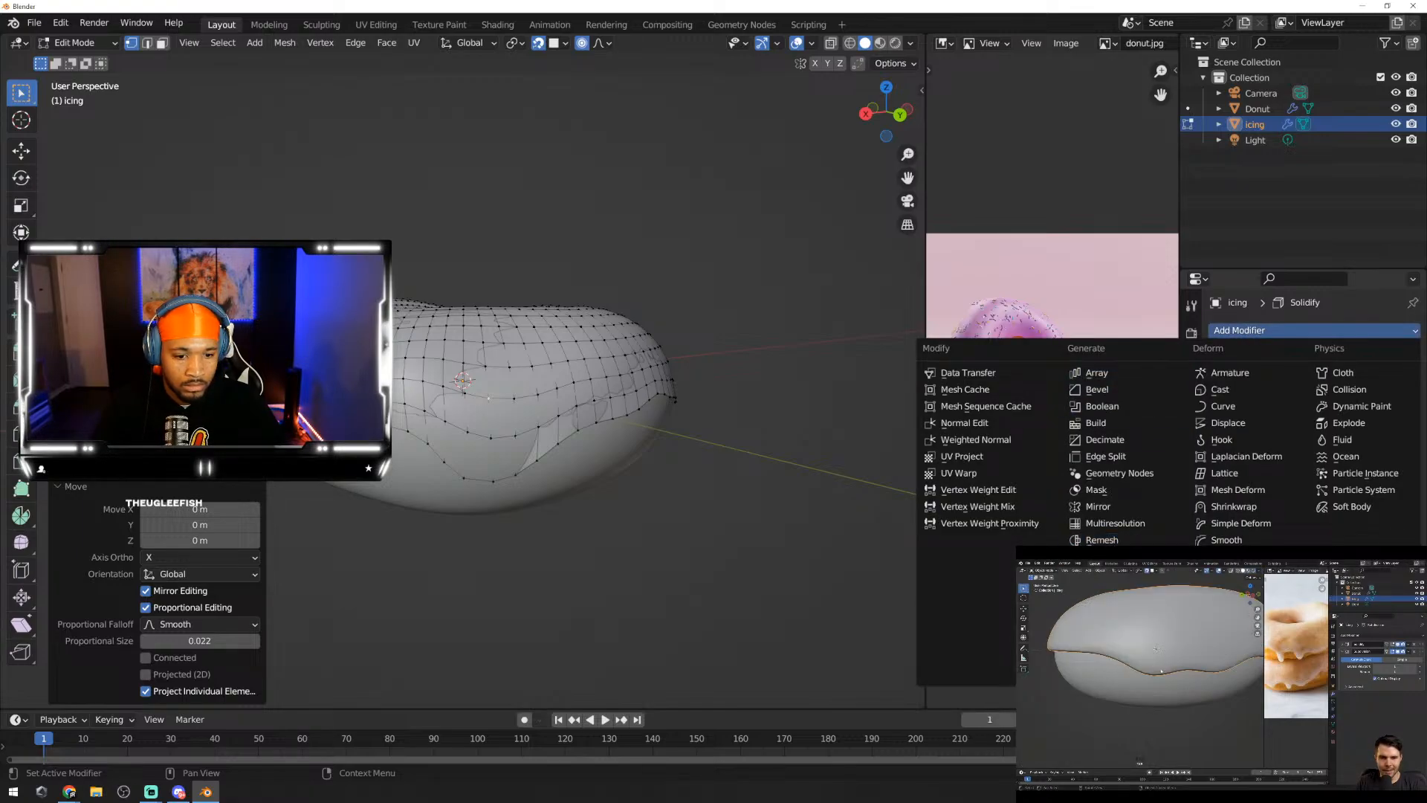
click(1120, 606)
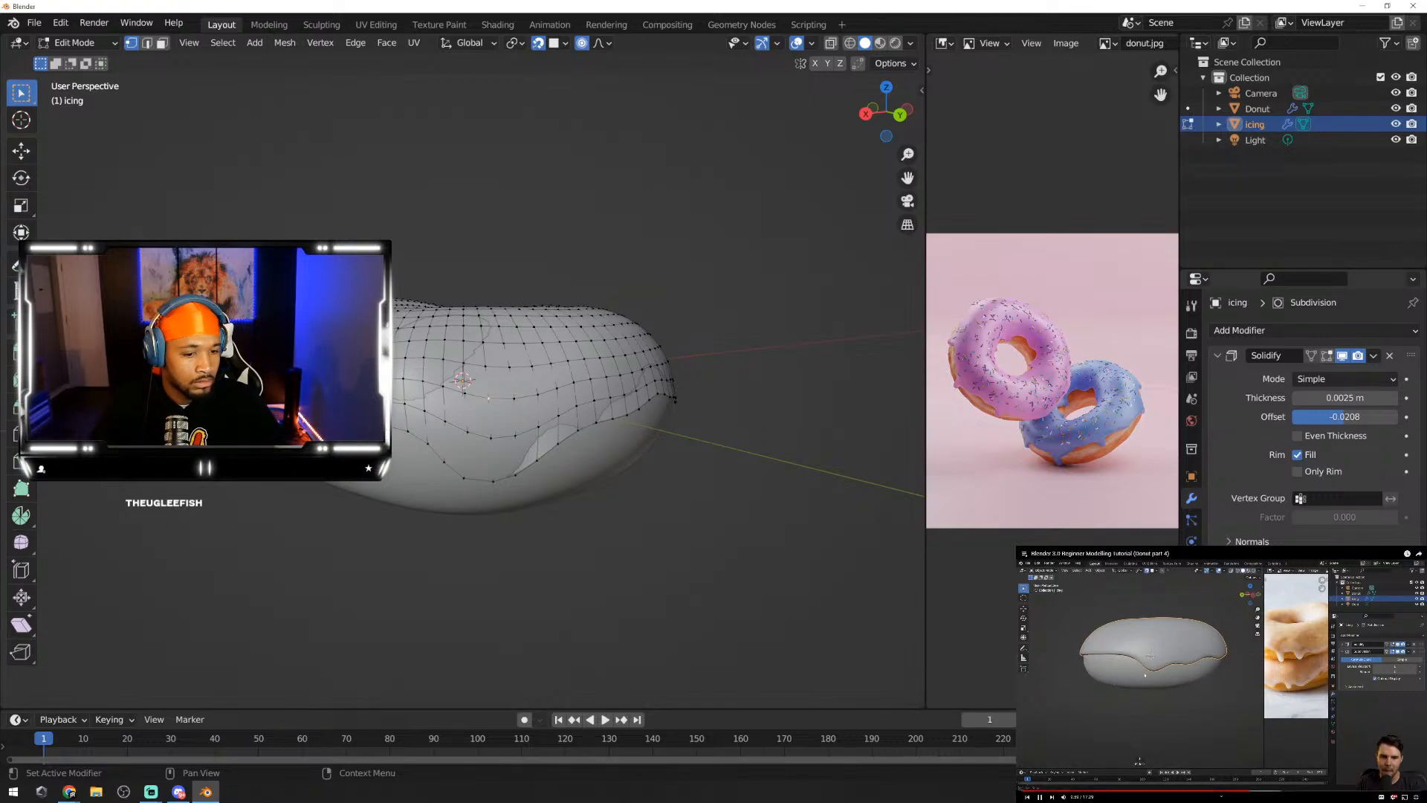
click(1219, 357)
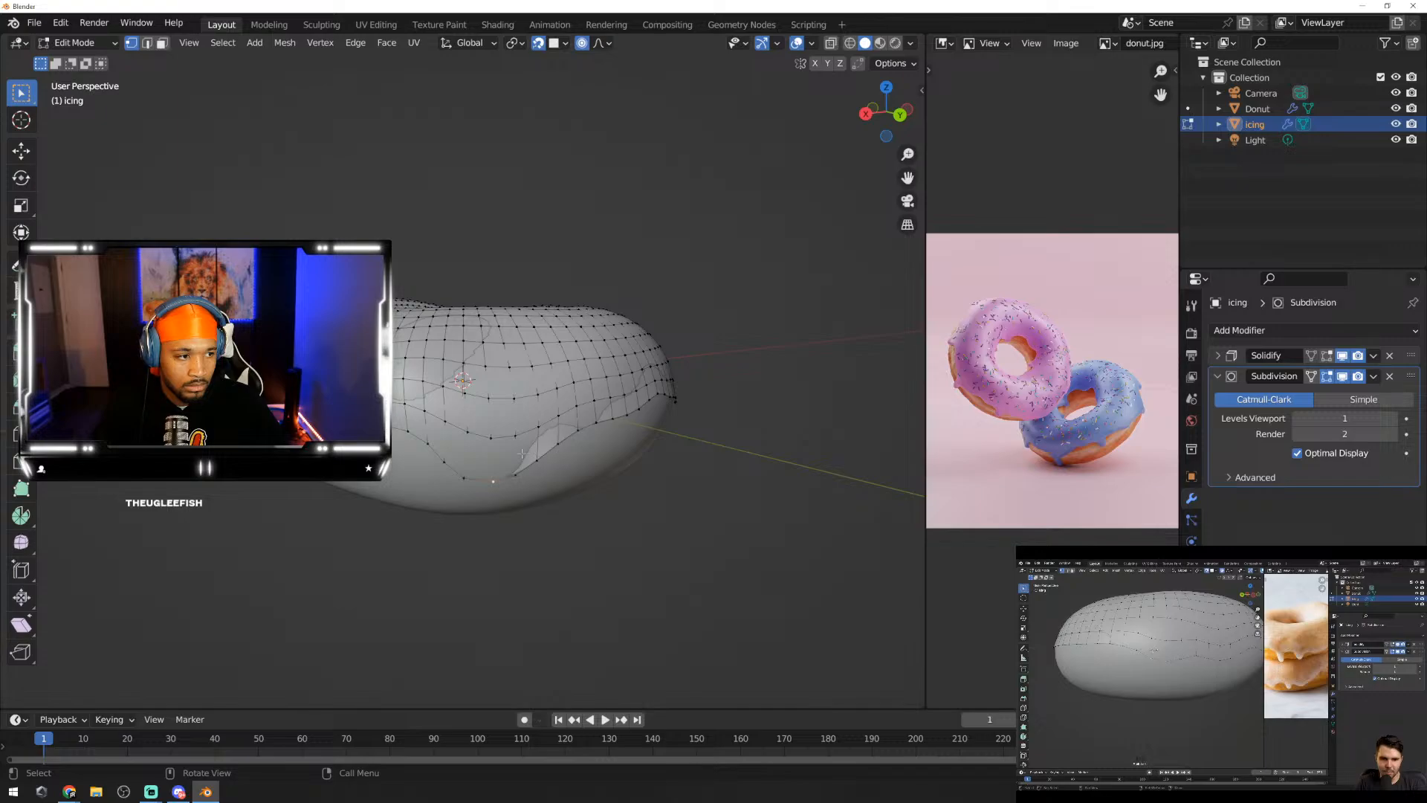
Step: Extrude the three lowest edge vertices of the long drip about 0.0078 m downward along Z
scroll(523, 453, up, 1)
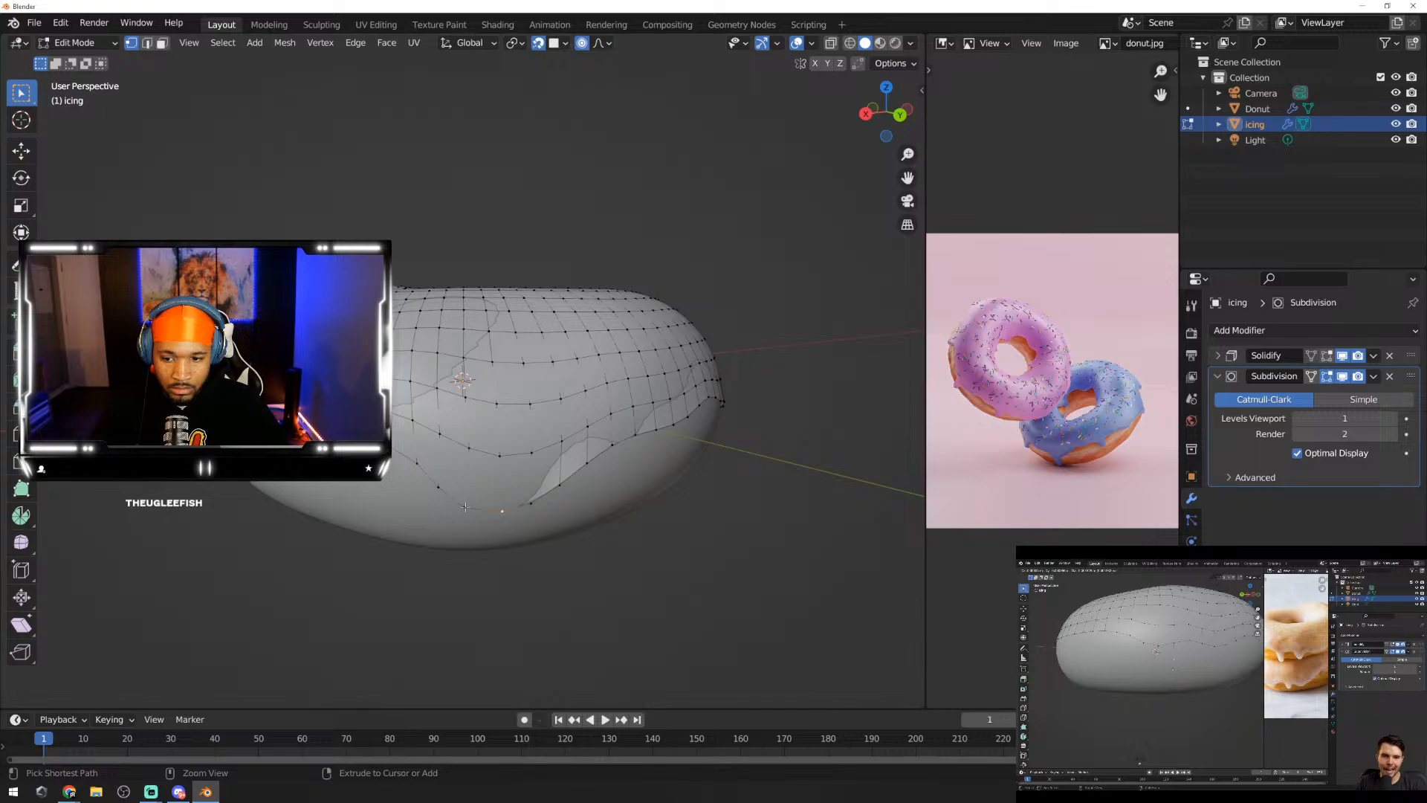
ctrl+click(530, 505)
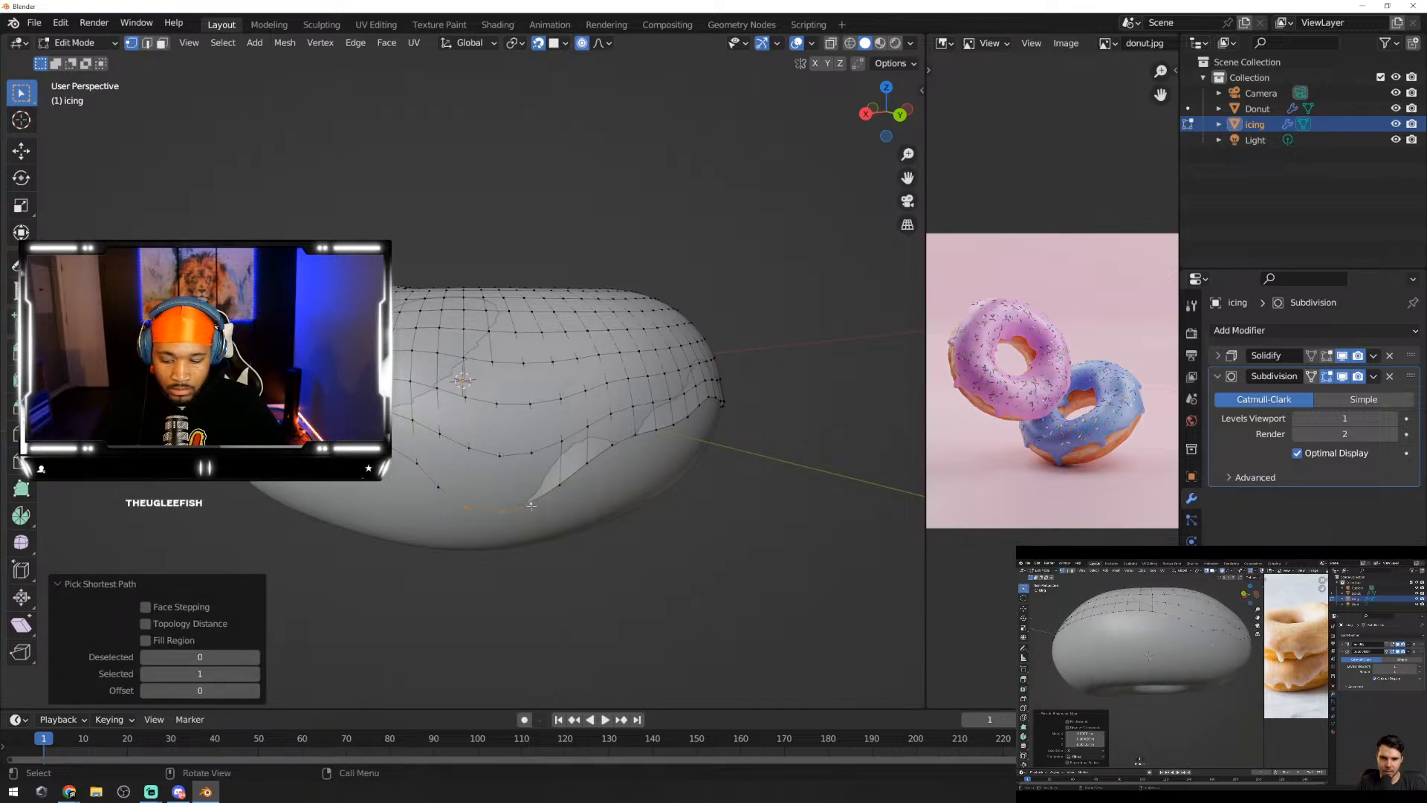
key(g)
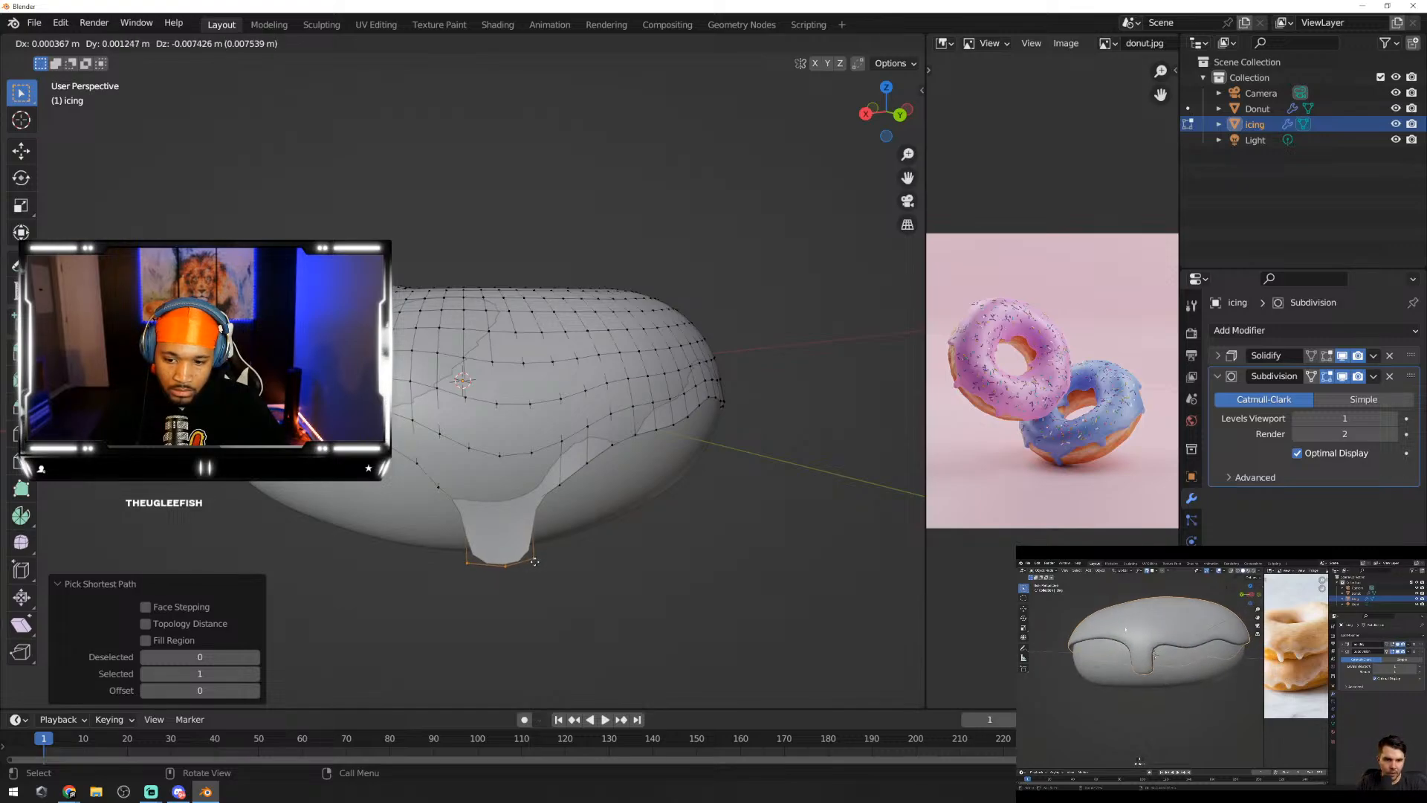
click(533, 564)
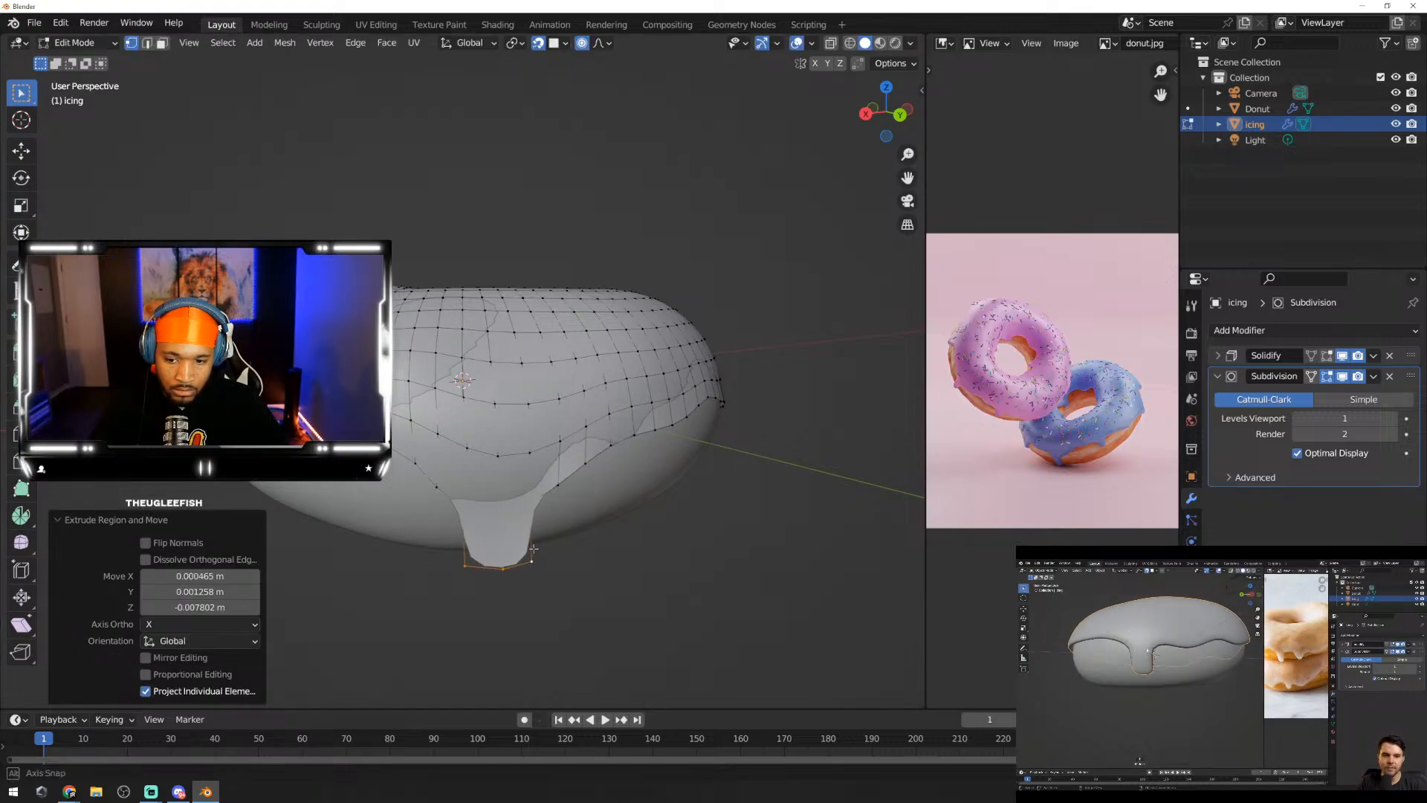
middle_drag(587, 446, 501, 512)
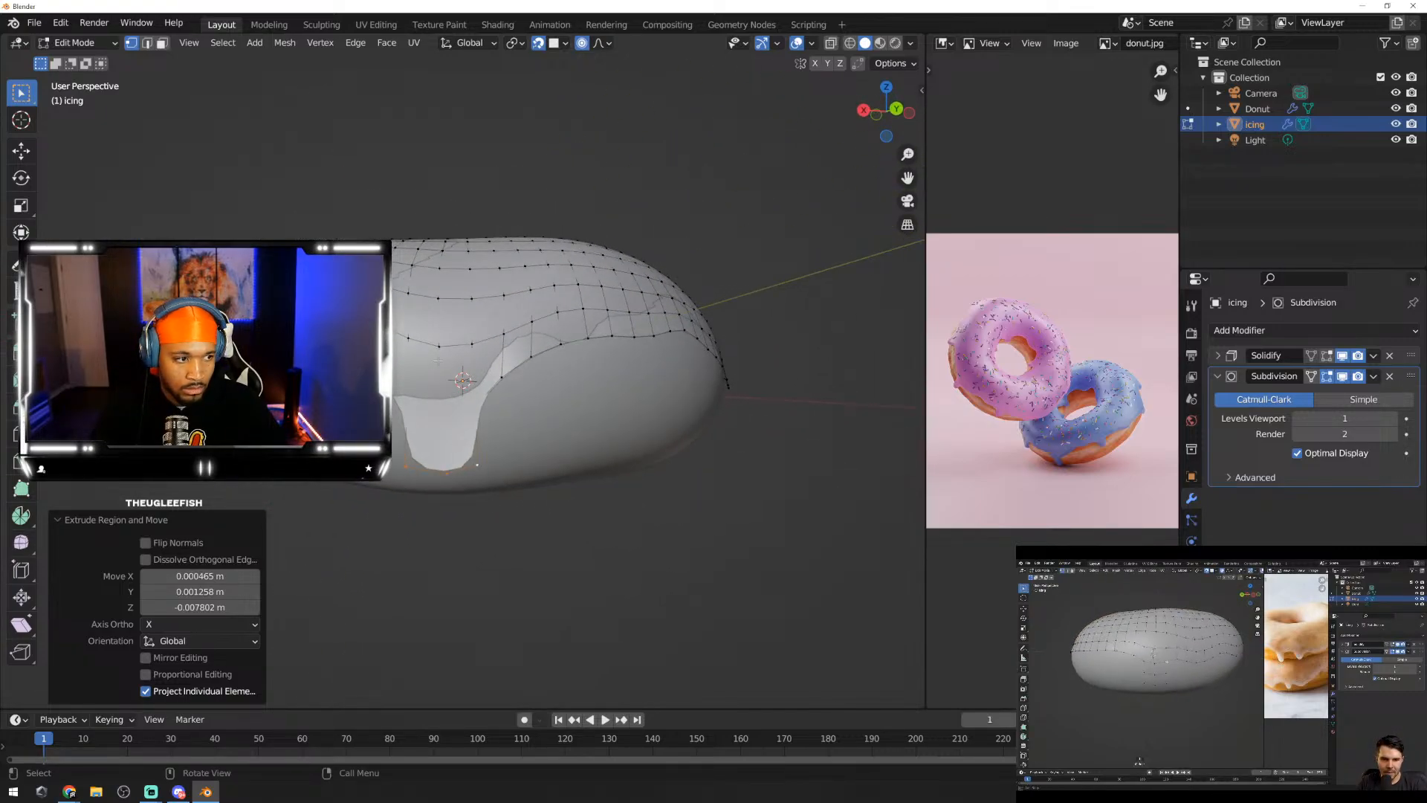
shift+click(477, 466)
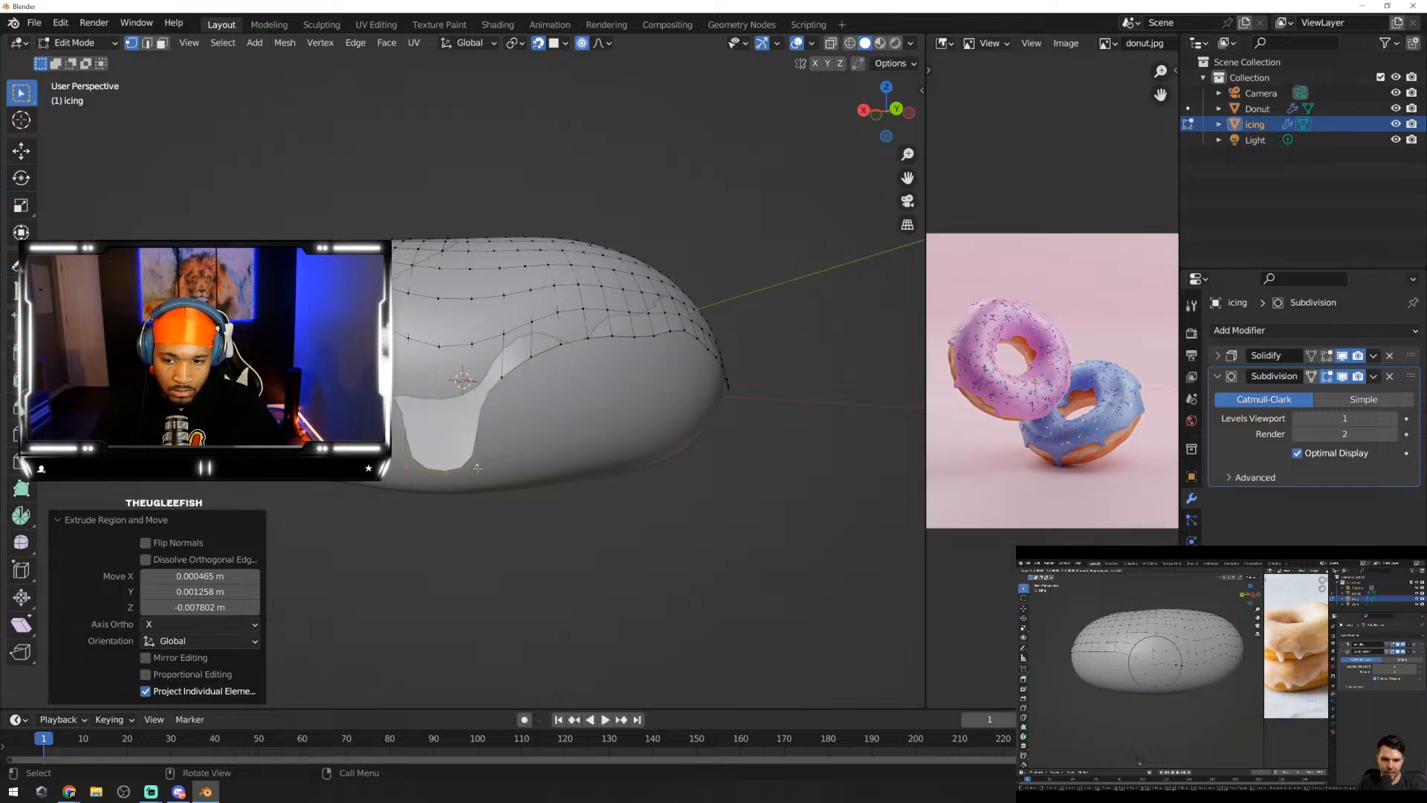
key(ctrl+z)
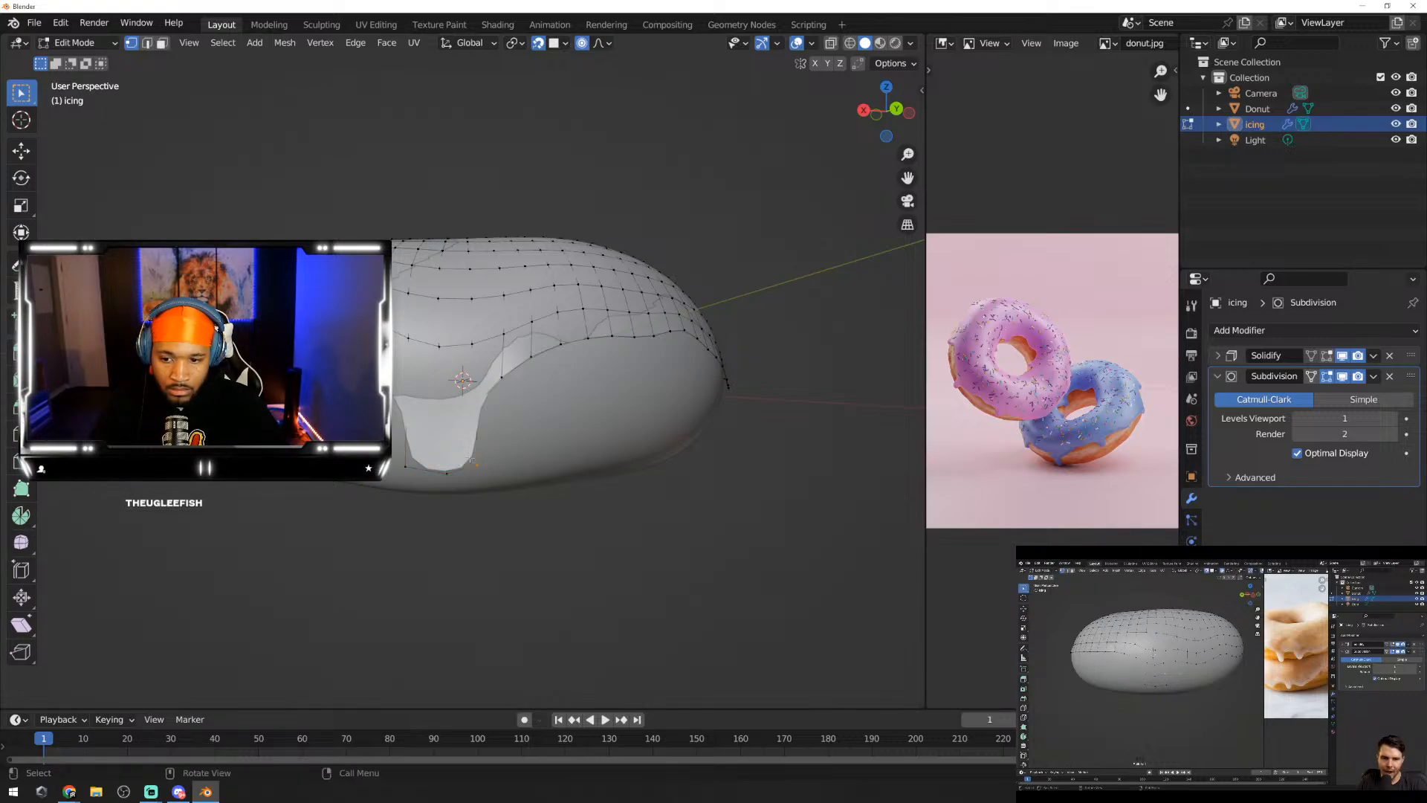
key(g)
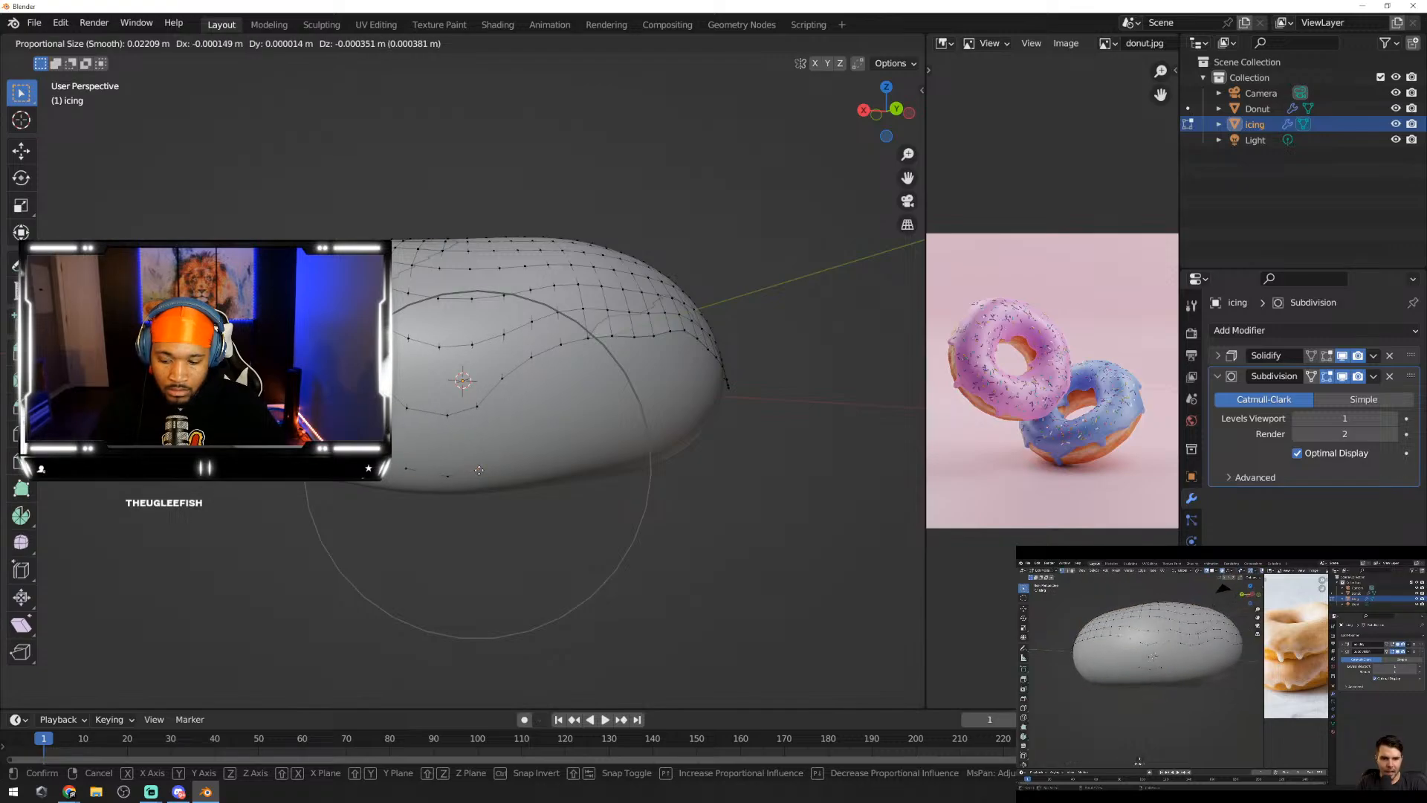
click(478, 470)
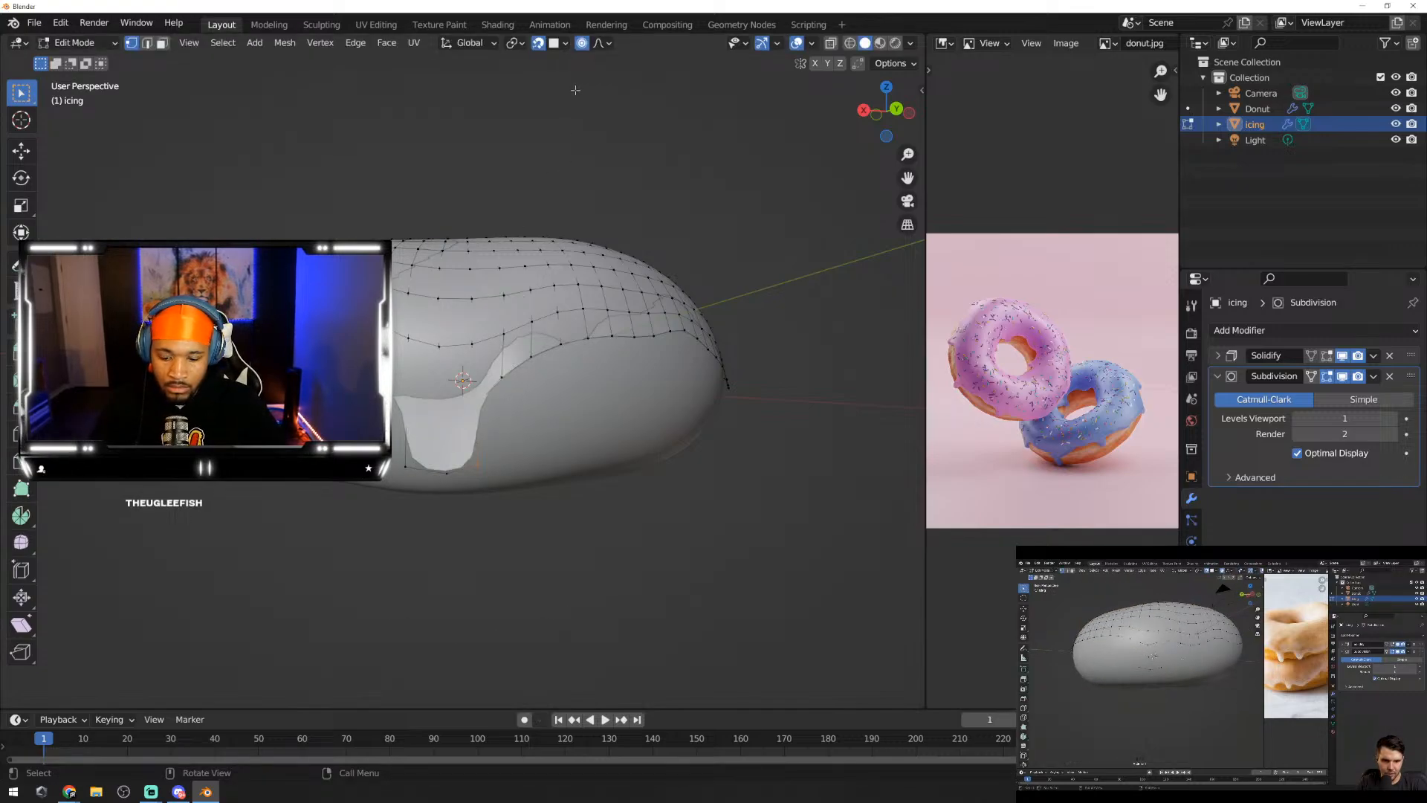
Step: Turn off proportional editing and scale the vertices at the neck of the extruded drip to about -0.174
key(o)
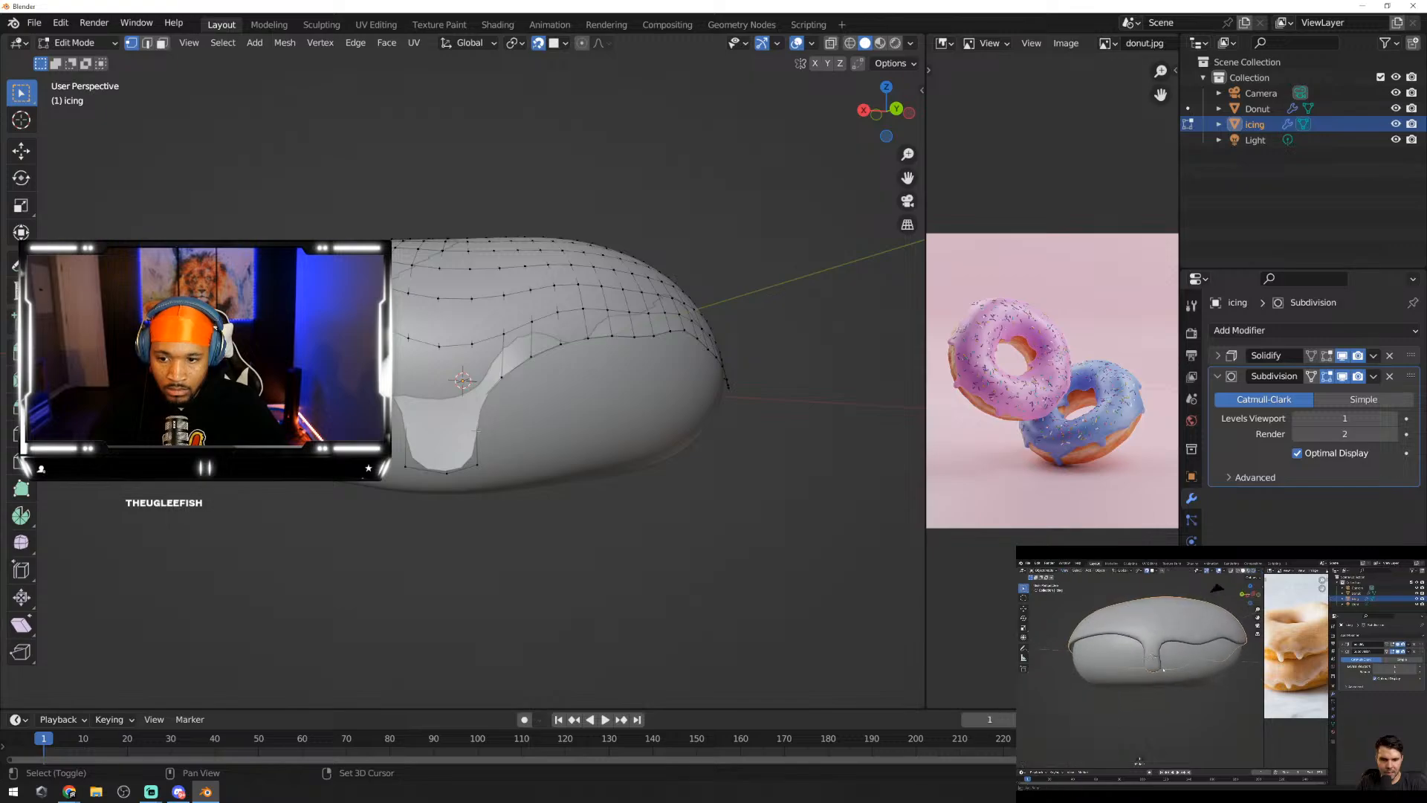
key(s)
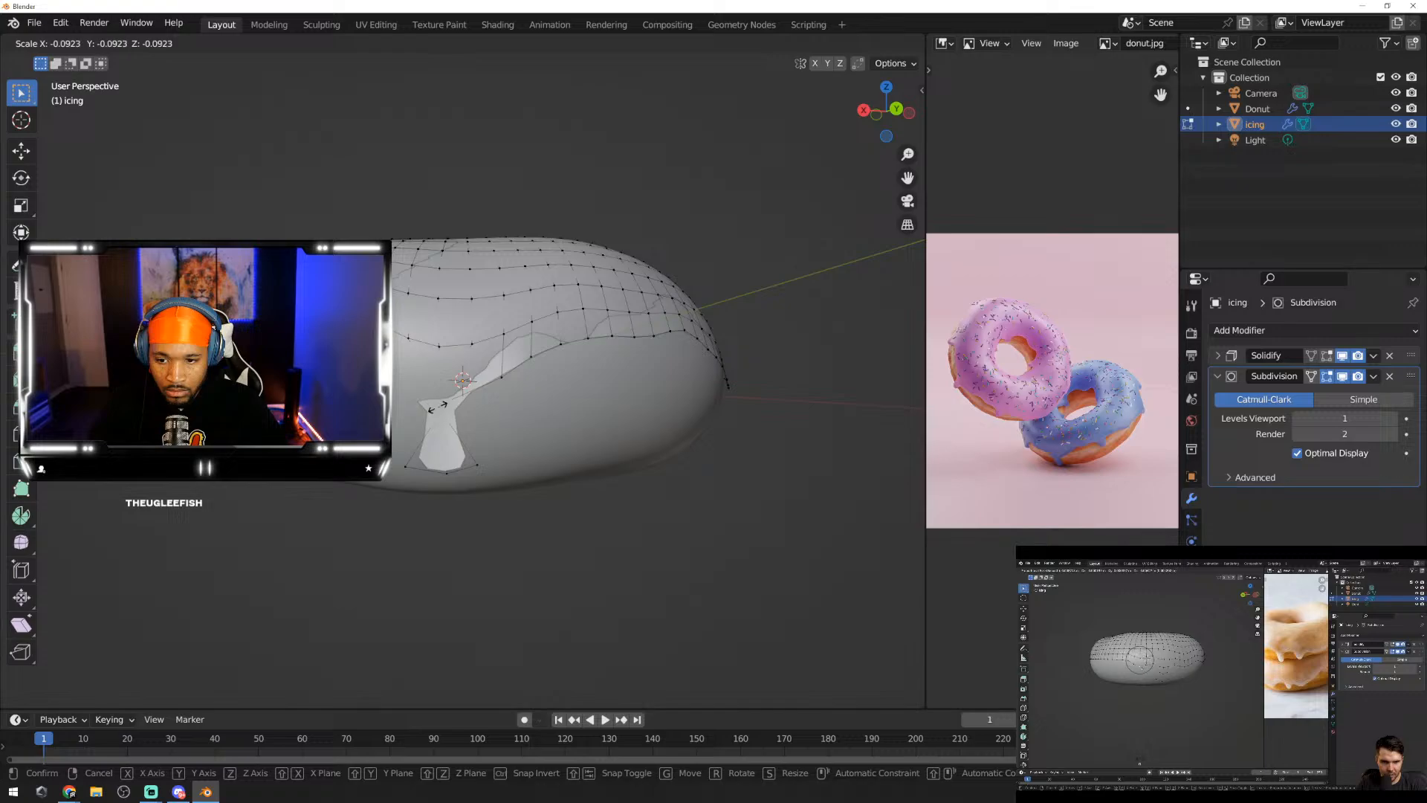
click(433, 405)
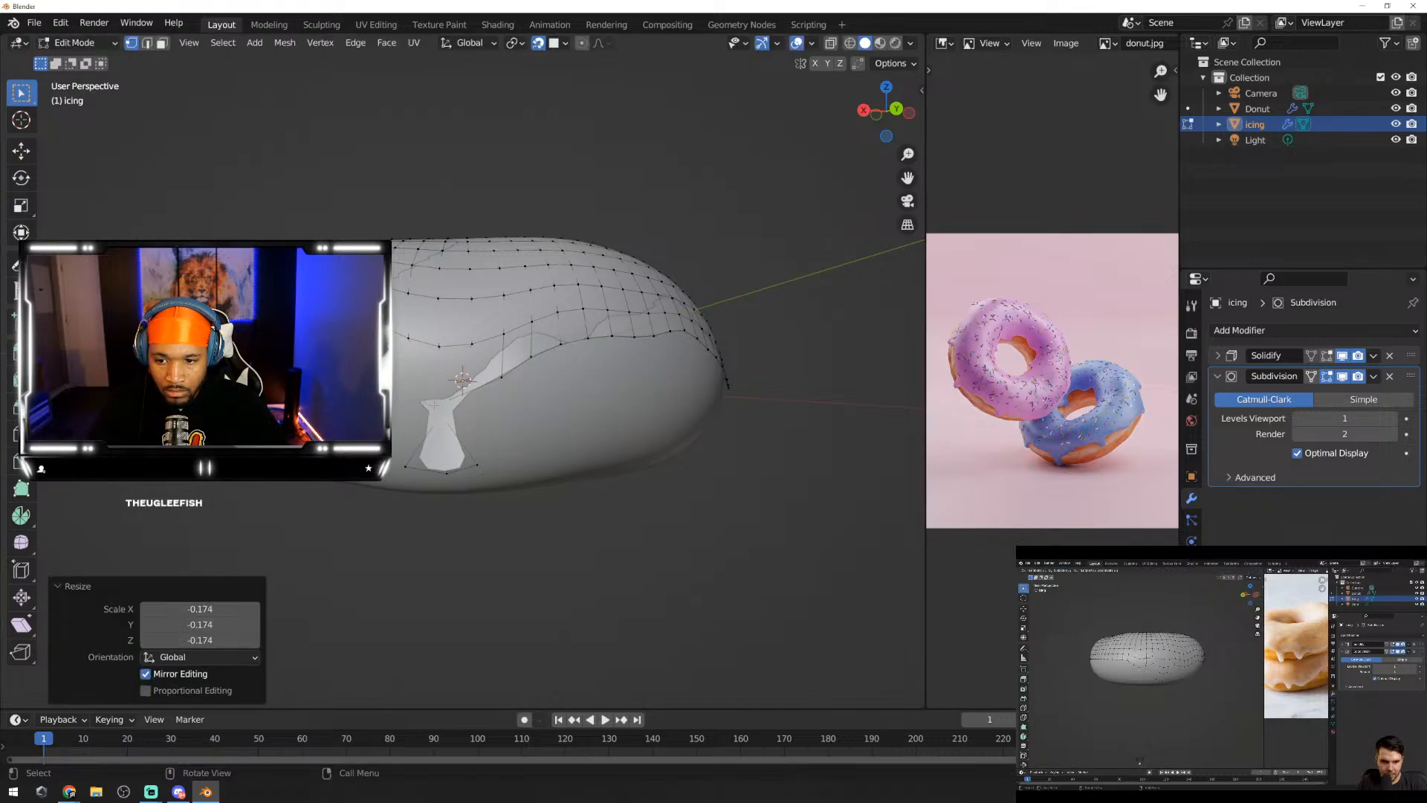
Step: Scale the two outer vertices at the extruded drip's tip to about 0.676
click(477, 464)
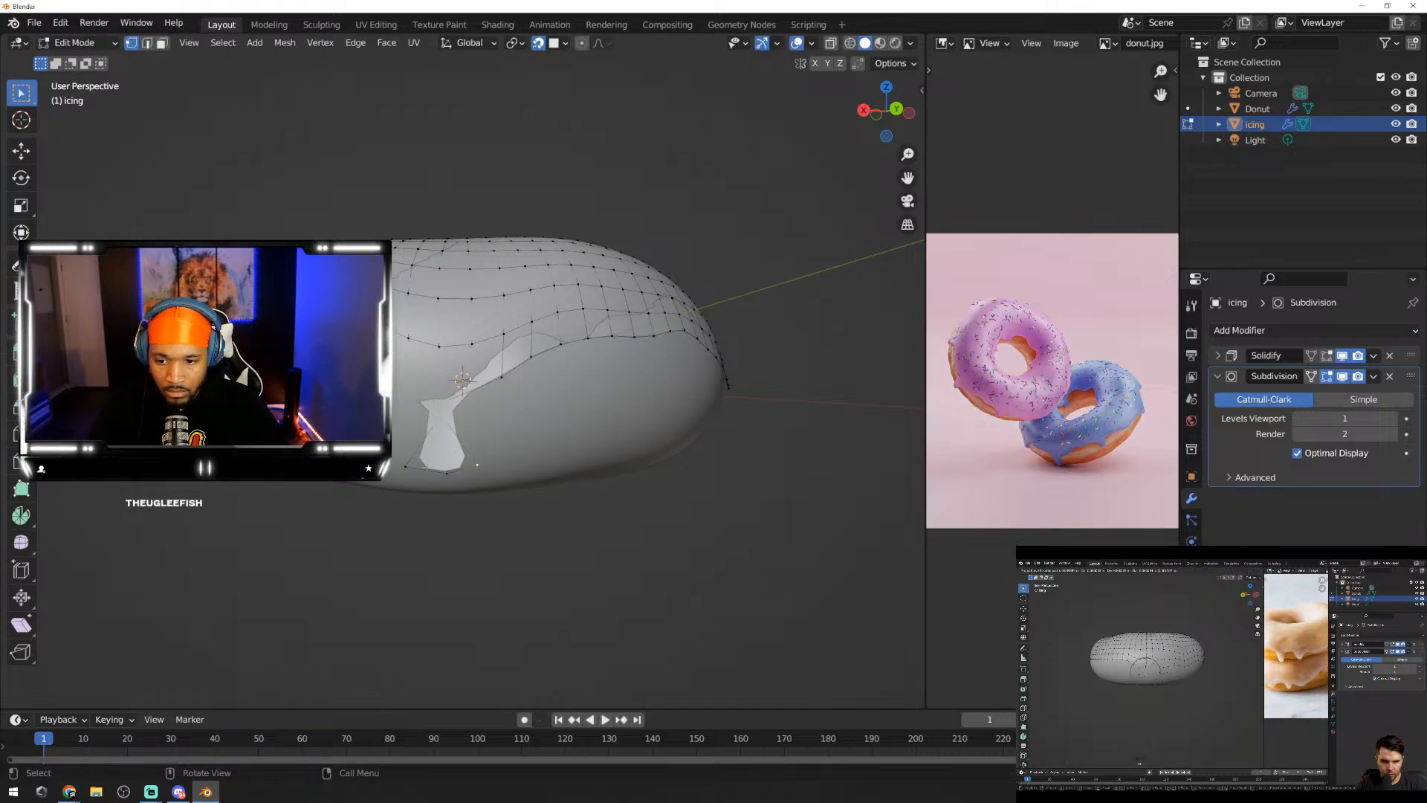
shift+click(408, 467)
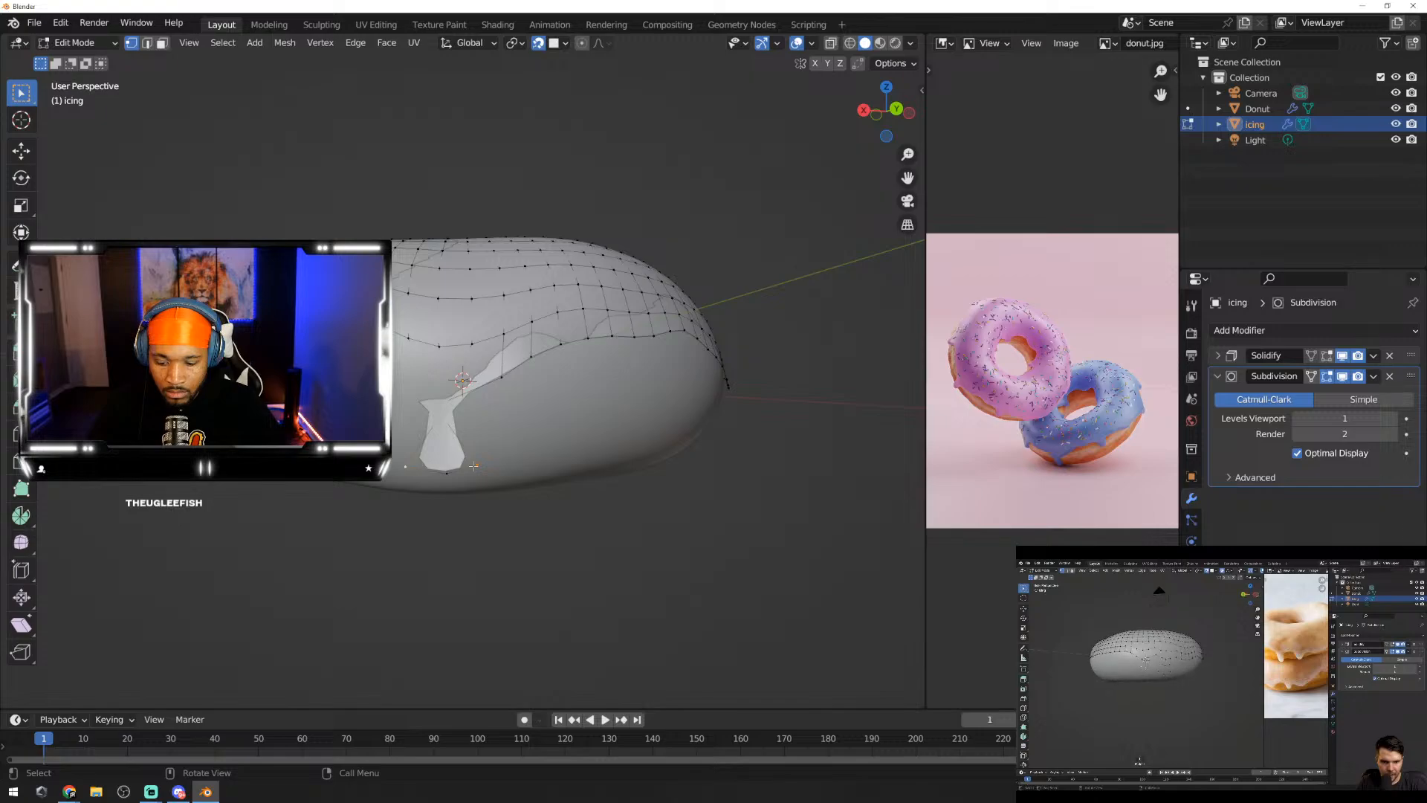
key(s)
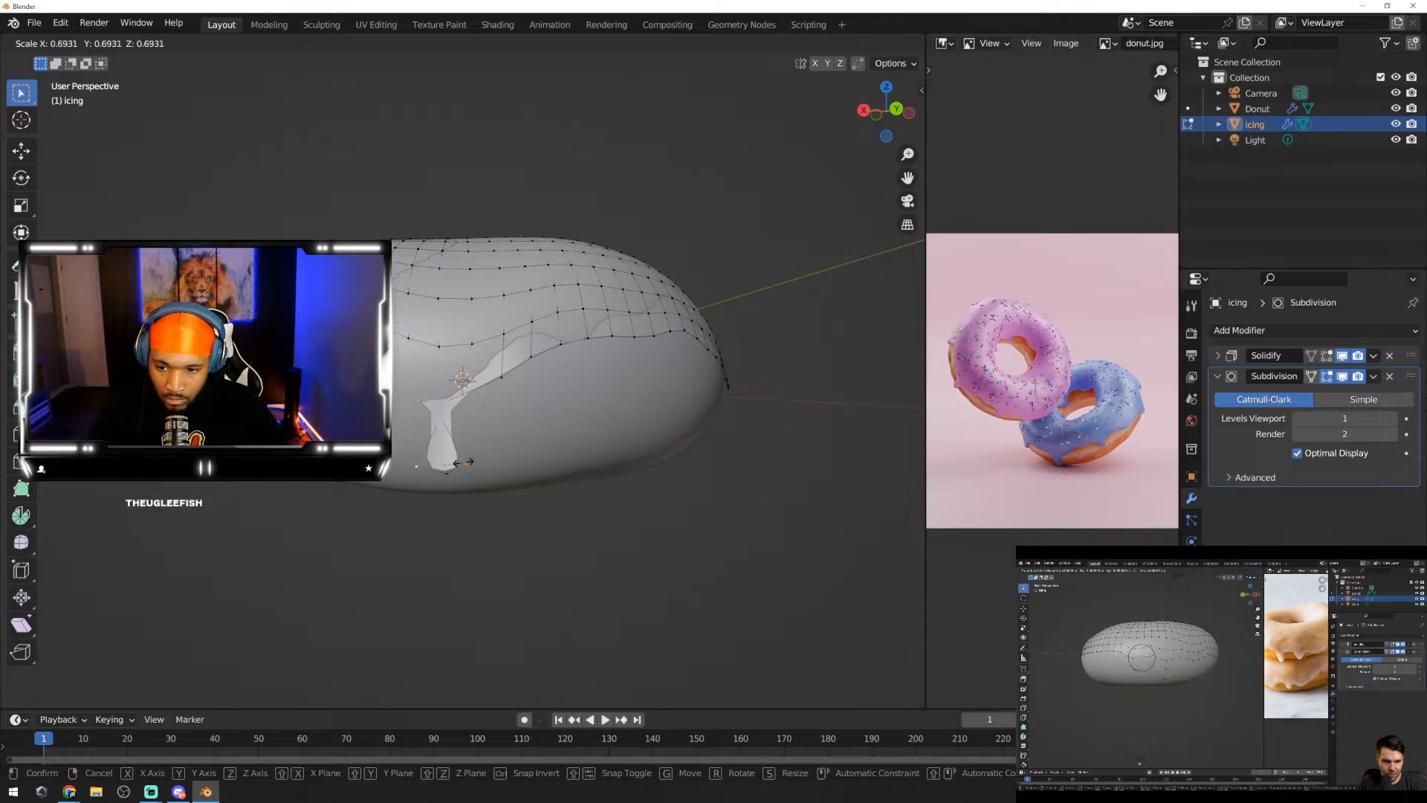
click(465, 461)
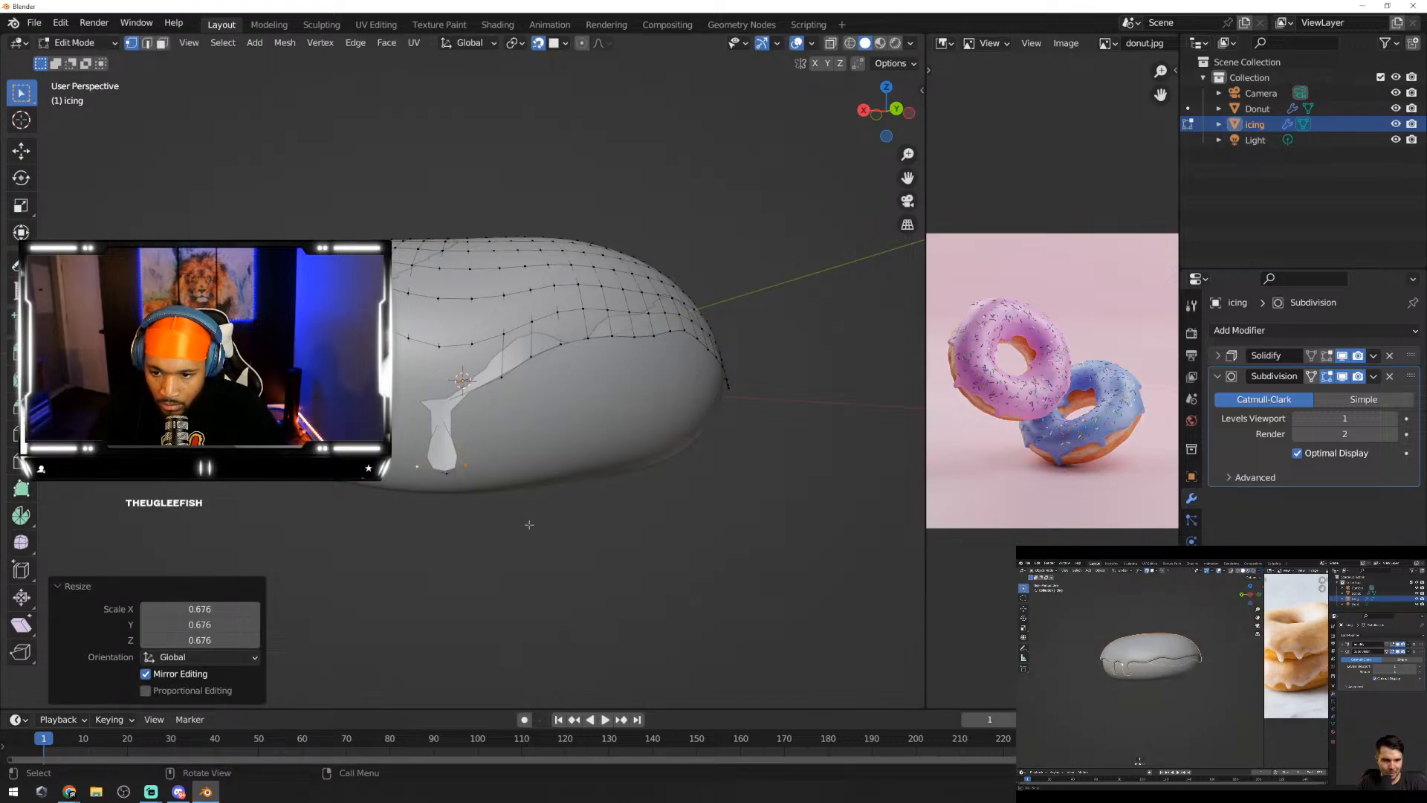
Step: Move the drip's tip about 0.002 m up along Z and 0.0005 m along Y, and check it from the side
middle_drag(587, 499, 428, 464)
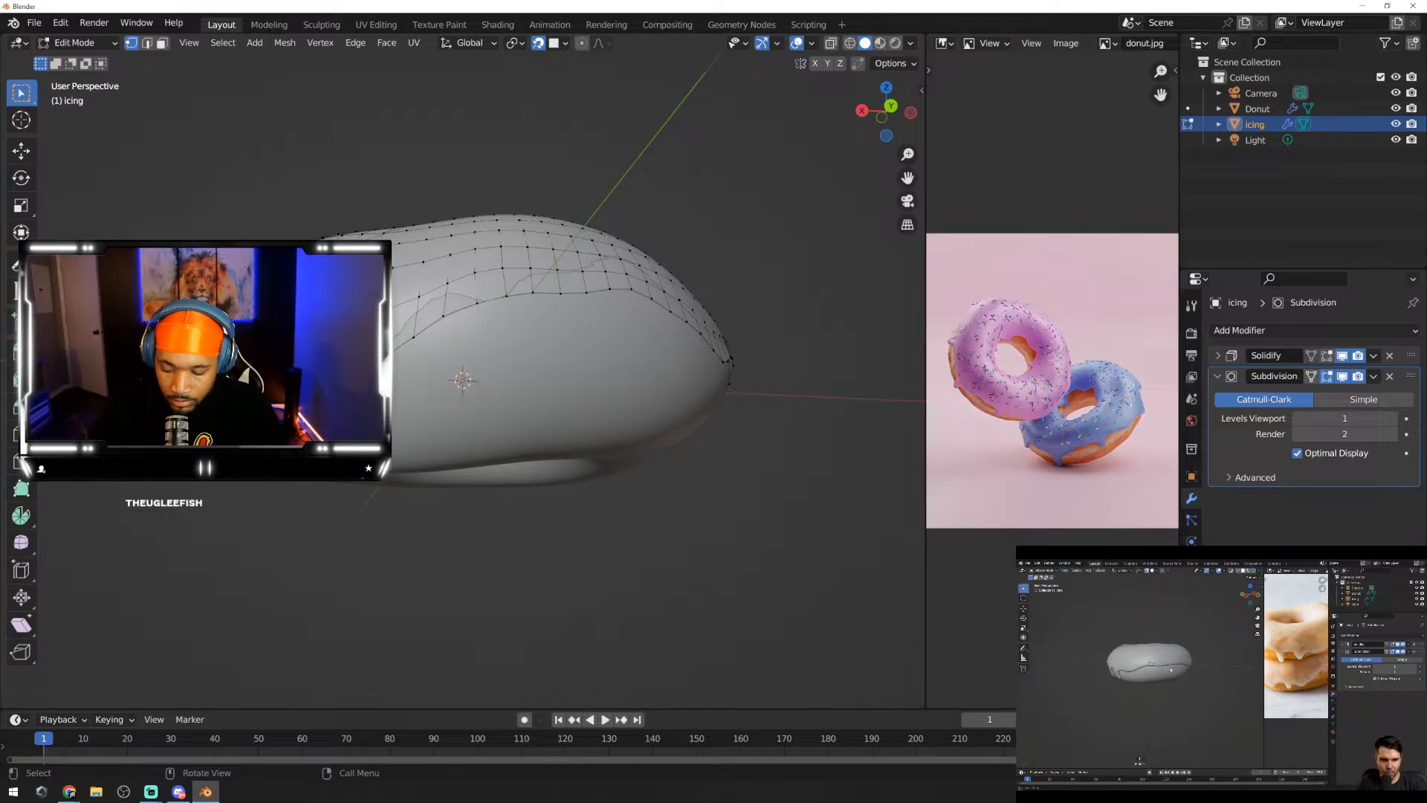
key(ctrl)
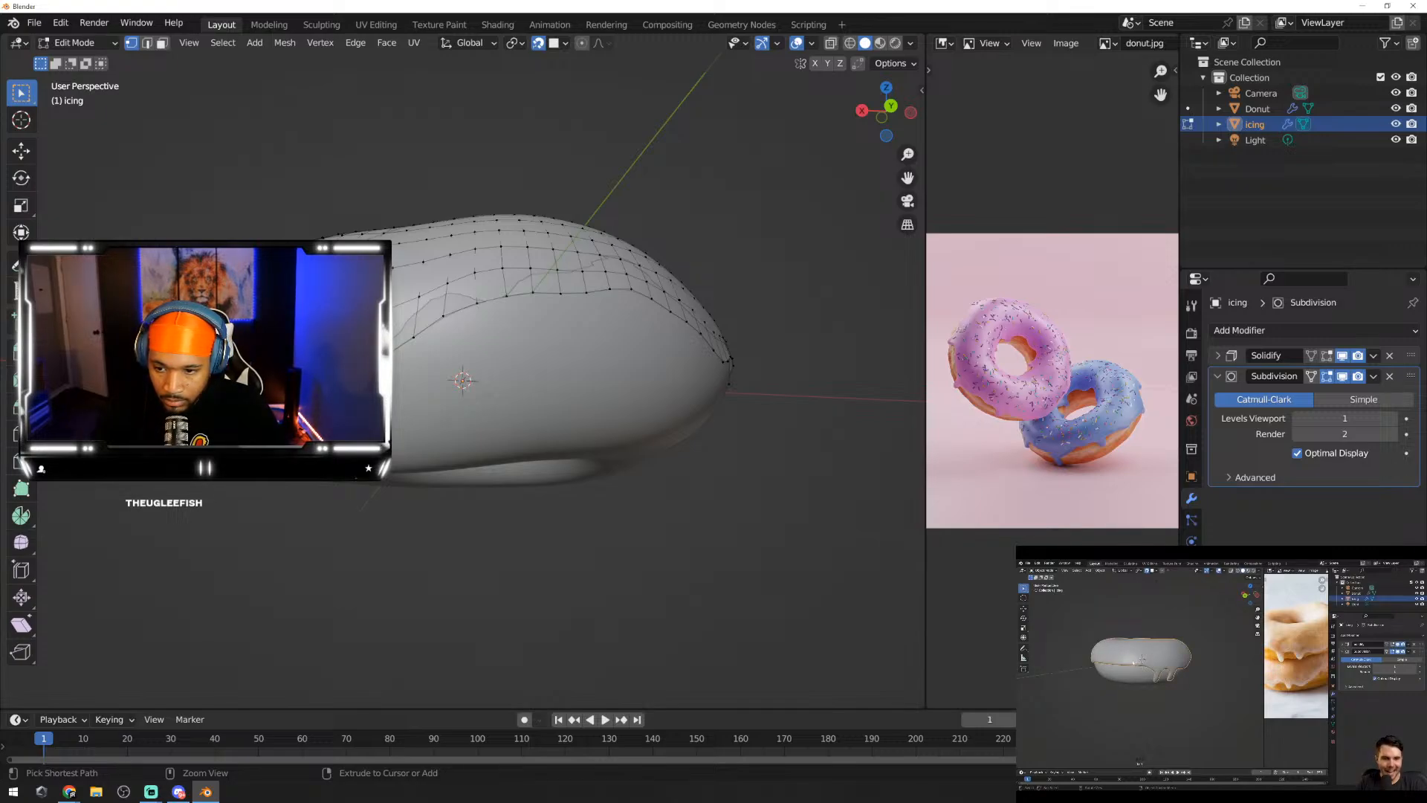
key(g)
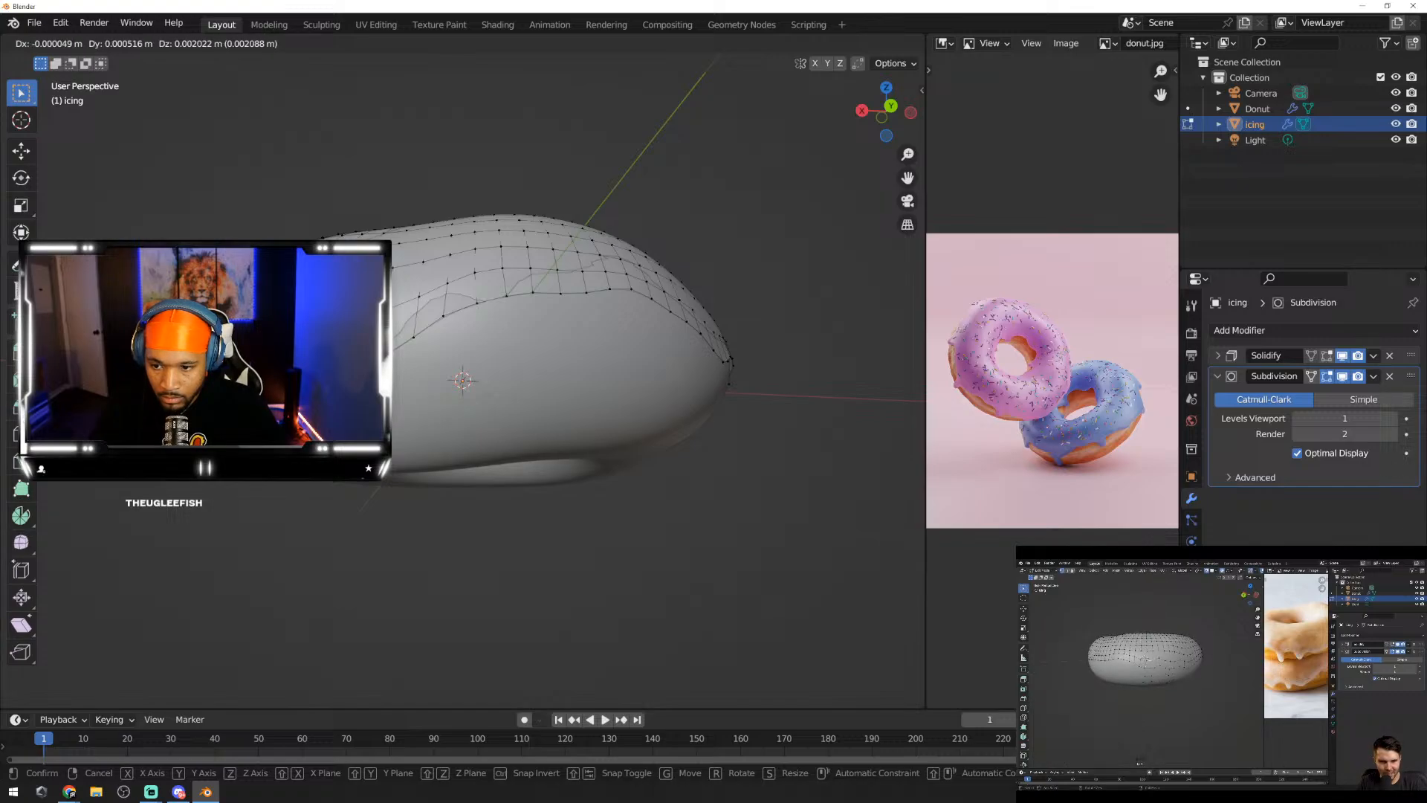
click(443, 513)
middle_drag(443, 513, 715, 452)
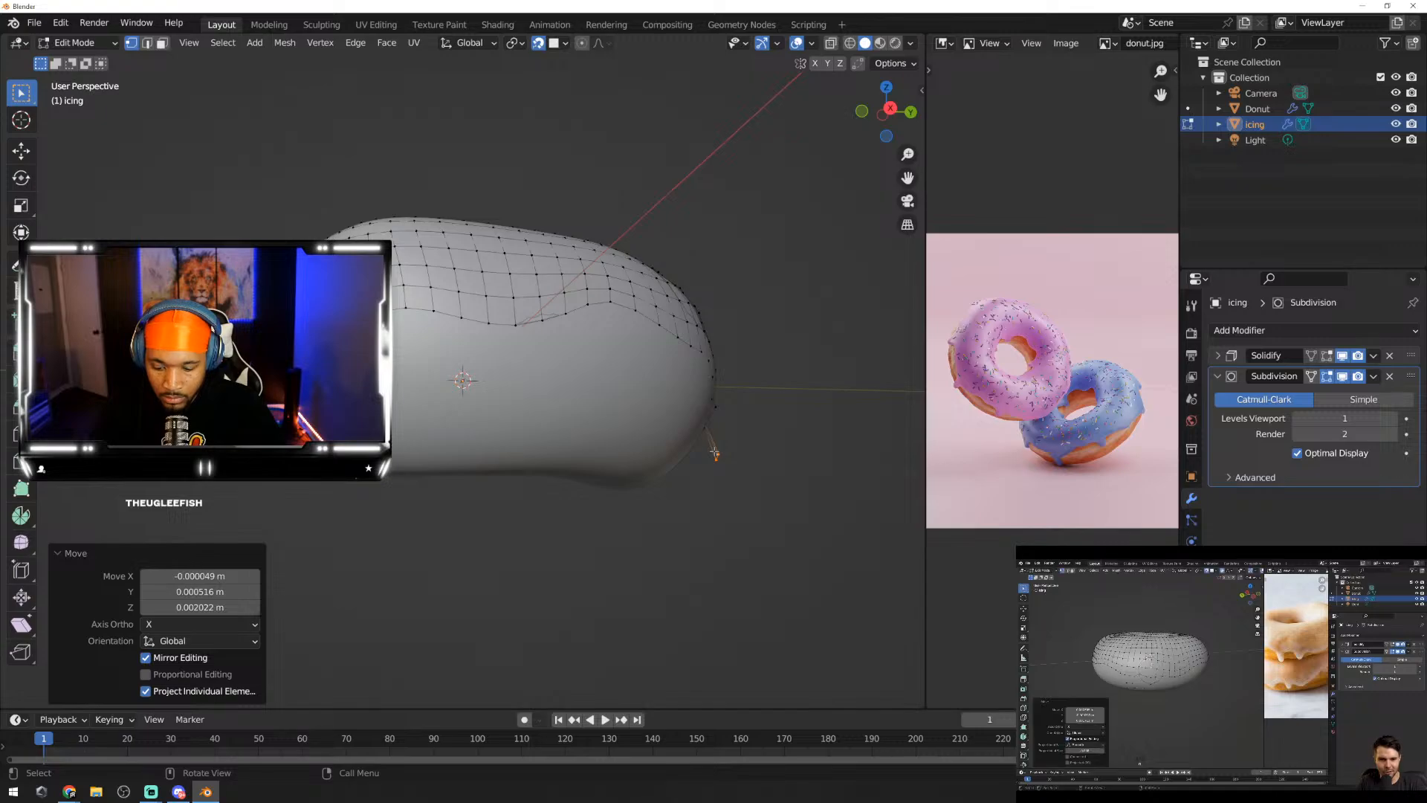
Step: Move the extruded drip's tip about -0.0035 m along Y onto the donut and check the icing from another side in Object Mode
key(g)
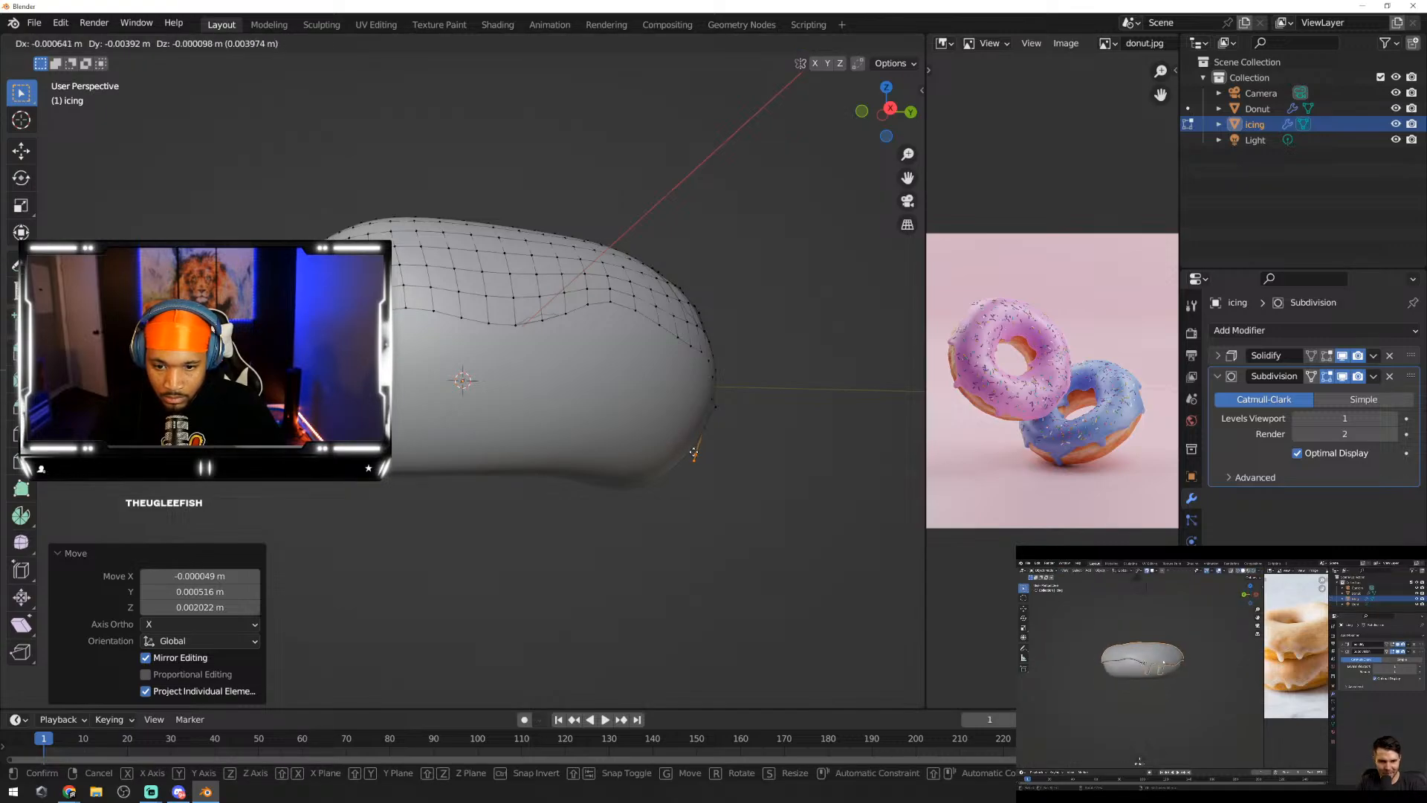
click(695, 452)
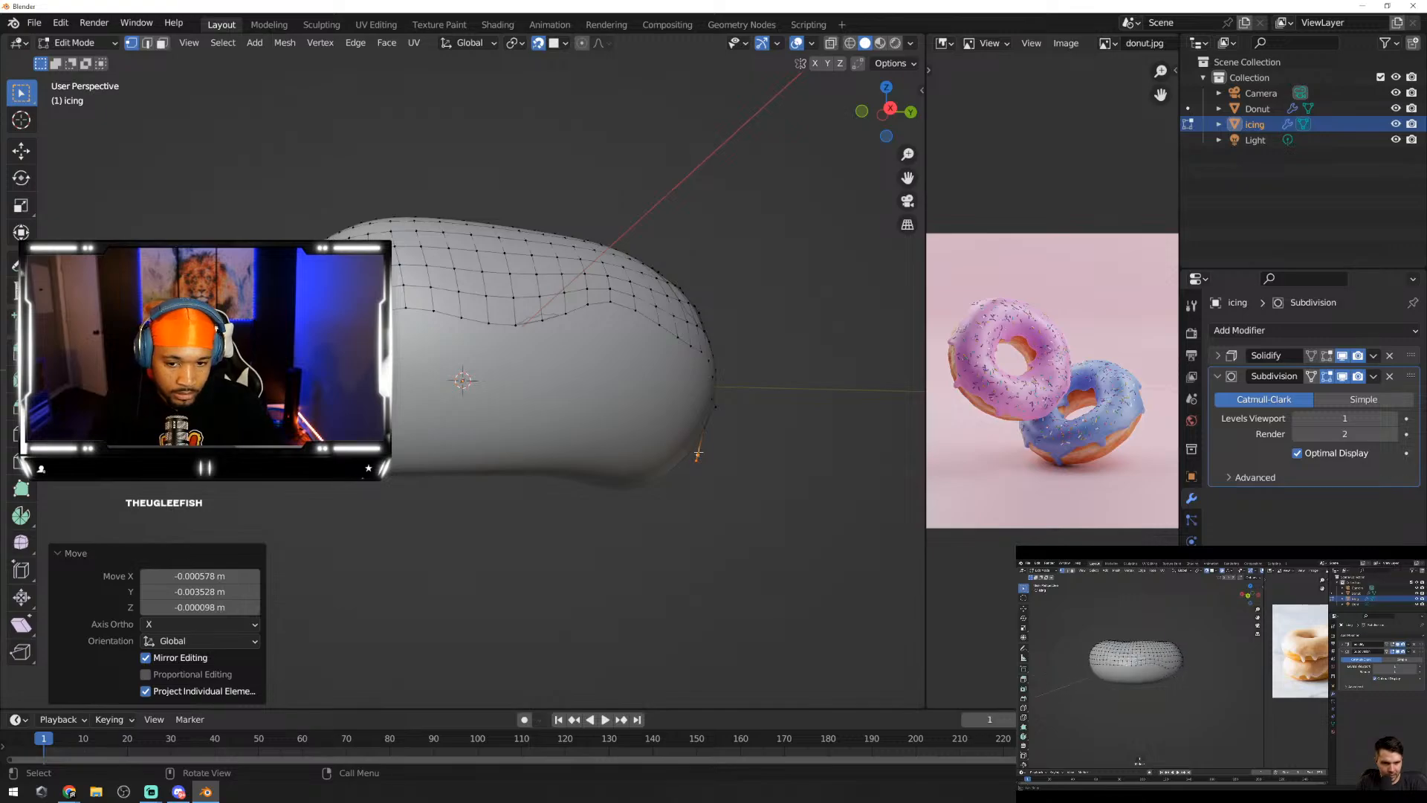
middle_drag(725, 433, 525, 377)
key(Tab)
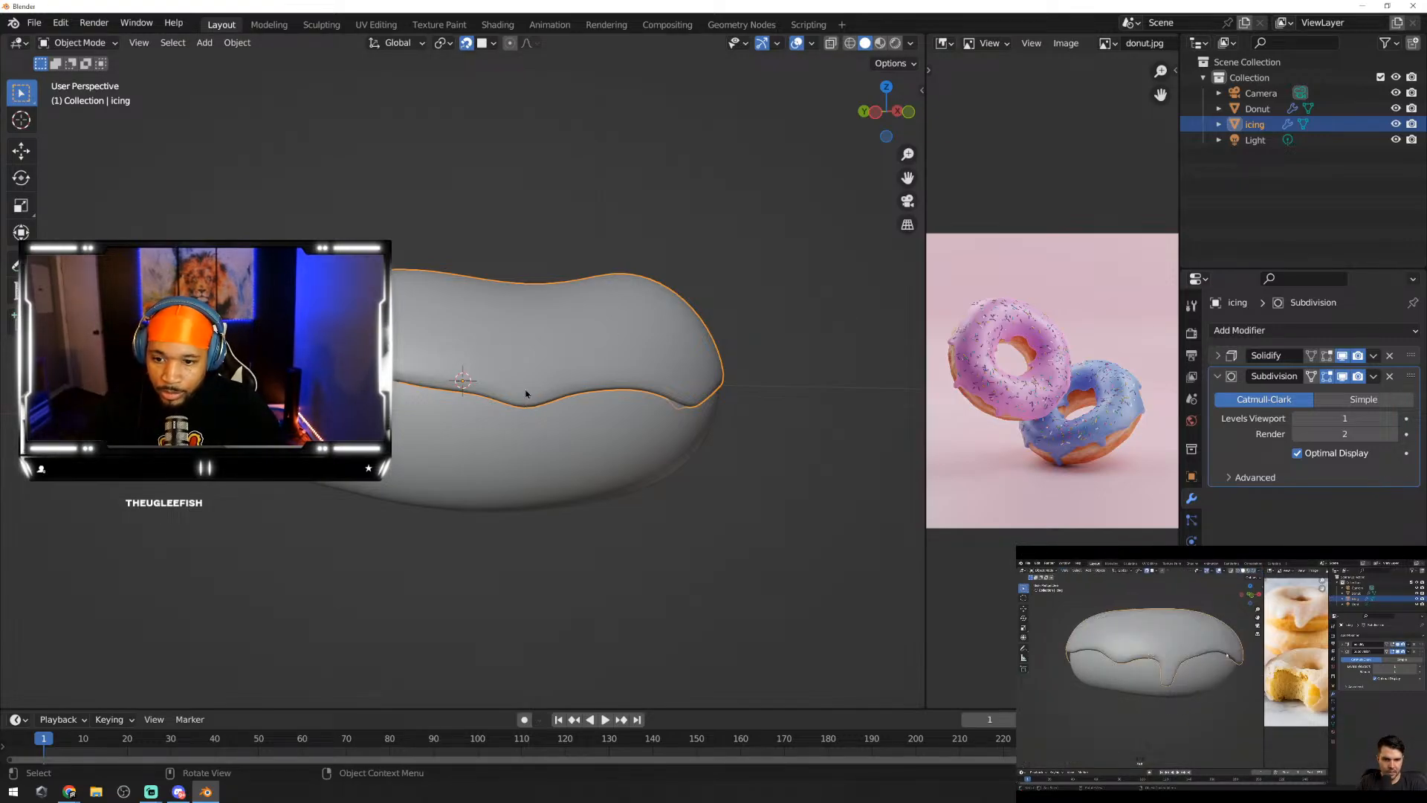
key(Tab)
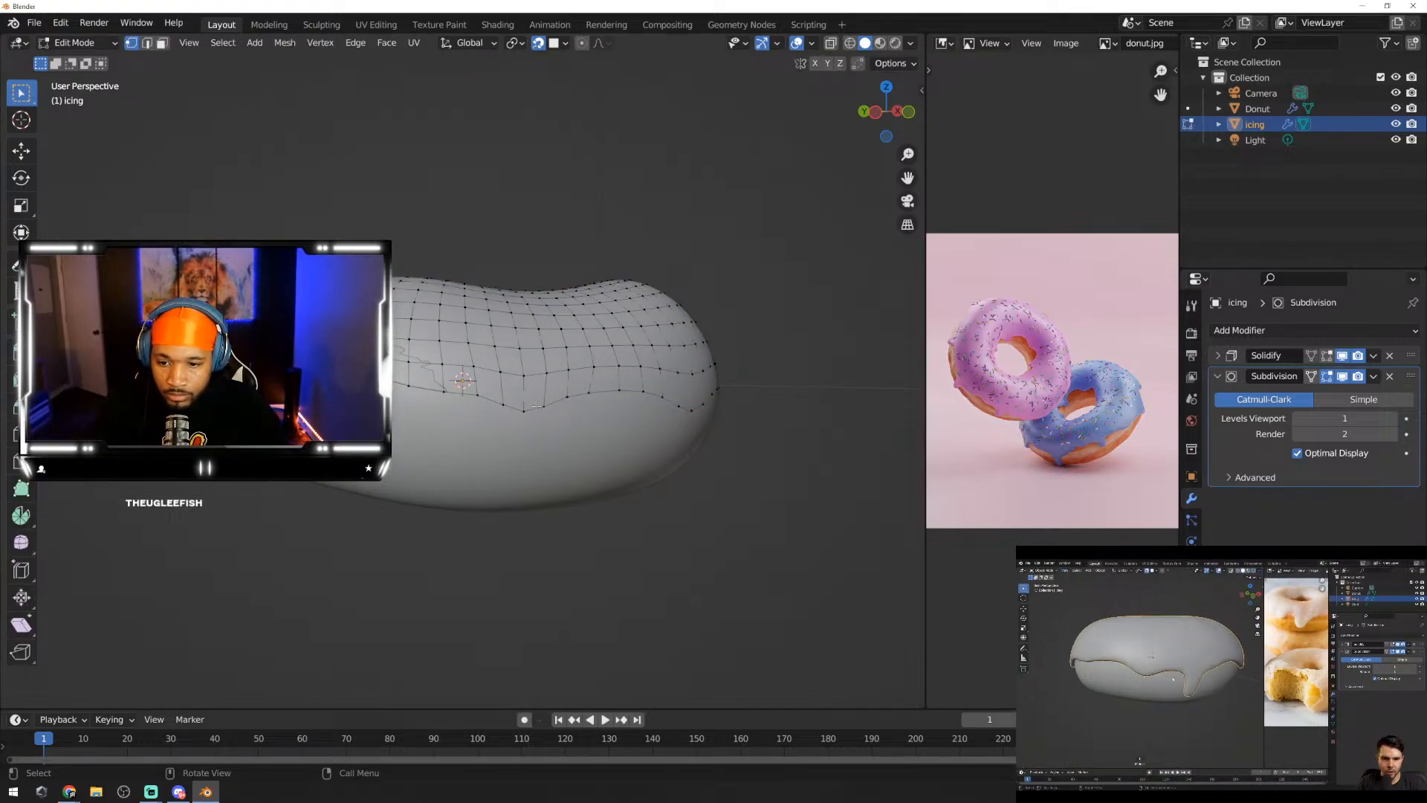
click(504, 407)
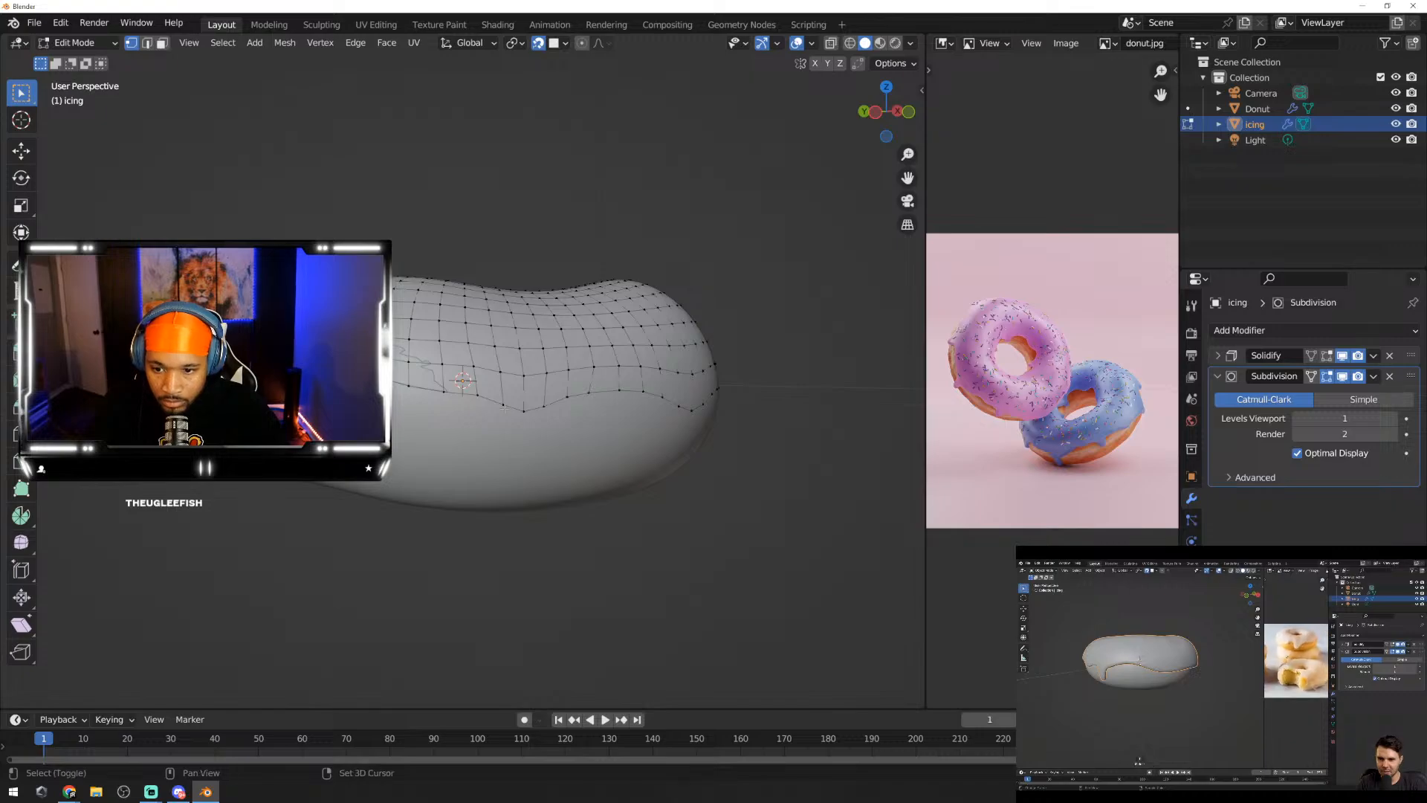
shift+click(523, 410)
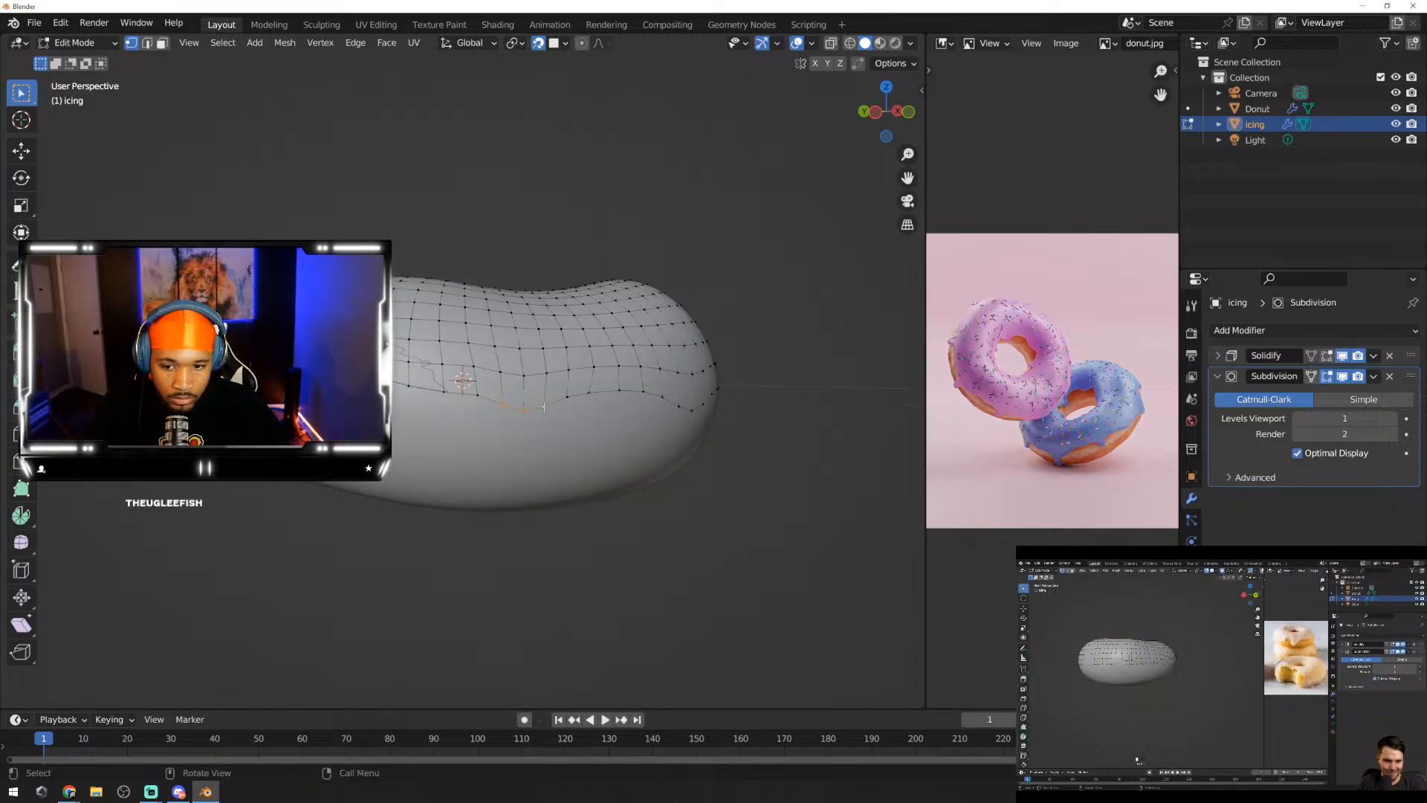
key(g)
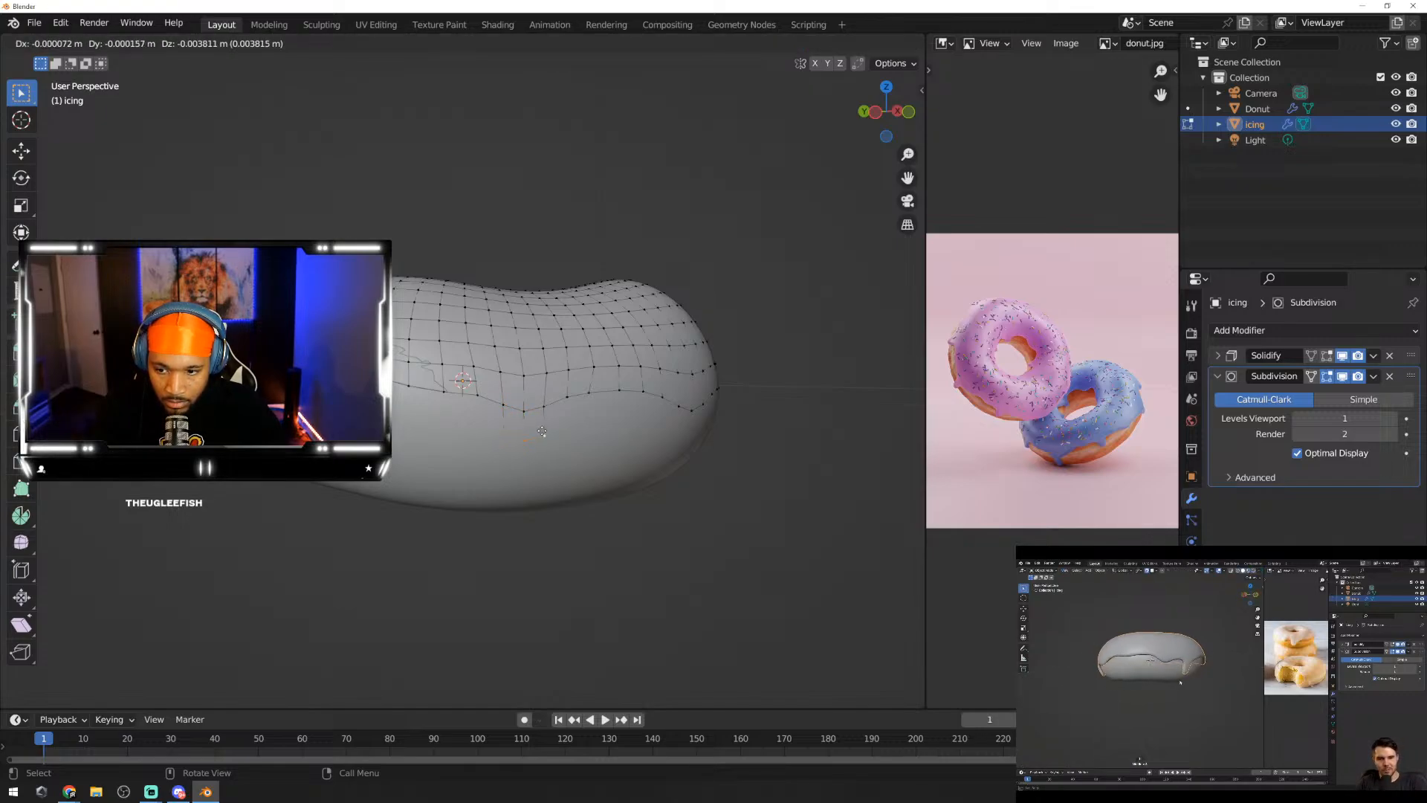
click(542, 432)
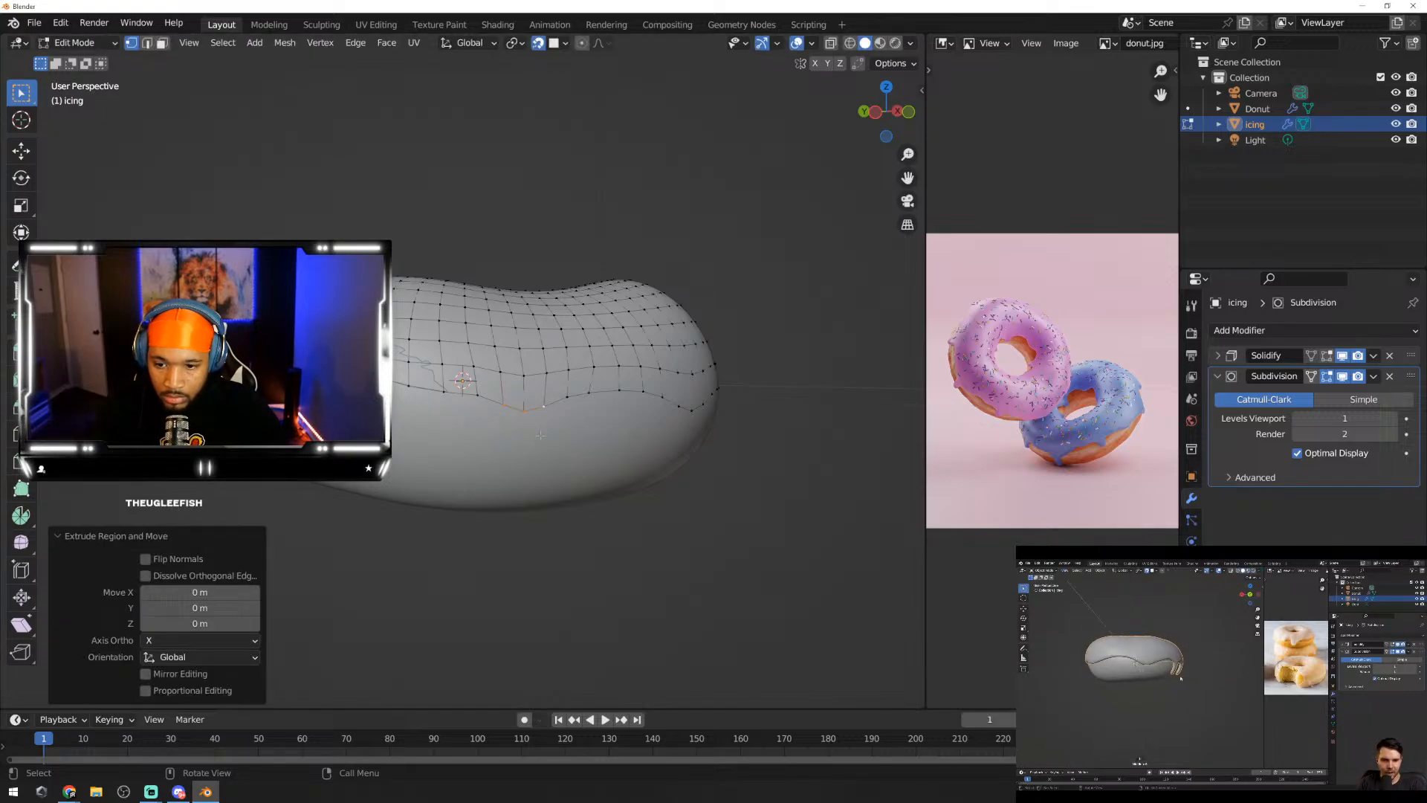
Step: Extrude the three lowest vertices of the icing's small bulge downward twice, about 0.0022 m and 0.0031 m along Z
click(623, 552)
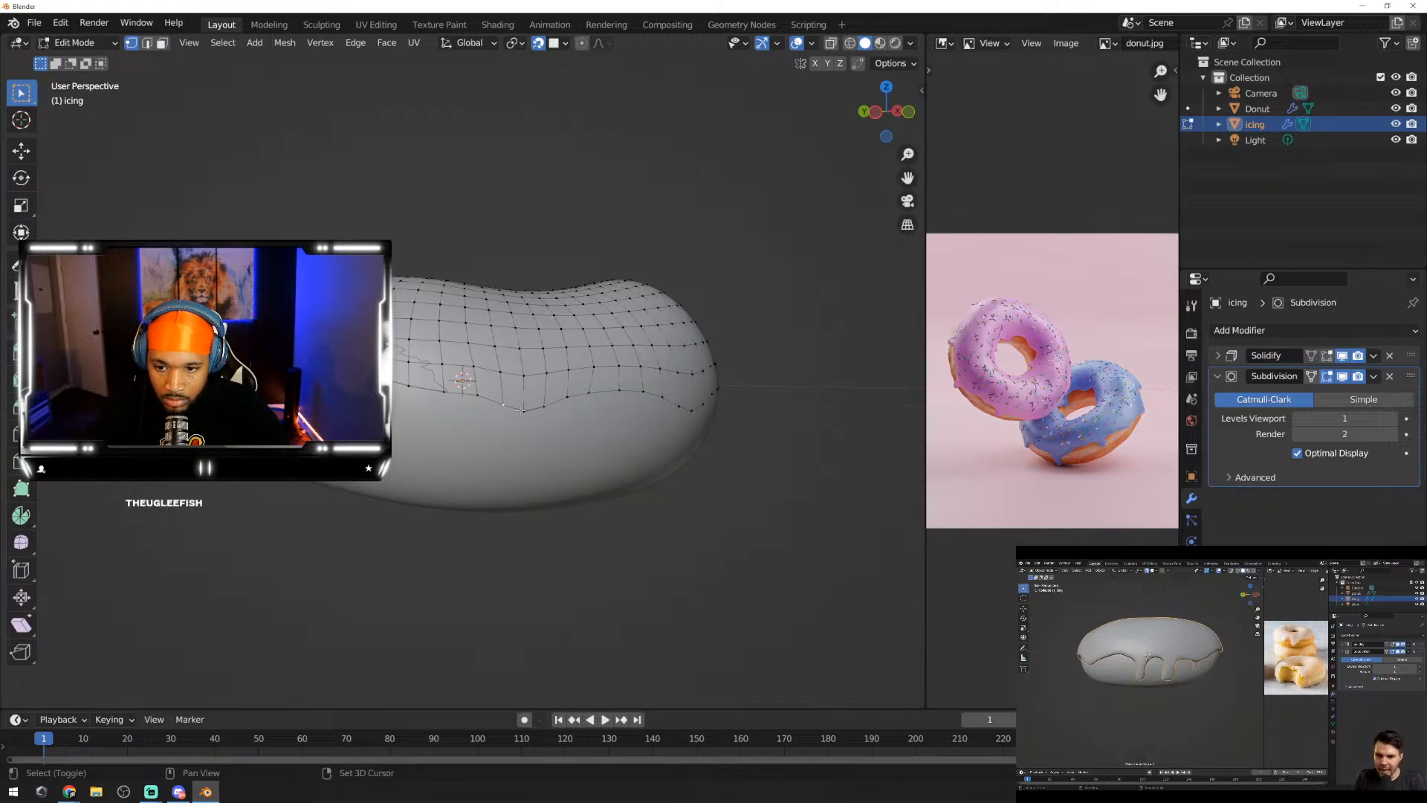
shift+click(532, 414)
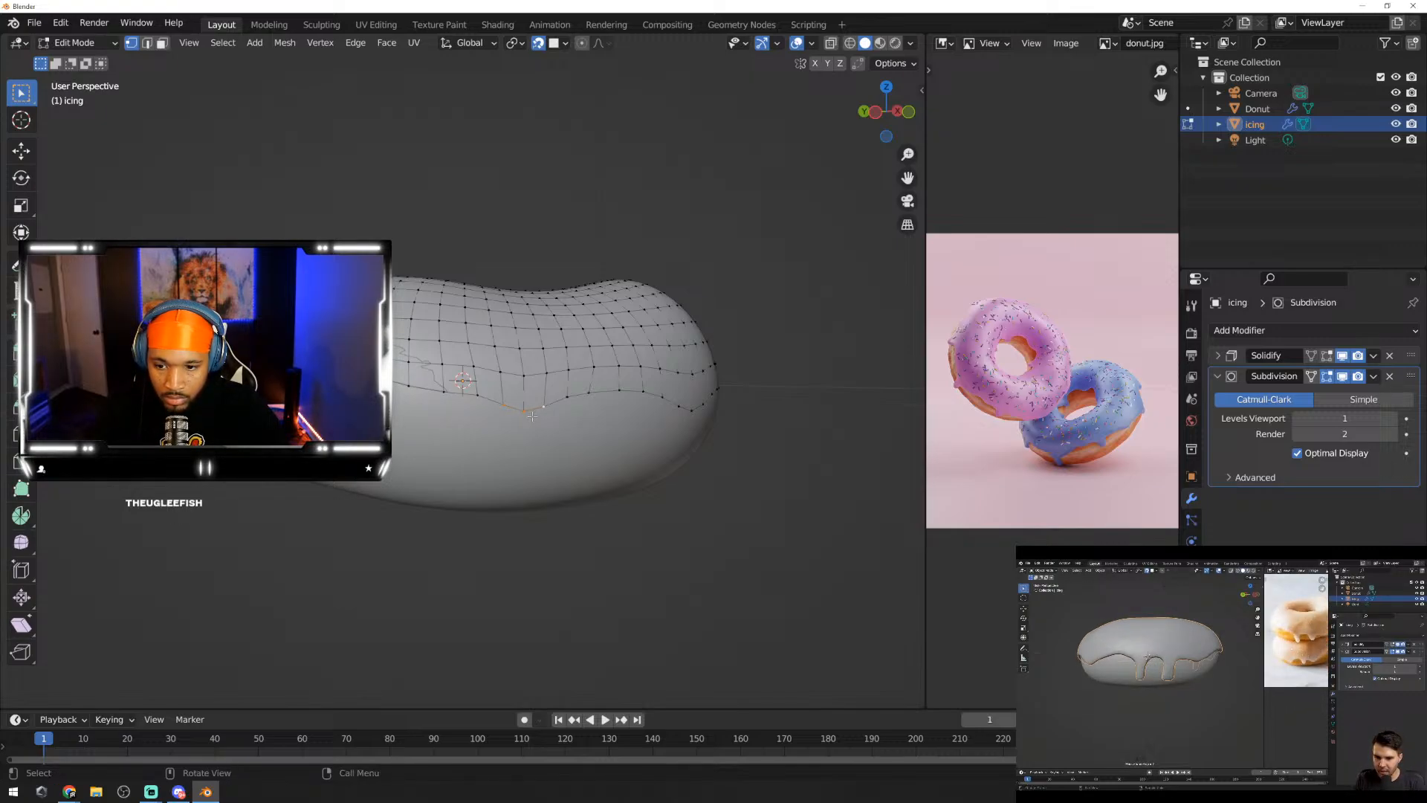
key(g)
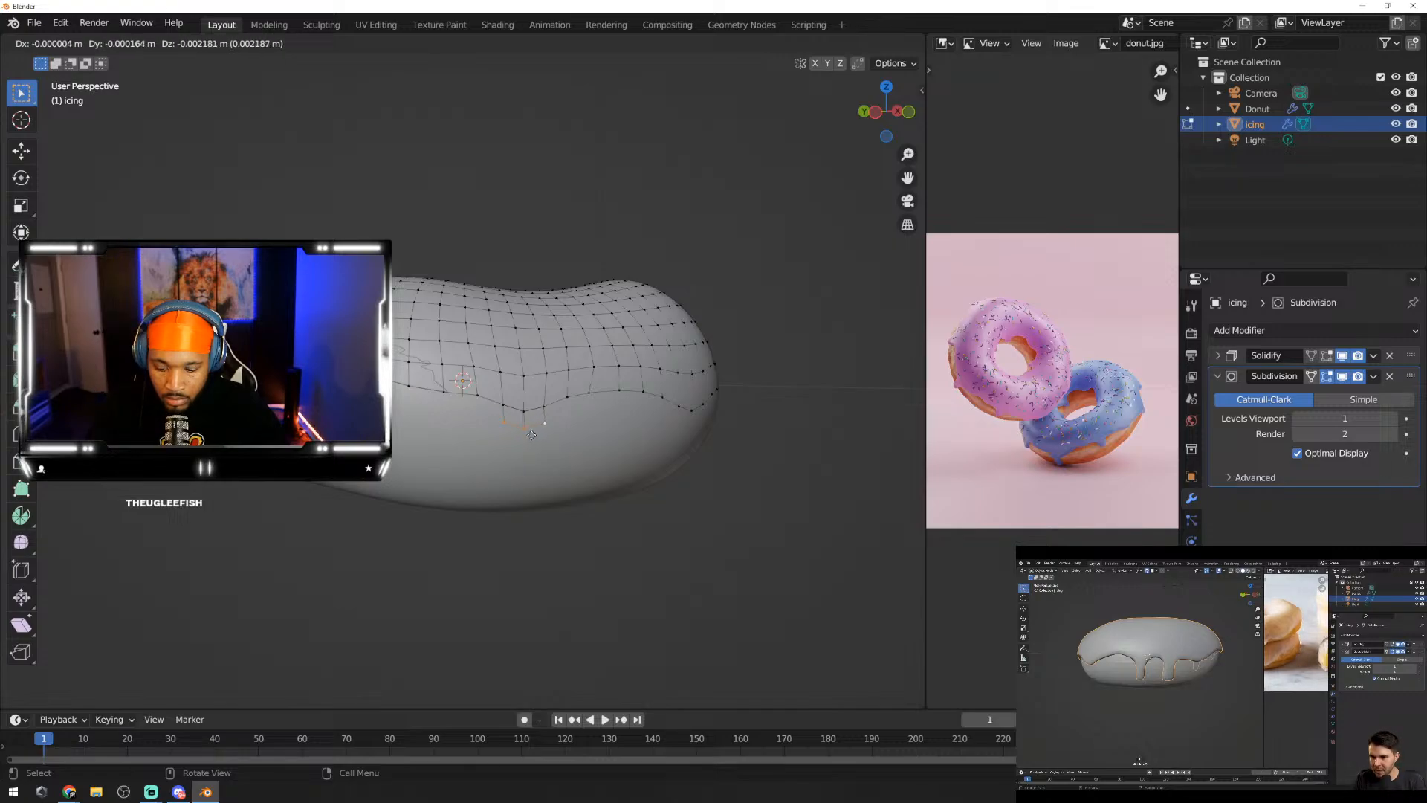
click(531, 435)
key(r)
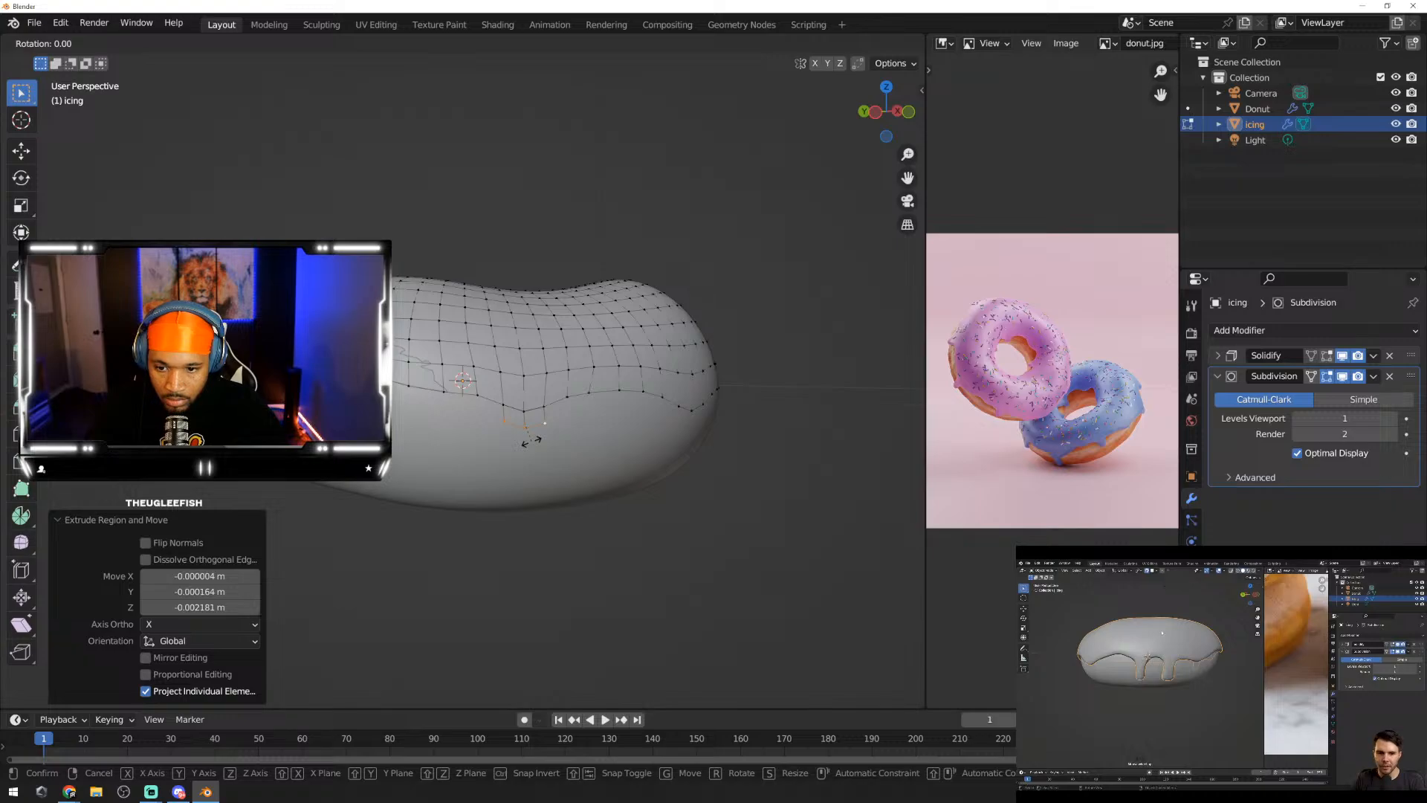
key(g)
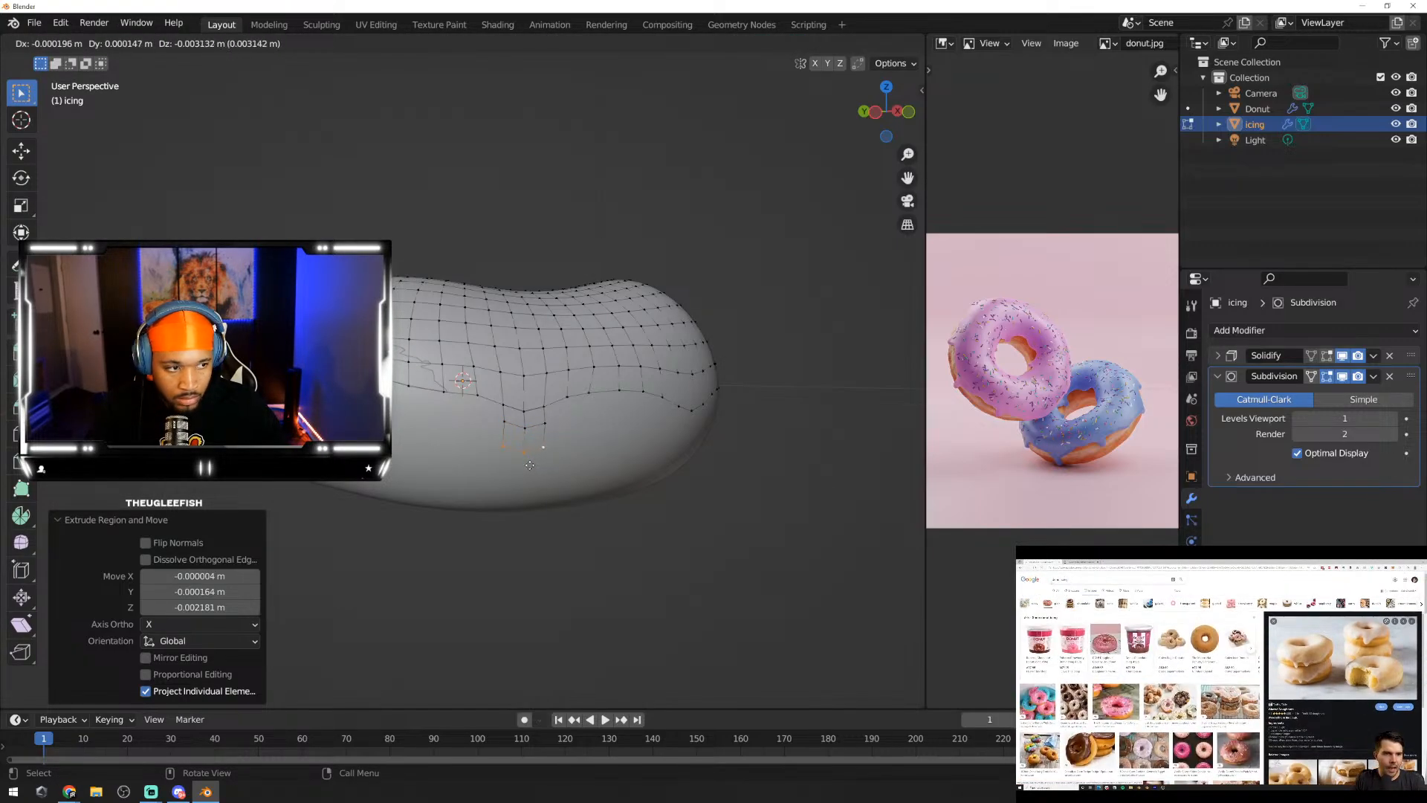
click(530, 465)
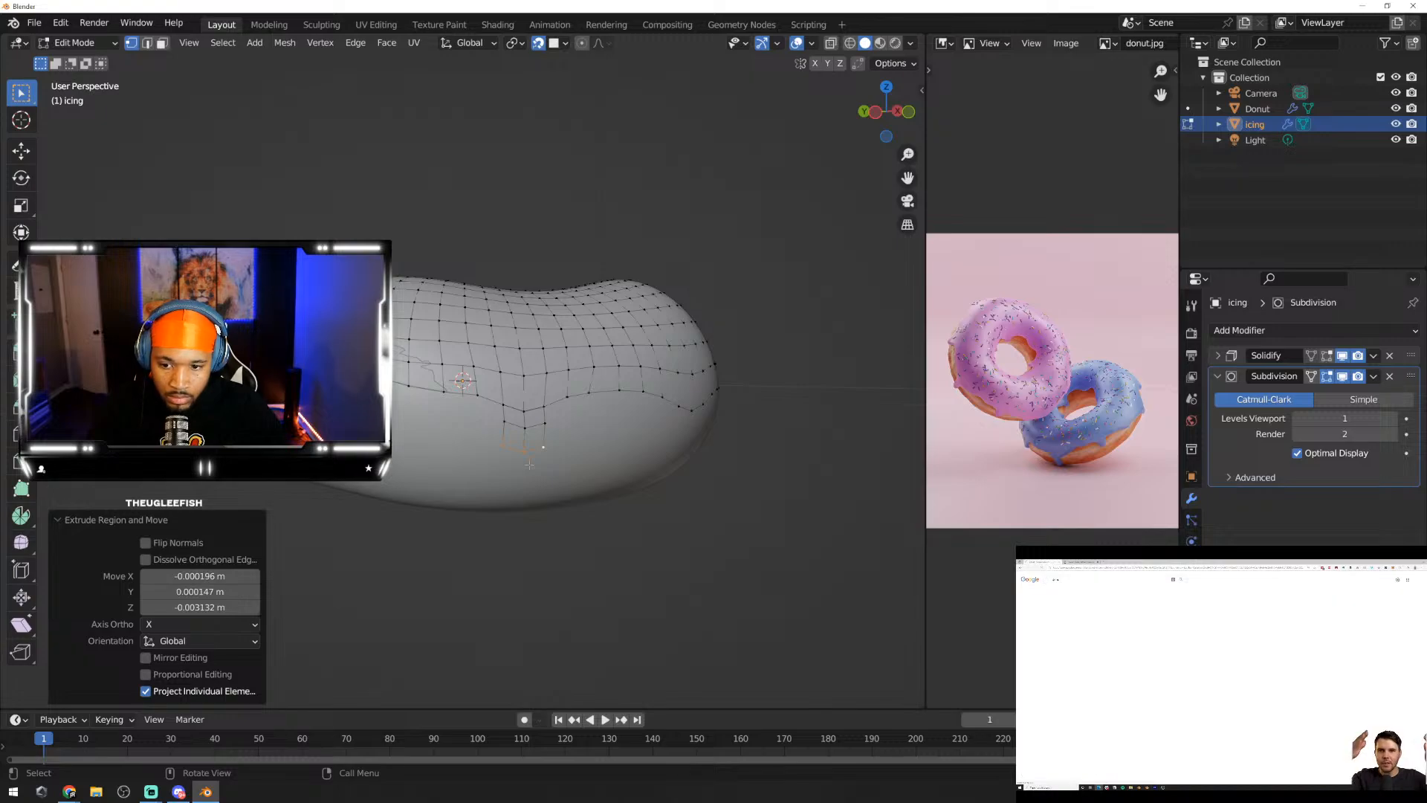
Step: Scale the two outer vertices at the new drip's neck inward to narrow it
click(675, 540)
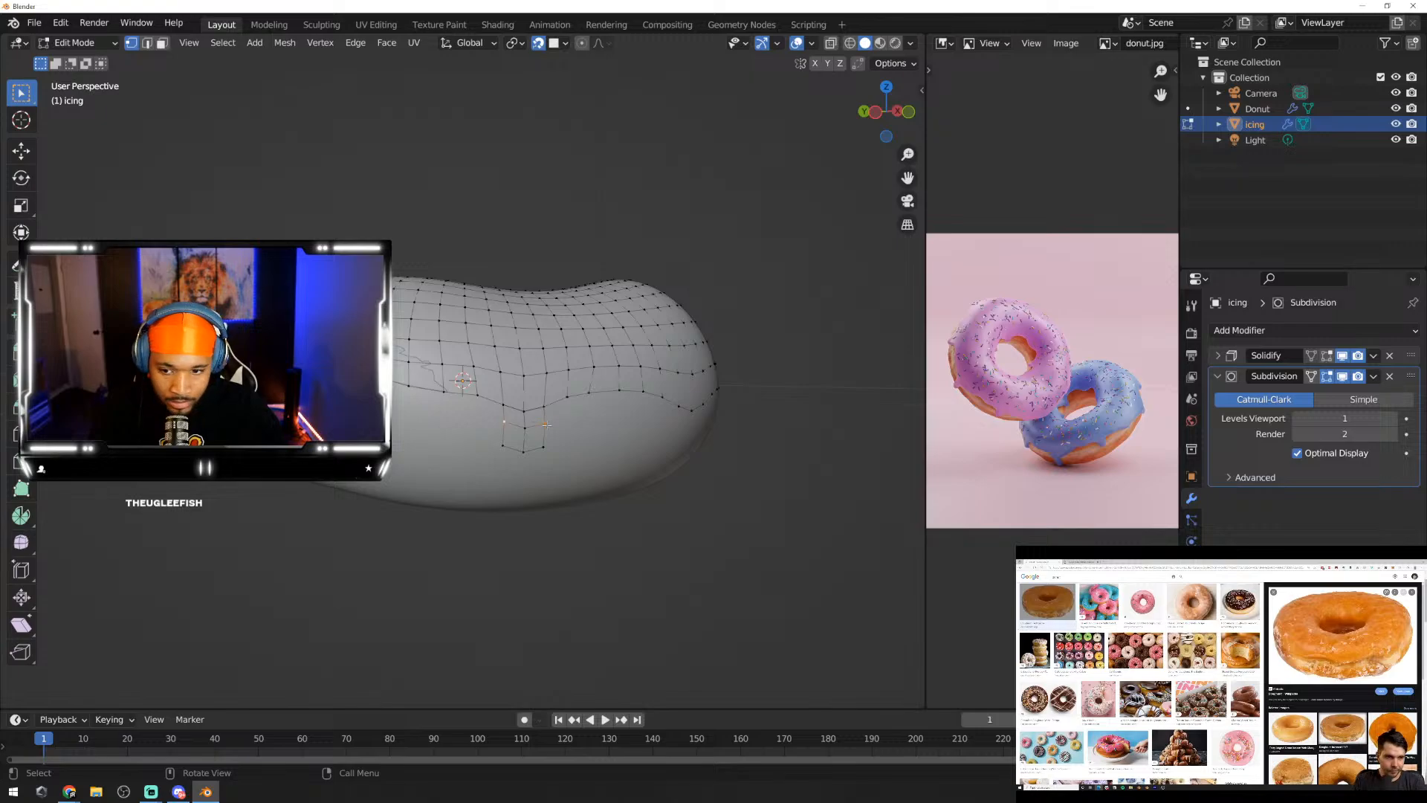
key(s)
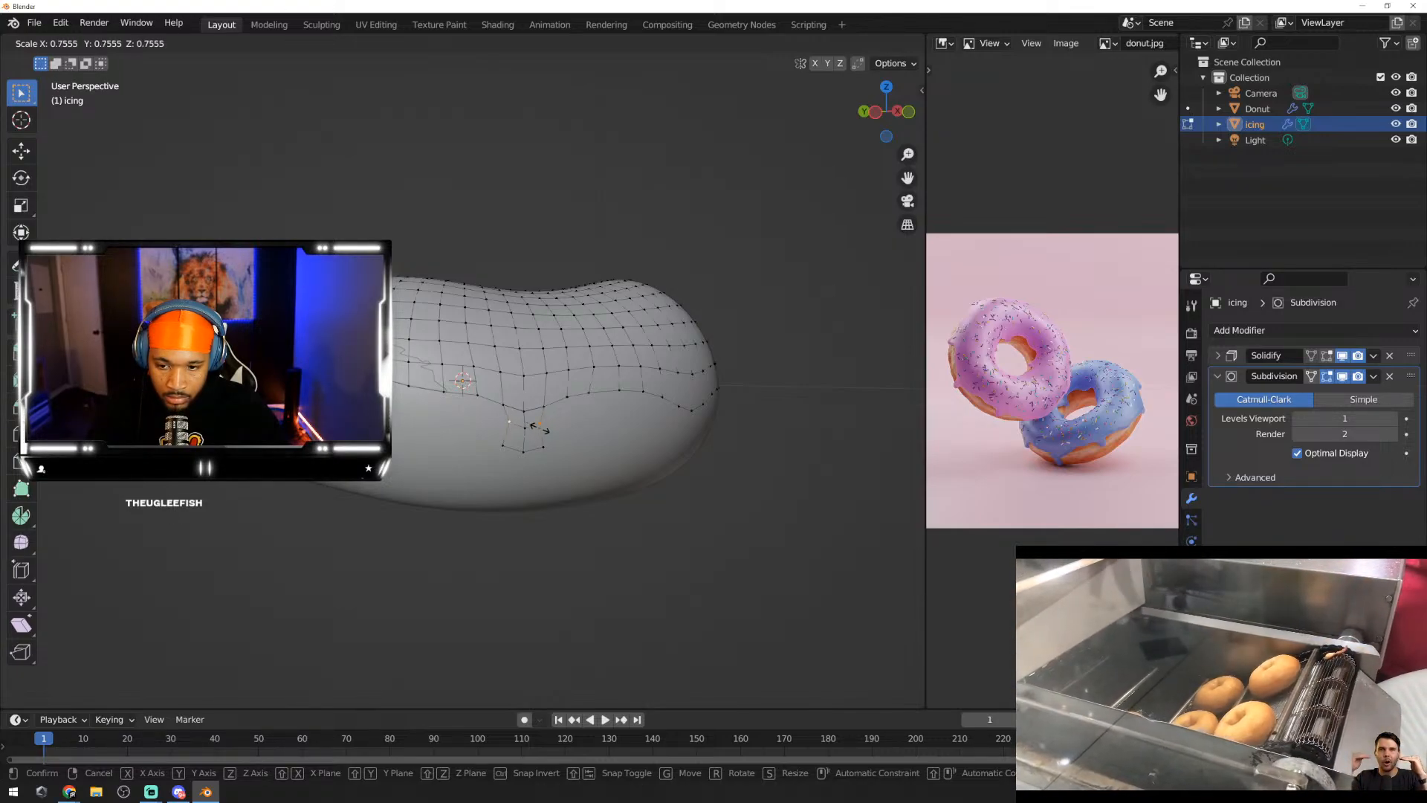
click(541, 446)
Step: Scale the two outer vertices at the new drip's tip to 0.840 and check the drip from several sides in Object Mode
click(542, 447)
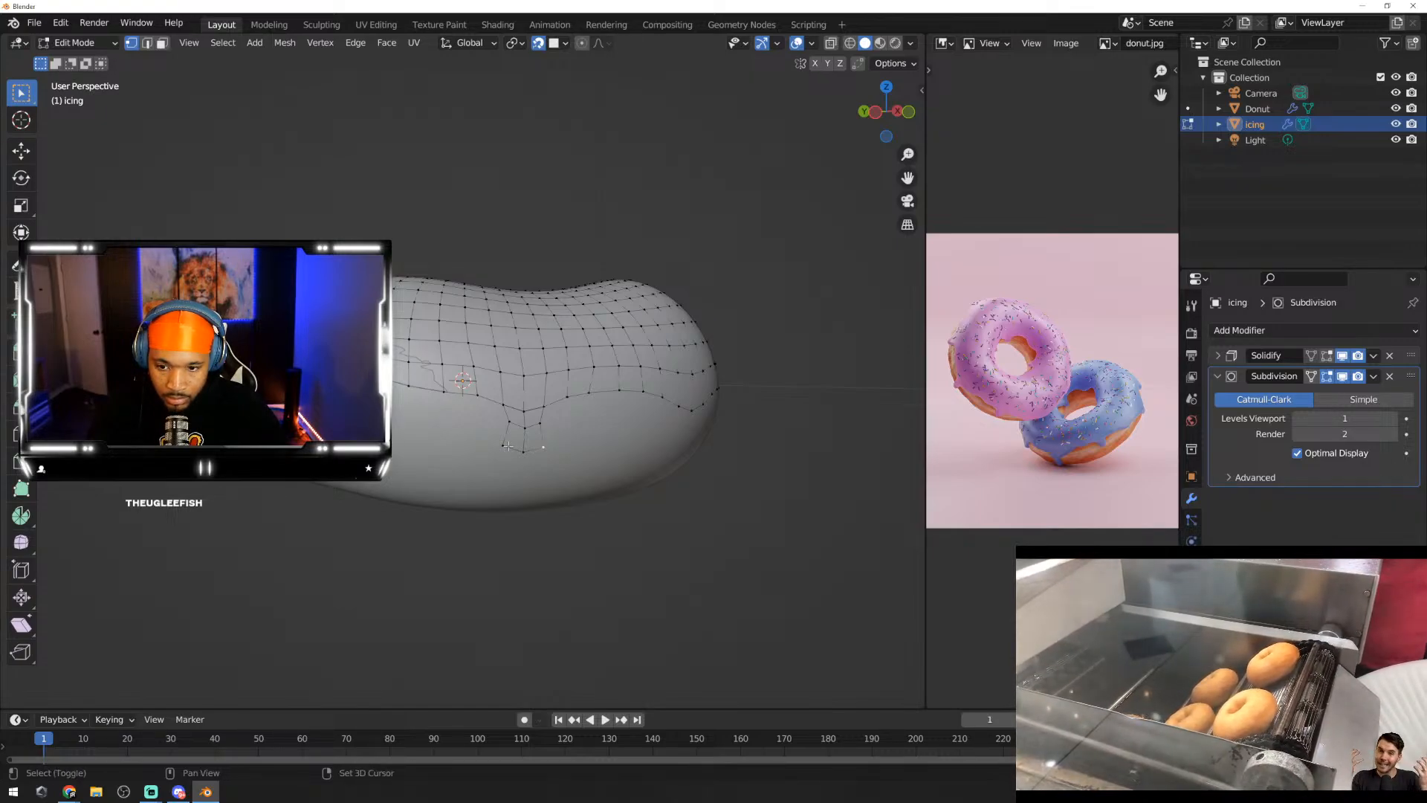
shift+click(504, 444)
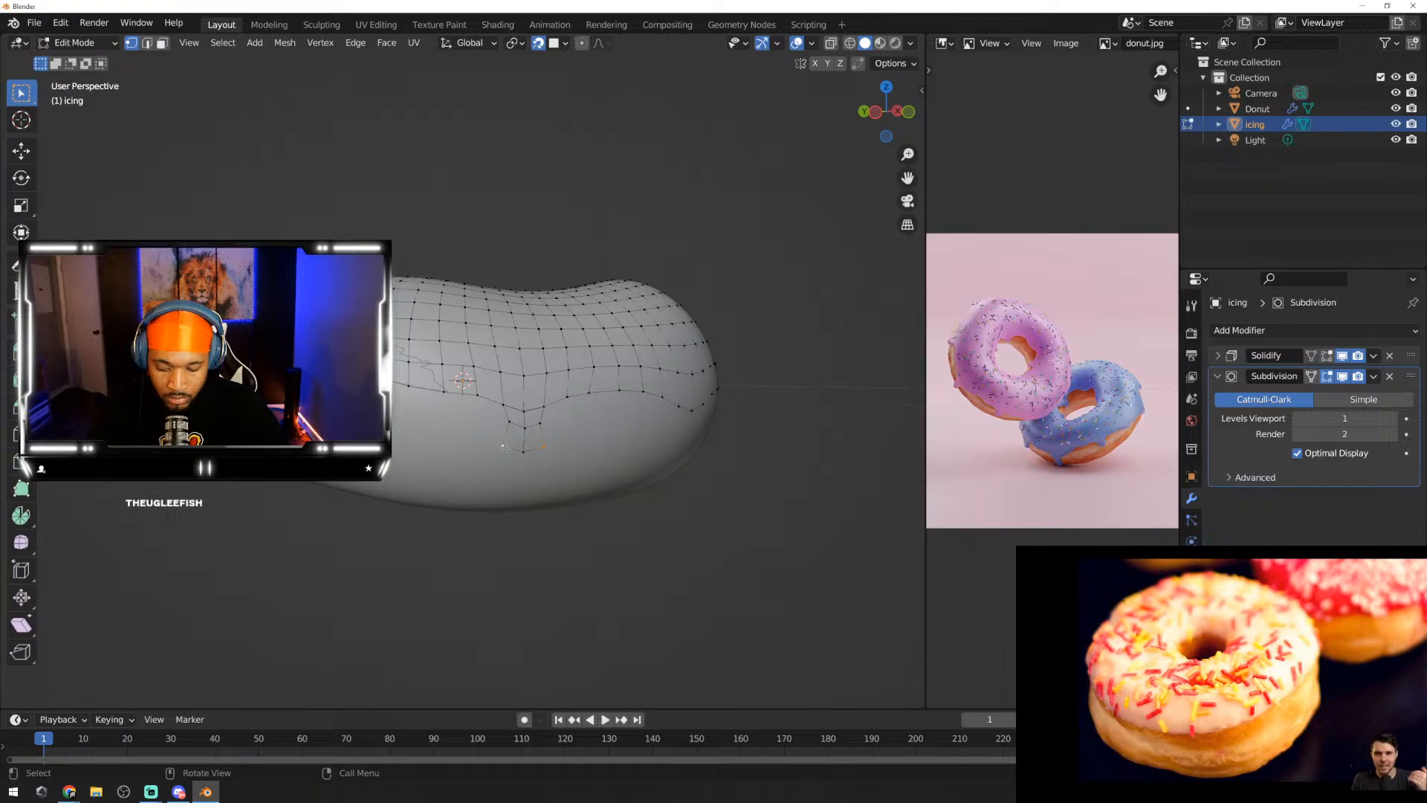
key(s)
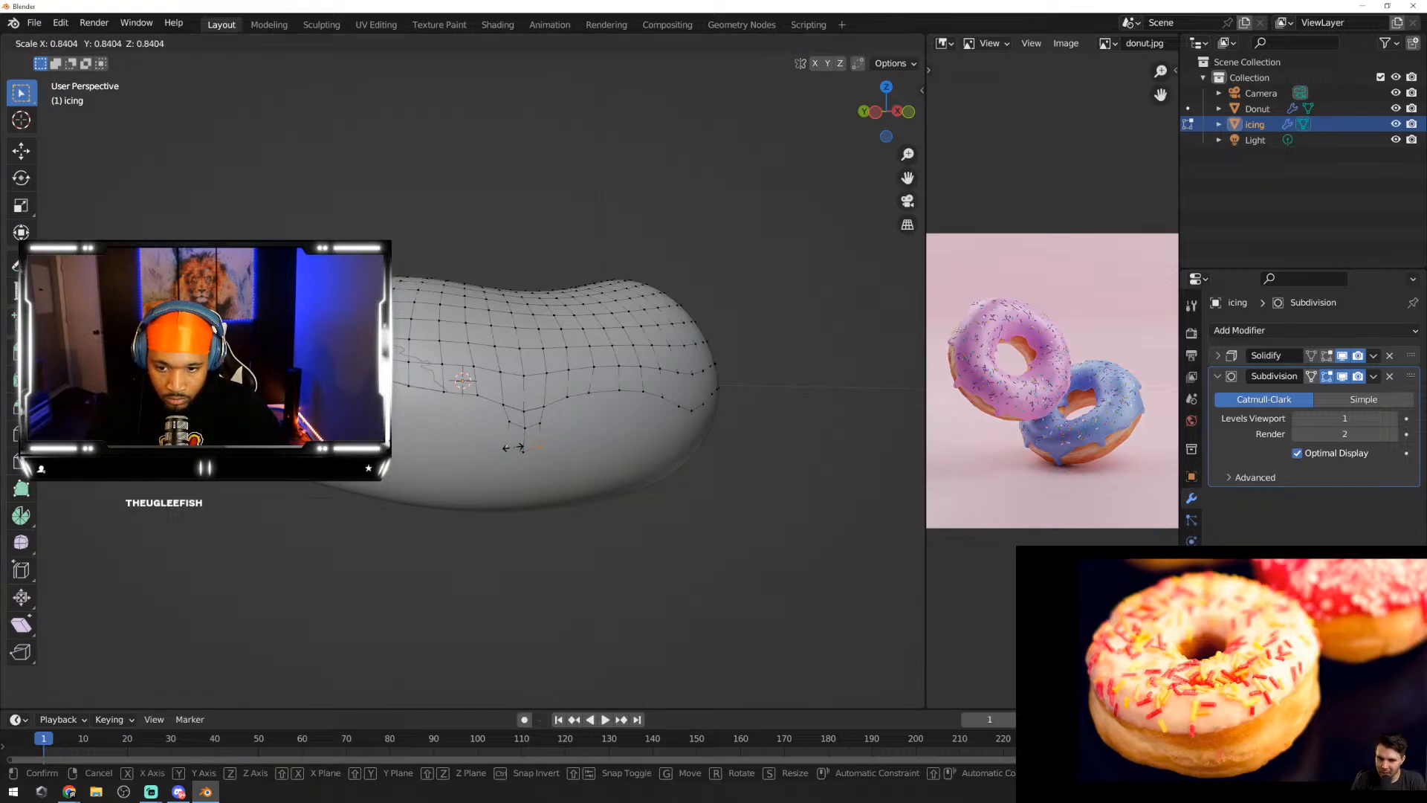
click(512, 447)
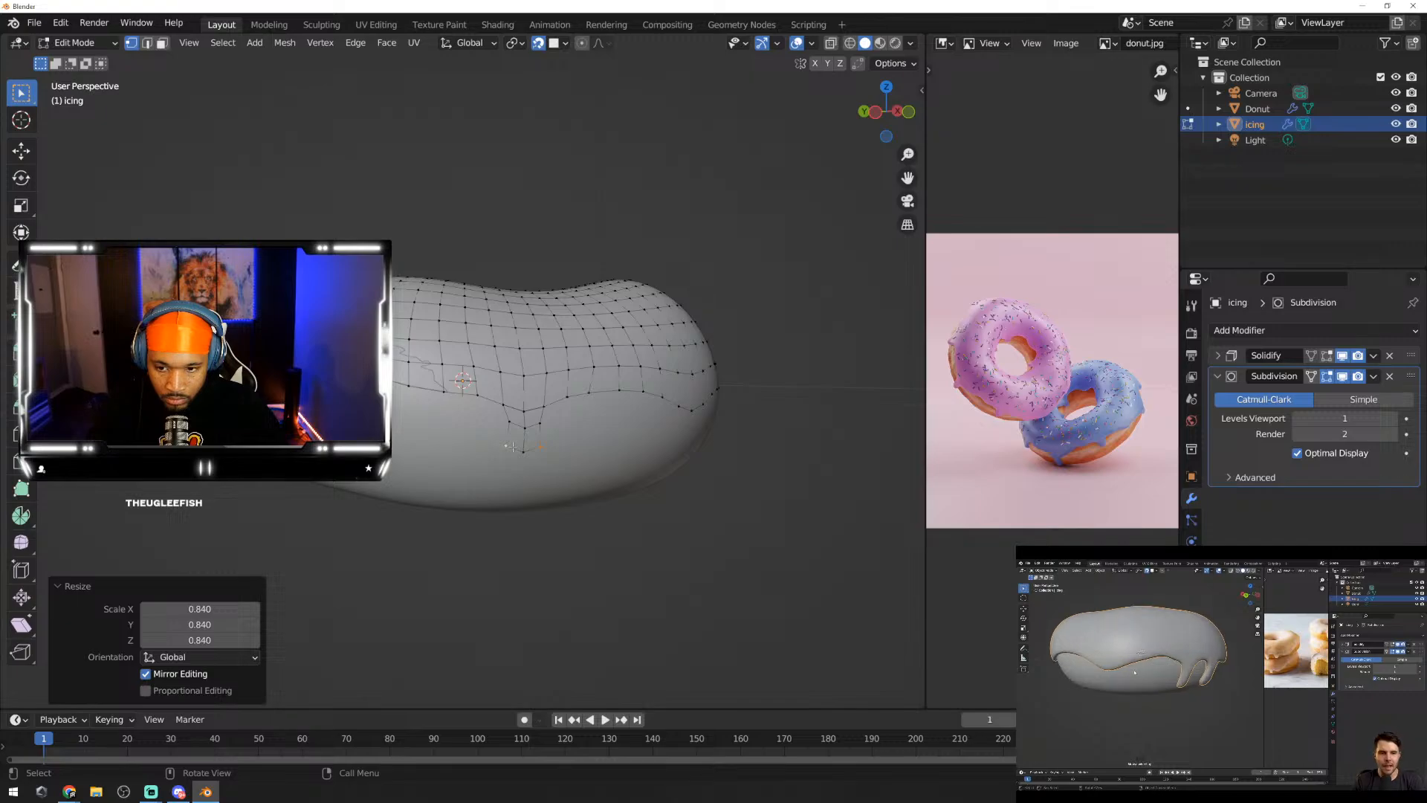
key(Tab)
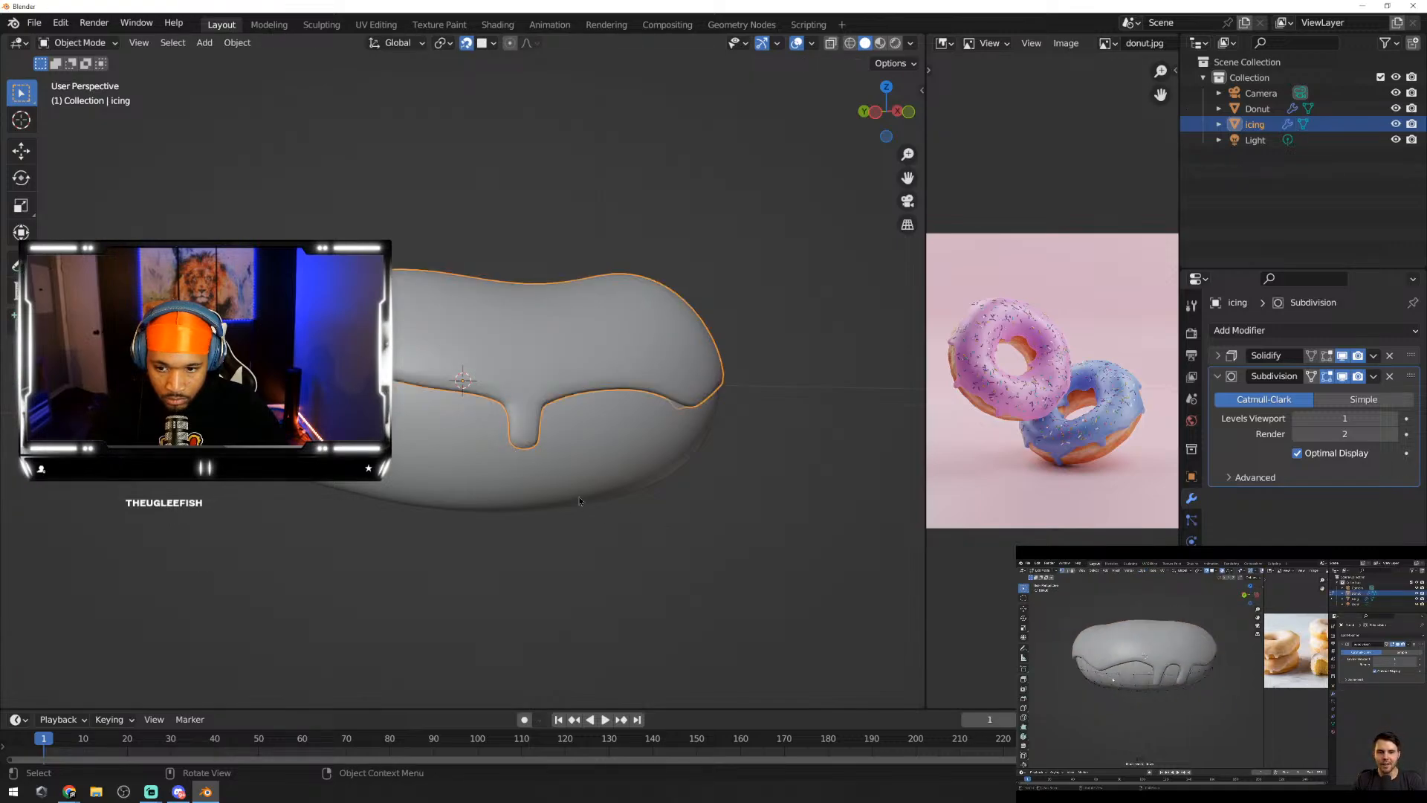
middle_drag(546, 451, 619, 463)
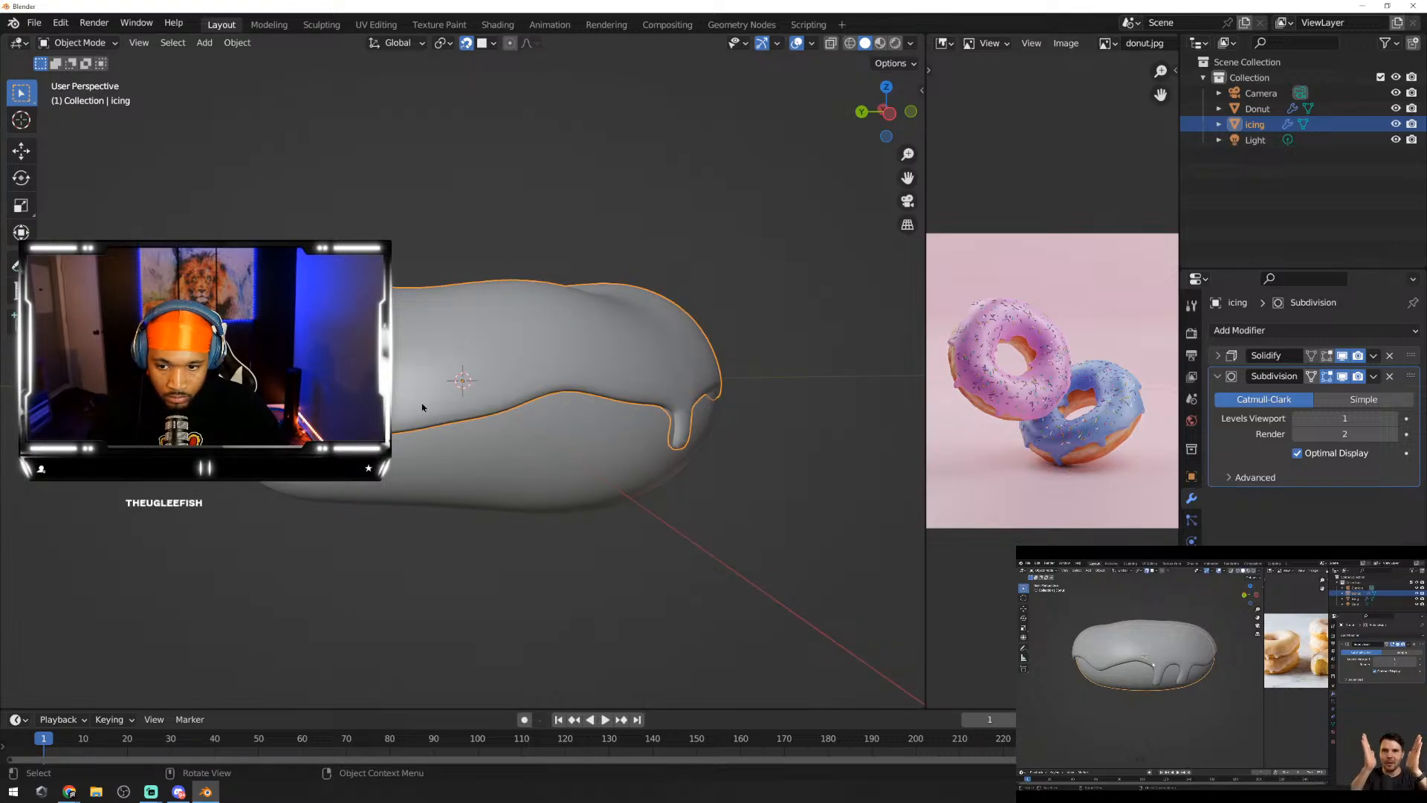
middle_drag(407, 425, 484, 459)
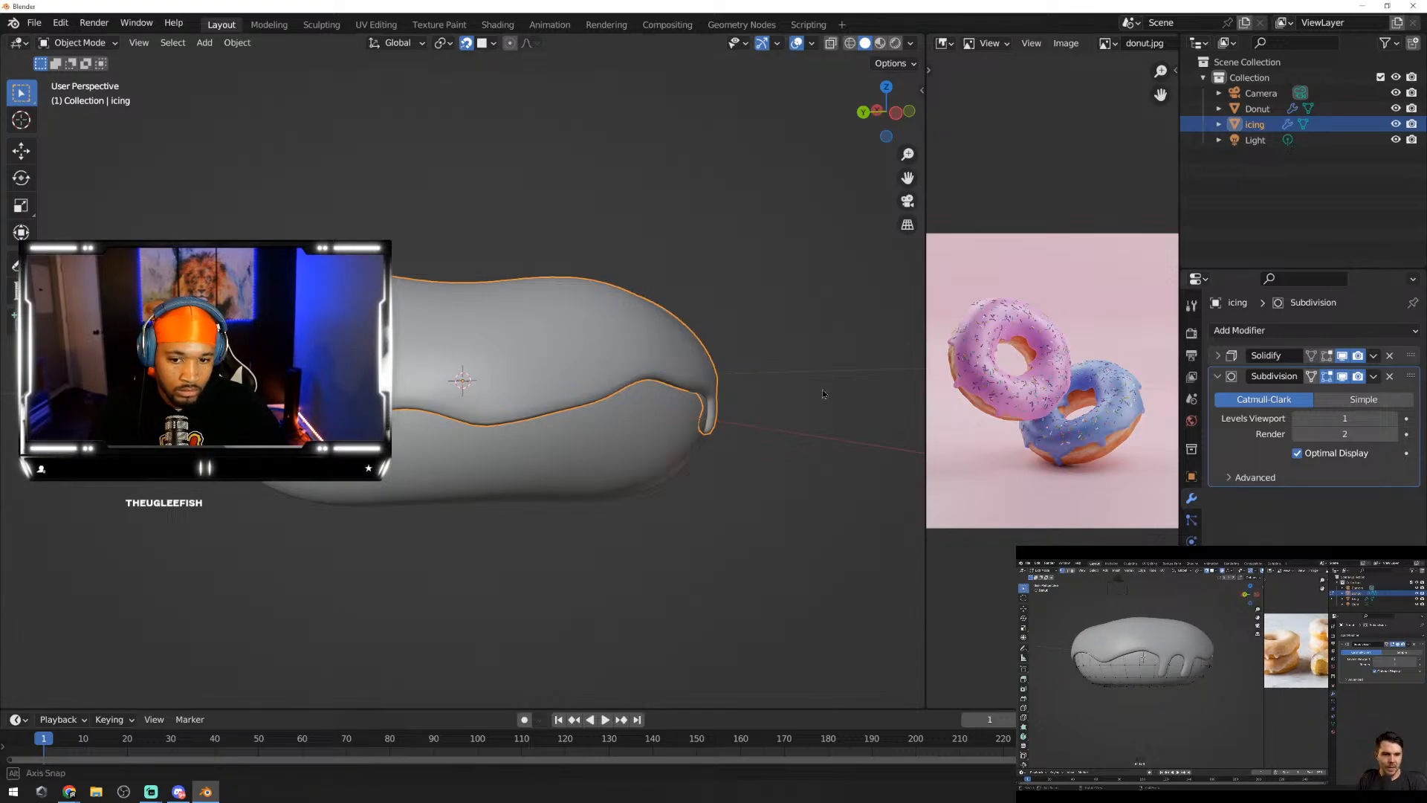
middle_drag(822, 390, 747, 418)
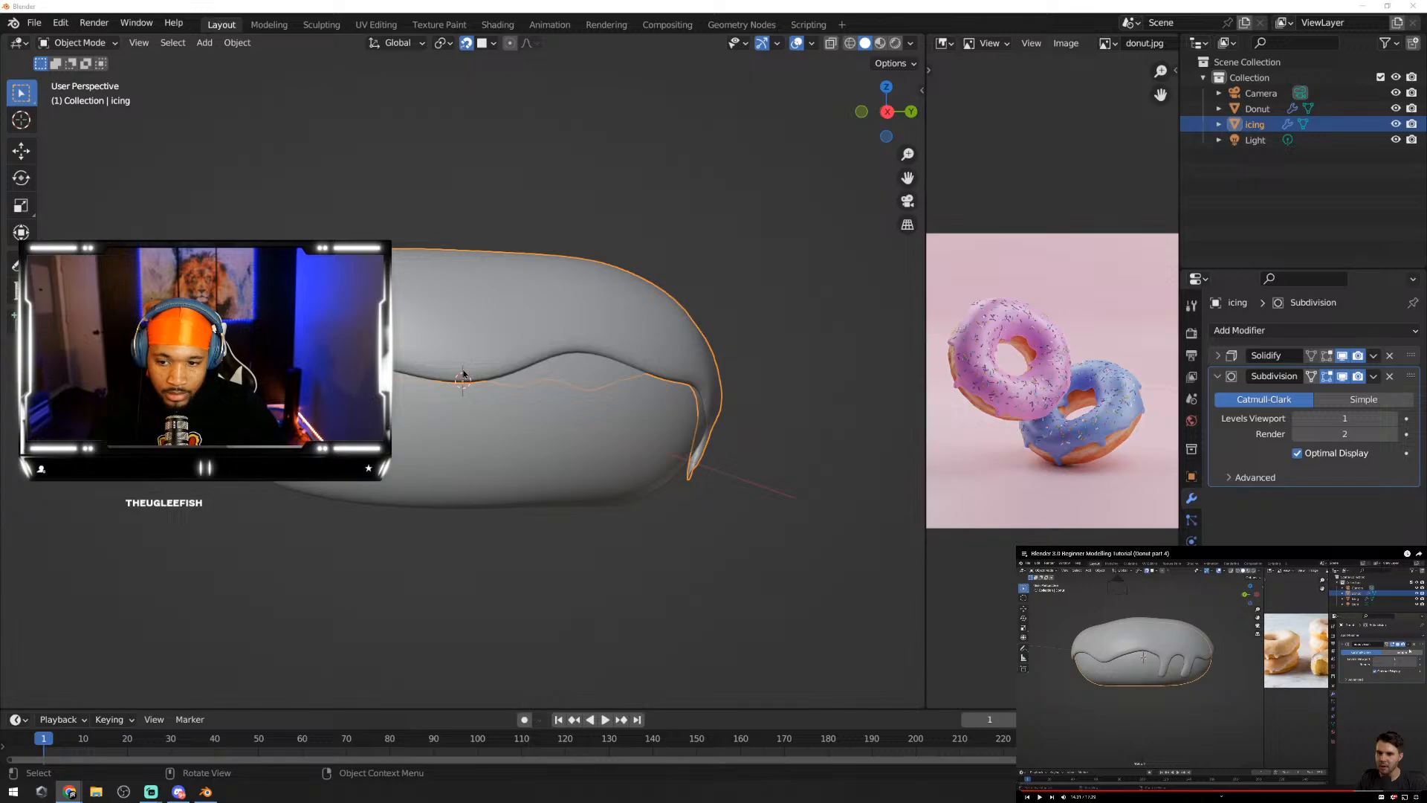
Step: Extrude the next bulge's three lowest vertices downward twice, about 0.0037 m and 0.0047 m, and lower the tip about 0.0013 m along Z
middle_drag(535, 595, 435, 434)
key(Tab)
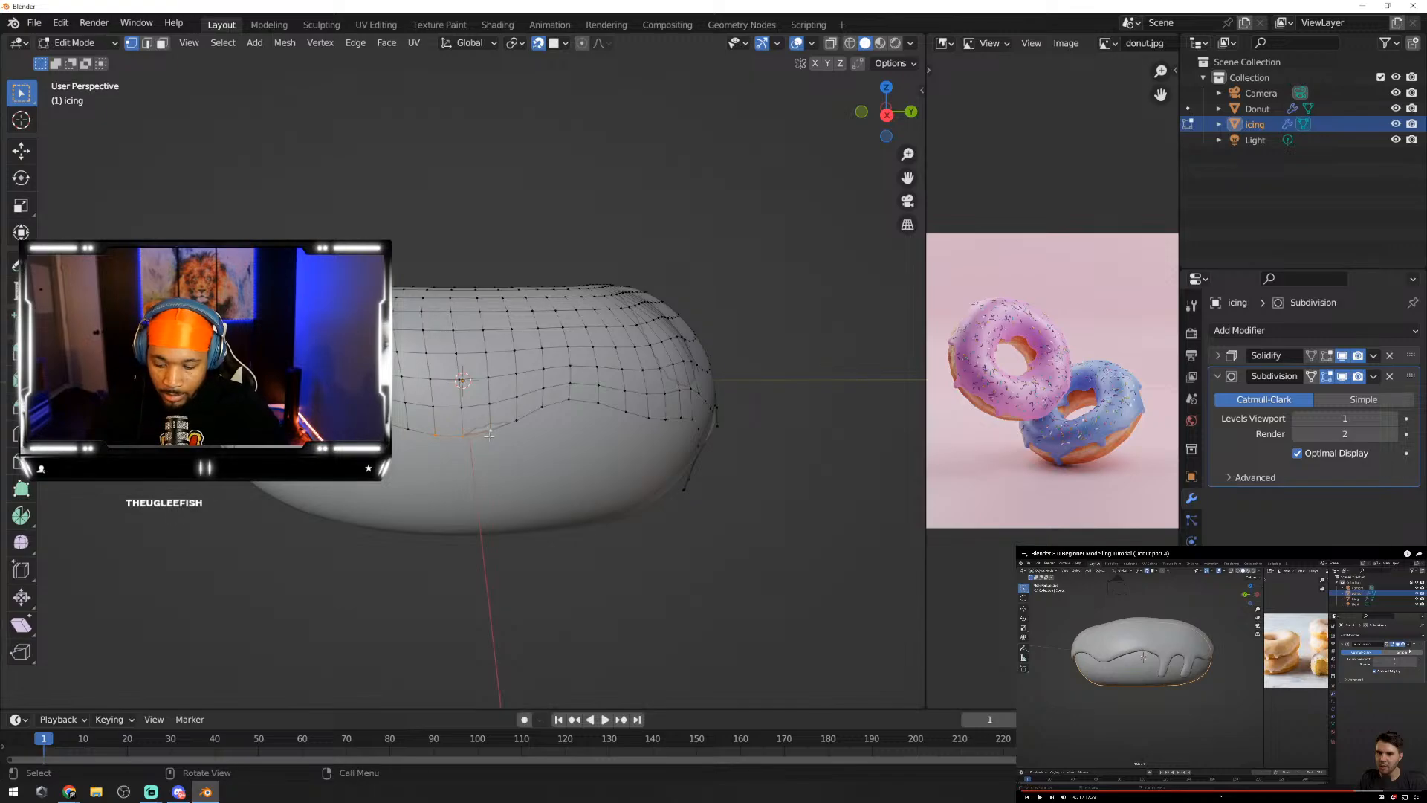
key(g)
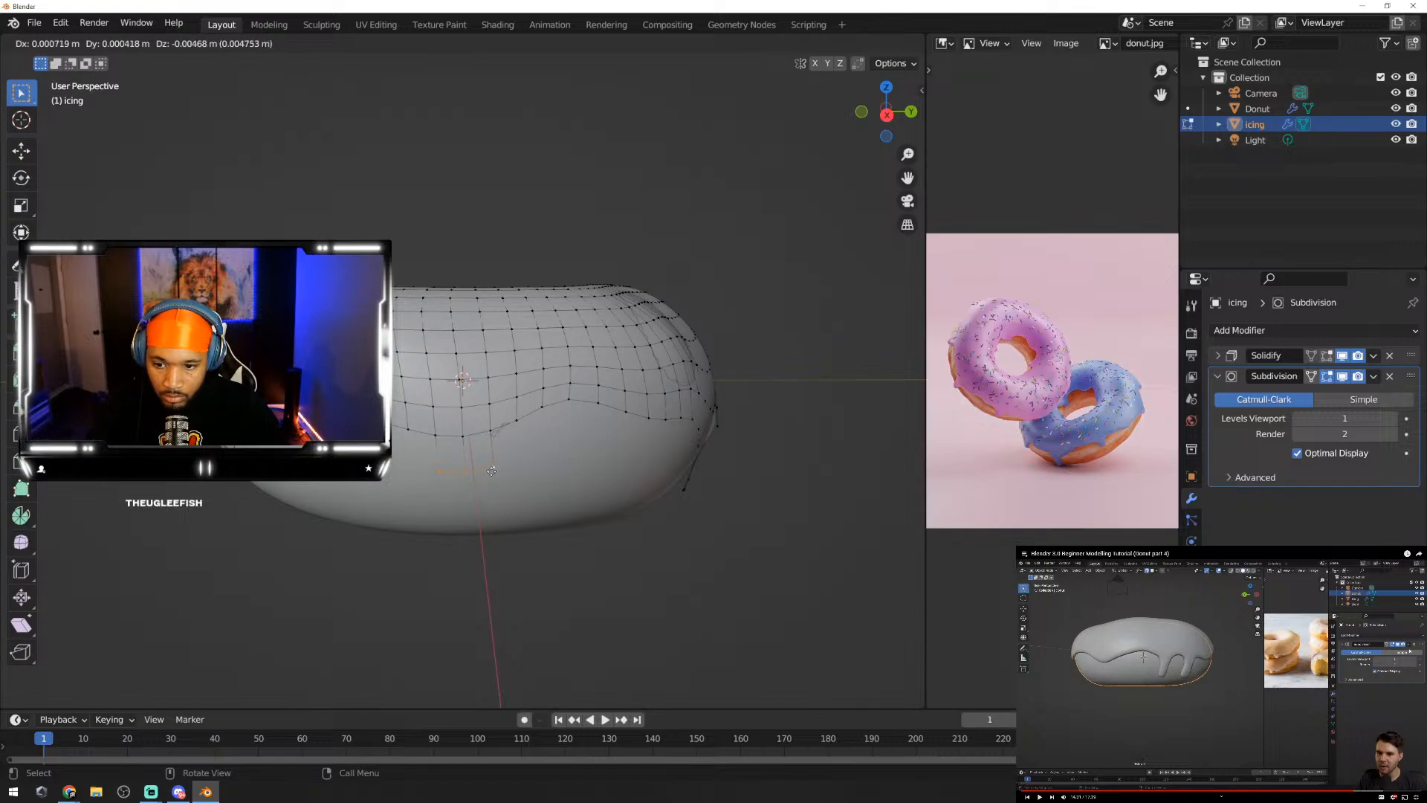
click(492, 464)
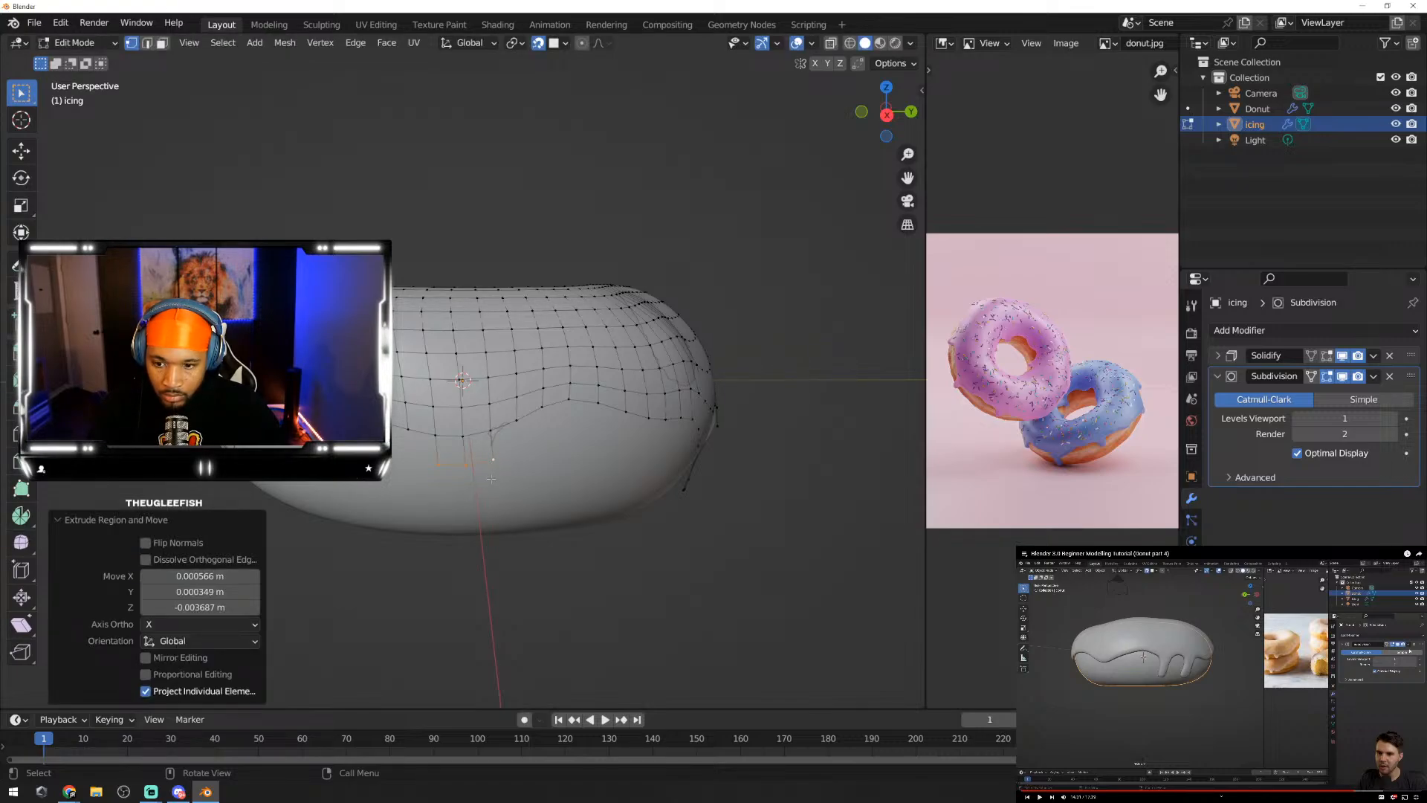
key(g)
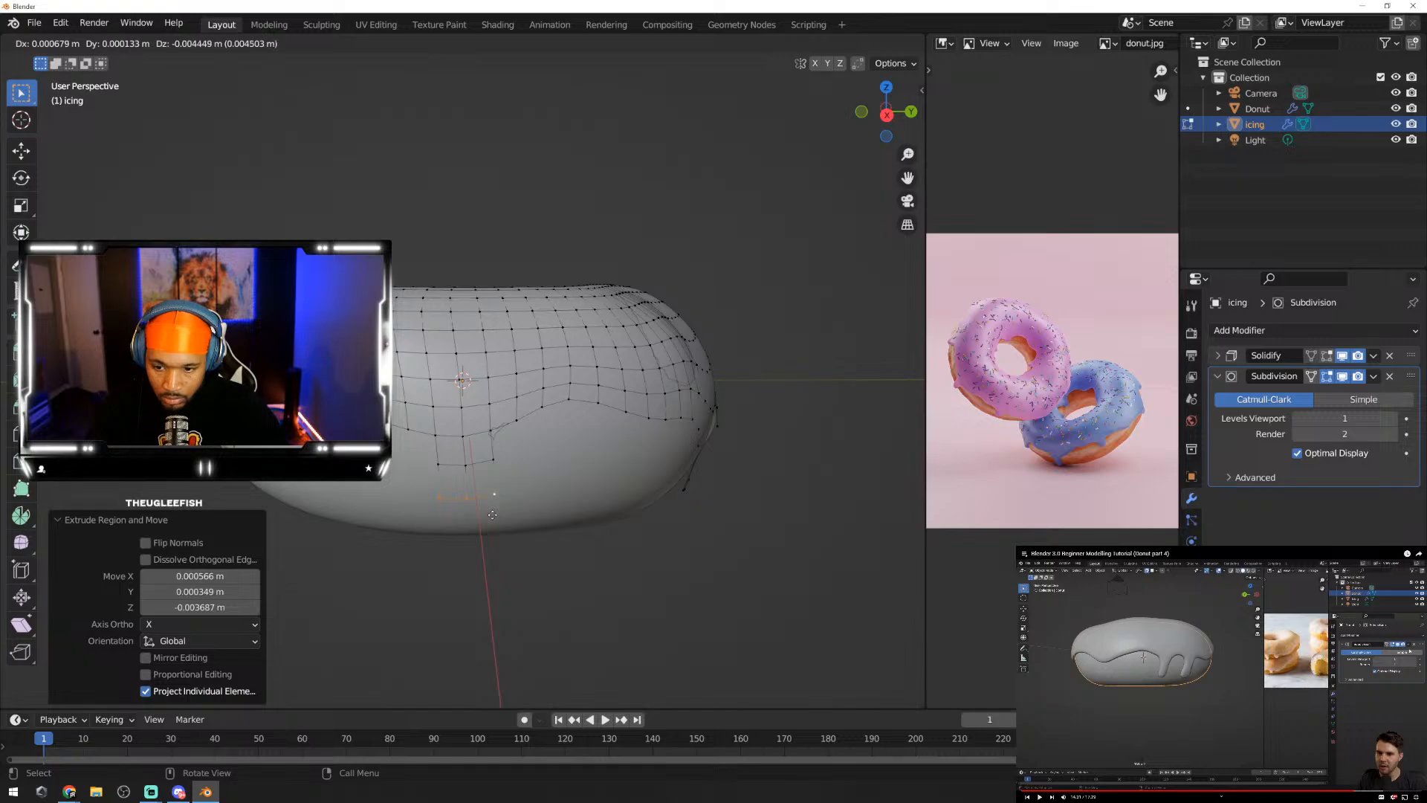
click(492, 515)
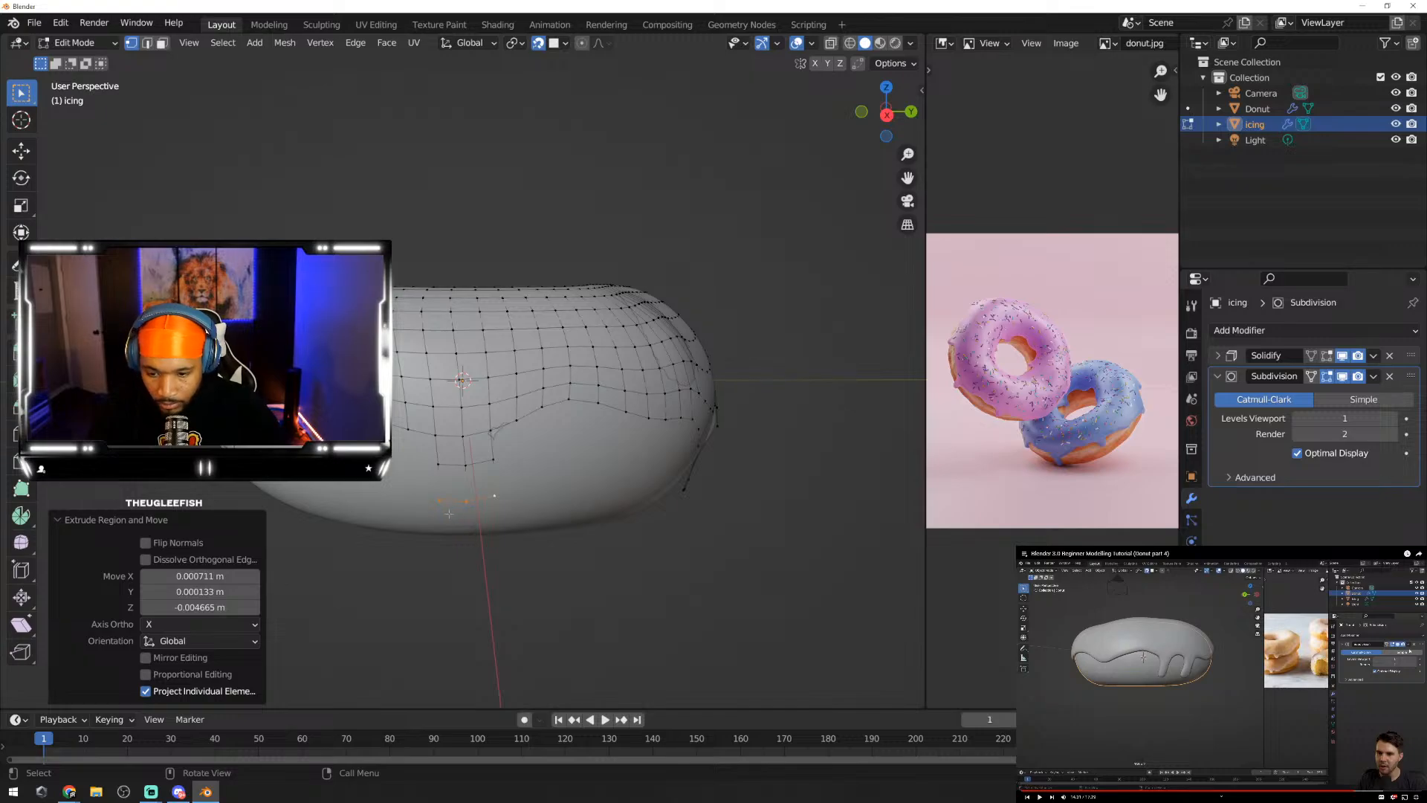
key(g)
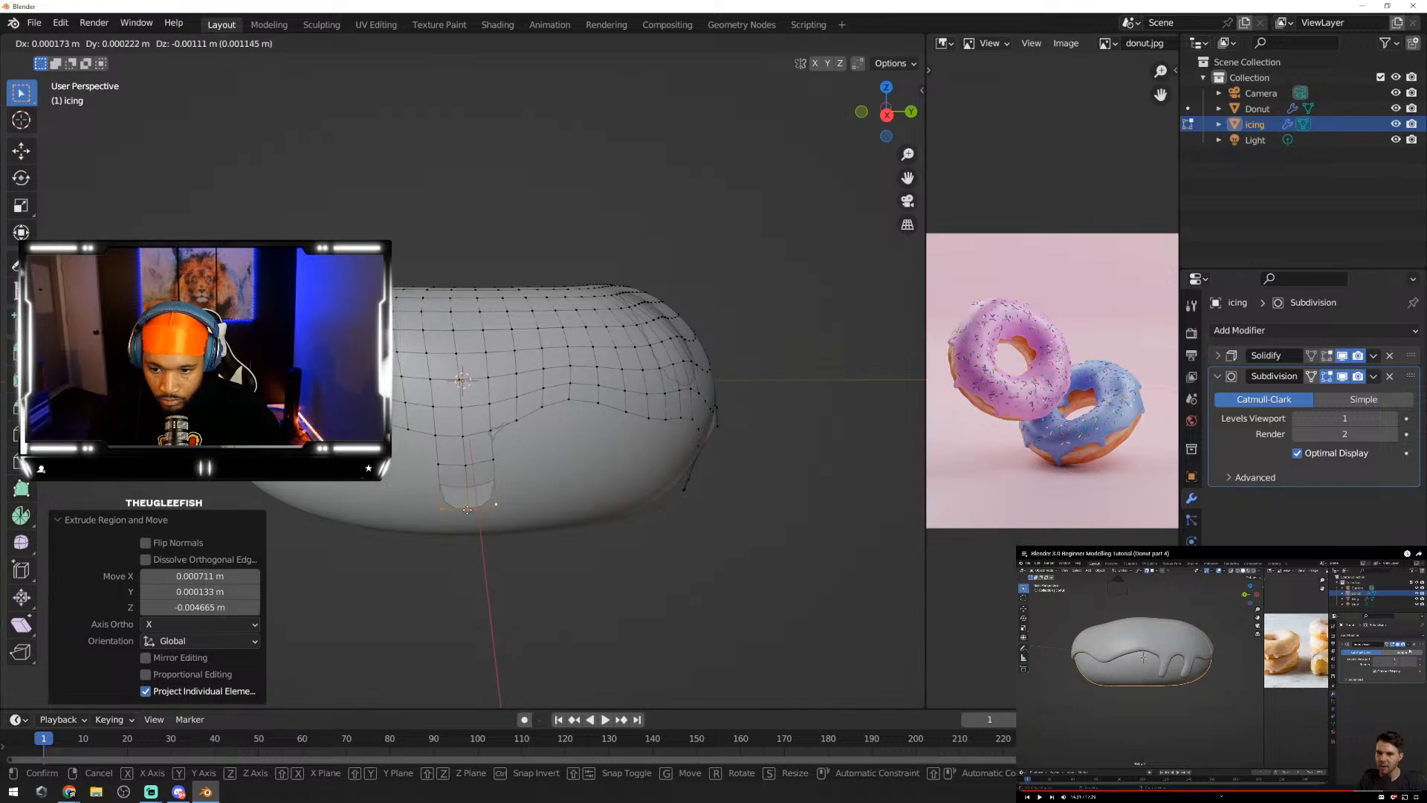
click(465, 508)
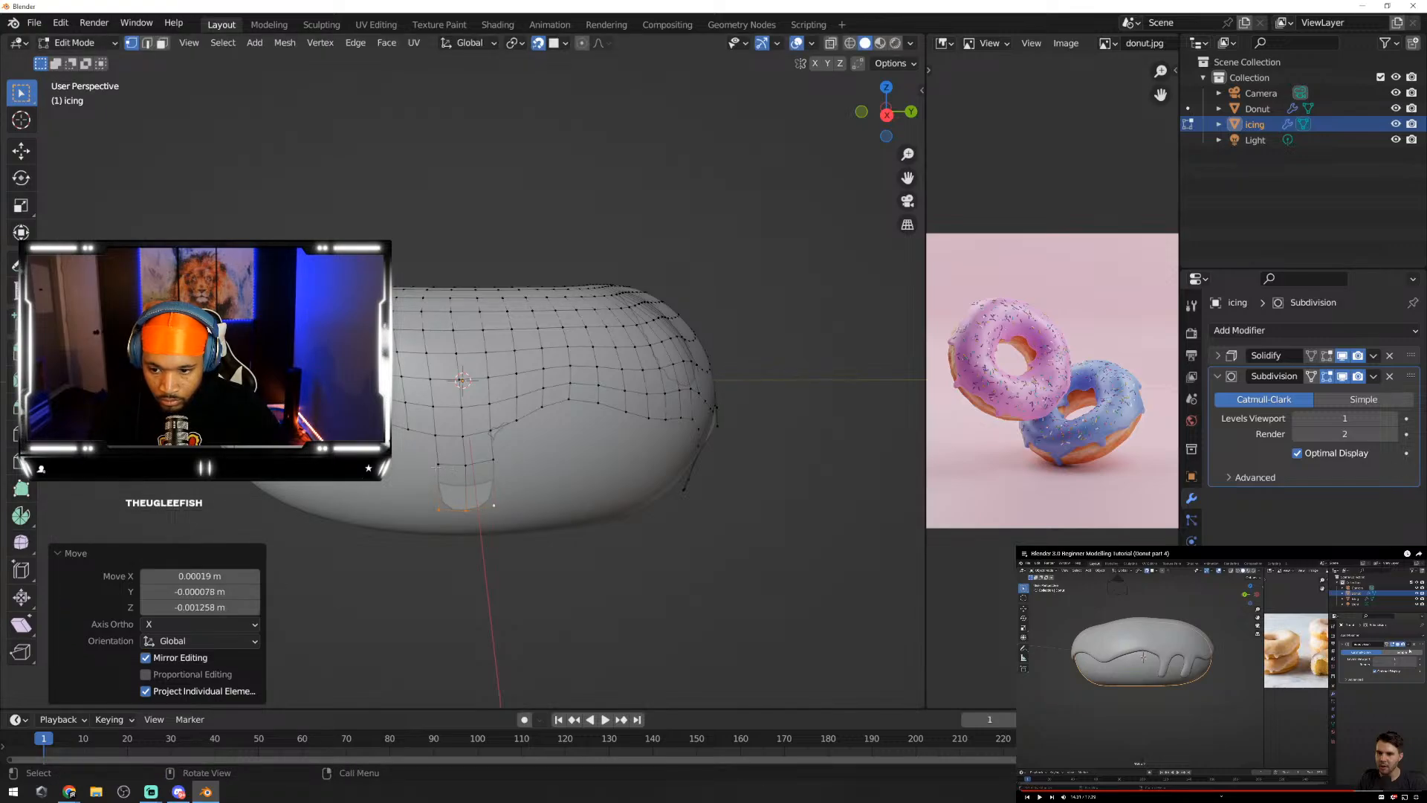
Step: Lower the new drip's neck vertices about 0.0009 m along Z and scale the two outer ones inward until they nearly meet
click(438, 465)
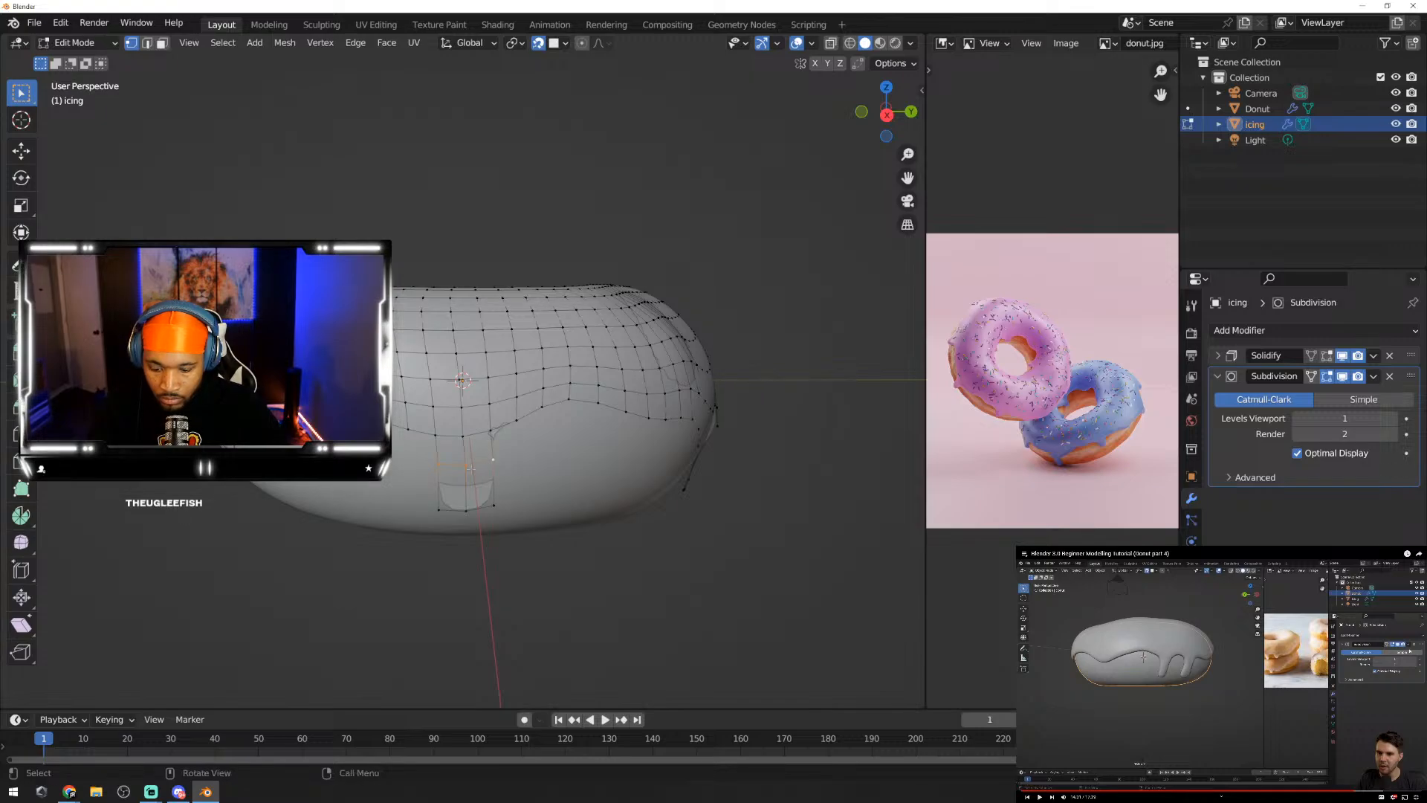
key(g)
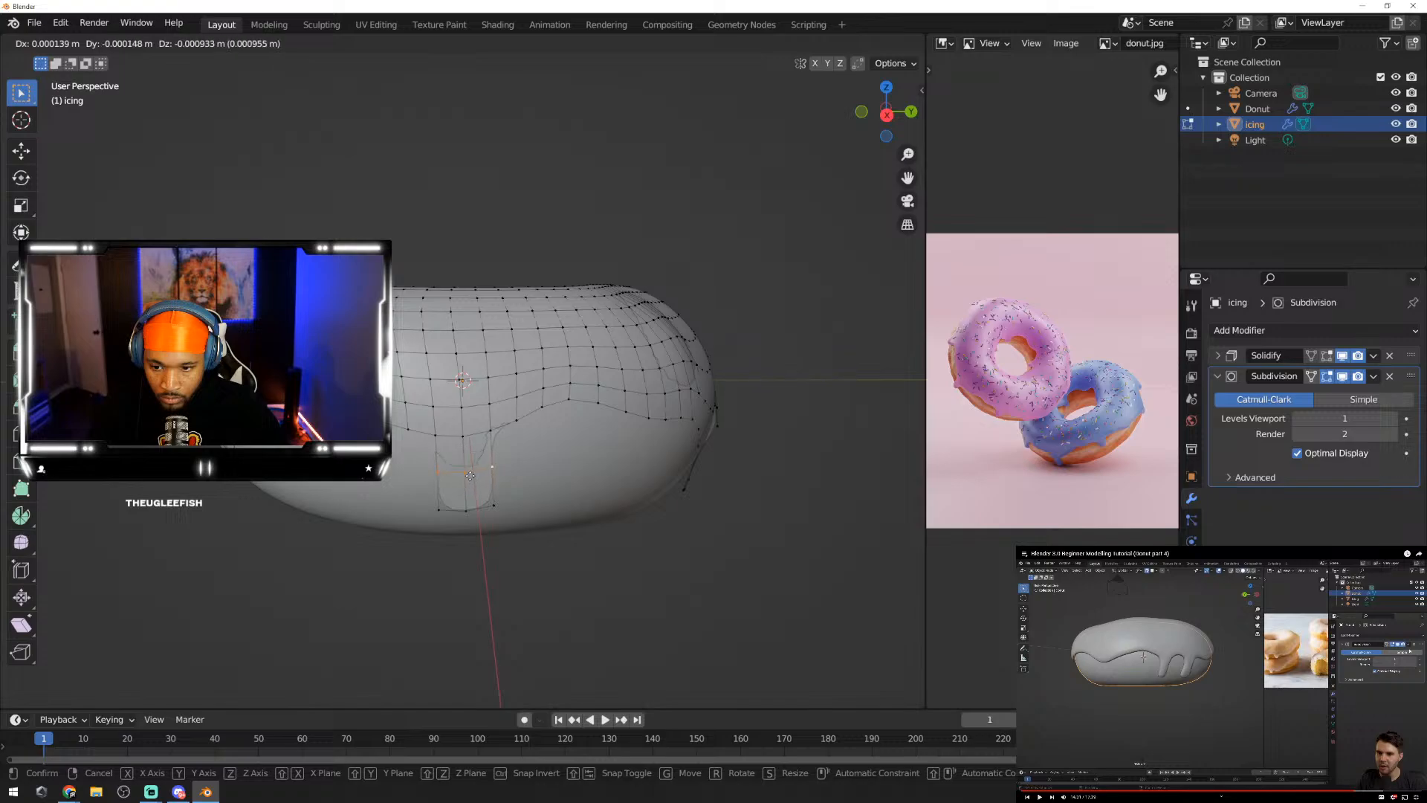
click(491, 471)
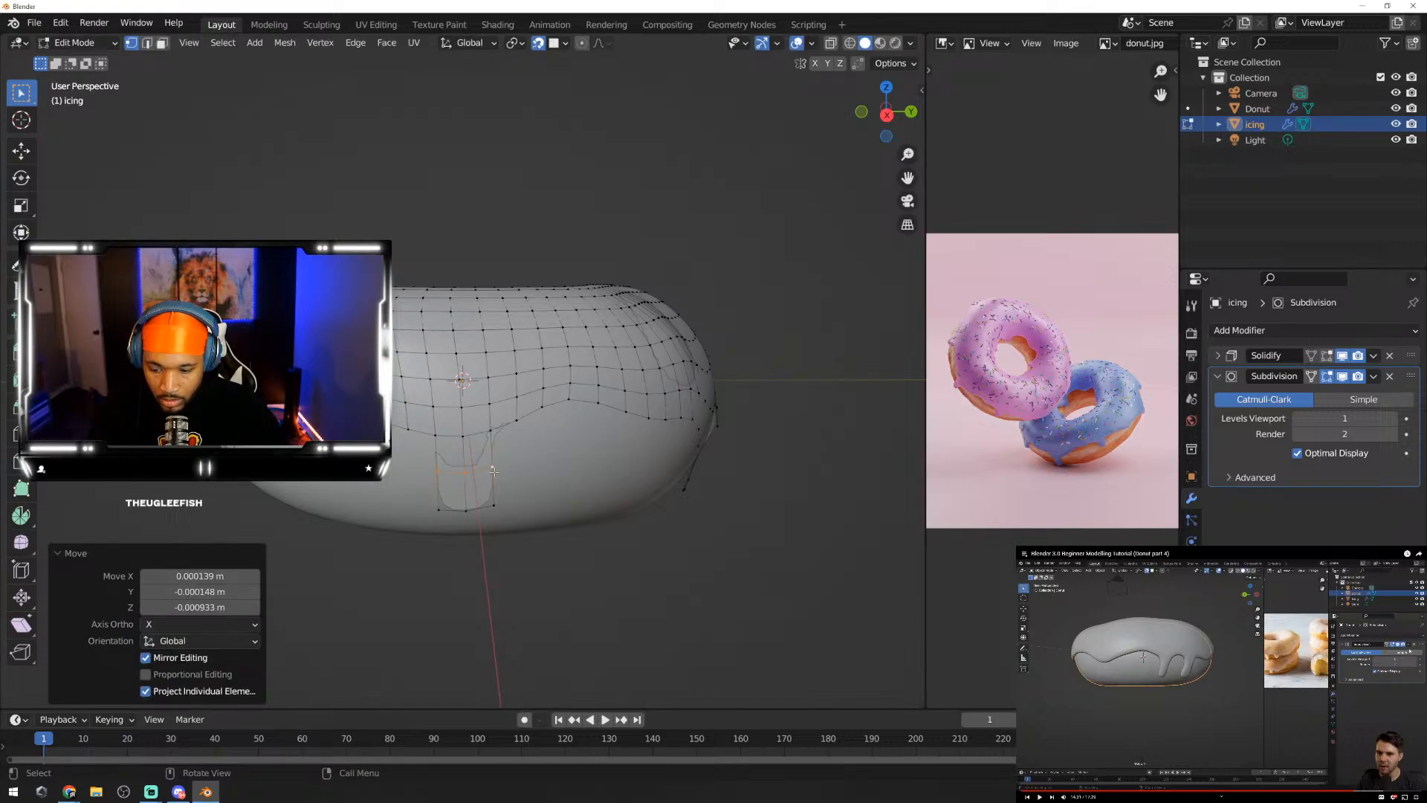
key(s)
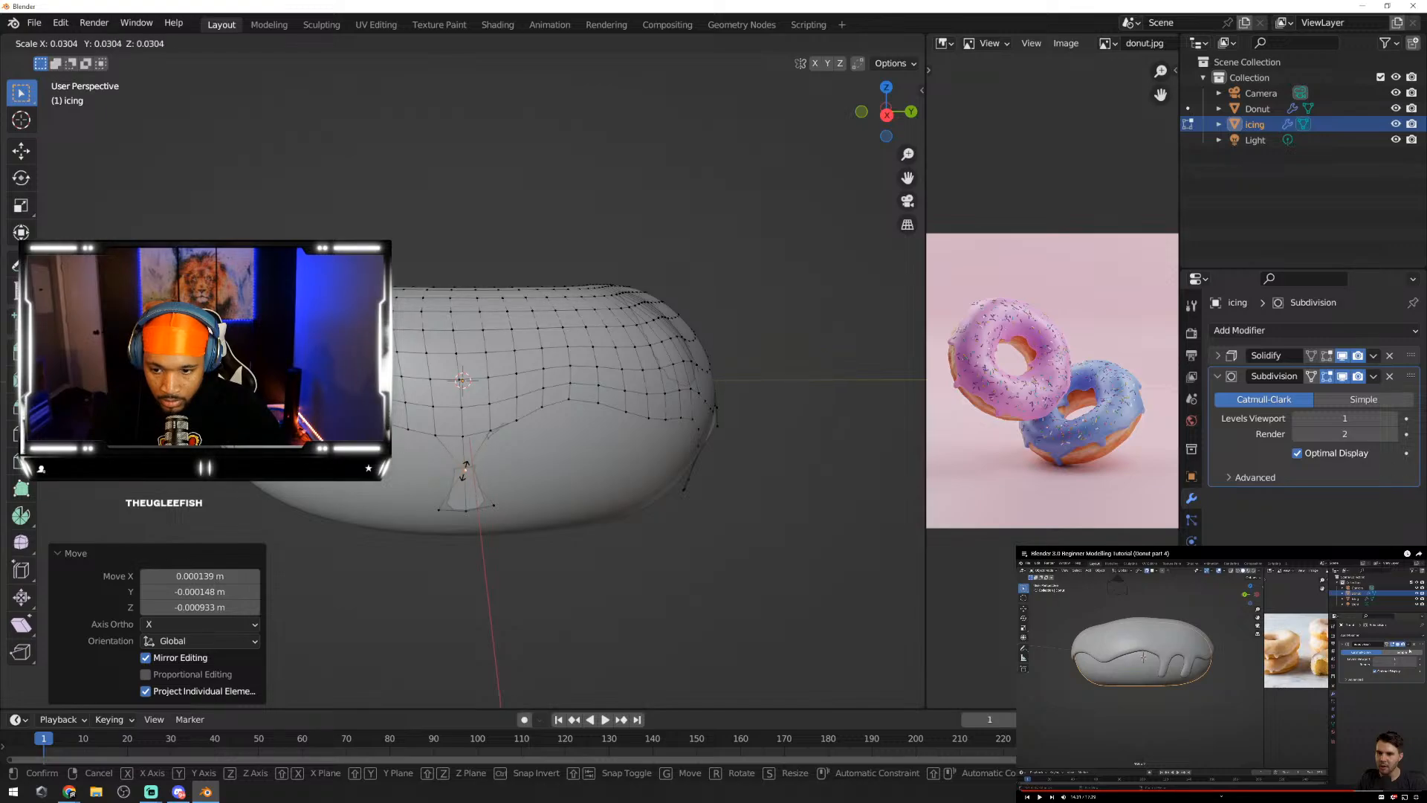
click(464, 470)
Step: Scale the two outer vertices at the drip's tip to 0.632 and check the icing from several sides in Object Mode
click(493, 505)
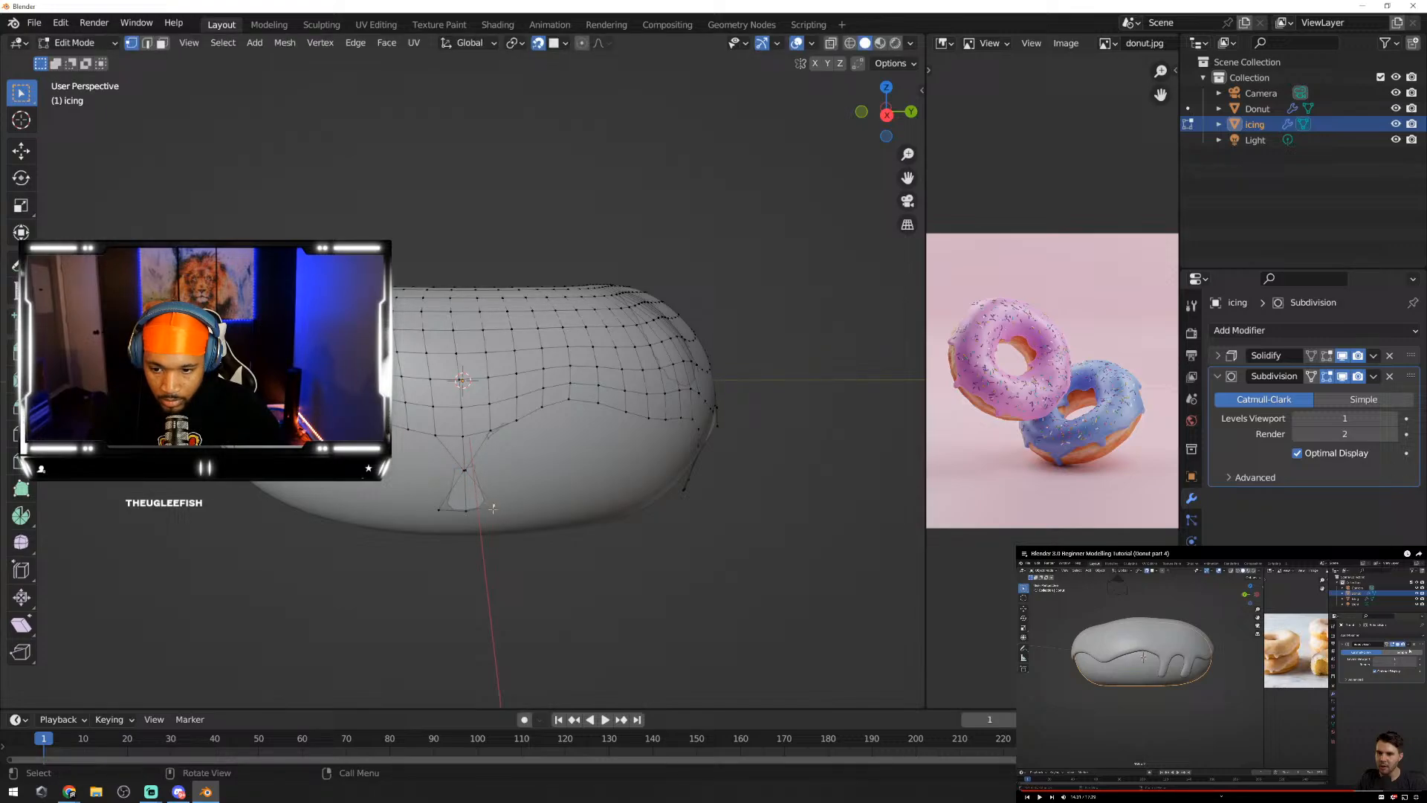
key(s)
click(449, 506)
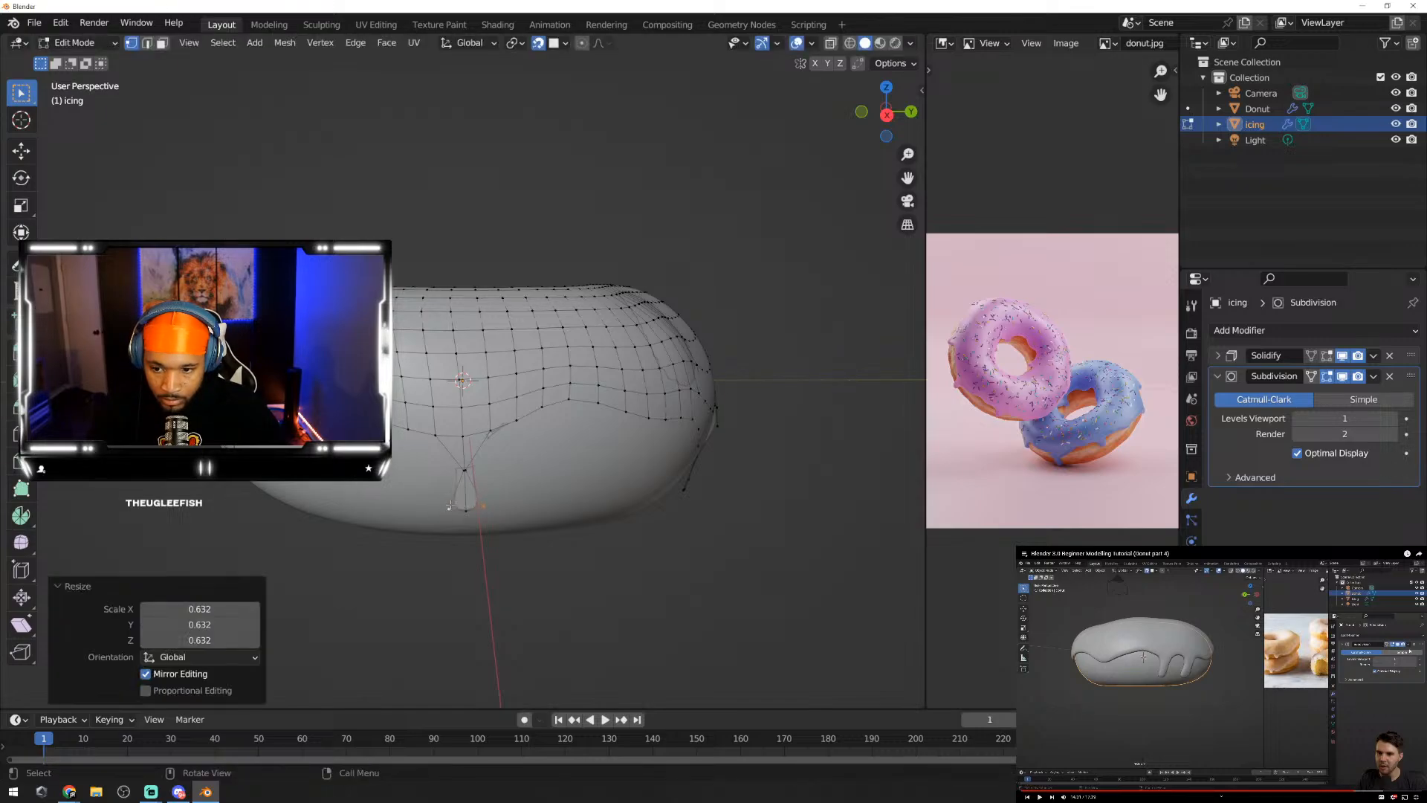
key(Tab)
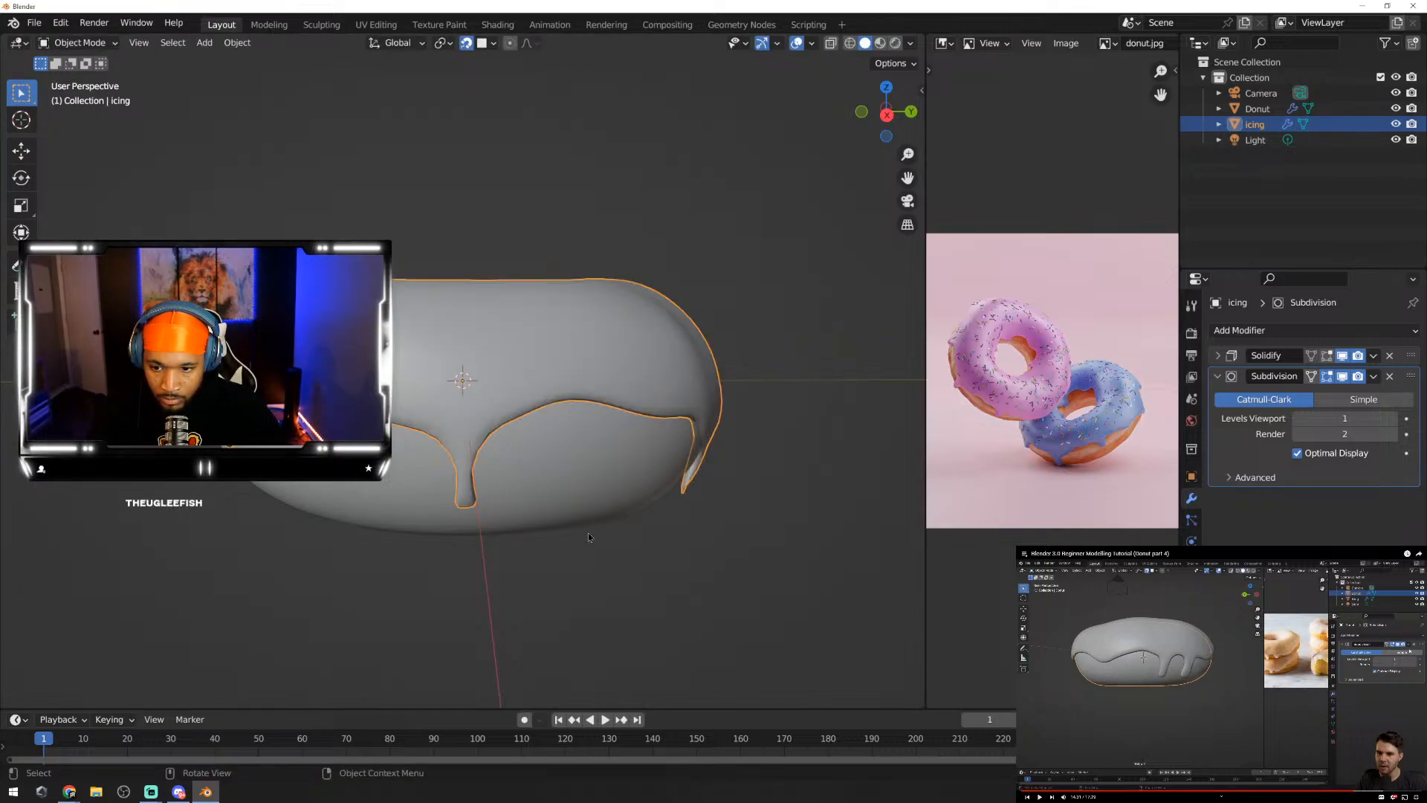
middle_drag(588, 537, 923, 596)
middle_drag(757, 534, 290, 528)
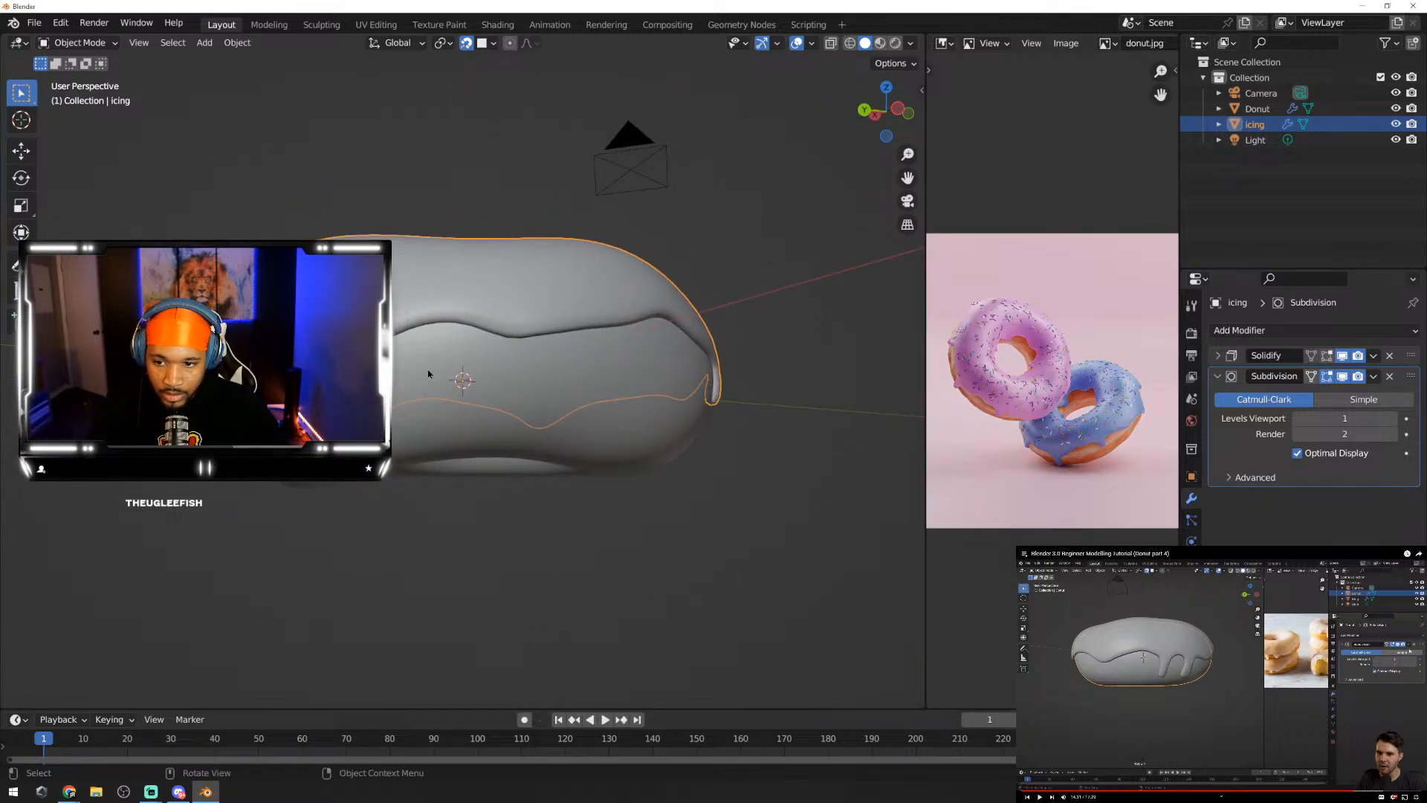
middle_drag(428, 373, 465, 409)
Step: Extrude the three lowest vertices of the next icing bulge downward twice, about 0.0037 m and 0.0039 m along Z
key(Tab)
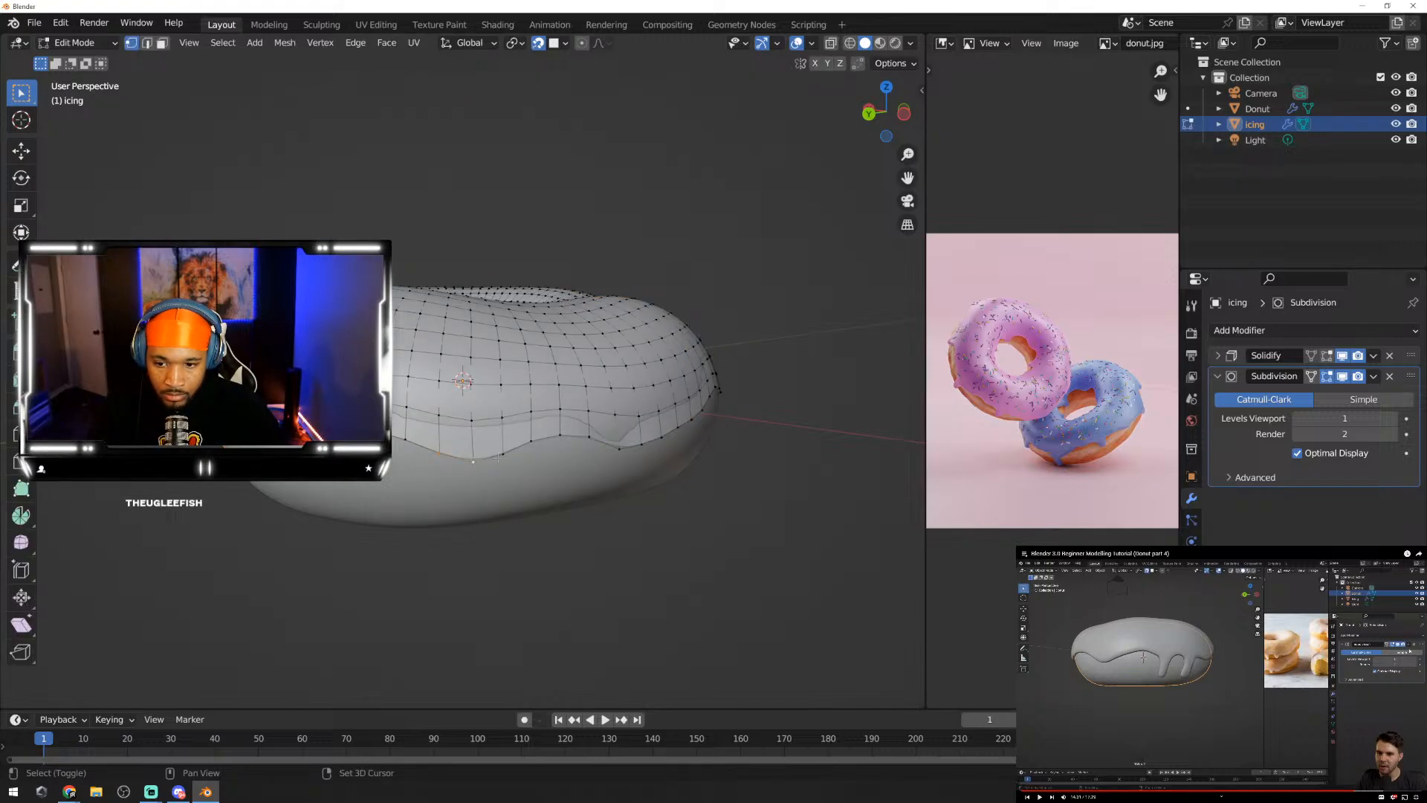
shift+click(497, 457)
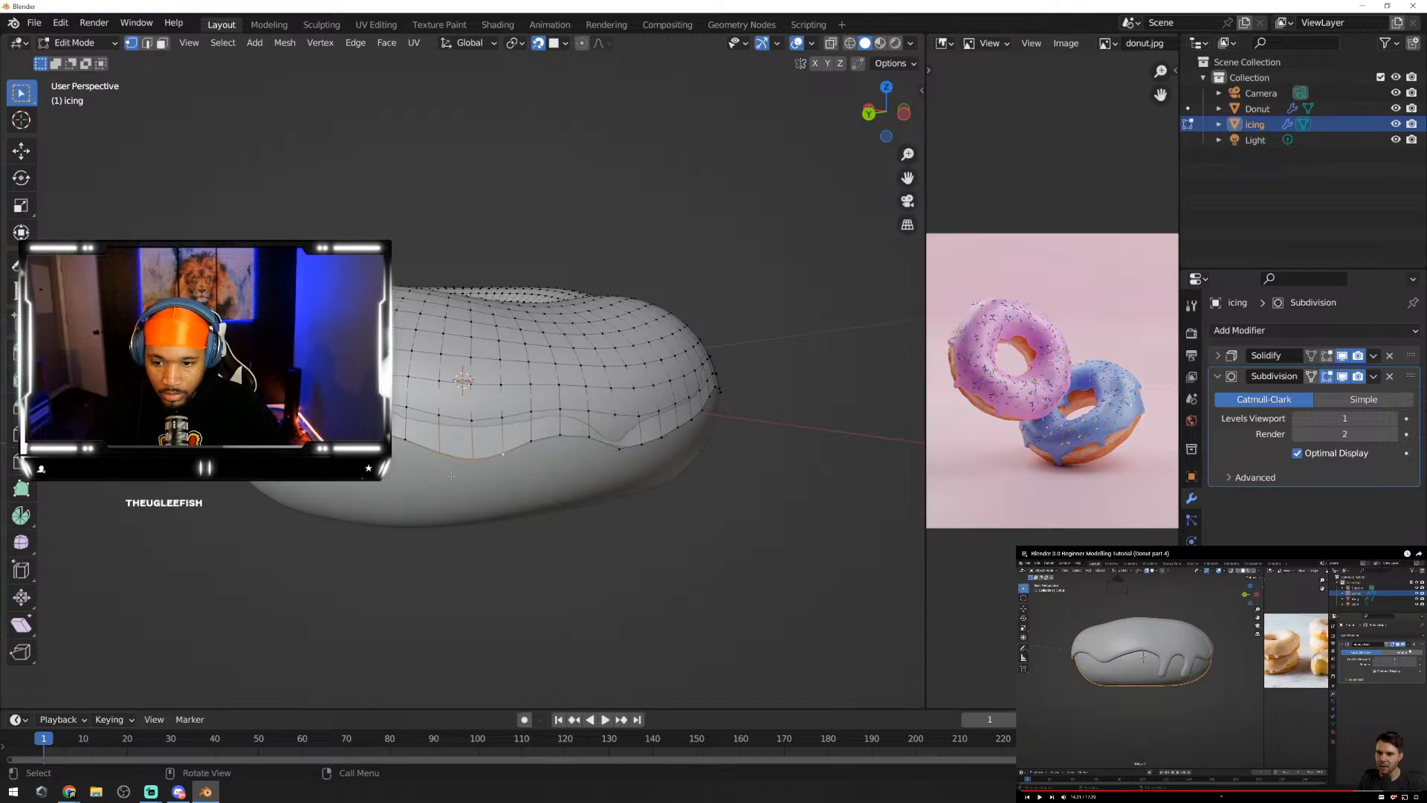
key(g)
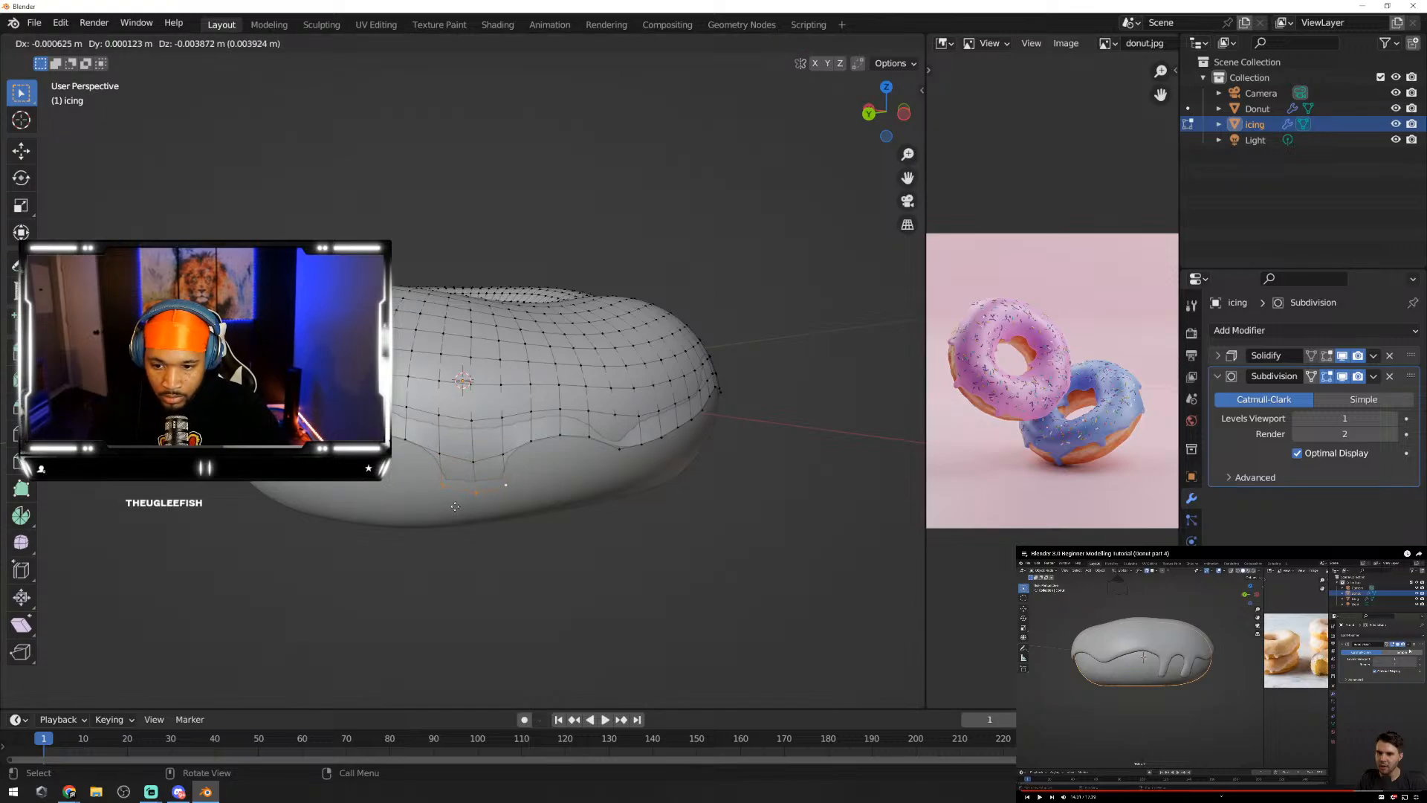
click(455, 506)
key(e)
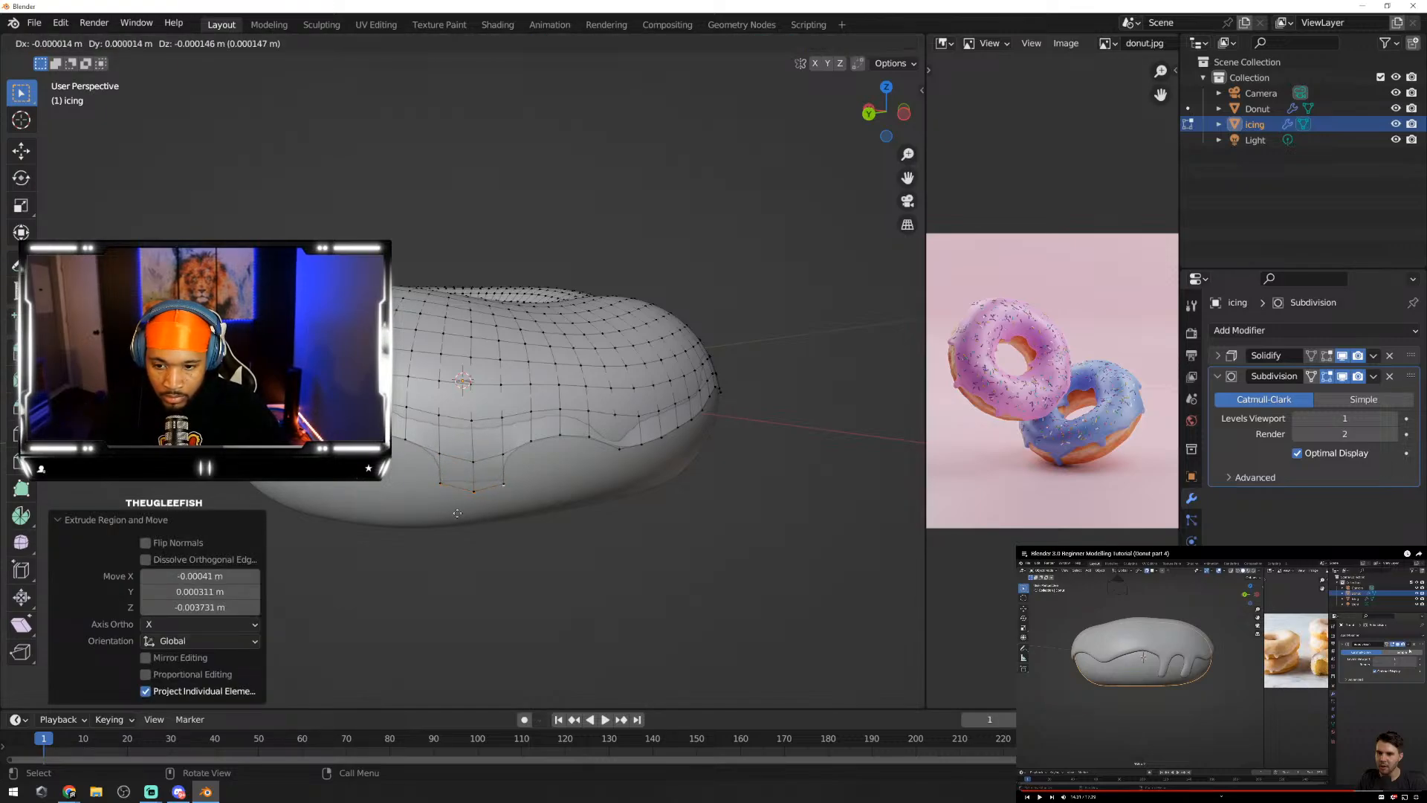
click(454, 534)
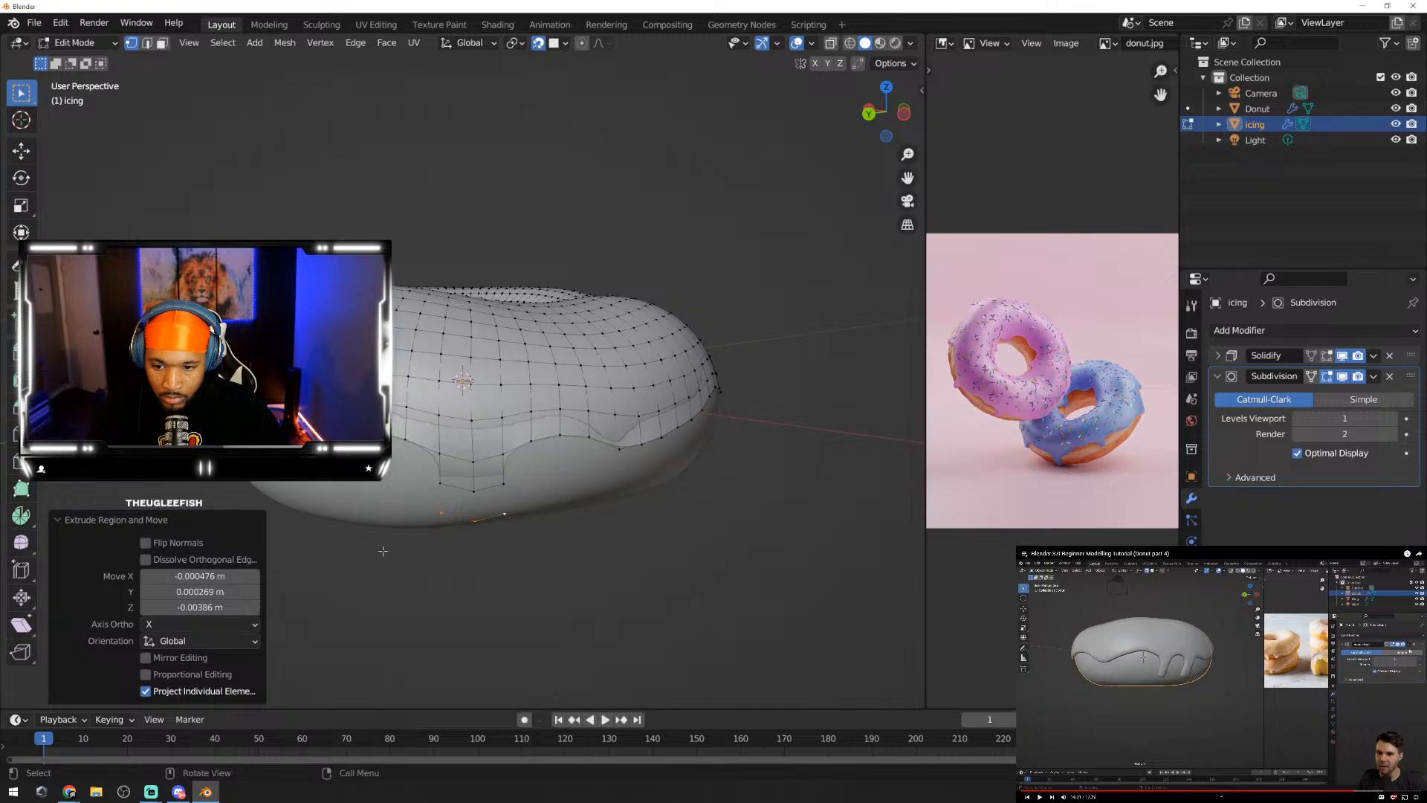
Step: Narrow the new drip by scaling its two outer neck vertices to 0.443 and its two outer tip vertices to 0.626
click(440, 486)
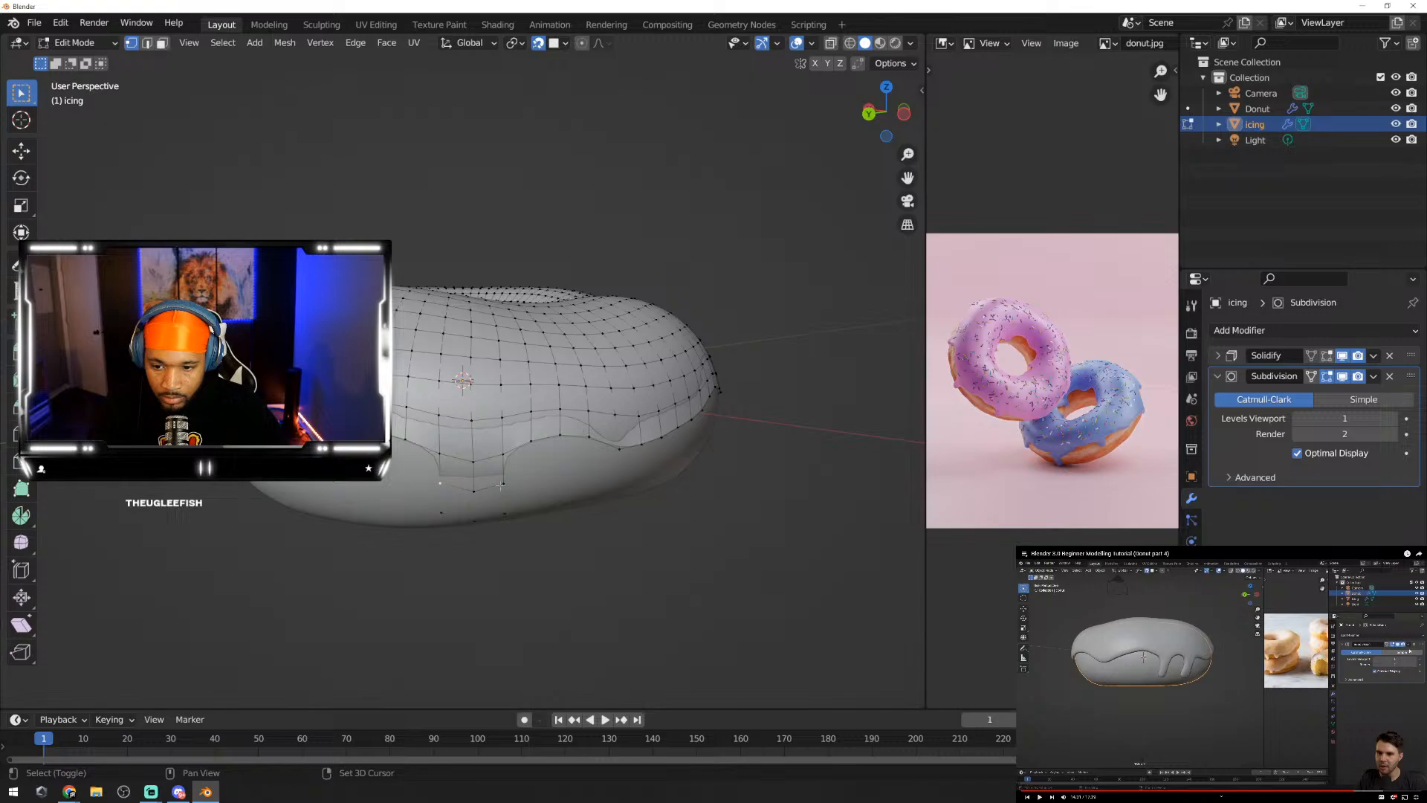
shift+click(502, 484)
key(s)
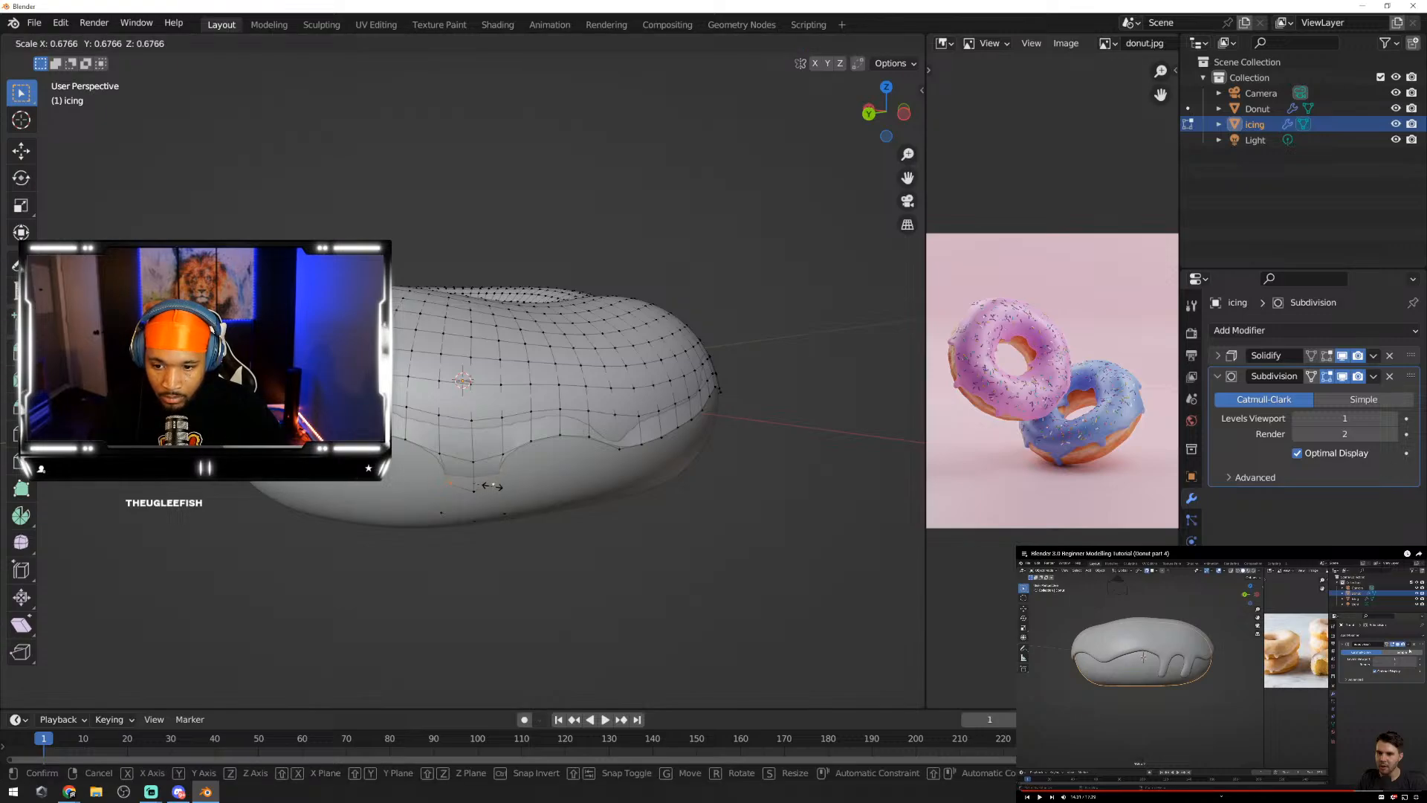
click(485, 486)
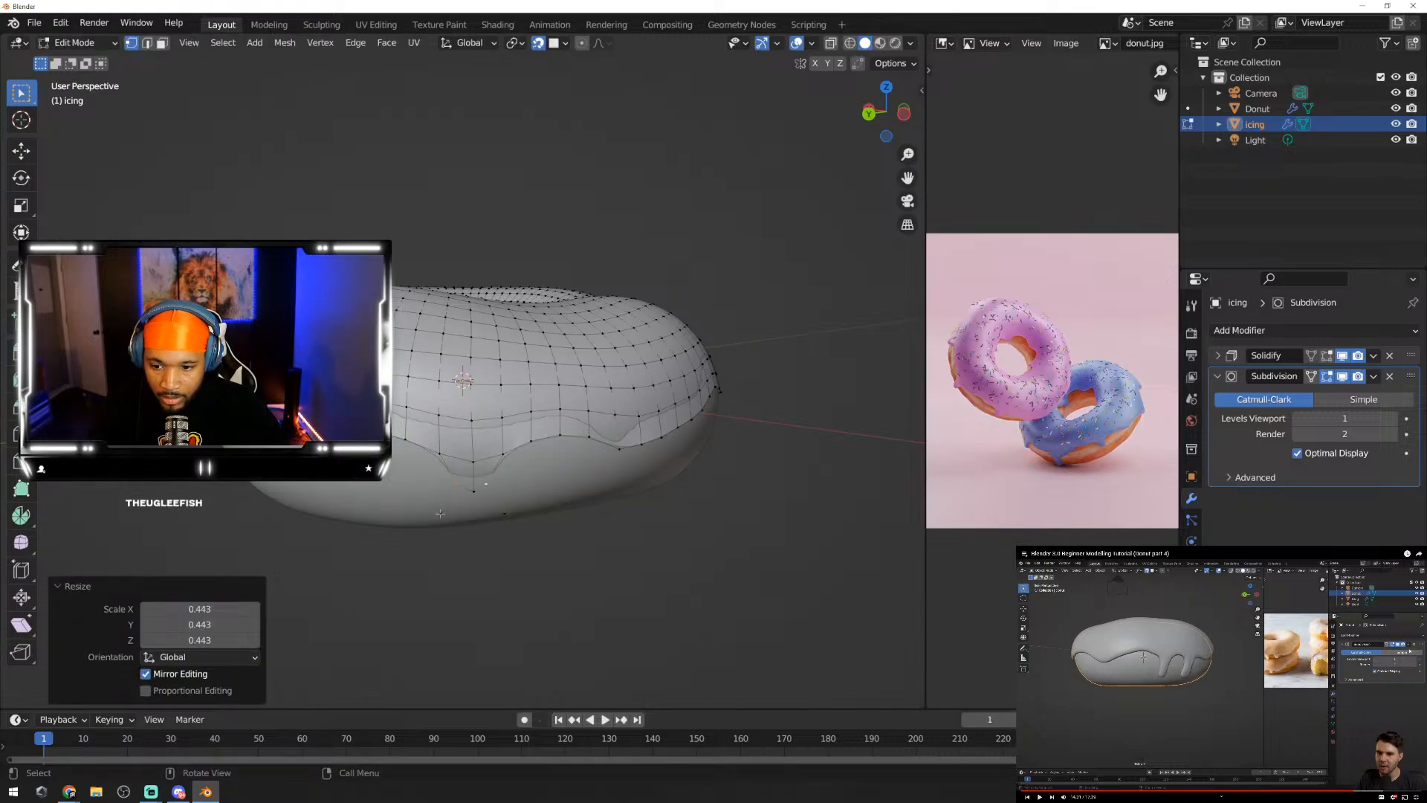
click(440, 512)
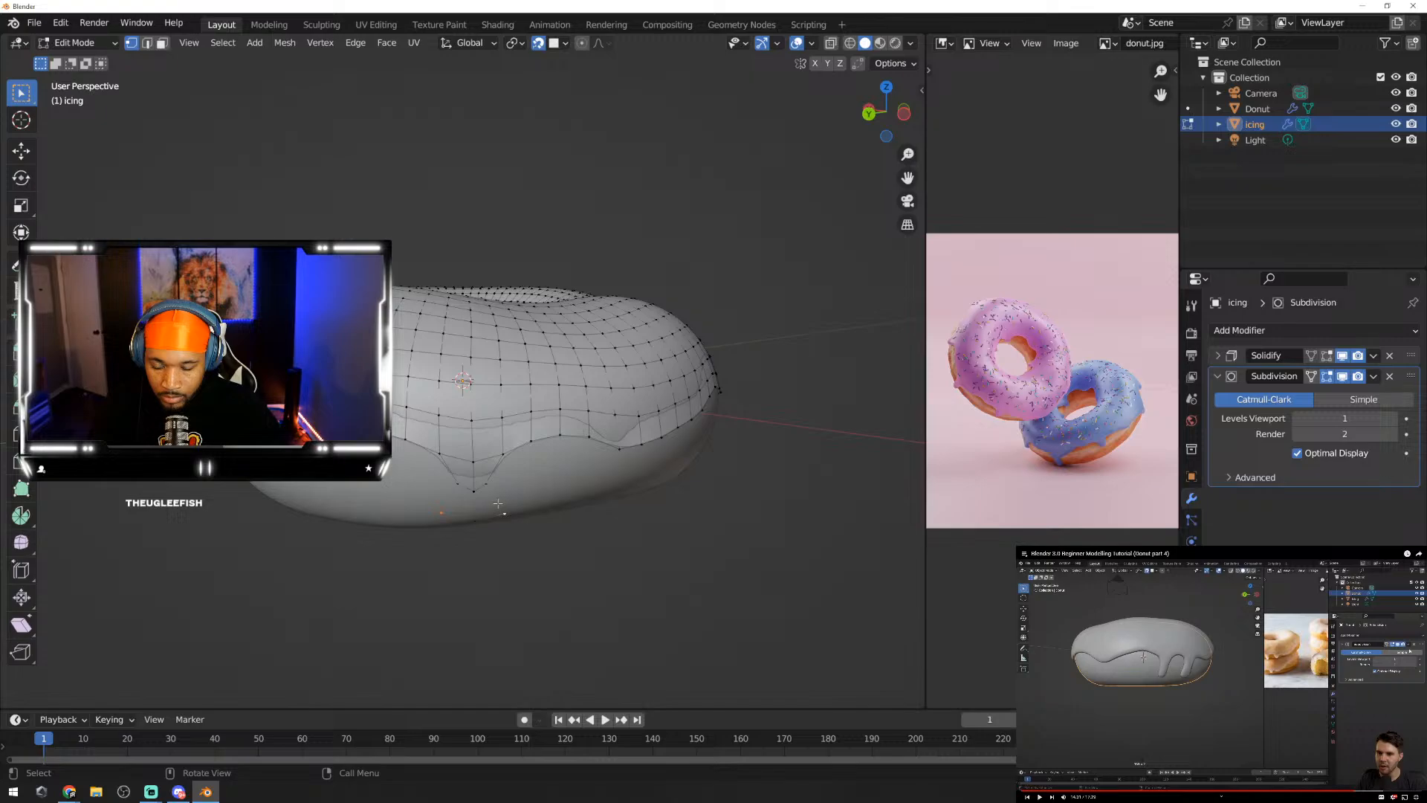
key(s)
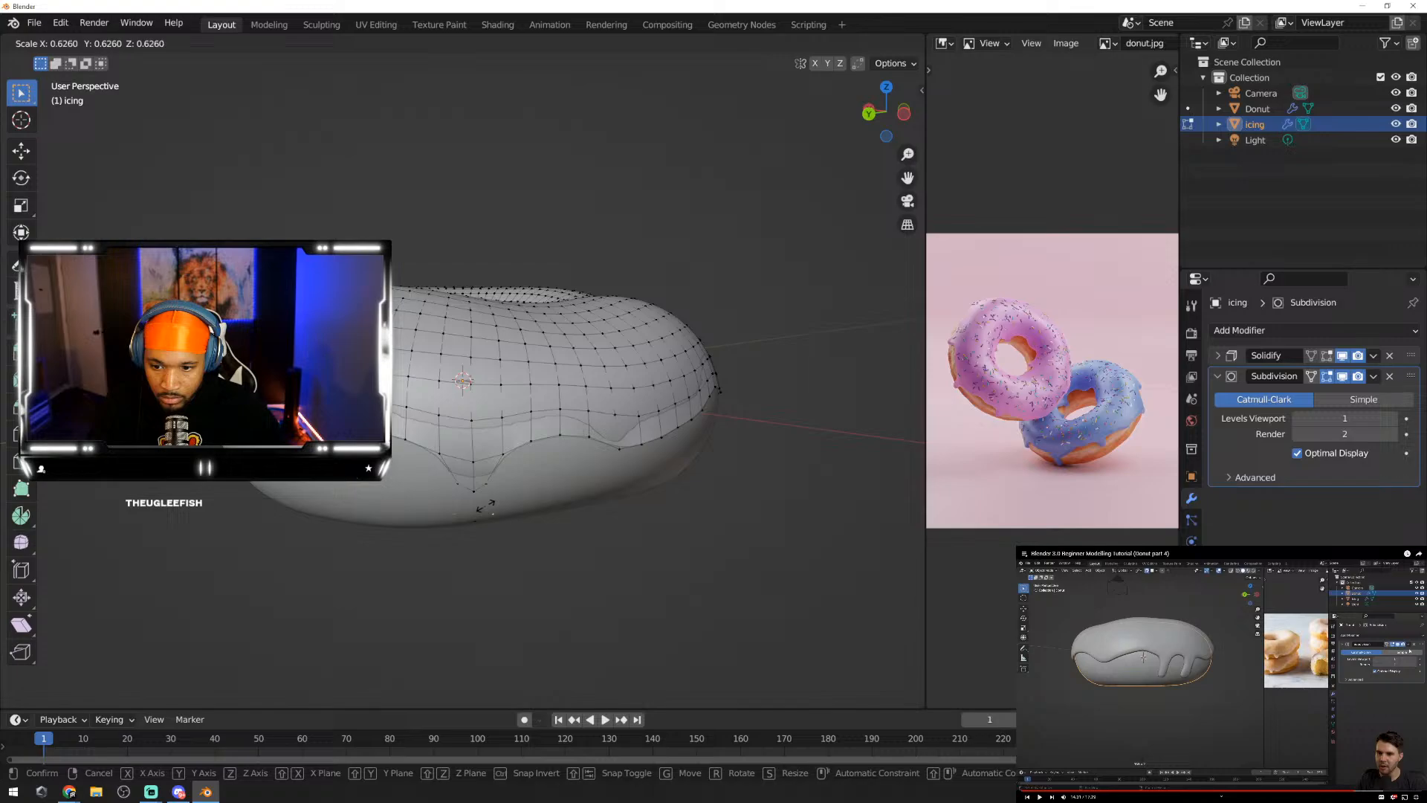
click(486, 506)
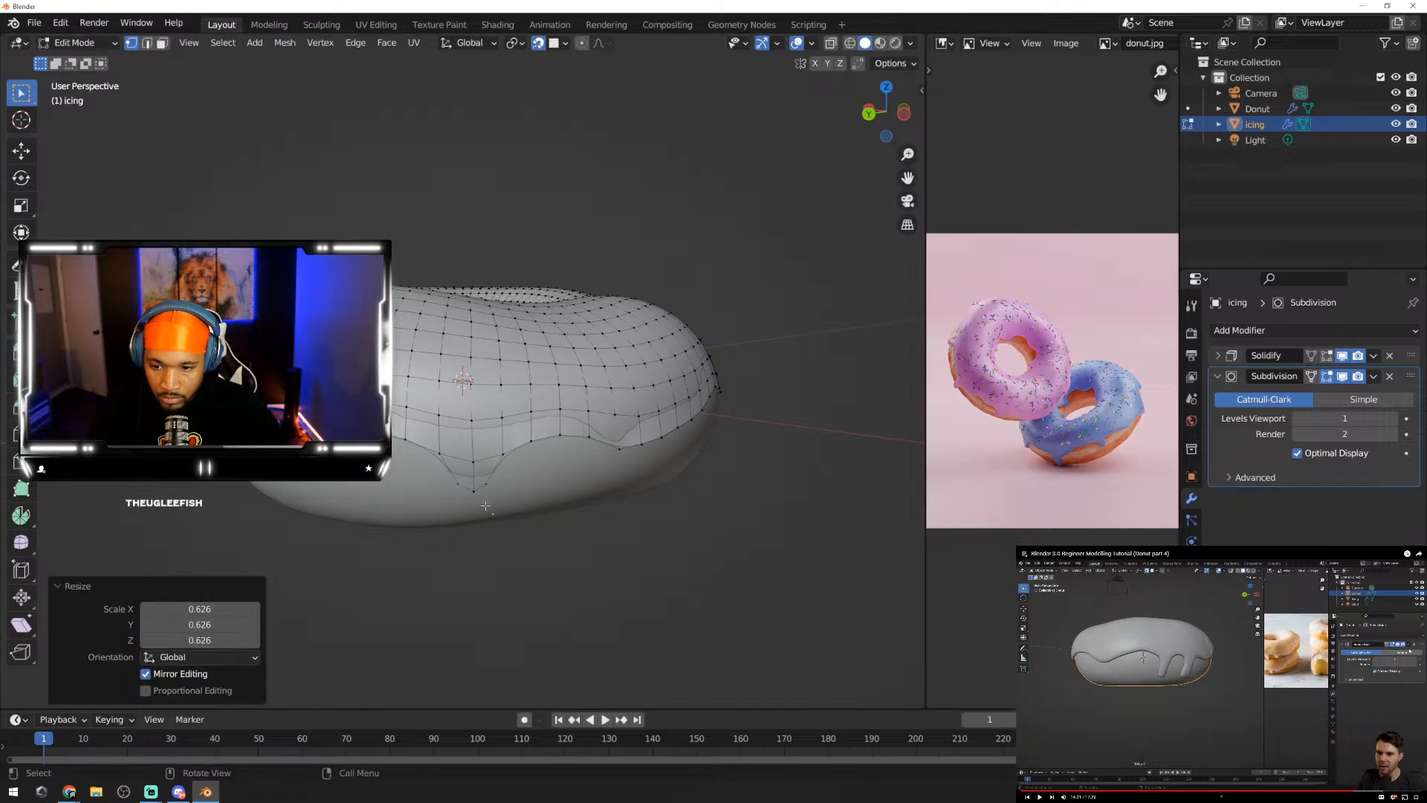
Step: Turn on proportional editing and nudge the middle vertex at the drip's neck slightly, about 0.0001 m, with a 0.022 m smooth falloff
click(473, 493)
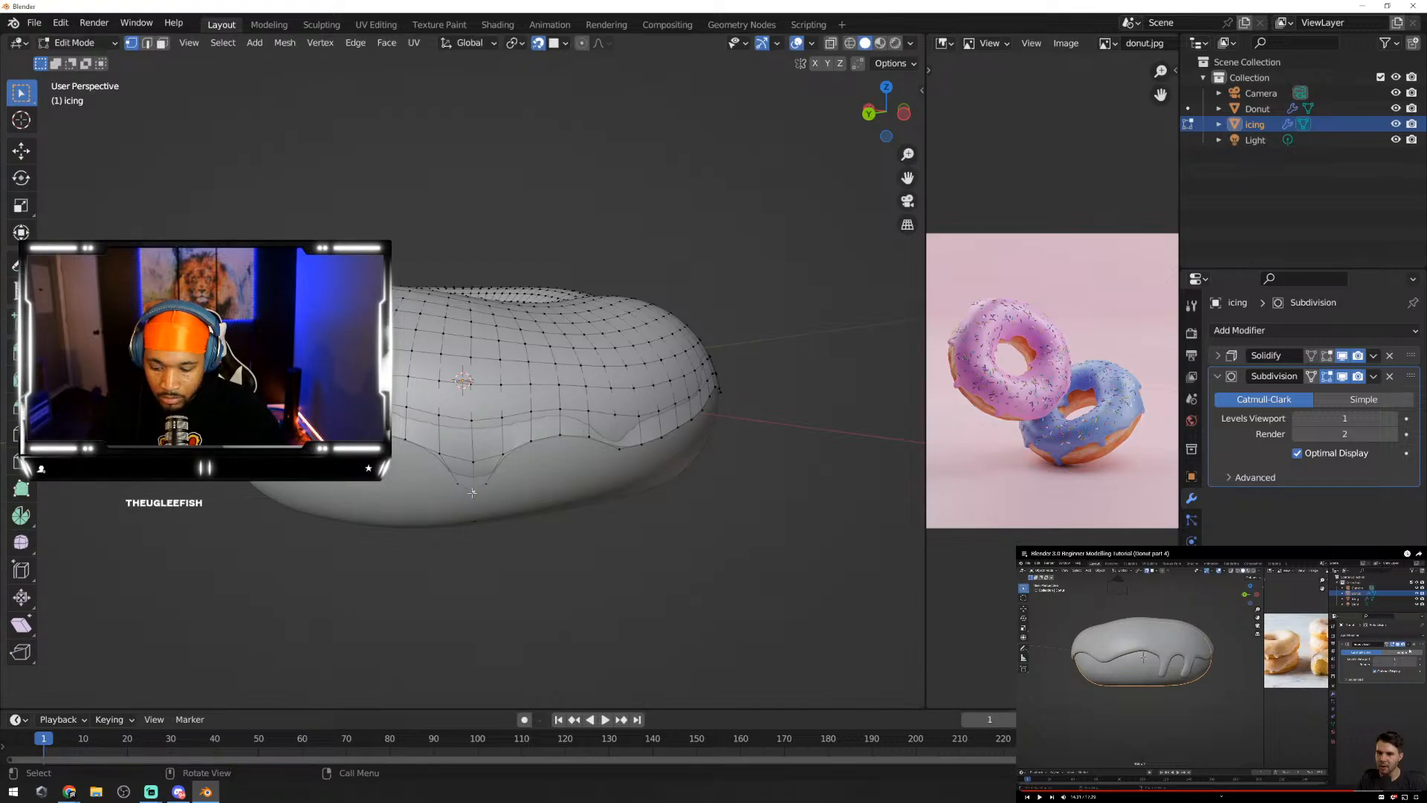
key(o)
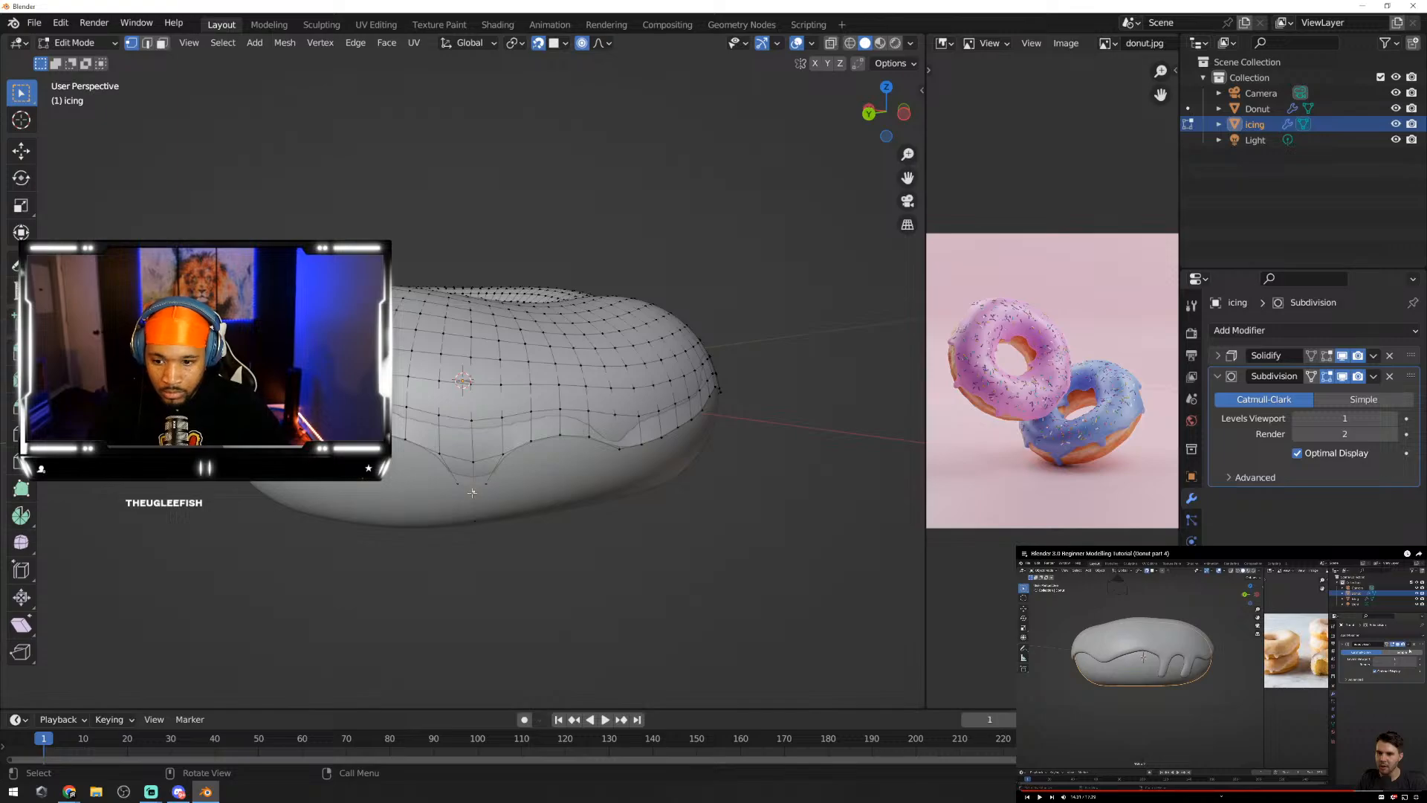
key(g)
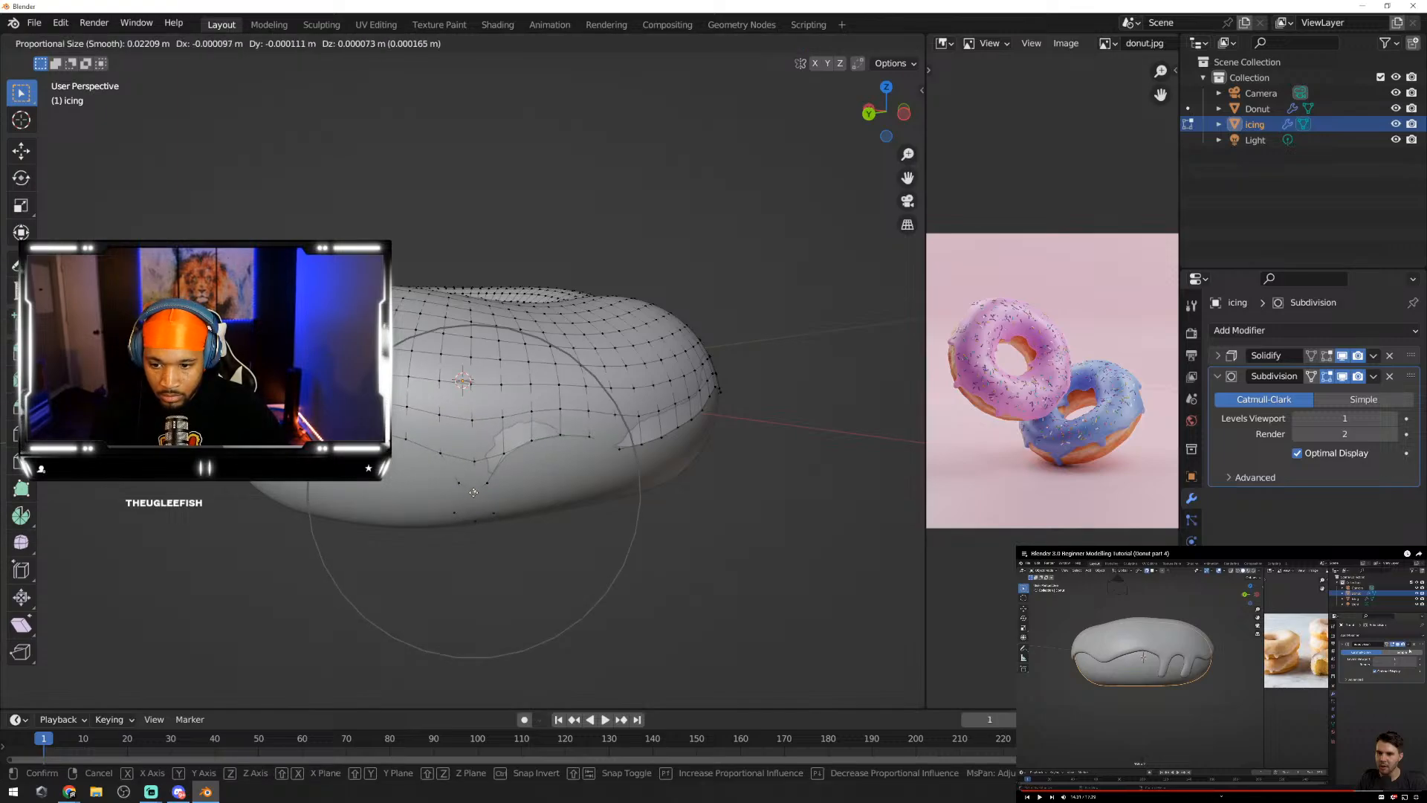
click(474, 492)
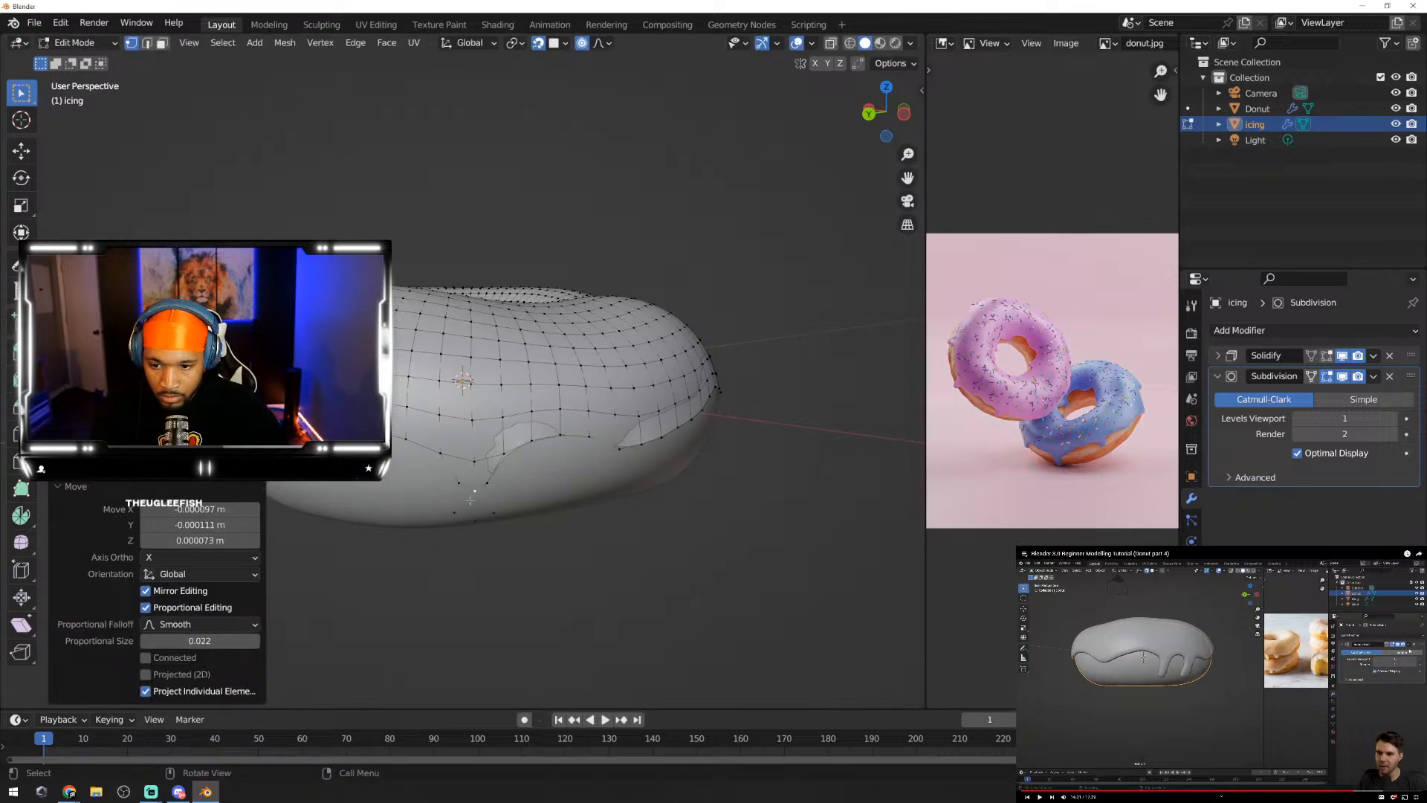
Step: Check the new drip in Object Mode from another side and resume the tutorial video
key(Tab)
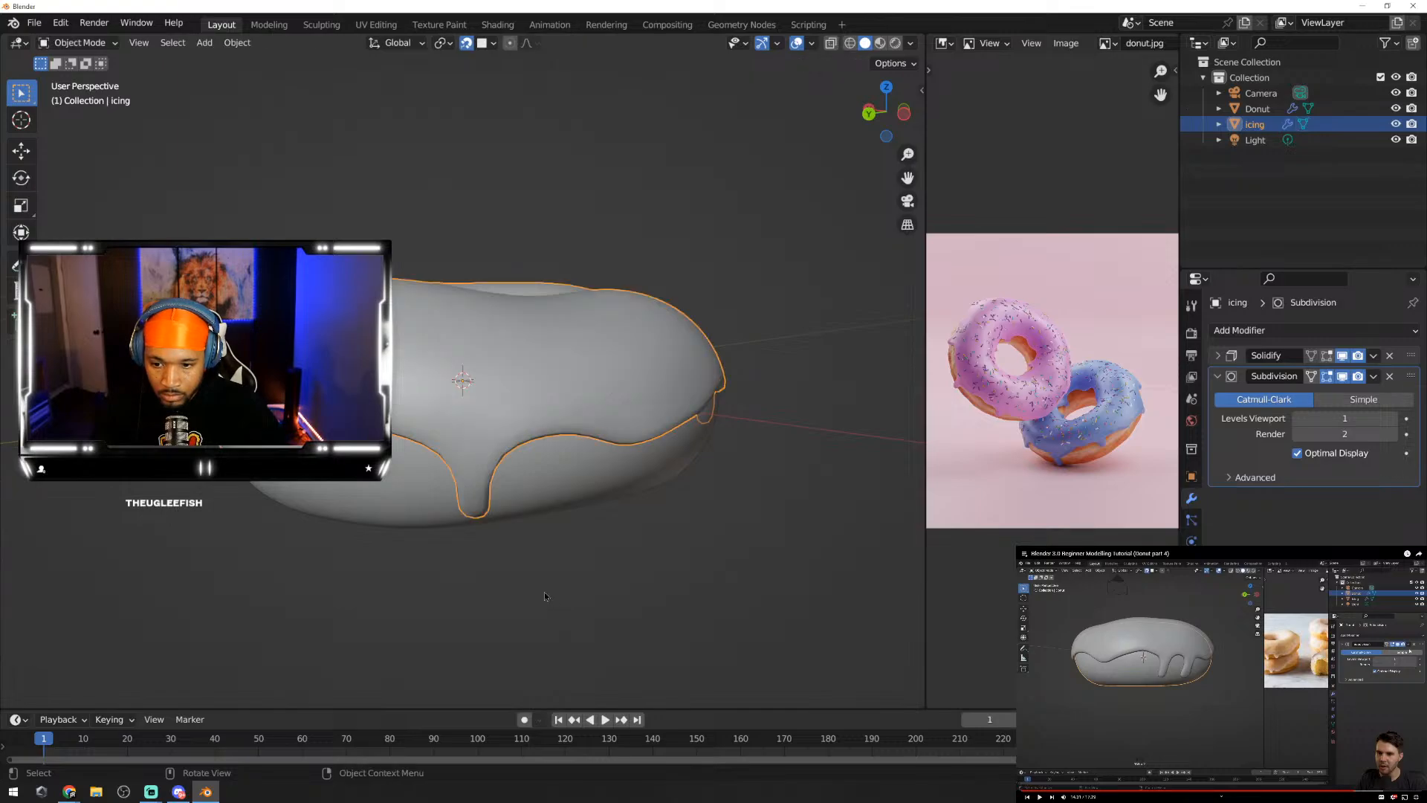
middle_drag(553, 572, 243, 520)
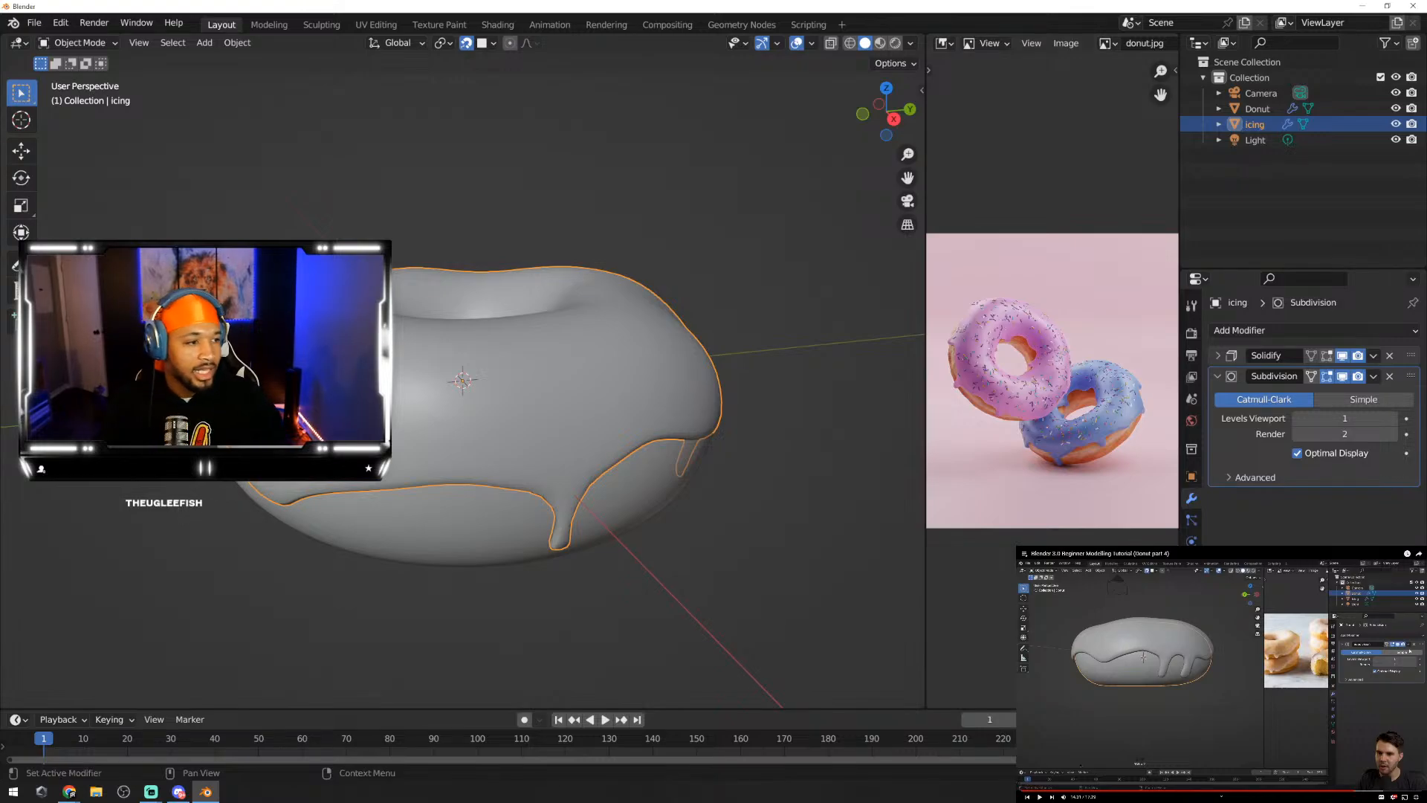
click(1210, 714)
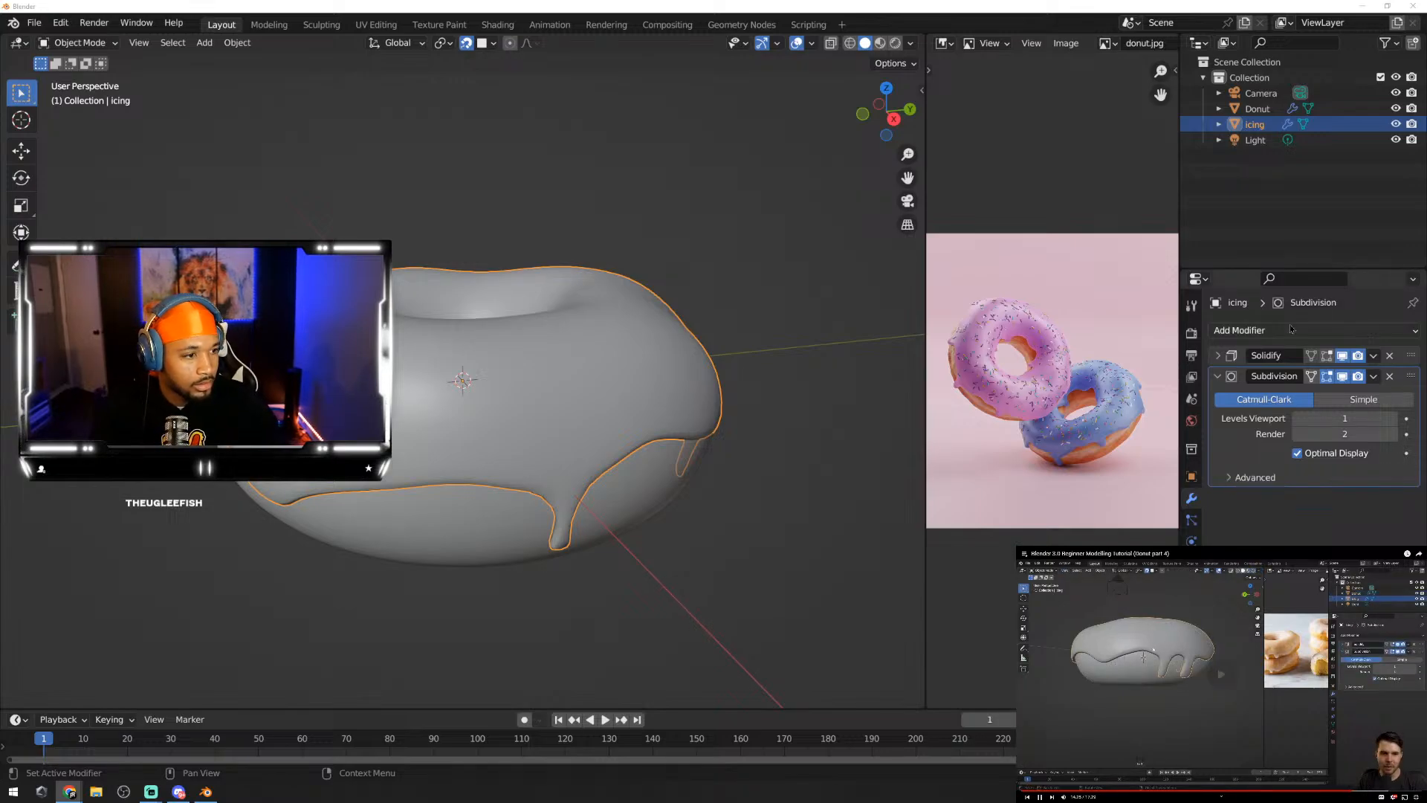
Step: Add a second Subdivision Surface modifier to the donut and apply its original Subdivision modifier
middle_drag(817, 461, 559, 372)
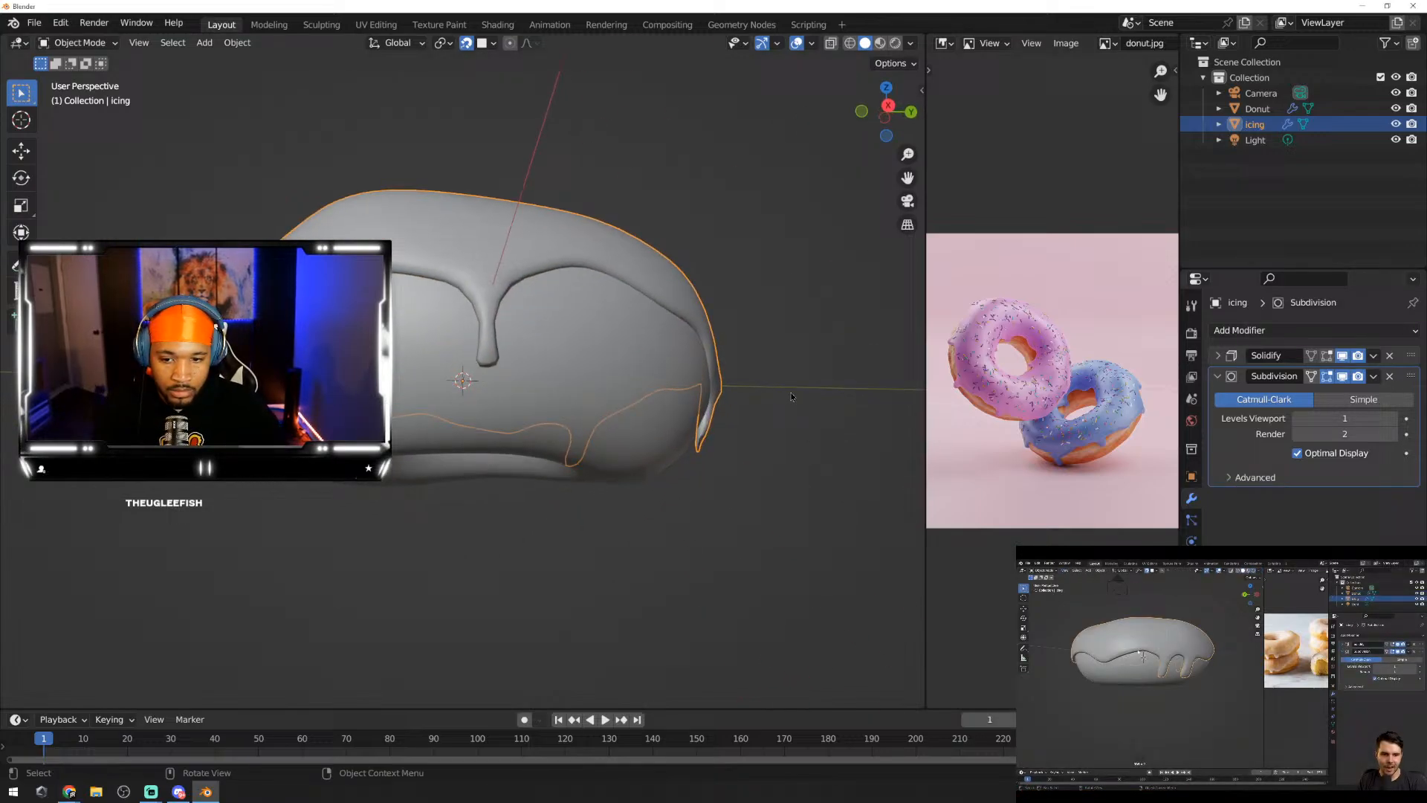
click(559, 372)
middle_drag(884, 379, 887, 383)
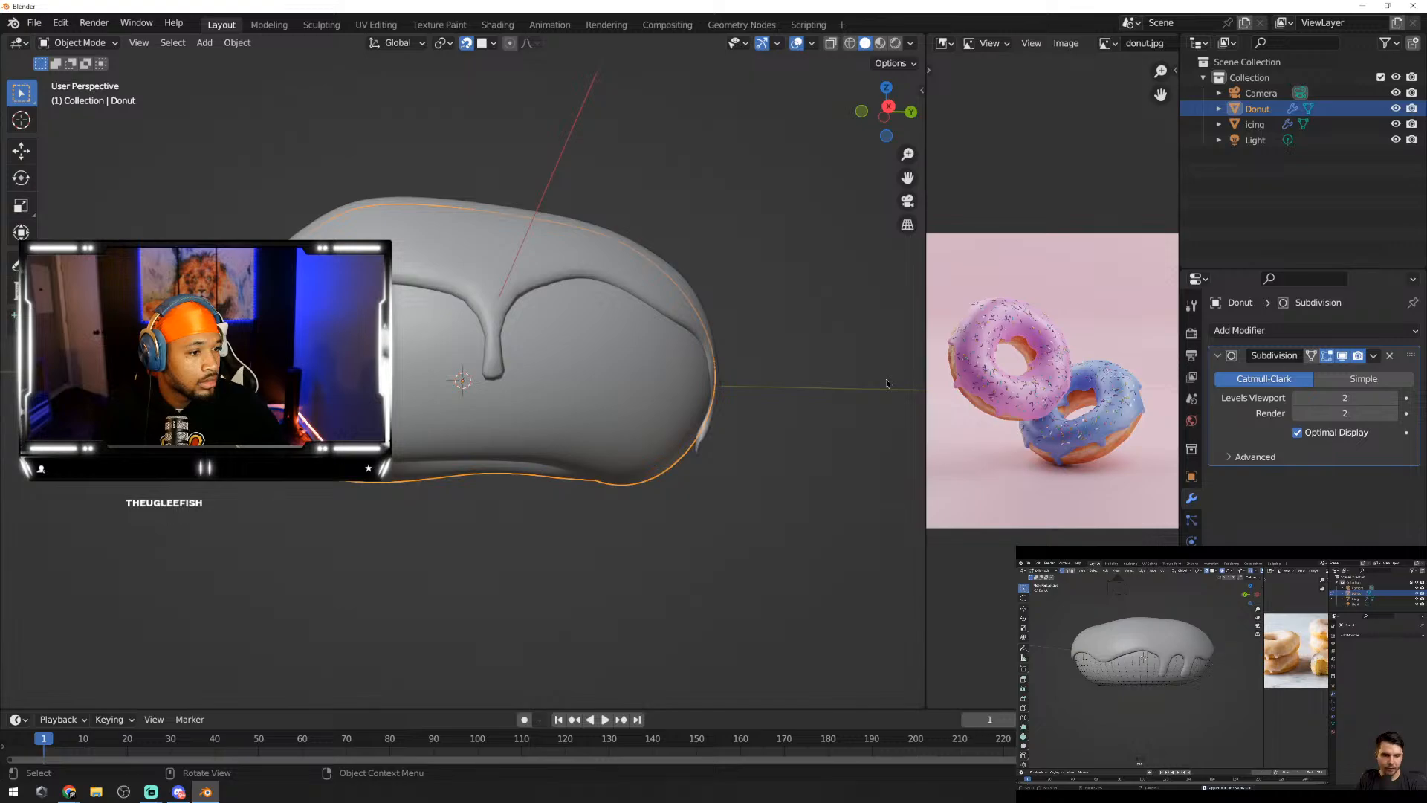
click(1344, 333)
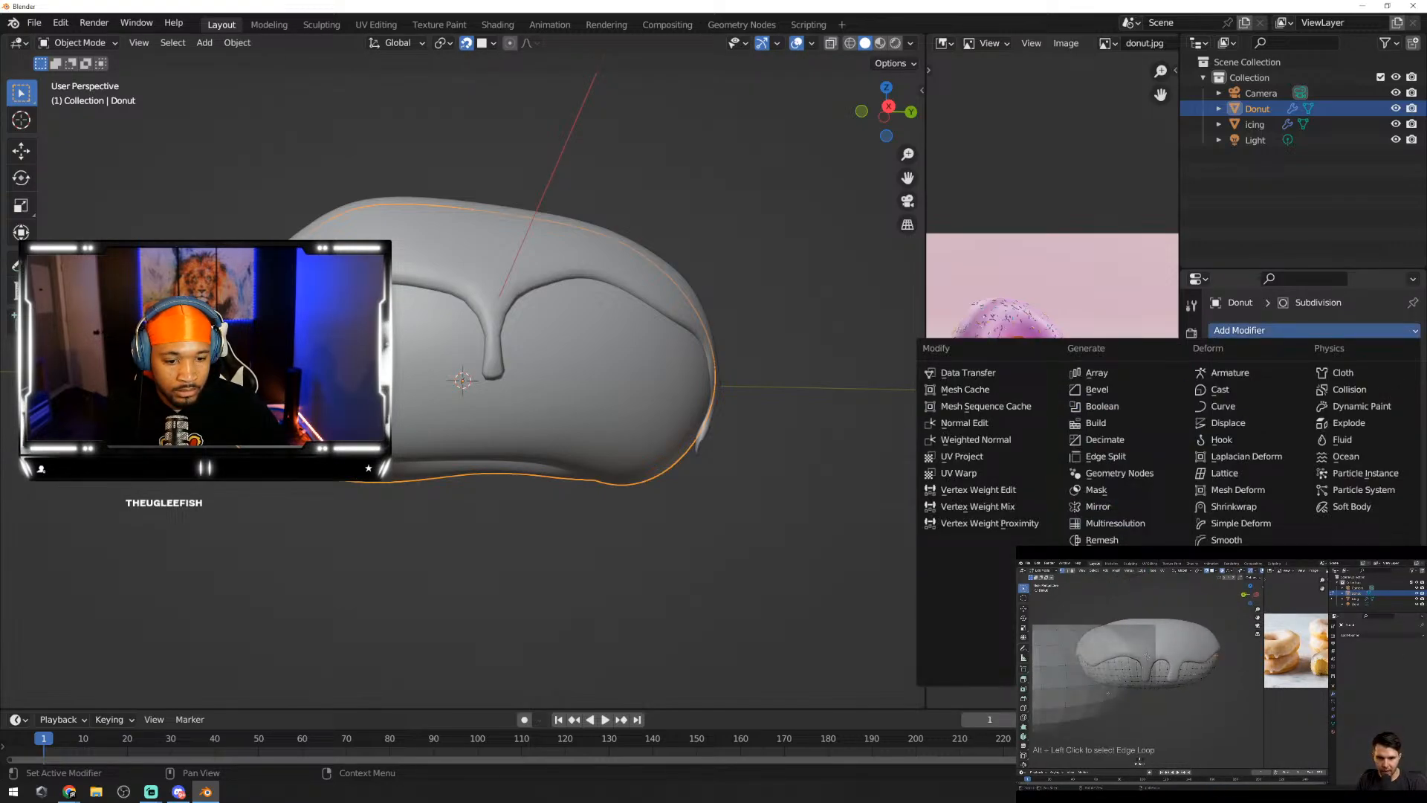
click(1114, 606)
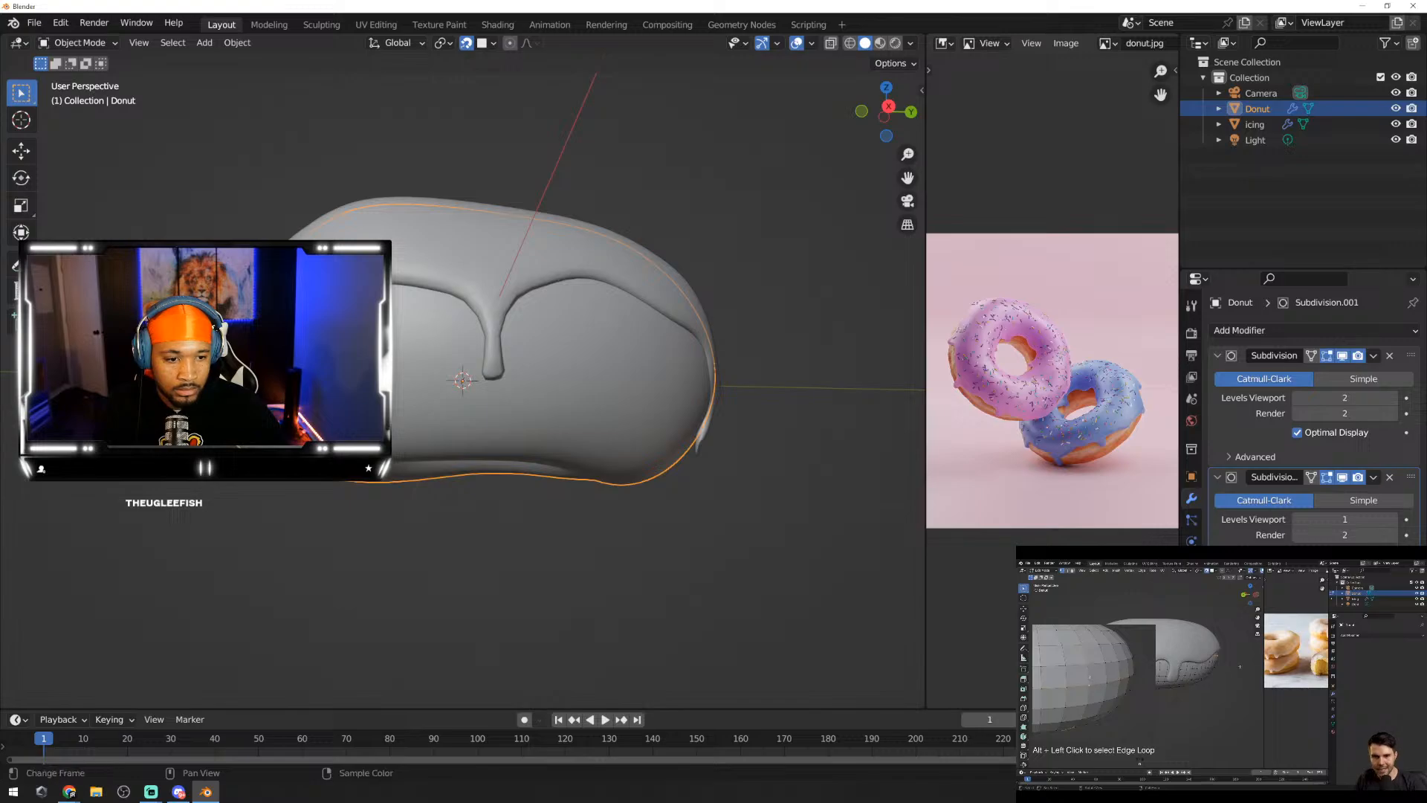
click(1374, 356)
click(1330, 449)
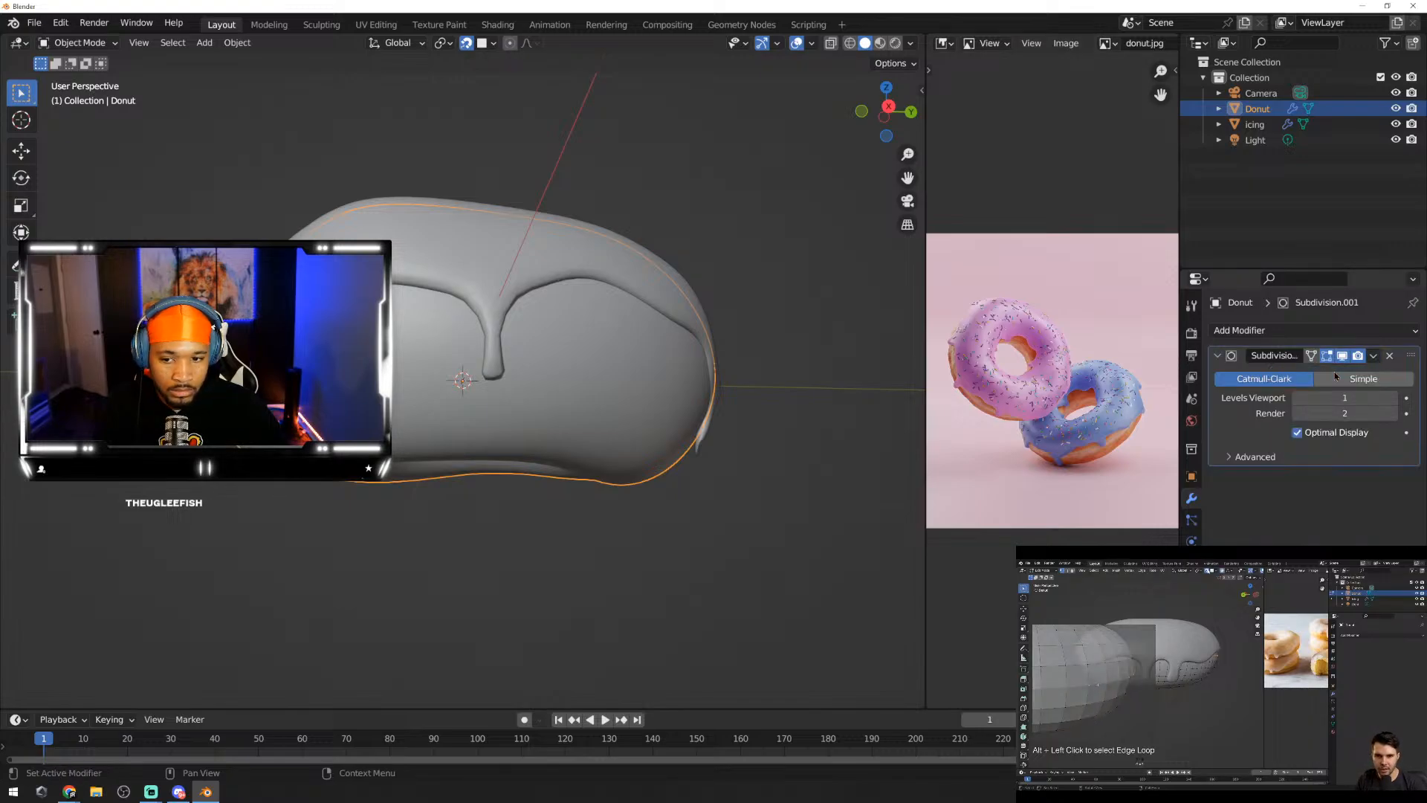
Step: Enter Edit Mode on the donut and rewind the tutorial video to replay the edge loop selection part
key(Tab)
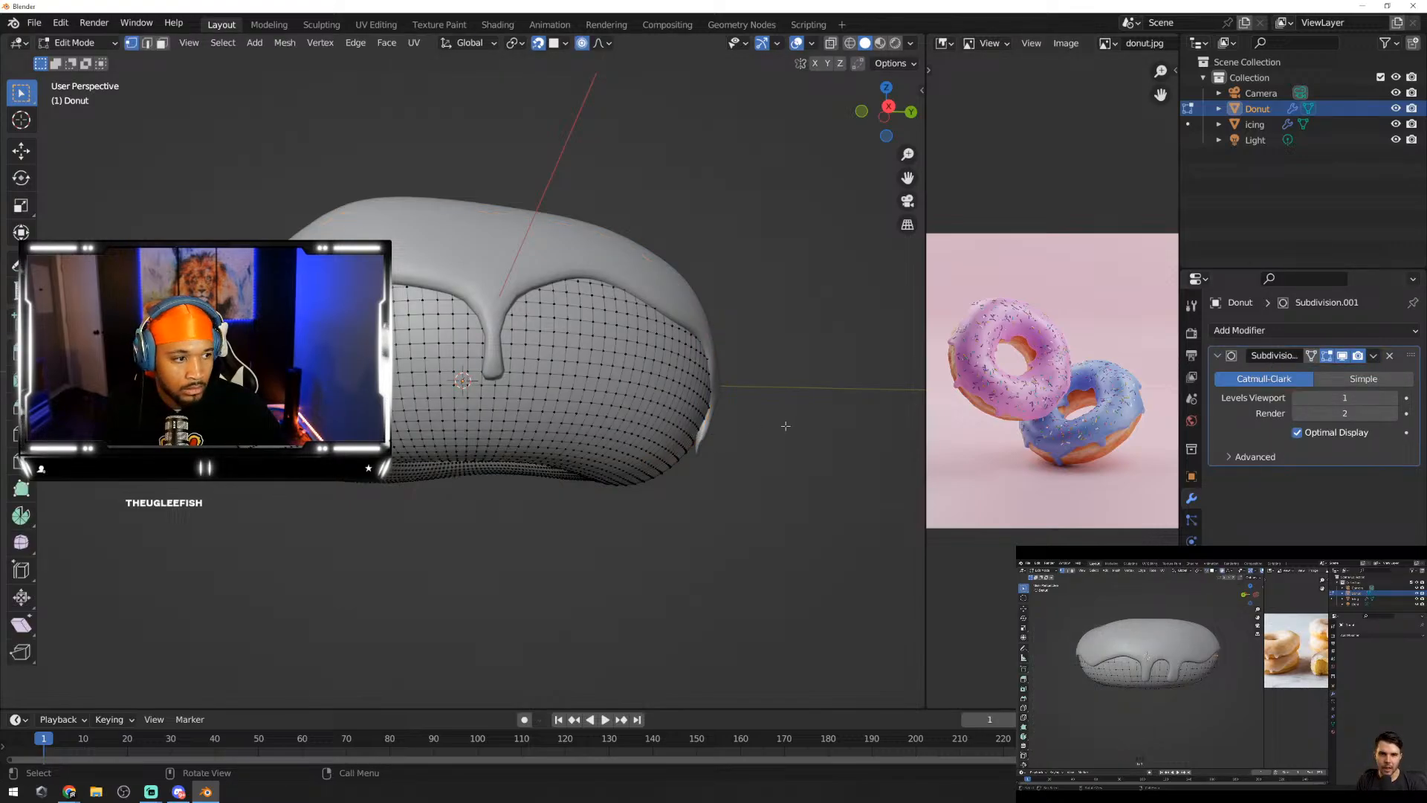
middle_drag(785, 426, 912, 436)
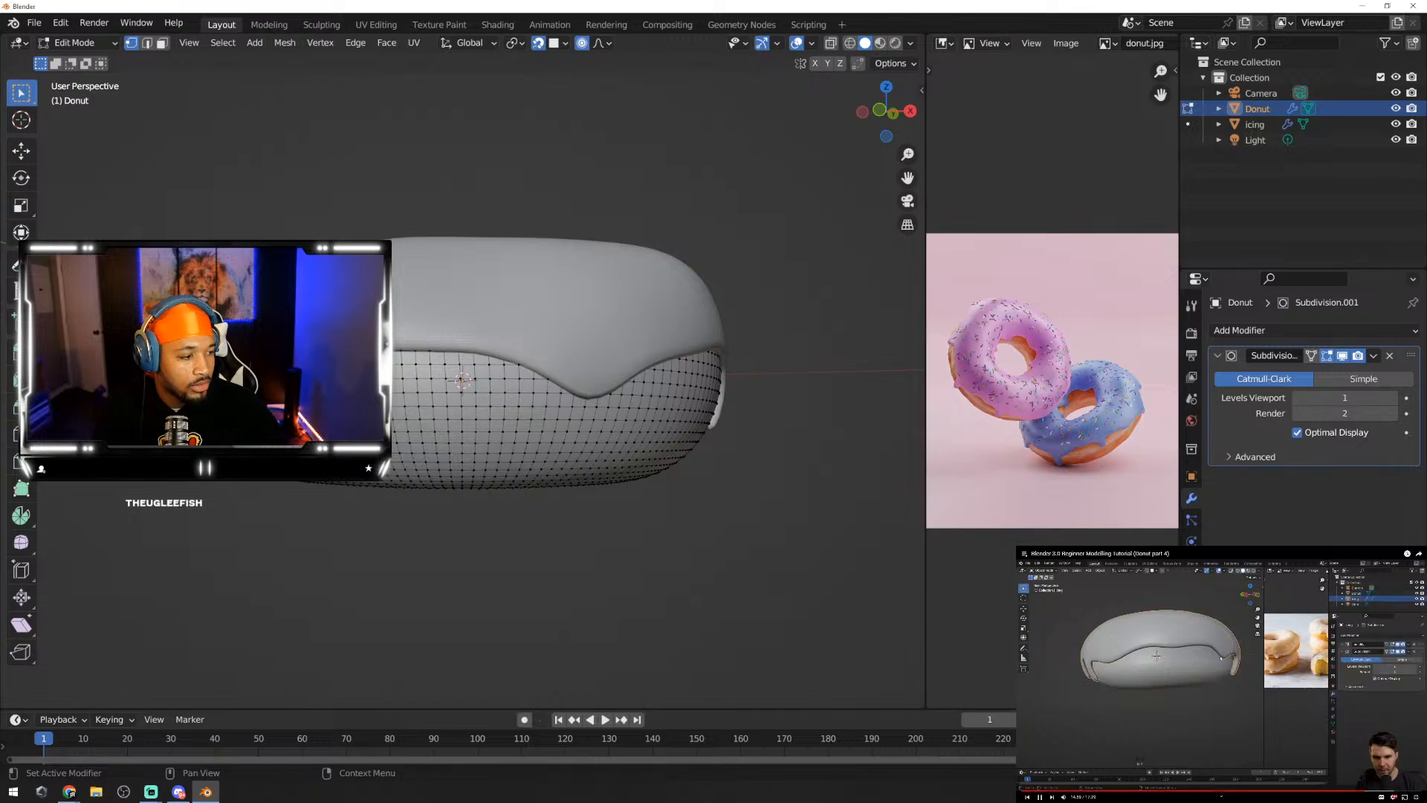
click(1361, 791)
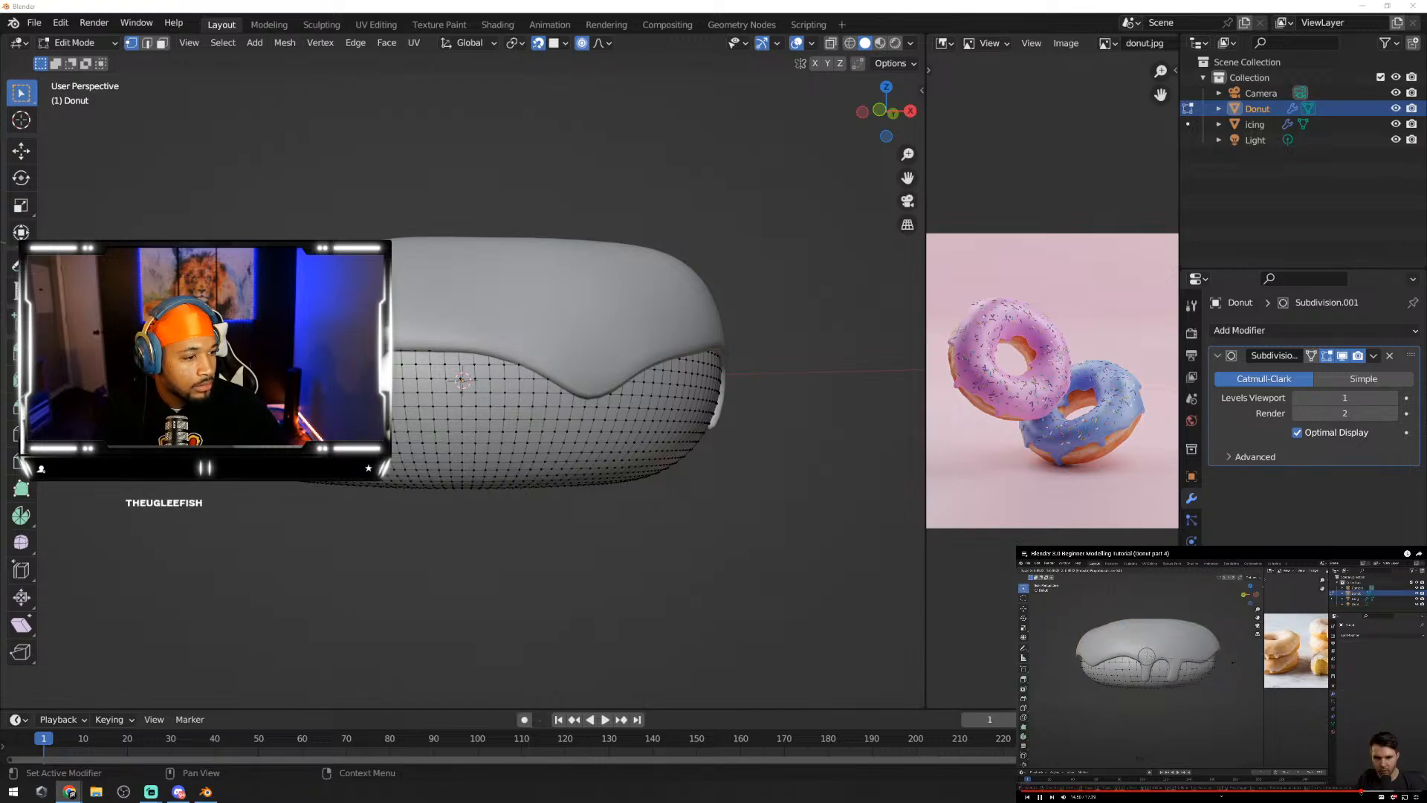
click(1357, 790)
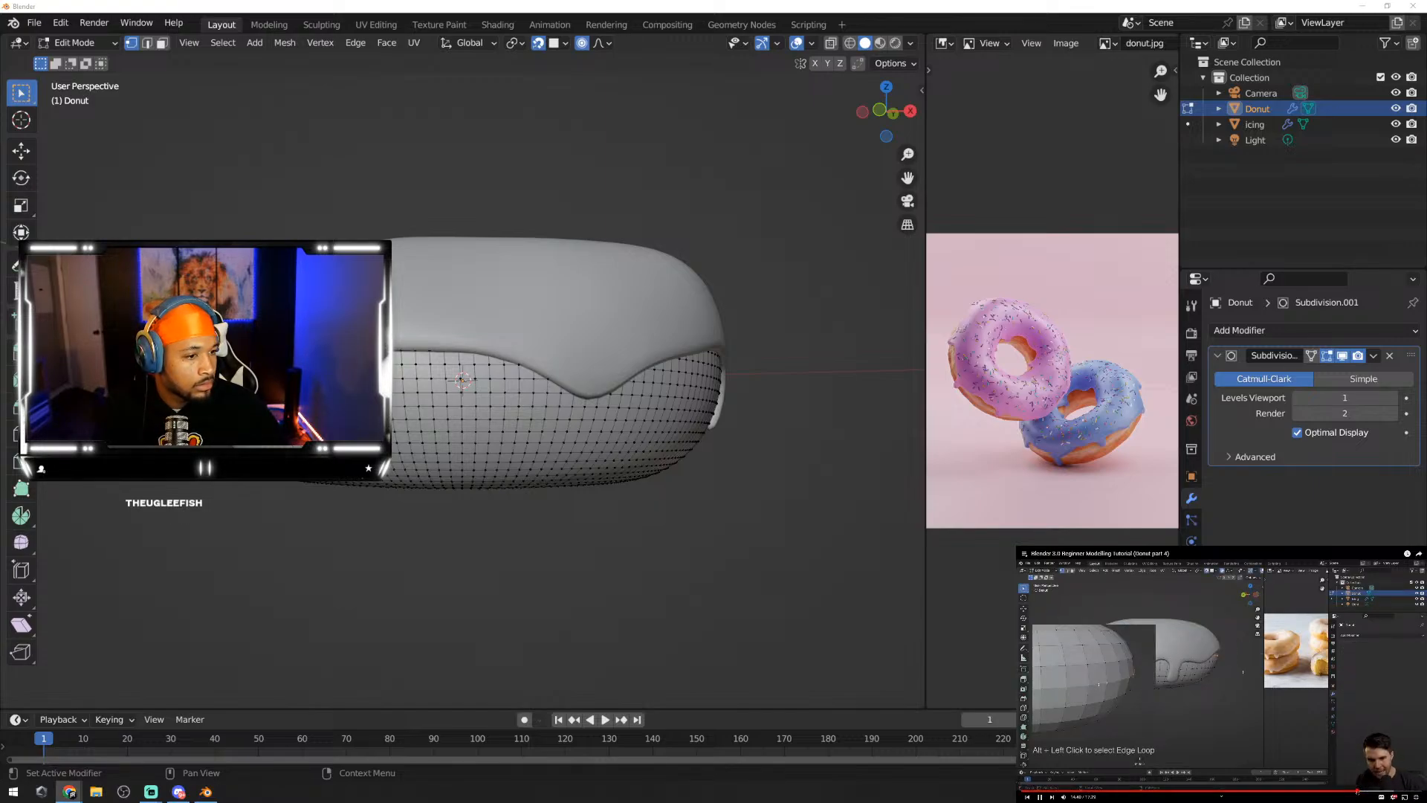
Step: Undo the applied Subdivision modifier and the added second one, and reopen the donut's original mesh in Edit Mode
click(1353, 791)
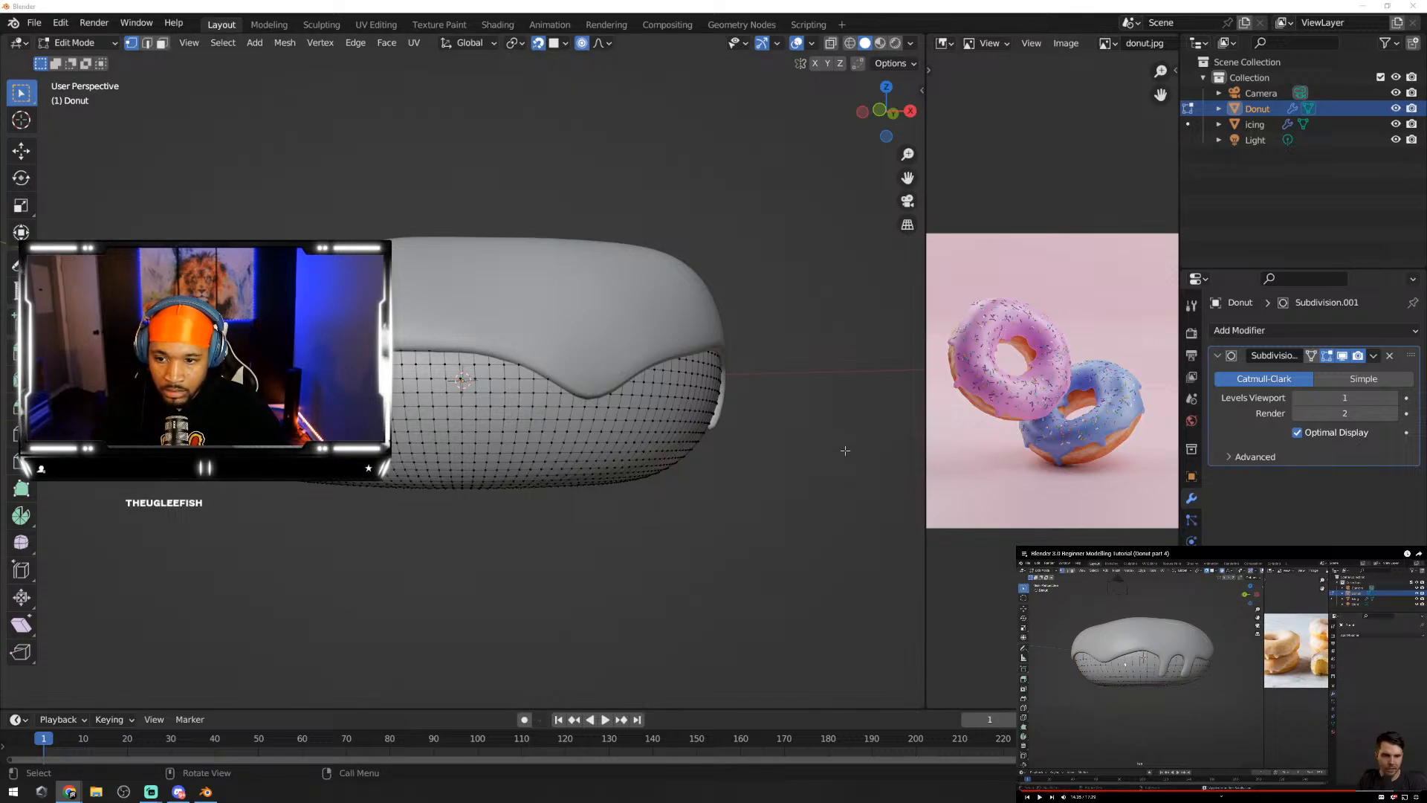
click(877, 454)
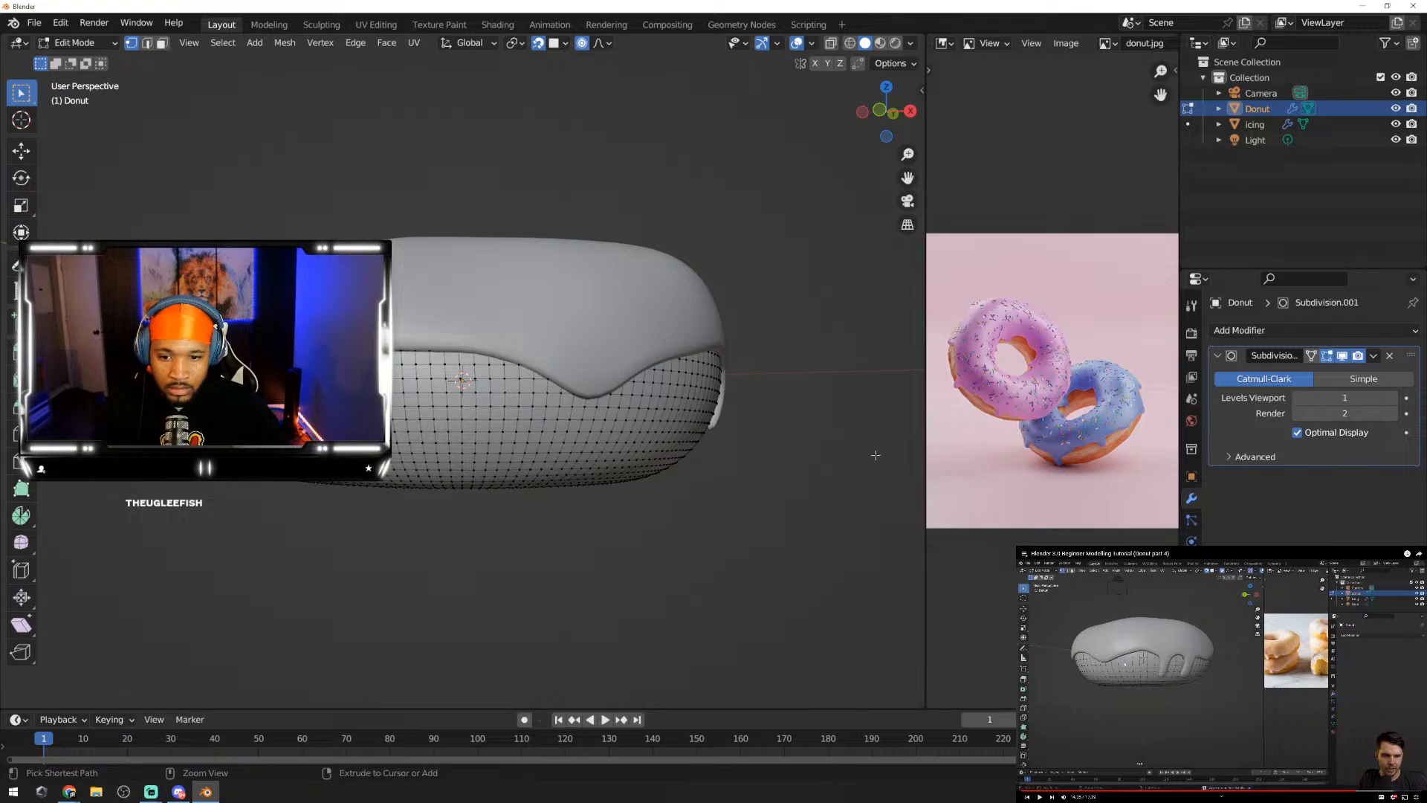
key(Tab)
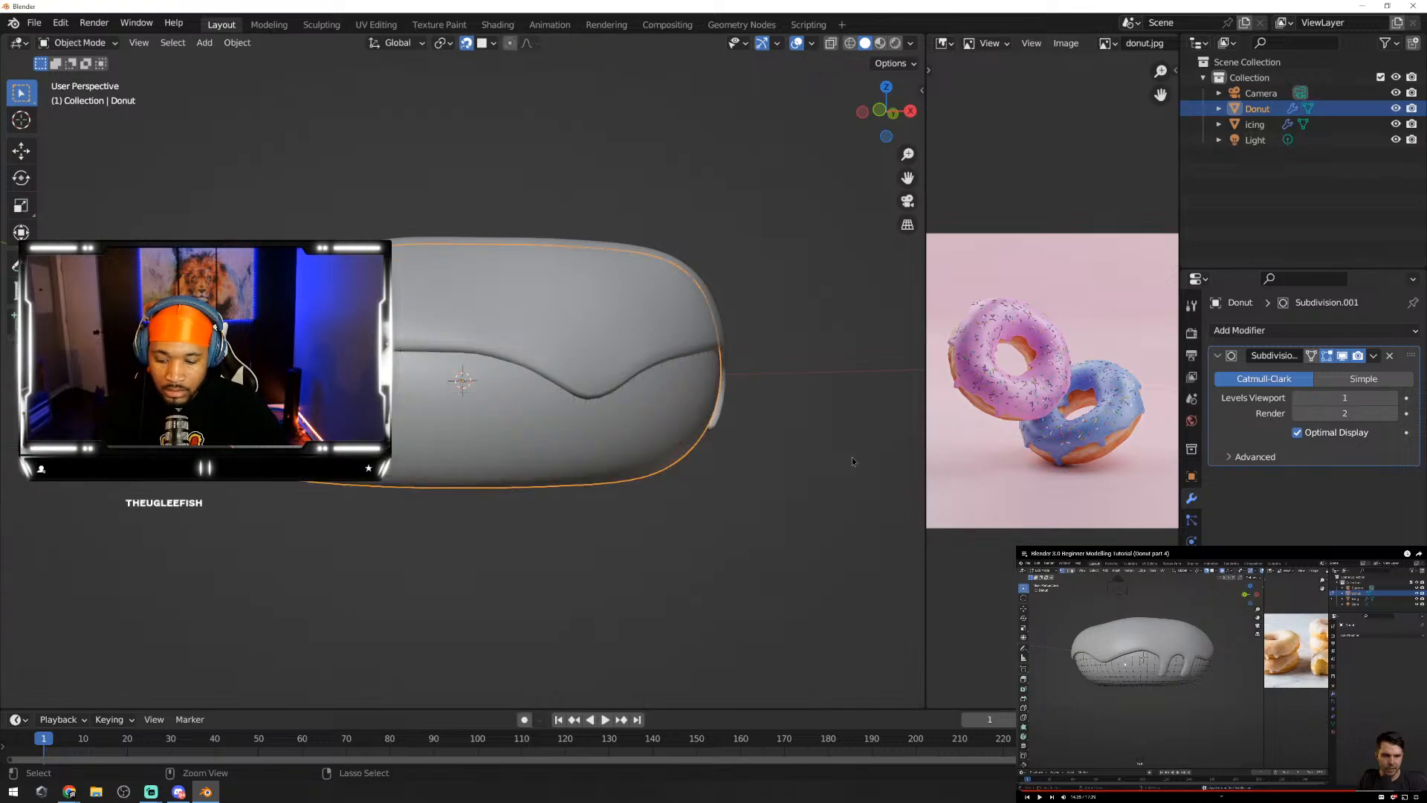
key(Tab)
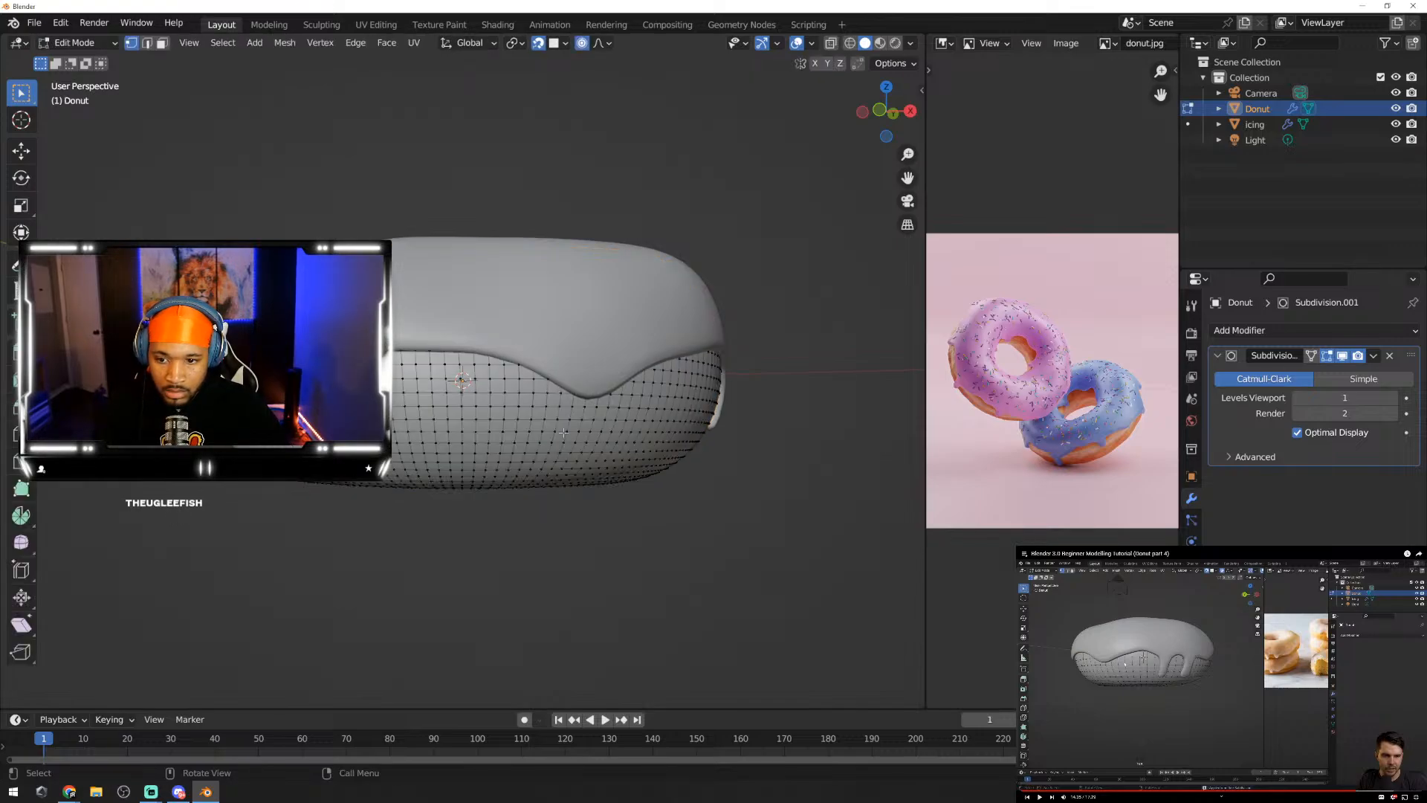
key(ctrl+z)
key(ctrl+z)
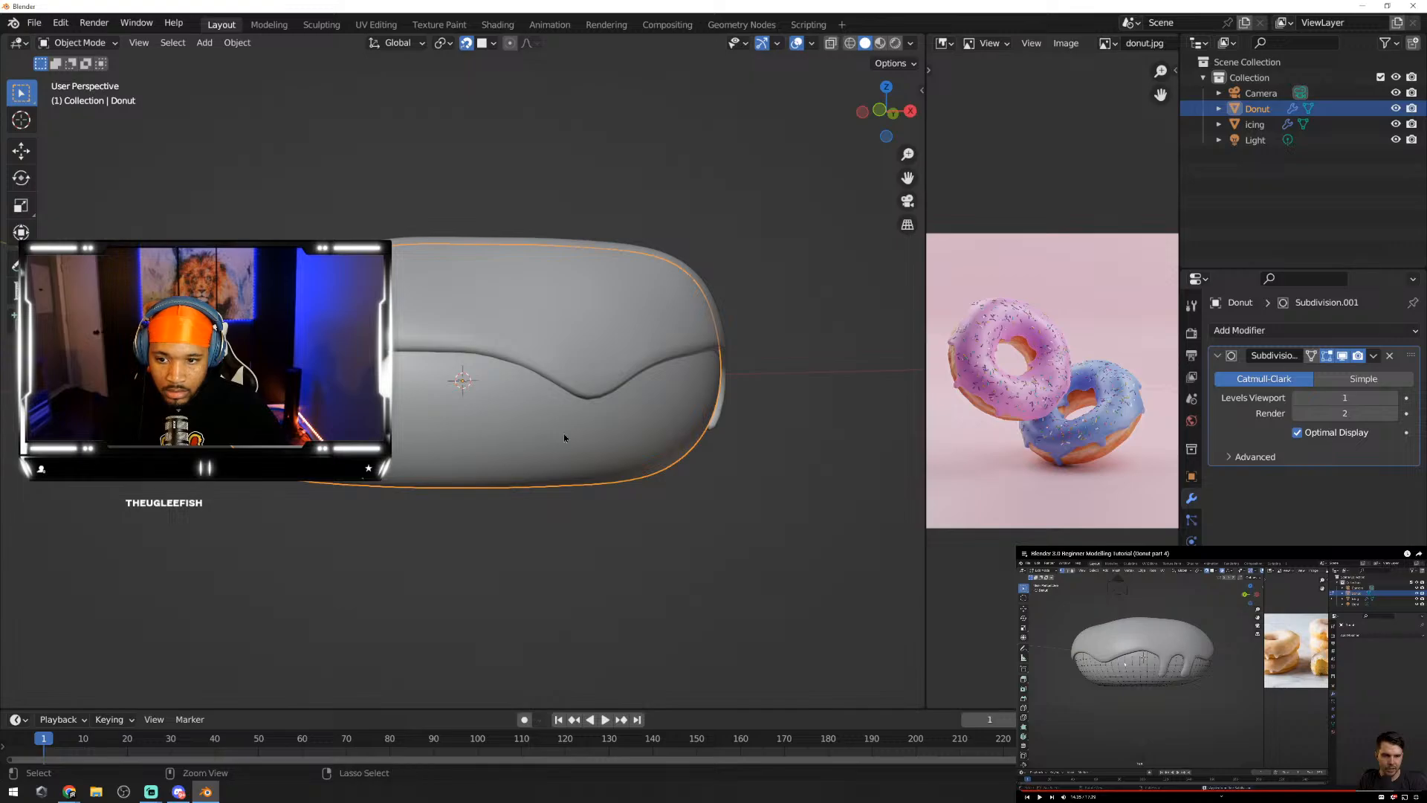
key(ctrl+shift+z)
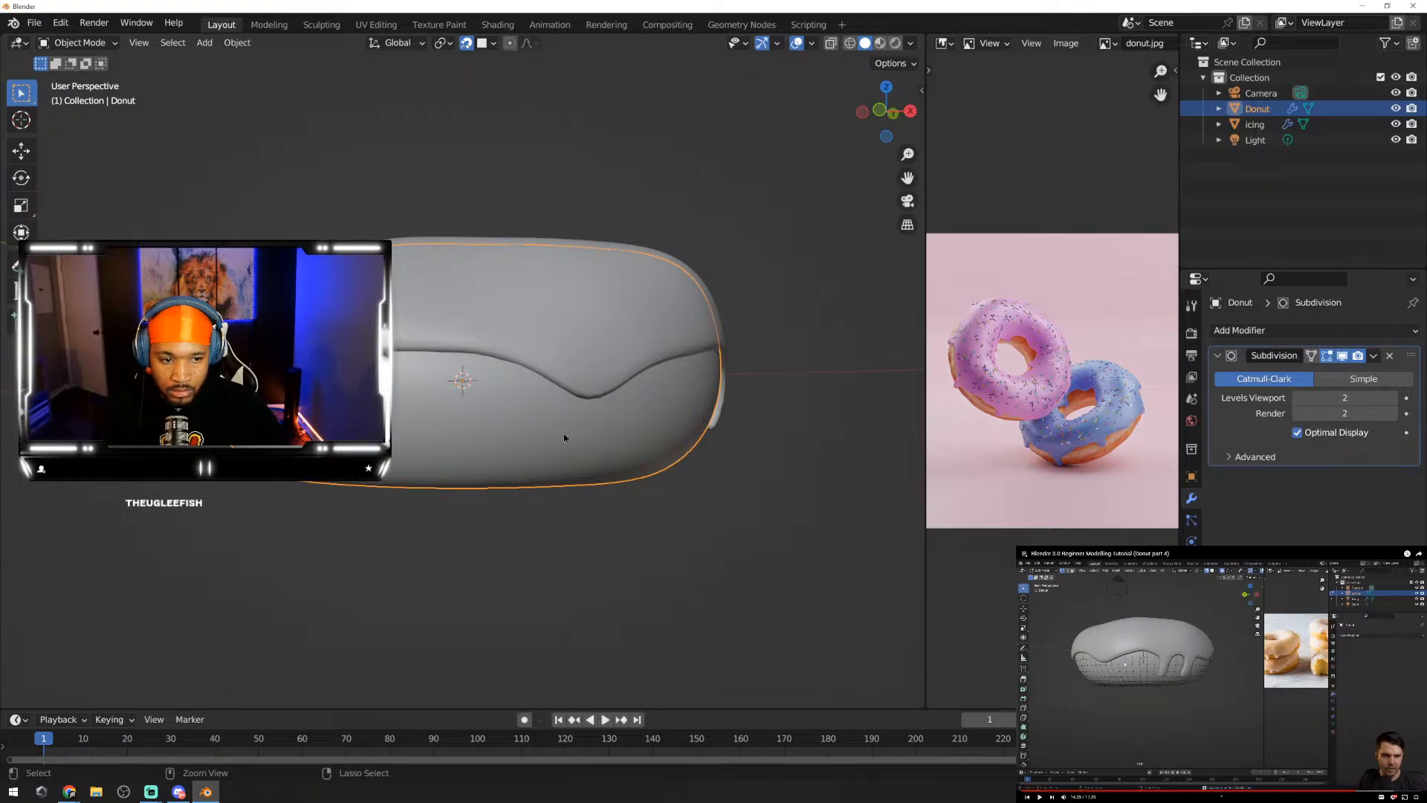
key(Tab)
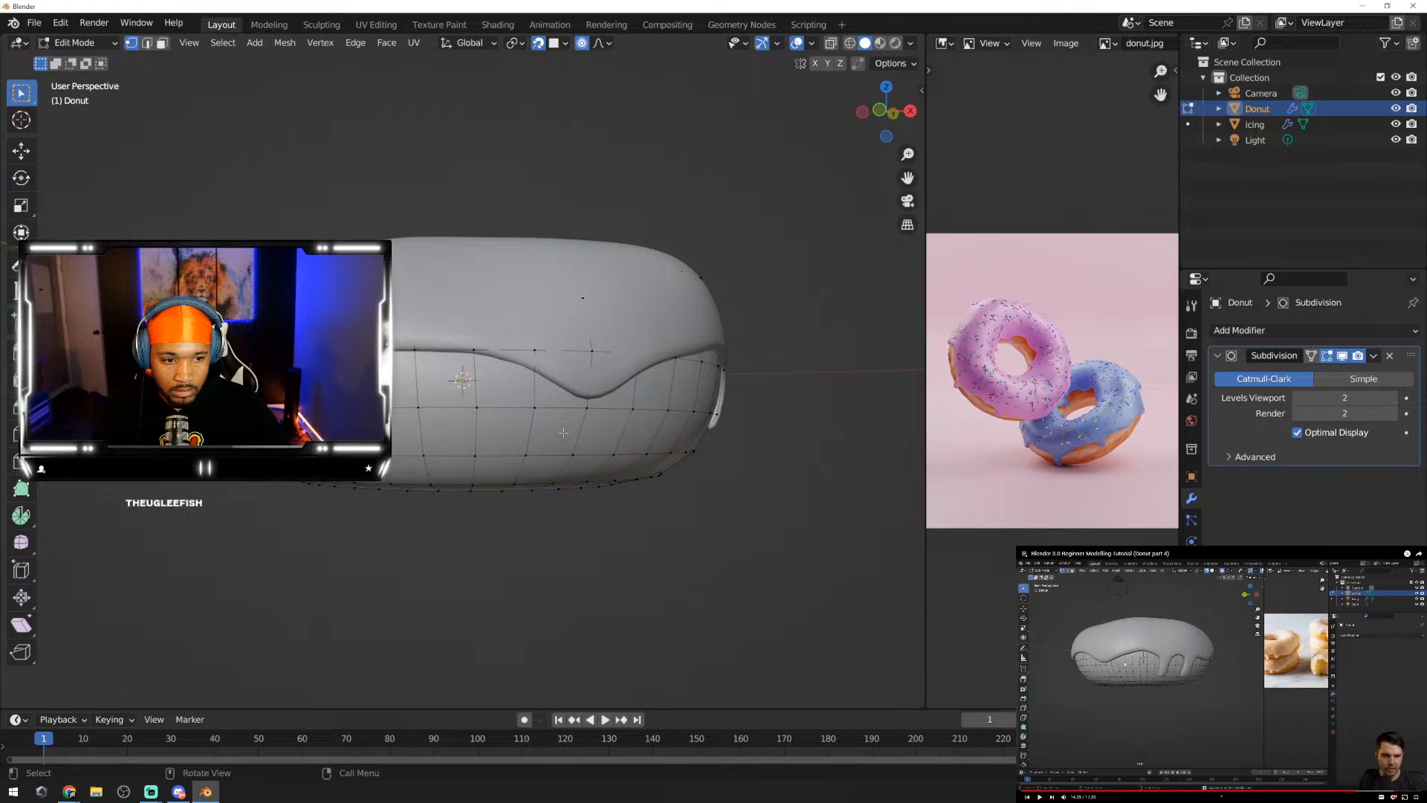
Step: Set the donut's Subdivision viewport level to 1 and add a second Subdivision Surface modifier
click(1294, 328)
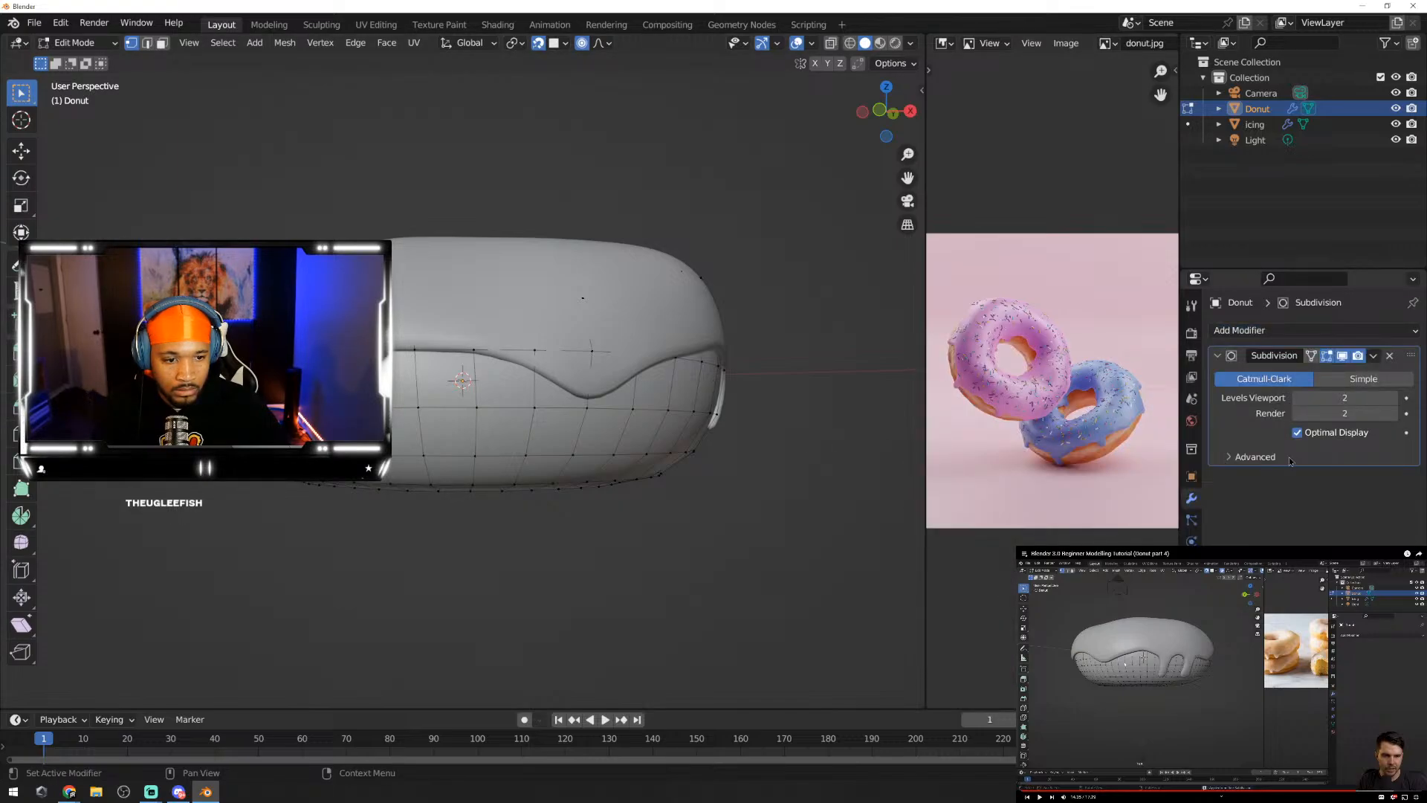
click(1298, 399)
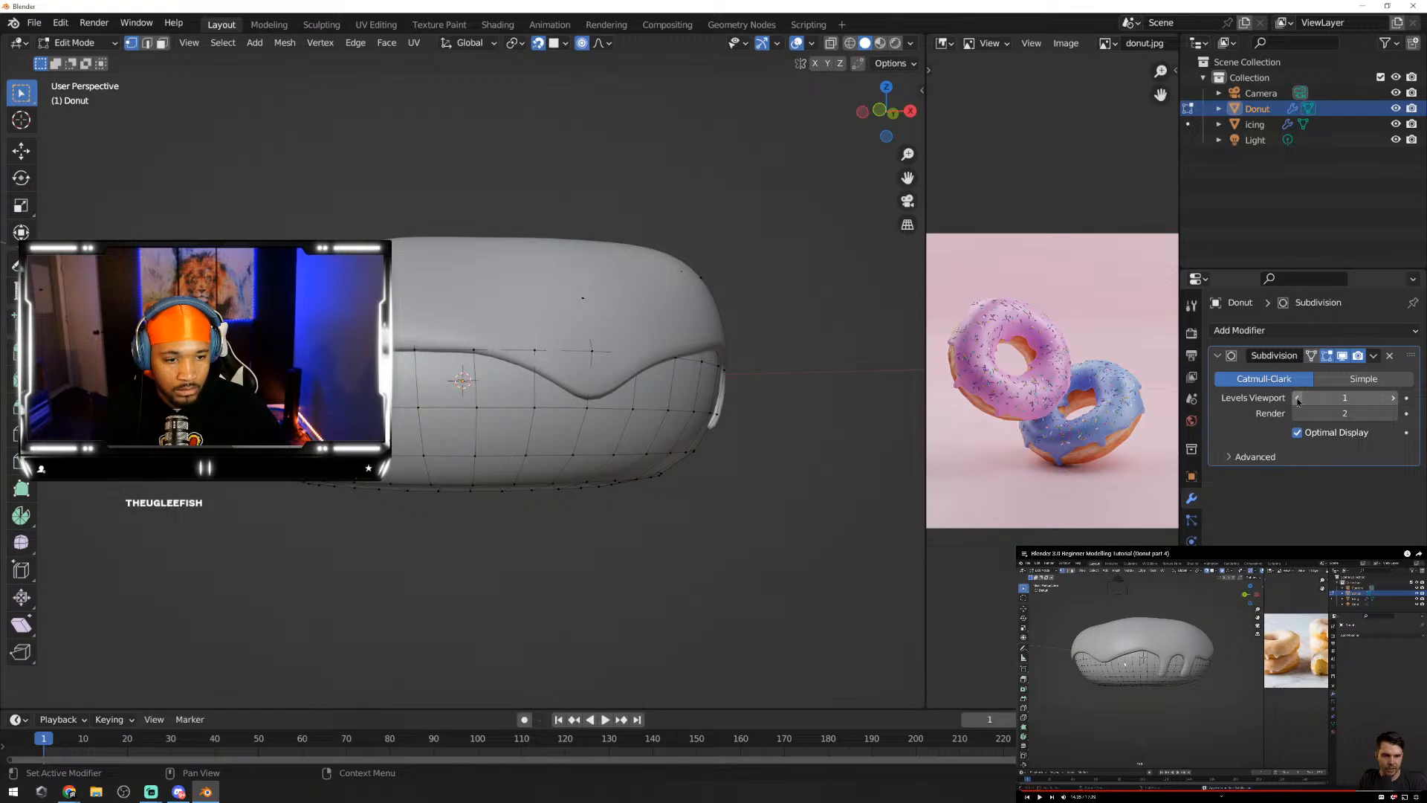
click(1373, 355)
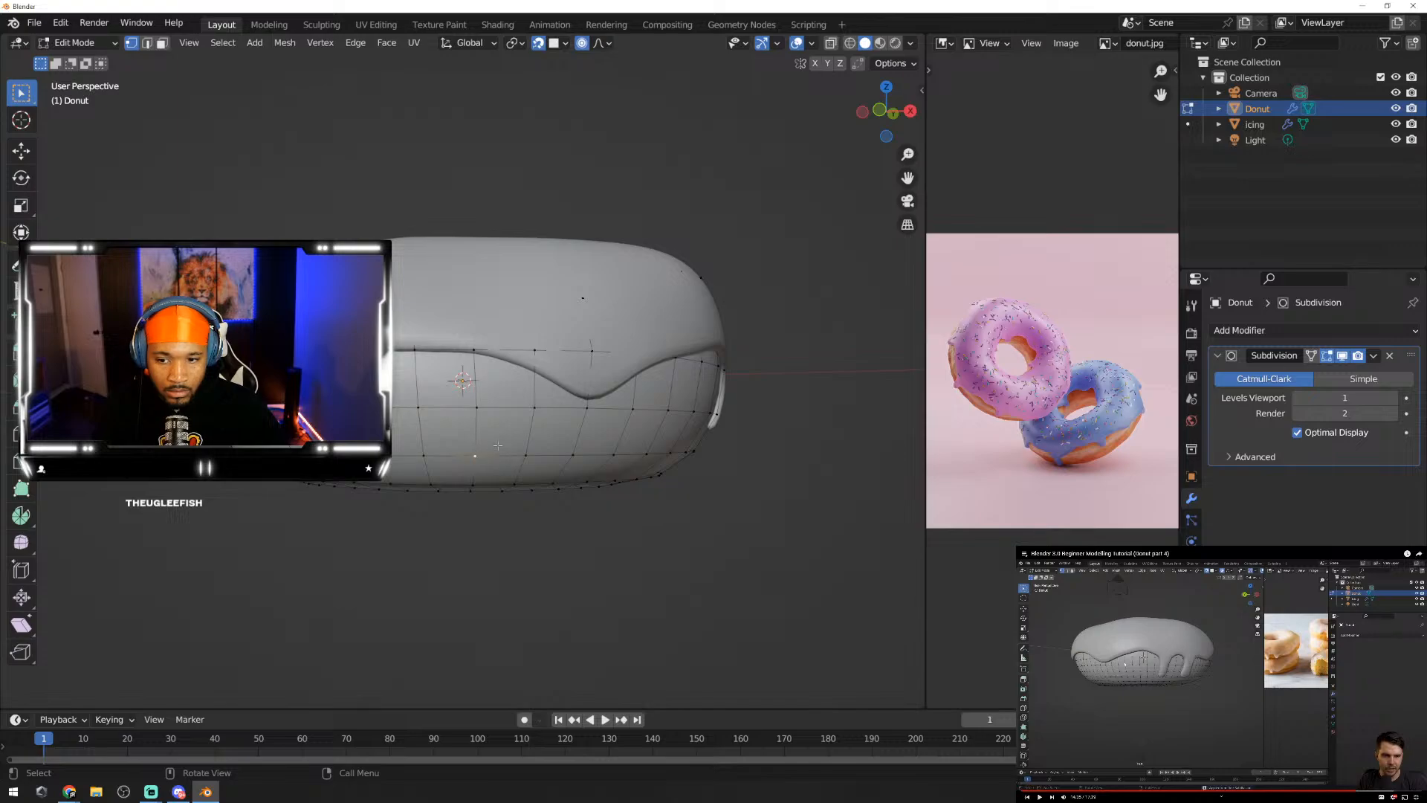
click(1409, 331)
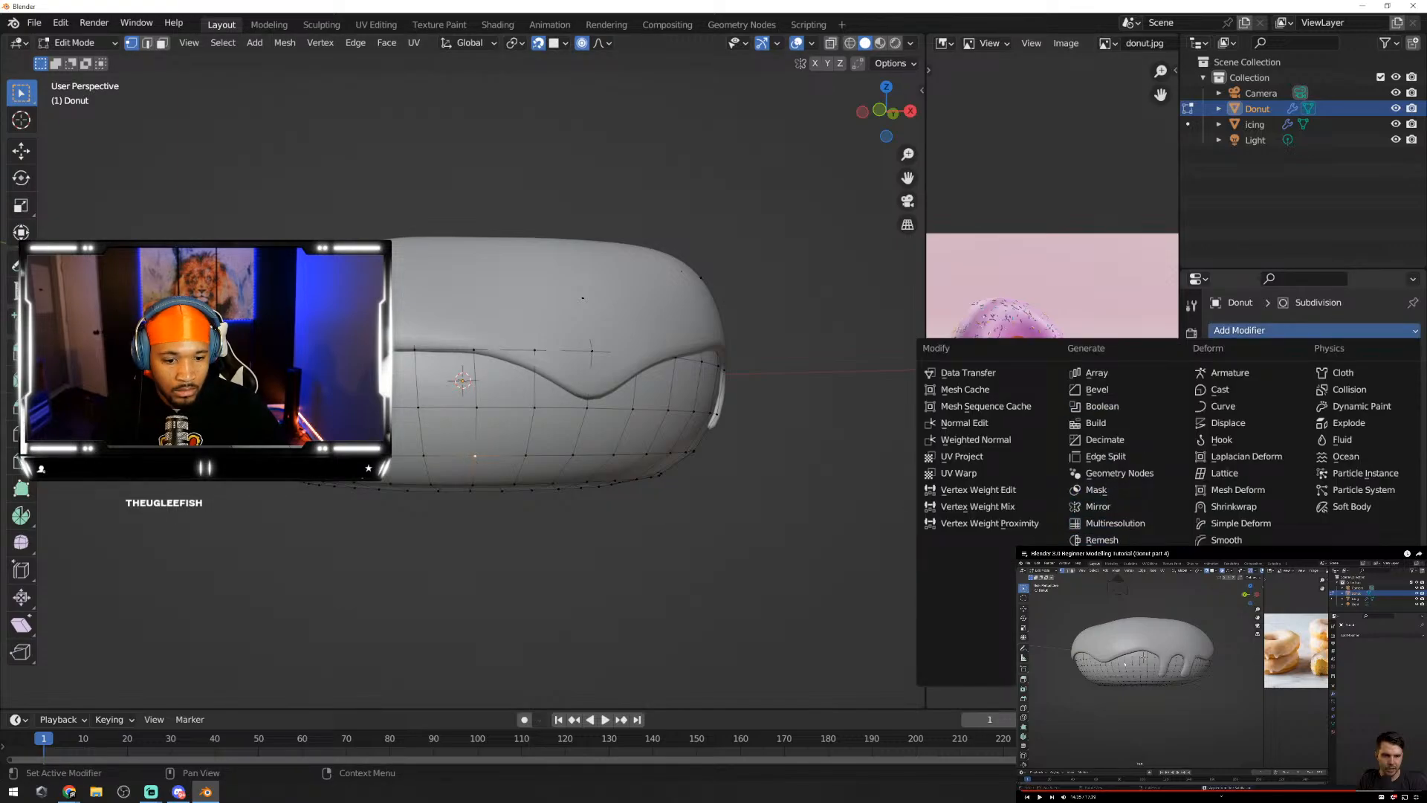
click(1118, 607)
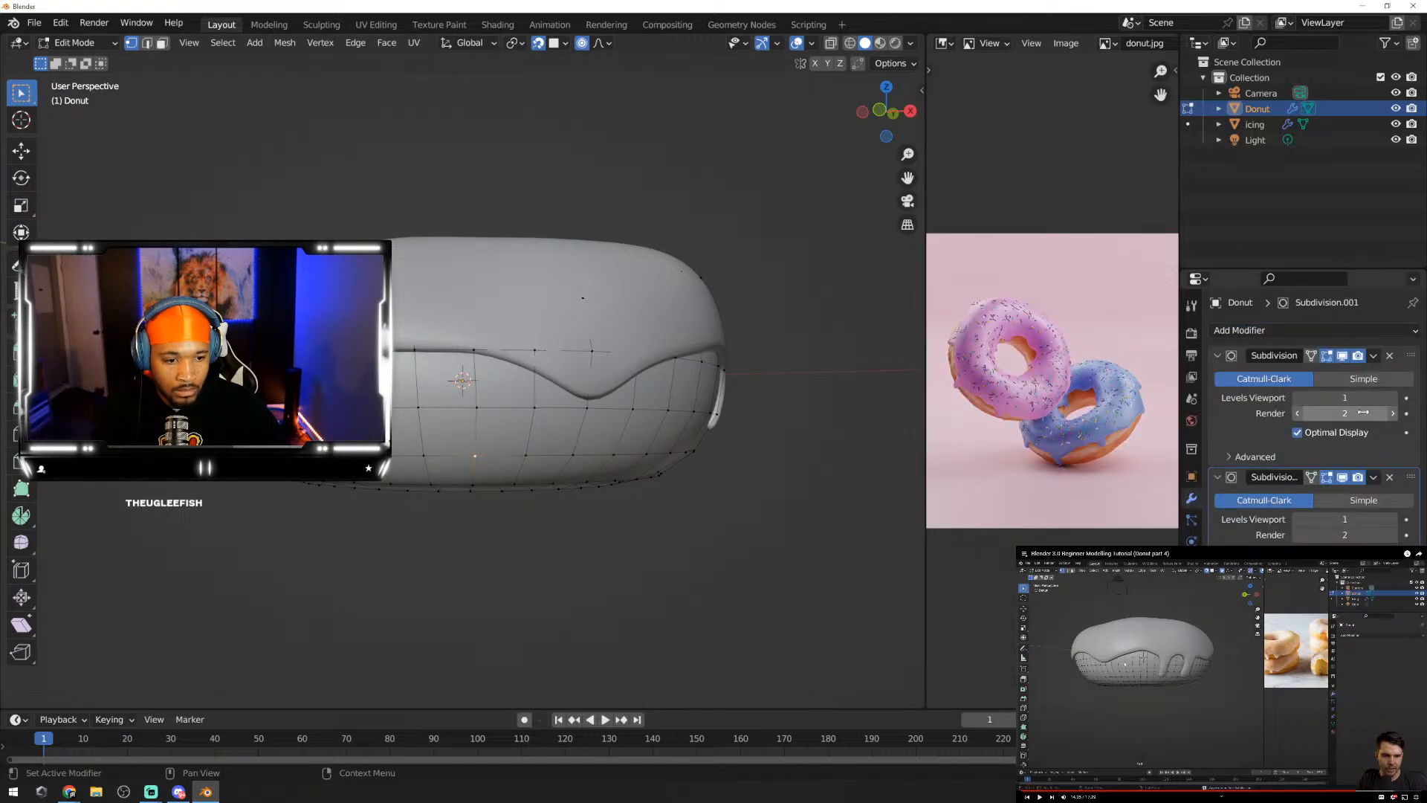
Step: Apply the first Subdivision modifier in Object Mode and return to Edit Mode on the donut
click(1374, 355)
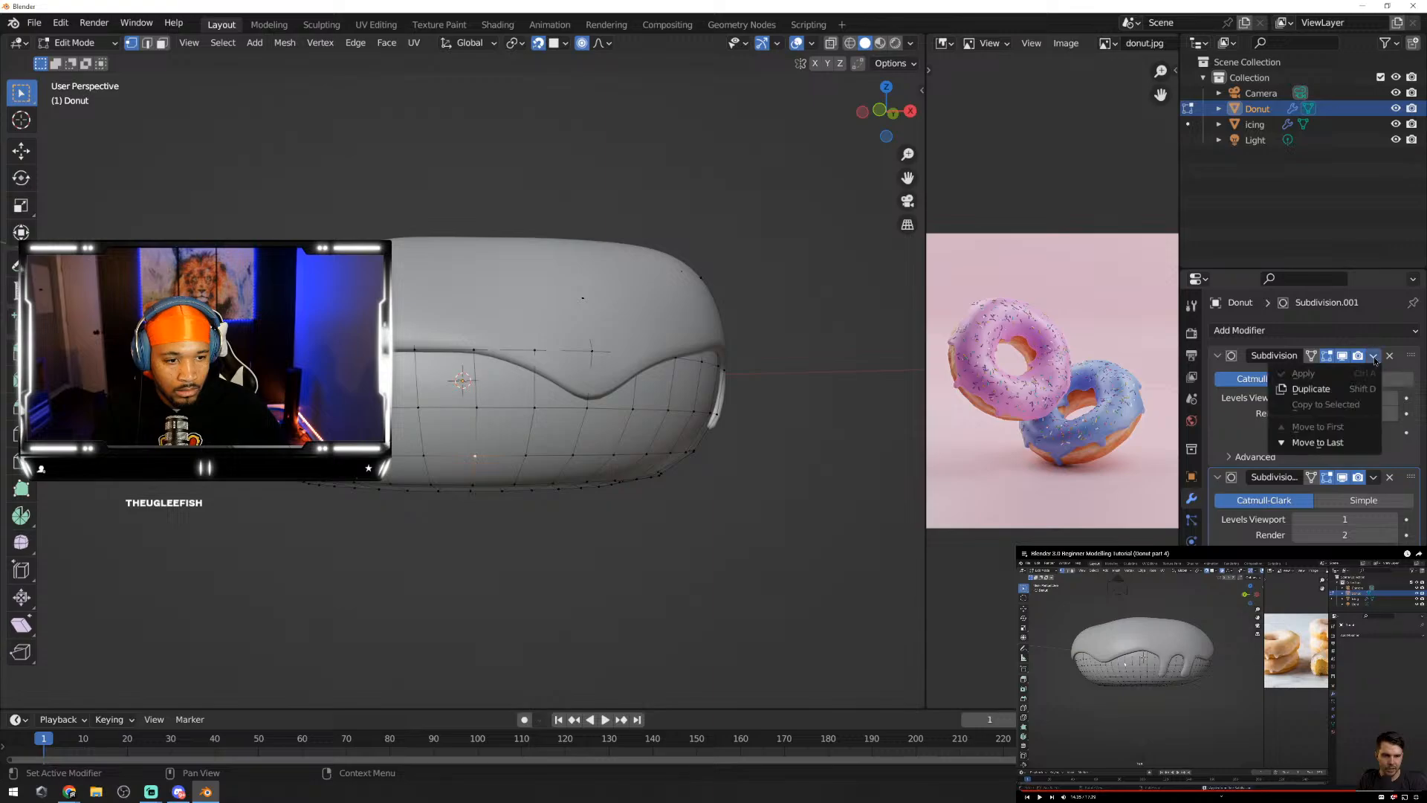
click(1374, 477)
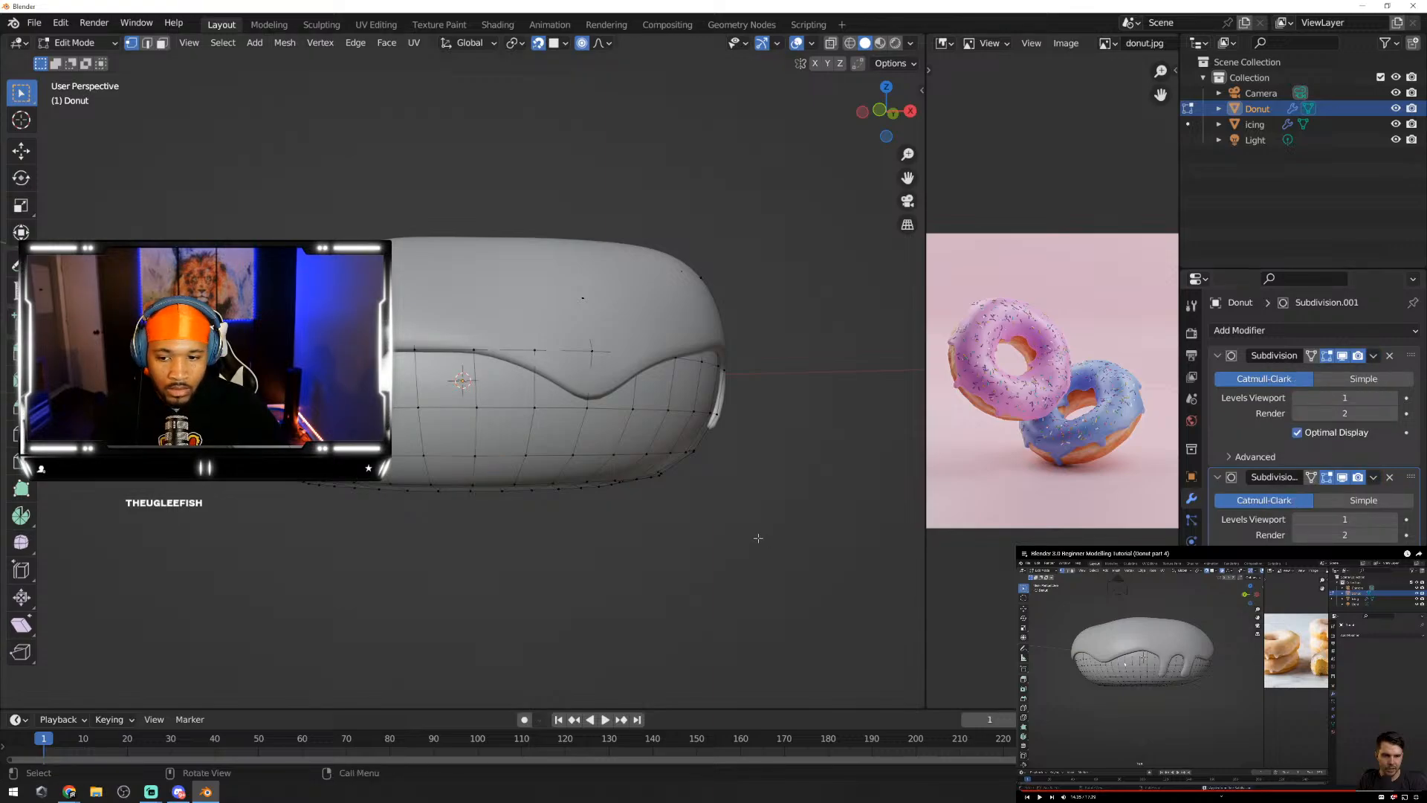
key(Tab)
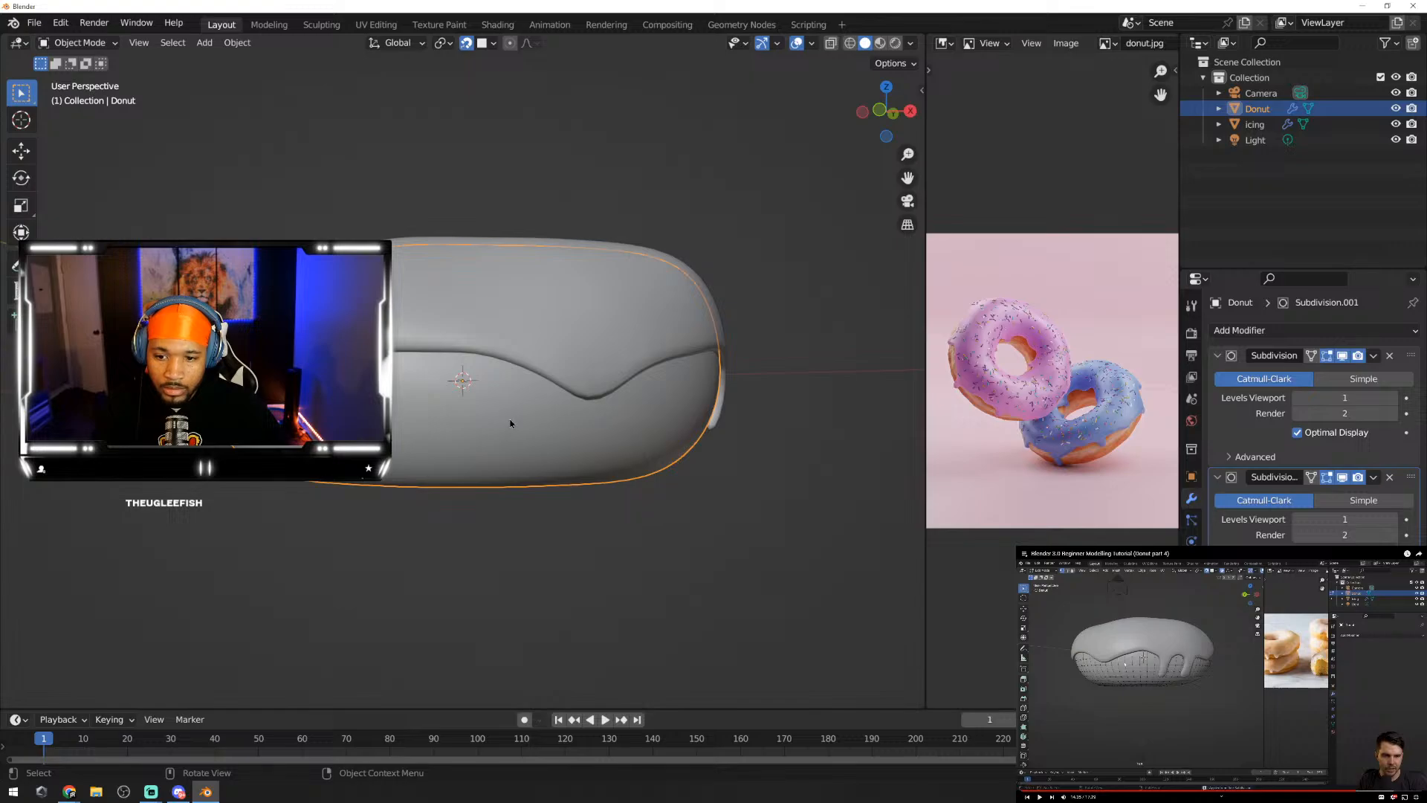
click(1374, 356)
click(1313, 379)
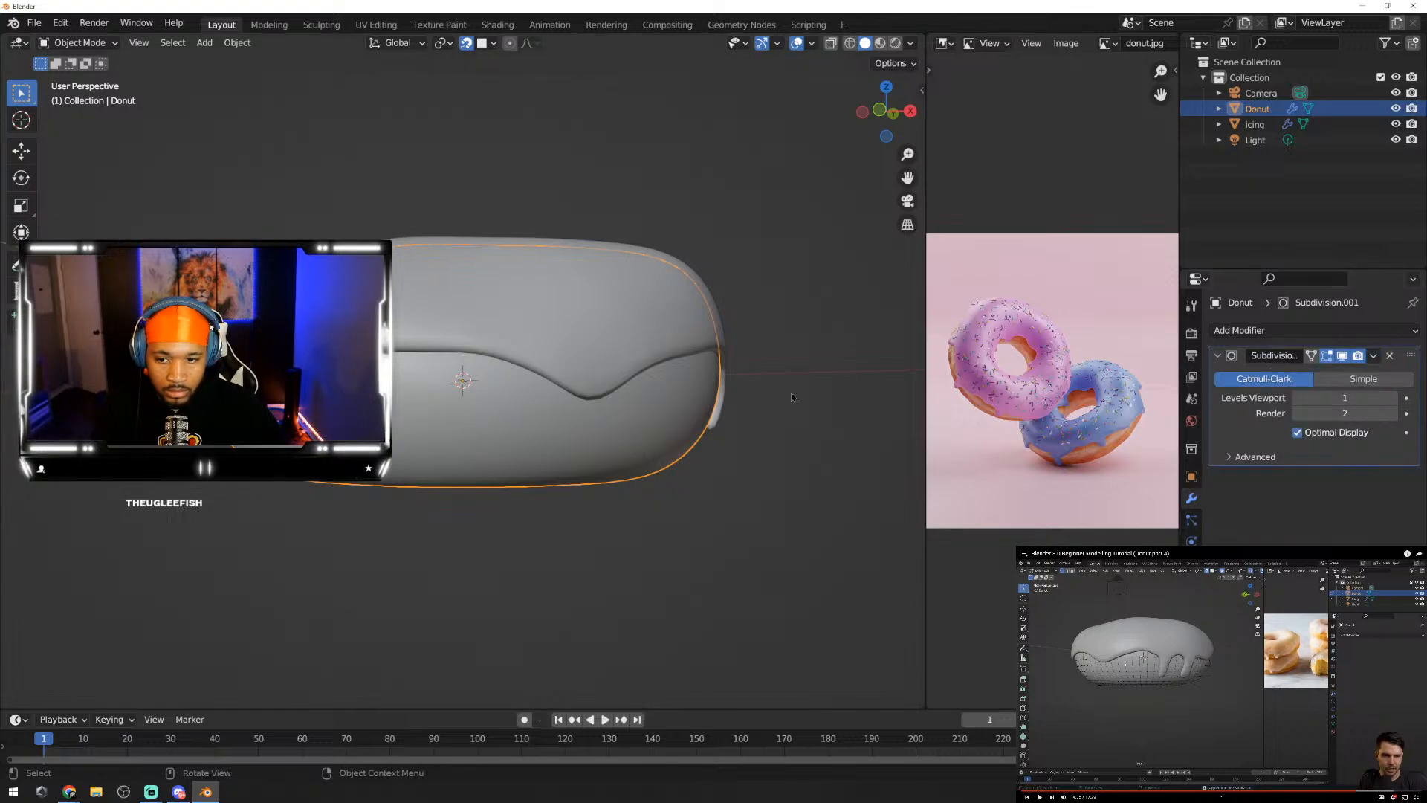
key(Tab)
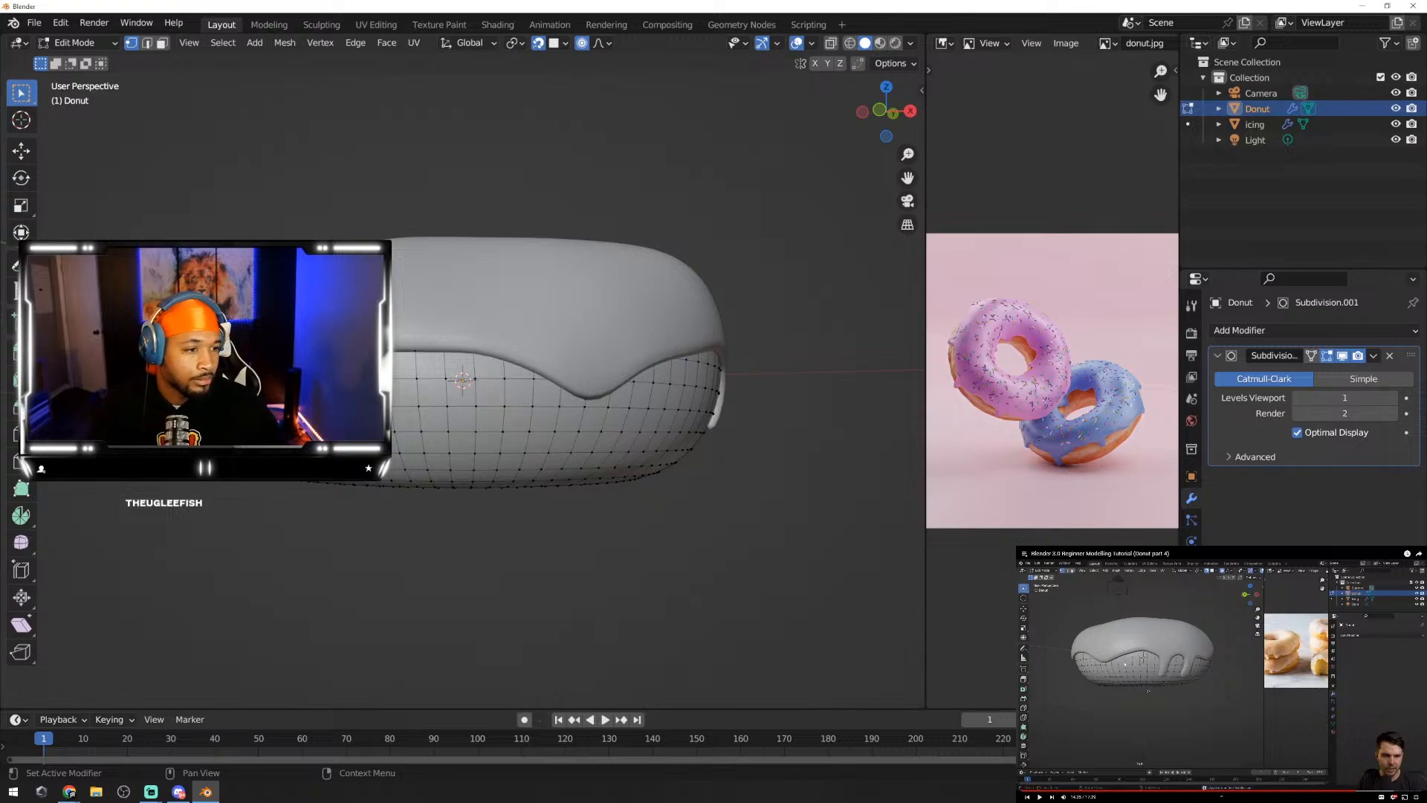
Step: Select the donut's horizontal edge loop just beneath the icing's edge and turn off snapping
click(1241, 738)
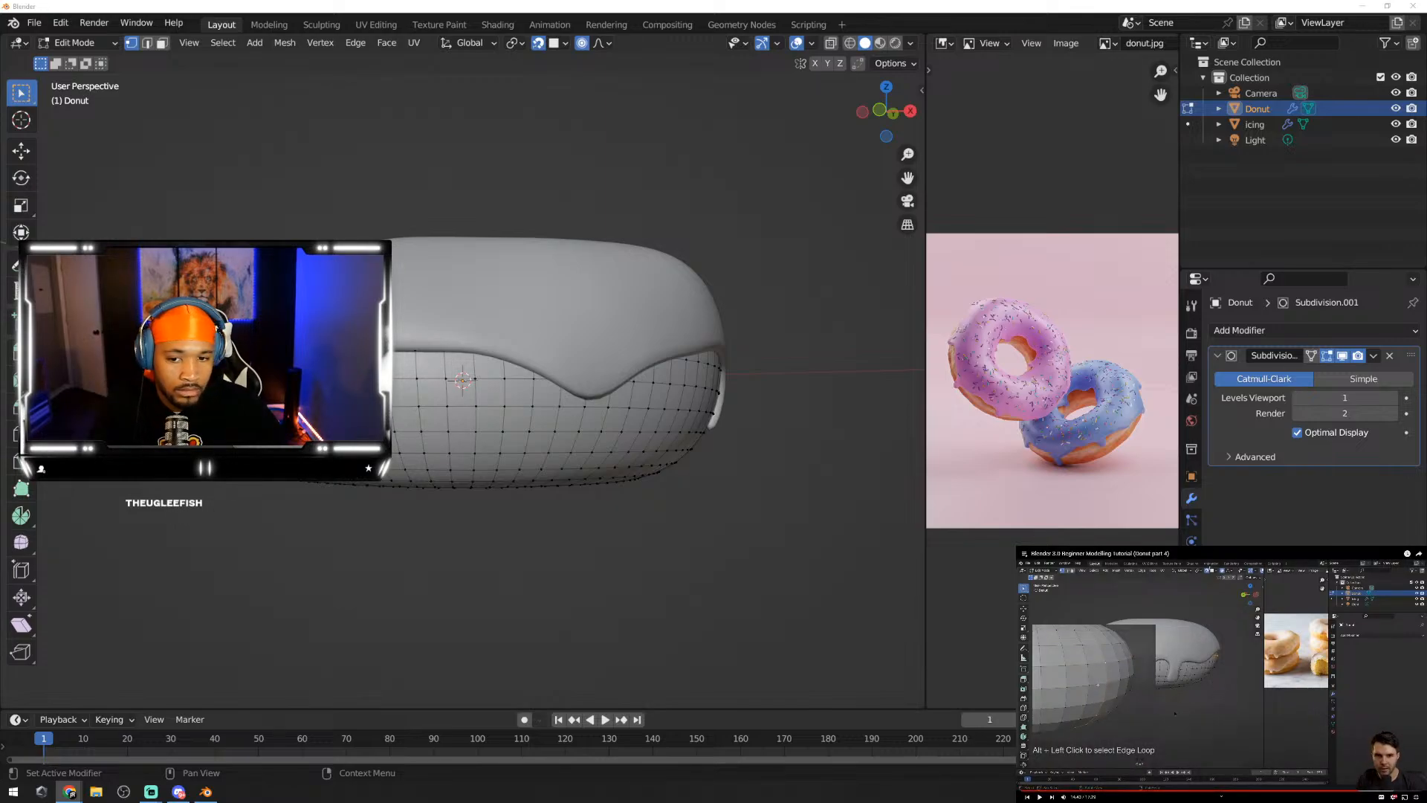
middle_drag(797, 469, 673, 462)
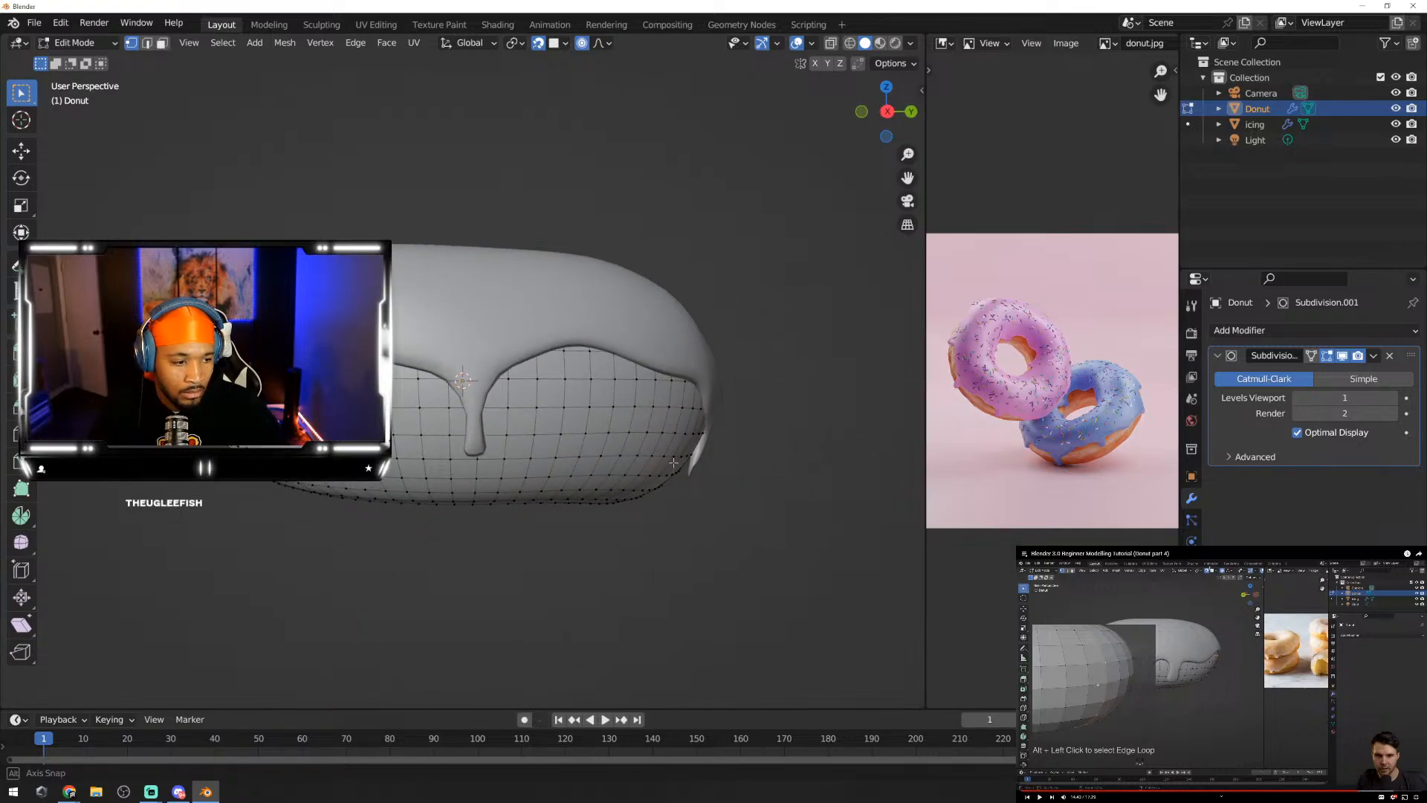
alt+click(537, 379)
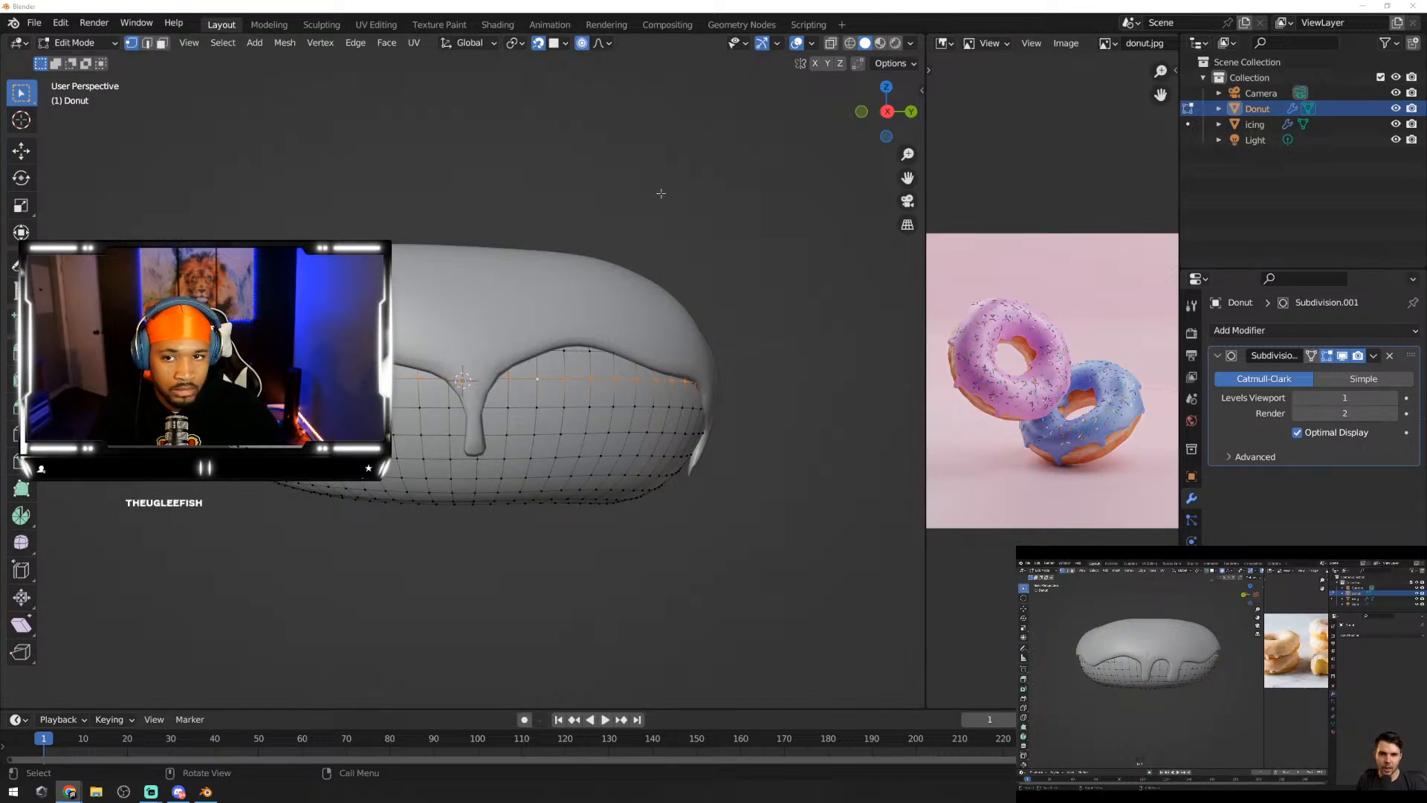
click(538, 43)
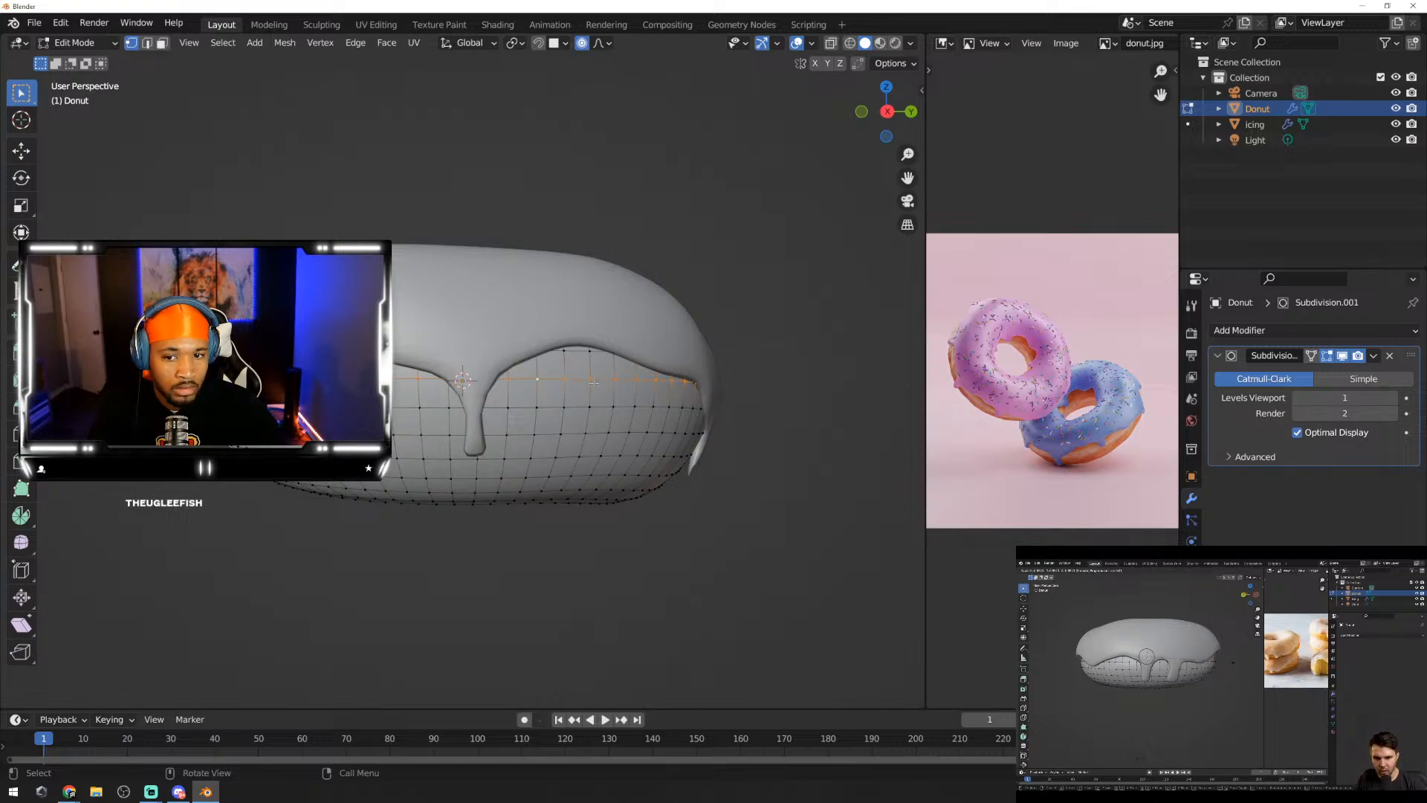
Step: Reduce the proportional editing size to about 0.0085 m while trying to move the selected edge loop
key(g)
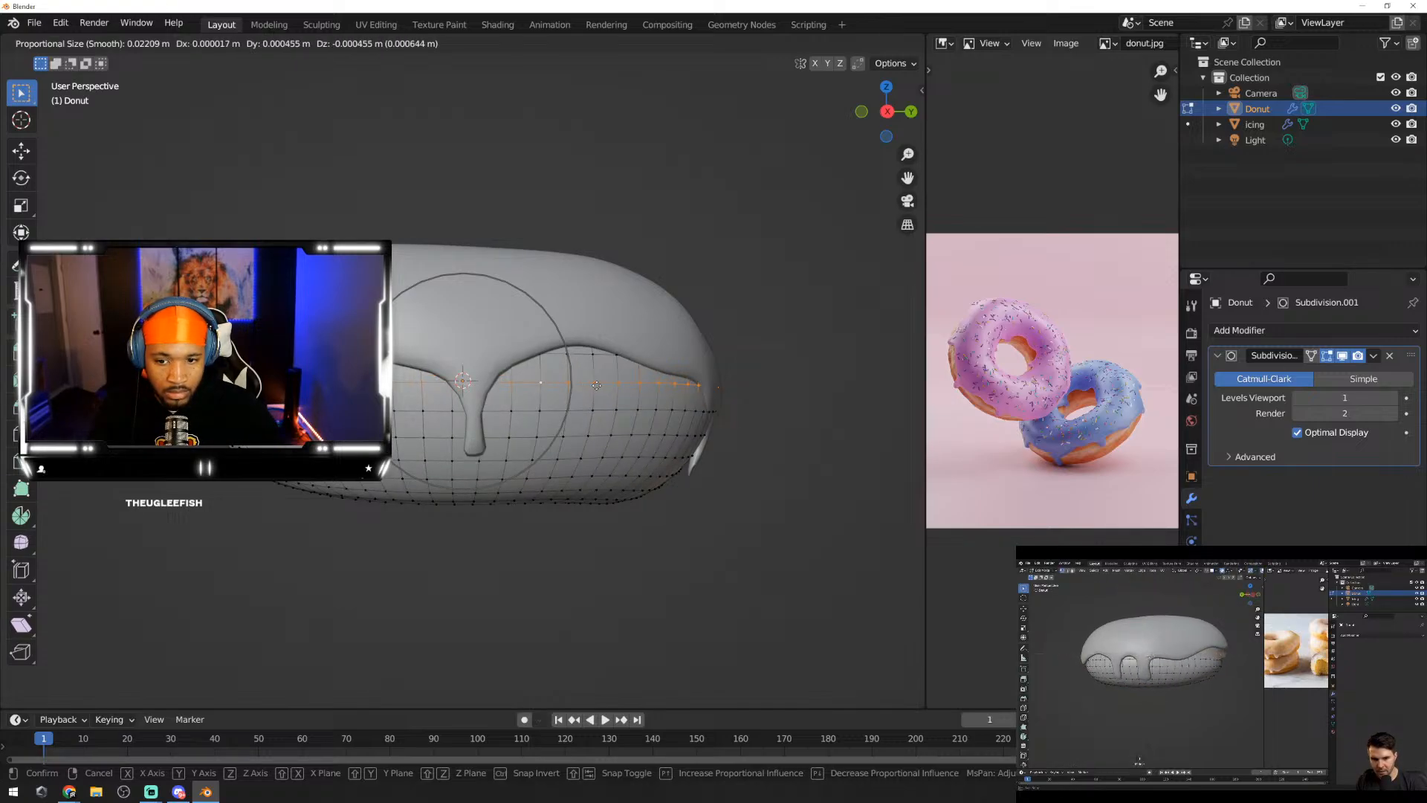
scroll(597, 385, up, 8)
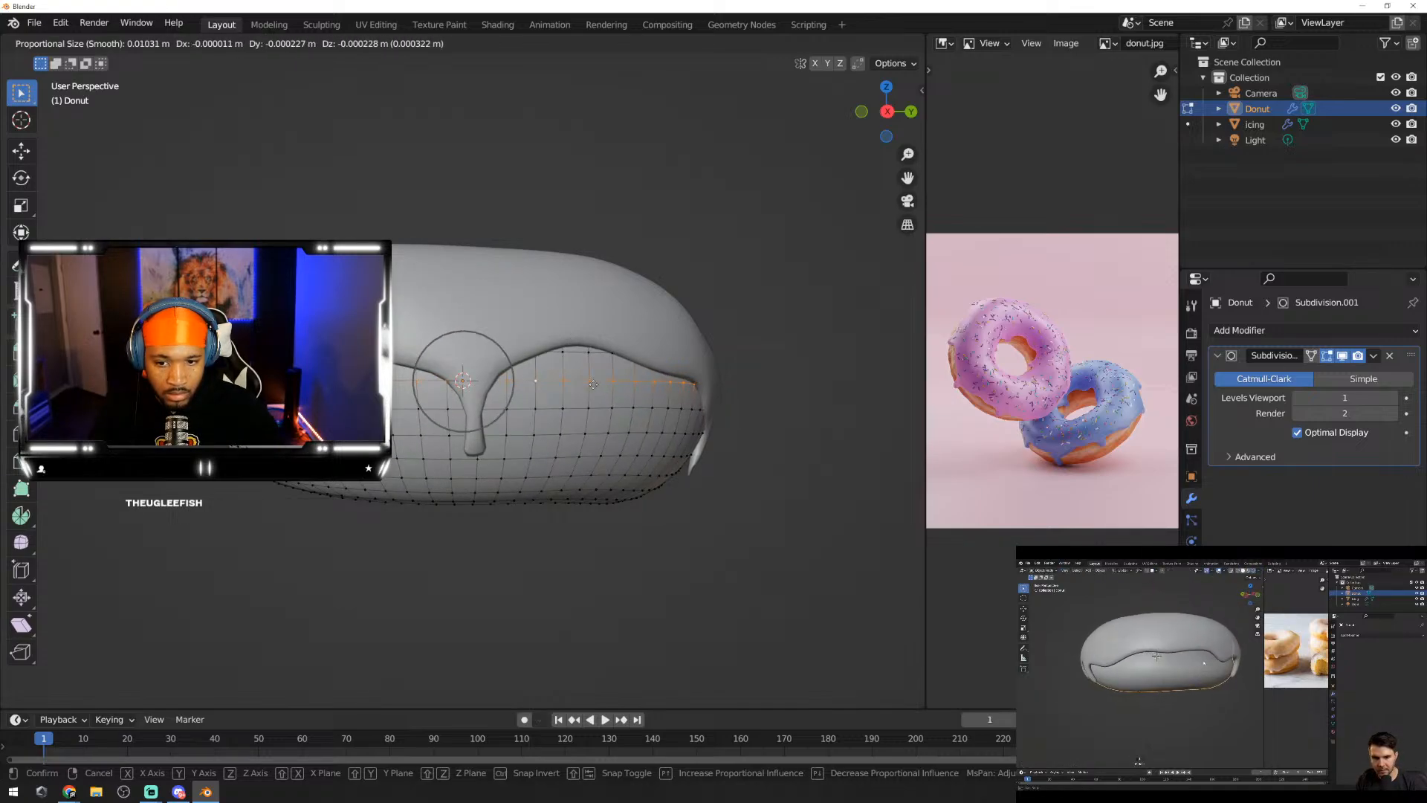
scroll(593, 384, up, 1)
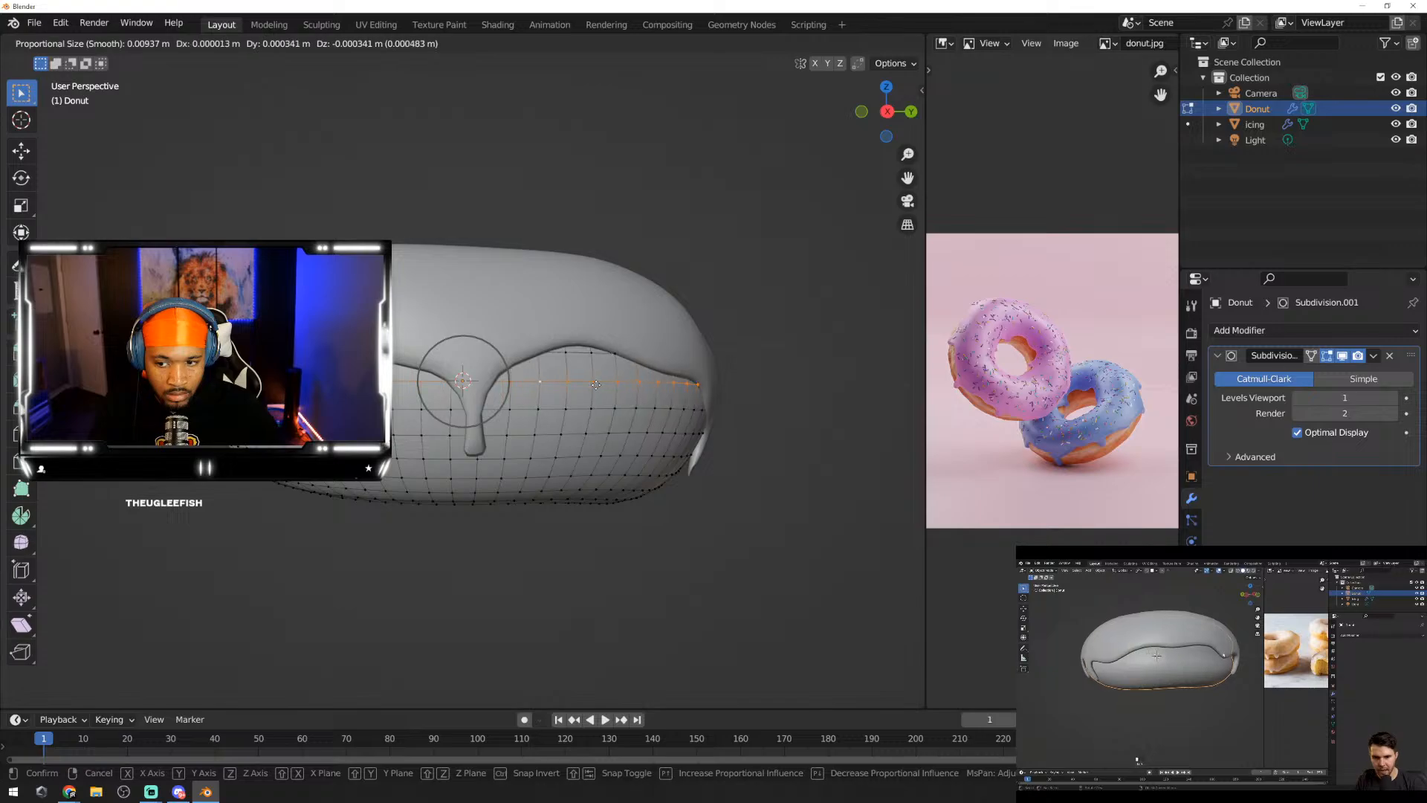
scroll(596, 384, up, 1)
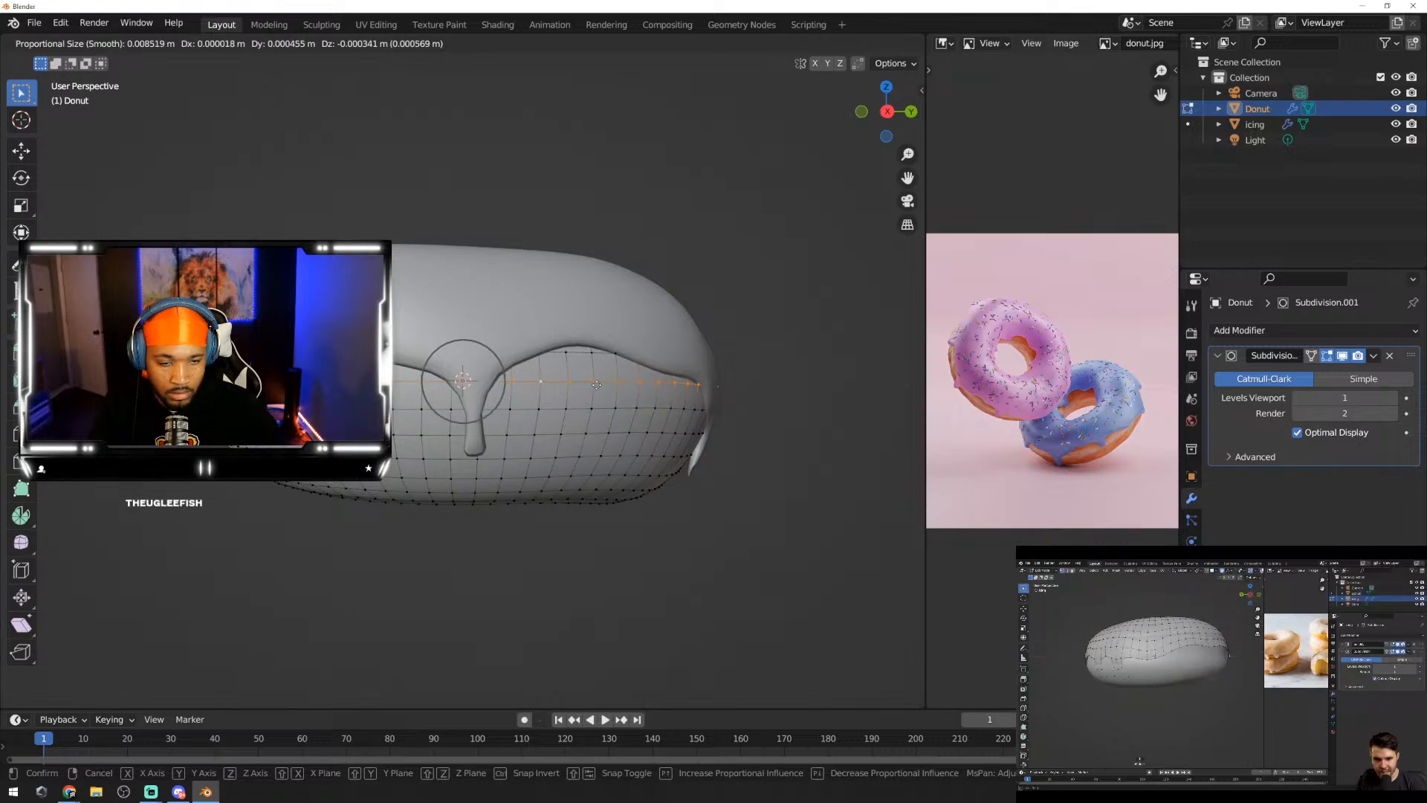
click(597, 385)
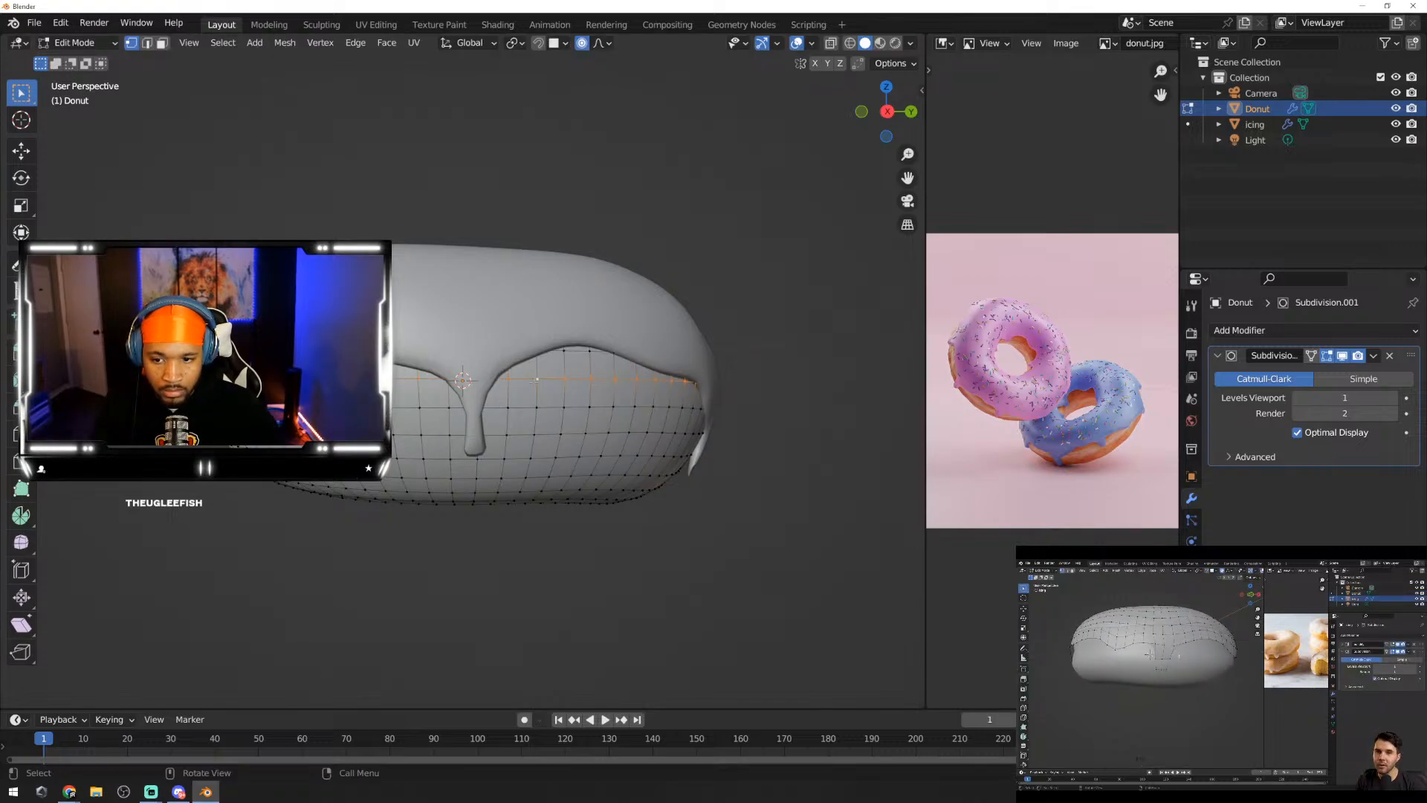
Step: Try moving the edge loop about -0.0007 m in X and -0.0010 m in Y, and undo the move
middle_drag(532, 380, 533, 434)
key(g)
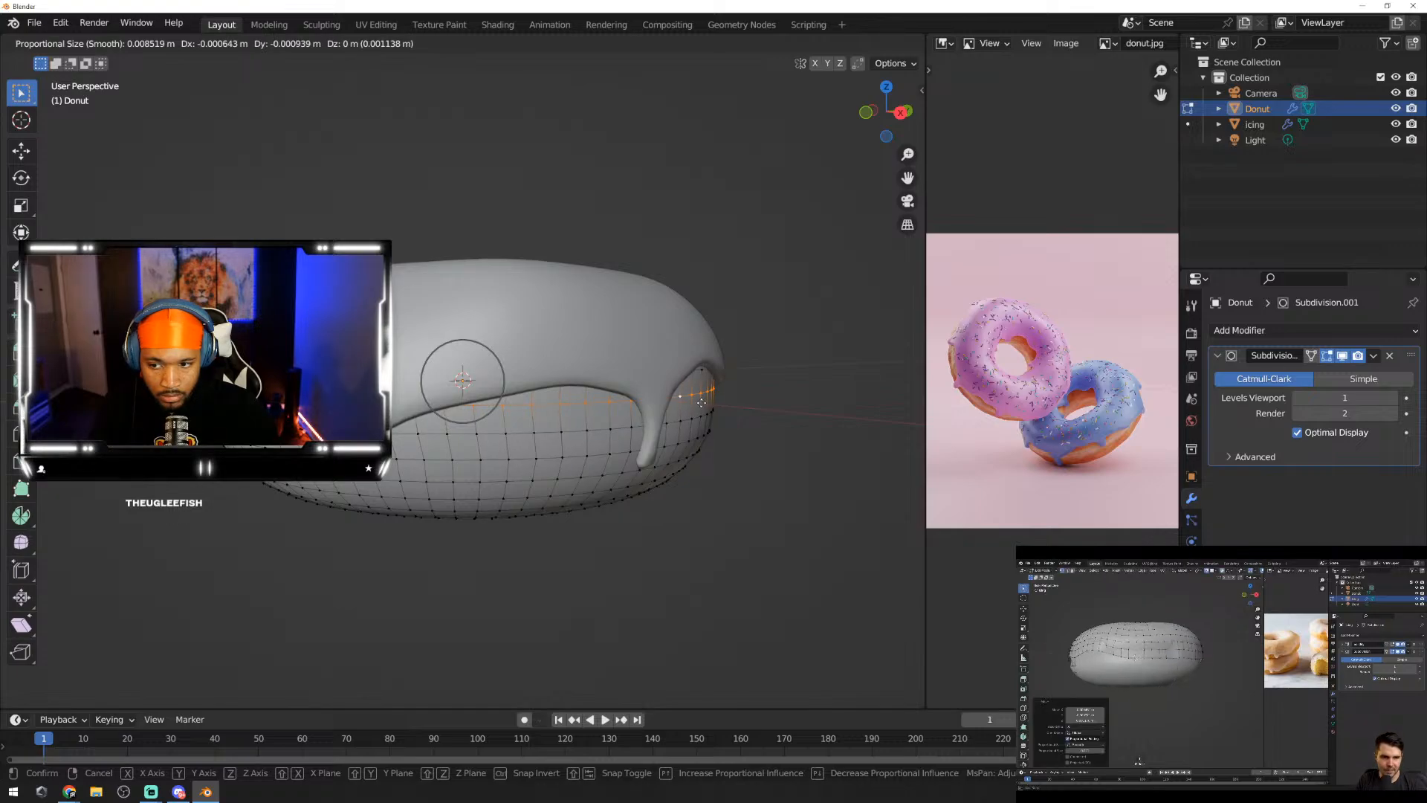
click(701, 402)
middle_drag(700, 402, 1042, 390)
middle_drag(264, 406, 172, 403)
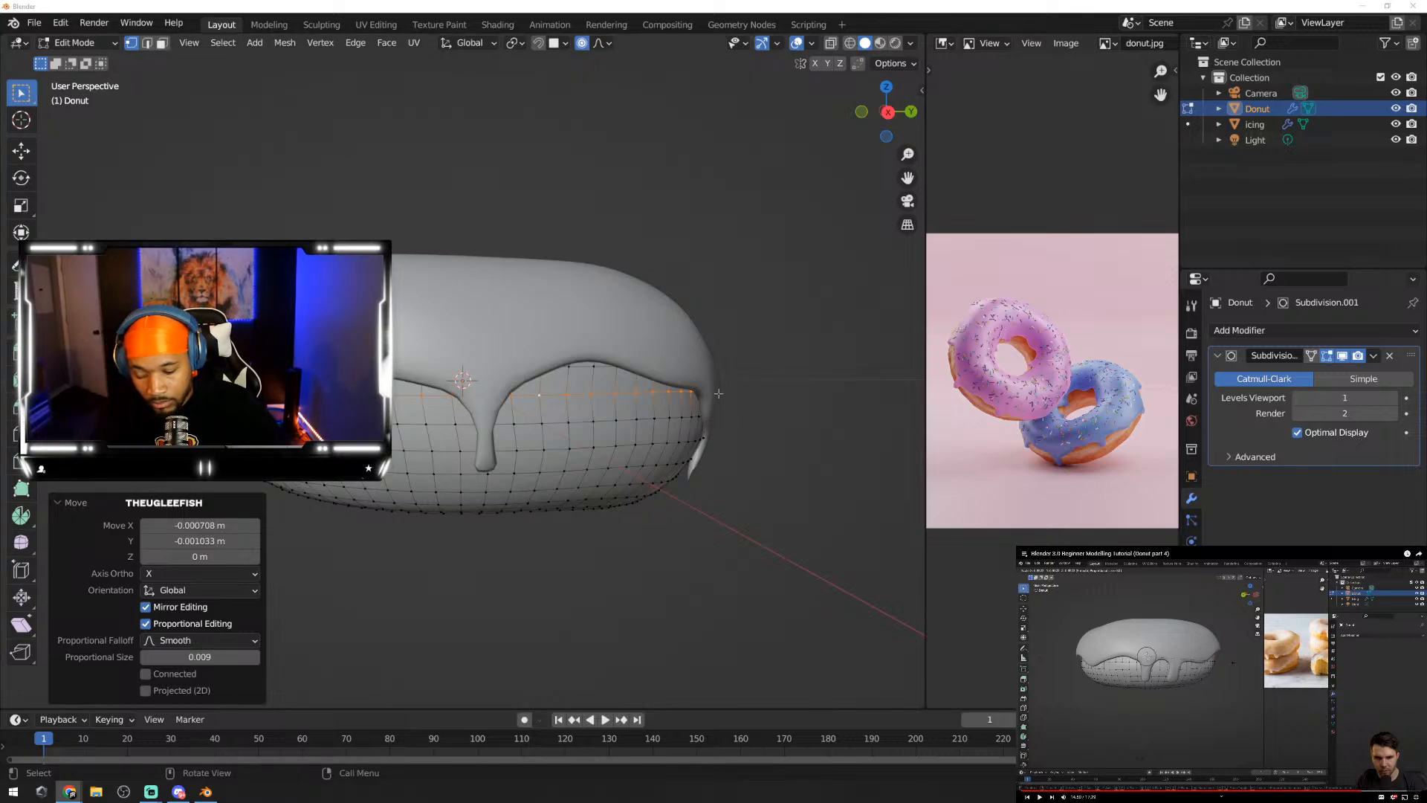
key(ctrl+z)
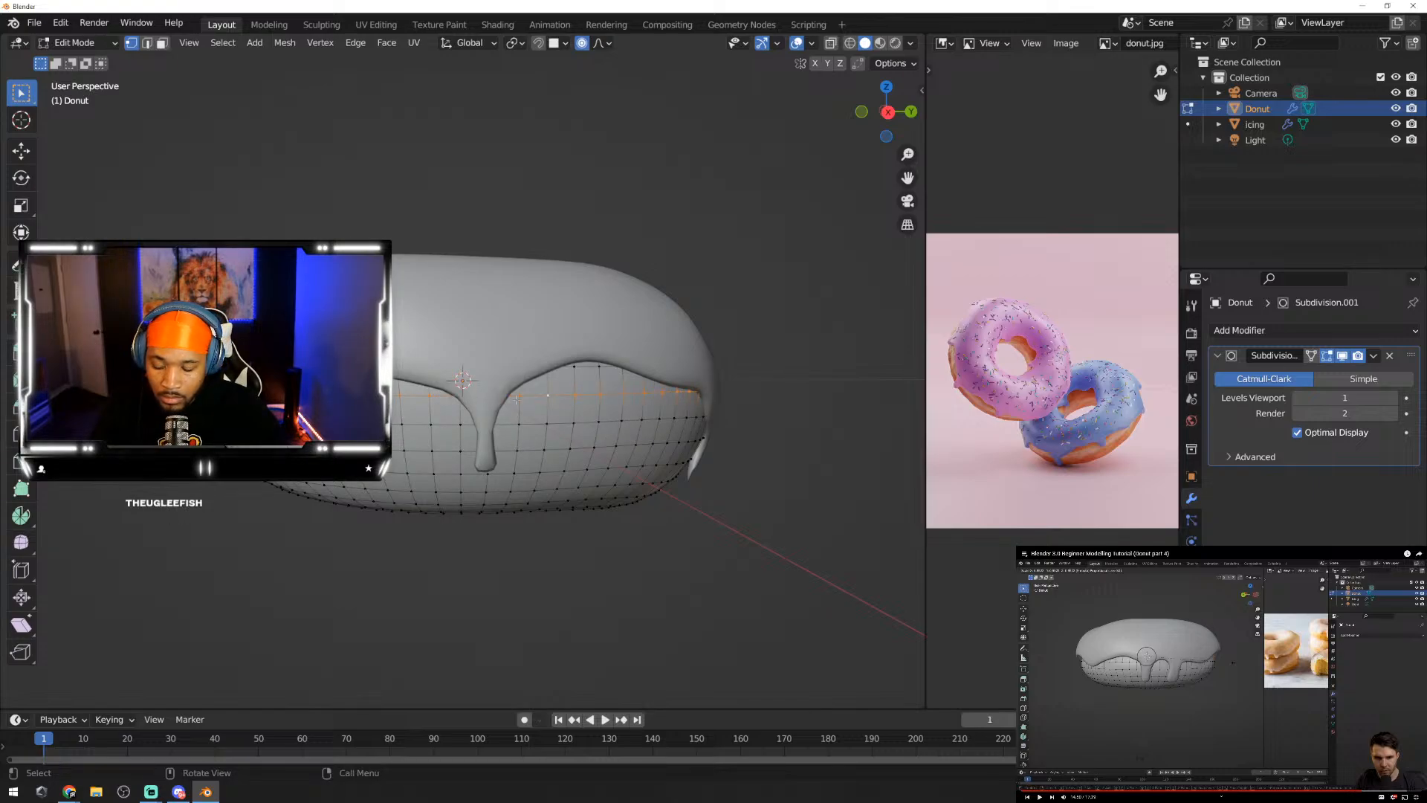
Step: Try to edge slide the selected loop down the donut's side by about 0.36, toggling the clamp option
key(g)
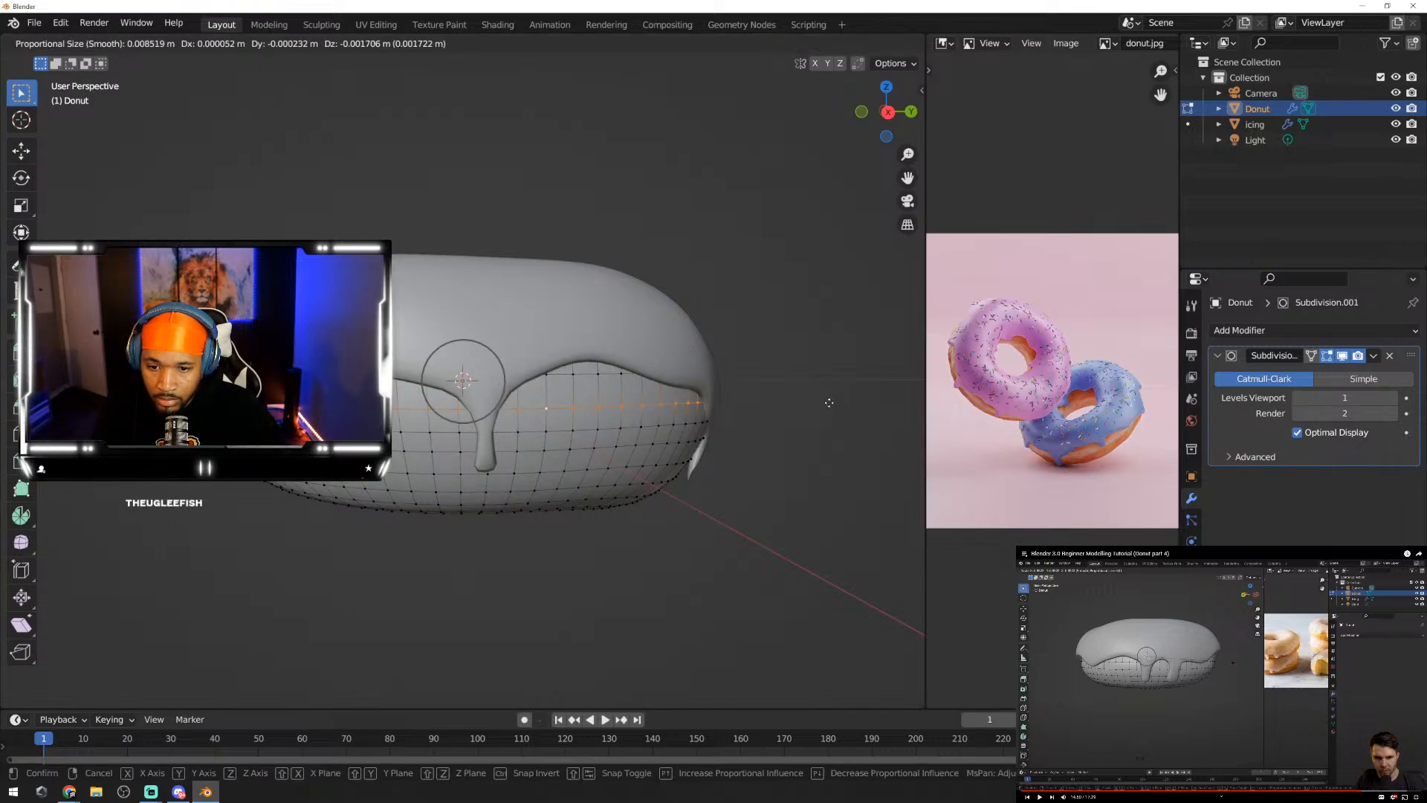
key(g)
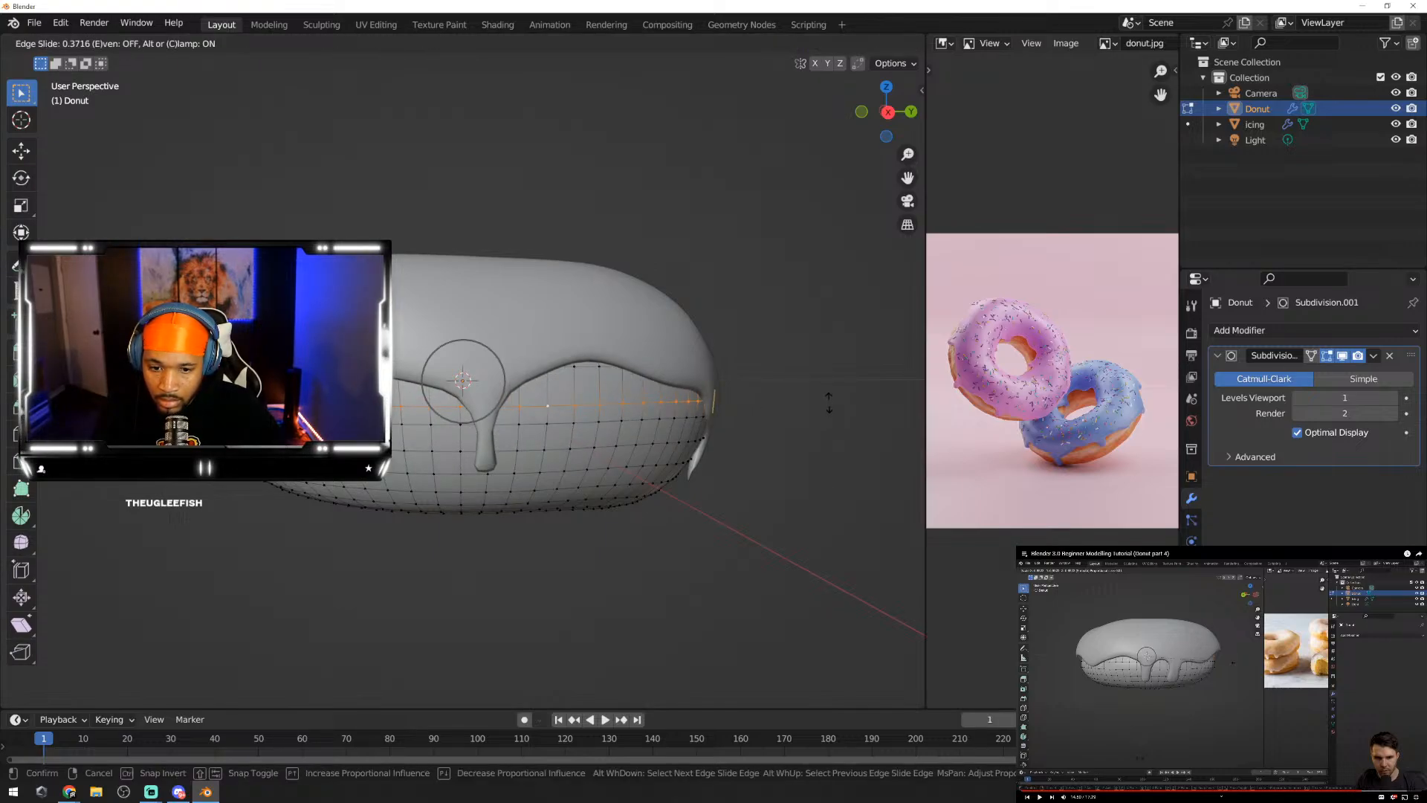
key(g)
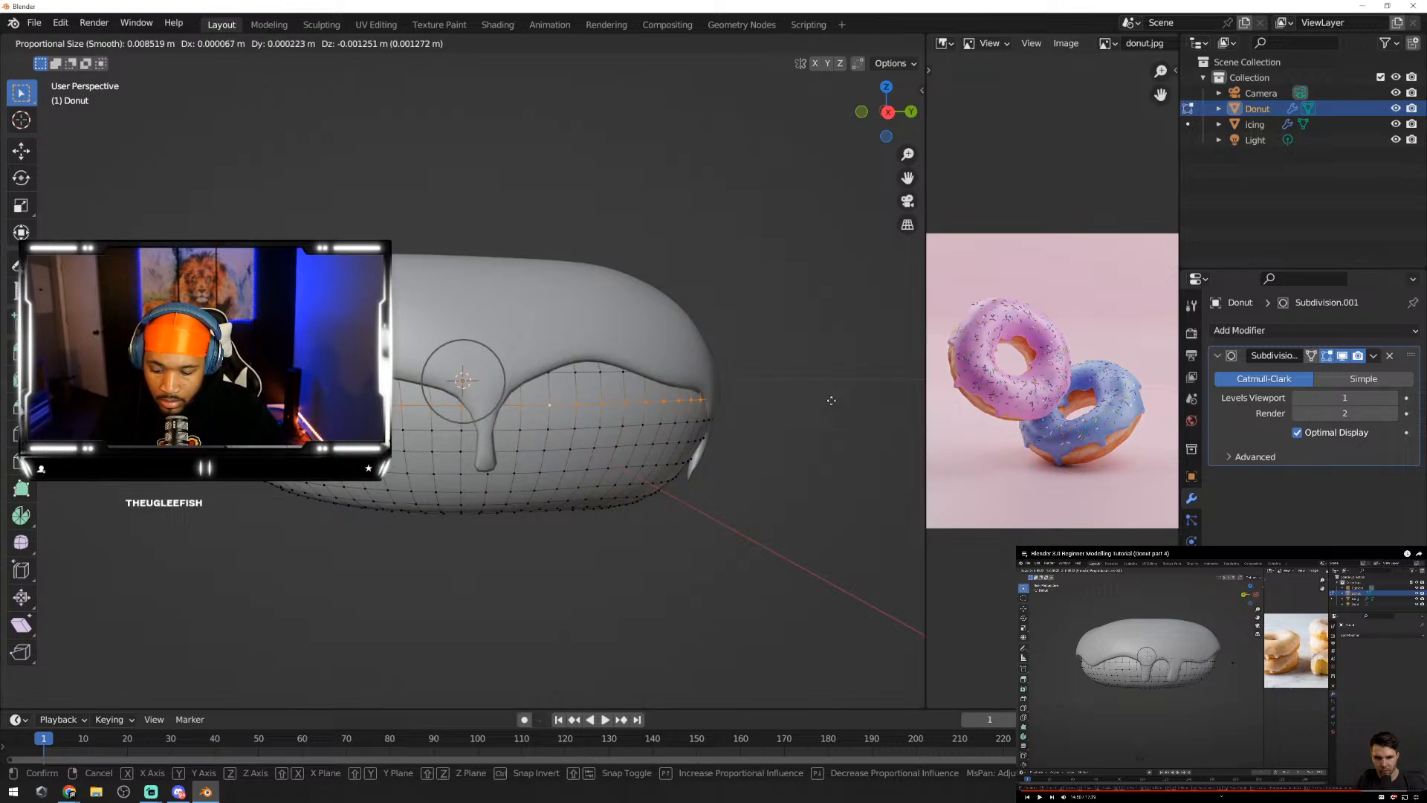
key(g)
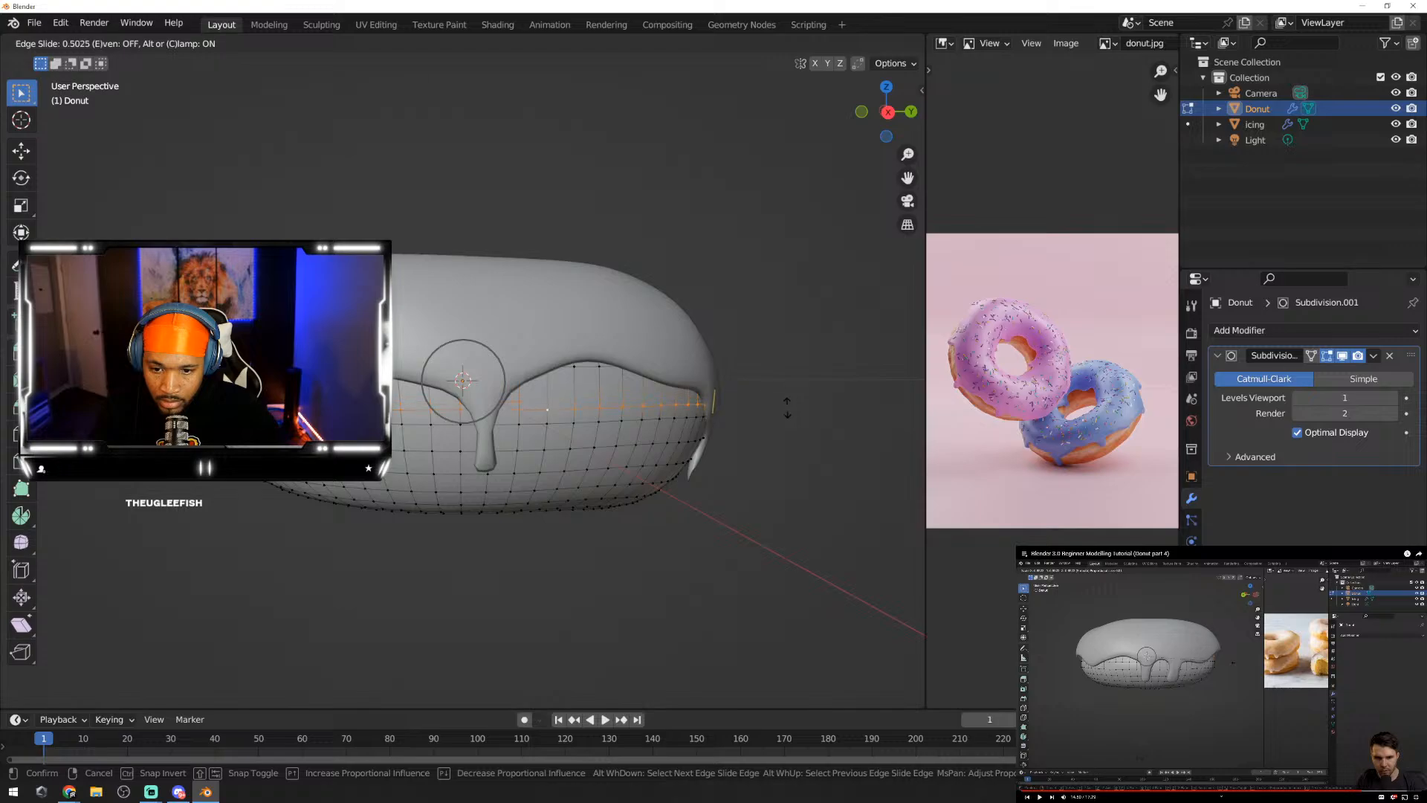
key(c)
key(c)
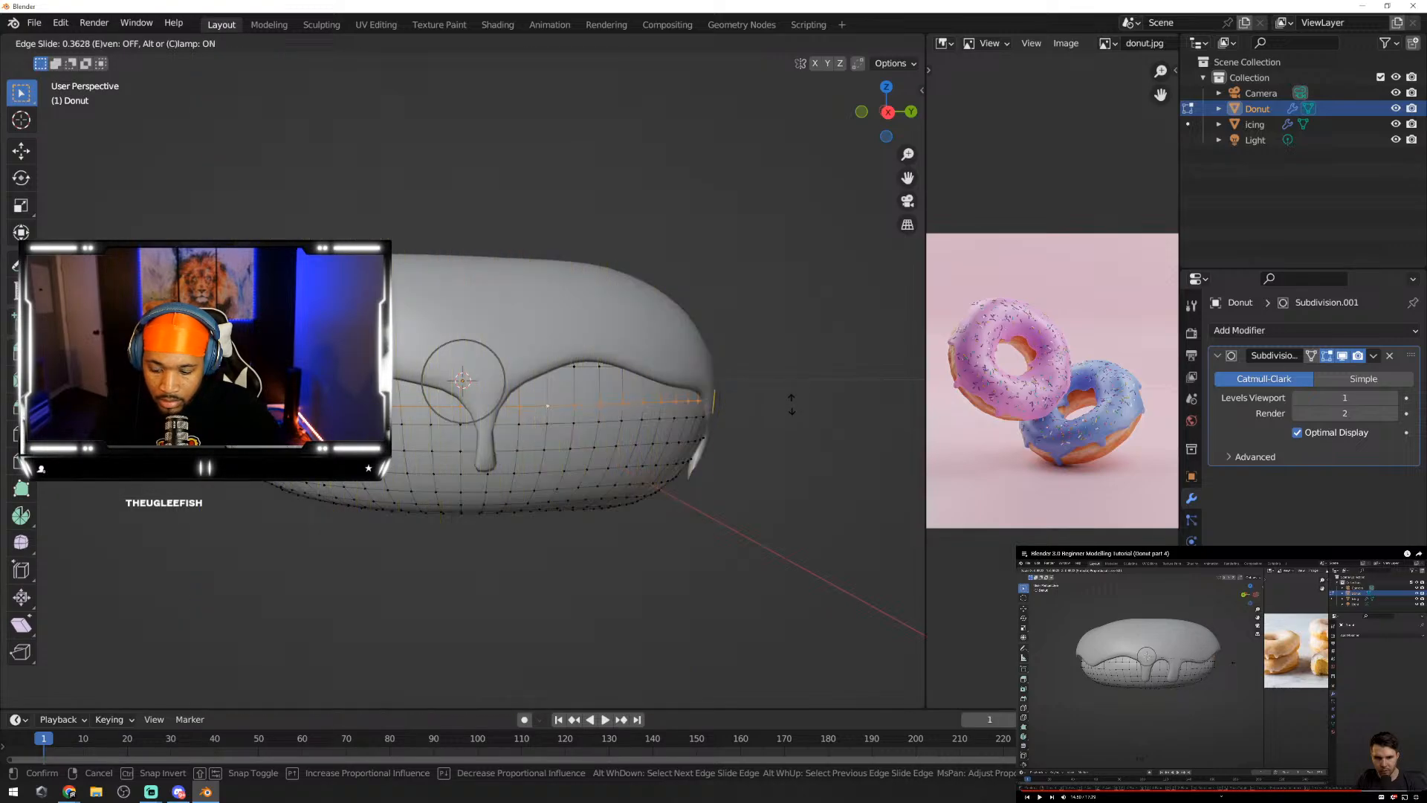
key(c)
key(c)
click(791, 404)
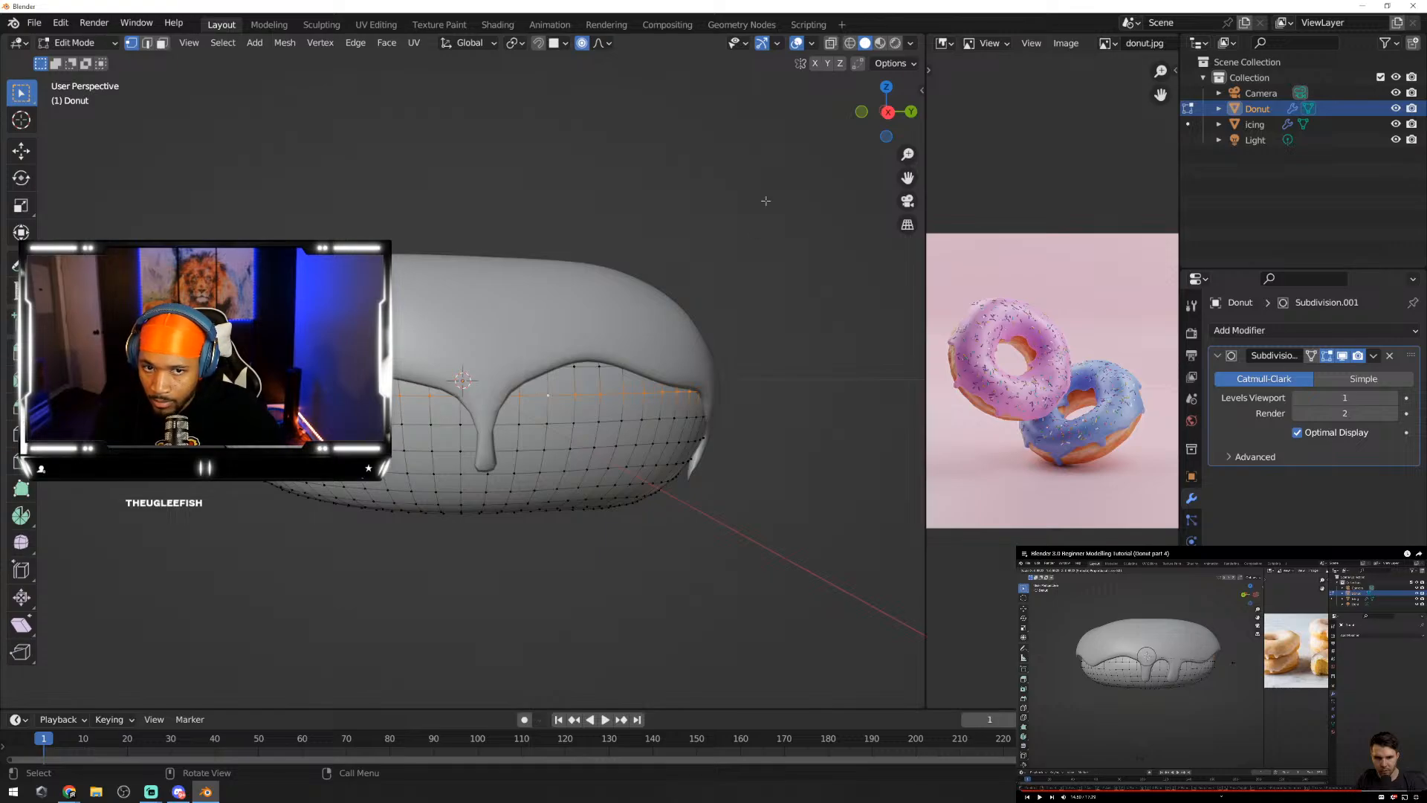
Step: Try to edge slide the selected loop beneath the icing by about 0.06 in the left orthographic view
click(887, 112)
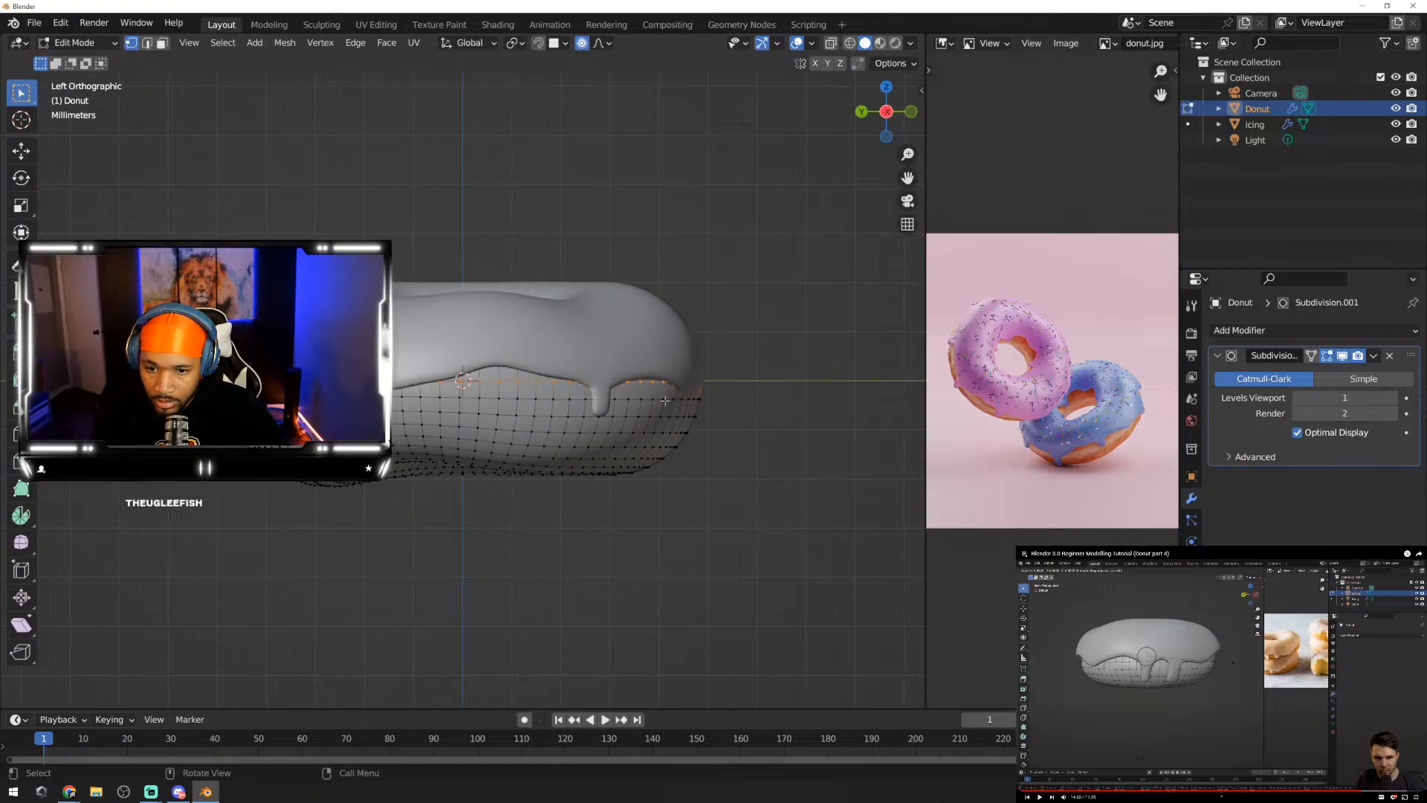
key(g)
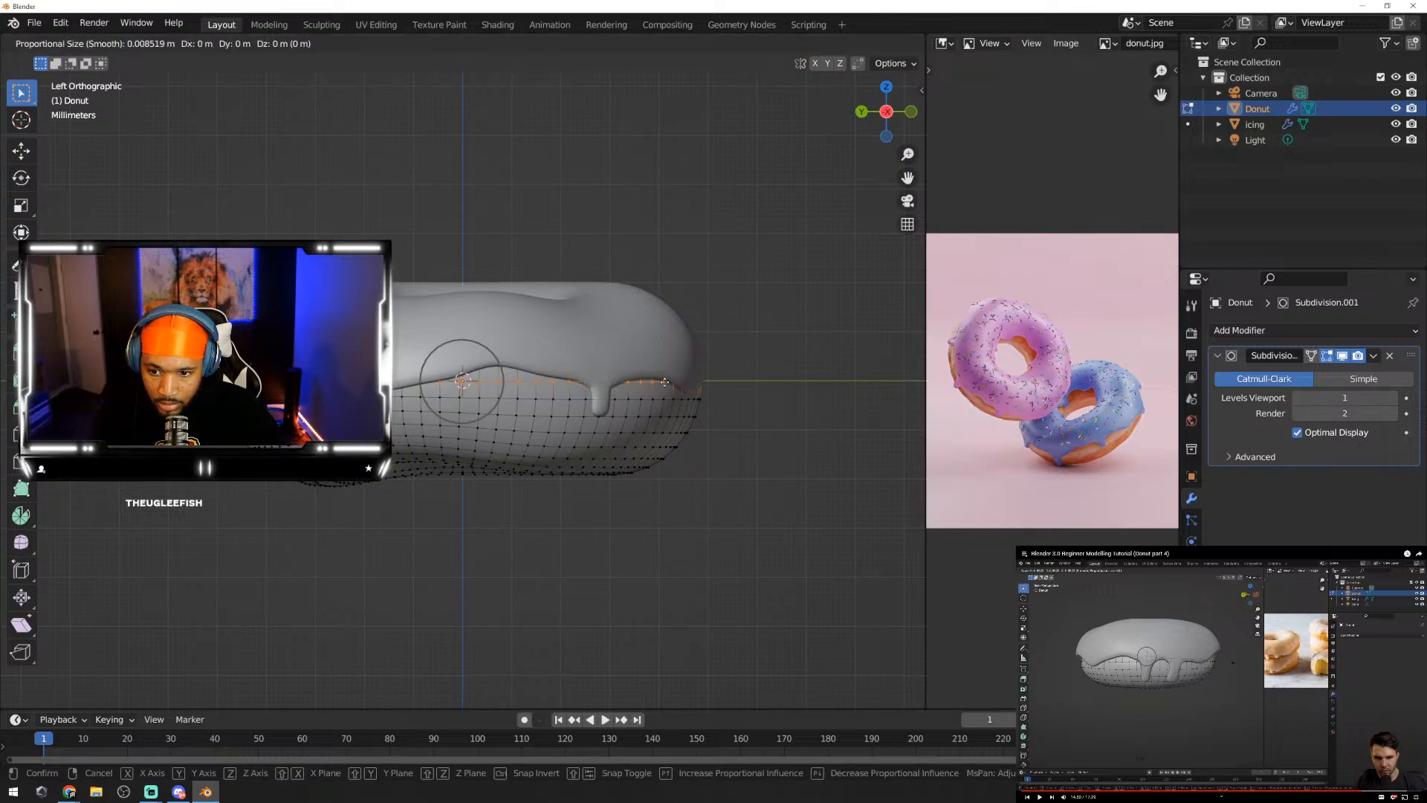
key(g)
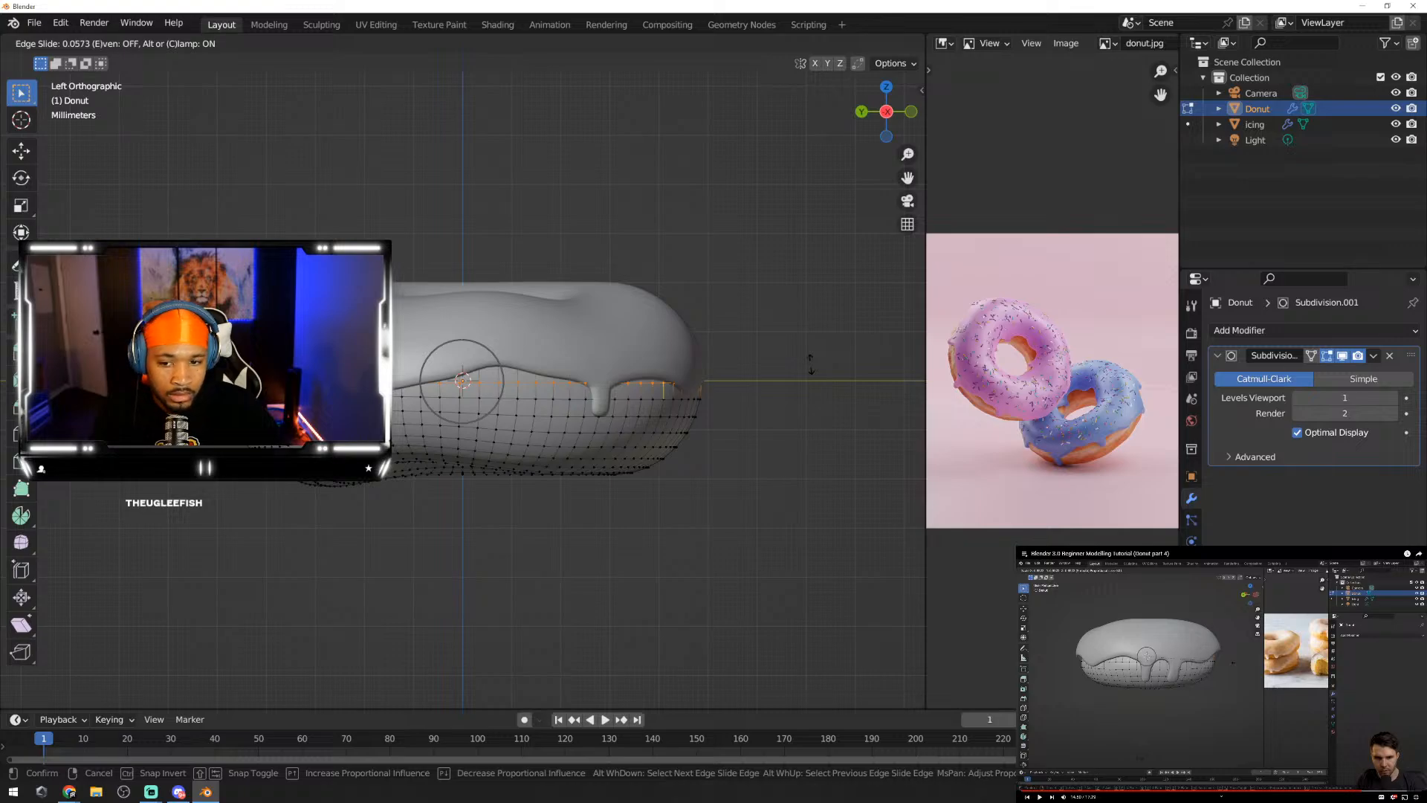
click(764, 374)
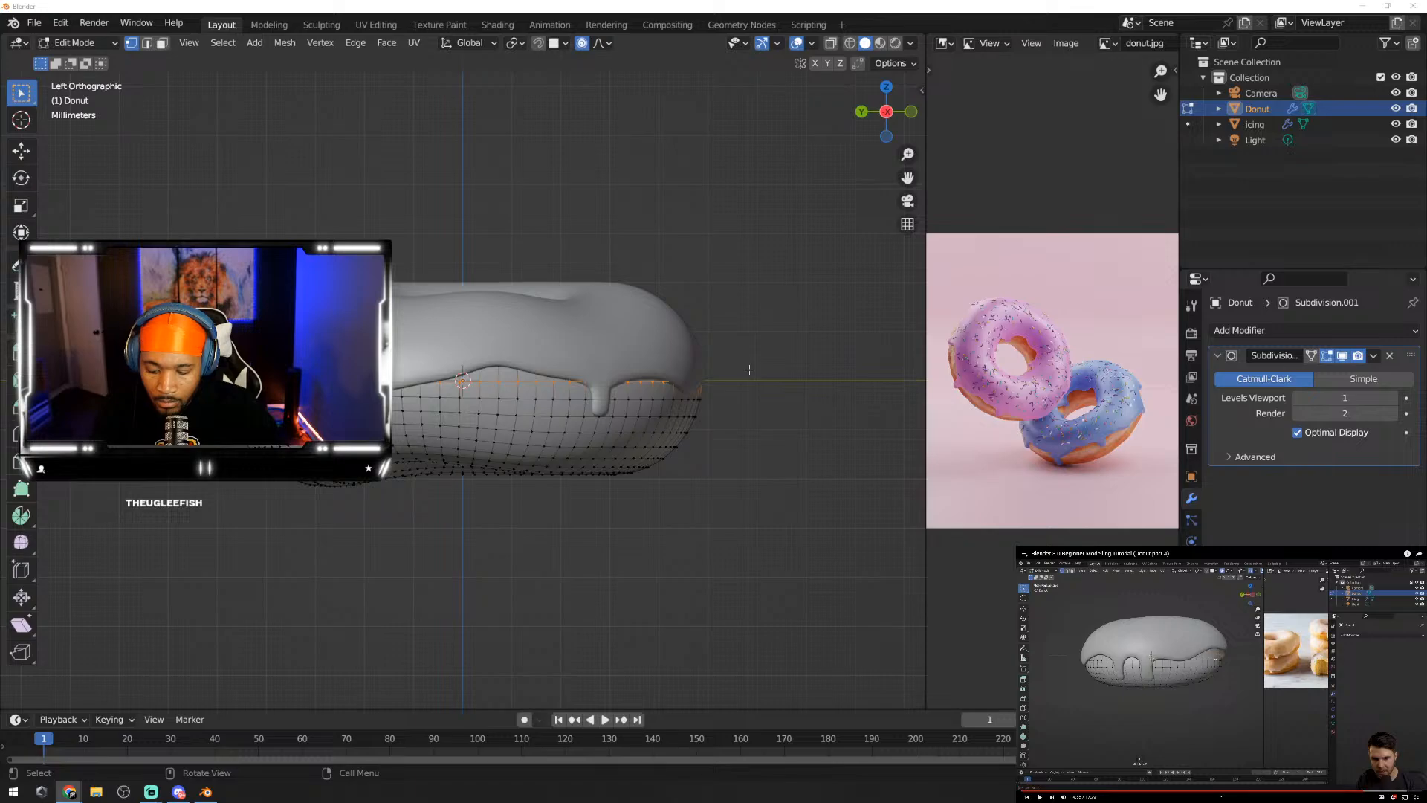
Step: Reselect the donut's horizontal edge loop running just beneath the icing's edge
click(659, 387)
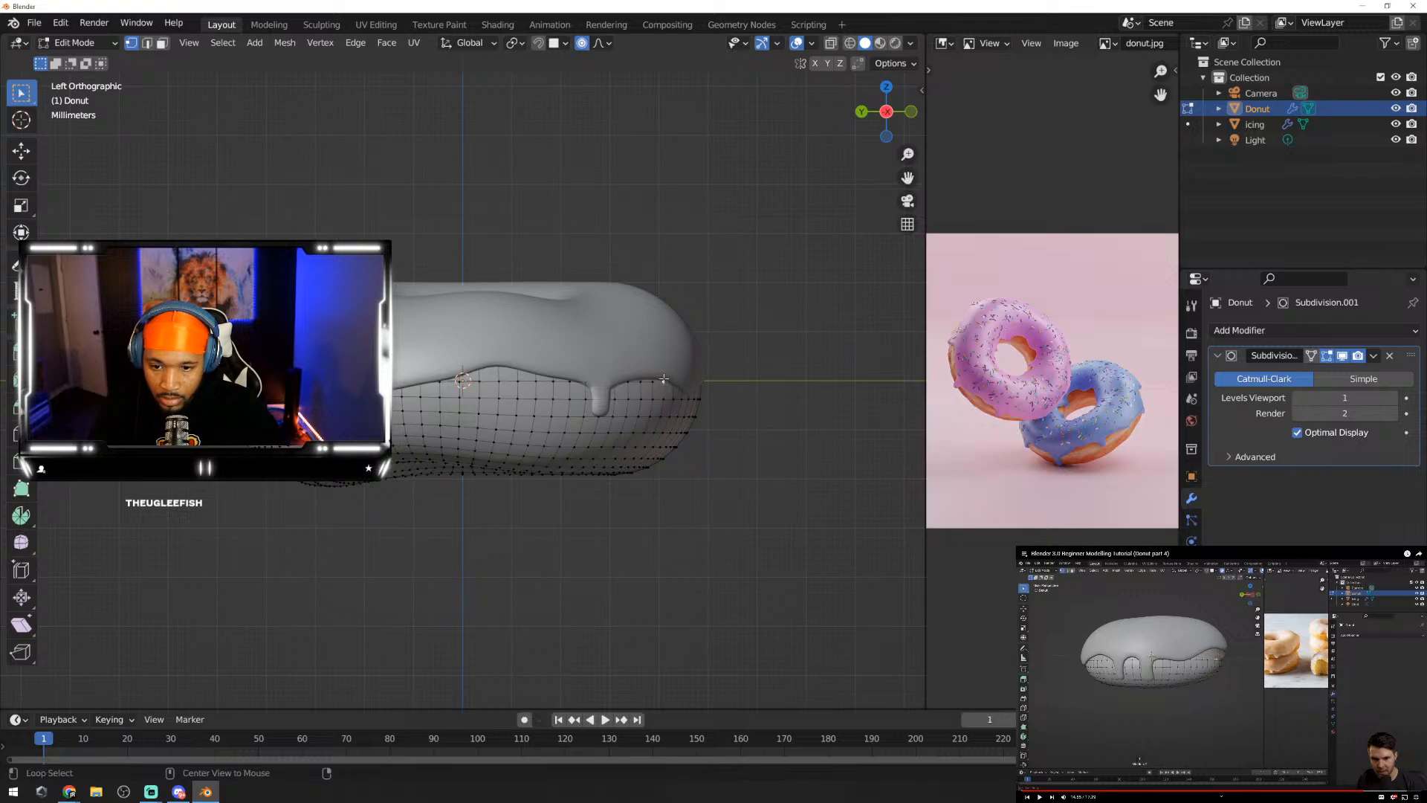
alt+click(664, 382)
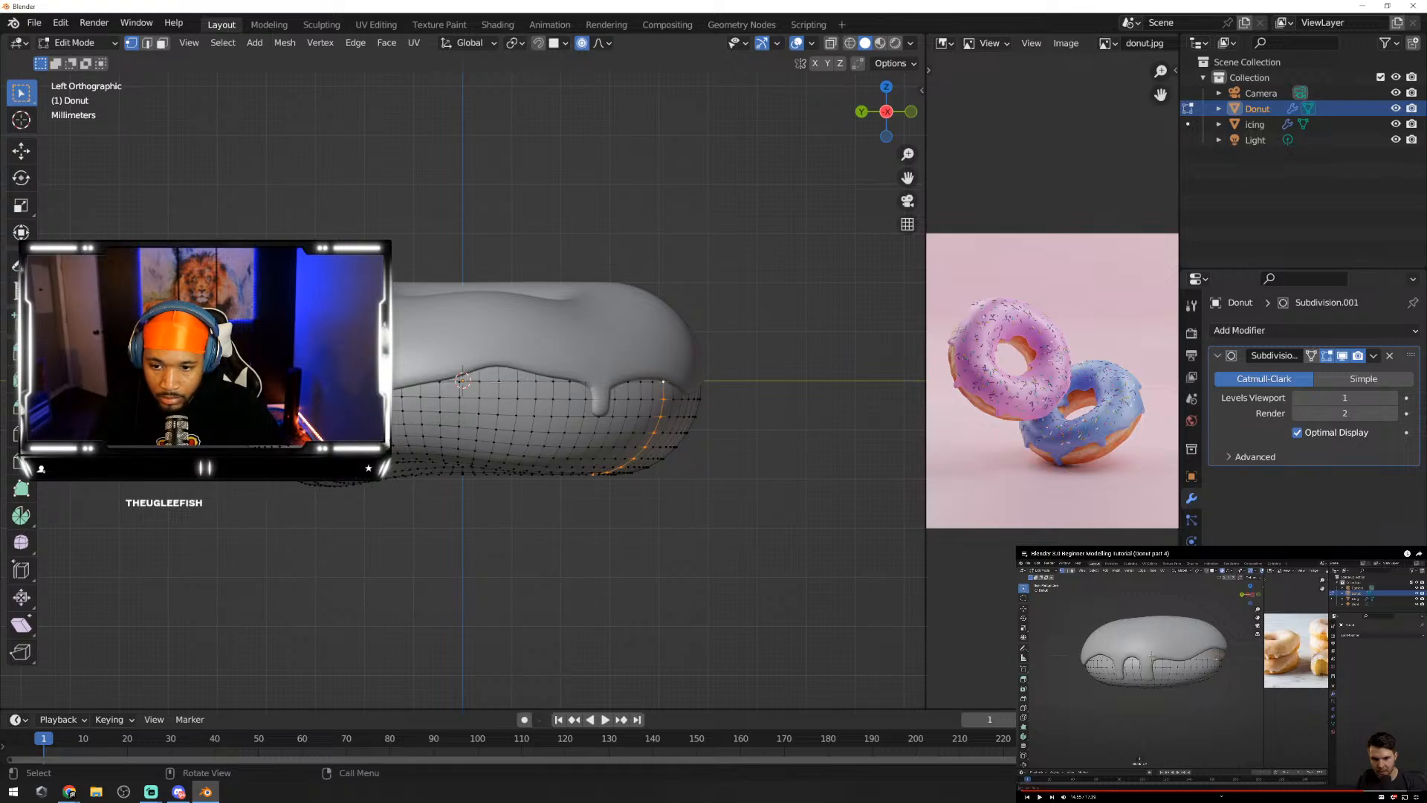
click(498, 381)
alt+click(498, 381)
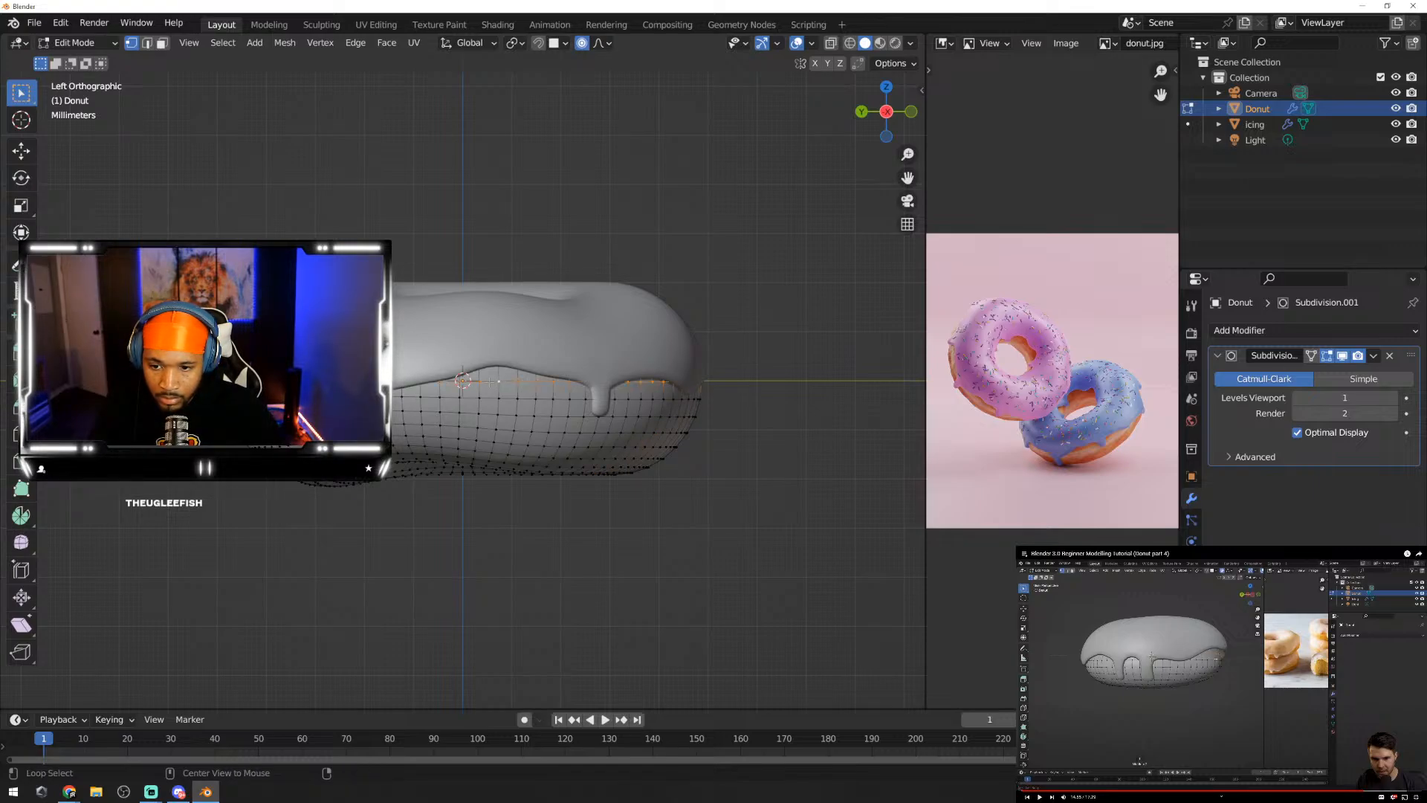
Step: Try to edge slide the reselected loop by about -0.23, and start and cancel a Shrink/Fatten on it
key(g)
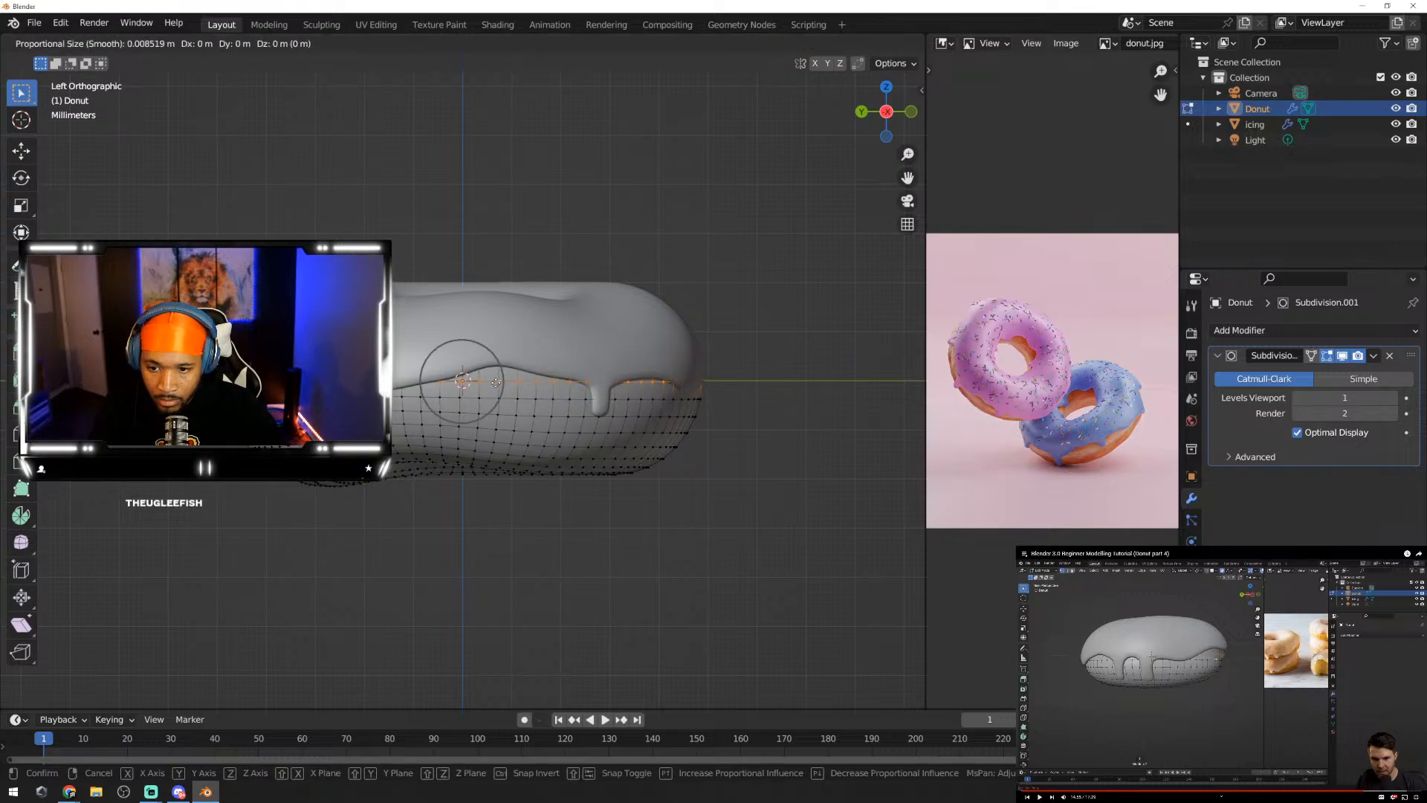
key(g)
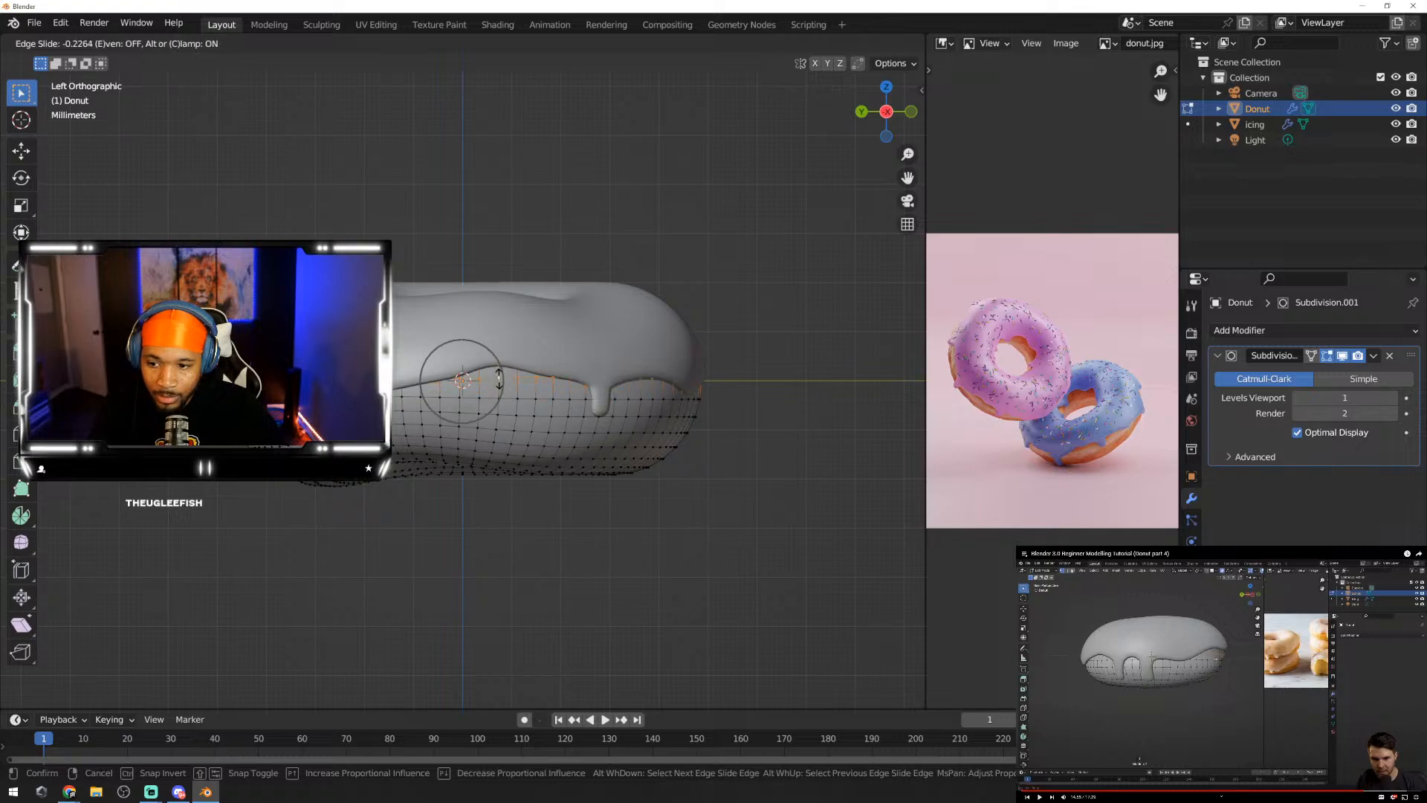
click(501, 386)
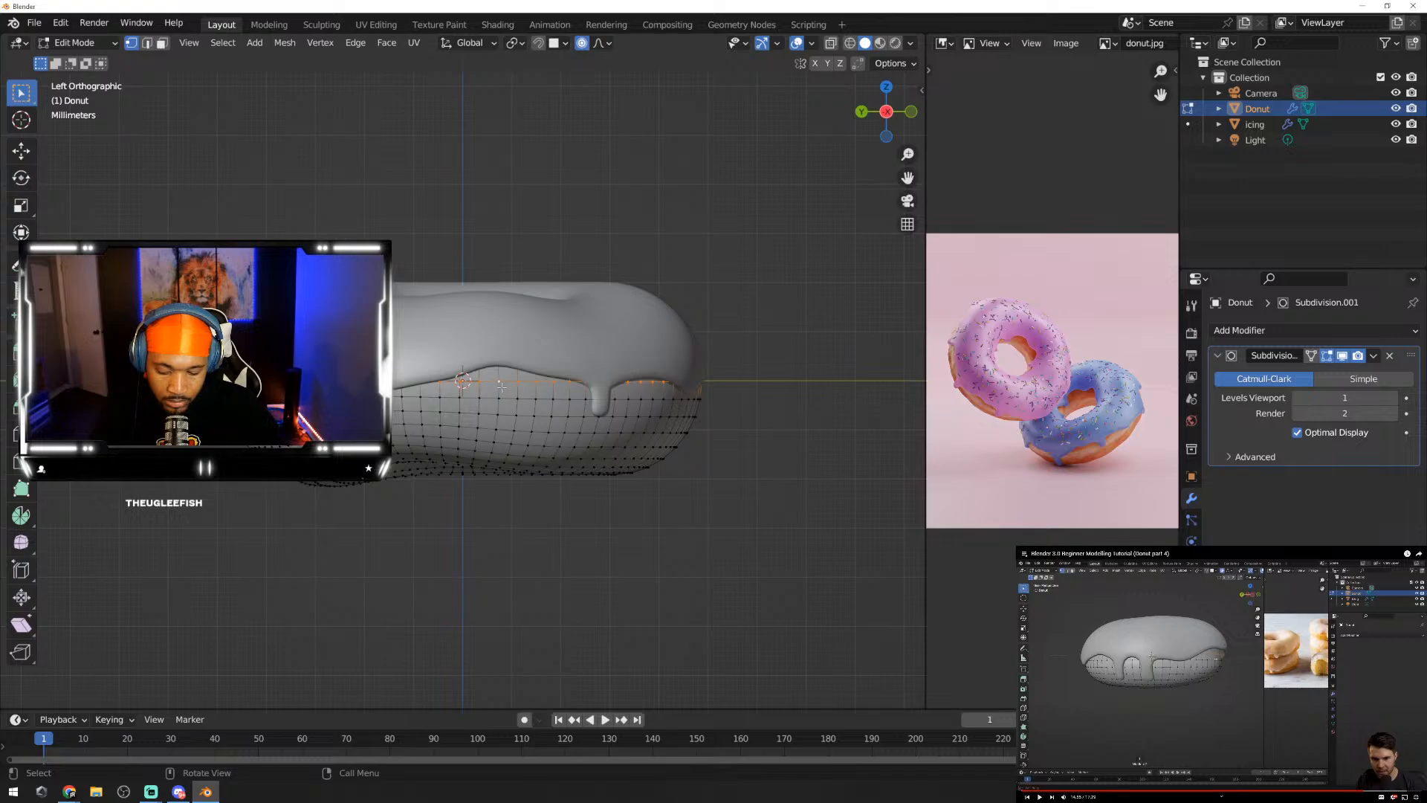
key(alt+s)
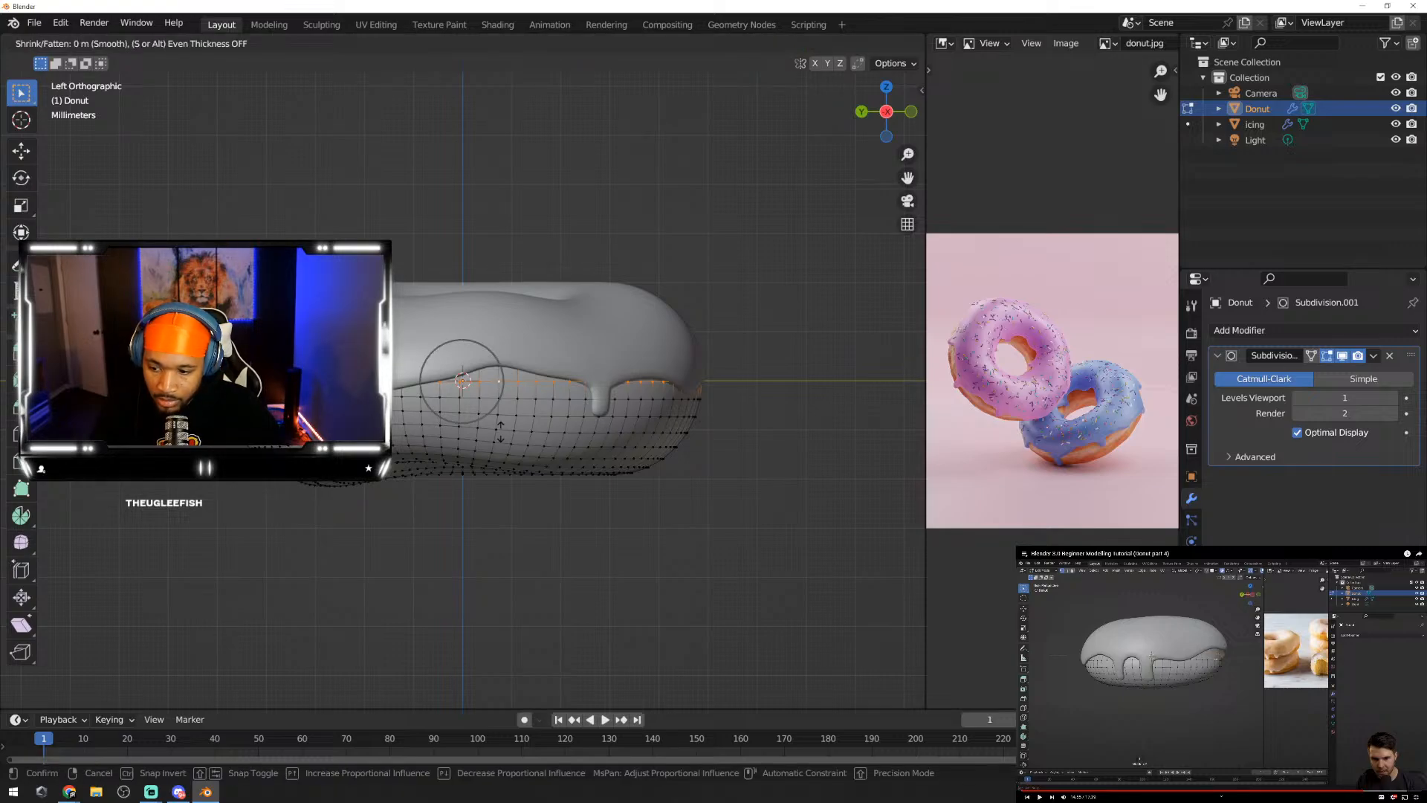
right_click(500, 432)
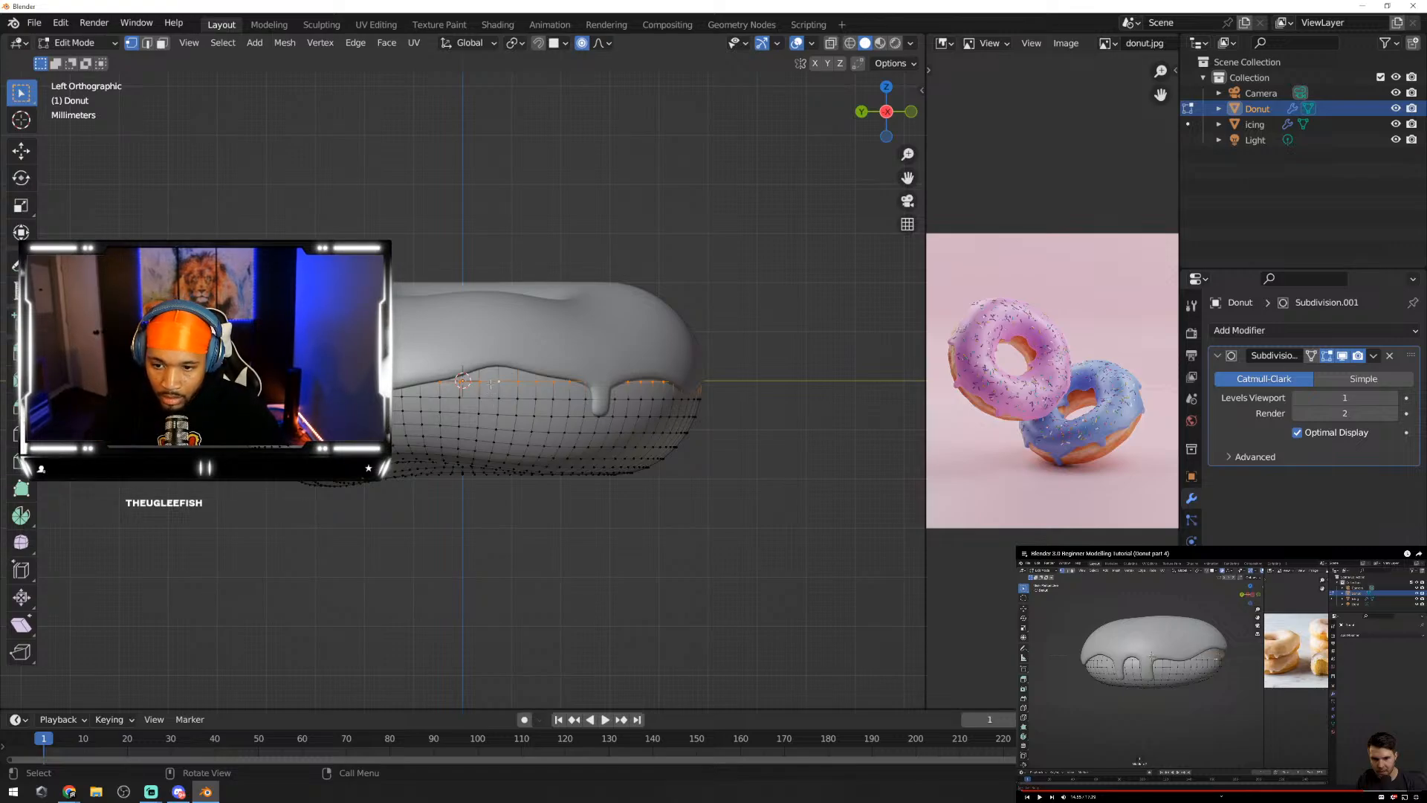
Step: Try to slide and move the loop again, raising the proportional size to about 0.0094 m and returning it to about 0.0085 m
key(g)
key(g)
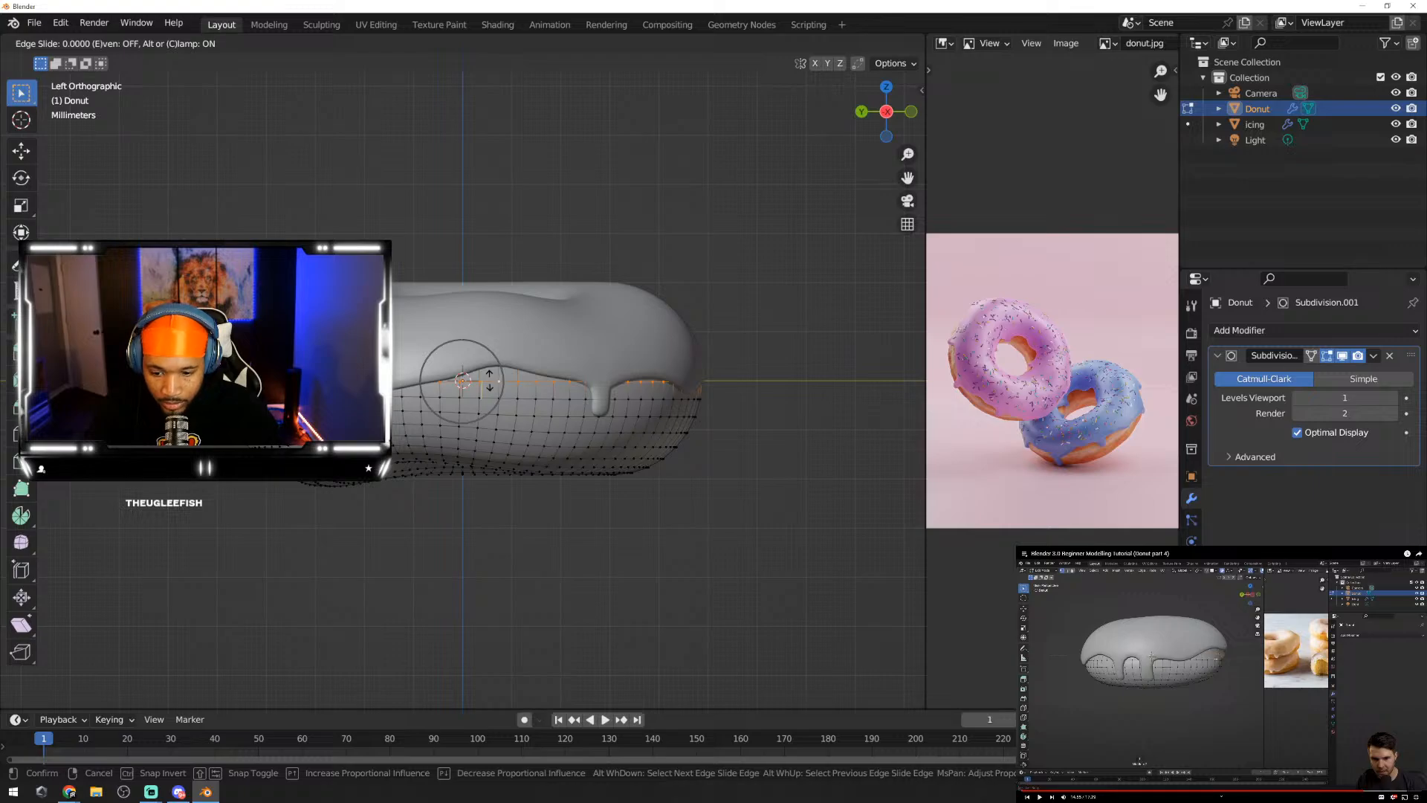
key(g)
key(g)
key(g)
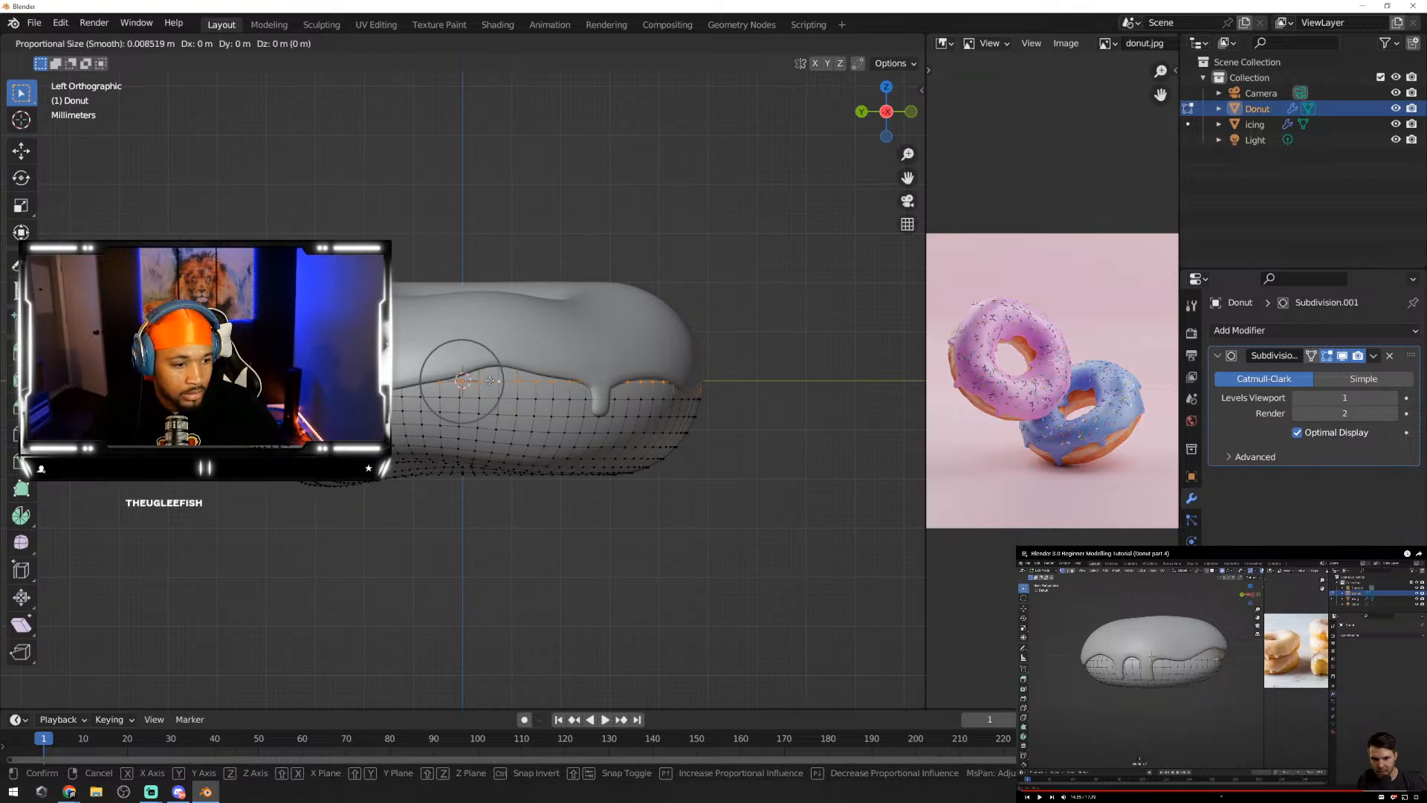
scroll(490, 381, down, 1)
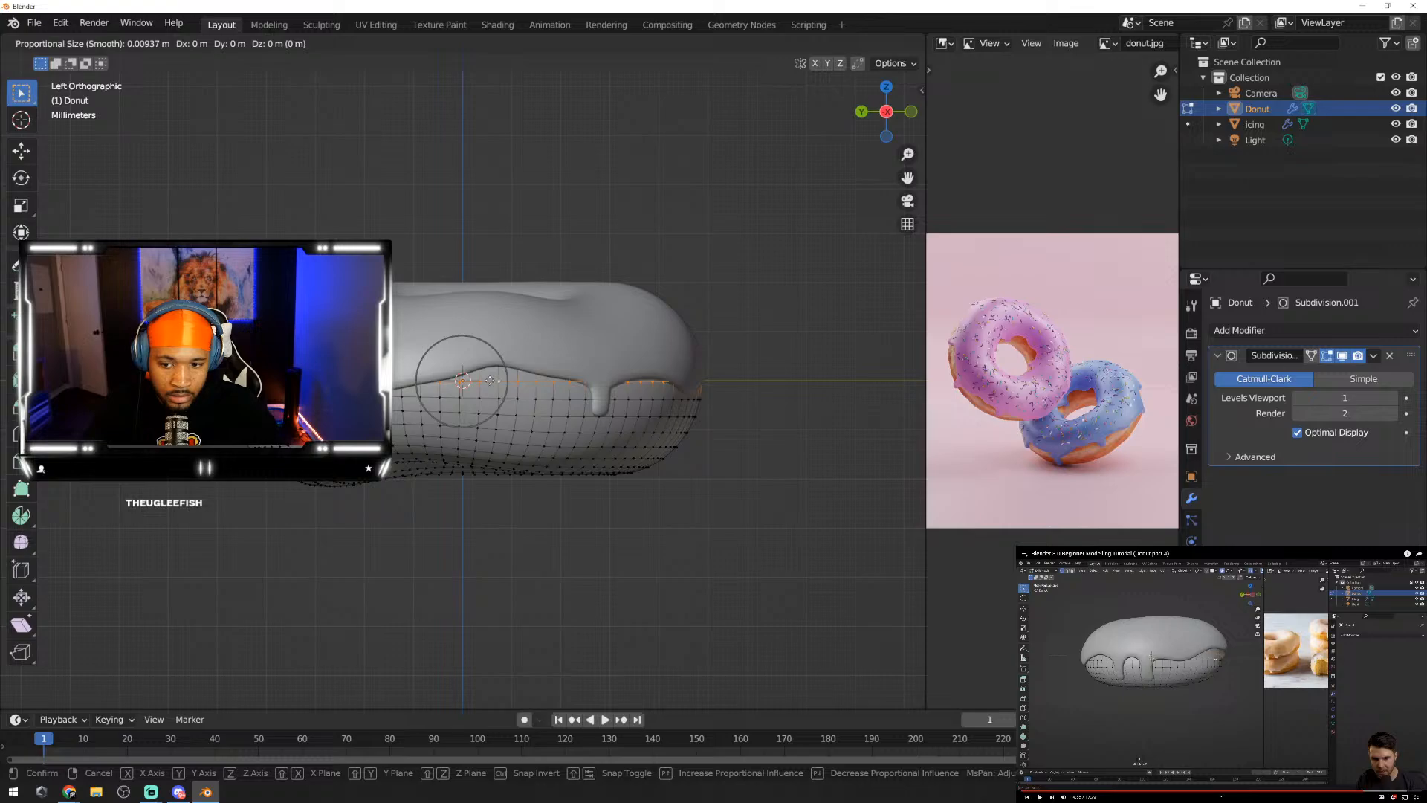
scroll(490, 380, up, 1)
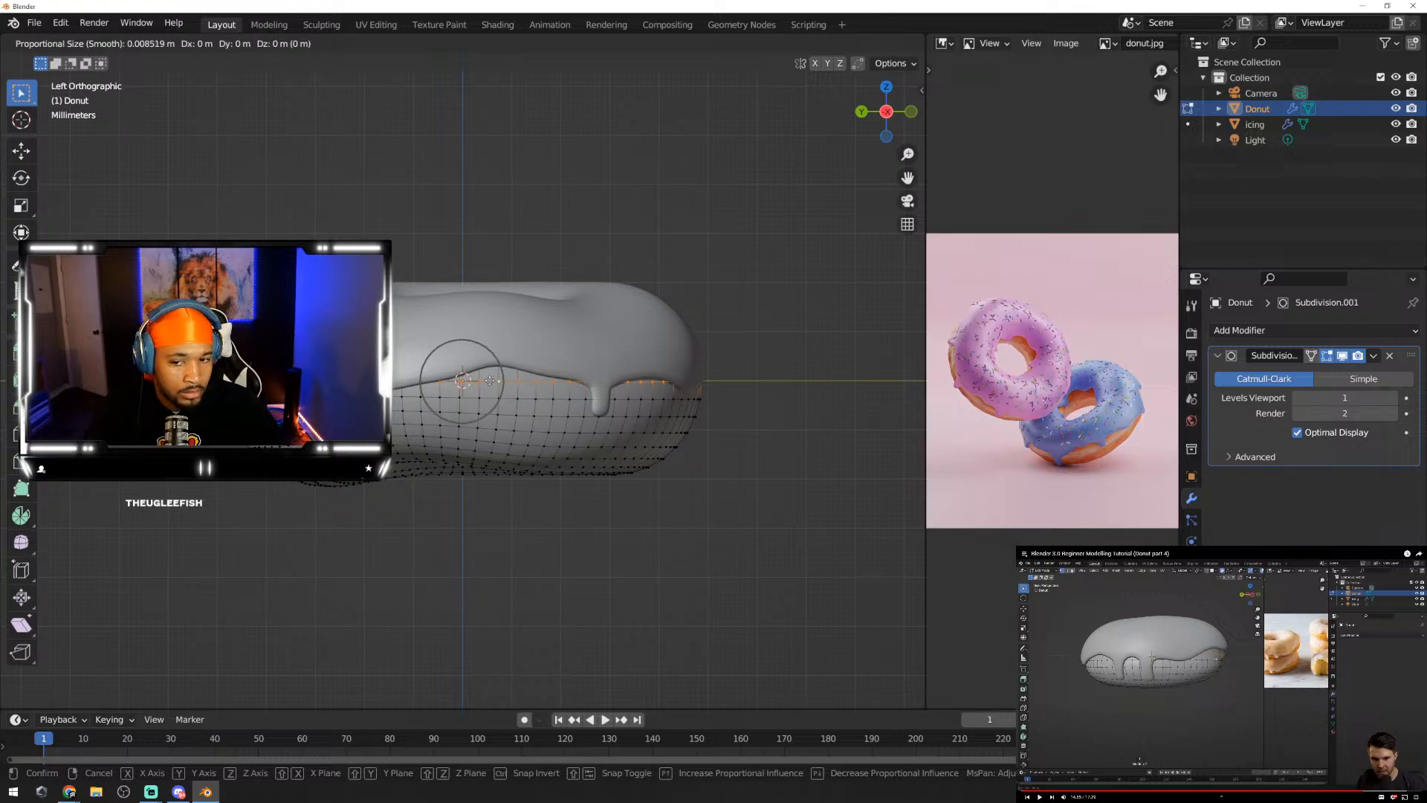
click(490, 381)
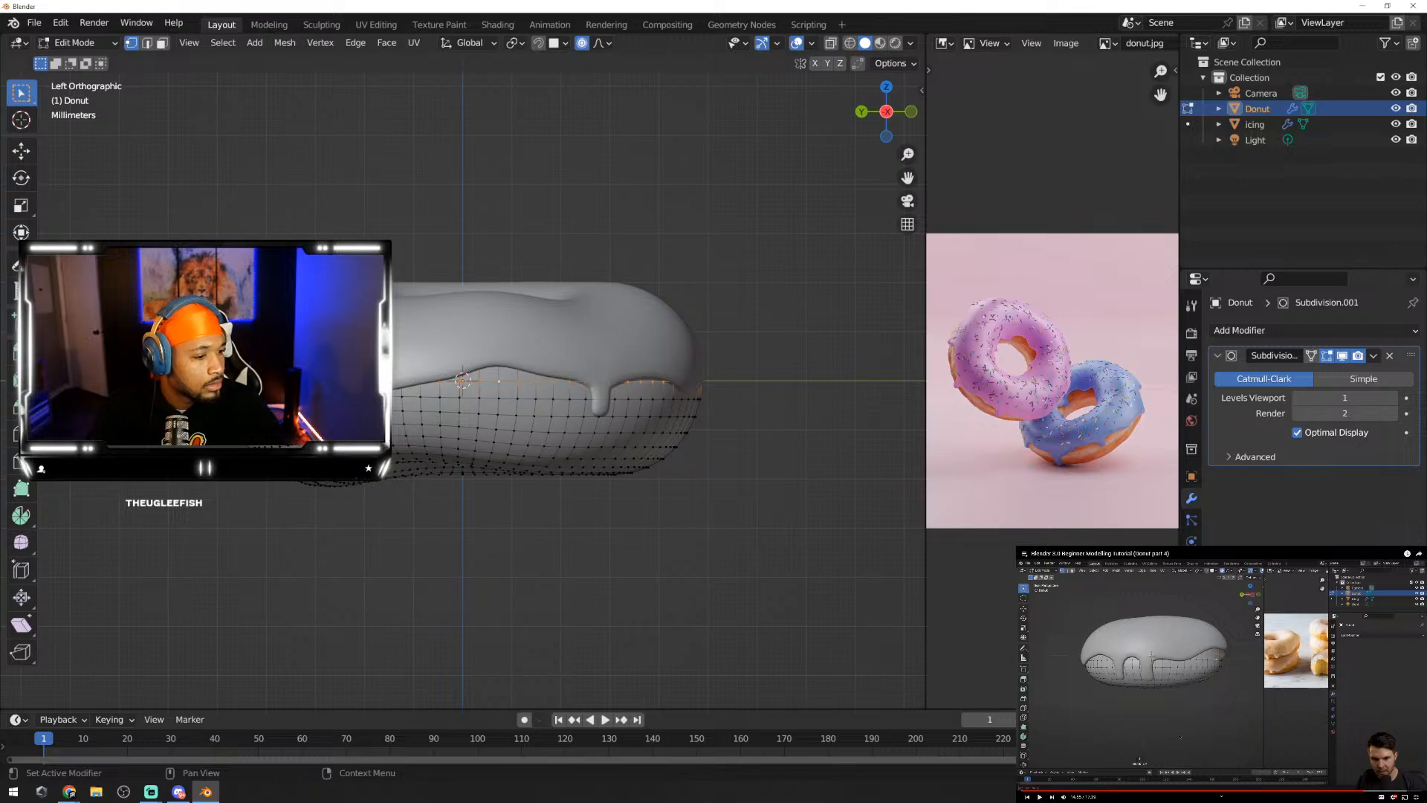
click(1167, 737)
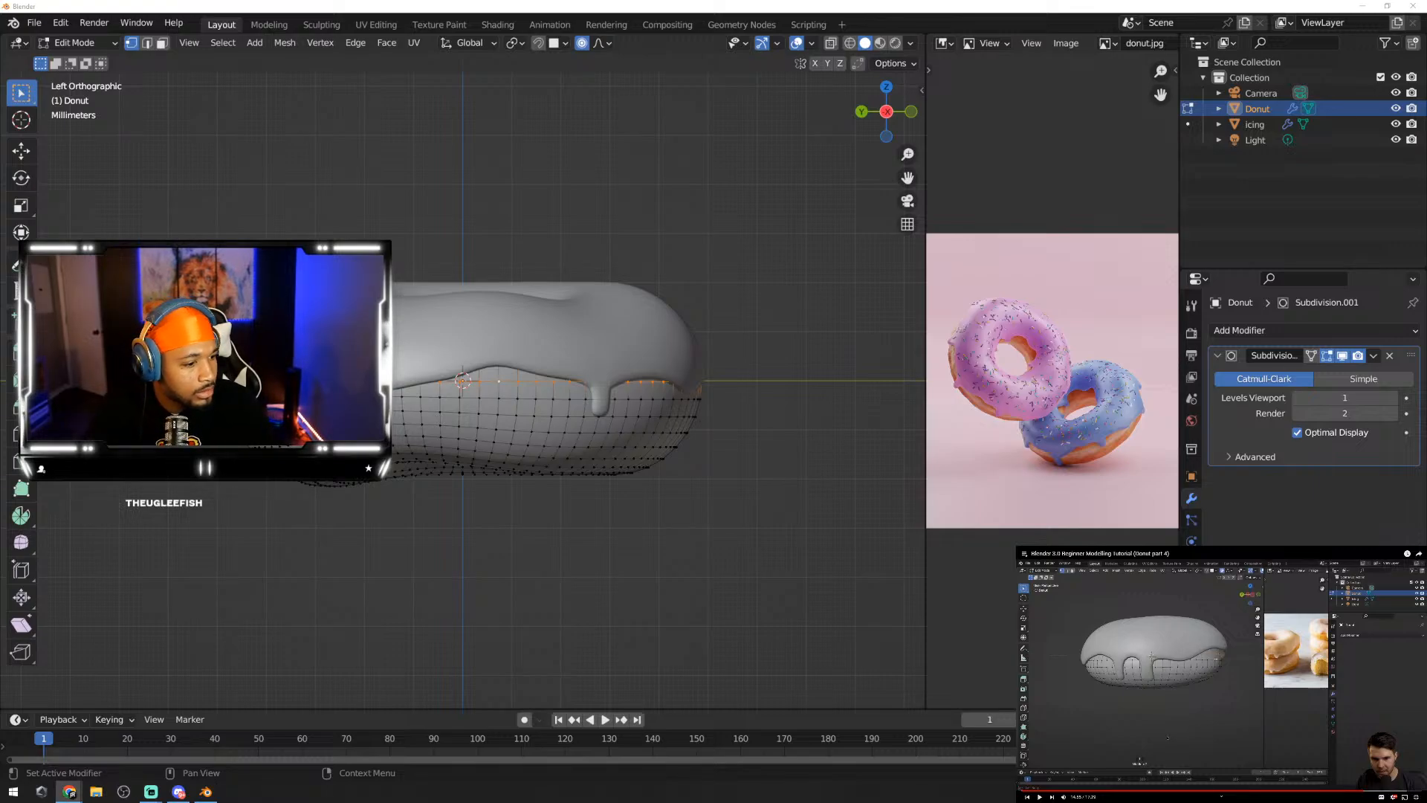
Step: Try to edge-slide the selected edge loop around the donut's middle, just beneath the icing's rim
click(1168, 737)
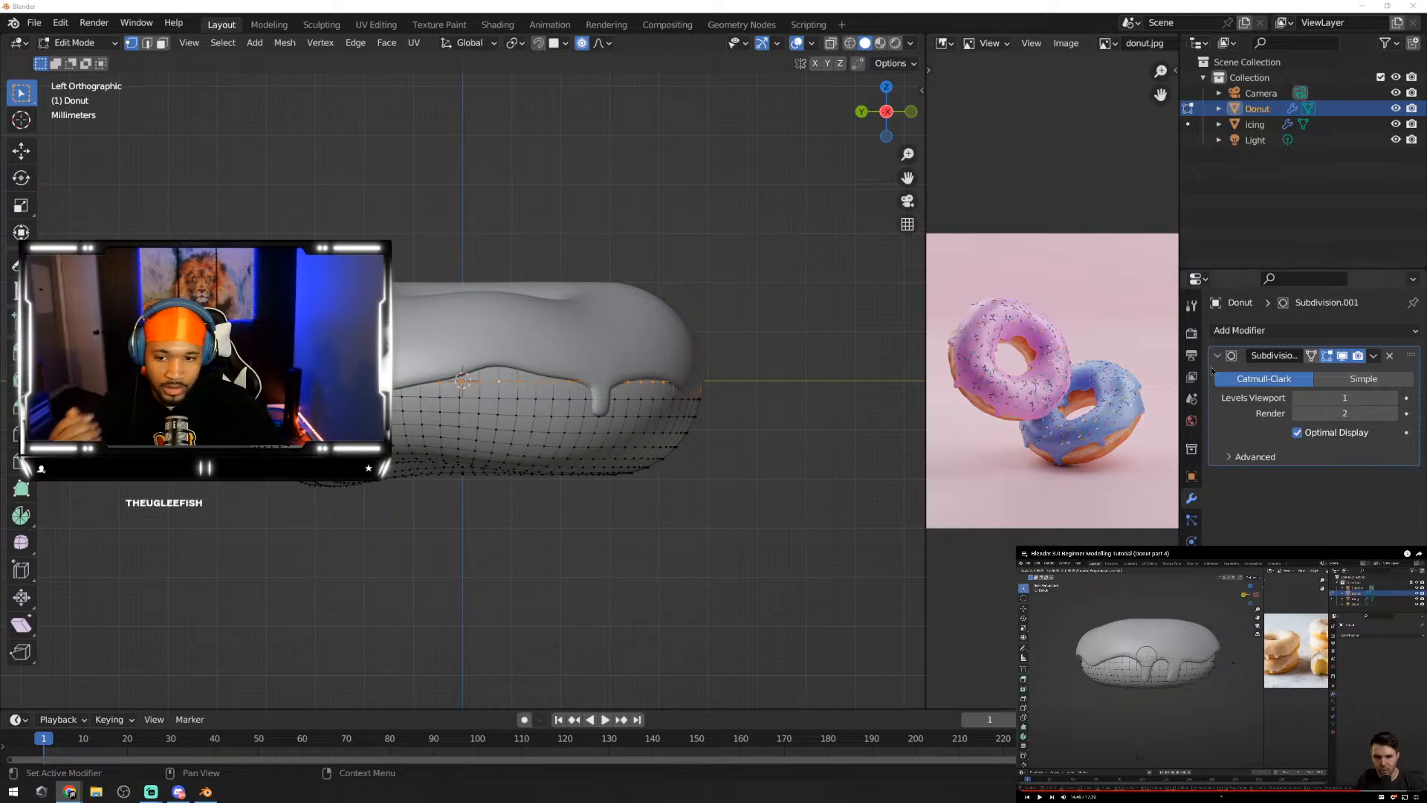
scroll(488, 409, up, 5)
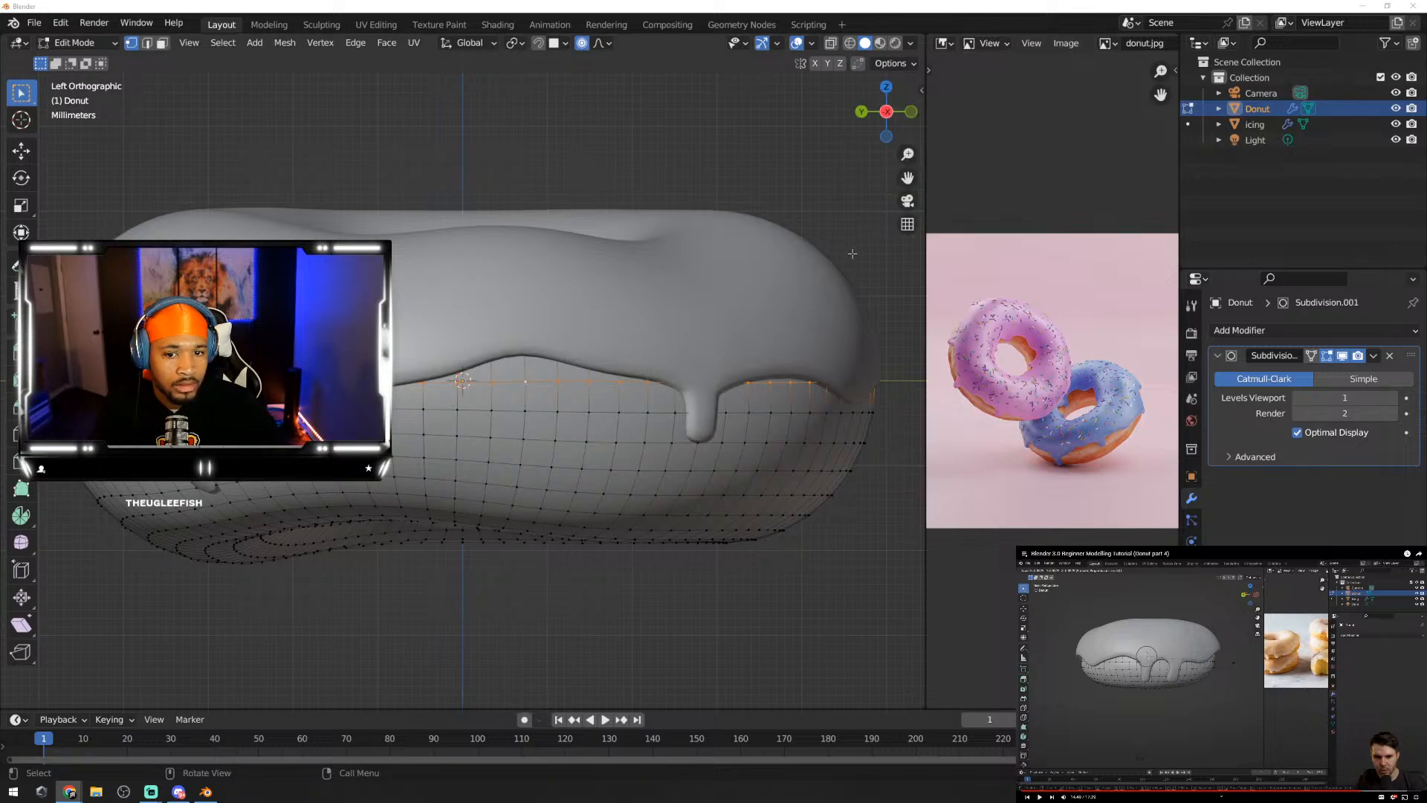
drag(889, 113, 921, 330)
scroll(748, 315, down, 4)
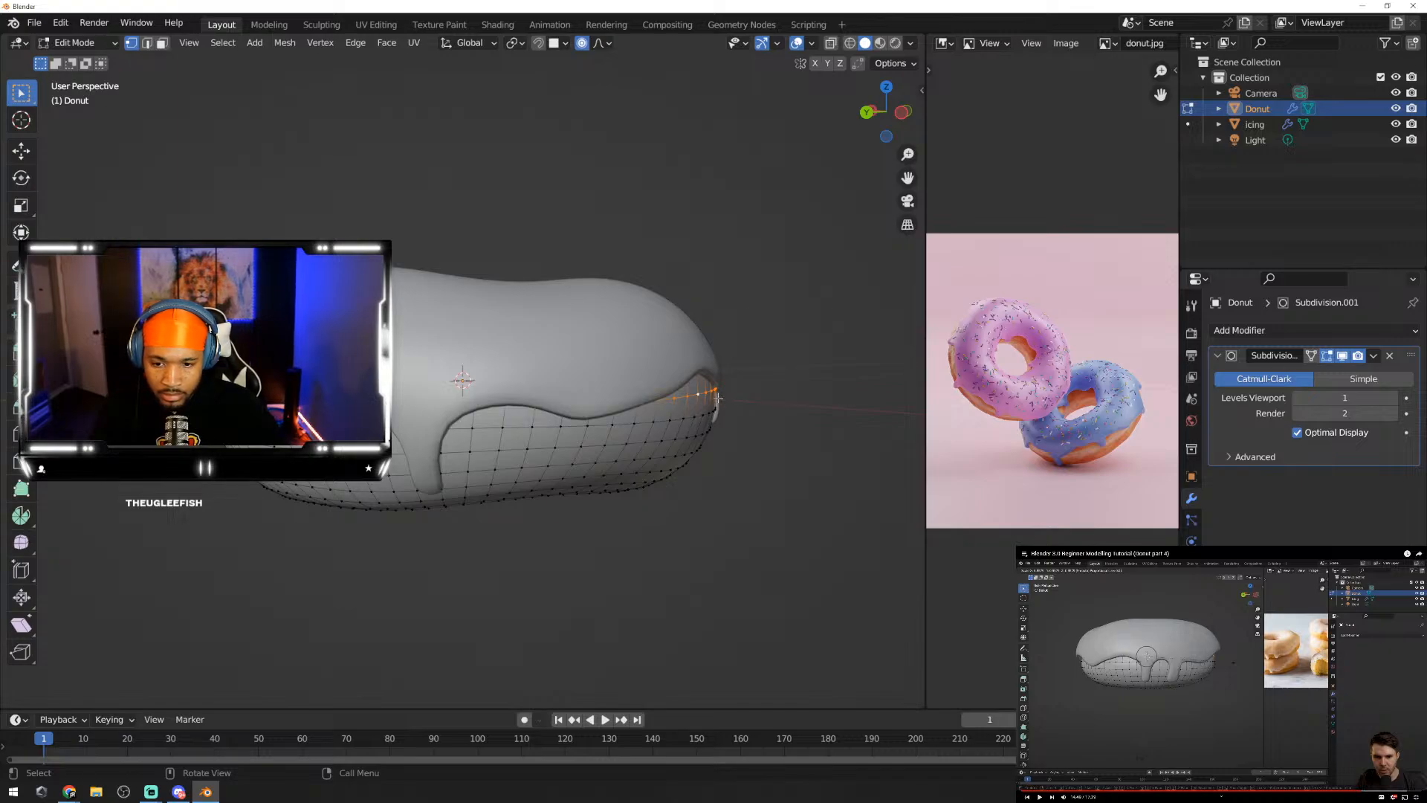
key(g)
key(g)
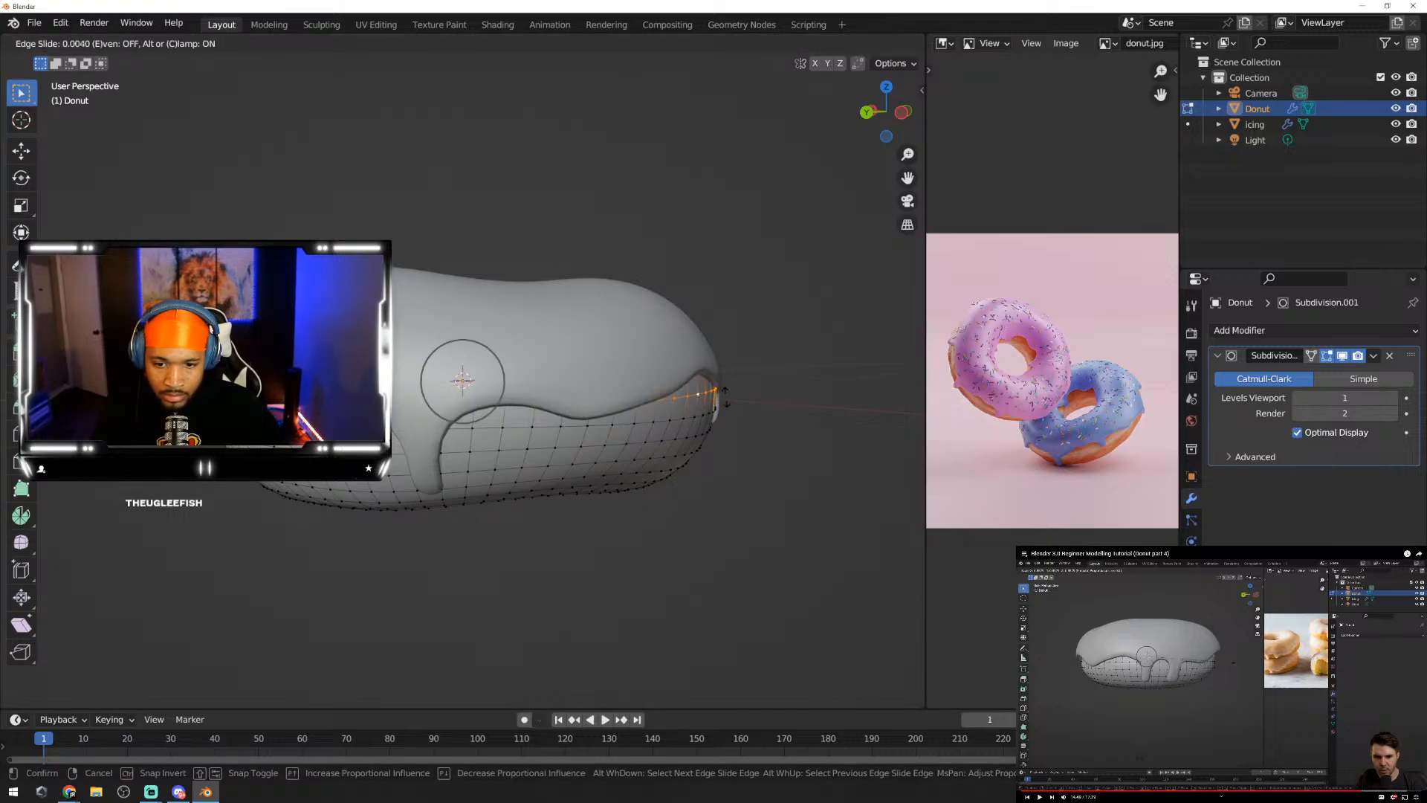
click(743, 395)
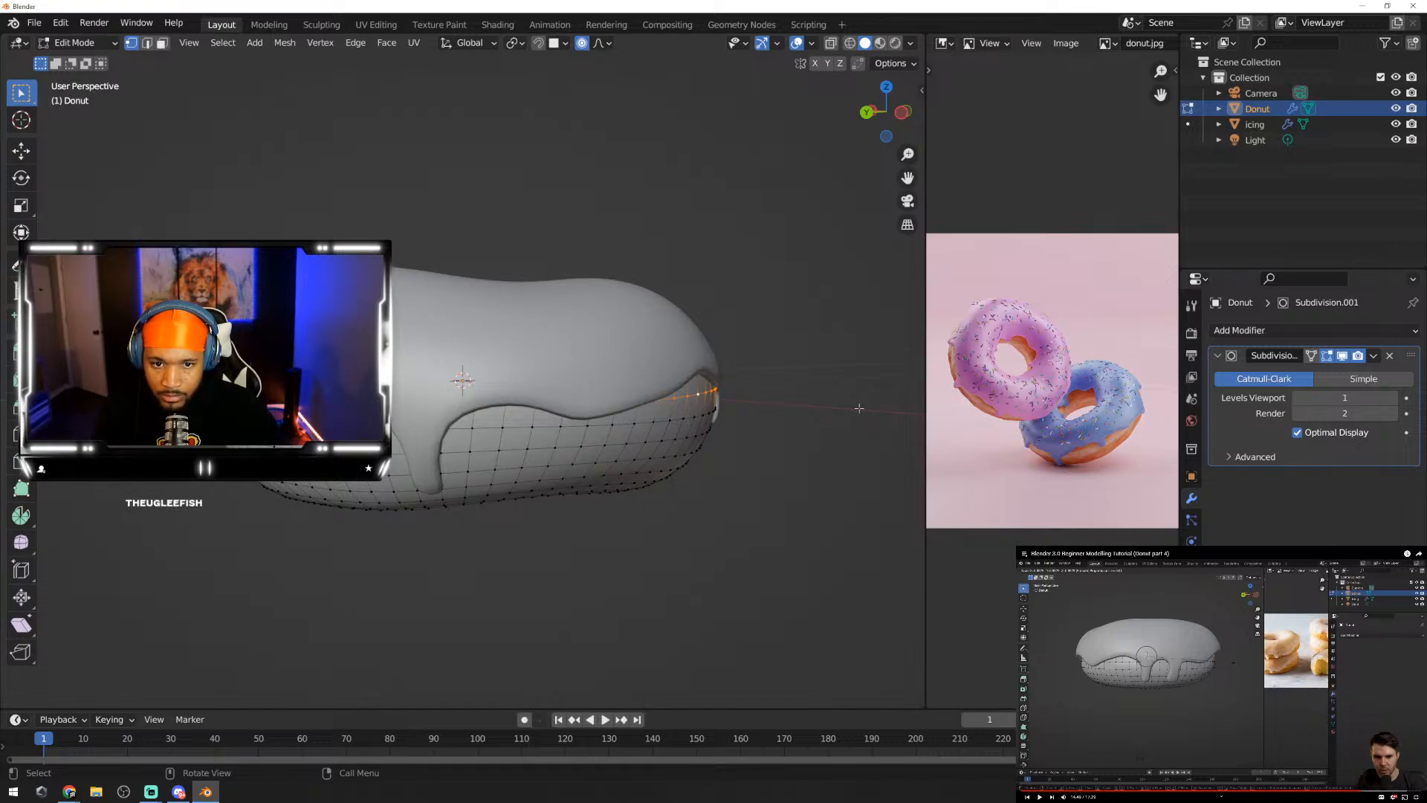
Step: Switch the viewport to orthographic projection and try to move the donut's selected edge loop
click(908, 225)
click(908, 226)
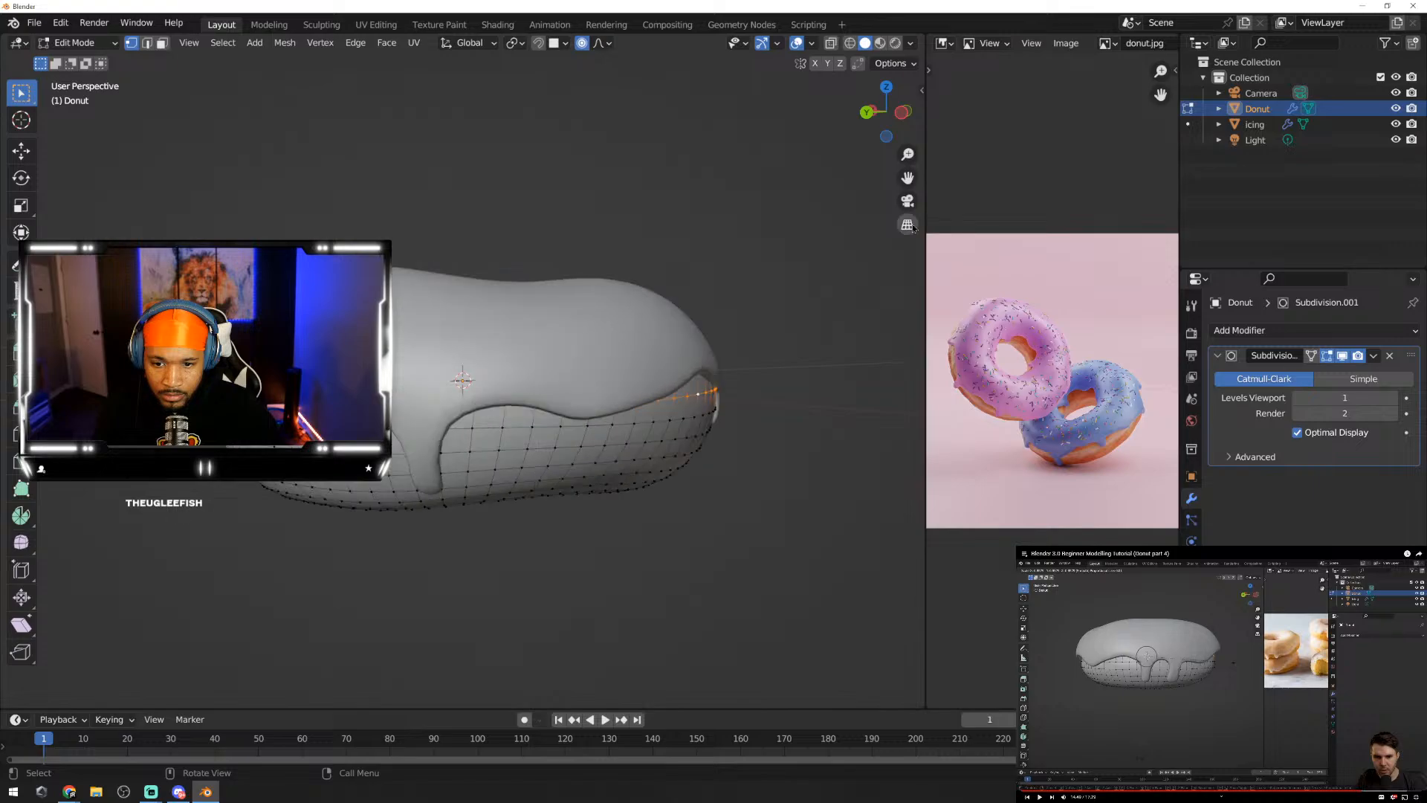
click(910, 226)
click(911, 227)
click(911, 226)
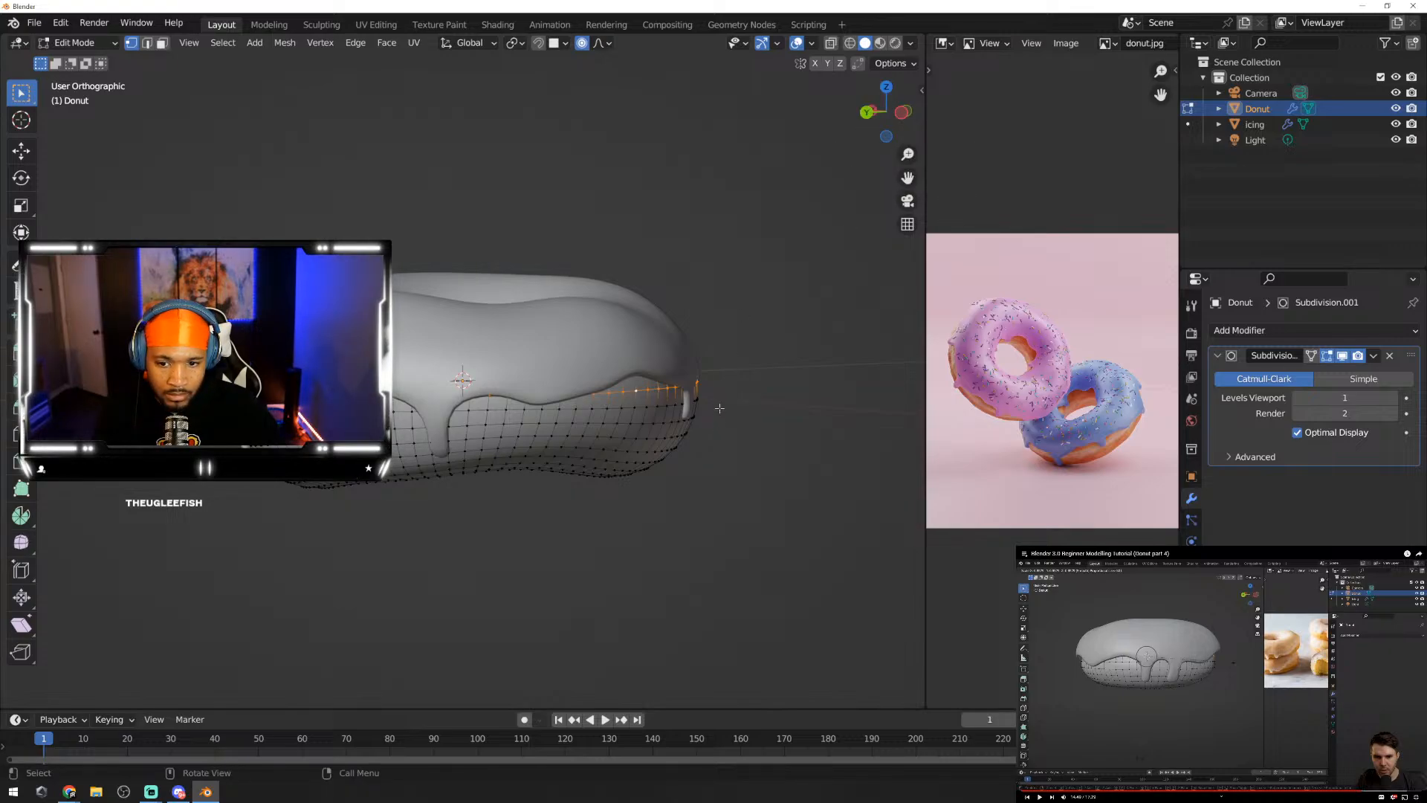
key(g)
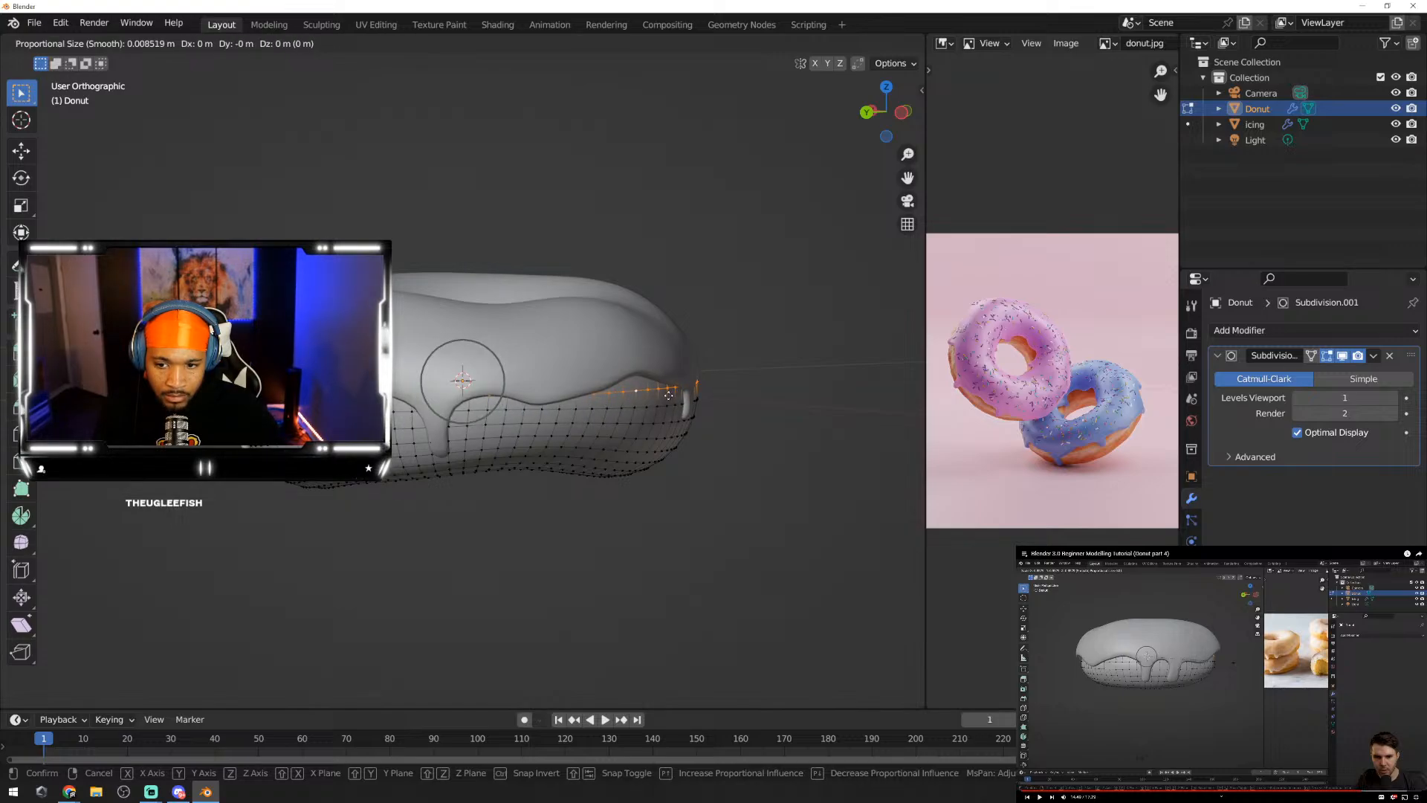
right_click(668, 395)
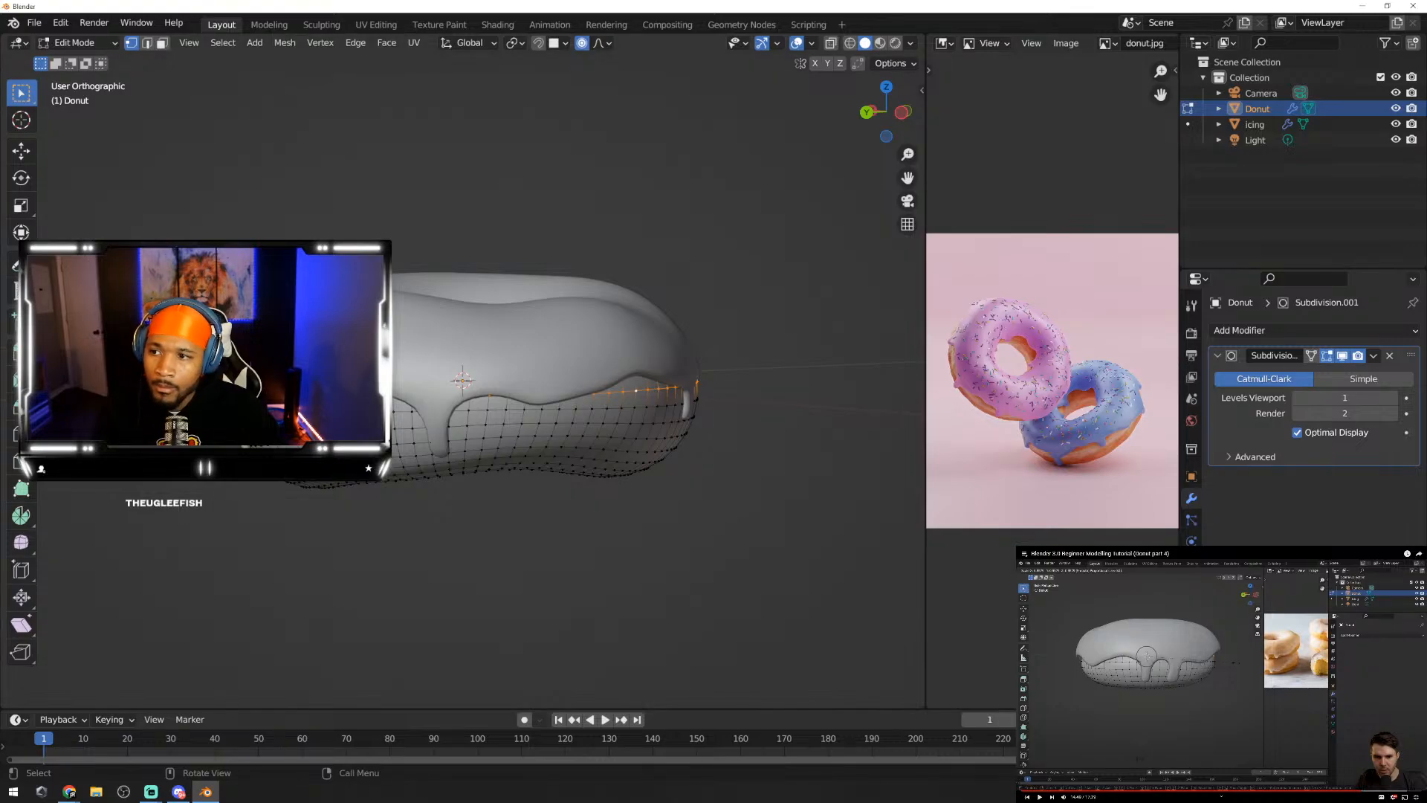
Step: Look through the program preferences, covering the keymap, editing, lights, viewport, themes and interface settings
click(36, 25)
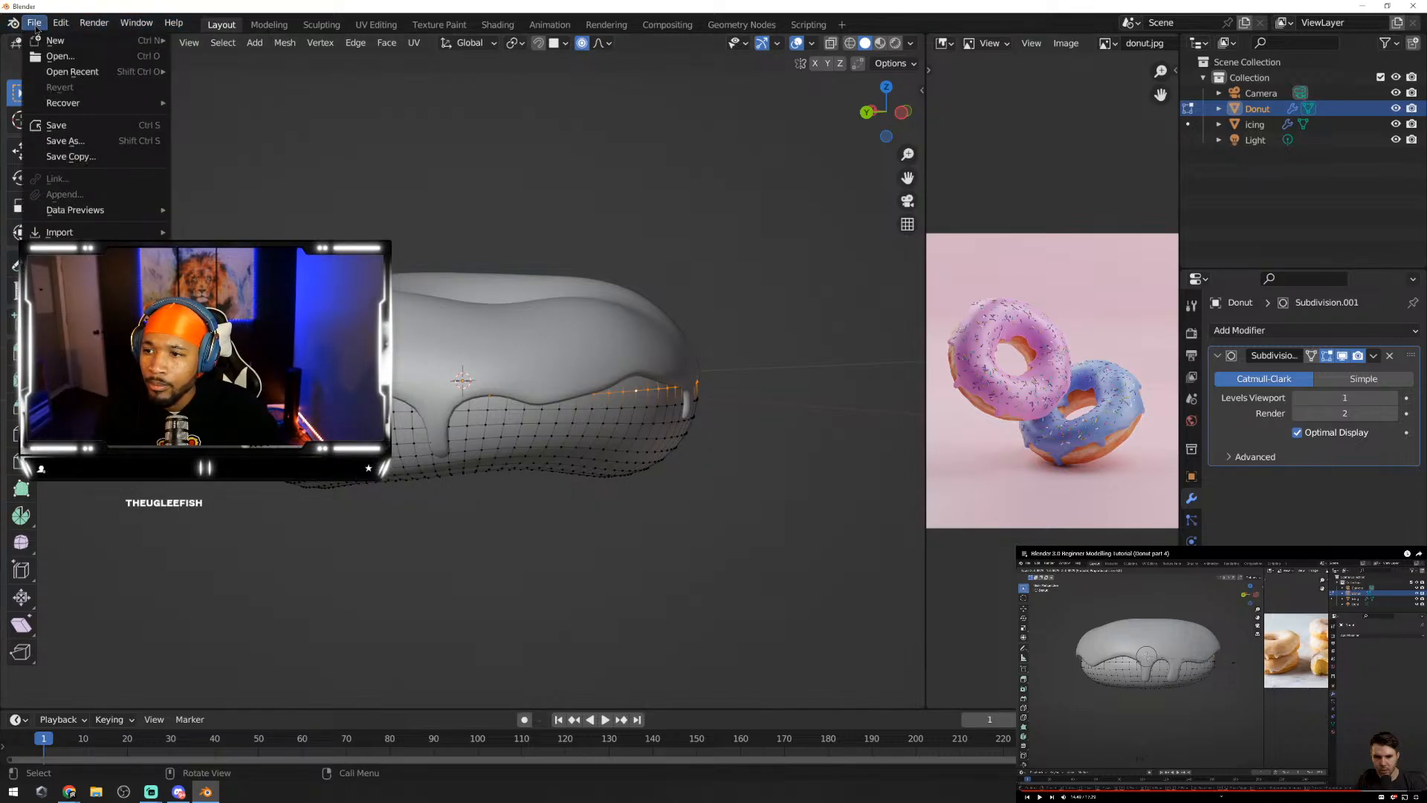
mouse_move(62, 32)
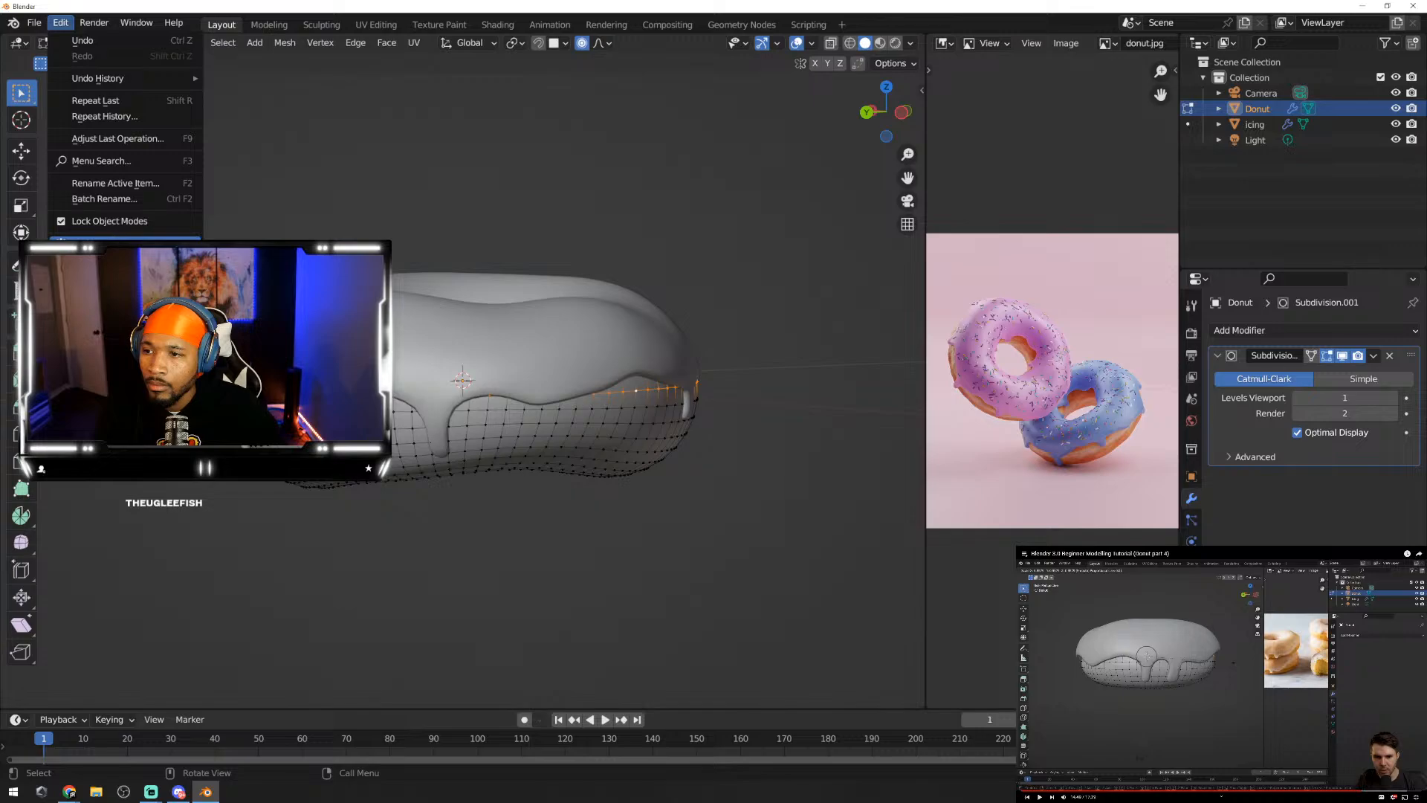
click(111, 239)
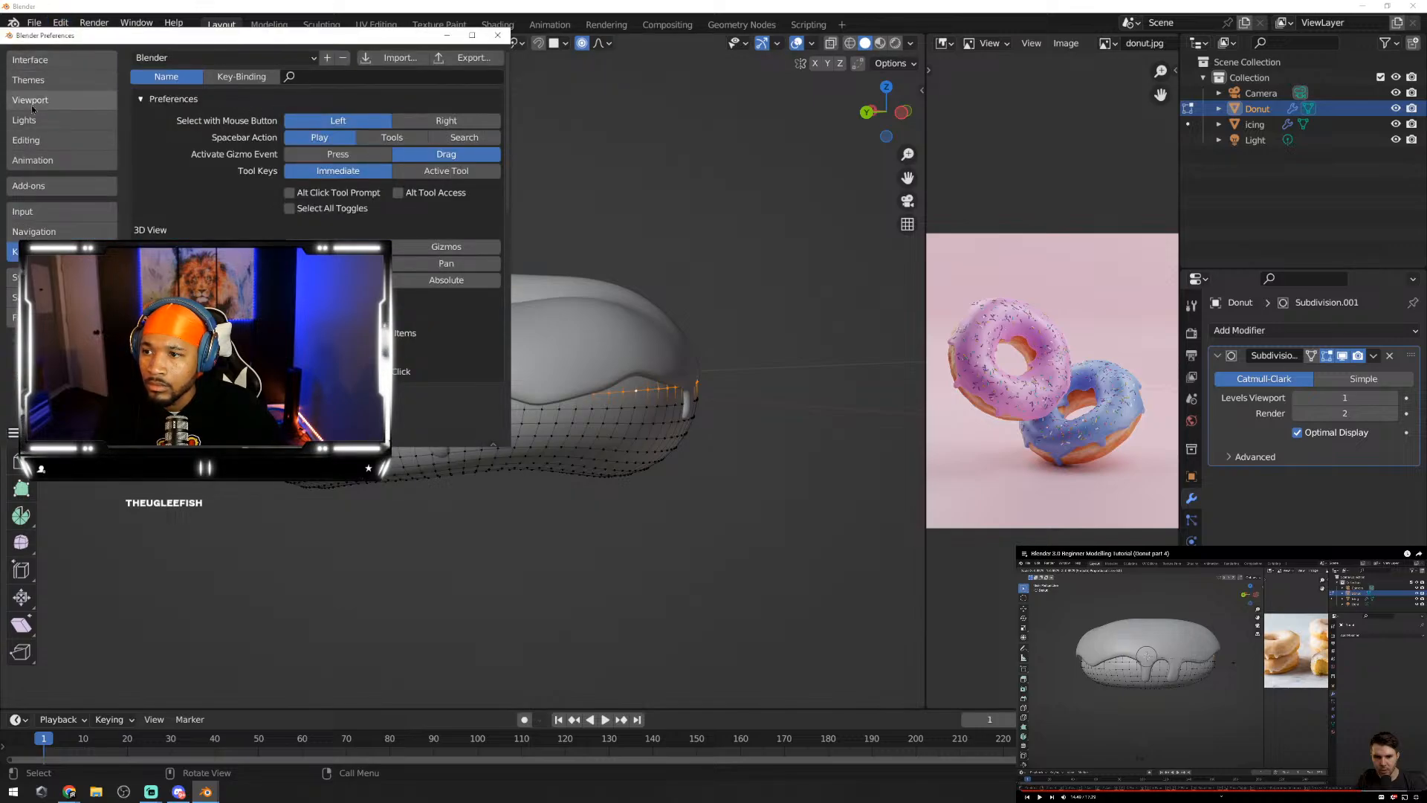
click(266, 80)
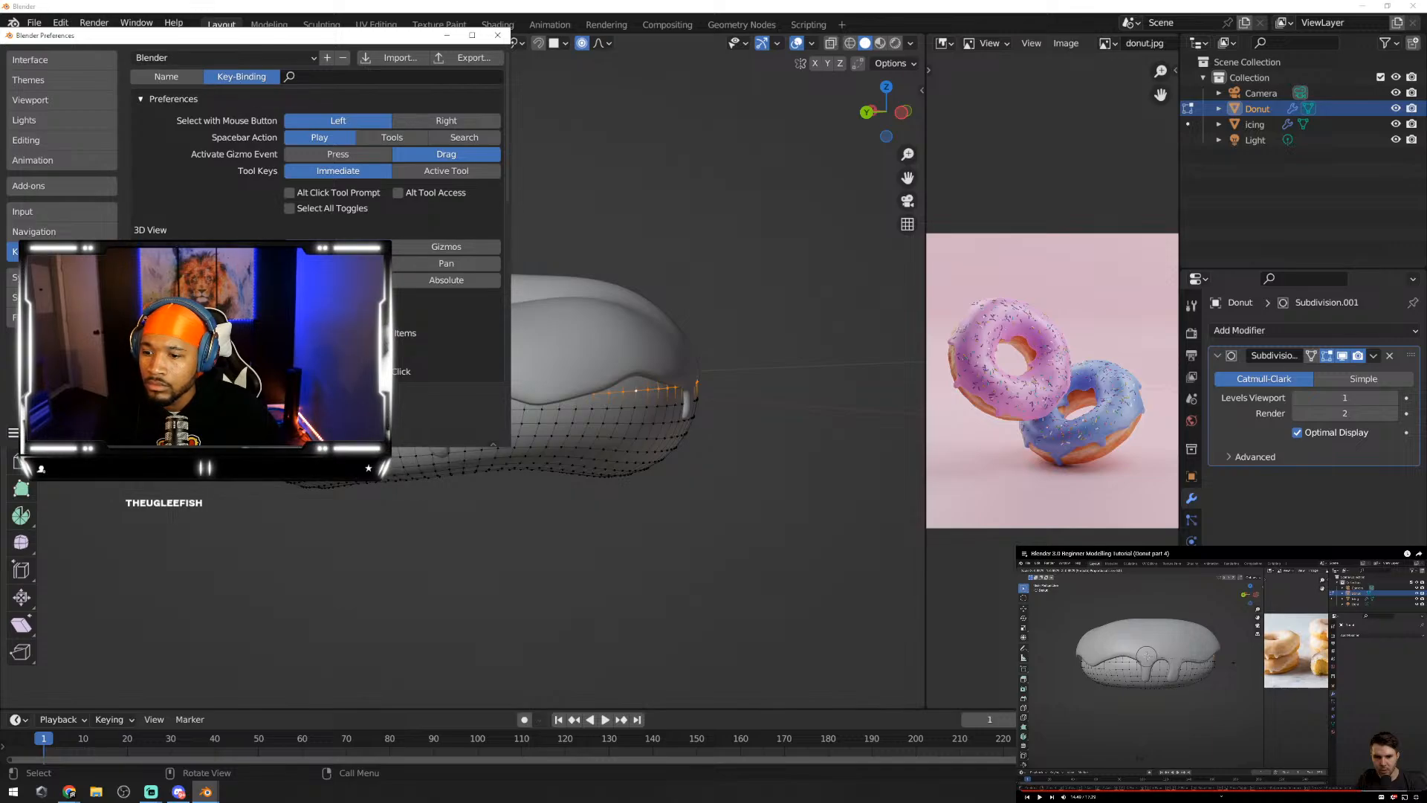
scroll(318, 148, down, 5)
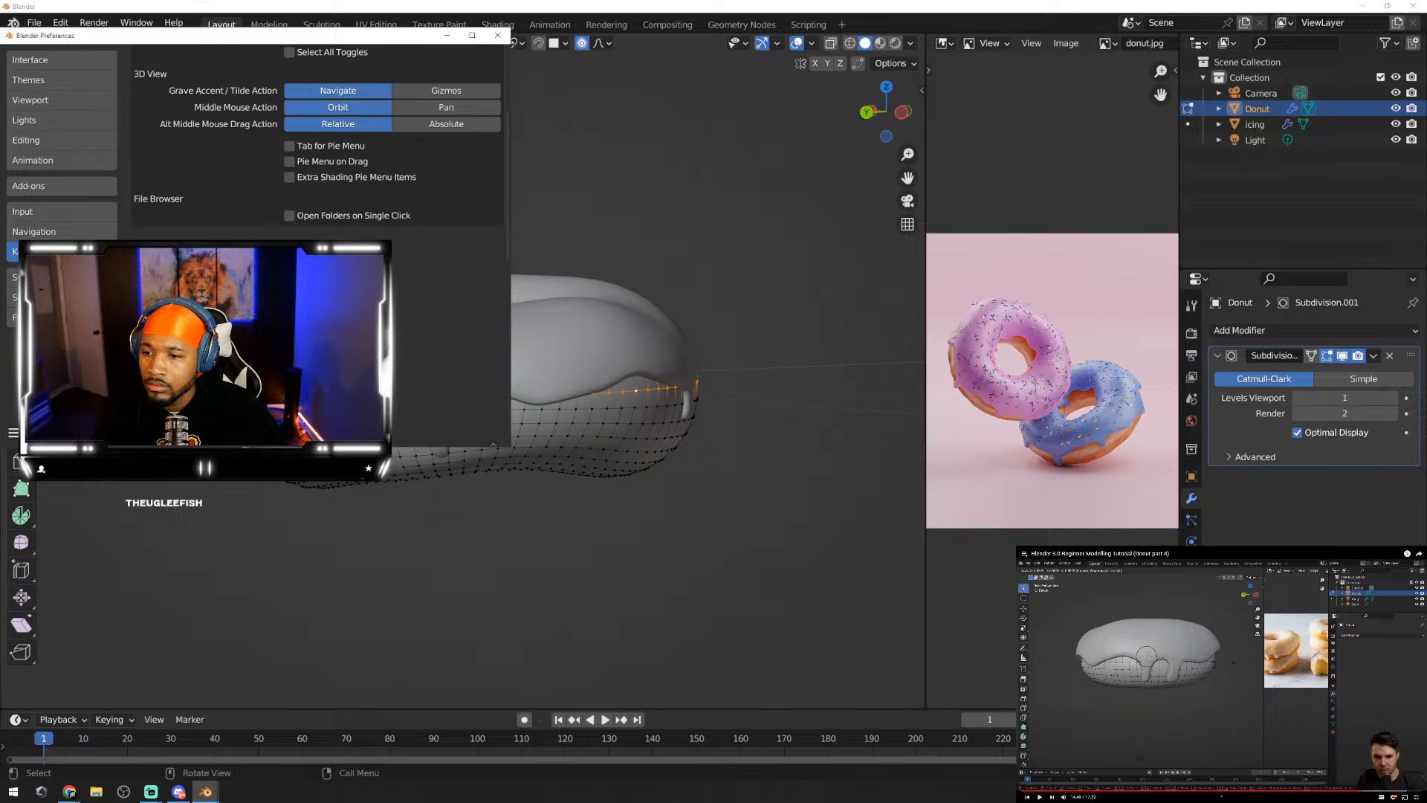
scroll(318, 142, down, 2)
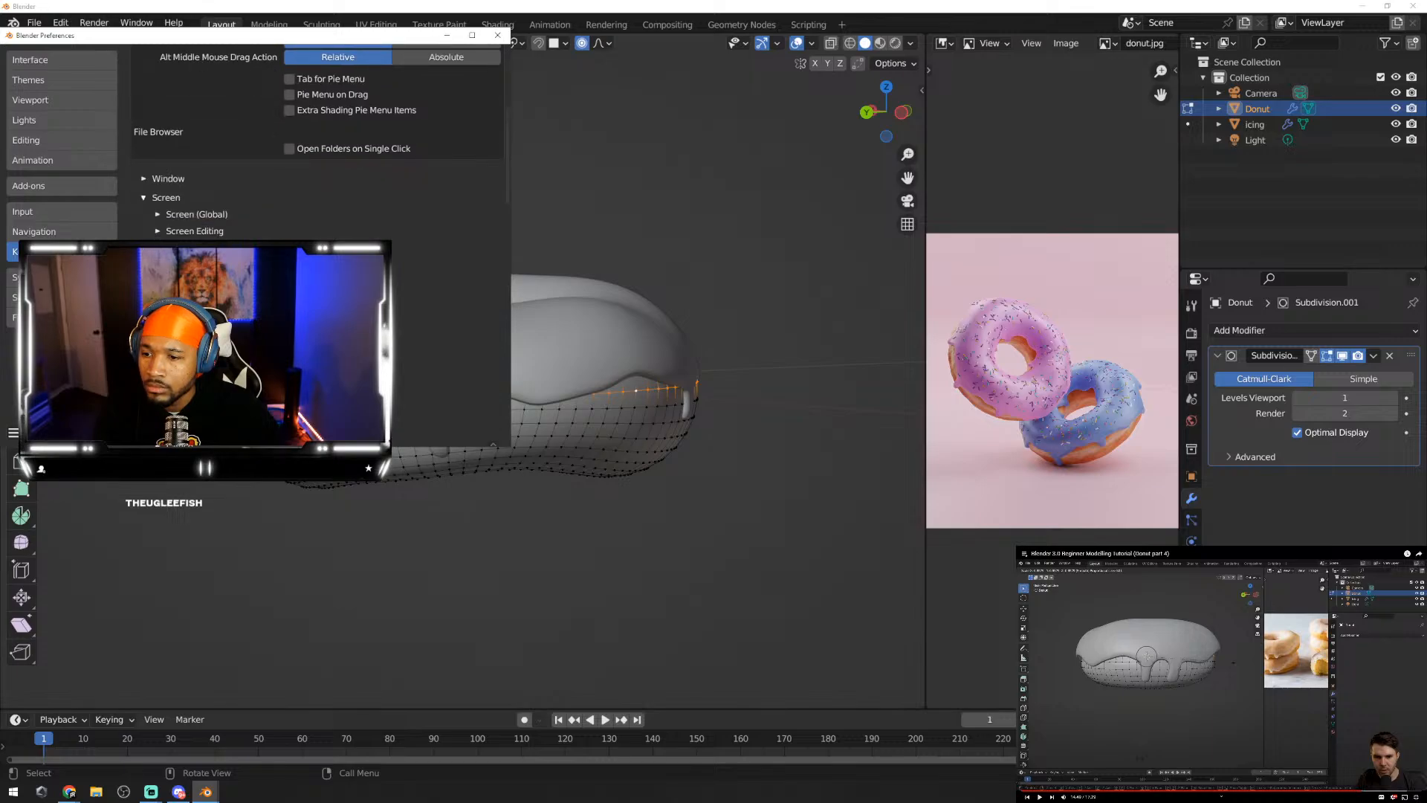
scroll(318, 141, down, 6)
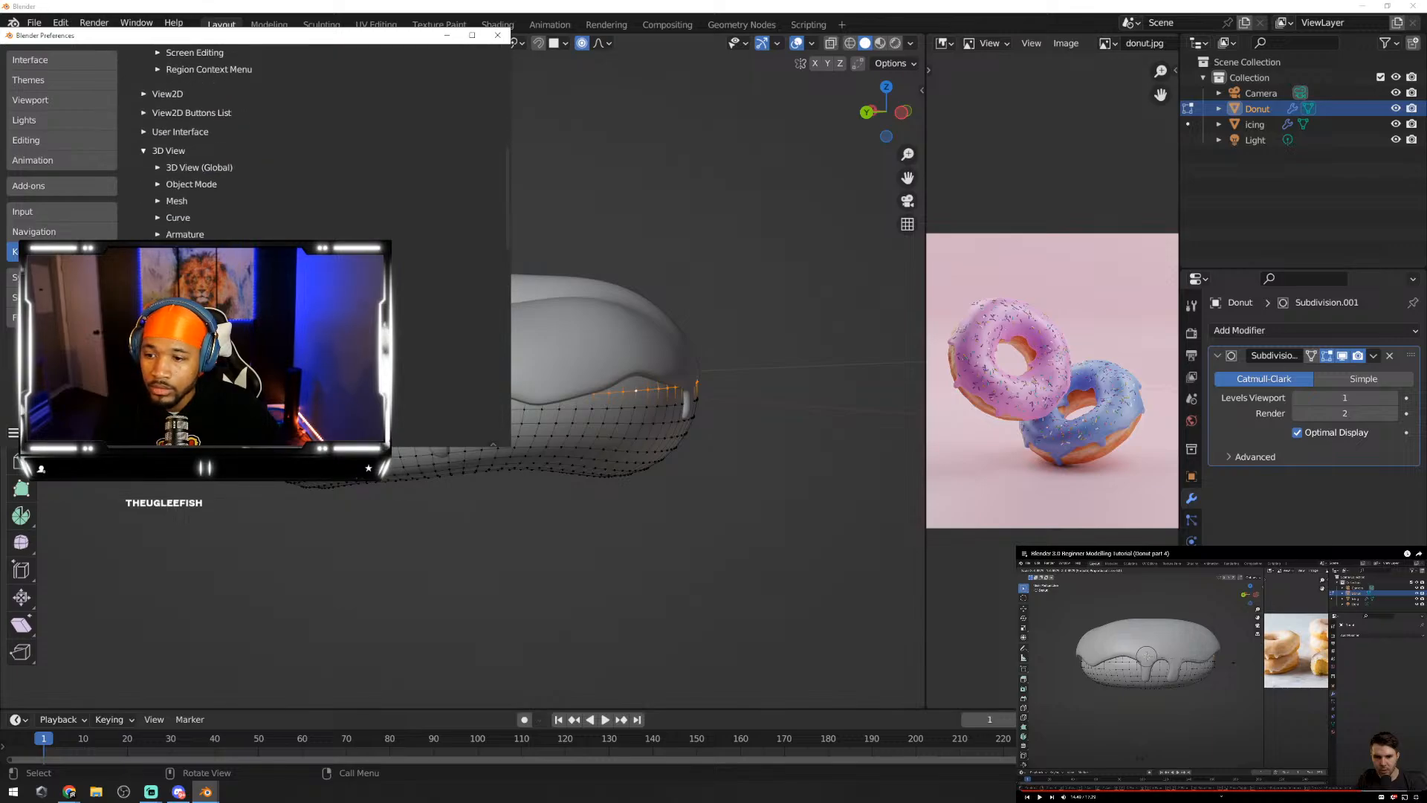
scroll(153, 220, up, 1)
click(146, 174)
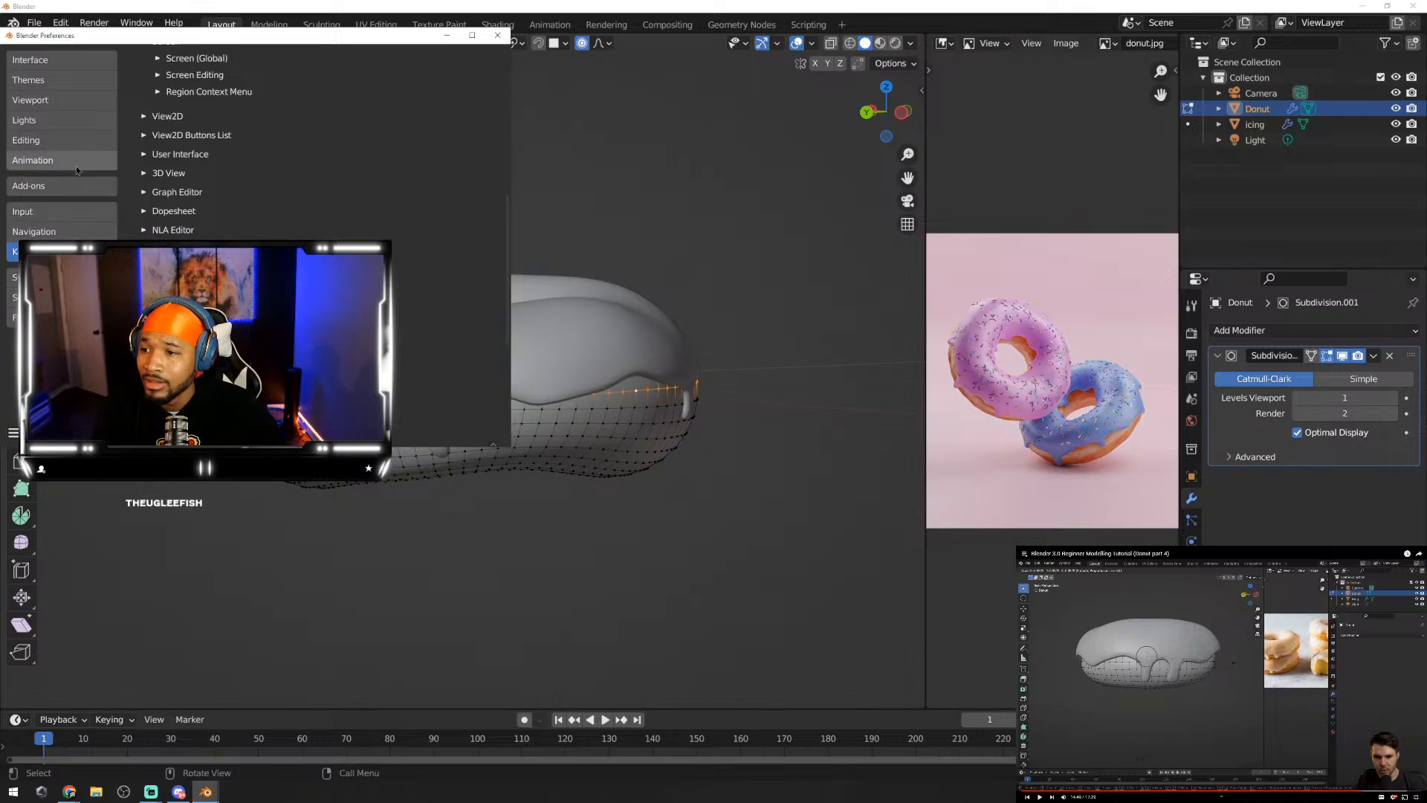
click(78, 144)
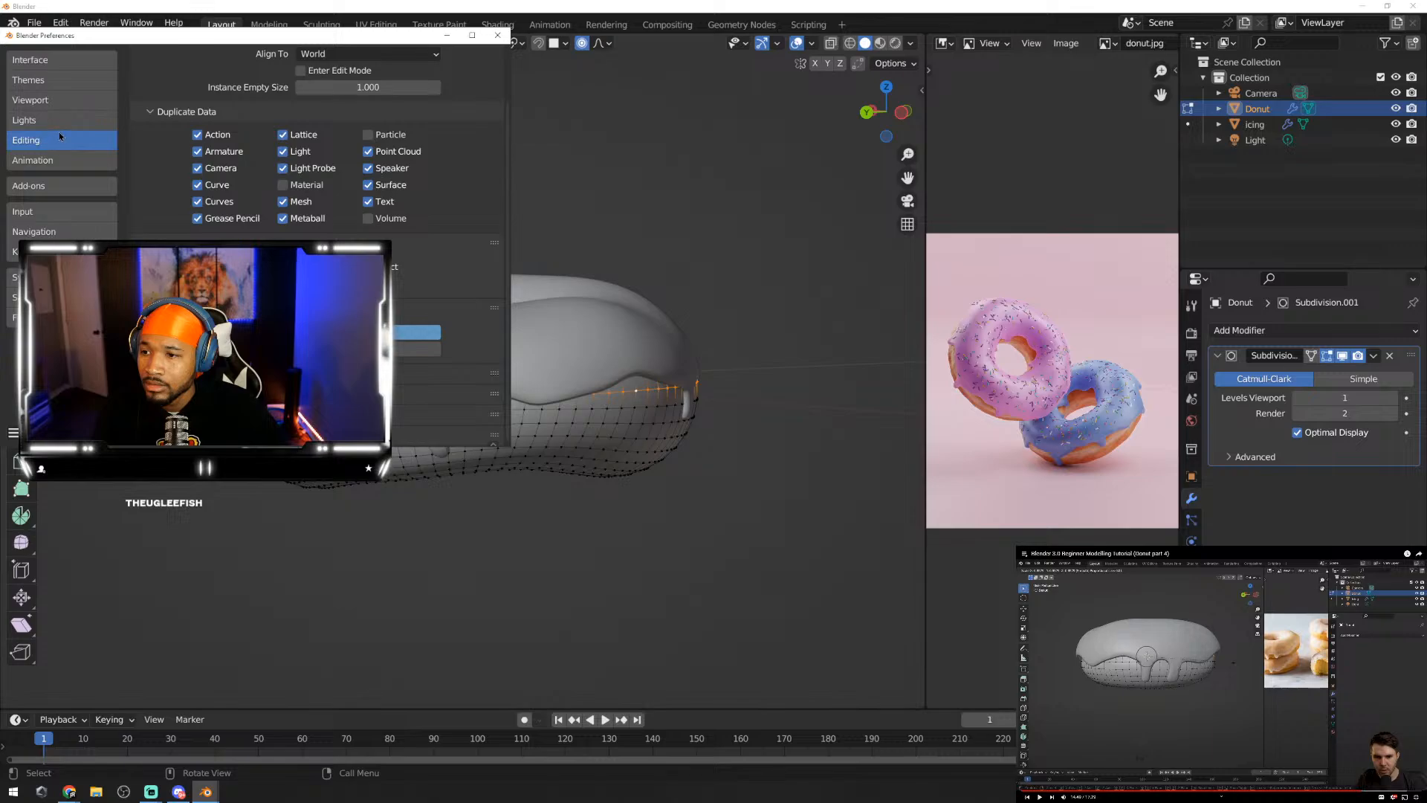
click(59, 119)
click(63, 99)
click(67, 79)
click(72, 60)
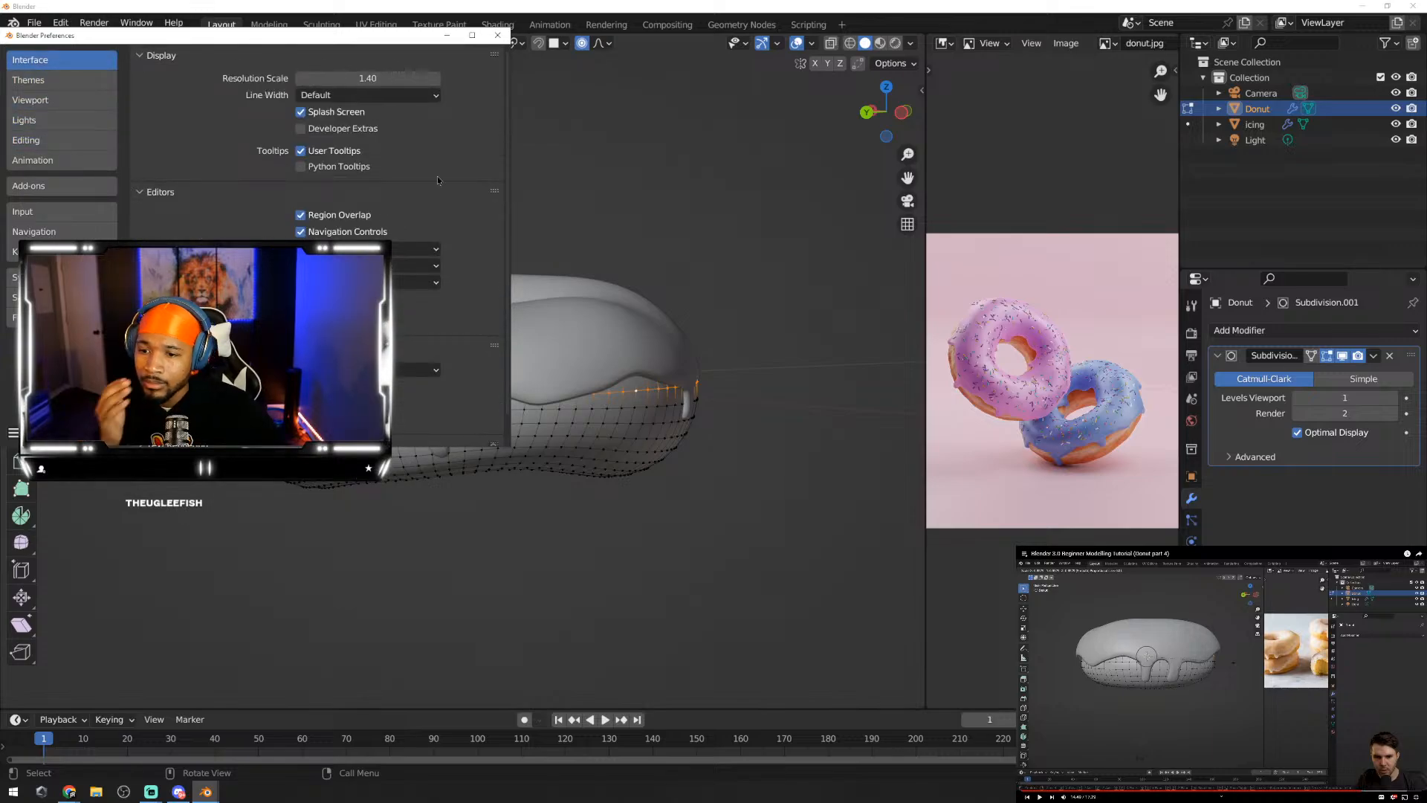
click(497, 35)
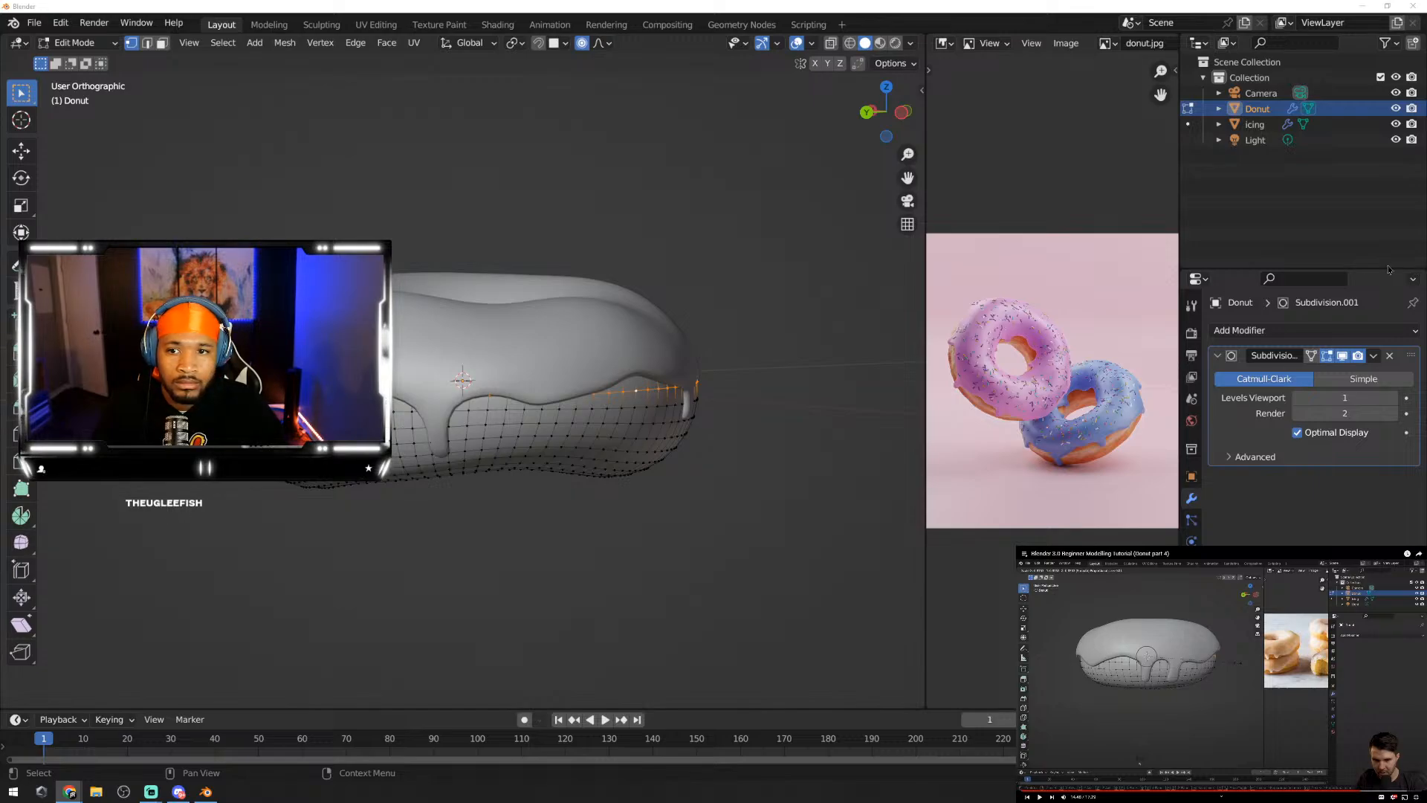
Step: Reselect the donut's edge loop beneath the icing and reduce the proportional editing size to about 0.0077 m
click(483, 389)
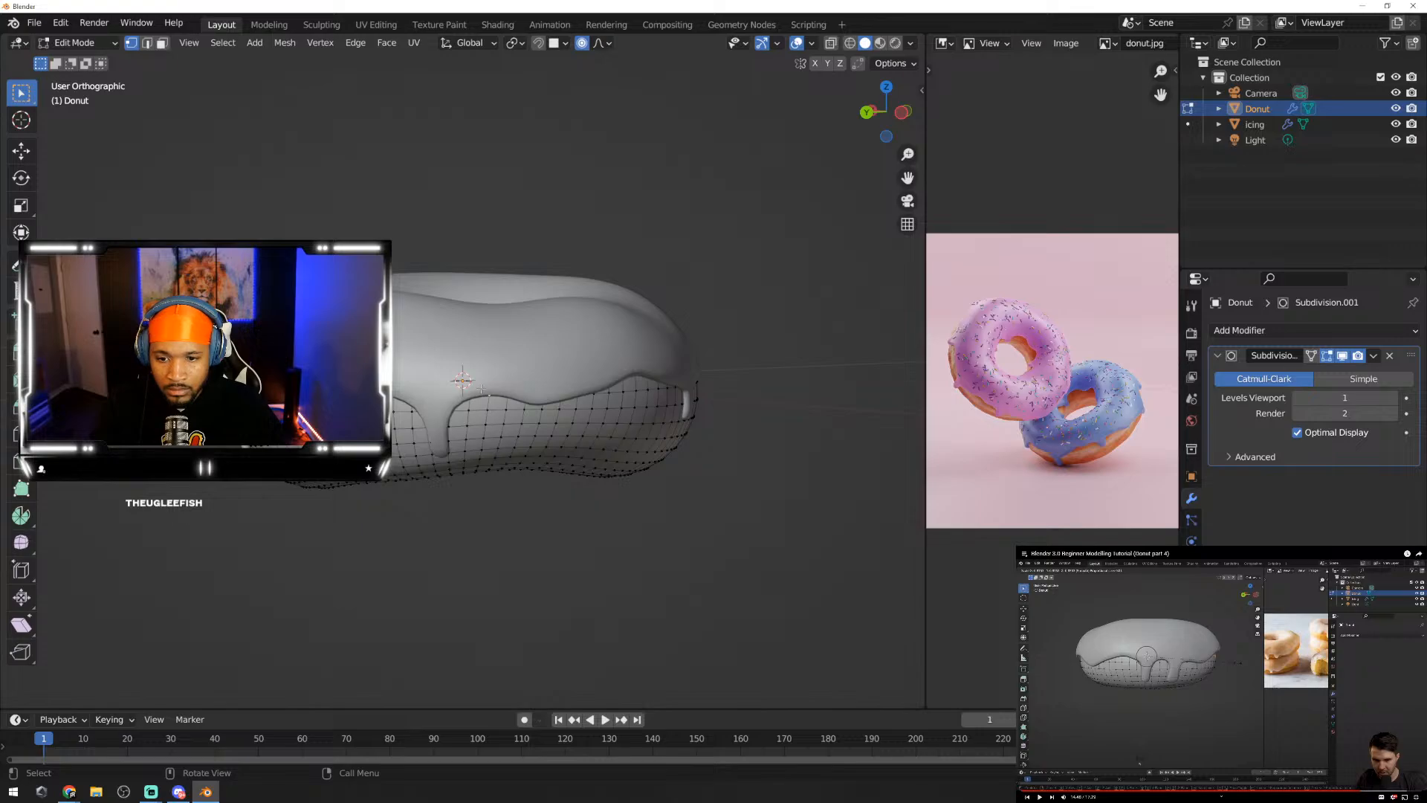
alt+click(625, 392)
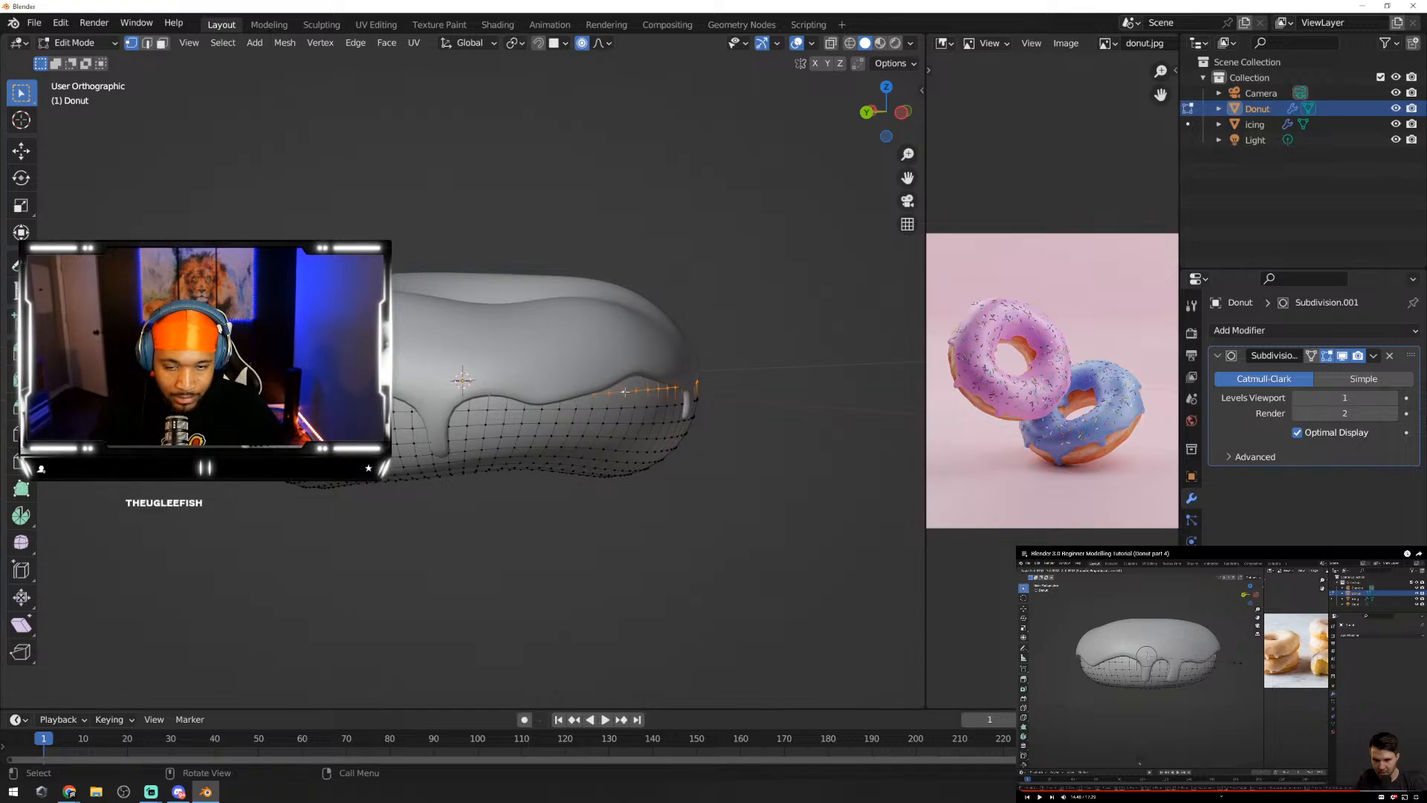
key(g)
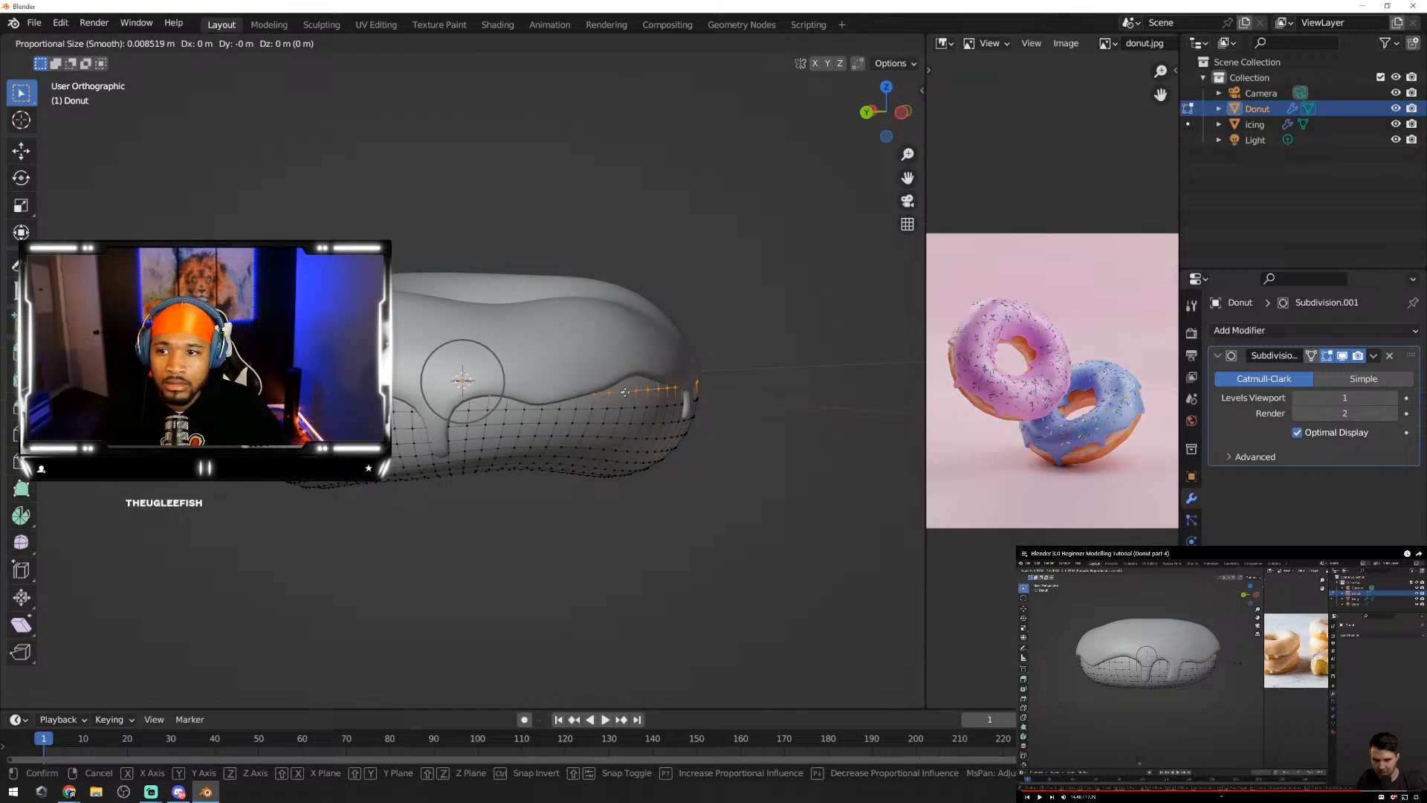
scroll(625, 392, down, 1)
scroll(625, 391, down, 2)
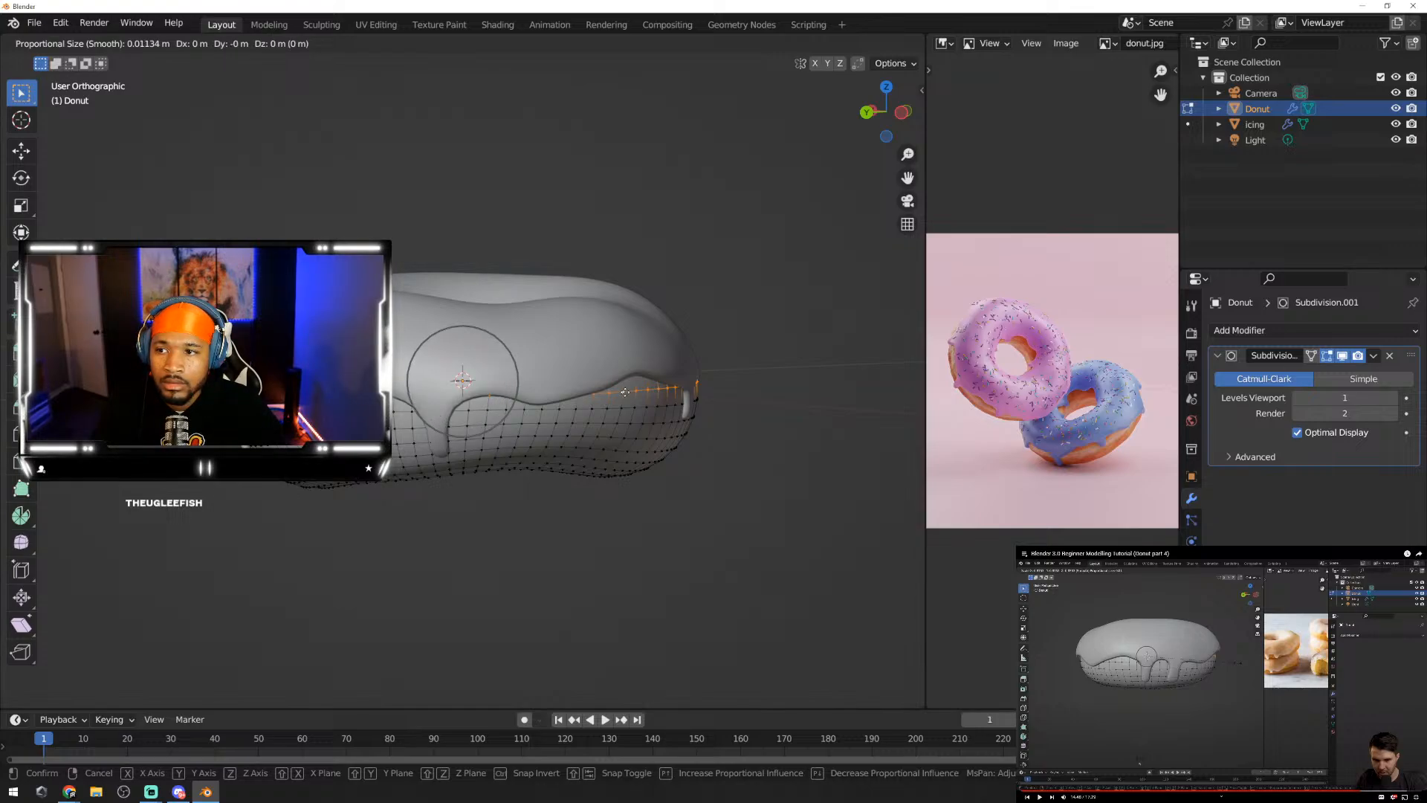
scroll(625, 392, up, 4)
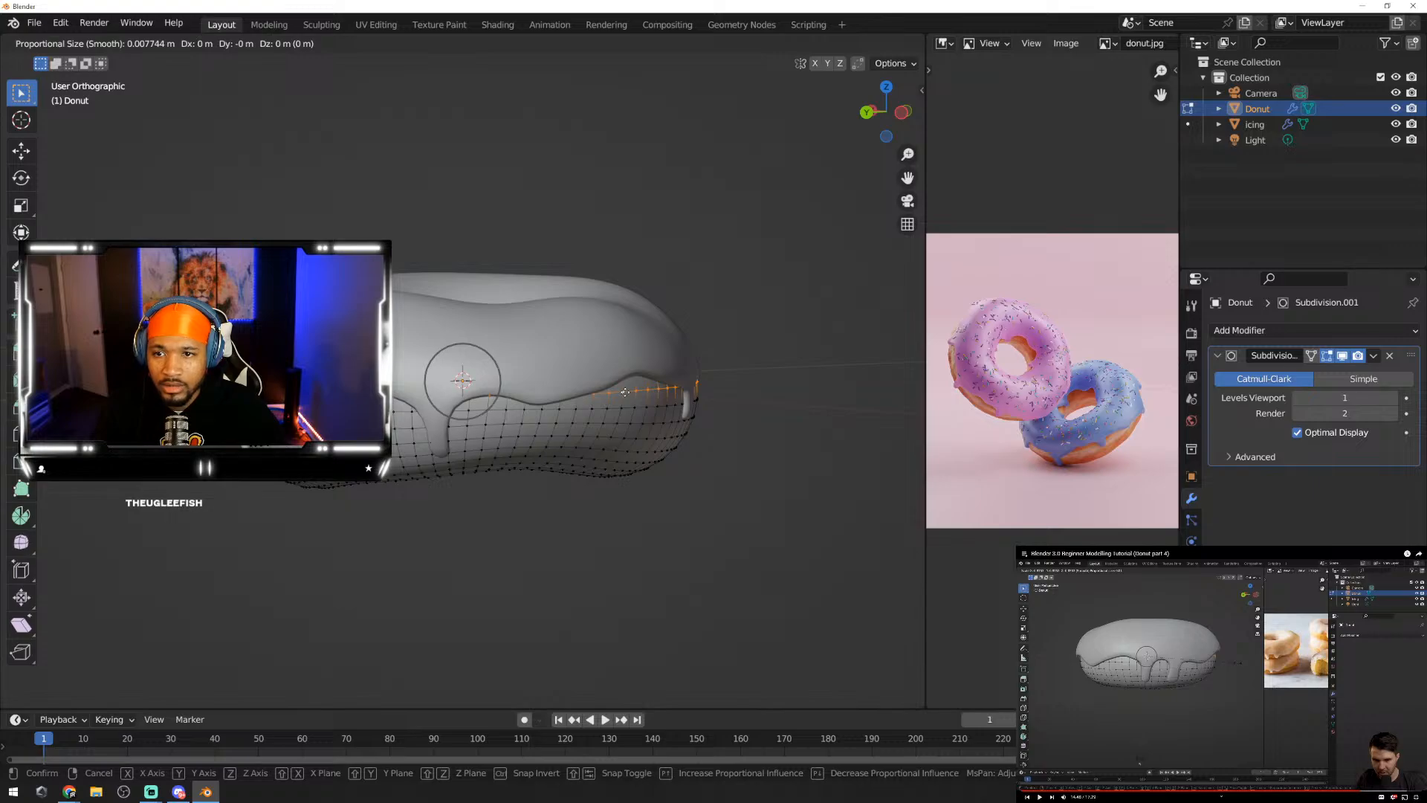
right_click(625, 391)
Step: Scale the selected edge loop inward to about 0.97 with smooth proportional editing
right_click(626, 396)
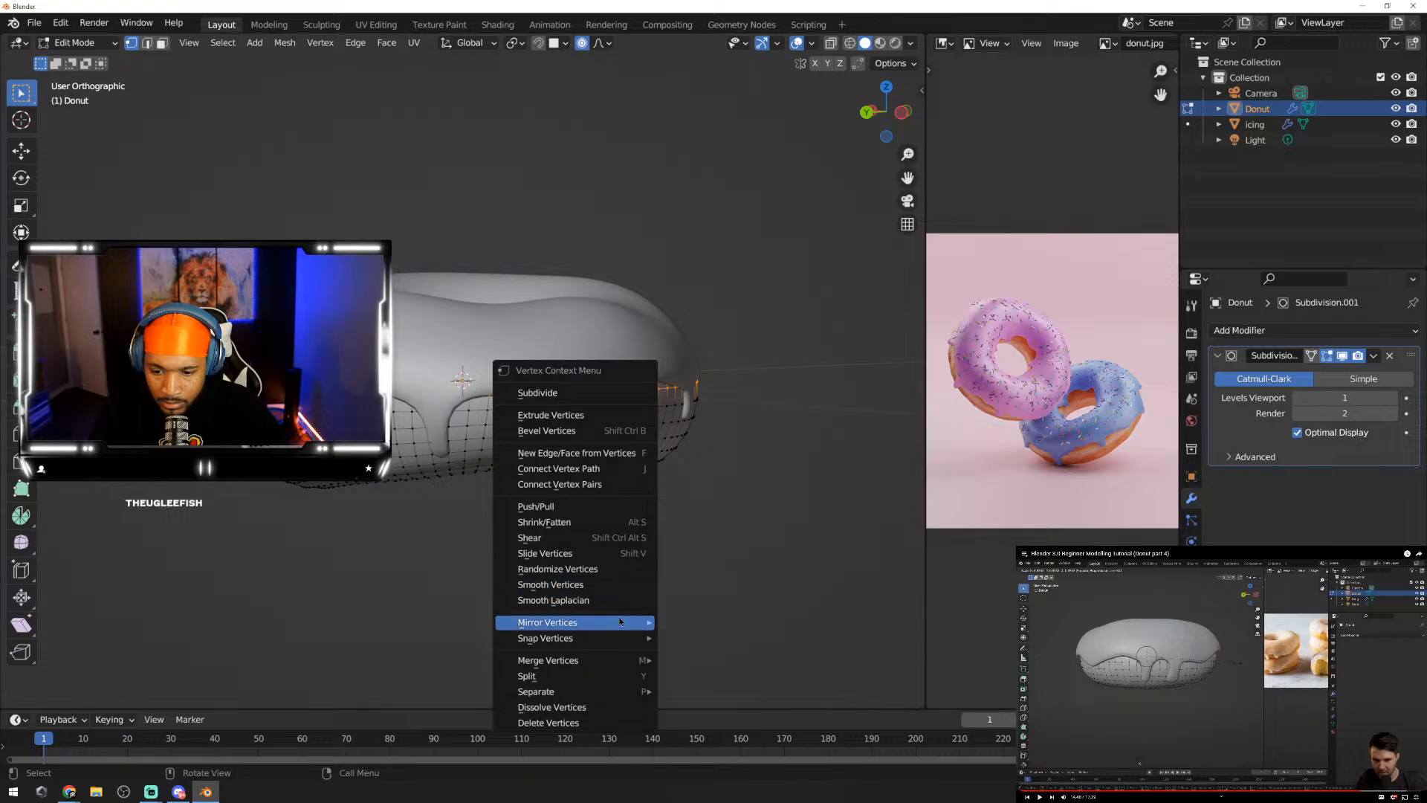
mouse_move(626, 638)
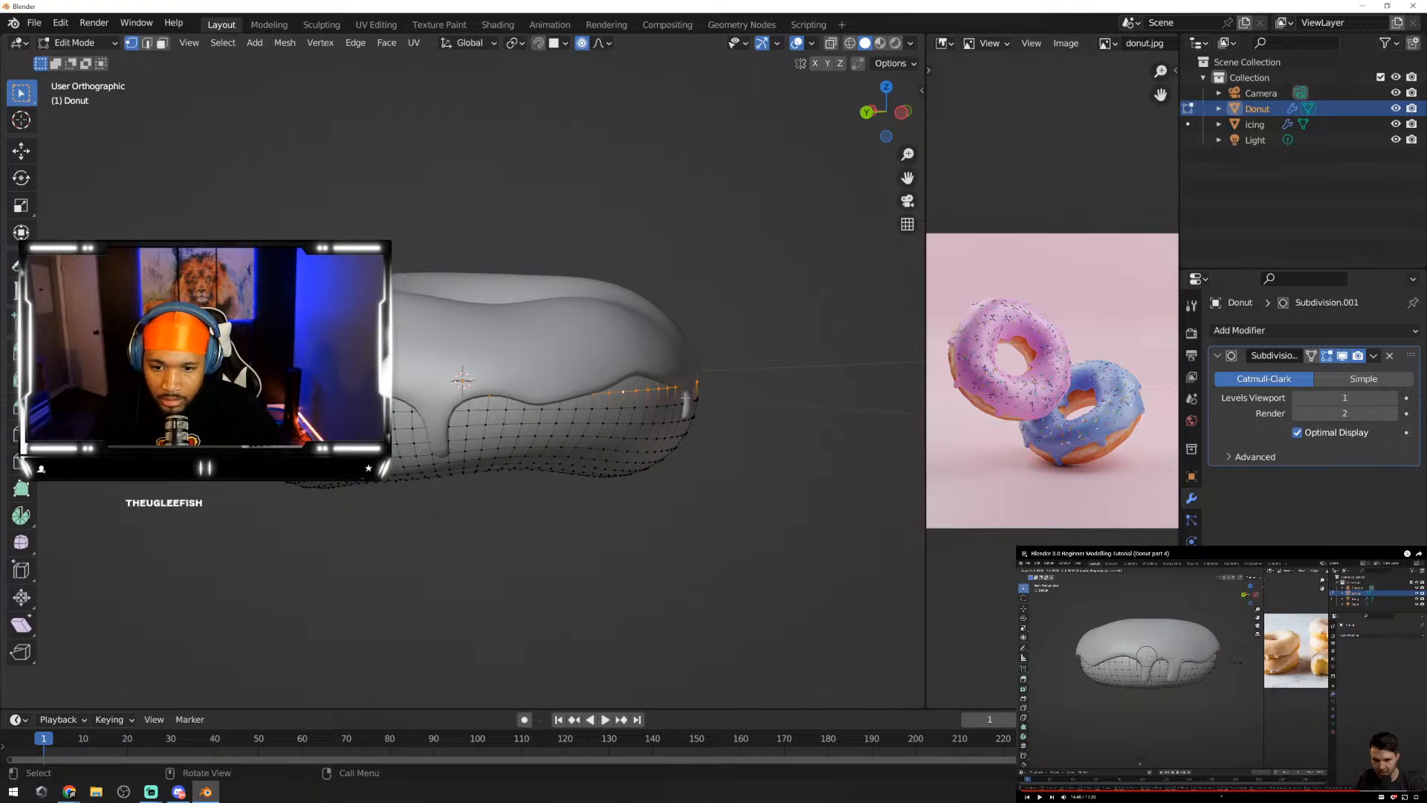
key(s)
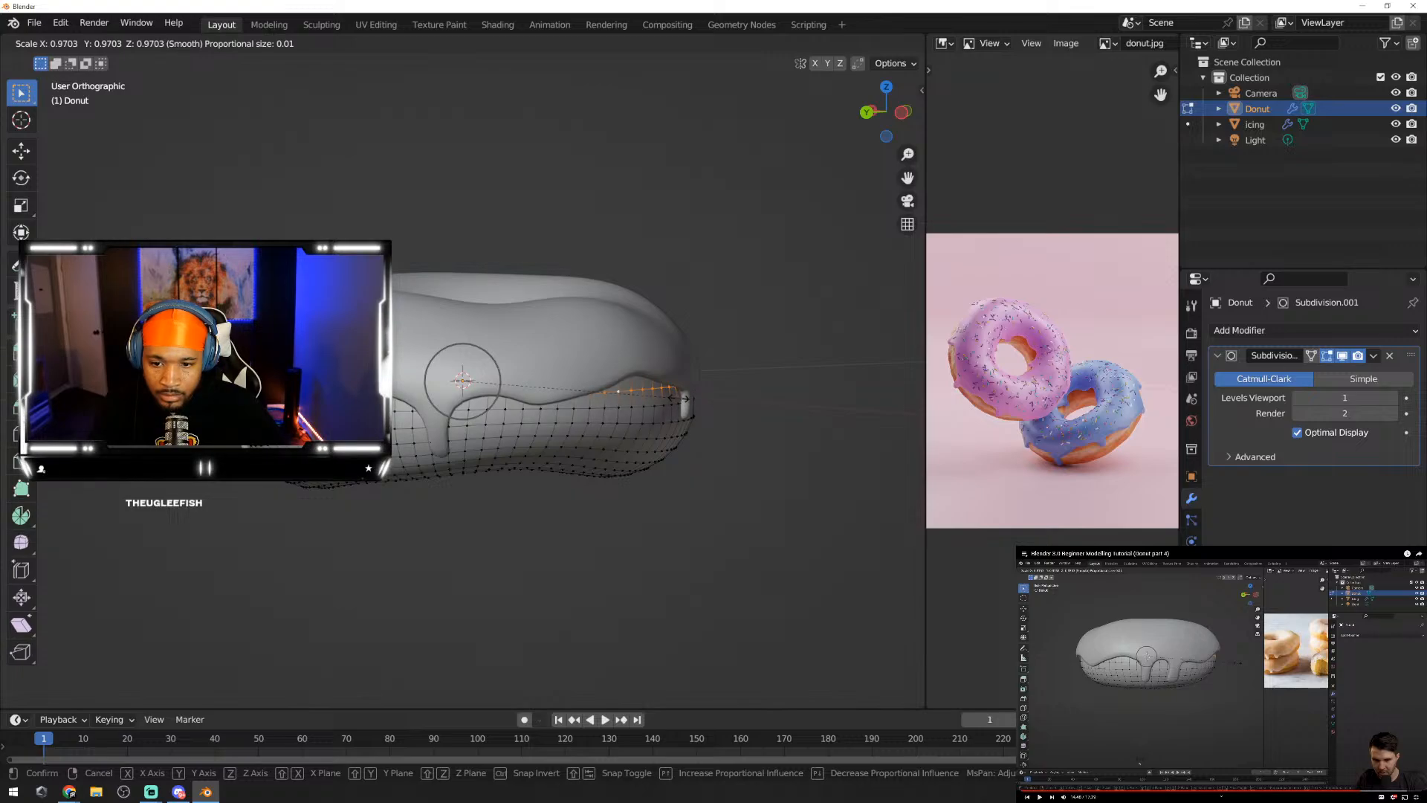
click(678, 398)
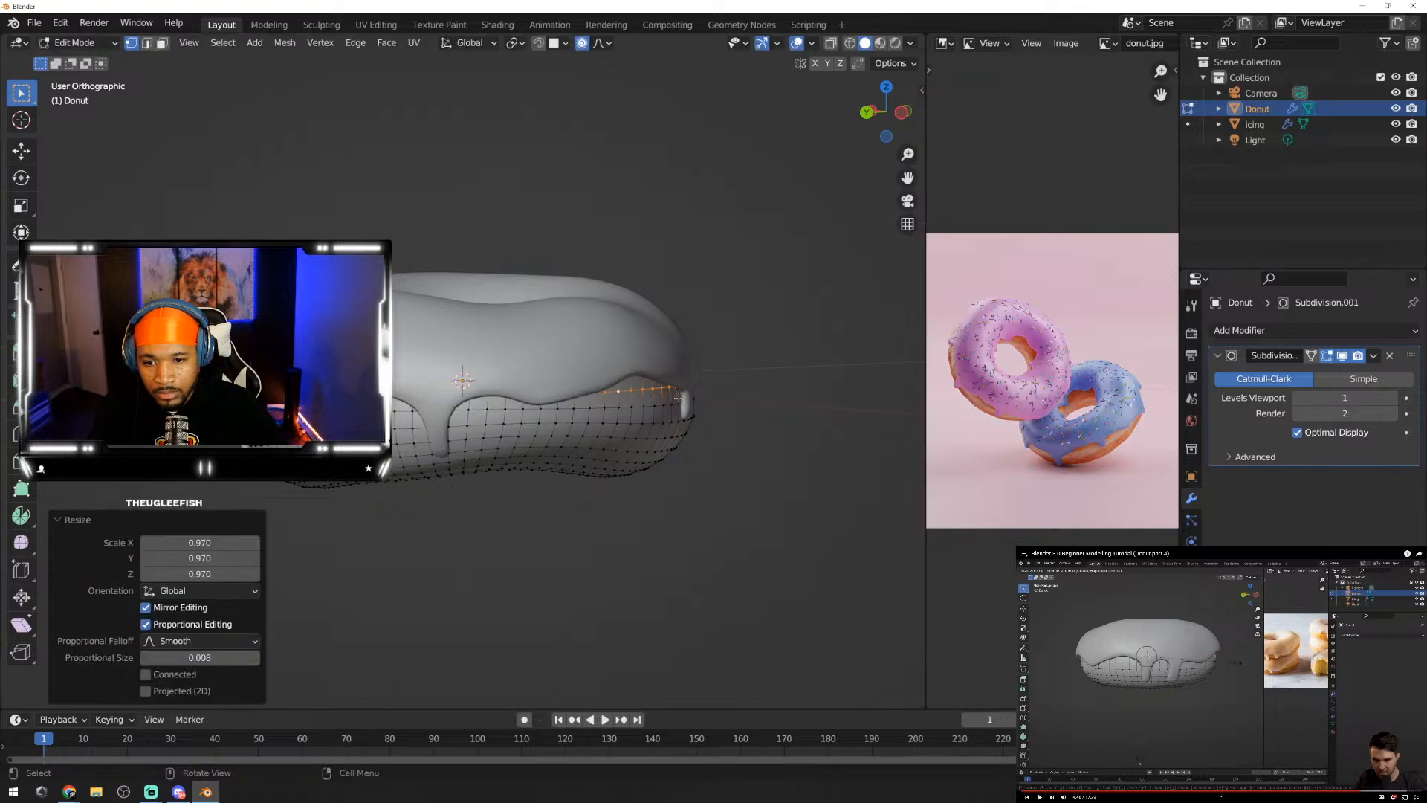
Step: Examine how the donut and icing fit together from several sides, in object mode and edit mode
key(Tab)
middle_drag(624, 416, 1055, 454)
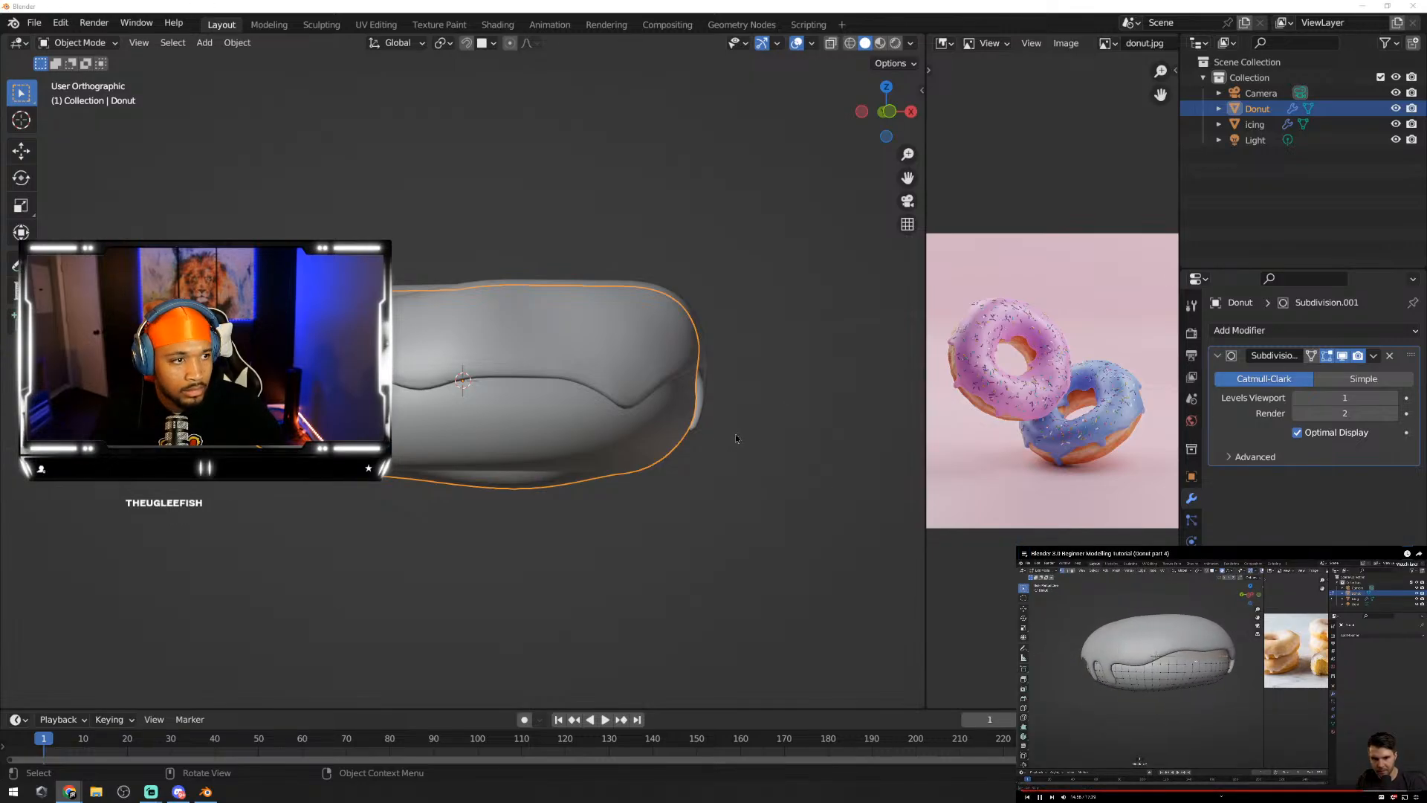
key(Tab)
middle_drag(449, 414, 600, 412)
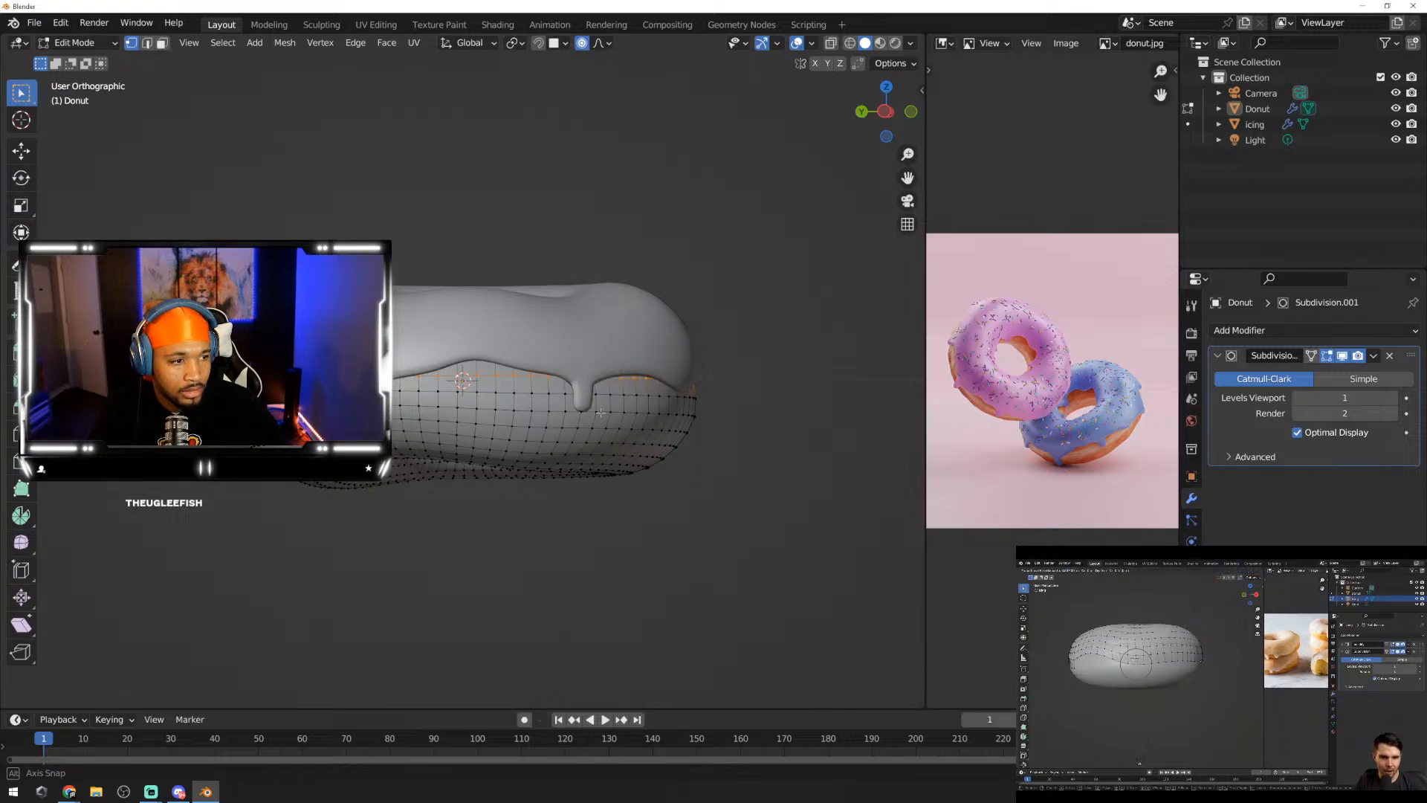
middle_drag(600, 413, 600, 413)
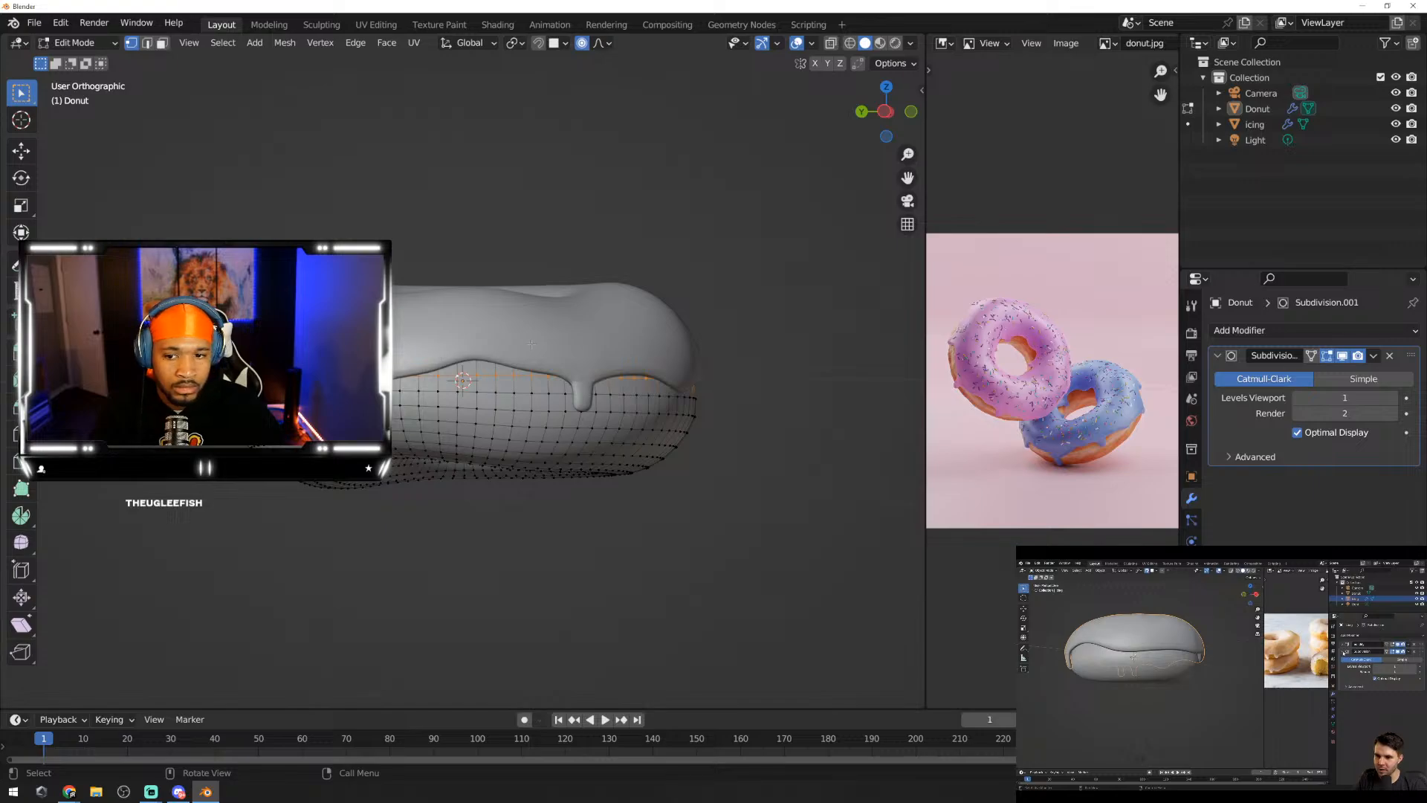
Step: Add a Shrinkwrap modifier to the icing with the donut as its target
key(Tab)
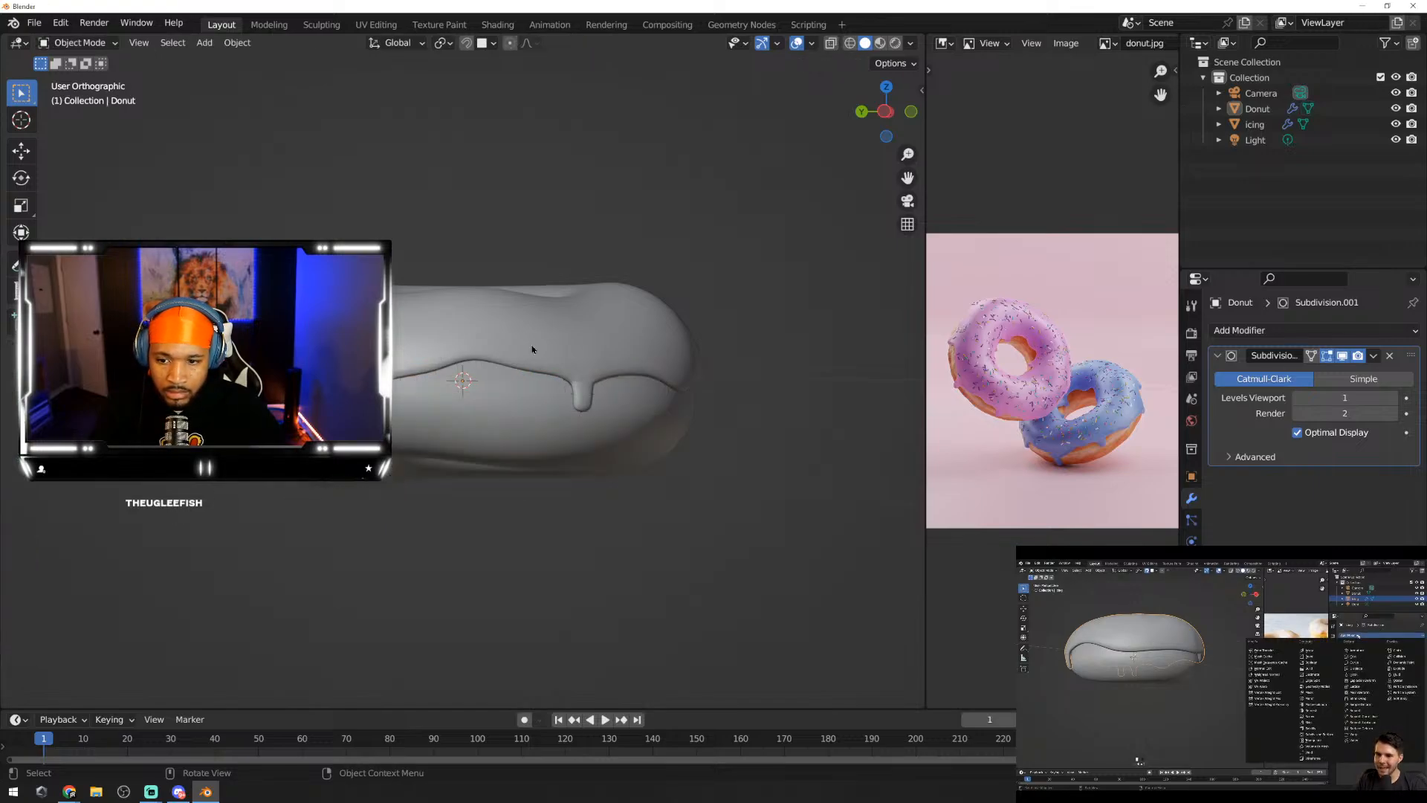
click(535, 336)
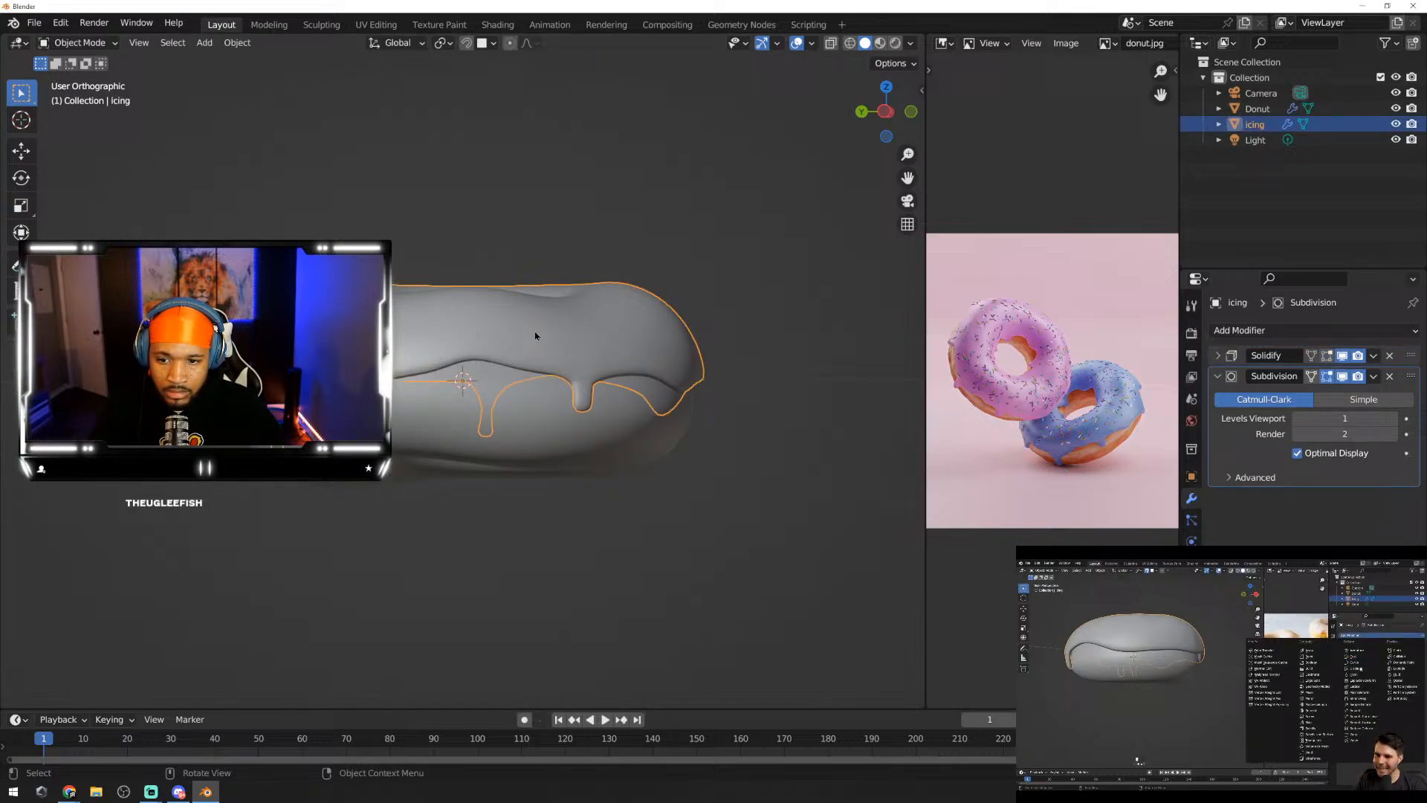
click(1309, 331)
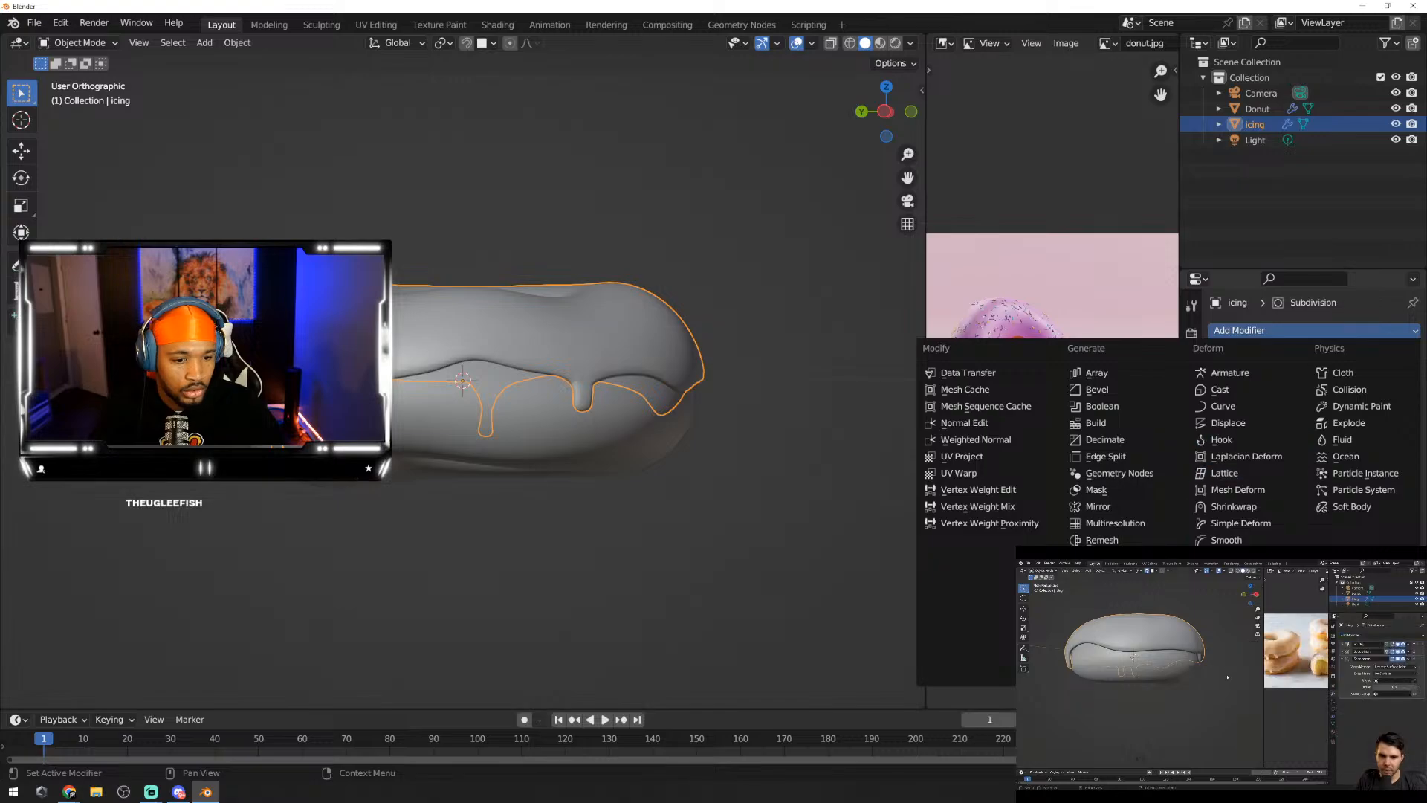
click(1253, 508)
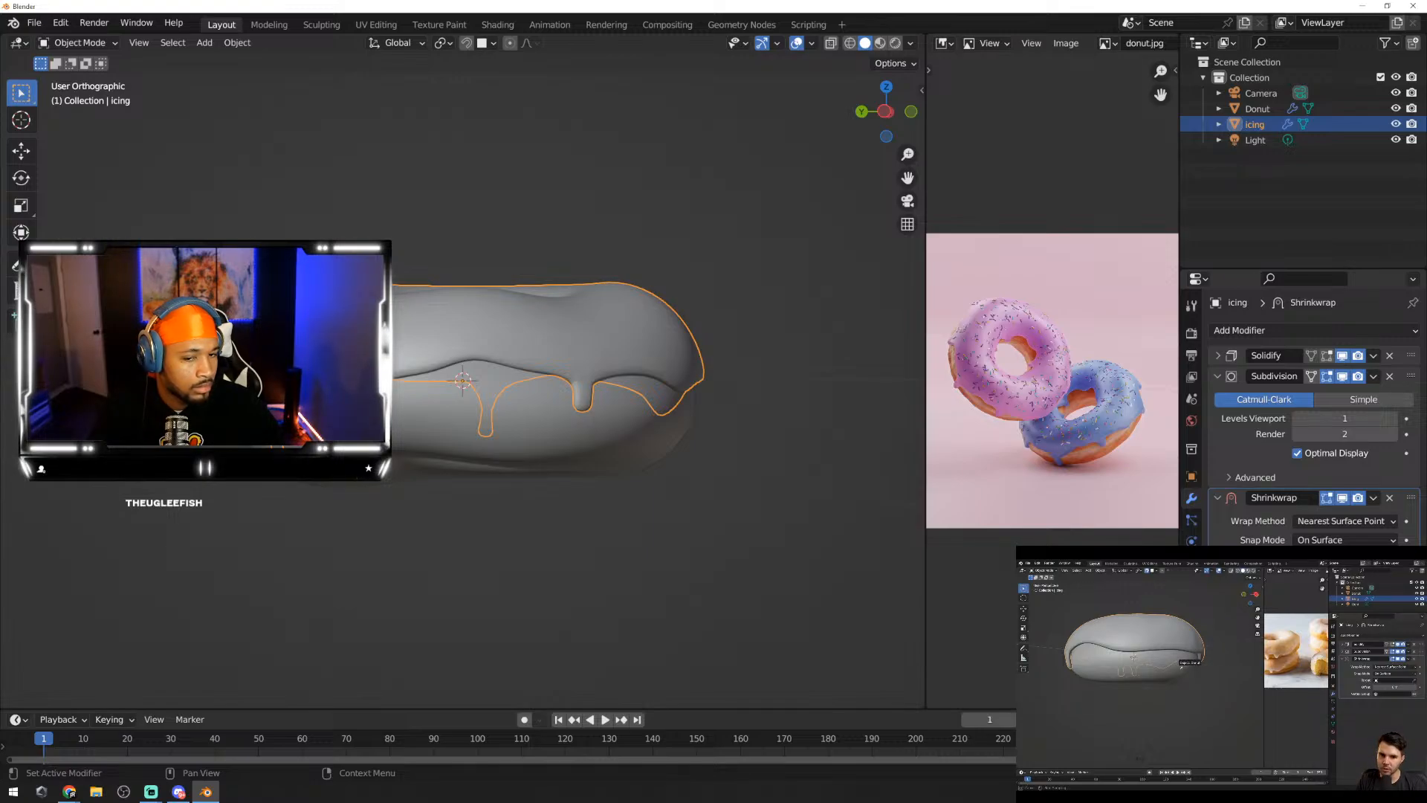
key(e)
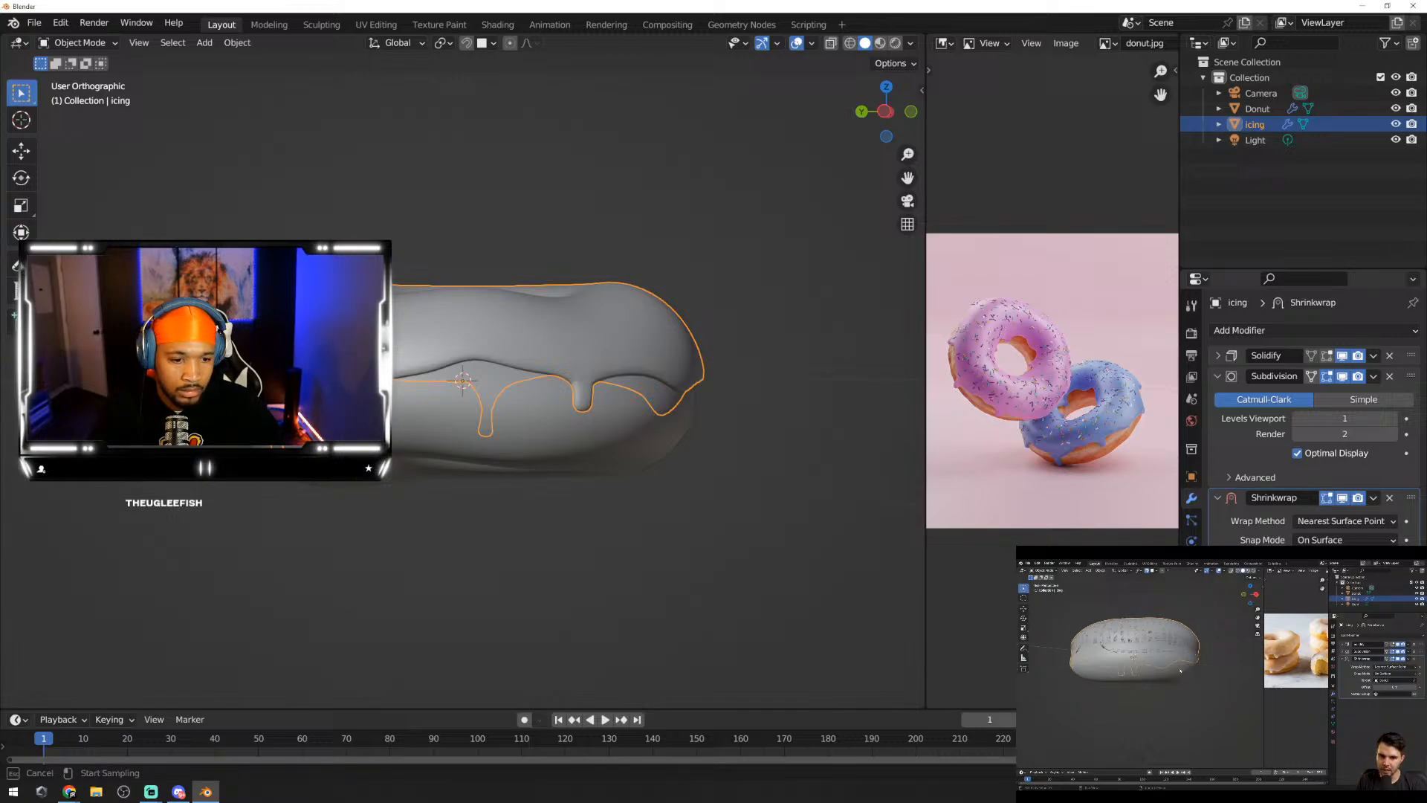
click(626, 435)
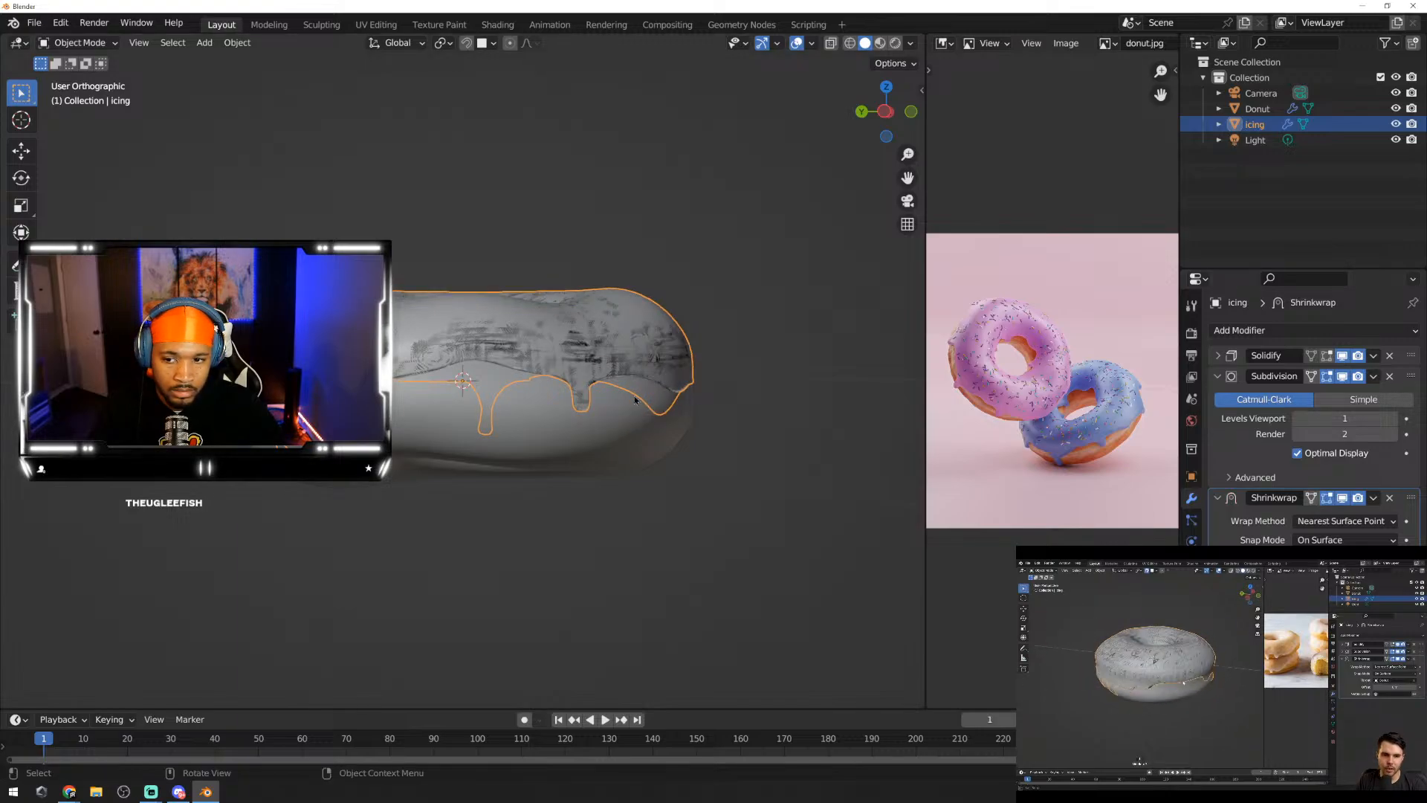
Step: Move the icing's Shrinkwrap modifier to the start of its modifier stack, ahead of Solidify and Subdivision
middle_drag(491, 351, 765, 396)
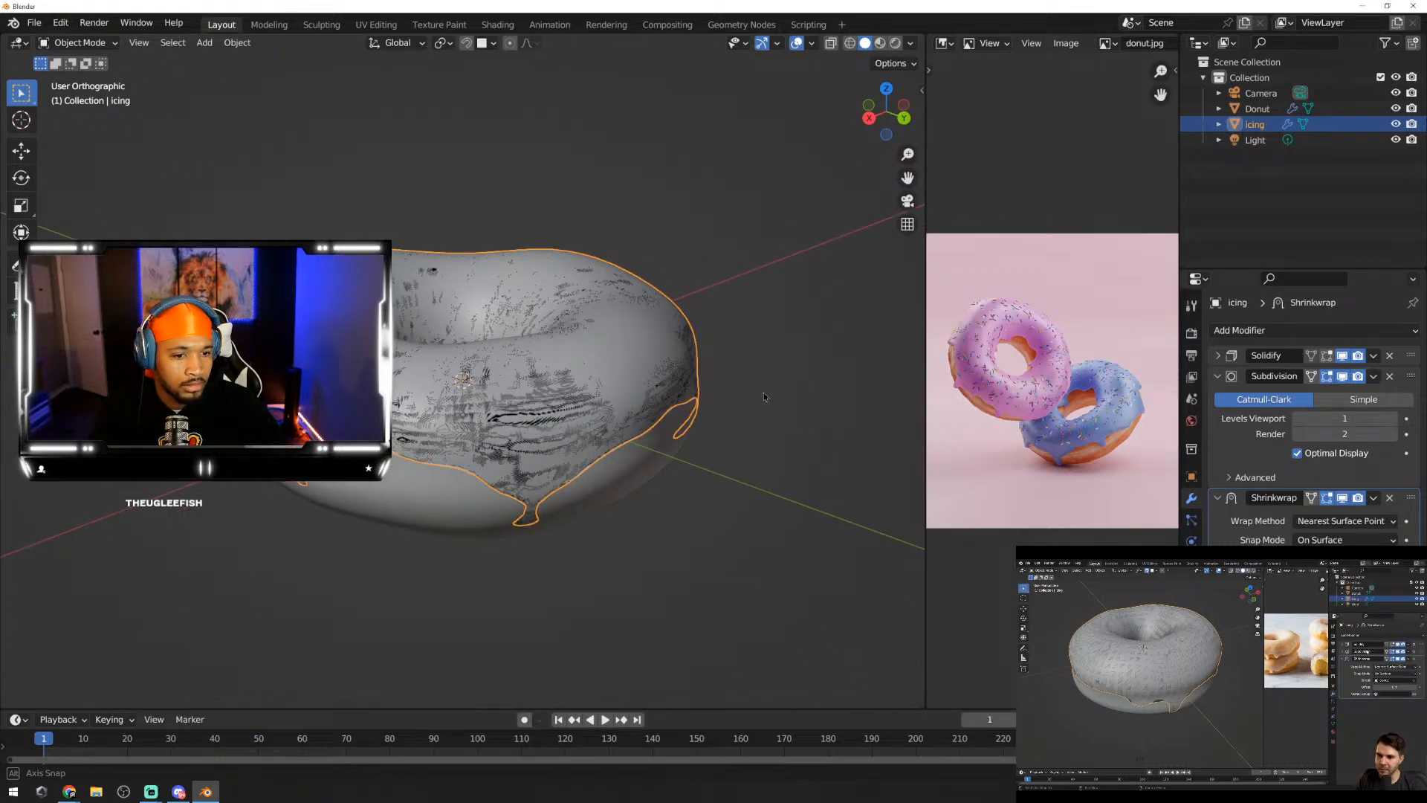
middle_drag(764, 396, 764, 396)
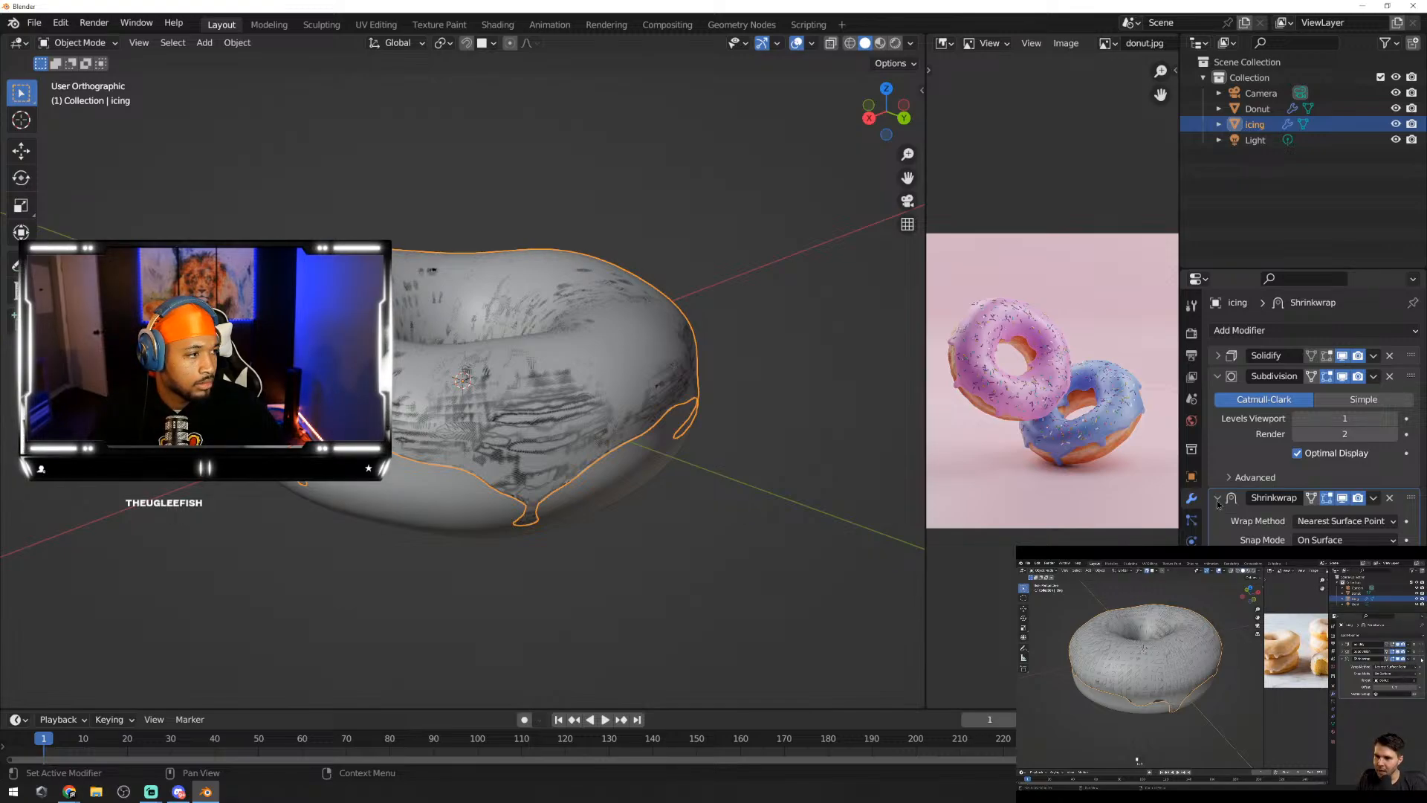
drag(1411, 498, 1412, 355)
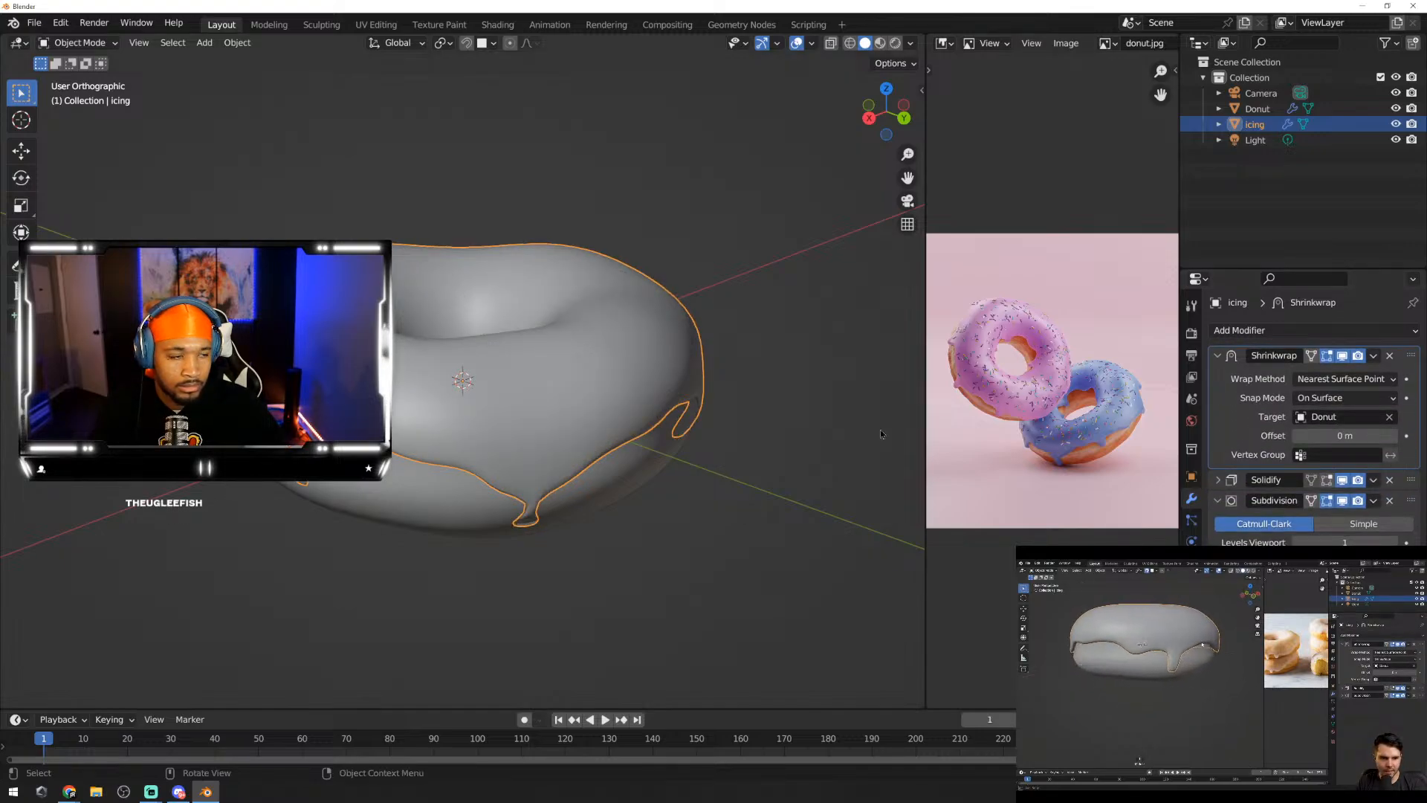
middle_drag(863, 442, 655, 429)
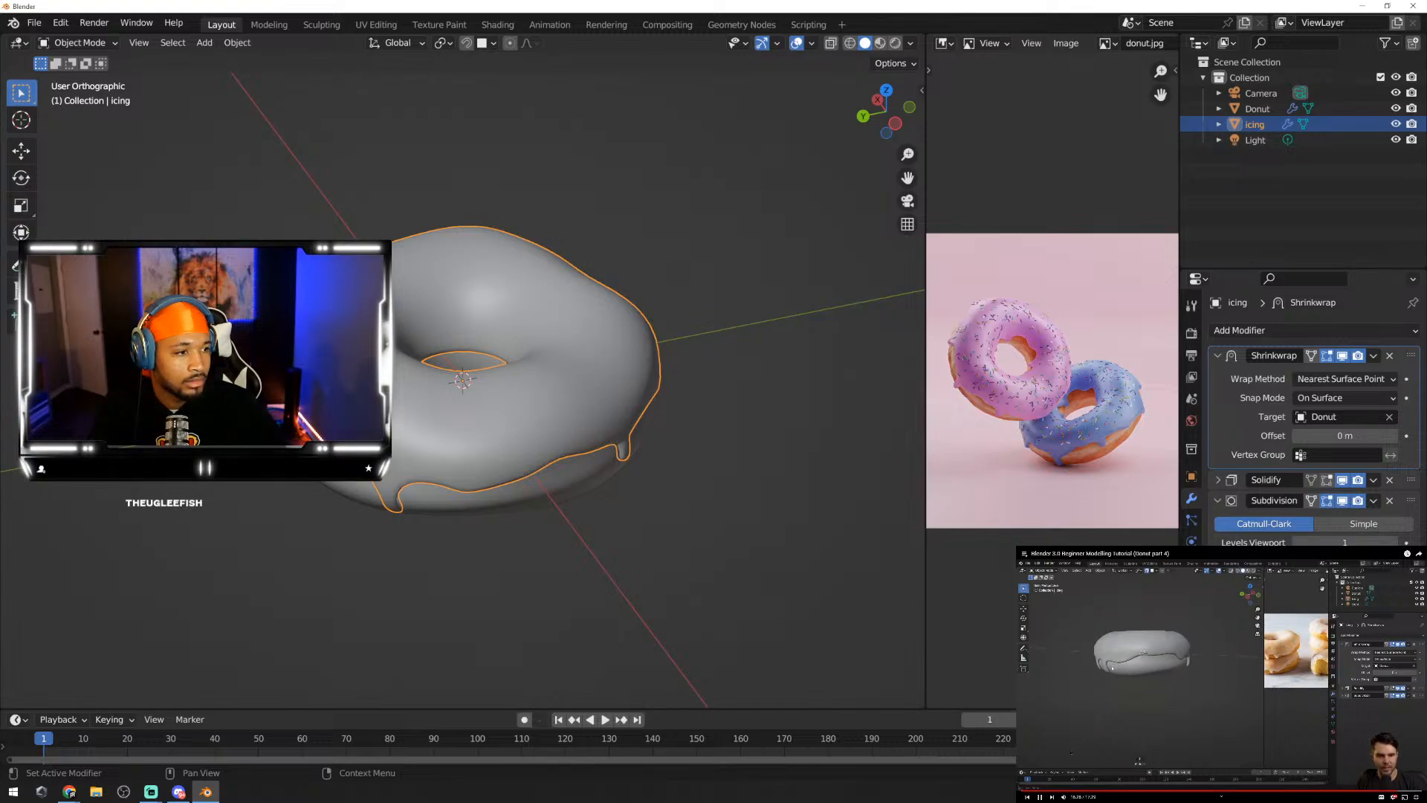
middle_drag(781, 446, 440, 388)
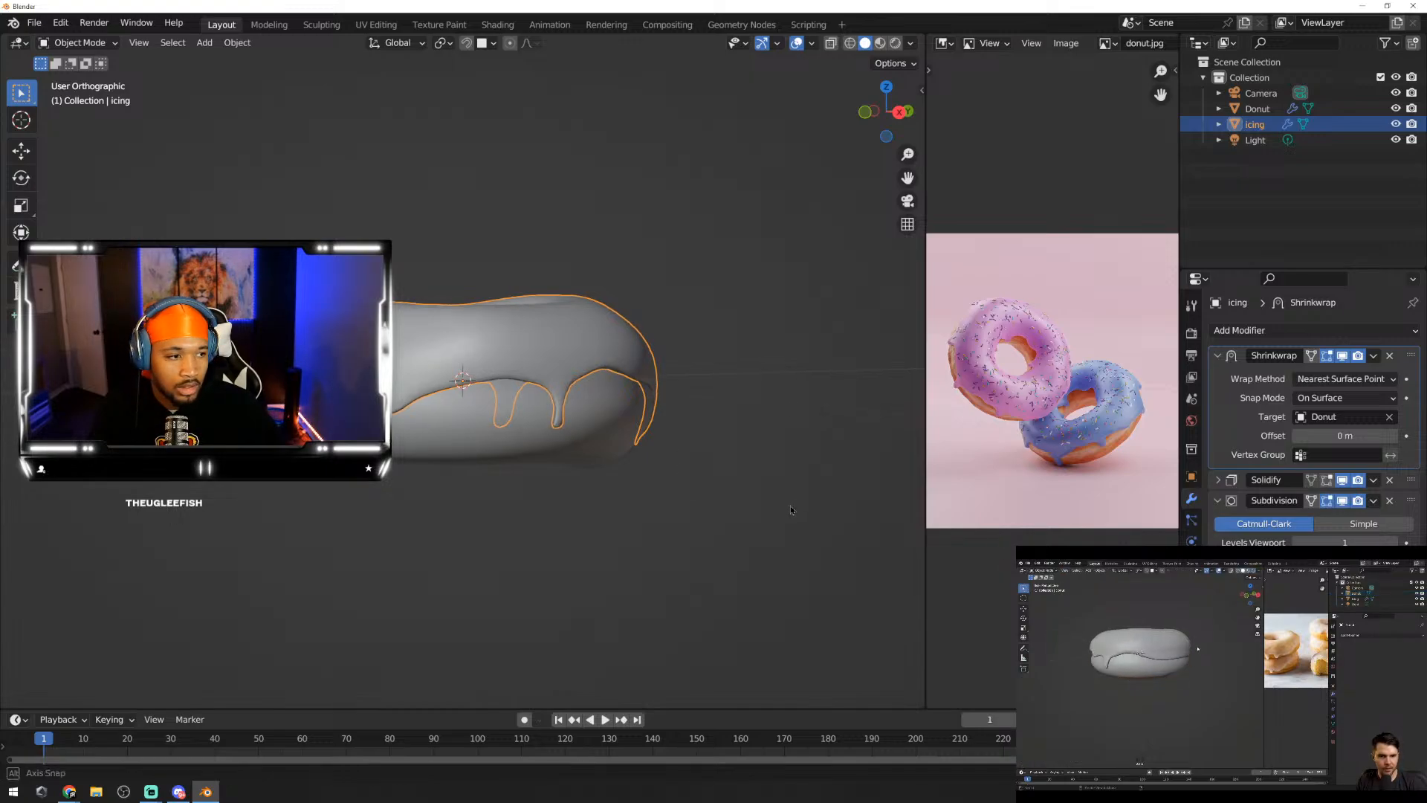
Step: Scale an edge loop near the donut's base outward to about 1.019 with smooth proportional editing of about 0.008 m
middle_drag(791, 506, 542, 480)
click(564, 452)
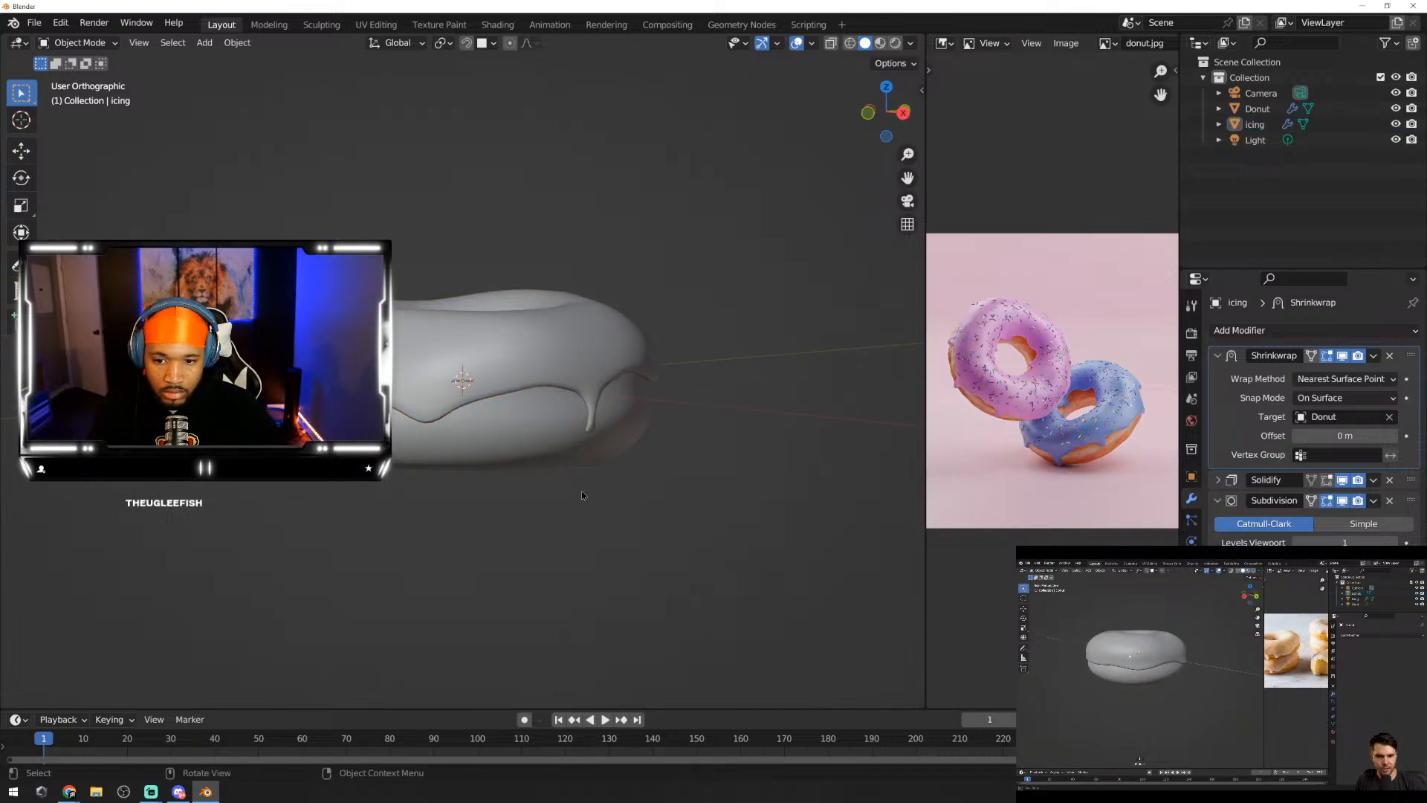
key(Tab)
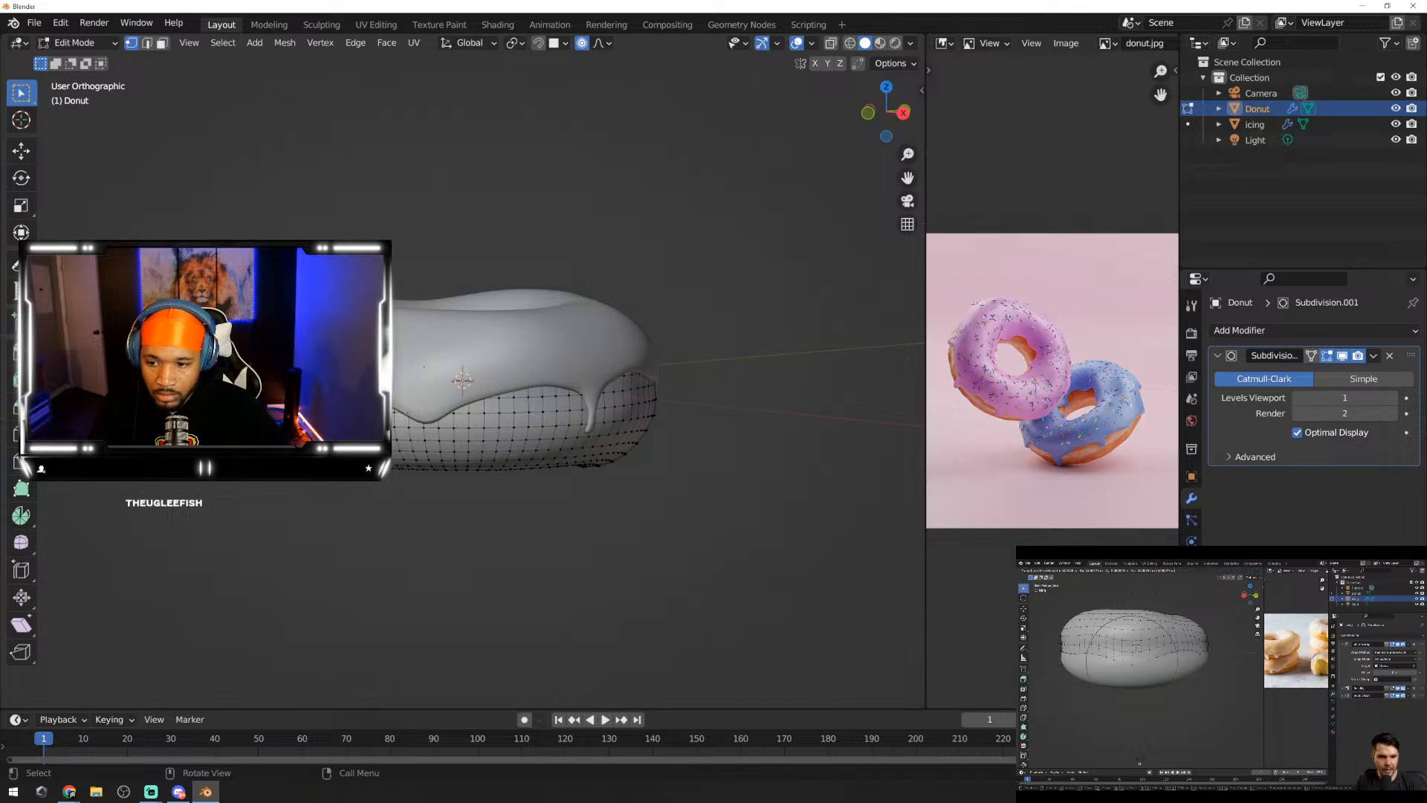
middle_drag(643, 453, 634, 444)
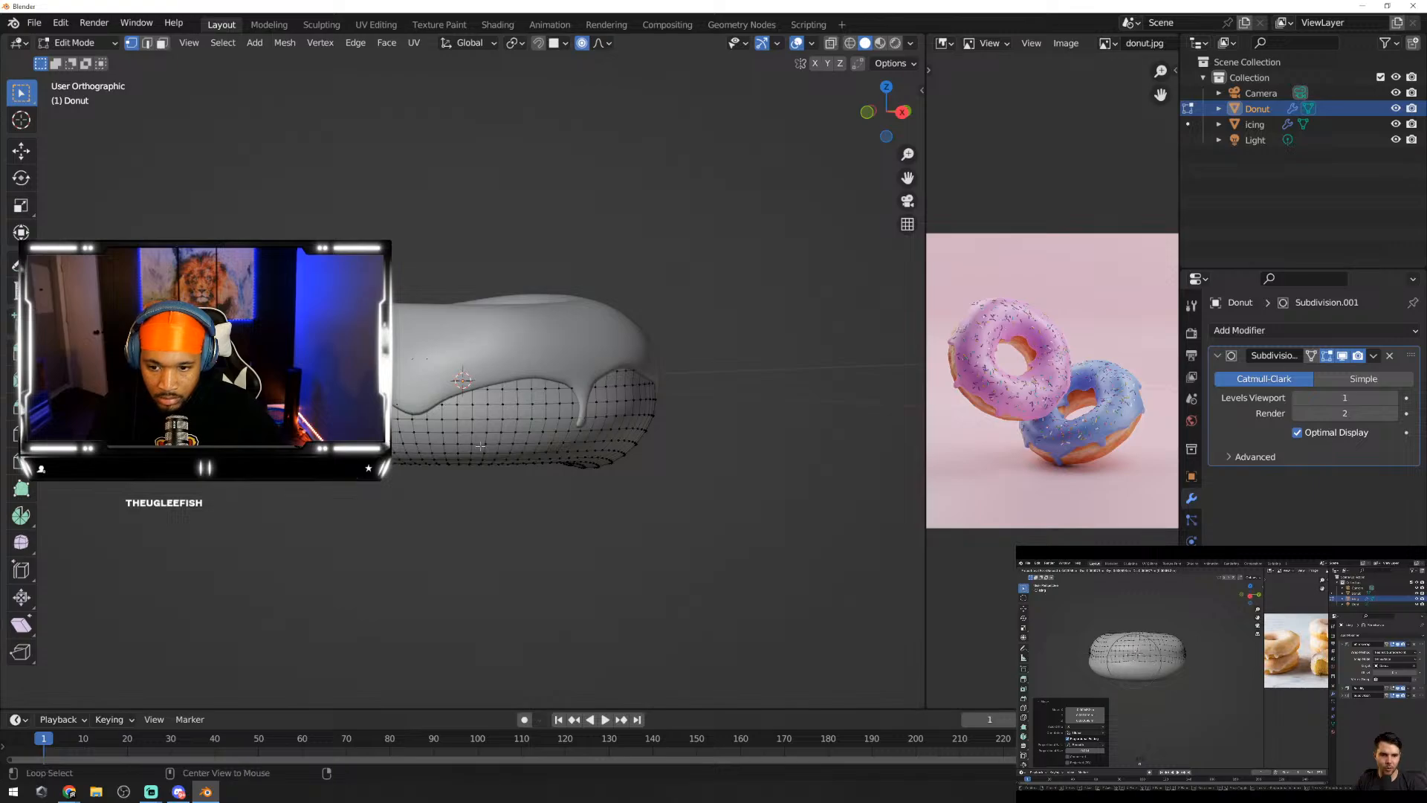
alt+click(481, 446)
key(s)
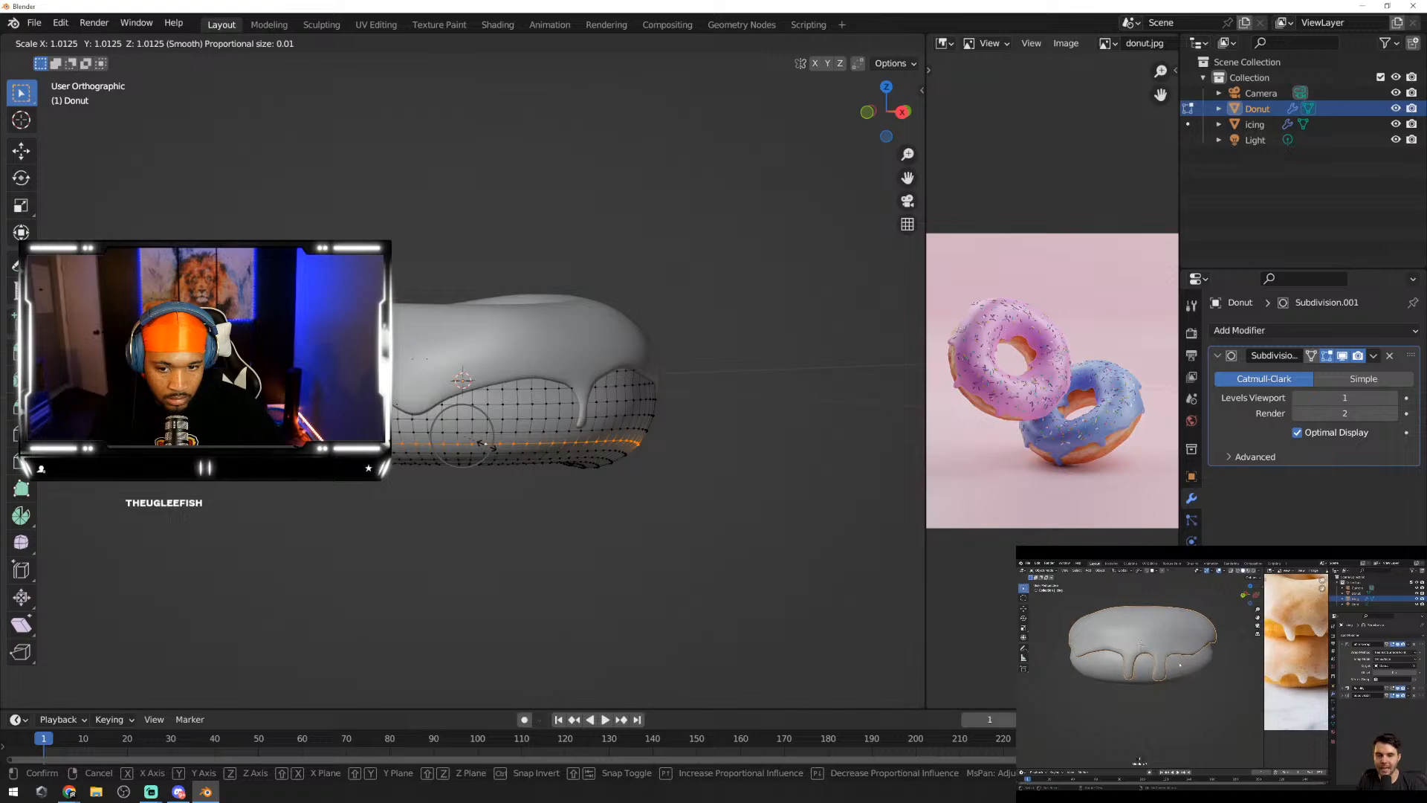
click(483, 443)
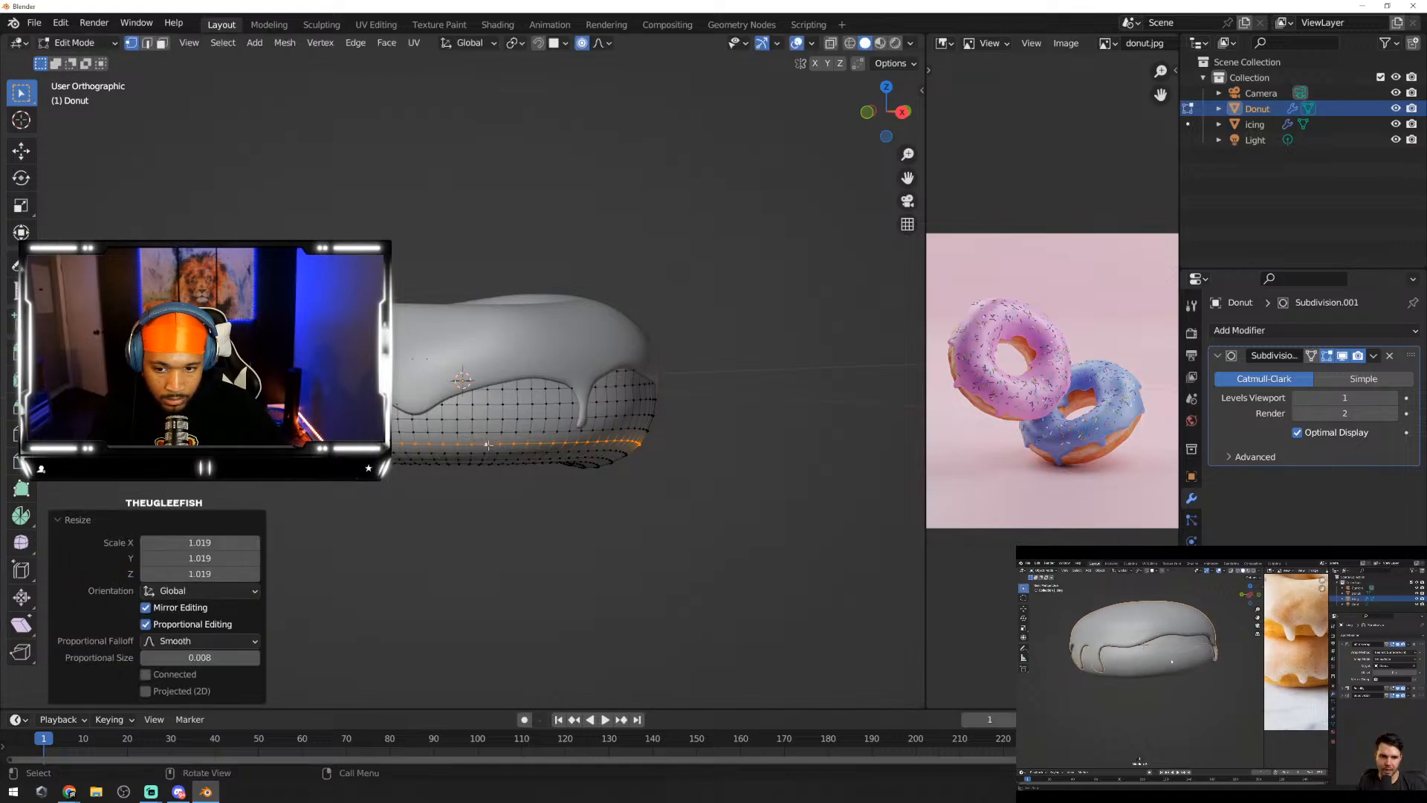
mouse_move(483, 443)
middle_down()
mouse_move(588, 506)
mouse_move(553, 393)
mouse_move(614, 259)
mouse_move(460, 527)
mouse_move(506, 474)
mouse_move(478, 471)
middle_up()
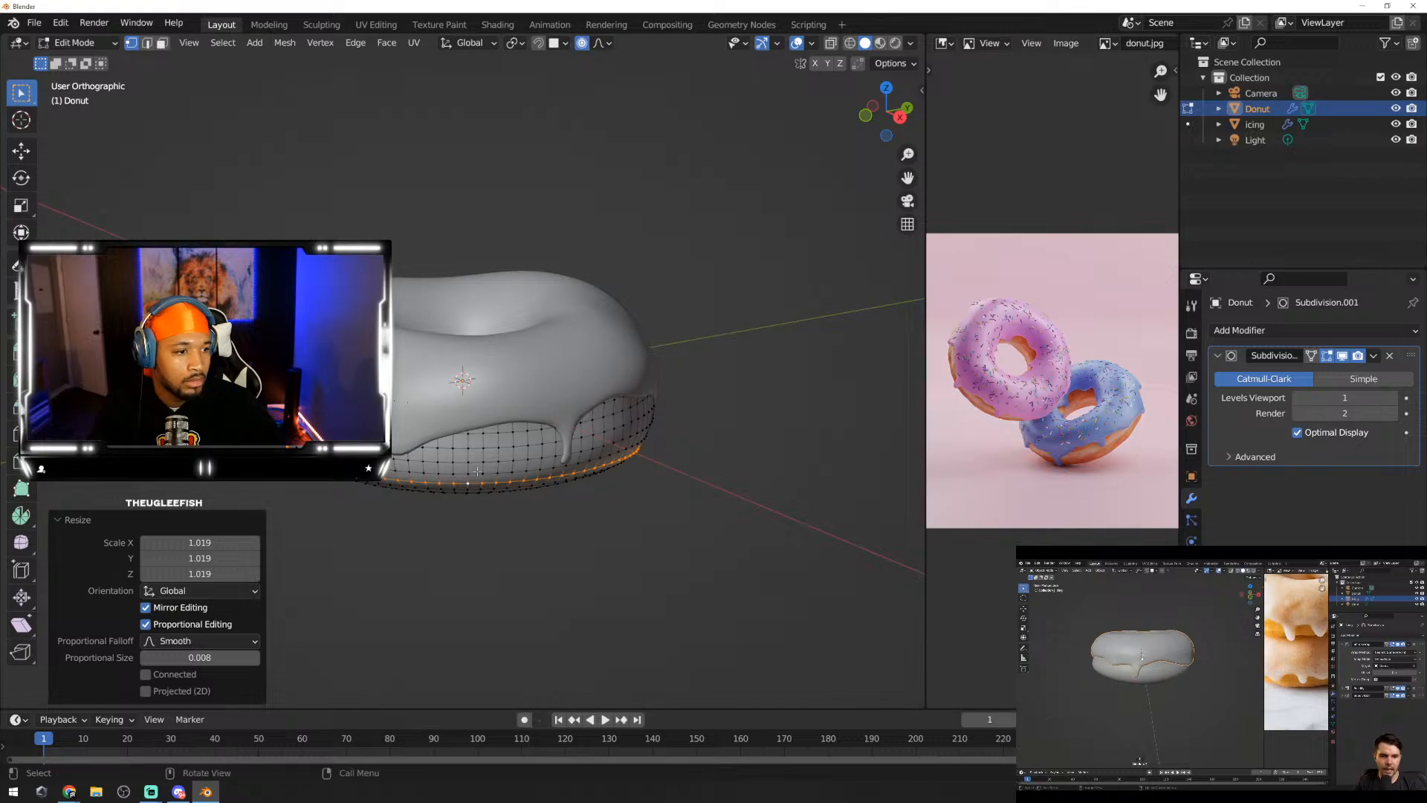
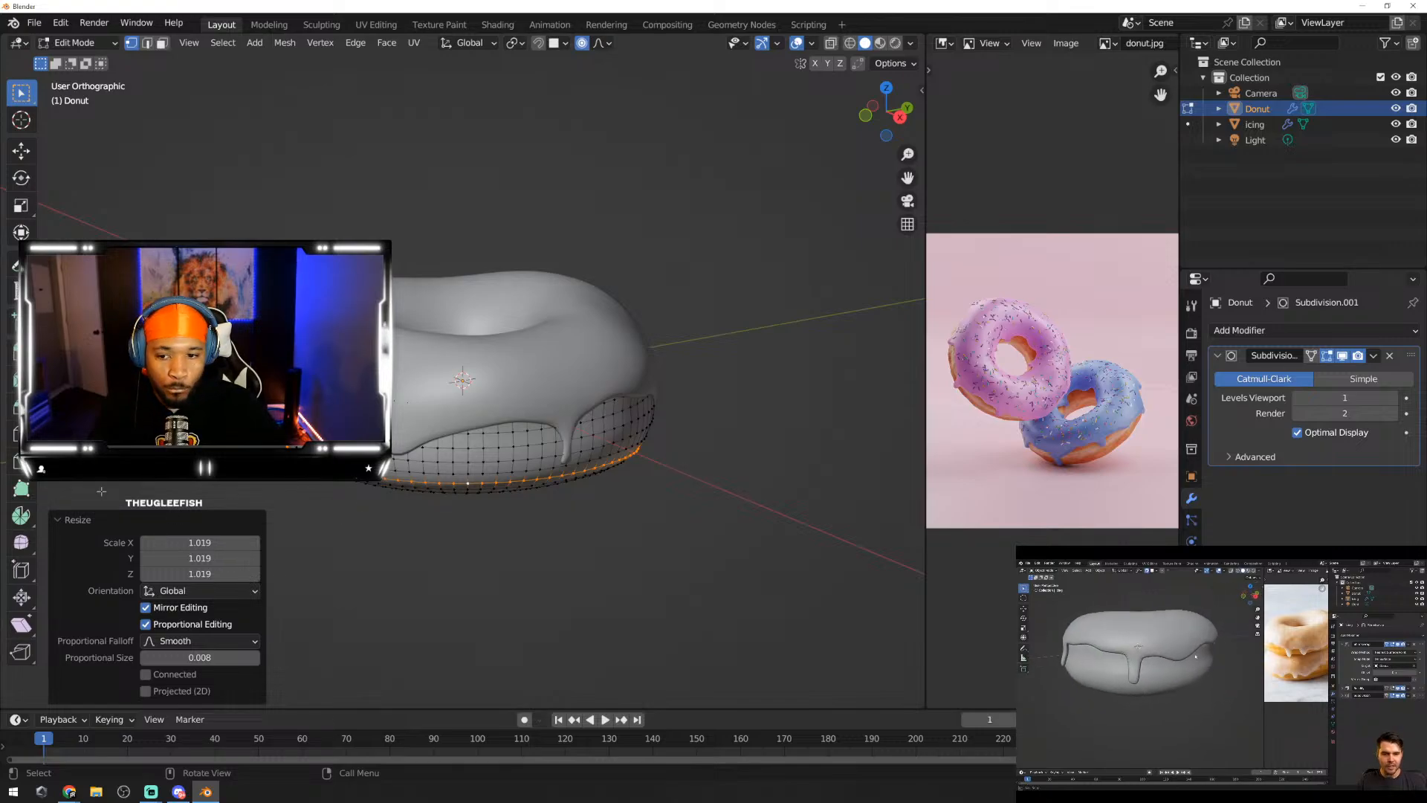
Step: Examine the icing's drips and their fit against the donut from several sides
key(Tab)
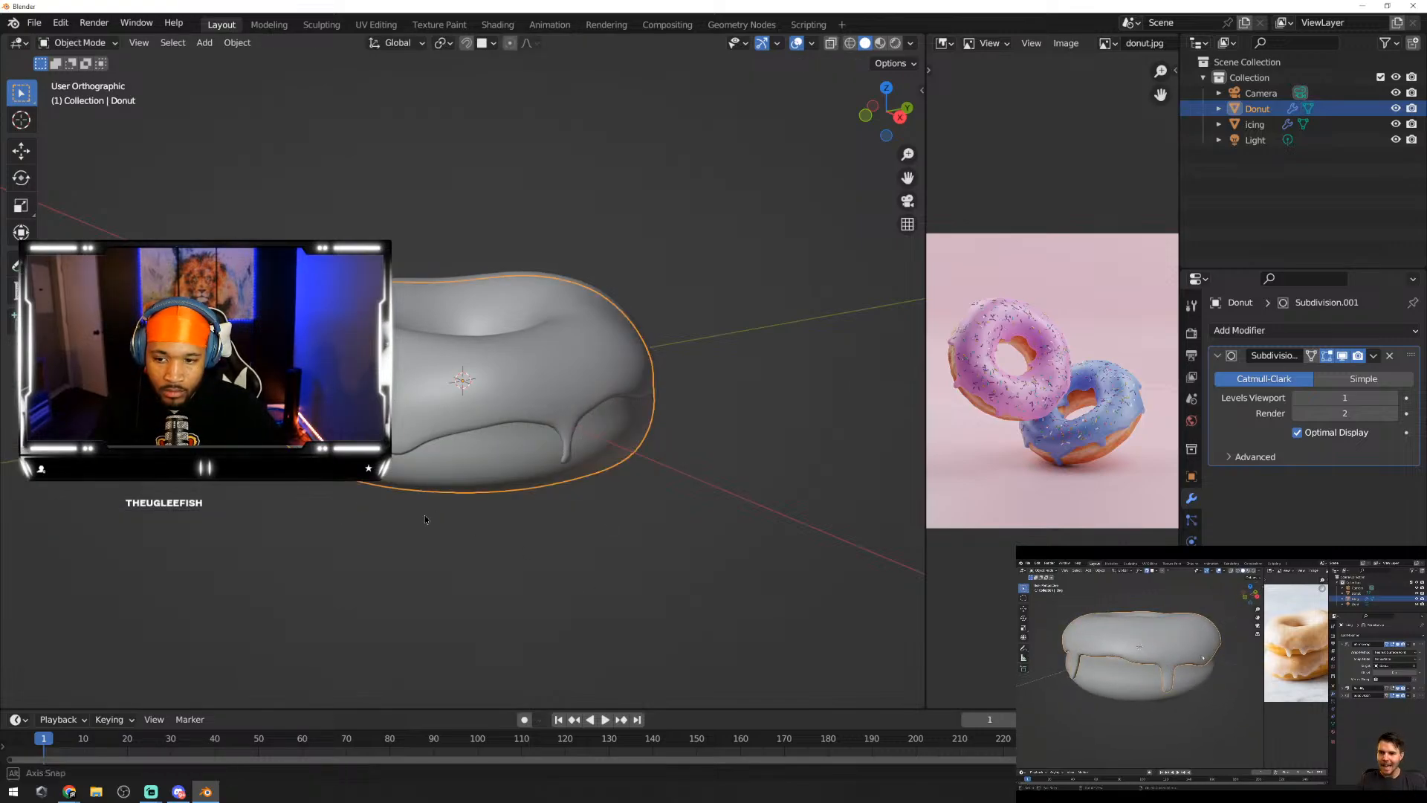
middle_drag(577, 595, 823, 530)
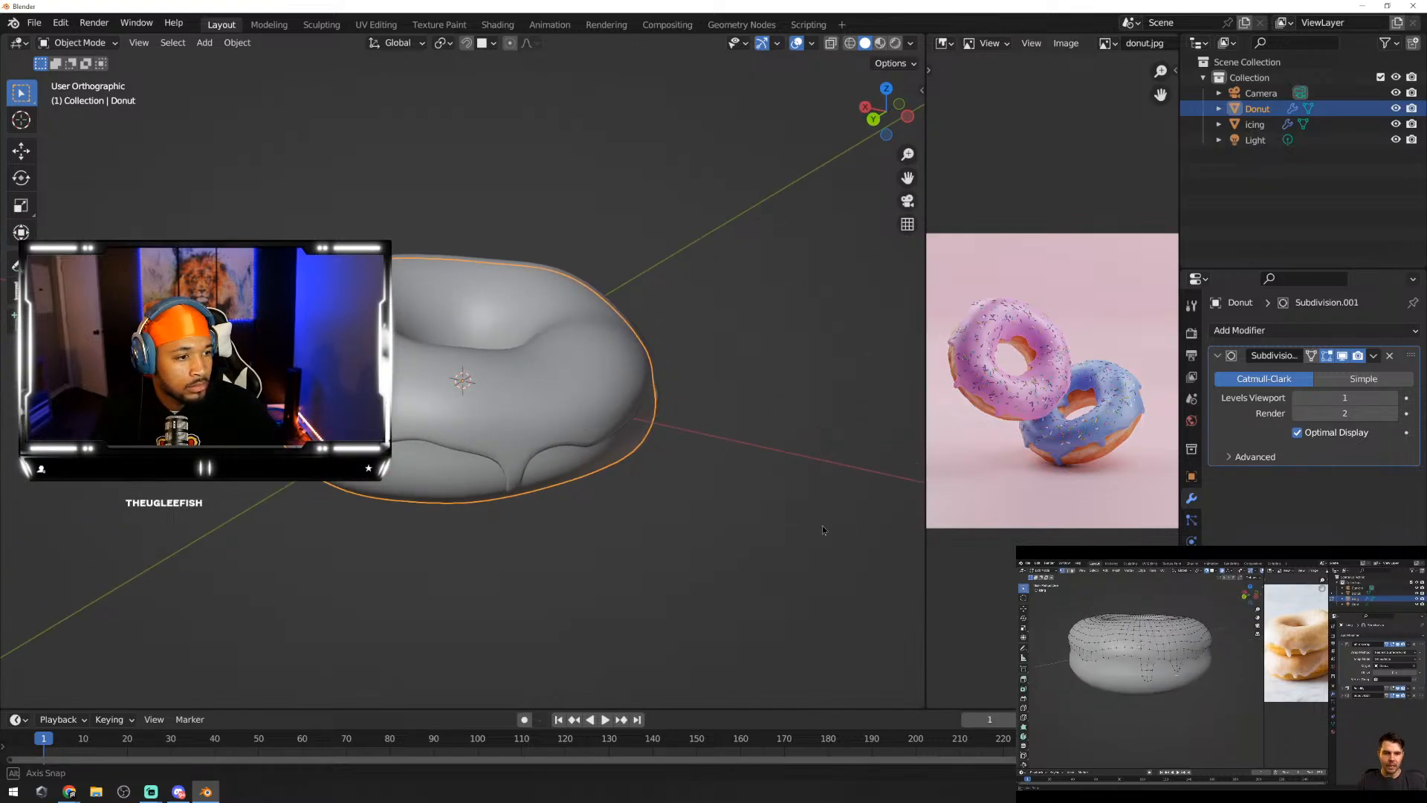
click(534, 425)
key(Tab)
key(Tab)
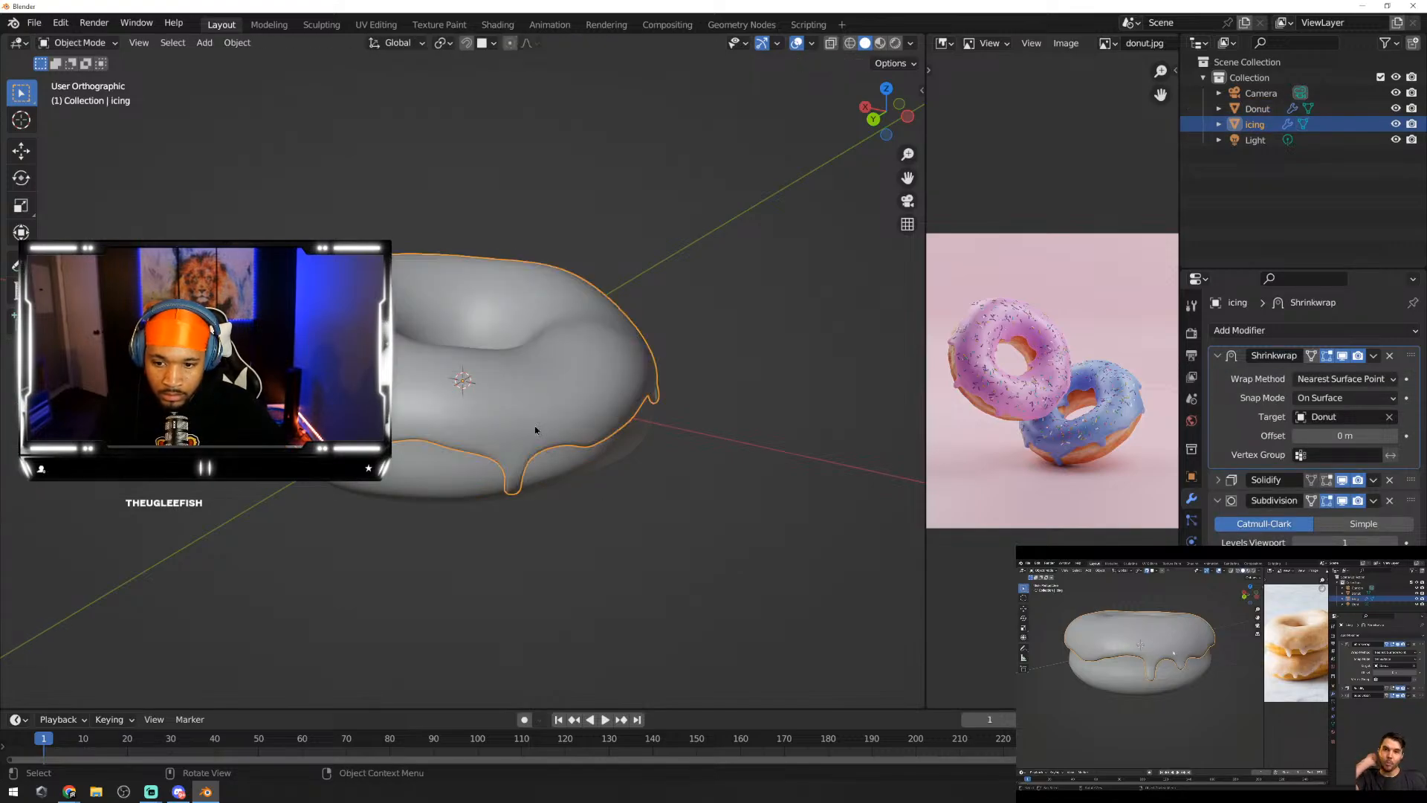
middle_drag(533, 425, 794, 438)
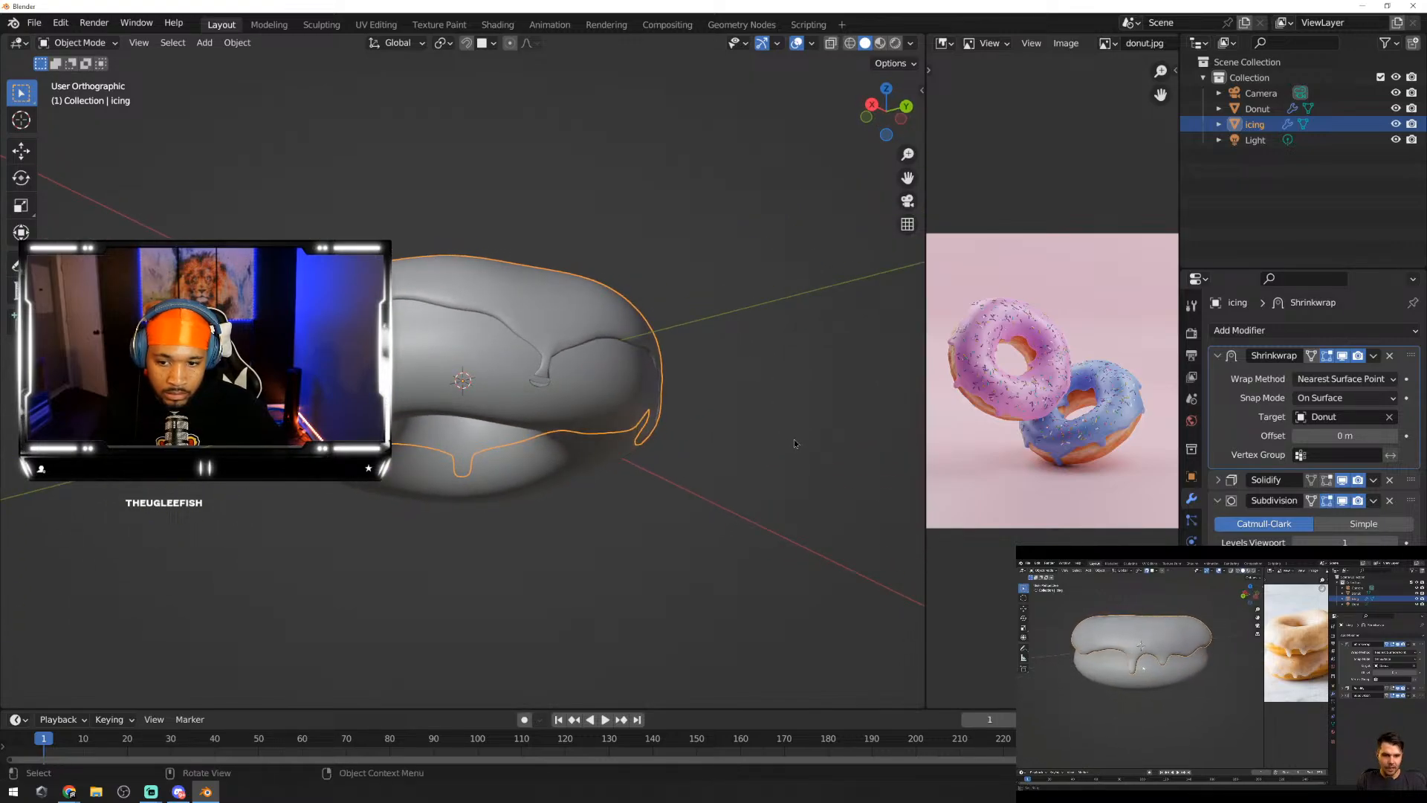
key(Tab)
key(Tab)
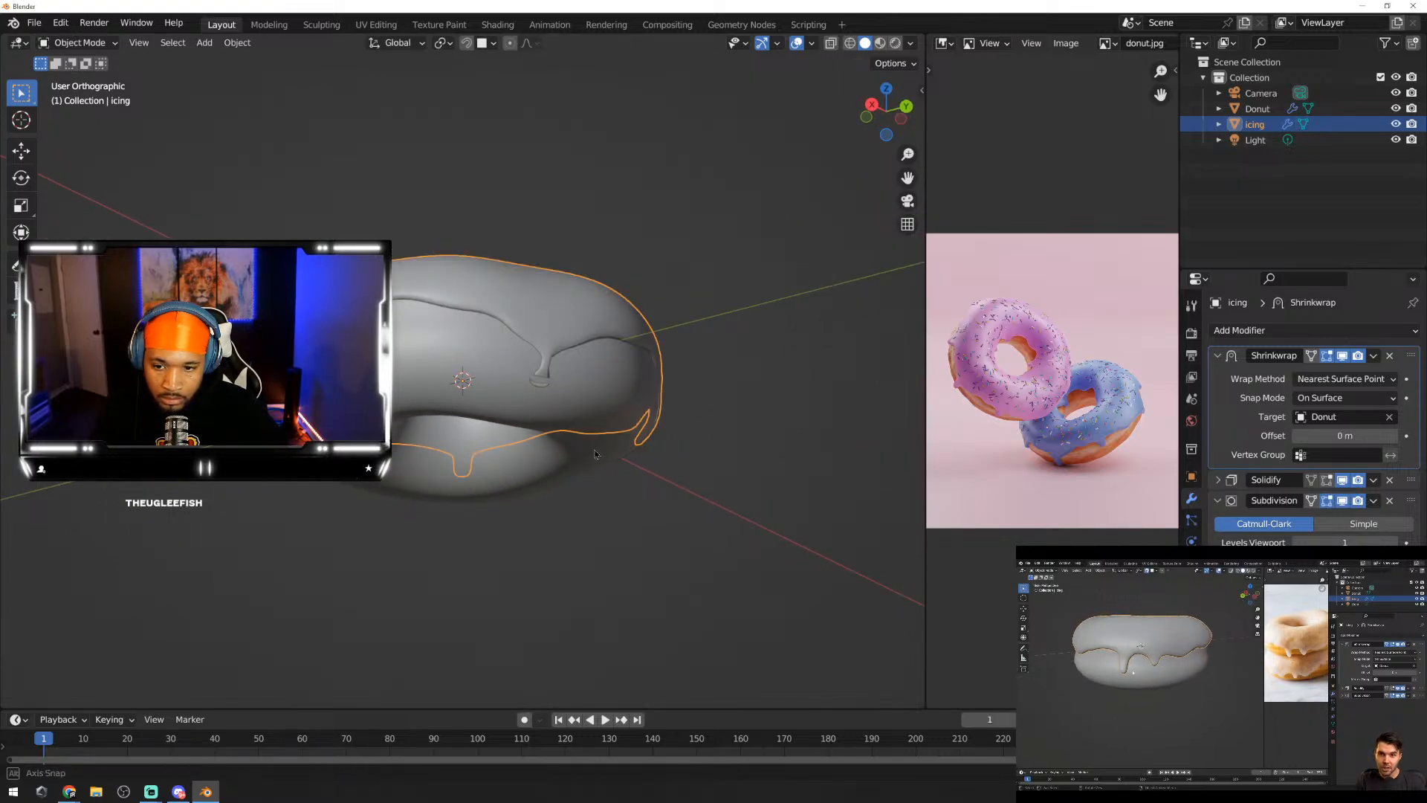
Step: Move the vertex at the distorted icing drip's neck about -0.0011 m in X and 0.0016 m in Y with smooth proportional editing
scroll(638, 396, up, 4)
scroll(684, 383, up, 2)
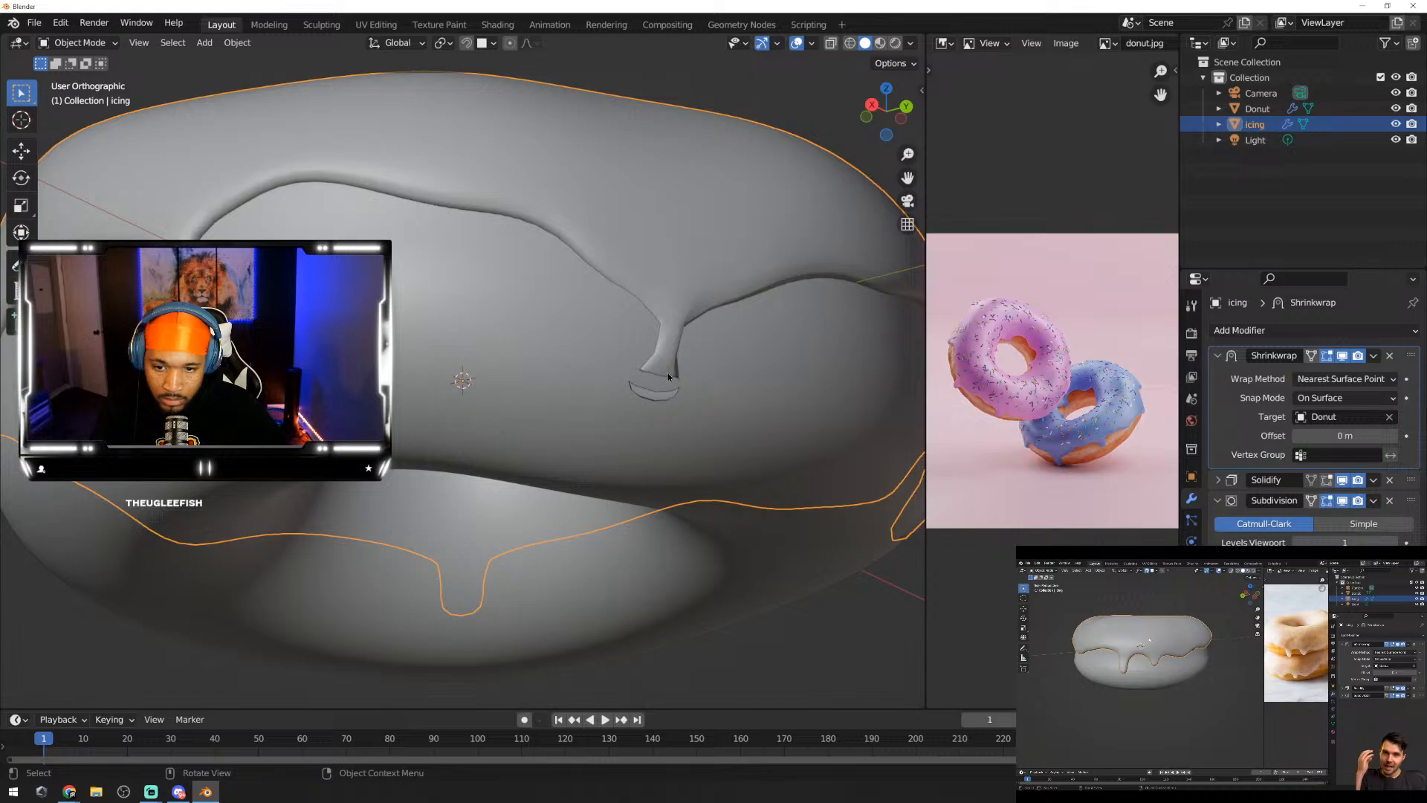
key(Tab)
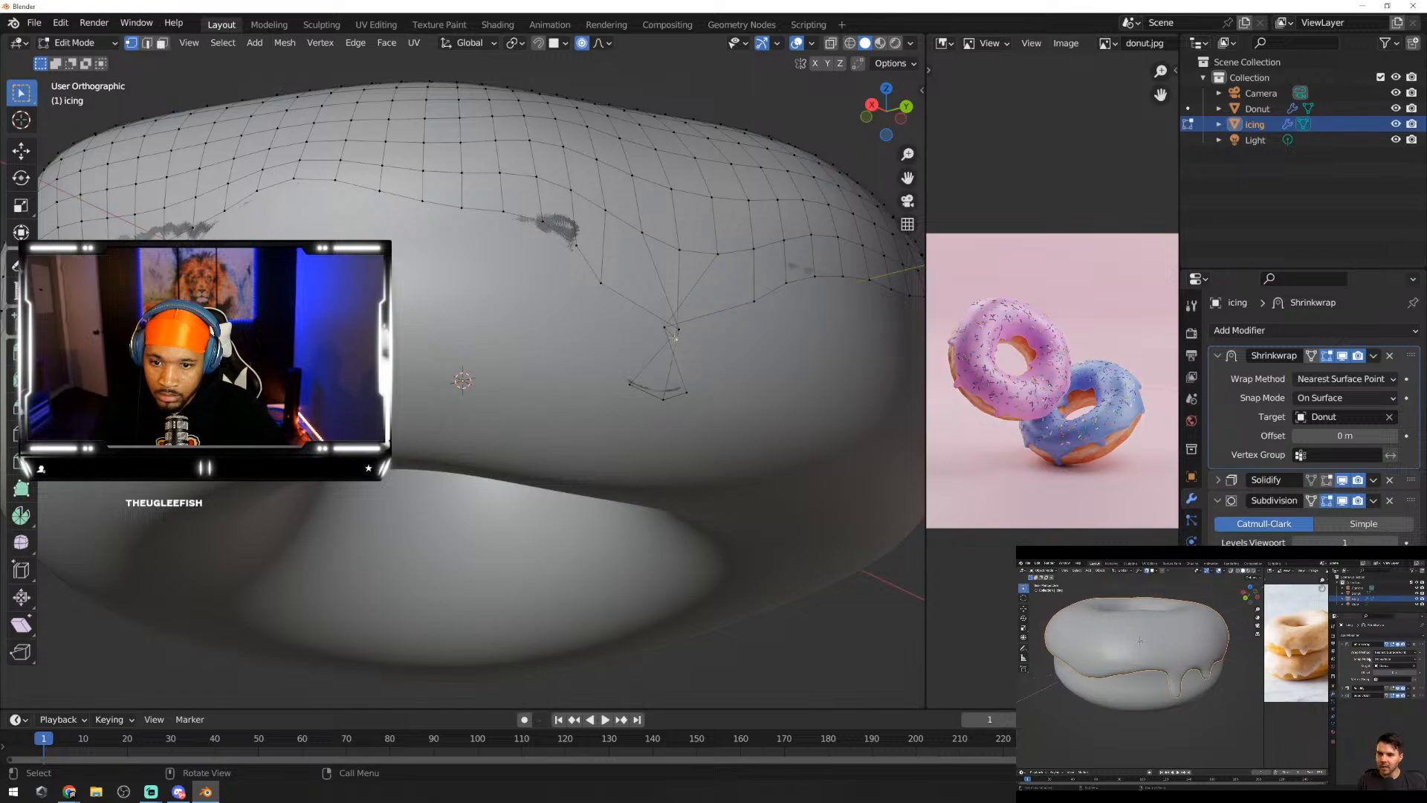
key(g)
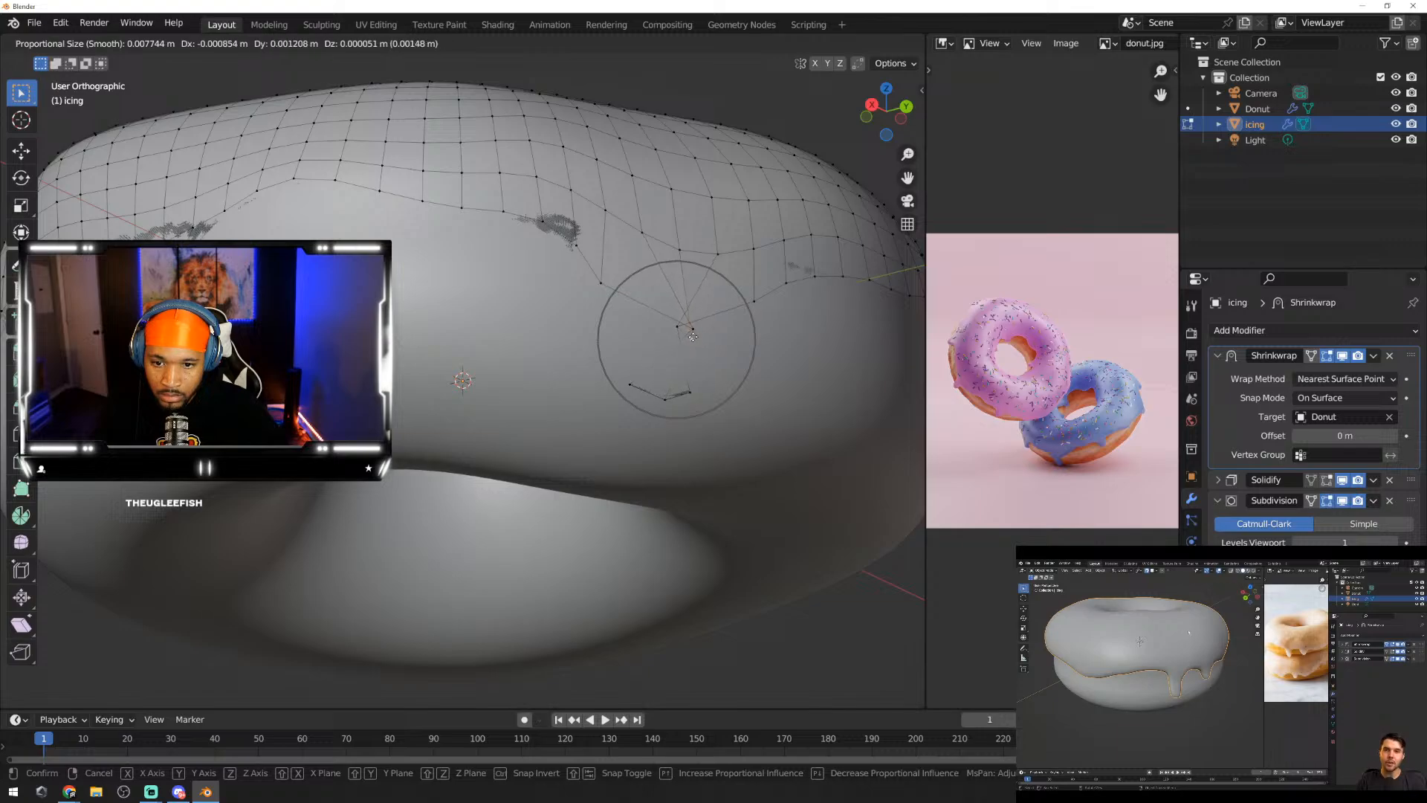
click(691, 335)
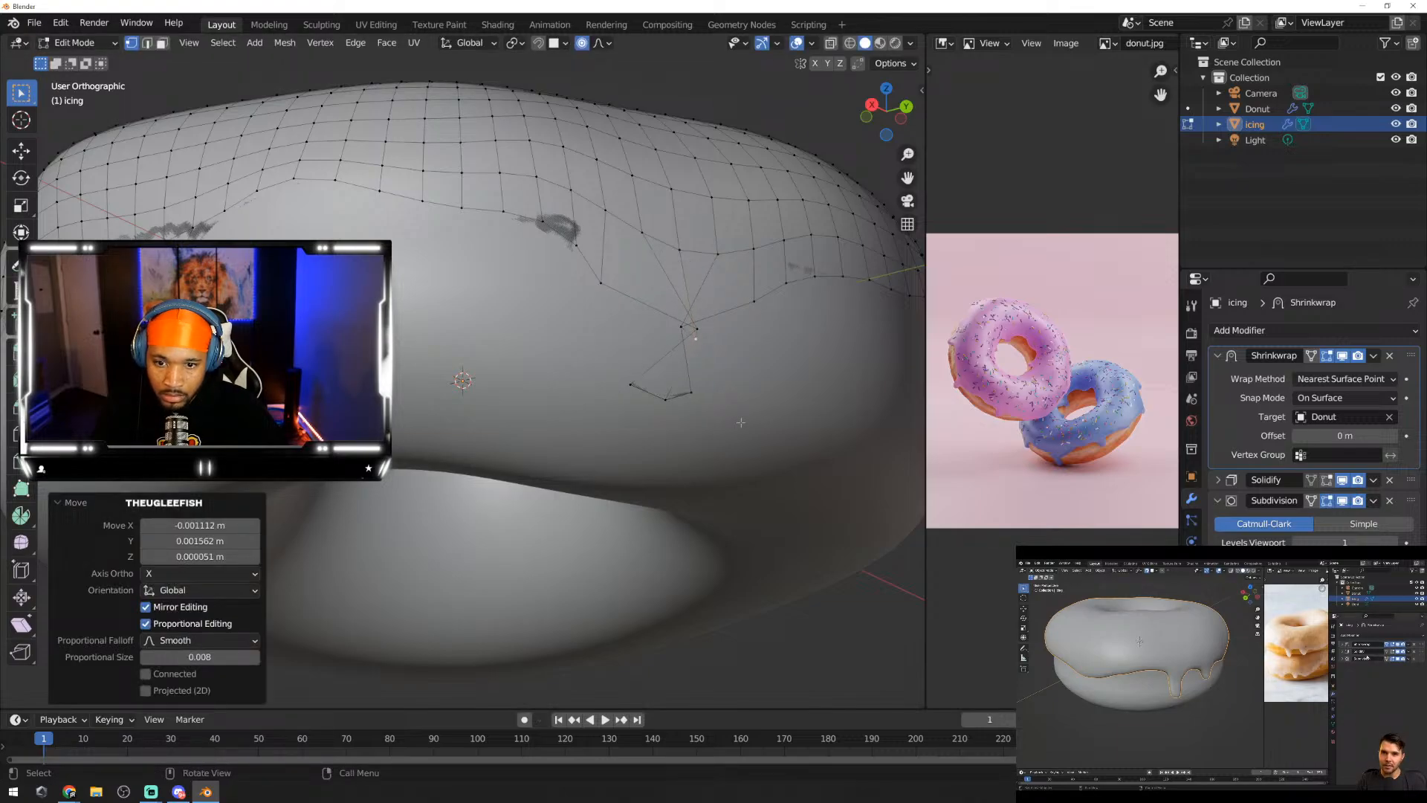
key(Tab)
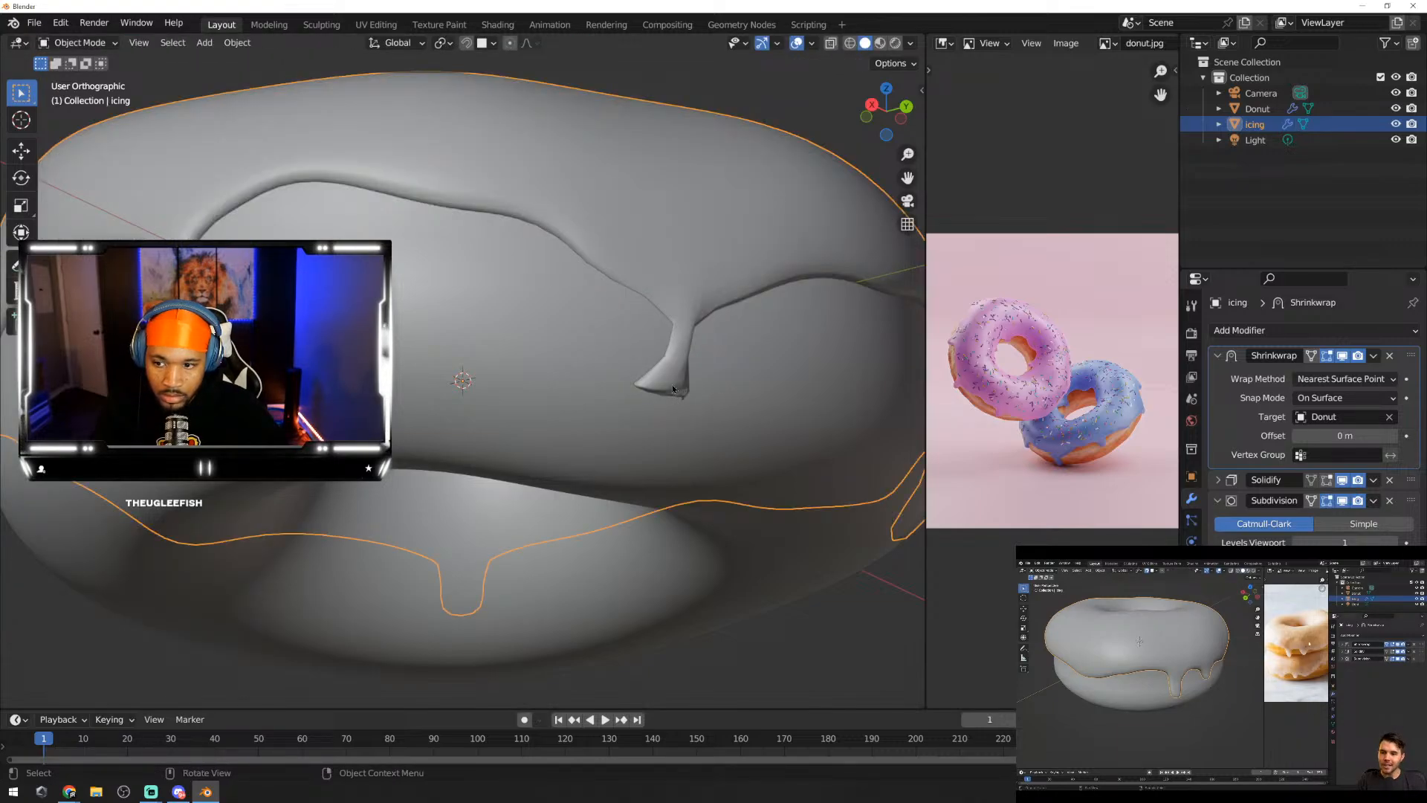
key(Tab)
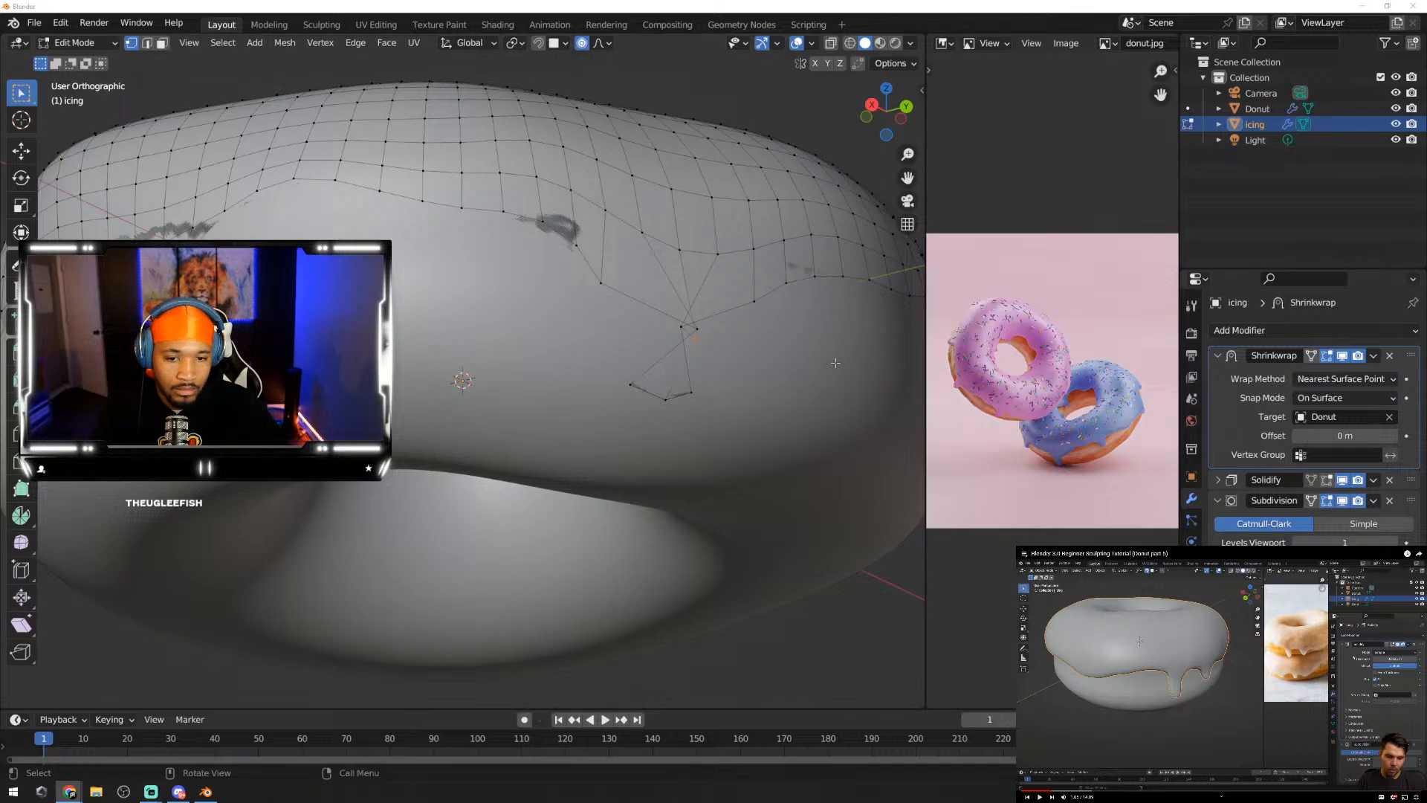
key(Tab)
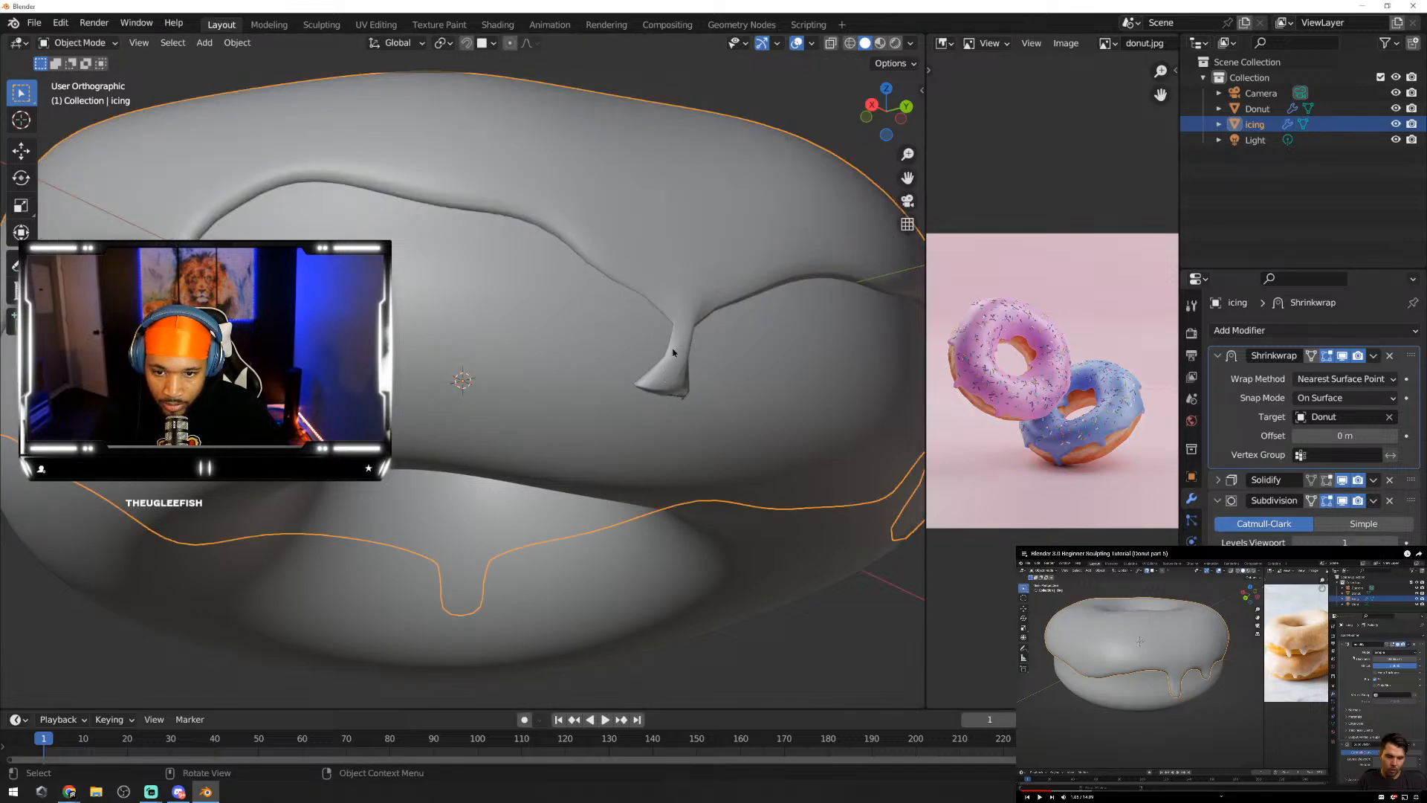
Step: Turn off proportional editing and move the crossed-over vertex at the icing drip's neck about 0.0023 m in X and -0.0033 m in Y
key(Tab)
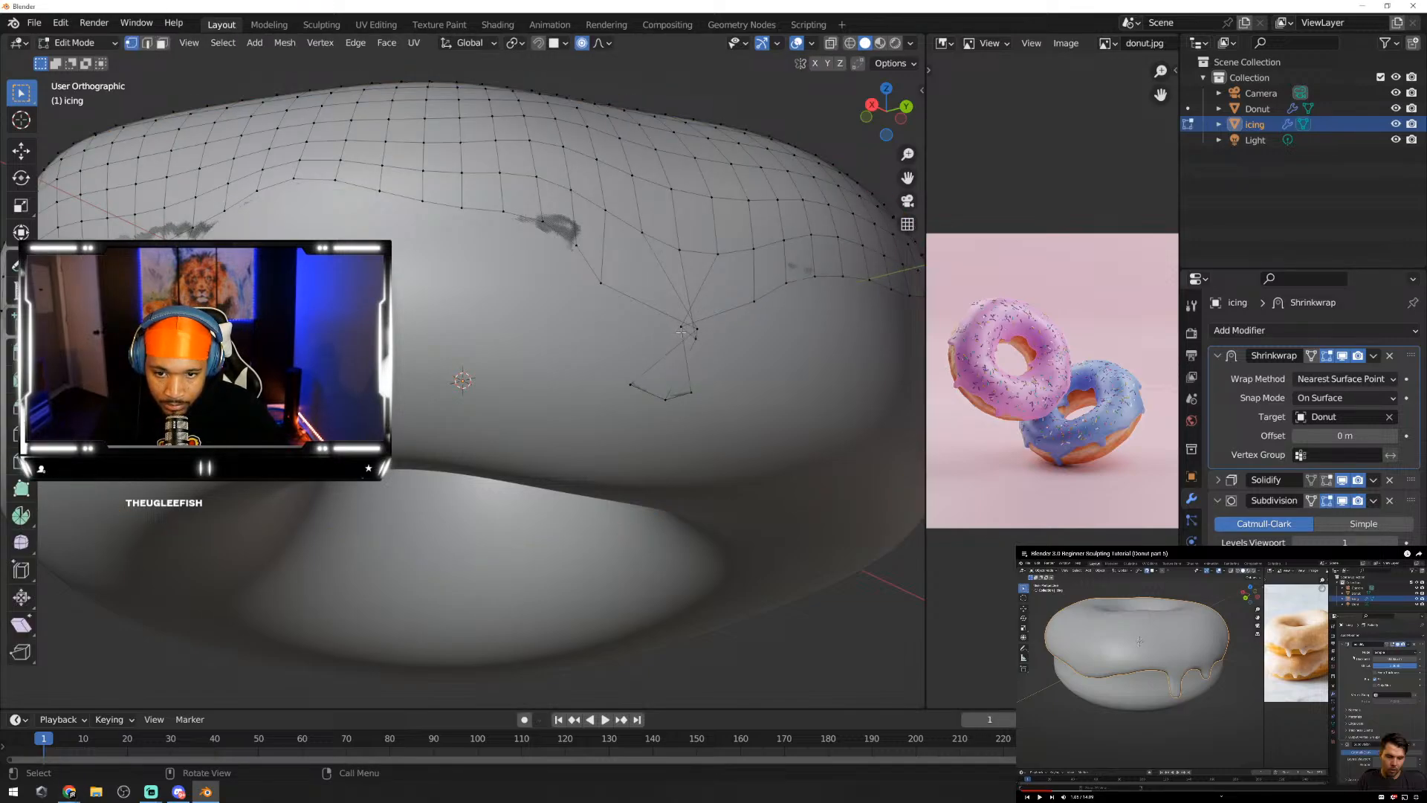
click(681, 330)
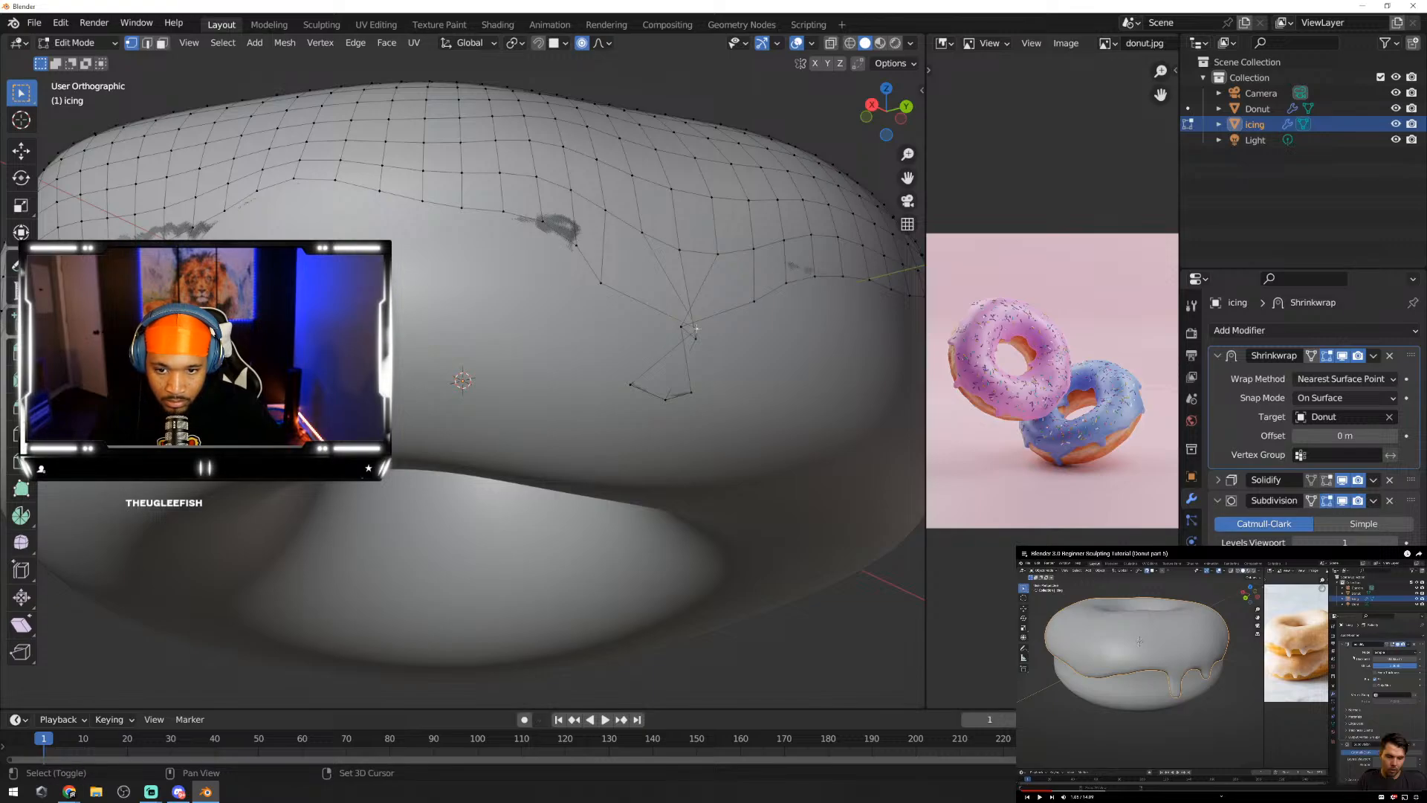
key(g)
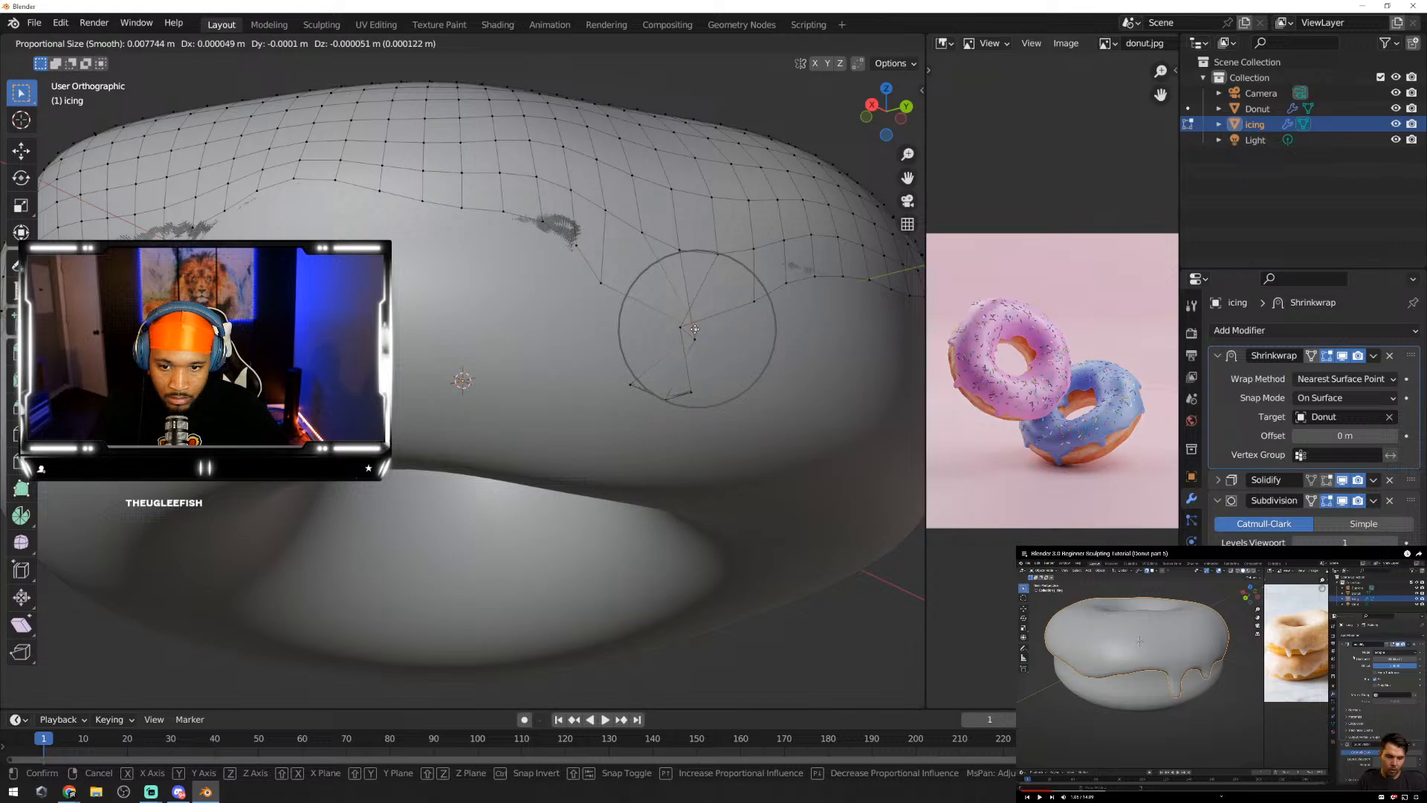
click(694, 329)
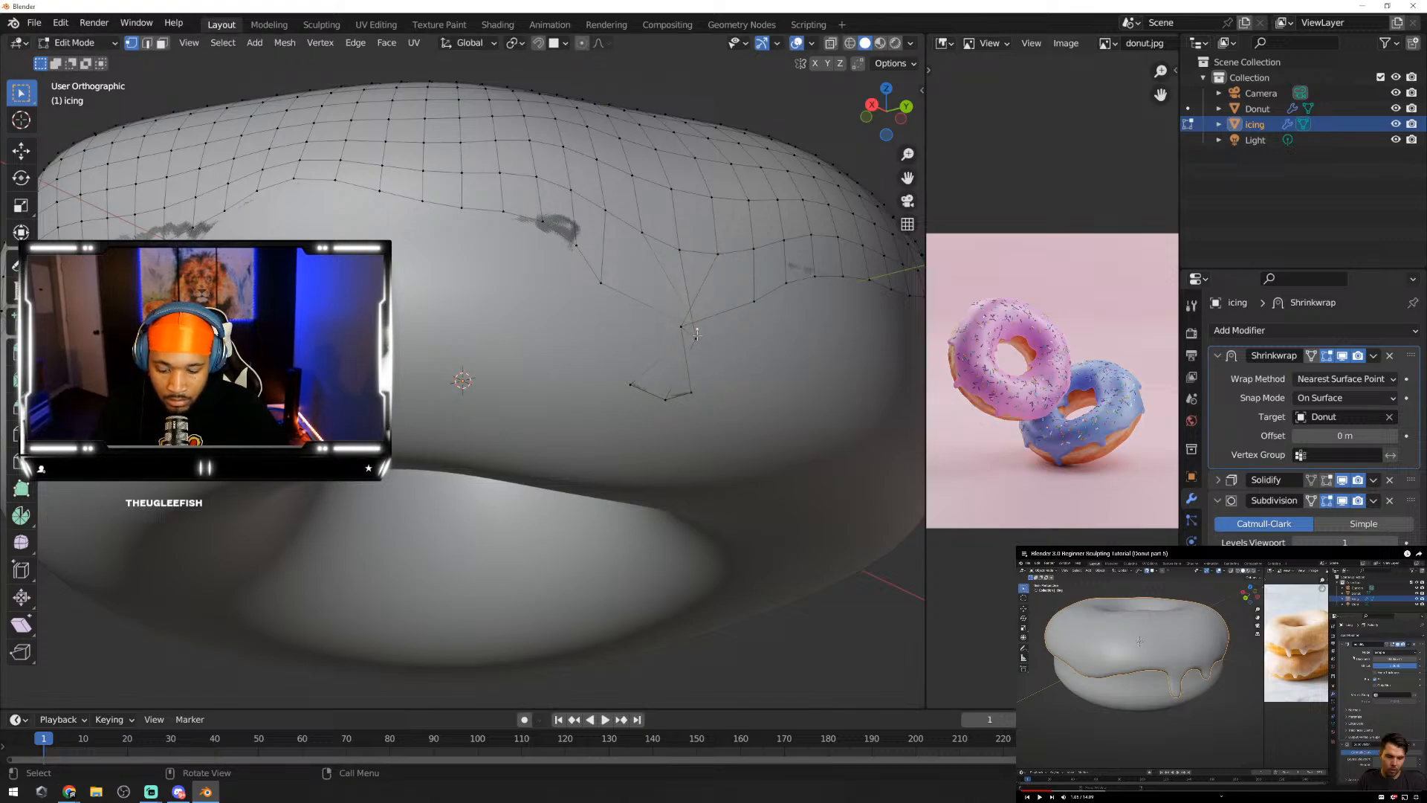
key(g)
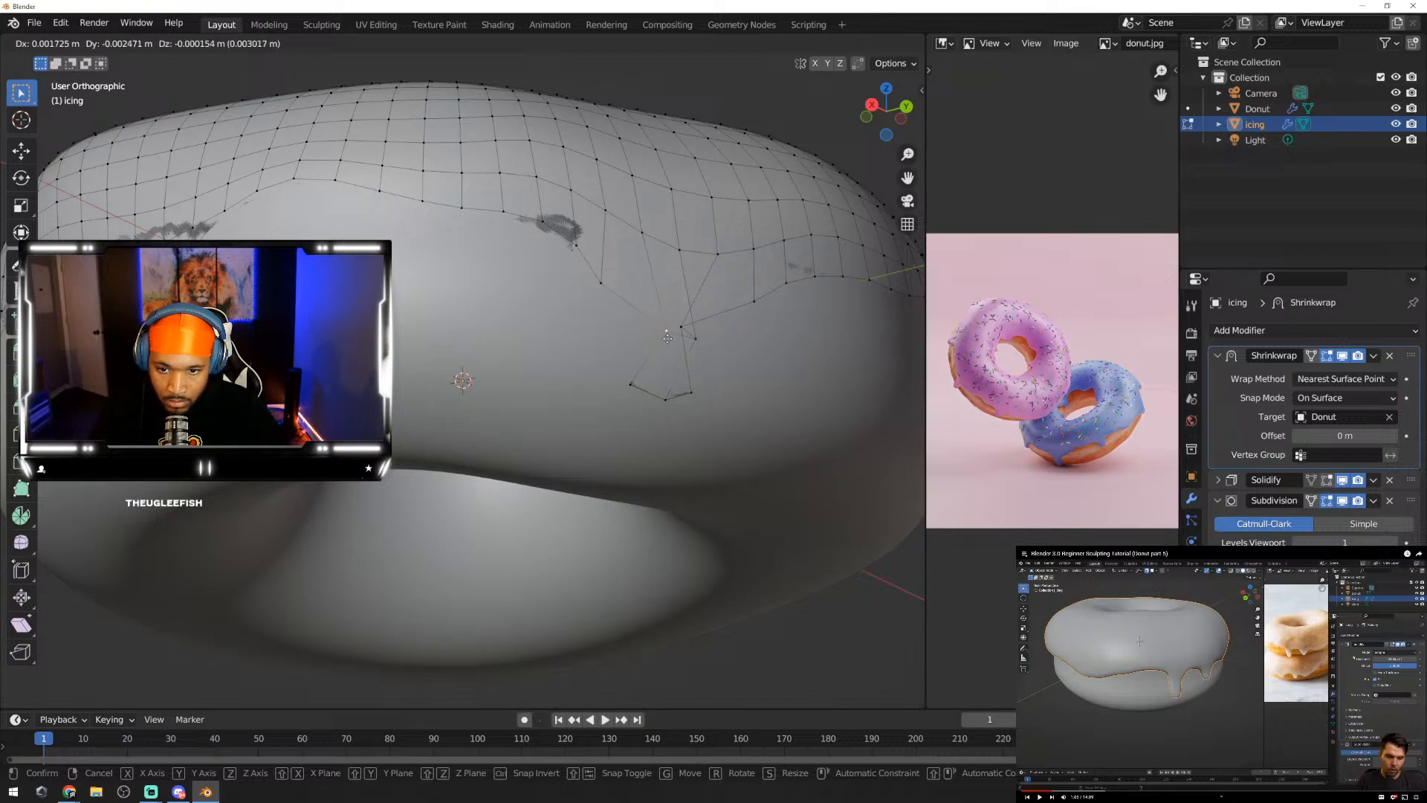
click(659, 336)
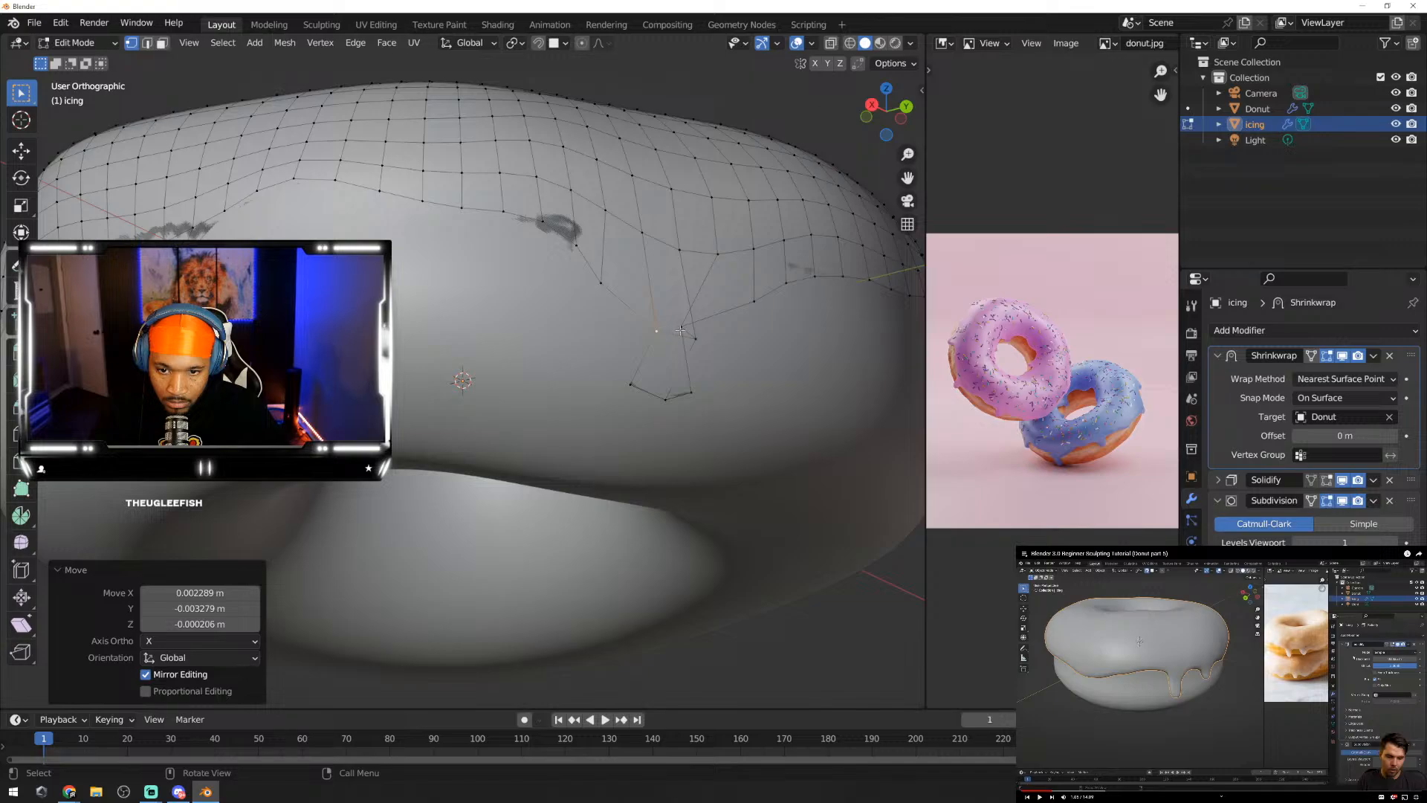
Step: Move the other crossed-over neck vertex to the drip's opposite side, about -0.0029 m in X, 0.0030 m in Y and -0.0017 m in Z
key(g)
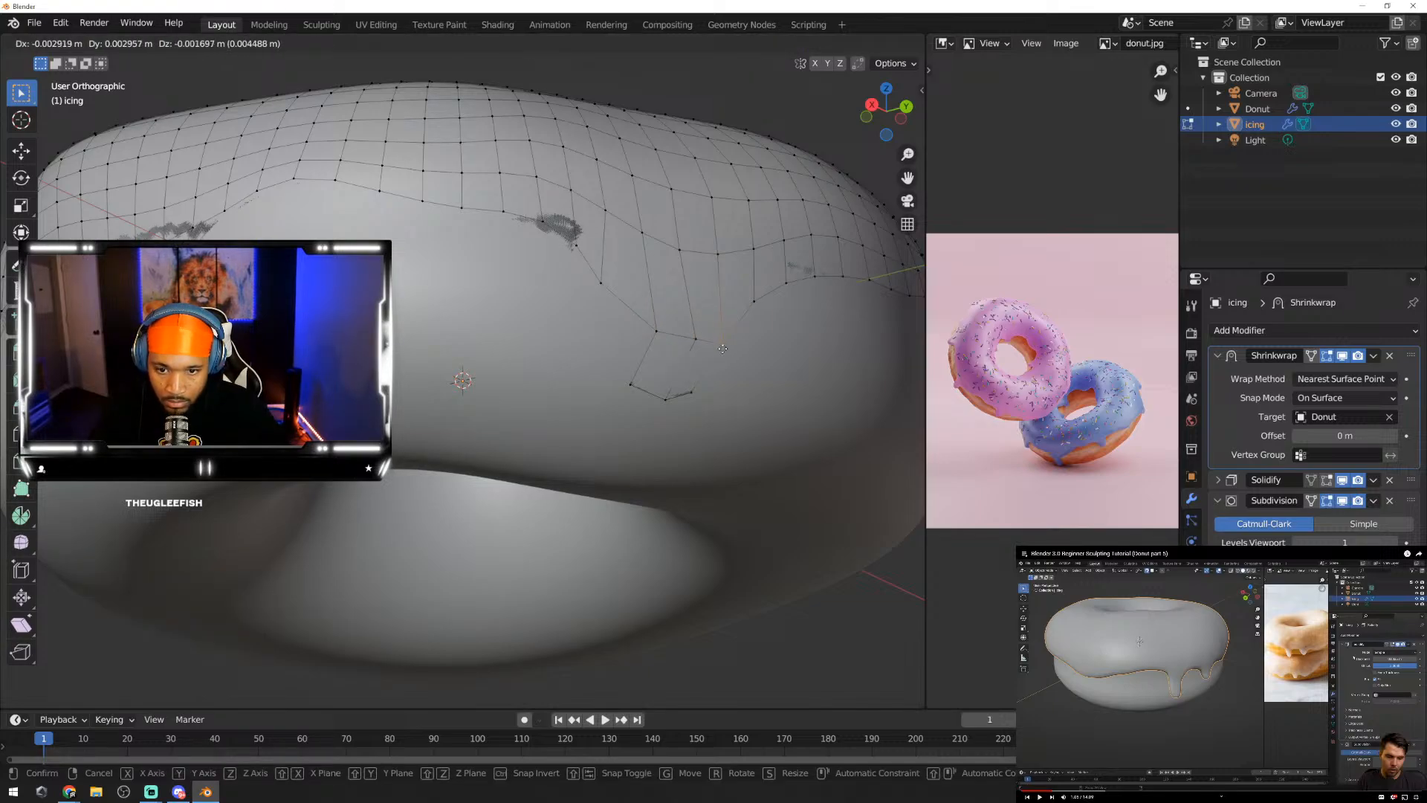
click(722, 348)
key(Tab)
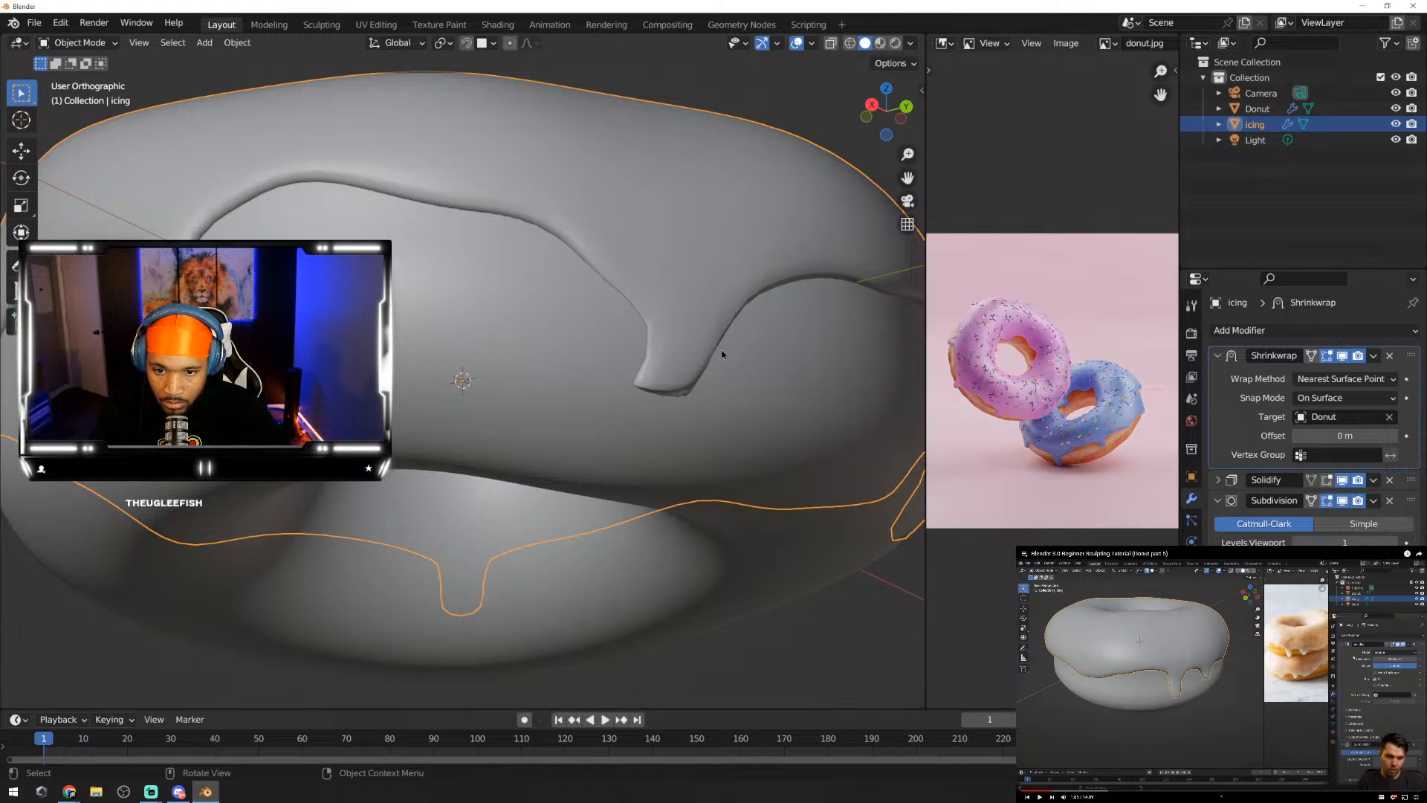
Step: Try to separate the overlapping vertices at the drip's tip, moving one up about 0.0012 m and another down about 0.0021 m
key(Tab)
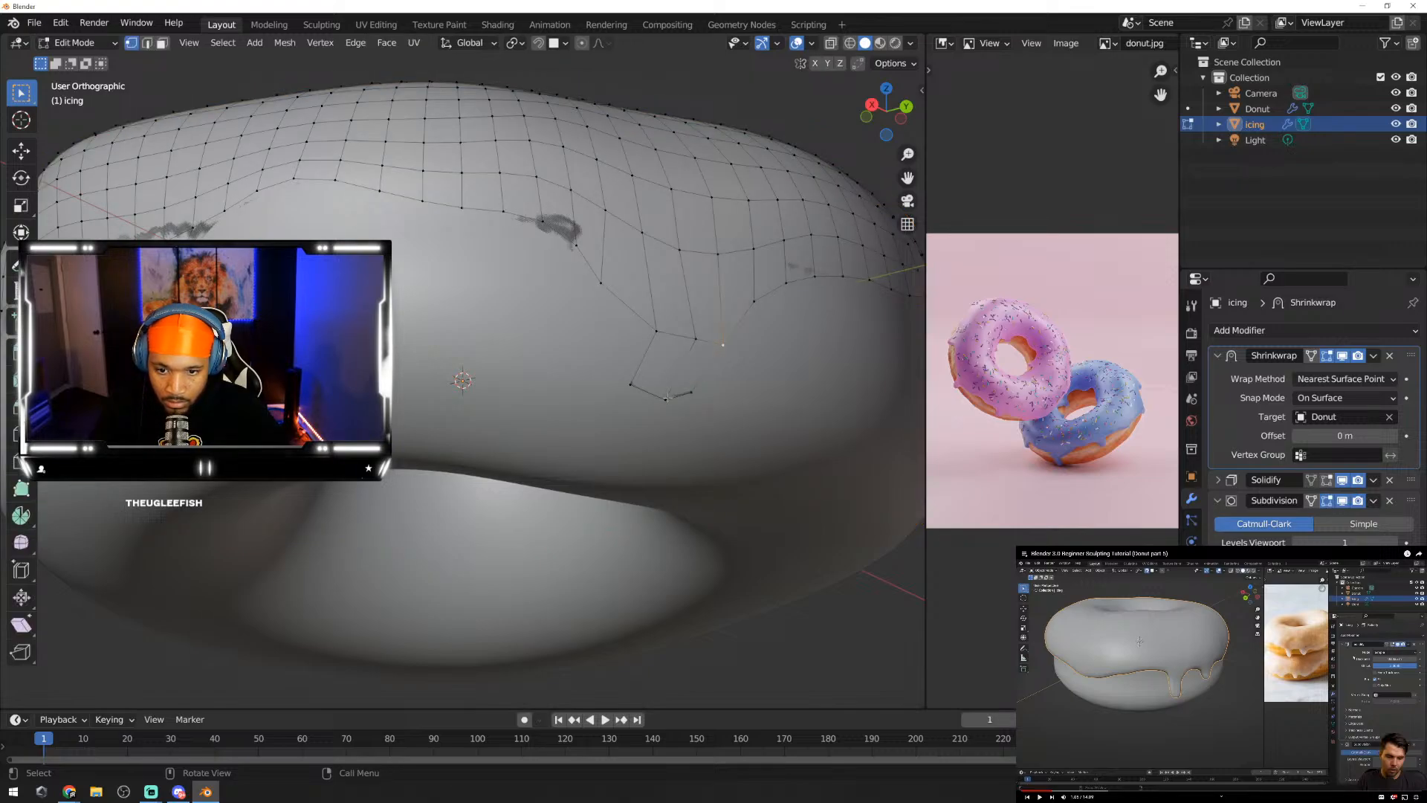
key(g)
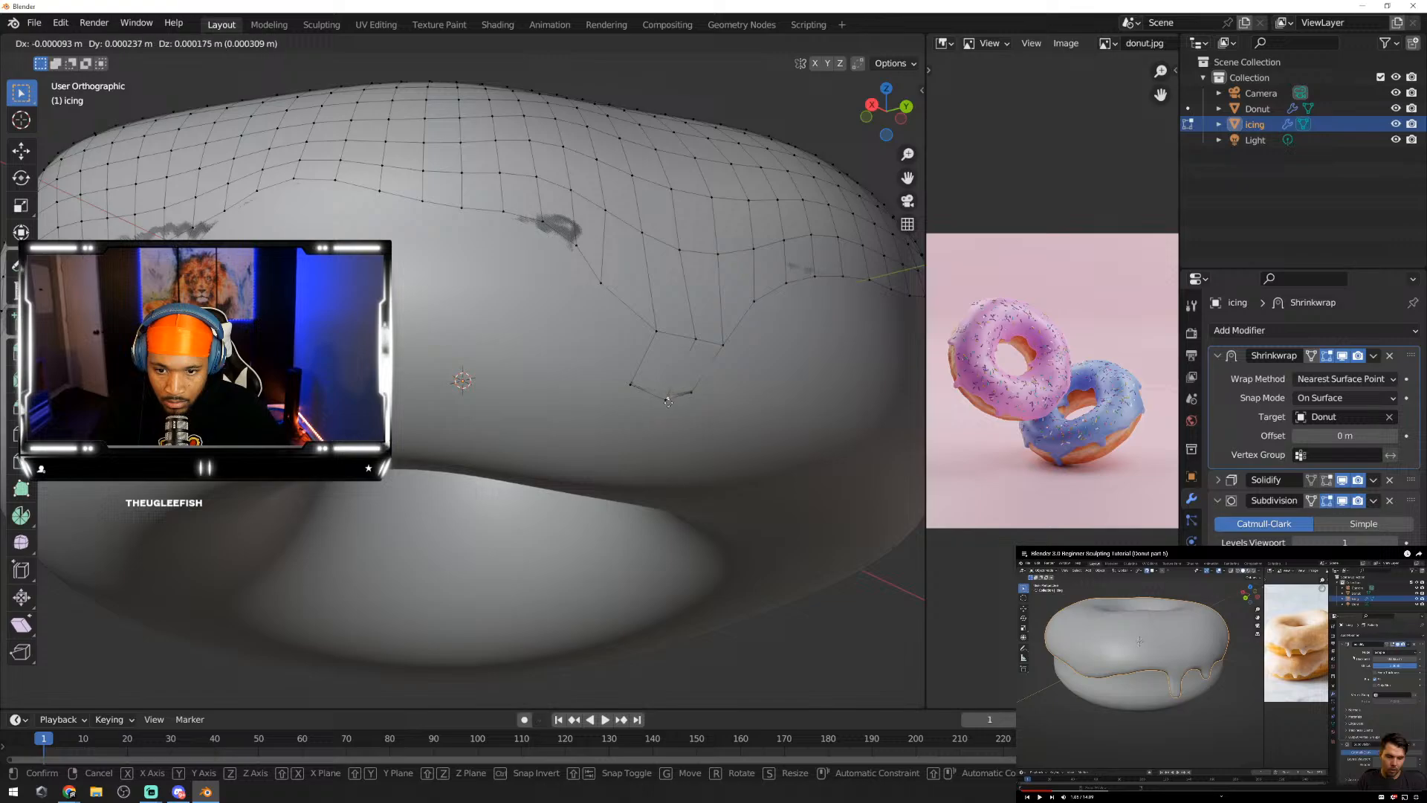
click(672, 392)
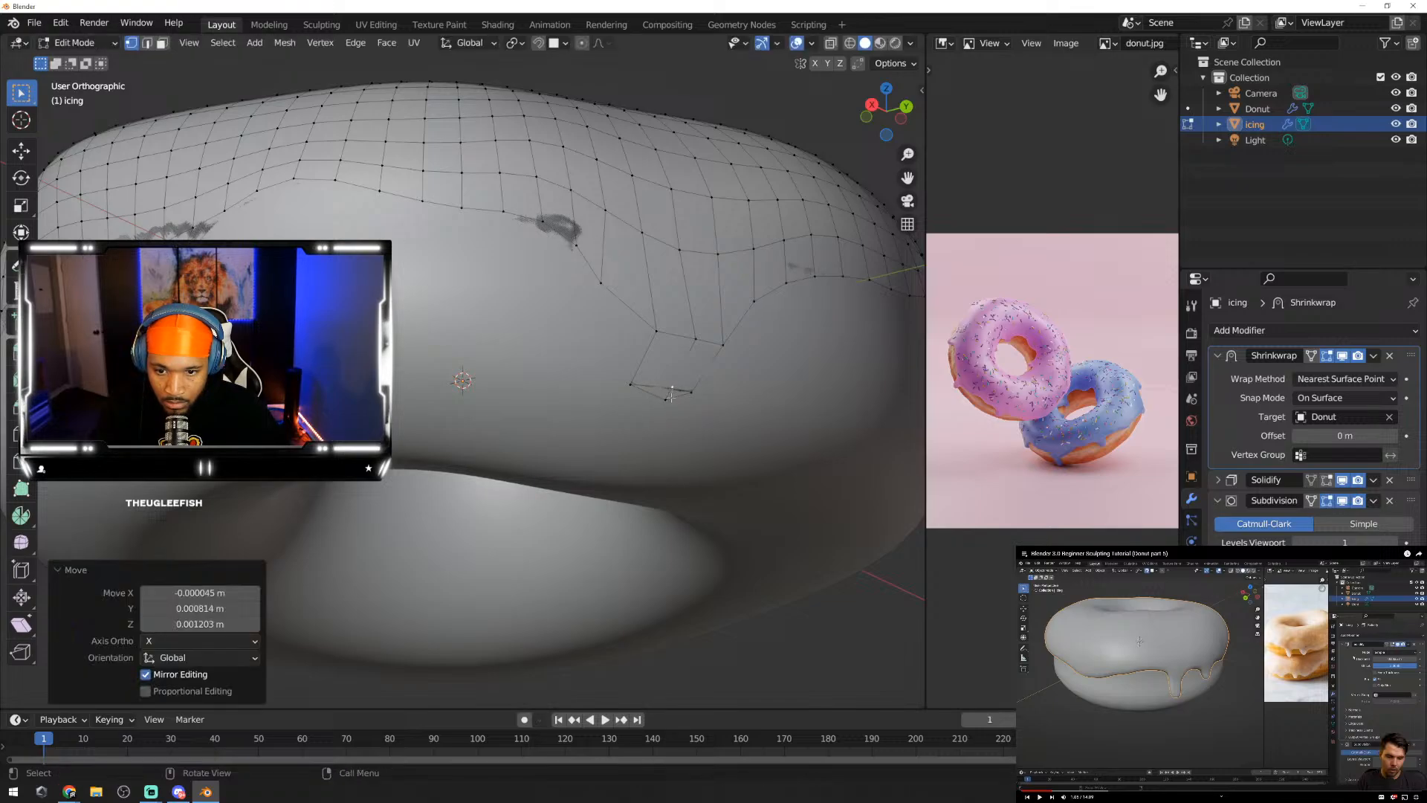
click(674, 400)
key(g)
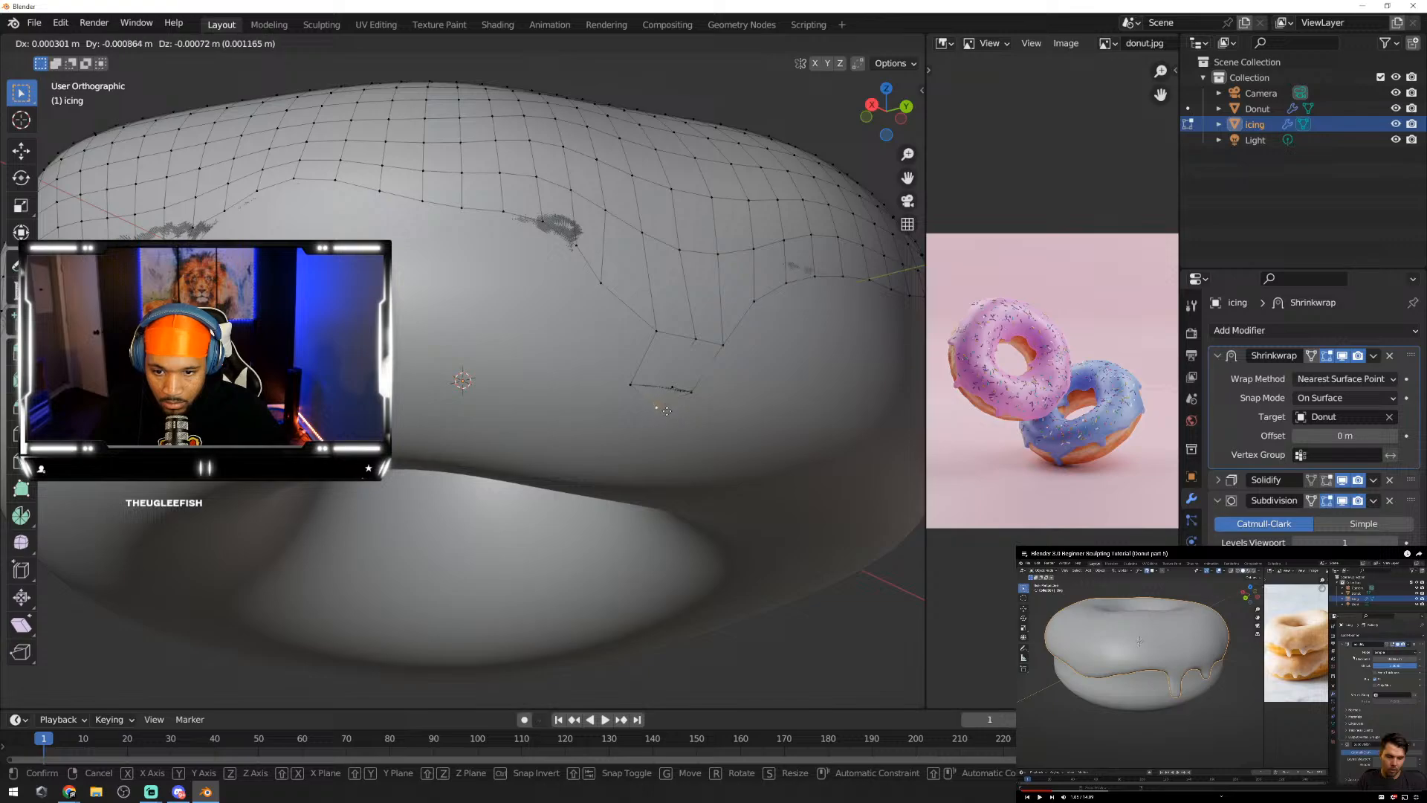
click(668, 423)
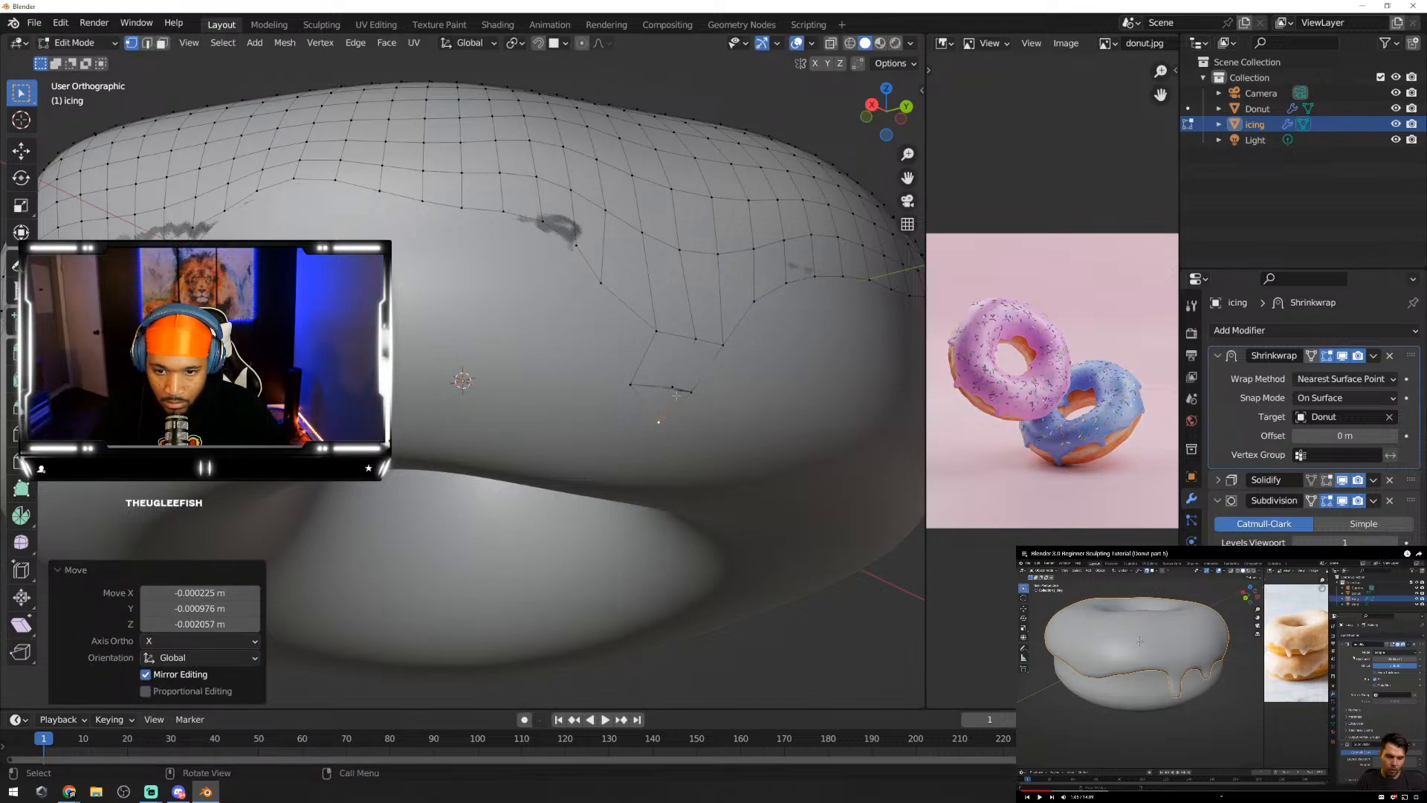
key(Tab)
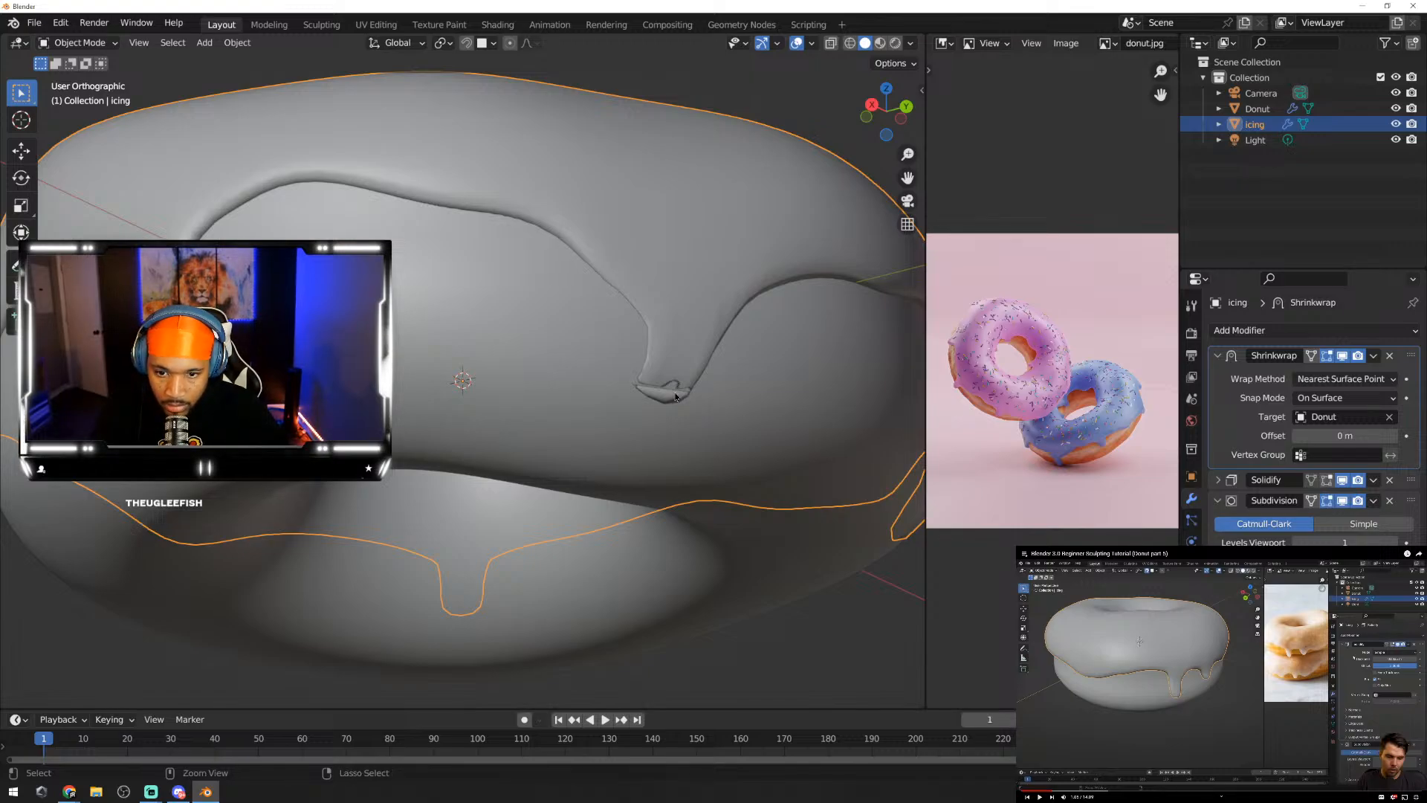
key(Tab)
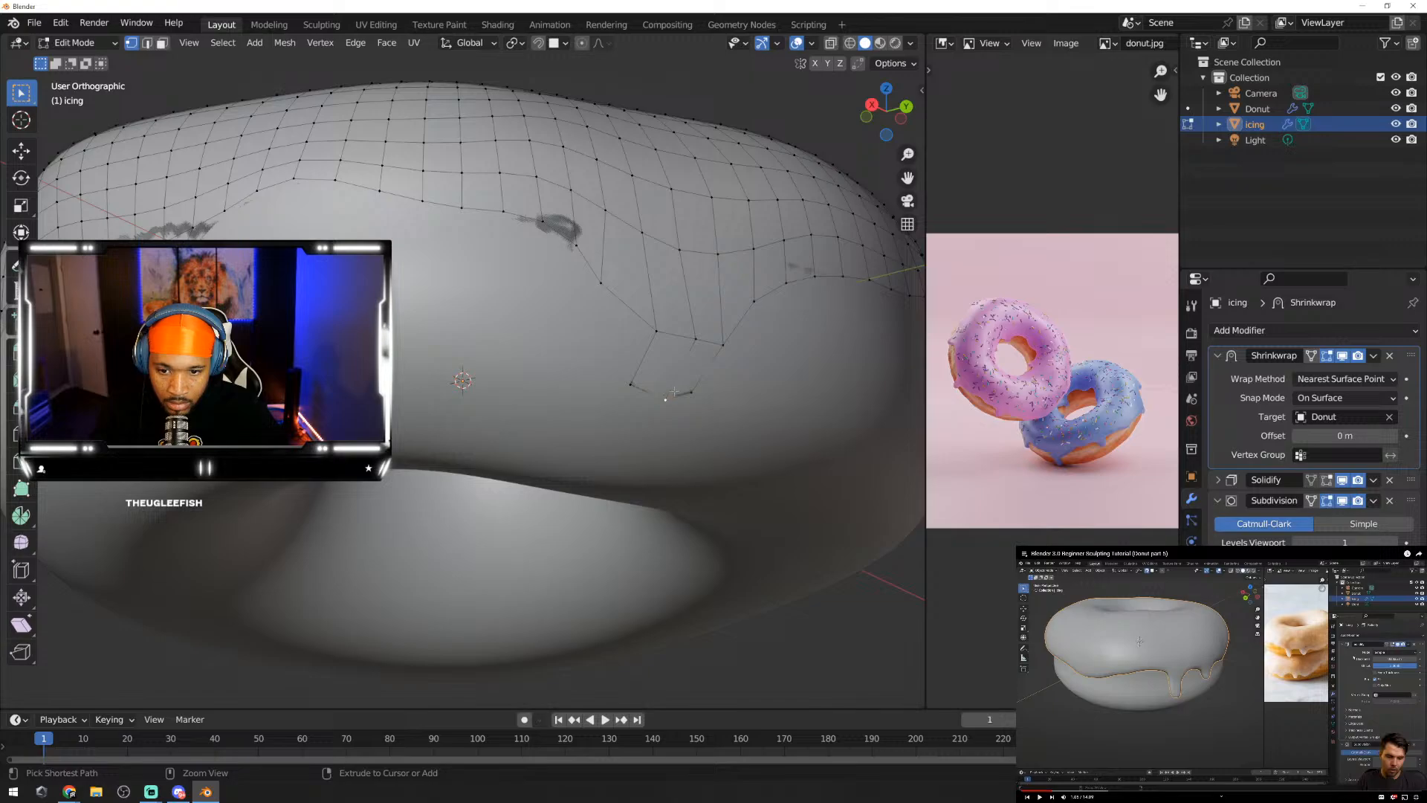
key(Tab)
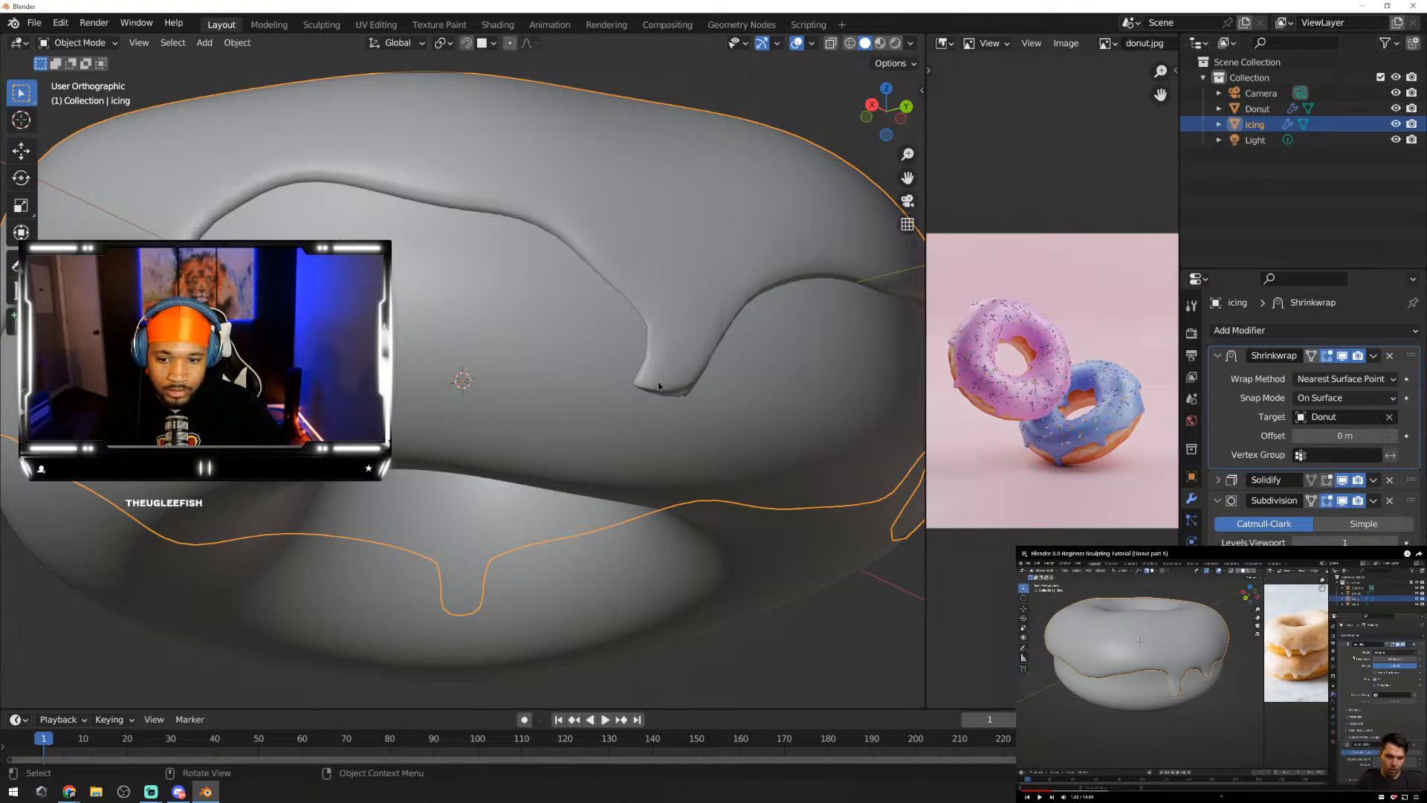
key(Tab)
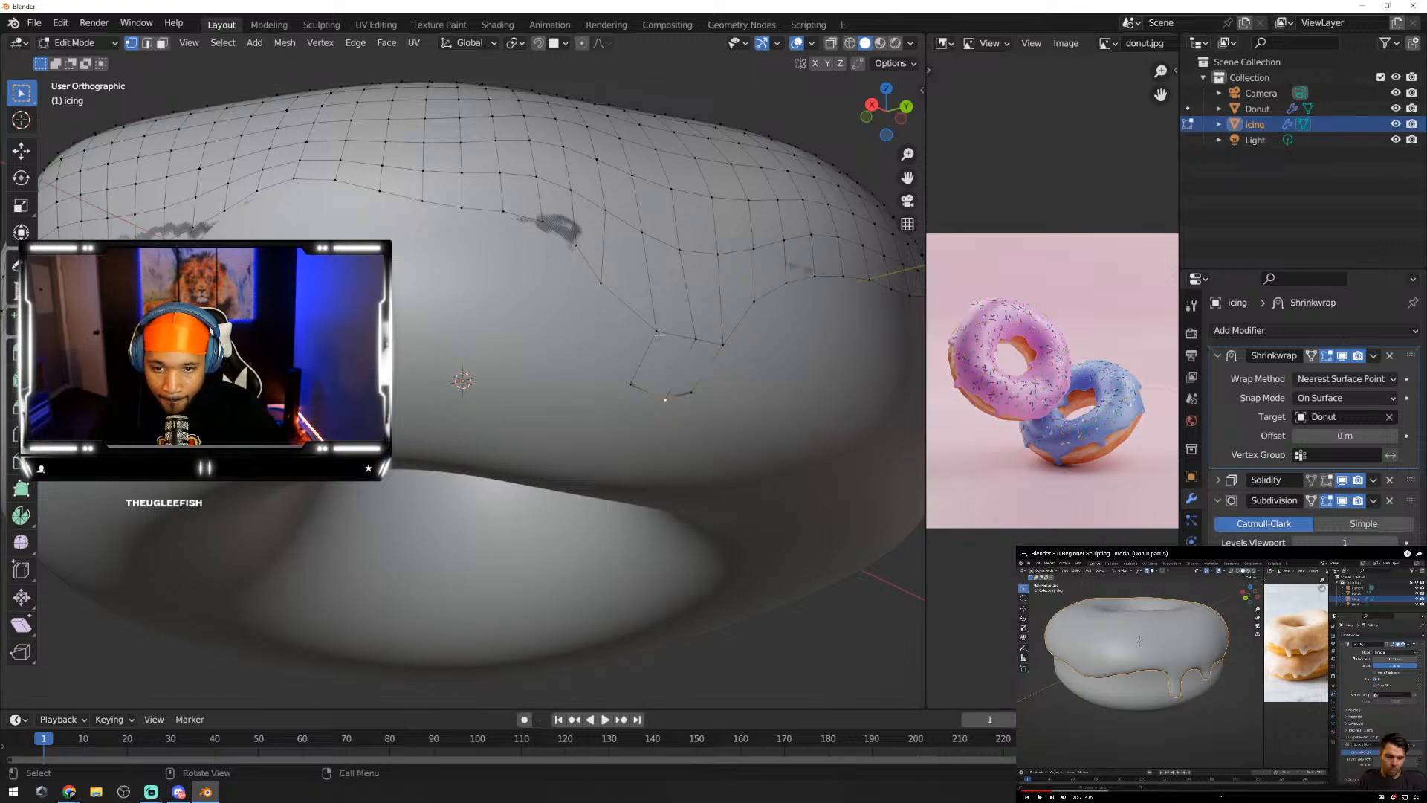
shift+click(657, 333)
shift+click(725, 346)
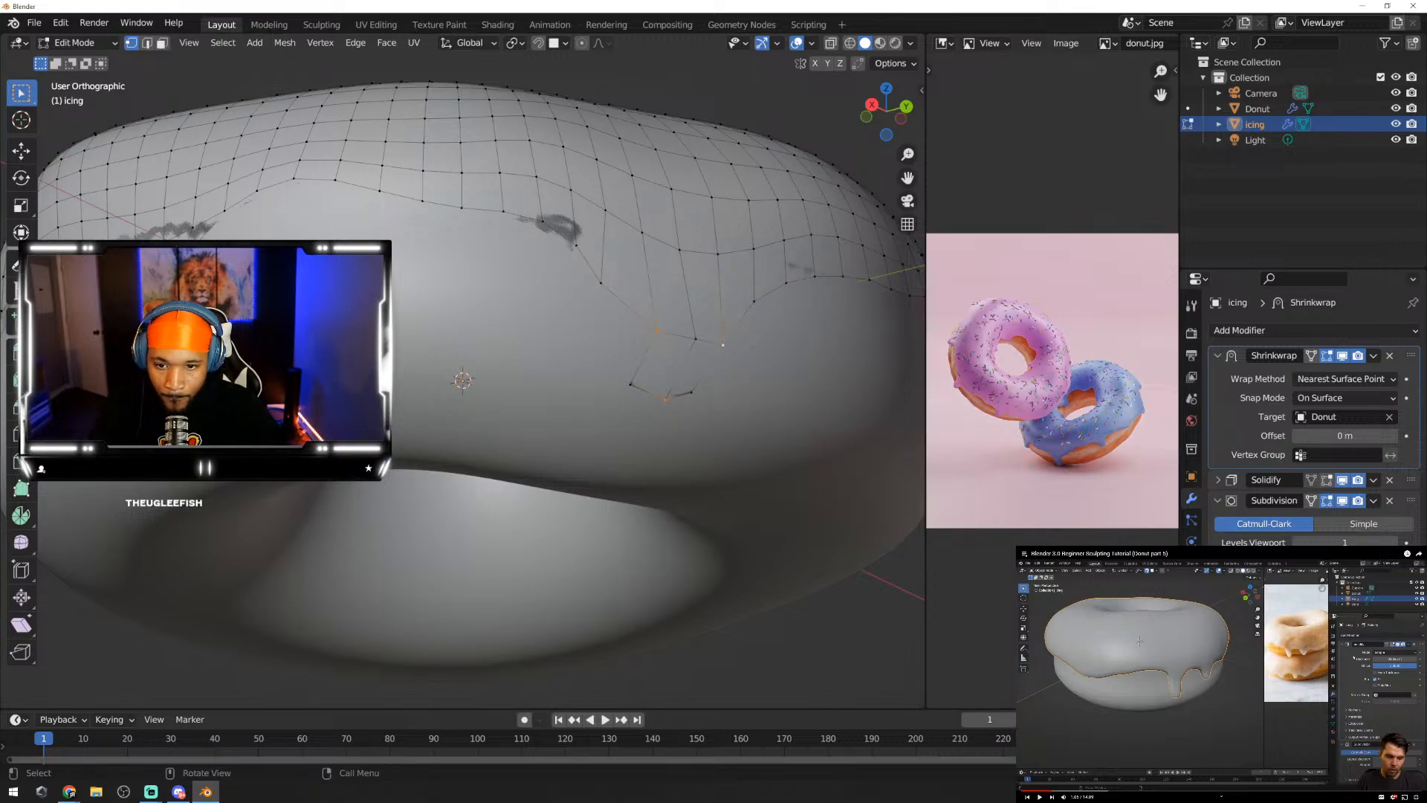
key(s)
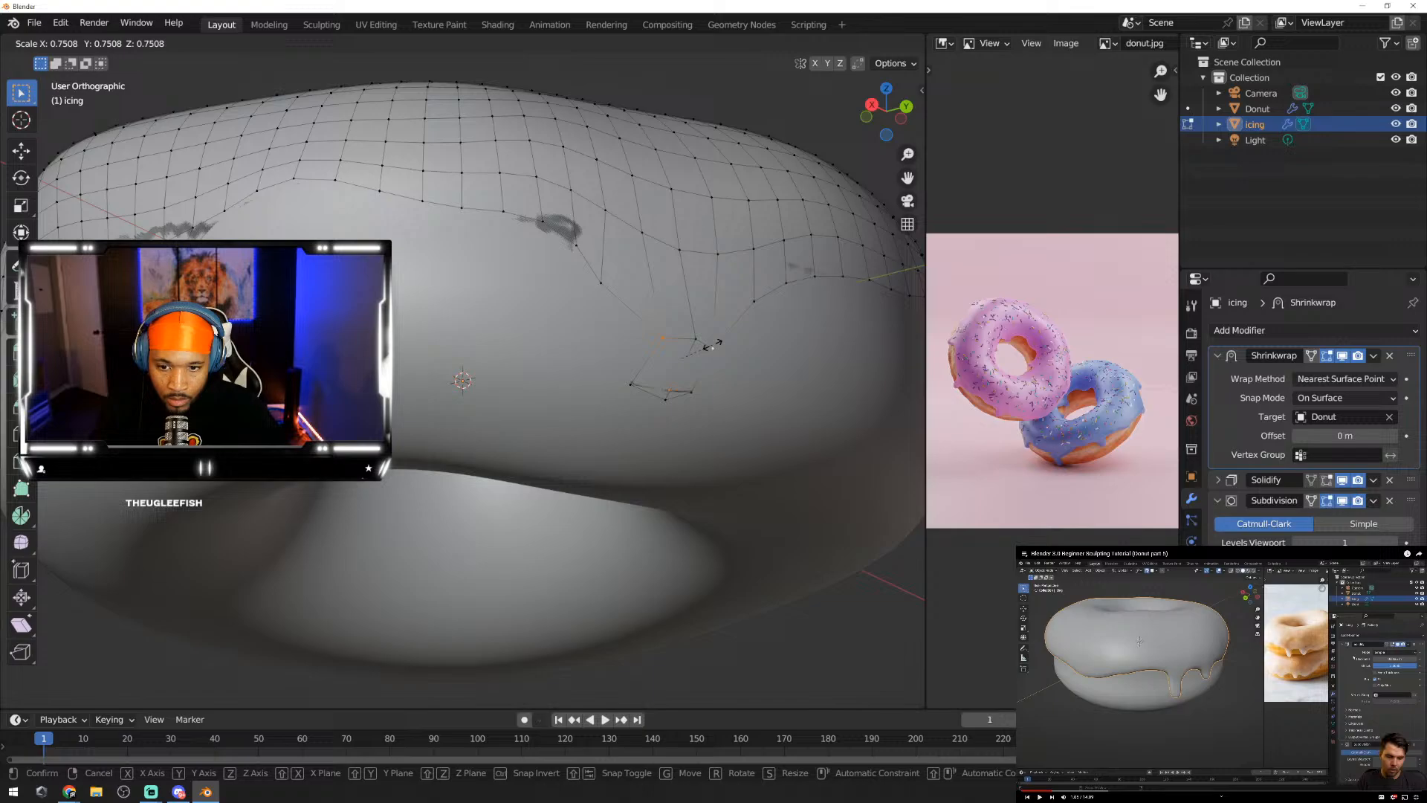
click(718, 344)
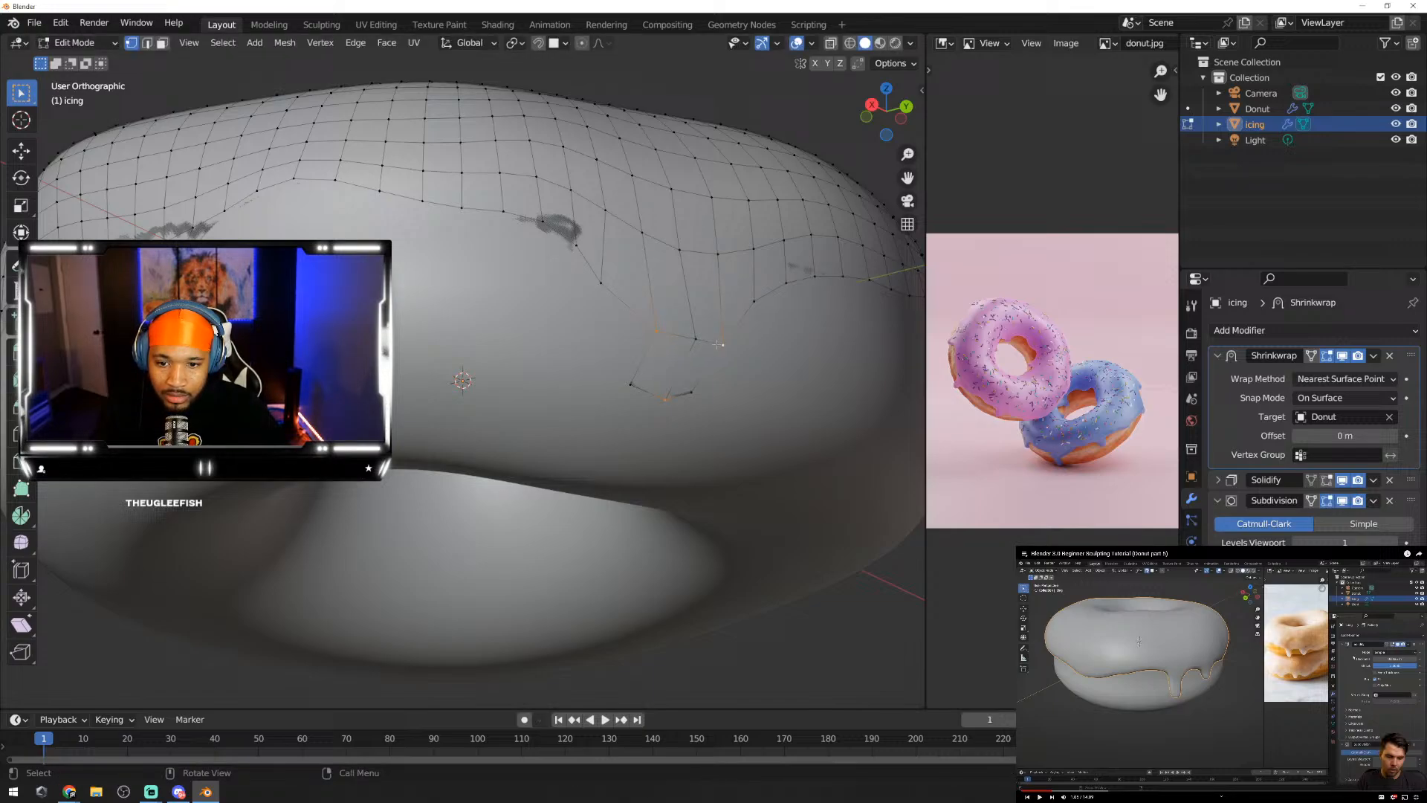
Step: Narrow the drip's neck by scaling its two outer vertices together to 0.699
click(812, 632)
click(655, 329)
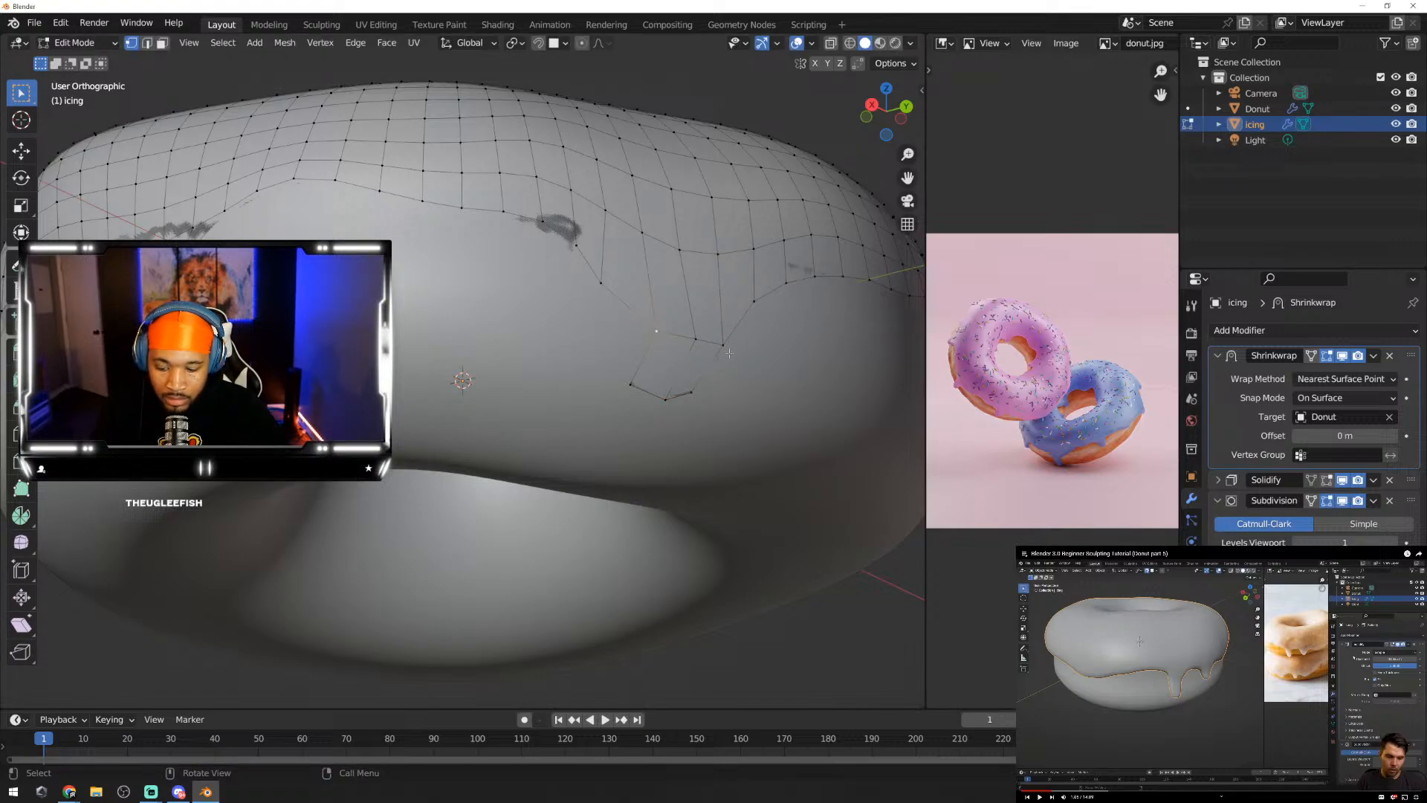
key(Tab)
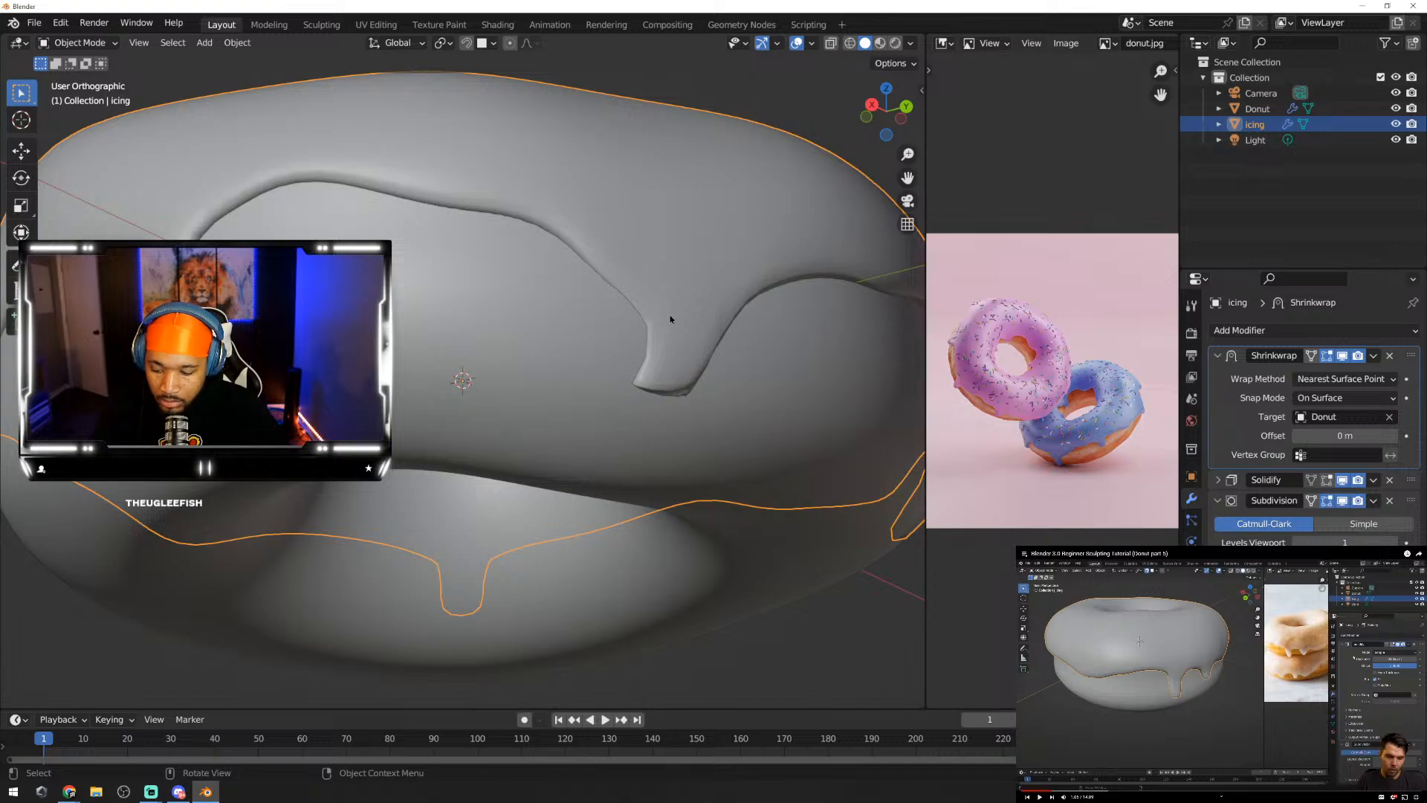
click(704, 331)
click(705, 331)
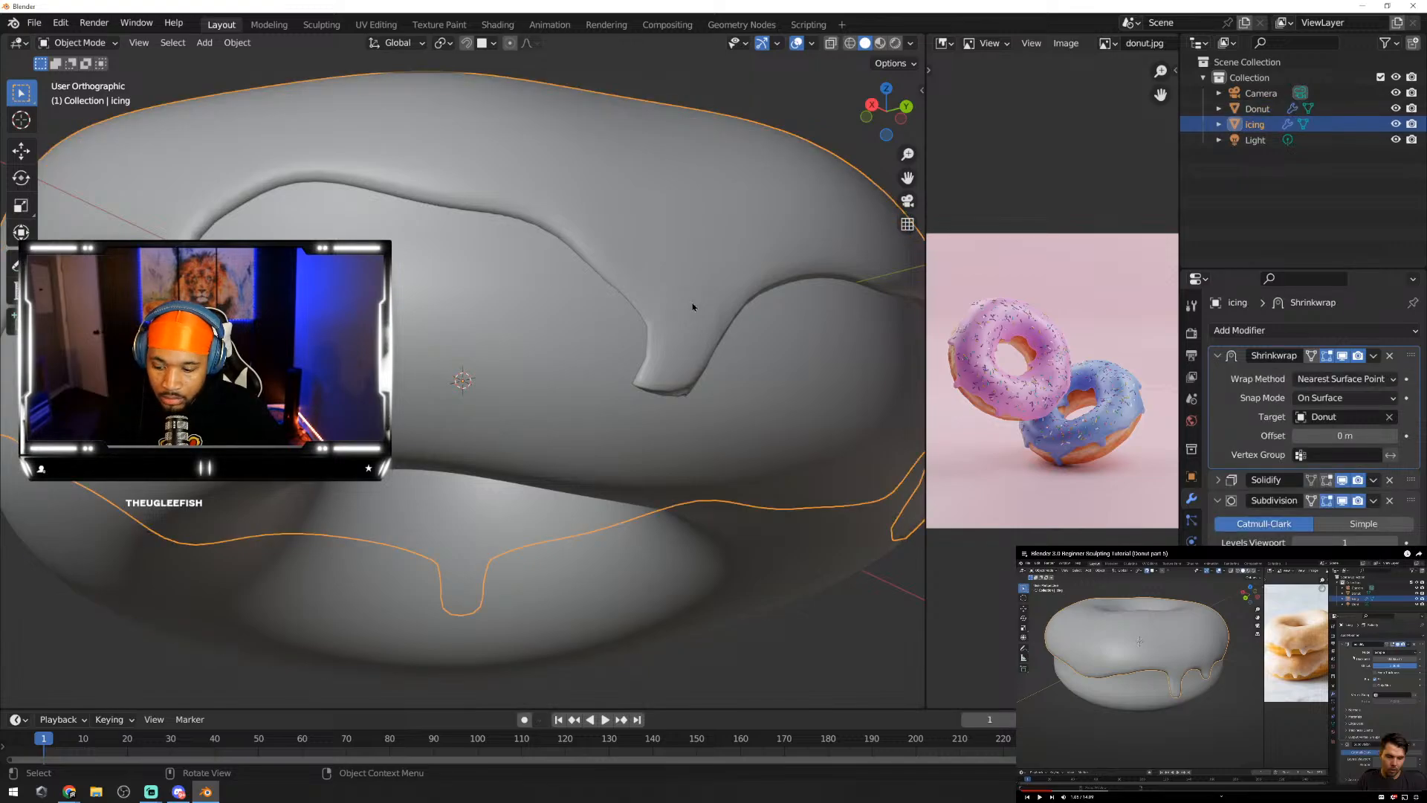
key(Tab)
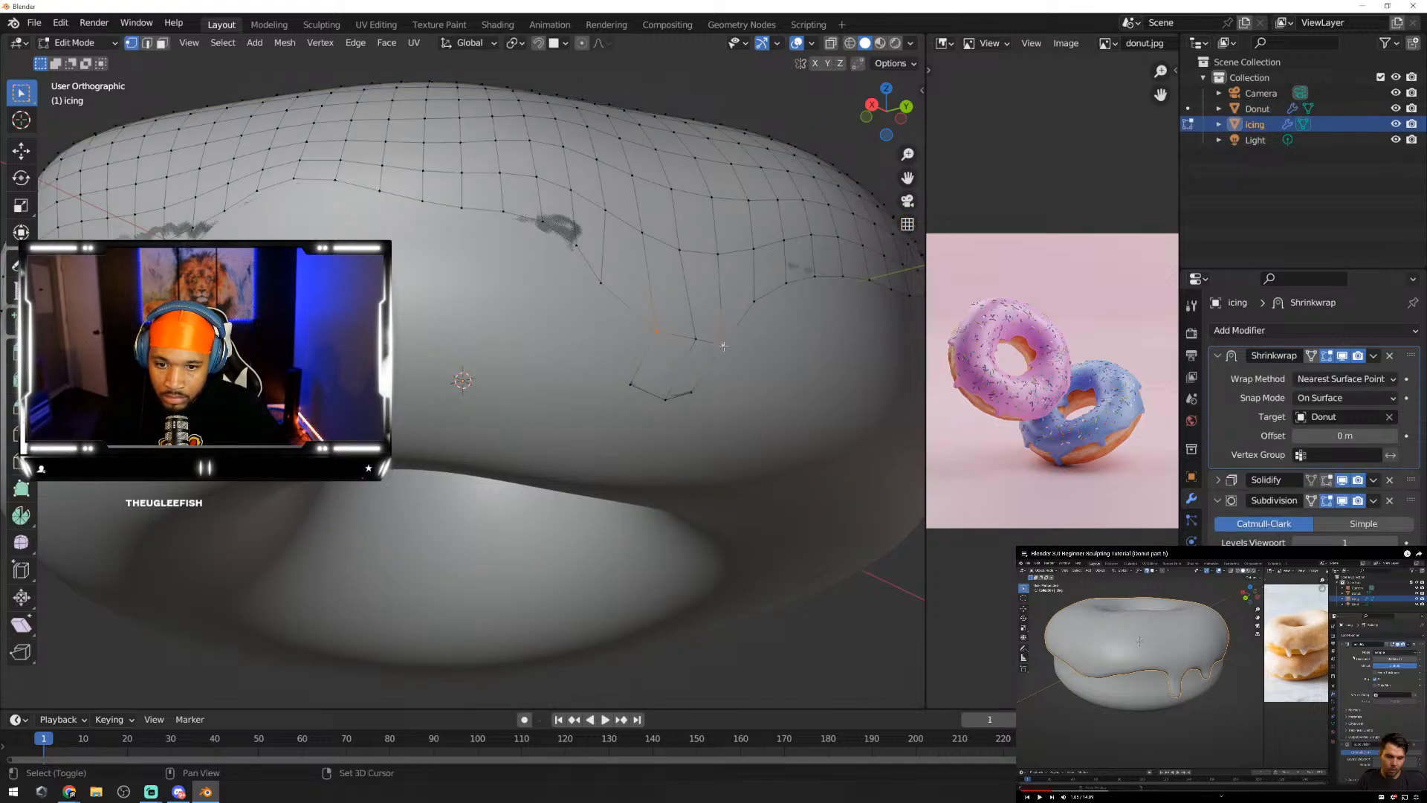
key(s)
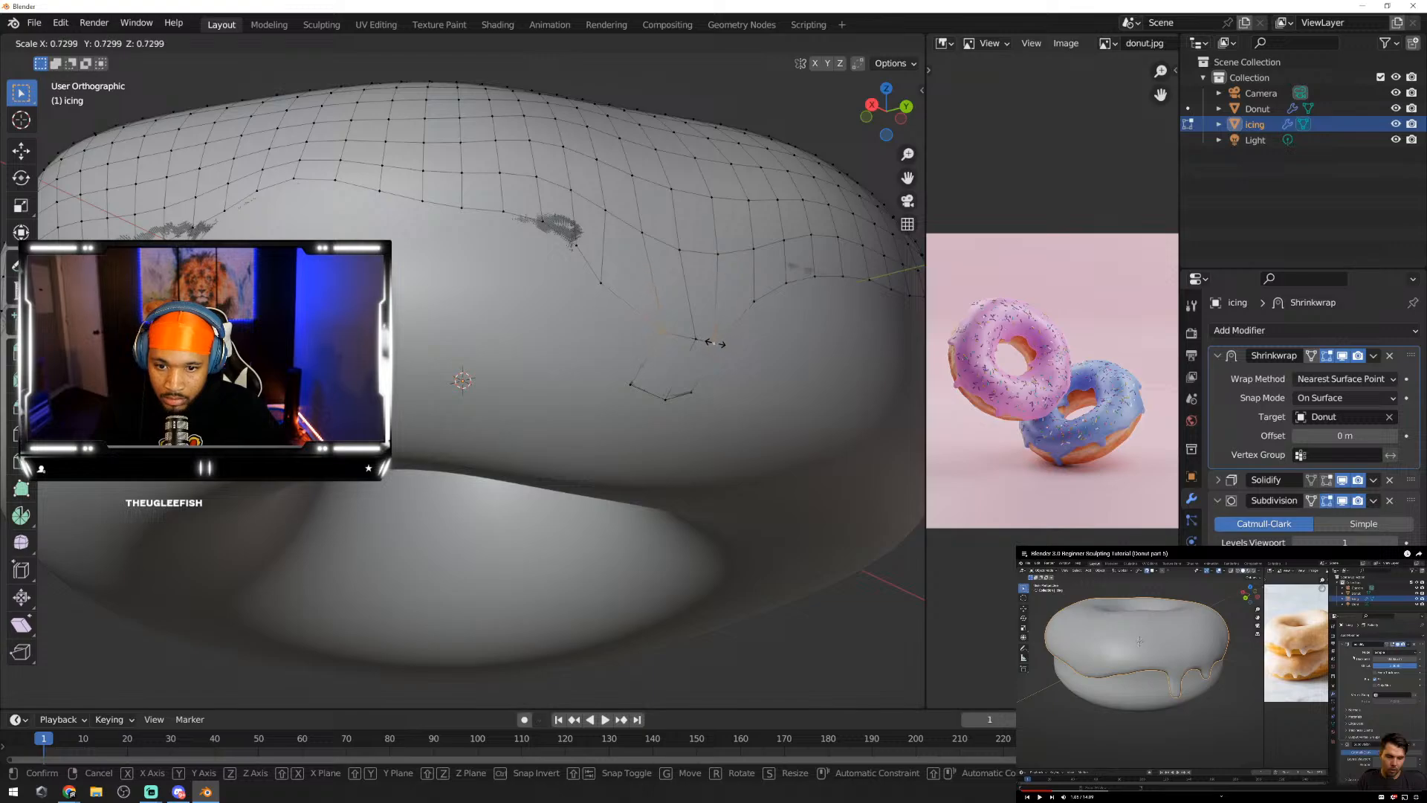
click(713, 342)
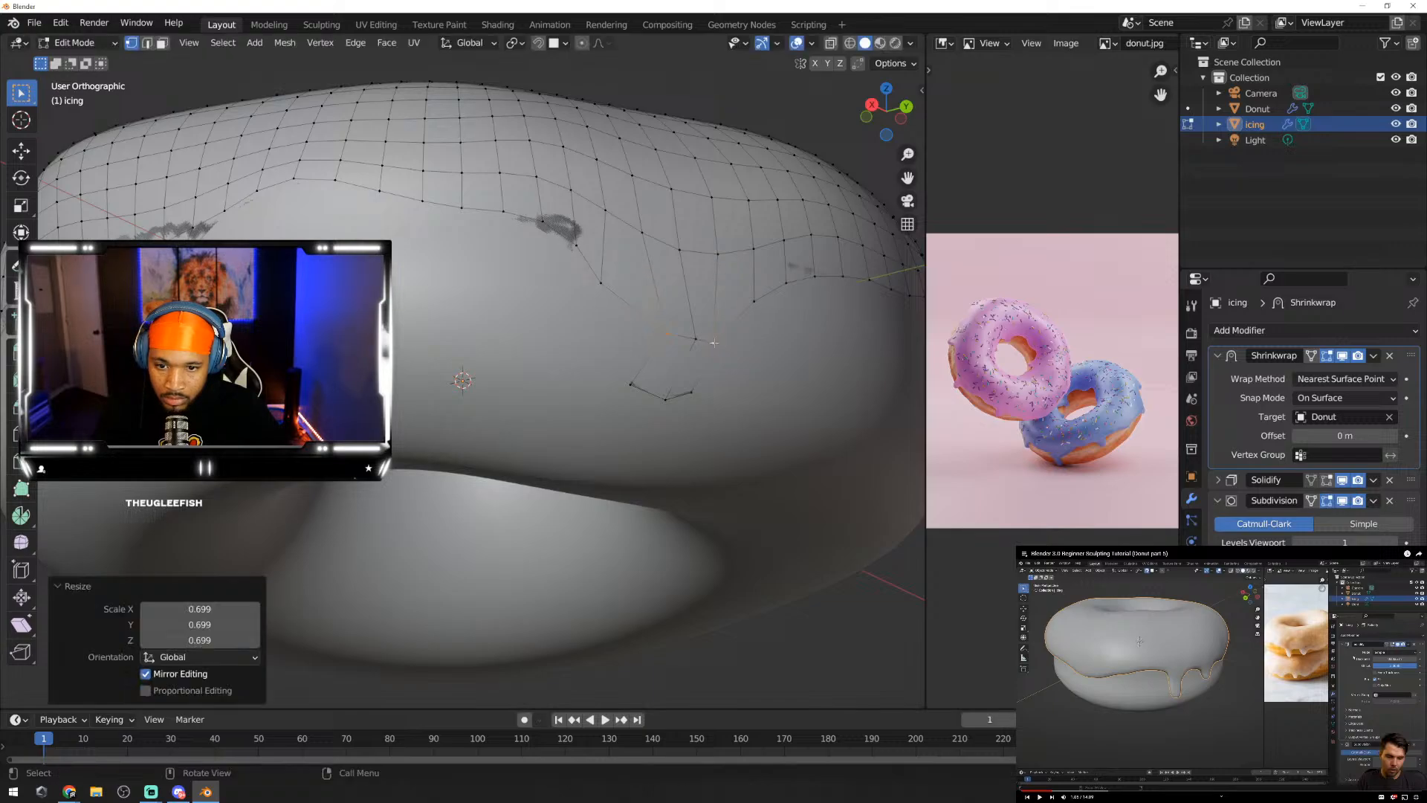
Step: Move the row of overlapping vertices at the drip's tip down about 0.0031 m in Z, with about -0.0009 m in X and -0.0008 m in Y
click(633, 386)
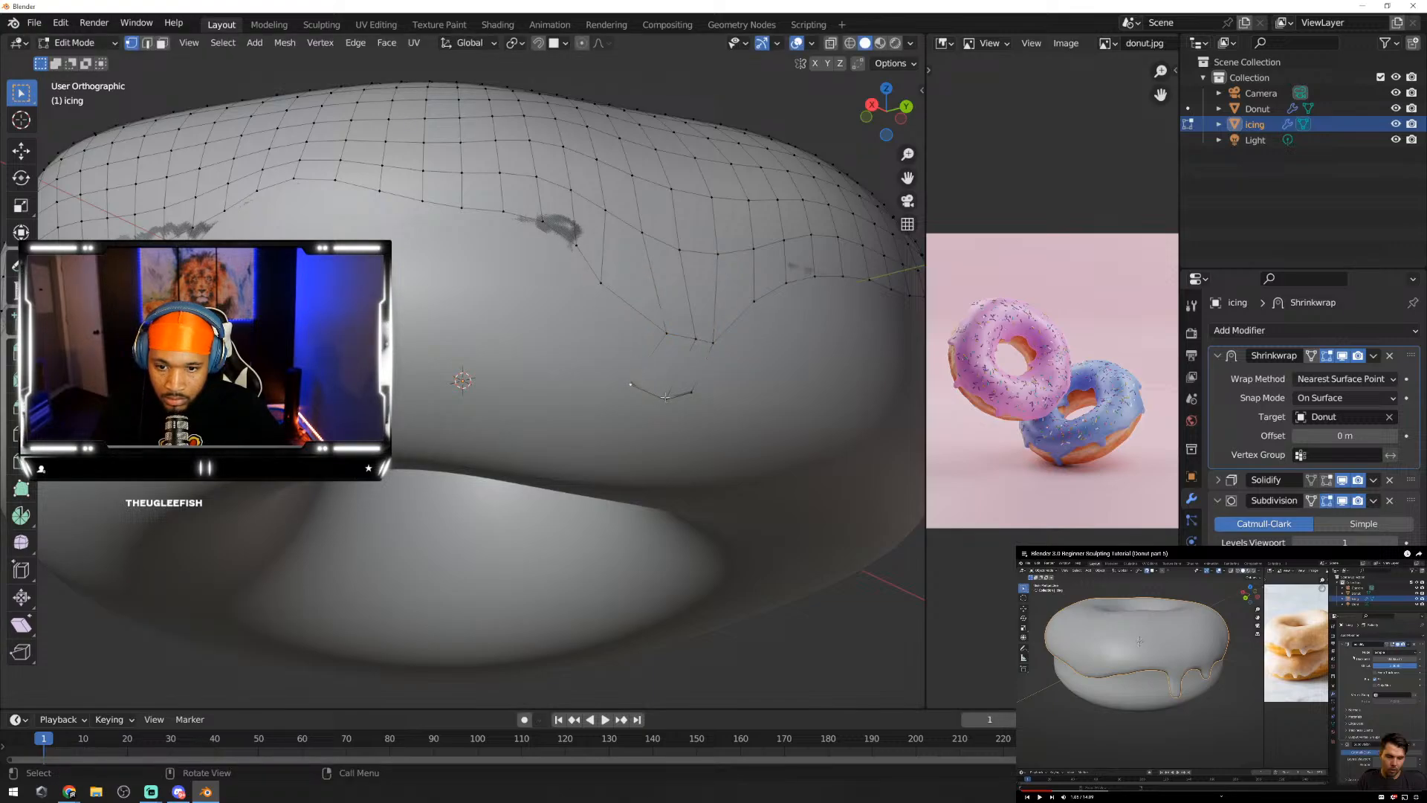
shift+click(692, 394)
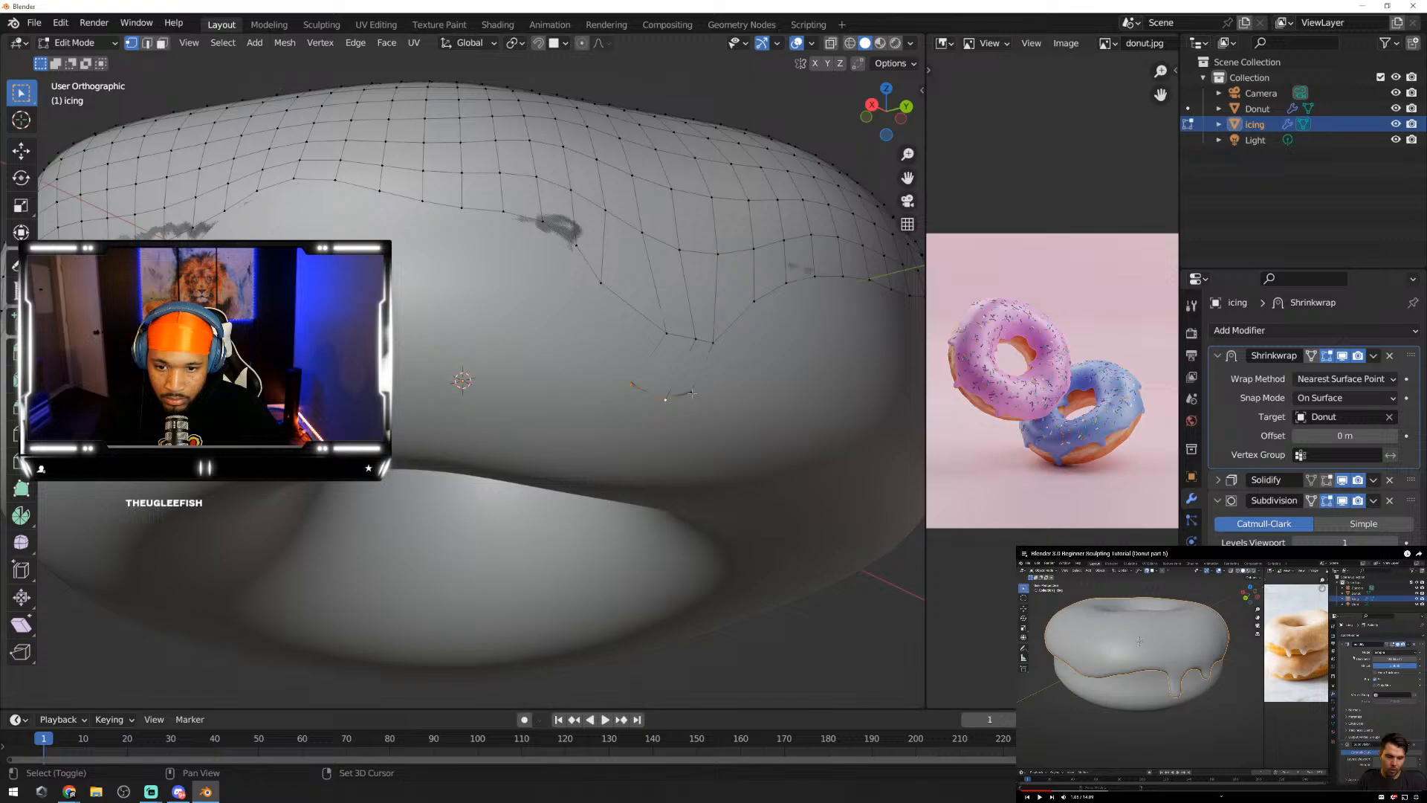
key(g)
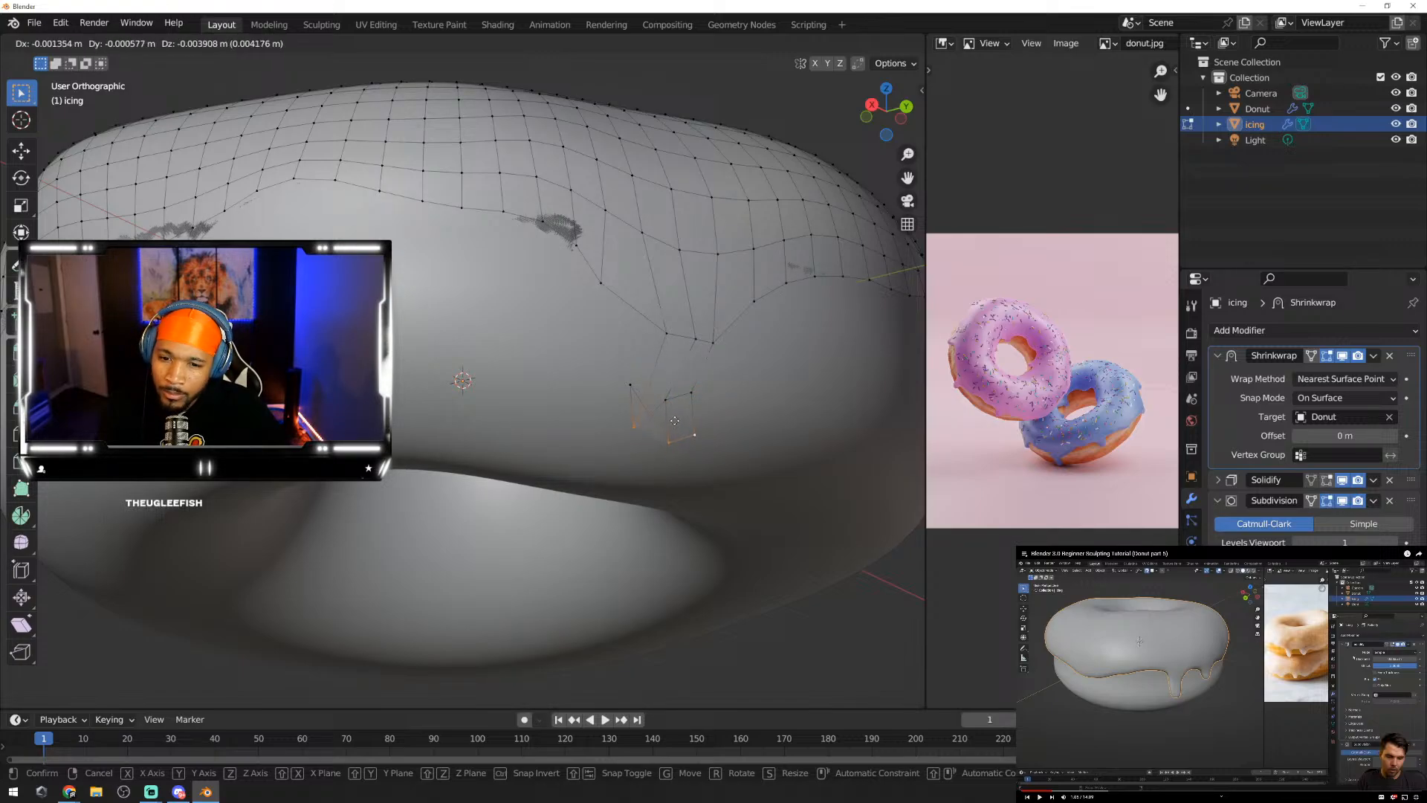
click(670, 412)
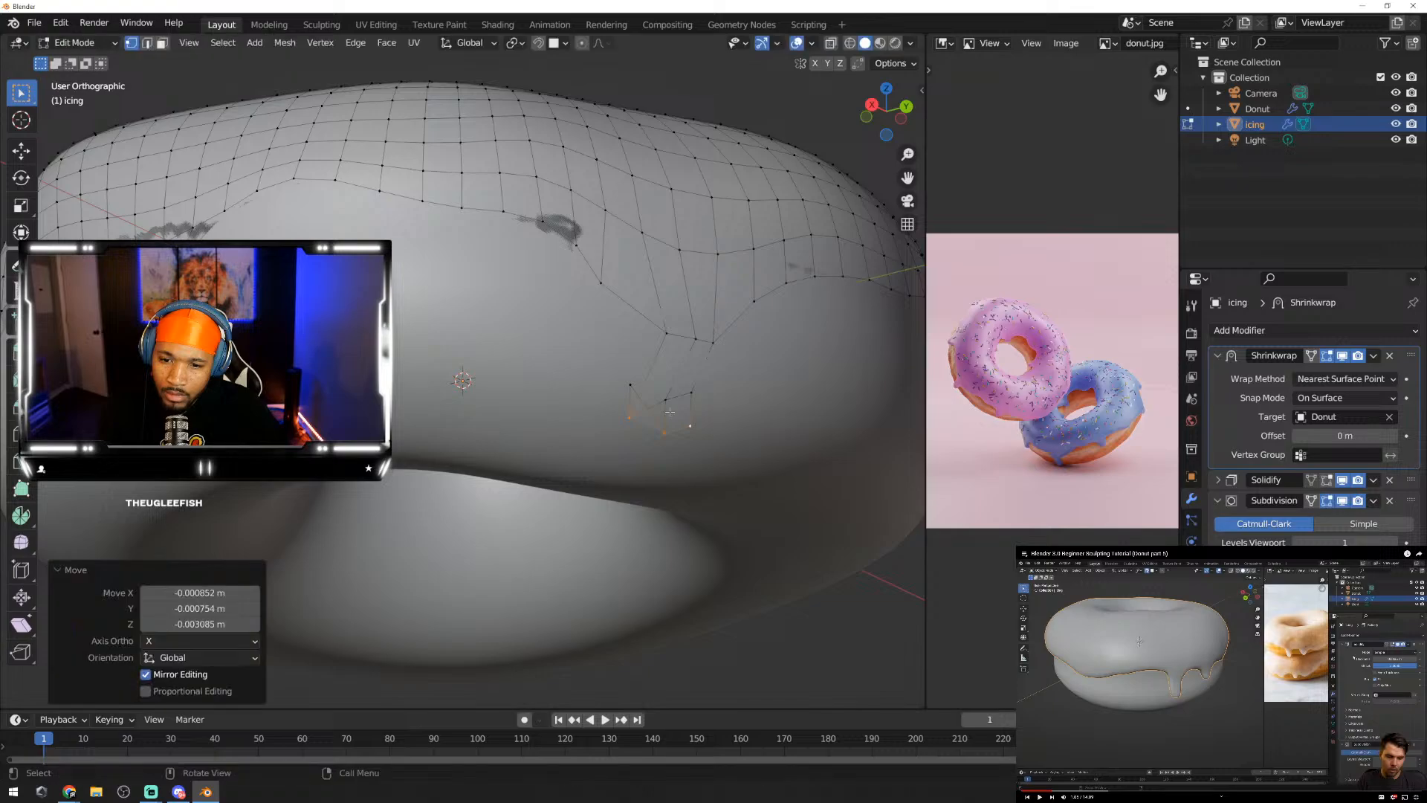
Step: Move the left vertex of the lowered tip row up about 0.0049 m in Z and 0.0029 m in Y, and inspect the drip's shape
click(629, 418)
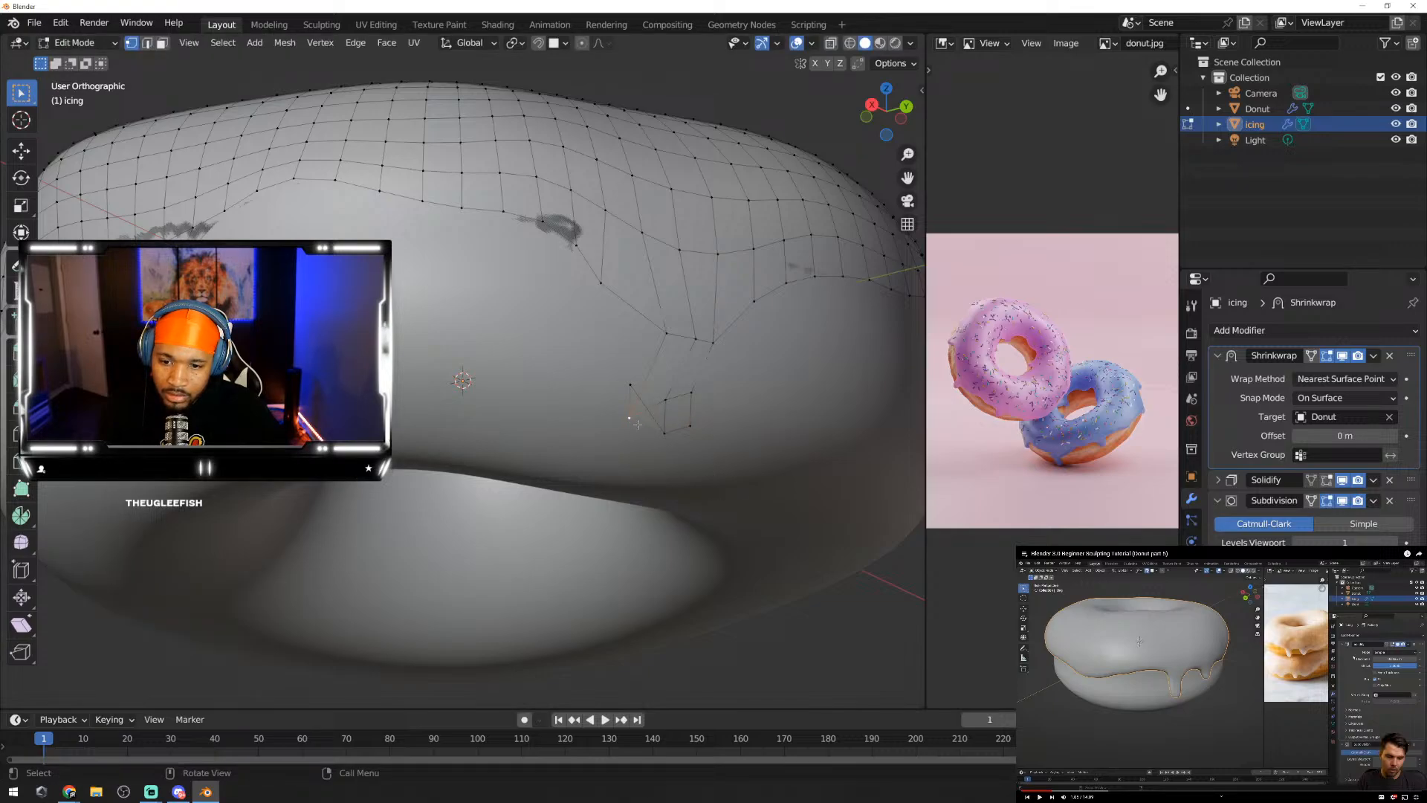
key(g)
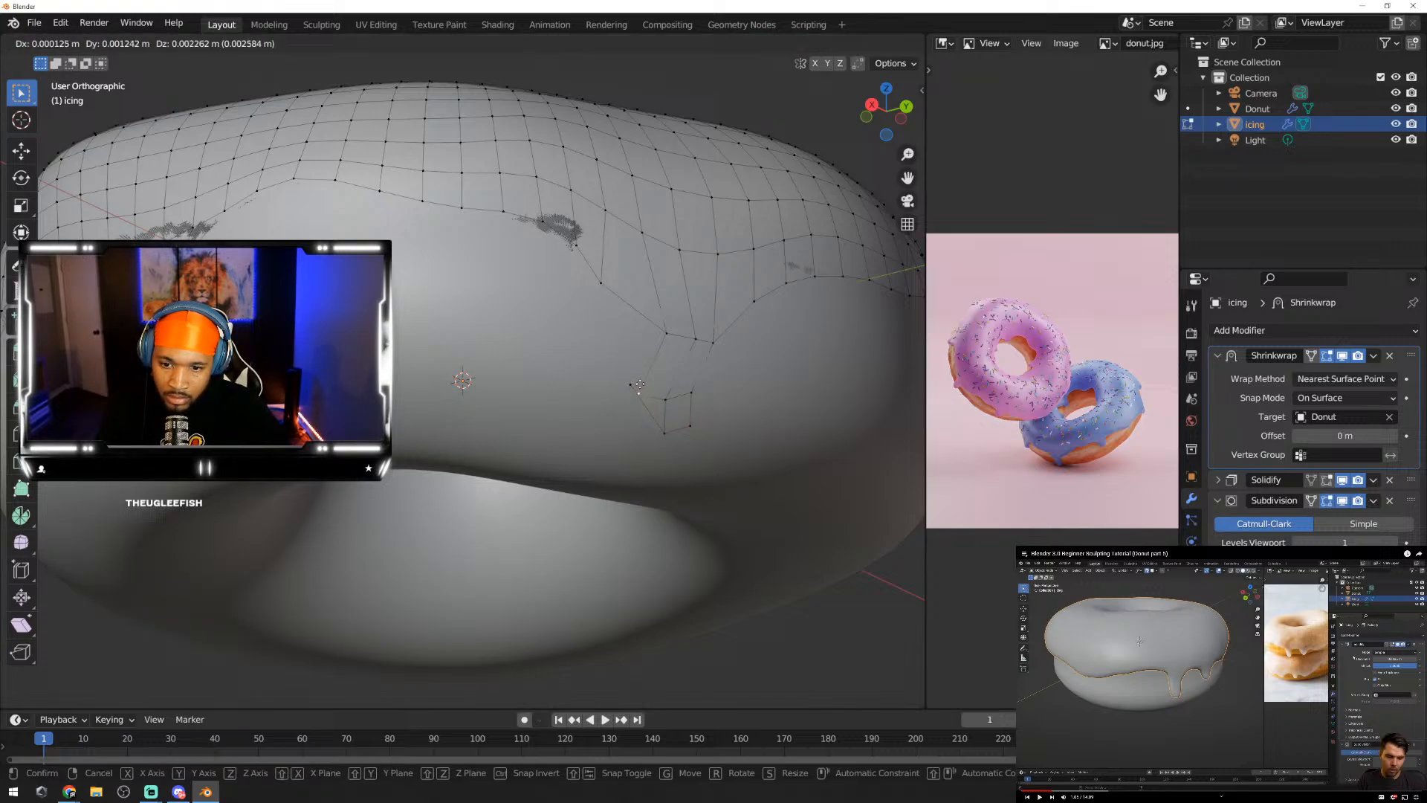
click(652, 358)
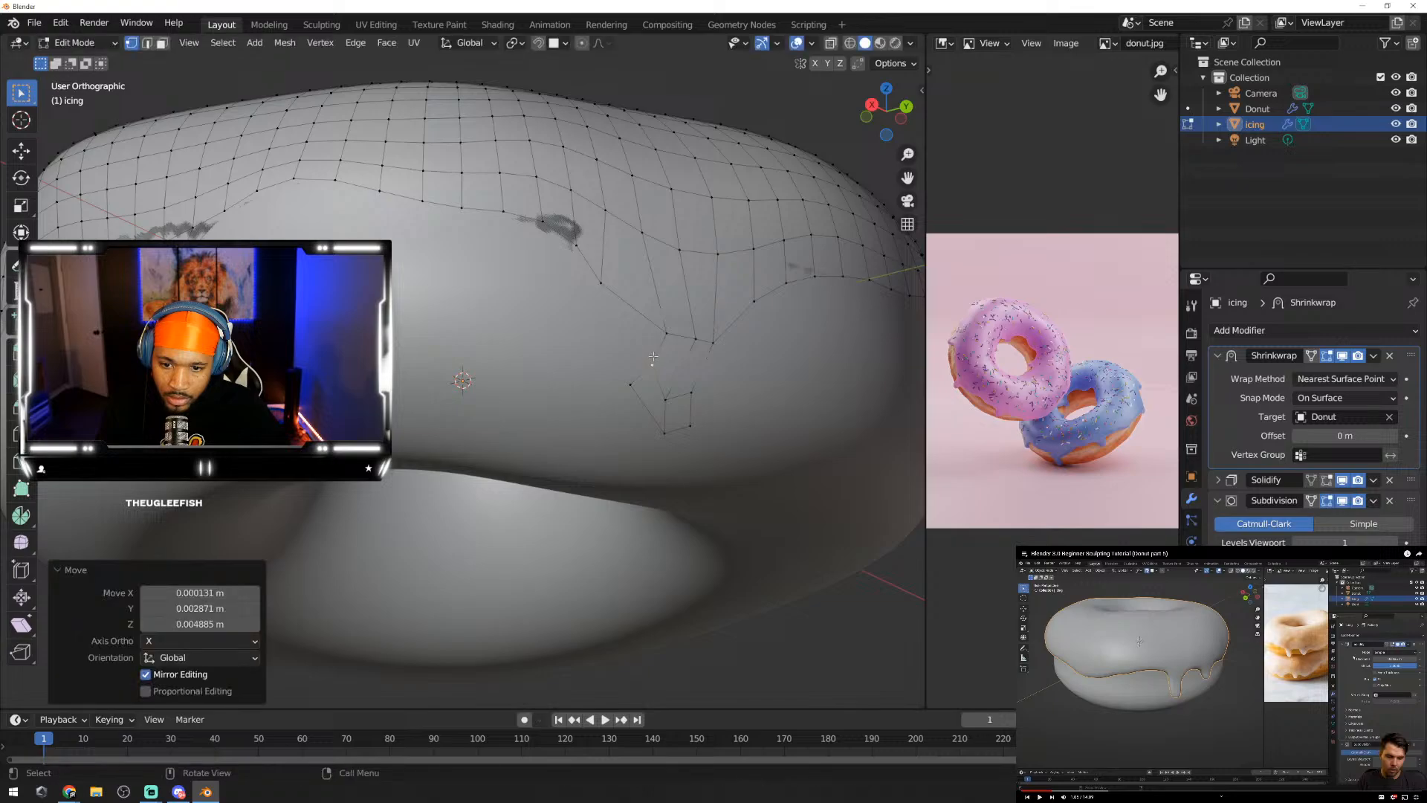
key(Tab)
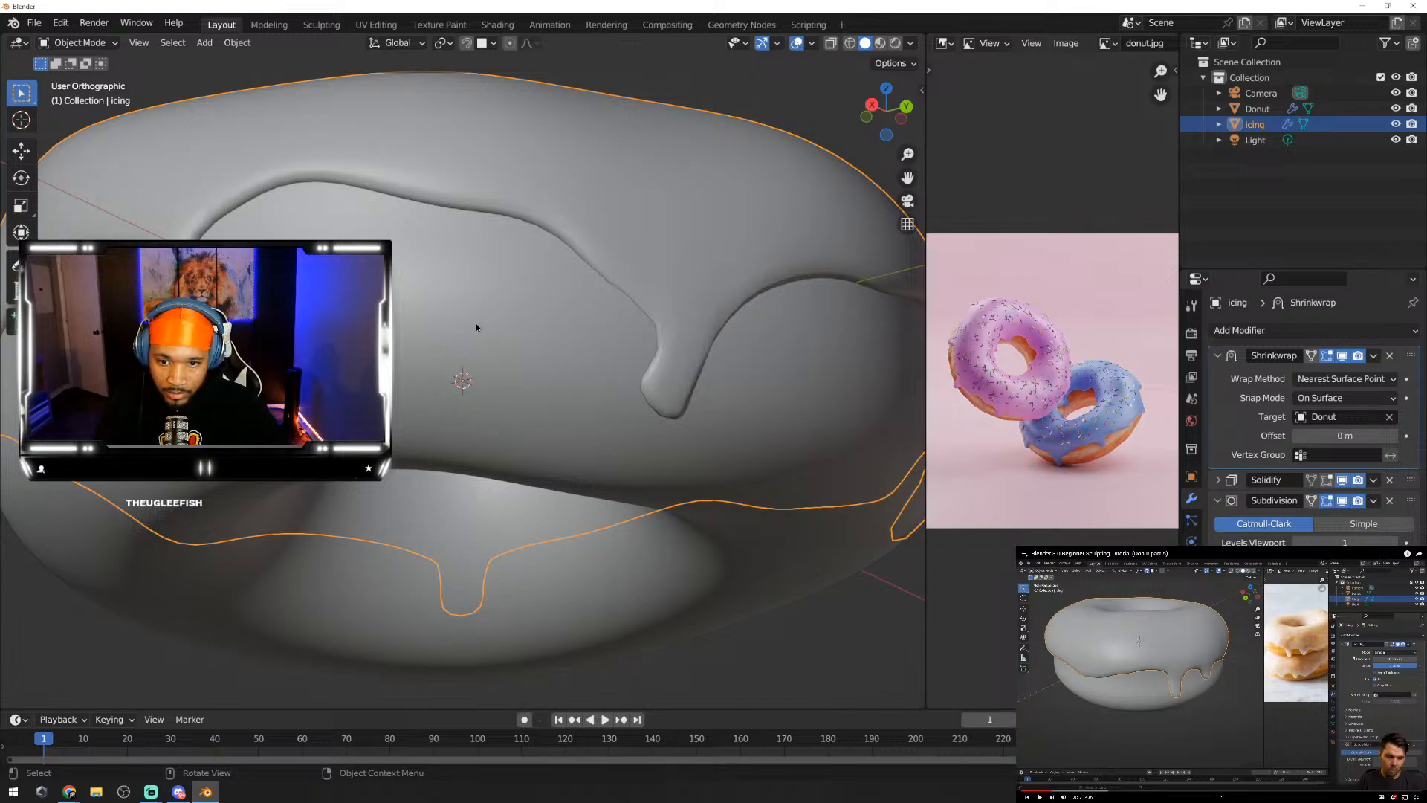
middle_drag(480, 328, 606, 375)
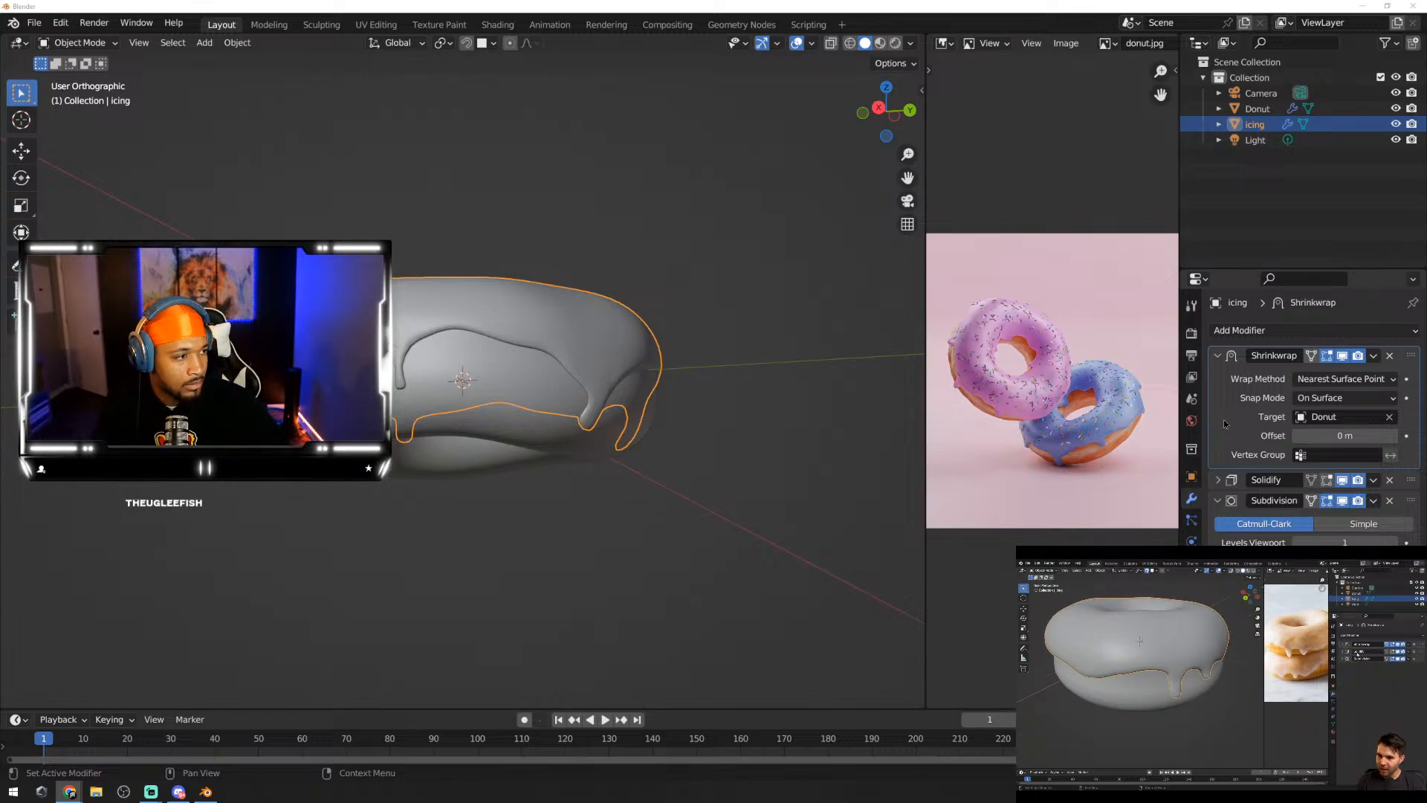
Step: Apply the icing's Shrinkwrap, Solidify and Subdivision modifiers permanently to its mesh
click(1219, 356)
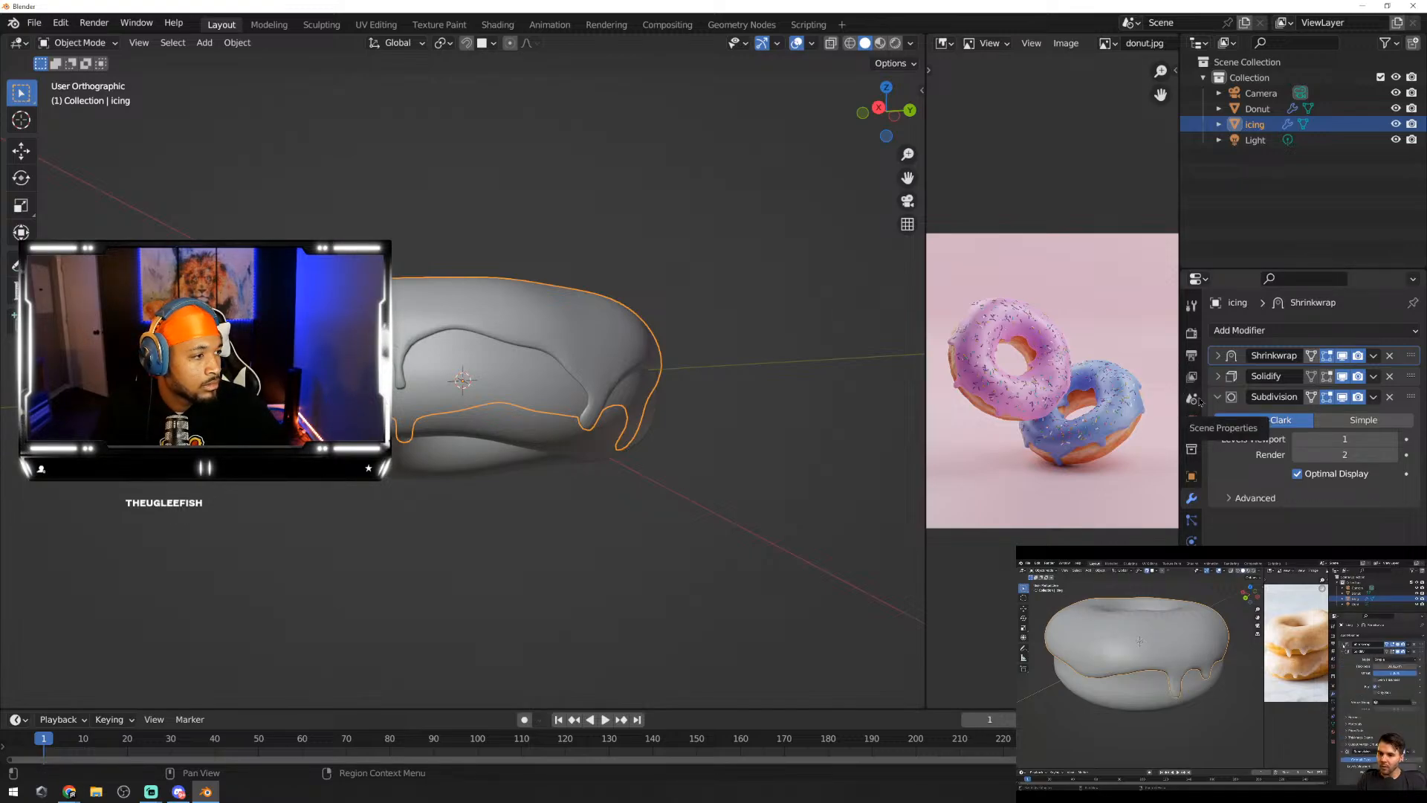
click(1219, 356)
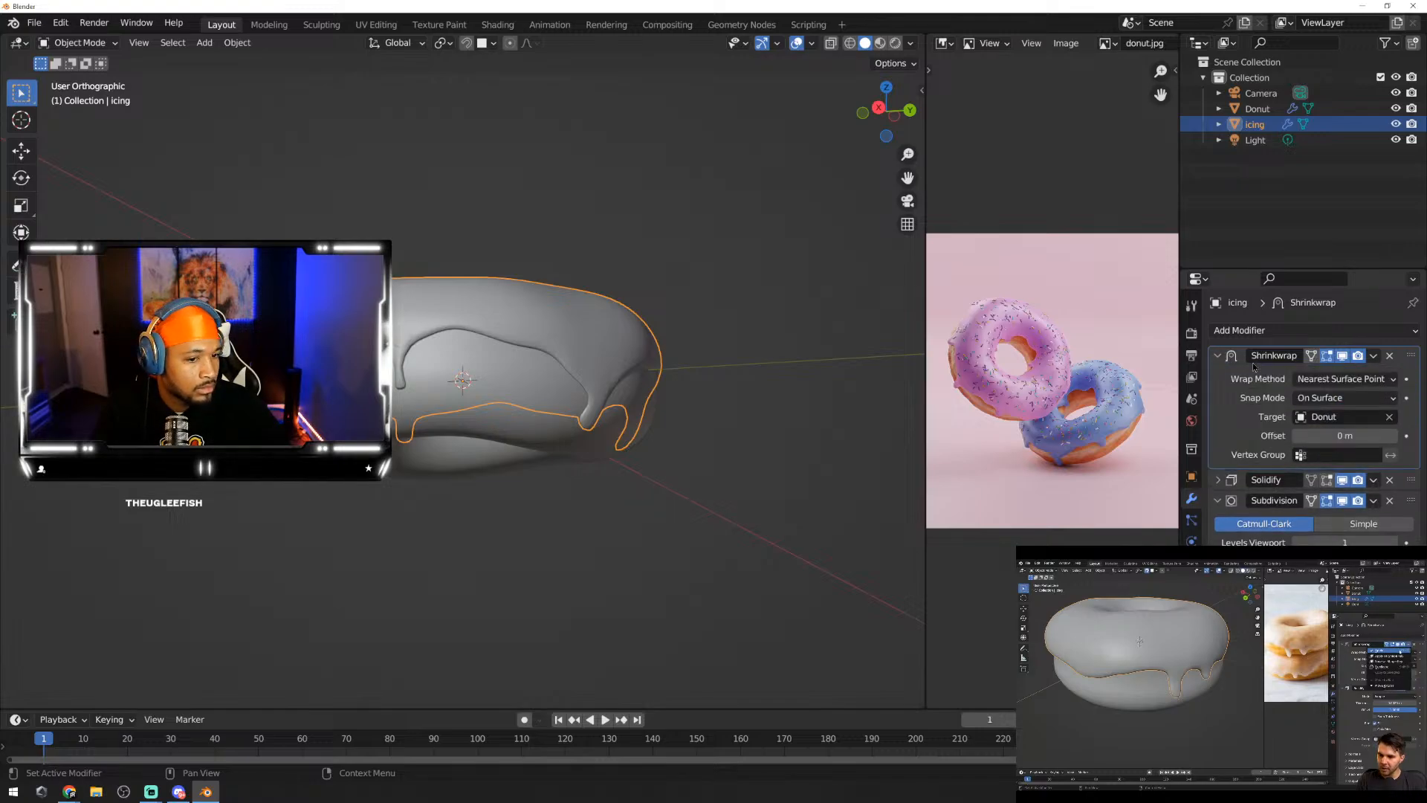
click(1374, 356)
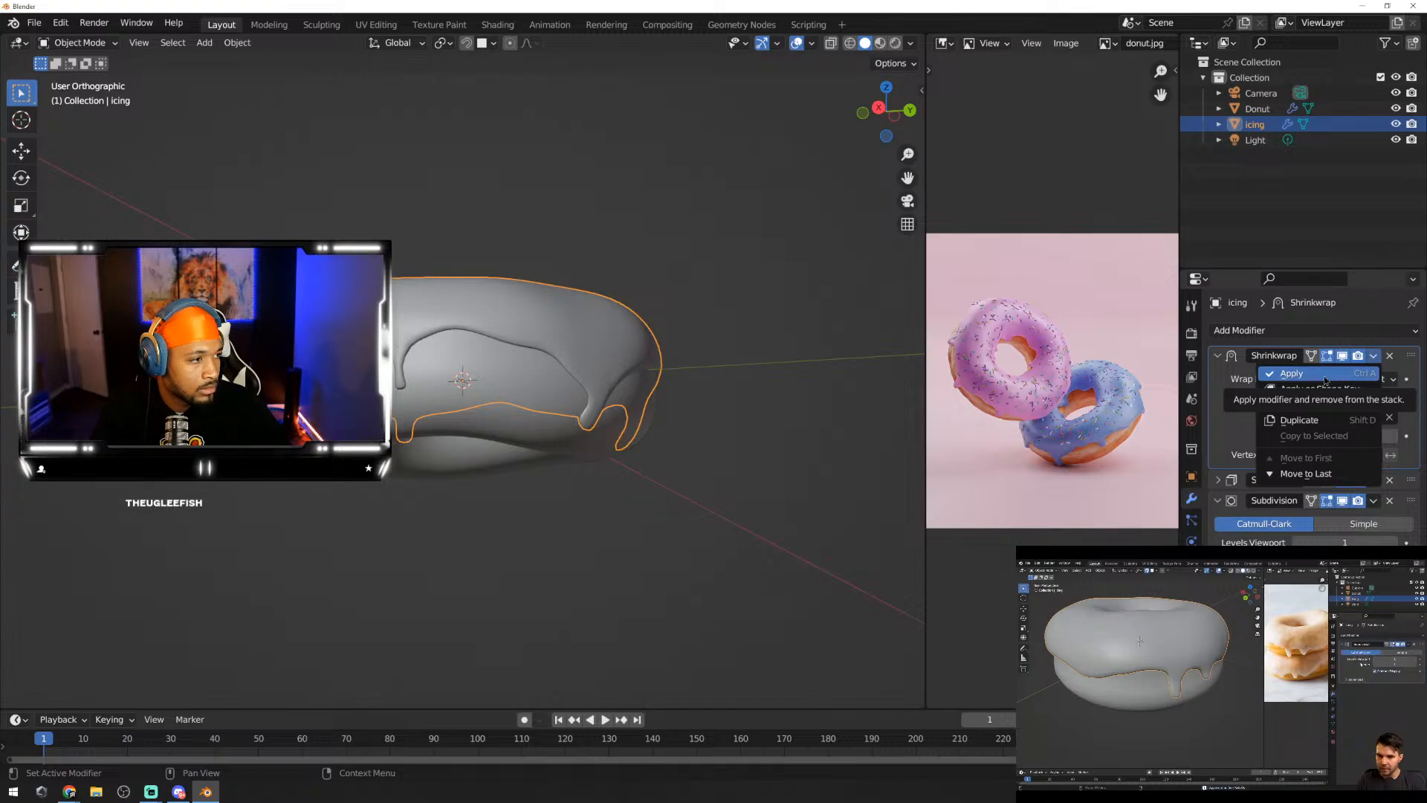
key(ctrl+a)
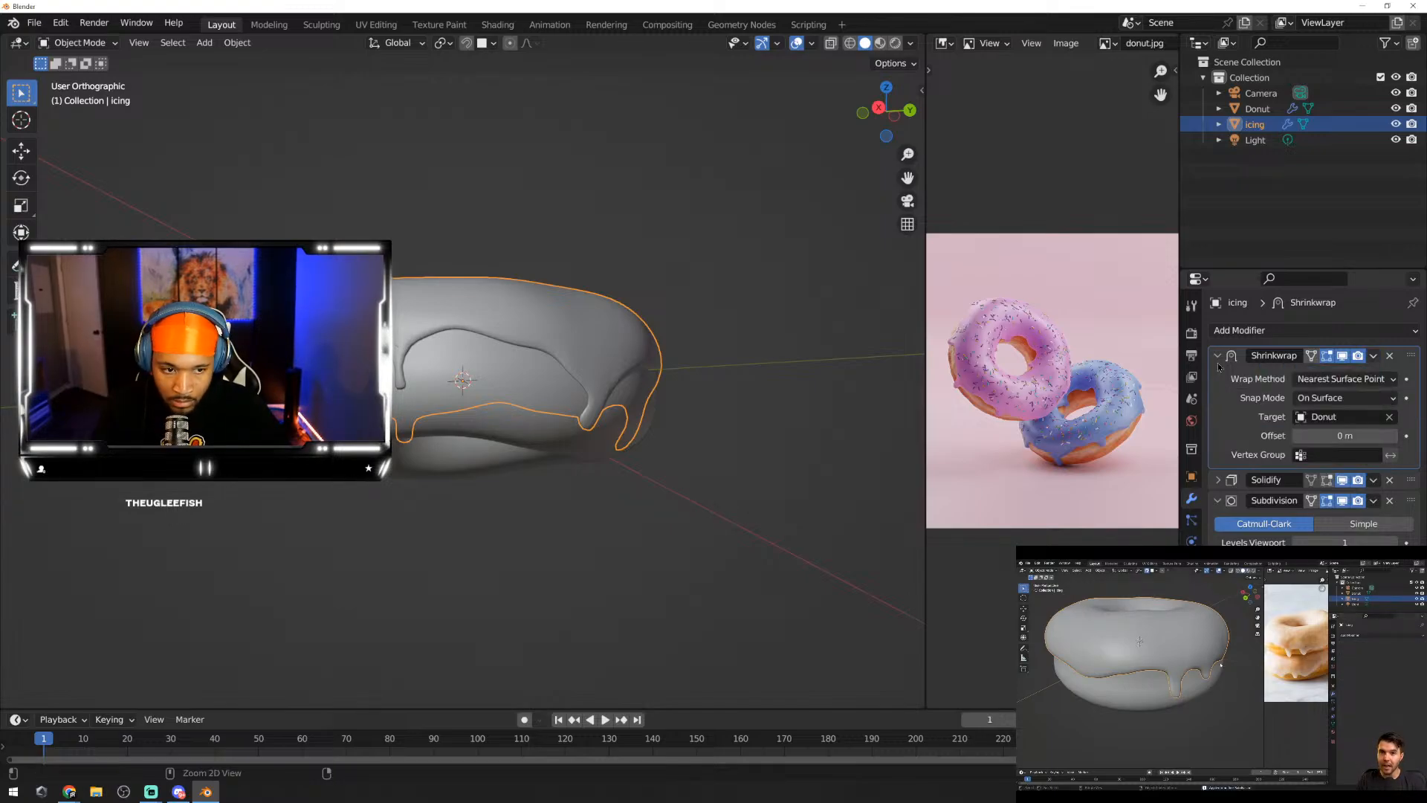
click(1218, 357)
key(ctrl+a)
key(ctrl+s)
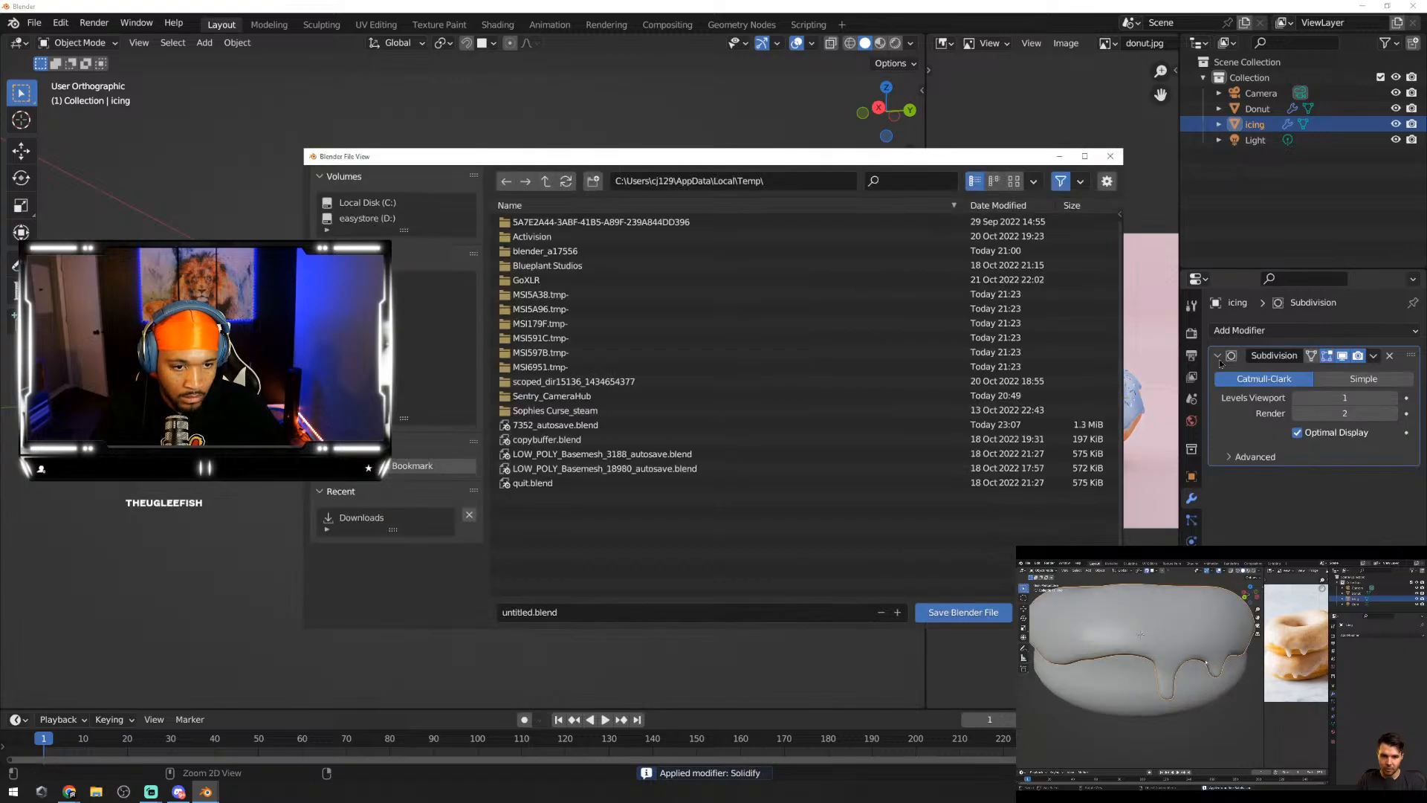
click(1108, 155)
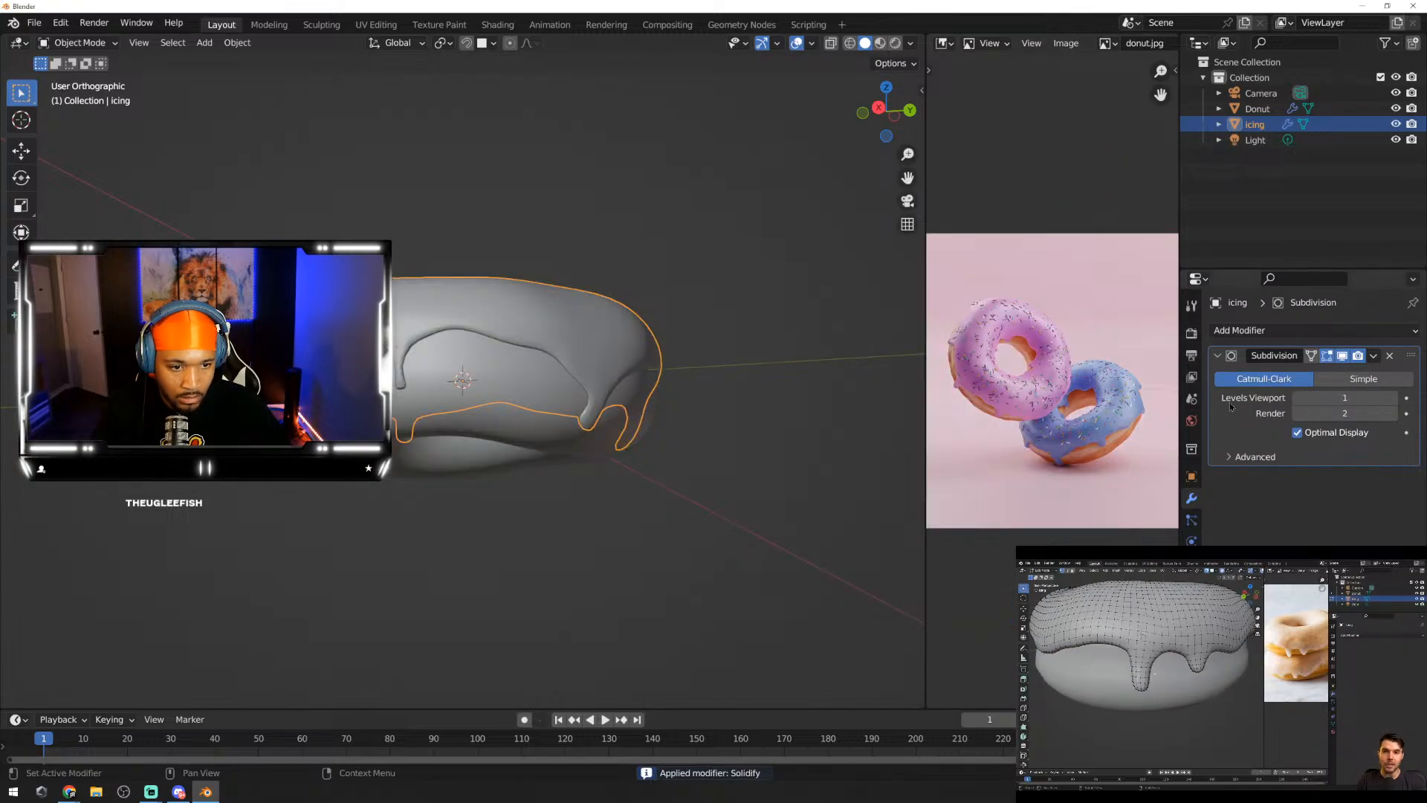
key(ctrl+a)
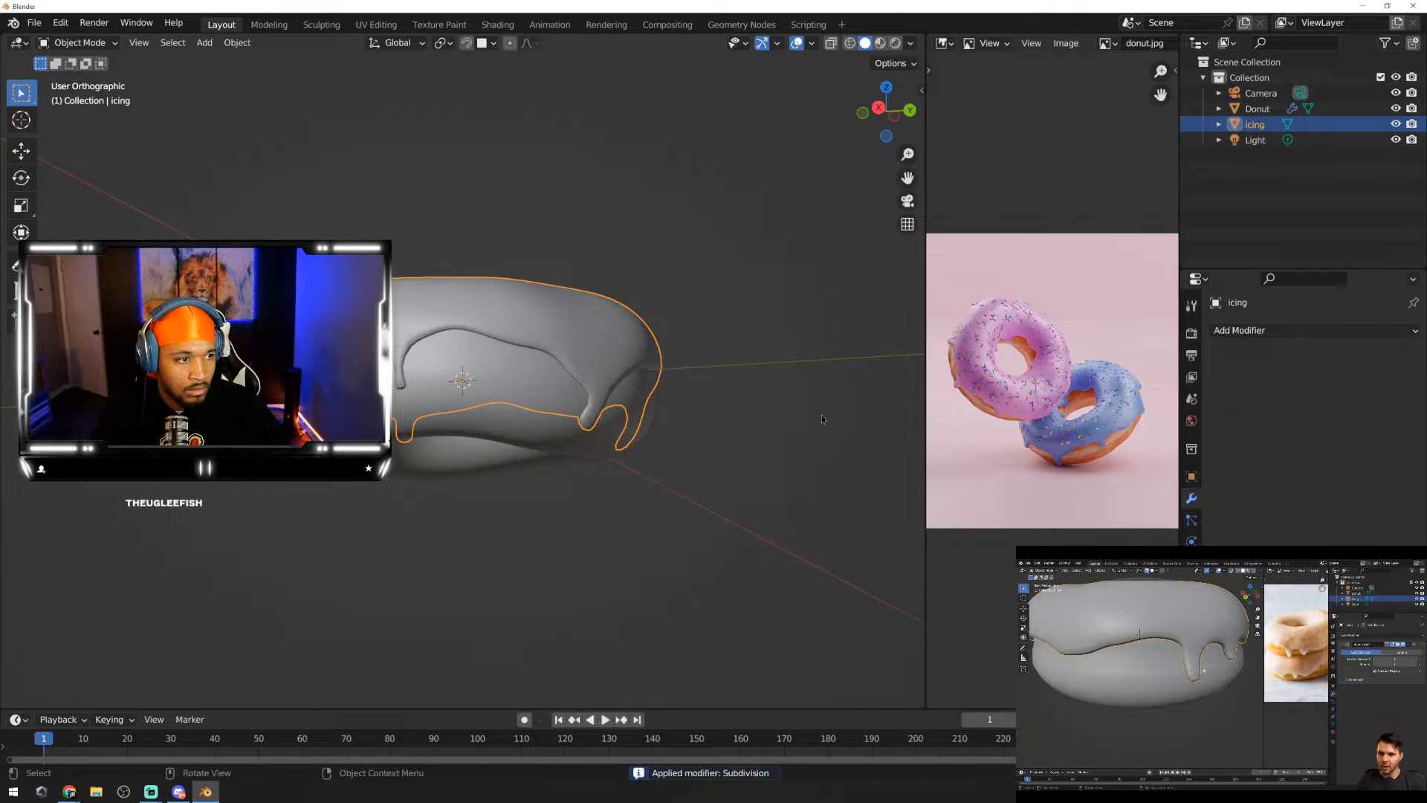
Step: Check the icing's mesh in Edit Mode from several sides, and bring the donut into close view in the Sculpting workspace
middle_drag(652, 359, 852, 481)
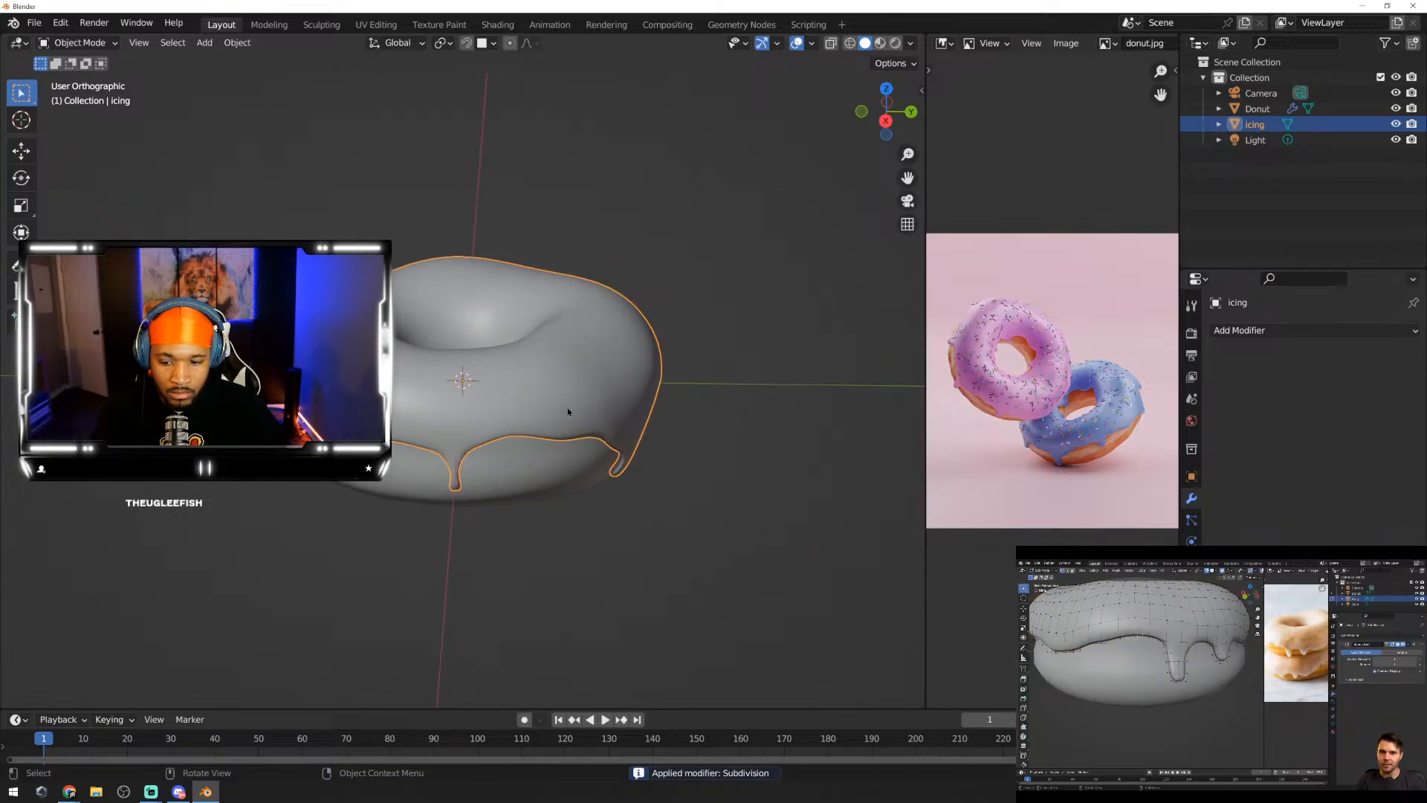
key(Tab)
middle_drag(606, 398, 158, 506)
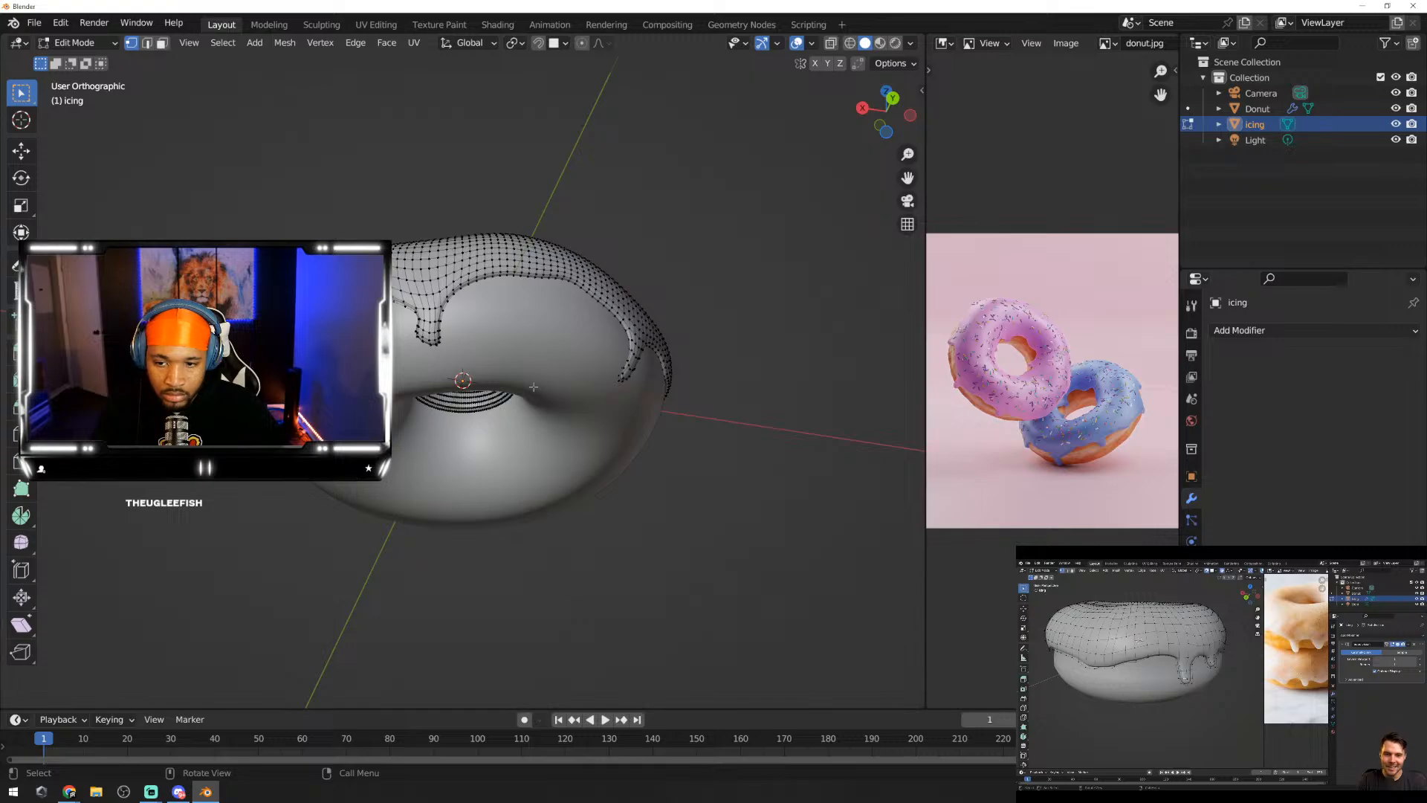
middle_drag(519, 366, 531, 440)
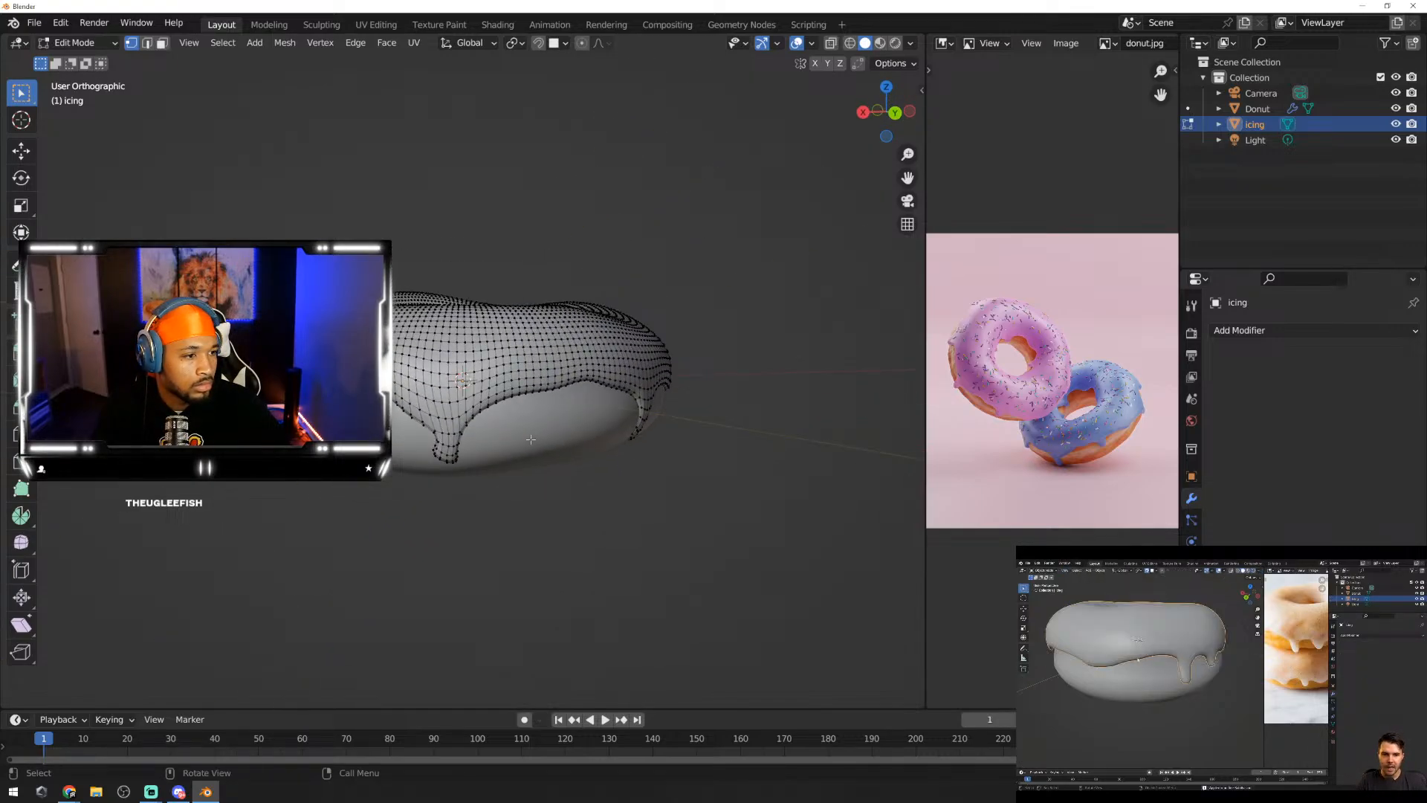
middle_drag(531, 439, 486, 525)
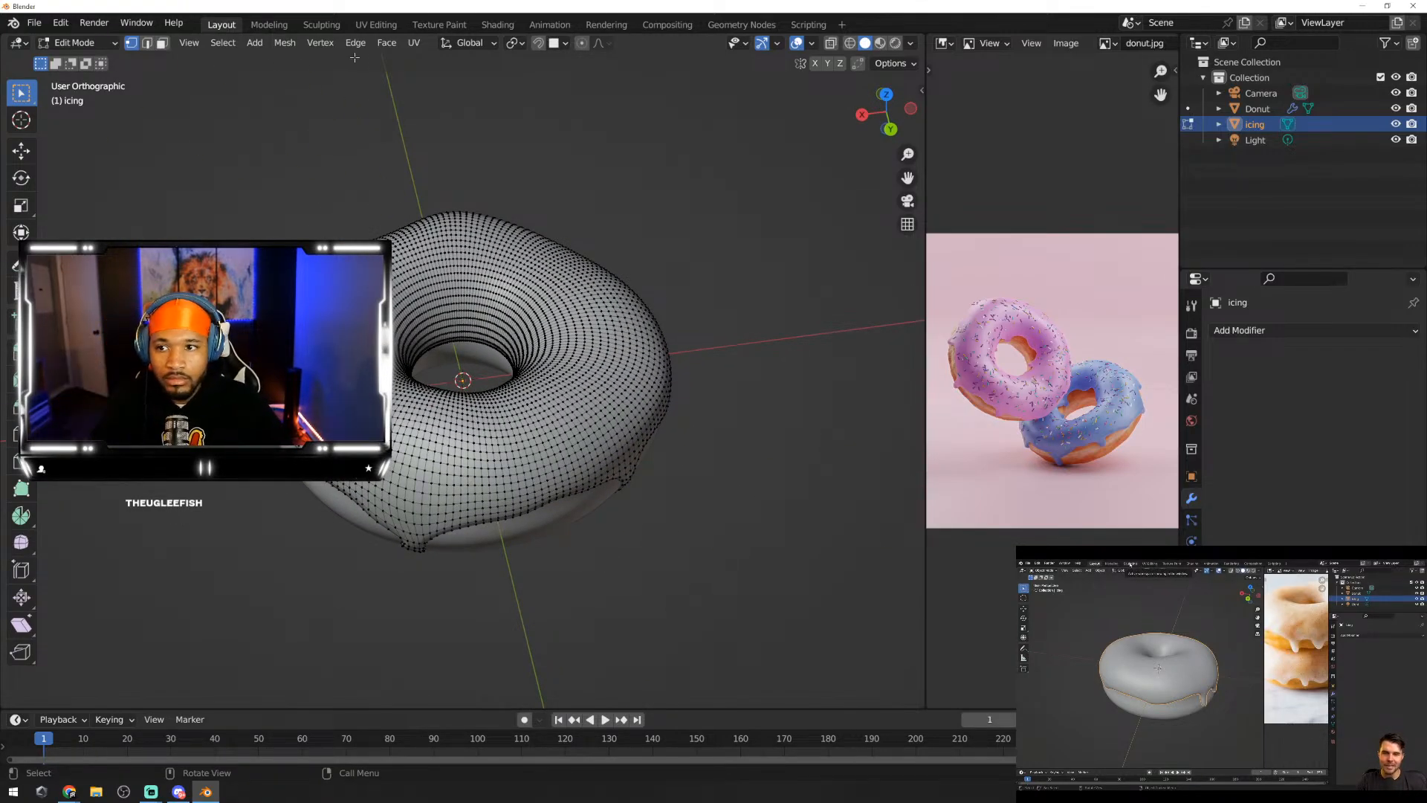
click(321, 24)
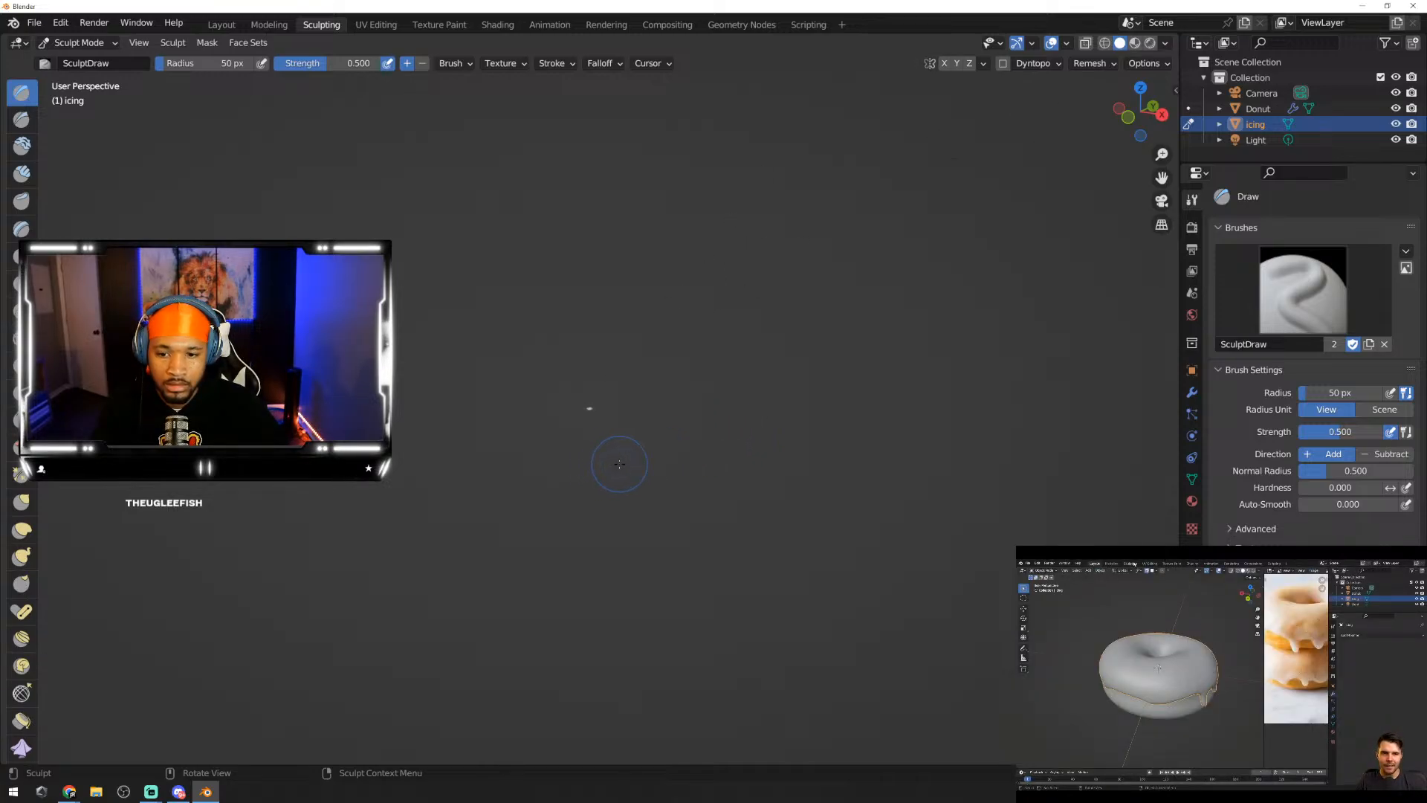
scroll(619, 464, up, 15)
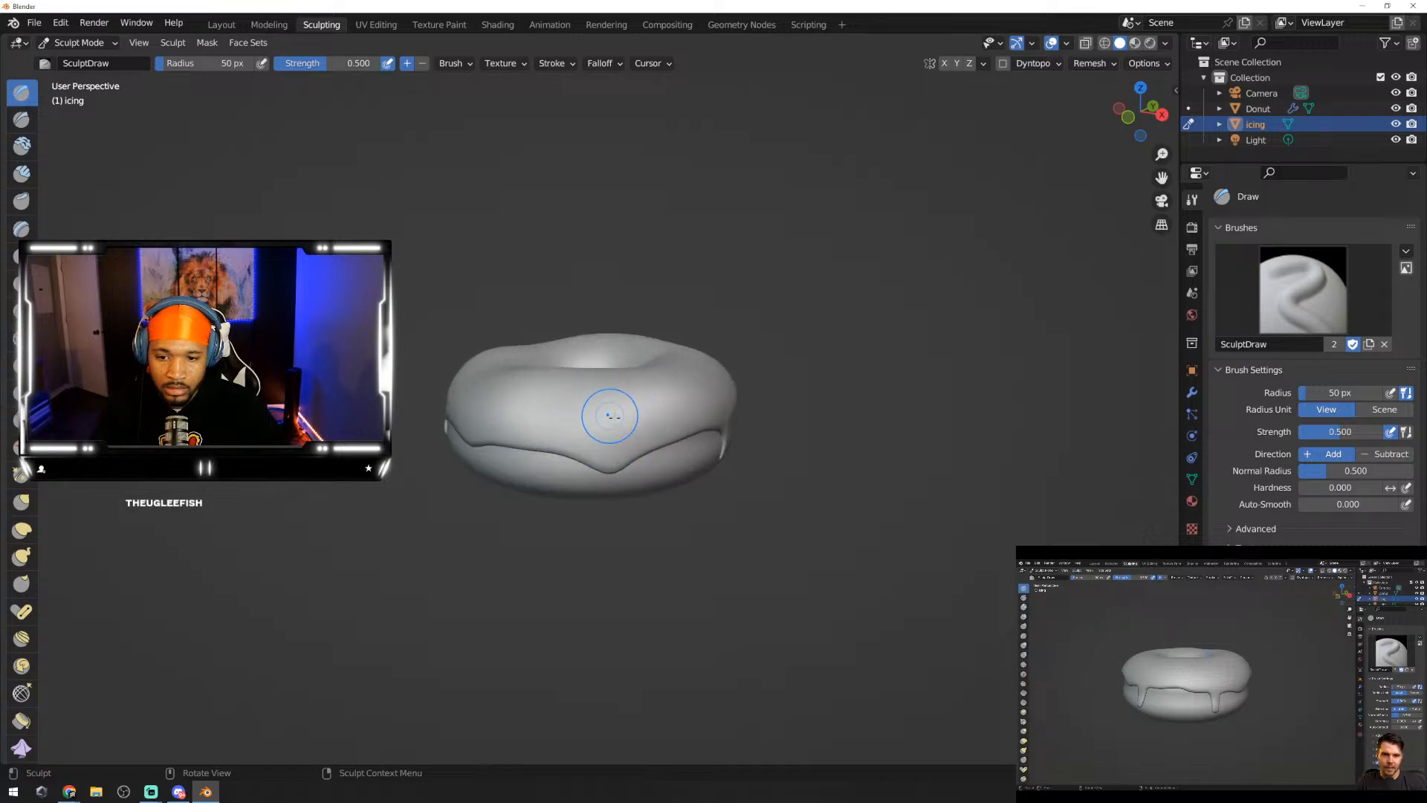
middle_drag(641, 398, 735, 418)
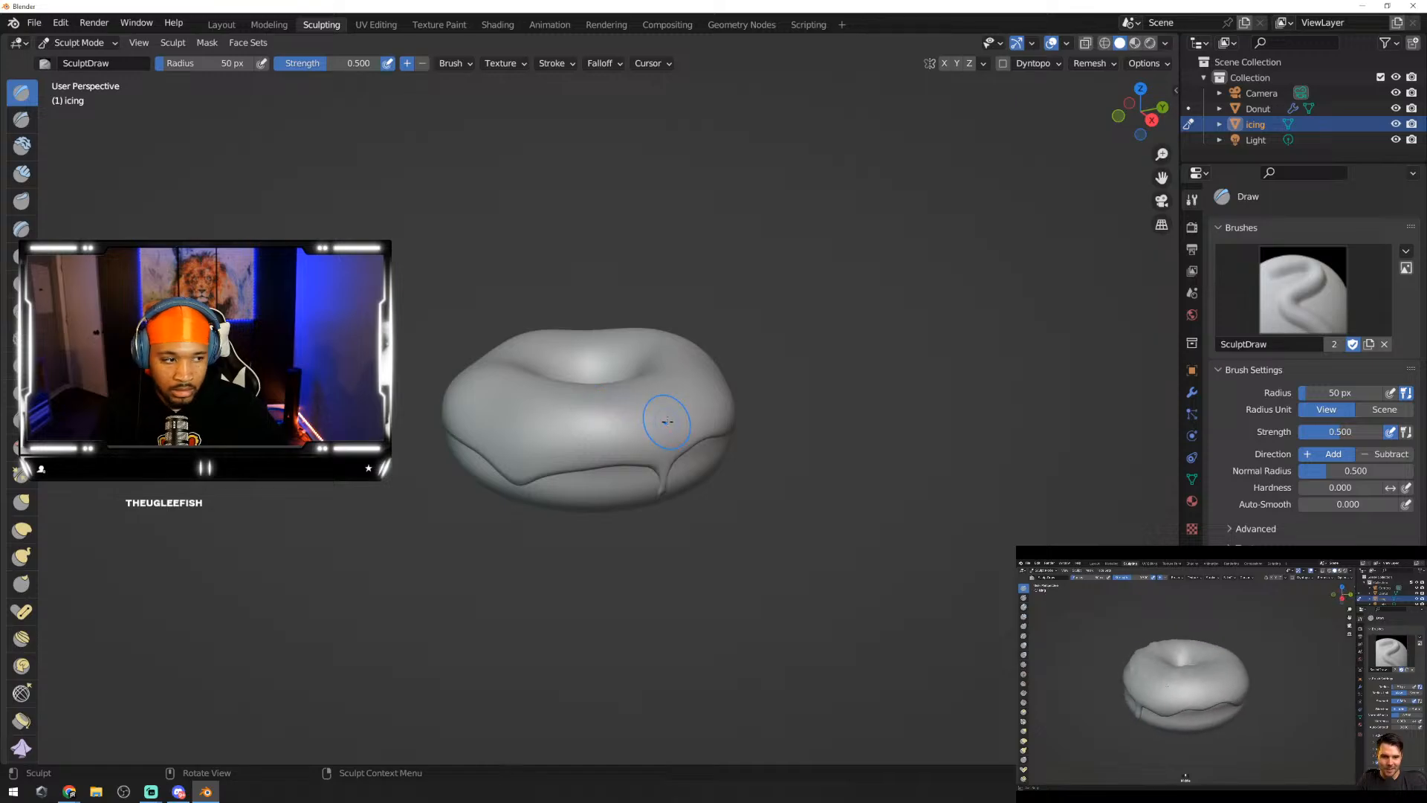
scroll(652, 464, up, 1)
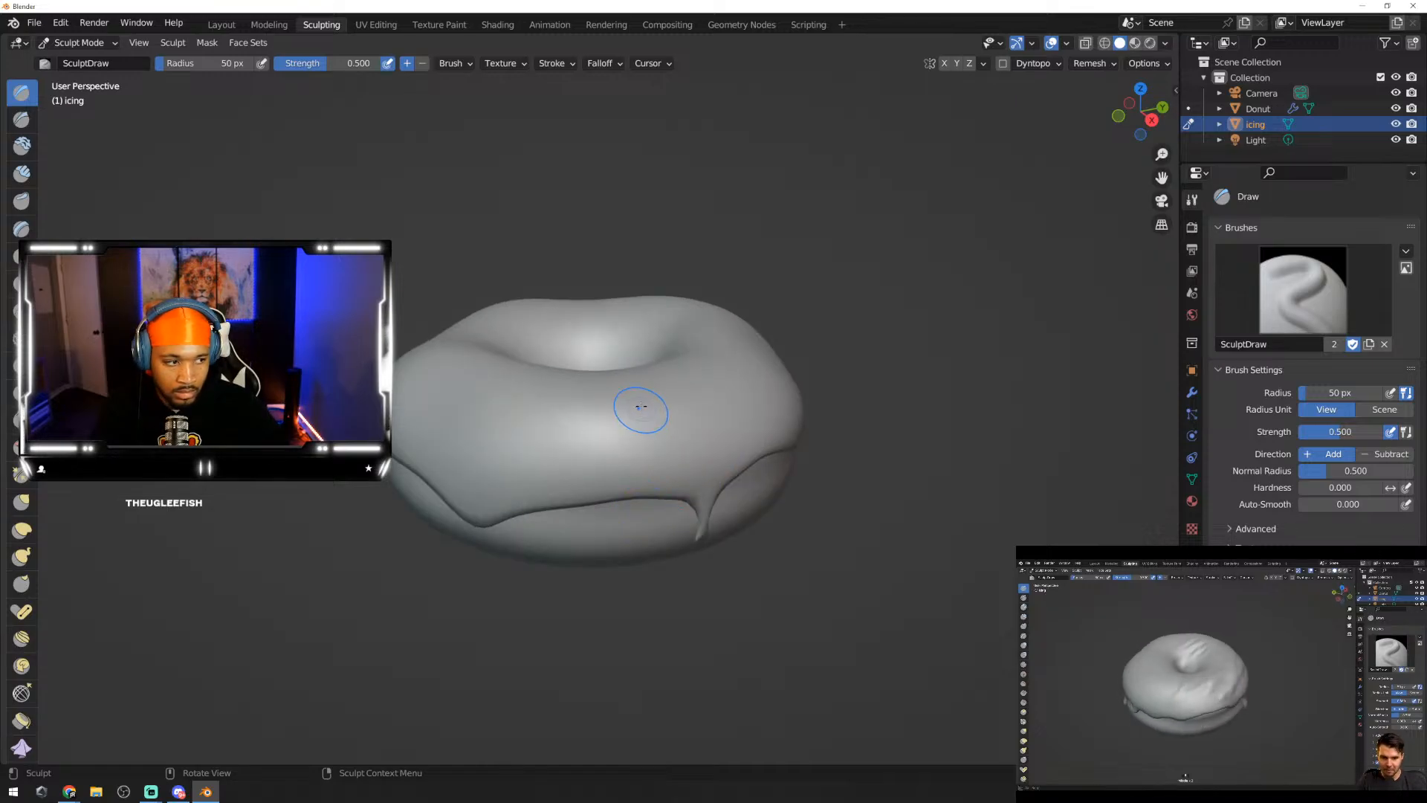
Step: Try out the Draw brush at 50 px radius and 0.500 strength around the icing's upper surface, and undo the strokes
middle_drag(637, 408, 637, 439)
drag(620, 465, 732, 500)
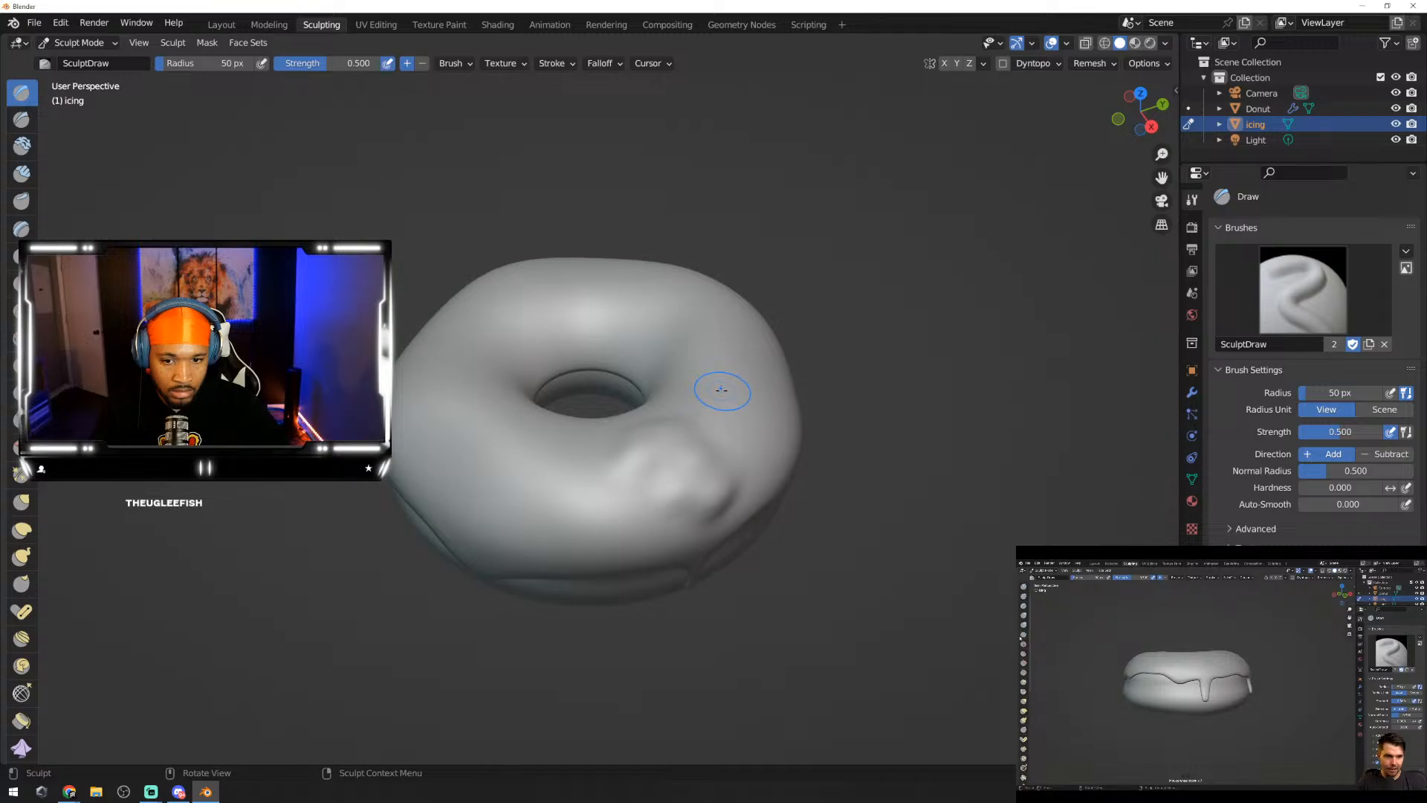
mouse_move(739, 431)
mouse_down()
mouse_move(728, 343)
mouse_move(609, 286)
mouse_move(517, 350)
mouse_move(528, 473)
mouse_move(568, 505)
mouse_up()
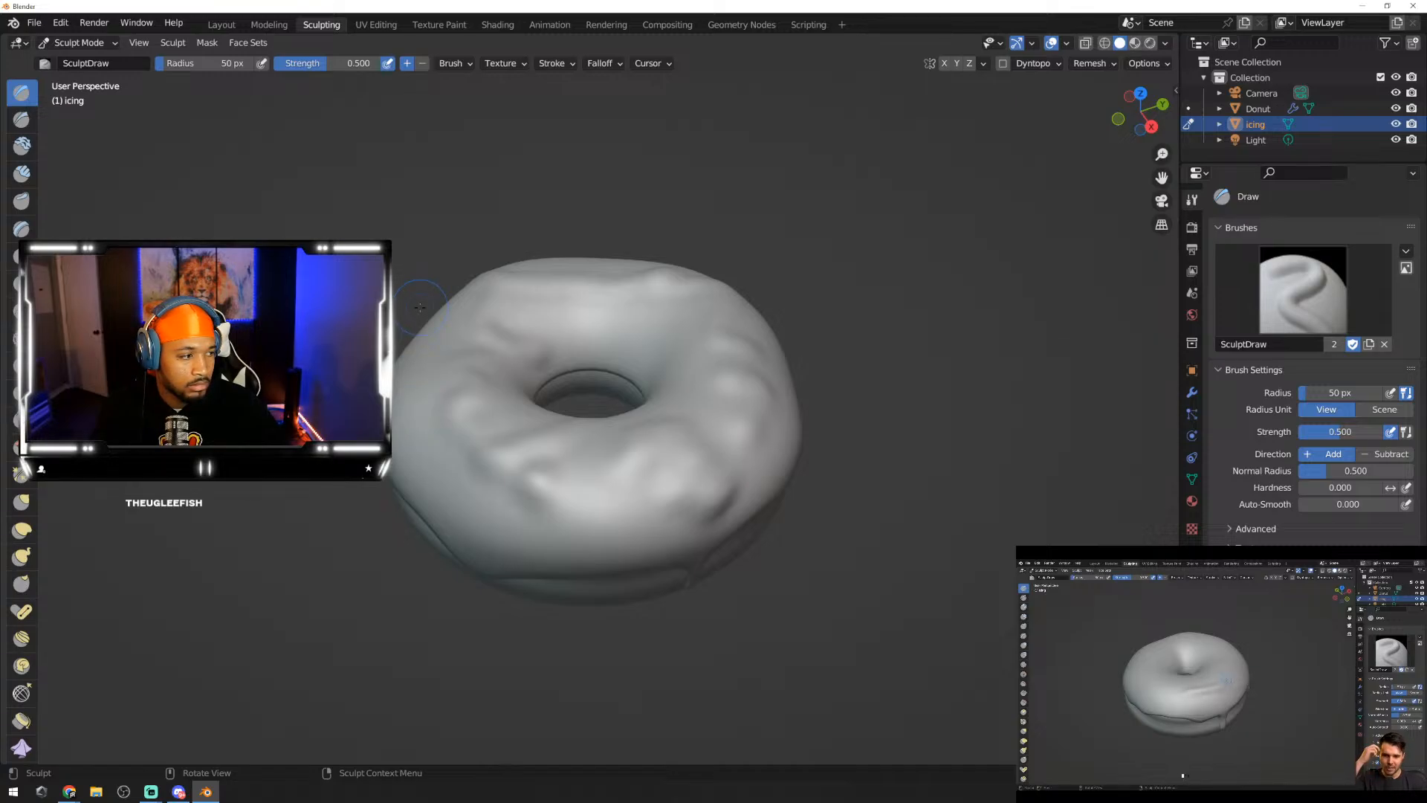
mouse_move(561, 371)
middle_down()
mouse_move(646, 365)
mouse_move(758, 384)
mouse_move(840, 528)
mouse_move(781, 484)
middle_up()
key(ctrl+z)
key(ctrl+z)
key(ctrl+z)
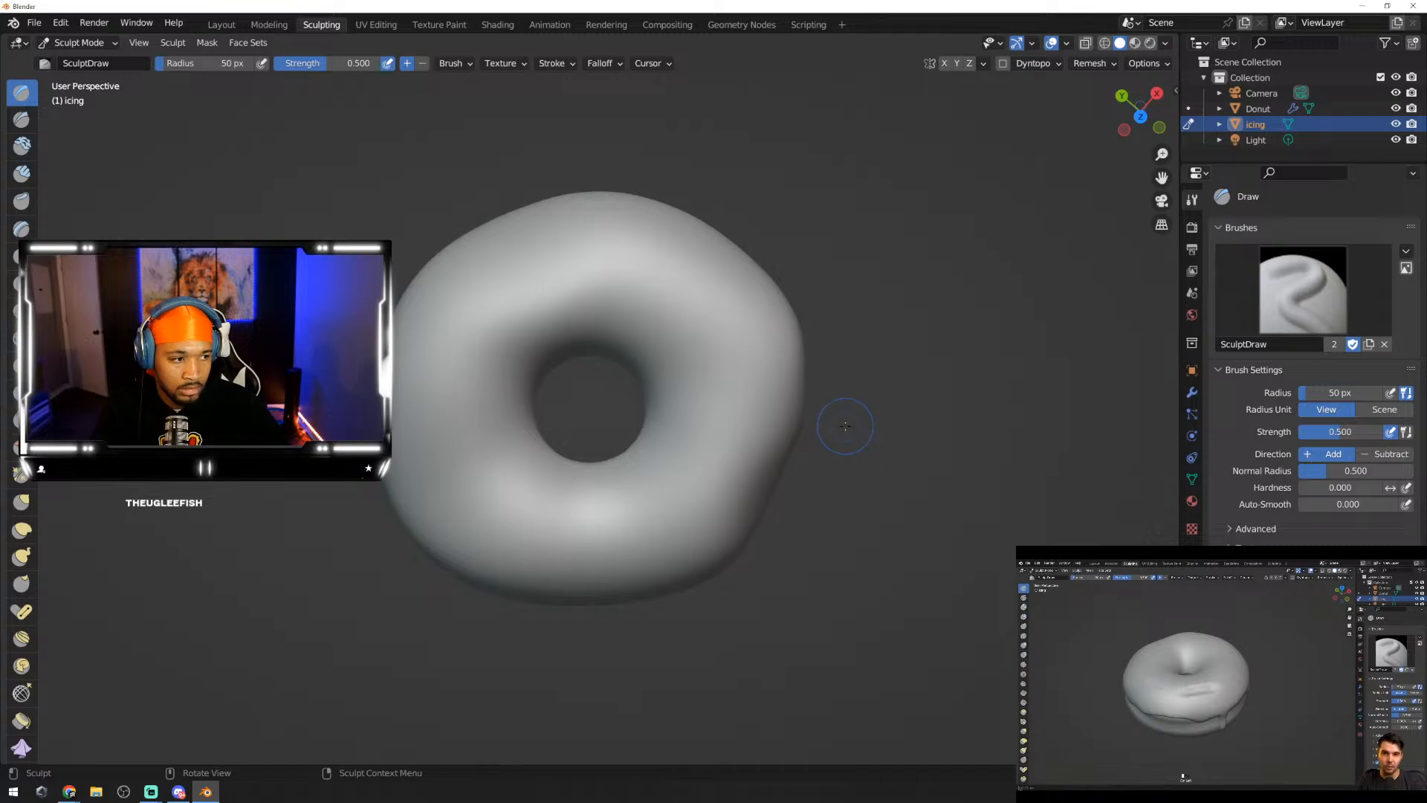
mouse_move(845, 426)
middle_down()
mouse_move(761, 312)
mouse_move(756, 337)
middle_up()
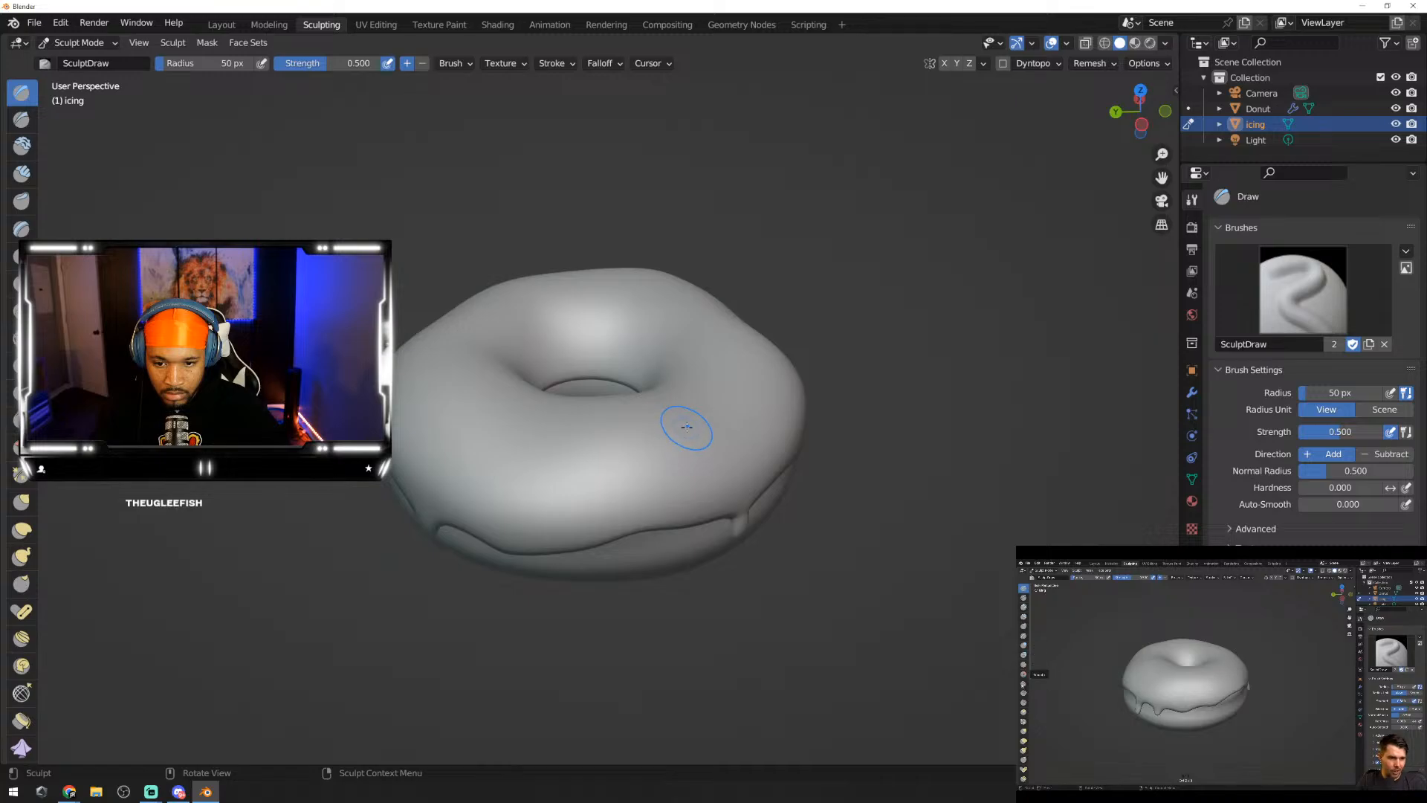
mouse_move(680, 425)
mouse_down()
mouse_move(647, 443)
mouse_move(553, 429)
mouse_move(719, 428)
mouse_up()
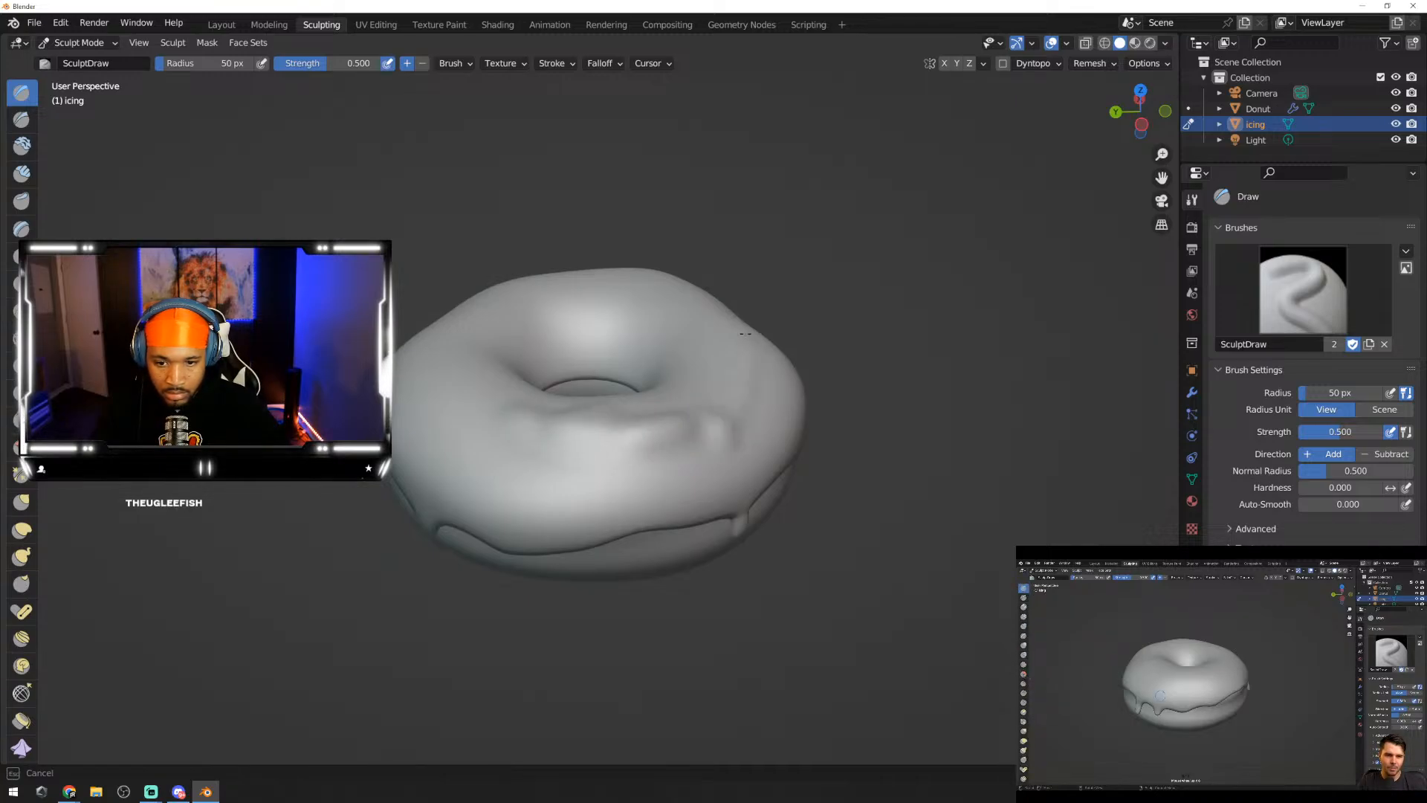
mouse_move(744, 334)
mouse_down()
mouse_move(754, 402)
mouse_move(701, 437)
mouse_up()
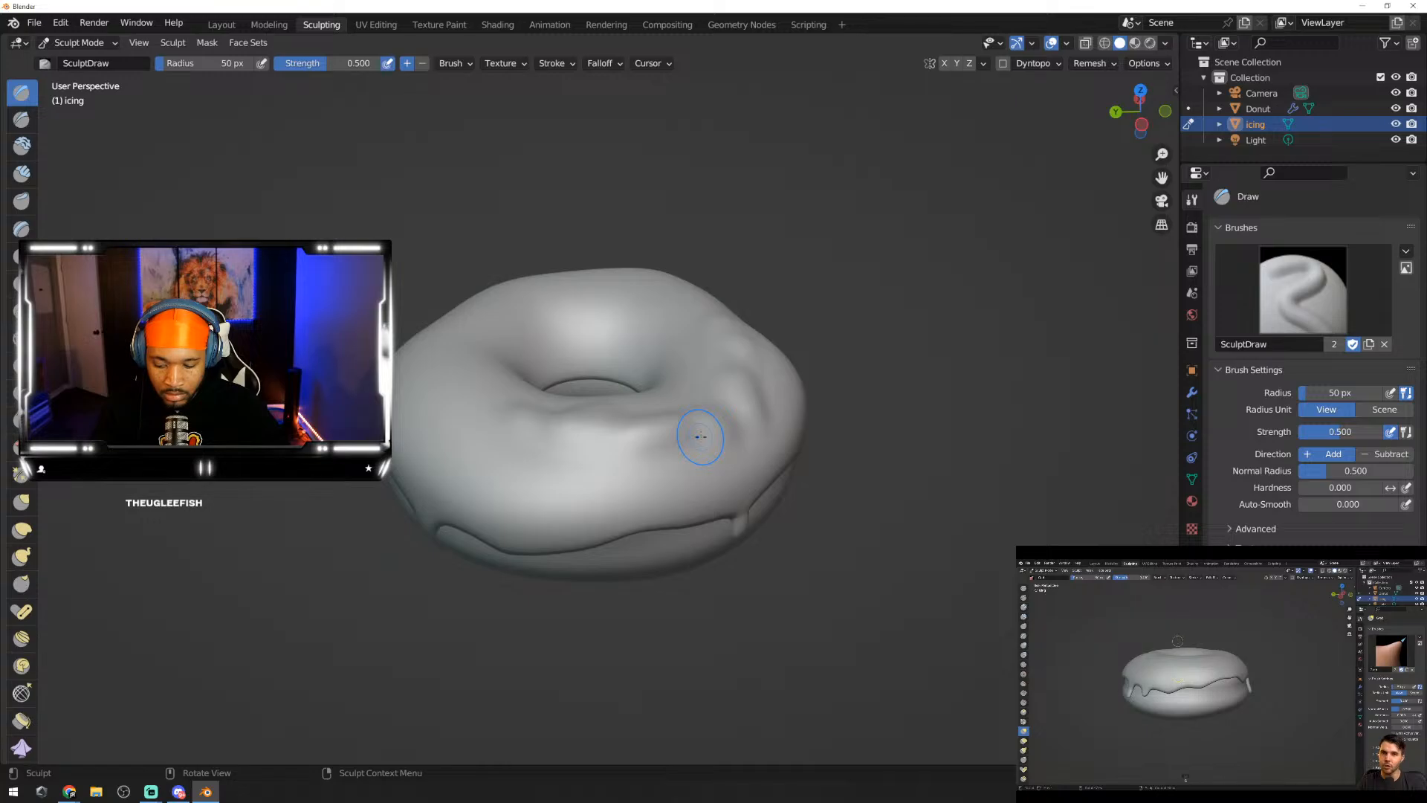
key(ctrl+z)
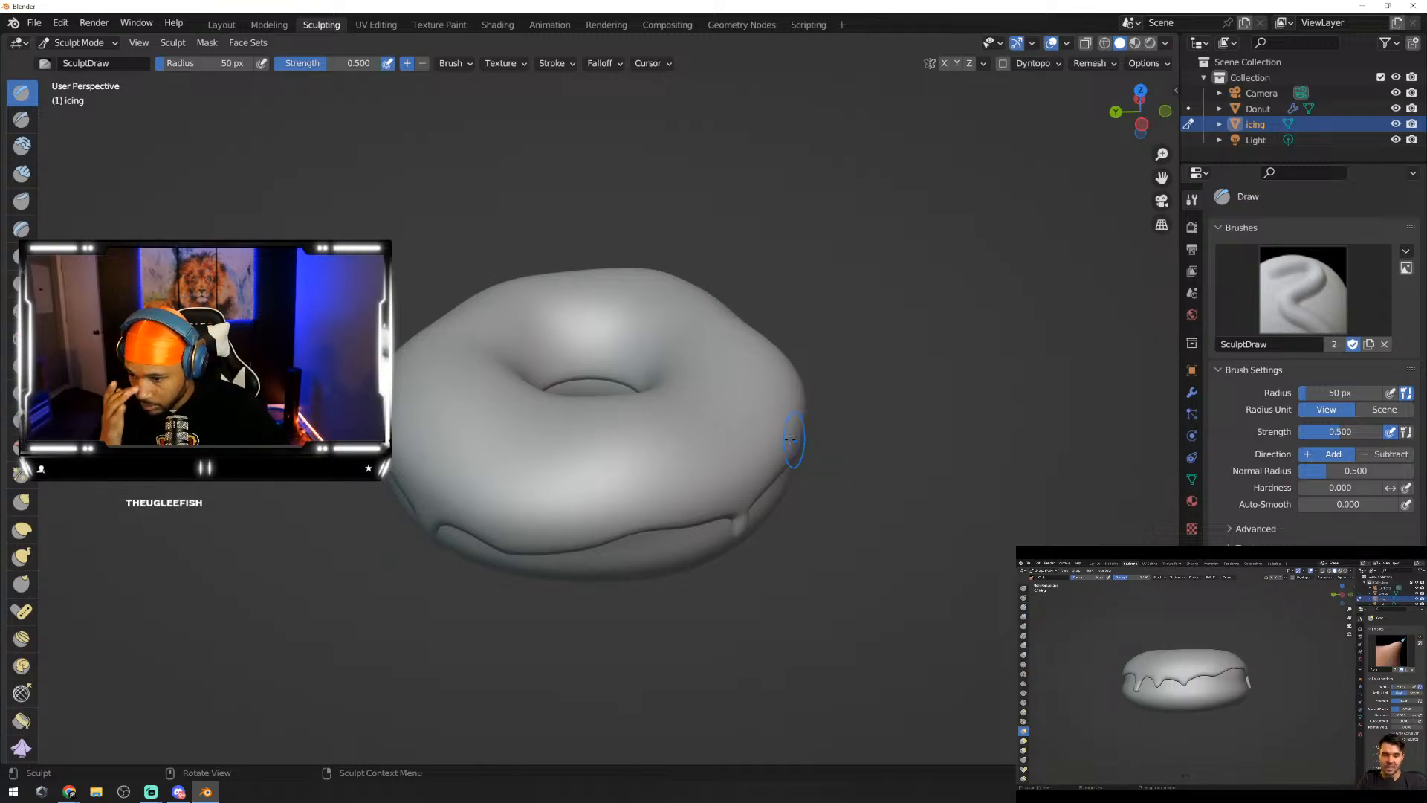
Step: Choose the Grab brush for sculpting the icing and set its radius to 260 px
scroll(22, 594, down, 15)
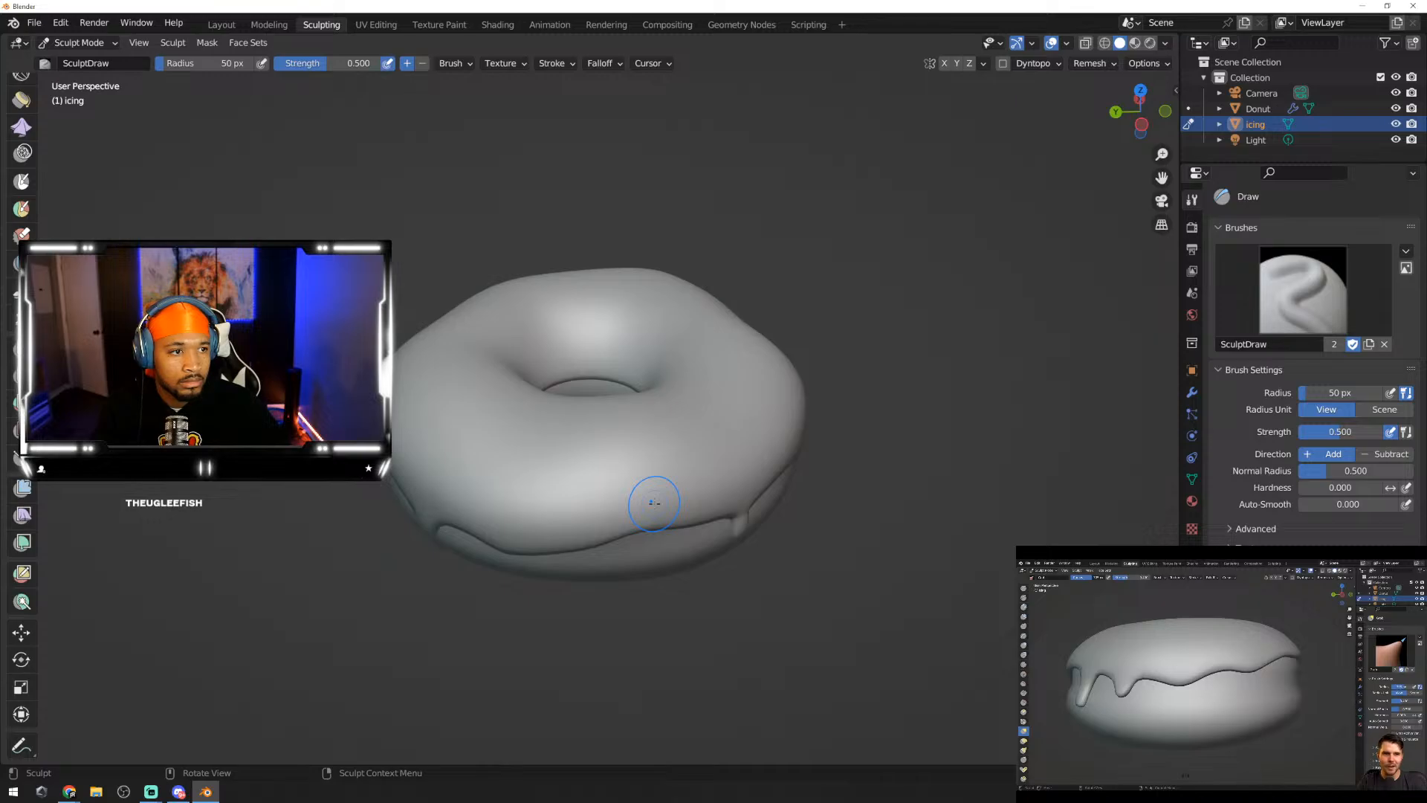
key(g)
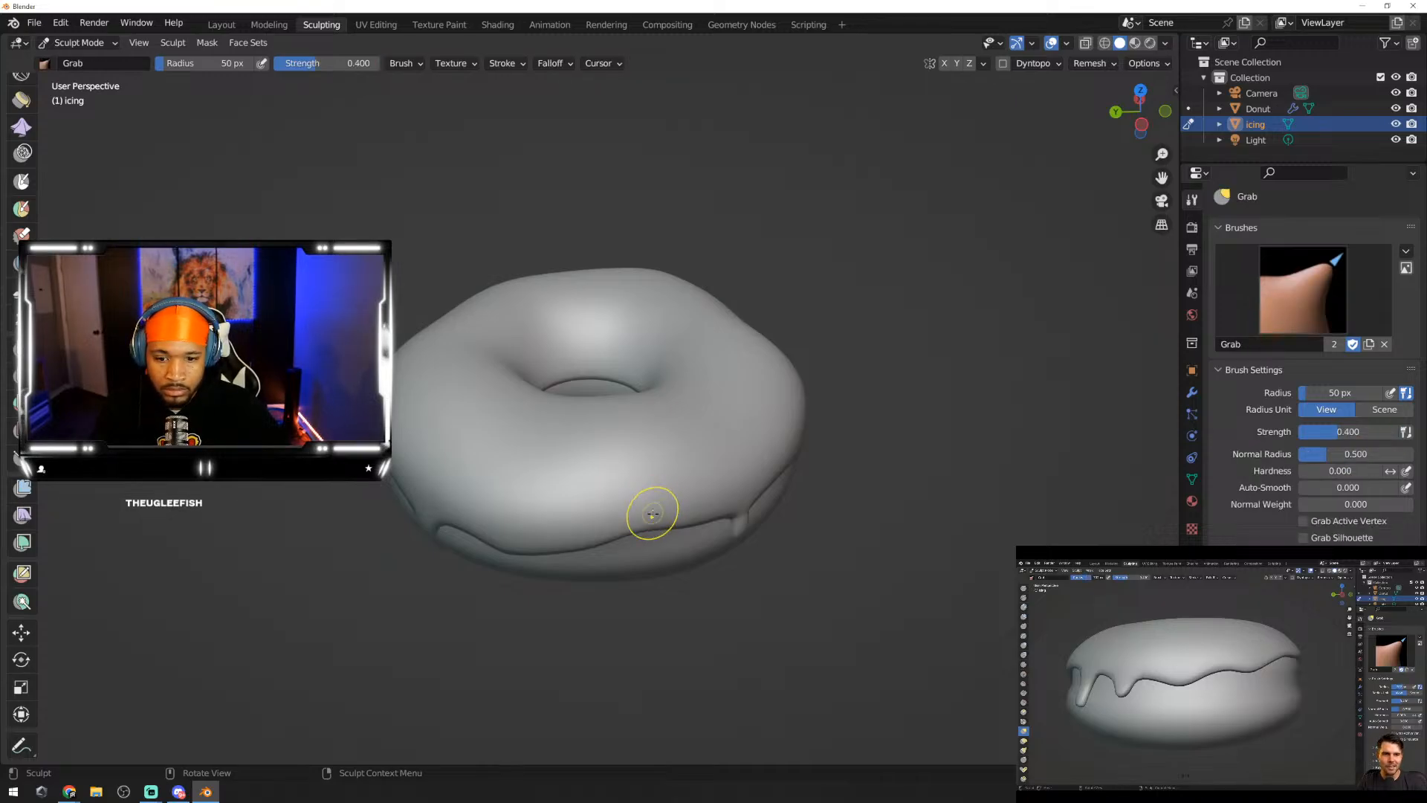
middle_drag(649, 518, 672, 479)
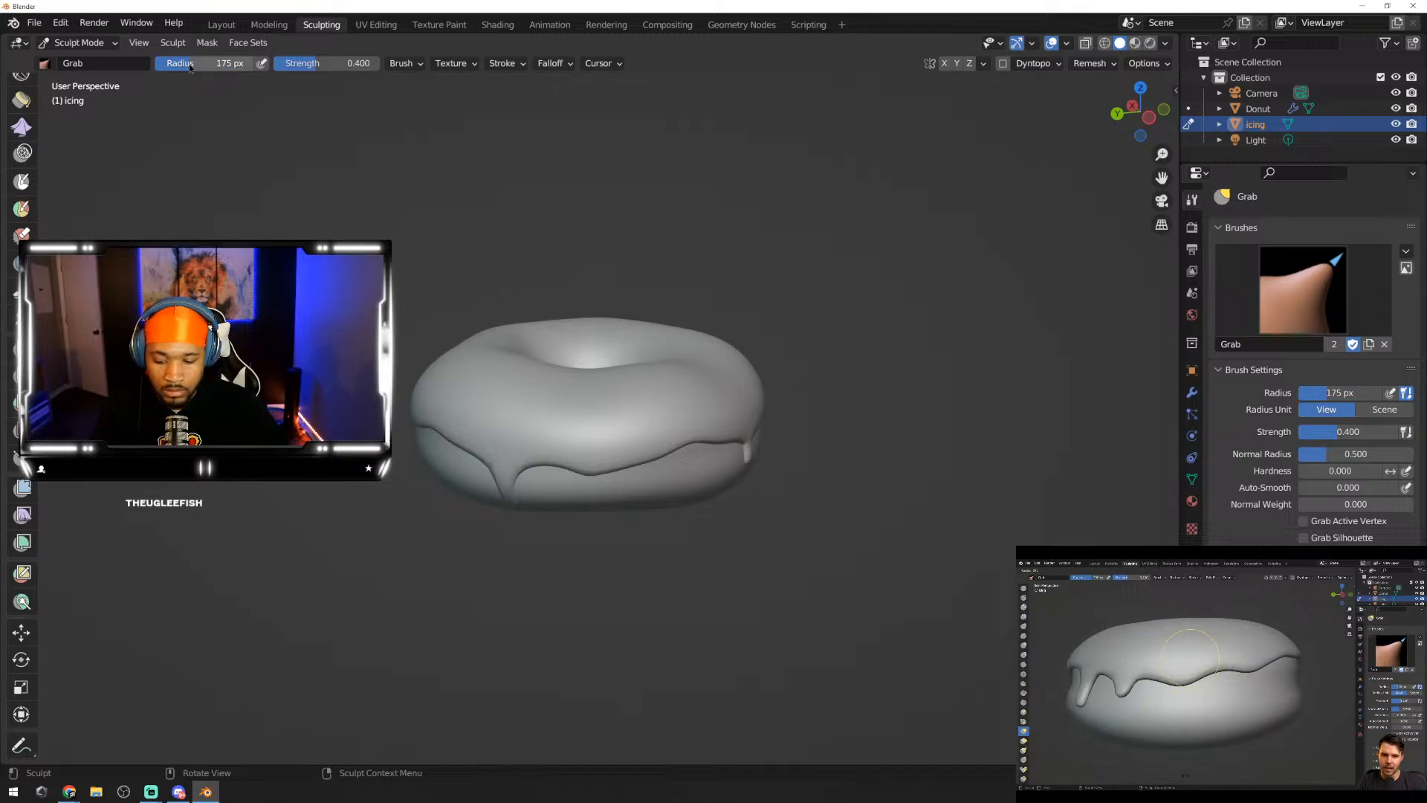
key(f)
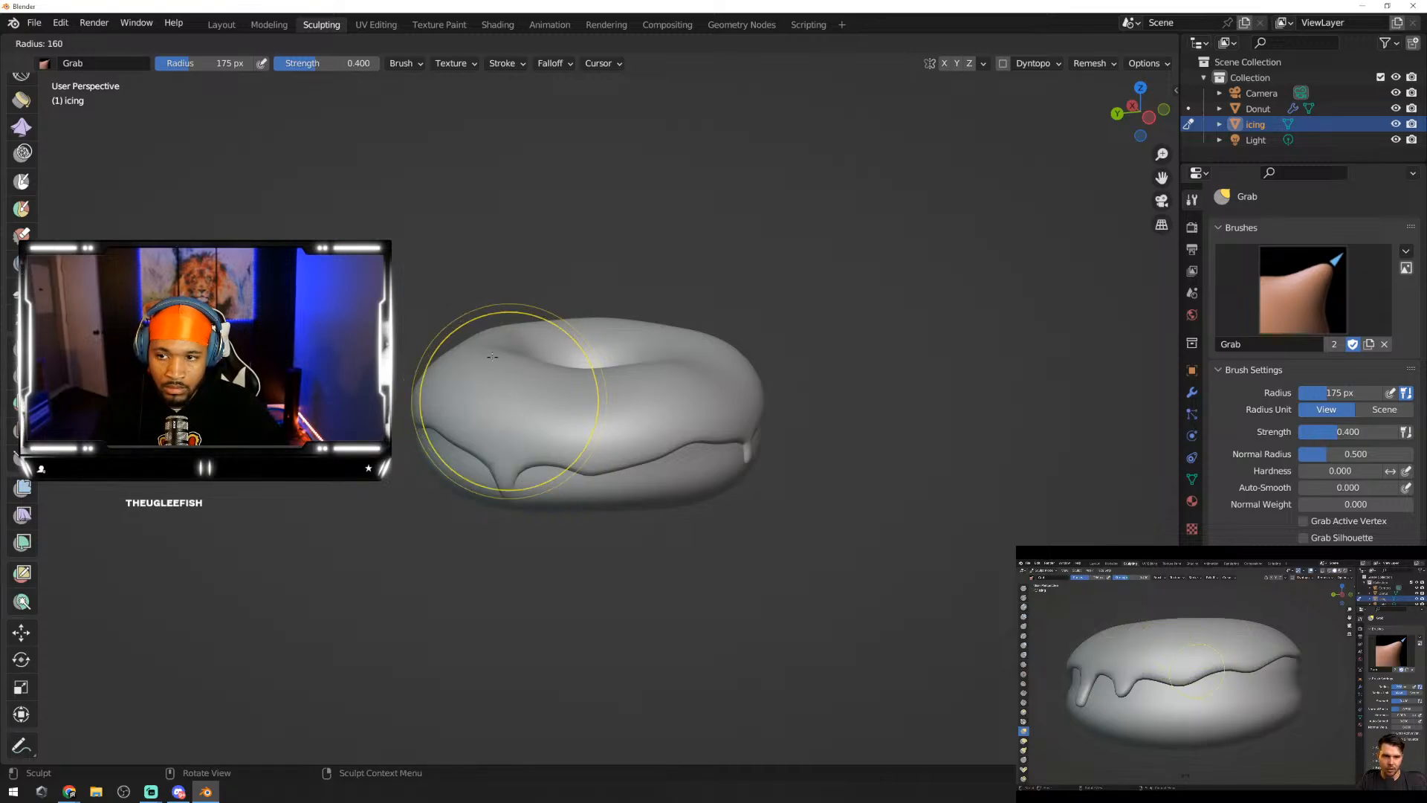
click(231, 64)
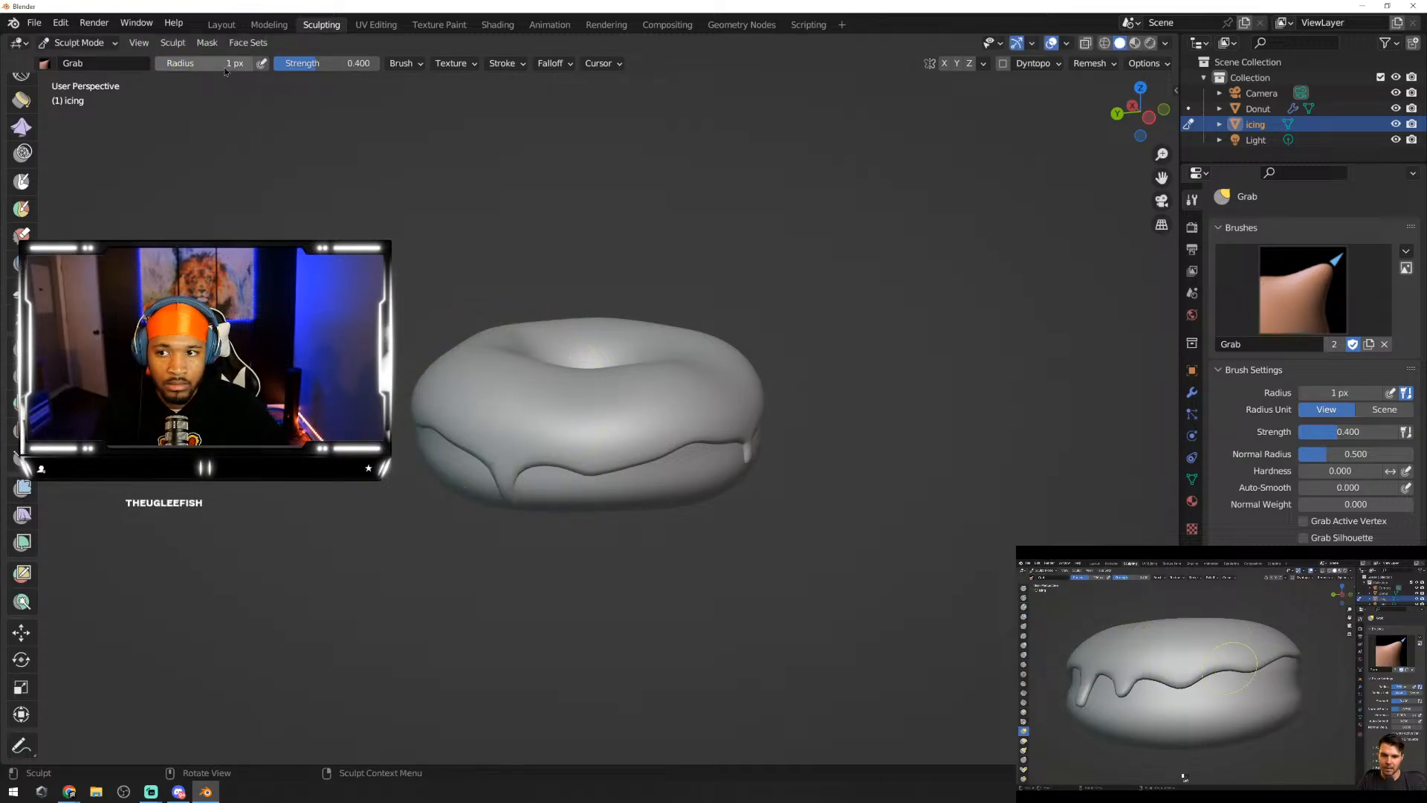
drag(229, 65, 269, 65)
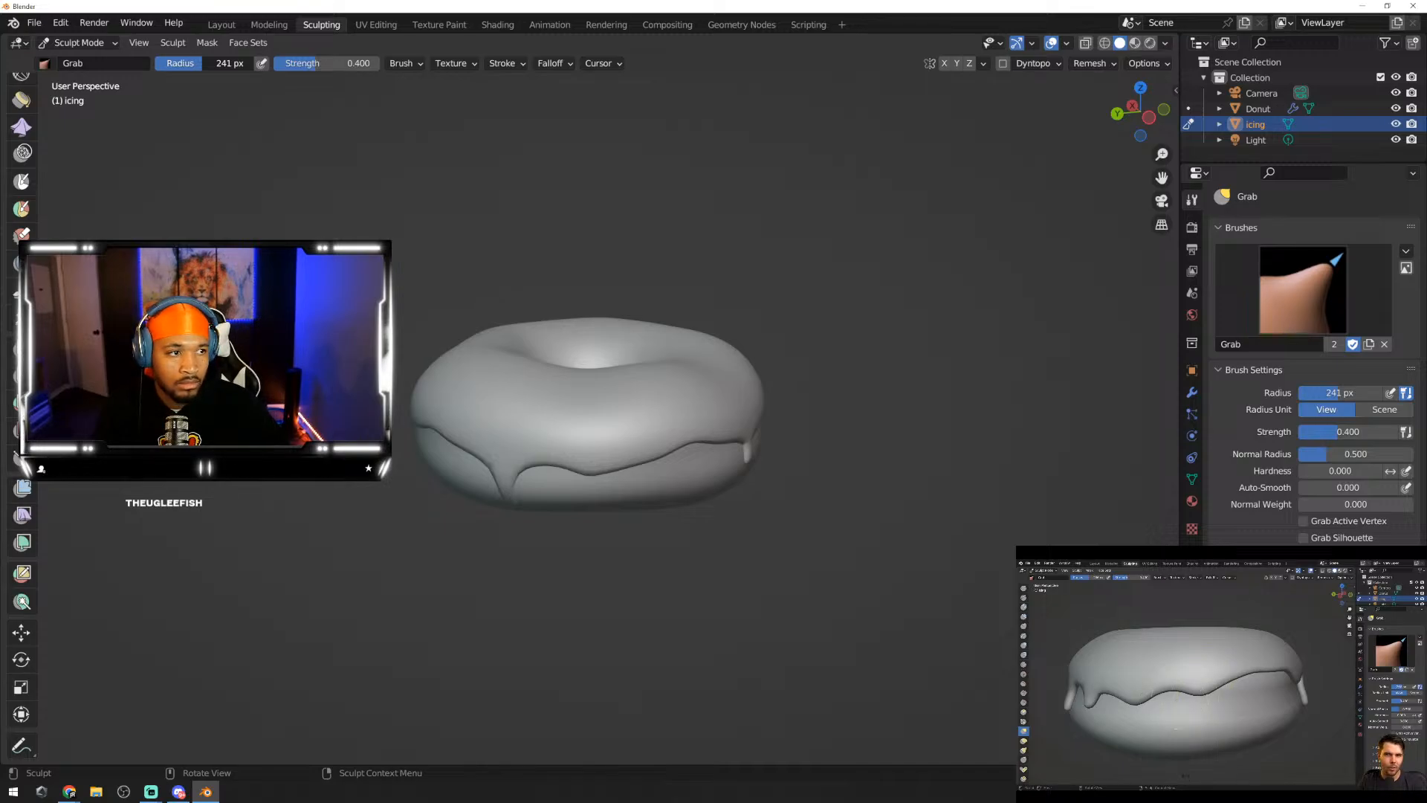
drag(201, 64, 205, 63)
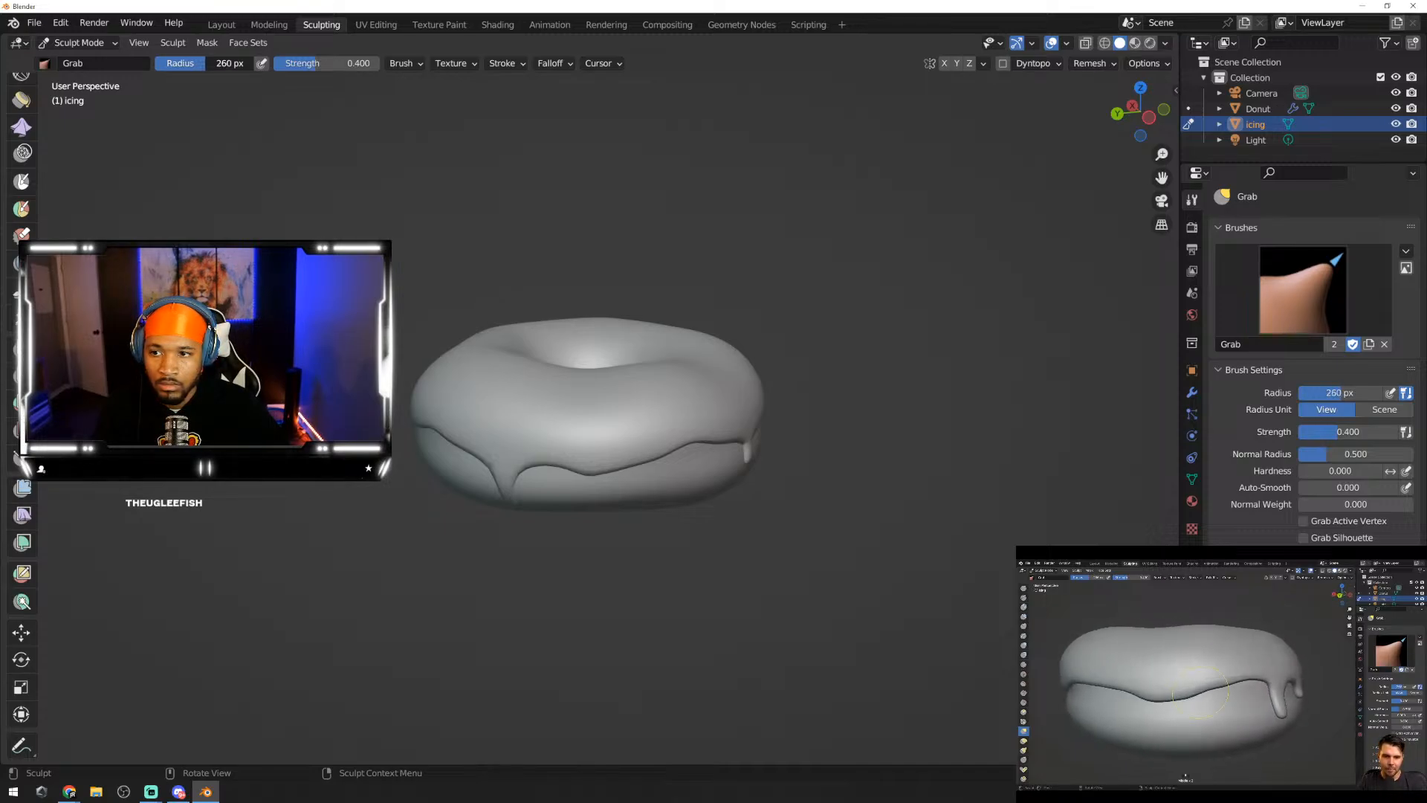
Step: Use the Grab brush to adjust the icing's lower edge and pull the long drip slightly sideways, away from the wavy middle section
scroll(653, 461, up, 5)
scroll(624, 468, down, 4)
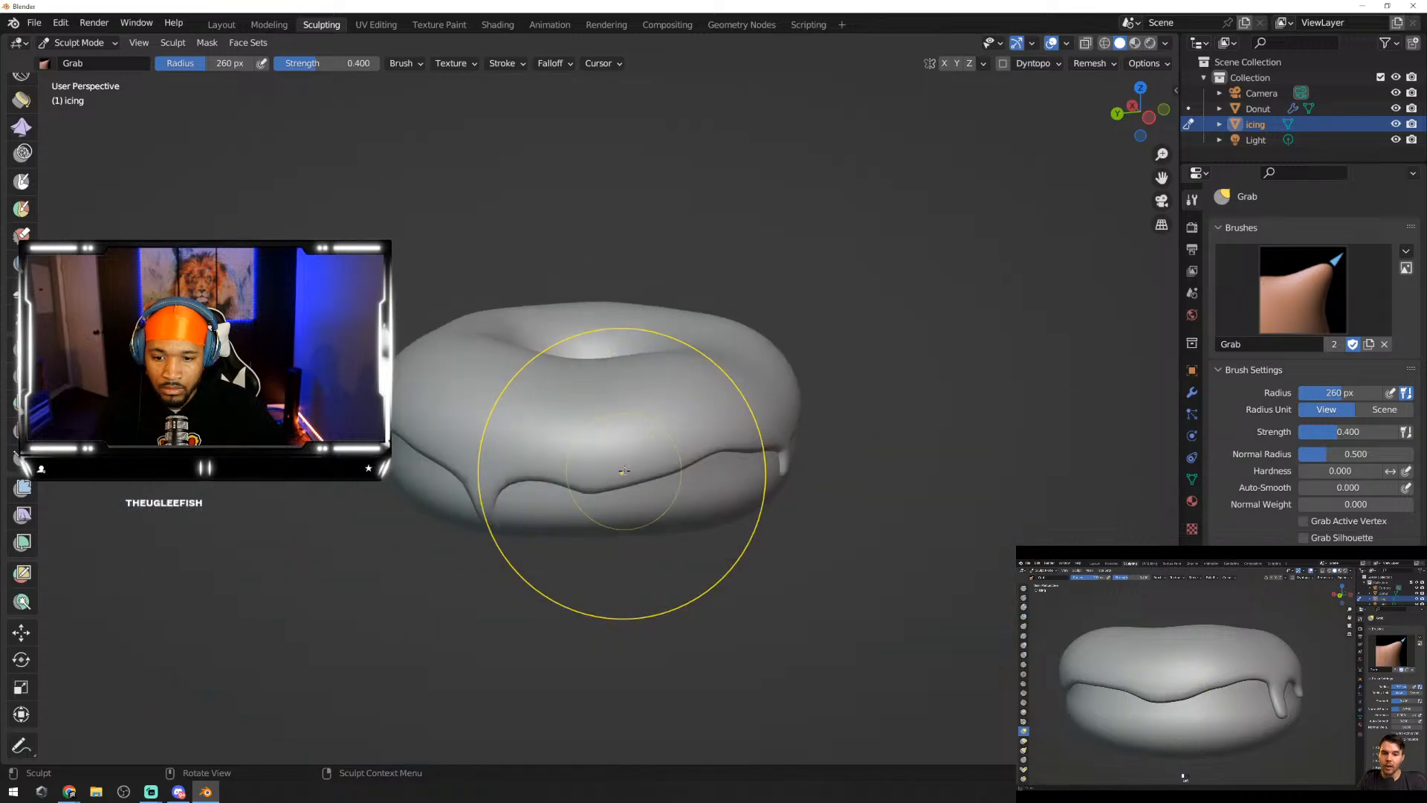
mouse_move(621, 557)
middle_down()
mouse_move(617, 484)
mouse_move(589, 421)
middle_up()
key(Tab)
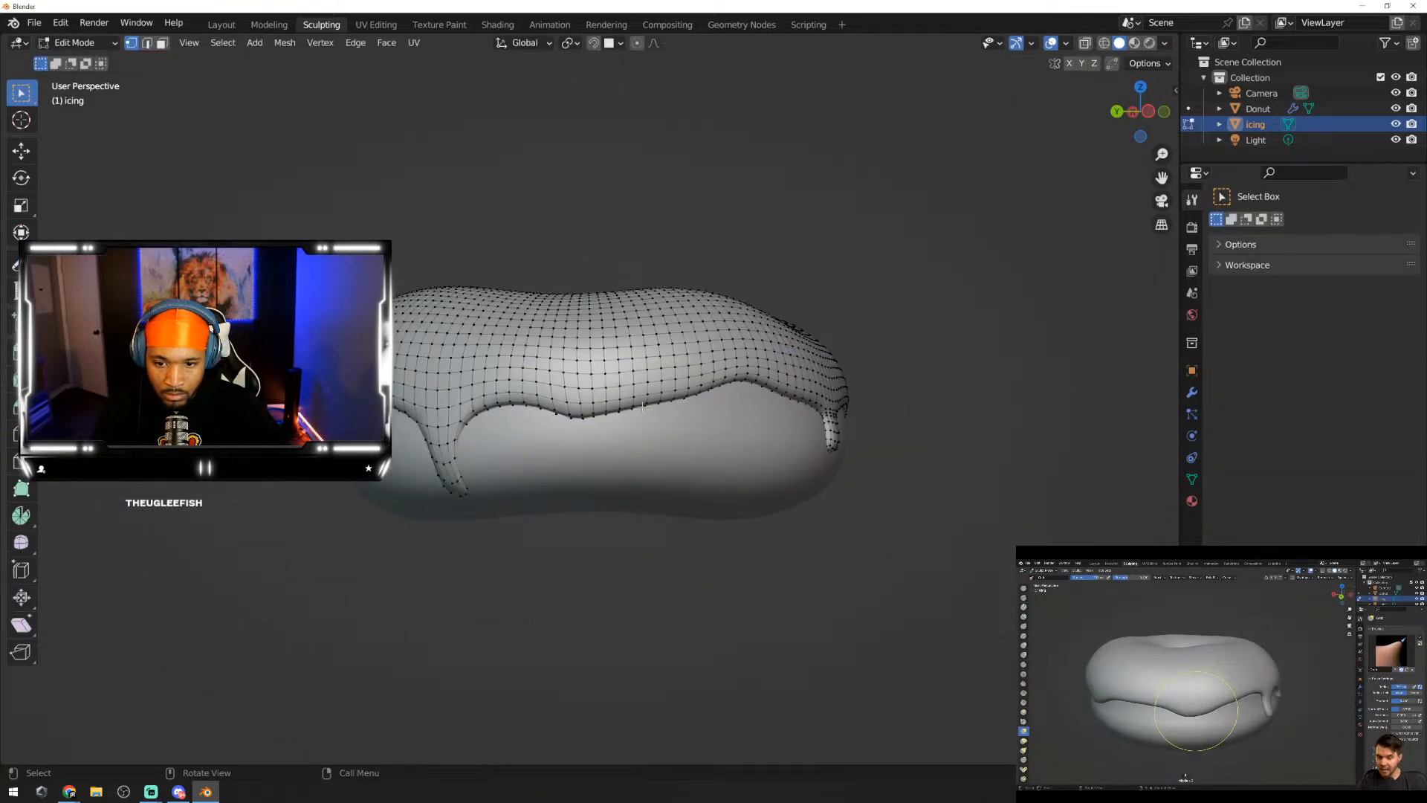
key(Tab)
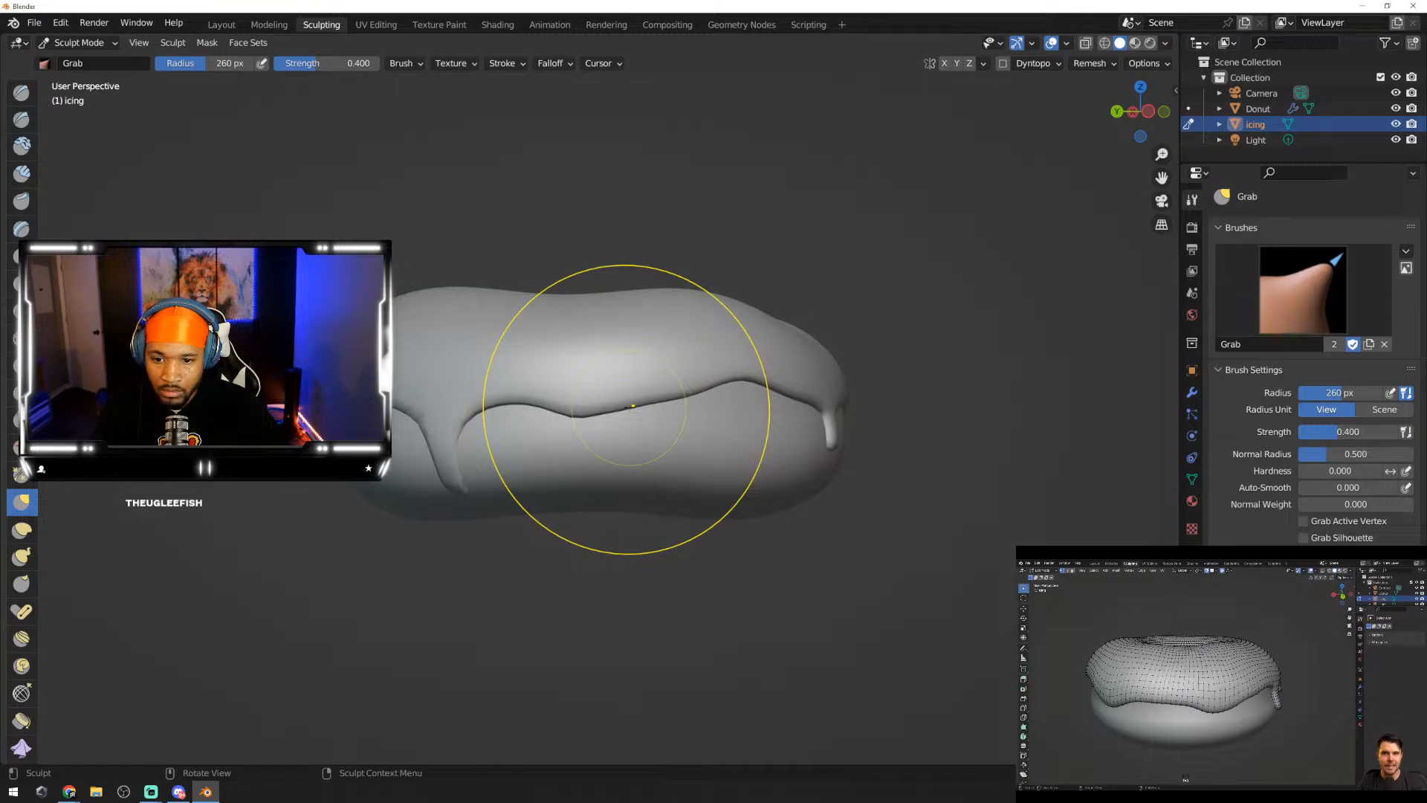
mouse_move(633, 406)
mouse_down()
mouse_move(641, 420)
mouse_move(597, 428)
mouse_move(586, 398)
mouse_up()
scroll(737, 423, up, 1)
mouse_move(473, 475)
mouse_down()
mouse_move(424, 505)
mouse_move(407, 495)
mouse_up()
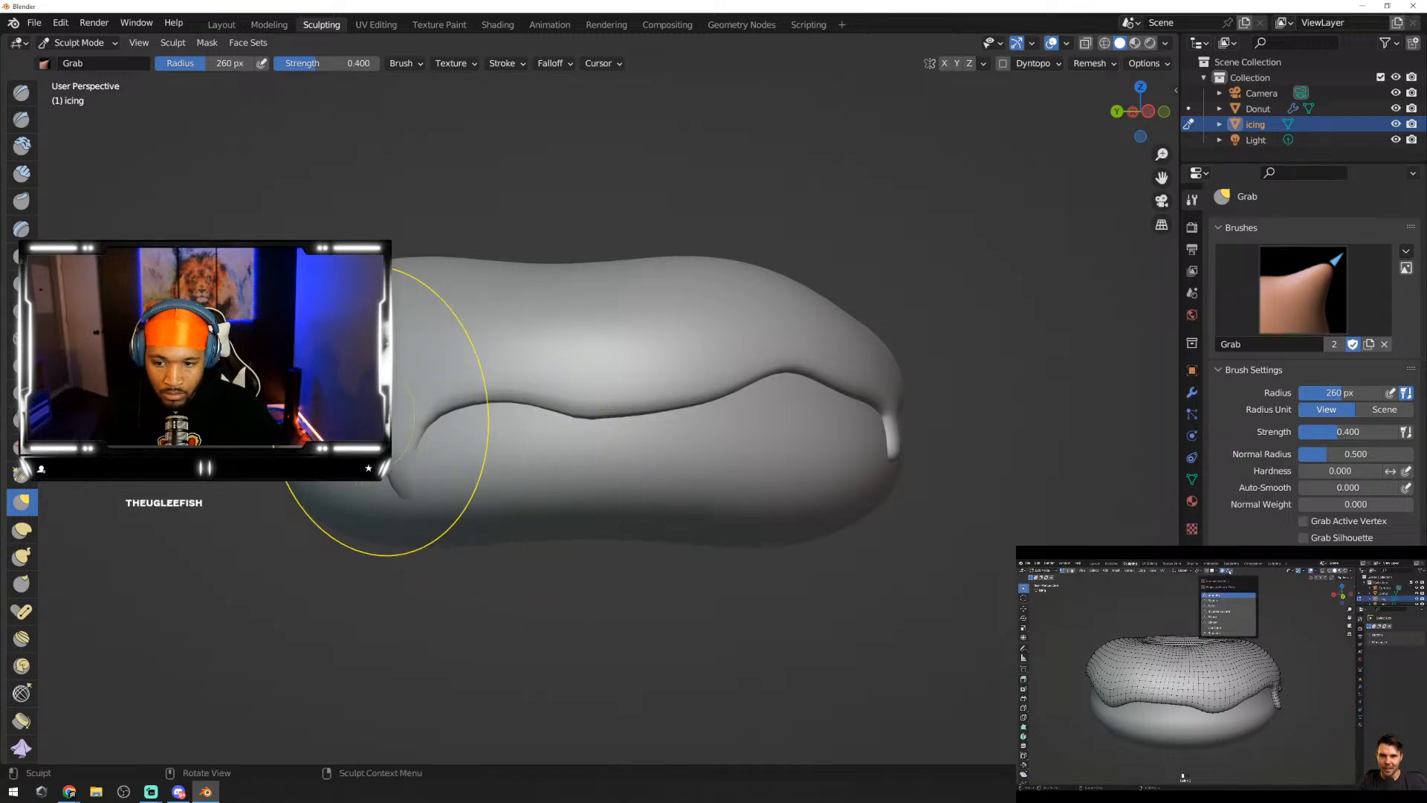
Step: Shorten the long drip slightly by pushing its tip upward with the Grab brush
middle_drag(385, 414, 545, 423)
middle_drag(579, 518, 570, 459)
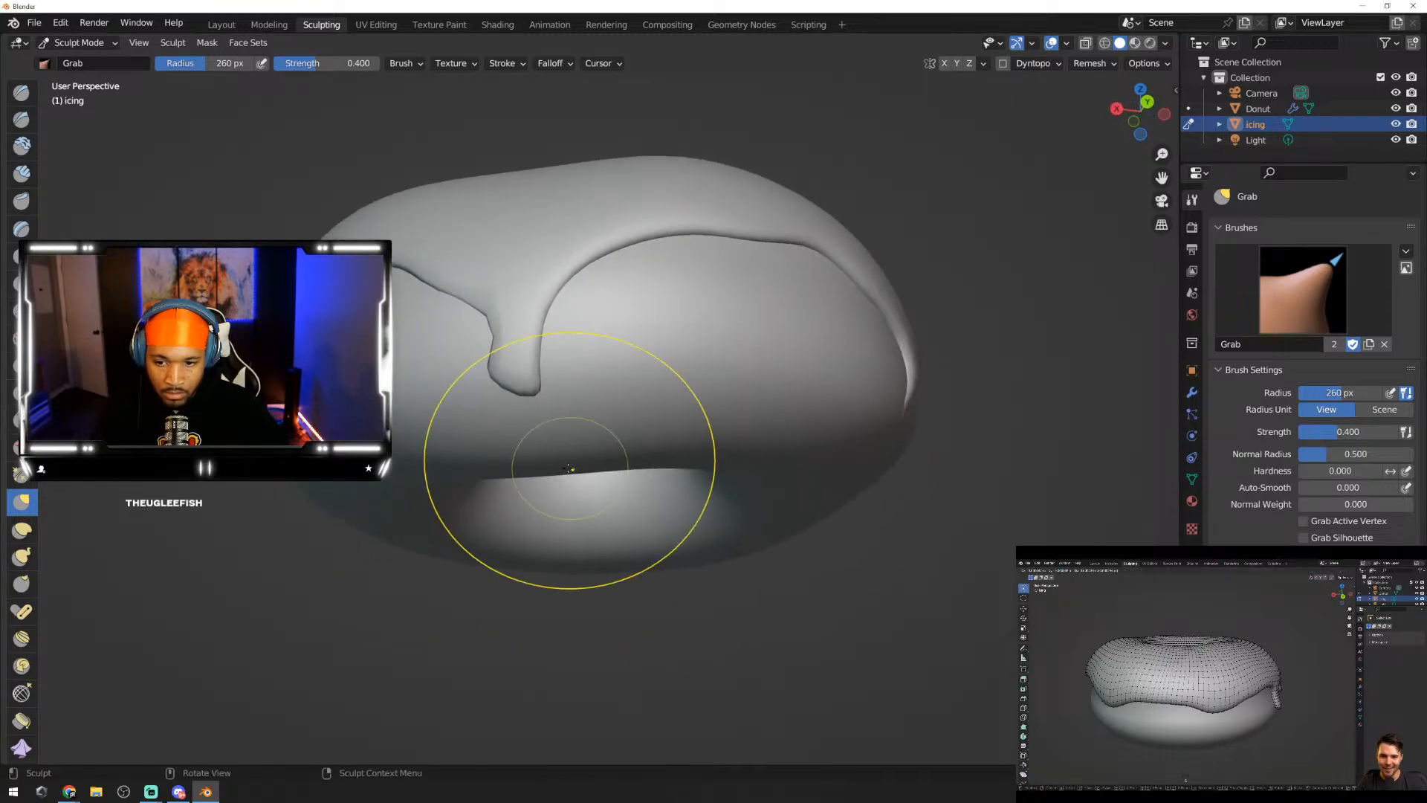
drag(524, 385, 512, 361)
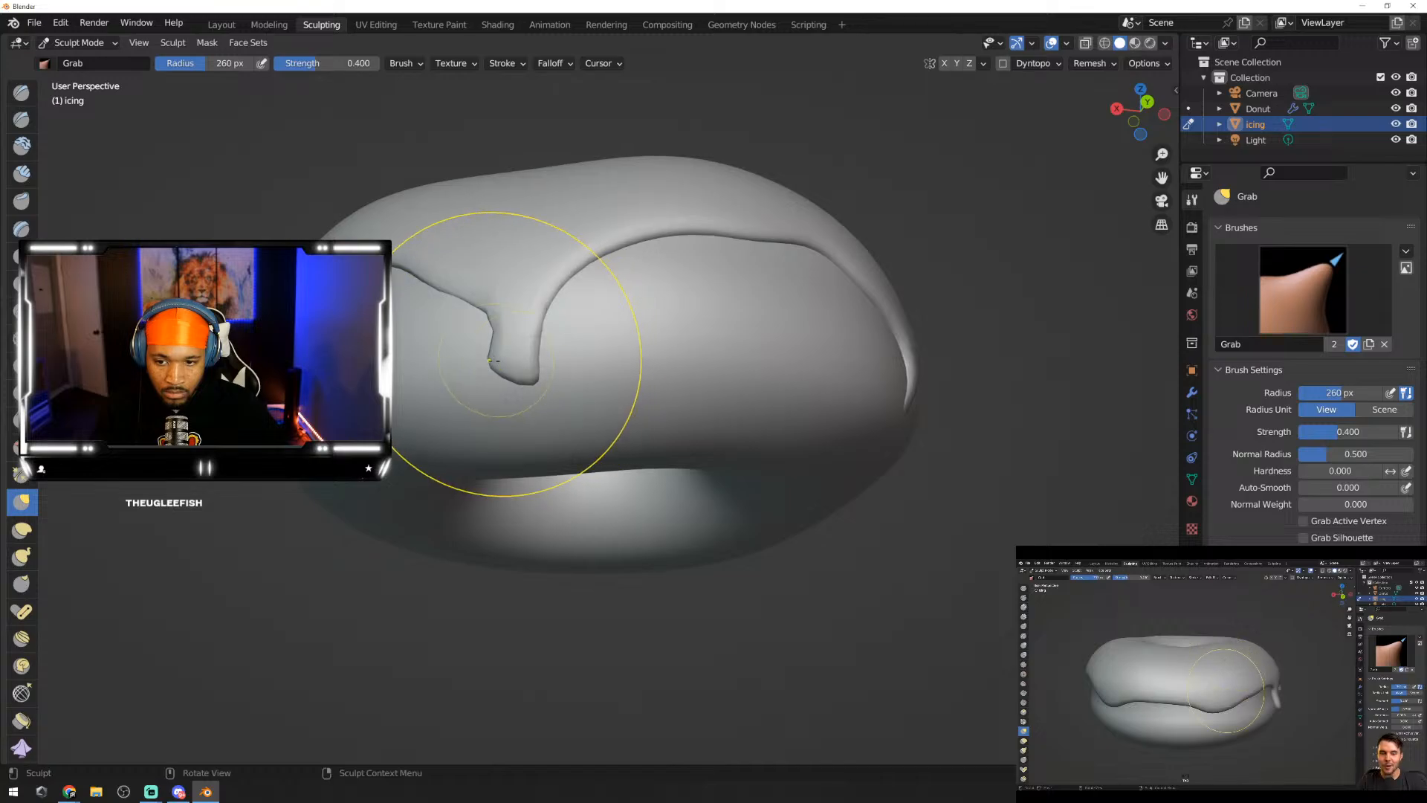
Step: Refine the shape of the drips and the icing's lower edge between them with small Grab brush strokes
middle_drag(438, 343, 459, 380)
drag(383, 349, 356, 379)
drag(356, 379, 358, 382)
middle_drag(439, 394, 542, 427)
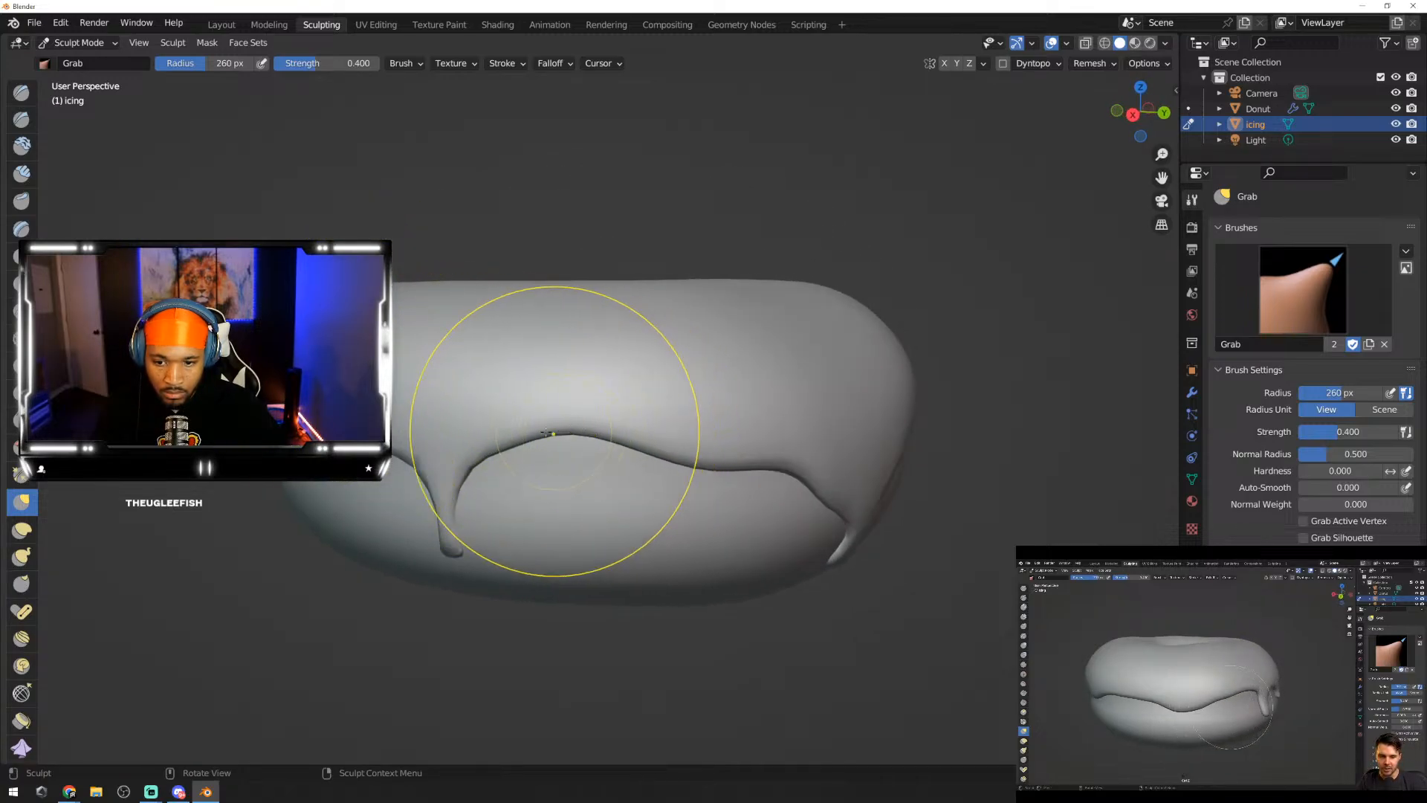
drag(523, 439, 517, 431)
drag(454, 503, 460, 502)
mouse_move(460, 503)
mouse_down()
mouse_move(464, 519)
mouse_move(425, 483)
mouse_up()
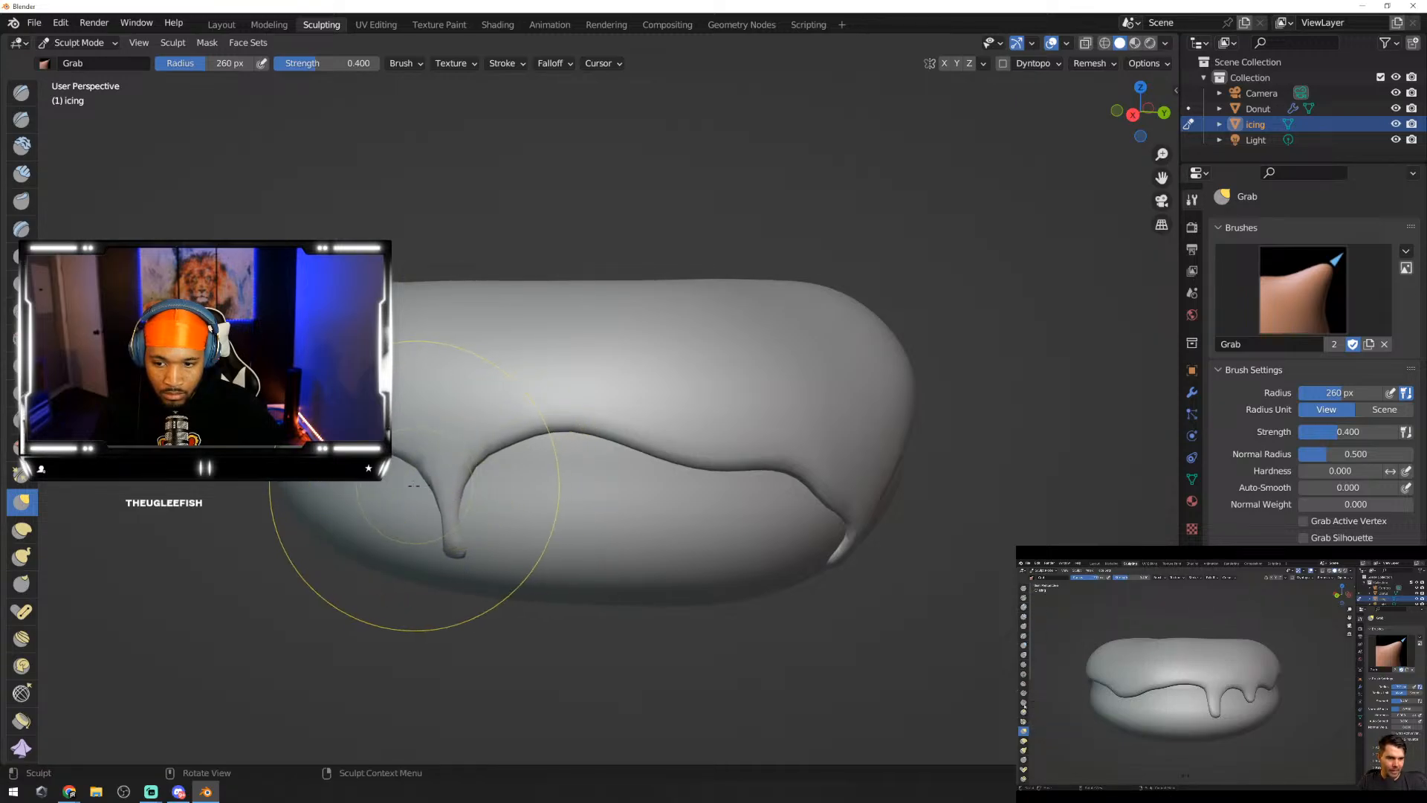
Step: Push the wide drip's tip upward and adjust the icing's edge beside it with the Grab brush
middle_drag(446, 622, 478, 541)
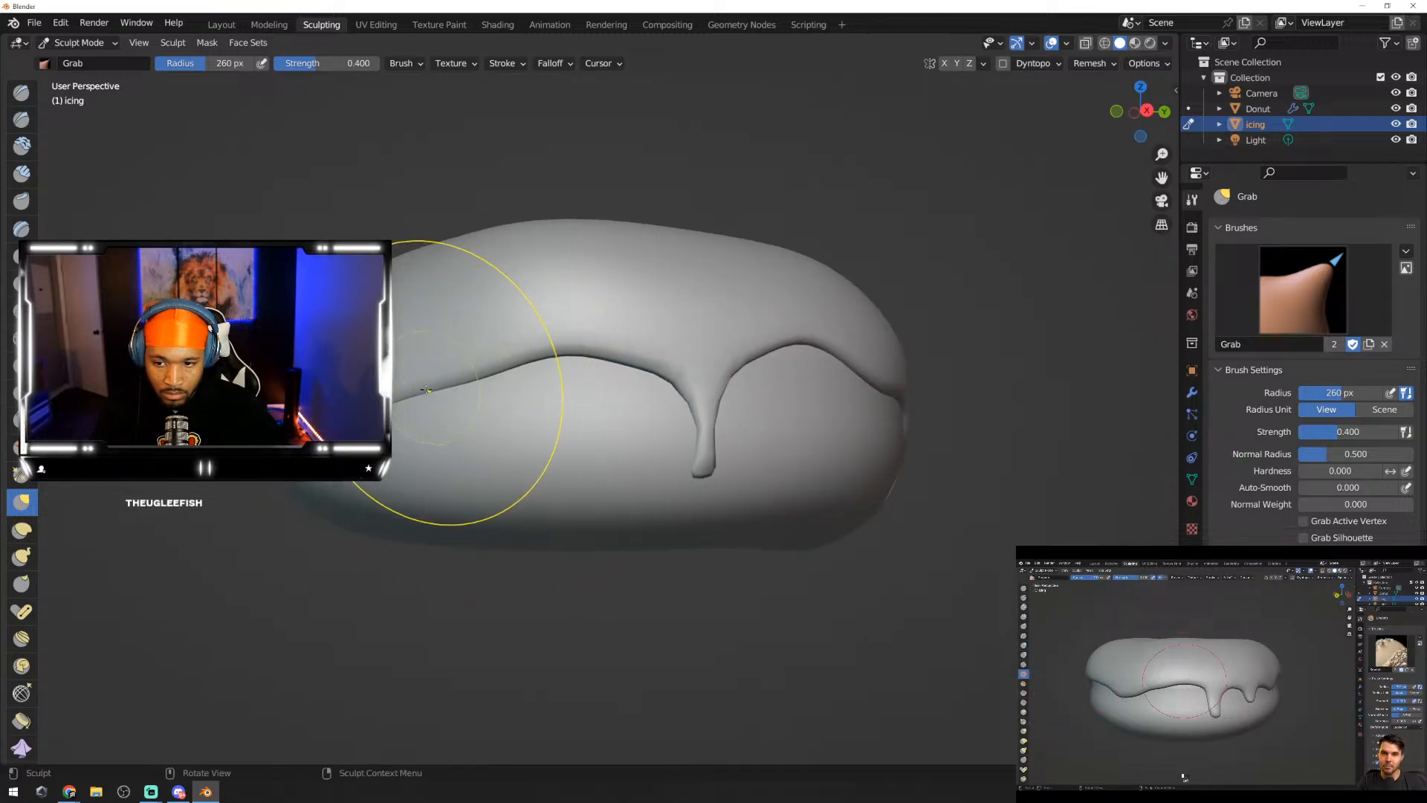
middle_drag(401, 384, 463, 431)
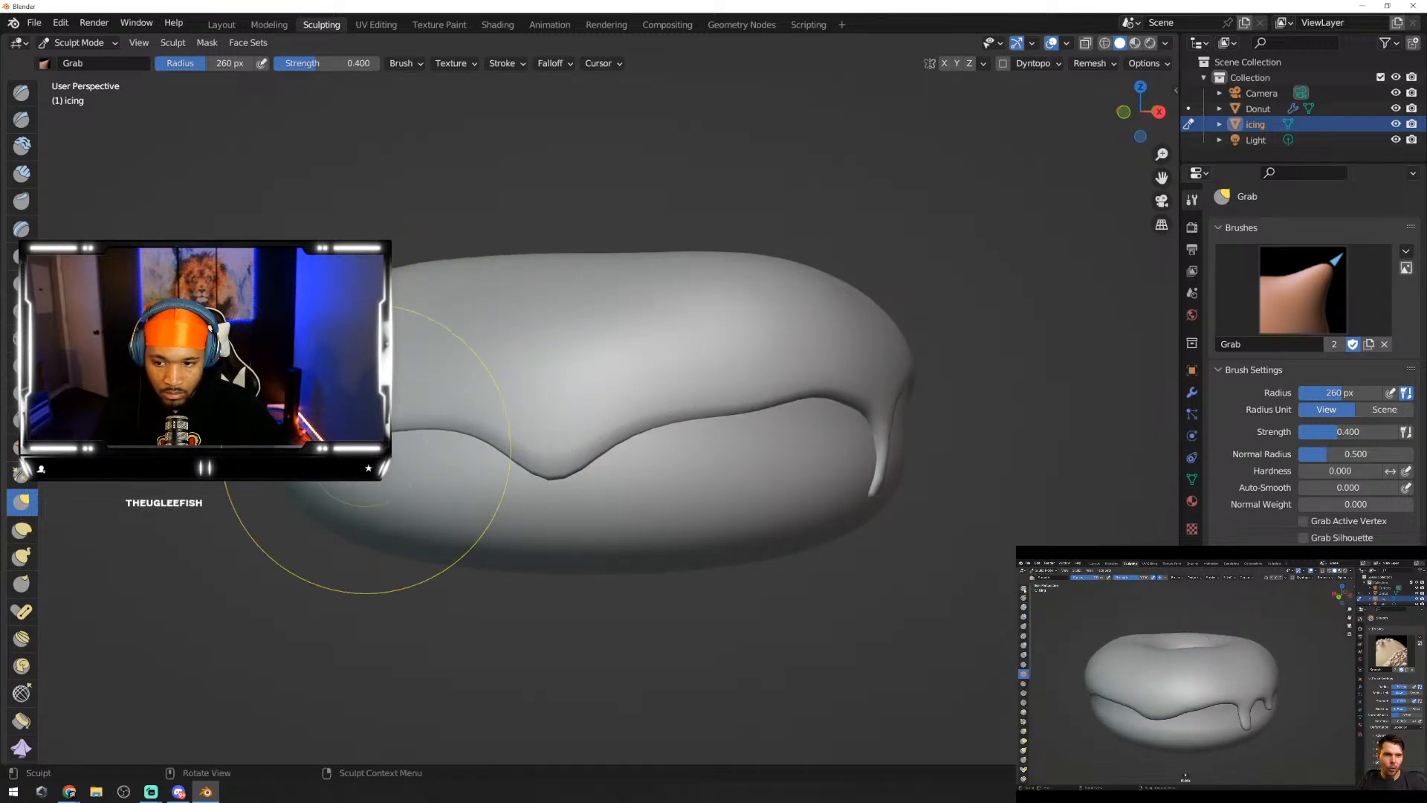
middle_drag(356, 409, 370, 465)
middle_drag(296, 364, 268, 372)
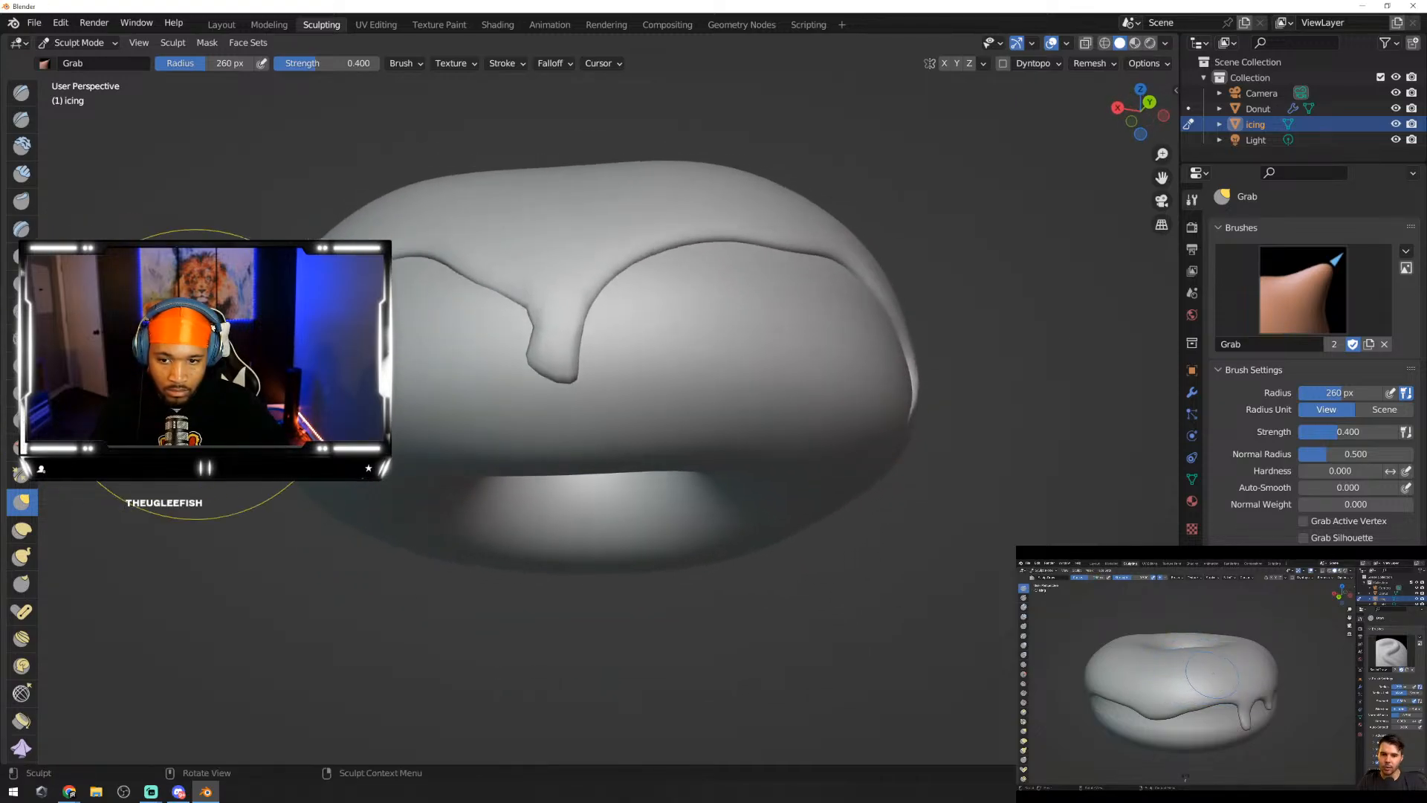
drag(542, 369, 546, 374)
mouse_move(546, 373)
mouse_down()
mouse_move(585, 311)
mouse_move(550, 320)
mouse_up()
drag(633, 246, 661, 238)
Step: Pull a new short drip down from the icing's lower edge with the Grab brush
mouse_move(787, 262)
middle_down()
mouse_move(718, 314)
mouse_move(726, 303)
middle_up()
middle_drag(885, 376, 848, 349)
mouse_move(655, 319)
mouse_down()
mouse_move(656, 301)
mouse_move(645, 400)
mouse_up()
mouse_move(751, 380)
middle_down()
mouse_move(698, 379)
mouse_move(664, 411)
middle_up()
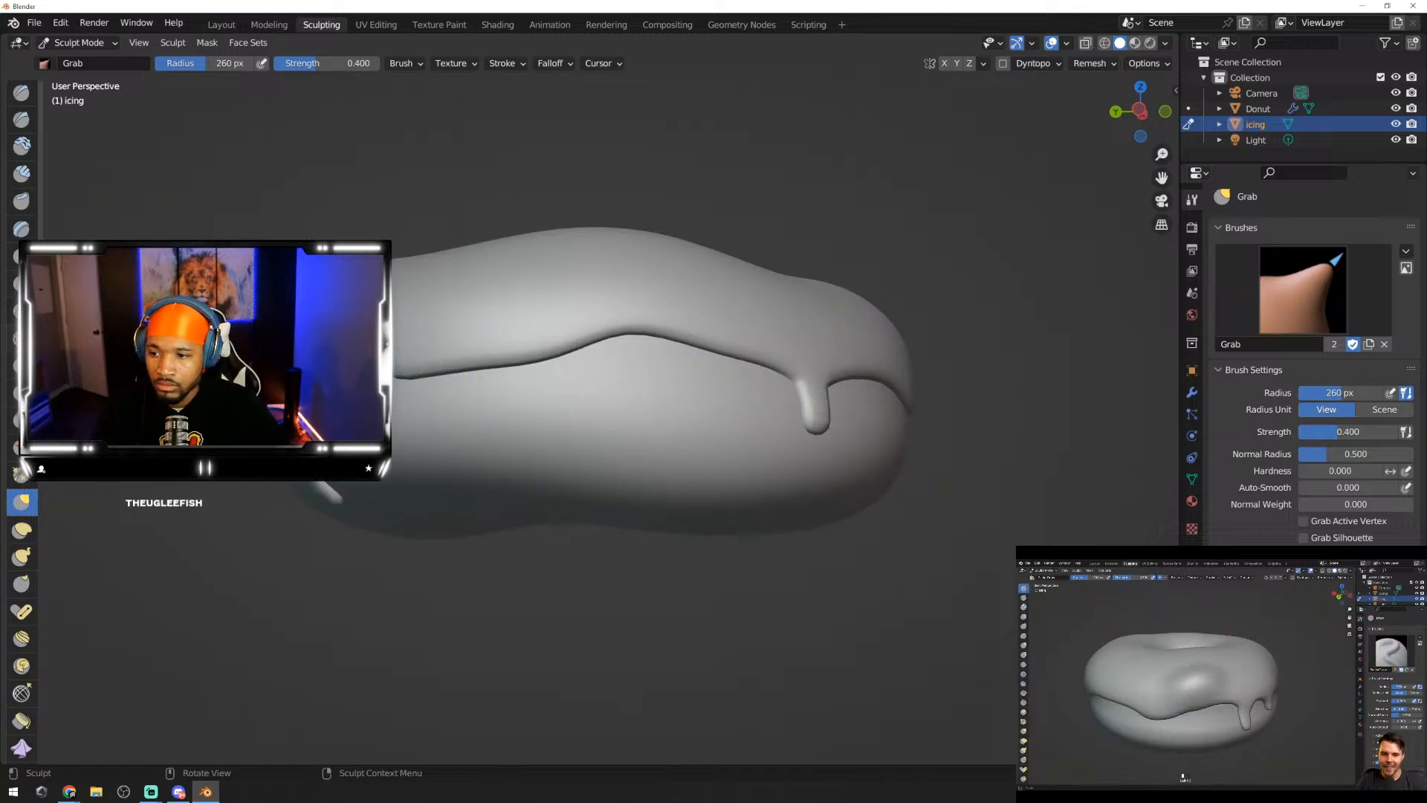
Step: Smooth the short drip and the wide, kinked drip using the Smooth brush at 0.200 strength
click(22, 338)
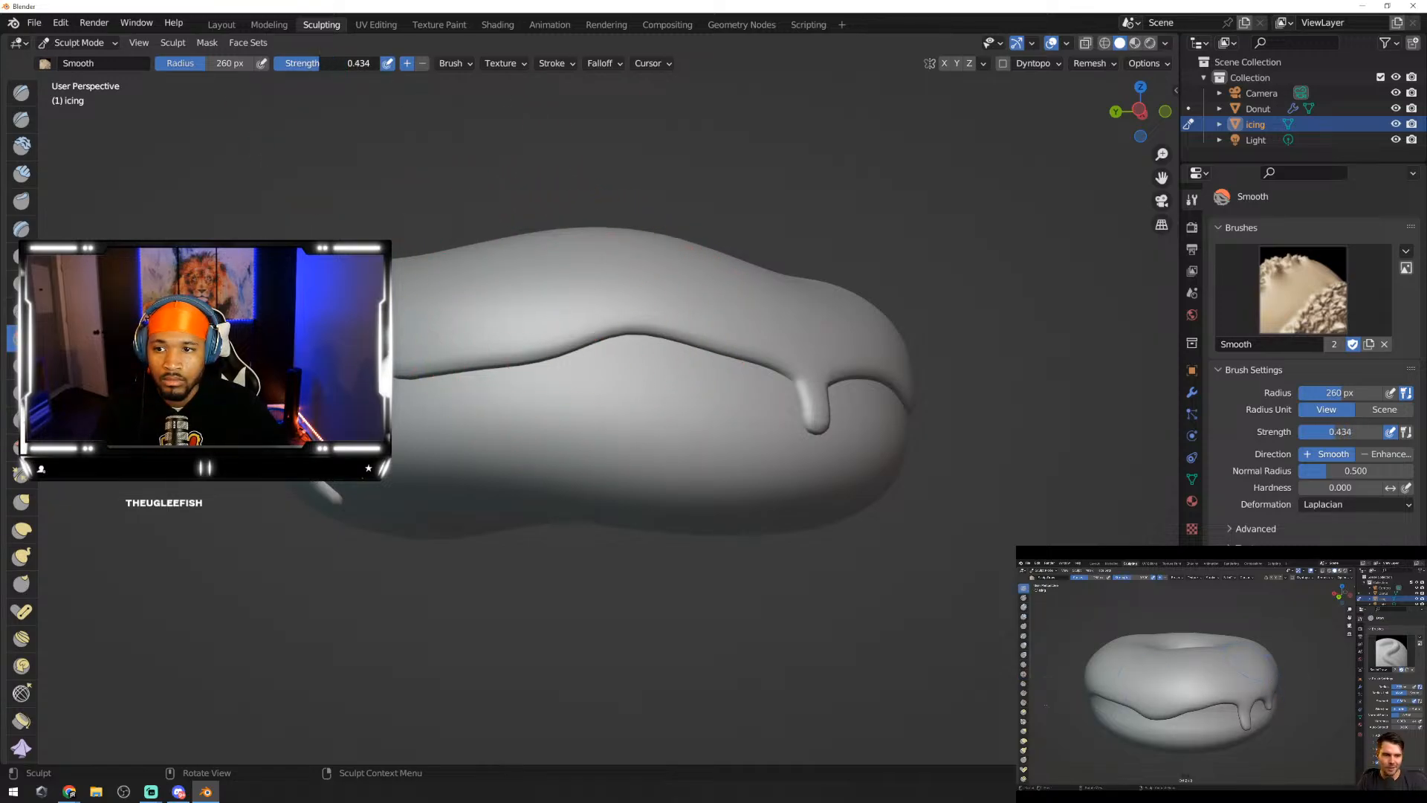
drag(307, 63, 301, 64)
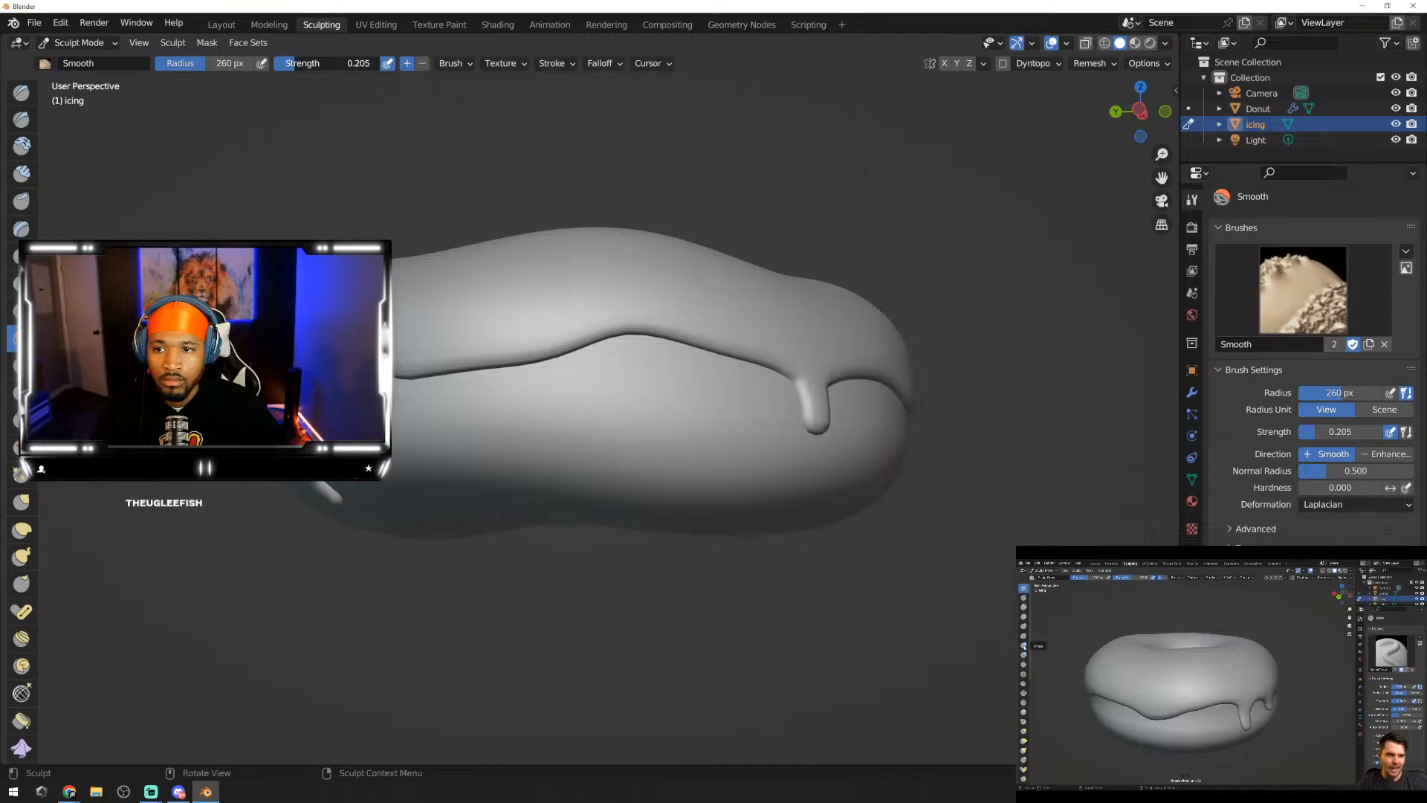
drag(602, 328, 624, 328)
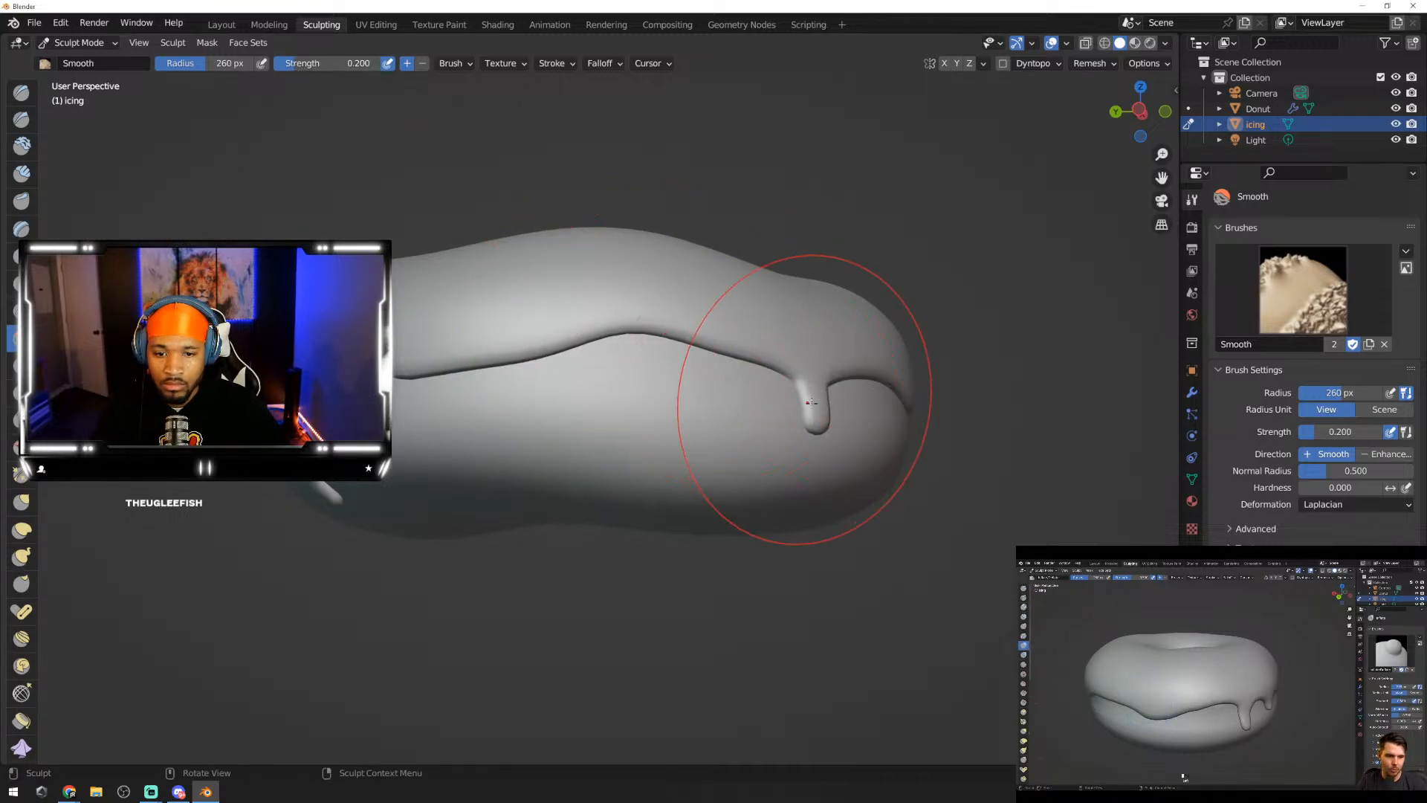
click(817, 426)
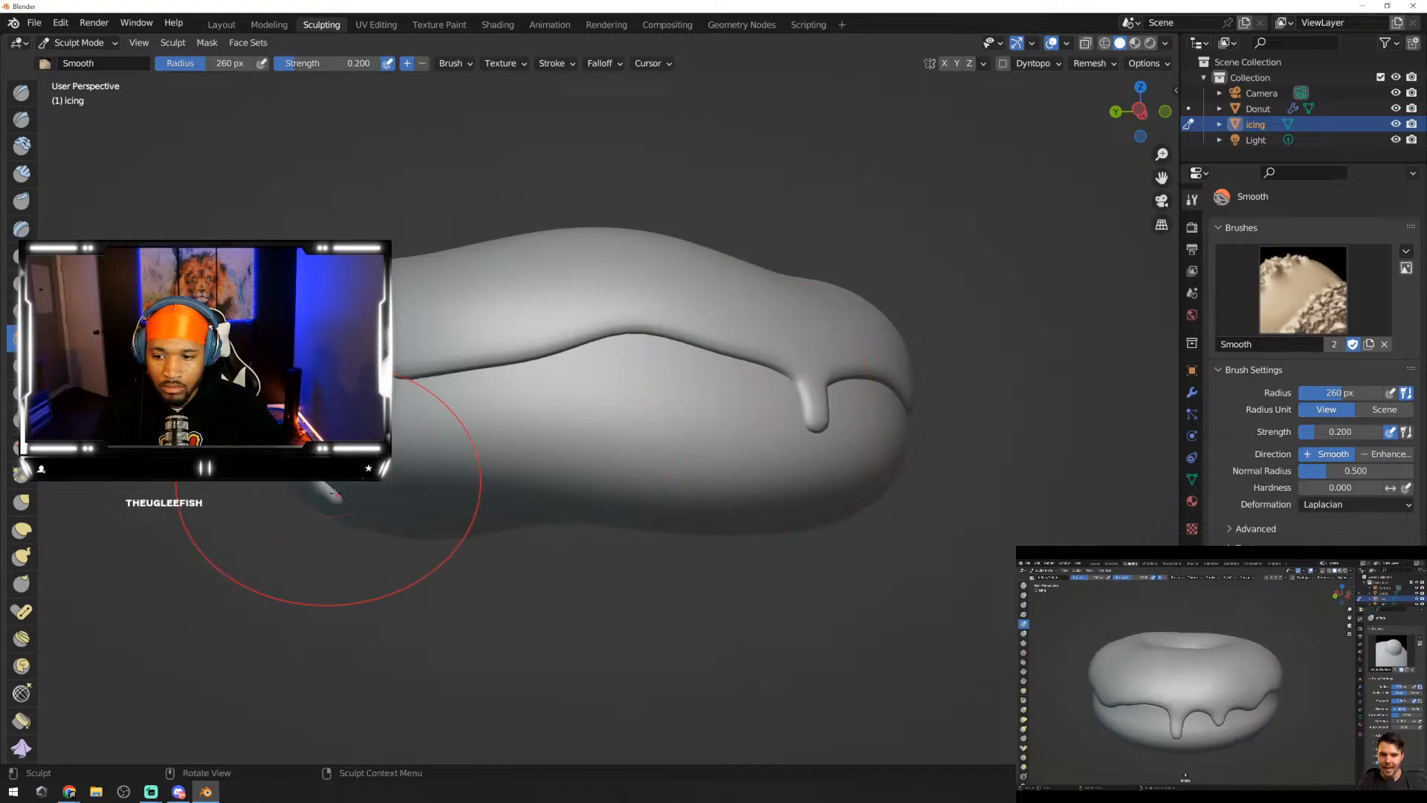
middle_drag(334, 500, 691, 521)
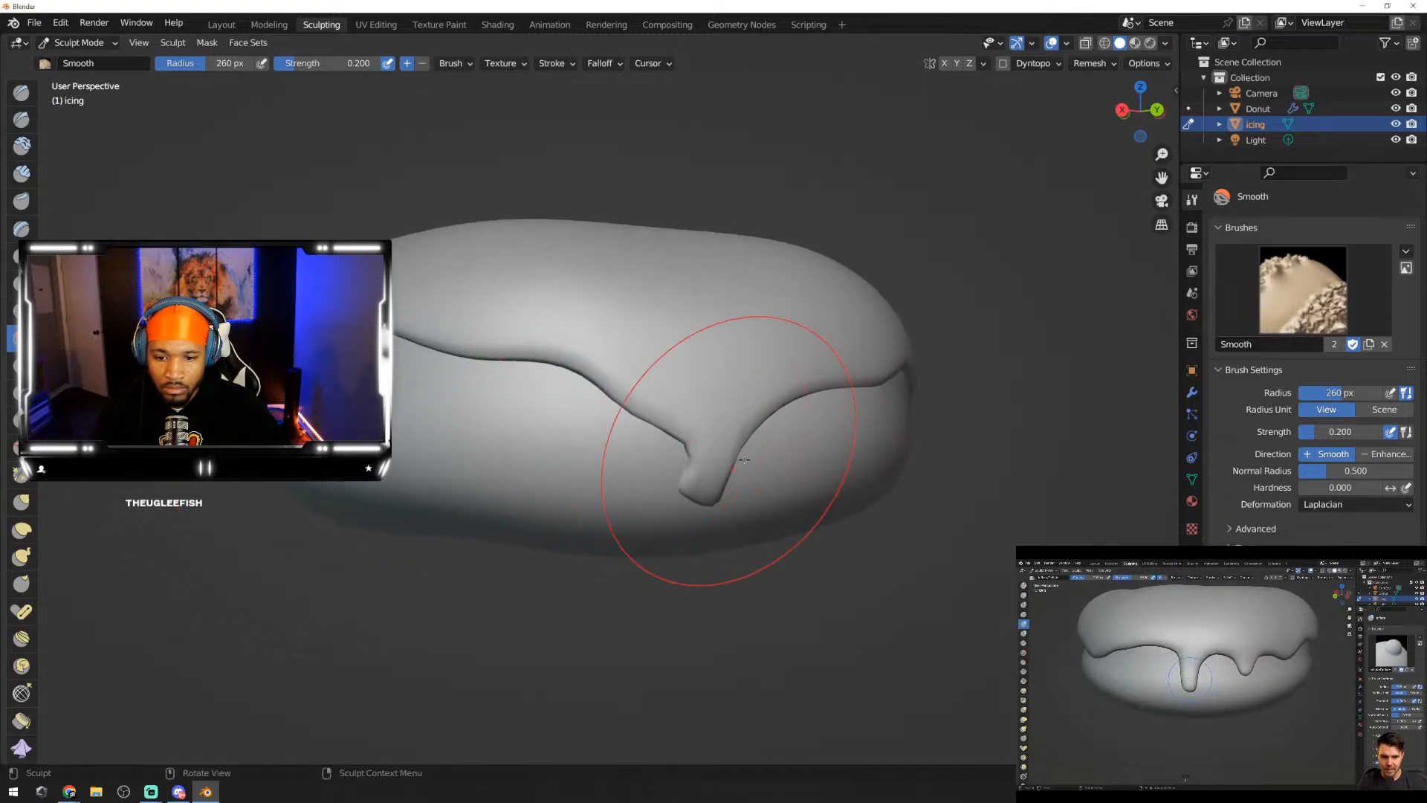
mouse_move(702, 459)
mouse_down()
mouse_move(682, 439)
mouse_move(688, 476)
mouse_move(673, 427)
mouse_up()
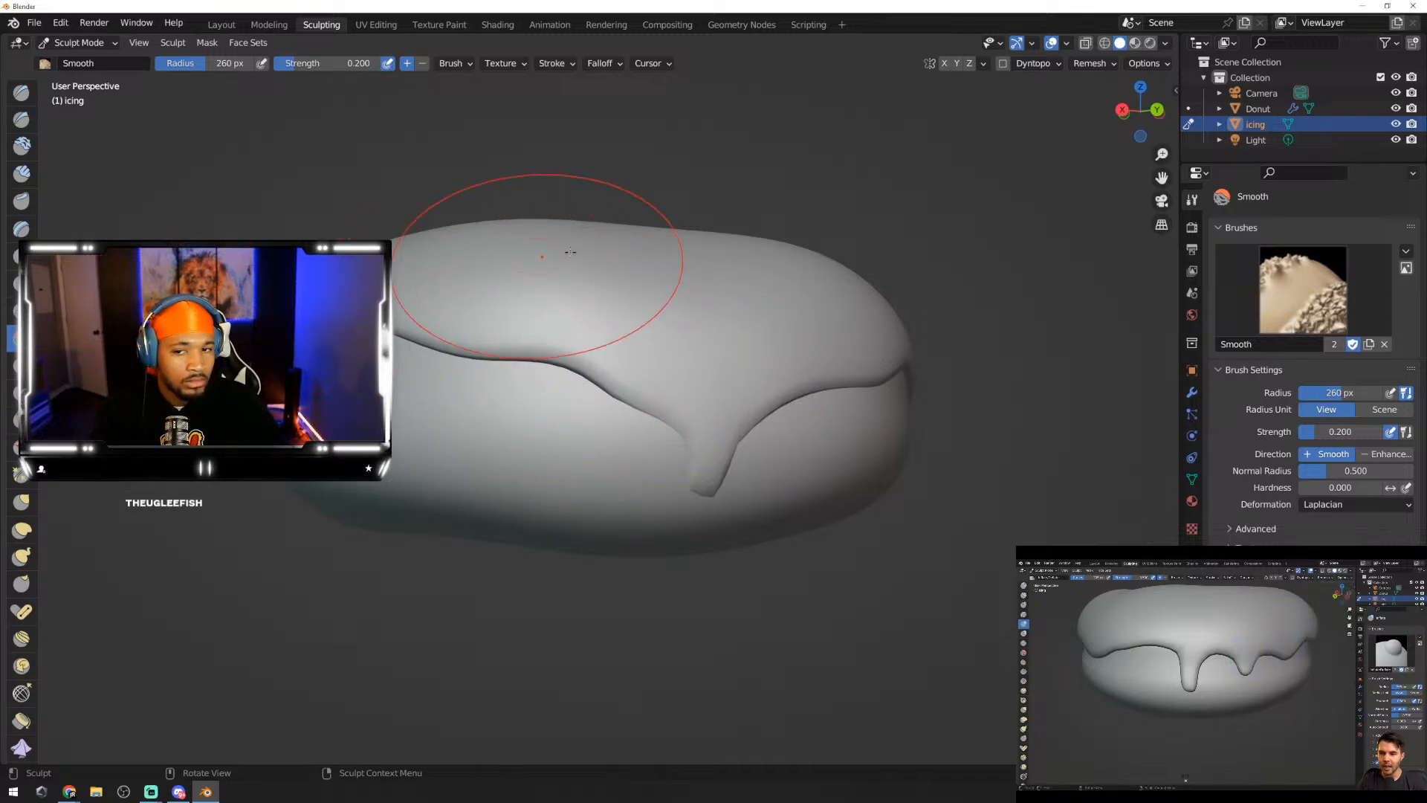
middle_drag(461, 341, 546, 373)
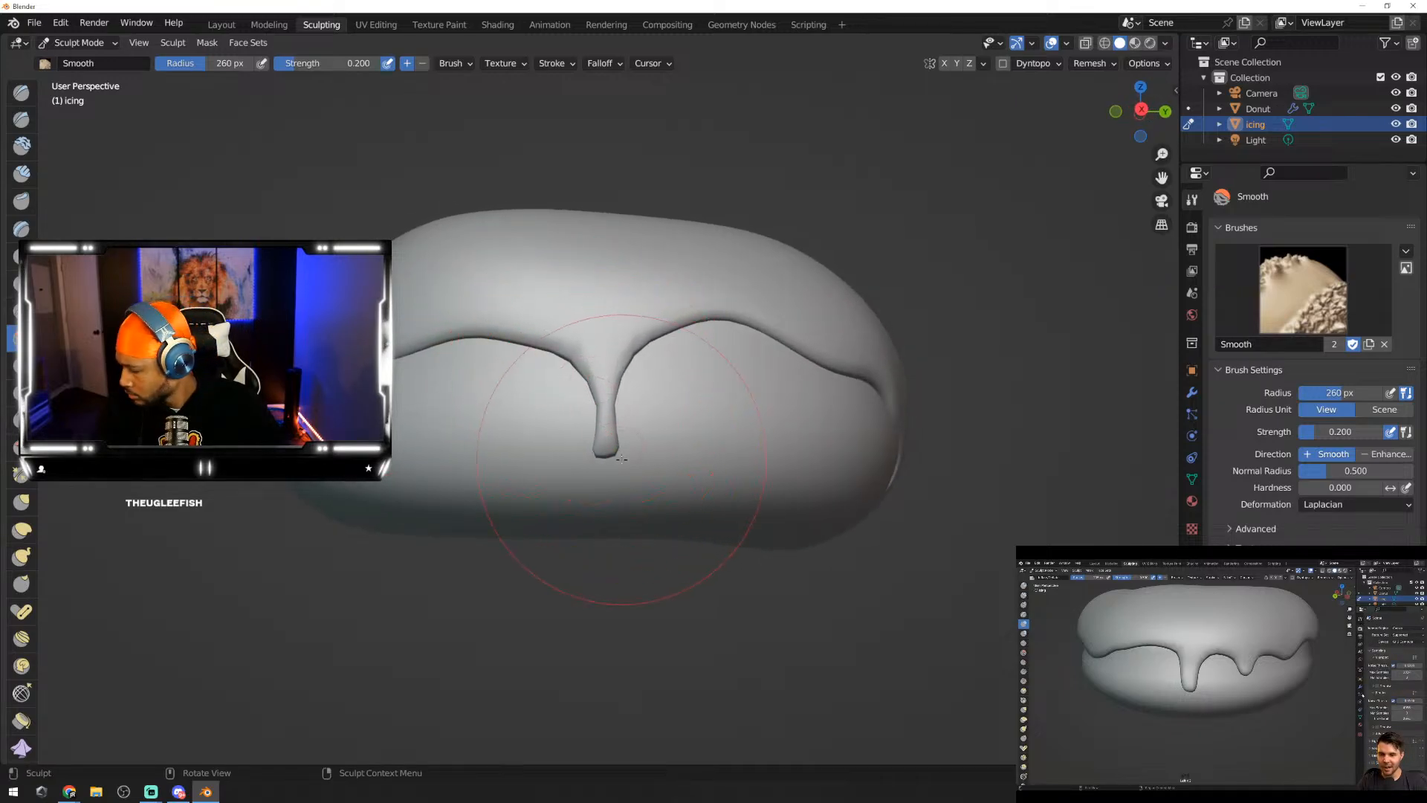
middle_drag(321, 396, 414, 426)
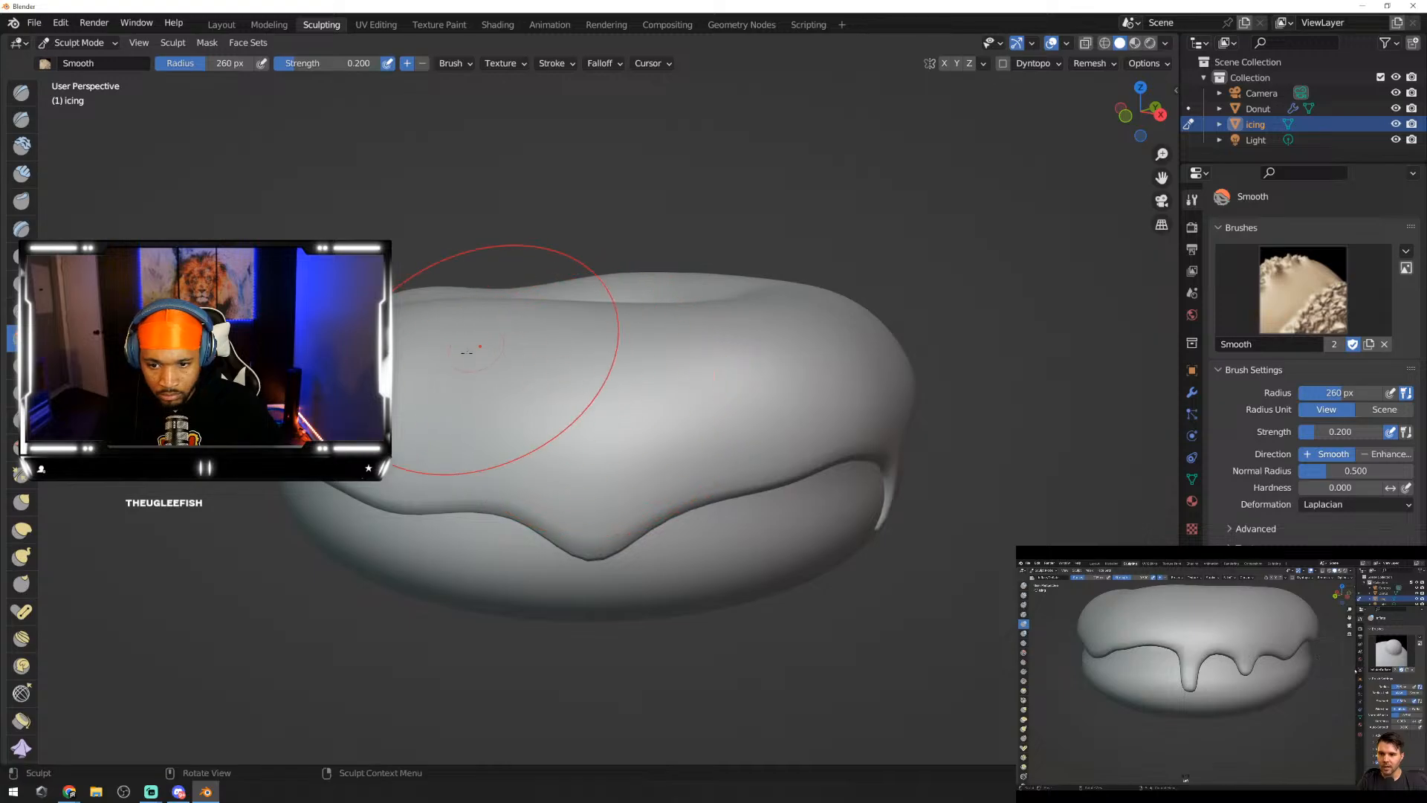
middle_drag(381, 483, 383, 416)
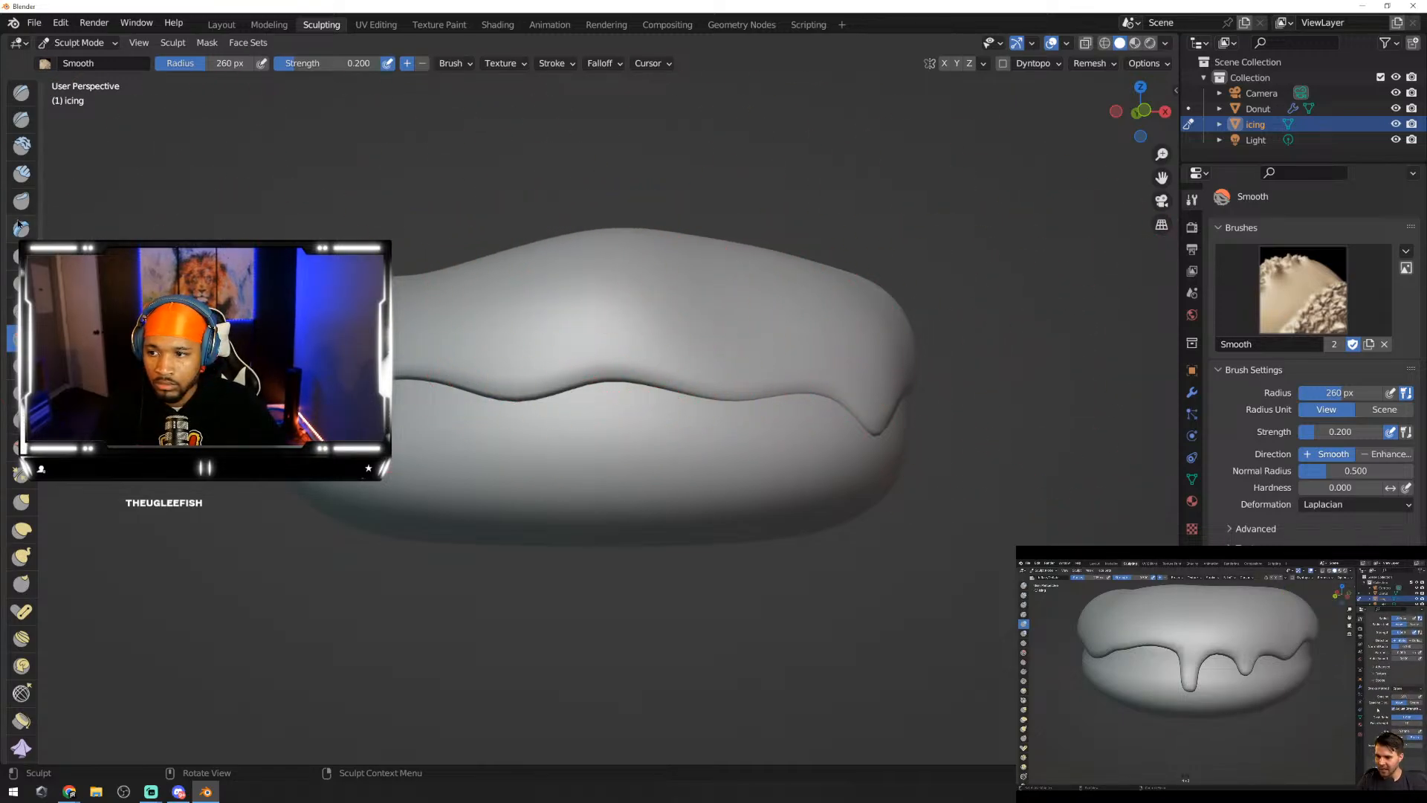
Step: Choose the Inflate brush, replay that part of the tutorial, and set the brush's stroke method to Airbrush
key(i)
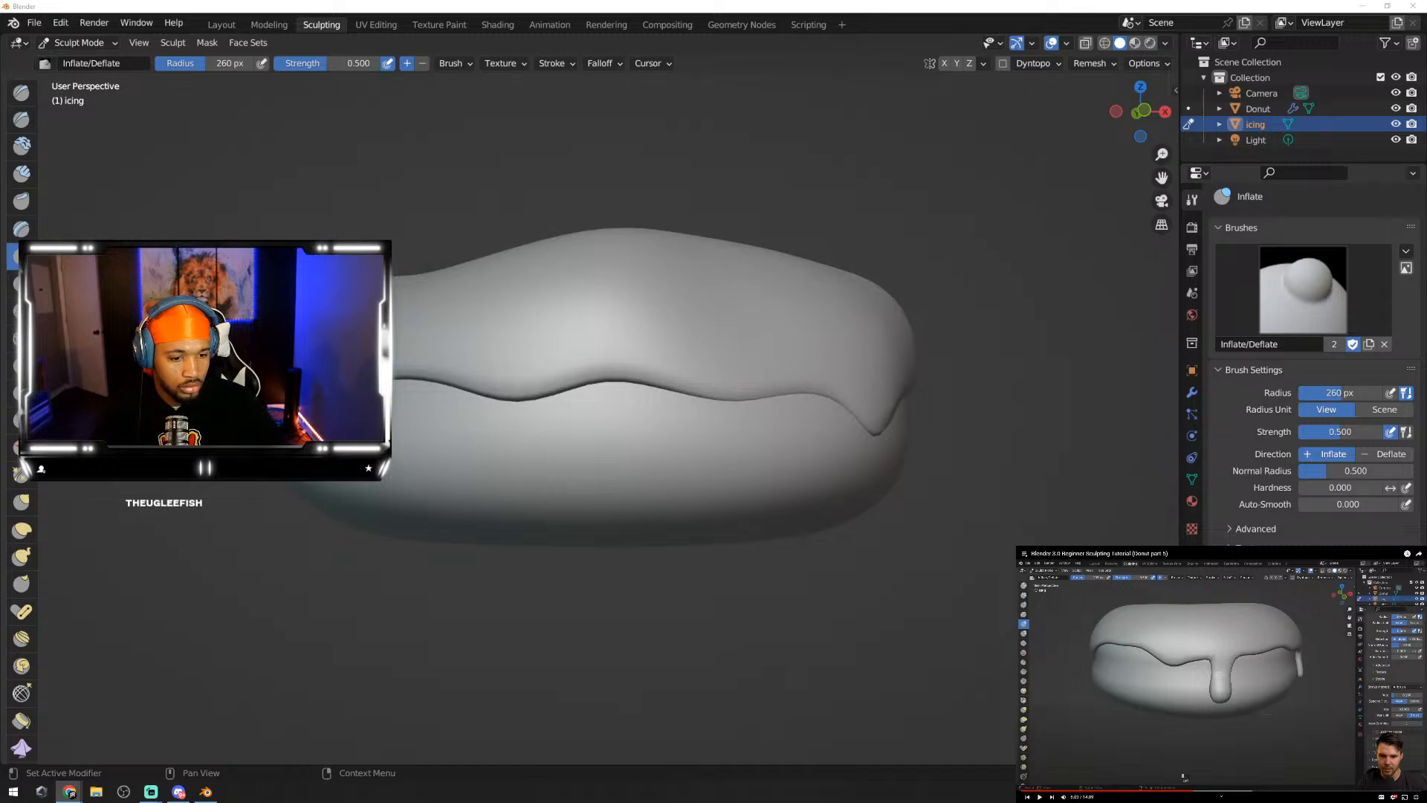
scroll(1315, 364, down, 4)
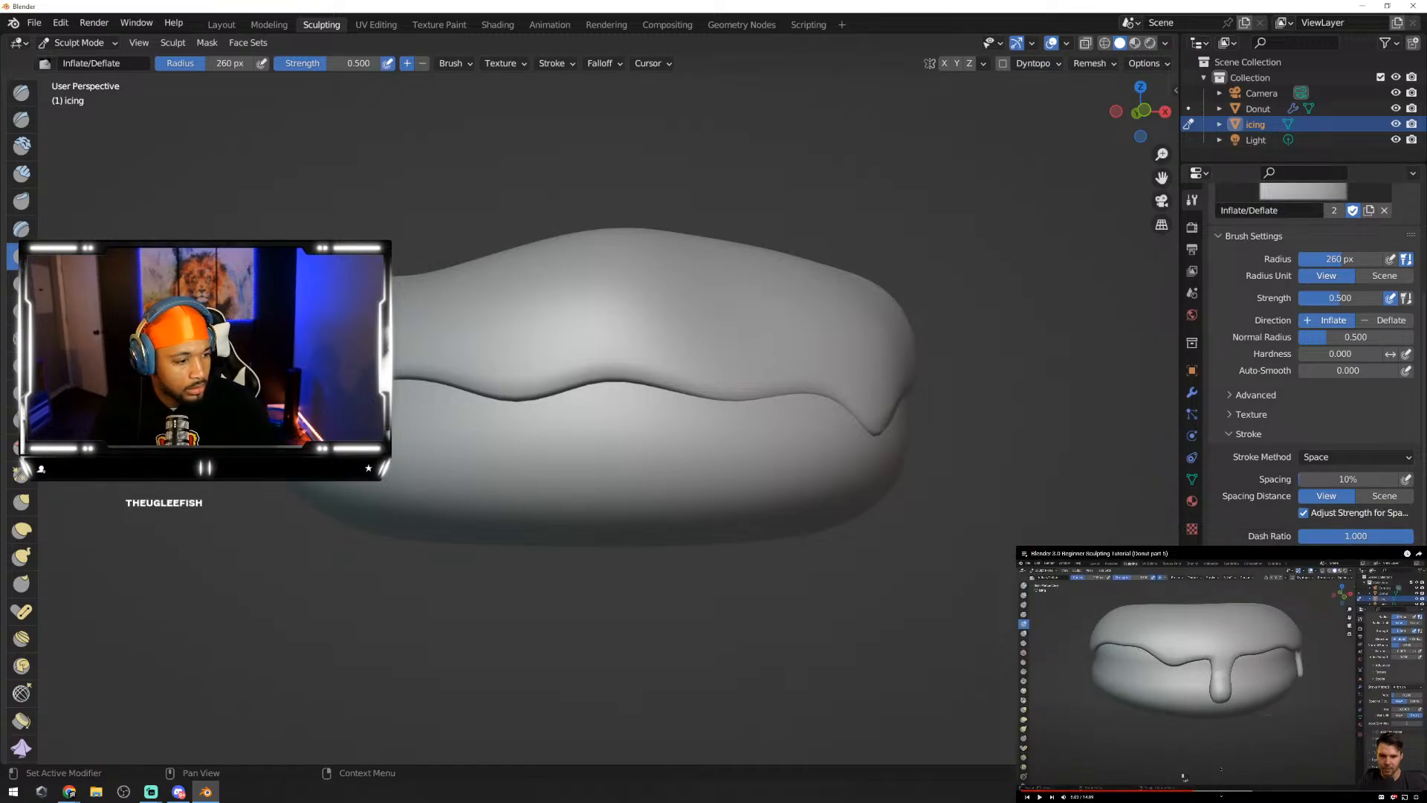
key(Left)
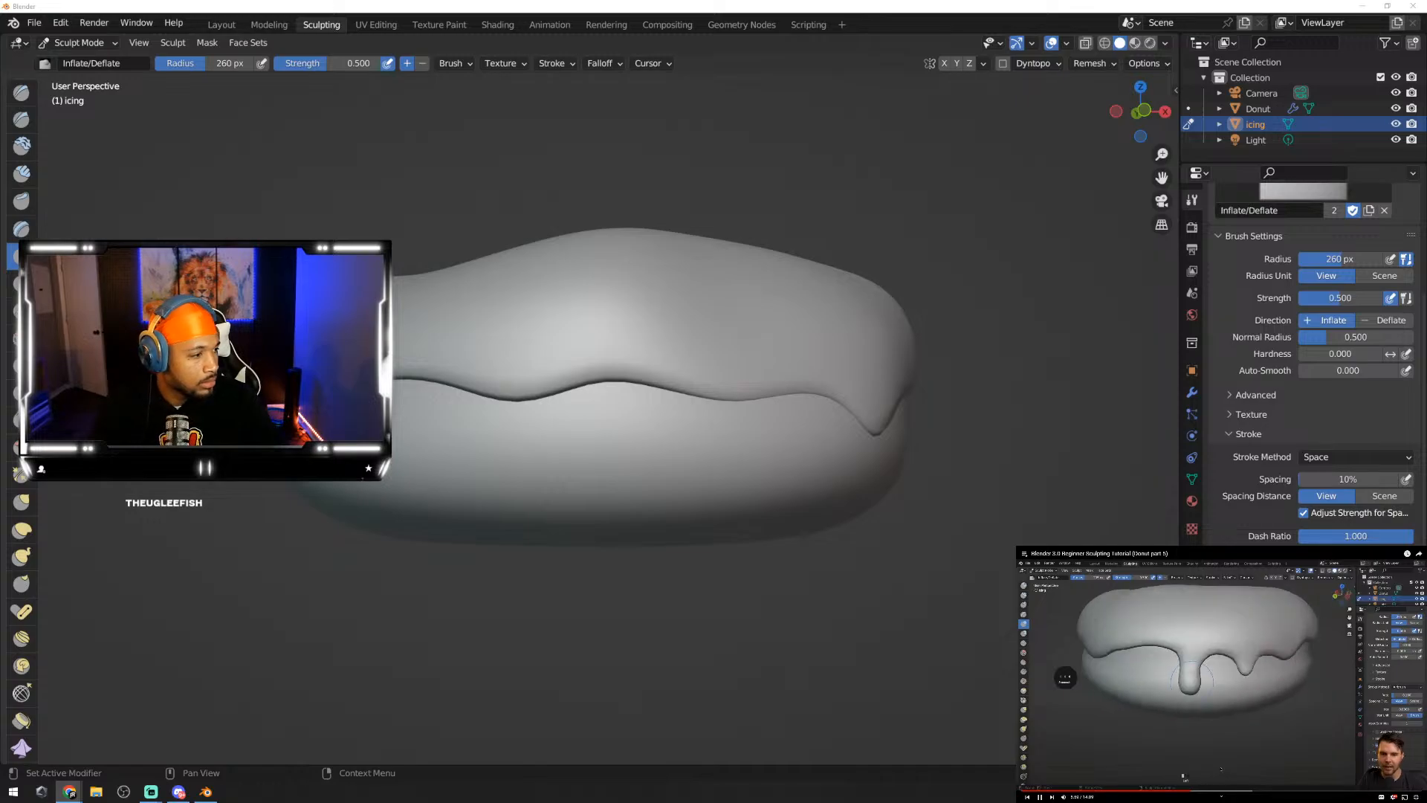
key(Left)
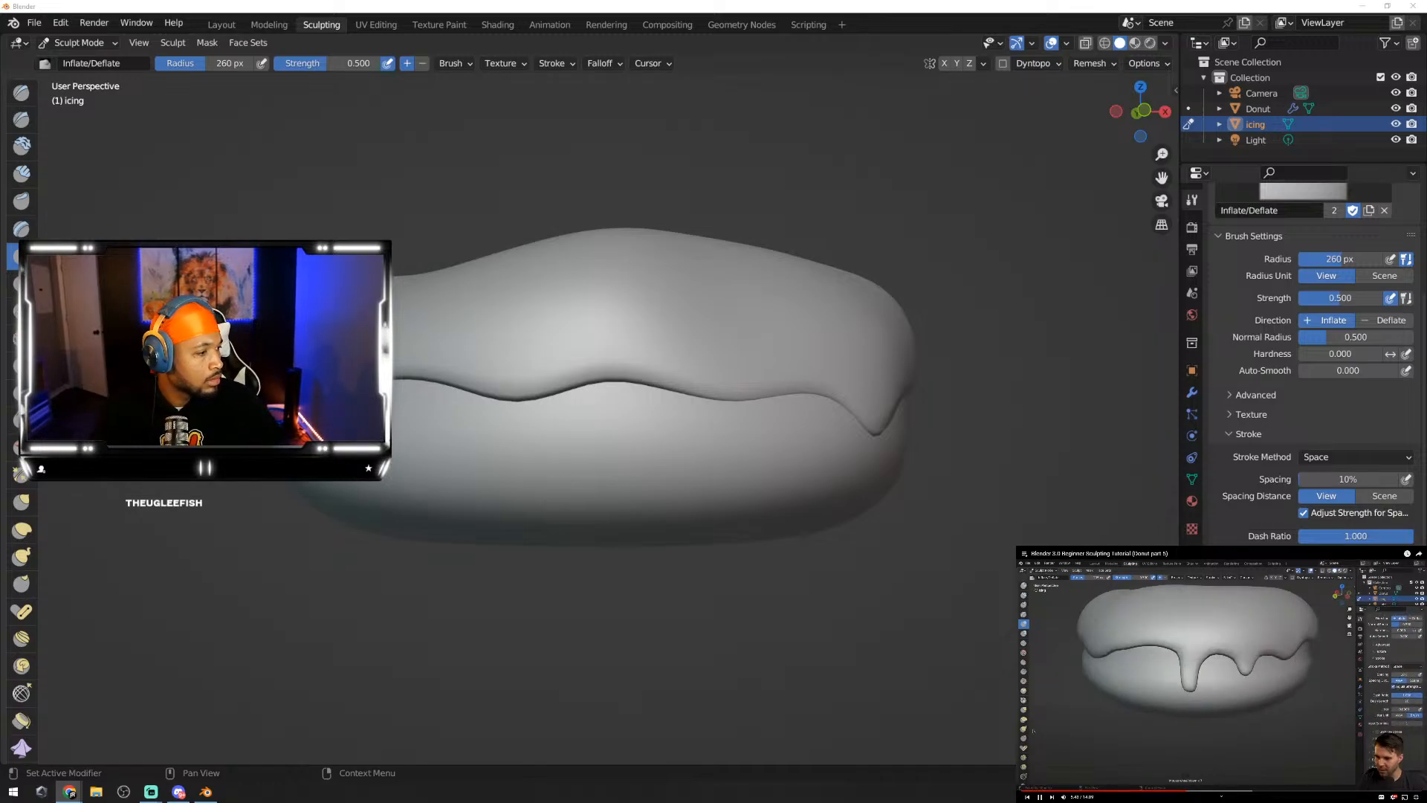
click(1384, 457)
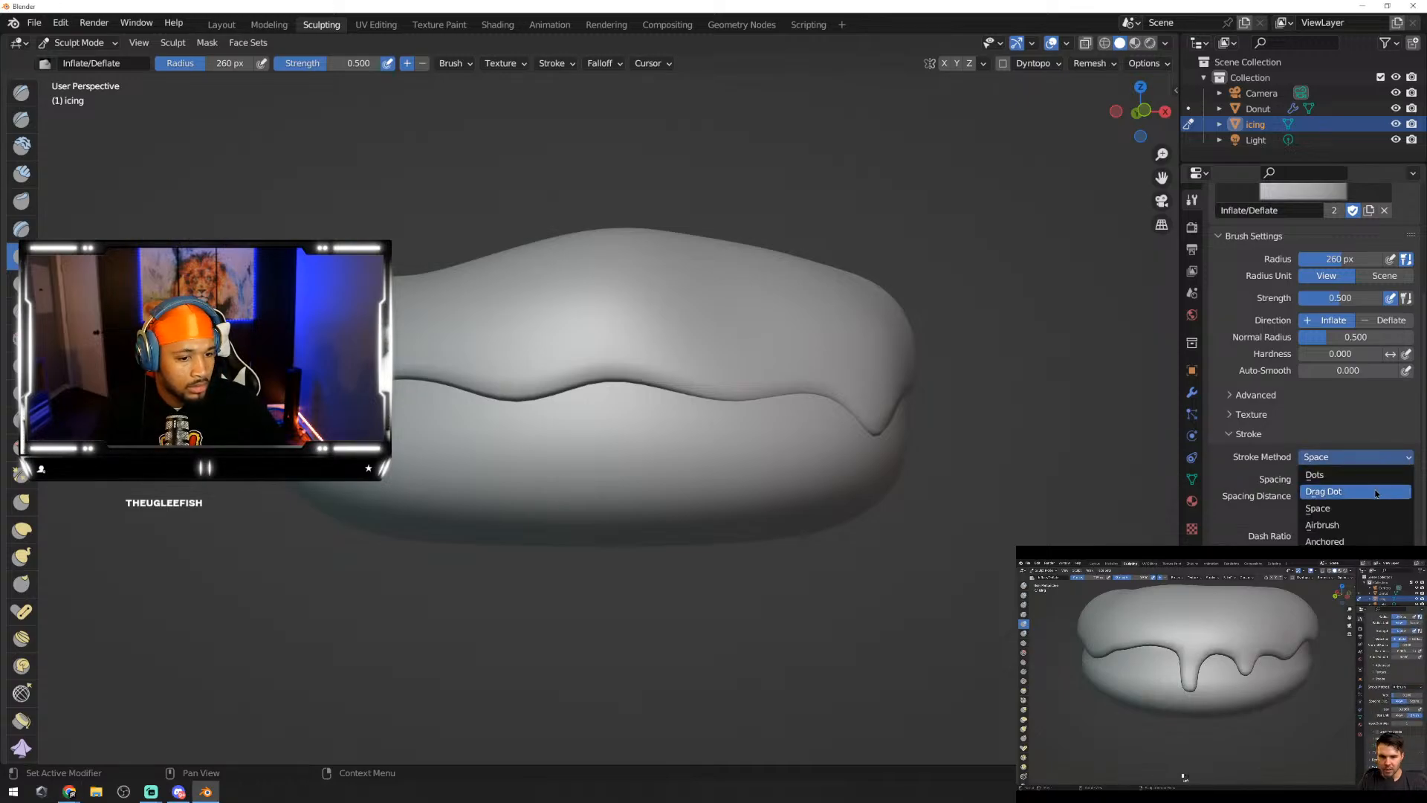
click(1330, 526)
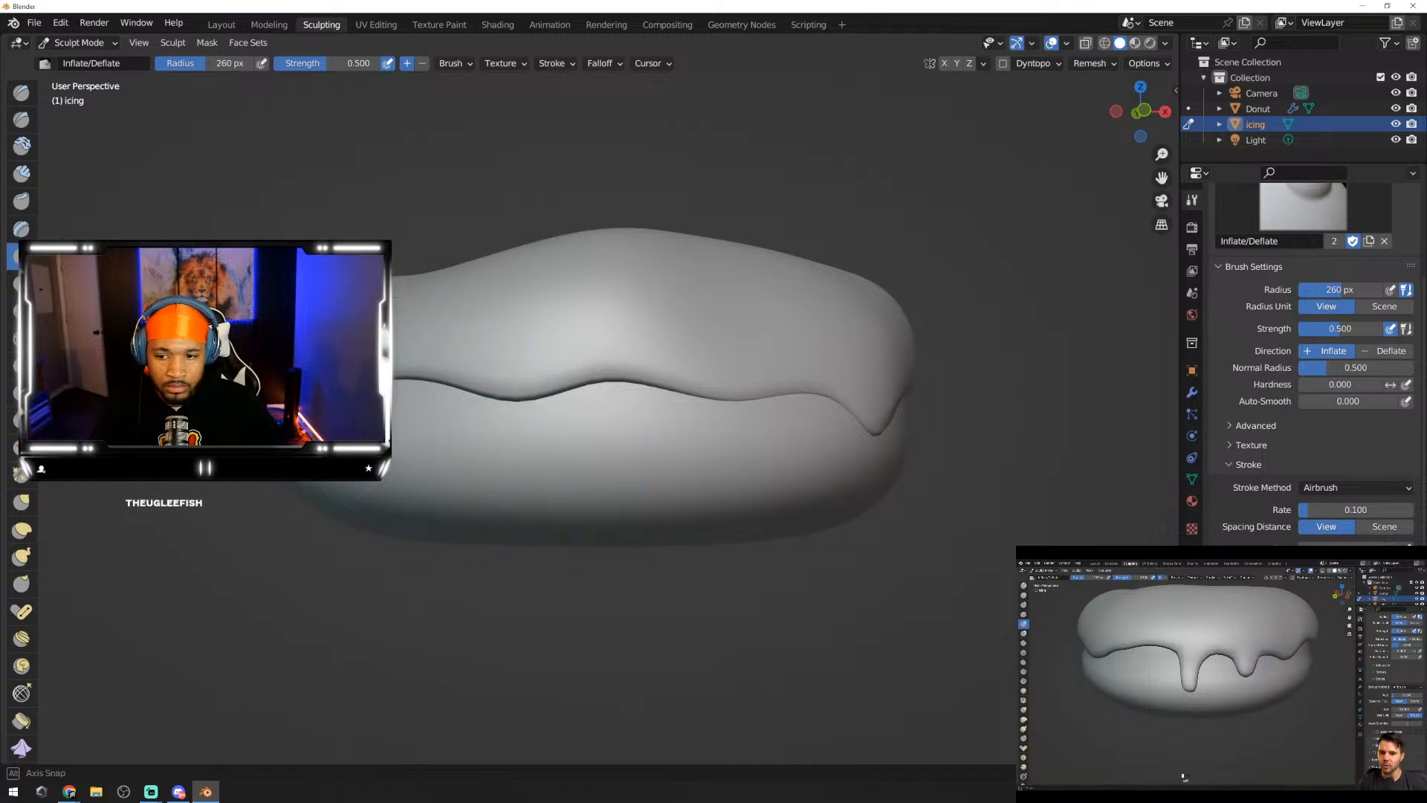
Step: Try inflating the short drip with the Inflate brush at 0.500 strength, and undo the stroke
middle_drag(357, 408, 439, 408)
drag(471, 423, 469, 429)
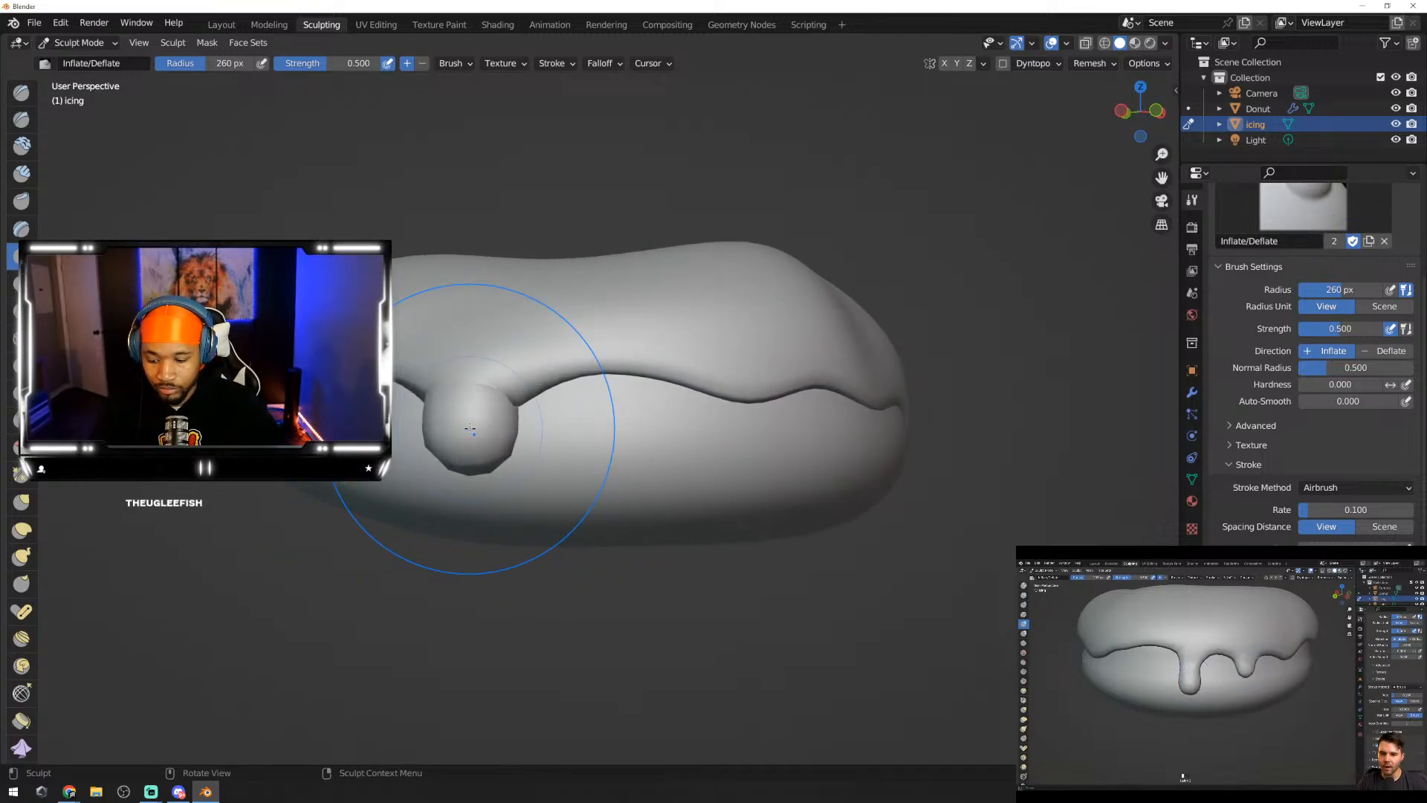
key(ctrl+z)
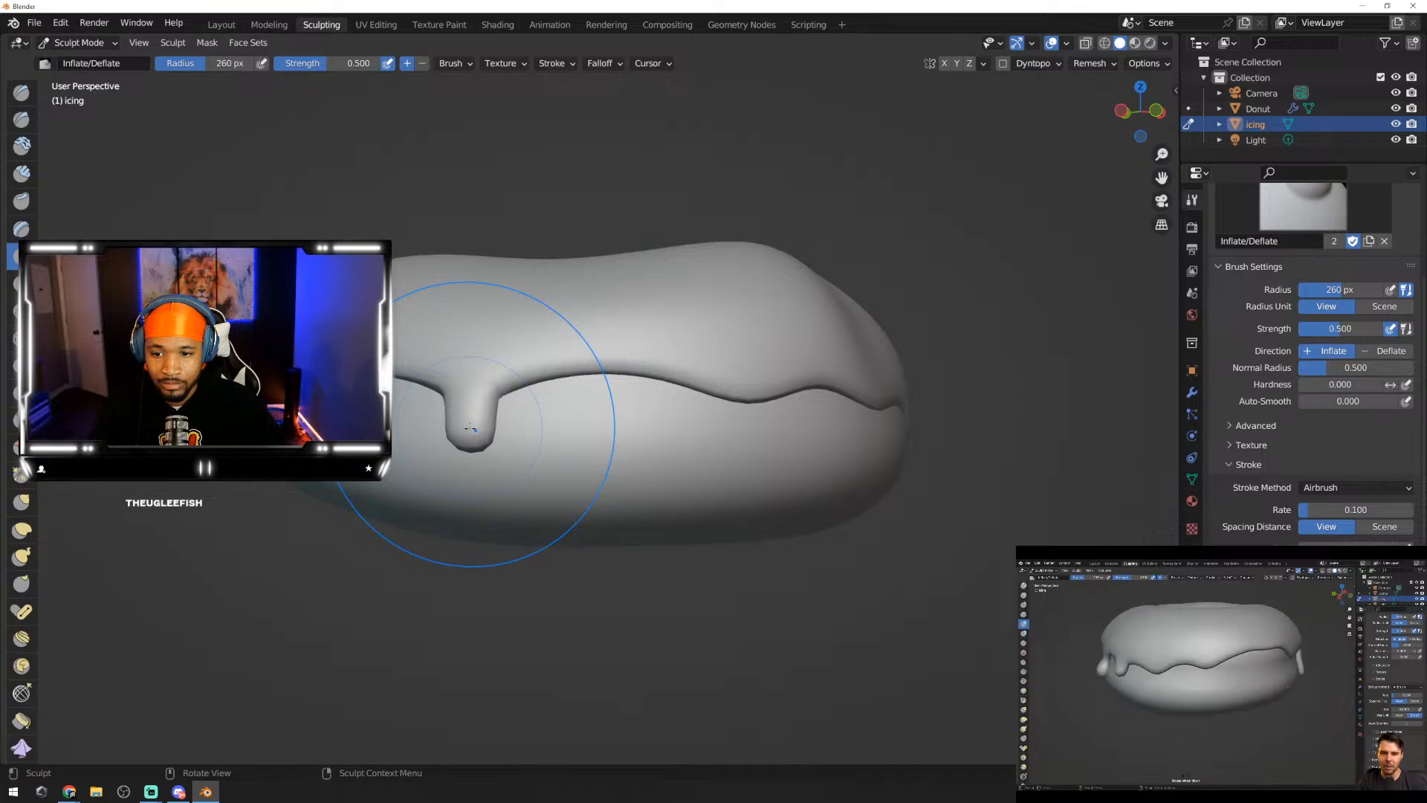
Step: Set the Inflate brush strength to 0.099 and lightly swell the tips of the drips around the icing
drag(342, 63, 297, 63)
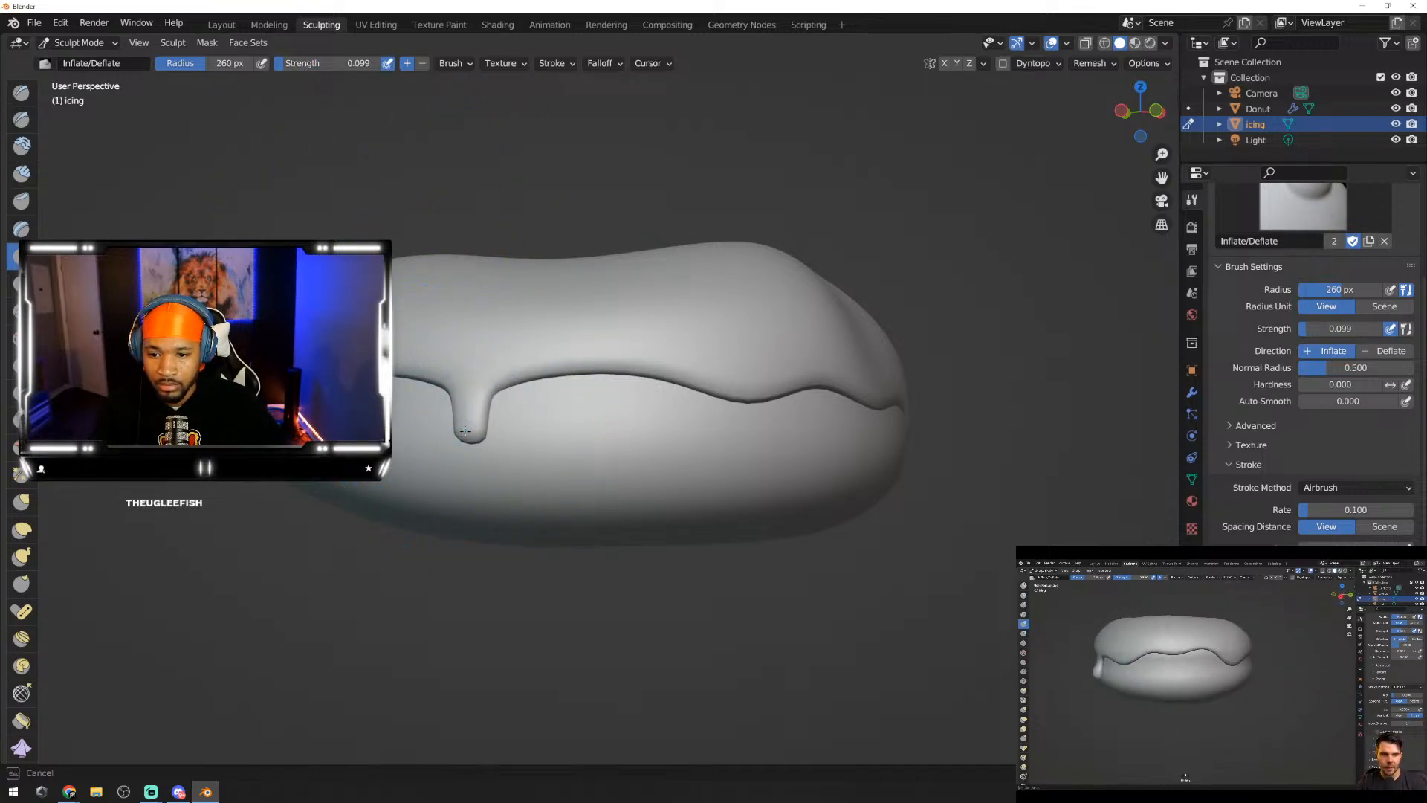
mouse_move(476, 428)
middle_down()
mouse_move(565, 431)
mouse_move(507, 404)
middle_up()
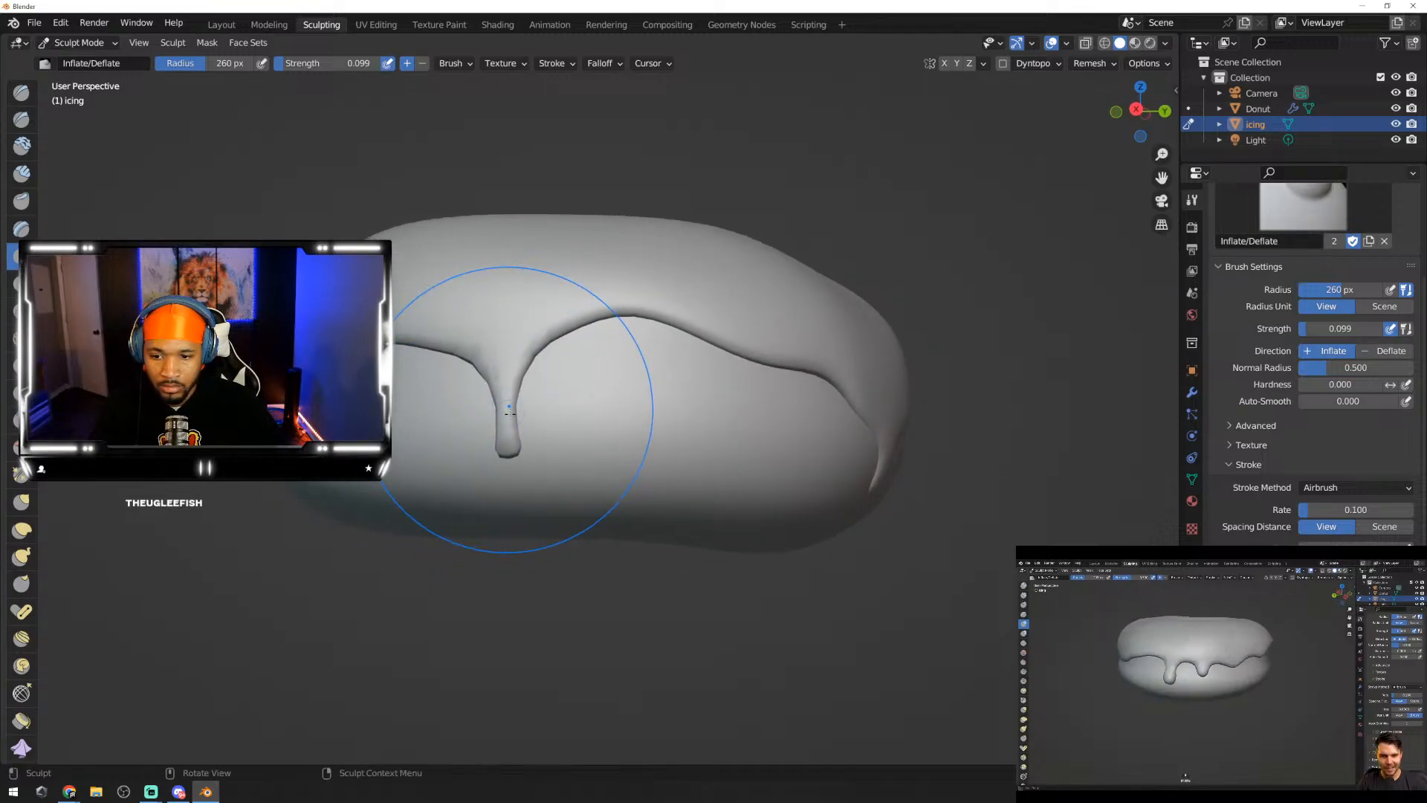
mouse_move(748, 430)
middle_down()
mouse_move(687, 413)
mouse_move(446, 413)
mouse_move(524, 416)
middle_up()
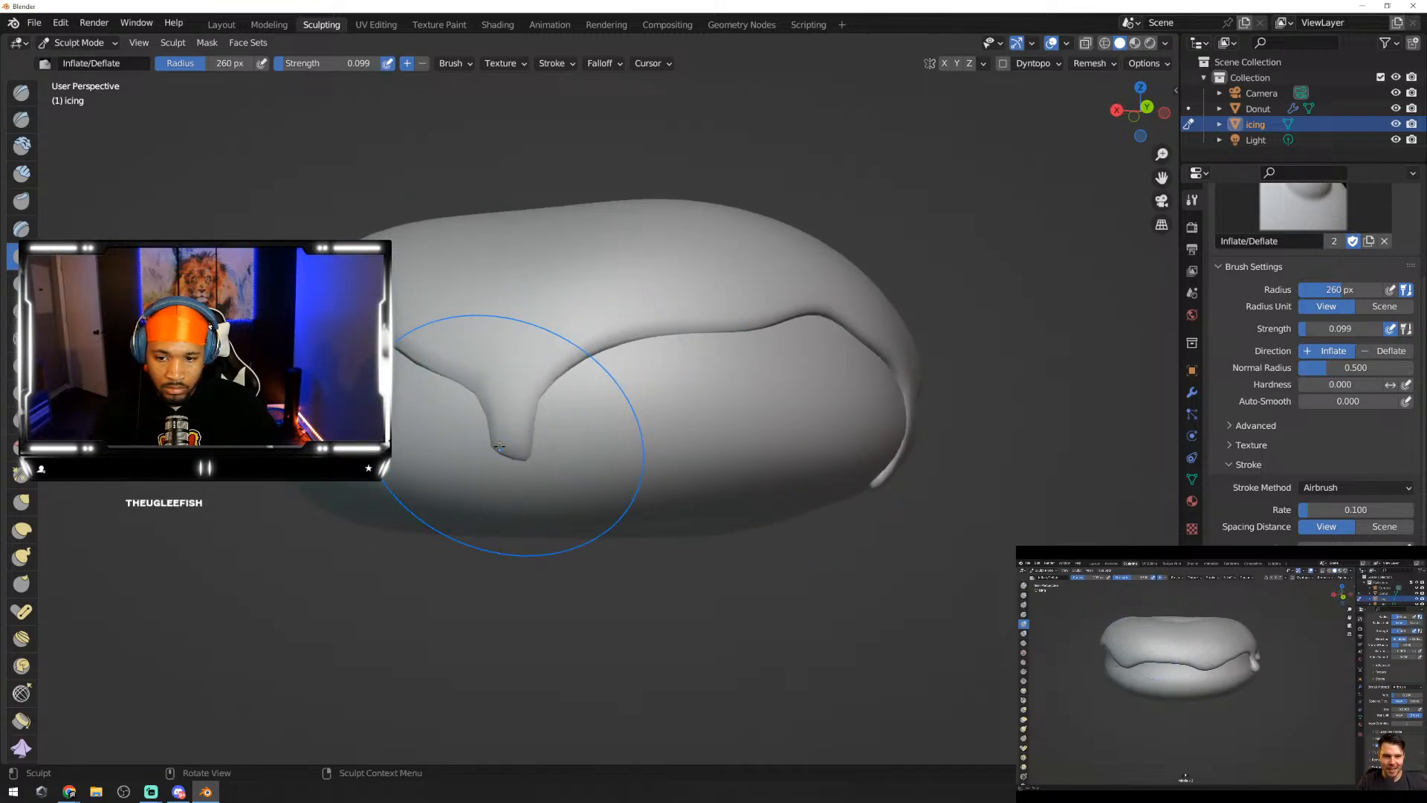
mouse_move(747, 513)
middle_down()
mouse_move(654, 457)
mouse_move(560, 446)
middle_up()
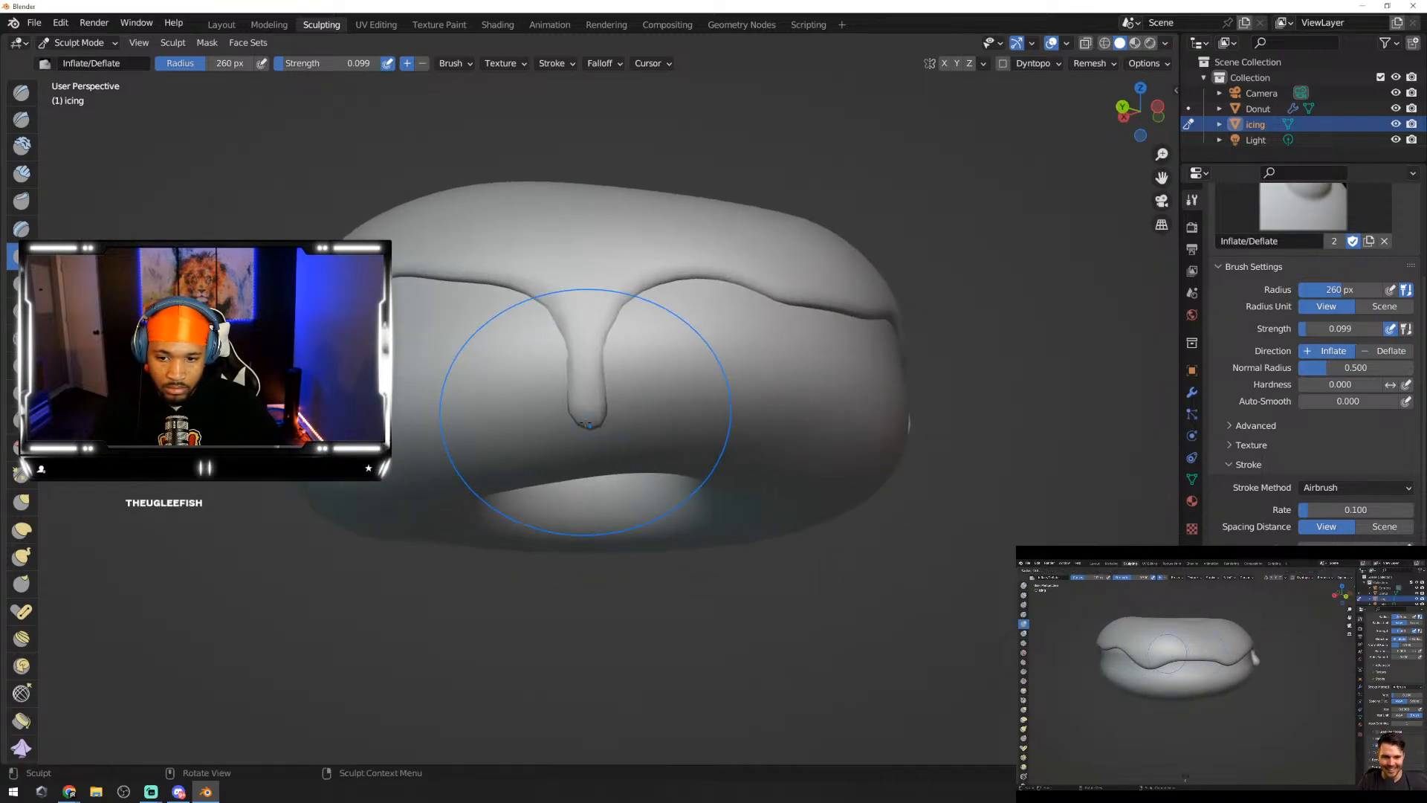
middle_drag(717, 446, 532, 405)
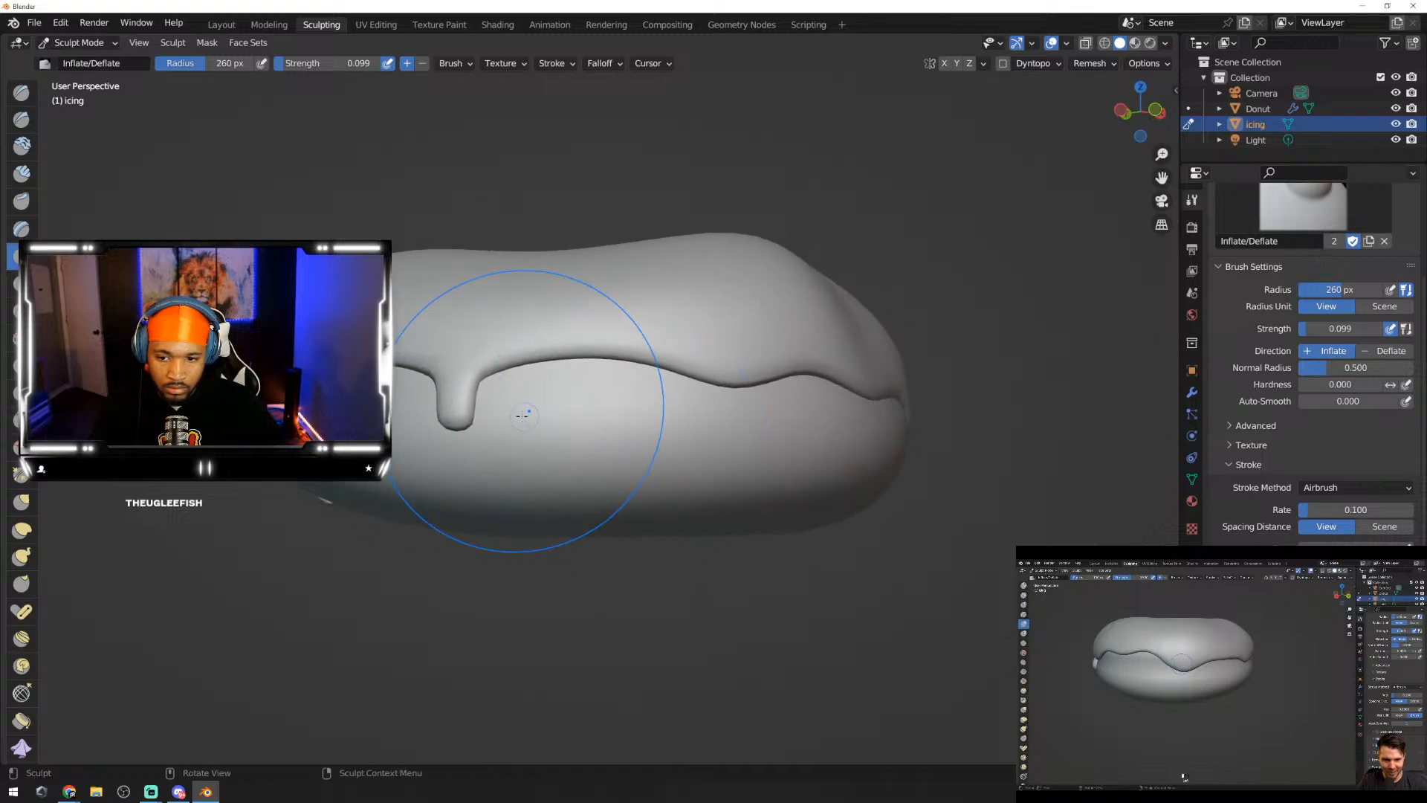
middle_drag(747, 442, 320, 420)
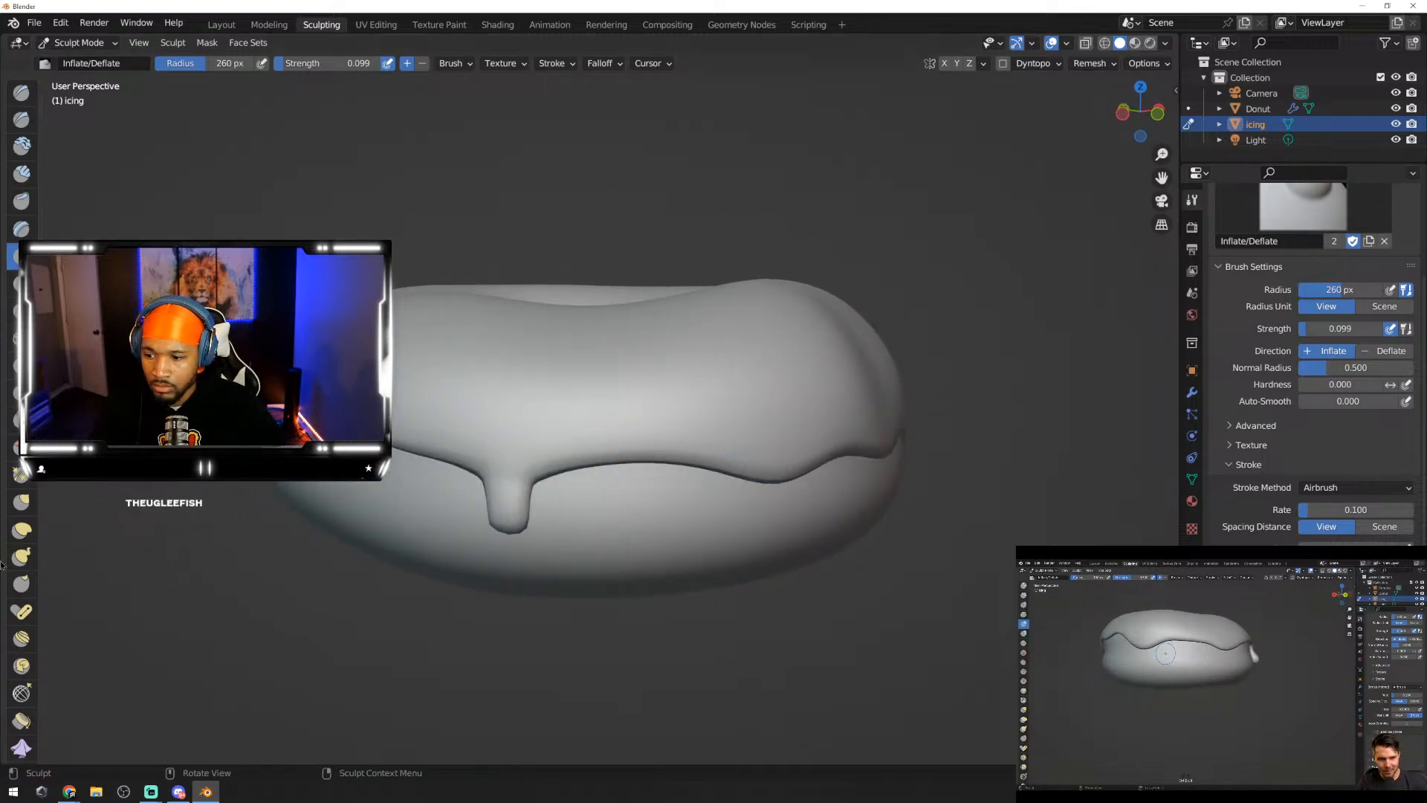
Step: Switch to the Grab brush and pull the tips of the drips around the icing slightly further down
scroll(11, 565, down, 4)
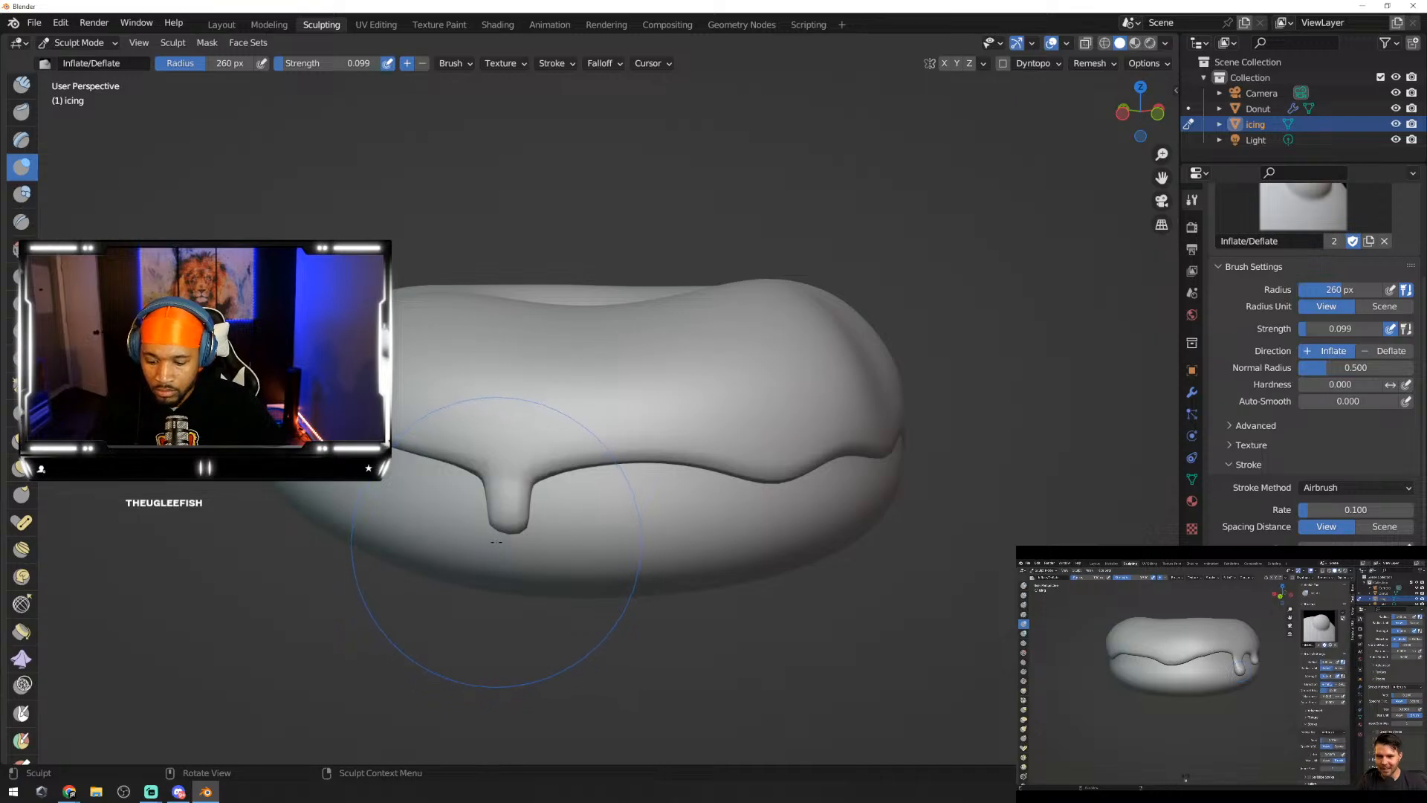
key(g)
drag(510, 516, 497, 540)
middle_drag(450, 517, 610, 498)
drag(593, 520, 586, 538)
middle_drag(453, 468, 565, 438)
drag(554, 428, 559, 474)
middle_drag(345, 468, 446, 438)
drag(544, 377, 545, 391)
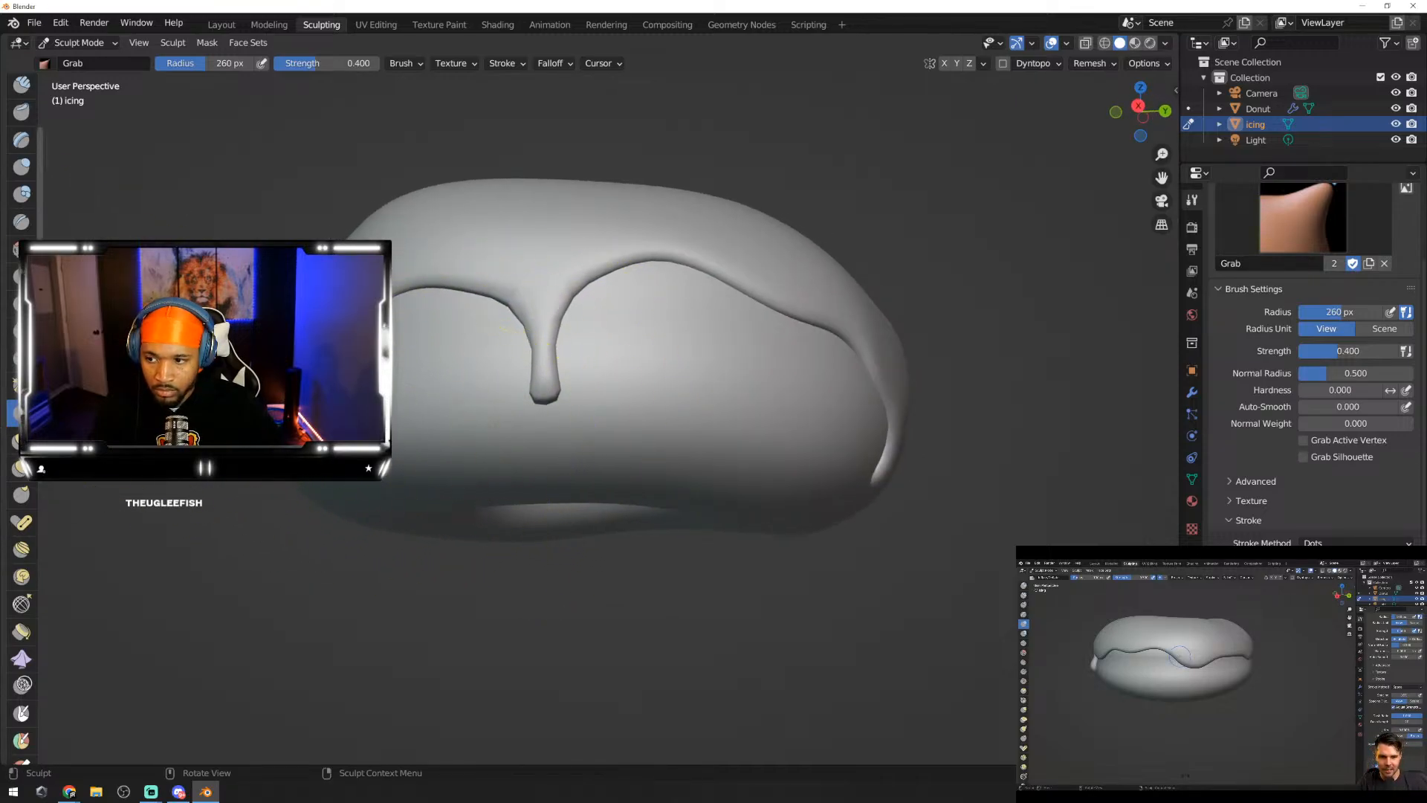
Step: Return to the Inflate brush at 0.099 strength and fatten the tip of the long, thin drip
click(22, 167)
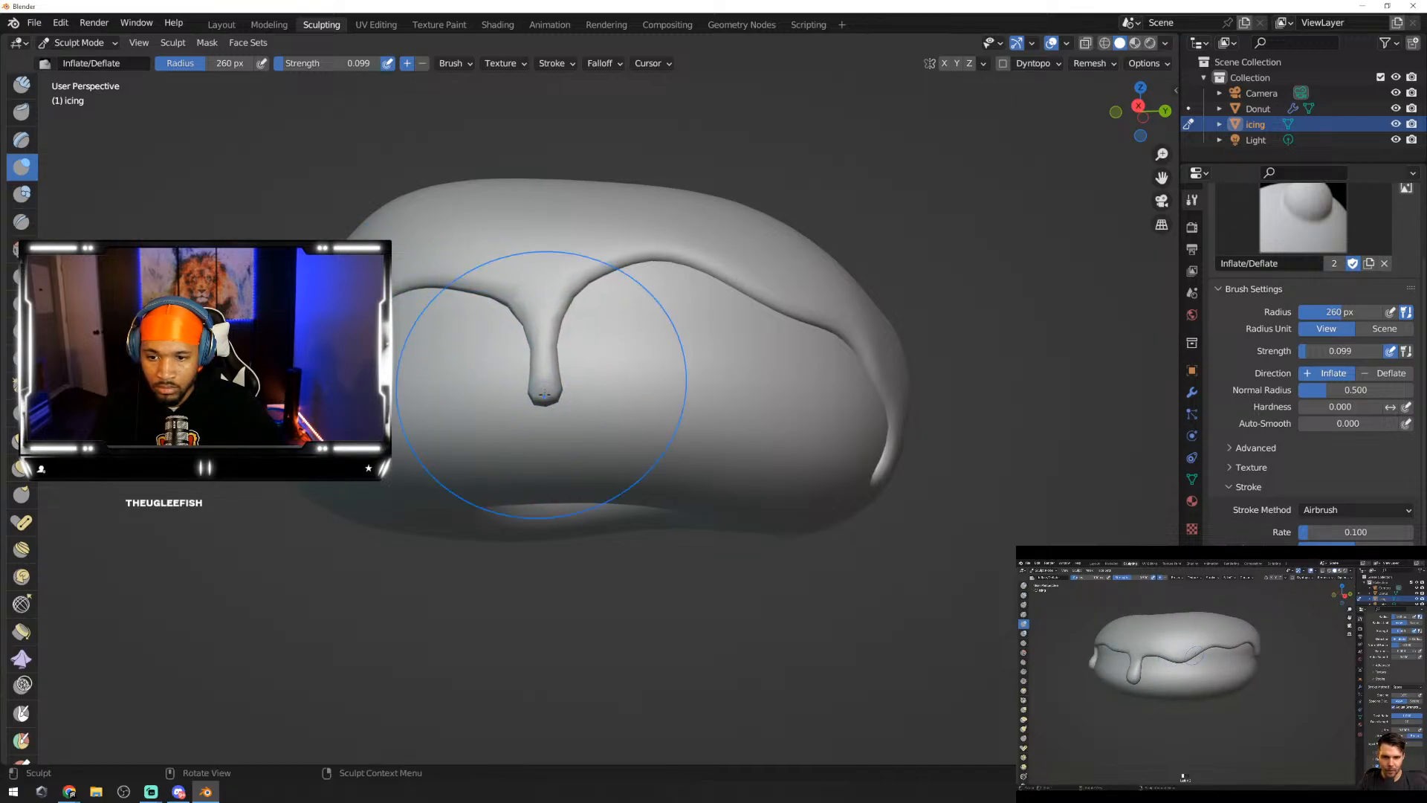
middle_drag(545, 394, 774, 389)
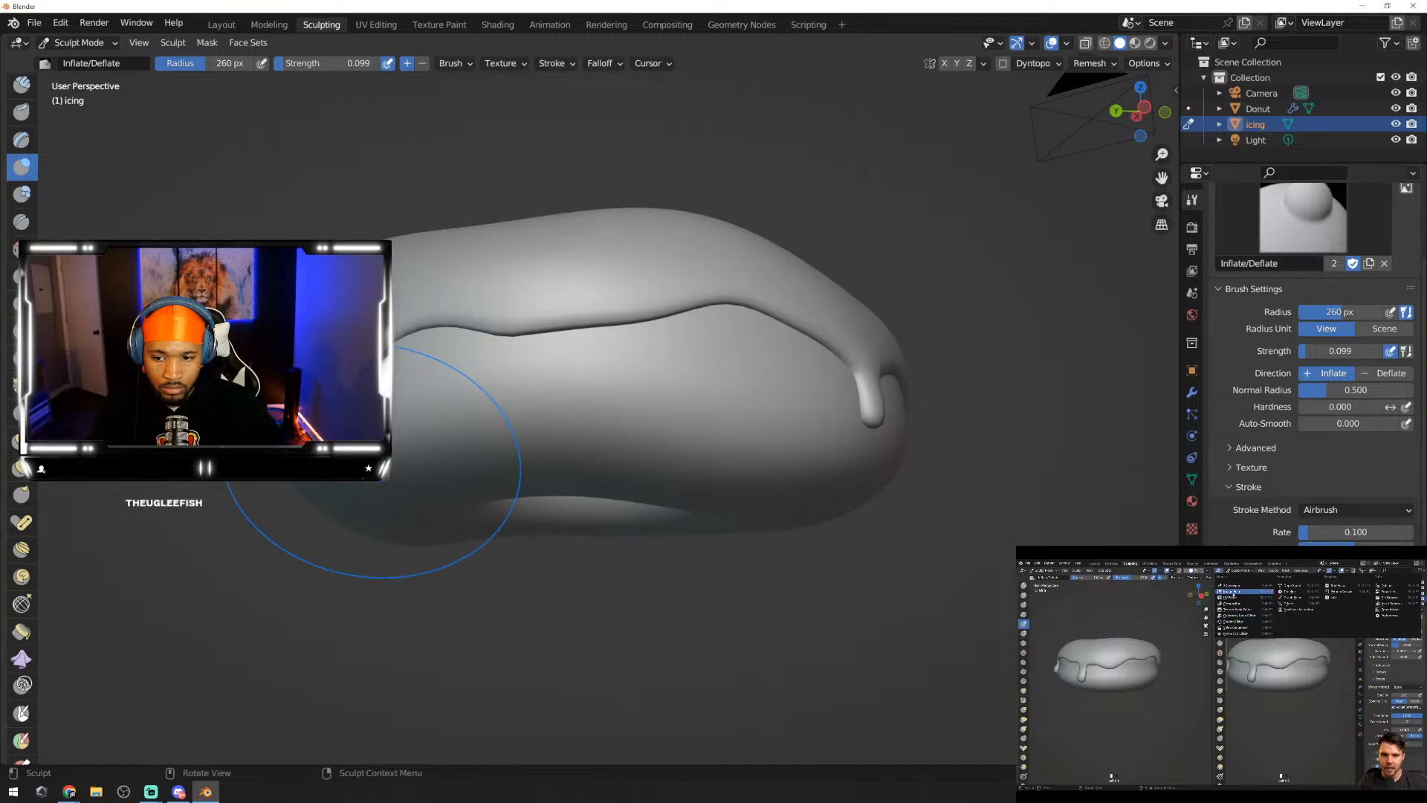
mouse_move(387, 416)
middle_down()
mouse_move(510, 401)
mouse_move(818, 457)
middle_up()
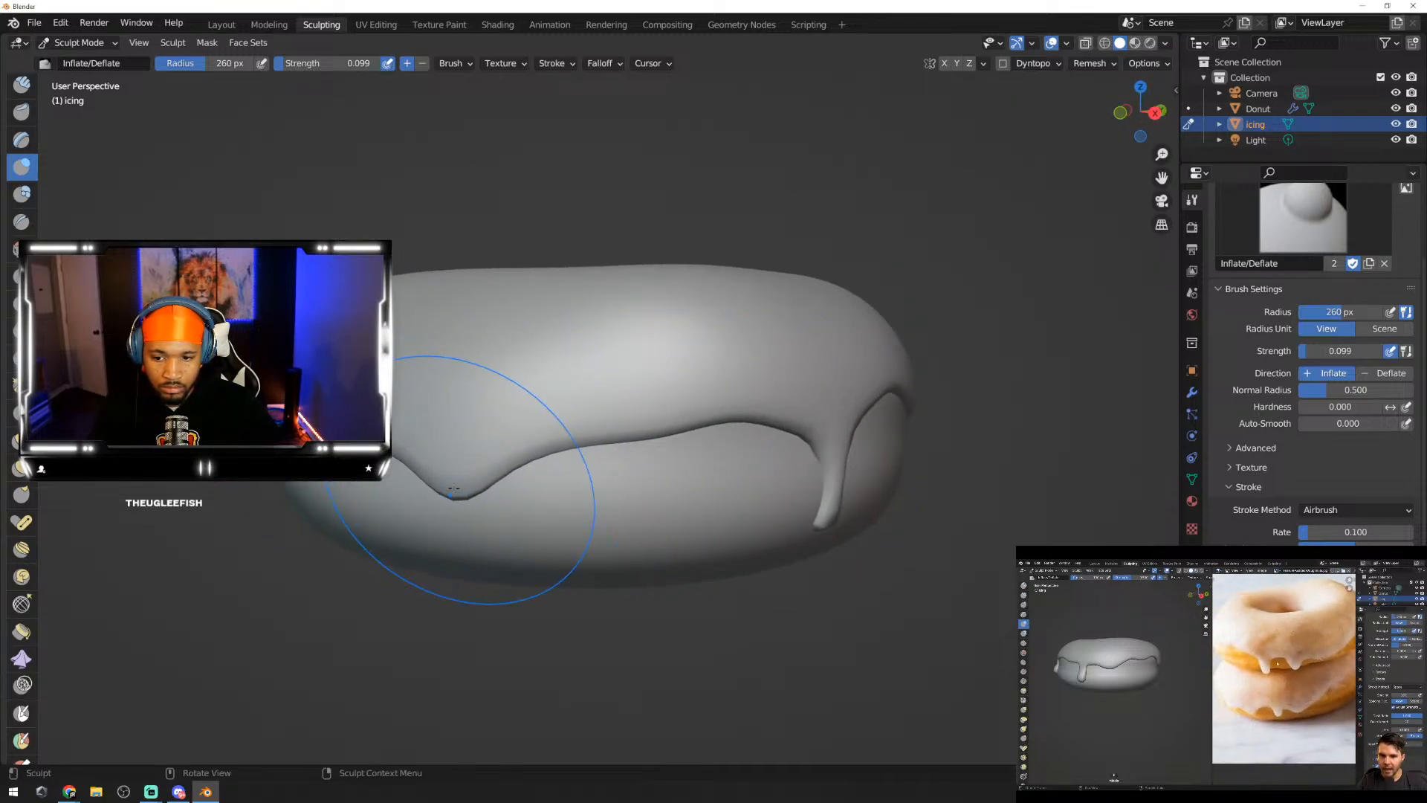
middle_drag(432, 476, 542, 306)
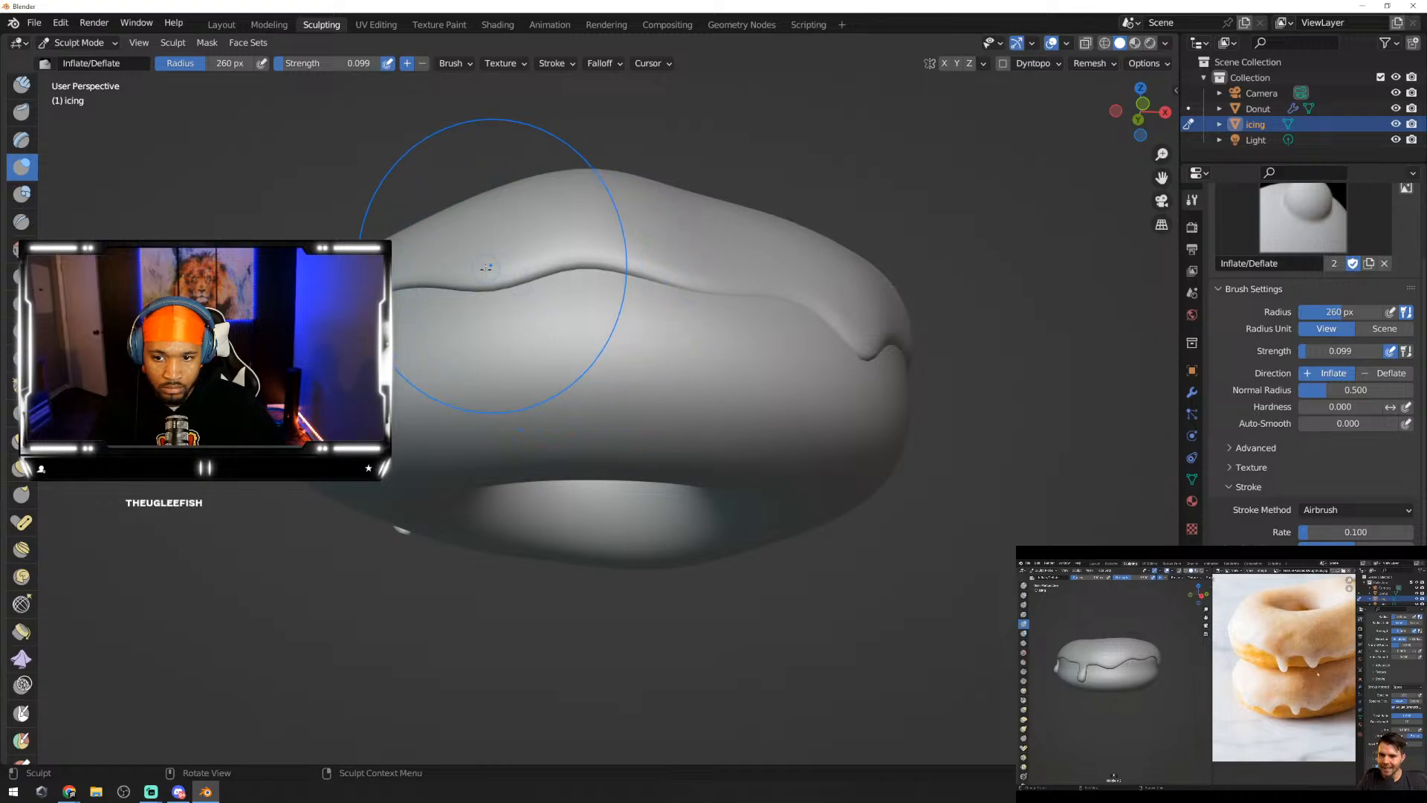
Step: Swell the icing's lower edge between the drips with light Inflate brush strokes at 0.099 strength
drag(487, 269, 485, 271)
drag(706, 278, 758, 285)
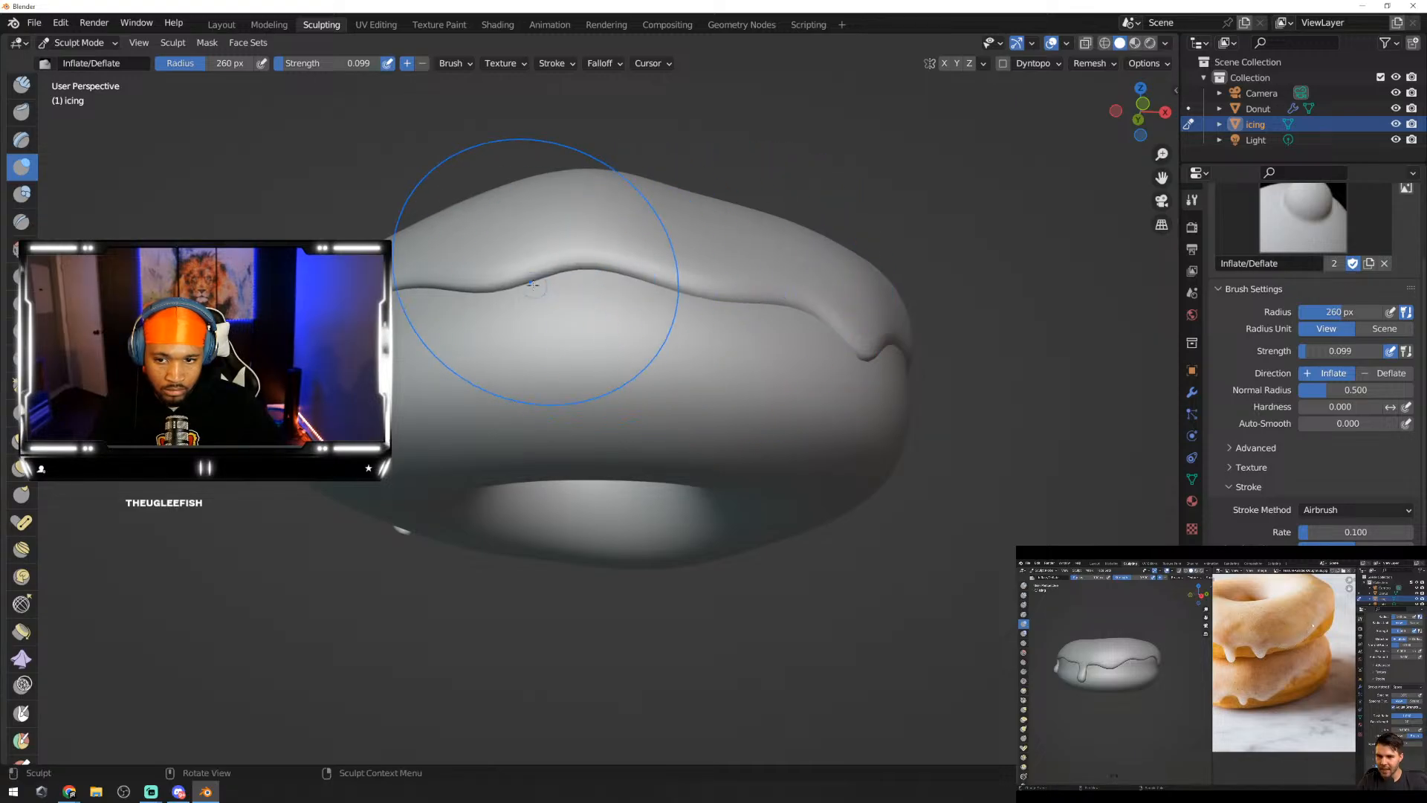
middle_drag(349, 286, 505, 221)
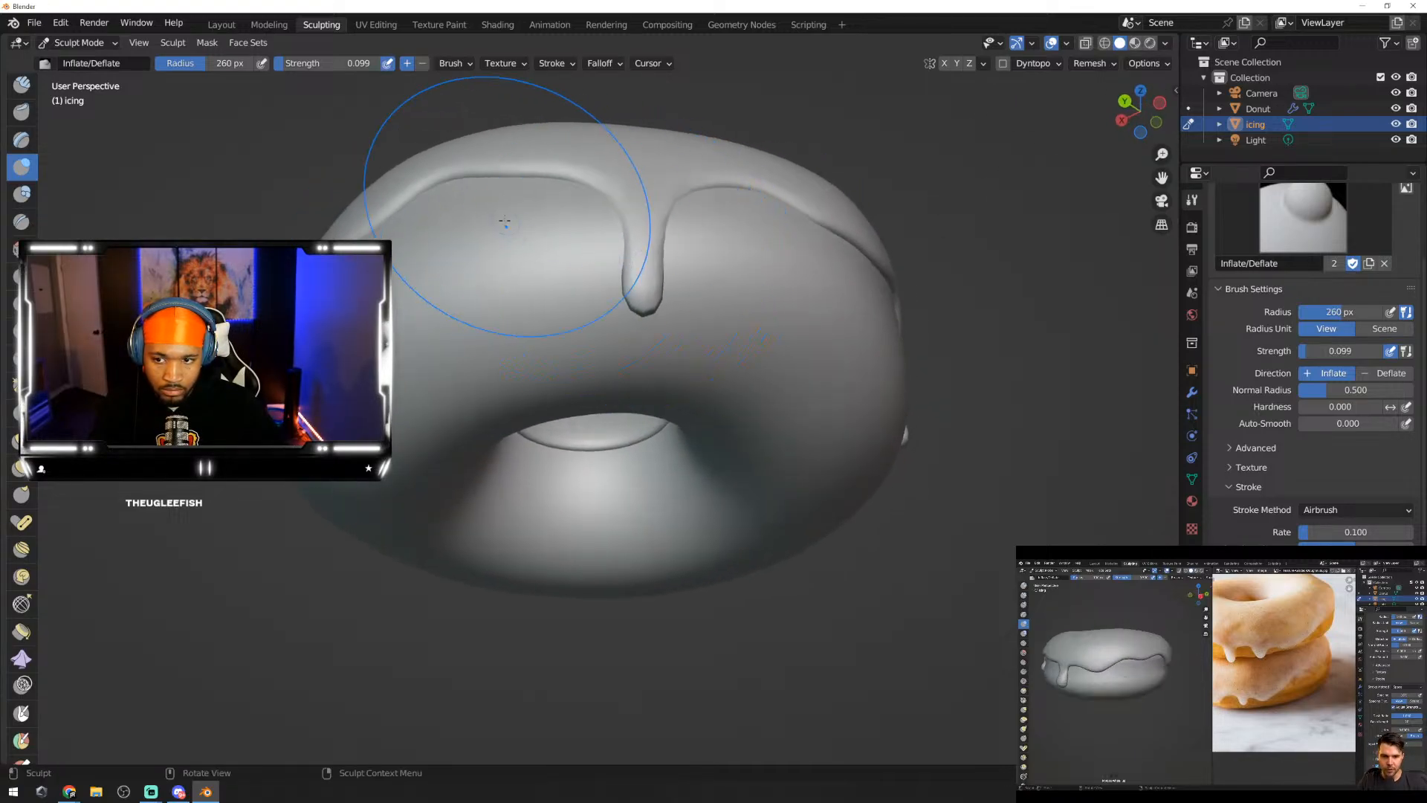
drag(469, 171, 475, 169)
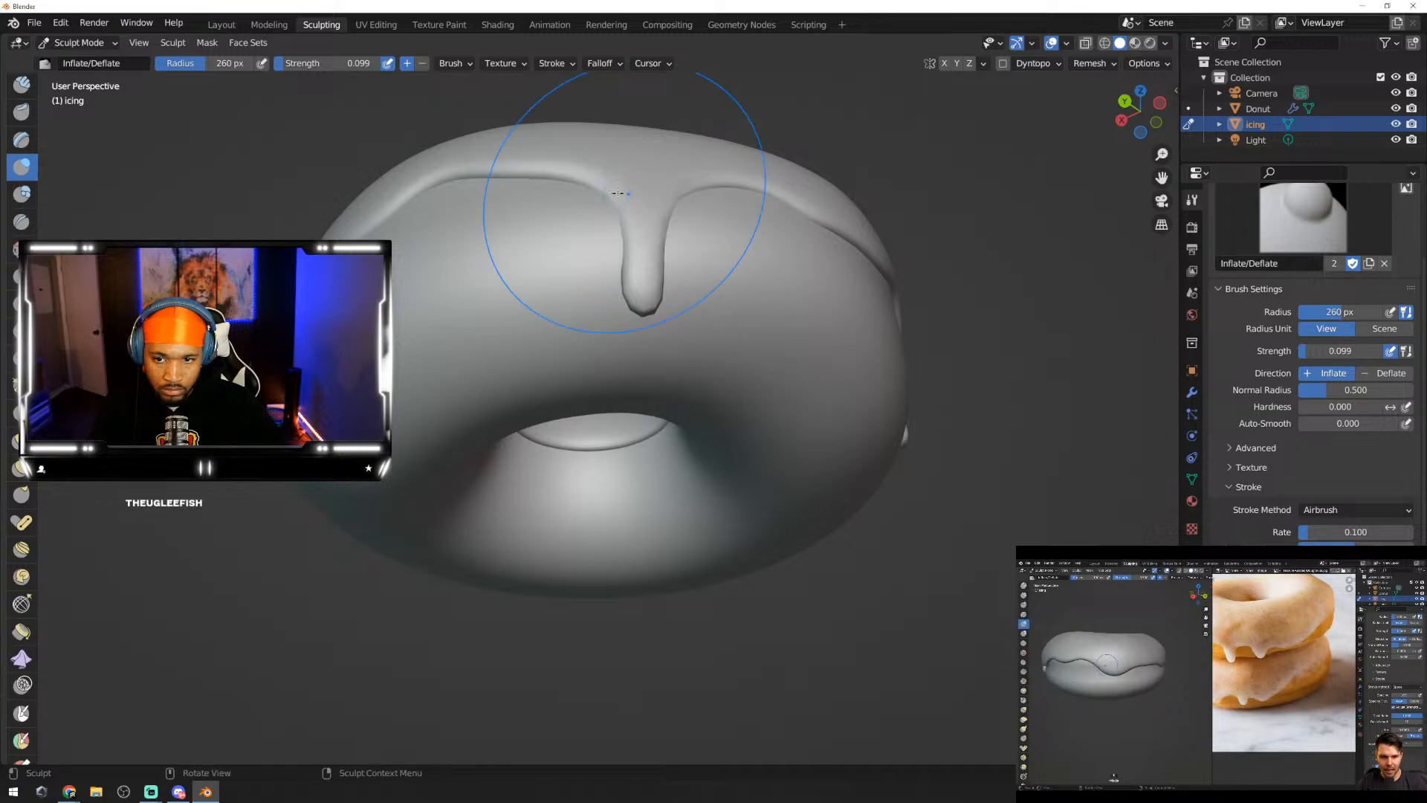
drag(722, 182, 738, 181)
middle_drag(738, 182, 727, 288)
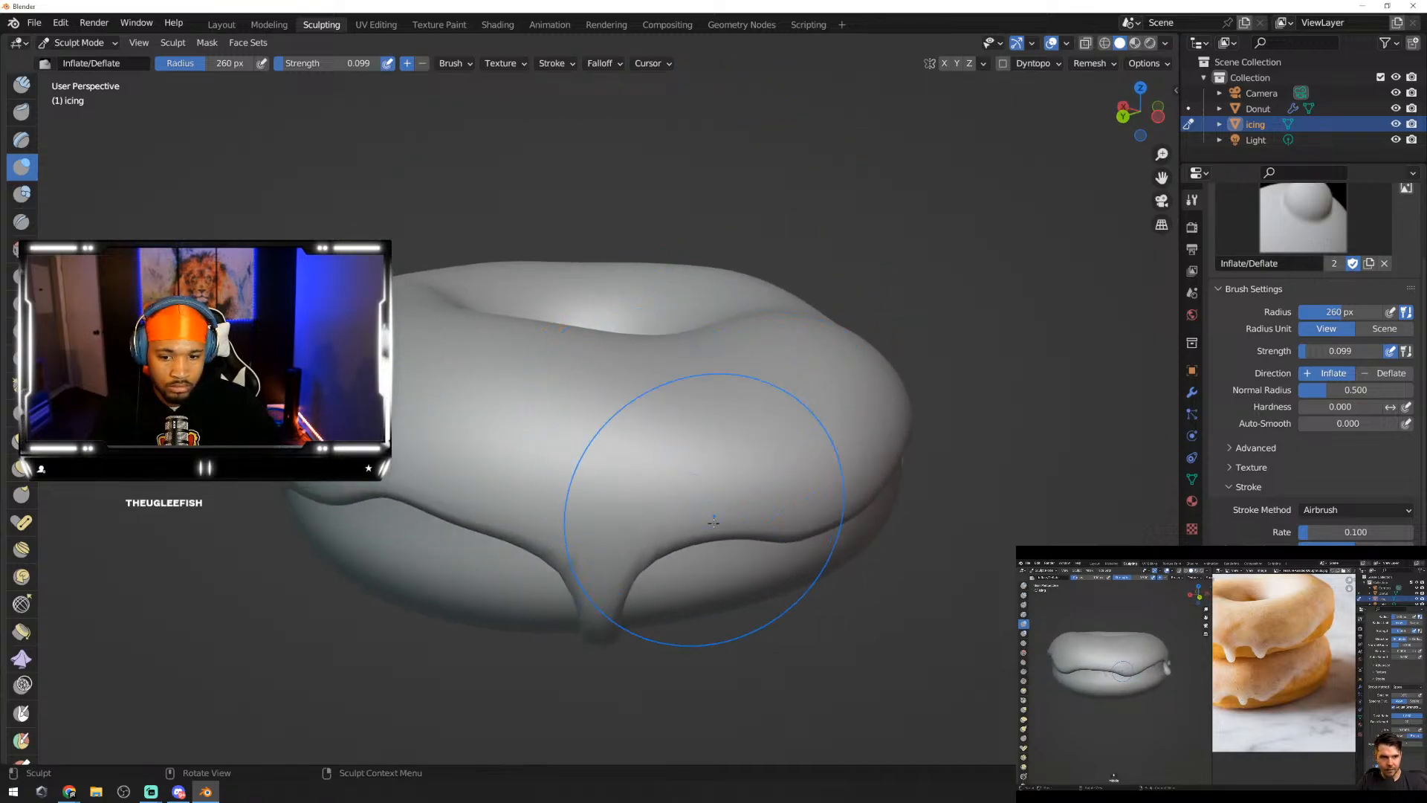
middle_drag(701, 542, 647, 387)
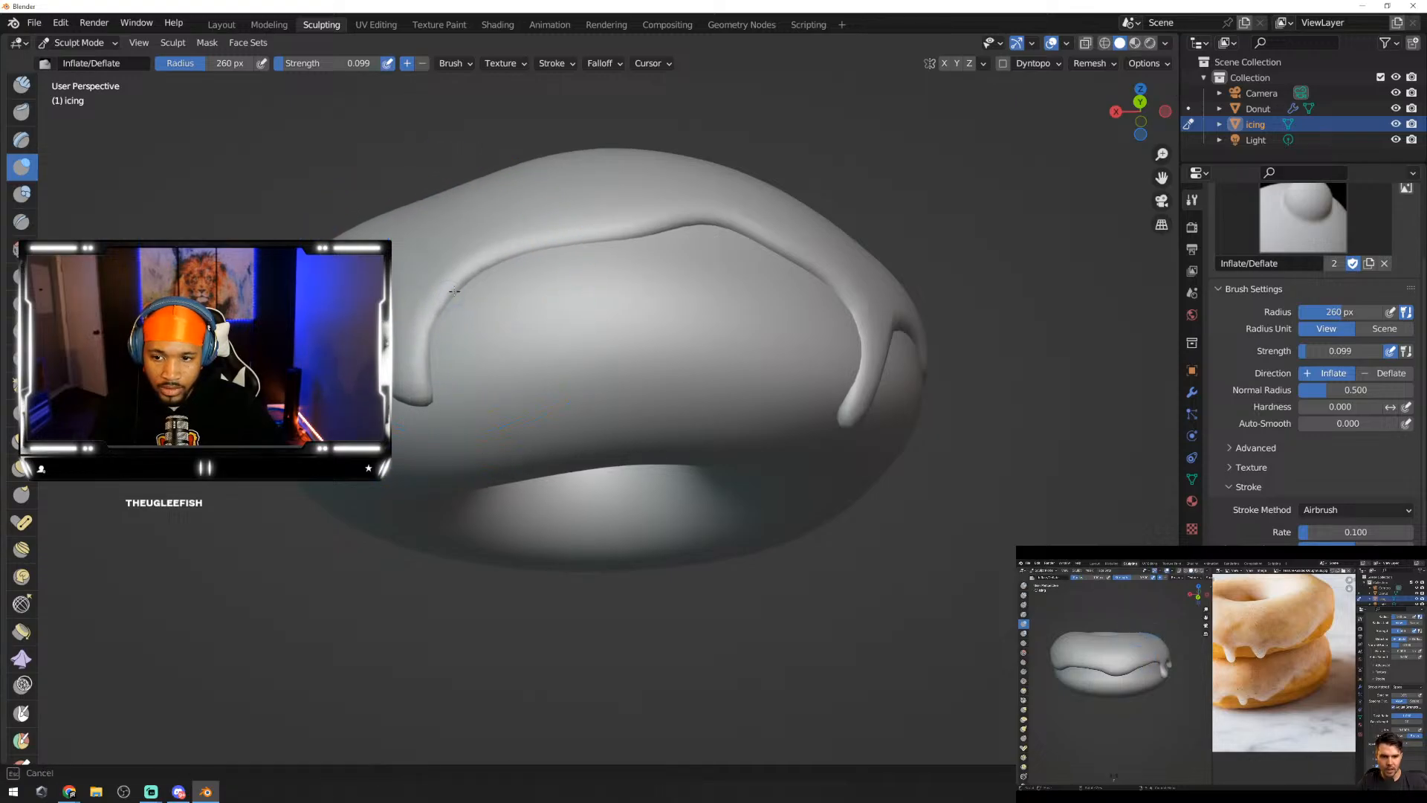
mouse_move(521, 249)
middle_down()
mouse_move(980, 236)
mouse_move(953, 295)
mouse_move(693, 357)
middle_up()
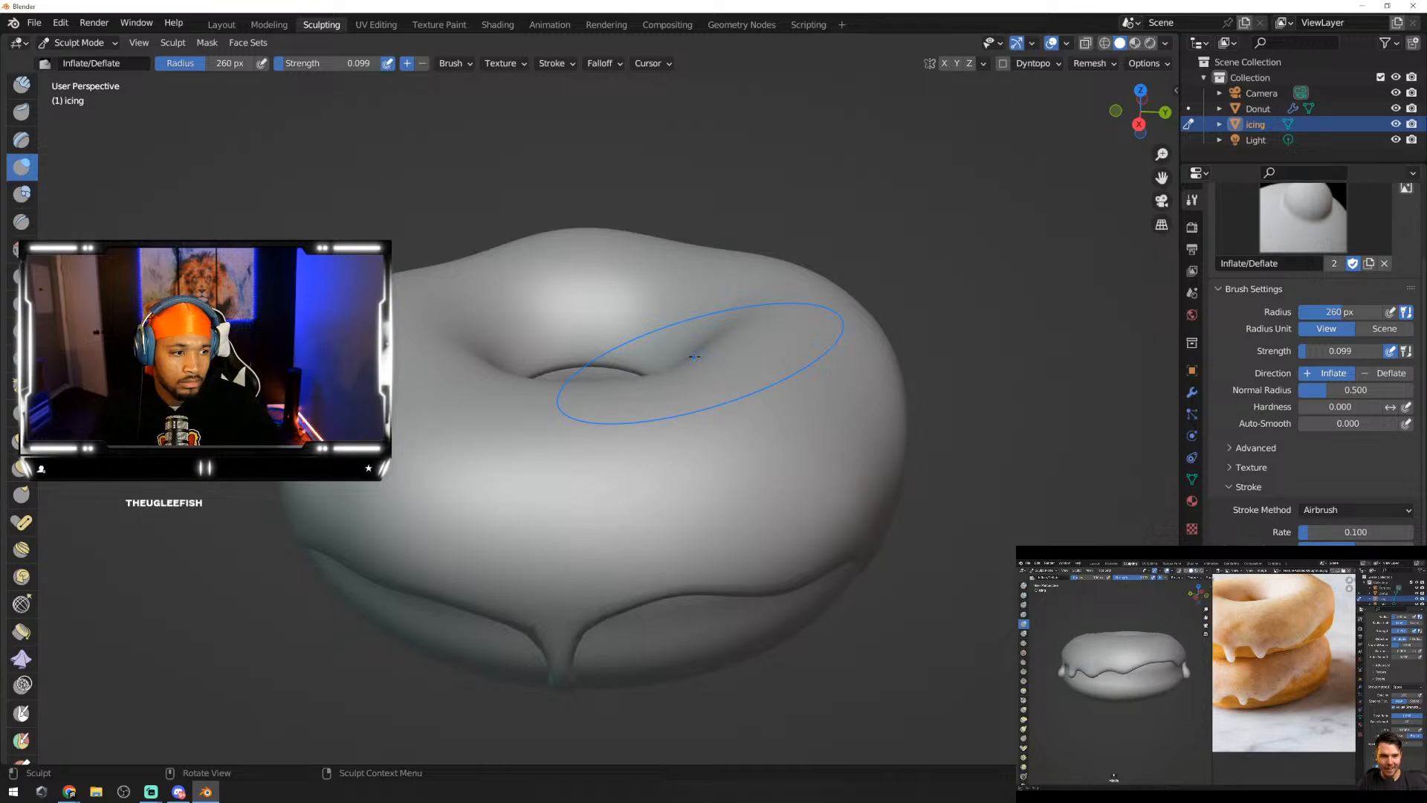
middle_drag(758, 389, 734, 361)
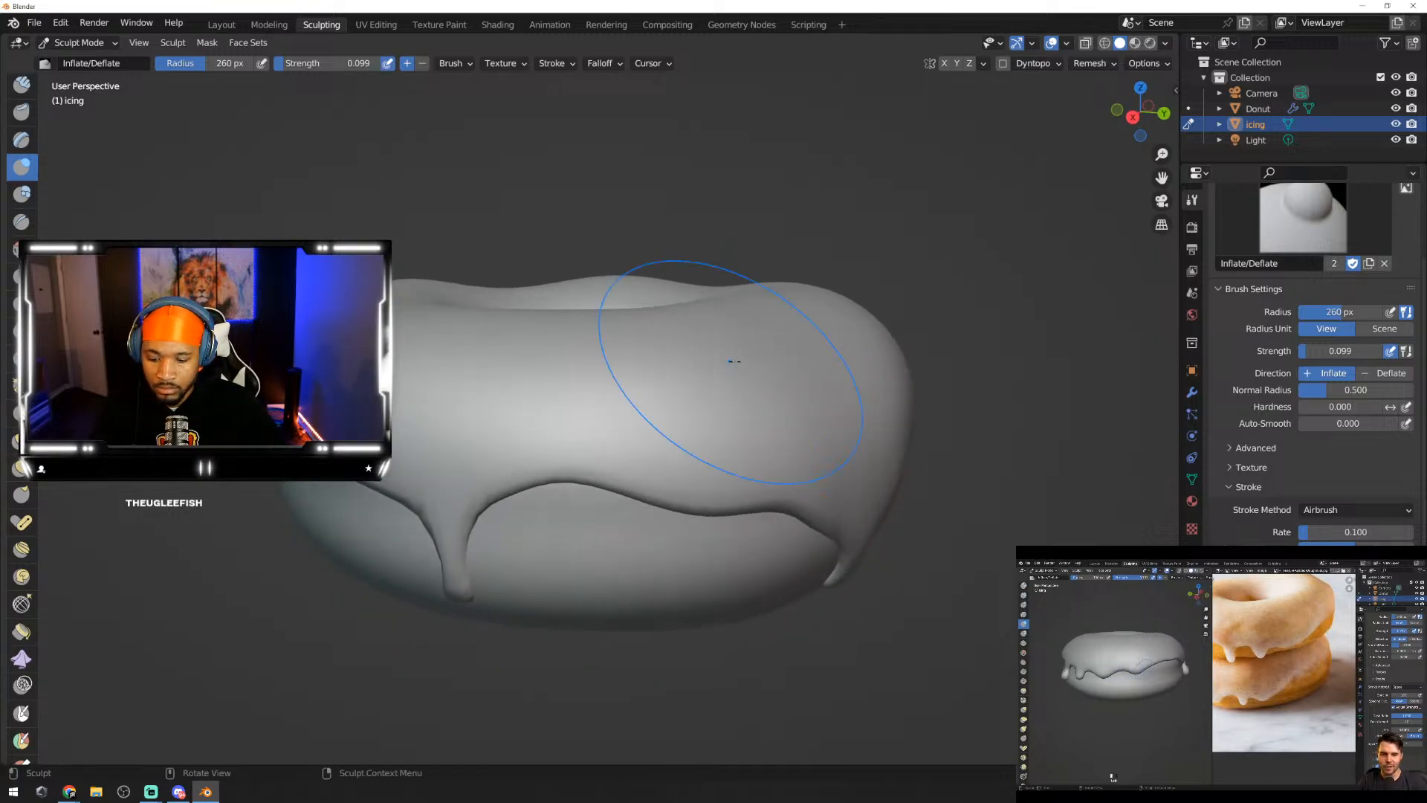
Step: Switch to the Grab brush at 0.400 strength and reshape the wavy icing edge around the short, rounded drip
key(g)
middle_drag(669, 509, 690, 409)
drag(686, 409, 698, 383)
mouse_move(803, 428)
mouse_down()
mouse_move(814, 436)
mouse_move(812, 417)
mouse_move(832, 433)
mouse_up()
mouse_move(566, 345)
middle_down()
mouse_move(647, 369)
mouse_move(722, 351)
middle_up()
mouse_move(621, 352)
mouse_down()
mouse_move(634, 357)
mouse_move(589, 341)
mouse_up()
drag(477, 361, 417, 321)
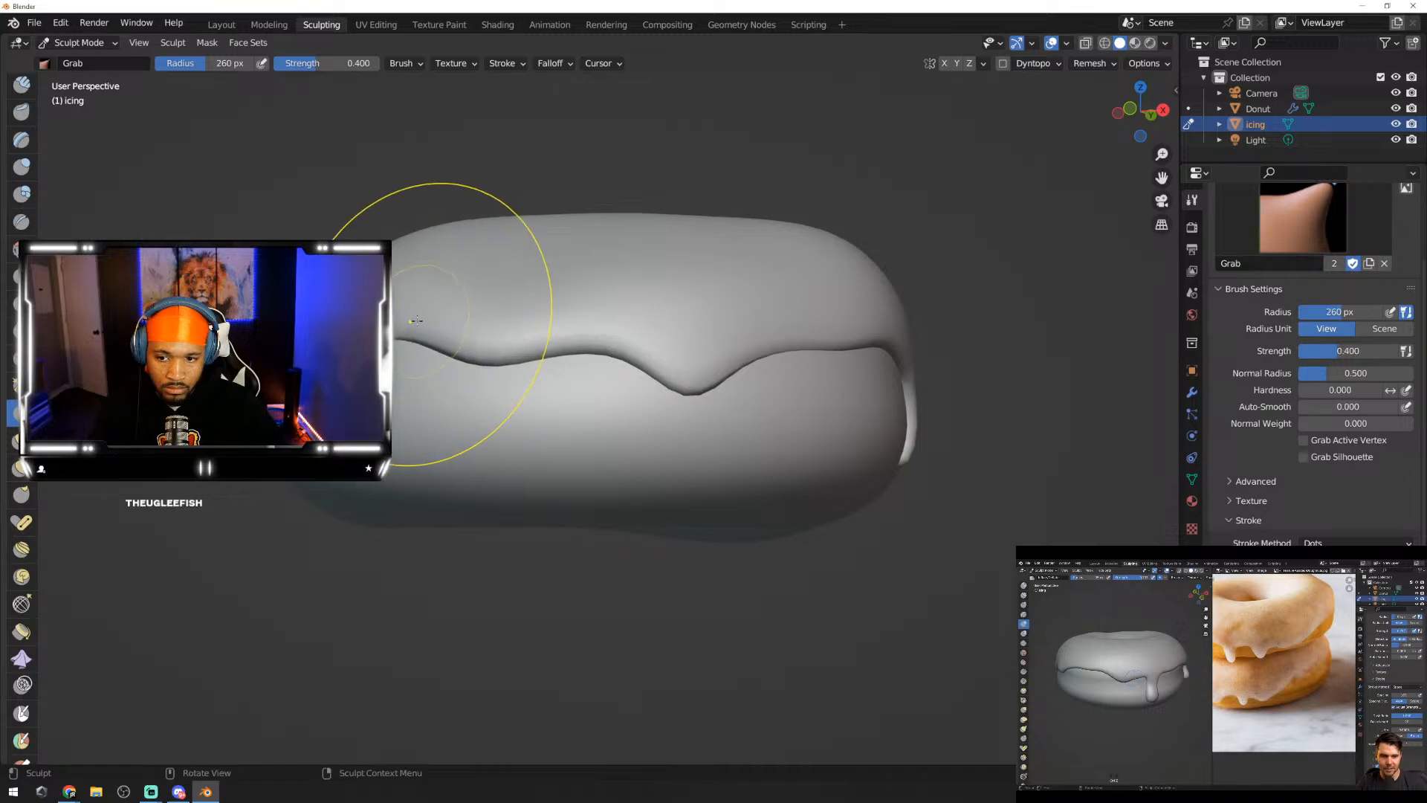
Step: Pull the icing edge between the long drips slightly upward with the Grab brush, working around the donut
middle_drag(417, 321, 510, 334)
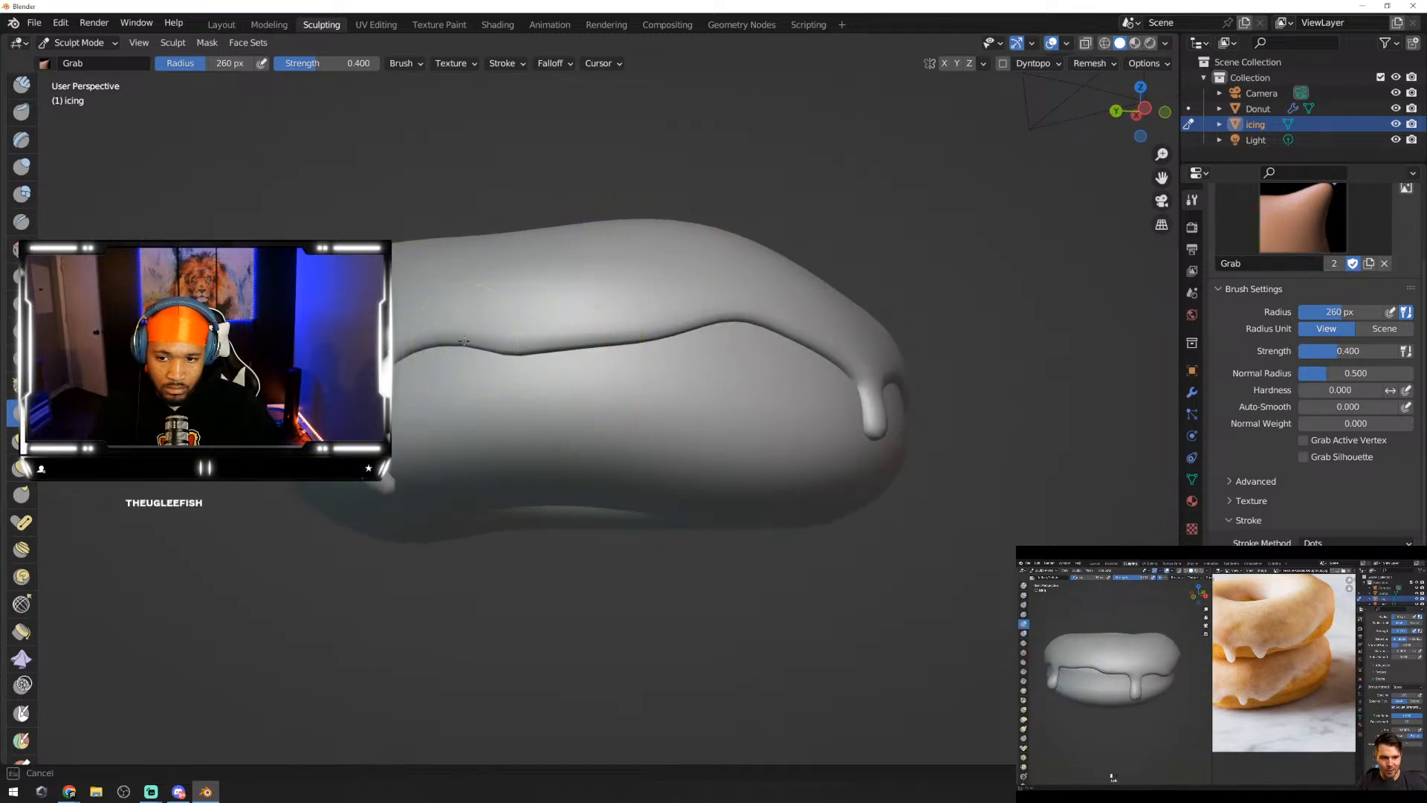
drag(463, 340, 480, 325)
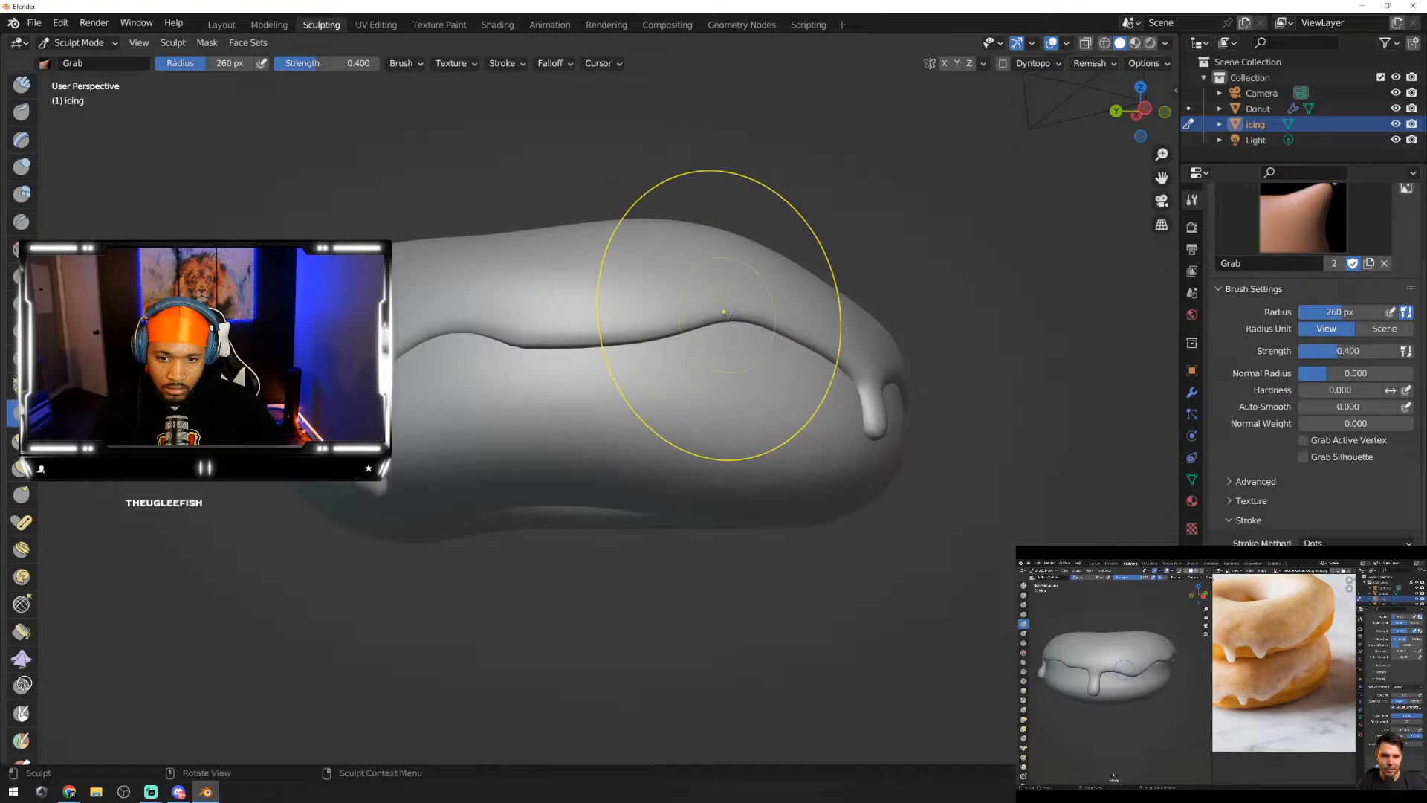
middle_drag(728, 312, 481, 420)
mouse_move(732, 445)
middle_down()
mouse_move(657, 403)
mouse_move(717, 405)
middle_up()
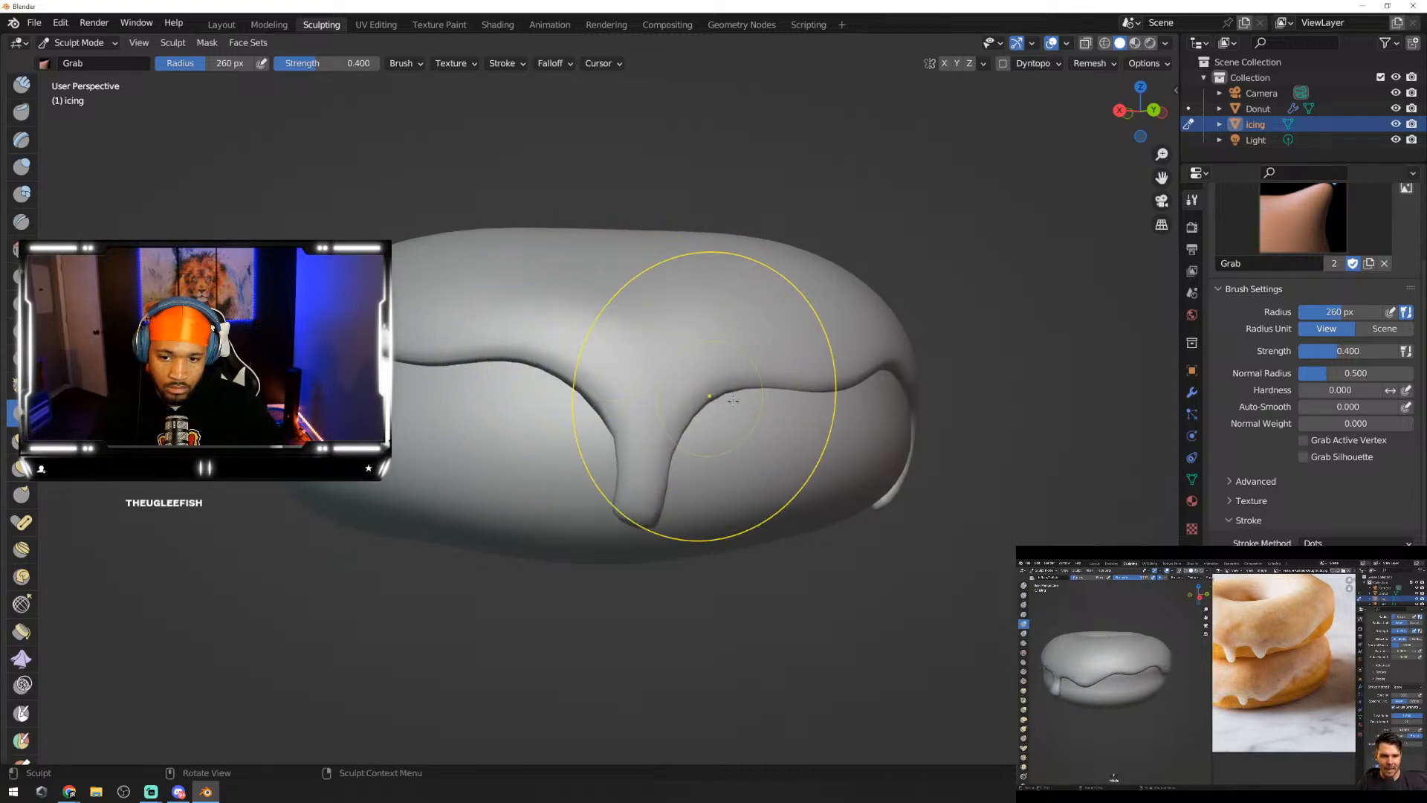
mouse_move(860, 408)
middle_down()
mouse_move(405, 121)
mouse_move(707, 319)
mouse_move(606, 405)
mouse_move(637, 356)
middle_up()
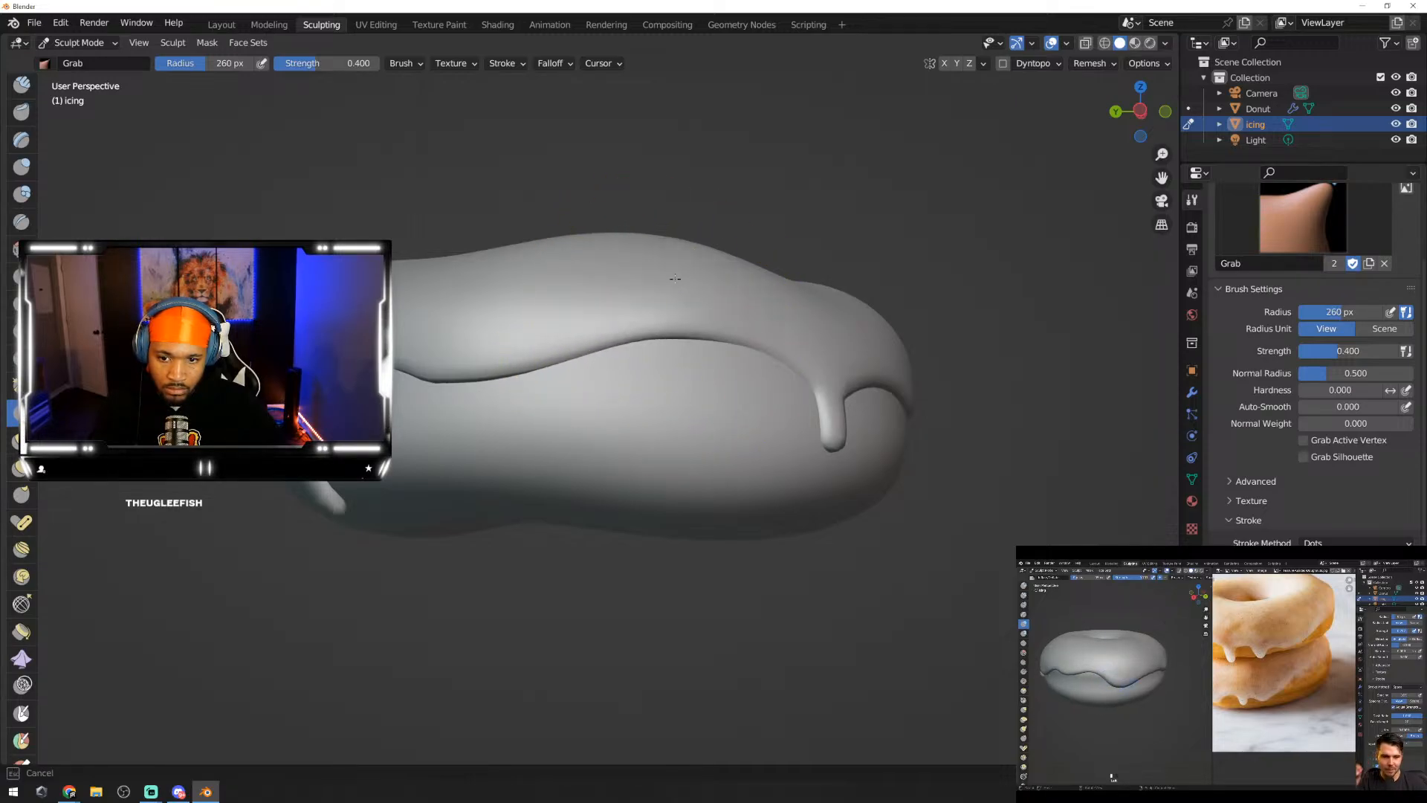
mouse_move(765, 297)
middle_down()
mouse_move(972, 595)
mouse_move(684, 286)
mouse_move(419, 357)
middle_up()
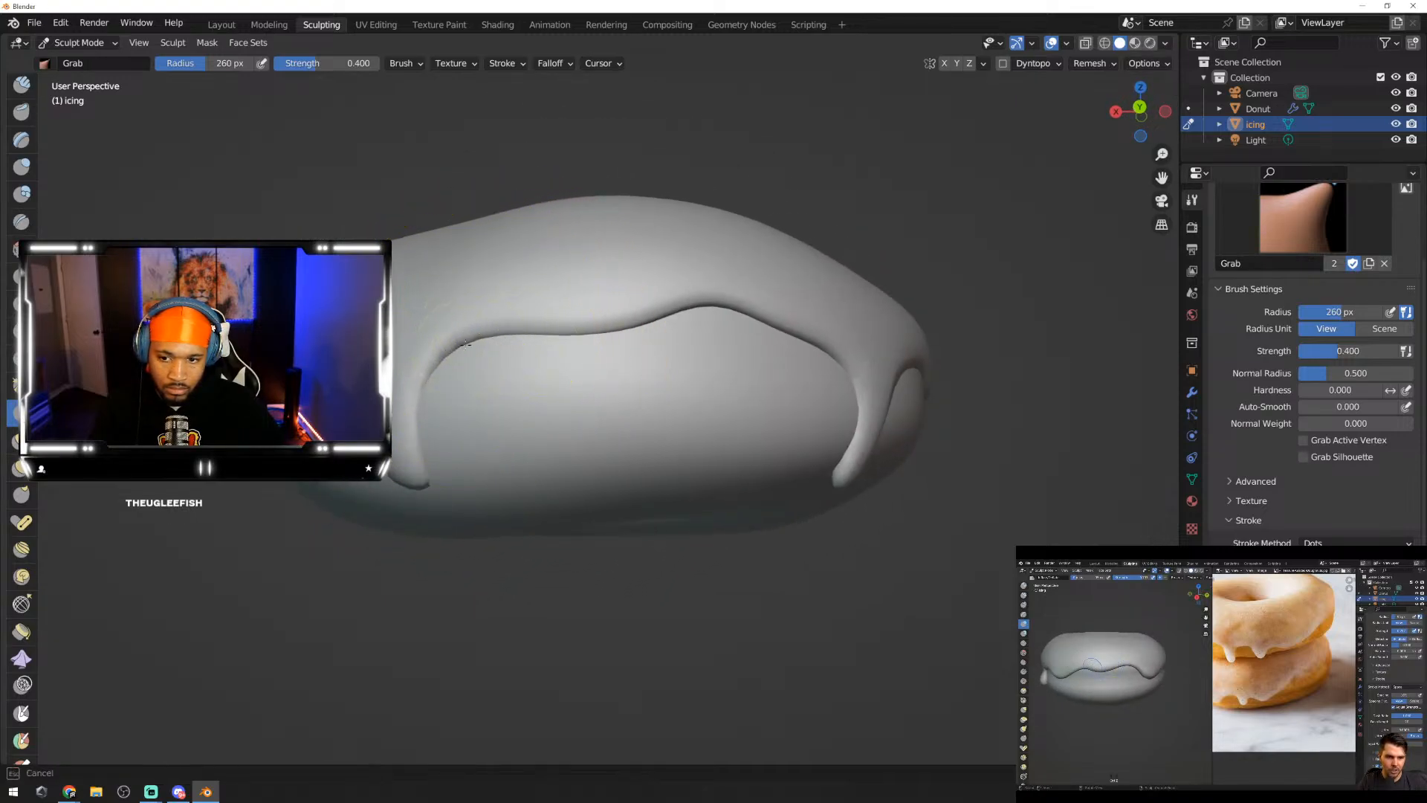
mouse_move(747, 334)
middle_down()
mouse_move(732, 224)
mouse_move(615, 420)
mouse_move(484, 497)
mouse_move(471, 430)
mouse_move(607, 388)
mouse_move(1002, 356)
middle_up()
Step: Return to the Inflate brush at 0.099 strength and fatten the tip of the long, narrow drip into a bulb
scroll(512, 421, down, 3)
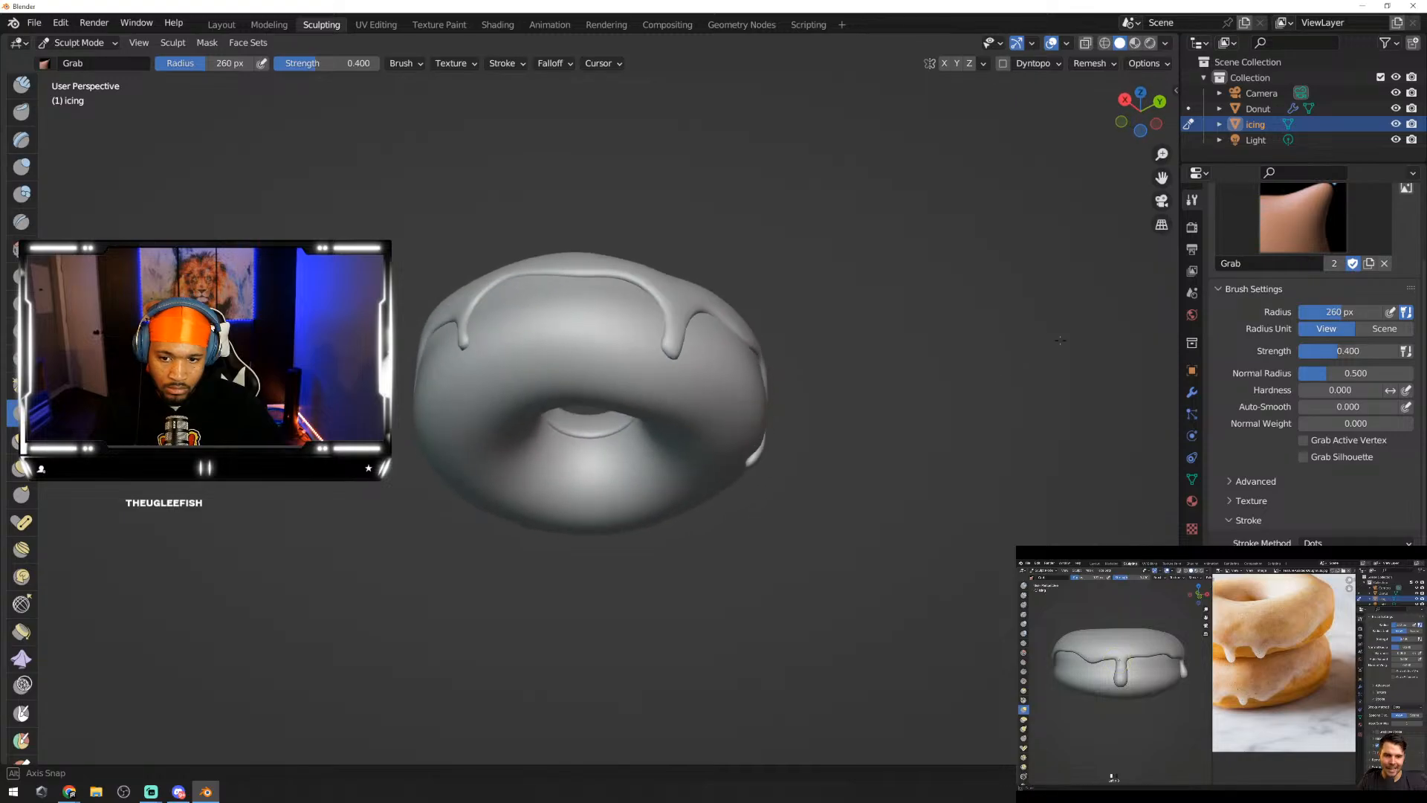
middle_drag(980, 411, 852, 435)
middle_drag(716, 382, 785, 384)
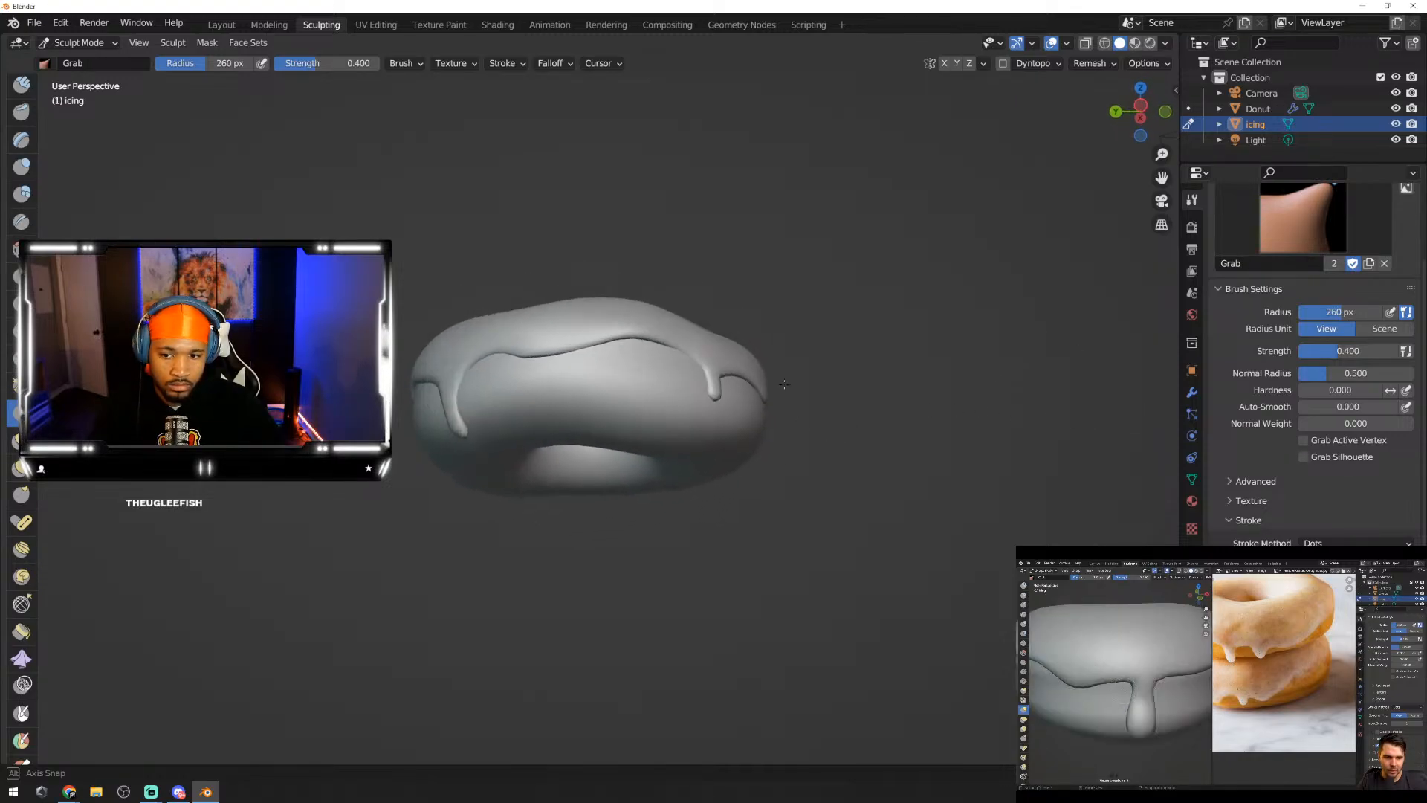
middle_drag(871, 379, 825, 386)
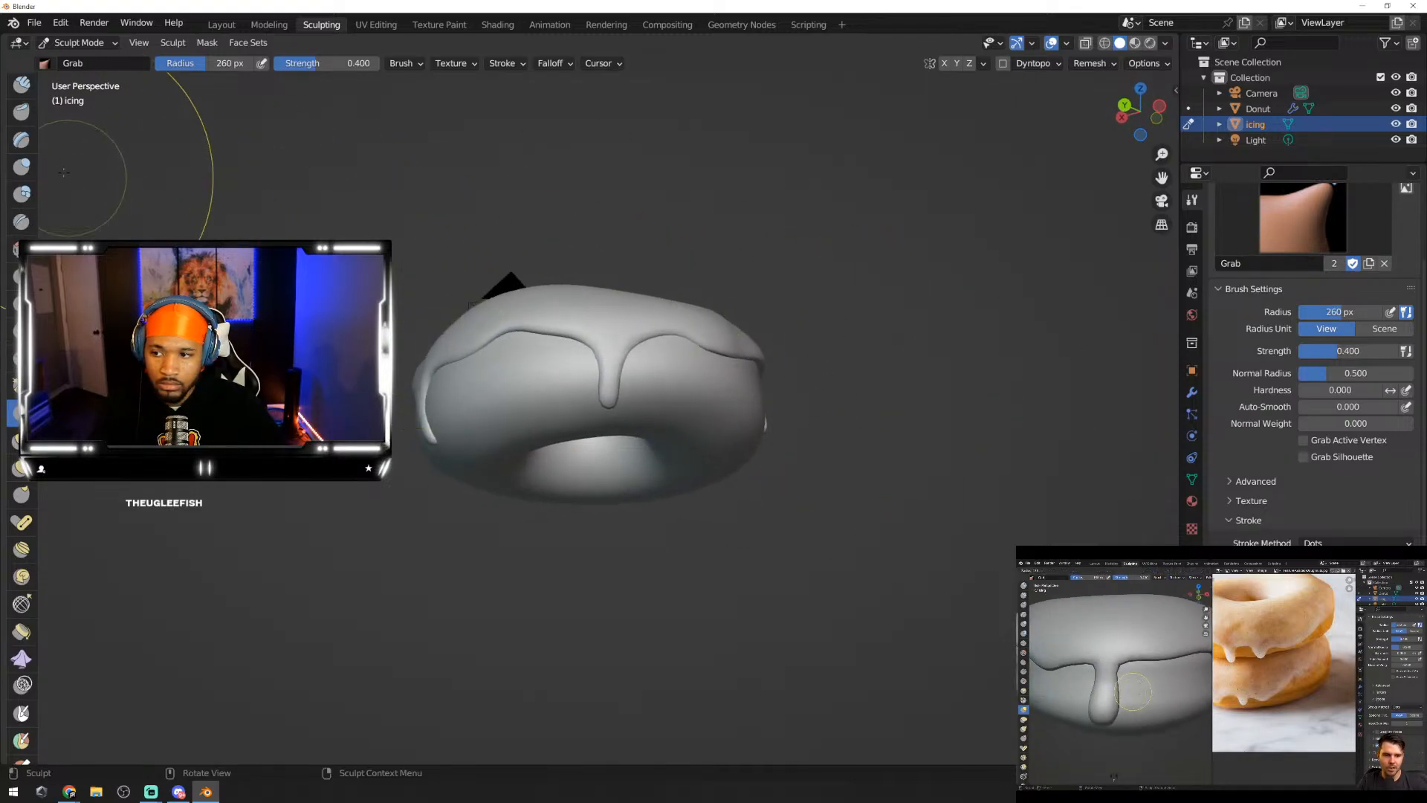
click(28, 168)
scroll(654, 379, up, 5)
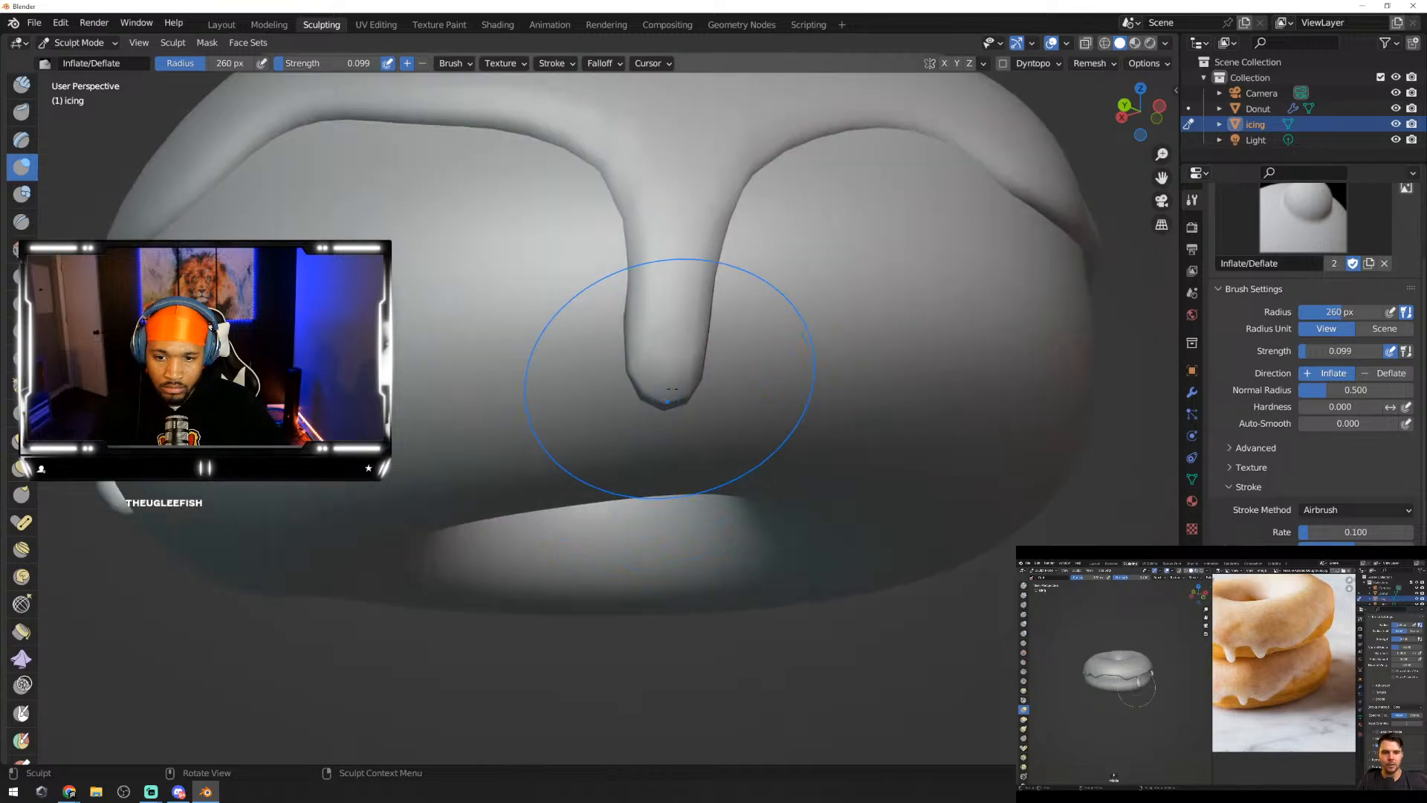
middle_drag(652, 367, 550, 371)
click(573, 370)
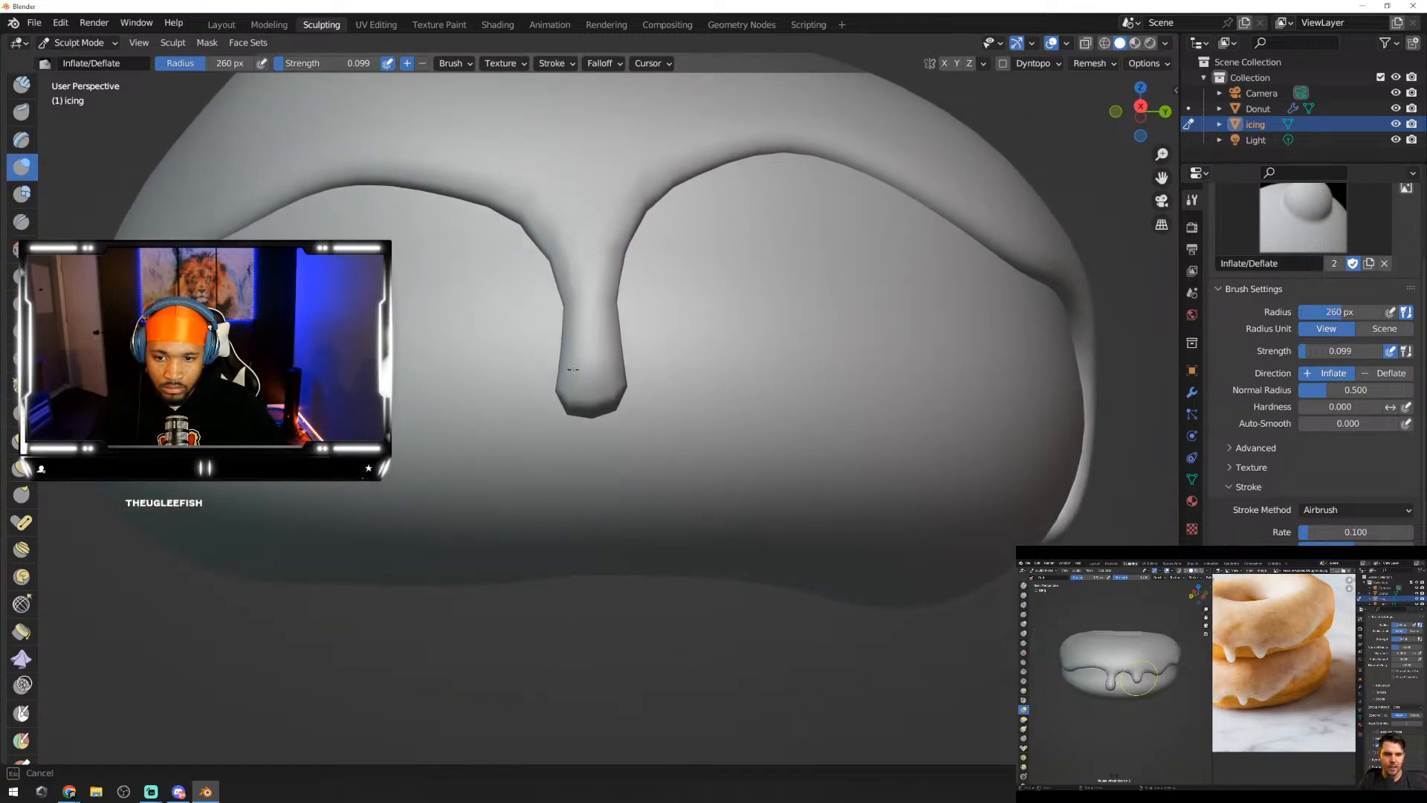
click(573, 370)
mouse_move(574, 367)
middle_down()
mouse_move(666, 363)
mouse_move(547, 389)
mouse_move(532, 375)
middle_up()
scroll(394, 404, down, 4)
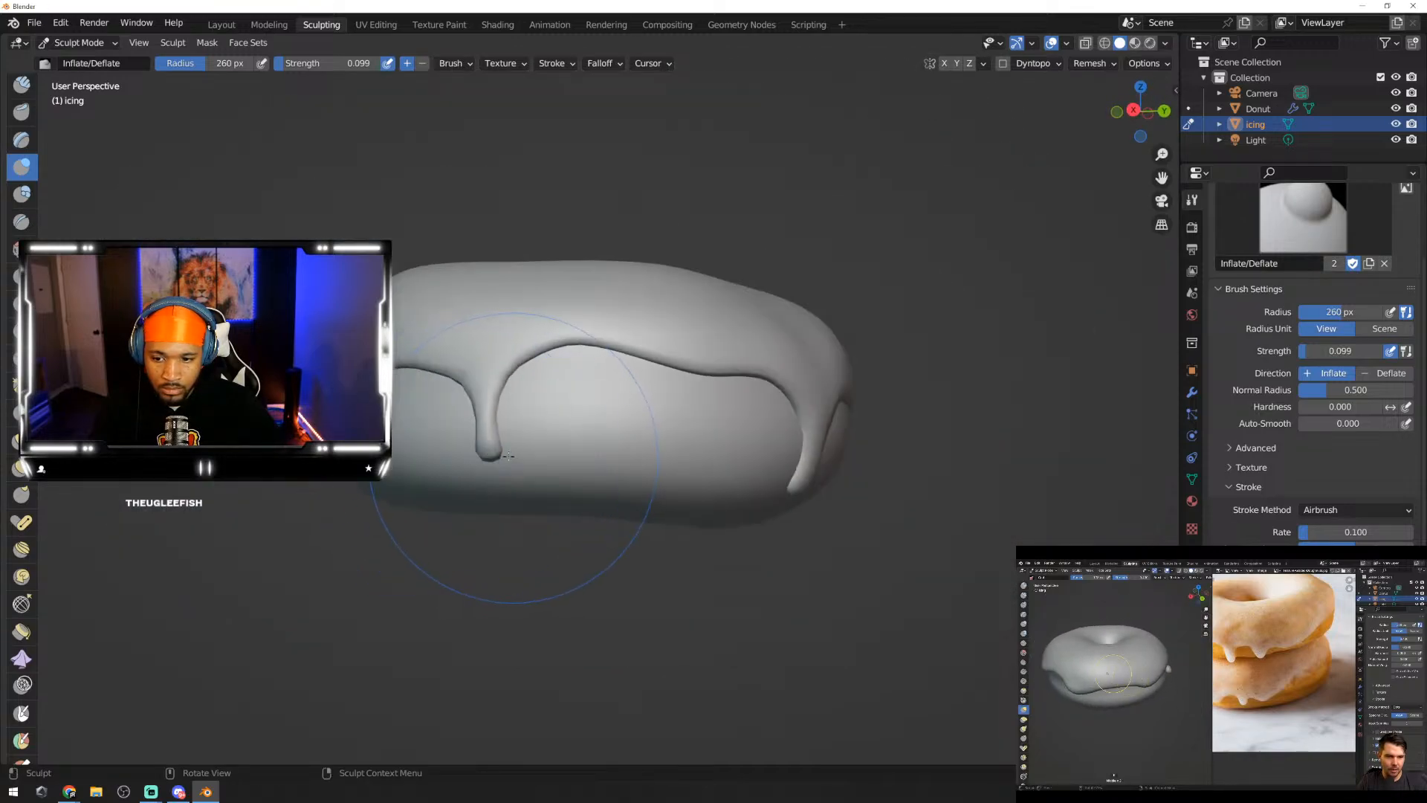
click(484, 447)
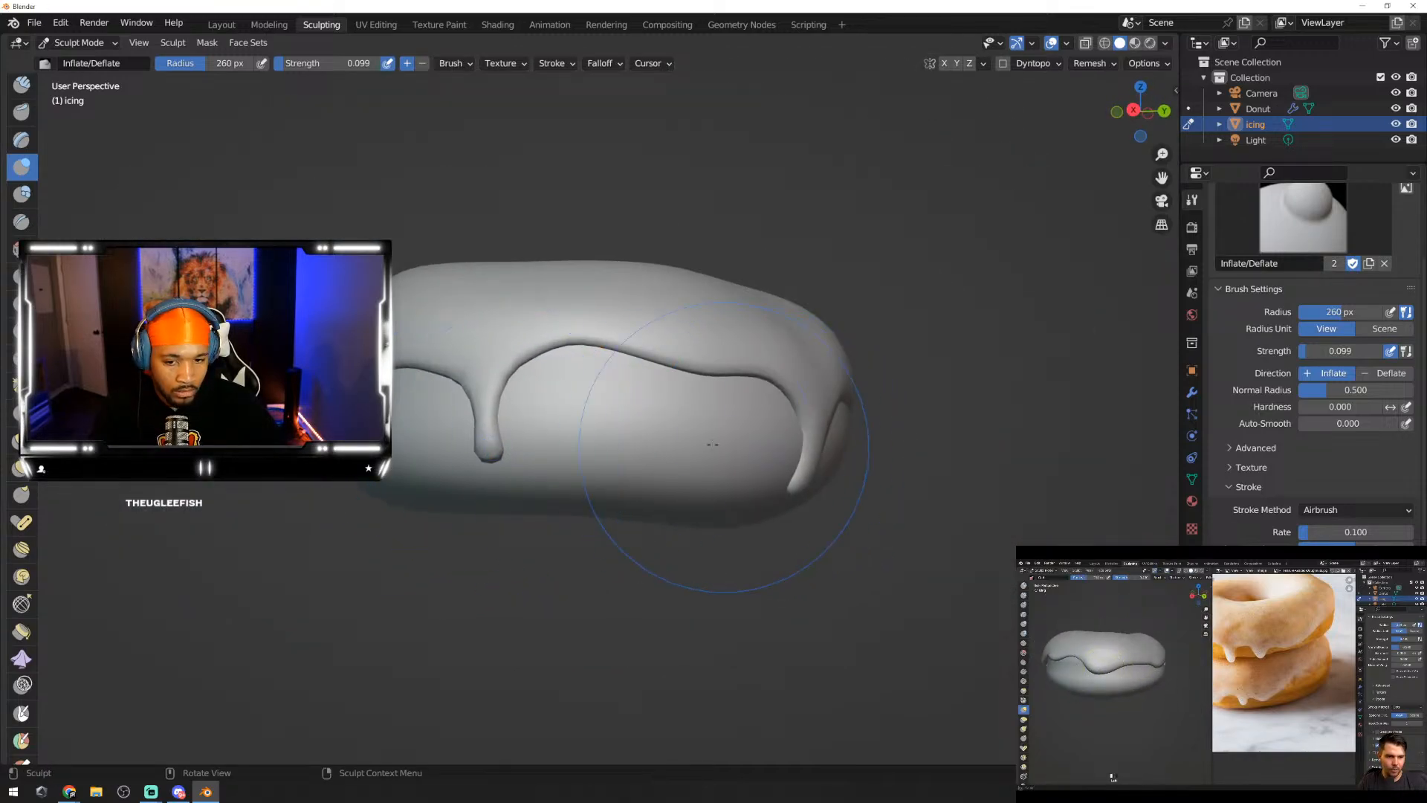
Step: Lightly inflate the tips of the remaining drips around the donut with the Inflate brush
middle_drag(500, 446, 441, 333)
middle_drag(483, 223, 368, 346)
drag(531, 441, 527, 451)
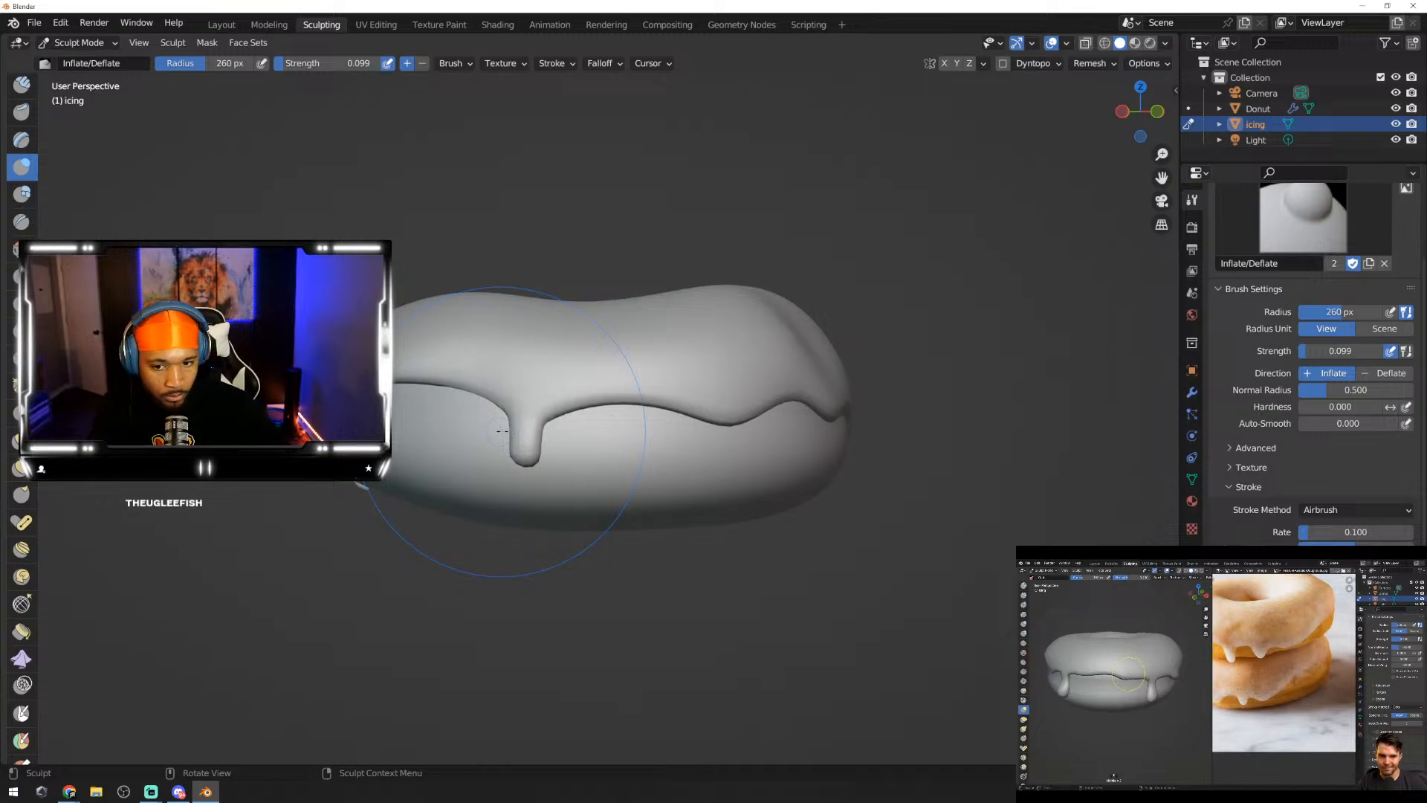
middle_drag(826, 433, 626, 421)
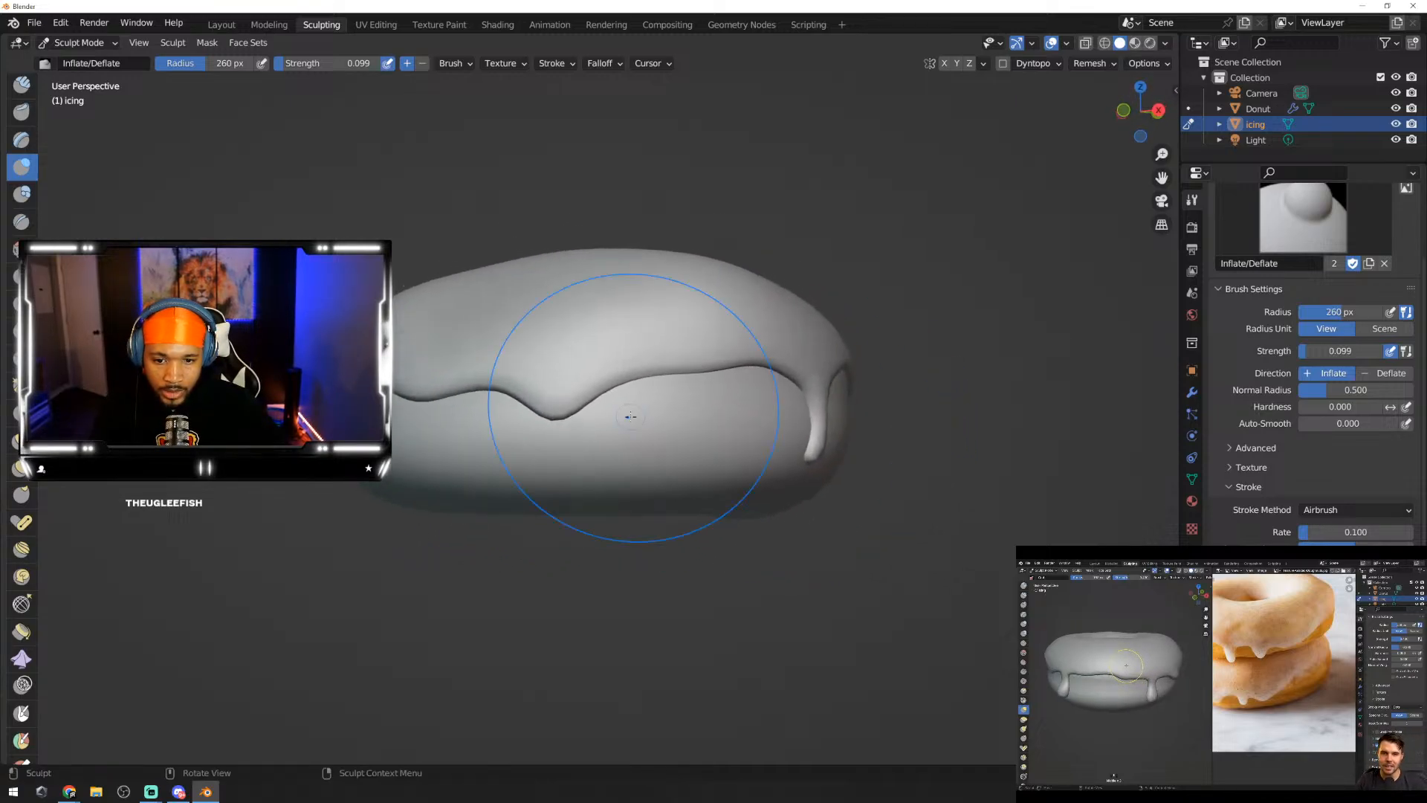
middle_drag(805, 444, 593, 423)
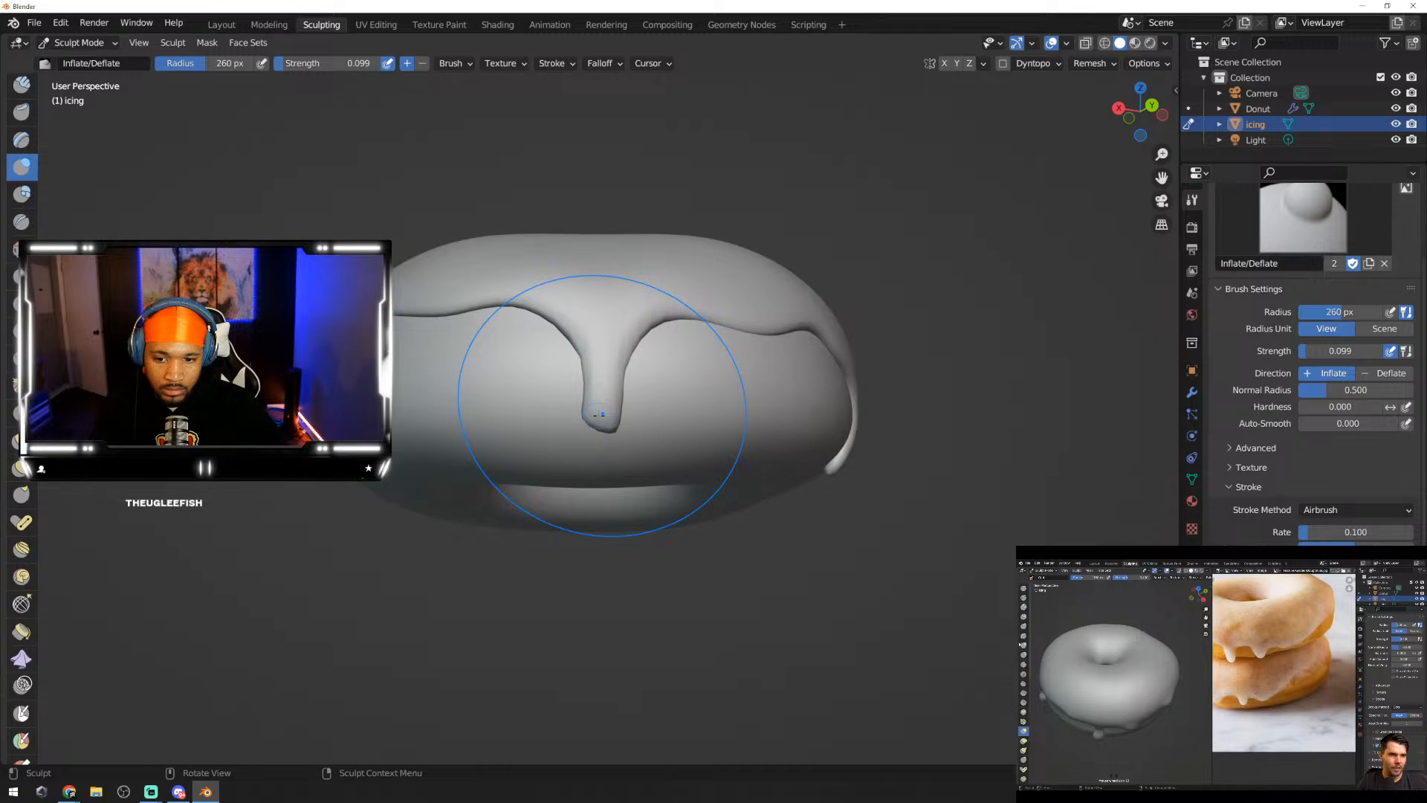
middle_drag(749, 430, 588, 422)
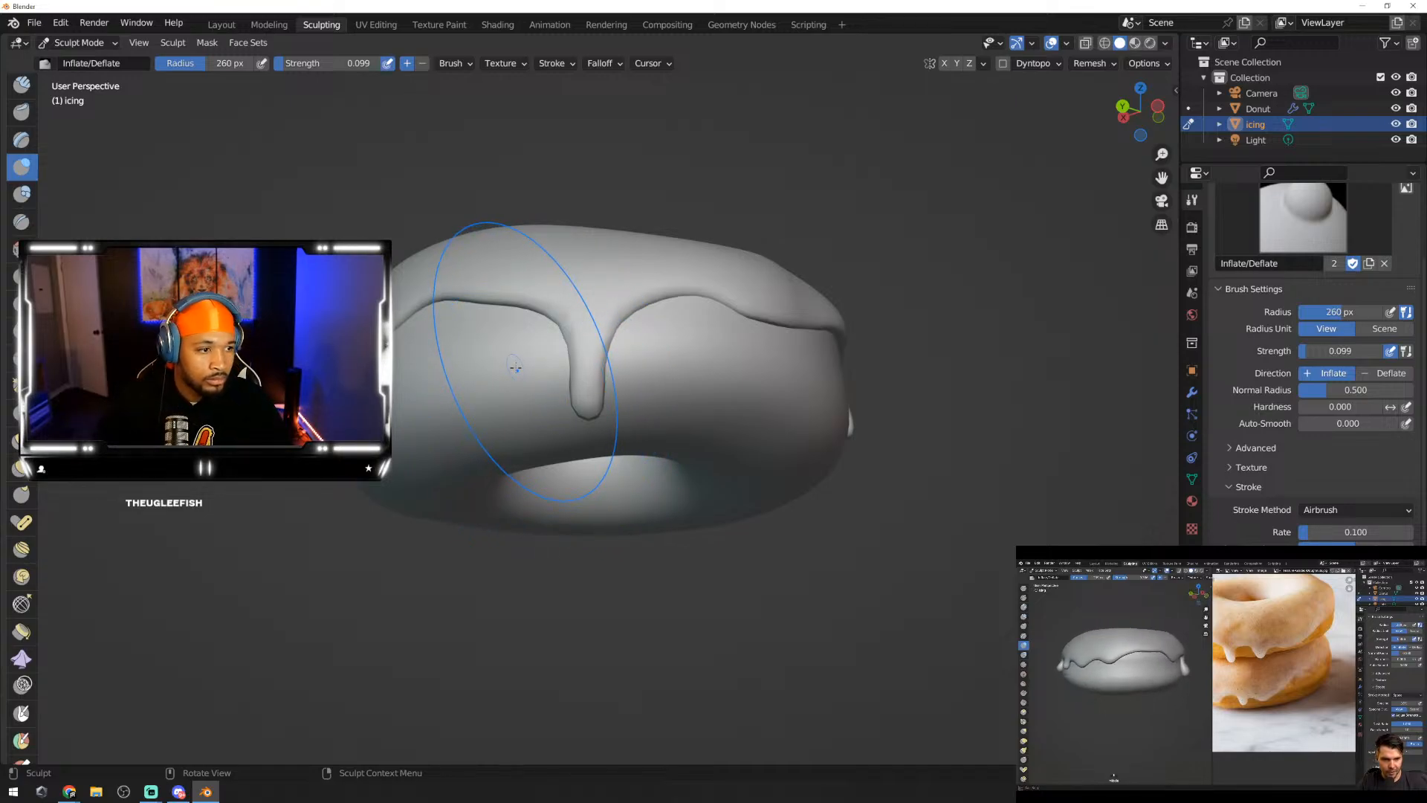
Step: Inflate the icing along the rim of the donut's central hole and raise the brush strength to 0.115
middle_drag(515, 299, 494, 510)
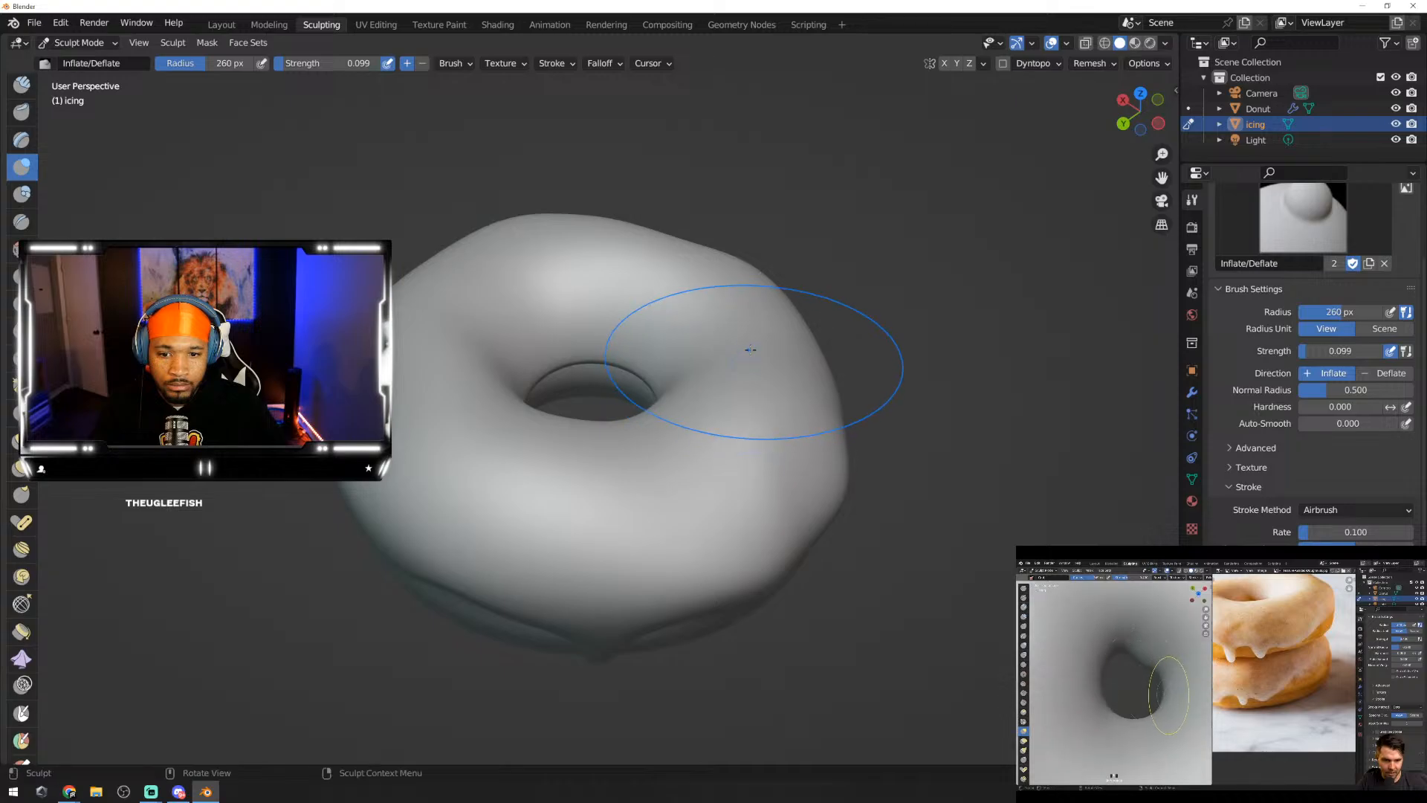
mouse_move(745, 362)
middle_down()
mouse_move(605, 239)
mouse_move(706, 372)
mouse_move(727, 355)
mouse_move(659, 293)
mouse_move(758, 418)
mouse_move(810, 417)
middle_up()
mouse_move(611, 345)
mouse_down()
mouse_move(599, 367)
mouse_move(596, 351)
mouse_up()
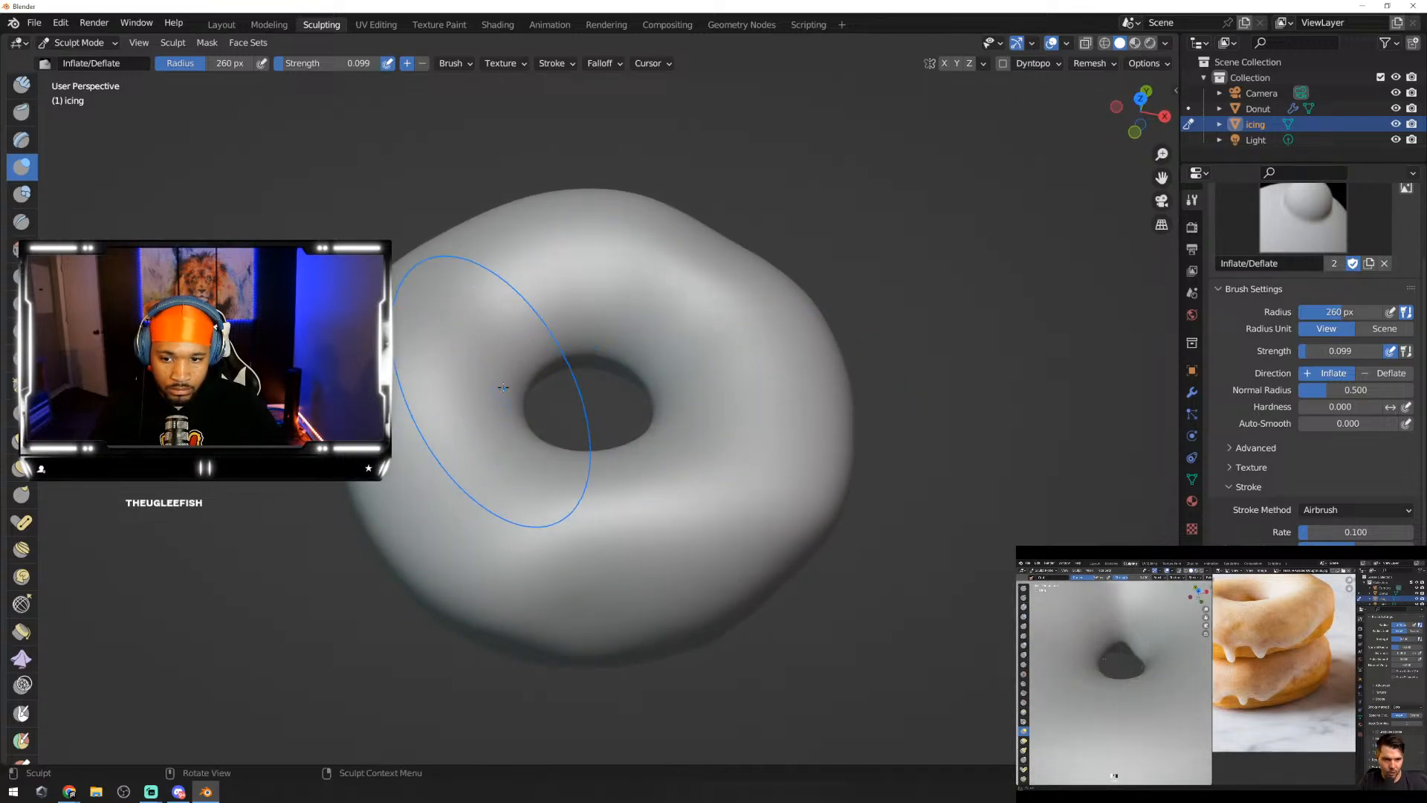
key(shift+f)
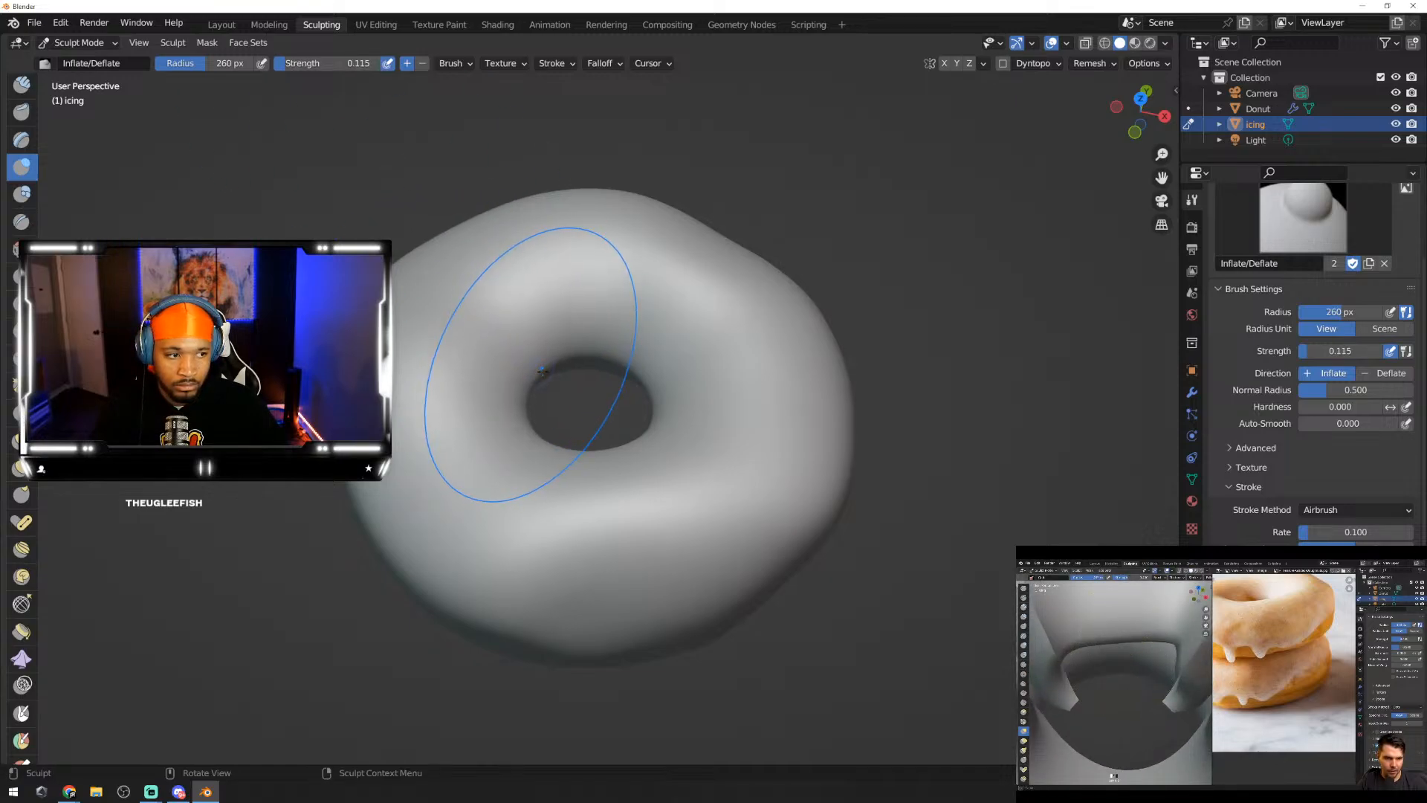
middle_drag(540, 369, 594, 362)
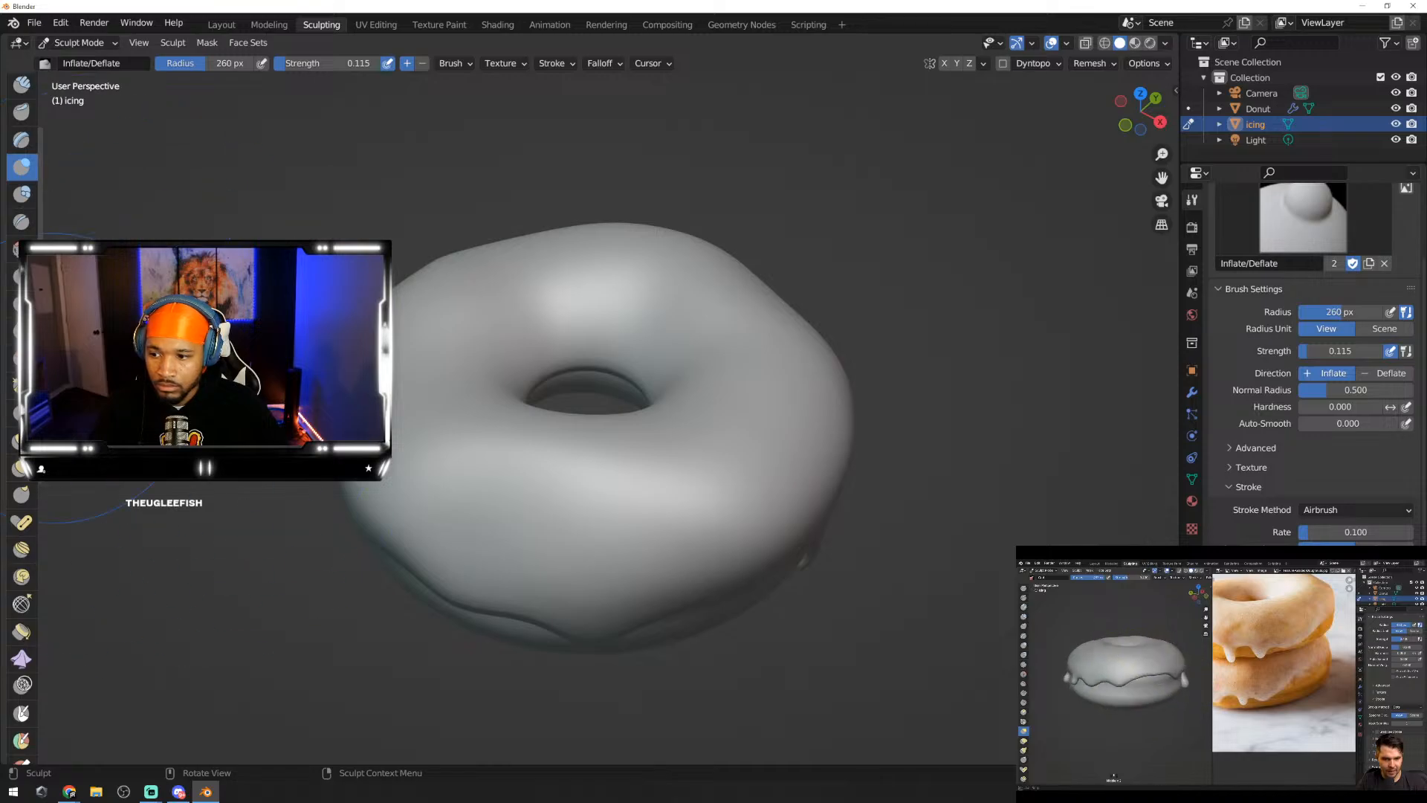
Step: Switch to the Grab brush and pull the icing's inner rim slightly outward on the far side of the hole
key(g)
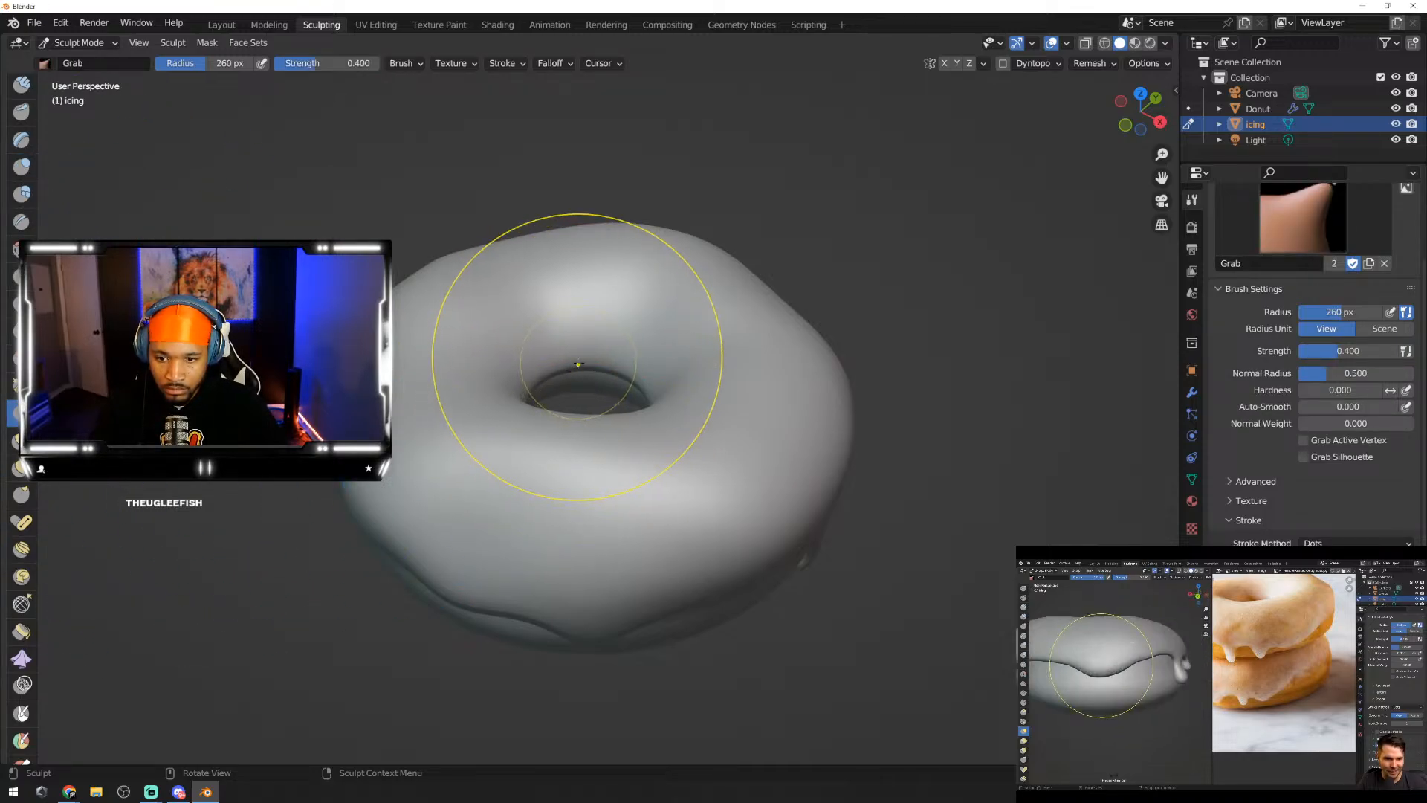
drag(577, 364, 584, 351)
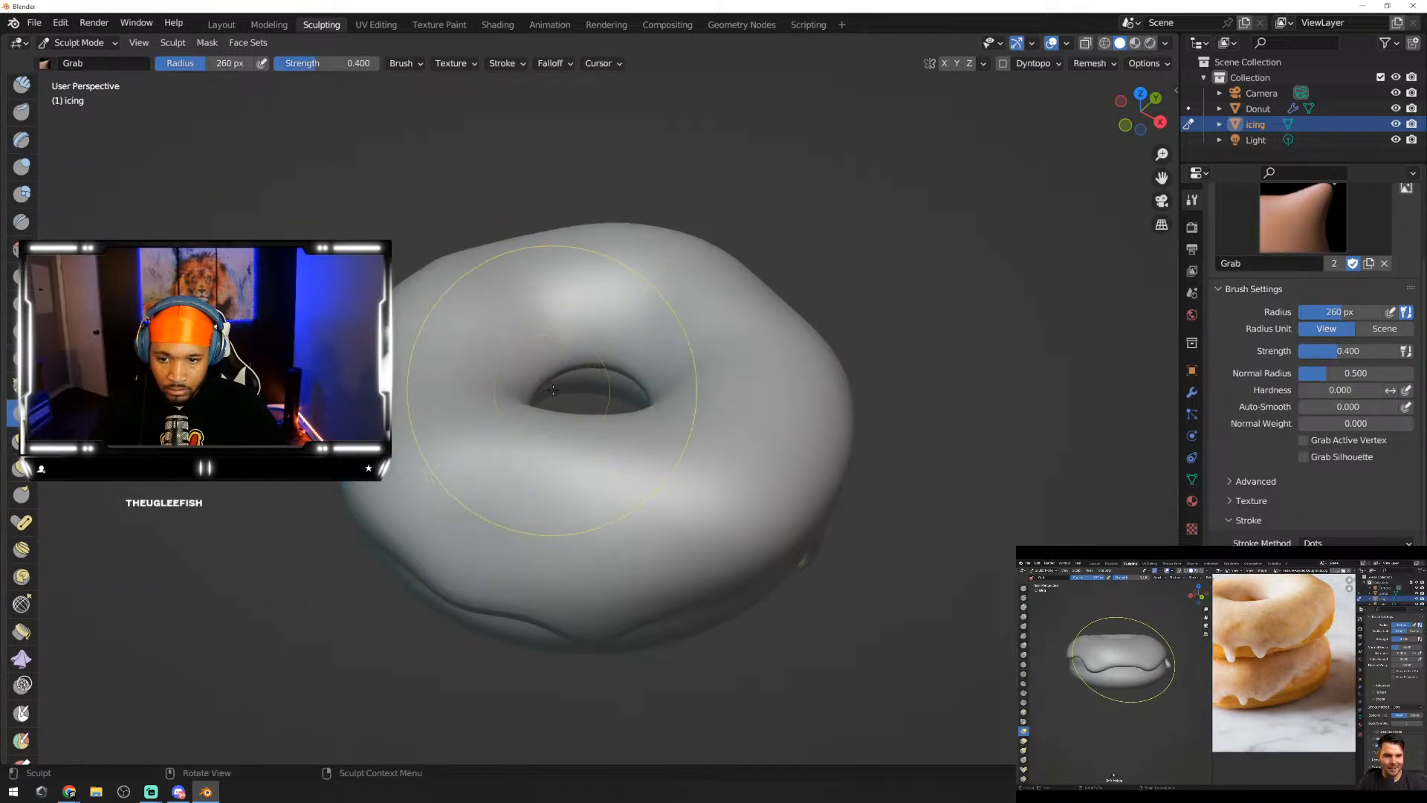
middle_drag(552, 390, 526, 382)
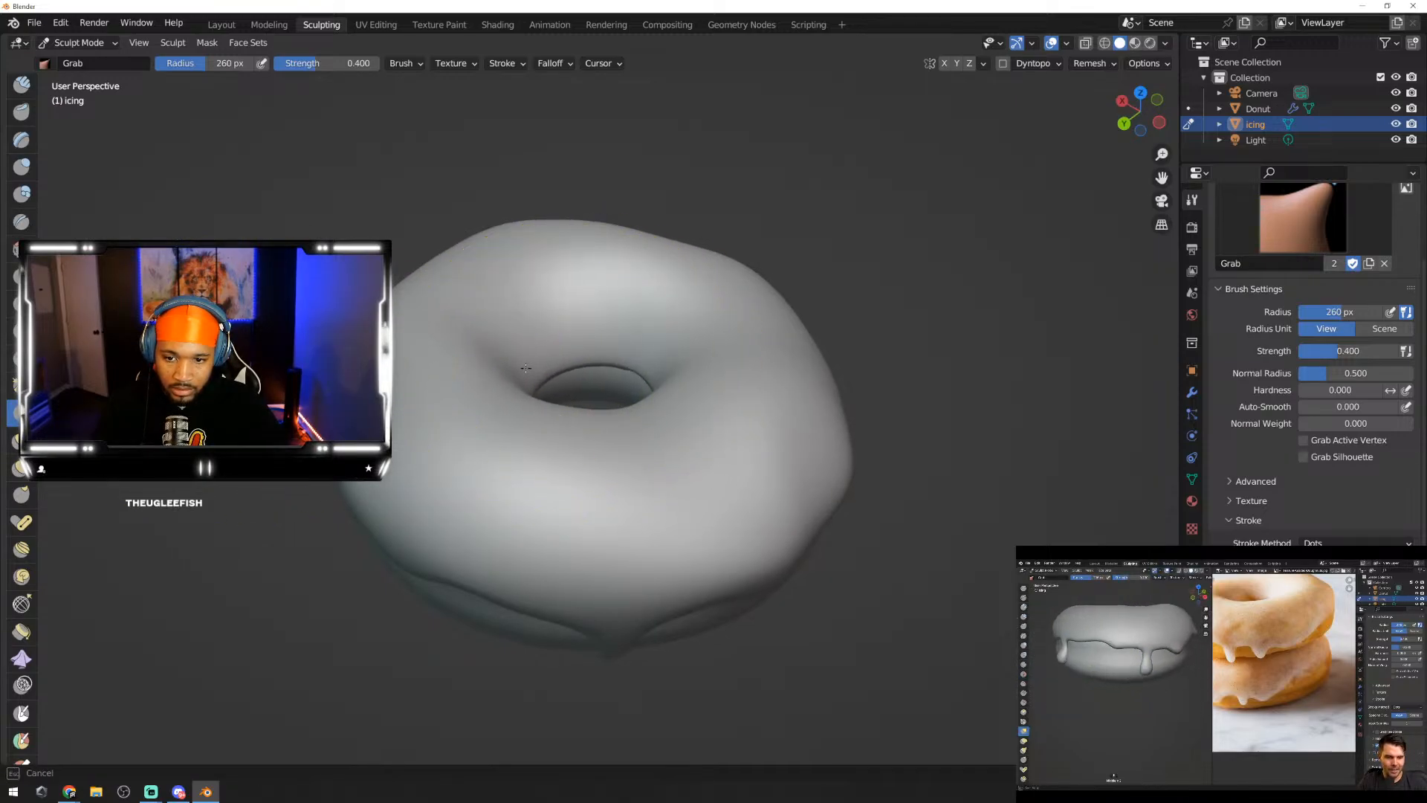
middle_drag(607, 385, 582, 379)
Step: Return to the Grab brush and nudge the icing's inner rim into shape along the far side of the hole
click(22, 166)
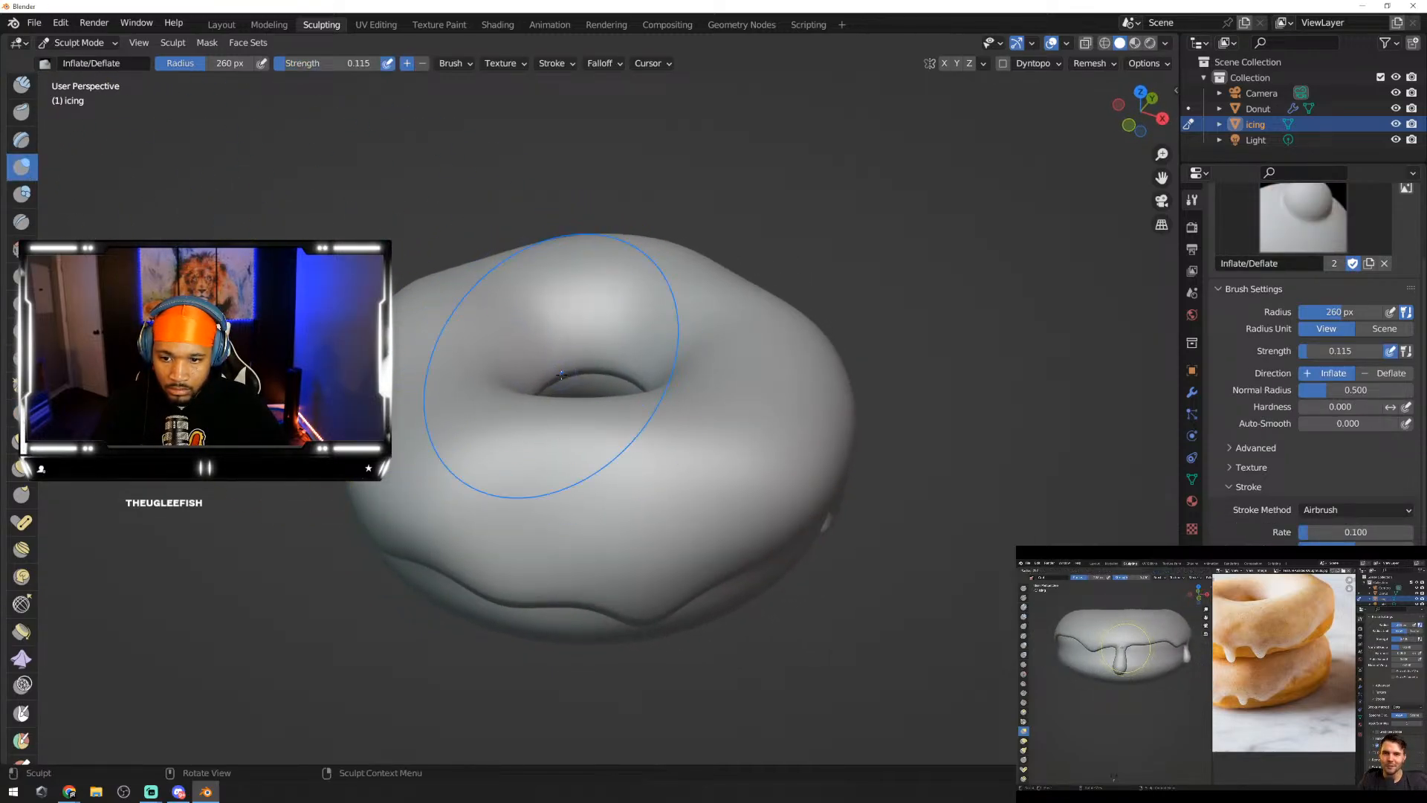
mouse_move(561, 375)
middle_down()
mouse_move(810, 409)
mouse_move(721, 430)
middle_up()
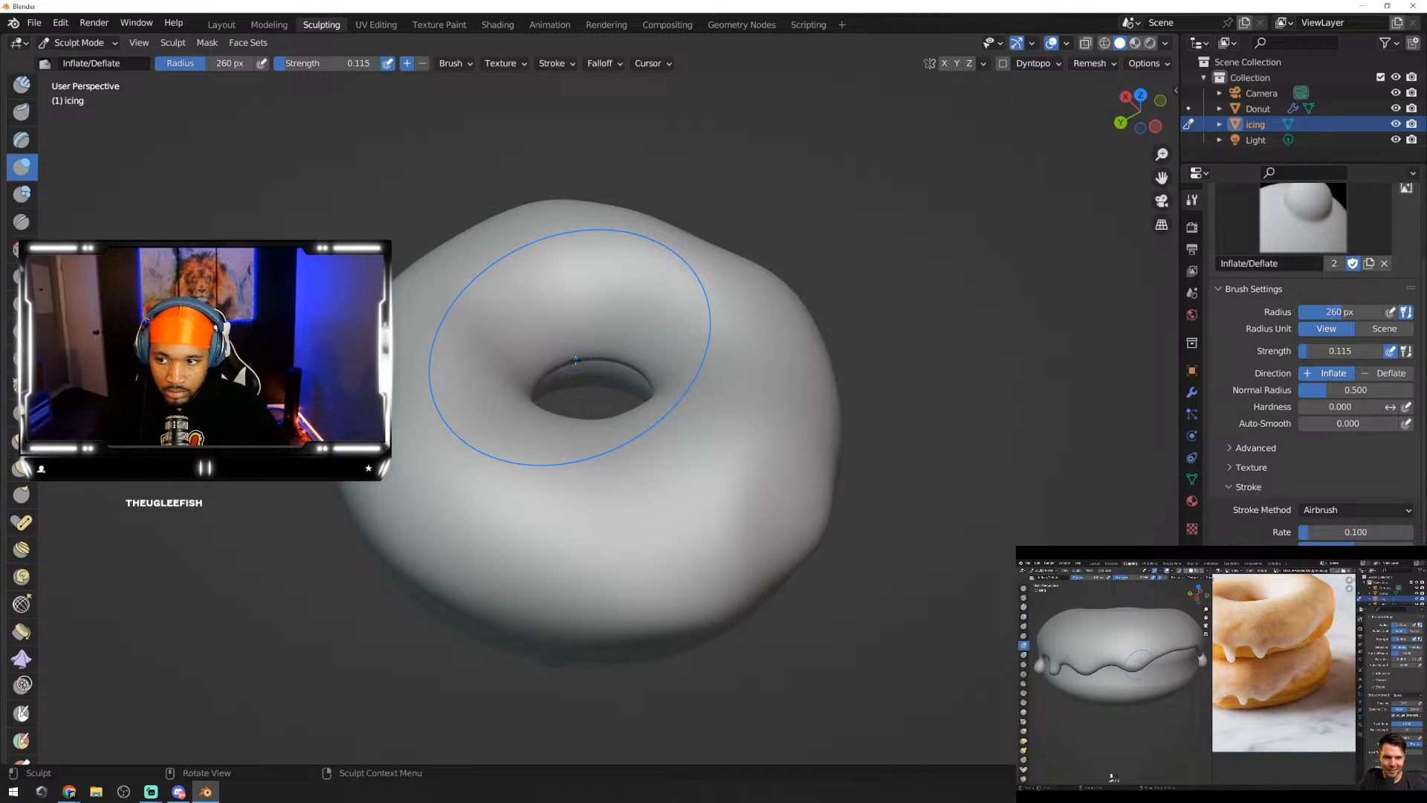
key(g)
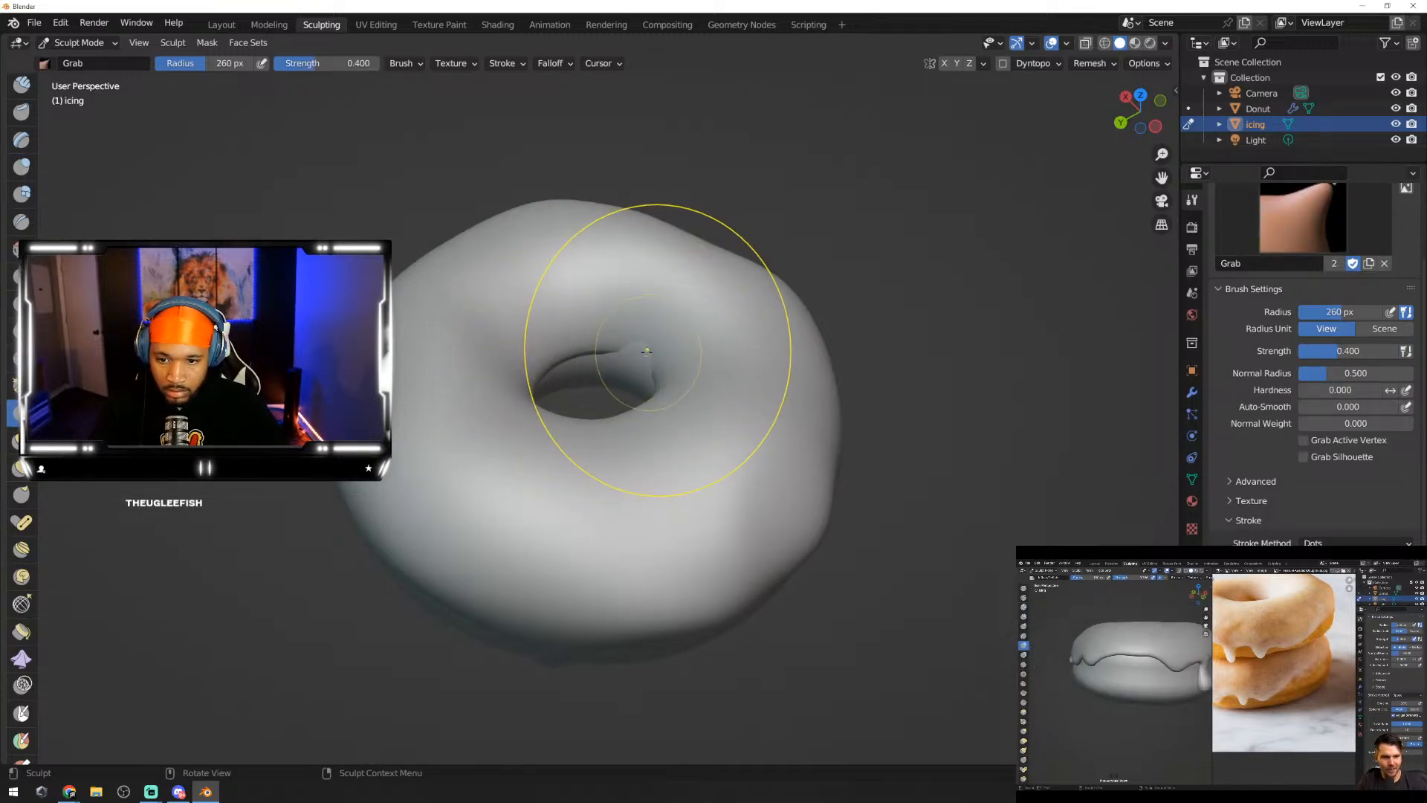
drag(641, 354, 644, 350)
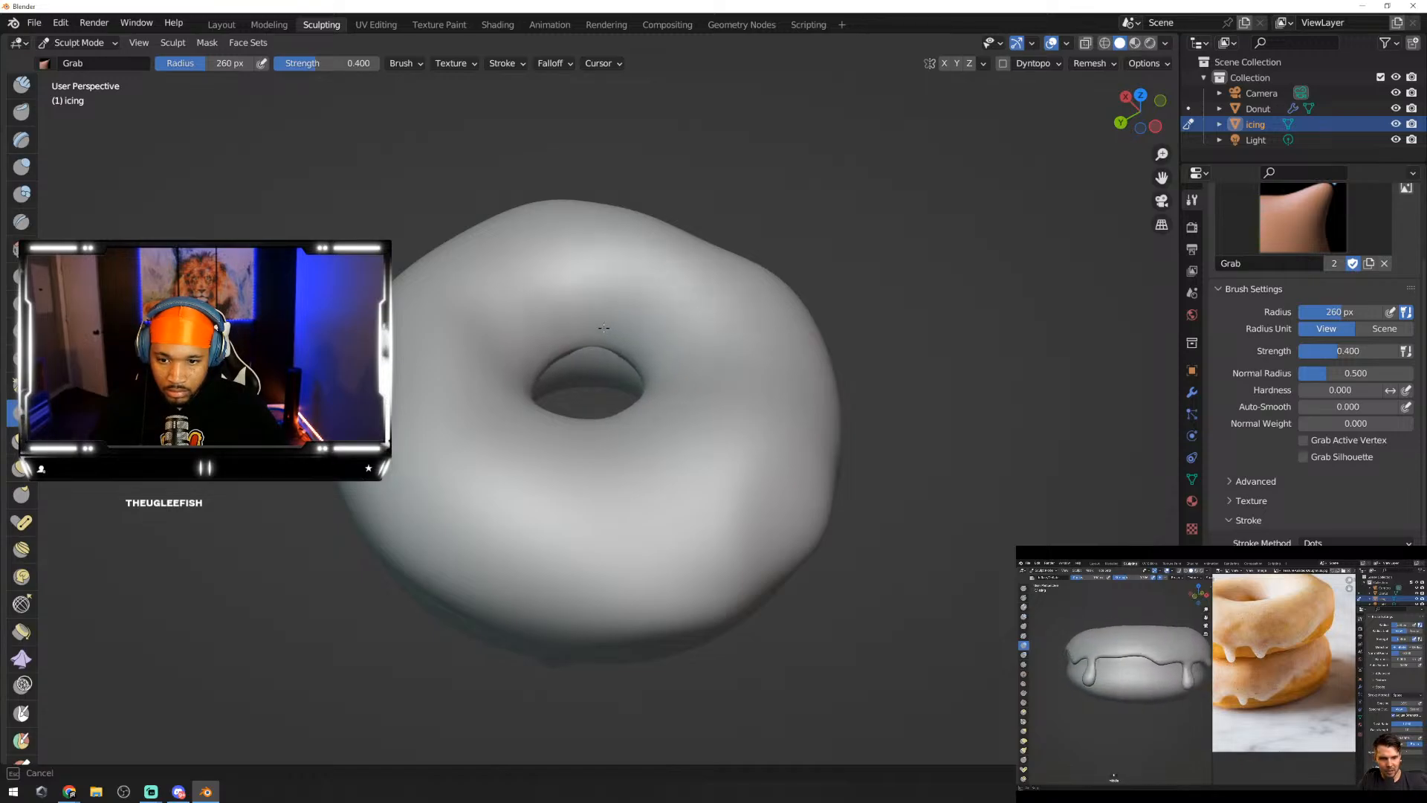
mouse_move(645, 387)
middle_down()
mouse_move(749, 439)
mouse_move(726, 350)
mouse_move(762, 318)
middle_up()
drag(606, 359, 597, 369)
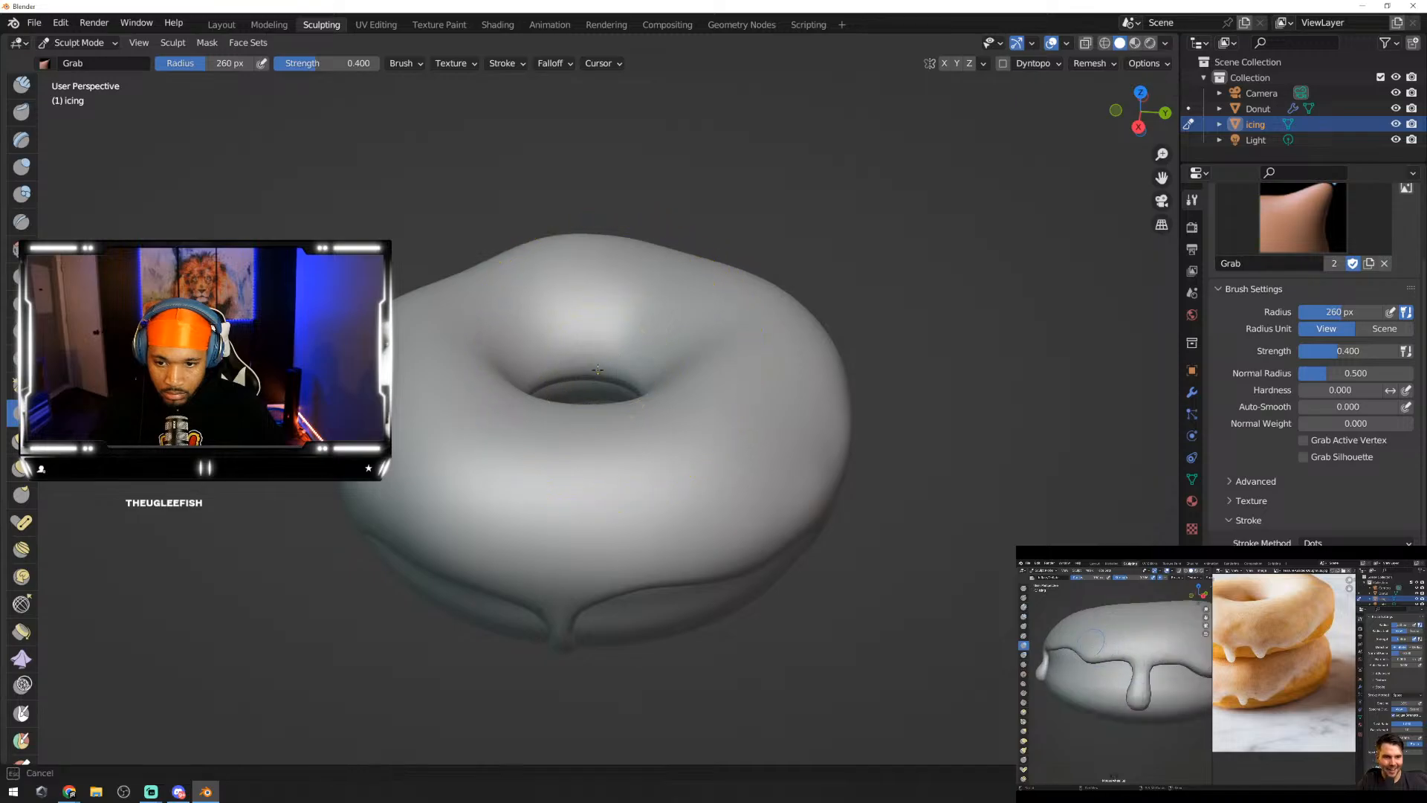
middle_drag(624, 354, 655, 405)
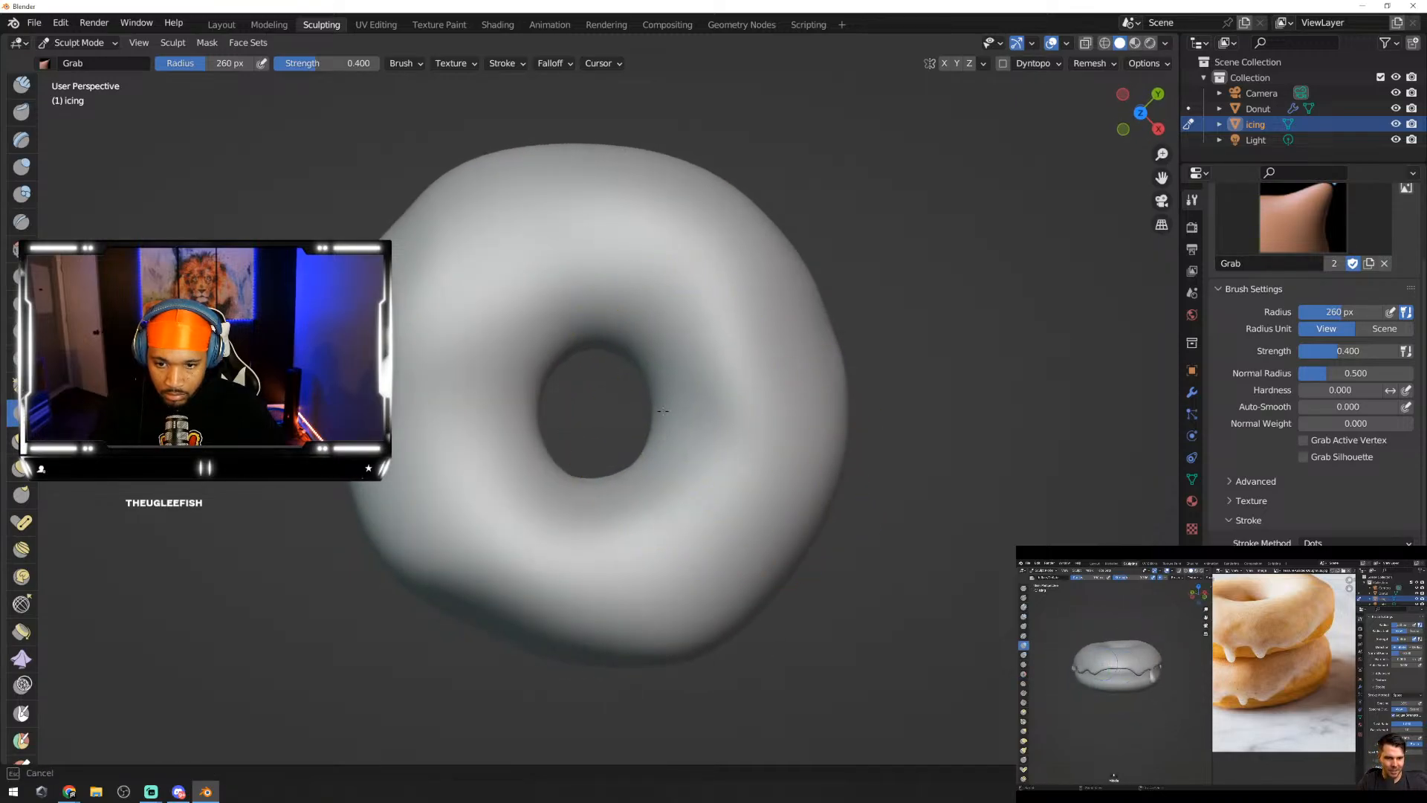
Step: Widen the icing's central opening by pulling its near and far rims with the Grab brush at 0.400 strength
mouse_move(660, 407)
middle_down()
mouse_move(610, 492)
mouse_move(620, 381)
mouse_move(604, 448)
mouse_move(593, 435)
mouse_move(506, 569)
middle_up()
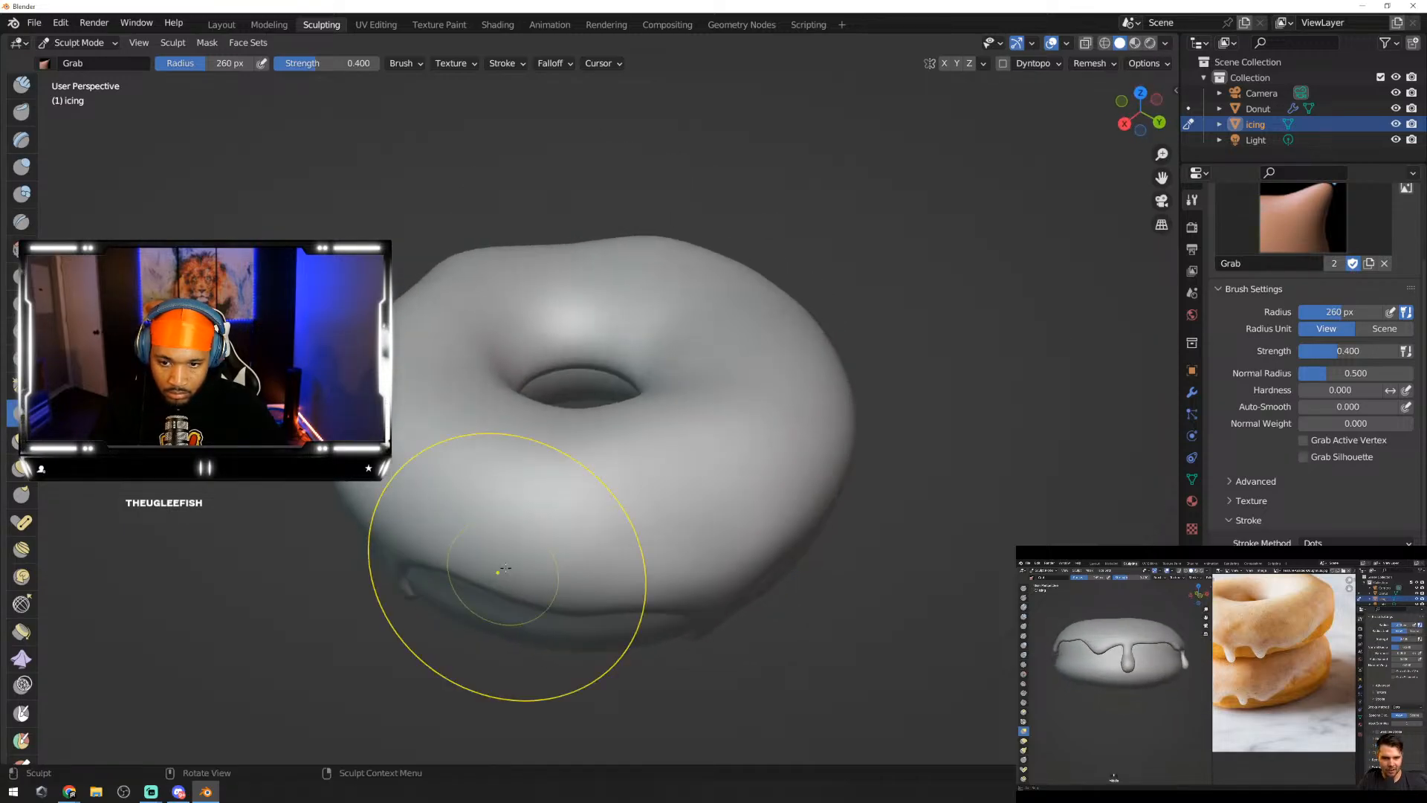
middle_drag(659, 407, 543, 535)
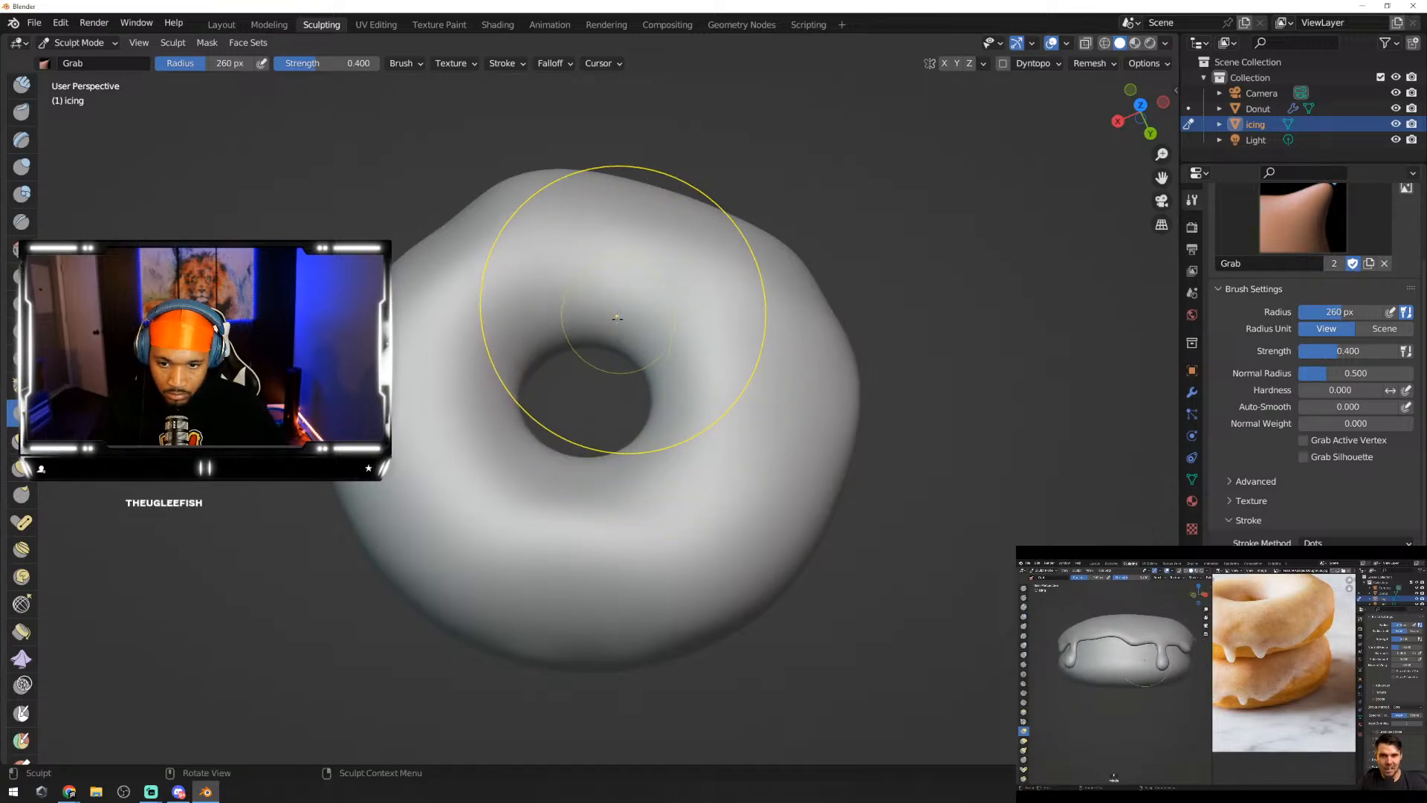
drag(661, 422, 643, 463)
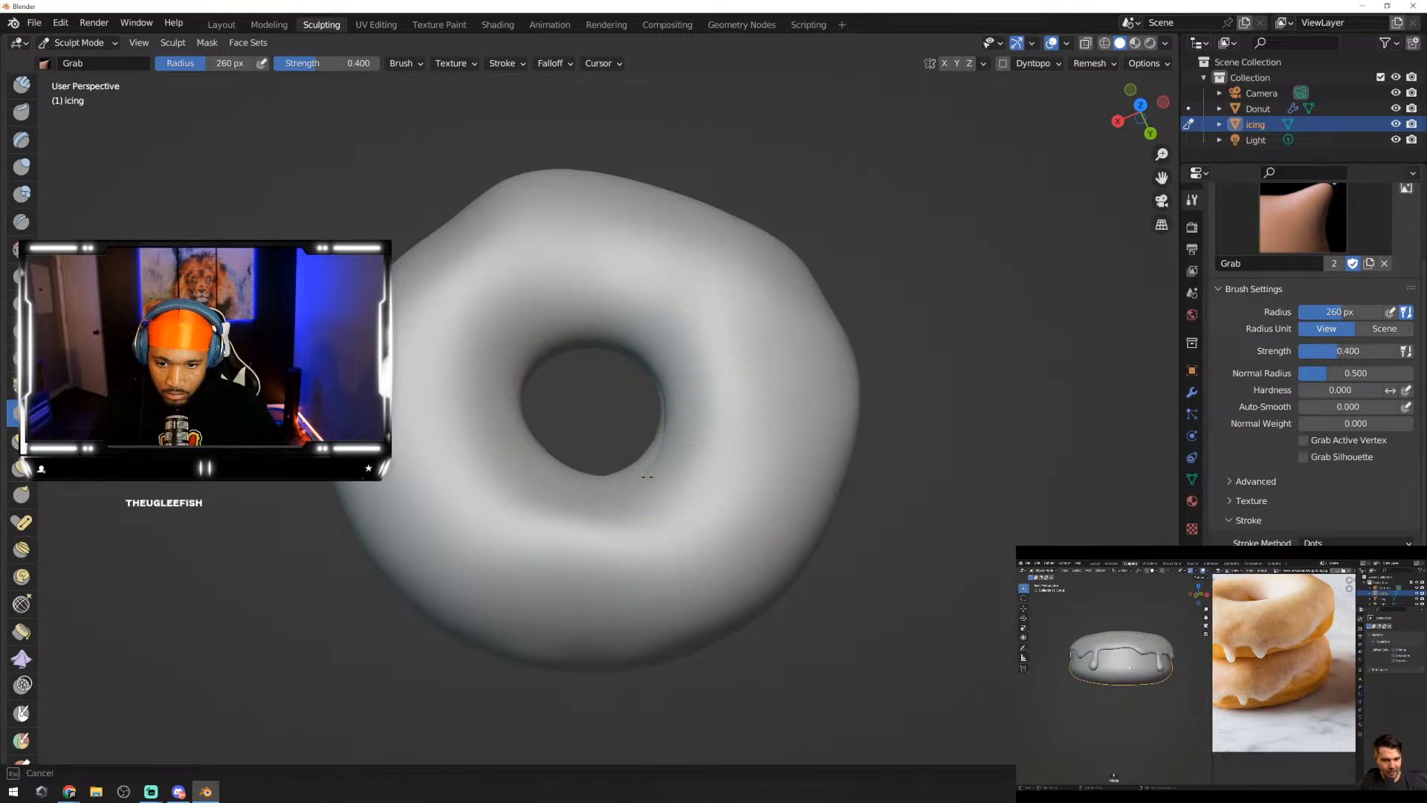
mouse_move(640, 467)
middle_down()
mouse_move(743, 401)
mouse_move(834, 427)
mouse_move(695, 386)
mouse_move(700, 376)
middle_up()
drag(581, 315, 594, 334)
drag(594, 335, 589, 350)
Step: Even out the remaining irregular parts of the icing's hole rim with short Grab strokes from different angles
mouse_move(590, 350)
middle_down()
mouse_move(664, 330)
mouse_move(427, 339)
middle_up()
drag(526, 357, 527, 359)
middle_drag(658, 389, 494, 363)
drag(494, 364, 535, 368)
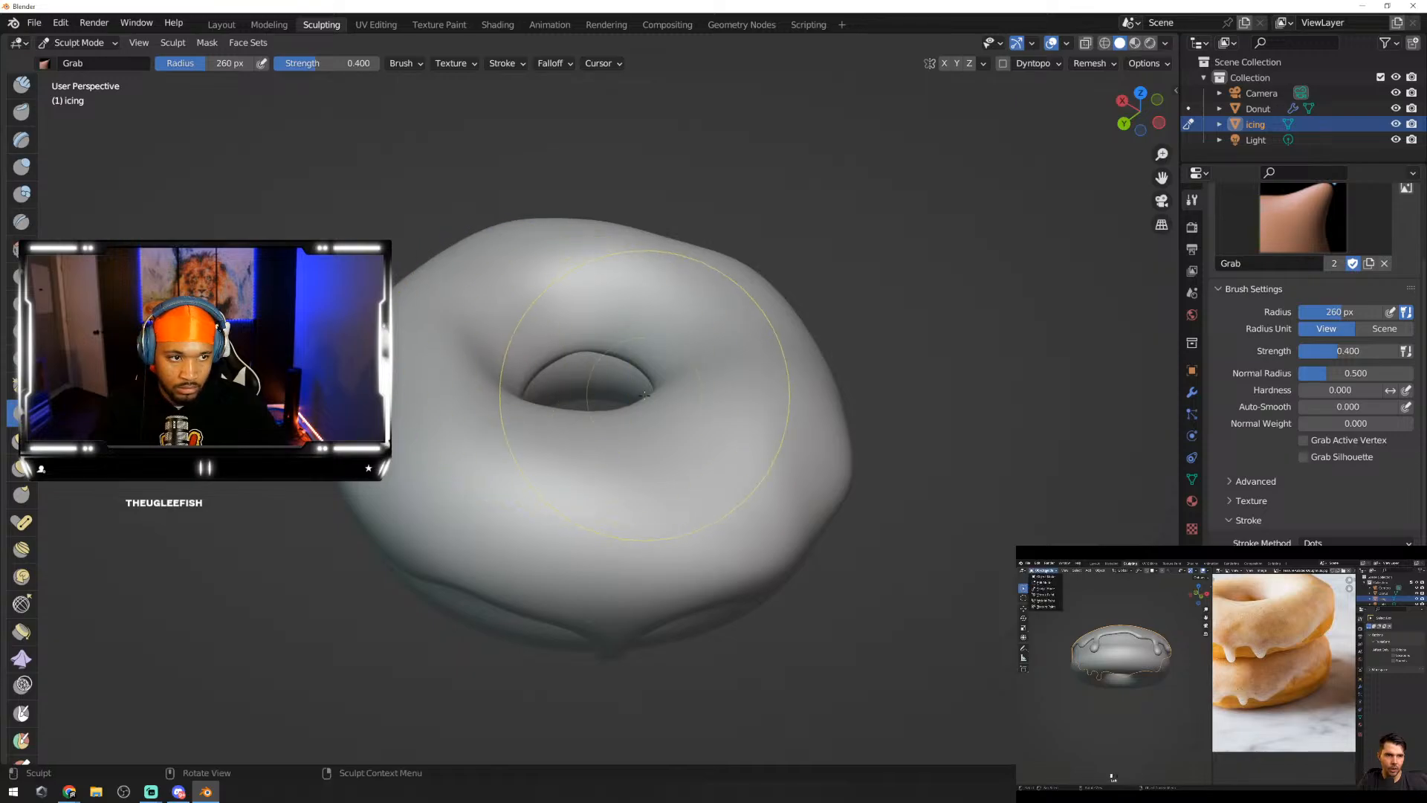
middle_drag(605, 372, 555, 381)
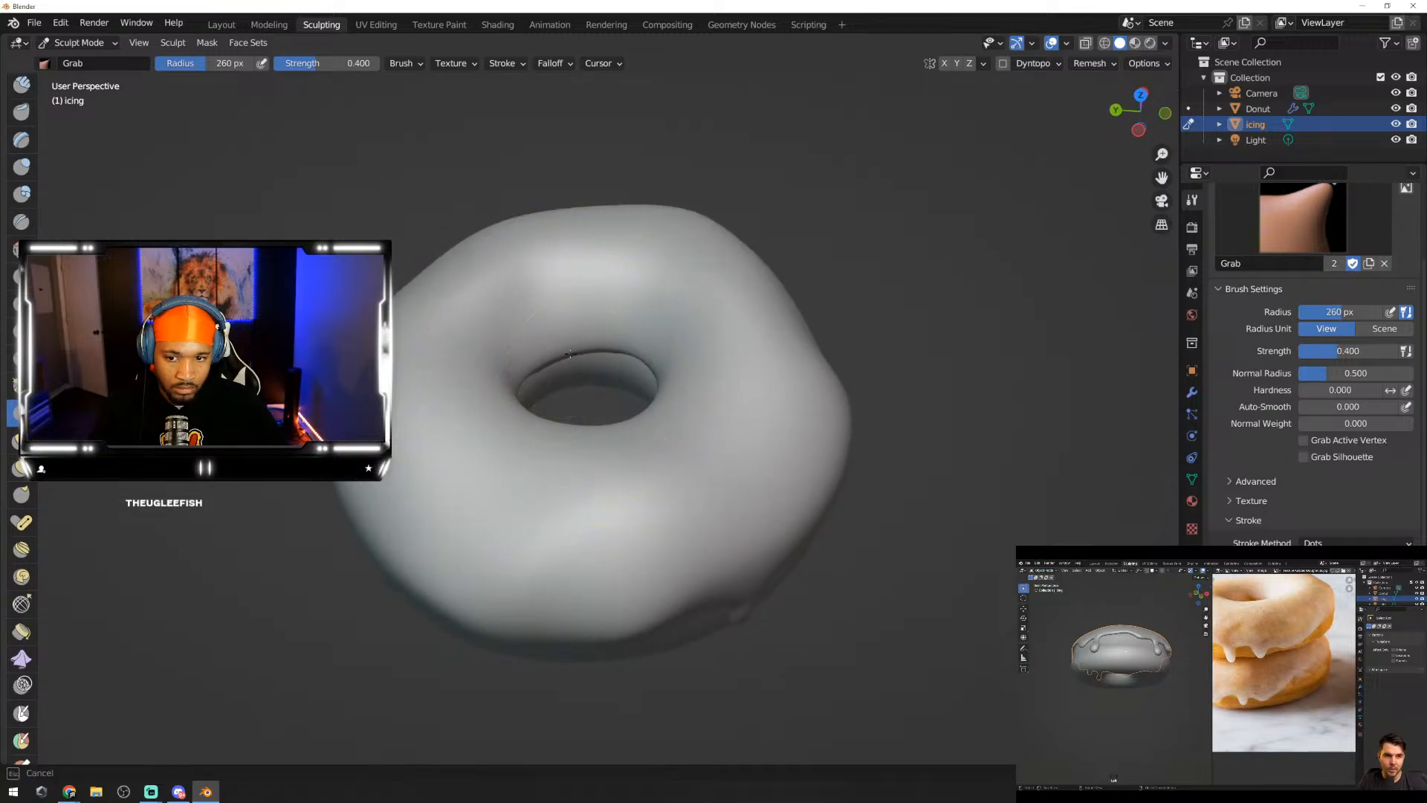
drag(569, 354, 571, 350)
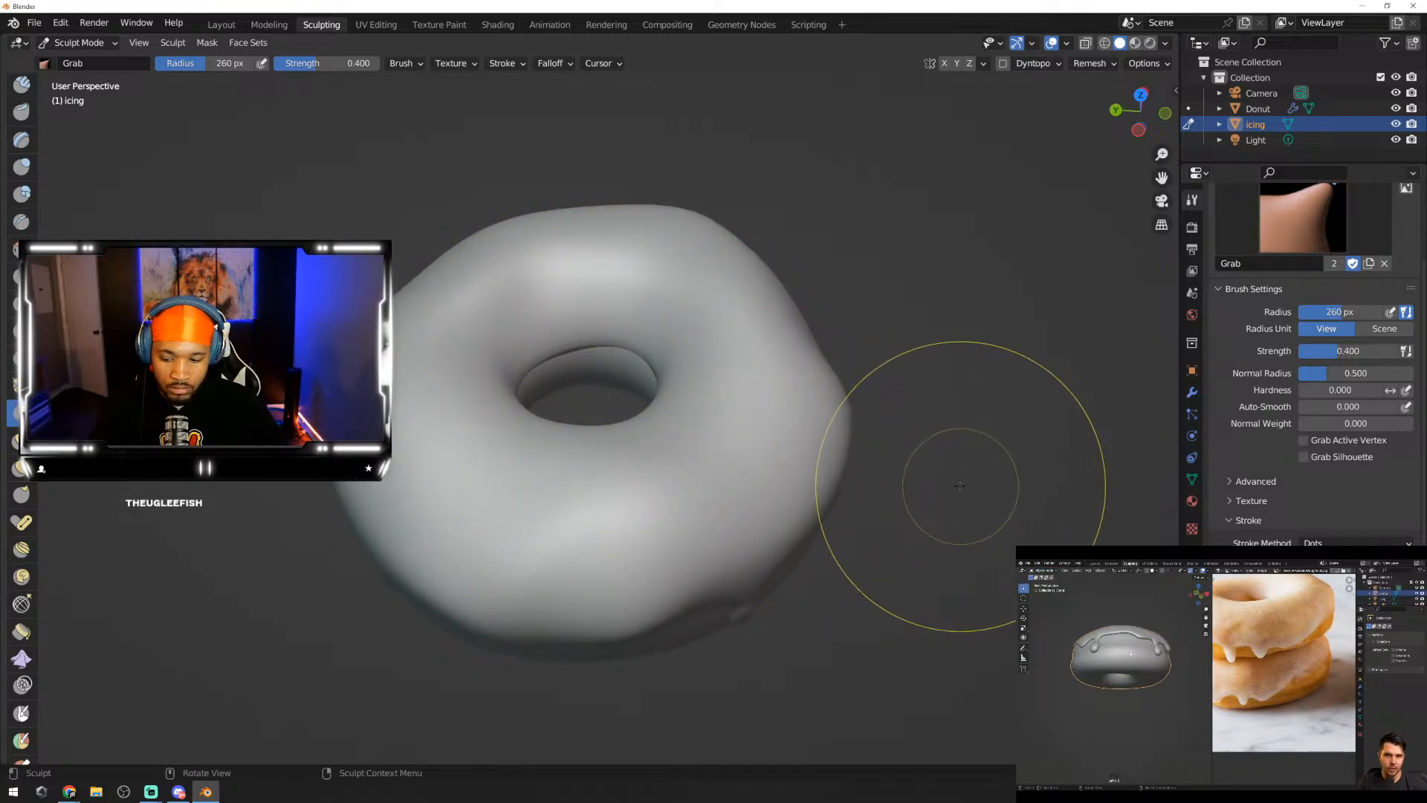
Step: Switch to Object Mode, deselect the icing and examine the donut from above and underneath
click(79, 43)
click(84, 61)
scroll(967, 417, down, 4)
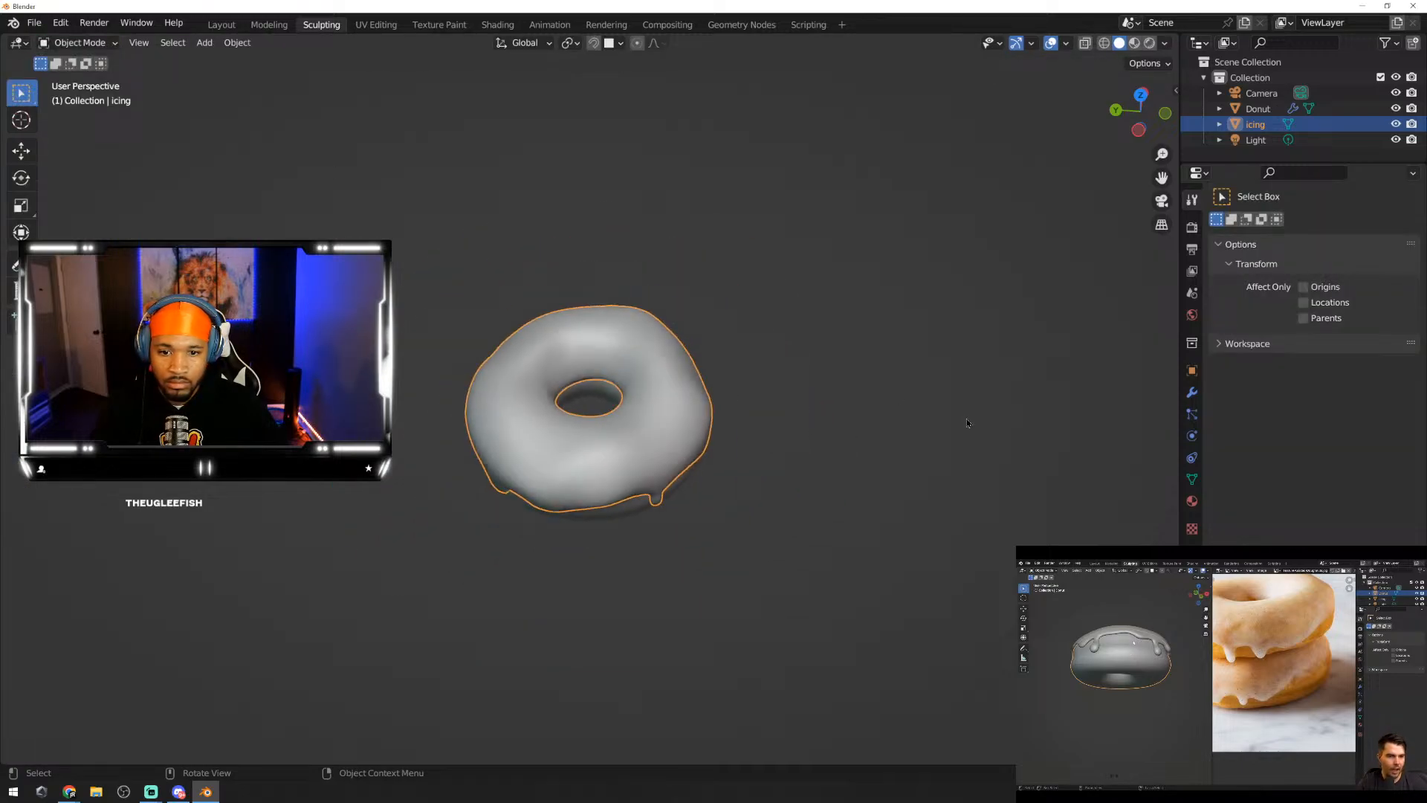
scroll(827, 413, up, 3)
scroll(820, 456, down, 1)
click(835, 496)
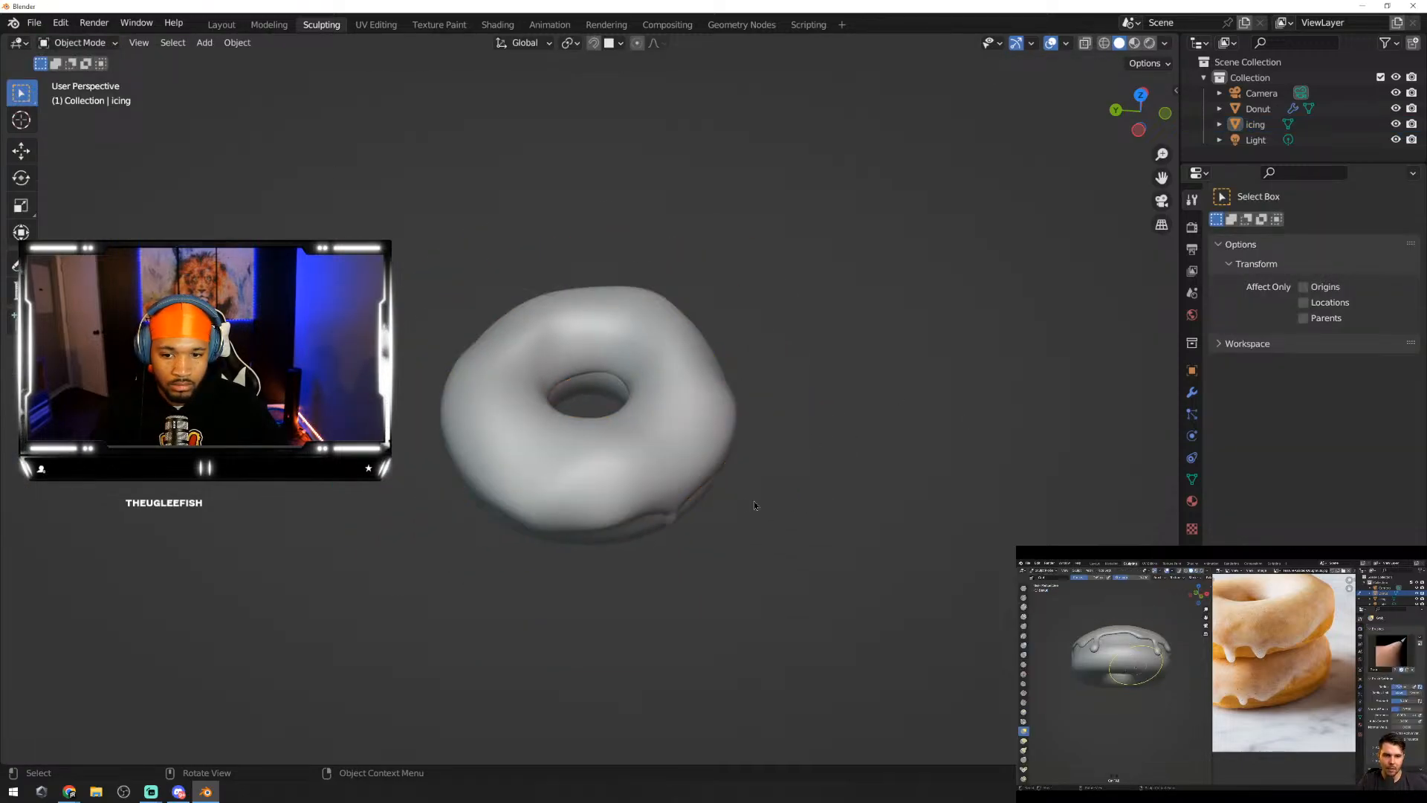
middle_drag(761, 523, 821, 289)
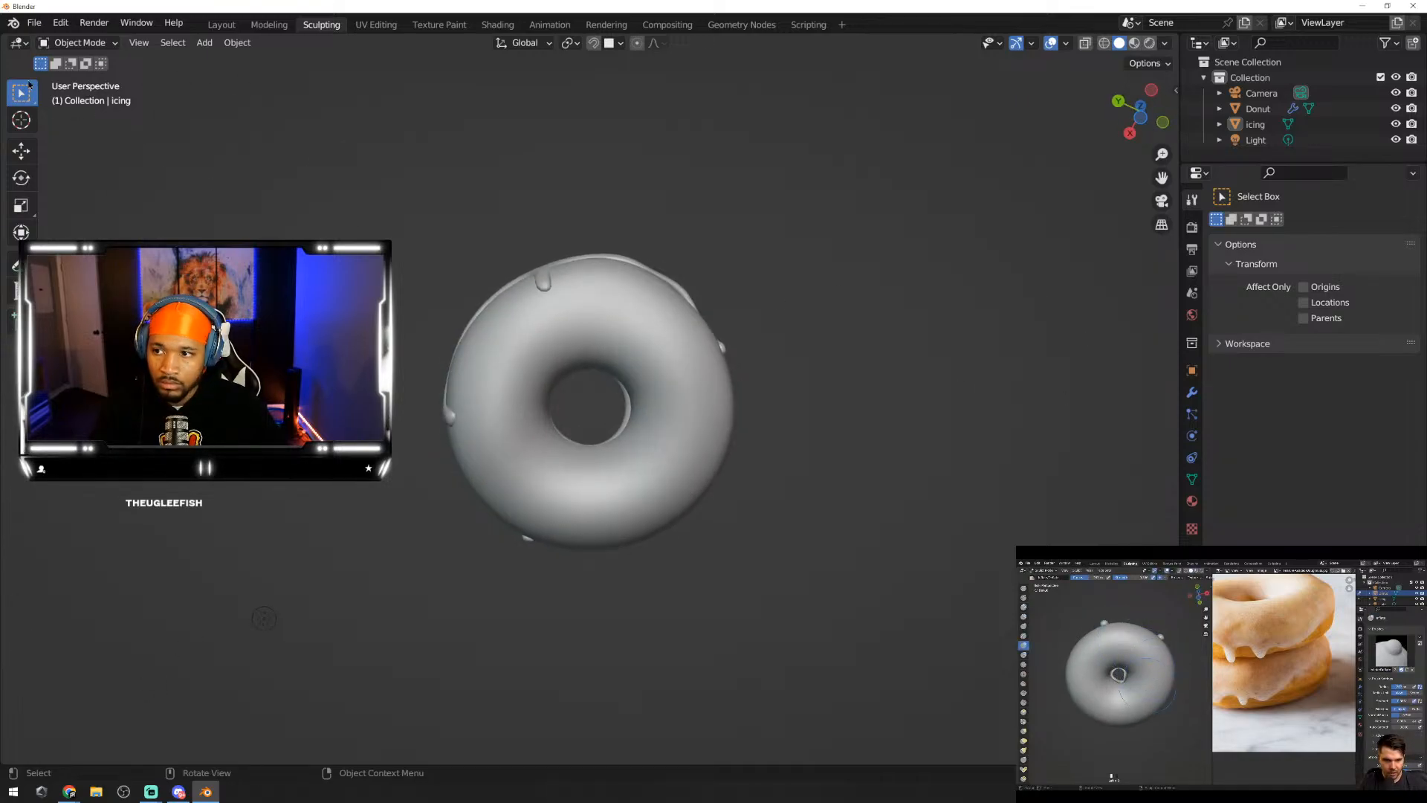
Step: Make the Donut base the active object and enter Sculpt Mode on it with the Inflate brush
click(77, 44)
click(83, 93)
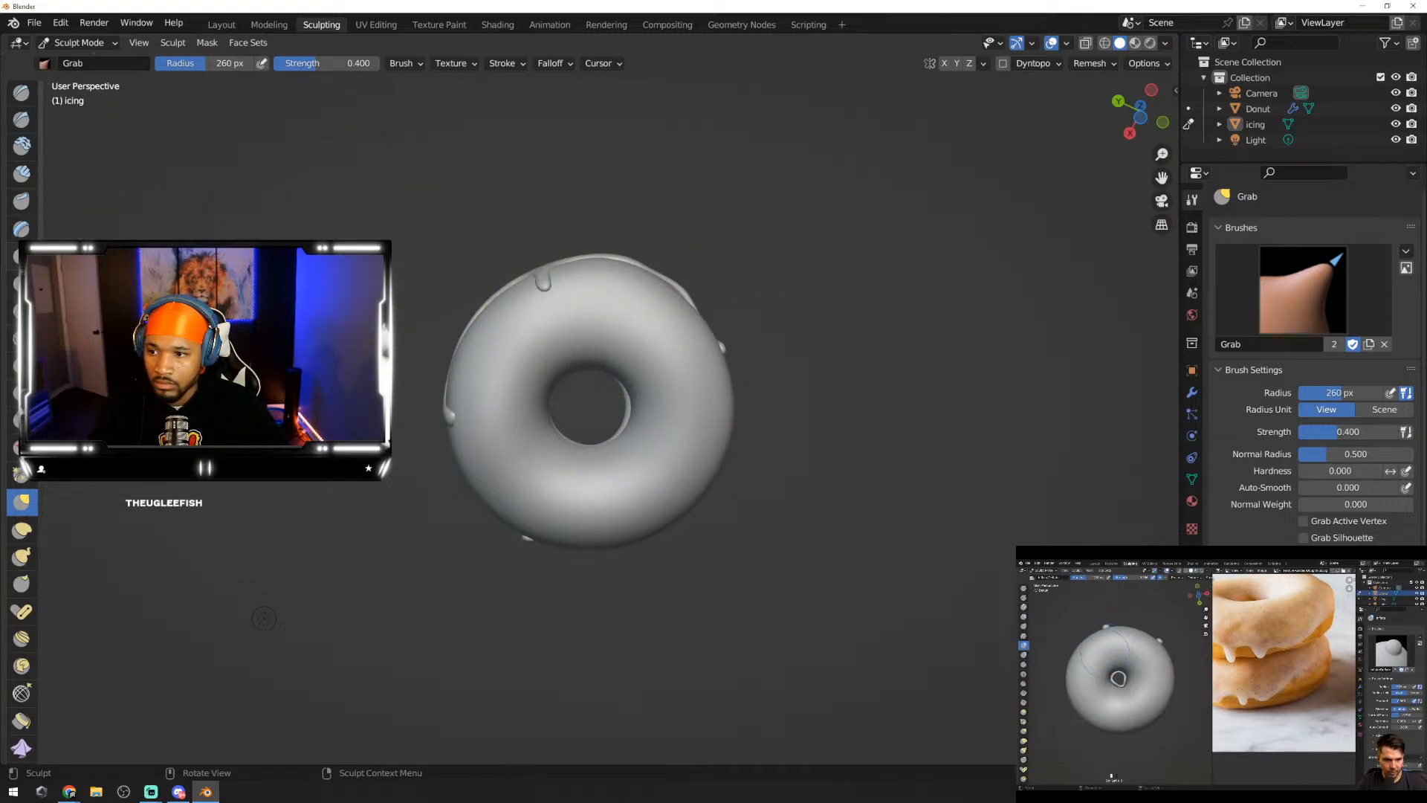
key(i)
scroll(605, 239, up, 4)
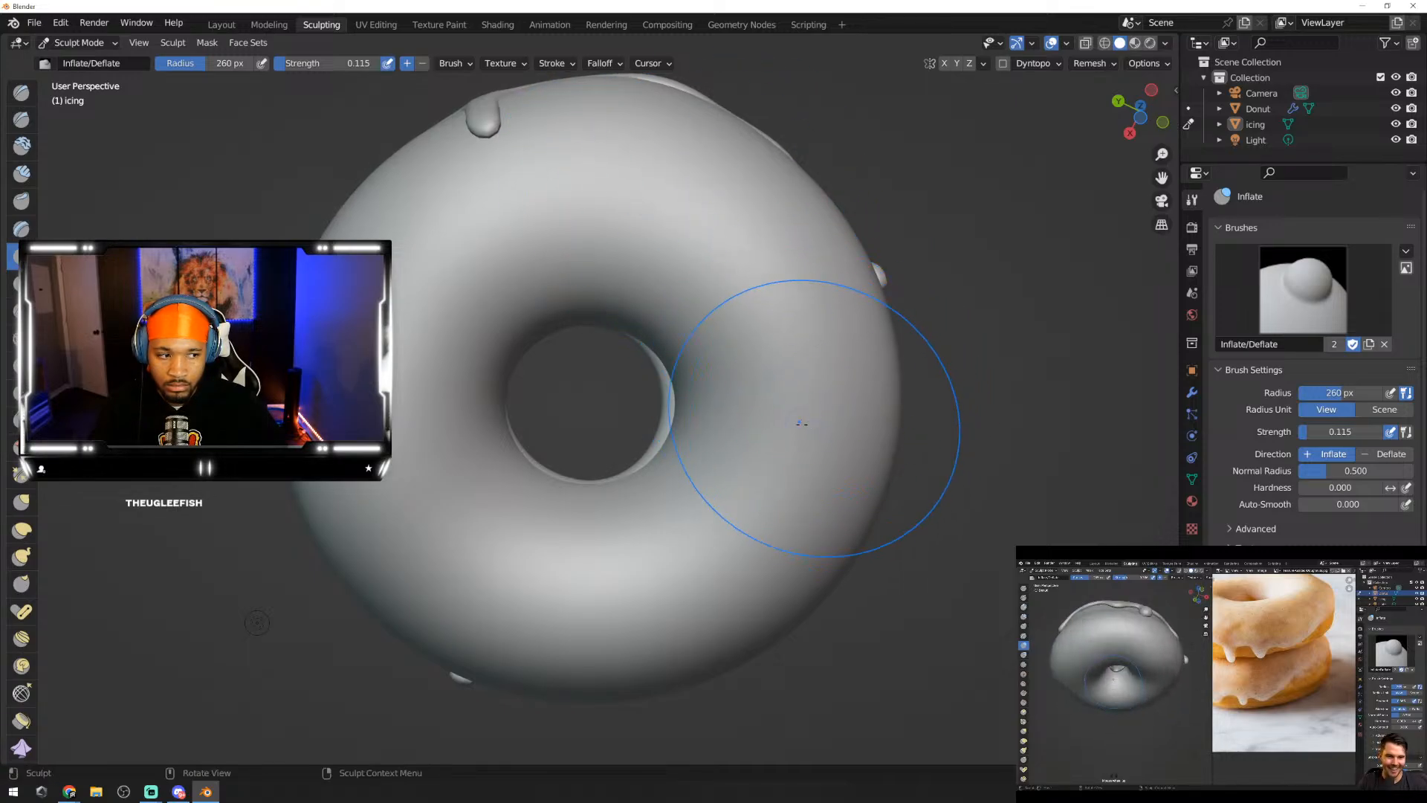
middle_drag(799, 423, 697, 304)
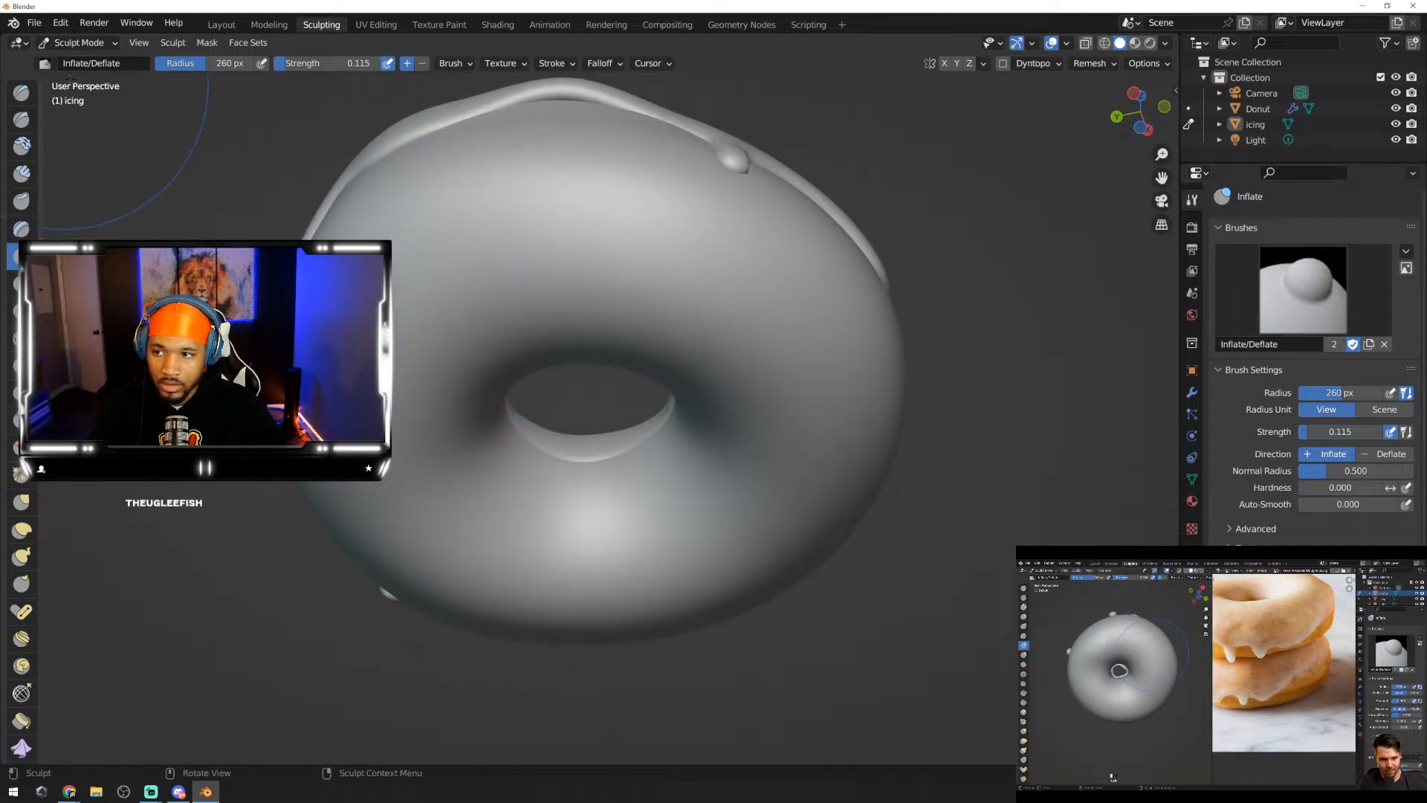
click(87, 54)
click(89, 61)
click(446, 220)
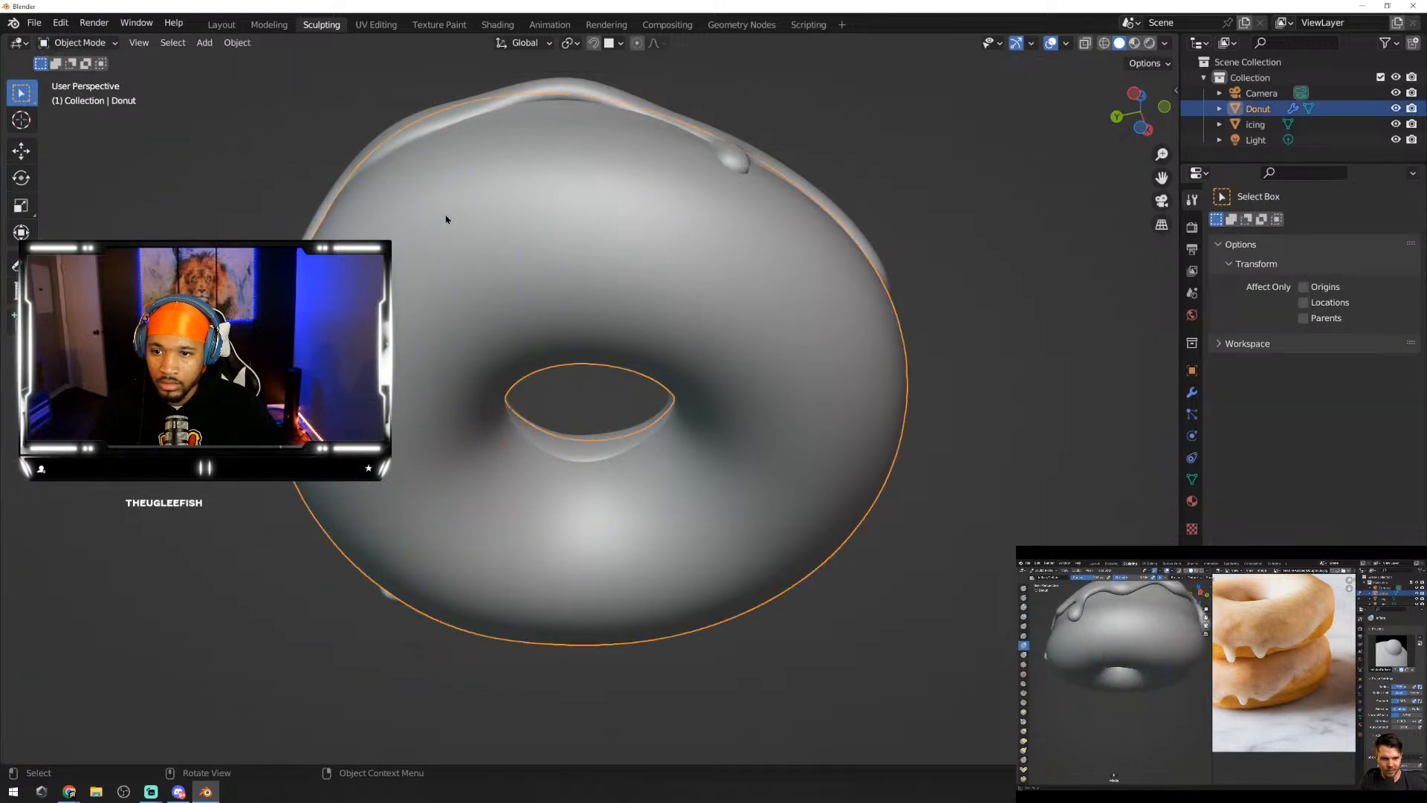
click(87, 43)
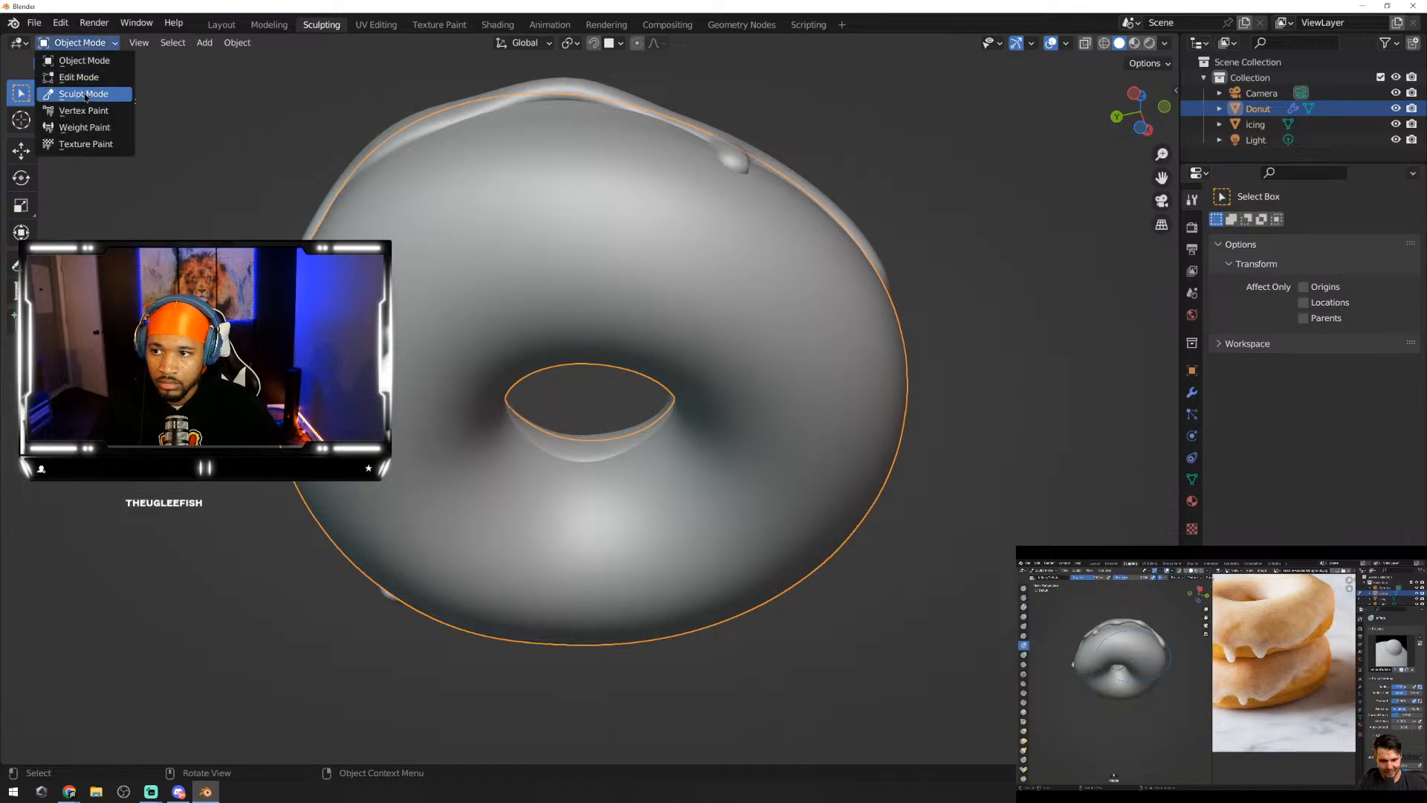
click(84, 94)
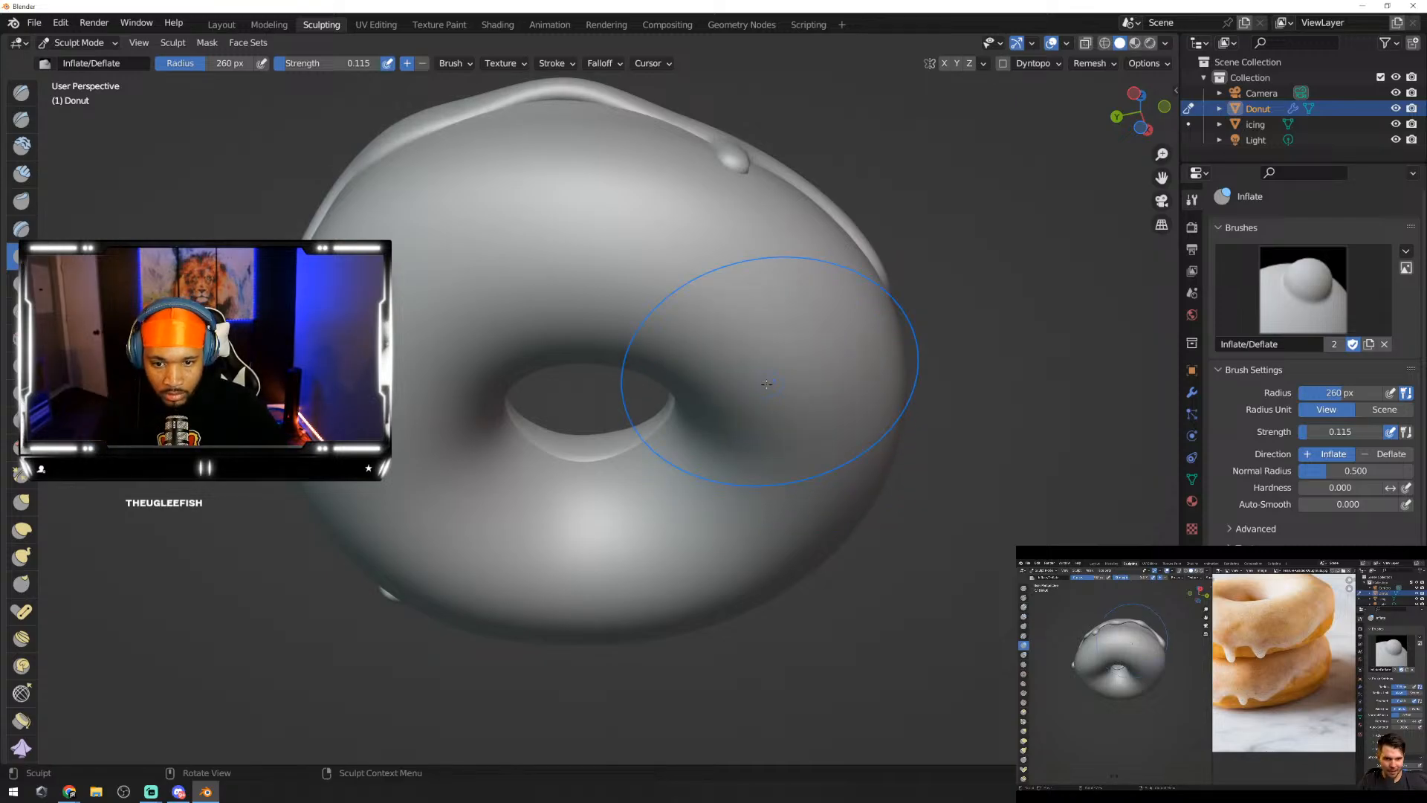
Step: Inflate the donut base around the underside of its hole, raising the brush strength to 0.219
middle_drag(777, 375, 610, 474)
mouse_move(611, 486)
mouse_down()
mouse_move(622, 492)
mouse_move(604, 461)
mouse_up()
mouse_move(285, 63)
mouse_down()
mouse_move(316, 63)
mouse_move(296, 64)
mouse_up()
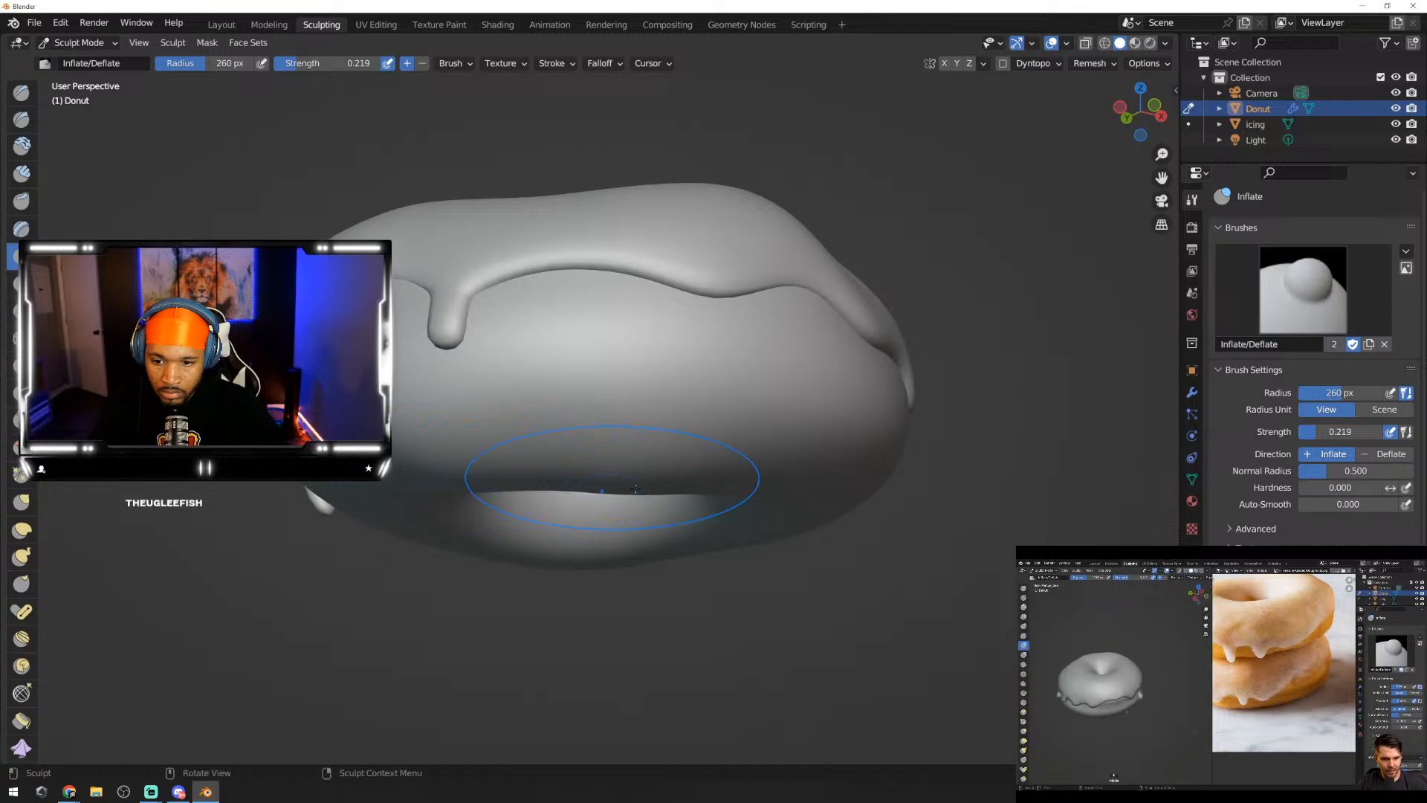
middle_drag(669, 483, 572, 445)
click(570, 453)
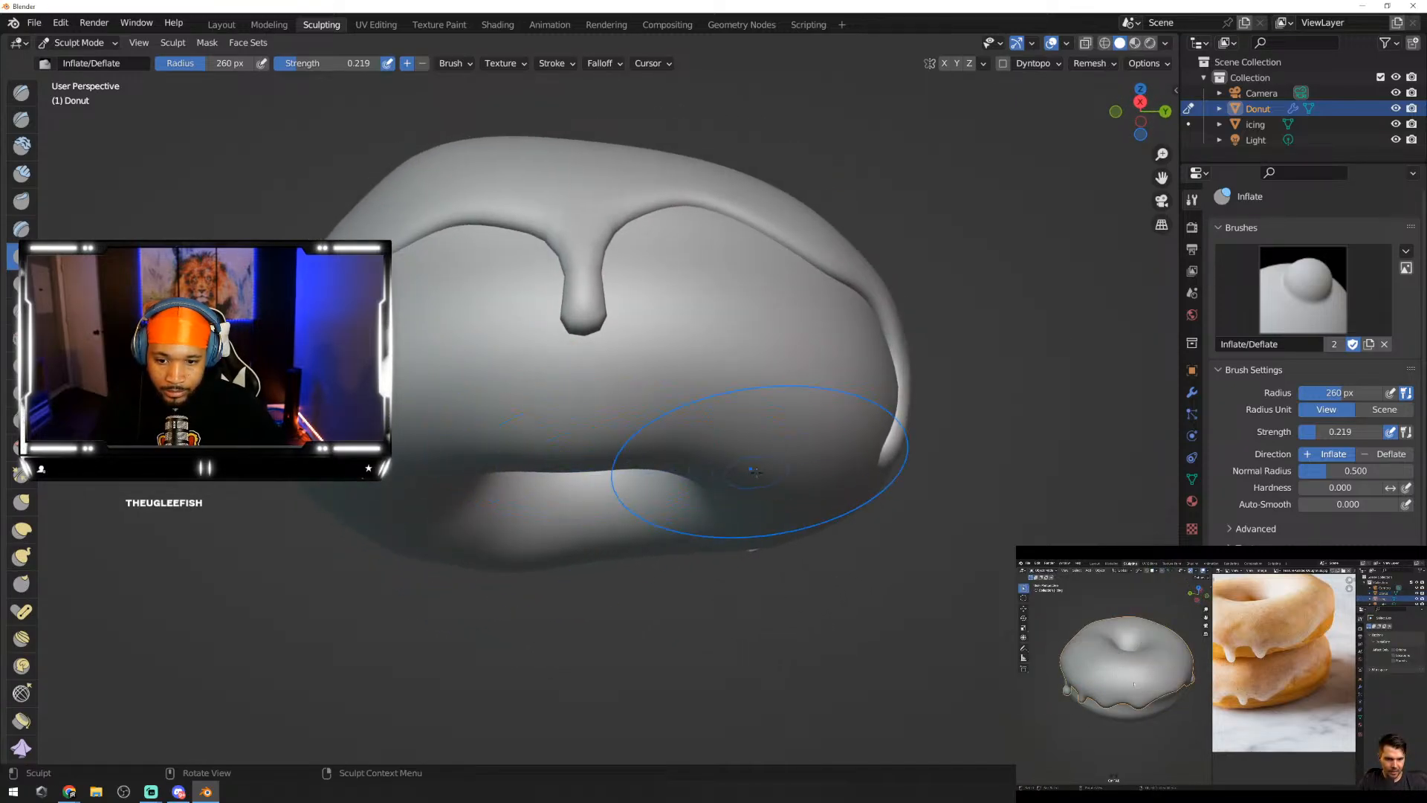
middle_drag(678, 437, 480, 353)
mouse_move(481, 354)
mouse_down()
mouse_move(461, 483)
mouse_move(484, 465)
mouse_up()
middle_drag(664, 449, 672, 335)
mouse_move(579, 323)
mouse_down()
mouse_move(576, 347)
mouse_move(606, 374)
mouse_up()
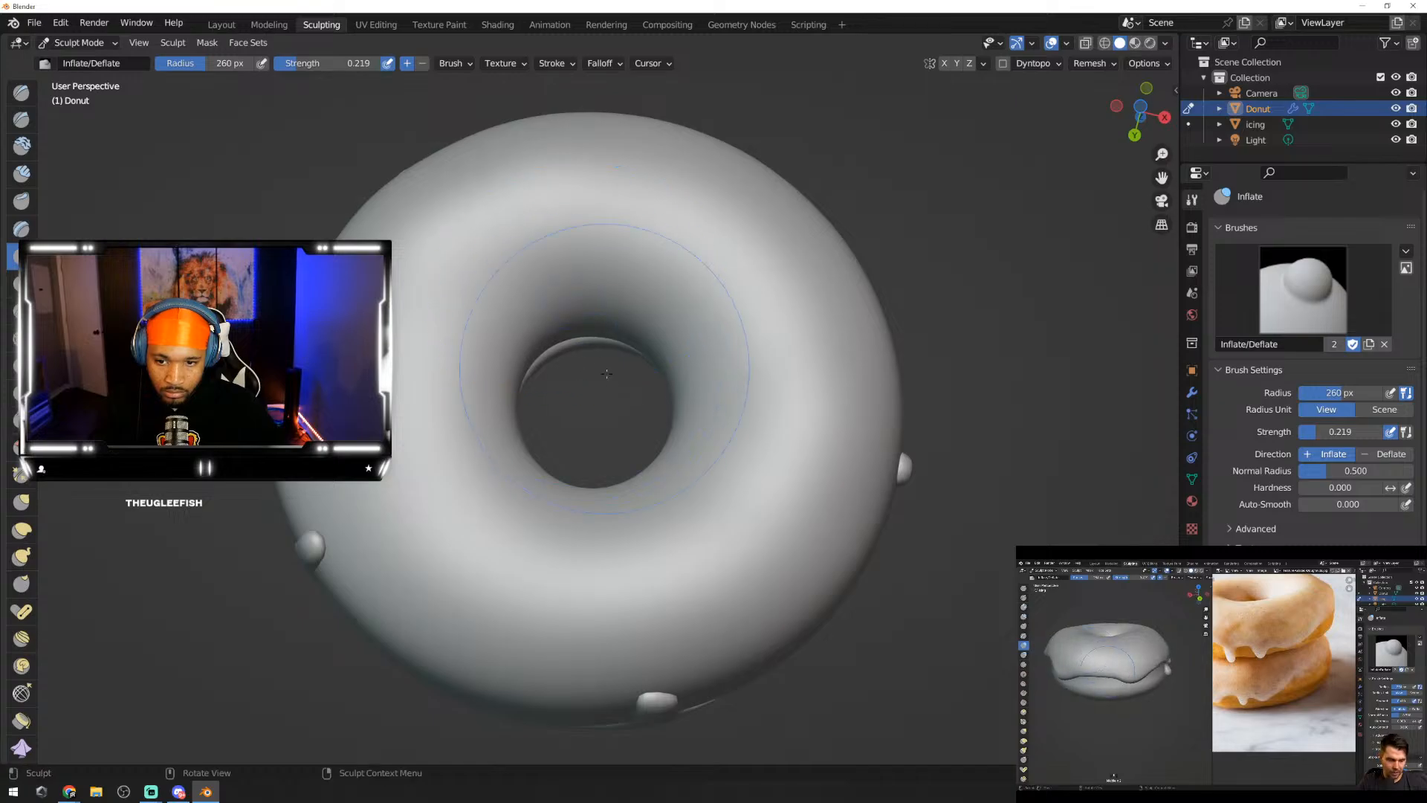
Step: Examine the donut's underside and the icing drips all around its sides
mouse_move(525, 573)
middle_down()
mouse_move(799, 733)
mouse_move(755, 602)
middle_up()
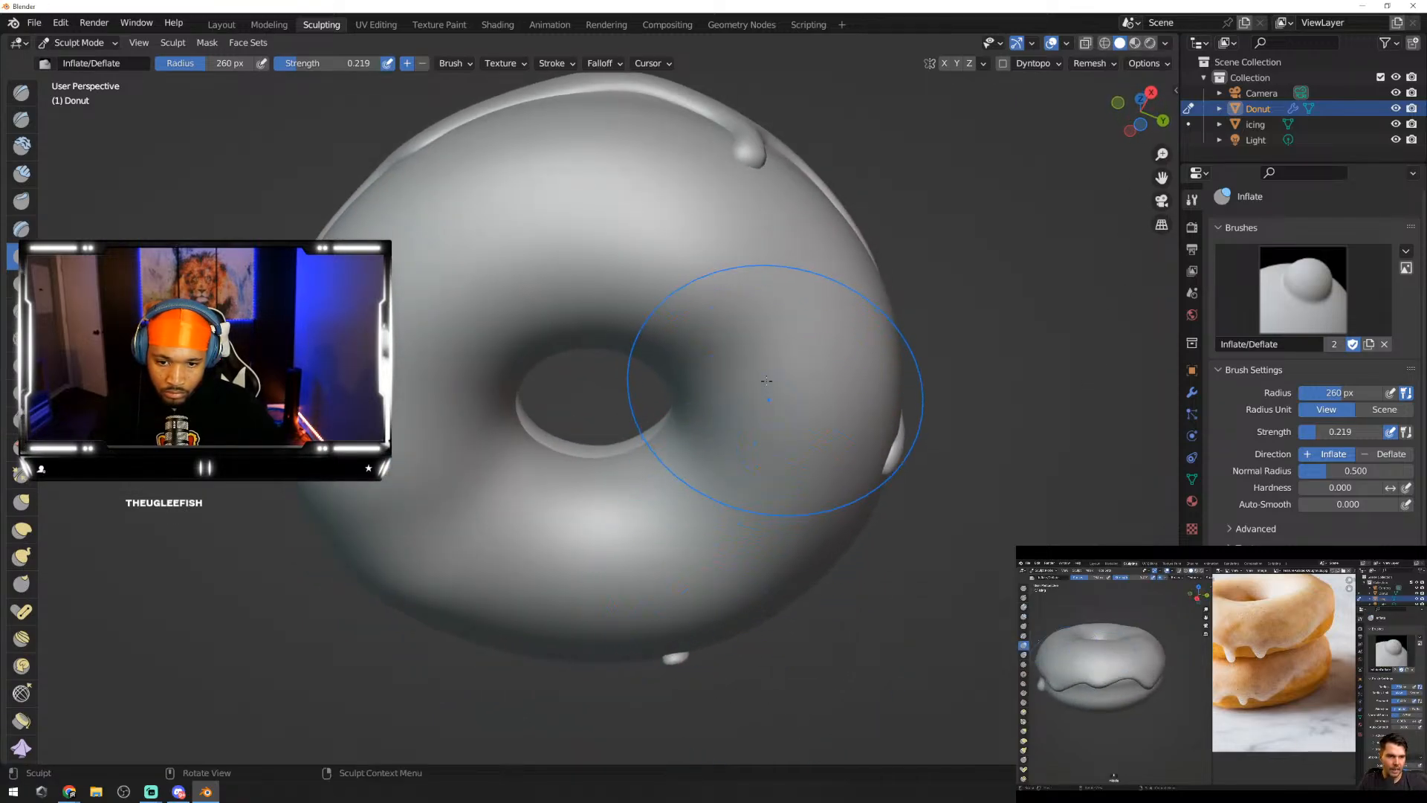
mouse_move(650, 298)
middle_down()
mouse_move(699, 223)
mouse_move(773, 349)
mouse_move(850, 437)
middle_up()
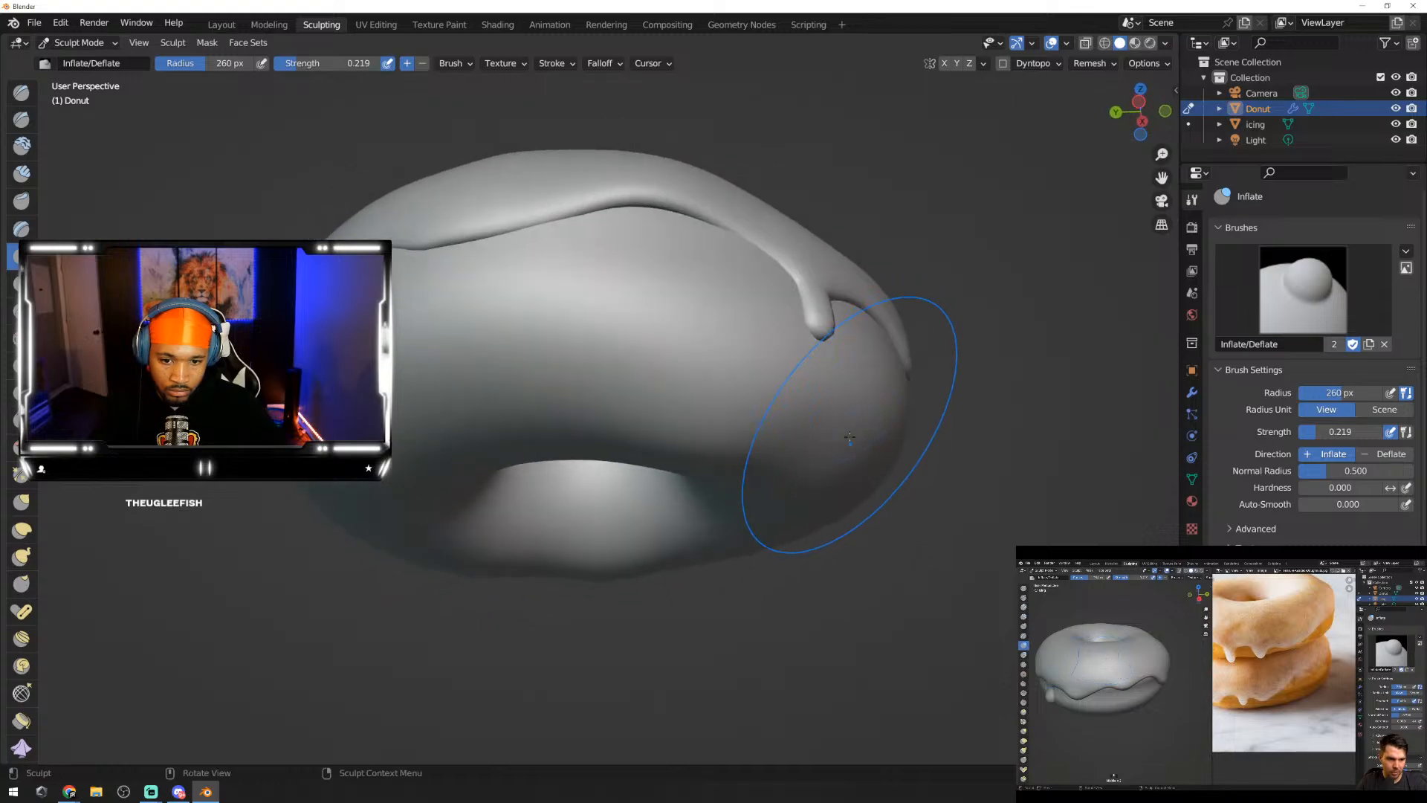
middle_drag(513, 382, 823, 473)
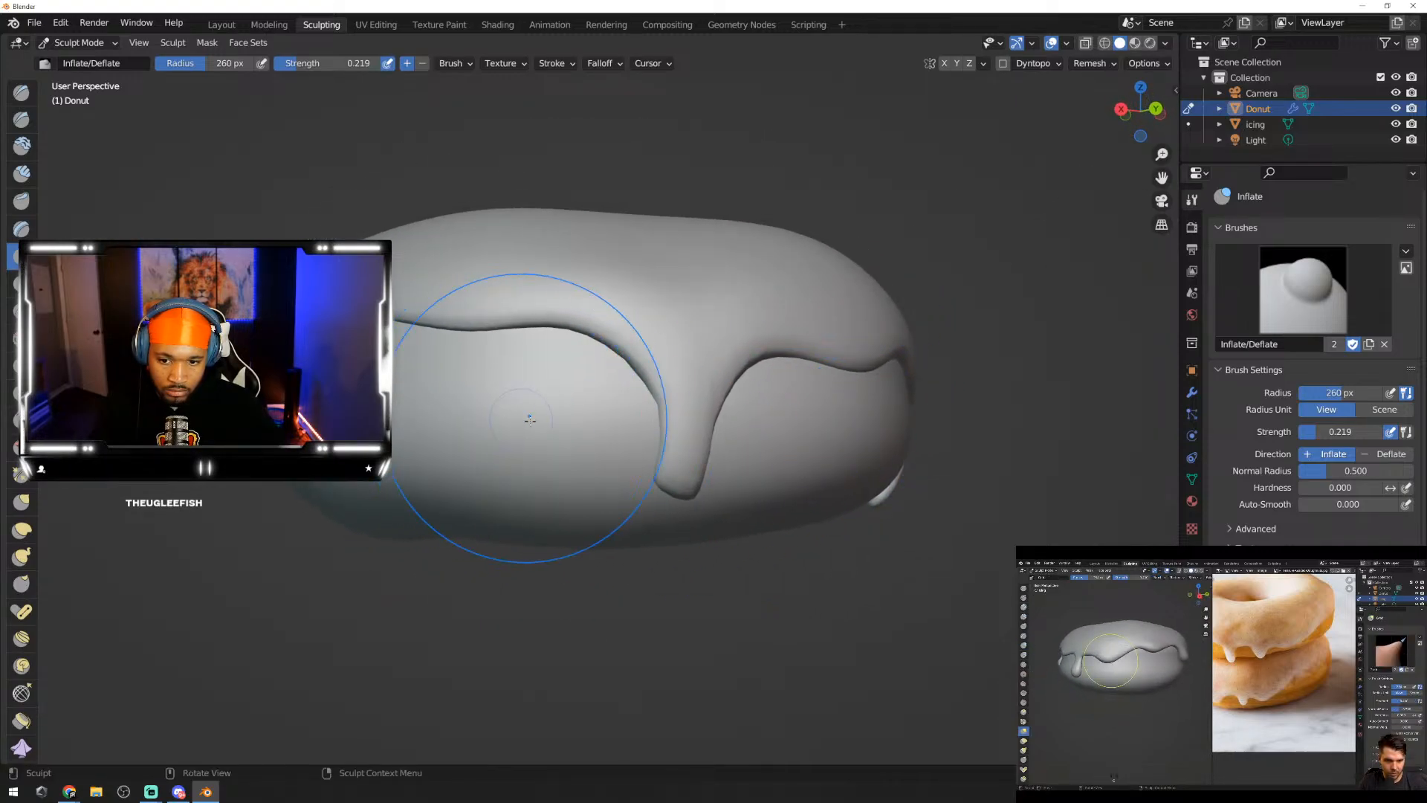
mouse_move(529, 419)
middle_down()
mouse_move(915, 431)
mouse_move(1066, 453)
mouse_move(1070, 490)
mouse_move(1082, 450)
middle_up()
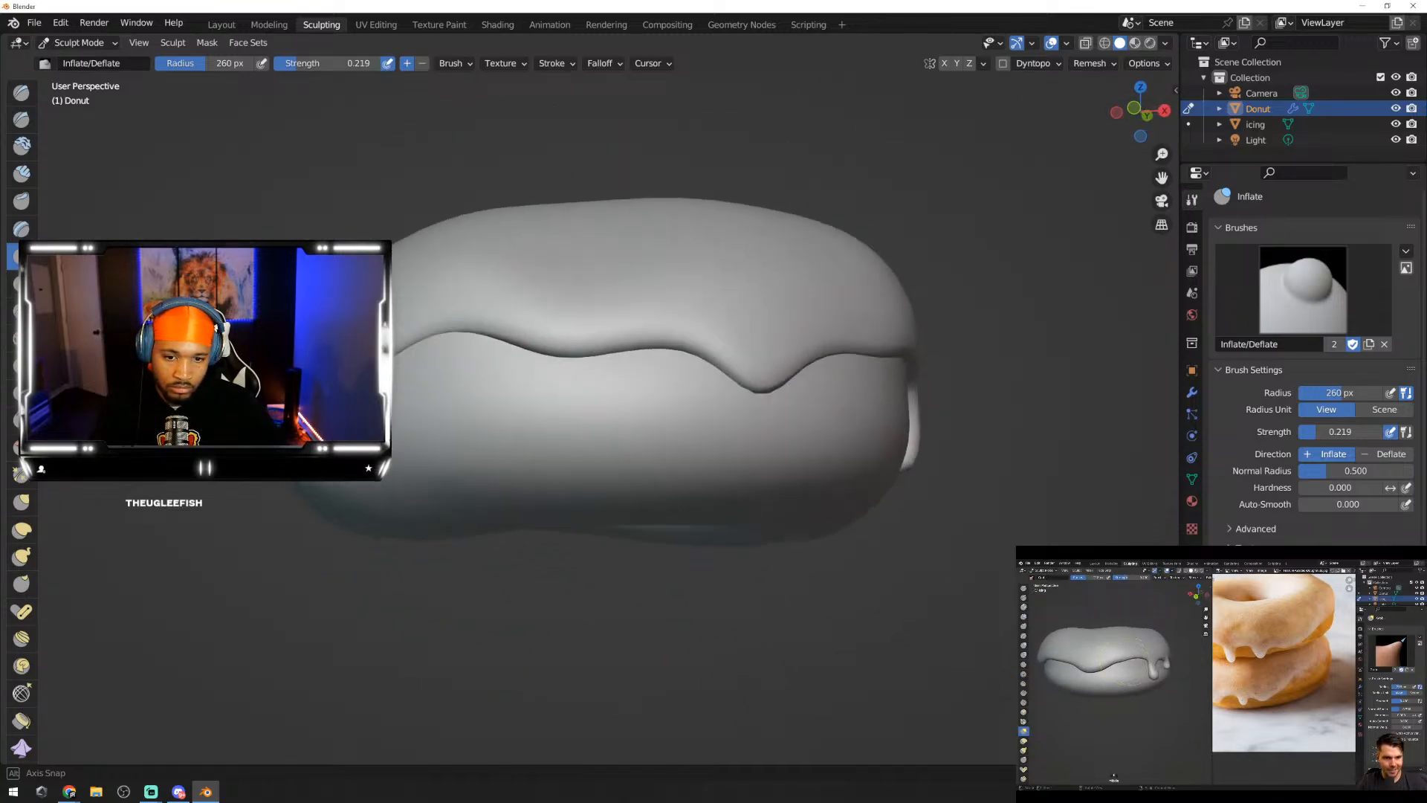
middle_drag(691, 446, 736, 448)
scroll(735, 449, down, 3)
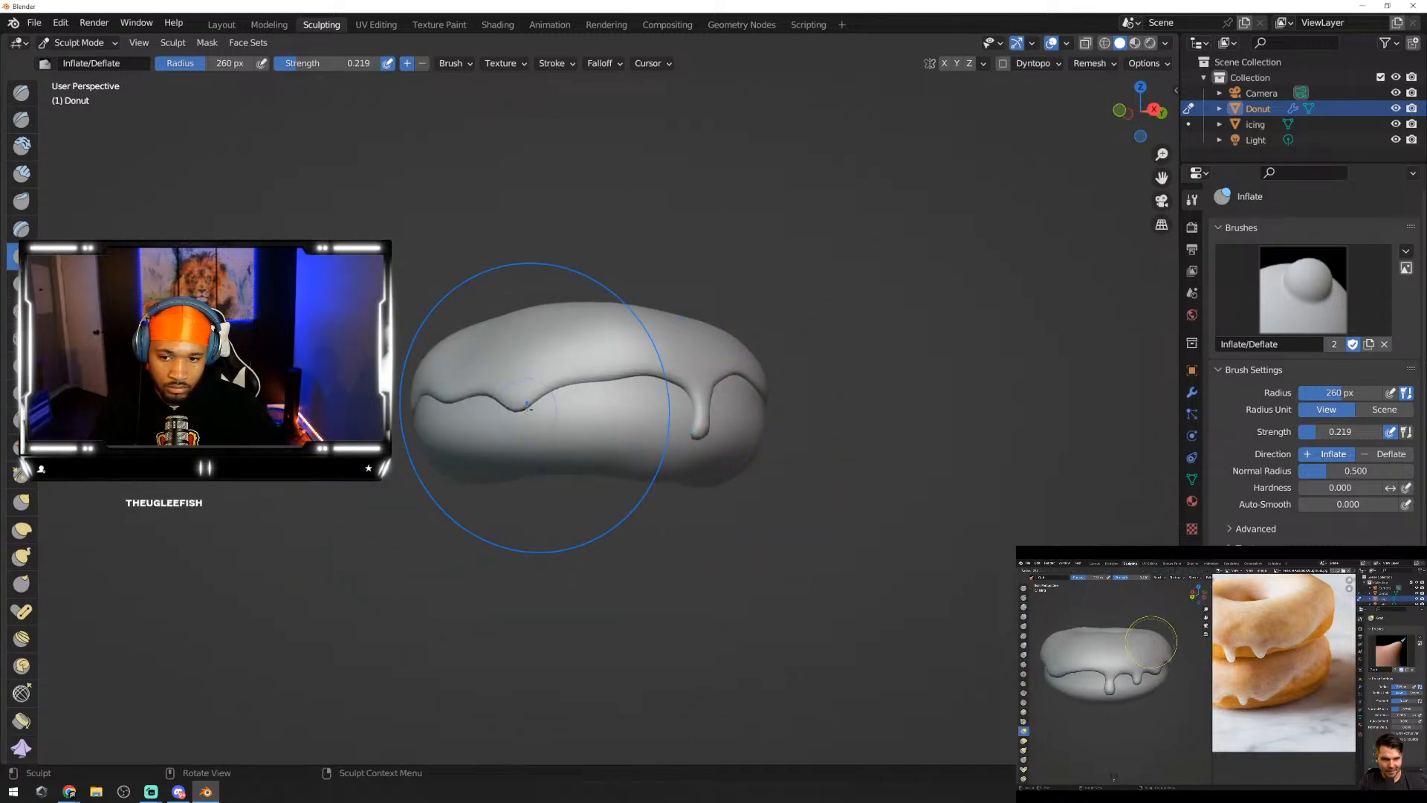
middle_drag(527, 405, 1033, 446)
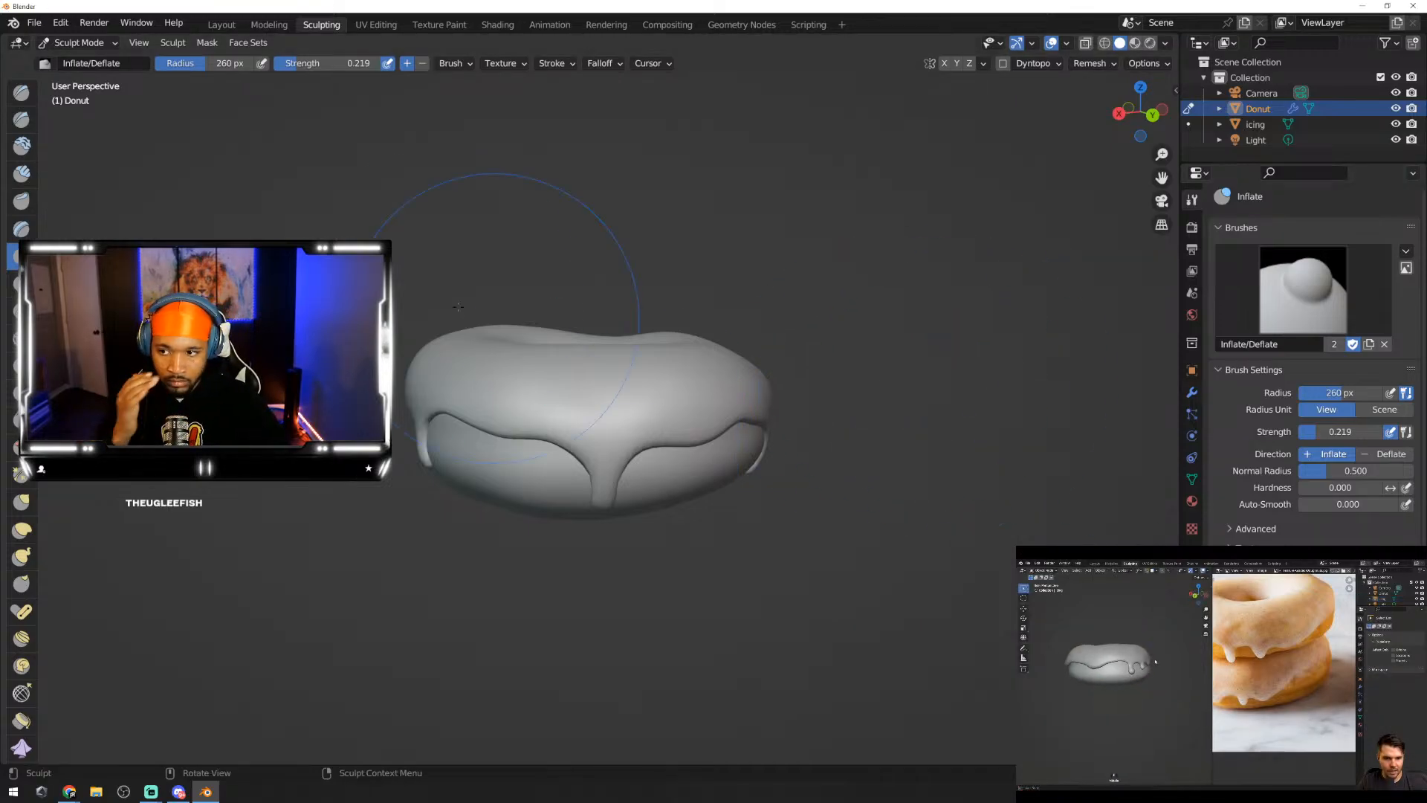
Step: Switch to Object Mode, select the icing and turn to its wide, long drip
click(112, 65)
click(89, 43)
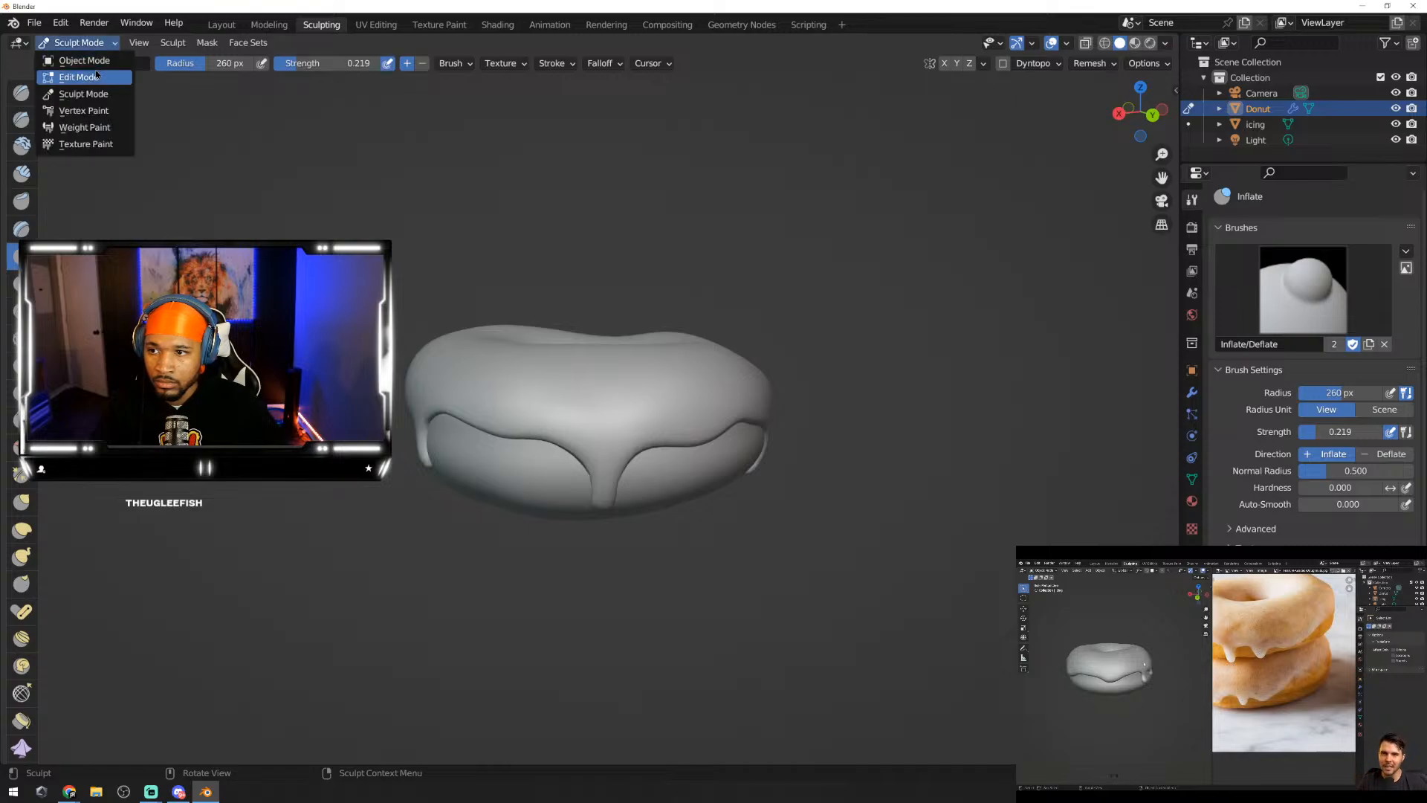
click(71, 58)
click(567, 394)
middle_drag(779, 436, 986, 426)
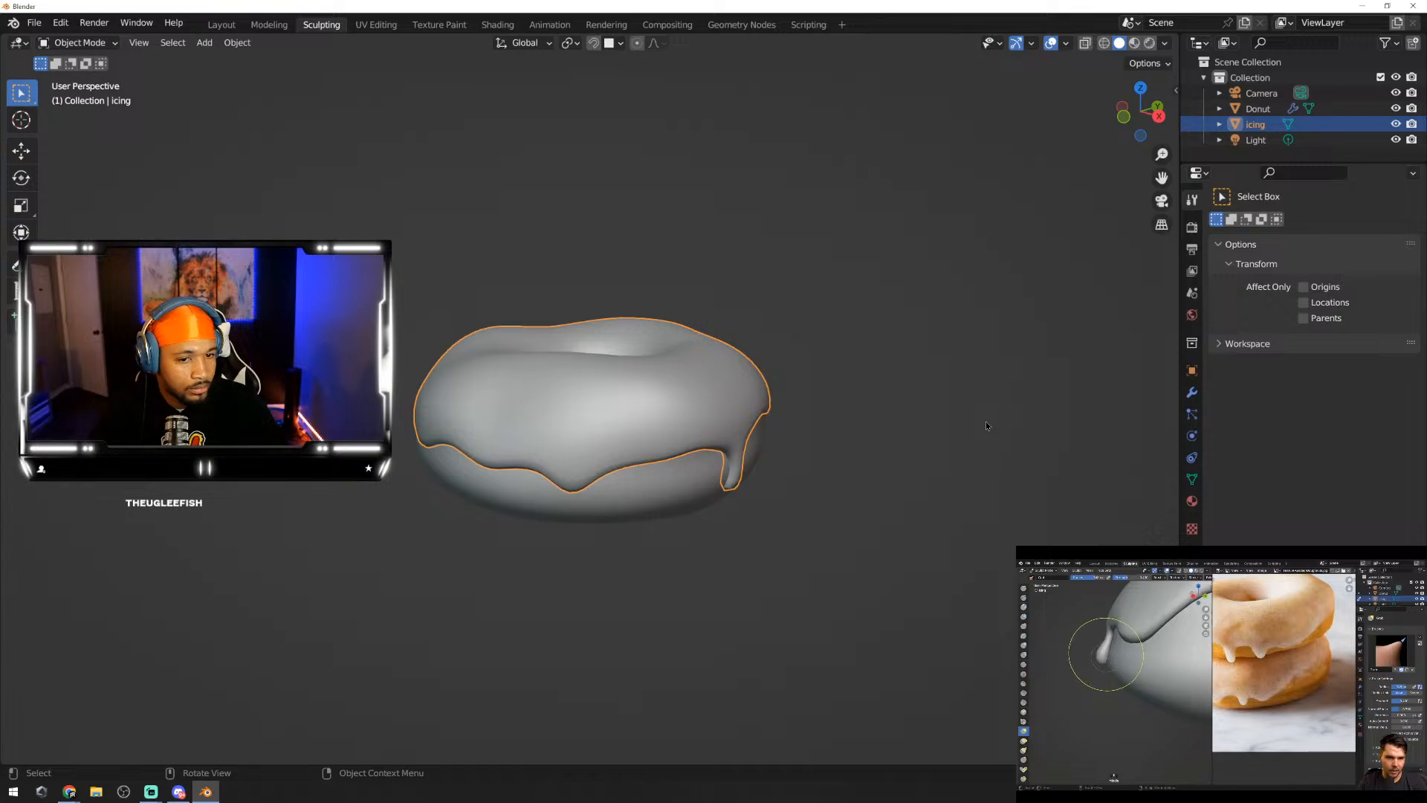
middle_drag(871, 436, 426, 430)
scroll(481, 461, up, 5)
scroll(426, 430, down, 1)
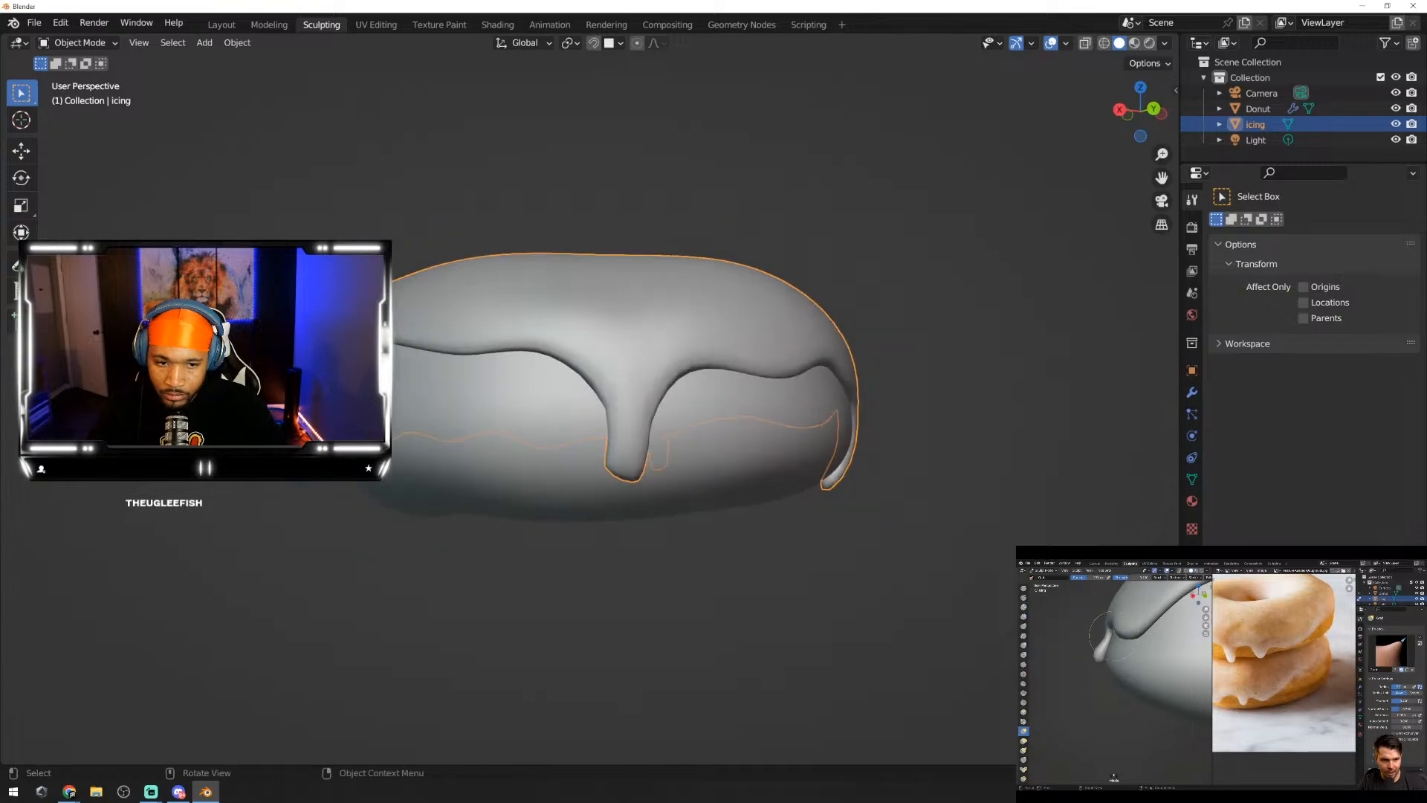
Step: Enter Sculpt Mode on the icing and use the Grab brush to pull the tip of the side drip outward
click(65, 43)
click(83, 93)
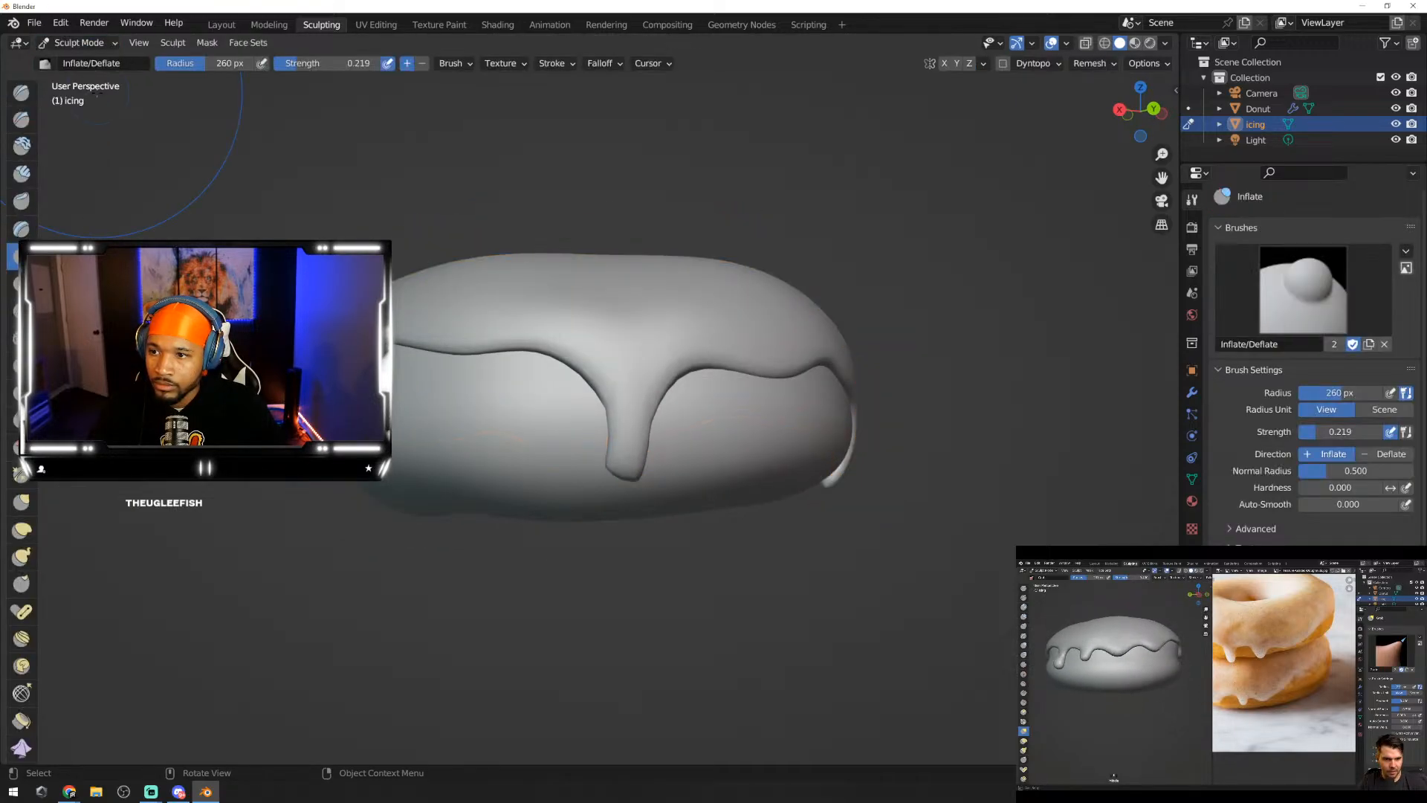
key(g)
scroll(344, 440, up, 4)
scroll(129, 402, down, 1)
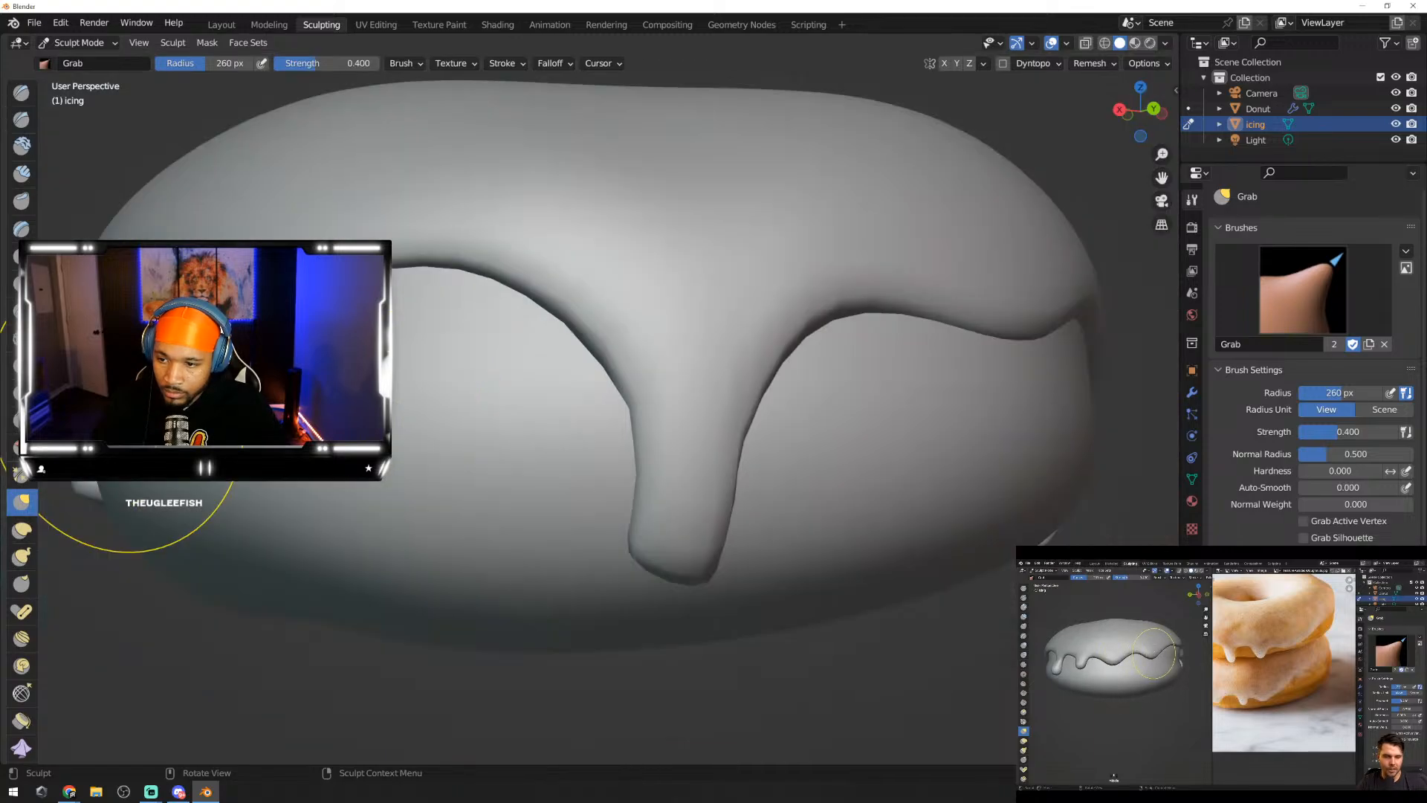
mouse_move(107, 397)
middle_down()
mouse_move(215, 394)
mouse_move(103, 406)
mouse_move(135, 403)
middle_up()
drag(92, 495, 64, 492)
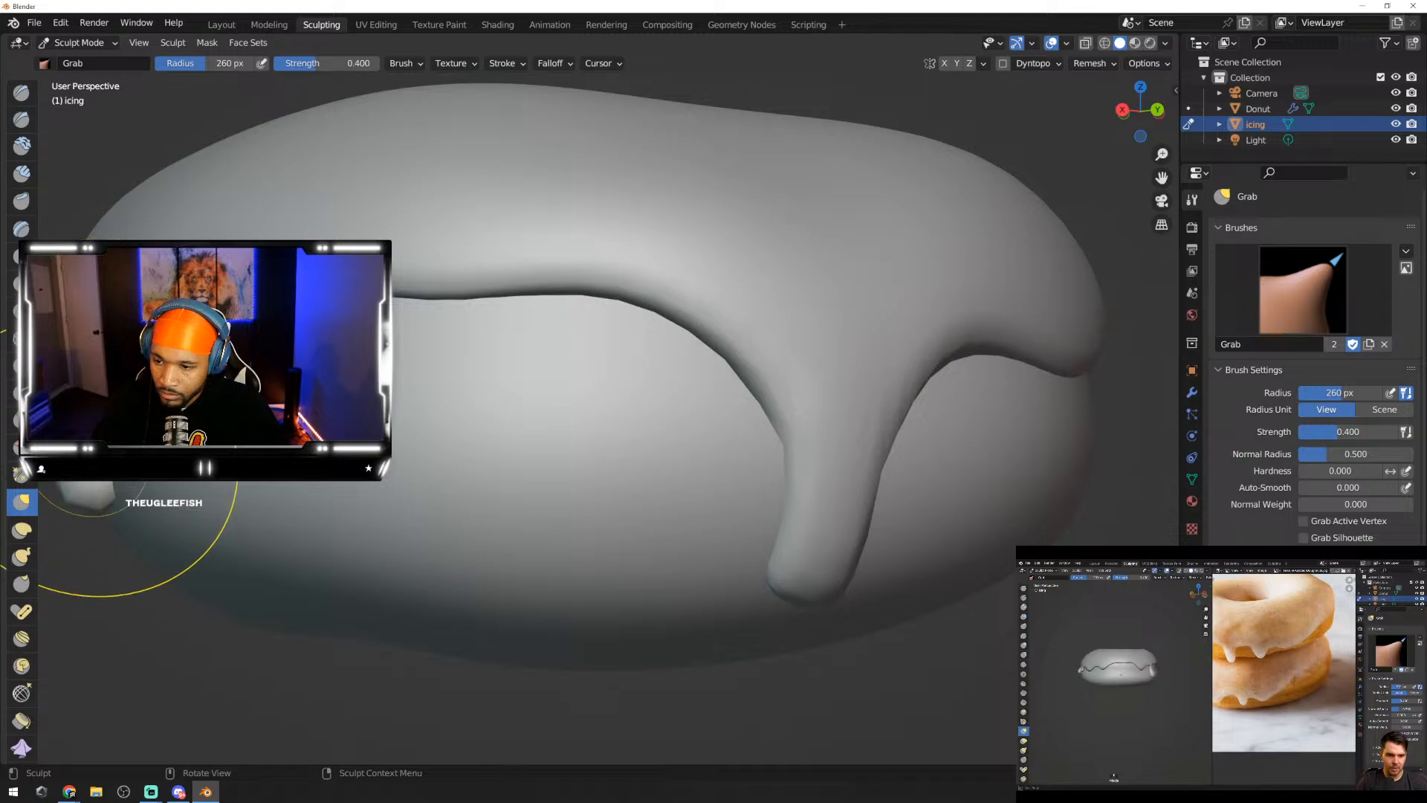
mouse_move(70, 409)
mouse_down()
mouse_move(46, 408)
mouse_move(60, 412)
mouse_up()
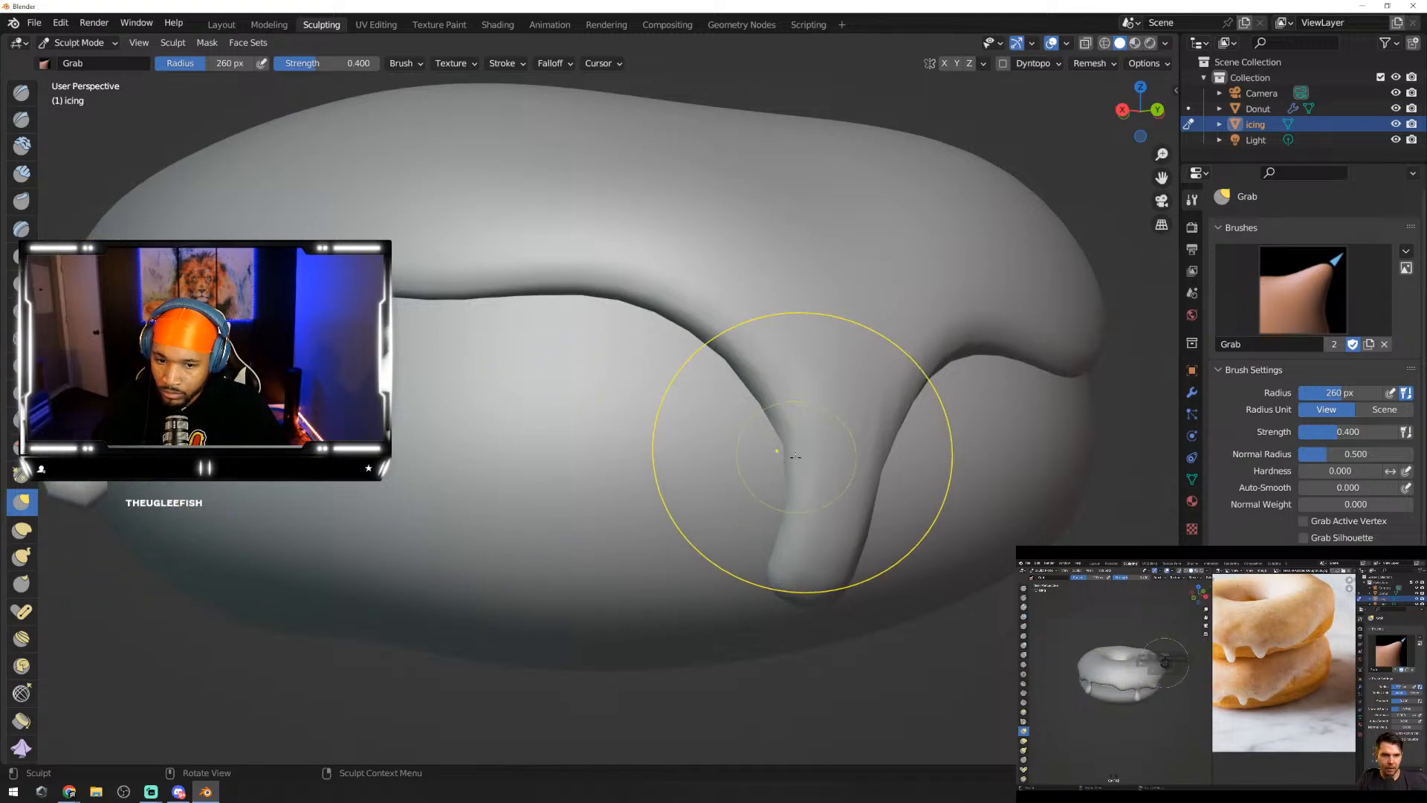
Step: Pull the drips at the donut's silhouette slightly outward with the Grab brush, working from lower angles
middle_drag(758, 485, 609, 422)
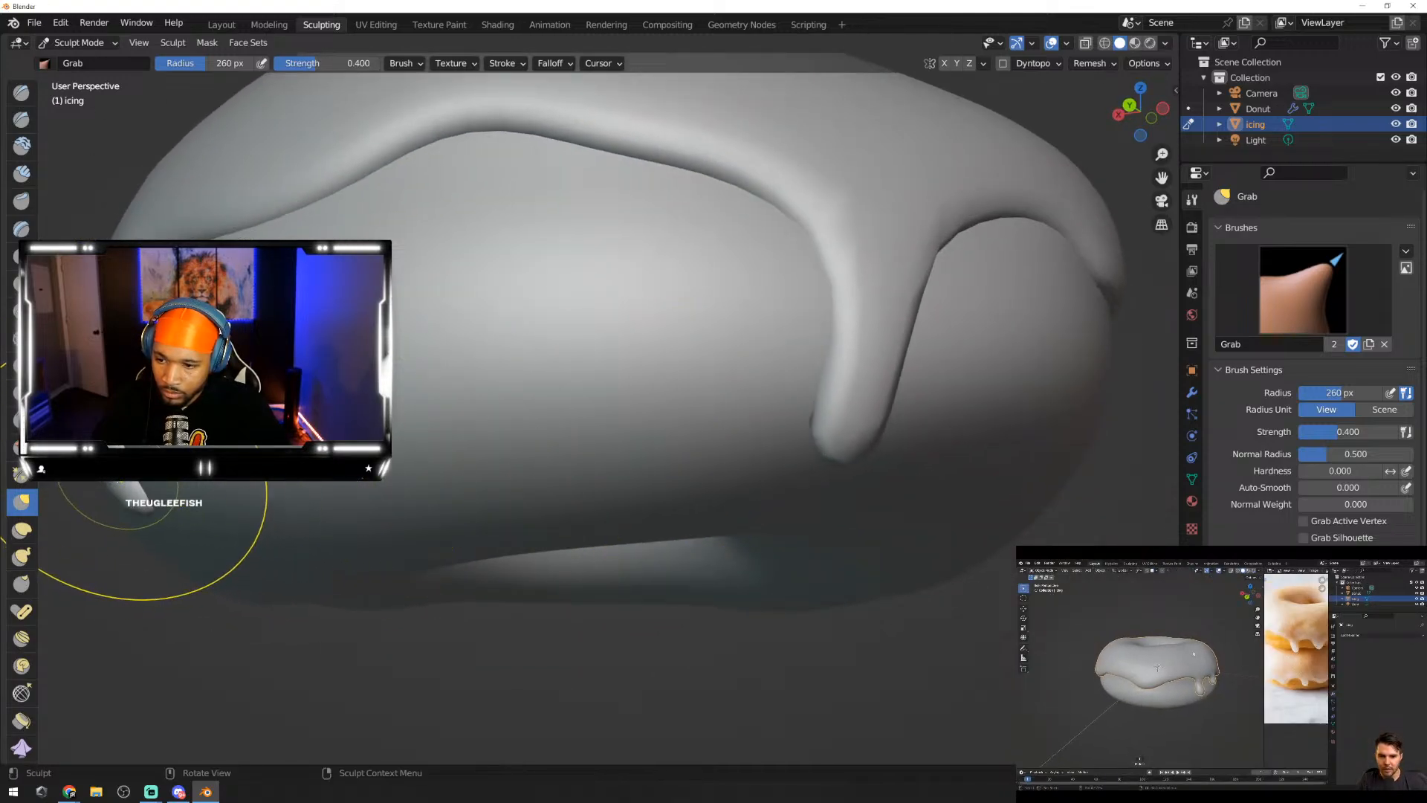
mouse_move(119, 485)
mouse_down()
mouse_move(2, 452)
mouse_move(21, 455)
mouse_up()
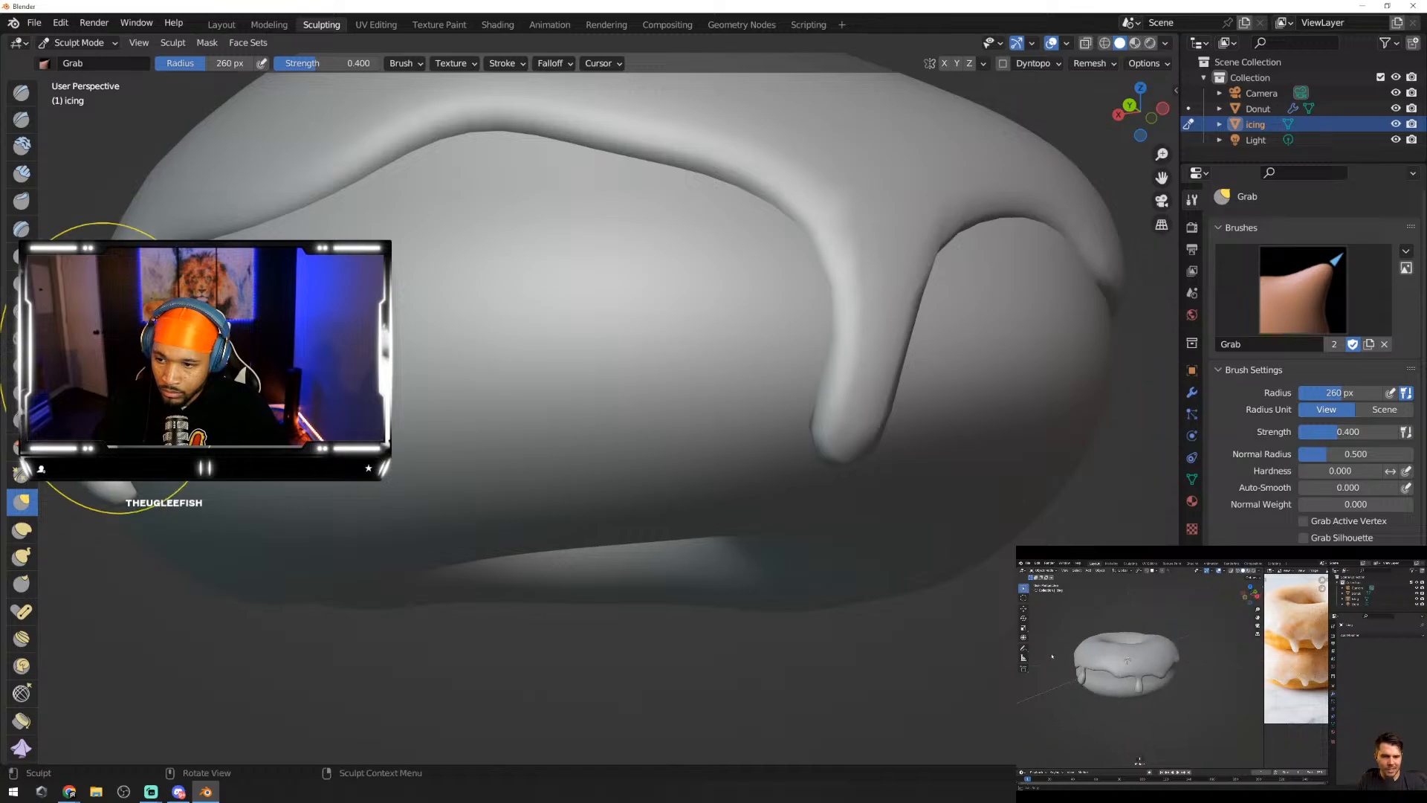
middle_drag(854, 335, 753, 347)
middle_drag(275, 331, 217, 333)
drag(92, 510, 90, 512)
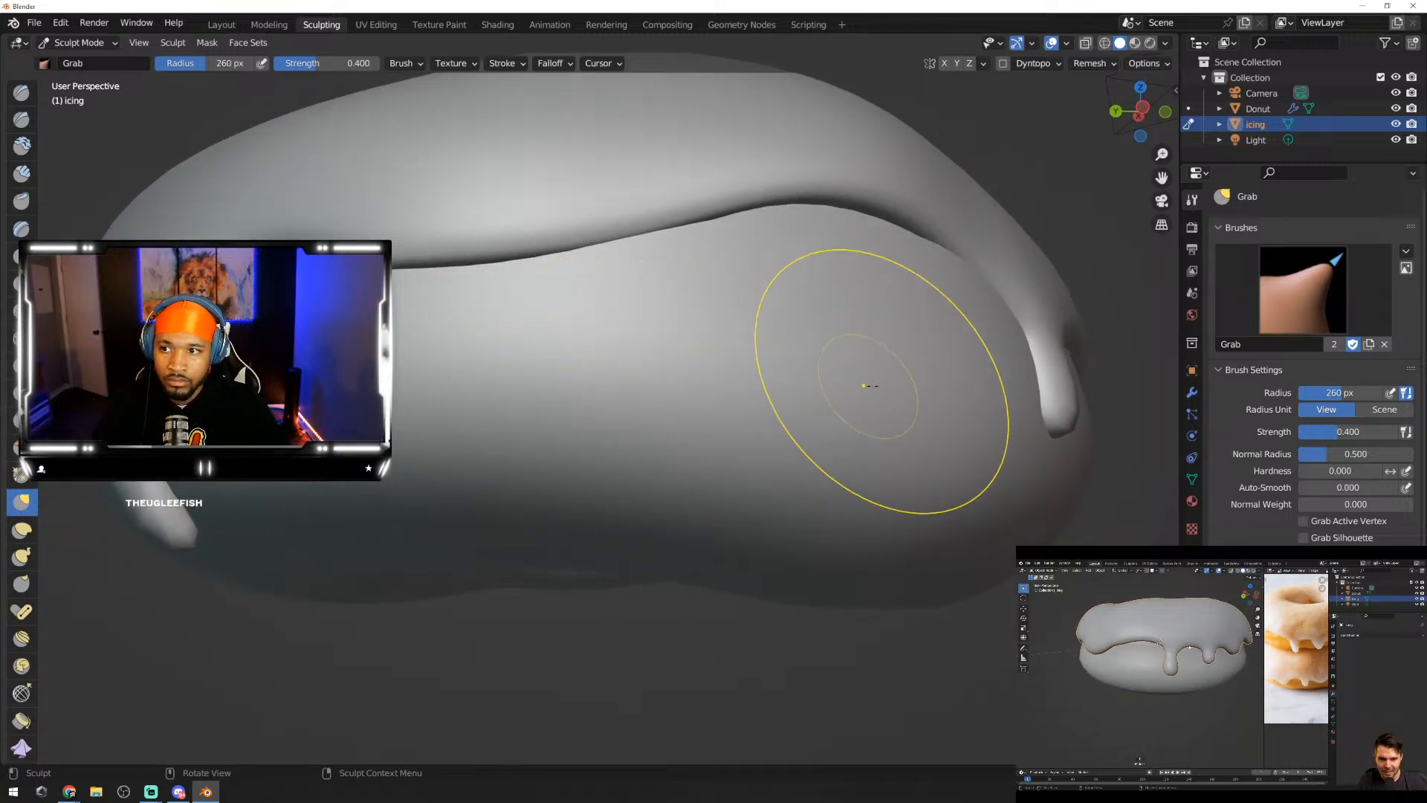
Step: Examine the icing's rim and drips around the donut's sides and underside
mouse_move(859, 389)
middle_down()
mouse_move(771, 386)
mouse_move(844, 382)
middle_up()
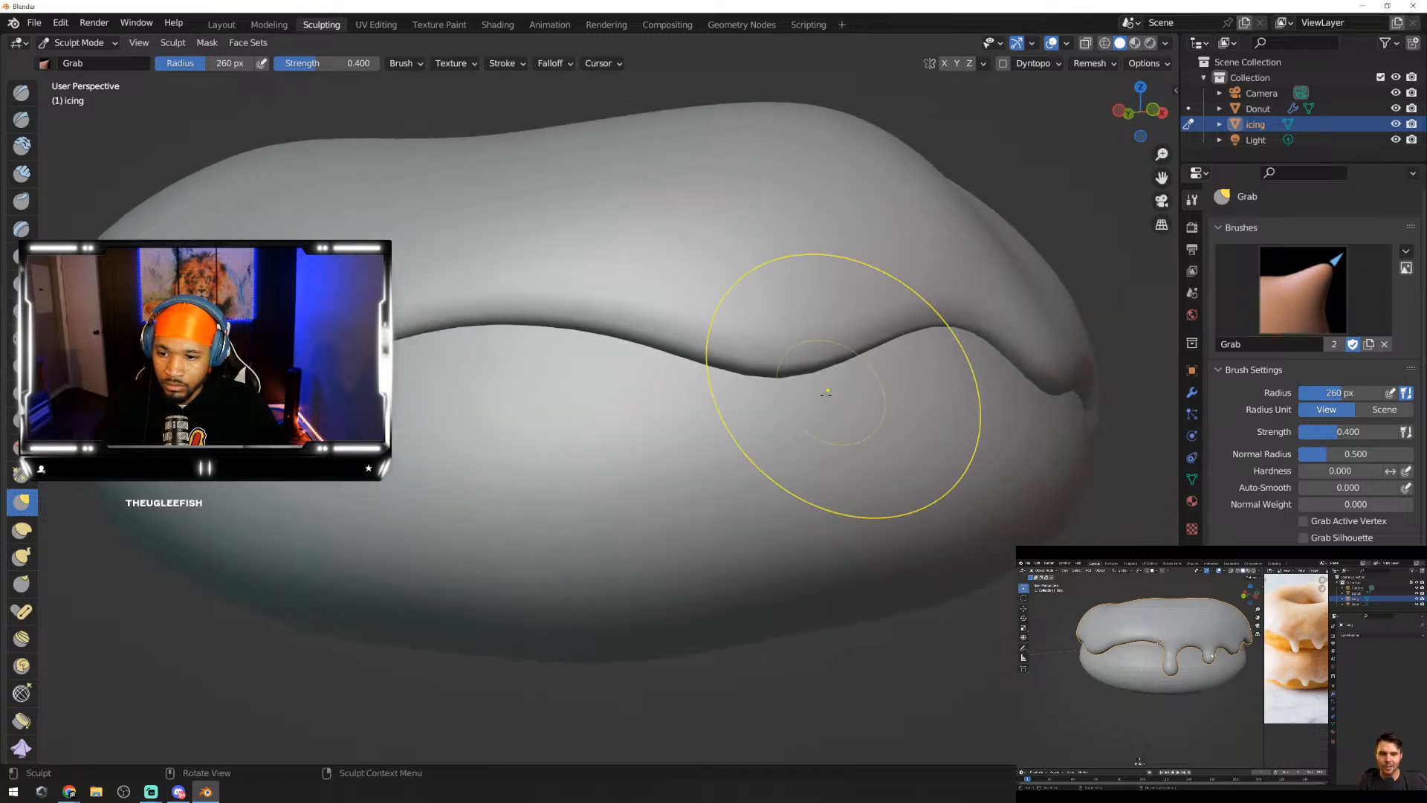
middle_drag(403, 382, 346, 386)
click(93, 411)
click(93, 411)
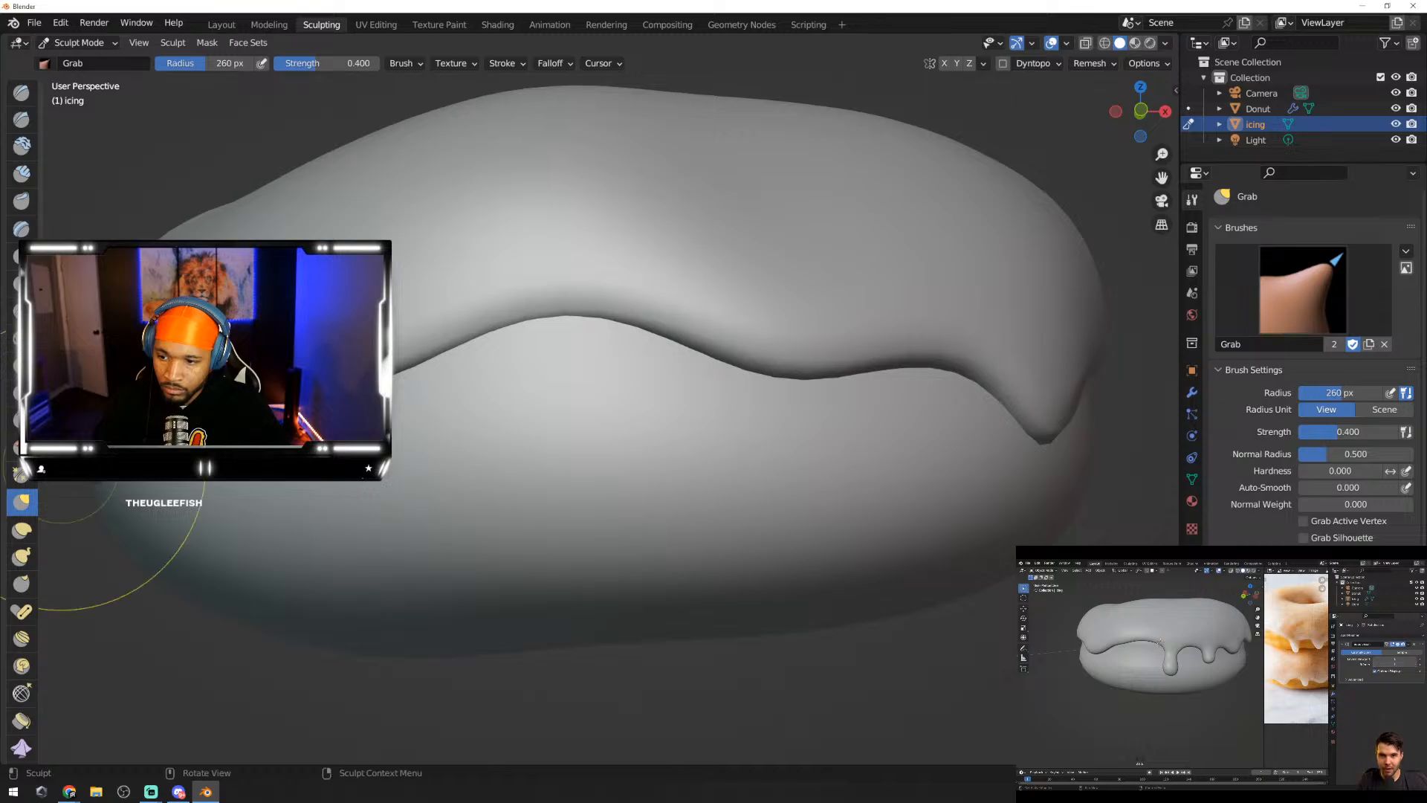
mouse_move(956, 452)
middle_down()
mouse_move(823, 443)
mouse_move(766, 408)
middle_up()
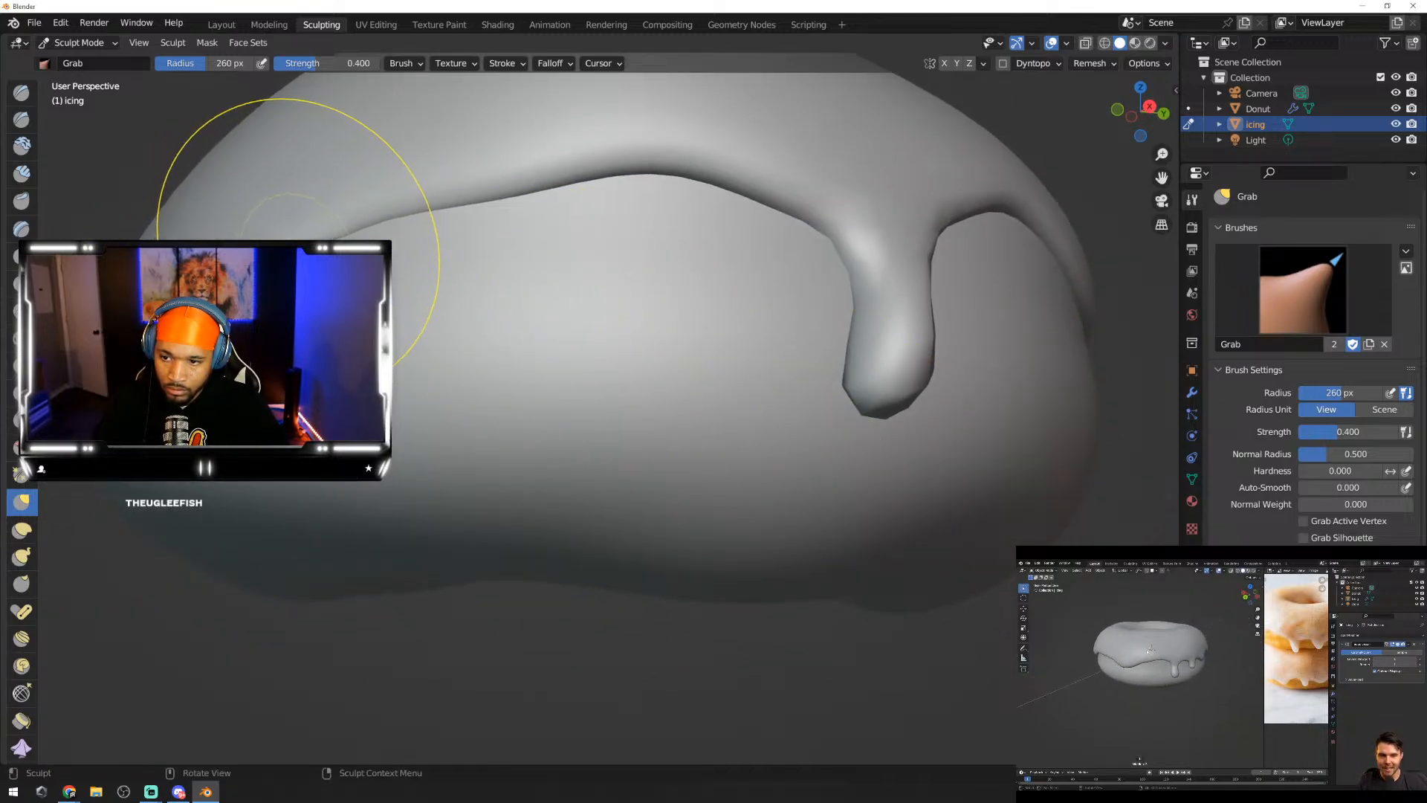
middle_drag(737, 345, 768, 389)
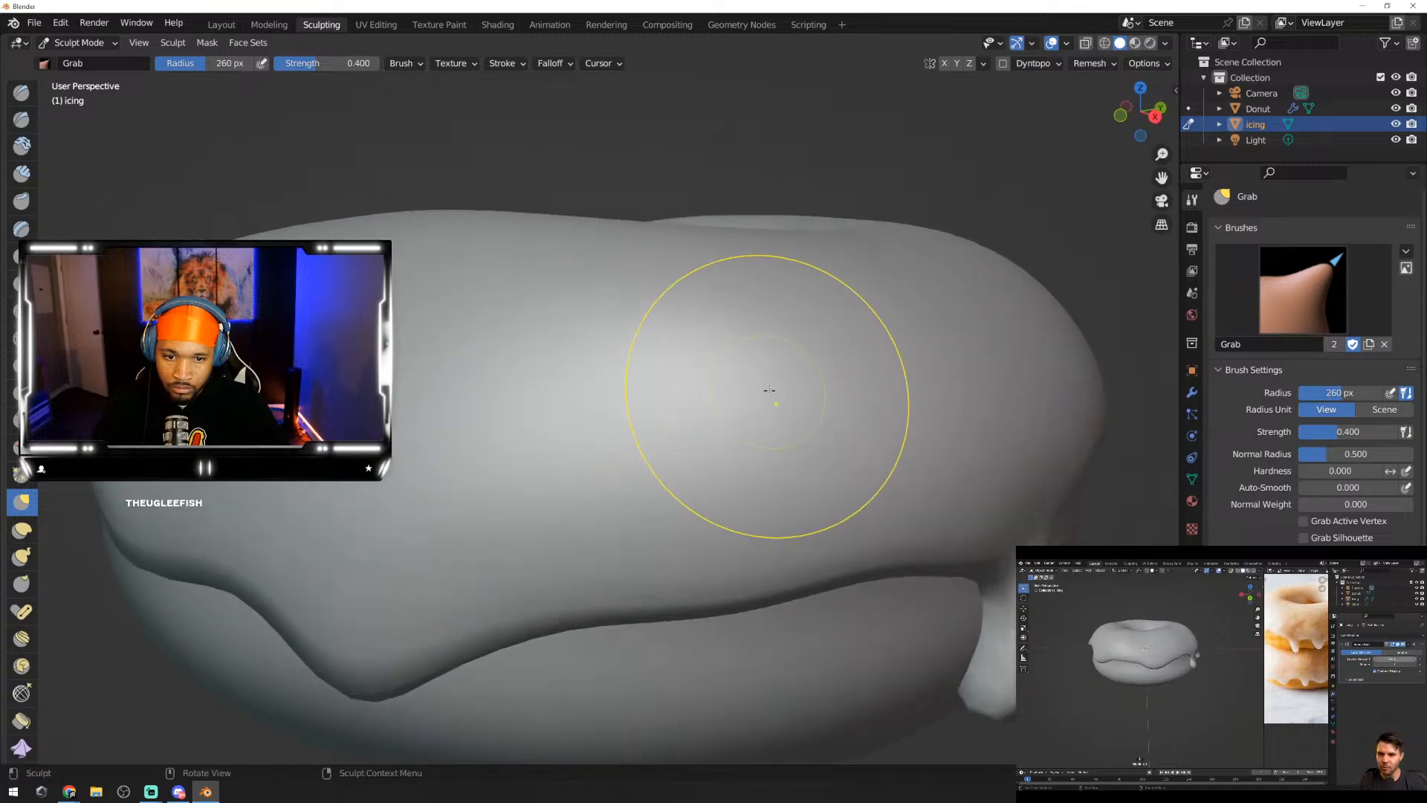
scroll(768, 389, down, 6)
scroll(610, 443, up, 1)
mouse_move(610, 443)
middle_down()
mouse_move(717, 474)
mouse_move(1130, 393)
mouse_move(535, 417)
mouse_move(334, 364)
mouse_move(205, 273)
middle_up()
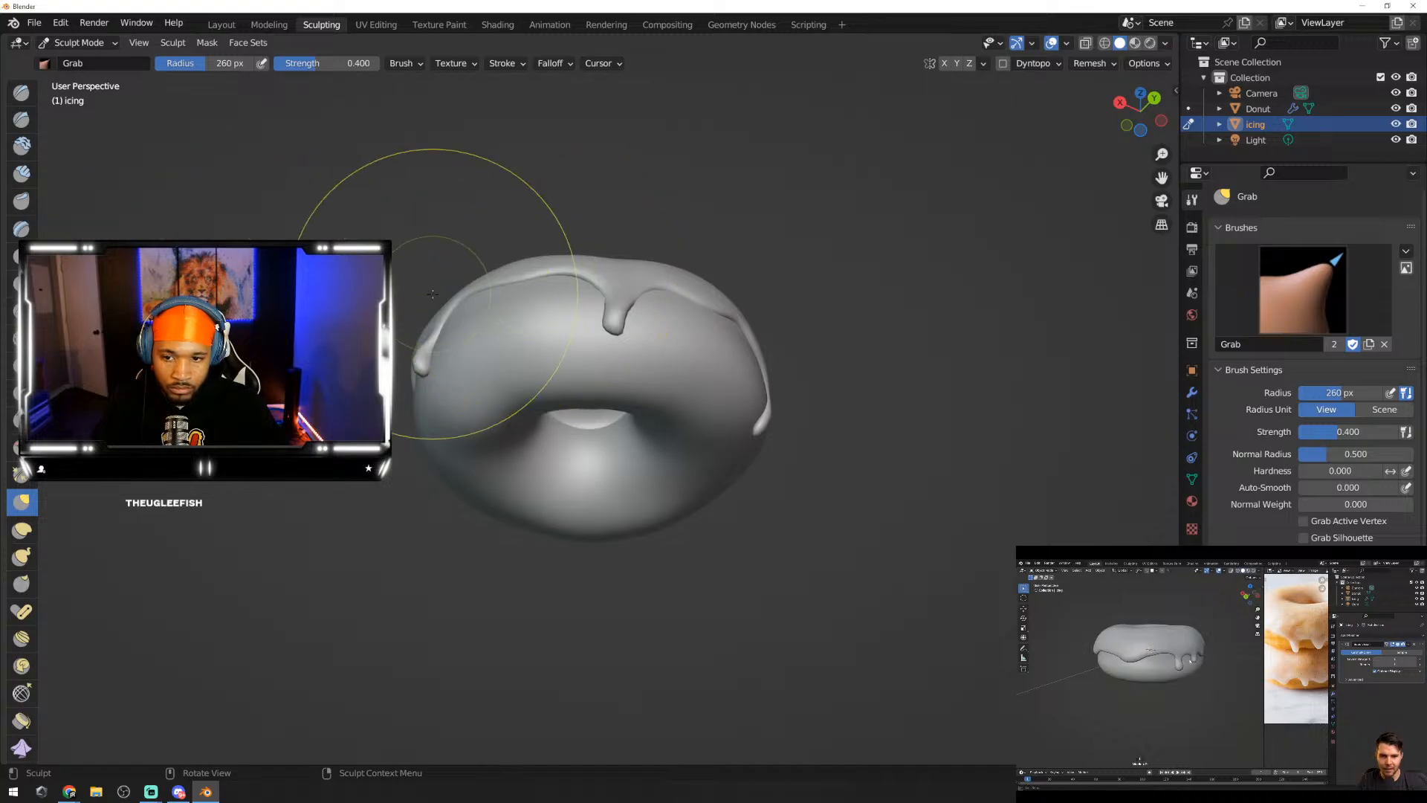
scroll(590, 280, up, 5)
middle_drag(692, 255, 858, 255)
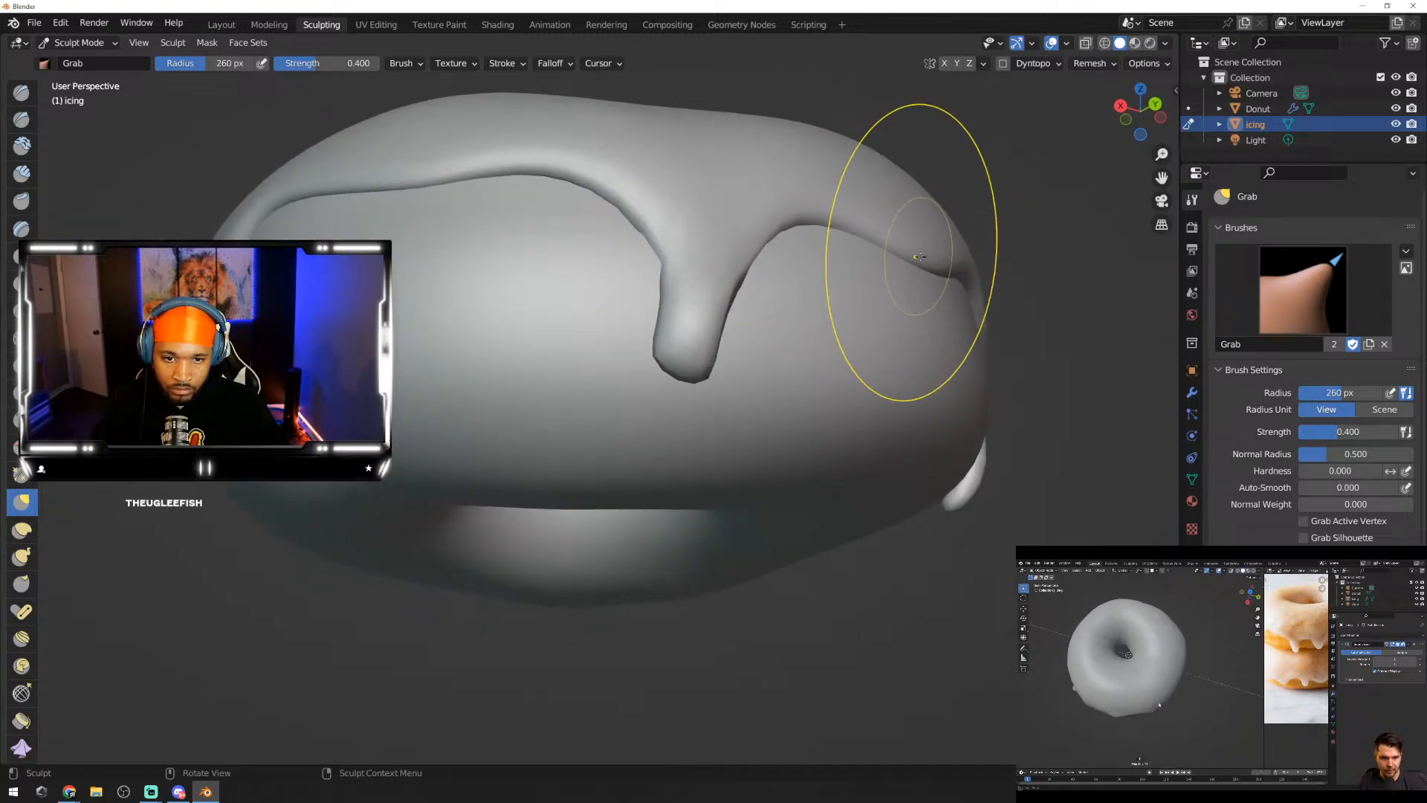
drag(920, 242, 929, 243)
mouse_move(427, 171)
mouse_down()
mouse_move(414, 165)
mouse_move(535, 175)
mouse_up()
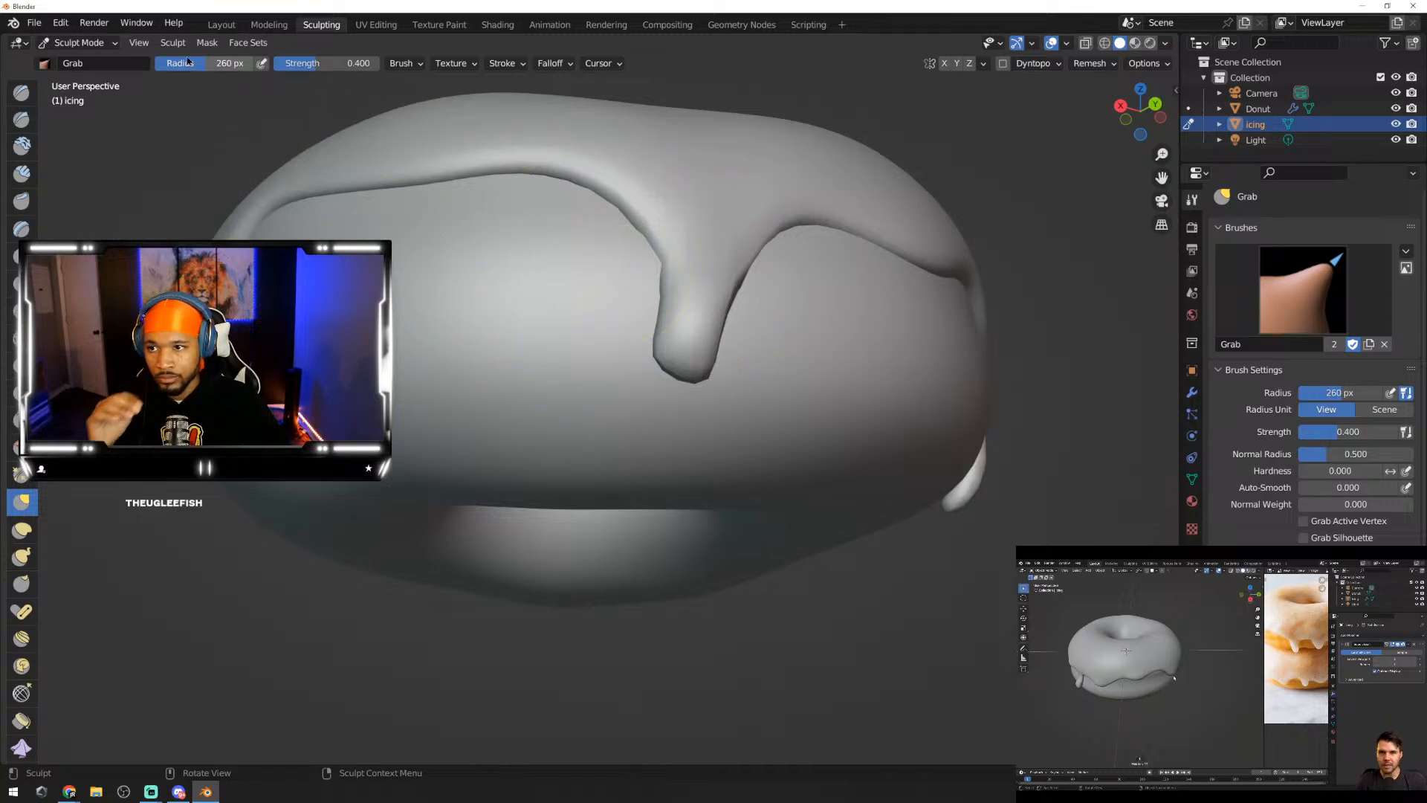
Step: Return to the Layout workspace, deselect the icing and view the donut from slightly above
click(224, 28)
middle_drag(565, 292, 589, 202)
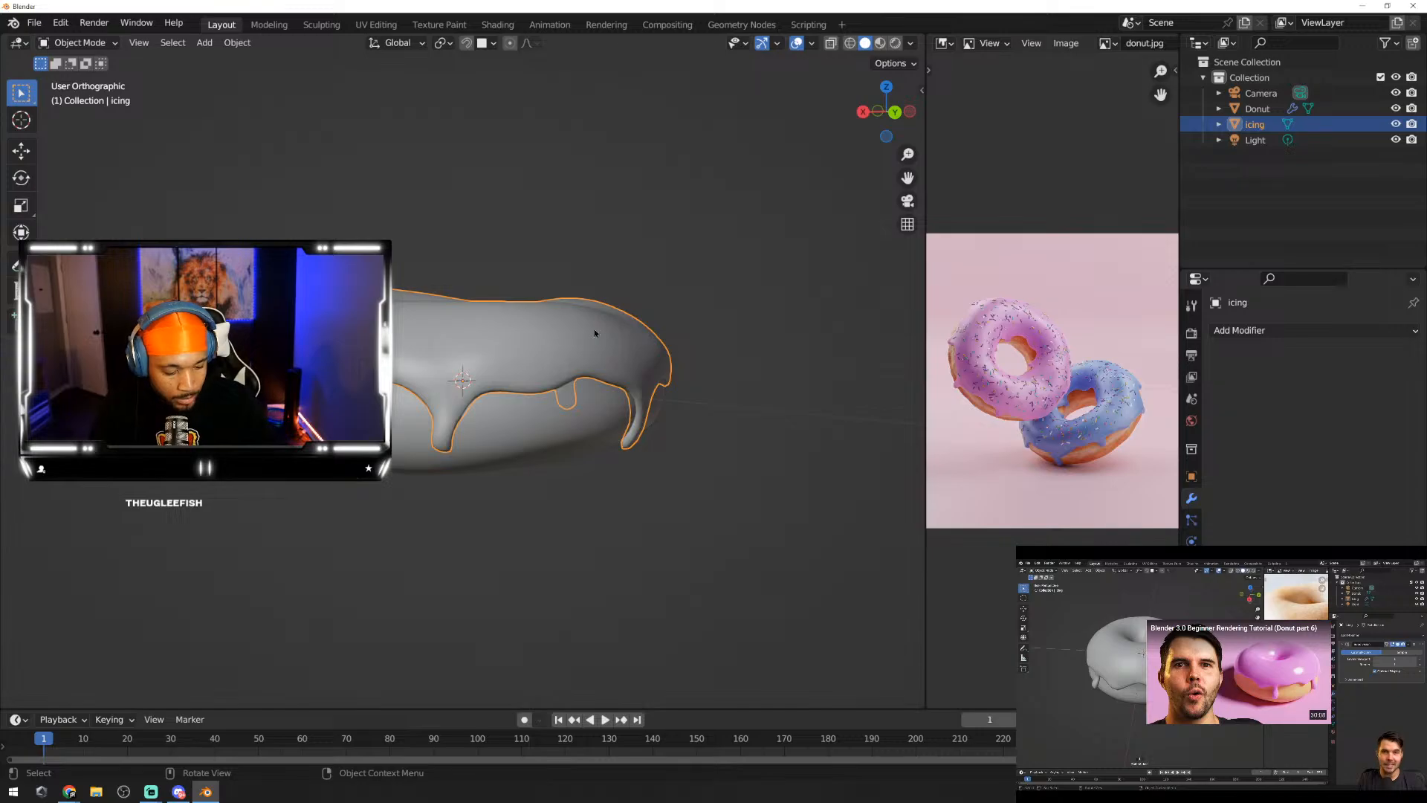
click(664, 510)
middle_drag(681, 454, 414, 427)
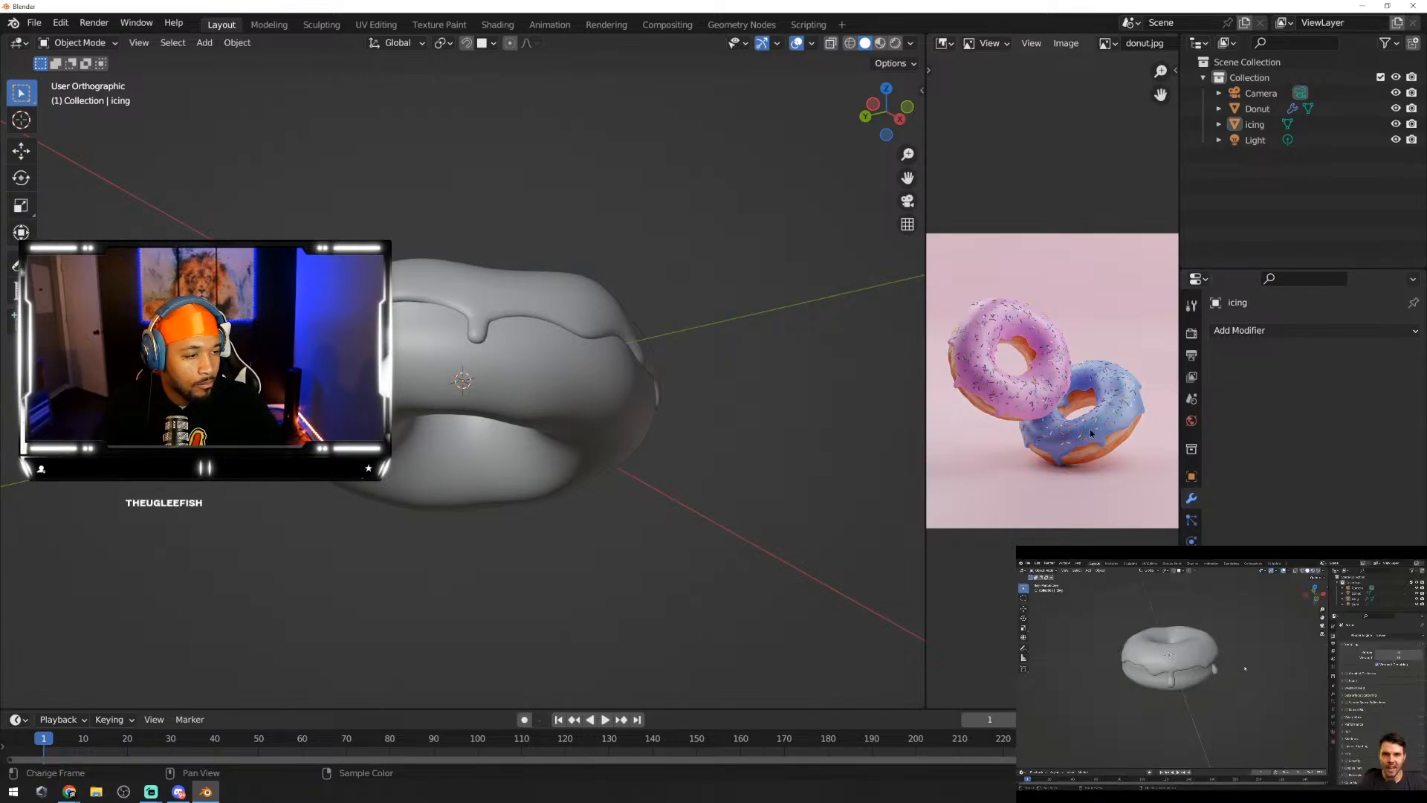
middle_drag(732, 401, 535, 411)
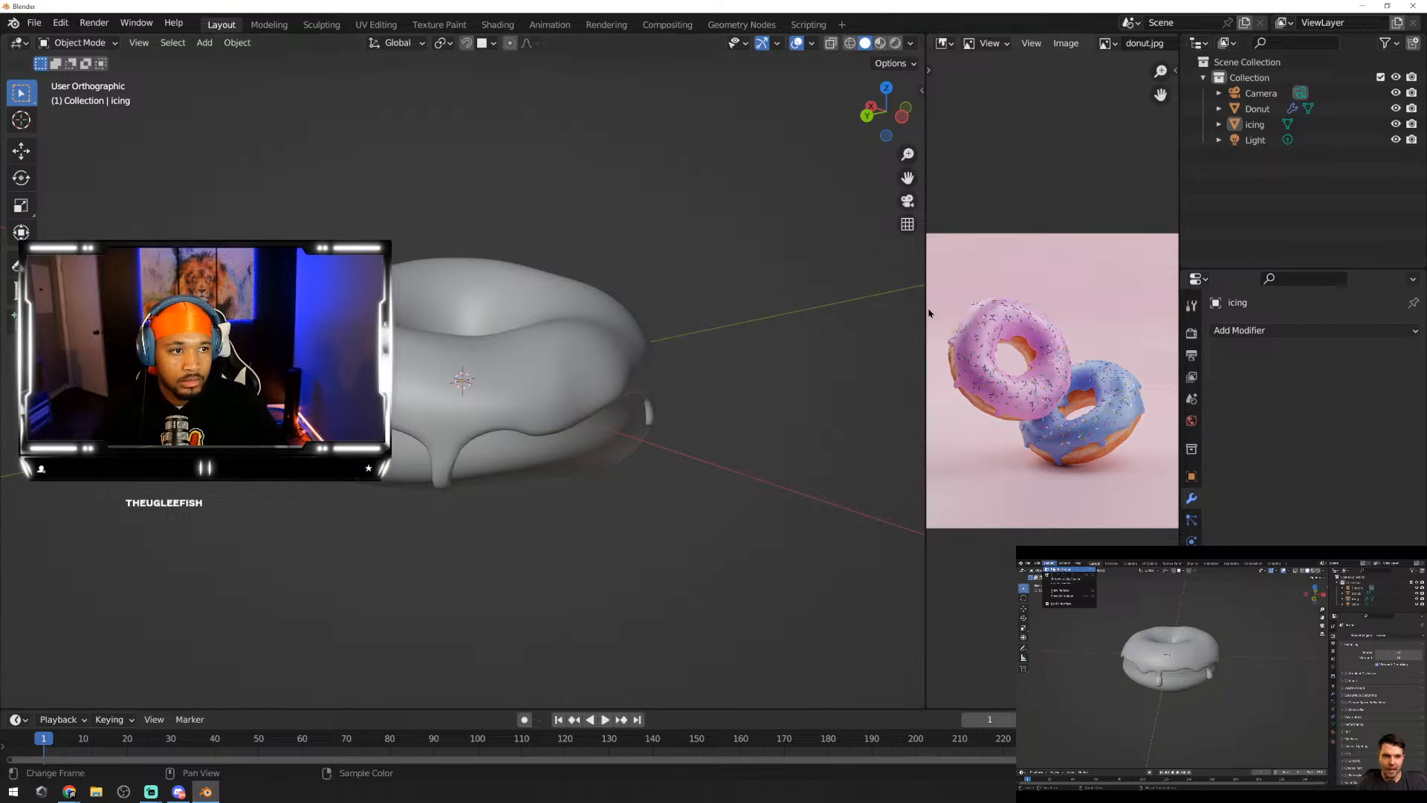
Step: Render a still image, look closely at the donut in the result and close the render window
click(100, 28)
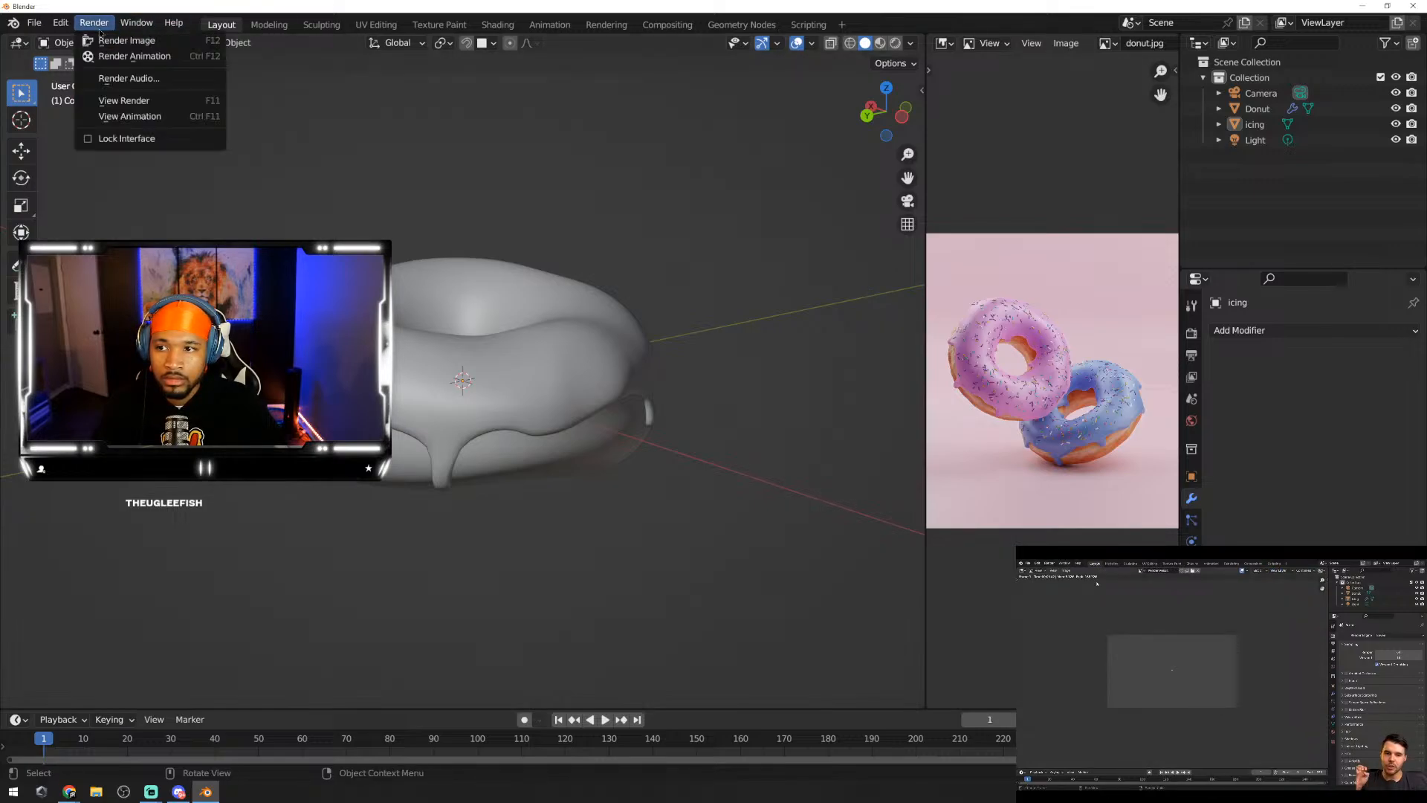
click(113, 41)
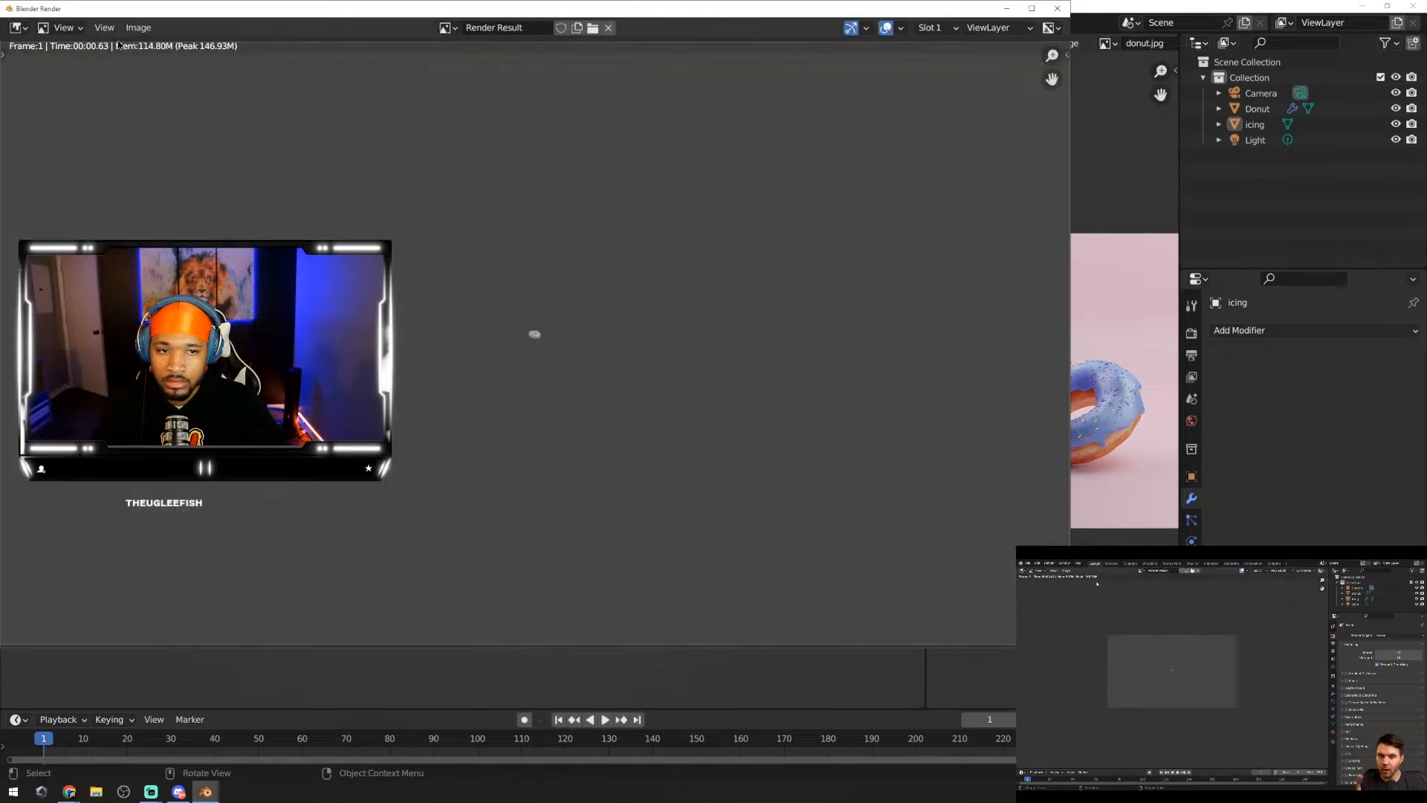
scroll(671, 365, up, 8)
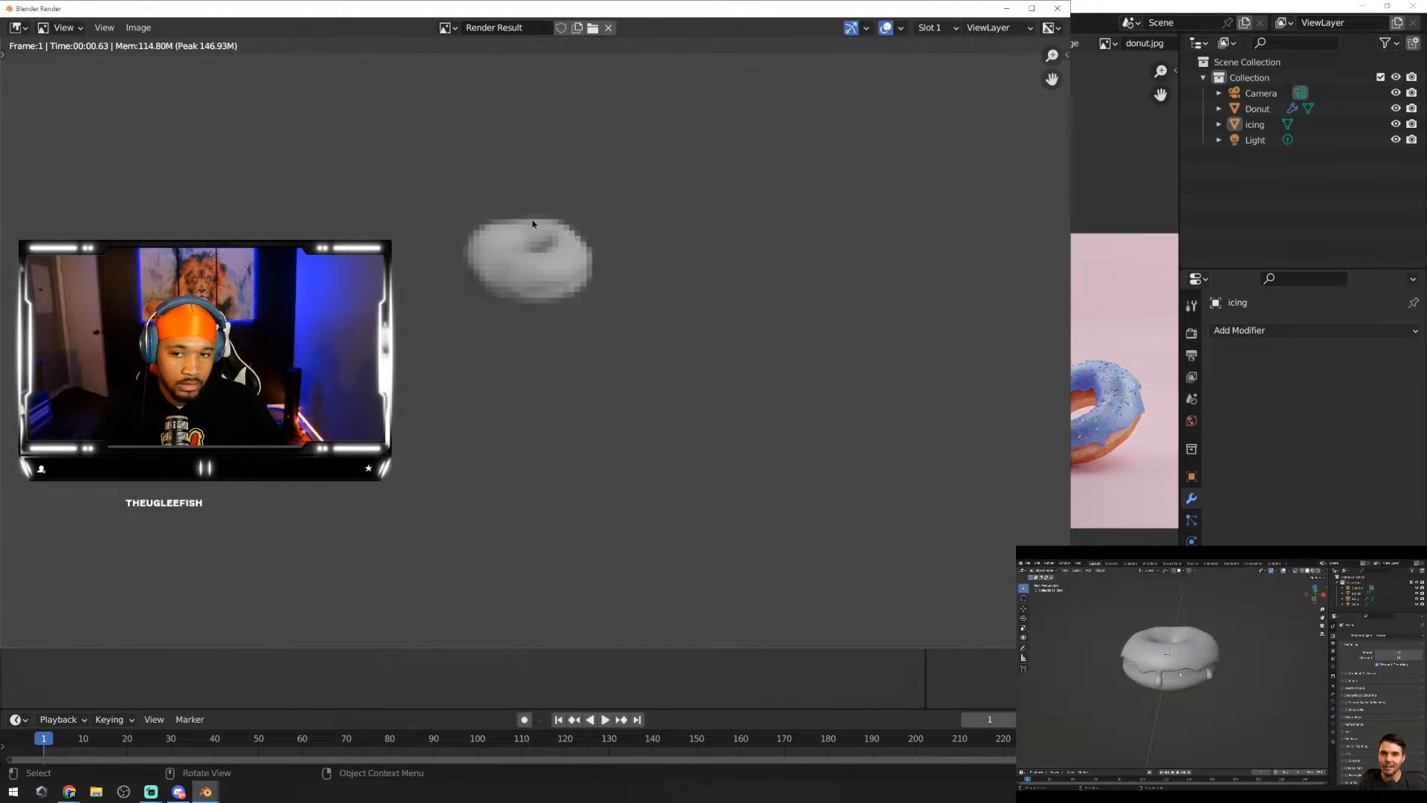
scroll(530, 223, up, 4)
scroll(549, 180, down, 3)
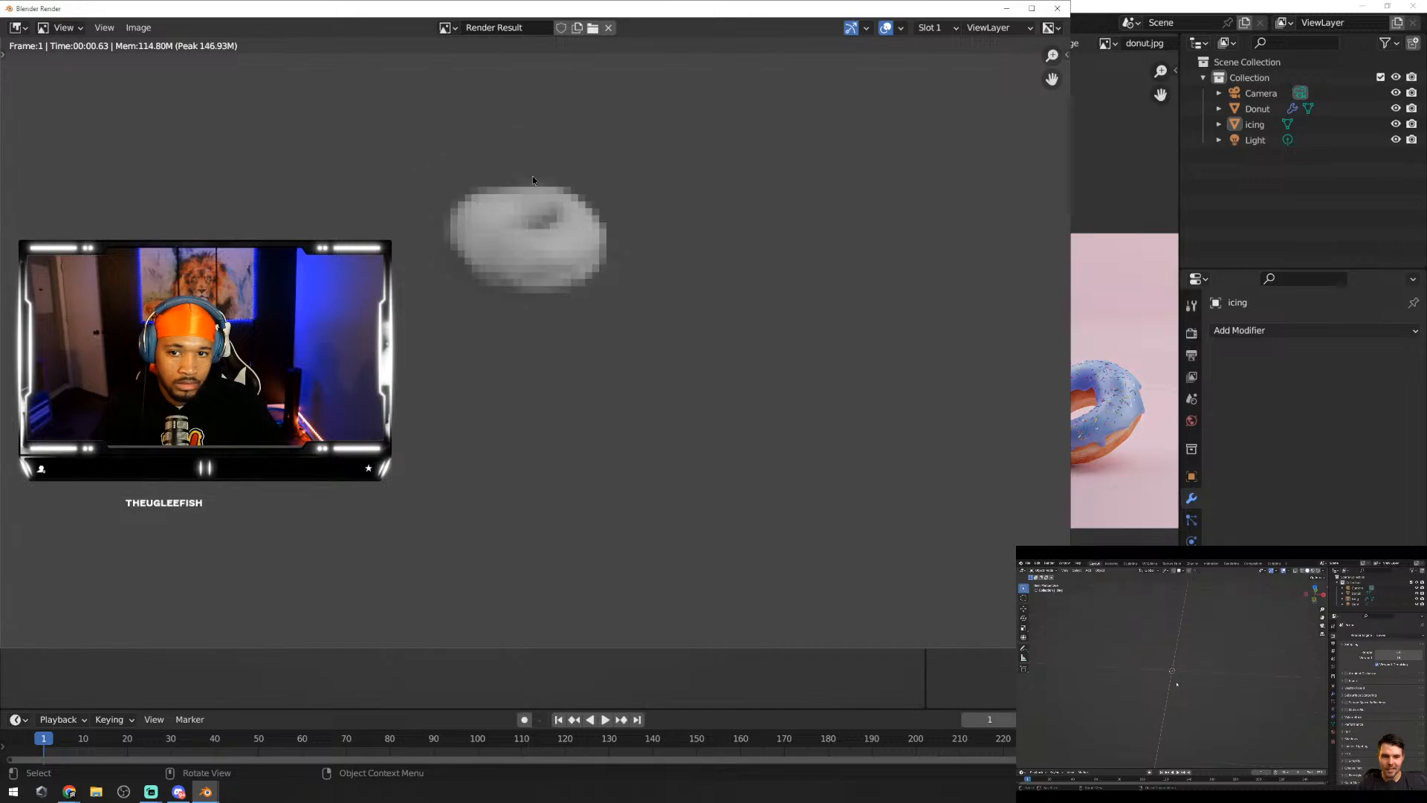
middle_drag(586, 260, 778, 388)
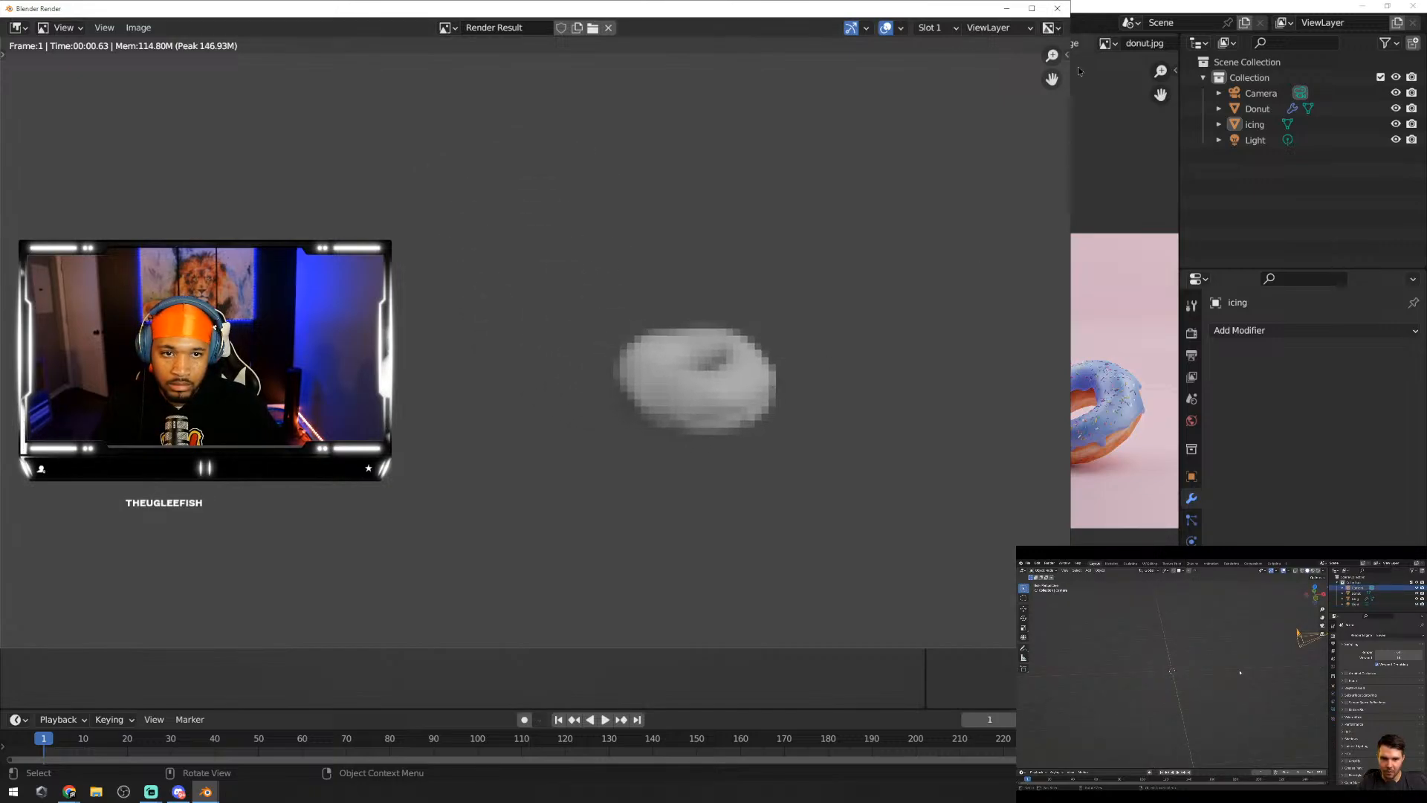
click(1057, 9)
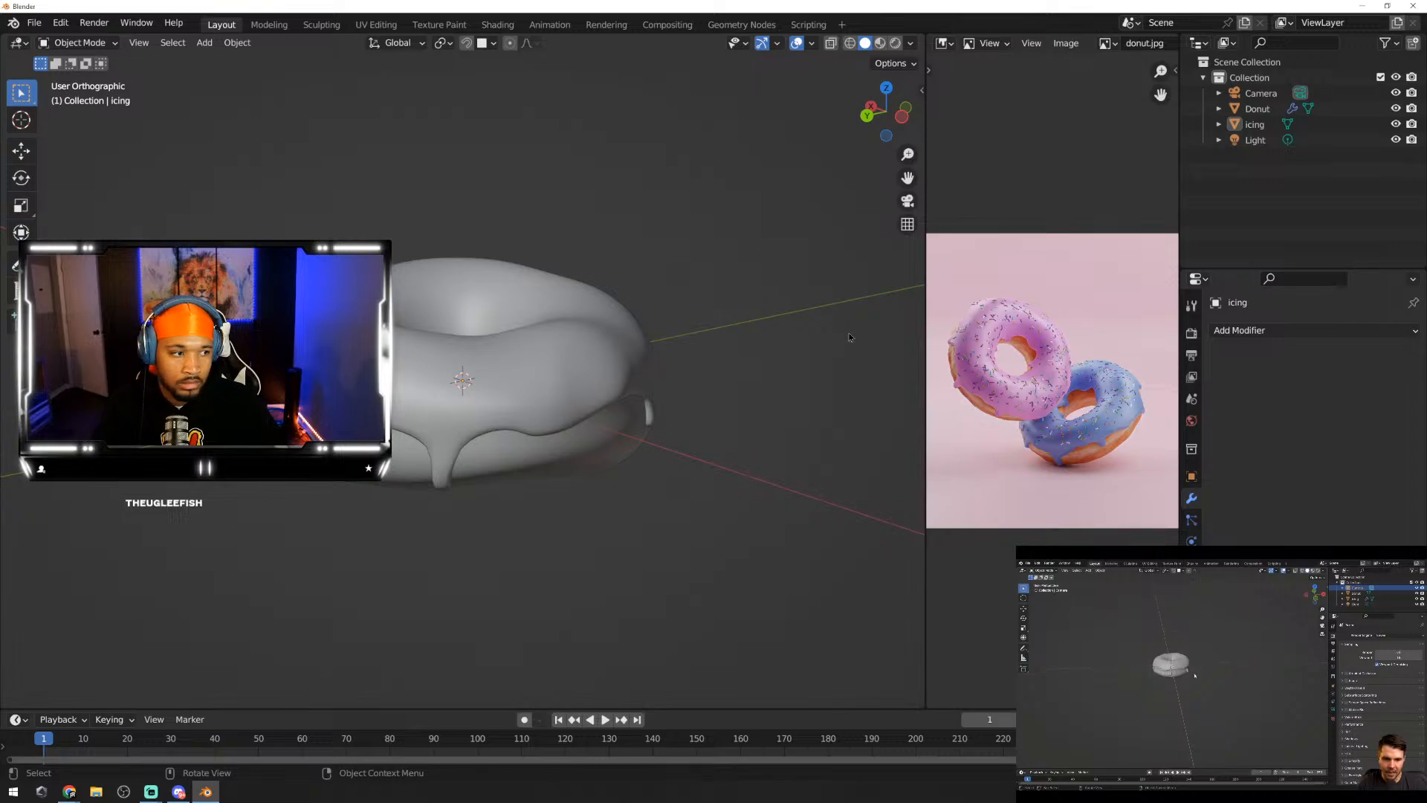
Step: Show the sidebar beside the reference image and check its View settings and the editor's view options
scroll(798, 332, down, 3)
scroll(741, 302, down, 3)
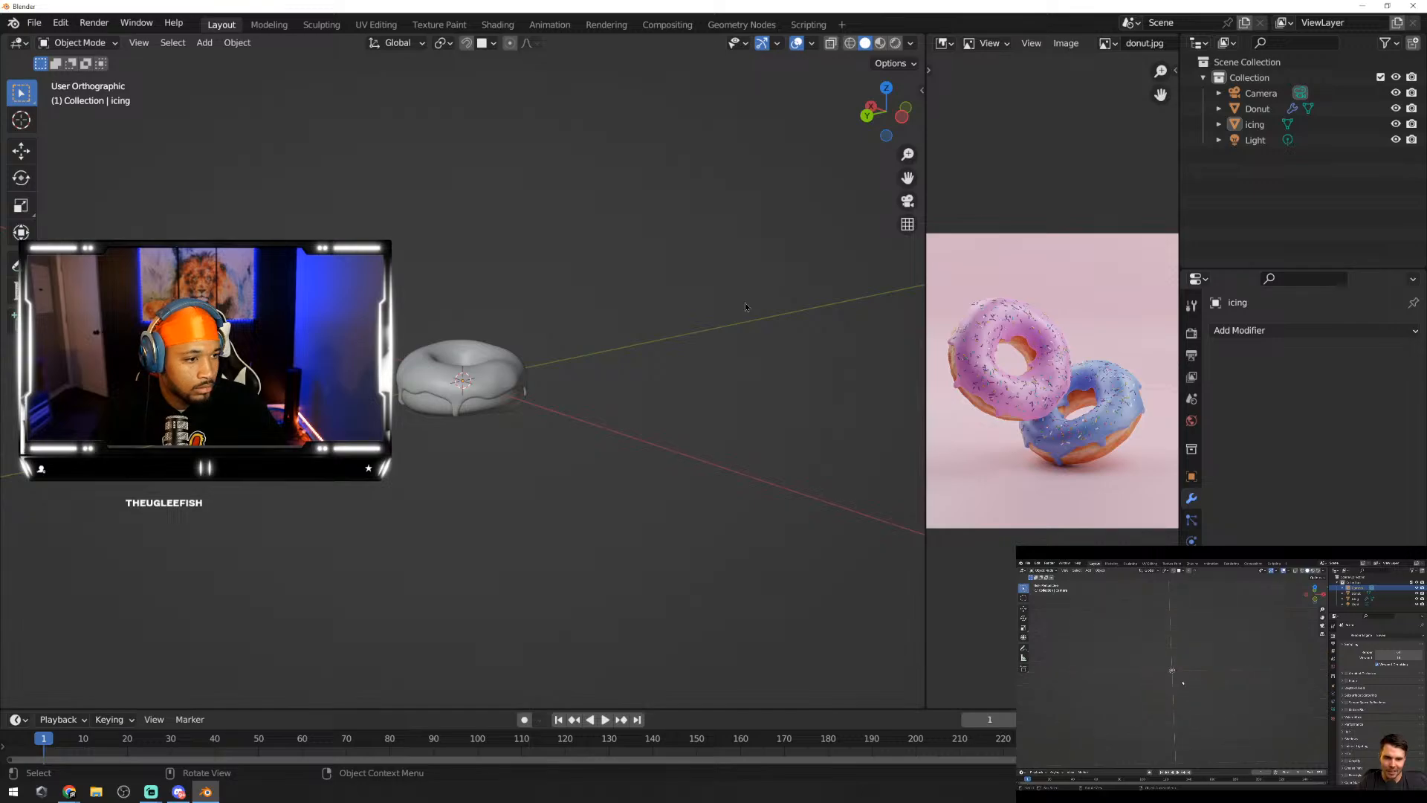
scroll(539, 409, up, 4)
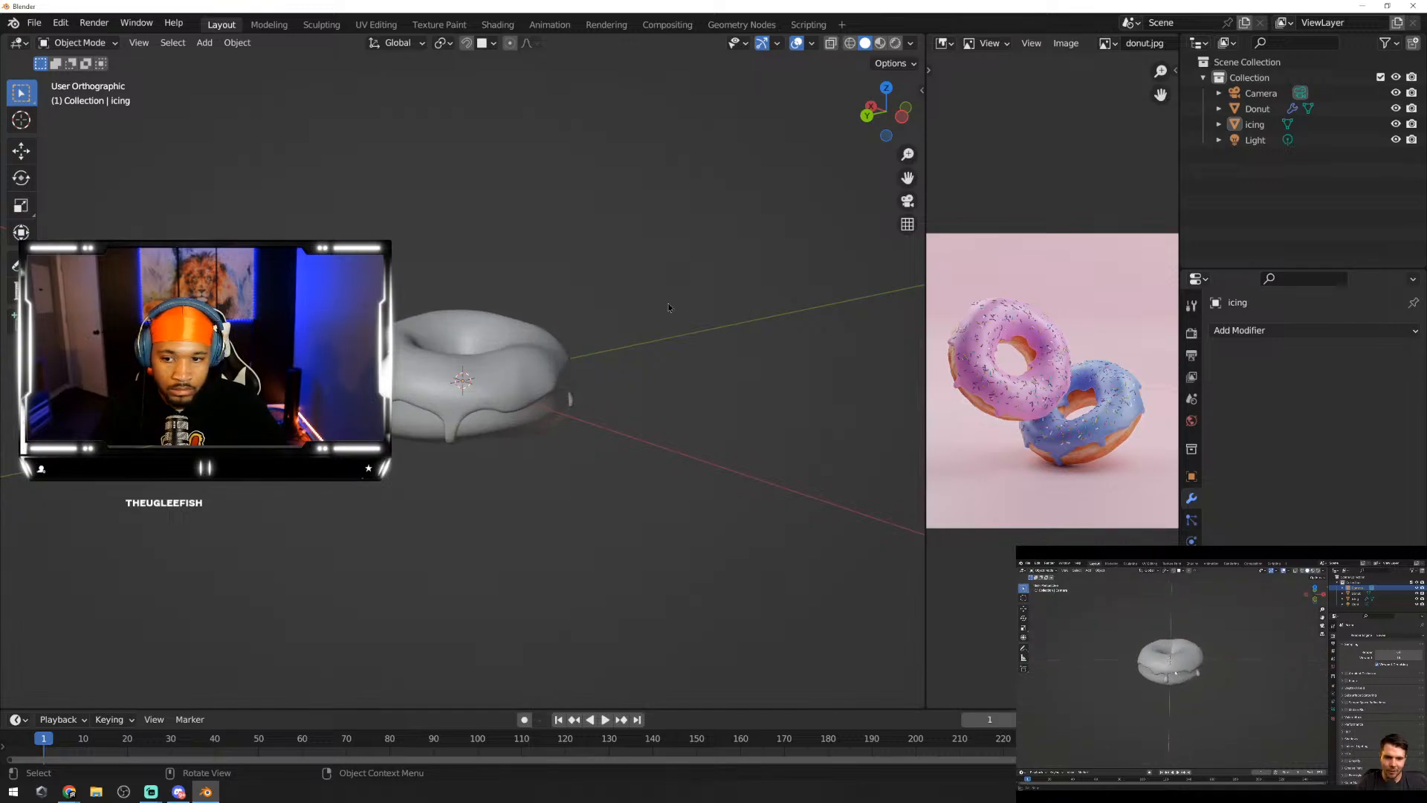
middle_drag(463, 379, 316, 410)
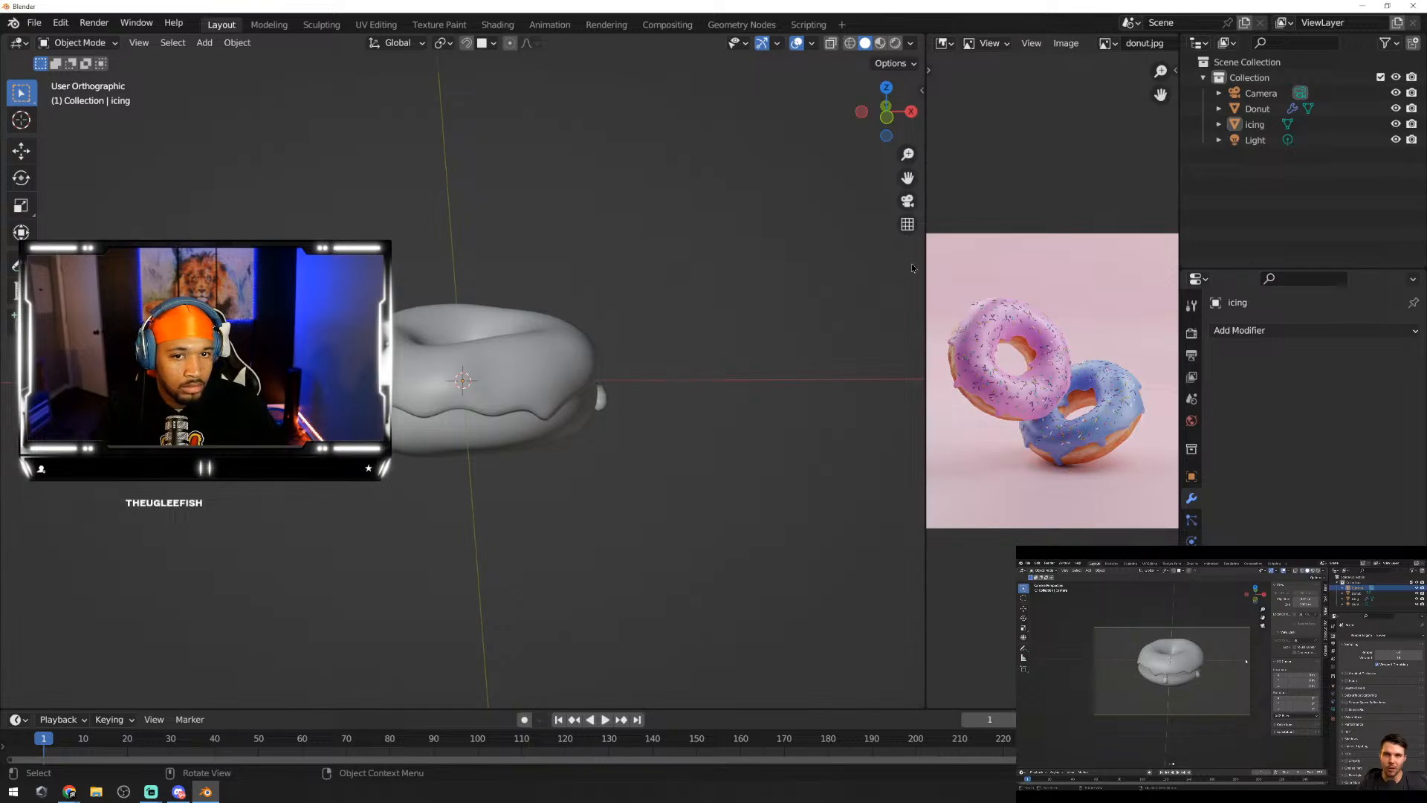
key(n)
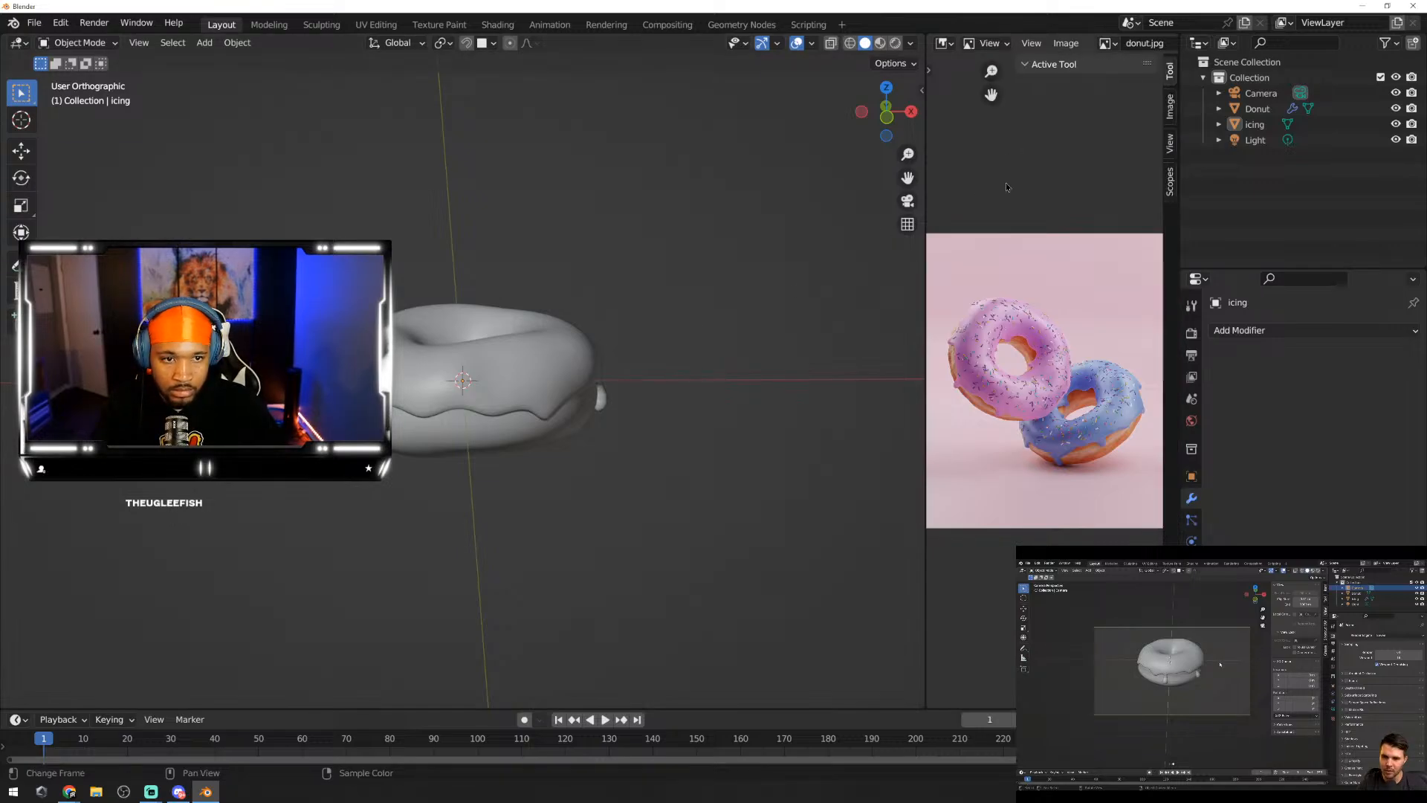
click(1172, 144)
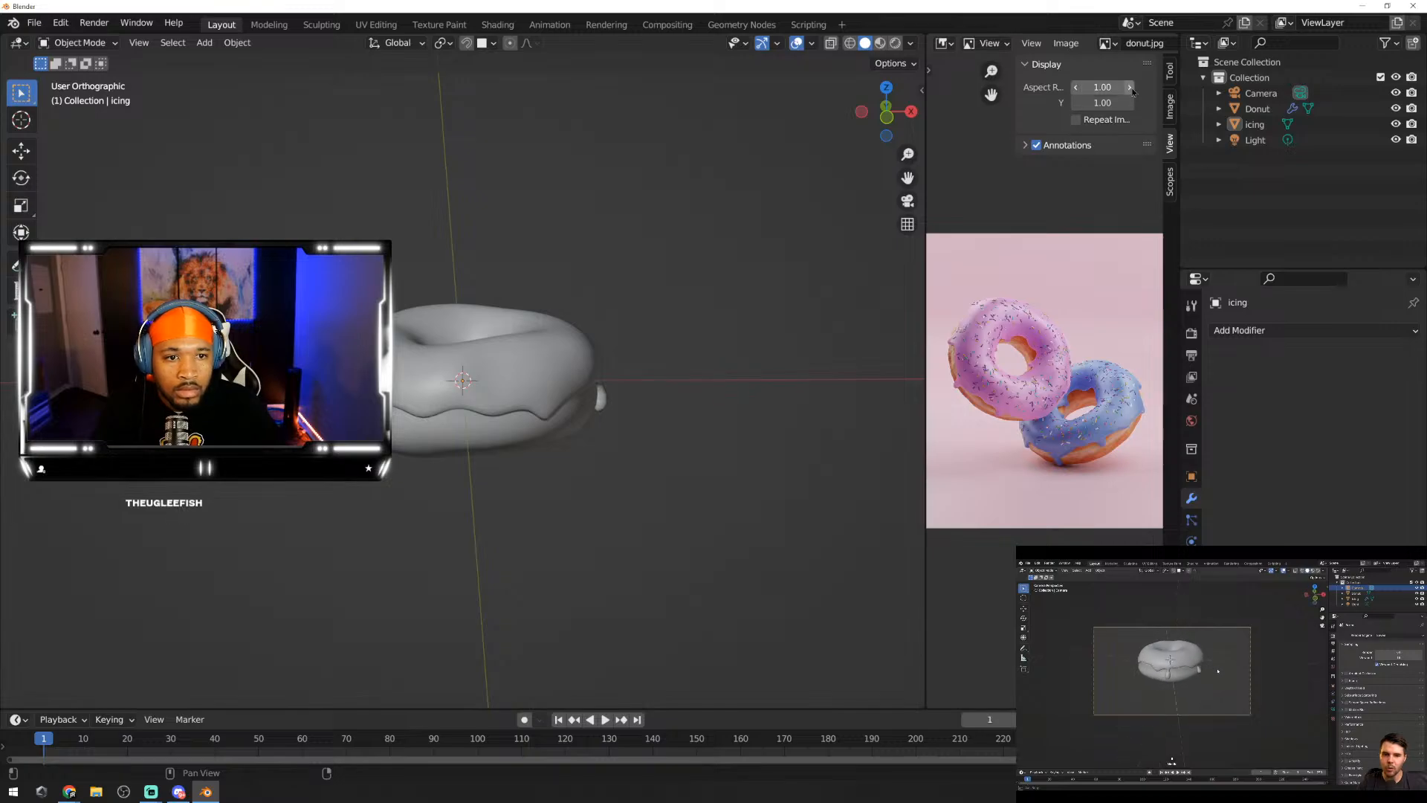
click(1020, 66)
click(1019, 67)
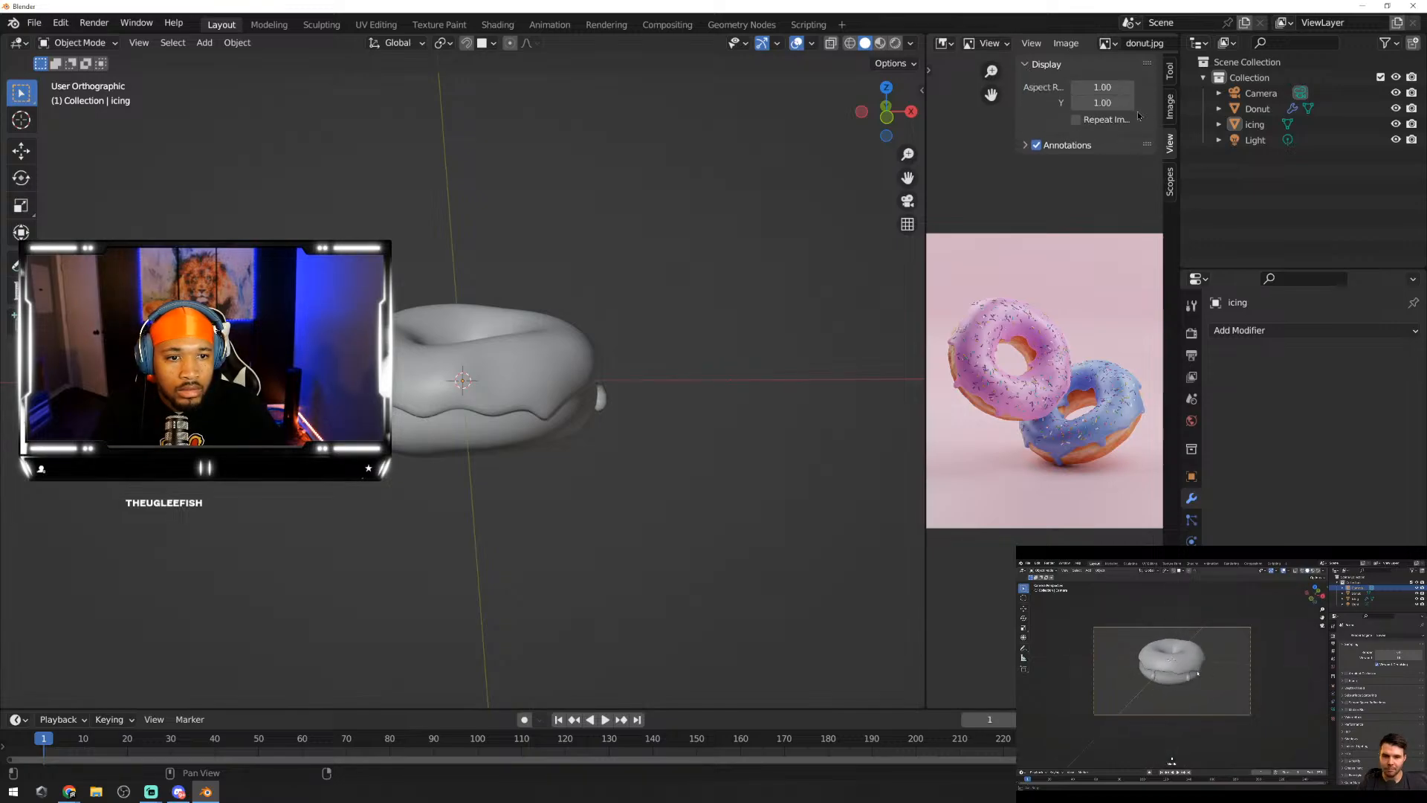
click(1034, 44)
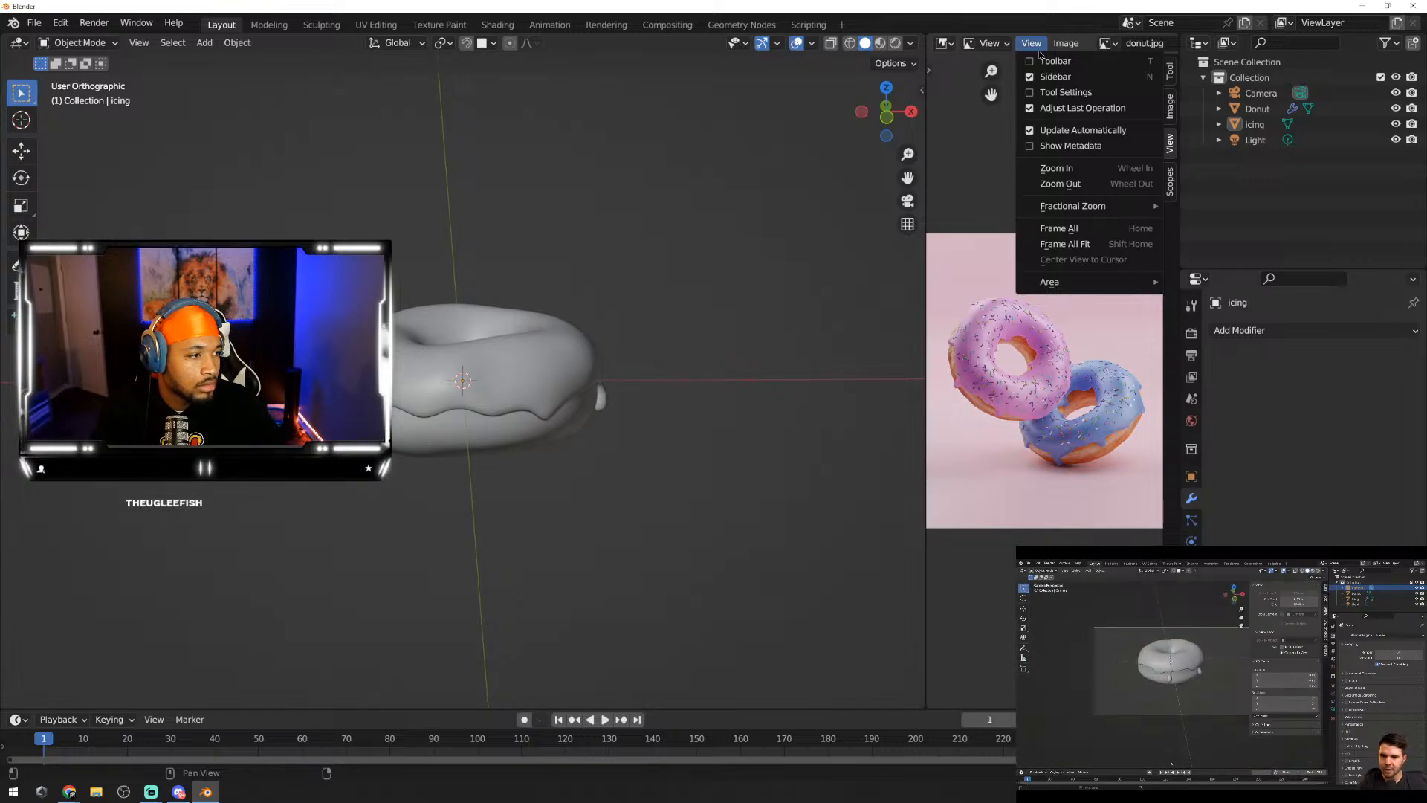
click(1237, 657)
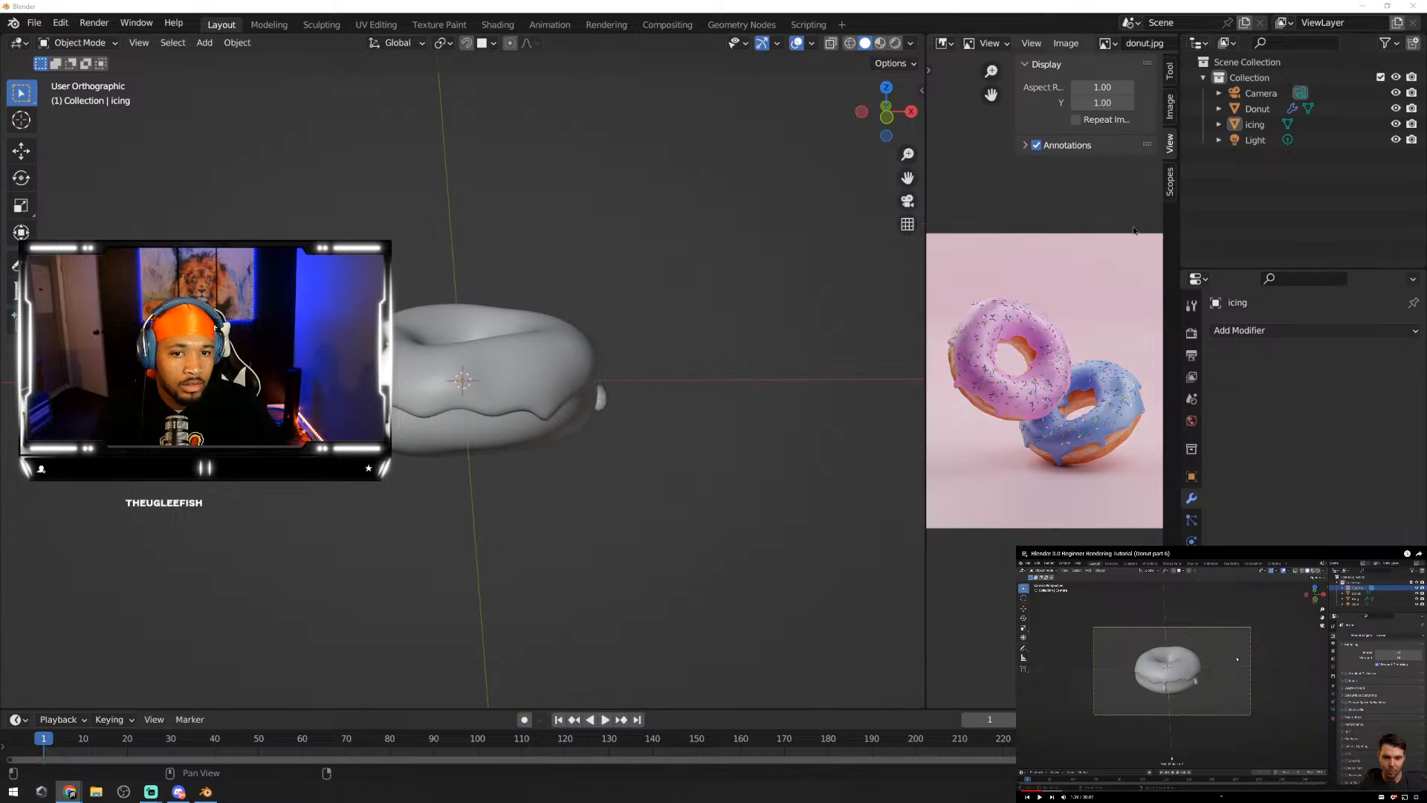
Step: Show the 3D viewport's View settings and lock the view to the Donut object
click(919, 93)
click(922, 90)
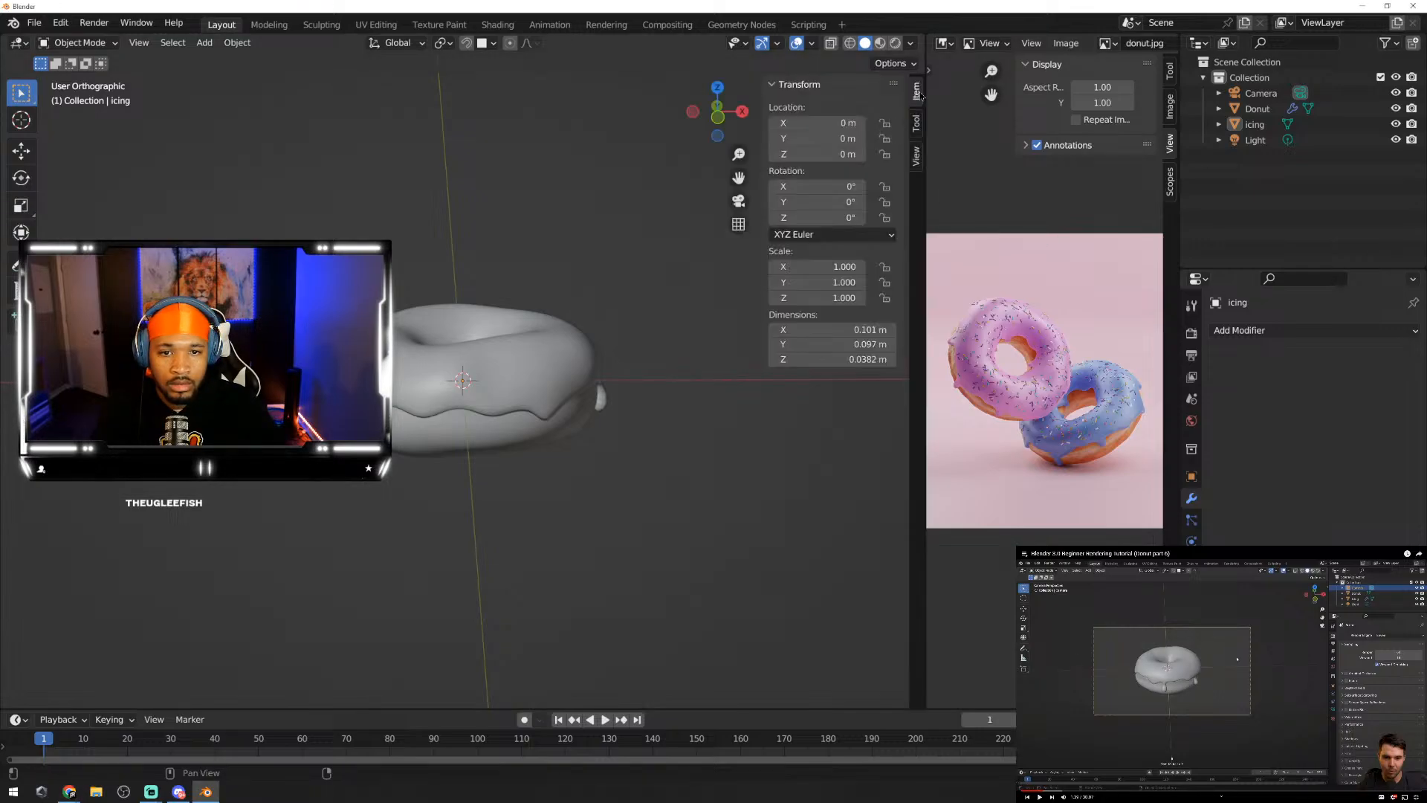
click(916, 156)
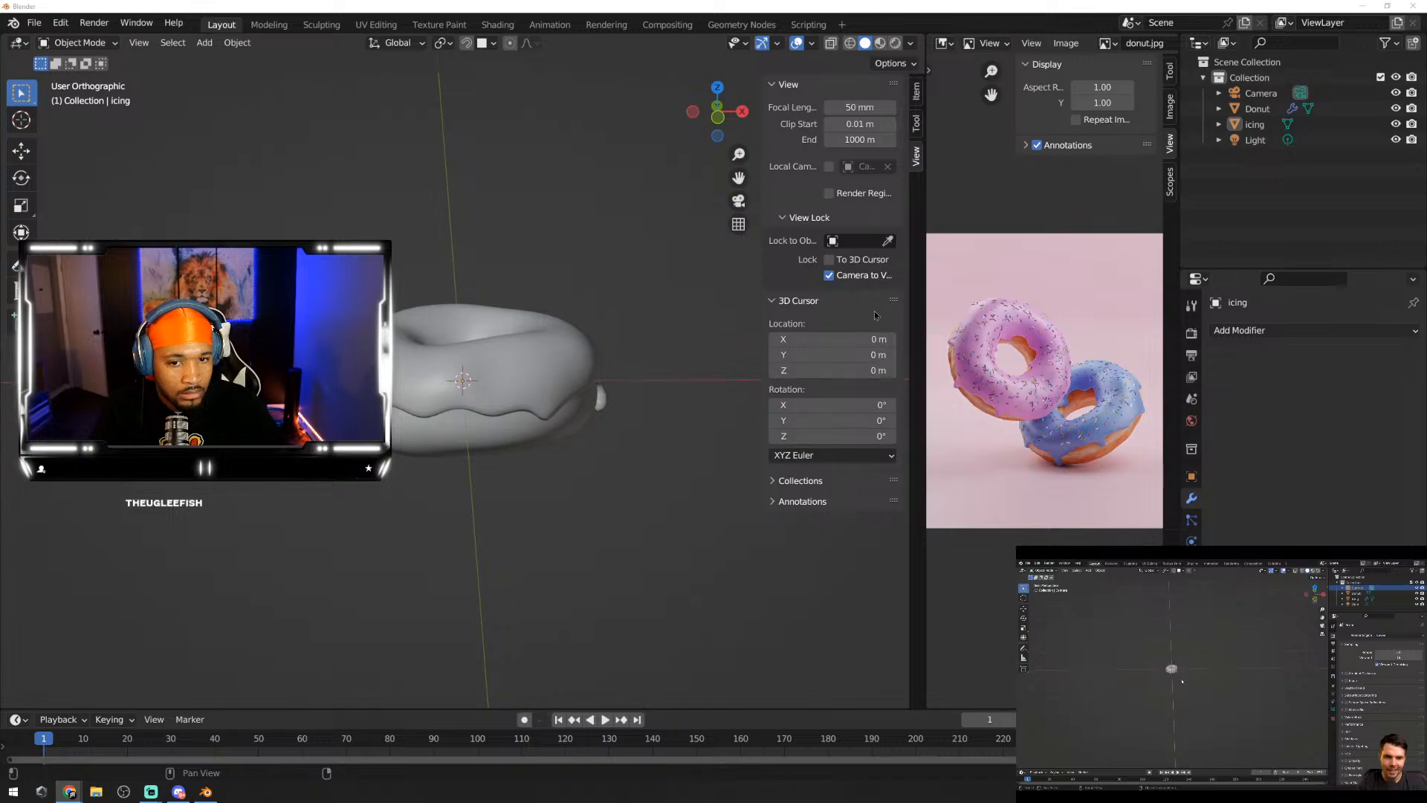
click(845, 241)
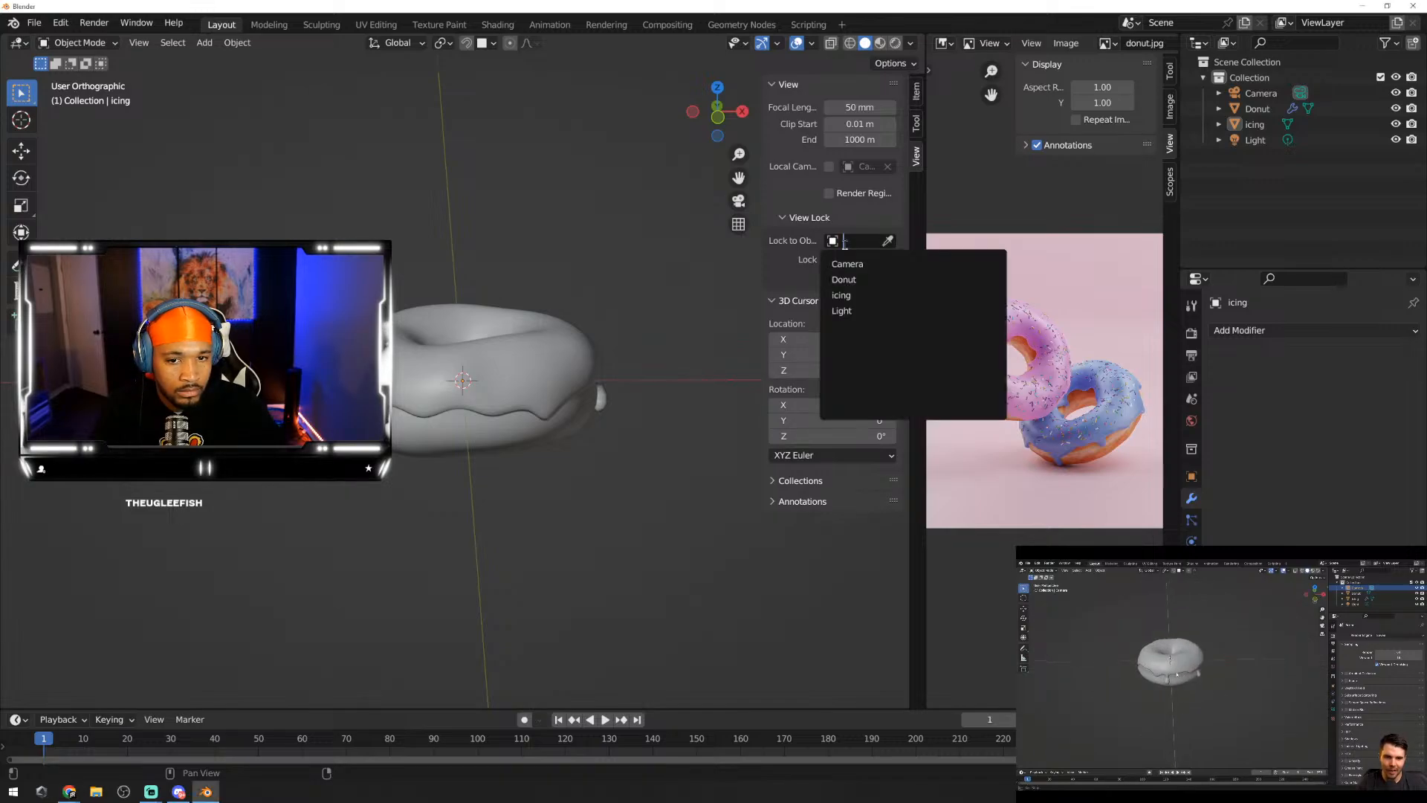
click(847, 281)
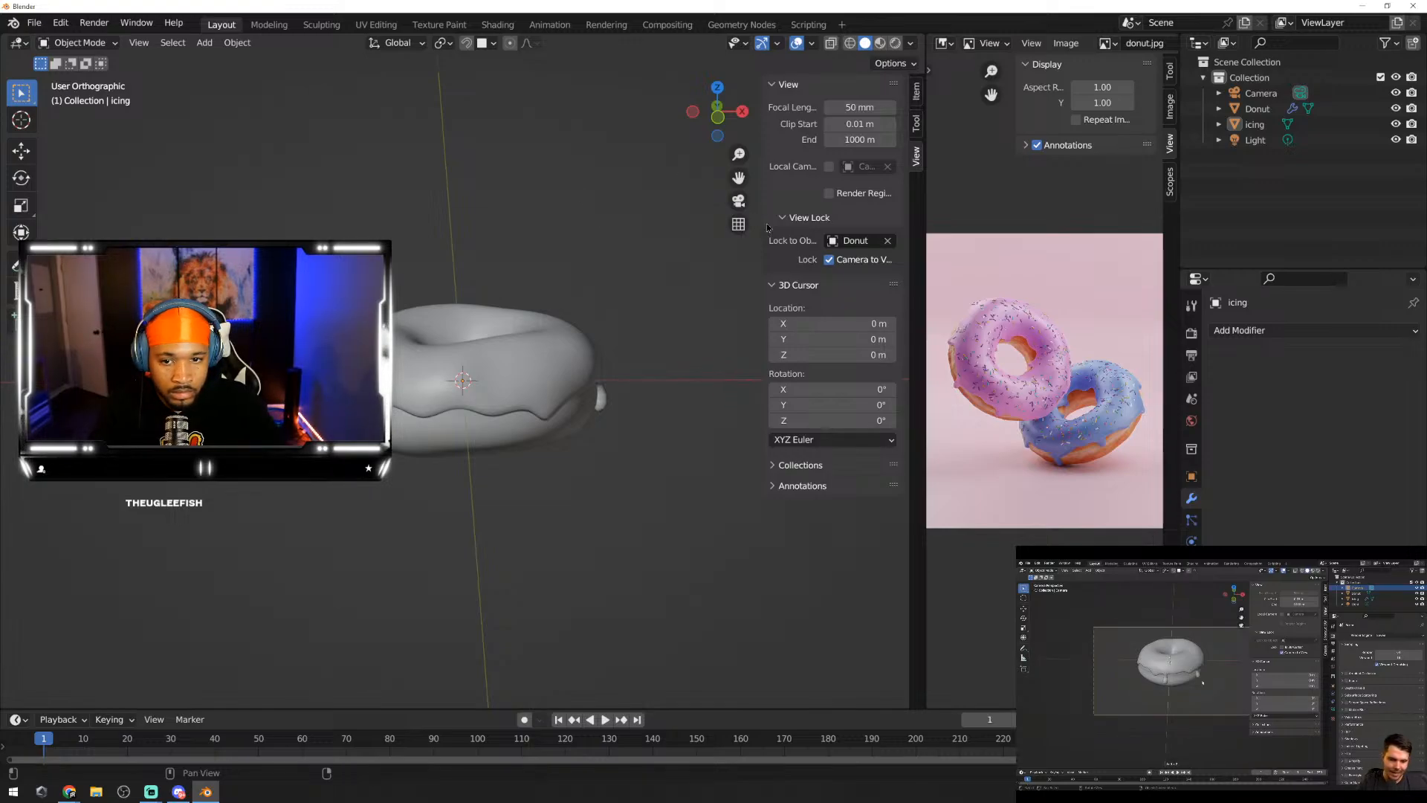
Step: Widen the viewport sidebar to check the View Lock settings, hide it and view the donut from slightly above
drag(760, 221, 677, 222)
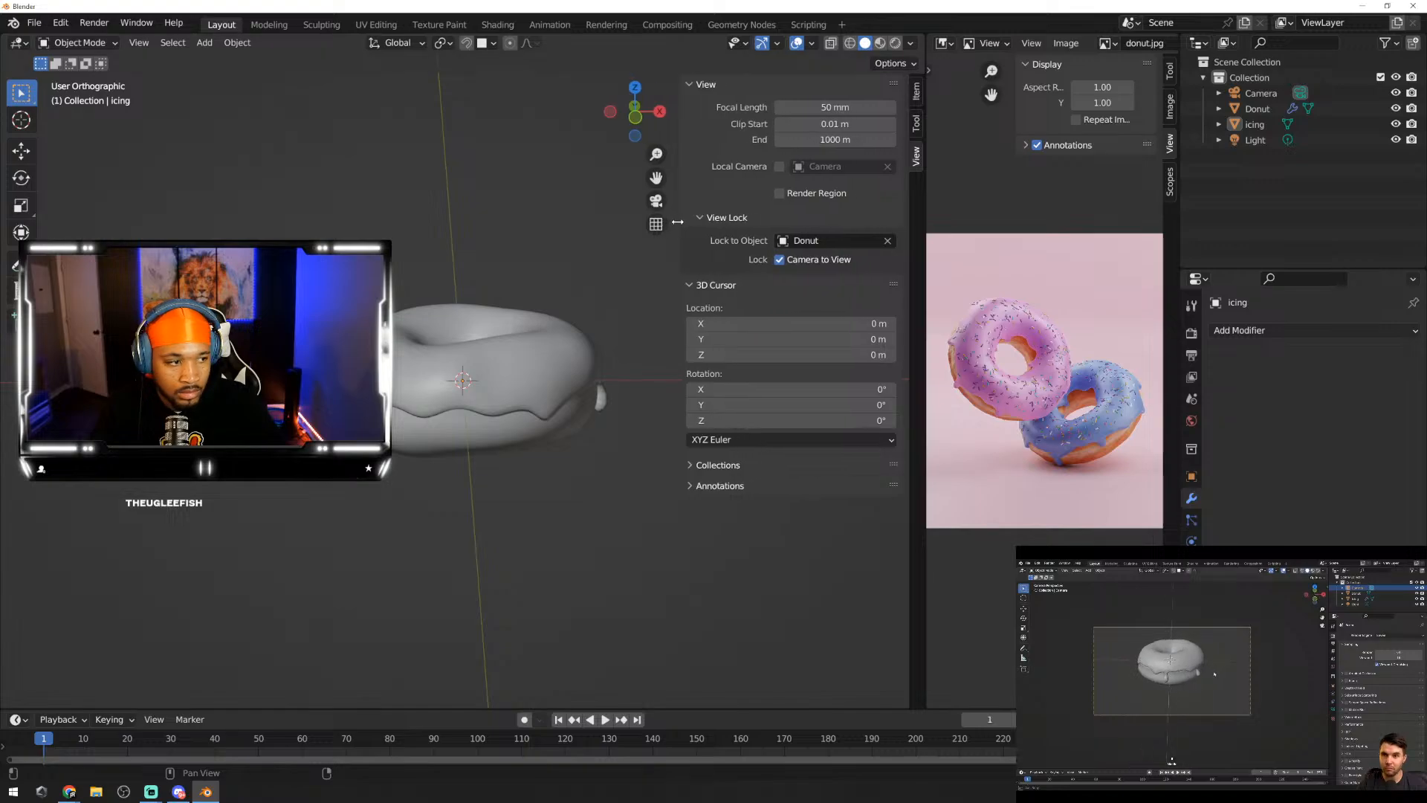
middle_drag(585, 265, 779, 312)
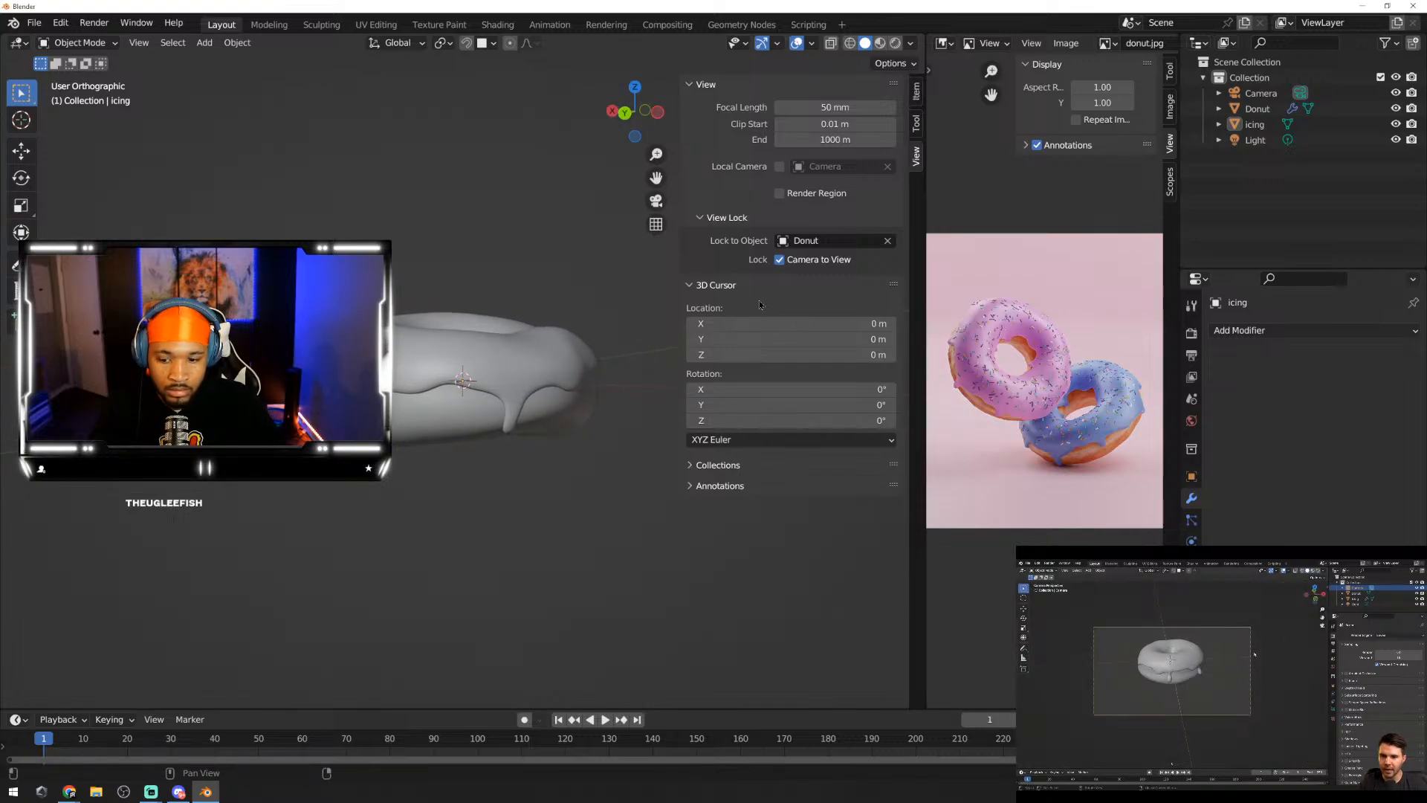
key(n)
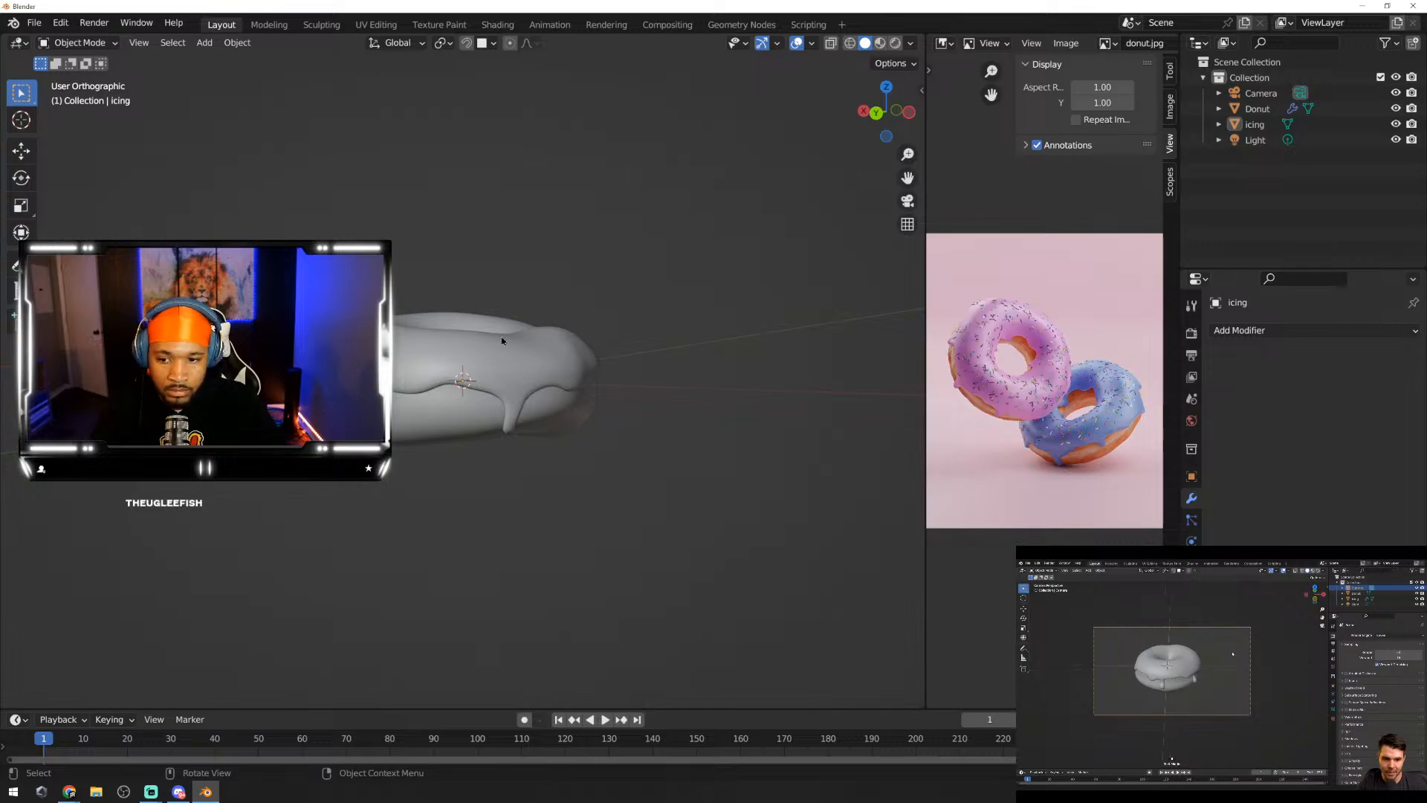
middle_drag(501, 336, 545, 394)
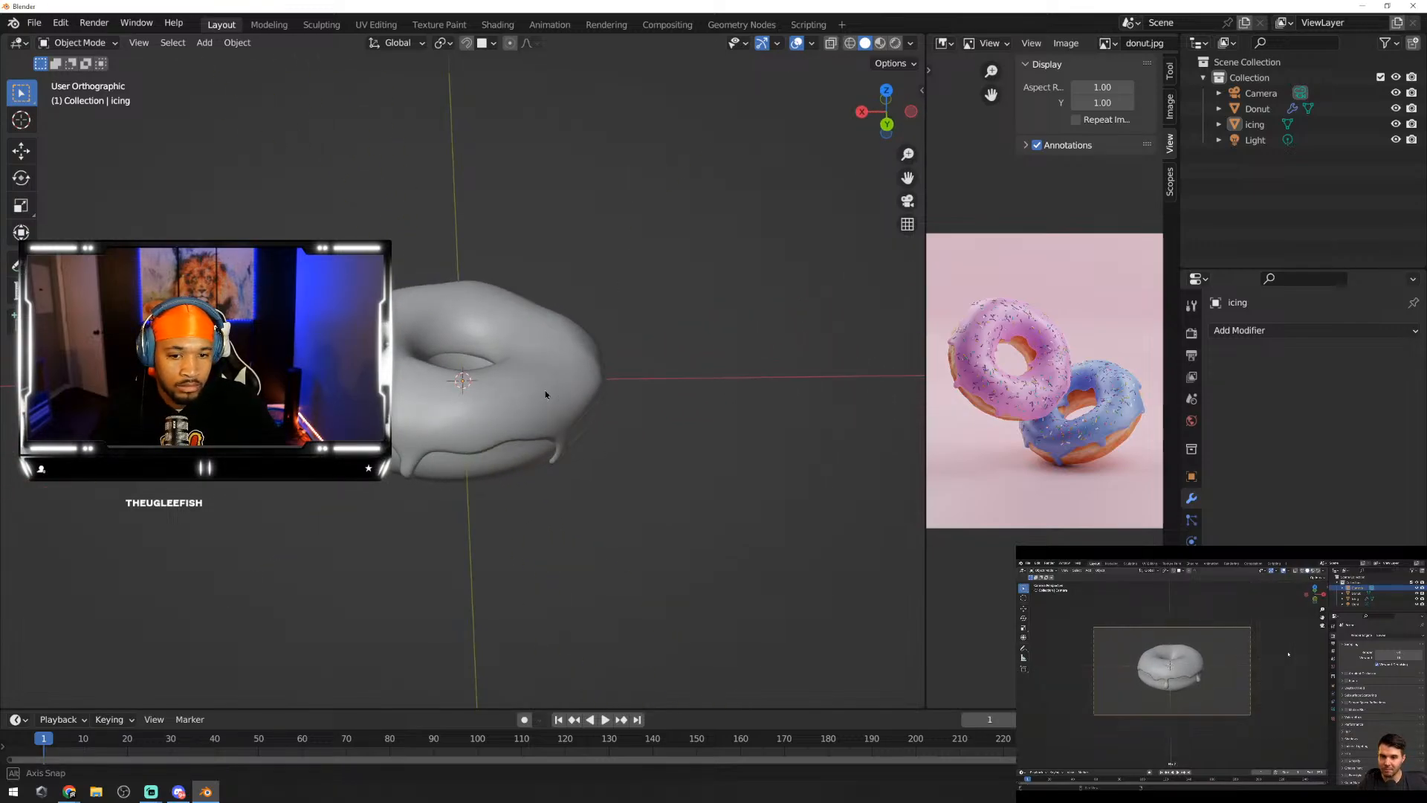
middle_drag(545, 392, 541, 378)
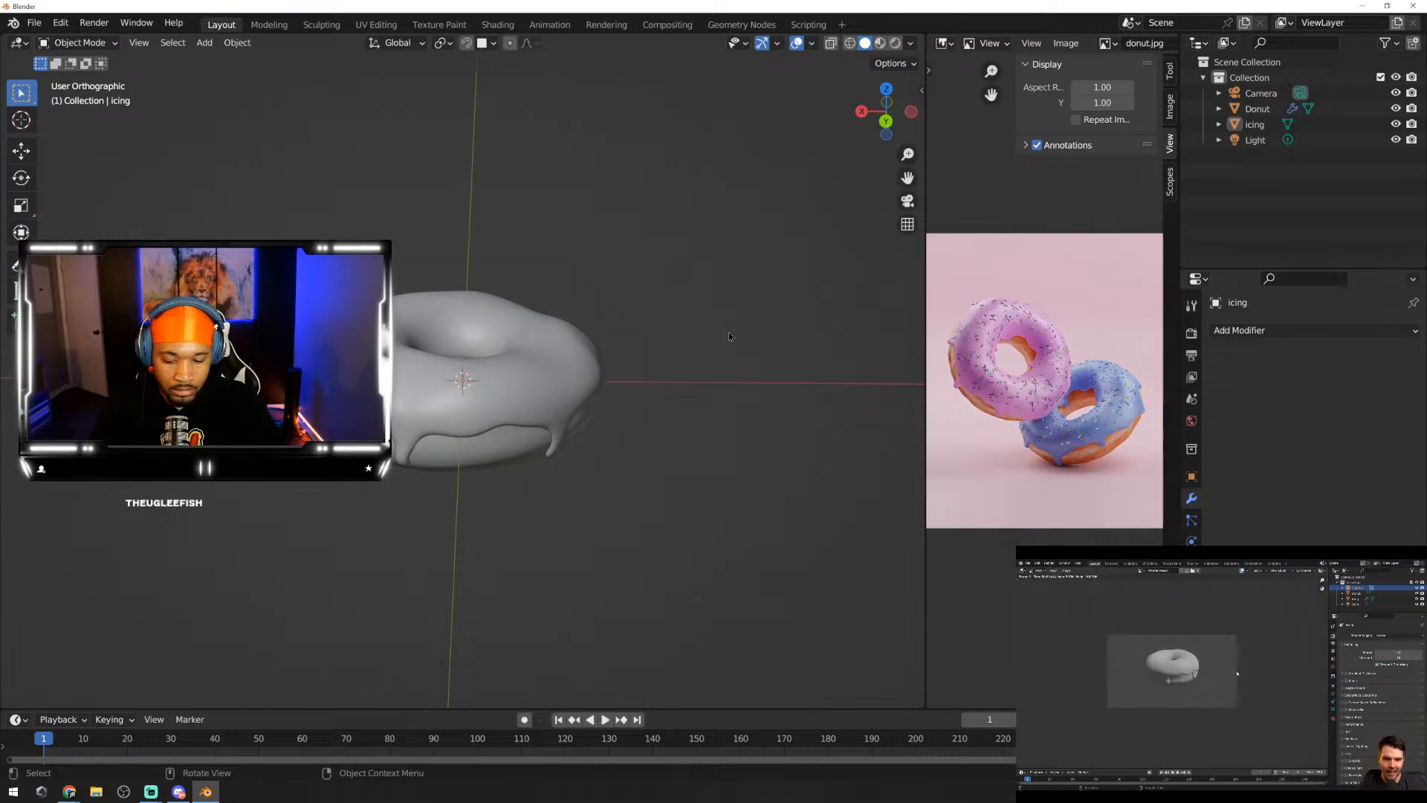
Step: Render a test image, inspect the donut's framing in the result and close the render window
key(F12)
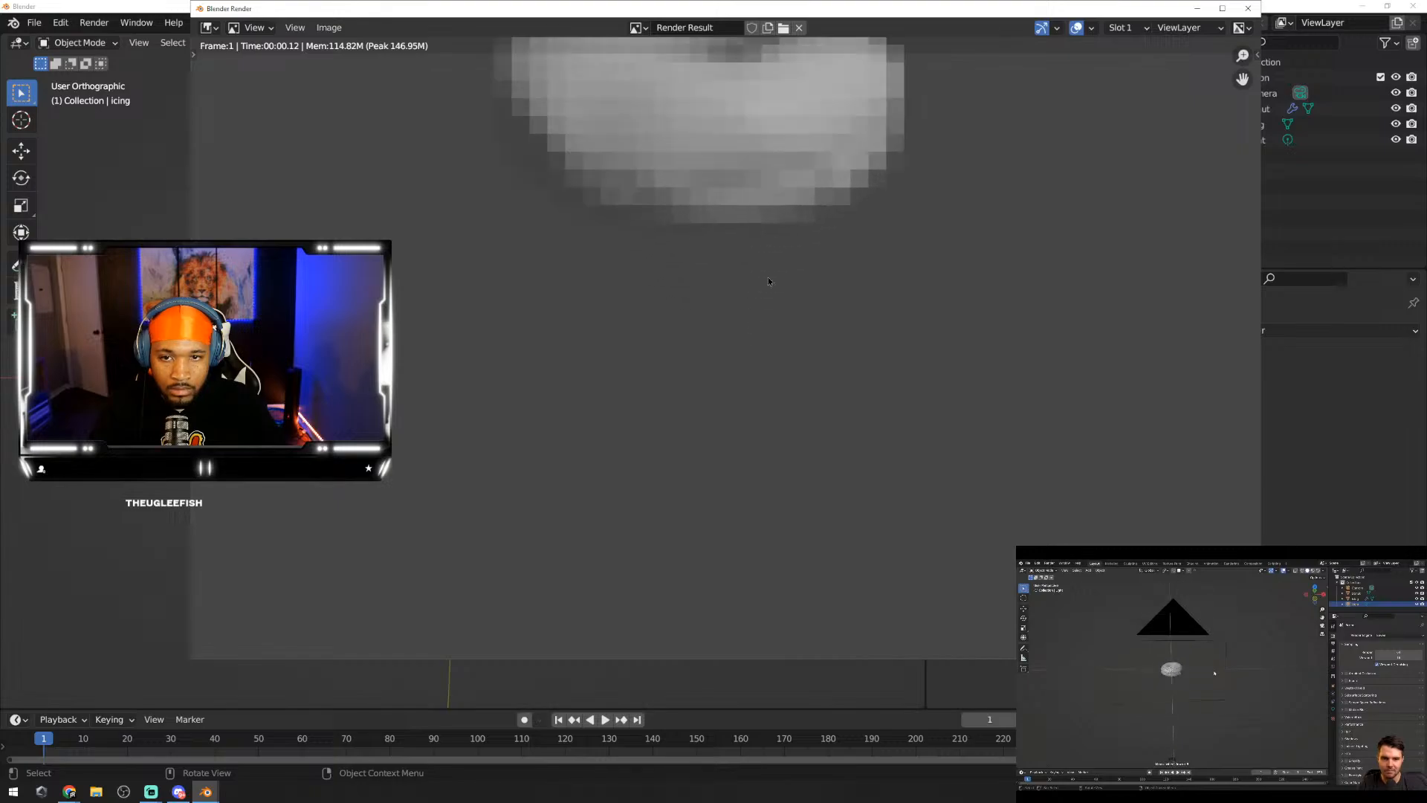
scroll(768, 281, down, 6)
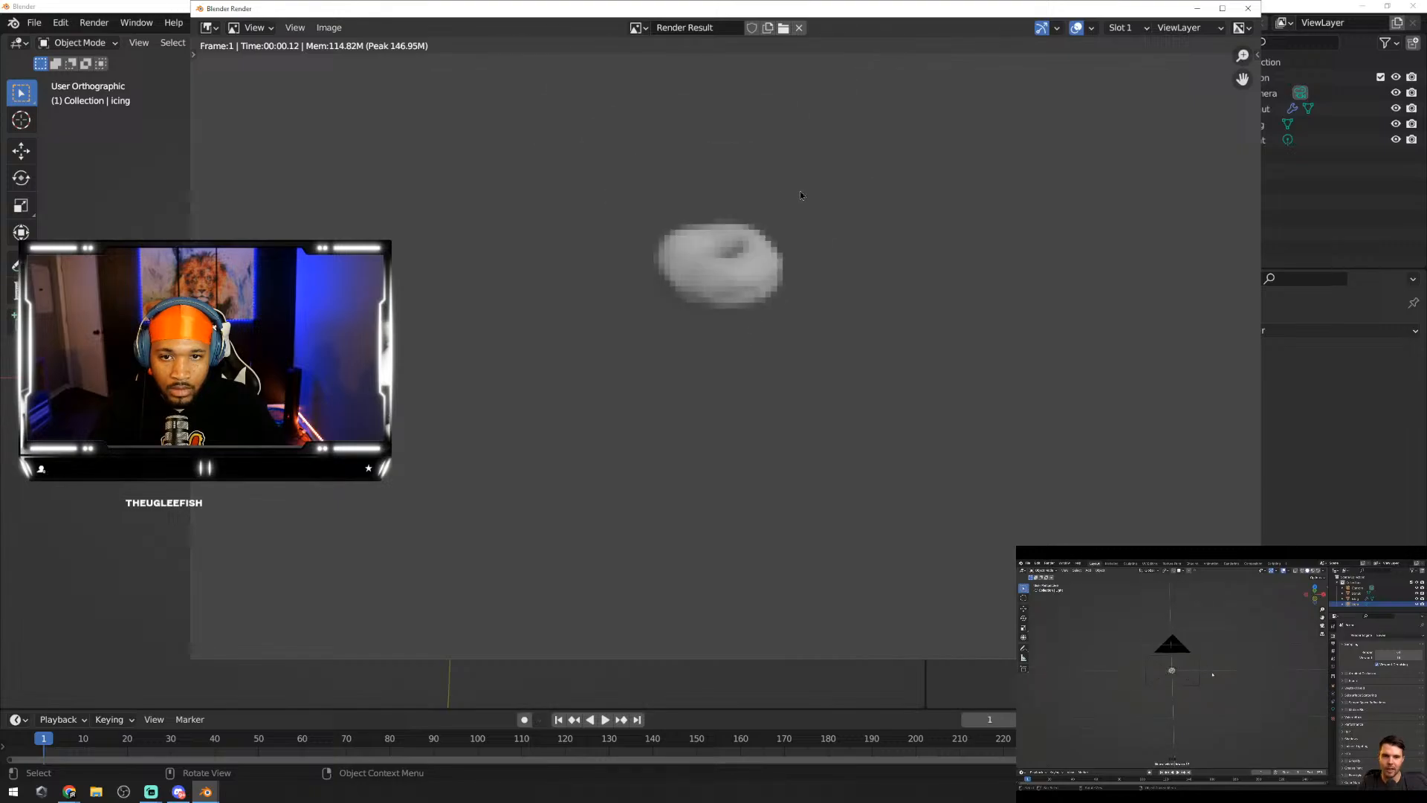
click(1256, 10)
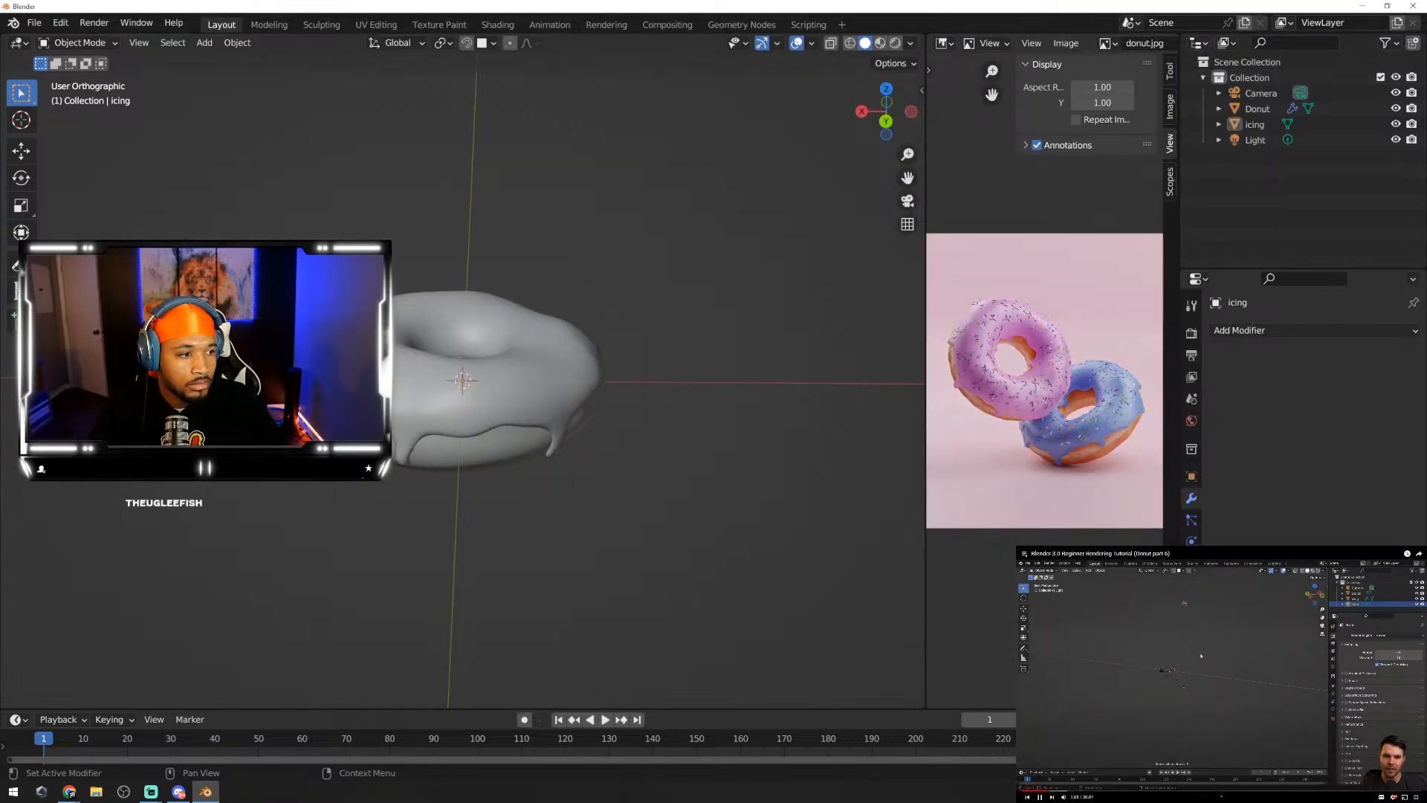
Step: Locate the camera and light around the donut, selecting both and clearing the selection again
scroll(541, 437, down, 12)
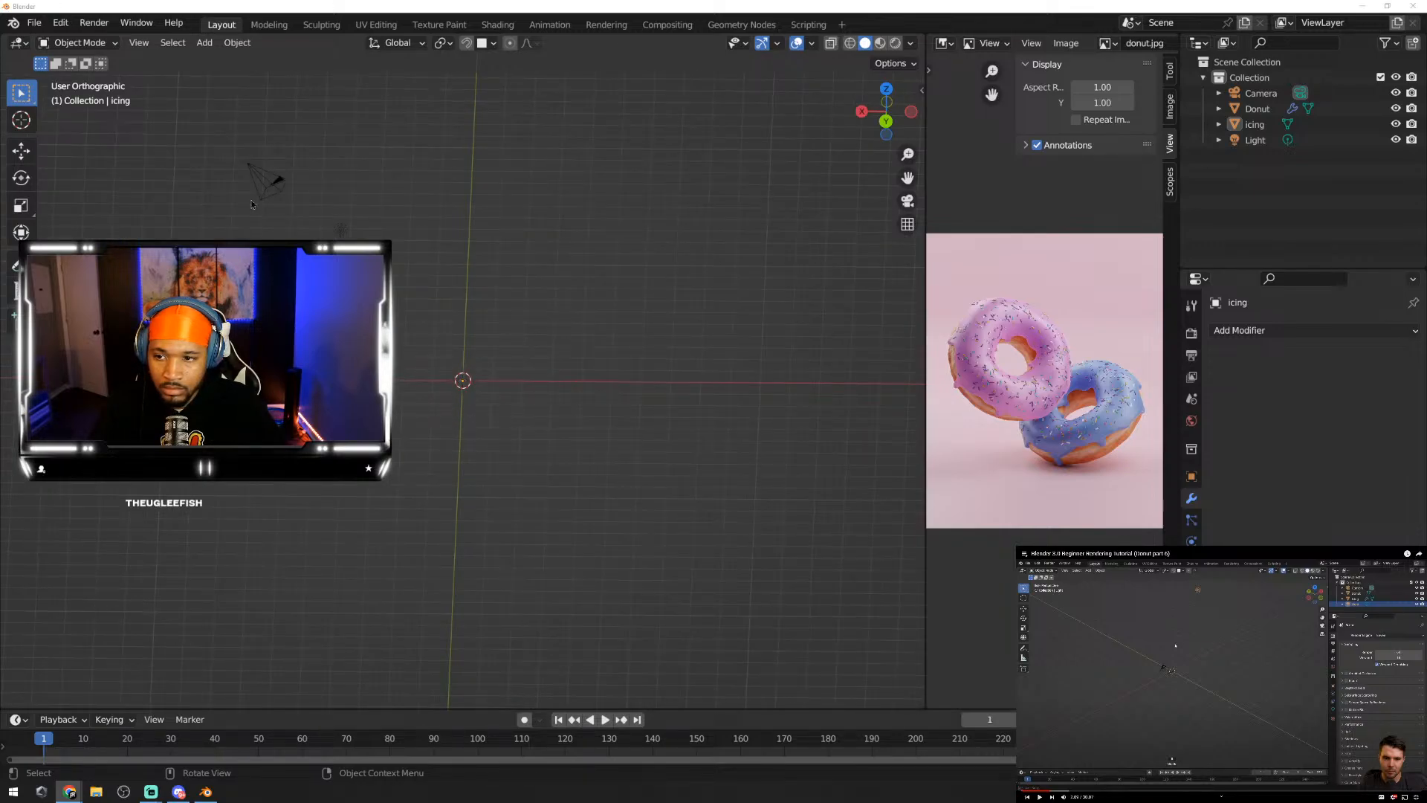
click(287, 185)
drag(259, 171, 420, 315)
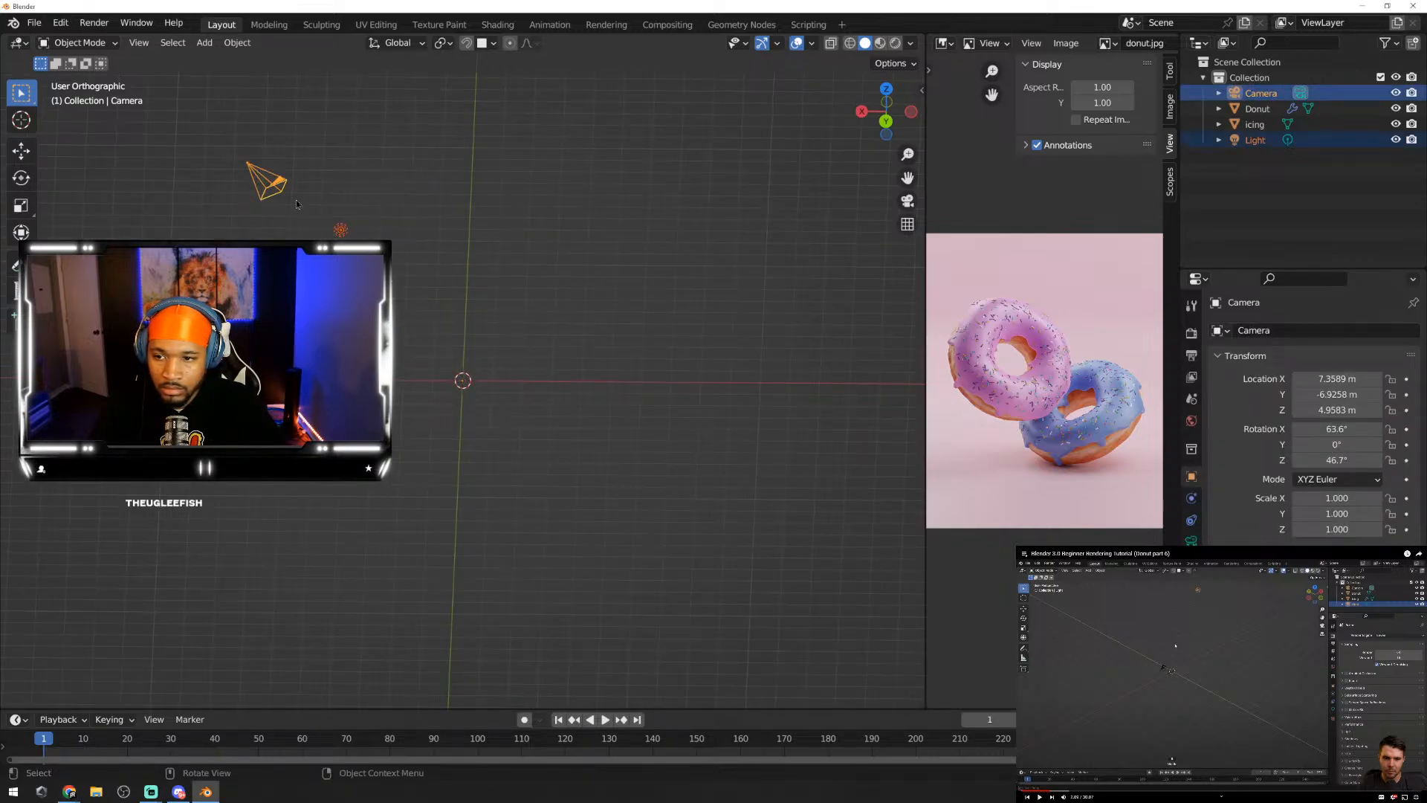
scroll(599, 321, up, 3)
click(671, 363)
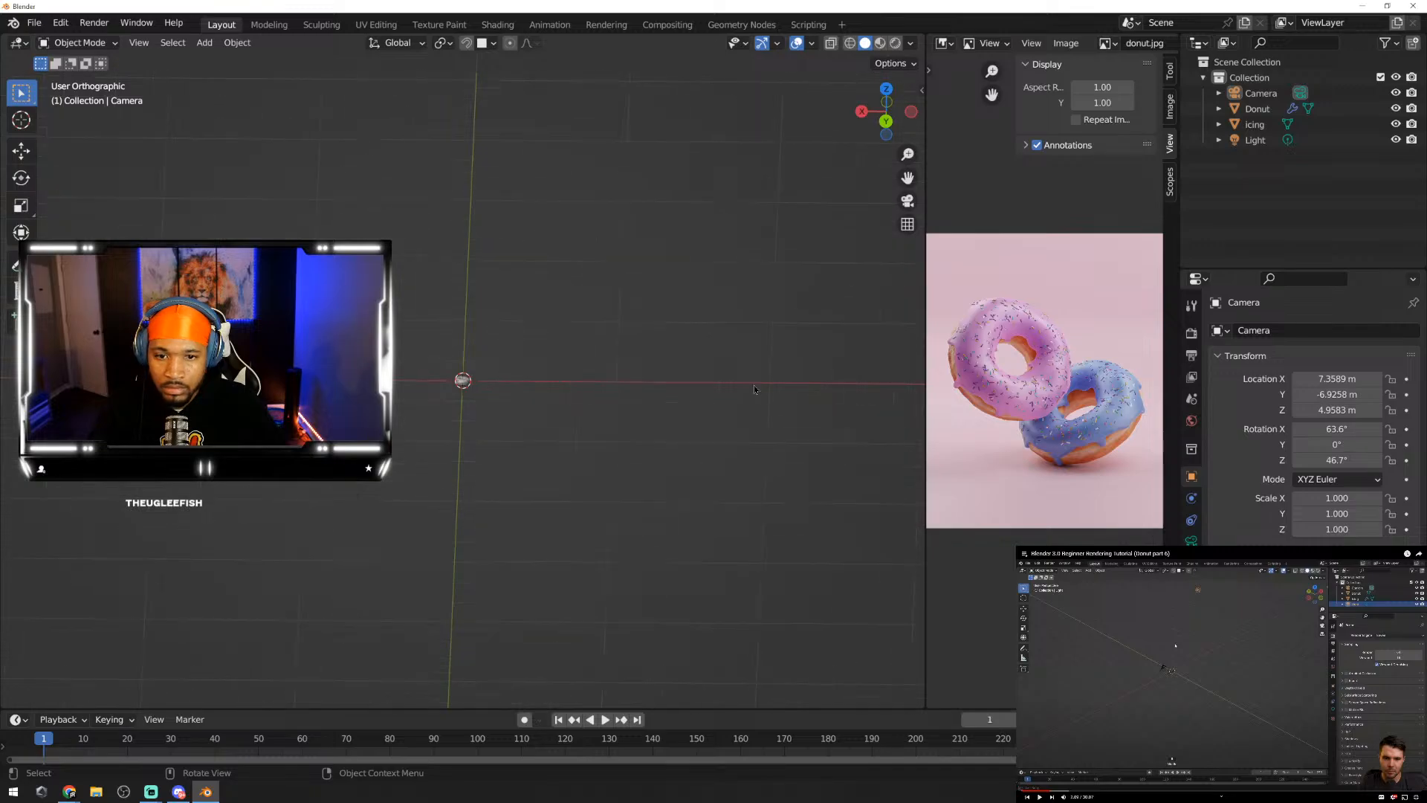
scroll(754, 388, up, 8)
Step: Bring back the 3D viewport's View settings and select the icing and donut together
right_click(483, 388)
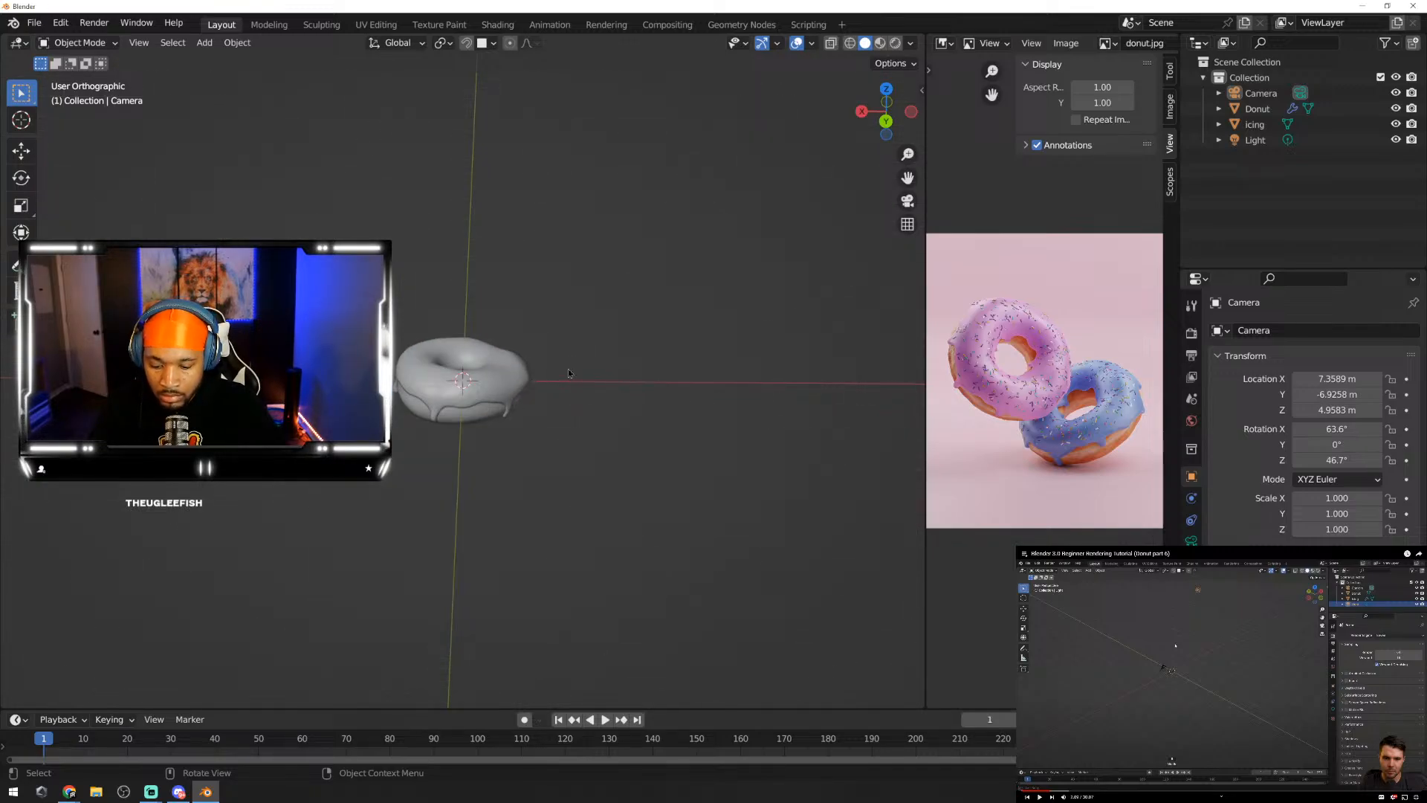
click(477, 371)
key(n)
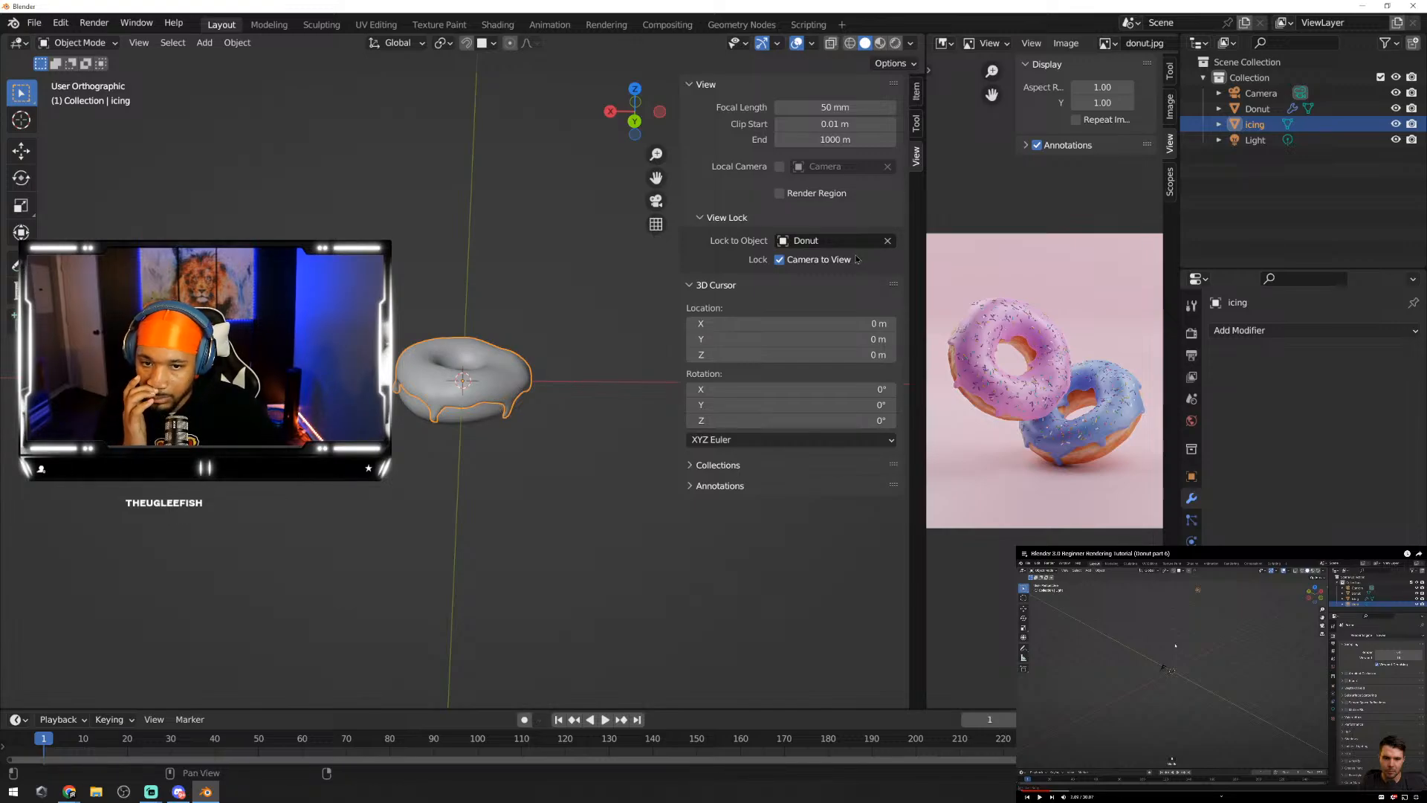
click(780, 260)
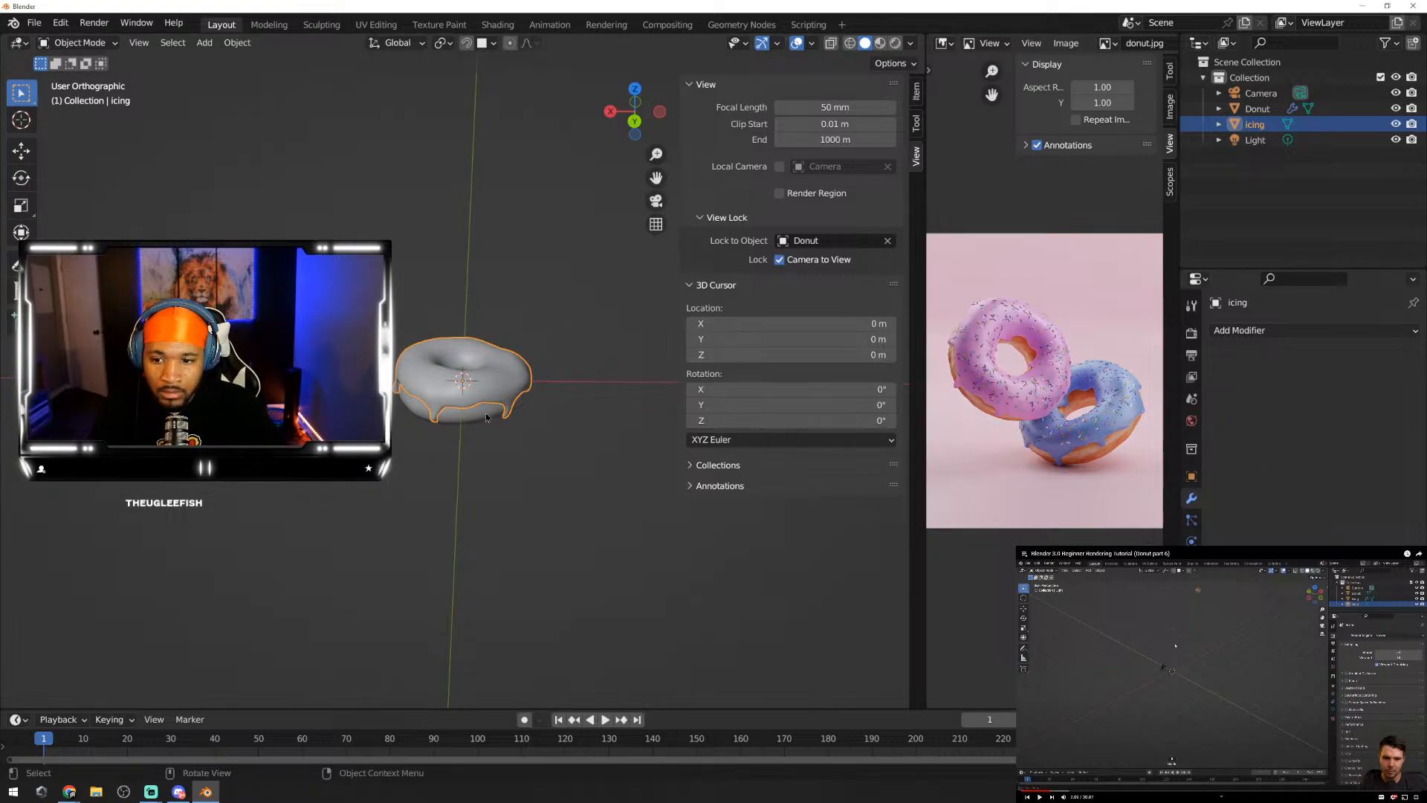
click(461, 416)
drag(383, 431, 579, 270)
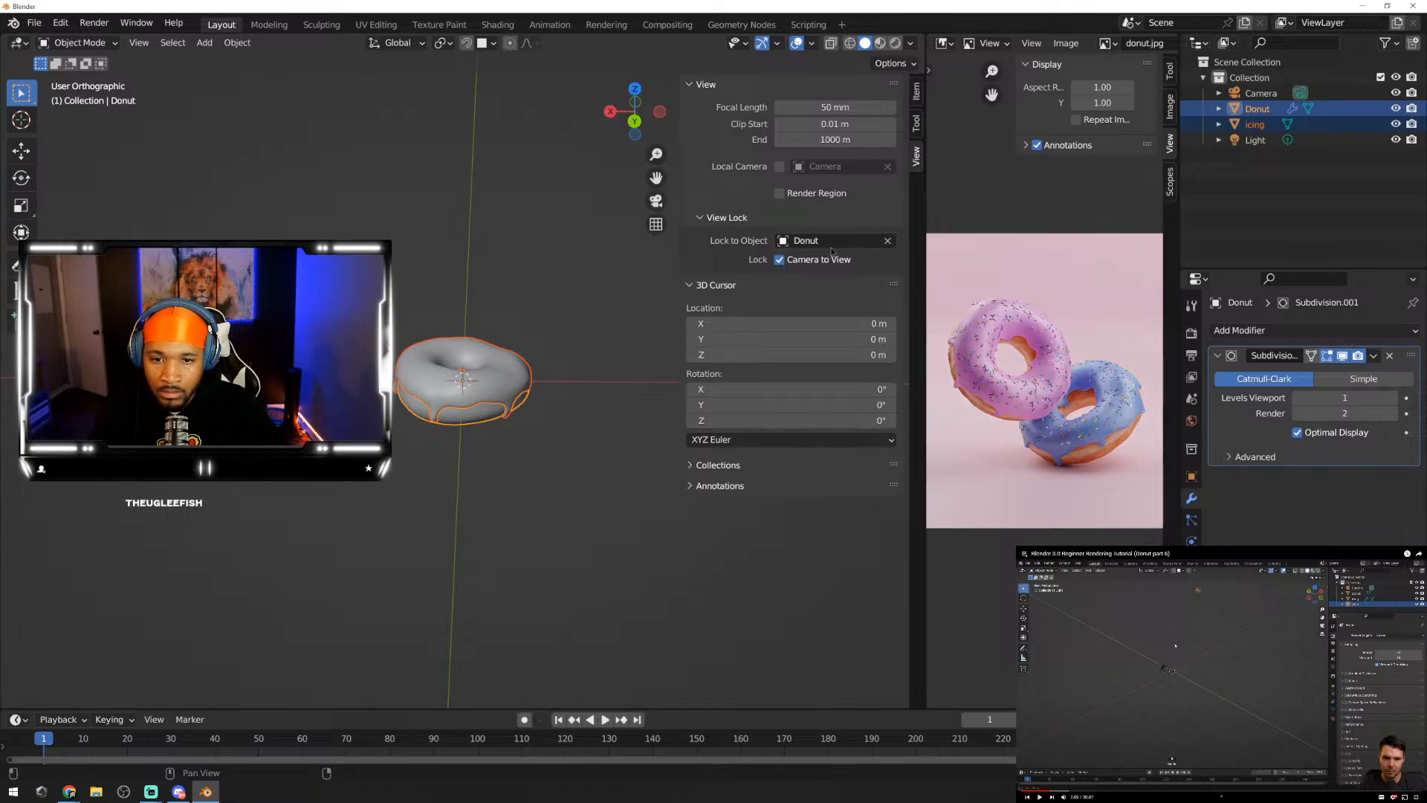
Step: Clear the object the view is locked to and pick the Donut again as the lock target
click(887, 242)
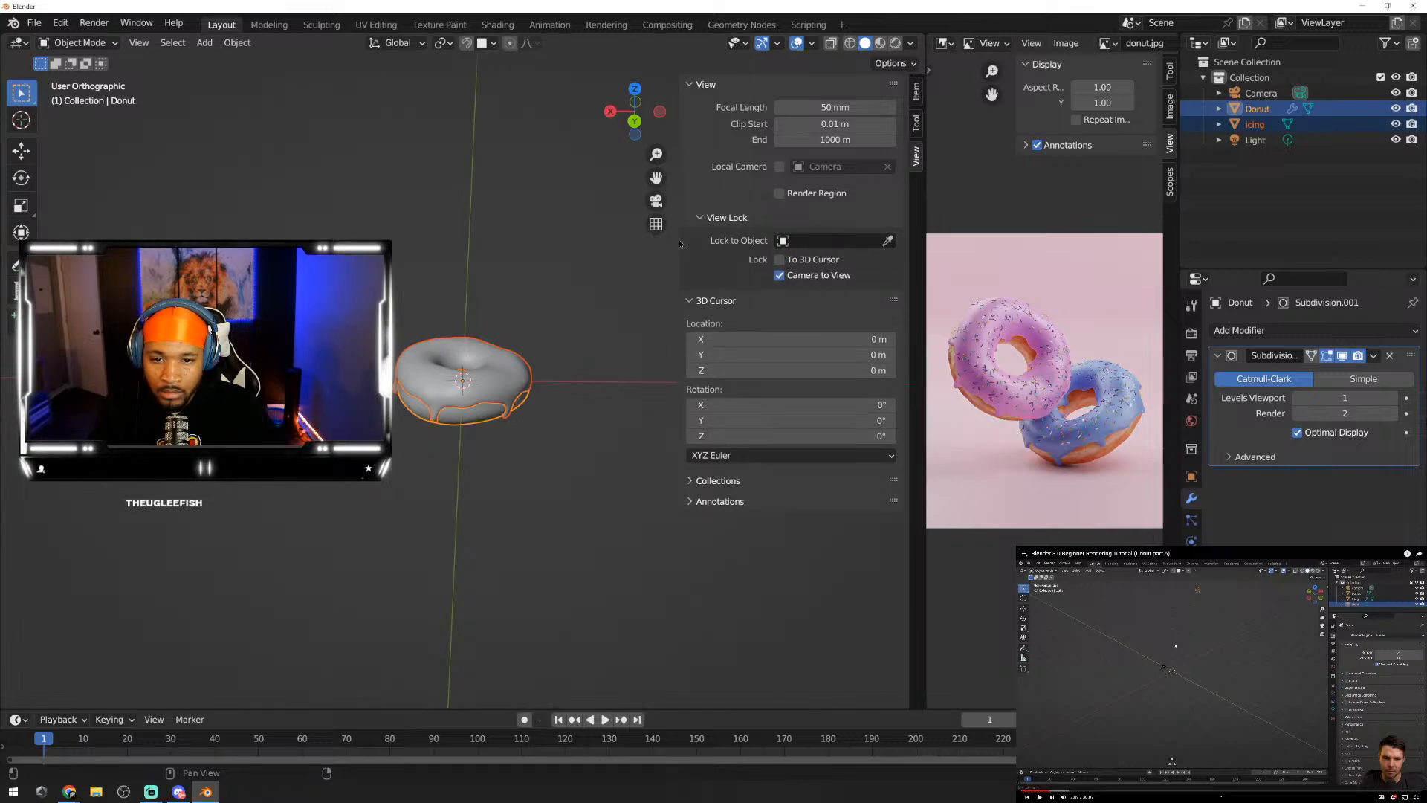
click(888, 242)
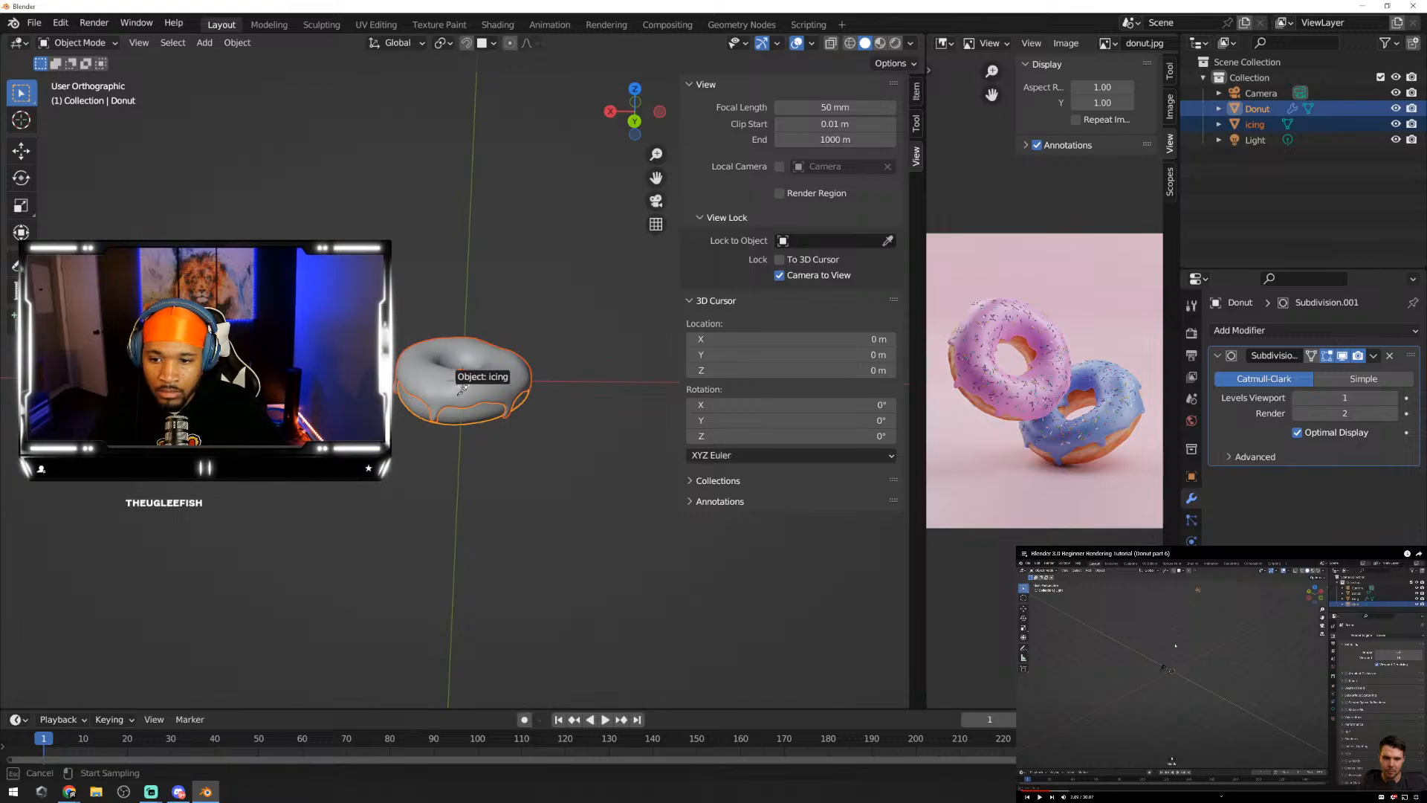
click(484, 407)
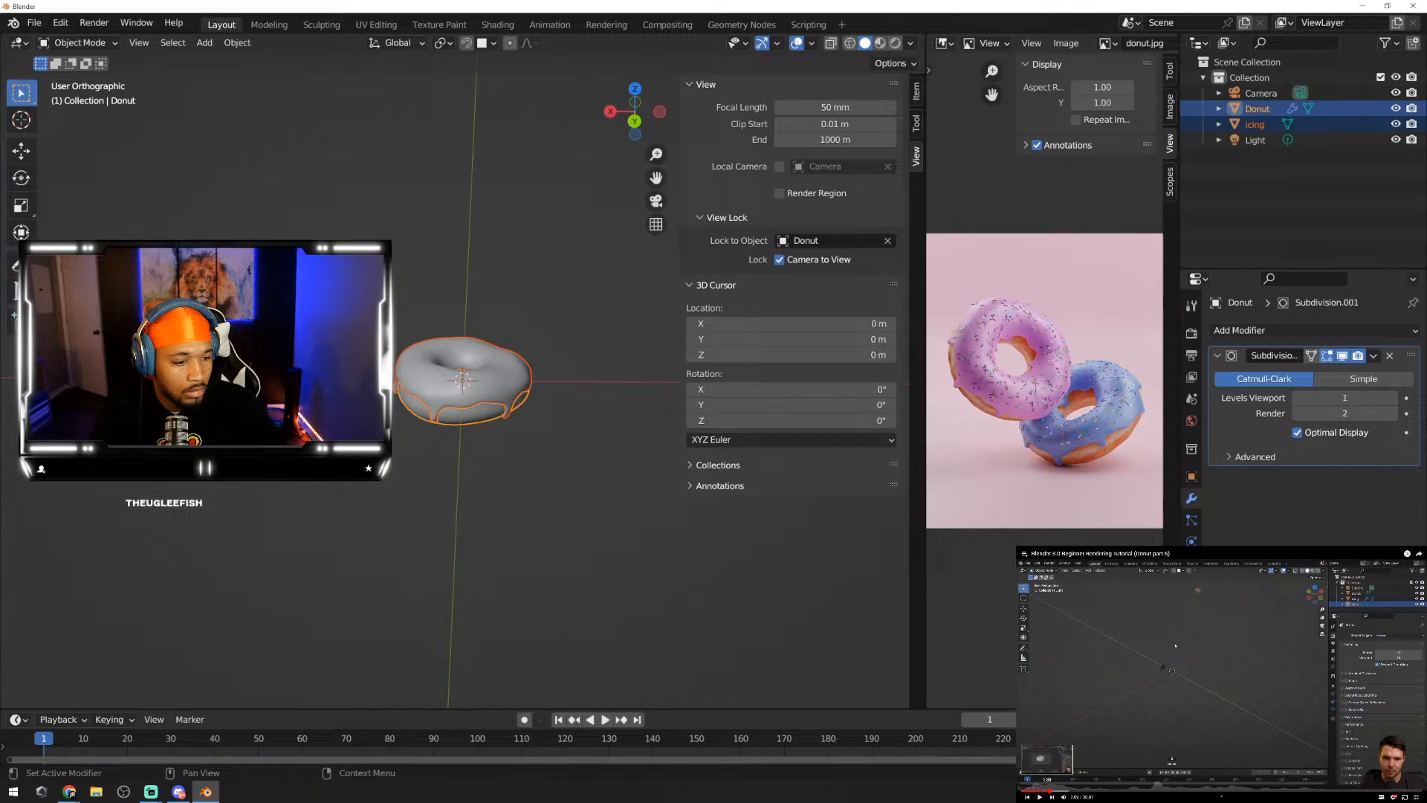
Step: Jump to another point in the tutorial video, and deselect the donut and icing in the viewport
click(1044, 788)
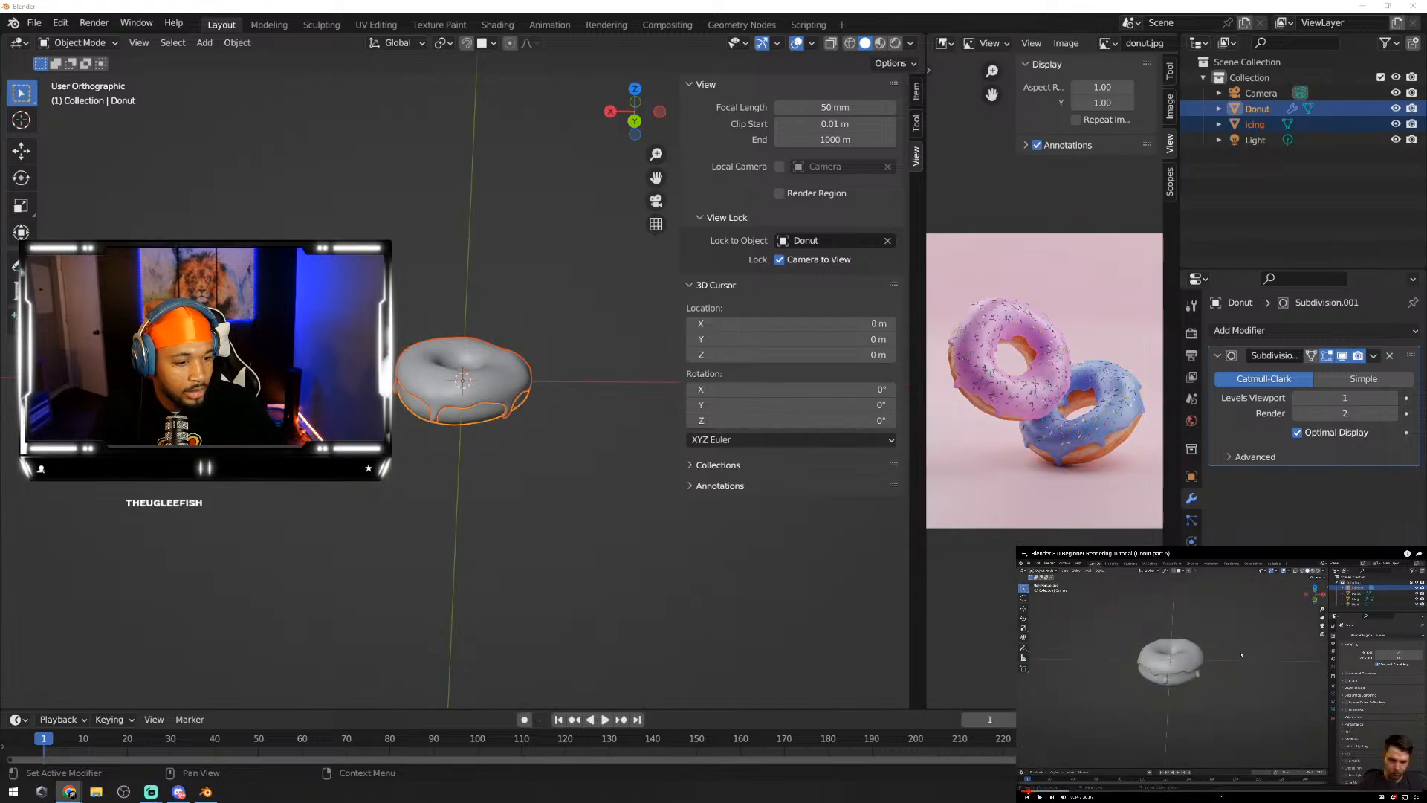
scroll(528, 398, down, 10)
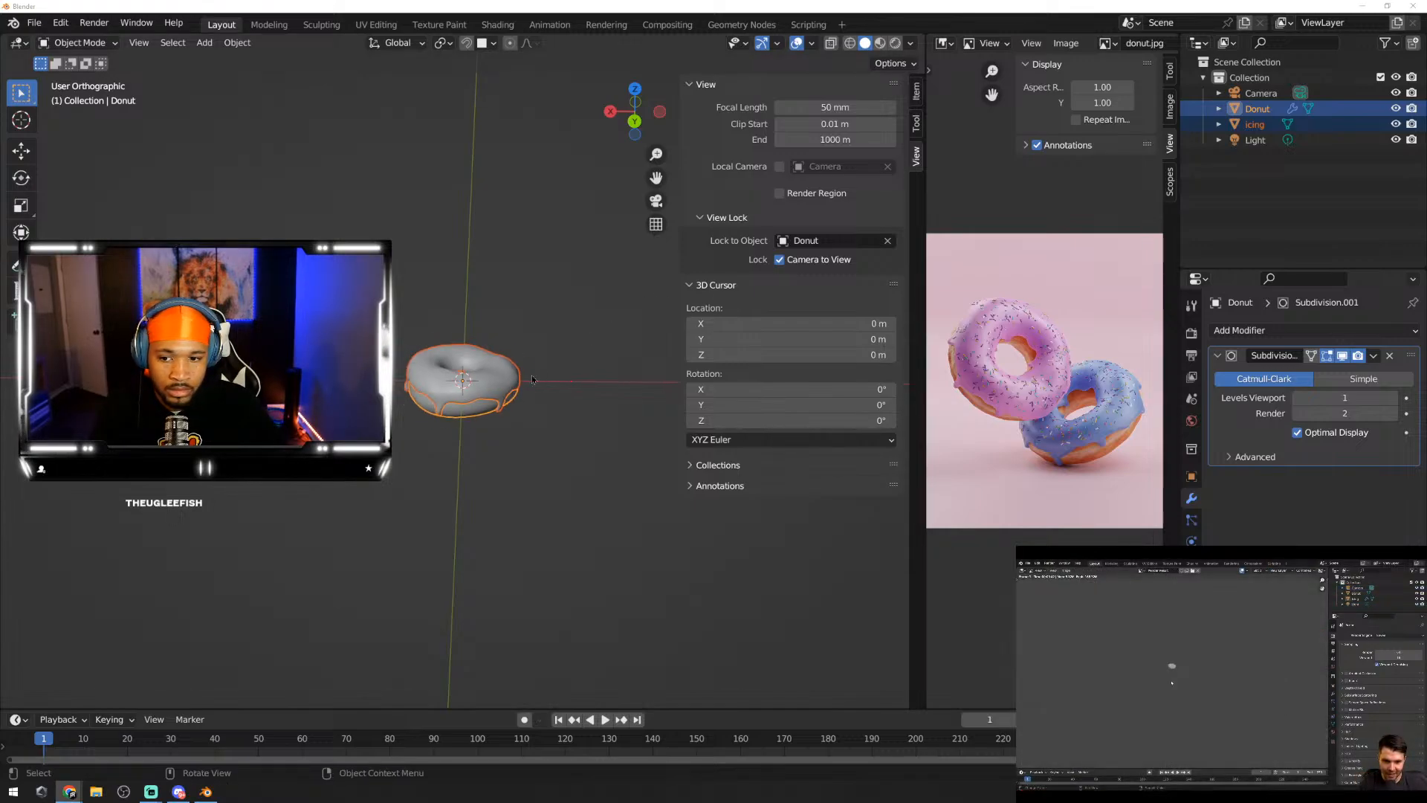
scroll(528, 398, down, 3)
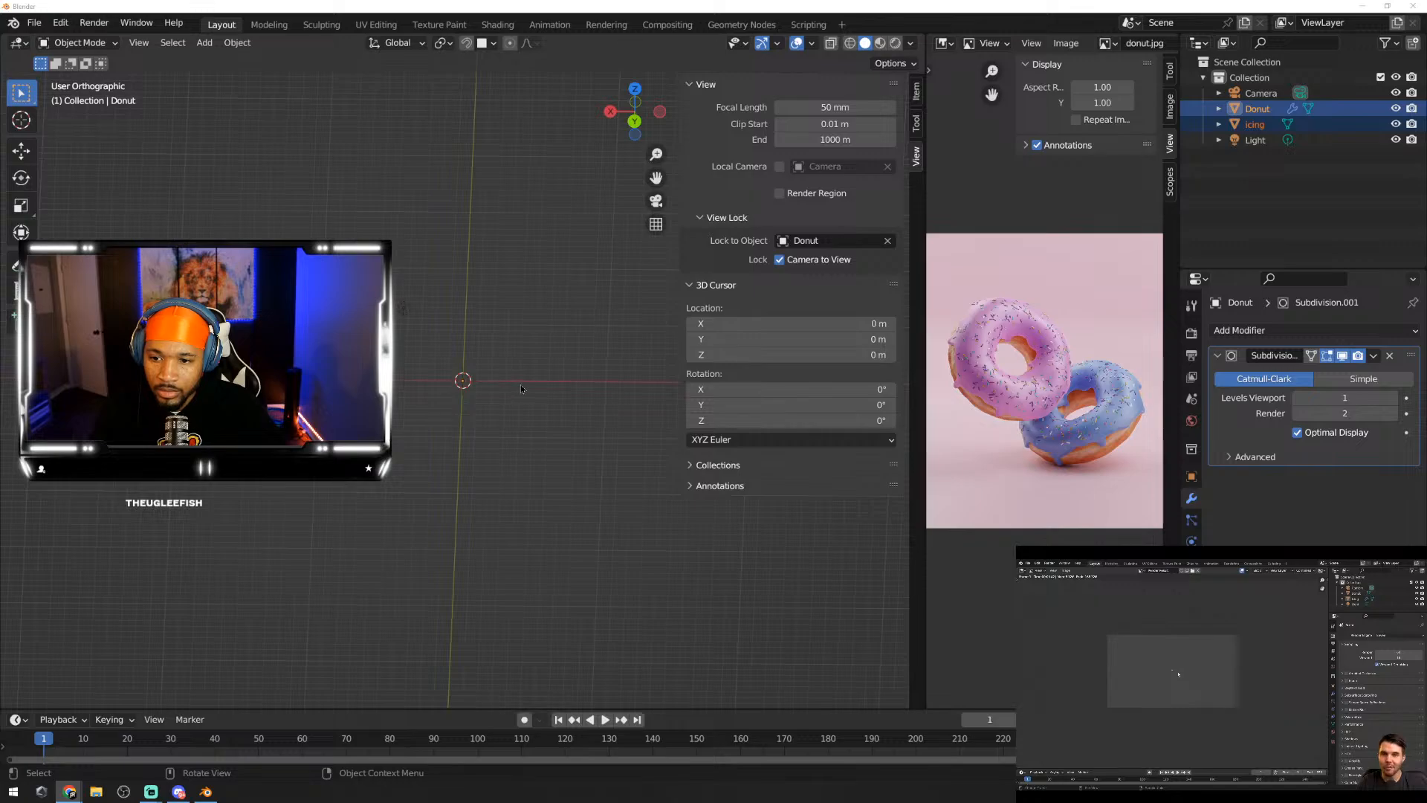
scroll(517, 394, up, 5)
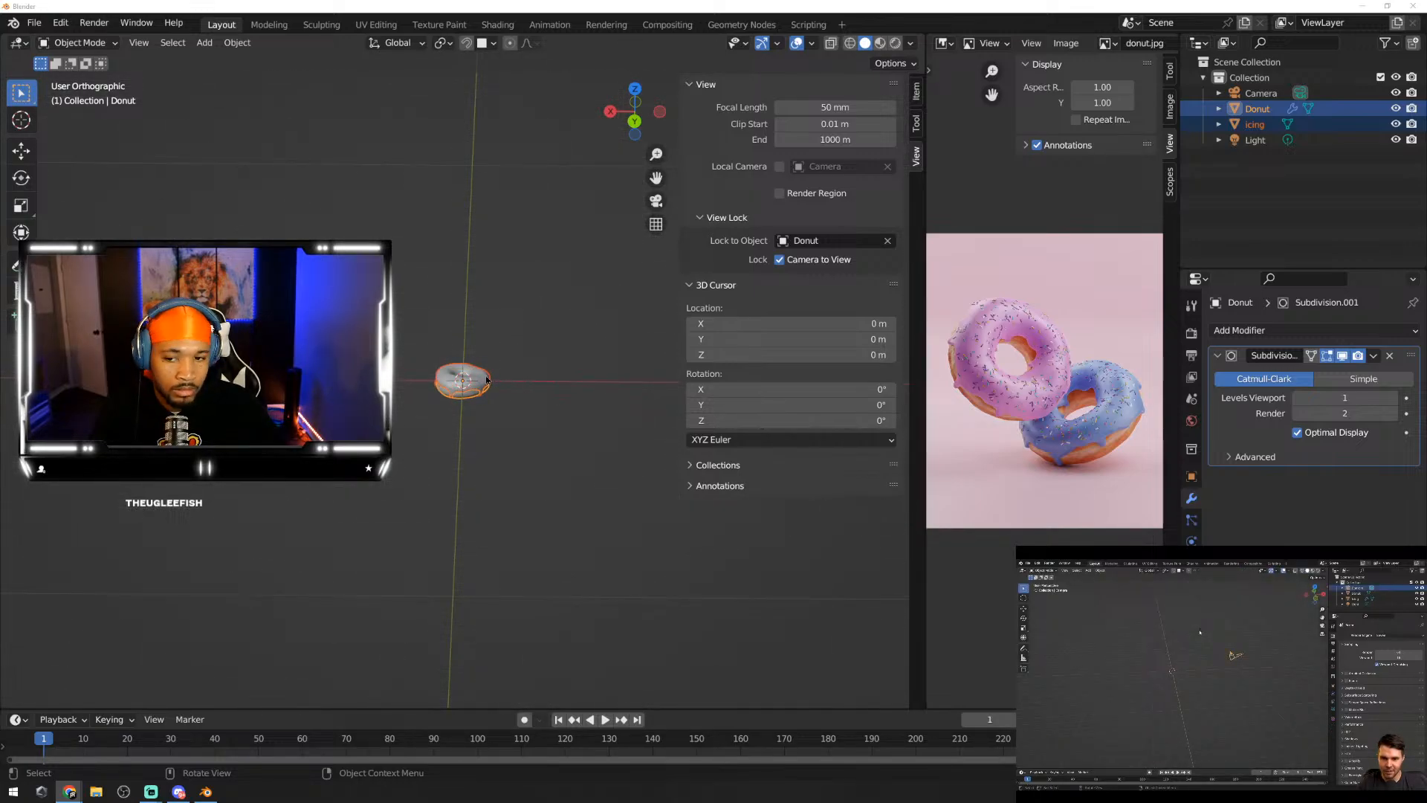
middle_drag(536, 404, 502, 388)
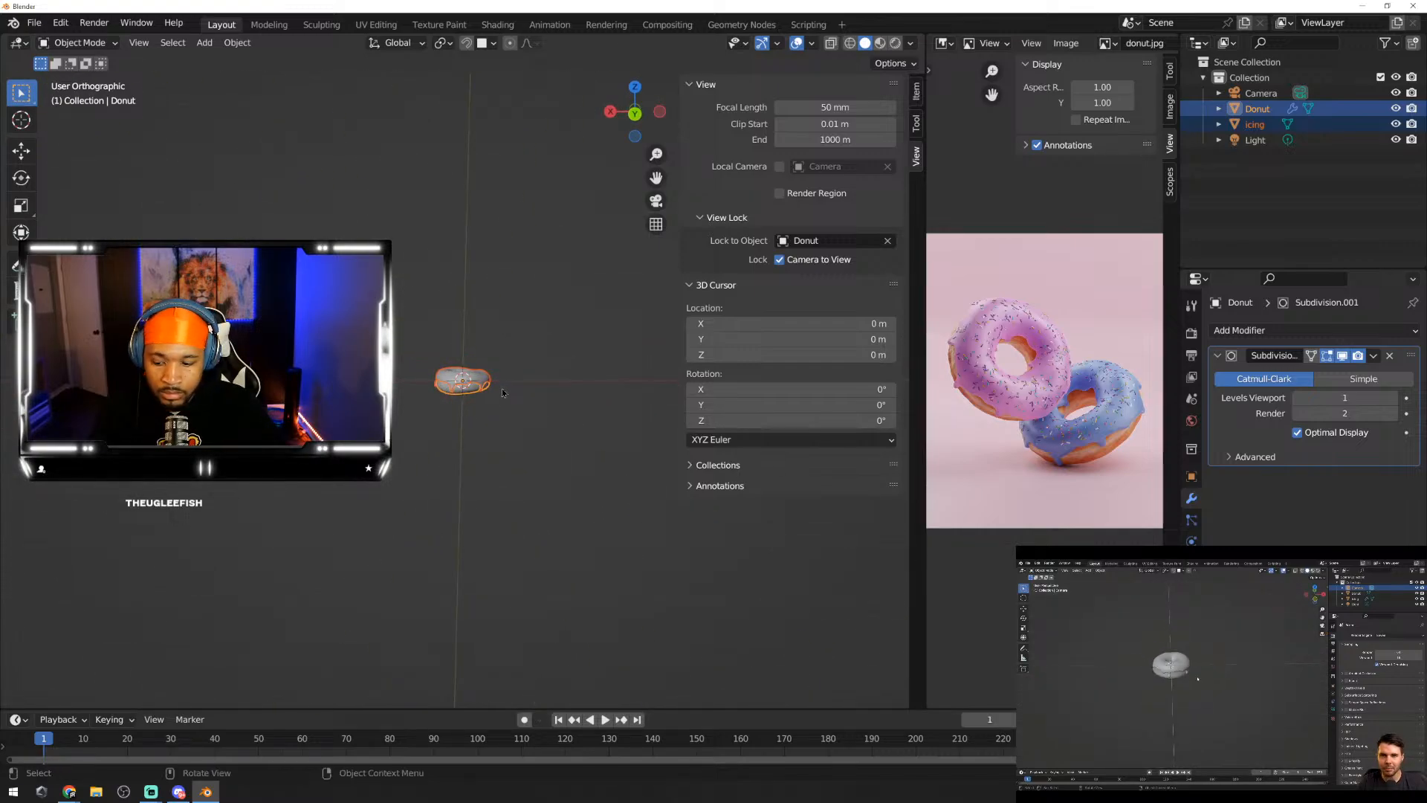
click(510, 386)
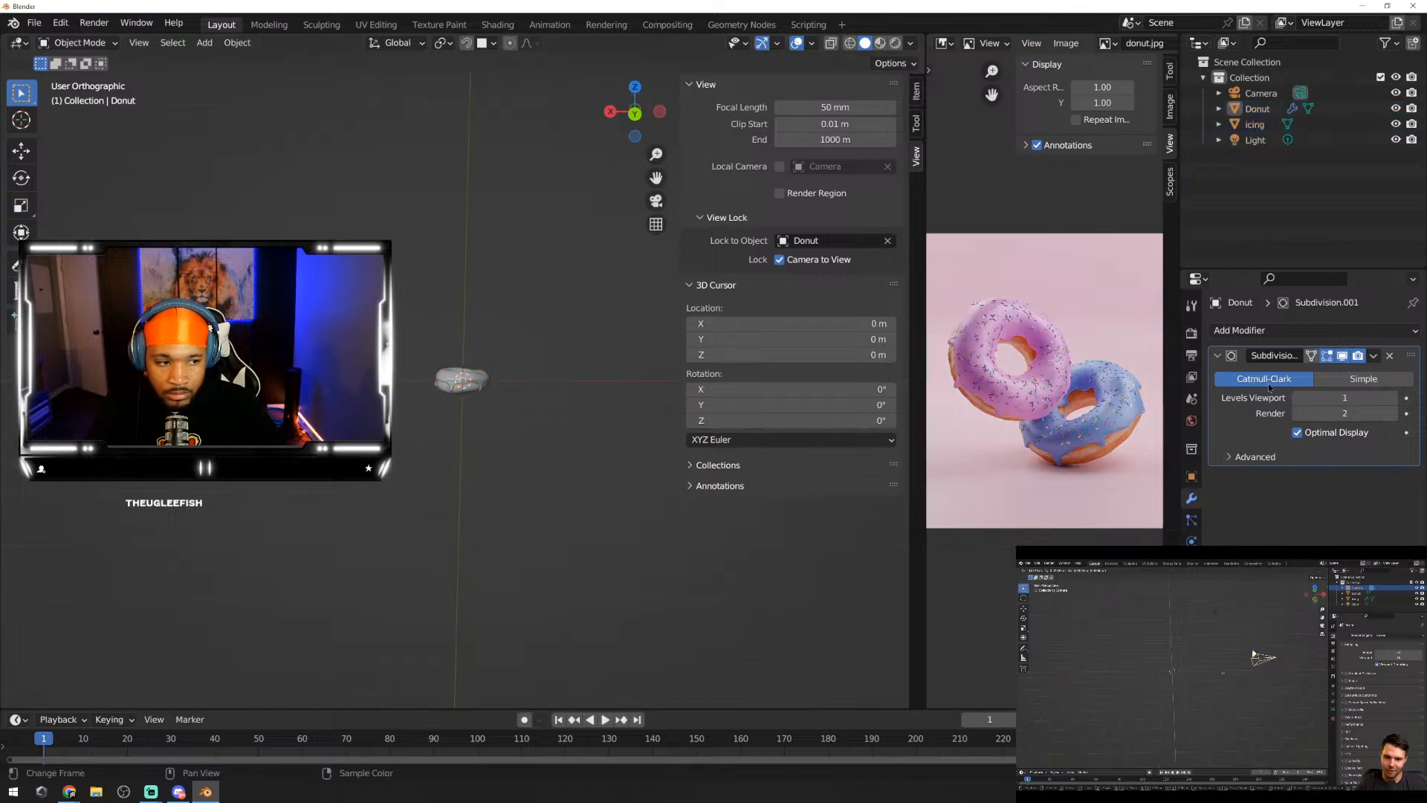
Step: Check the keyboard and mouse options in the Input preferences and close the preferences window
click(68, 23)
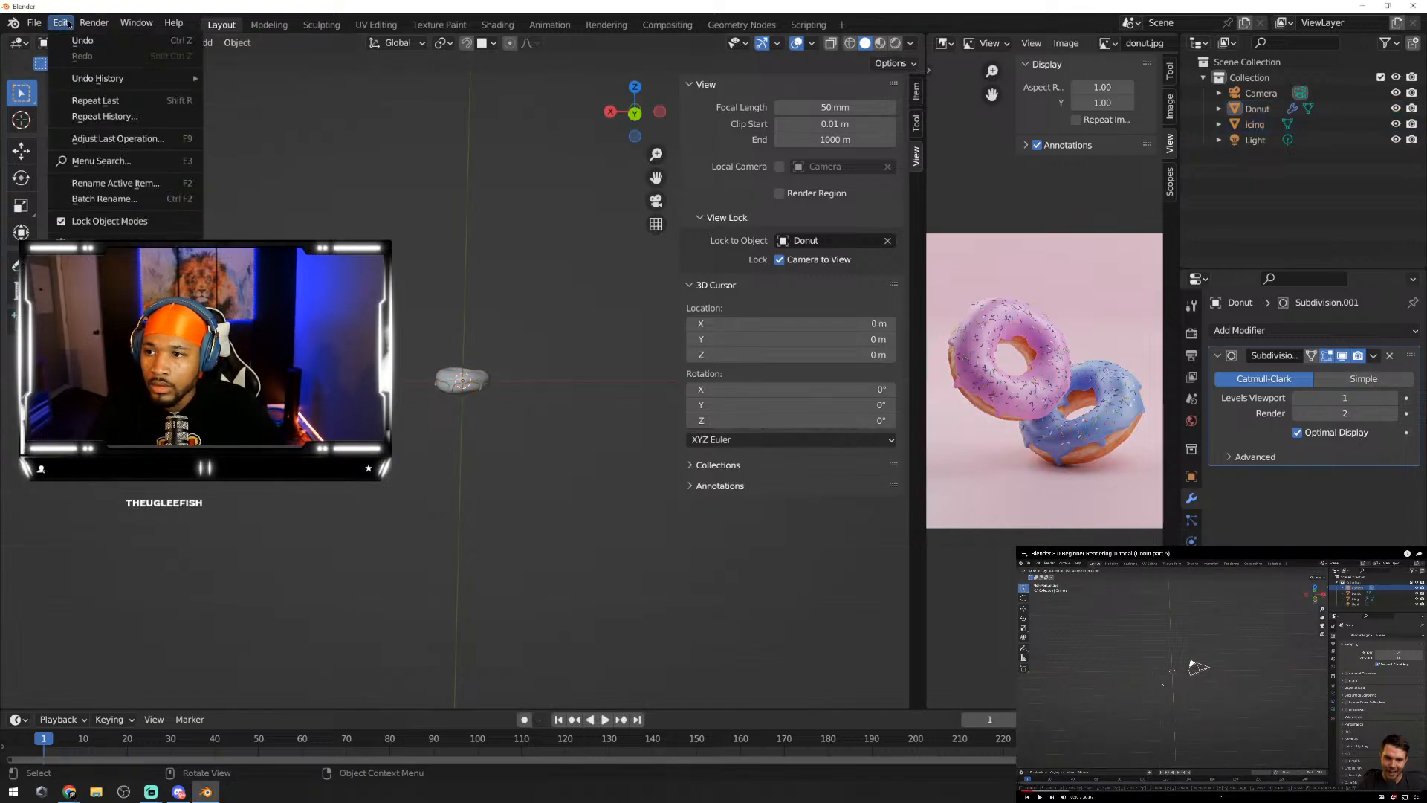
mouse_move(42, 28)
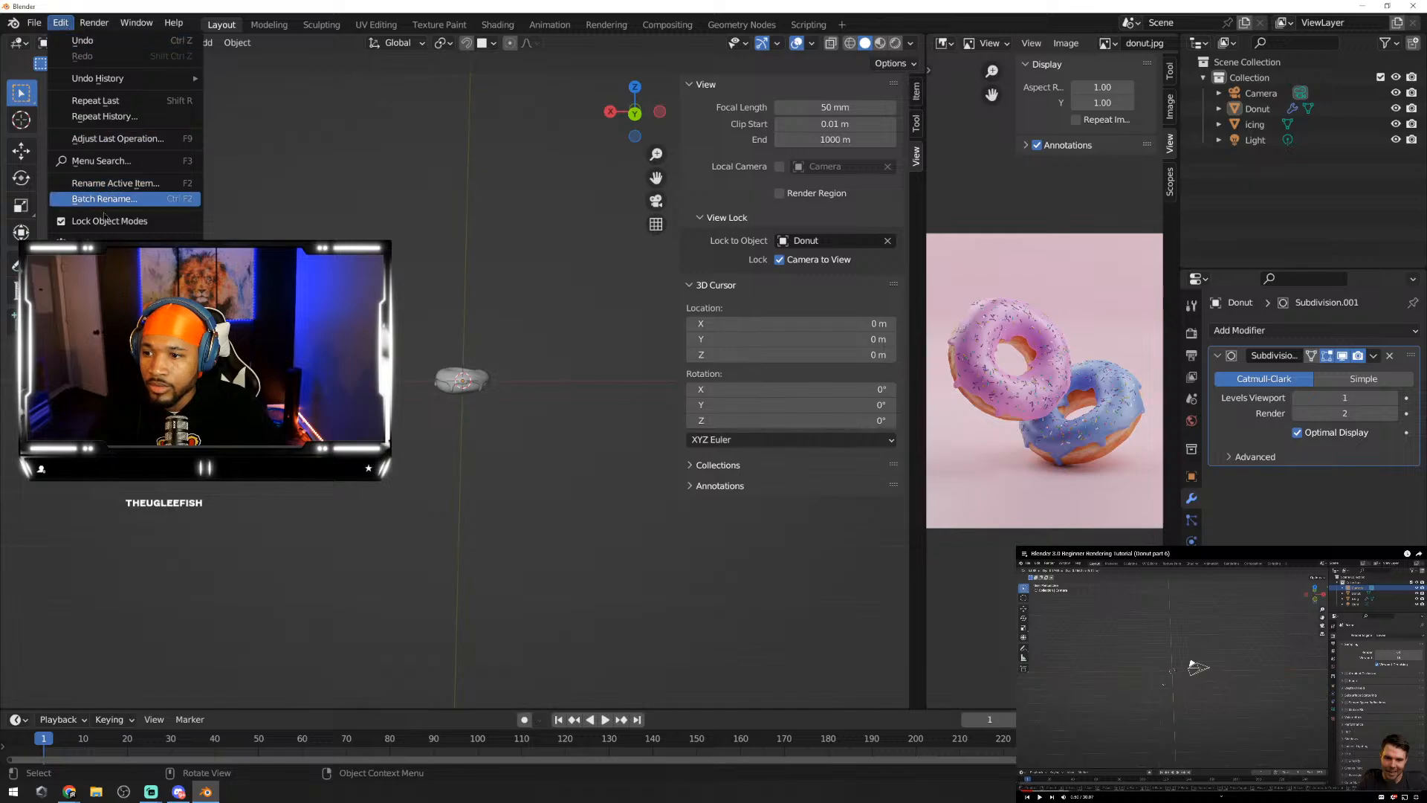
click(63, 244)
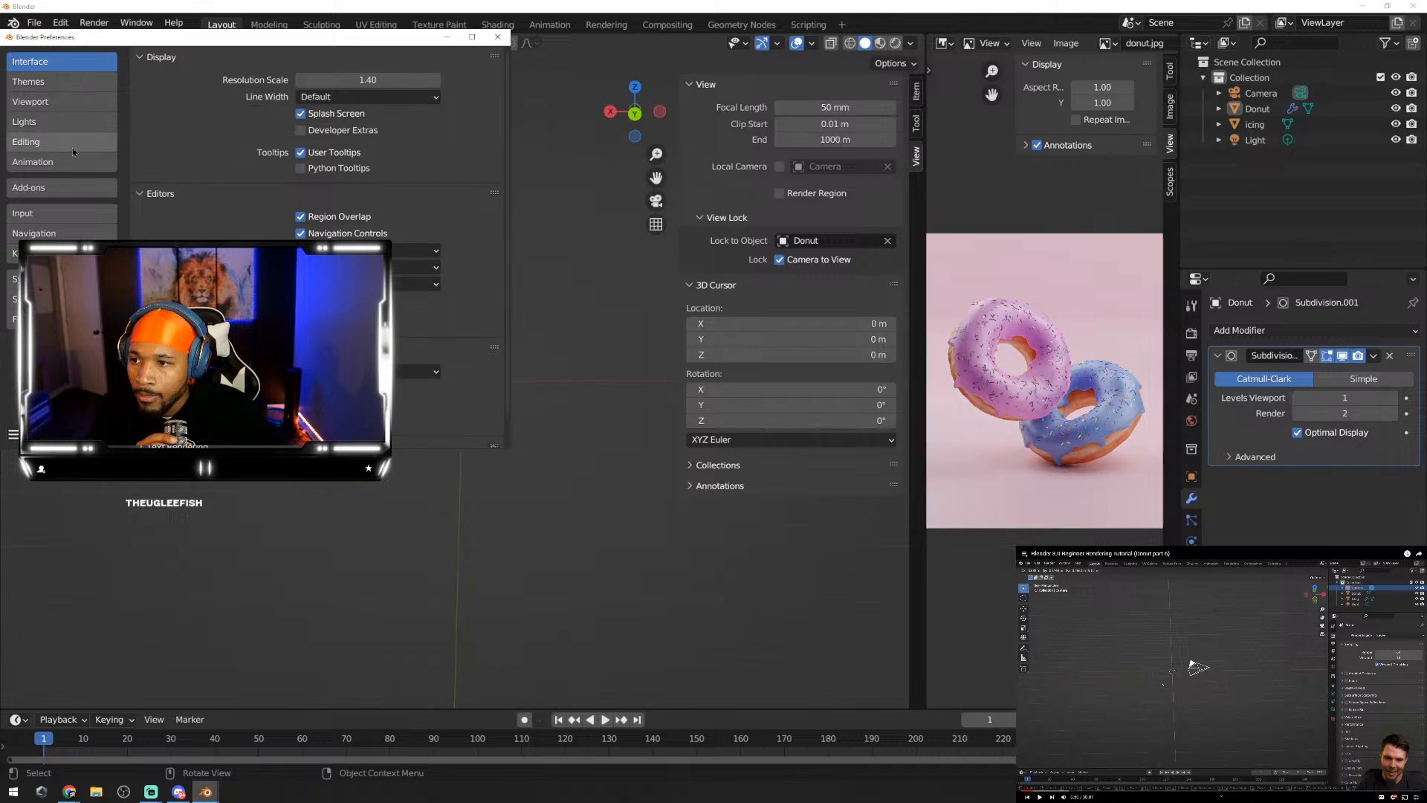
click(75, 215)
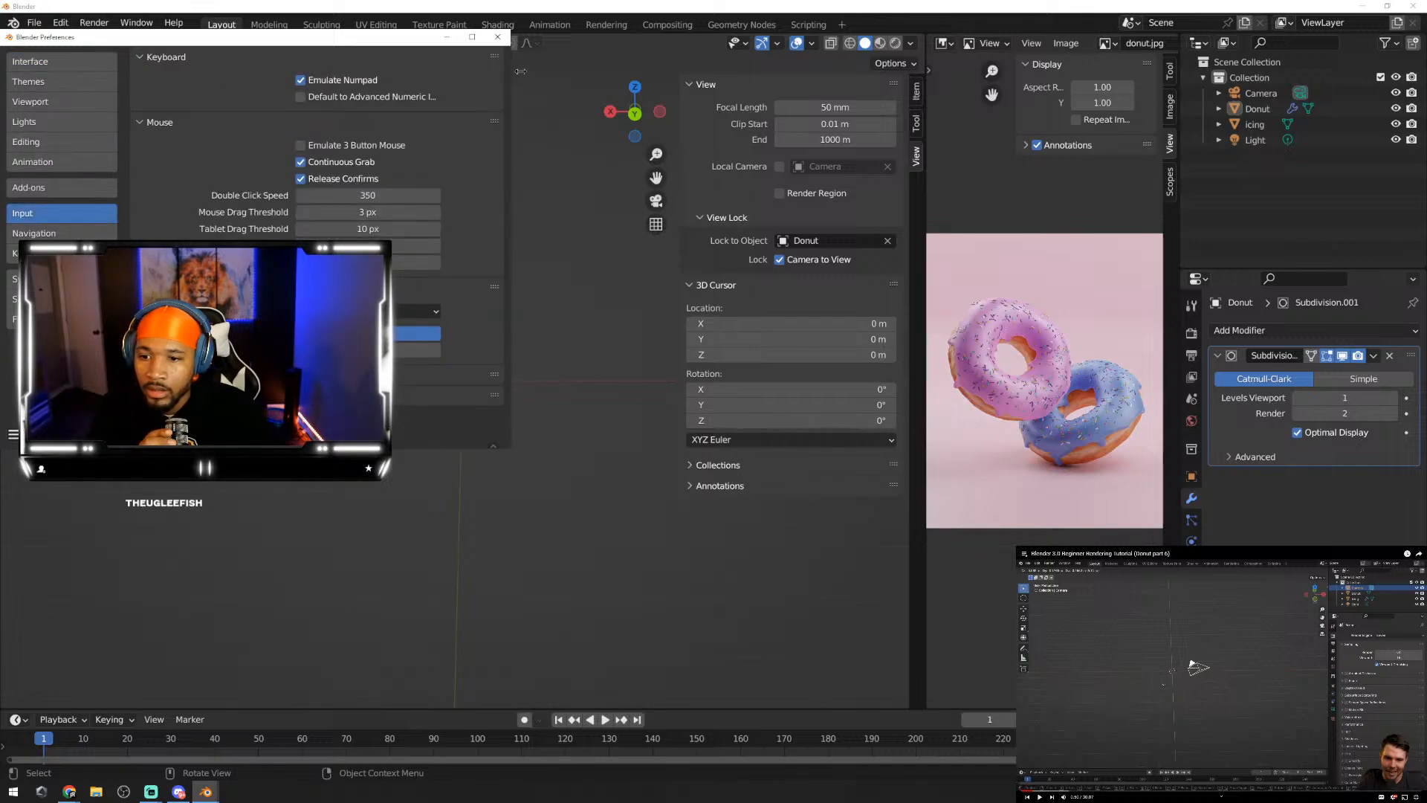
click(498, 37)
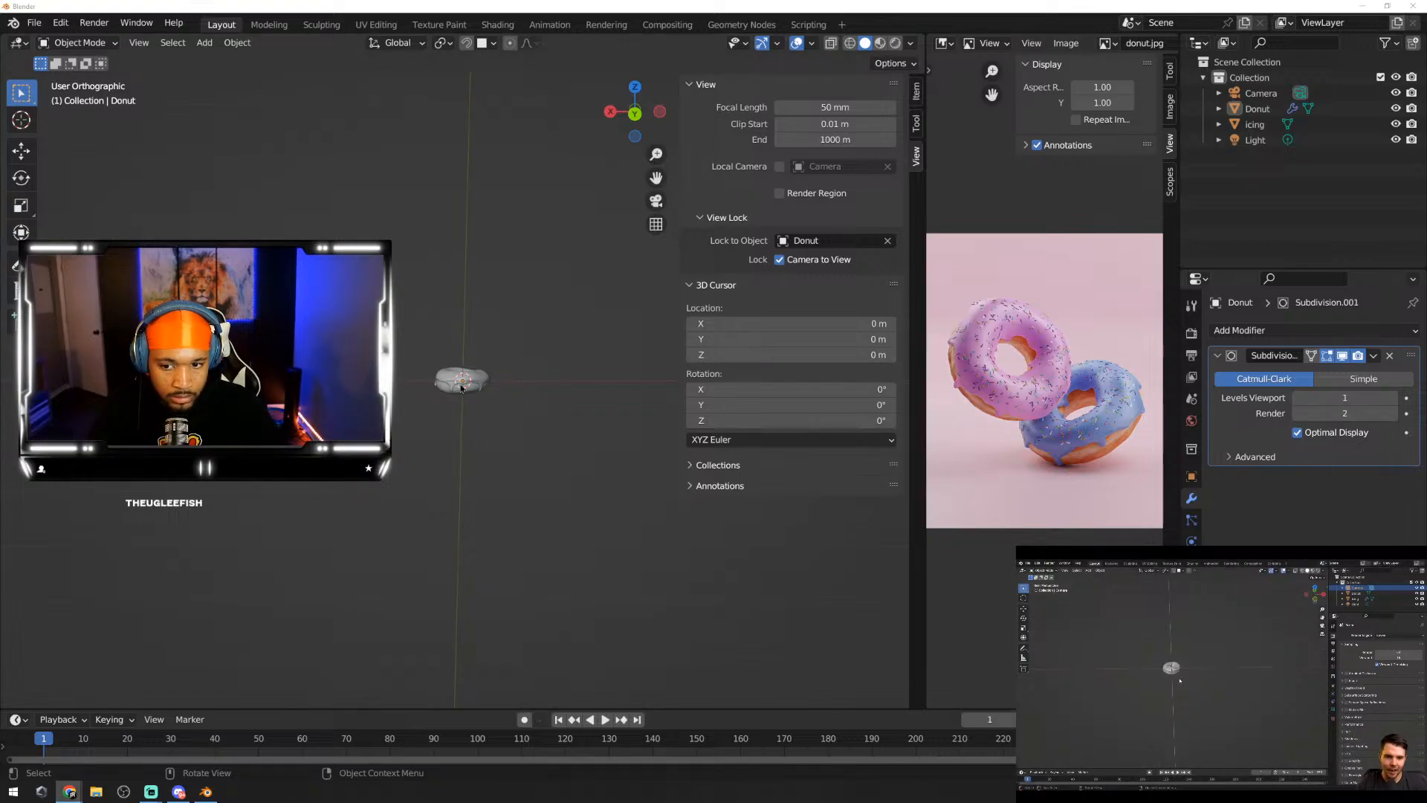
Step: Align the camera to a close view of the donut from slightly above and render a still image
scroll(471, 398, up, 4)
scroll(480, 413, up, 1)
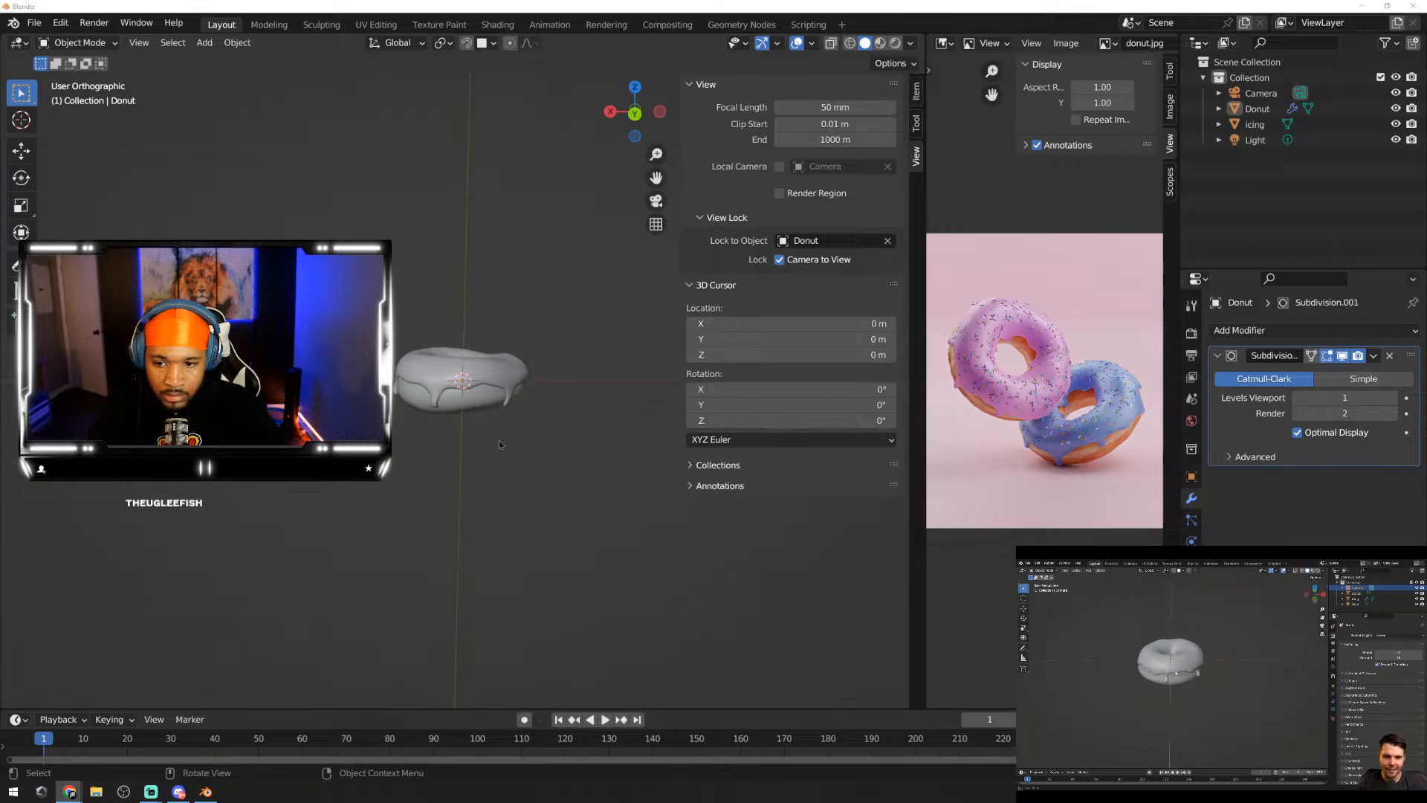
middle_drag(470, 416, 464, 451)
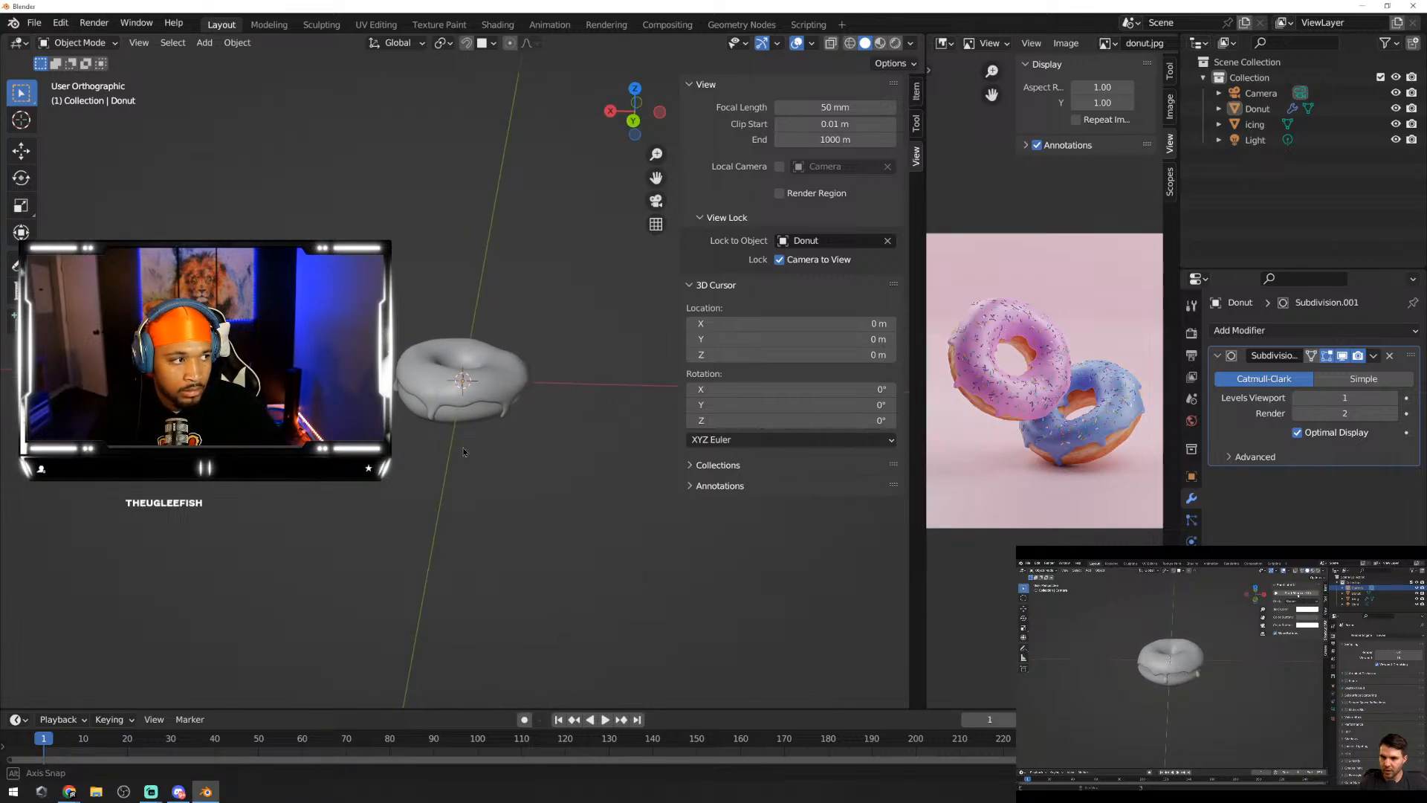
scroll(480, 426, up, 2)
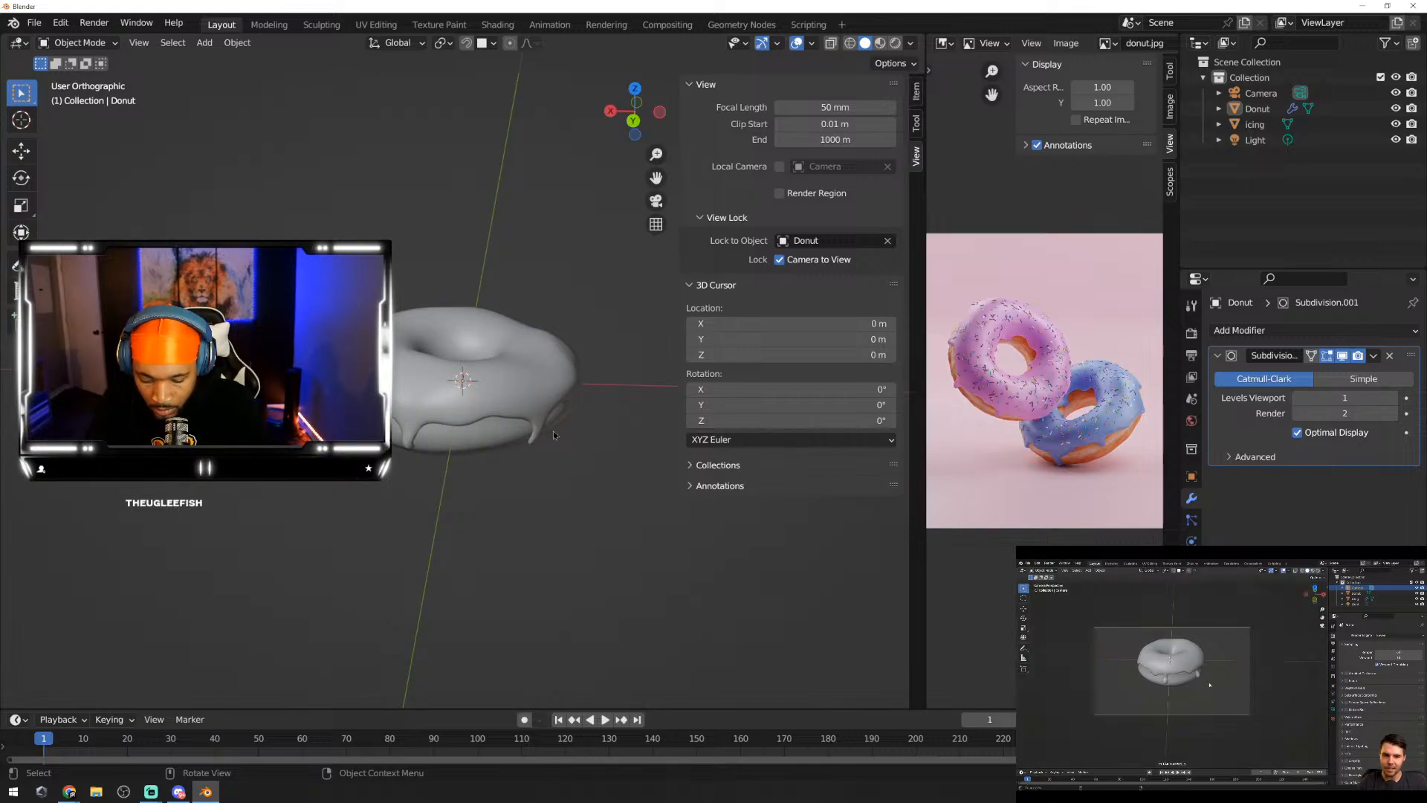
key(KP_0)
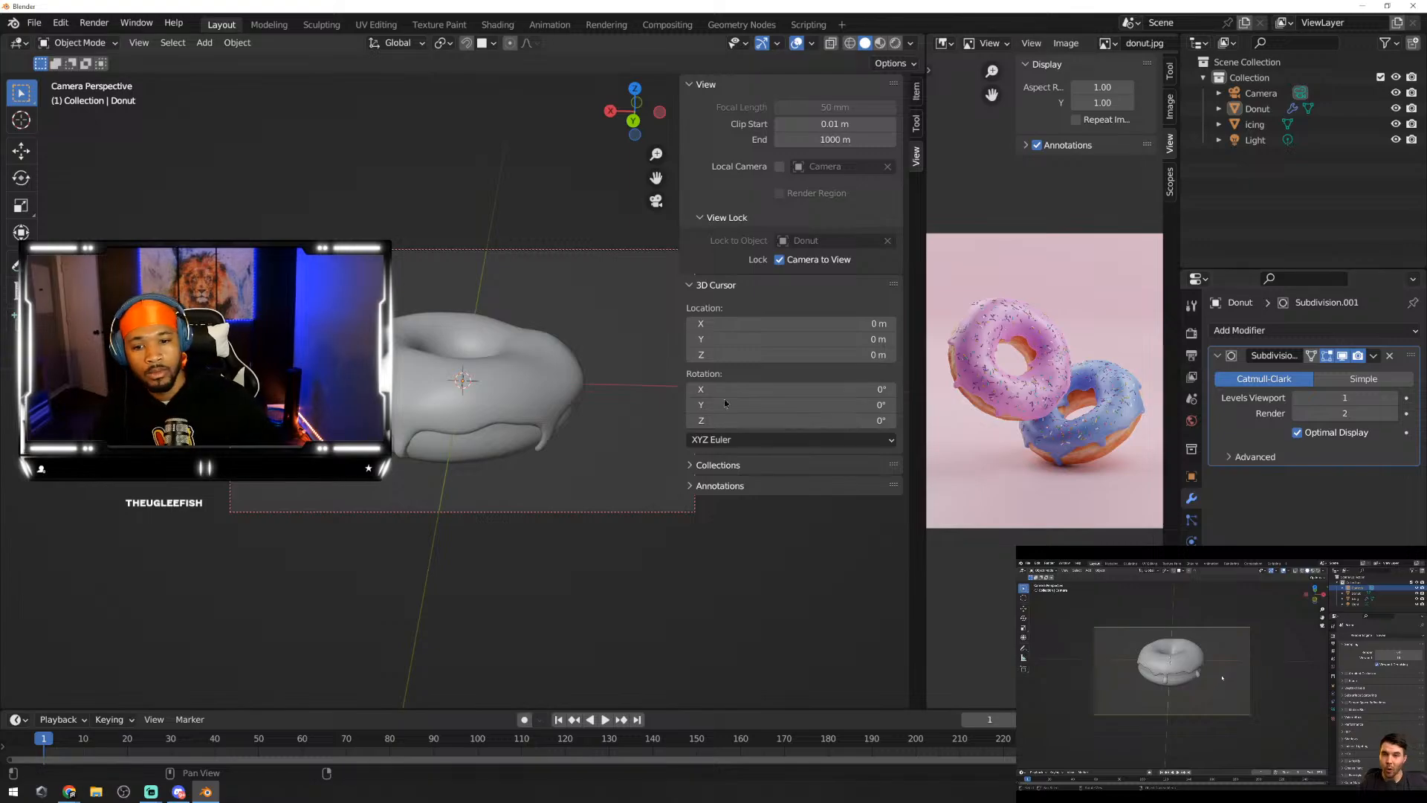
key(n)
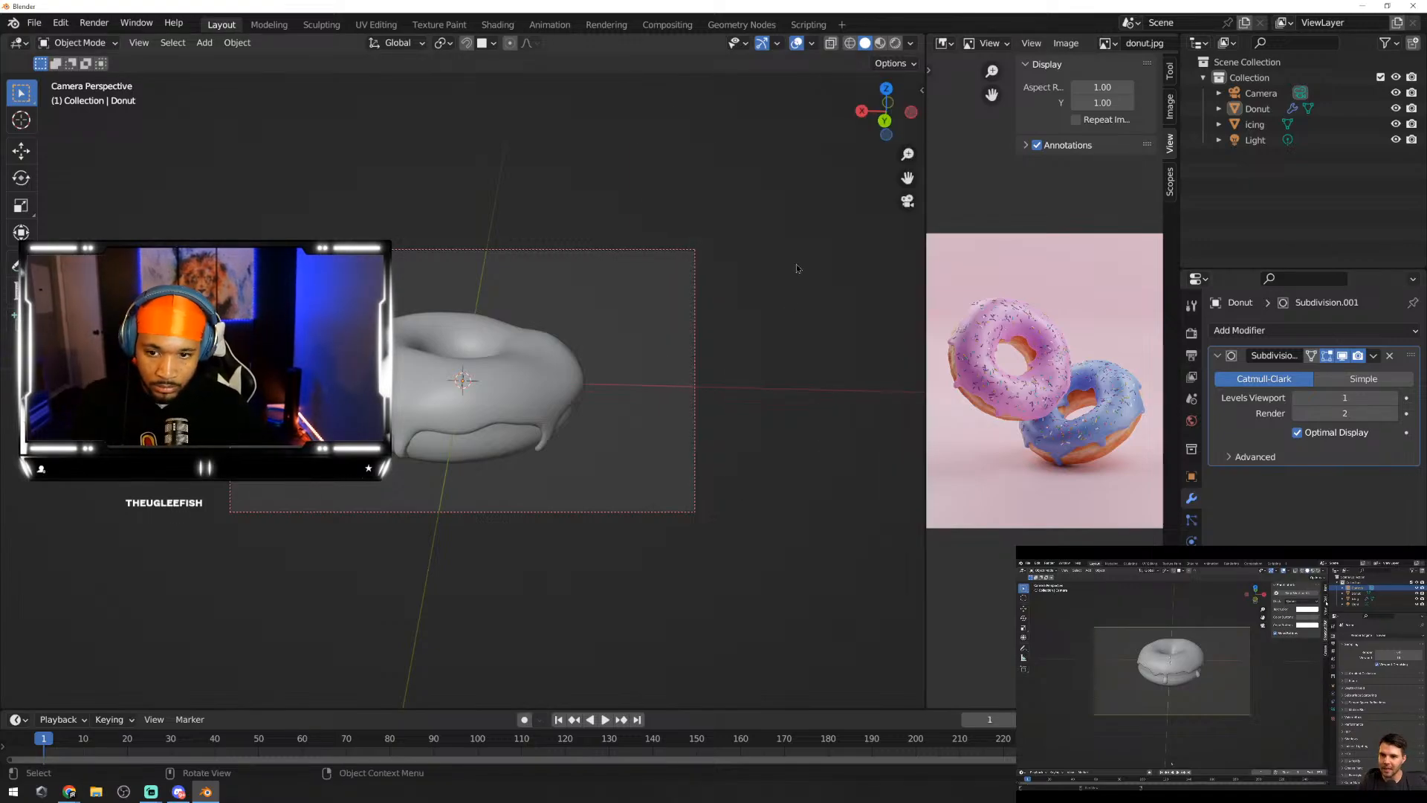
key(F12)
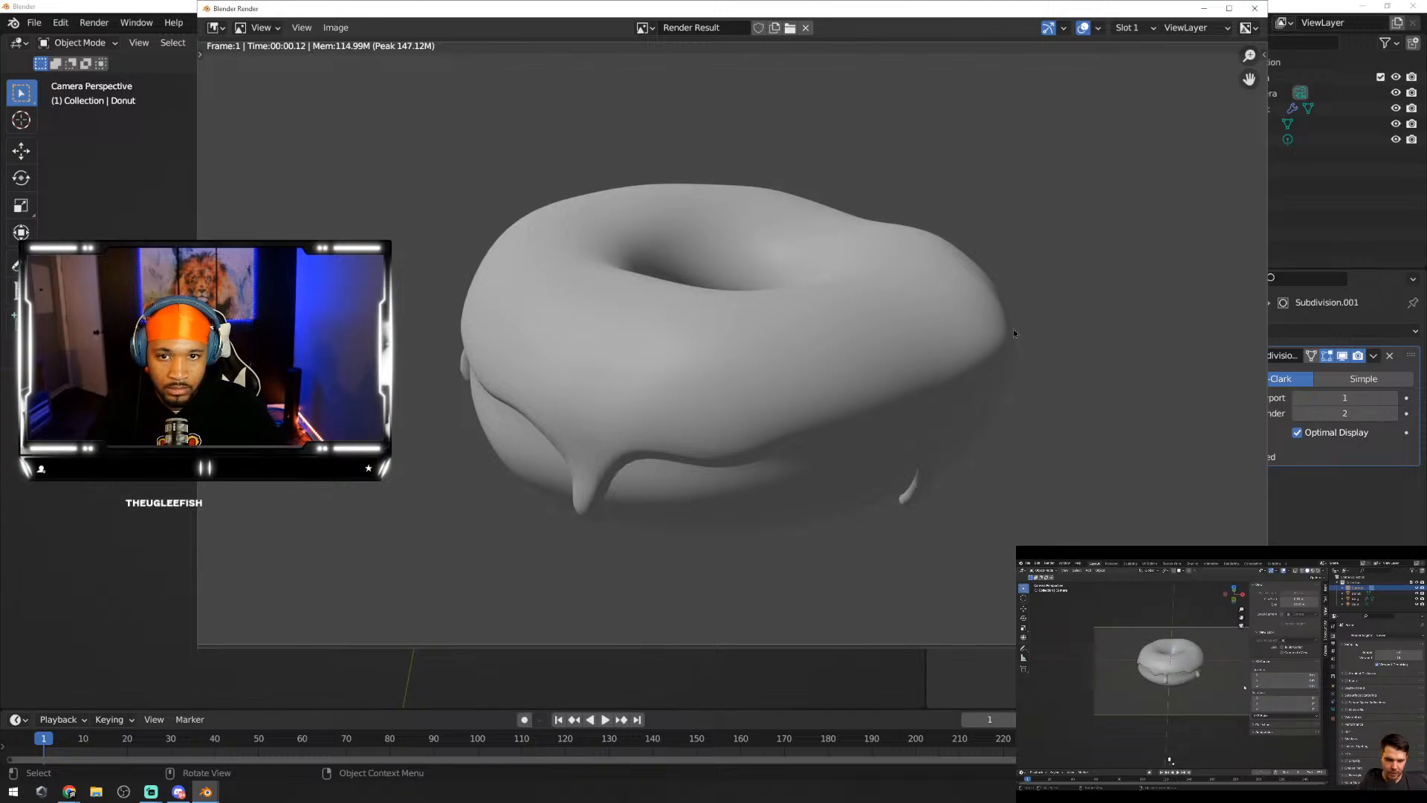
Step: Orbit the camera around to another side of the donut, render a new still image and close the render window
click(1254, 8)
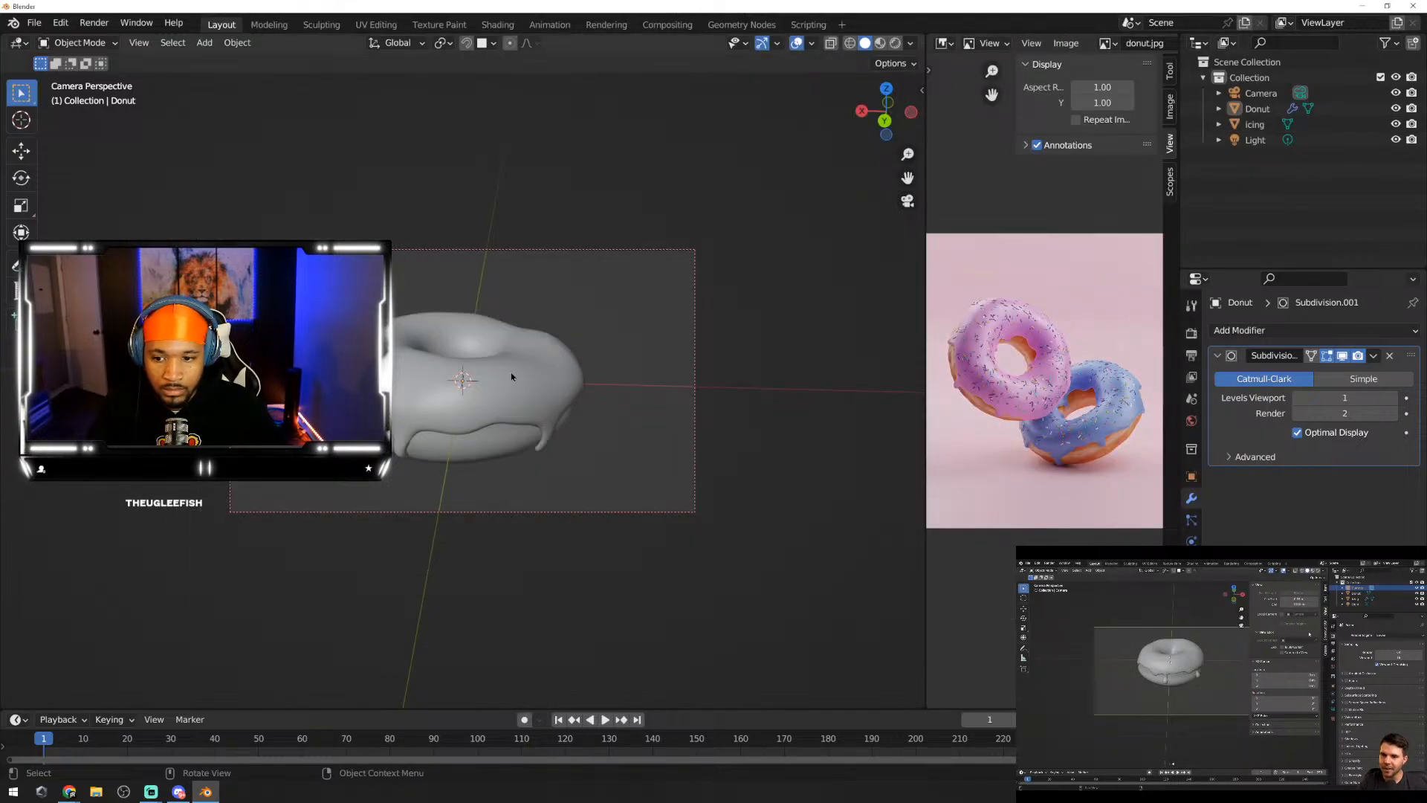
middle_drag(418, 382, 550, 379)
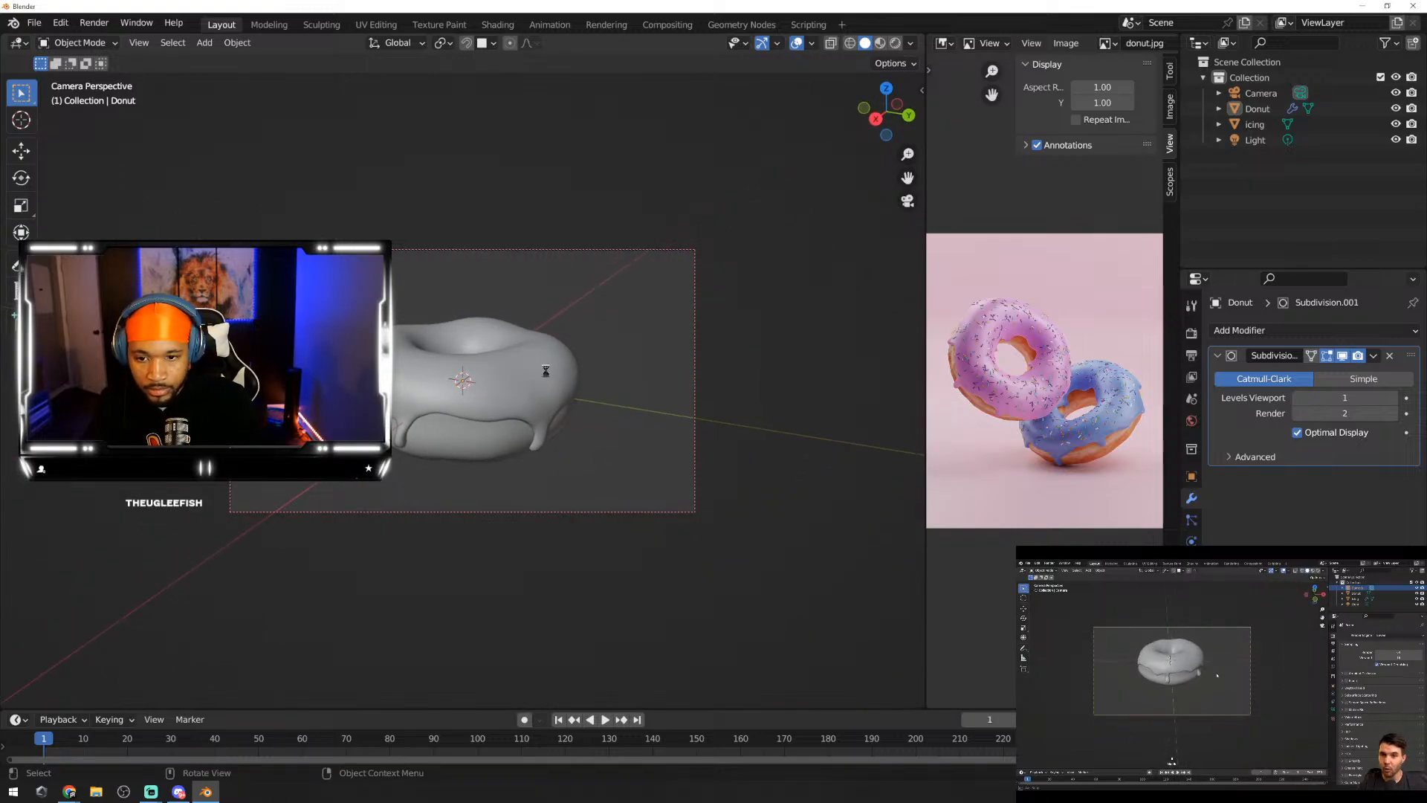
key(F12)
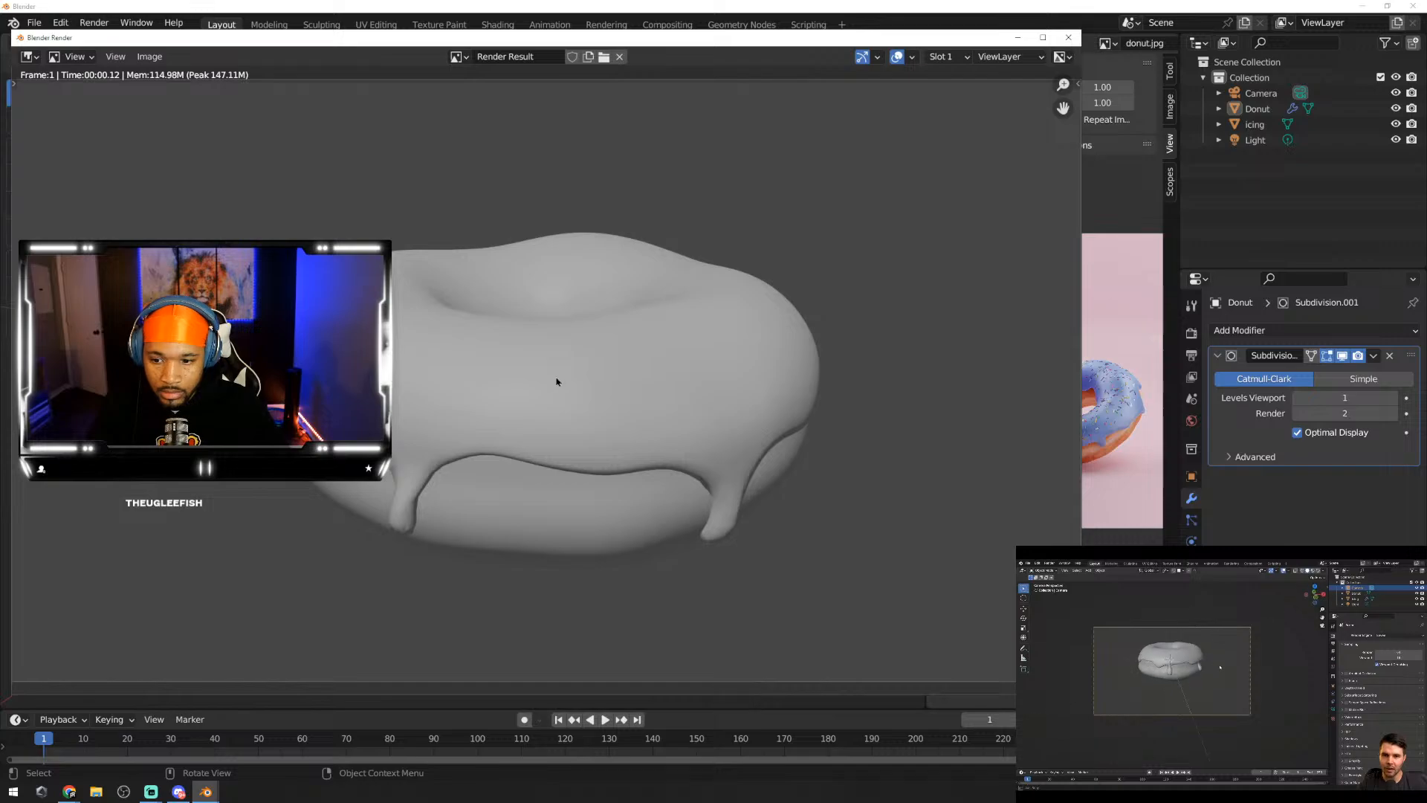
mouse_move(657, 326)
middle_down()
mouse_move(646, 387)
mouse_move(675, 295)
mouse_move(650, 335)
middle_up()
click(1068, 37)
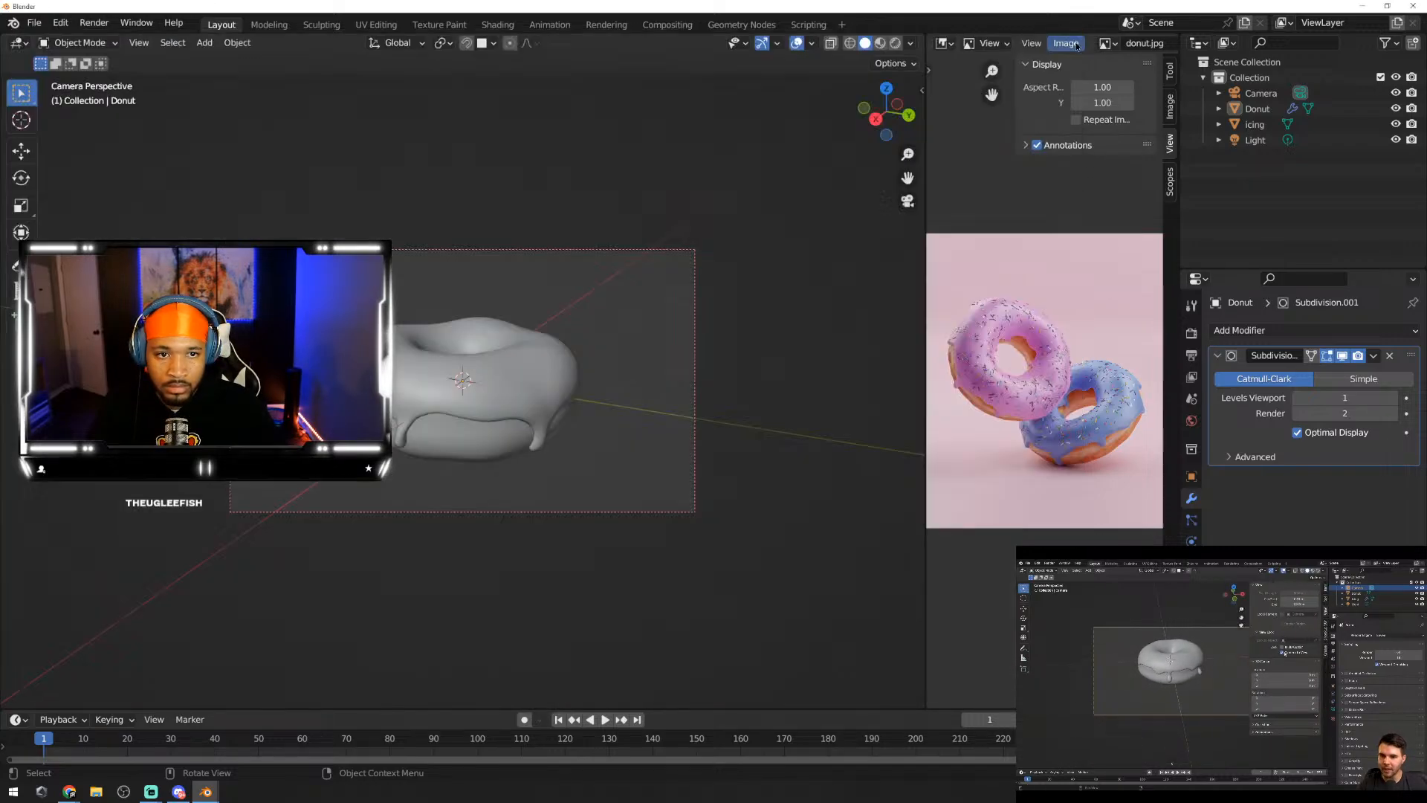
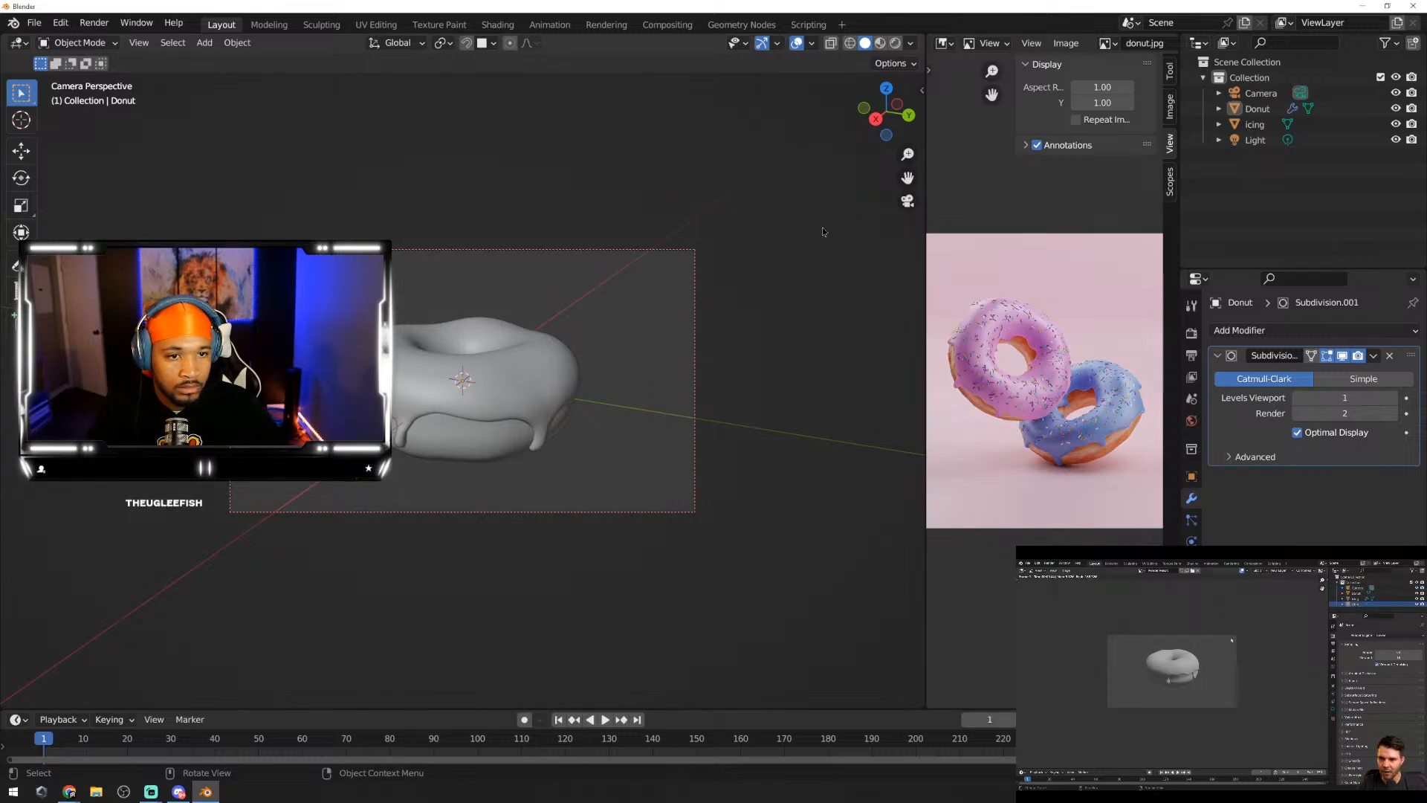
Step: Select the light and clear its location so that it sits at the world origin
click(1256, 141)
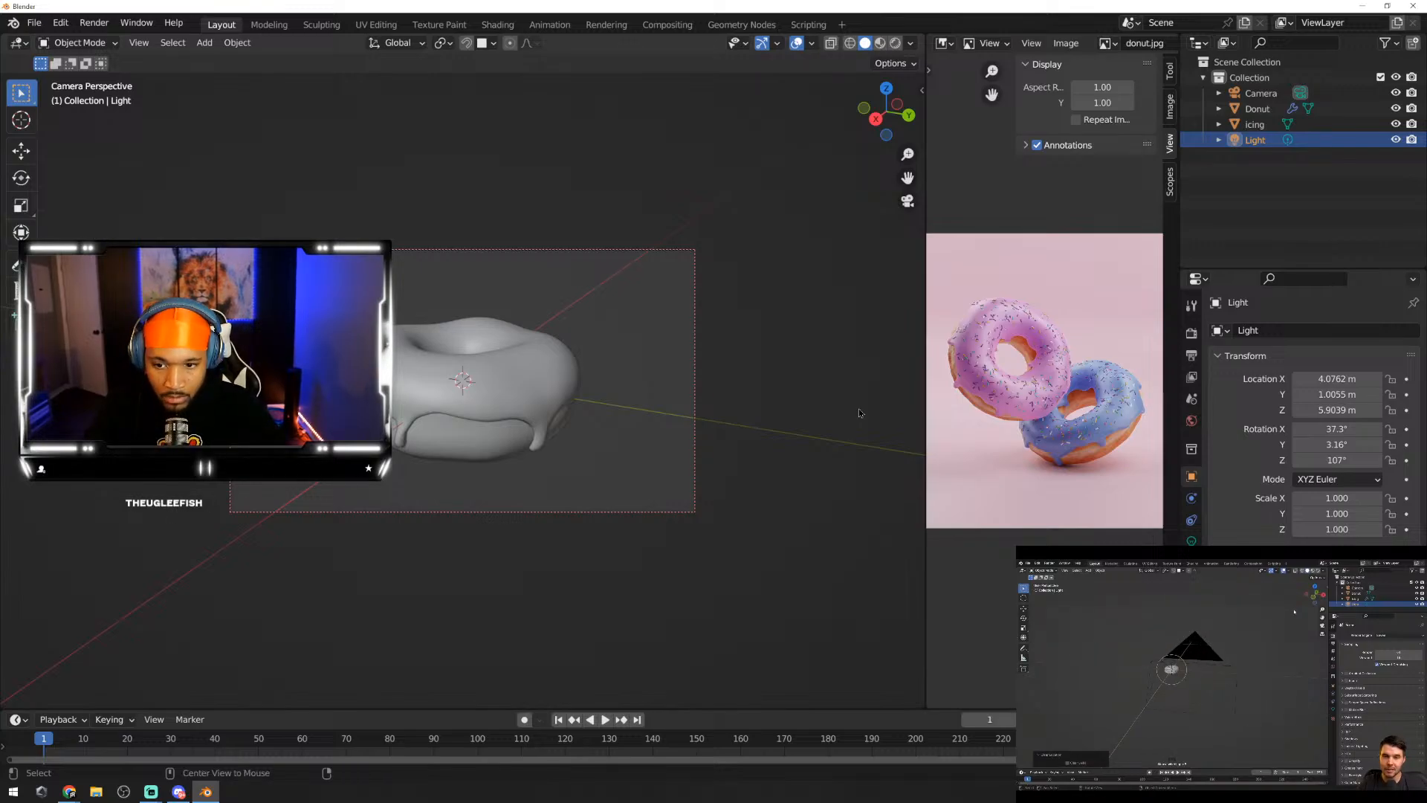
key(alt+g)
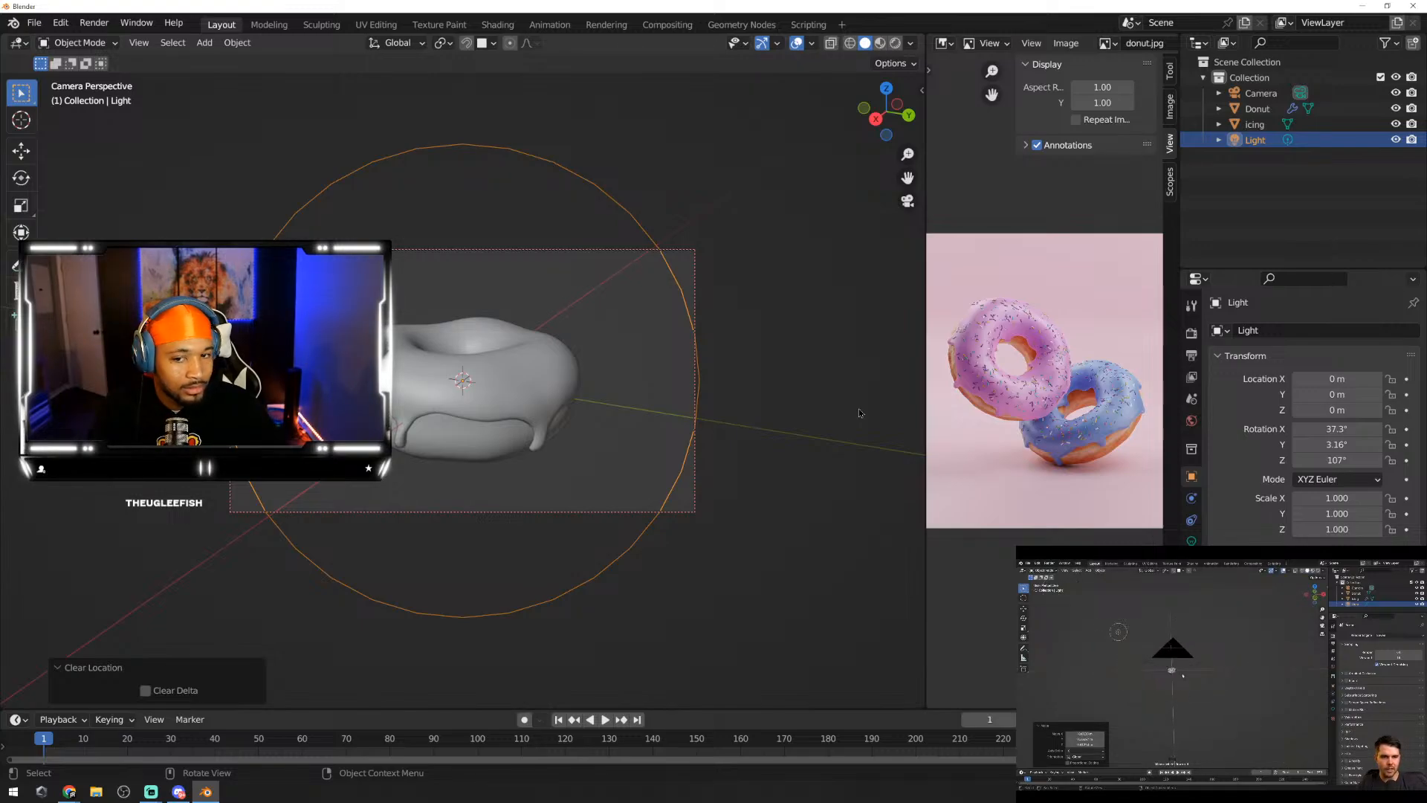
scroll(743, 354, down, 1)
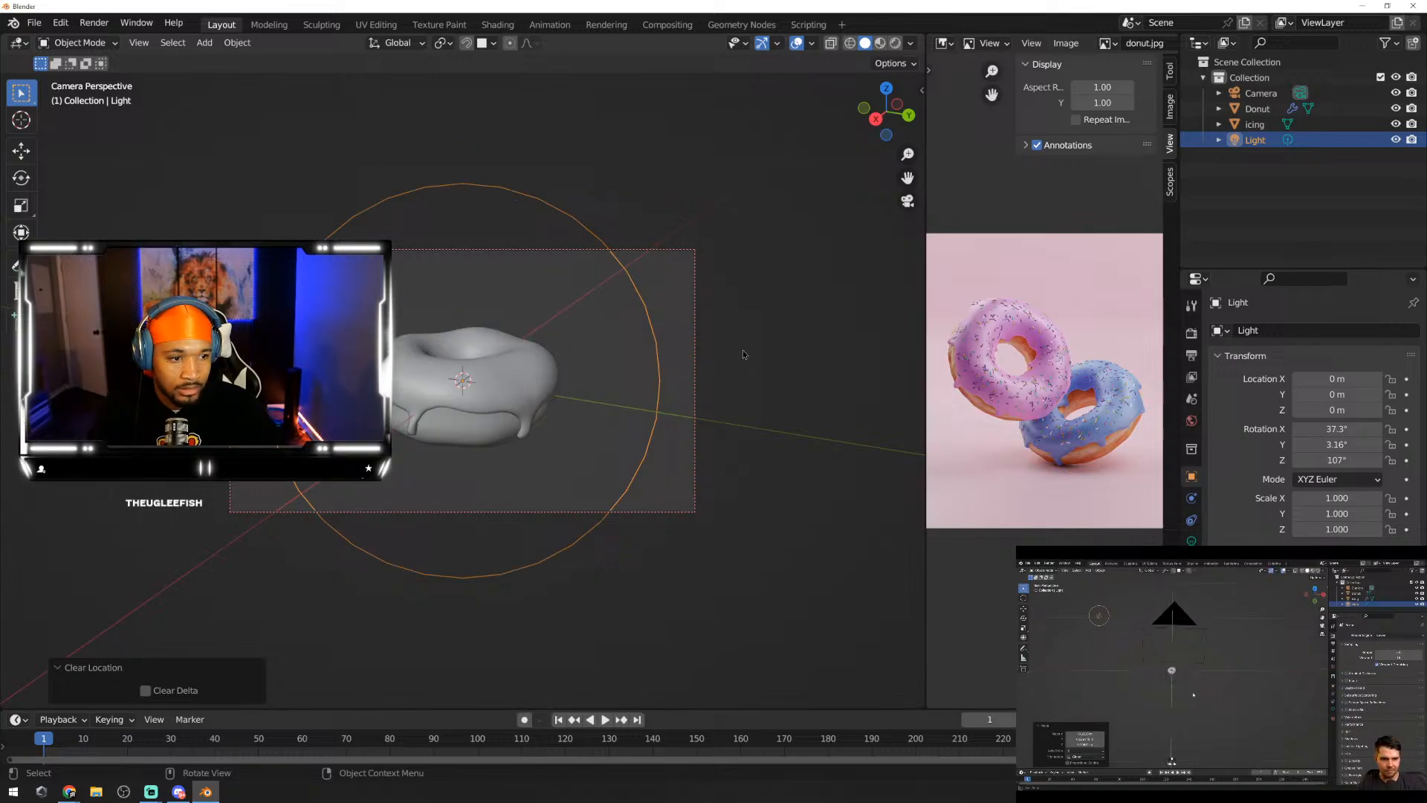
scroll(742, 353, down, 4)
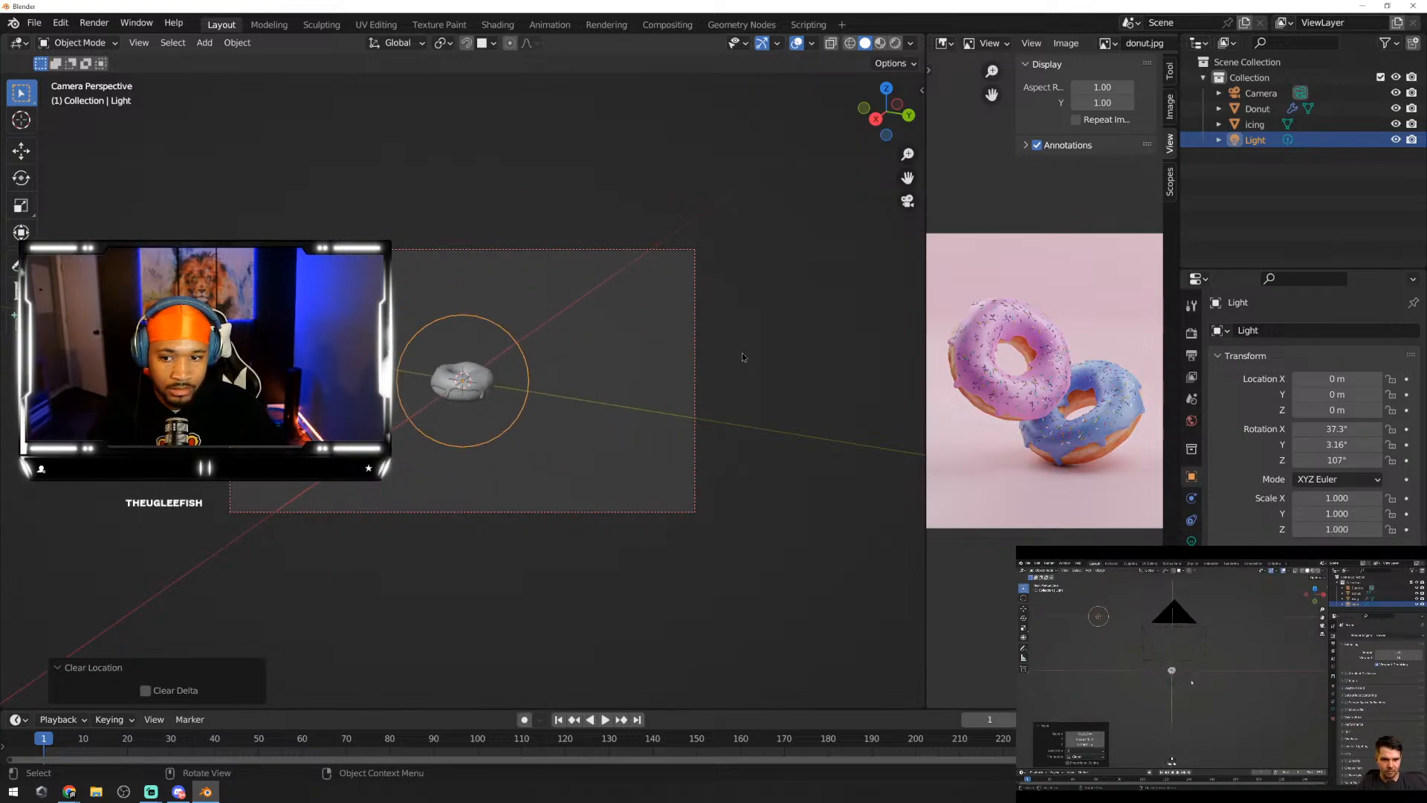
scroll(742, 352, up, 2)
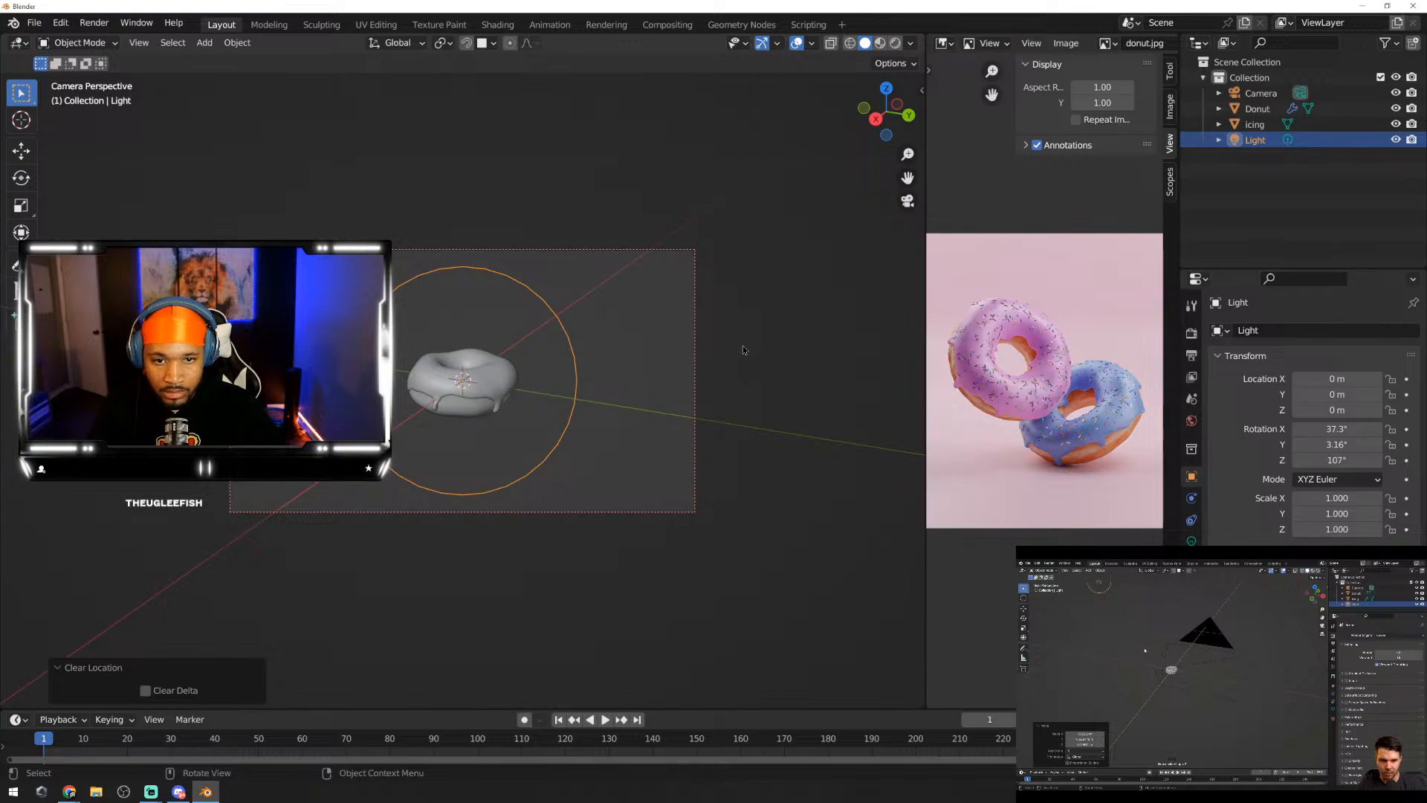
Step: Turn off the Camera to View lock, and leave the camera deselected with the view settings hidden
click(818, 248)
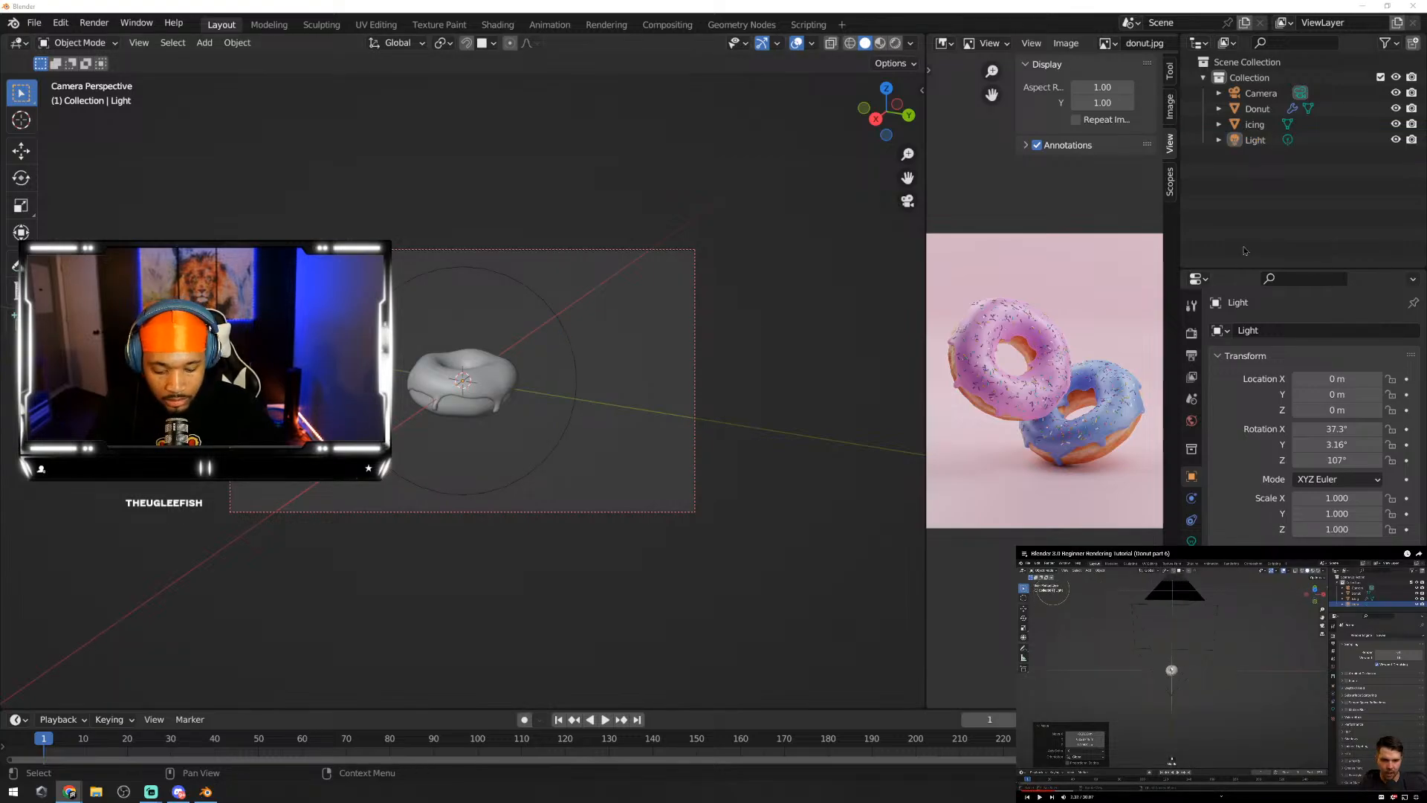
click(696, 264)
key(n)
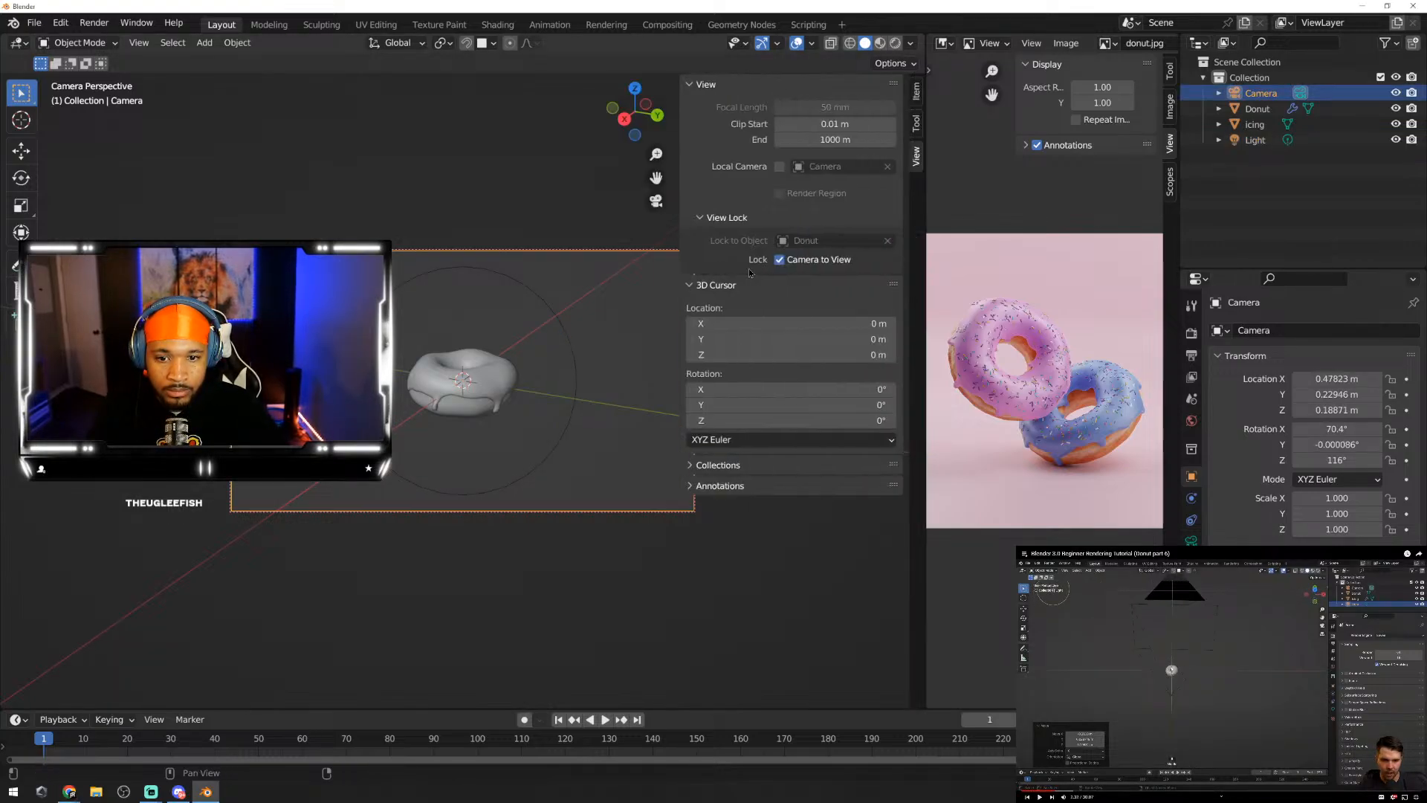
click(789, 266)
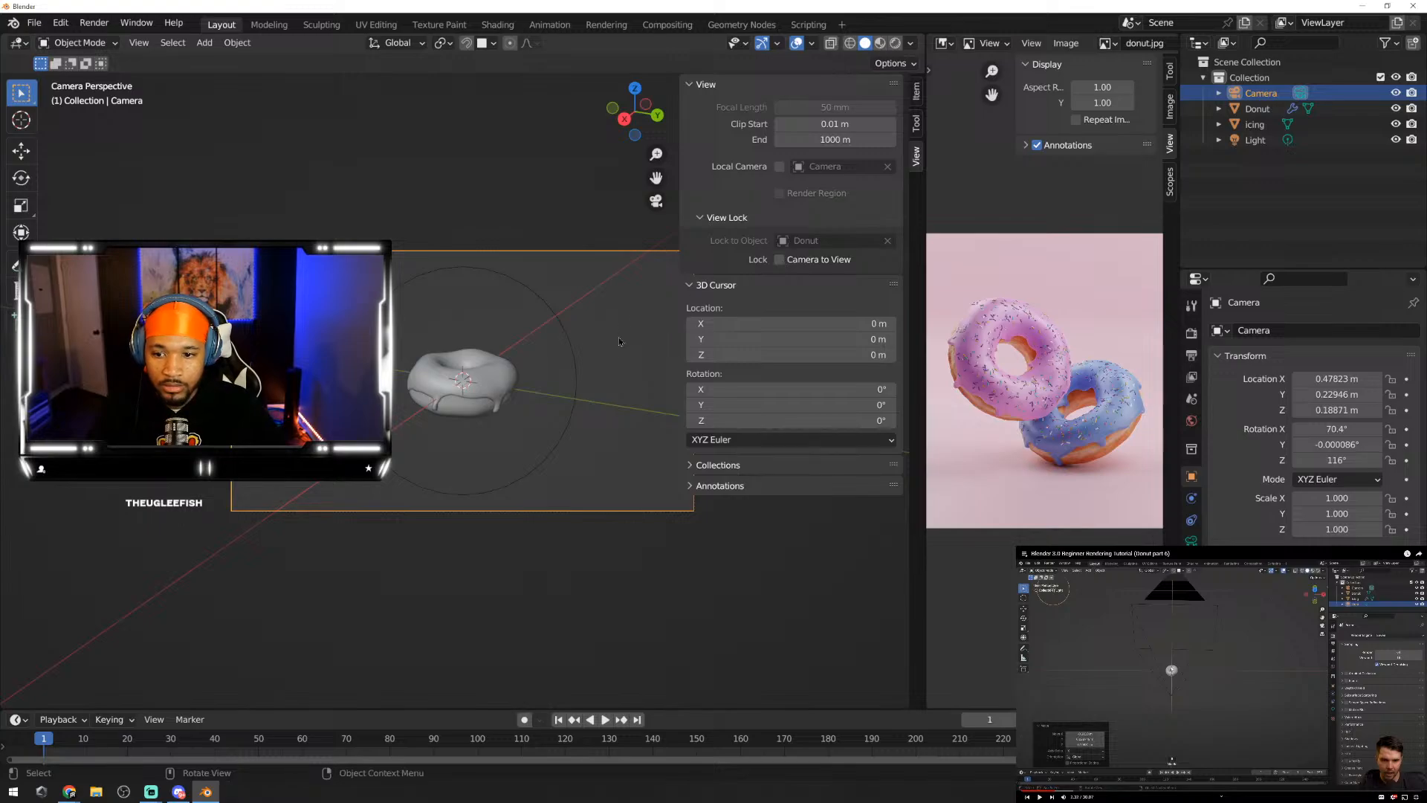
click(802, 591)
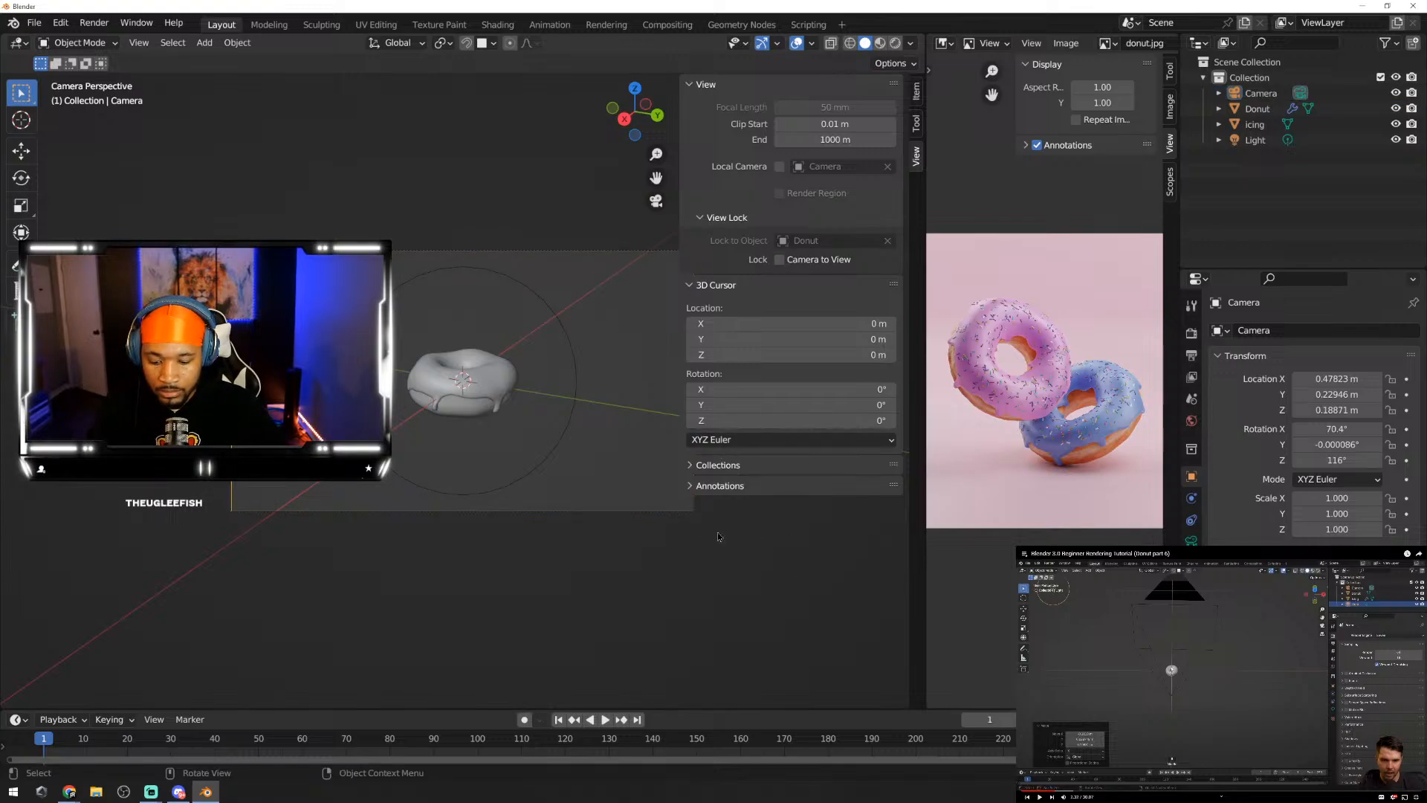
key(n)
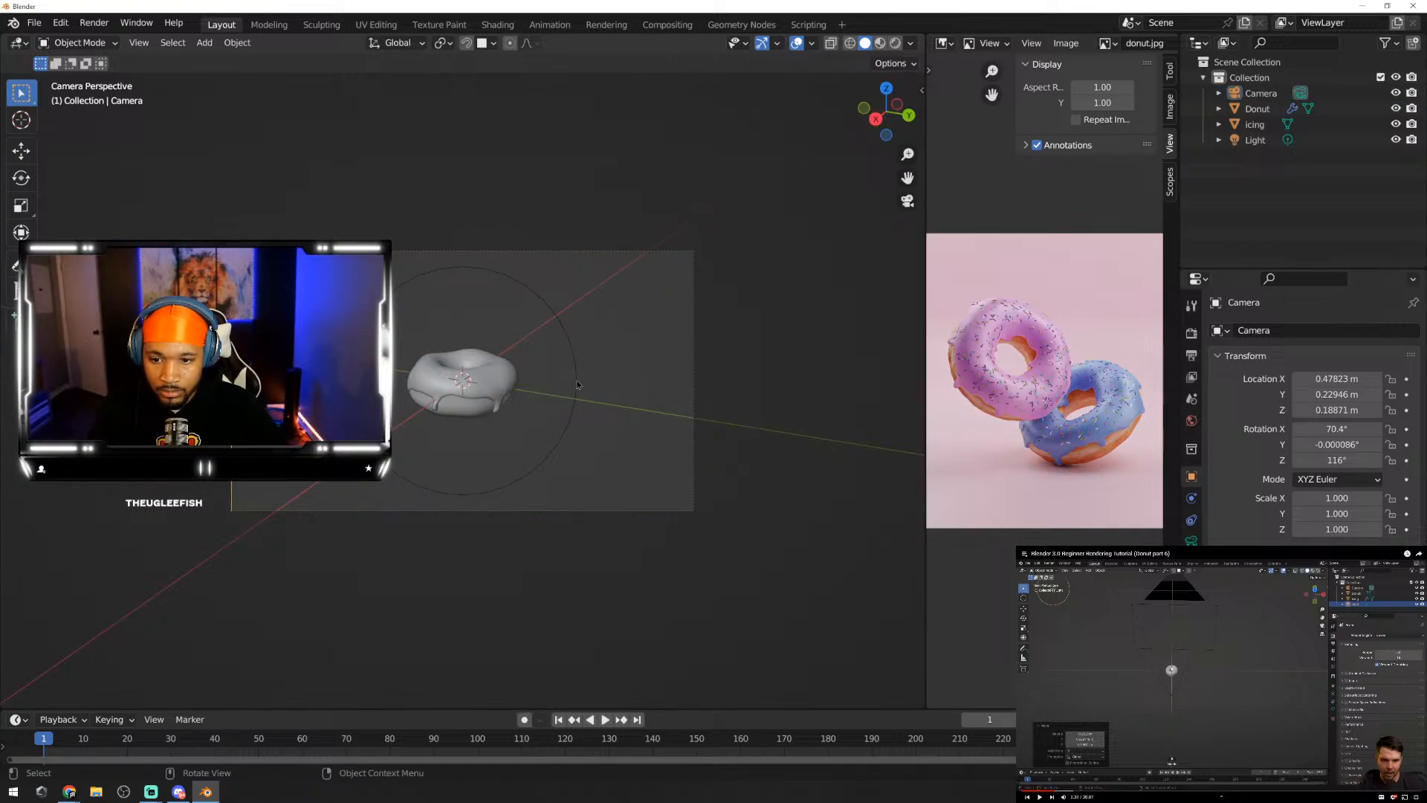
Step: Select the light around the donut, check its size against the camera frame and pause the tutorial video
click(577, 385)
scroll(603, 383, down, 3)
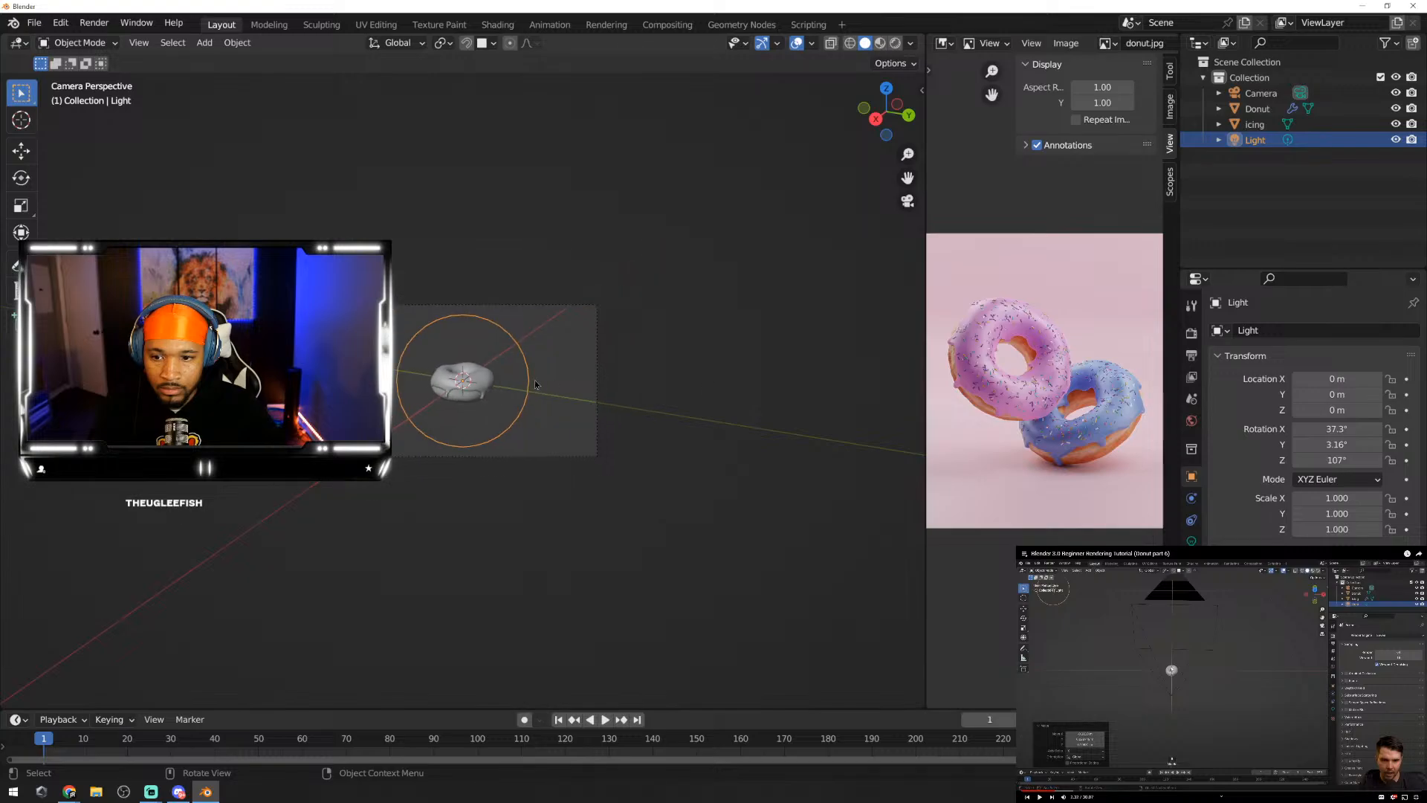
scroll(886, 382, down, 2)
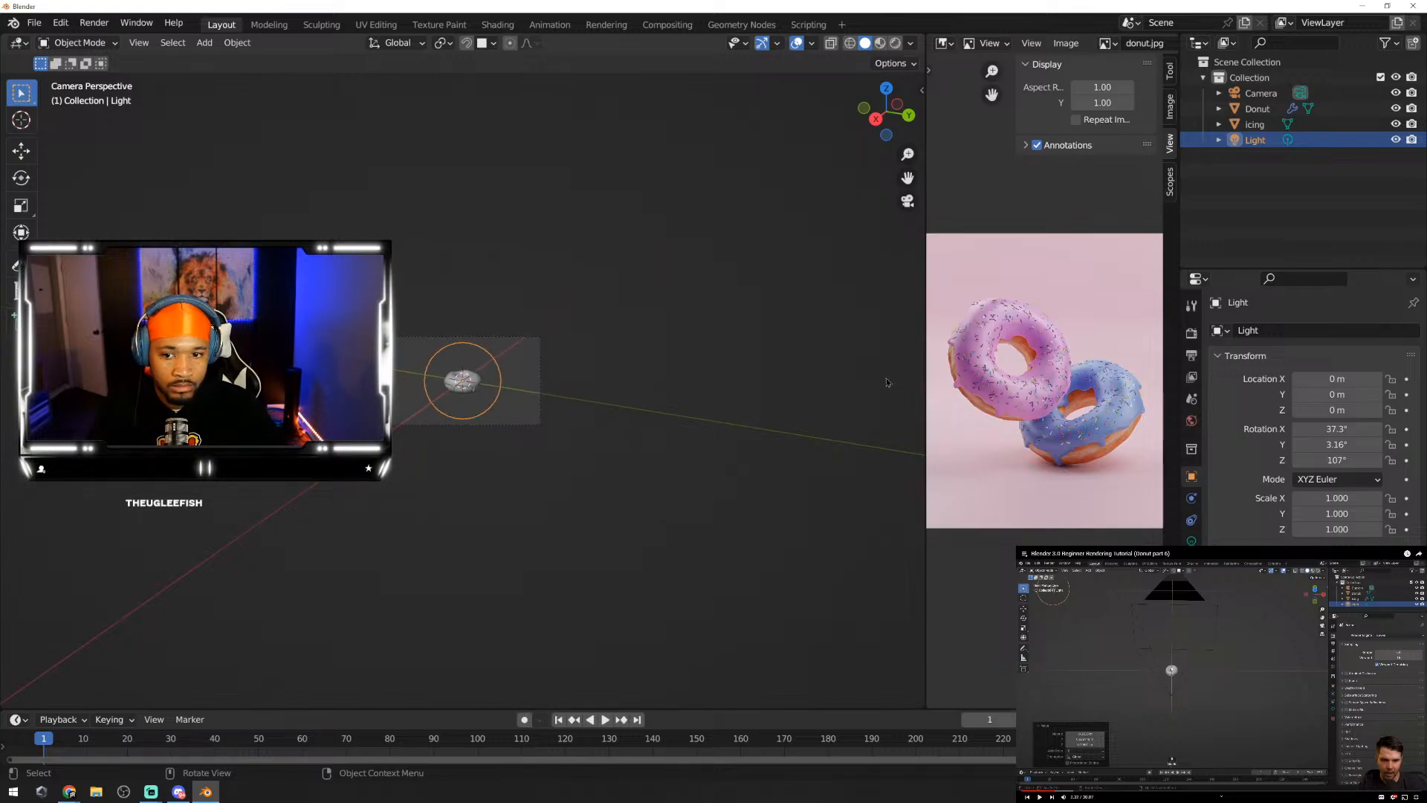
scroll(574, 401, up, 5)
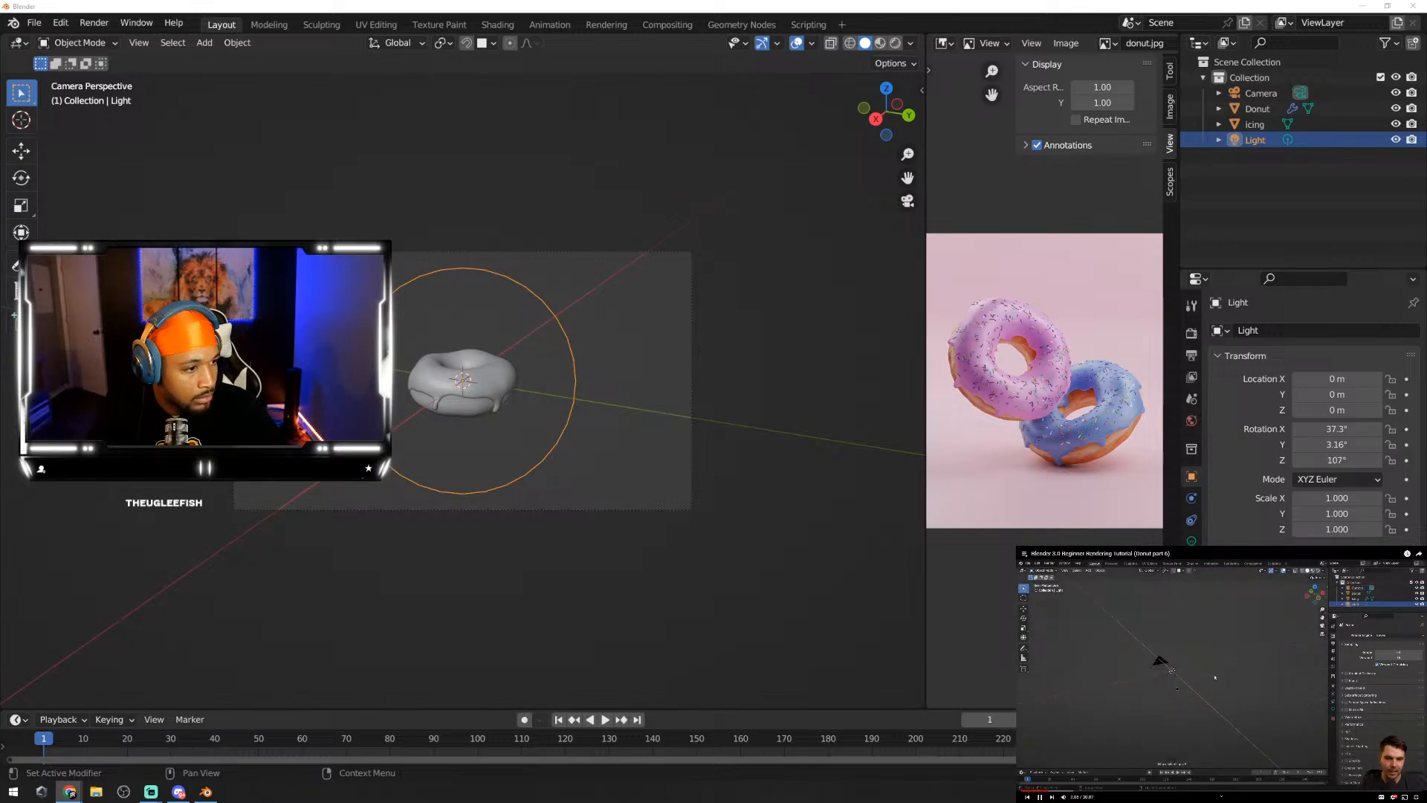
click(1222, 671)
scroll(636, 415, down, 5)
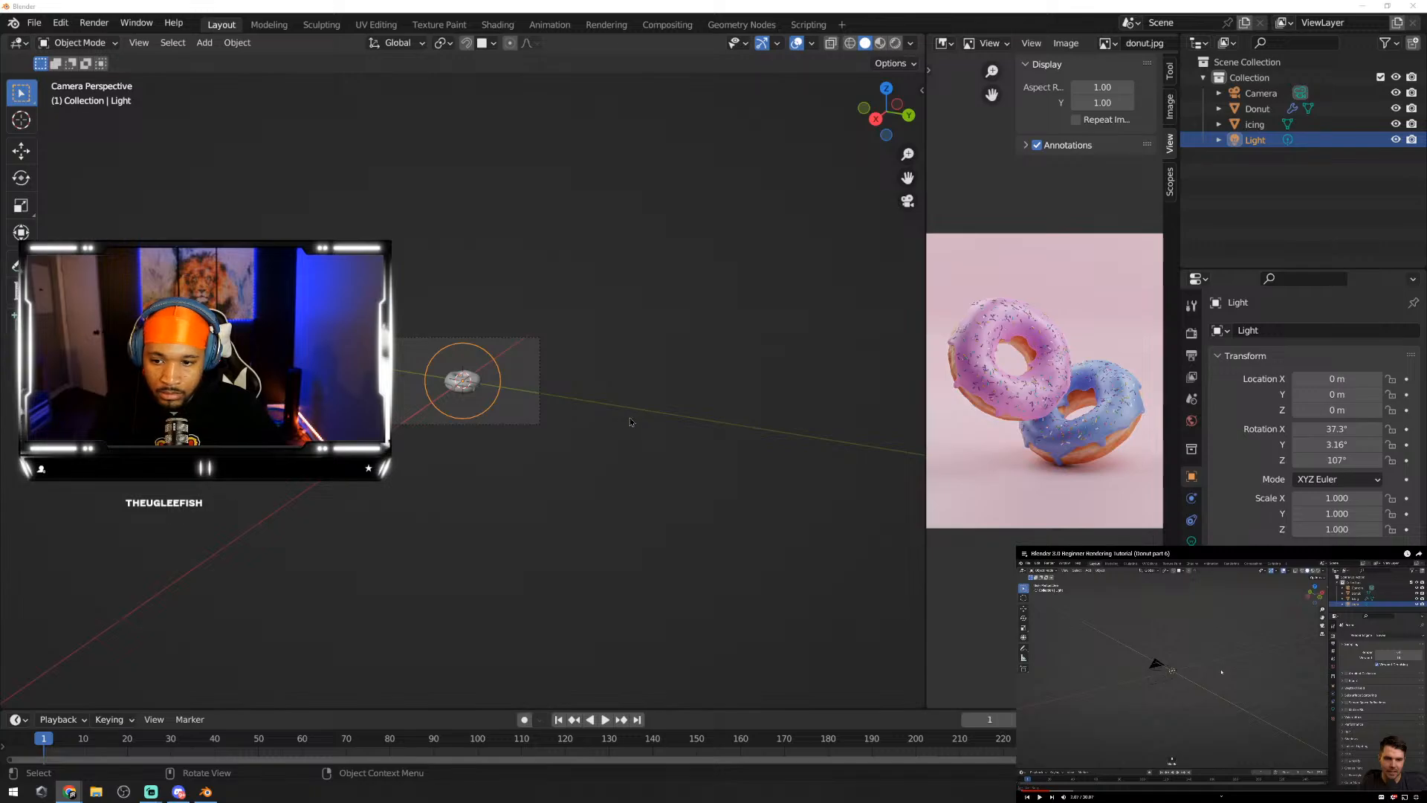
scroll(492, 406, up, 5)
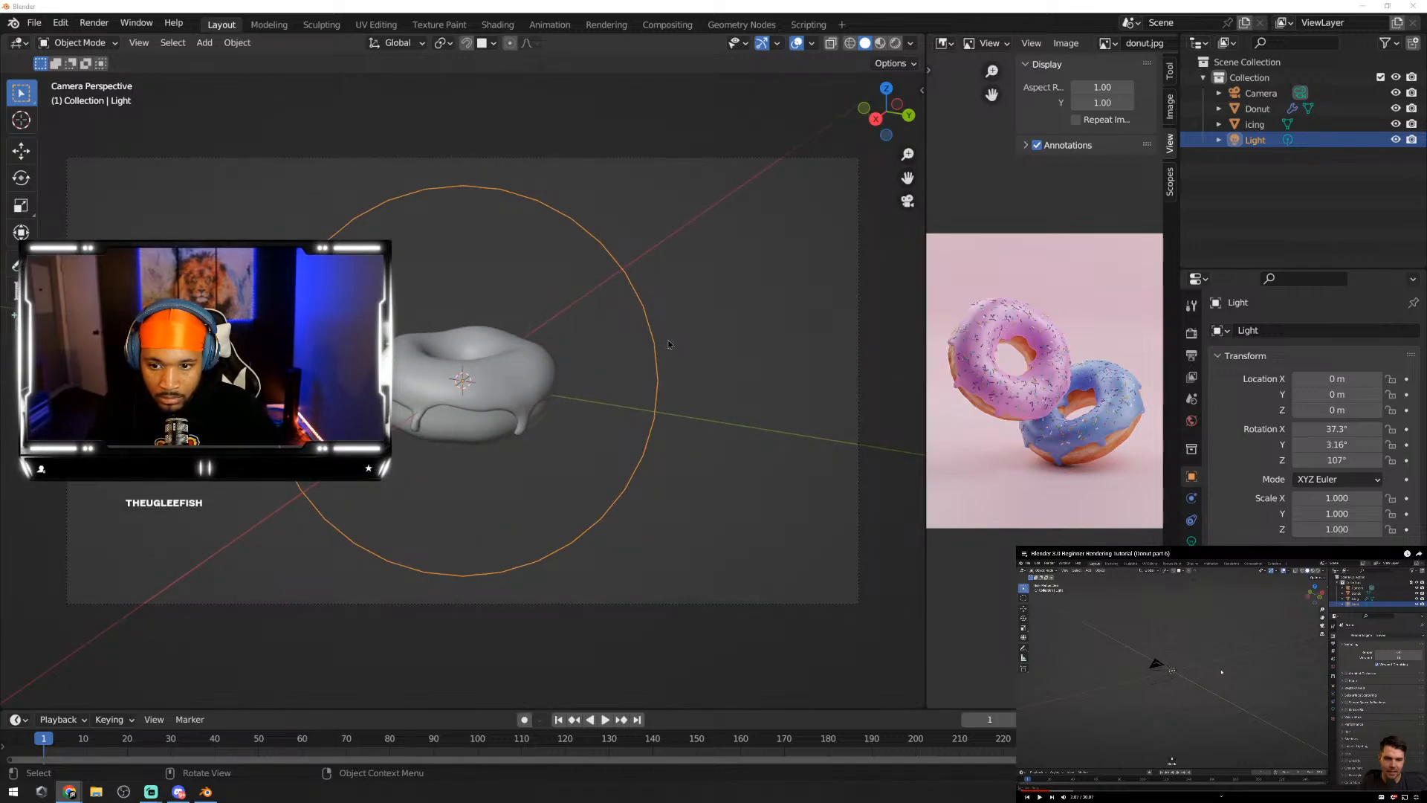
Step: Deselect the light and remove the Donut as the object the view is locked to
click(866, 336)
key(n)
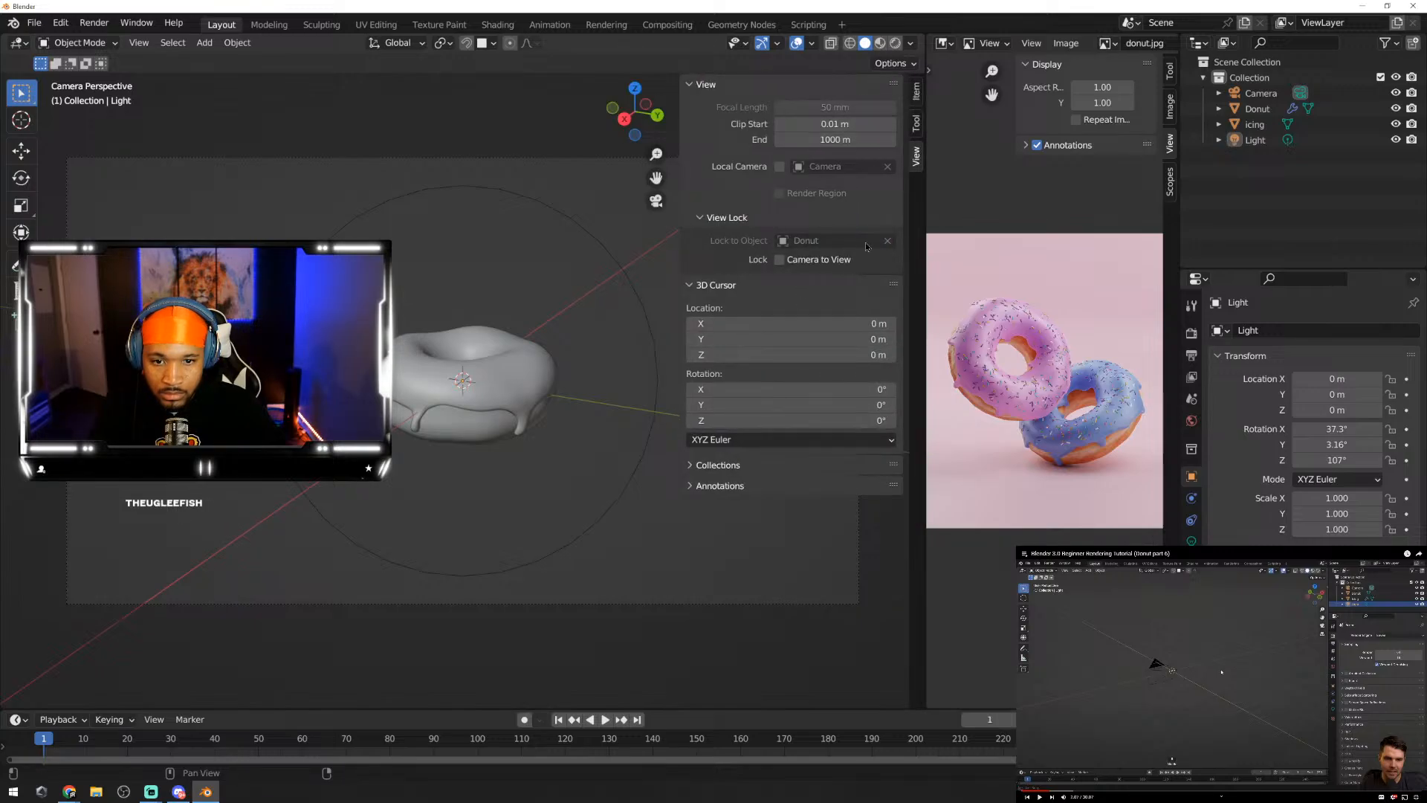
click(888, 242)
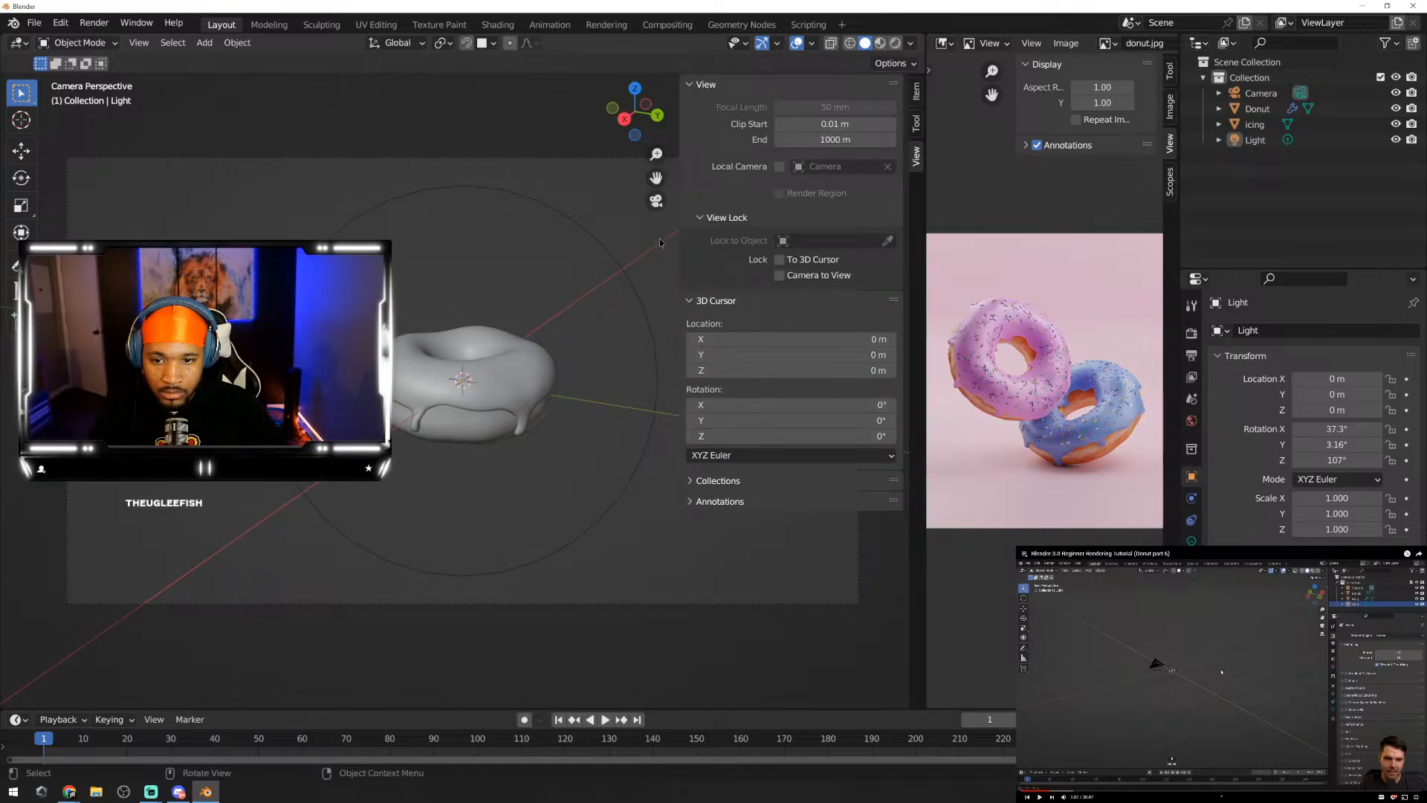
key(n)
scroll(748, 301, down, 6)
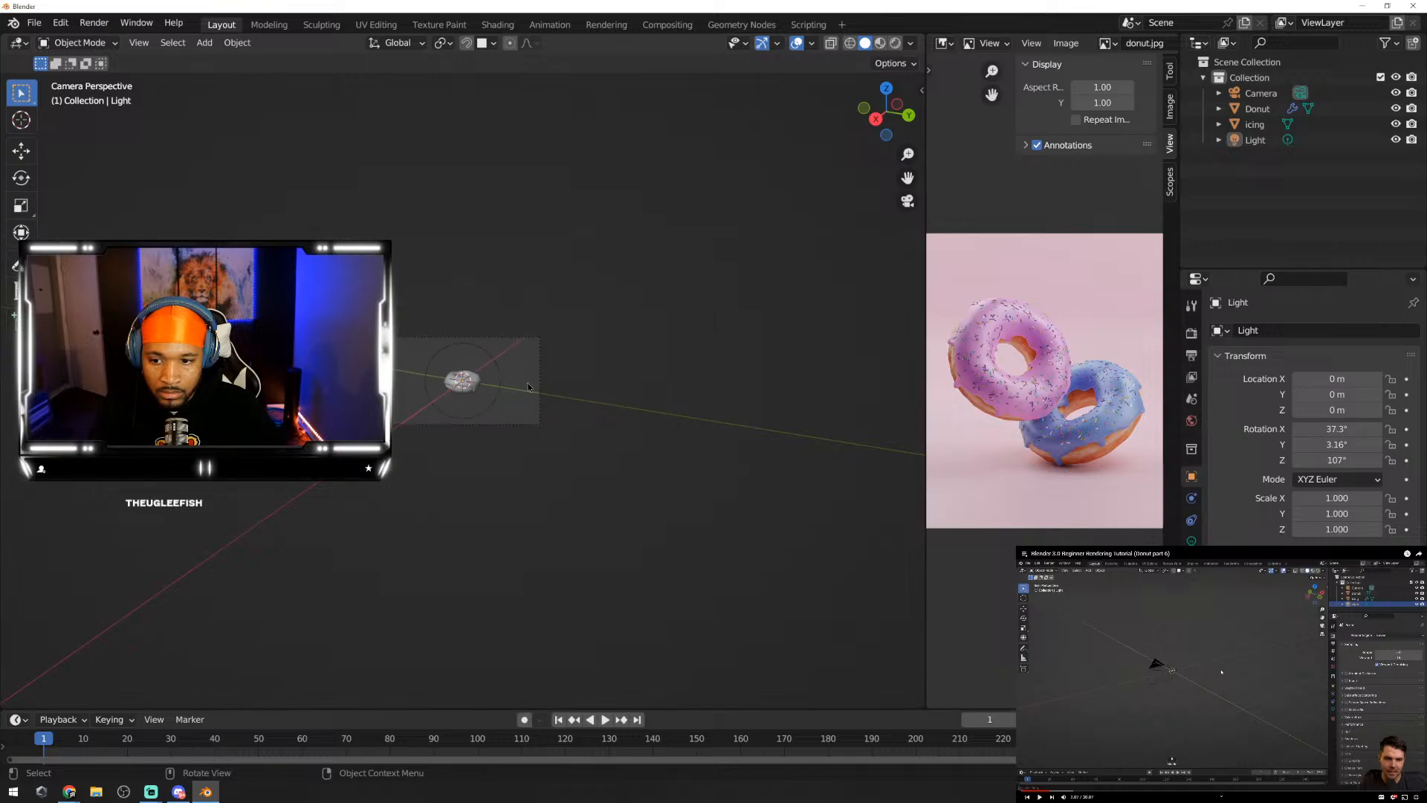
scroll(539, 390, up, 8)
scroll(669, 379, down, 6)
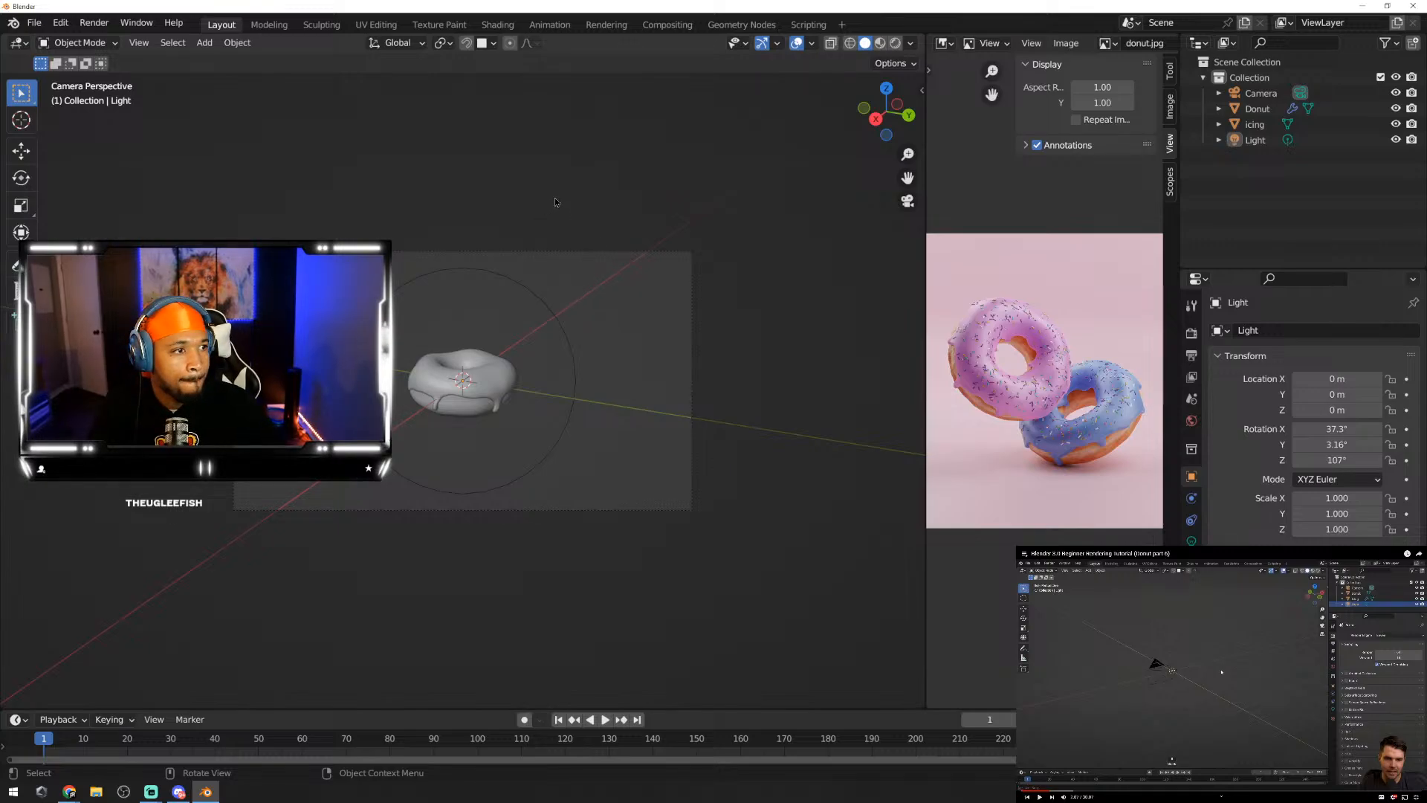
Step: Leave the camera view so the camera is visible in the scene, and select the light around the donut
click(511, 387)
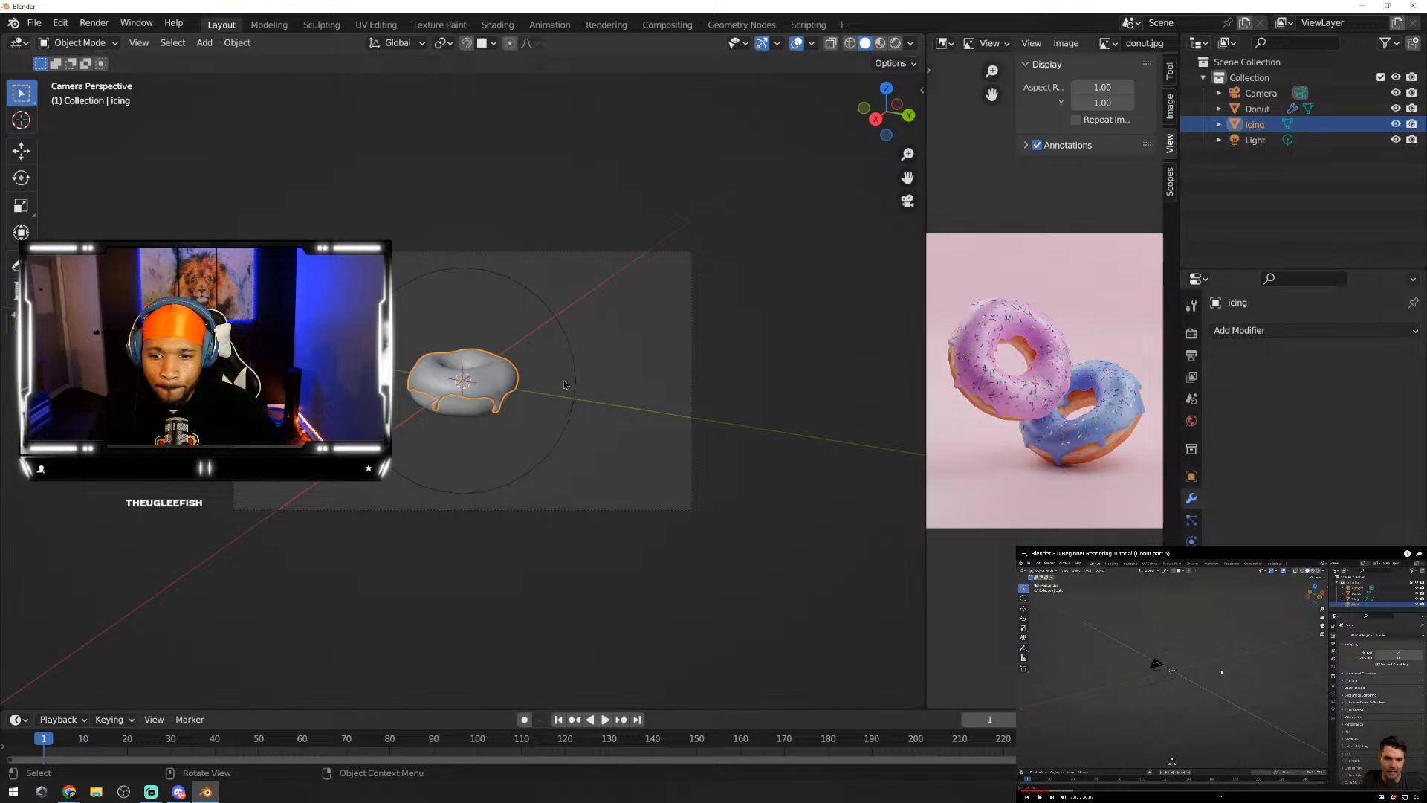
click(565, 379)
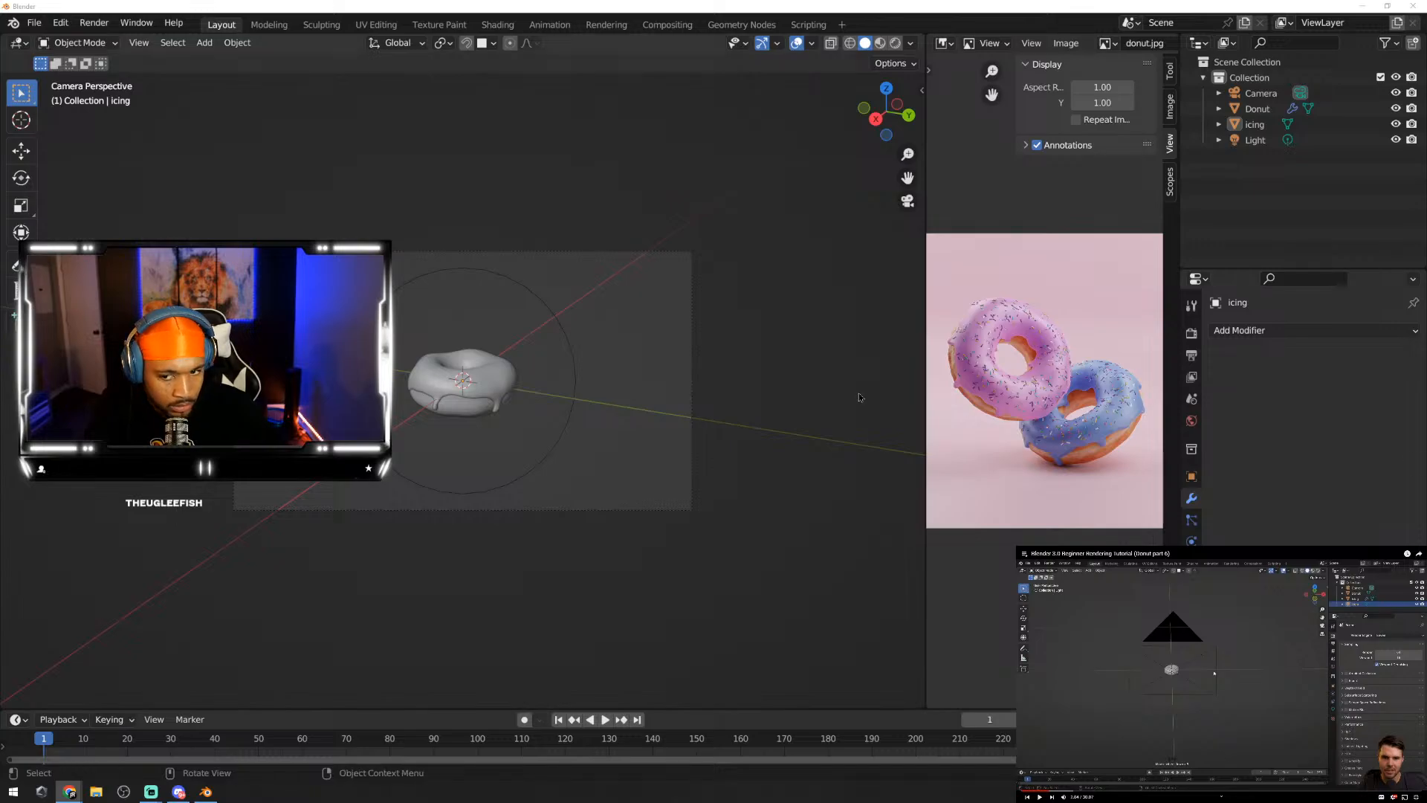
mouse_move(536, 426)
middle_down()
mouse_move(528, 416)
mouse_move(548, 429)
mouse_move(495, 419)
mouse_move(571, 442)
mouse_move(554, 442)
mouse_move(556, 420)
middle_up()
scroll(497, 420, down, 7)
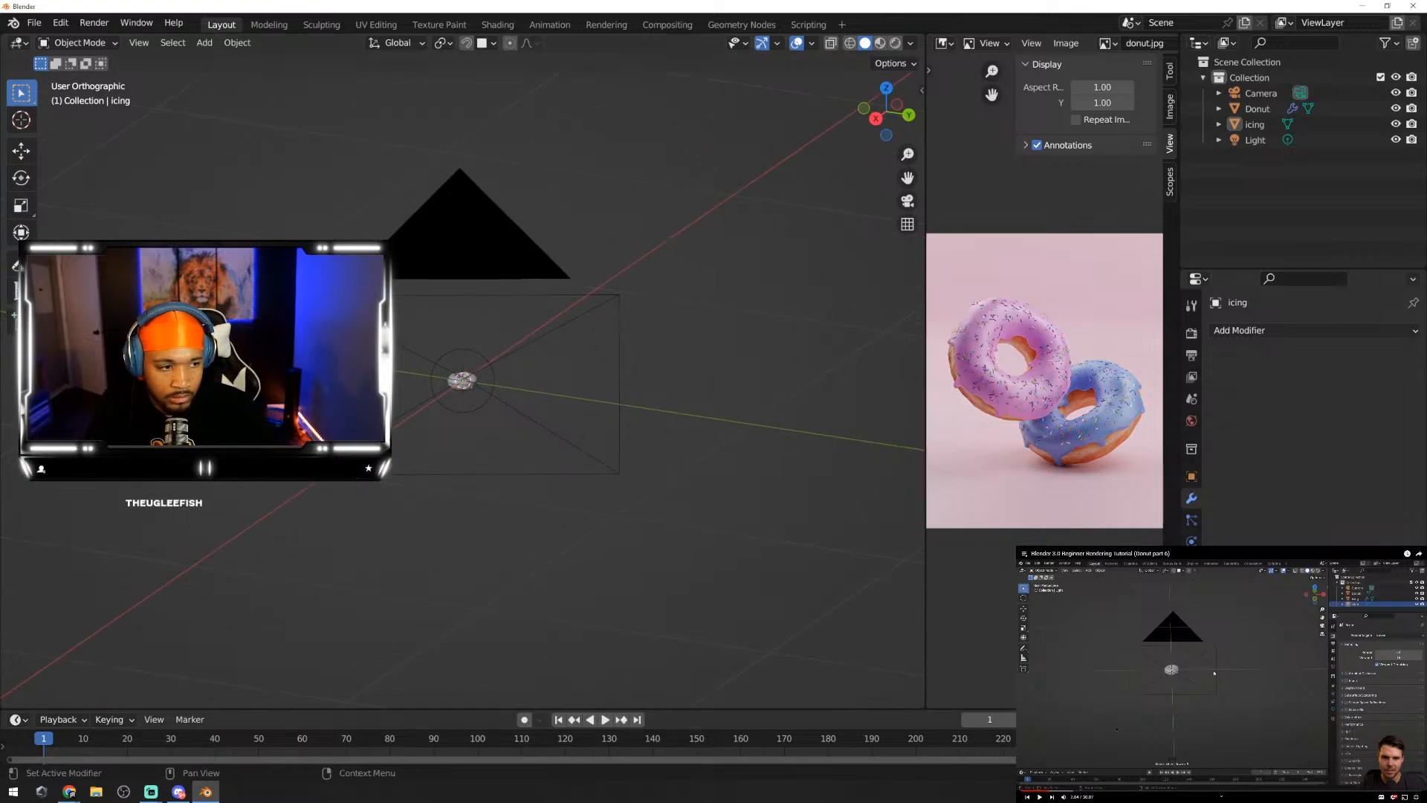
click(479, 363)
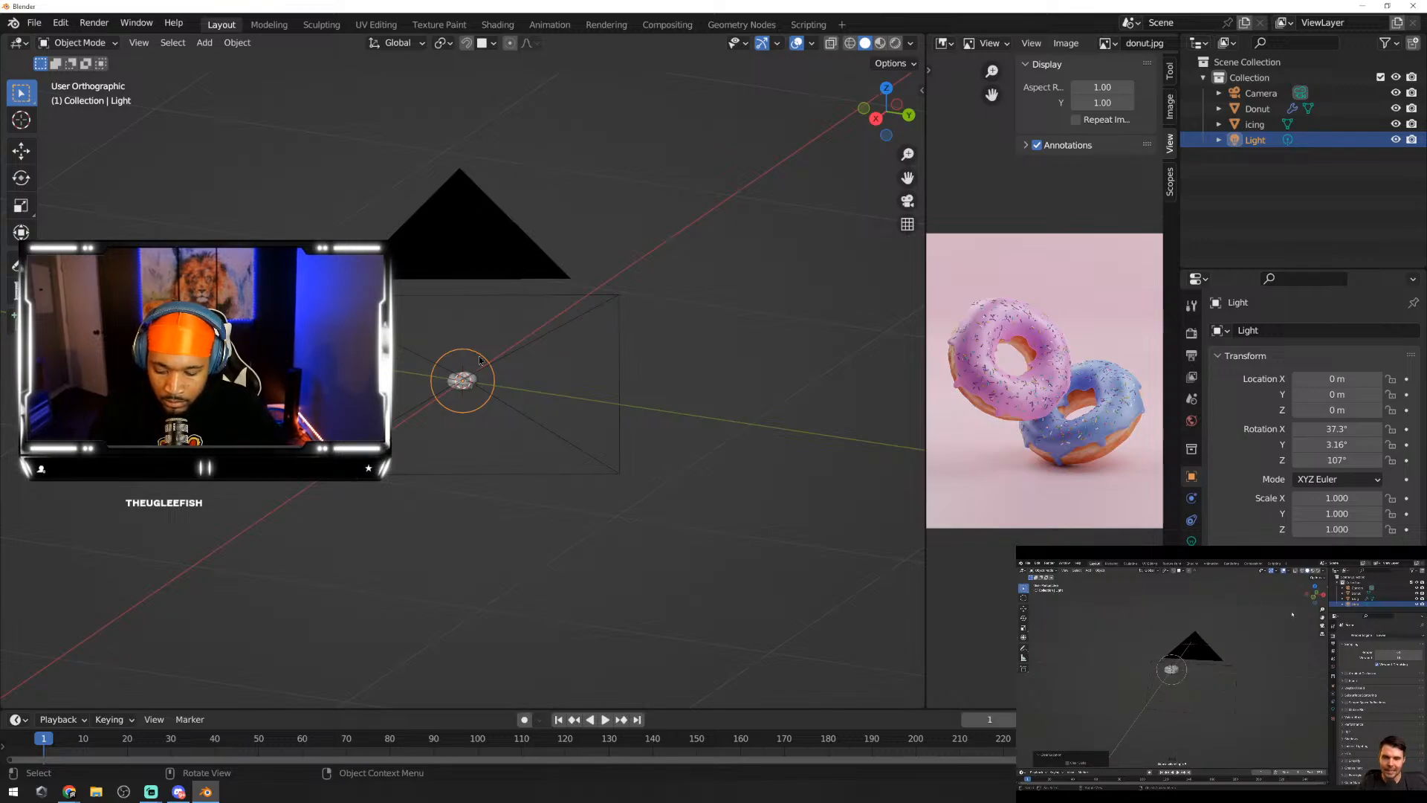
Step: Clear the light's location and move it freely to about X 0.141 m, Y -0.977 m, Z 0.845 m
key(alt+g)
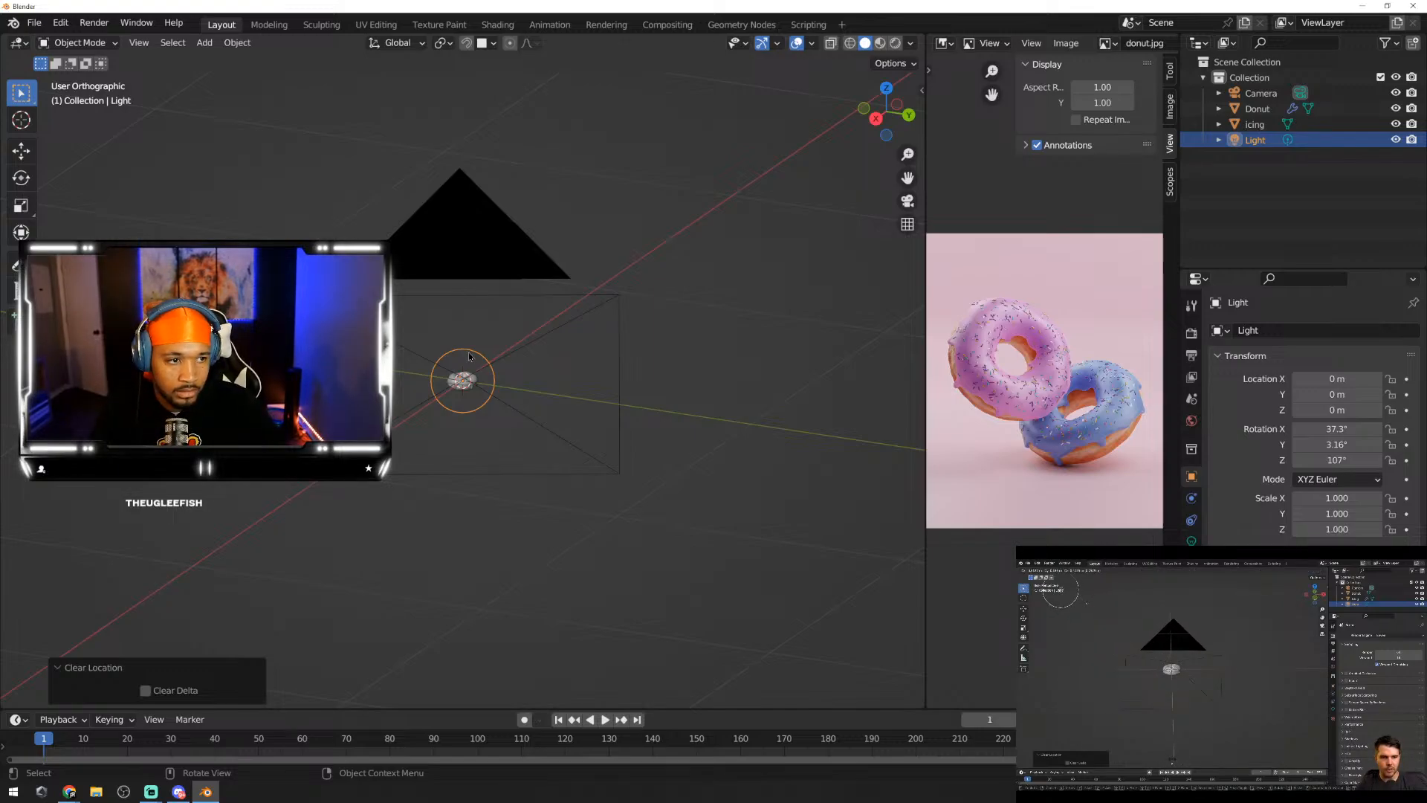
key(g)
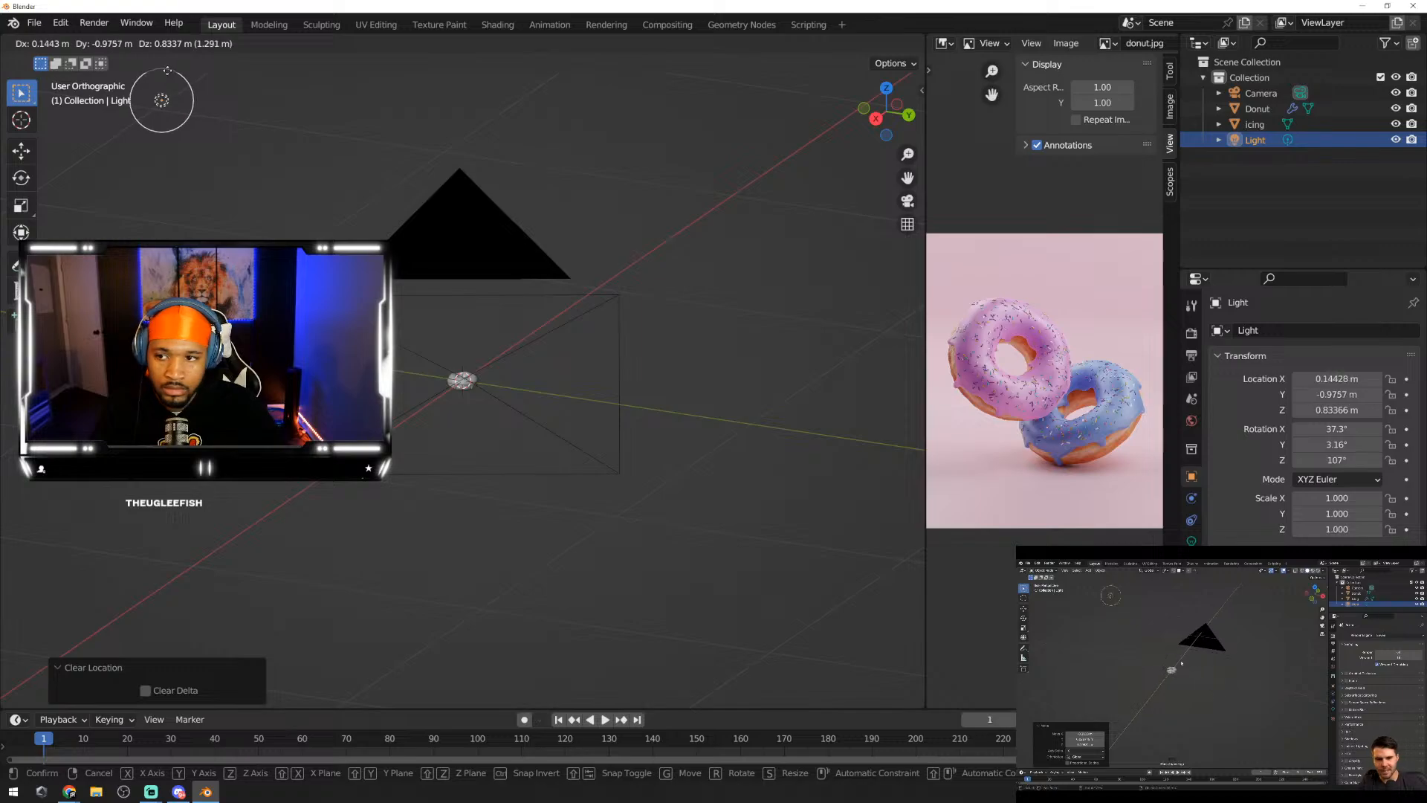
click(167, 71)
middle_drag(167, 71, 333, 209)
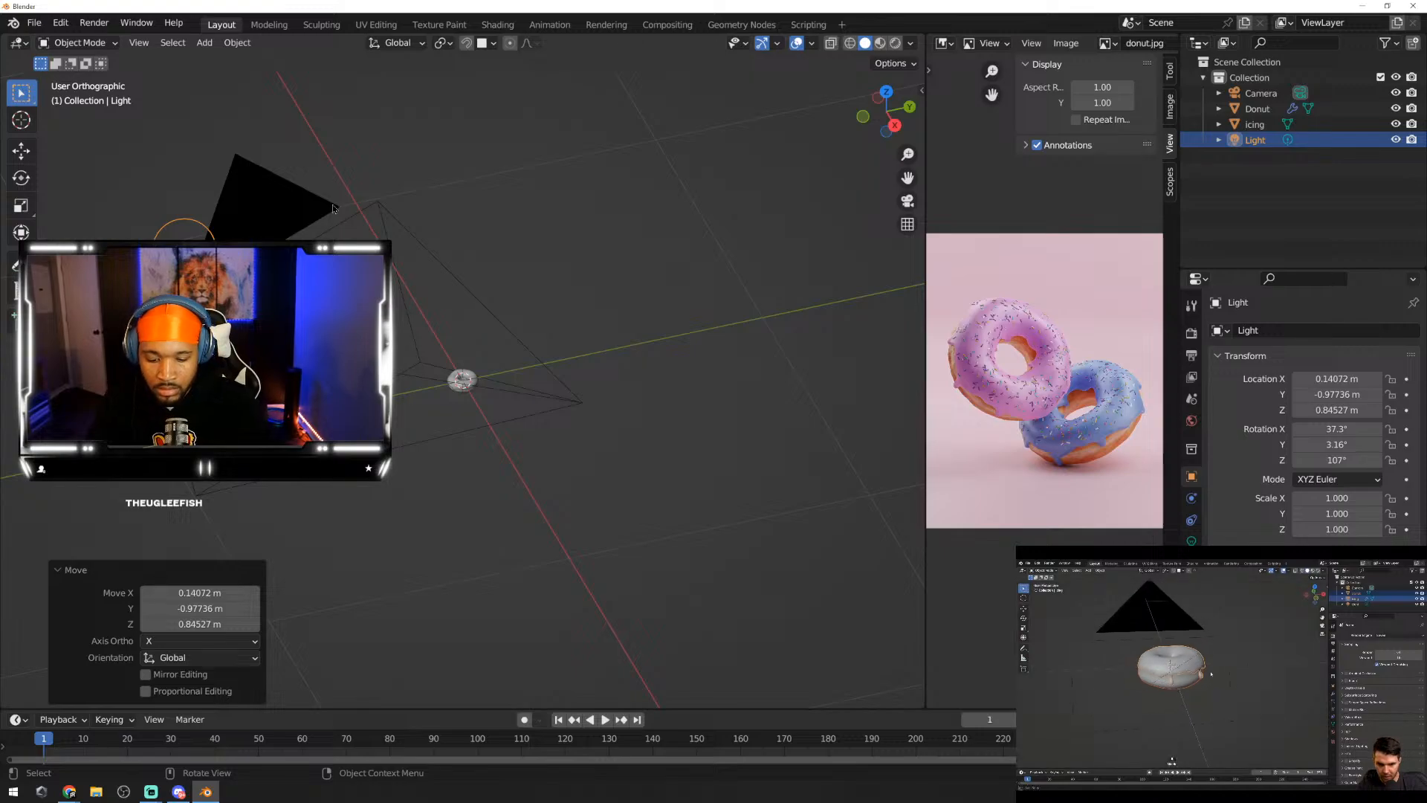
Step: Render the scene through the camera, inspect the lighting on the donut in the render result, and close the render
key(KP_0)
scroll(475, 363, up, 5)
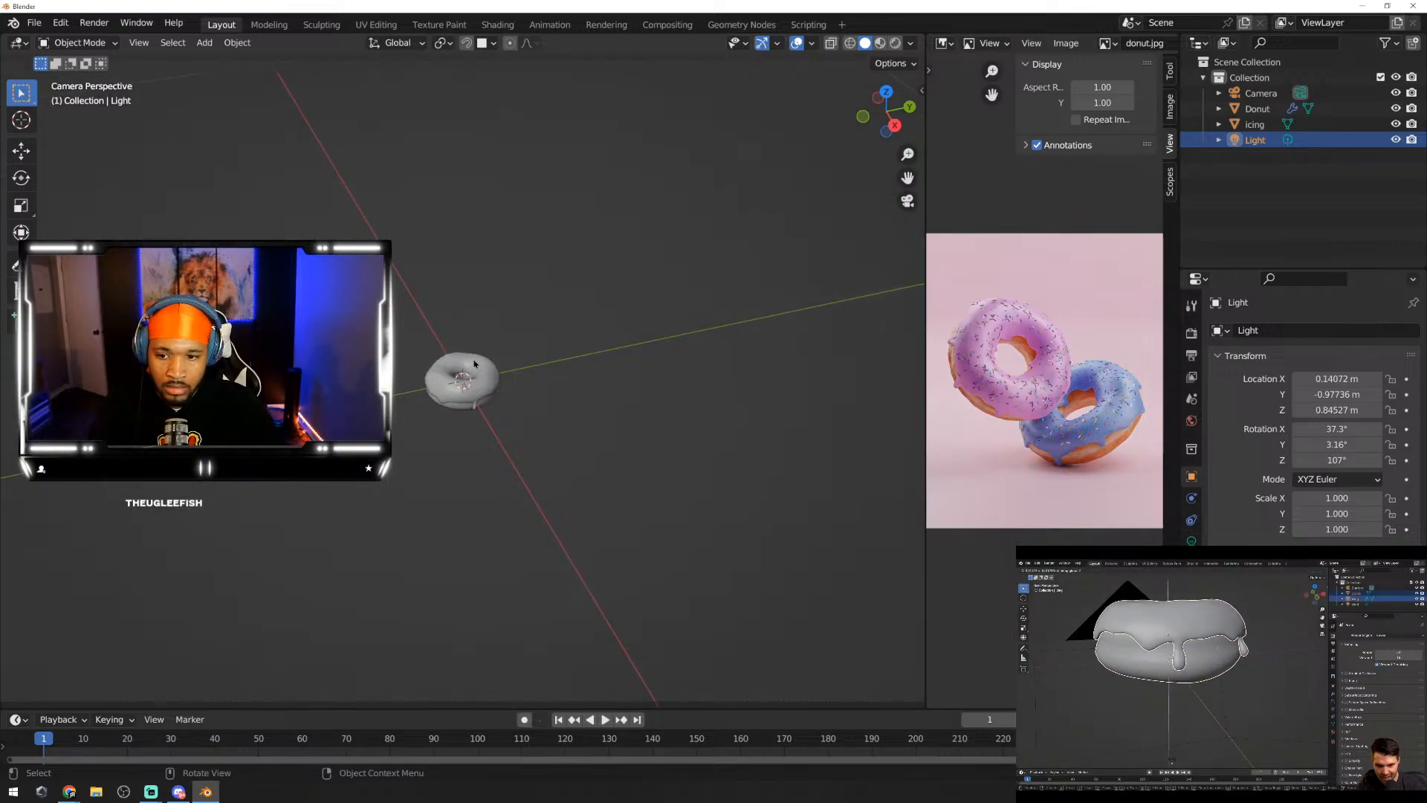
scroll(471, 360, up, 4)
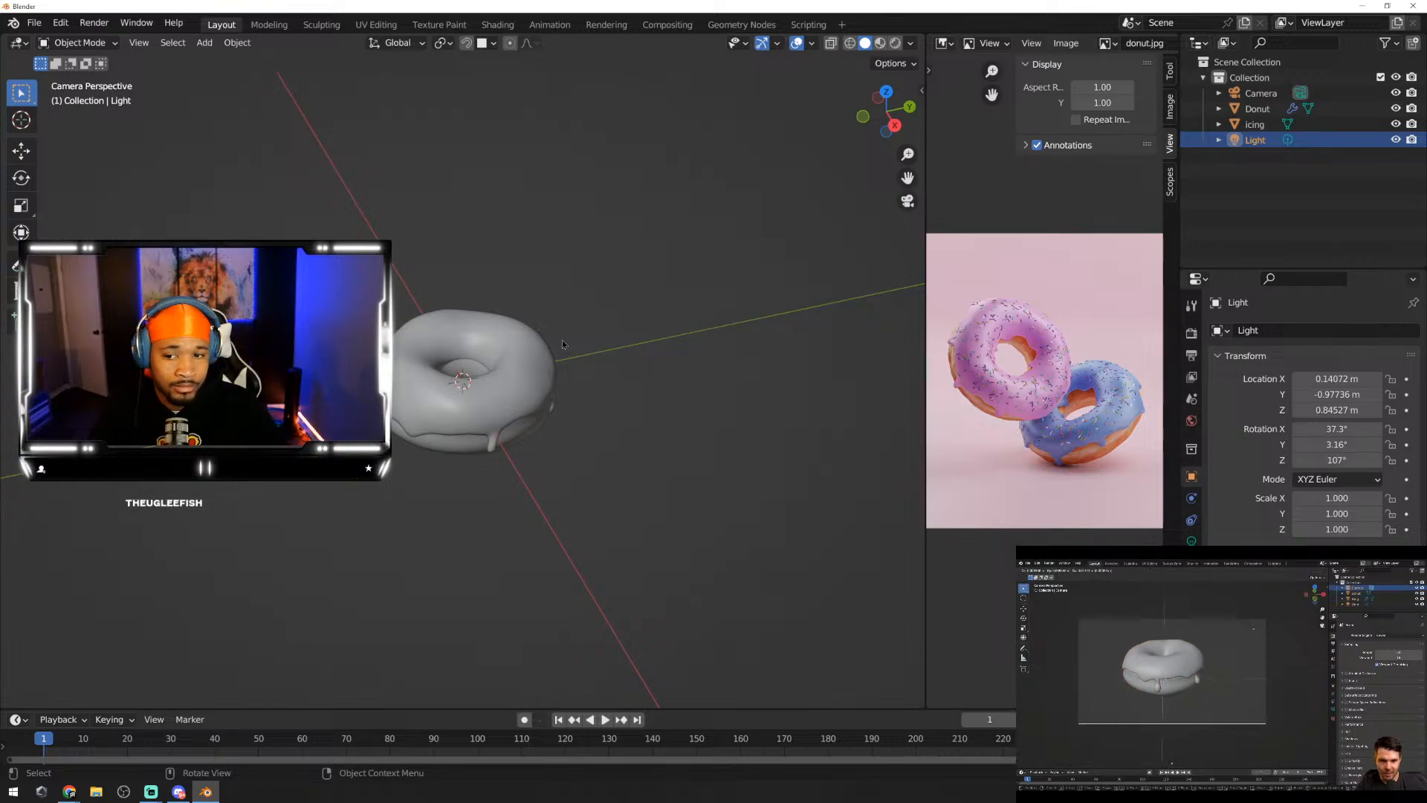
middle_drag(503, 410, 512, 374)
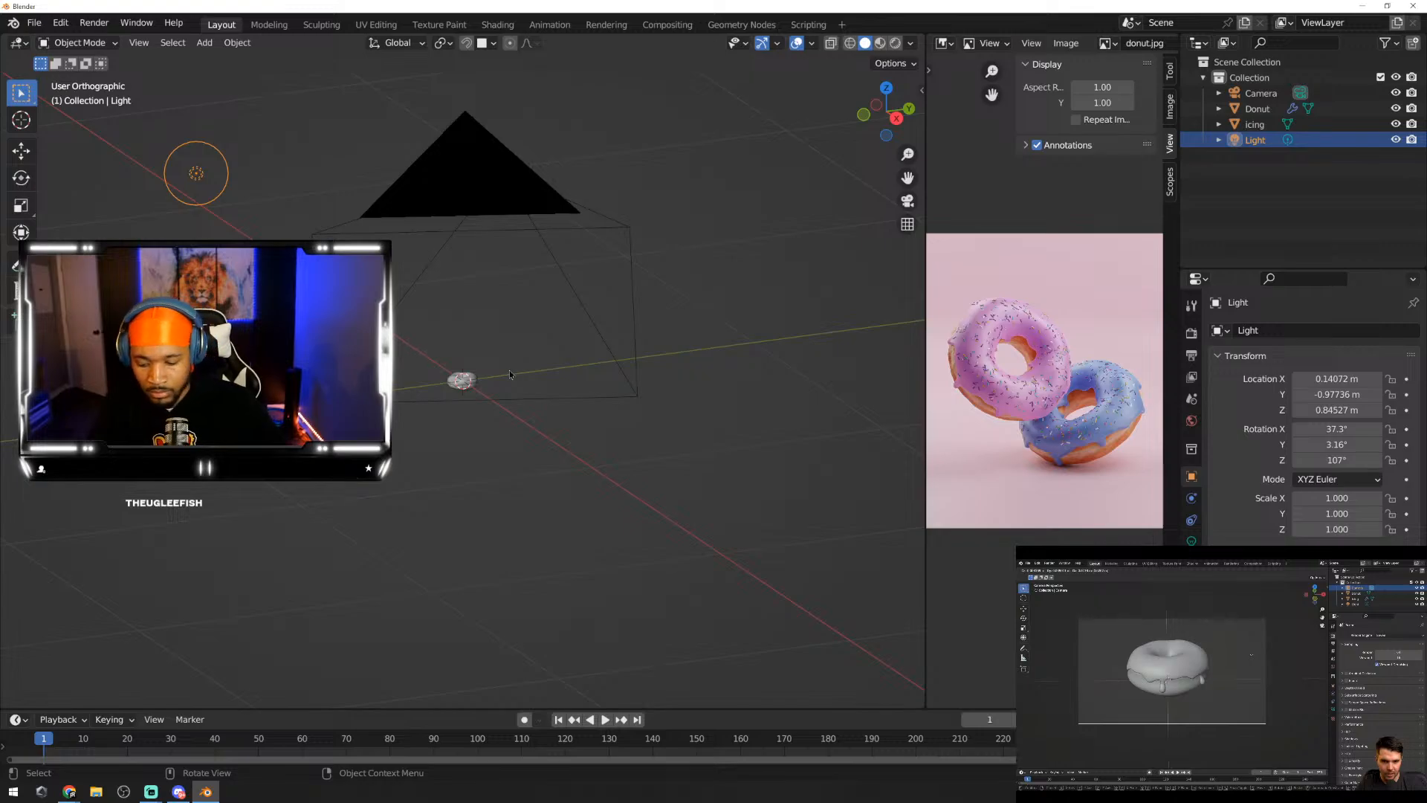
key(KP_0)
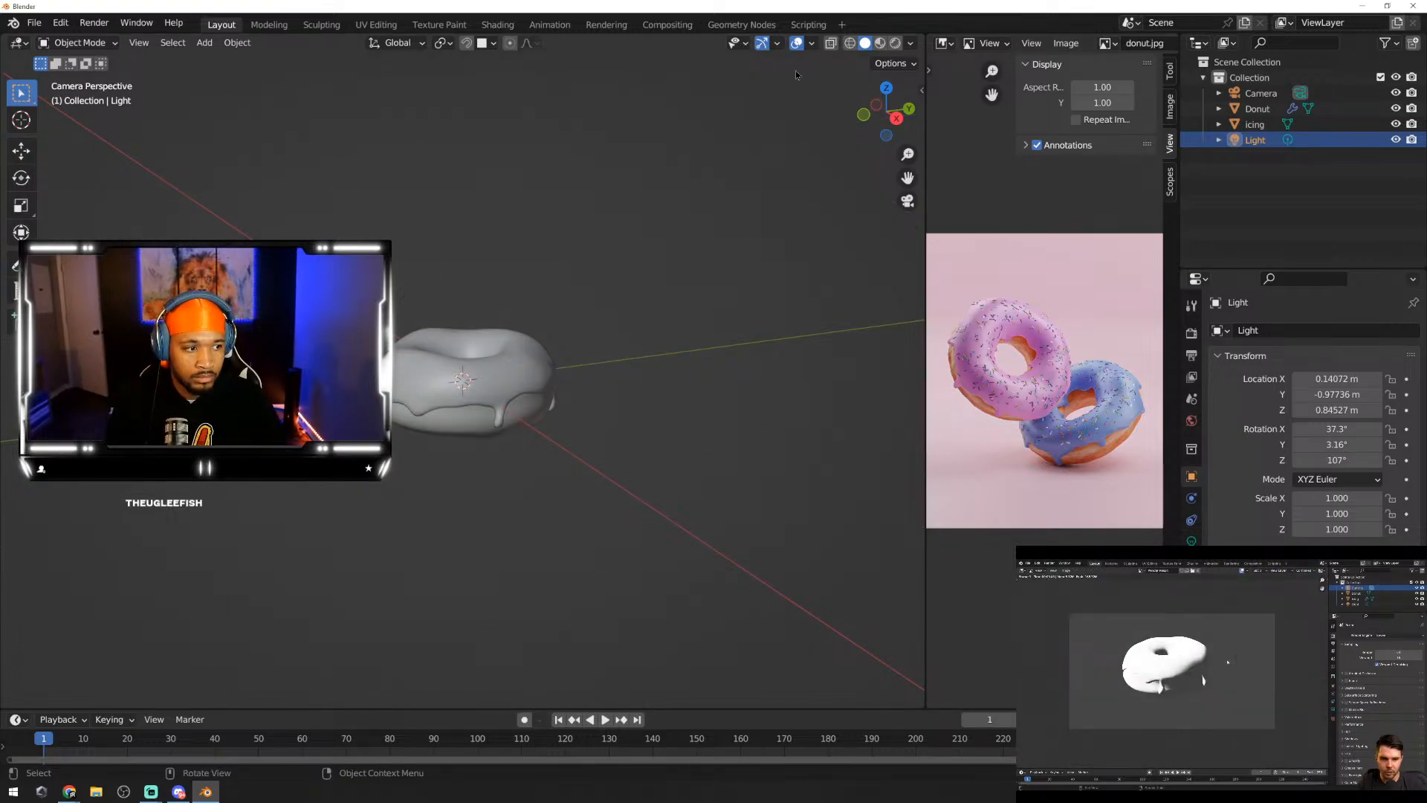
key(F12)
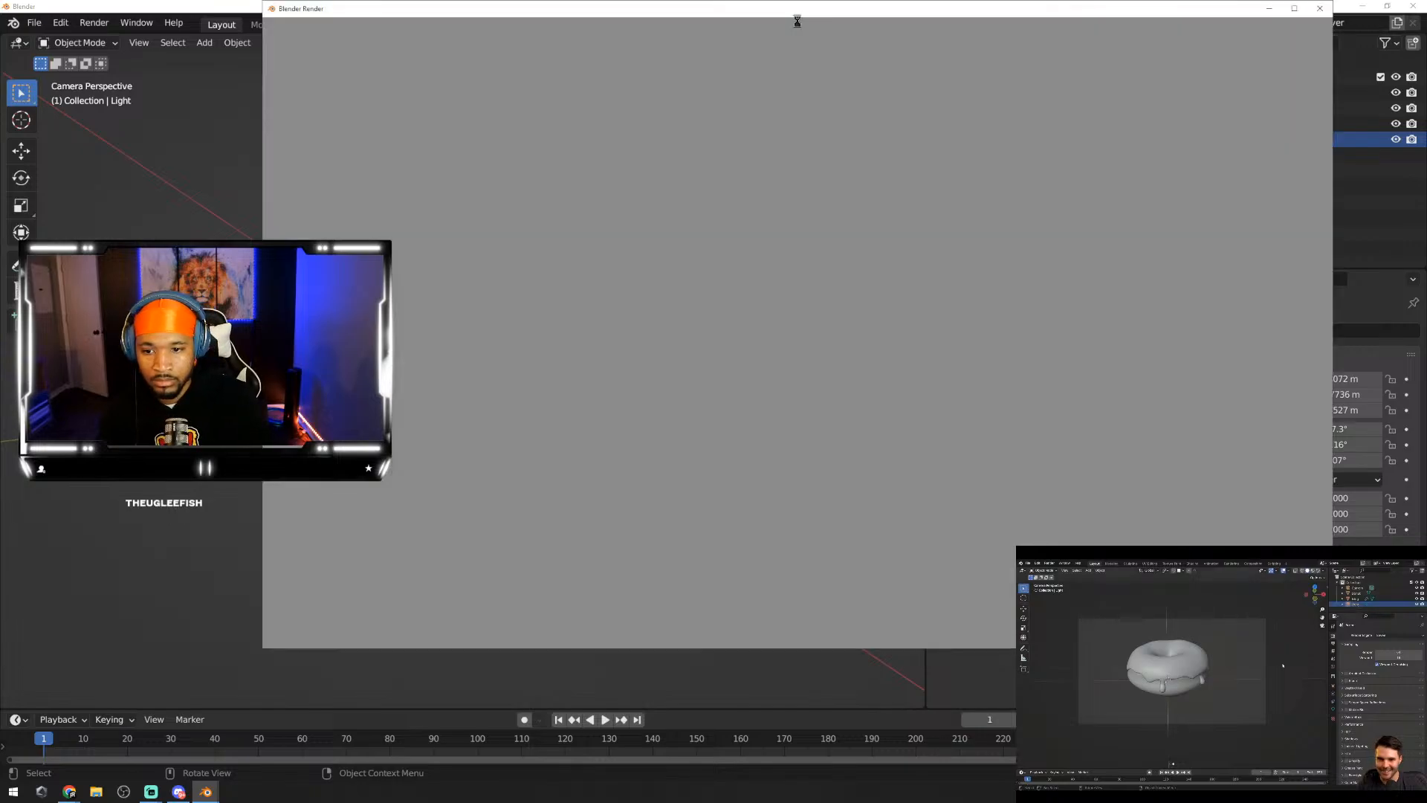
scroll(871, 374, up, 8)
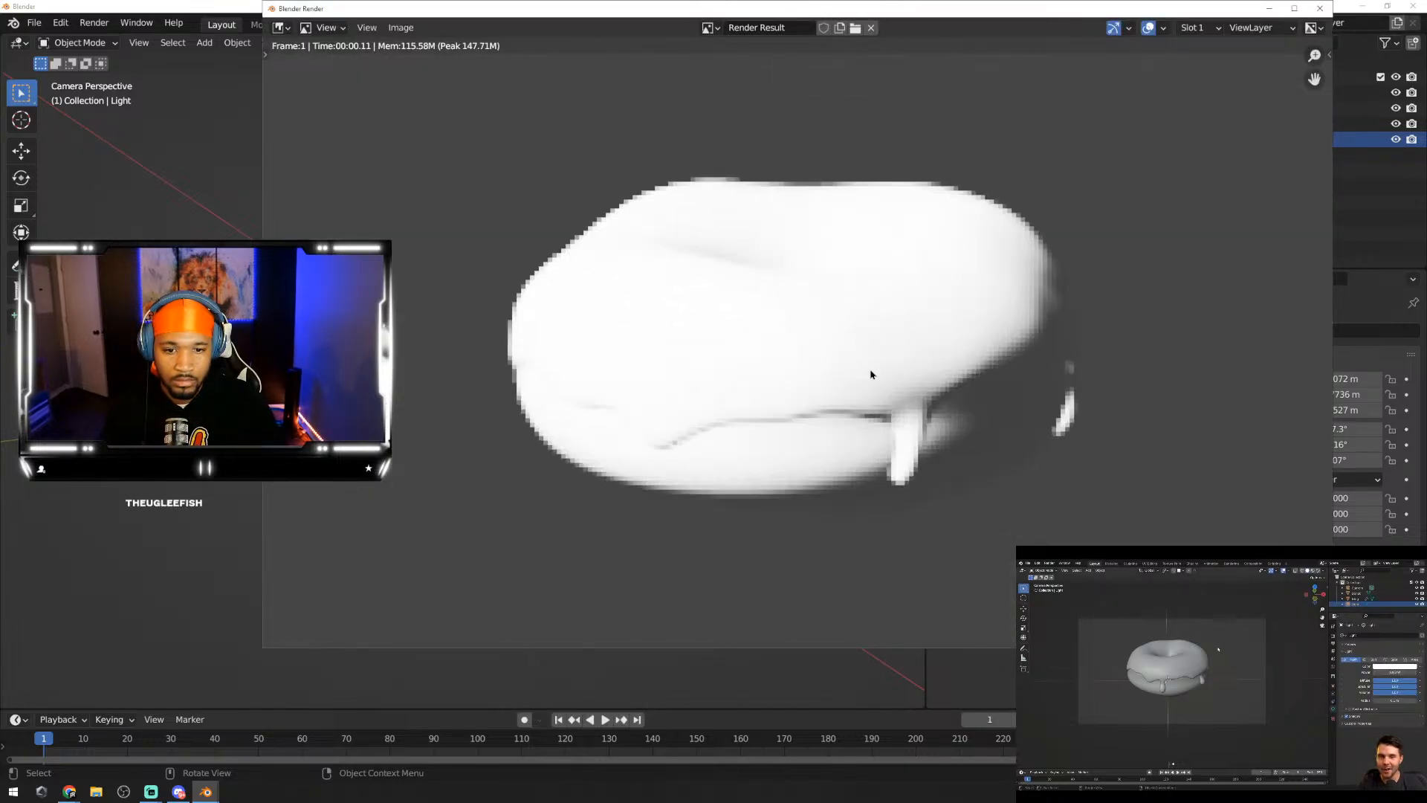
scroll(885, 384, down, 10)
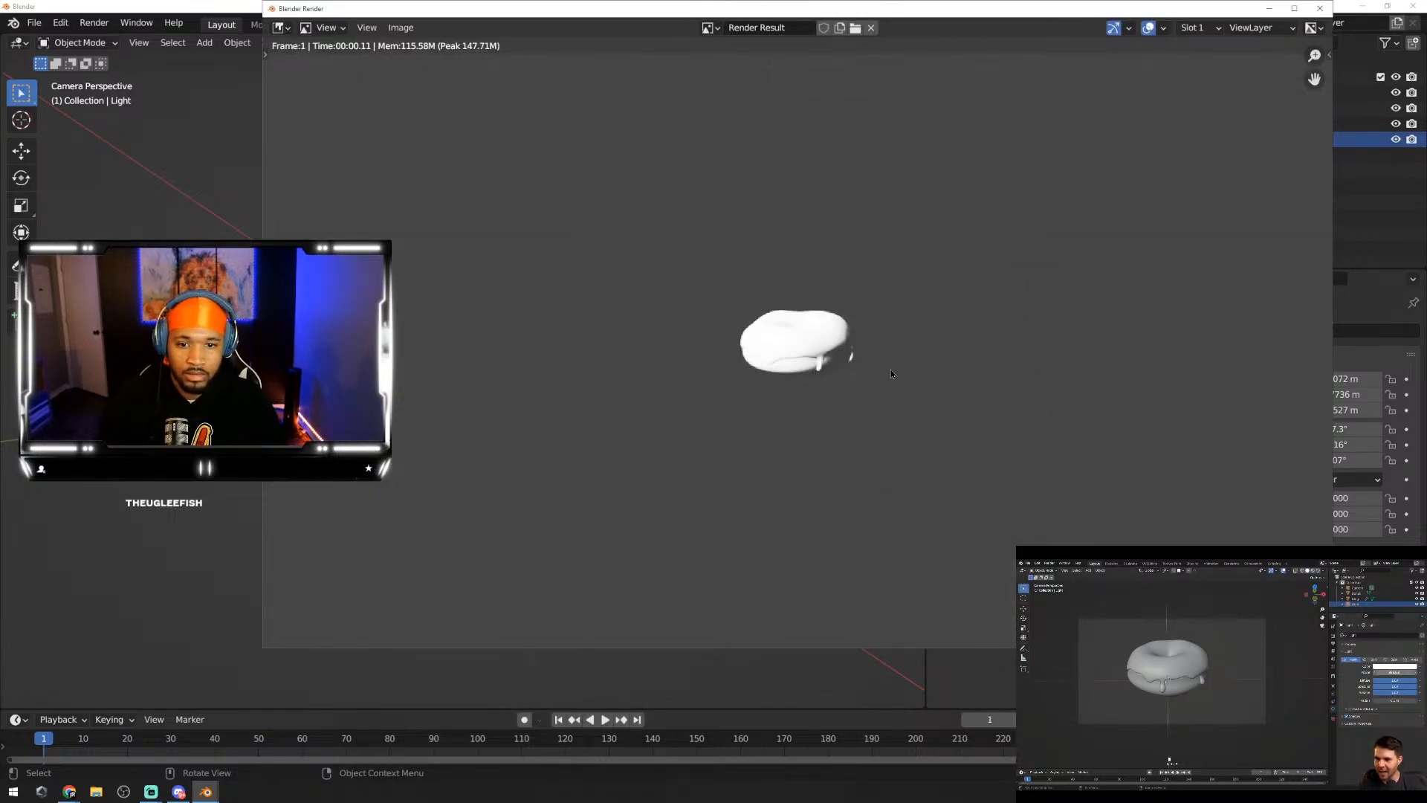
scroll(892, 371, up, 2)
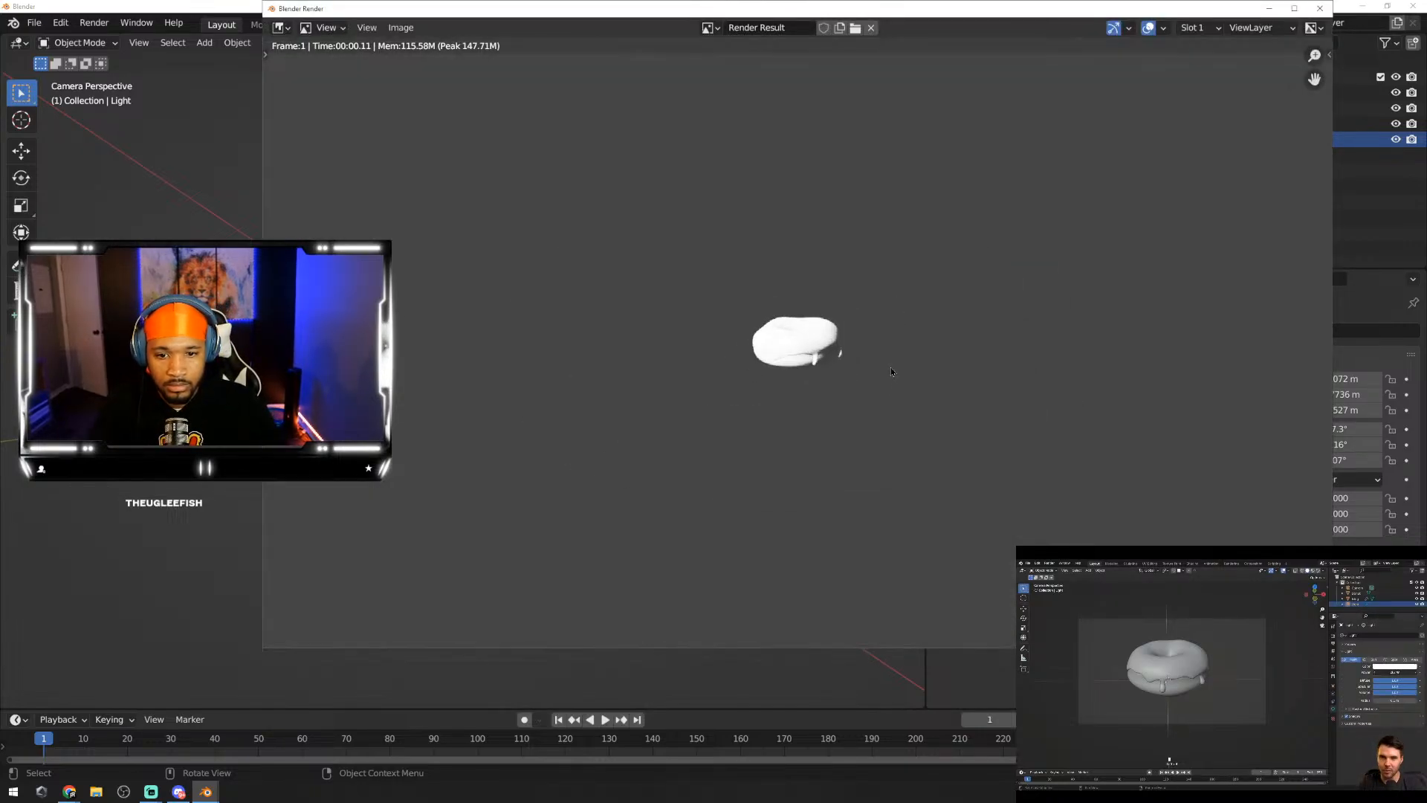
click(1319, 8)
scroll(535, 380, up, 1)
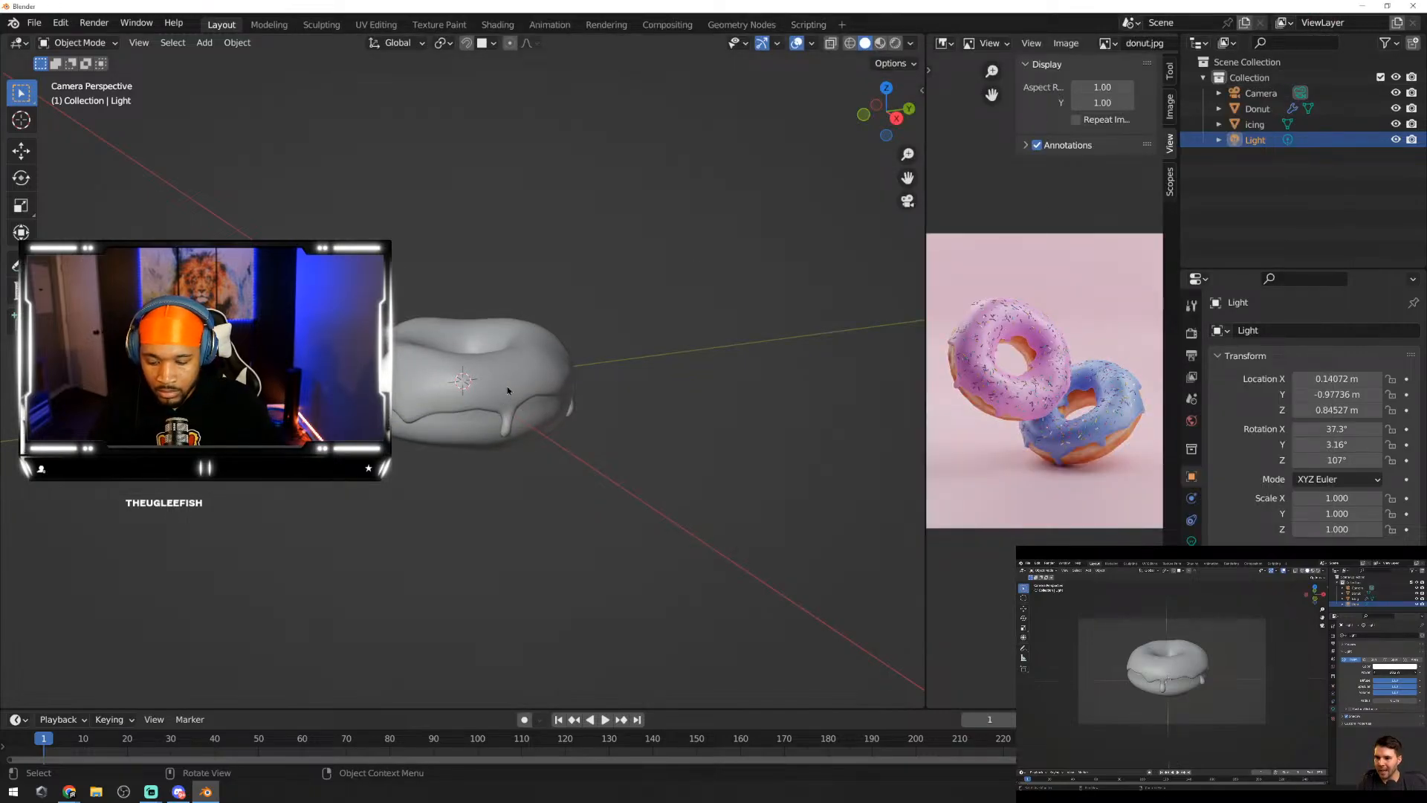
click(510, 402)
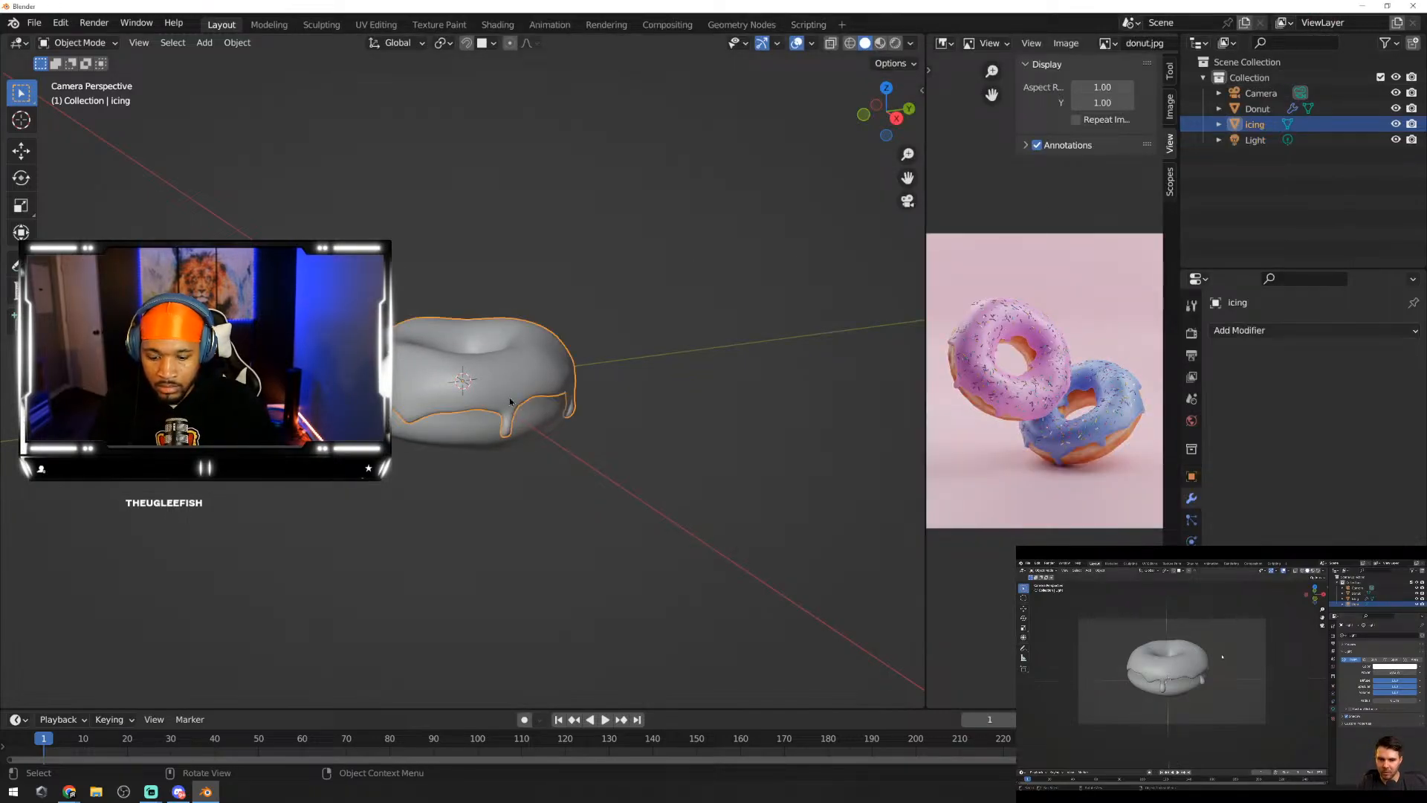
click(547, 433)
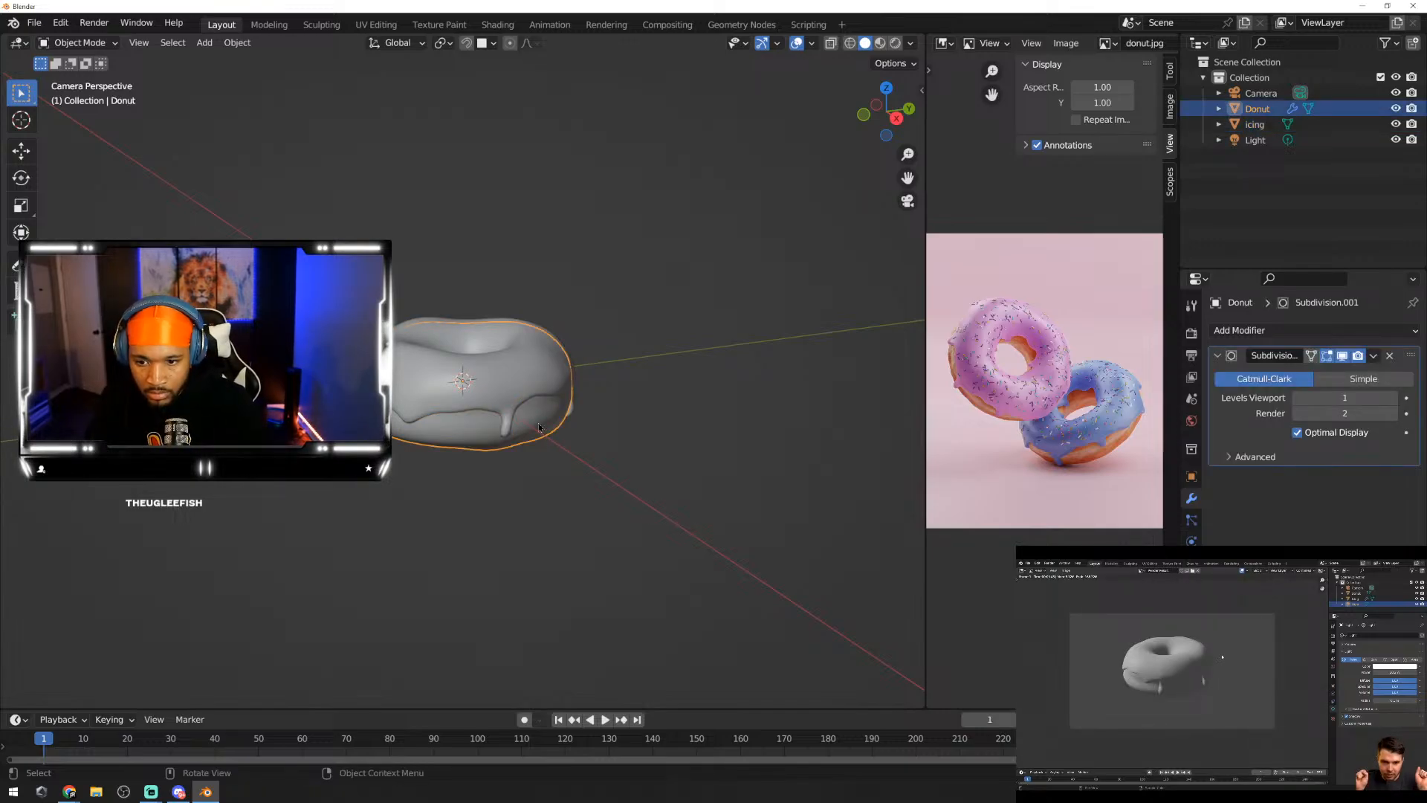
click(546, 486)
middle_drag(546, 486, 428, 461)
Step: Switch to the tutorial video and rewind it to rewatch the camera positioning and rendering part
click(1157, 703)
key(Left)
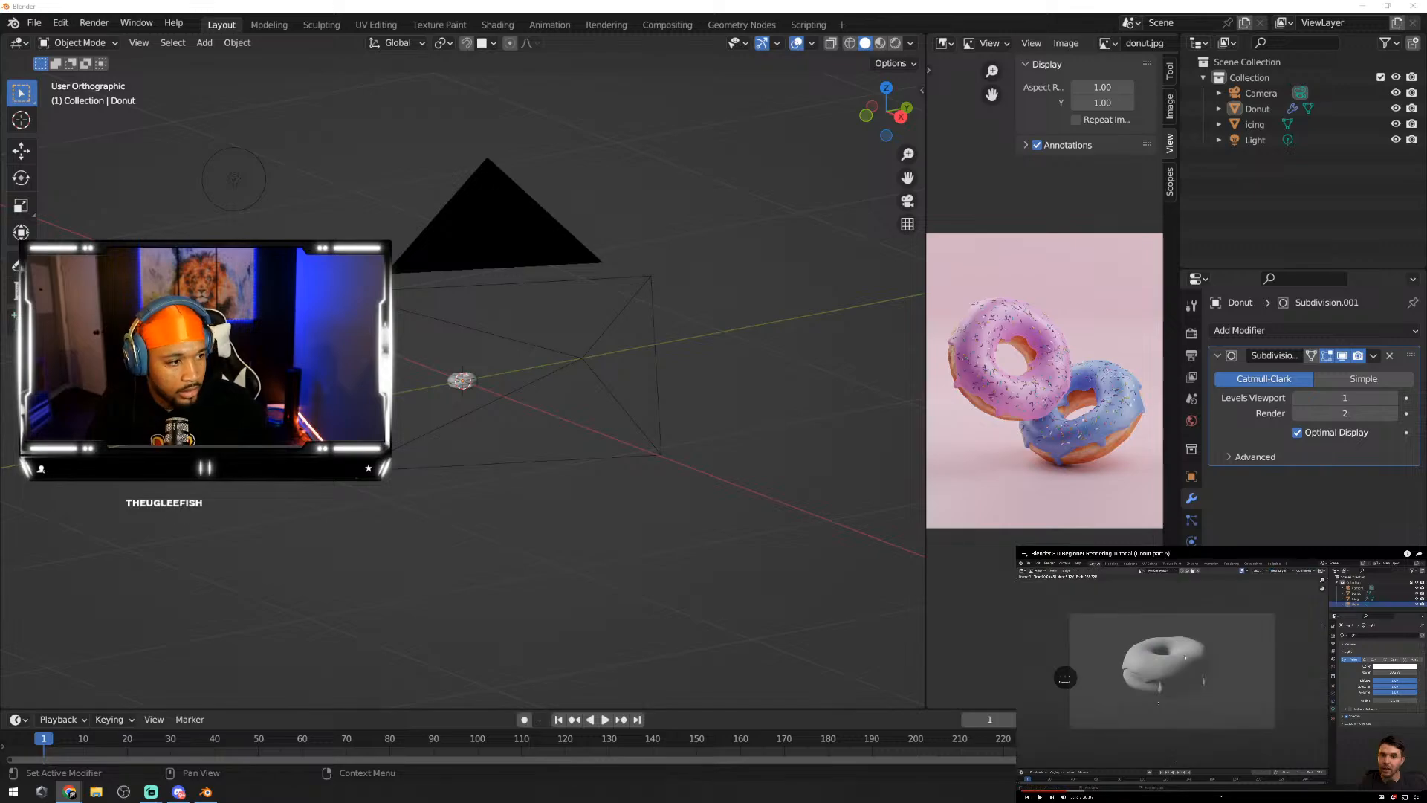
key(Left)
key(Left)
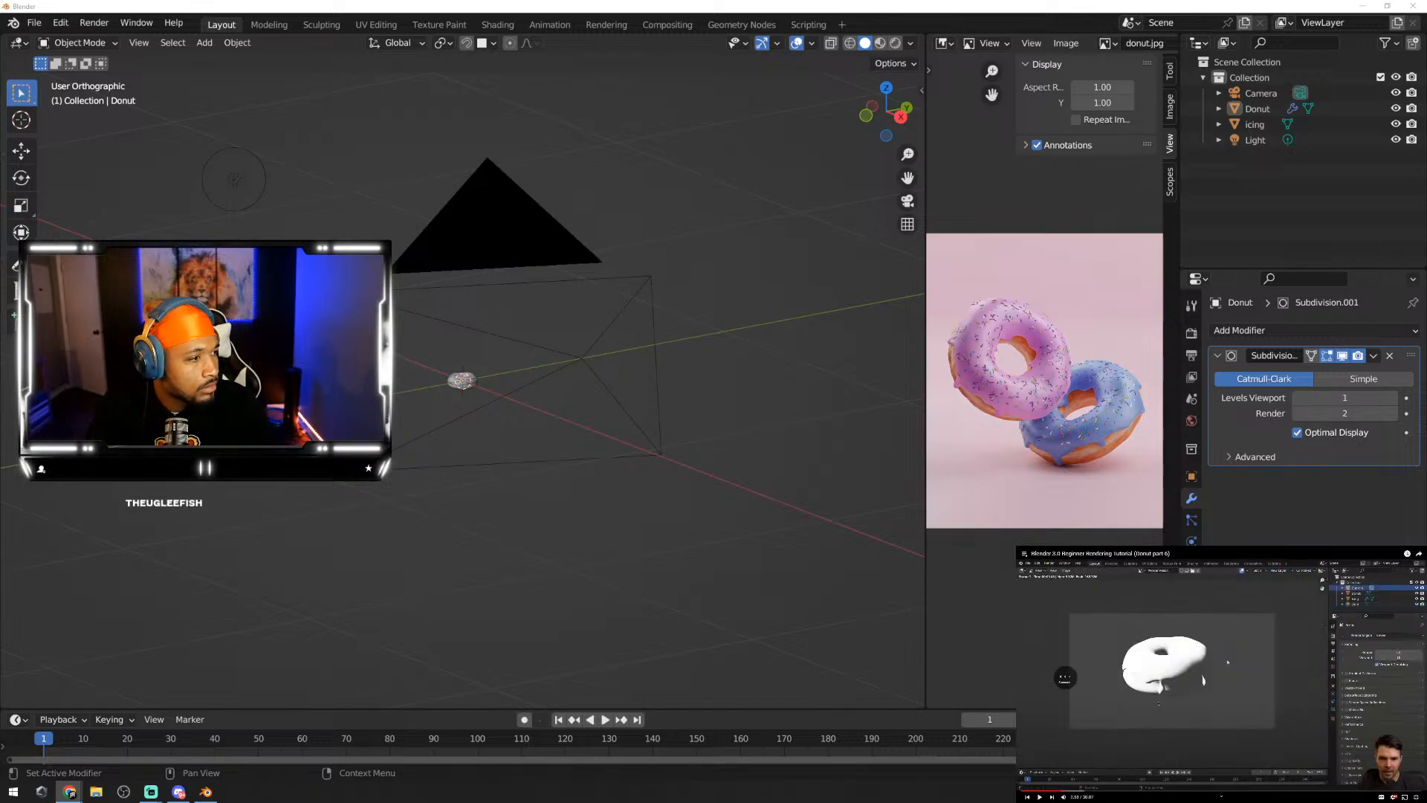
key(Left)
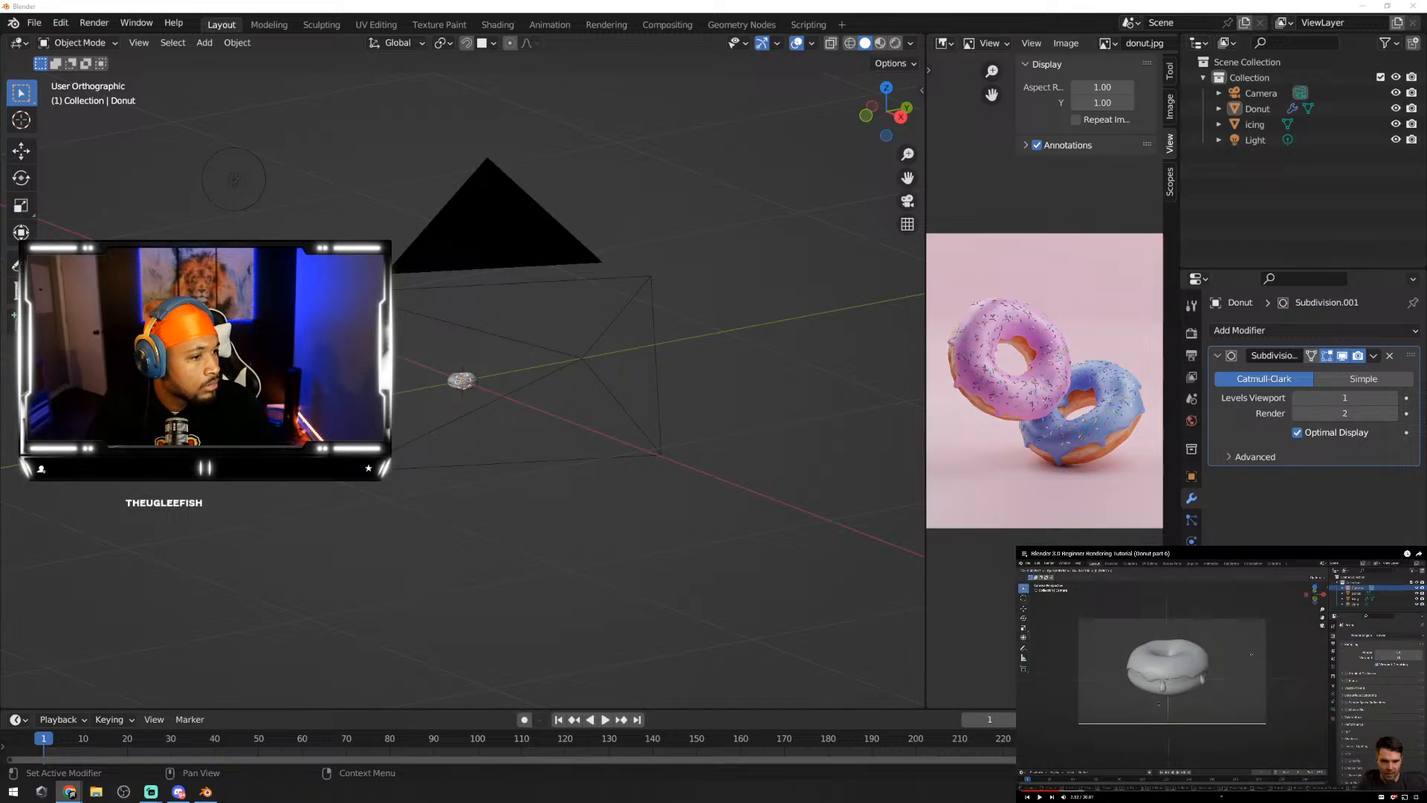
key(Left)
key(Left)
key(Left)
key(Left)
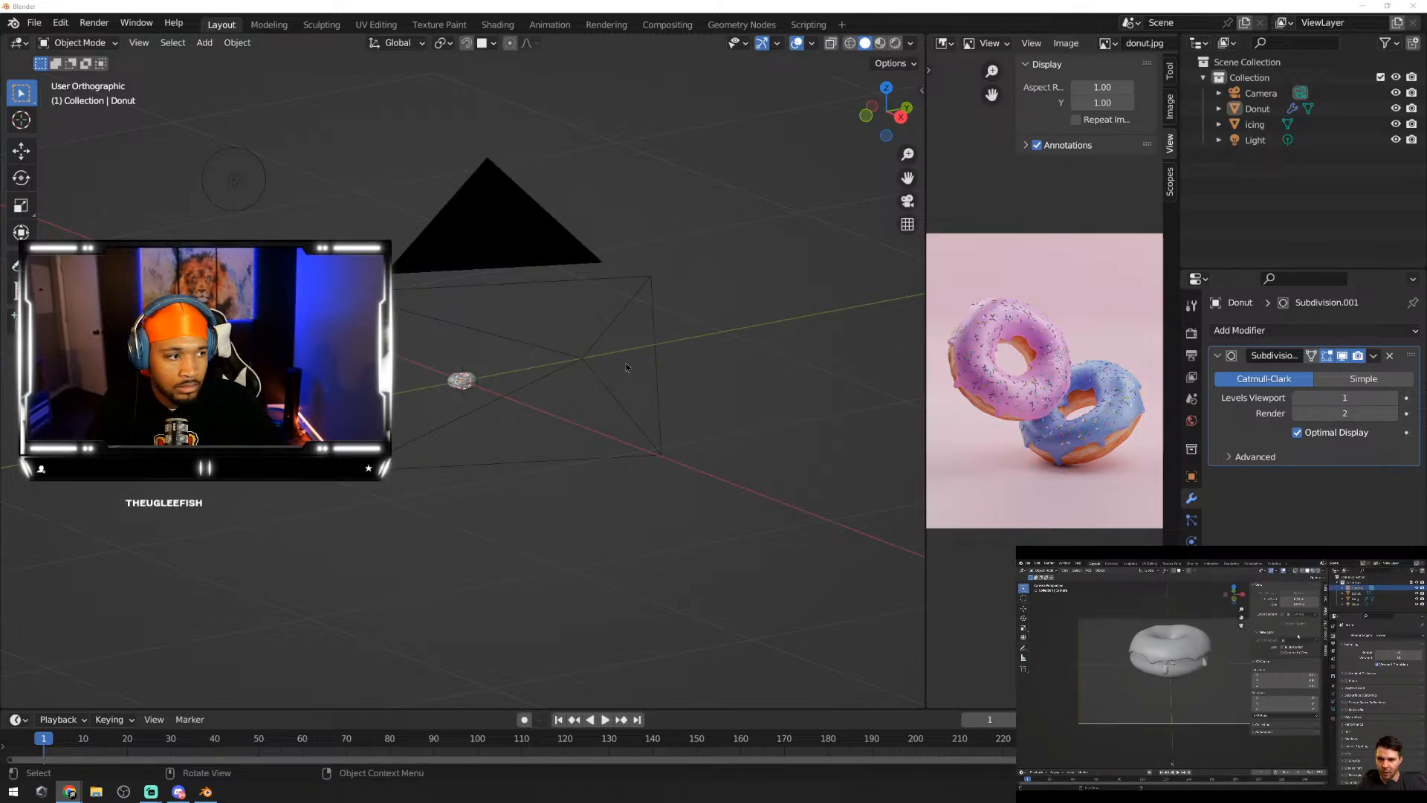
mouse_move(599, 363)
middle_down()
mouse_move(567, 362)
mouse_move(579, 366)
middle_up()
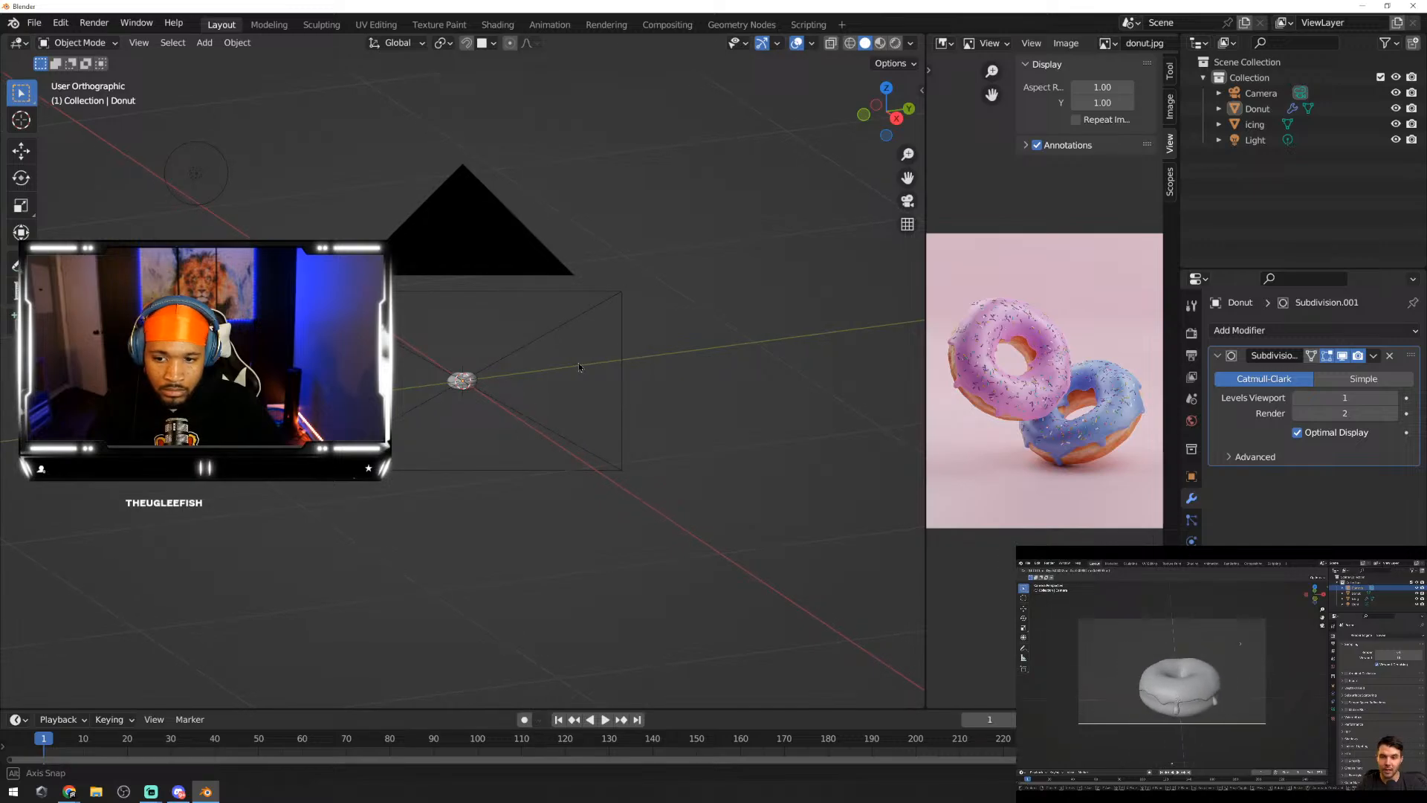
click(533, 343)
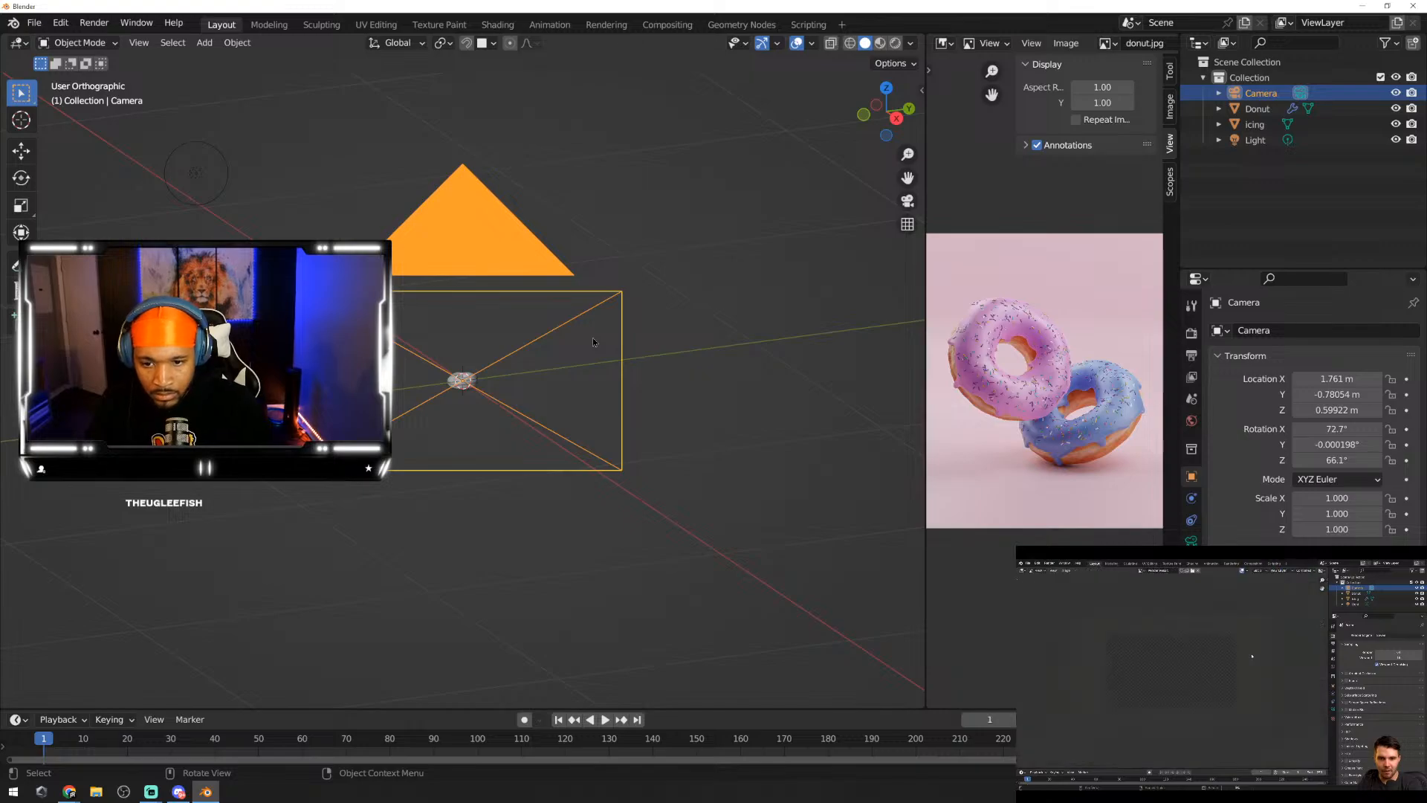
click(662, 374)
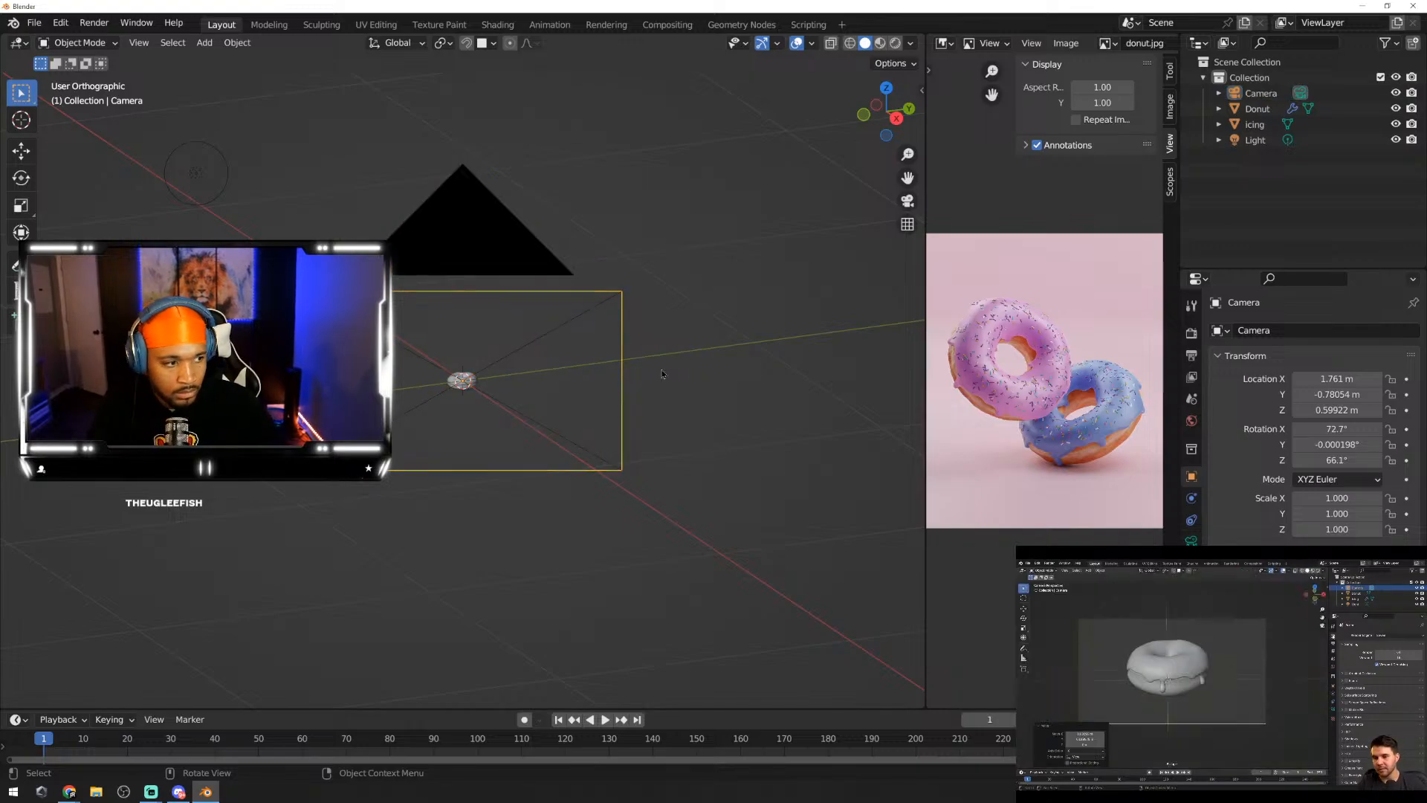
Step: Select the light, pause the tutorial video, and look through the light's object properties for its brightness setting
click(1245, 142)
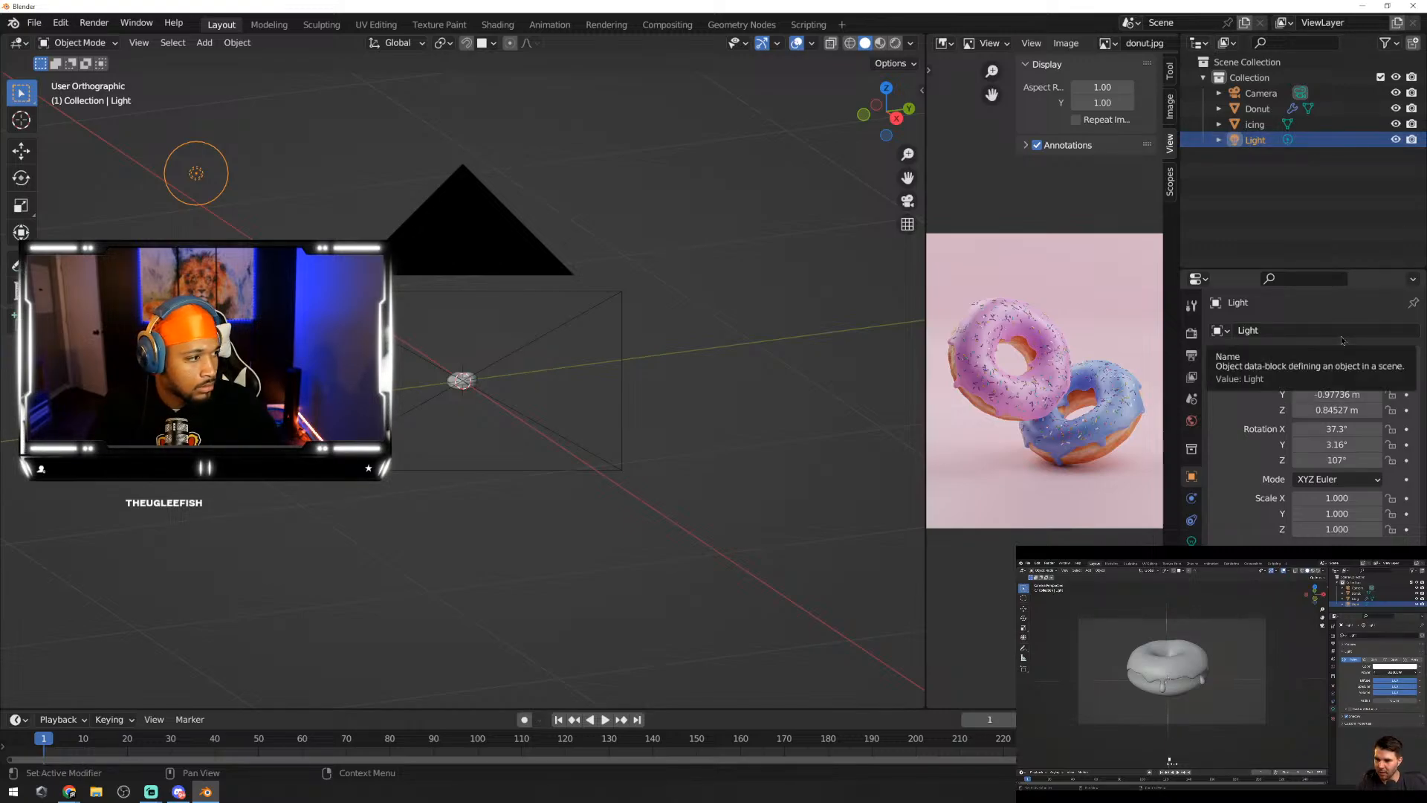
click(1257, 330)
click(1219, 330)
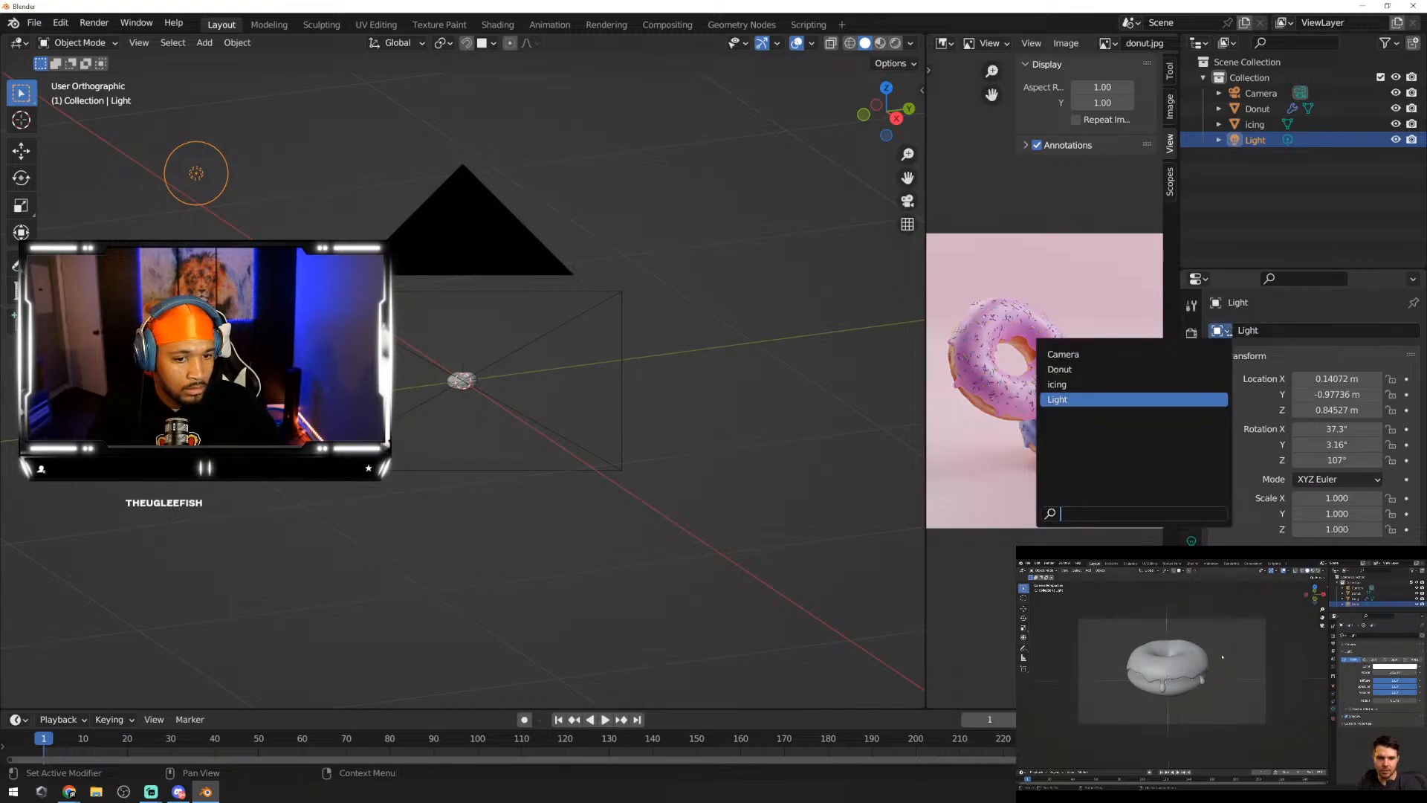
click(1247, 329)
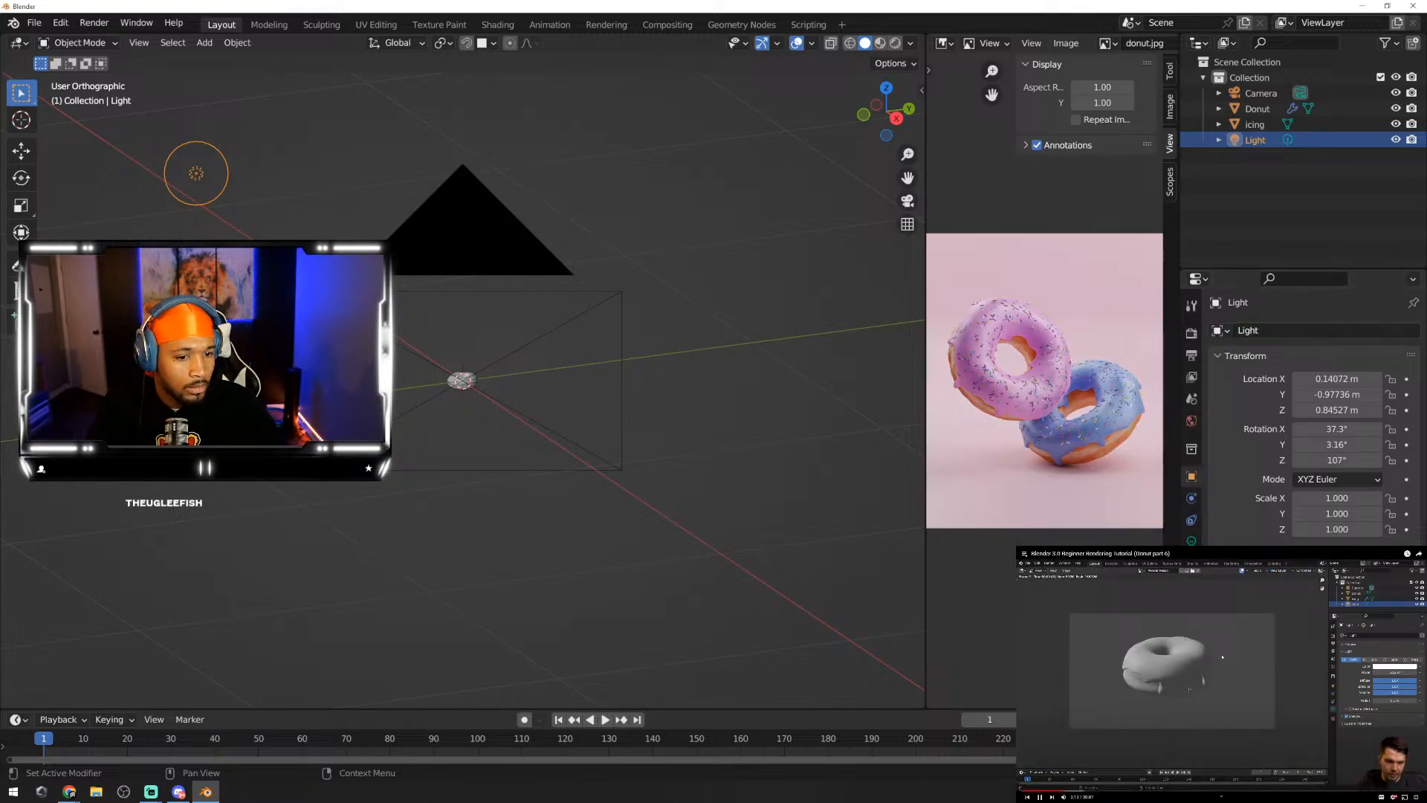
click(1222, 657)
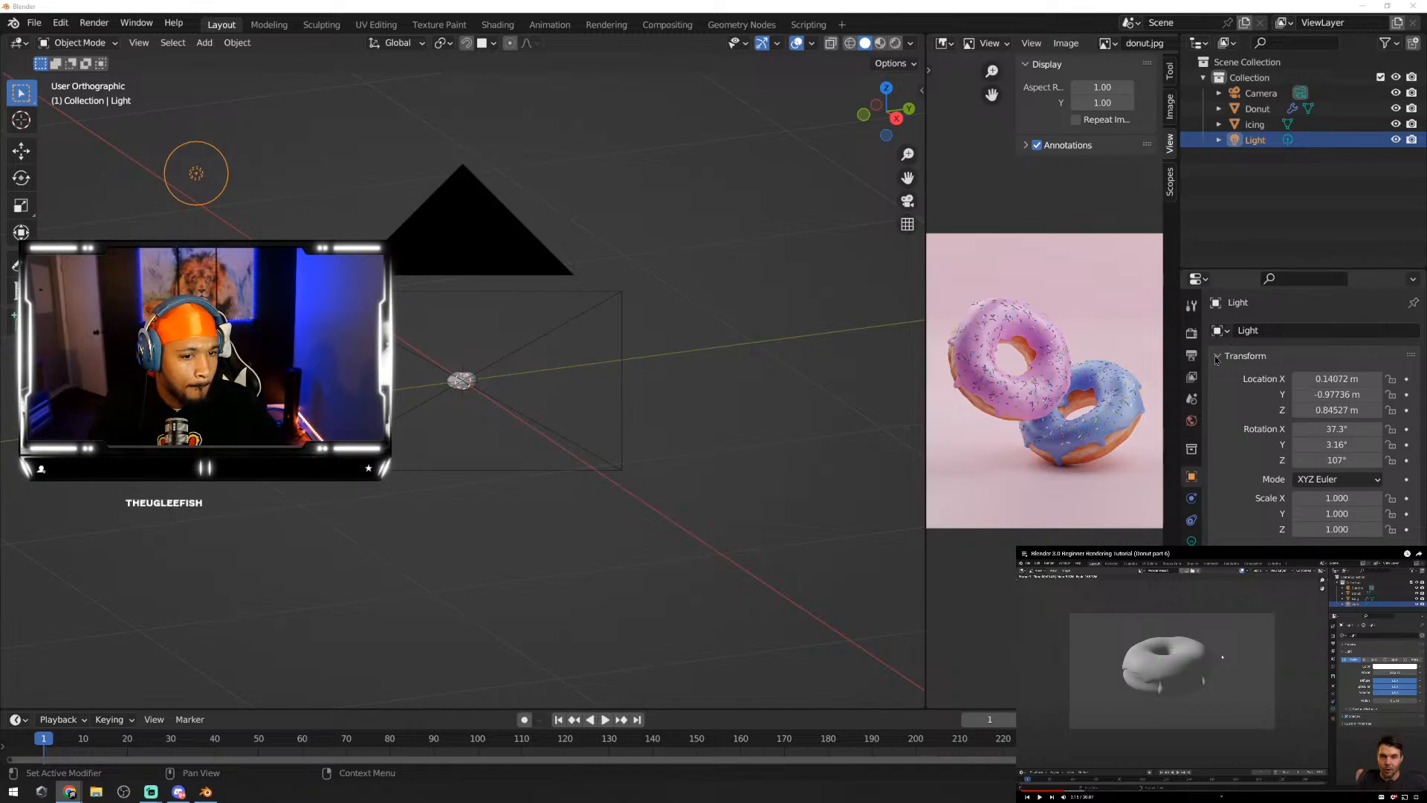
click(1242, 299)
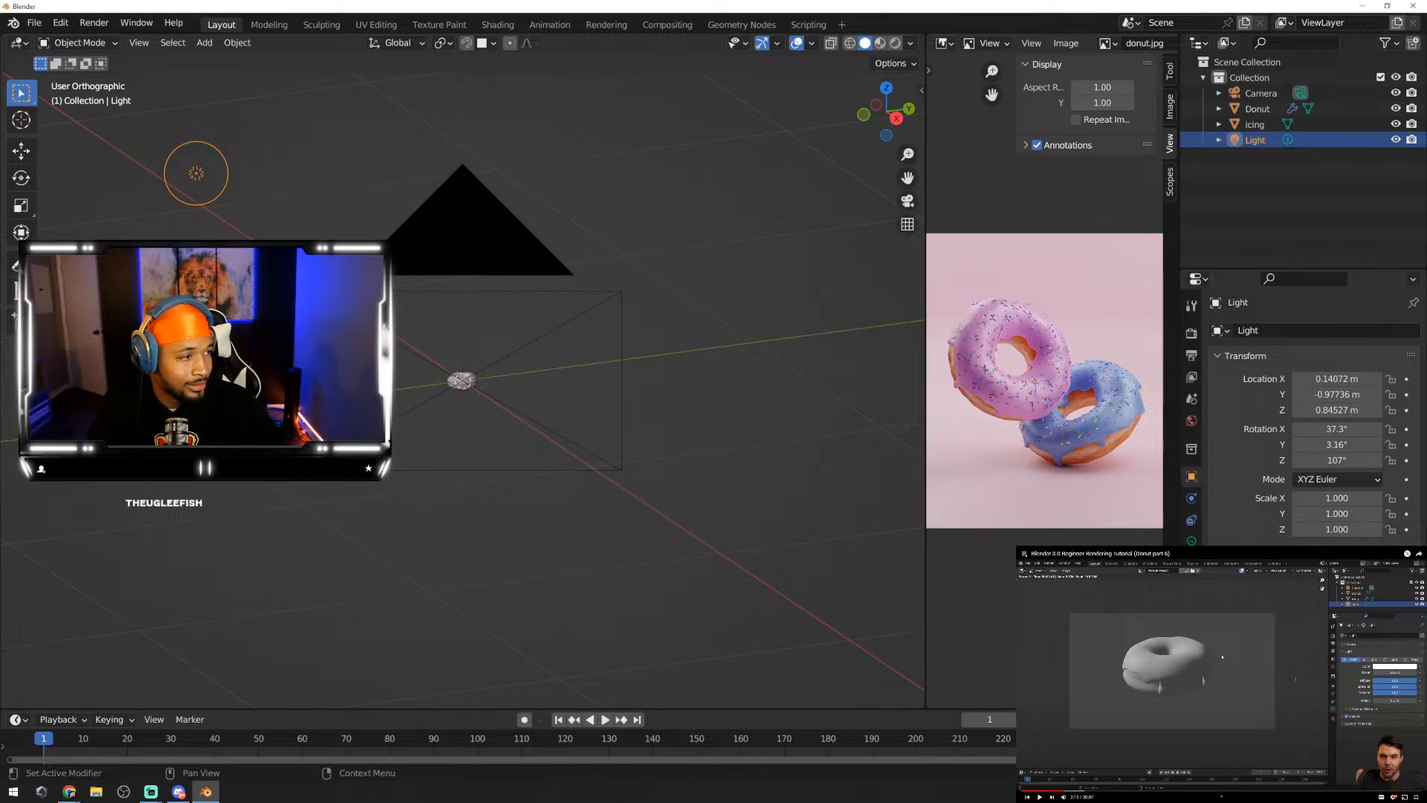
click(1221, 356)
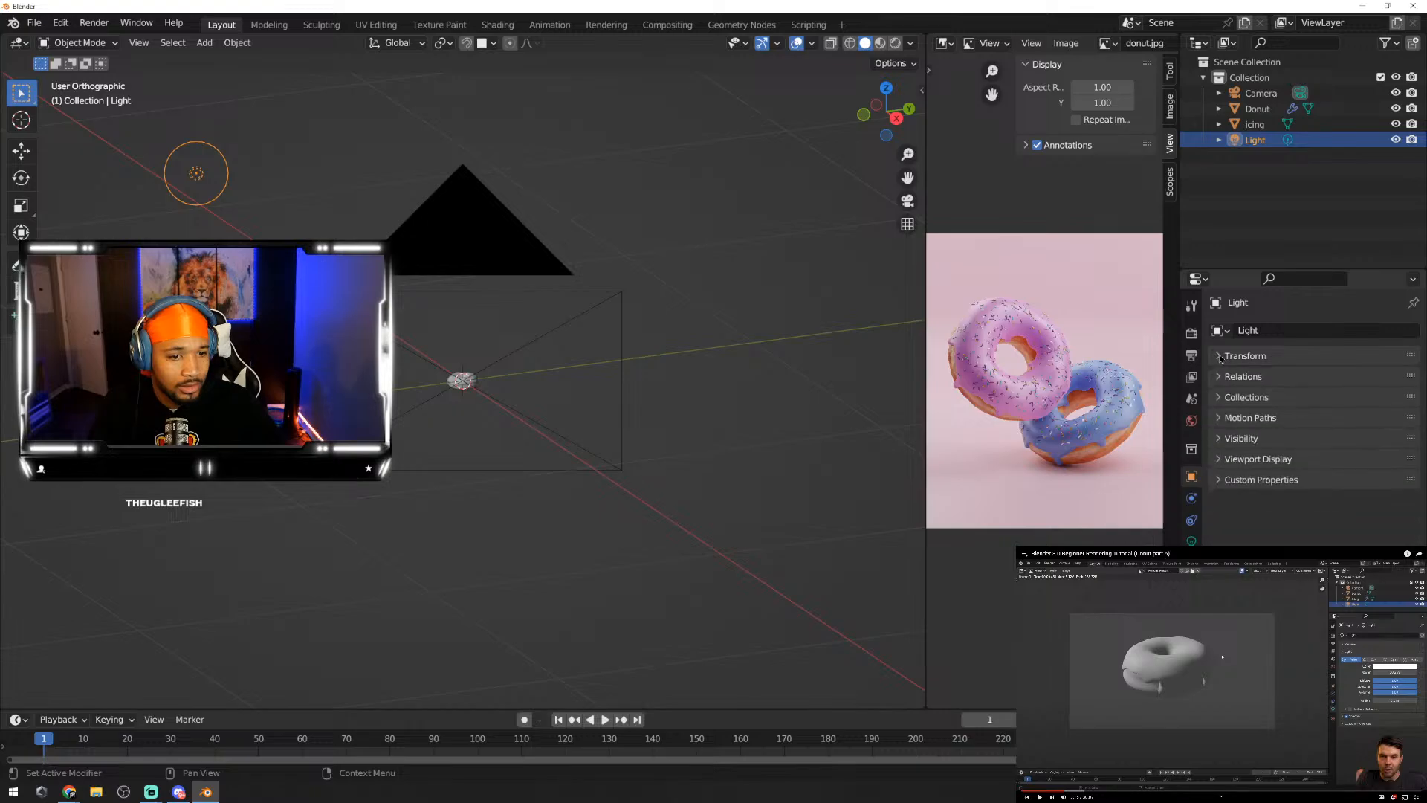
click(1221, 357)
double_click(1219, 140)
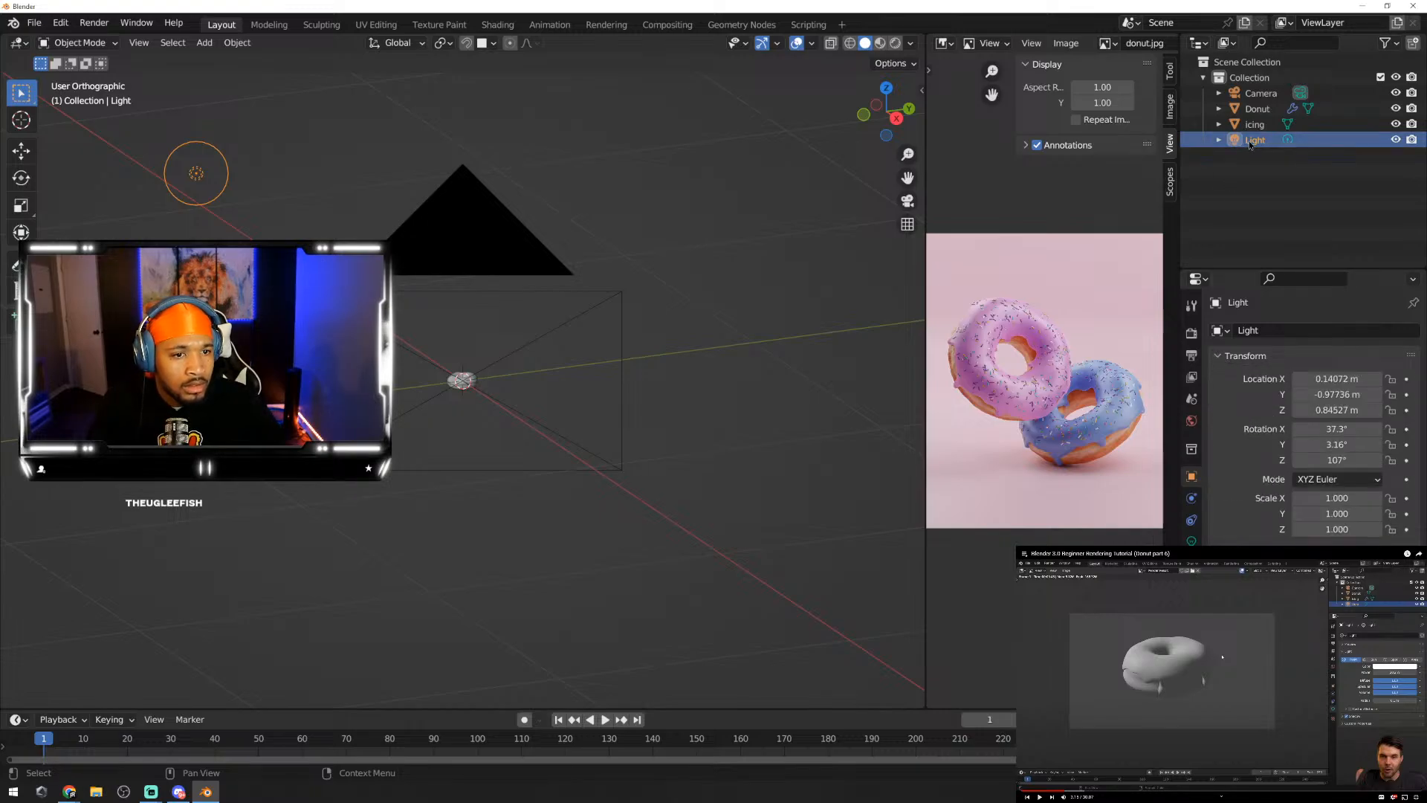
click(1218, 142)
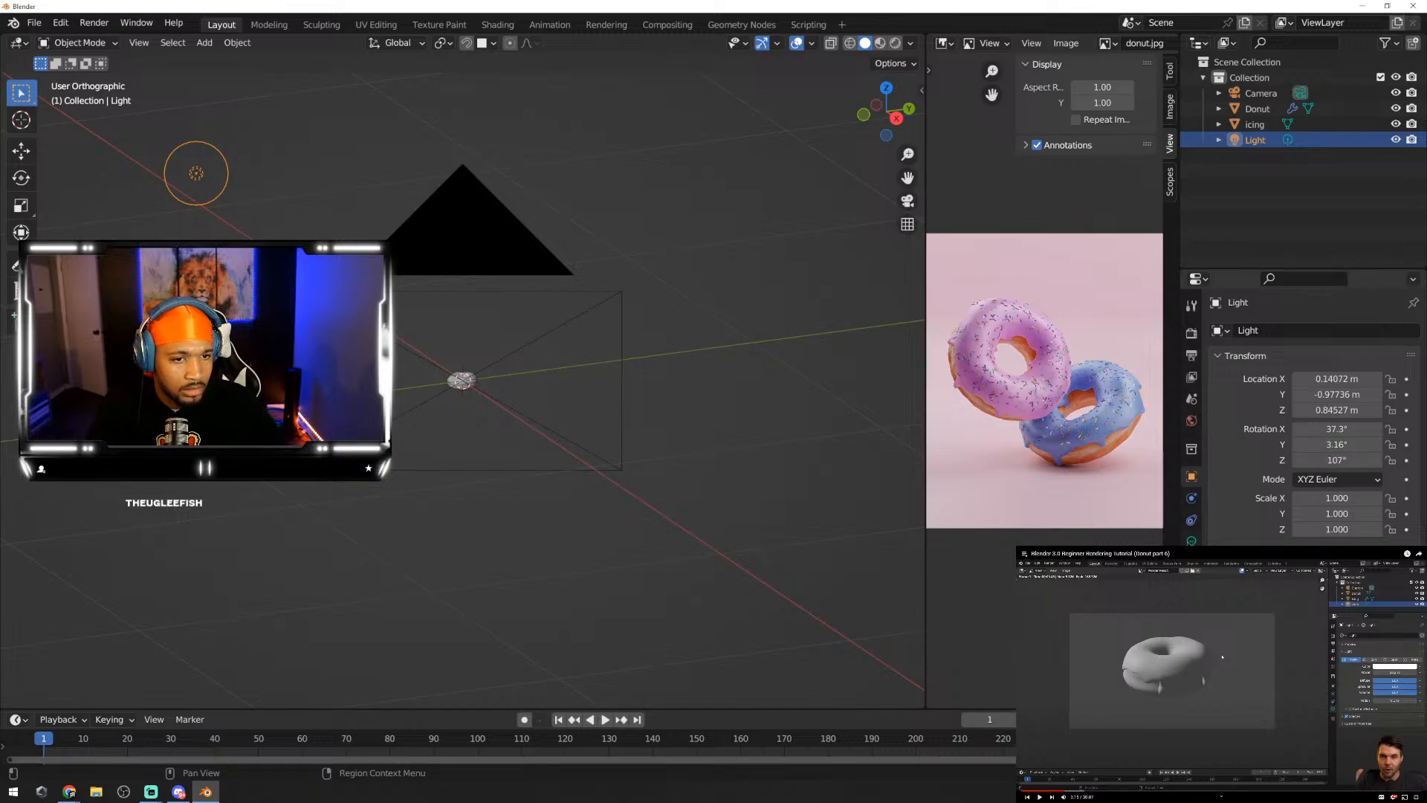
Step: Show the point light's data settings and set its power to 20 W
click(1191, 541)
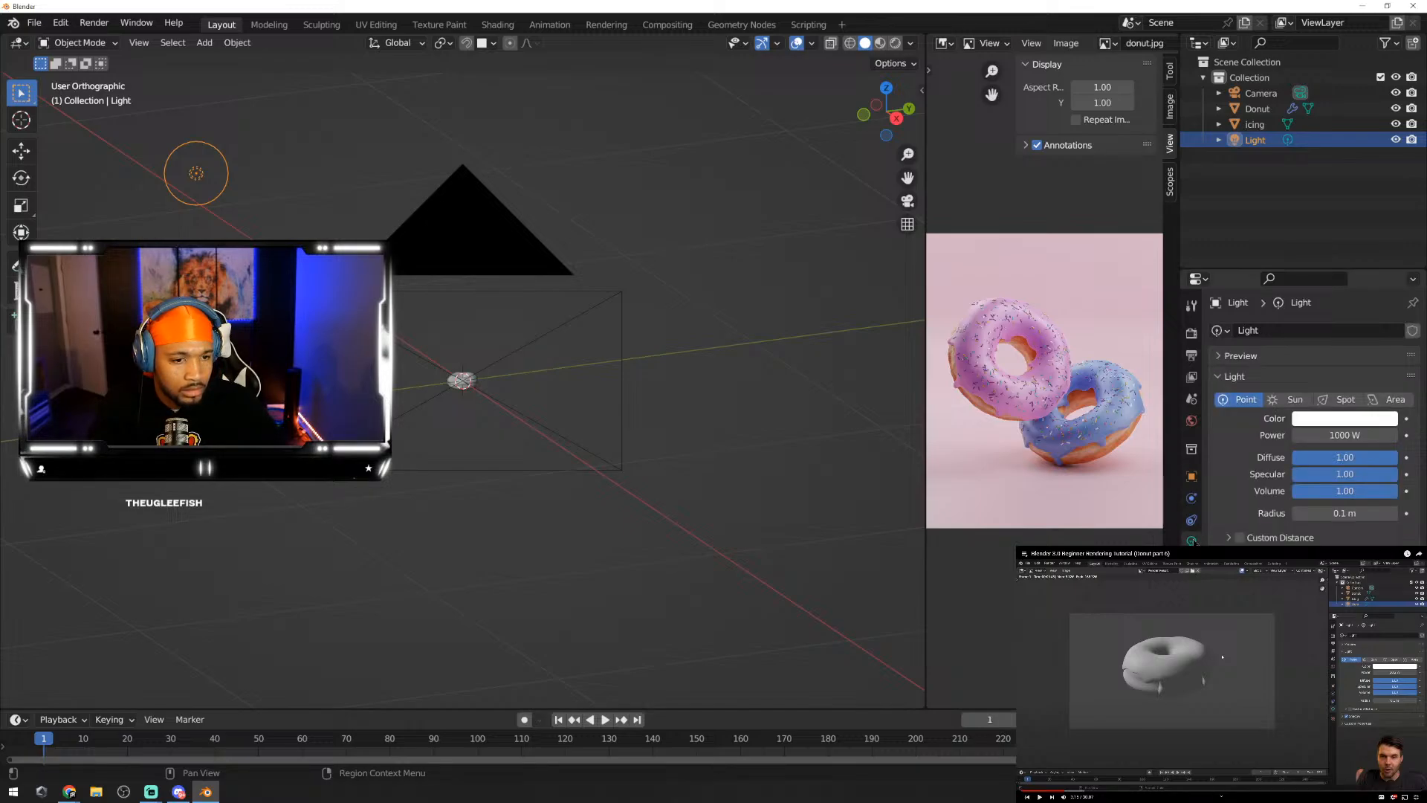
drag(1327, 431, 1304, 431)
click(1345, 435)
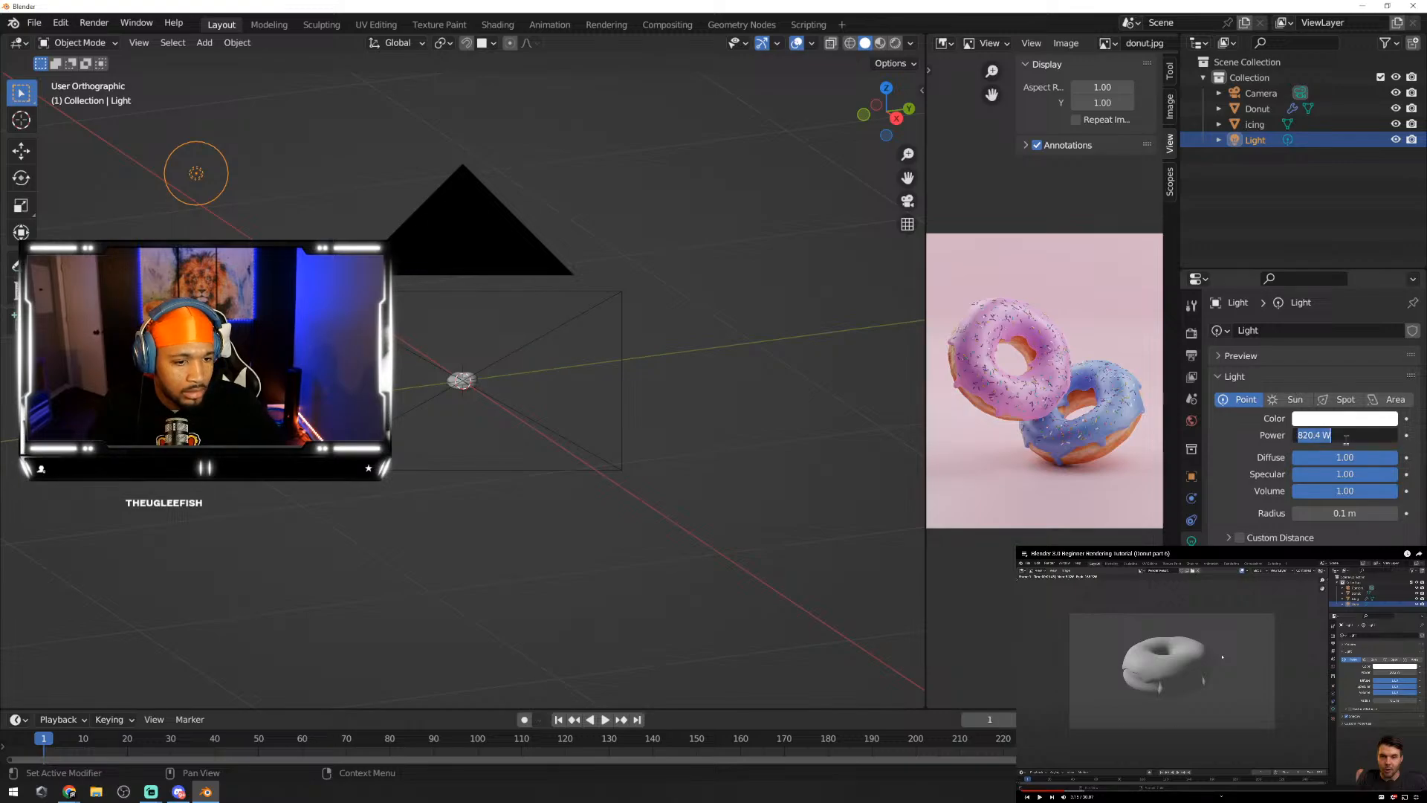
text(20)
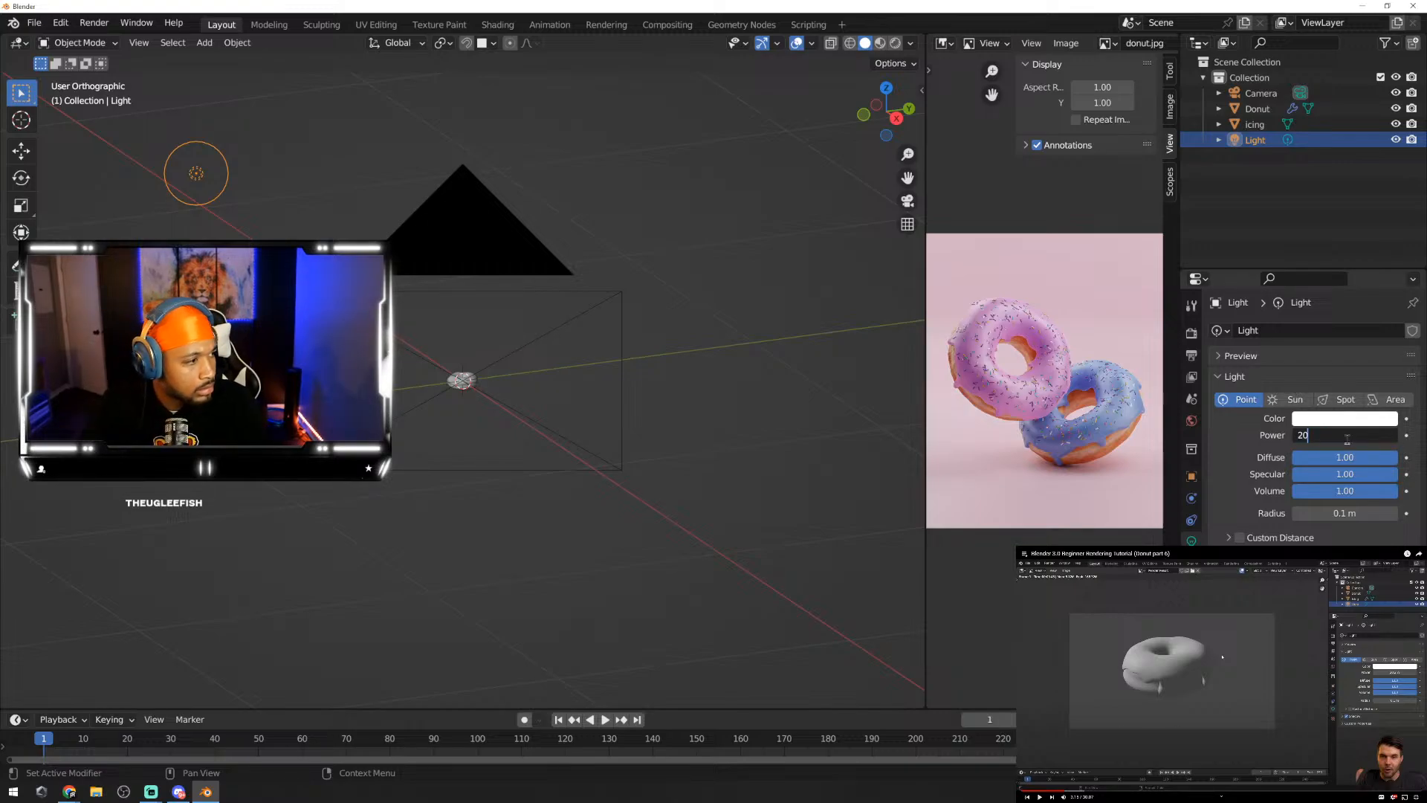
key(Return)
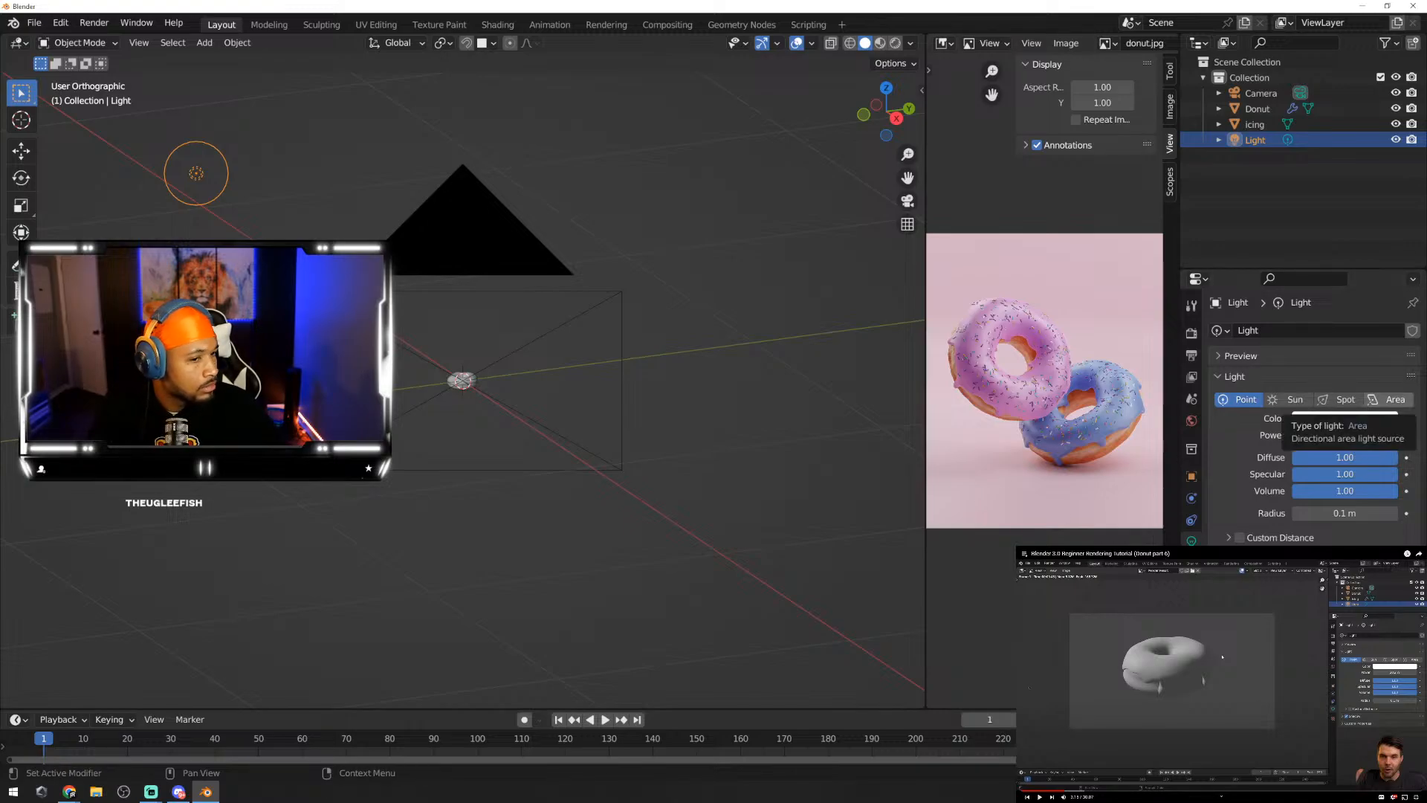
scroll(446, 392, up, 6)
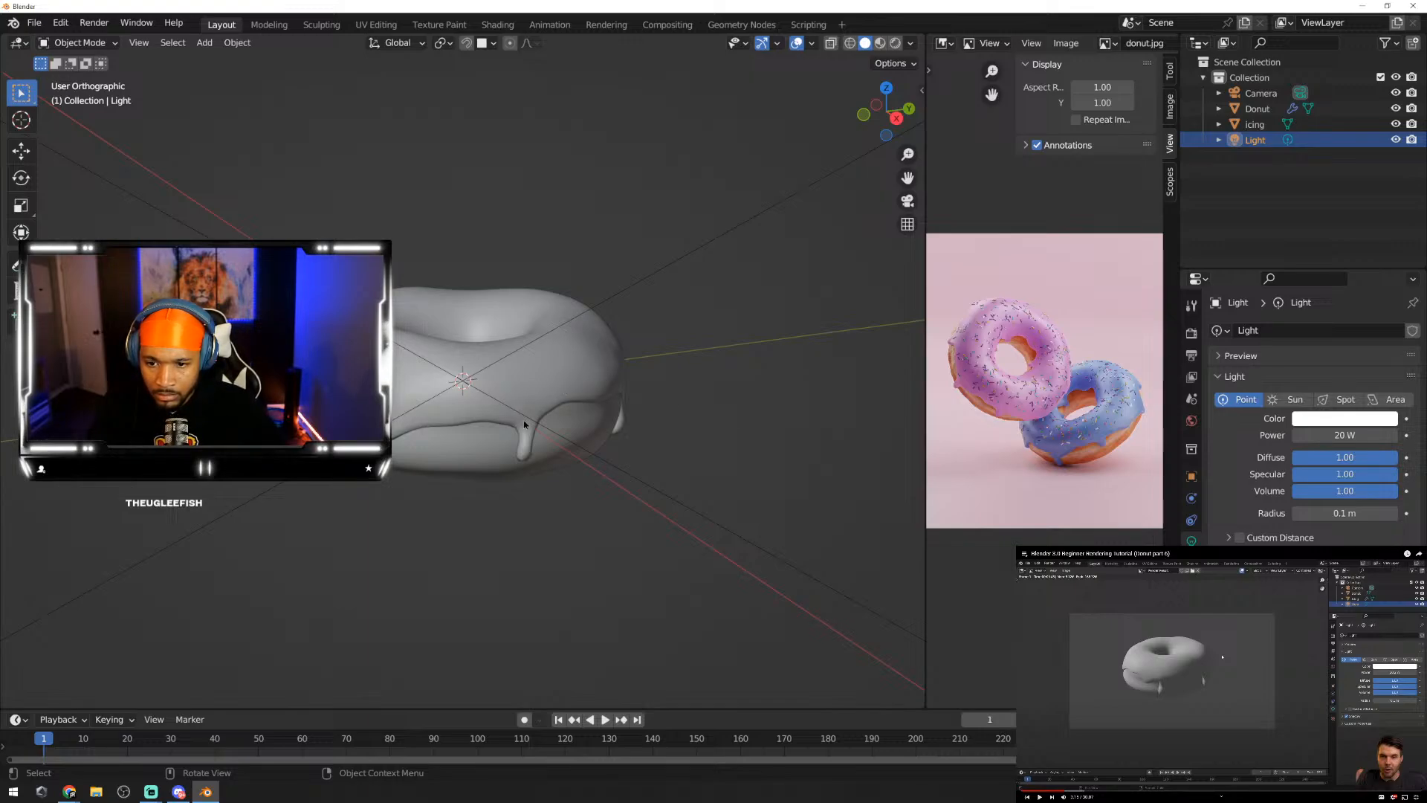
middle_drag(524, 421, 478, 503)
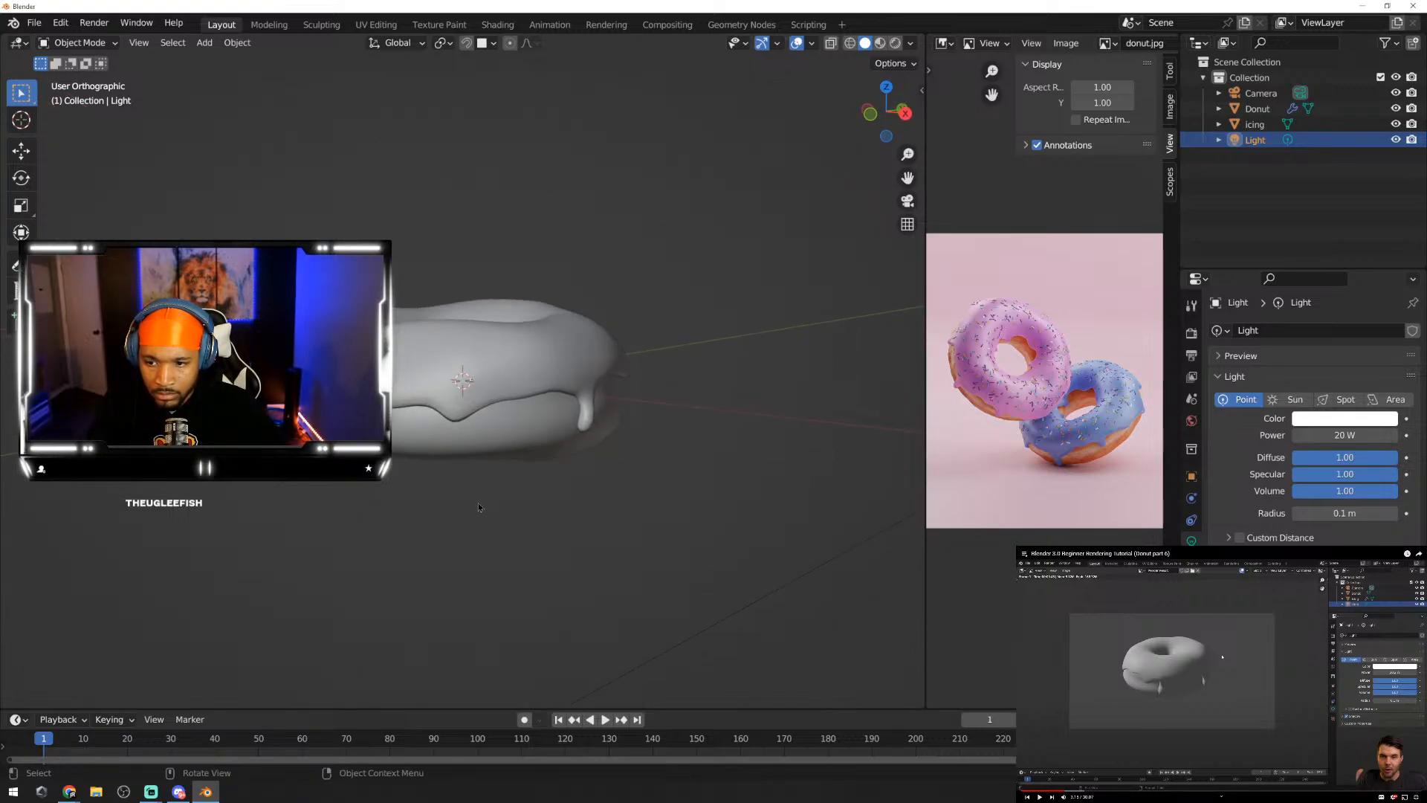
Step: Select the donut and the icing together and raise them about 0.022 m so the base rests at ground level
drag(267, 240, 803, 526)
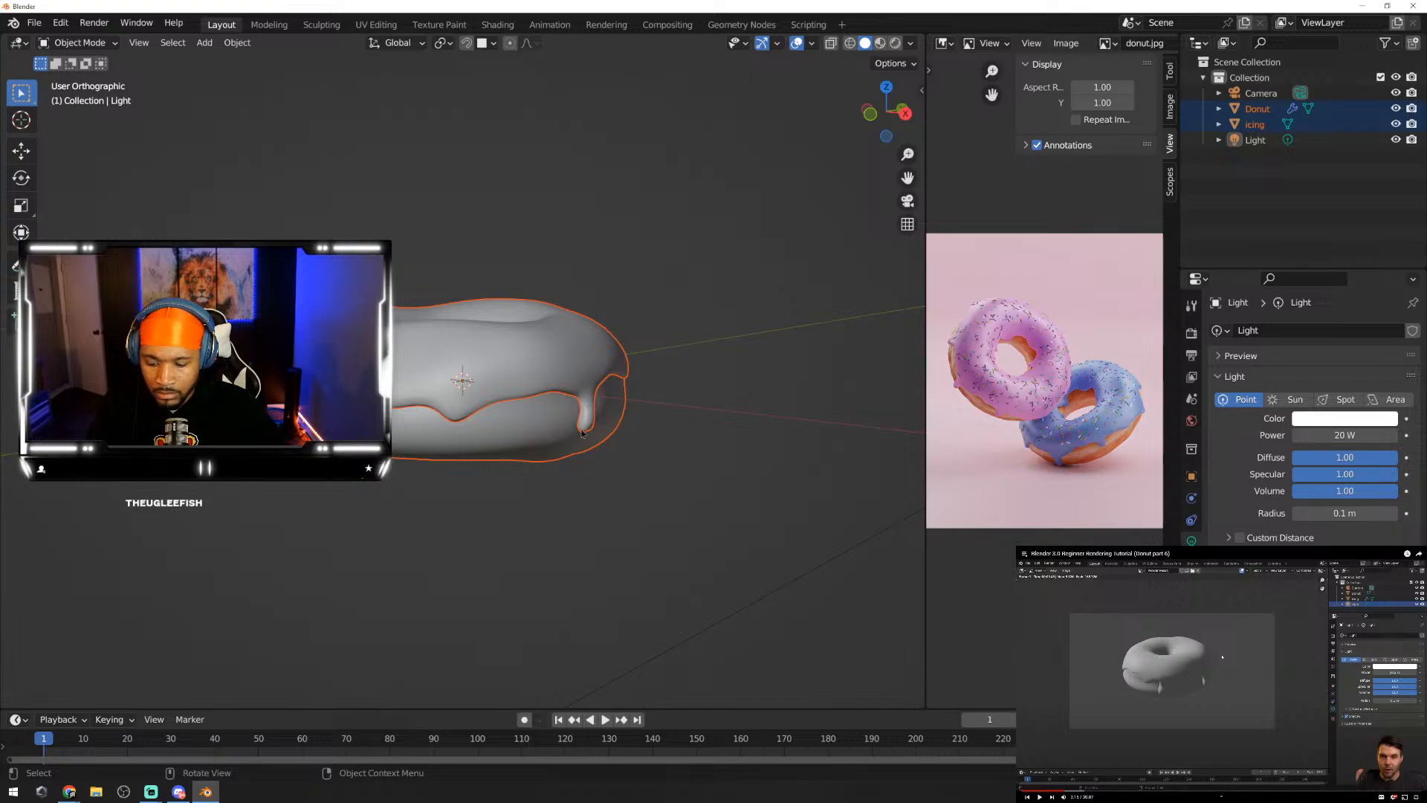
key(g)
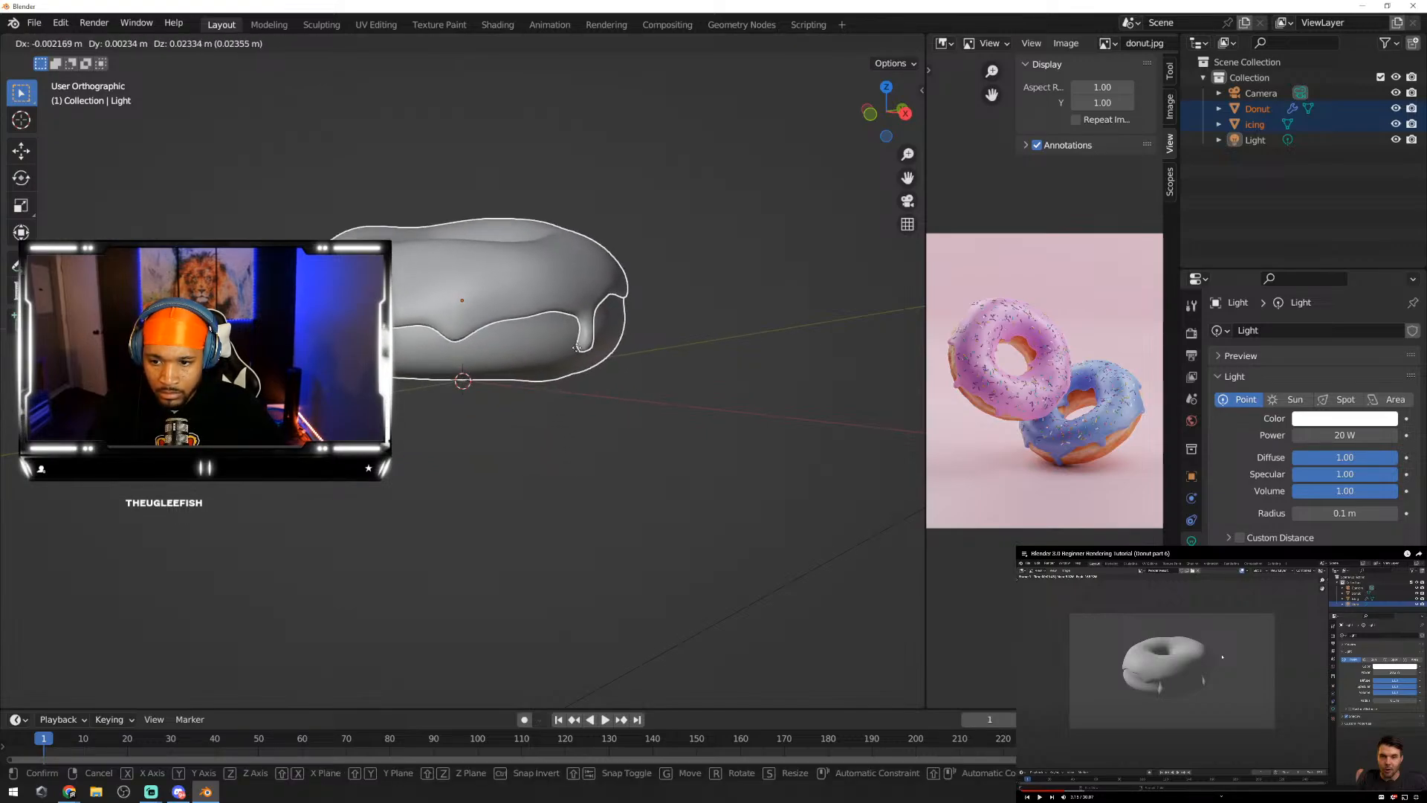
click(577, 351)
middle_drag(577, 350, 420, 517)
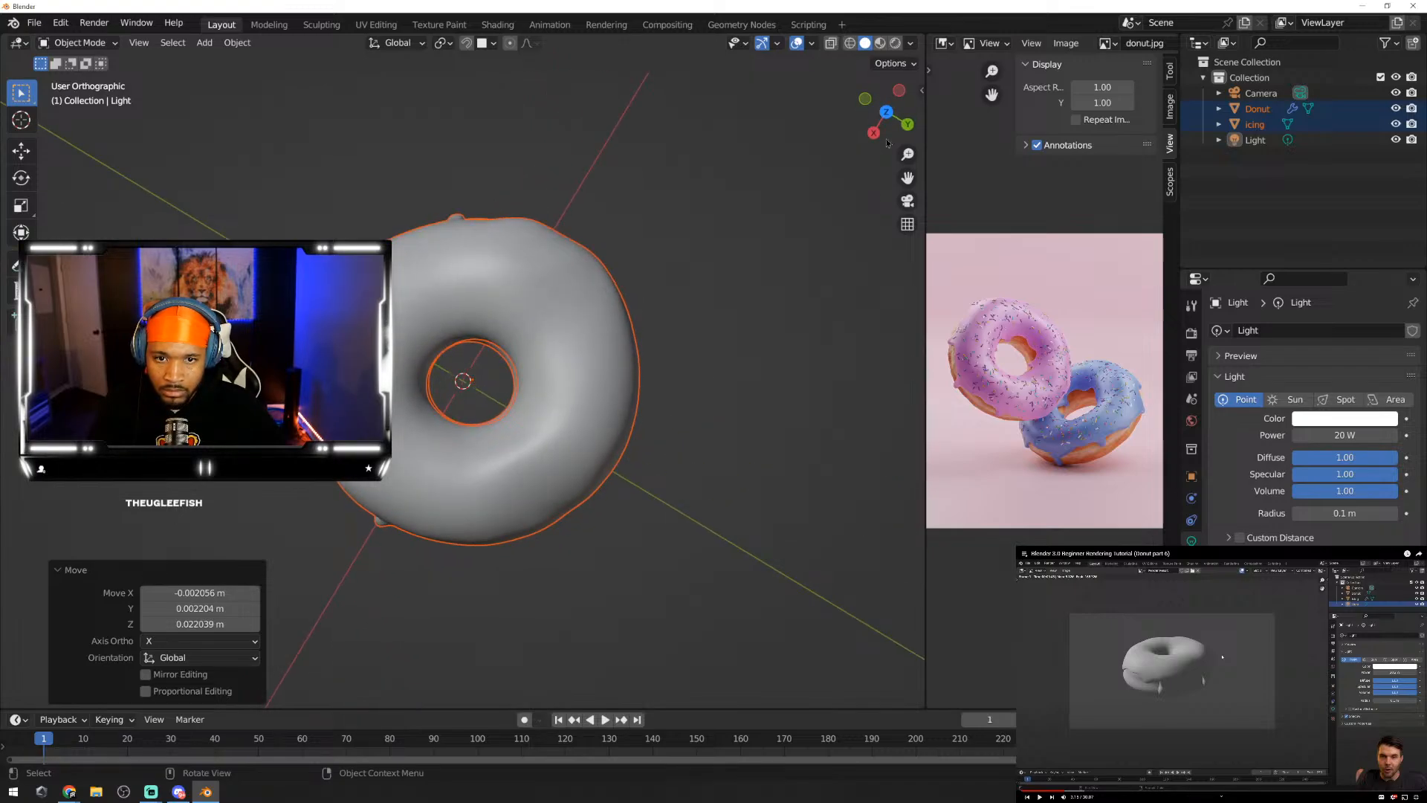
Step: From below, shift the donut and icing about 0.002 m in X and -0.0026 m in Y, and check their placement from the back and right side
click(885, 115)
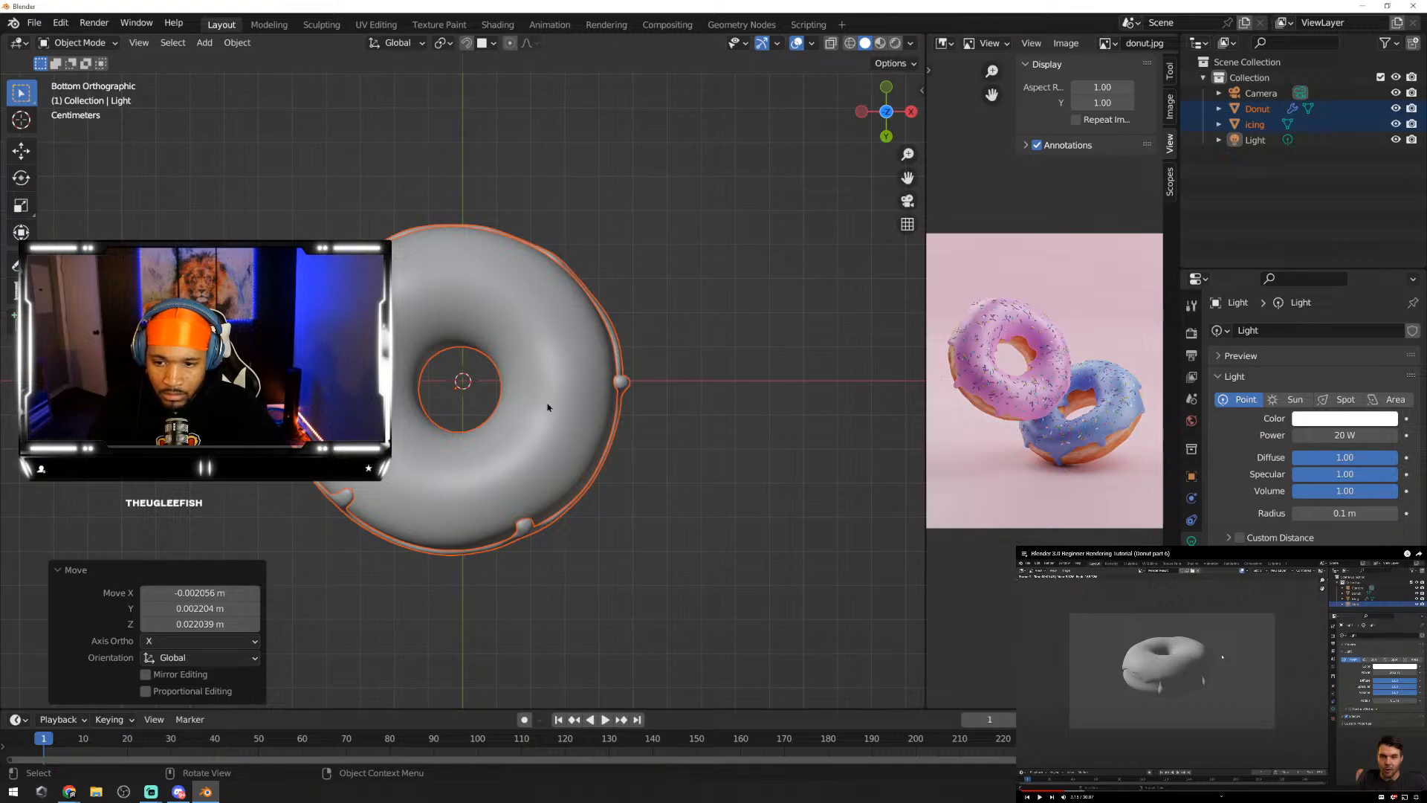
key(g)
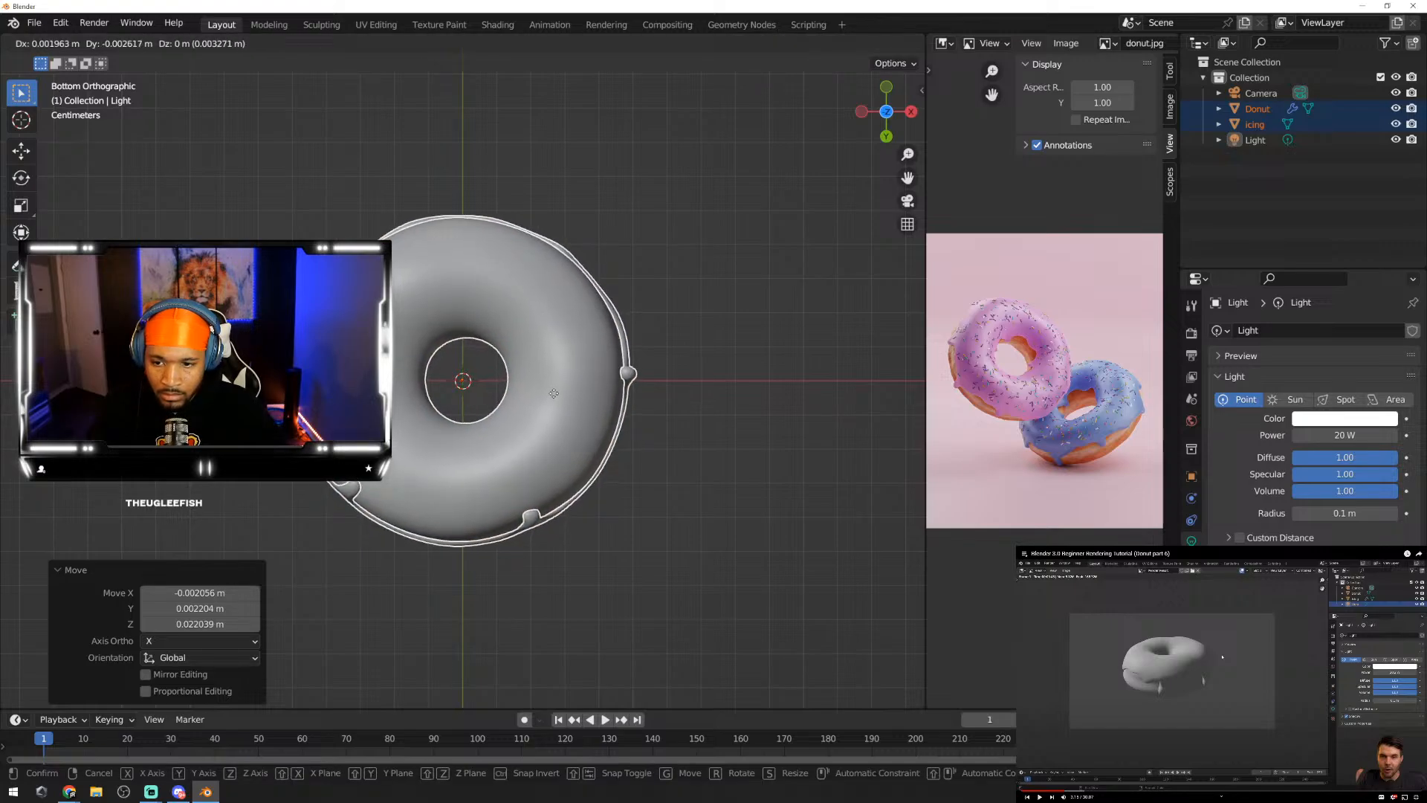
click(553, 393)
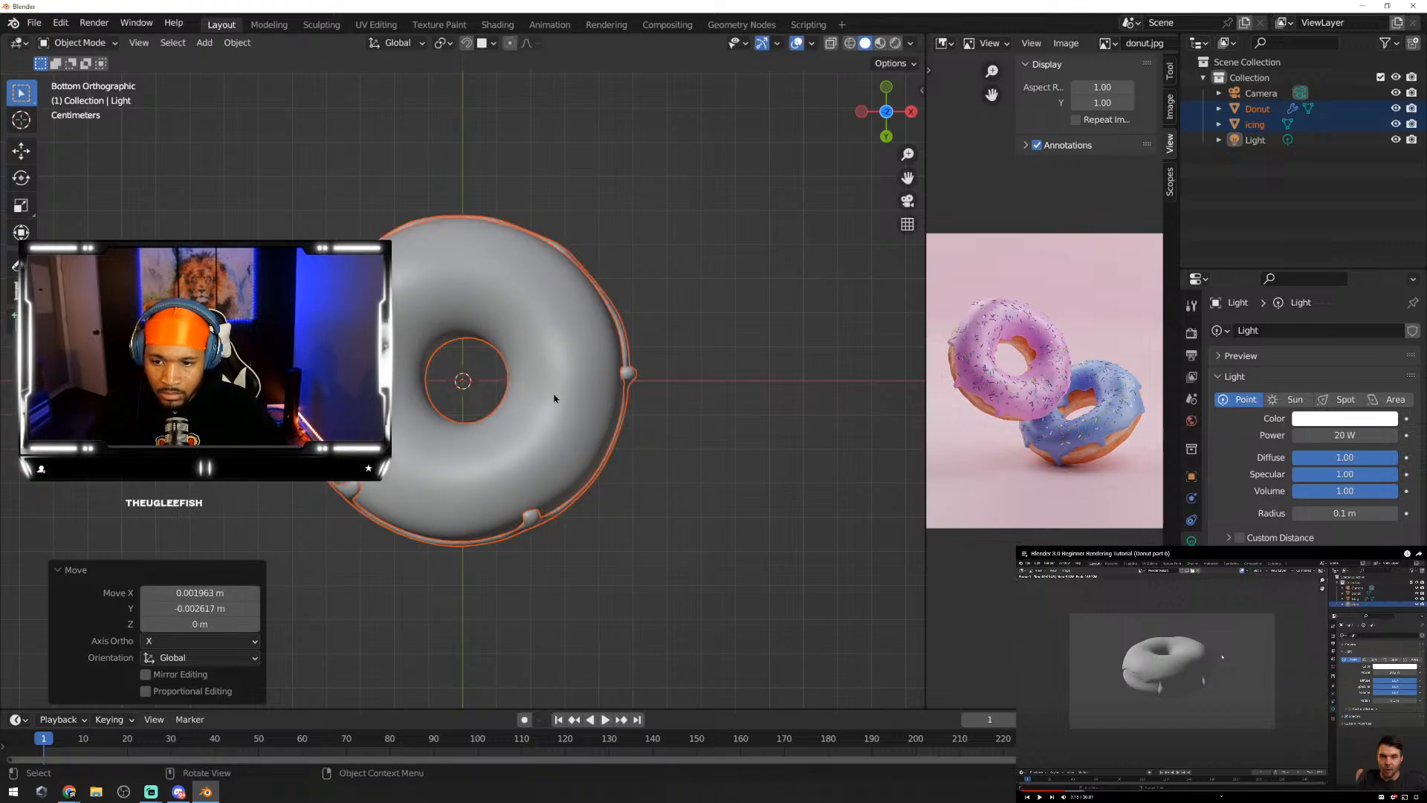
click(885, 137)
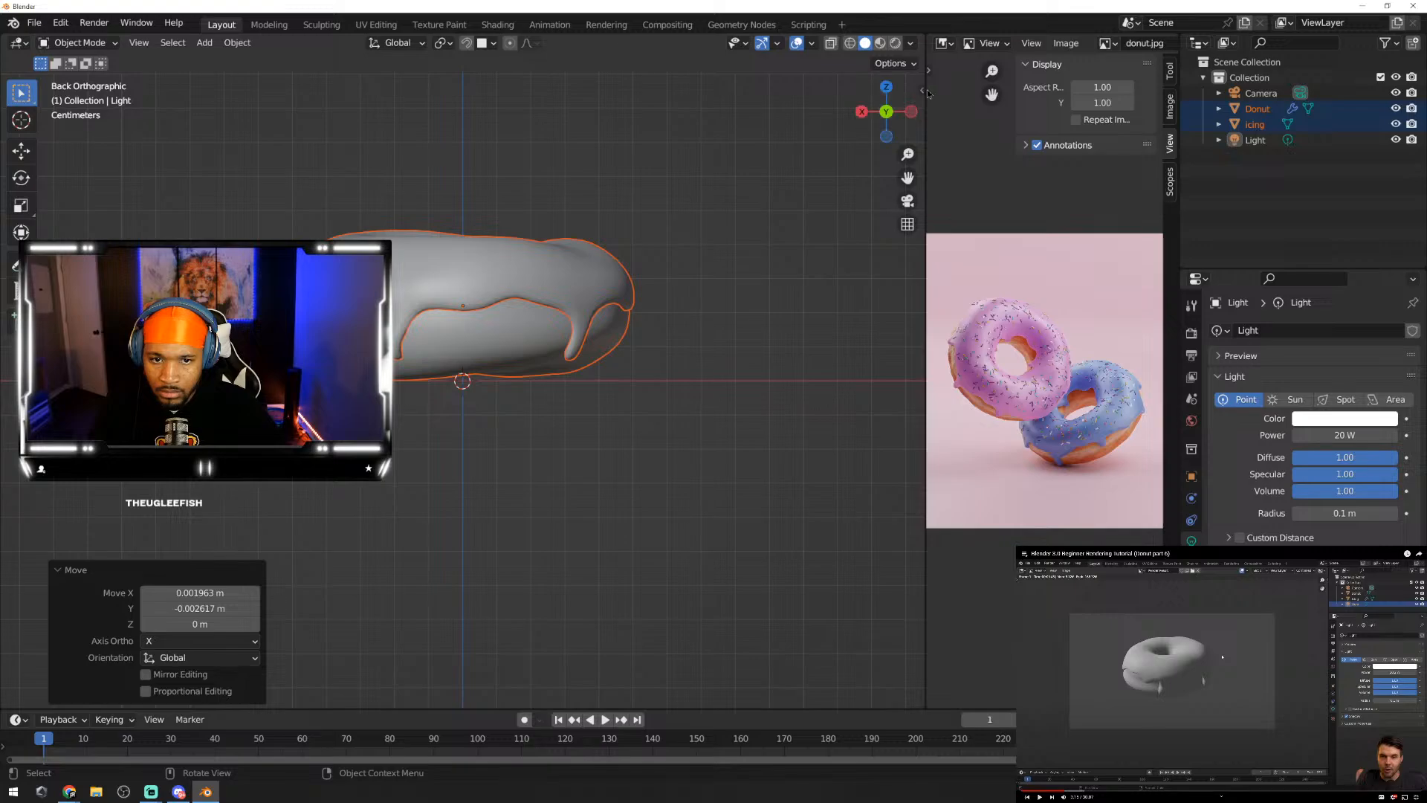
drag(884, 134, 861, 112)
click(867, 112)
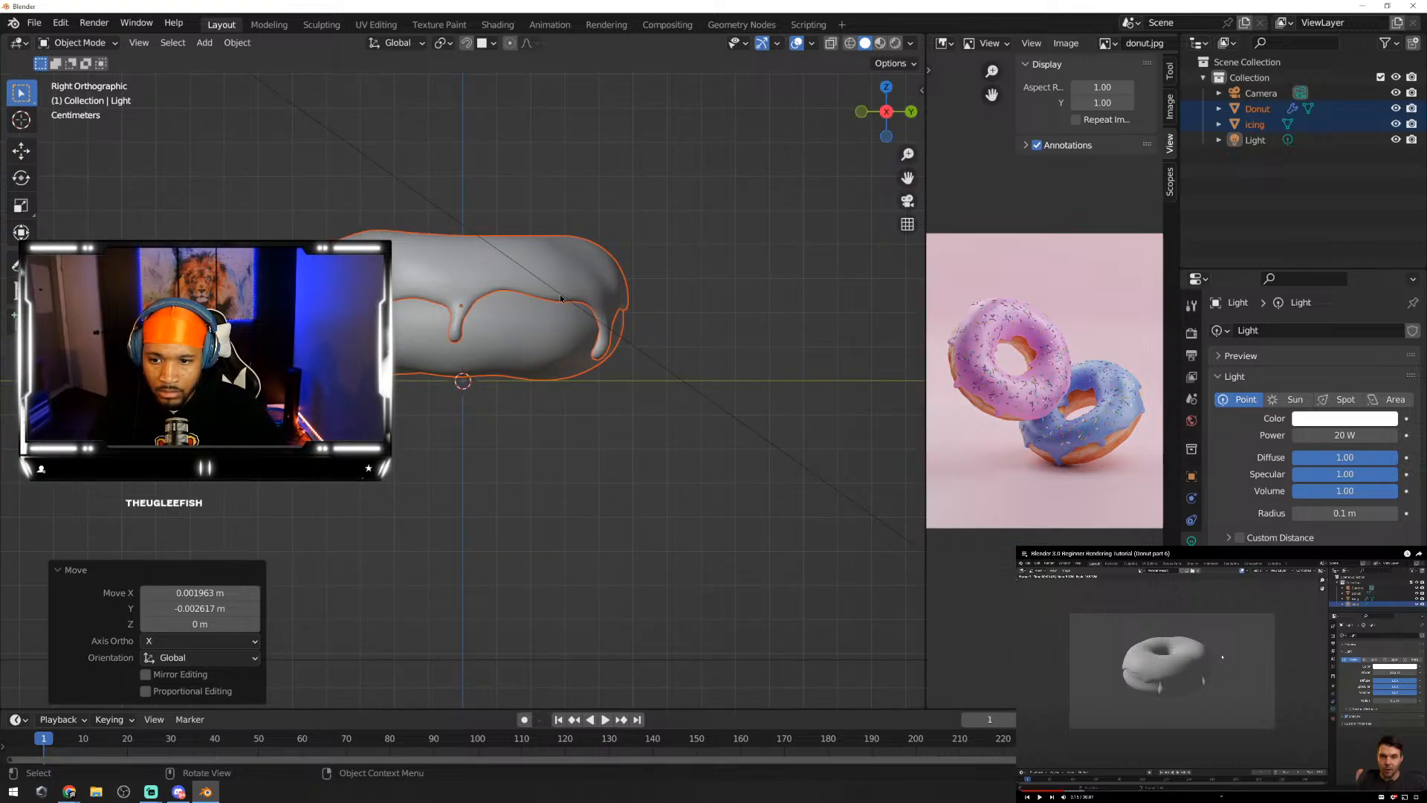
middle_drag(560, 293, 566, 292)
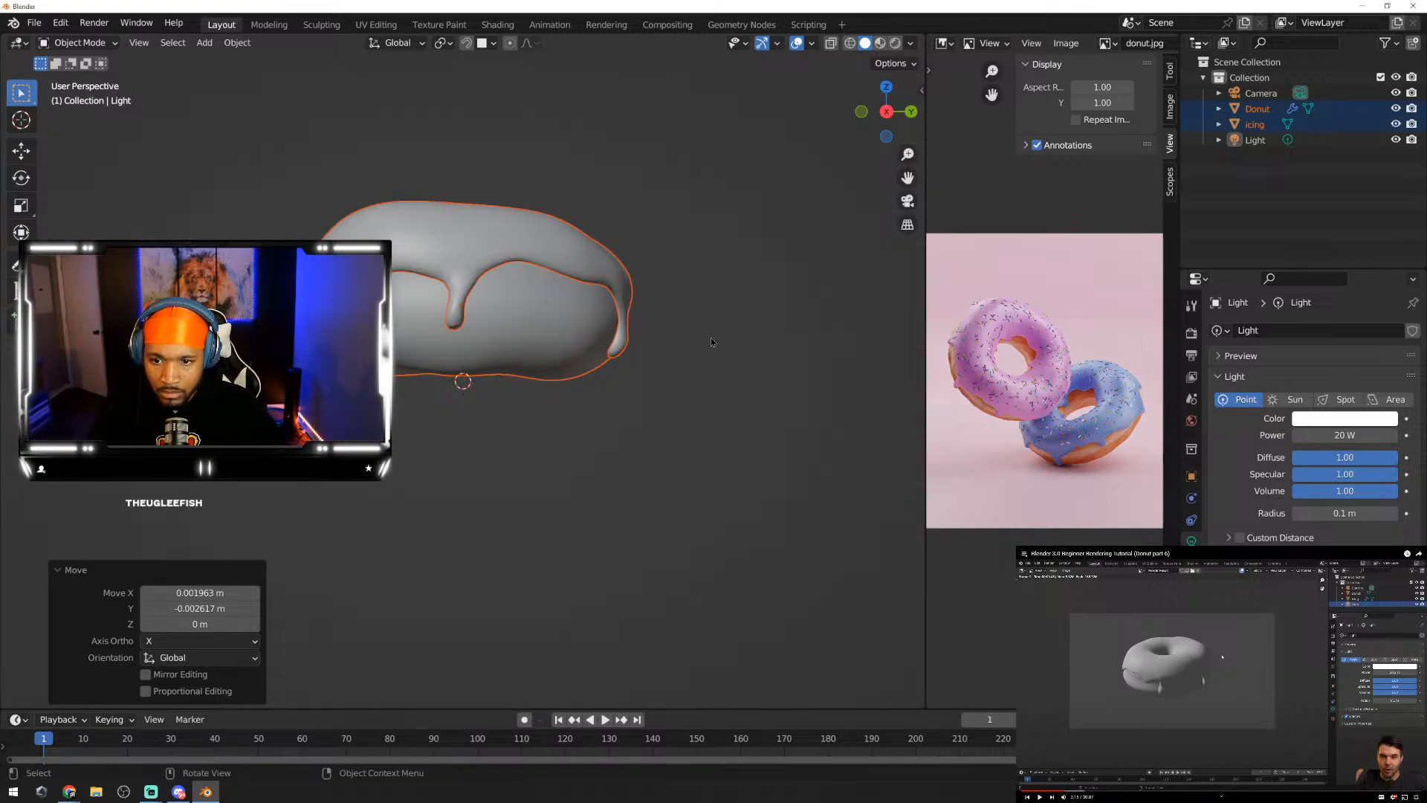
Step: Align the camera to the current side view and shift it about 0.02 m upward so the whole donut fits inside the frame
key(KP_0)
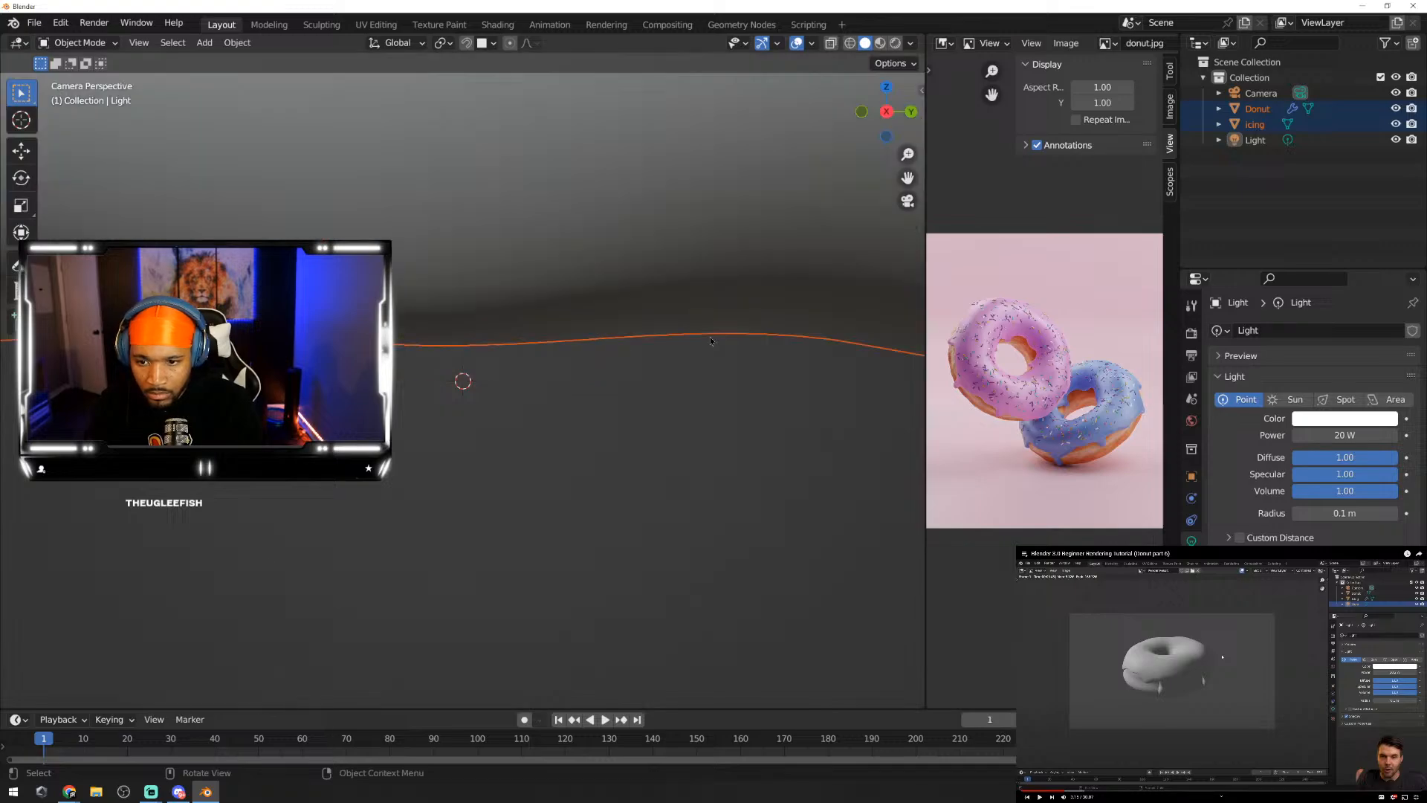
scroll(706, 332, down, 5)
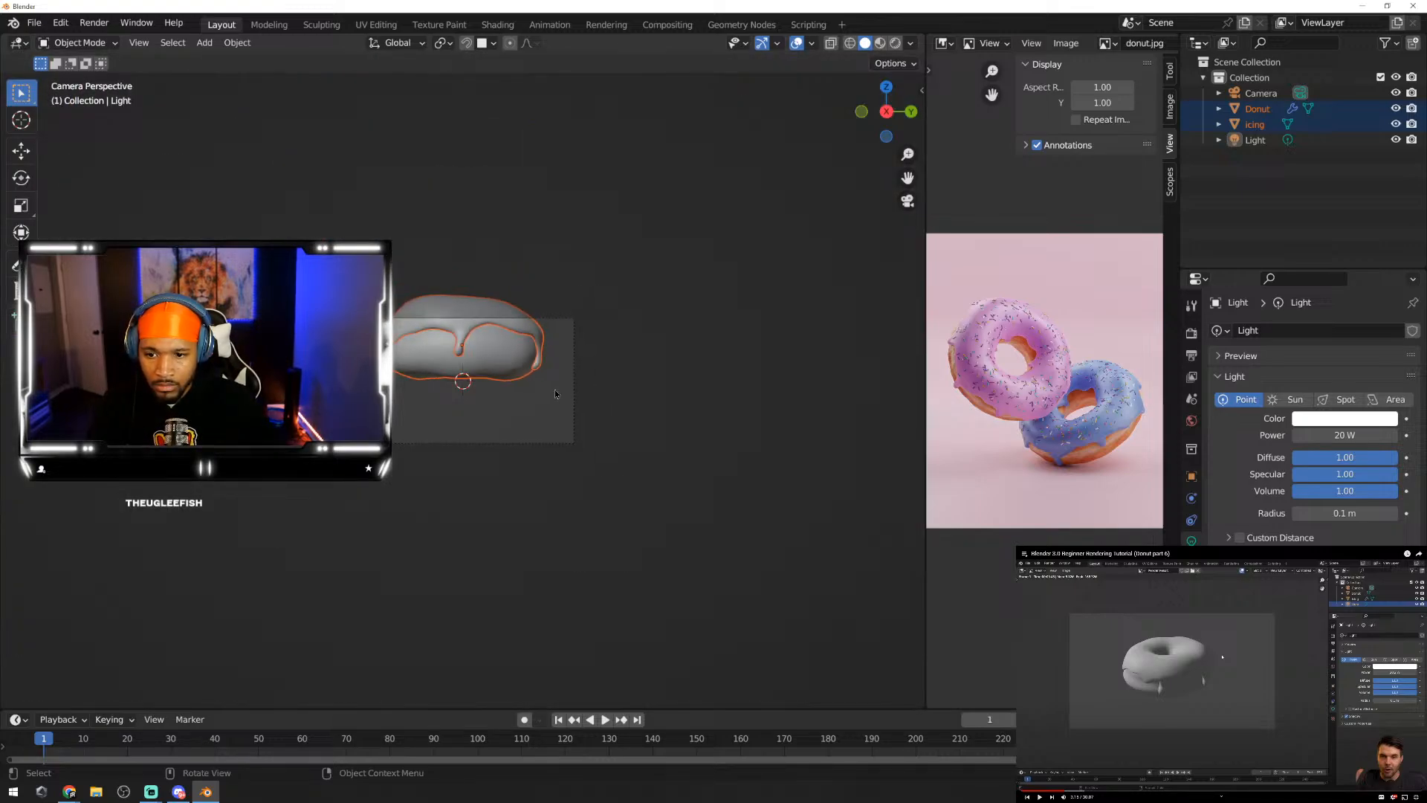
scroll(640, 409, up, 4)
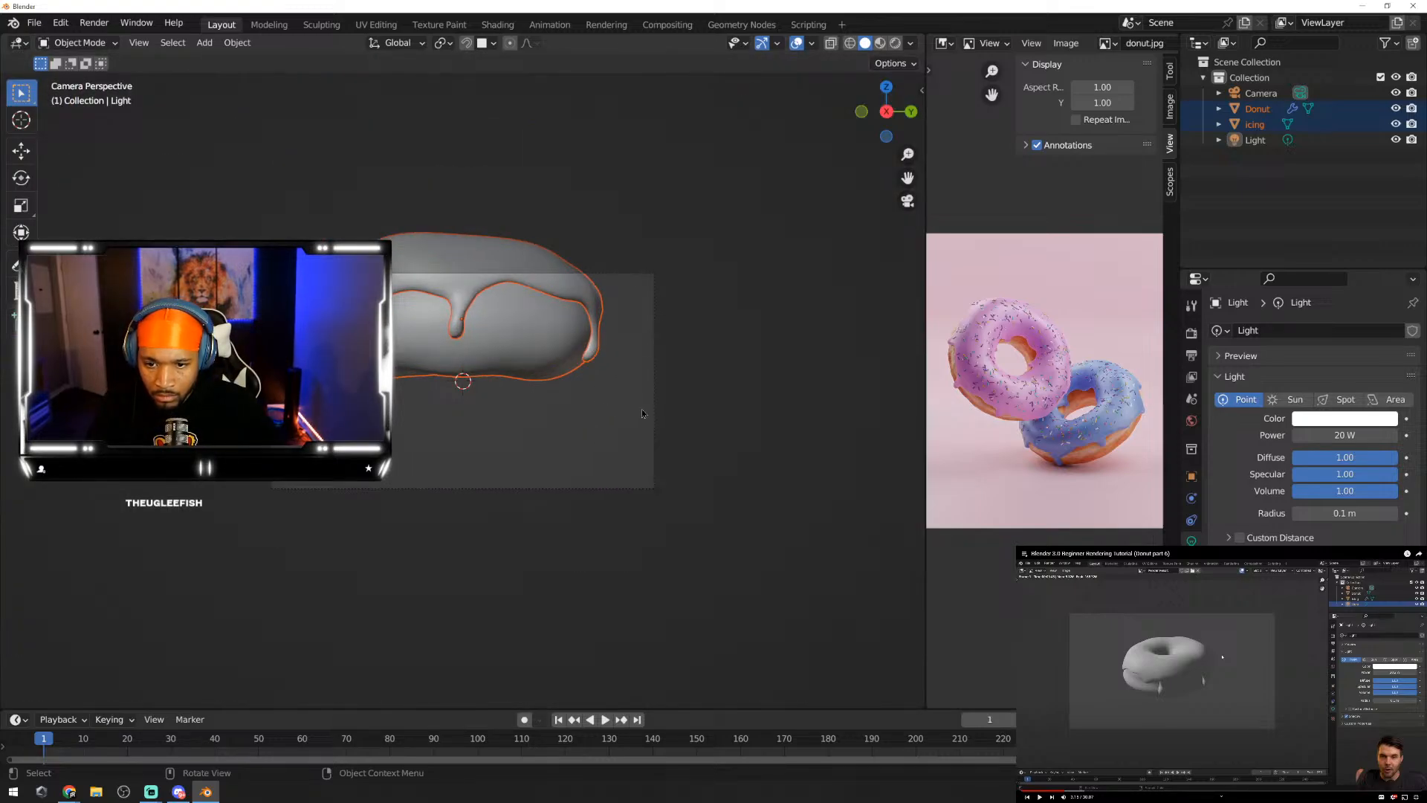
click(640, 409)
click(654, 399)
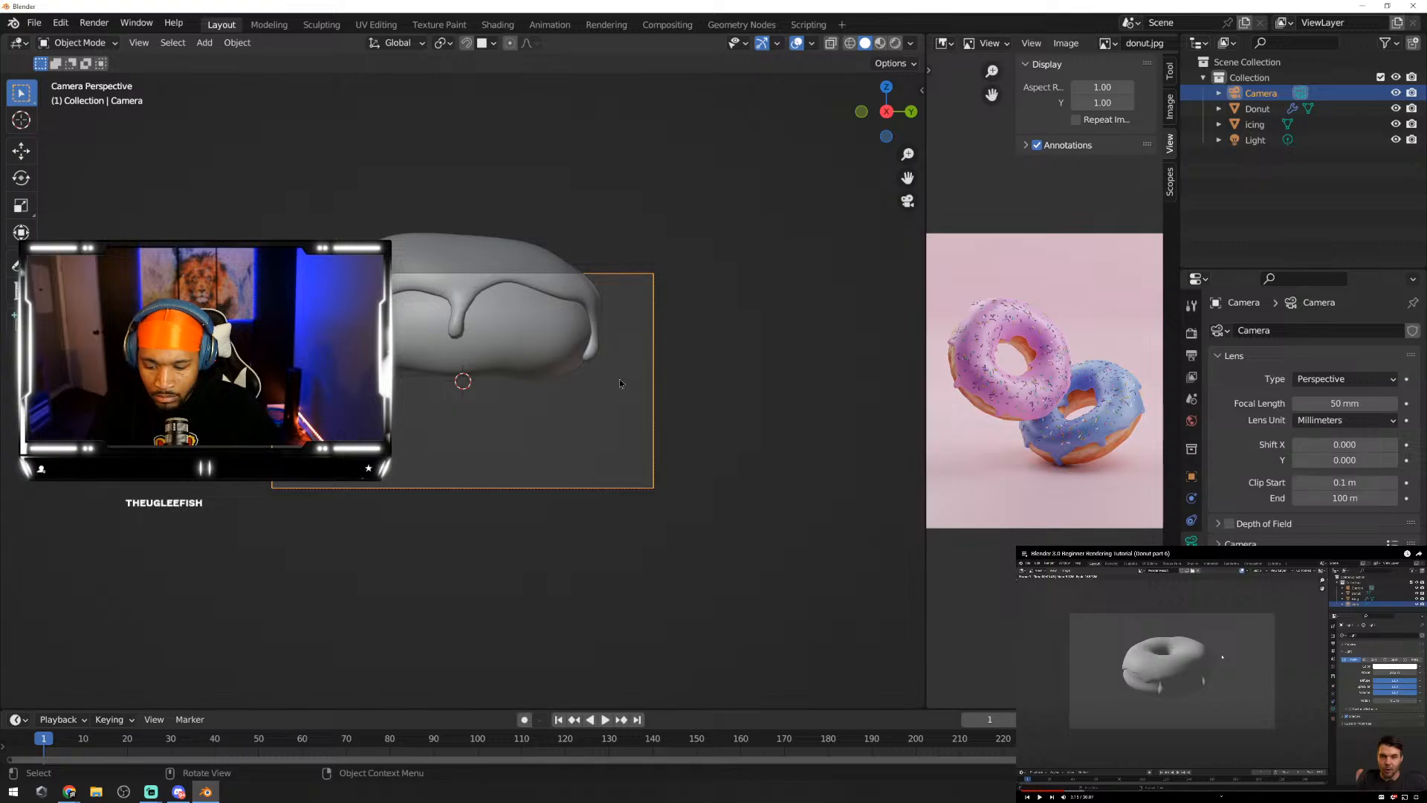
key(g)
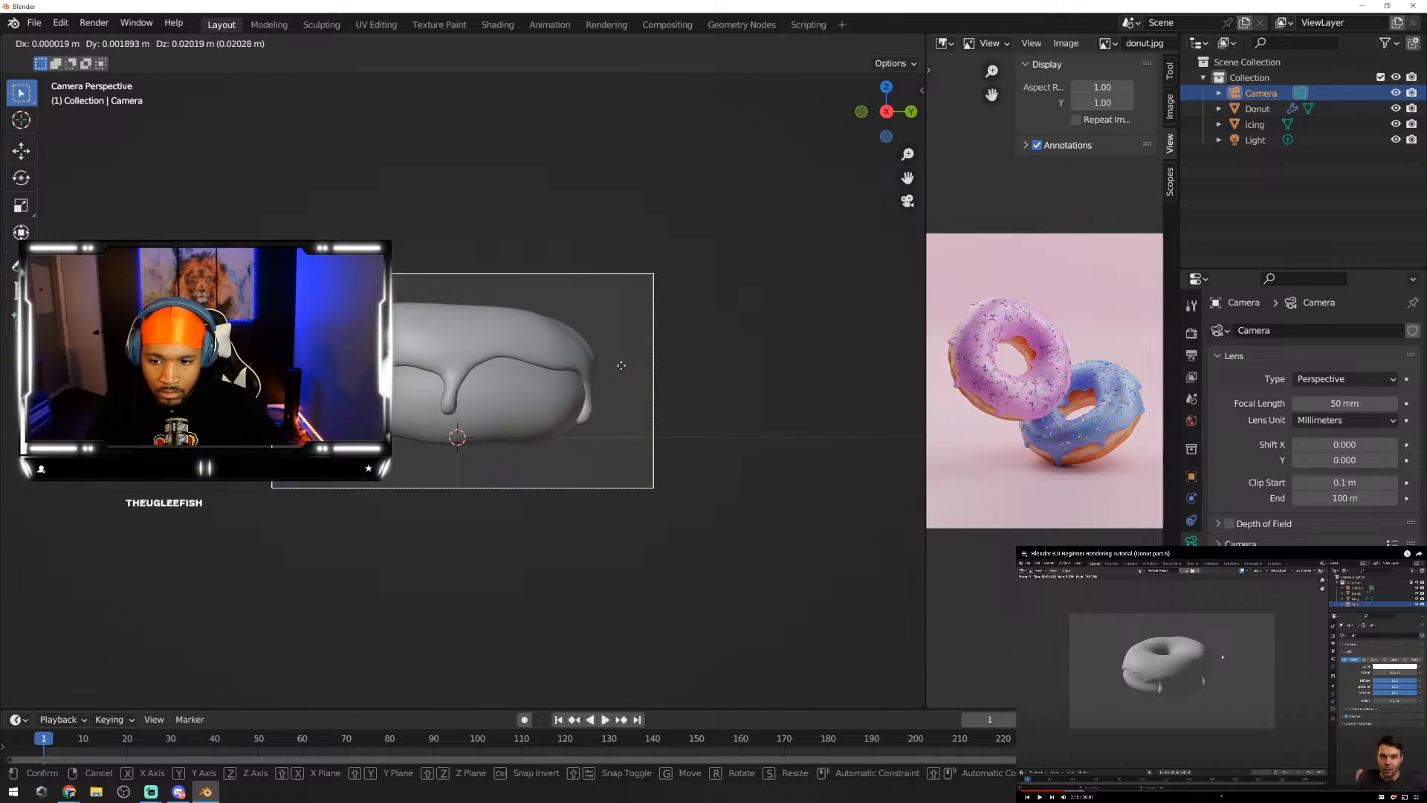
click(621, 365)
scroll(565, 375, down, 1)
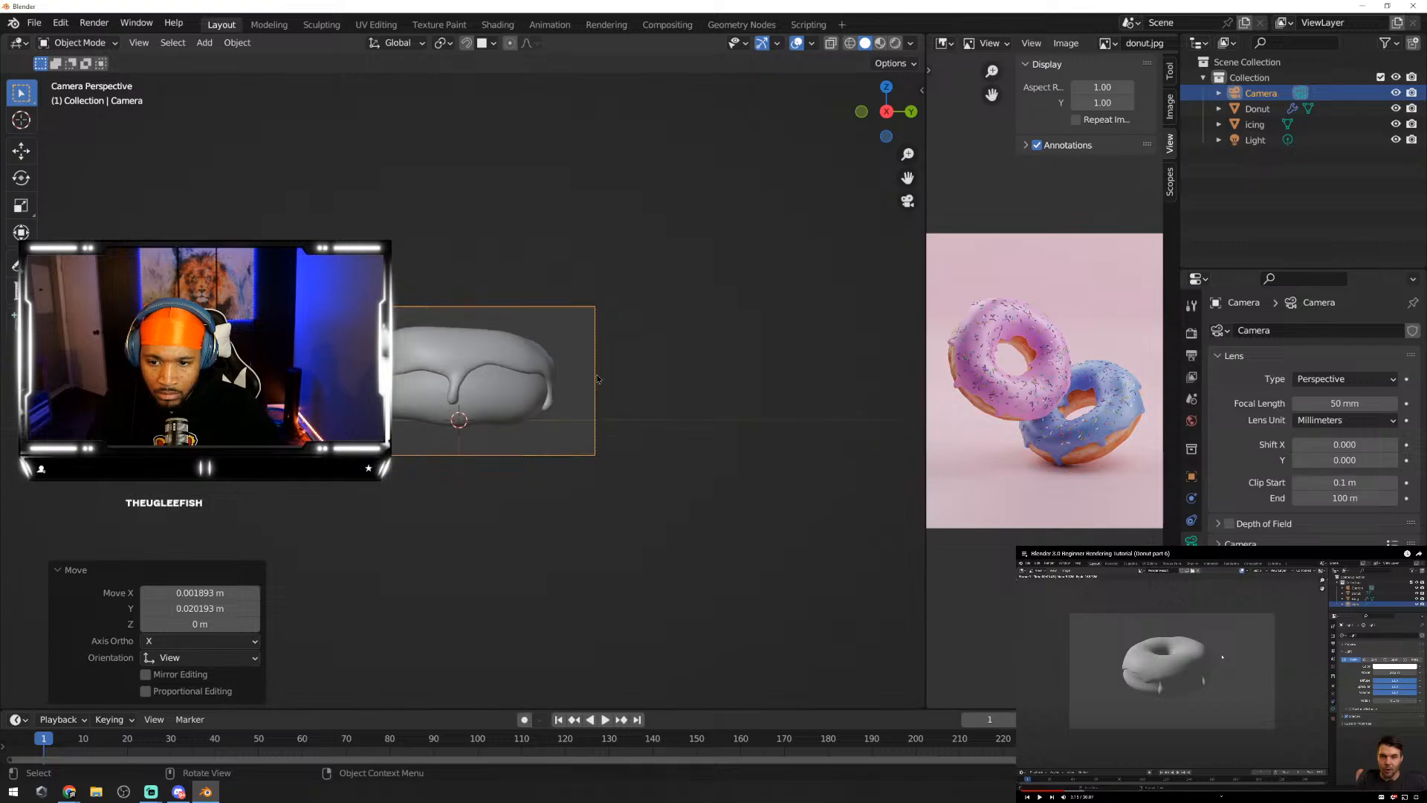
scroll(541, 379, up, 2)
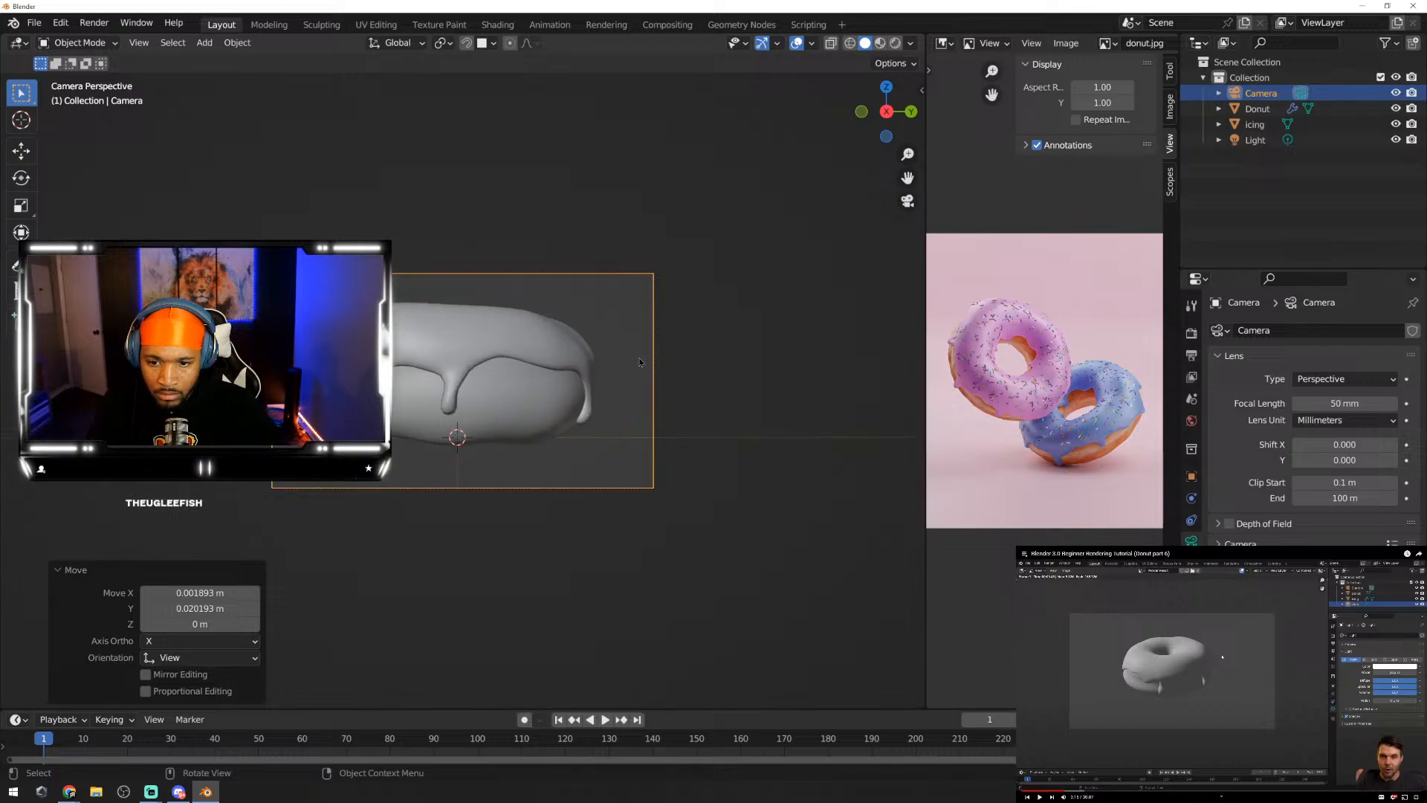
click(640, 362)
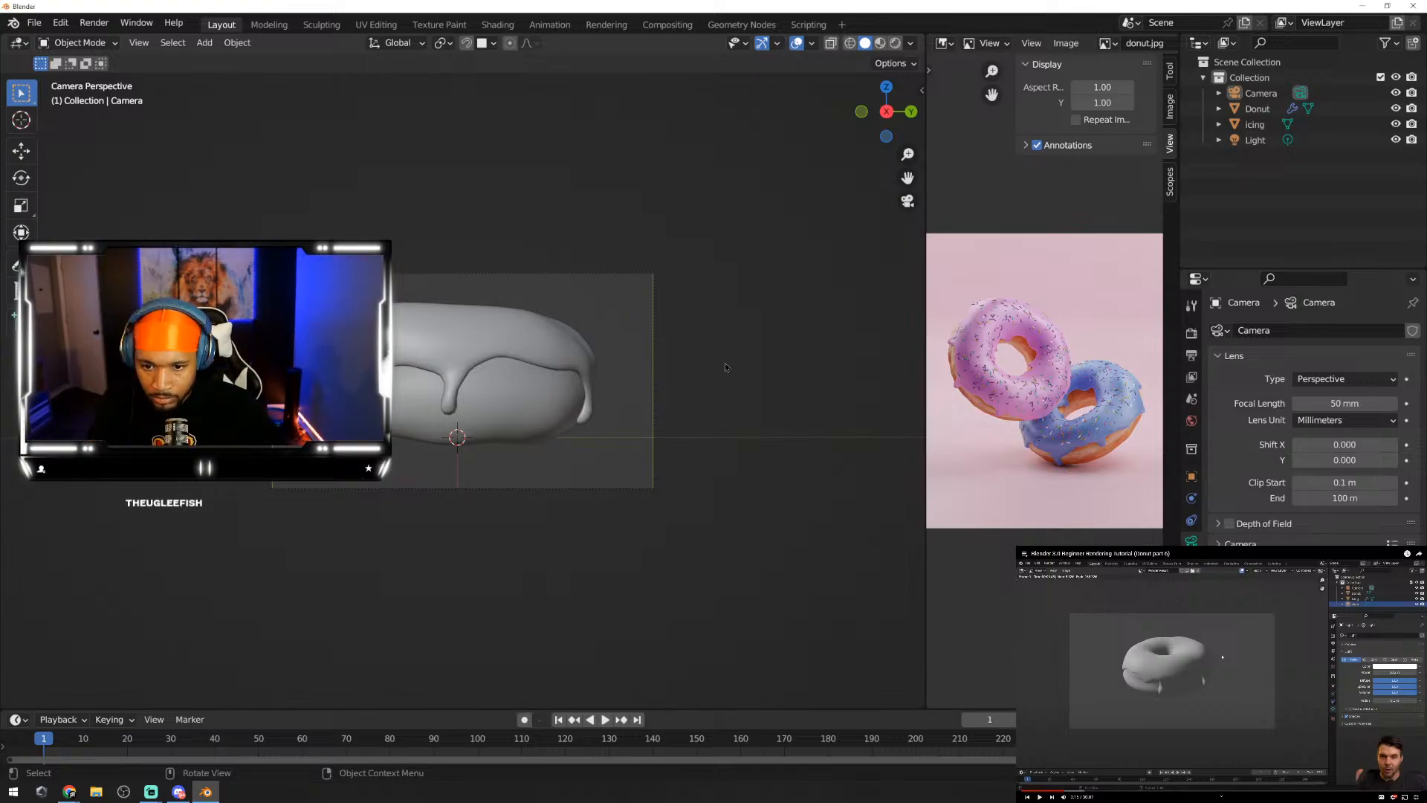
Step: Reposition the camera by aligning it to a slightly elevated view of the donut, with the donut centred in a wider frame
middle_drag(655, 375, 602, 416)
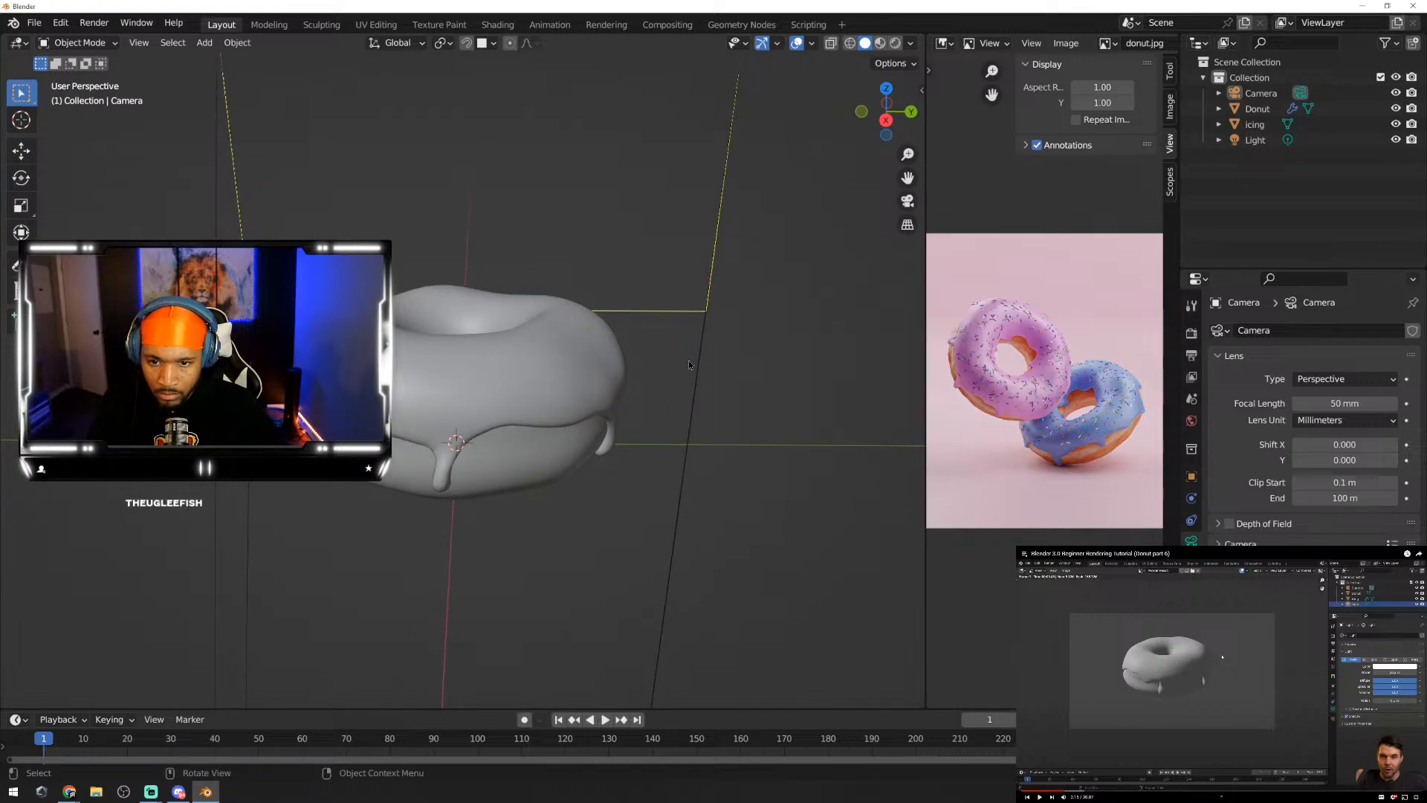
click(706, 307)
scroll(605, 364, down, 2)
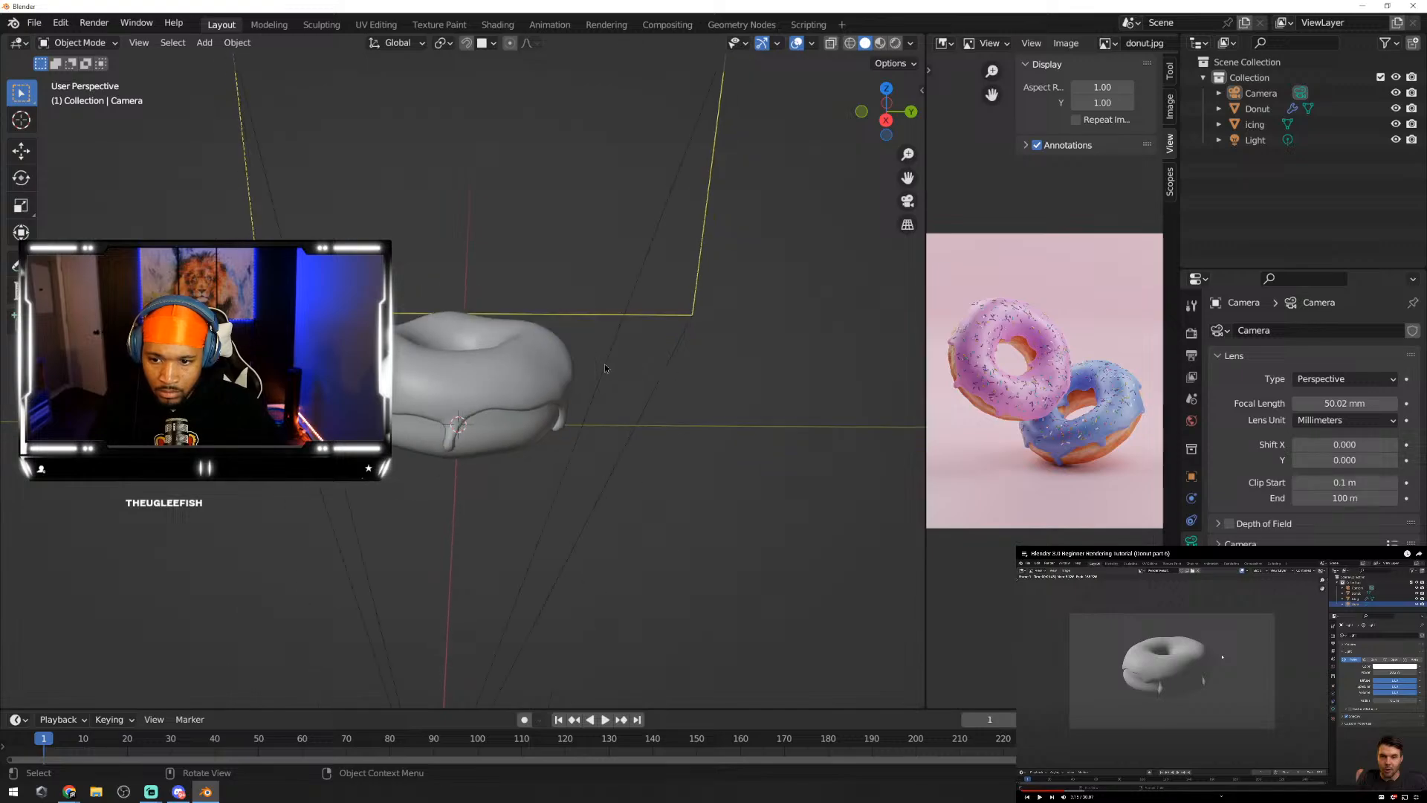
scroll(483, 453, down, 1)
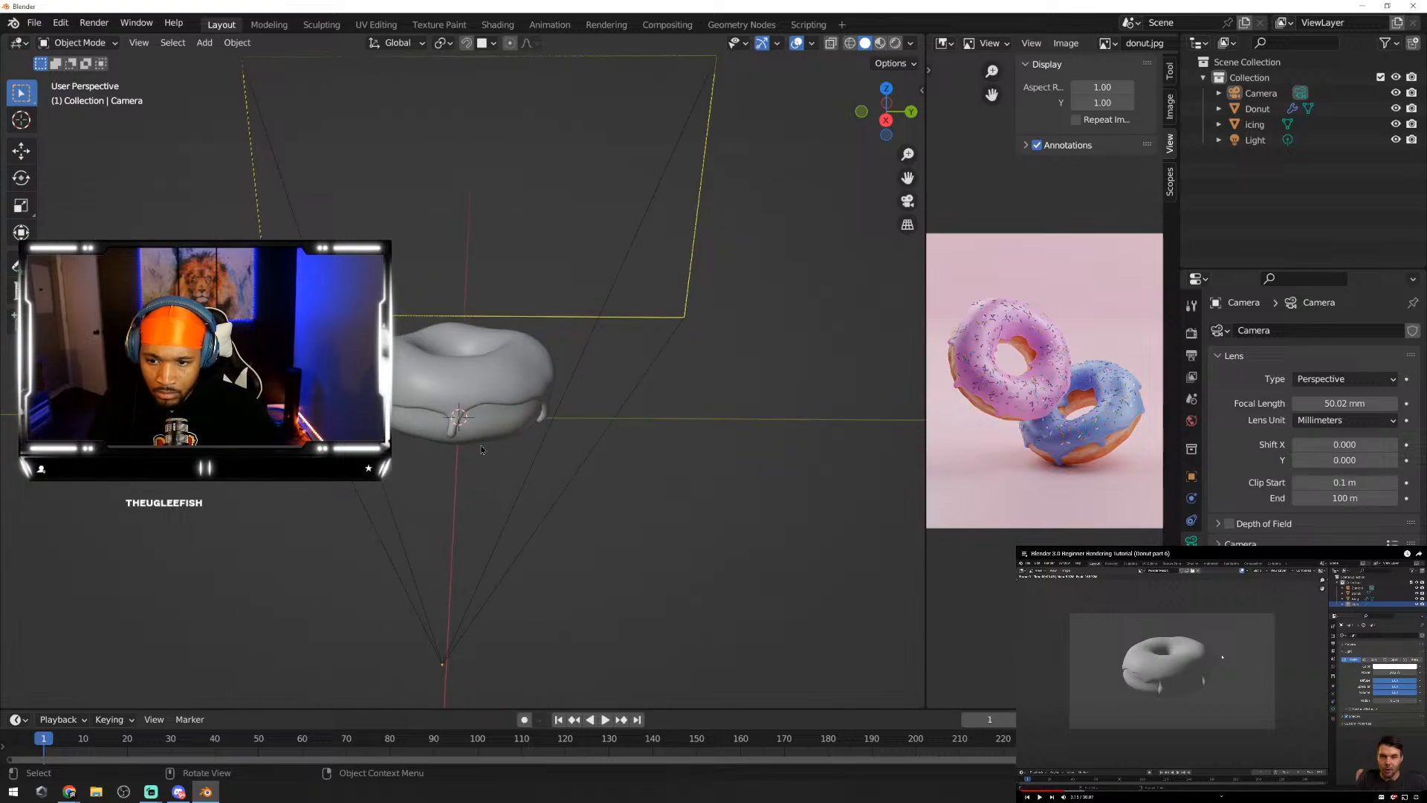
mouse_move(481, 449)
middle_down()
mouse_move(474, 427)
mouse_move(484, 436)
middle_up()
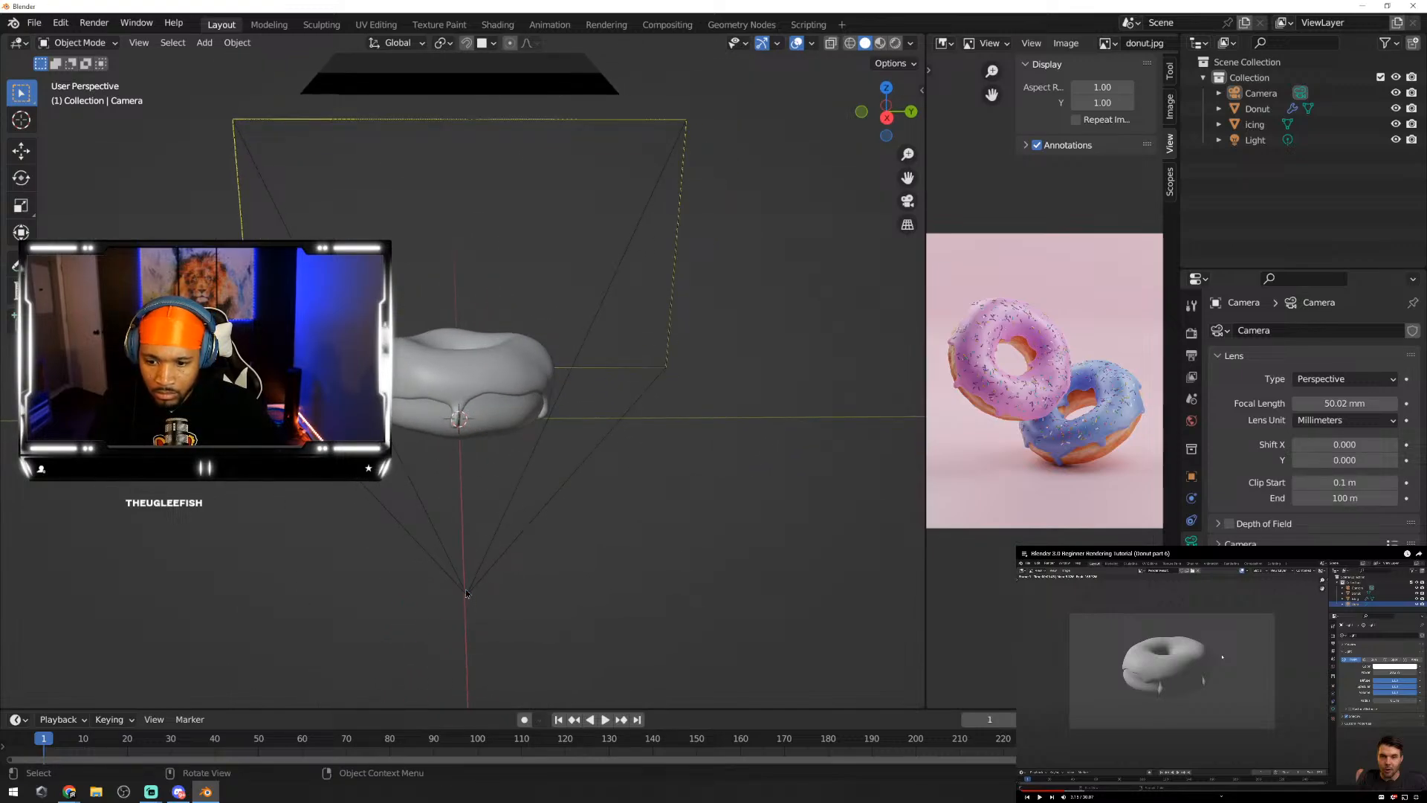
click(466, 592)
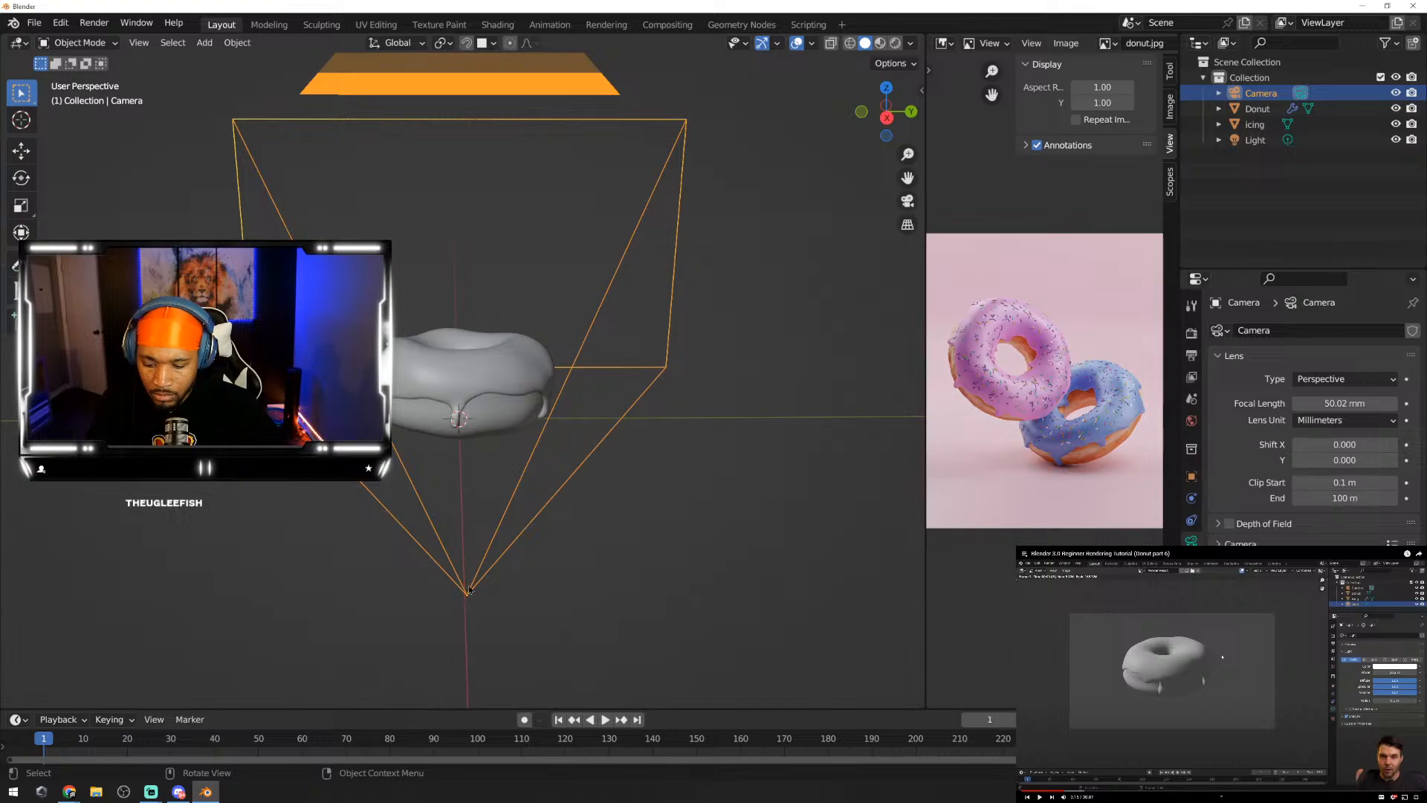
key(g)
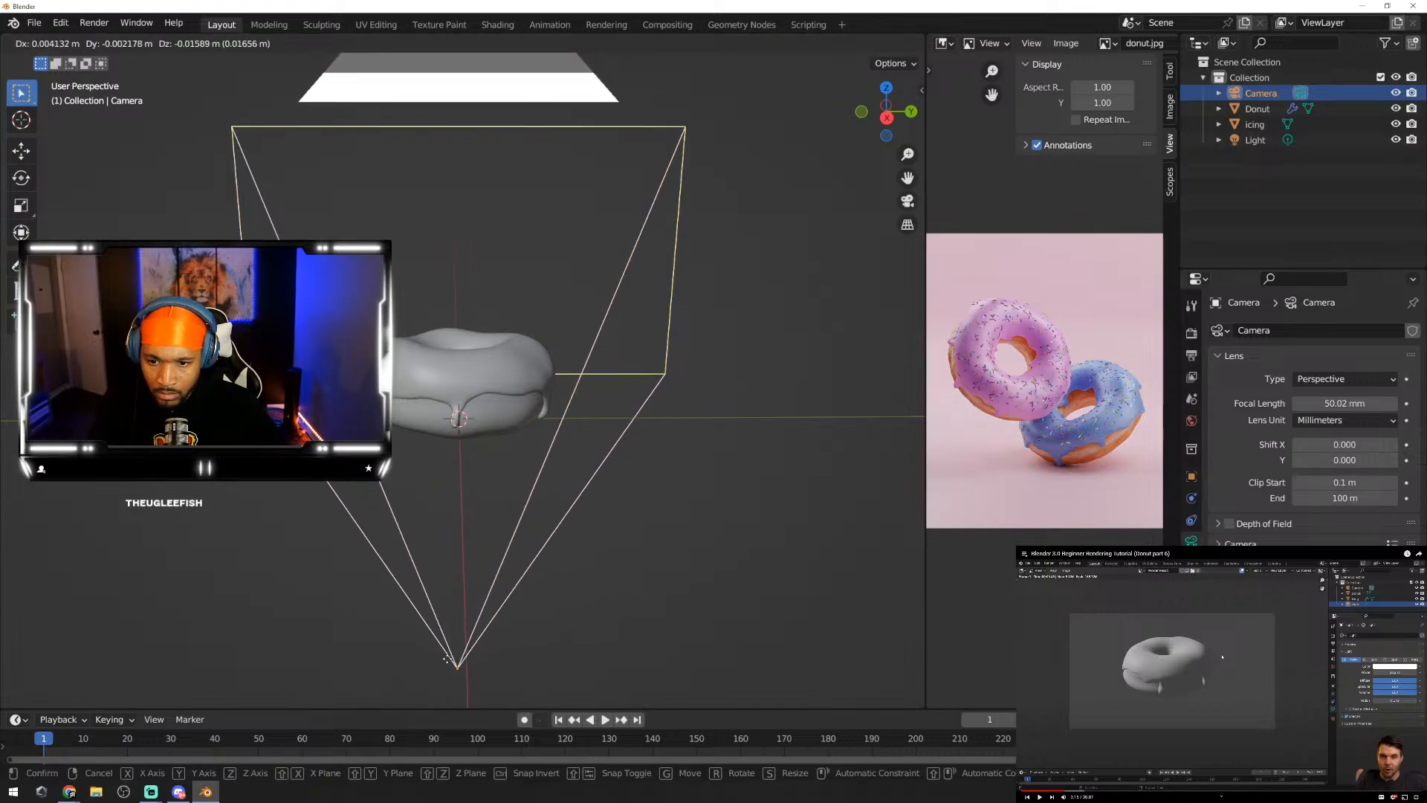
click(436, 209)
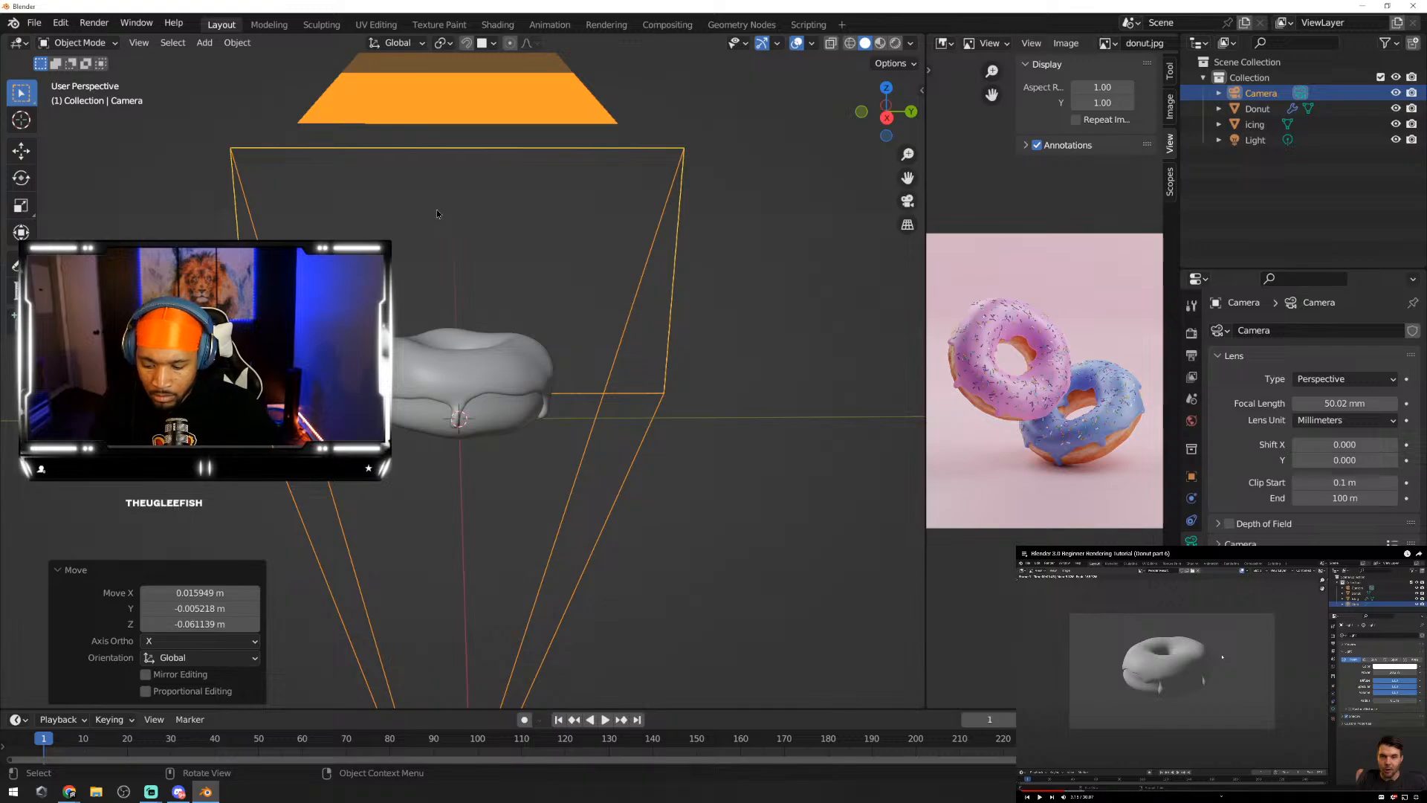
key(KP_0)
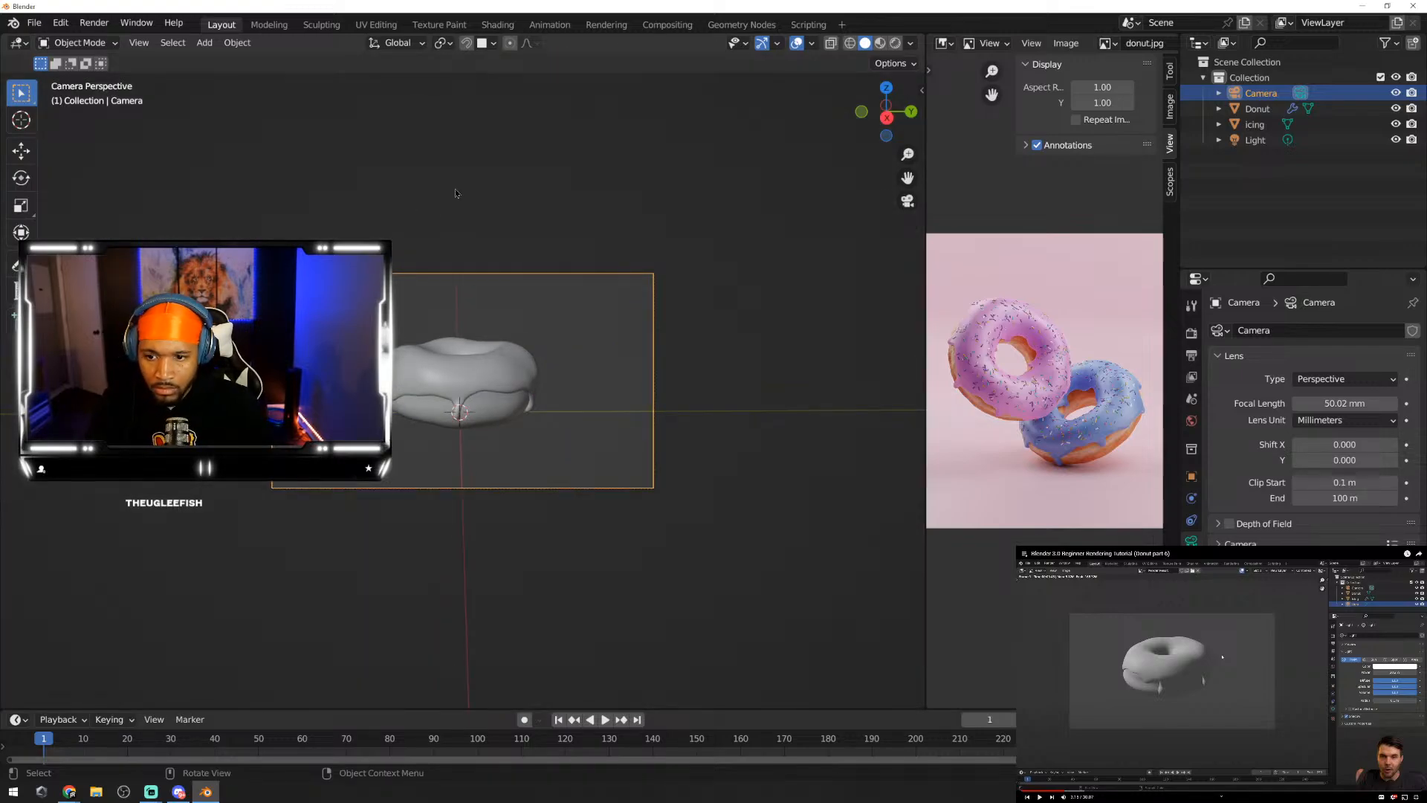
Step: Render the scene through the repositioned camera, resume the tutorial video, and close the render result
key(F12)
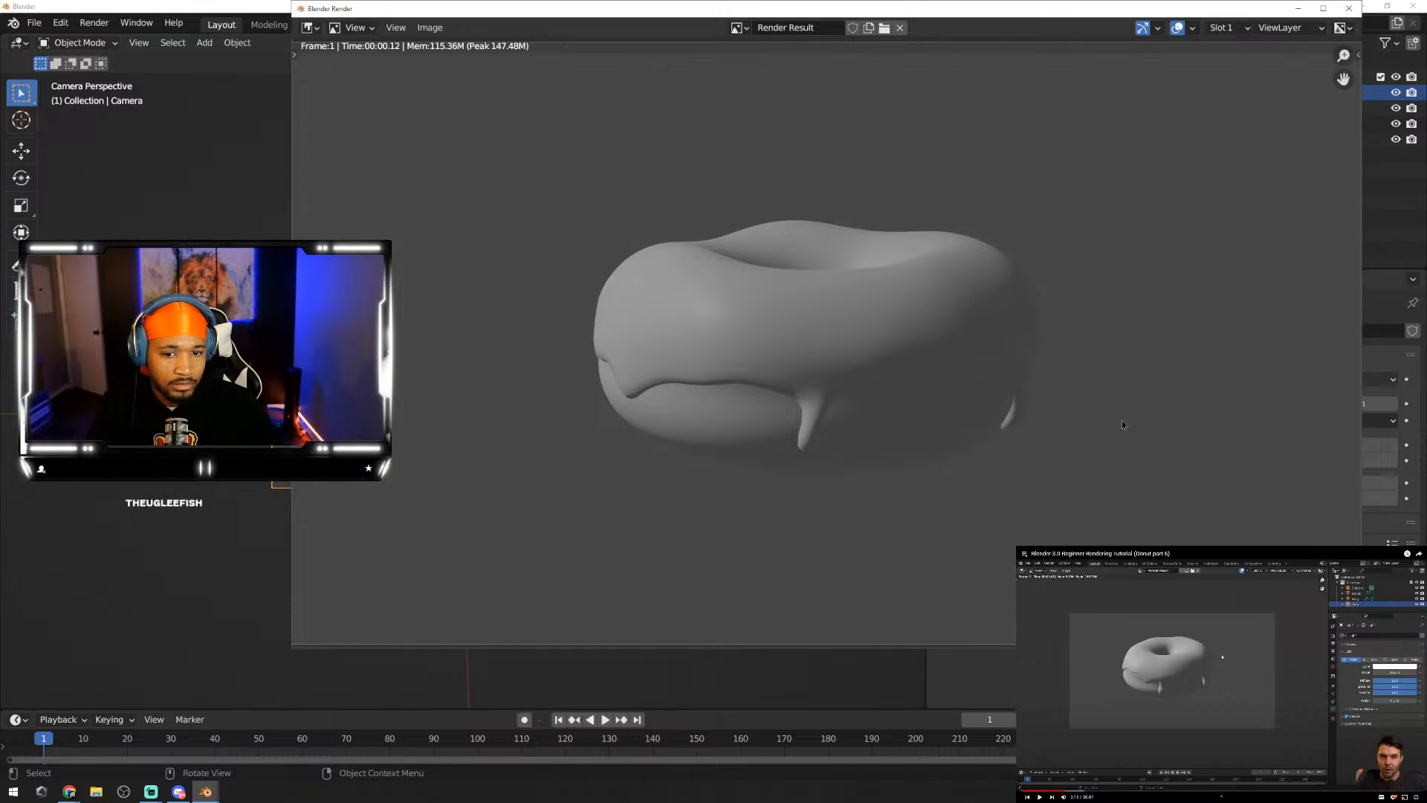
click(1285, 613)
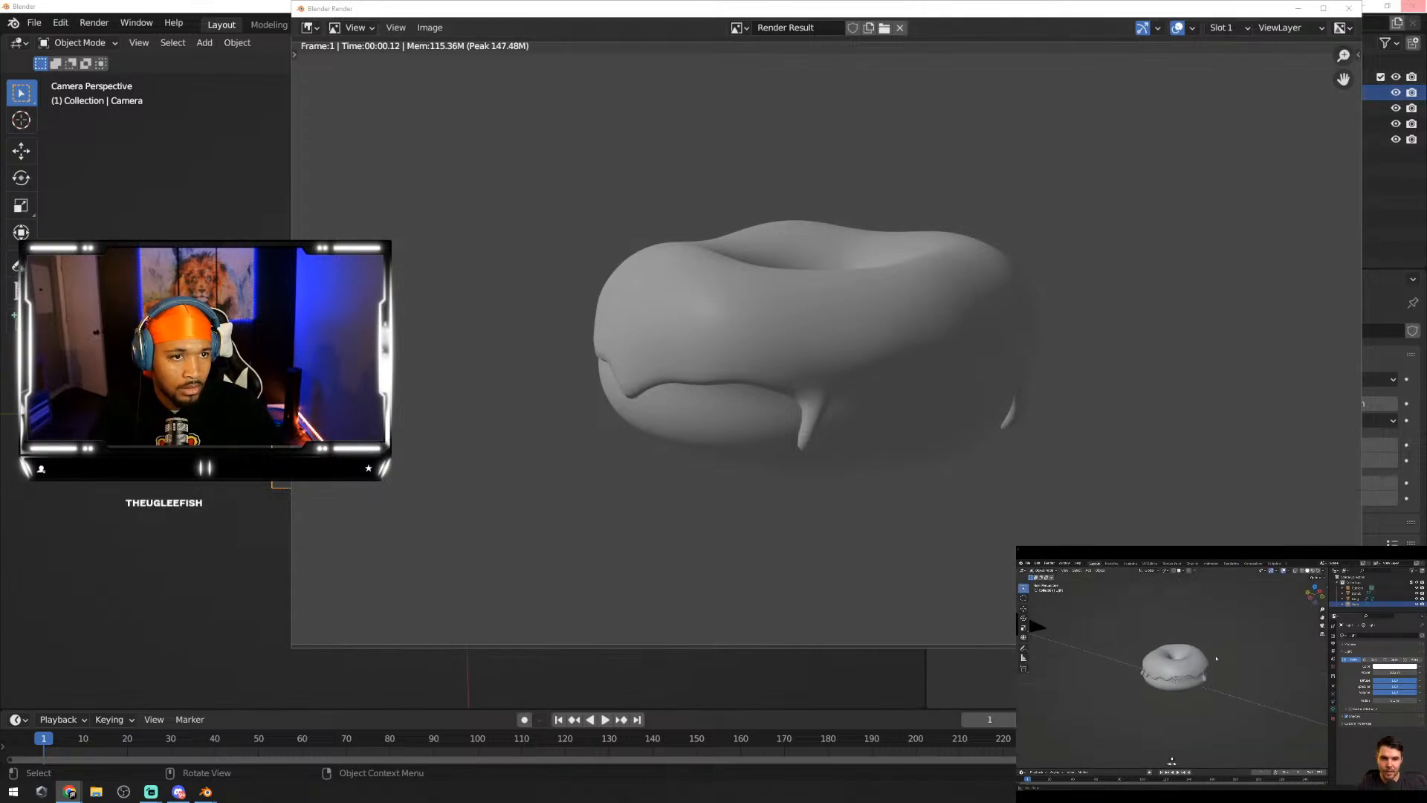
click(1349, 10)
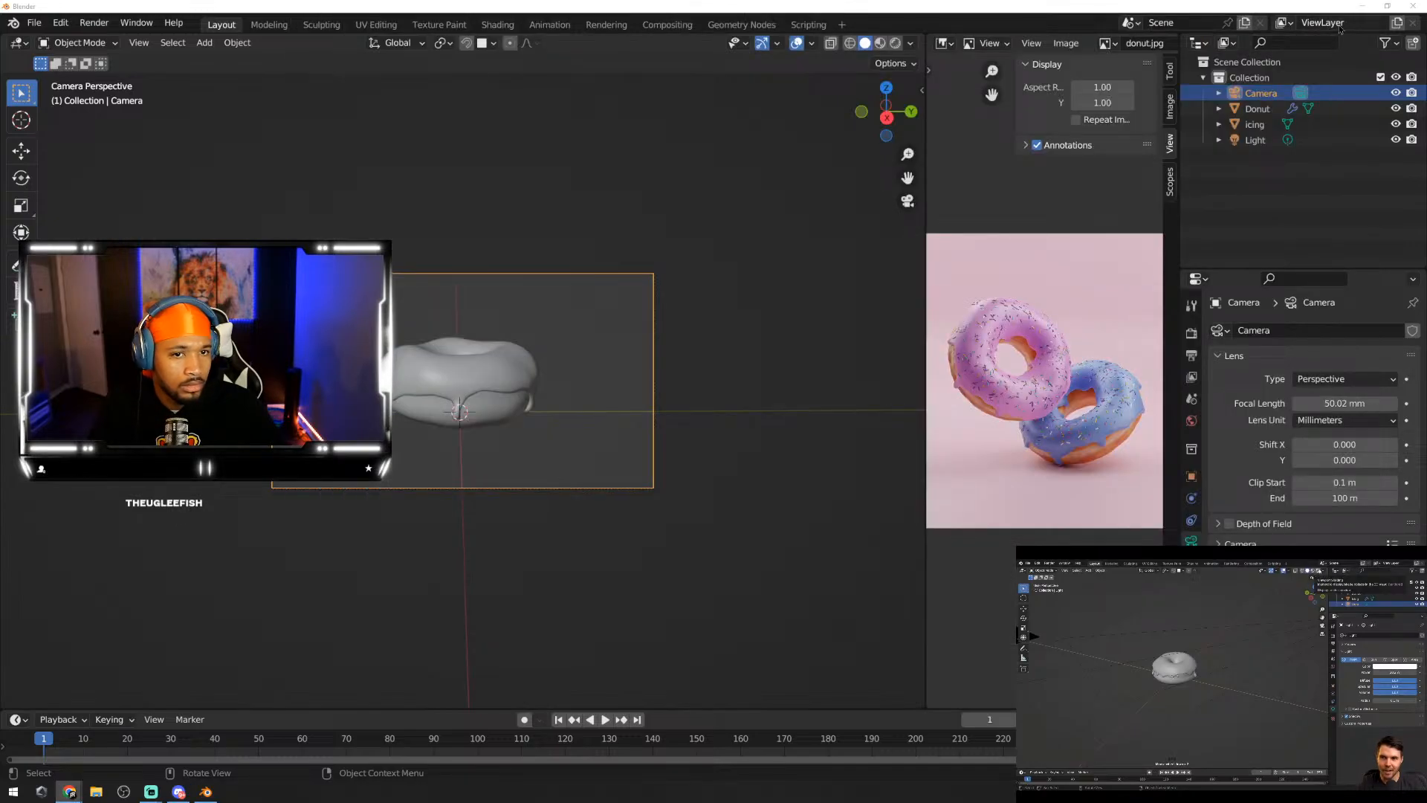
Step: Preview the donut in rendered viewport shading from outside the camera, return to solid shading and show its shading options
click(895, 44)
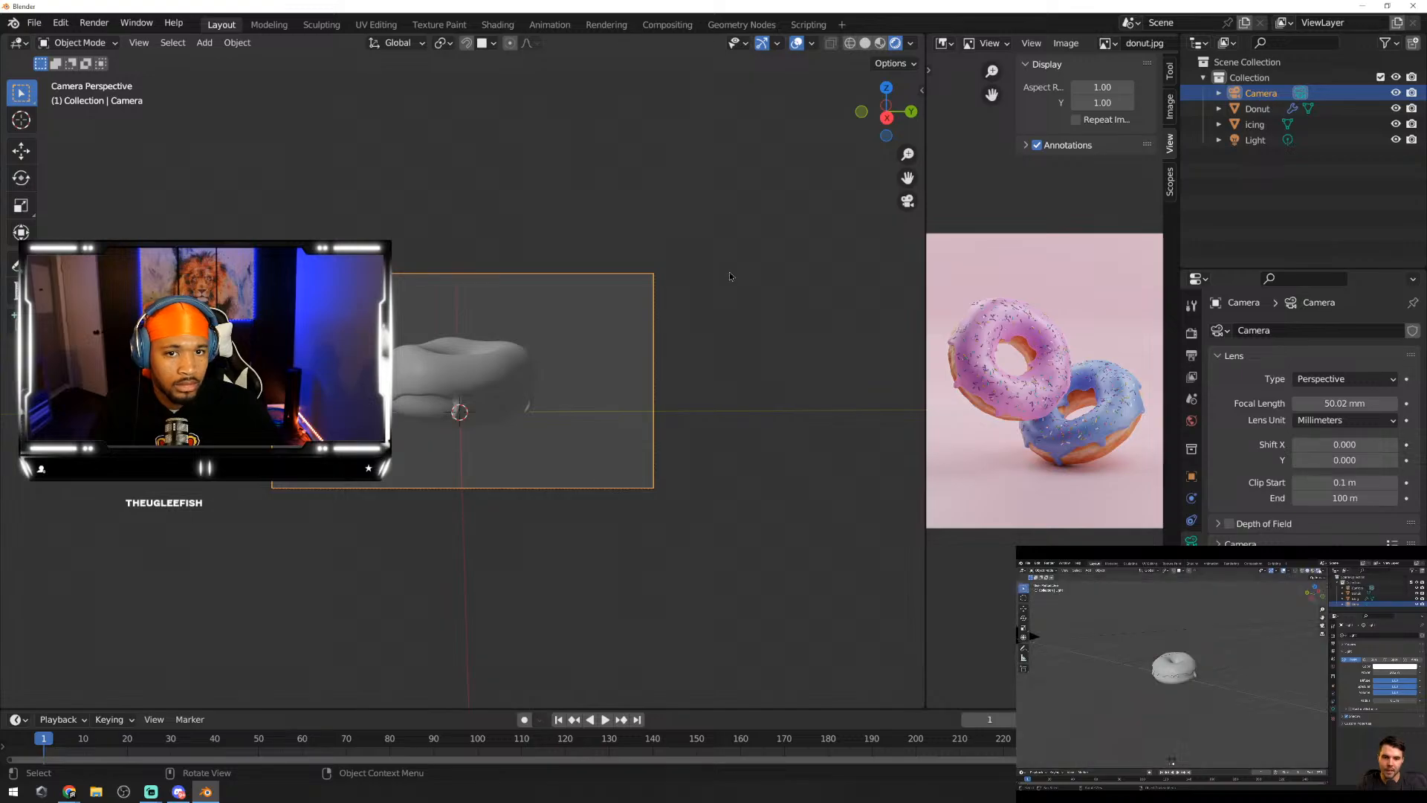
middle_drag(481, 284, 466, 360)
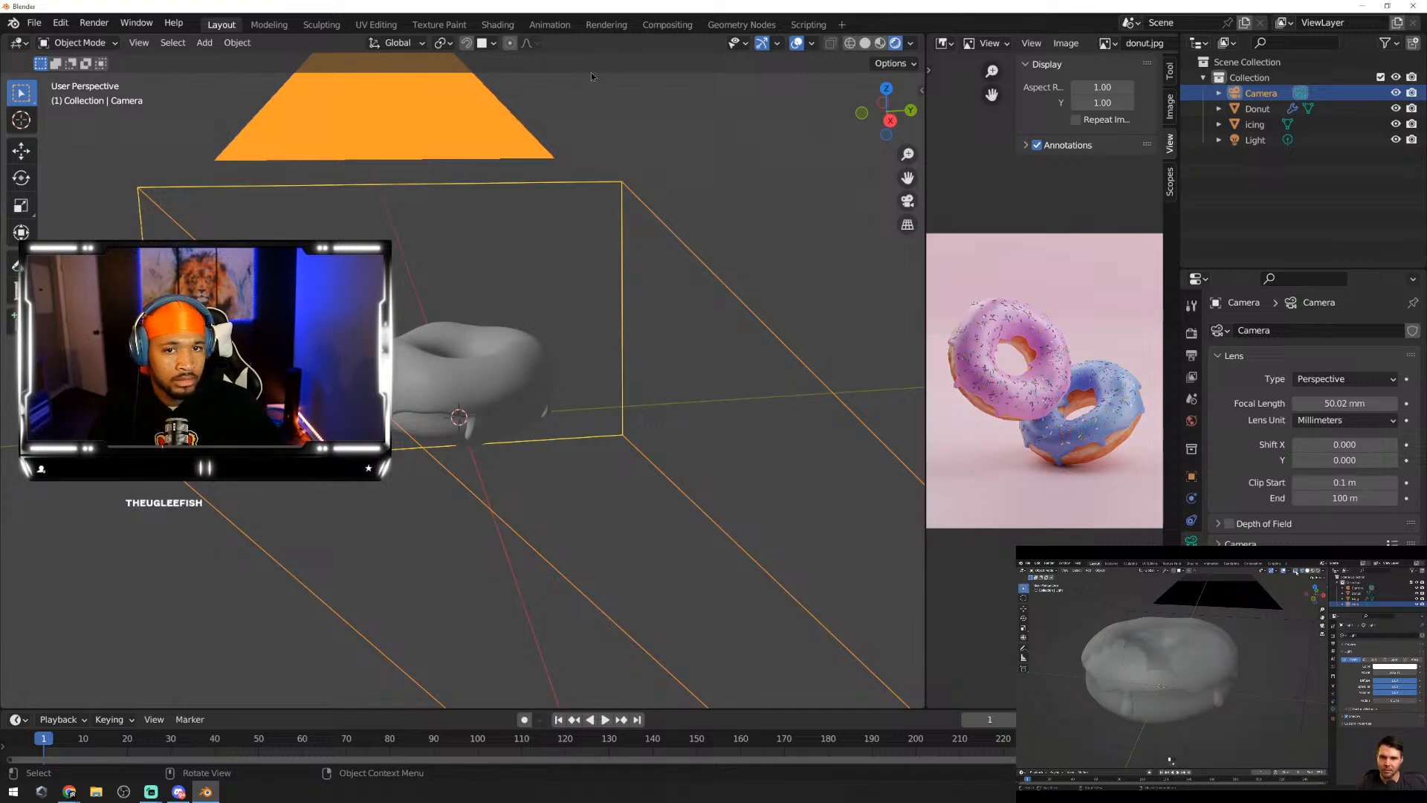
click(865, 42)
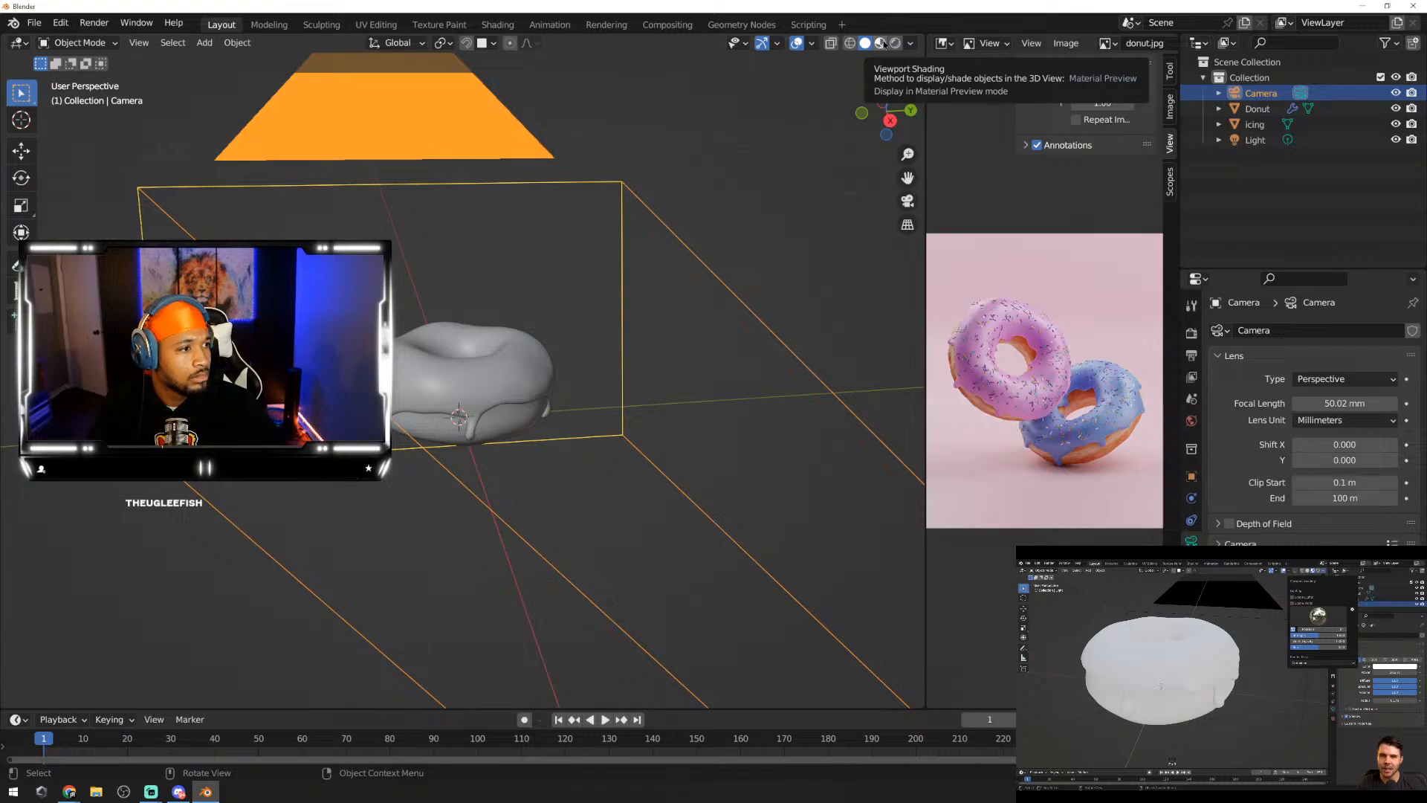
click(911, 43)
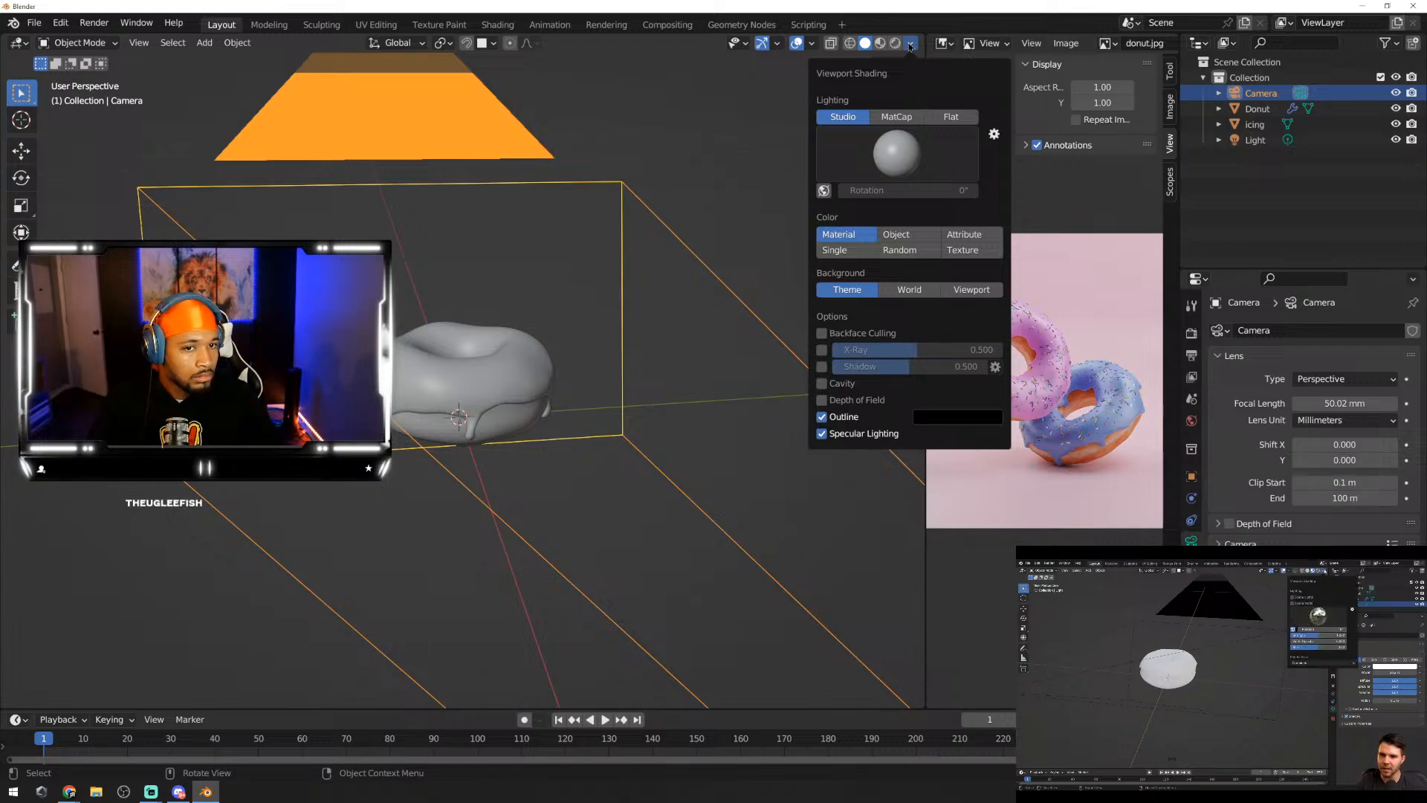
Step: Switch the viewport to material preview, check its scene light and world options, and set the shading to rendered
click(881, 43)
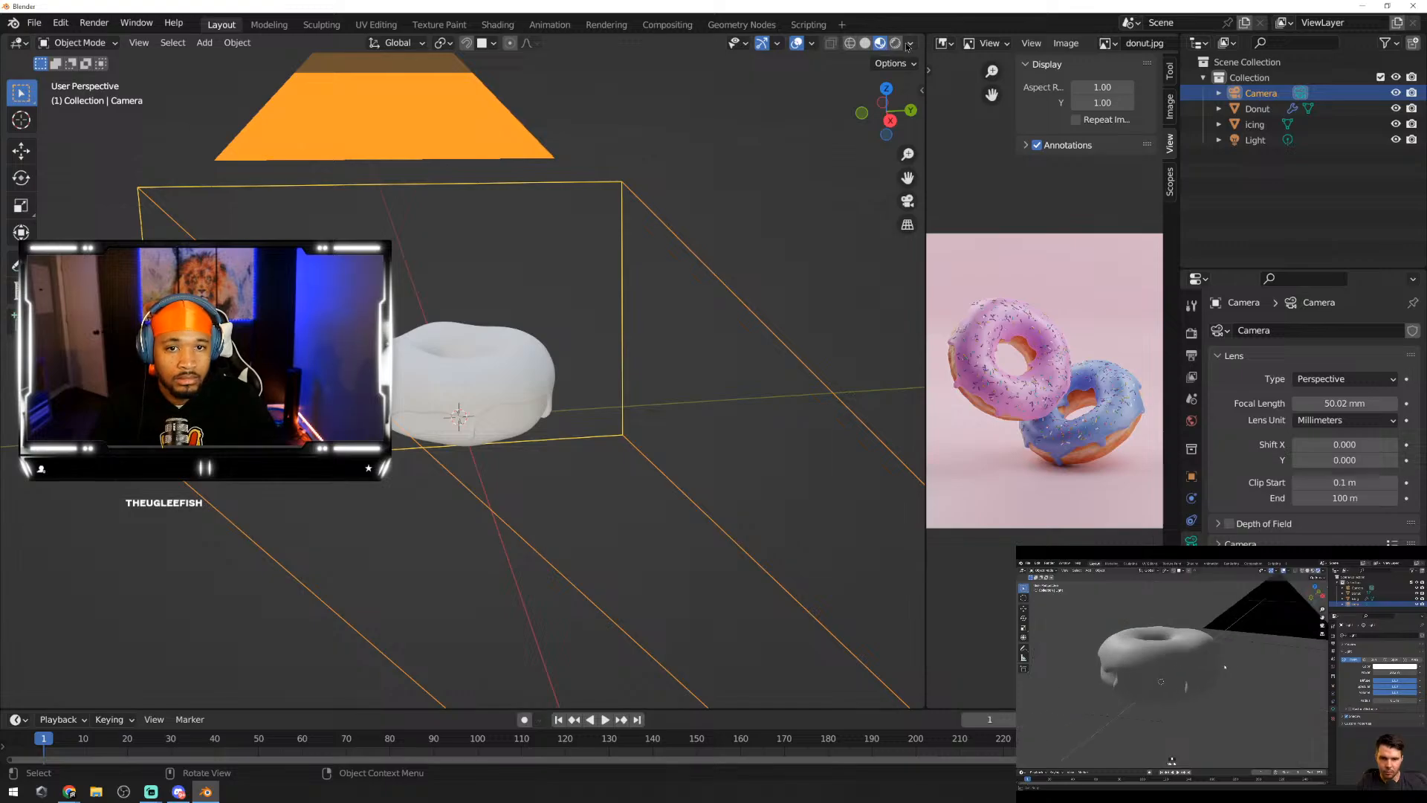
click(910, 43)
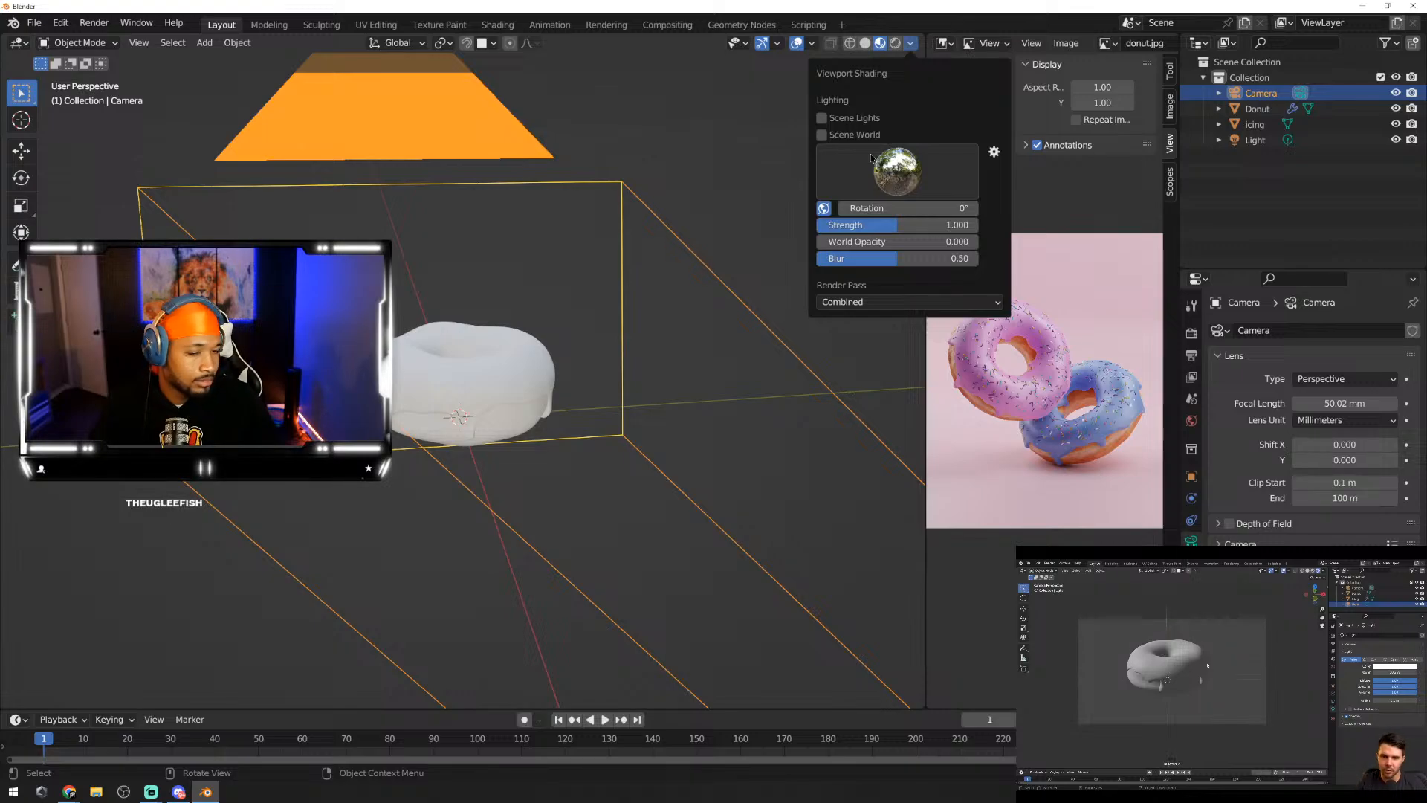
click(894, 43)
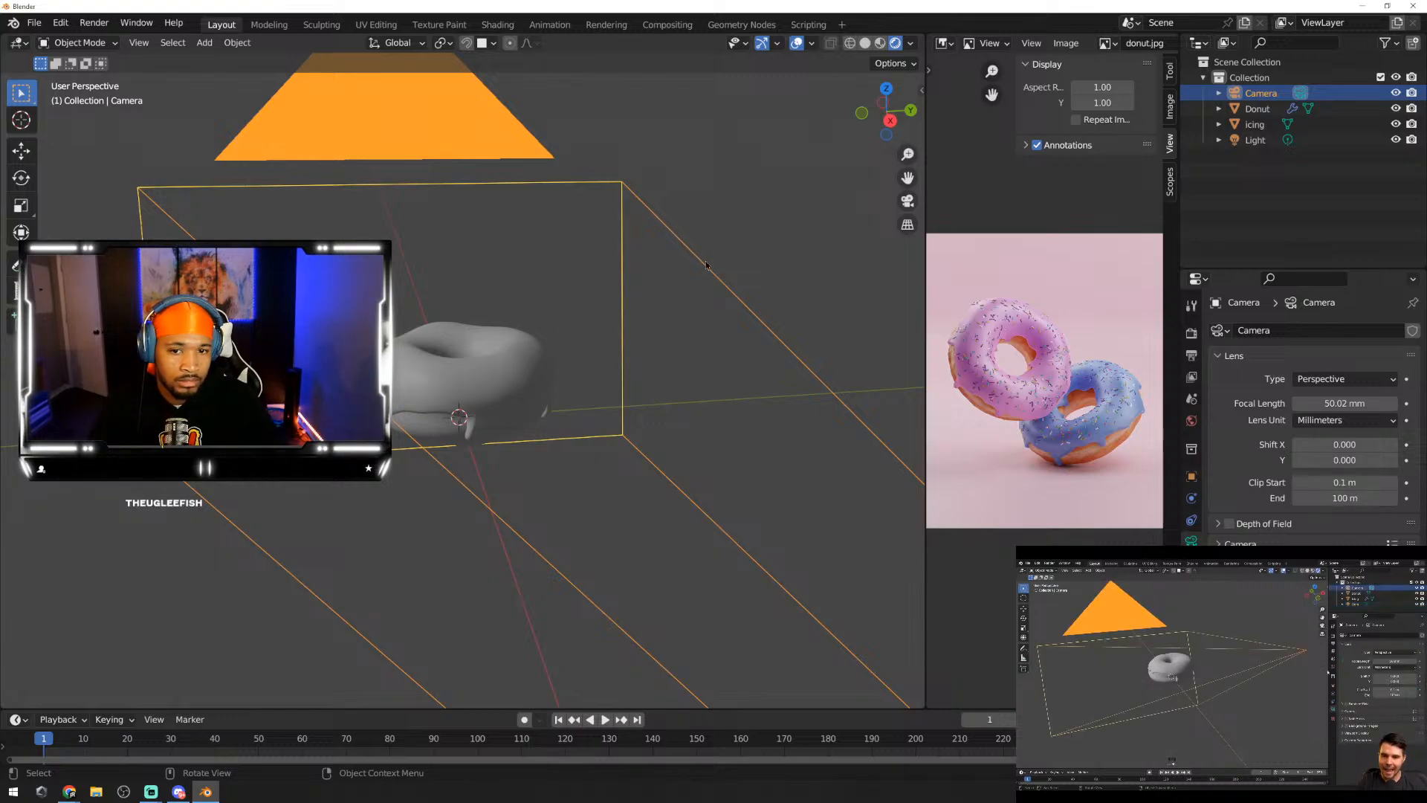
Step: Reselect the camera and undo its recent moves one after another
click(751, 196)
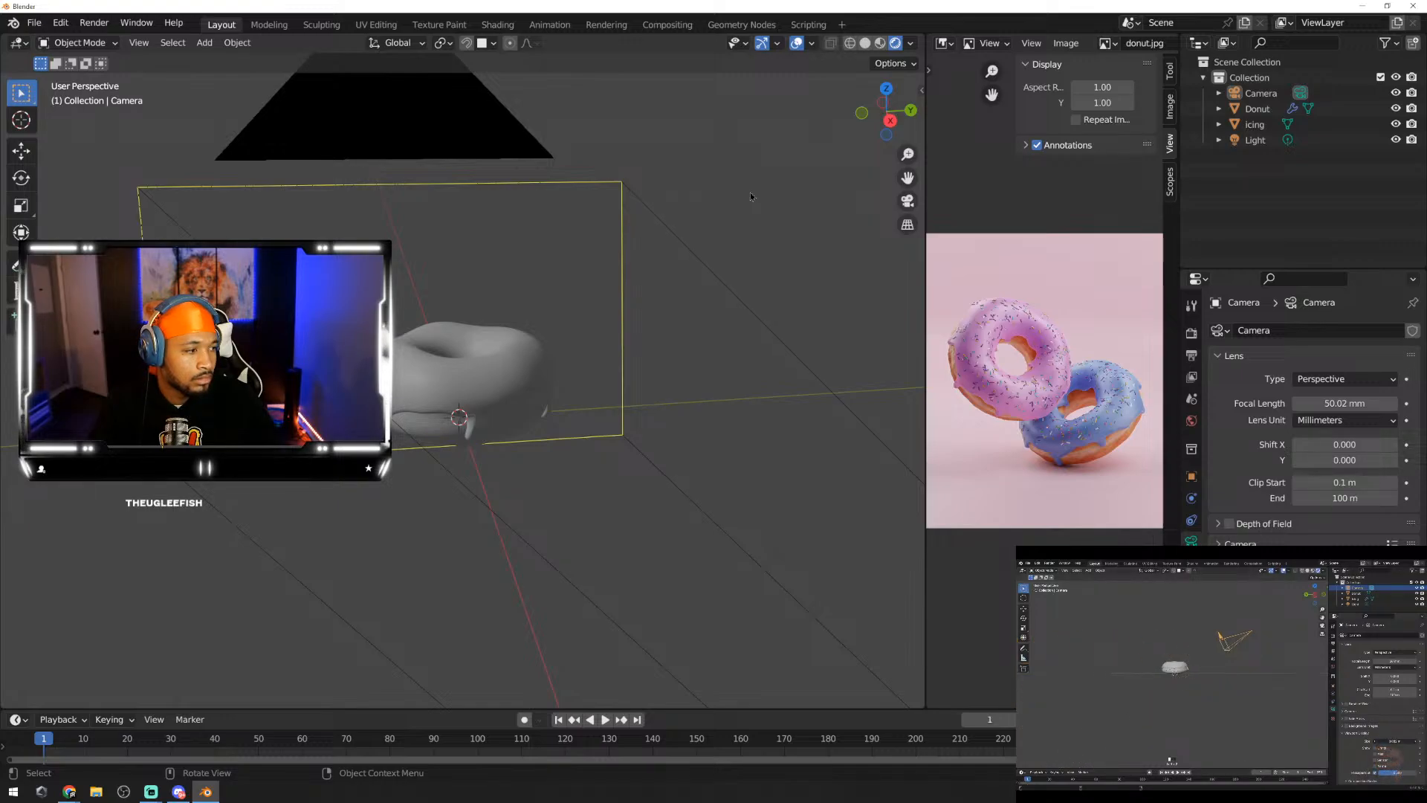
click(481, 150)
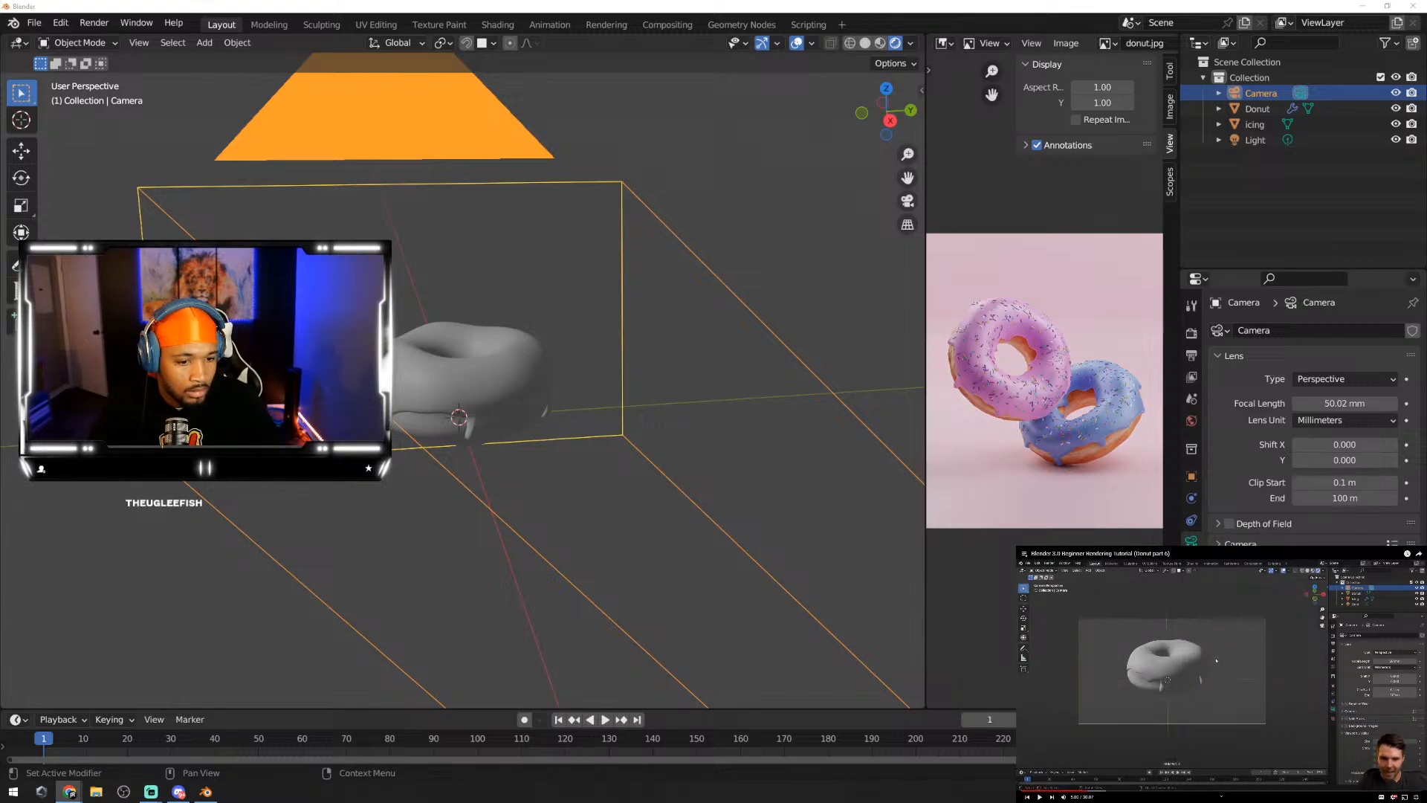
key(alt+Tab)
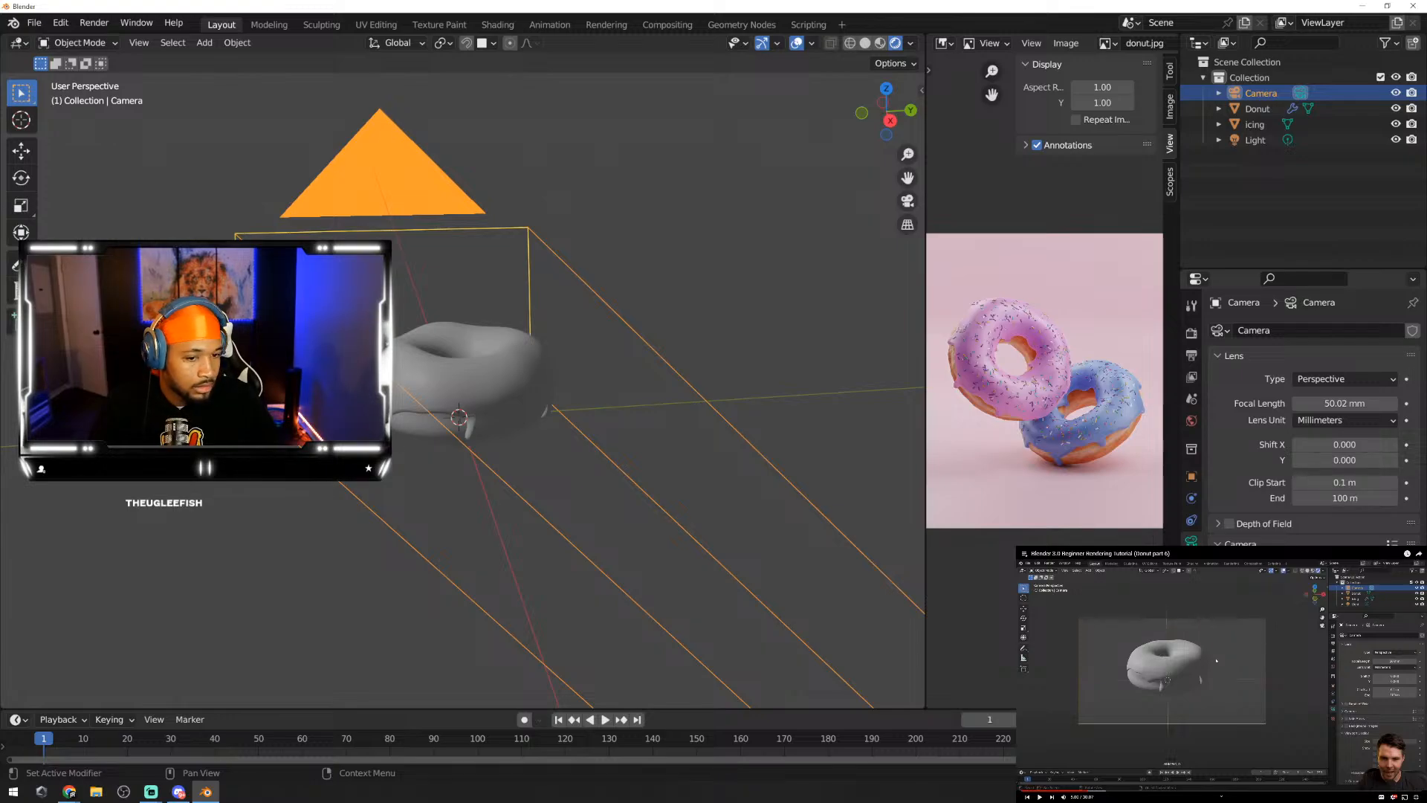
key(ctrl+z)
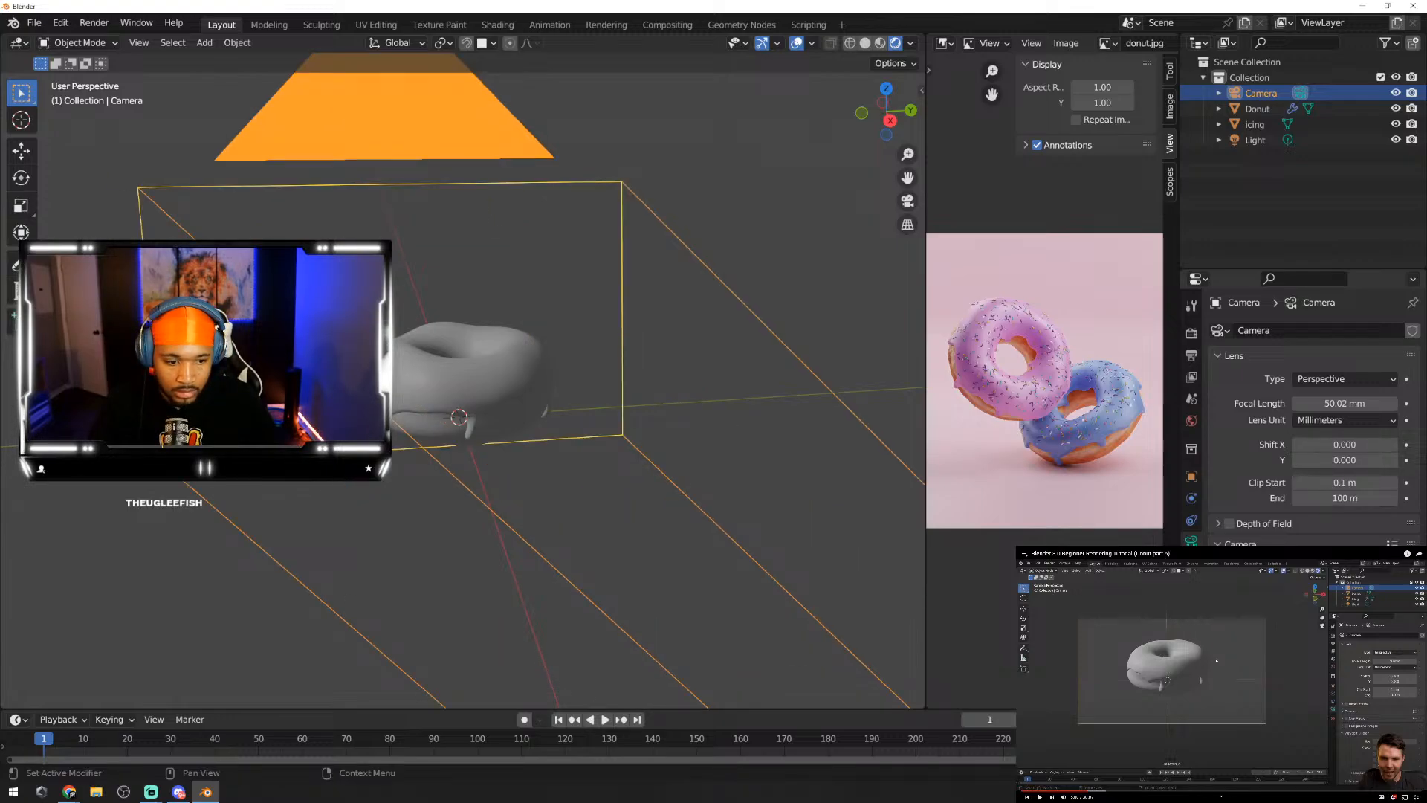
key(ctrl+z)
key(ctrl+z)
key(ctrl+z)
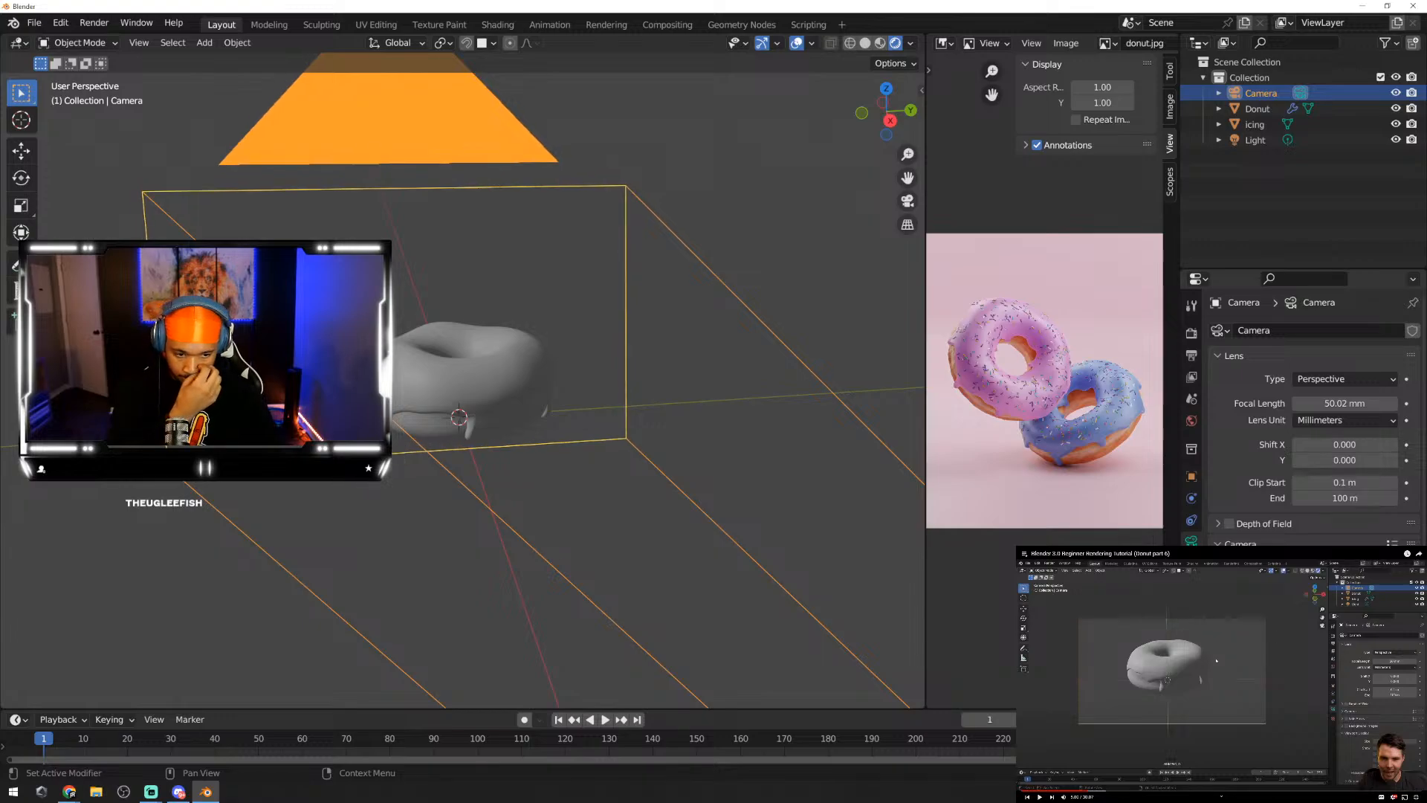
key(ctrl+z)
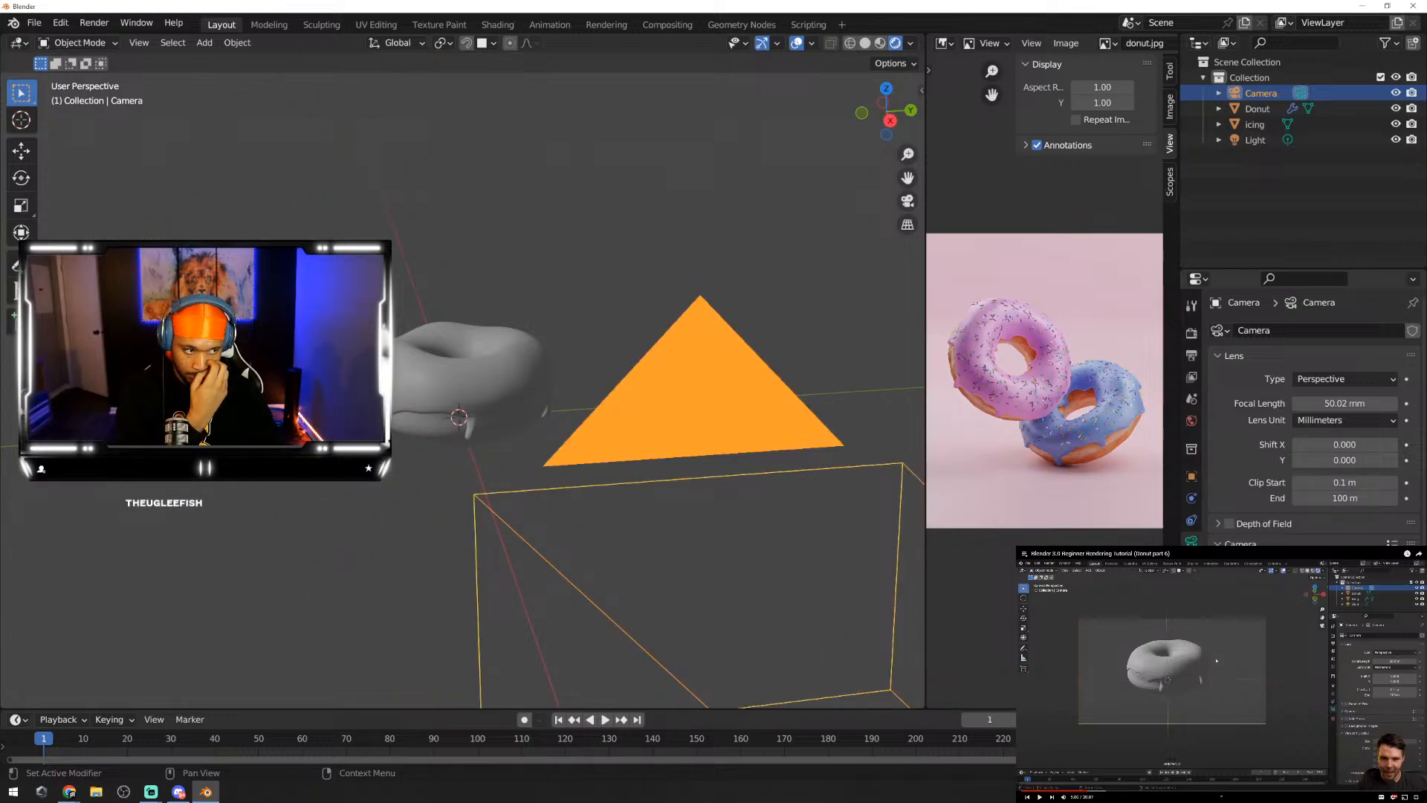
key(ctrl+z)
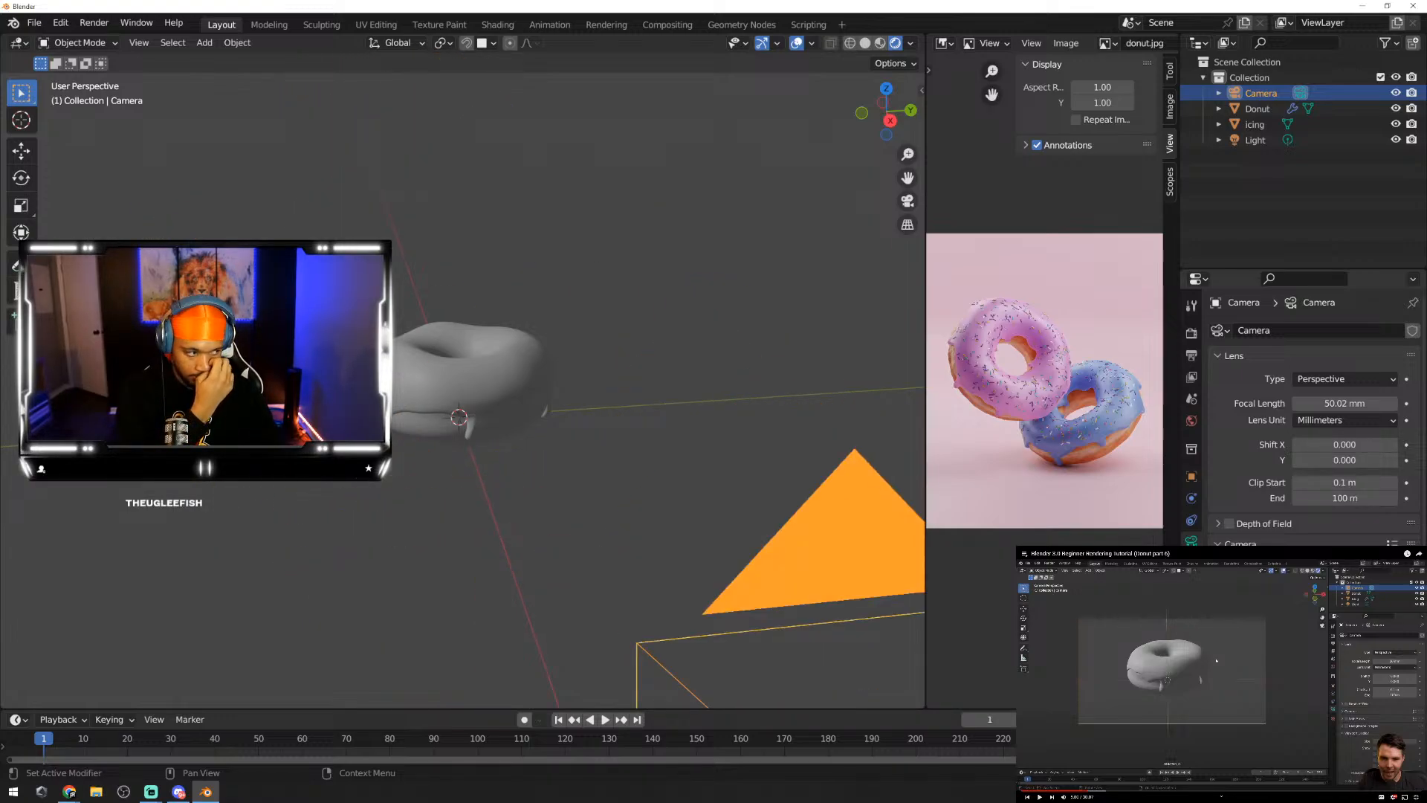
Step: Switch to the browser, play the tutorial video and skip back to the part about moving the camera
key(alt+Tab)
key(space)
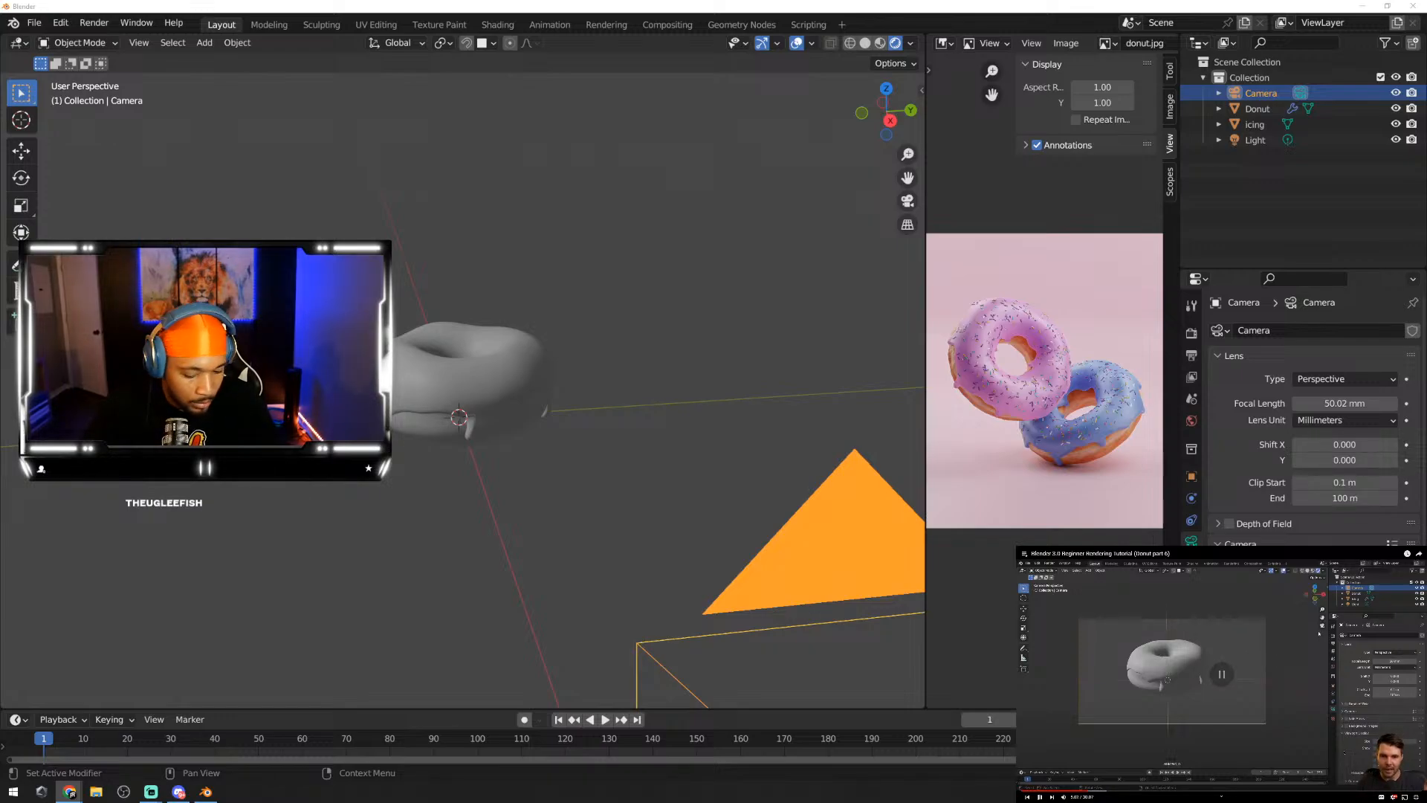
key(Left)
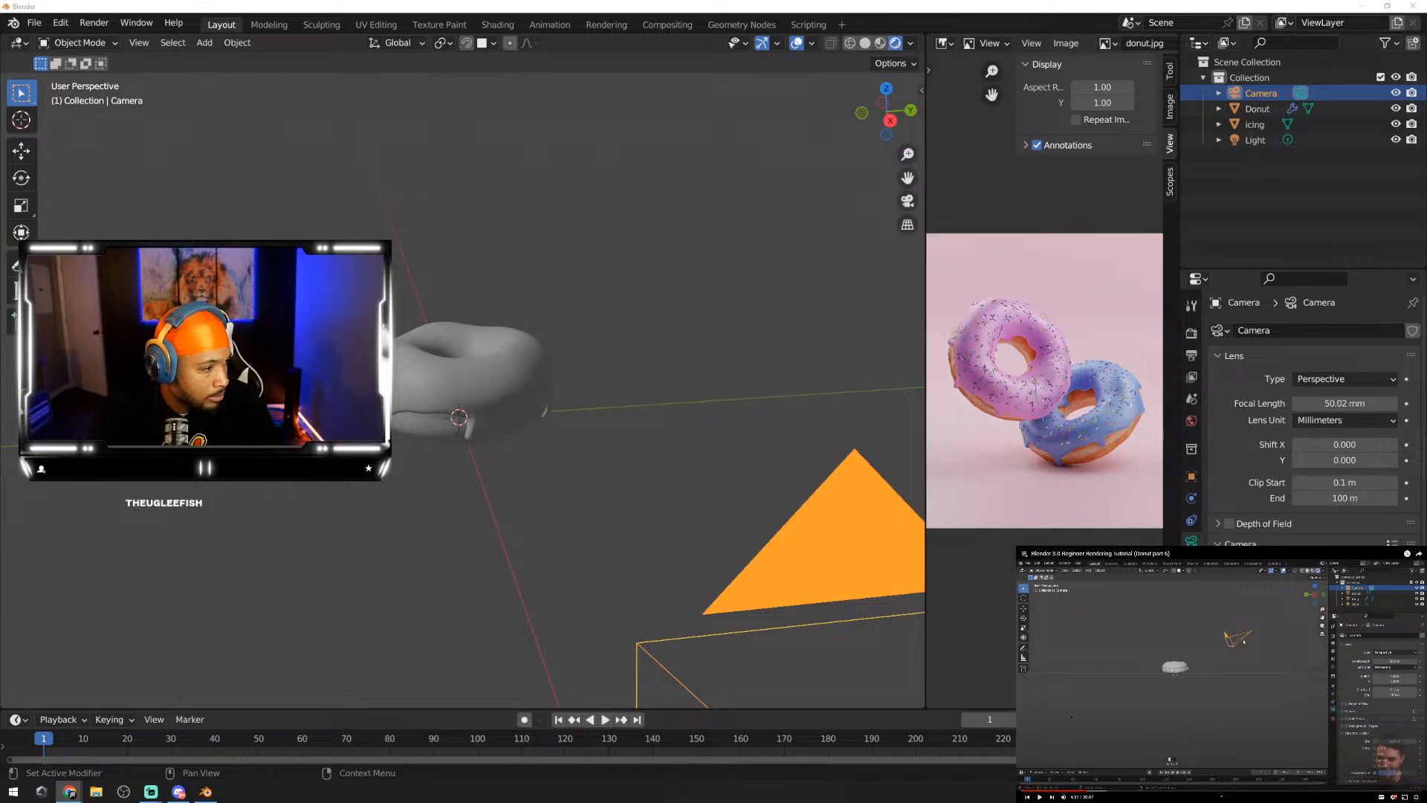
Step: Switch back to Blender, step through the camera's undo history to restore a position beside the donut, and deselect the camera
key(alt+Tab)
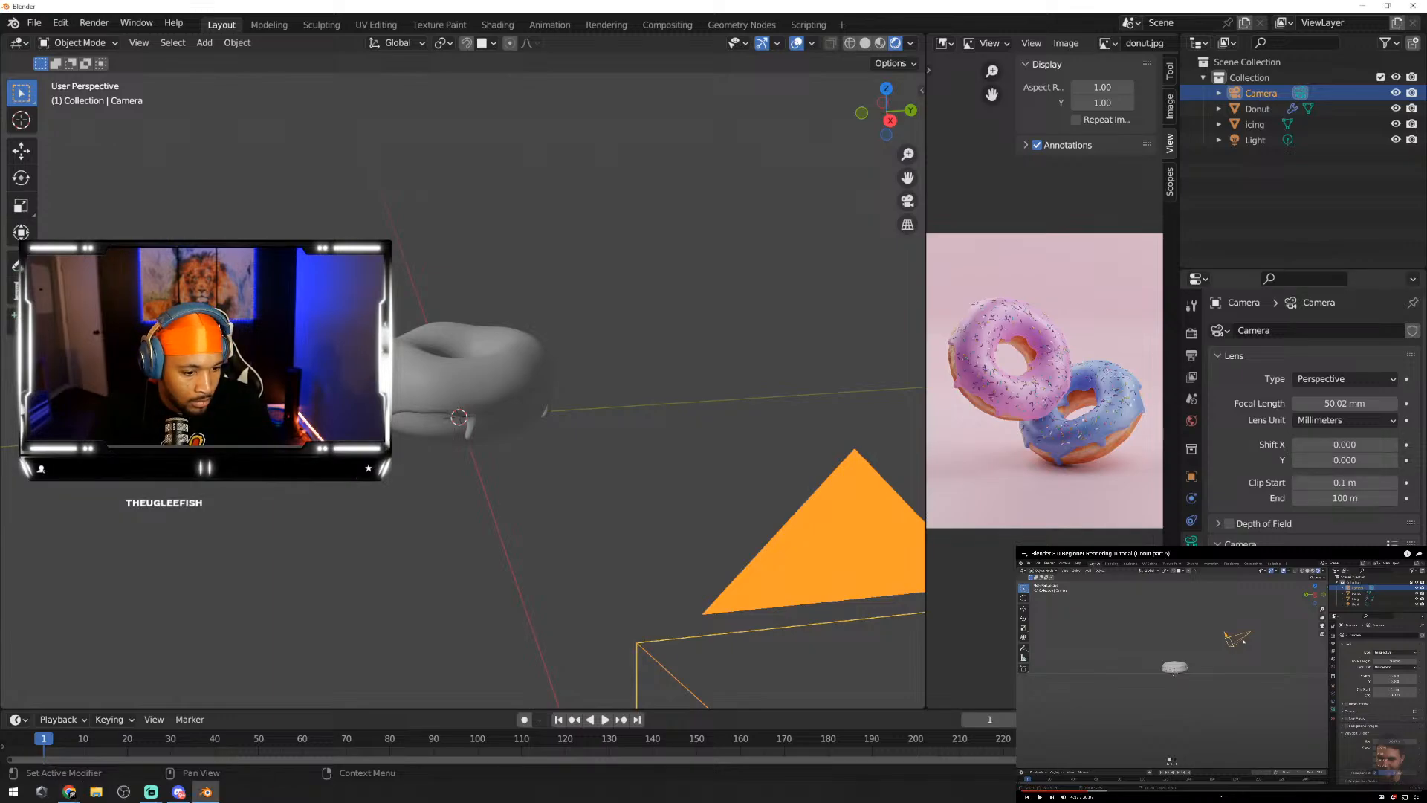
key(ctrl+z)
key(ctrl+z)
key(ctrl+z)
key(ctrl+shift+z)
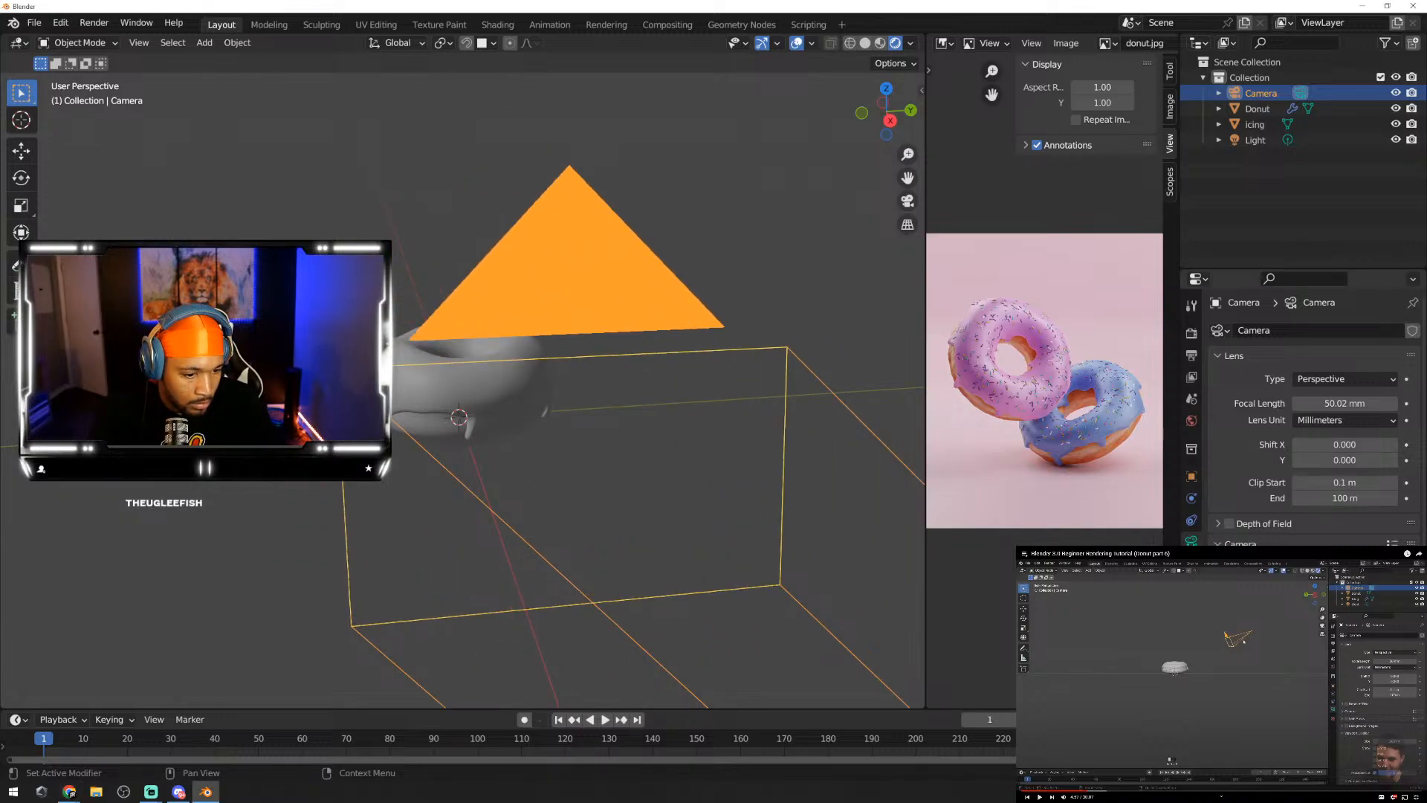
key(ctrl+shift+z)
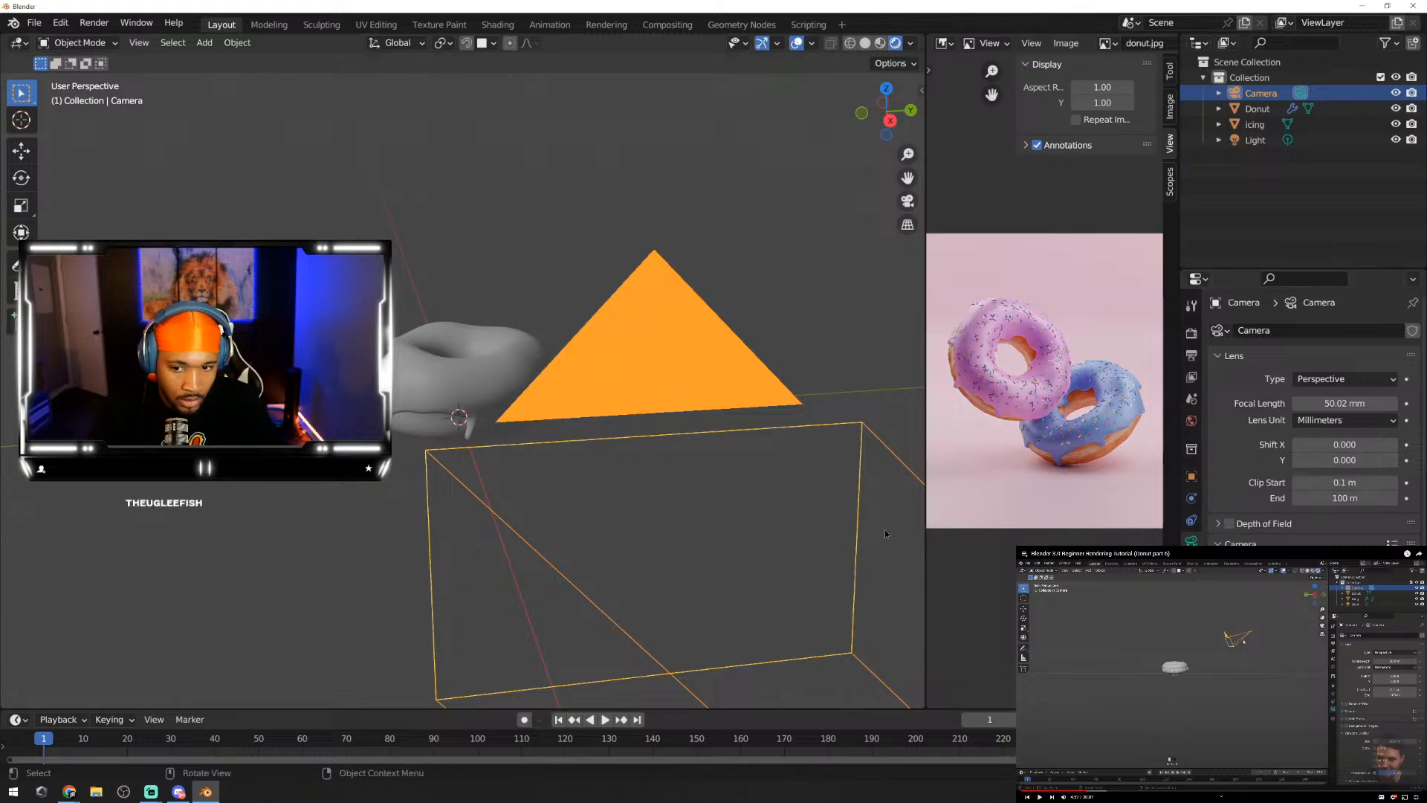
click(838, 310)
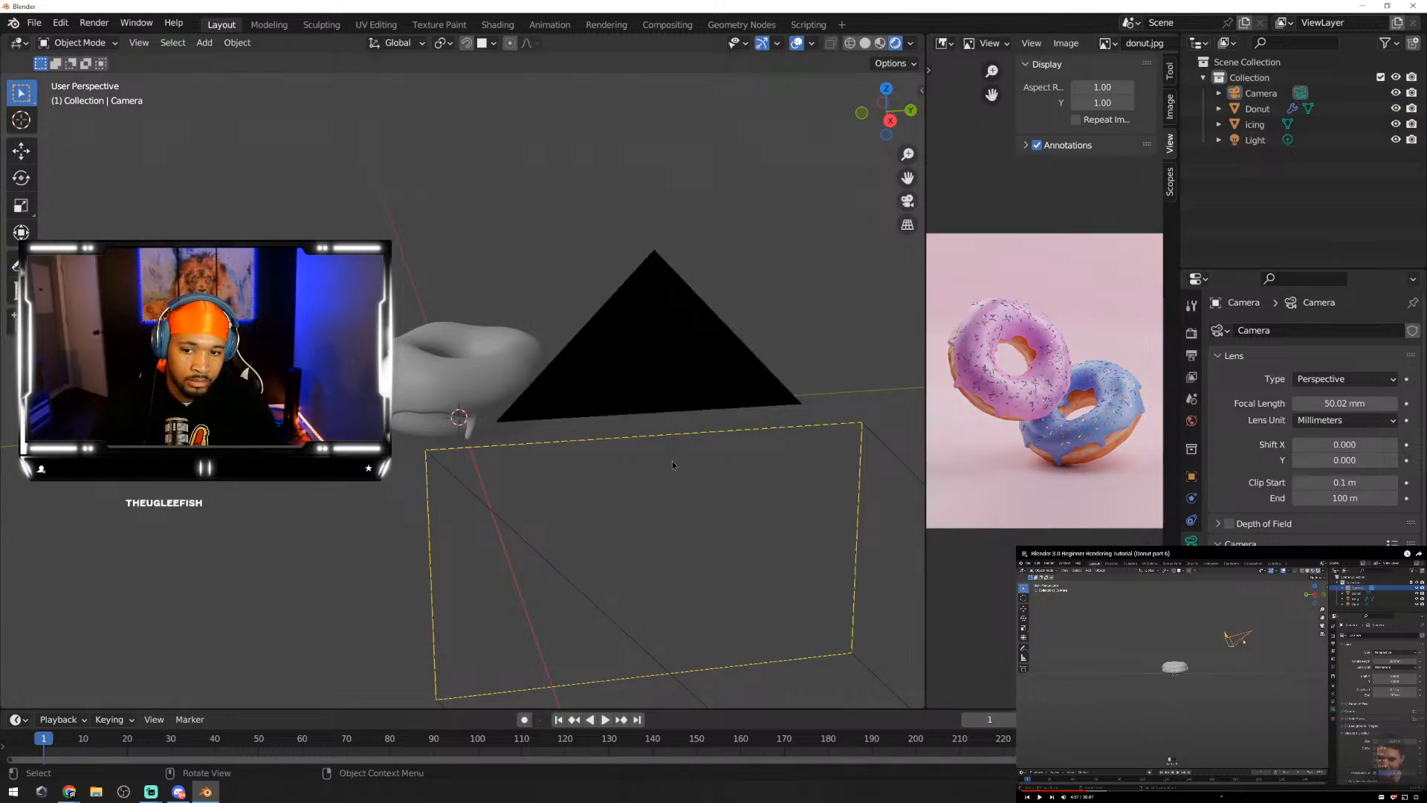
middle_drag(675, 461, 800, 465)
click(800, 466)
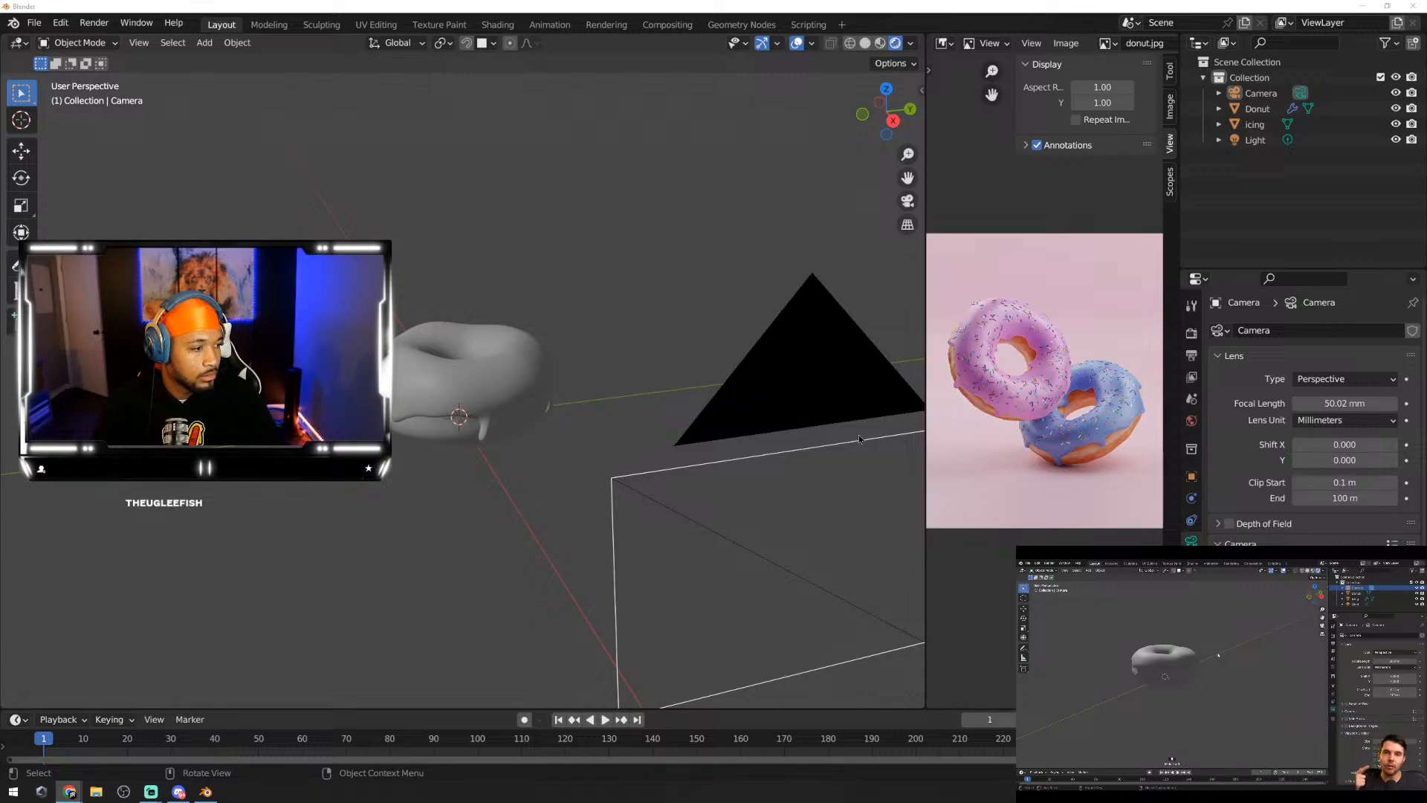
Step: Show the scene's render settings and choose Eevee as the render engine
click(859, 439)
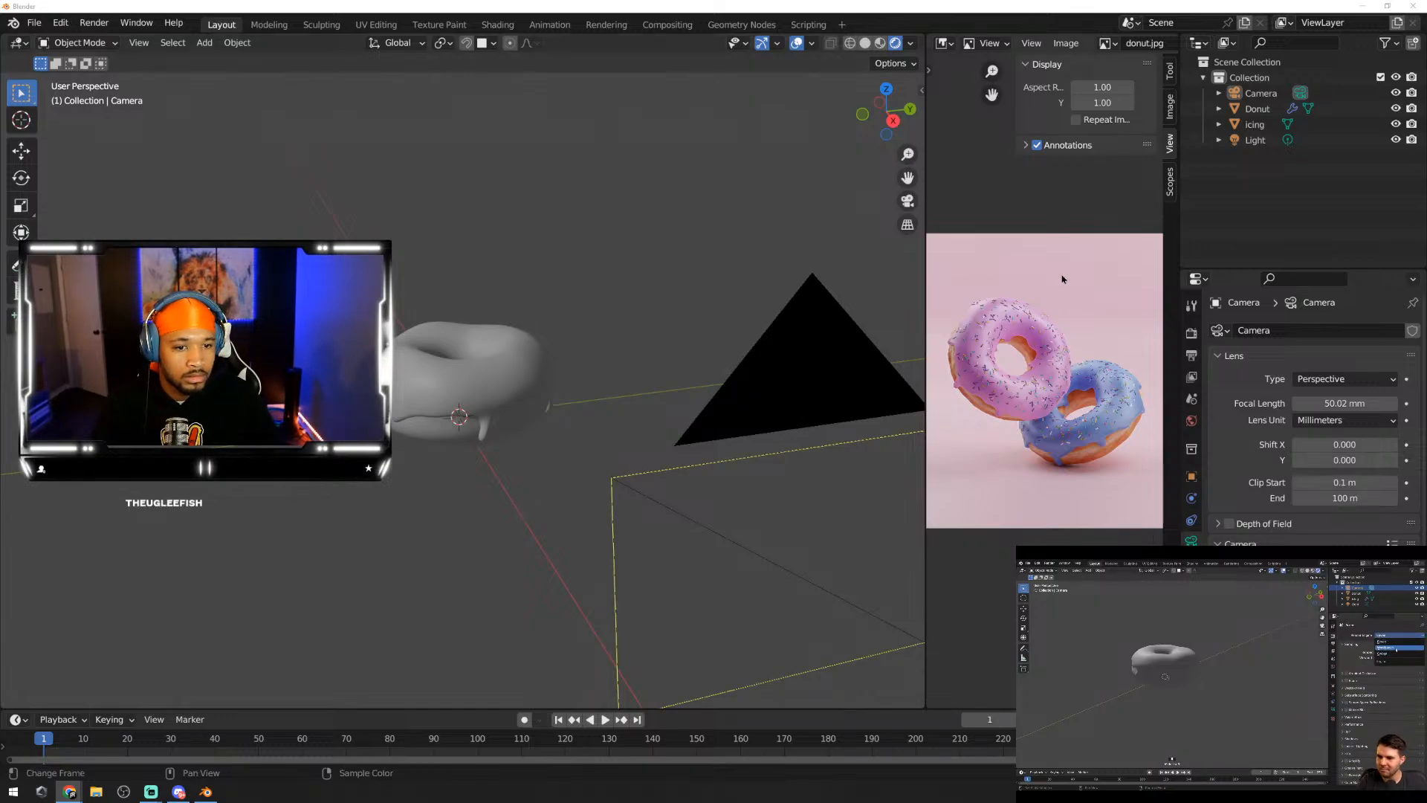
click(1191, 333)
click(1354, 330)
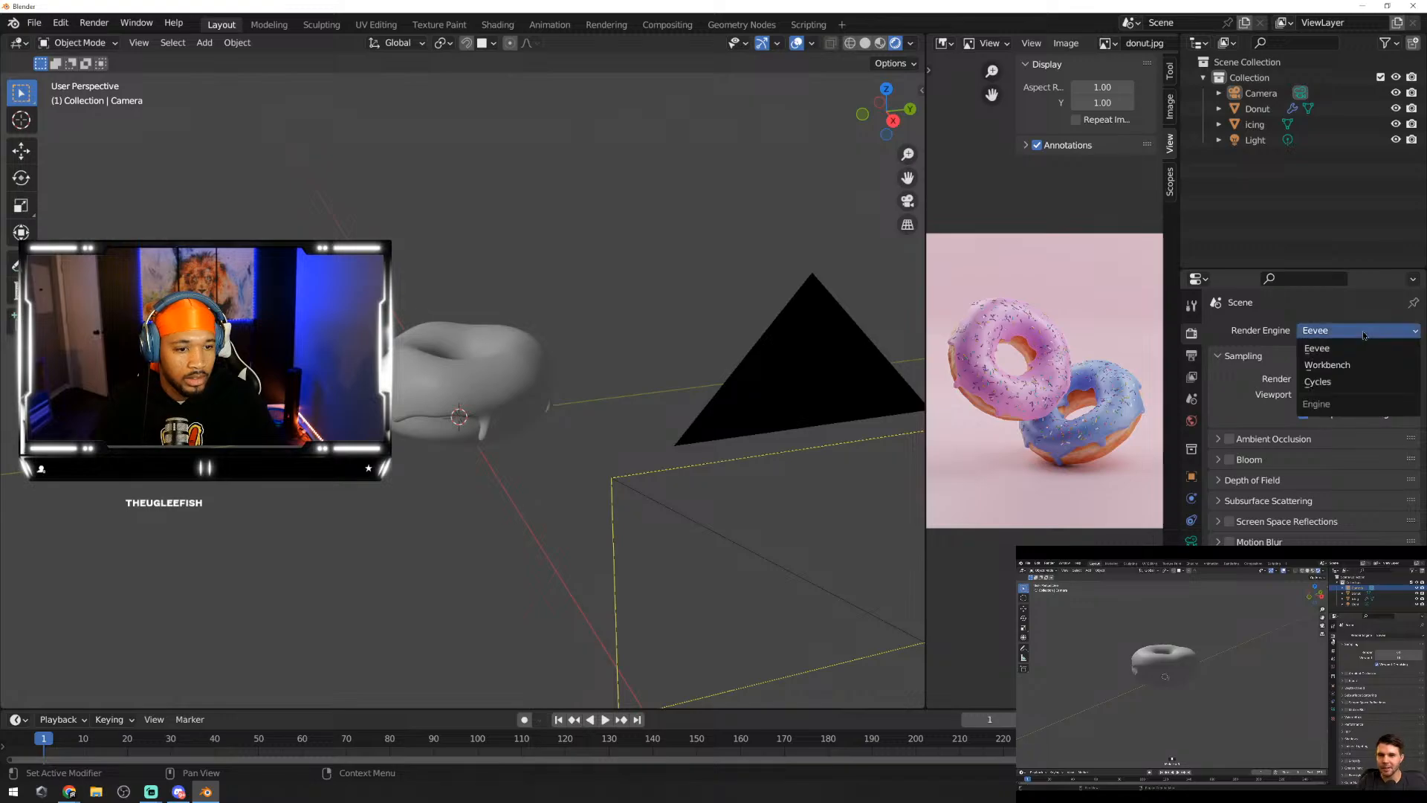
click(1338, 348)
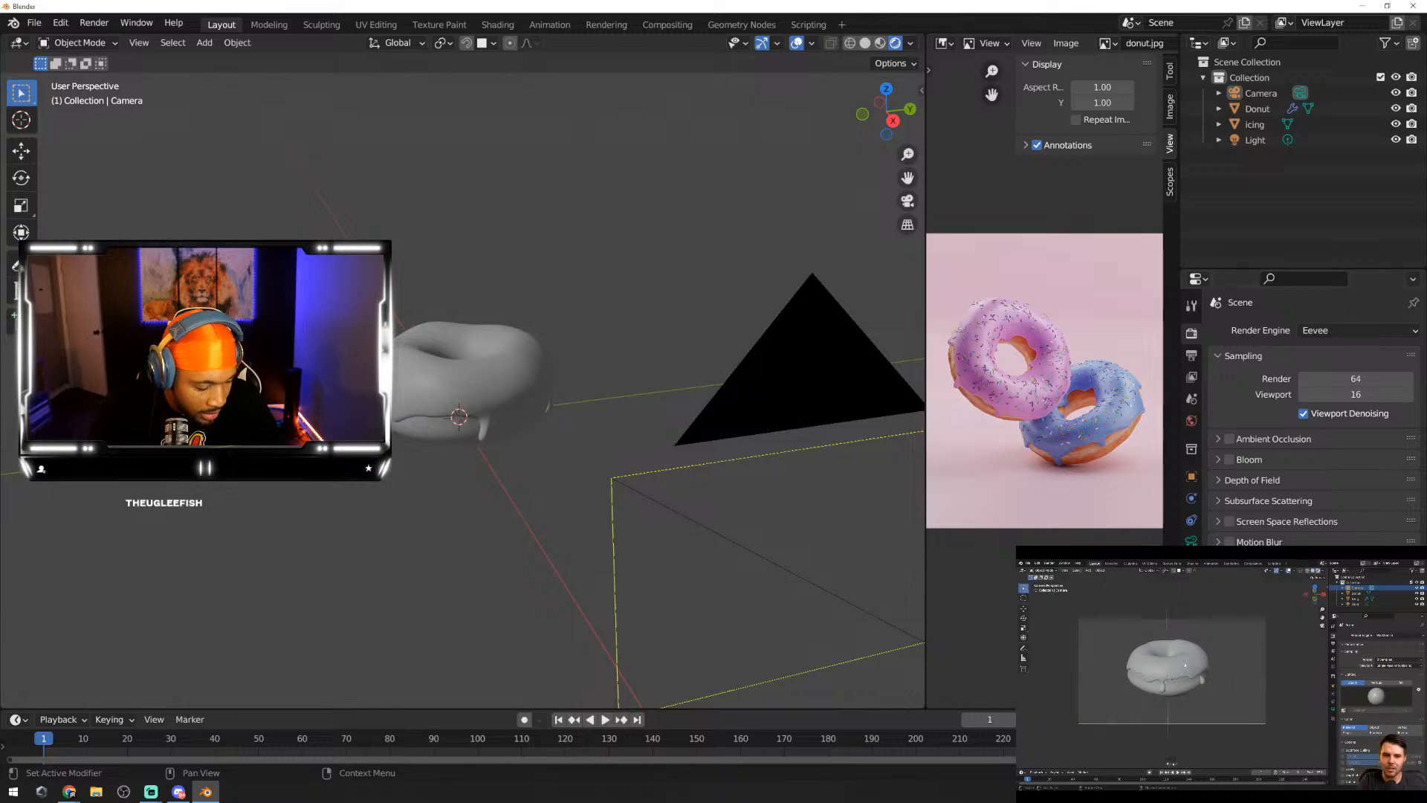
Step: Pause the tutorial video, switch to the stream chat window and look through its settings pages
click(1211, 689)
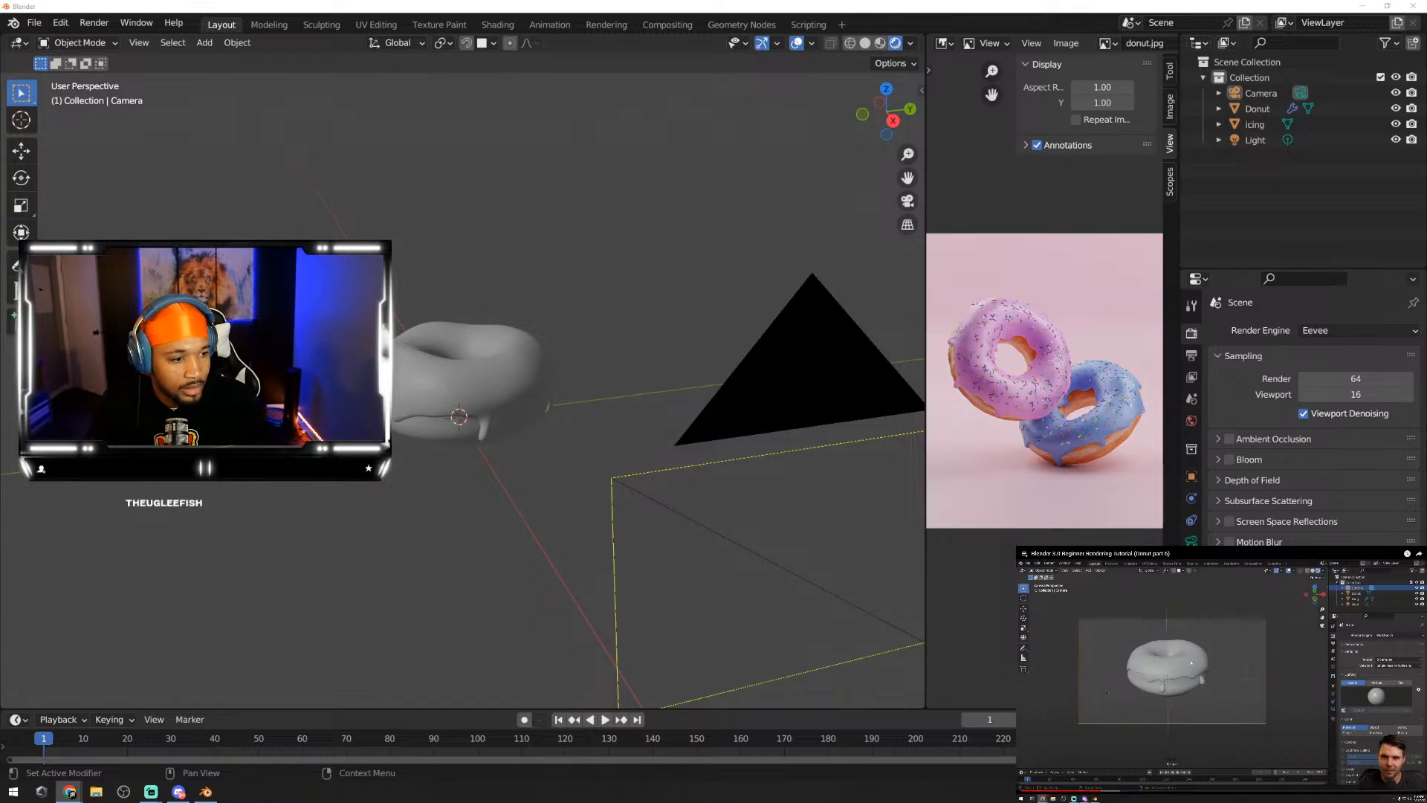
key(alt+Tab)
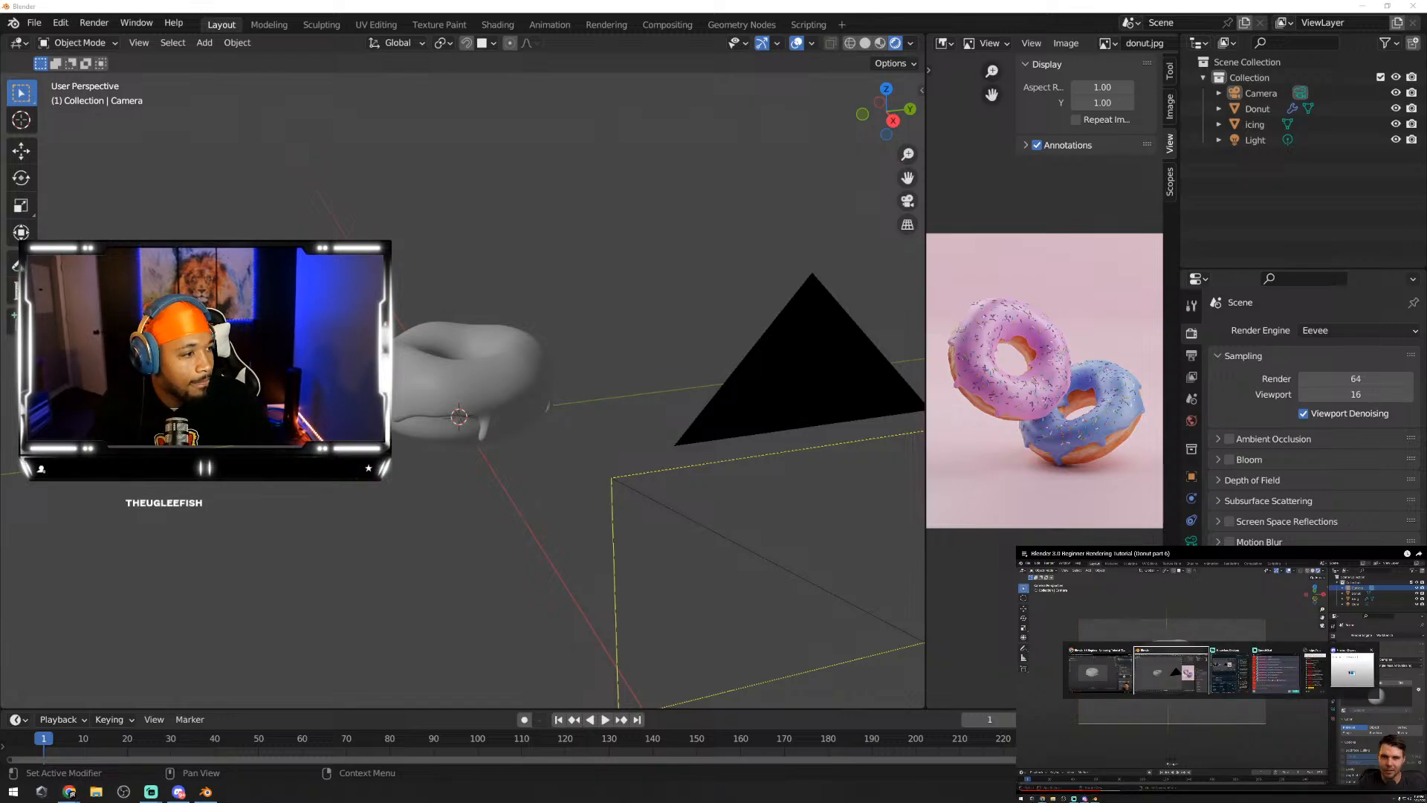
click(1281, 665)
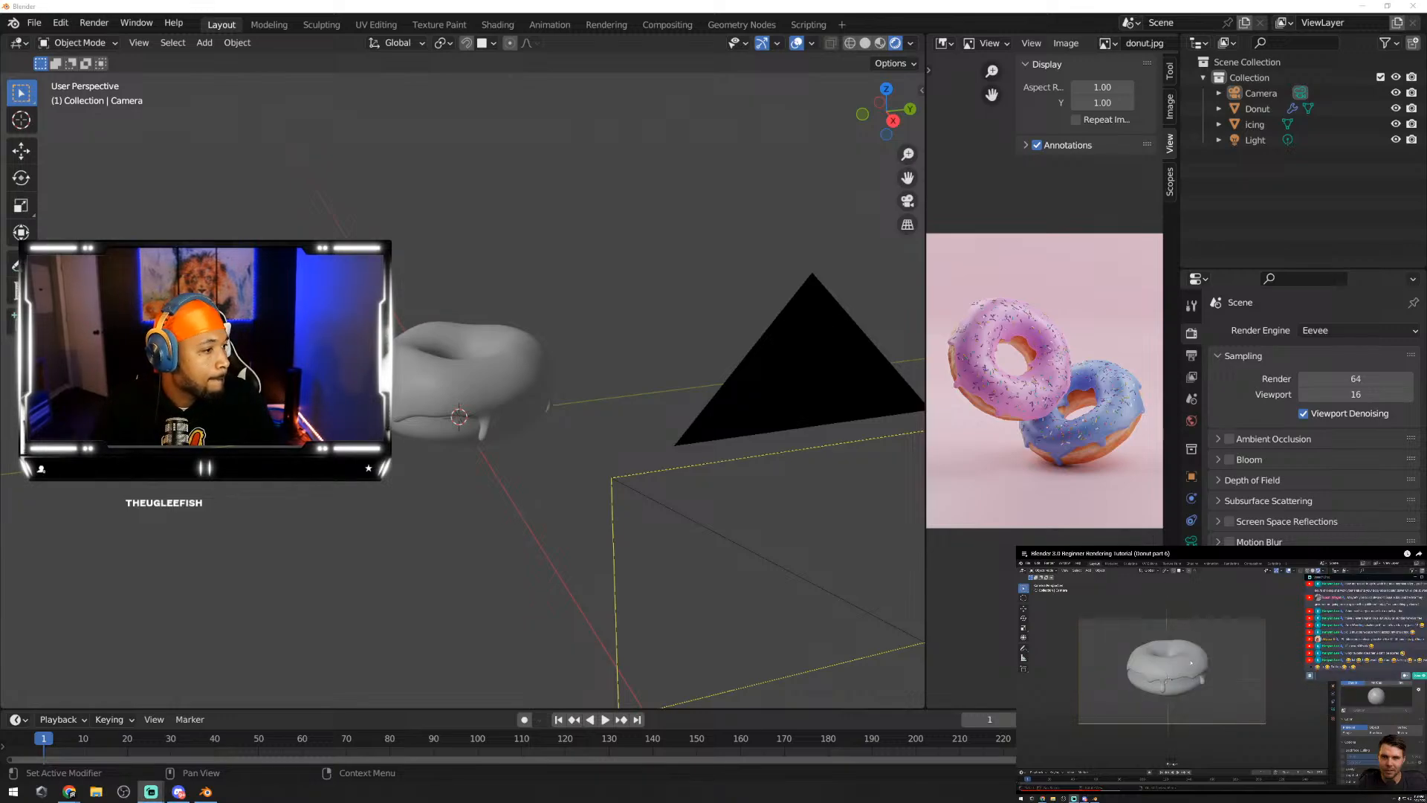
click(1309, 674)
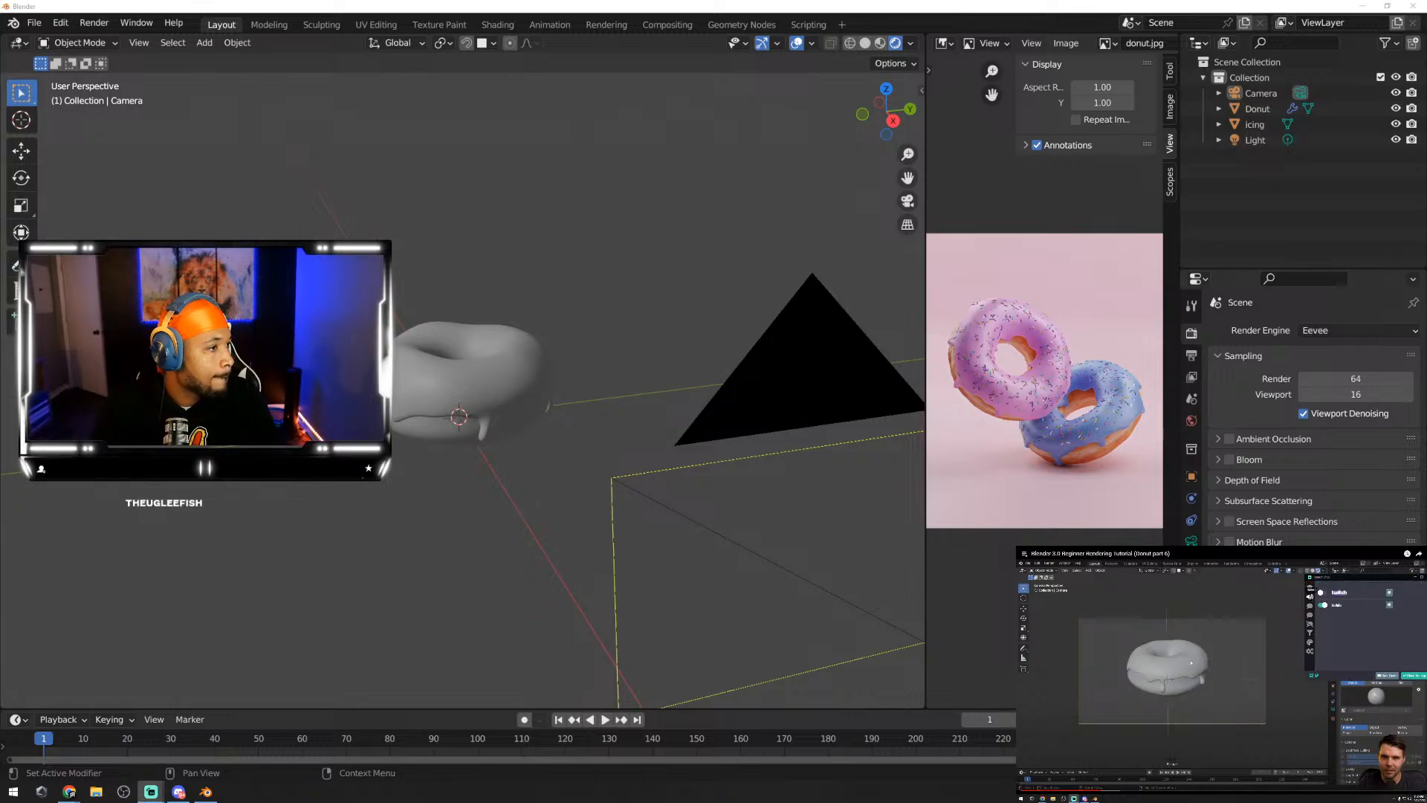
click(1310, 596)
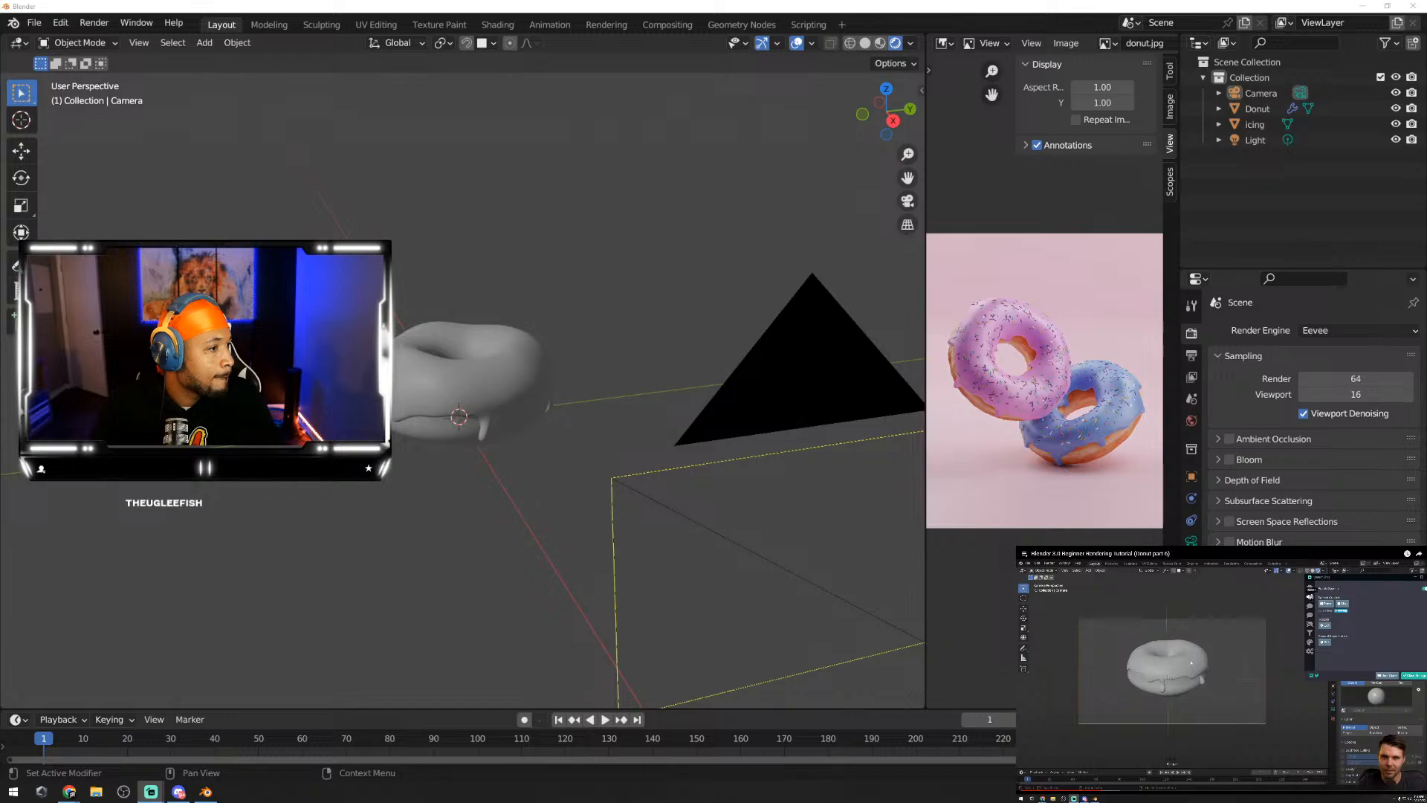
click(1309, 605)
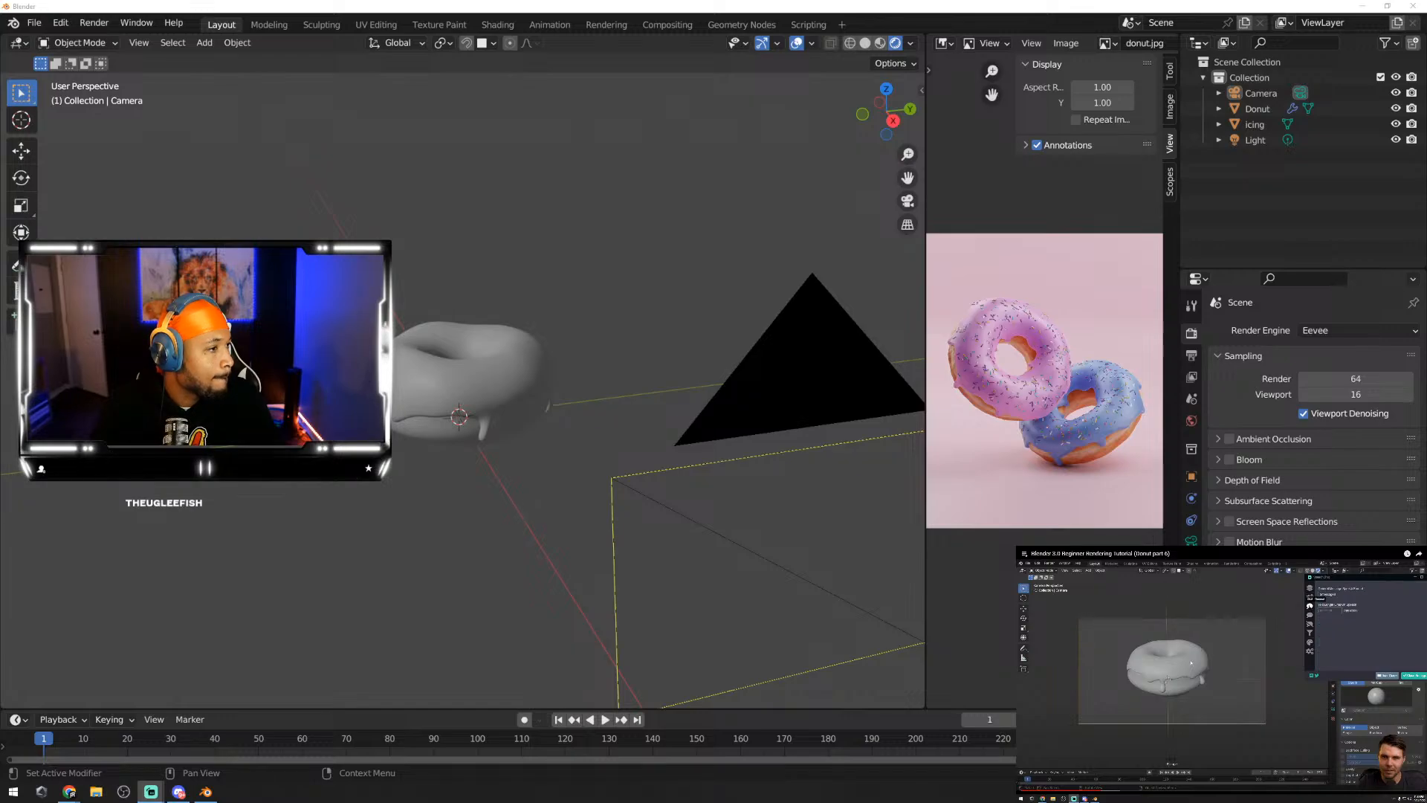
click(1309, 615)
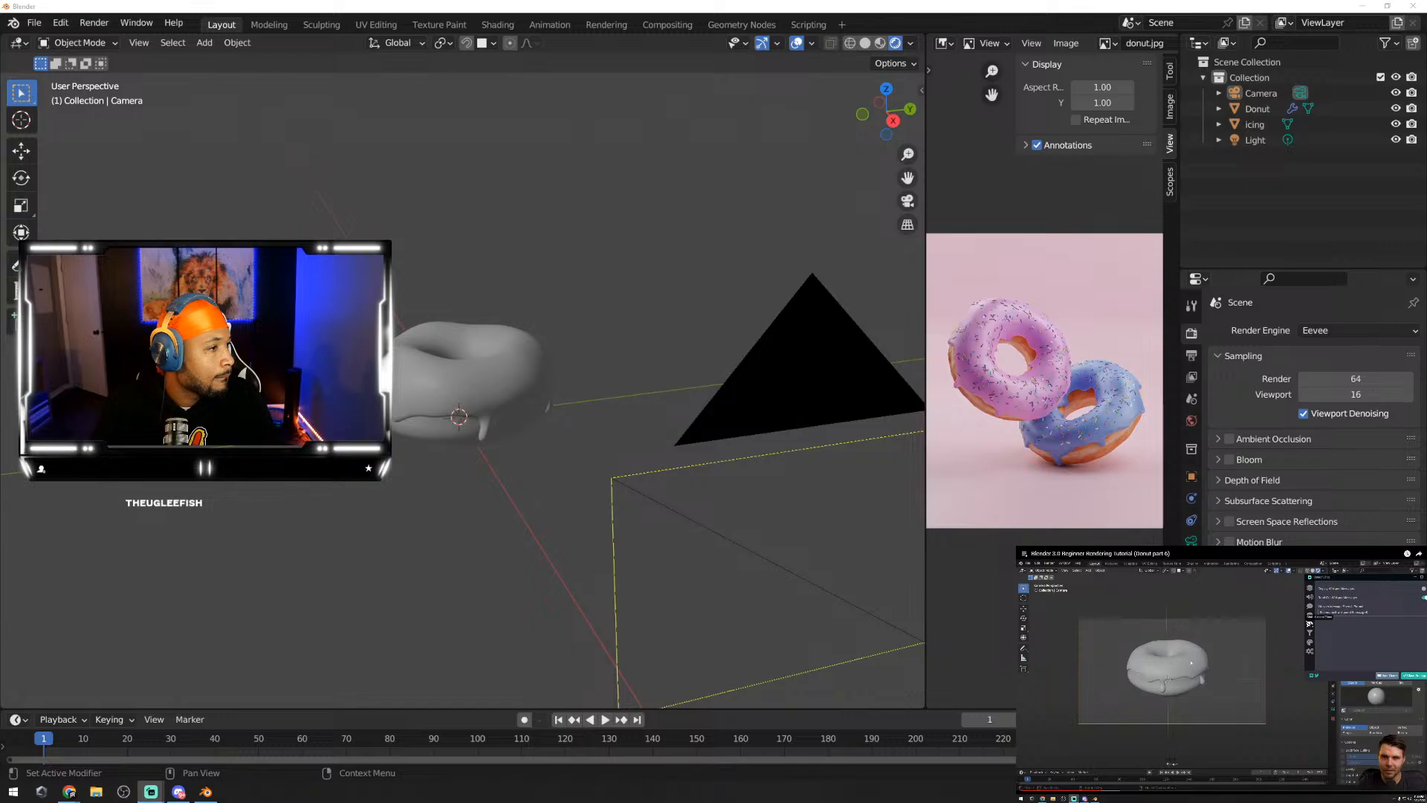
click(1309, 624)
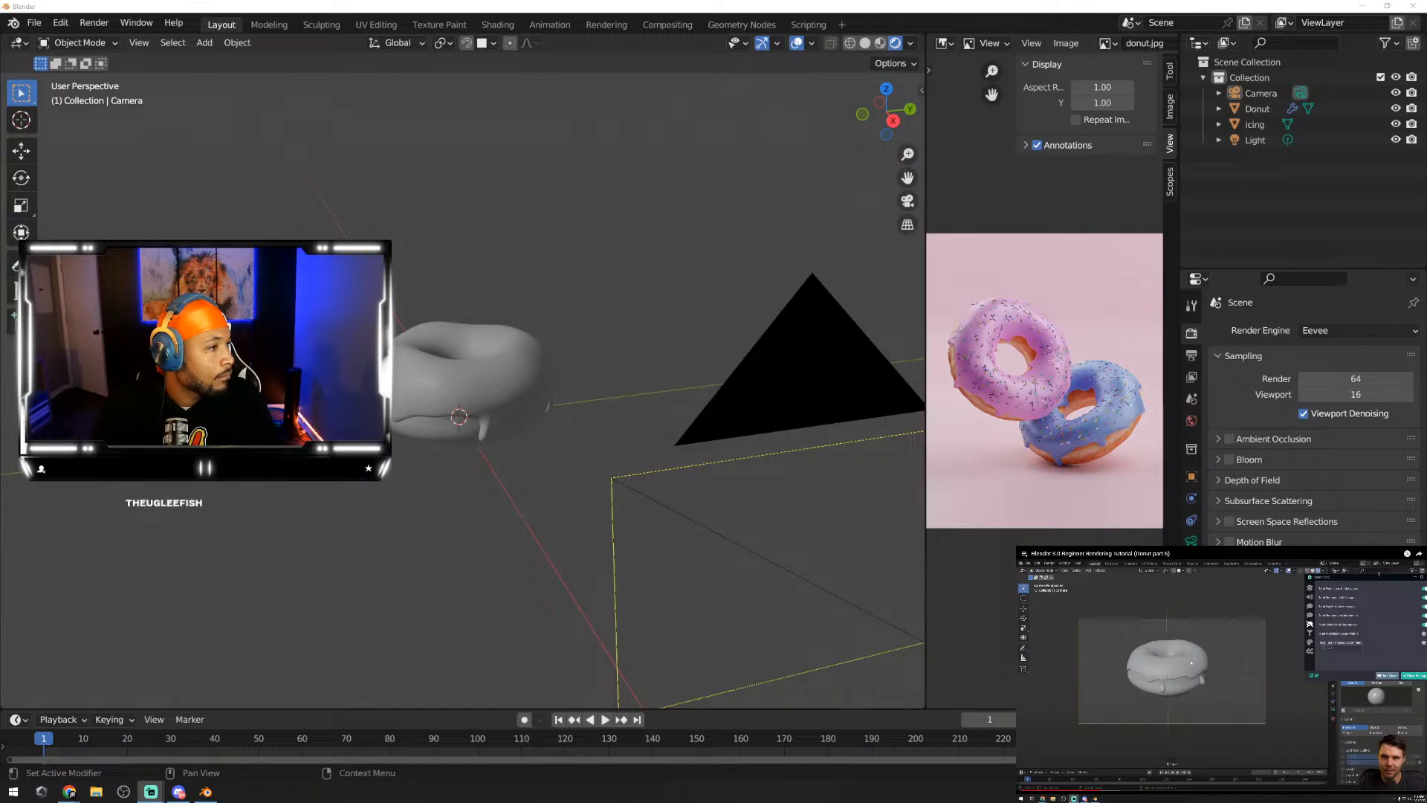
drag(1375, 577, 1308, 581)
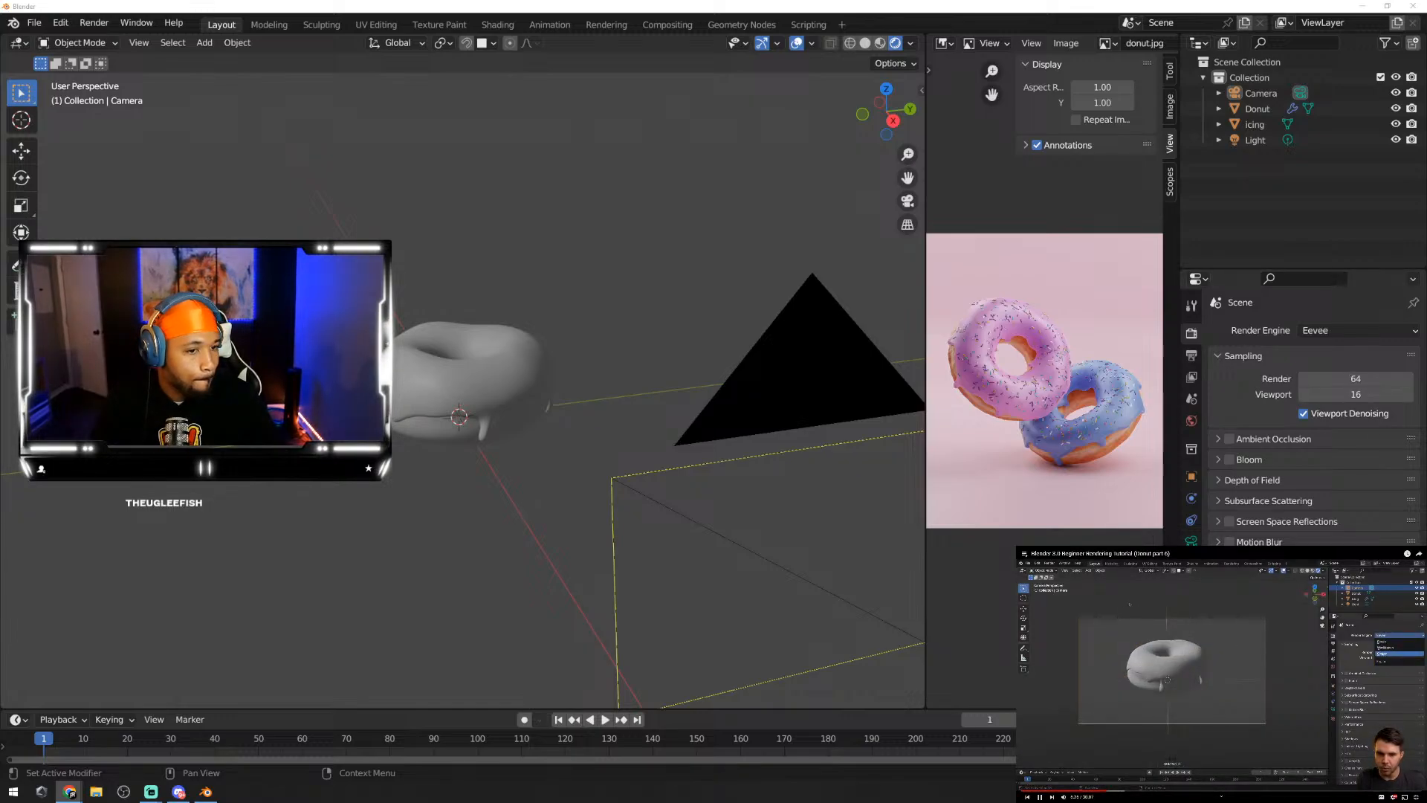
Step: Set the render engine to Cycles and view the rendered donut from its other side
click(1364, 335)
click(1338, 375)
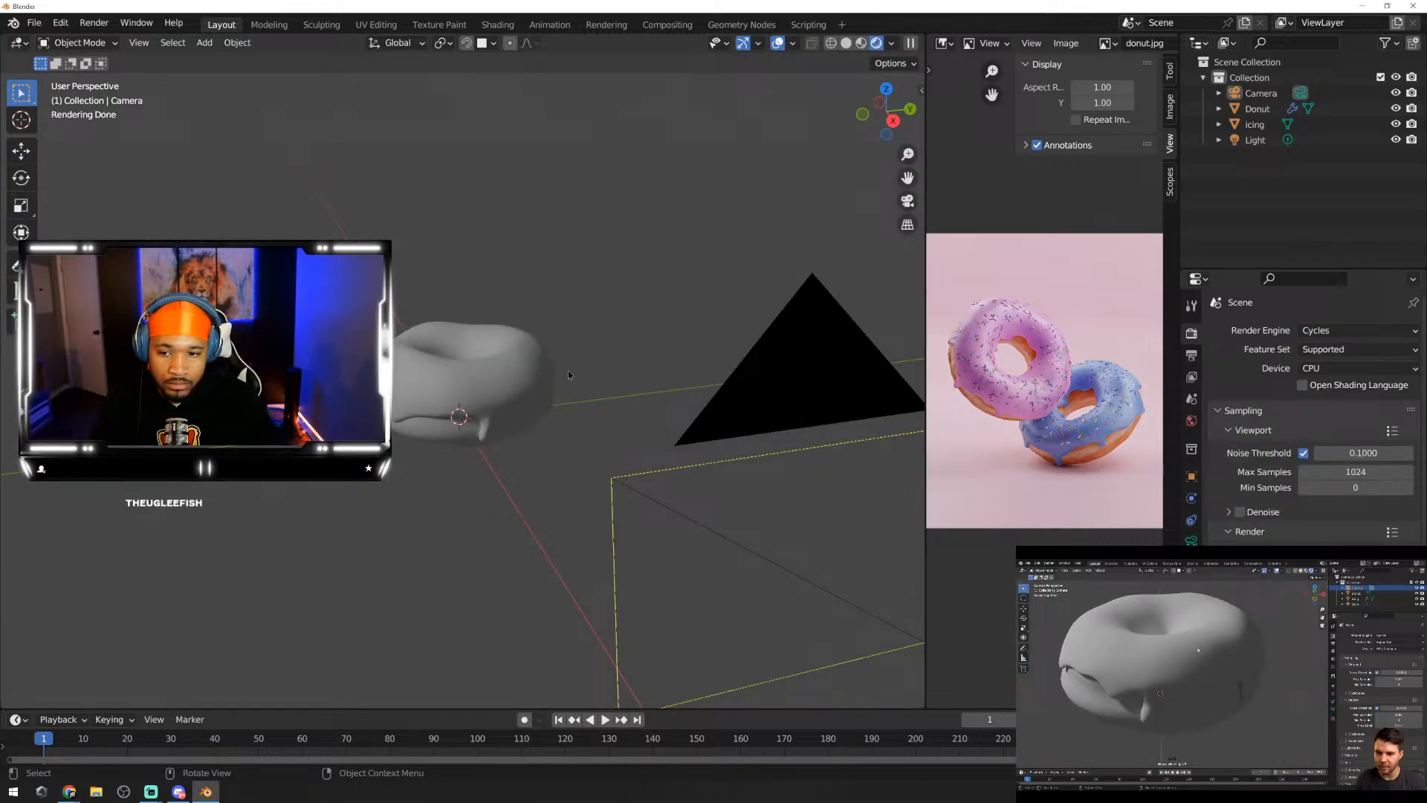
middle_drag(568, 371, 689, 352)
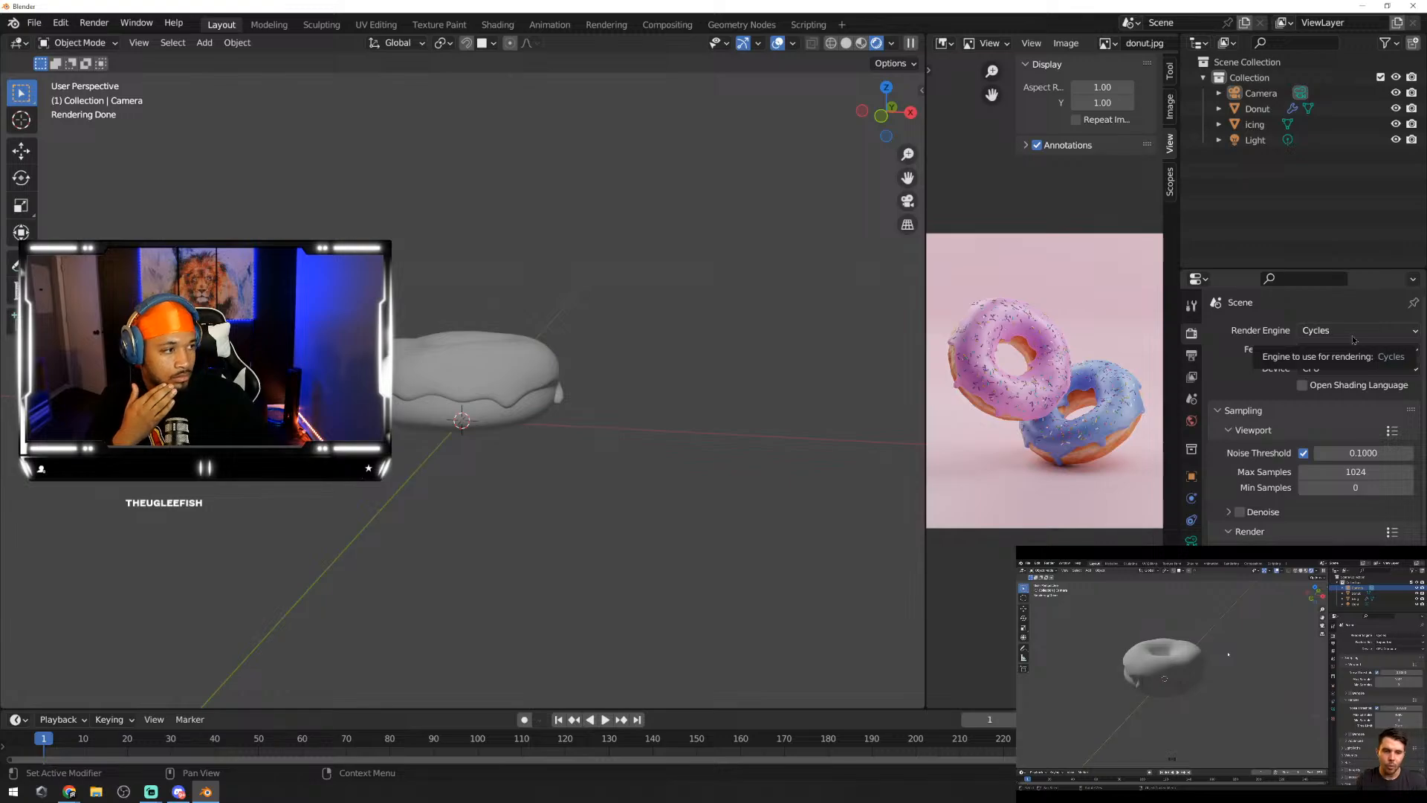
Step: Set the Cycles device to GPU Compute, inspect the donut, and recheck the available device options
click(1392, 369)
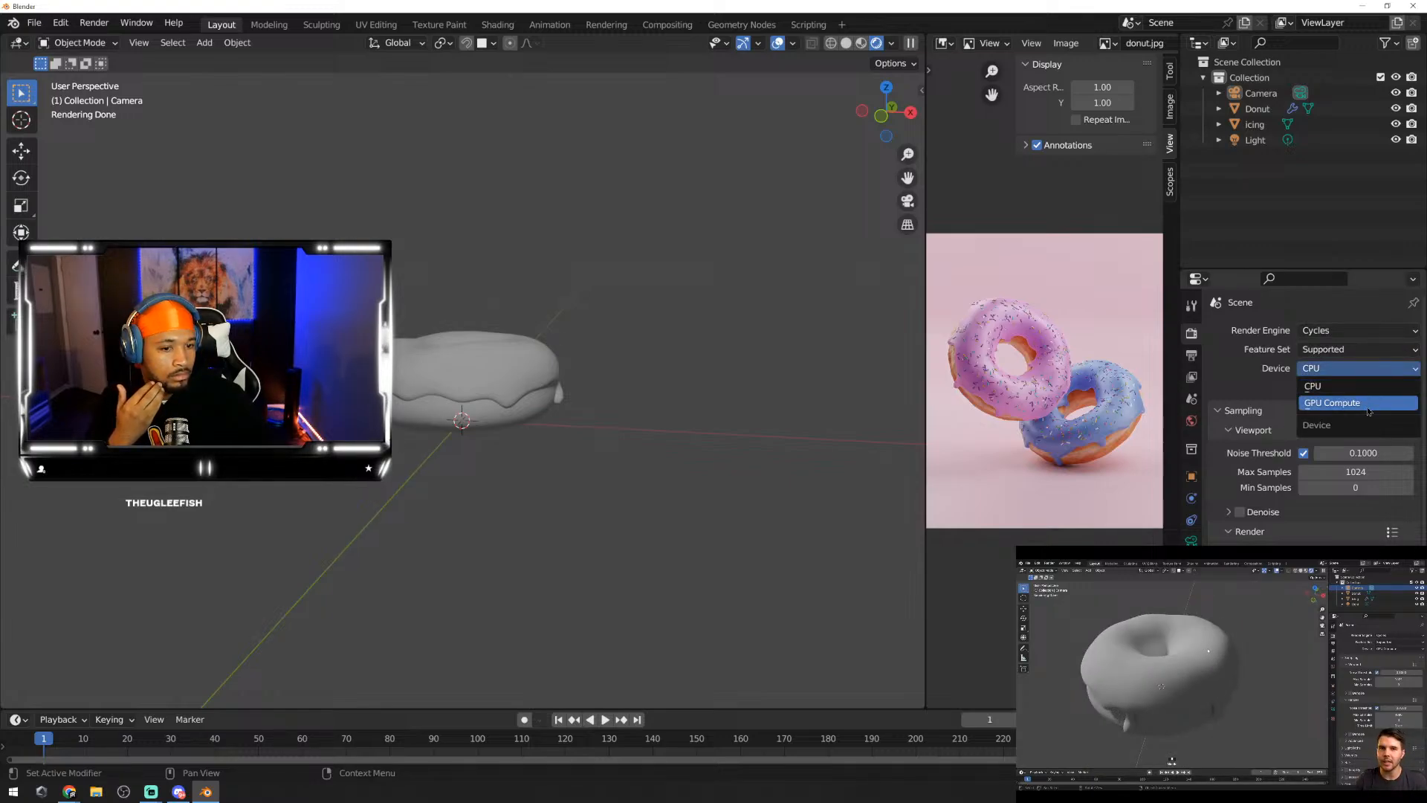
click(1368, 408)
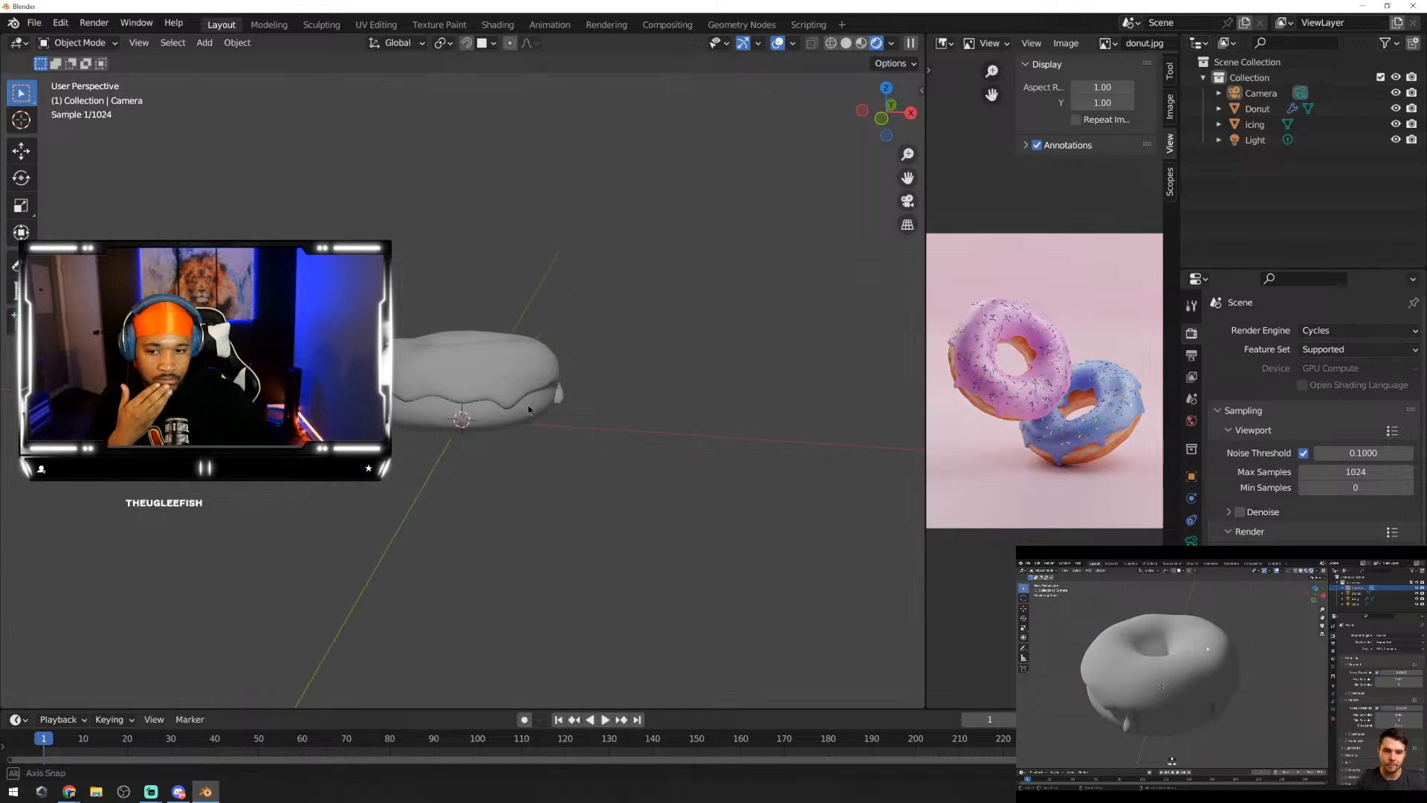
mouse_move(528, 409)
middle_down()
mouse_move(509, 467)
mouse_move(449, 449)
mouse_move(505, 405)
middle_up()
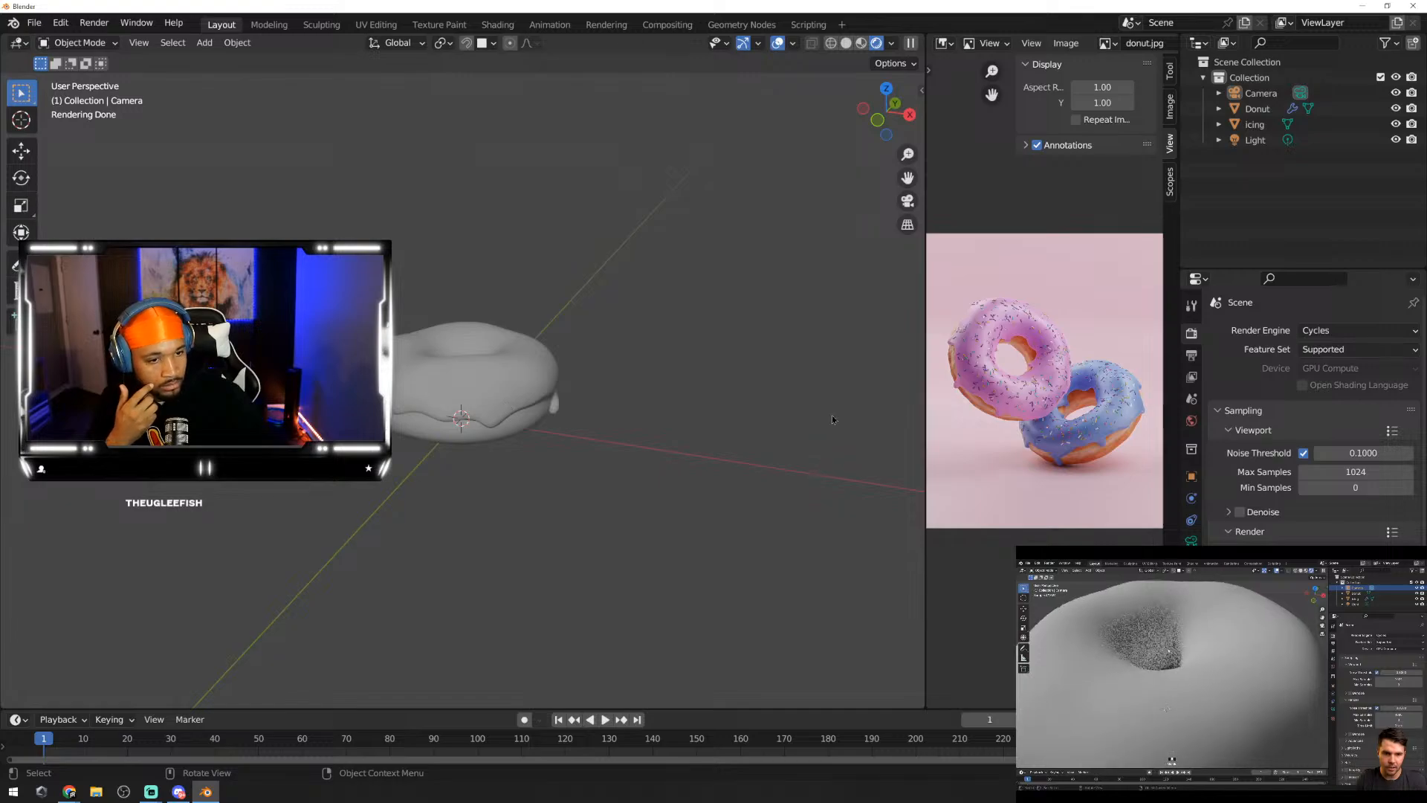
click(1404, 369)
click(1404, 369)
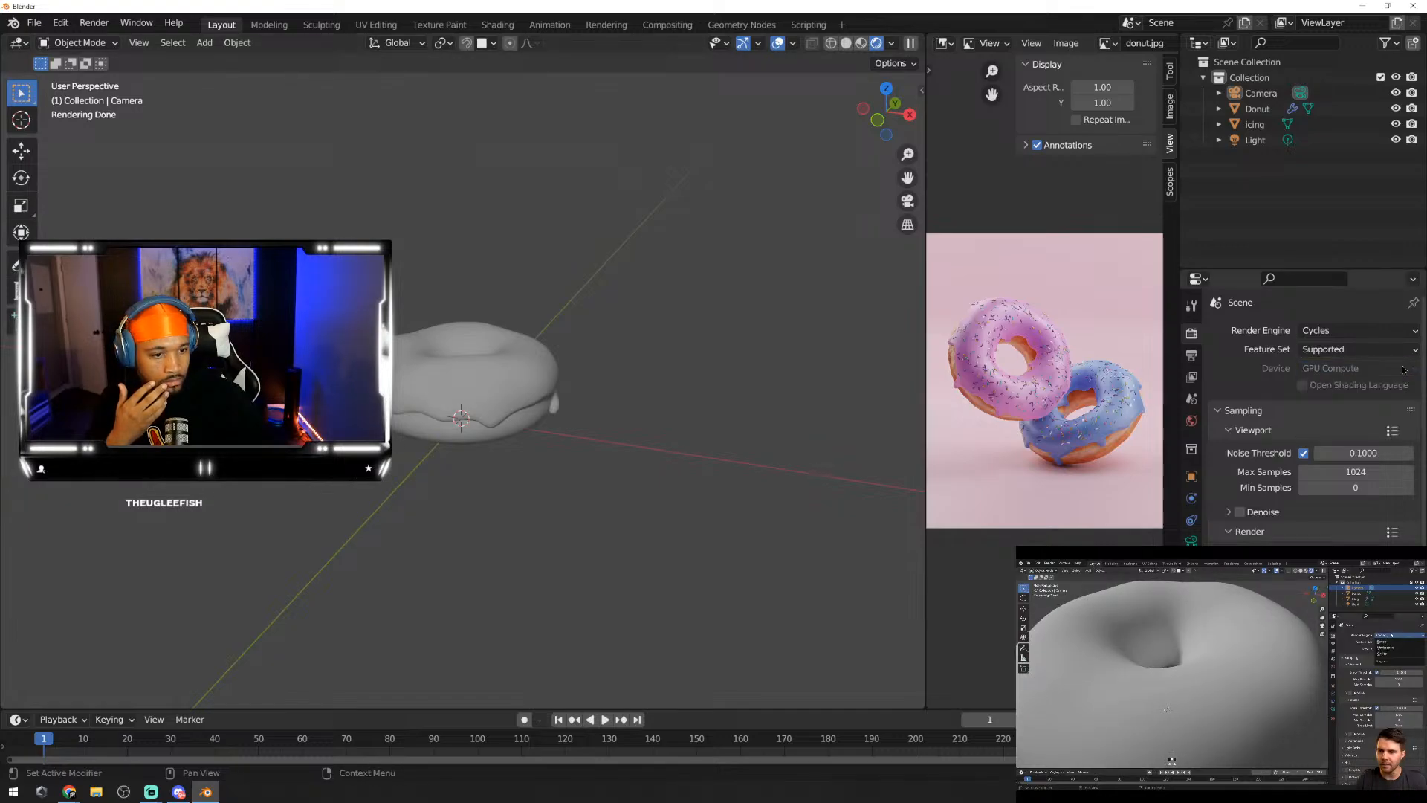
click(1403, 370)
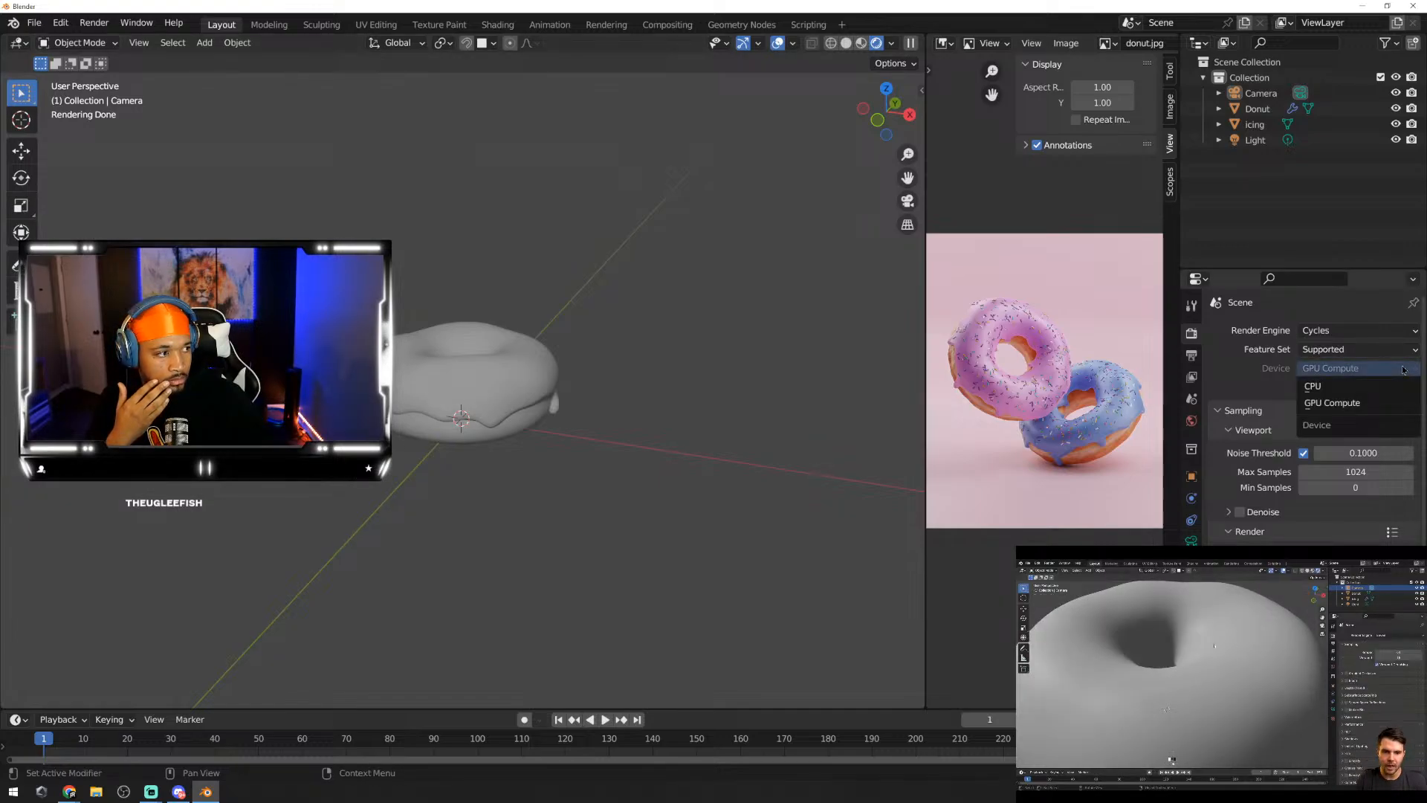
Step: Set the render engine back to Eevee and view the donut from the front
click(1365, 330)
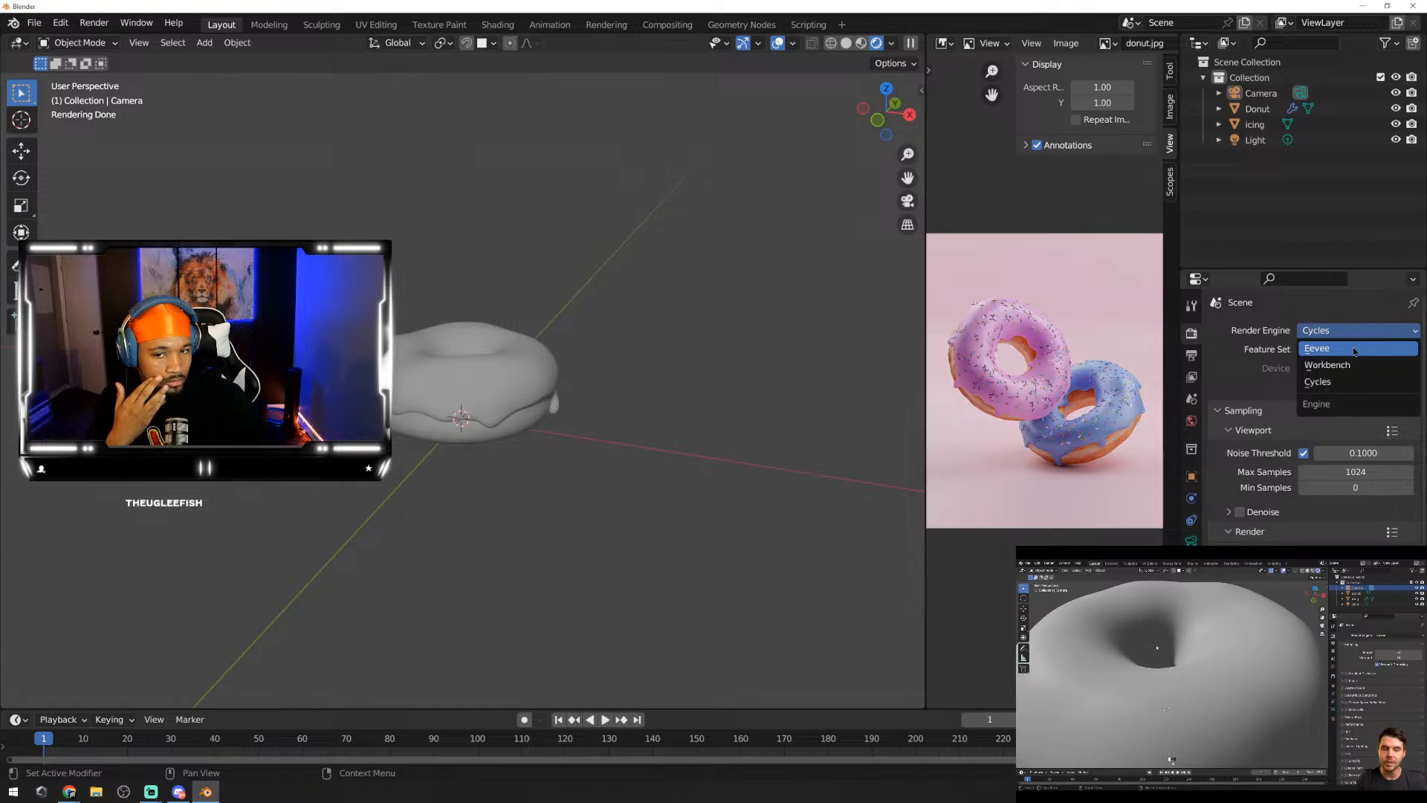
click(1364, 347)
mouse_move(734, 359)
middle_down()
mouse_move(486, 426)
mouse_move(421, 403)
mouse_move(715, 360)
mouse_move(754, 377)
middle_up()
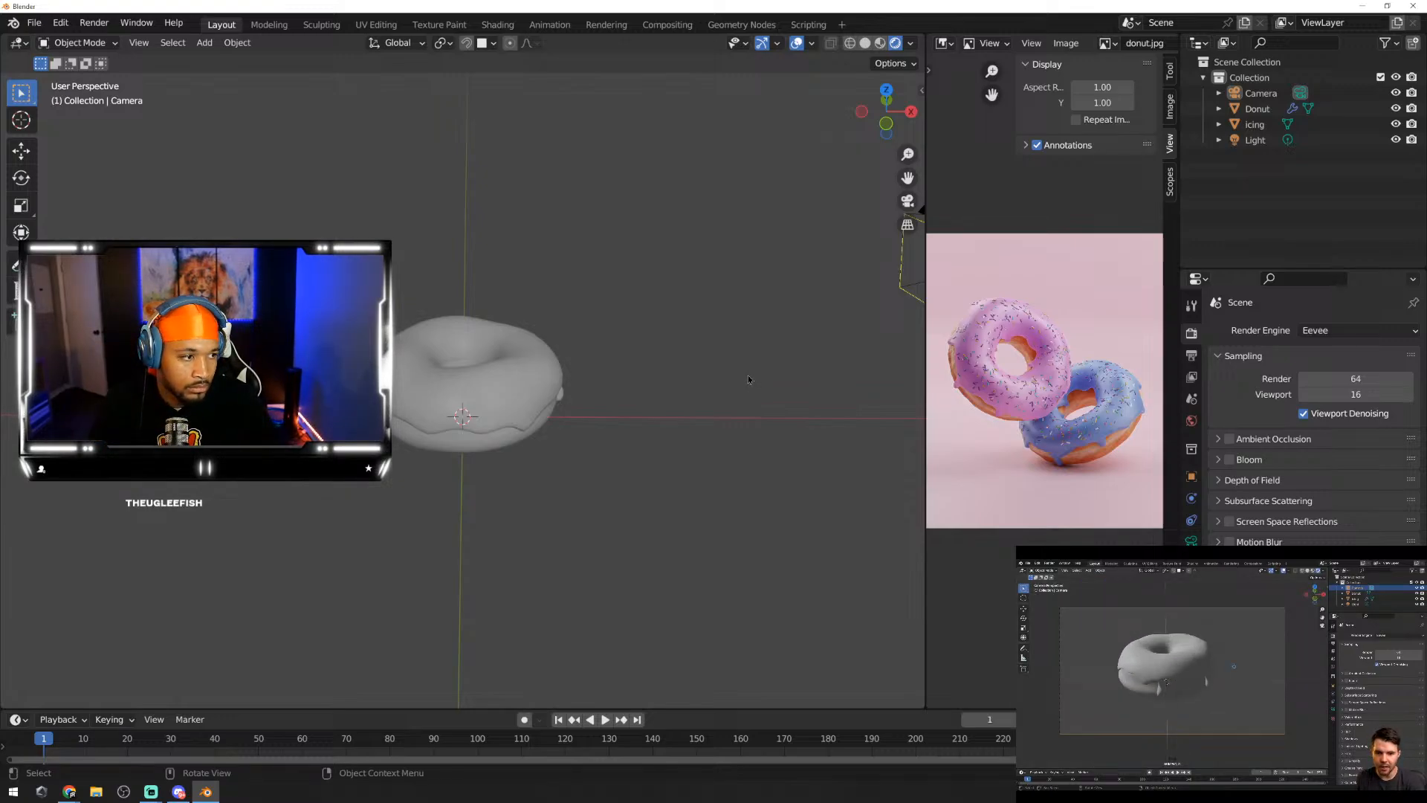
Step: Render the donut from the camera twice with Eevee, closing the render result each time
key(F12)
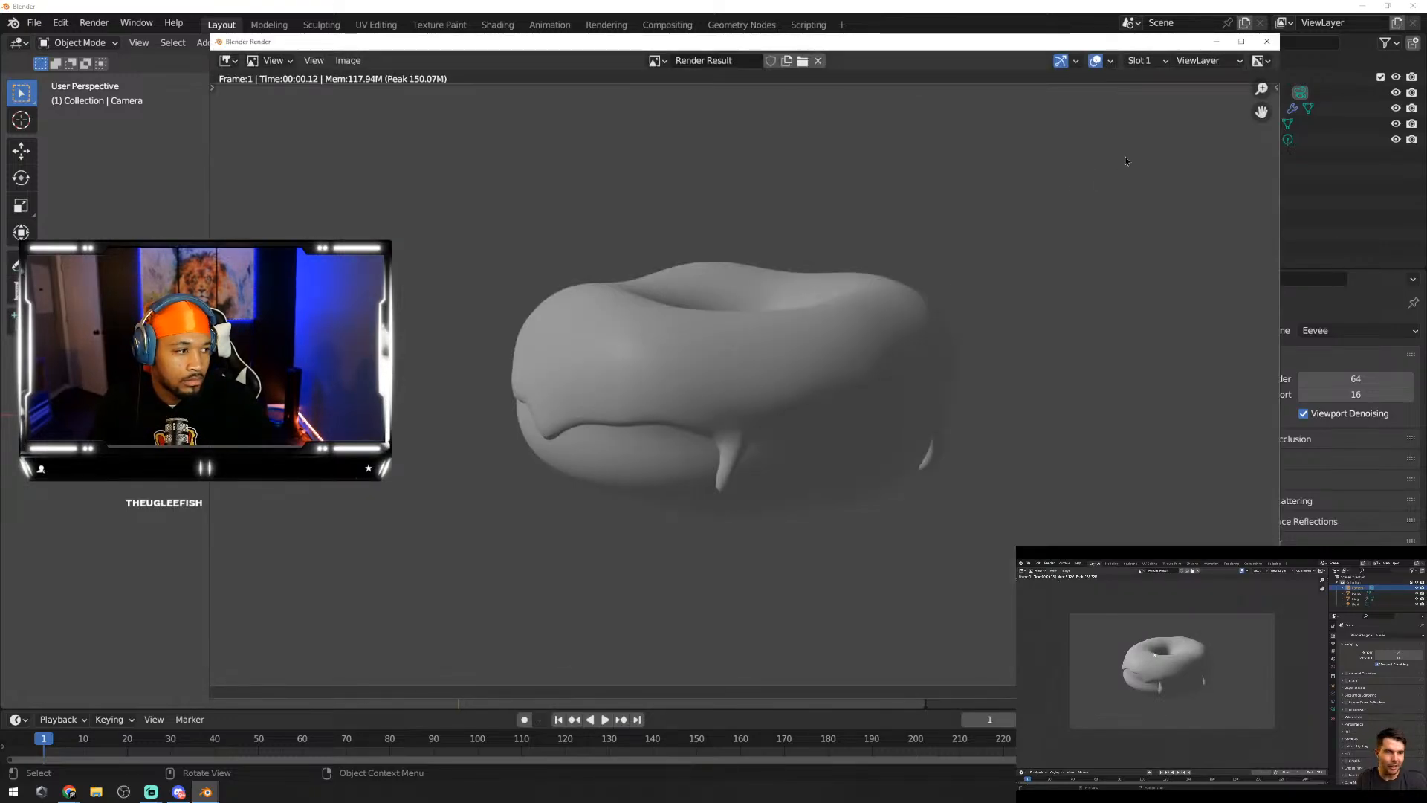
click(1268, 42)
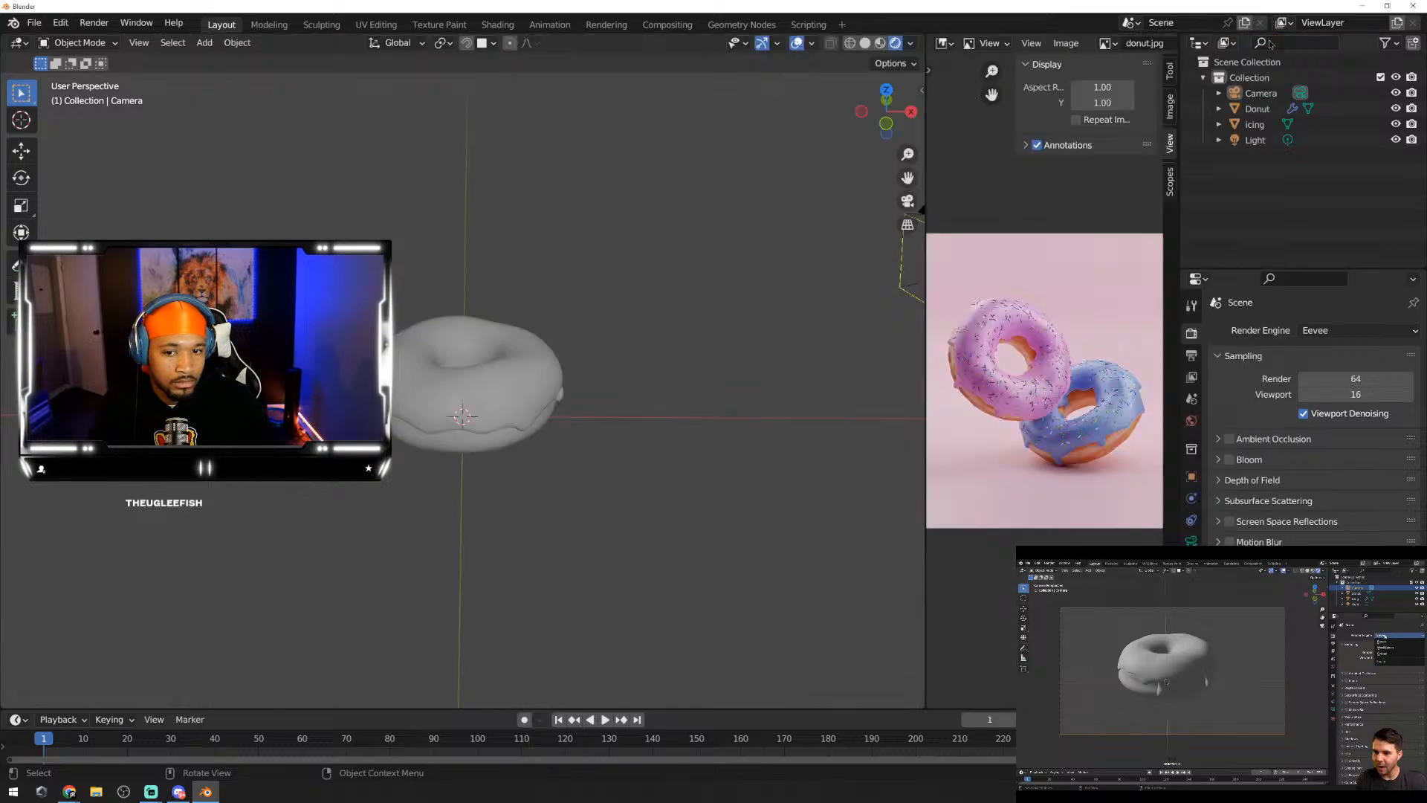
key(F12)
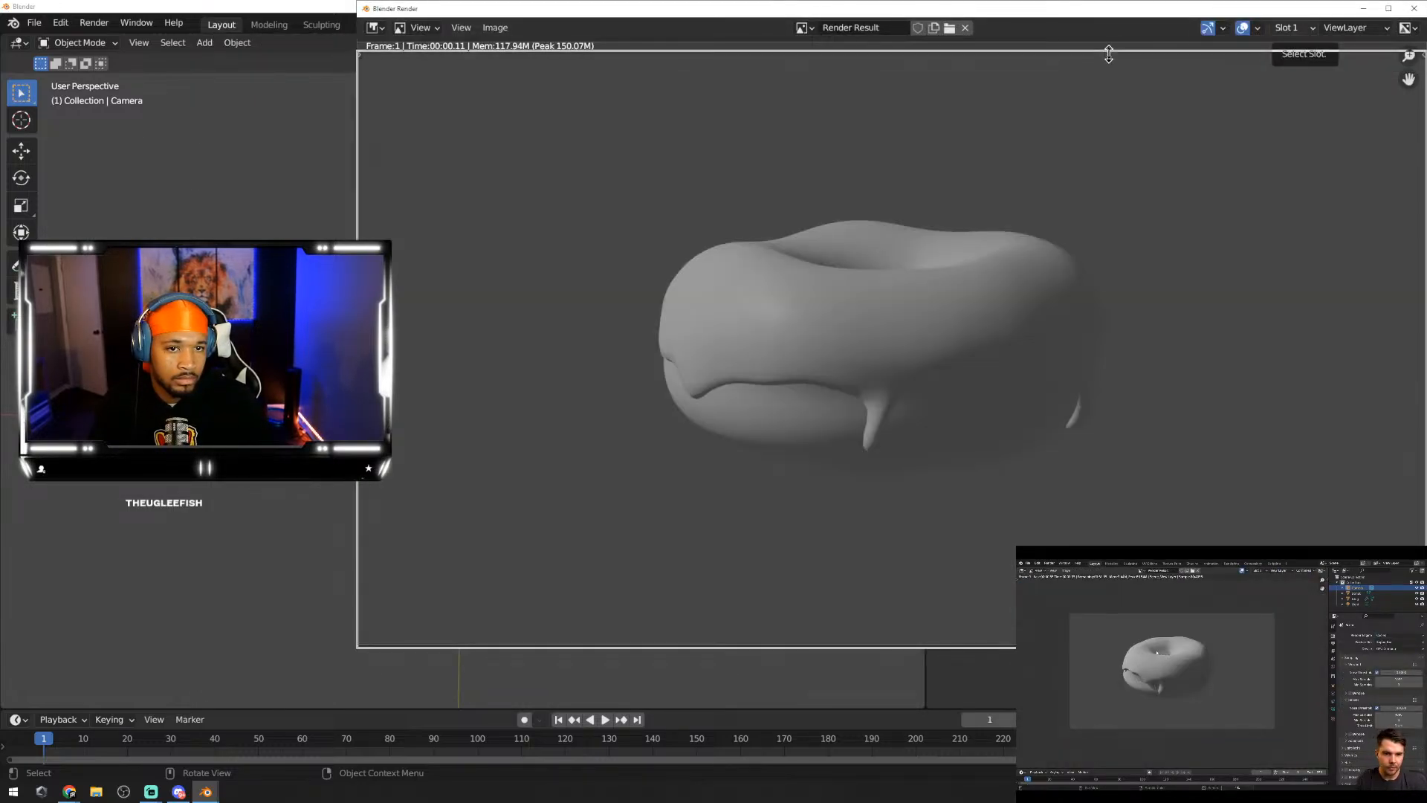
drag(1108, 54, 1299, 33)
click(1409, 40)
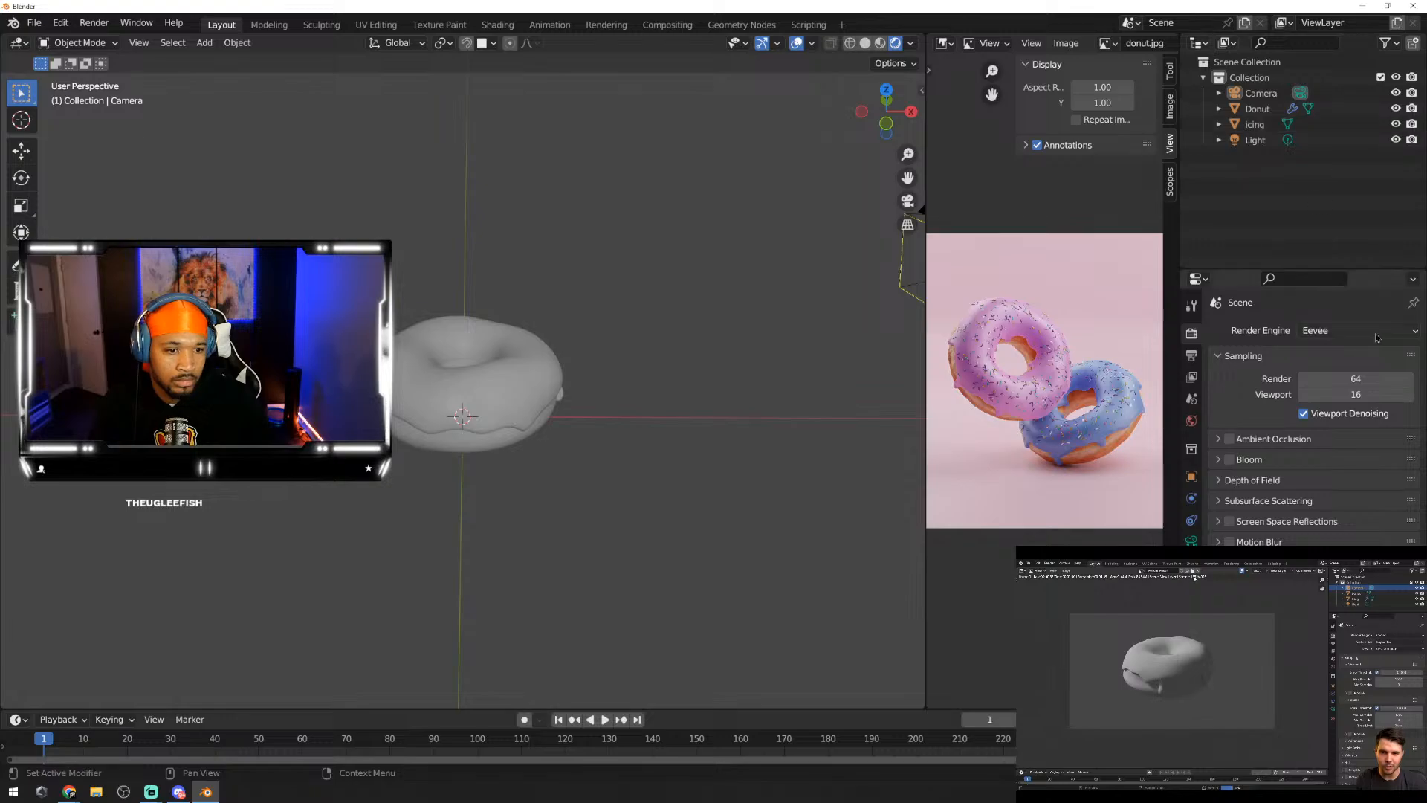
Step: Set the render engine to Cycles, test render the donut, and stop the render before it completes
click(1375, 337)
click(1338, 380)
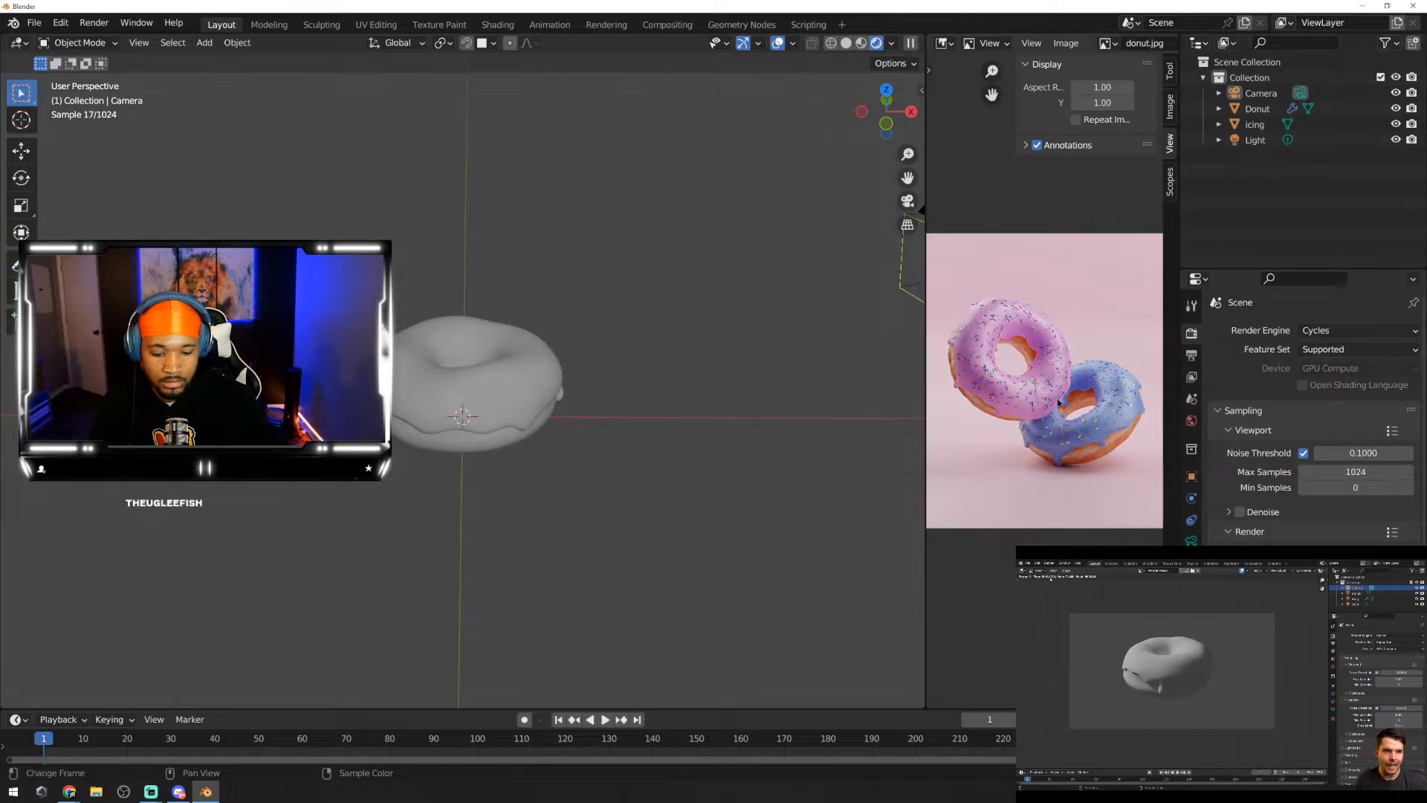
key(F12)
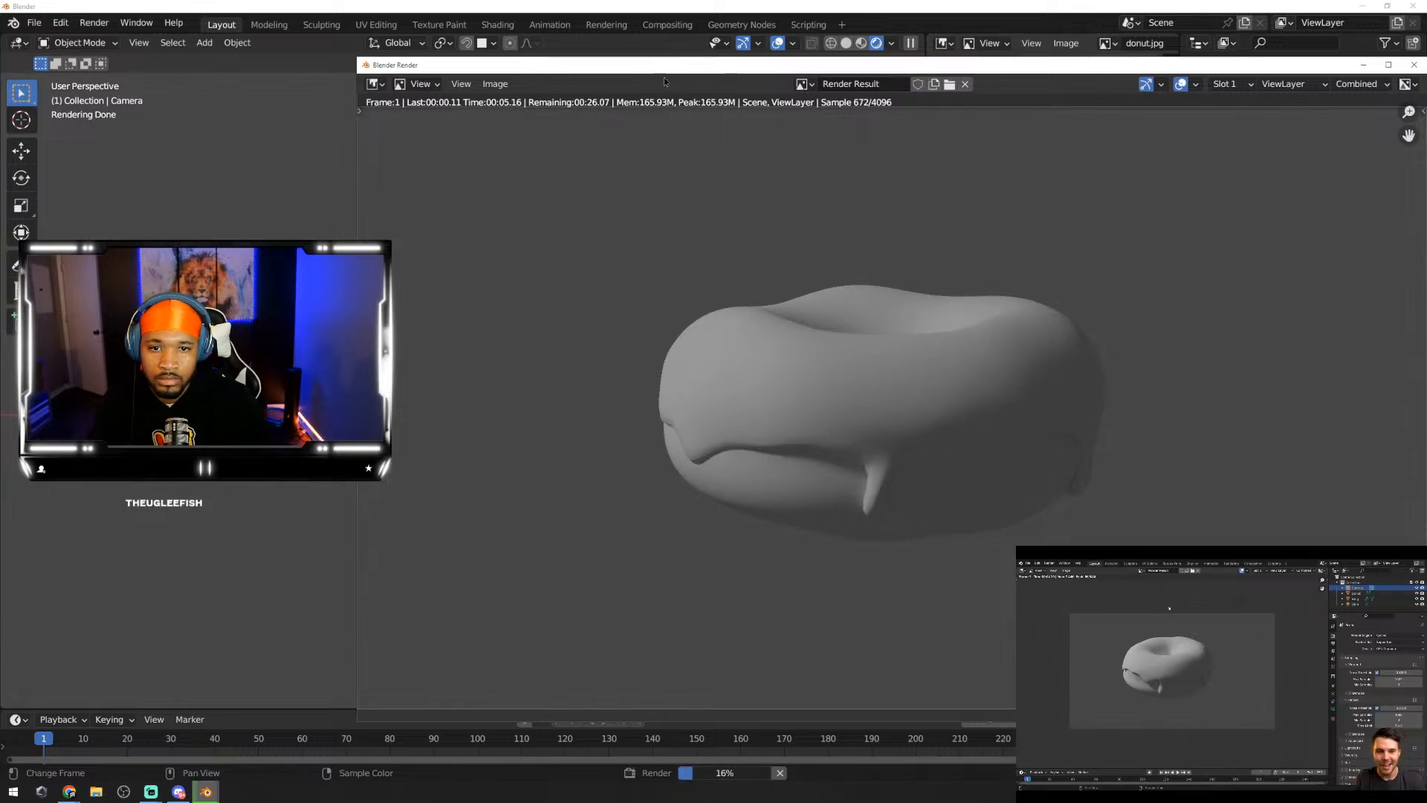
drag(680, 69, 525, 77)
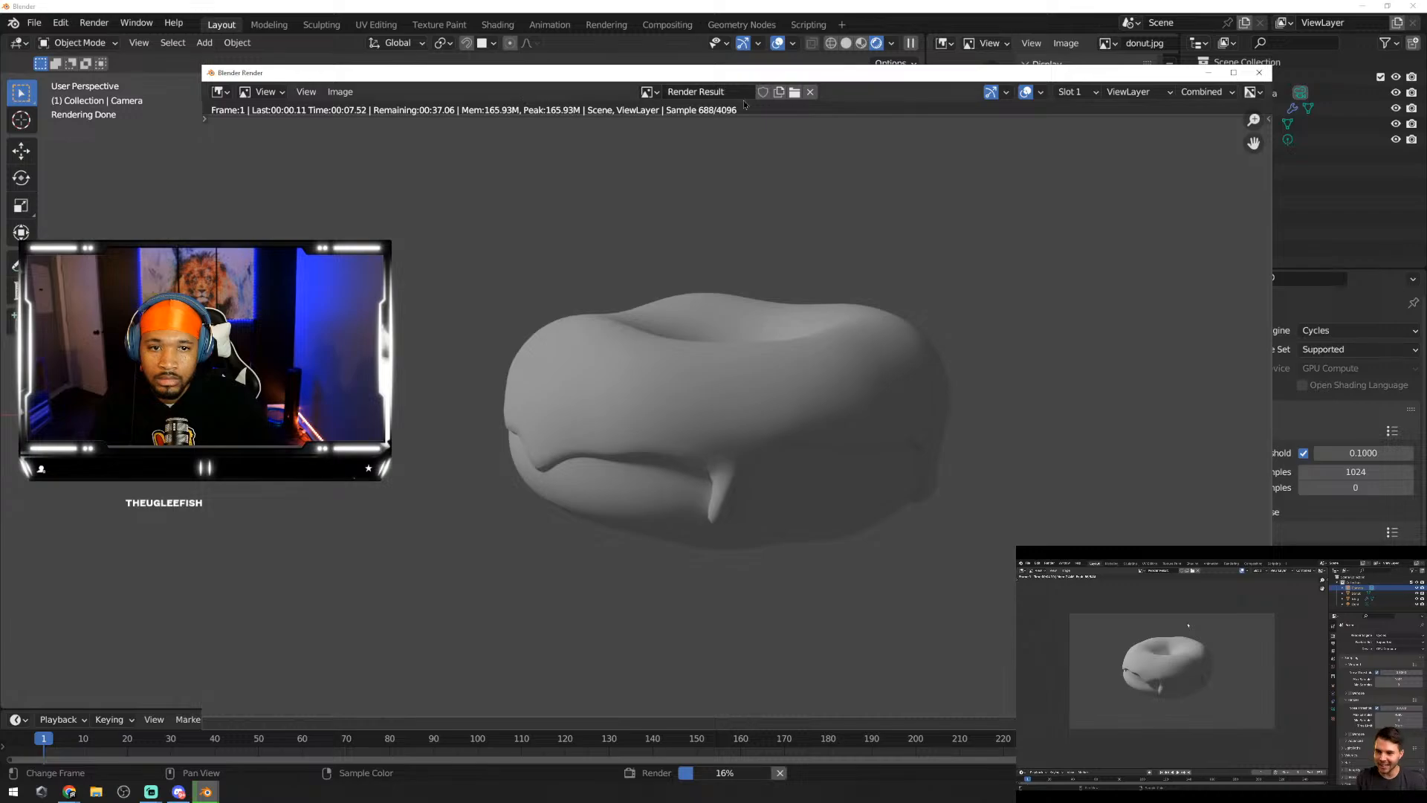
key(Escape)
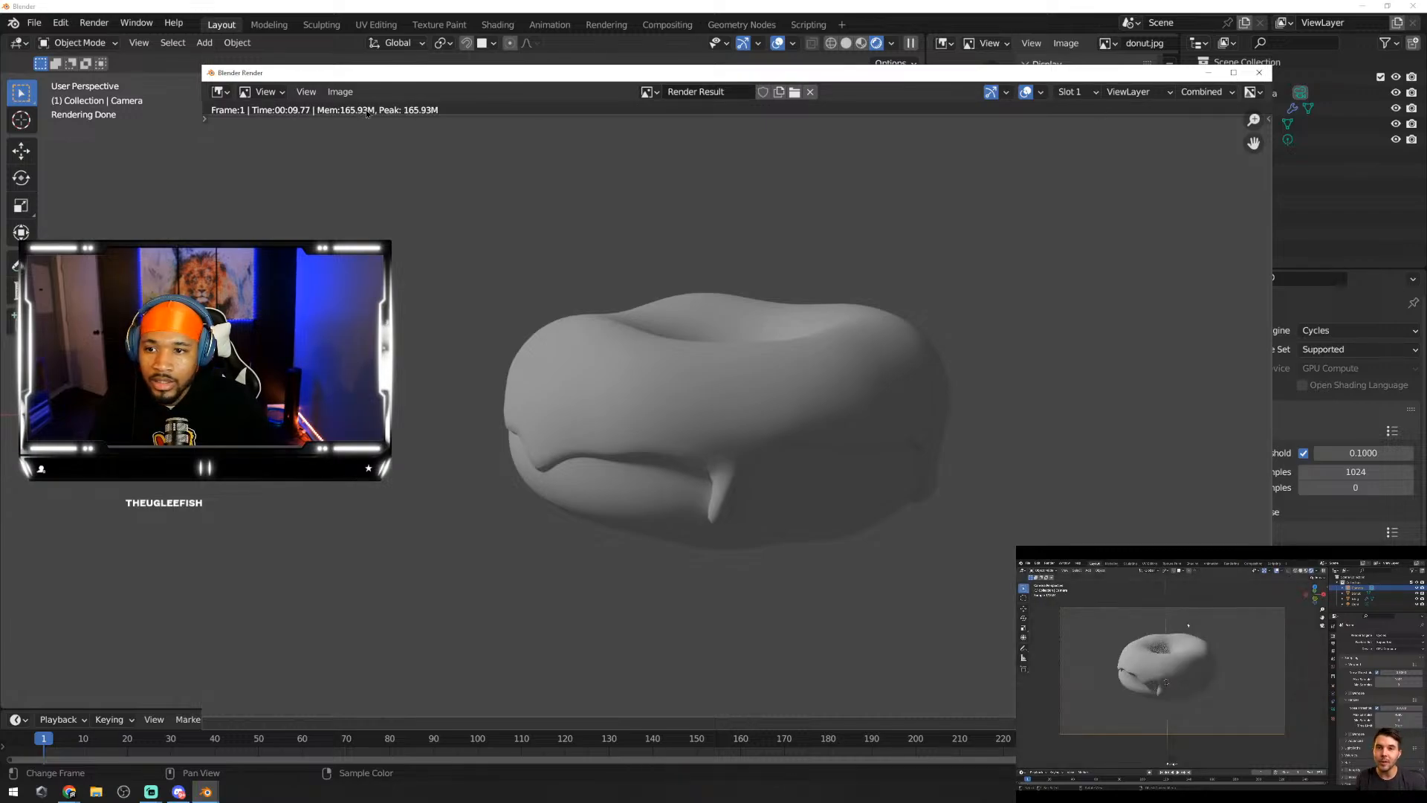
click(1259, 72)
Step: Run another Cycles test render, stop it early to check the elapsed time, and close the result
key(F12)
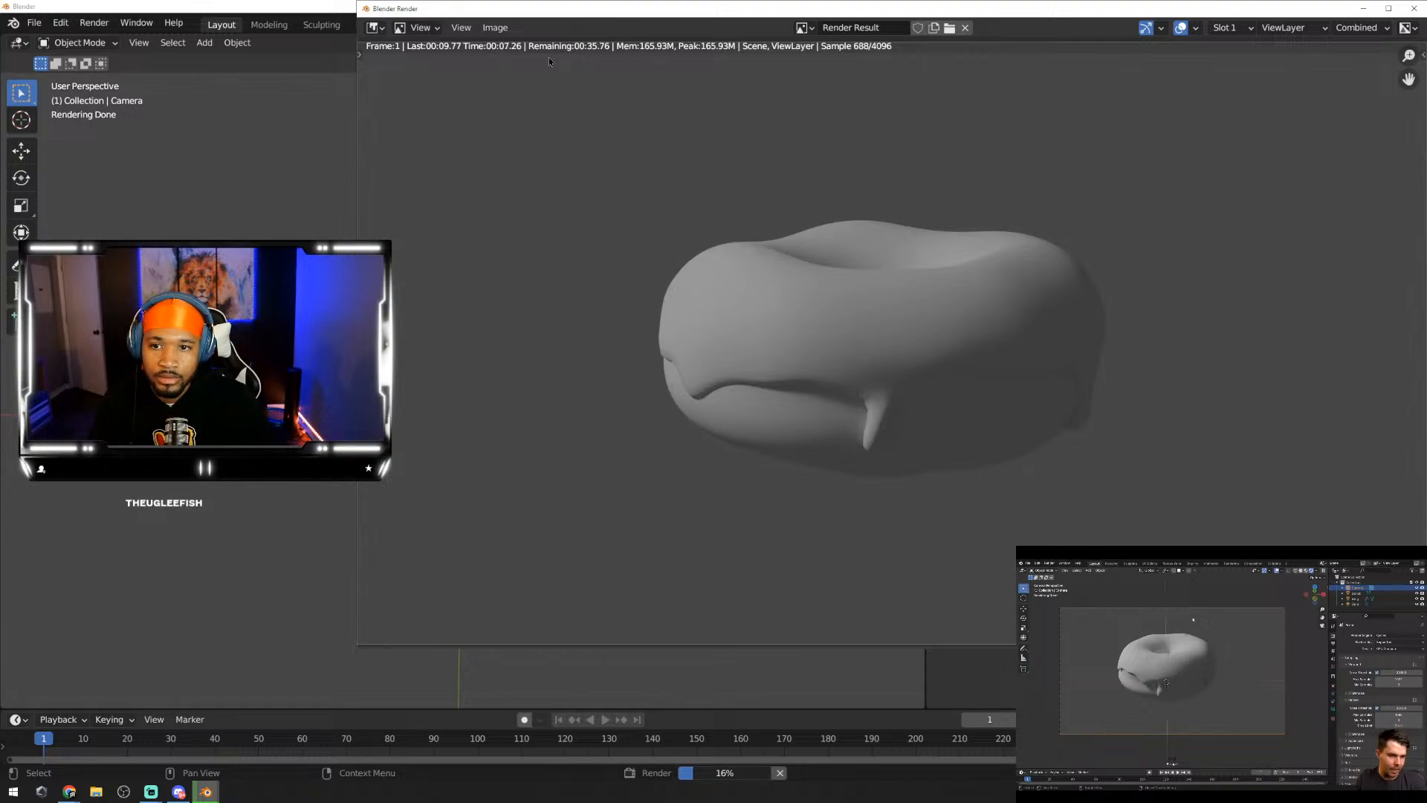
key(Escape)
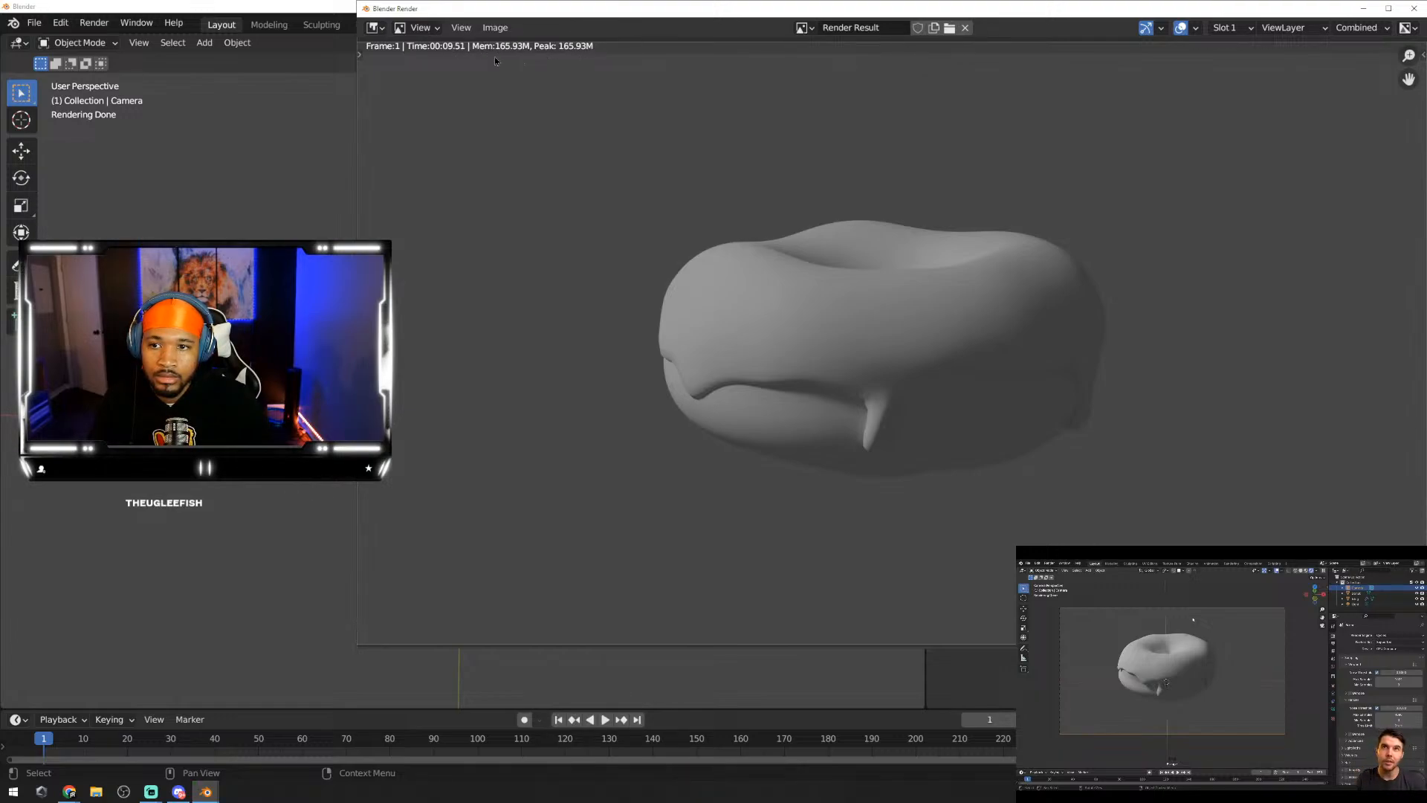
mouse_move(703, 117)
middle_down()
mouse_move(707, 232)
mouse_move(672, 137)
mouse_move(691, 136)
middle_up()
click(1414, 8)
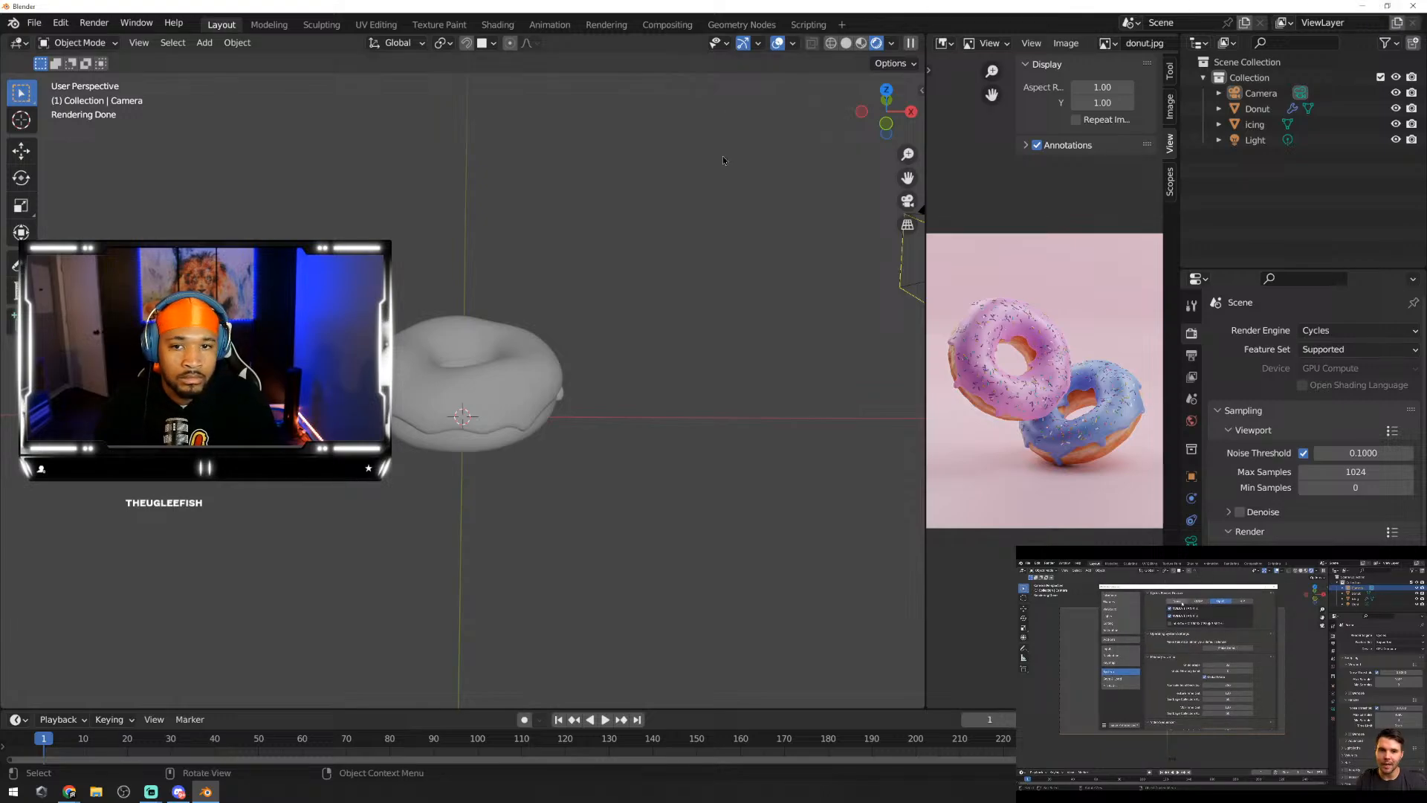
Step: Set the Cycles render devices to OptiX in the system preferences
click(61, 23)
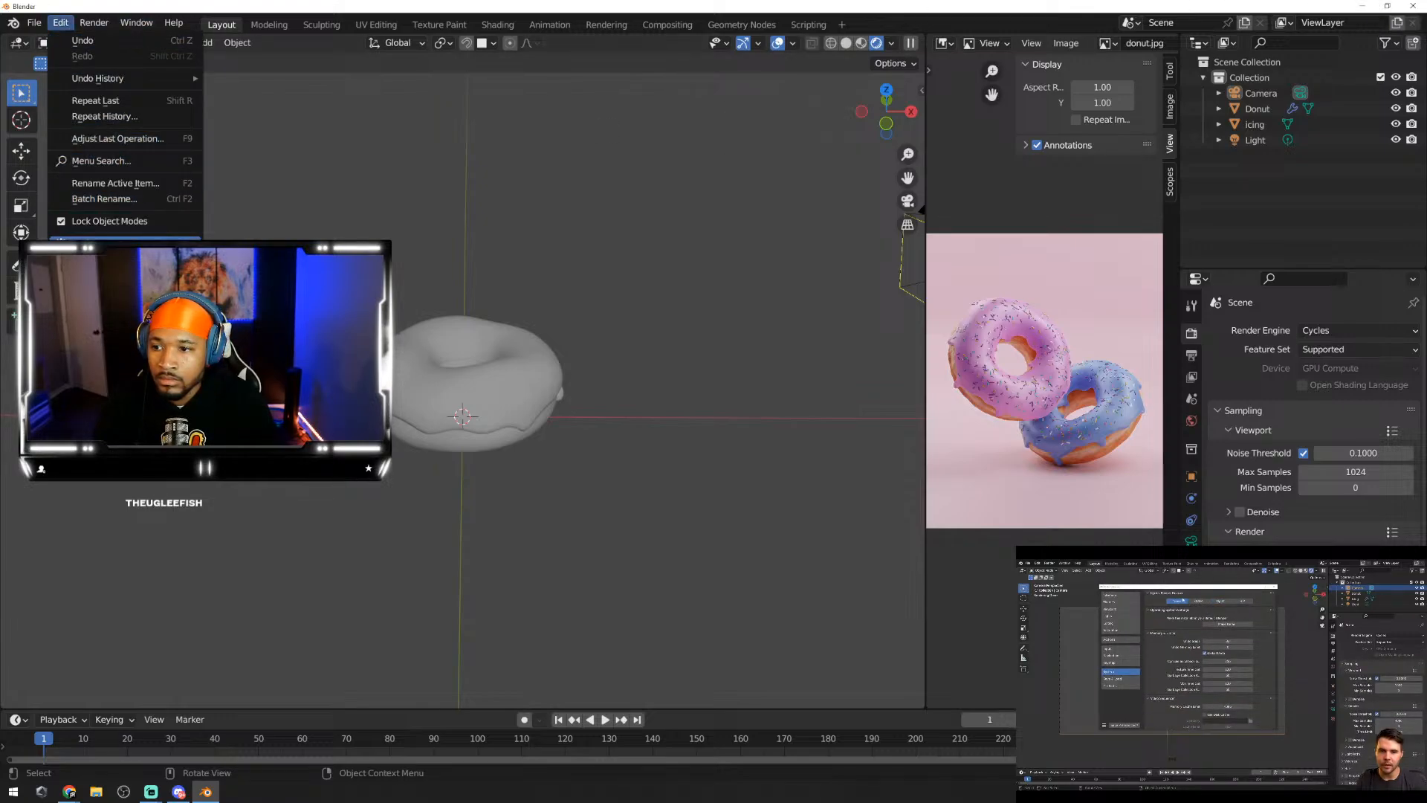
click(104, 243)
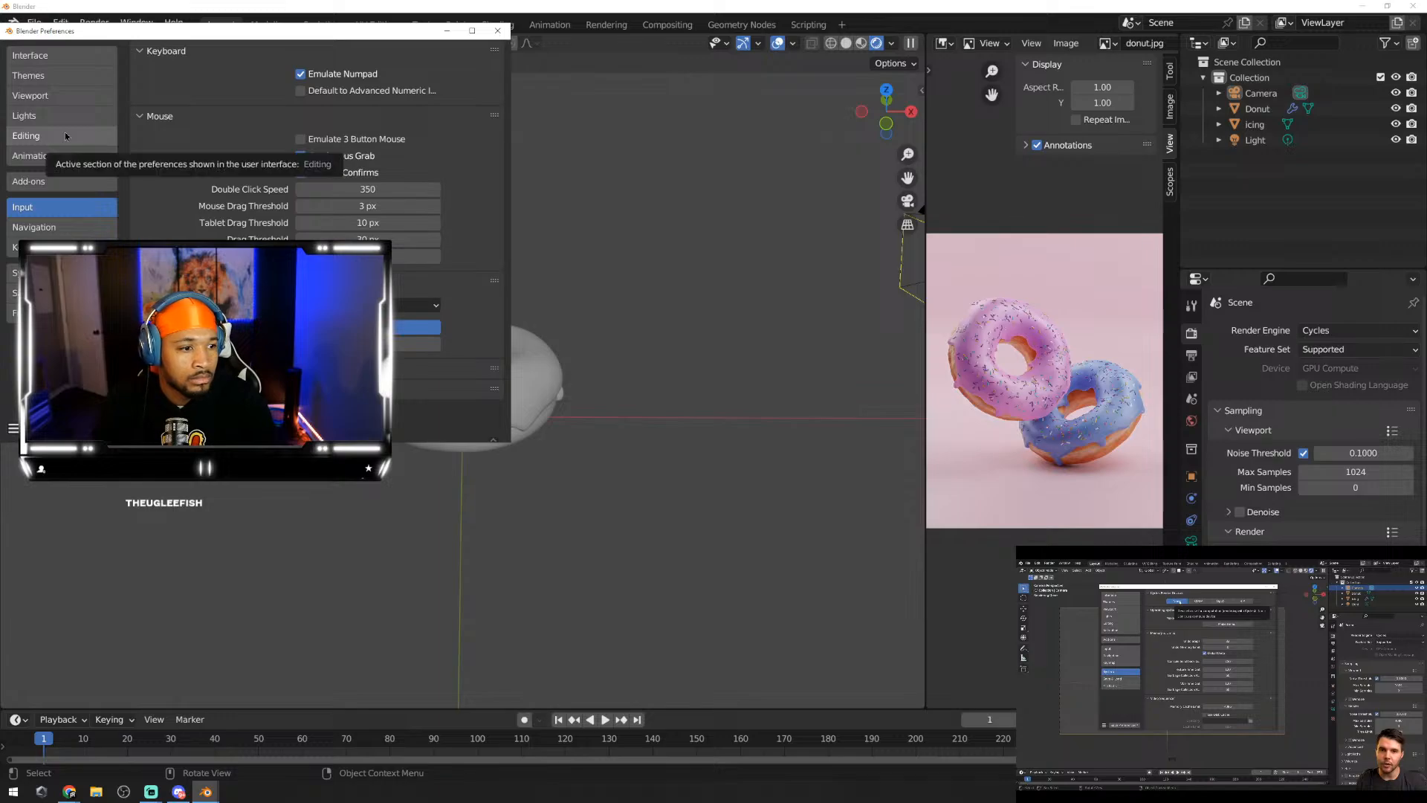
click(59, 273)
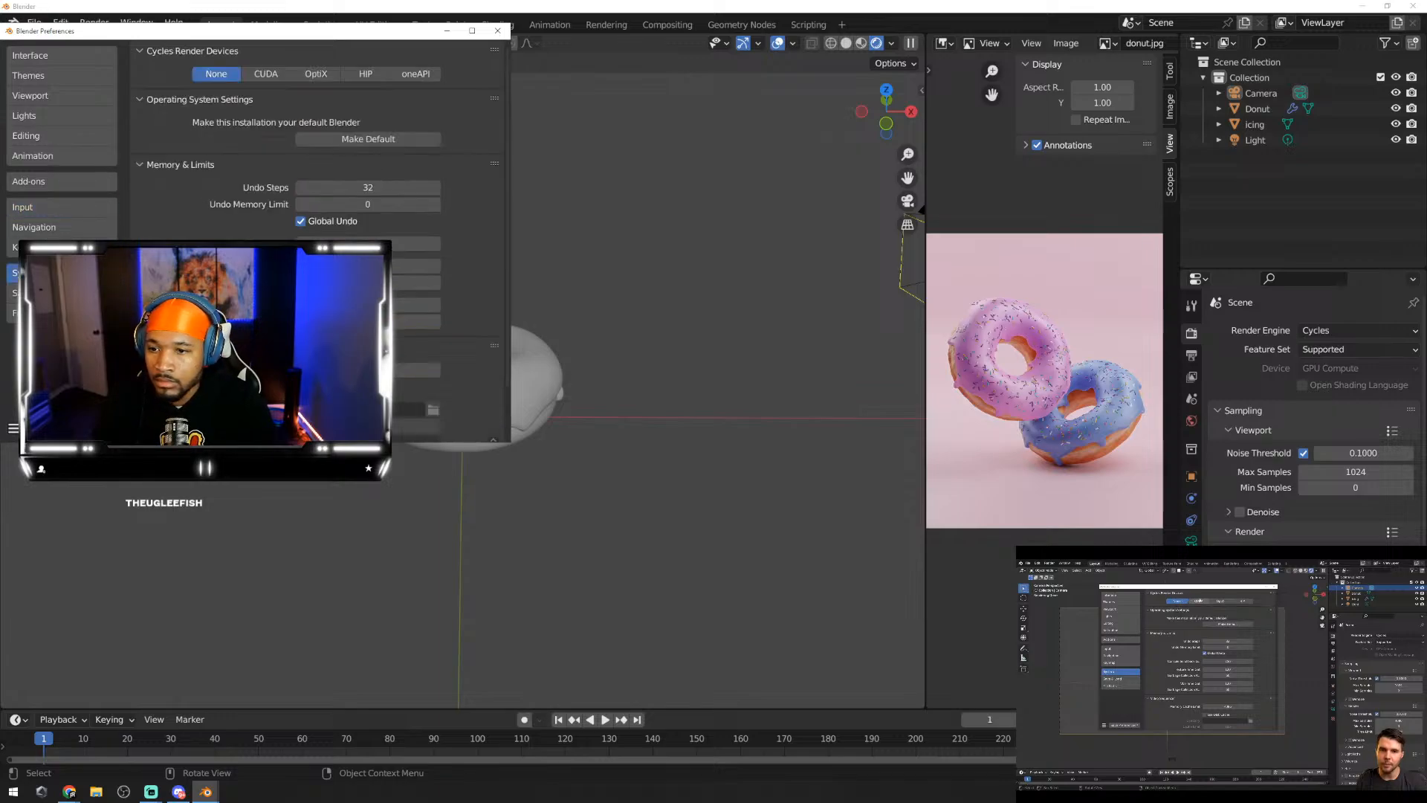
click(321, 74)
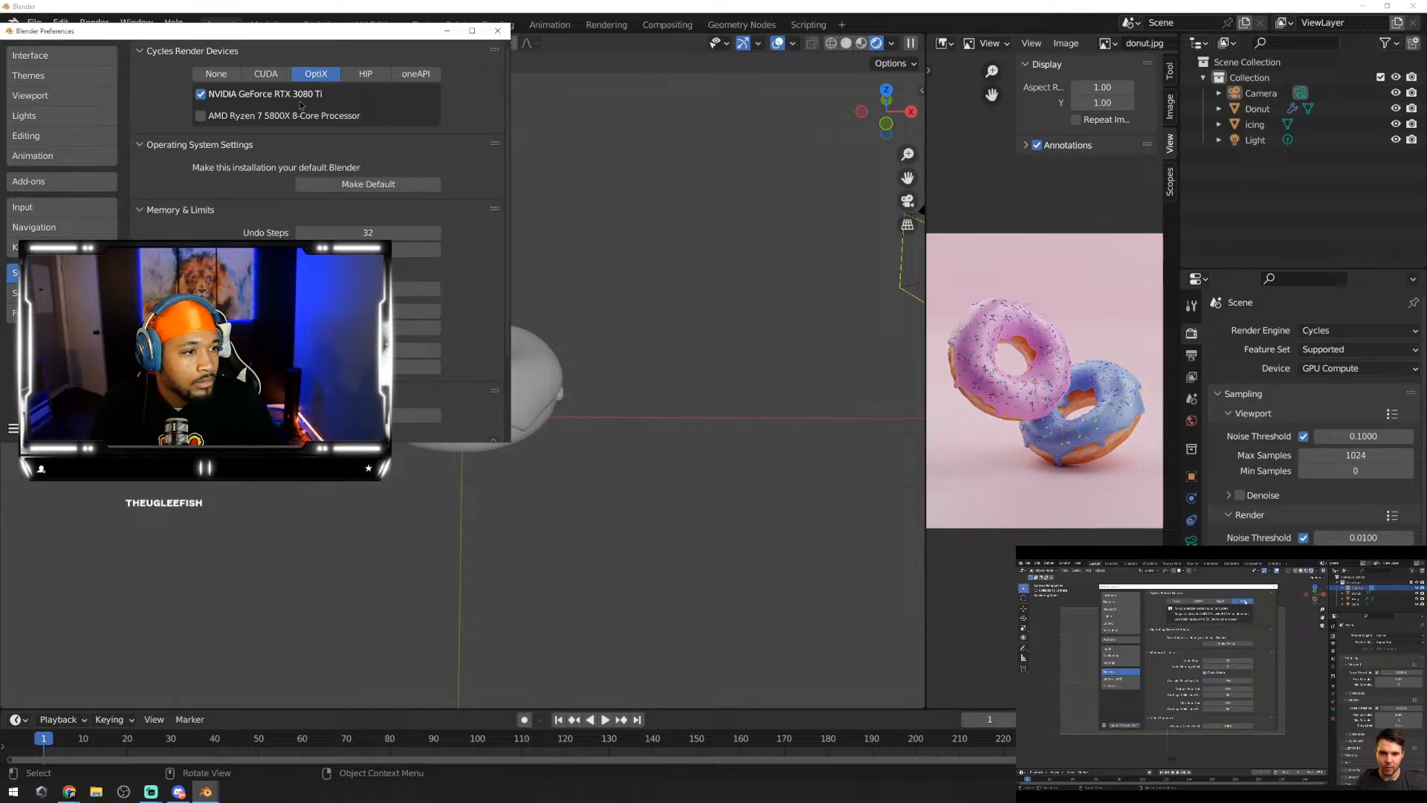
Step: Check the HIP and oneAPI render device options, return to OptiX, and close the preferences
click(363, 75)
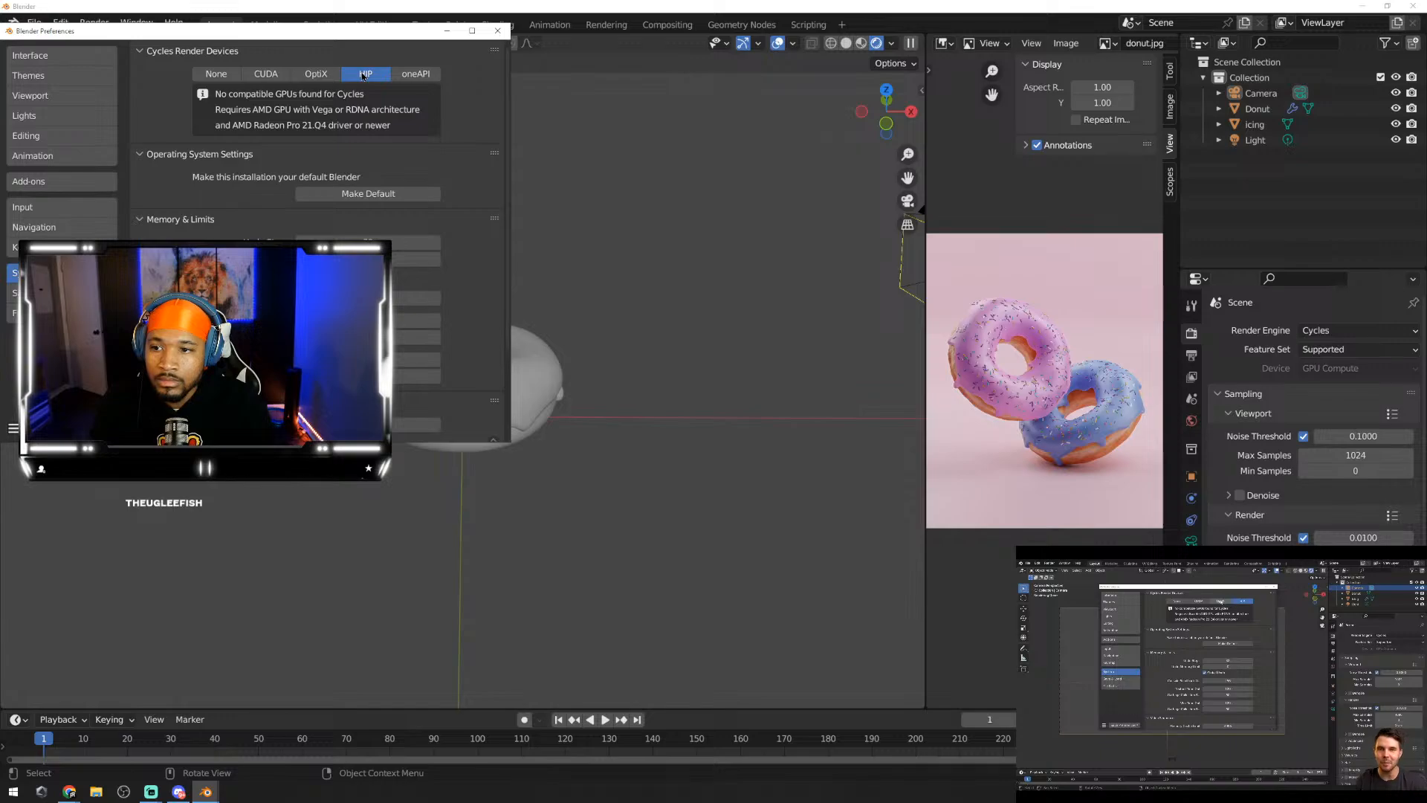
click(416, 74)
click(364, 75)
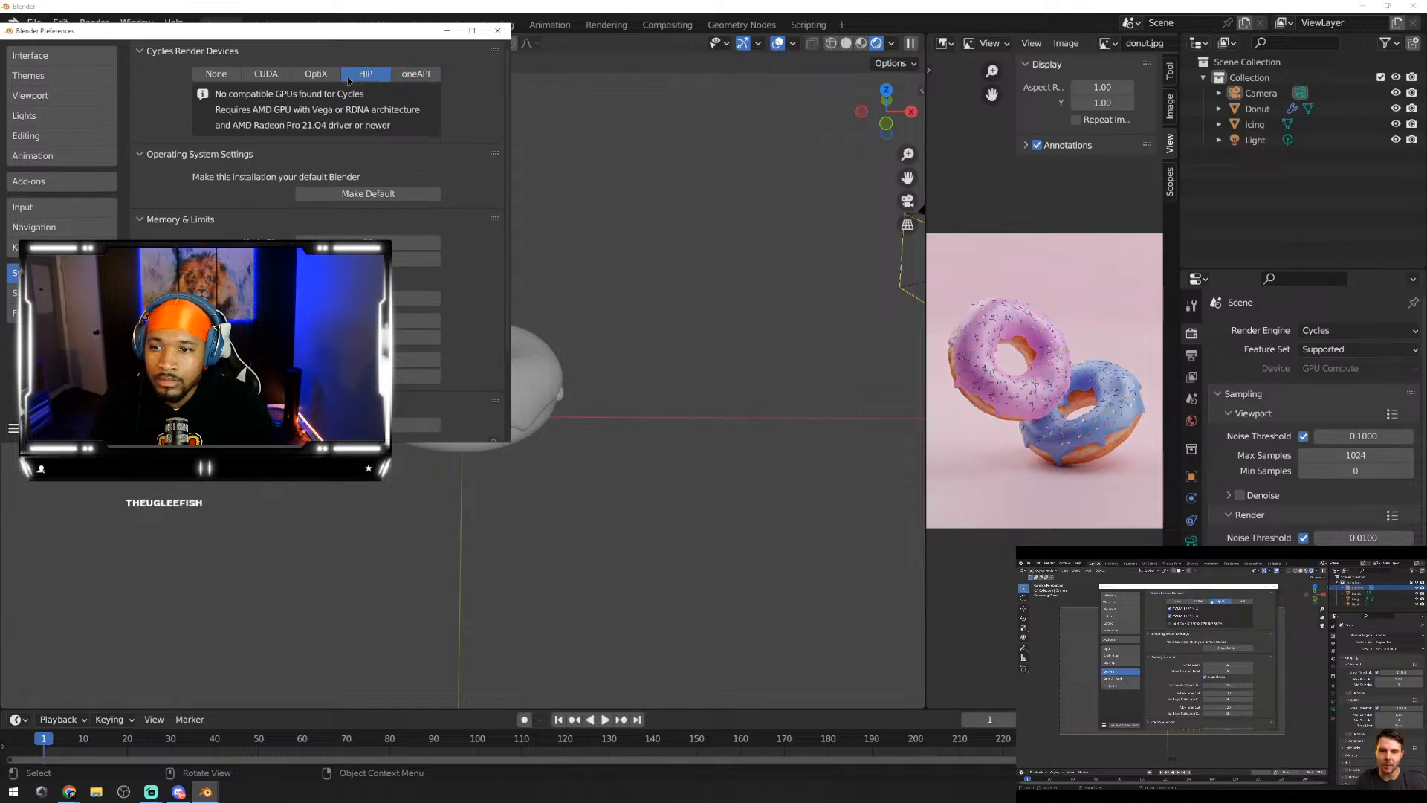
click(315, 76)
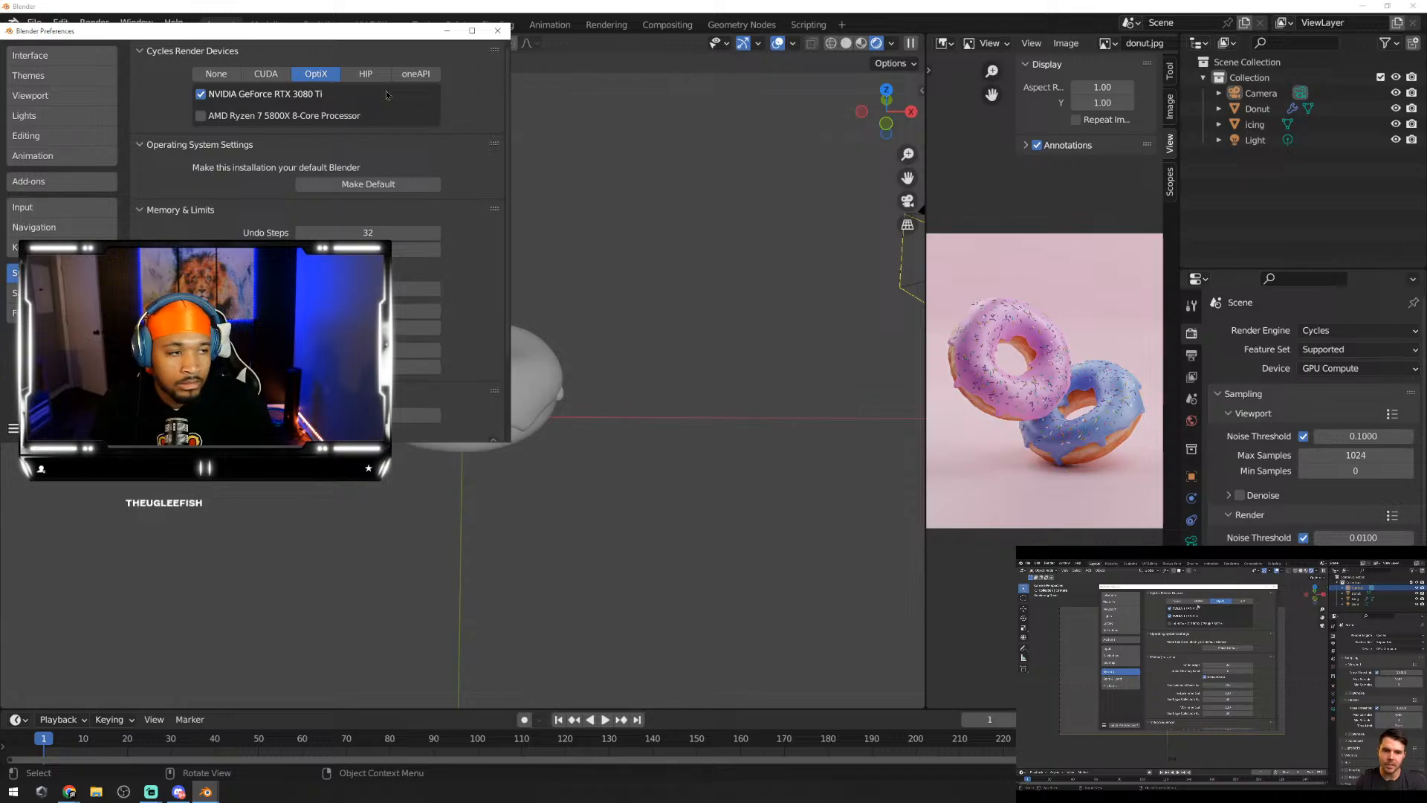
click(497, 31)
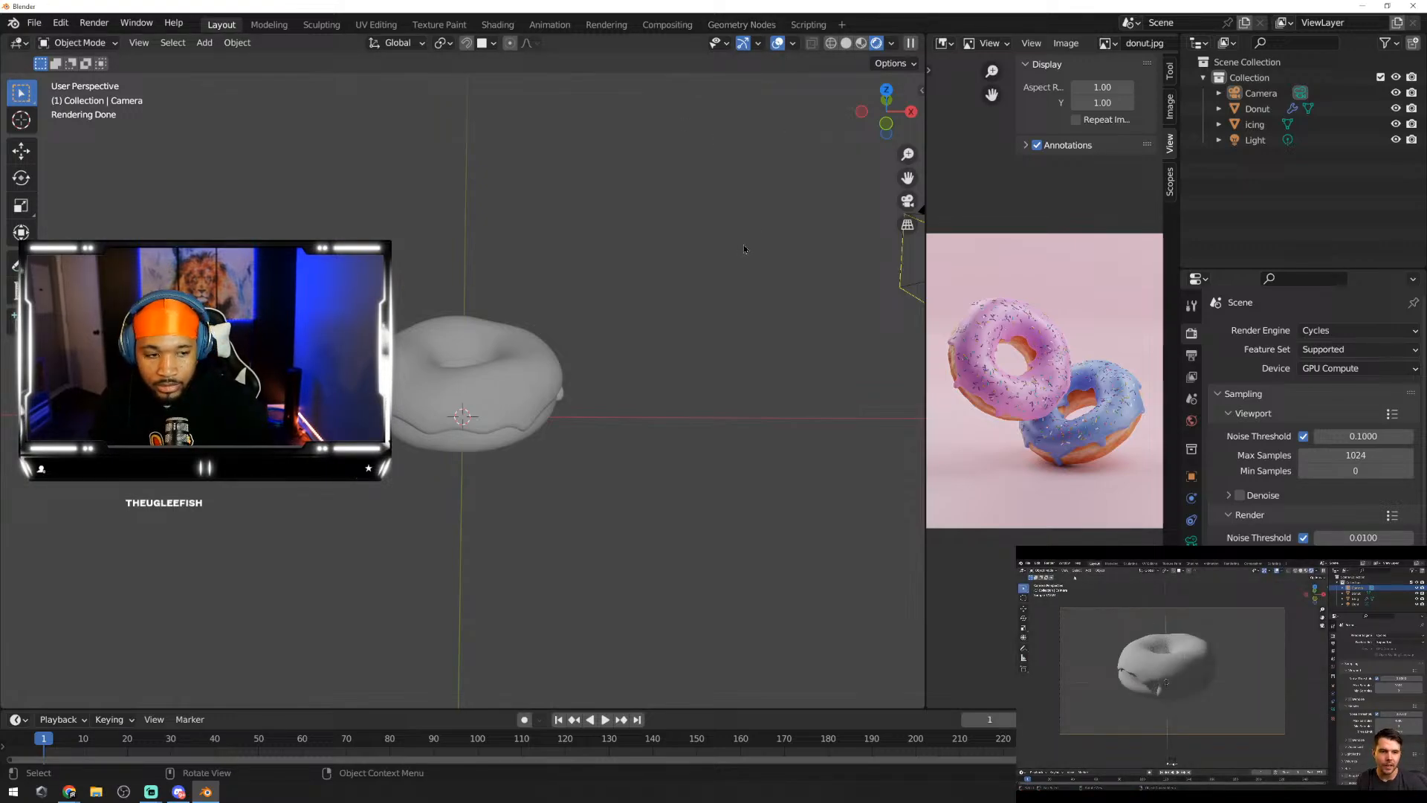
Step: Test render the donut with Cycles on the OptiX device, stop it early, and close the result
key(F12)
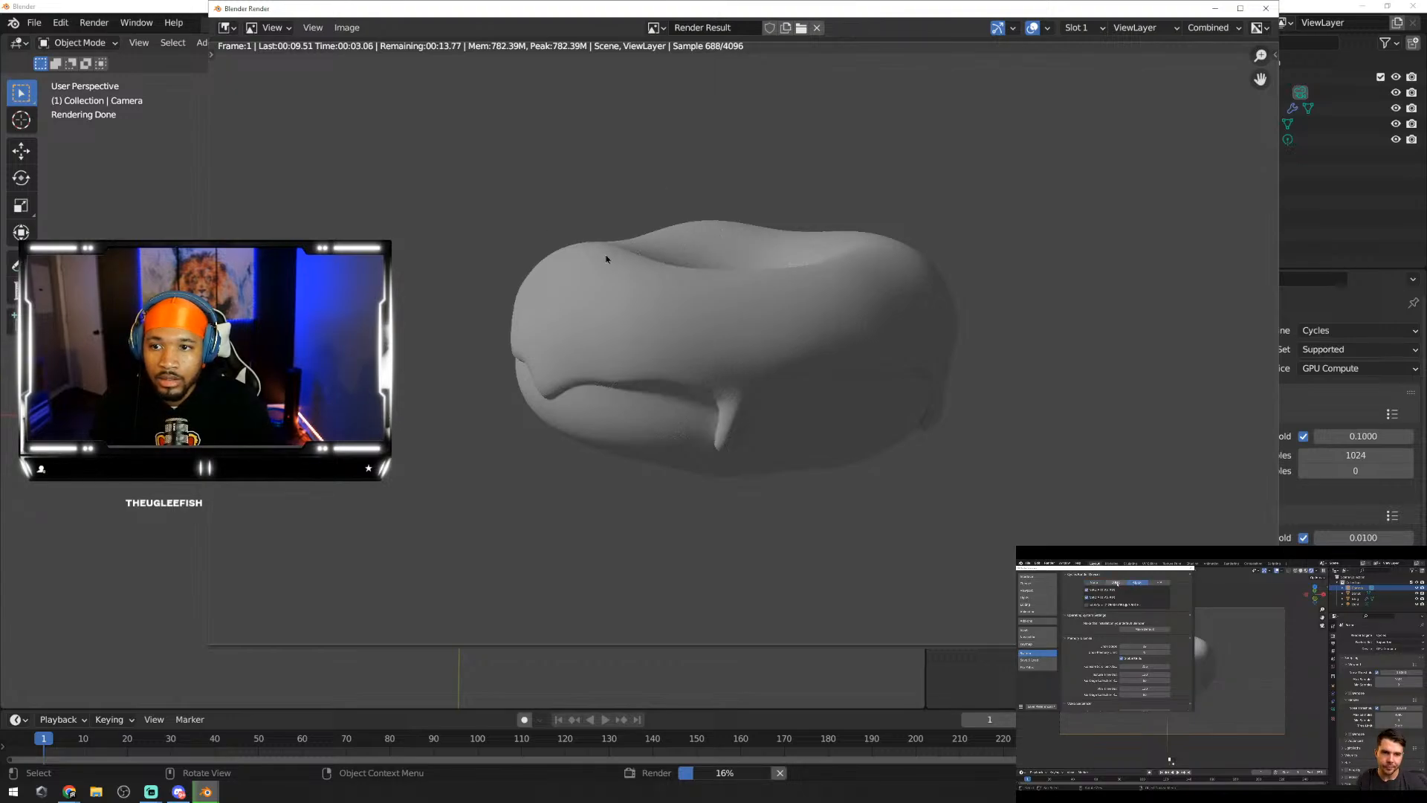
key(Escape)
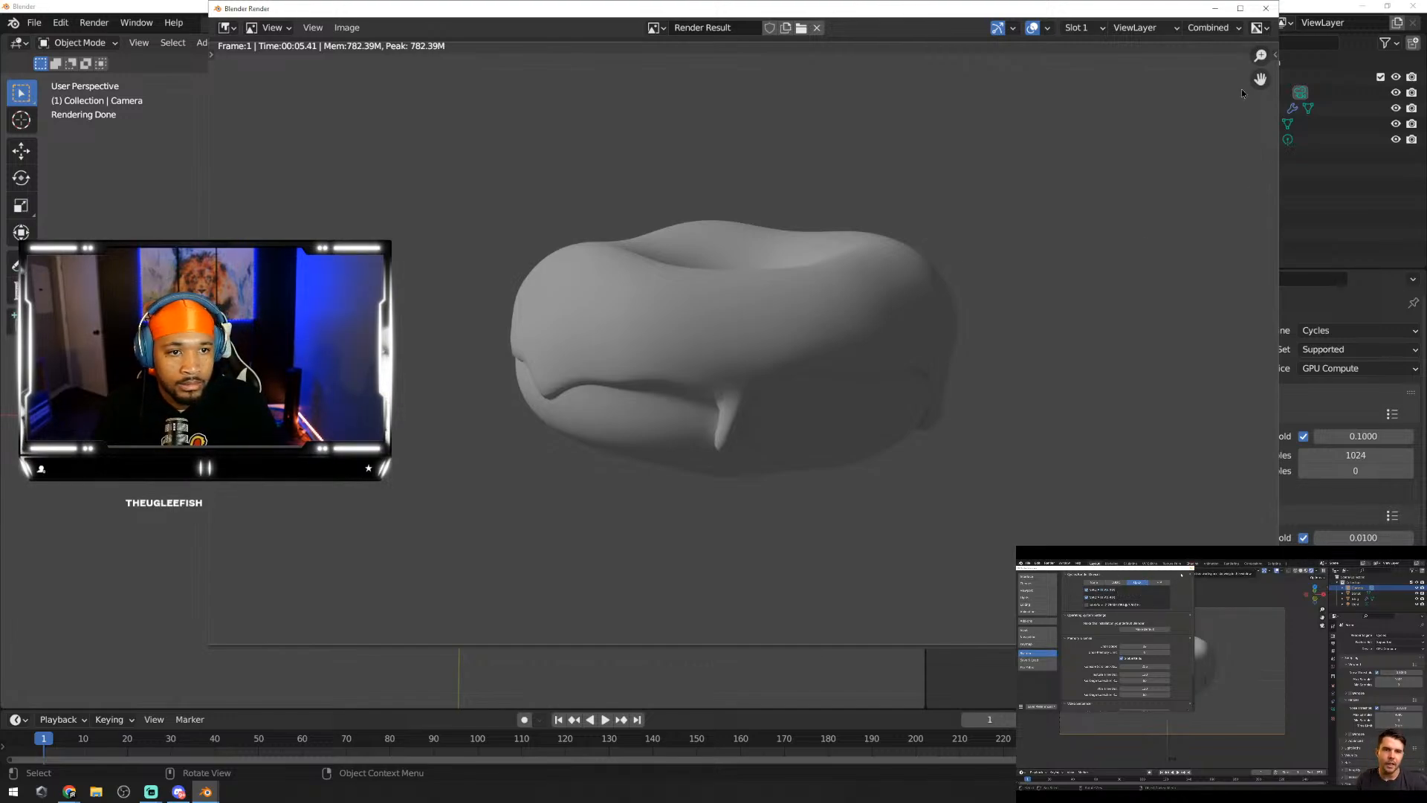
click(1267, 9)
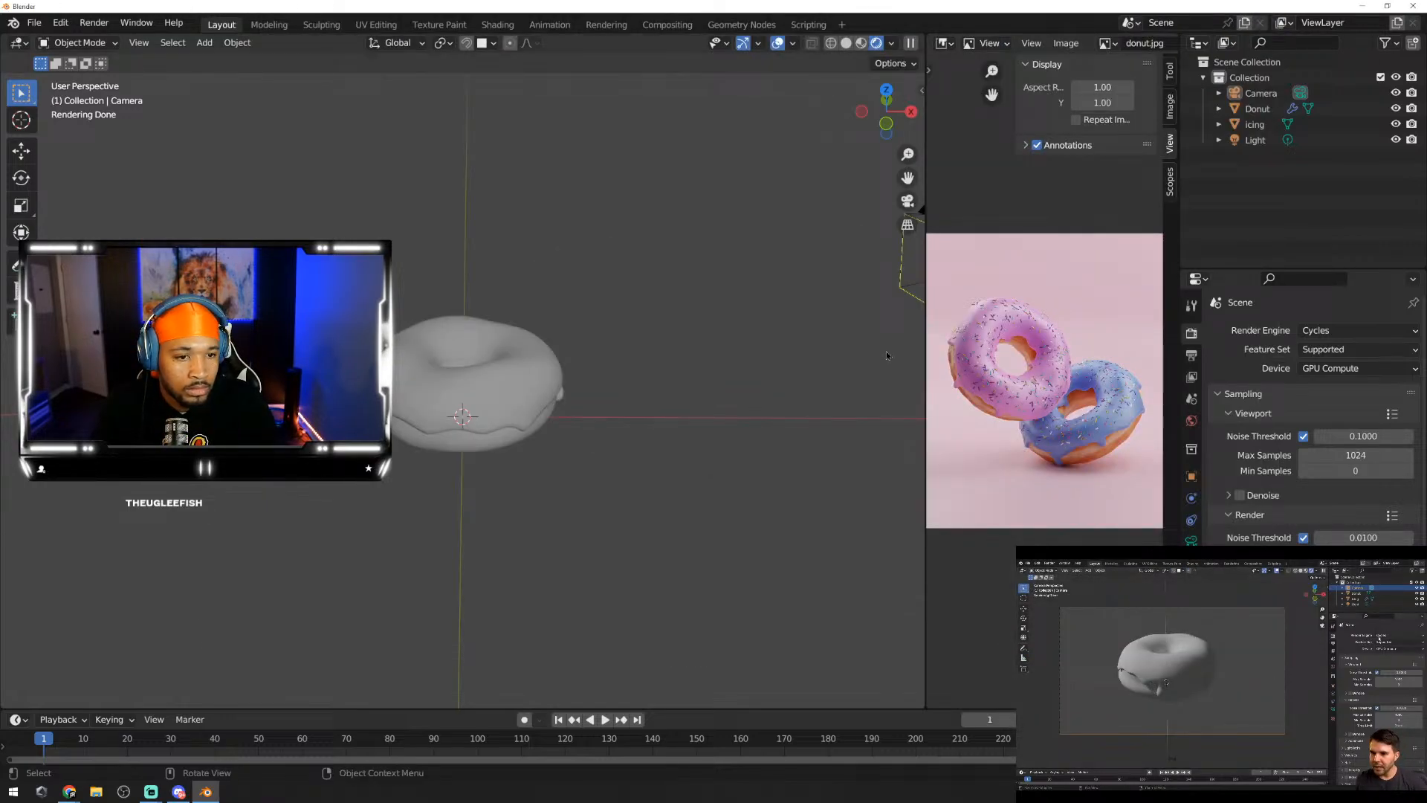
Step: Set the render engine back to Eevee
click(1374, 331)
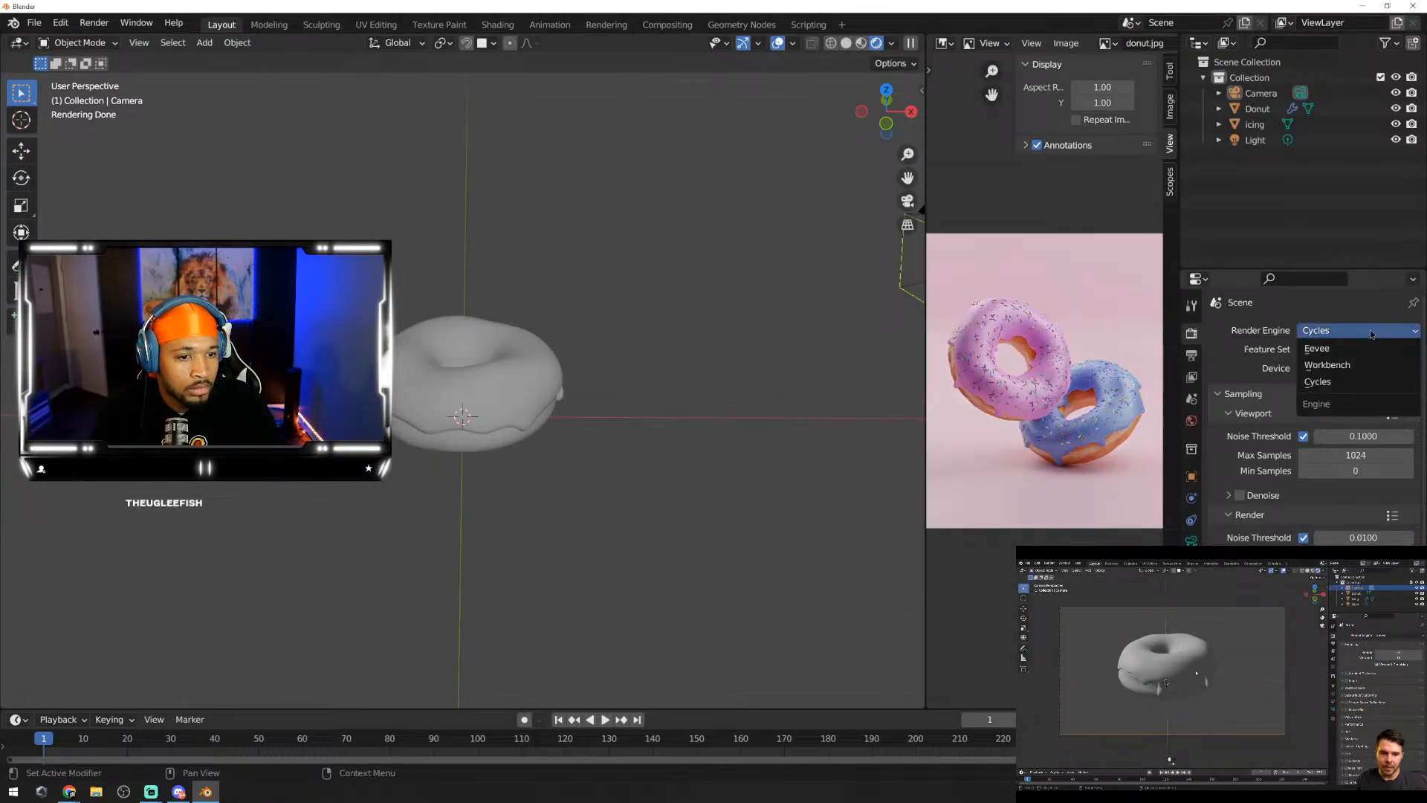
click(1330, 349)
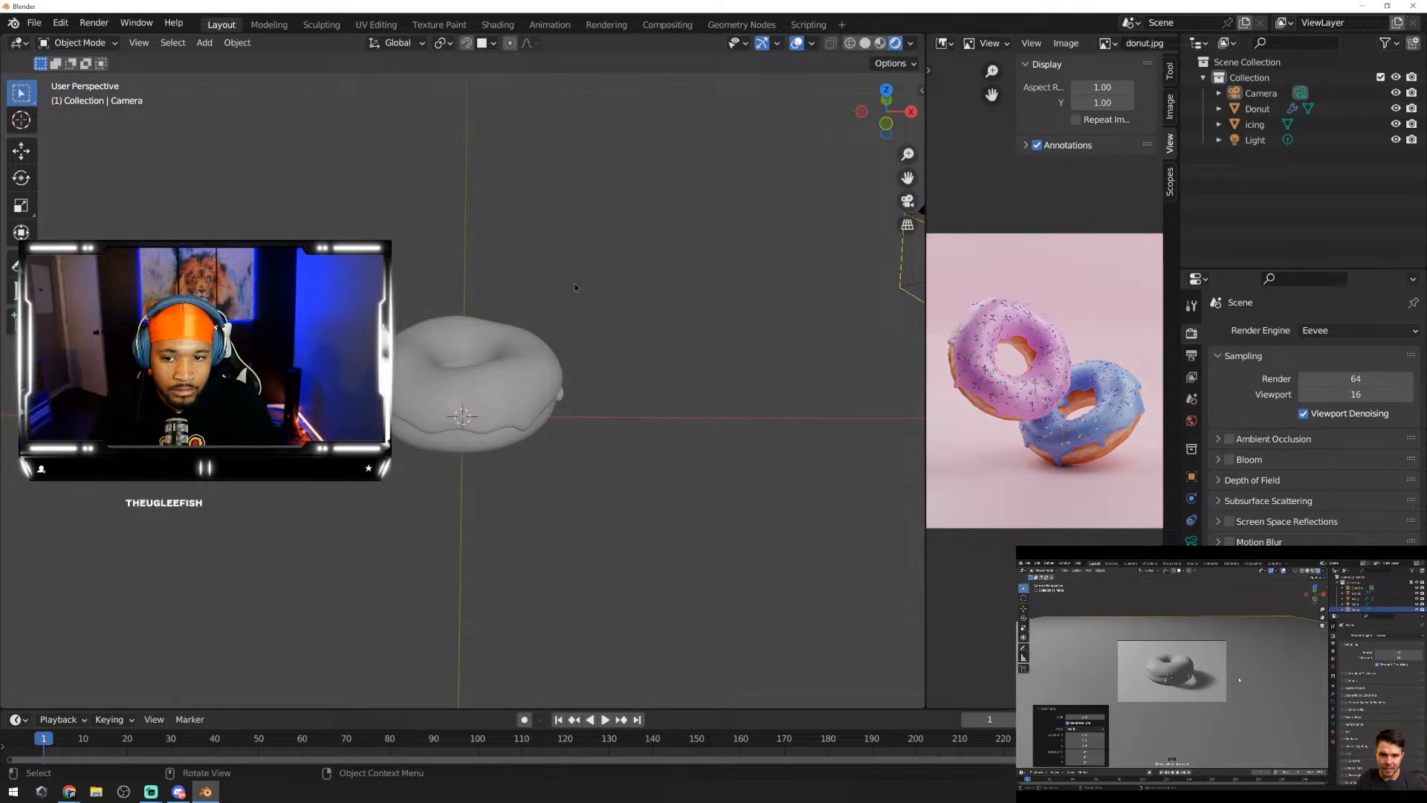
right_click(575, 287)
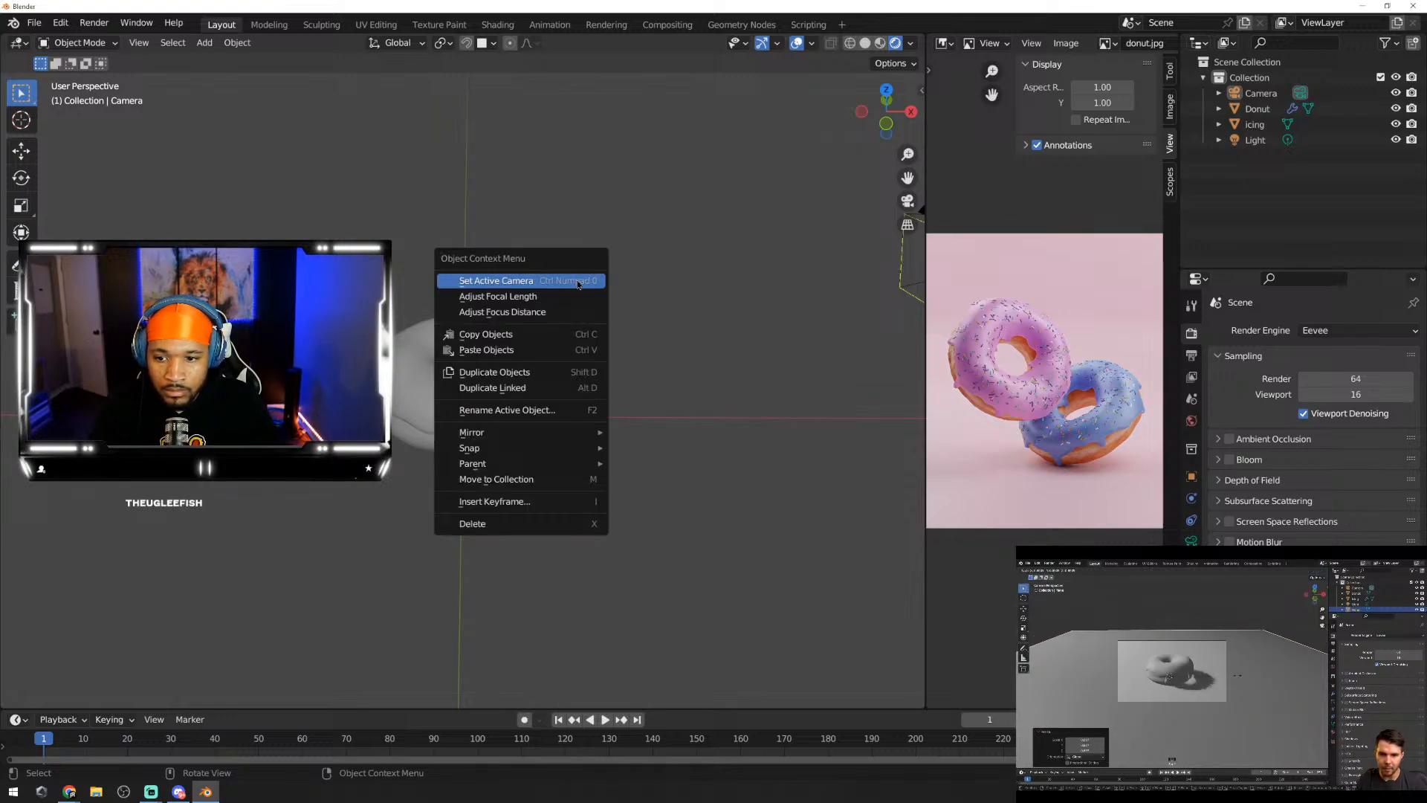
key(ctrl+a)
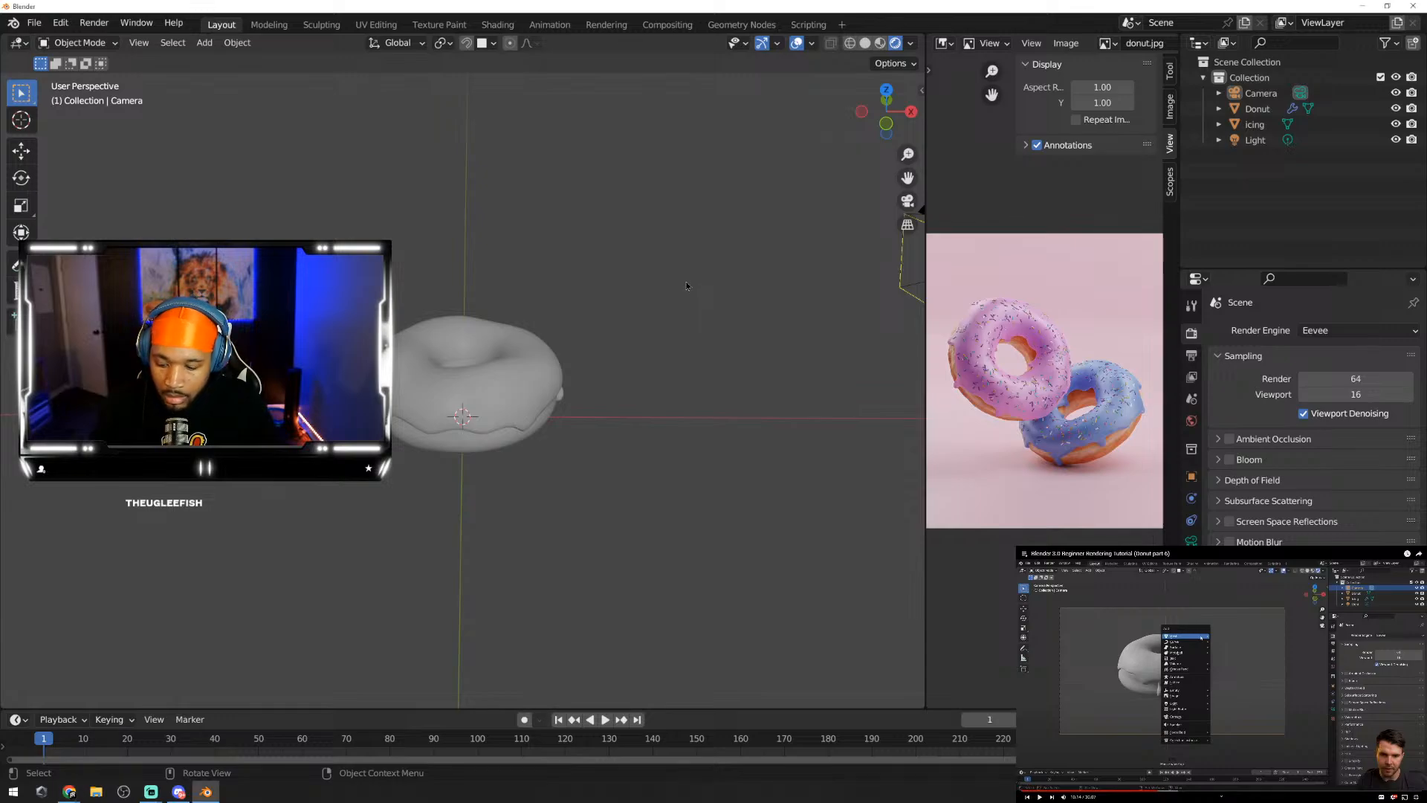
Step: Add a 2 m mesh plane at the world origin as a surface under the donut
key(shift+a)
mouse_move(686, 286)
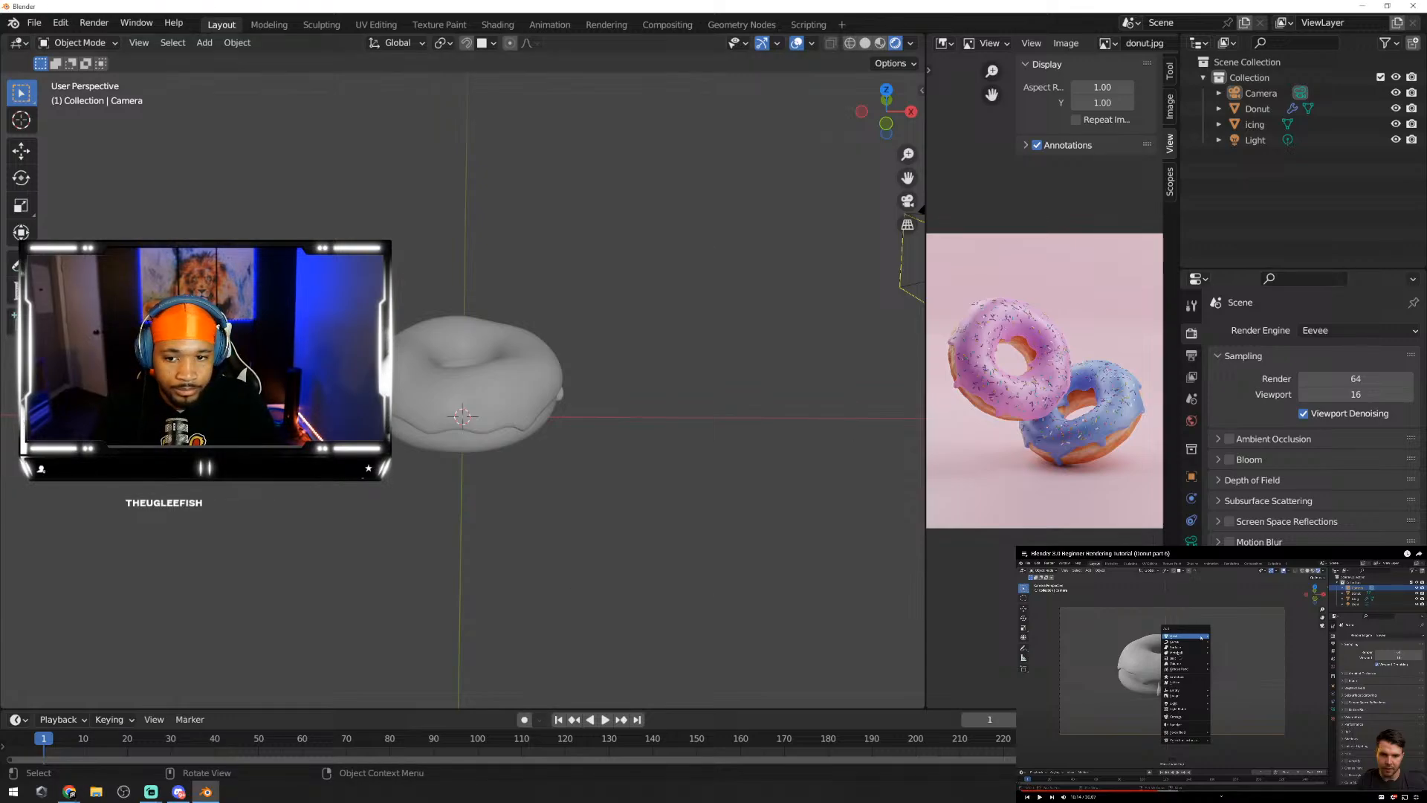
click(707, 322)
key(shift+a)
mouse_move(707, 321)
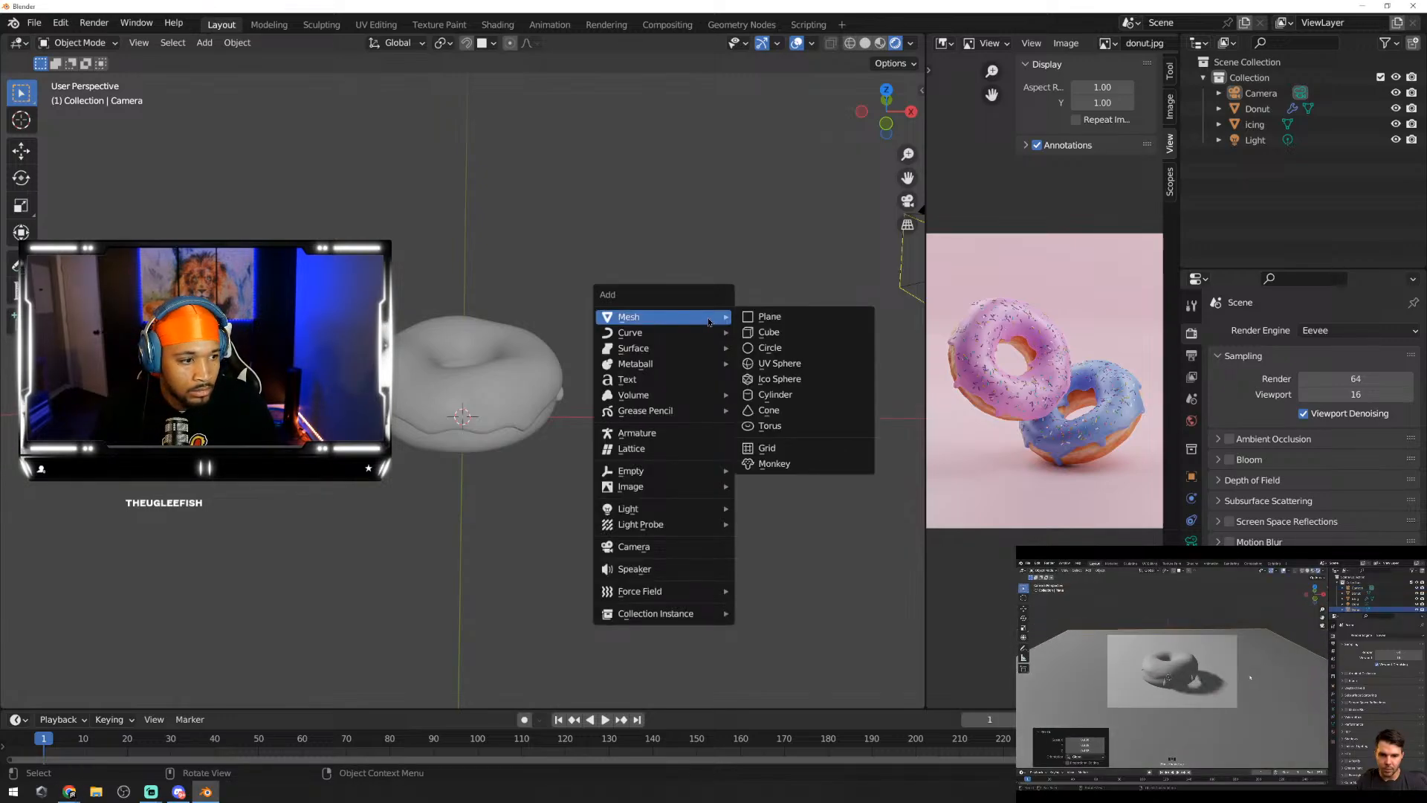
click(769, 316)
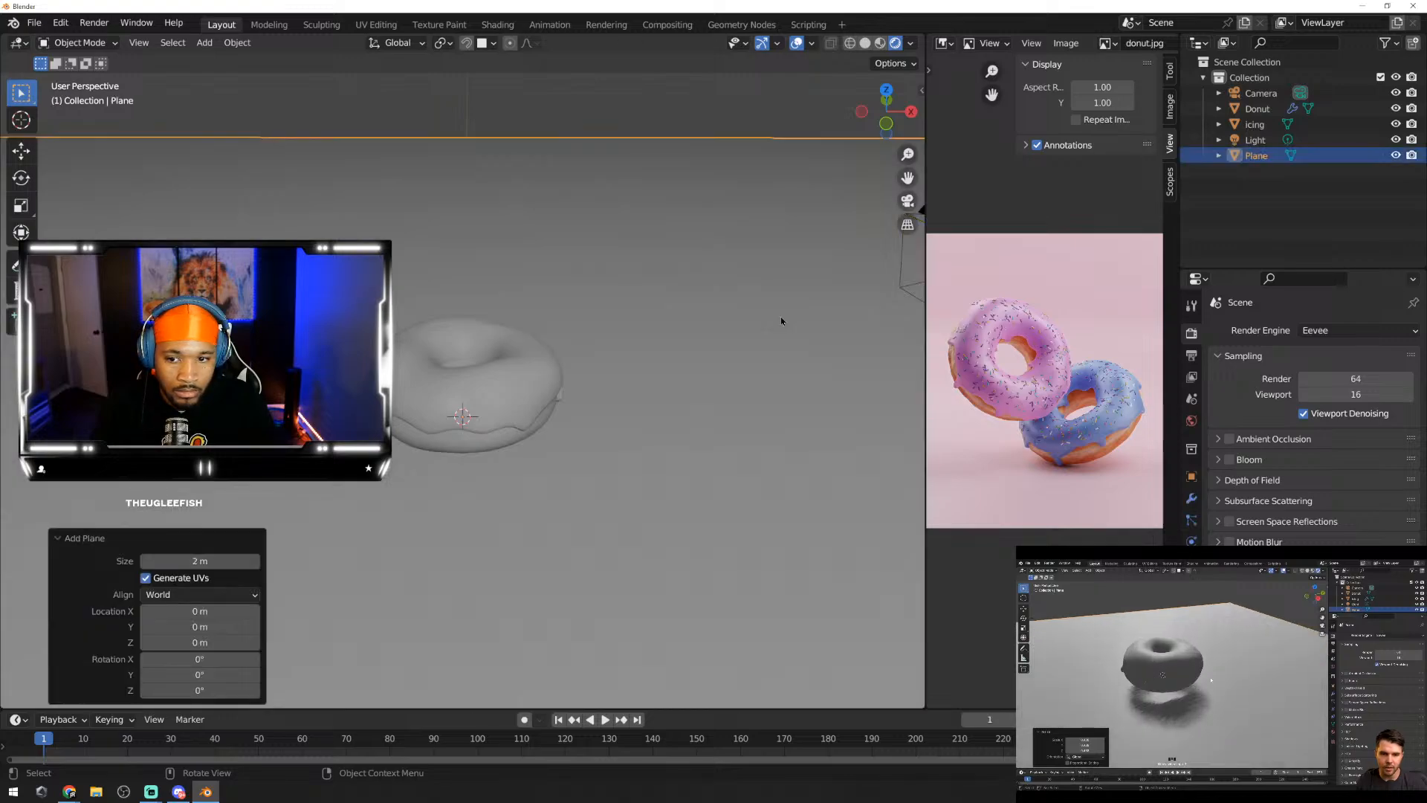
Step: Compare the donut's shadow on the plane in Eevee and Cycles, finishing with Eevee as the render engine
scroll(704, 334, down, 3)
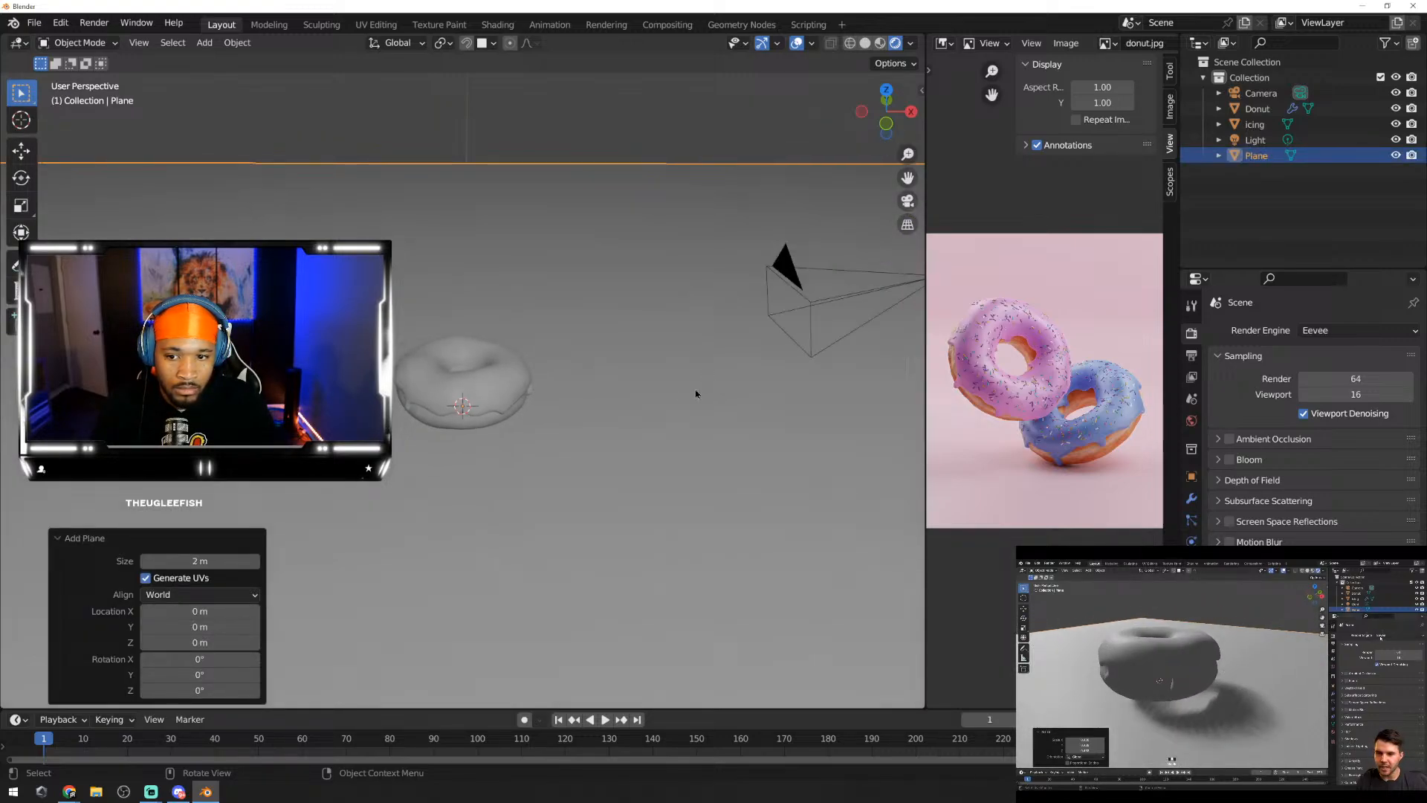
middle_drag(593, 390, 439, 418)
scroll(669, 418, up, 5)
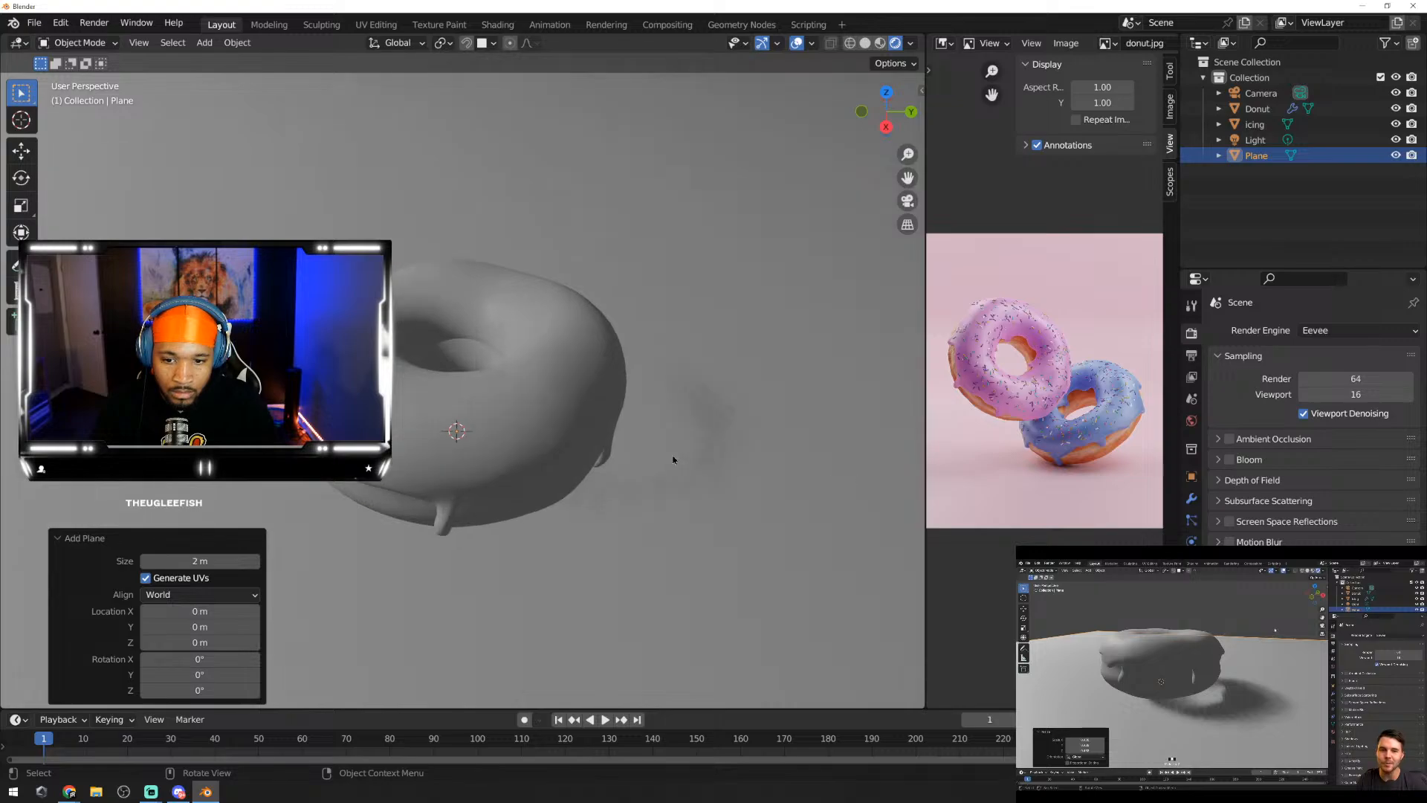
mouse_move(675, 459)
middle_down()
mouse_move(573, 409)
mouse_move(589, 448)
mouse_move(675, 418)
mouse_move(643, 439)
mouse_move(660, 460)
middle_up()
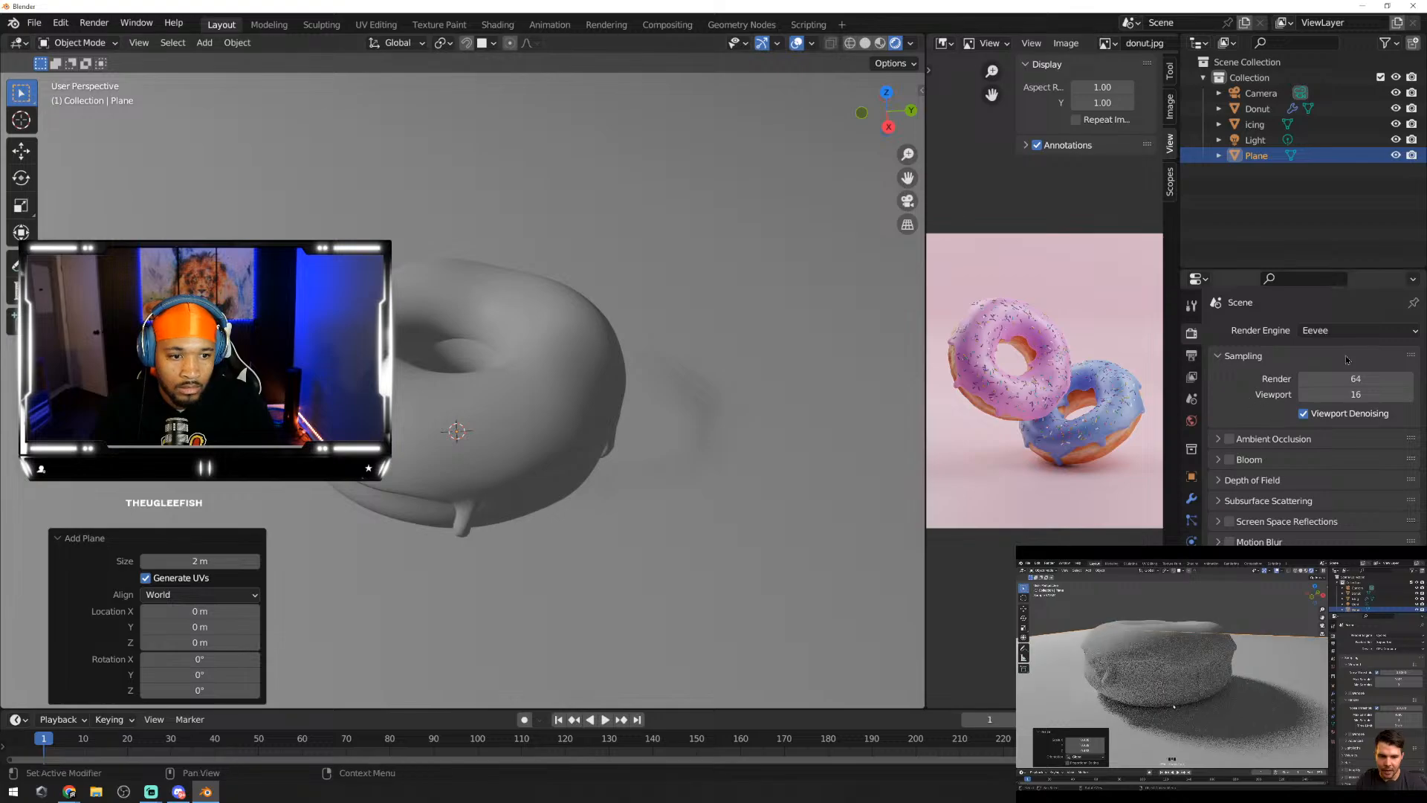
click(1357, 333)
click(1317, 381)
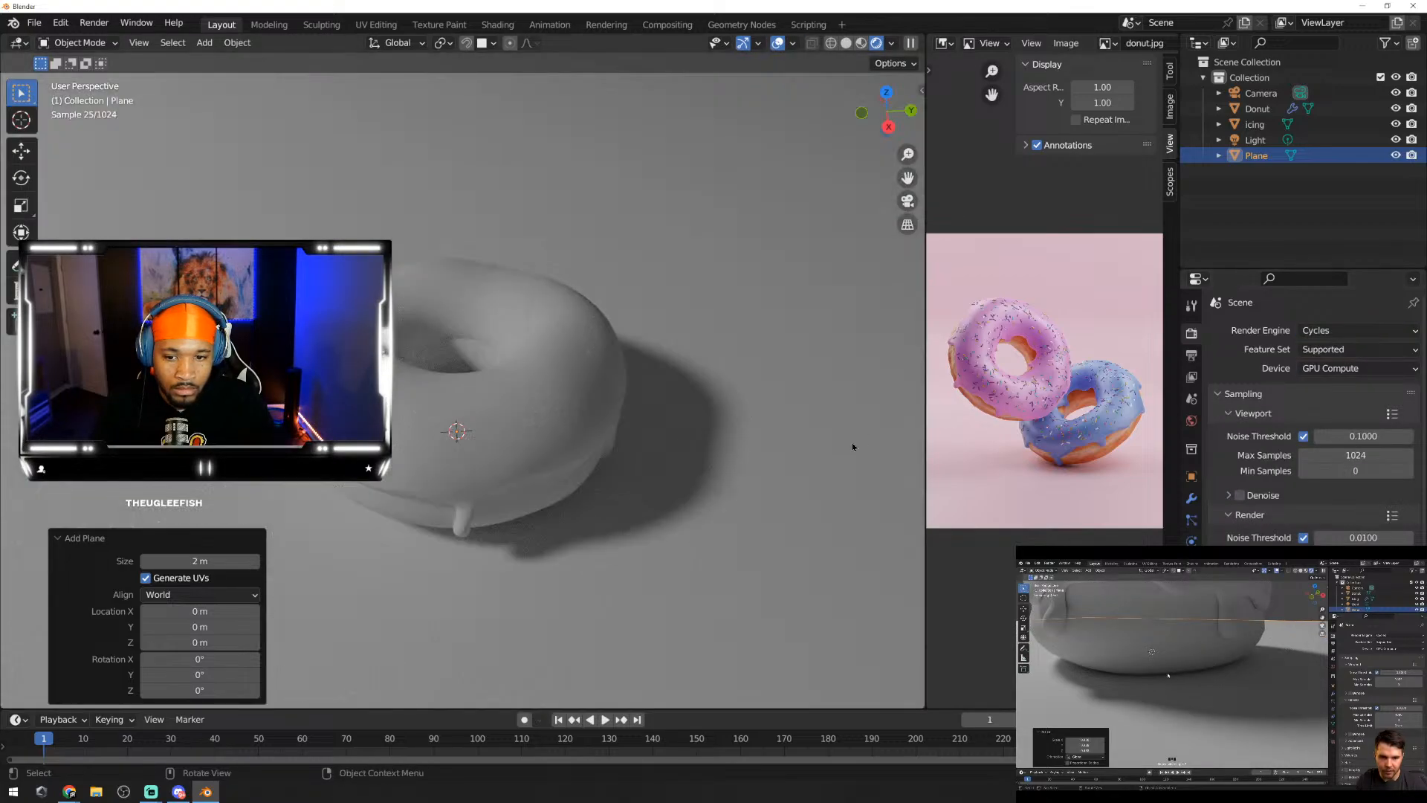
middle_drag(633, 477, 697, 456)
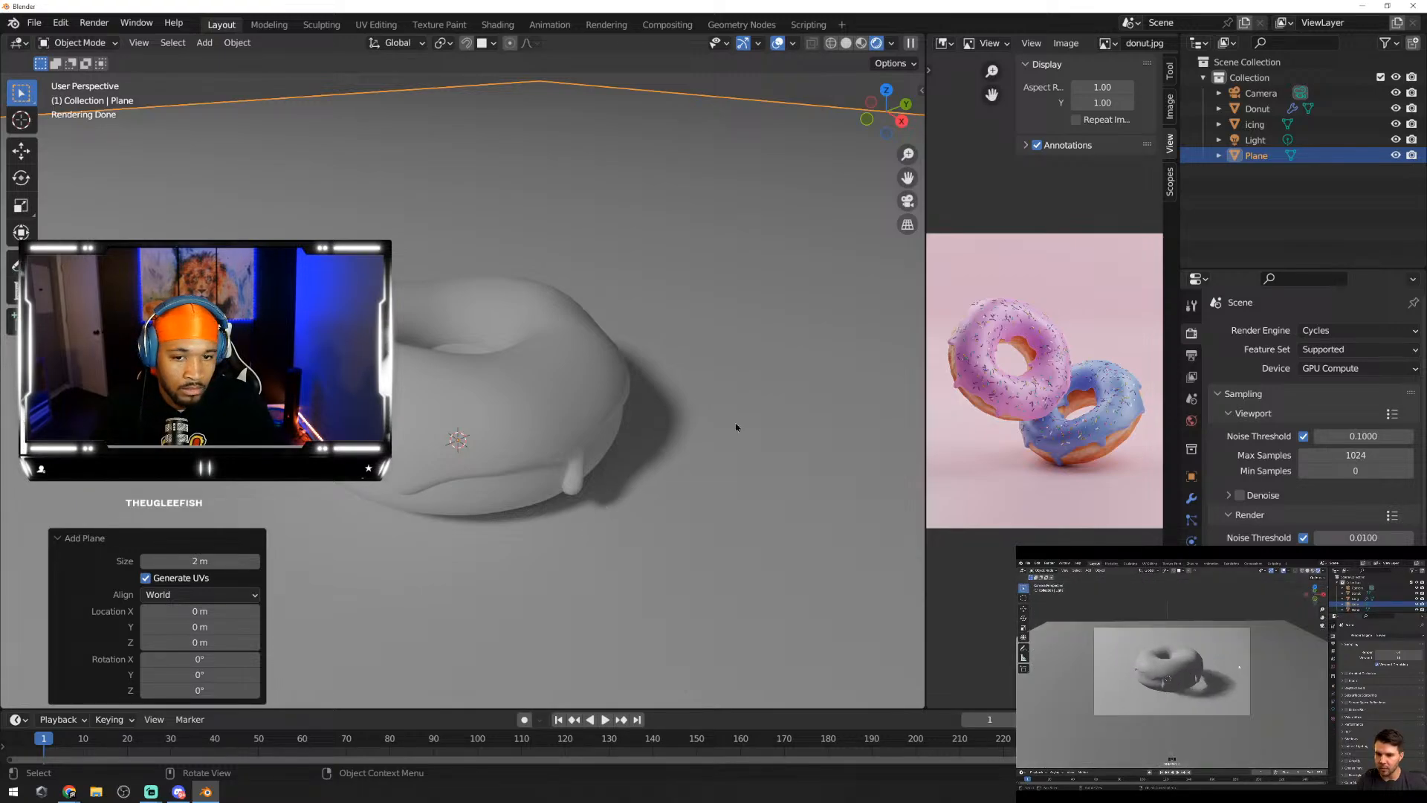
click(1359, 330)
click(1330, 344)
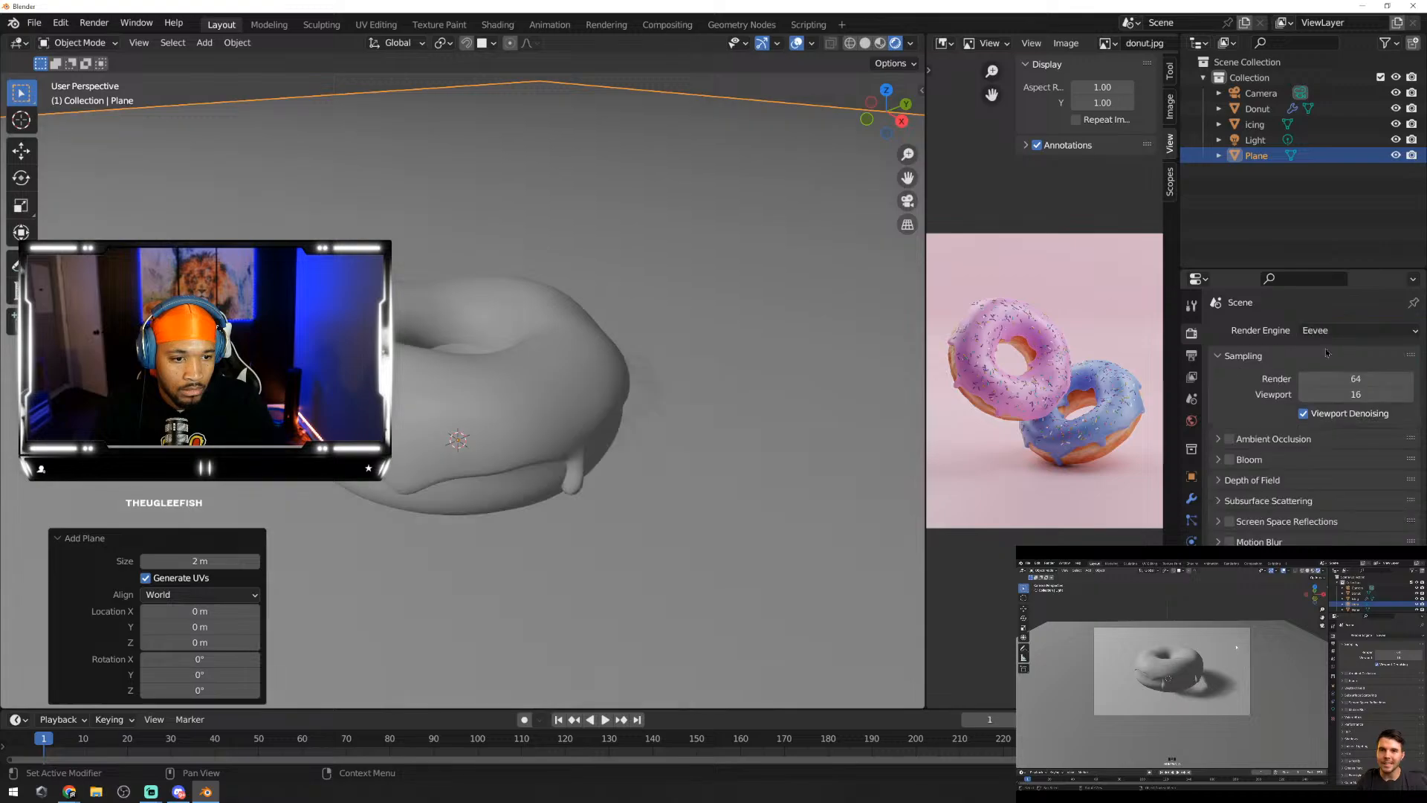
Step: Set Eevee's cube shadow resolution to 2048 px and inspect the donut's shadow up close
middle_drag(652, 422, 591, 419)
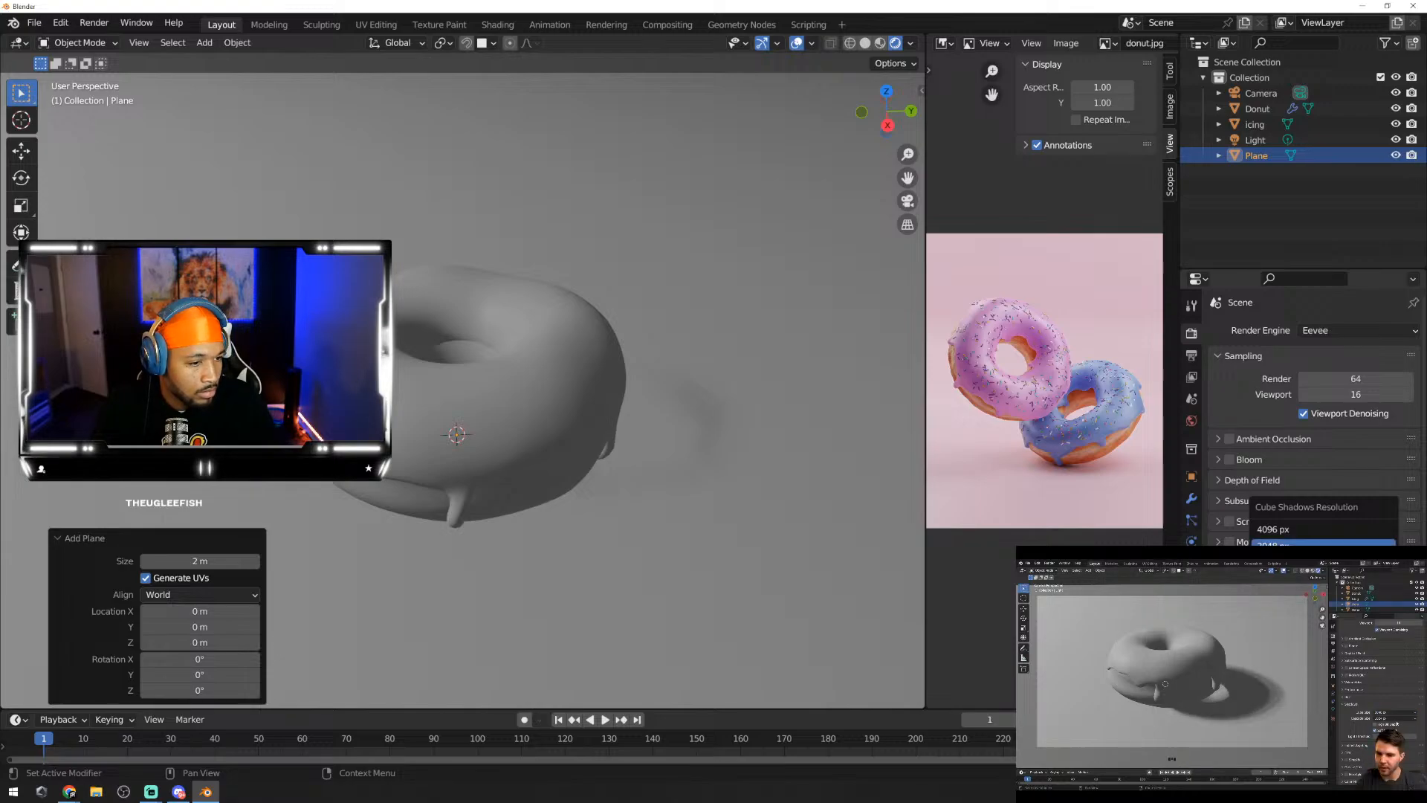
click(1286, 543)
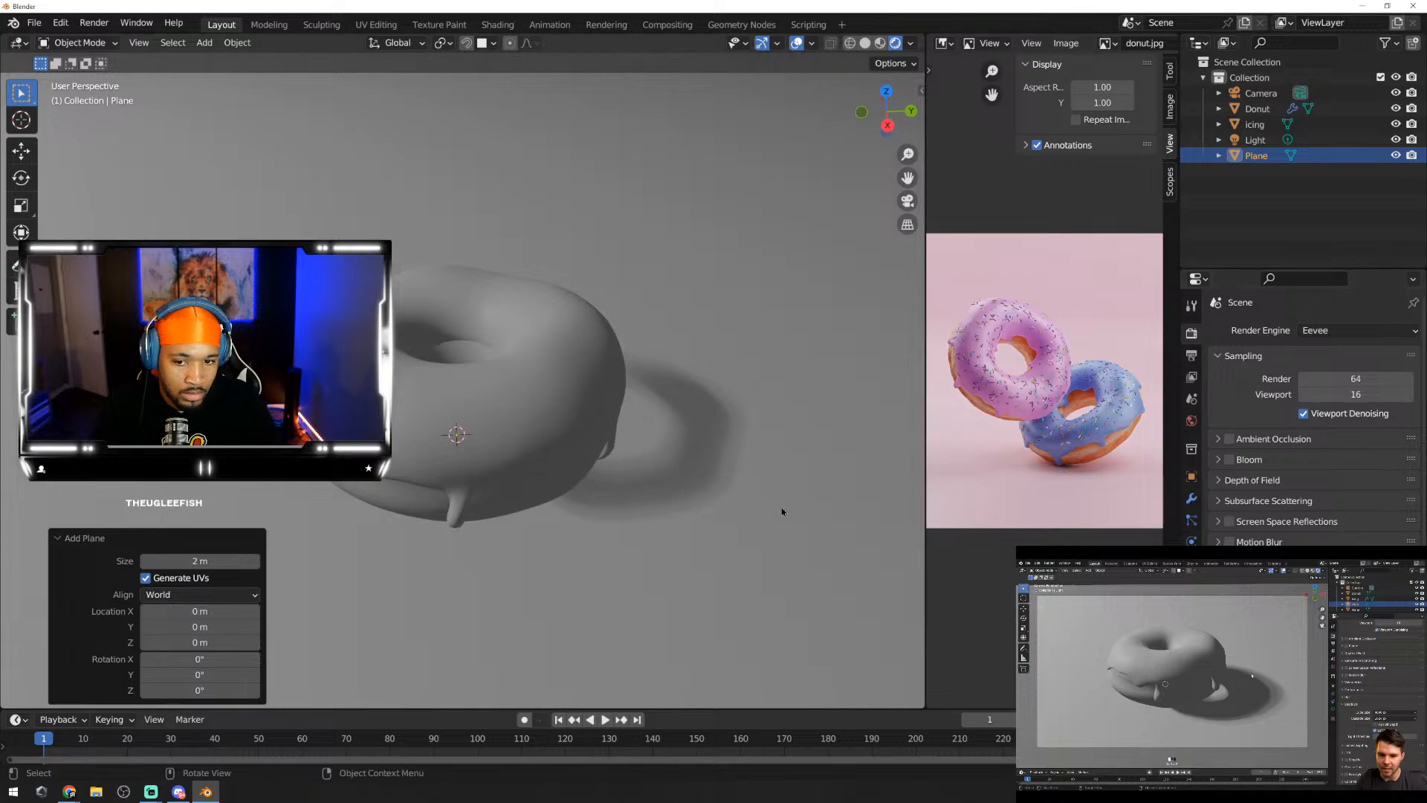
middle_drag(746, 453, 706, 525)
middle_drag(756, 447, 766, 402)
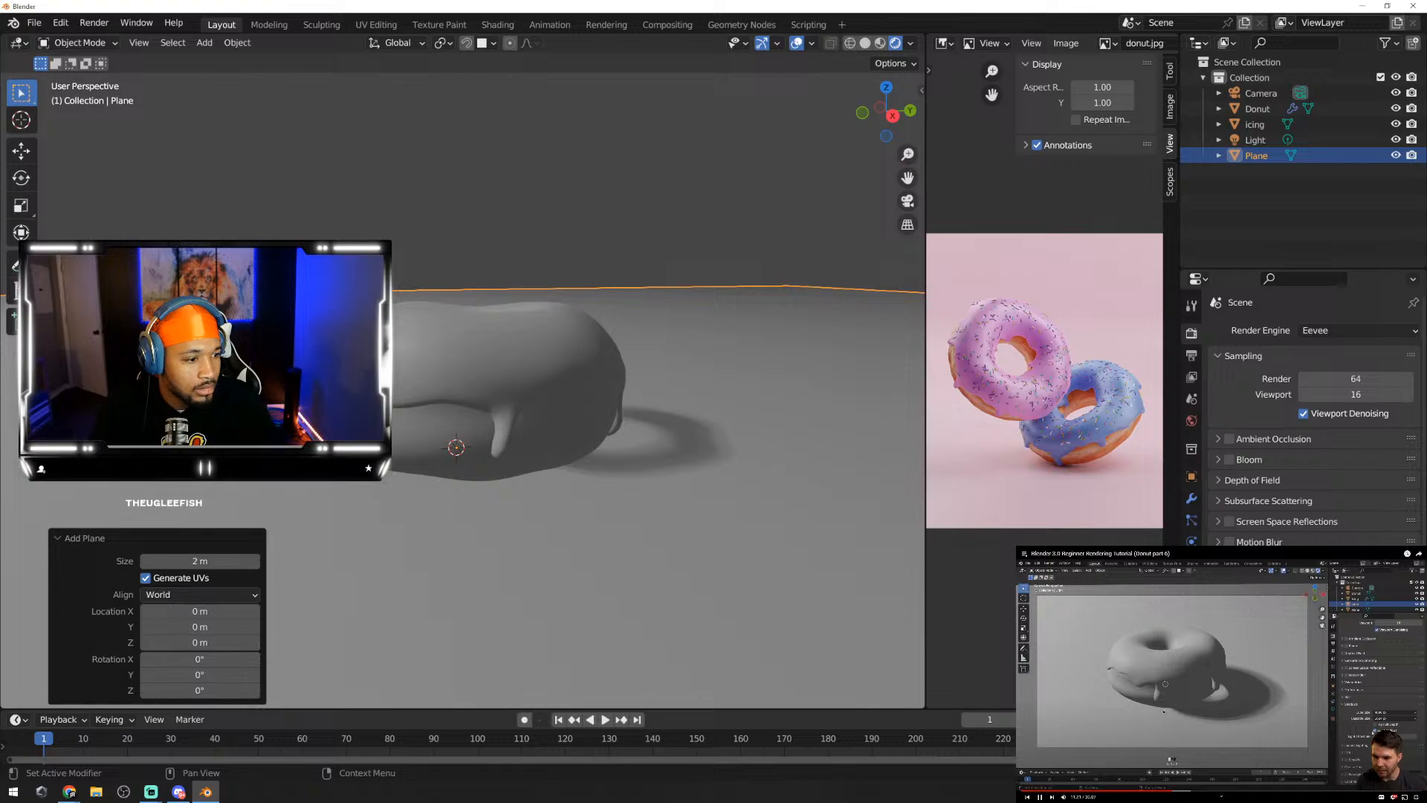
click(1156, 790)
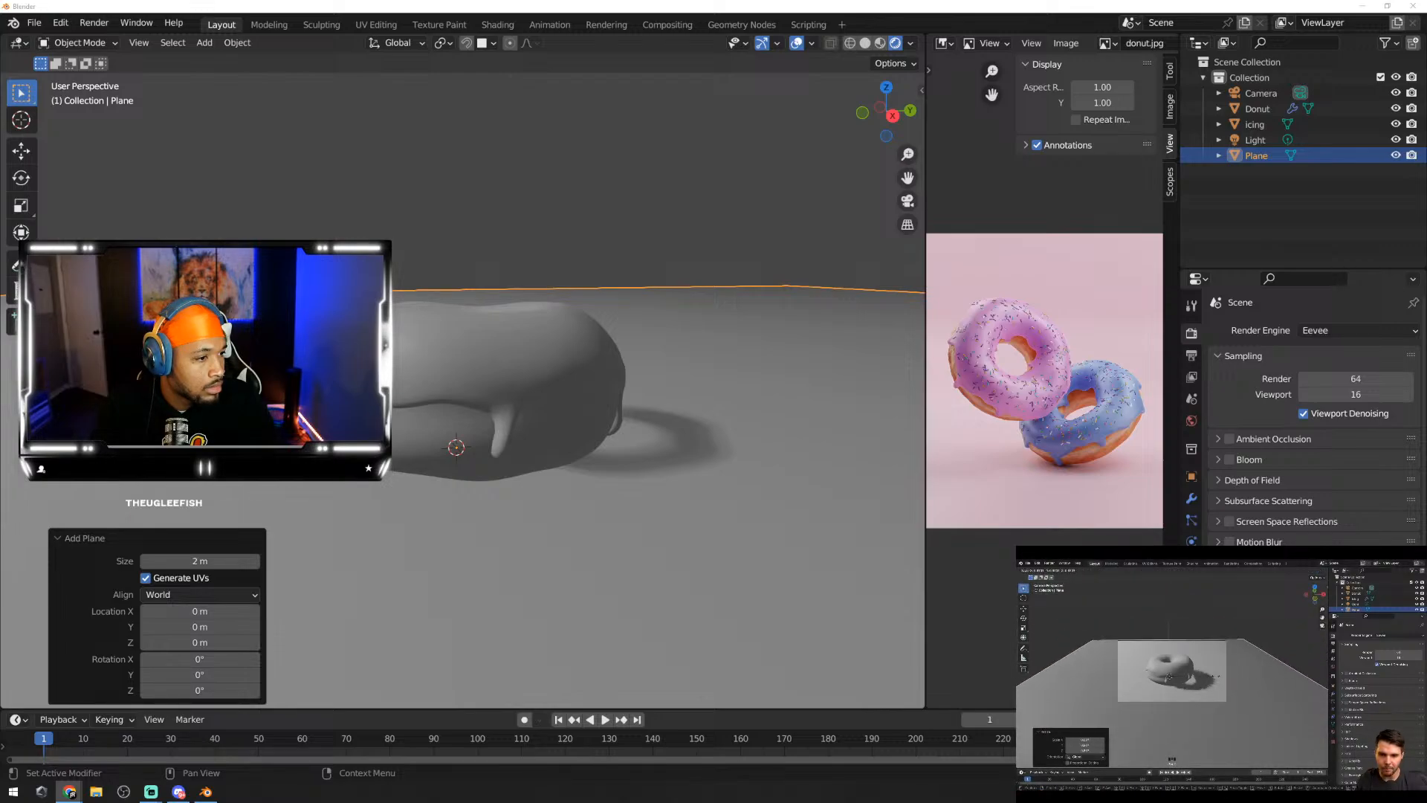
Step: Scale the ground plane down uniformly by a factor of about 0.367
middle_drag(765, 469, 742, 526)
scroll(741, 520, down, 7)
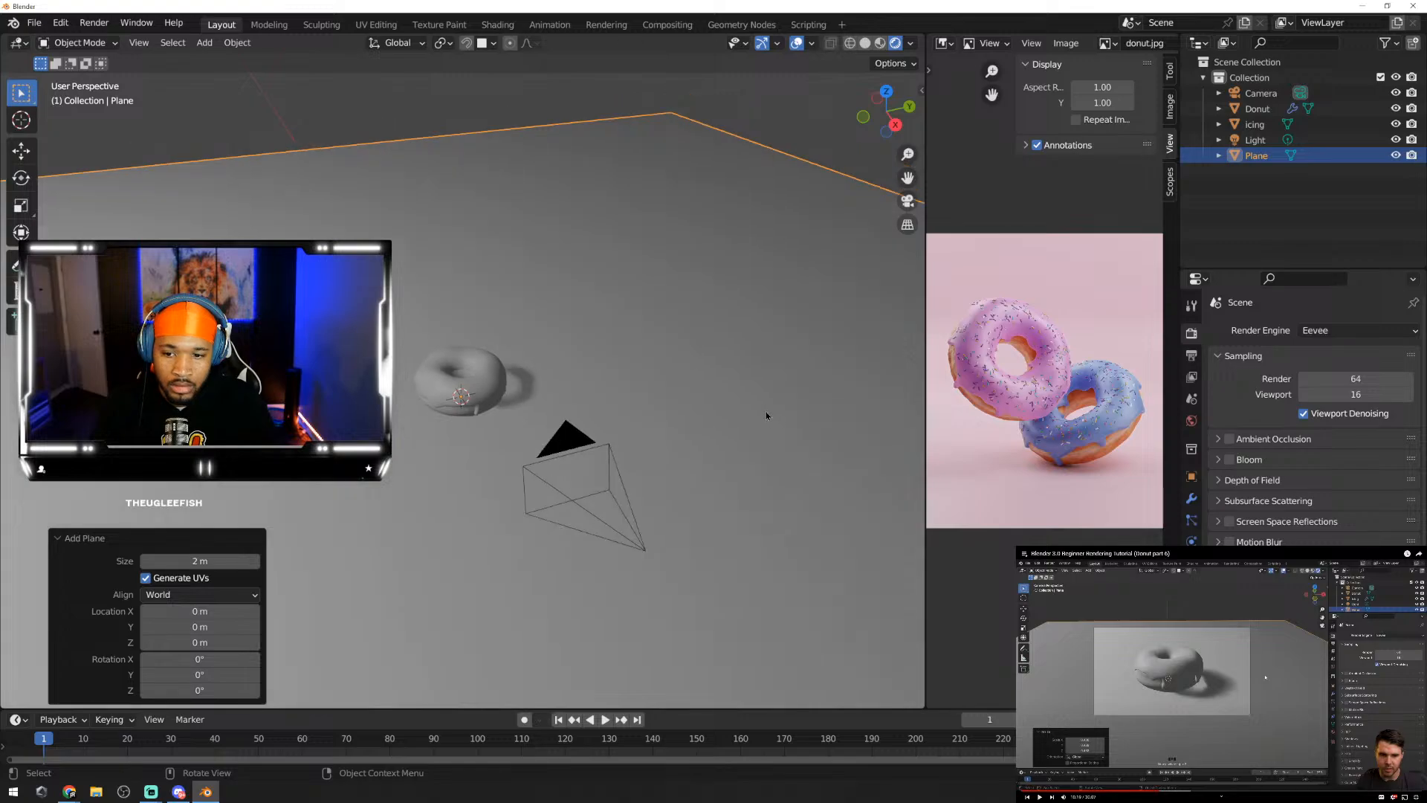
key(s)
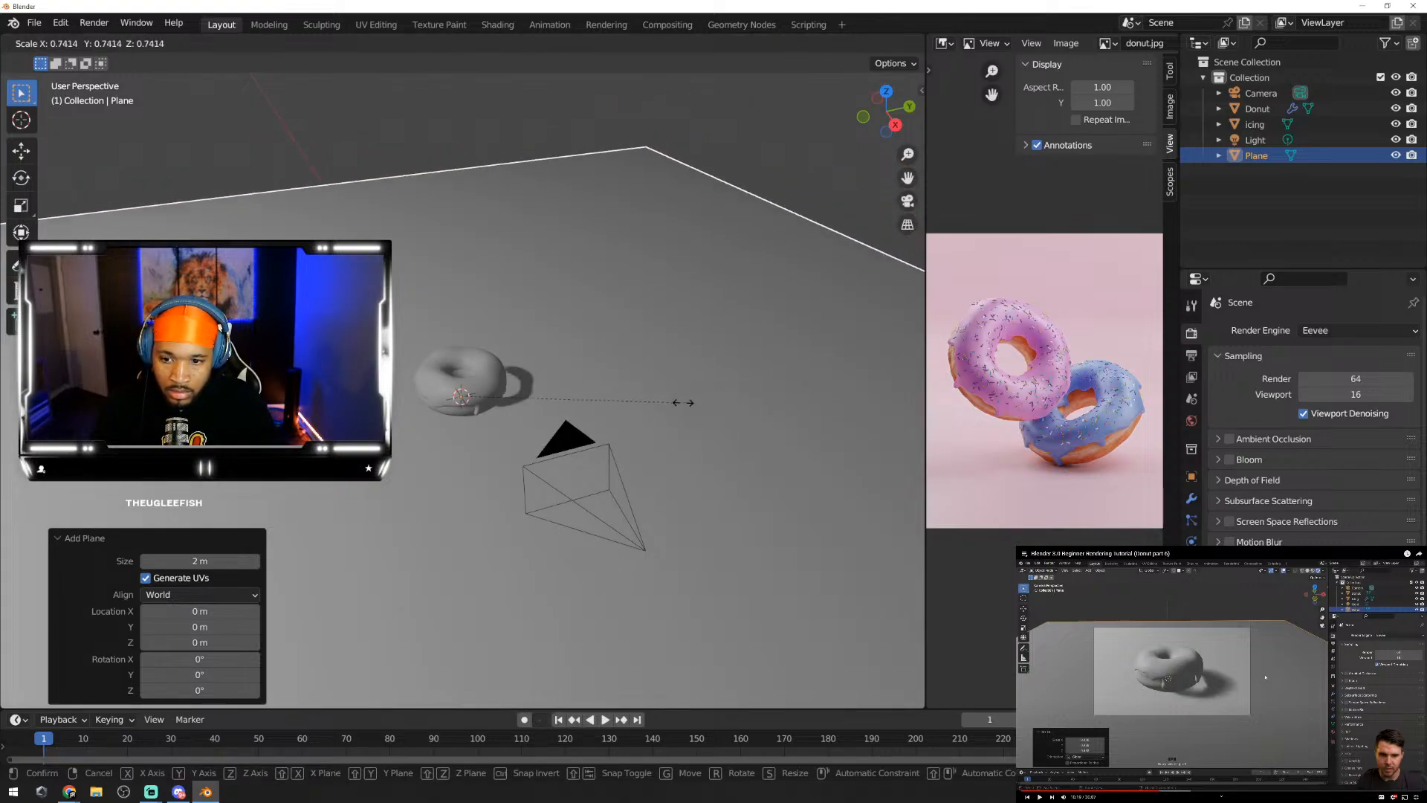
click(572, 407)
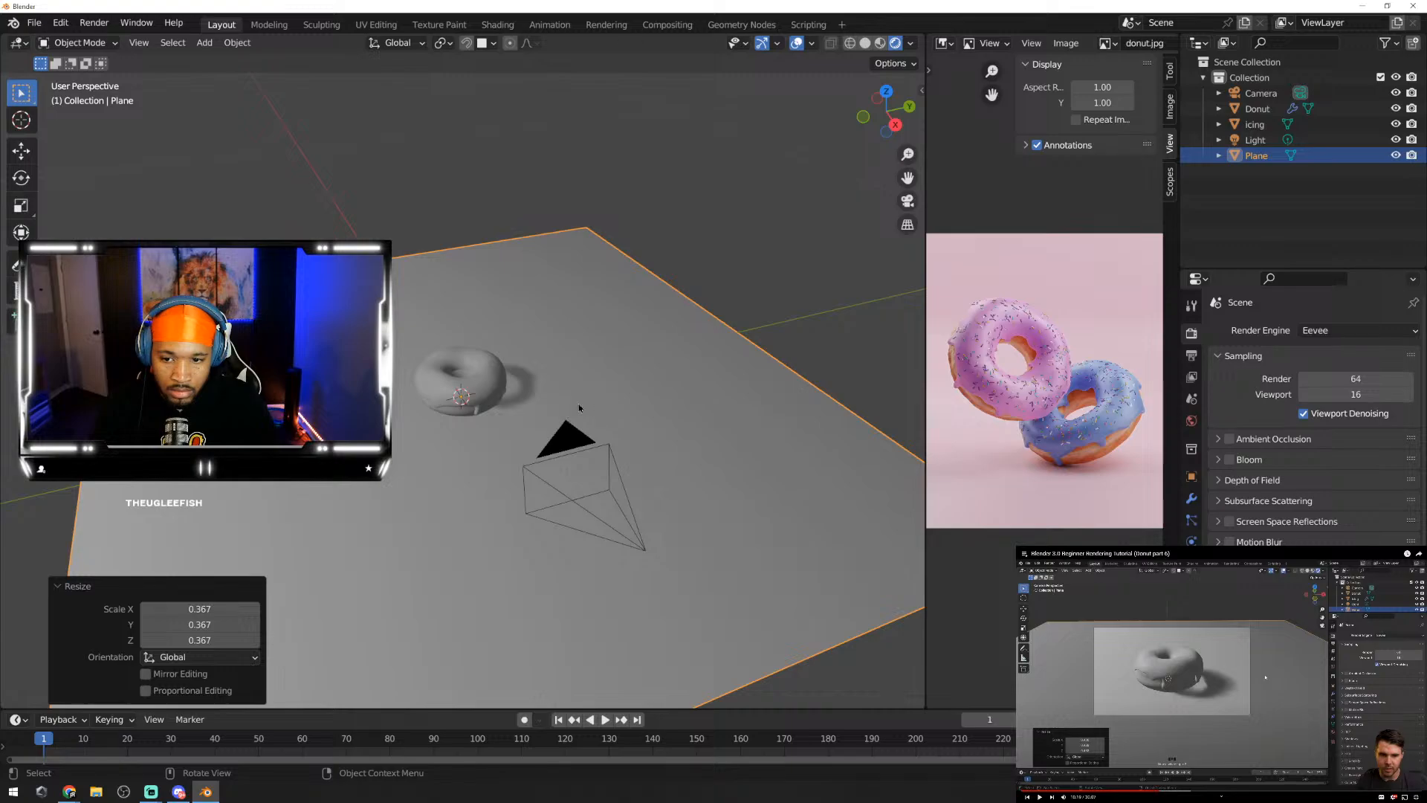
Step: Compare the donut's shadow on the resized plane in Cycles and Eevee from several angles, finishing with Eevee as the render engine
scroll(536, 411, up, 5)
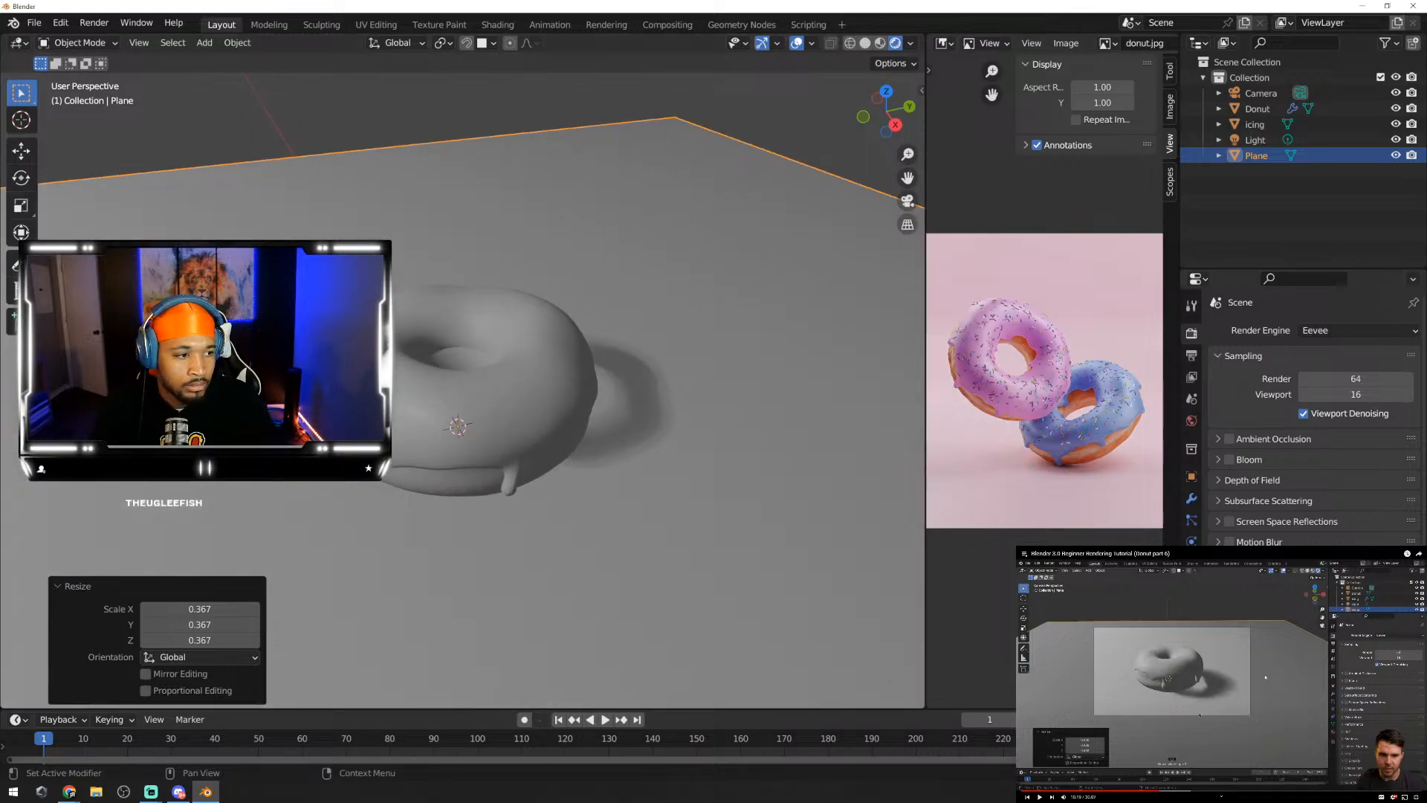
mouse_move(608, 482)
middle_down()
mouse_move(601, 471)
mouse_move(624, 474)
mouse_move(492, 506)
mouse_move(518, 504)
middle_up()
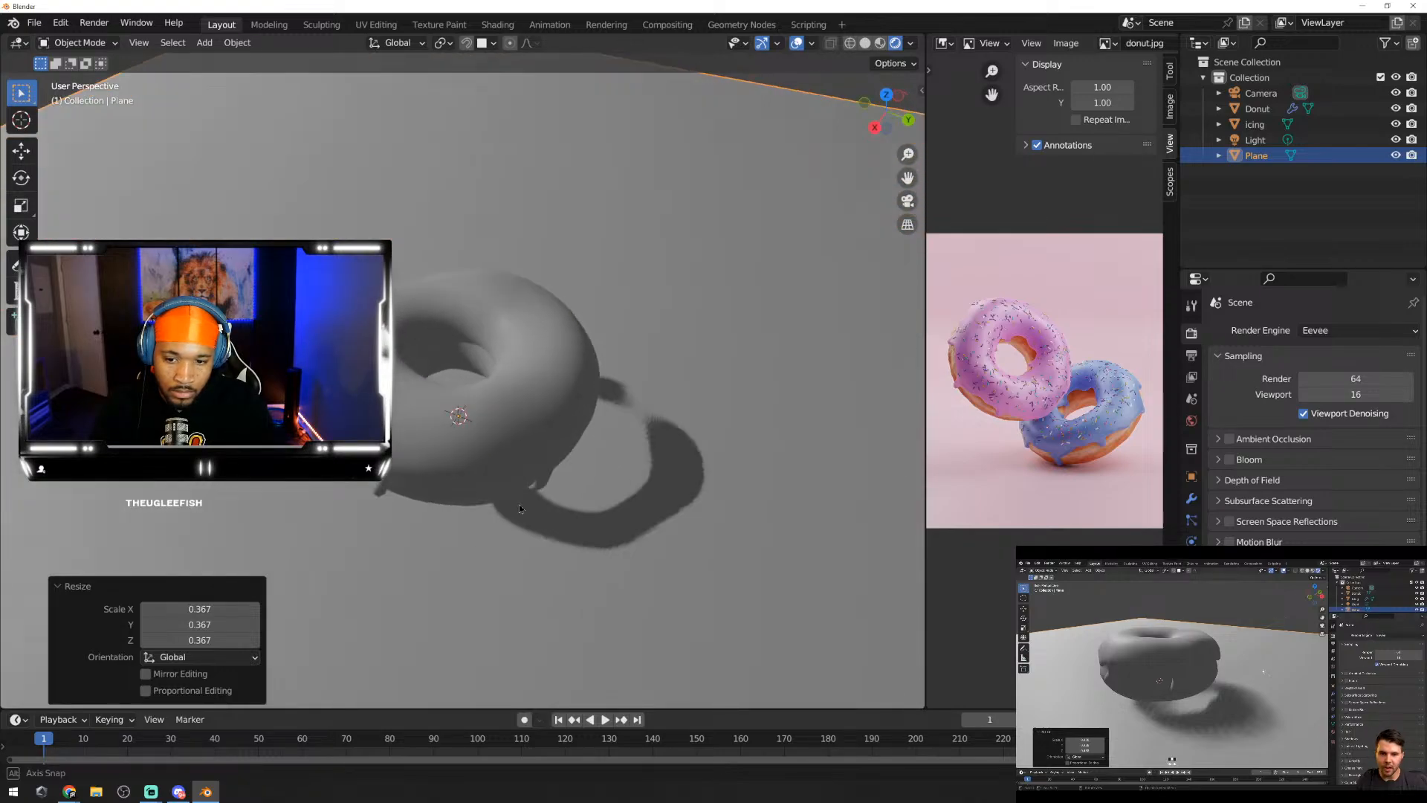
click(1338, 330)
click(1317, 381)
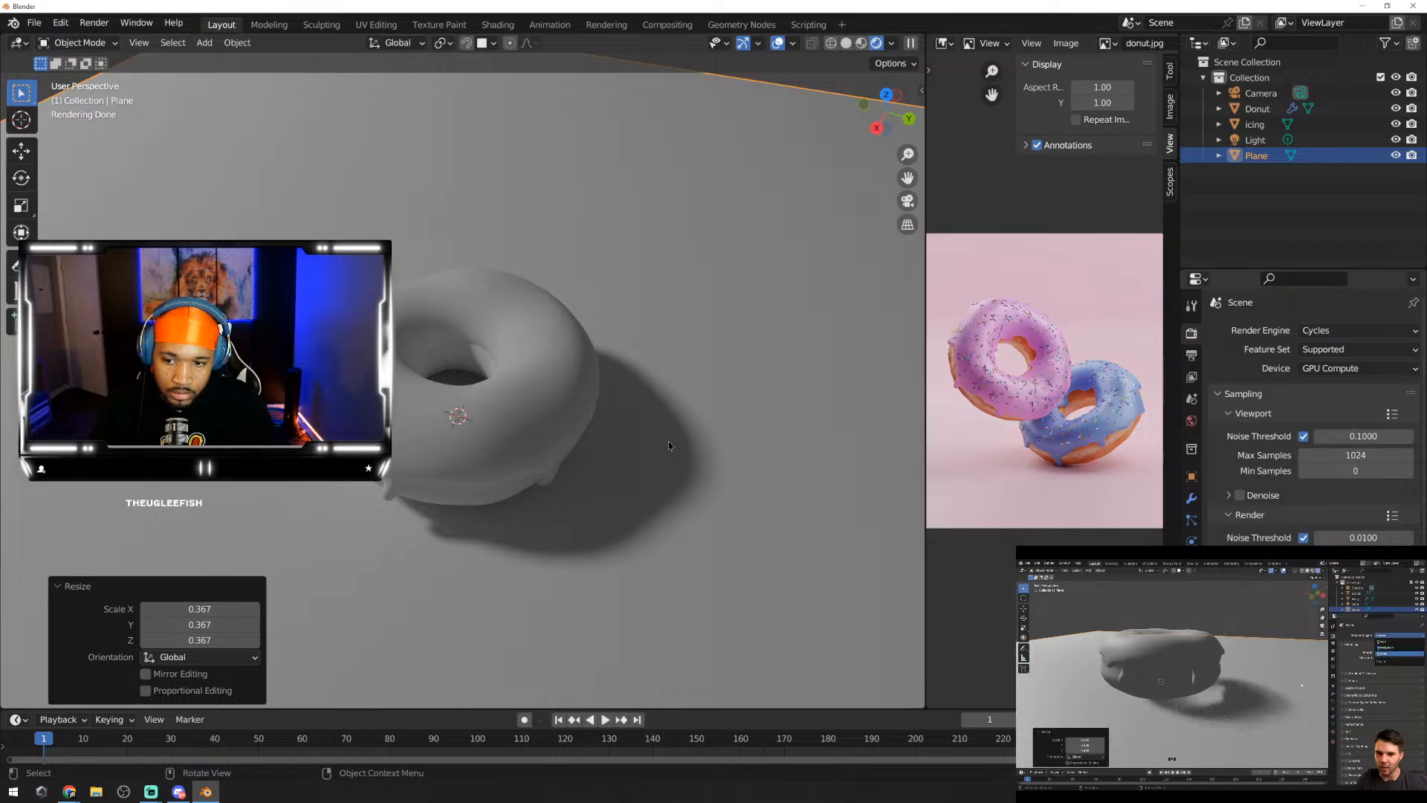
scroll(579, 486, up, 3)
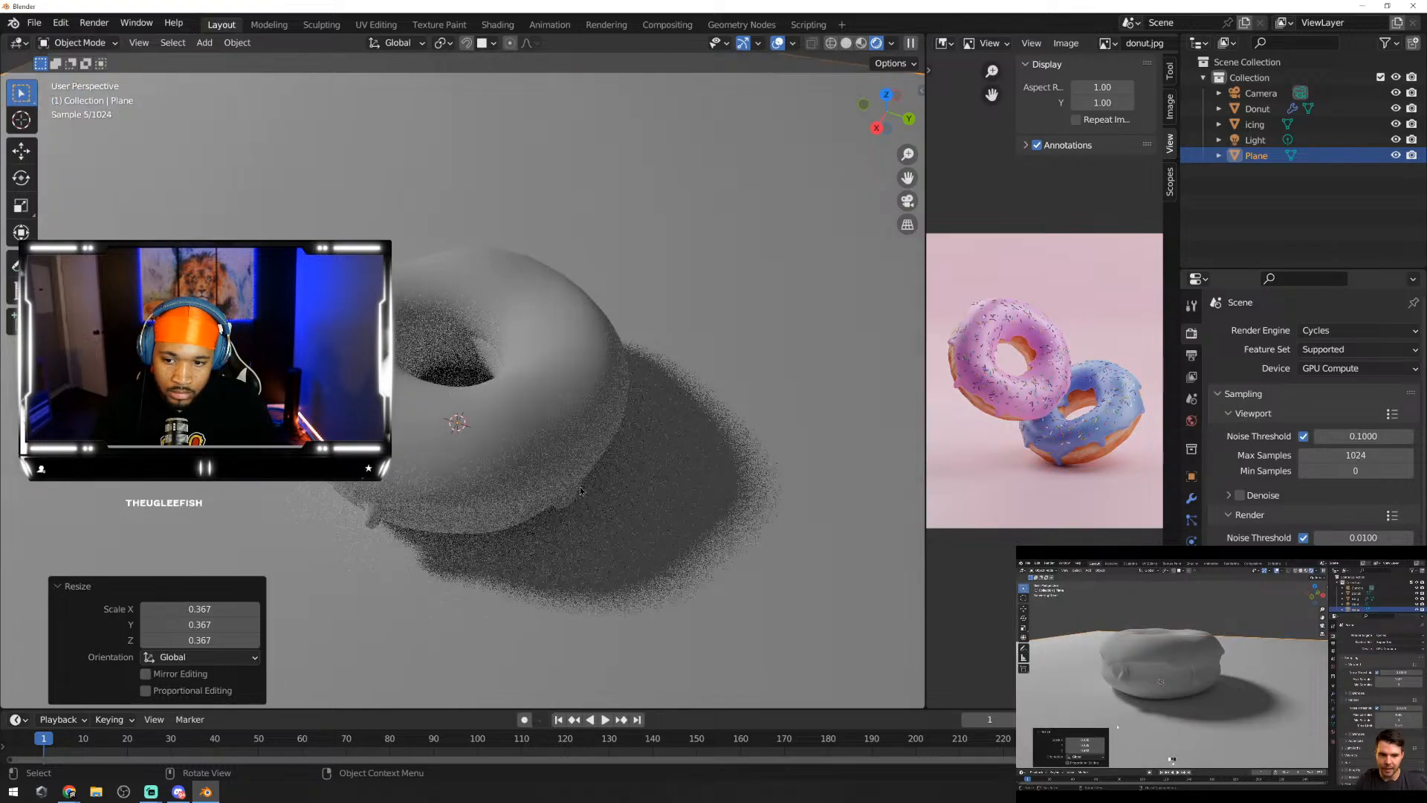
middle_drag(742, 545, 732, 500)
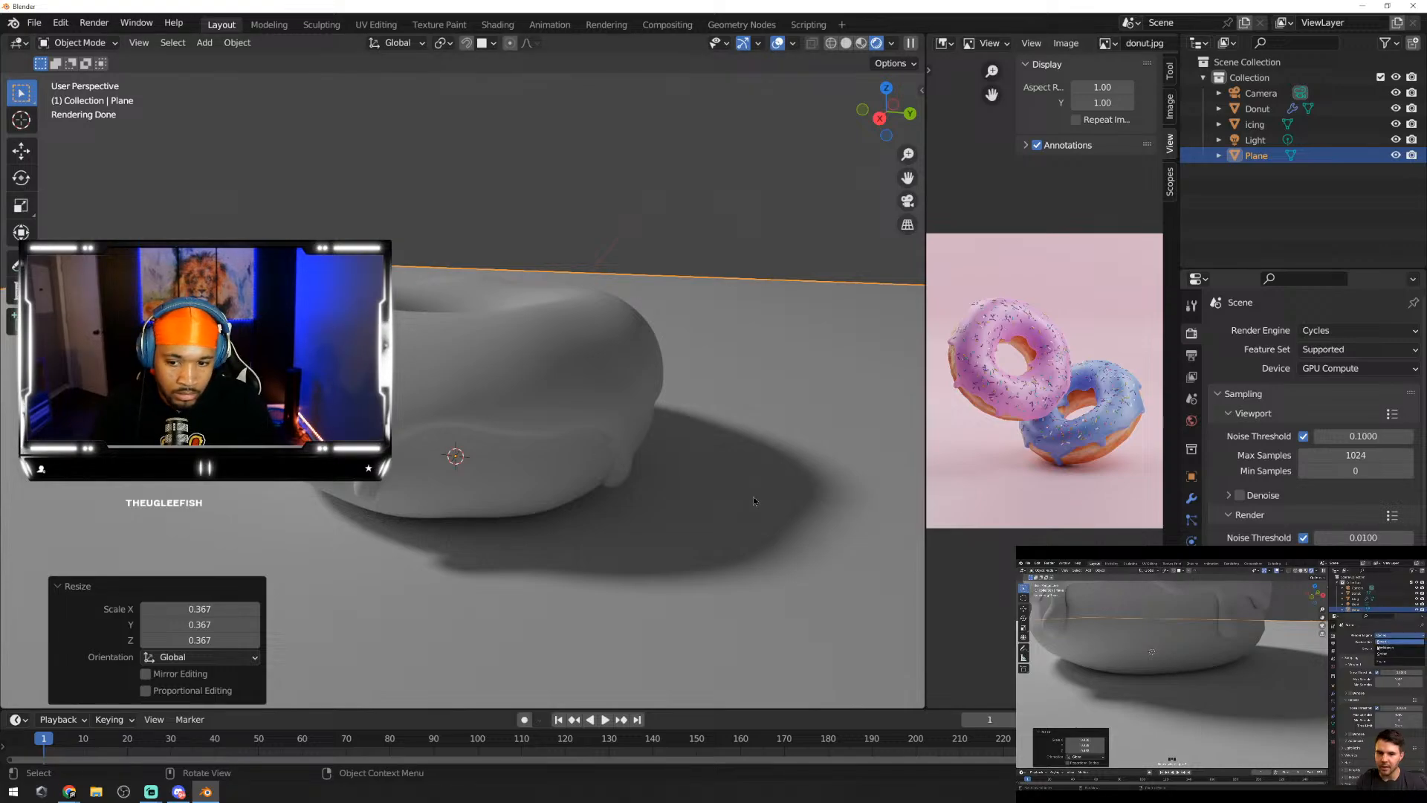
middle_drag(752, 496, 675, 465)
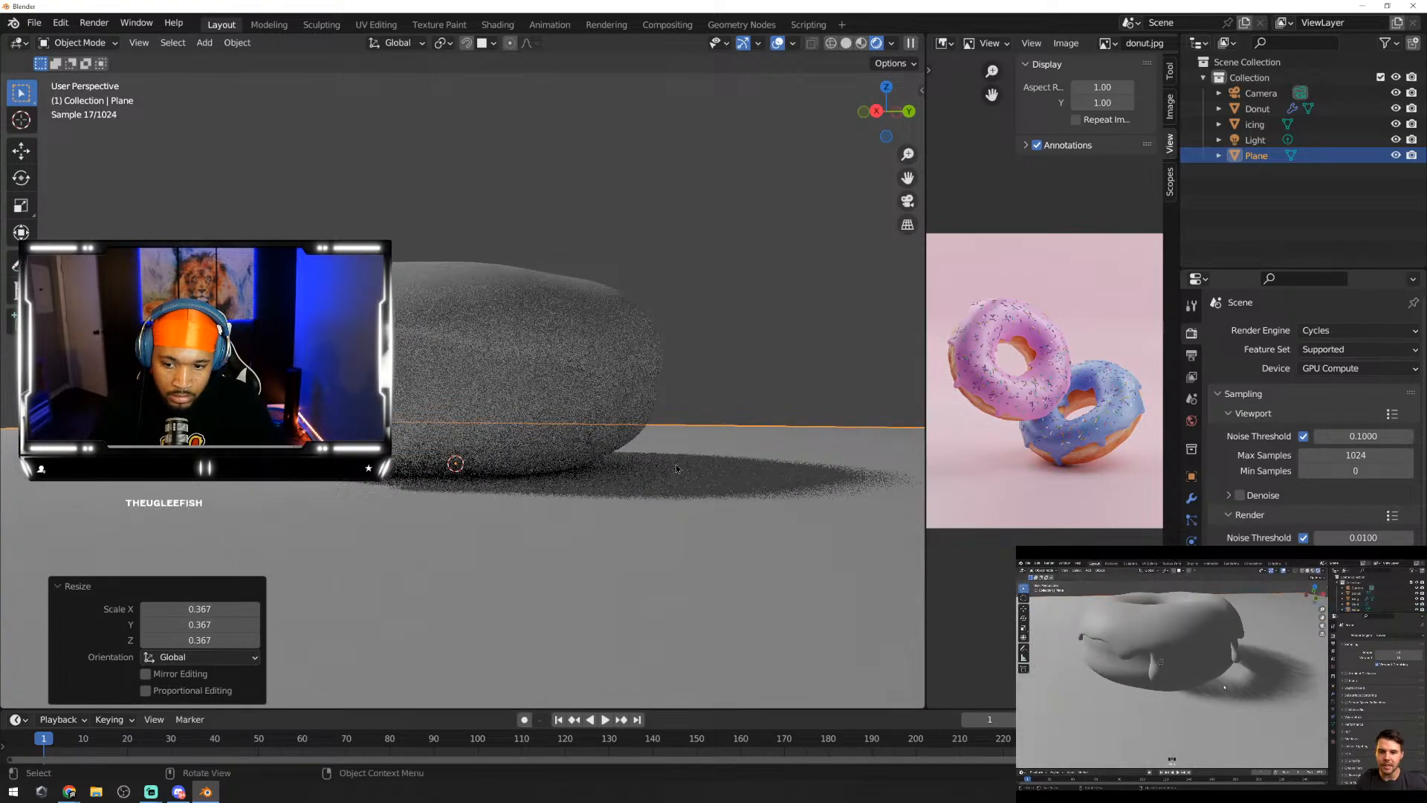
click(1317, 330)
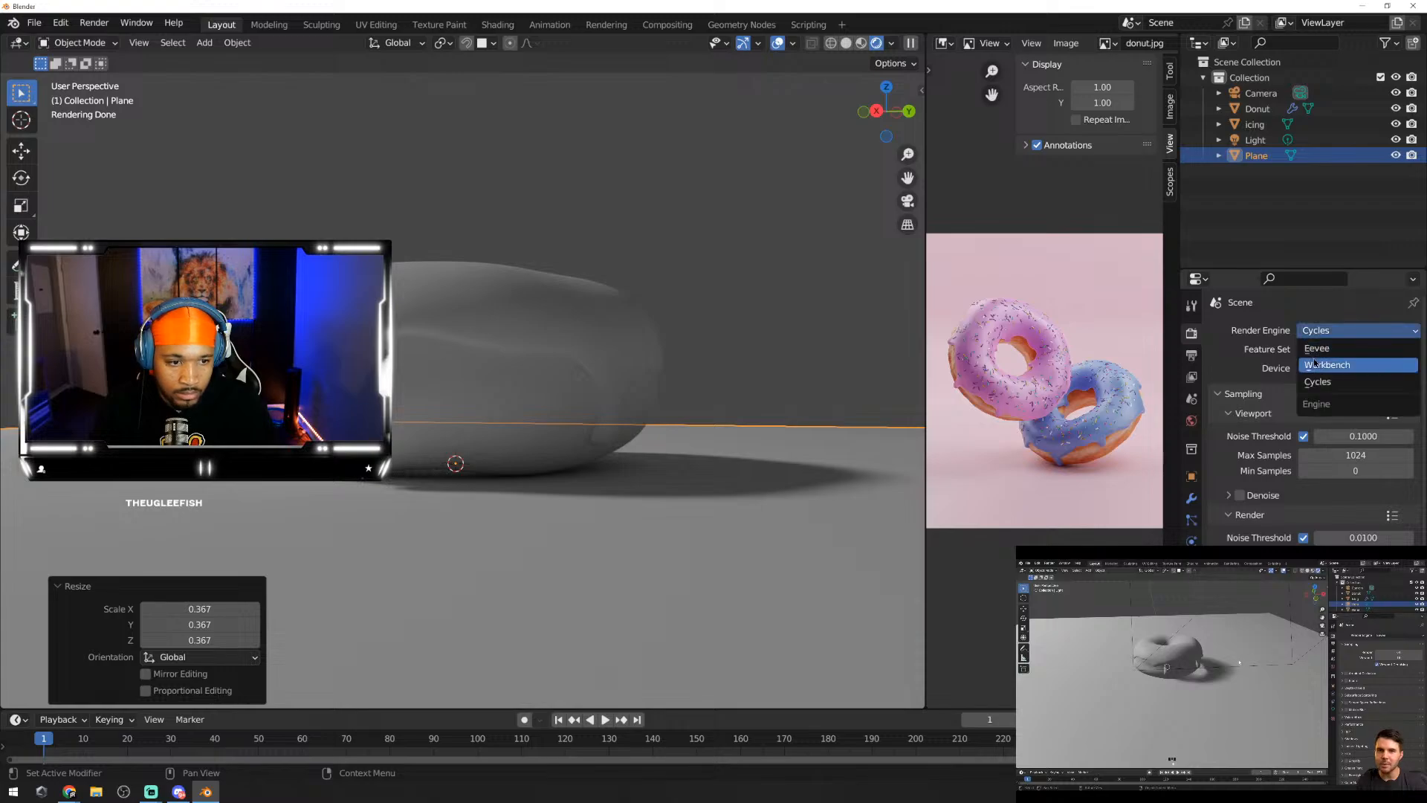
click(1317, 348)
mouse_move(694, 434)
middle_down()
mouse_move(665, 469)
mouse_move(589, 489)
mouse_move(653, 481)
mouse_move(740, 539)
middle_up()
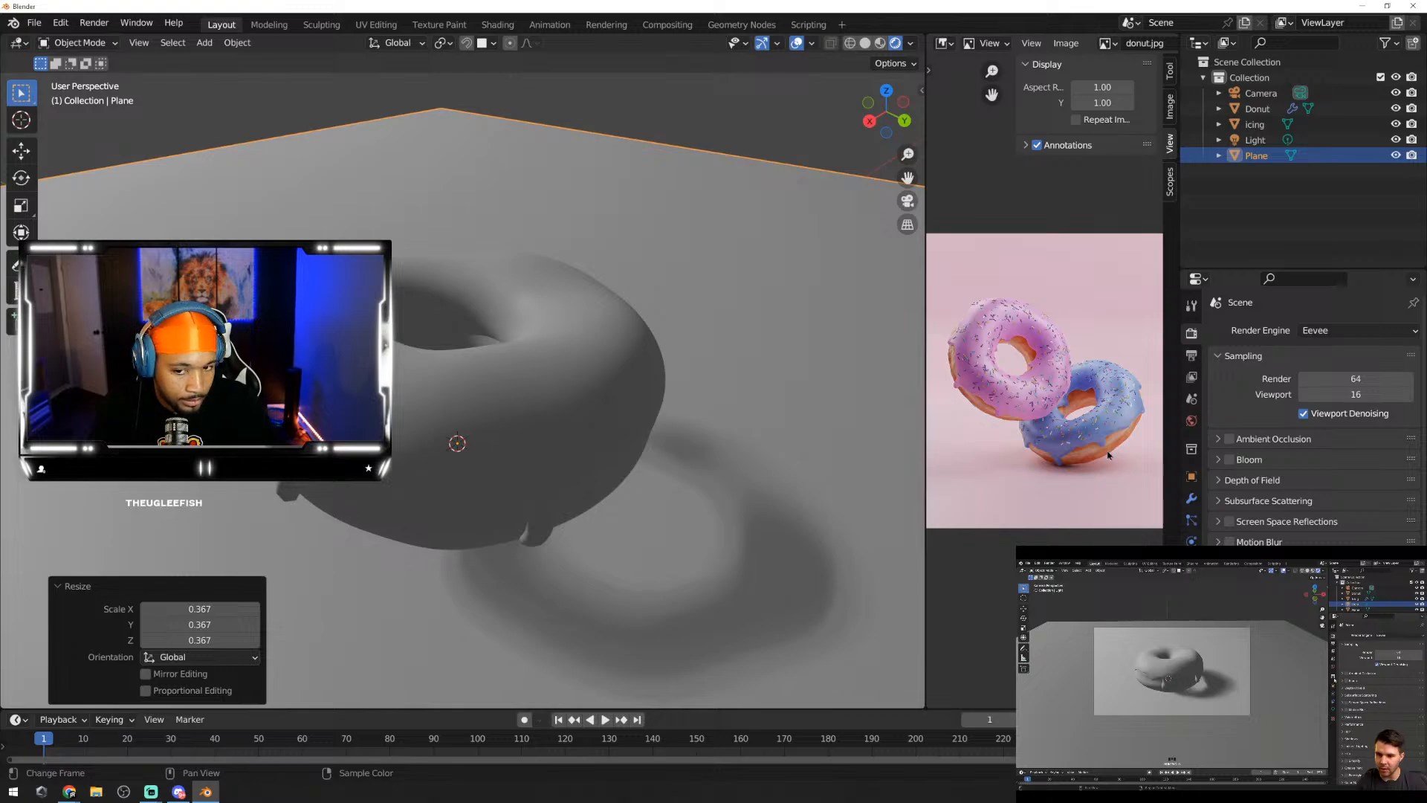
Step: Set Eevee's cube shadow resolution to 4096 px and check the donut's shadow on the plane
middle_drag(825, 466, 767, 447)
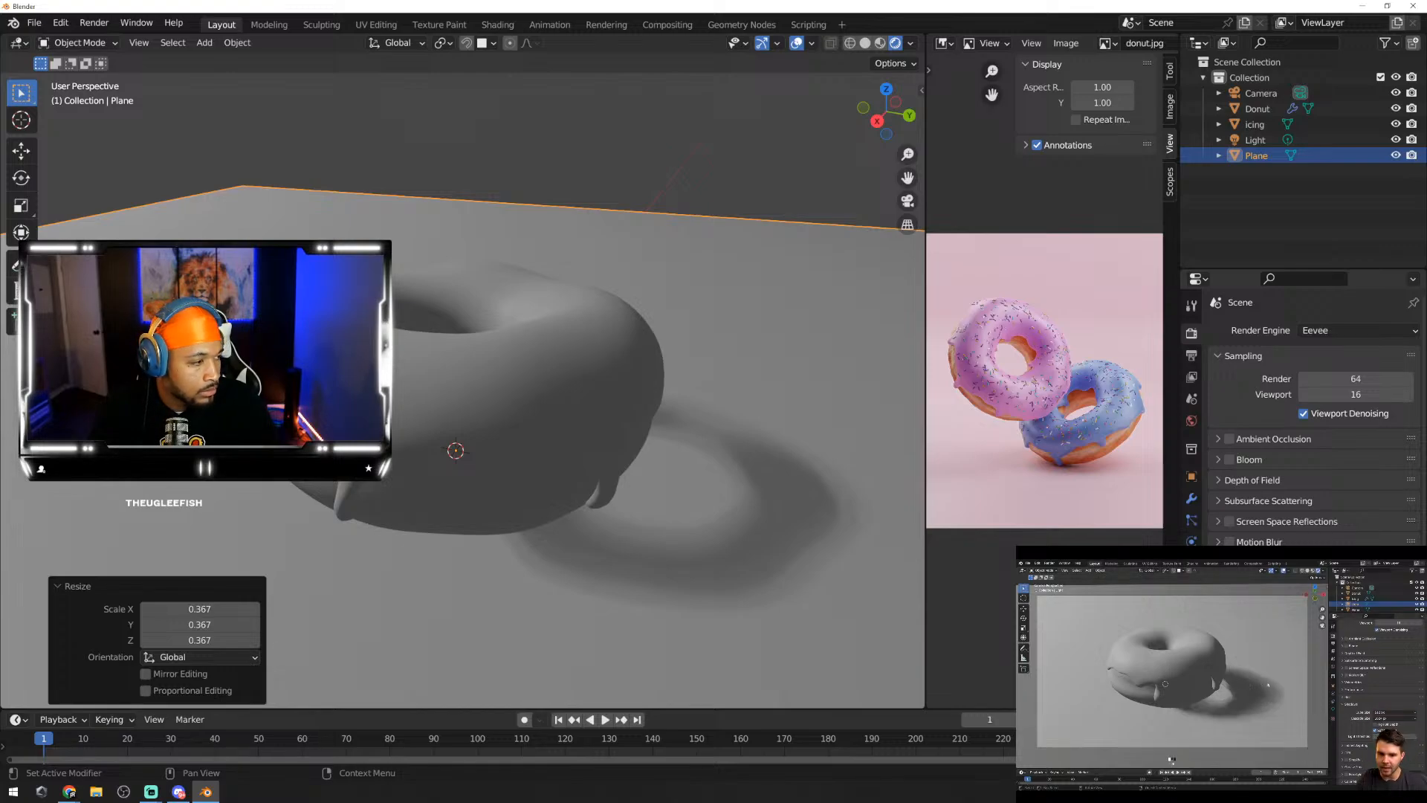
click(1354, 645)
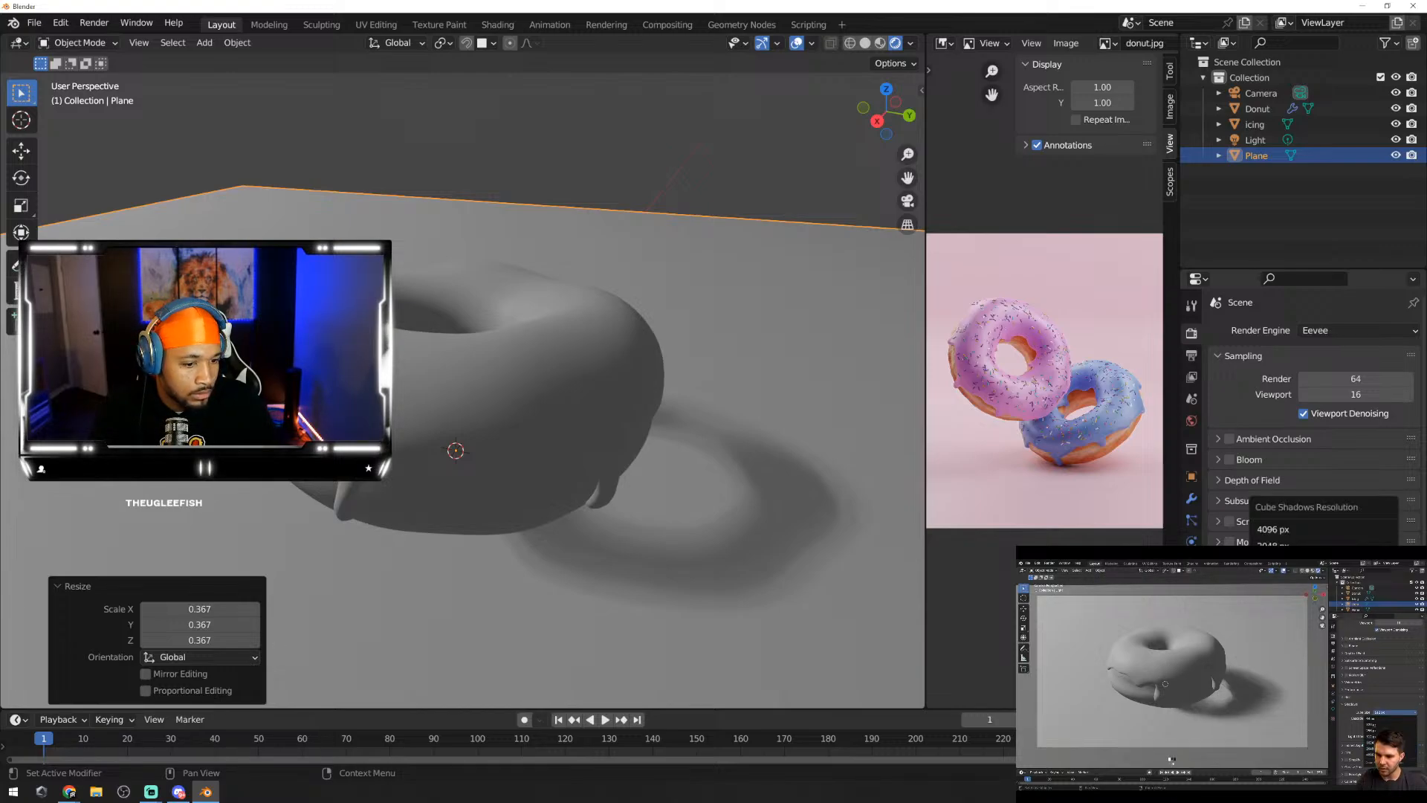
click(1331, 530)
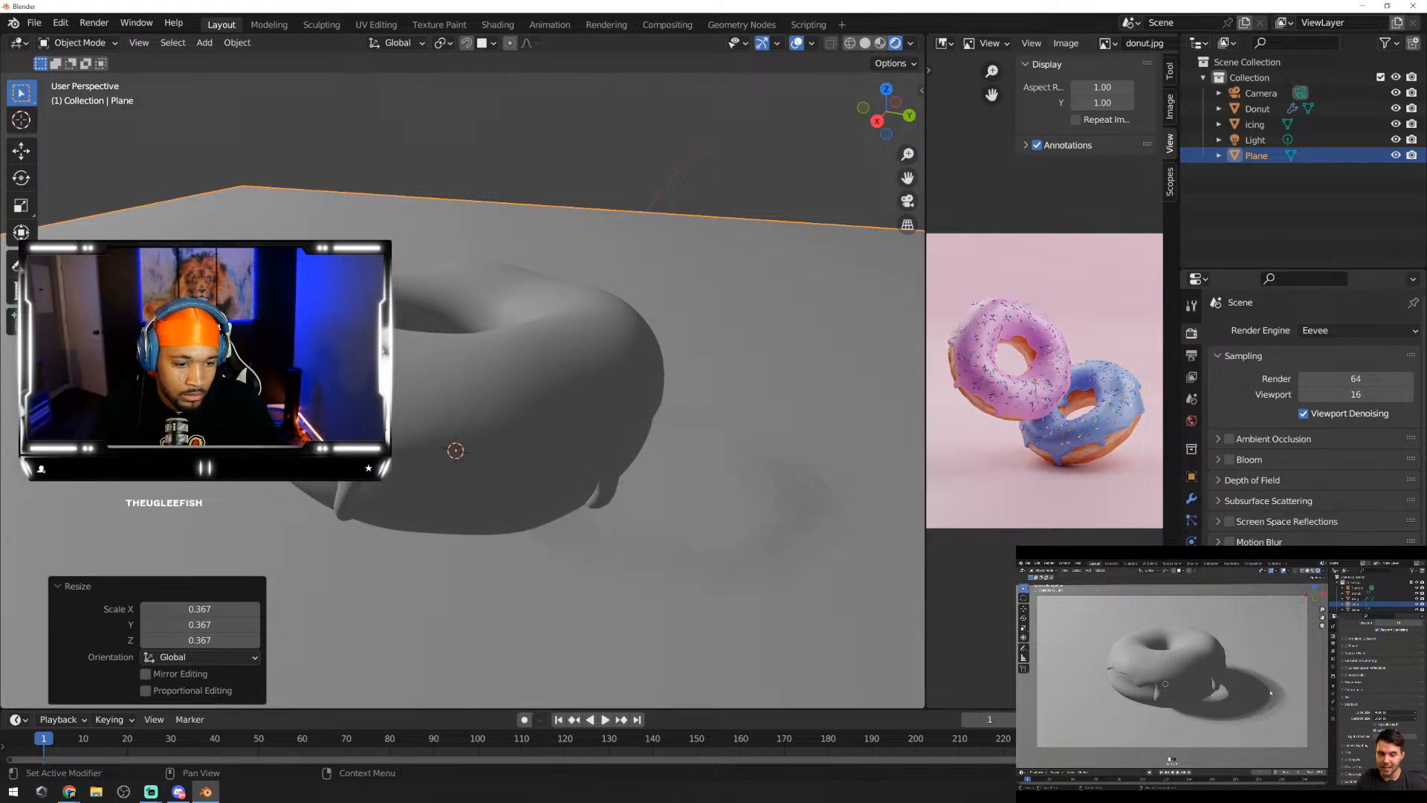
click(1354, 646)
click(1337, 529)
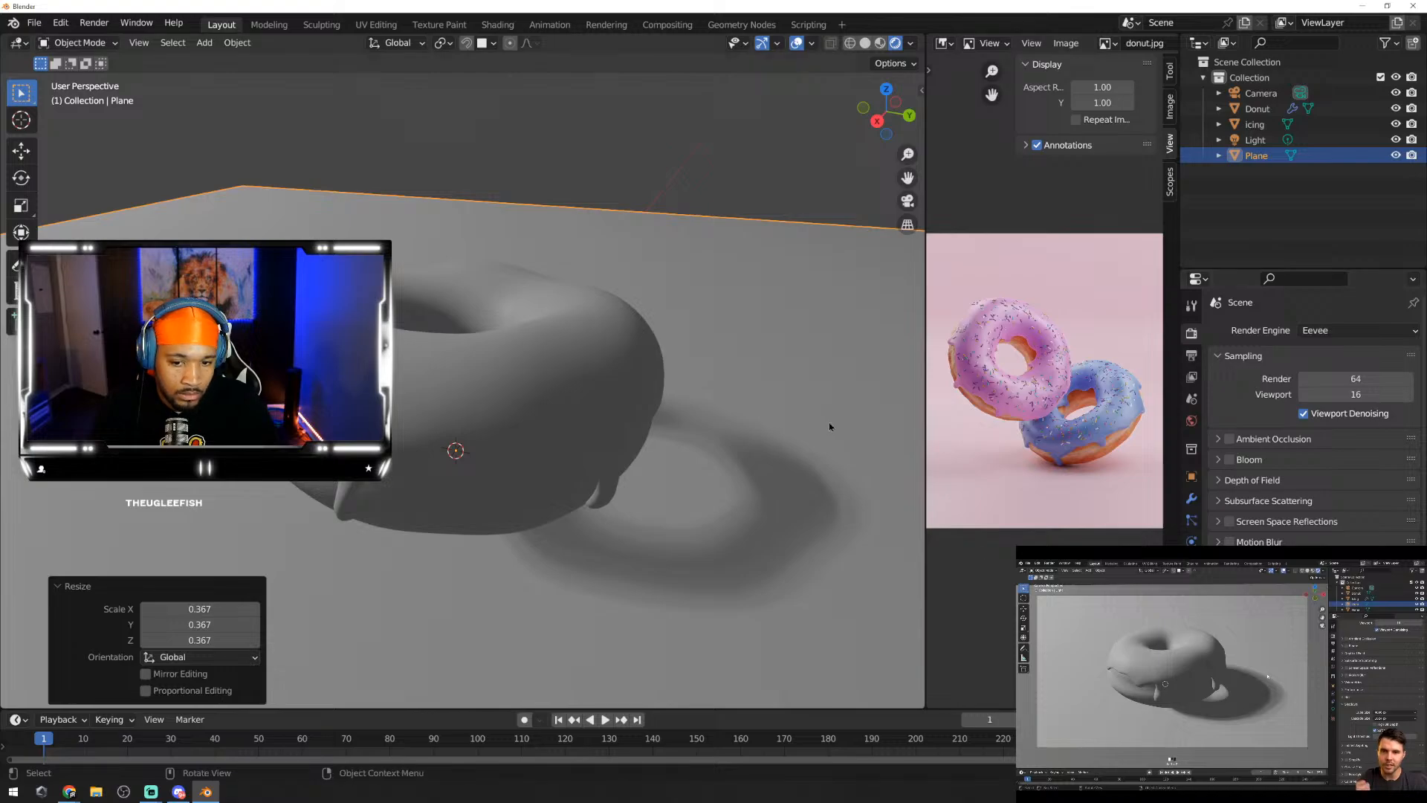
middle_drag(853, 533, 887, 544)
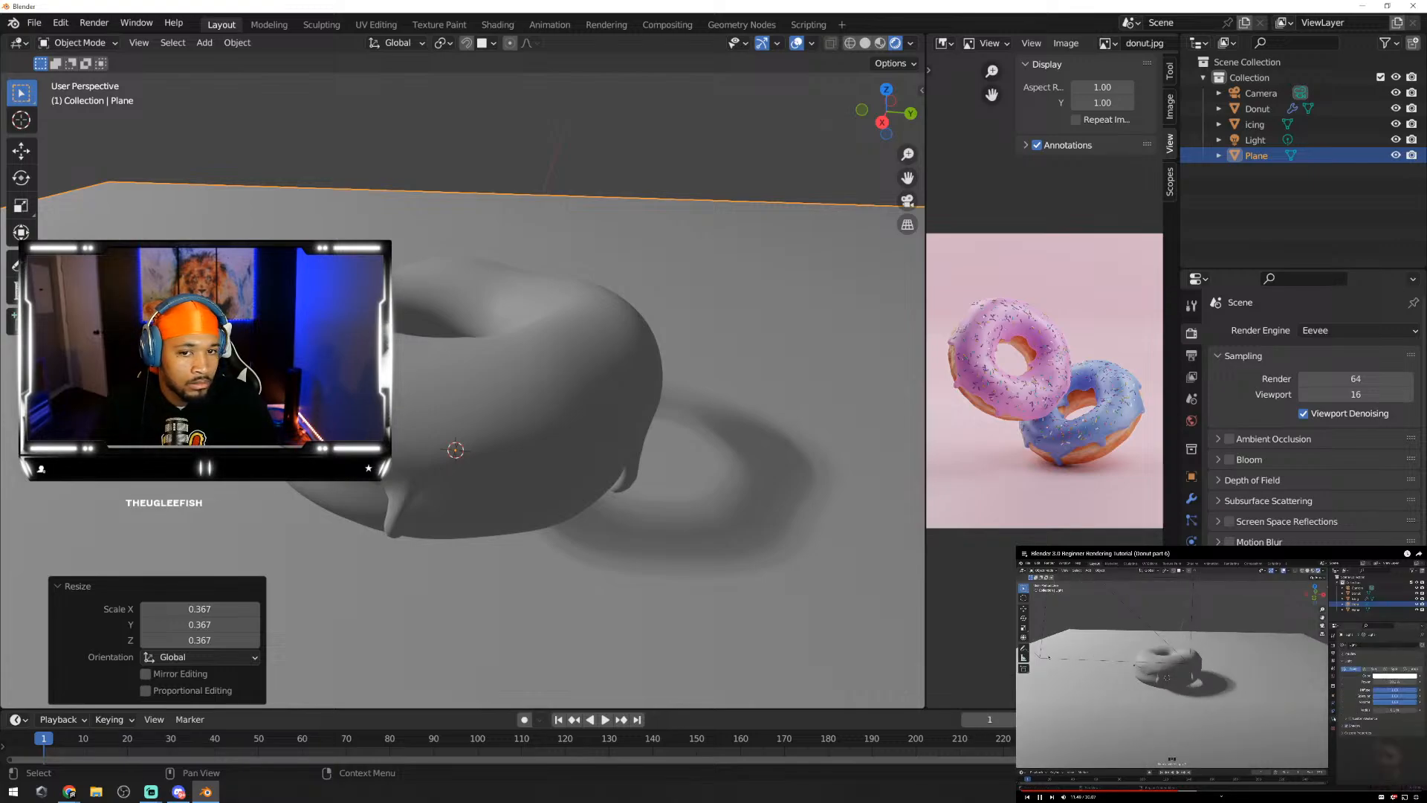
Step: Select the scene's light and display its light data properties
click(767, 133)
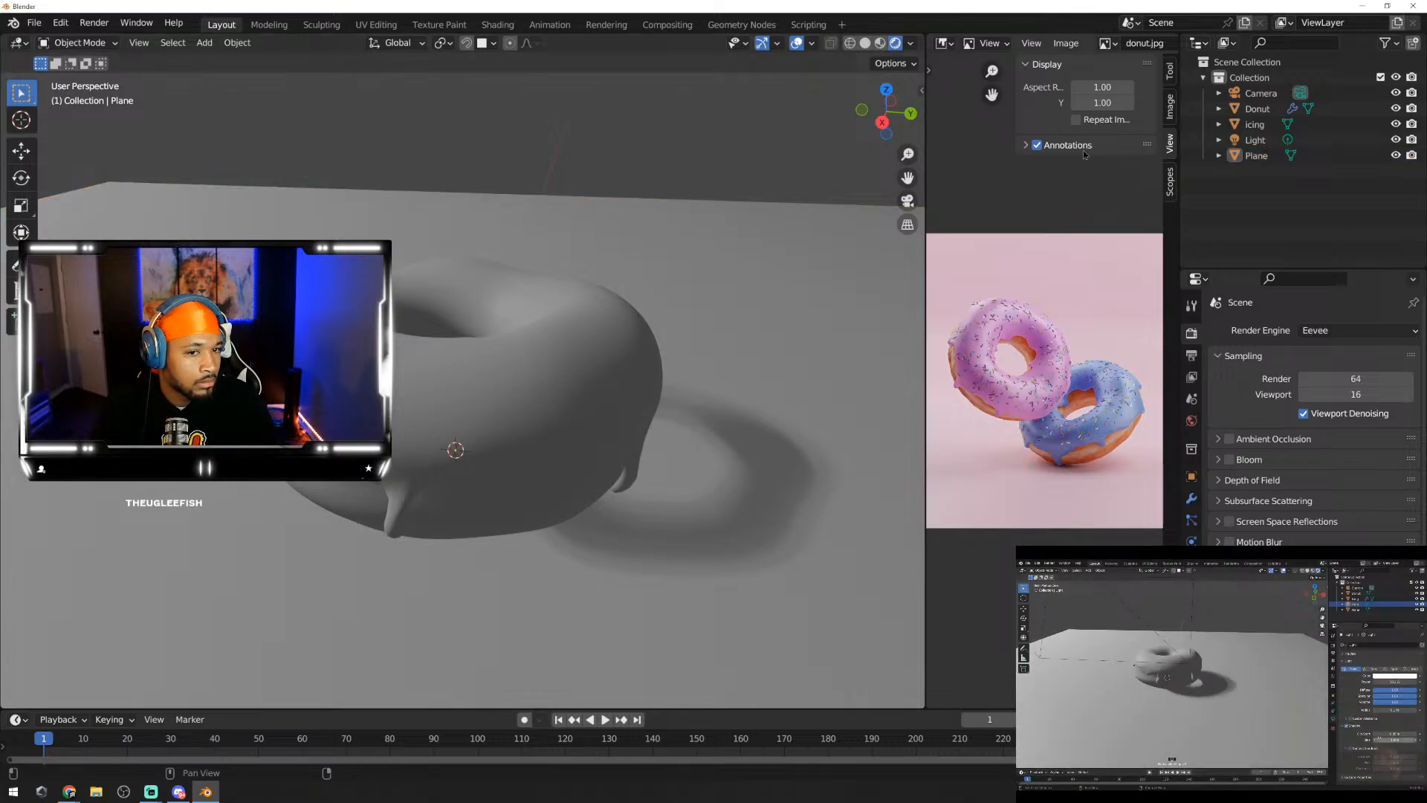
click(1256, 141)
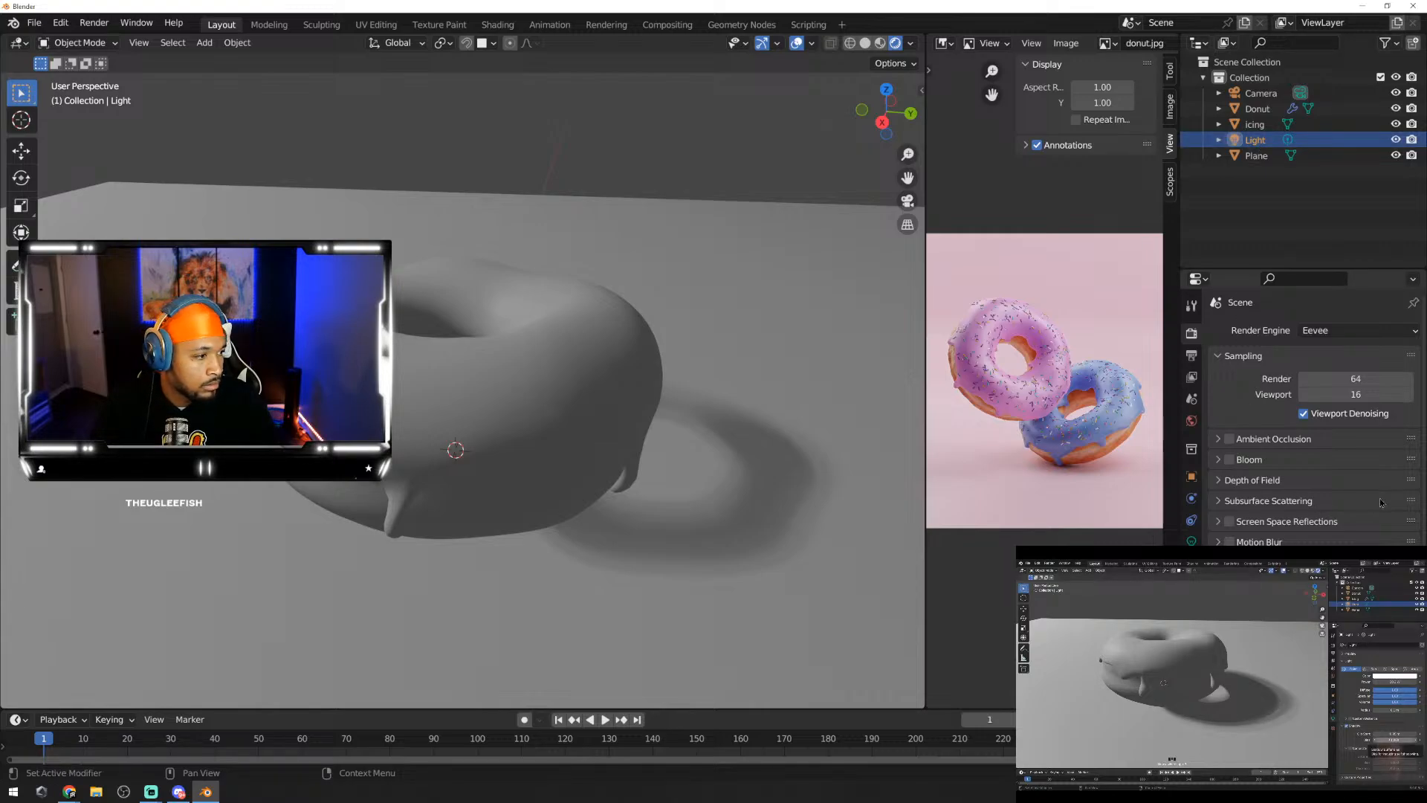
click(1191, 541)
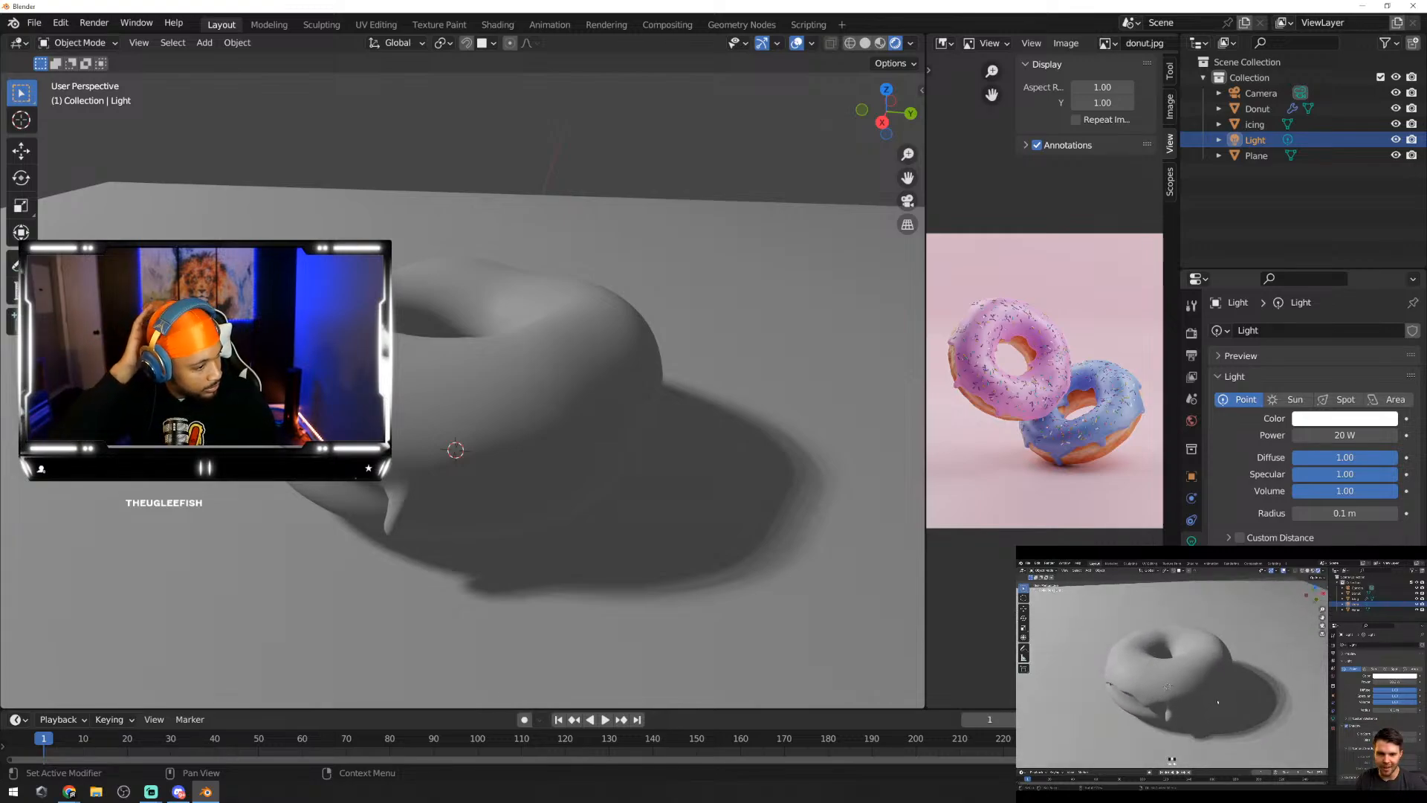
Step: Test render the donut on the plane with Eevee and close the render result
middle_drag(816, 567, 738, 524)
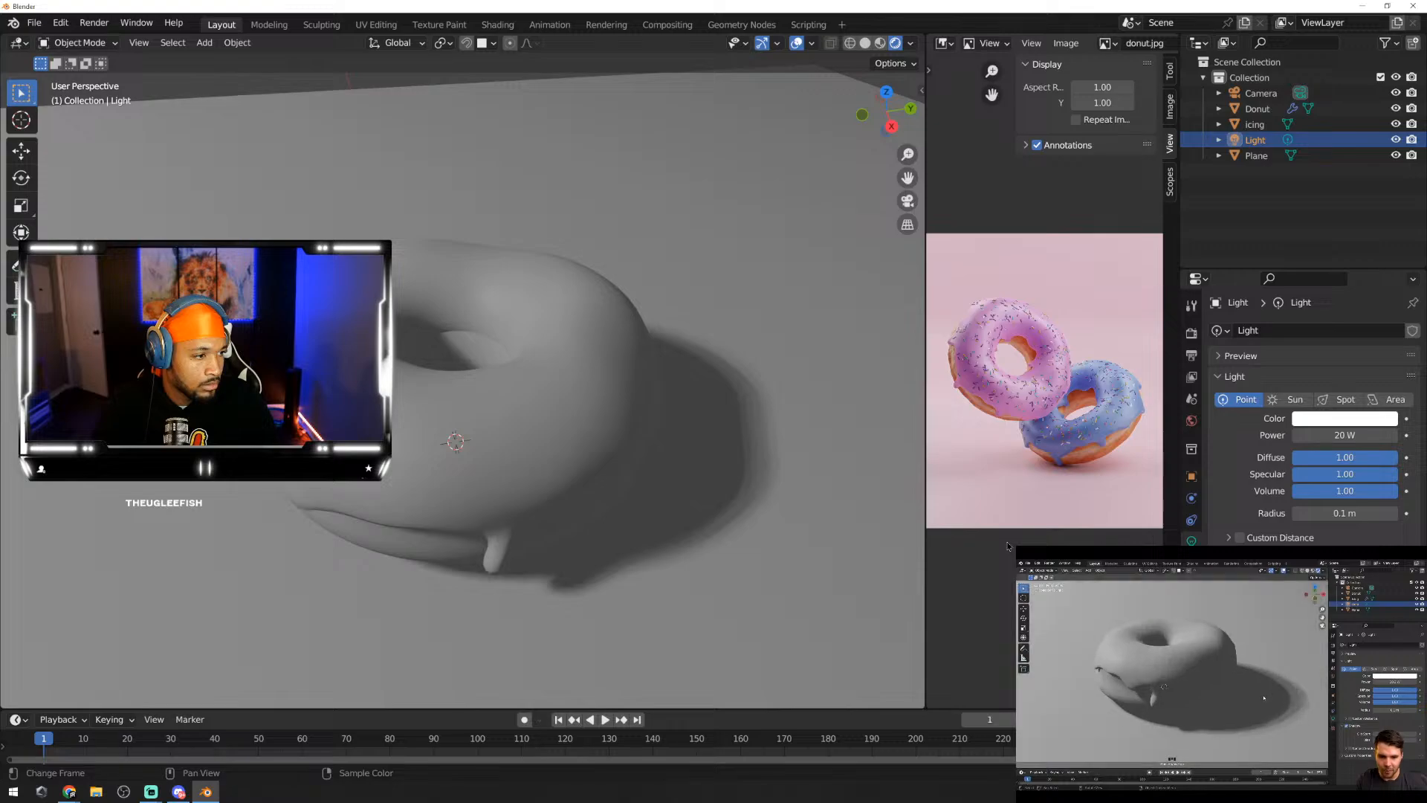
key(F12)
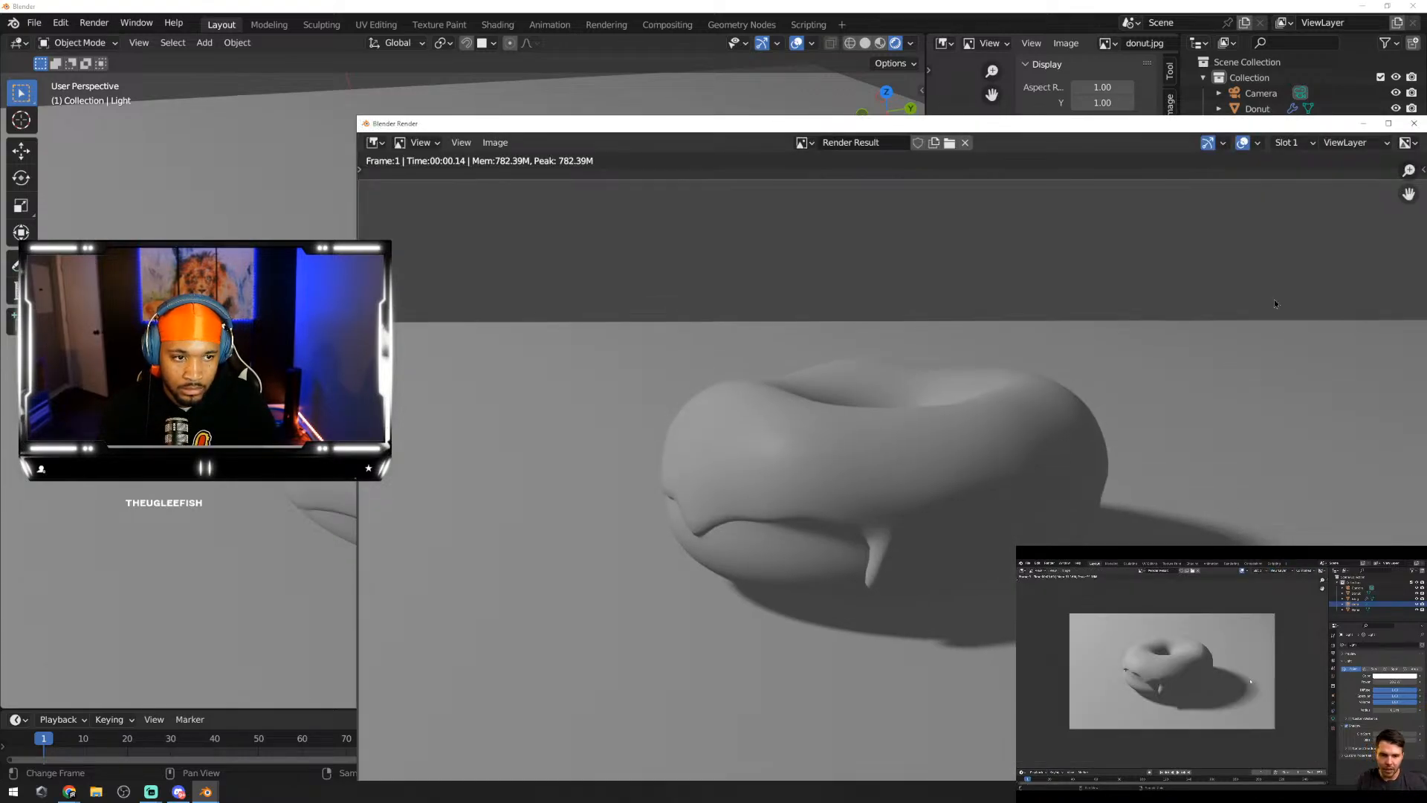
click(1415, 125)
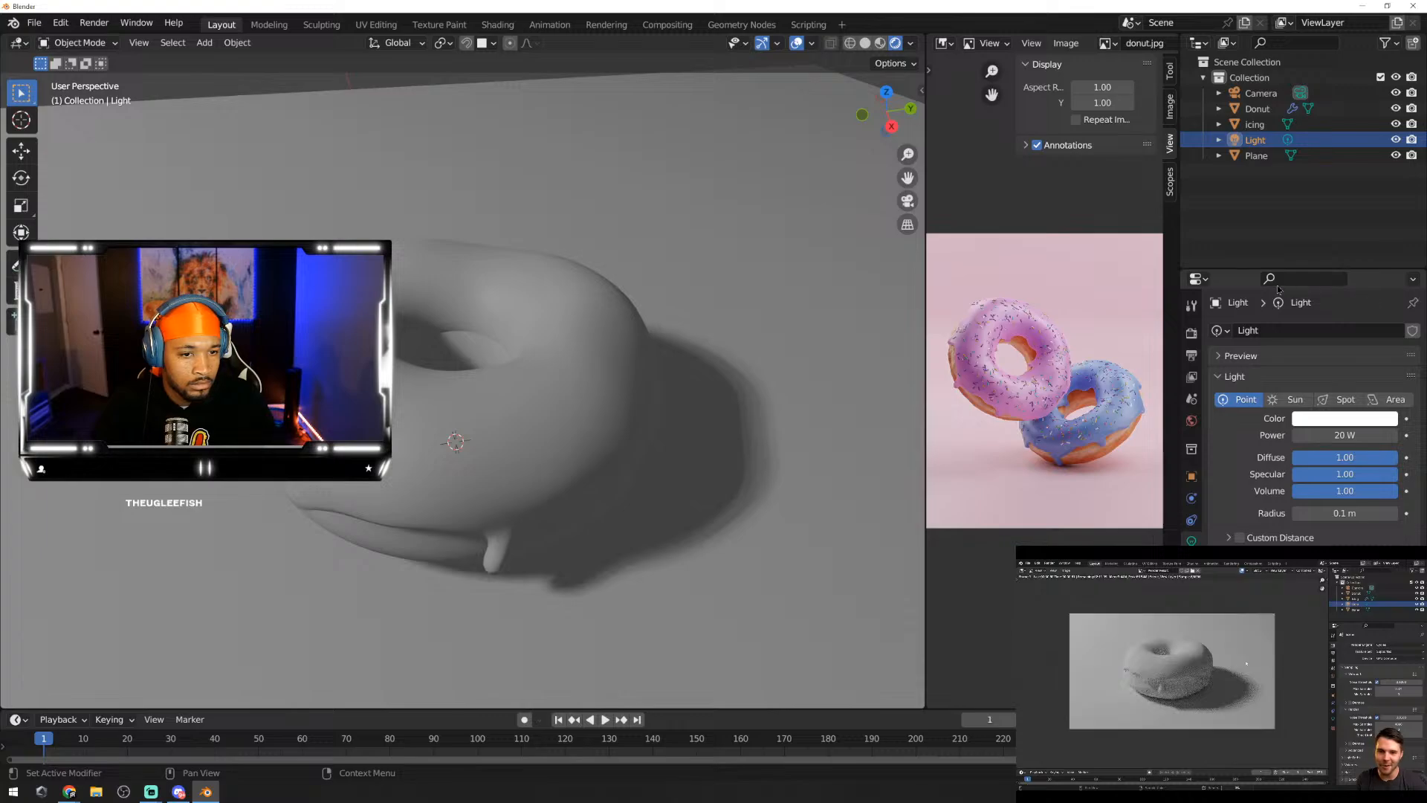
Step: Inspect the scene in Cycles from low and high angles to compare its shadows with Eevee, finishing with Eevee as the render engine
click(738, 271)
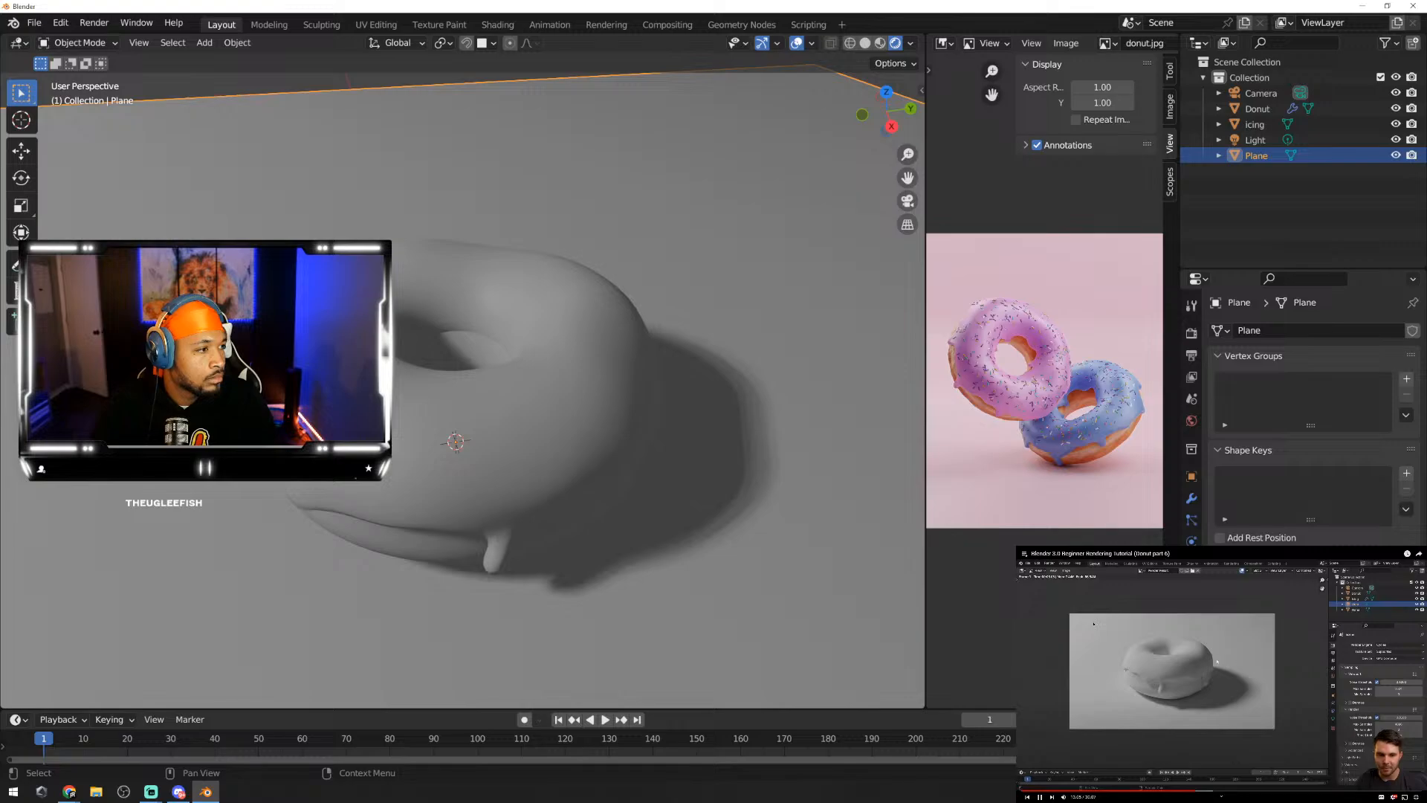
click(1191, 333)
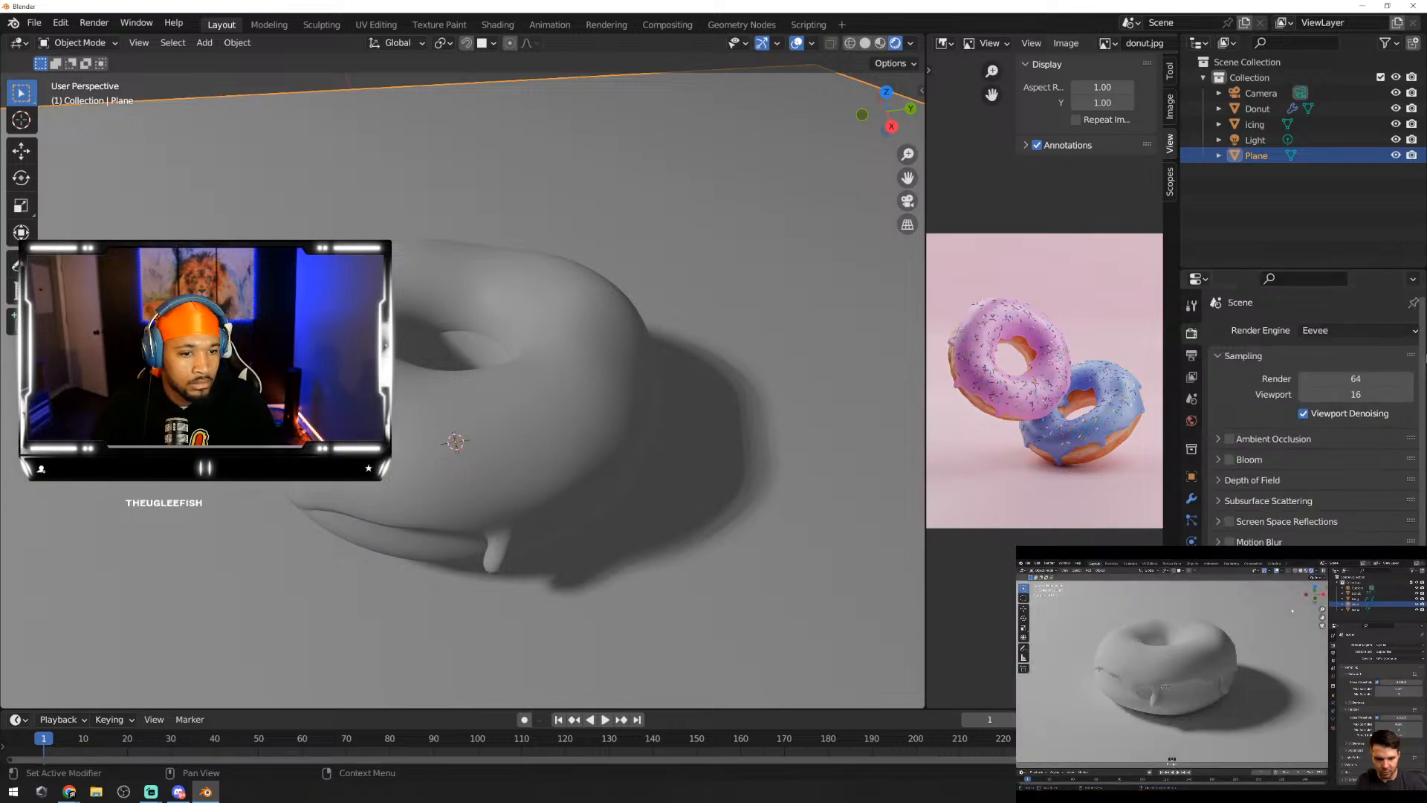
click(1338, 330)
click(1338, 382)
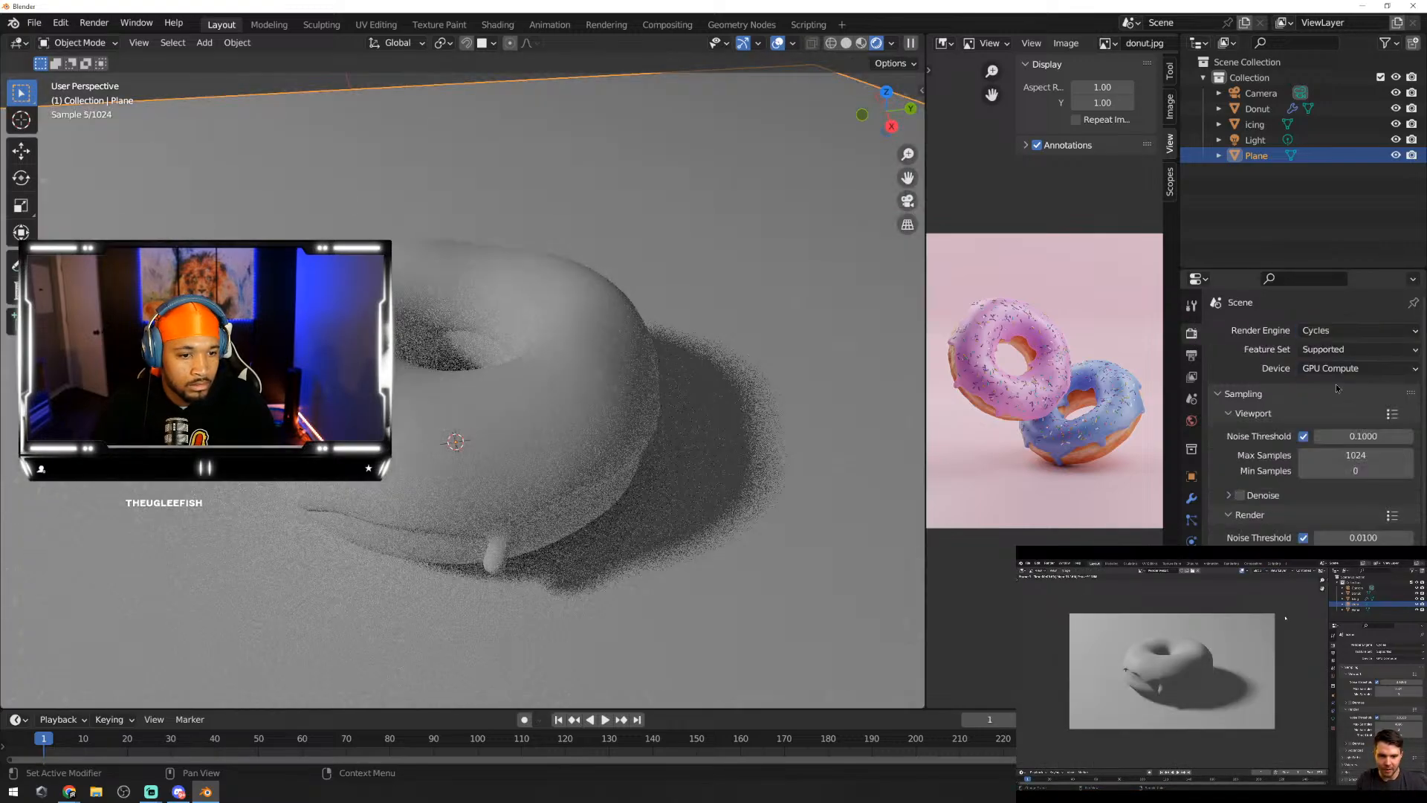
middle_drag(765, 376, 740, 409)
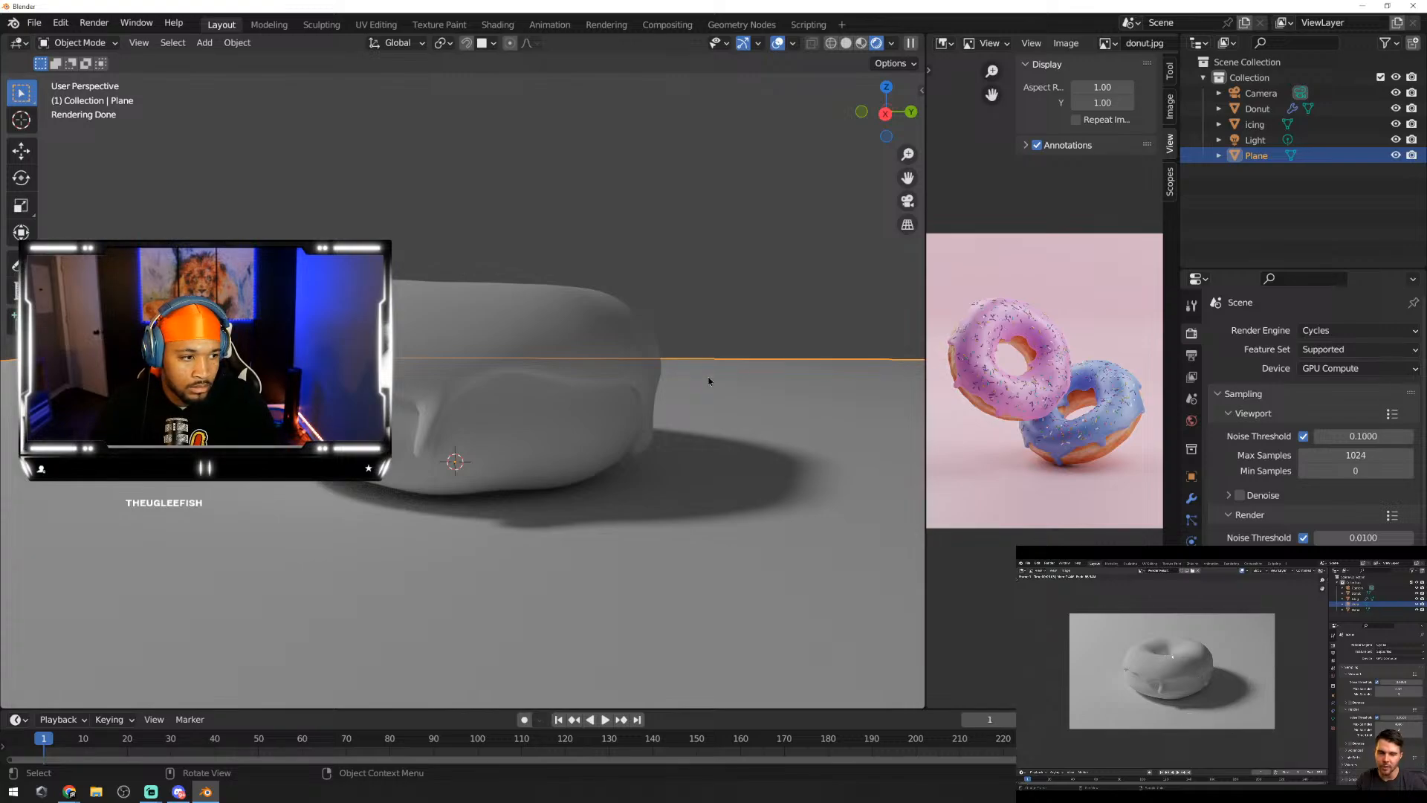
middle_drag(709, 374, 728, 463)
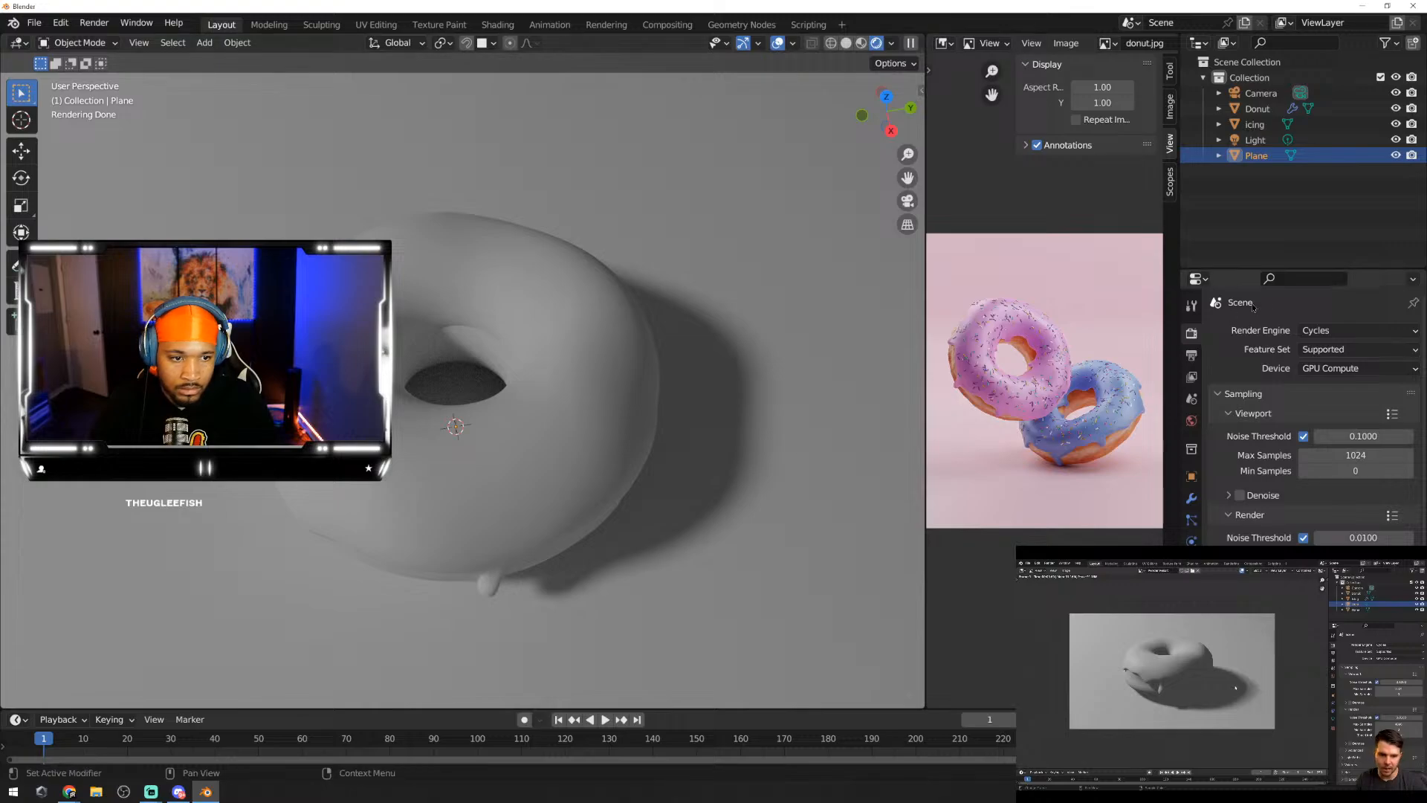
click(1363, 330)
click(1344, 349)
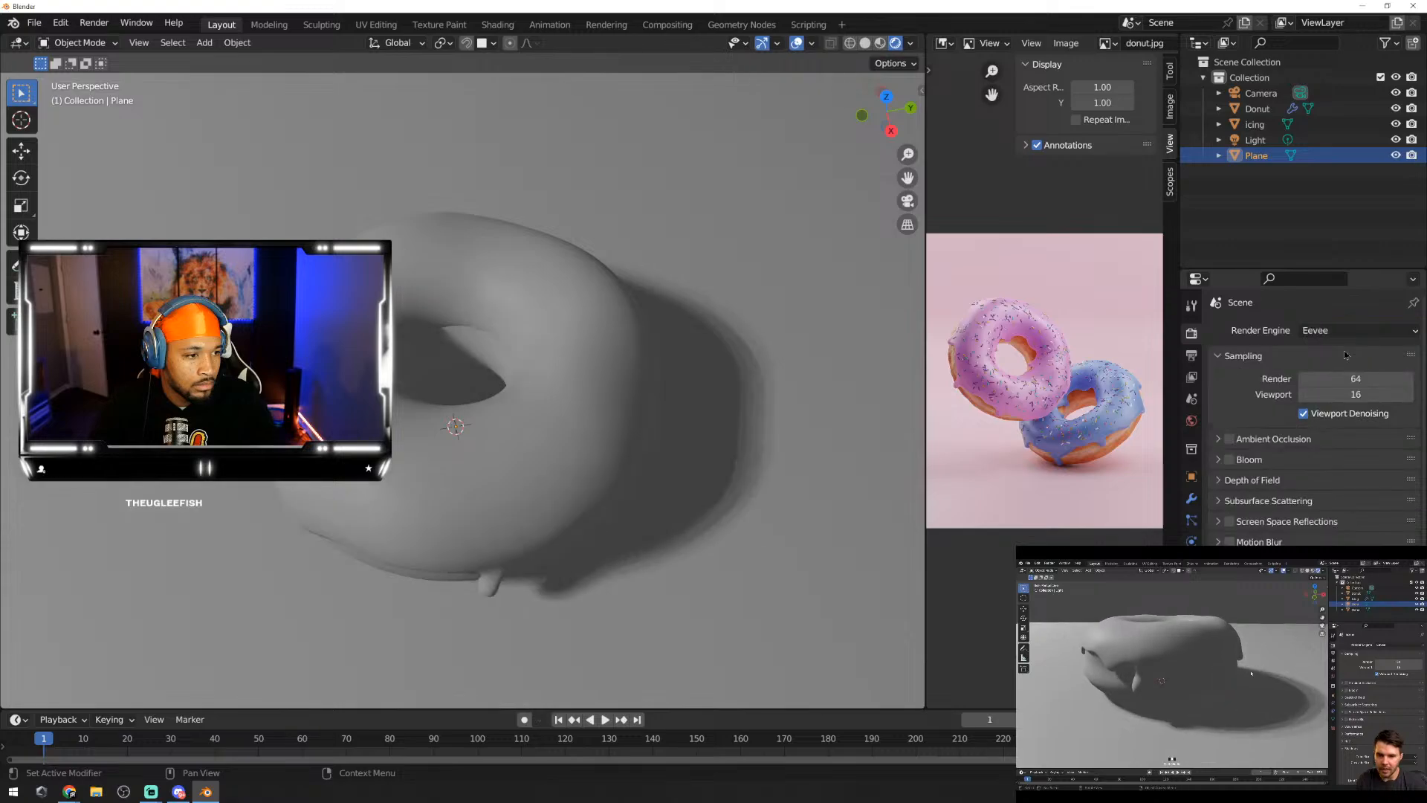
Step: Enable ambient occlusion for Eevee and view its effect around the donut
click(1230, 440)
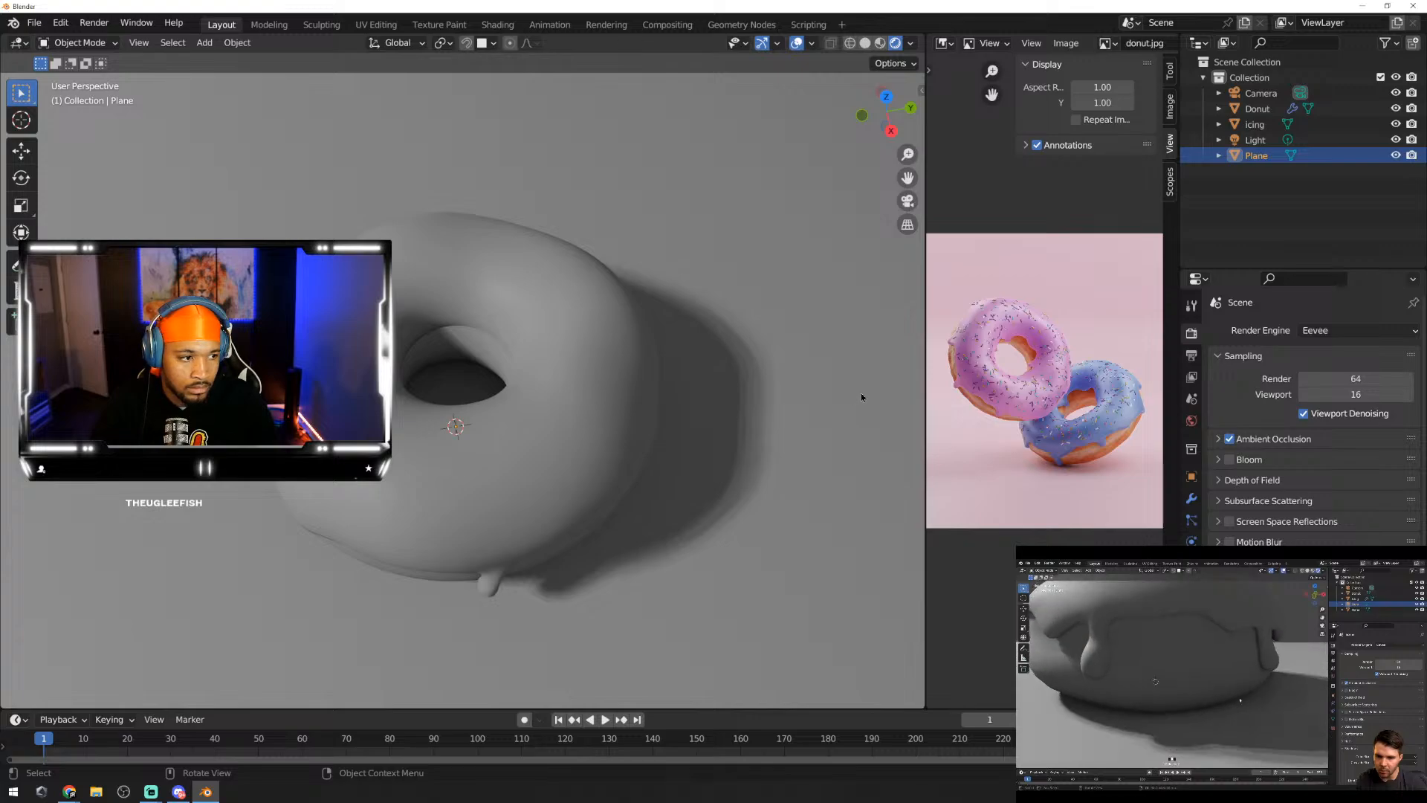
middle_drag(862, 397, 796, 348)
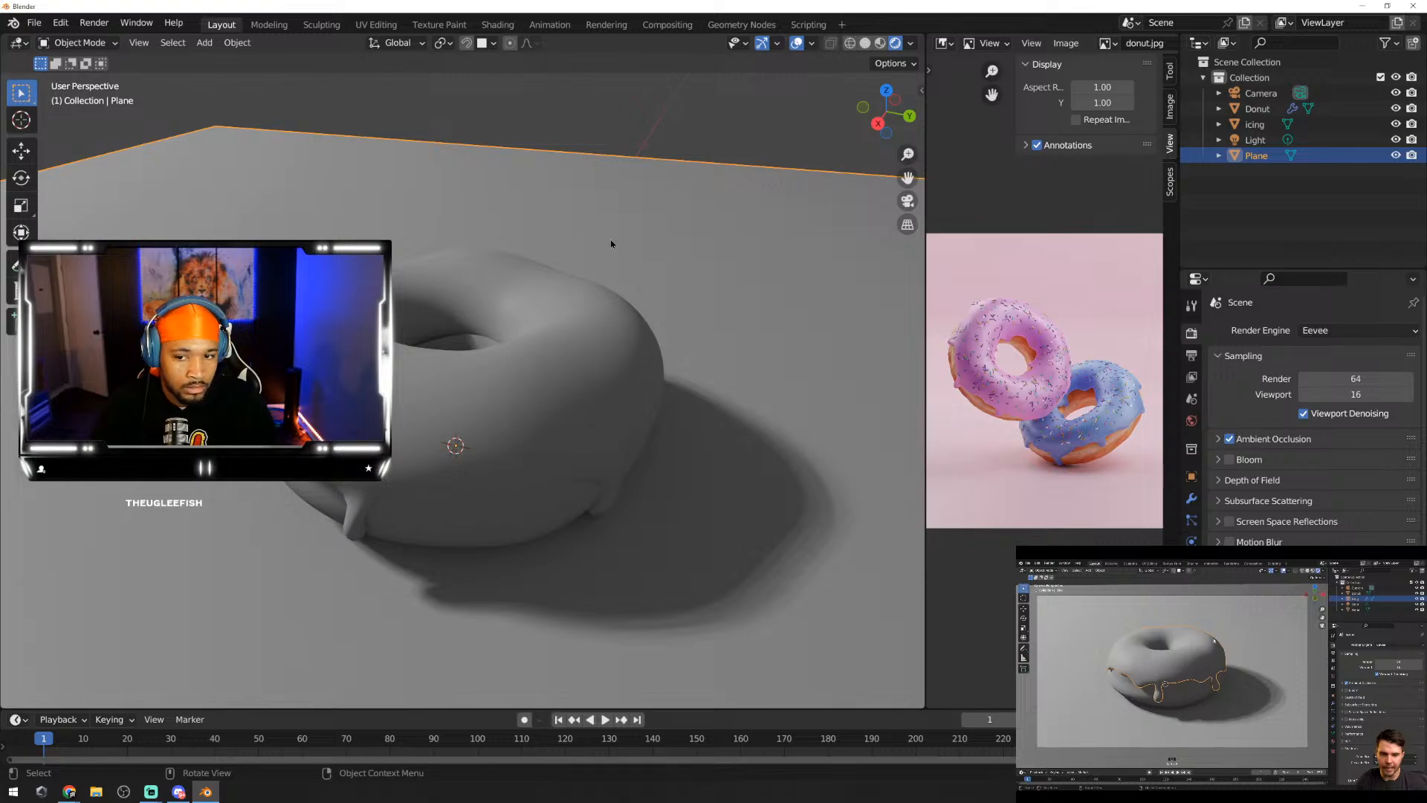
Step: Add a new material to the icing and look through its Principled BSDF surface settings
click(575, 401)
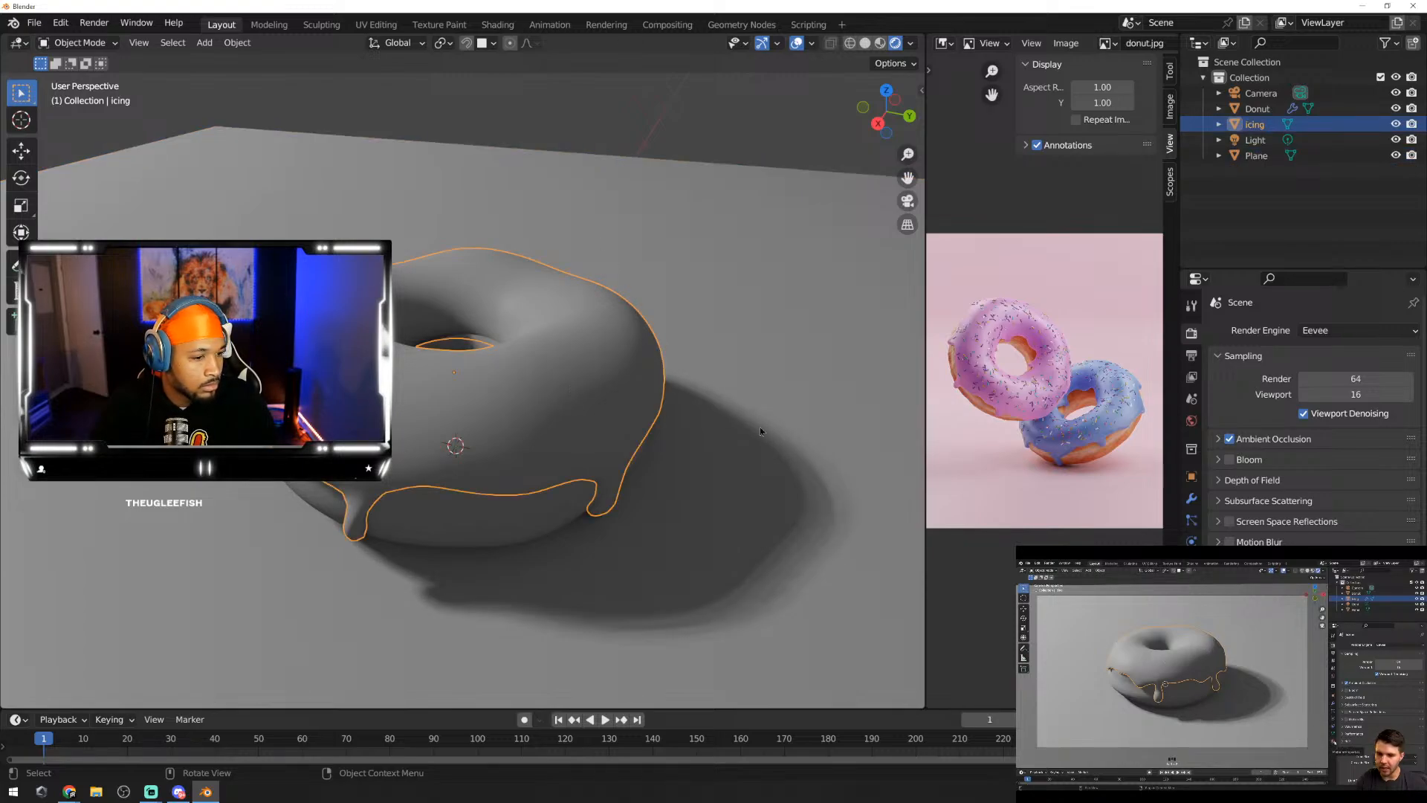
click(1191, 608)
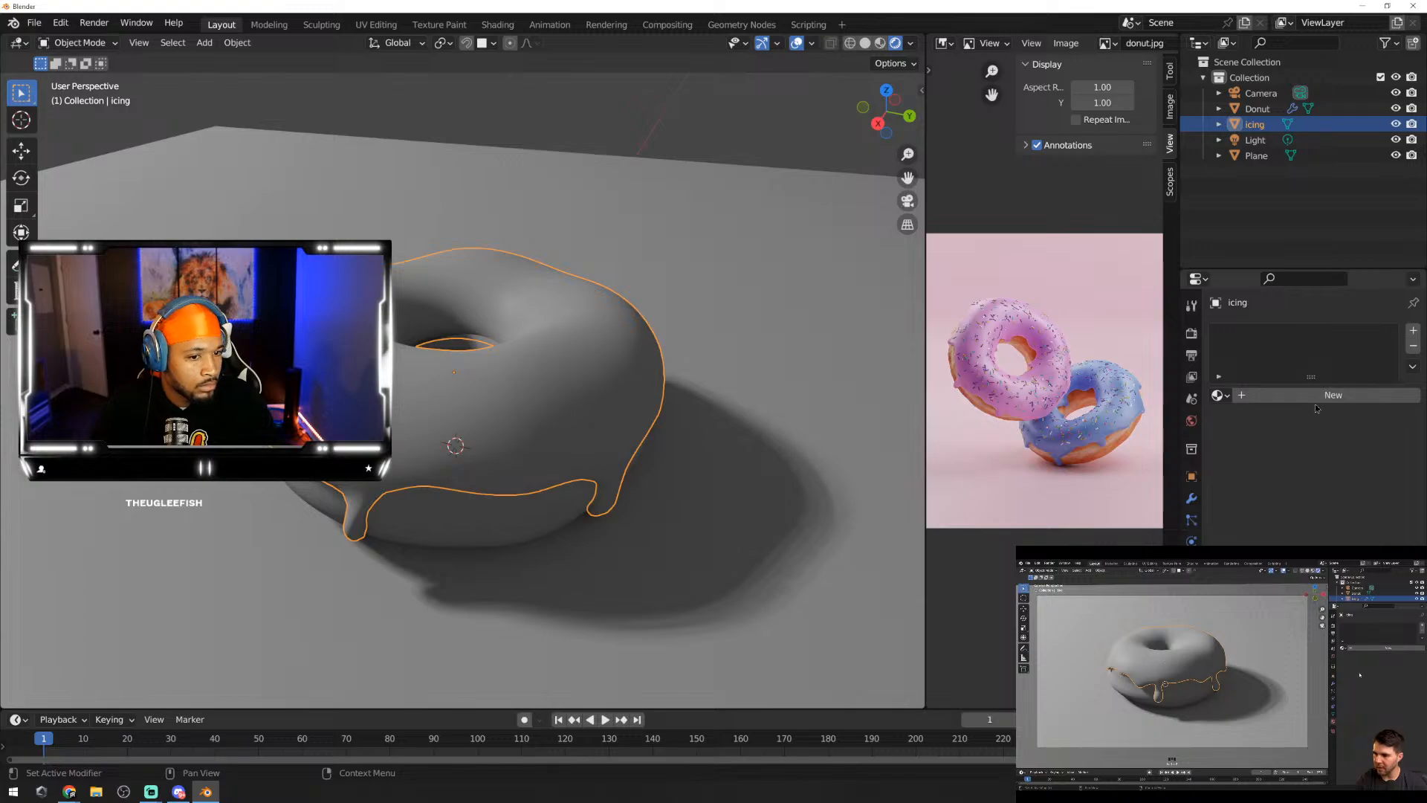
click(1270, 395)
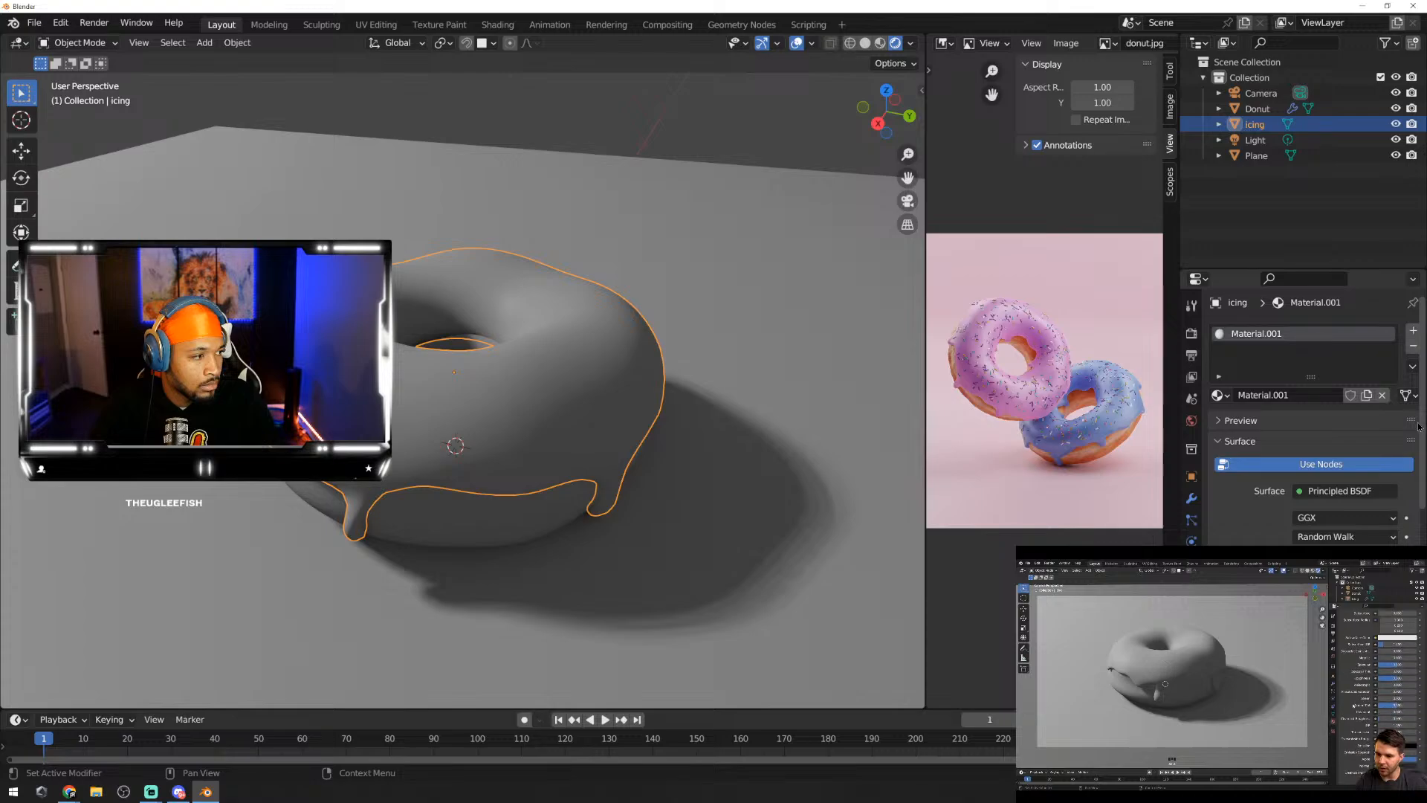
scroll(1418, 426, down, 3)
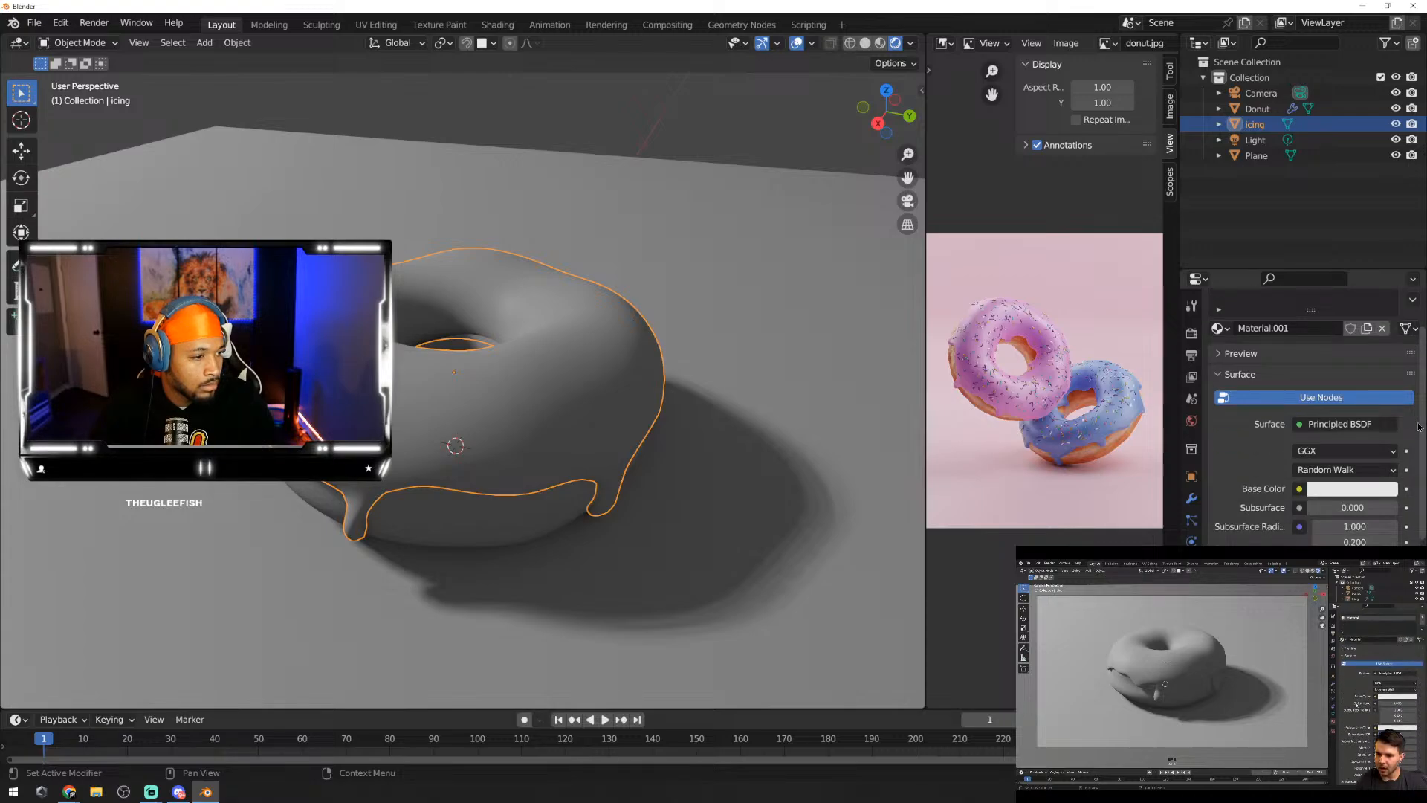
scroll(1416, 427, down, 8)
scroll(1416, 428, down, 9)
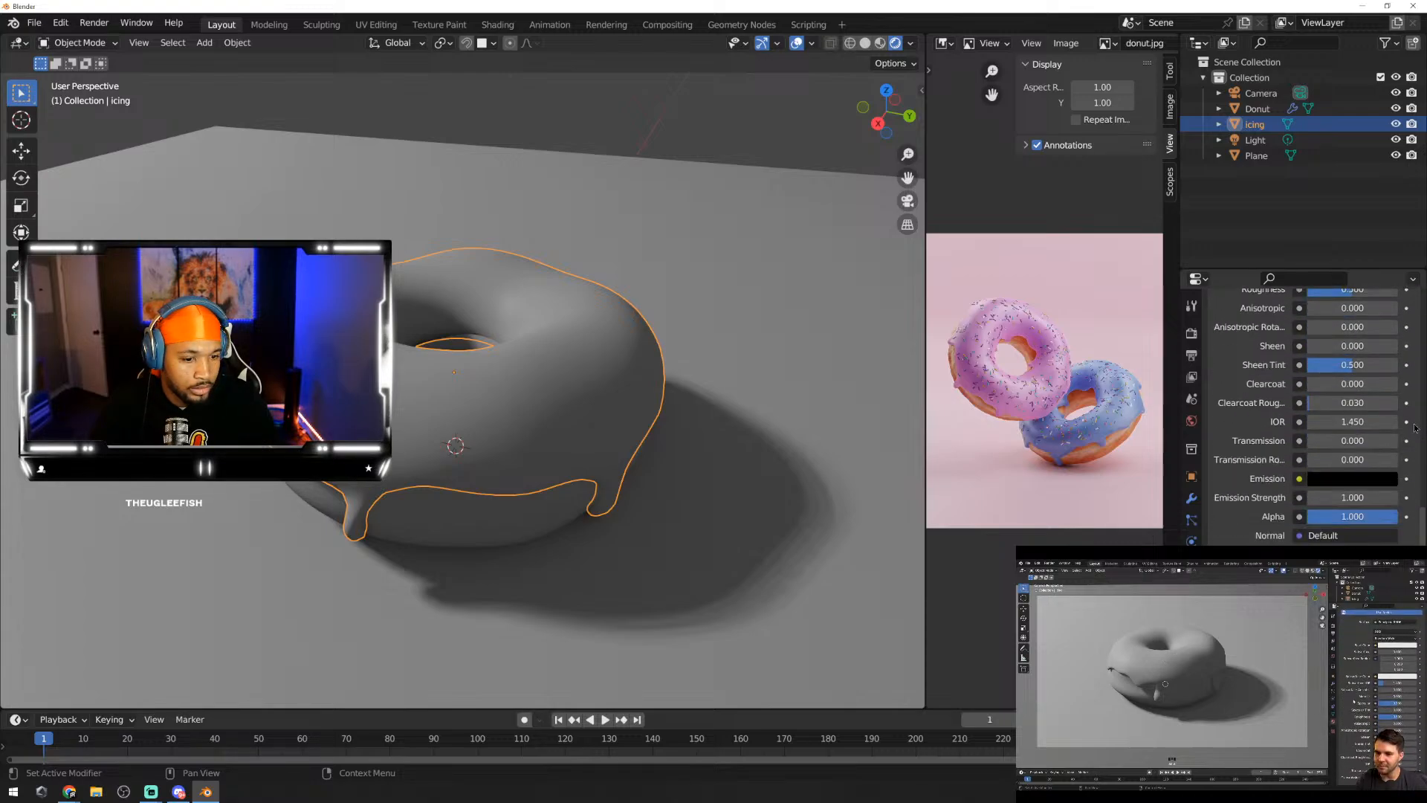
scroll(1416, 436, up, 11)
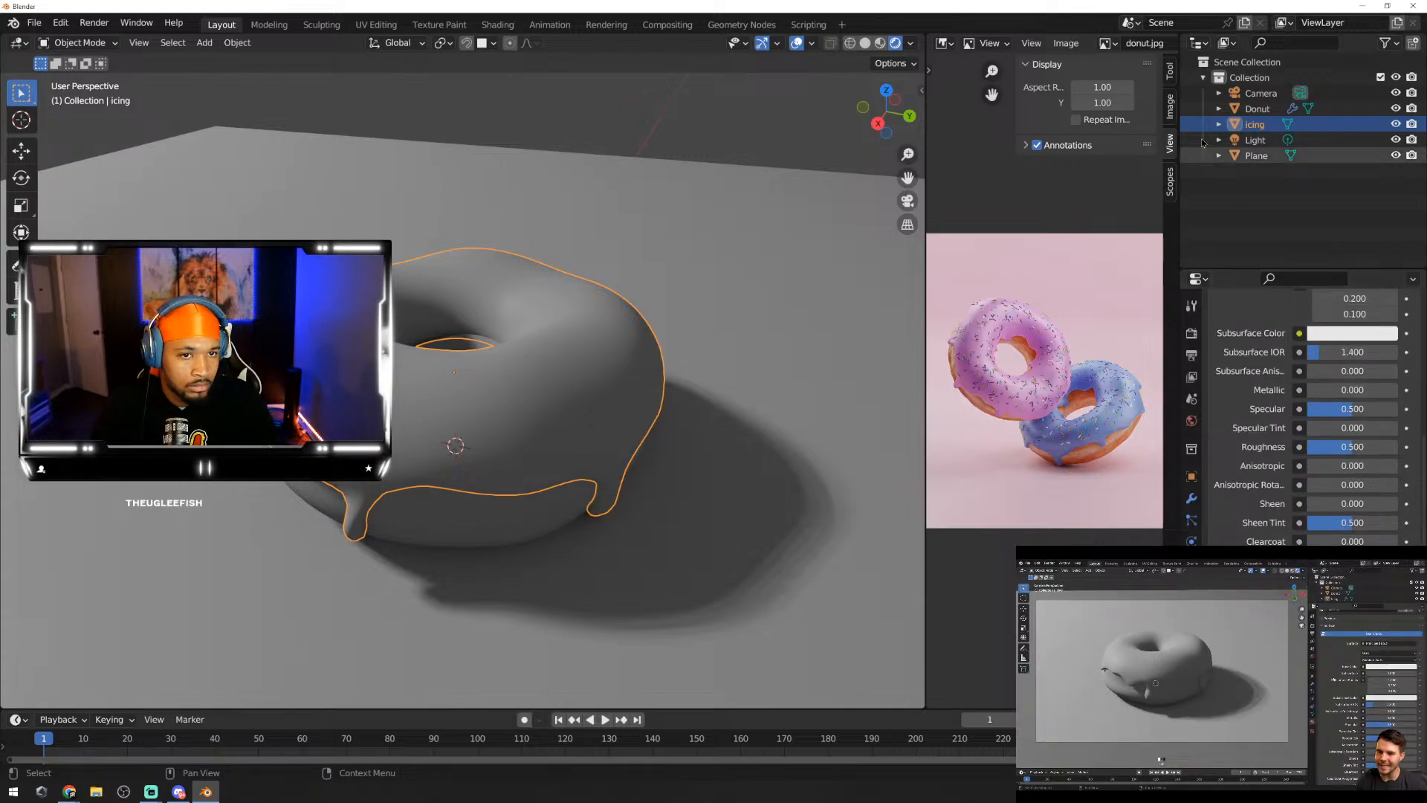
Step: Widen the 3D viewport until it covers nearly all of the donut.jpg reference image area
drag(925, 125, 1003, 74)
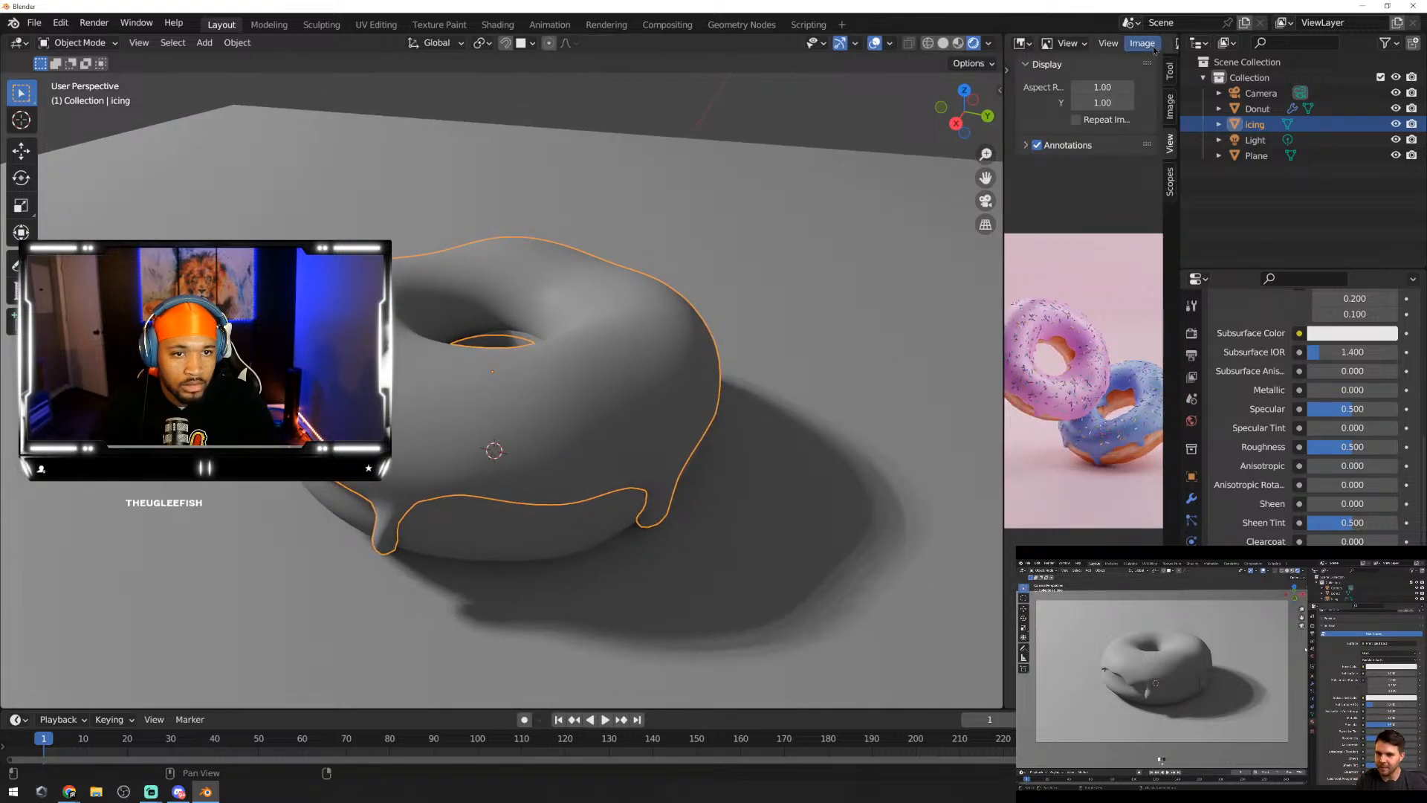
click(1023, 43)
click(1032, 49)
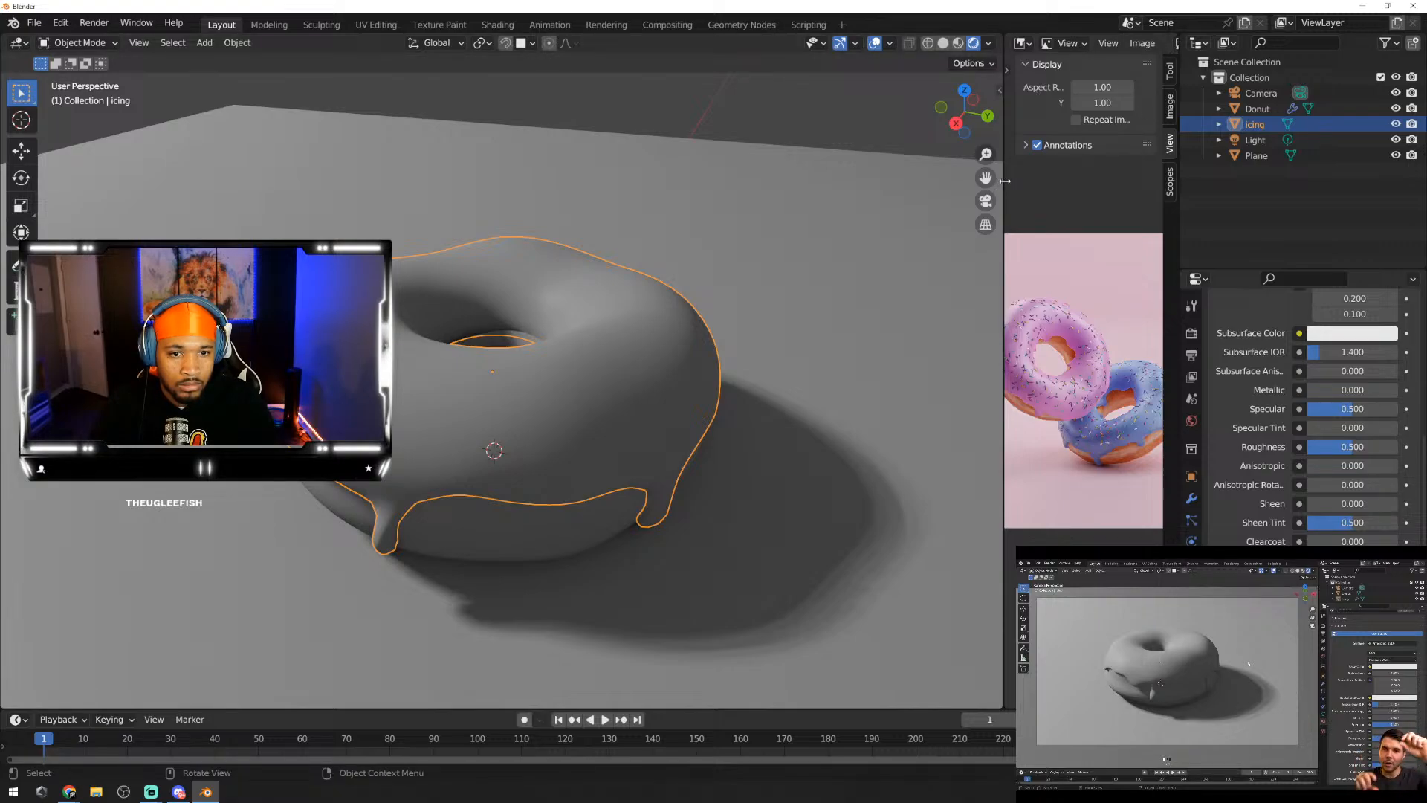
drag(1005, 180, 891, 181)
click(1071, 44)
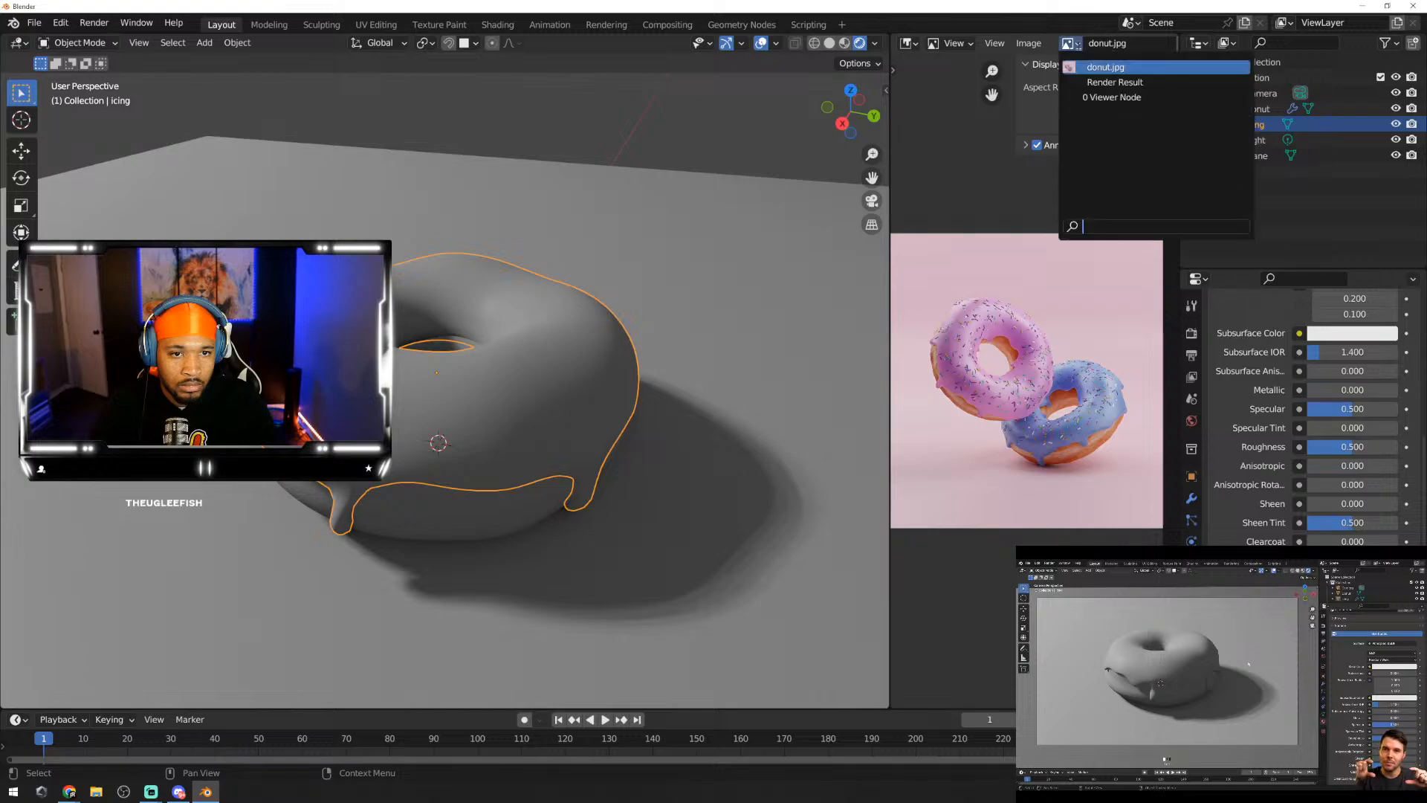
click(972, 216)
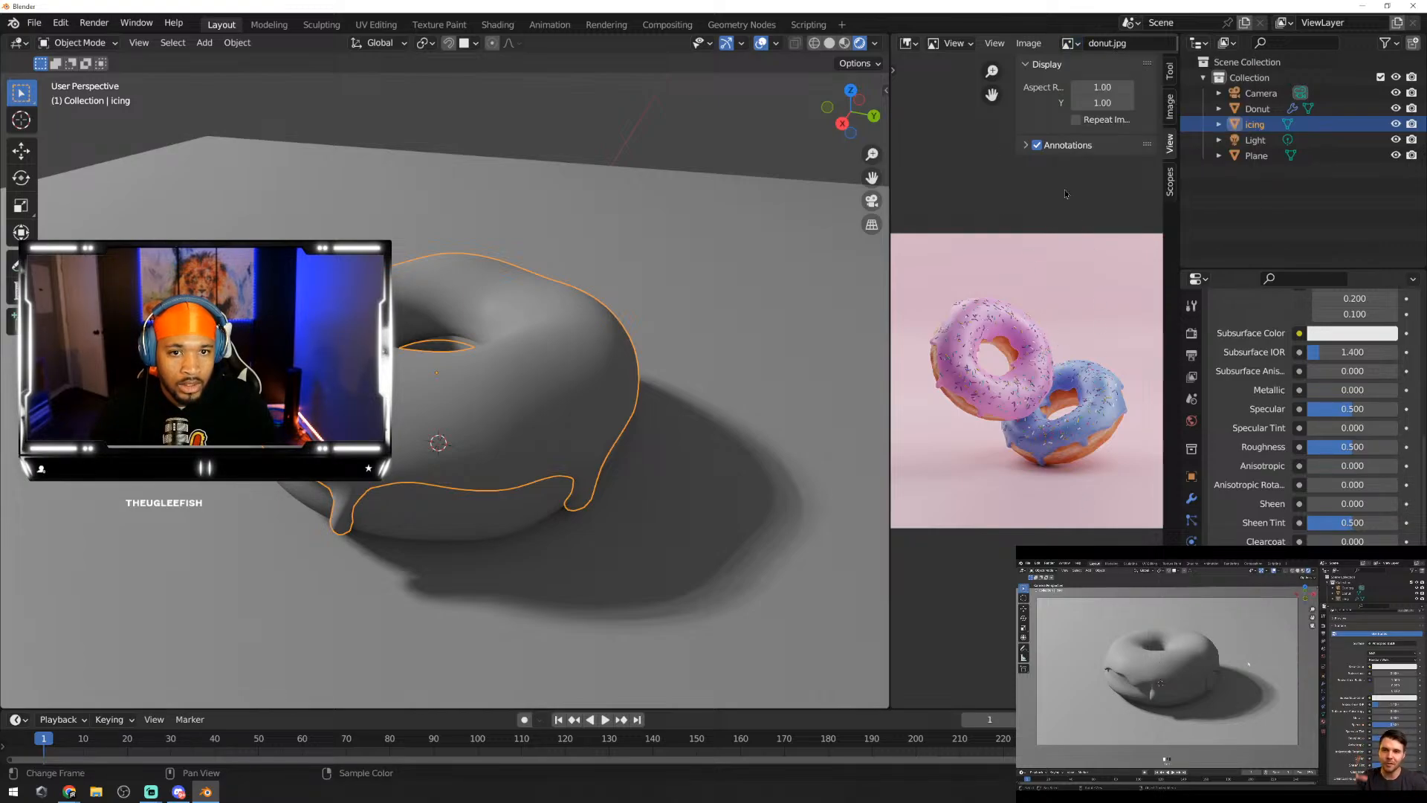
click(945, 44)
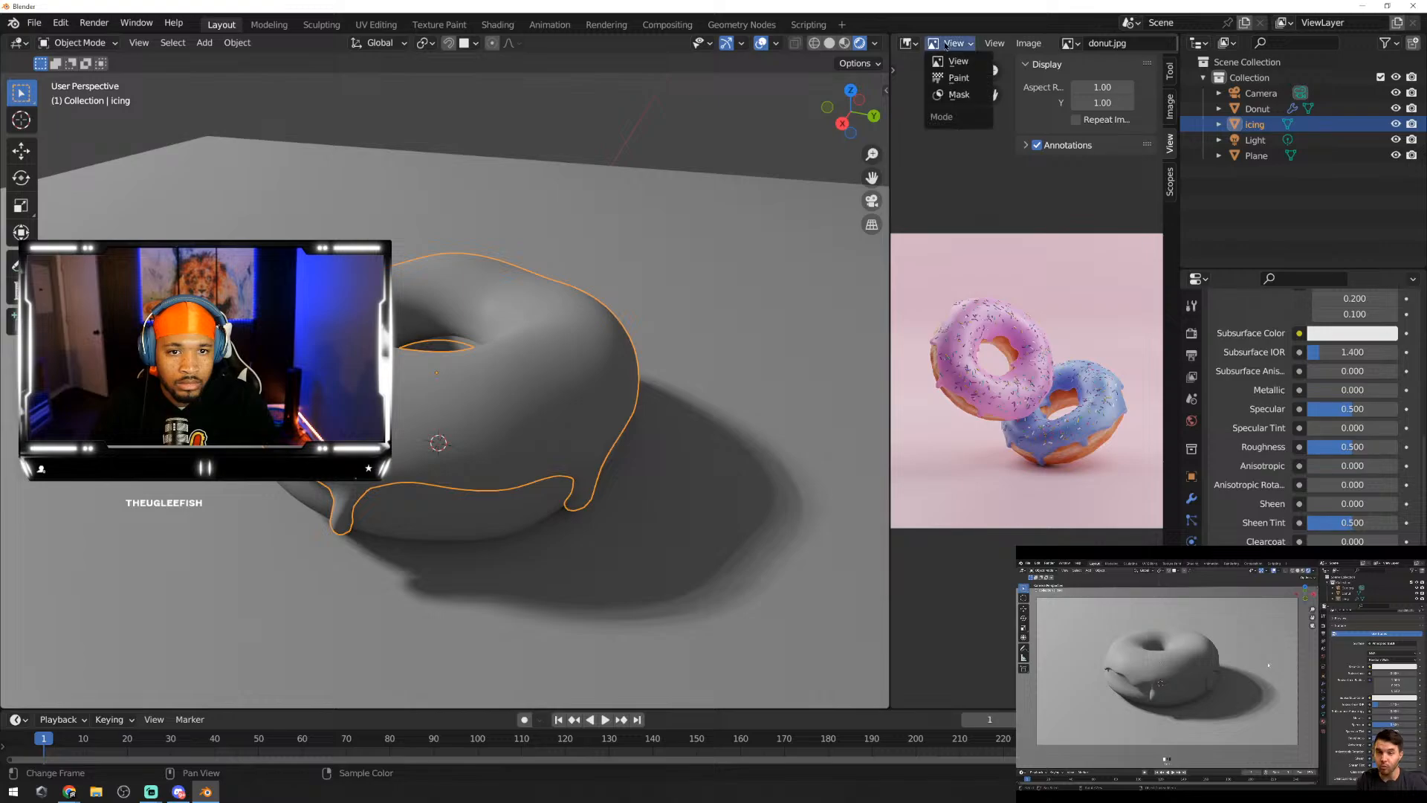
click(995, 44)
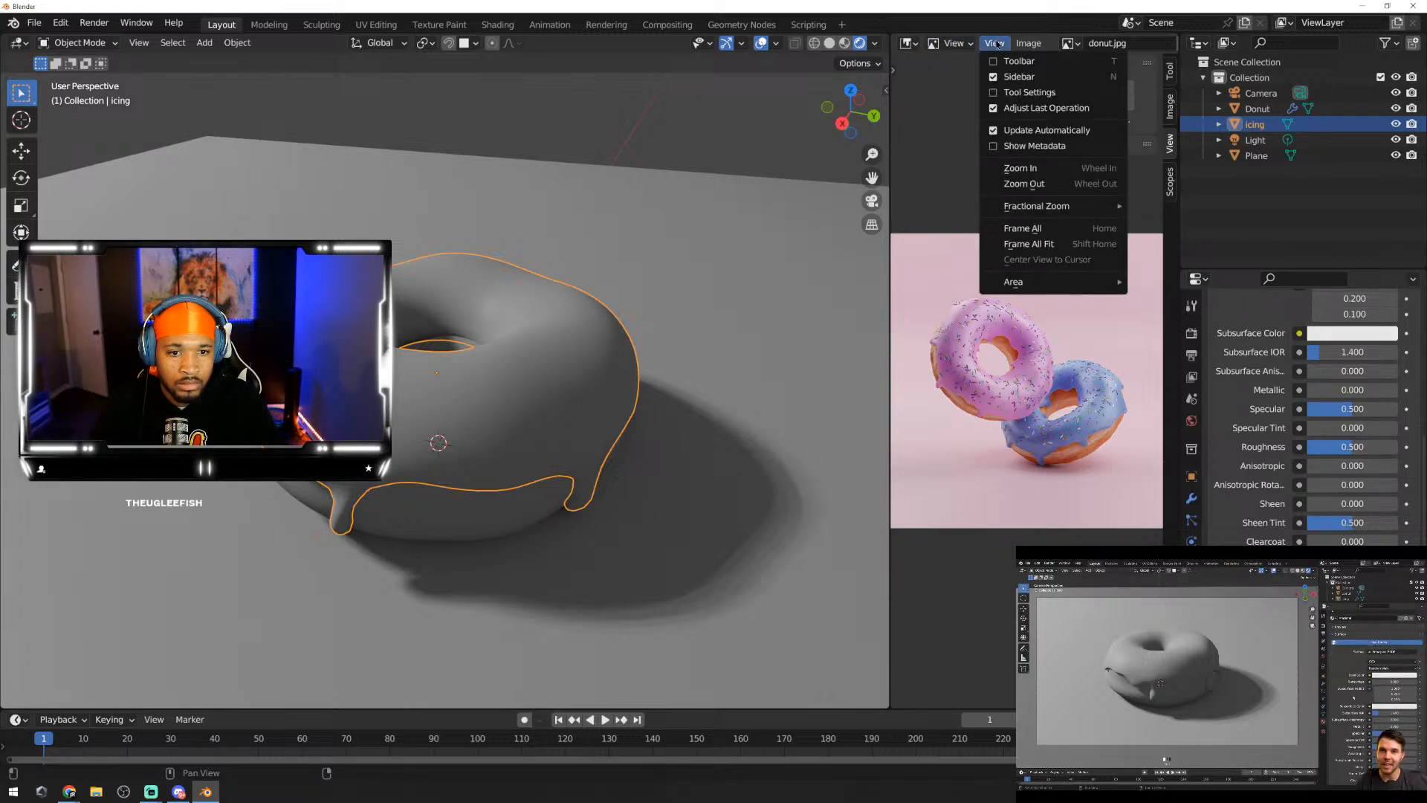
mouse_move(1029, 44)
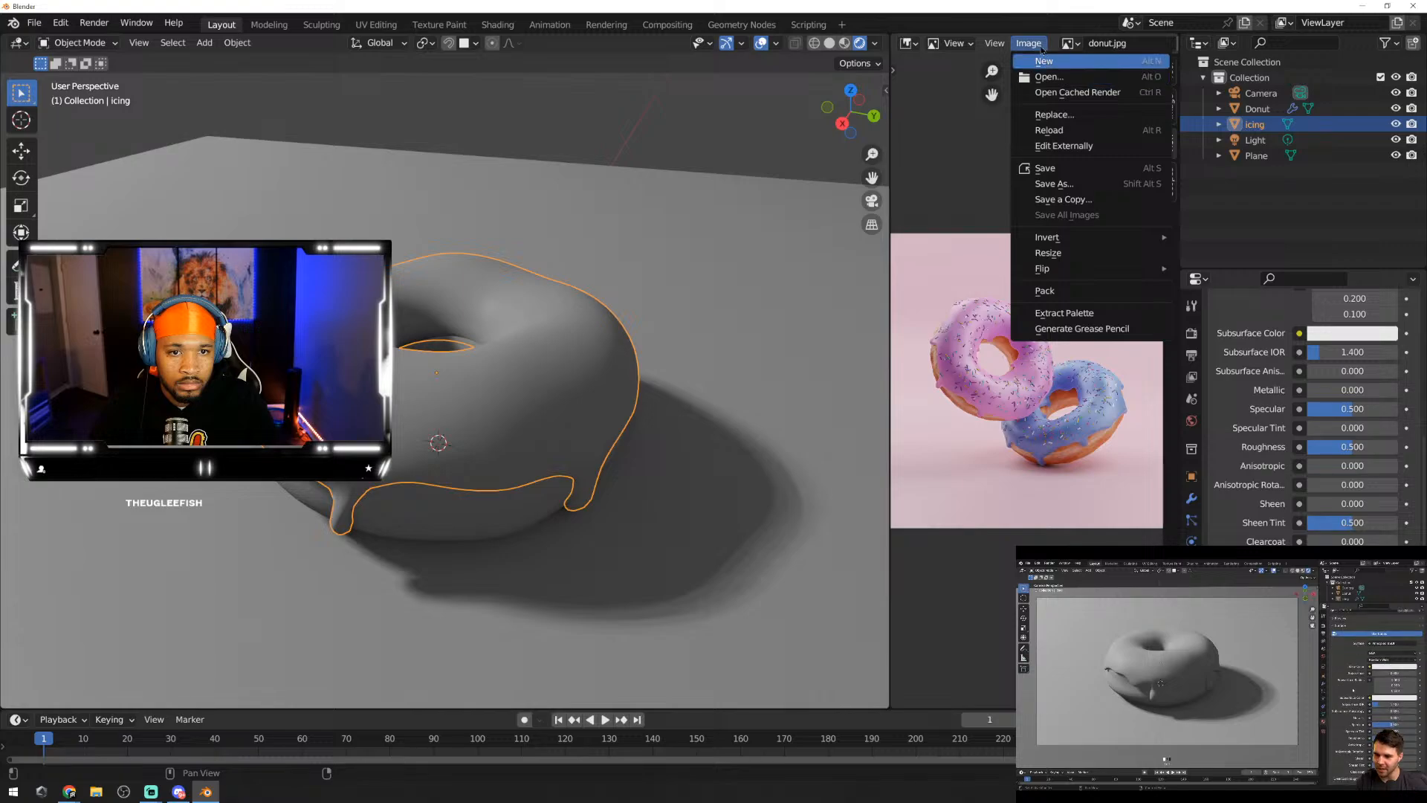
key(n)
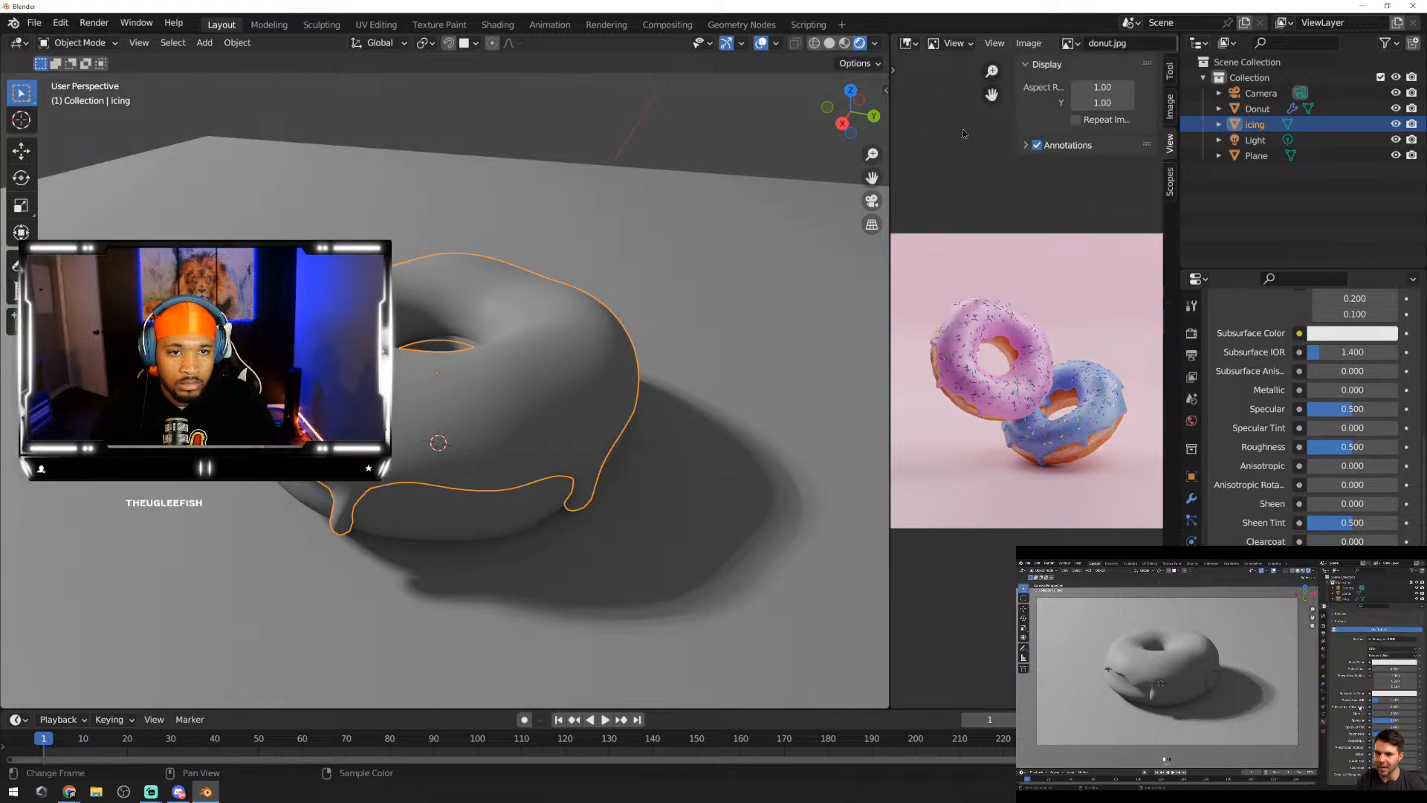
click(1071, 44)
click(1106, 67)
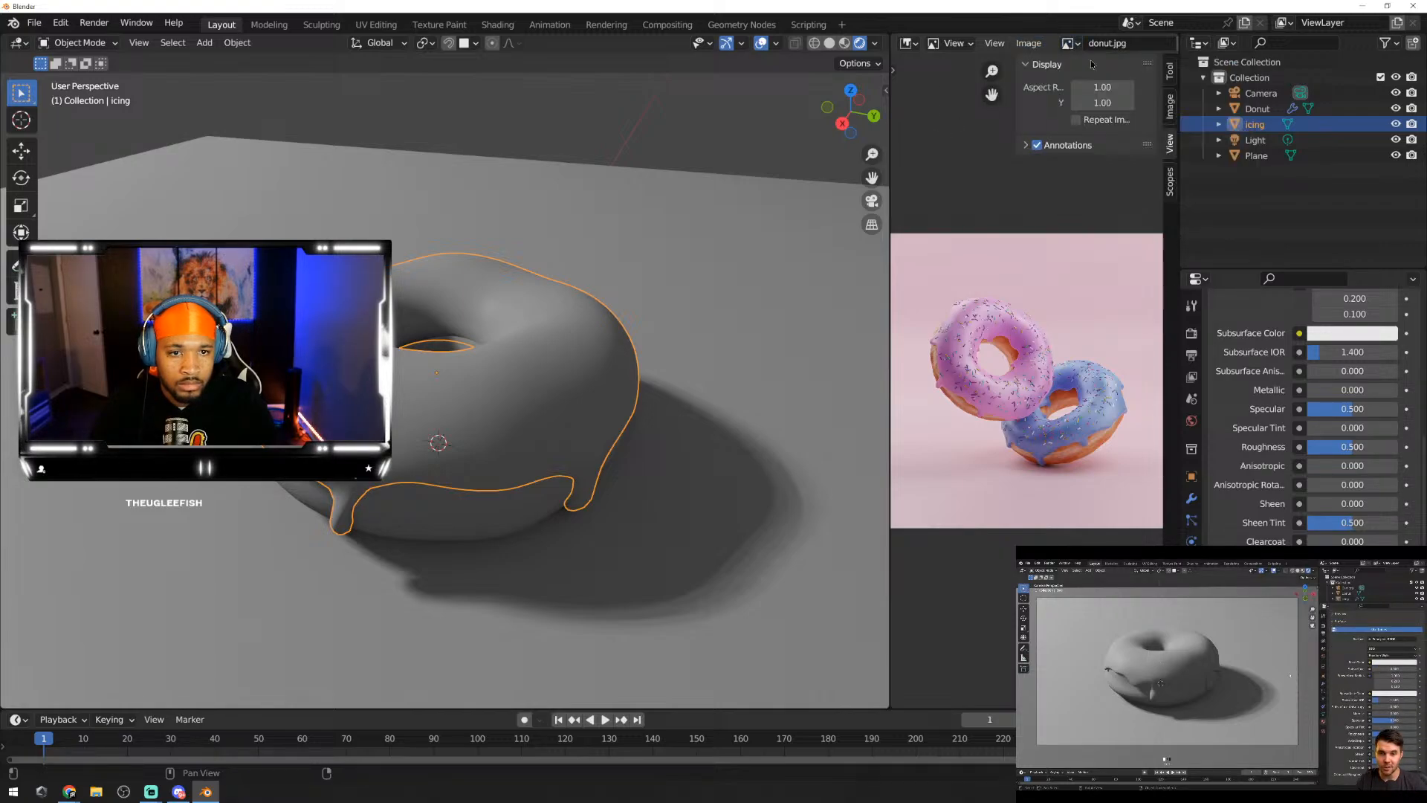
double_click(1107, 43)
click(975, 185)
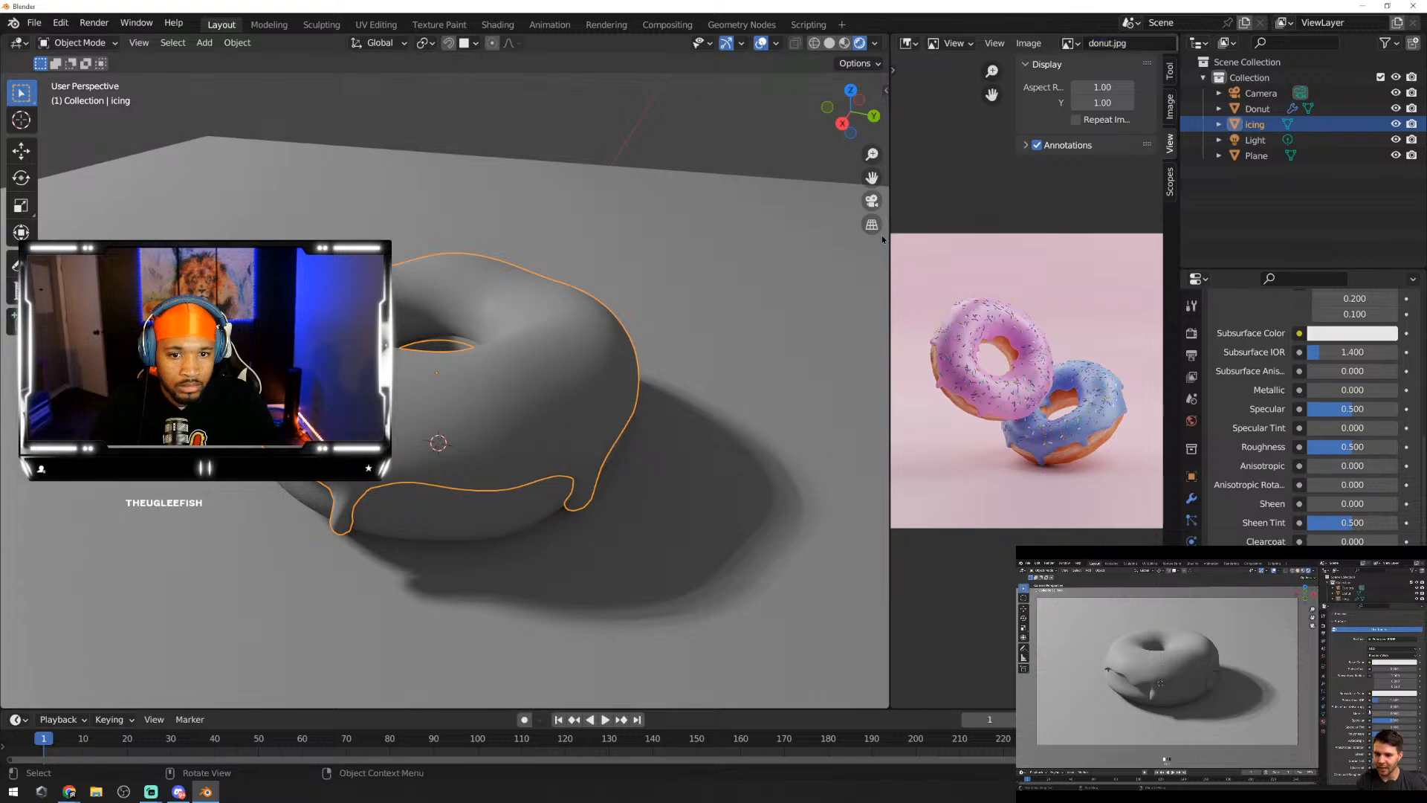
drag(890, 223, 1304, 195)
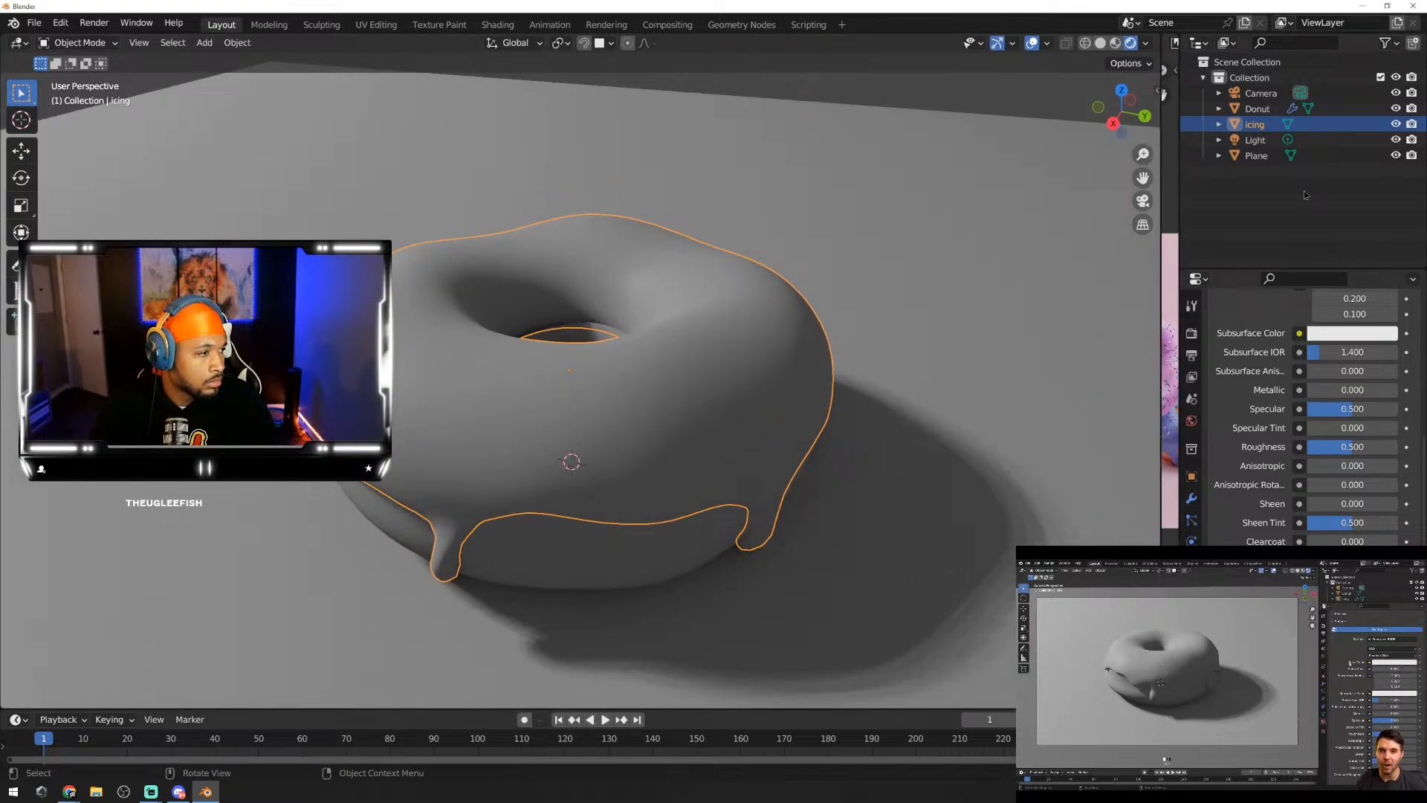
Step: Try a bright blue base color on the icing material and view the donut from above and at an angle
scroll(1299, 380, up, 5)
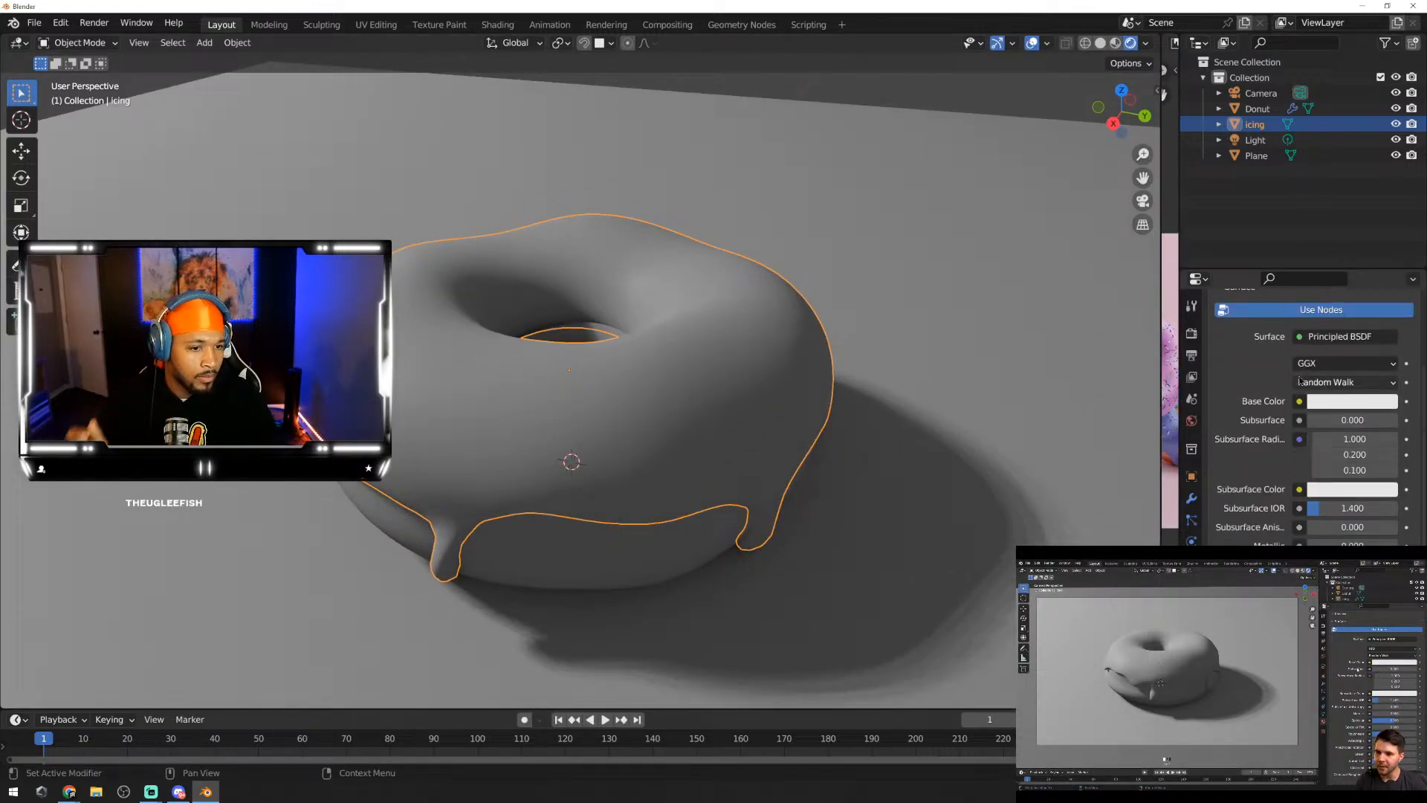
scroll(1299, 382, up, 3)
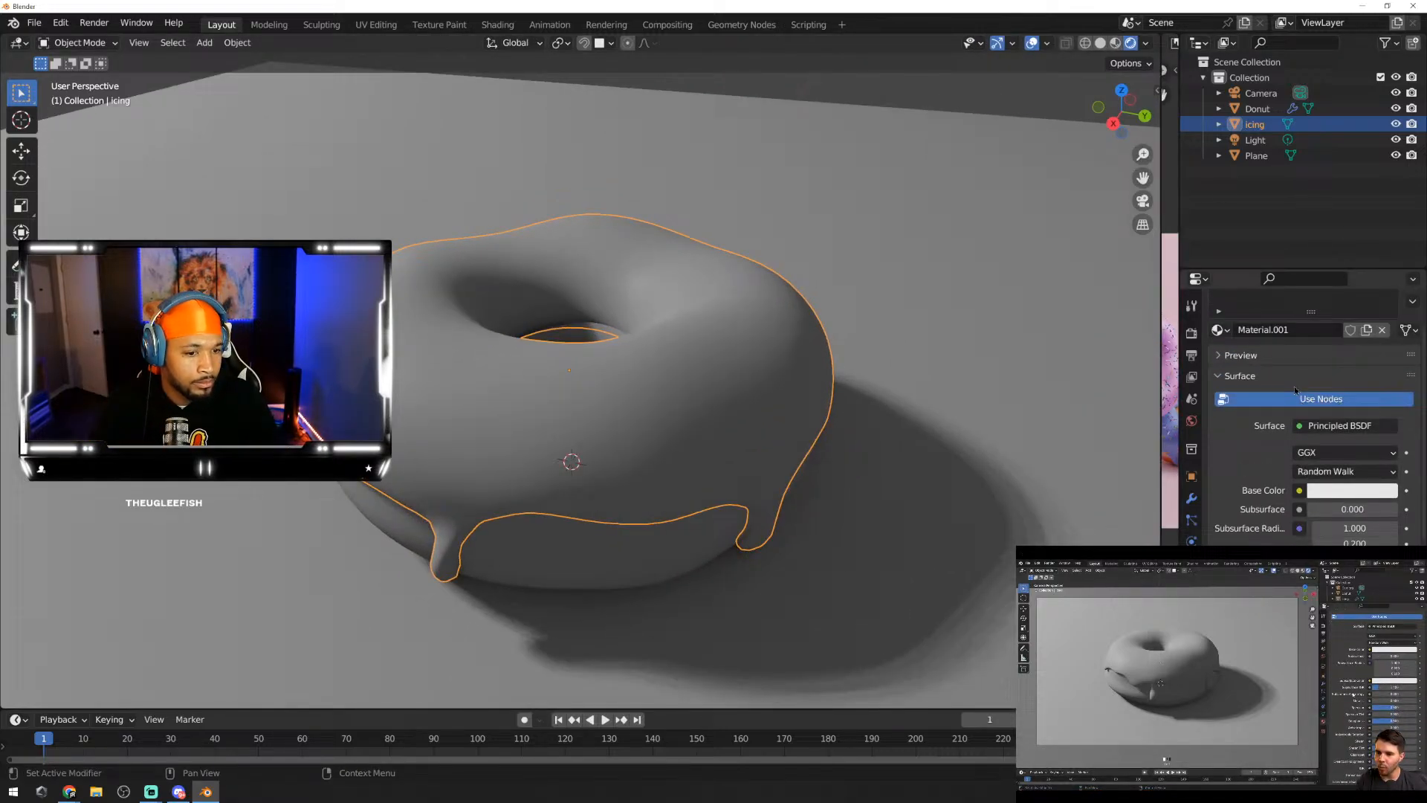
click(1328, 492)
mouse_move(1323, 328)
mouse_down()
mouse_move(1367, 354)
mouse_move(1375, 331)
mouse_move(1372, 303)
mouse_move(1326, 281)
mouse_up()
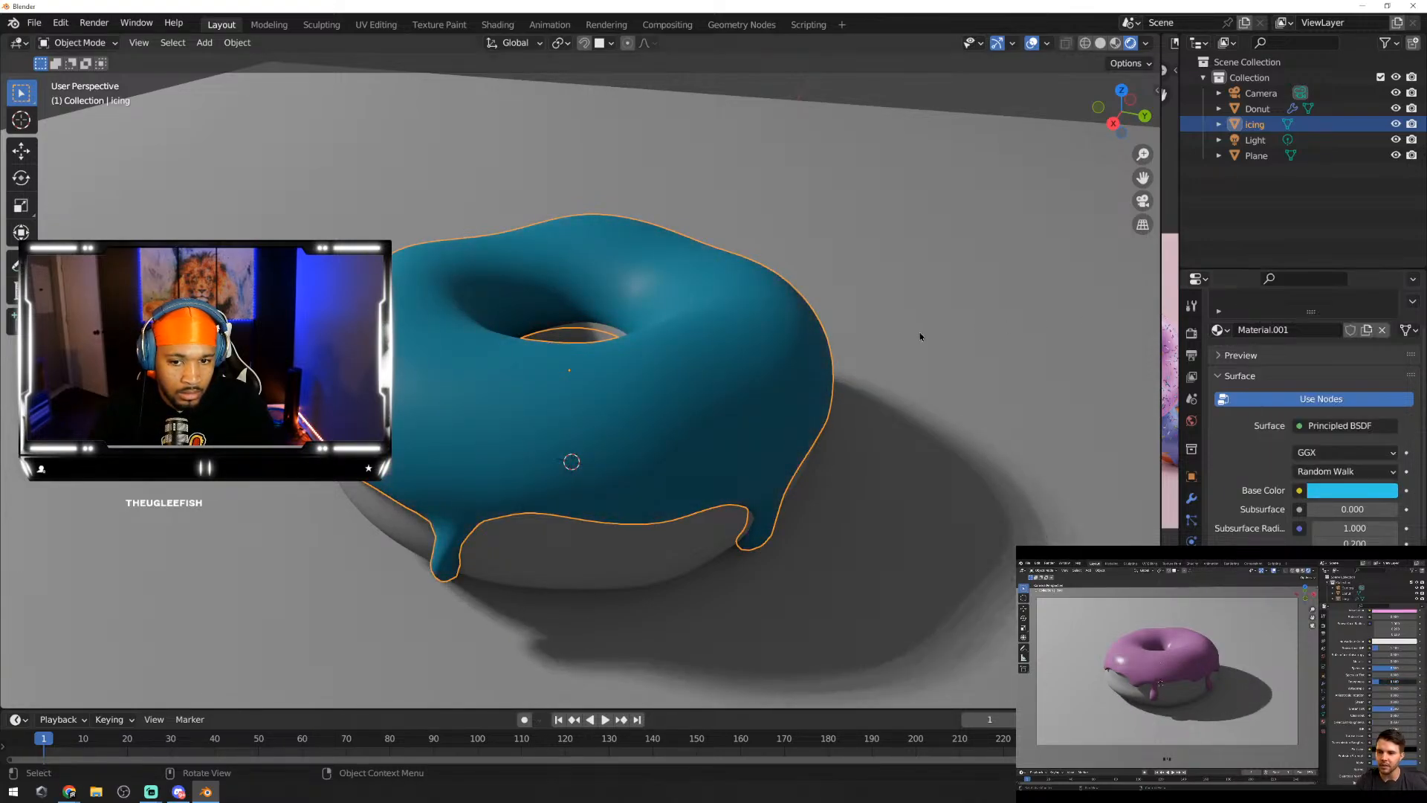
middle_drag(921, 337, 921, 381)
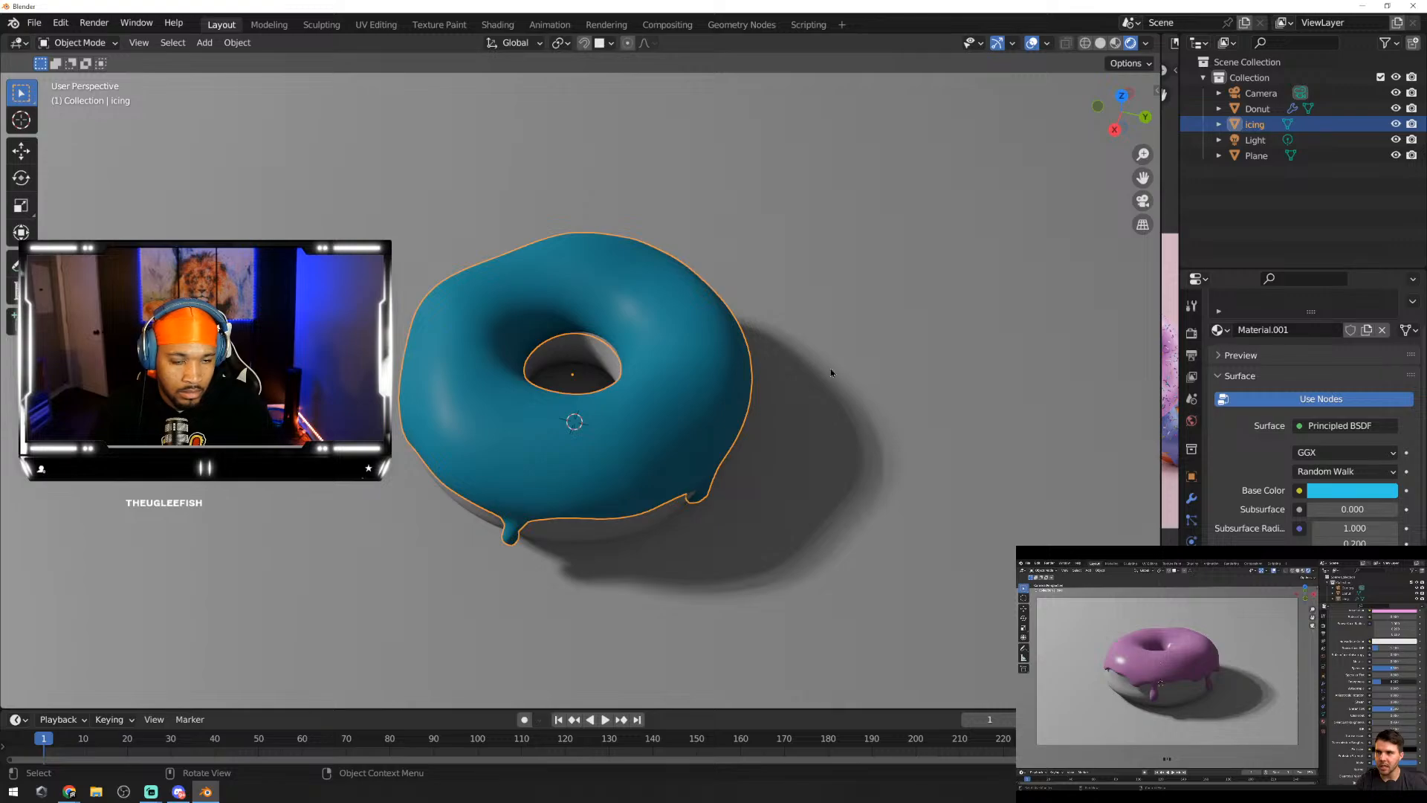
middle_drag(831, 372, 793, 340)
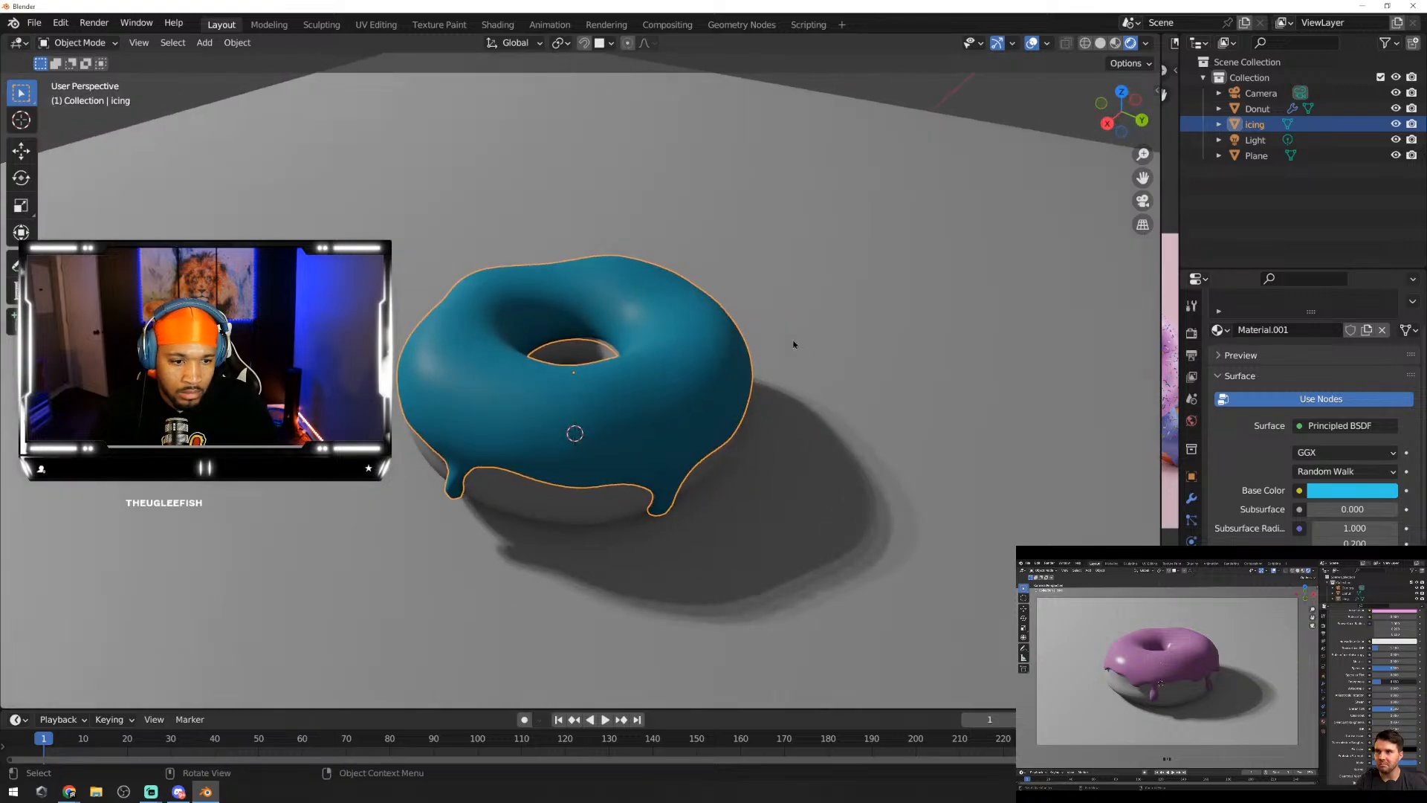
Step: Set the icing's base color to pink with H 0.894, S 0.536, V 0.800 and lower its roughness for glossy highlights
click(1345, 491)
drag(1333, 355, 1328, 337)
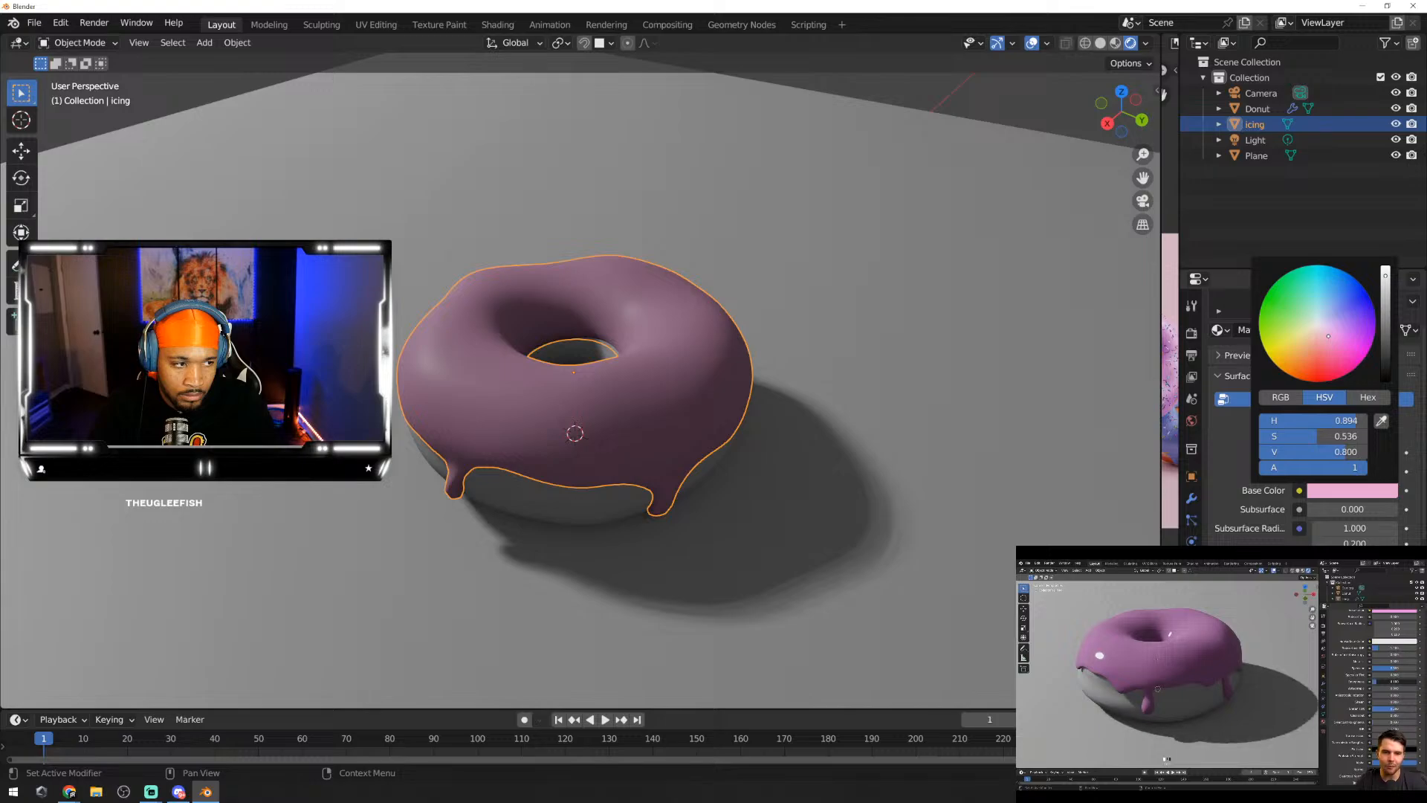
scroll(1309, 416, down, 3)
scroll(1308, 416, down, 2)
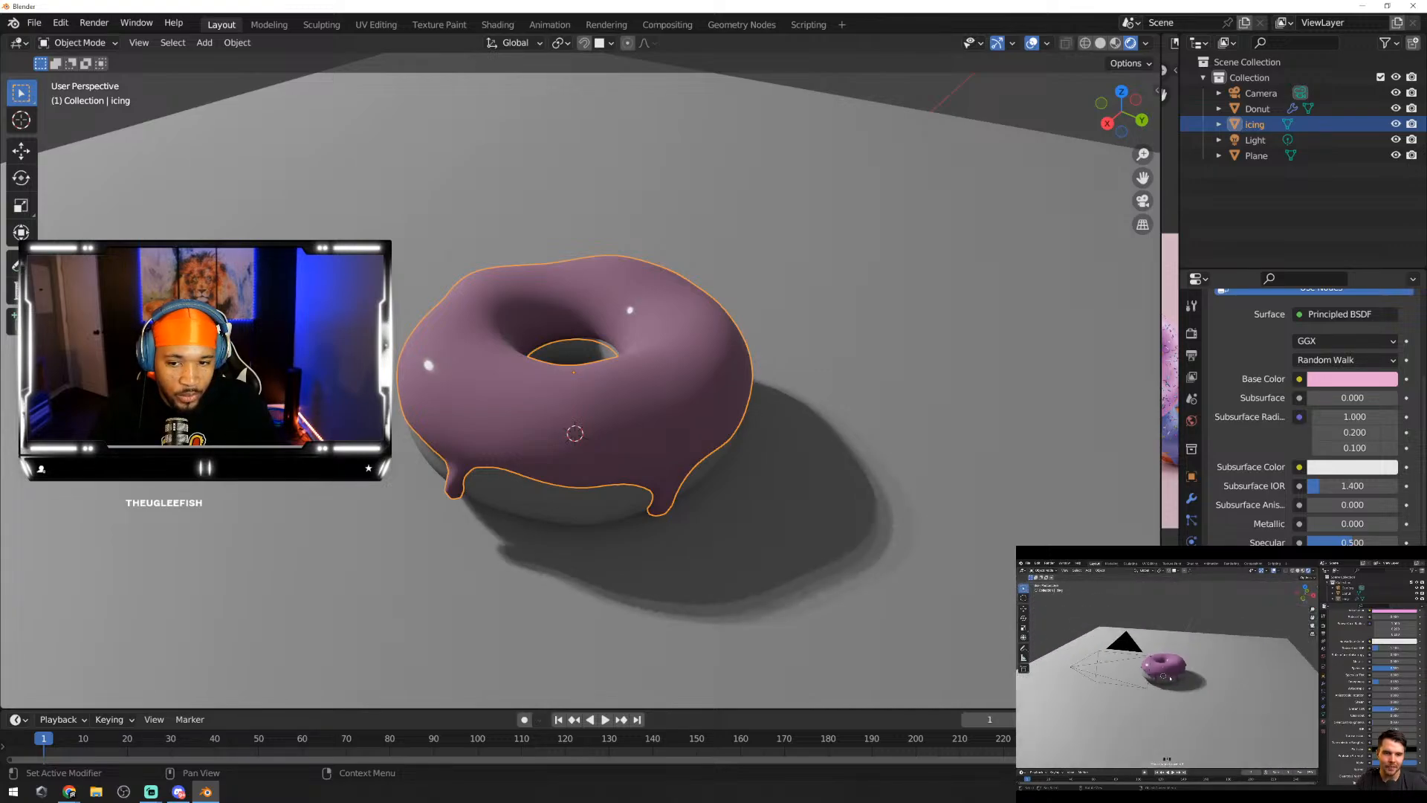
Step: Add a new material to the donut body with a tan base color of H 0.076, S 0.613, V 0.800
middle_drag(834, 496, 952, 457)
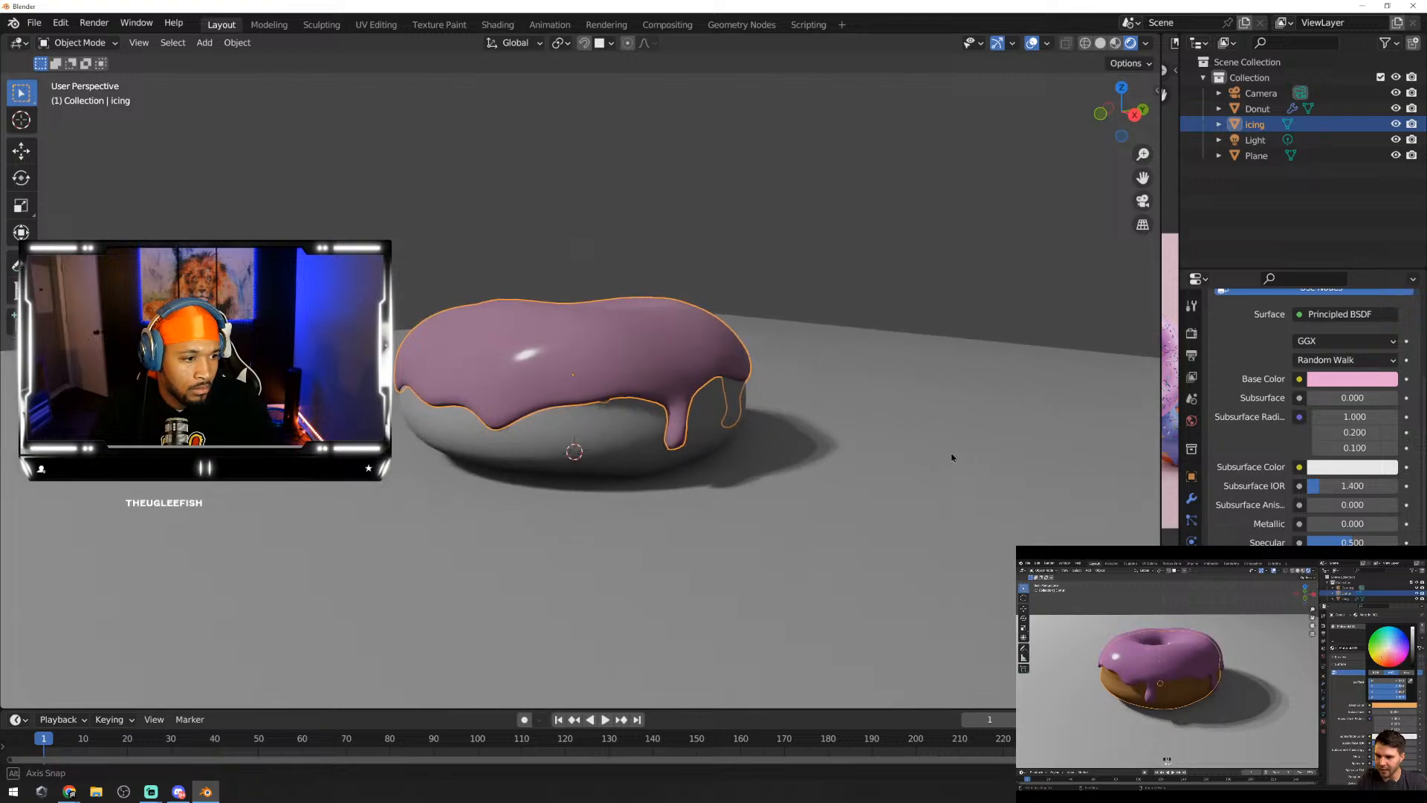
click(636, 448)
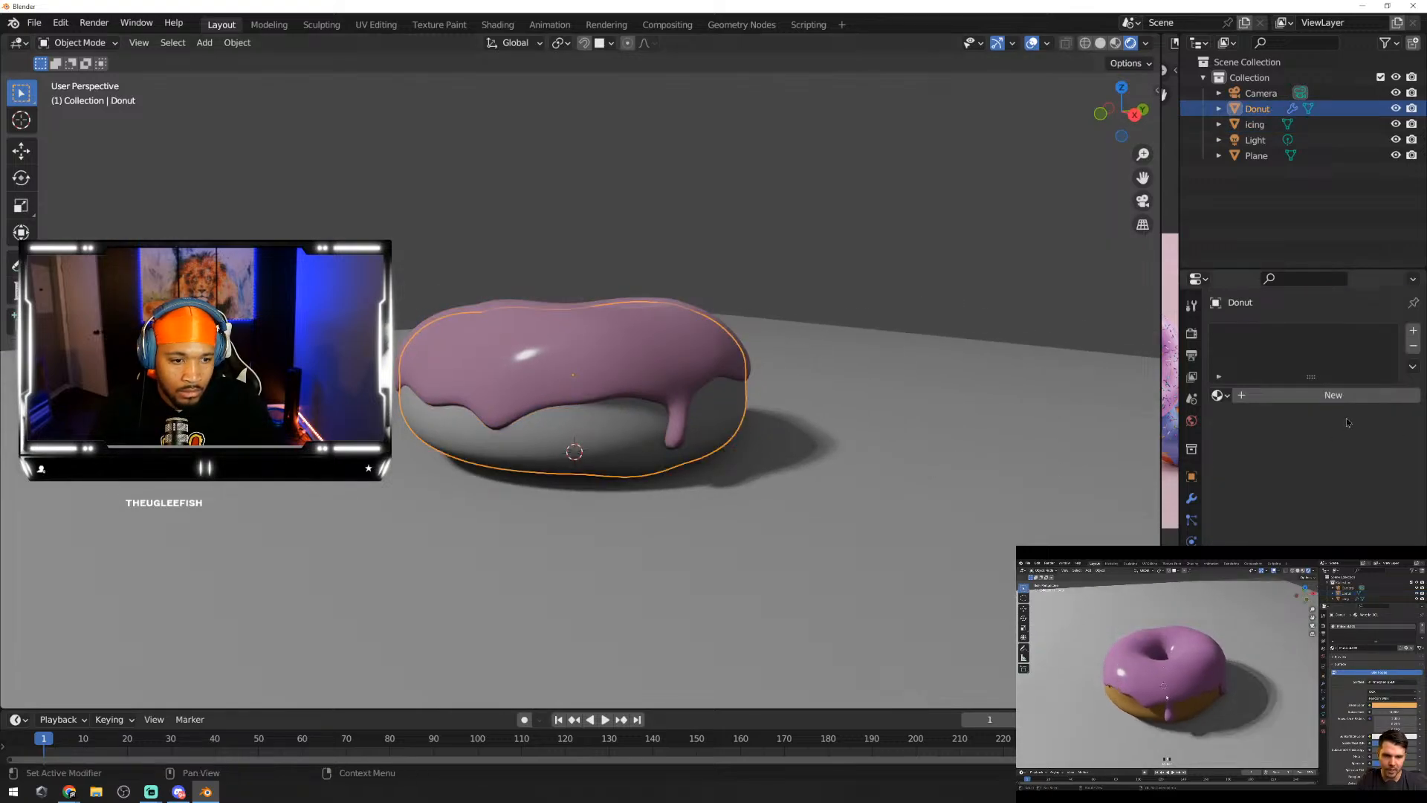
click(1337, 395)
scroll(1364, 513, down, 1)
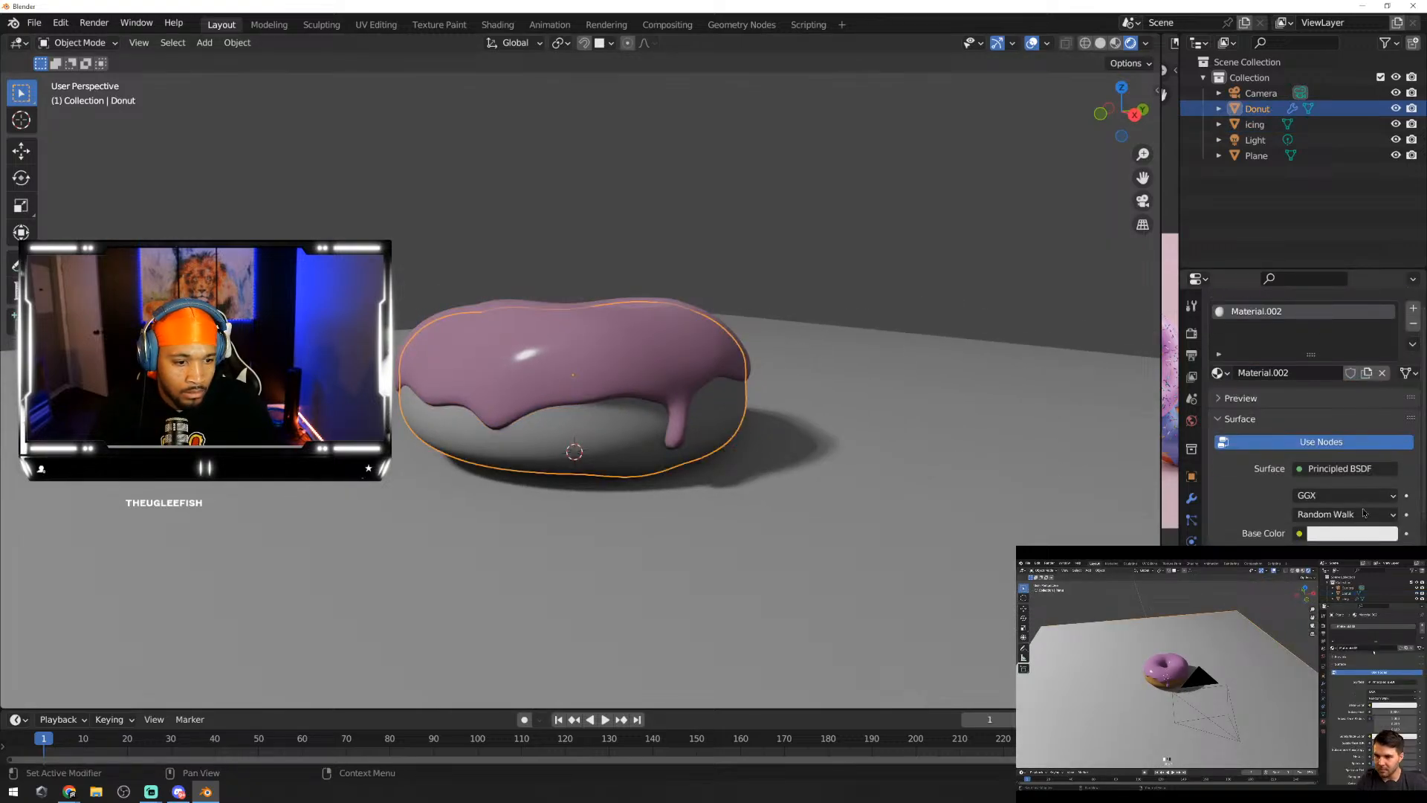
click(1350, 532)
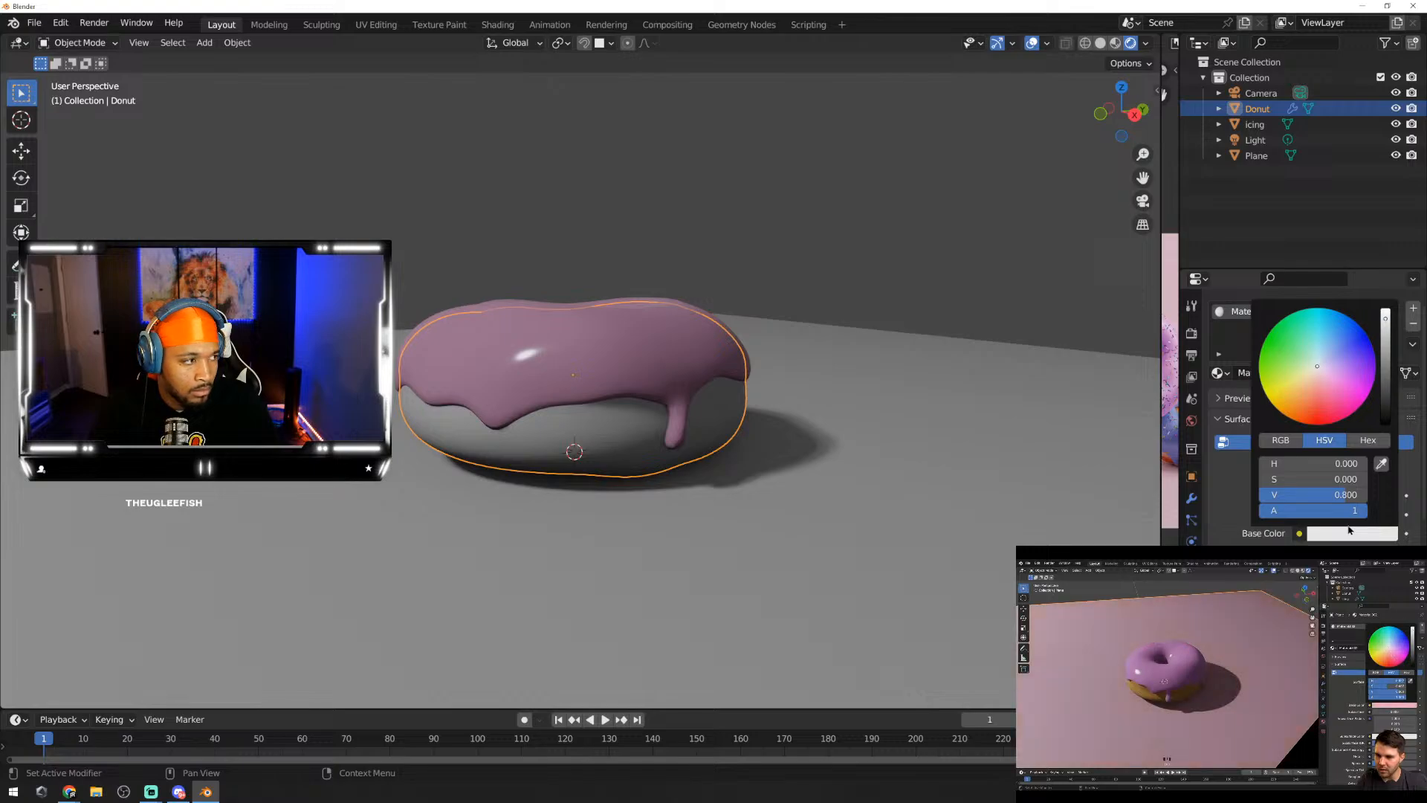
click(1311, 390)
drag(1311, 389, 1304, 386)
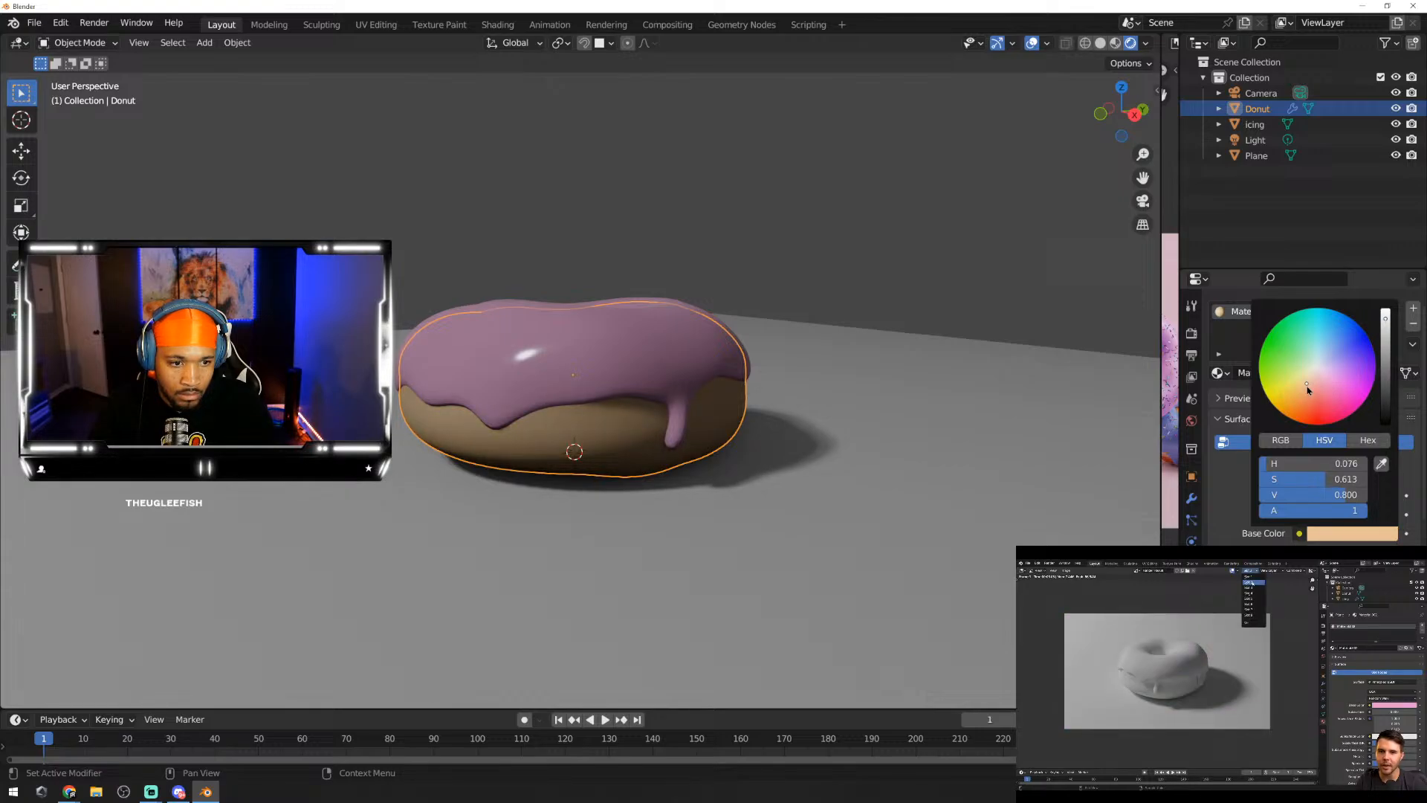
Step: Add a new material to the ground plane with a blue base color of H 0.569, S 0.813, V 0.800
click(988, 439)
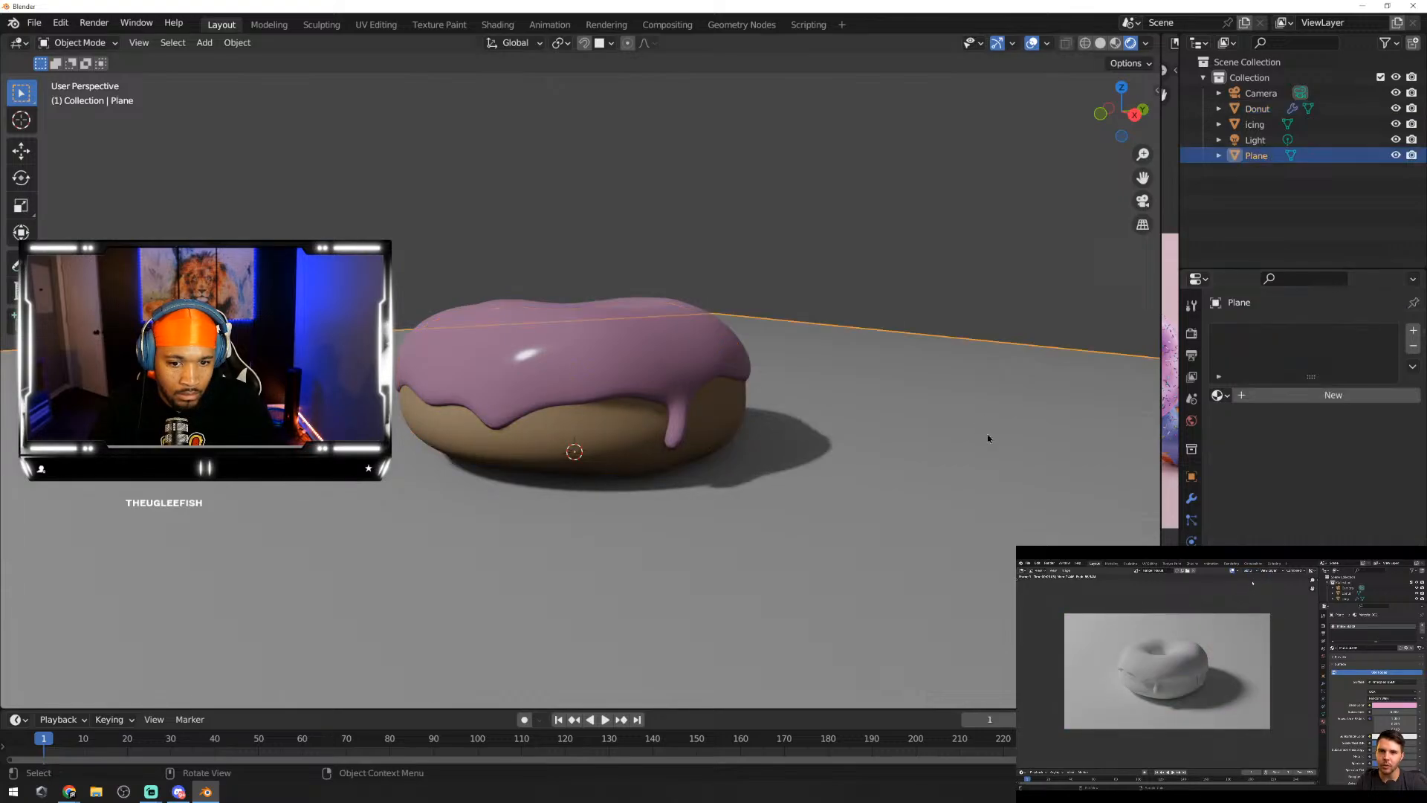
click(1329, 404)
click(1317, 455)
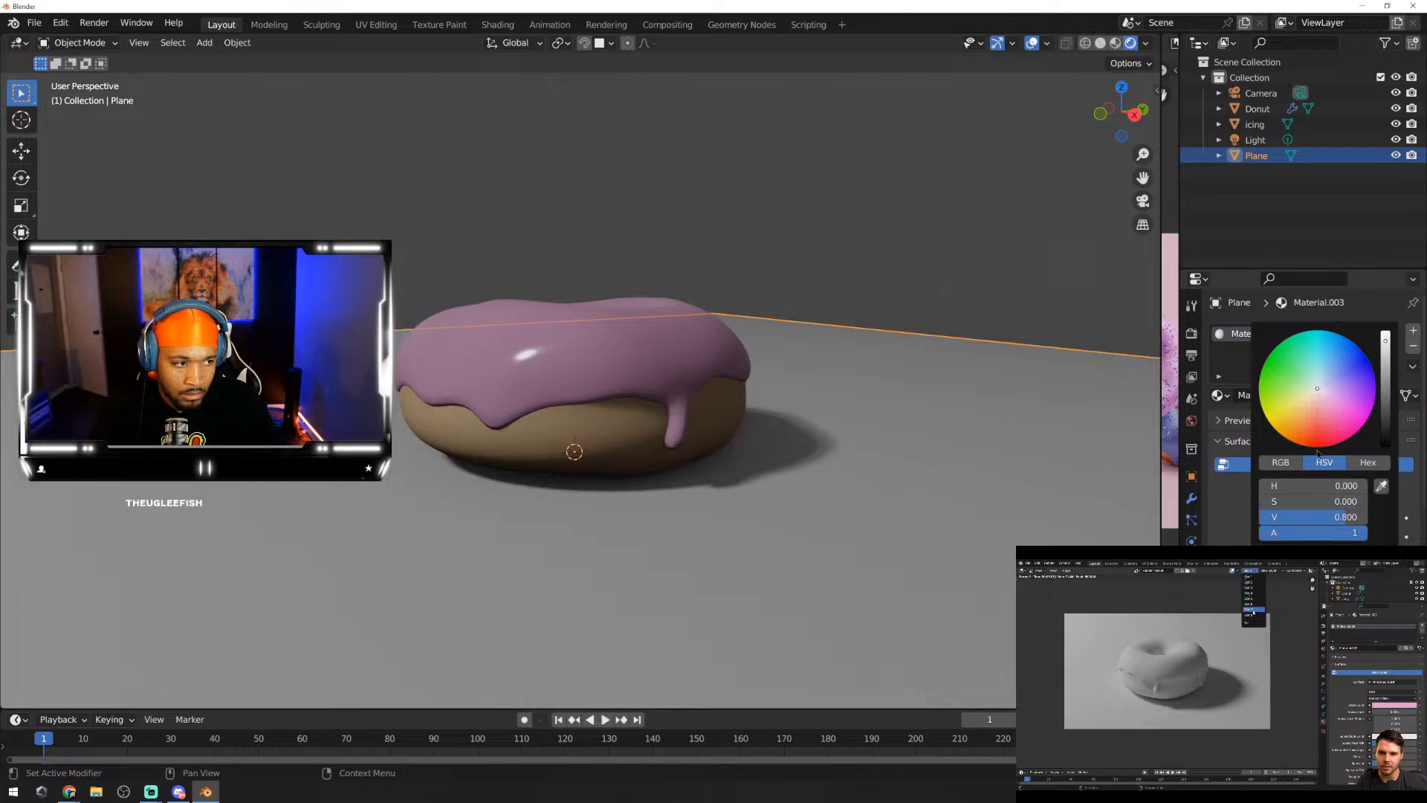
mouse_move(1324, 415)
mouse_down()
mouse_move(1342, 416)
mouse_move(1345, 385)
mouse_move(1320, 374)
mouse_move(1326, 359)
mouse_up()
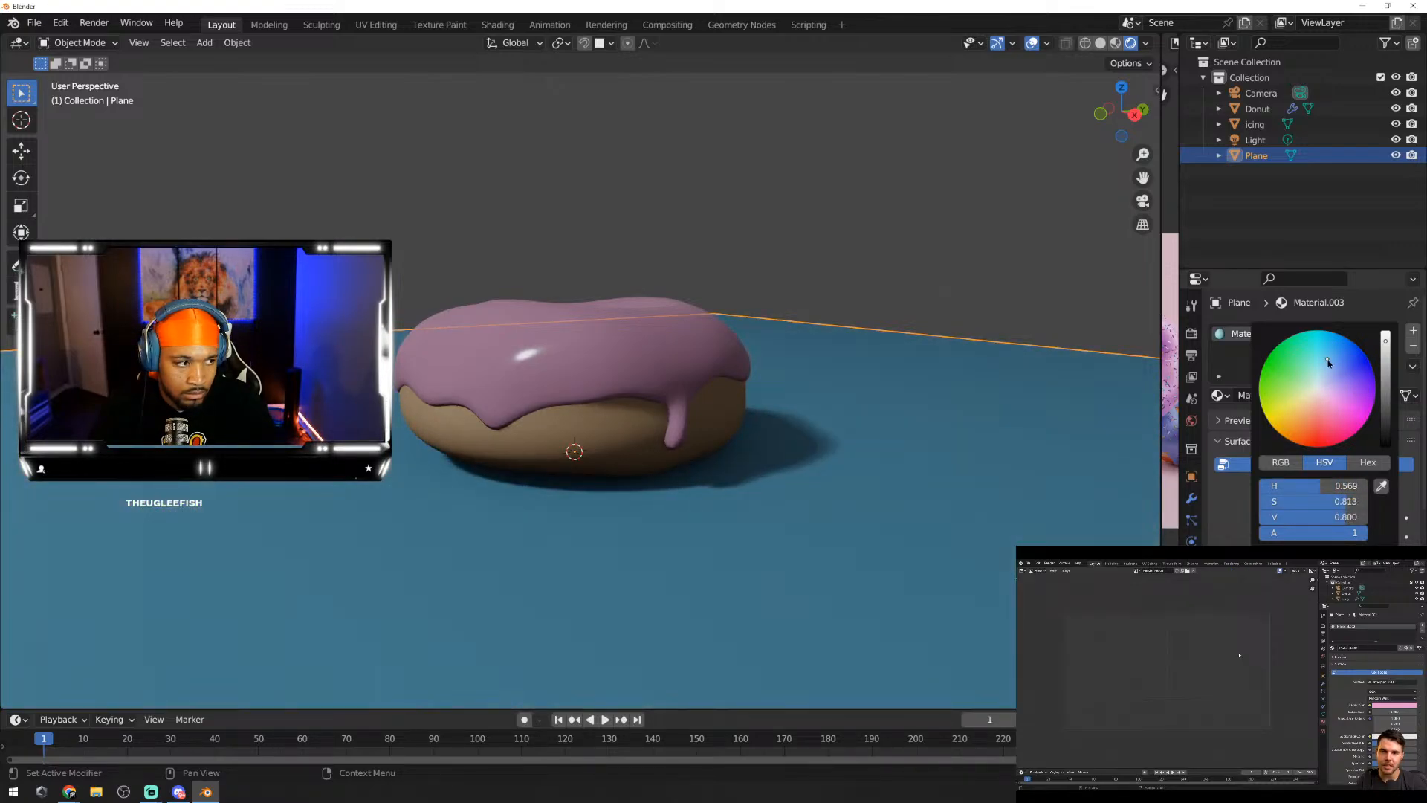
Step: Check the base color in the donut body's material and reselect the ground plane
click(595, 441)
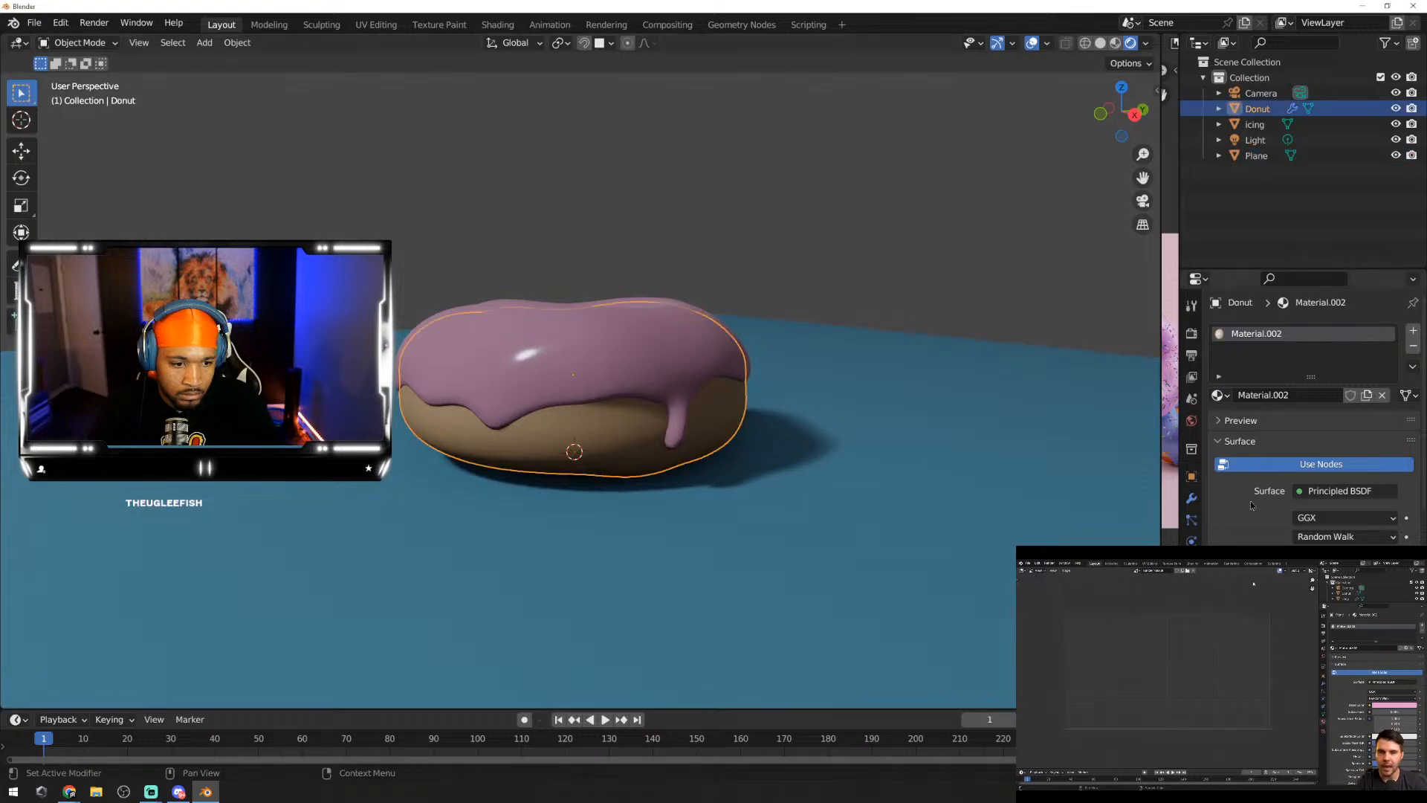
scroll(1314, 417, down, 4)
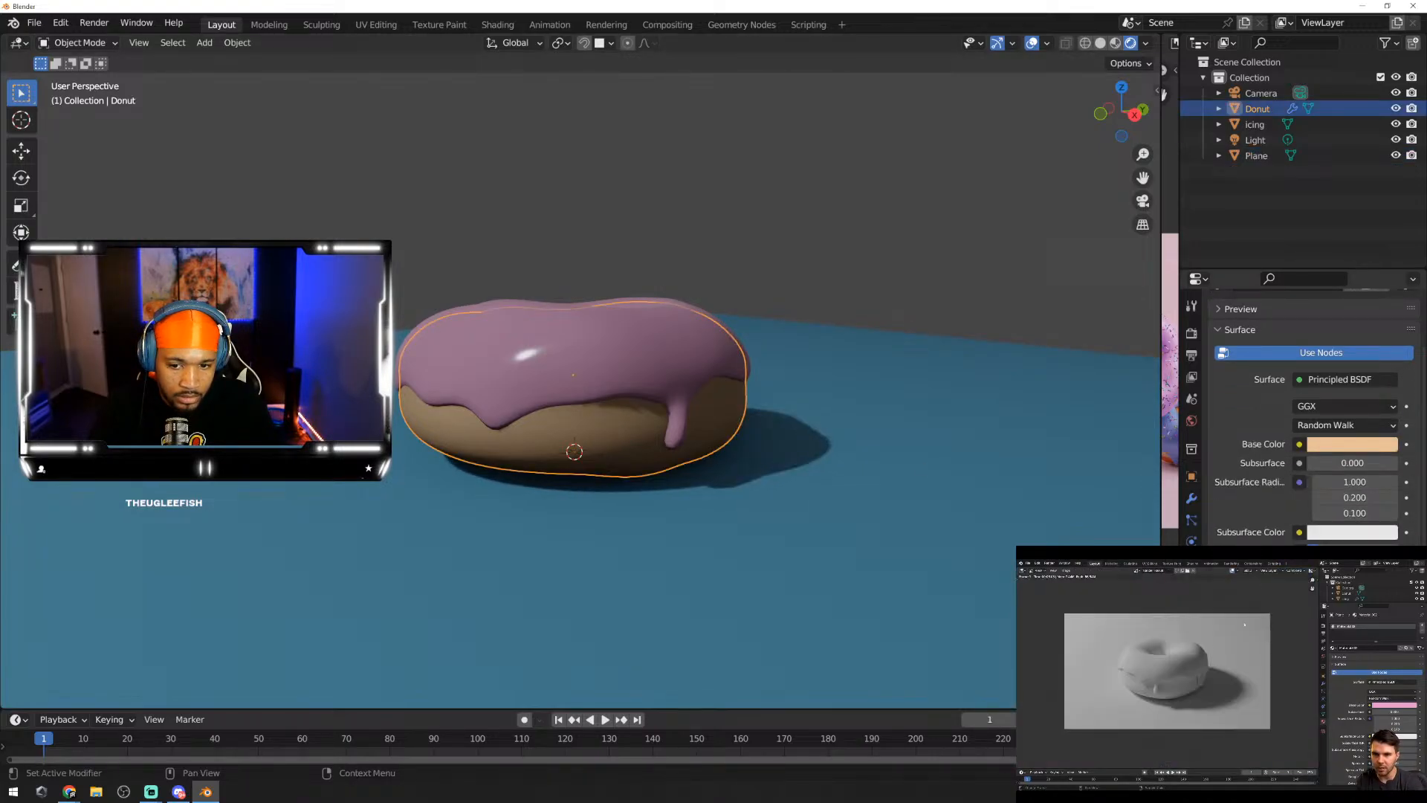
click(863, 453)
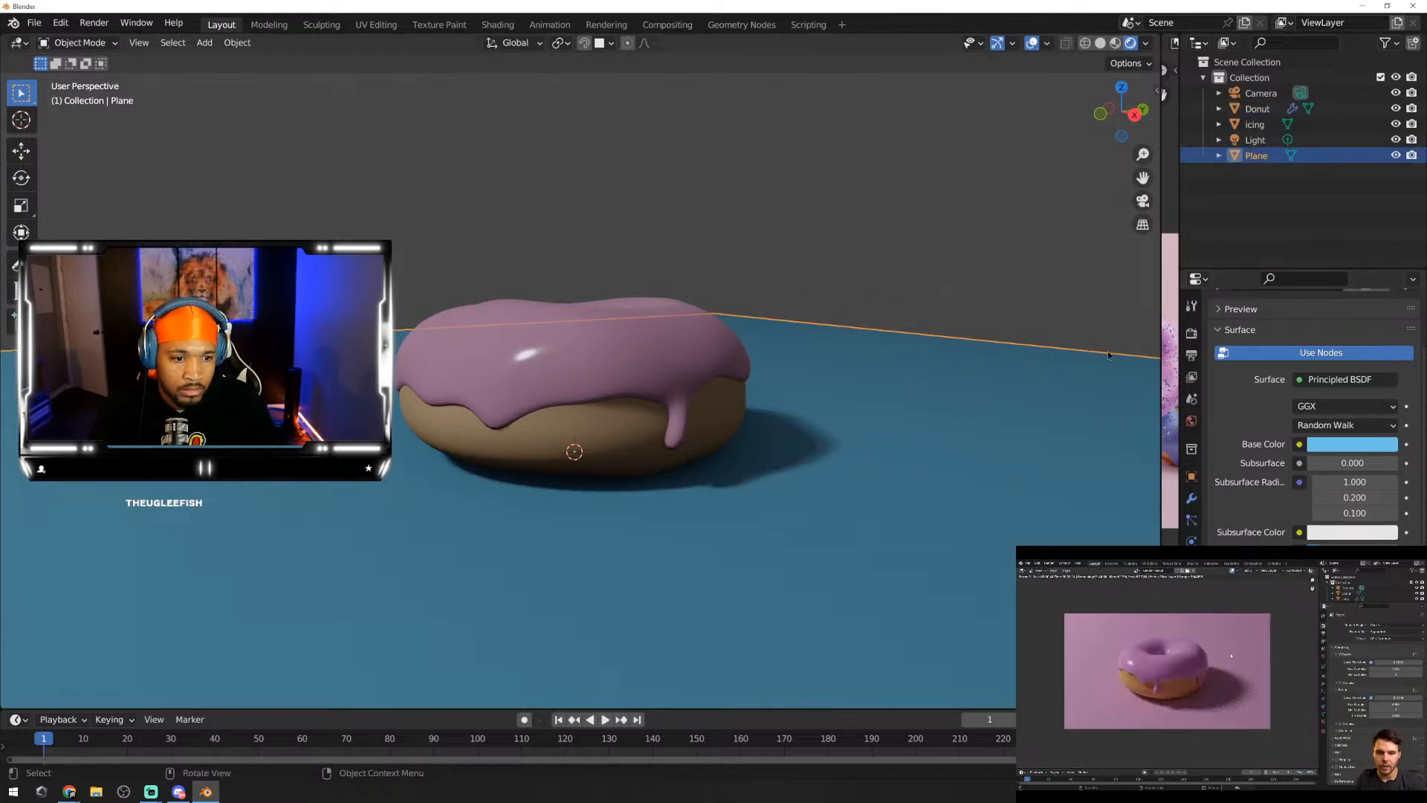
Step: Render the camera view with Eevee, close the result and inspect the donut from a higher angle
key(F12)
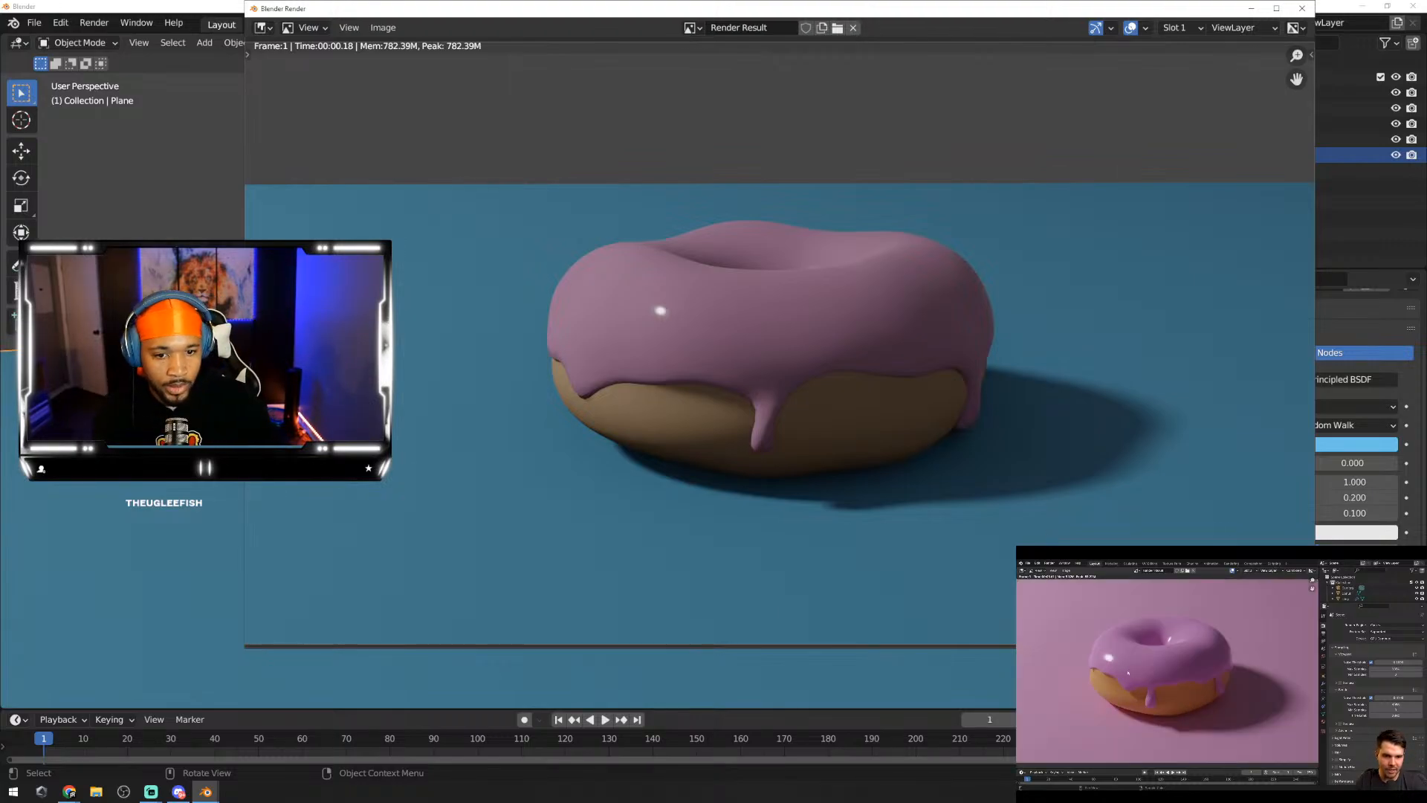
click(1302, 9)
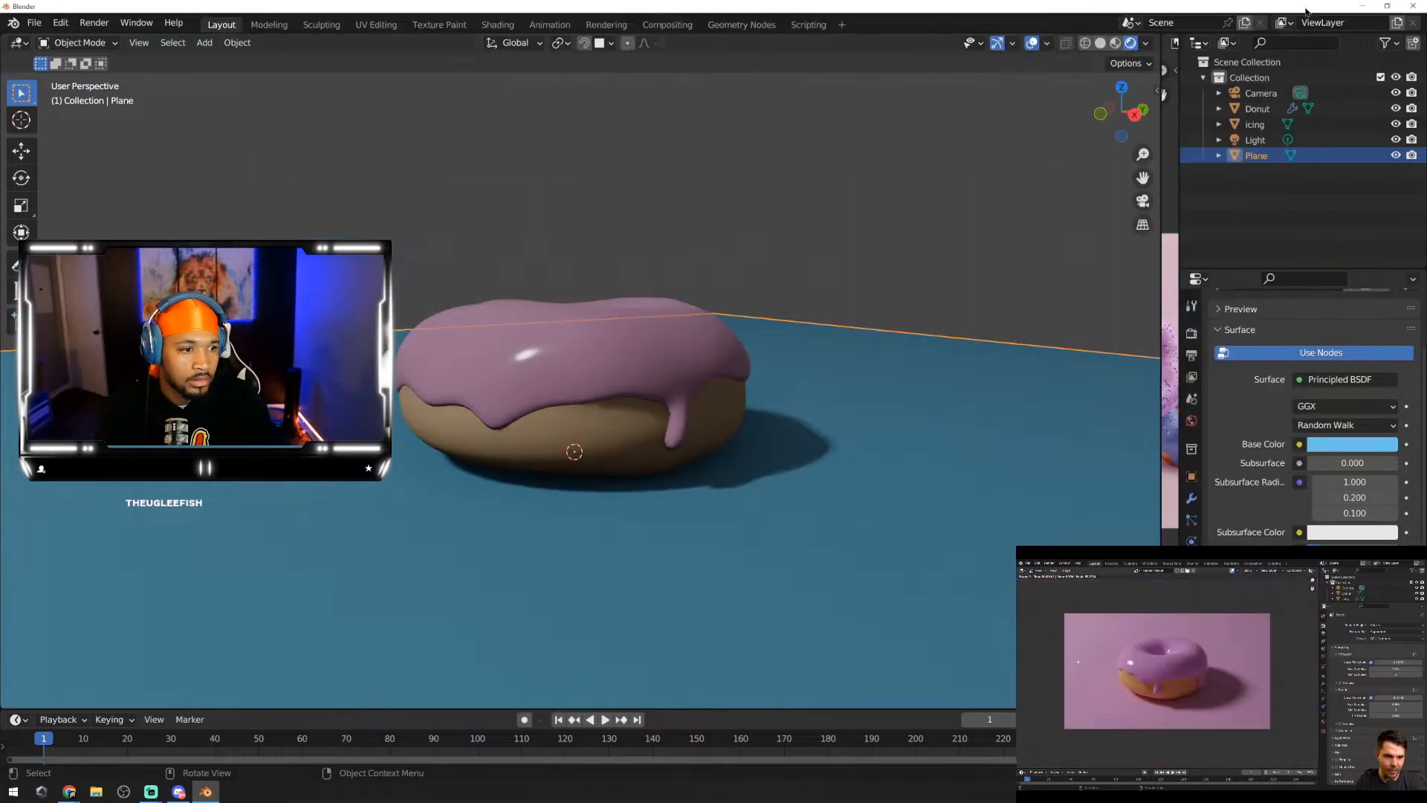
middle_drag(491, 416, 773, 456)
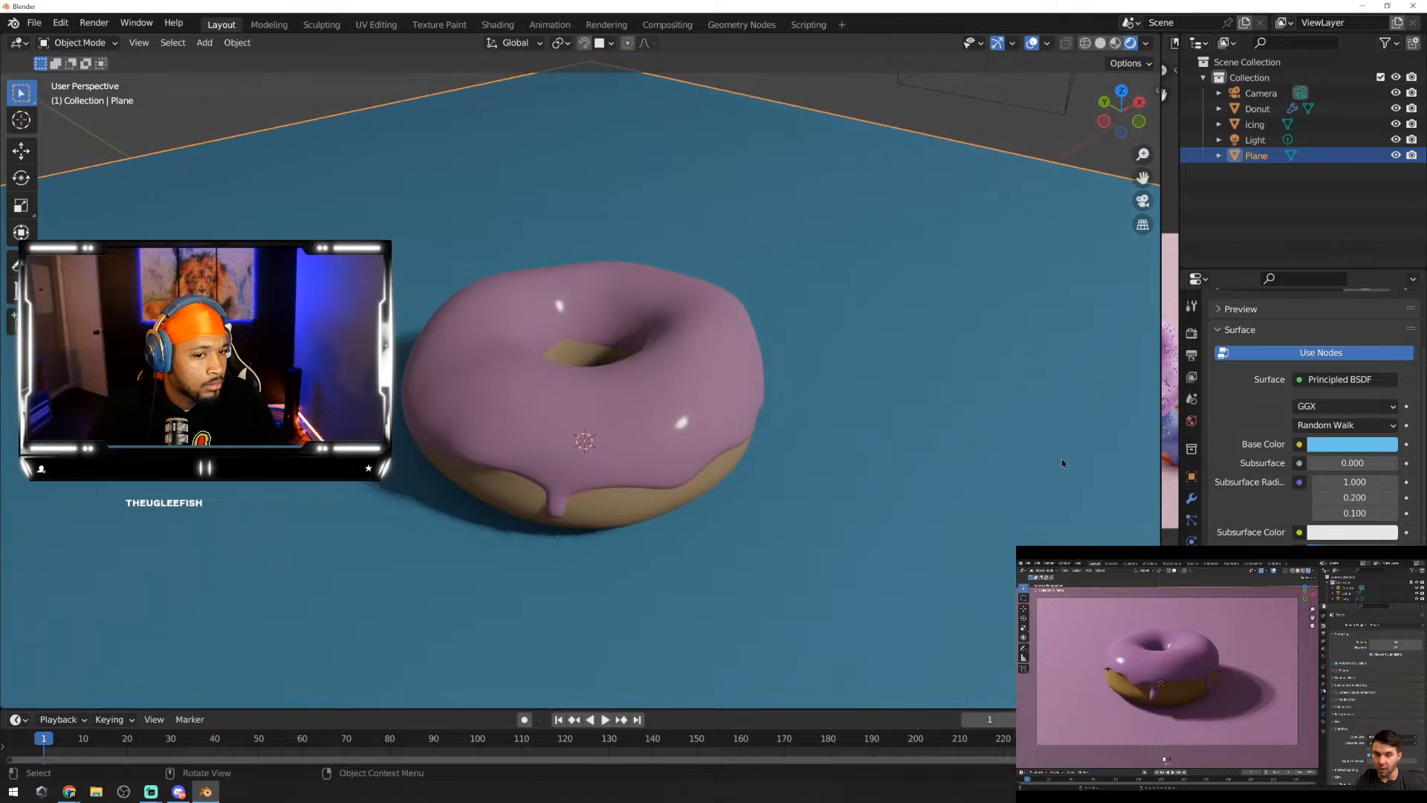
Step: Switch the render engine to Cycles, render a comparison image and close it
click(1191, 333)
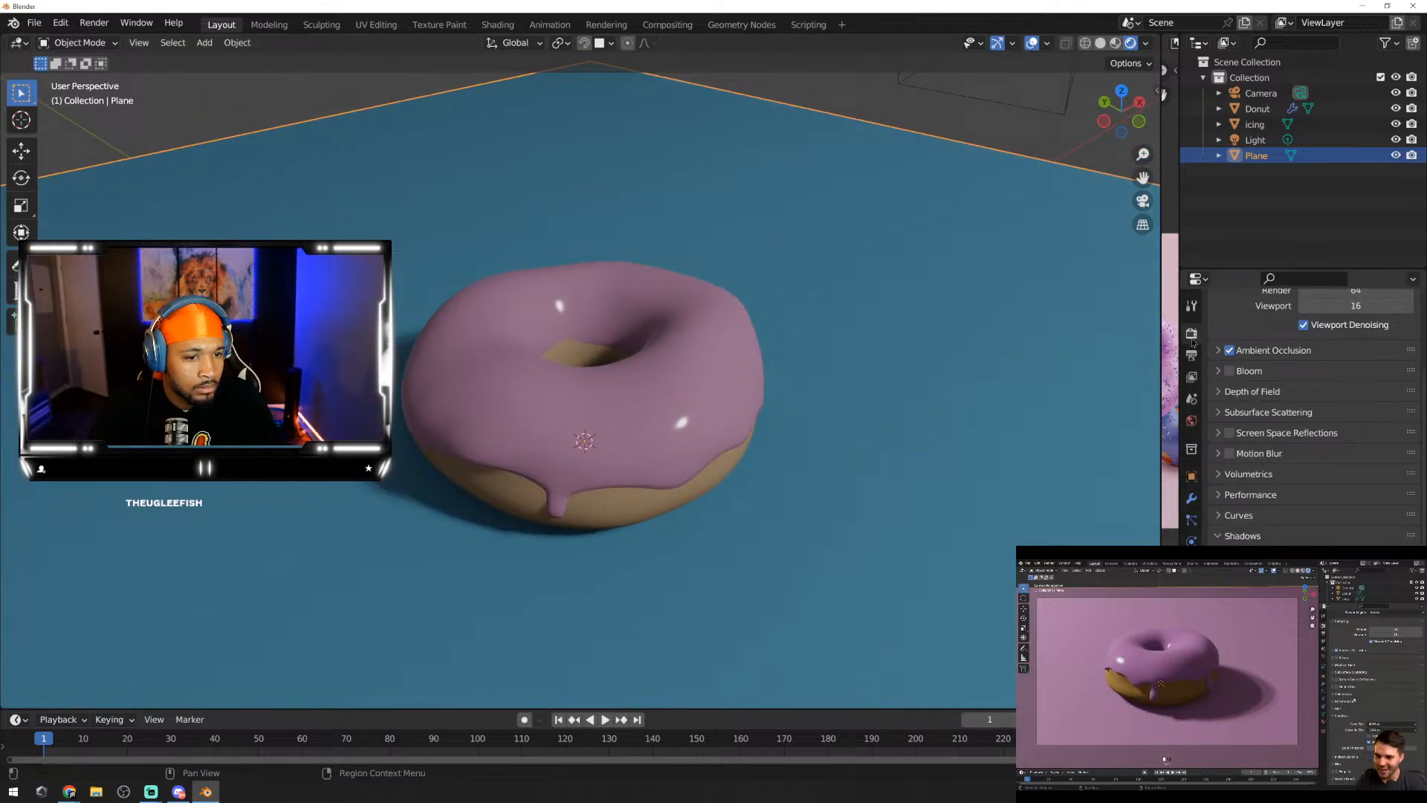
scroll(1322, 342, up, 3)
click(1360, 330)
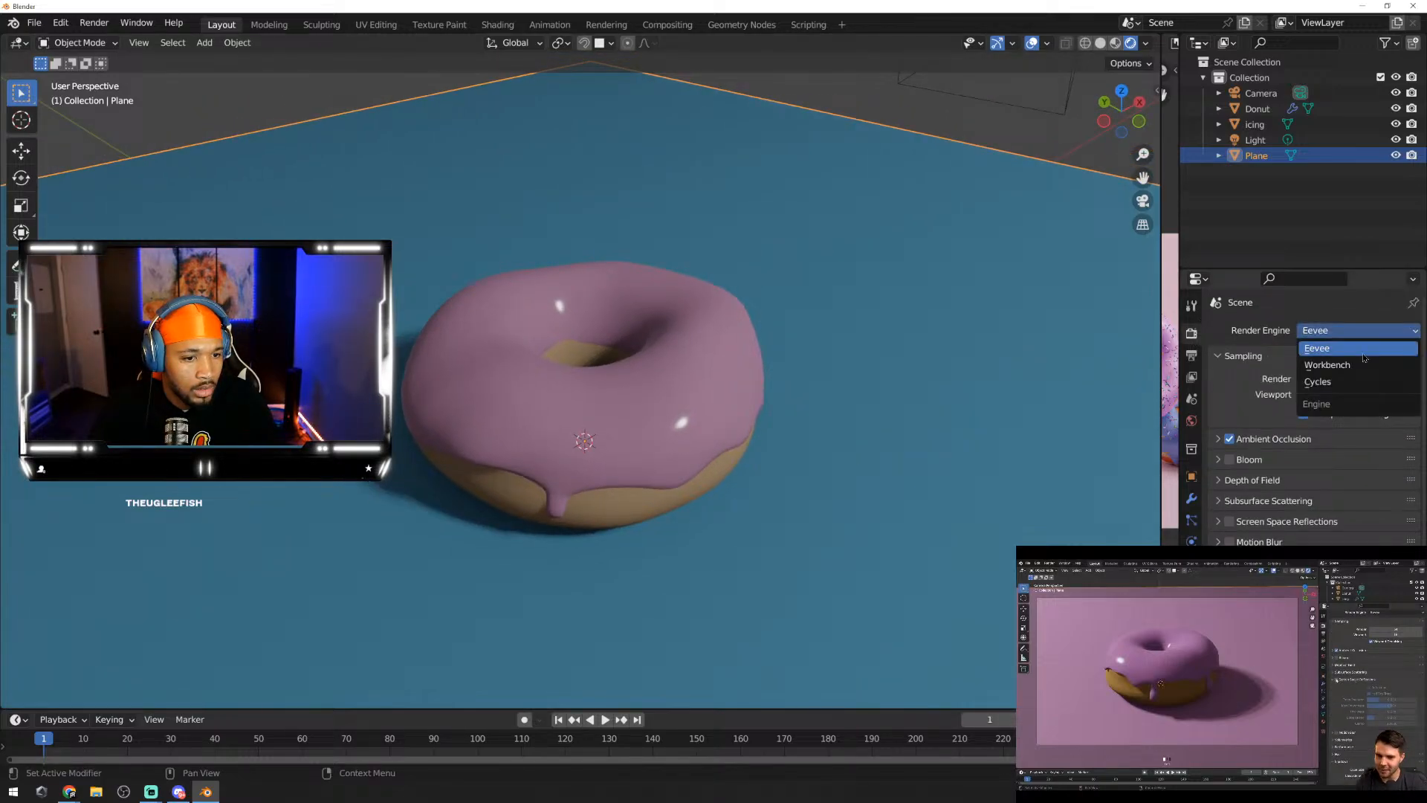
click(1326, 381)
key(F12)
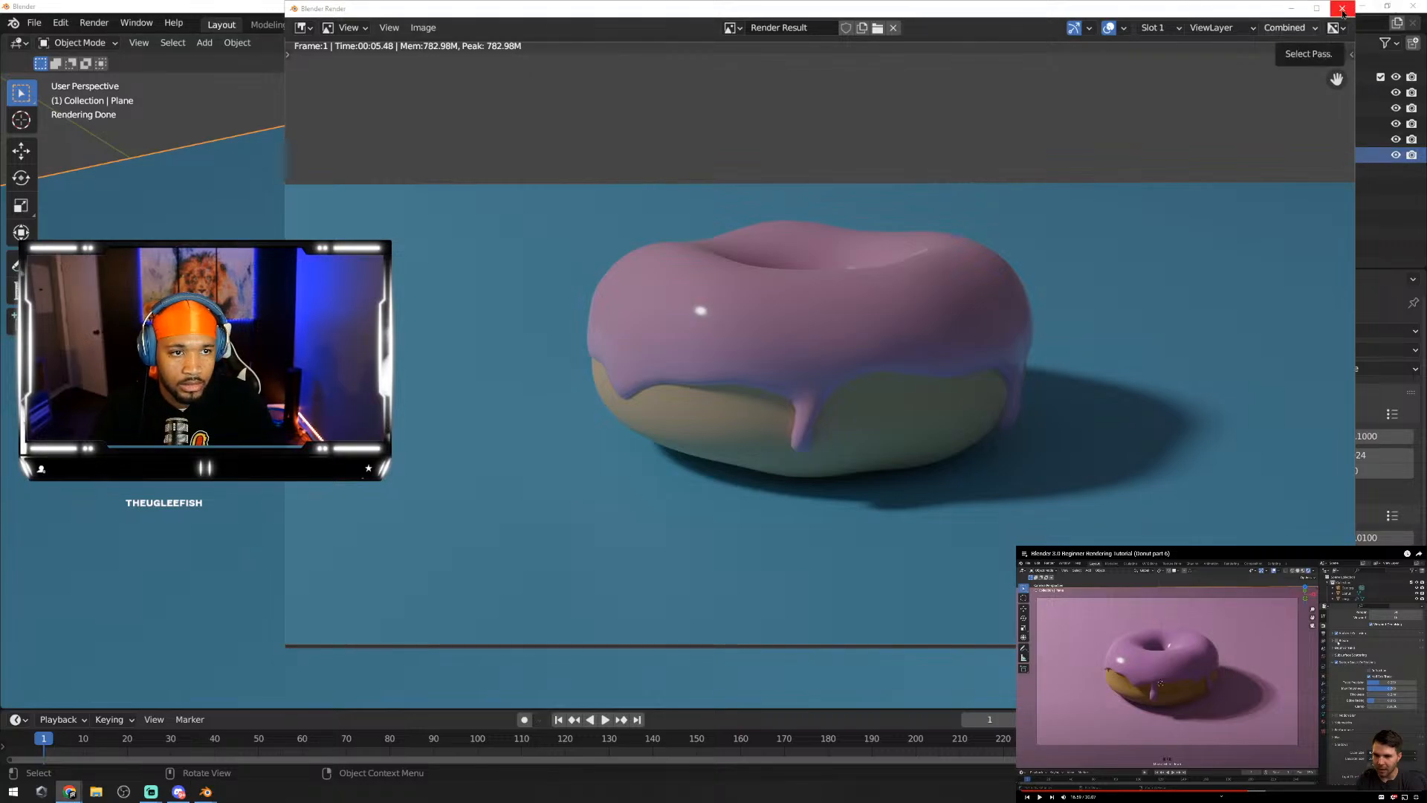
click(1342, 9)
Step: Set the render engine back to Eevee and enable Screen Space Reflections
click(1358, 330)
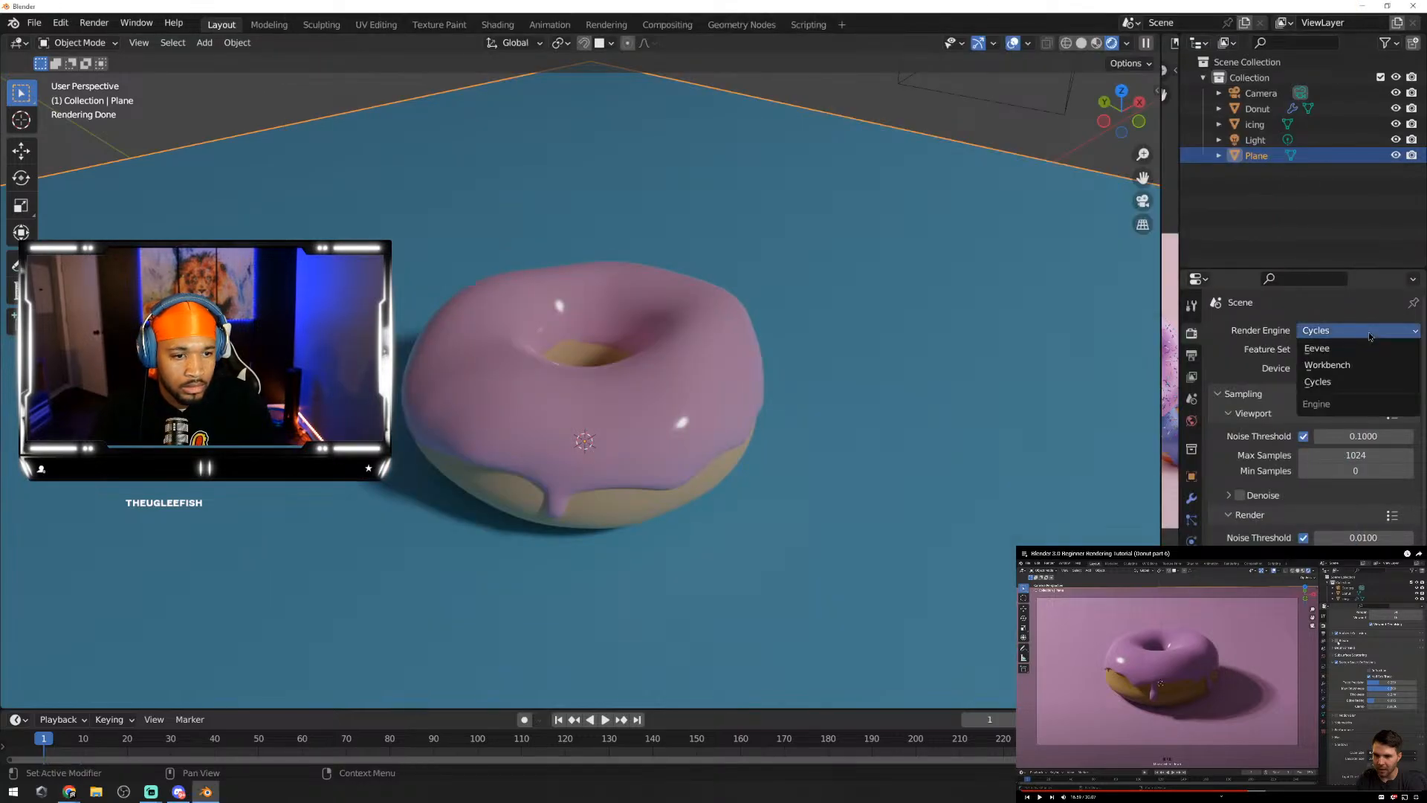
click(1331, 344)
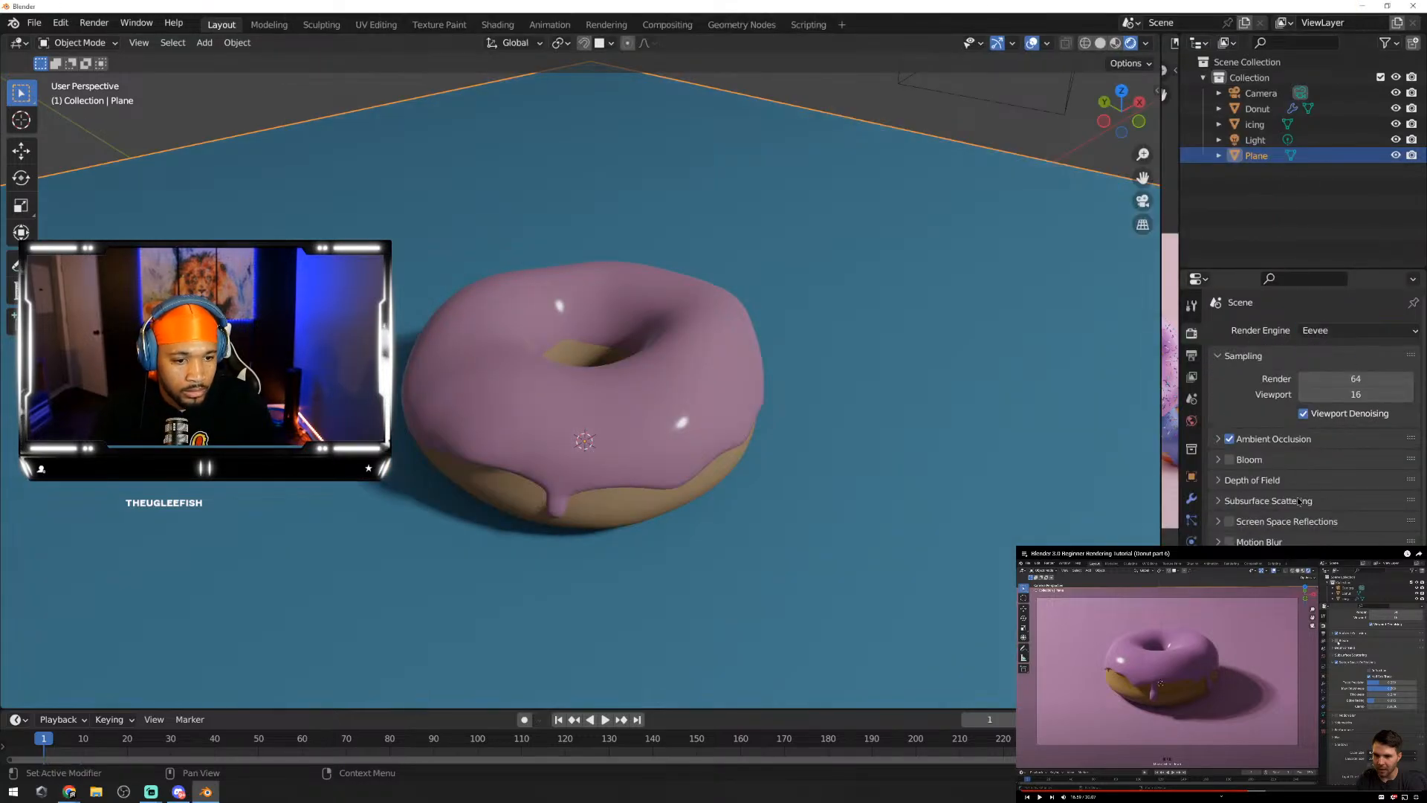
click(1227, 527)
Step: Select the donut and icing, lower them about 0.0009 m and raise them about 0.0005 m against the ground plane
middle_drag(1103, 486, 764, 357)
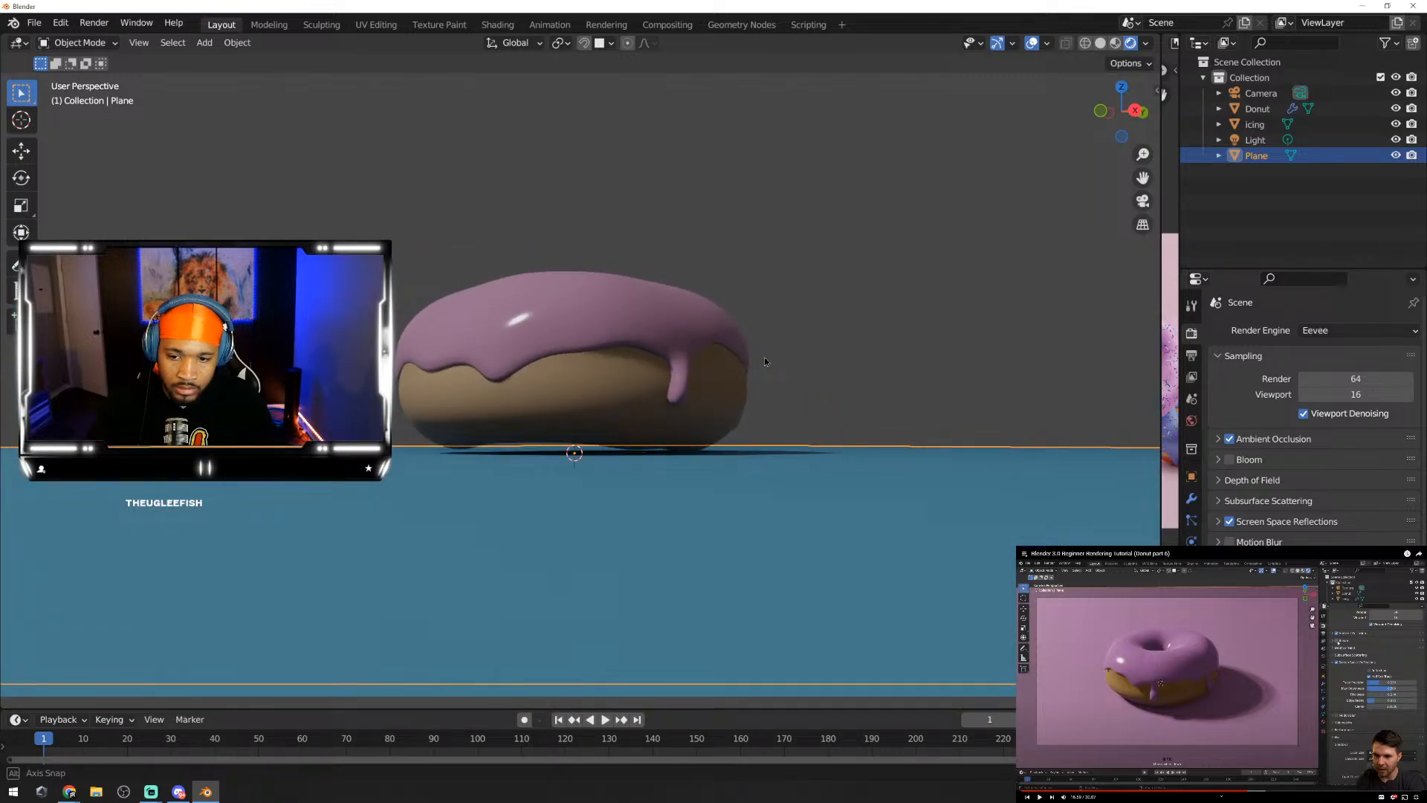
drag(252, 203, 764, 402)
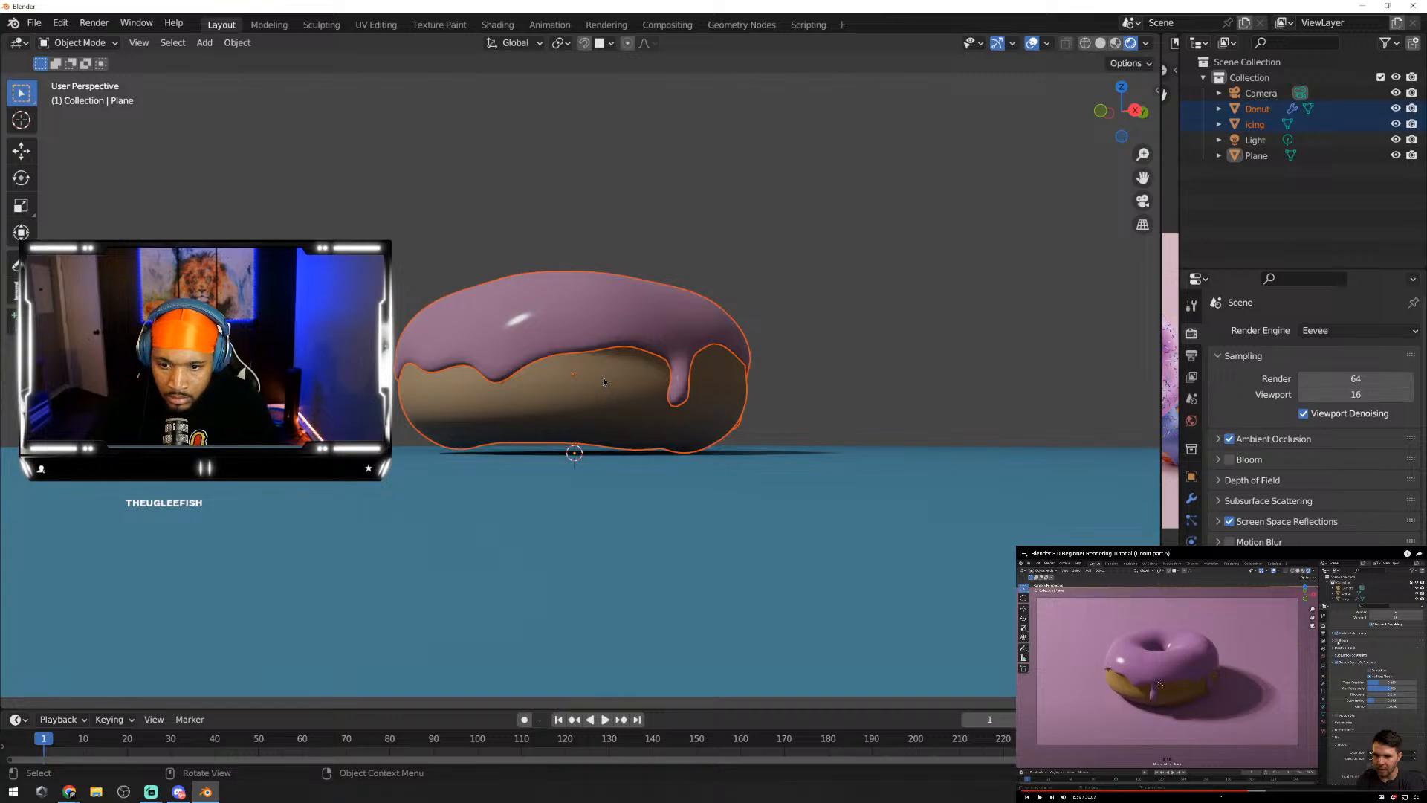
key(g)
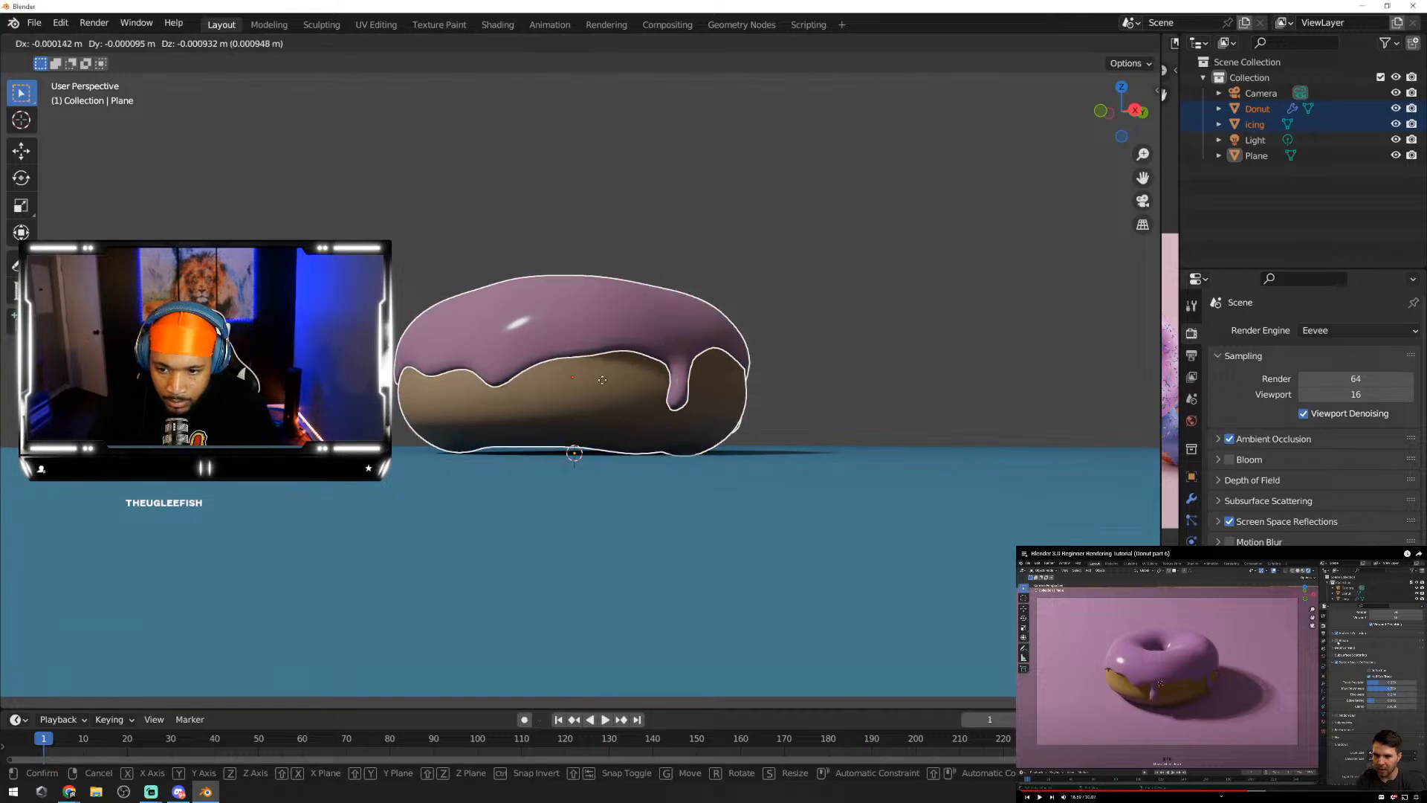
click(602, 380)
middle_drag(802, 380, 617, 414)
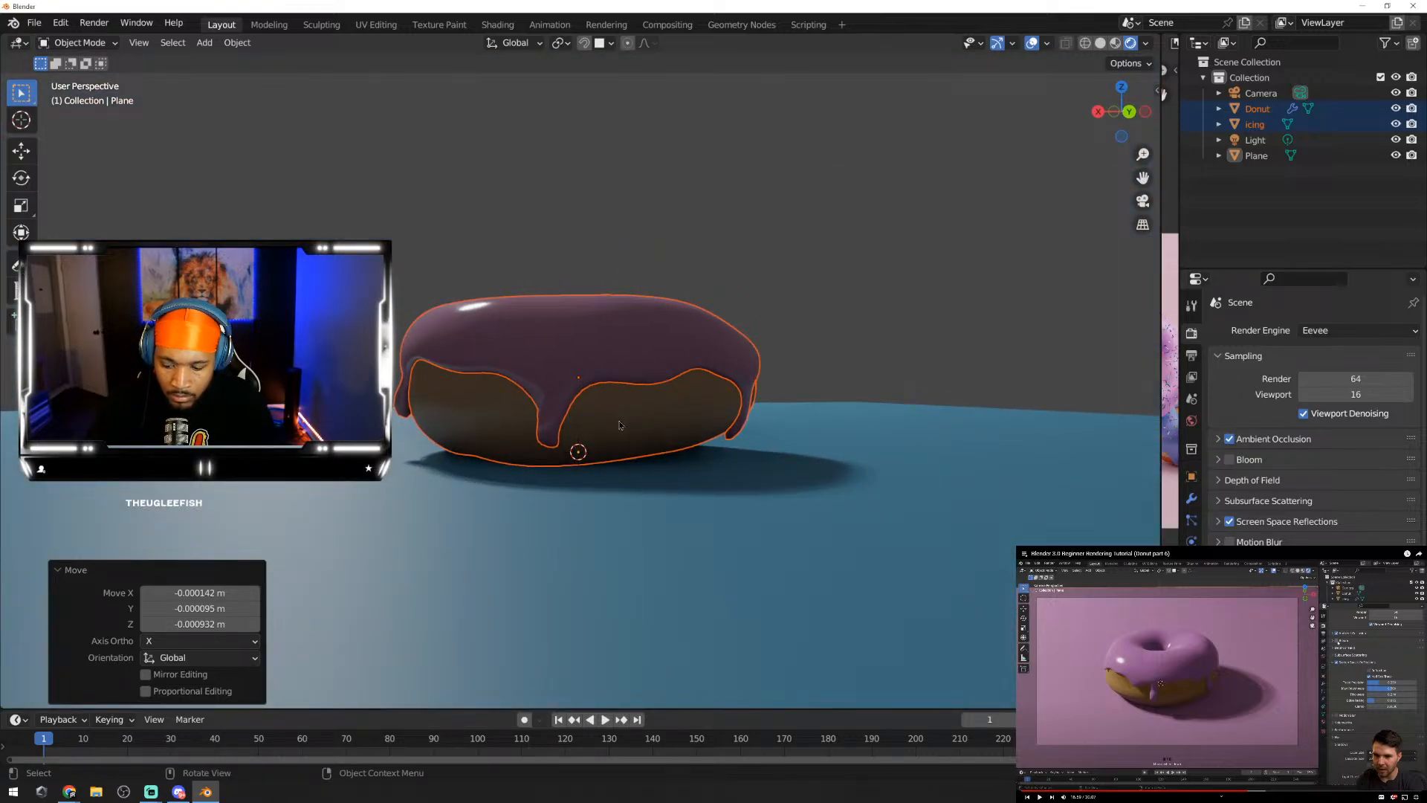
key(g)
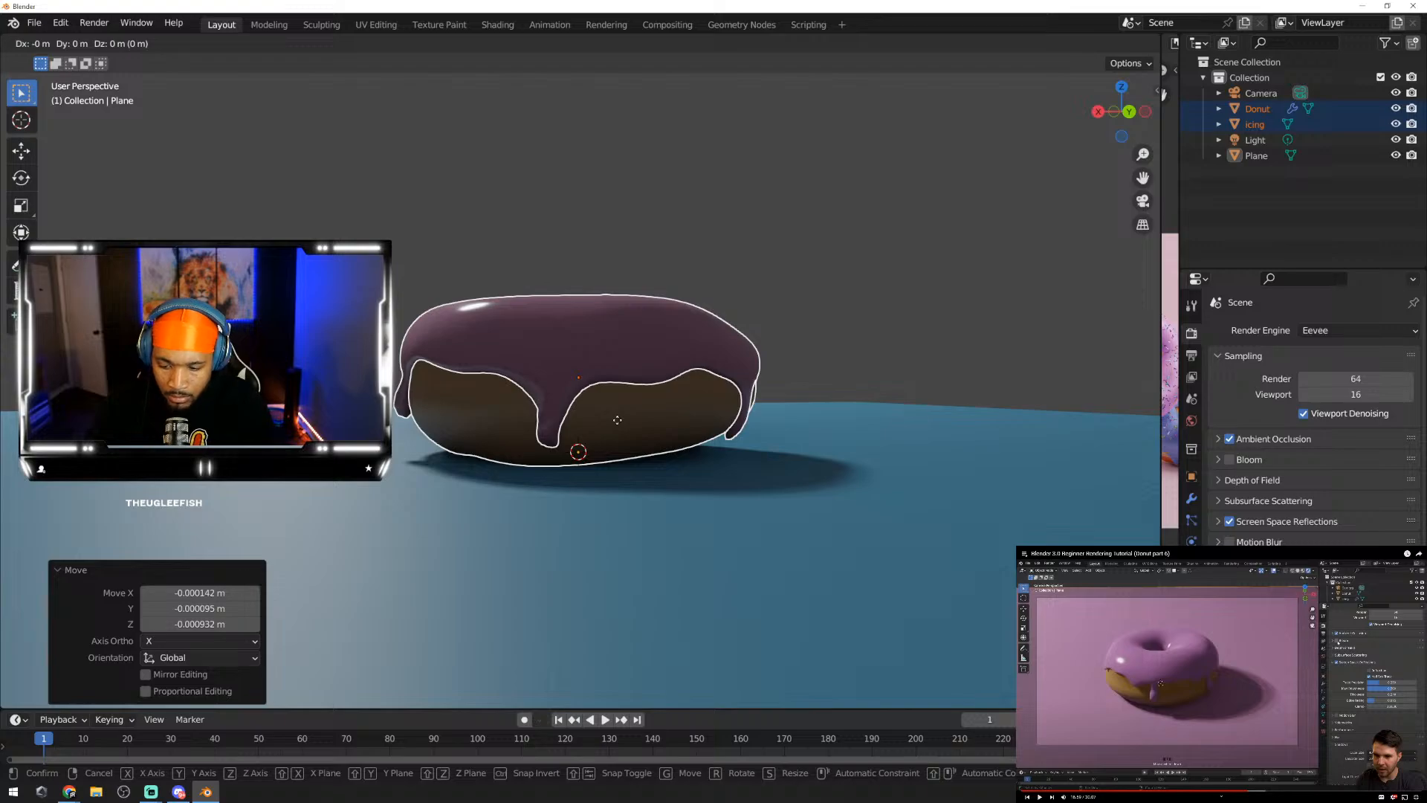
click(617, 420)
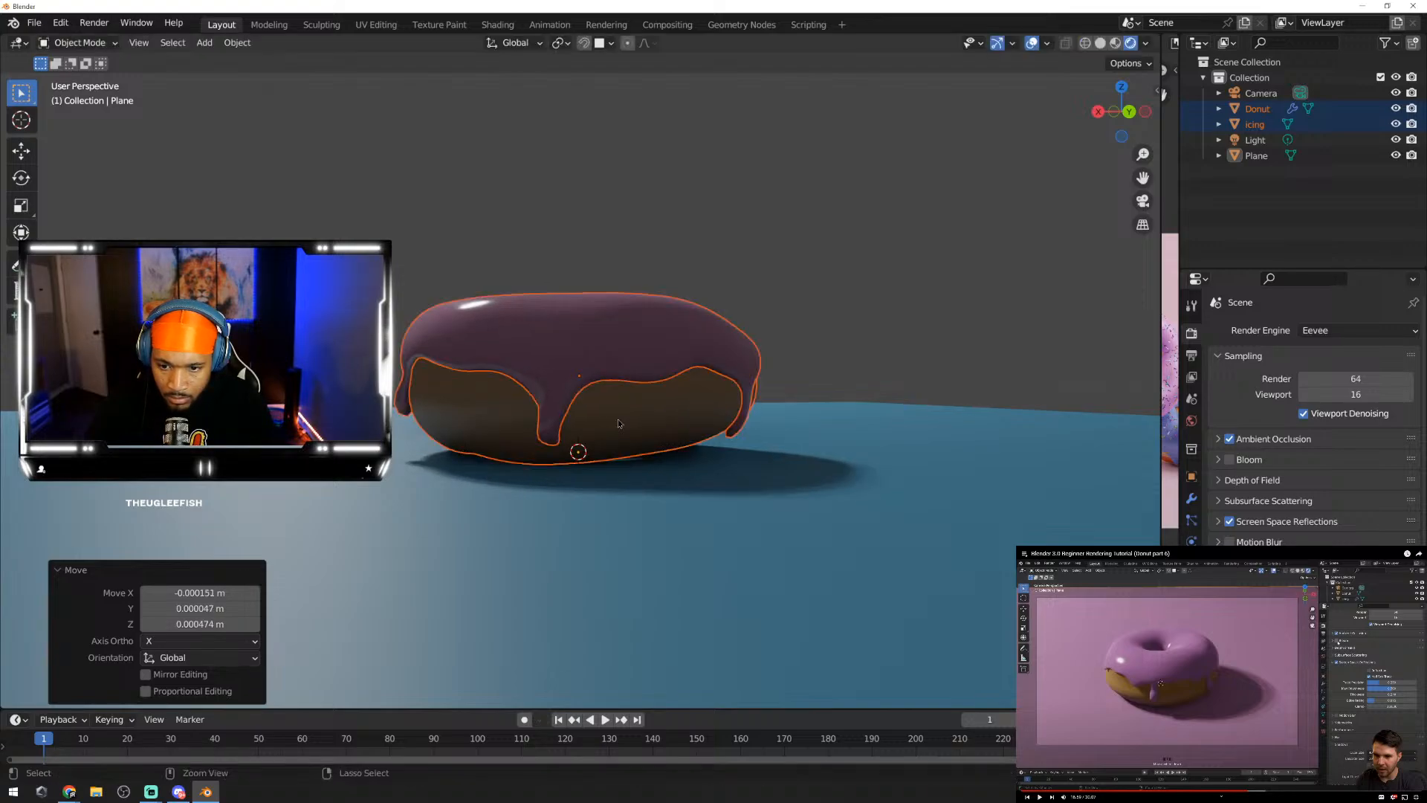
middle_drag(618, 418, 616, 416)
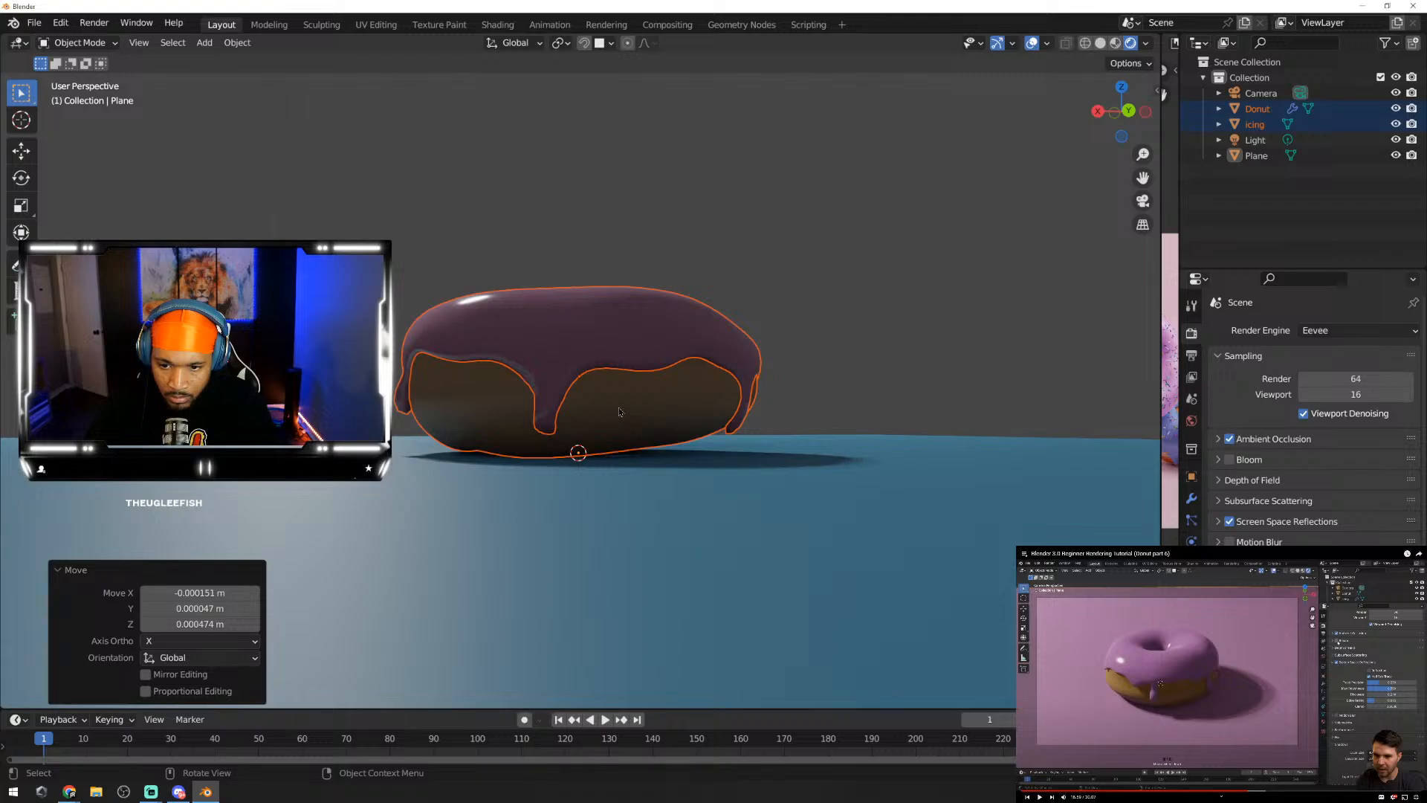
key(g)
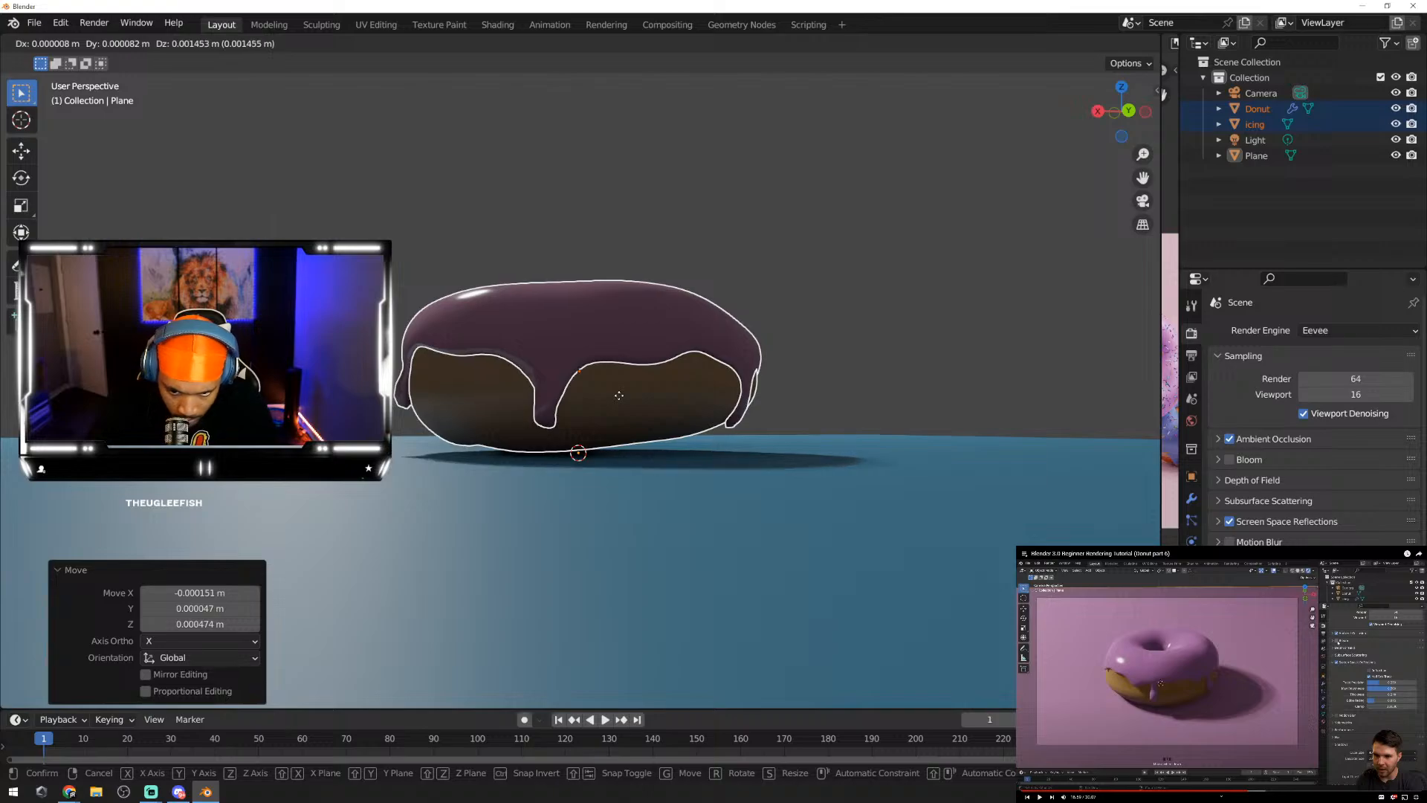
key(shift+z)
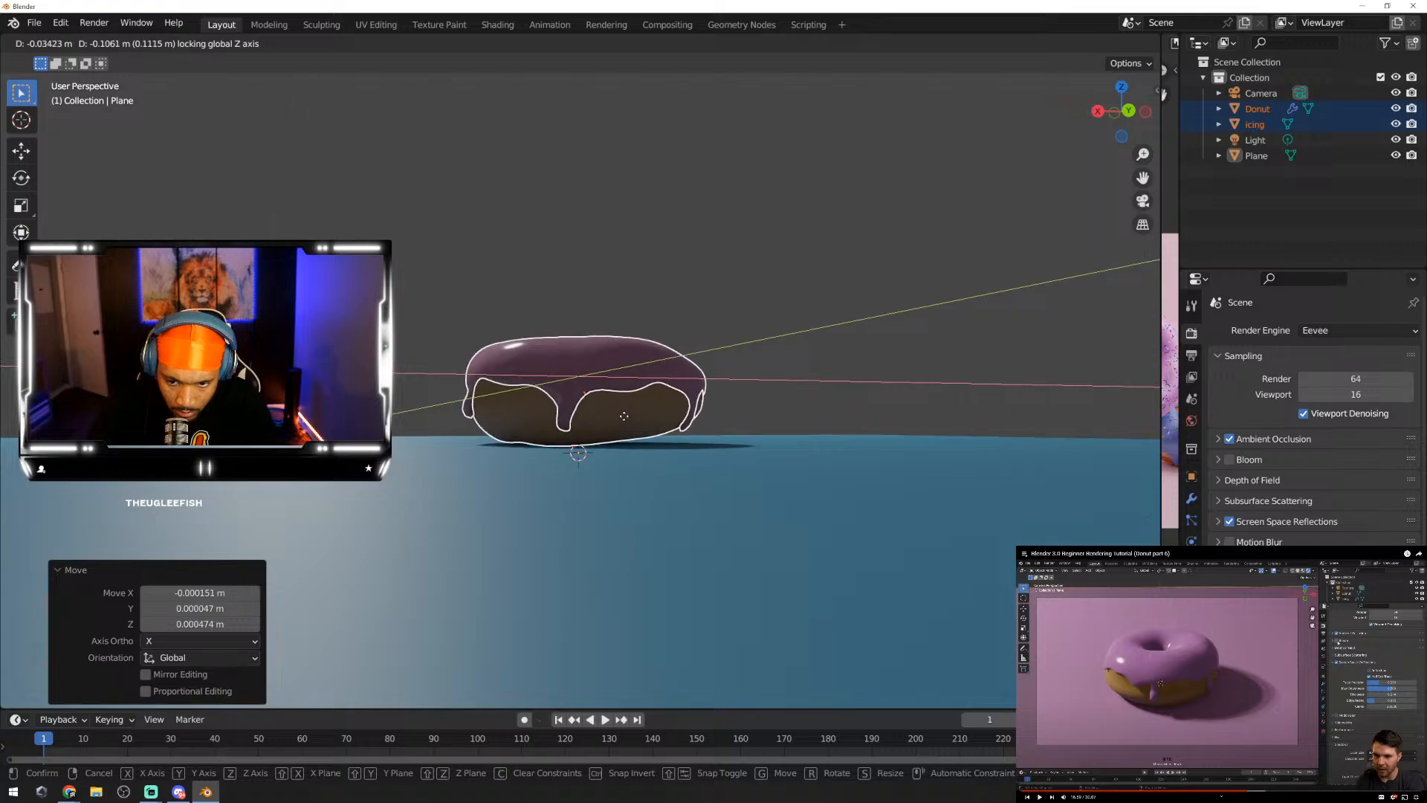
right_click(629, 402)
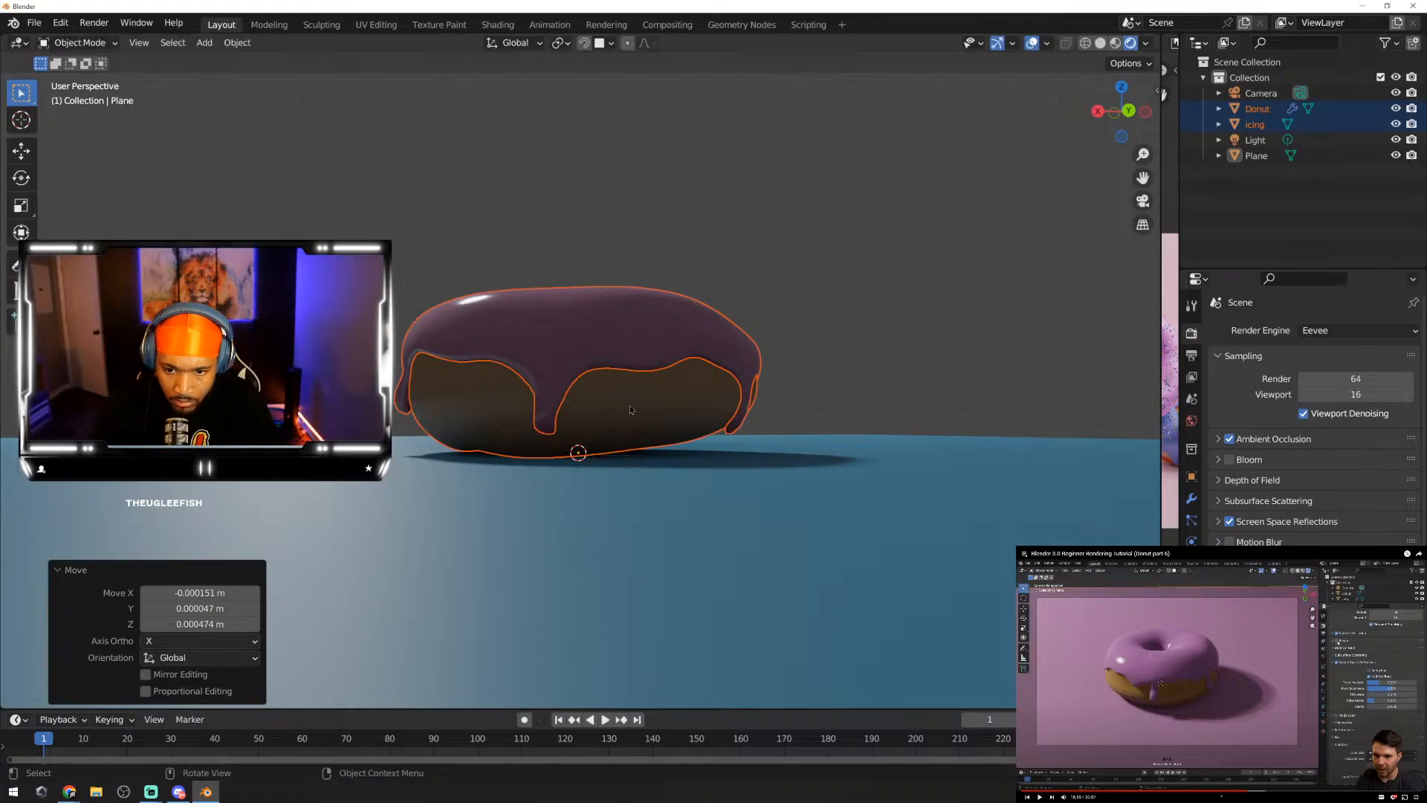
Step: Undo both moves of the donut and icing, leaving Screen Space Reflections enabled and both objects selected
key(ctrl+z)
key(ctrl+z)
key(ctrl+z)
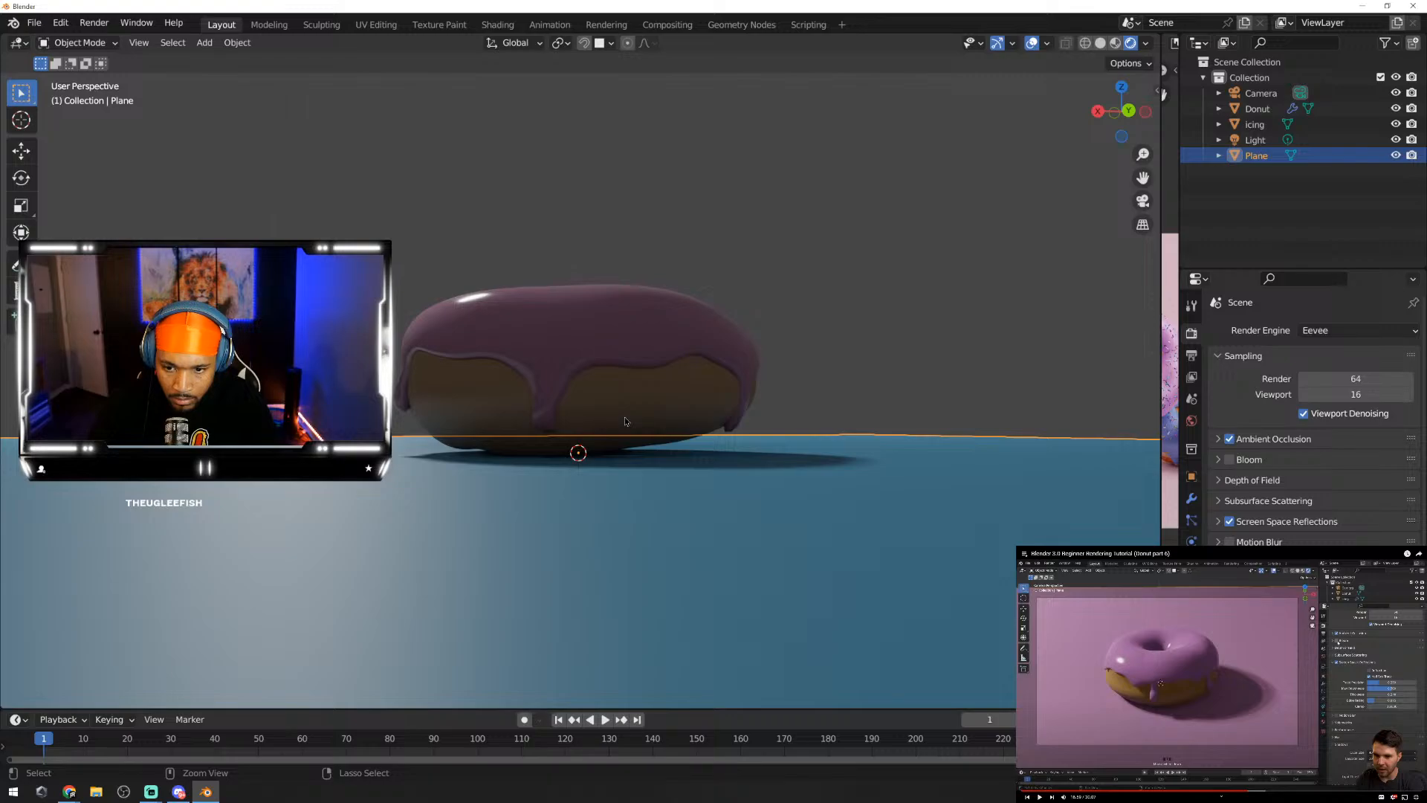
key(ctrl+z)
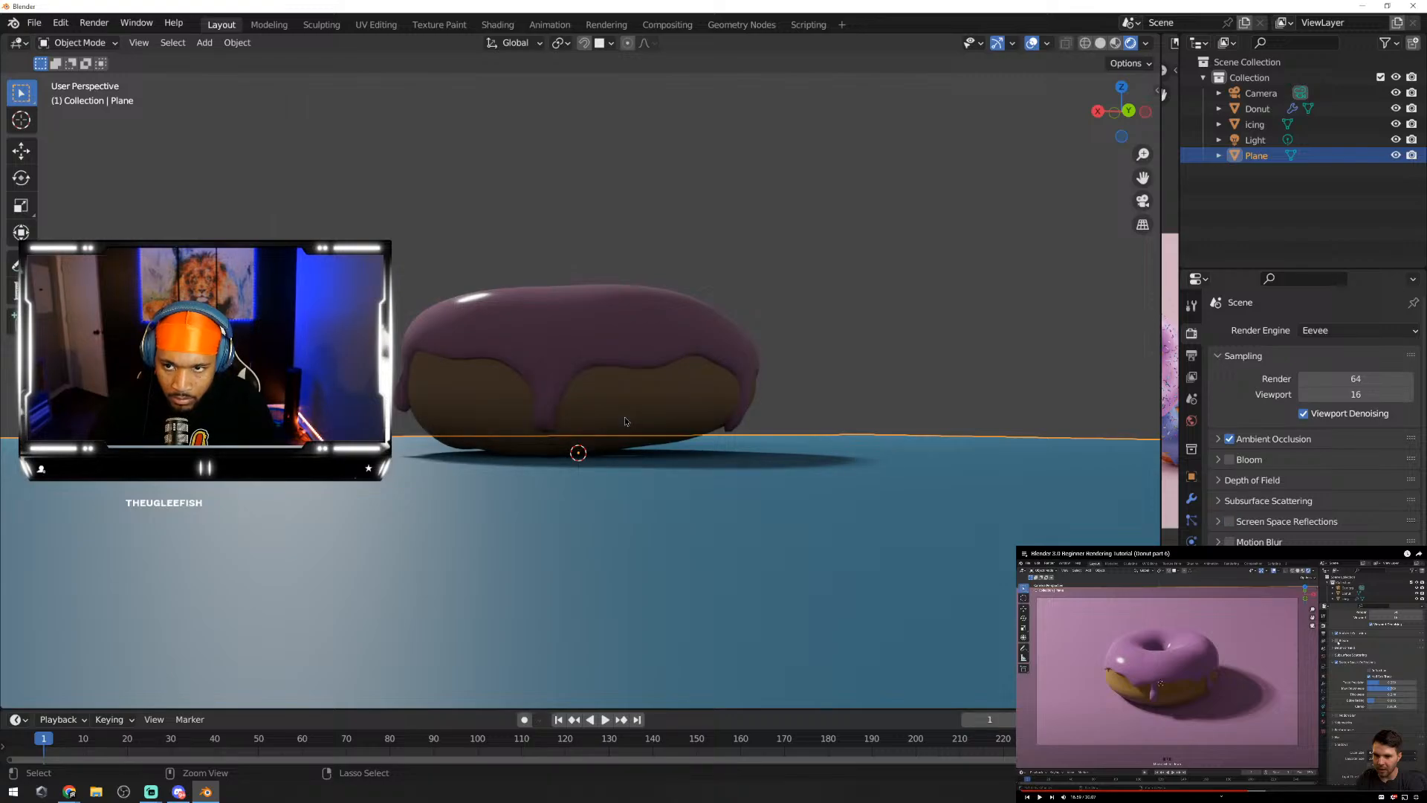
click(60, 22)
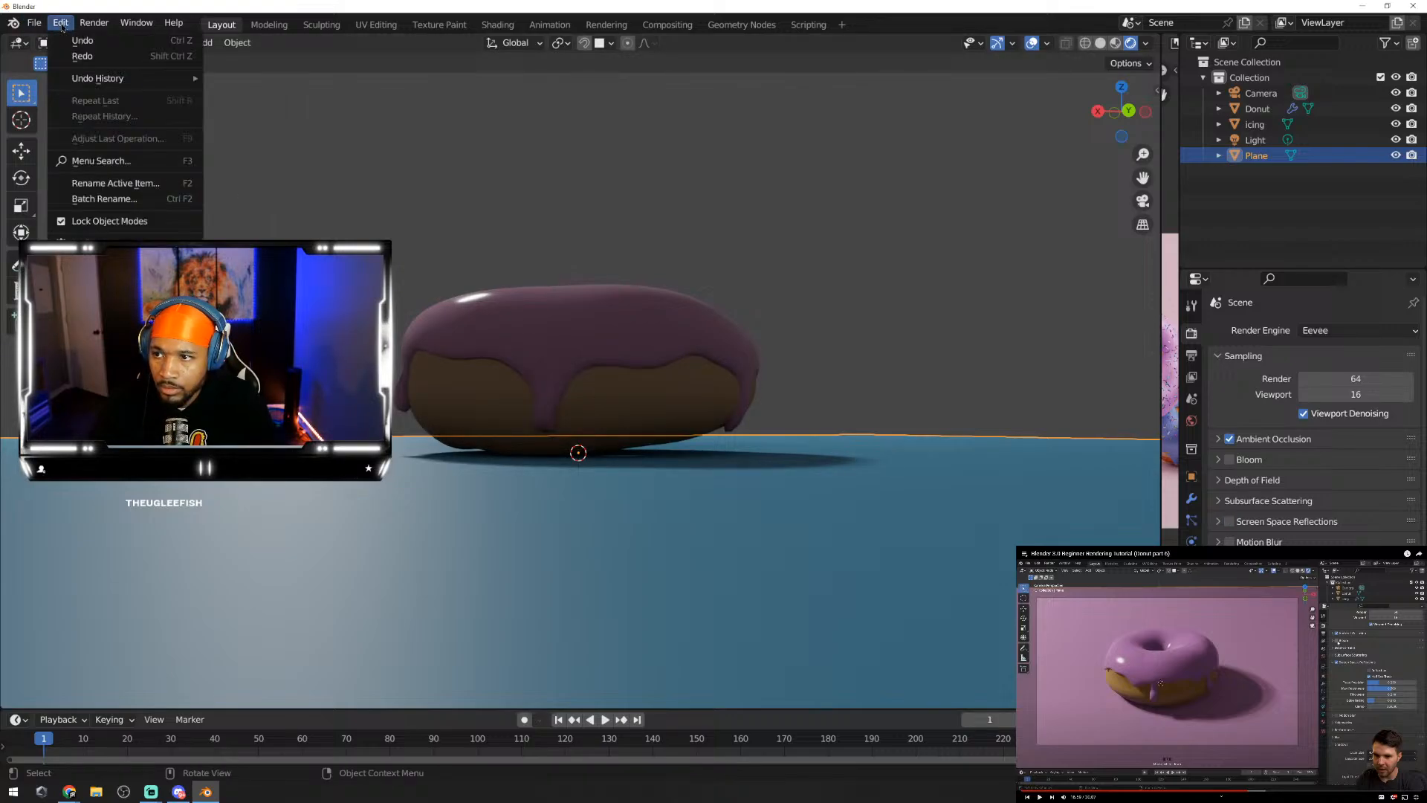
click(107, 58)
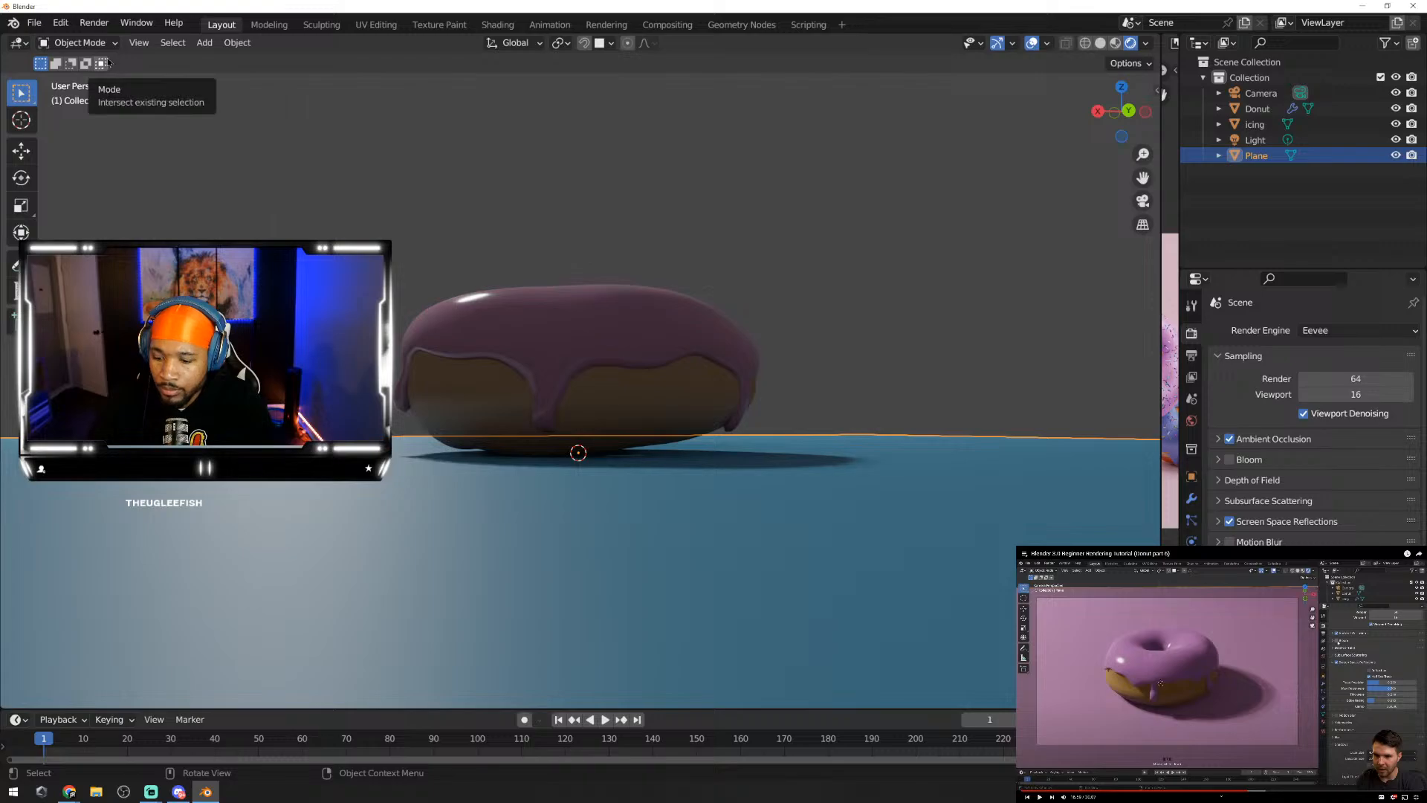
key(ctrl+shift+z)
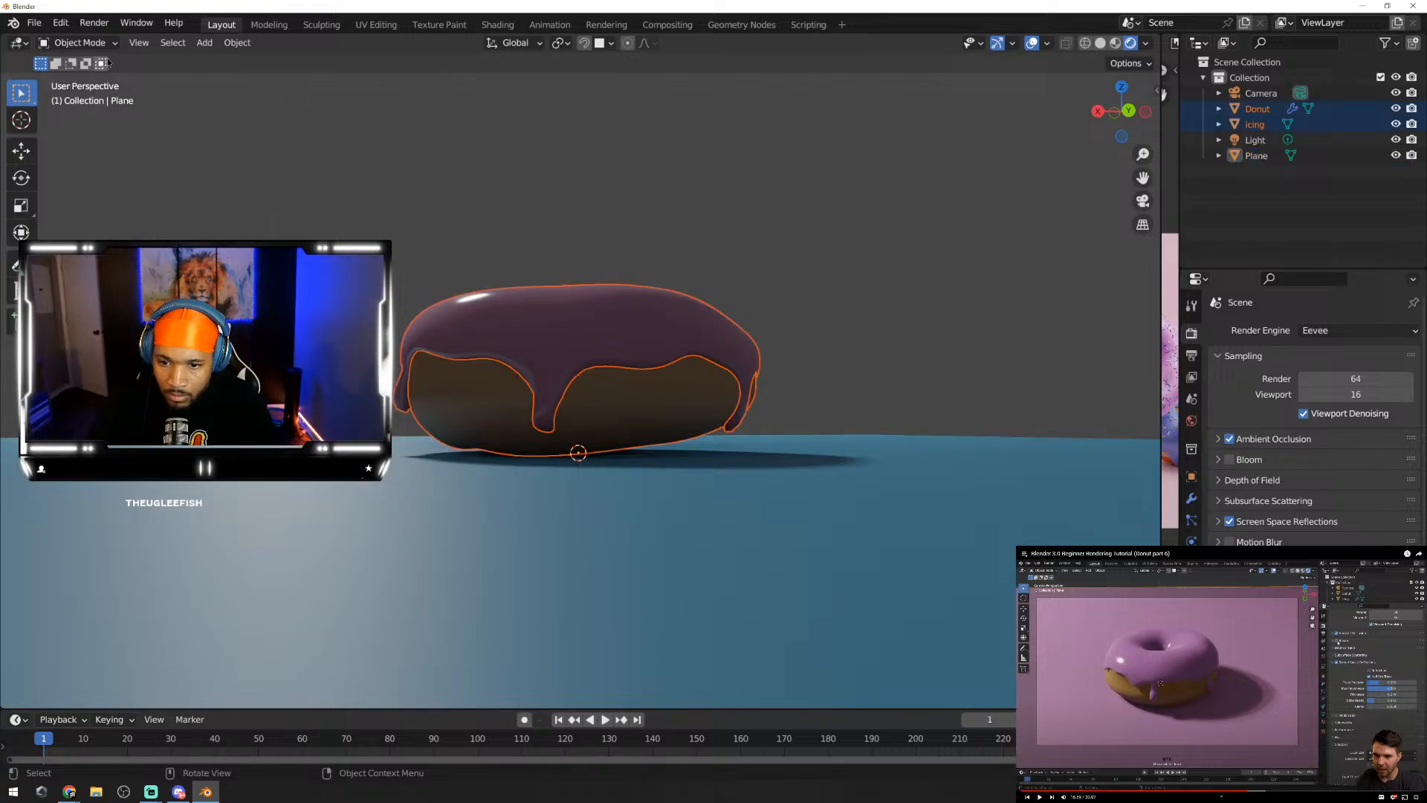
Step: Raise the donut and icing slightly above the ground plane in two small moves of about 0.0003 m and 0.0009 m
middle_drag(443, 333, 663, 454)
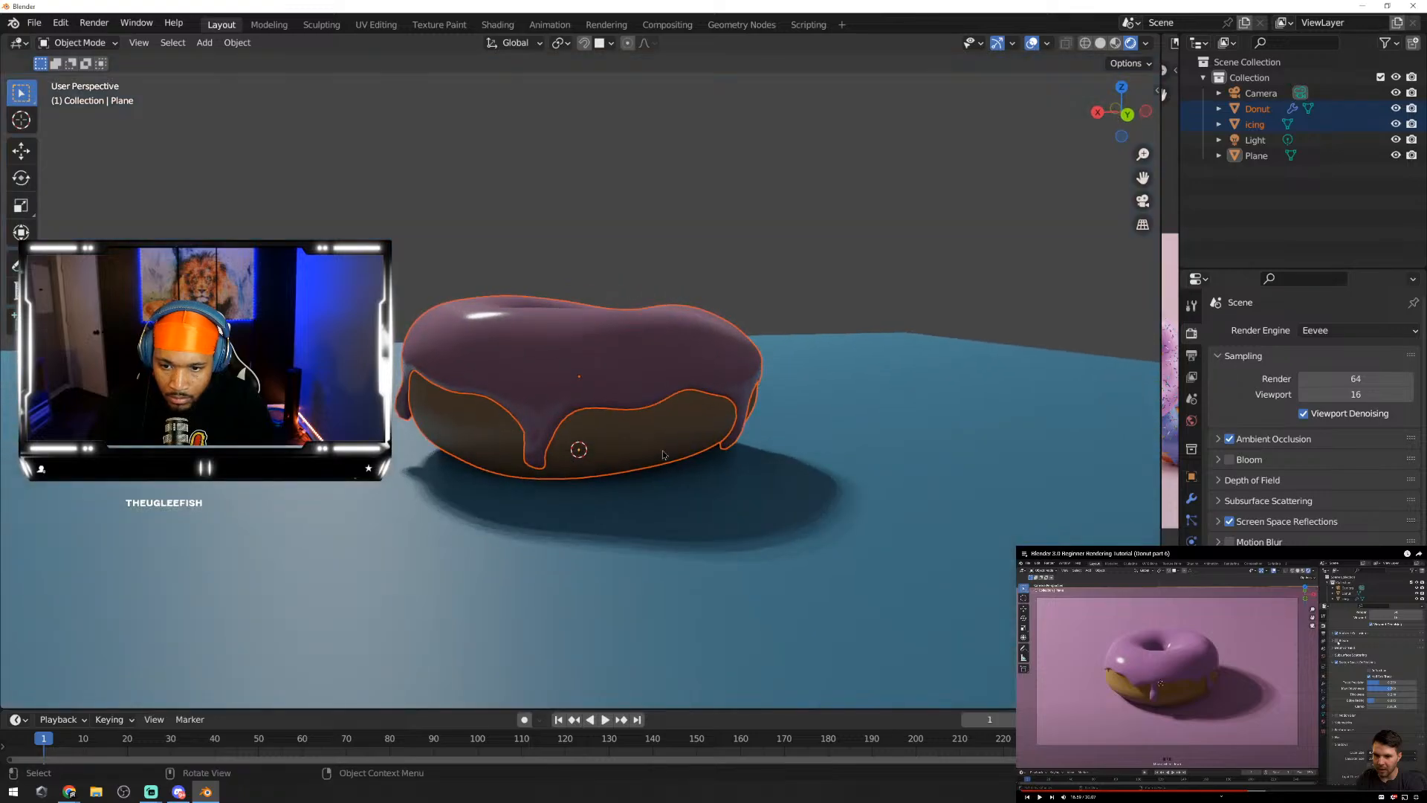
key(g)
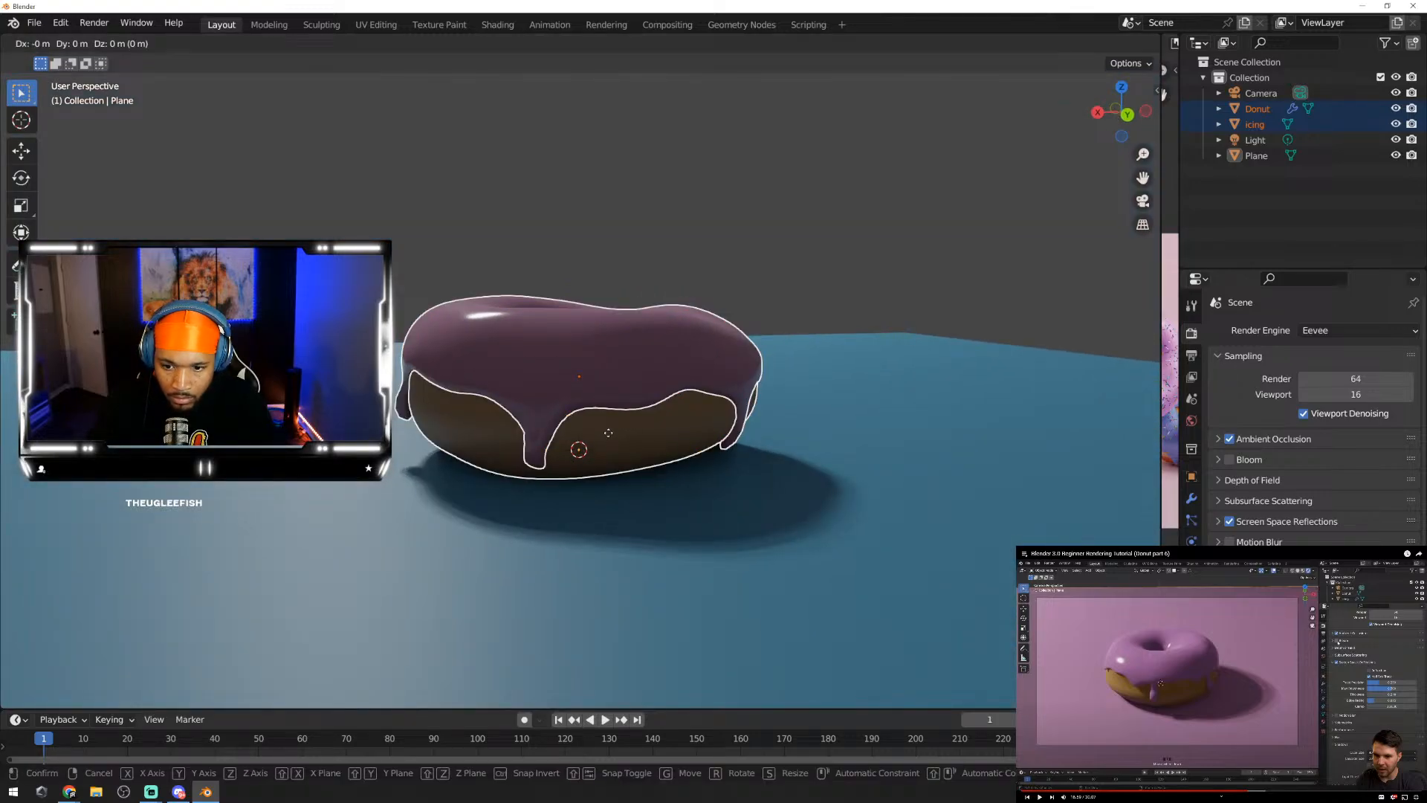
click(609, 434)
middle_drag(608, 437, 620, 394)
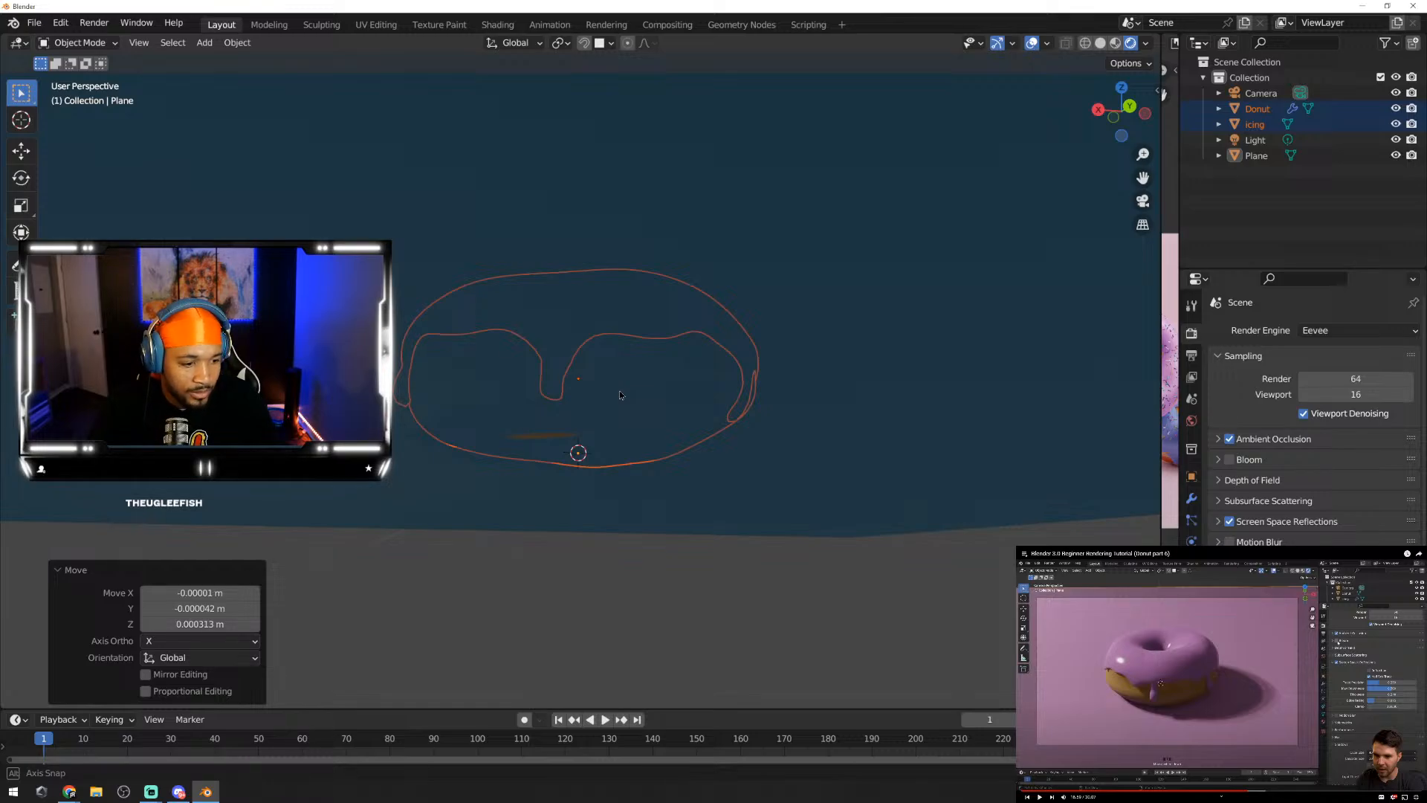
middle_drag(620, 394, 612, 417)
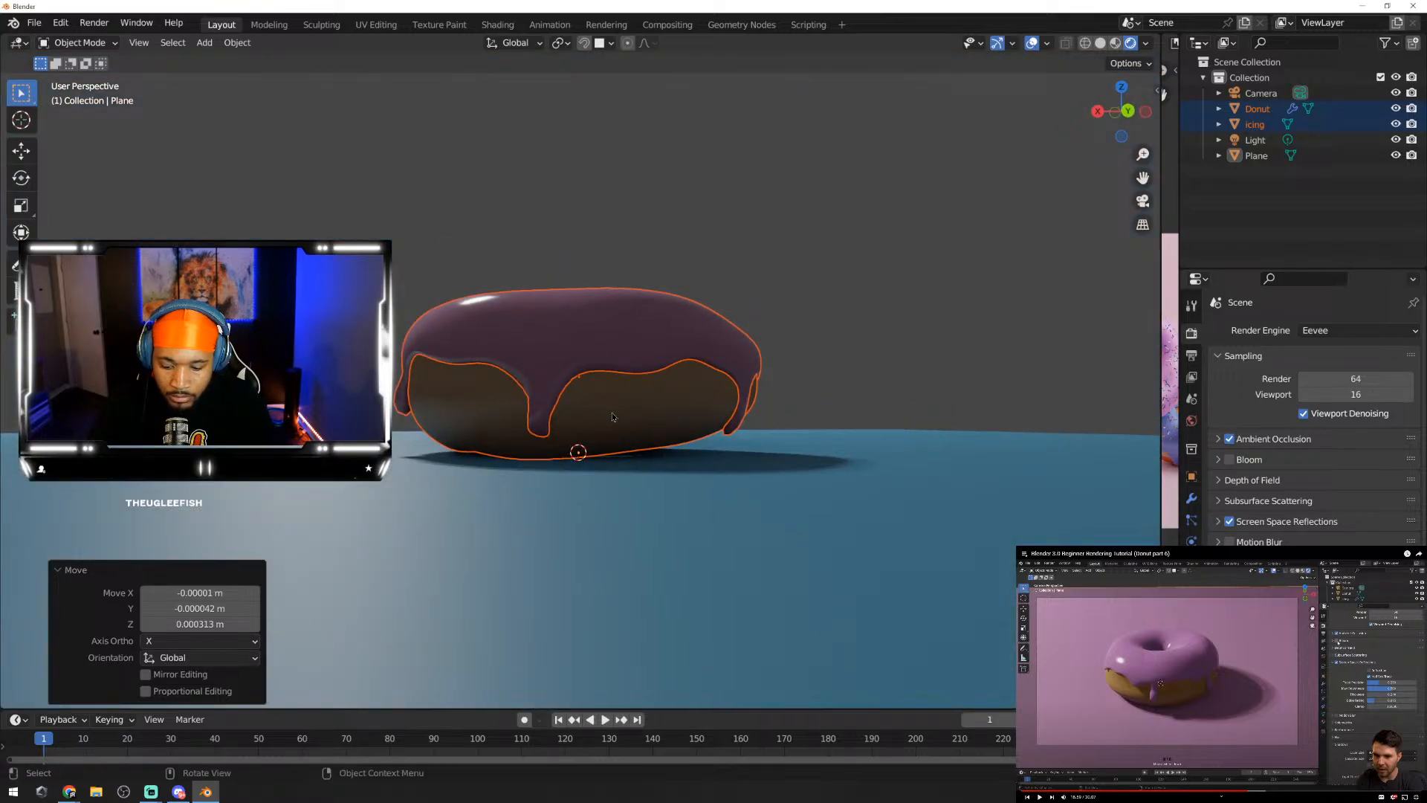
key(g)
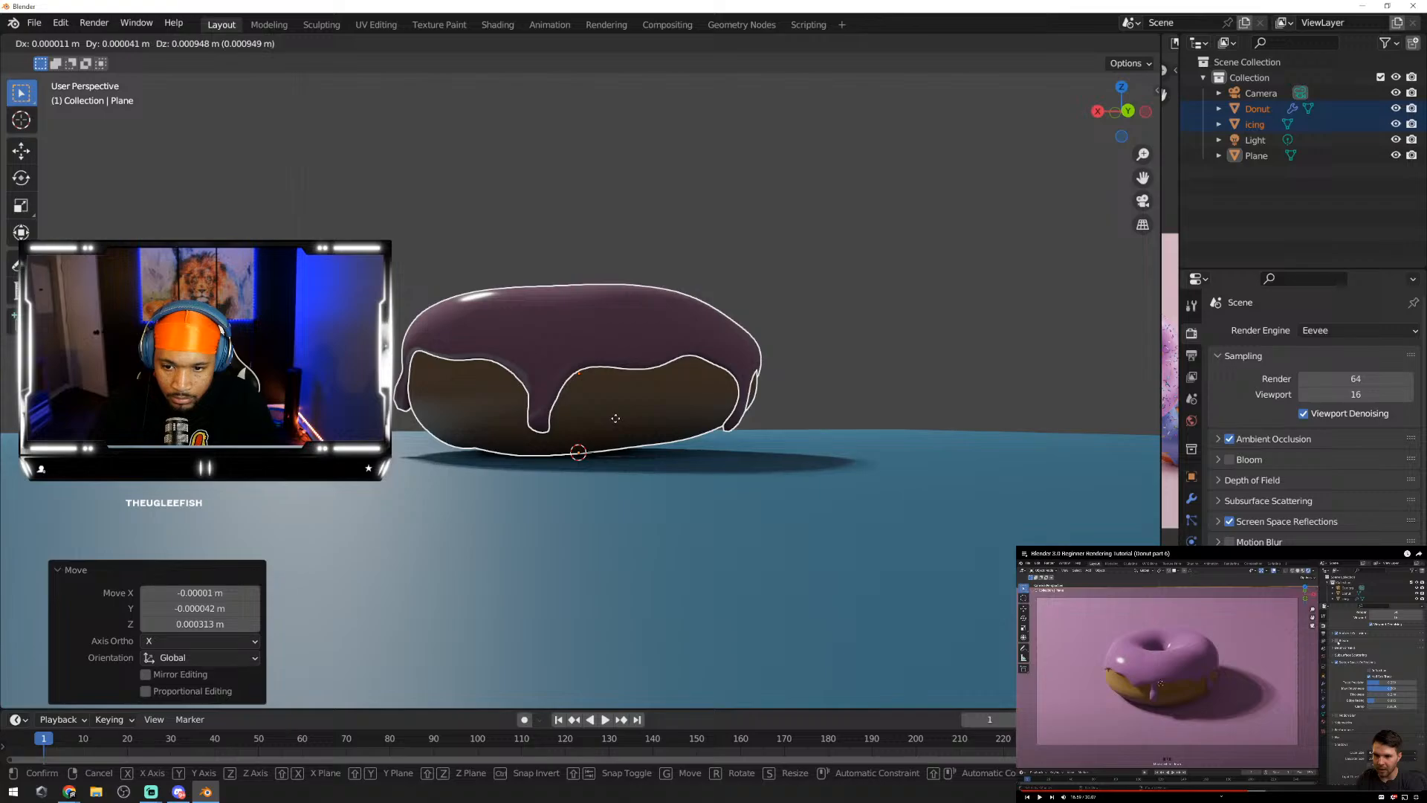
click(615, 419)
Step: Enable Bloom in the Eevee render settings and view the donut from another side
mouse_move(616, 413)
middle_down()
mouse_move(622, 367)
mouse_move(720, 454)
middle_up()
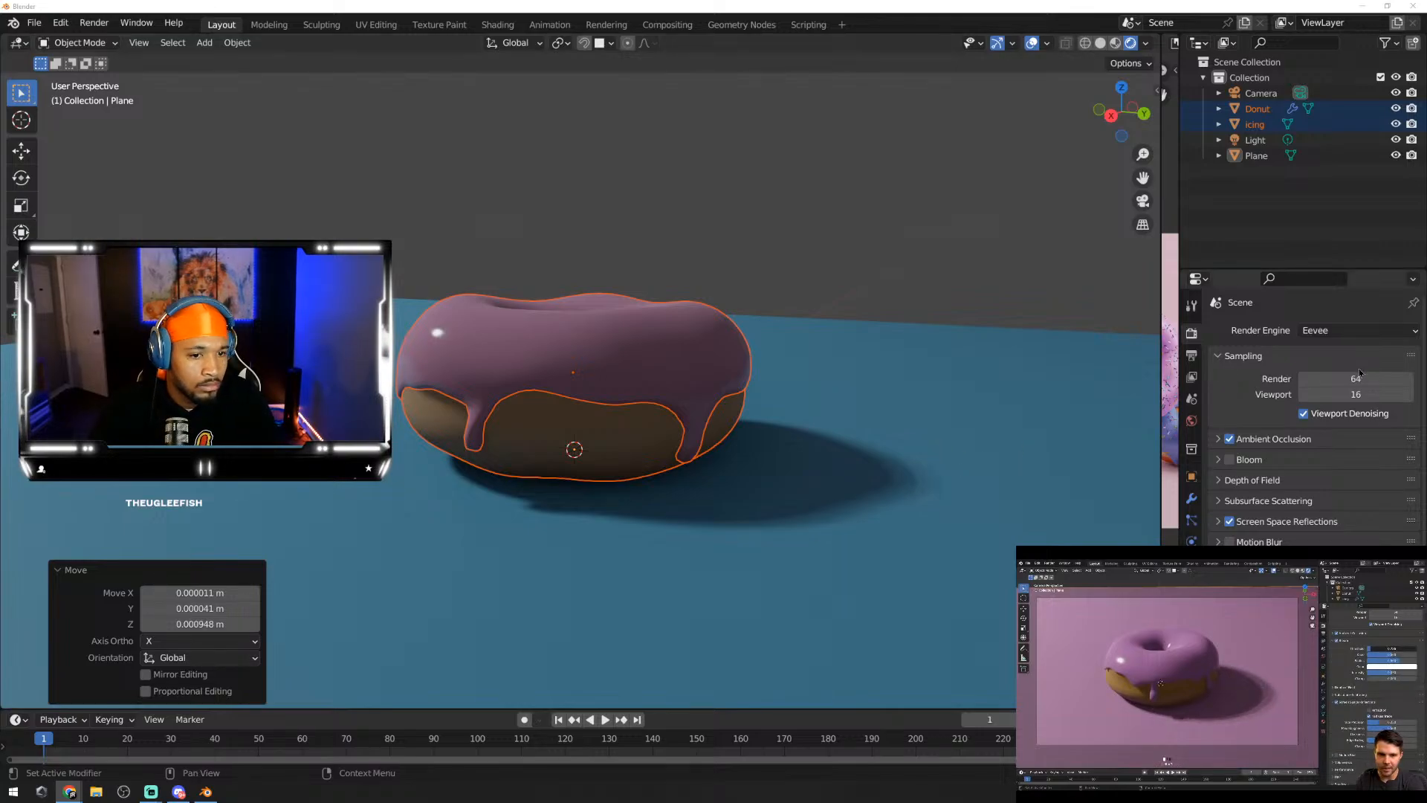
click(1230, 460)
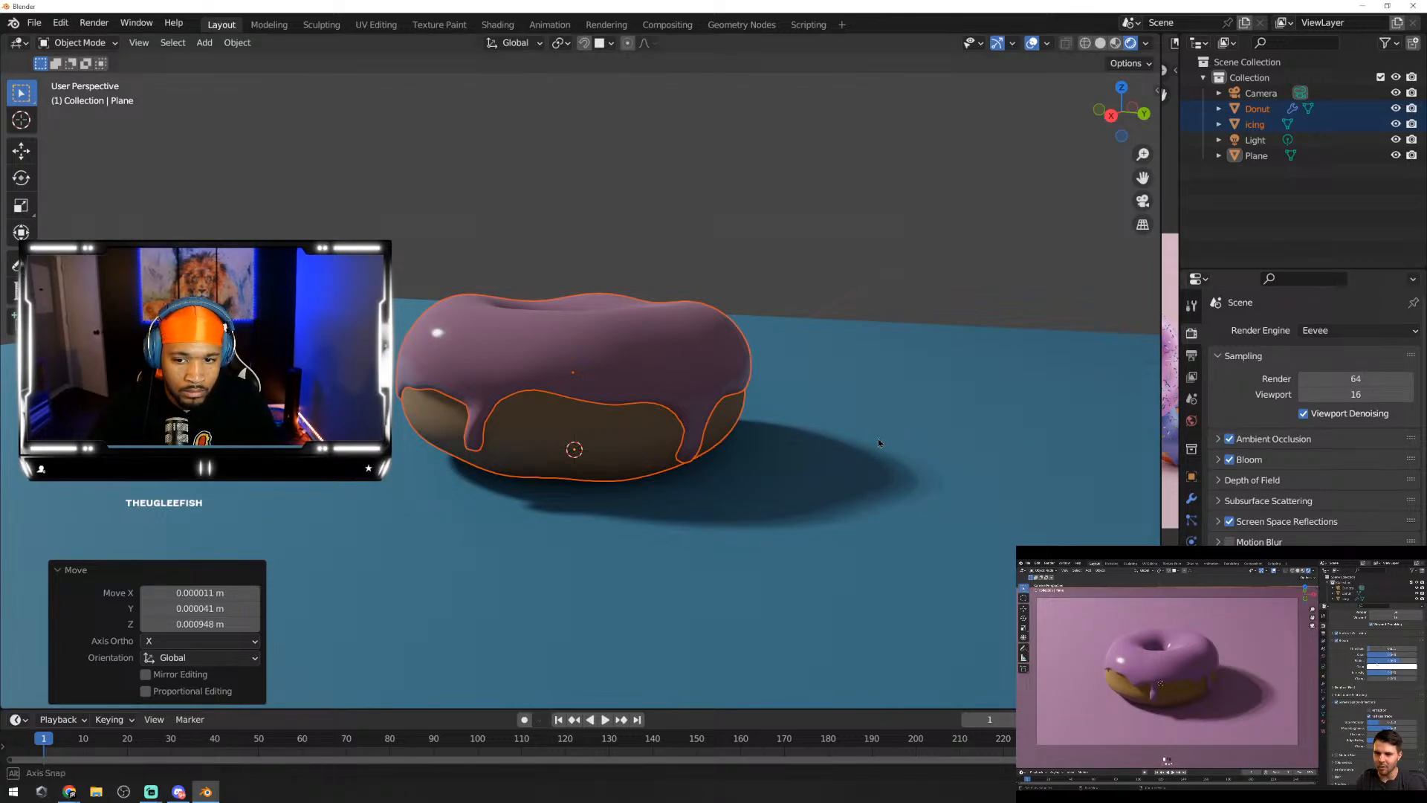
middle_drag(877, 439, 967, 429)
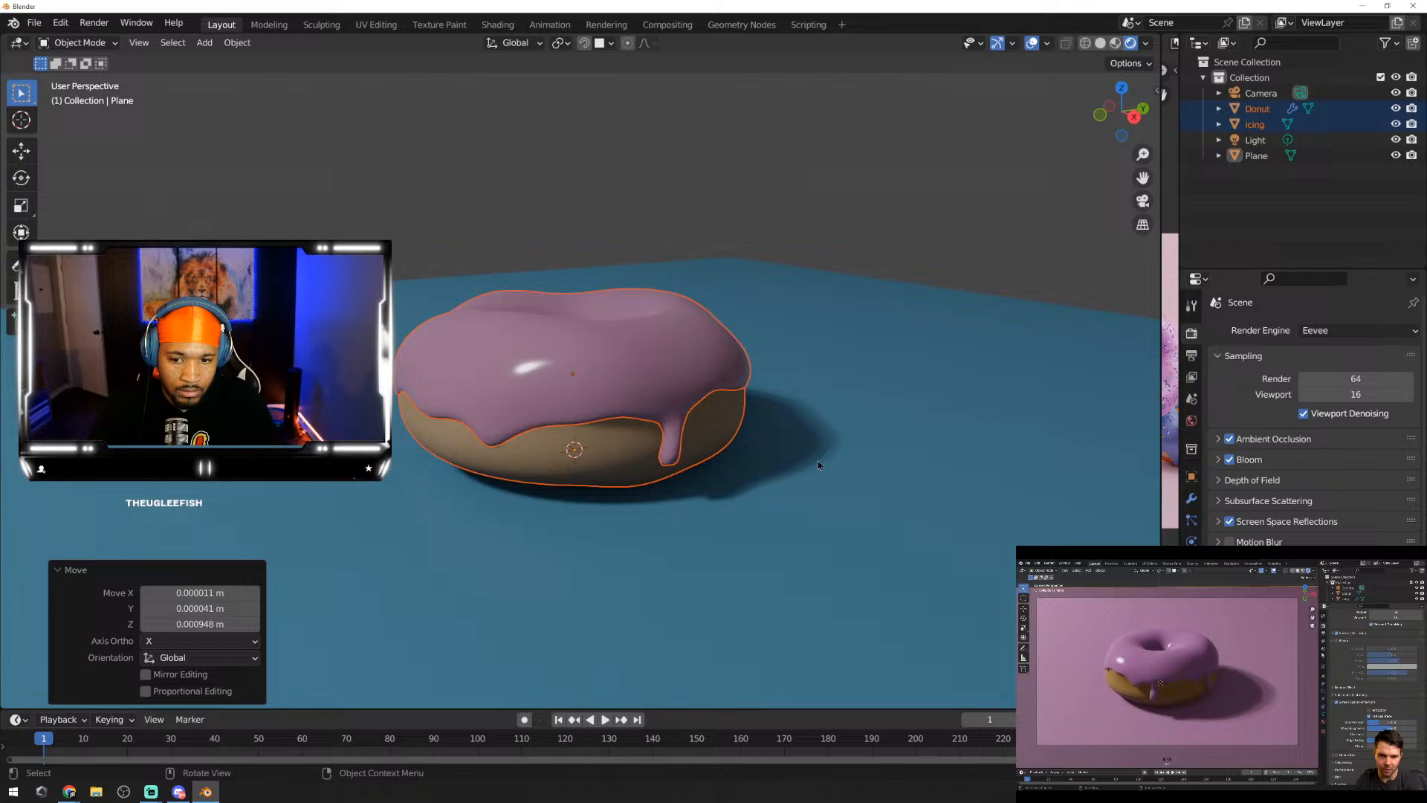
Step: Shift the donut body material's base color to a warmer, more saturated brown and return to the render settings
click(615, 455)
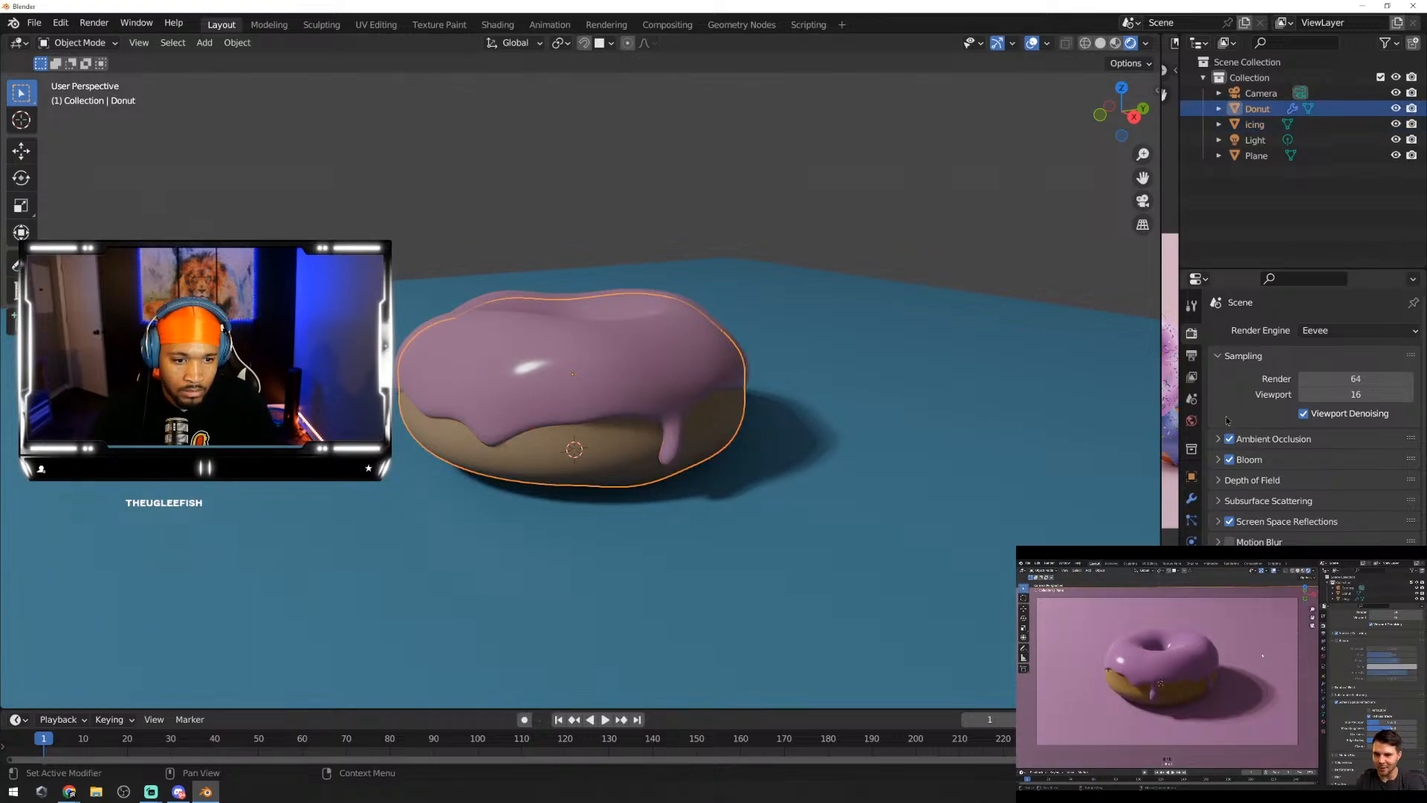
click(1191, 606)
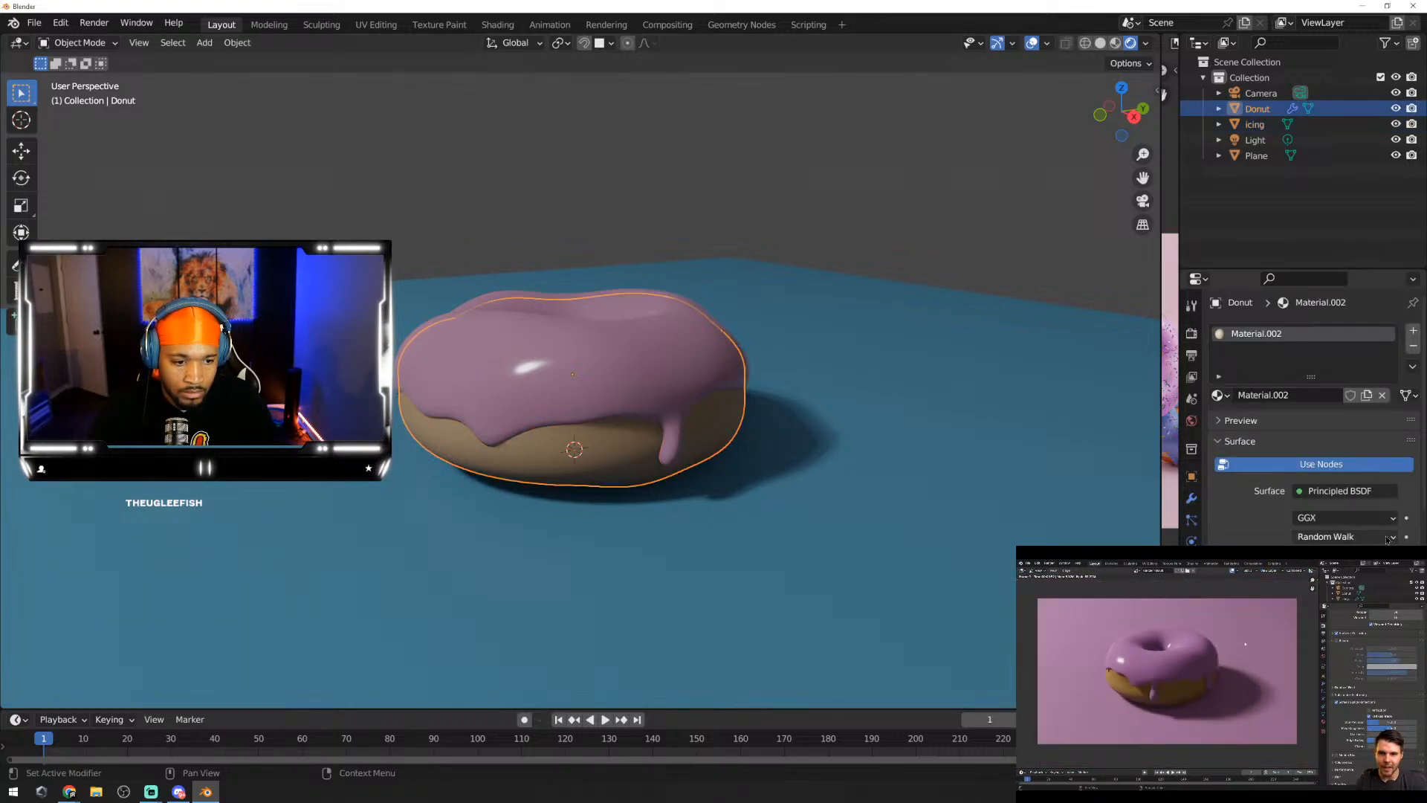
click(1265, 542)
click(1304, 417)
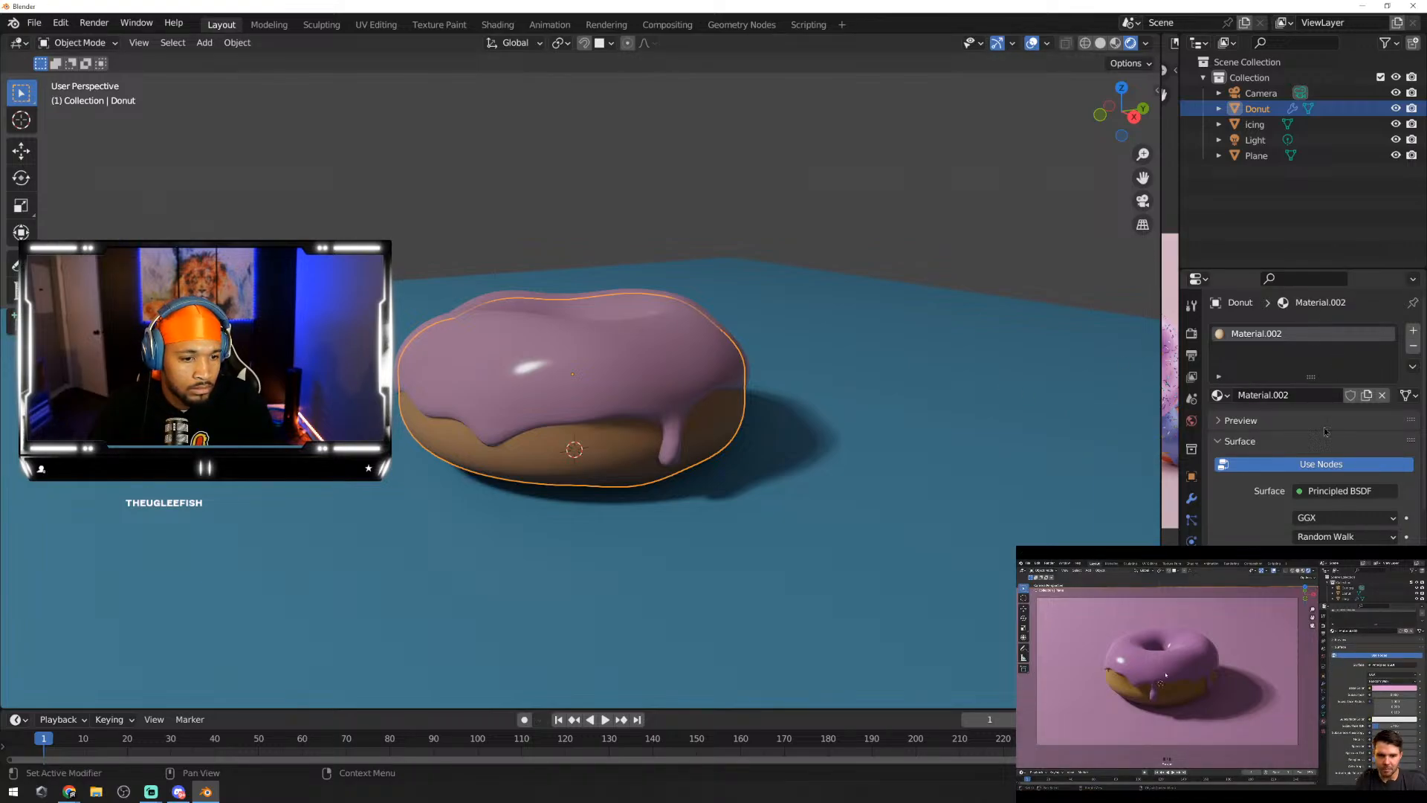
click(1192, 333)
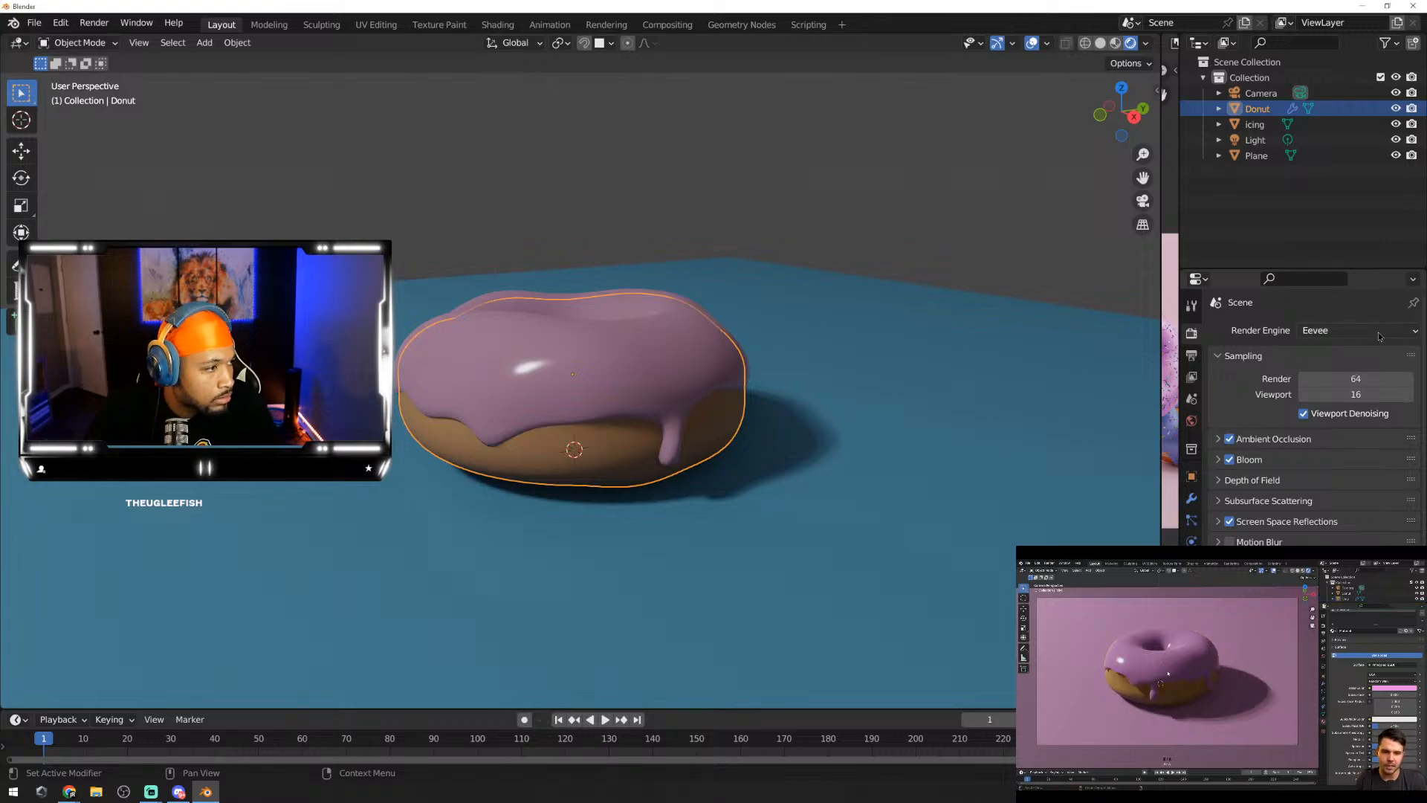
Step: Switch the render engine from Eevee to Cycles to preview the donut in the rendered viewport
mouse_move(1041, 674)
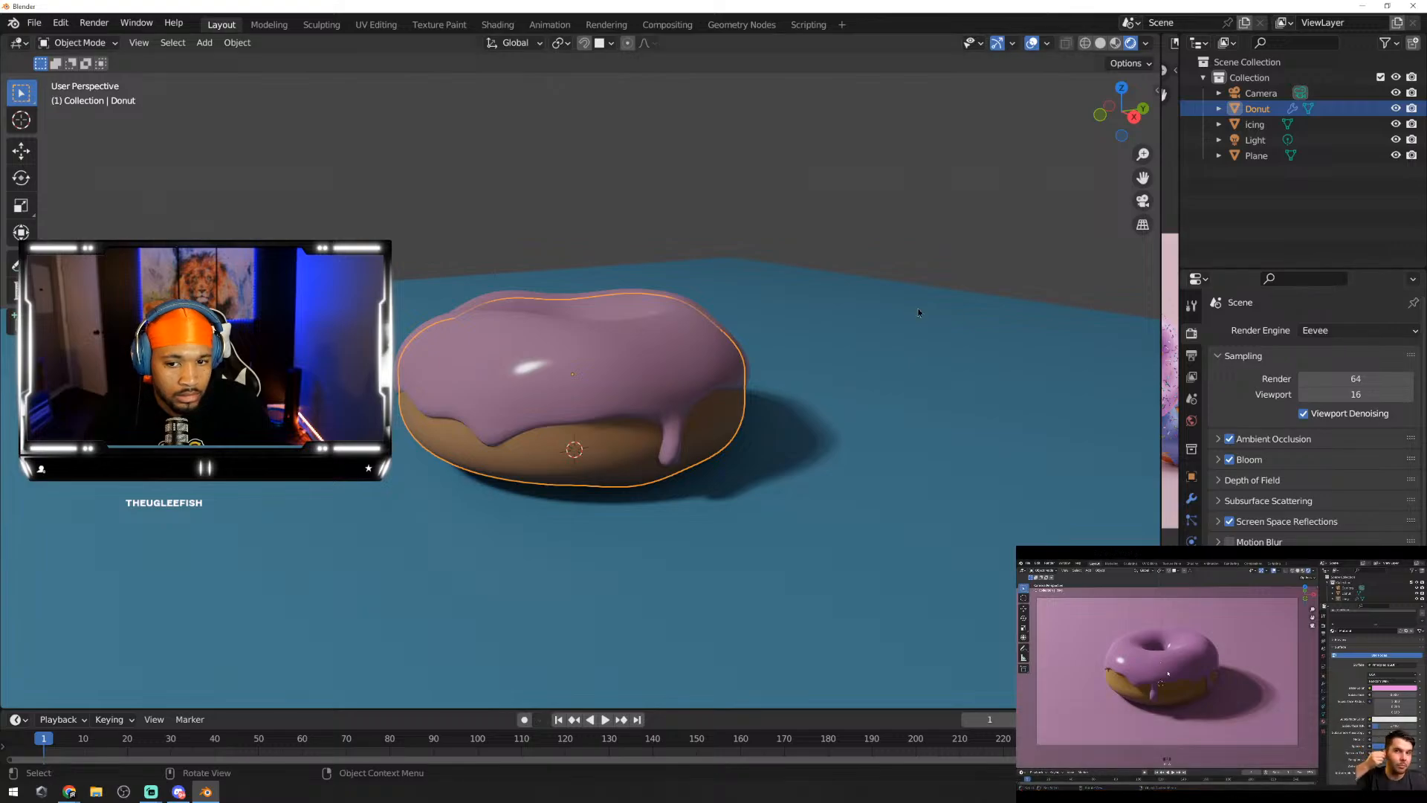
mouse_move(790, 394)
middle_down()
mouse_move(767, 418)
mouse_move(810, 413)
middle_up()
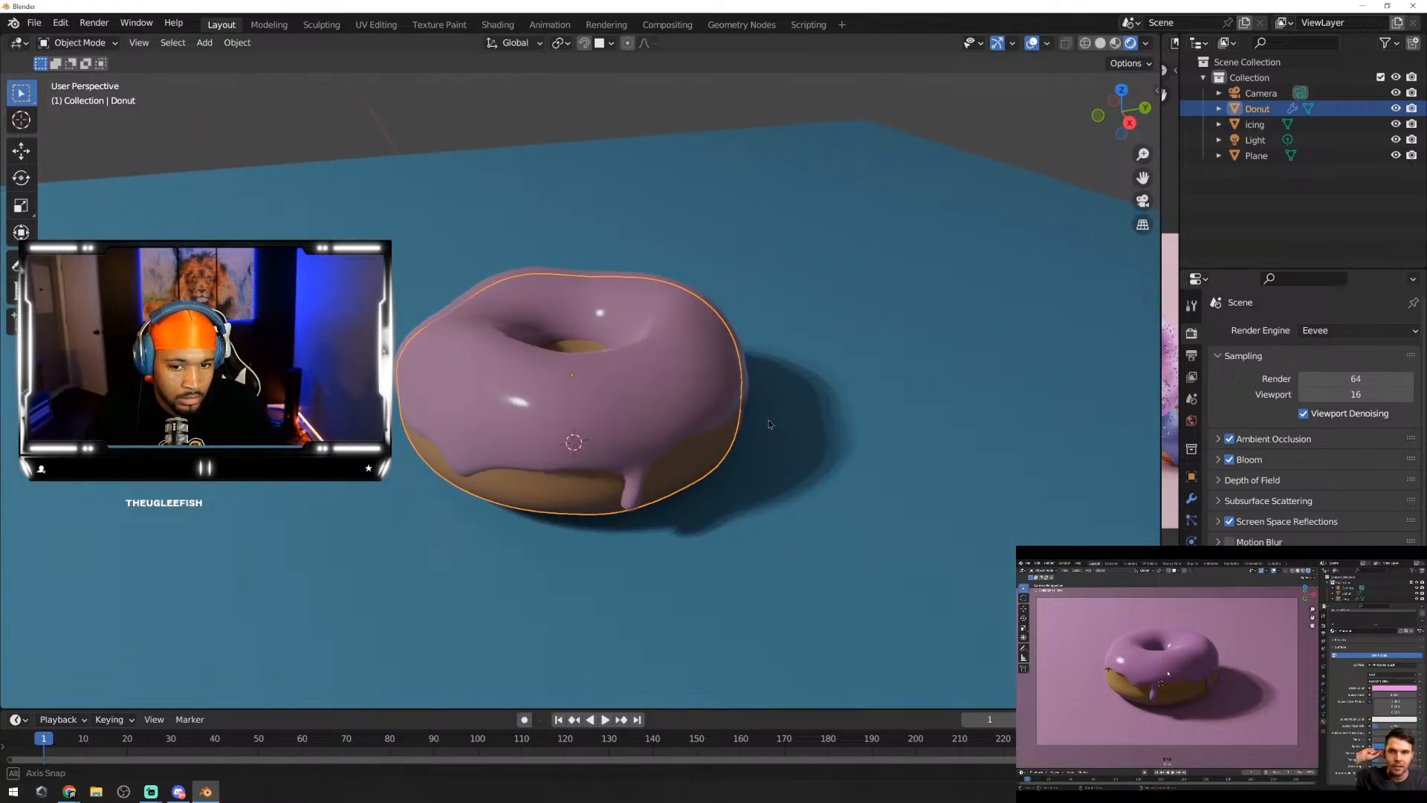
click(899, 395)
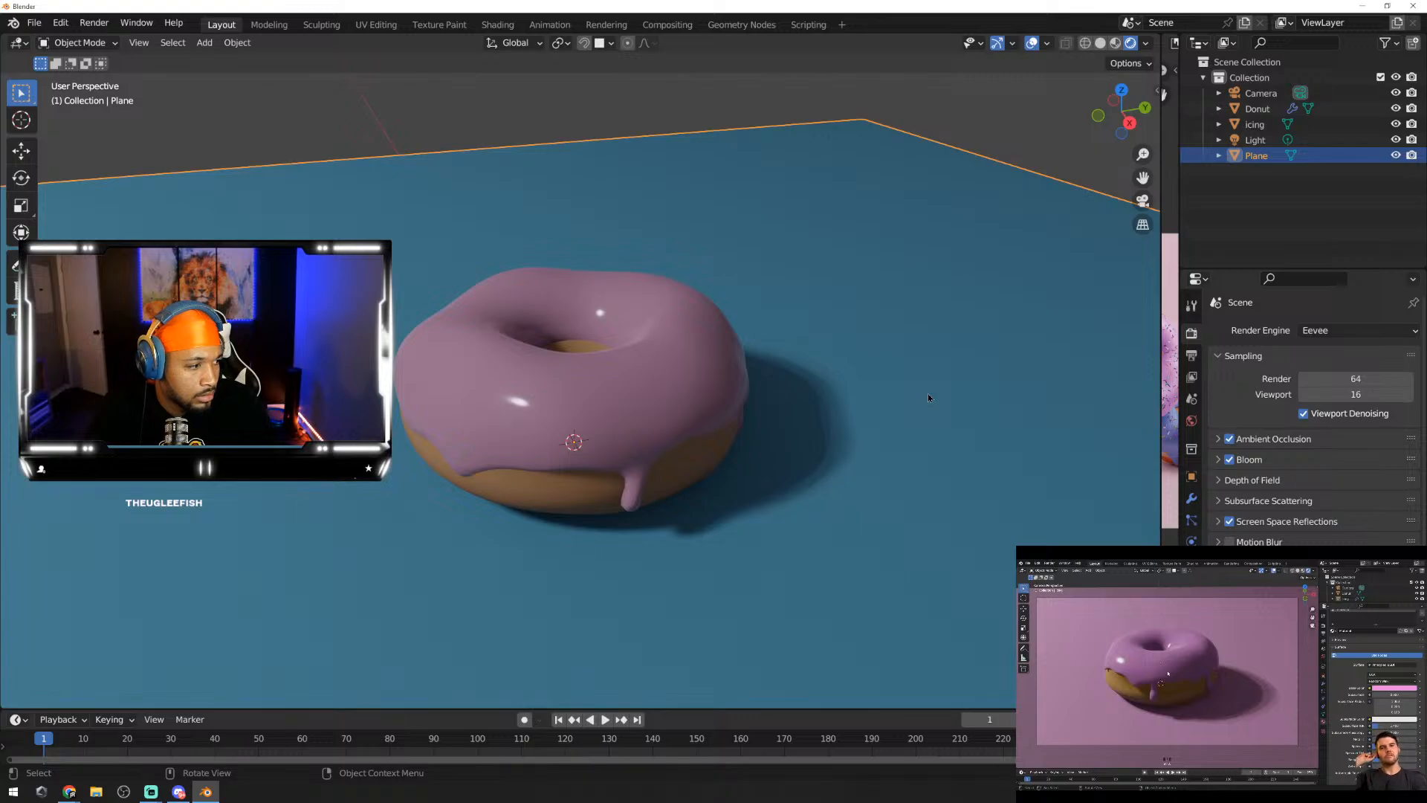
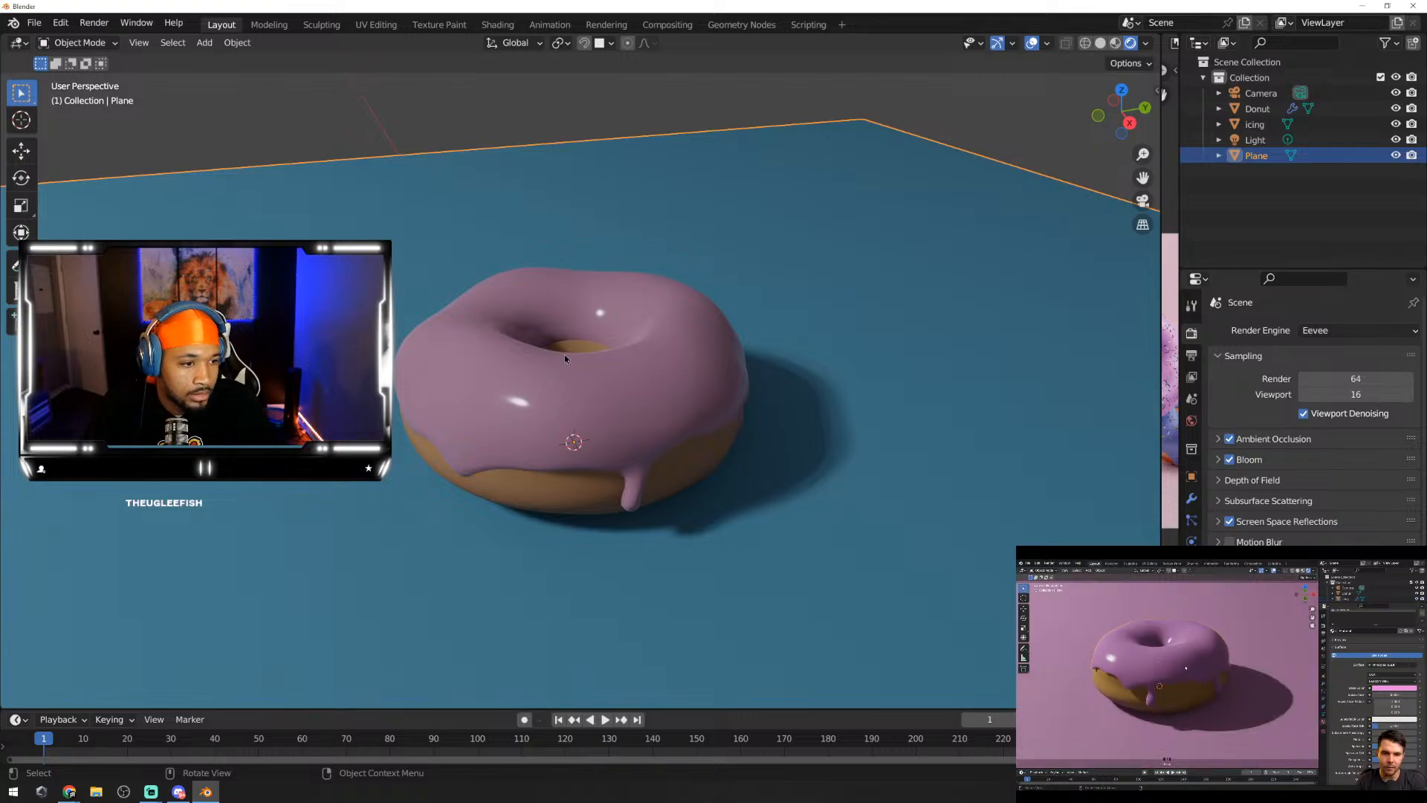
middle_drag(564, 354, 312, 285)
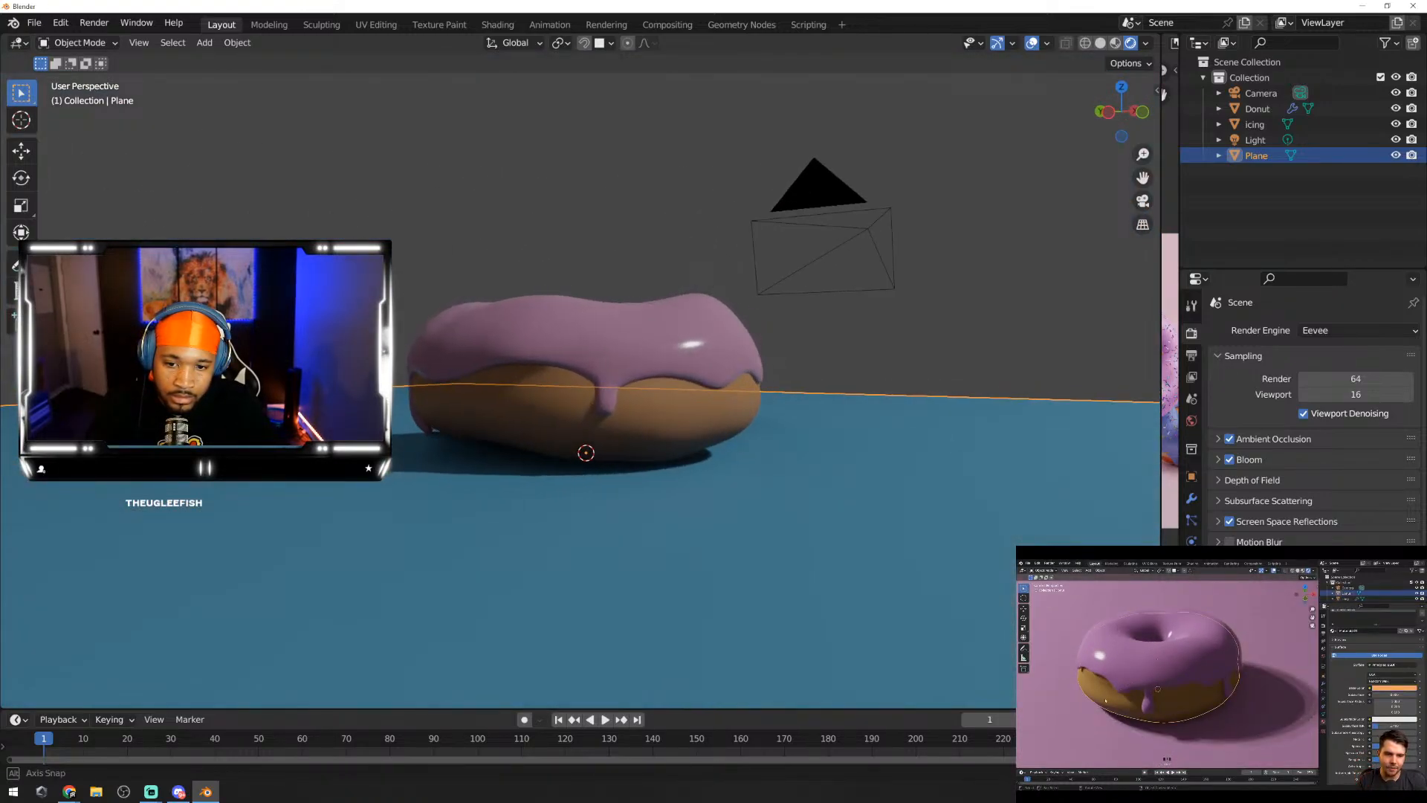
middle_drag(119, 372, 1056, 392)
middle_drag(799, 376, 818, 378)
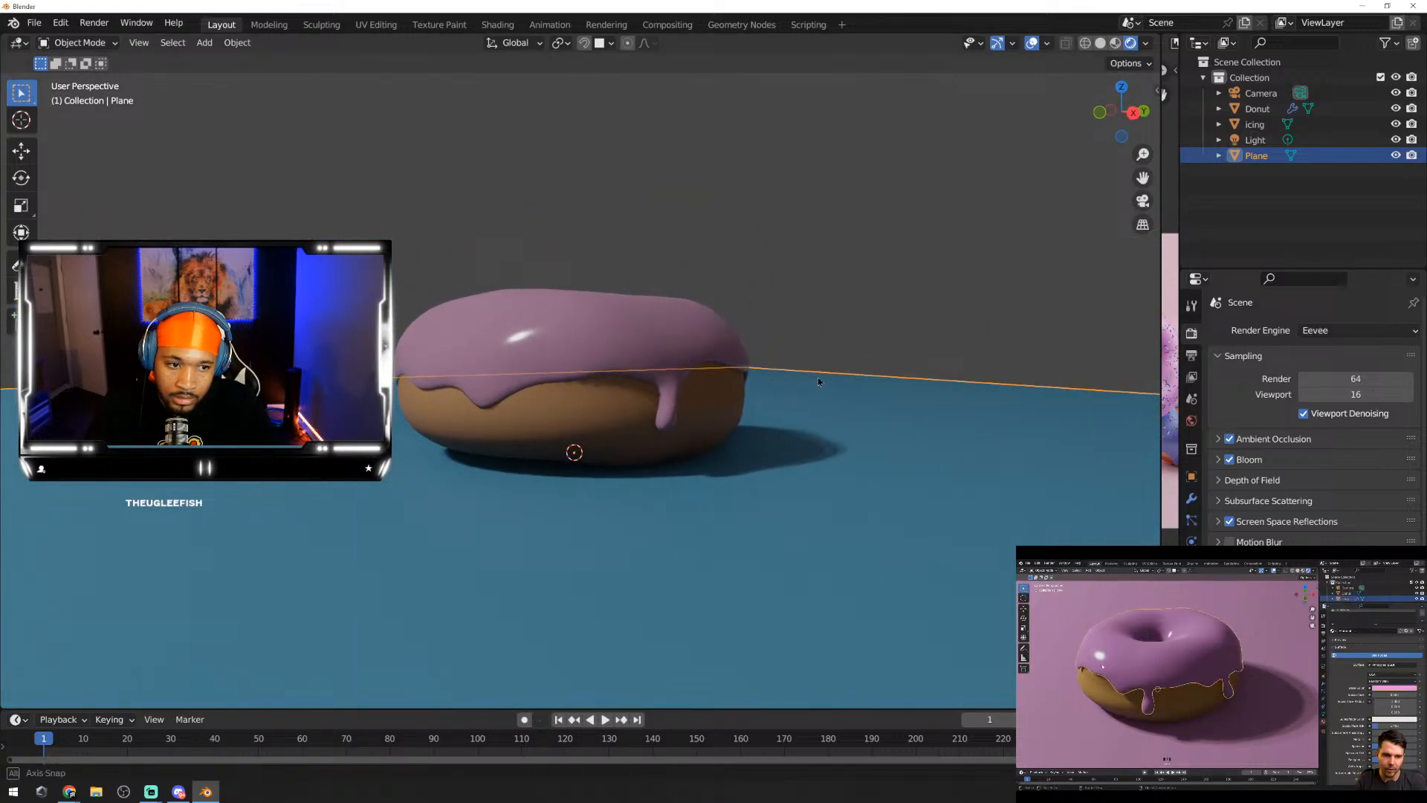
click(1345, 330)
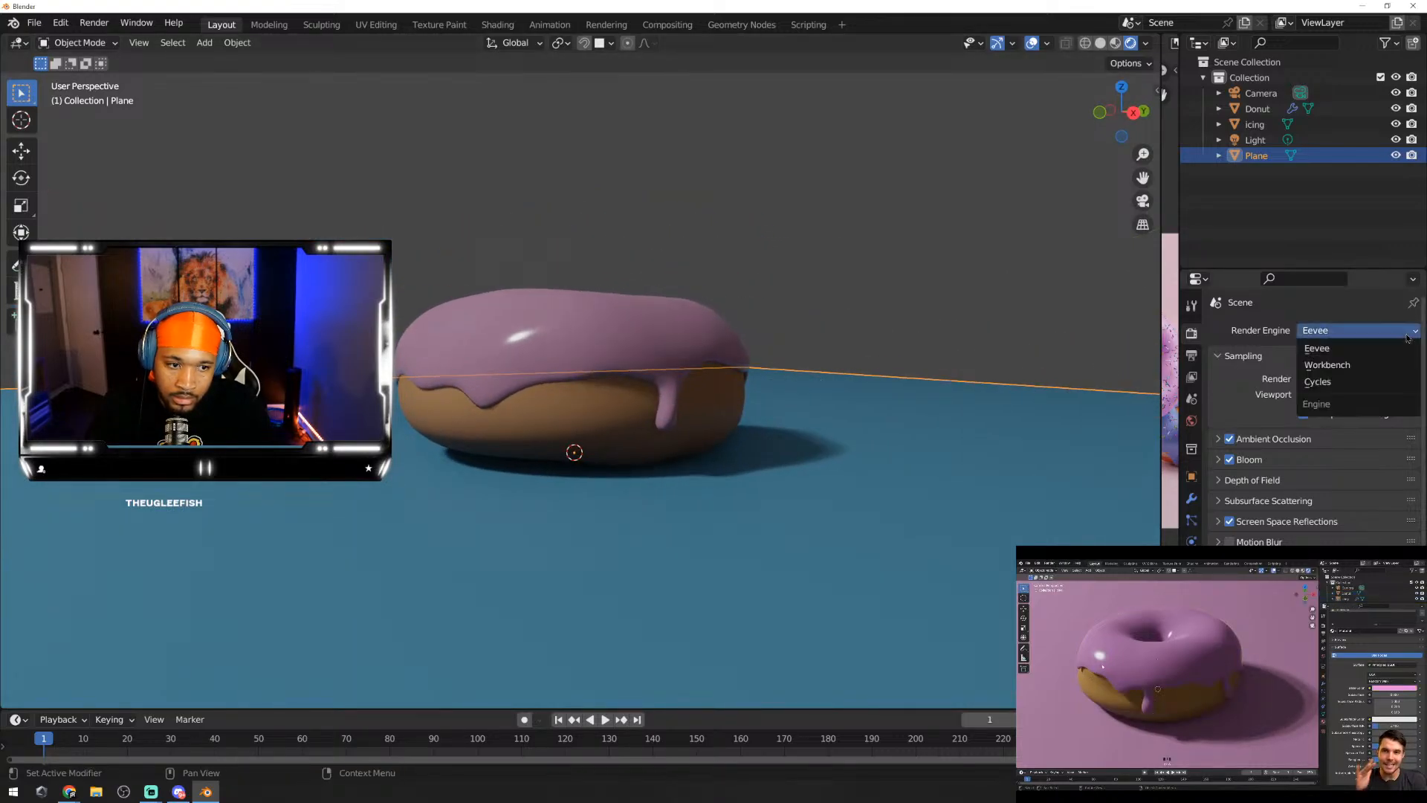
click(1352, 382)
middle_drag(620, 374, 779, 426)
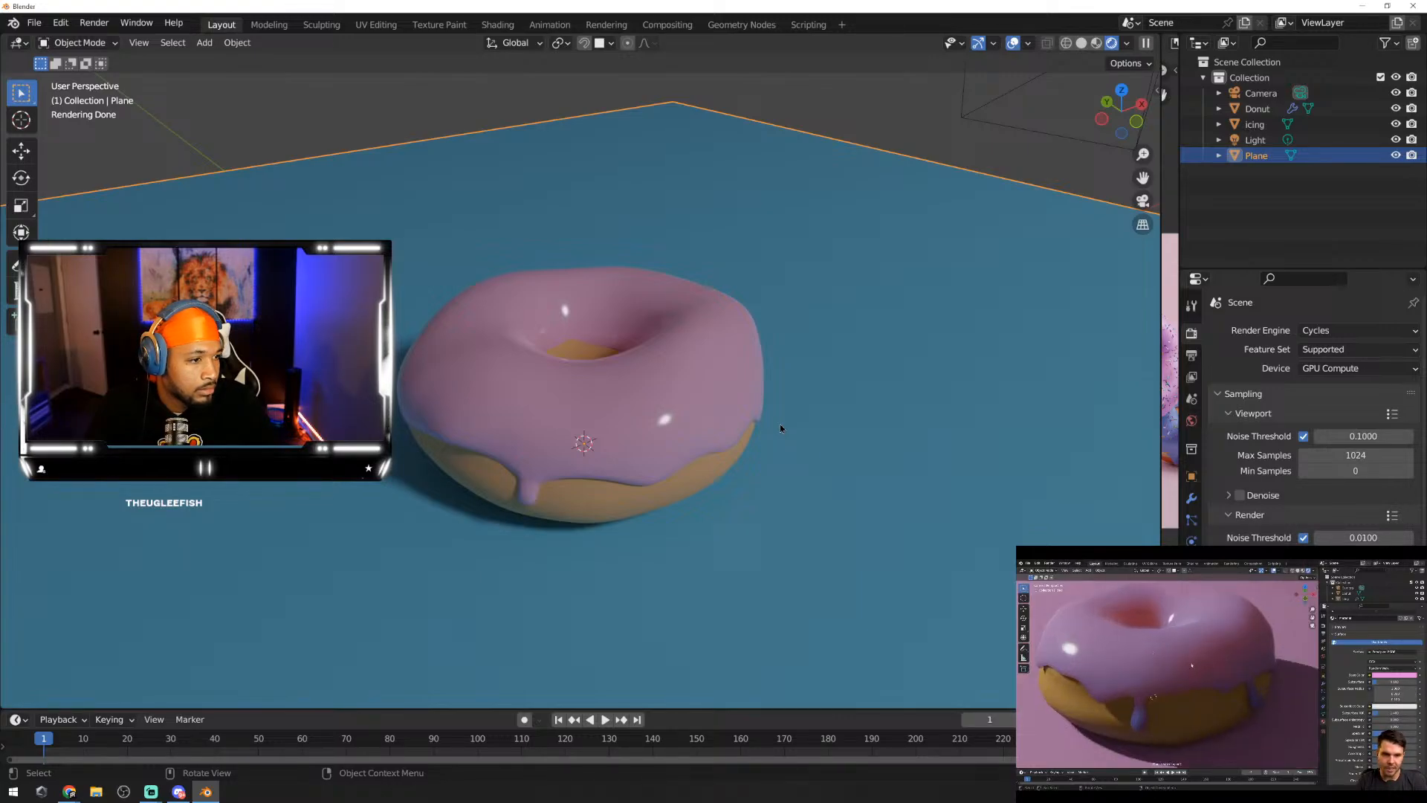
Step: Raise the subsurface amount of the icing material and enter new subsurface radius values
click(680, 411)
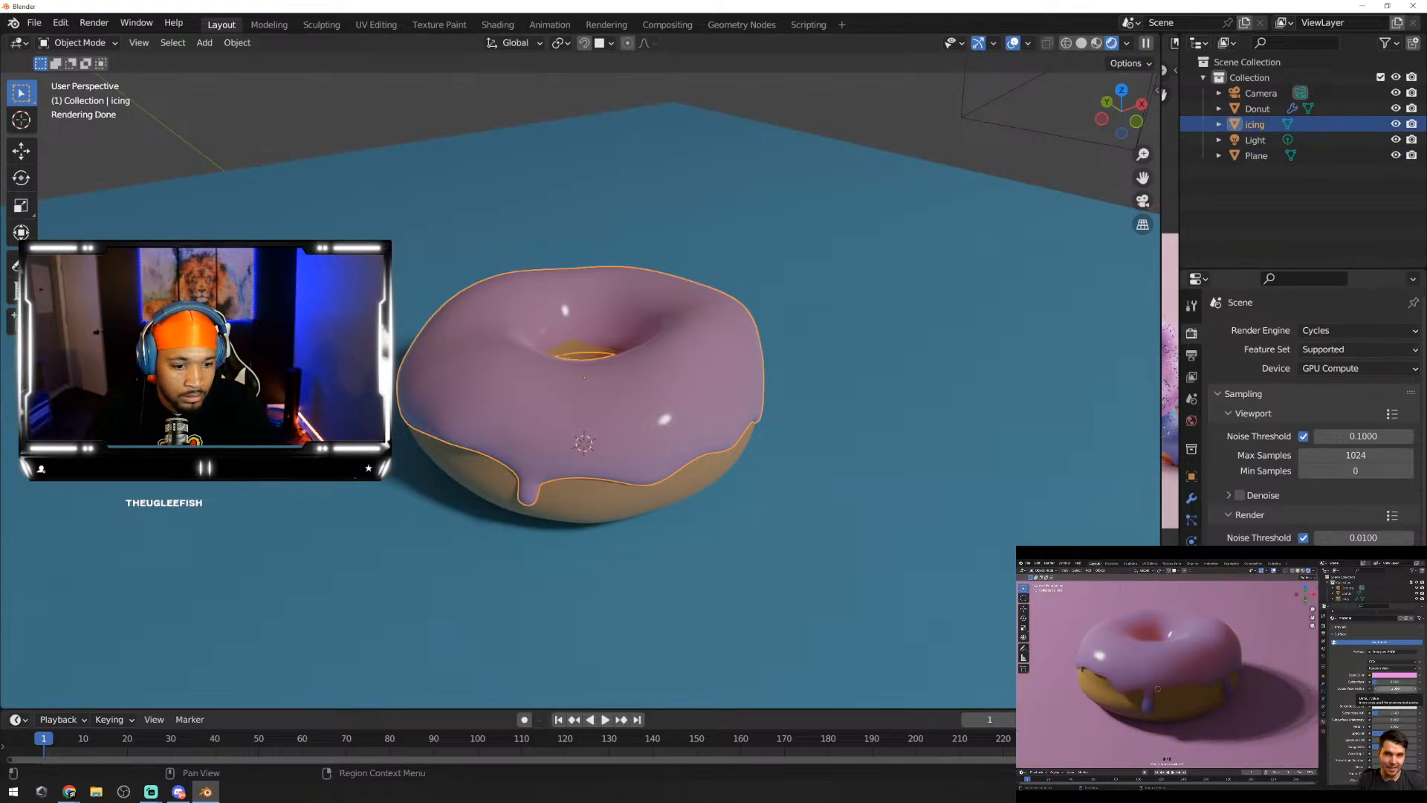
click(1192, 607)
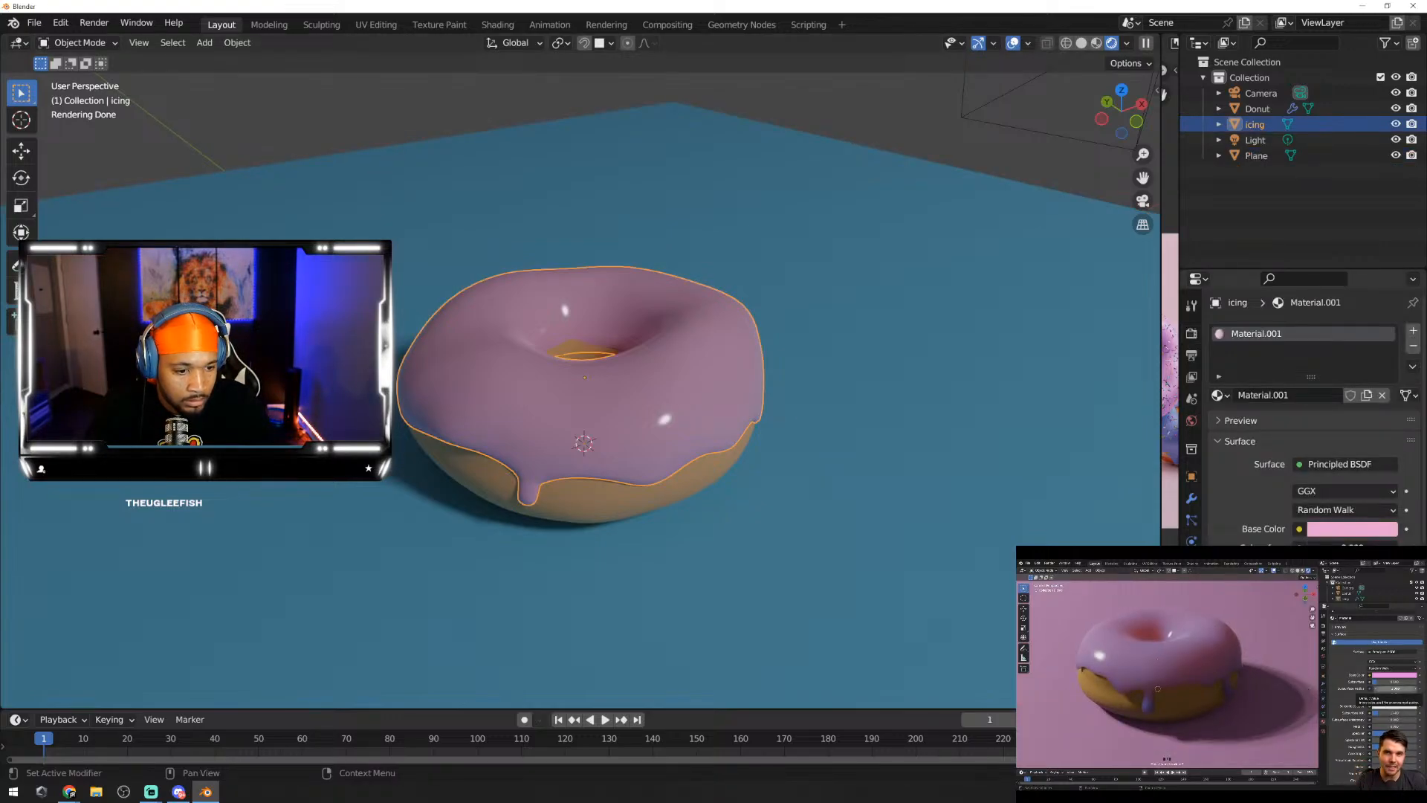
drag(1341, 547, 1343, 547)
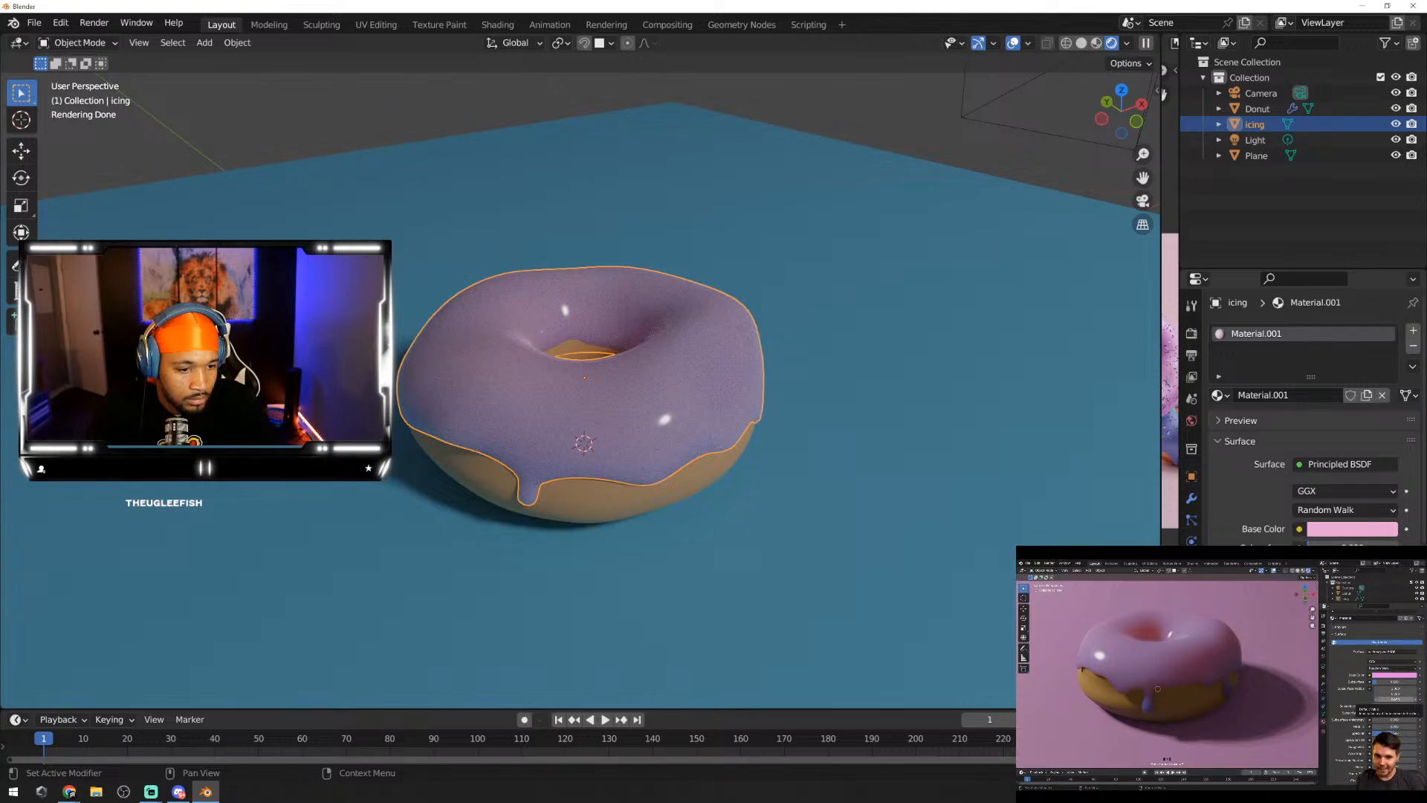
click(1299, 548)
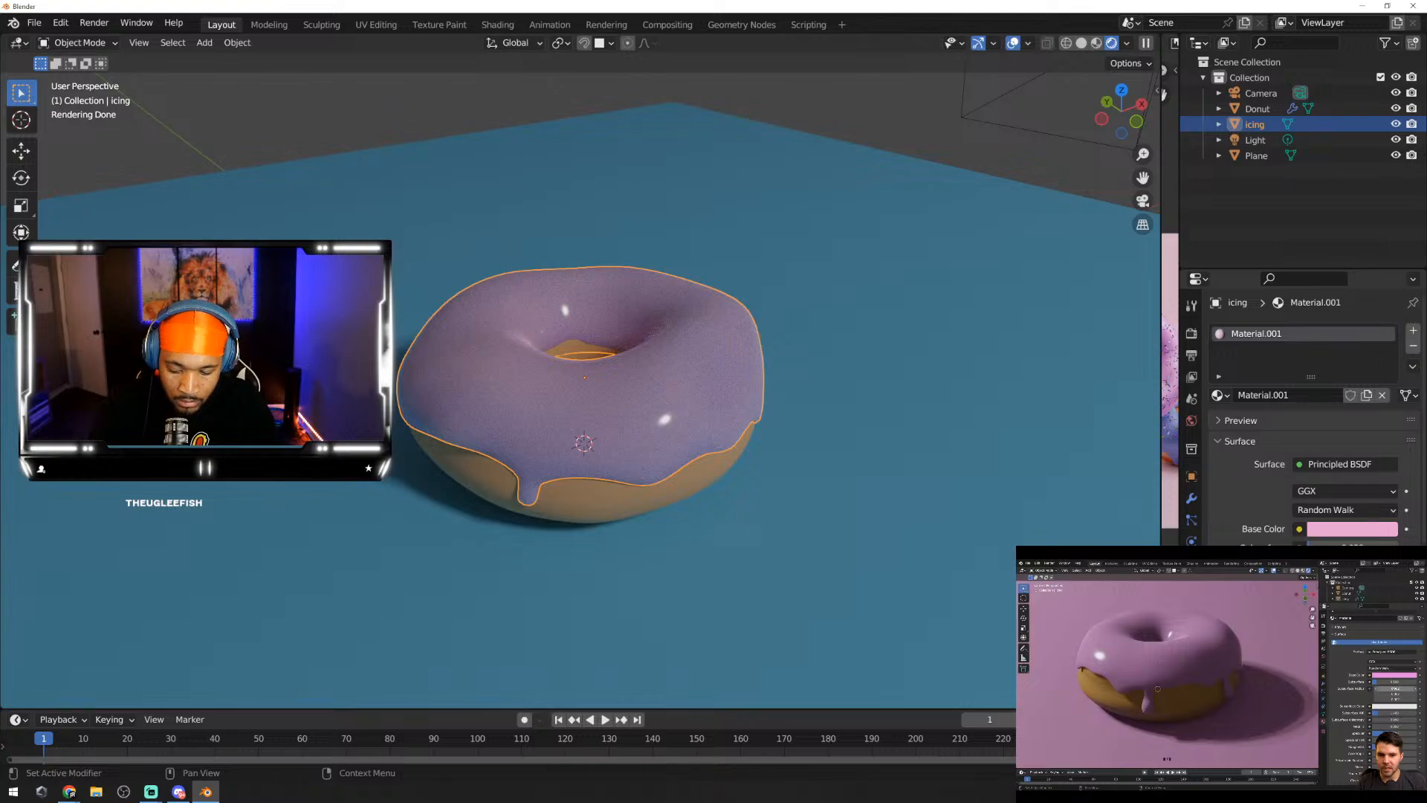
key(Return)
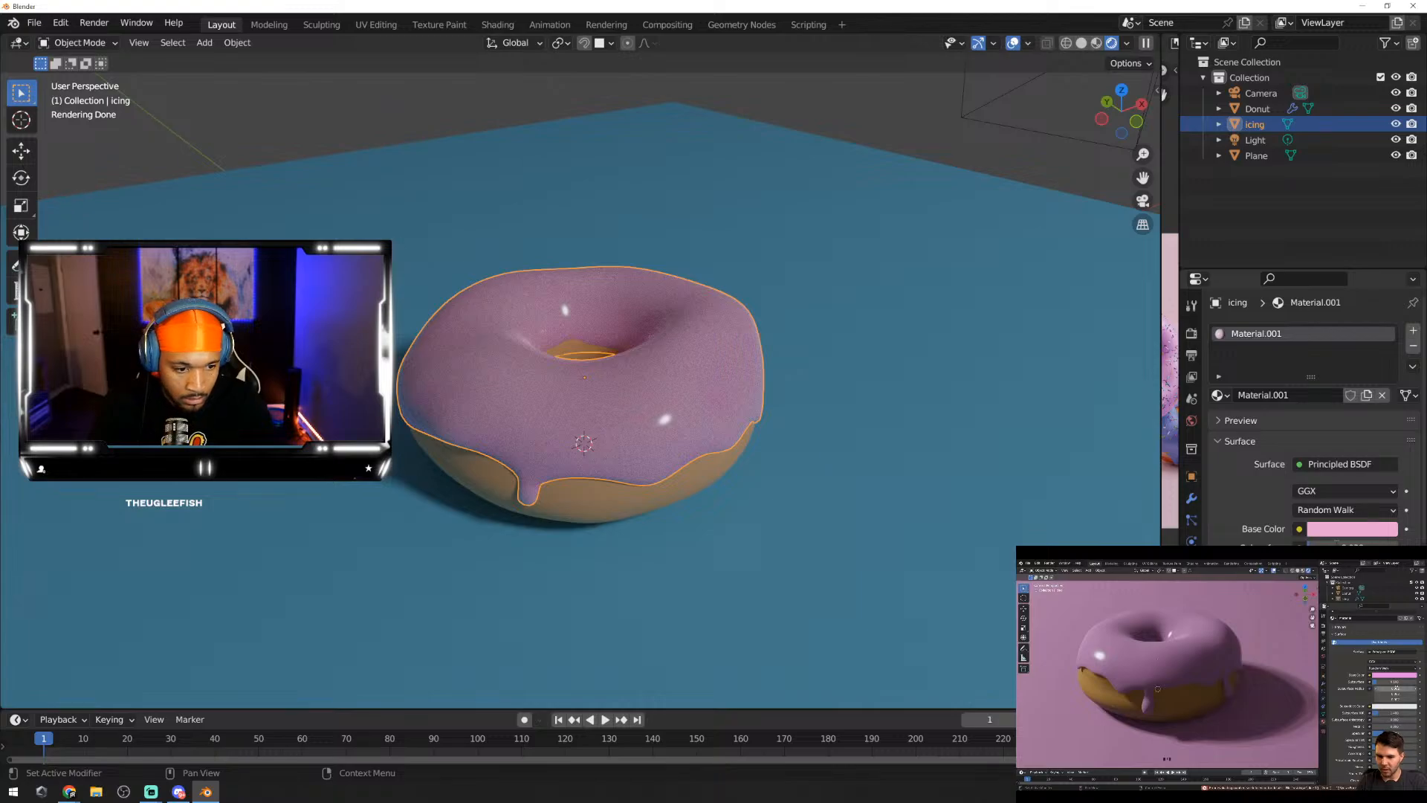
key(Return)
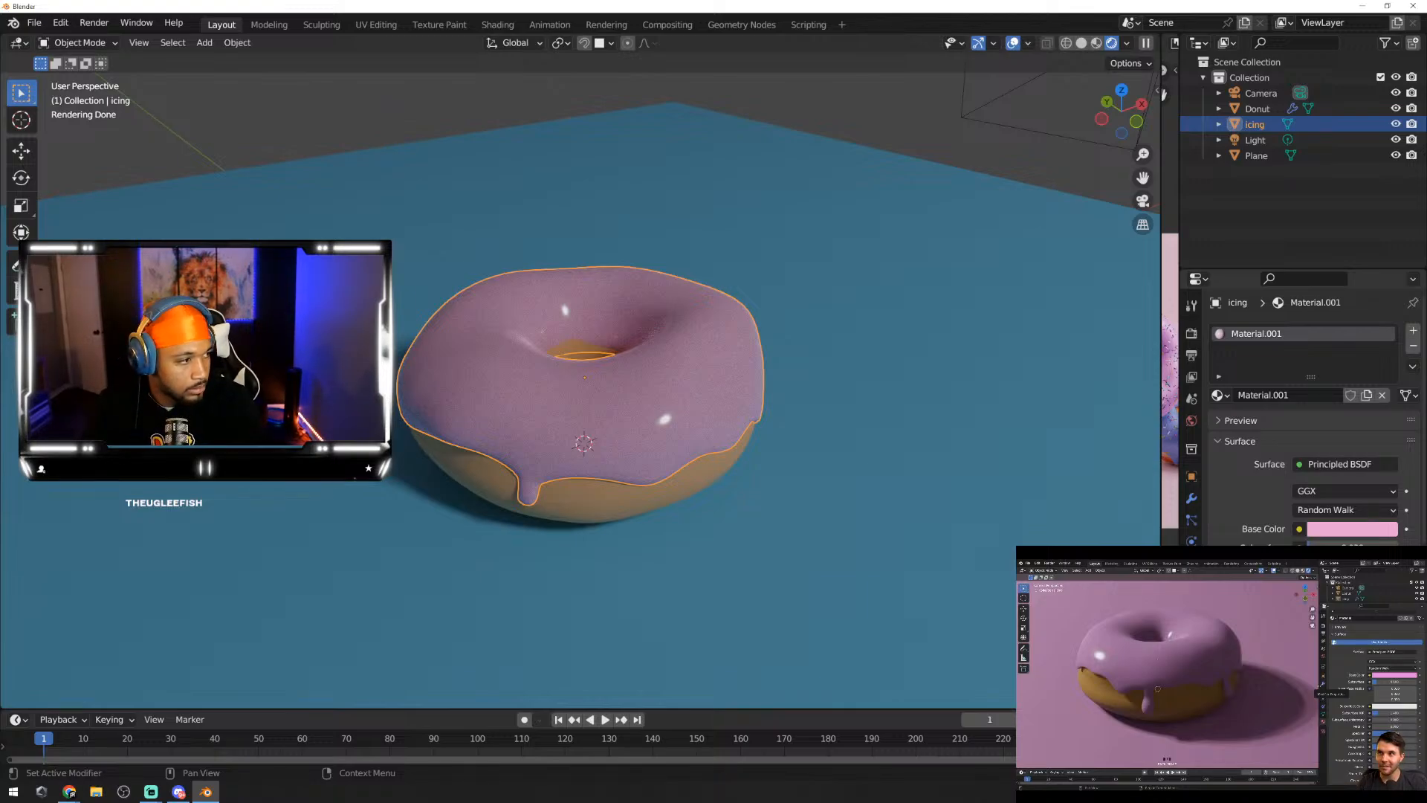
key(Return)
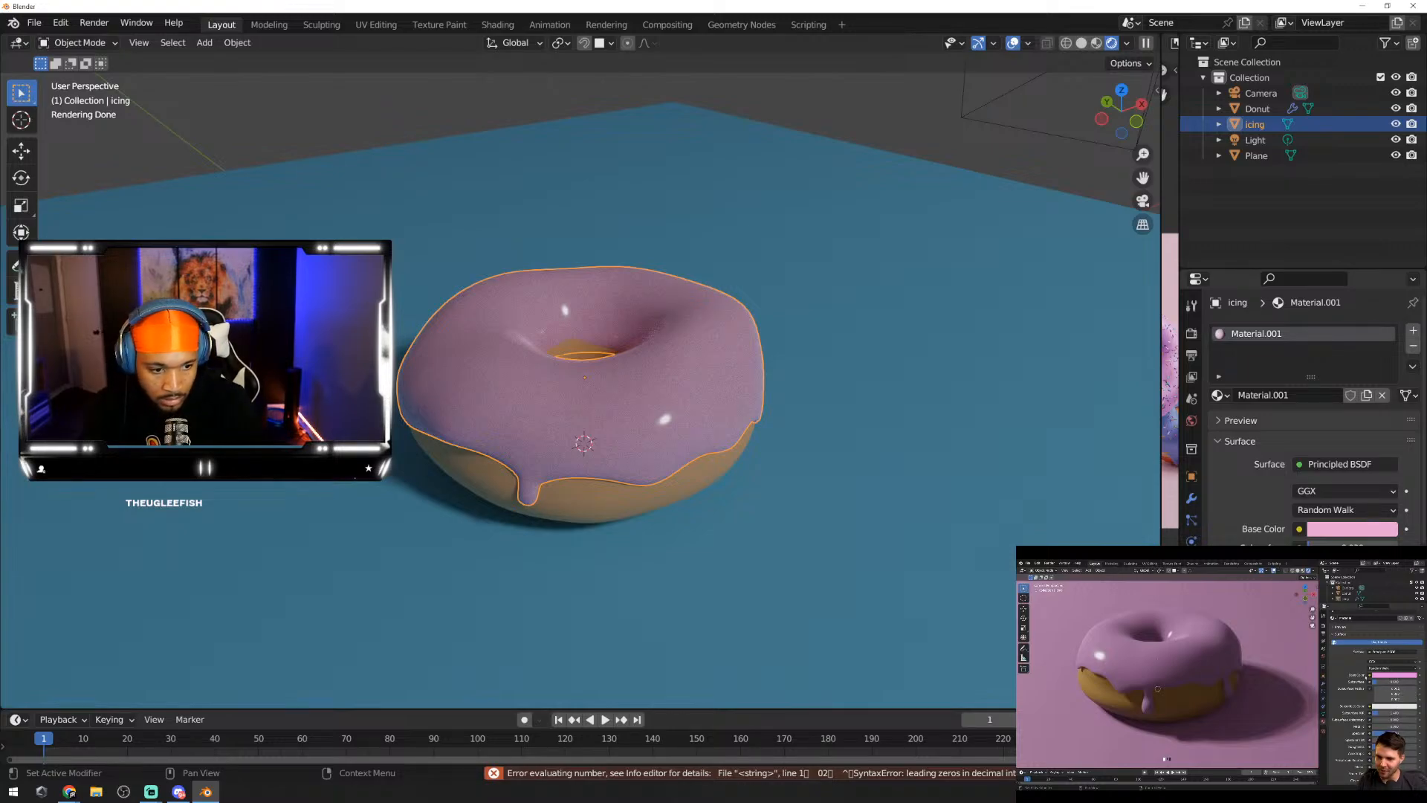
key(Return)
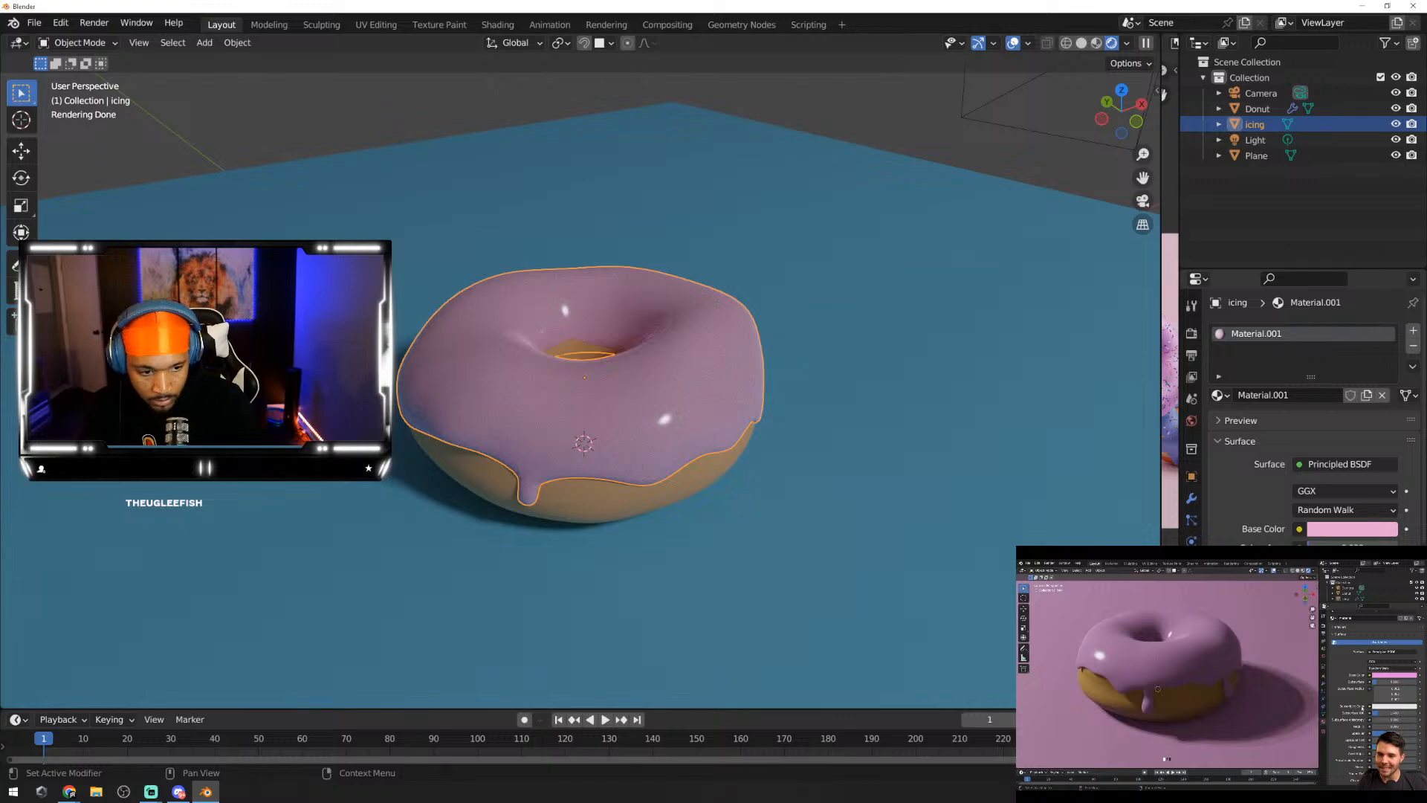
key(Return)
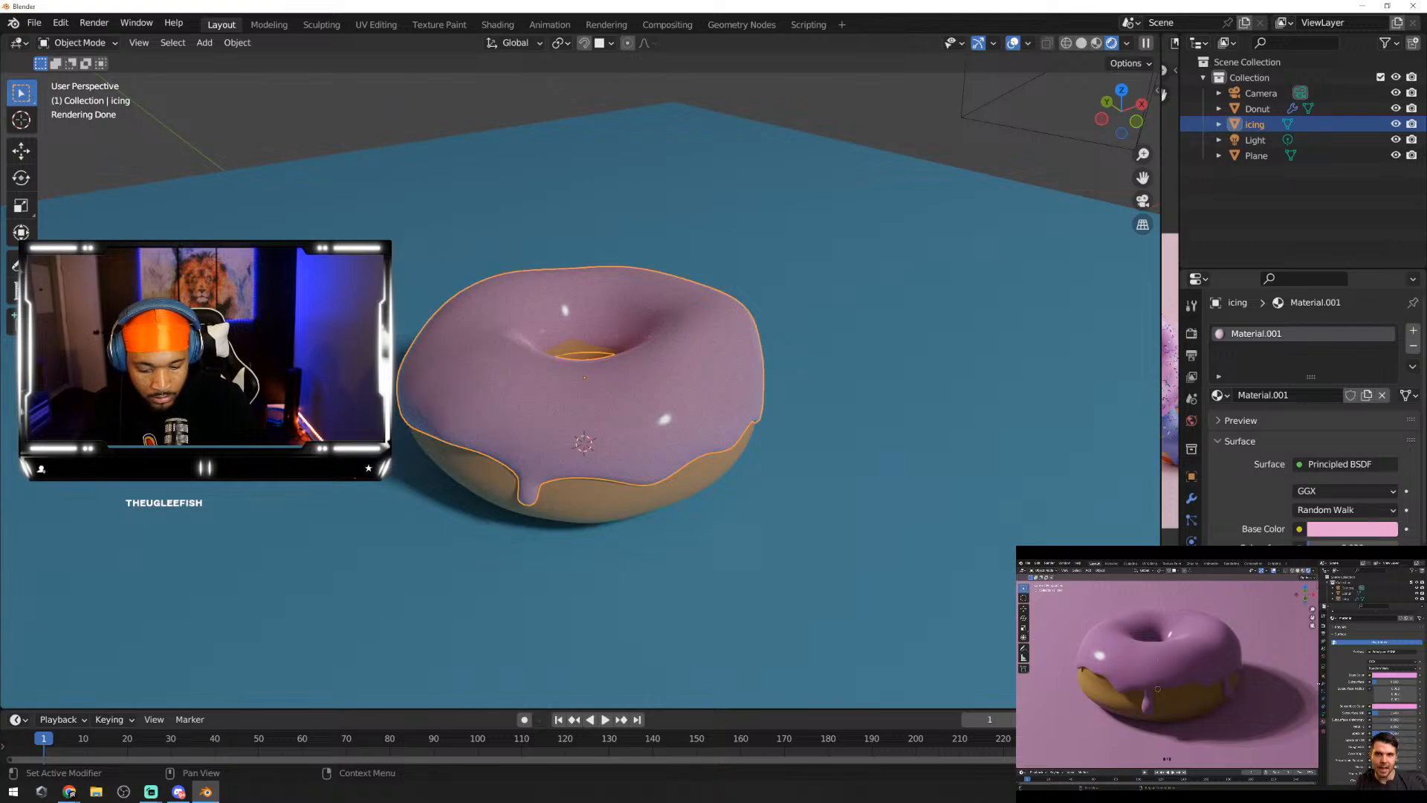
key(Return)
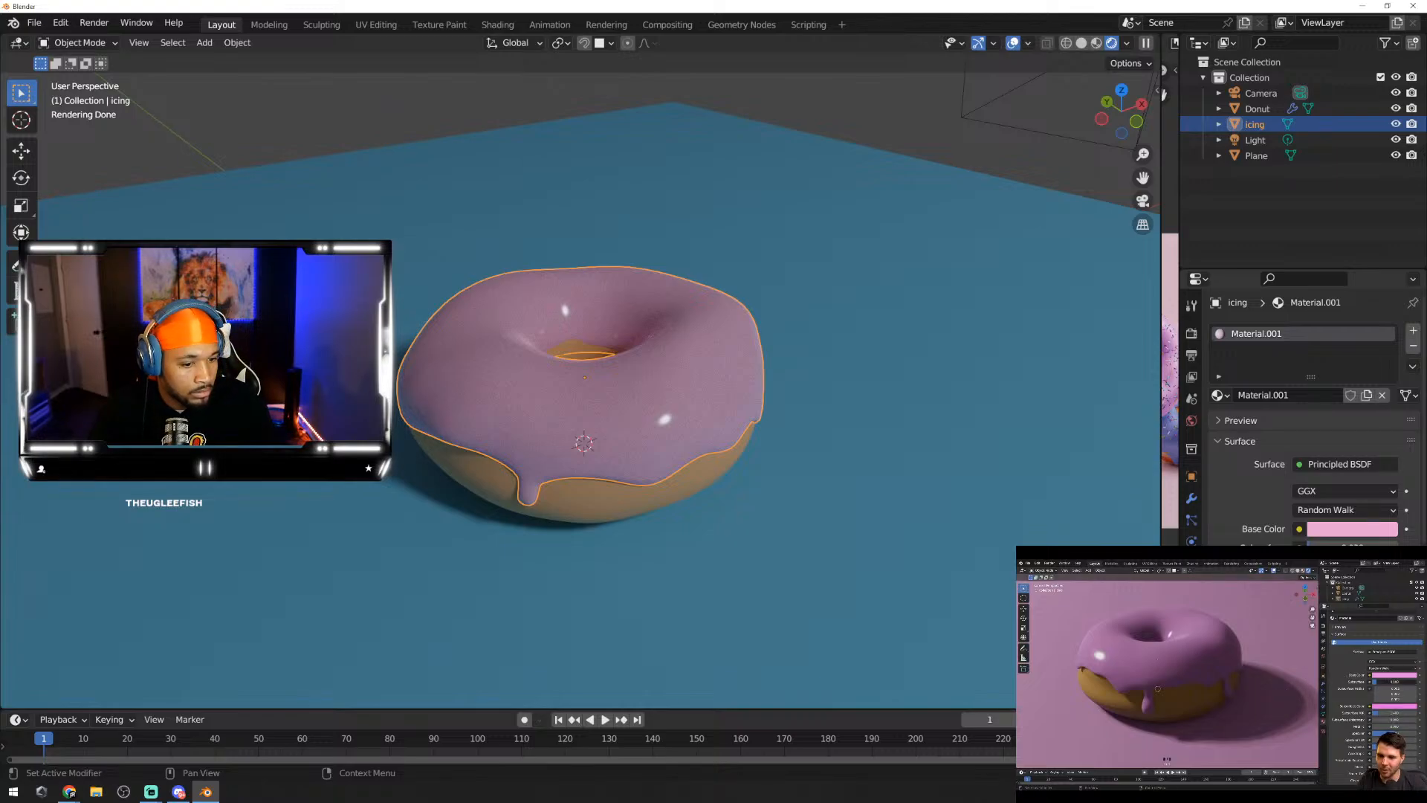
Step: Shift the icing material's subsurface color to a saturated magenta-pink
click(1352, 621)
click(1370, 476)
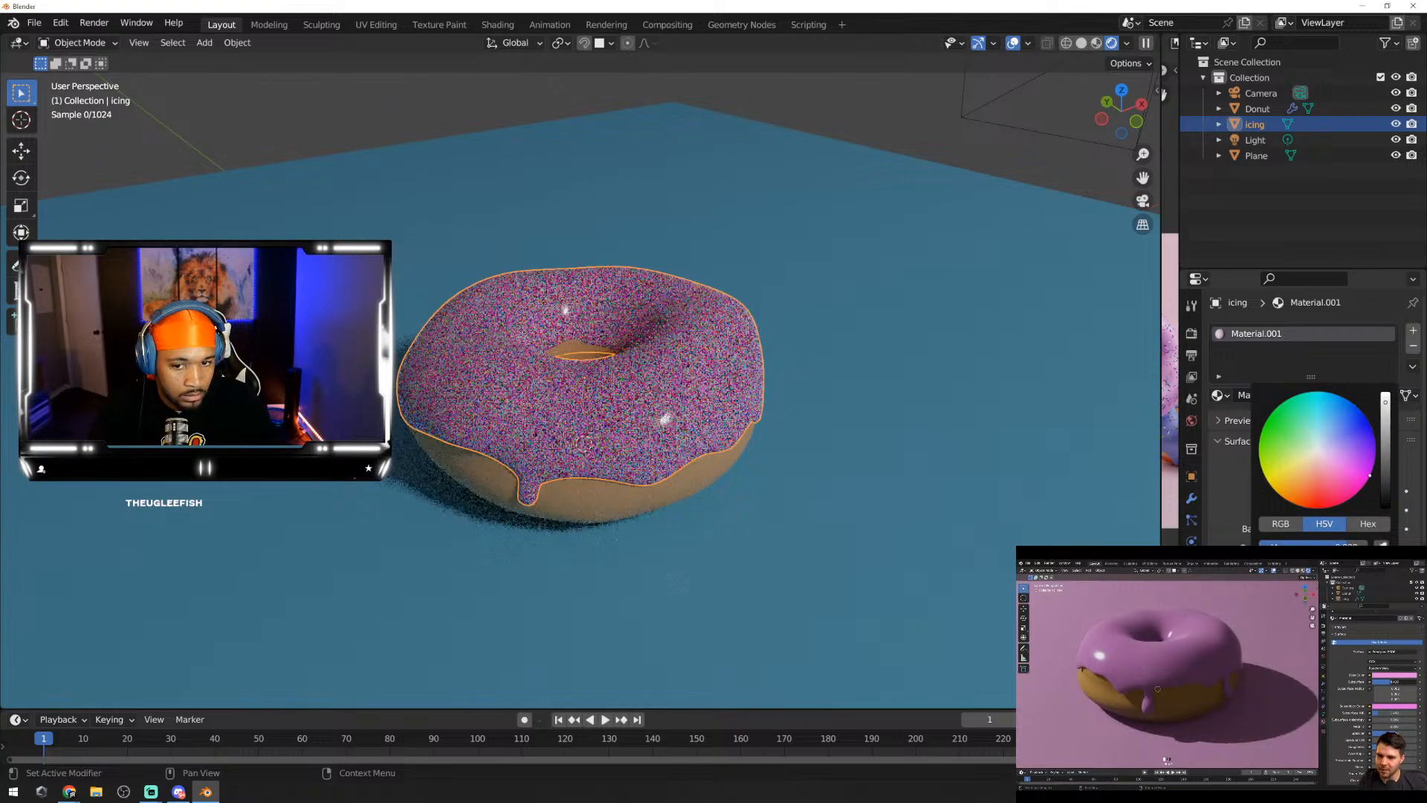
click(1368, 483)
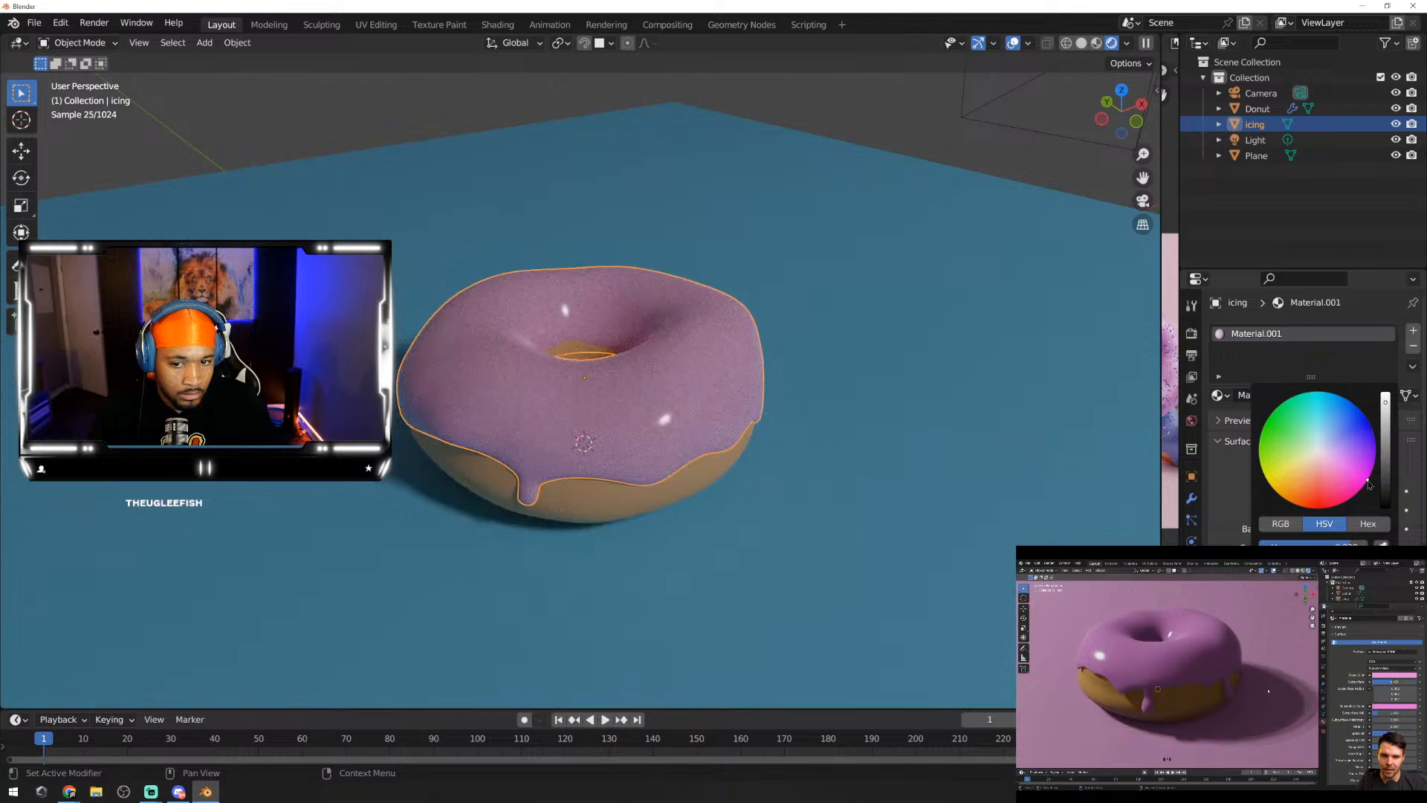
drag(1363, 486, 1349, 469)
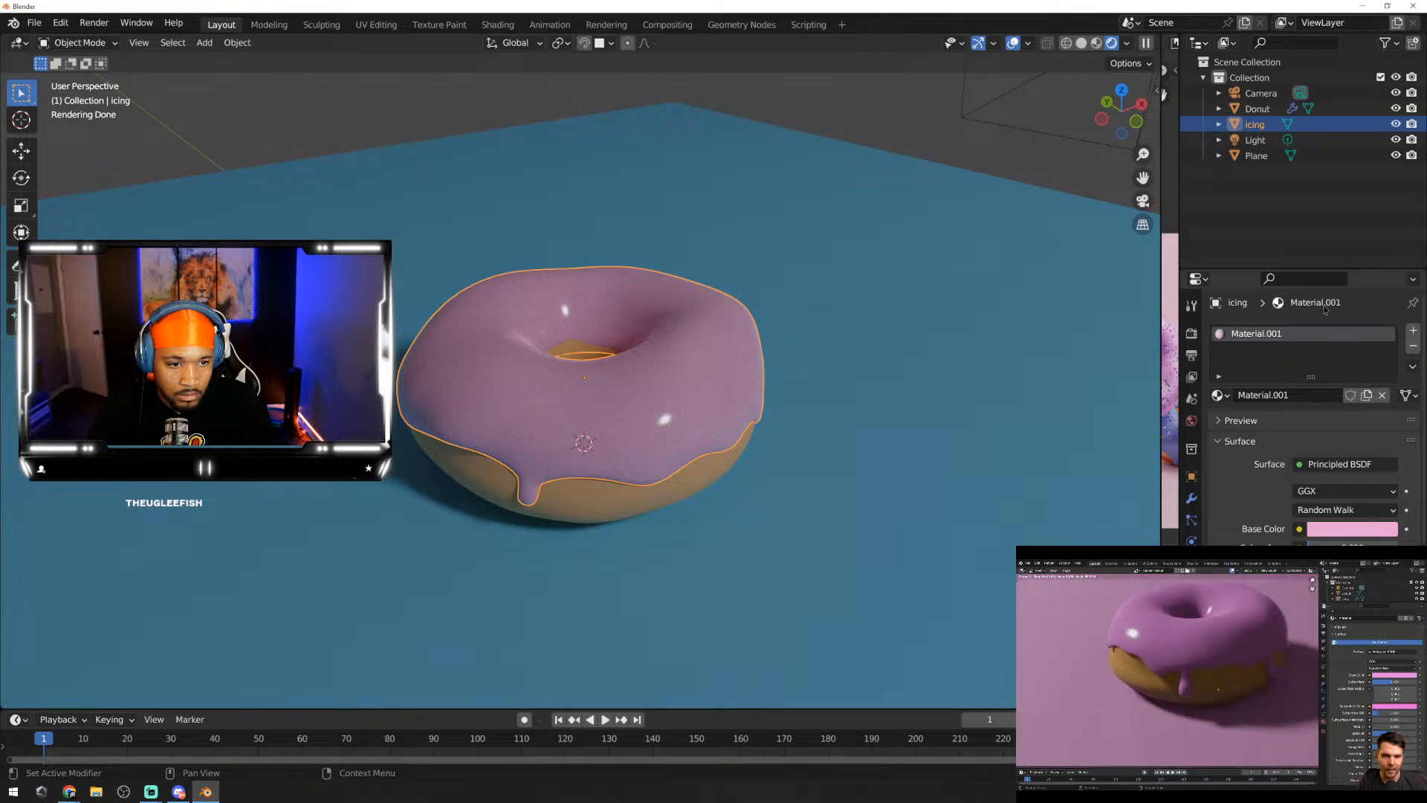
Step: Switch the render engine back to Eevee and inspect the icing drips from a low side angle
click(1192, 334)
click(1352, 330)
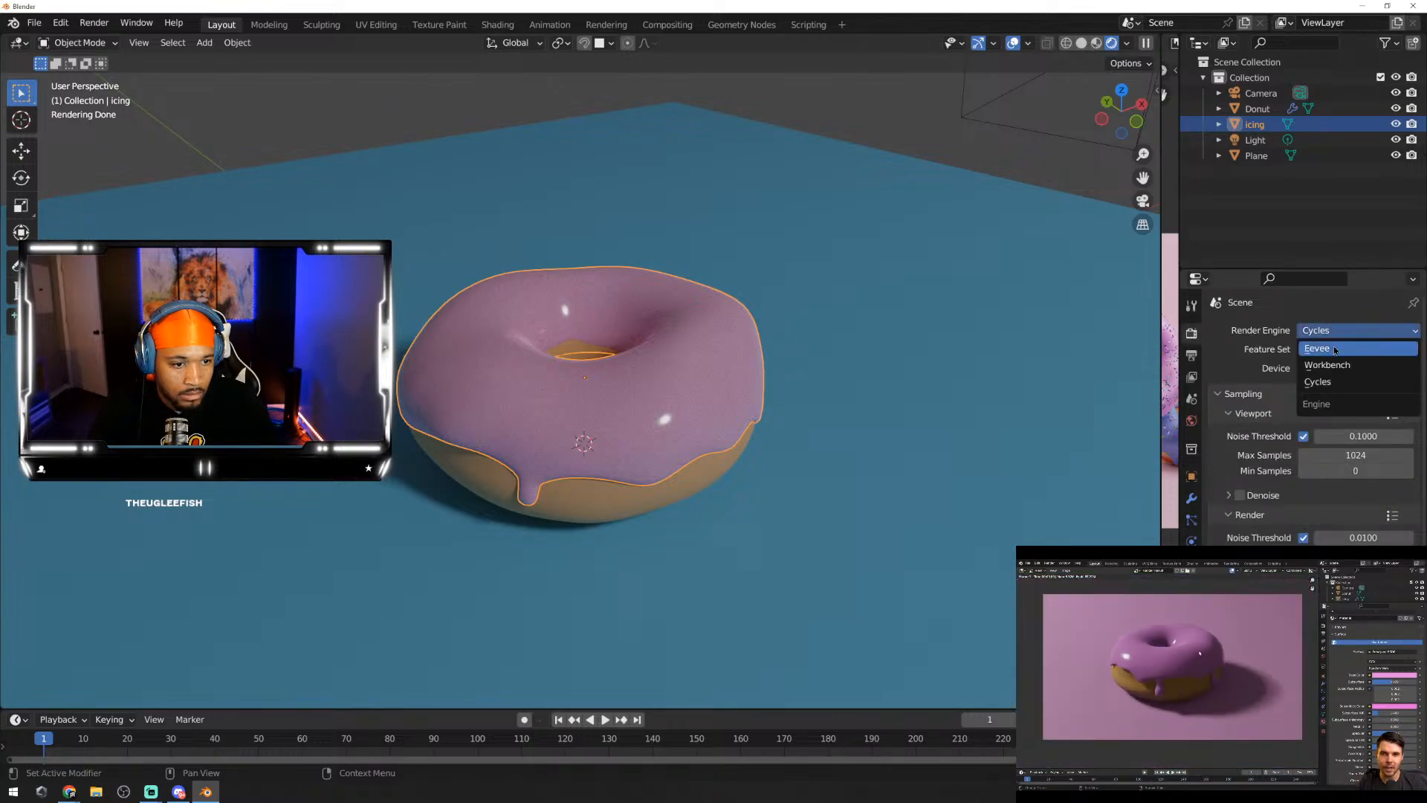
click(1331, 347)
middle_drag(823, 407, 672, 376)
scroll(671, 377, up, 1)
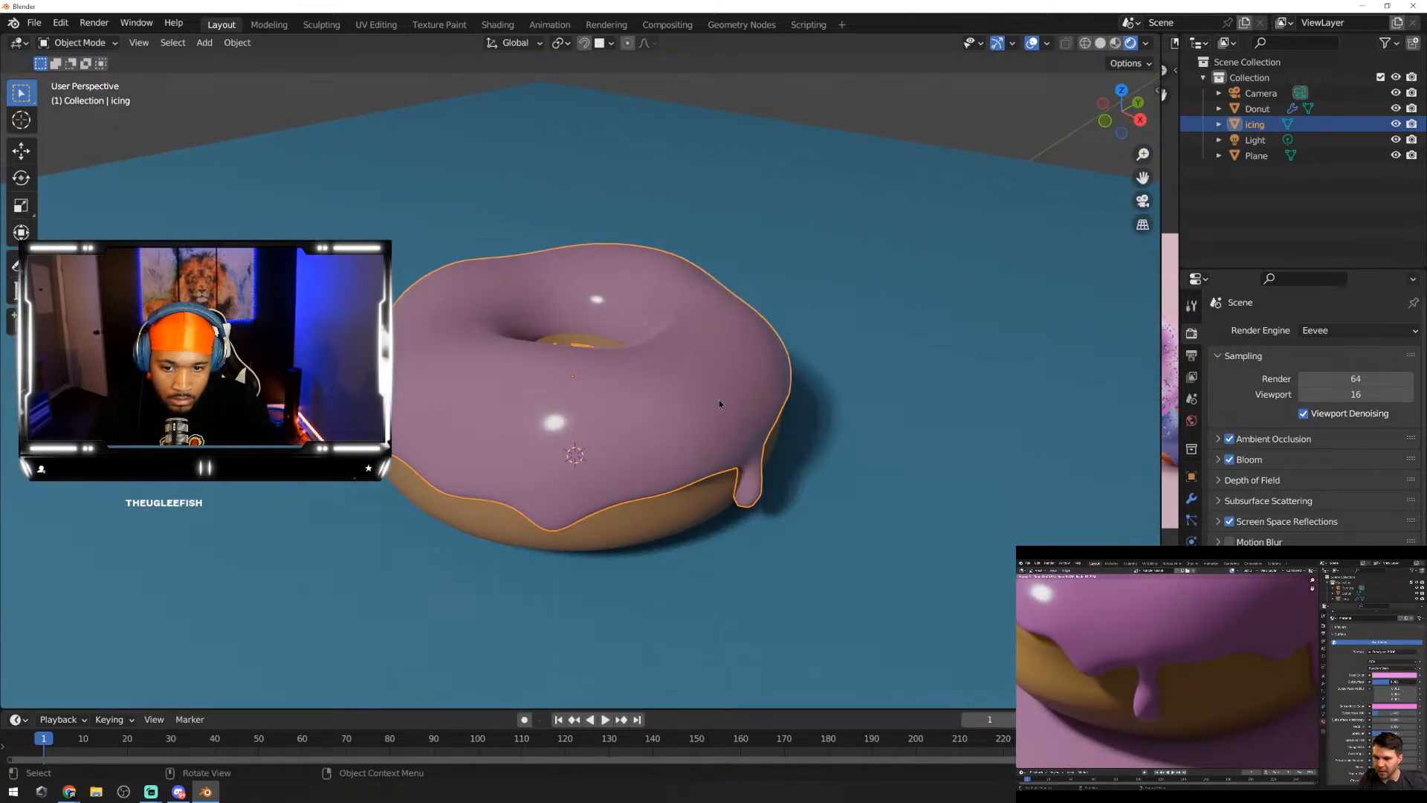
middle_drag(700, 446, 692, 409)
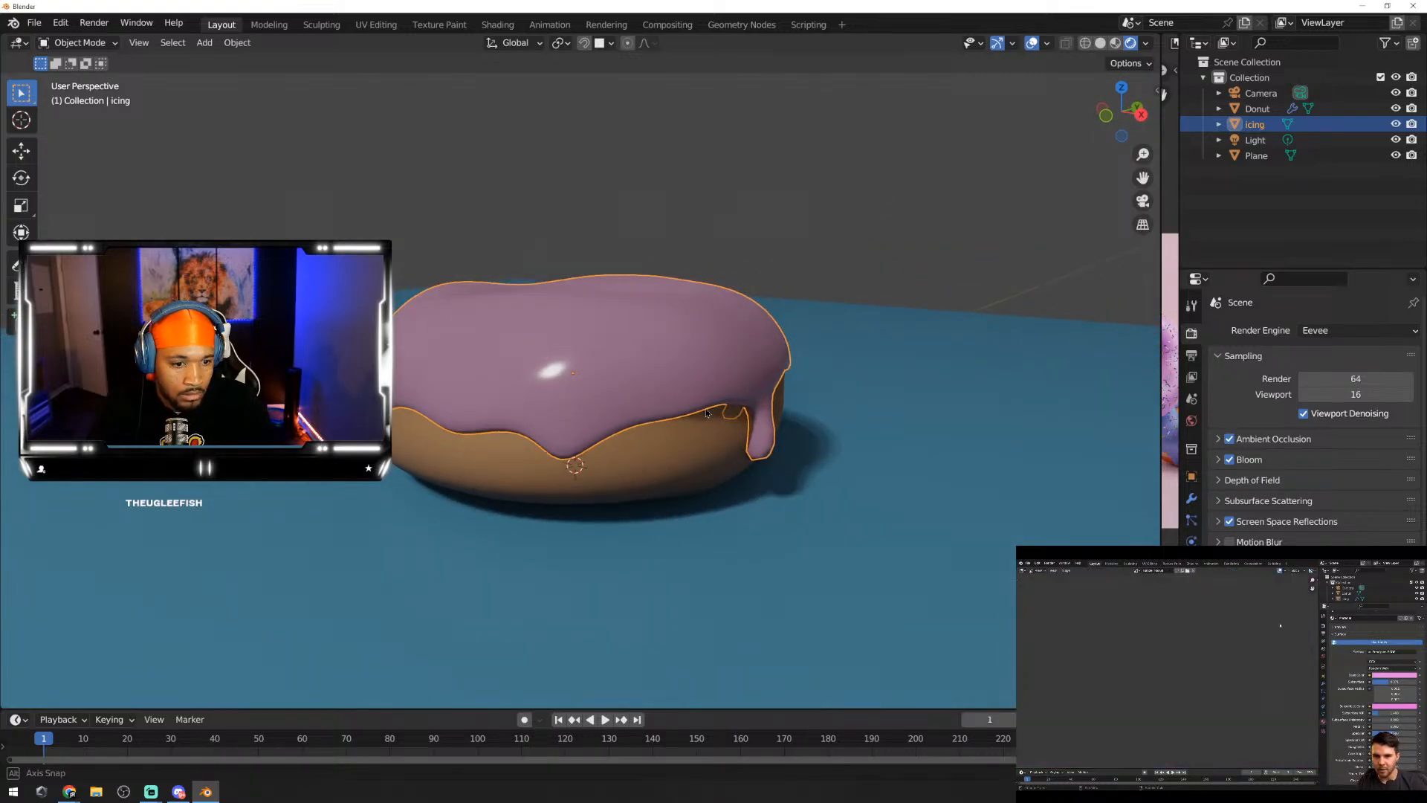
Step: Change the icing material's base color to a deeper, more saturated pink
click(1191, 607)
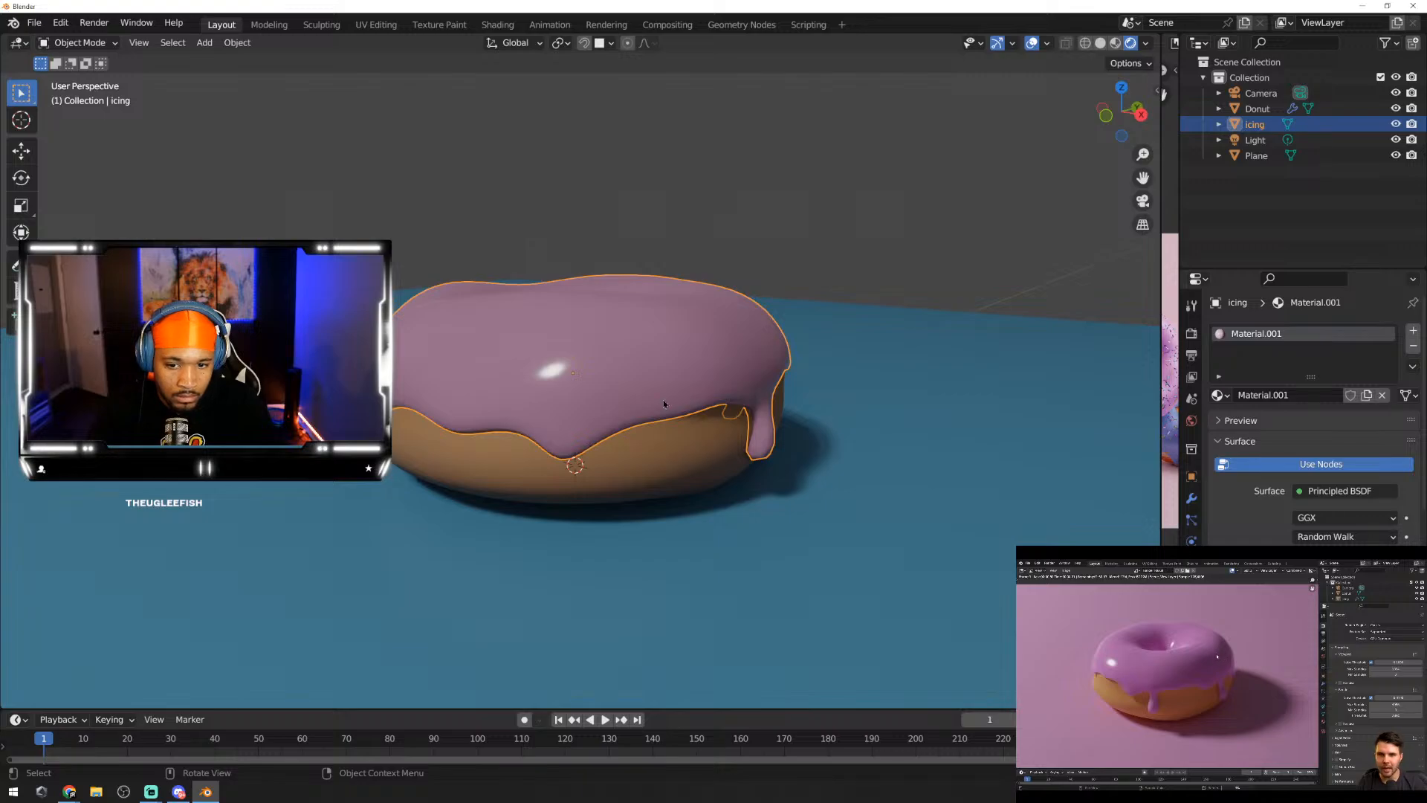
middle_drag(664, 404, 669, 414)
click(1344, 555)
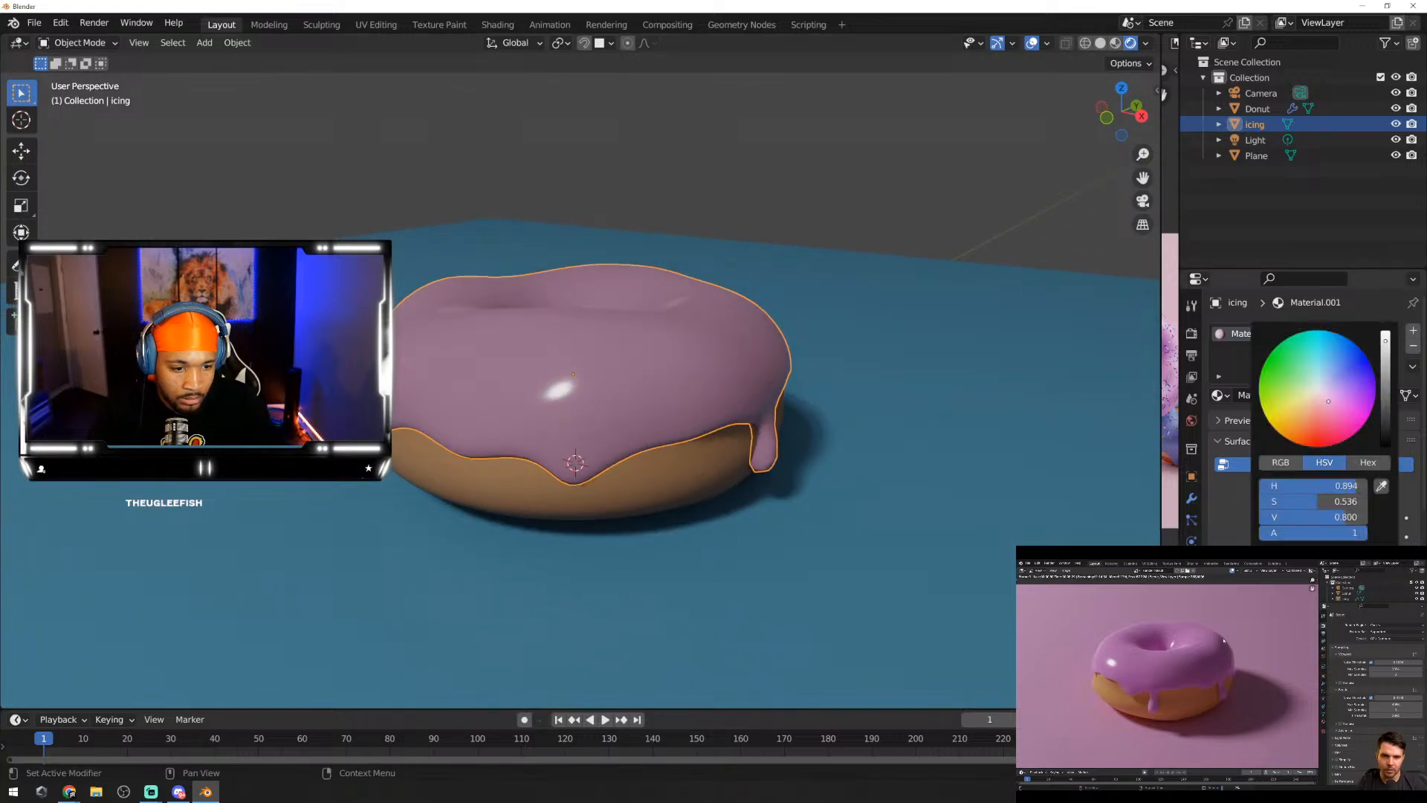
click(1332, 415)
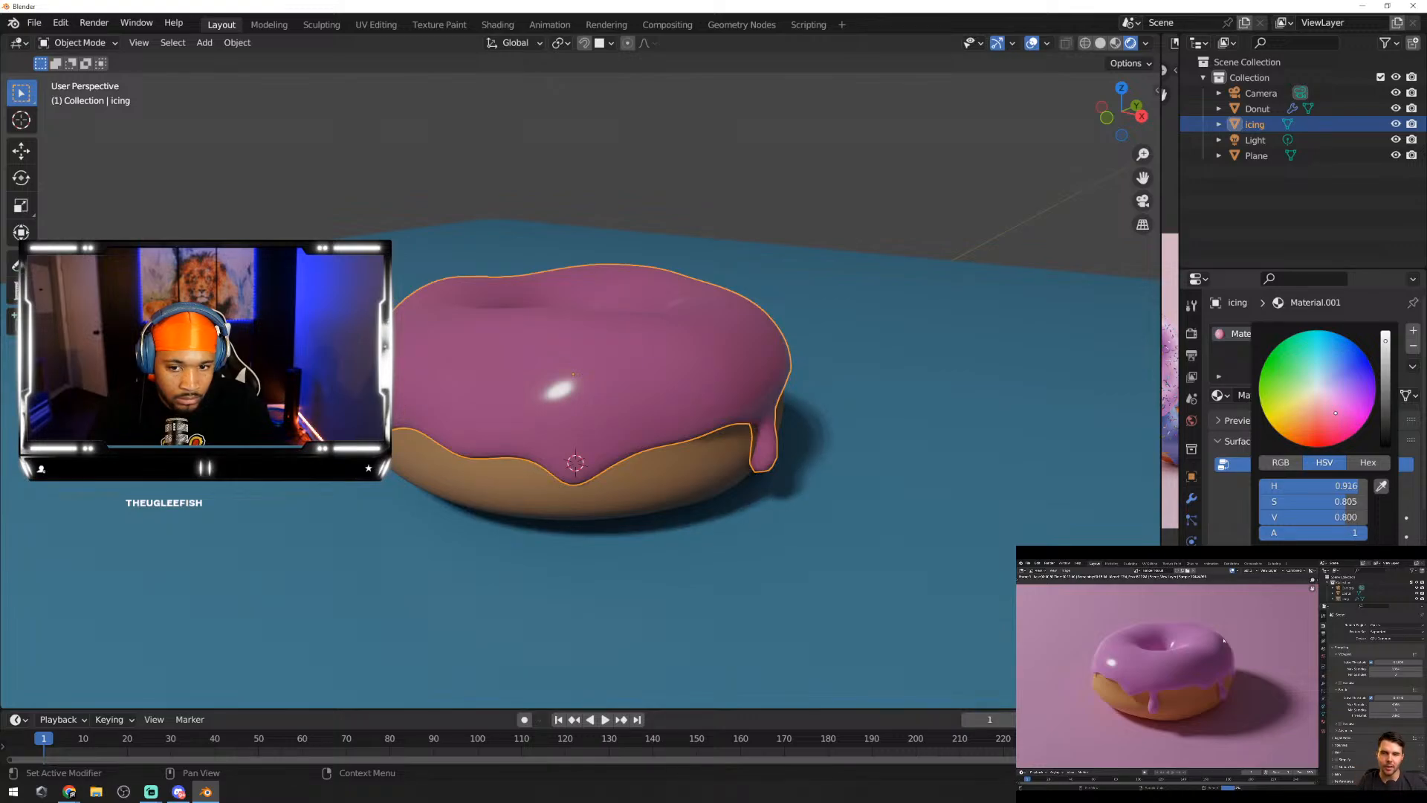
mouse_move(1335, 414)
mouse_down()
mouse_move(1342, 399)
mouse_move(1320, 415)
mouse_move(1336, 407)
mouse_move(1360, 438)
mouse_move(1310, 420)
mouse_move(1263, 454)
mouse_up()
Step: Adjust the icing's subsurface color toward a strong magenta and check the donut from above
click(1325, 655)
click(1367, 447)
middle_drag(848, 454, 867, 497)
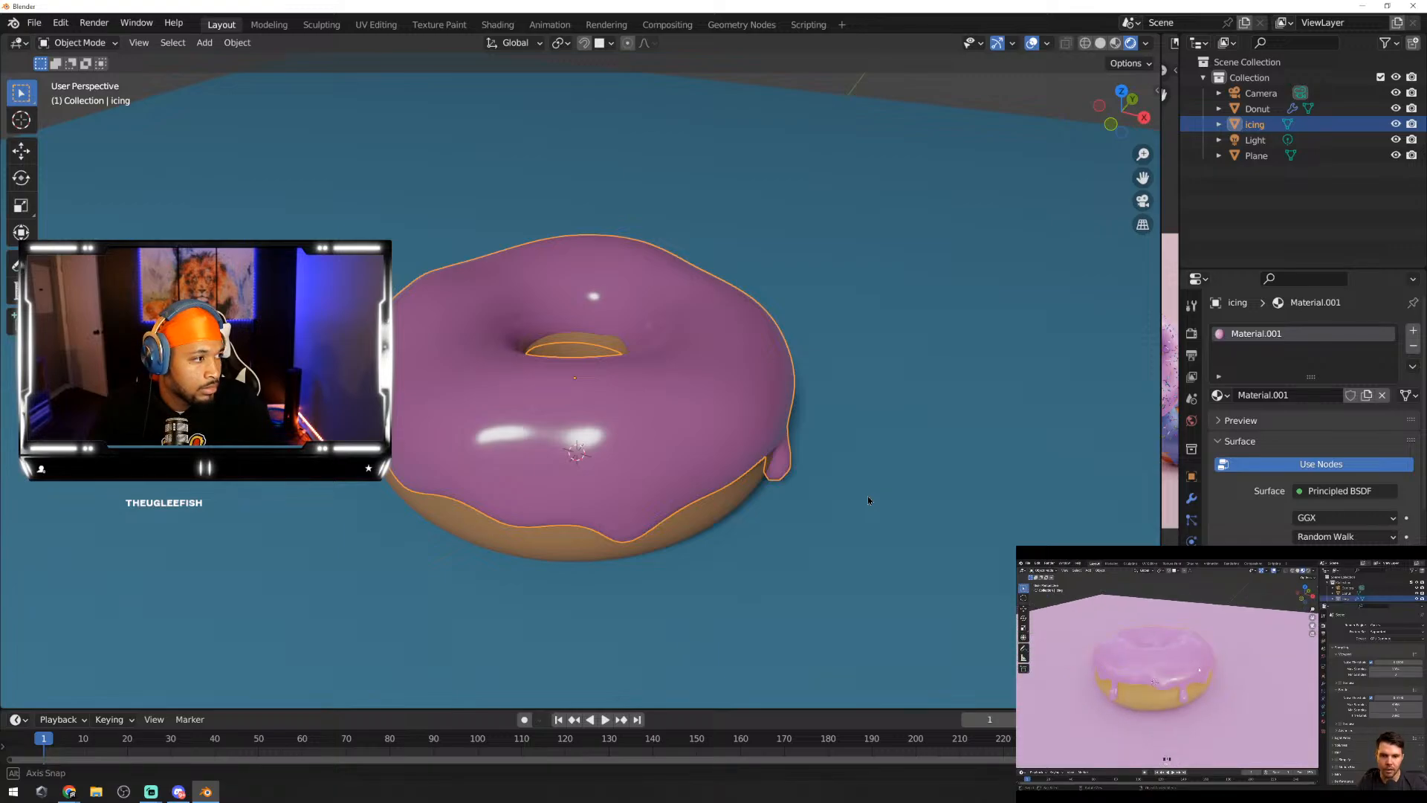
middle_drag(868, 500, 937, 530)
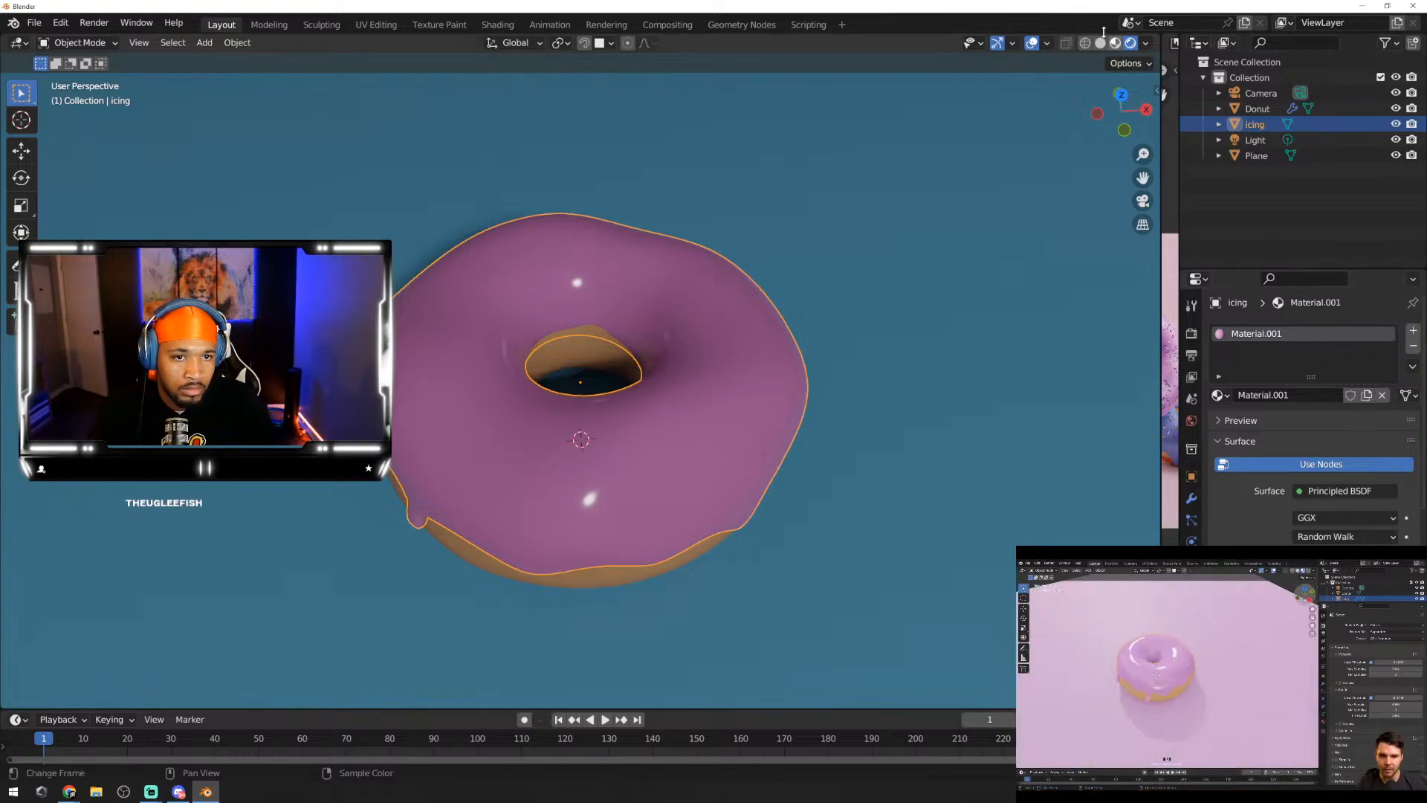
Step: Turn off Scene World in the rendered viewport shading so the donut is lit by the studio HDRI
click(1146, 45)
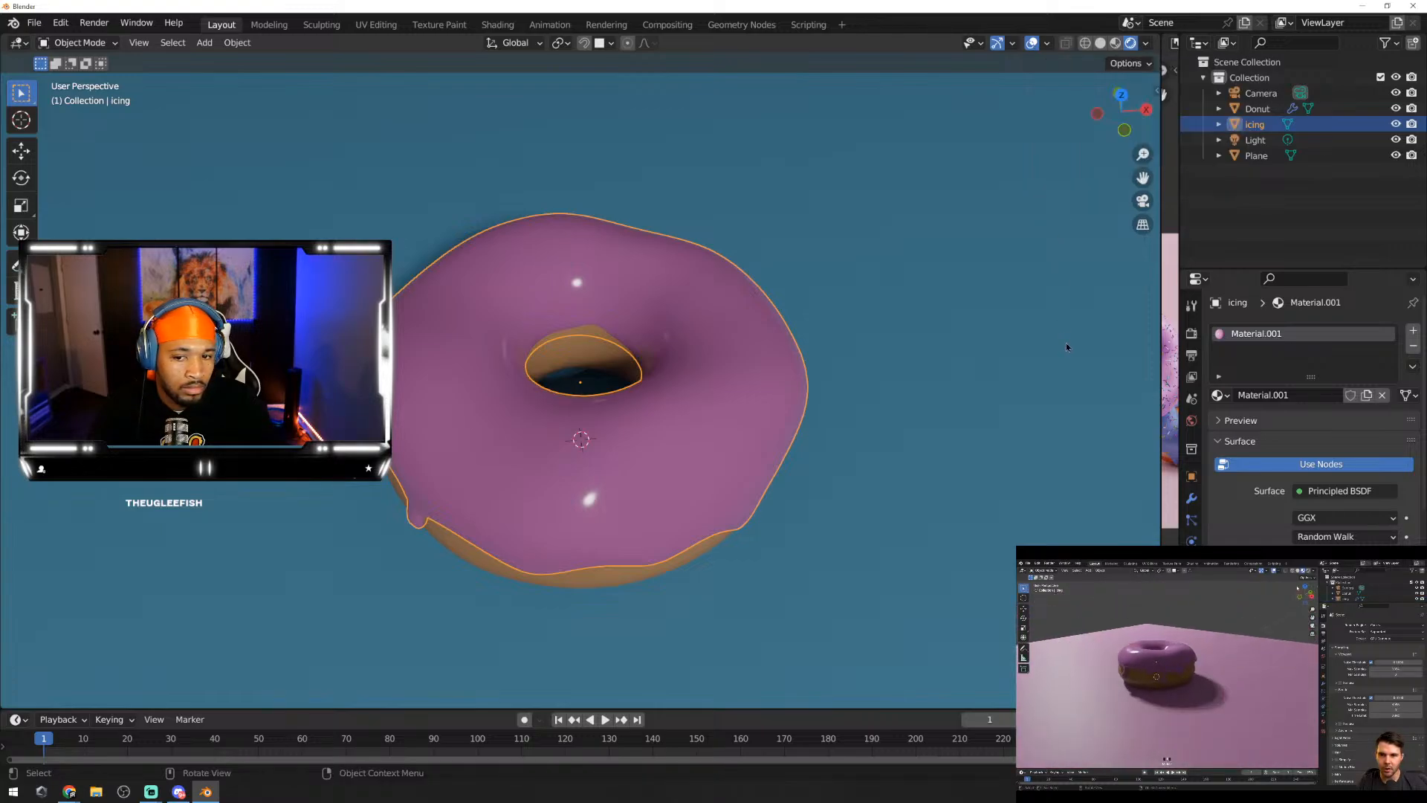
middle_drag(1066, 342, 898, 242)
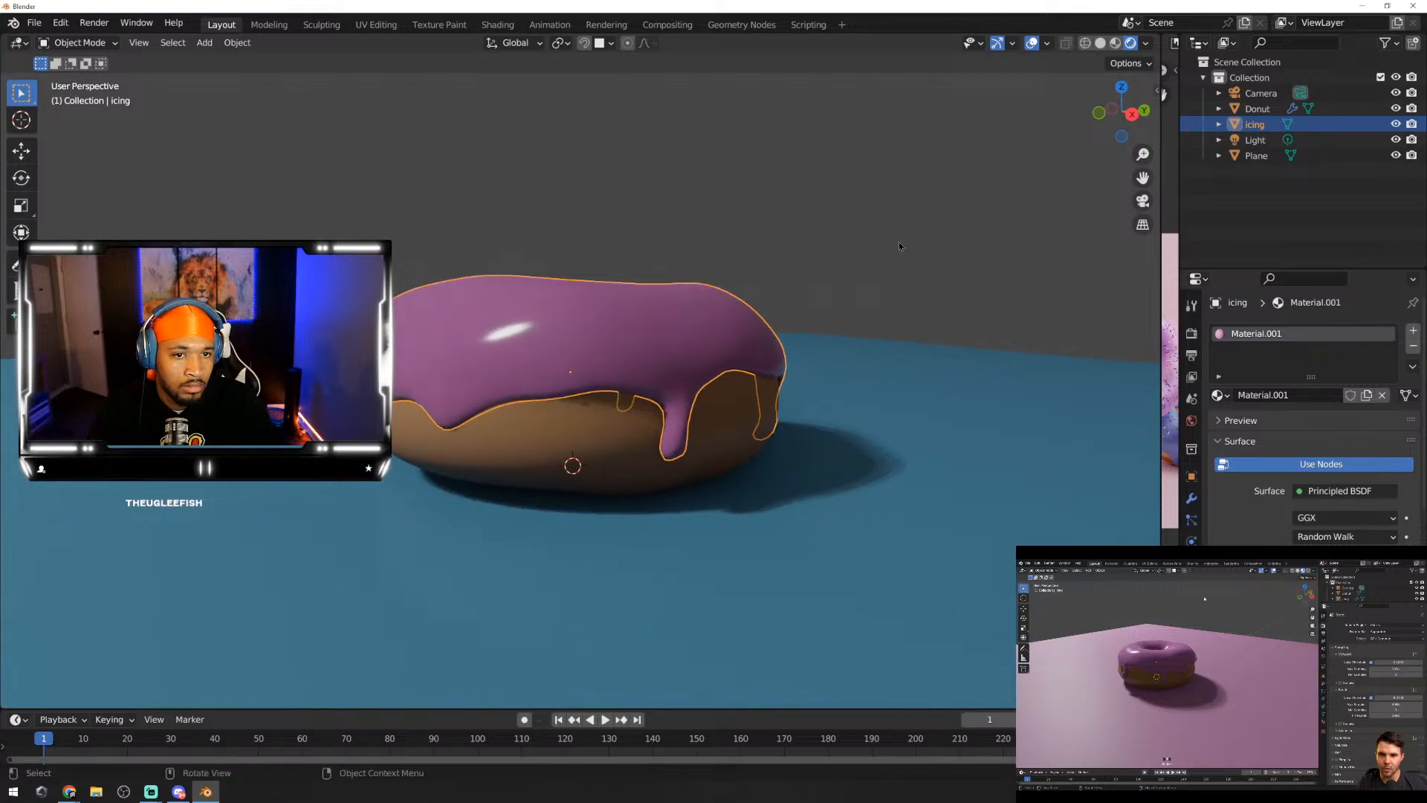
click(1146, 44)
click(1057, 135)
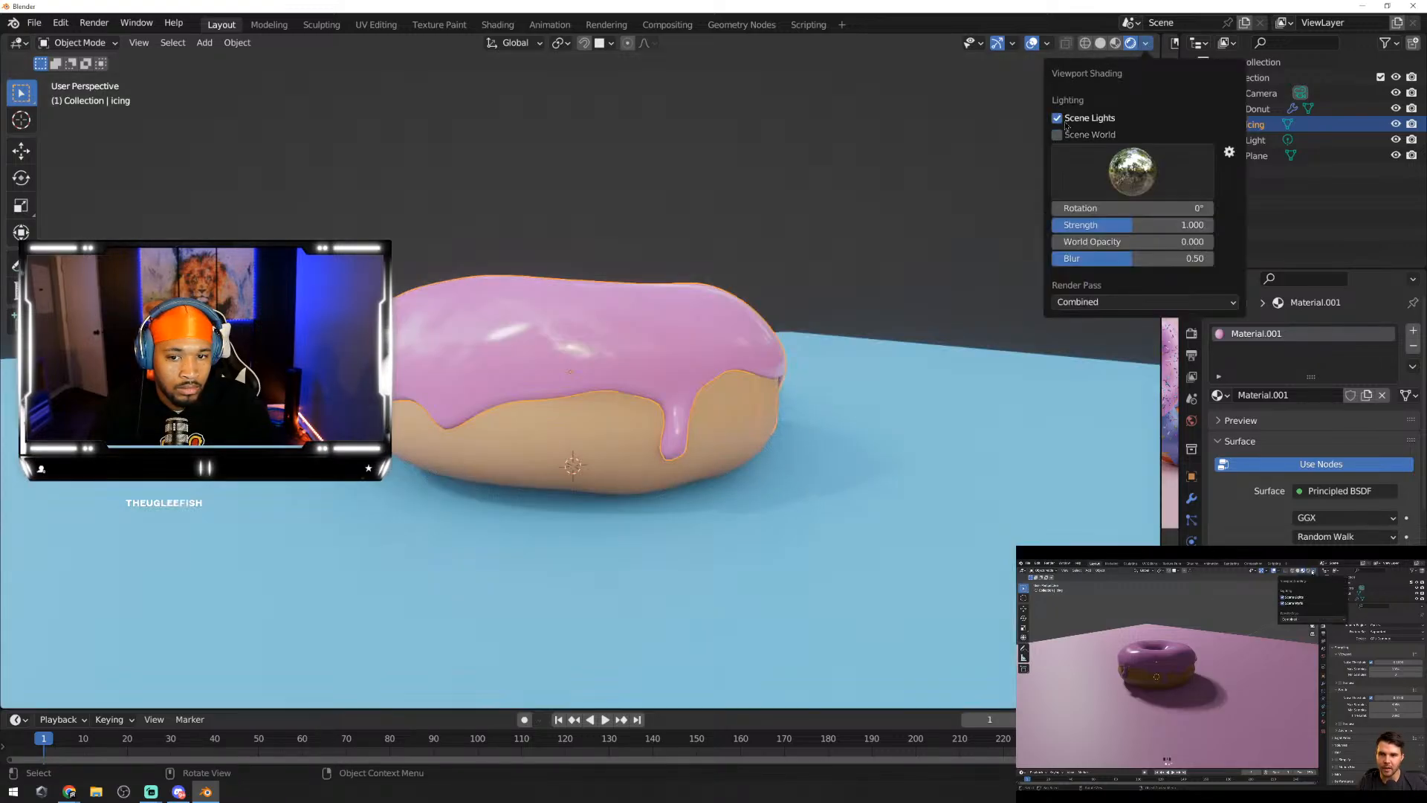
mouse_move(853, 315)
middle_down()
mouse_move(485, 290)
mouse_move(533, 339)
mouse_move(743, 331)
mouse_move(907, 297)
mouse_move(1134, 277)
mouse_move(933, 247)
mouse_move(571, 258)
mouse_move(743, 331)
mouse_move(846, 308)
middle_up()
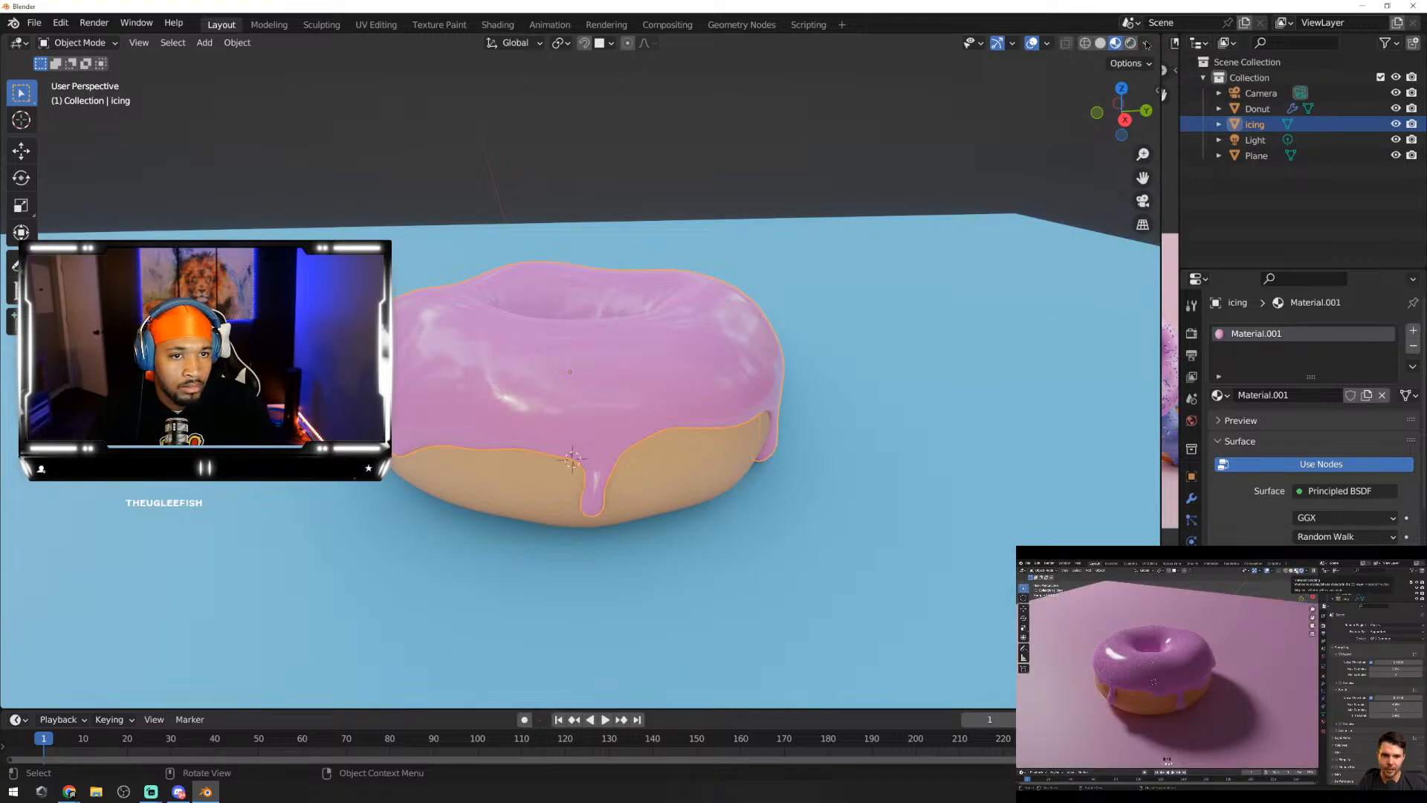
Step: Enable Scene Lights and Scene World for the Material Preview viewport shading
click(1147, 45)
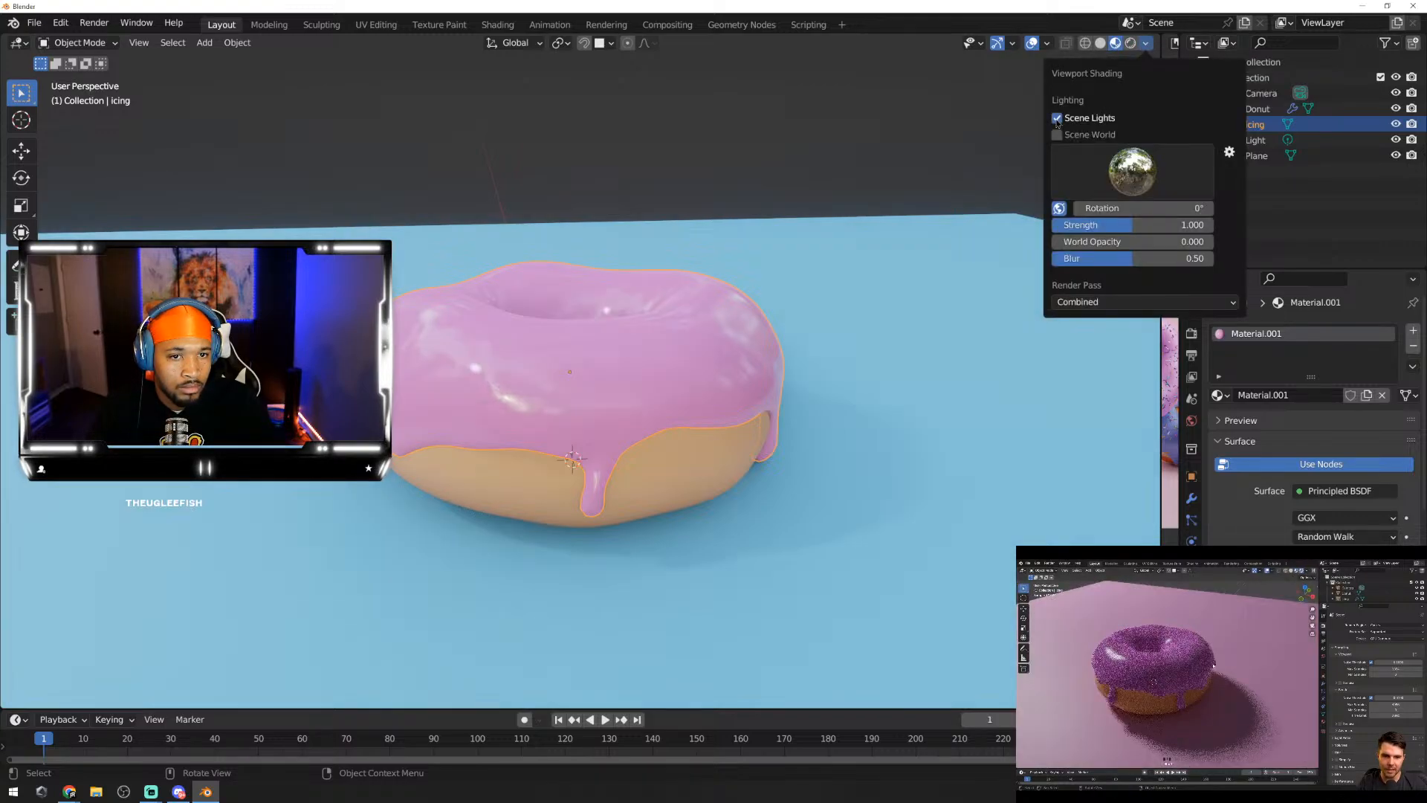
drag(1056, 118, 1056, 134)
middle_drag(938, 327, 997, 348)
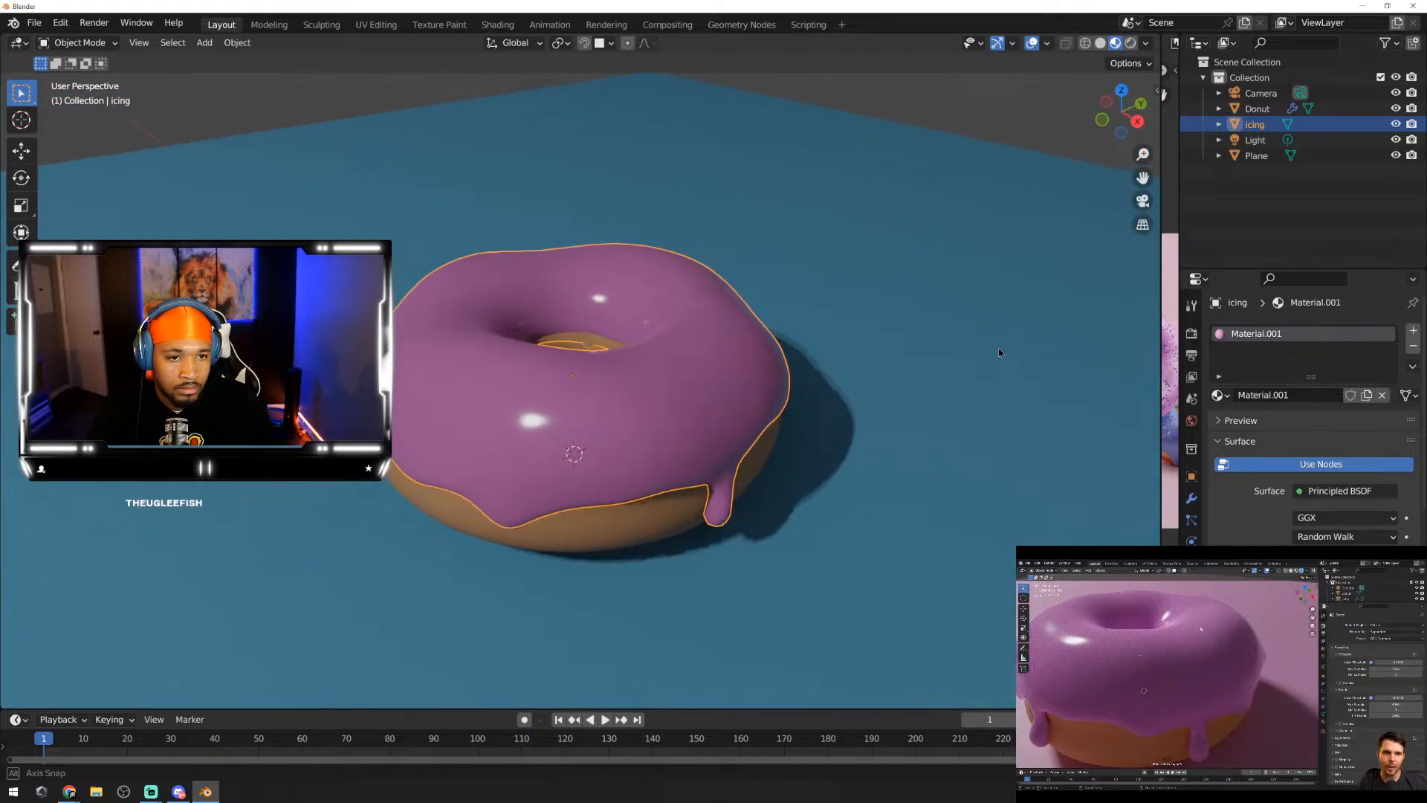
Step: Switch the render engine to Cycles and display the donut in rendered viewport shading
click(1192, 333)
click(1359, 330)
click(1336, 372)
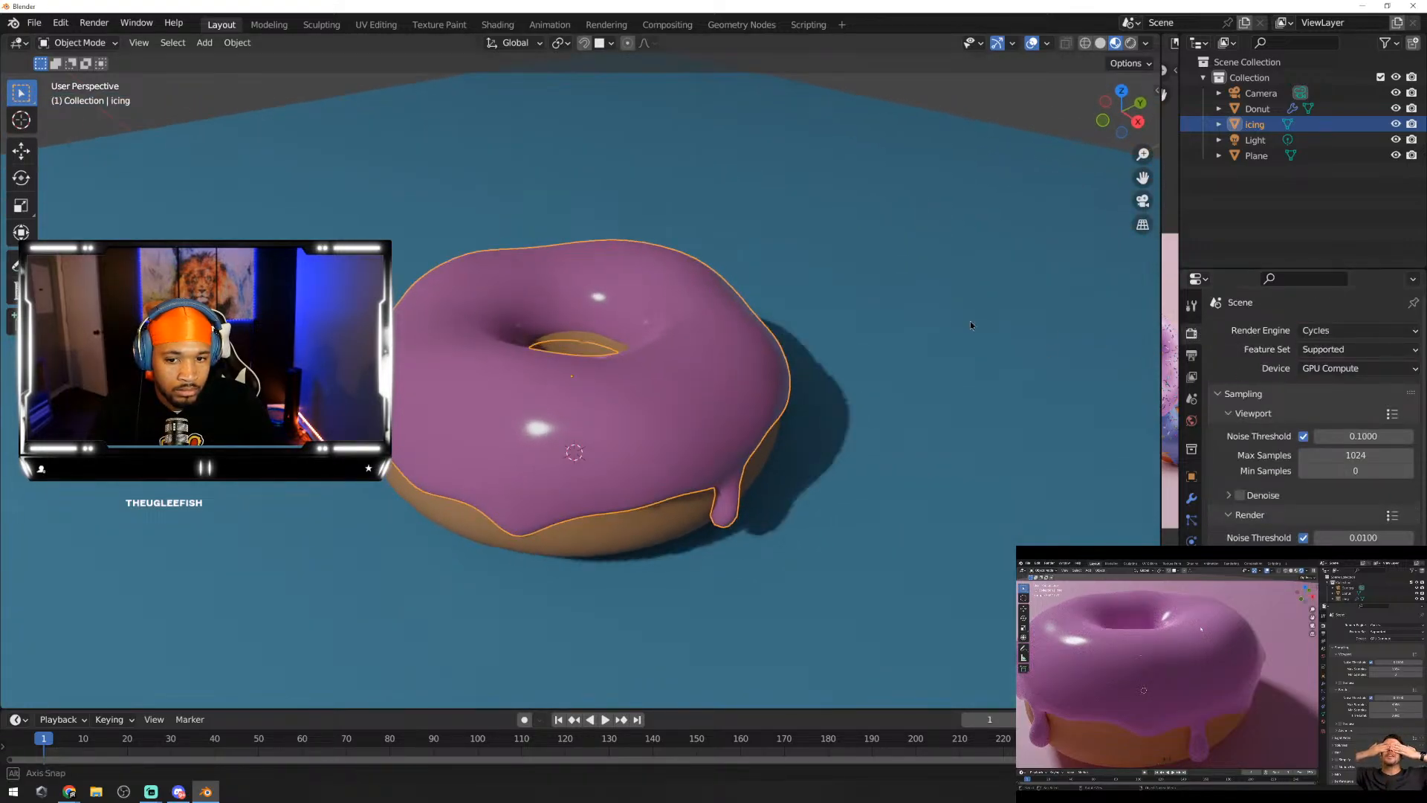
middle_drag(970, 320, 1153, 281)
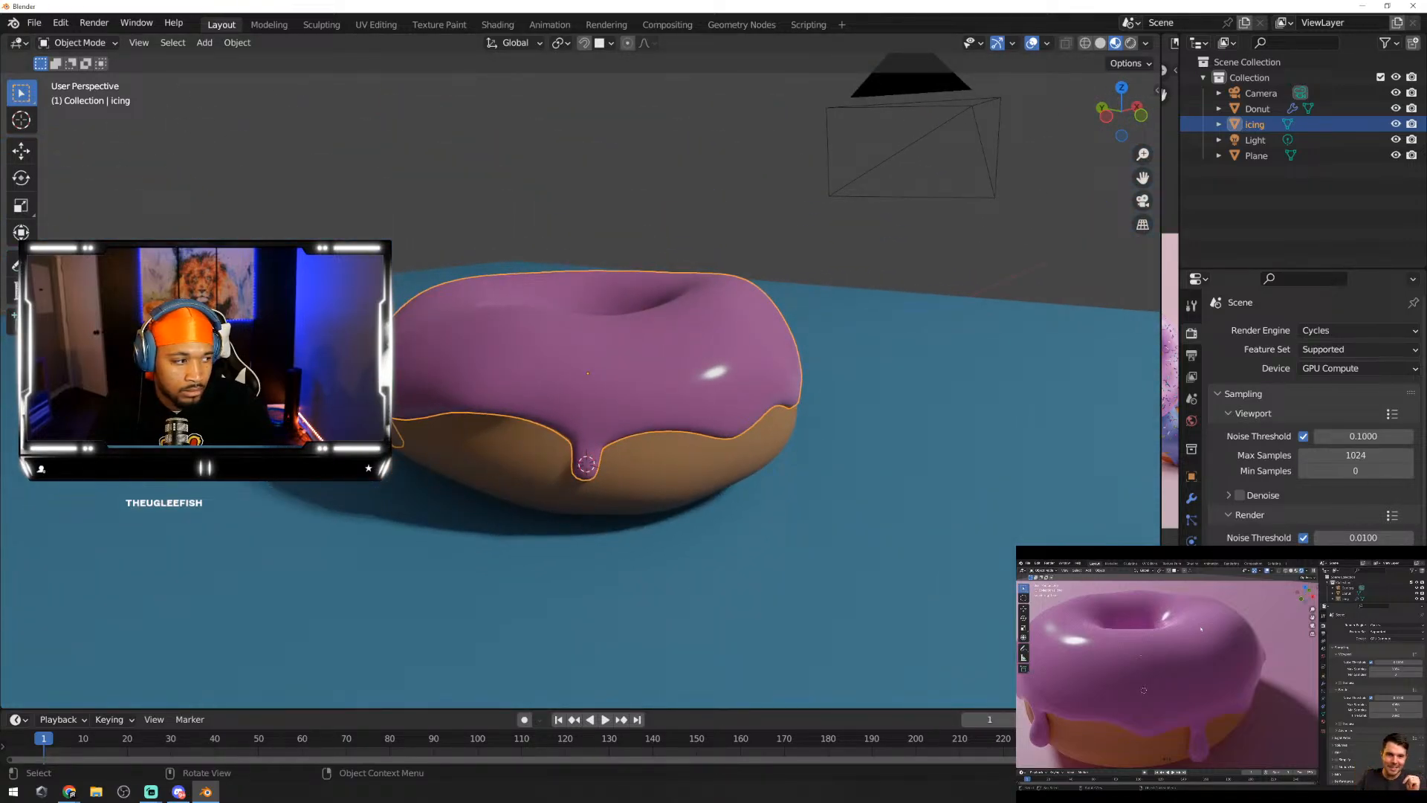
middle_drag(515, 420, 622, 434)
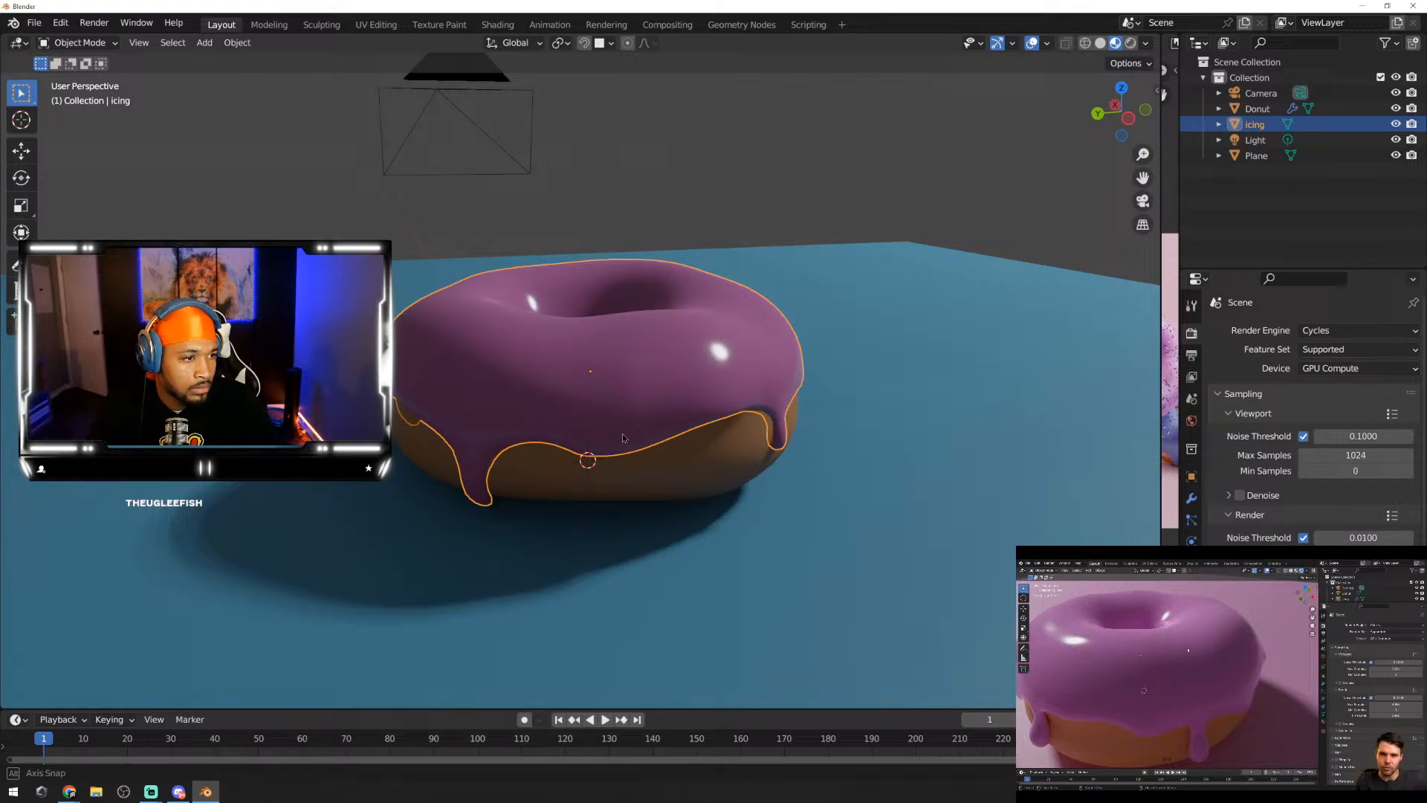
middle_drag(623, 434, 801, 307)
click(1131, 42)
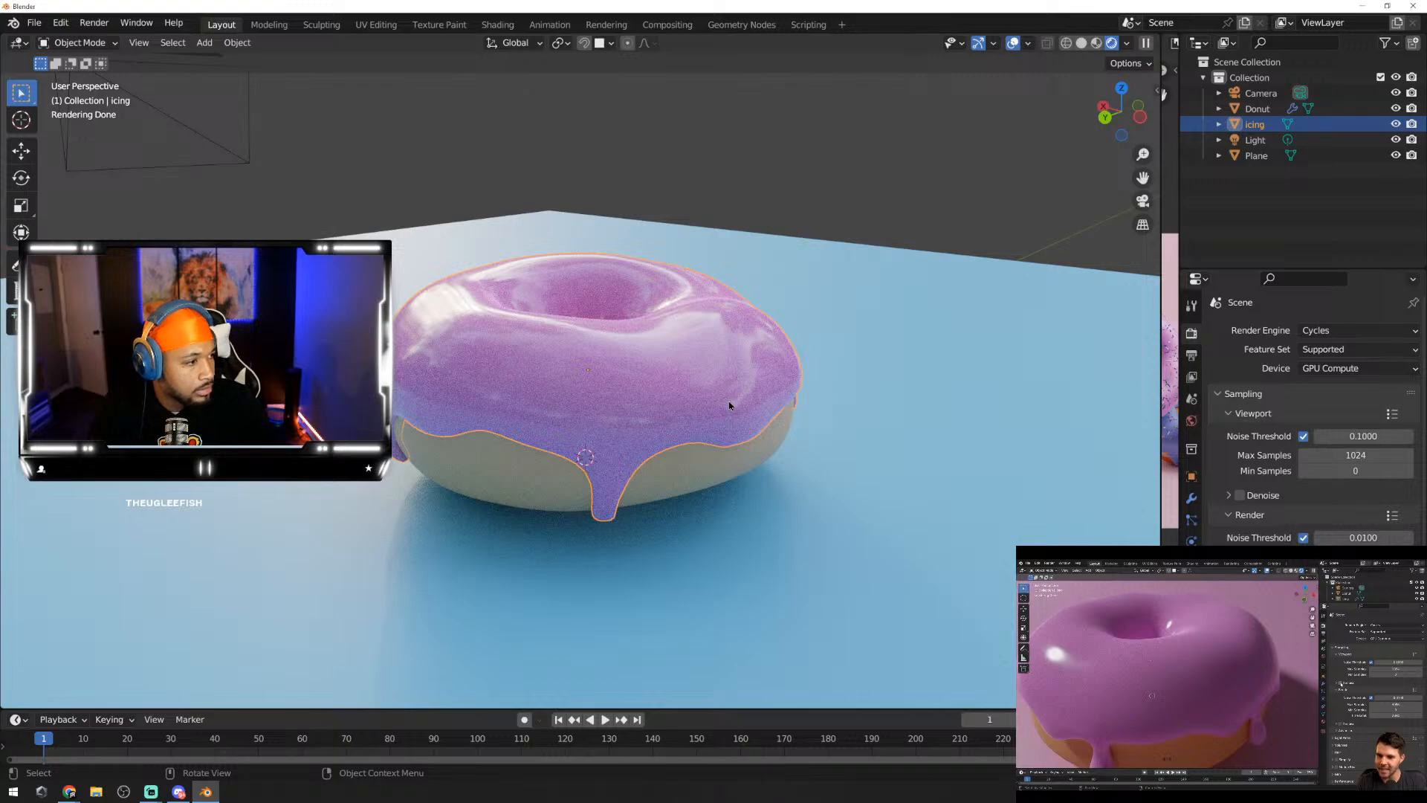
Step: Enable denoising for the Cycles viewport and set the viewport's max samples to 100
click(1241, 496)
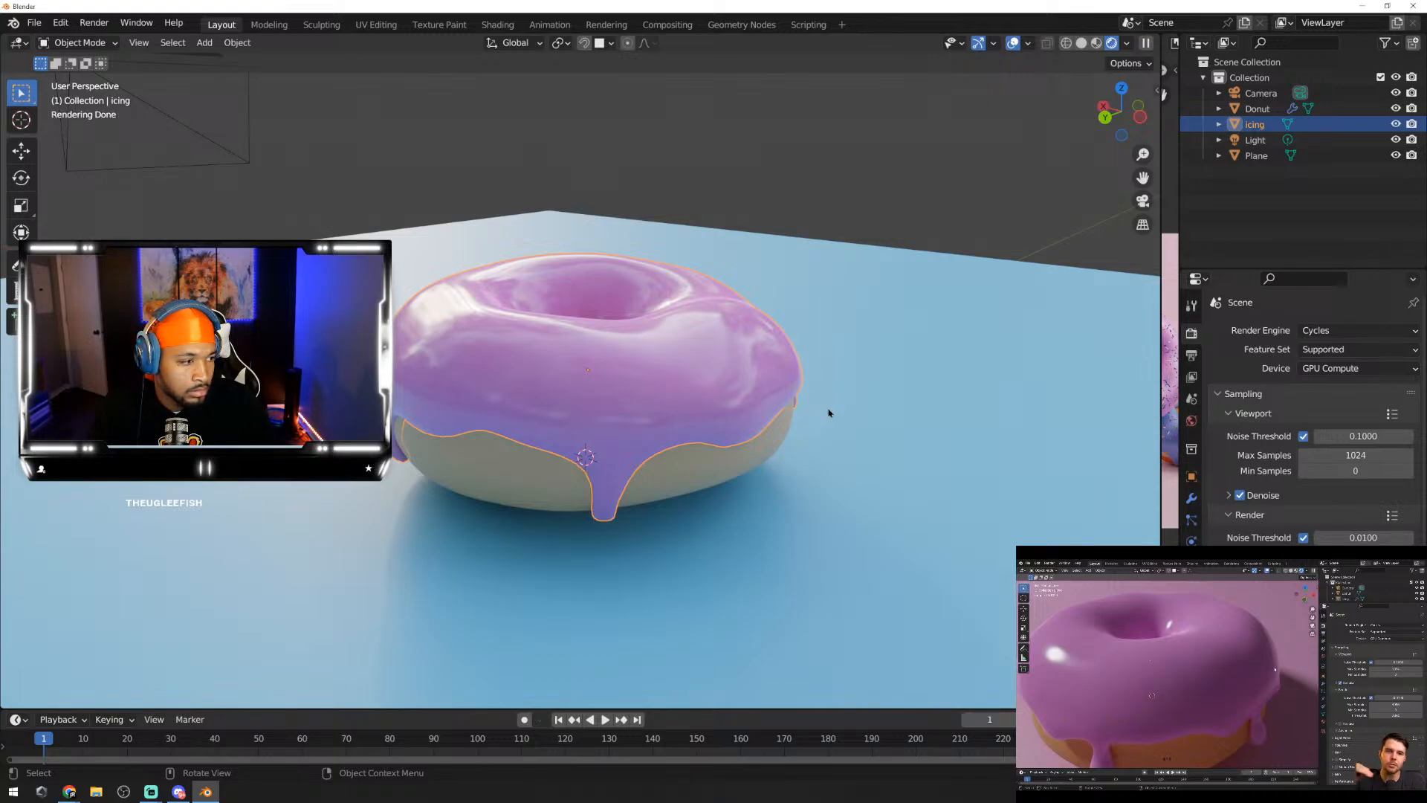
mouse_move(830, 412)
middle_down()
mouse_move(807, 395)
mouse_move(817, 407)
middle_up()
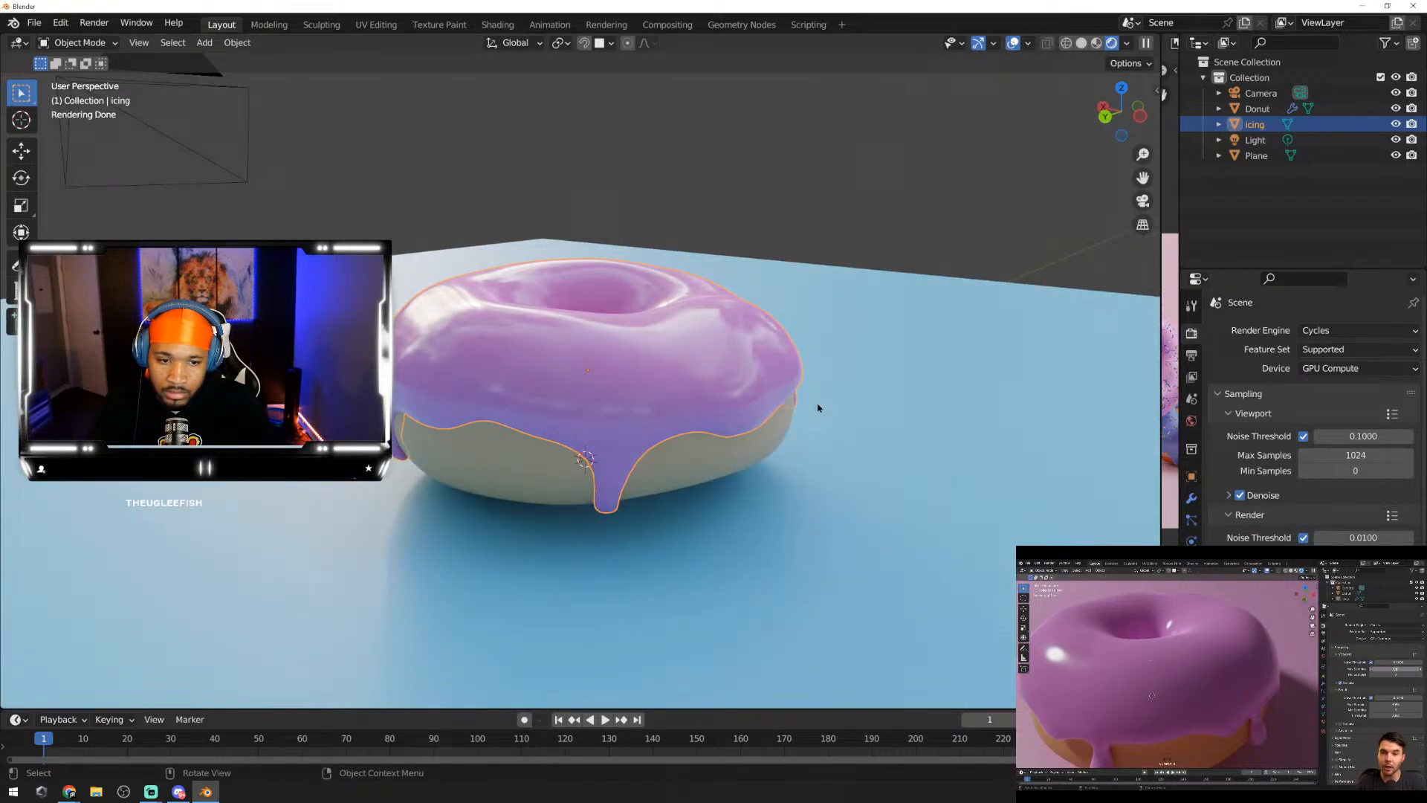
click(1367, 454)
text(100)
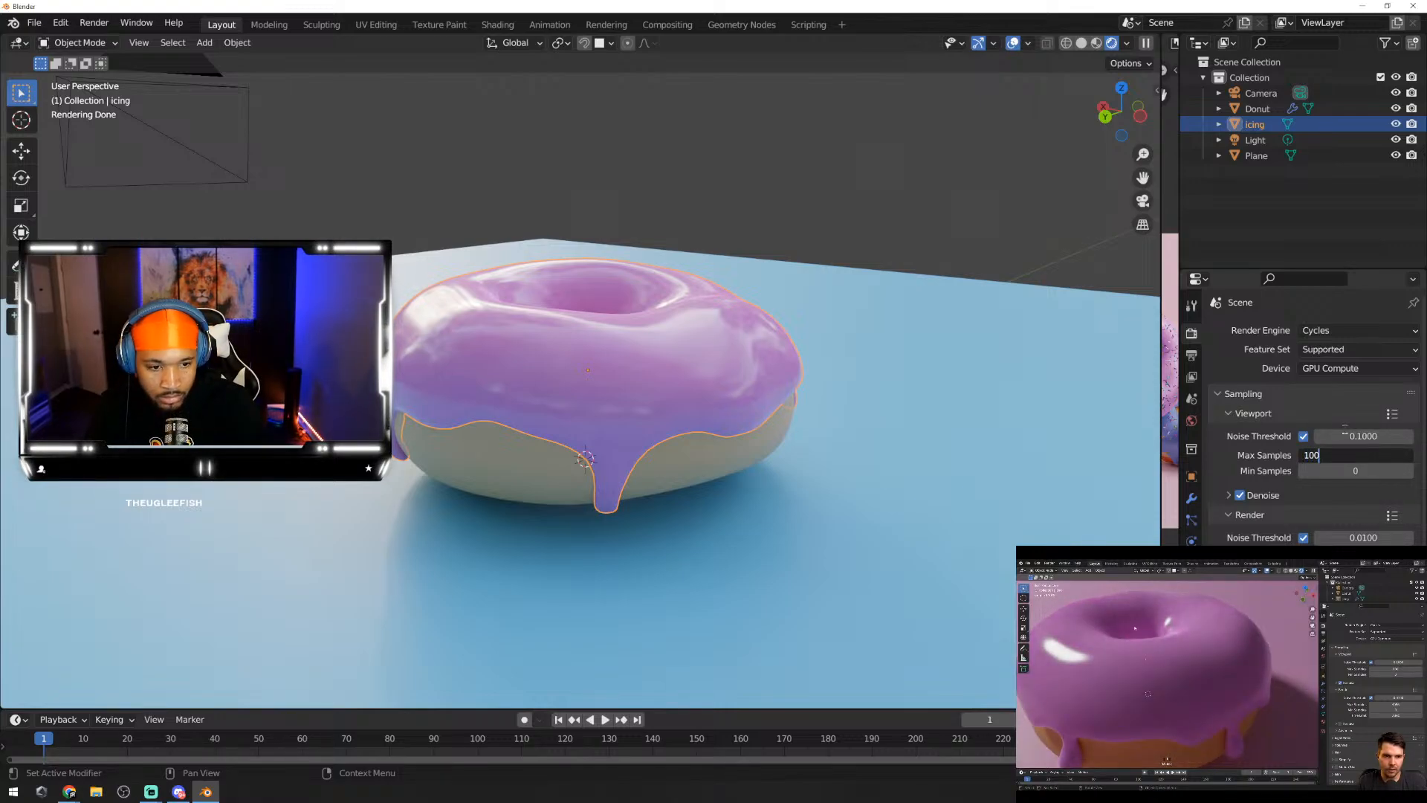
key(Return)
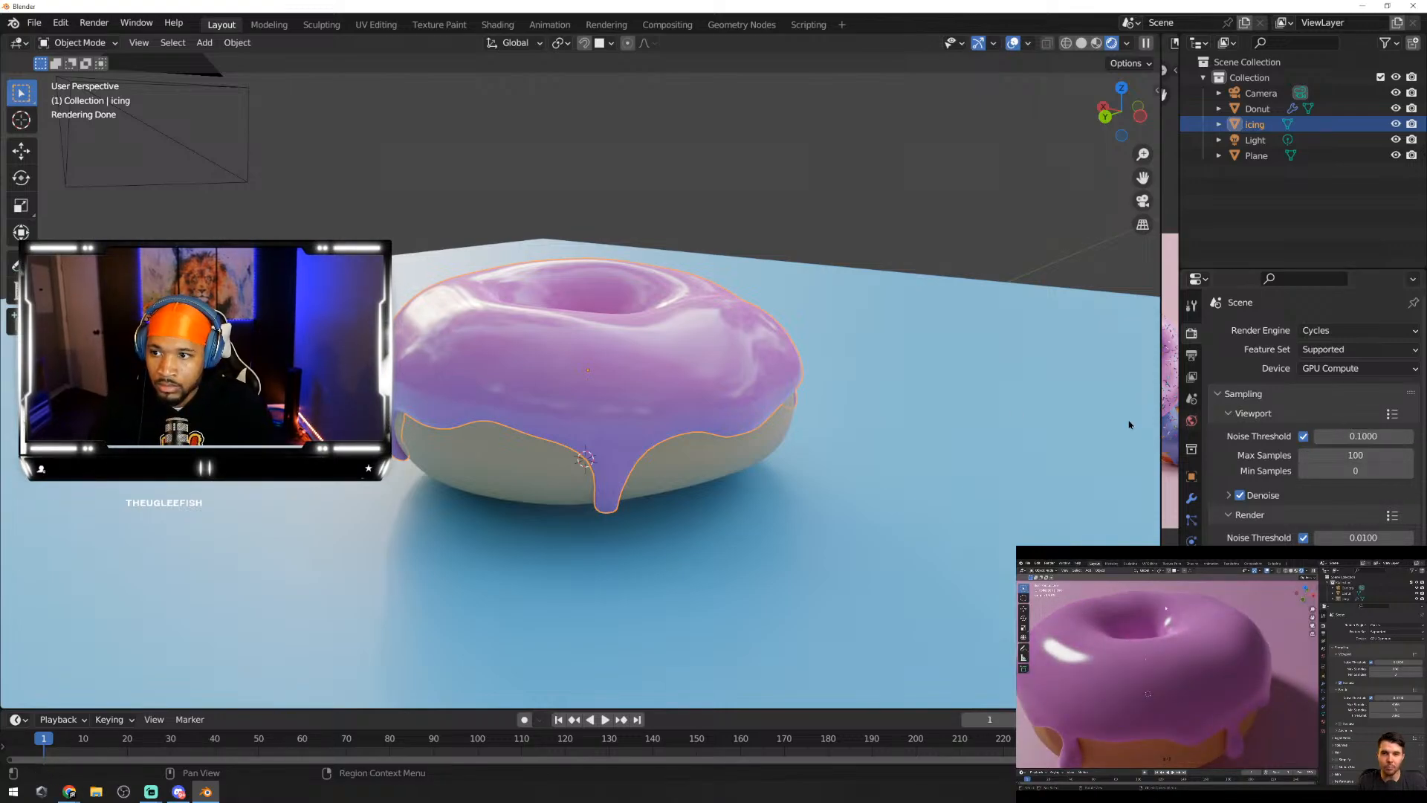
middle_drag(602, 402, 636, 386)
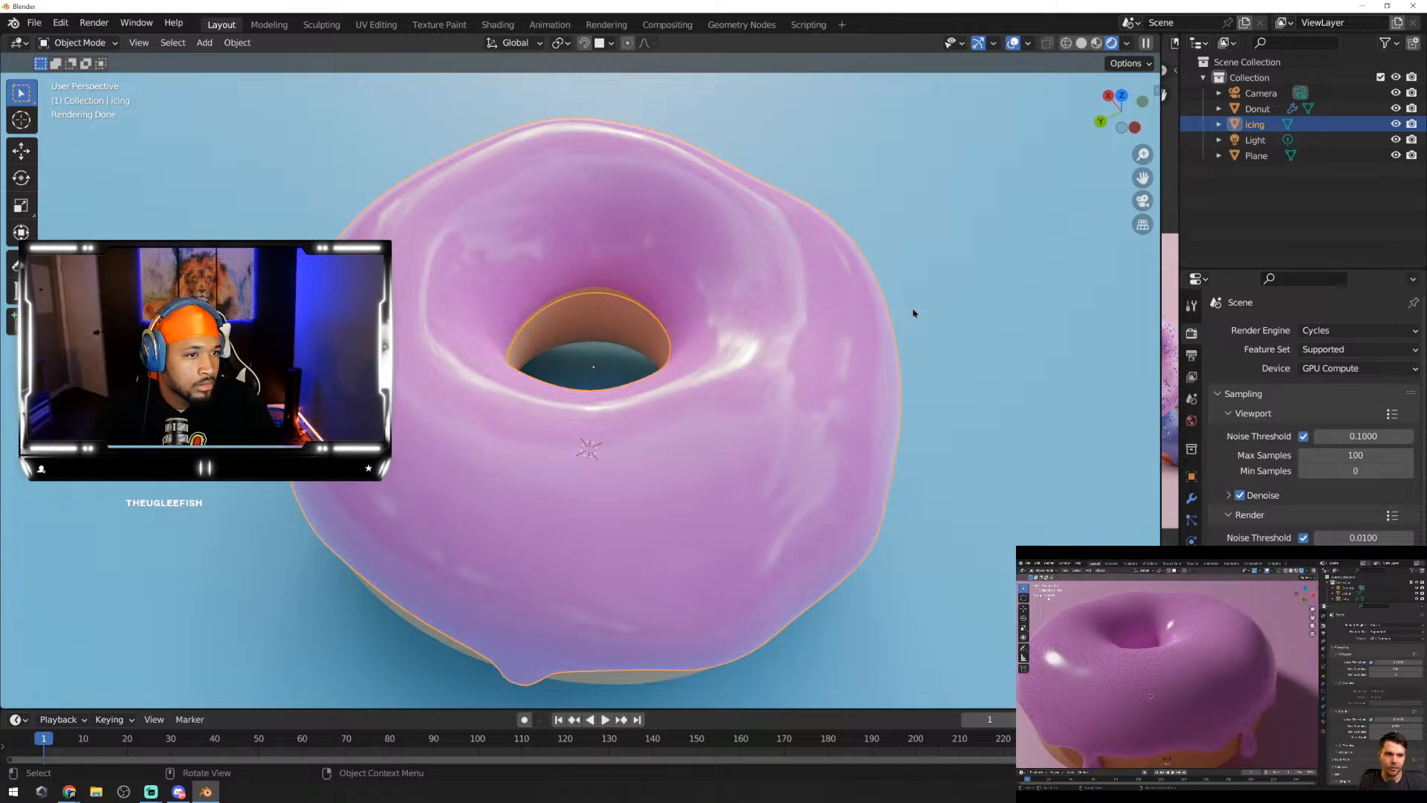
Step: Set the viewport denoiser to OptiX, comparing the icing with denoising off and leaving denoising enabled
middle_drag(910, 313, 924, 314)
click(1240, 495)
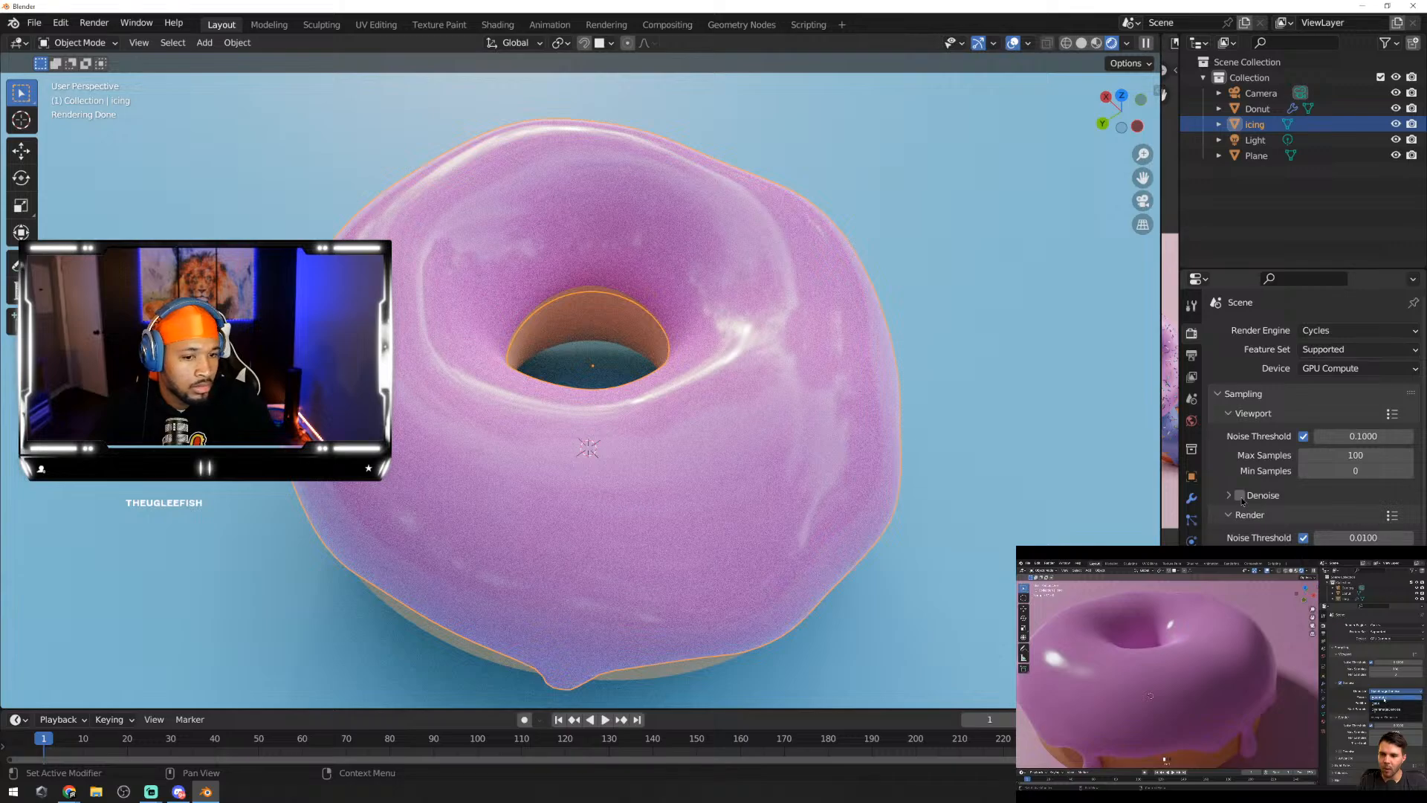
click(1236, 498)
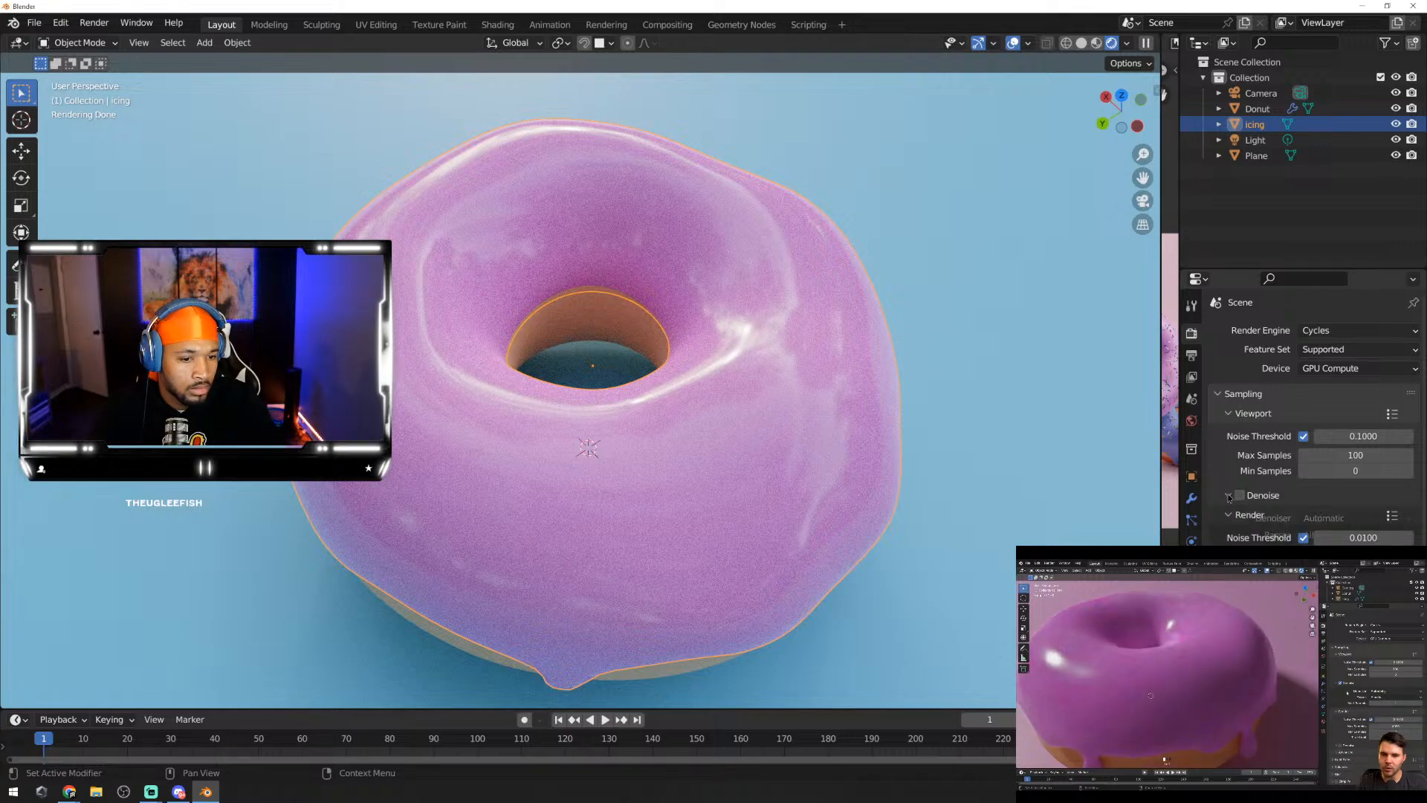
click(1391, 523)
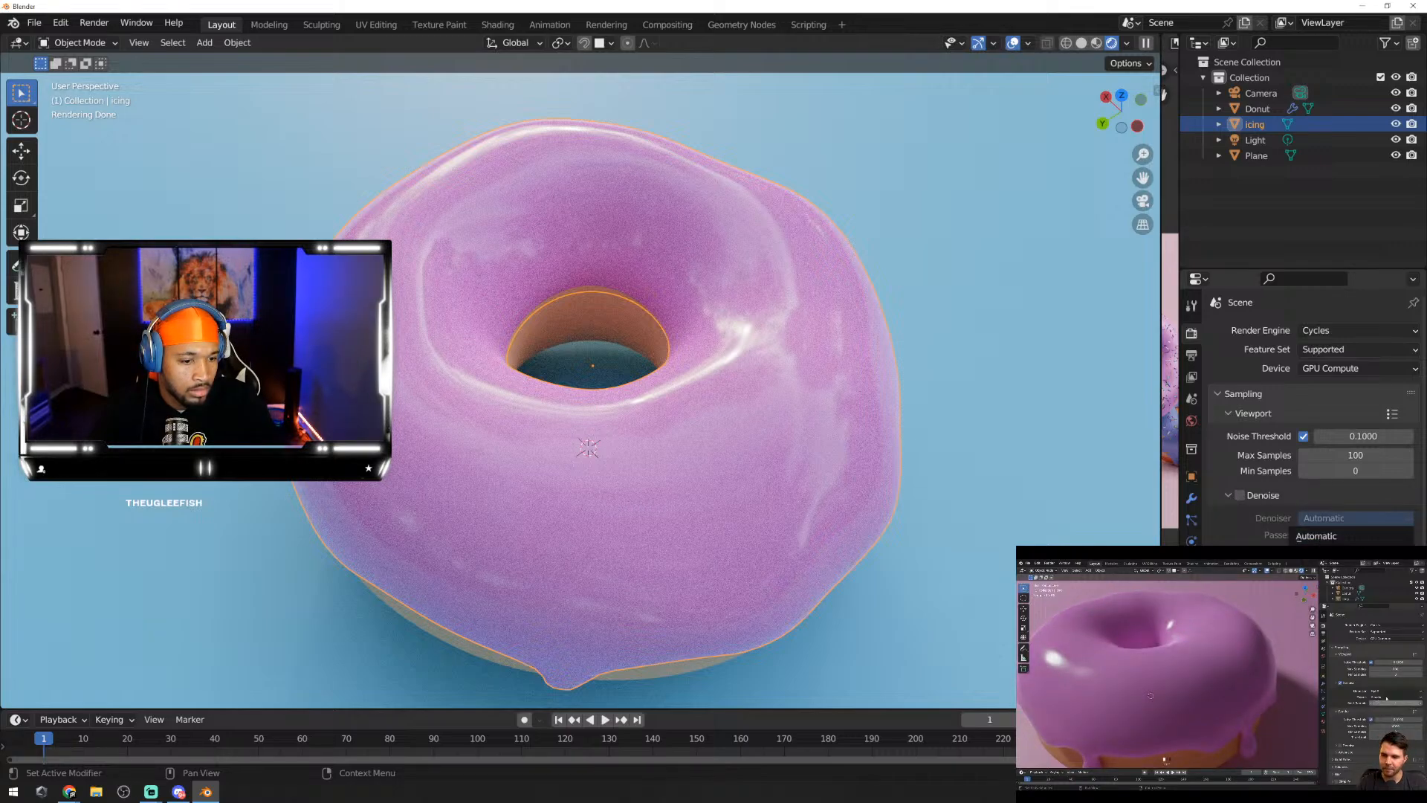
click(1331, 552)
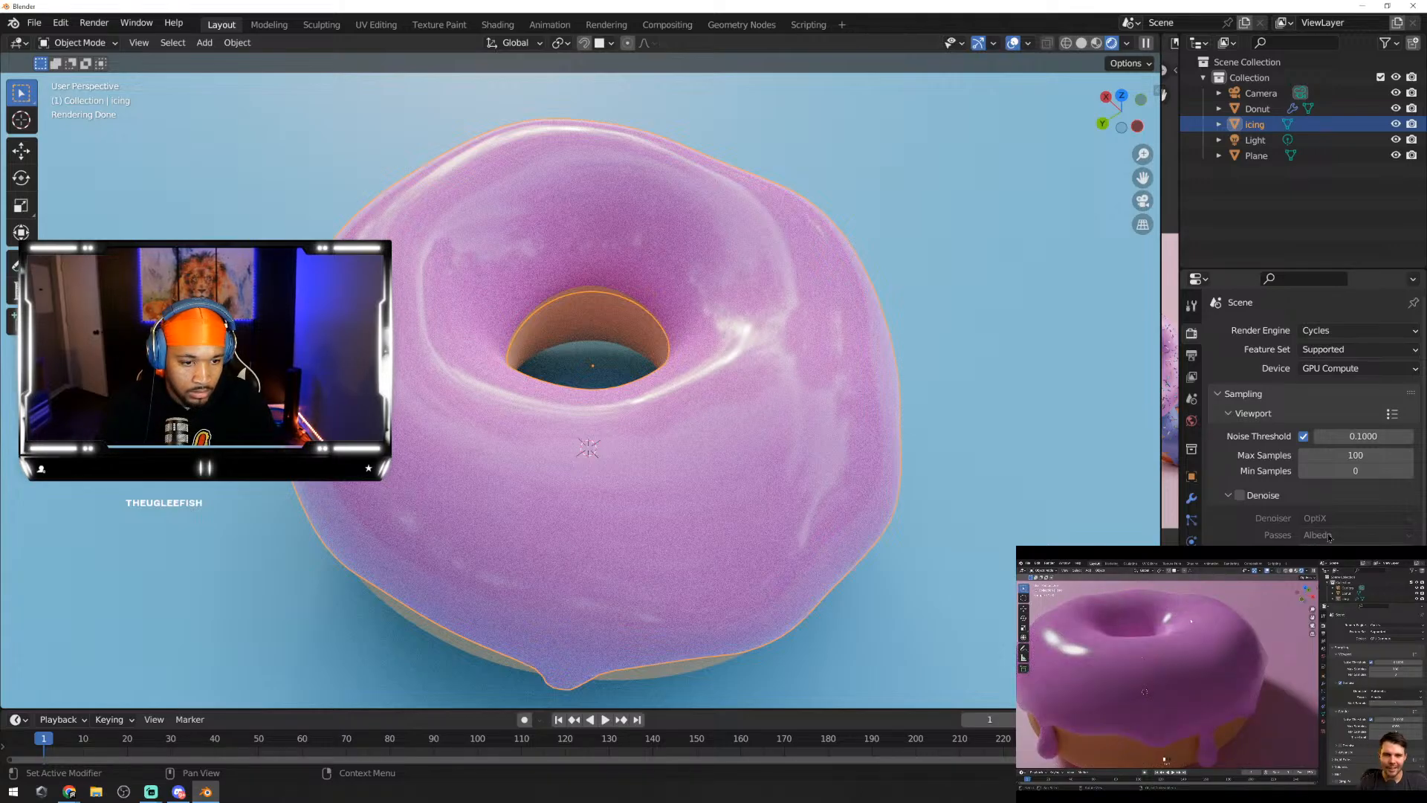
click(1240, 495)
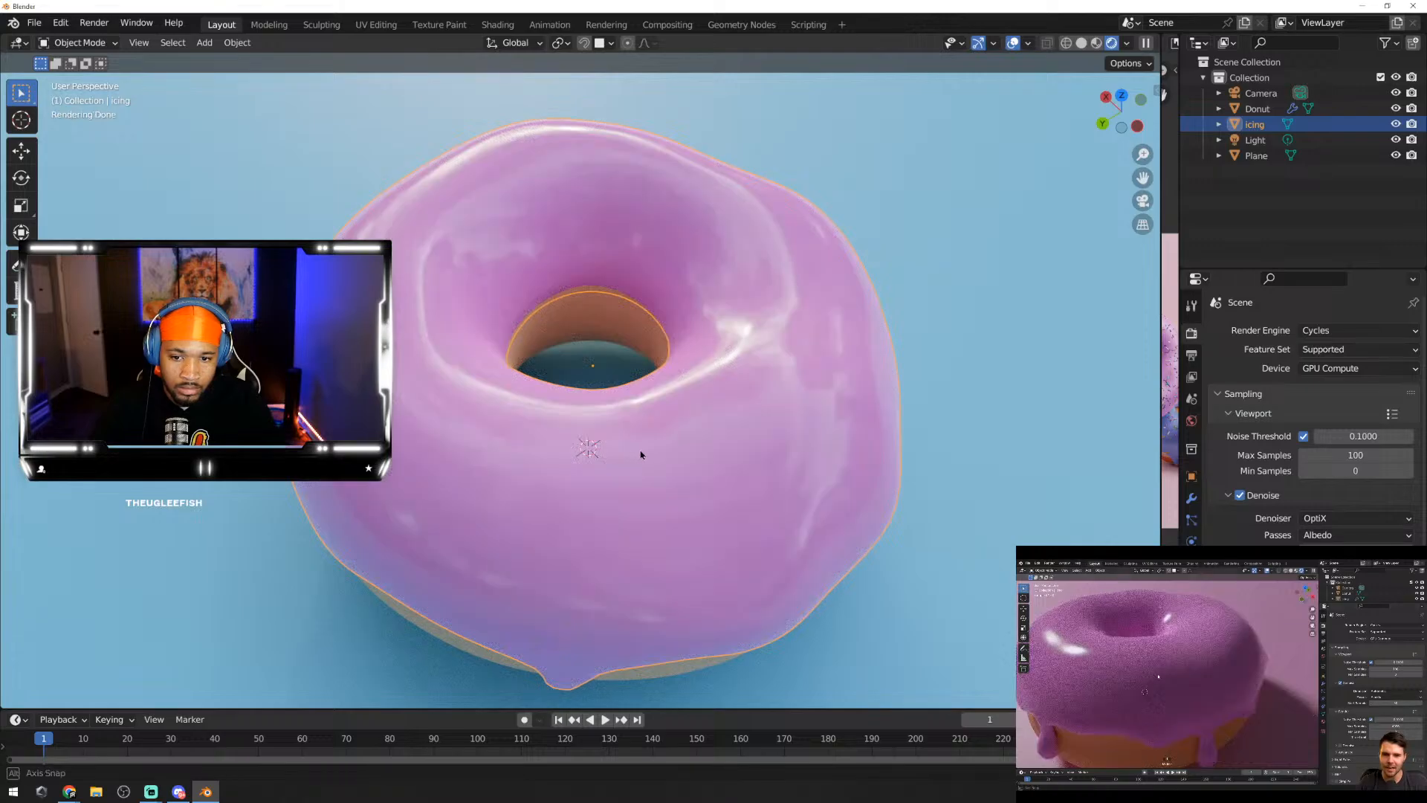
middle_drag(640, 452, 769, 459)
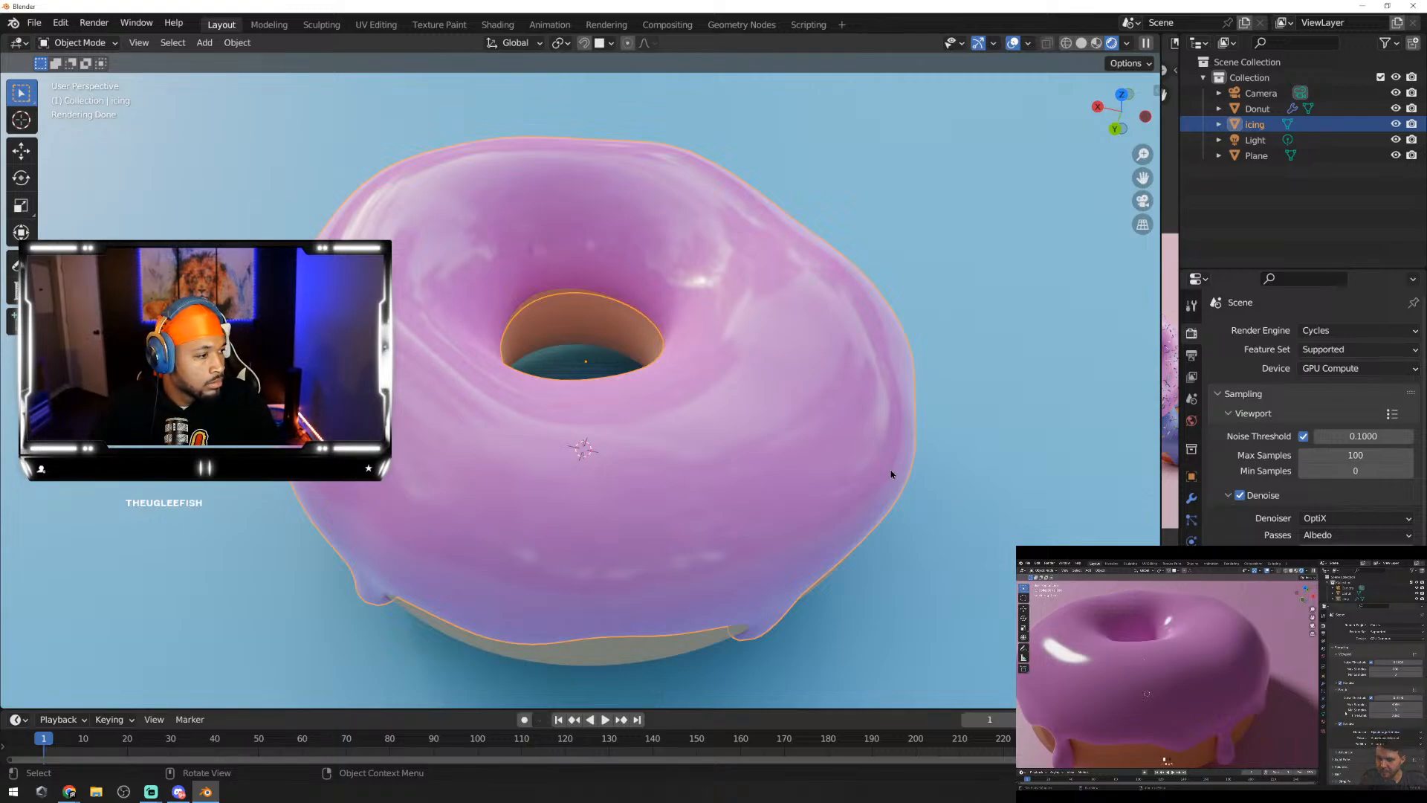
Step: Render the frame through the camera twice and inspect the donut's icing and shadow in the render result
scroll(1297, 472, down, 1)
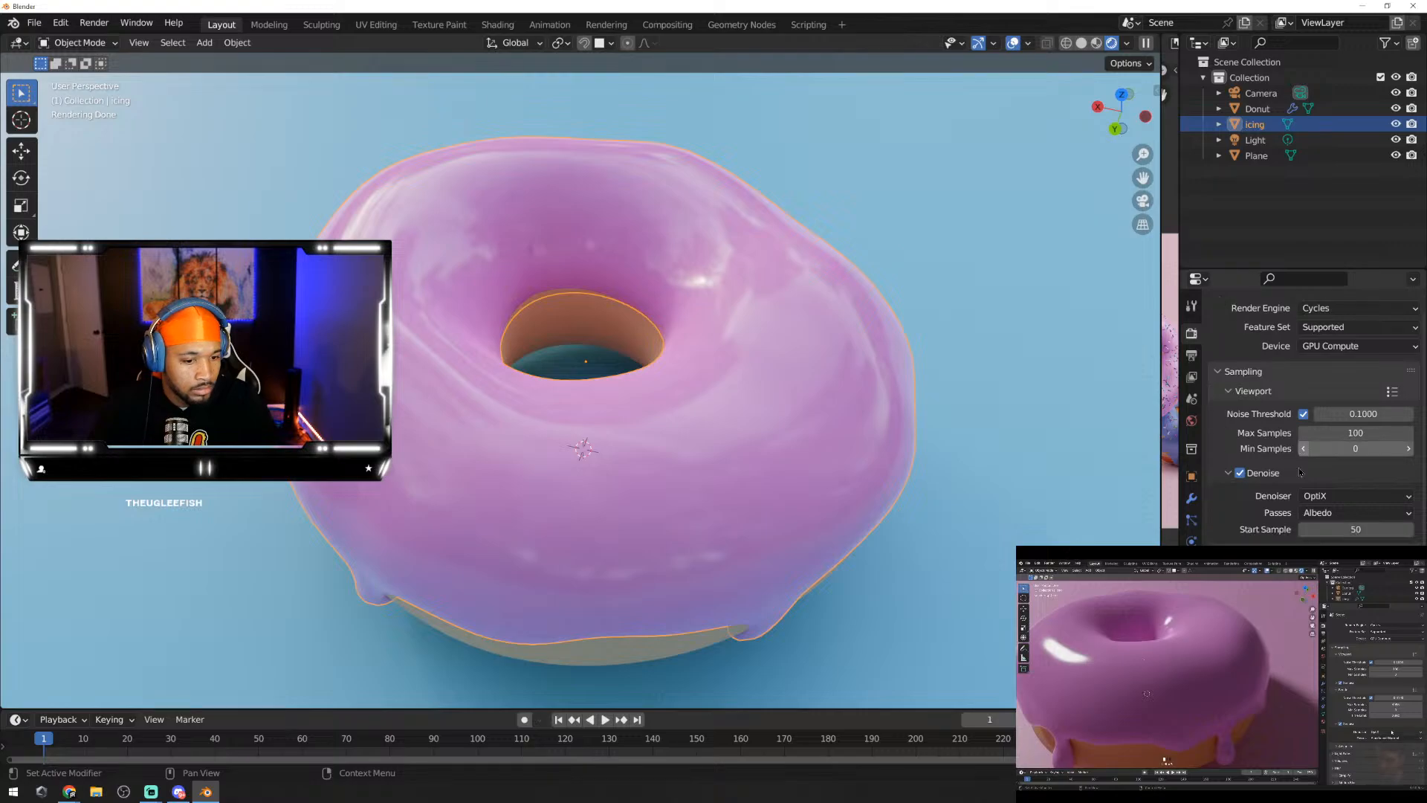
scroll(1298, 472, down, 1)
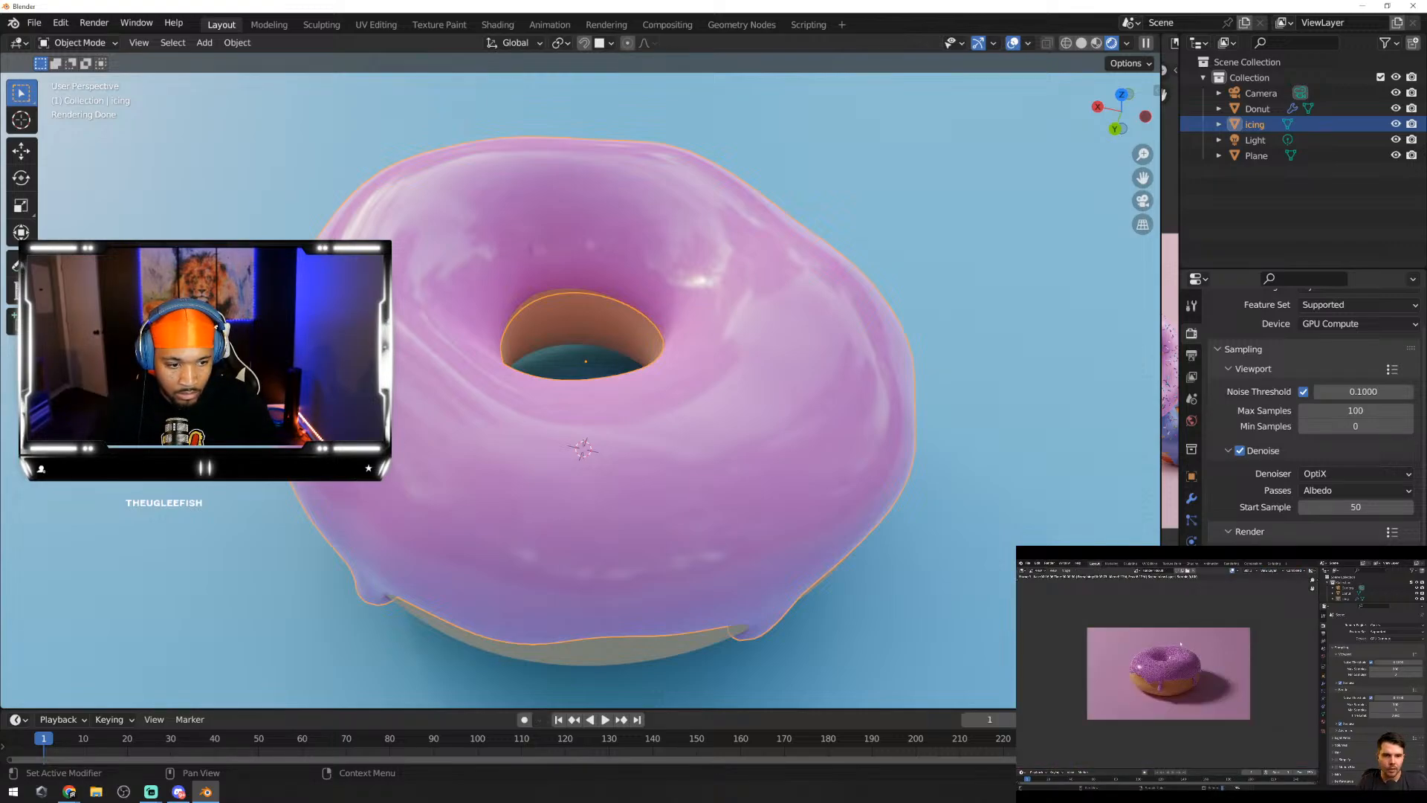
click(964, 213)
key(F12)
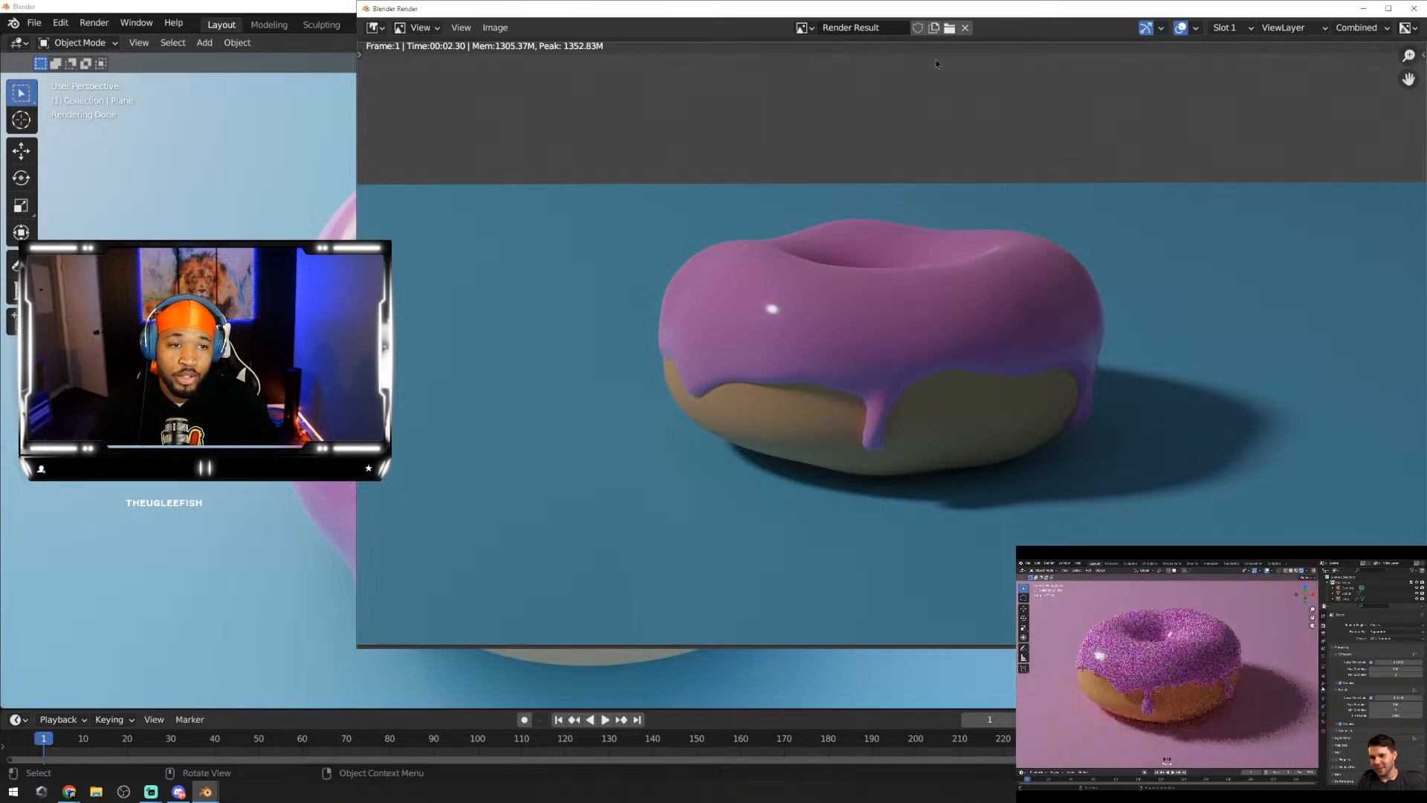
click(1414, 9)
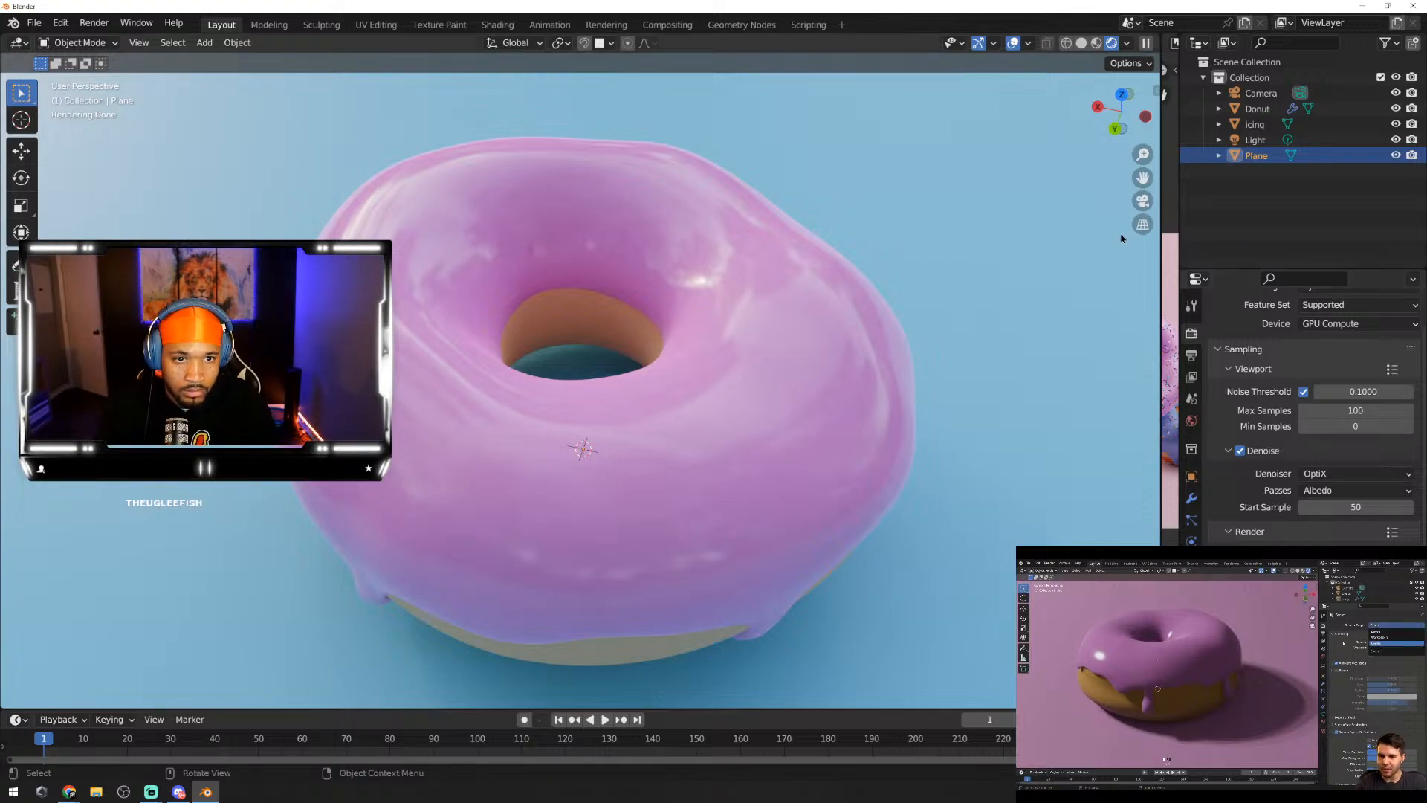
key(F12)
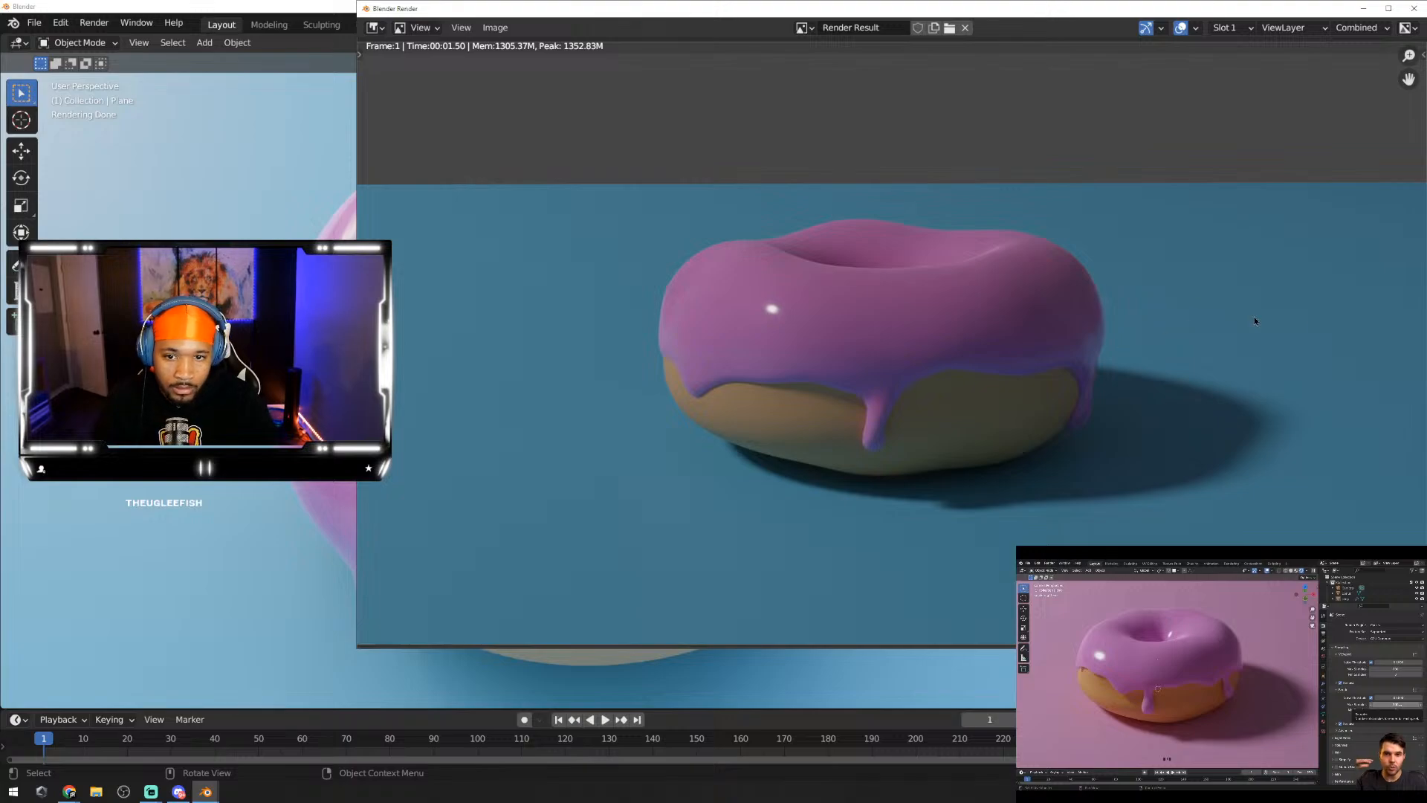
middle_drag(756, 263, 653, 197)
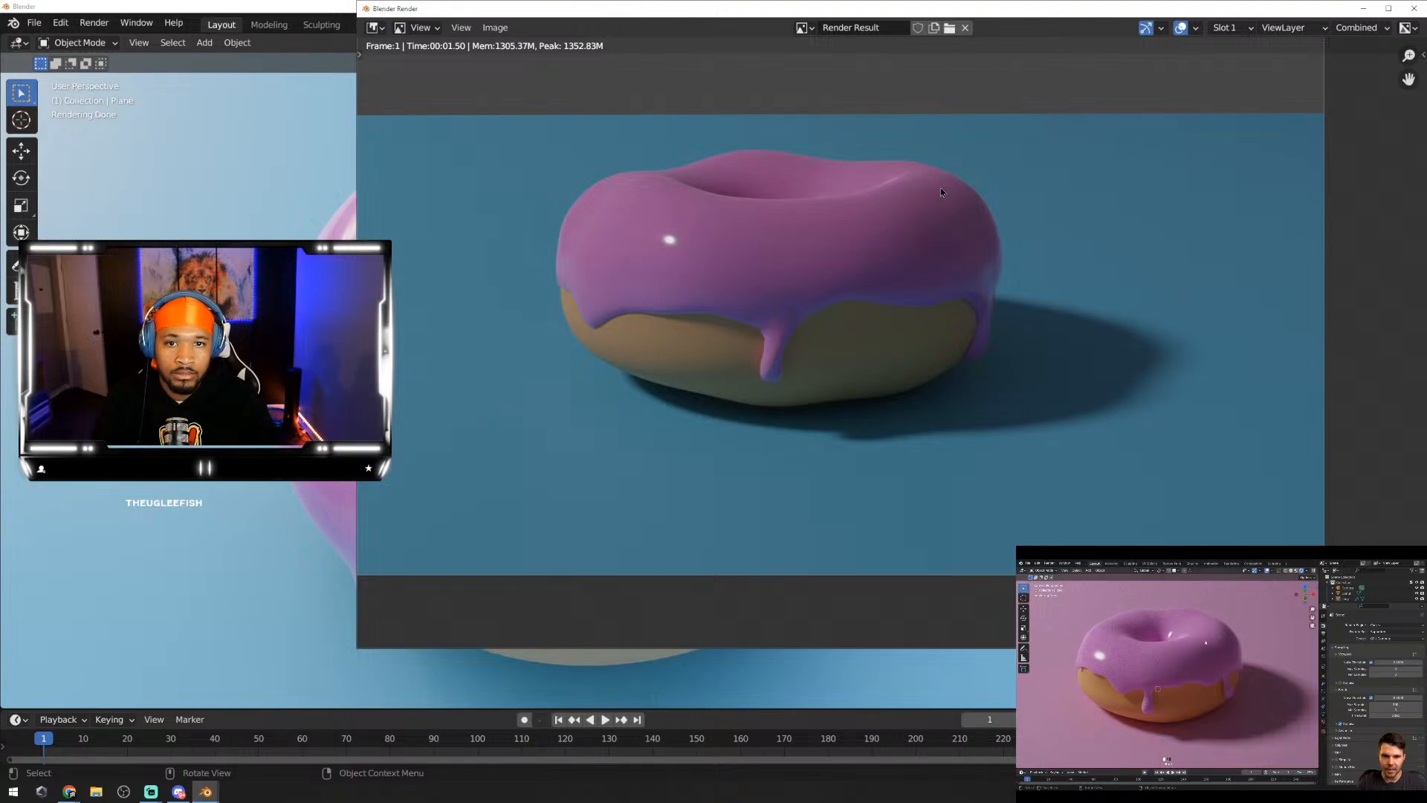
middle_drag(940, 188, 1027, 191)
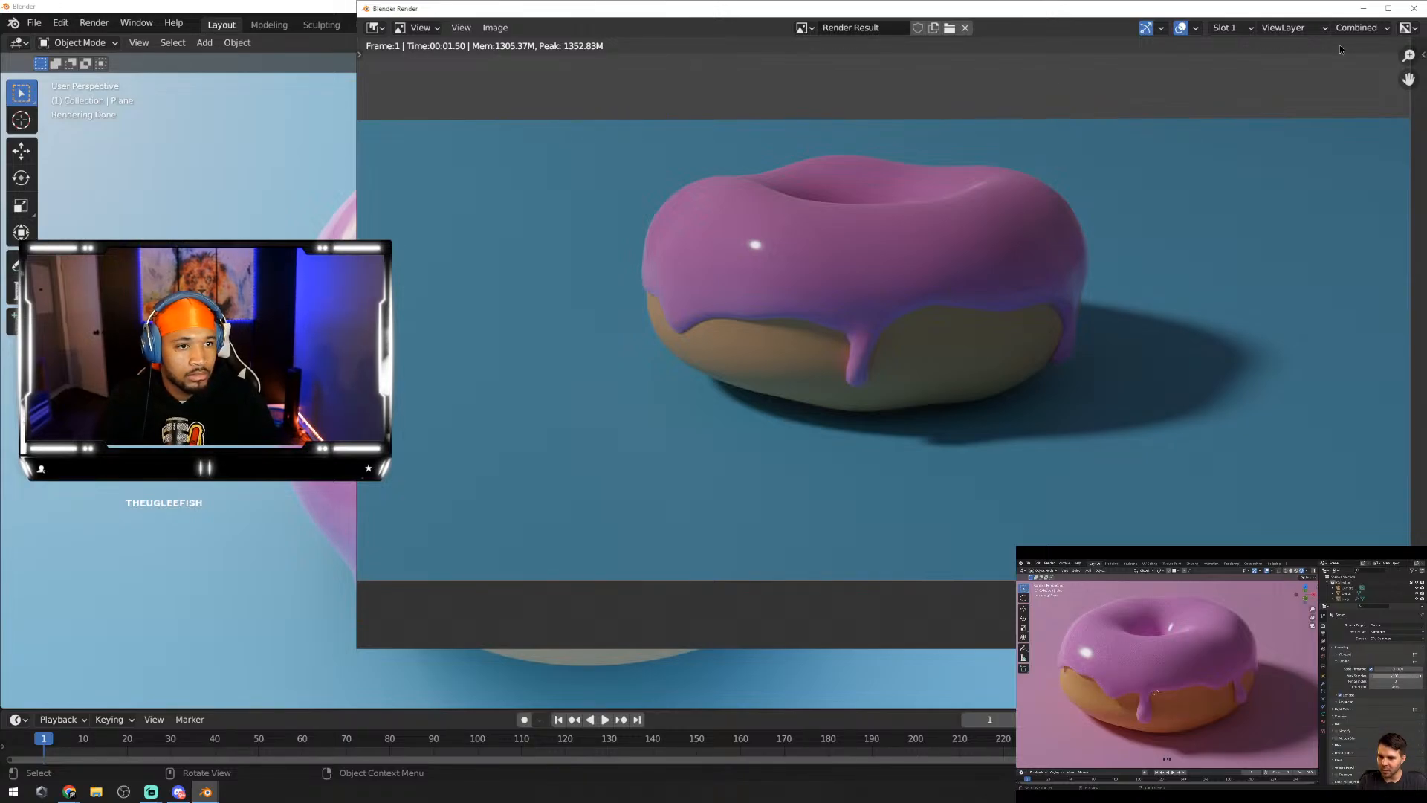
click(1414, 8)
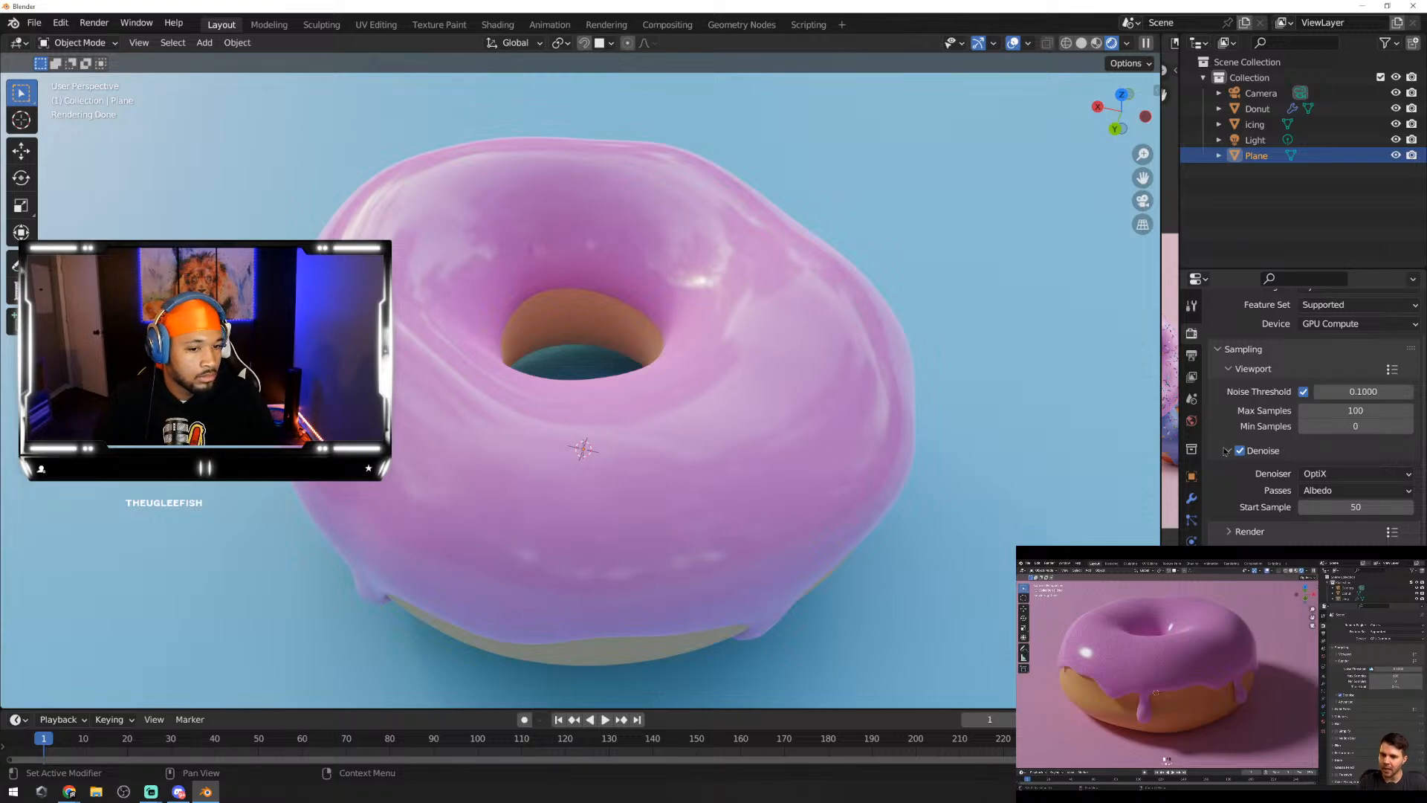
Step: Set the final render's noise threshold to 0.1
click(1228, 450)
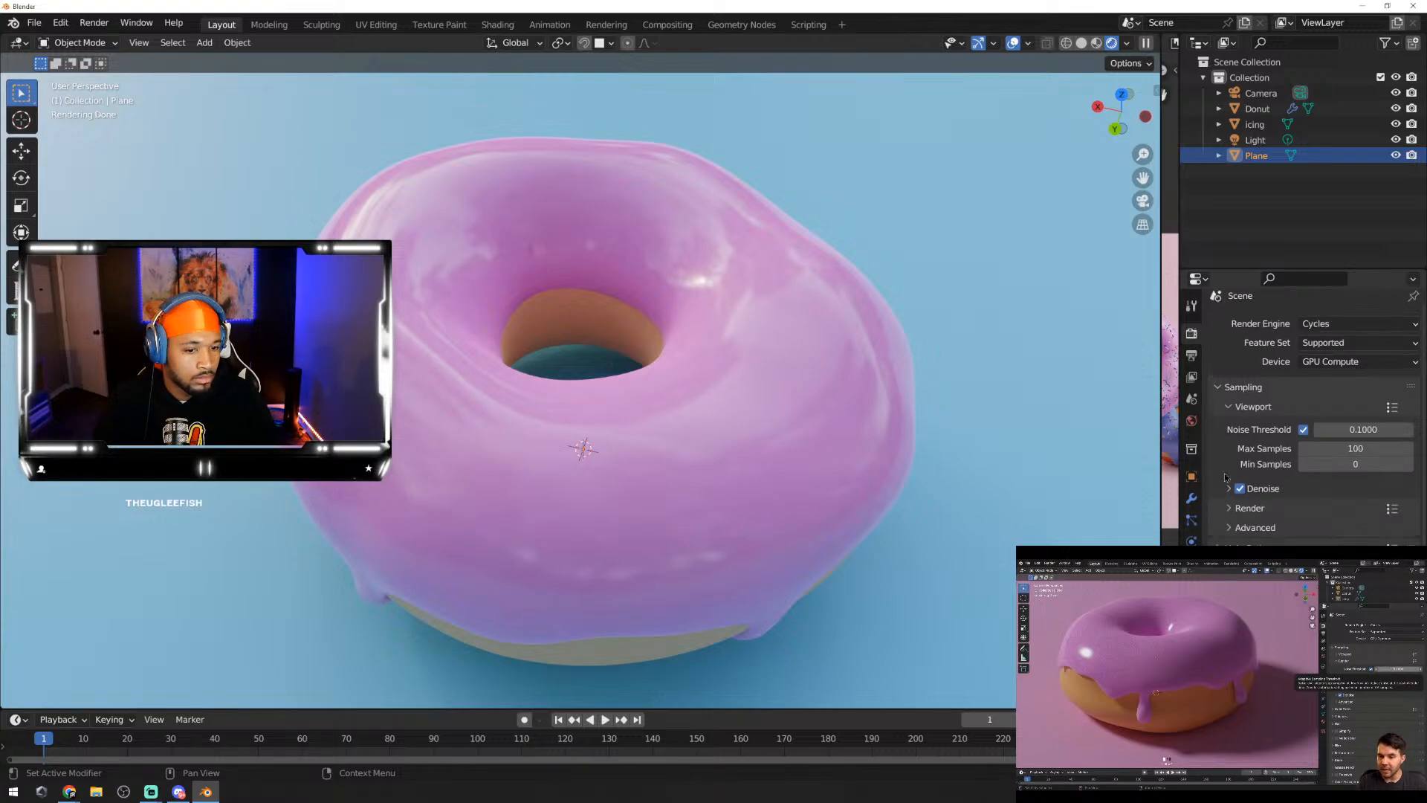
click(1230, 509)
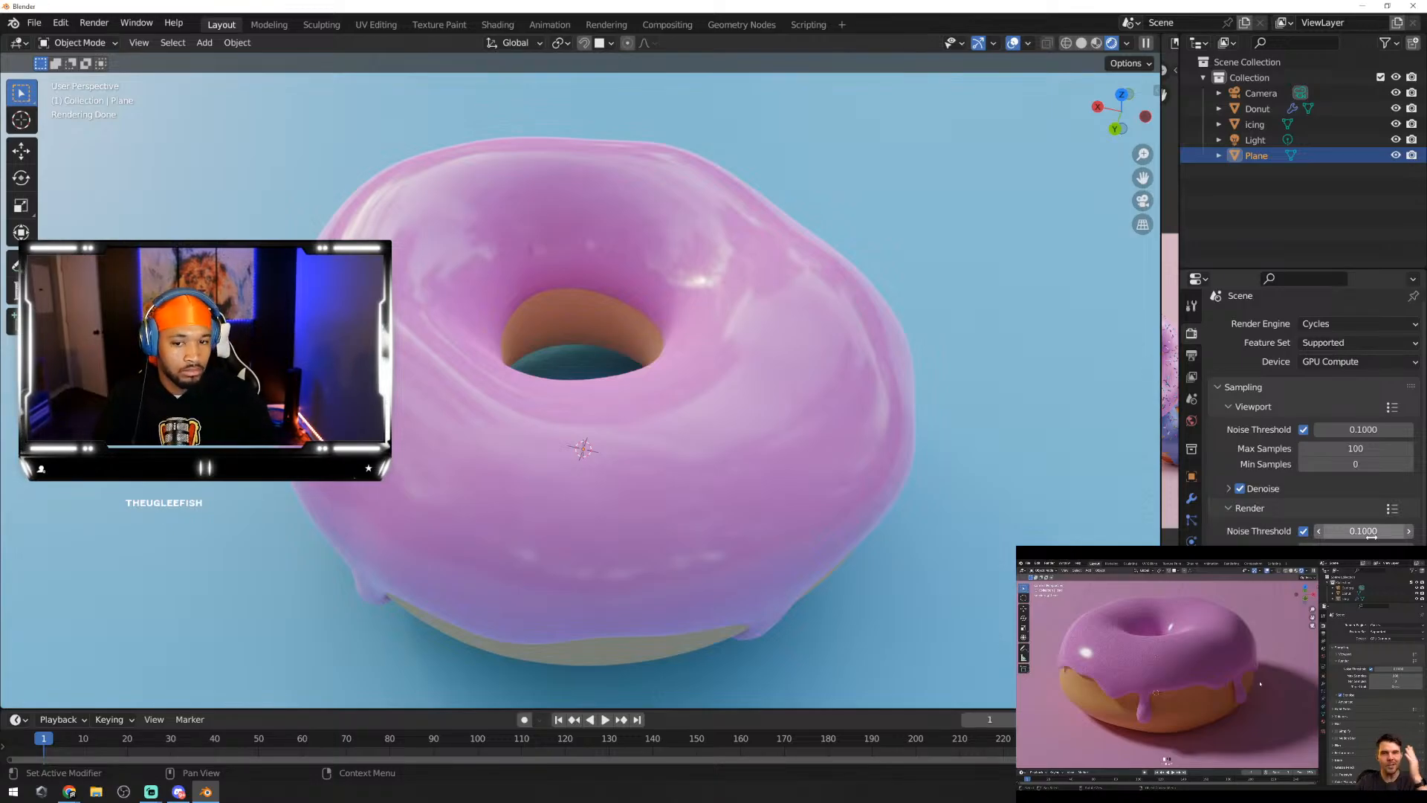
Step: Change the base color of the donut dough's material to a deeper, more saturated orange
mouse_move(764, 430)
middle_down()
mouse_move(675, 414)
mouse_move(657, 319)
mouse_move(750, 446)
middle_up()
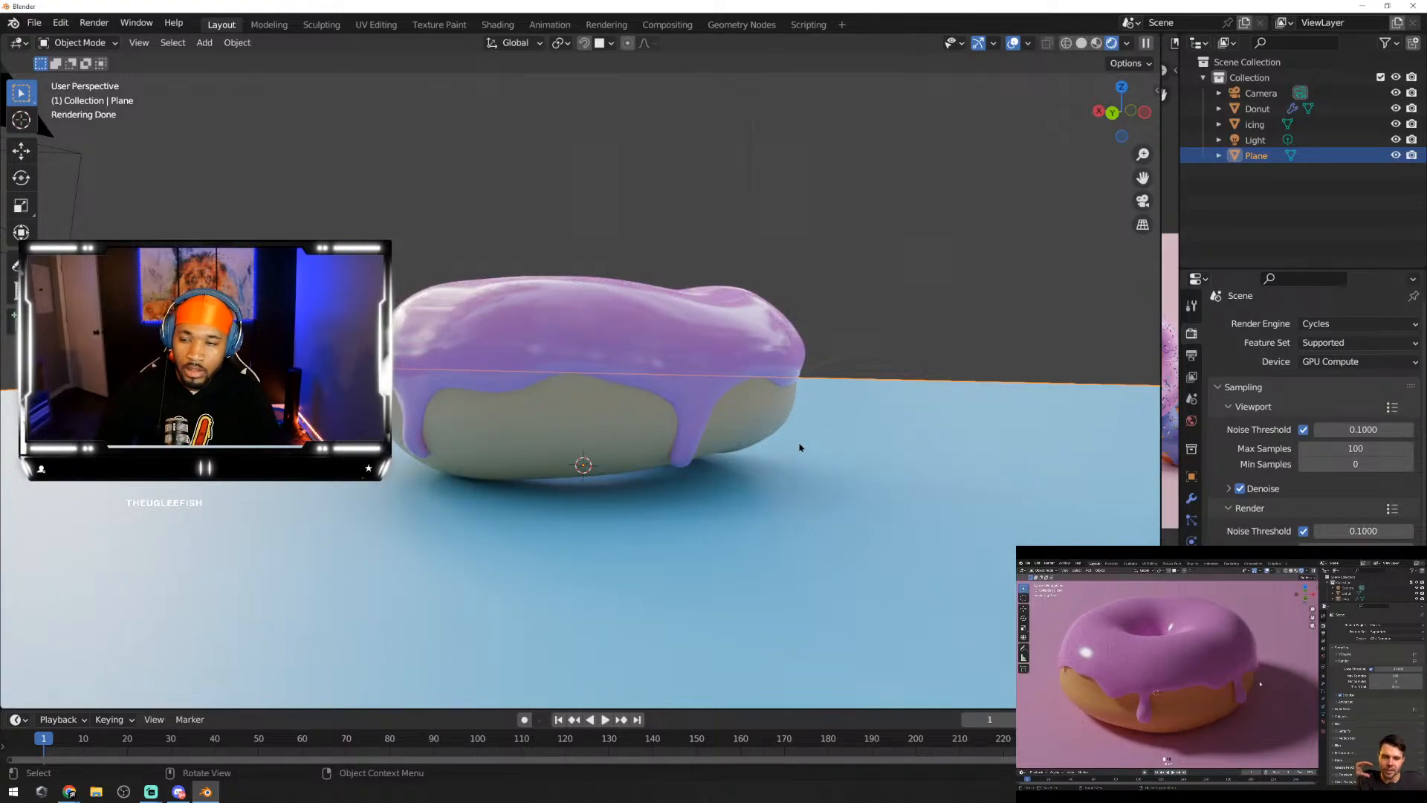
middle_drag(803, 442, 780, 370)
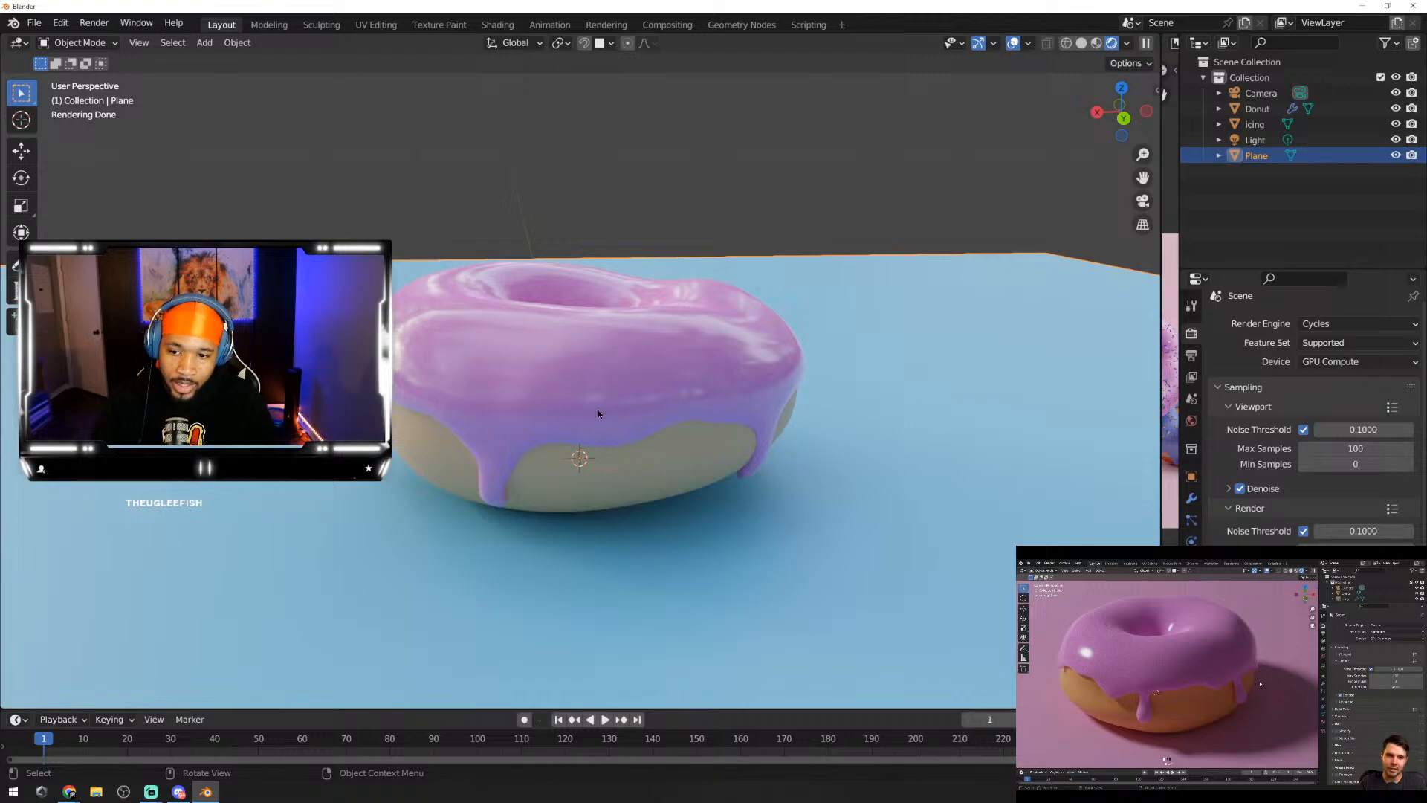
middle_drag(568, 395, 591, 434)
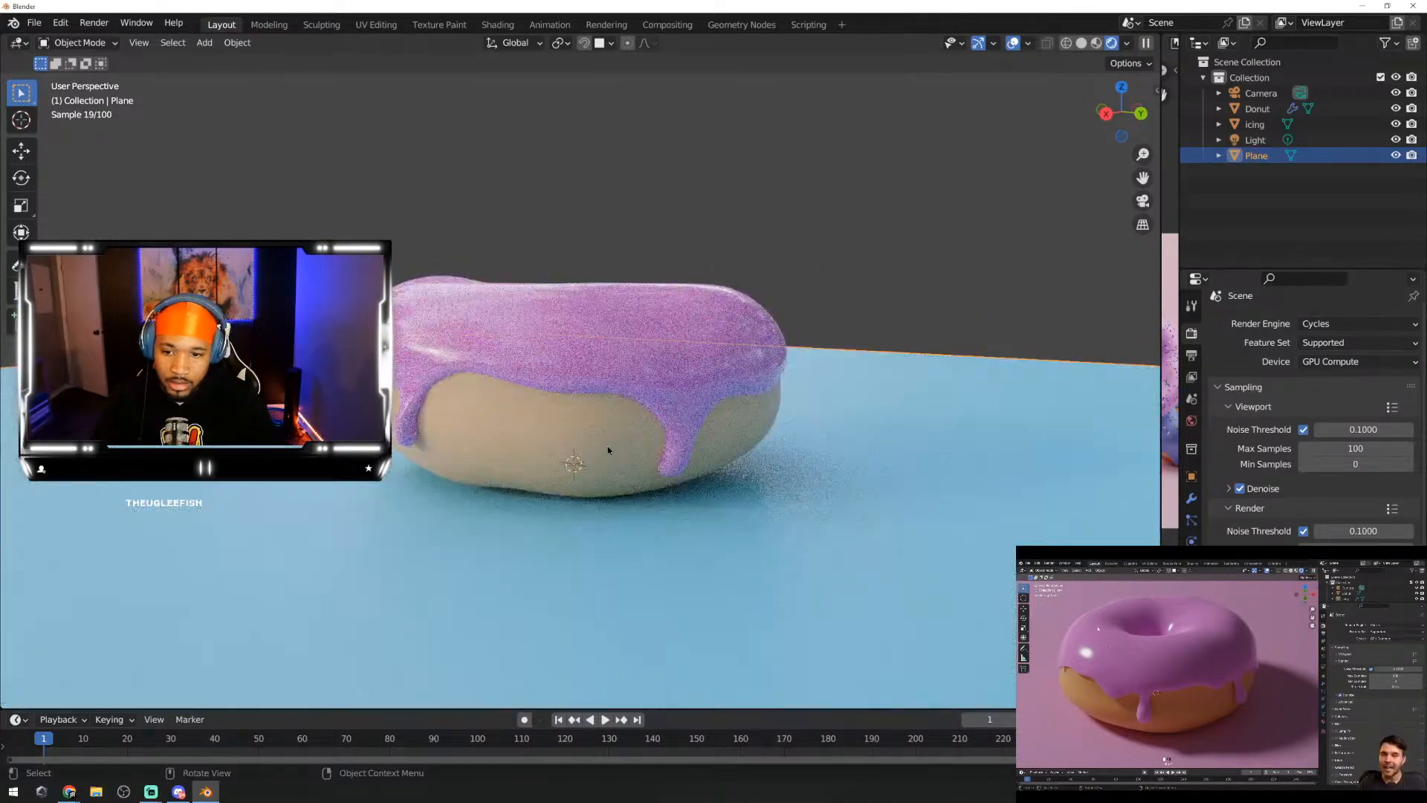
click(594, 439)
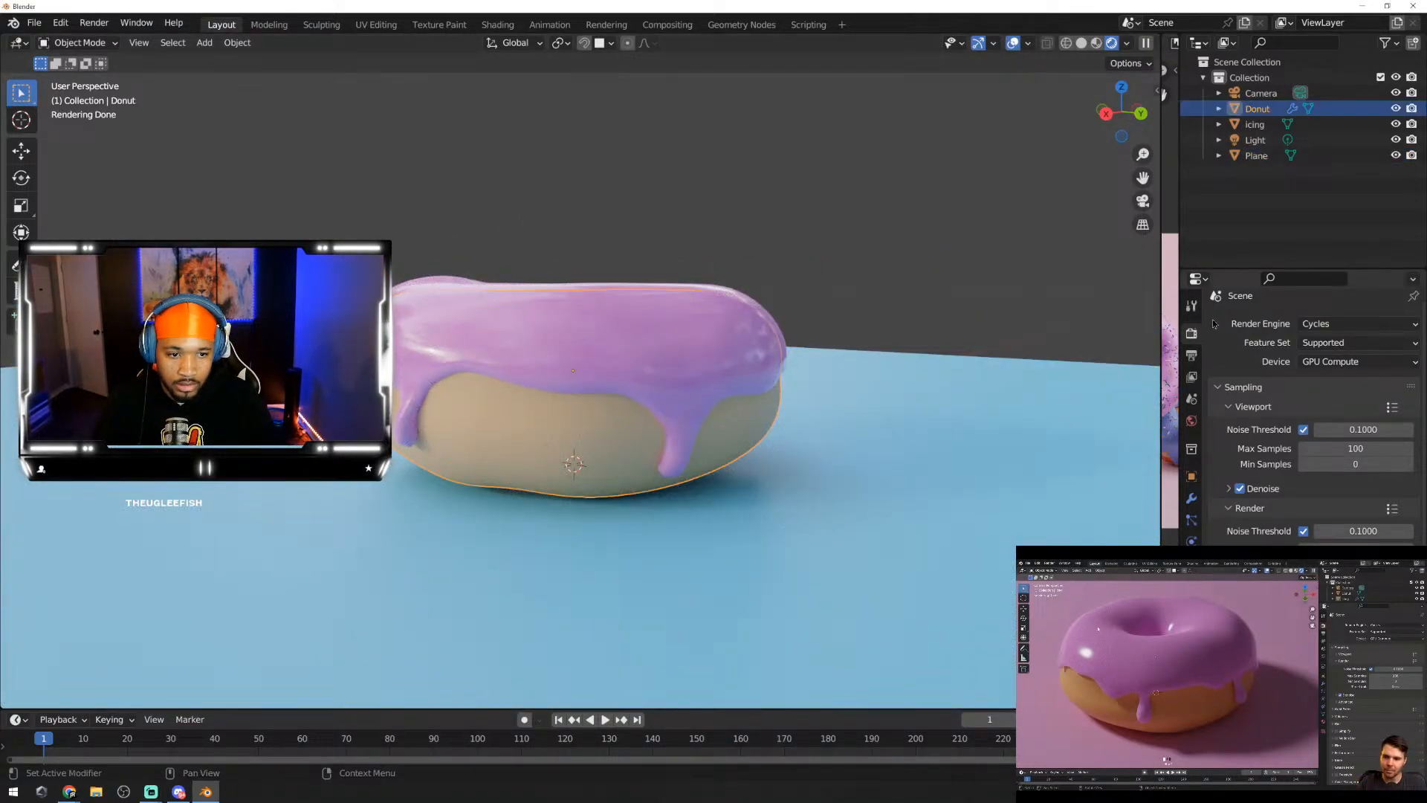
click(1191, 606)
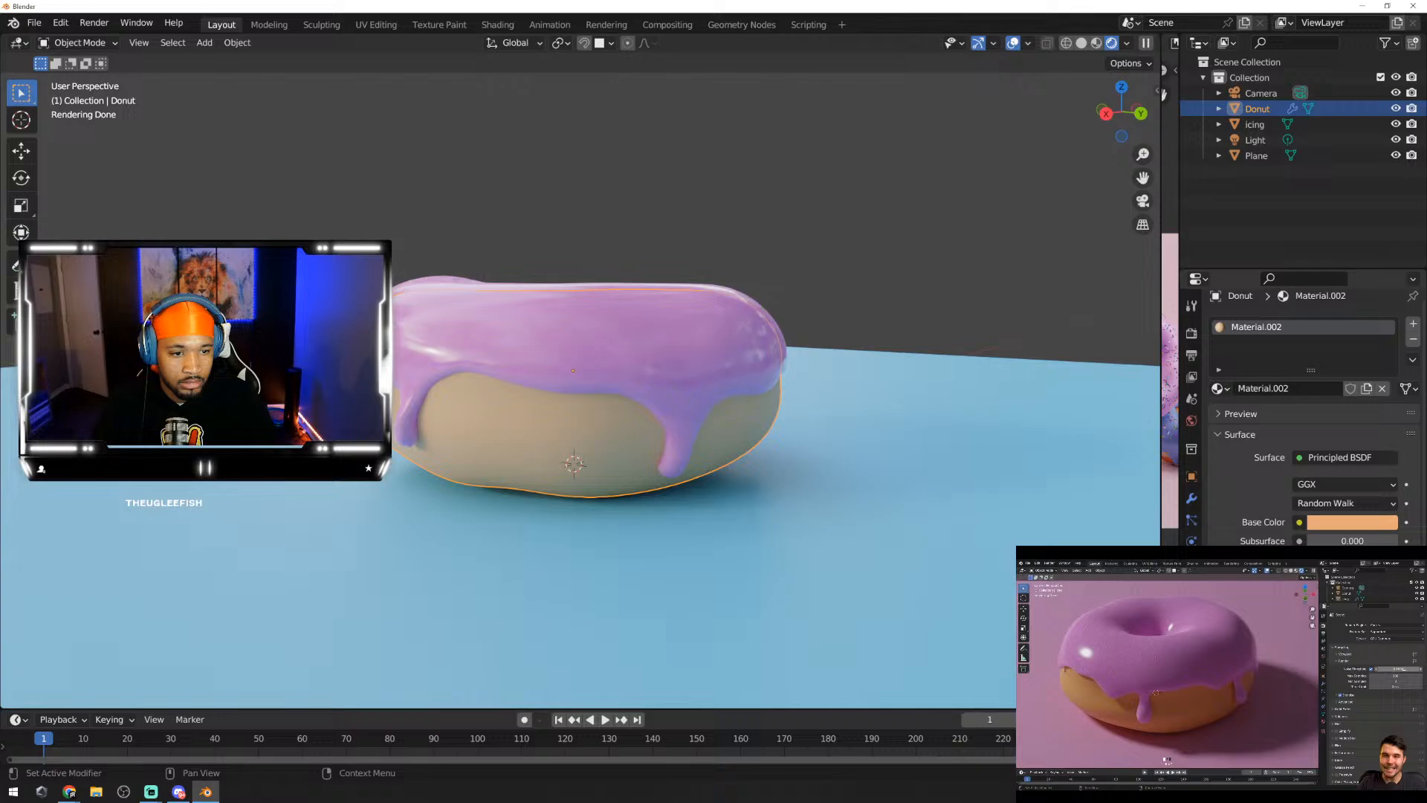
click(1347, 521)
drag(1299, 382, 1293, 389)
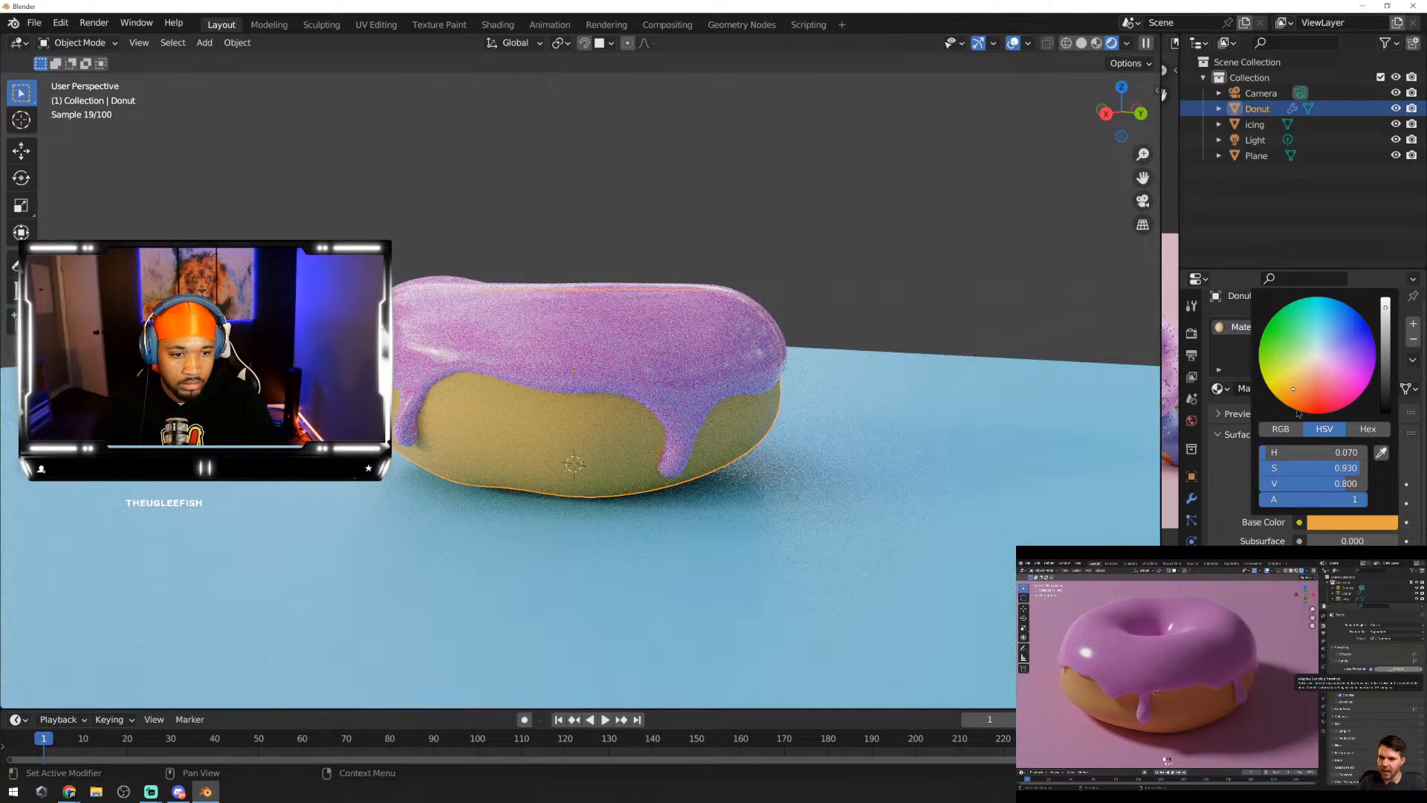
click(1279, 430)
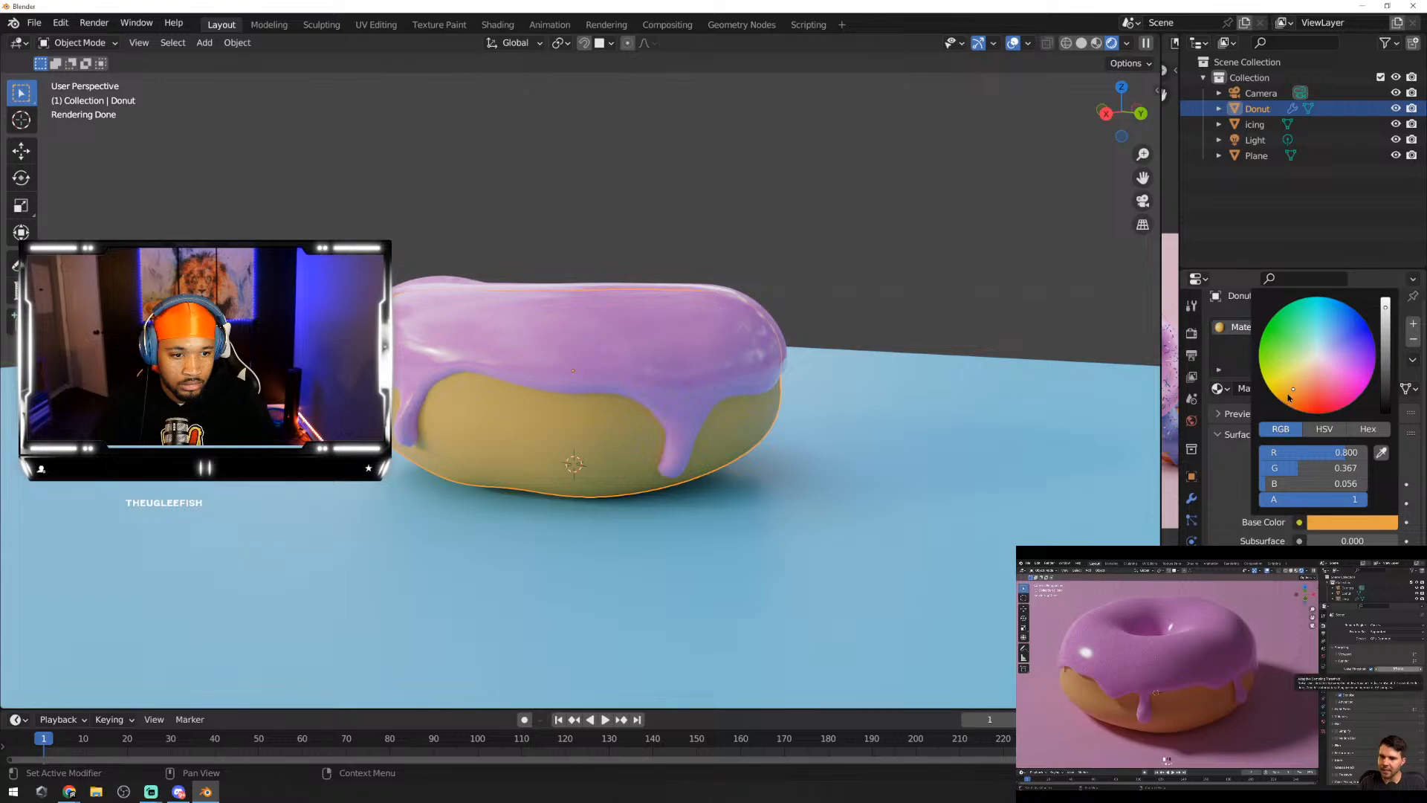
drag(1294, 388, 1296, 402)
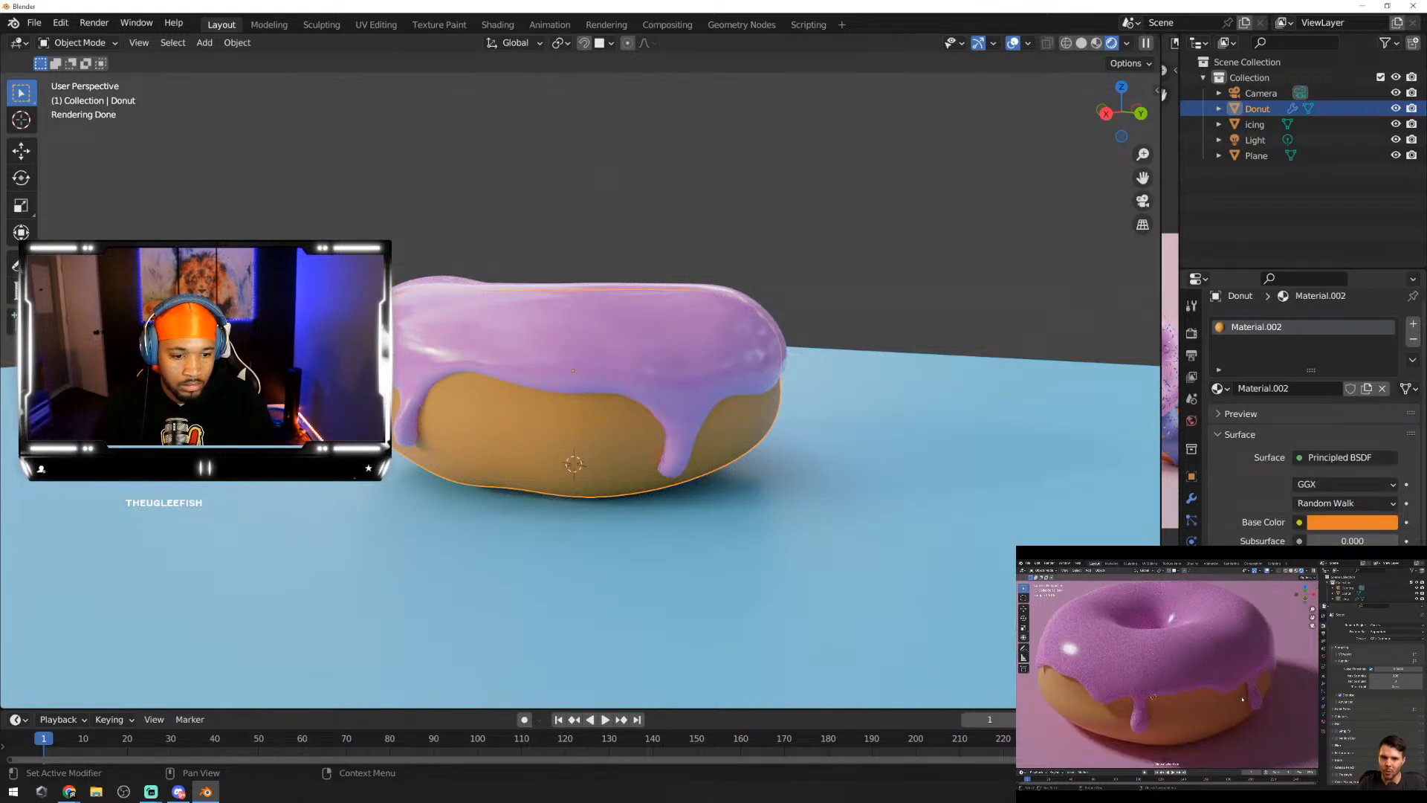
Step: Set the final render's max samples to 100 in the Cycles sampling settings
click(1191, 333)
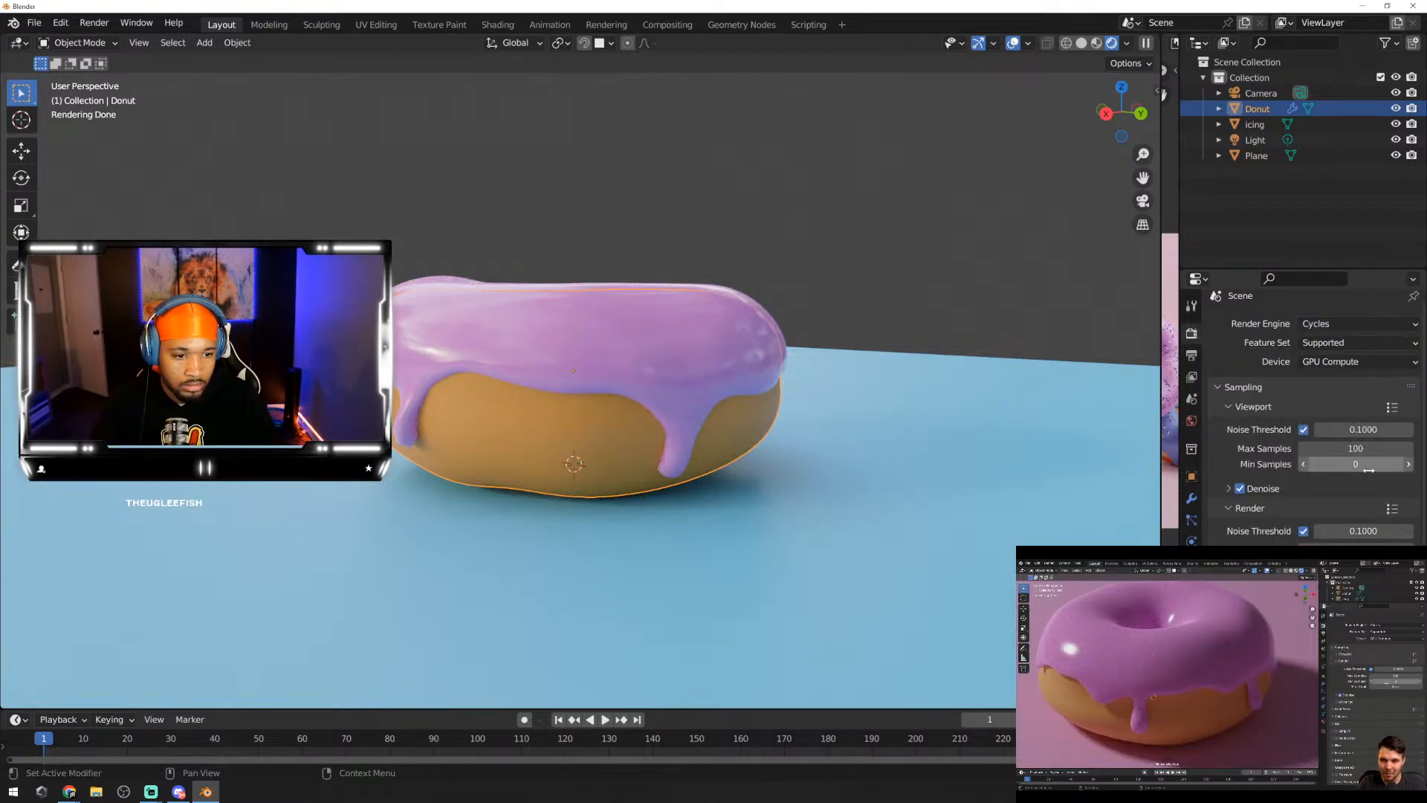
scroll(1323, 491, down, 1)
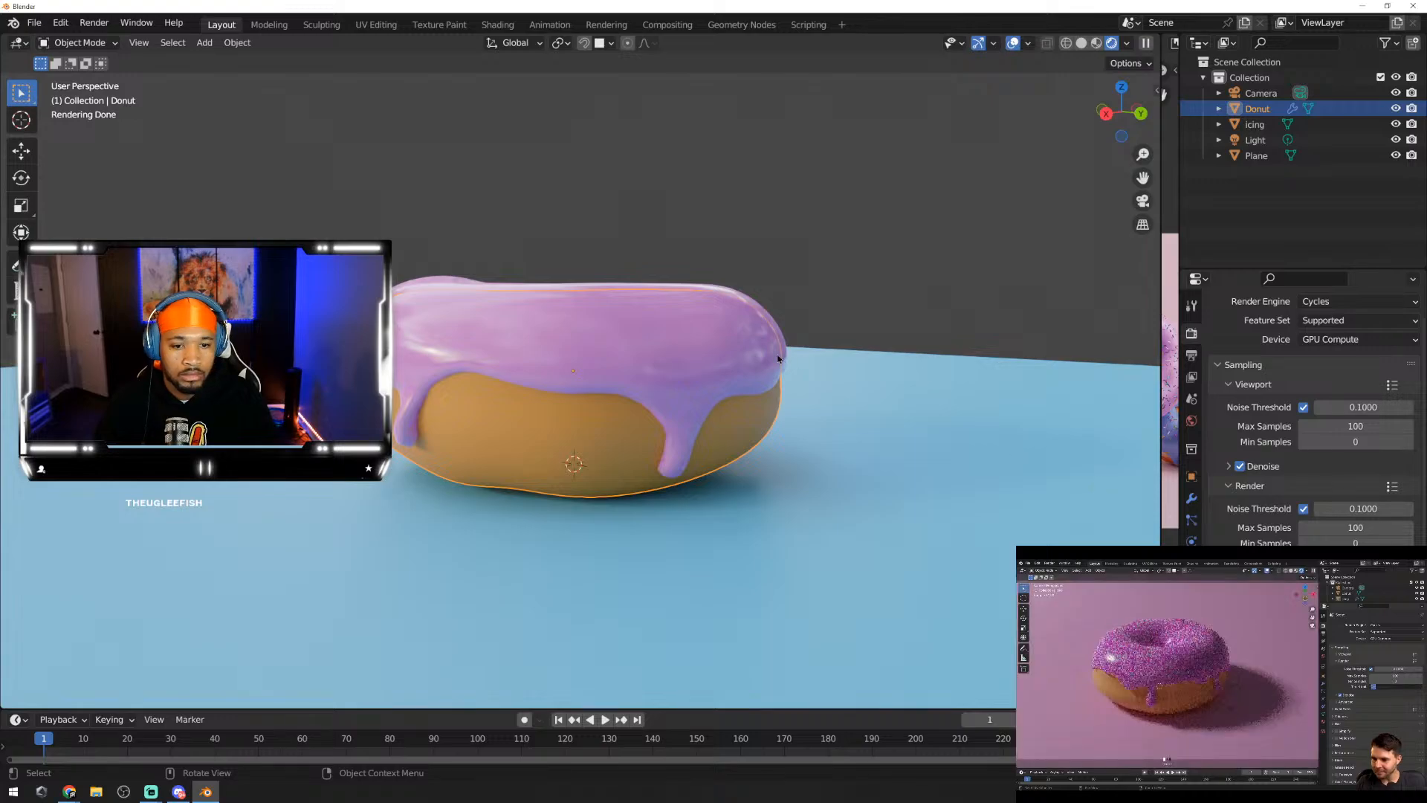
Step: Render the current frame with the updated dough color and sampling, inspect the donut in the render result, and close the render window
click(672, 418)
click(787, 457)
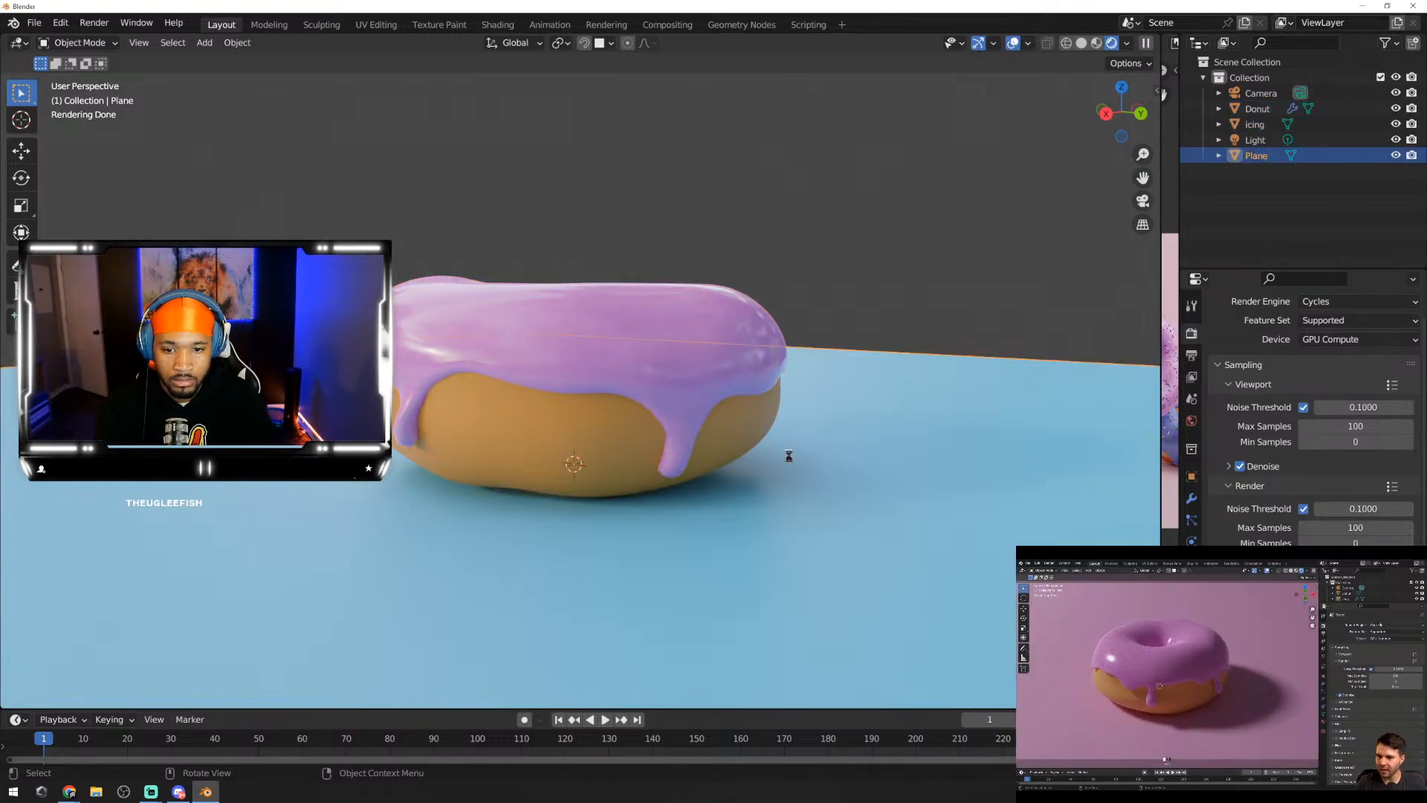
key(F12)
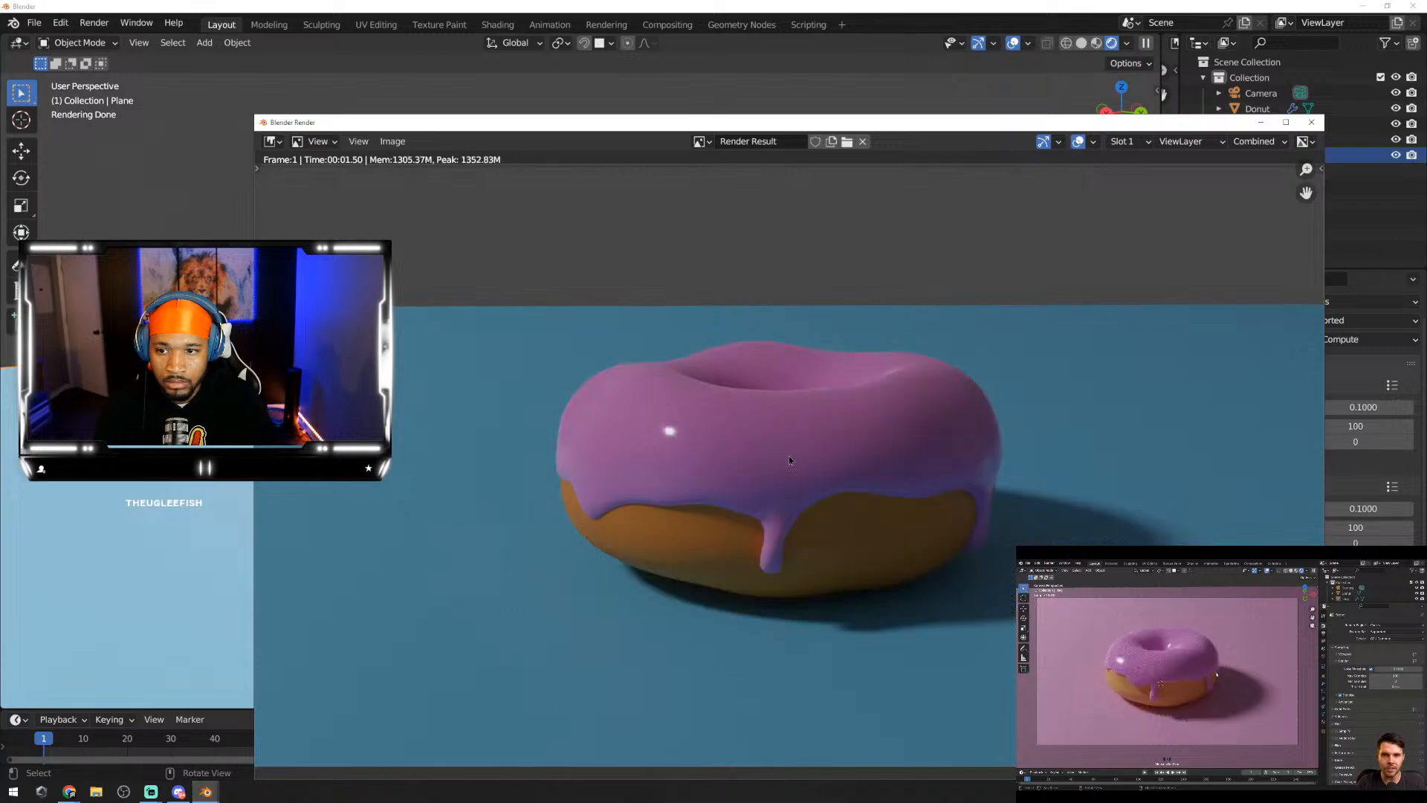
middle_drag(815, 417, 813, 423)
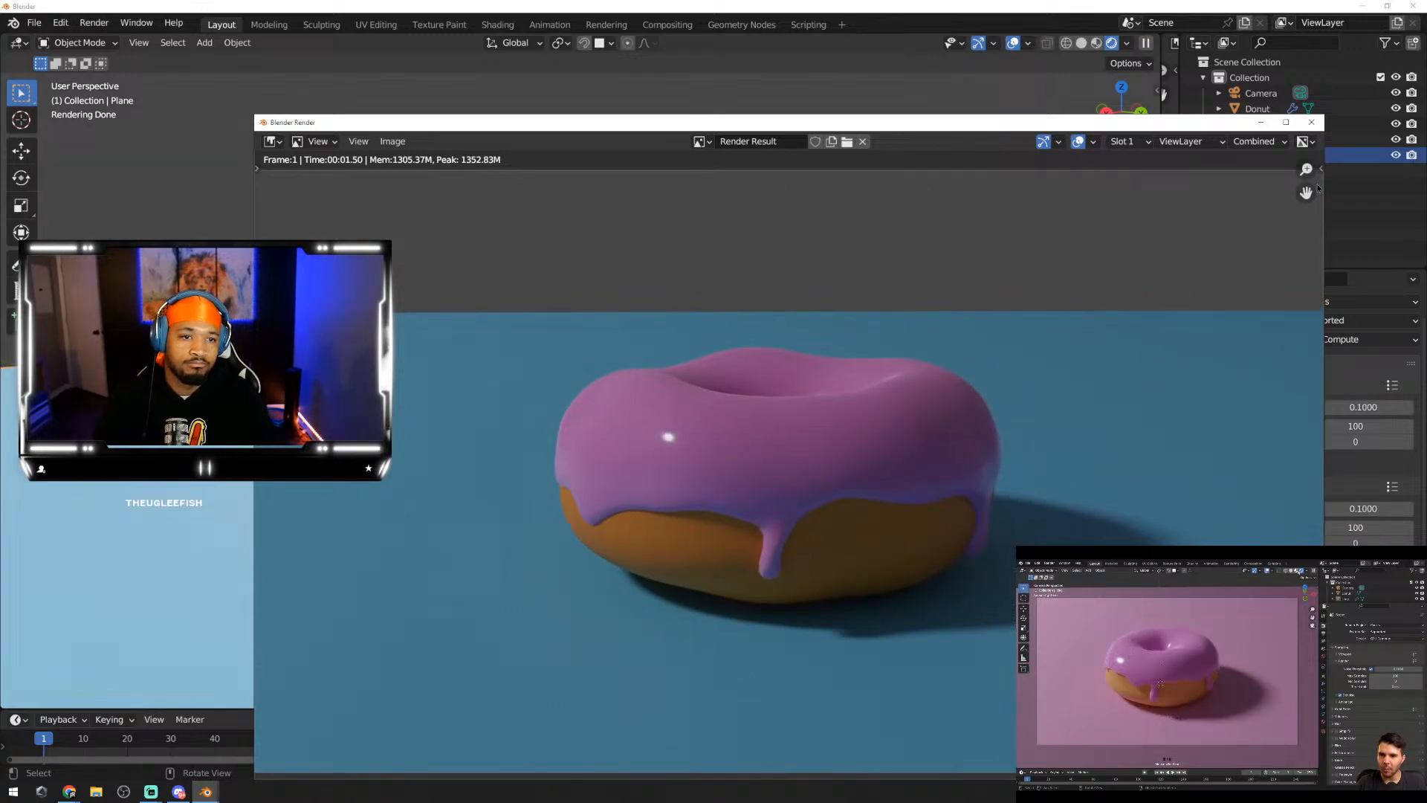
click(1311, 122)
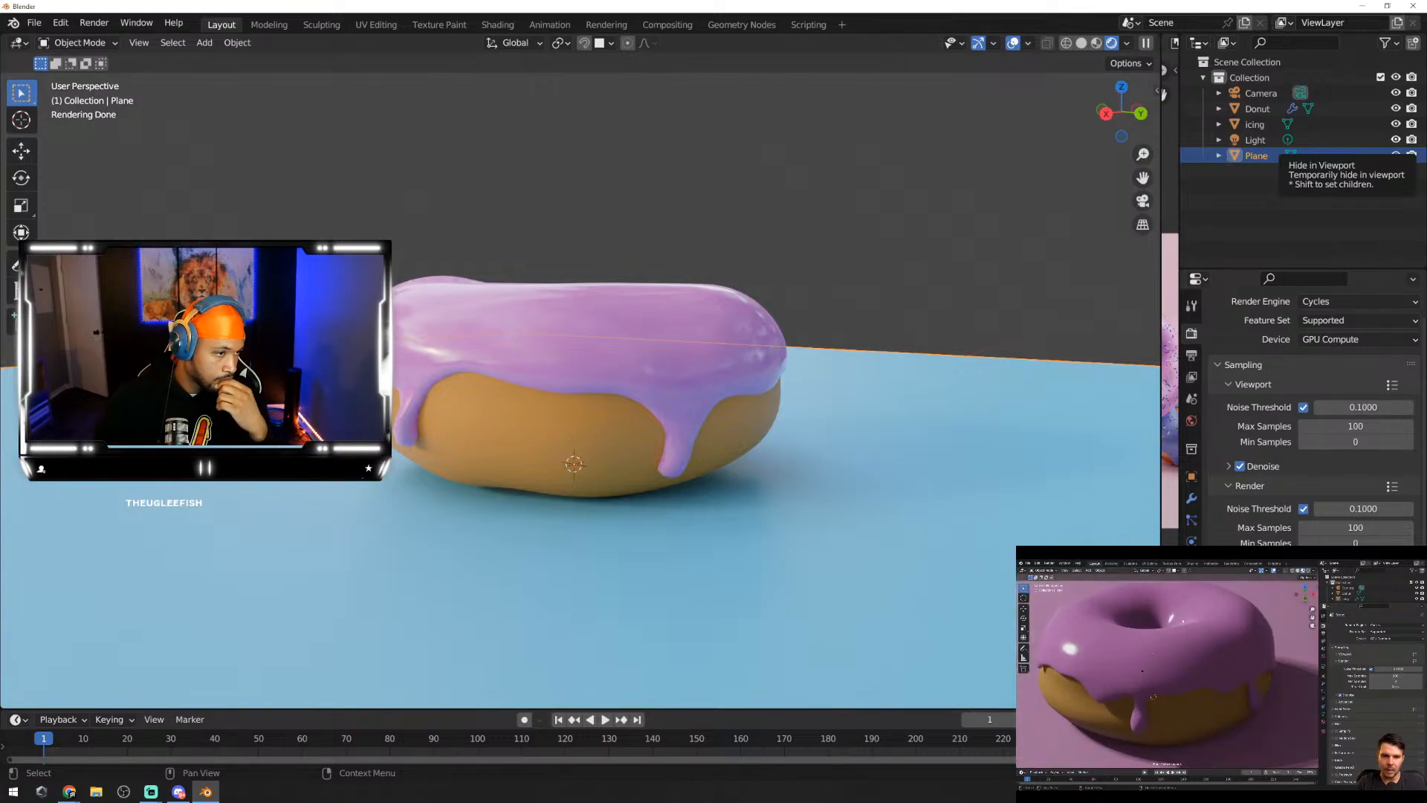
middle_drag(892, 389, 495, 413)
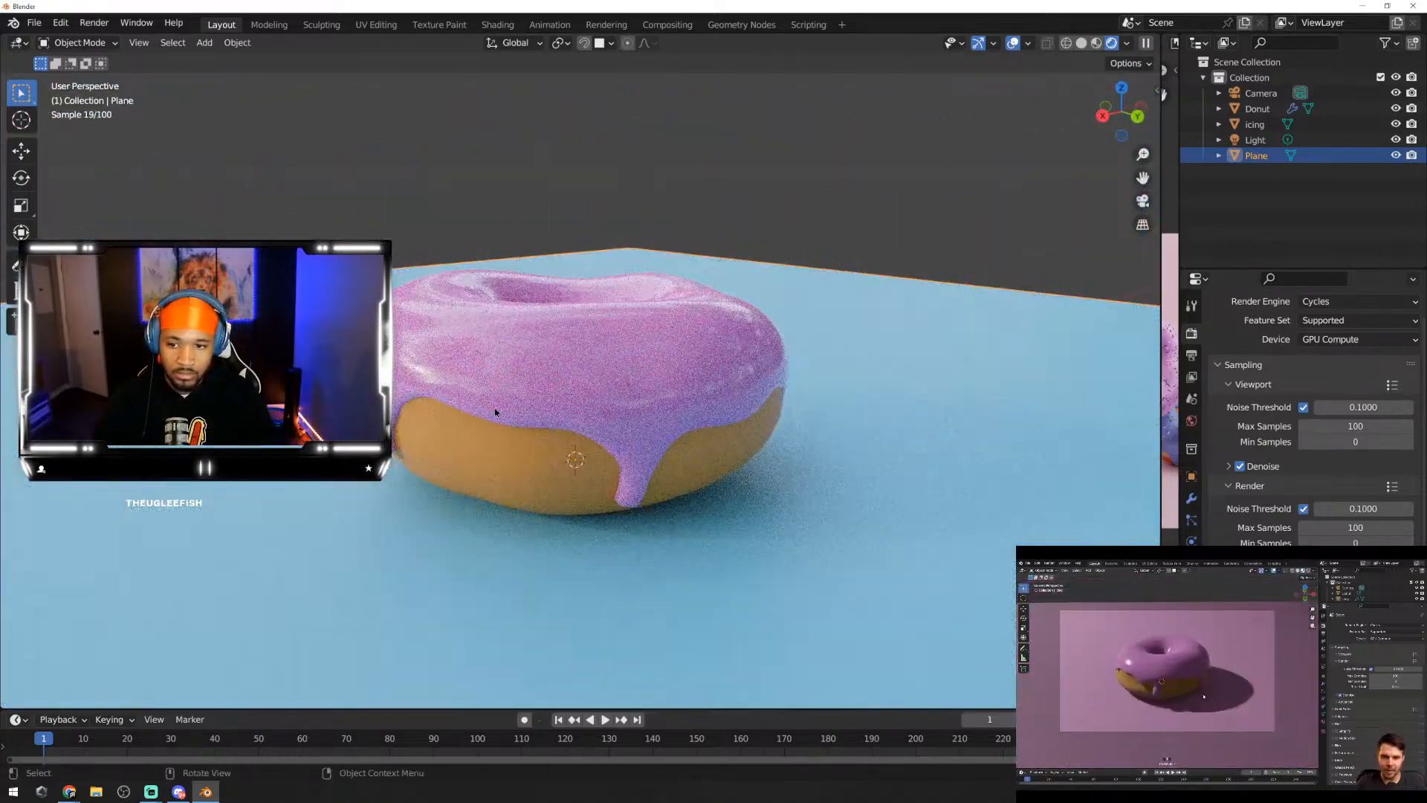
Step: Save the scene in the Temp folder under the file name "Donut project.blend"
click(34, 23)
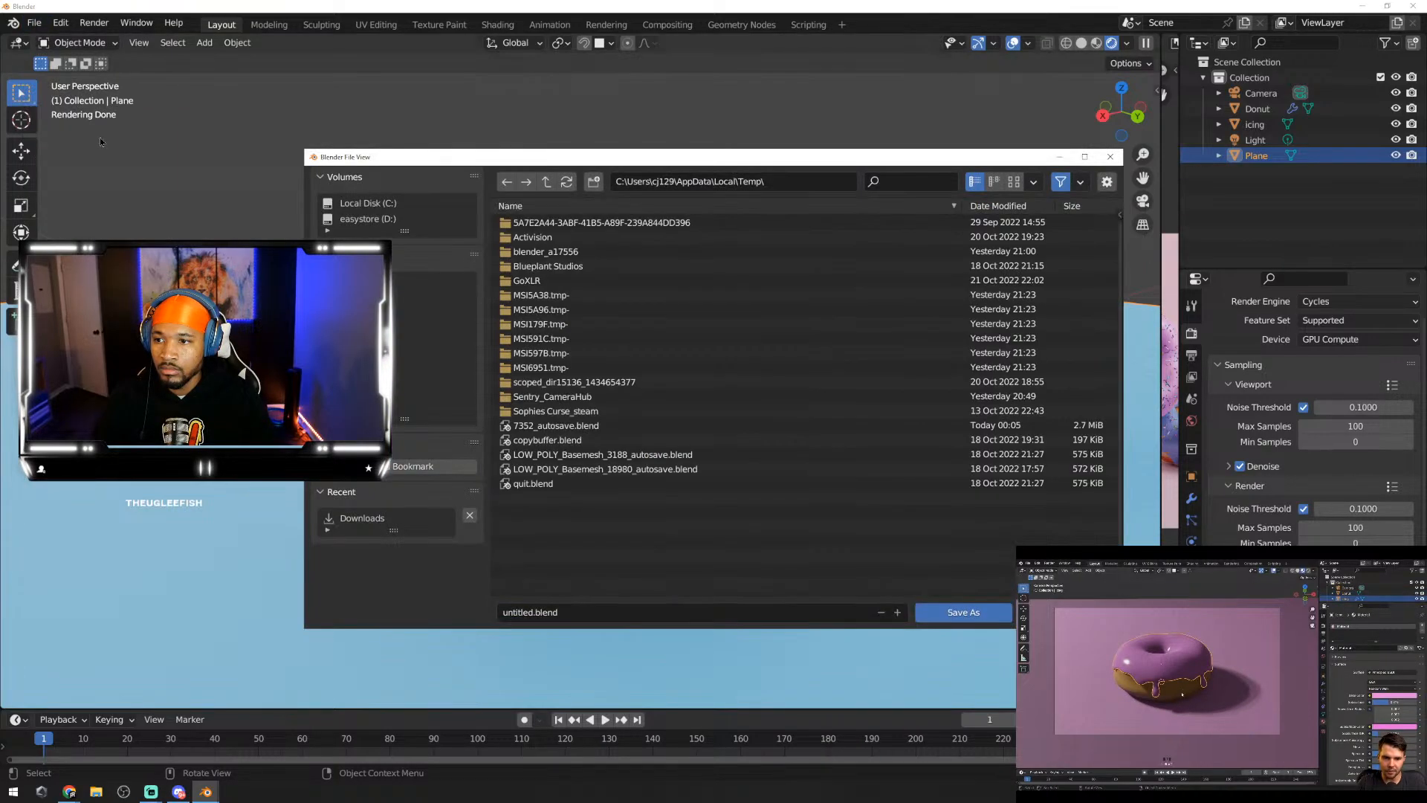
click(66, 141)
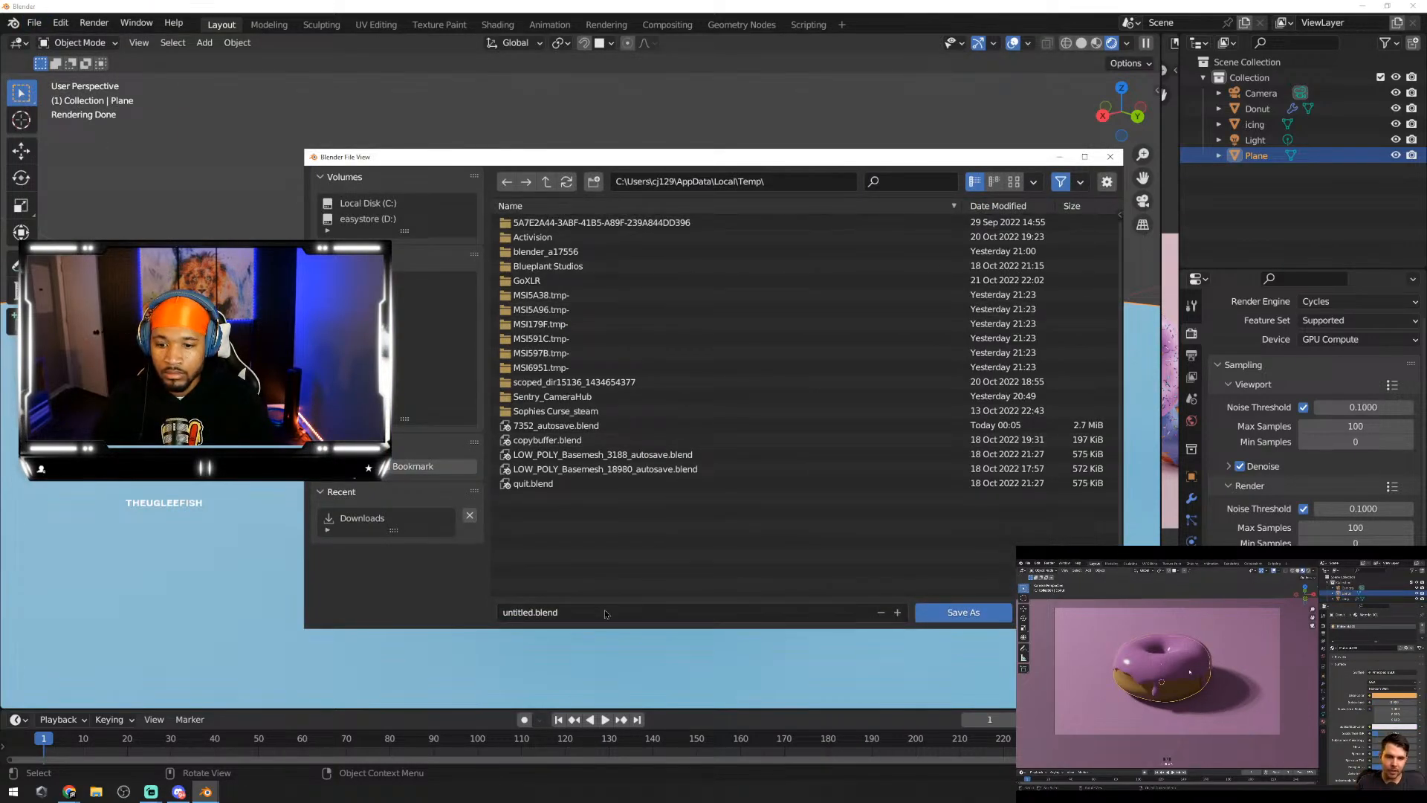
click(522, 613)
click(523, 612)
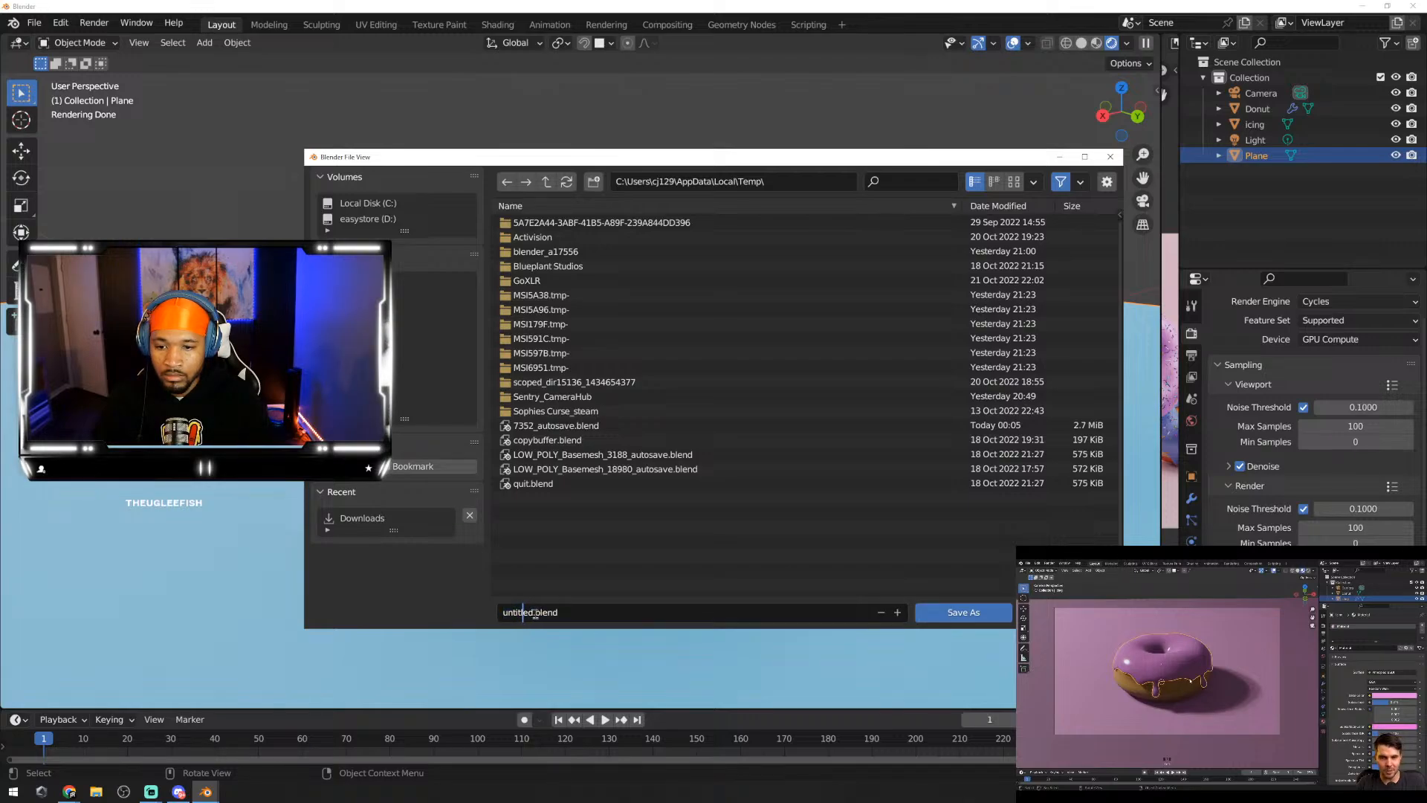
double_click(533, 612)
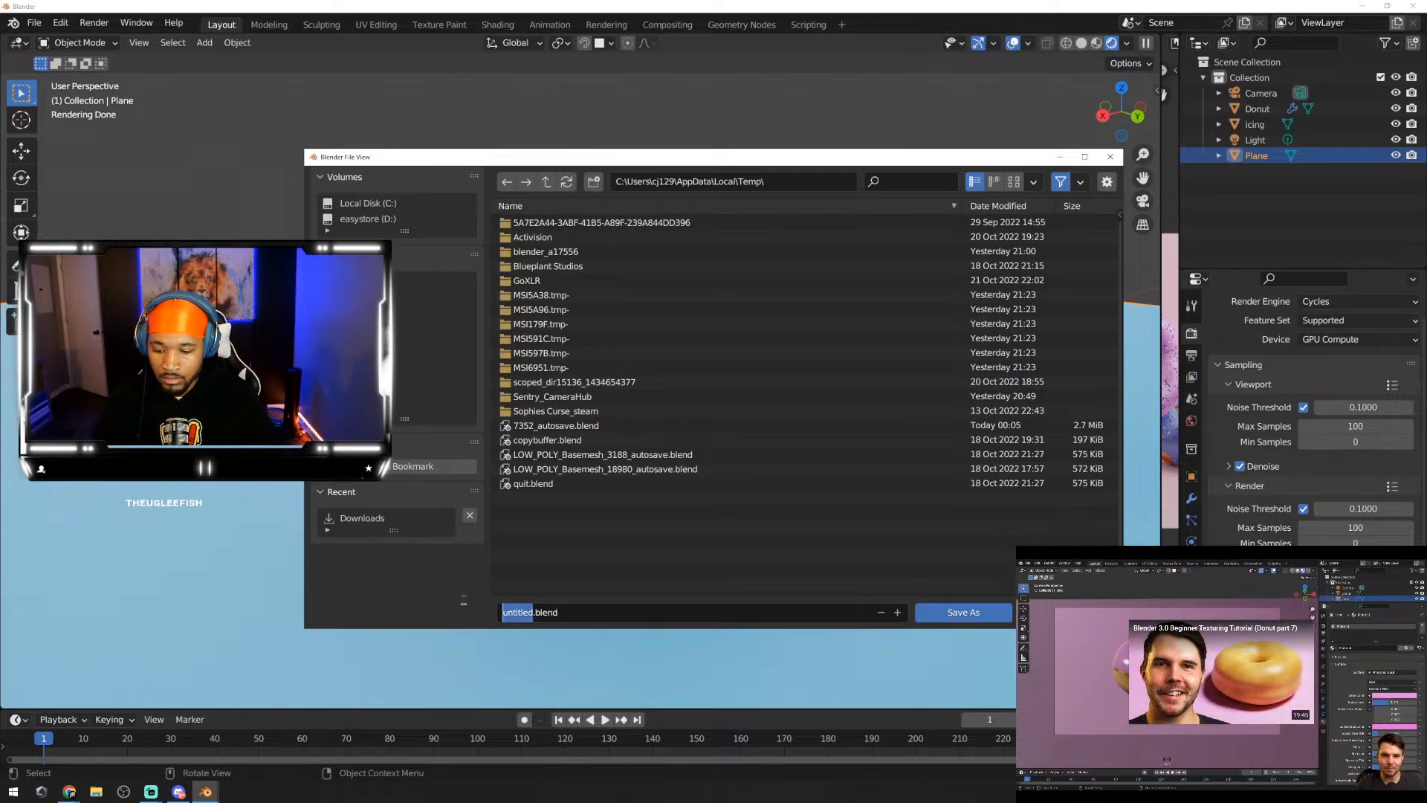
text(do)
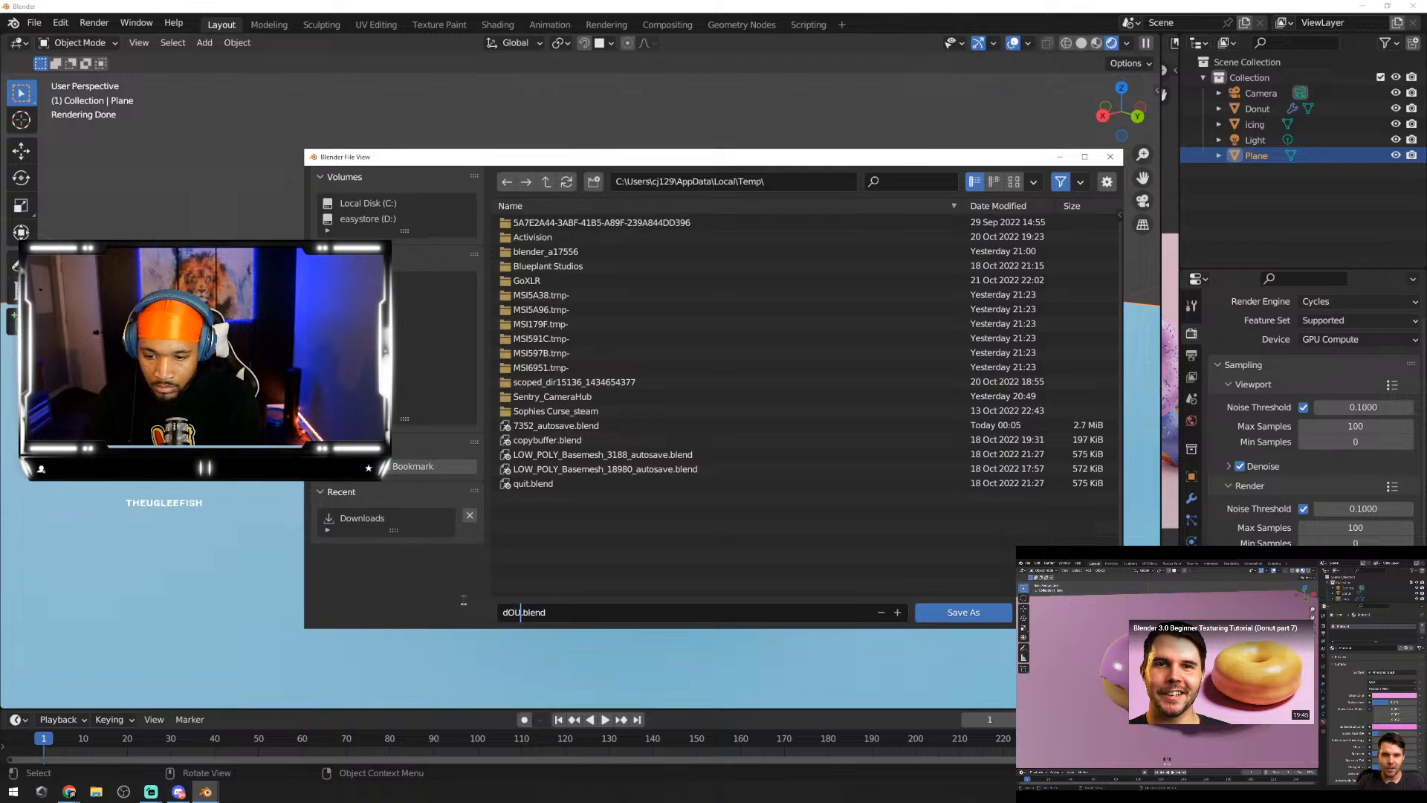
key(BackSpace)
key(BackSpace)
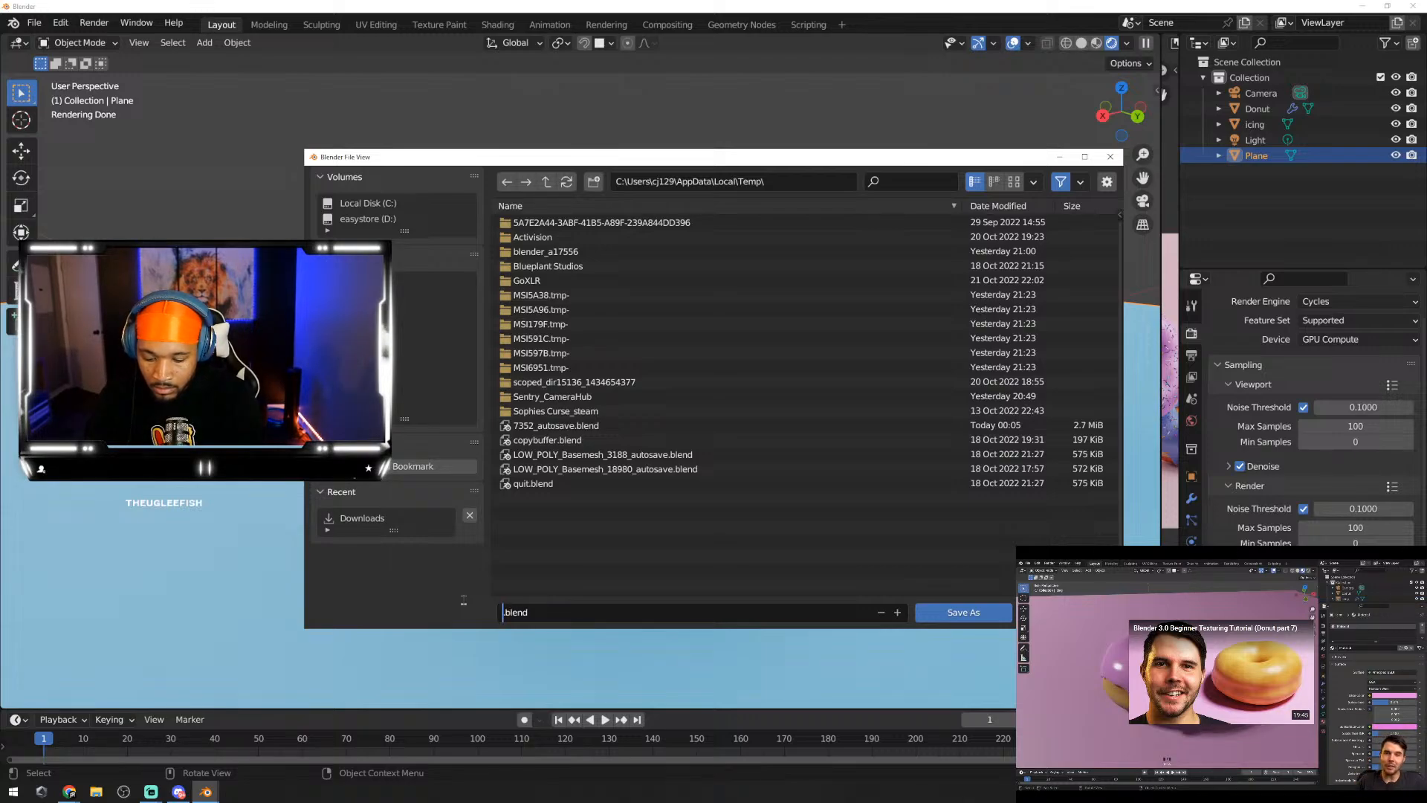
text(Donut)
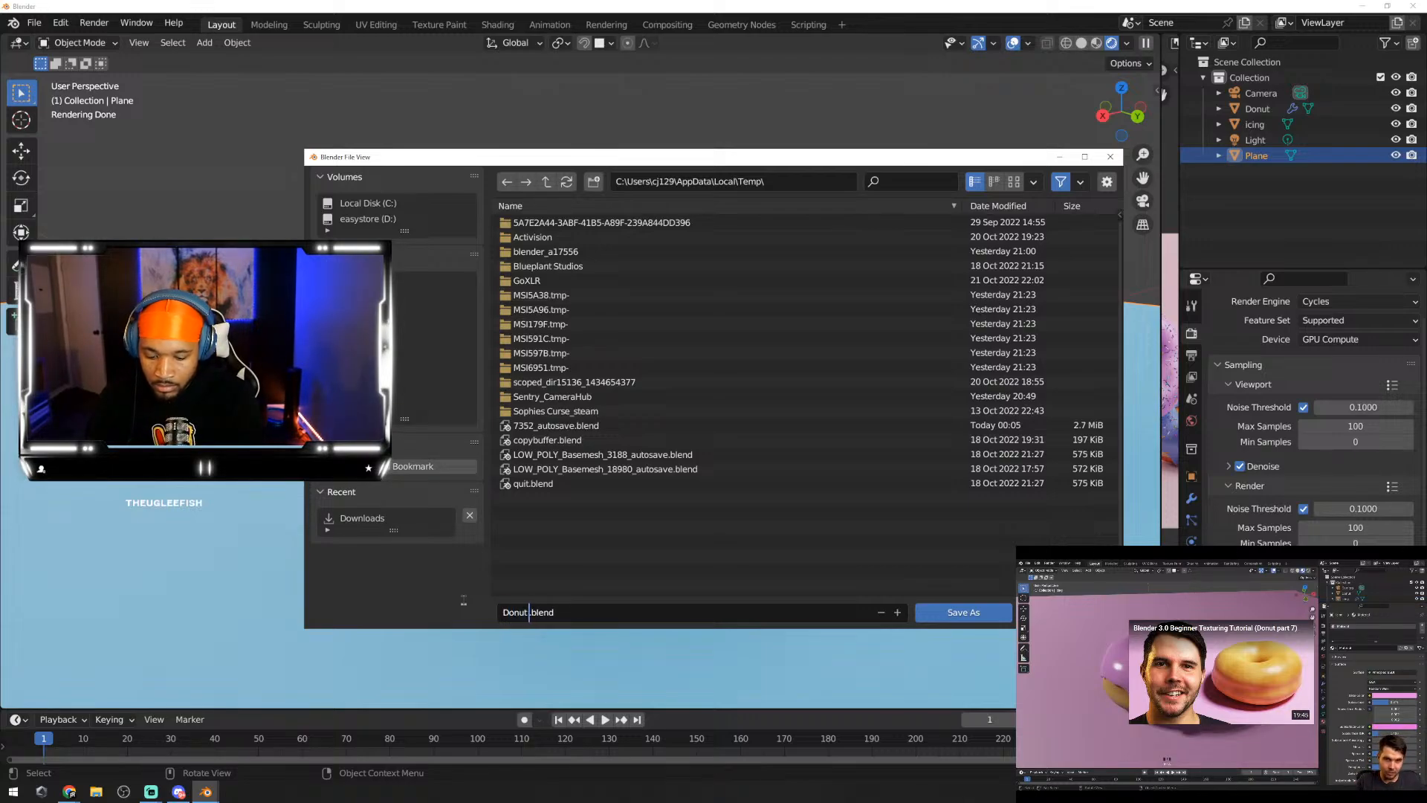
text(p)
text(rojec)
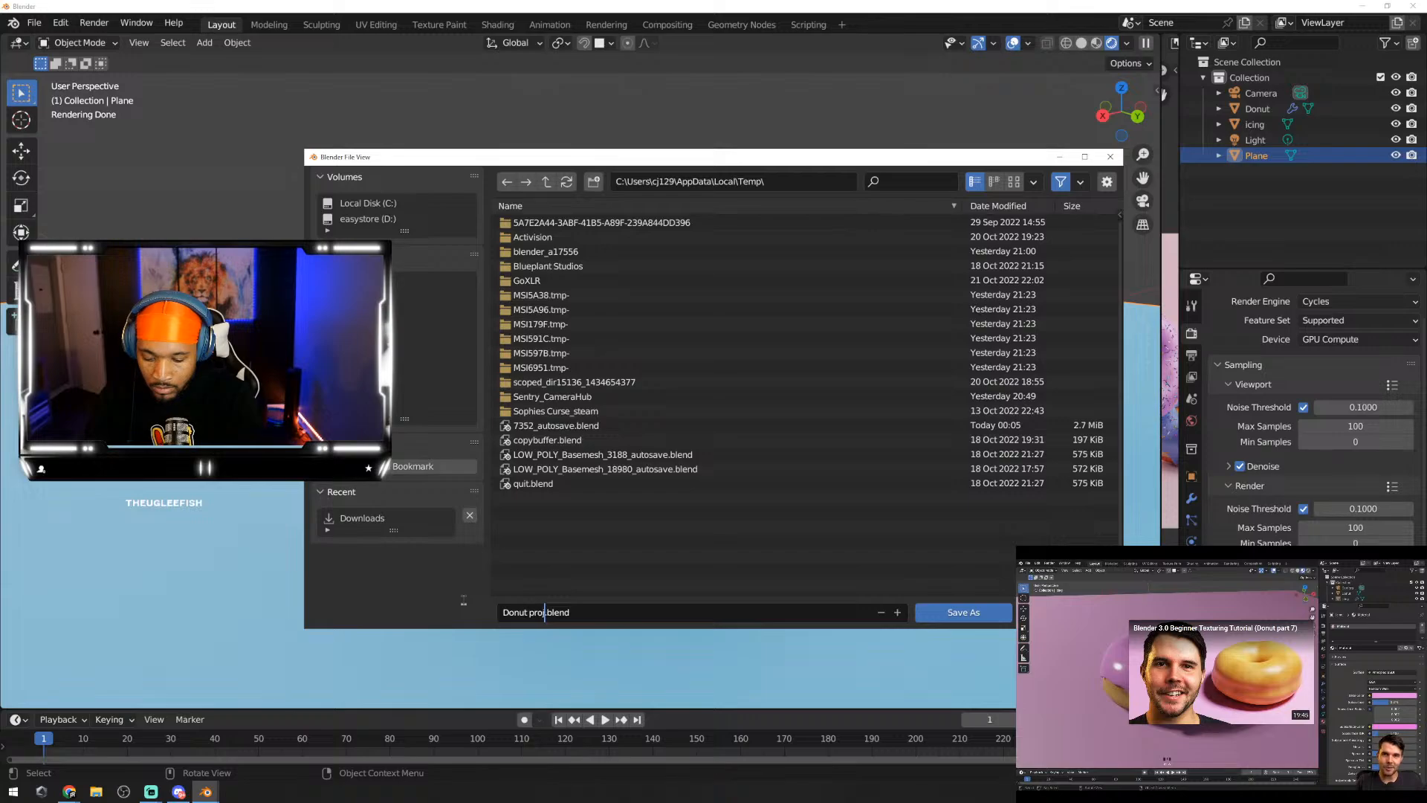
text(t)
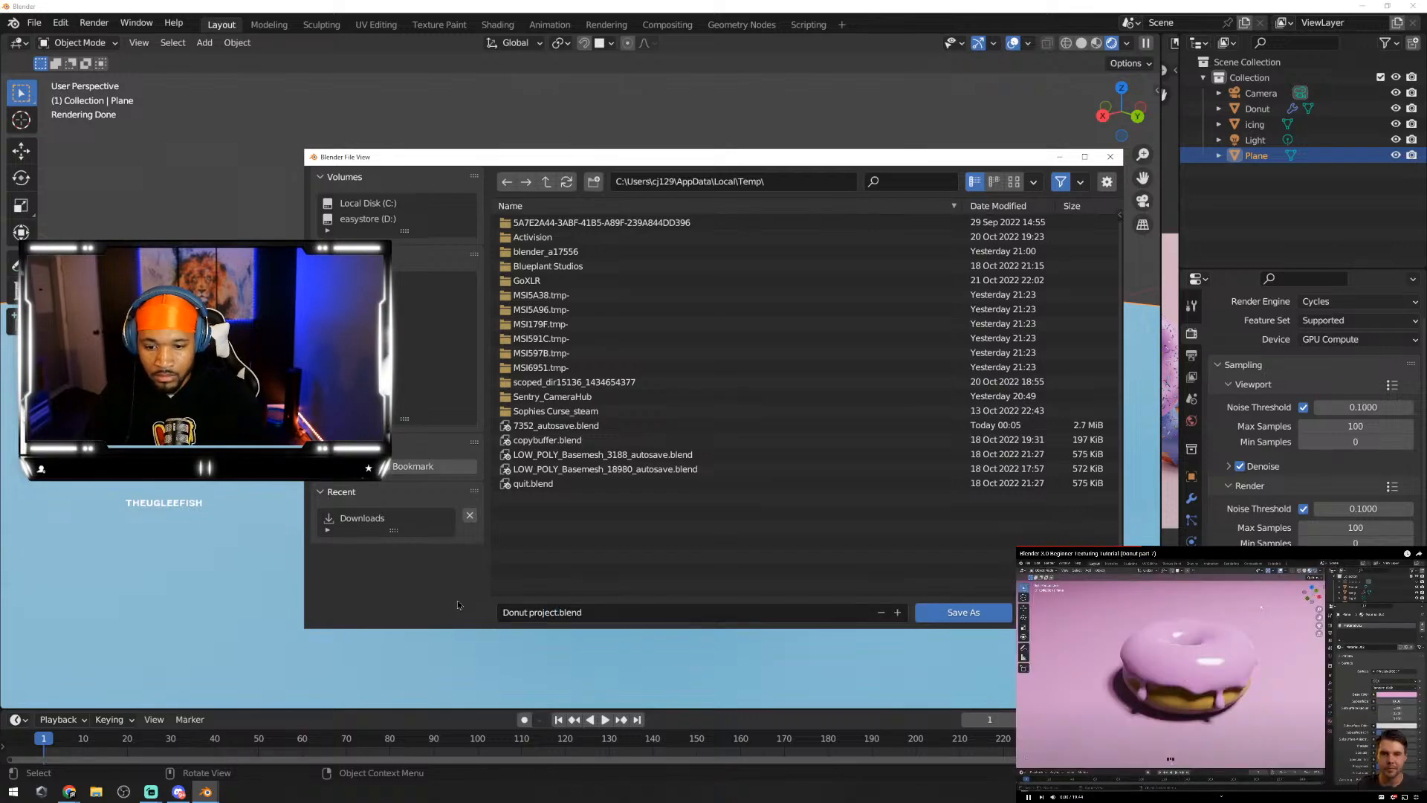
click(959, 614)
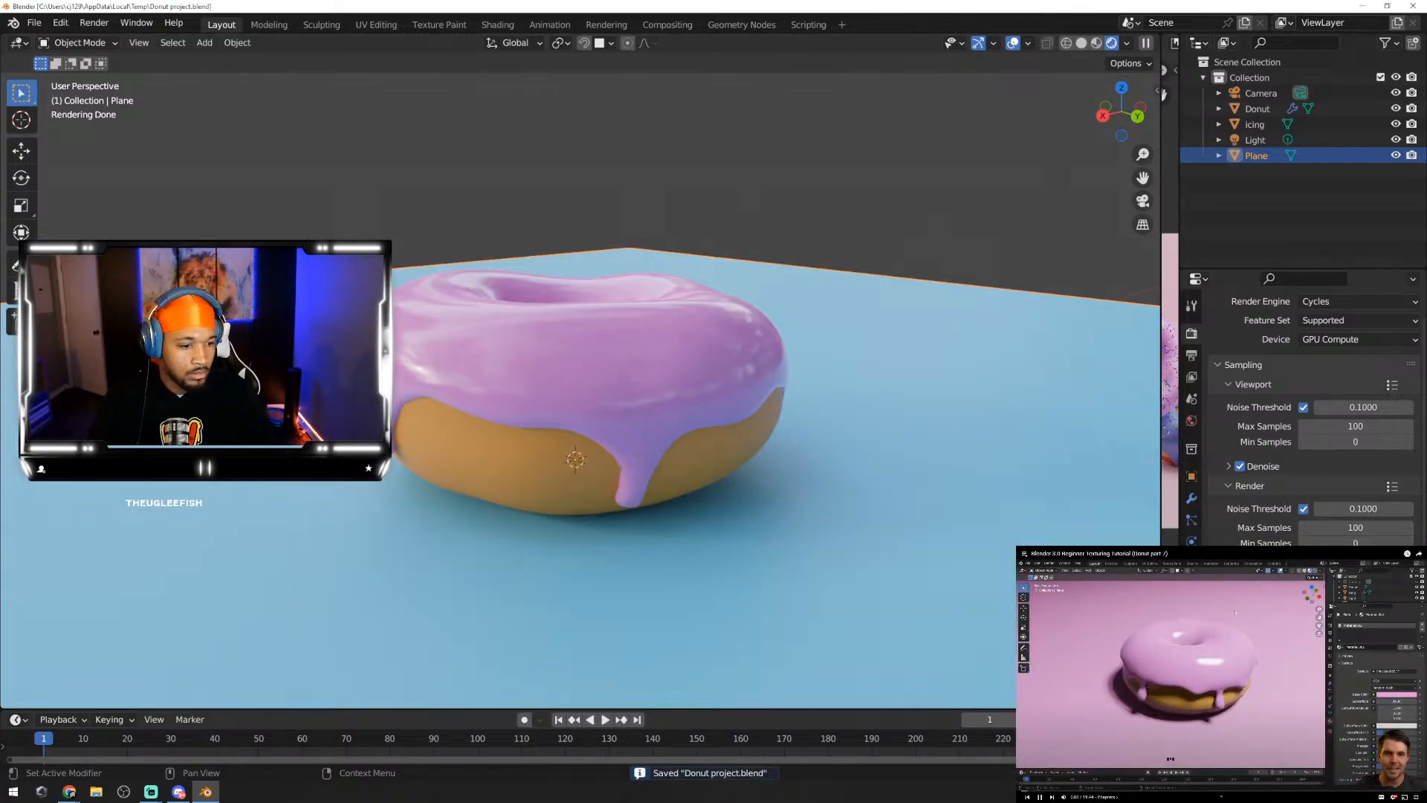